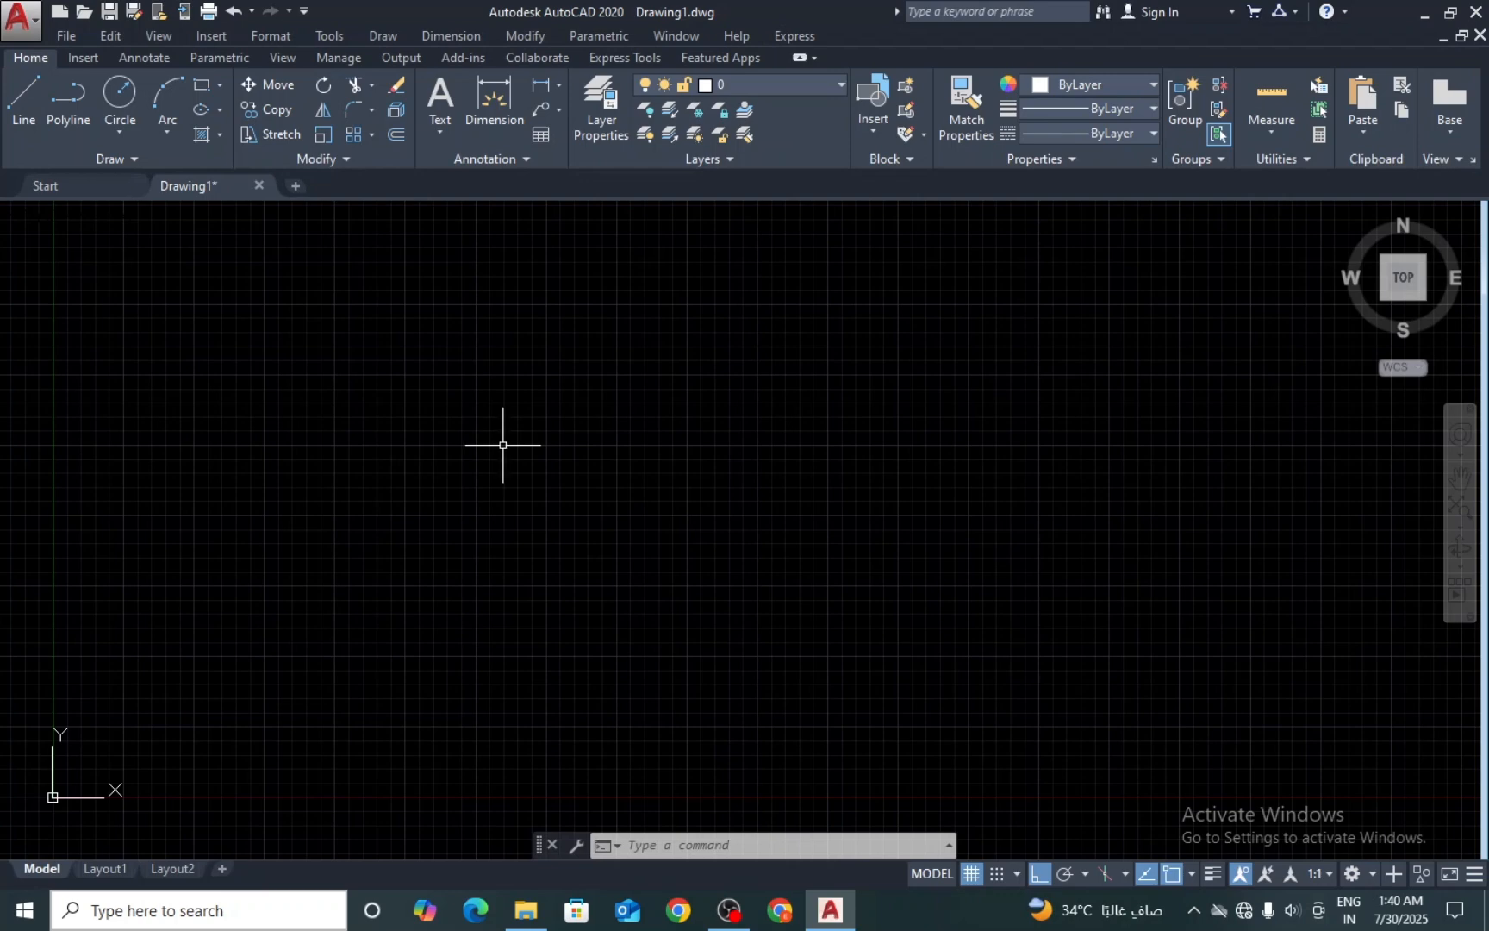
Step: Set the drawing units' insertion scale to Meters, with decimal lengths at 0.0 precision
{"action": "scroll", "coordinate": [502, 444], "scroll_direction": "up", "scroll_amount": 1}
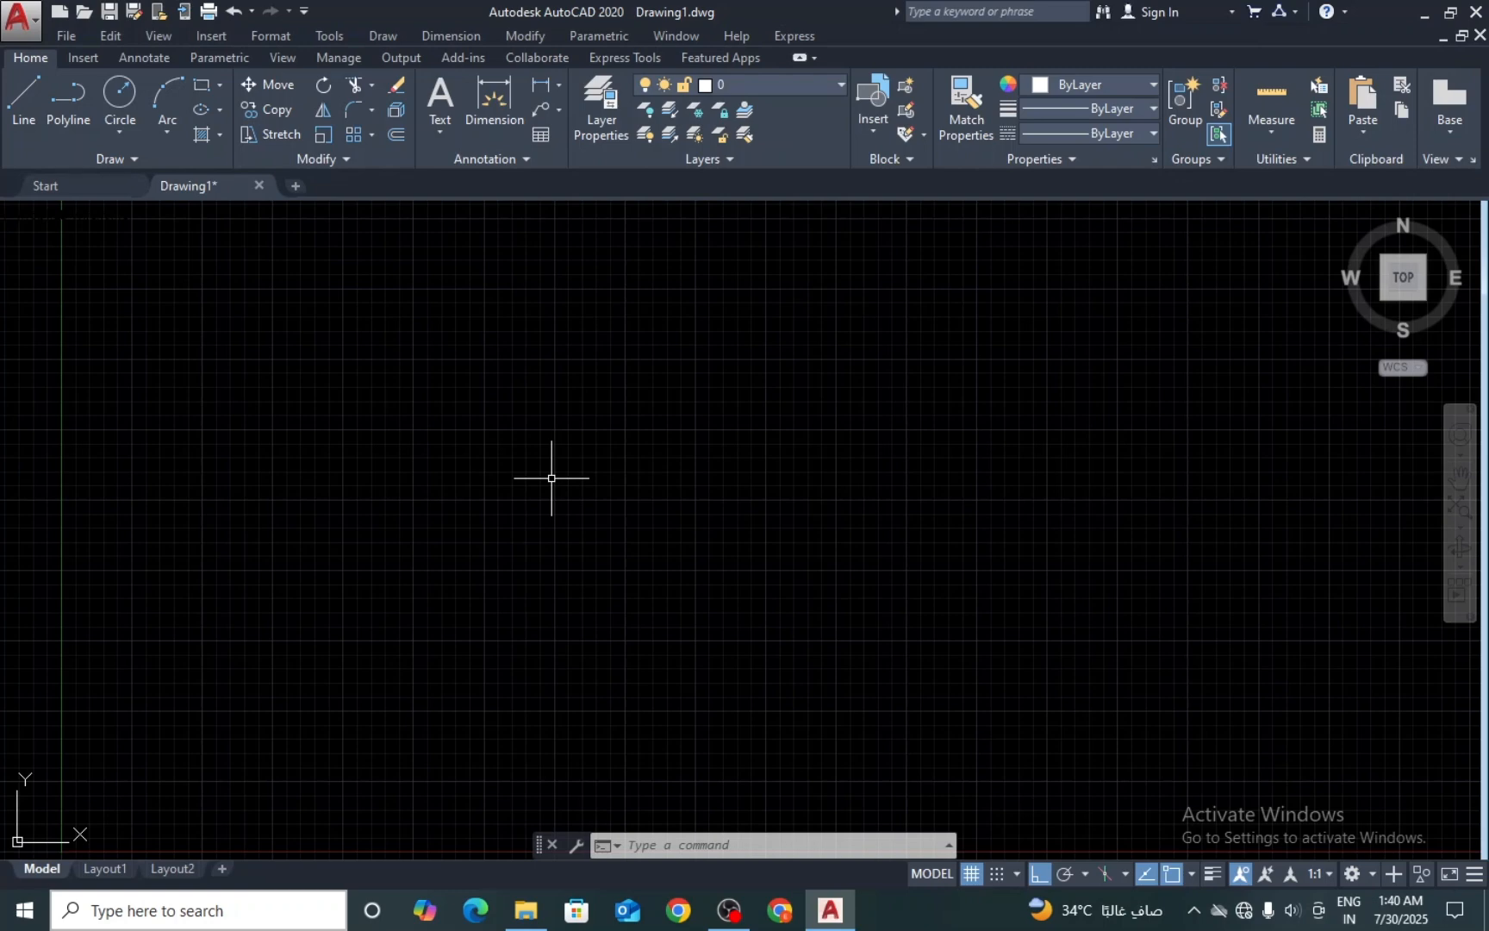
{"action": "type", "text": "un"}
{"action": "key", "text": "Return"}
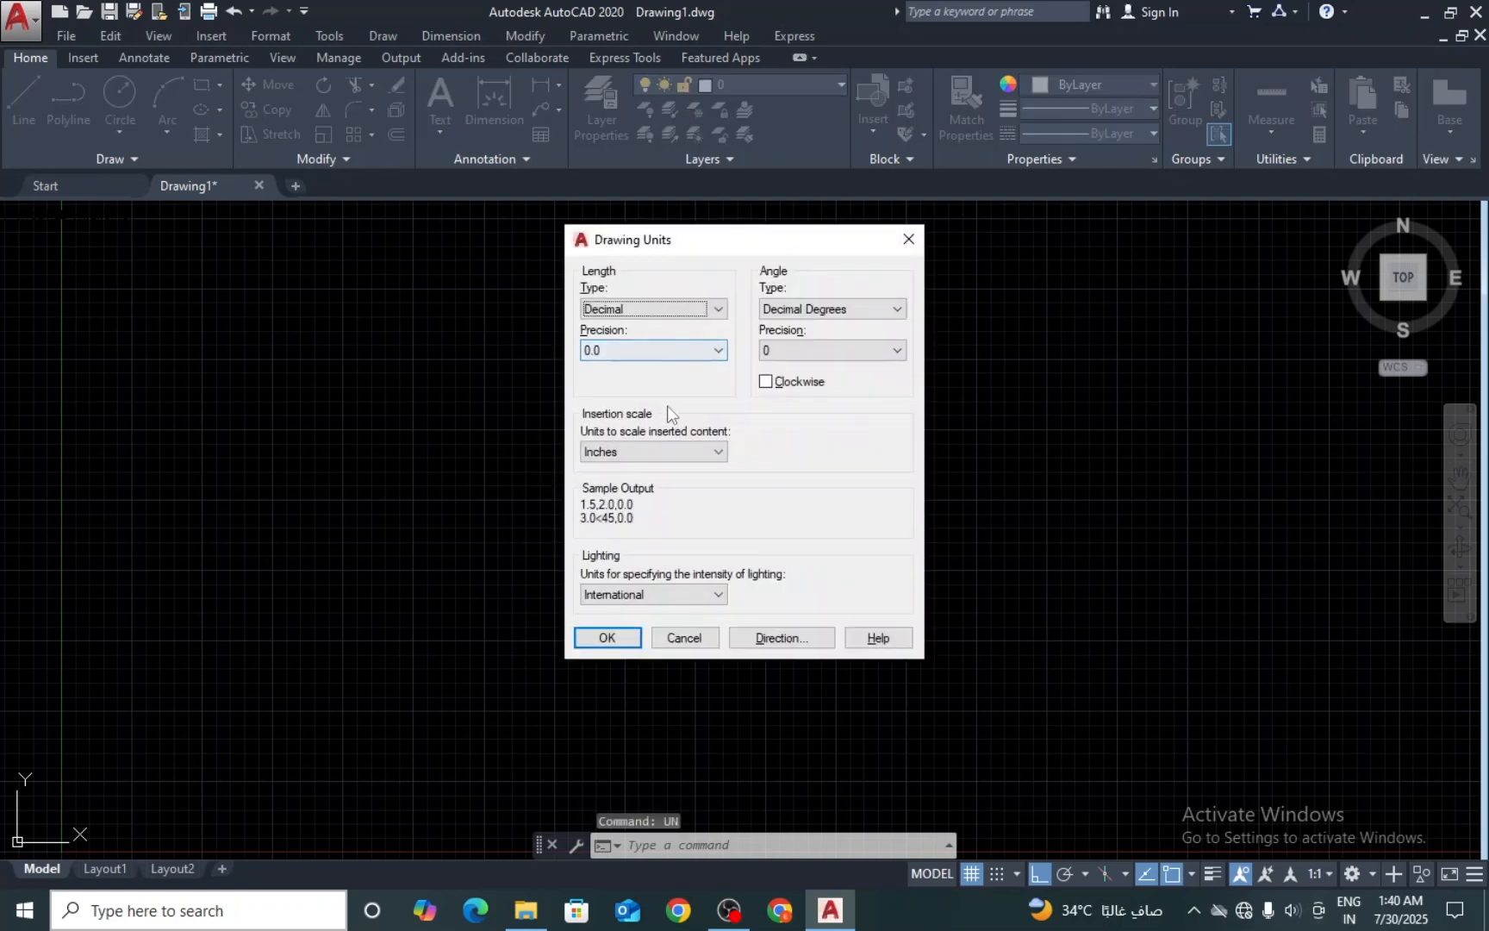
{"action": "left_click", "coordinate": [670, 452]}
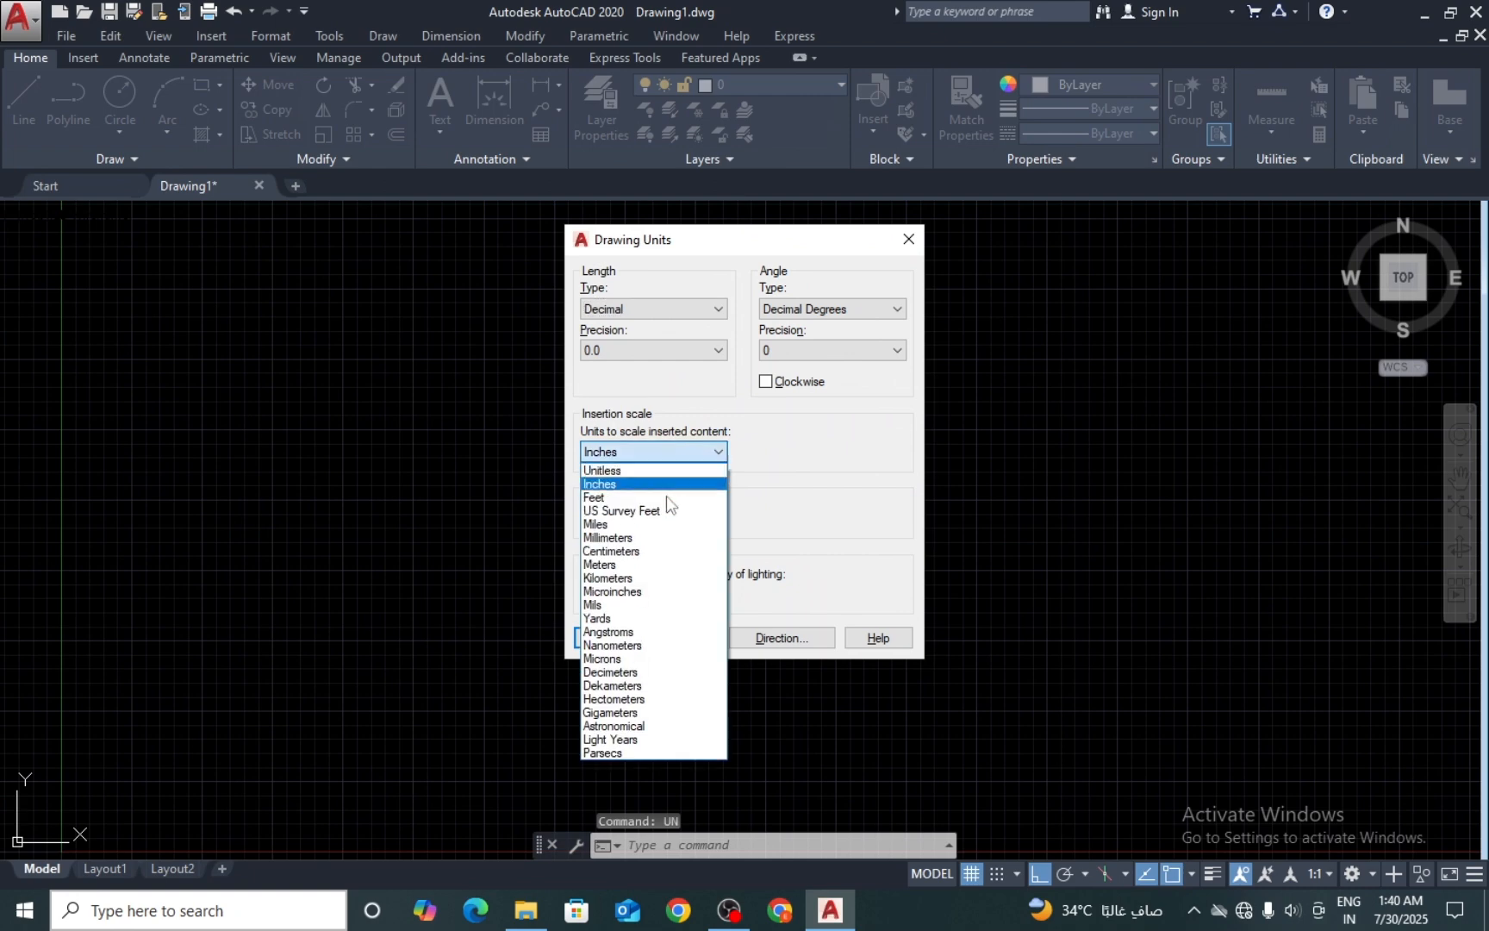
{"action": "left_click", "coordinate": [659, 560]}
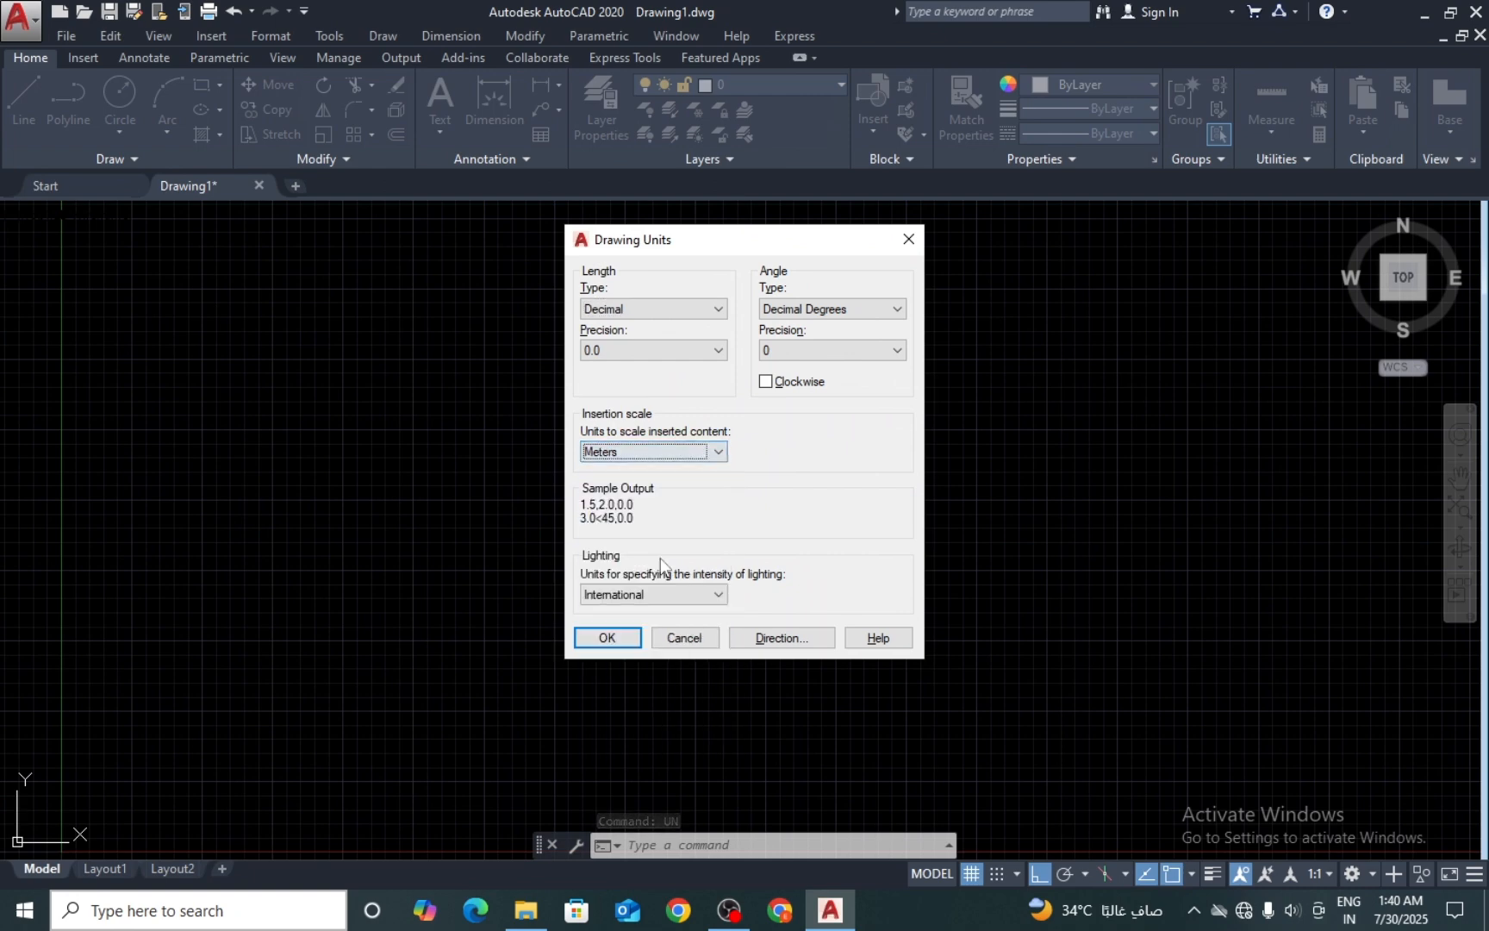
{"action": "double_click", "coordinate": [636, 351]}
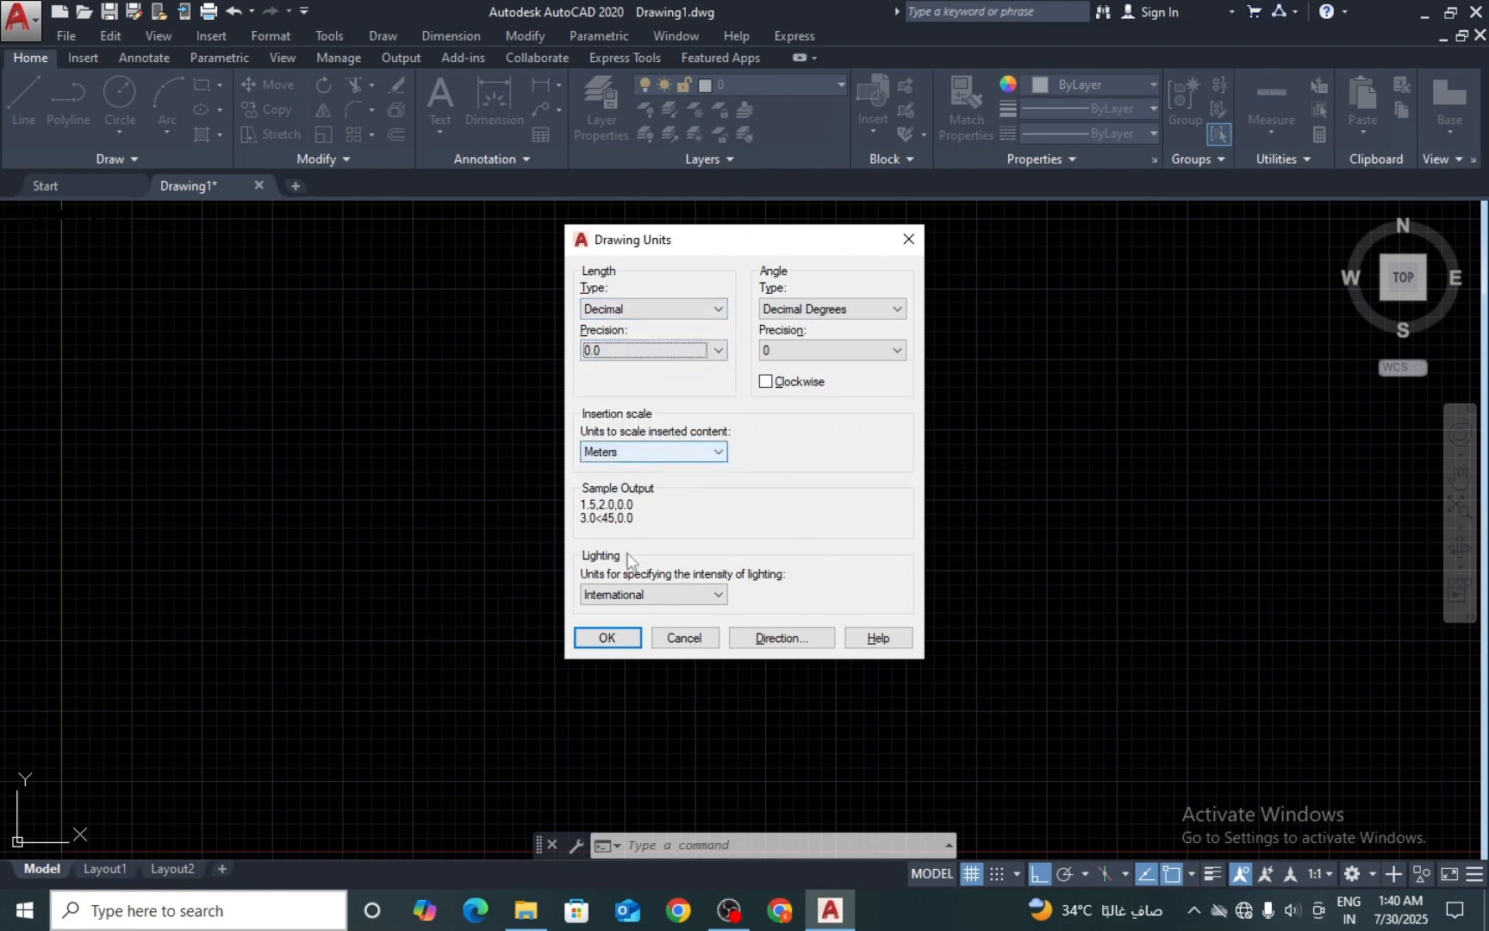
{"action": "left_click", "coordinate": [630, 637]}
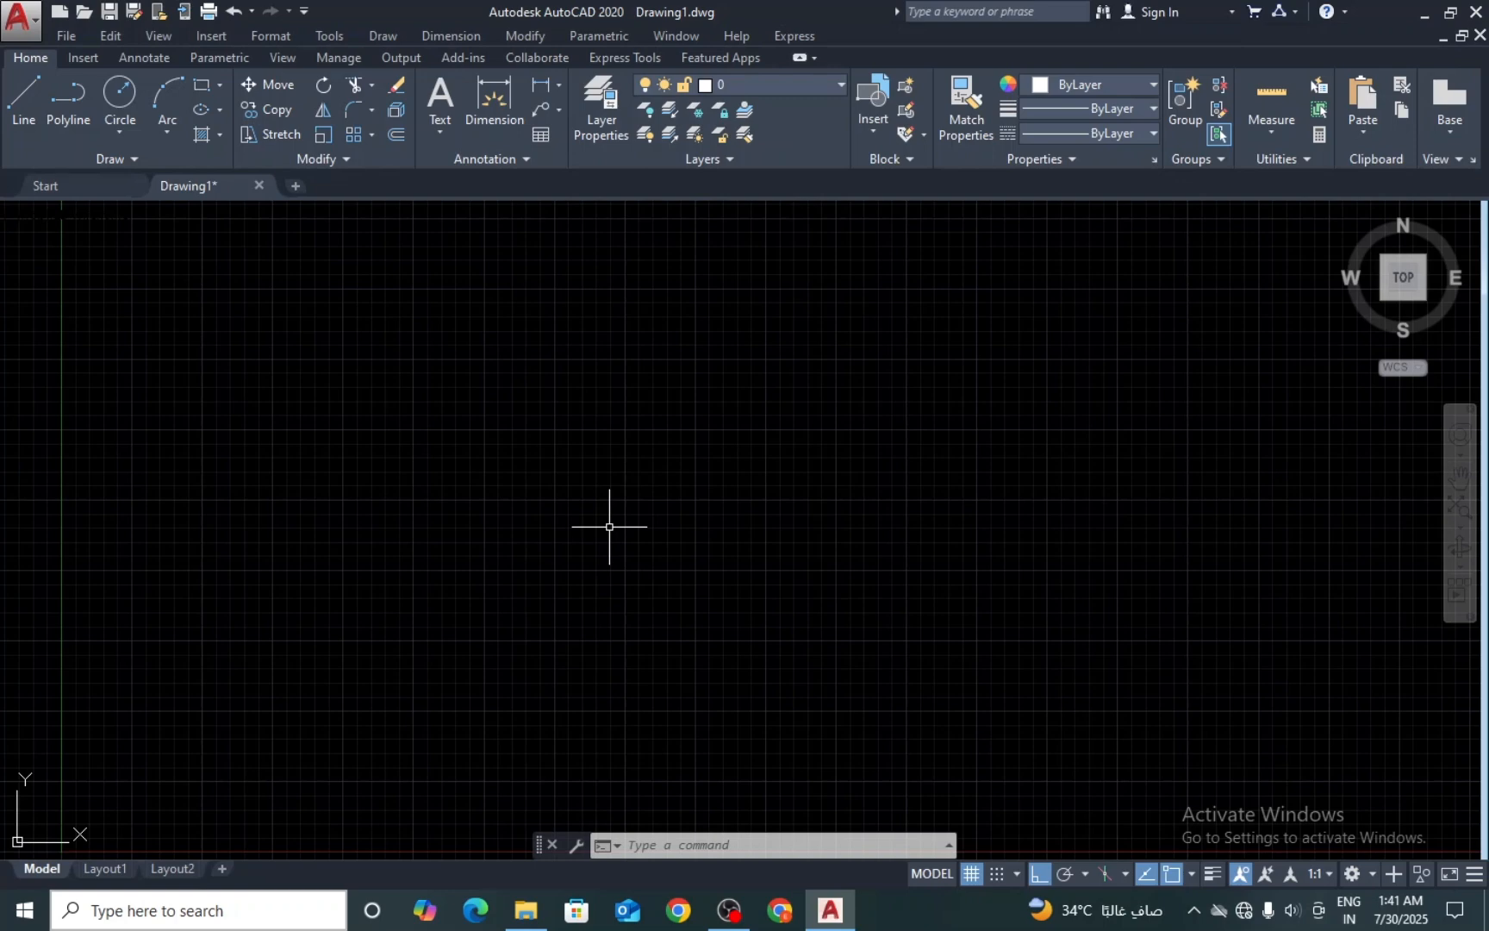
Step: Draw a 20 m horizontal line to the right, continued by a 28 m vertical line downward from its right end
{"action": "type", "text": "L"}
{"action": "key", "text": "Return"}
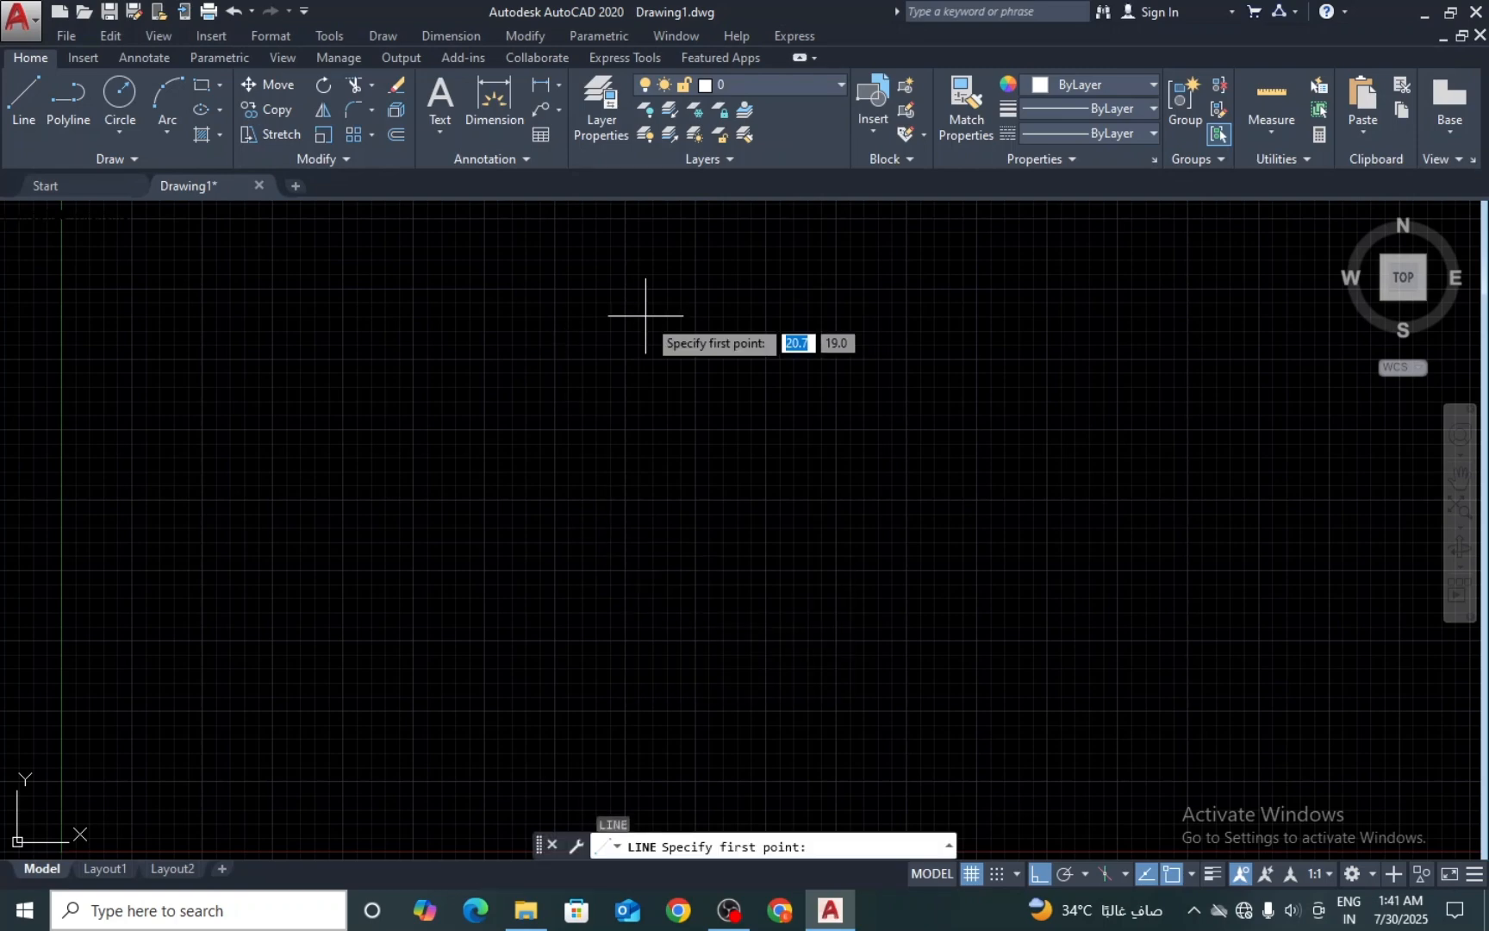
{"action": "left_click", "coordinate": [617, 369]}
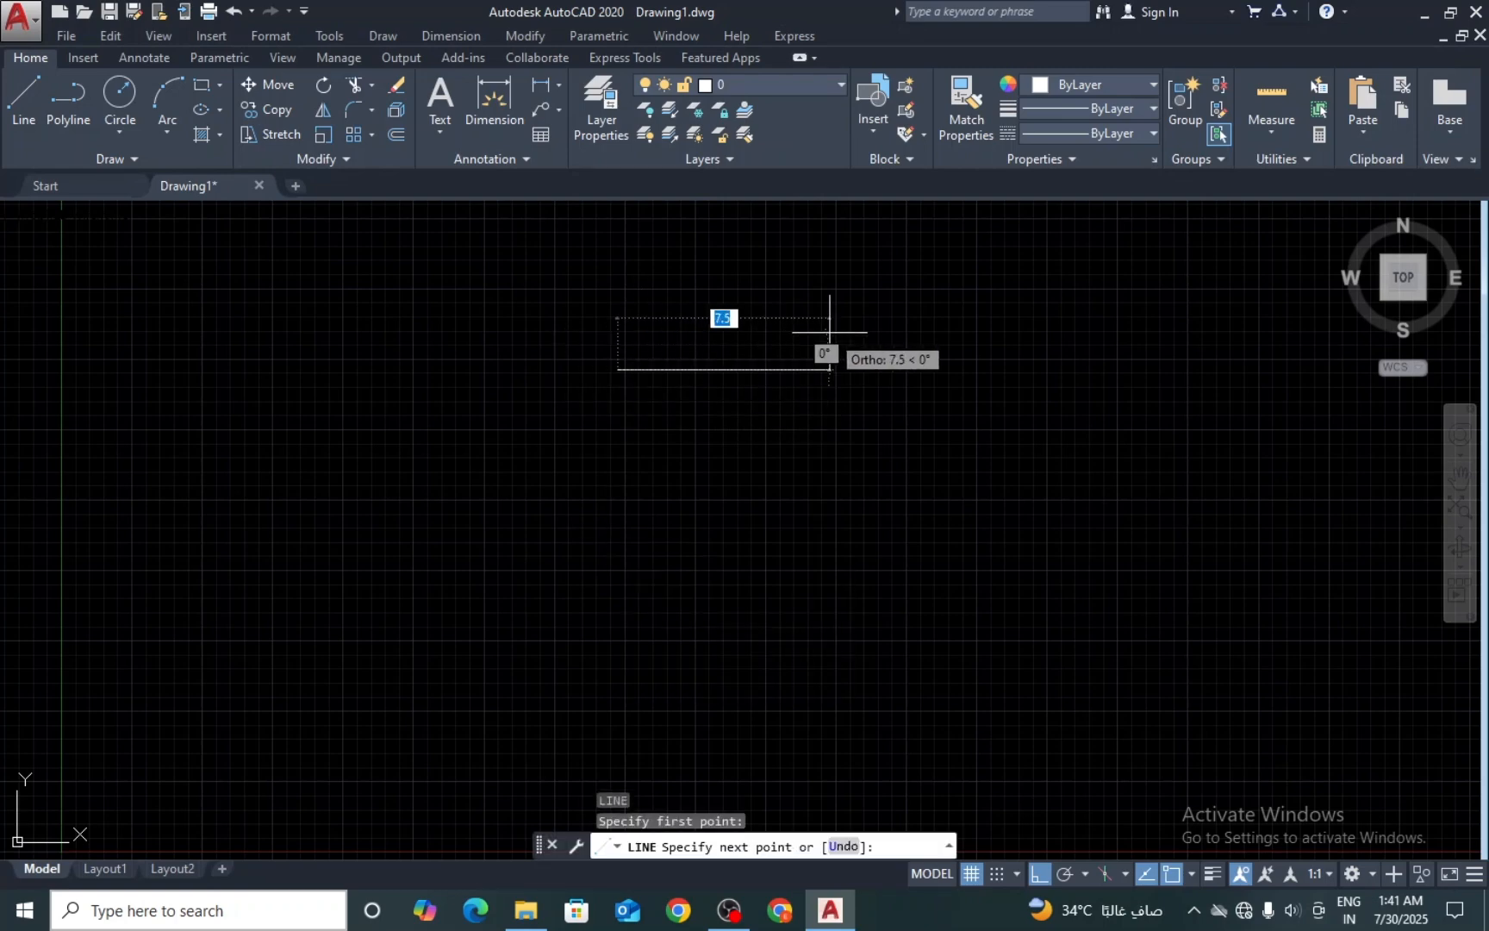
{"action": "type", "text": "20"}
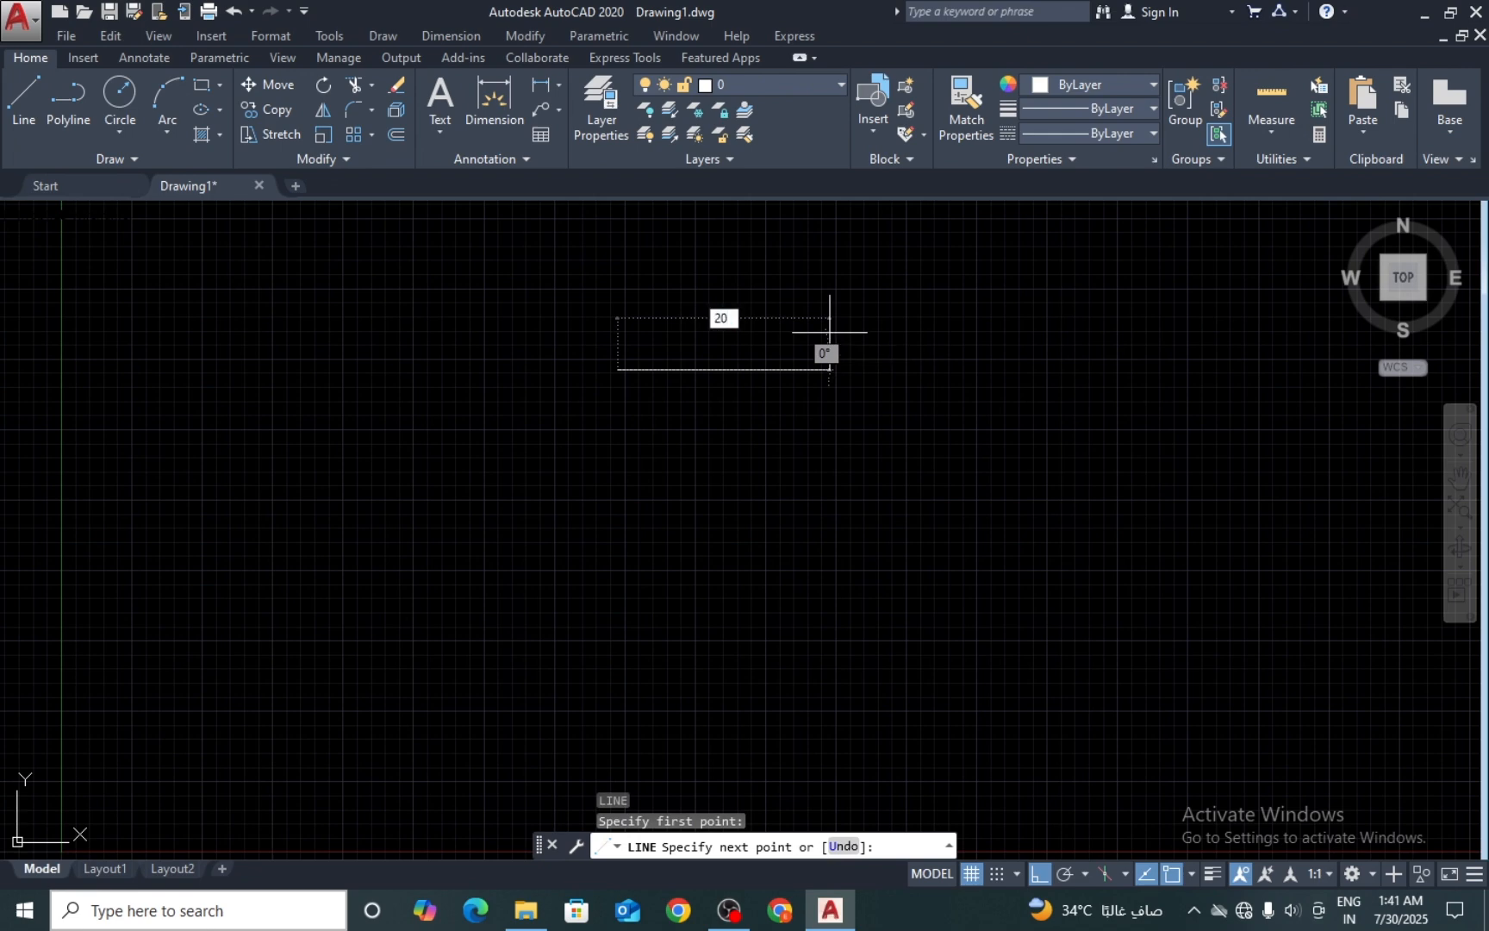
{"action": "key", "text": "Return"}
{"action": "scroll", "coordinate": [965, 478], "scroll_direction": "down", "scroll_amount": 2}
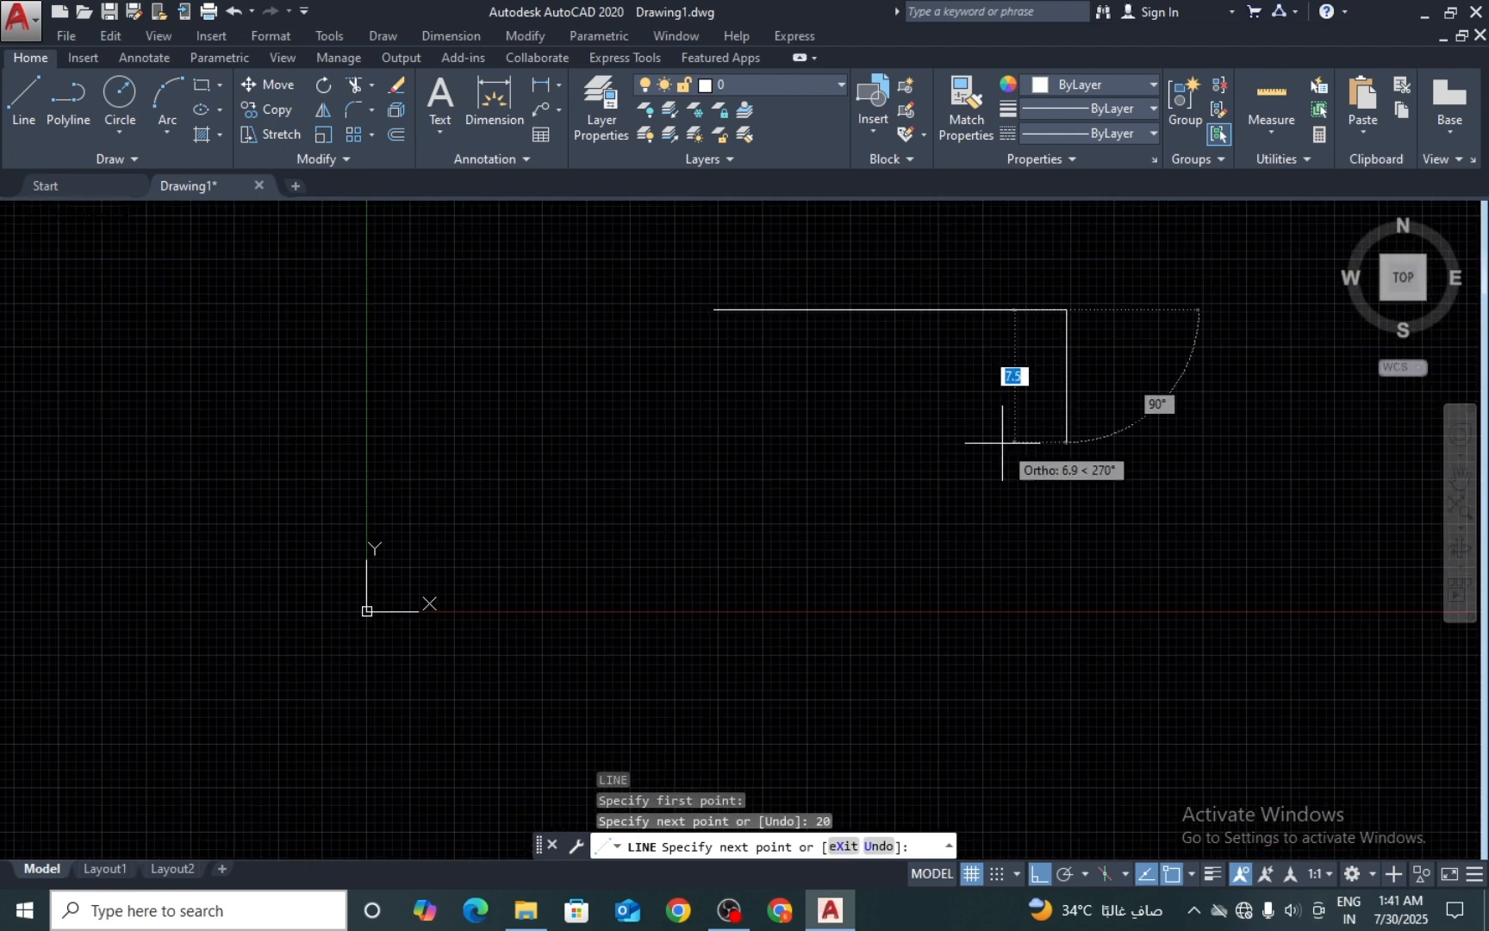
{"action": "type", "text": "28"}
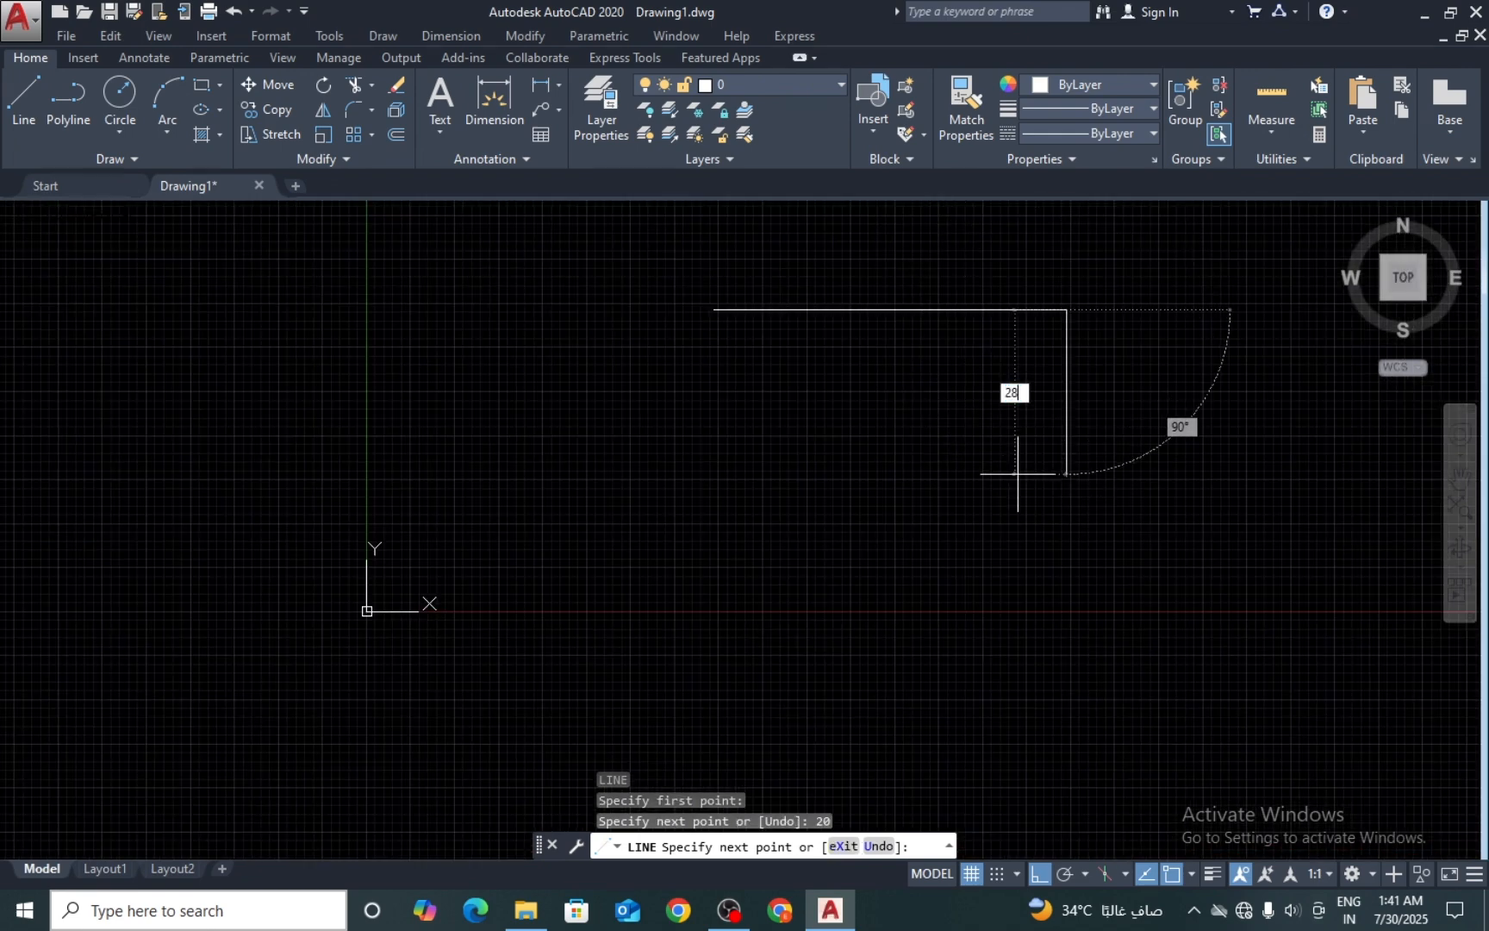
{"action": "key", "text": "Return"}
{"action": "scroll", "coordinate": [1042, 488], "scroll_direction": "down", "scroll_amount": 3}
{"action": "key", "text": "Escape"}
Step: Move both lines together up and to the right, away from the origin, with Ortho off
{"action": "type", "text": "m"}
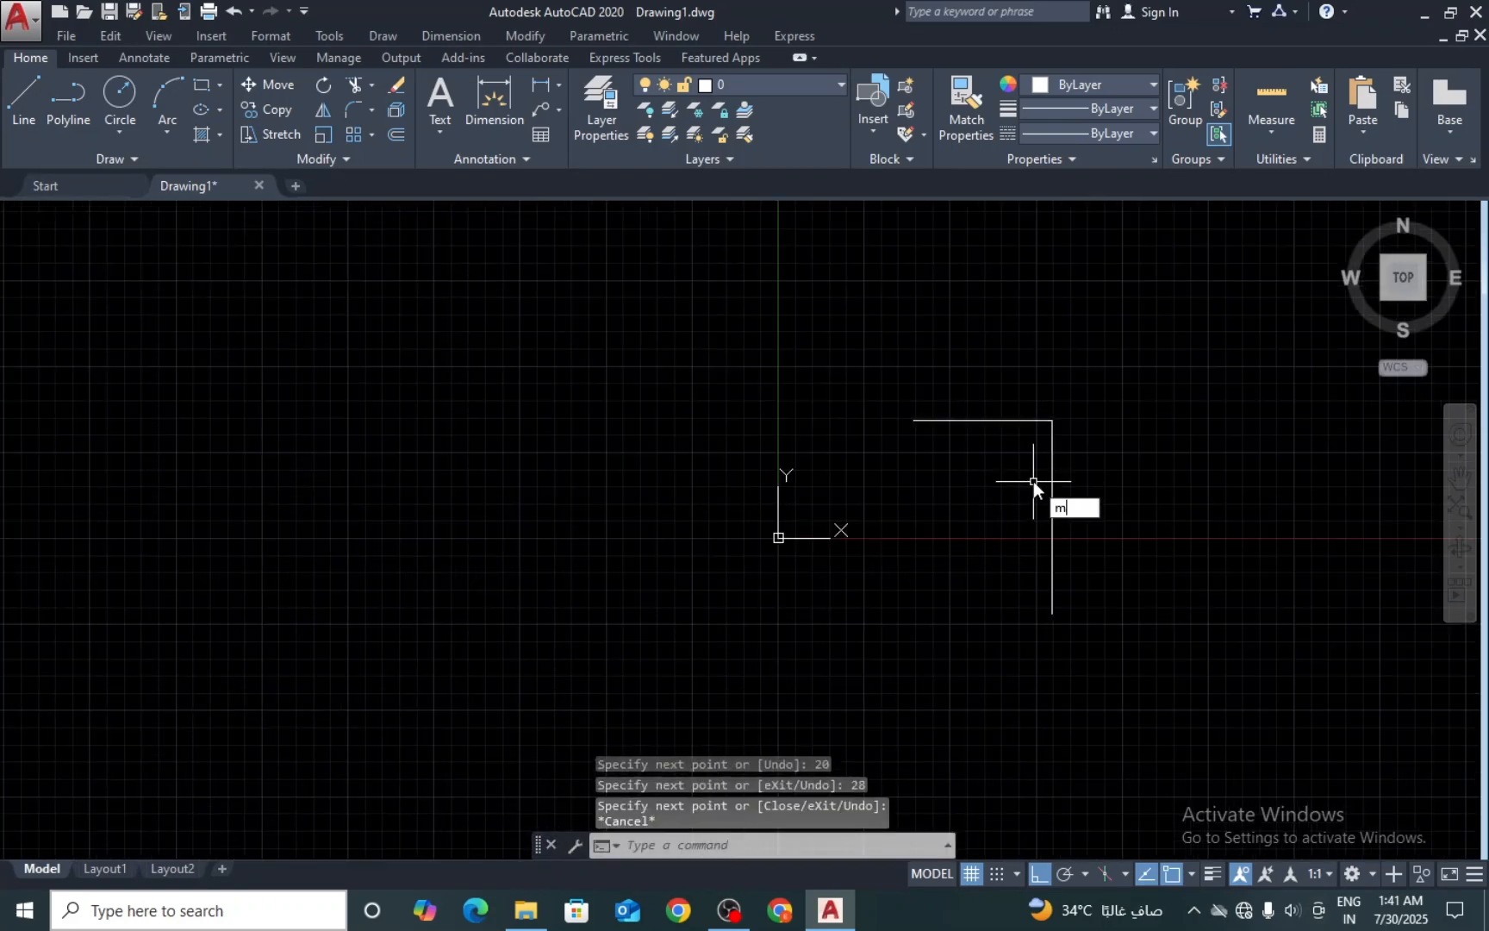
{"action": "key", "text": "Return"}
{"action": "left_click", "coordinate": [1076, 374]}
{"action": "left_click", "coordinate": [1013, 489]}
{"action": "key", "text": "Return"}
{"action": "left_click", "coordinate": [1013, 492]}
{"action": "middle_click_drag", "start_coordinate": [1051, 259], "coordinate": [950, 476]}
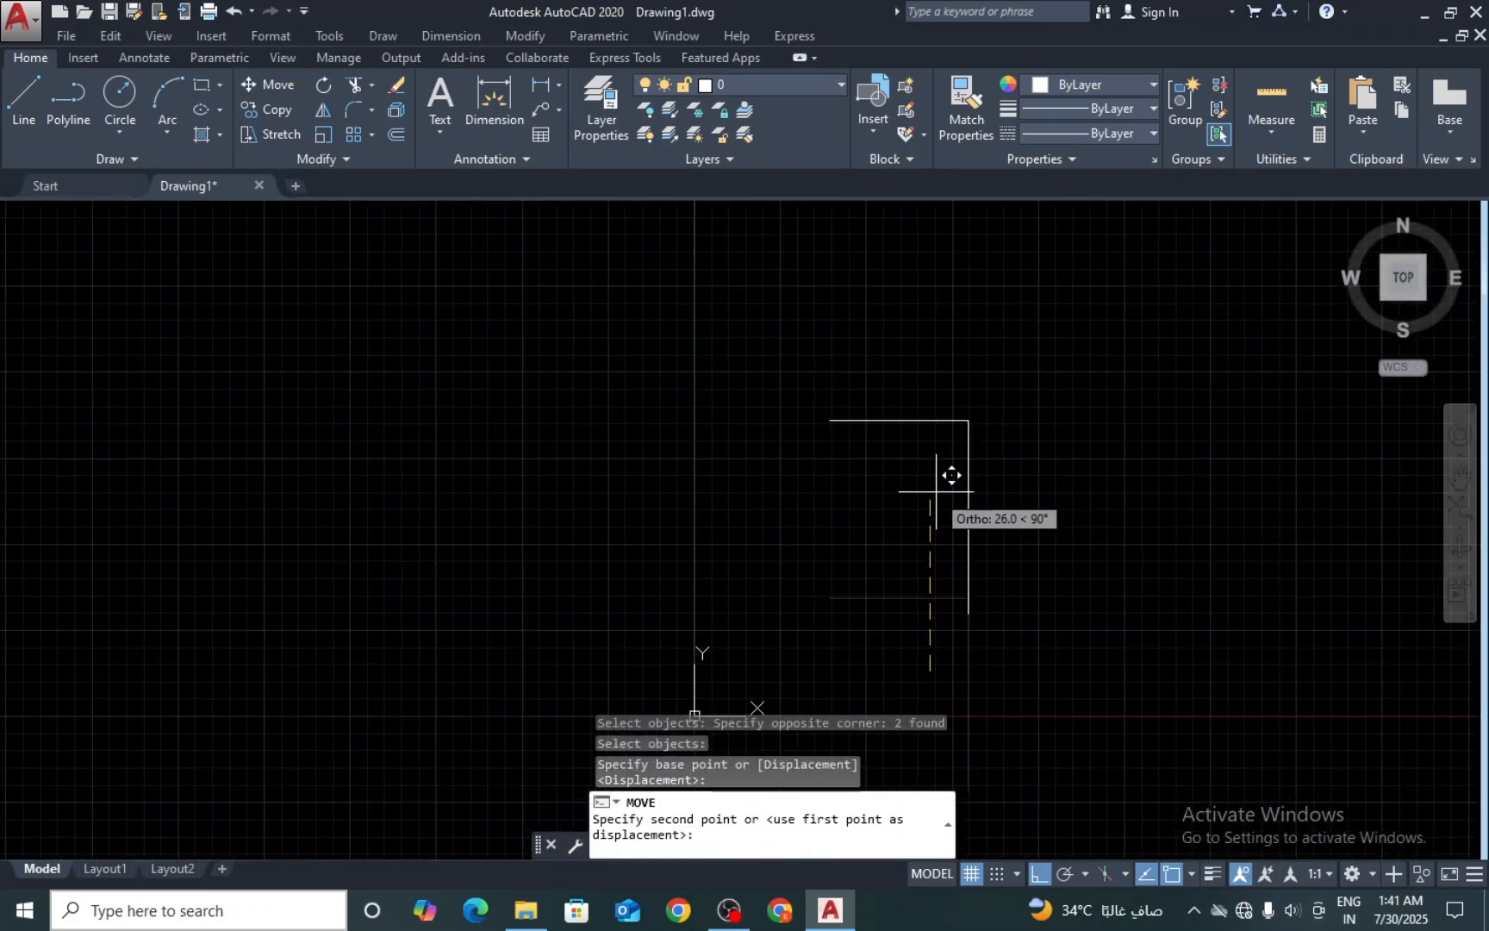
{"action": "key", "text": "F8"}
{"action": "key", "text": "Escape"}
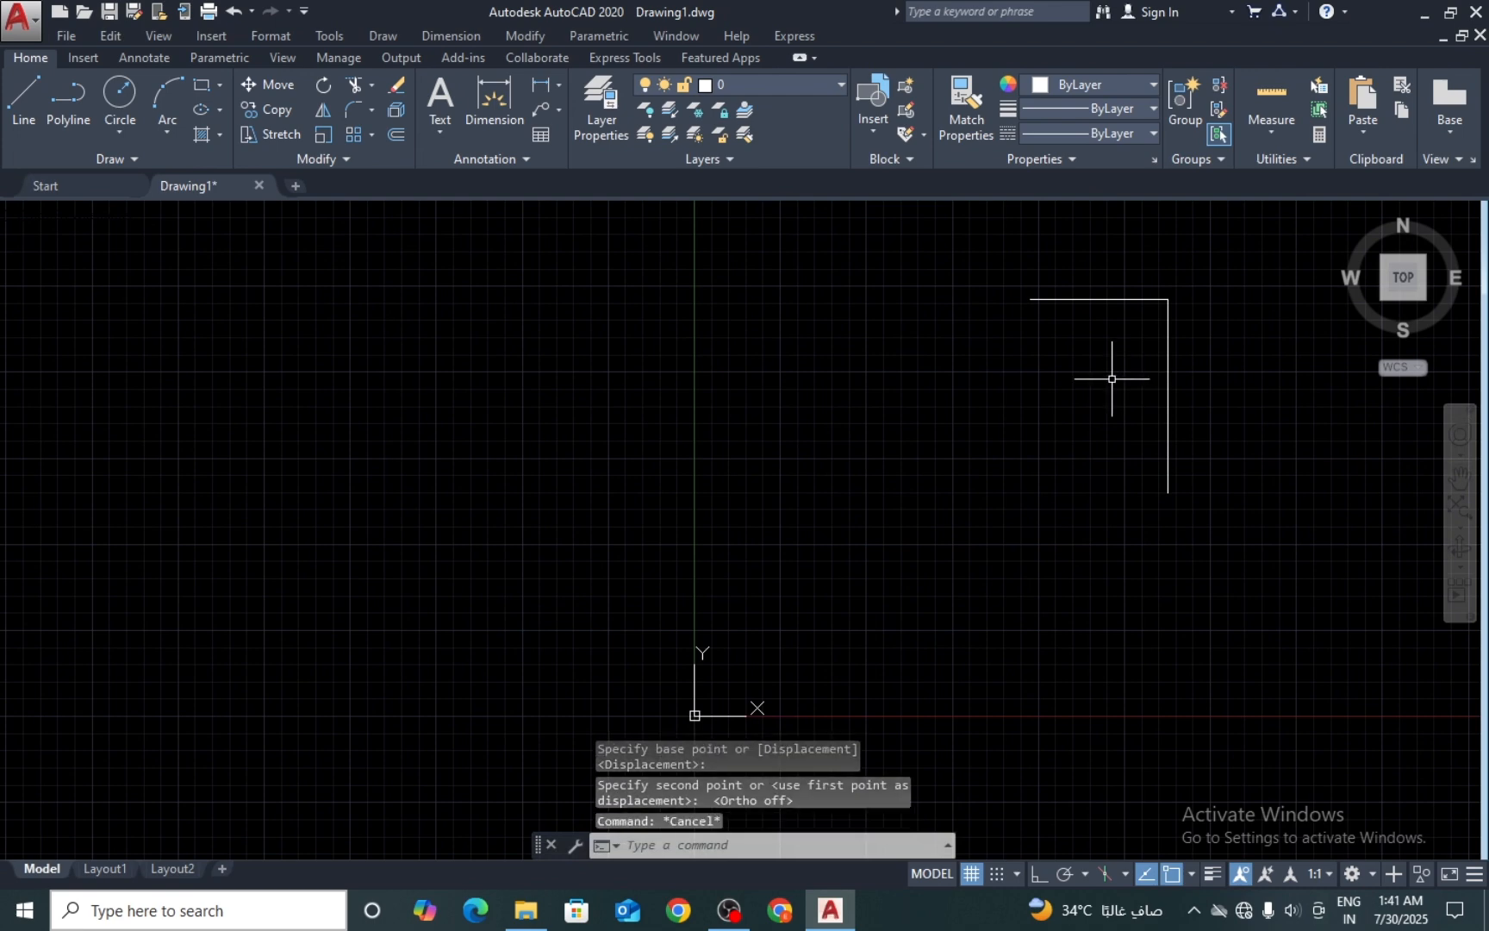
Step: With Ortho on, draw a 28 m line down from the top line's left end and close the rectangle to the right side's lower end
{"action": "middle_click_drag", "start_coordinate": [1110, 383], "coordinate": [840, 483]}
{"action": "type", "text": "l"}
{"action": "key", "text": "Return"}
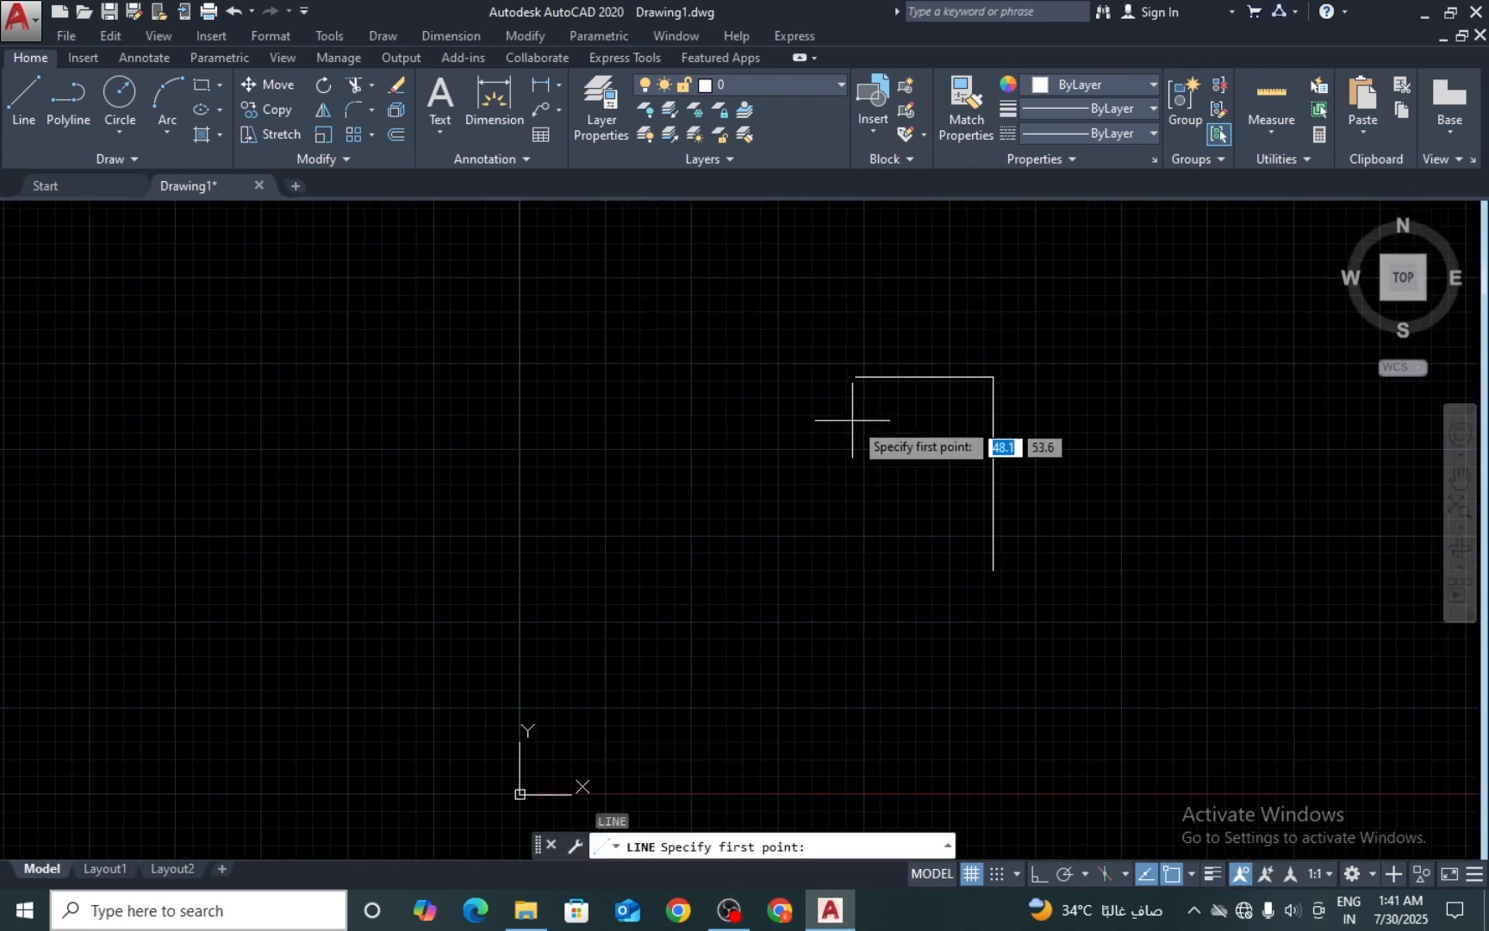
{"action": "left_click", "coordinate": [856, 376]}
{"action": "key", "text": "F8"}
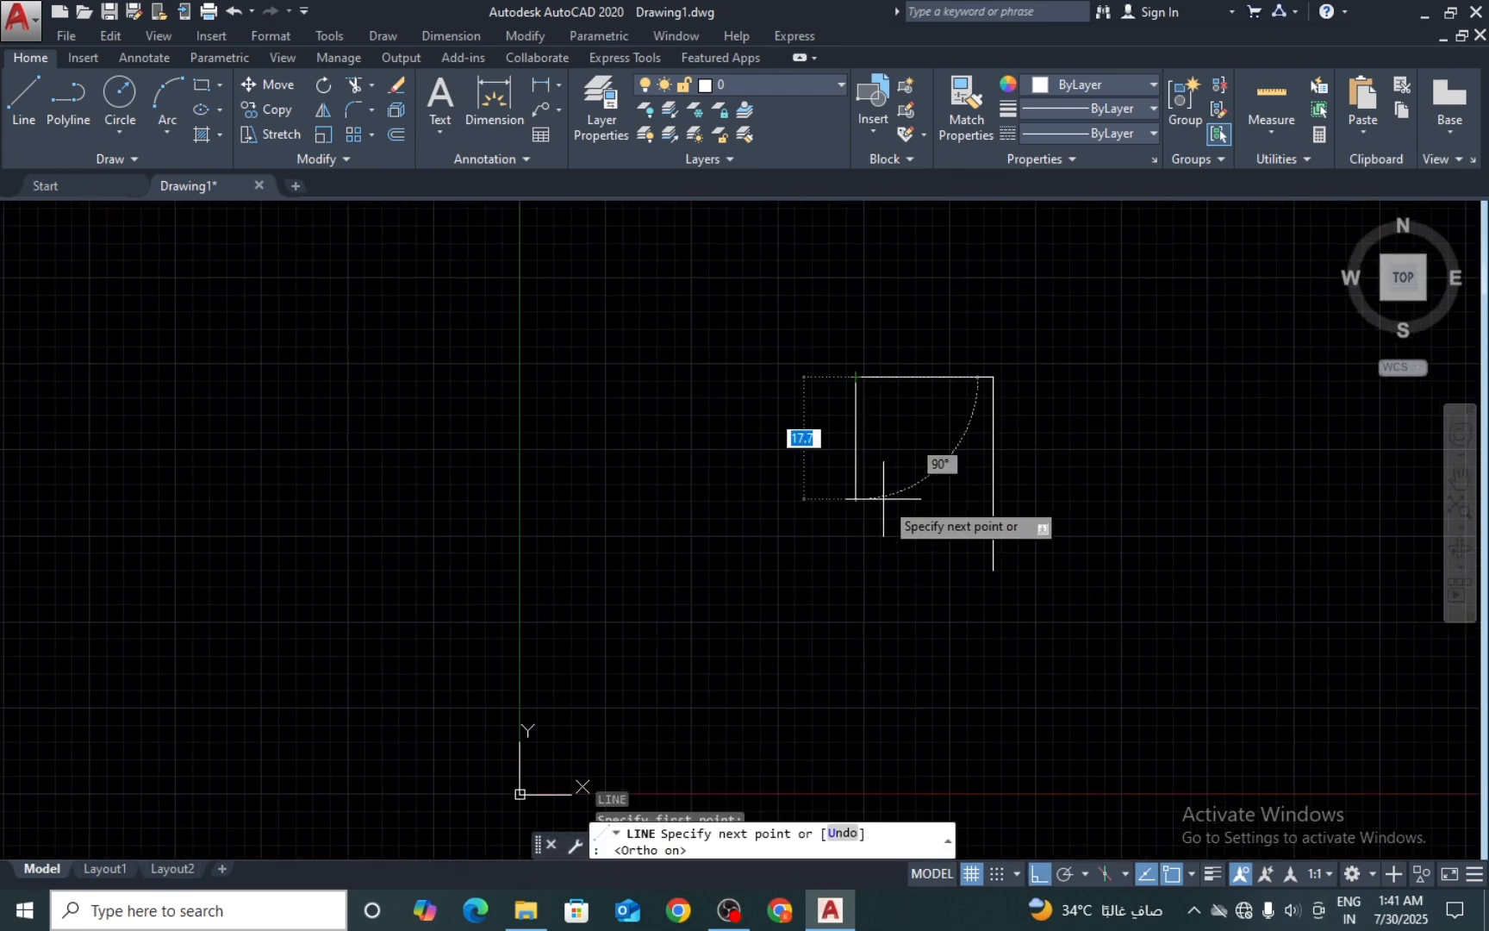
{"action": "type", "text": "28"}
{"action": "key", "text": "Return"}
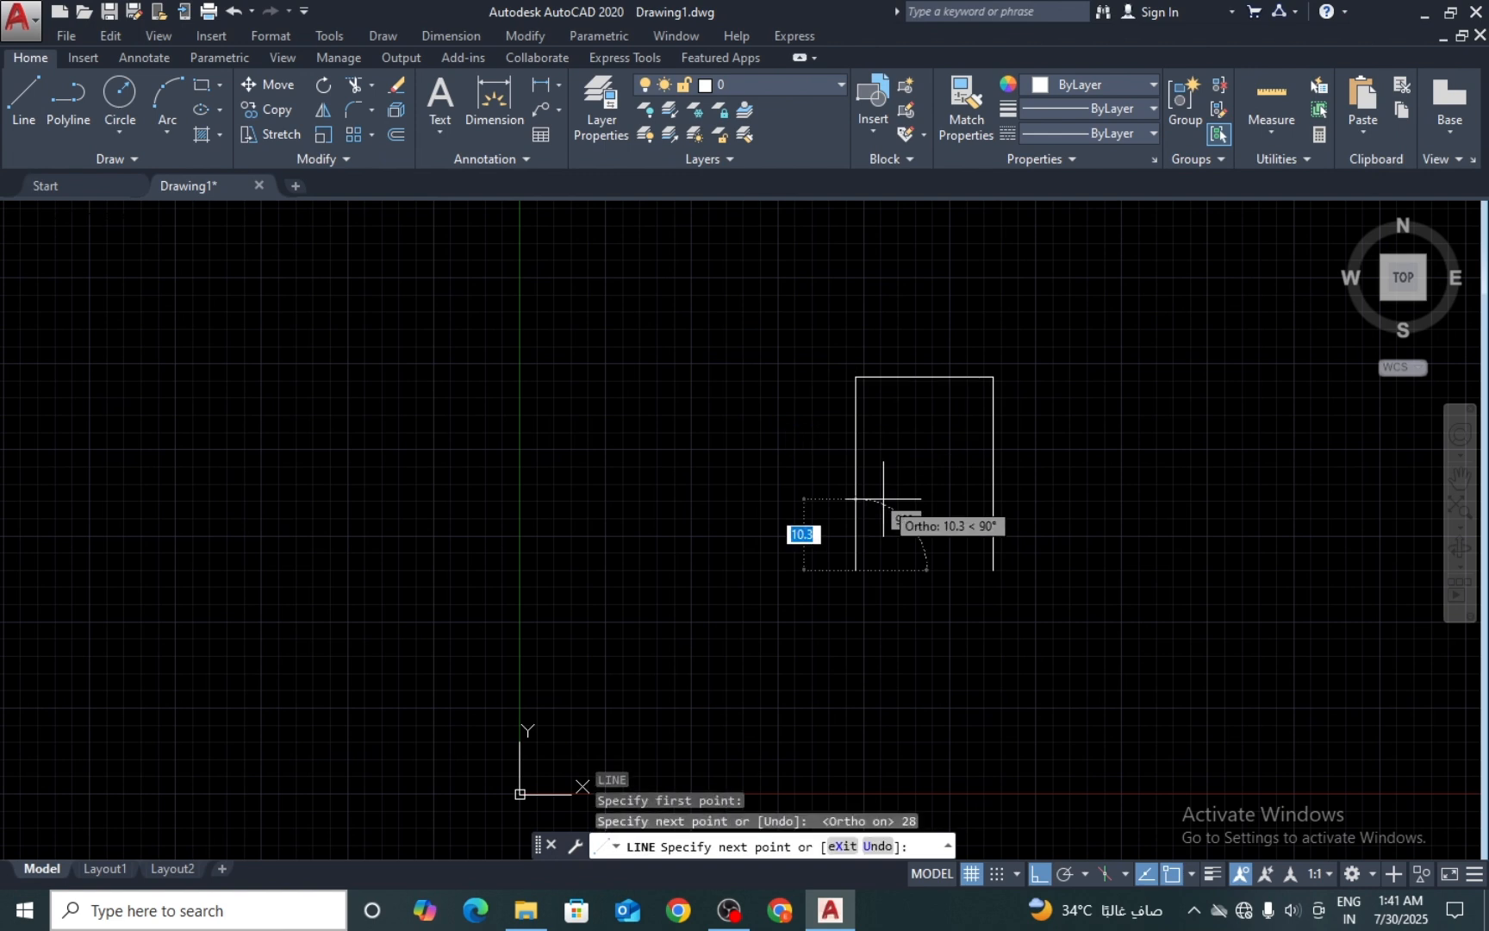
{"action": "left_click", "coordinate": [994, 570]}
{"action": "key", "text": "Return"}
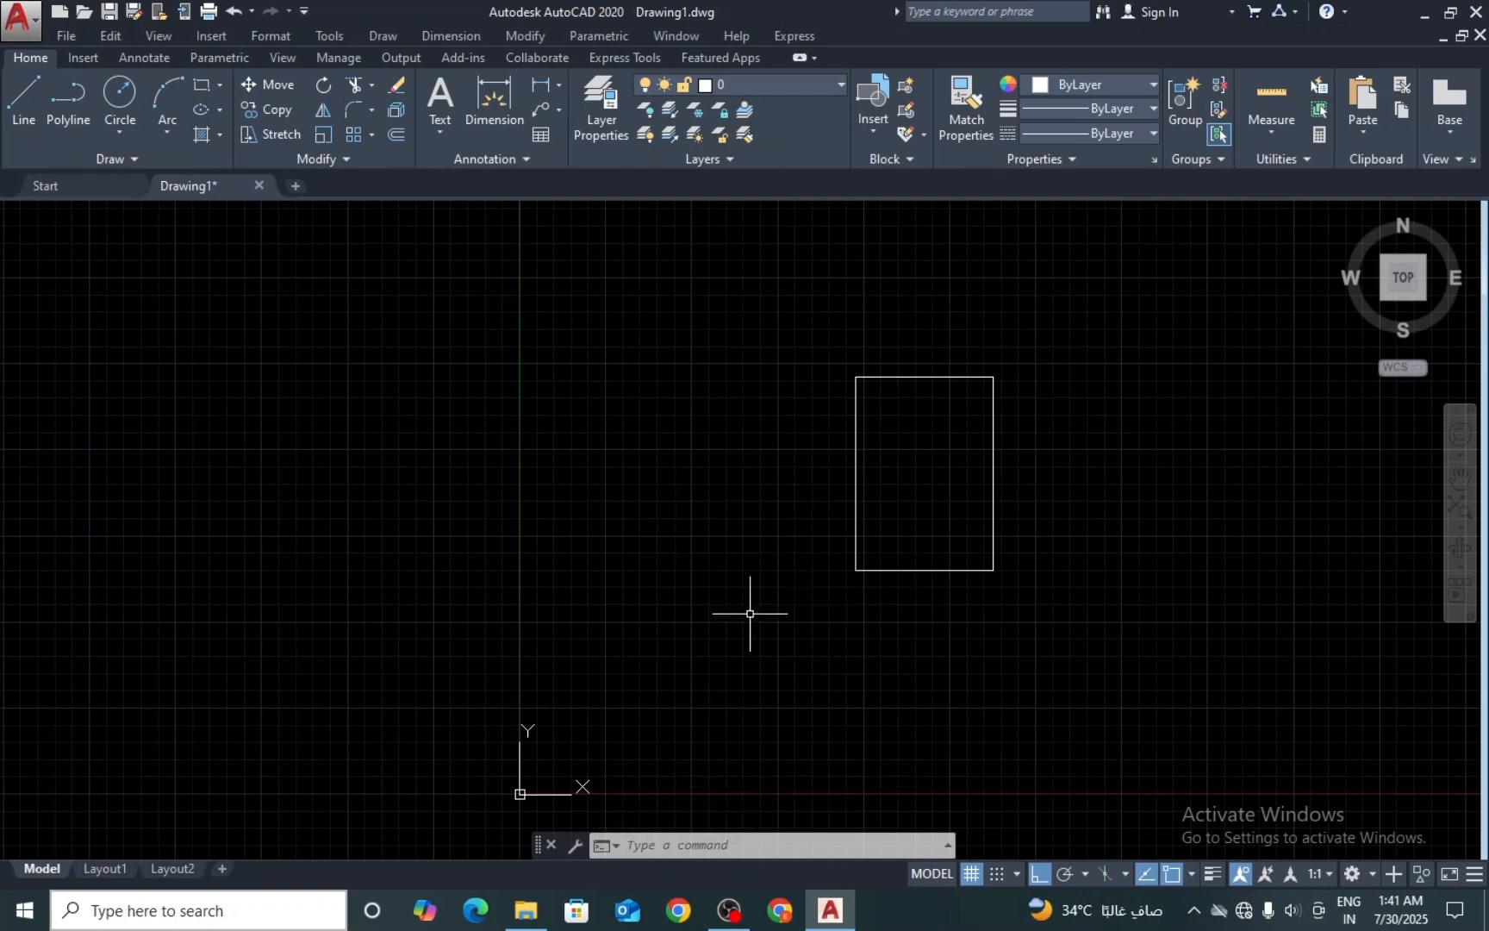
Step: Try to create a polyline boundary by picking a point inside the rectangle
{"action": "scroll", "coordinate": [925, 507], "scroll_direction": "up", "scroll_amount": 4}
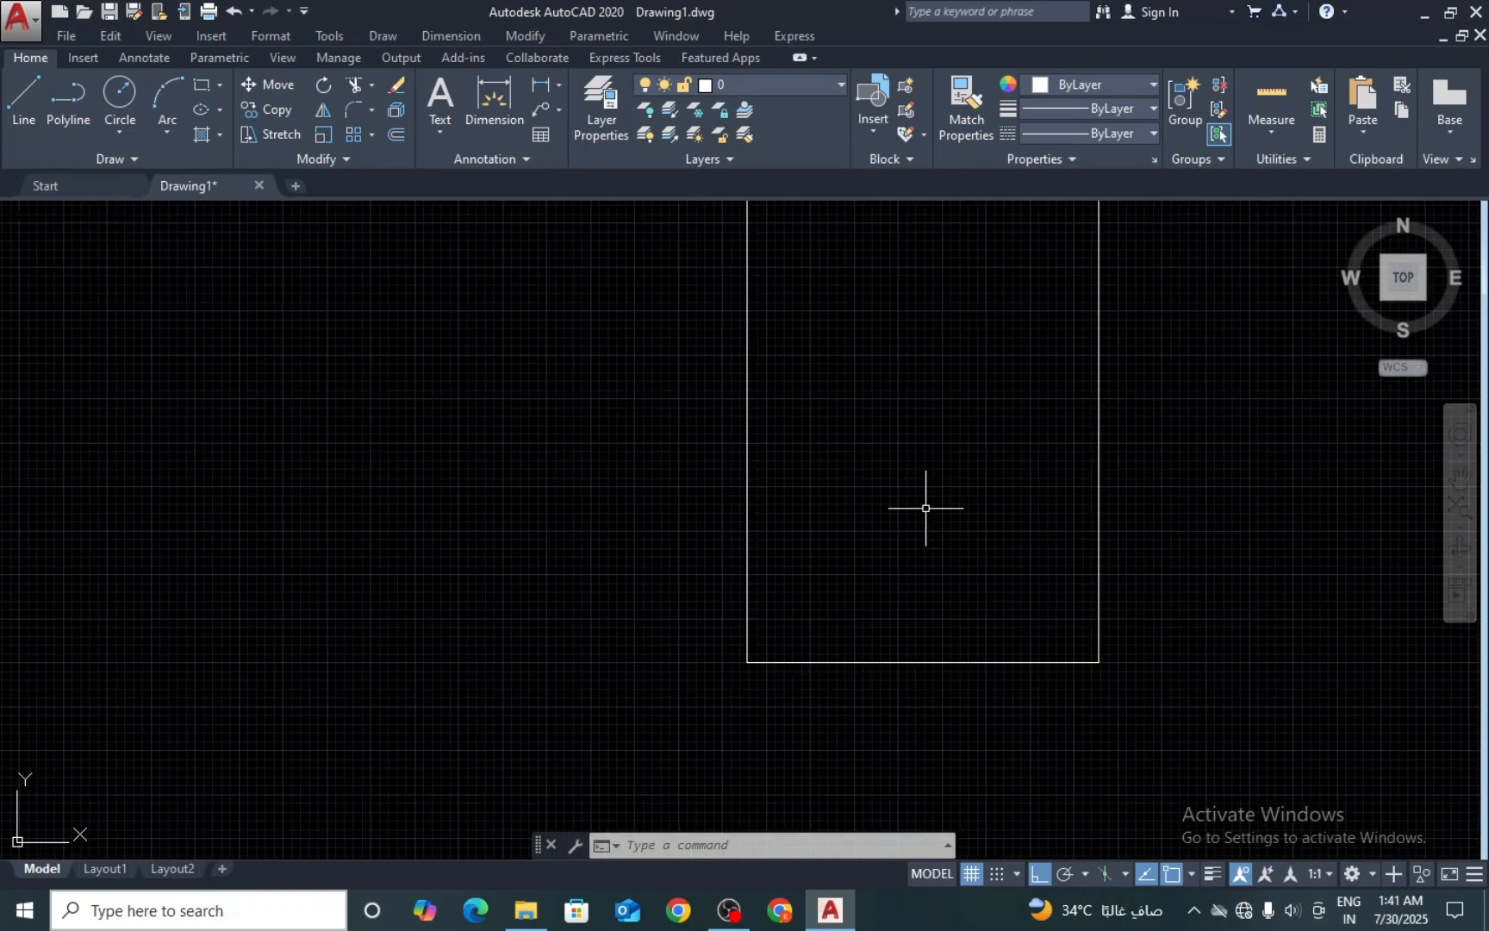
{"action": "type", "text": "bo"}
{"action": "key", "text": "Return"}
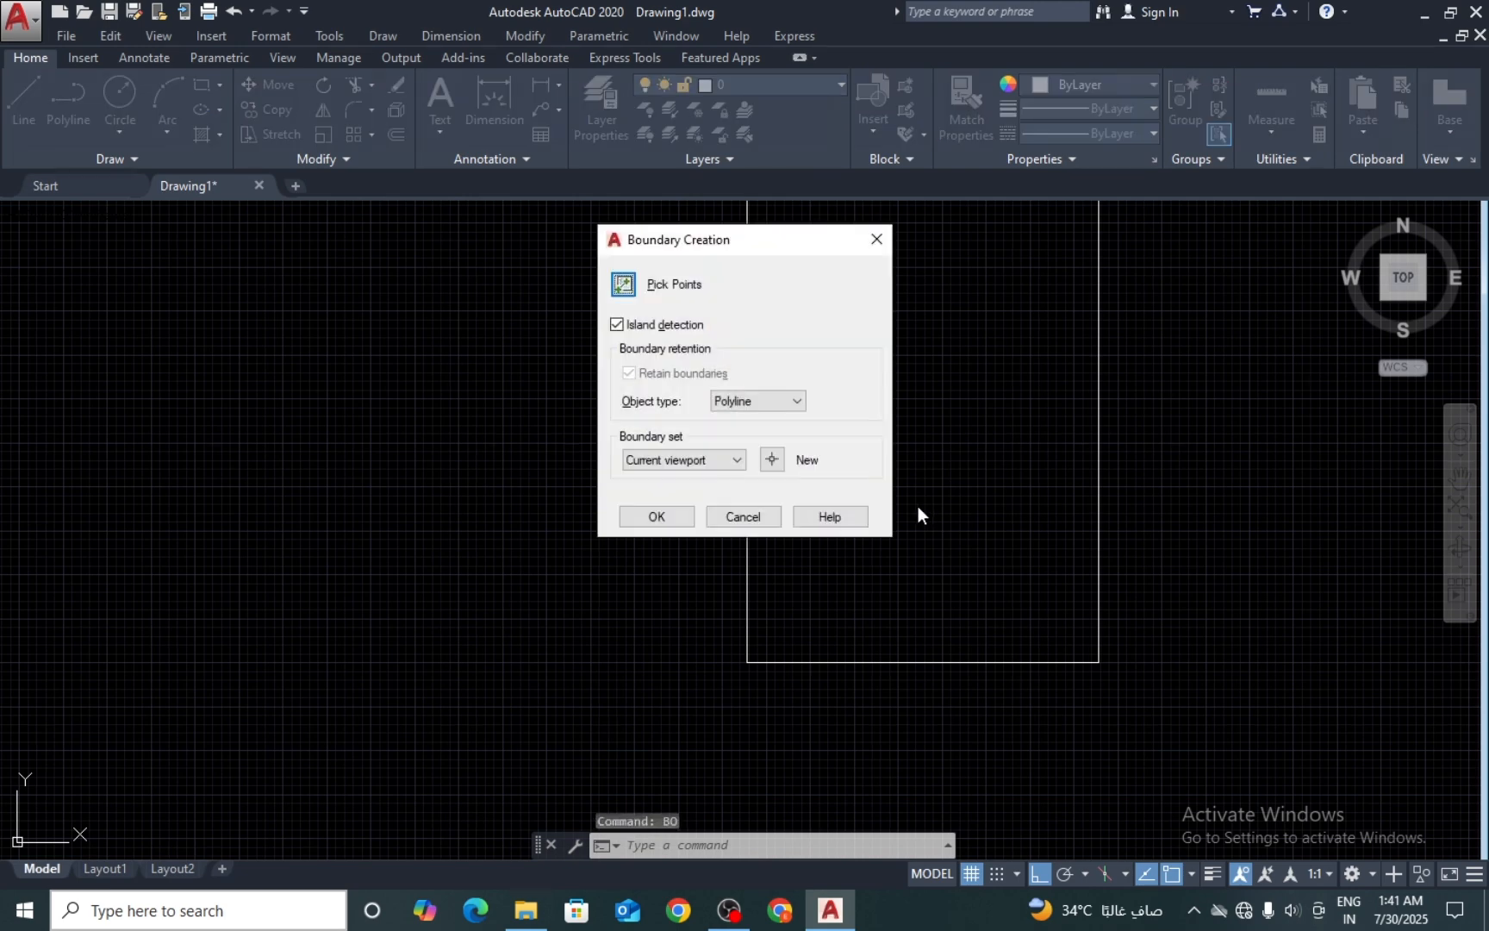
{"action": "left_click", "coordinate": [683, 519]}
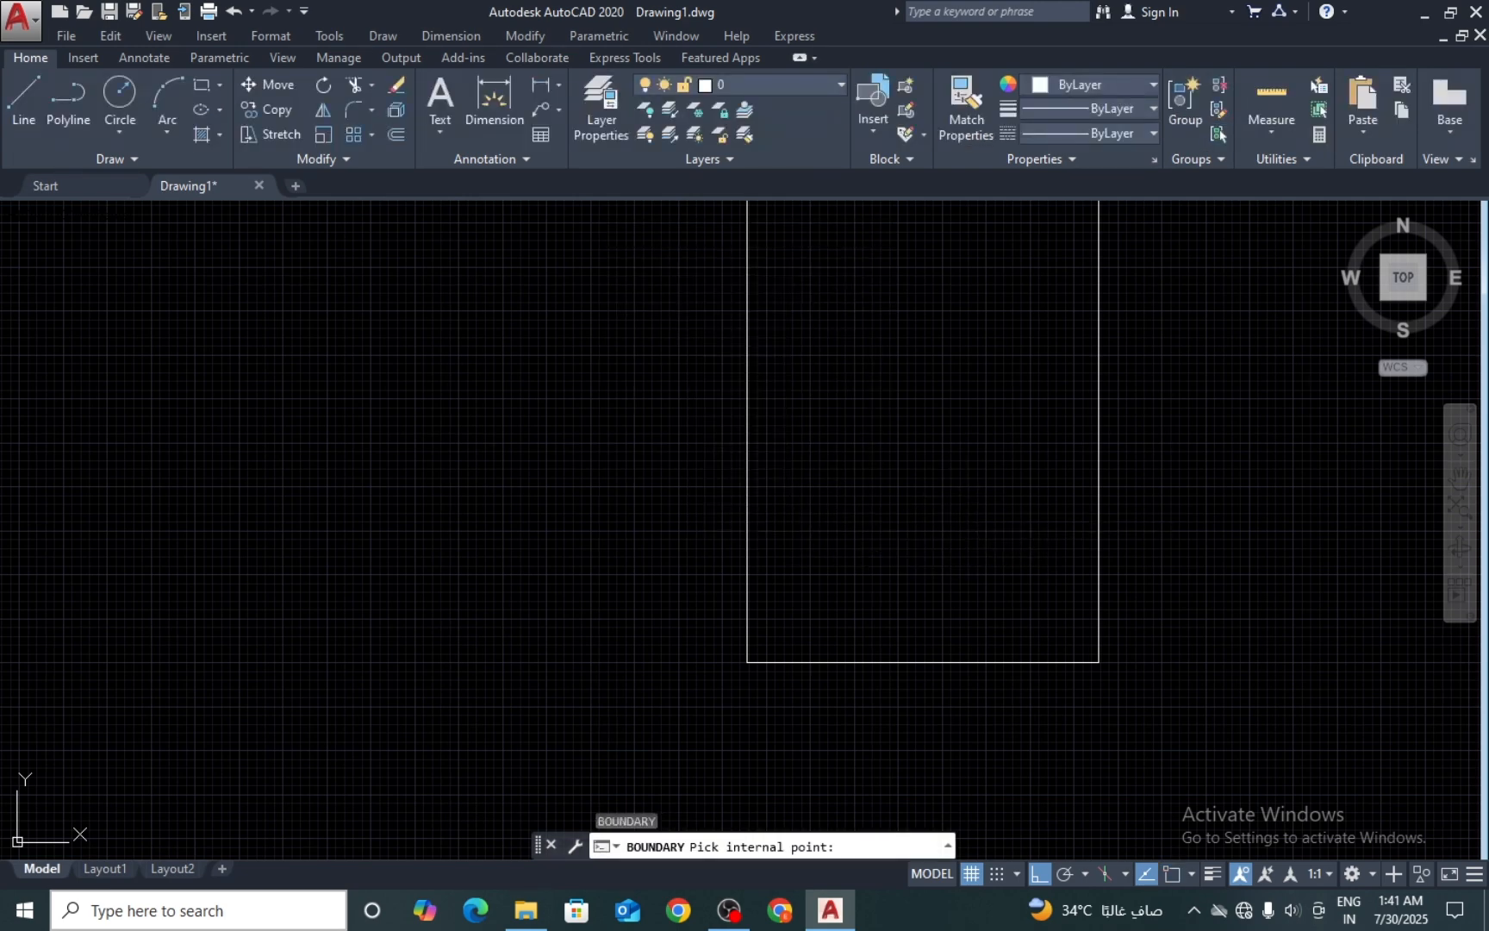
{"action": "left_click", "coordinate": [963, 489]}
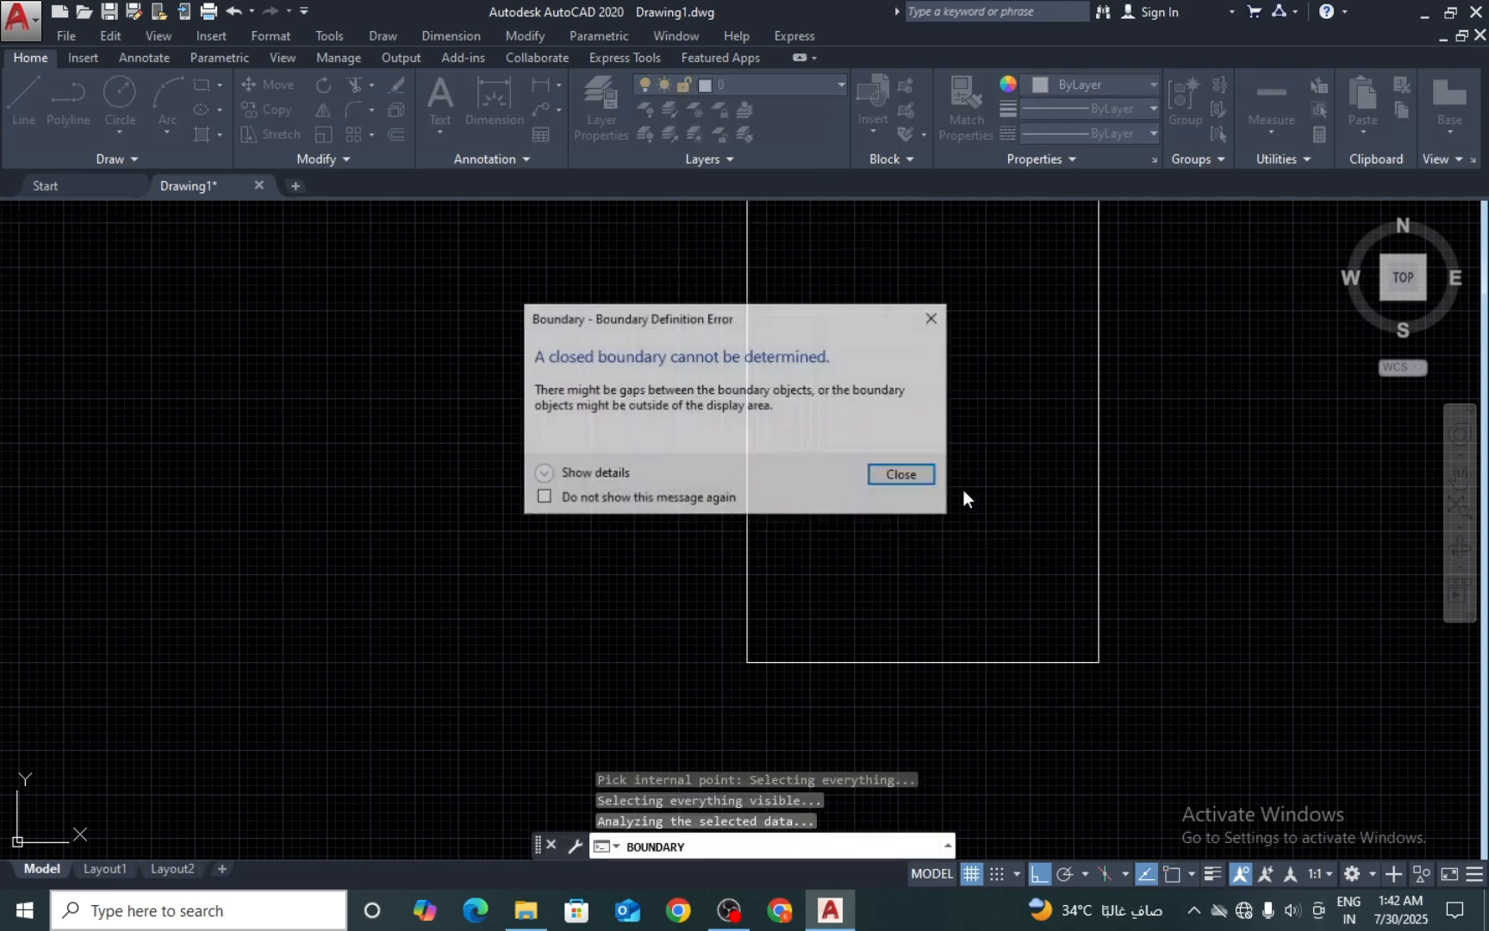
{"action": "left_click", "coordinate": [901, 479]}
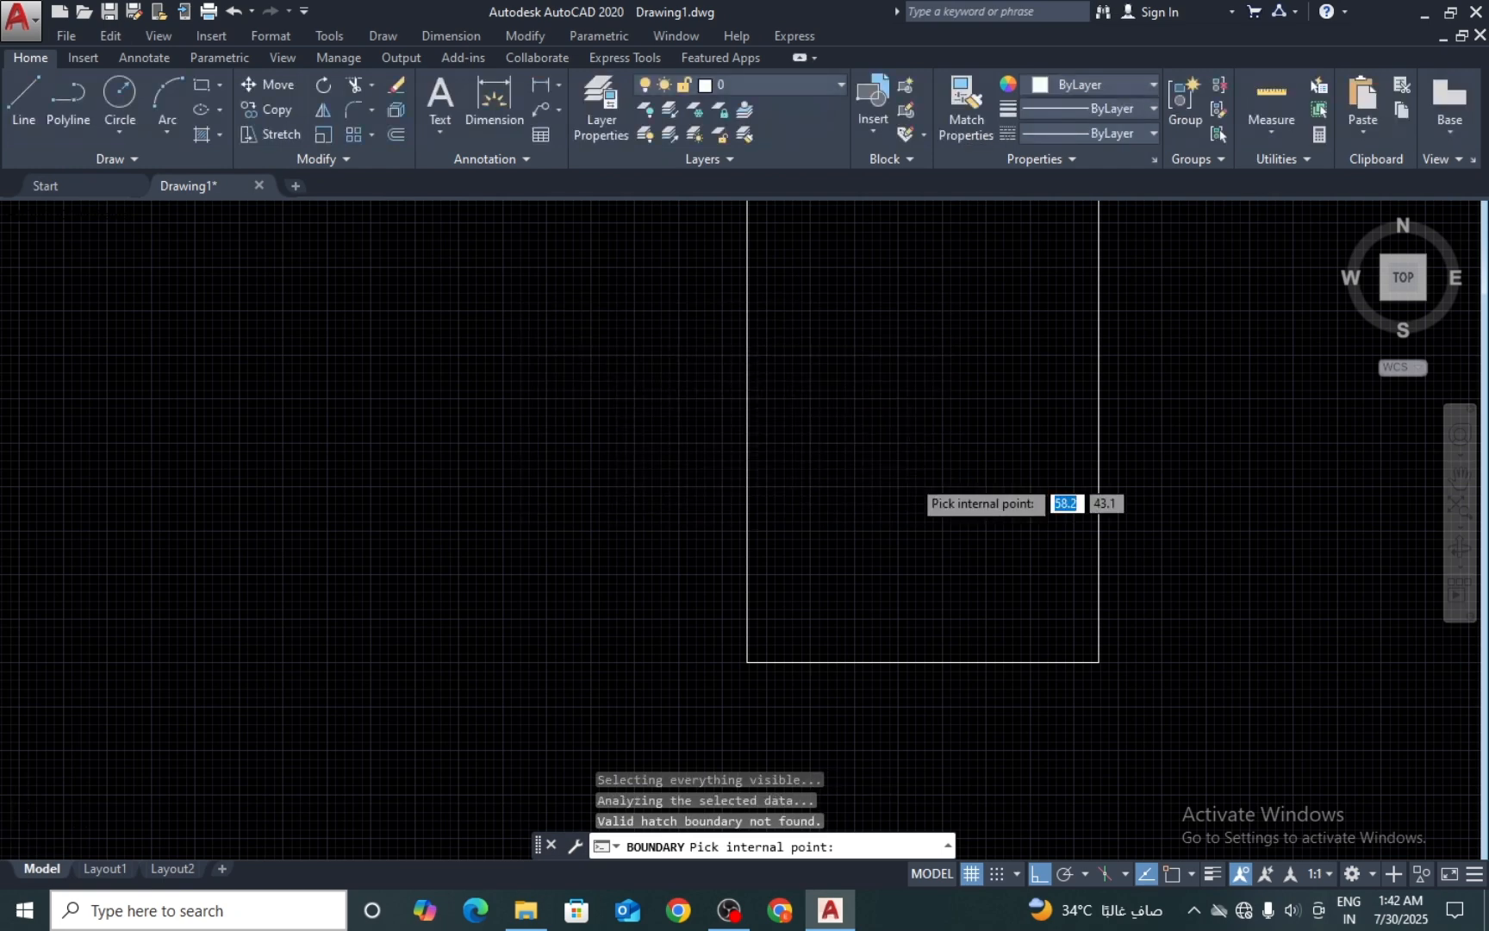
{"action": "scroll", "coordinate": [910, 477], "scroll_direction": "down", "scroll_amount": 2}
{"action": "left_click", "coordinate": [907, 476]}
{"action": "left_click", "coordinate": [923, 473]}
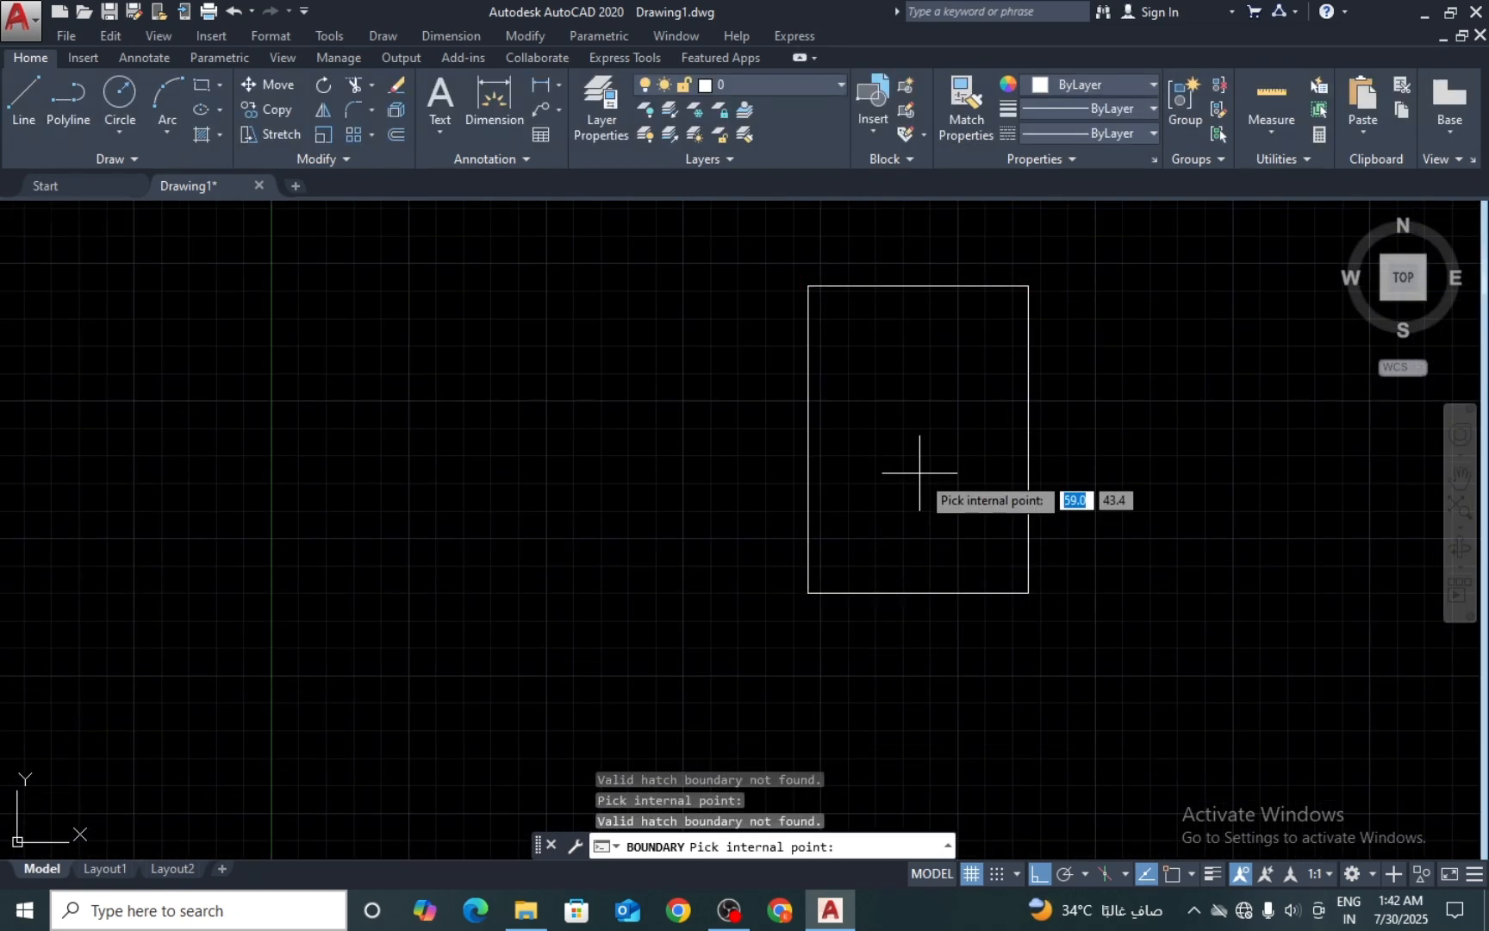
{"action": "key", "text": "Escape"}
Step: Regenerate the drawing and create a polyline boundary from a point inside the rectangle
{"action": "type", "text": "re"}
{"action": "key", "text": "Return"}
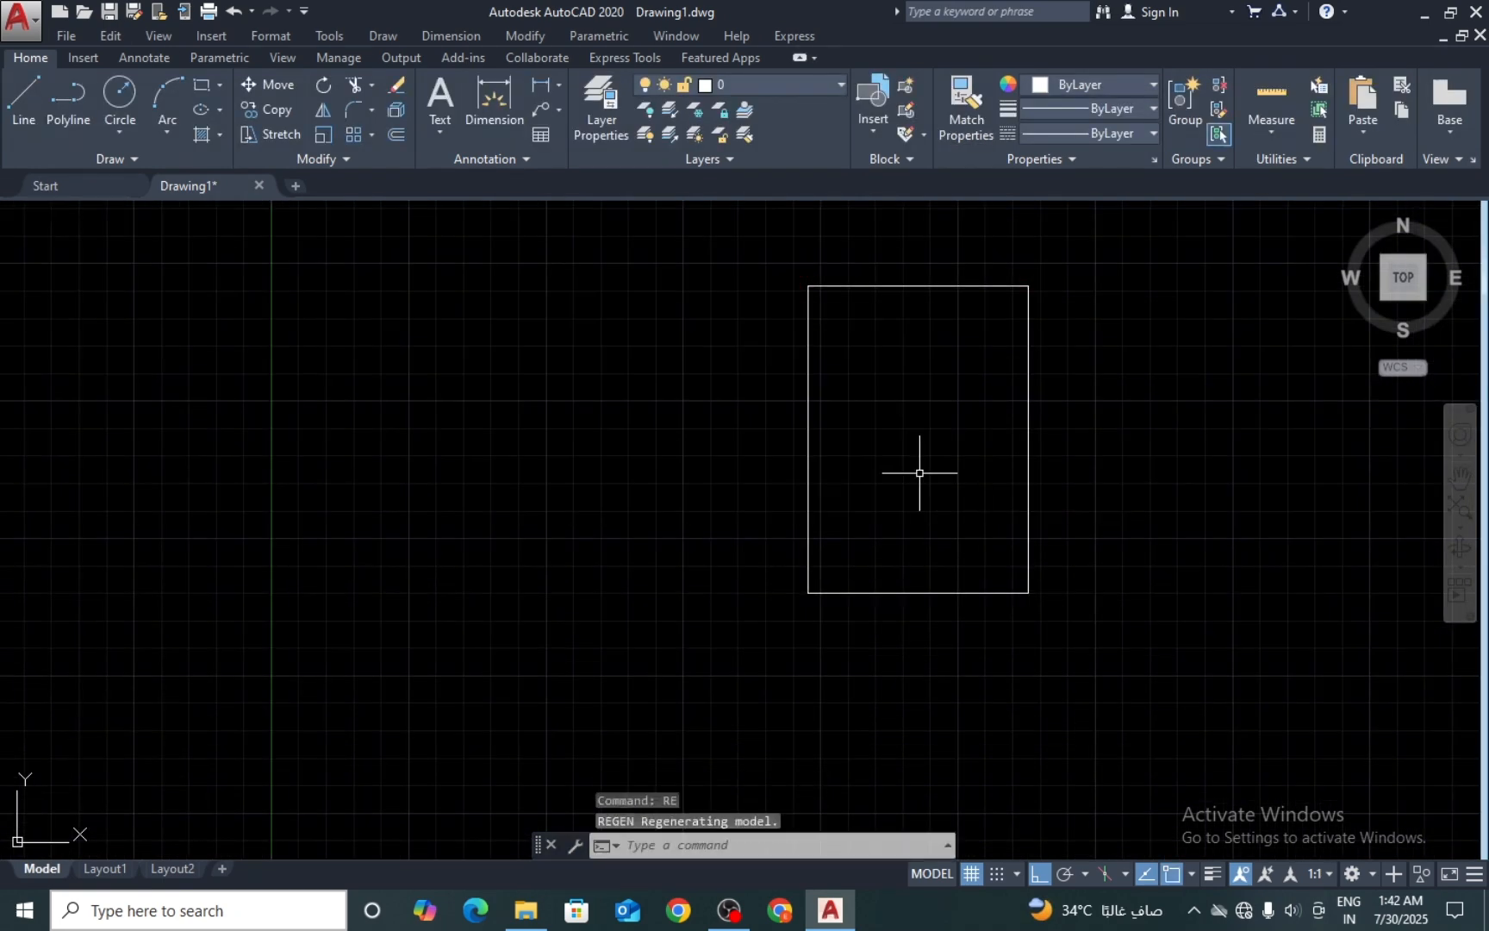
{"action": "type", "text": "bo"}
{"action": "key", "text": "Return"}
{"action": "key", "text": "Return"}
{"action": "left_click", "coordinate": [916, 468]}
{"action": "key", "text": "Return"}
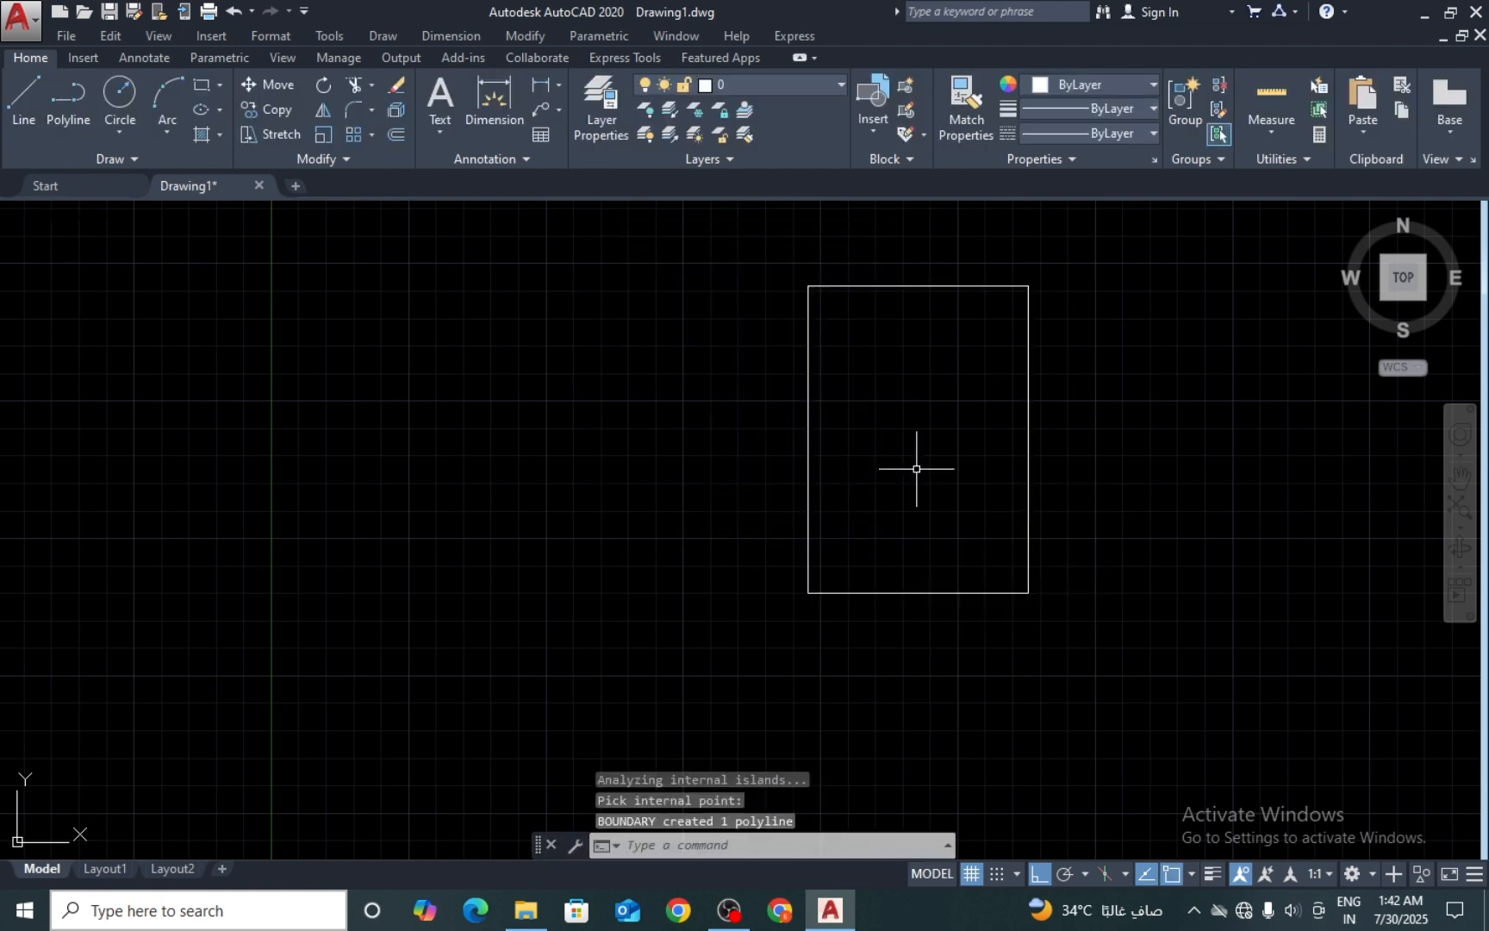
Step: Offset the rectangular boundary inward by 0.23 m to form the wall thickness
{"action": "type", "text": "o"}
{"action": "key", "text": "Return"}
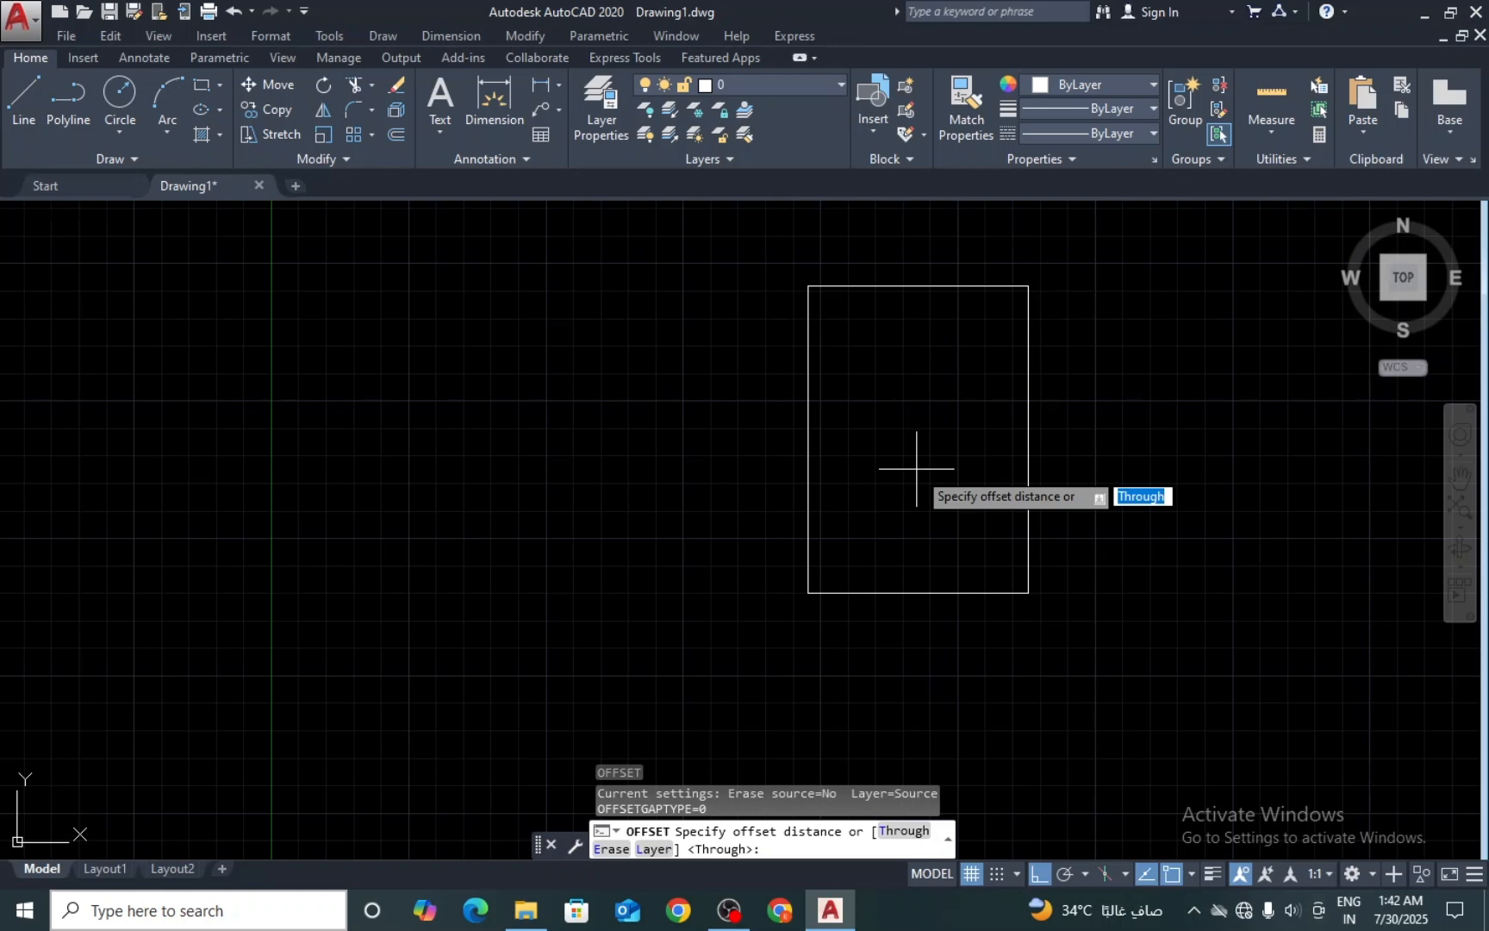
{"action": "type", "text": "0.23"}
{"action": "key", "text": "Return"}
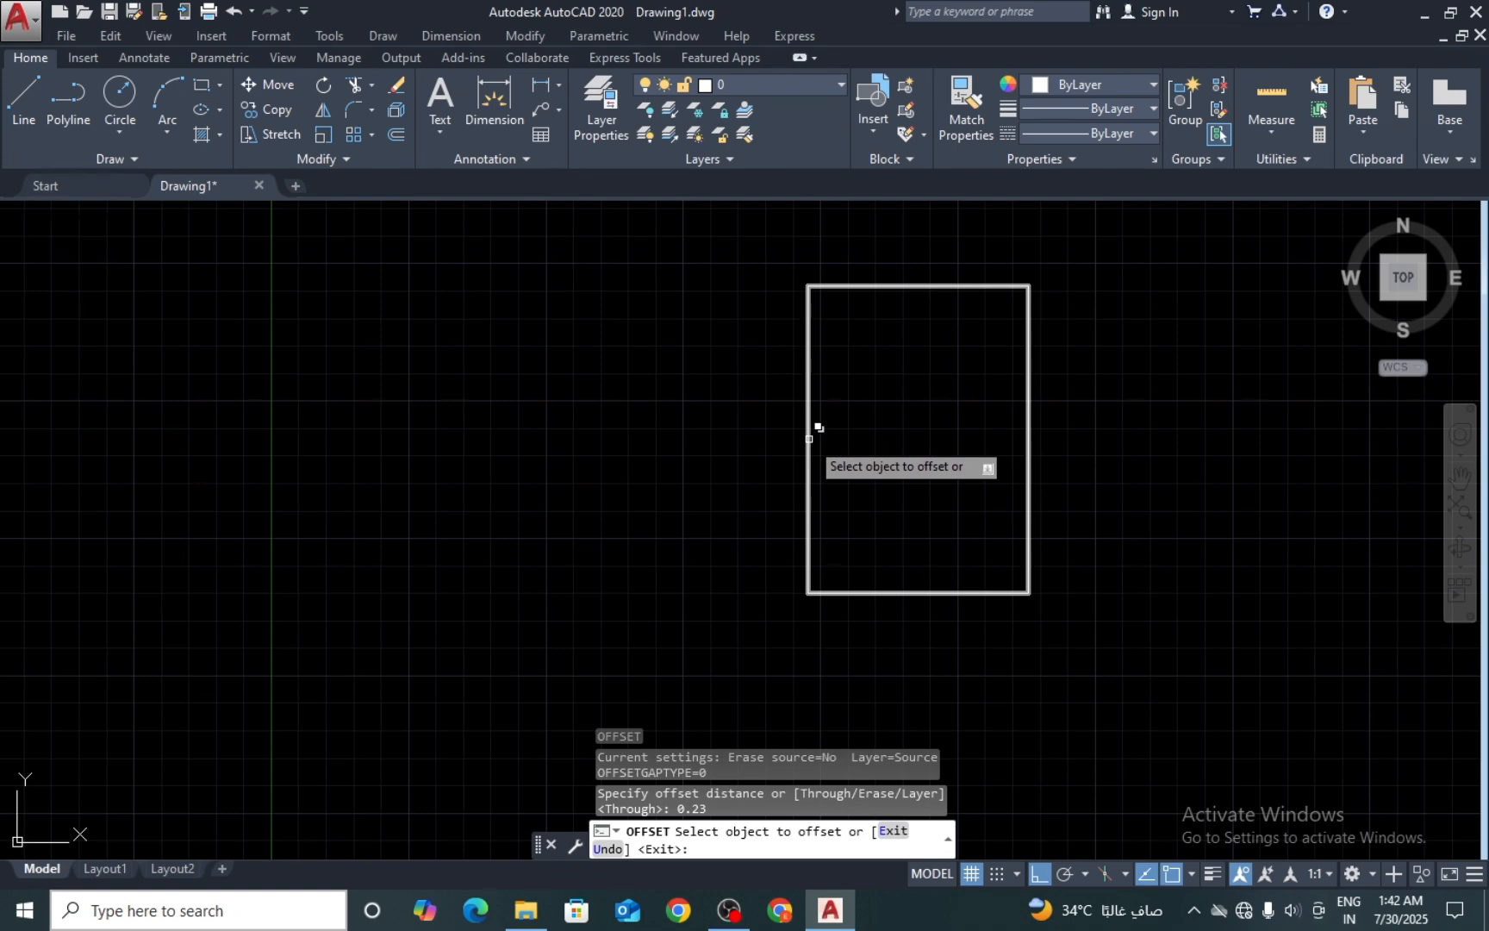
{"action": "left_click", "coordinate": [809, 438]}
{"action": "left_click", "coordinate": [845, 428]}
{"action": "left_click", "coordinate": [847, 428]}
{"action": "key", "text": "Escape"}
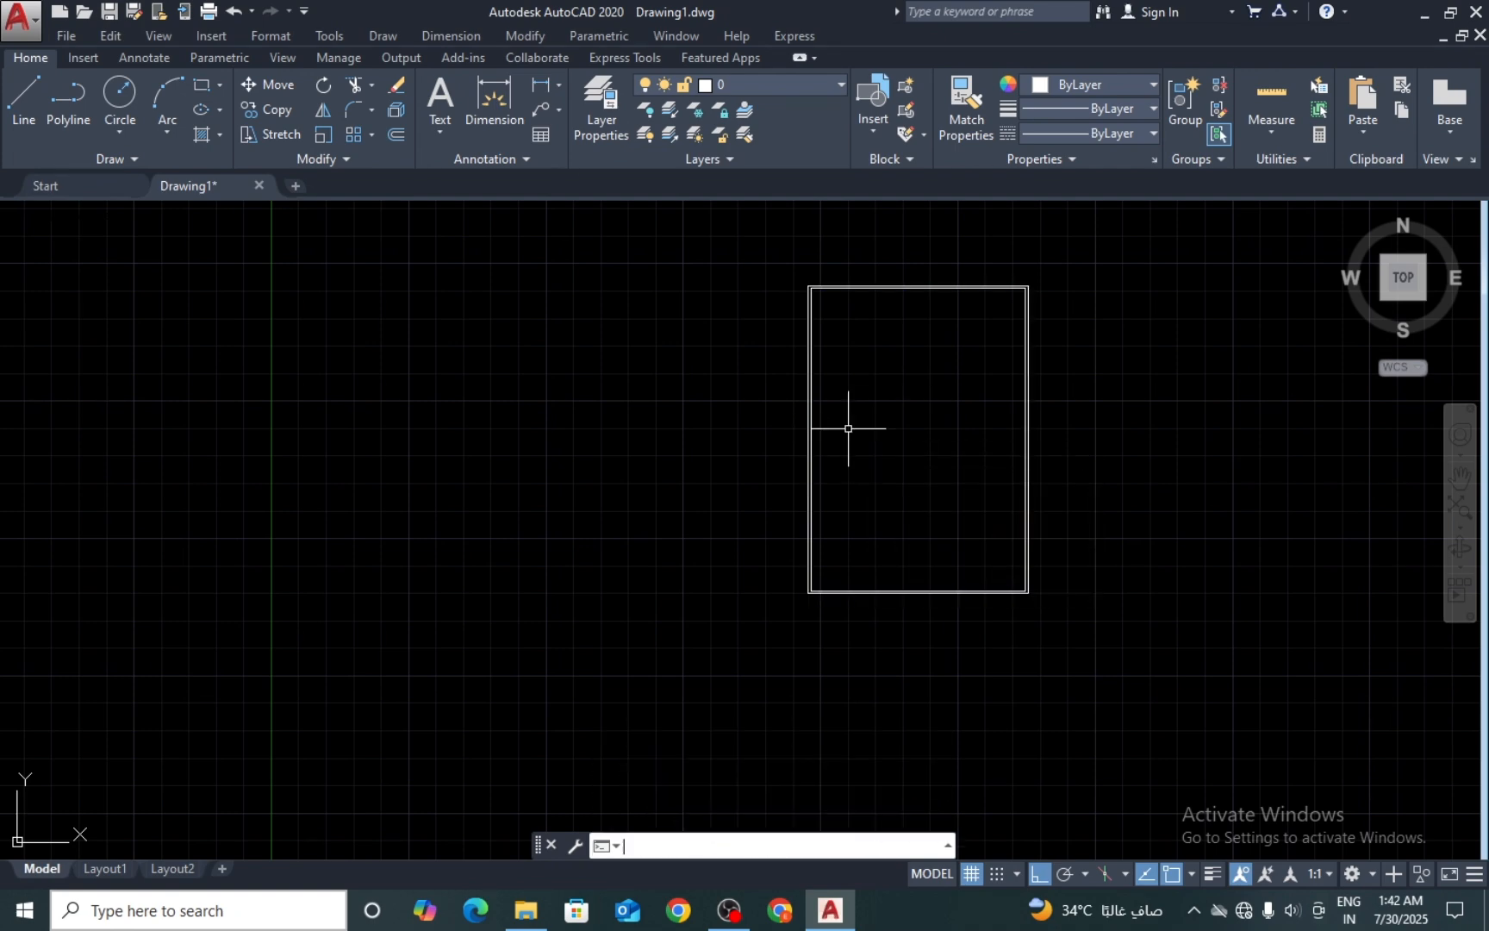
Step: Explode the outer and inner rectangular polylines into separate lines
{"action": "scroll", "coordinate": [825, 425], "scroll_direction": "up", "scroll_amount": 2}
{"action": "middle_click_drag", "start_coordinate": [914, 508], "coordinate": [810, 610]}
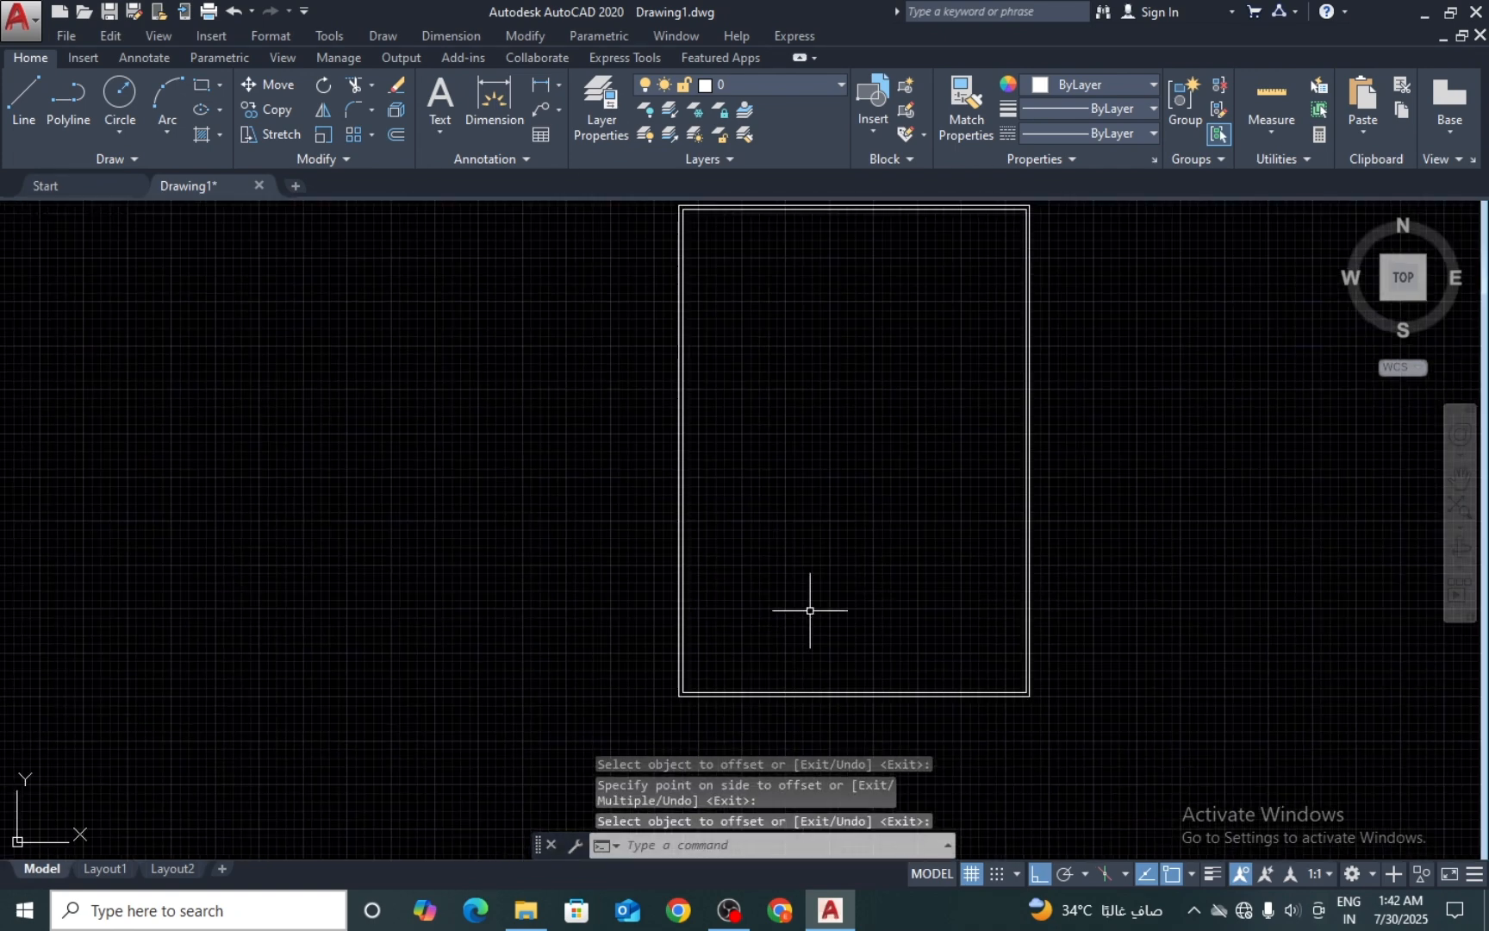
{"action": "key", "text": "Escape"}
{"action": "type", "text": "x"}
{"action": "key", "text": "Return"}
{"action": "left_click", "coordinate": [822, 602]}
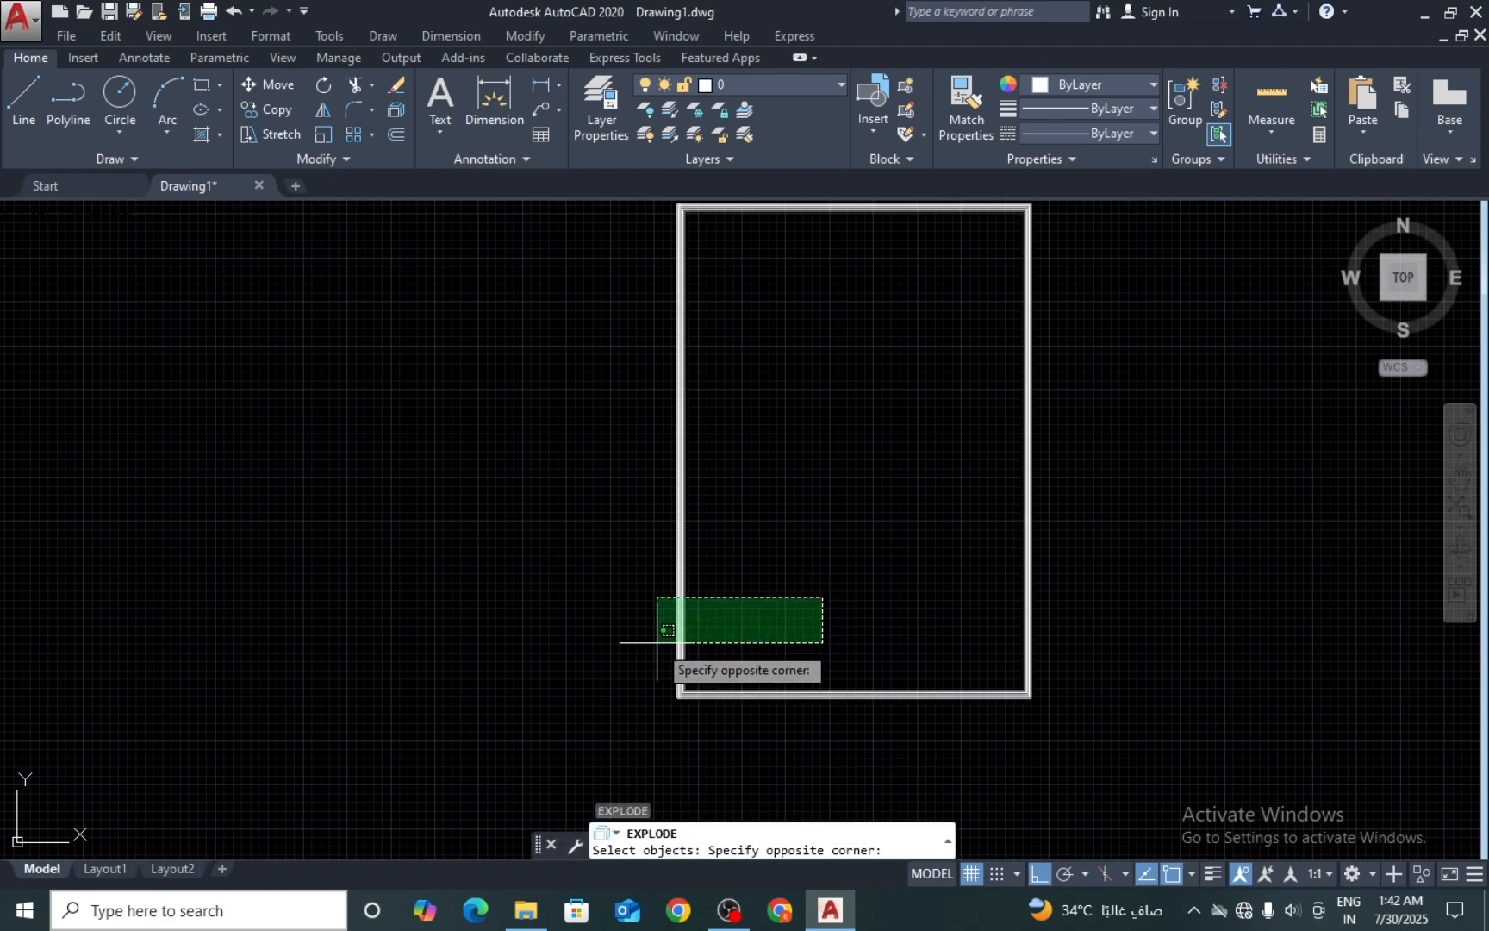
{"action": "left_click", "coordinate": [657, 641]}
{"action": "middle_click_drag", "start_coordinate": [714, 604], "coordinate": [691, 615]}
{"action": "scroll", "coordinate": [632, 220], "scroll_direction": "up", "scroll_amount": 6}
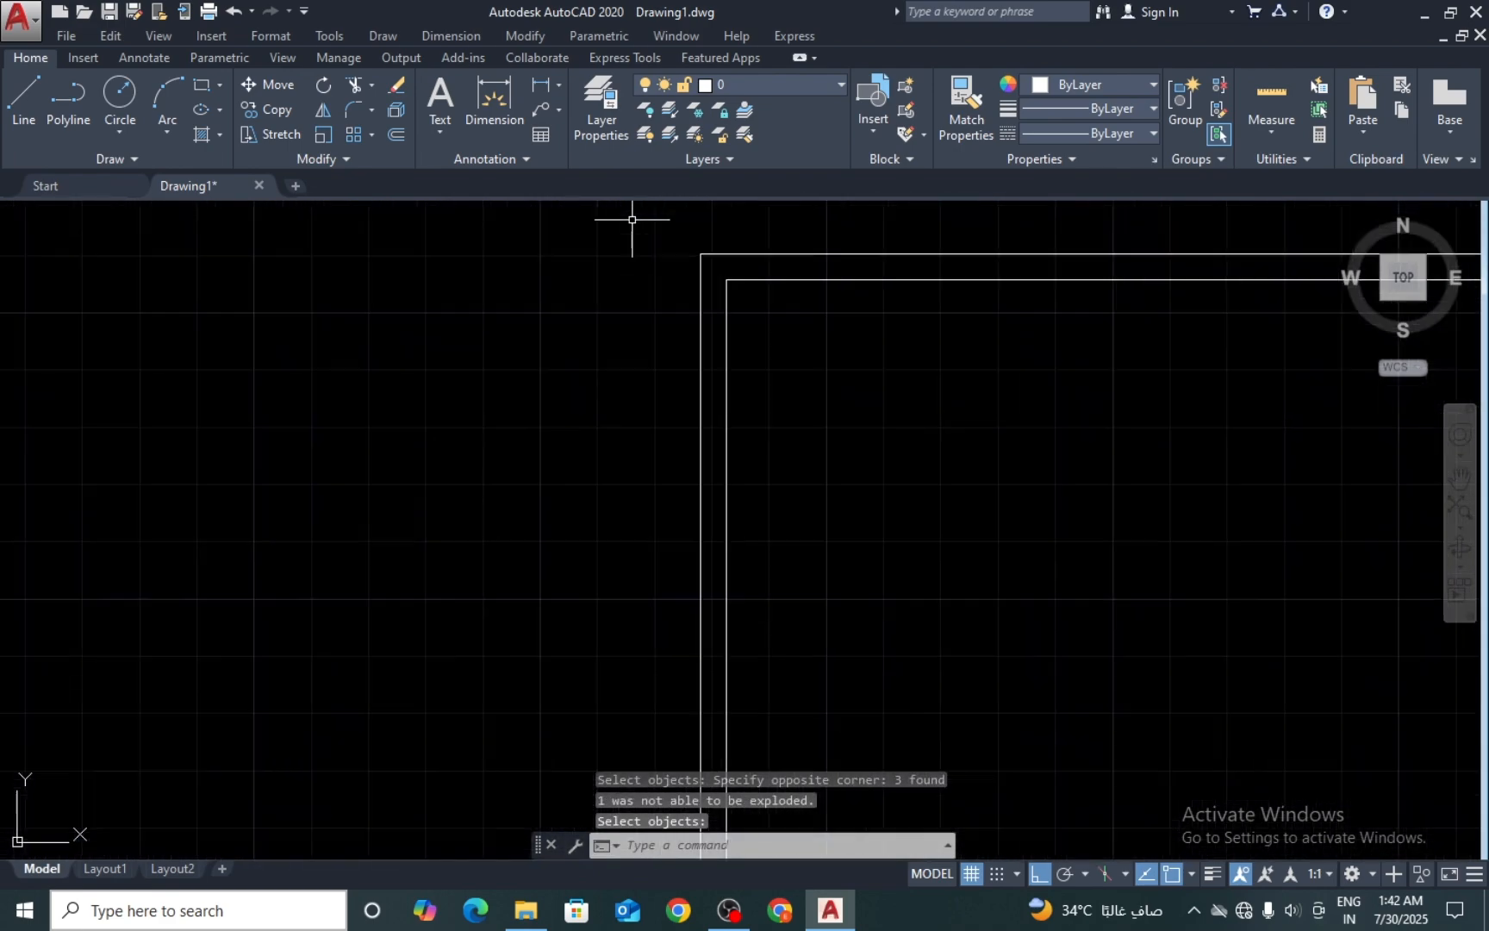
{"action": "scroll", "coordinate": [720, 304], "scroll_direction": "down", "scroll_amount": 6}
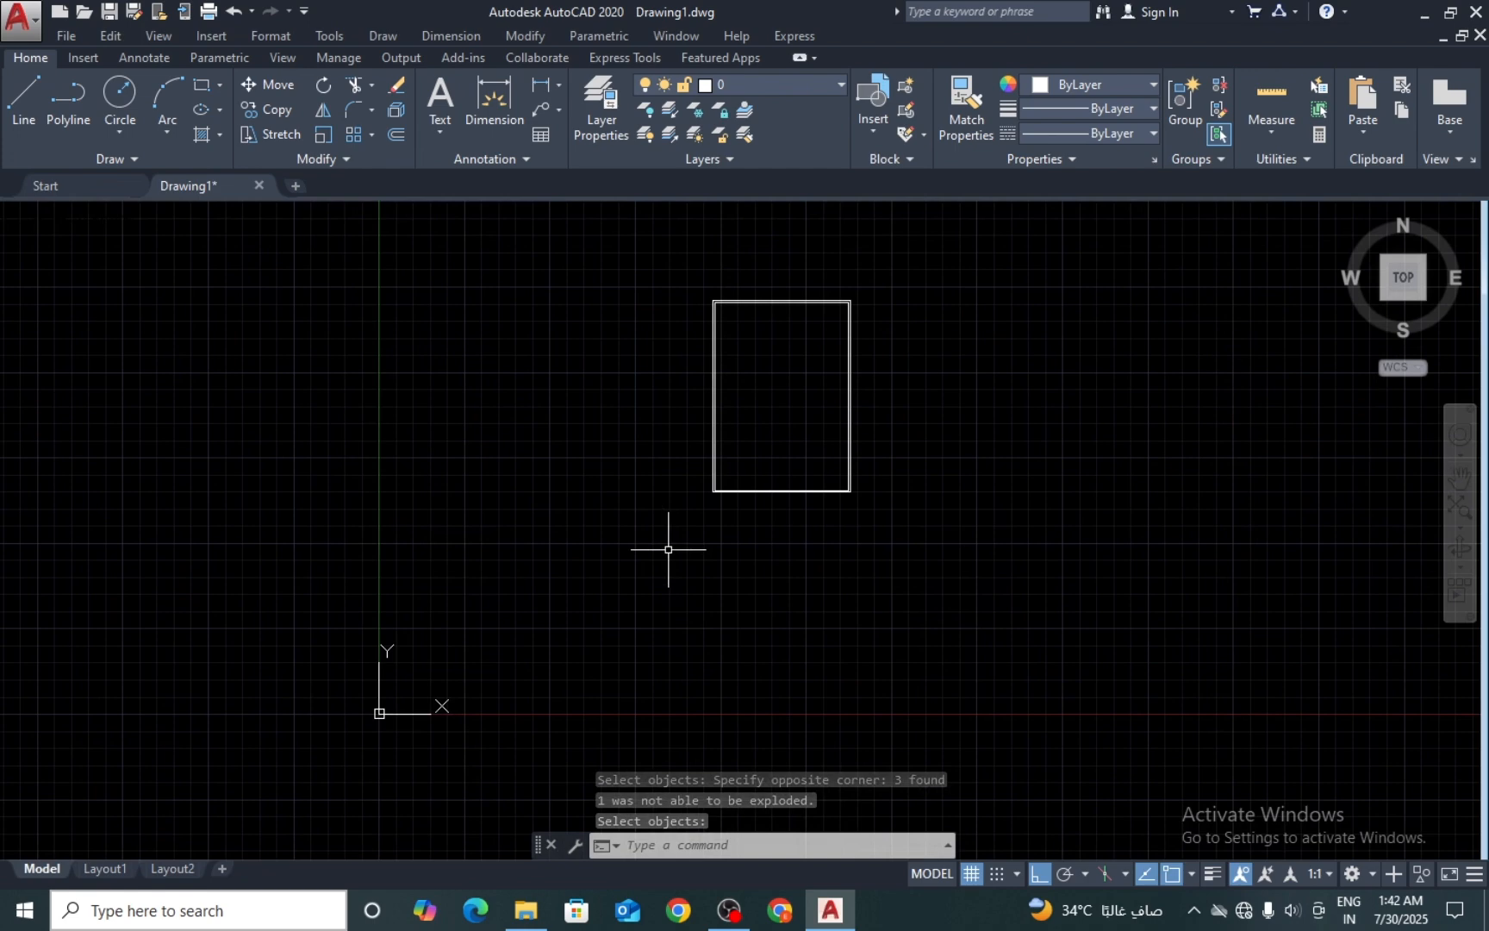
{"action": "scroll", "coordinate": [720, 517], "scroll_direction": "up", "scroll_amount": 2}
{"action": "scroll", "coordinate": [748, 482], "scroll_direction": "up", "scroll_amount": 3}
{"action": "middle_click_drag", "start_coordinate": [808, 385], "coordinate": [768, 571]}
{"action": "scroll", "coordinate": [814, 438], "scroll_direction": "down", "scroll_amount": 2}
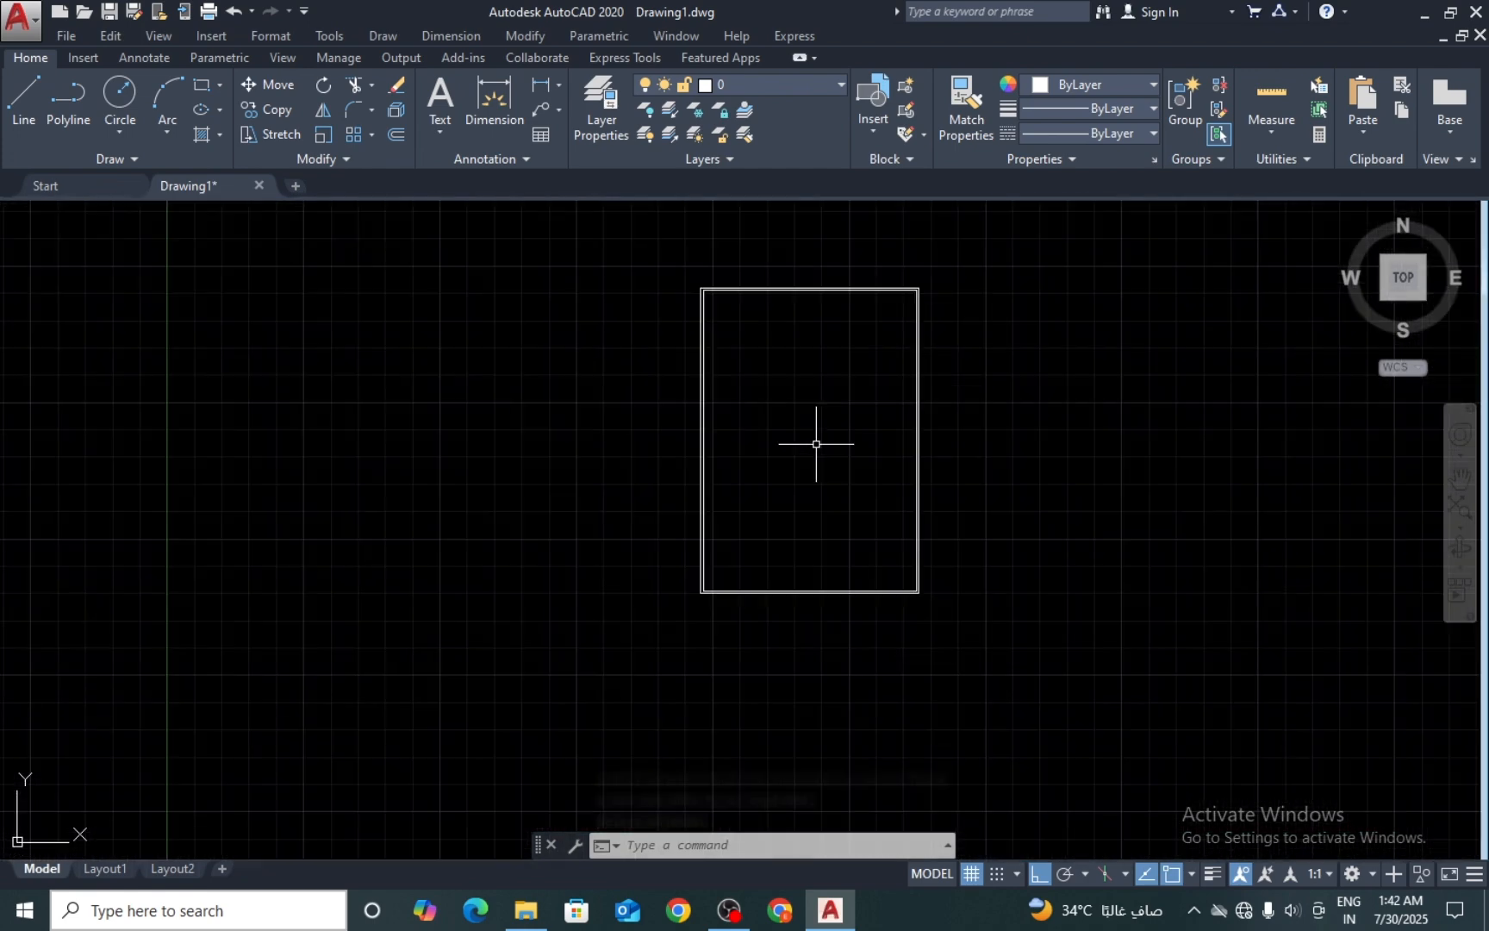
{"action": "middle_click_drag", "start_coordinate": [814, 439], "coordinate": [802, 449]}
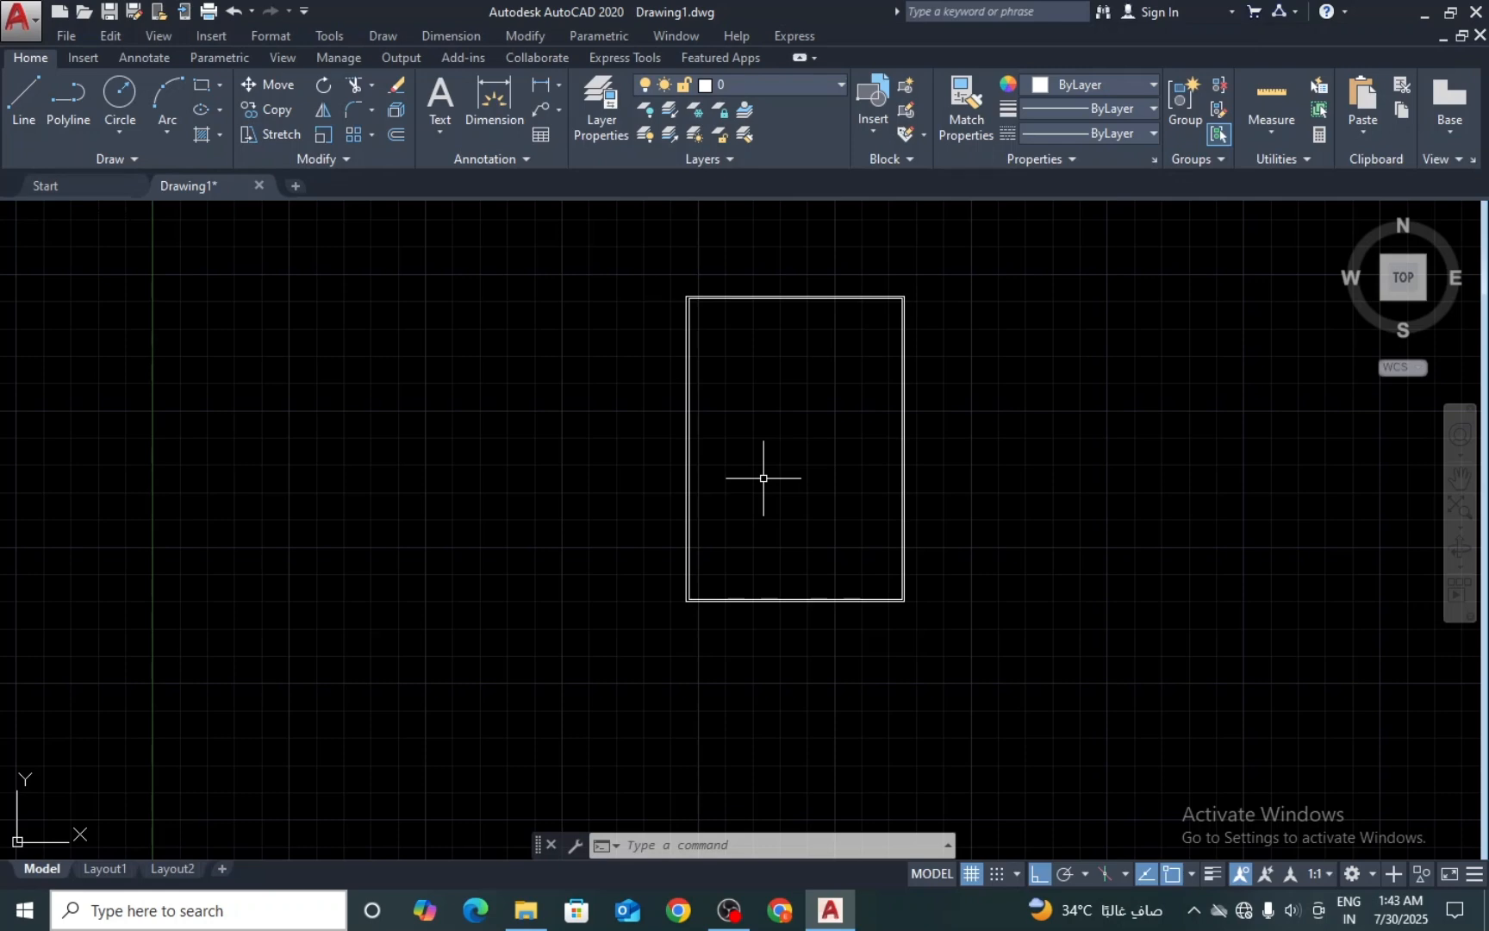
Step: Offset the inner line of the top wall 2 m inward
{"action": "scroll", "coordinate": [764, 478], "scroll_direction": "up", "scroll_amount": 2}
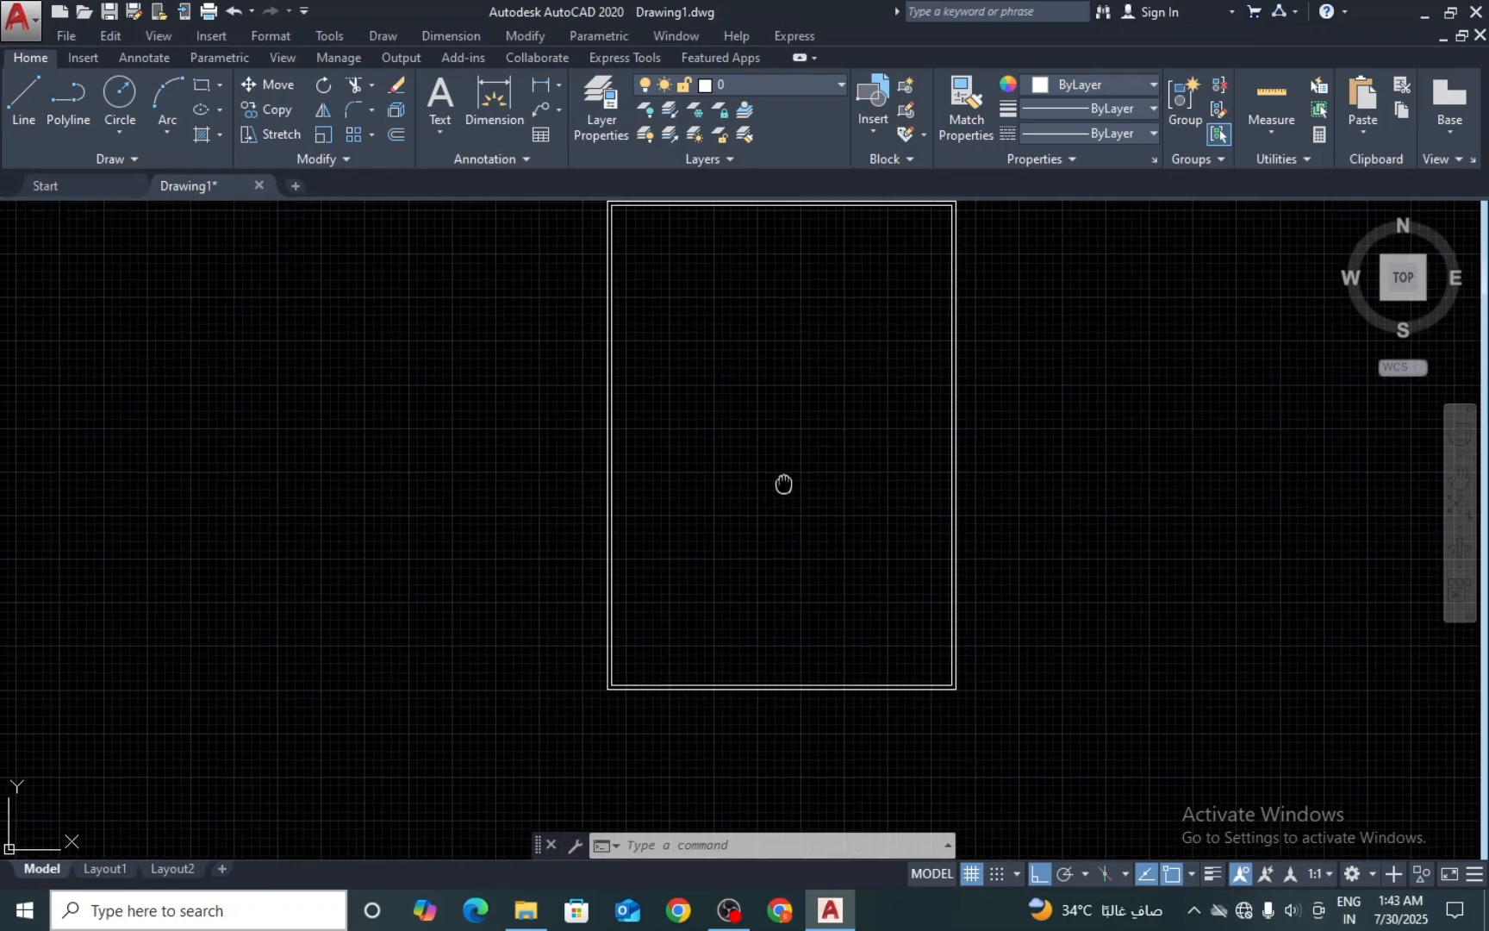
{"action": "middle_click_drag", "start_coordinate": [784, 485], "coordinate": [713, 563]}
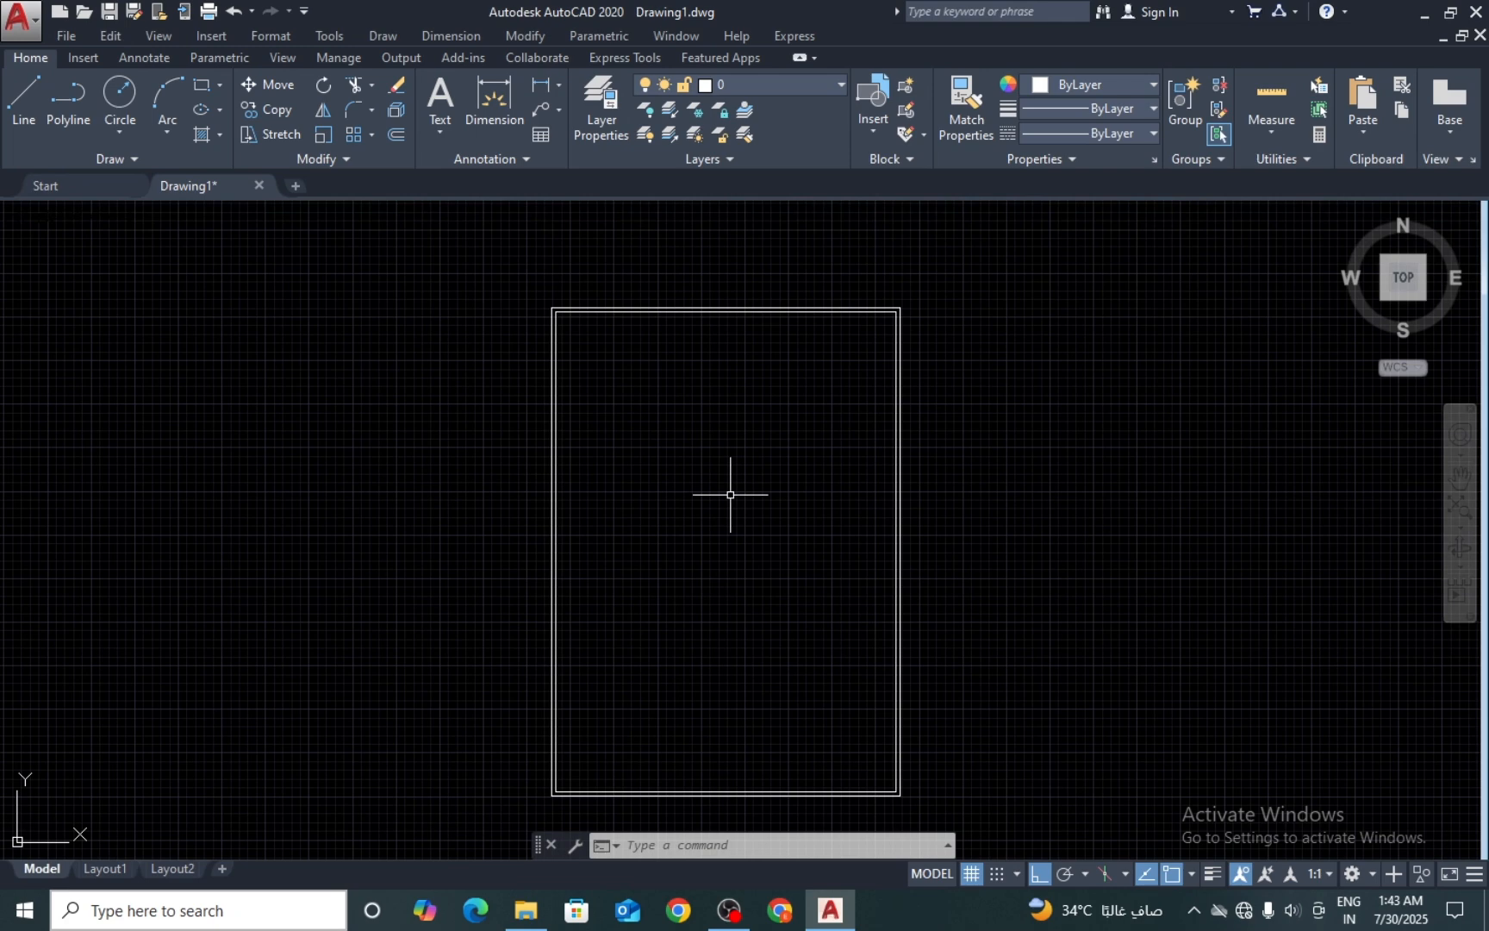
{"action": "type", "text": "o"}
{"action": "key", "text": "Return"}
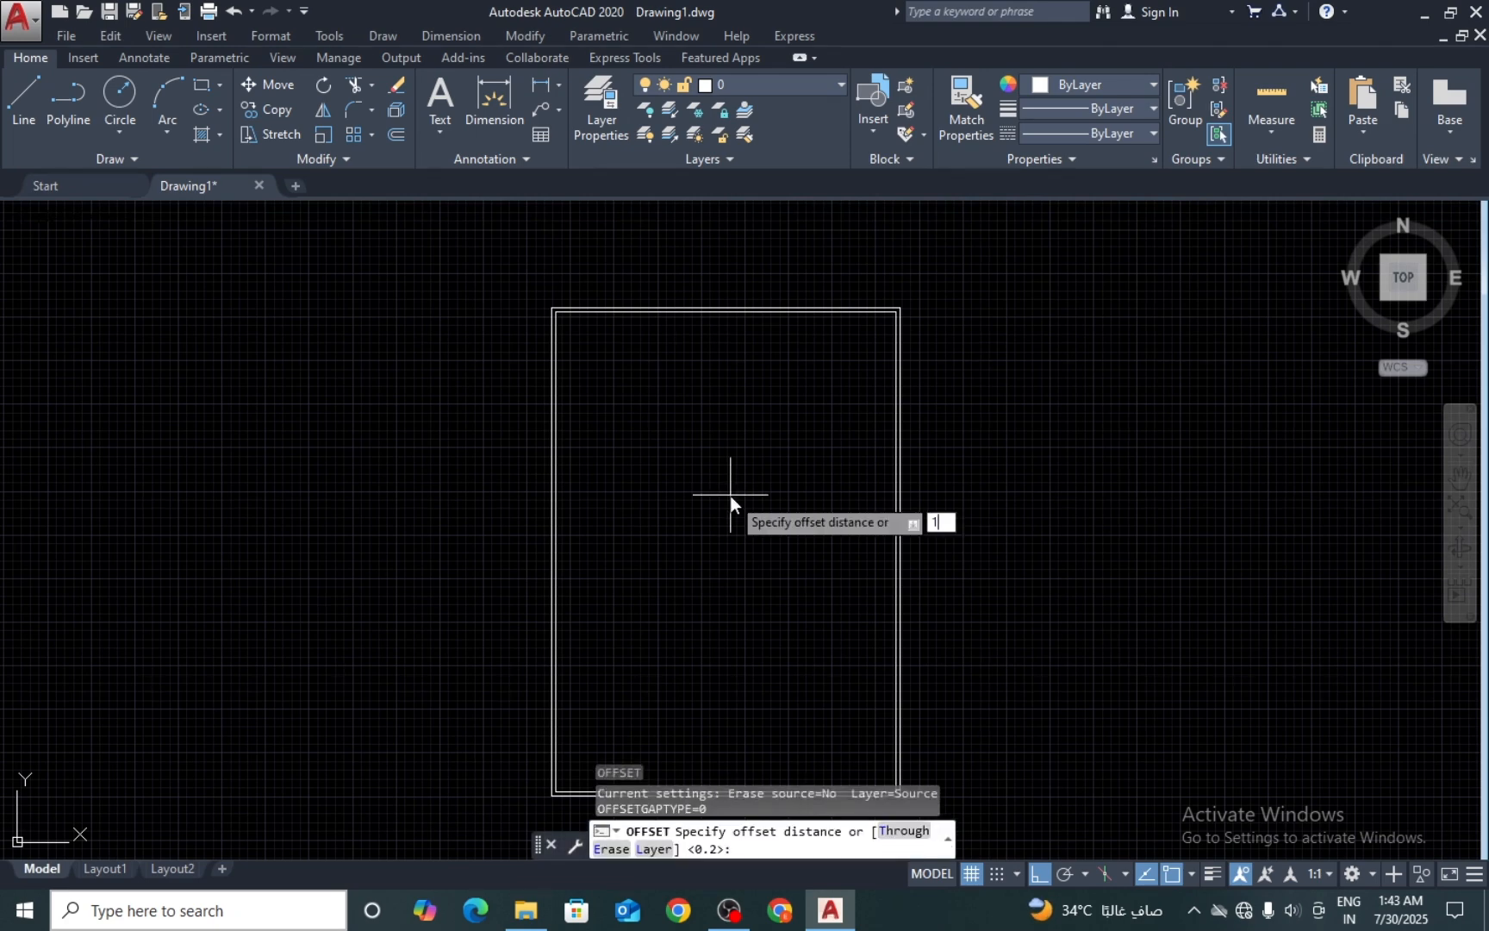
{"action": "key", "text": "Escape"}
{"action": "key", "text": "Return"}
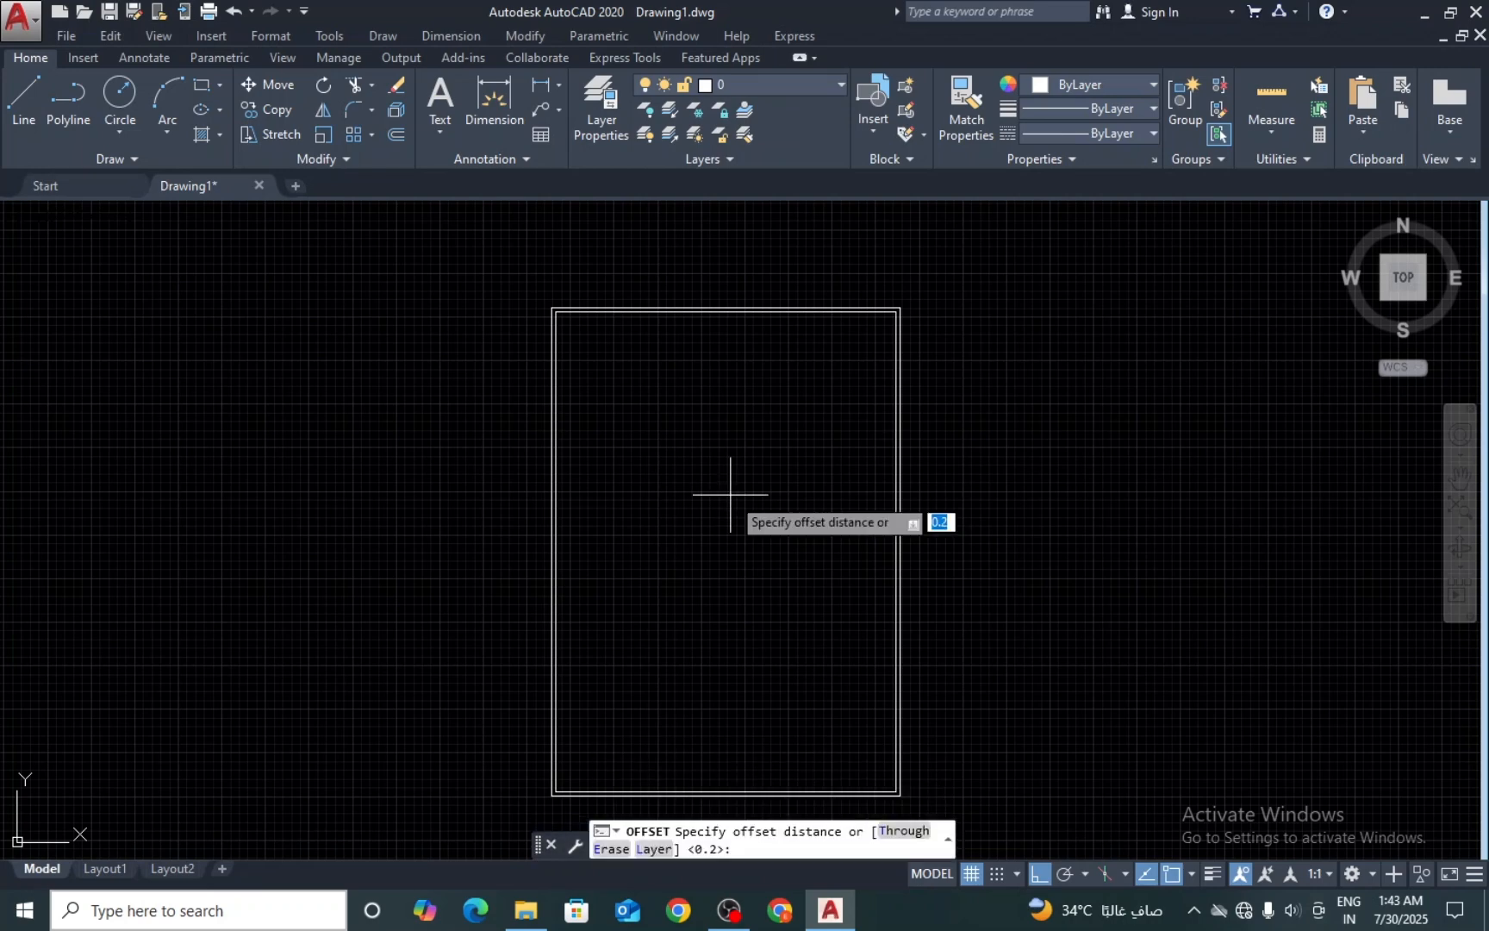
{"action": "type", "text": "2"}
{"action": "key", "text": "Return"}
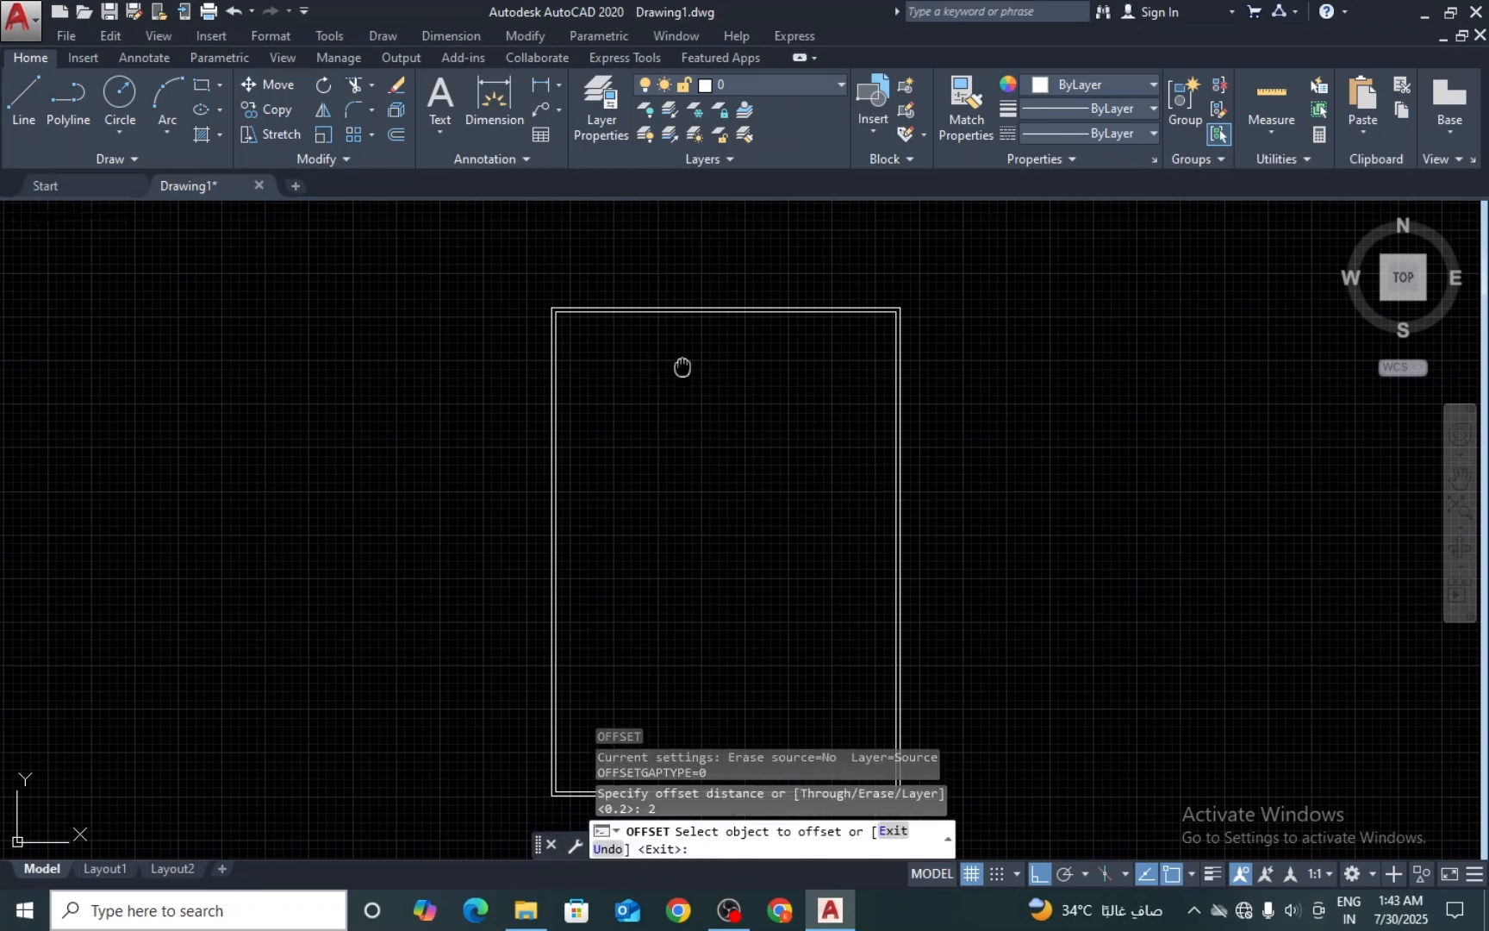
{"action": "middle_click_drag", "start_coordinate": [681, 366], "coordinate": [713, 272]}
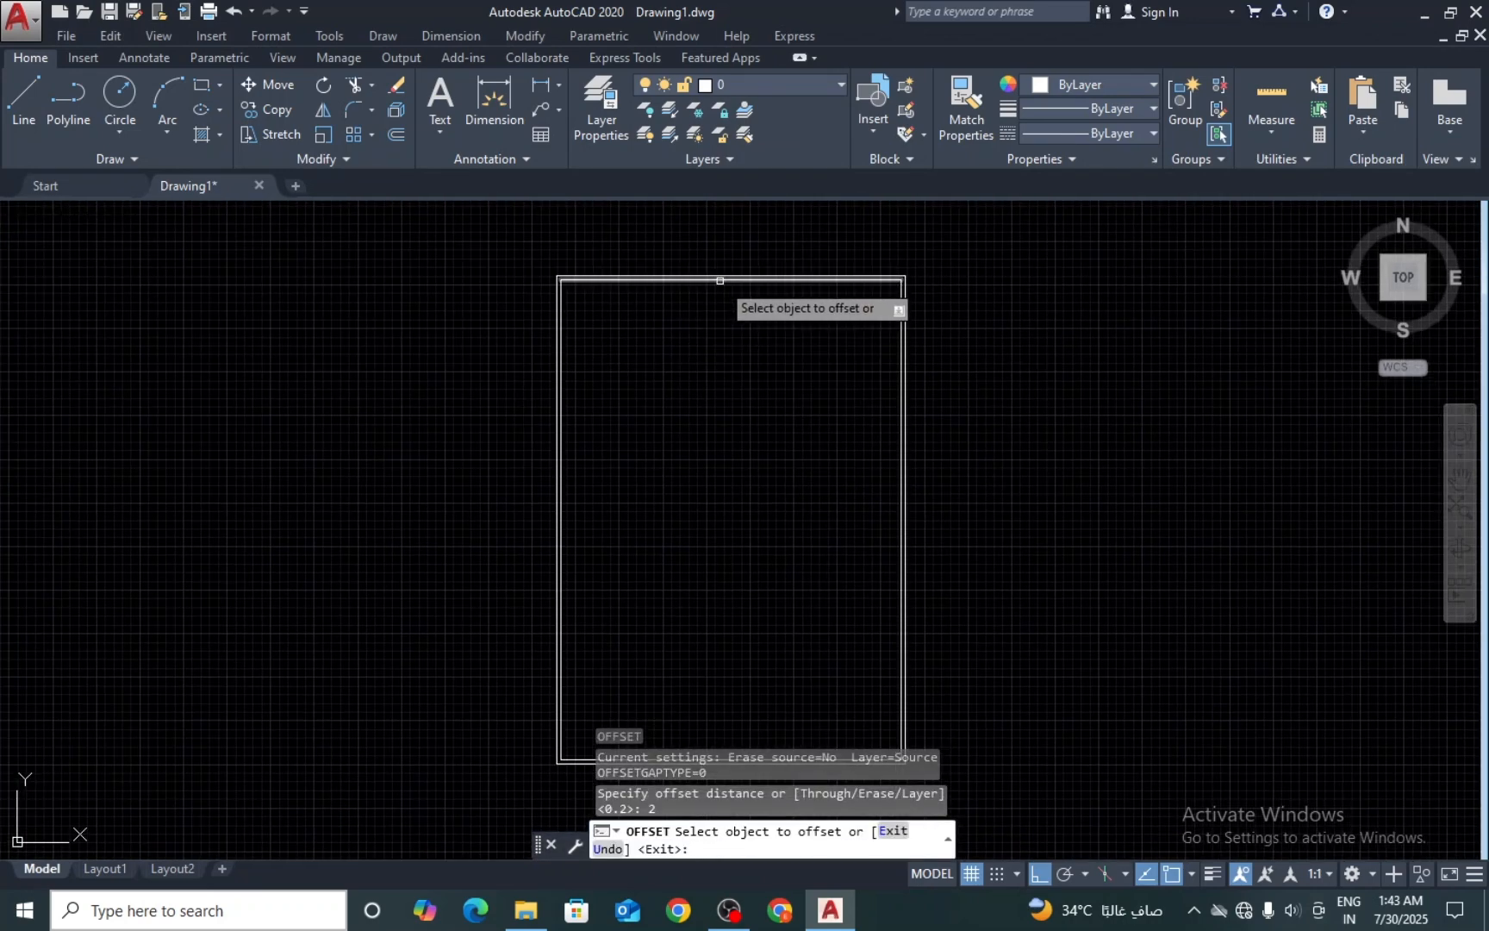
{"action": "left_click", "coordinate": [724, 277]}
{"action": "left_click", "coordinate": [725, 377]}
Step: Offset the inner line of the right wall inward by the same 2 m distance
{"action": "middle_click_drag", "start_coordinate": [780, 475], "coordinate": [803, 376]}
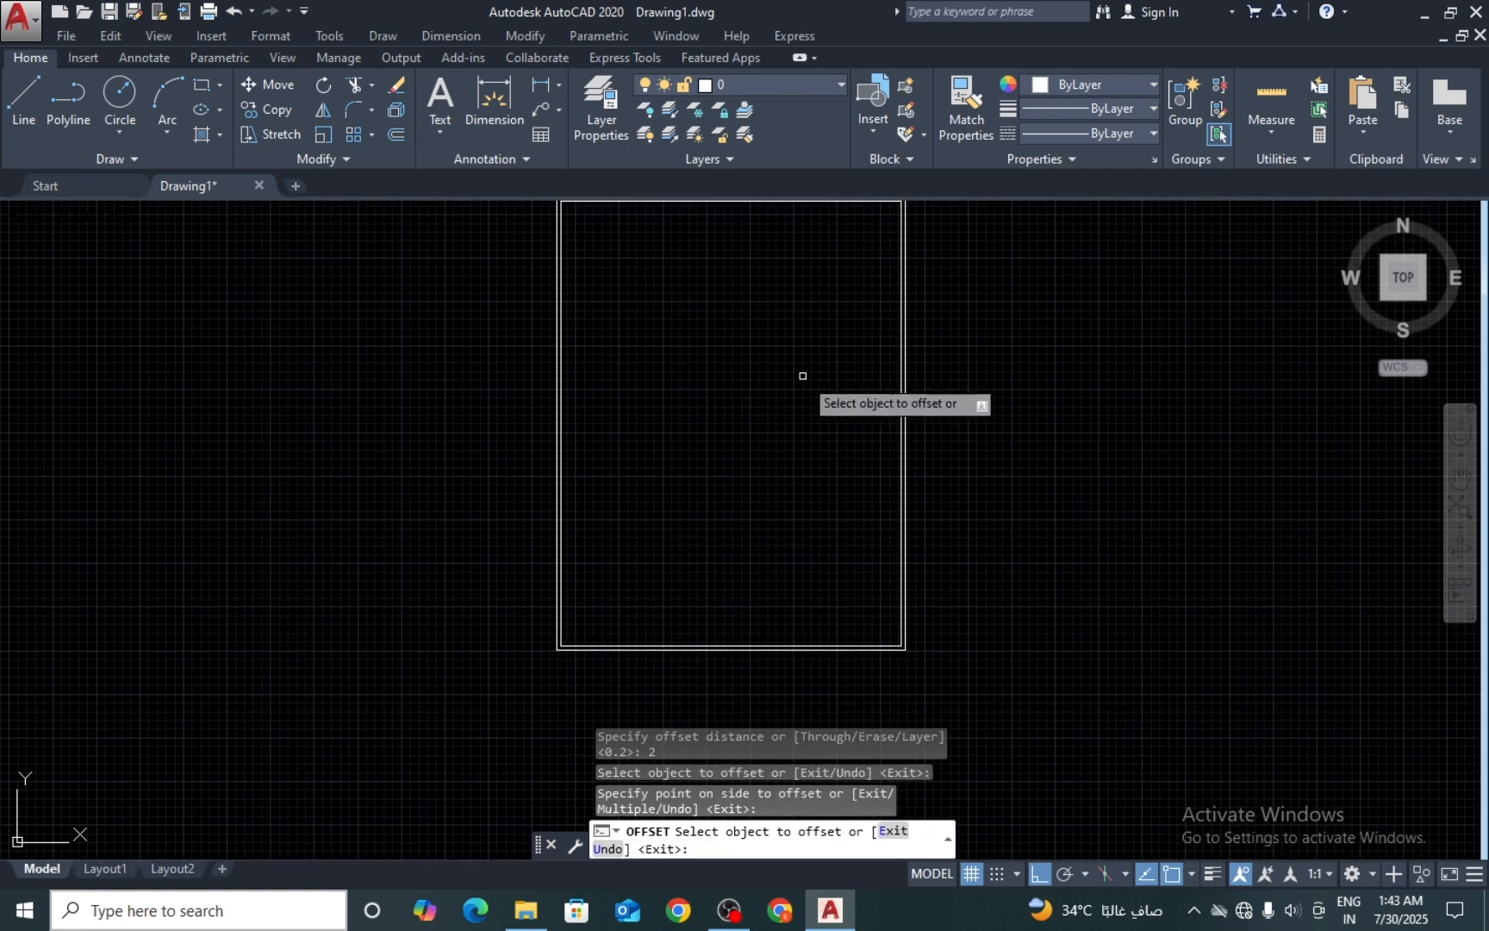
{"action": "left_click", "coordinate": [894, 475]}
{"action": "left_click", "coordinate": [791, 504]}
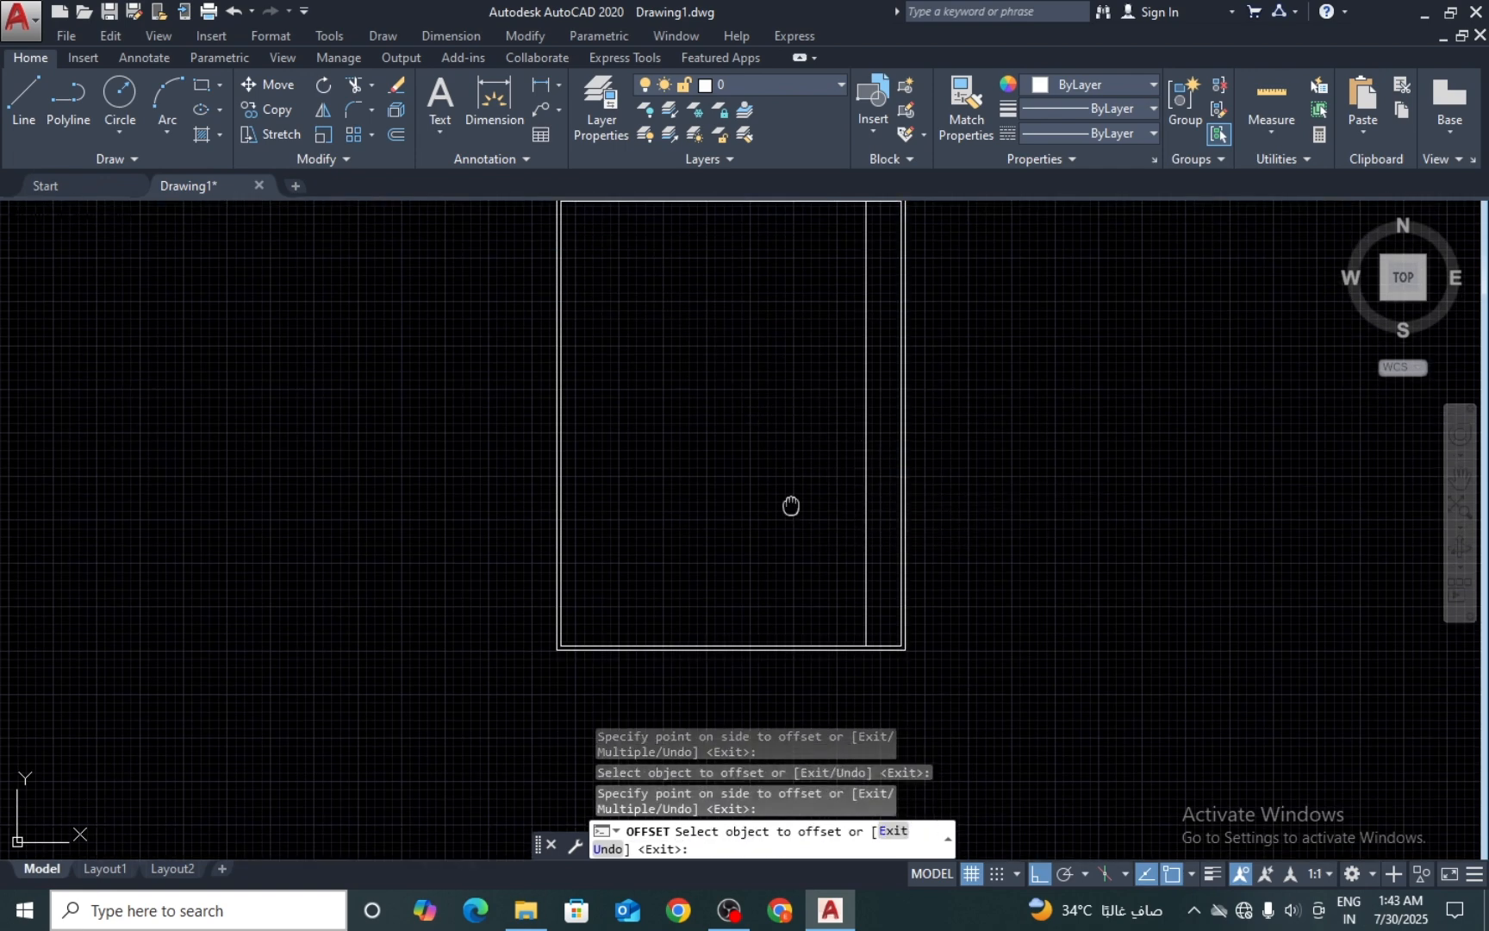
{"action": "middle_click_drag", "start_coordinate": [791, 505], "coordinate": [807, 578]}
{"action": "key", "text": "Return"}
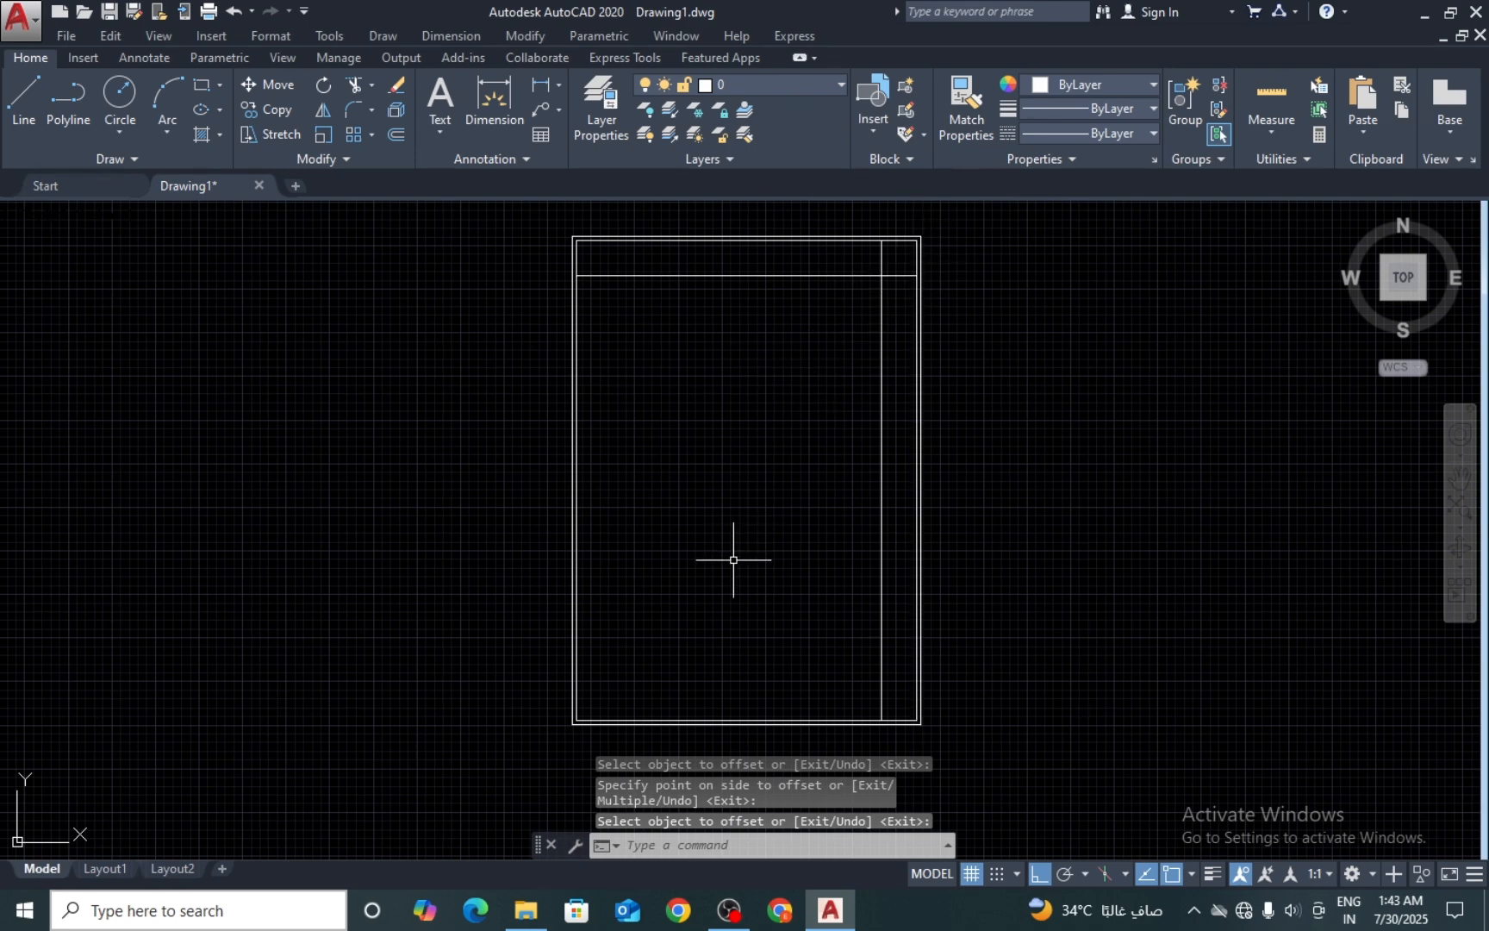
Step: Offset the inner line of the left wall 3 m inward
{"action": "key", "text": "Return"}
{"action": "key", "text": "Return"}
{"action": "type", "text": "3"}
{"action": "key", "text": "Return"}
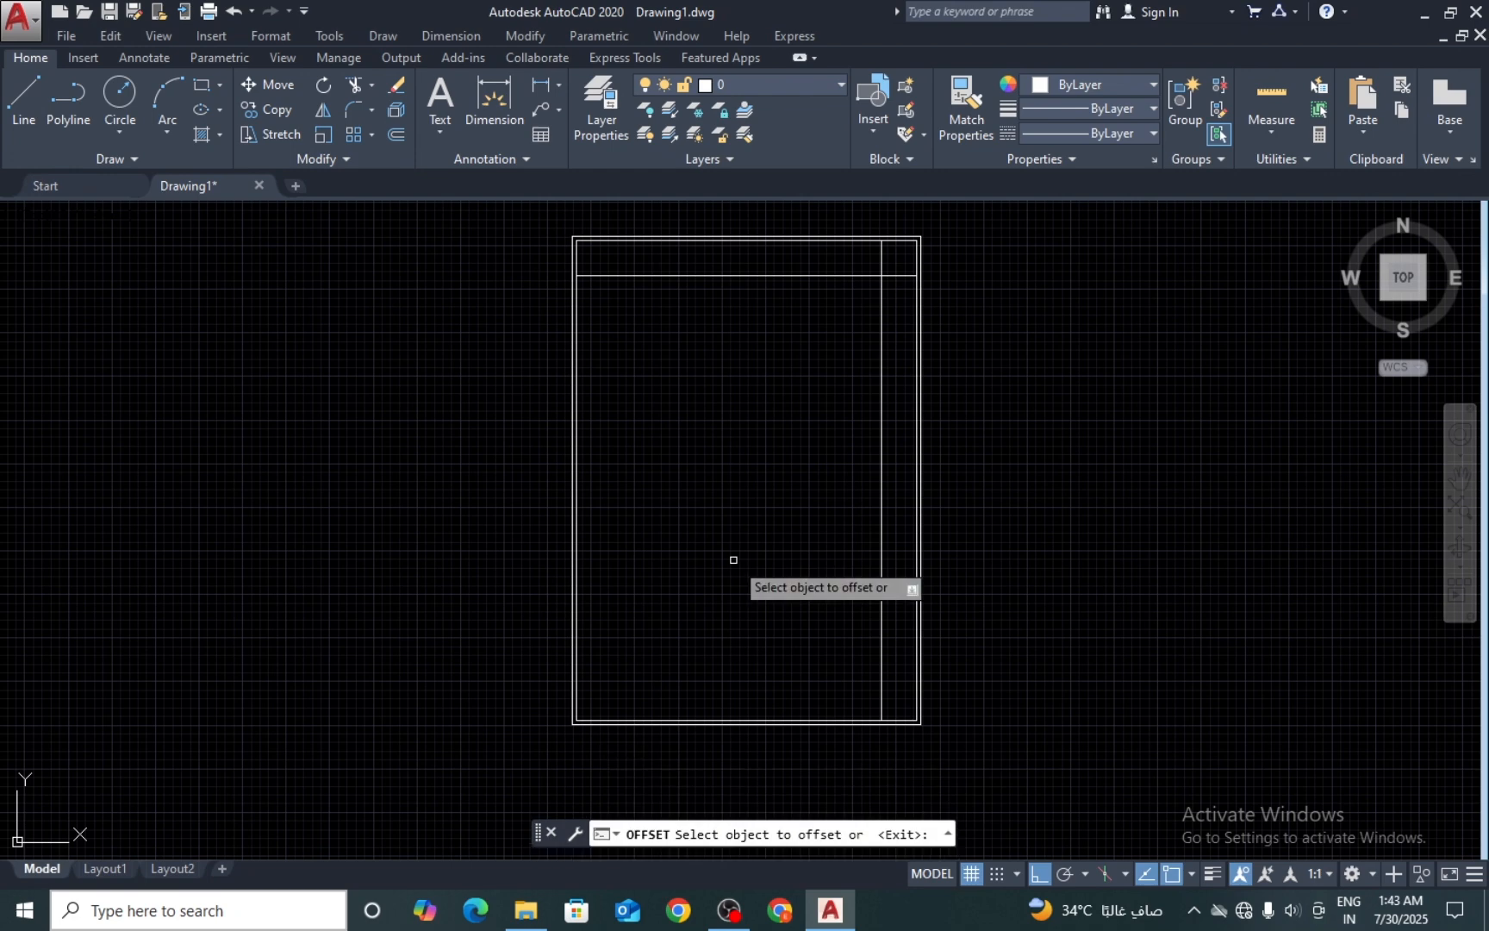
{"action": "left_click", "coordinate": [578, 564]}
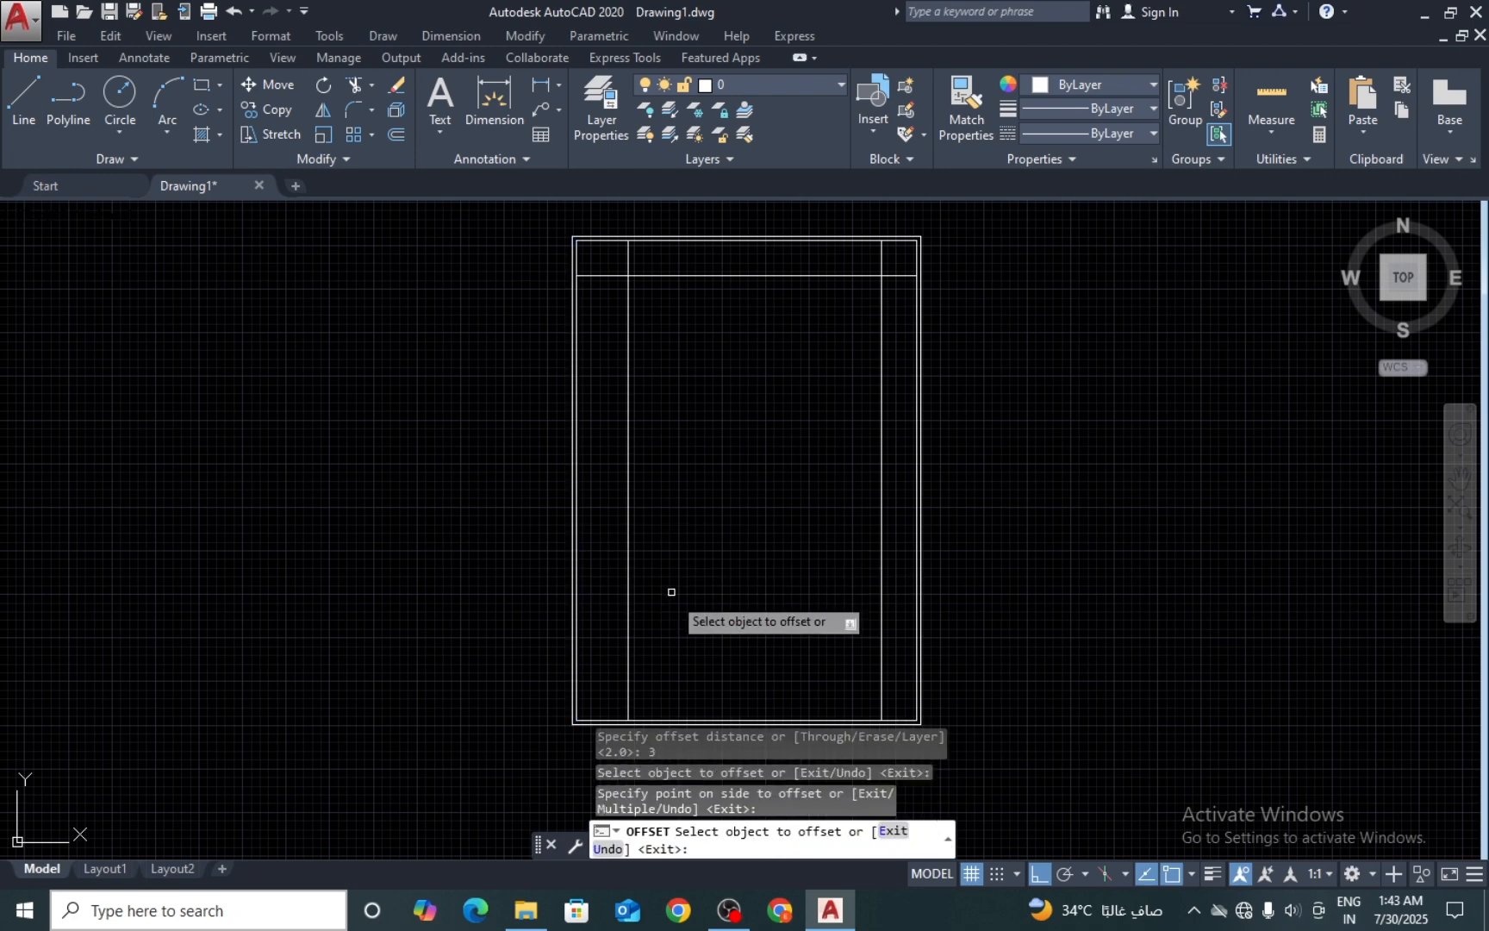
{"action": "left_click", "coordinate": [678, 586]}
Step: Erase the line offset 3 m from the left wall
{"action": "type", "text": "e"}
{"action": "key", "text": "Return"}
{"action": "left_click", "coordinate": [673, 561]}
{"action": "left_click", "coordinate": [611, 616]}
{"action": "key", "text": "Return"}
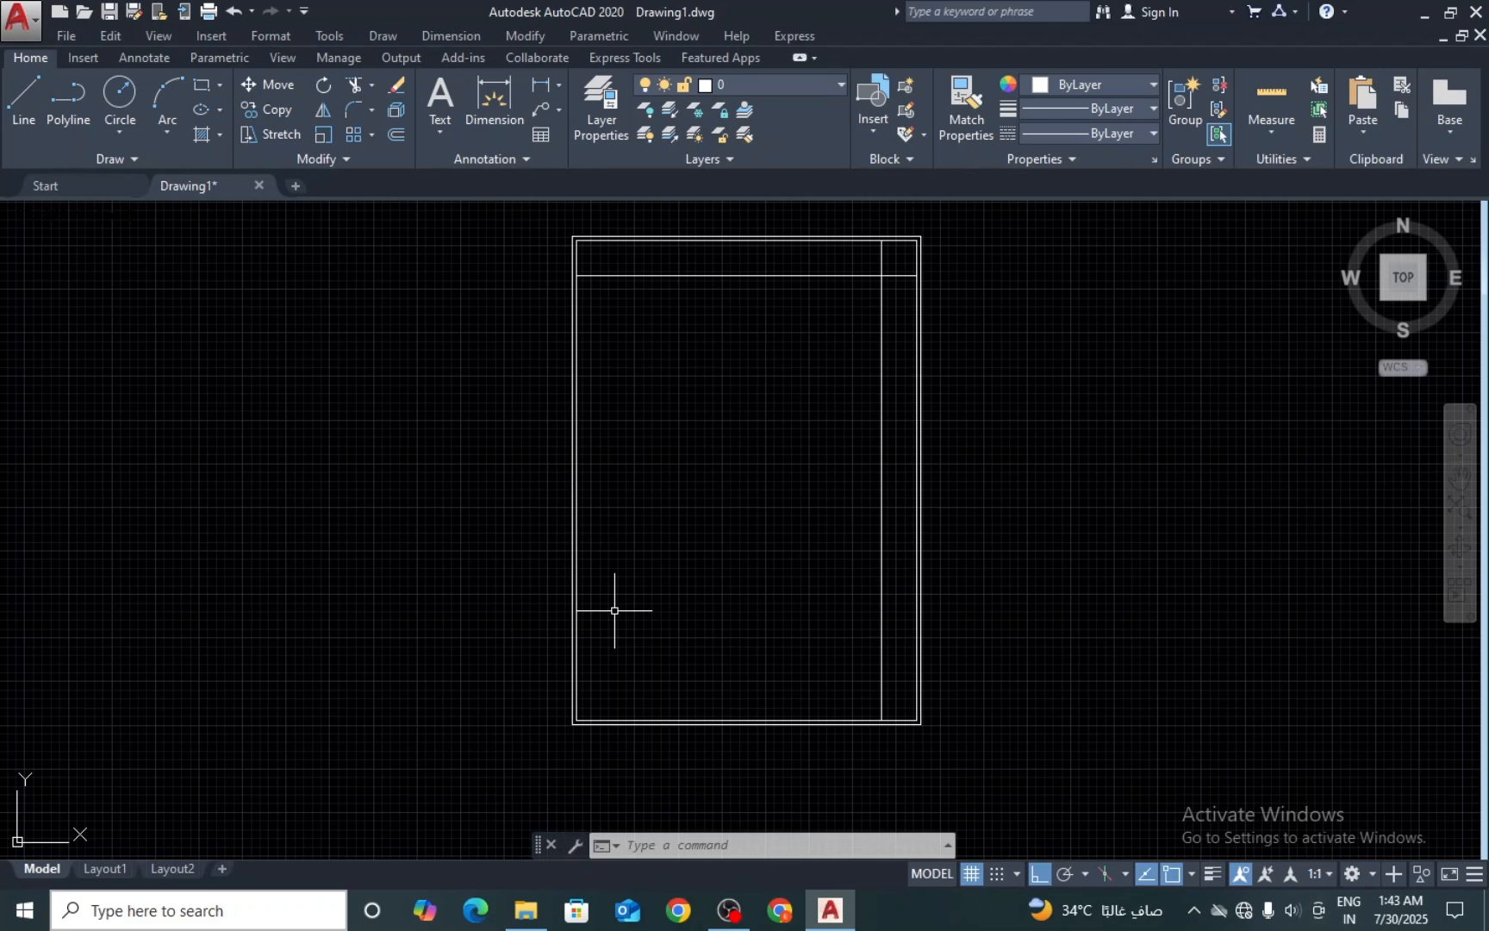
Step: Offset the inner lines of the left and bottom walls inward by 4 m
{"action": "type", "text": "o"}
{"action": "key", "text": "Return"}
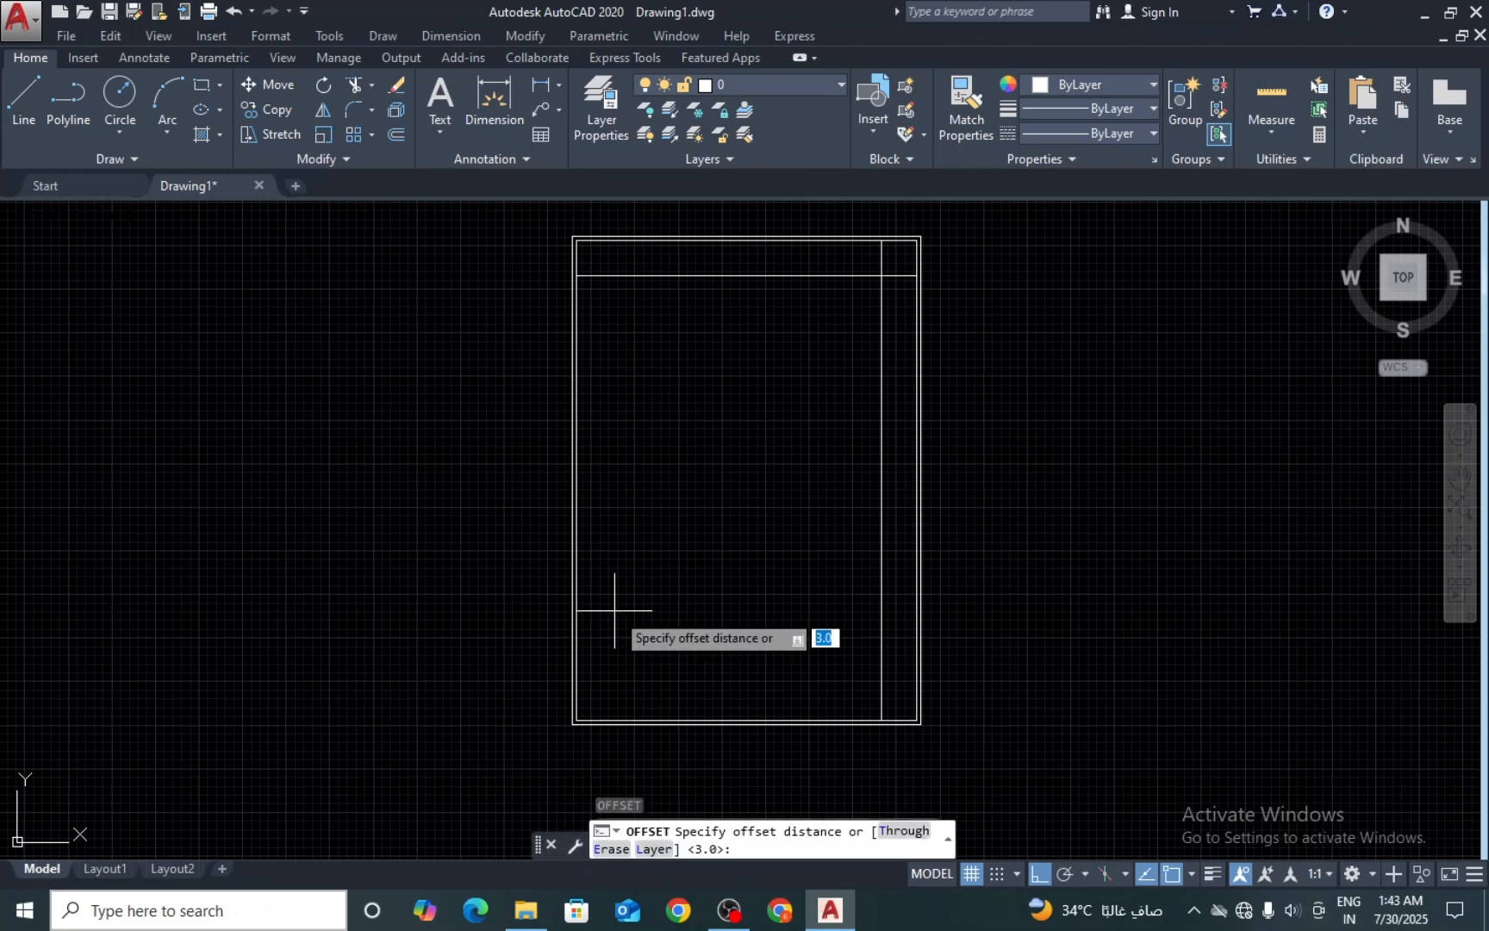
{"action": "type", "text": "4"}
{"action": "key", "text": "Return"}
{"action": "left_click", "coordinate": [577, 625]}
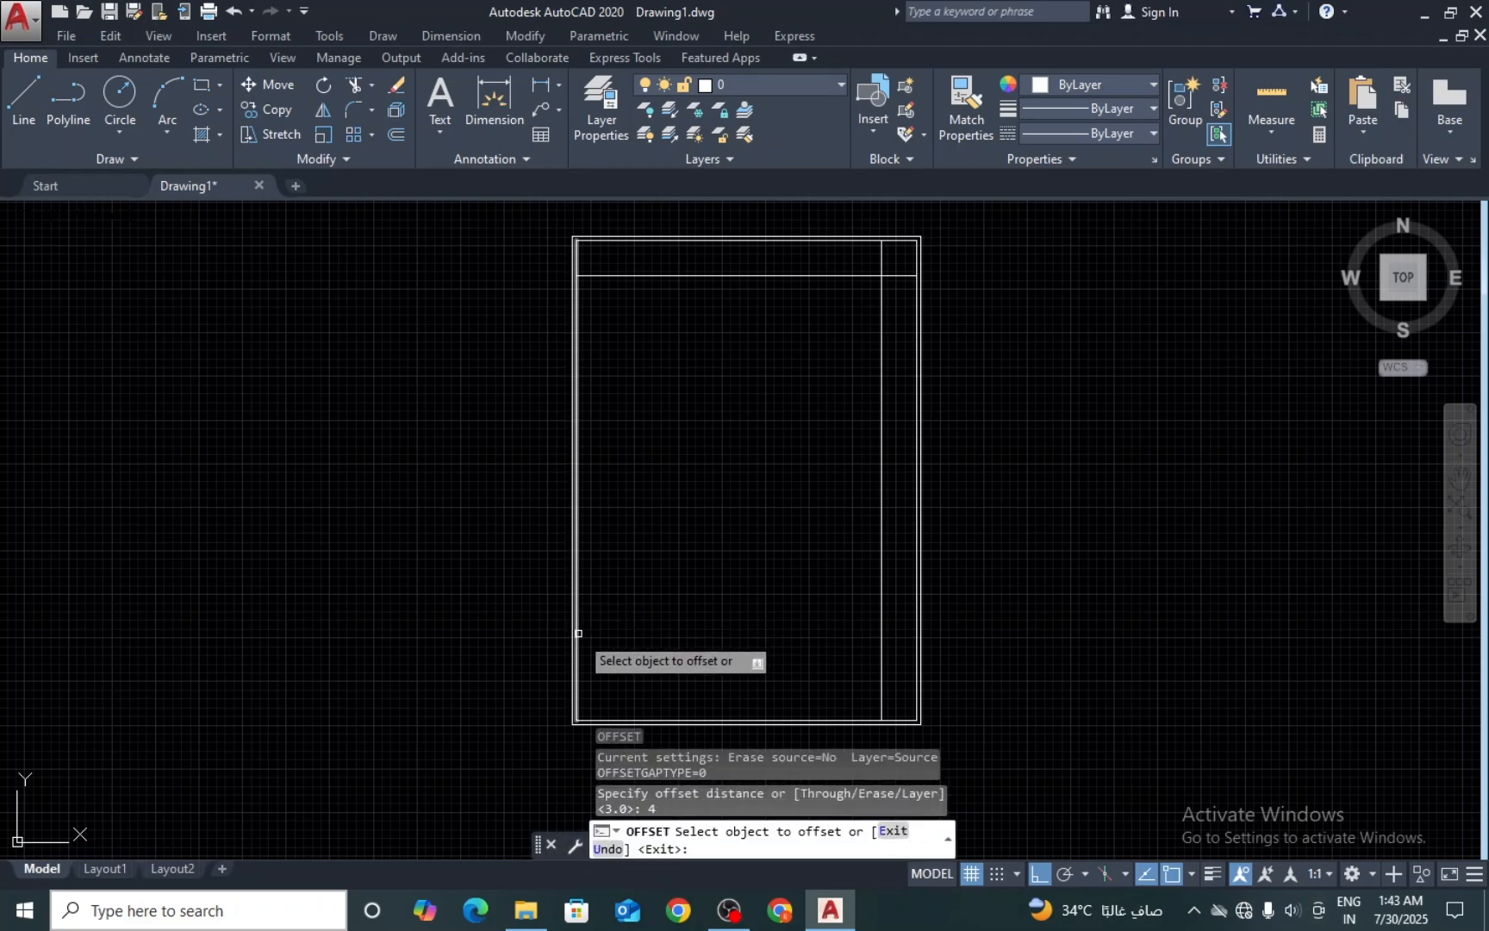
{"action": "left_click", "coordinate": [655, 625]}
{"action": "left_click", "coordinate": [719, 718]}
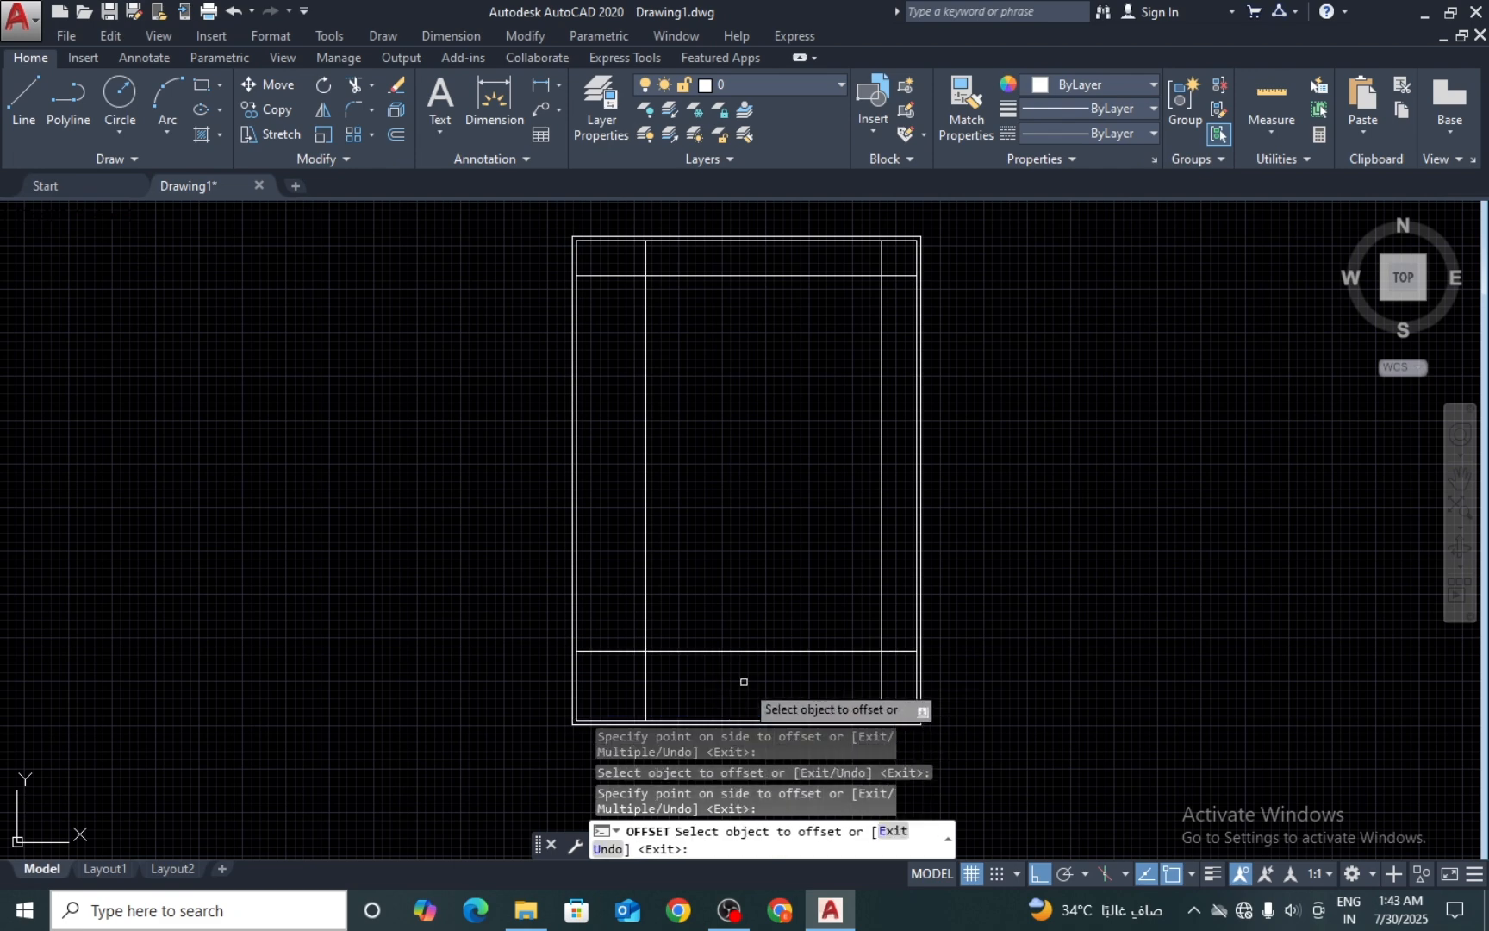
{"action": "left_click", "coordinate": [665, 673]}
{"action": "key", "text": "Escape"}
{"action": "key", "text": "Escape"}
Step: Trim the overhanging setback lines at the bottom-left corner of the inner rectangle
{"action": "type", "text": "tr"}
{"action": "key", "text": "Return"}
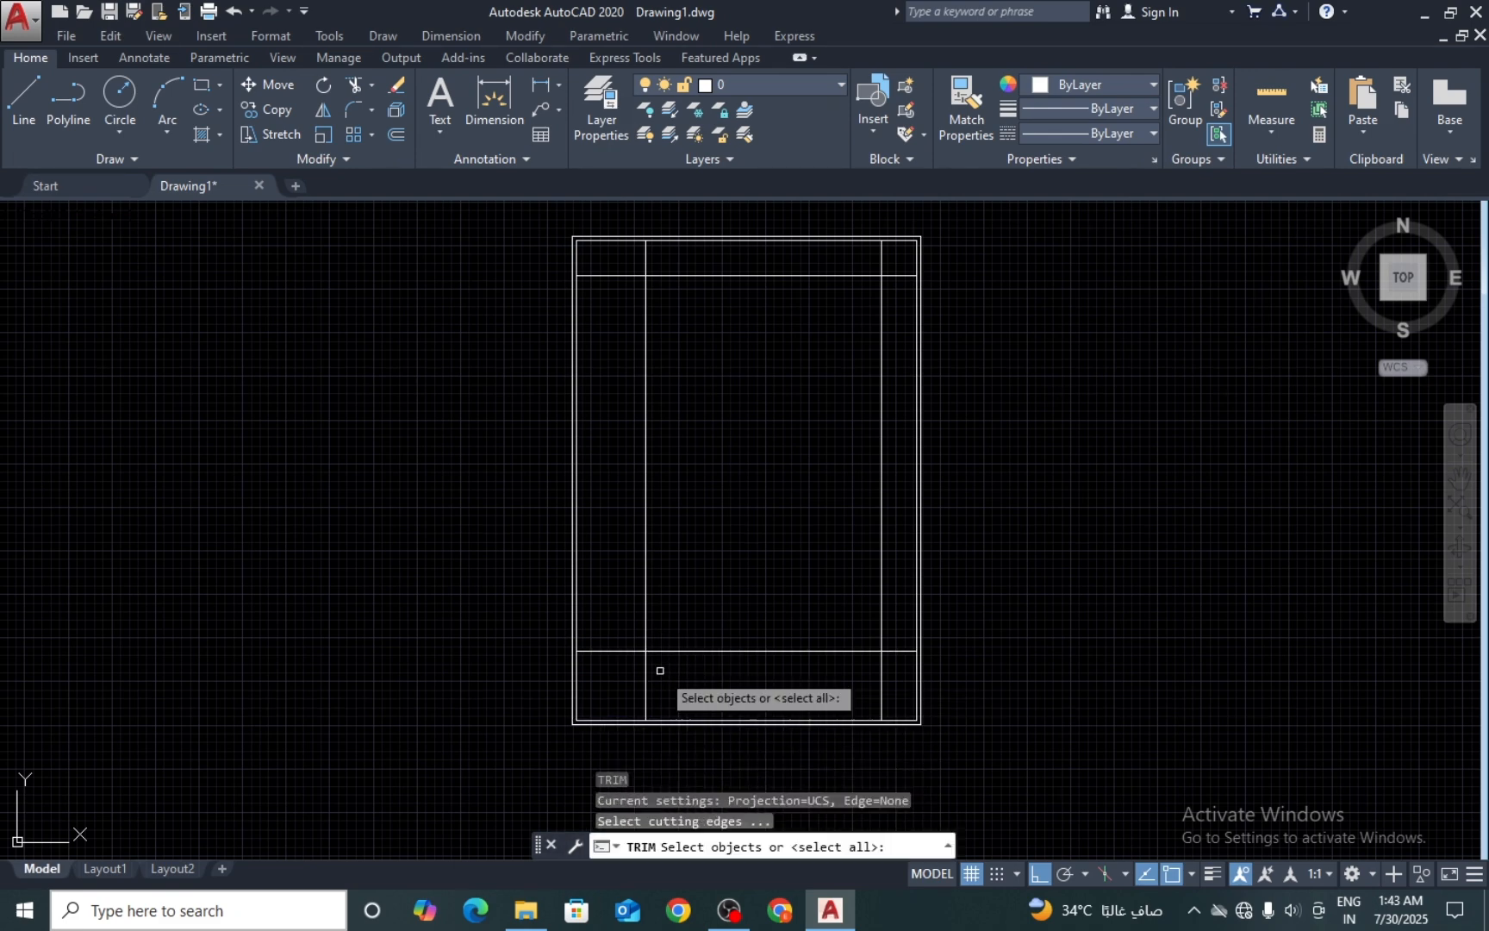
{"action": "key", "text": "Return"}
{"action": "left_click", "coordinate": [637, 657]}
{"action": "left_click", "coordinate": [623, 646]}
{"action": "left_click", "coordinate": [660, 675]}
{"action": "left_click", "coordinate": [636, 679]}
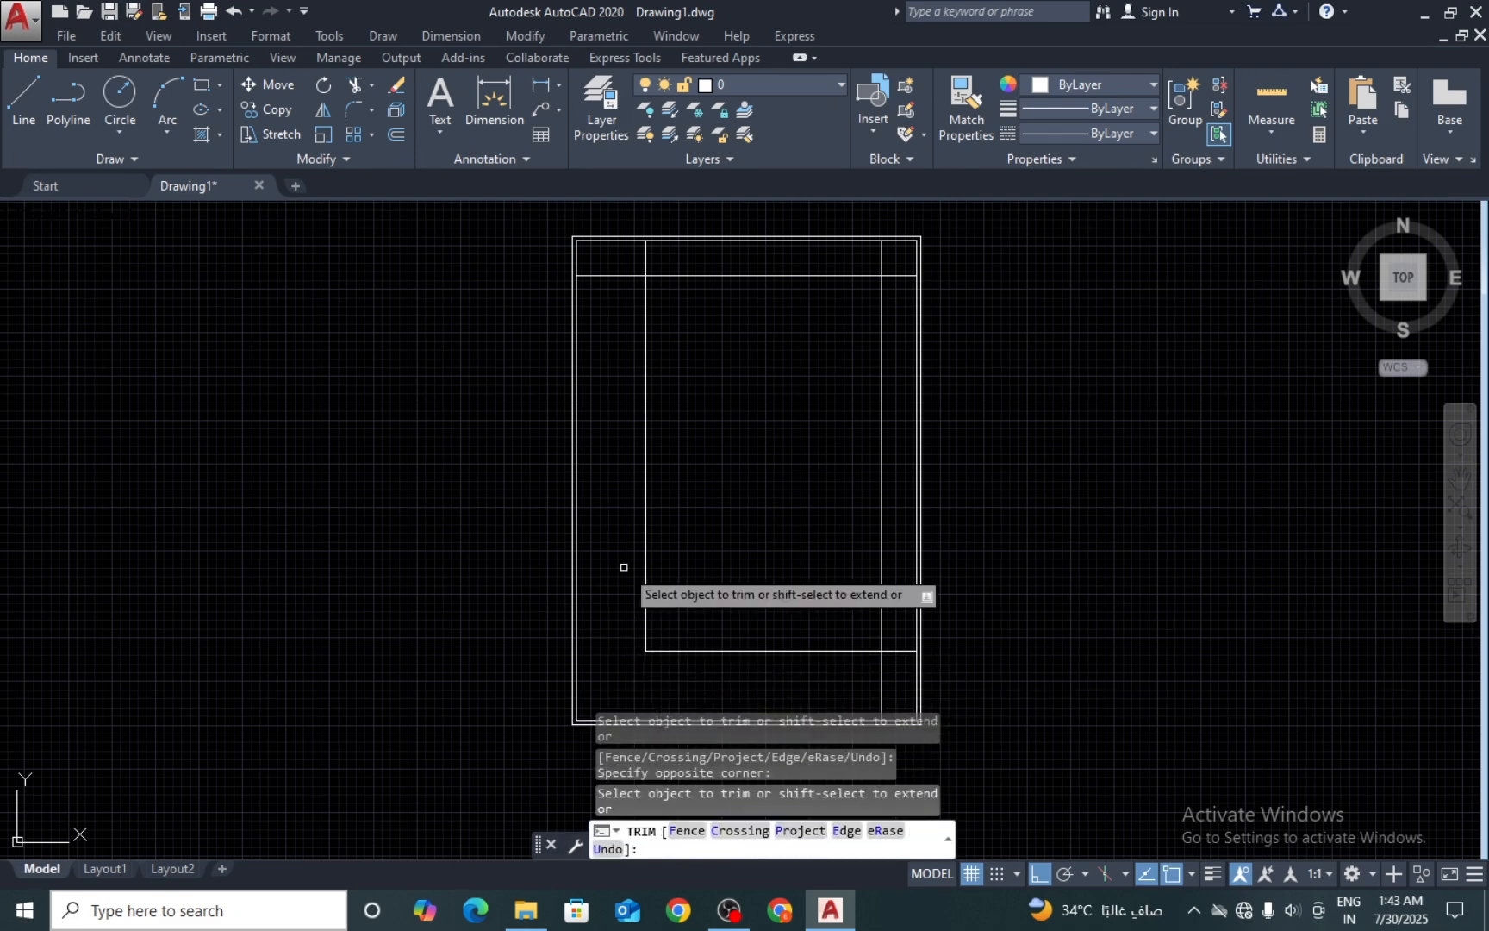
Step: Trim the overhanging setback lines at the top-left corner of the inner rectangle
{"action": "scroll", "coordinate": [641, 260], "scroll_direction": "up", "scroll_amount": 6}
{"action": "left_click", "coordinate": [678, 248]}
{"action": "left_click", "coordinate": [626, 258]}
{"action": "left_click", "coordinate": [599, 289]}
{"action": "left_click", "coordinate": [581, 352]}
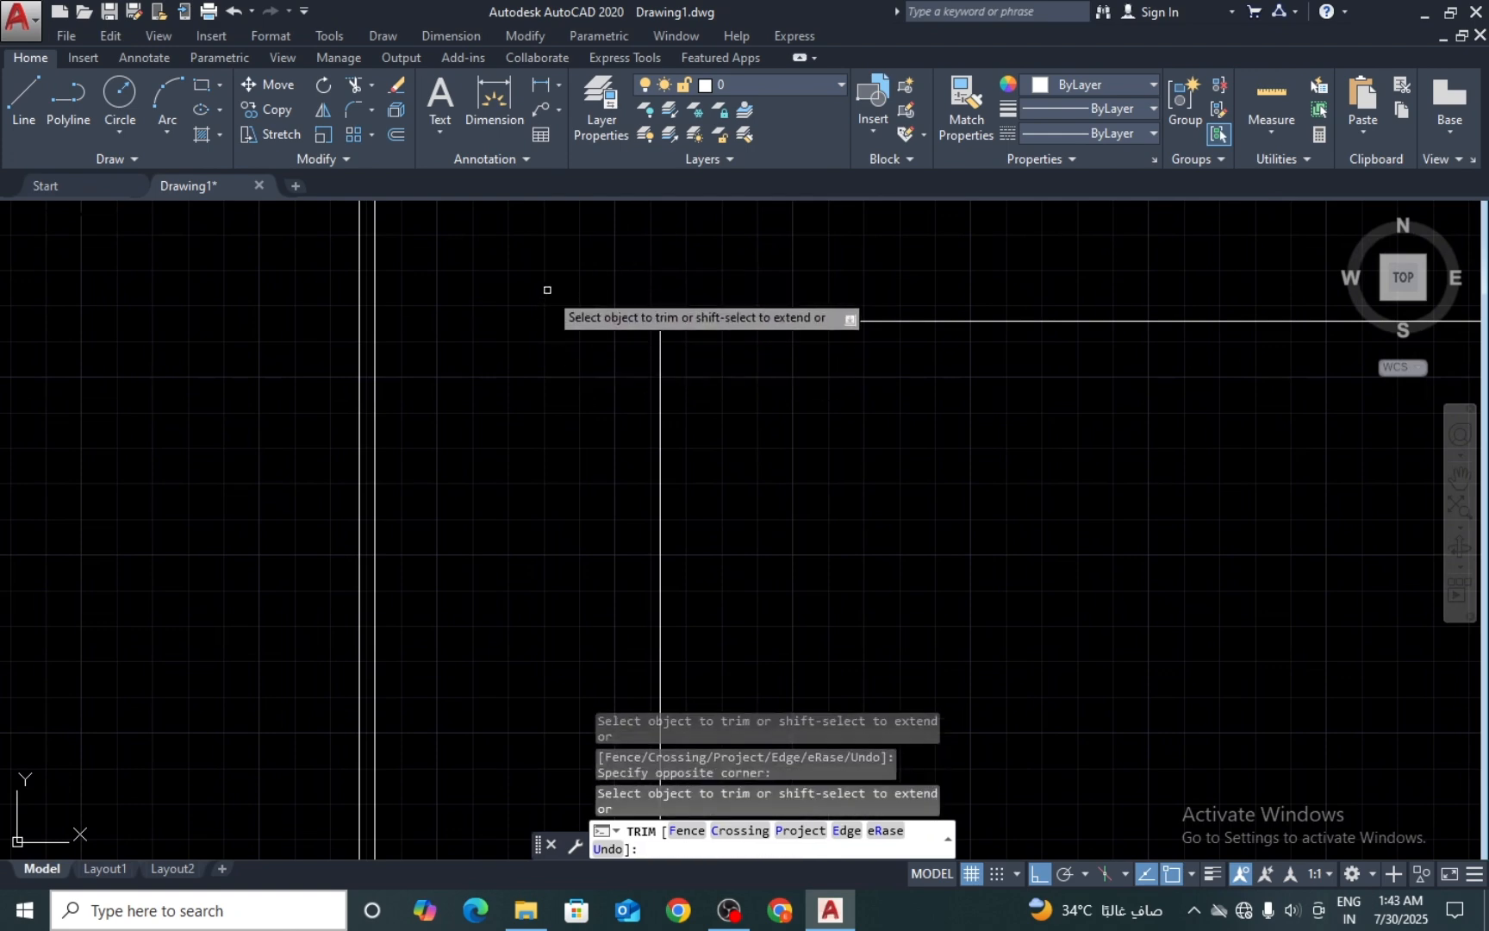
Step: Trim the overhanging setback lines at the top-right corner of the inner rectangle
{"action": "scroll", "coordinate": [548, 289], "scroll_direction": "down", "scroll_amount": 6}
{"action": "scroll", "coordinate": [717, 298], "scroll_direction": "up", "scroll_amount": 6}
{"action": "left_click", "coordinate": [705, 260]}
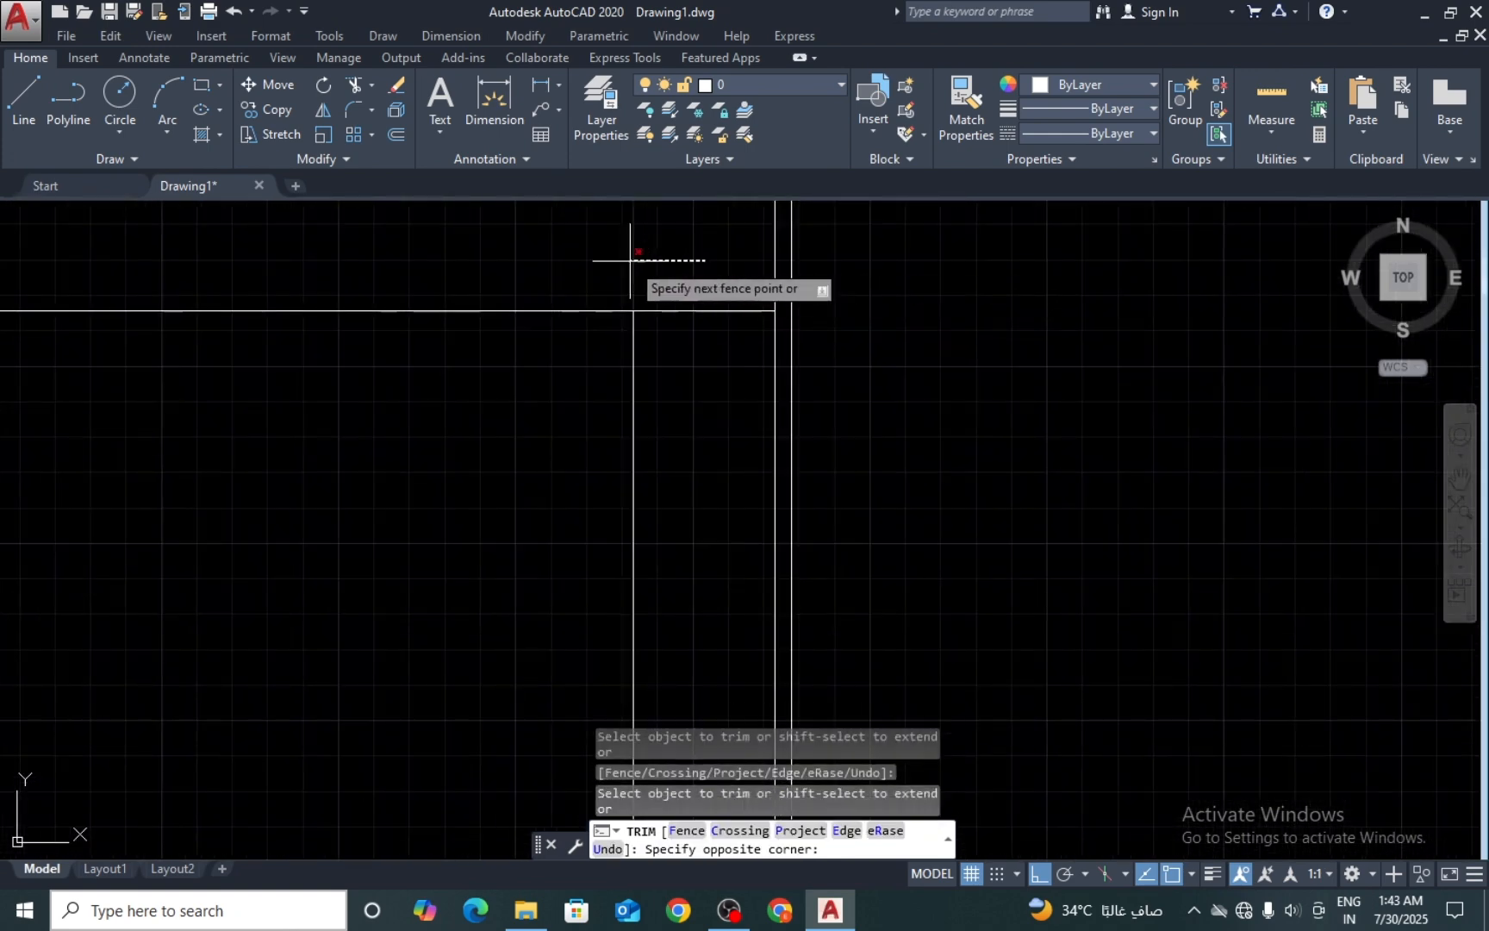
{"action": "left_click", "coordinate": [691, 332]}
Step: Trim the overhanging setback lines at the bottom-right corner to close the inner rectangle, and finish trimming
{"action": "scroll", "coordinate": [688, 315], "scroll_direction": "down", "scroll_amount": 6}
{"action": "scroll", "coordinate": [687, 543], "scroll_direction": "up", "scroll_amount": 5}
{"action": "scroll", "coordinate": [687, 543], "scroll_direction": "up", "scroll_amount": 6}
{"action": "left_click", "coordinate": [701, 486]}
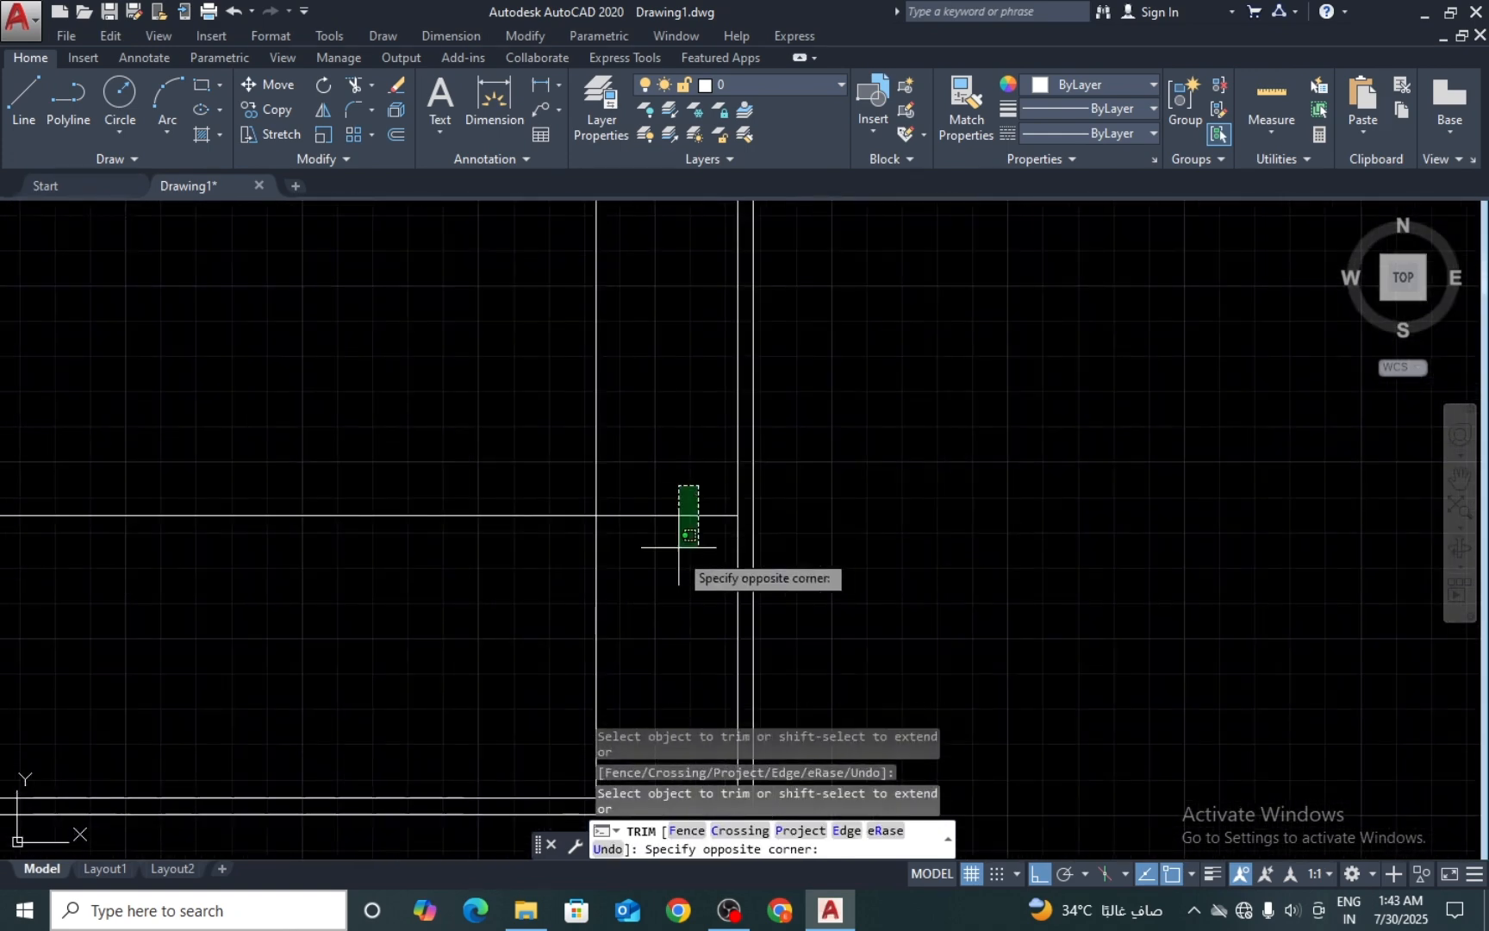
{"action": "left_click", "coordinate": [679, 548]}
{"action": "left_click", "coordinate": [675, 559]}
{"action": "left_click", "coordinate": [569, 588]}
{"action": "key", "text": "Return"}
{"action": "scroll", "coordinate": [733, 560], "scroll_direction": "down", "scroll_amount": 10}
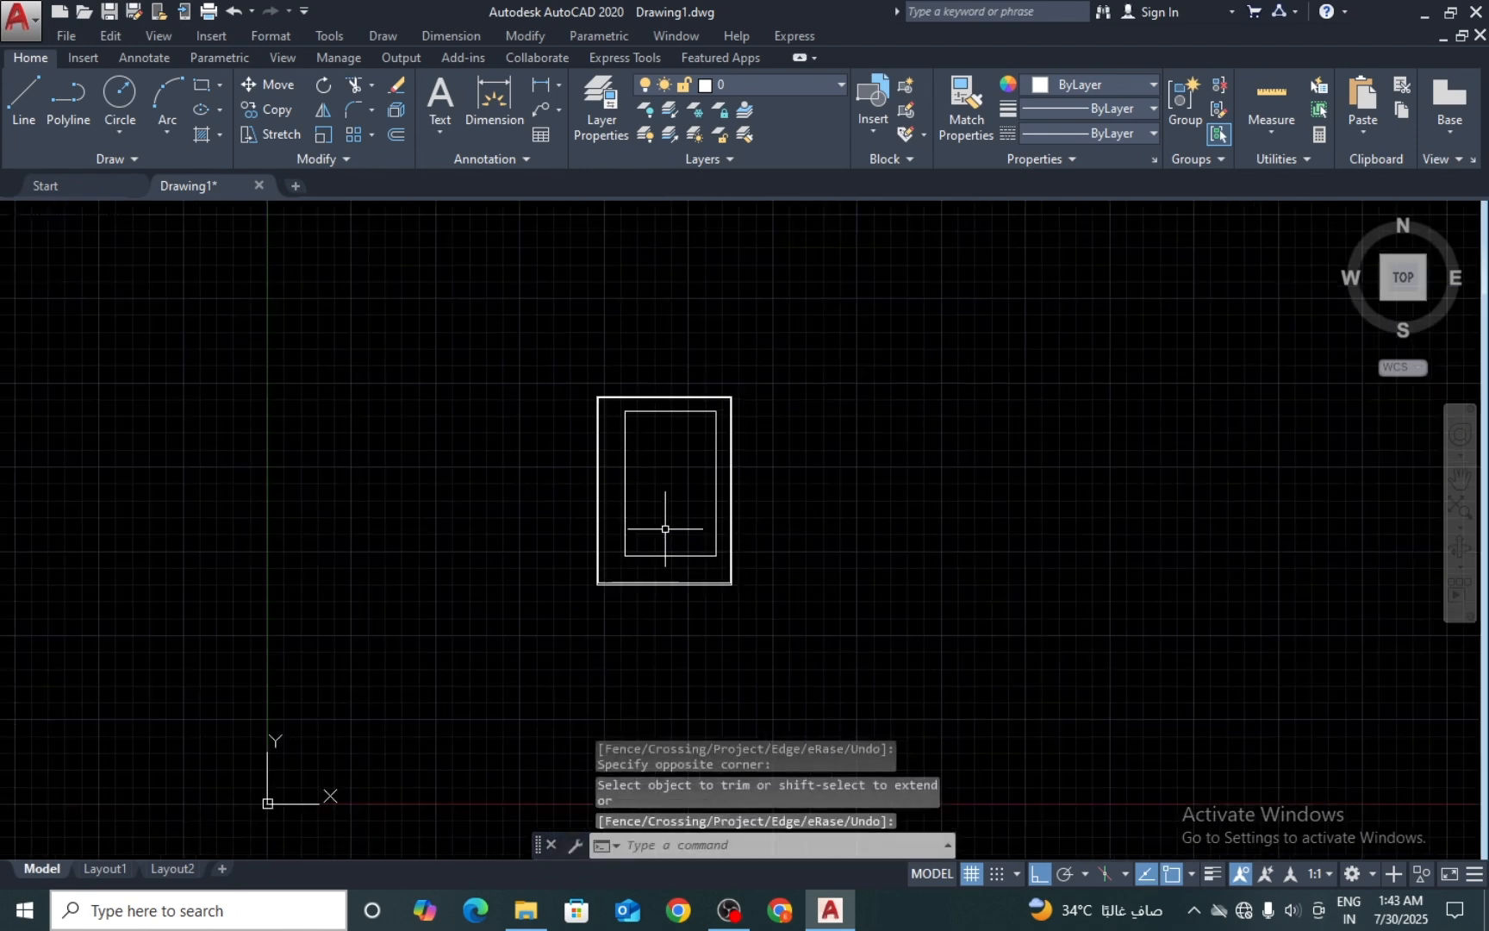
{"action": "scroll", "coordinate": [670, 498], "scroll_direction": "up", "scroll_amount": 4}
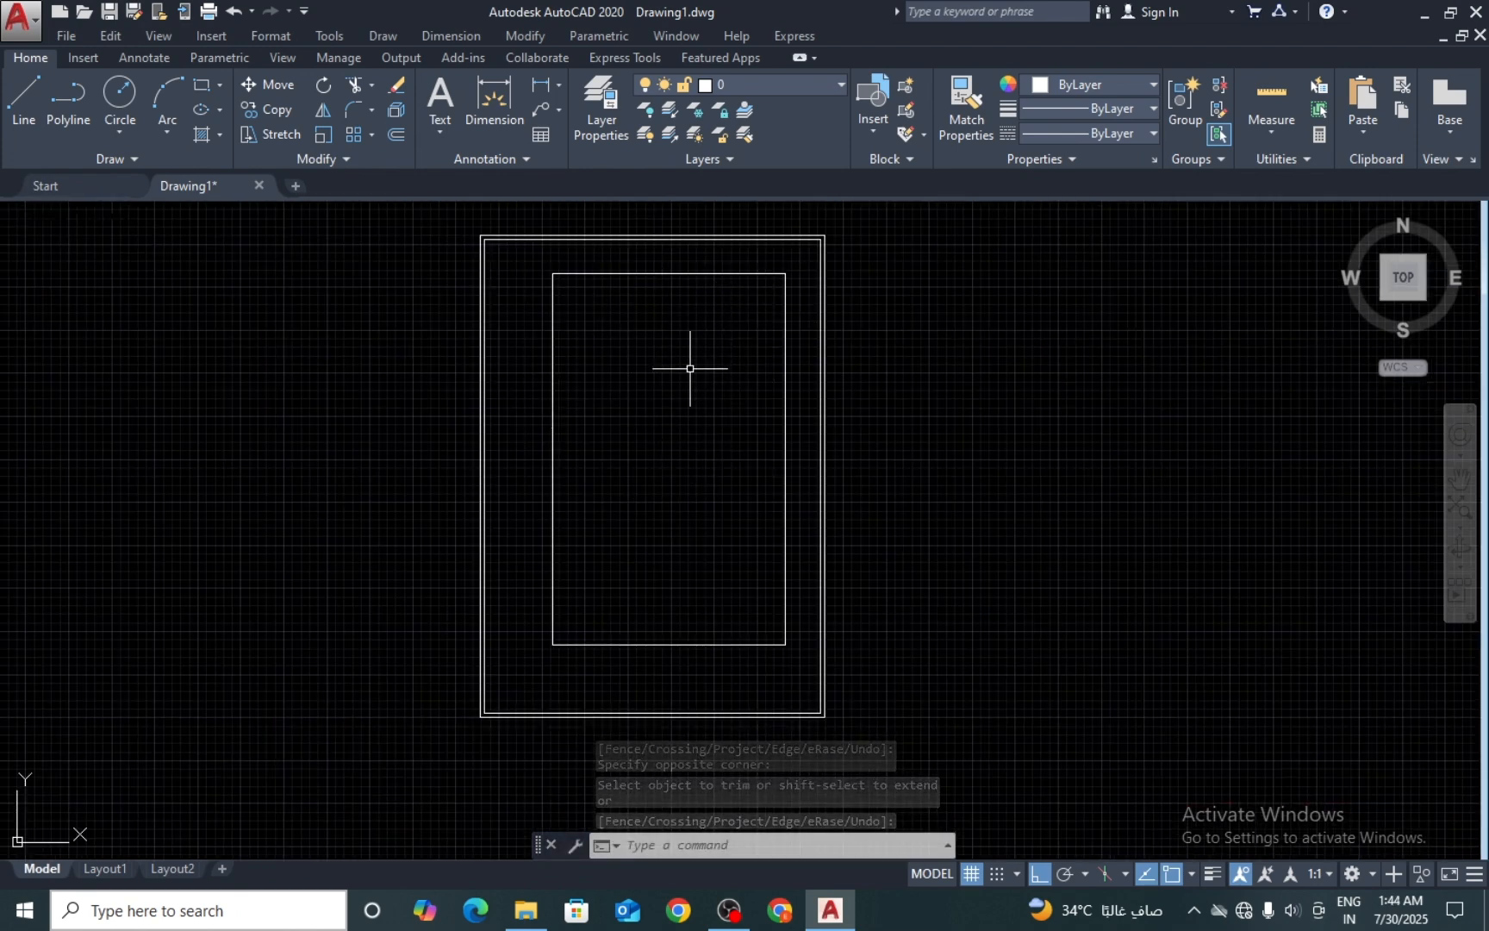
{"action": "type", "text": "o"}
{"action": "key", "text": "Return"}
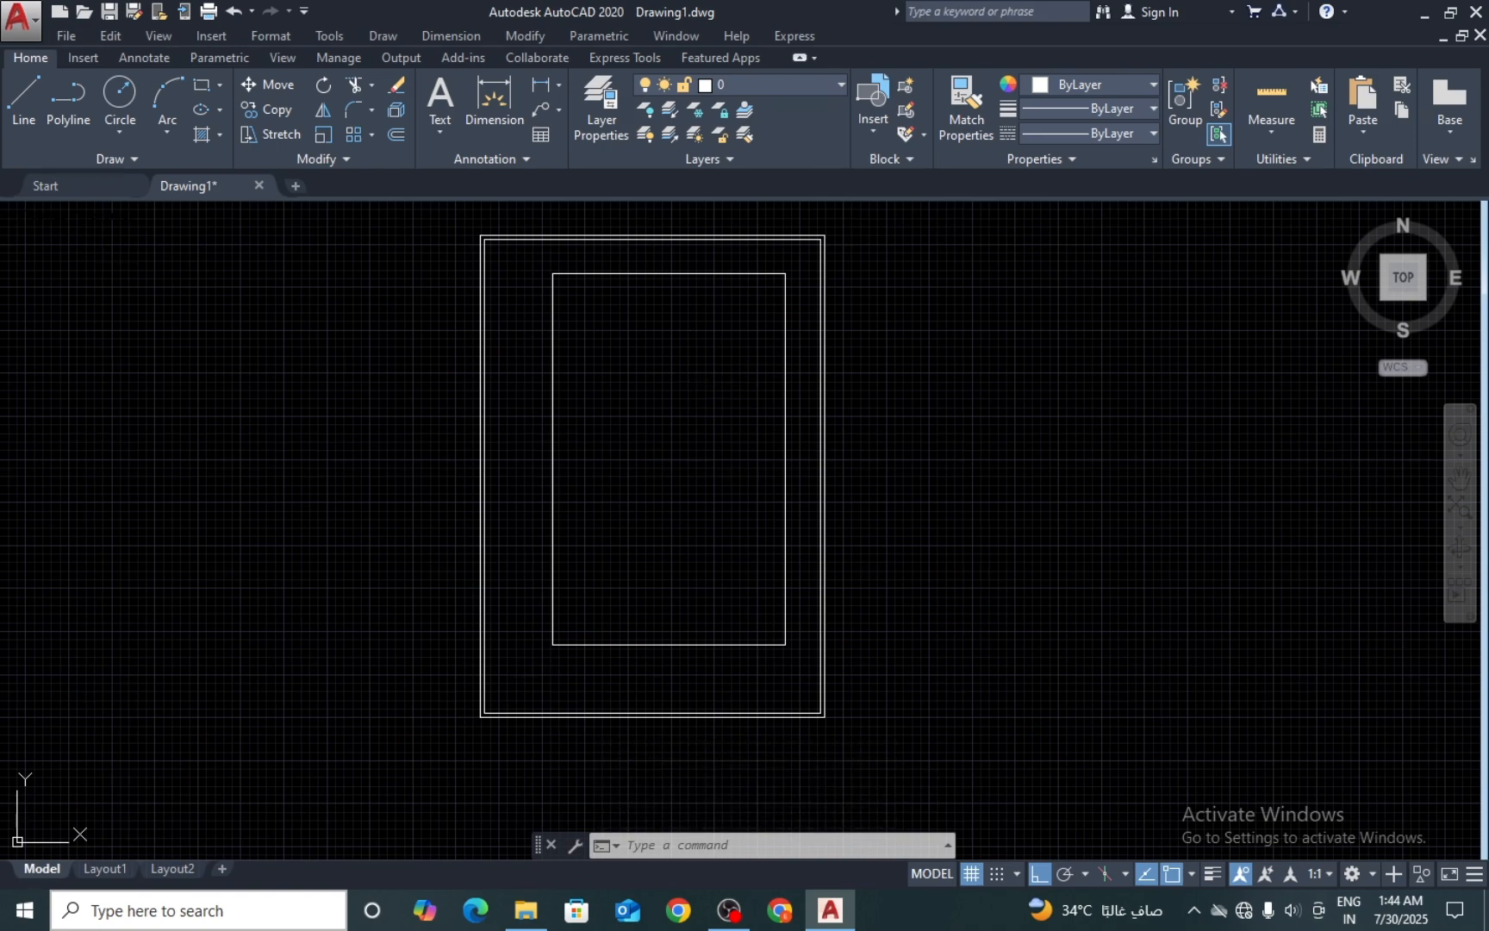
{"action": "left_click", "coordinate": [875, 240]}
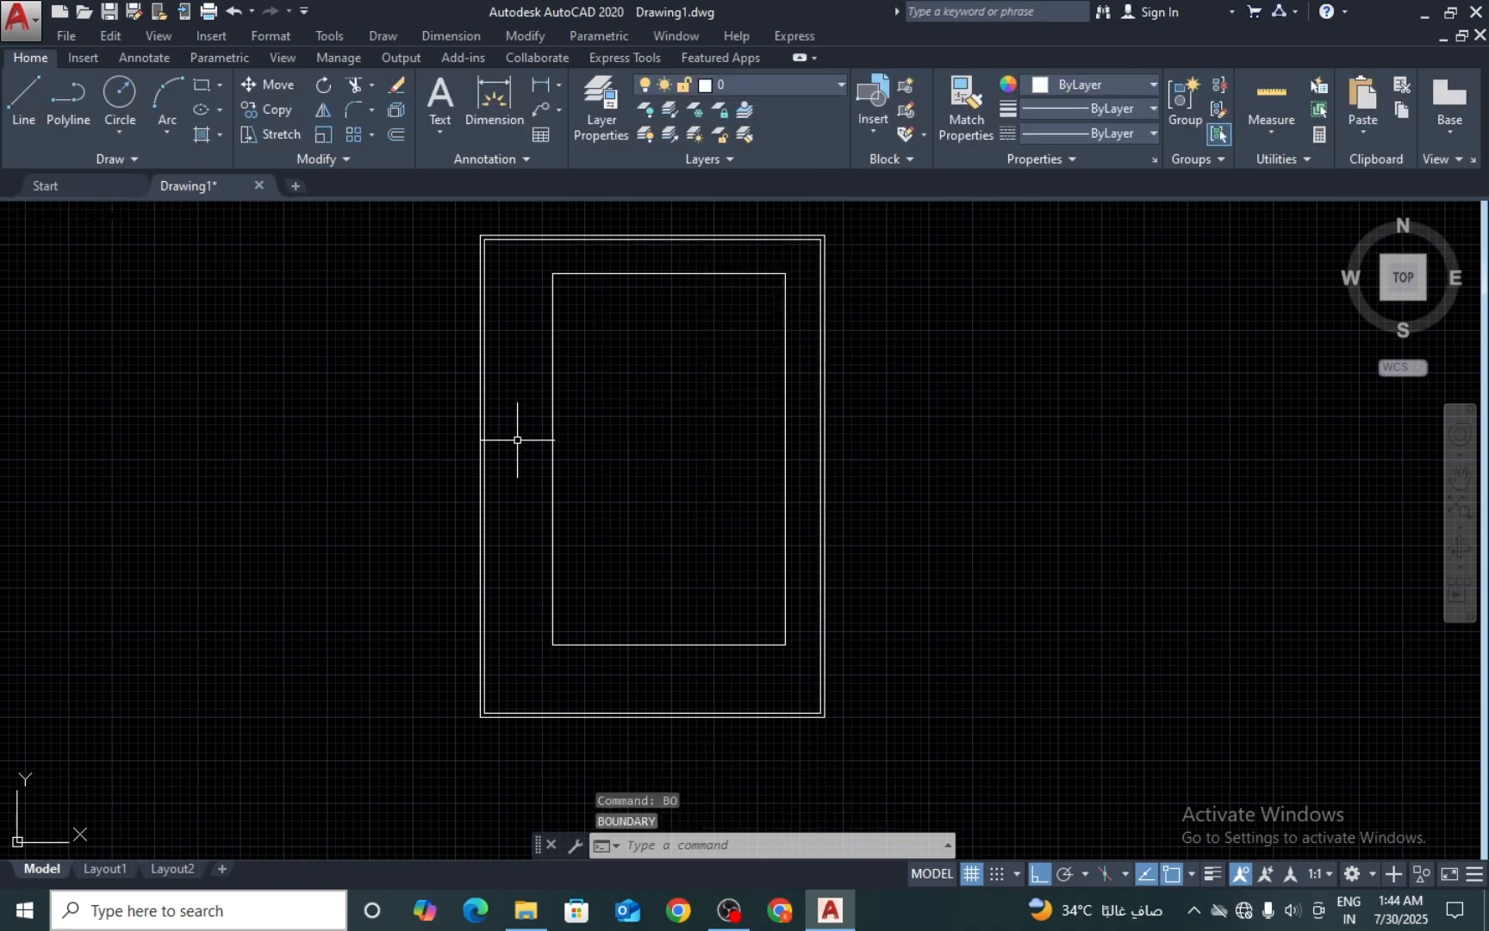
Step: Turn off the grid display in the drawing area
{"action": "scroll", "coordinate": [389, 316], "scroll_direction": "up", "scroll_amount": 2}
{"action": "middle_click", "coordinate": [951, 683]}
{"action": "middle_click", "coordinate": [950, 683]}
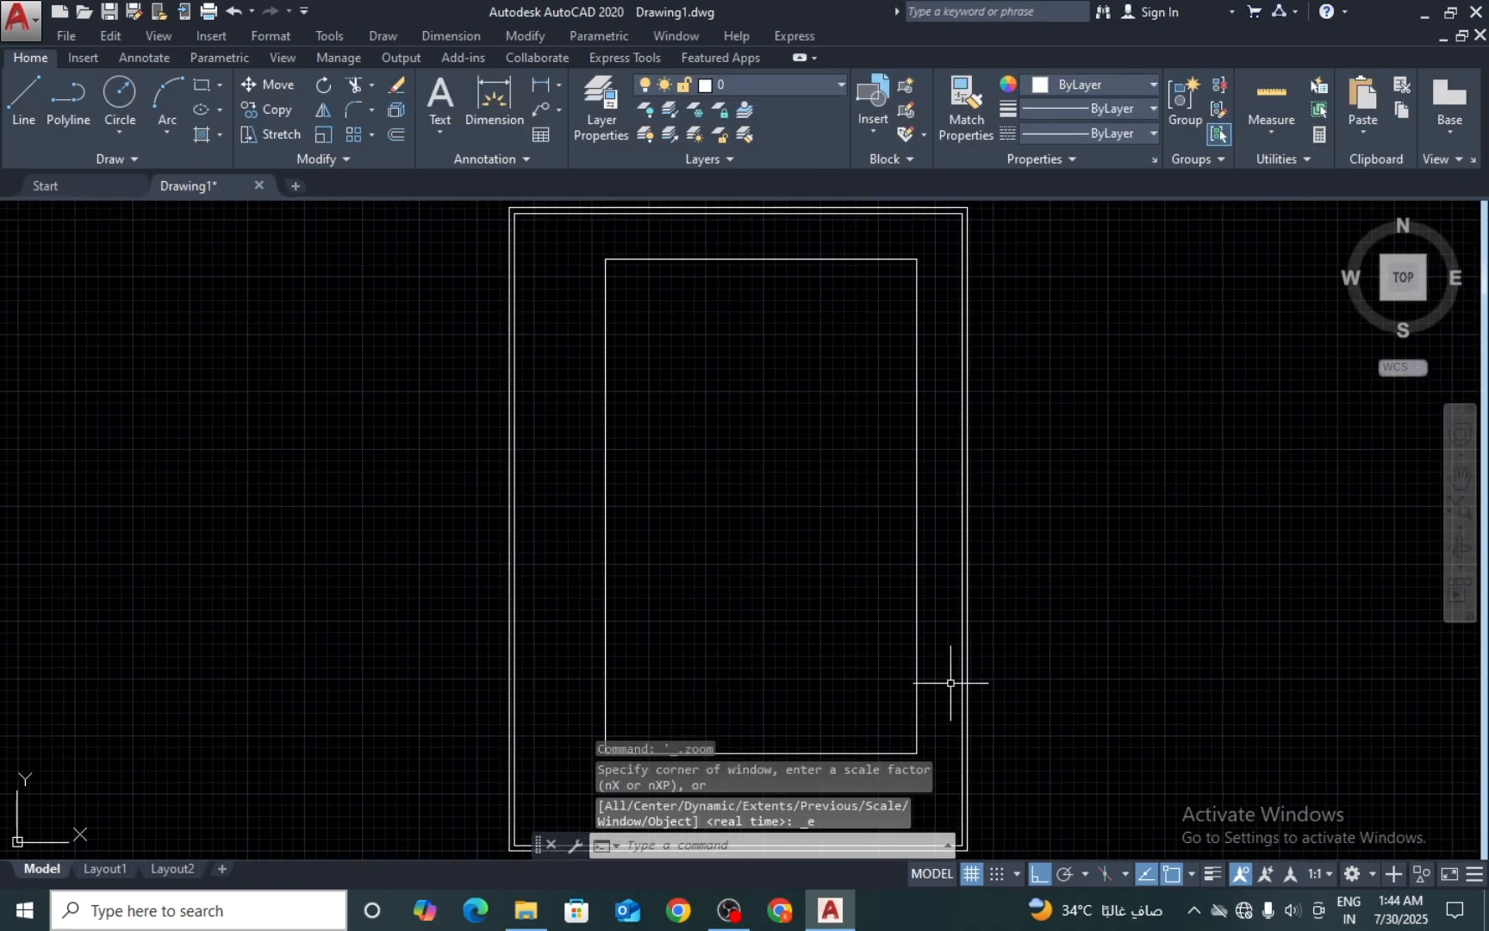
{"action": "left_click", "coordinate": [972, 873]}
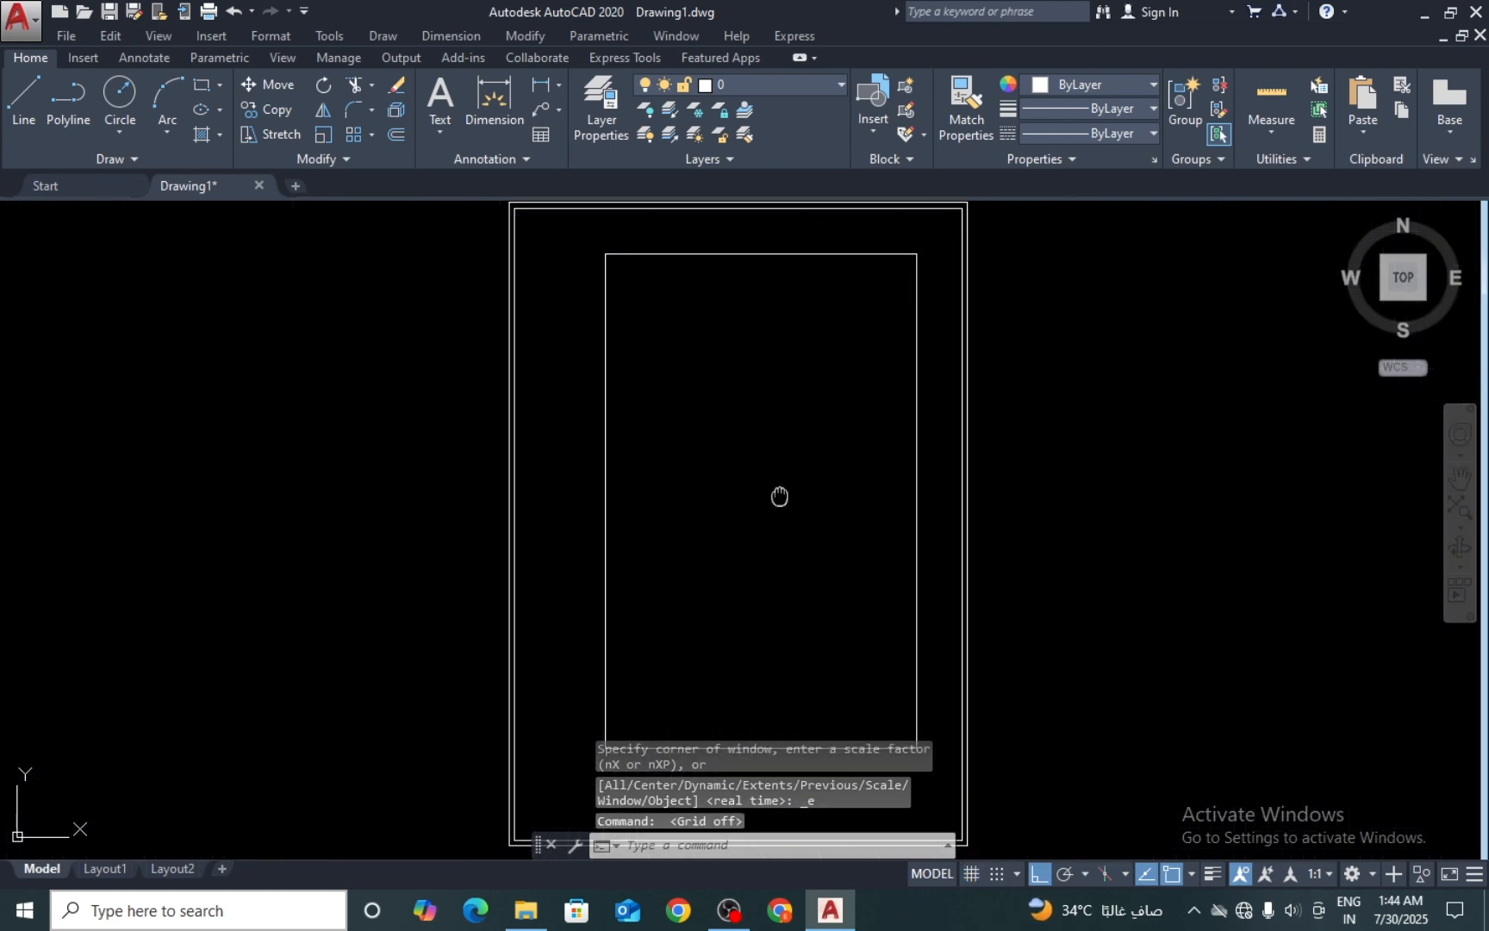
{"action": "scroll", "coordinate": [807, 416], "scroll_direction": "down", "scroll_amount": 4}
{"action": "scroll", "coordinate": [815, 469], "scroll_direction": "up", "scroll_amount": 2}
{"action": "scroll", "coordinate": [815, 468], "scroll_direction": "up", "scroll_amount": 2}
{"action": "middle_click_drag", "start_coordinate": [829, 435], "coordinate": [822, 497]}
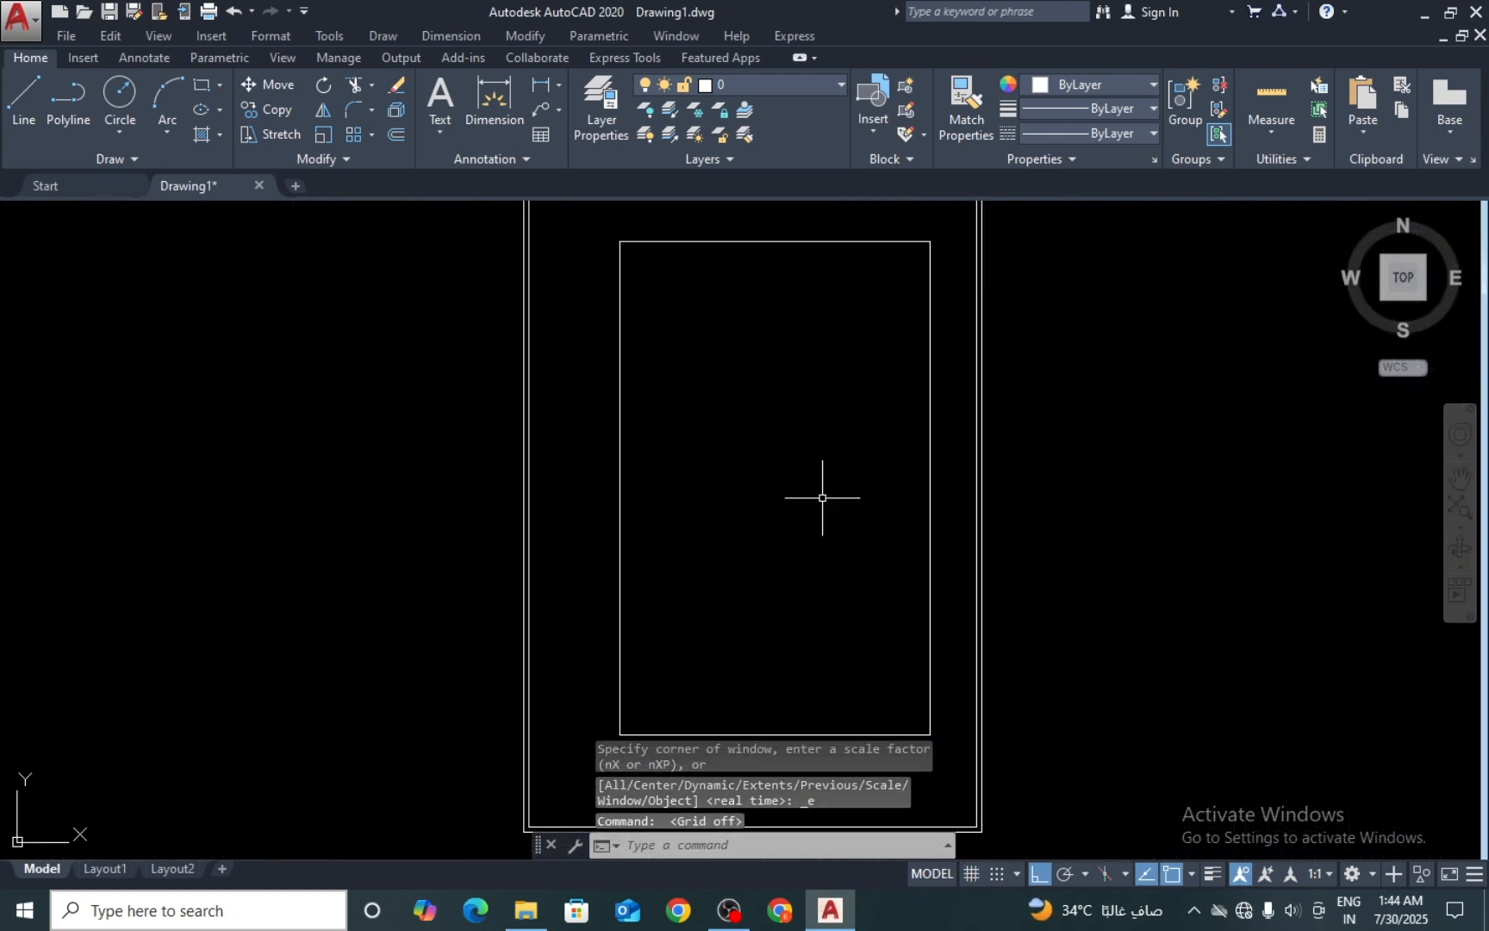
{"action": "scroll", "coordinate": [822, 497], "scroll_direction": "down", "scroll_amount": 2}
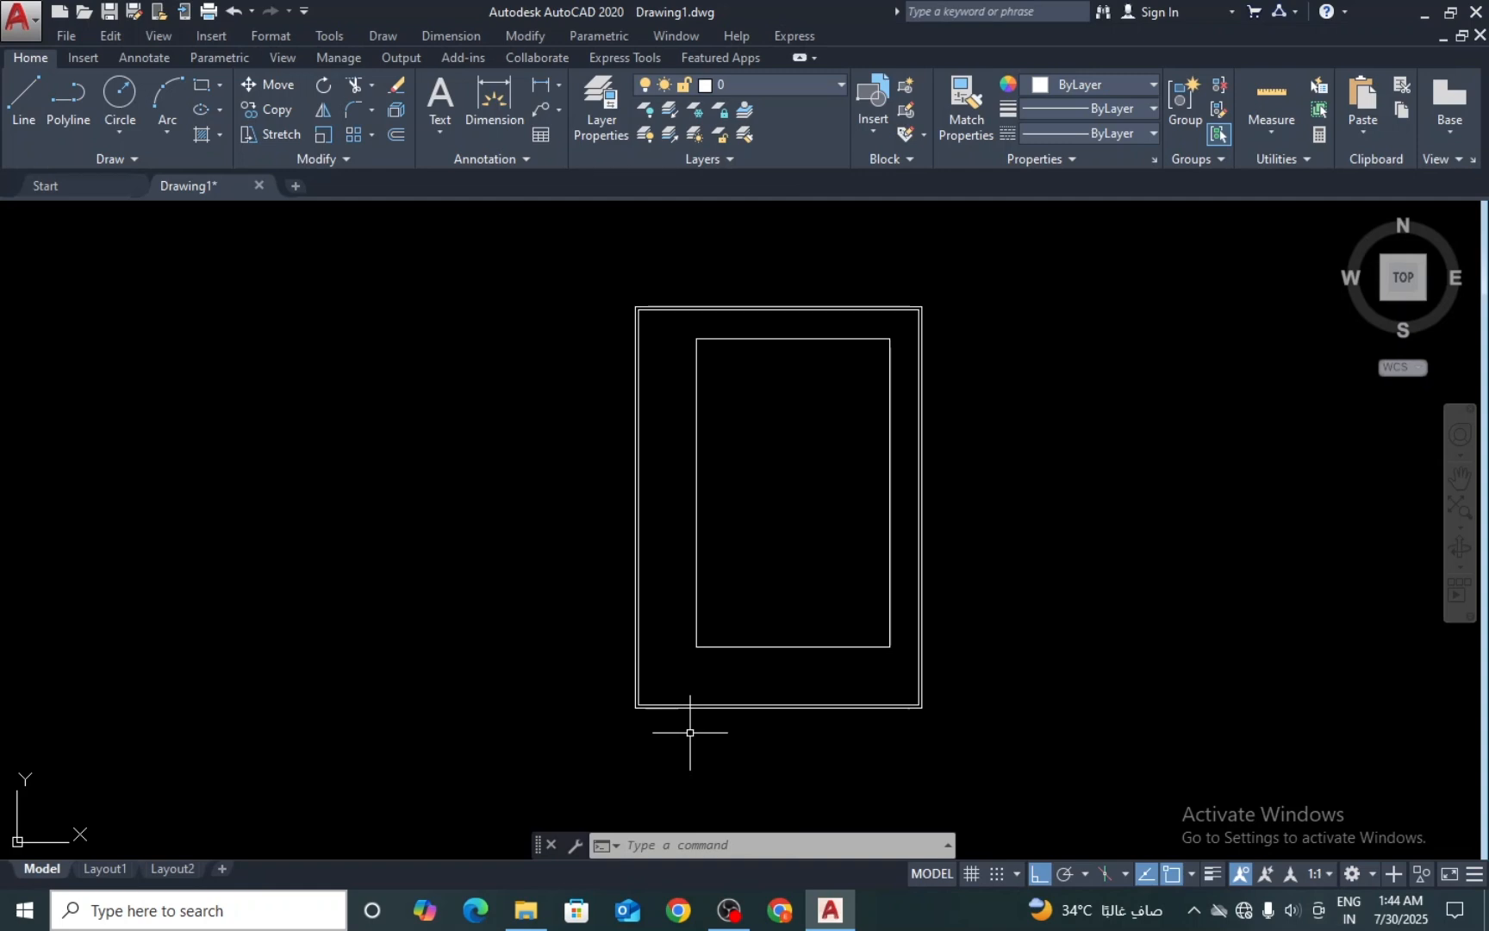
{"action": "scroll", "coordinate": [644, 678], "scroll_direction": "up", "scroll_amount": 2}
{"action": "scroll", "coordinate": [627, 632], "scroll_direction": "down", "scroll_amount": 4}
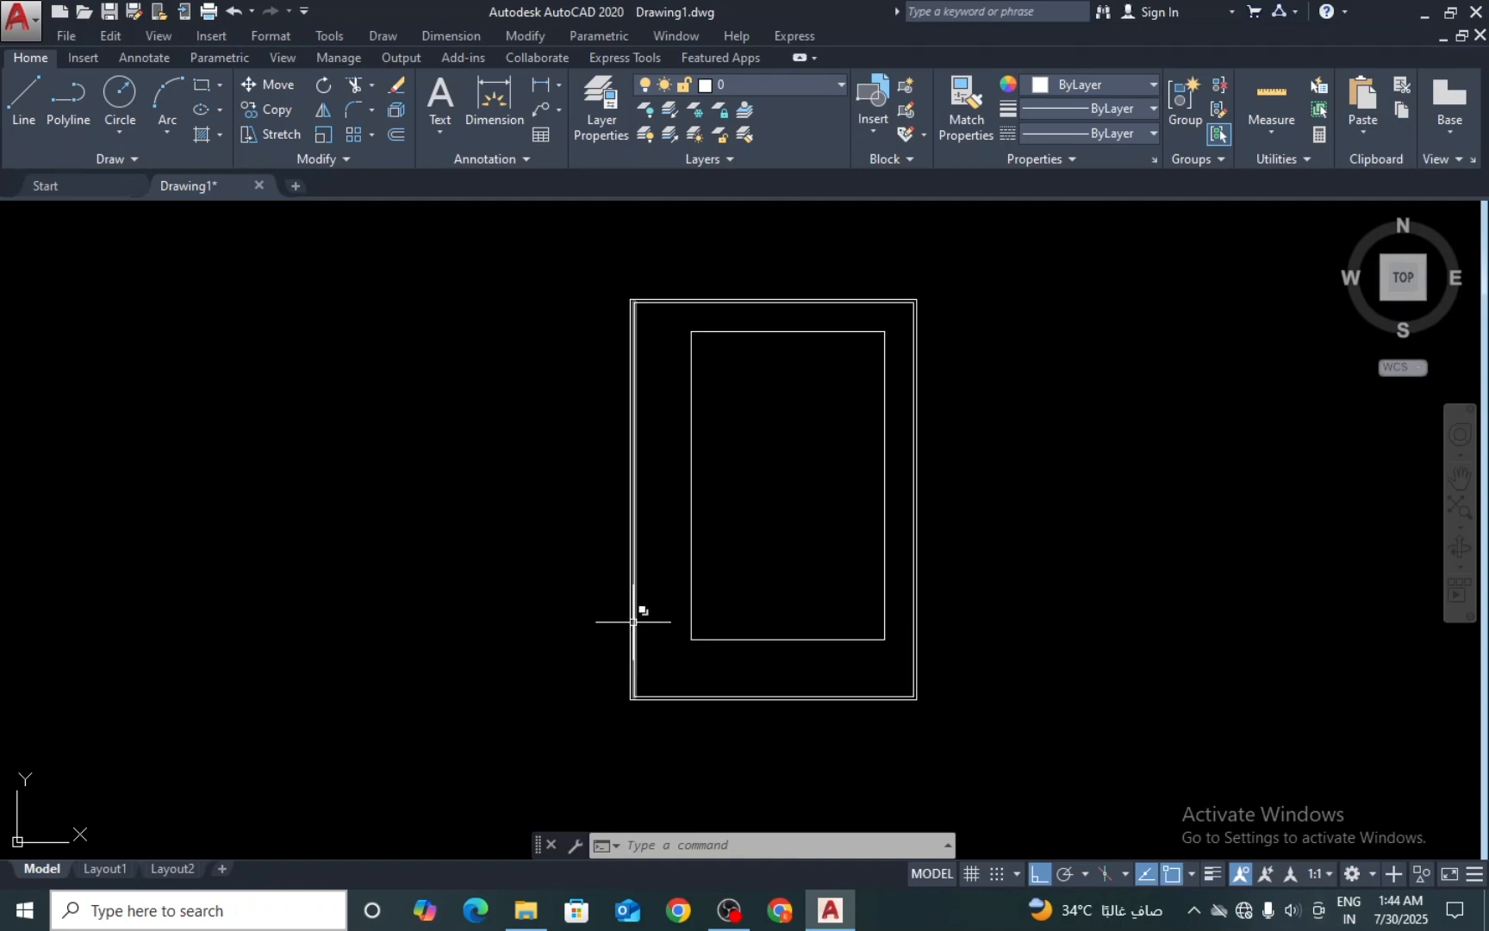
Step: Draw a short horizontal line across the left outer wall, just above the plan's bottom-left corner
{"action": "scroll", "coordinate": [628, 622], "scroll_direction": "up", "scroll_amount": 4}
{"action": "key", "text": "l"}
{"action": "key", "text": "Return"}
{"action": "scroll", "coordinate": [630, 709], "scroll_direction": "up", "scroll_amount": 2}
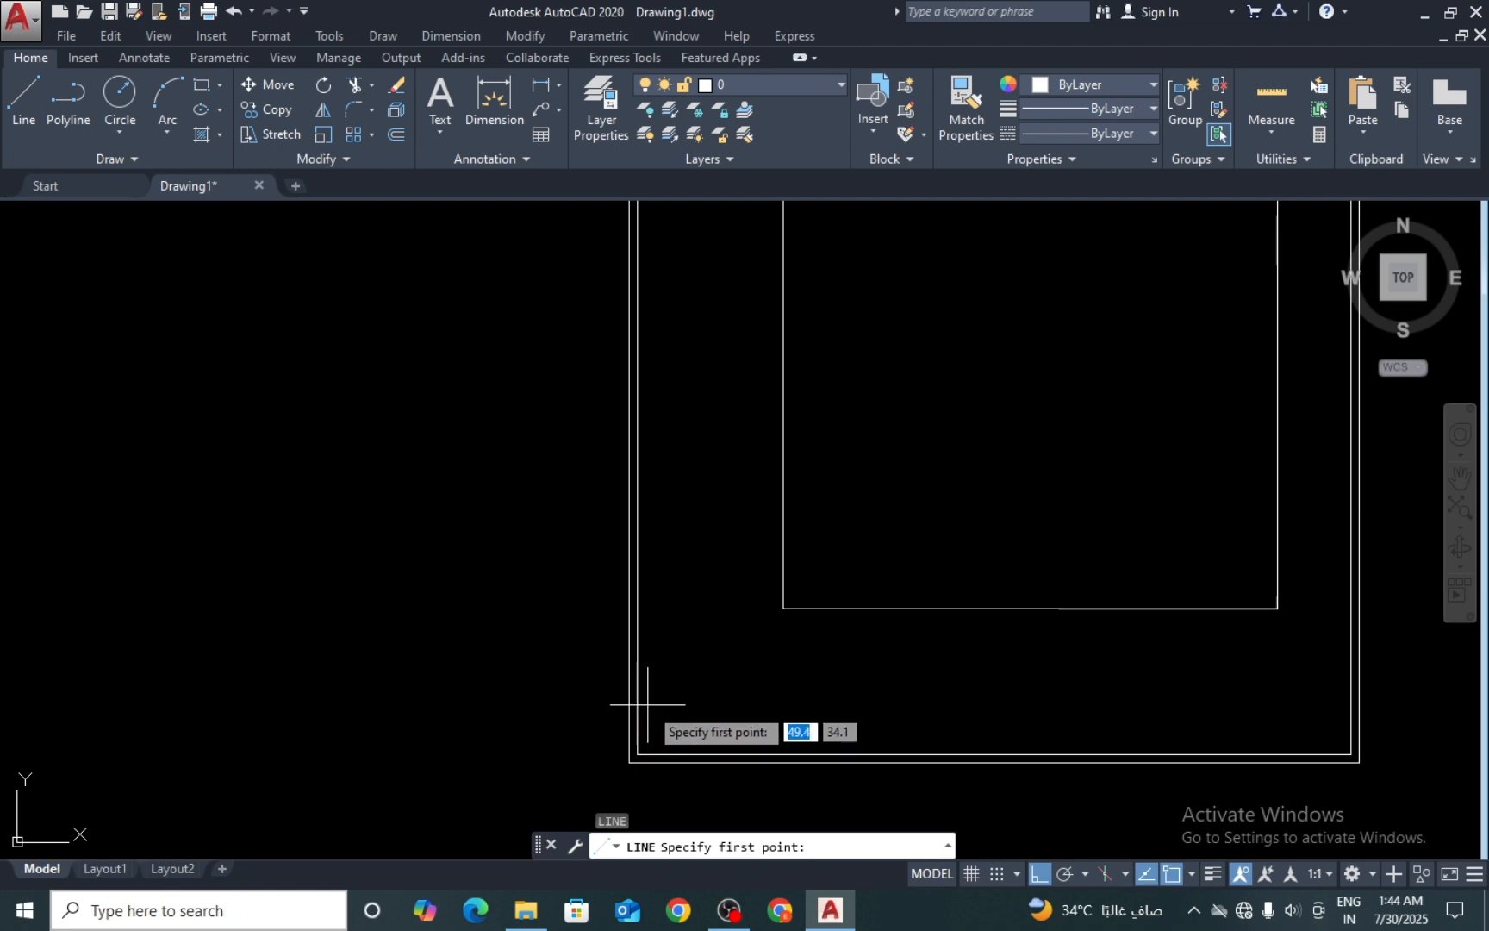
{"action": "left_click", "coordinate": [654, 726]}
{"action": "left_click", "coordinate": [594, 726]}
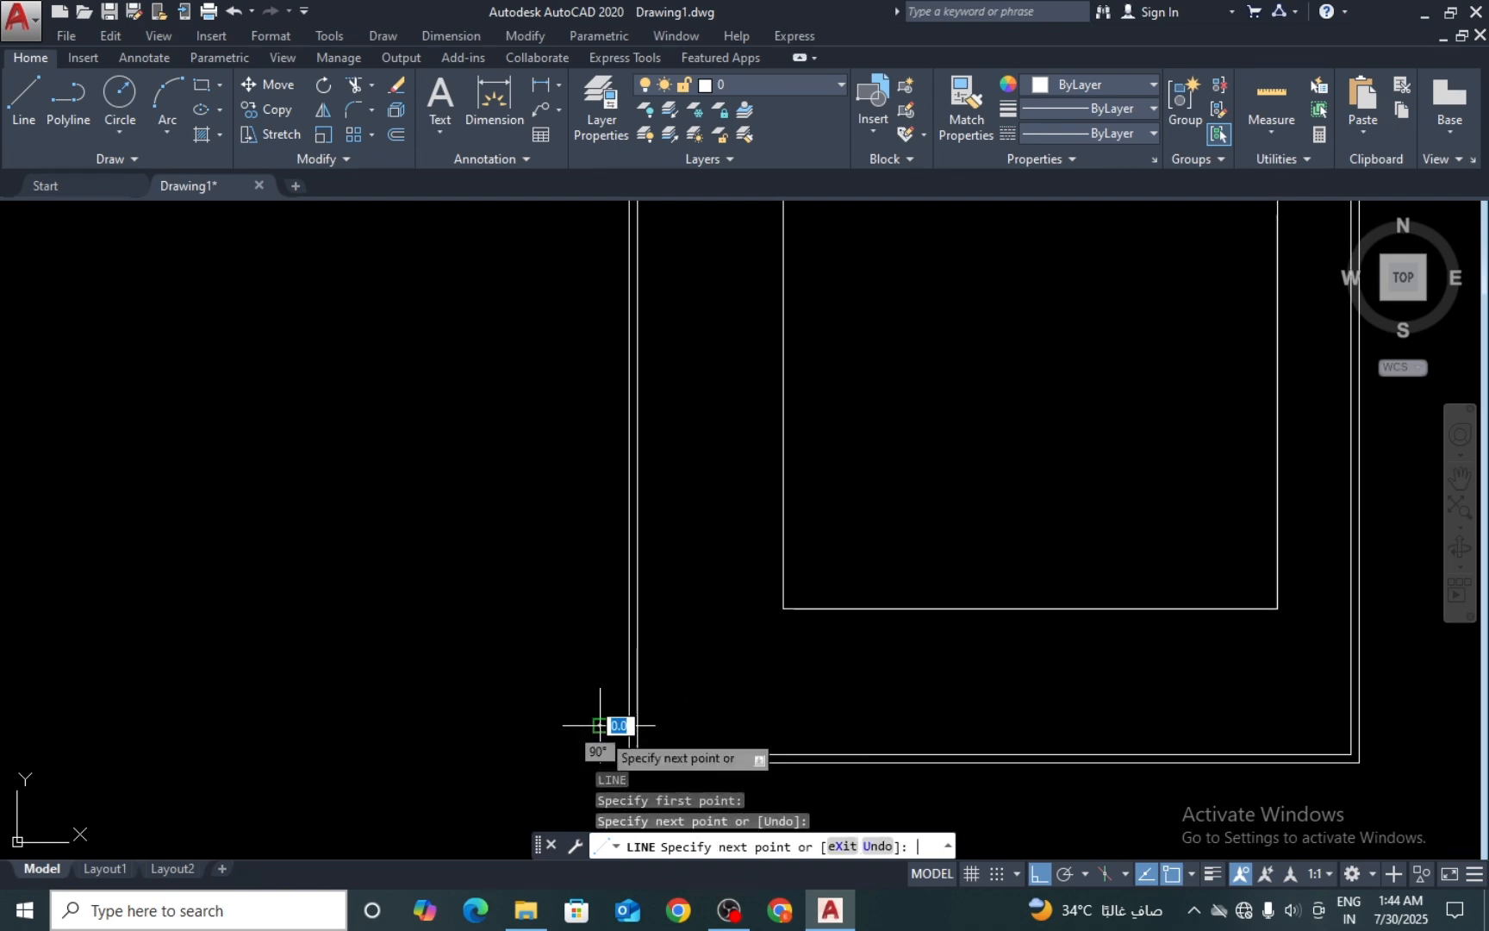
{"action": "key", "text": "Escape"}
{"action": "key", "text": "Escape"}
Step: Offset the short line across the left wall 3 m upward to mark the other side of an opening
{"action": "key", "text": "o"}
{"action": "key", "text": "Return"}
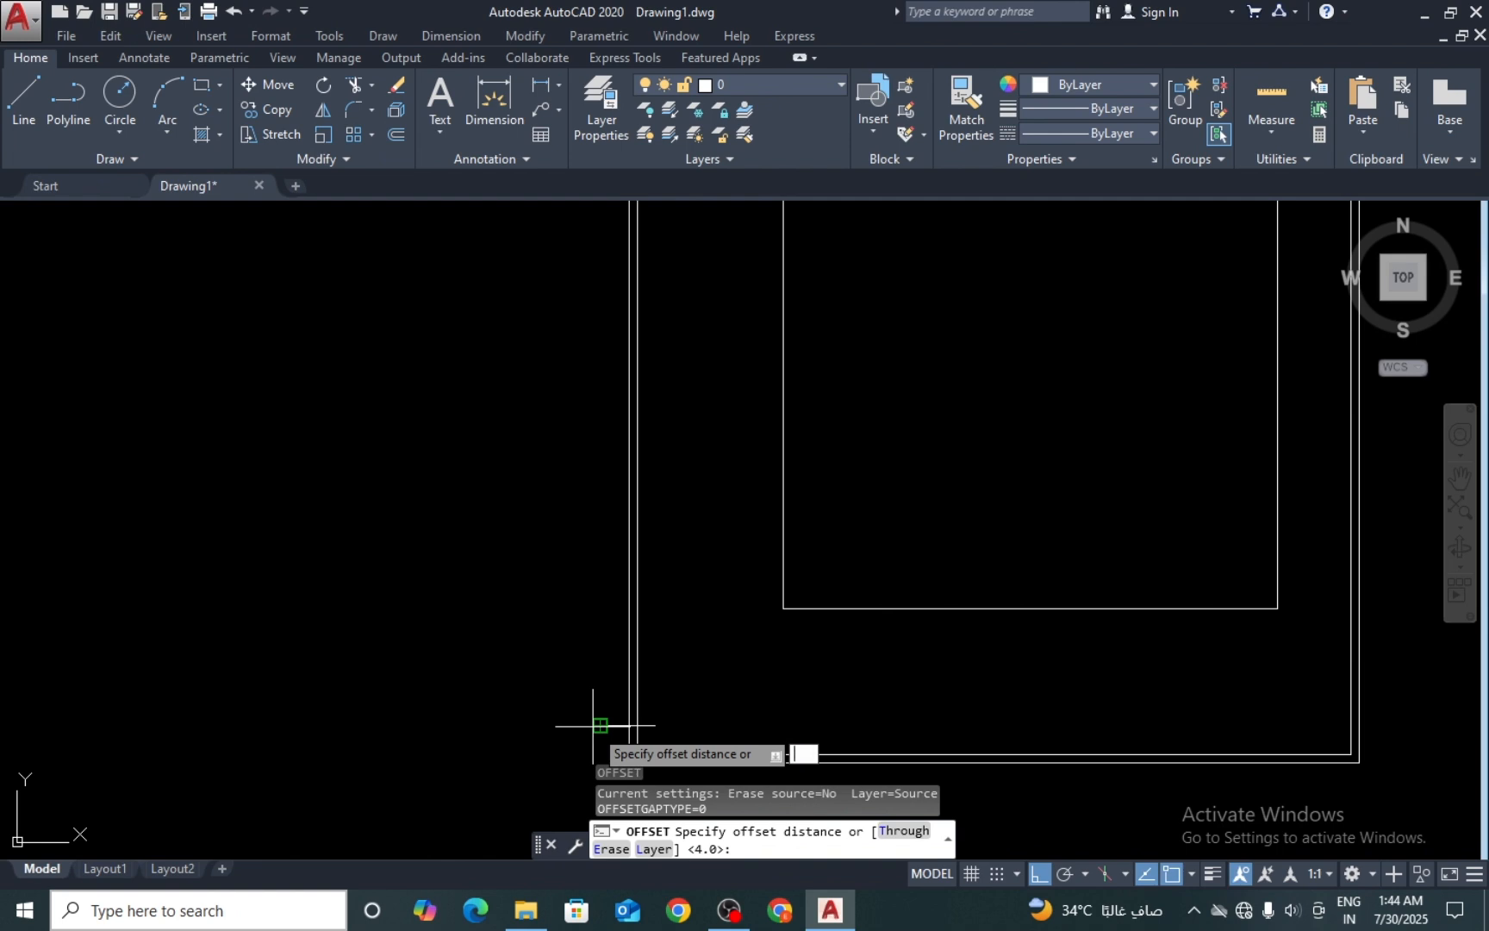
{"action": "type", "text": "3"}
{"action": "key", "text": "Return"}
{"action": "scroll", "coordinate": [594, 724], "scroll_direction": "up", "scroll_amount": 2}
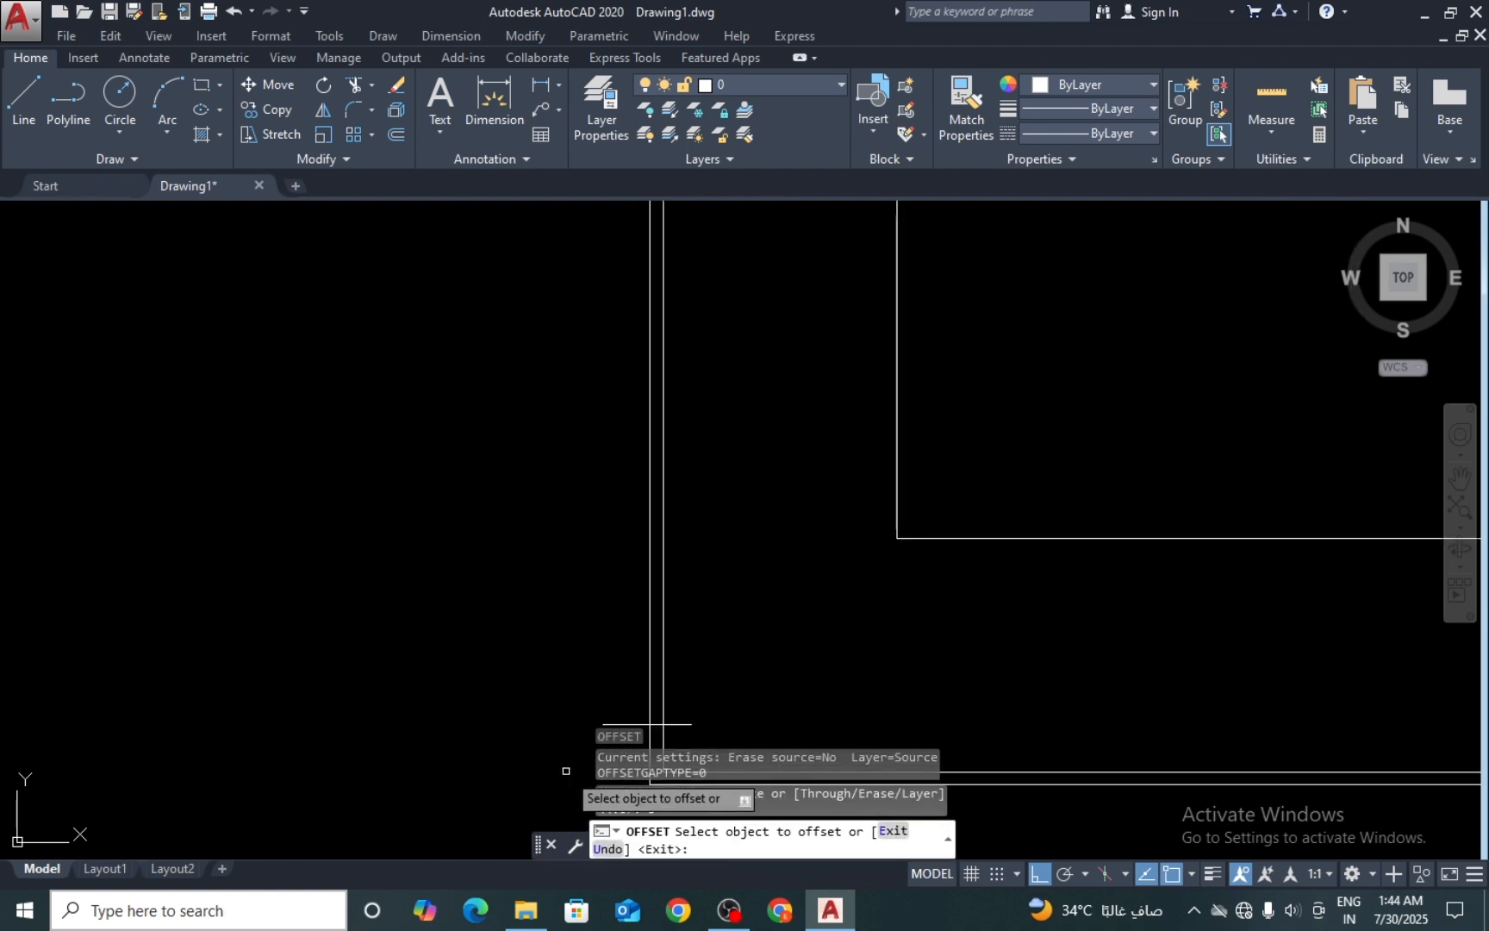
{"action": "left_click", "coordinate": [626, 721]}
{"action": "left_click", "coordinate": [613, 642]}
{"action": "key", "text": "Return"}
{"action": "scroll", "coordinate": [610, 642], "scroll_direction": "down", "scroll_amount": 2}
{"action": "scroll", "coordinate": [617, 663], "scroll_direction": "up", "scroll_amount": 2}
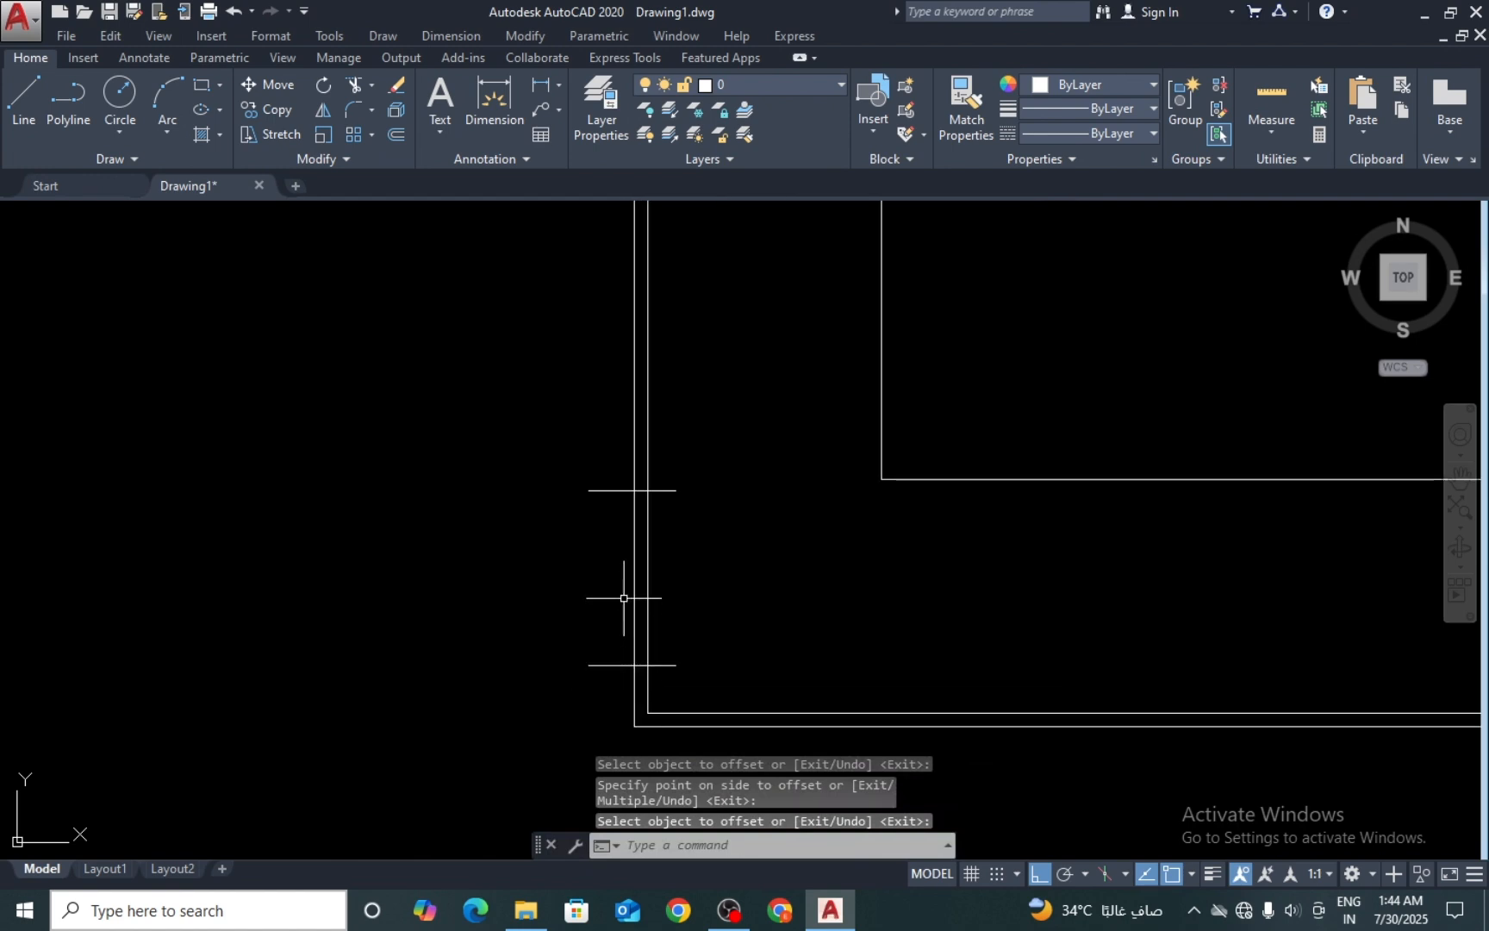
Step: Trim both left wall lines between the two short crossing lines to form the 3 m opening
{"action": "key", "text": "Escape"}
{"action": "key", "text": "Escape"}
{"action": "type", "text": "tr"}
{"action": "key", "text": "Return"}
{"action": "left_click_drag", "start_coordinate": [698, 593], "coordinate": [559, 604]}
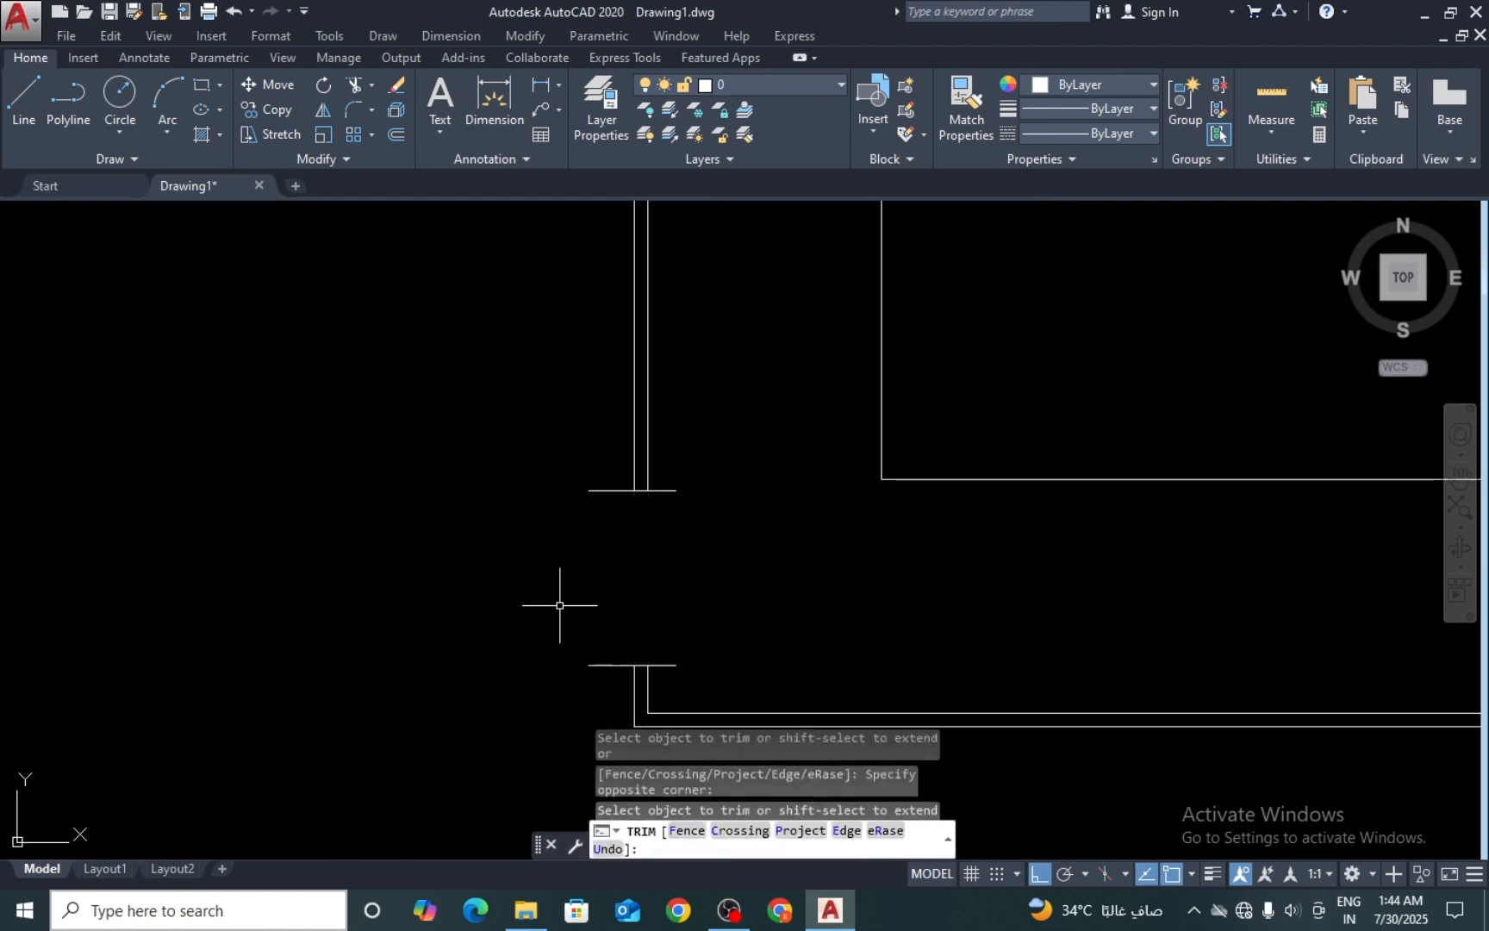
Step: Trim the overhanging ends of the two short crossing lines on both sides of the left wall at the opening
{"action": "key", "text": "Escape"}
{"action": "key", "text": "Return"}
{"action": "left_click_drag", "start_coordinate": [597, 461], "coordinate": [573, 660]}
{"action": "left_click_drag", "start_coordinate": [734, 423], "coordinate": [654, 620]}
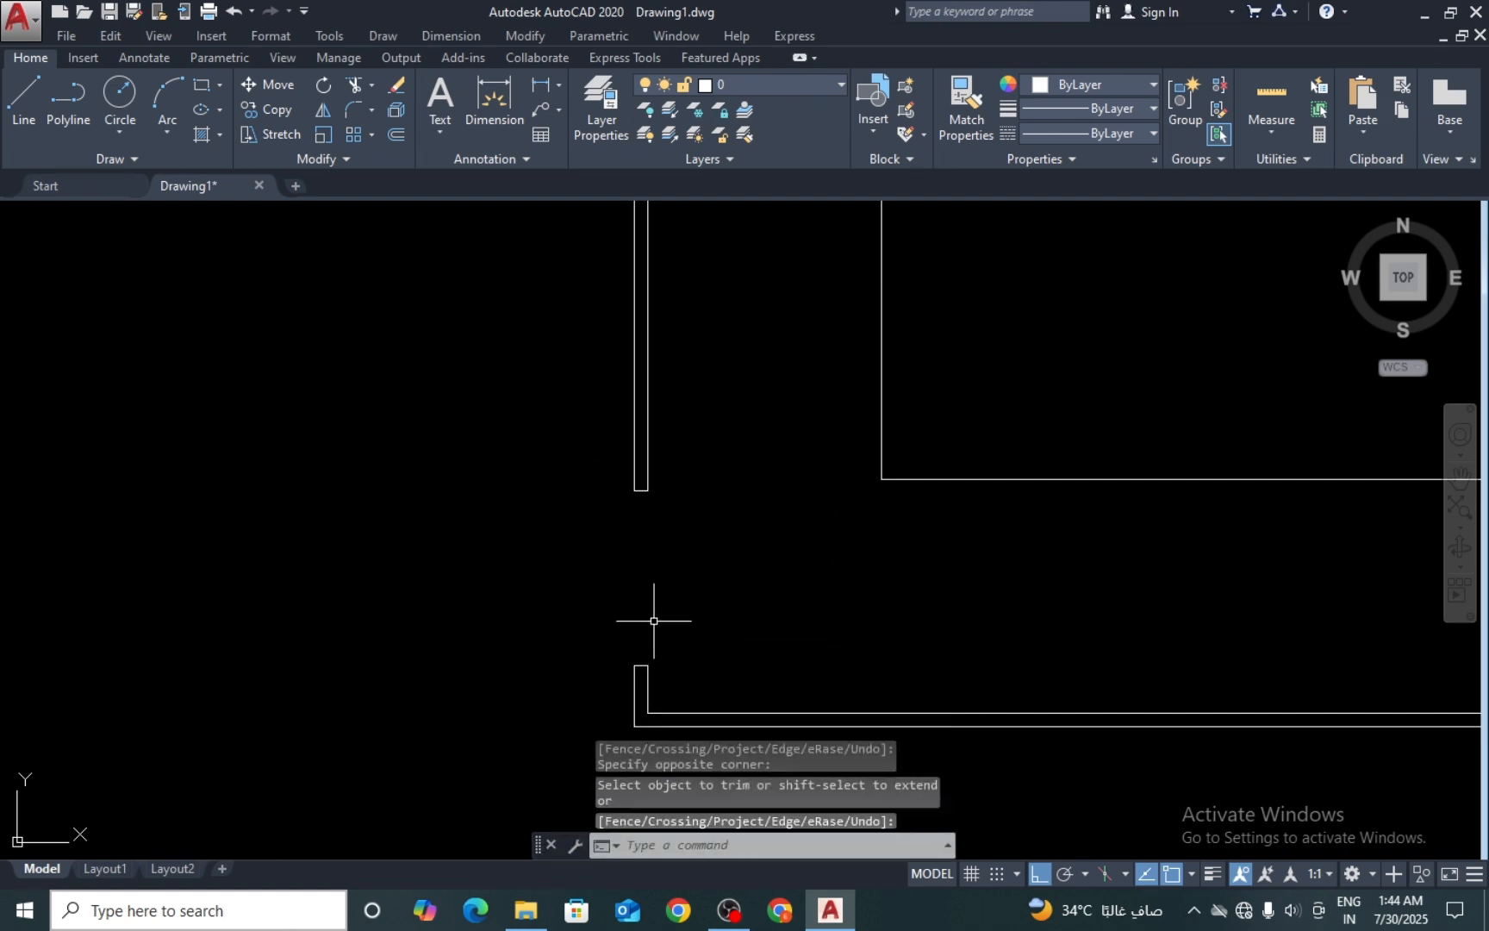
Step: Draw a vertical line across the 3 m opening, joining the midpoints of the two wall ends
{"action": "type", "text": "l"}
{"action": "key", "text": "Return"}
{"action": "left_click", "coordinate": [642, 665]}
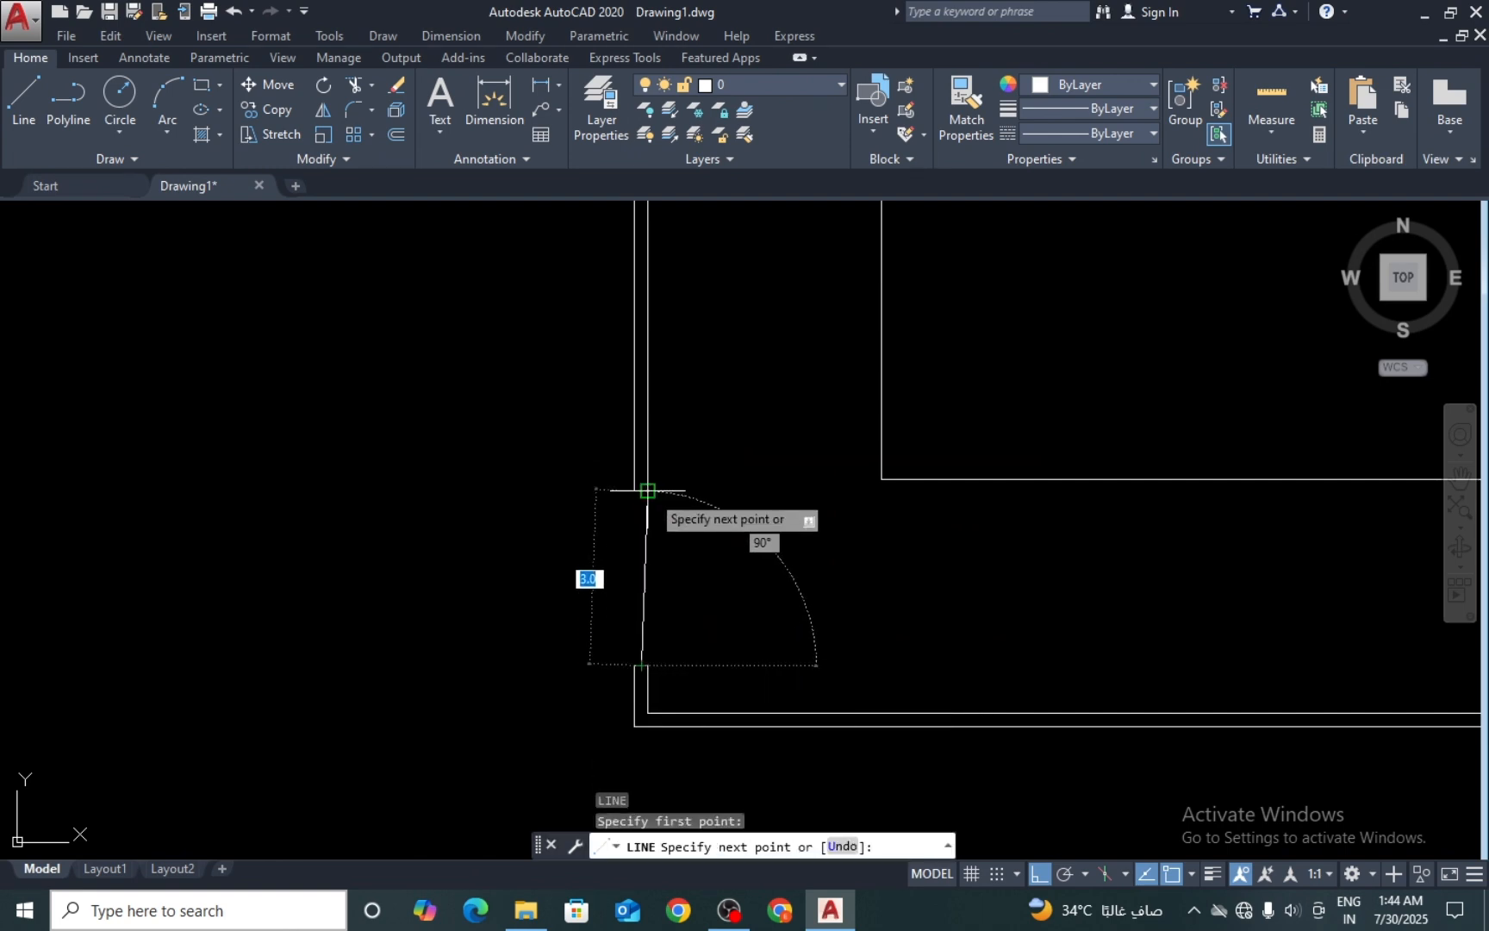
{"action": "scroll", "coordinate": [634, 490], "scroll_direction": "up", "scroll_amount": 5}
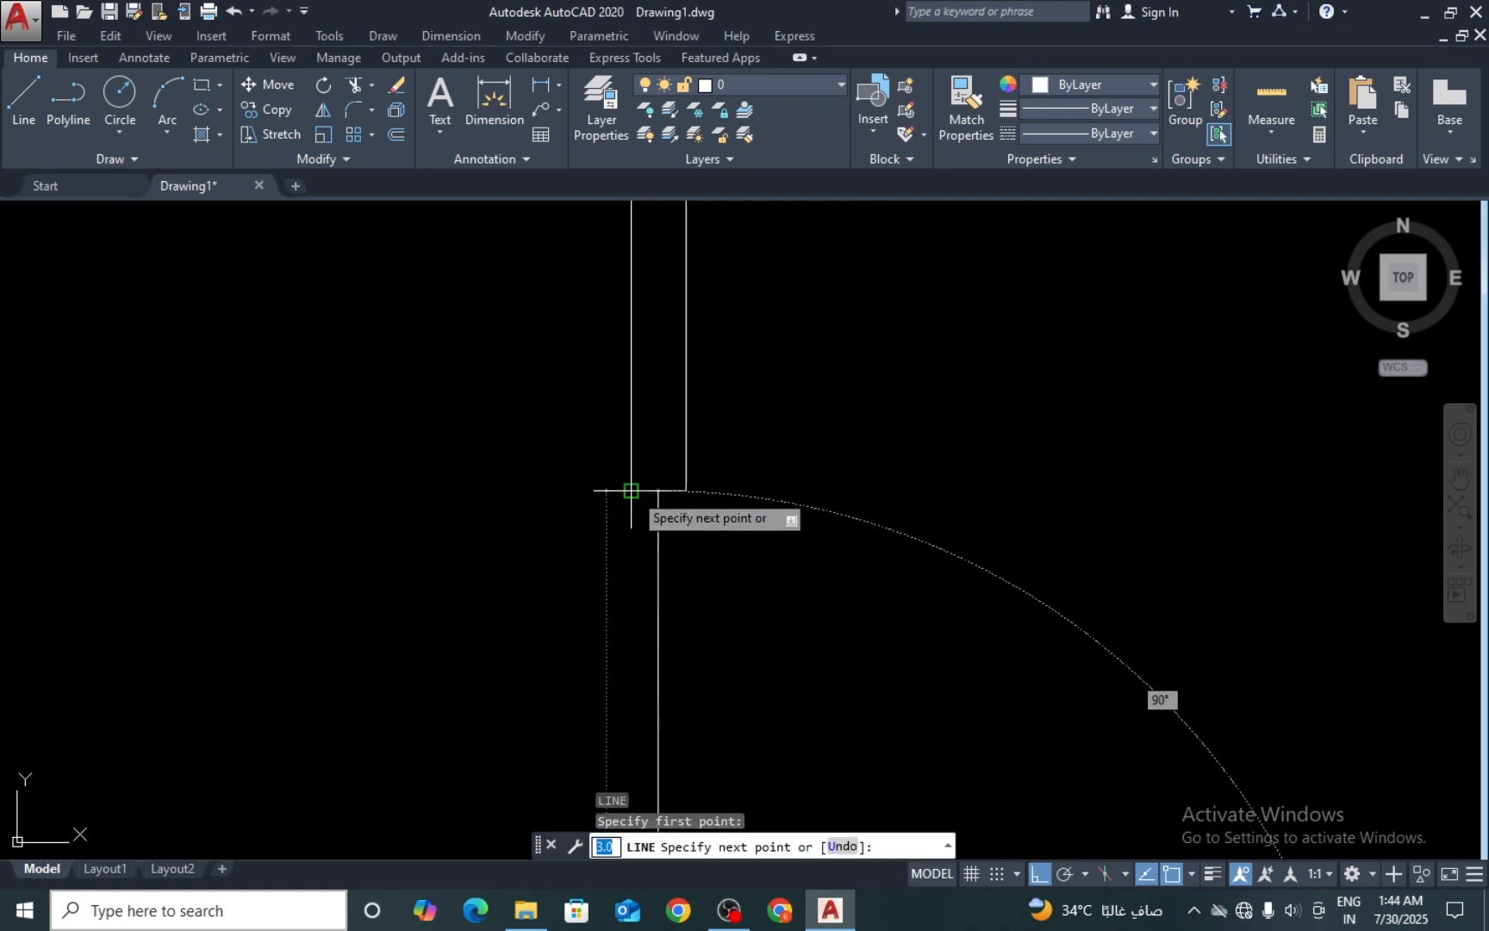
{"action": "left_click", "coordinate": [658, 491]}
{"action": "key", "text": "Return"}
{"action": "scroll", "coordinate": [657, 491], "scroll_direction": "down", "scroll_amount": 5}
{"action": "middle_click_drag", "start_coordinate": [679, 498], "coordinate": [615, 450]}
{"action": "scroll", "coordinate": [615, 450], "scroll_direction": "down", "scroll_amount": 4}
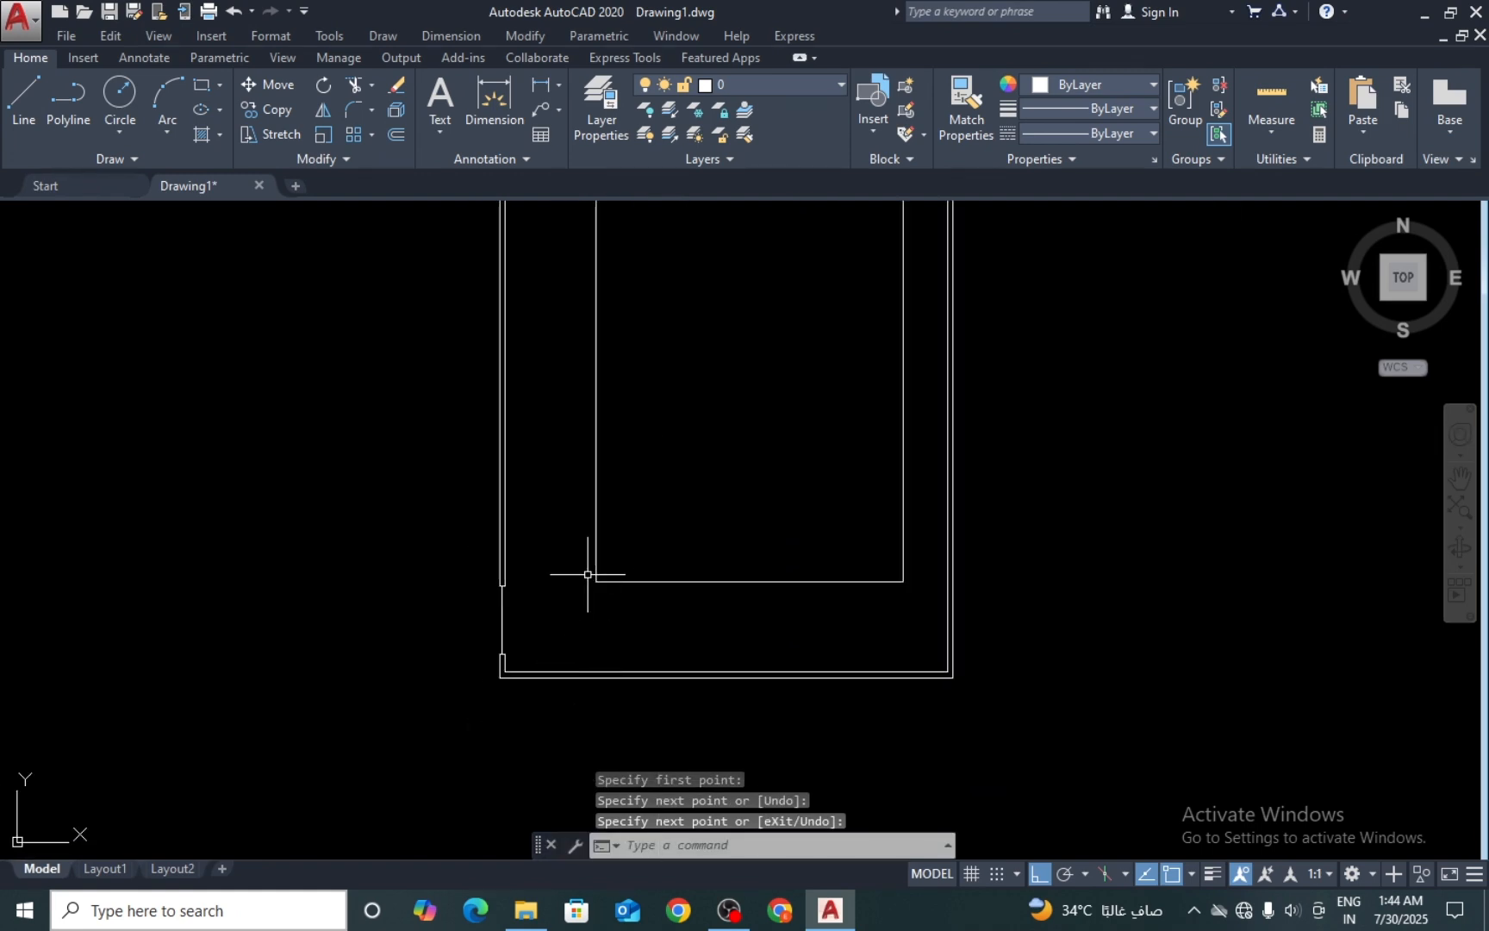
Step: Draw a 2.5 by 5 m rectangle in the strip between the left boundary wall and the inner building
{"action": "middle_click_drag", "start_coordinate": [588, 574], "coordinate": [617, 686]}
{"action": "type", "text": "re"}
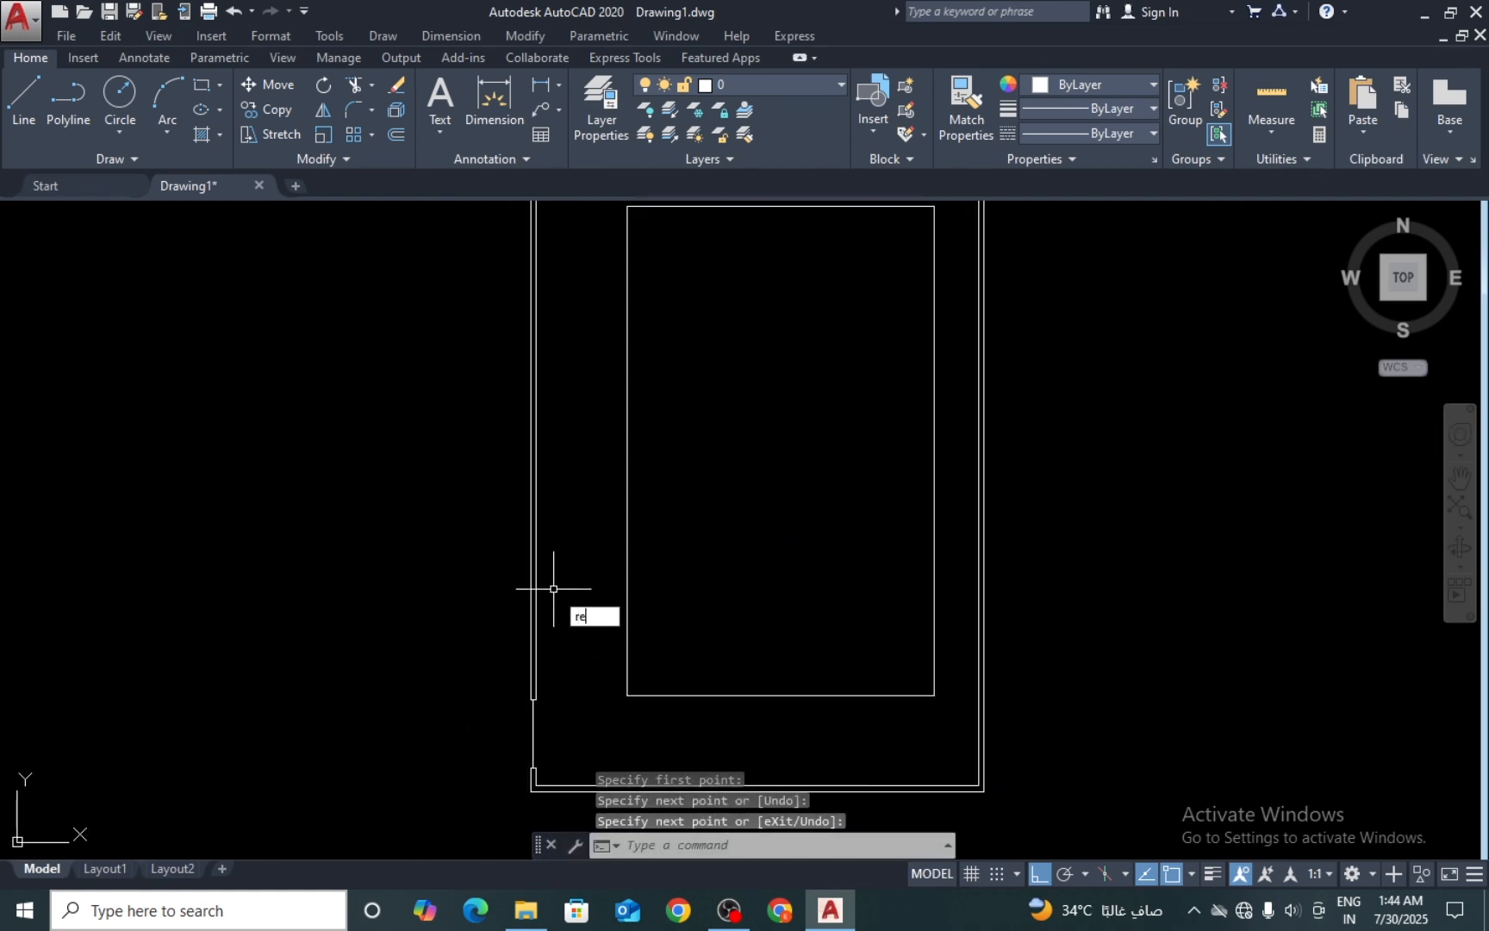
{"action": "type", "text": "c"}
{"action": "key", "text": "Return"}
{"action": "scroll", "coordinate": [538, 425], "scroll_direction": "up", "scroll_amount": 4}
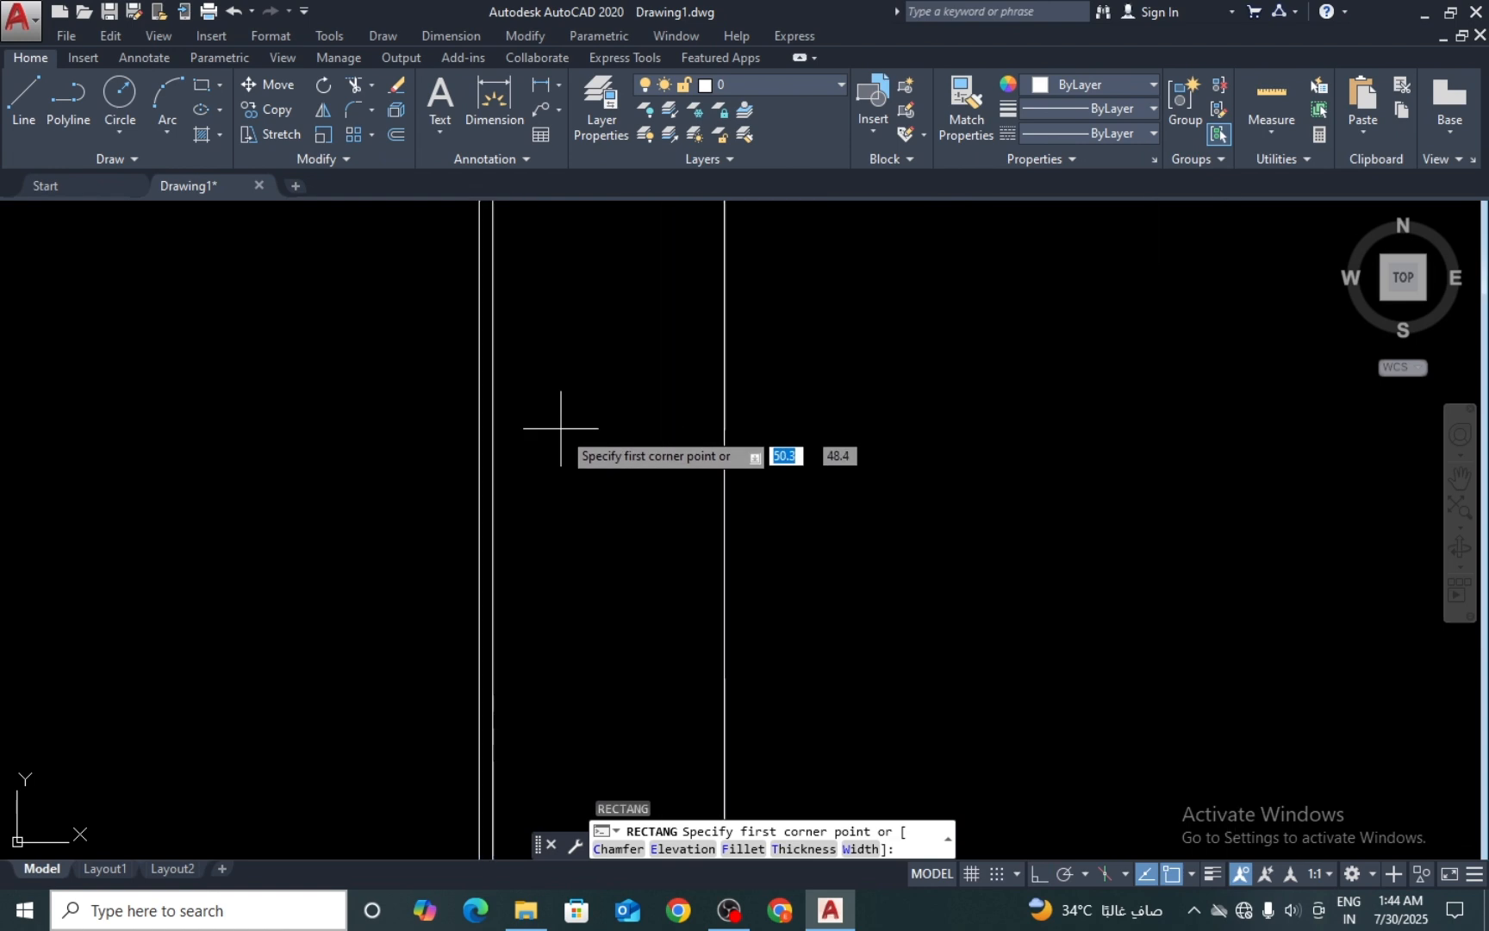
{"action": "left_click", "coordinate": [524, 307]}
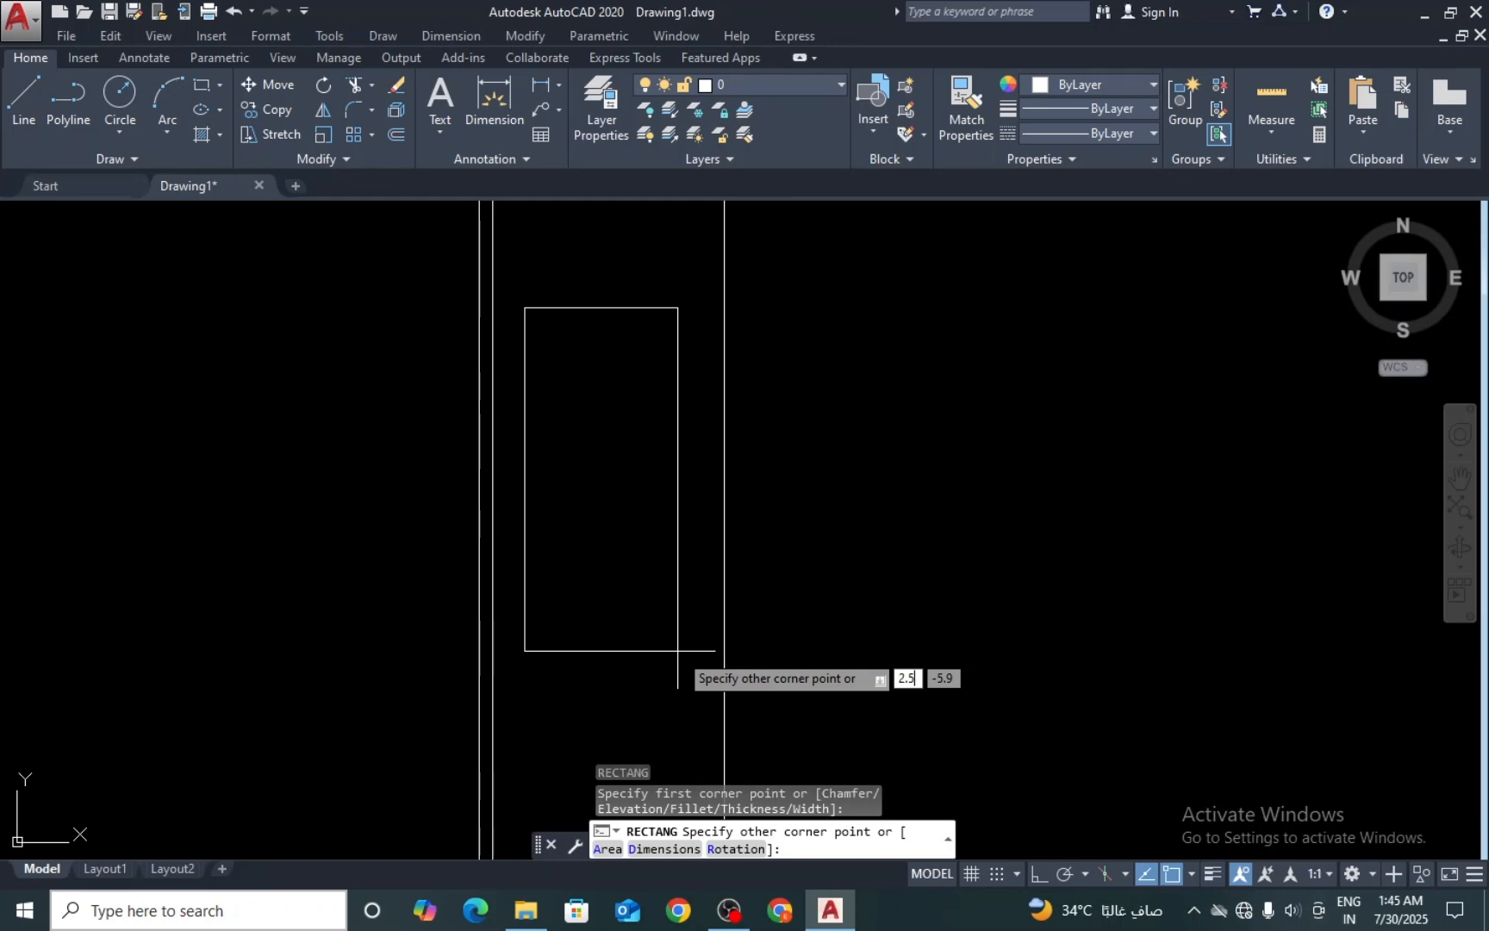
{"action": "key", "text": "Tab"}
{"action": "type", "text": "5"}
{"action": "key", "text": "Return"}
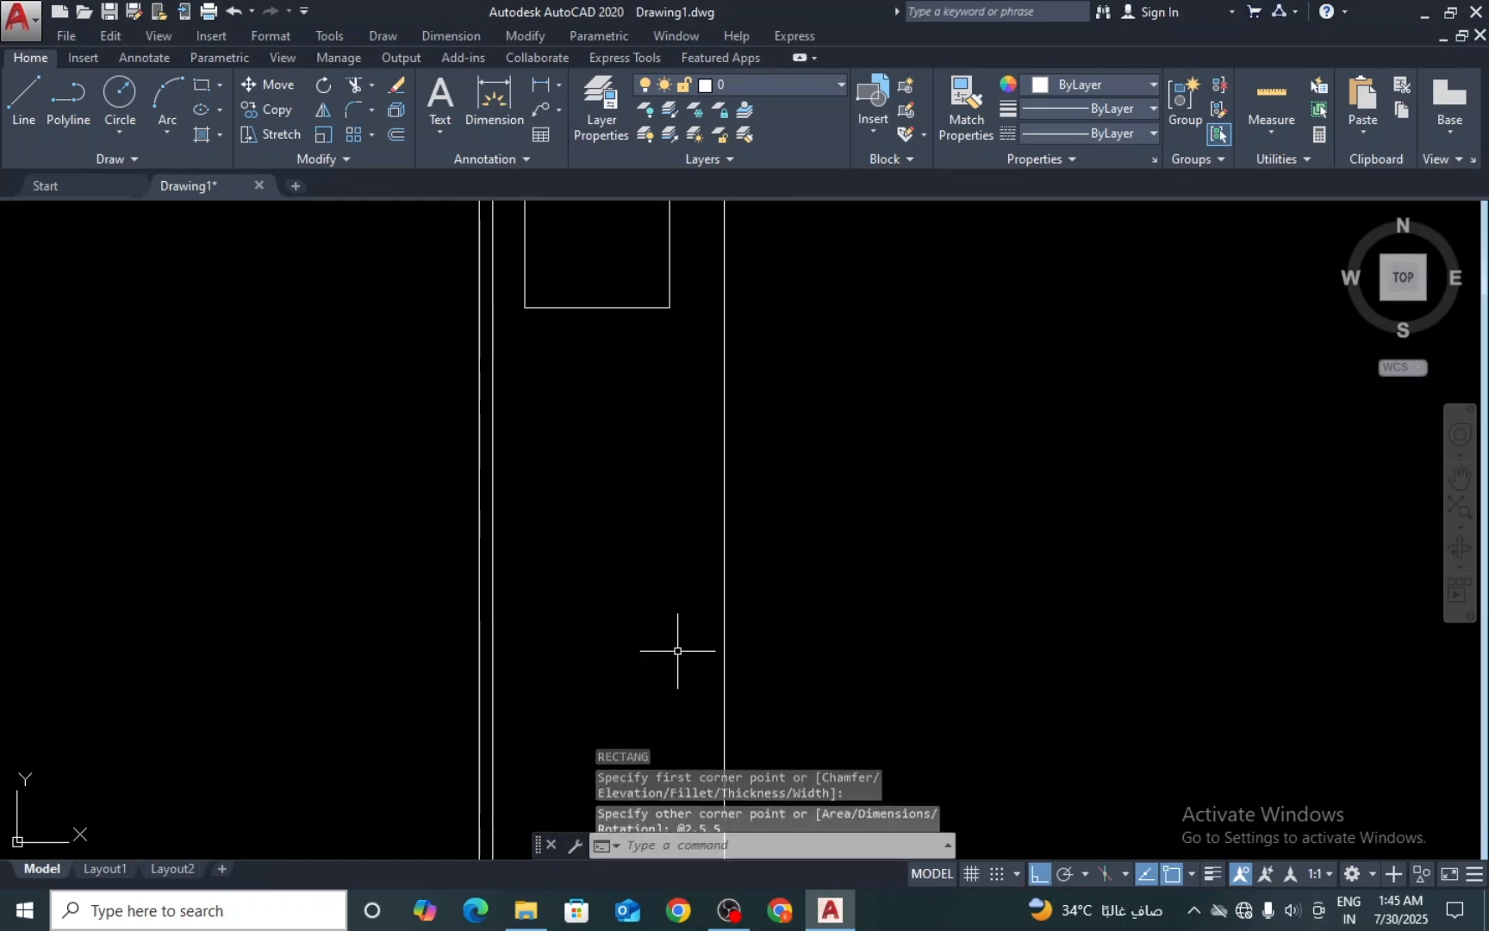
Step: Copy the 2.5 by 5 m rectangle straight down in the same strip, leaving a gap between the two
{"action": "scroll", "coordinate": [675, 648], "scroll_direction": "down", "scroll_amount": 7}
{"action": "scroll", "coordinate": [659, 542], "scroll_direction": "up", "scroll_amount": 4}
{"action": "type", "text": "co"}
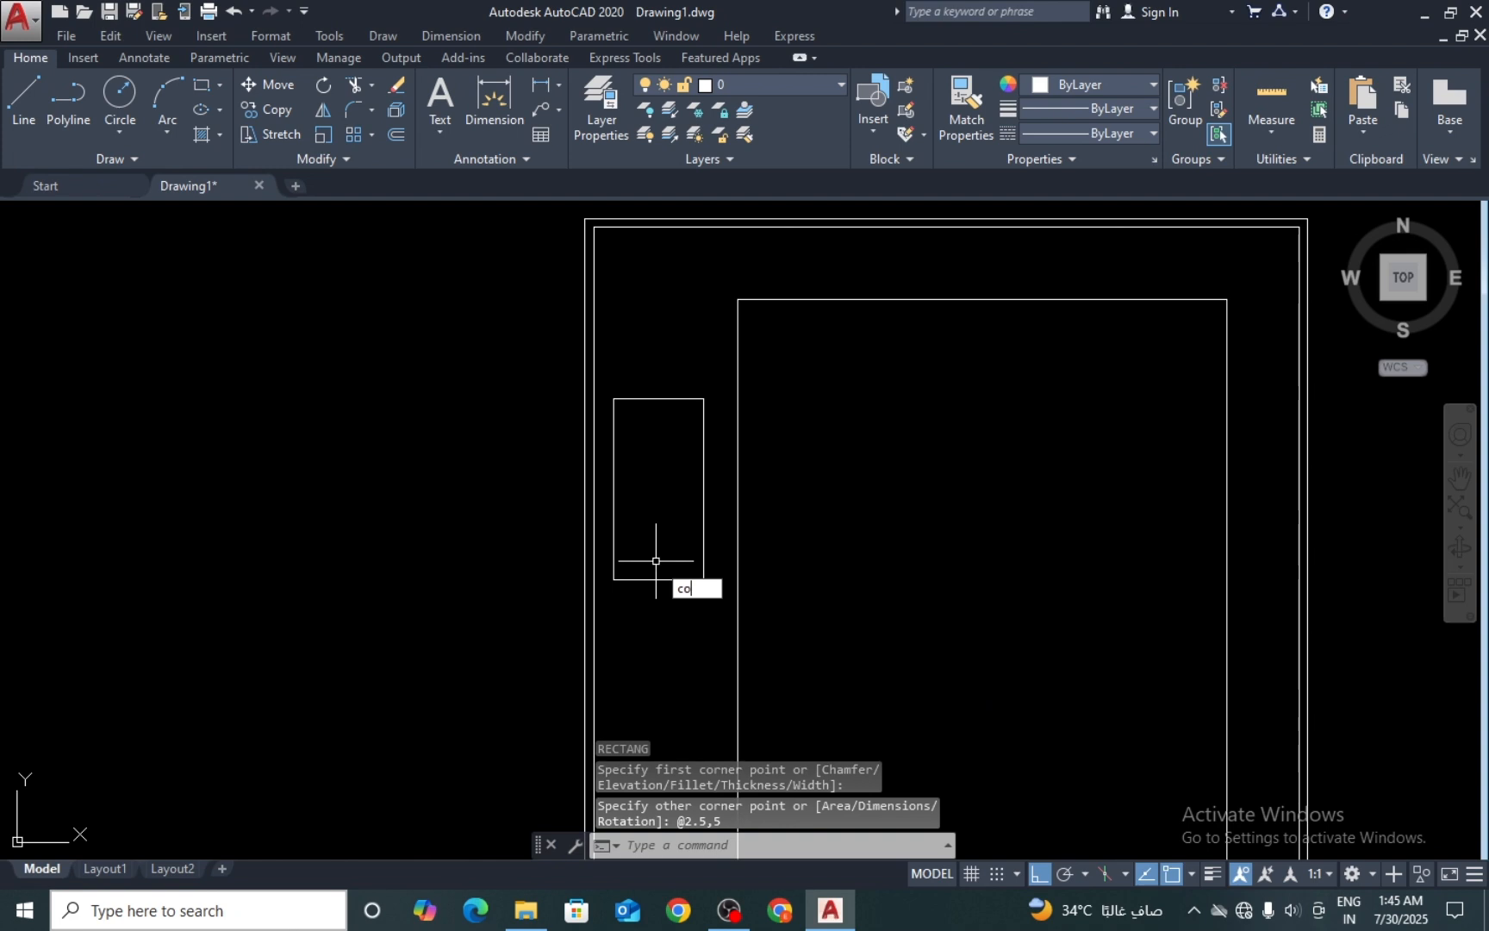
{"action": "key", "text": "Return"}
{"action": "left_click", "coordinate": [660, 539]}
{"action": "left_click", "coordinate": [648, 606]}
{"action": "key", "text": "Return"}
{"action": "left_click", "coordinate": [659, 492]}
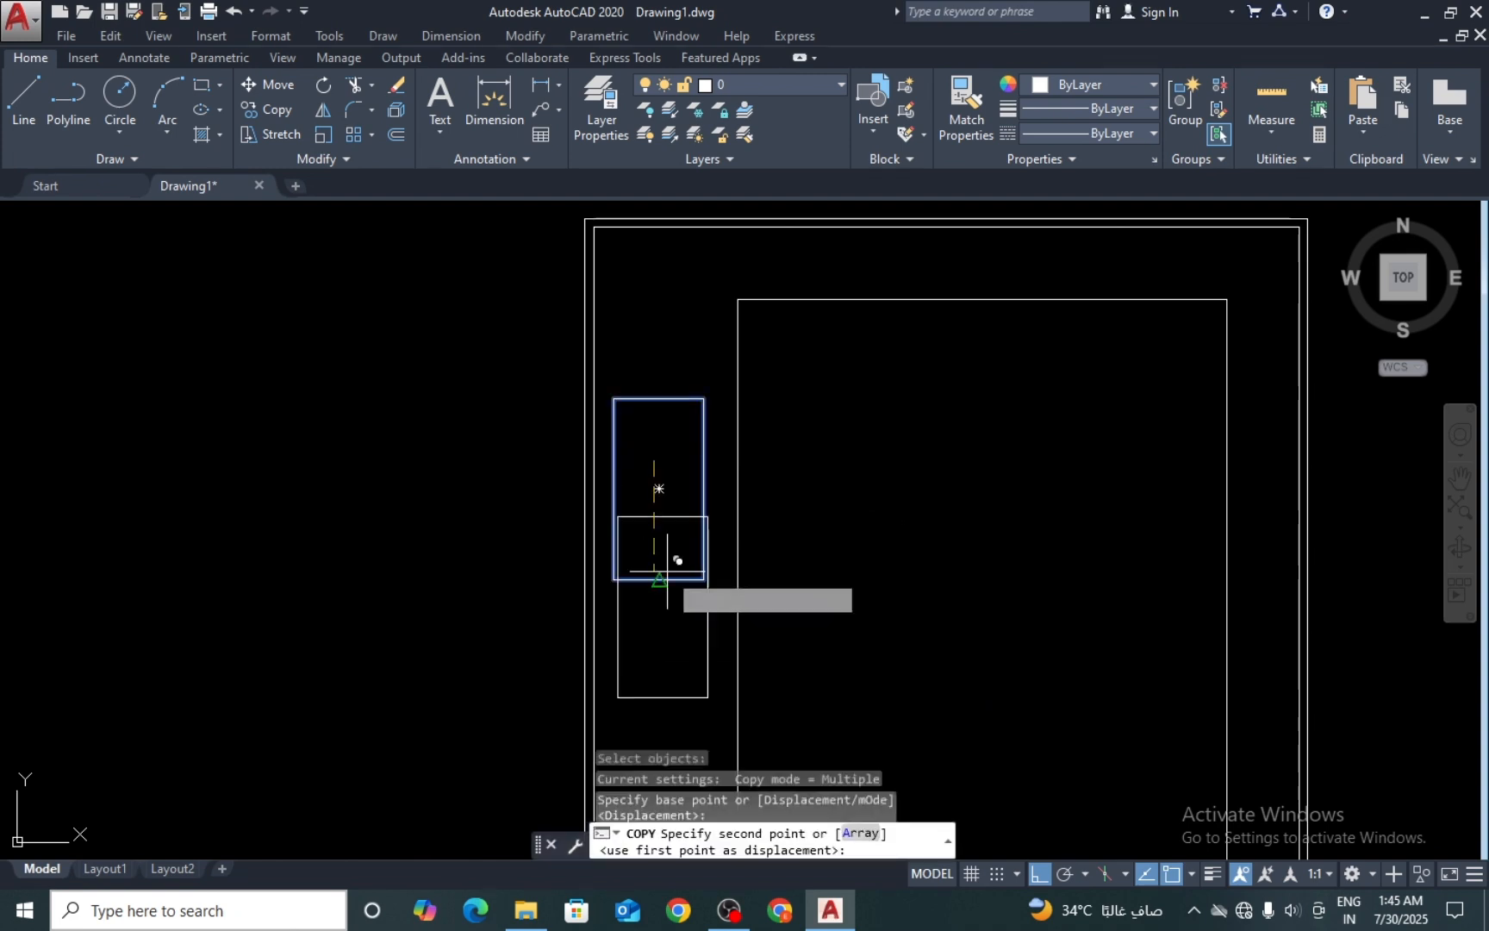
{"action": "middle_click_drag", "start_coordinate": [668, 556], "coordinate": [675, 401]}
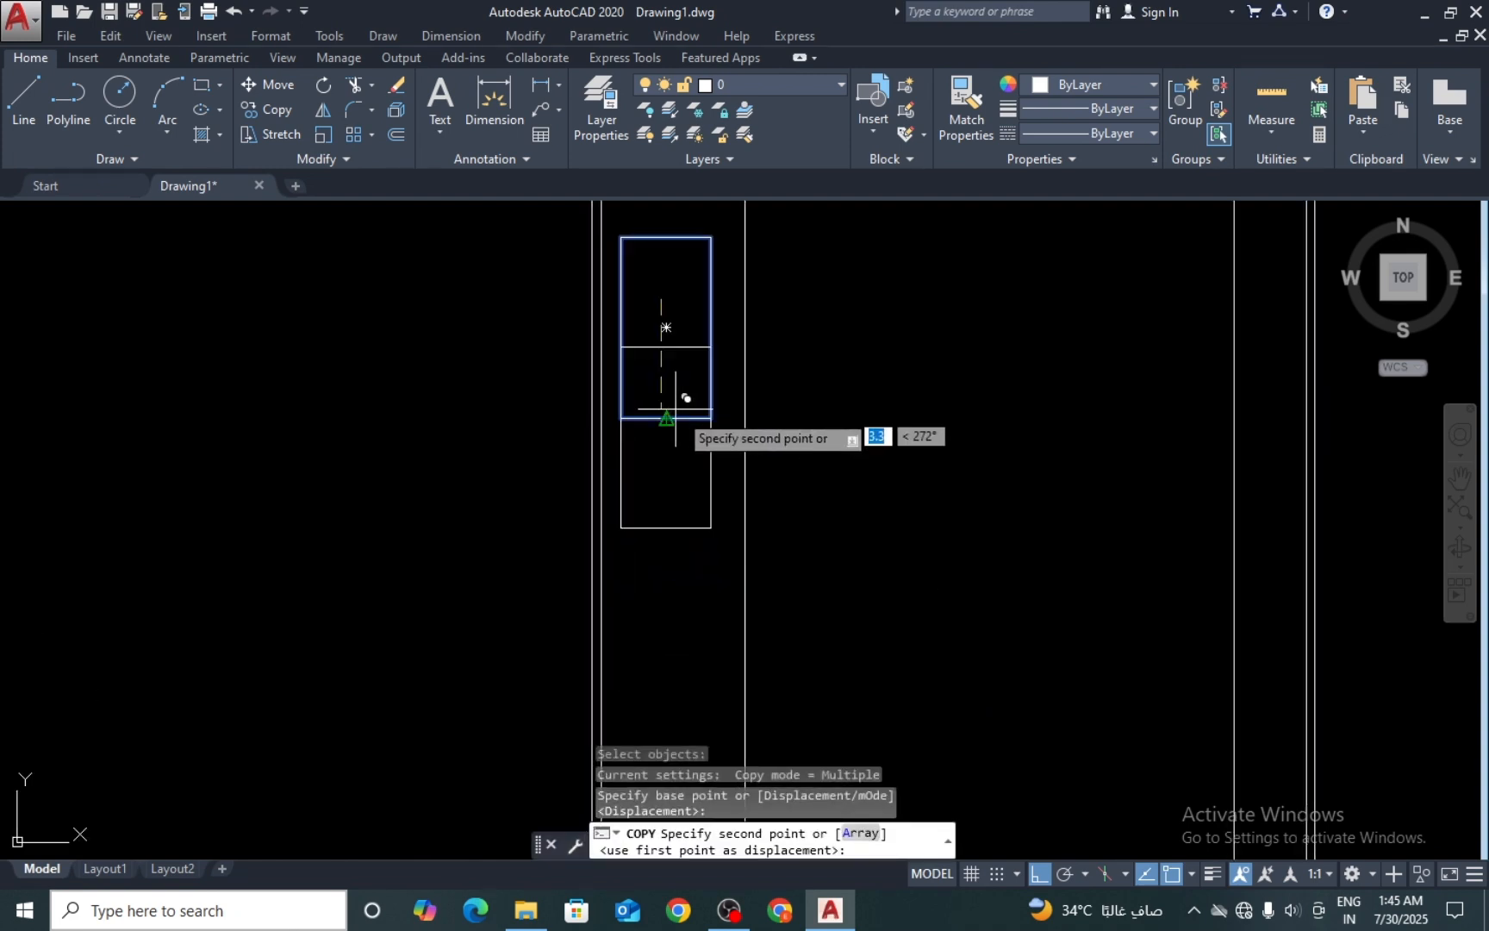
{"action": "left_click", "coordinate": [681, 604]}
{"action": "key", "text": "Escape"}
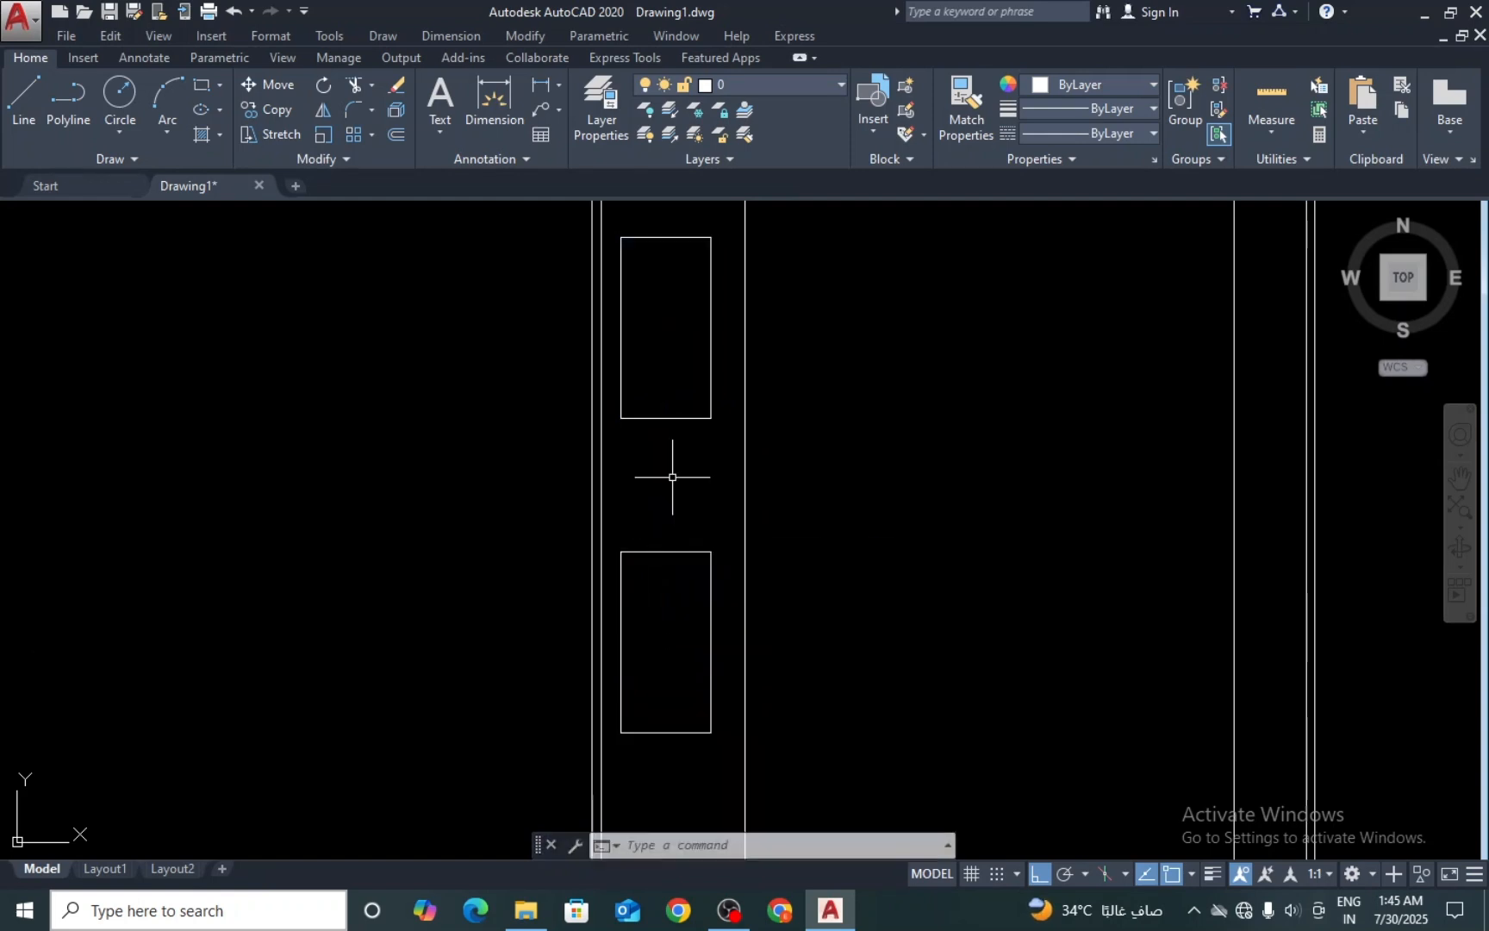
{"action": "scroll", "coordinate": [674, 476], "scroll_direction": "down", "scroll_amount": 5}
{"action": "scroll", "coordinate": [672, 488], "scroll_direction": "up", "scroll_amount": 7}
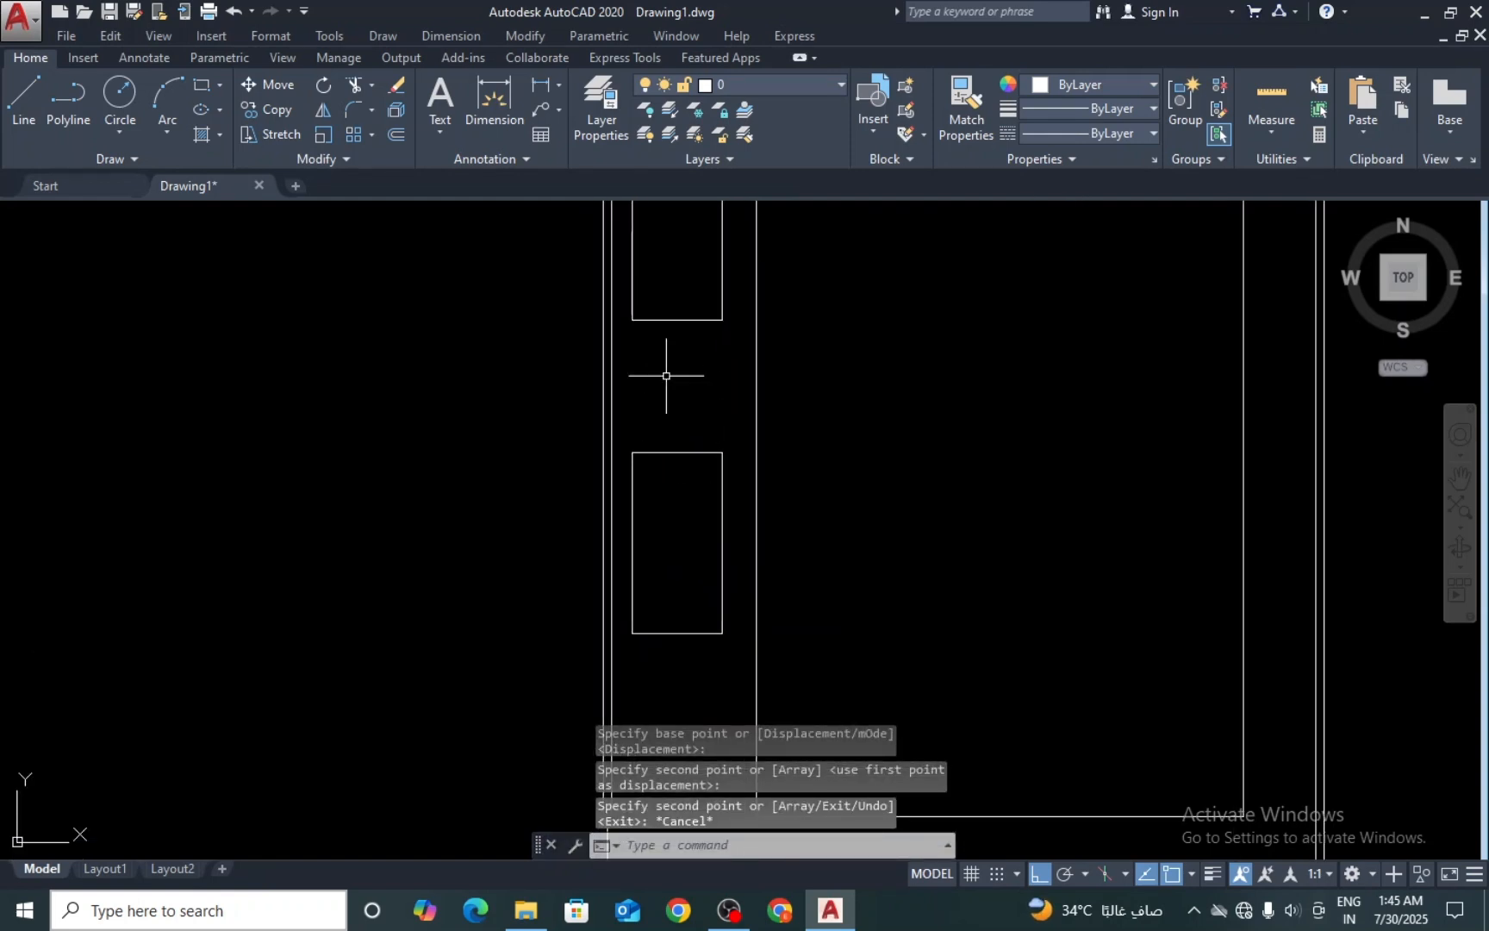
{"action": "scroll", "coordinate": [672, 403], "scroll_direction": "down", "scroll_amount": 3}
{"action": "middle_click_drag", "start_coordinate": [675, 657], "coordinate": [678, 571]}
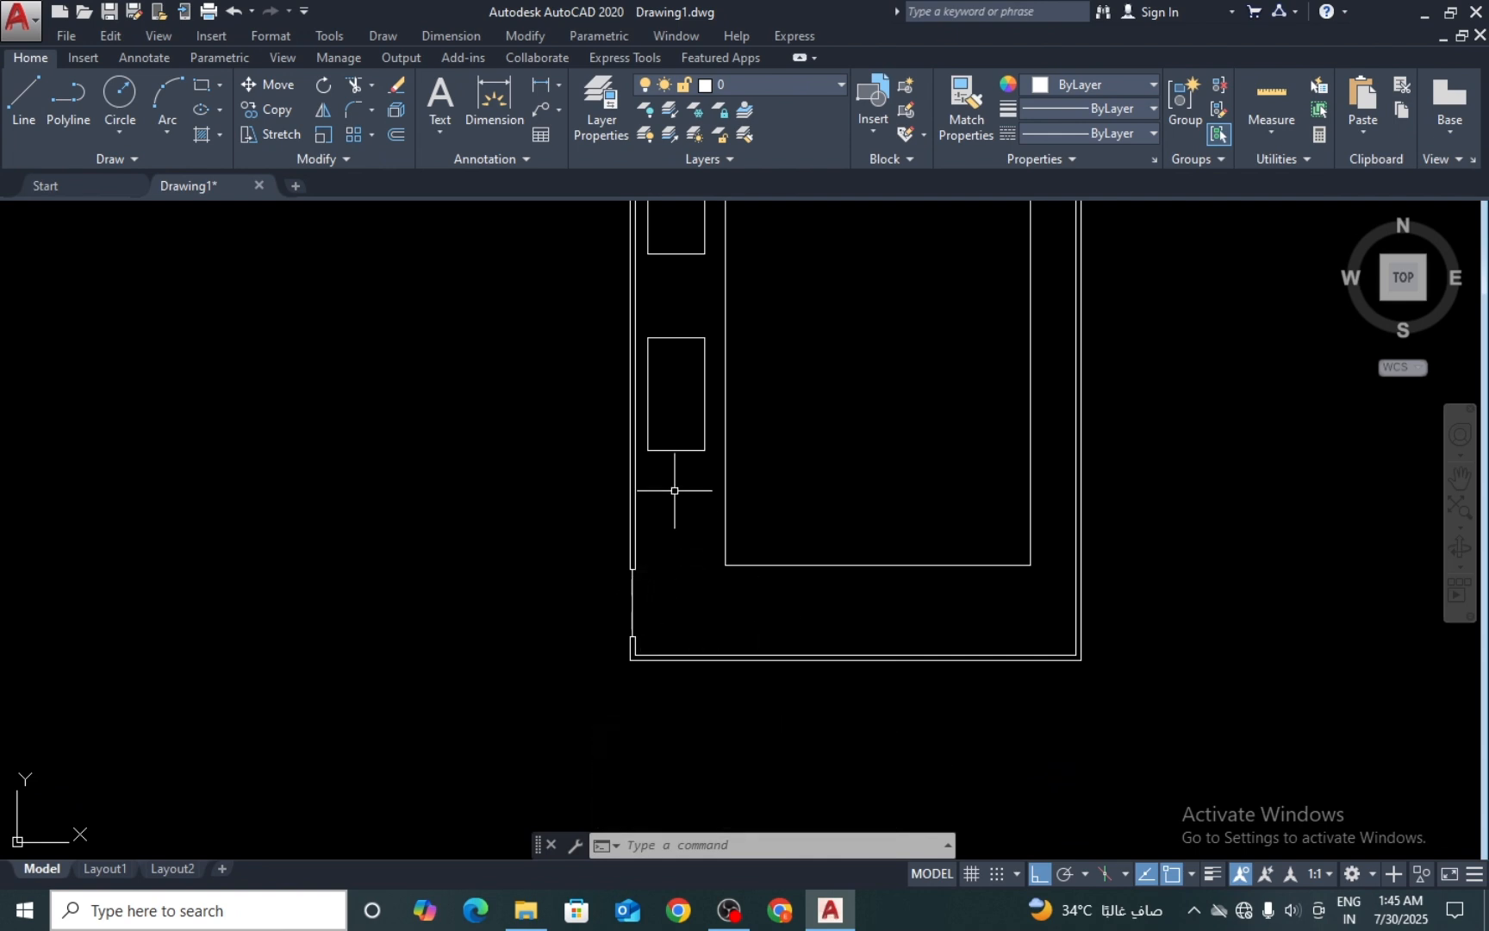
{"action": "scroll", "coordinate": [711, 288], "scroll_direction": "up", "scroll_amount": 4}
{"action": "middle_click_drag", "start_coordinate": [711, 286], "coordinate": [701, 416]}
{"action": "scroll", "coordinate": [703, 416], "scroll_direction": "down", "scroll_amount": 4}
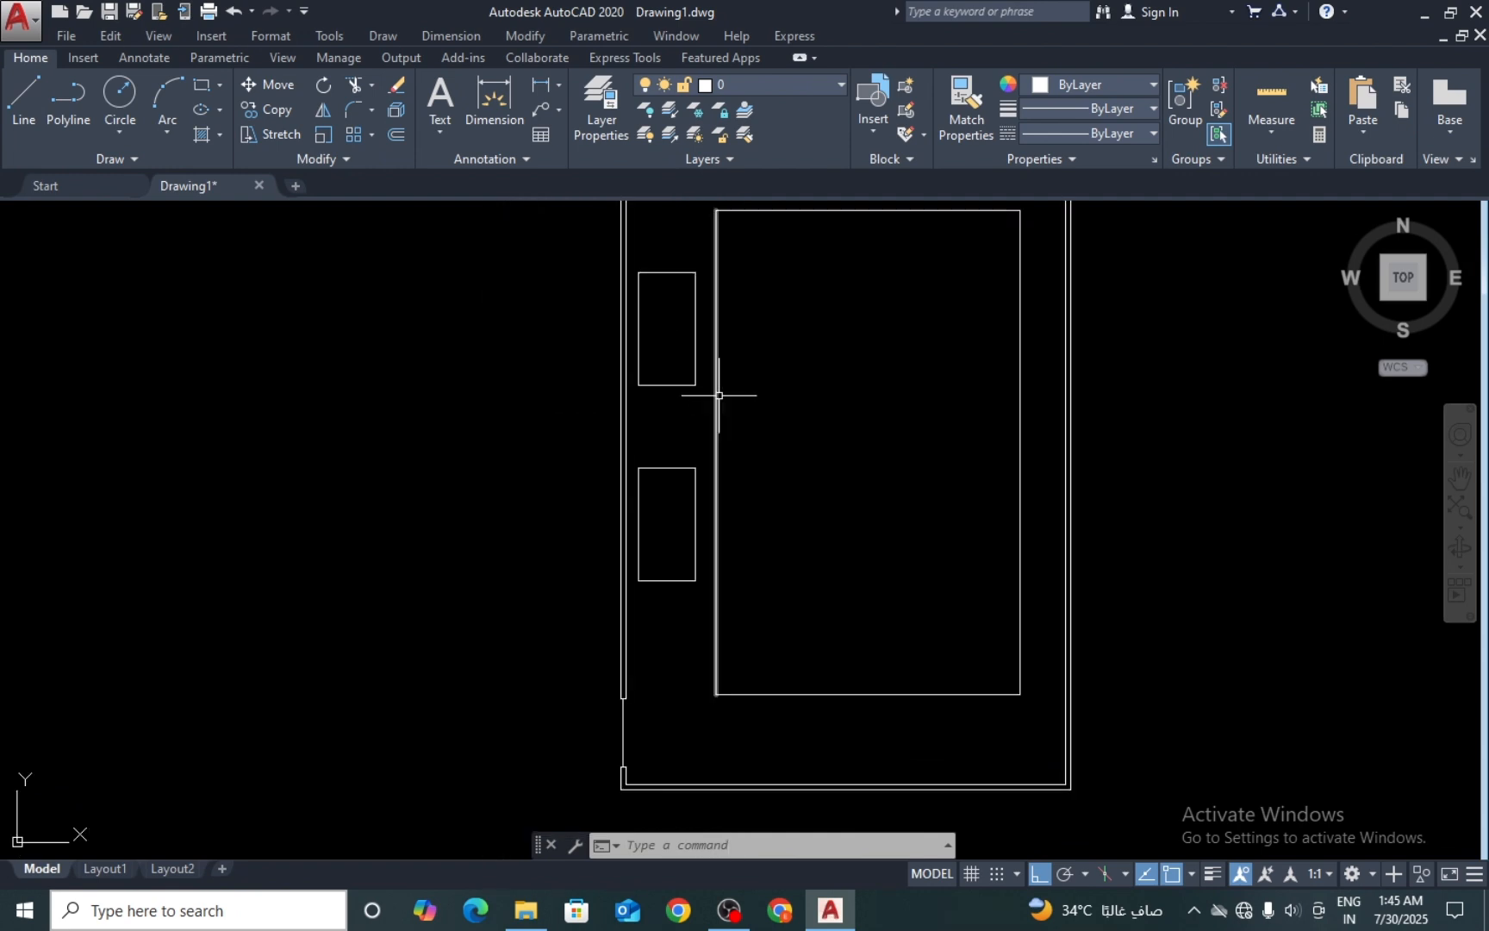
Step: Offset all four sides of the inner building outline 0.23 m inward to form its walls
{"action": "key", "text": "Return"}
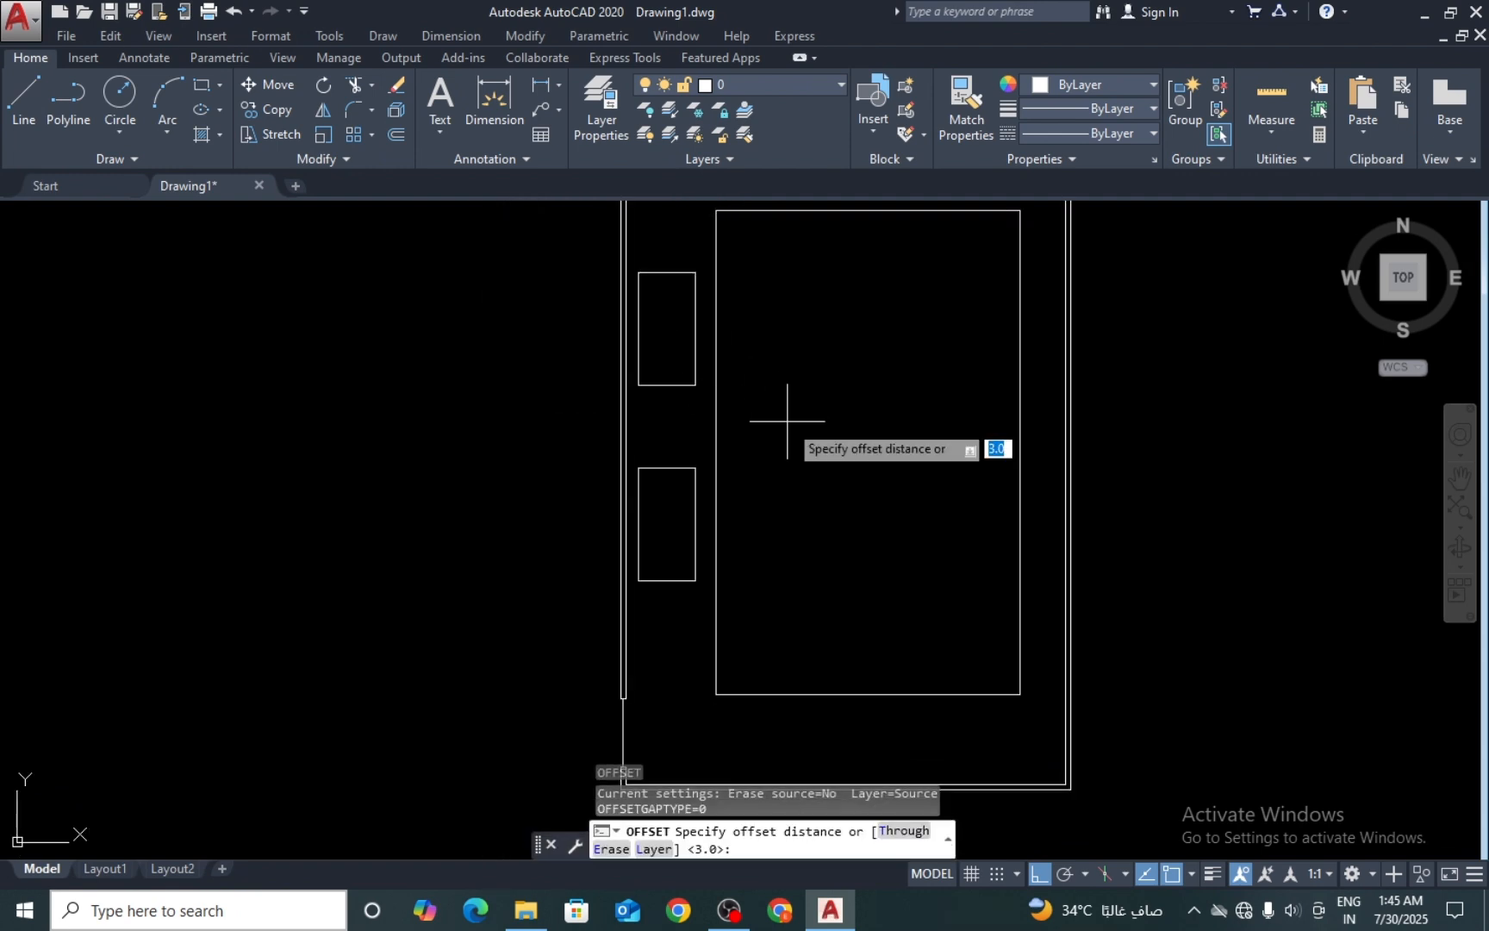
{"action": "type", "text": "0.23"}
{"action": "key", "text": "Return"}
{"action": "left_click", "coordinate": [716, 450]}
{"action": "left_click", "coordinate": [775, 412]}
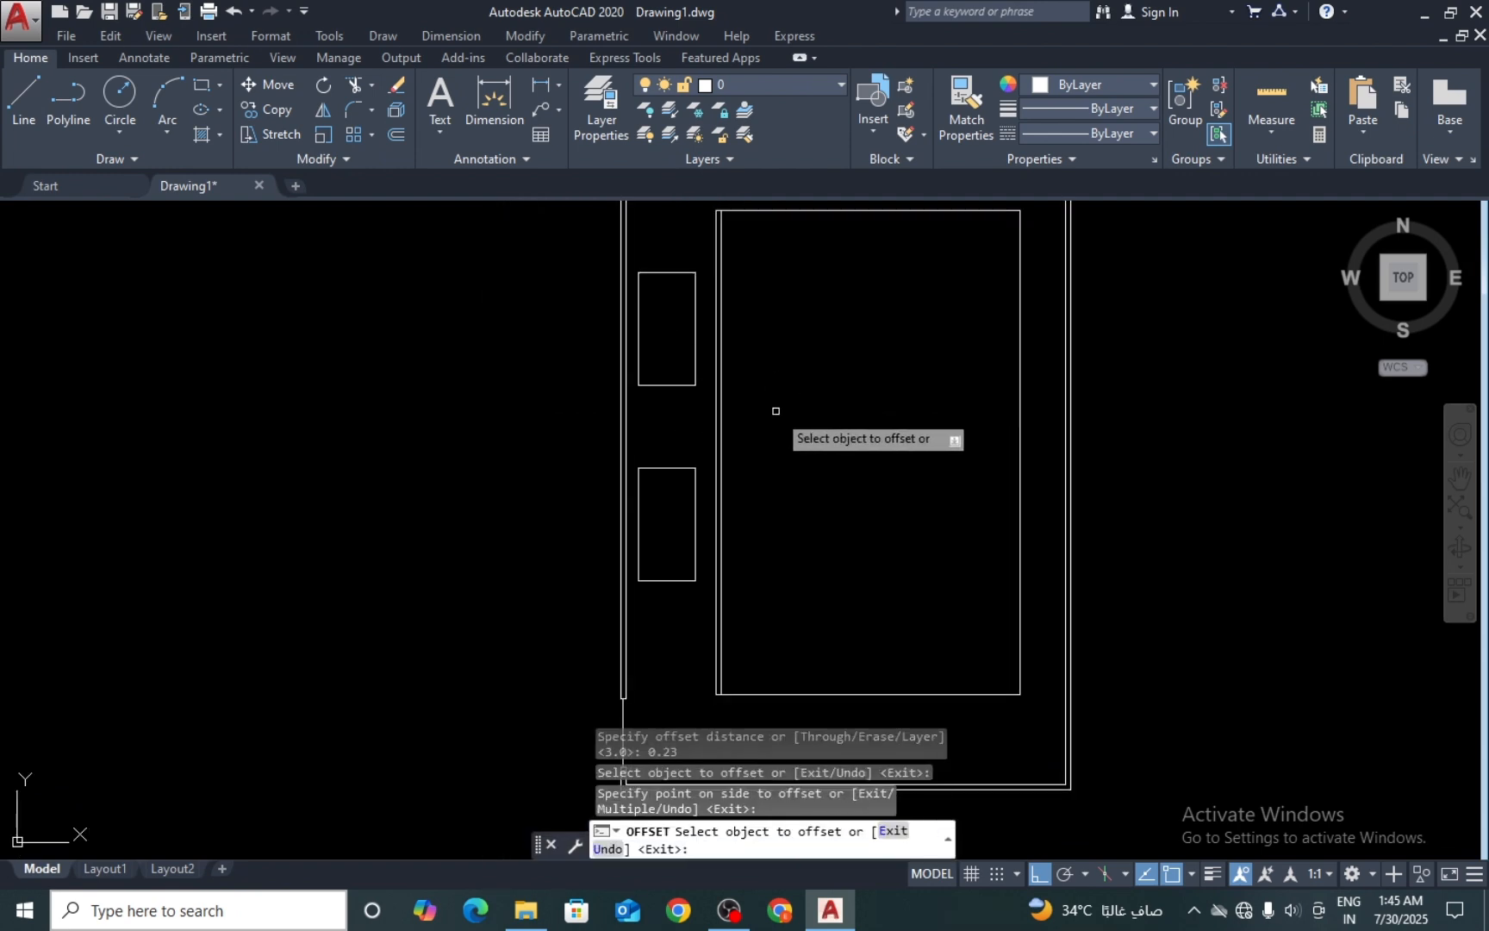
{"action": "left_click", "coordinate": [877, 695]}
{"action": "left_click", "coordinate": [922, 564]}
{"action": "middle_click_drag", "start_coordinate": [896, 370], "coordinate": [872, 457]}
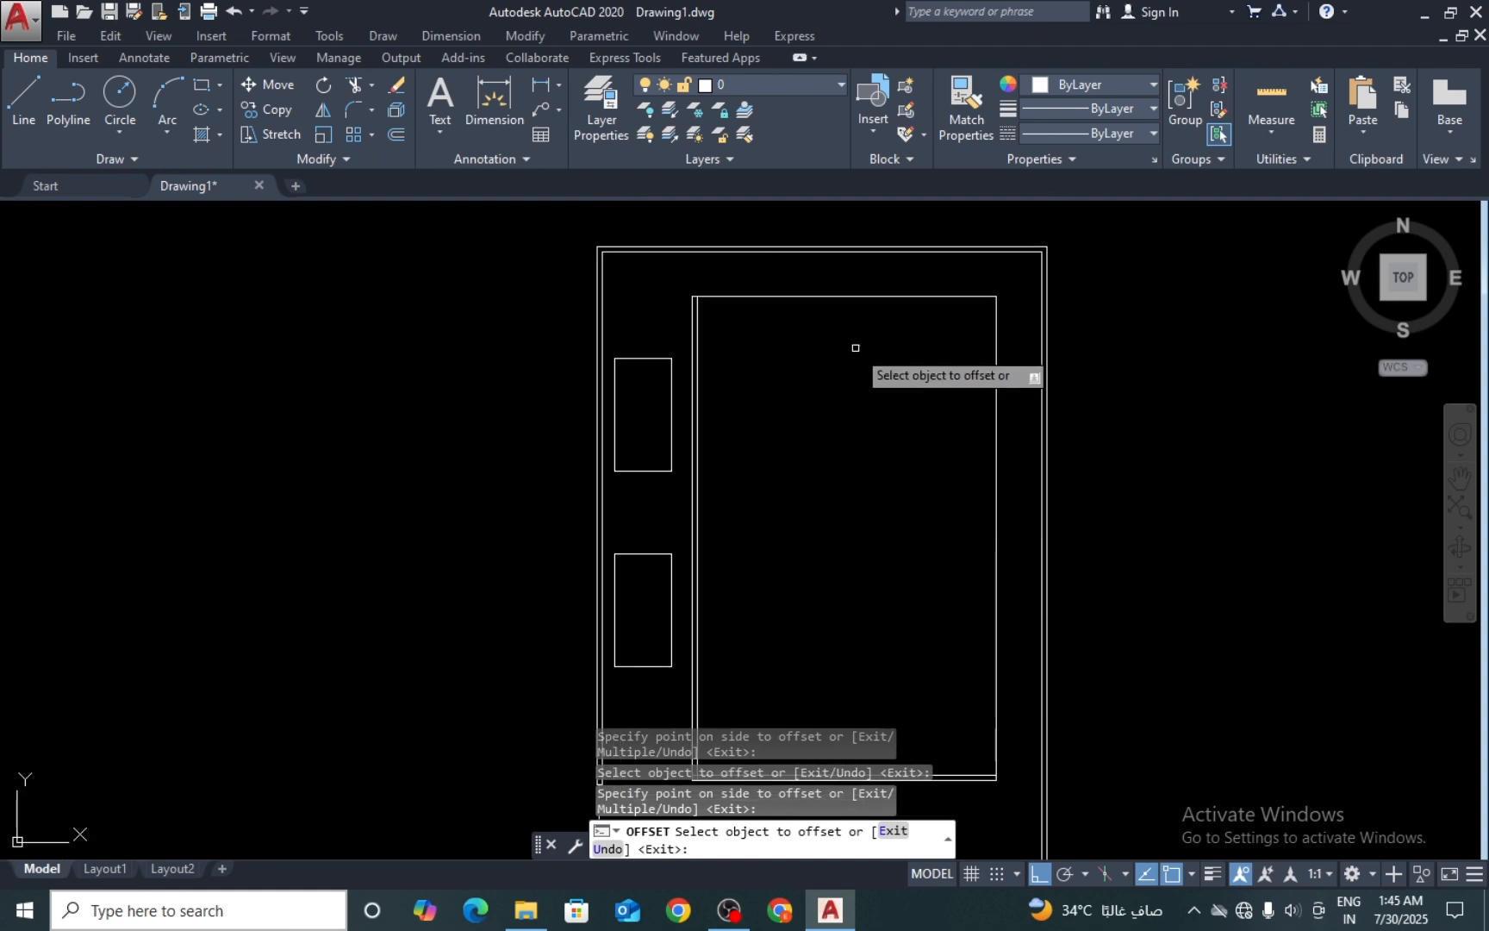
{"action": "left_click", "coordinate": [995, 402]}
{"action": "left_click", "coordinate": [938, 400]}
{"action": "middle_click_drag", "start_coordinate": [923, 451], "coordinate": [913, 316]}
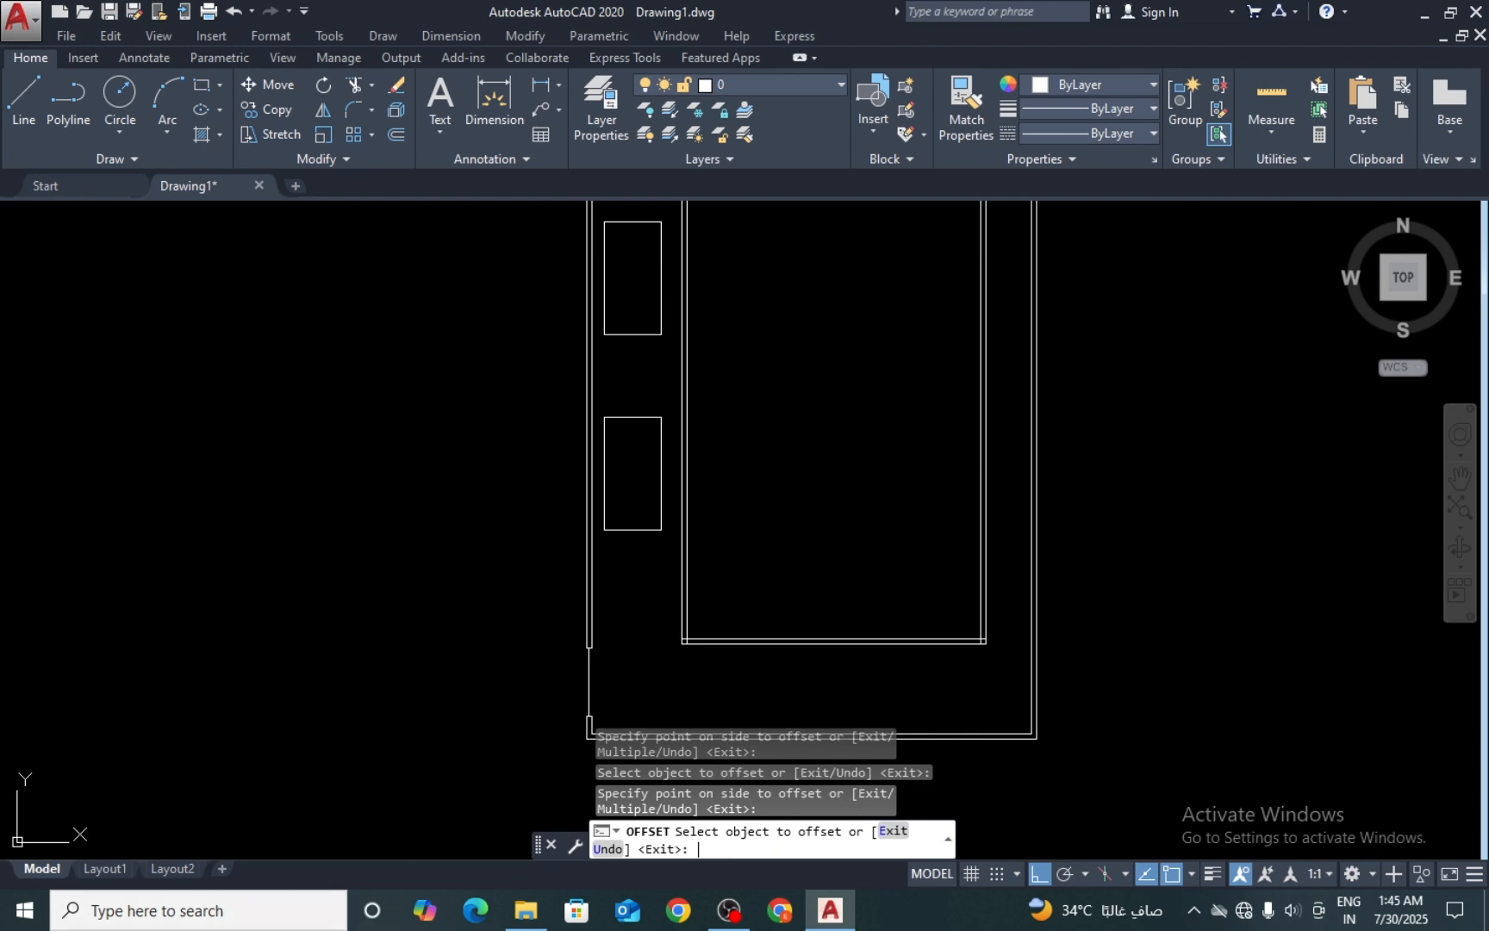
Step: Trim the overlapping wall lines at the inner building's bottom-left corner
{"action": "key", "text": "Escape"}
{"action": "type", "text": "rt"}
{"action": "key", "text": "Escape"}
{"action": "key", "text": "Escape"}
{"action": "type", "text": "tr"}
{"action": "key", "text": "Return"}
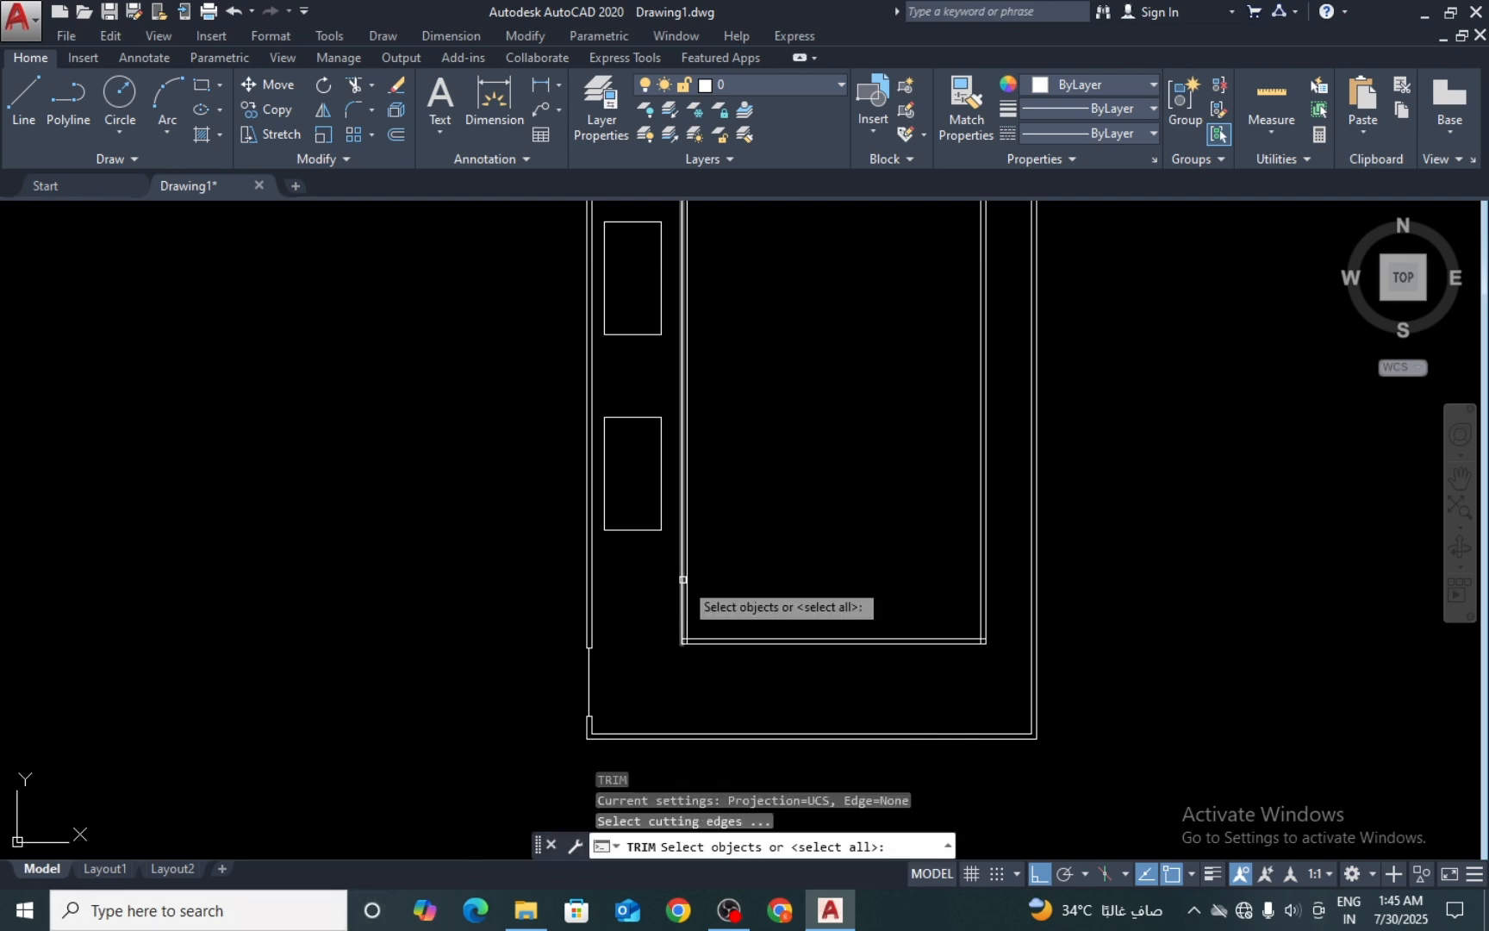
{"action": "key", "text": "Return"}
{"action": "scroll", "coordinate": [595, 578], "scroll_direction": "up", "scroll_amount": 5}
{"action": "left_click_drag", "start_coordinate": [636, 549], "coordinate": [614, 619]}
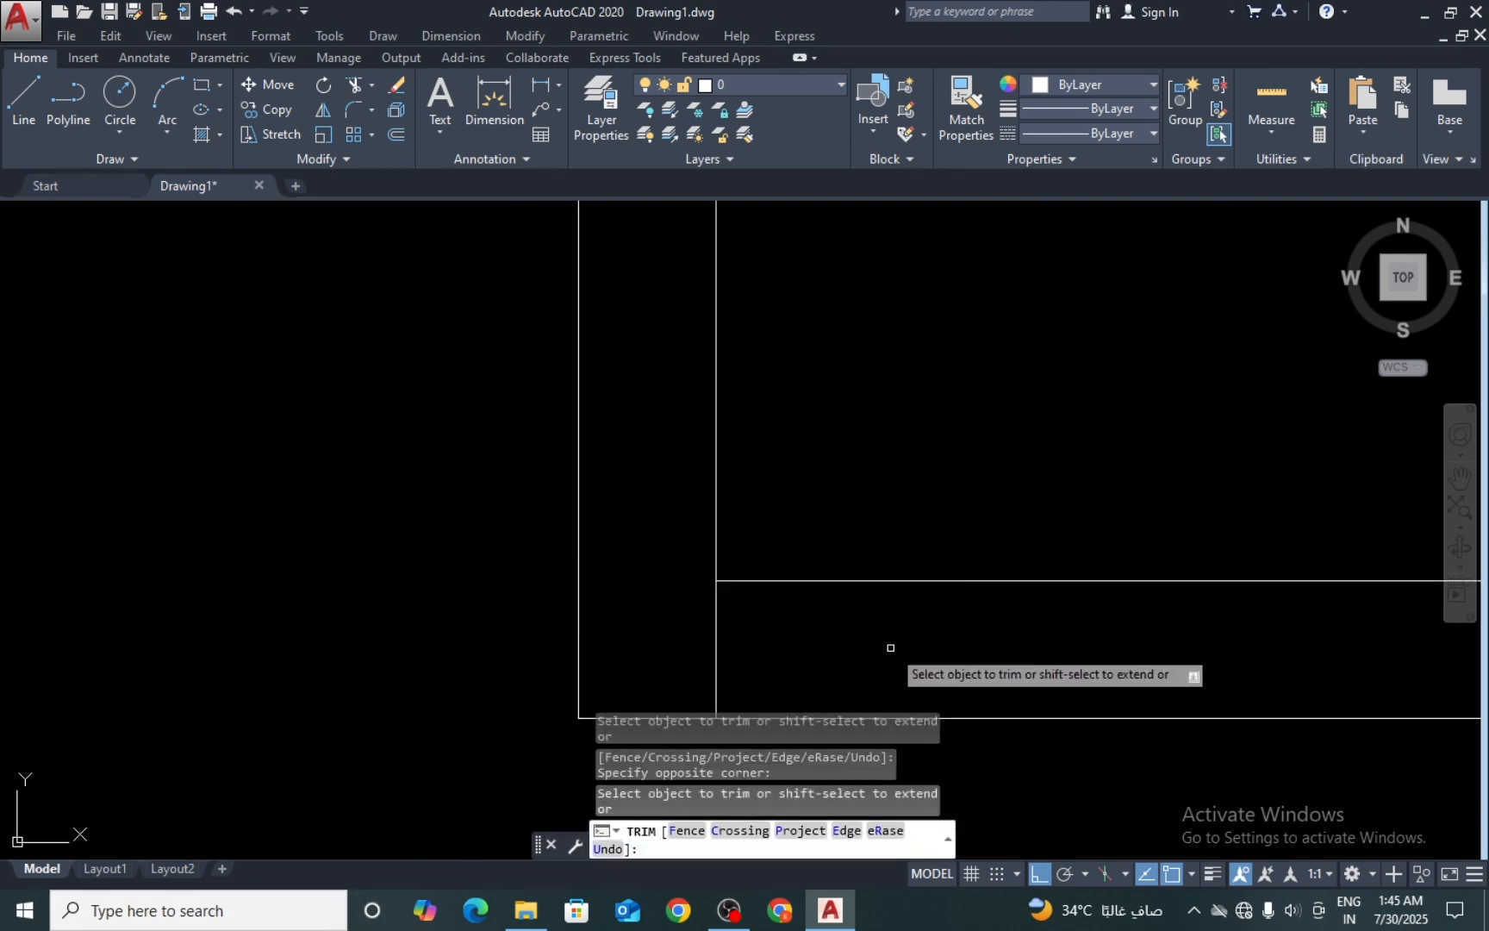
{"action": "left_click_drag", "start_coordinate": [788, 639], "coordinate": [676, 629]}
Step: Trim the overlapping wall lines at the inner building's bottom-right corner
{"action": "scroll", "coordinate": [572, 466], "scroll_direction": "down", "scroll_amount": 6}
{"action": "scroll", "coordinate": [763, 485], "scroll_direction": "down", "scroll_amount": 6}
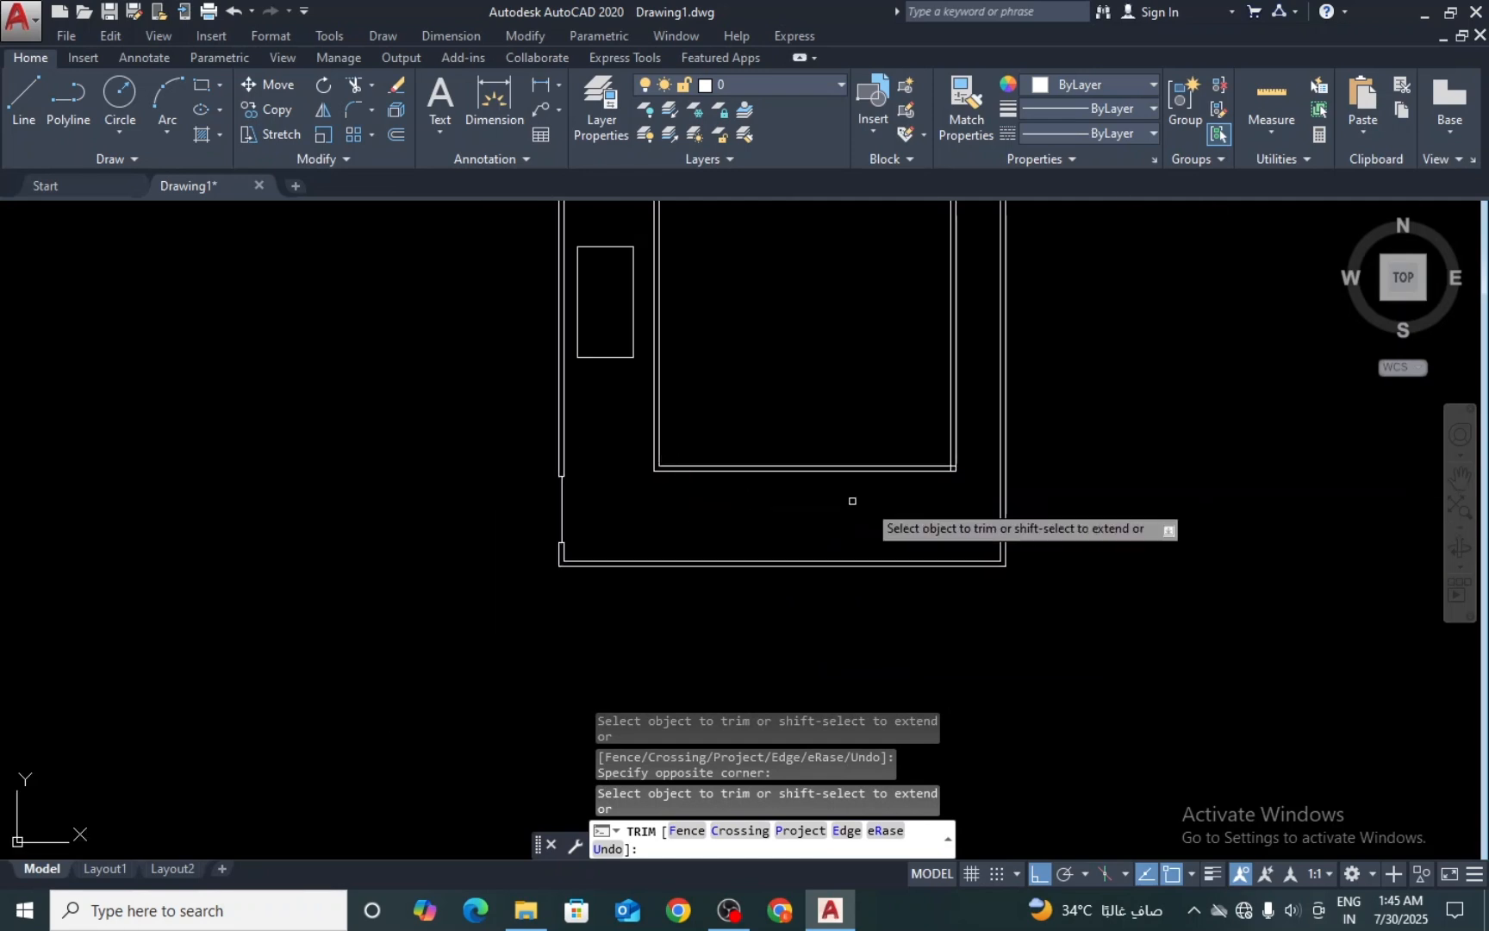
{"action": "scroll", "coordinate": [958, 466], "scroll_direction": "up", "scroll_amount": 10}
{"action": "left_click", "coordinate": [950, 423]}
{"action": "left_click", "coordinate": [949, 473]}
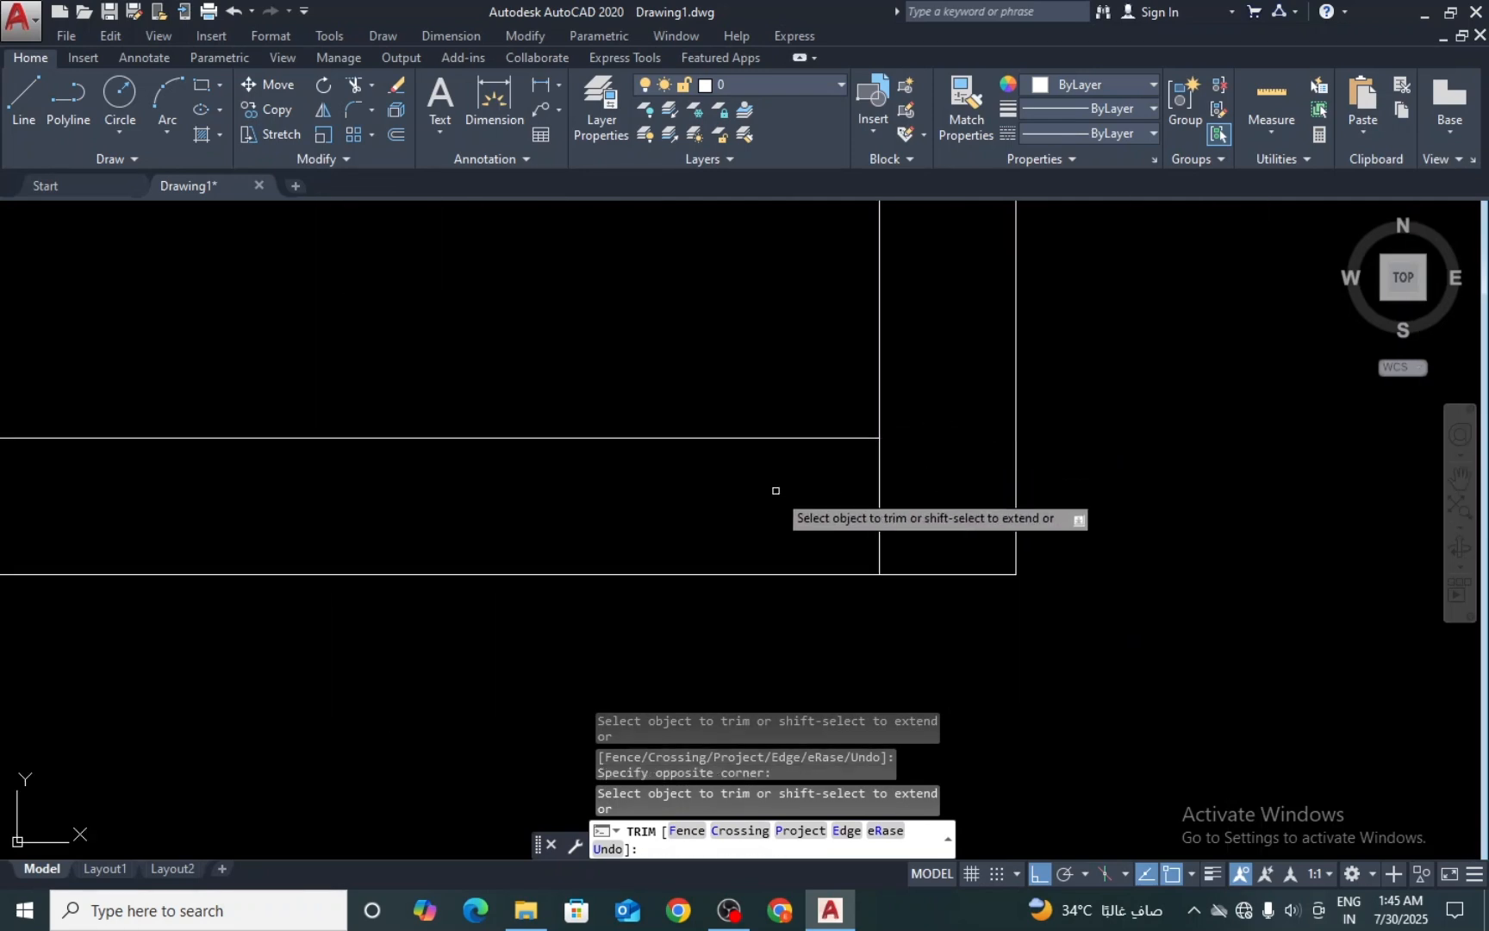
Step: Trim the overlapping wall lines at the inner building's top-right and top-left corners
{"action": "scroll", "coordinate": [1004, 482], "scroll_direction": "down", "scroll_amount": 6}
{"action": "scroll", "coordinate": [818, 482], "scroll_direction": "down", "scroll_amount": 1}
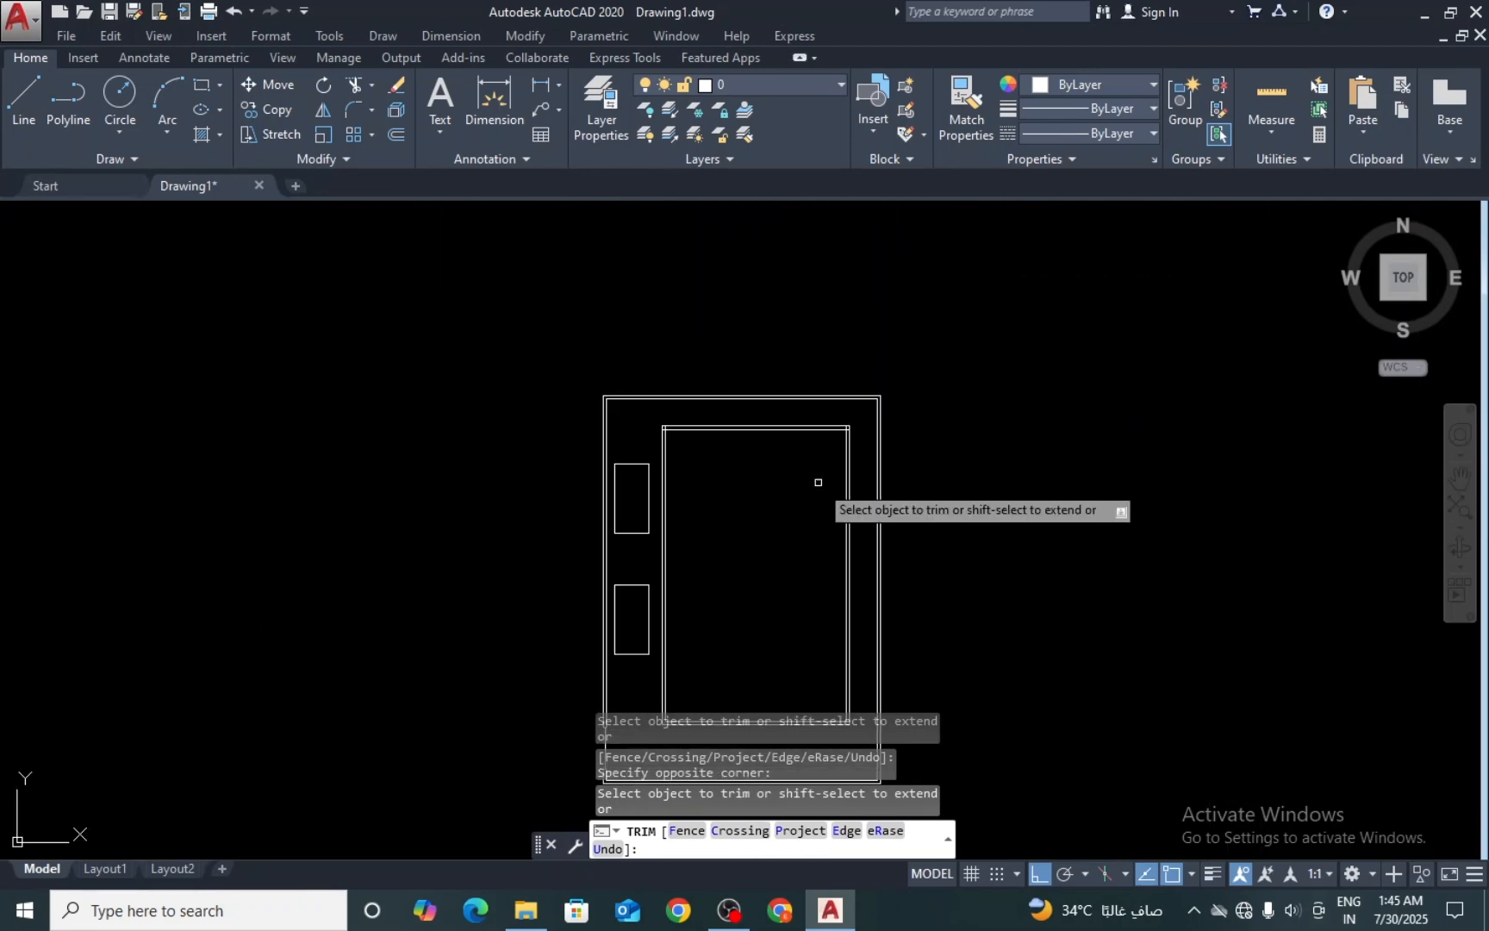
{"action": "scroll", "coordinate": [845, 426], "scroll_direction": "up", "scroll_amount": 8}
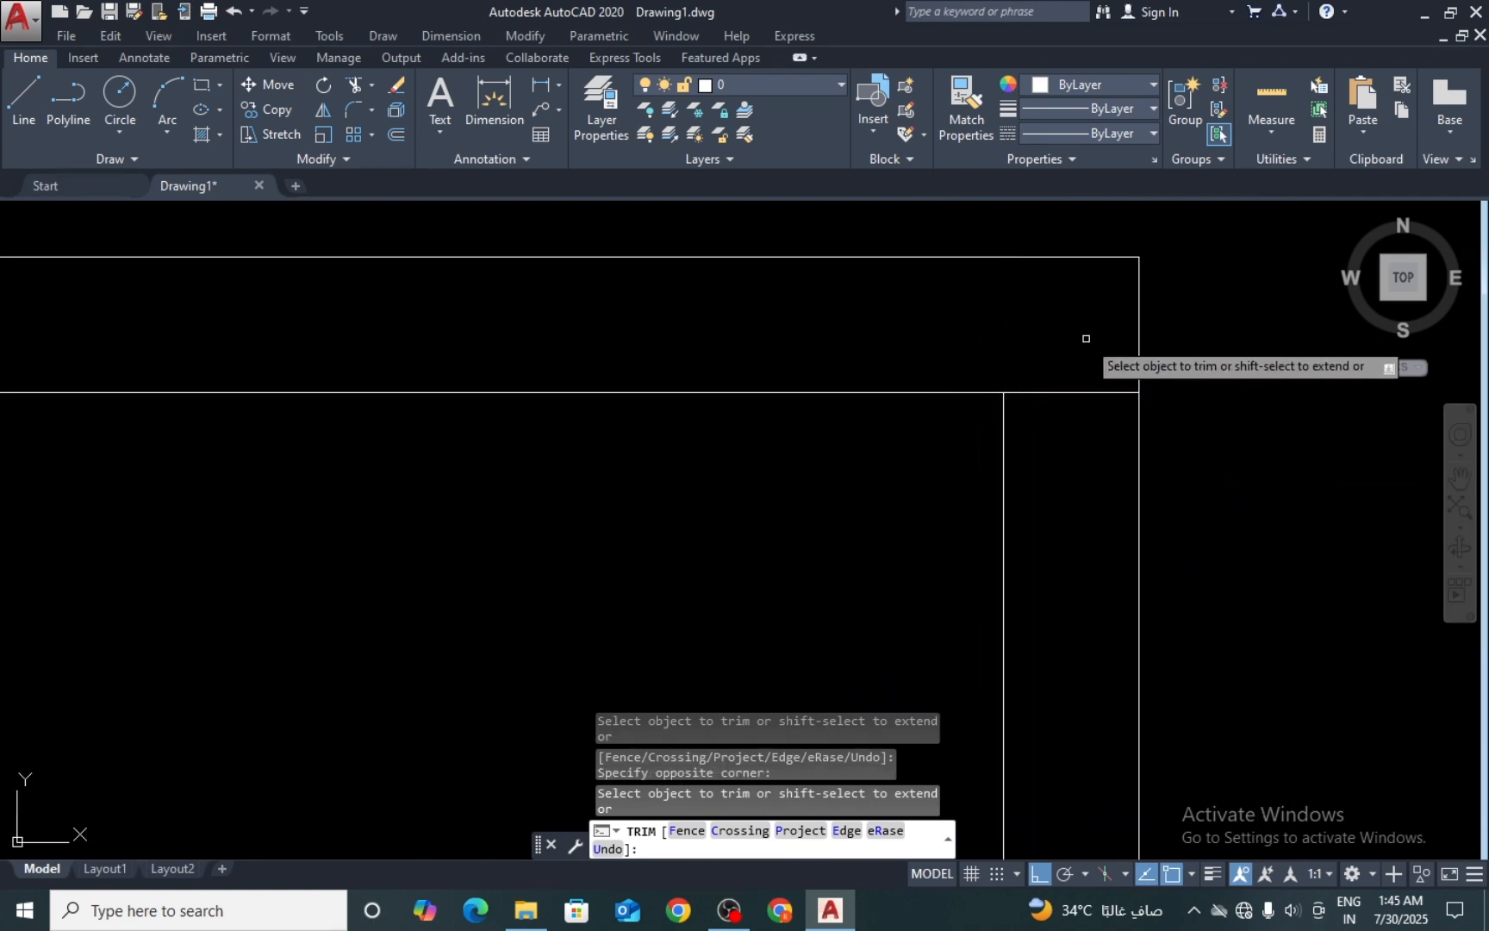
{"action": "scroll", "coordinate": [1060, 491], "scroll_direction": "down", "scroll_amount": 9}
{"action": "scroll", "coordinate": [623, 506], "scroll_direction": "up", "scroll_amount": 8}
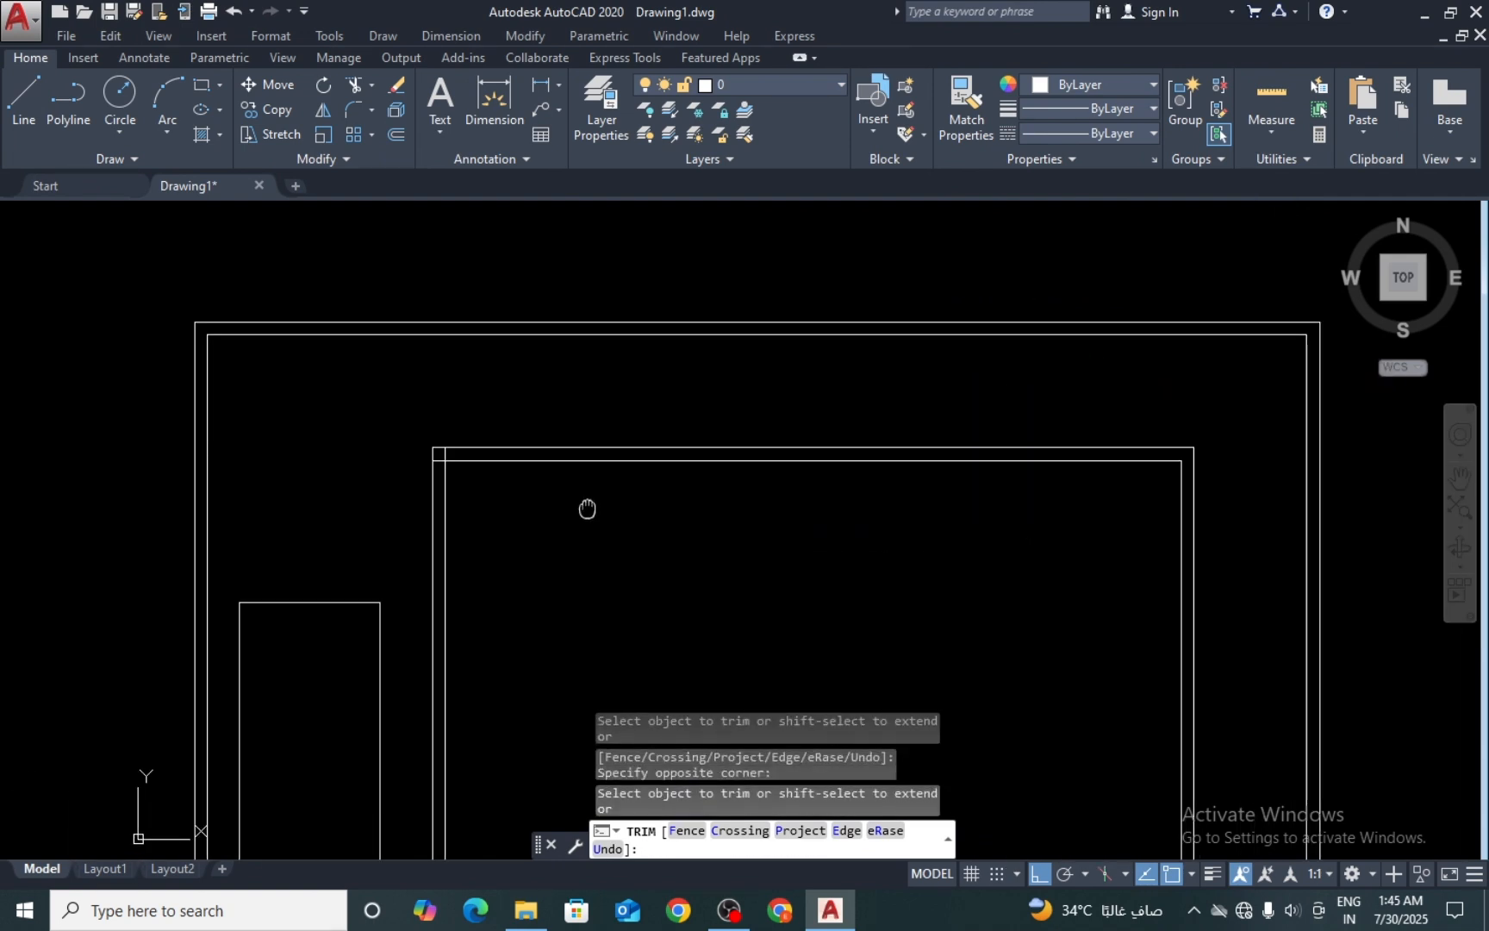
{"action": "left_click", "coordinate": [665, 417]}
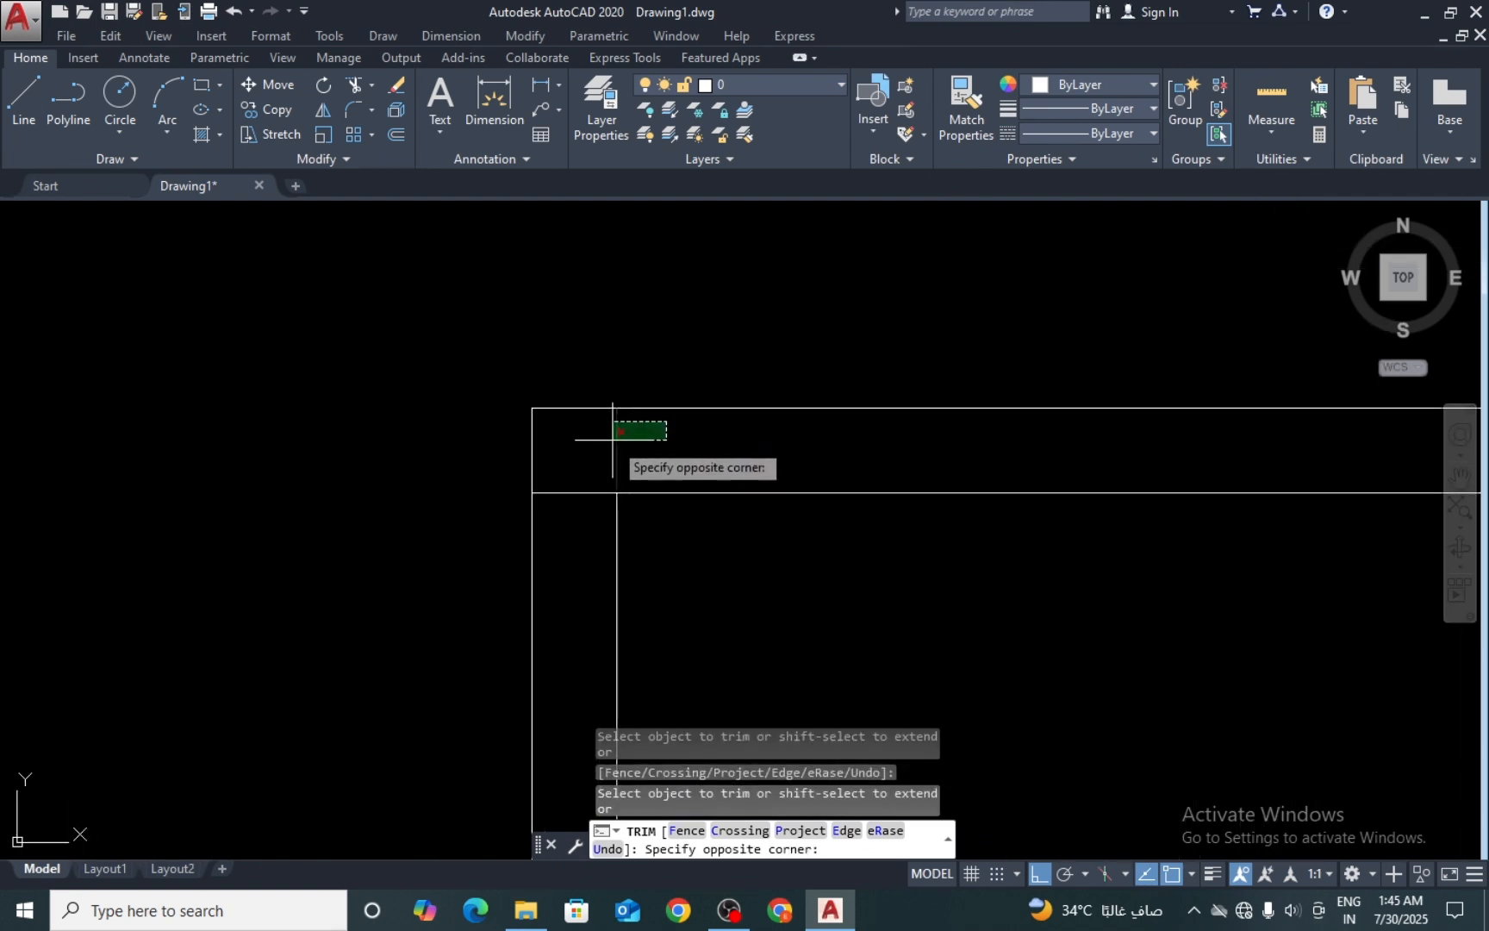
{"action": "left_click", "coordinate": [605, 437]}
{"action": "left_click", "coordinate": [615, 455]}
{"action": "left_click", "coordinate": [585, 501]}
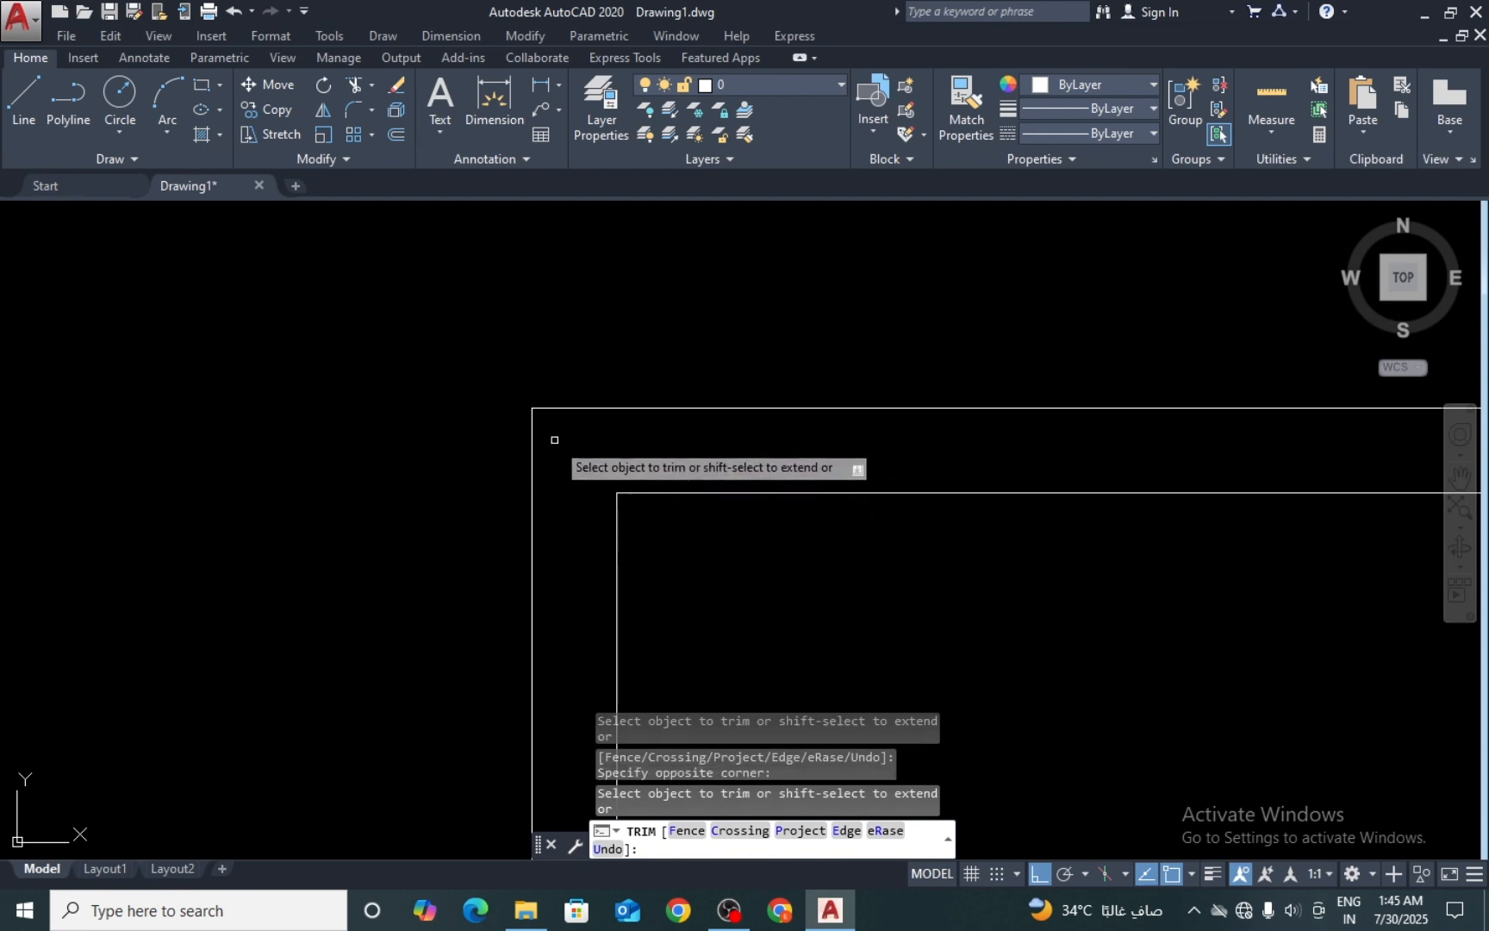
{"action": "scroll", "coordinate": [632, 426], "scroll_direction": "down", "scroll_amount": 8}
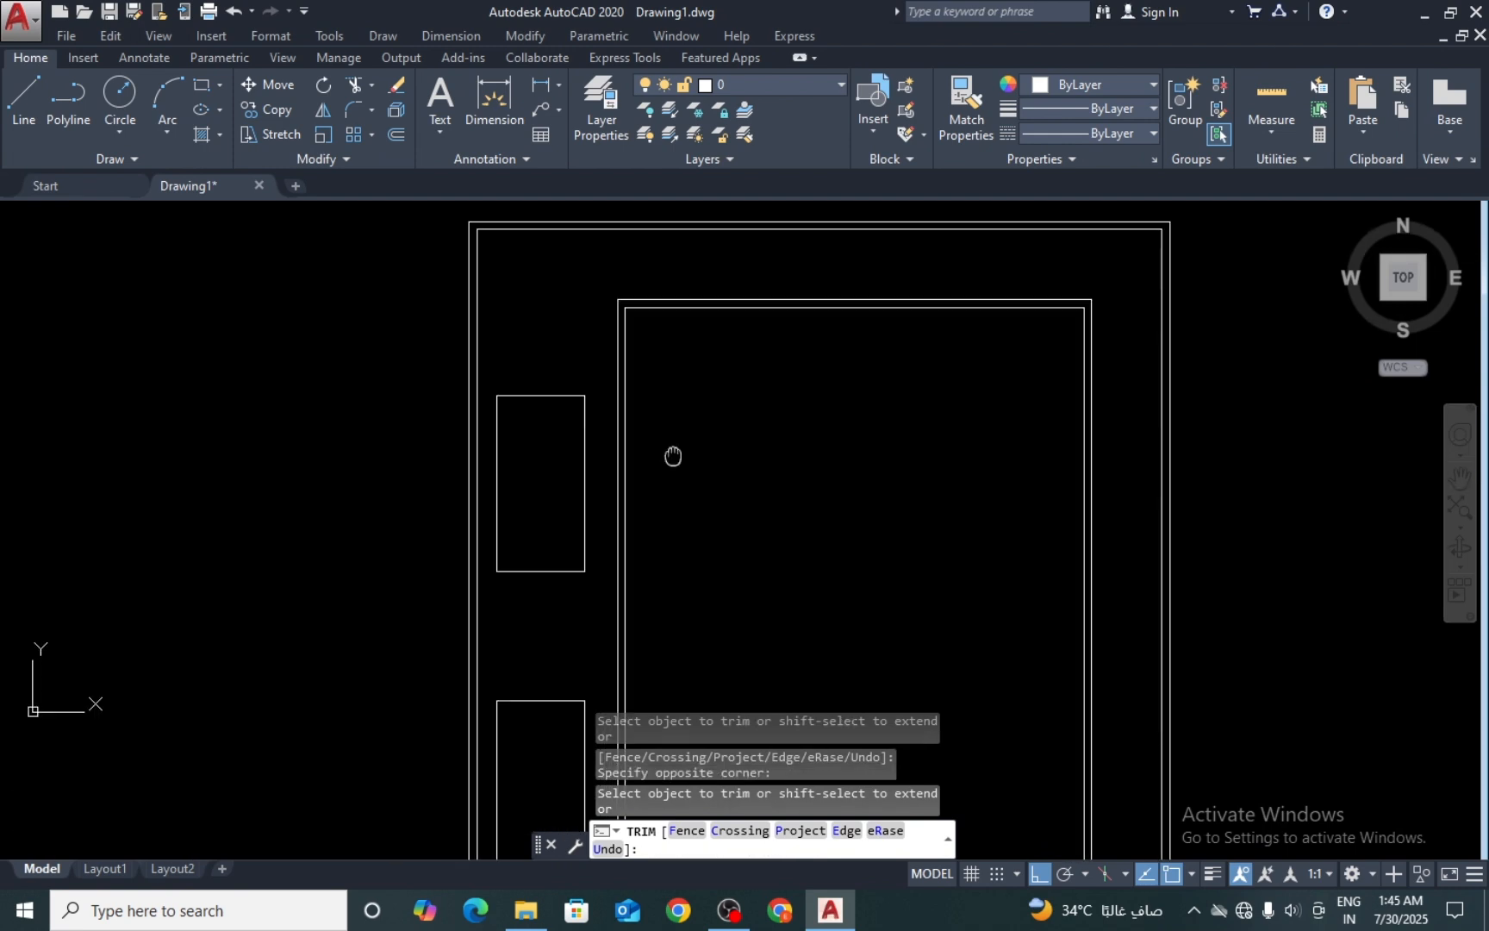
{"action": "scroll", "coordinate": [689, 524], "scroll_direction": "up", "scroll_amount": 2}
{"action": "key", "text": "Escape"}
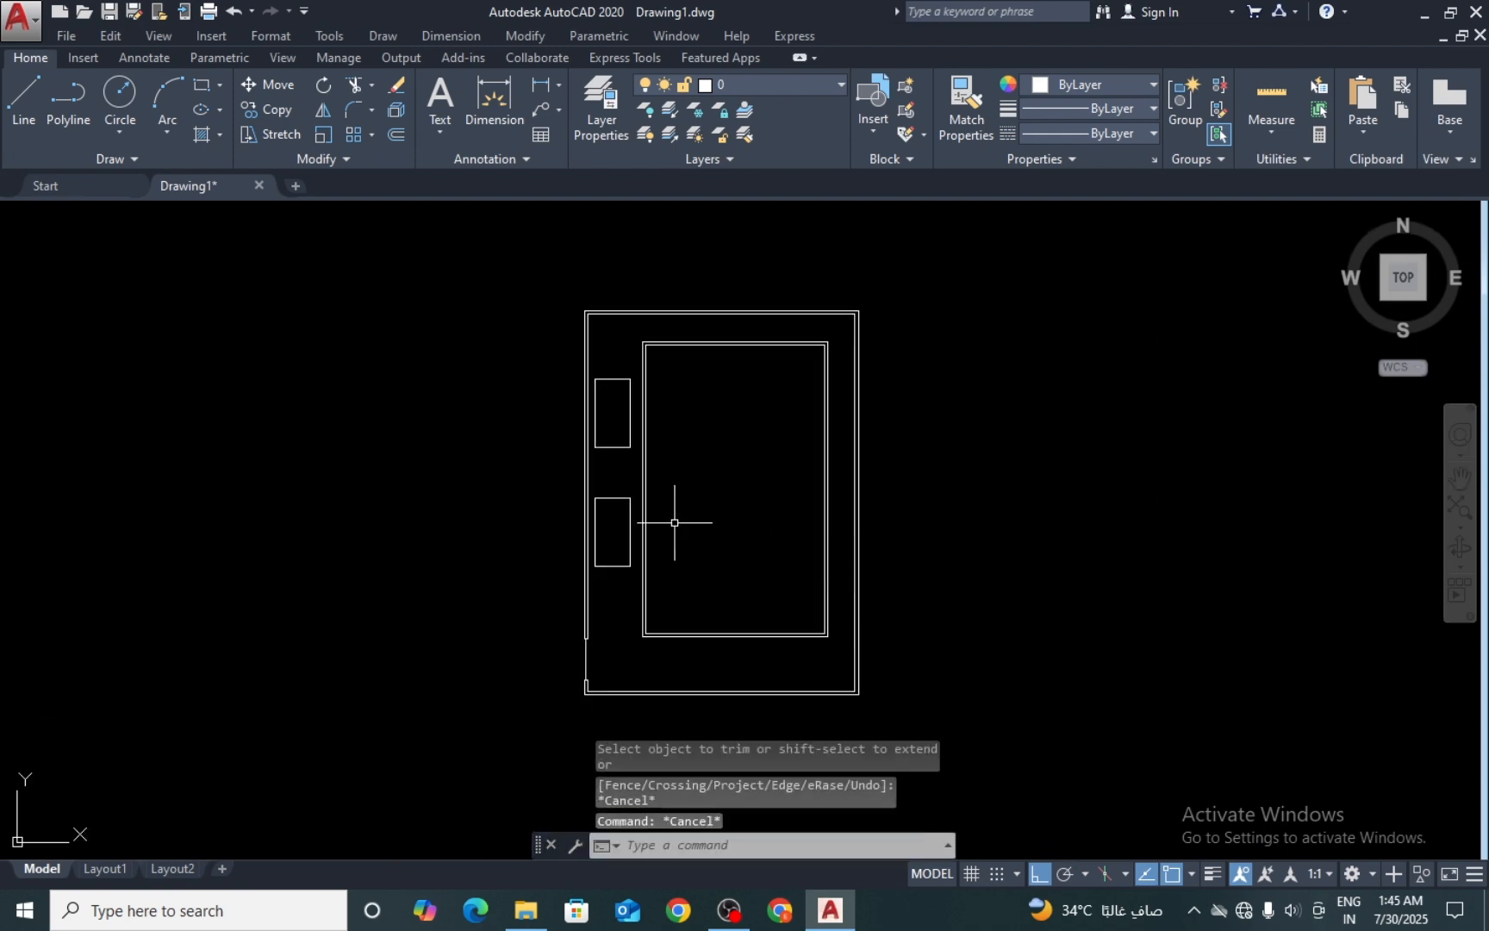
{"action": "type", "text": "o"}
{"action": "key", "text": "Return"}
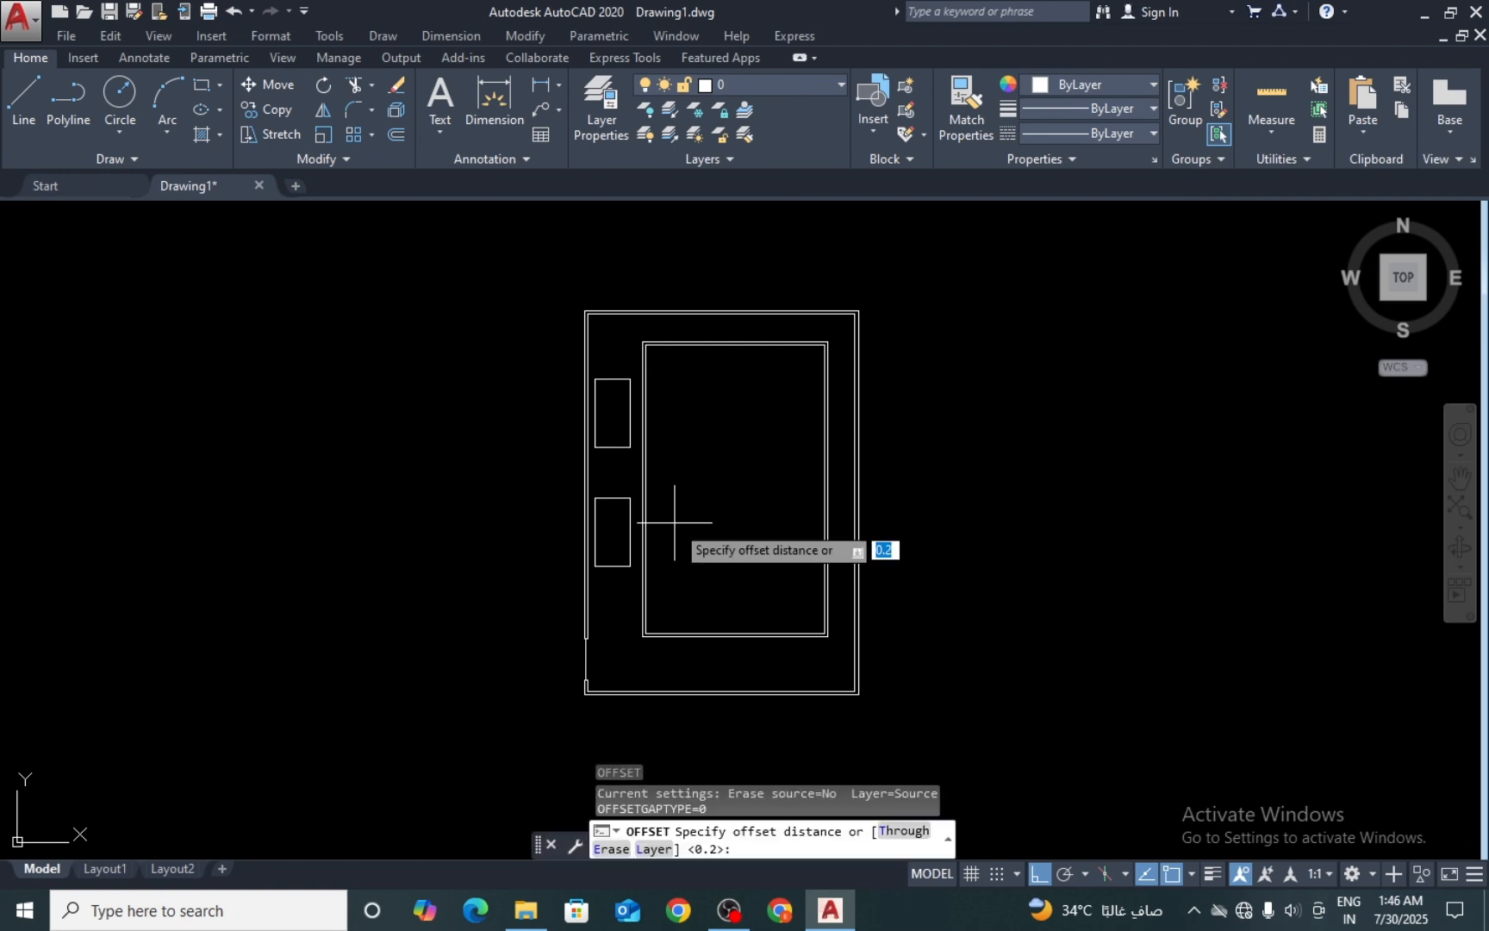
{"action": "scroll", "coordinate": [667, 379], "scroll_direction": "up", "scroll_amount": 4}
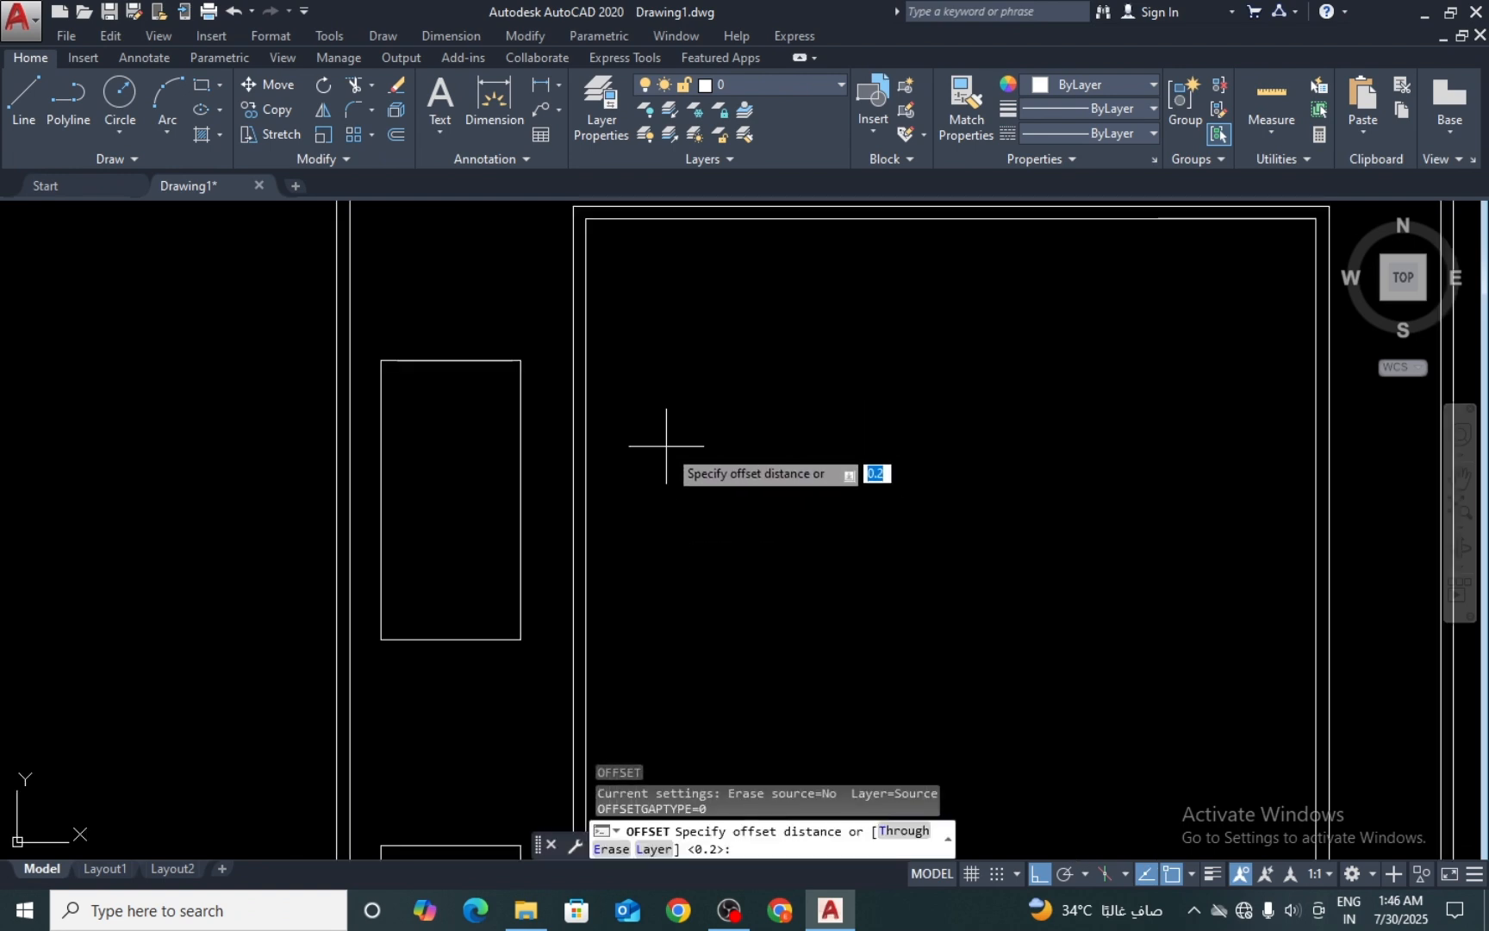
{"action": "scroll", "coordinate": [702, 415], "scroll_direction": "down", "scroll_amount": 2}
{"action": "key", "text": "Escape"}
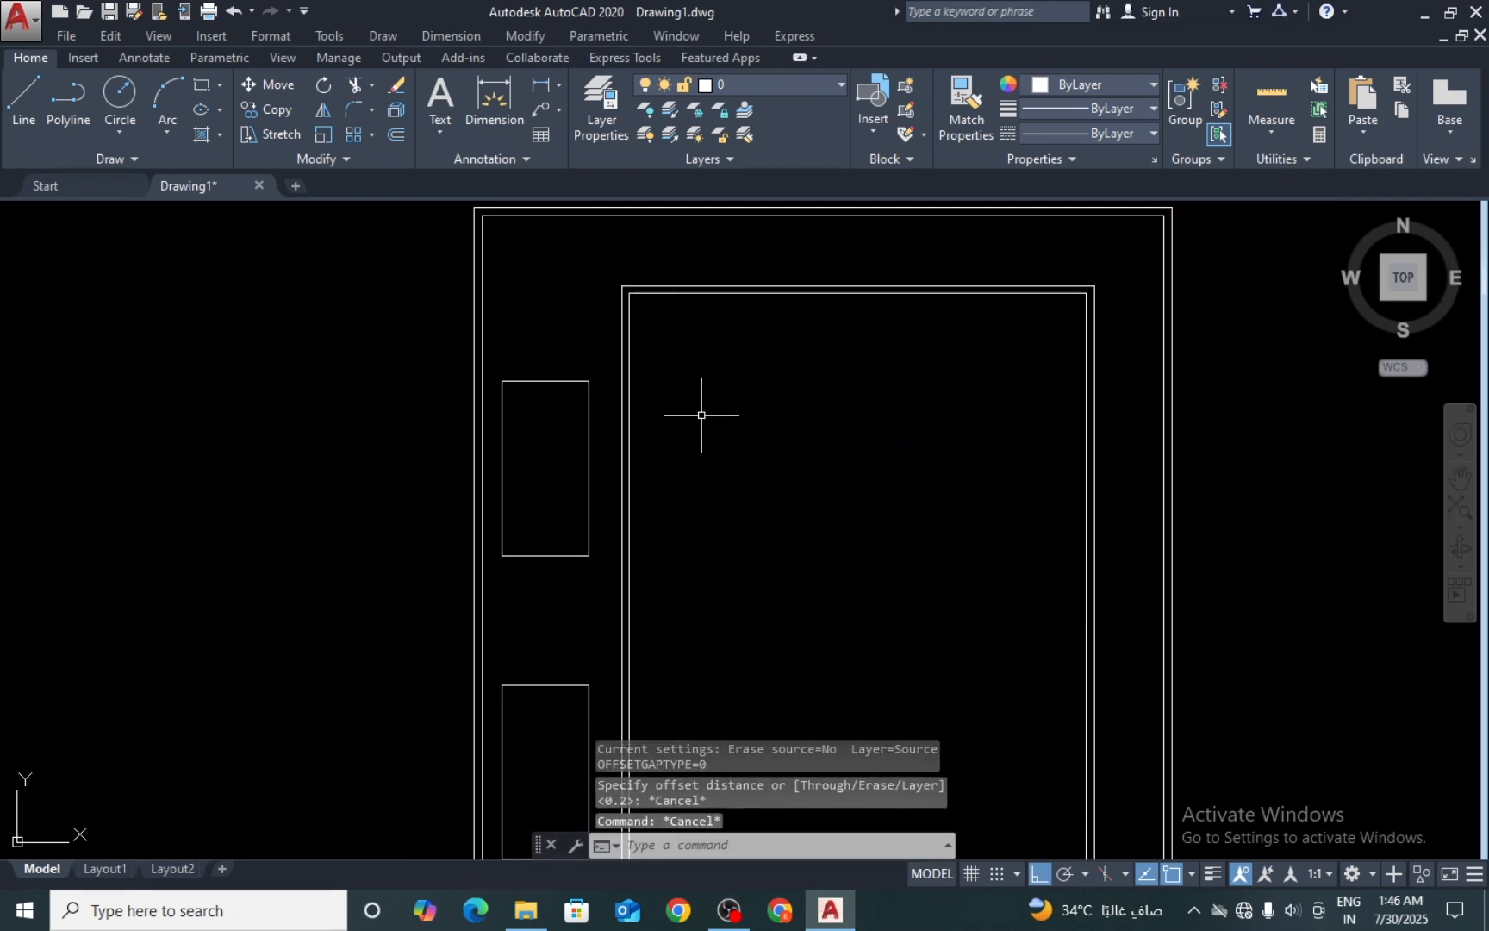
Step: Offset the inner line of the building's top wall 1.5 m downward
{"action": "key", "text": "Return"}
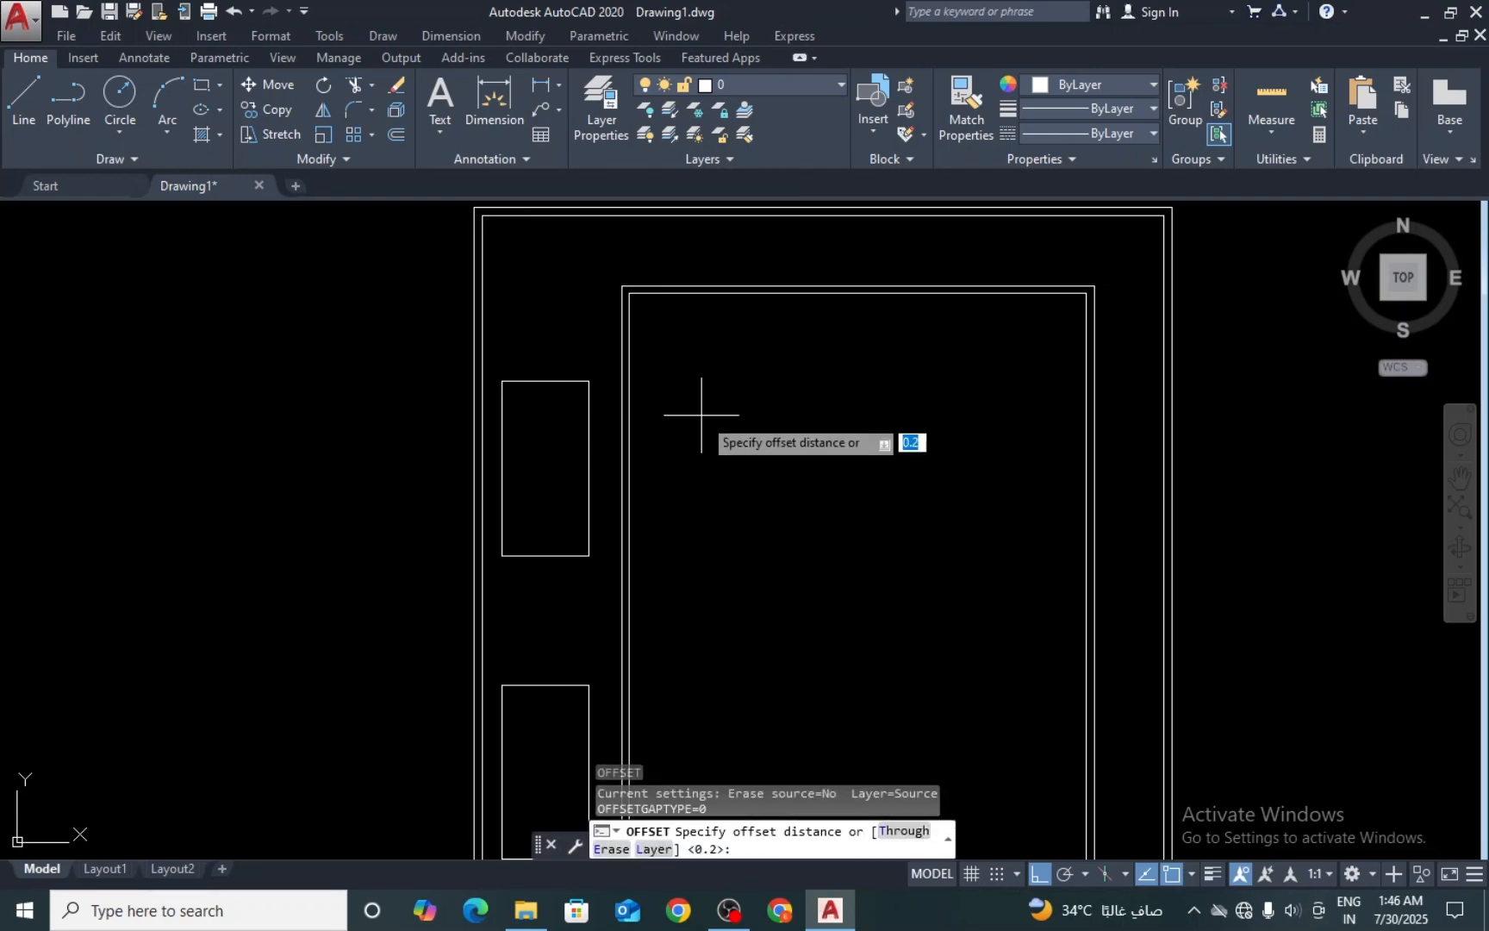
{"action": "key", "text": "Return"}
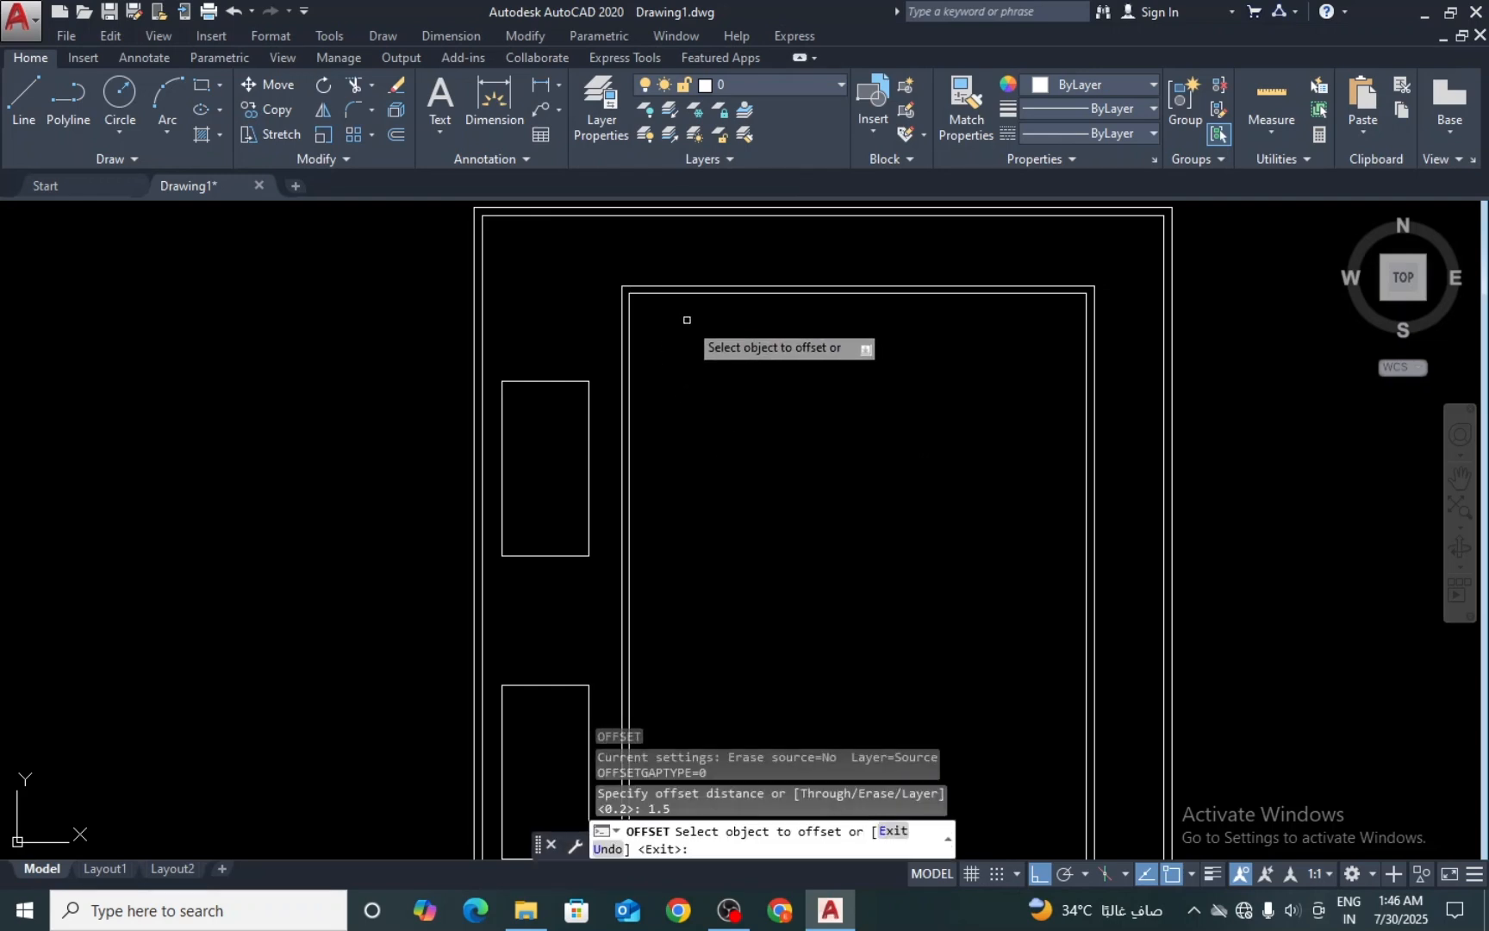
{"action": "left_click", "coordinate": [714, 295]}
{"action": "left_click", "coordinate": [724, 379]}
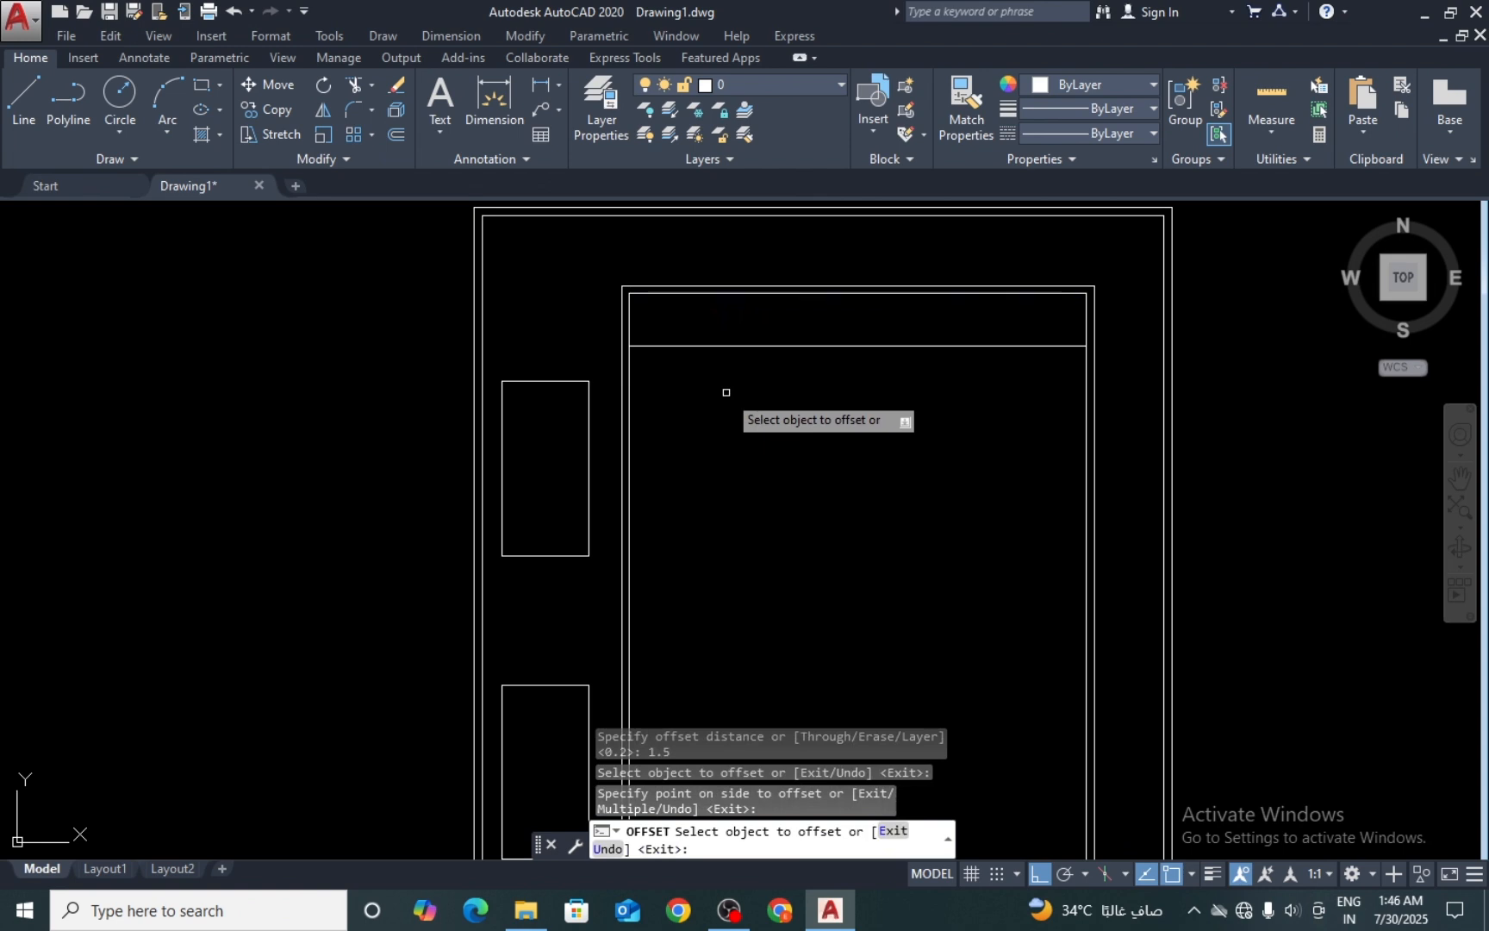
{"action": "key", "text": "Return"}
Step: Offset the new horizontal division line 0.23 m downward to give the partition its thickness
{"action": "key", "text": "Return"}
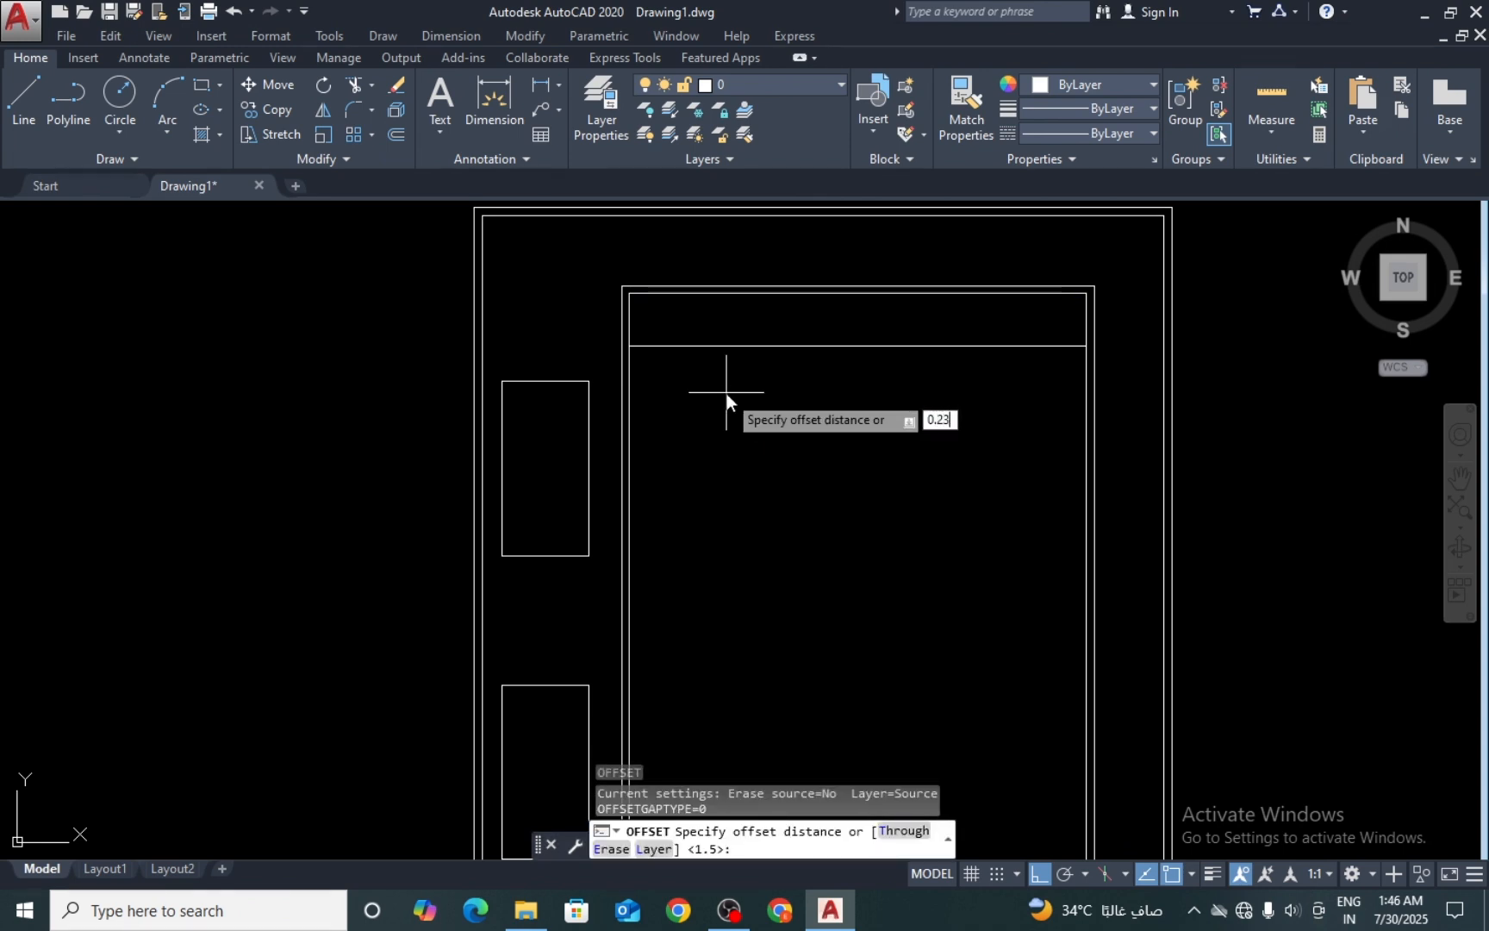
{"action": "key", "text": "Return"}
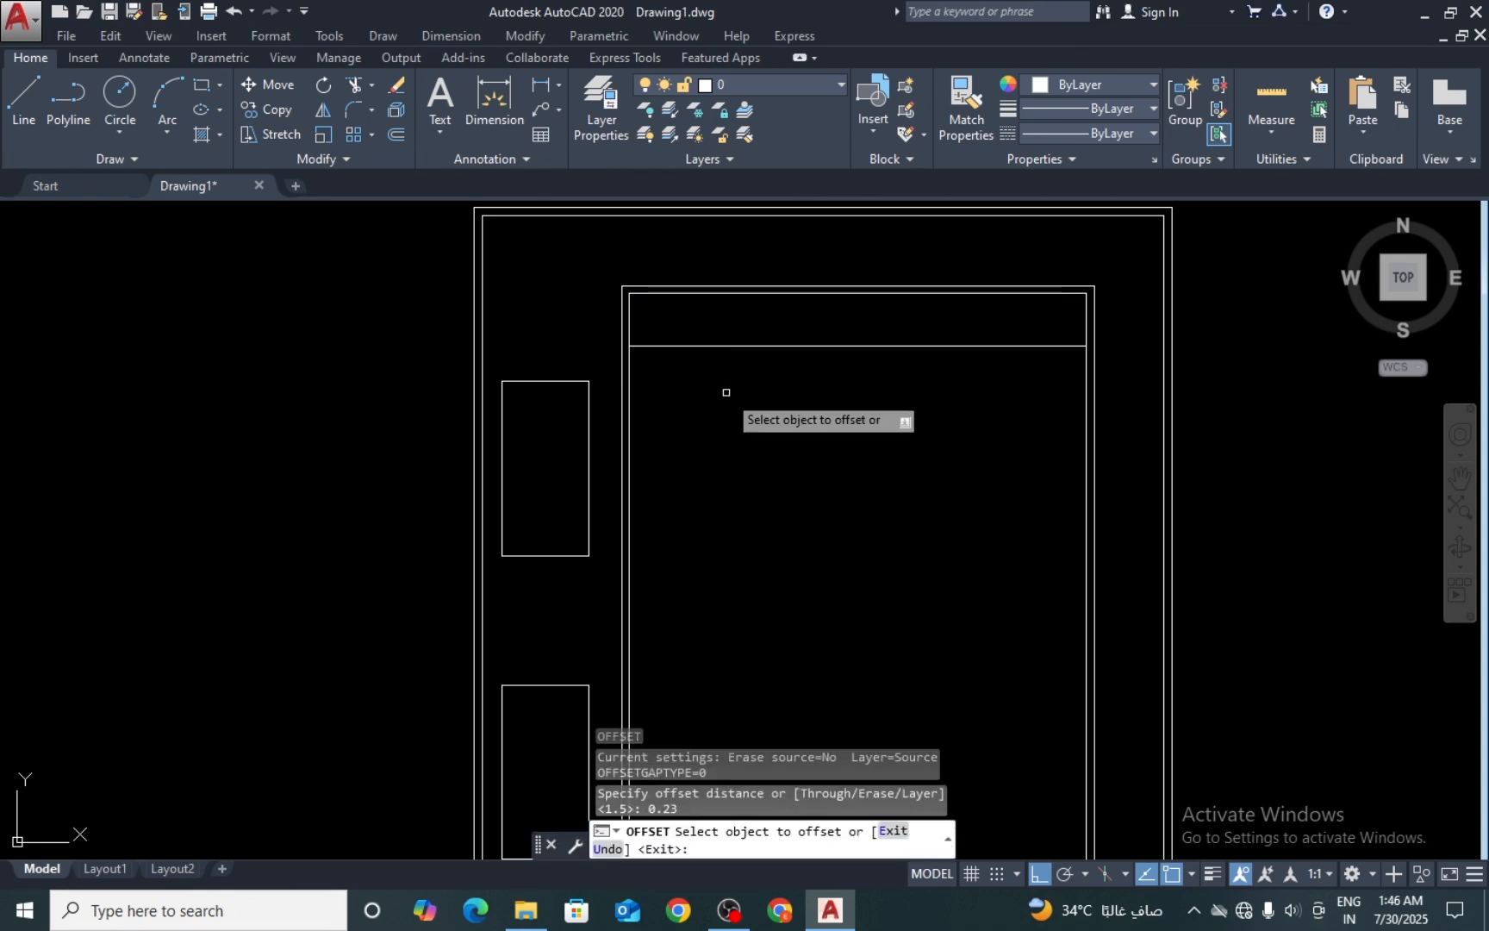
{"action": "left_click", "coordinate": [780, 349]}
{"action": "left_click", "coordinate": [778, 405]}
{"action": "key", "text": "Return"}
{"action": "key", "text": "Return"}
{"action": "key", "text": "Escape"}
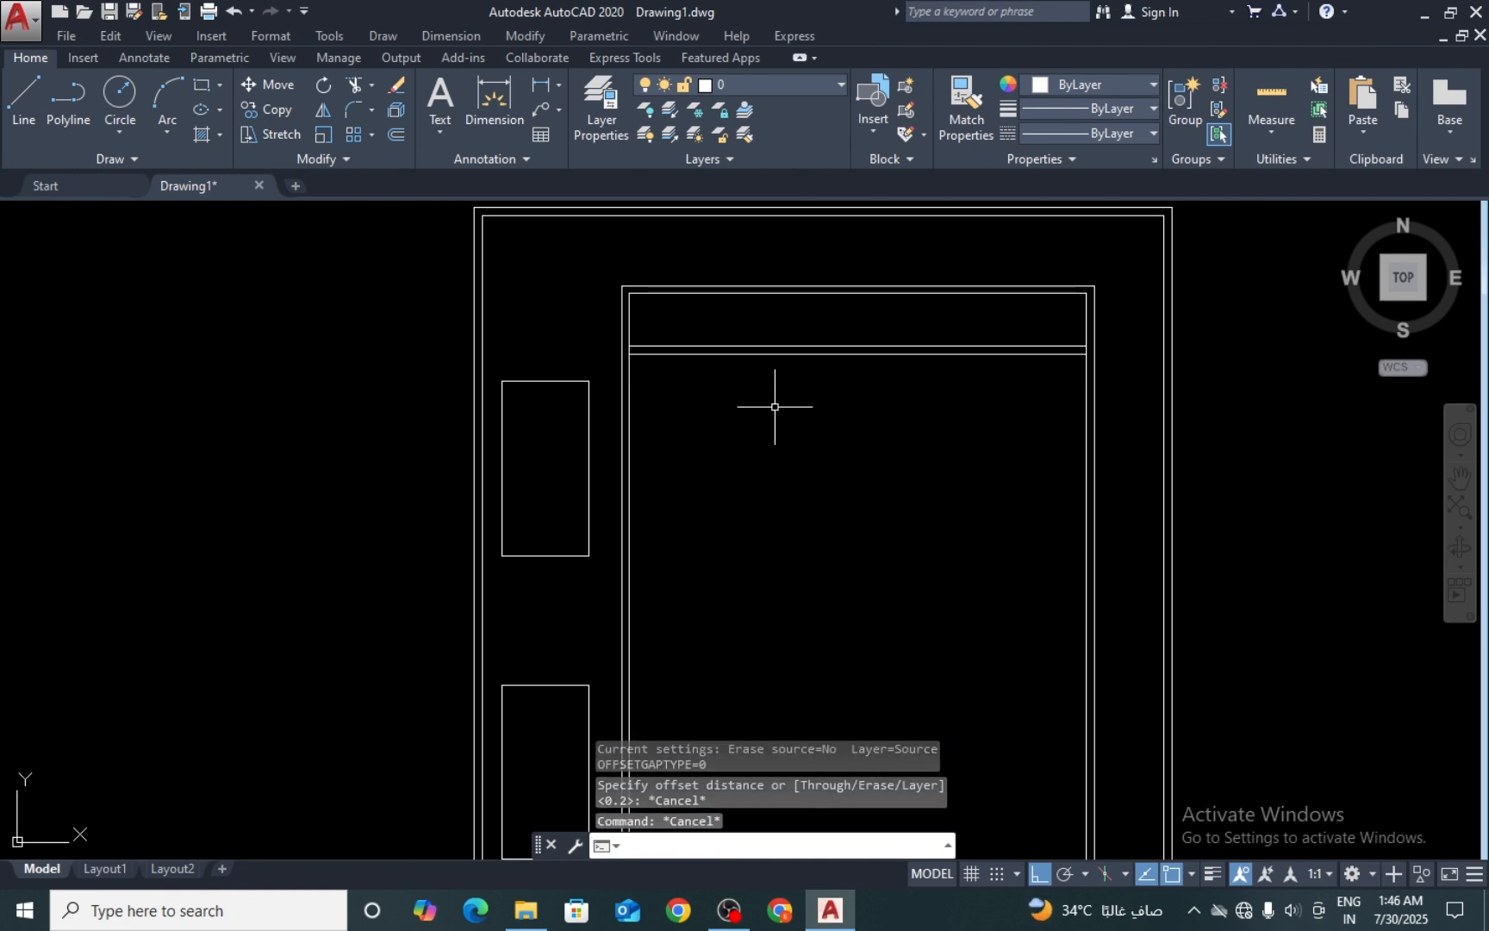
Step: Draw a line 5.80 m down from the midpoint of the partition's lower line, continuing left to the left wall's inner line
{"action": "type", "text": "l"}
{"action": "key", "text": "Return"}
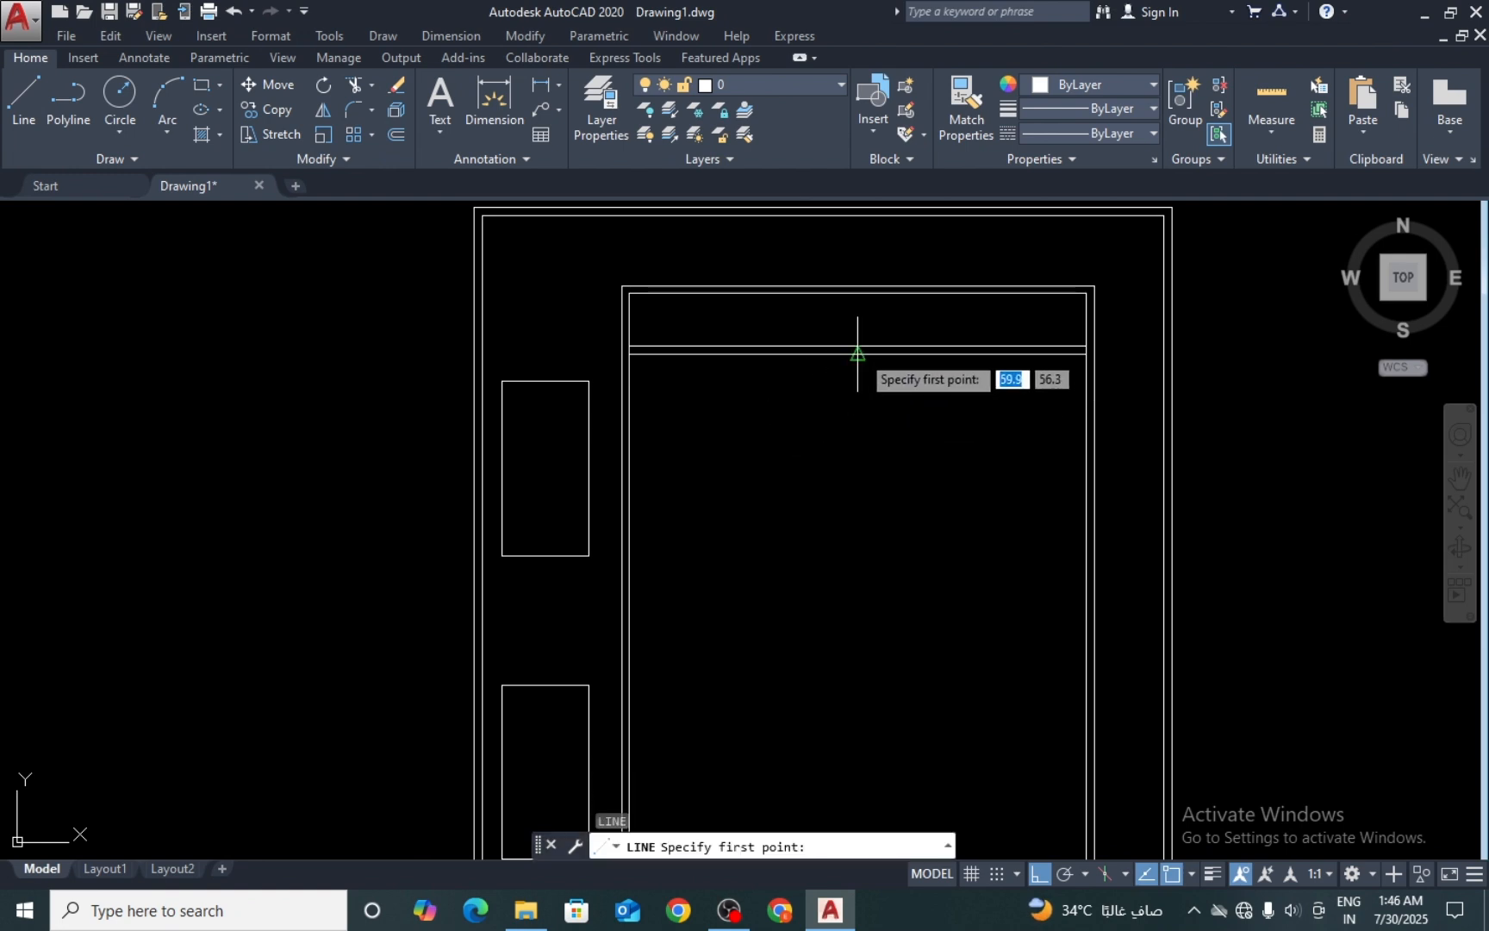
{"action": "left_click", "coordinate": [857, 353]}
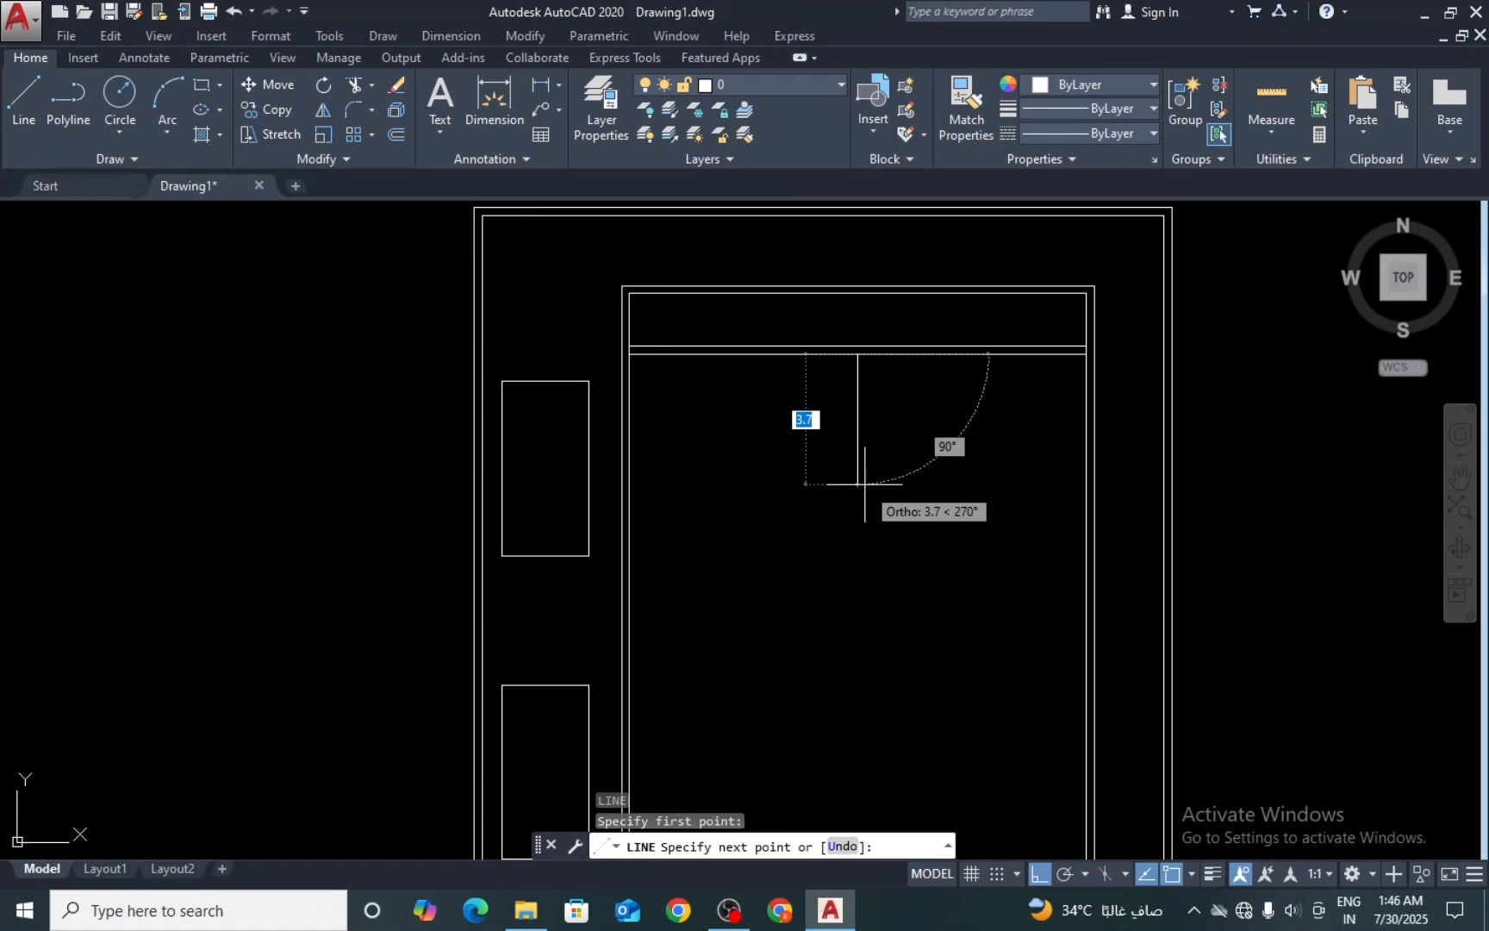
{"action": "type", "text": "5.80"}
{"action": "key", "text": "Return"}
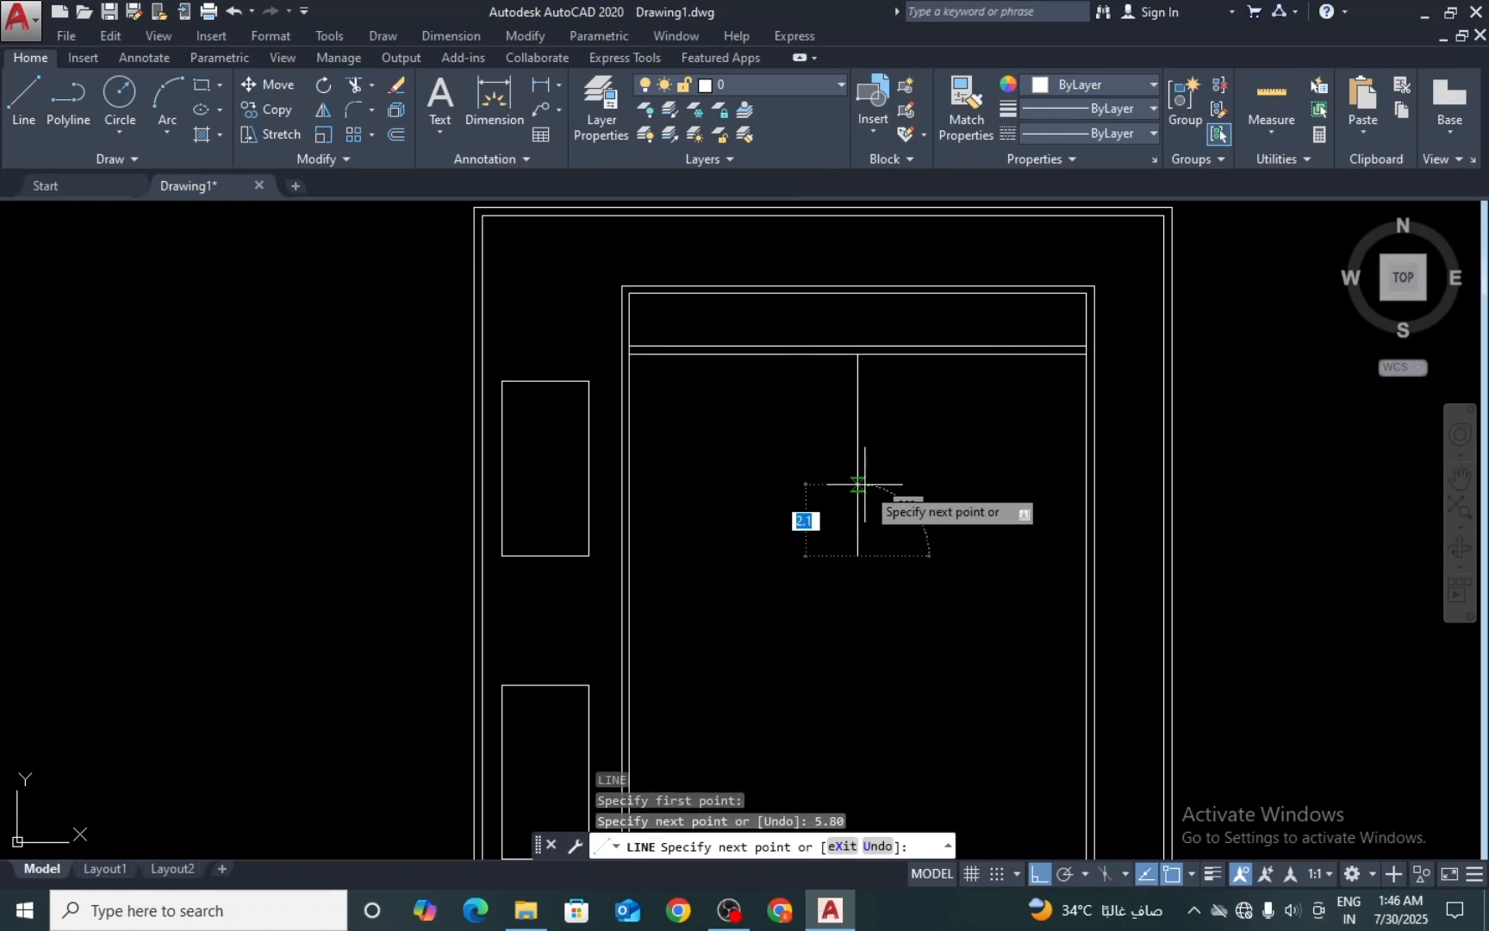
{"action": "scroll", "coordinate": [628, 559], "scroll_direction": "up", "scroll_amount": 4}
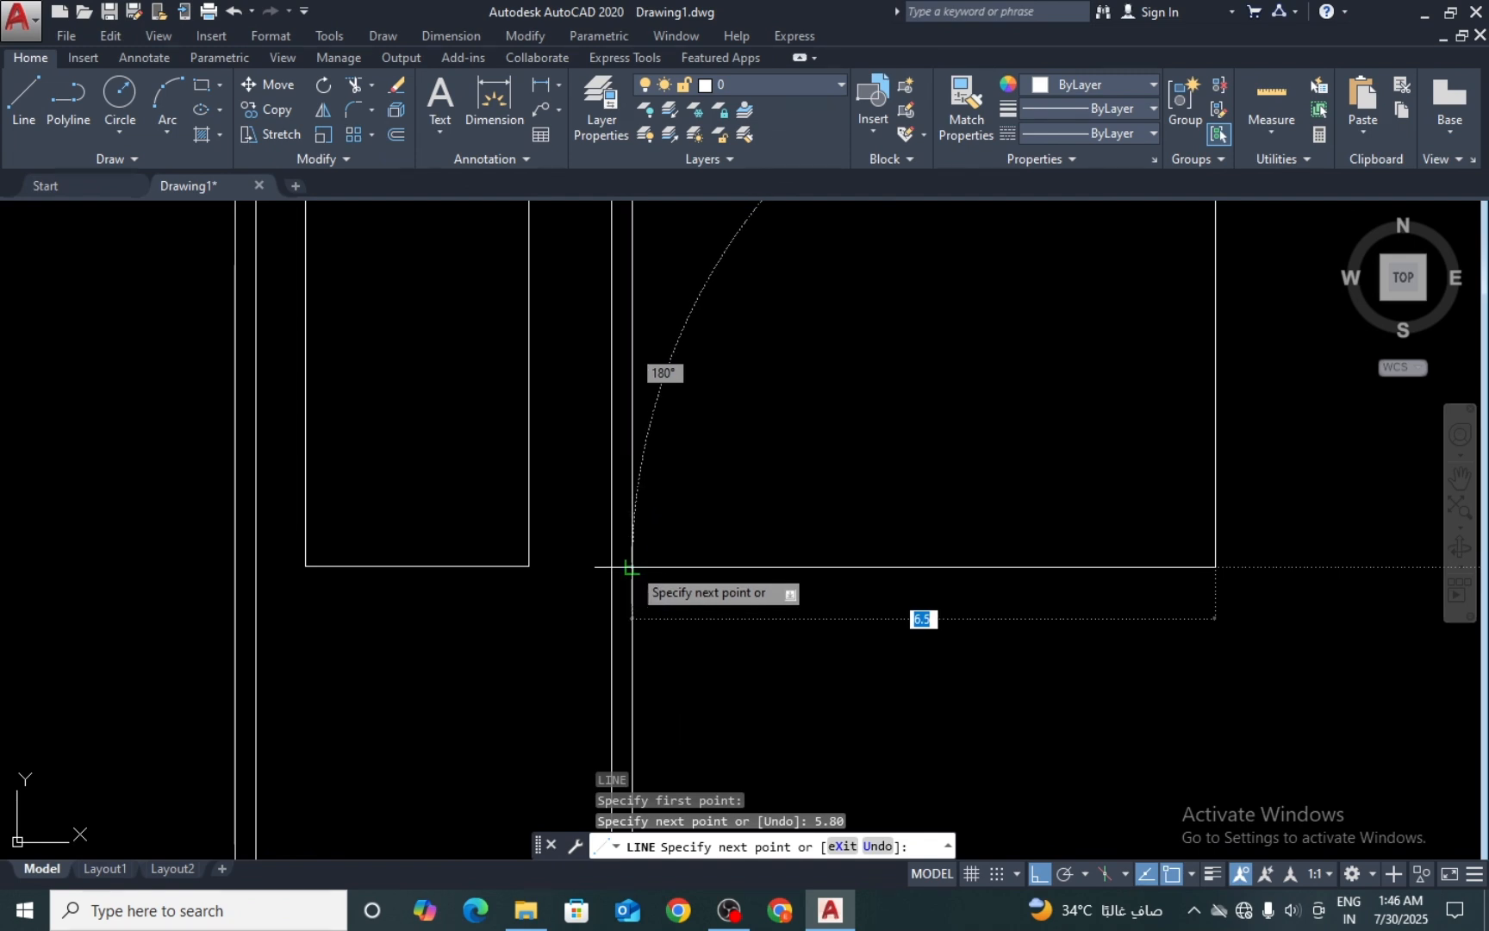
{"action": "left_click", "coordinate": [630, 567]}
{"action": "key", "text": "Return"}
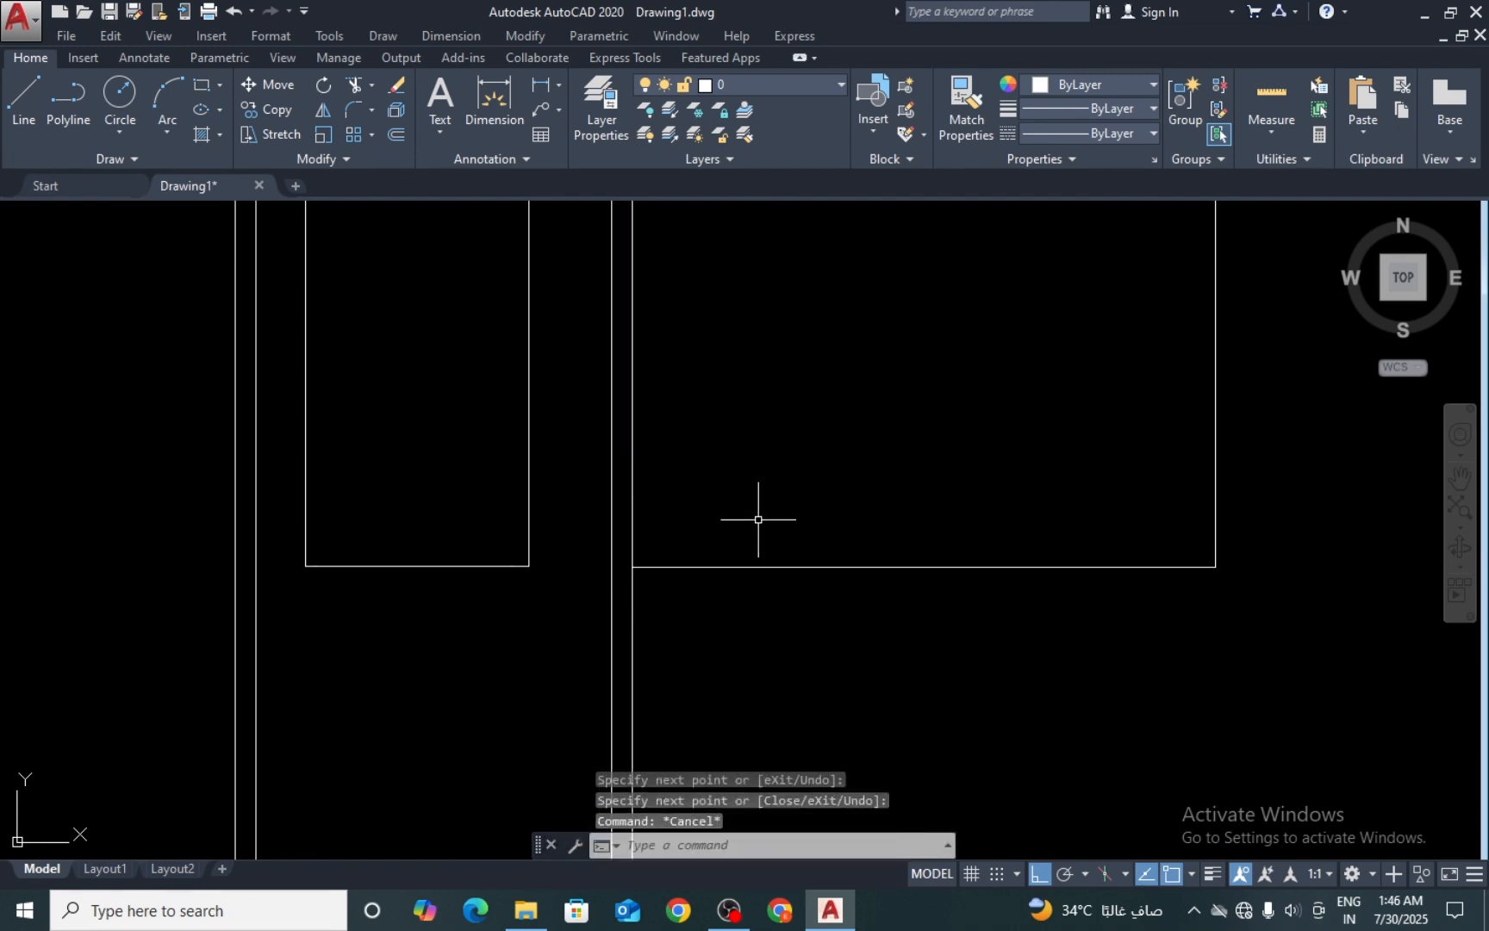
{"action": "type", "text": "o"}
{"action": "key", "text": "Return"}
{"action": "key", "text": "Return"}
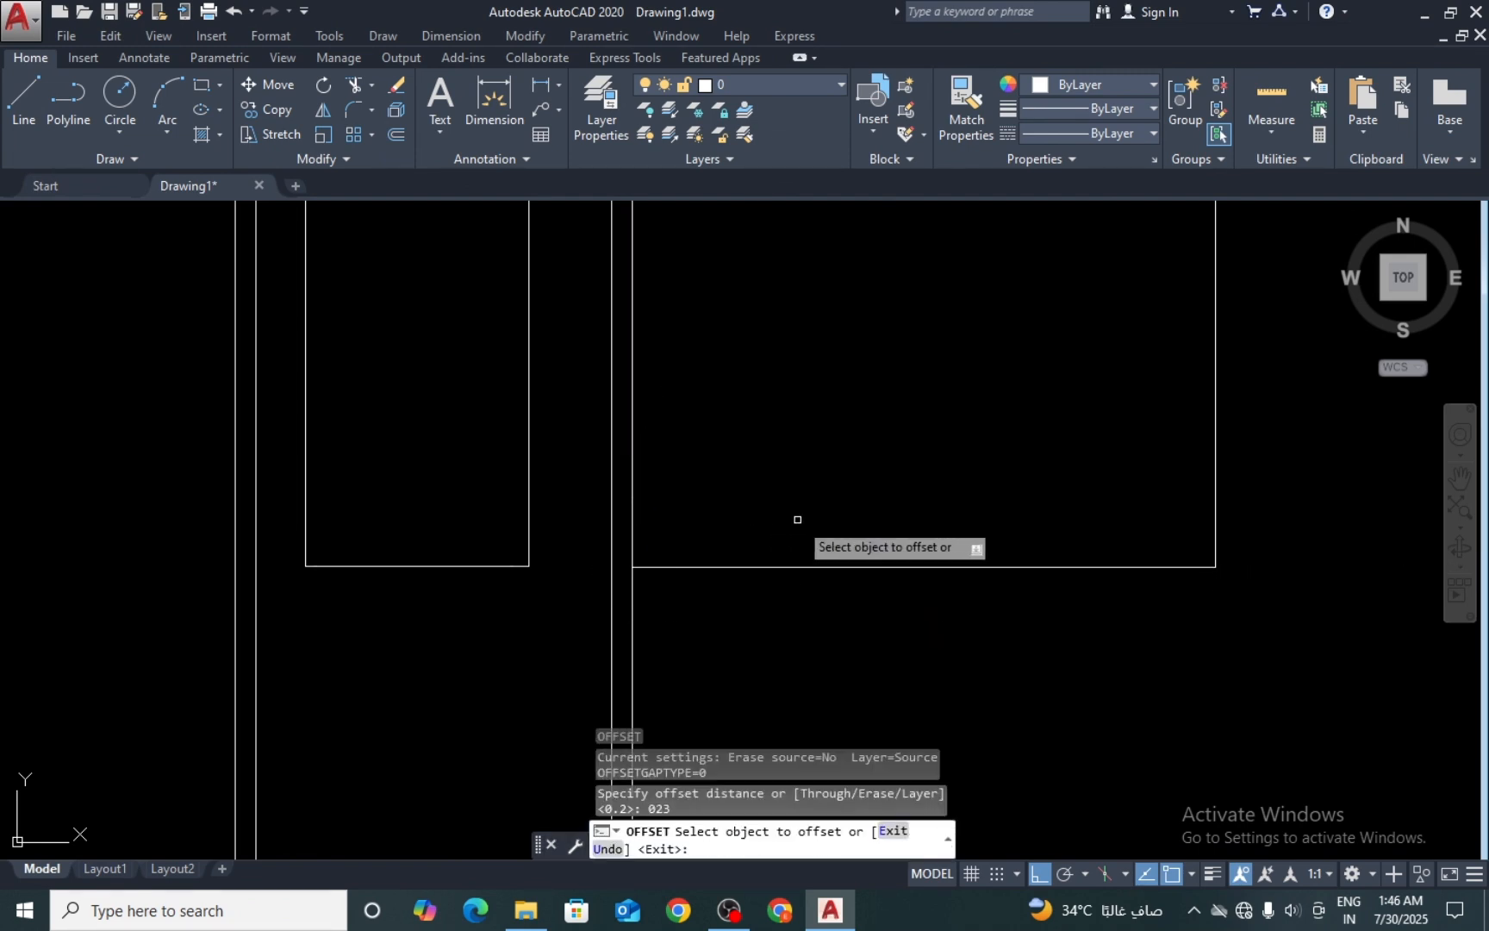
{"action": "key", "text": "Escape"}
Step: Offset the room's bottom line upward and its right-hand vertical line leftward by 0.23 m to form walls
{"action": "key", "text": "Return"}
{"action": "type", "text": "0.23"}
{"action": "key", "text": "Return"}
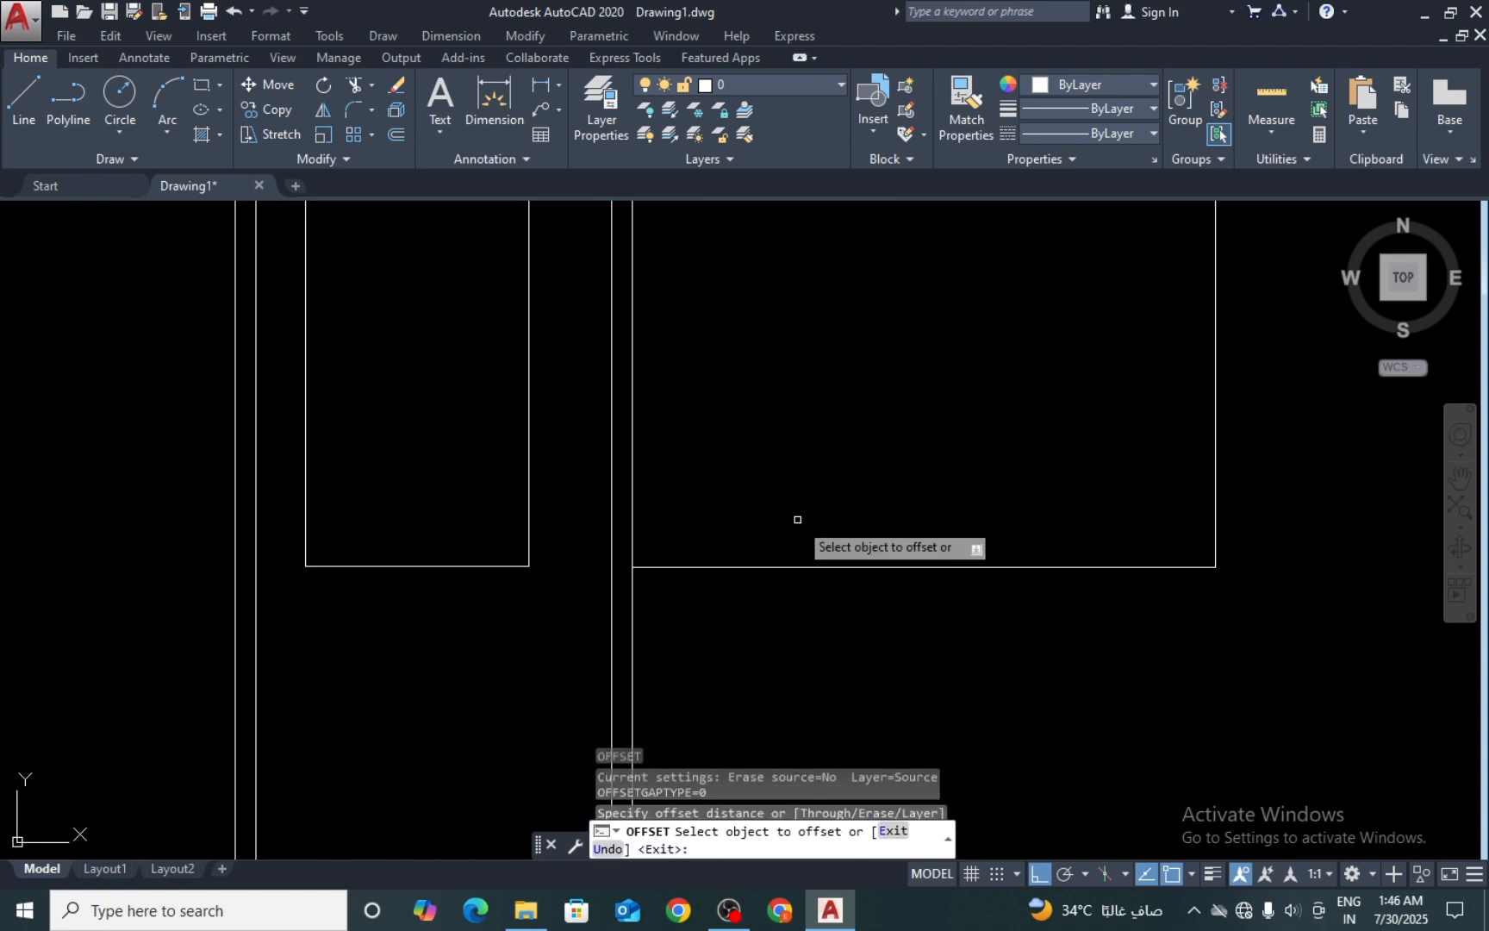
{"action": "left_click", "coordinate": [827, 567]}
{"action": "left_click", "coordinate": [857, 493]}
{"action": "middle_click_drag", "start_coordinate": [891, 516], "coordinate": [845, 628]}
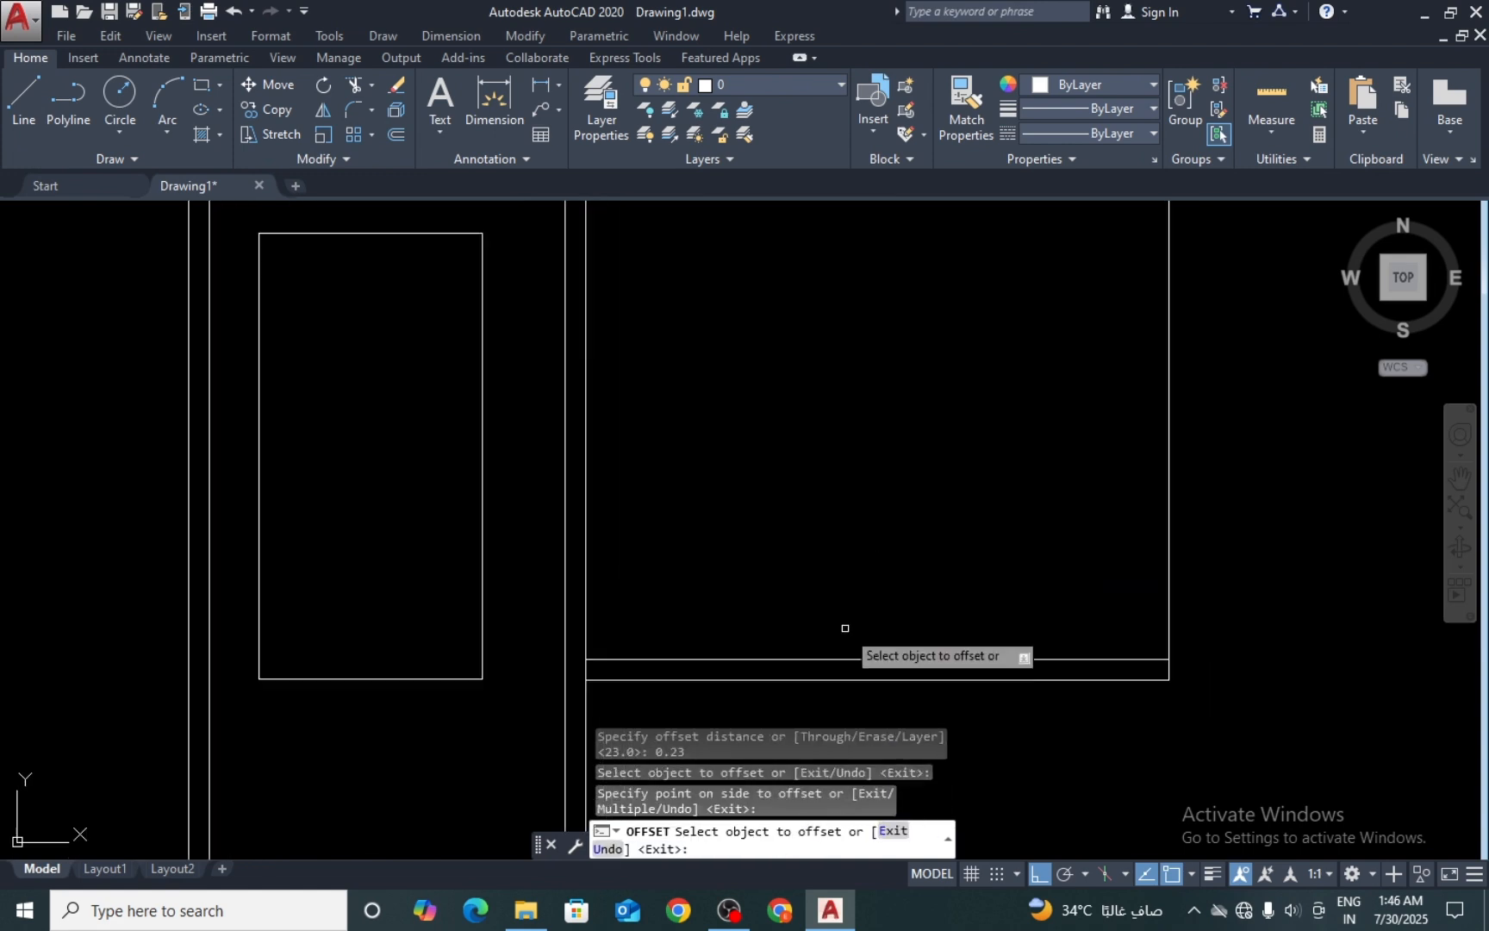
{"action": "left_click", "coordinate": [1168, 583]}
{"action": "left_click", "coordinate": [1050, 532]}
{"action": "scroll", "coordinate": [1064, 556], "scroll_direction": "down", "scroll_amount": 6}
{"action": "key", "text": "Escape"}
{"action": "key", "text": "Escape"}
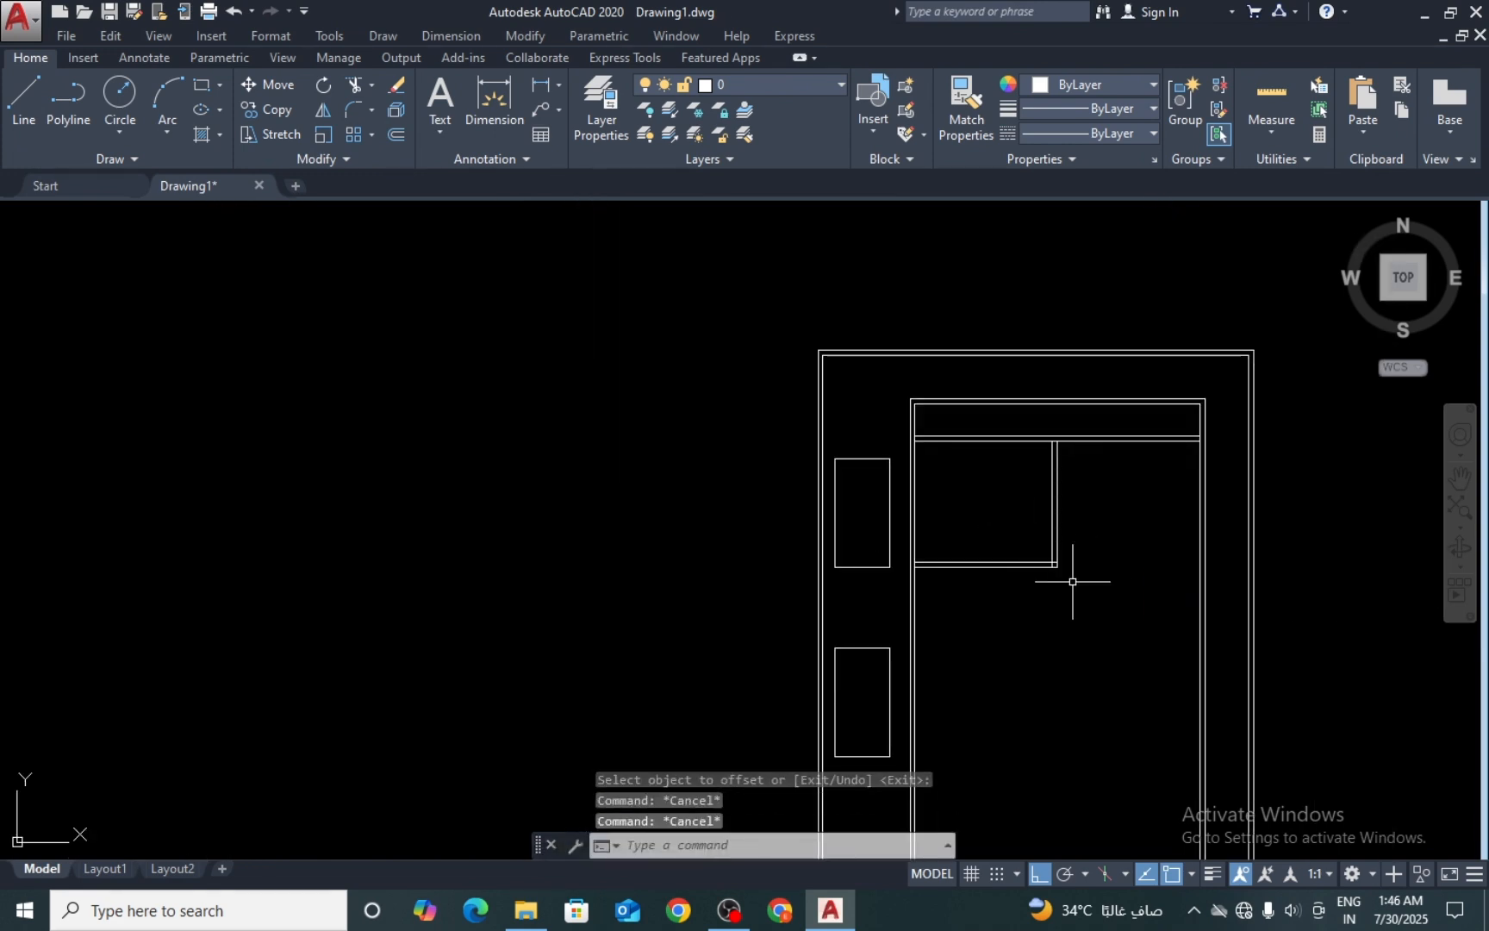
Step: Extend both vertical lines of the room's right-hand wall up to the inner line of the building's top wall
{"action": "type", "text": "tr"}
{"action": "key", "text": "Return"}
{"action": "key", "text": "Return"}
{"action": "scroll", "coordinate": [1055, 448], "scroll_direction": "up", "scroll_amount": 4}
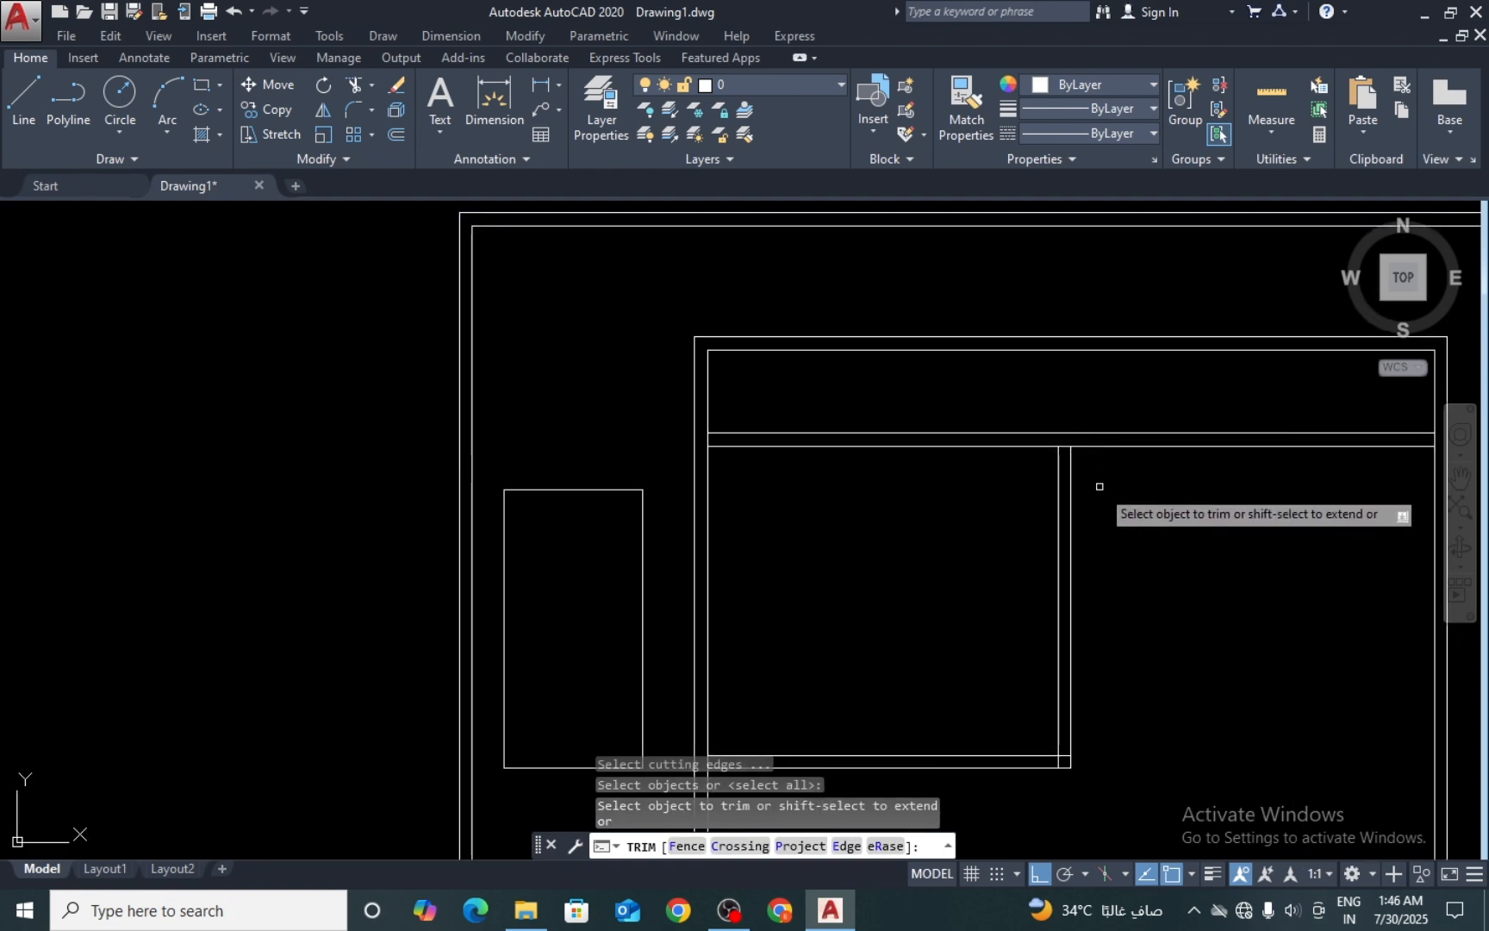
{"action": "left_click_drag", "start_coordinate": [1095, 489], "coordinate": [1020, 489]}
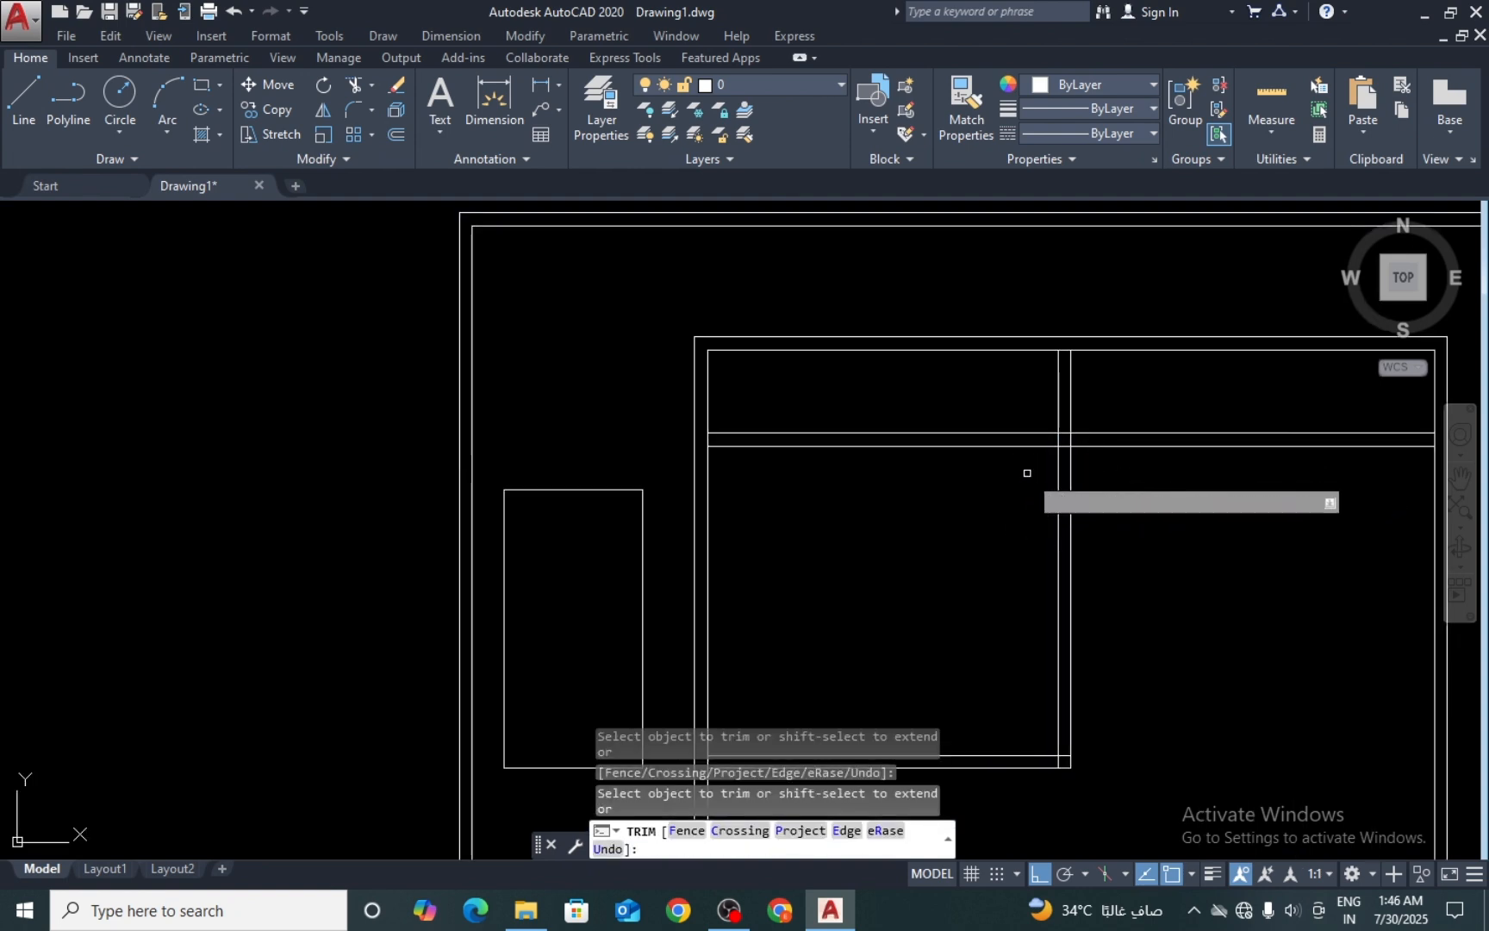
Step: Trim the overlapping wall lines at the room's bottom-right corner and where its bottom wall meets the building's left wall
{"action": "scroll", "coordinate": [1059, 795], "scroll_direction": "up", "scroll_amount": 8}
{"action": "left_click", "coordinate": [1096, 515]}
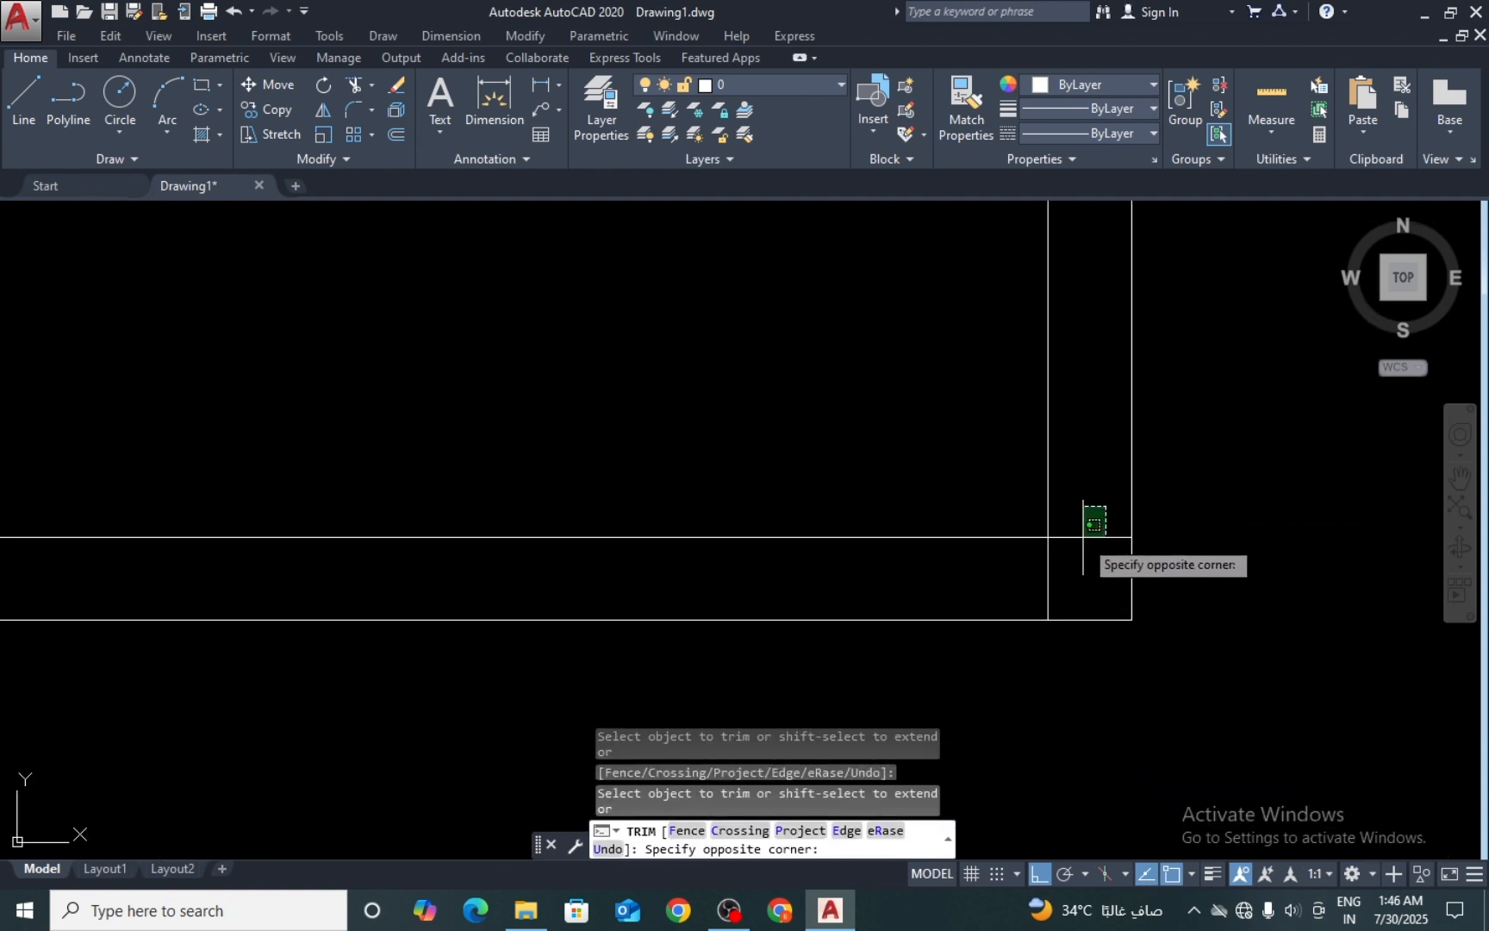
{"action": "left_click", "coordinate": [1044, 573]}
{"action": "scroll", "coordinate": [1044, 573], "scroll_direction": "down", "scroll_amount": 8}
{"action": "scroll", "coordinate": [688, 575], "scroll_direction": "up", "scroll_amount": 8}
{"action": "left_click_drag", "start_coordinate": [687, 574], "coordinate": [746, 574]}
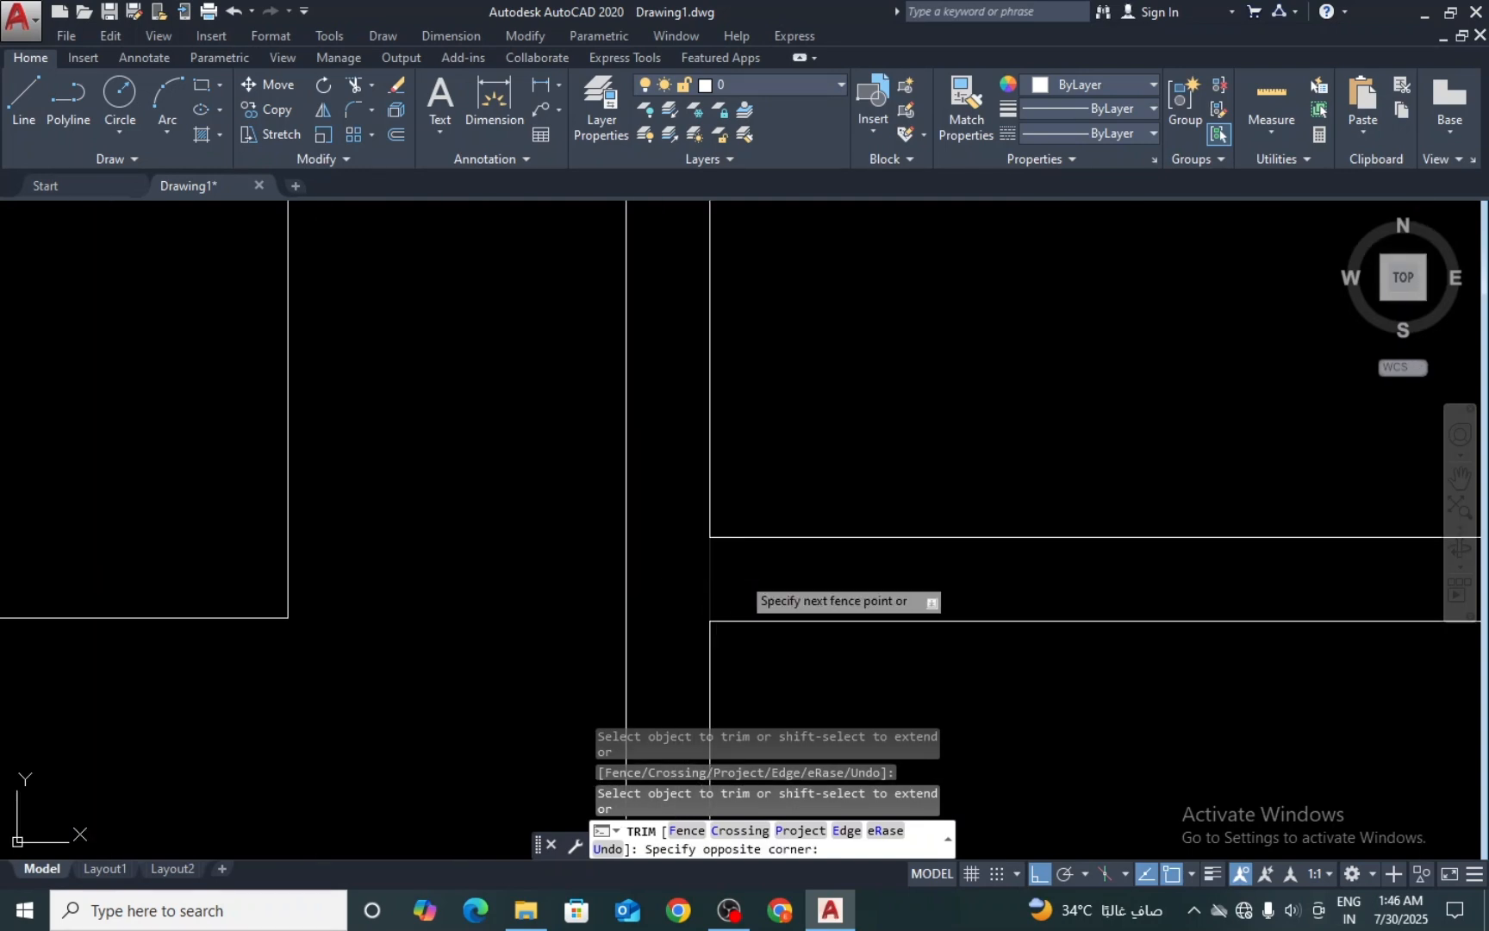
{"action": "scroll", "coordinate": [746, 574], "scroll_direction": "down", "scroll_amount": 8}
{"action": "scroll", "coordinate": [737, 575], "scroll_direction": "up", "scroll_amount": 10}
{"action": "left_click", "coordinate": [800, 549]}
{"action": "left_click", "coordinate": [765, 563]}
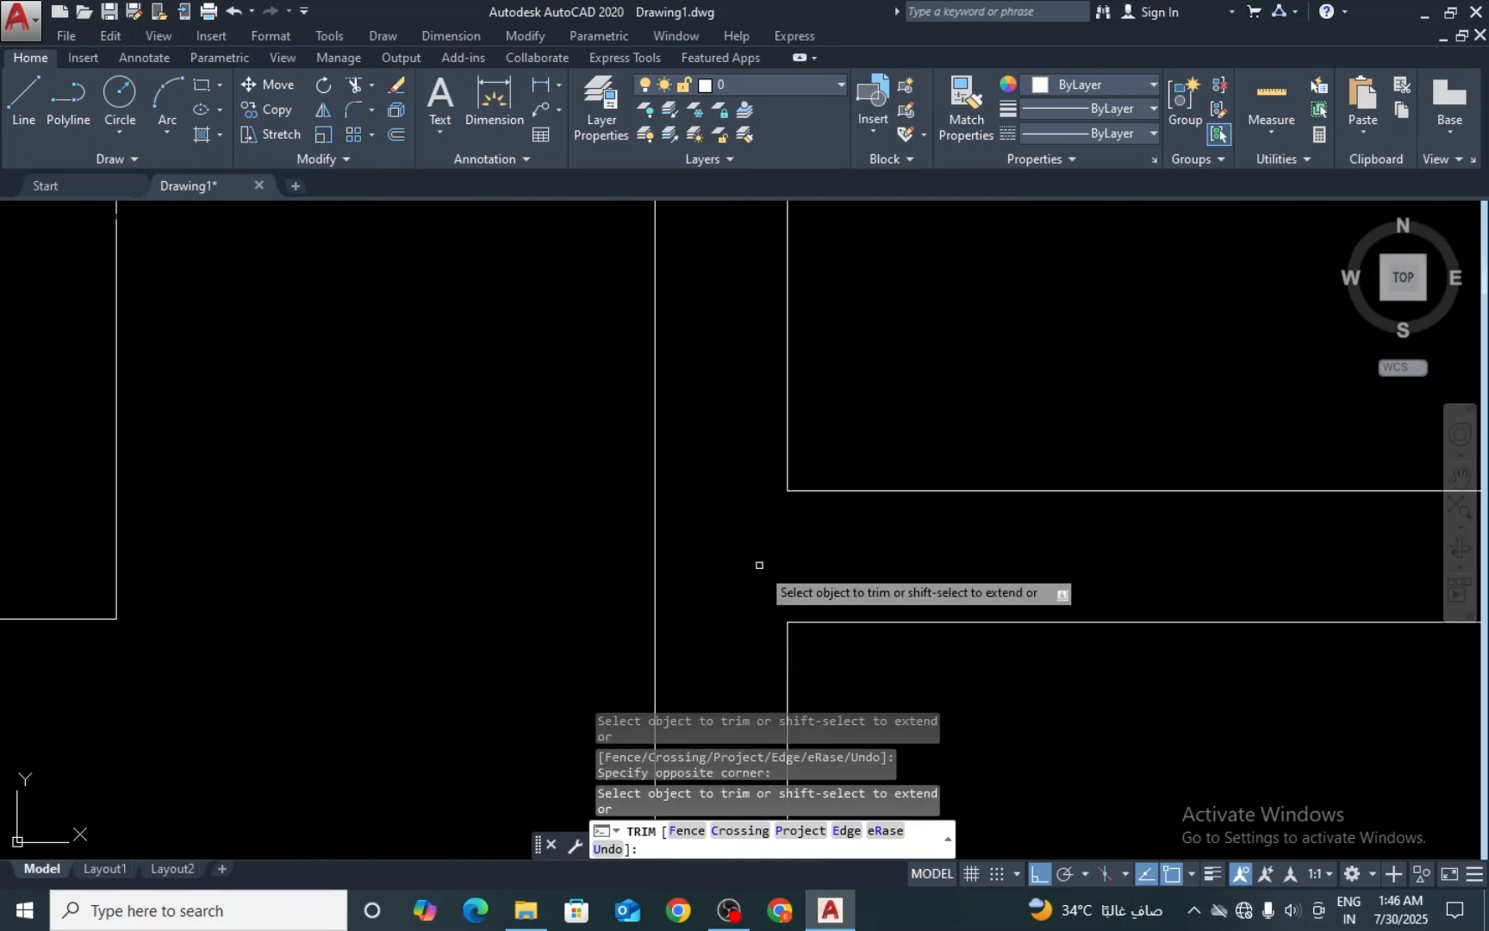
Step: Trim the left wall's inner line where the upper horizontal partition meets it
{"action": "scroll", "coordinate": [771, 569], "scroll_direction": "down", "scroll_amount": 12}
{"action": "scroll", "coordinate": [771, 362], "scroll_direction": "up", "scroll_amount": 8}
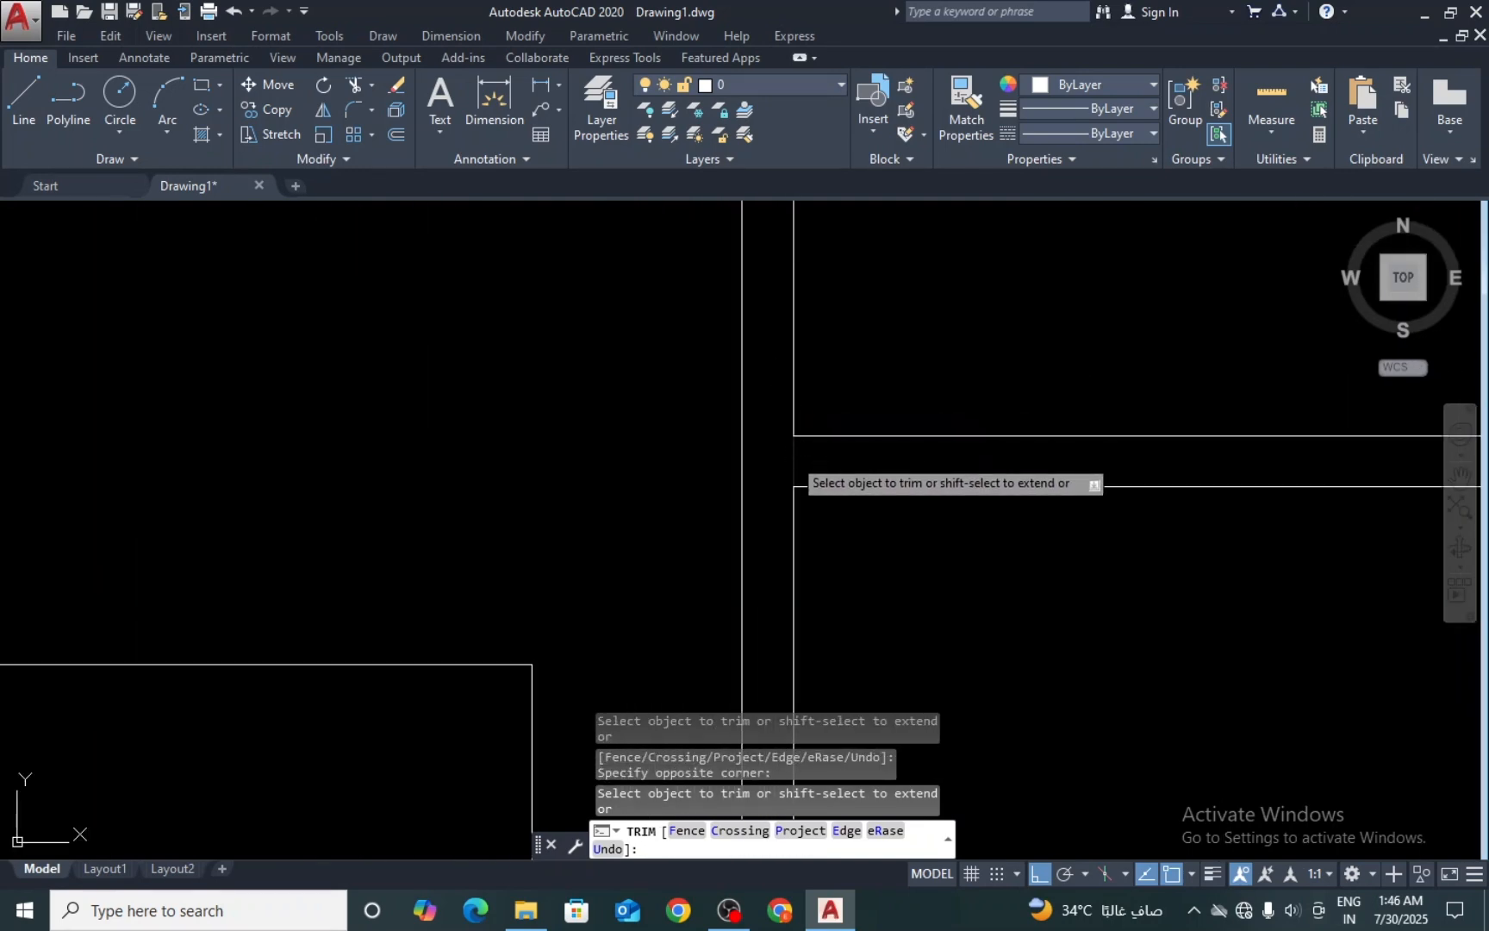
{"action": "left_click", "coordinate": [790, 452]}
Step: Trim the lines inside the crossing of the two partitions and where the vertical partition meets the top wall
{"action": "scroll", "coordinate": [784, 418], "scroll_direction": "down", "scroll_amount": 6}
{"action": "scroll", "coordinate": [915, 422], "scroll_direction": "down", "scroll_amount": 4}
{"action": "scroll", "coordinate": [931, 412], "scroll_direction": "up", "scroll_amount": 12}
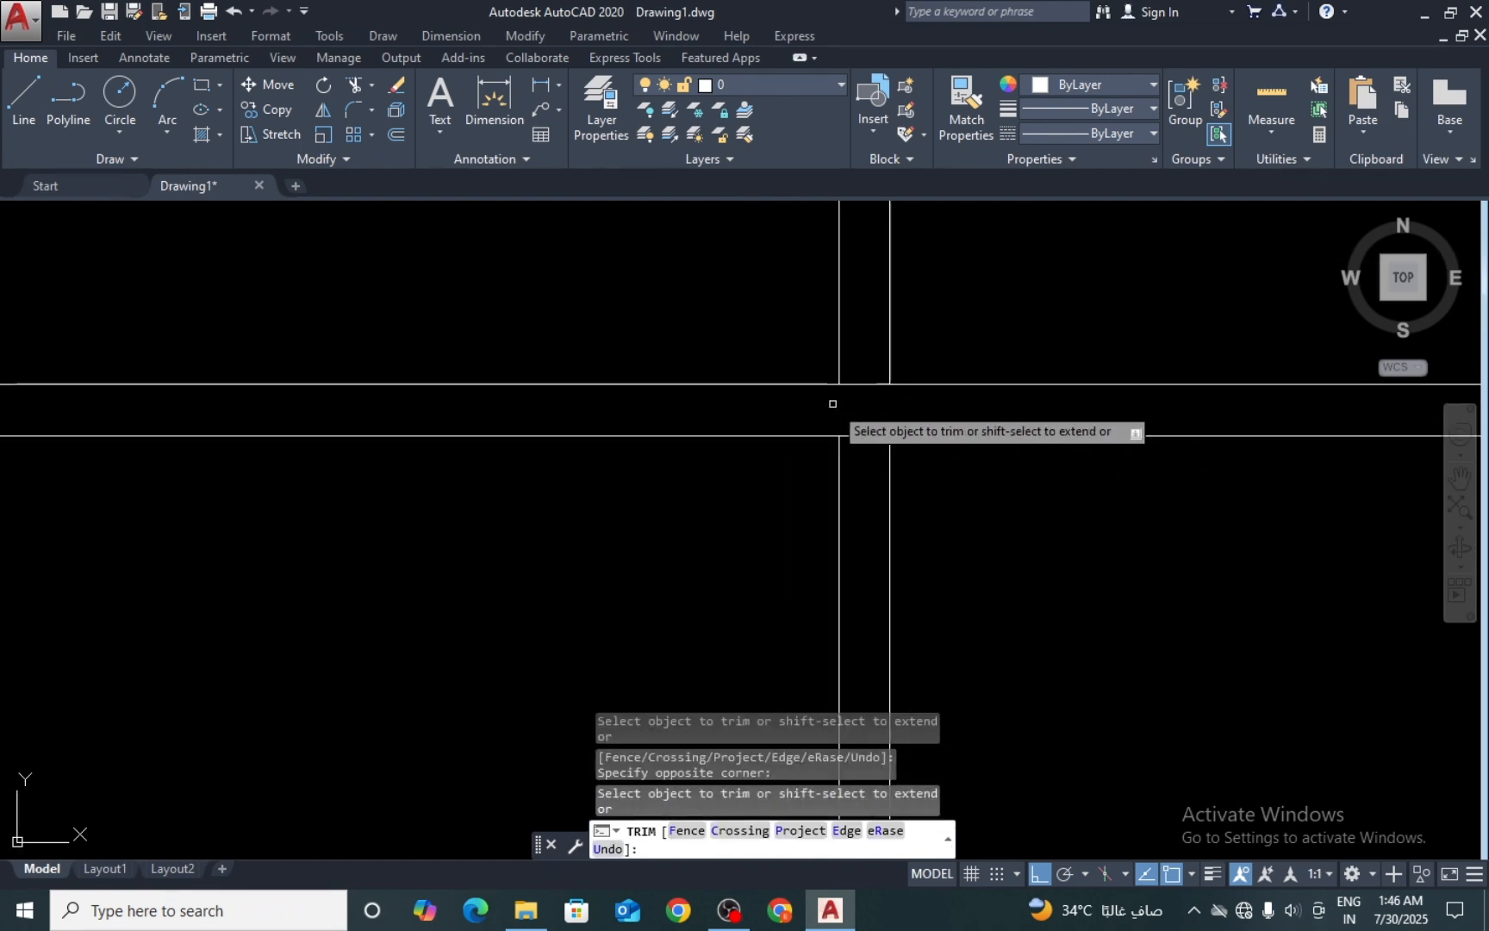
{"action": "left_click", "coordinate": [868, 366]}
{"action": "left_click", "coordinate": [861, 483]}
{"action": "scroll", "coordinate": [861, 486], "scroll_direction": "down", "scroll_amount": 9}
{"action": "scroll", "coordinate": [864, 418], "scroll_direction": "up", "scroll_amount": 9}
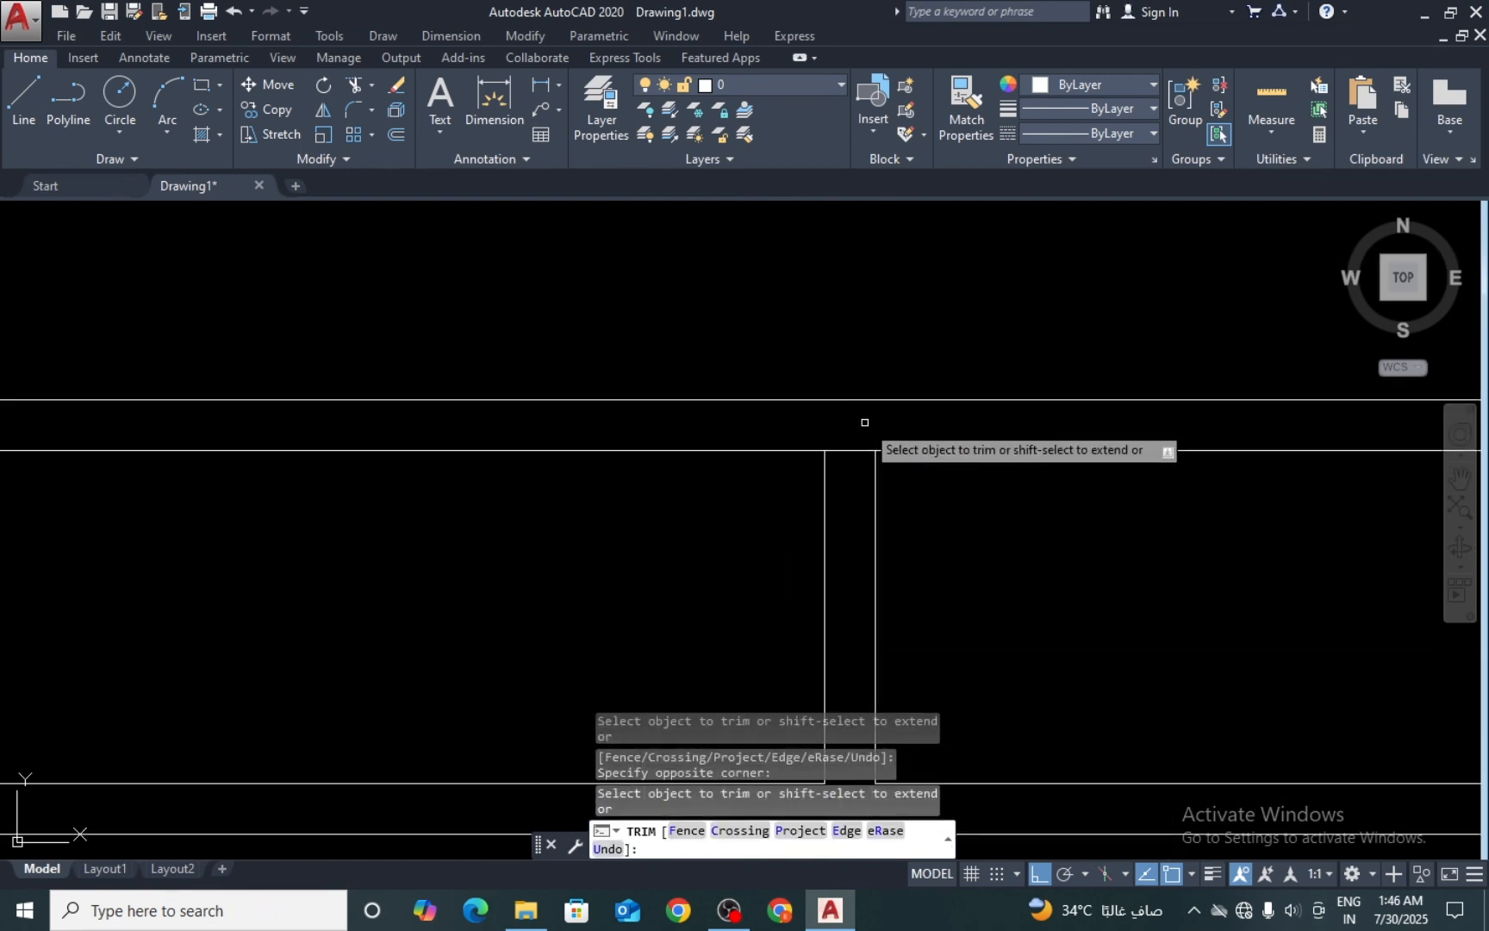
{"action": "left_click", "coordinate": [851, 451]}
{"action": "scroll", "coordinate": [849, 471], "scroll_direction": "down", "scroll_amount": 5}
{"action": "key", "text": "Escape"}
Step: Erase the two horizontal partition lines to the right of the vertical partition
{"action": "scroll", "coordinate": [861, 487], "scroll_direction": "up", "scroll_amount": 5}
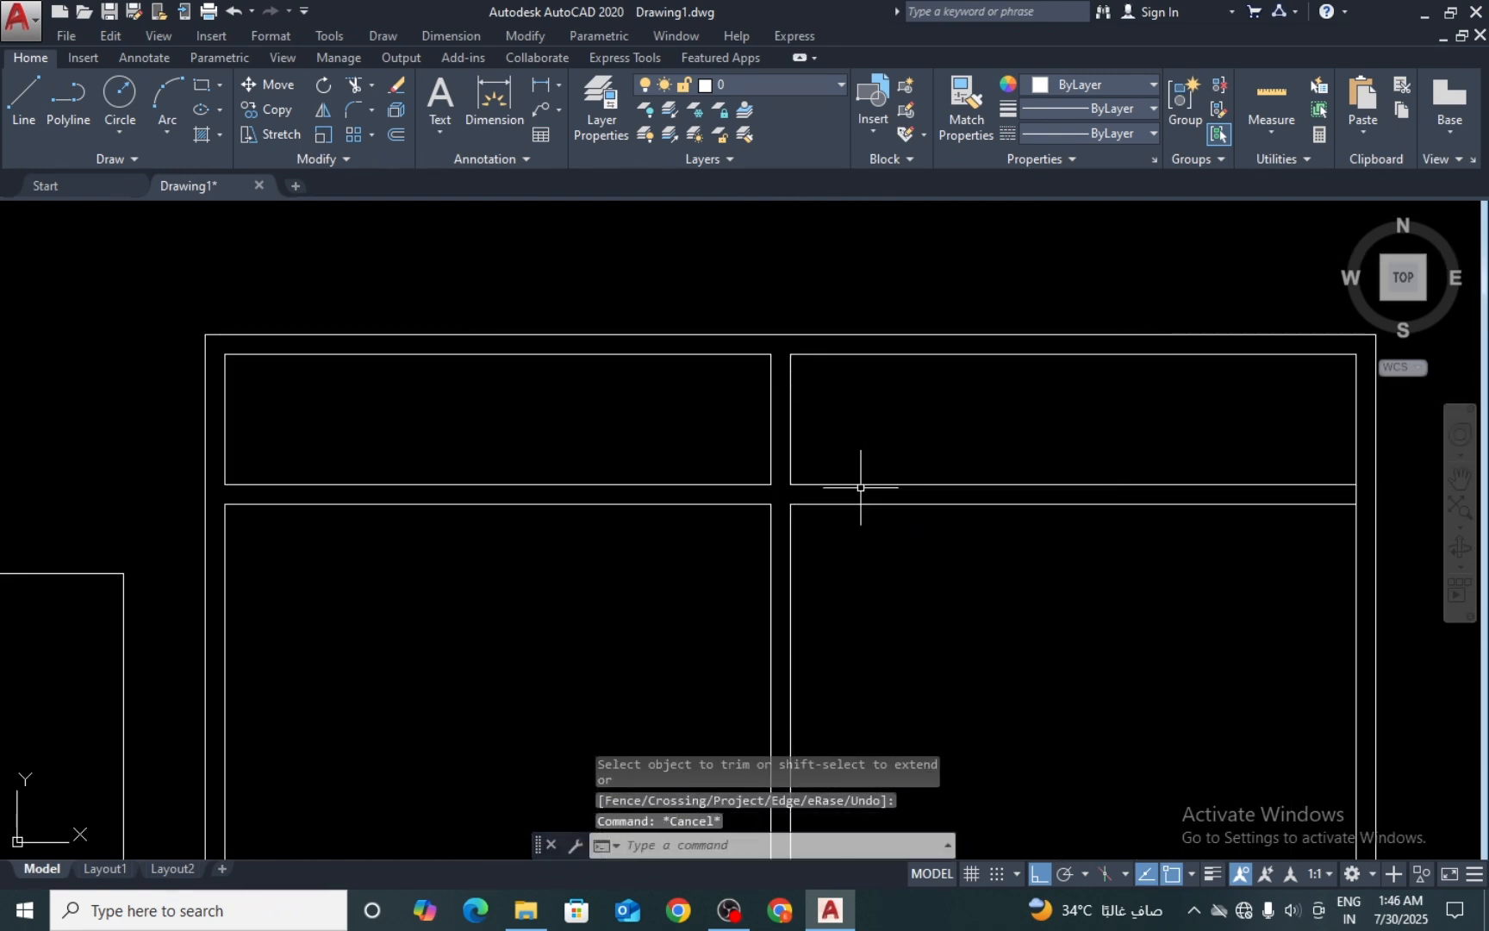
{"action": "key", "text": "Return"}
{"action": "left_click", "coordinate": [944, 472]}
{"action": "left_click", "coordinate": [864, 544]}
Step: Extend the vertical partition's right-hand line across the gap at the former partition crossing
{"action": "type", "text": "t"}
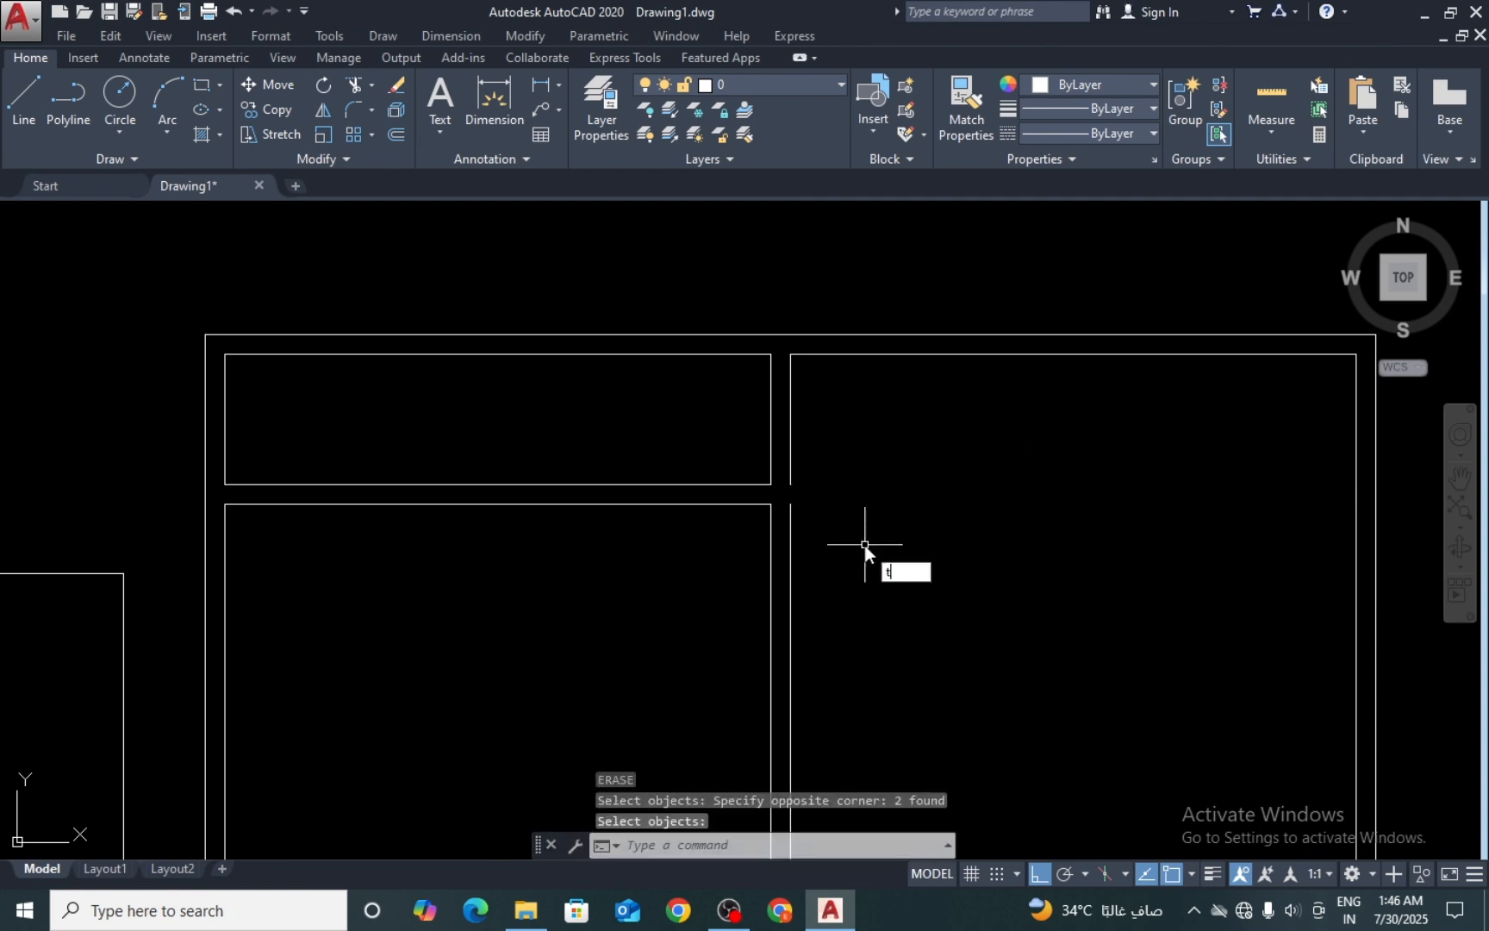
{"action": "type", "text": "r"}
{"action": "key", "text": "Return"}
{"action": "left_click", "coordinate": [790, 544]}
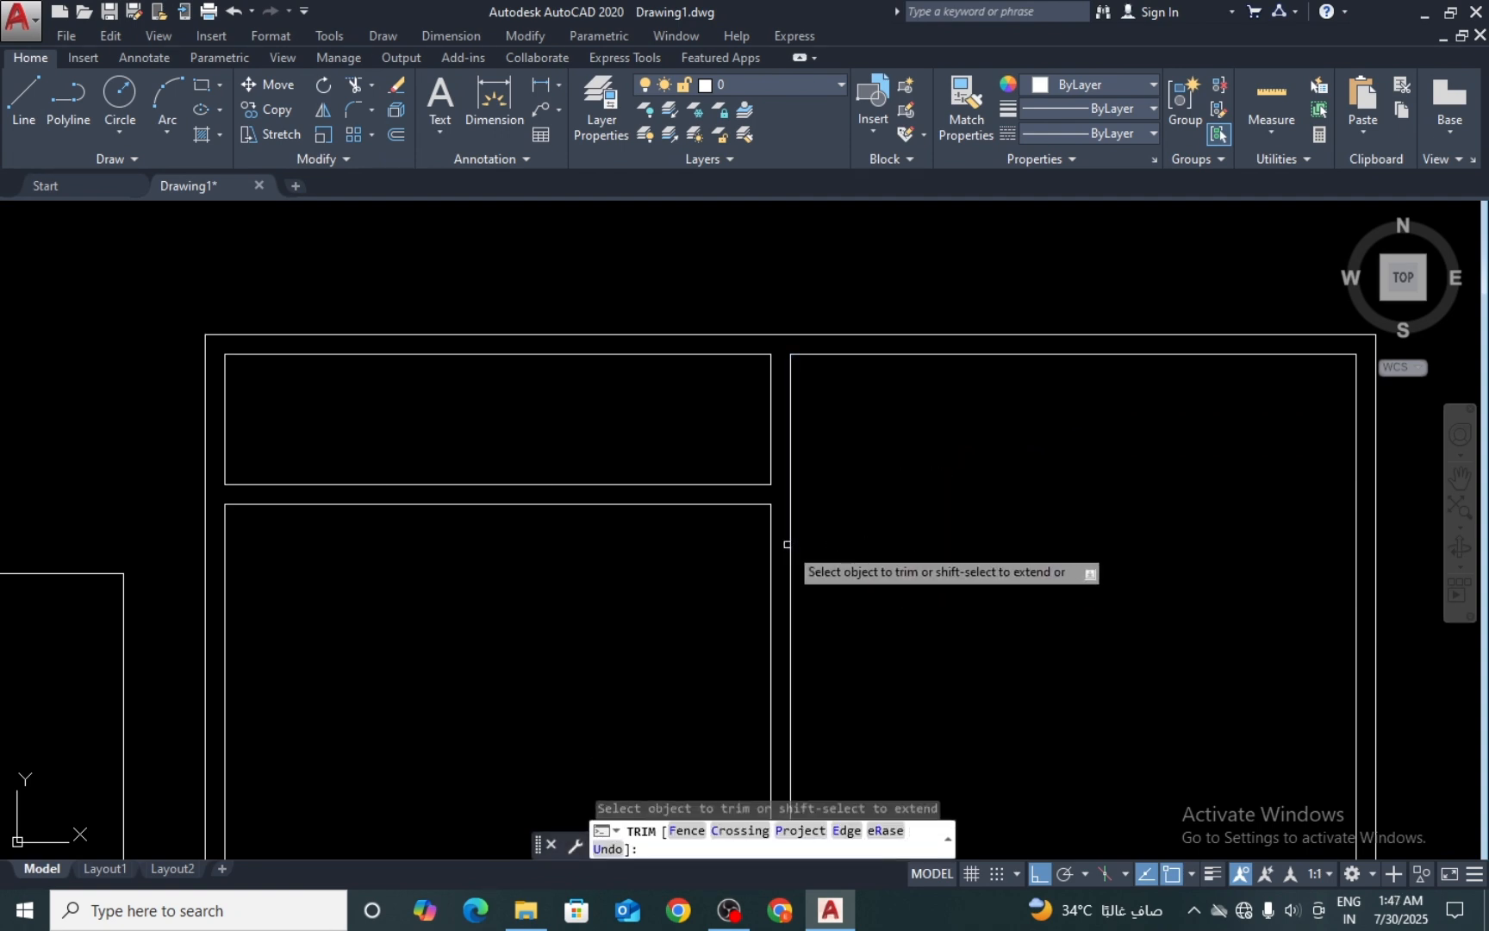
{"action": "scroll", "coordinate": [789, 543], "scroll_direction": "down", "scroll_amount": 3}
{"action": "scroll", "coordinate": [772, 555], "scroll_direction": "up", "scroll_amount": 4}
{"action": "key", "text": "Escape"}
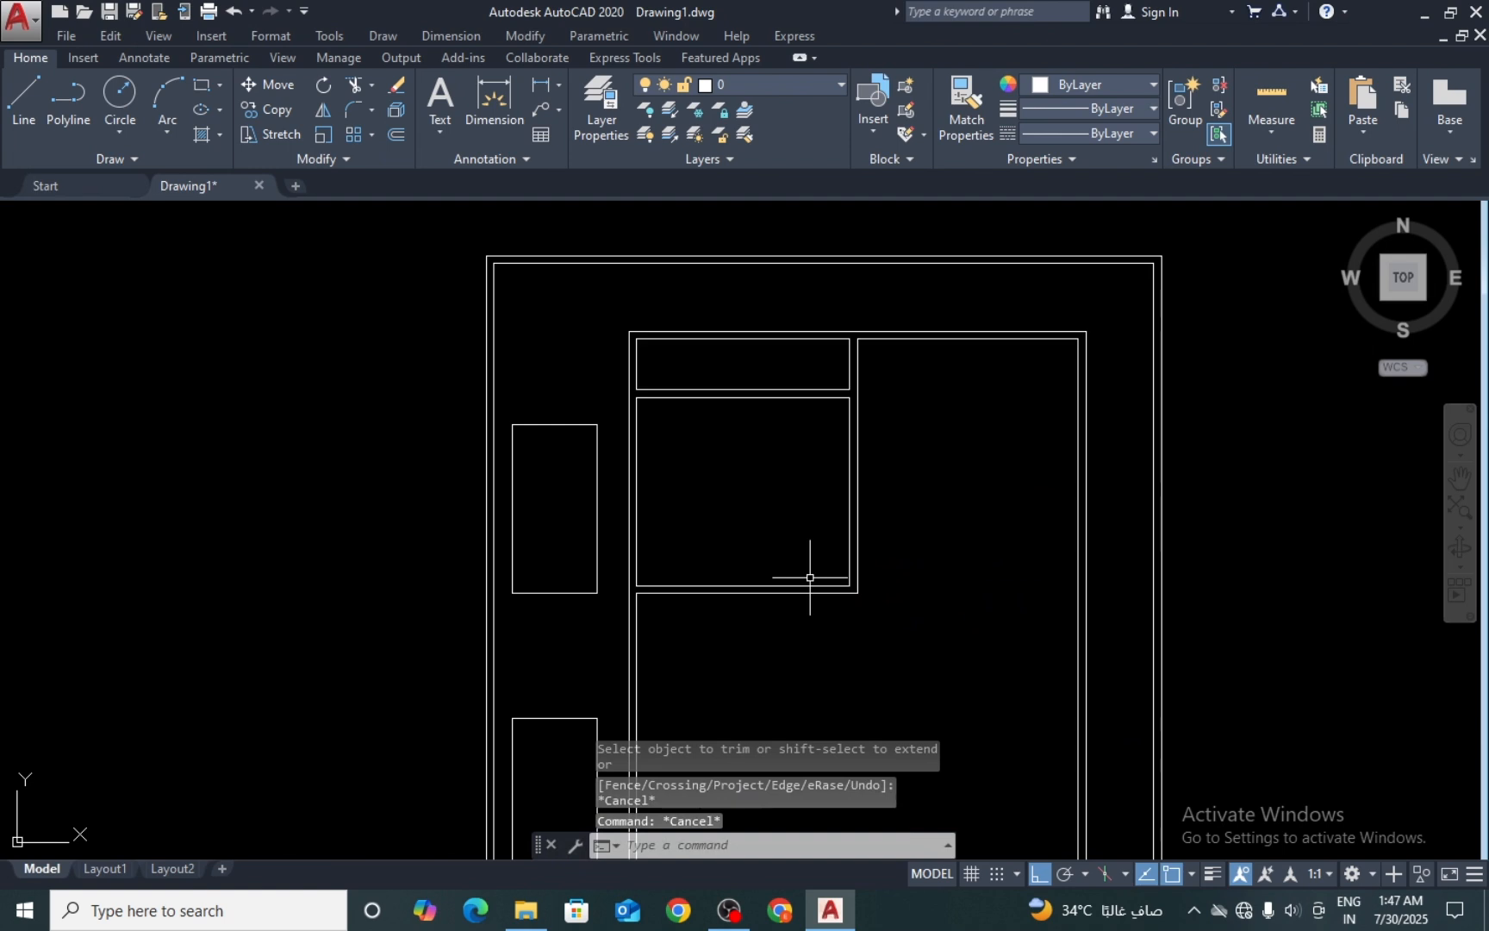
Step: Extend both lines of the room's bottom wall to the building's right wall
{"action": "key", "text": "Return"}
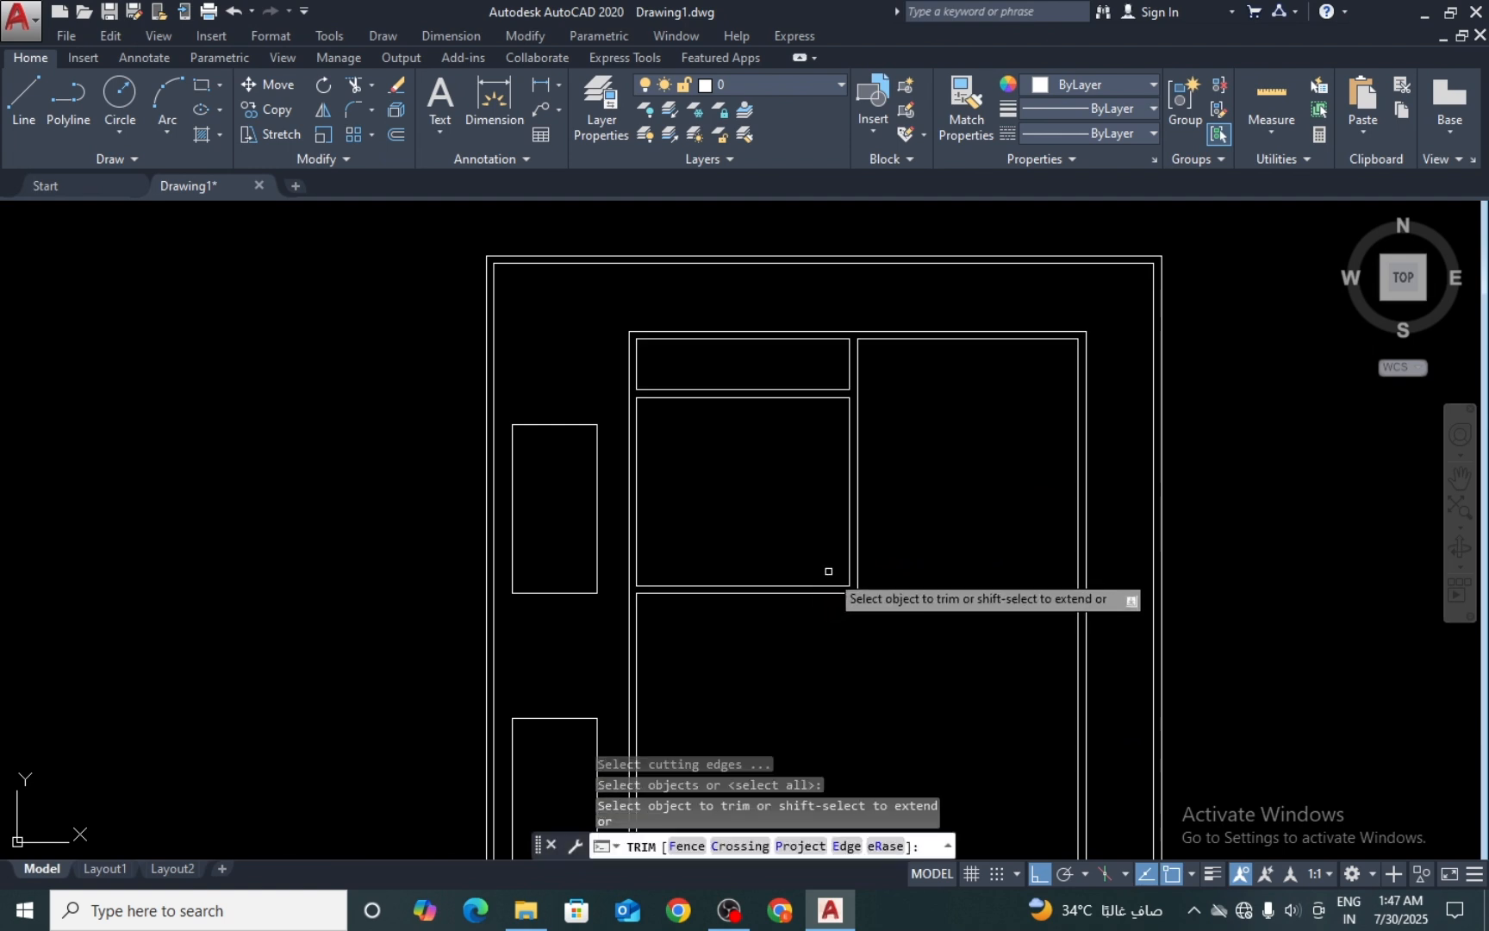
{"action": "left_click", "coordinate": [828, 571]}
{"action": "left_click", "coordinate": [819, 601]}
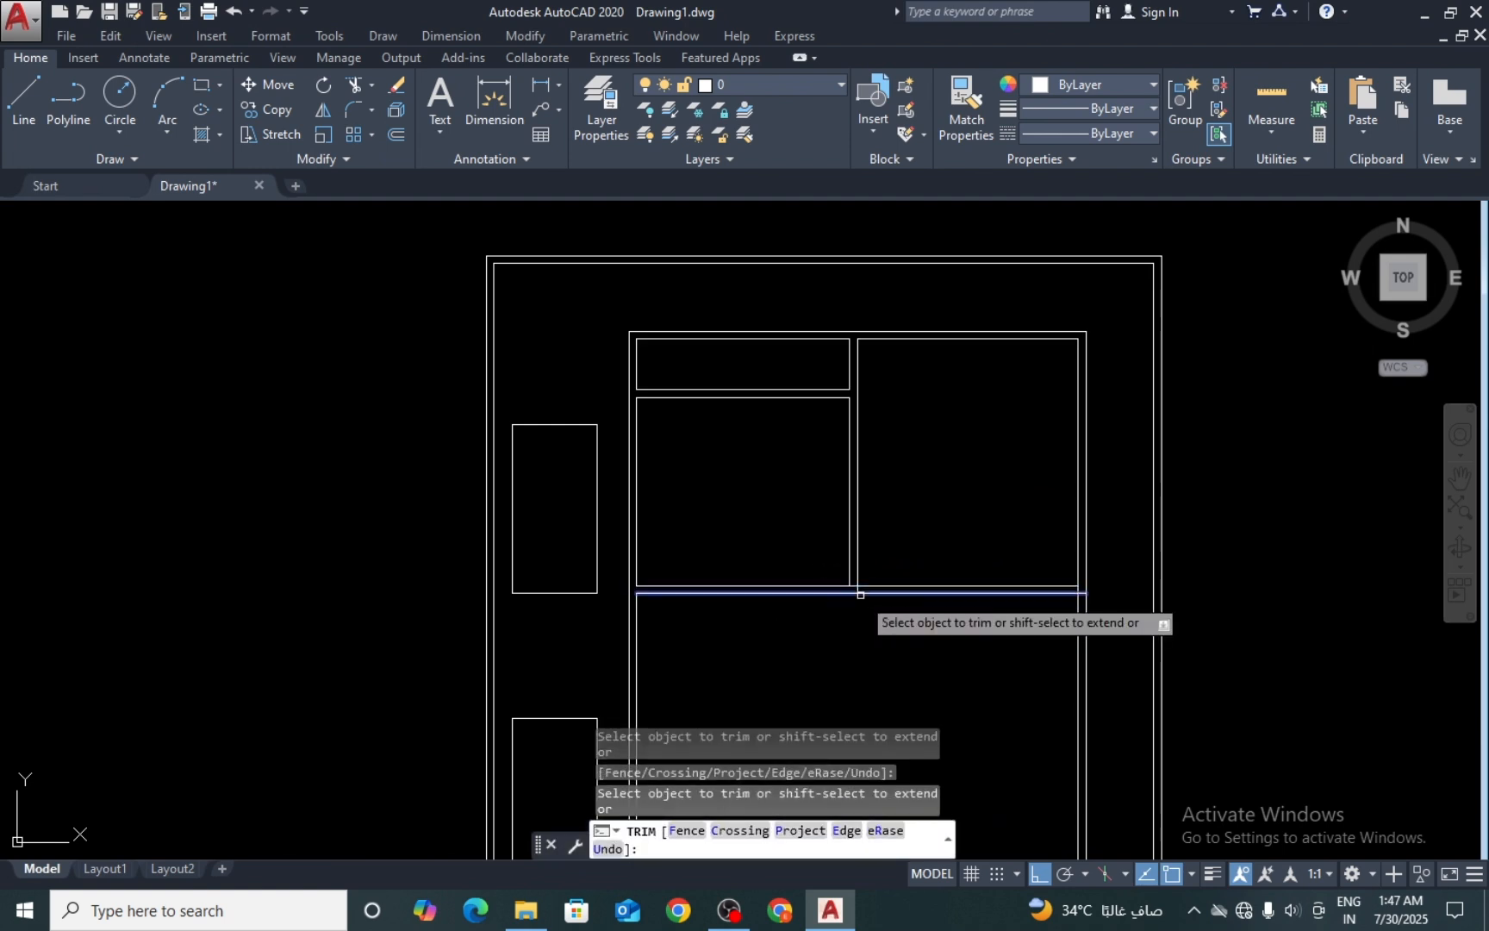
Step: Trim the overlapping lines where the vertical partition meets the extended horizontal wall
{"action": "scroll", "coordinate": [860, 595], "scroll_direction": "up", "scroll_amount": 3}
{"action": "left_click", "coordinate": [827, 572]}
{"action": "left_click", "coordinate": [825, 511]}
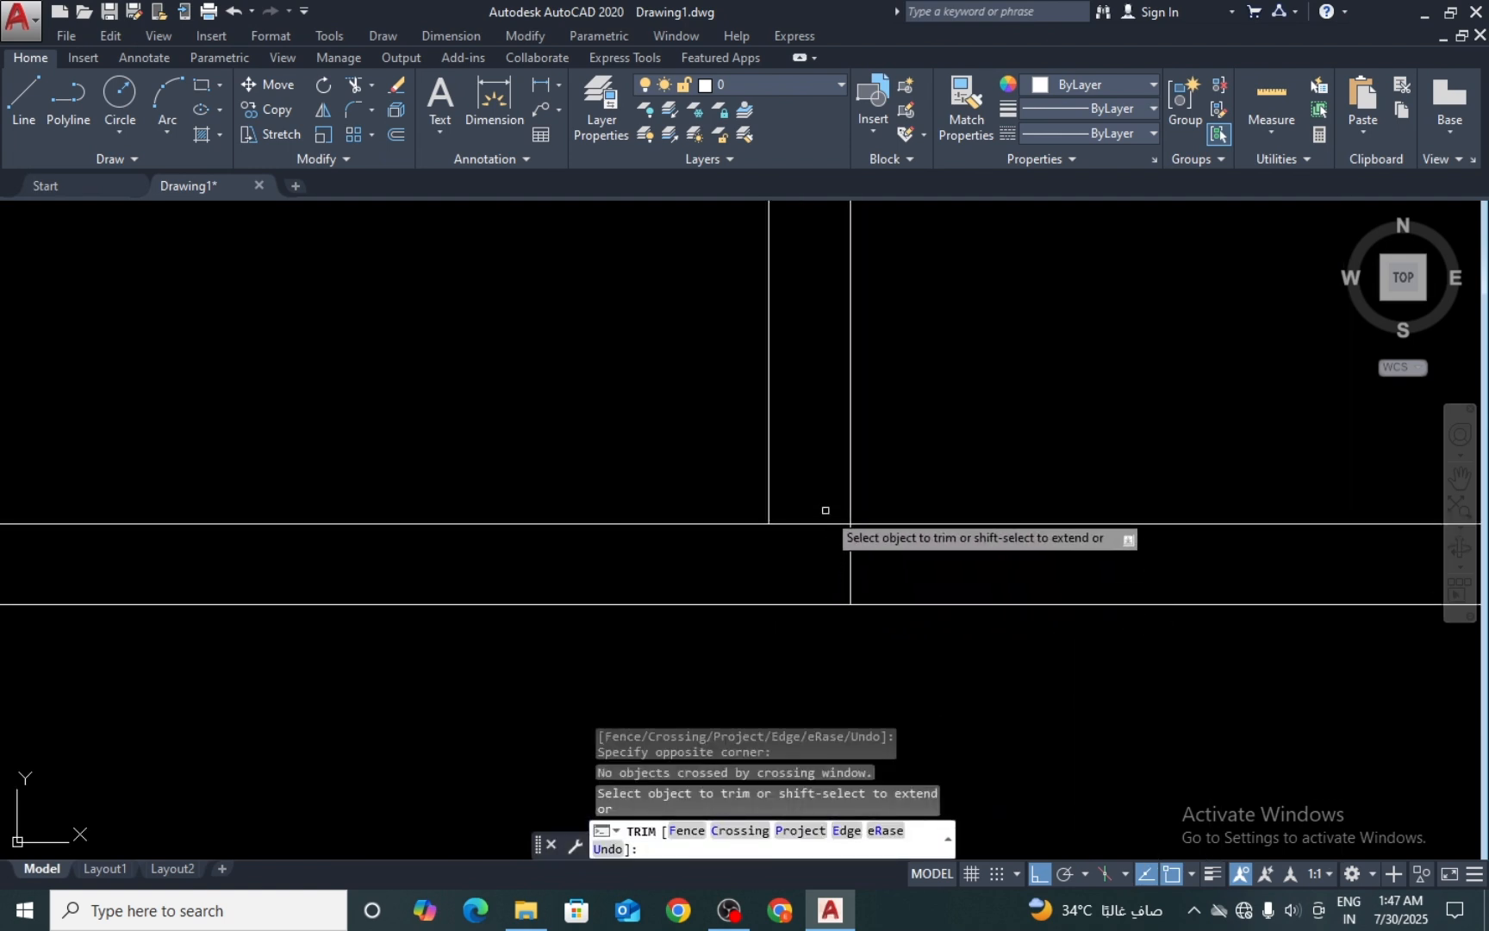
{"action": "left_click", "coordinate": [818, 562]}
{"action": "left_click", "coordinate": [867, 557]}
{"action": "scroll", "coordinate": [839, 562], "scroll_direction": "down", "scroll_amount": 5}
{"action": "middle_click_drag", "start_coordinate": [880, 551], "coordinate": [775, 605]}
{"action": "scroll", "coordinate": [759, 596], "scroll_direction": "down", "scroll_amount": 7}
{"action": "key", "text": "Escape"}
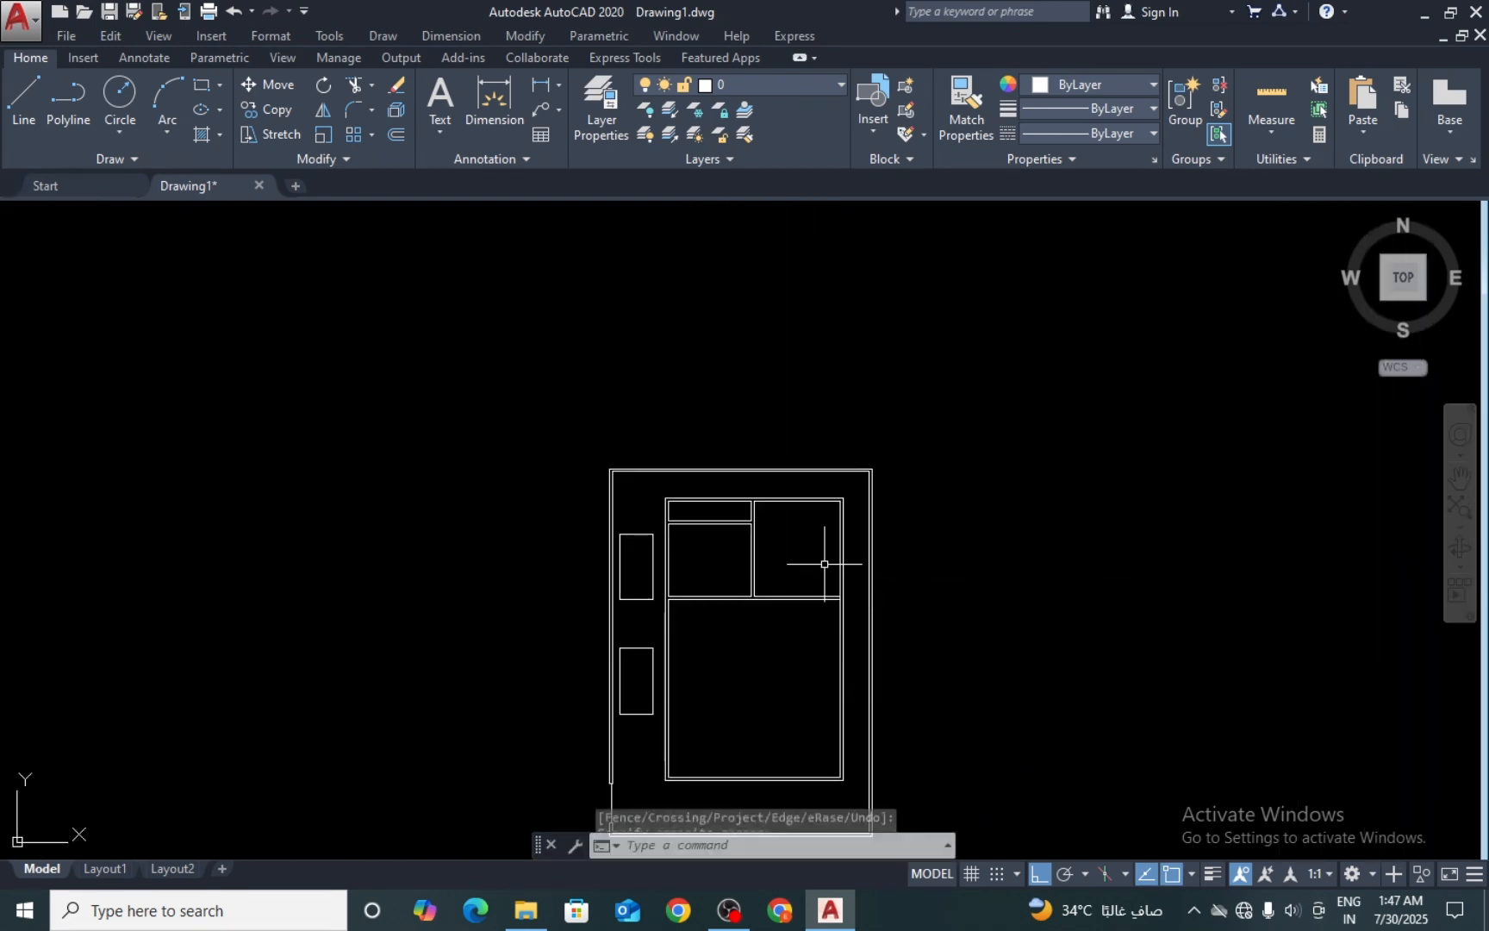
Step: Draw a vertical line from the midpoint of the upper-right room's top wall down to its bottom wall
{"action": "scroll", "coordinate": [815, 565], "scroll_direction": "up", "scroll_amount": 4}
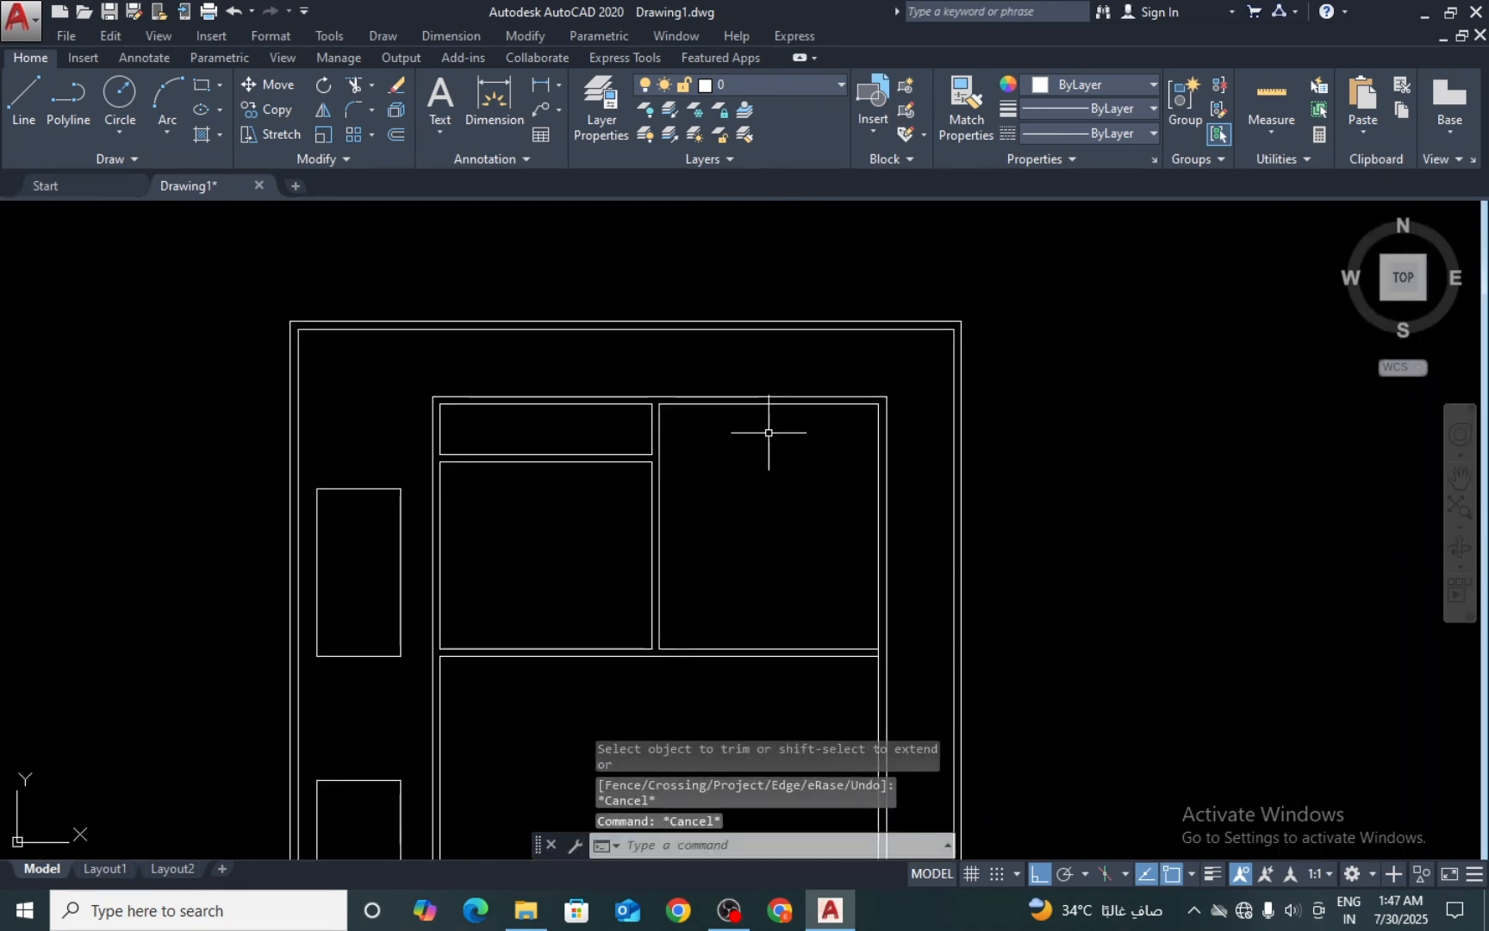
{"action": "type", "text": "l"}
{"action": "key", "text": "Return"}
{"action": "scroll", "coordinate": [768, 432], "scroll_direction": "up", "scroll_amount": 4}
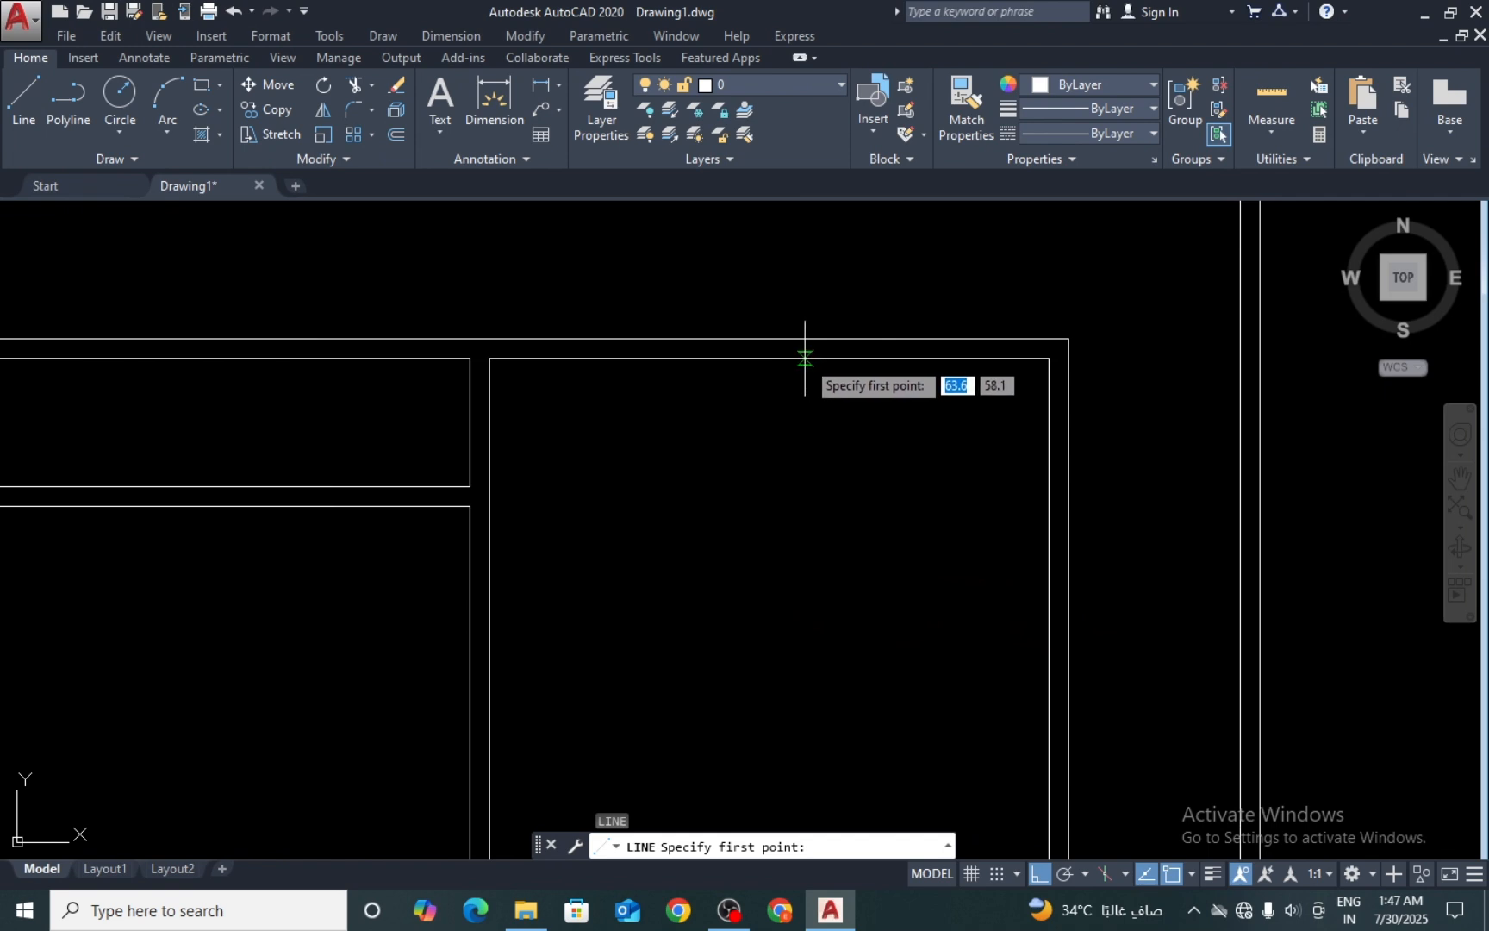
{"action": "scroll", "coordinate": [771, 505], "scroll_direction": "down", "scroll_amount": 3}
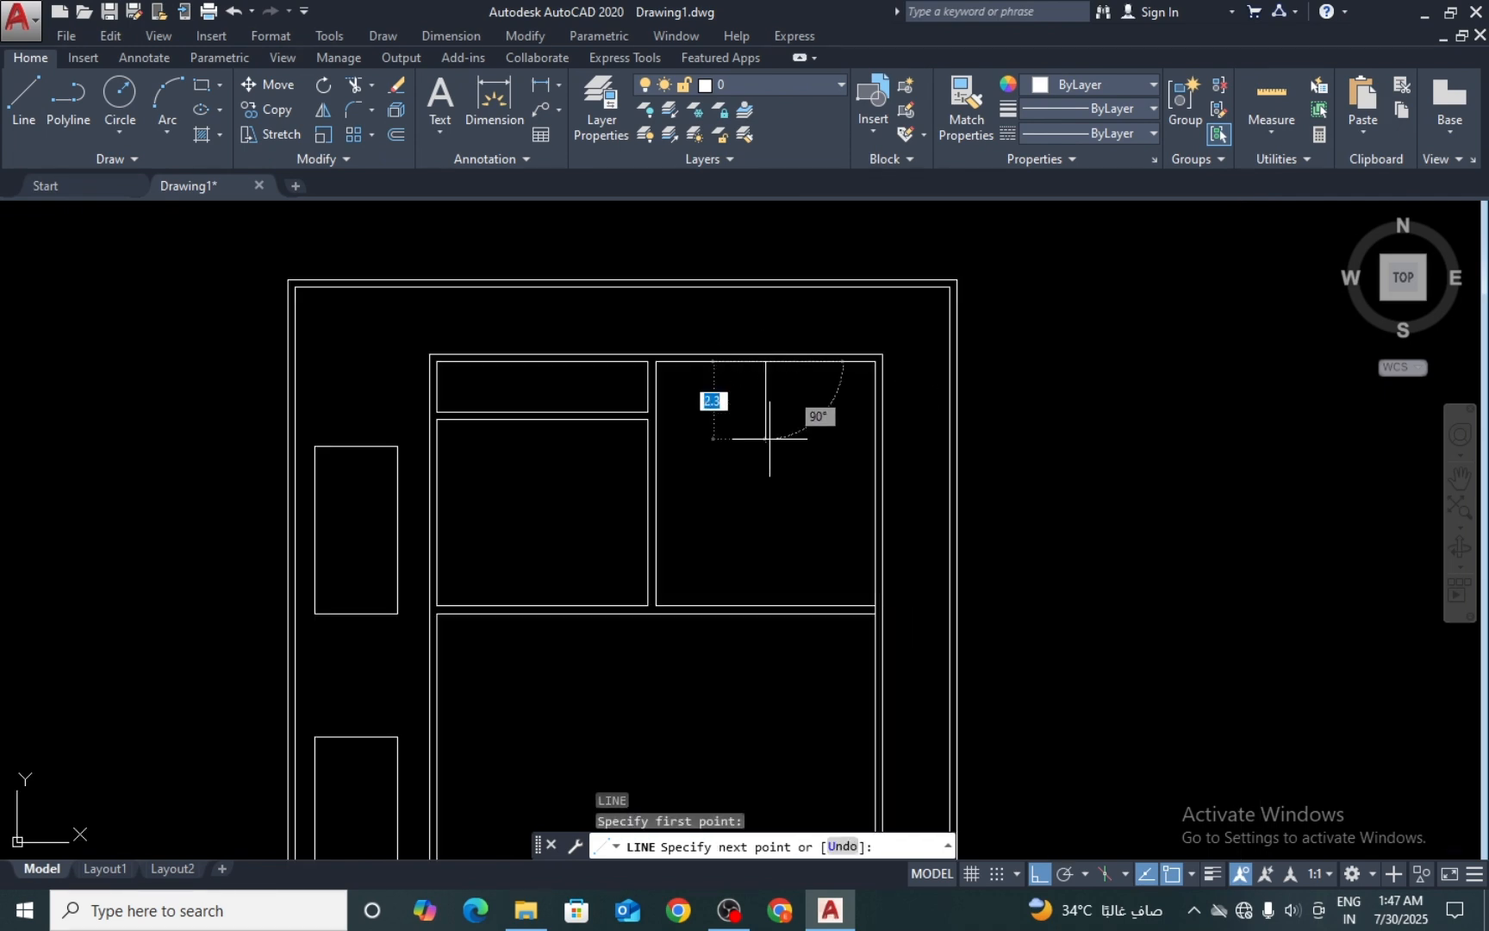
{"action": "scroll", "coordinate": [771, 589], "scroll_direction": "up", "scroll_amount": 3}
{"action": "left_click", "coordinate": [740, 681]}
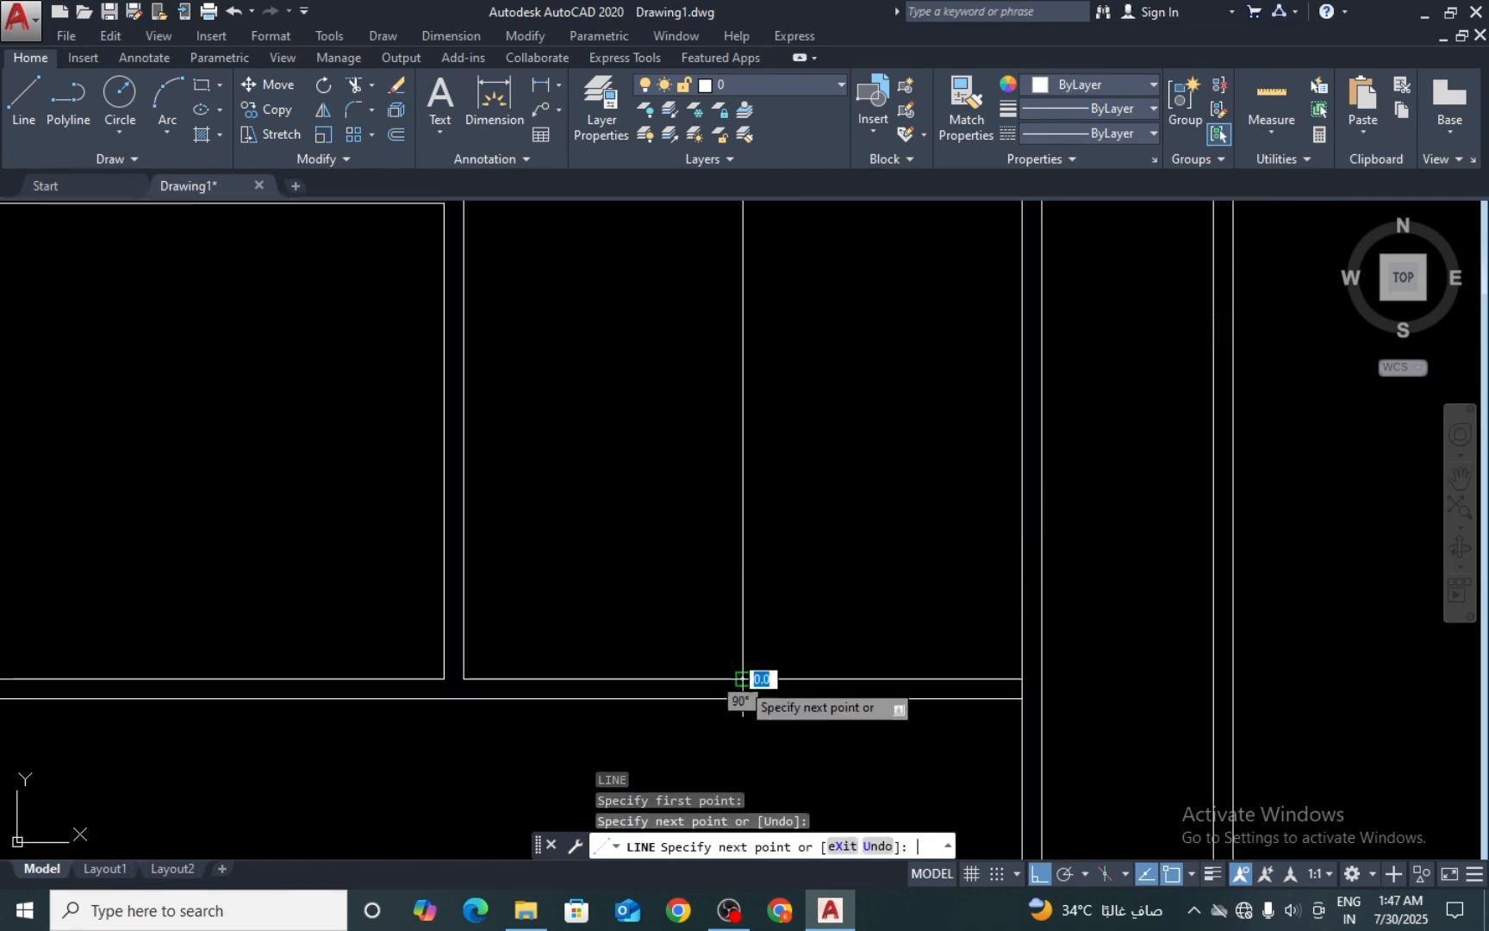
Step: Offset the top line of the upper-right room's bottom wall 1.5 m upward, into the room
{"action": "key", "text": "Return"}
{"action": "scroll", "coordinate": [713, 528], "scroll_direction": "down", "scroll_amount": 5}
{"action": "type", "text": "o"}
{"action": "key", "text": "Return"}
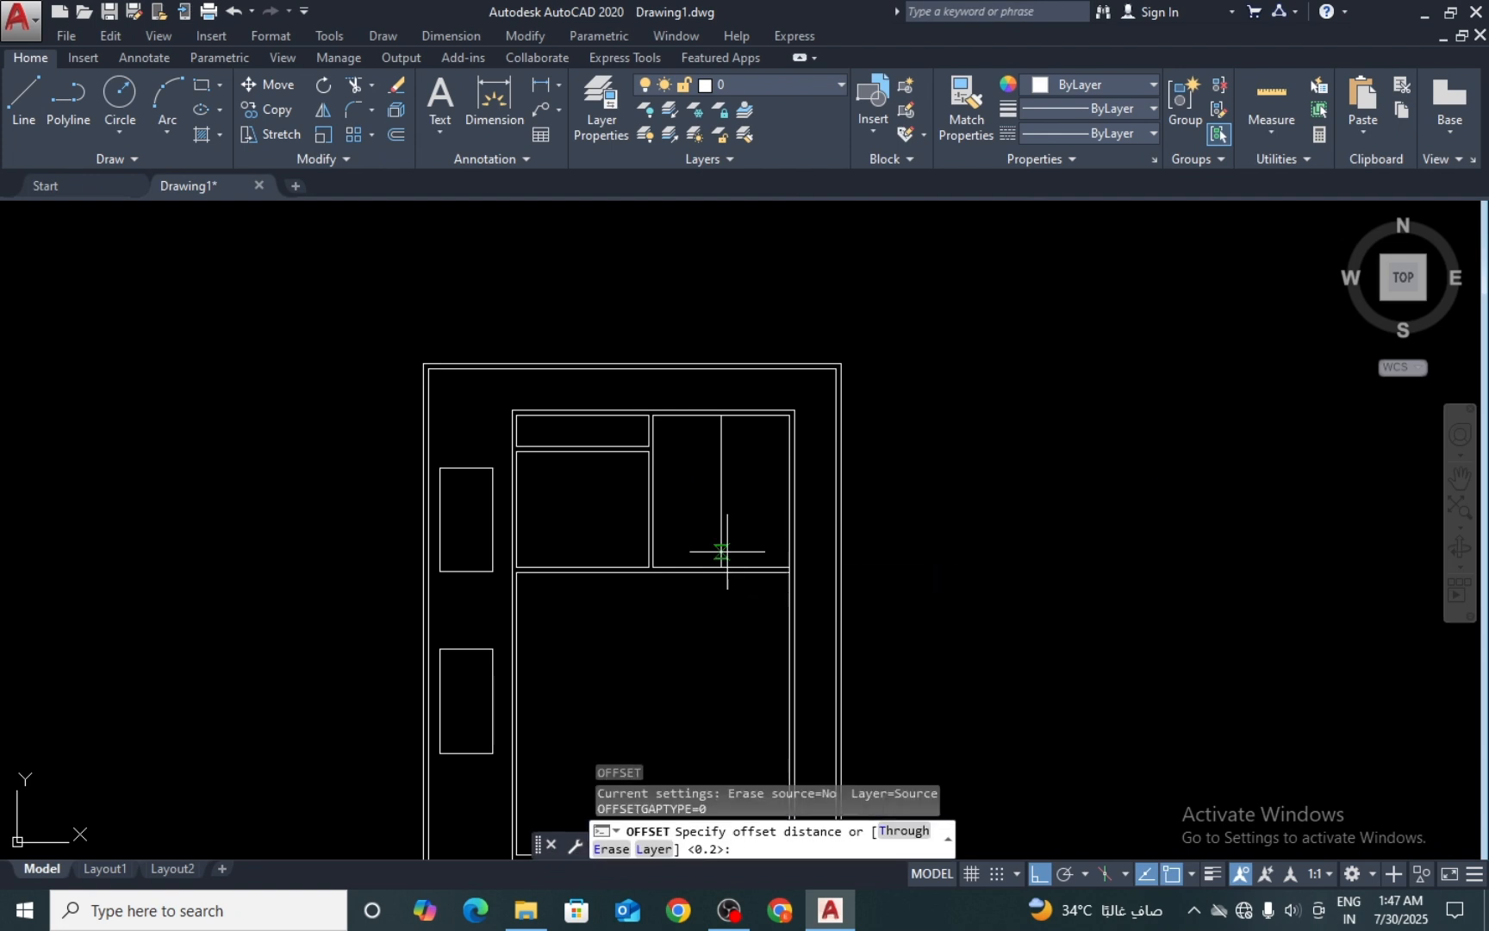
{"action": "key", "text": "Return"}
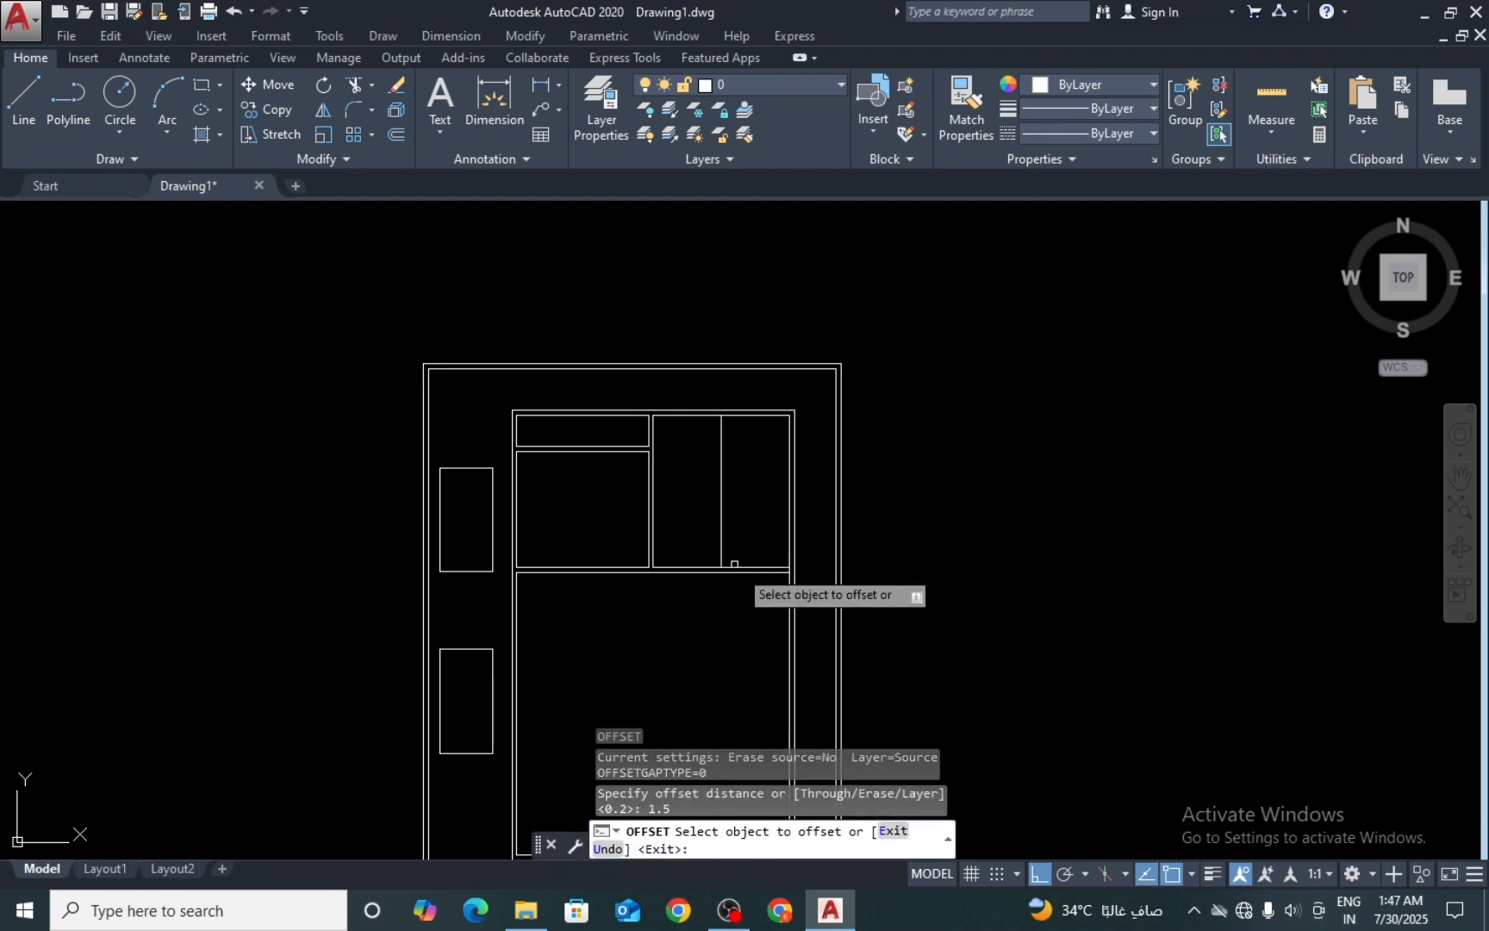
{"action": "scroll", "coordinate": [750, 560], "scroll_direction": "up", "scroll_amount": 4}
{"action": "left_click", "coordinate": [752, 558]}
{"action": "left_click", "coordinate": [755, 480]}
{"action": "key", "text": "Return"}
{"action": "middle_click_drag", "start_coordinate": [695, 541], "coordinate": [706, 583]}
{"action": "key", "text": "Escape"}
{"action": "key", "text": "Escape"}
Step: Offset the vertical midline of the upper-right room 0.23 m to the left to form a partition wall
{"action": "type", "text": "o"}
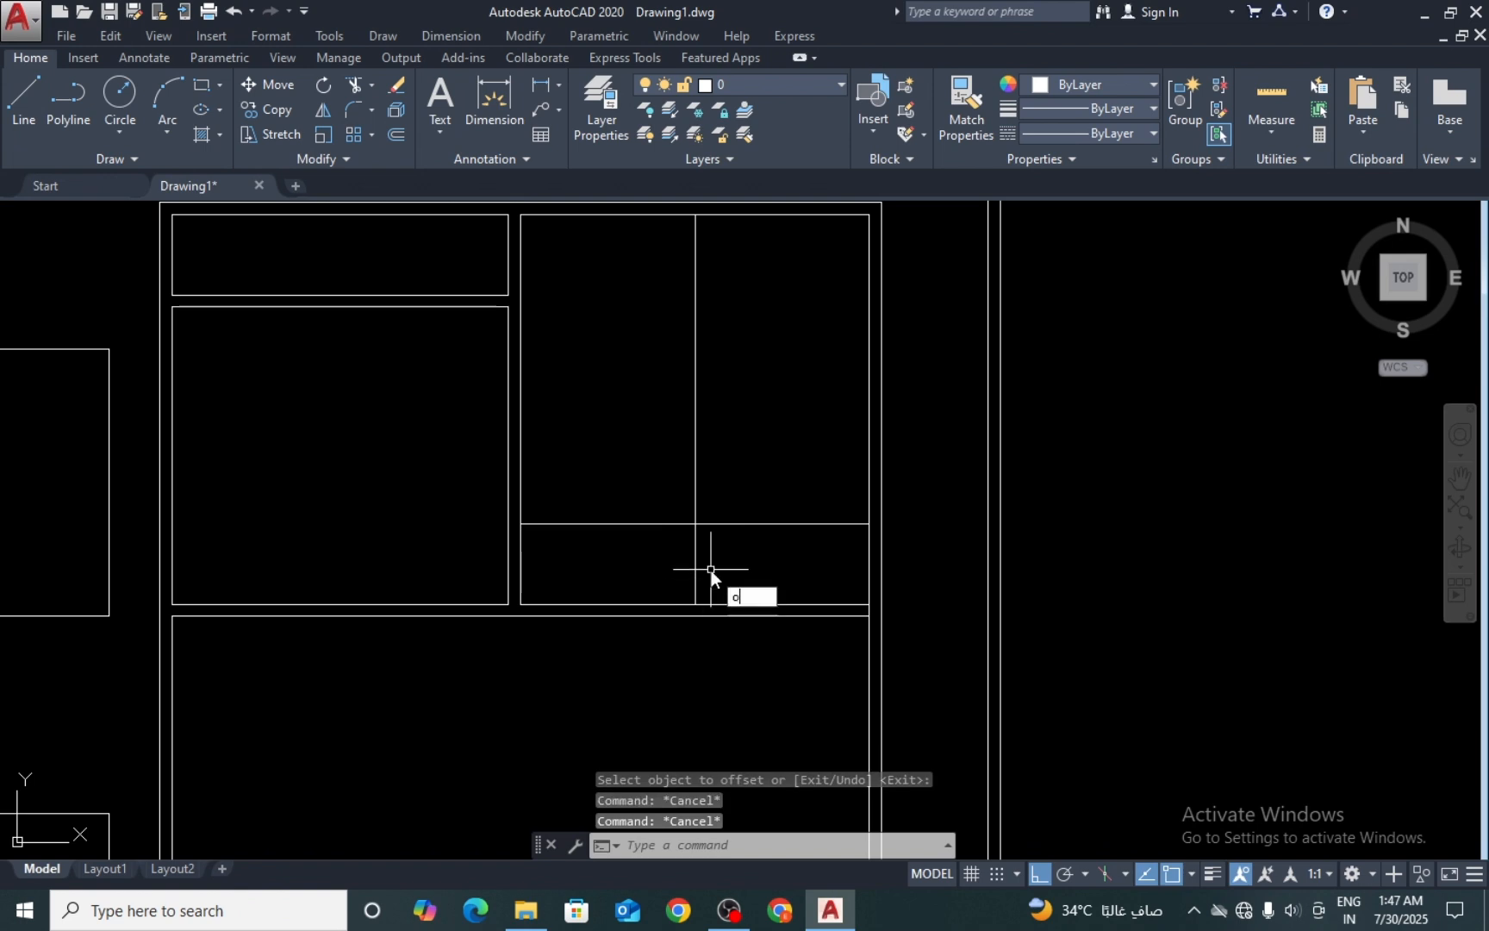
{"action": "key", "text": "Return"}
{"action": "type", "text": "0.23"}
{"action": "key", "text": "Return"}
{"action": "left_click", "coordinate": [694, 488]}
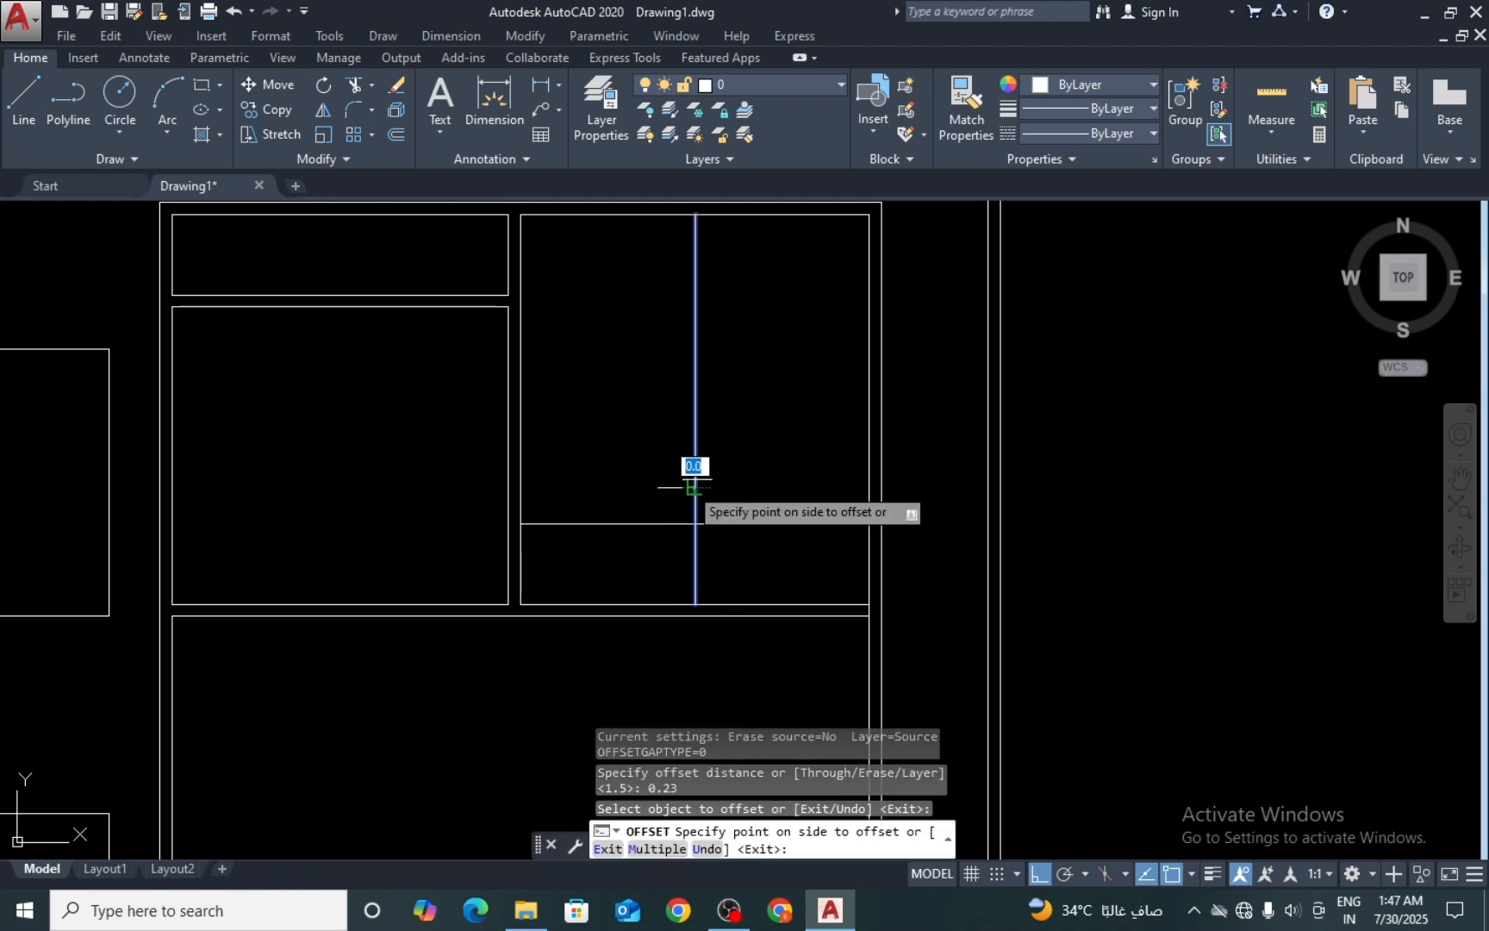
{"action": "left_click", "coordinate": [691, 488]}
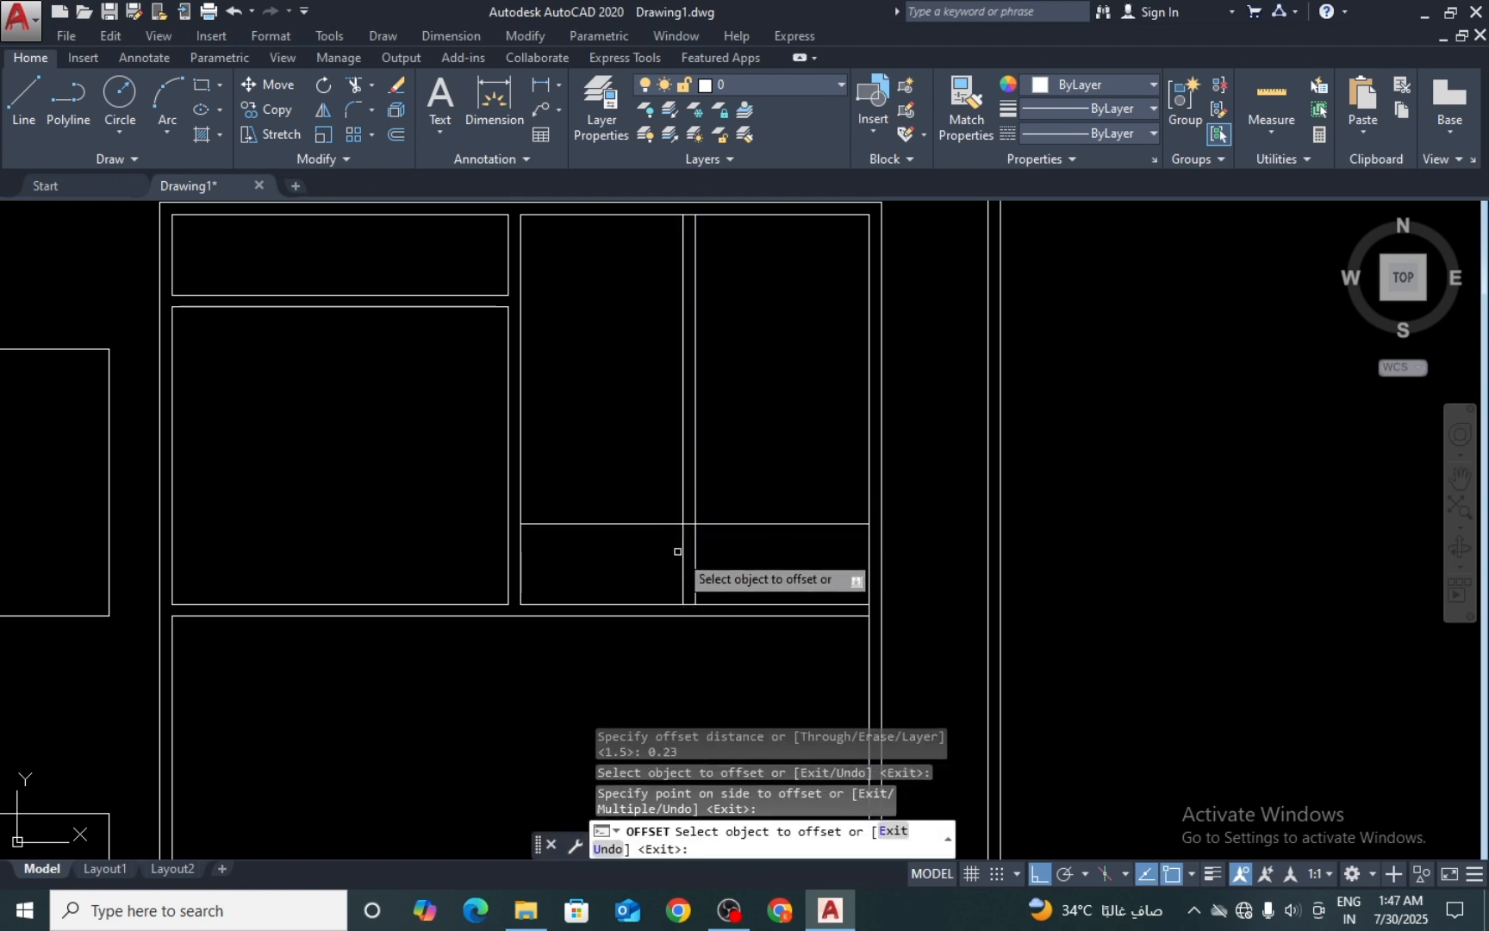
{"action": "key", "text": "Escape"}
{"action": "key", "text": "Escape"}
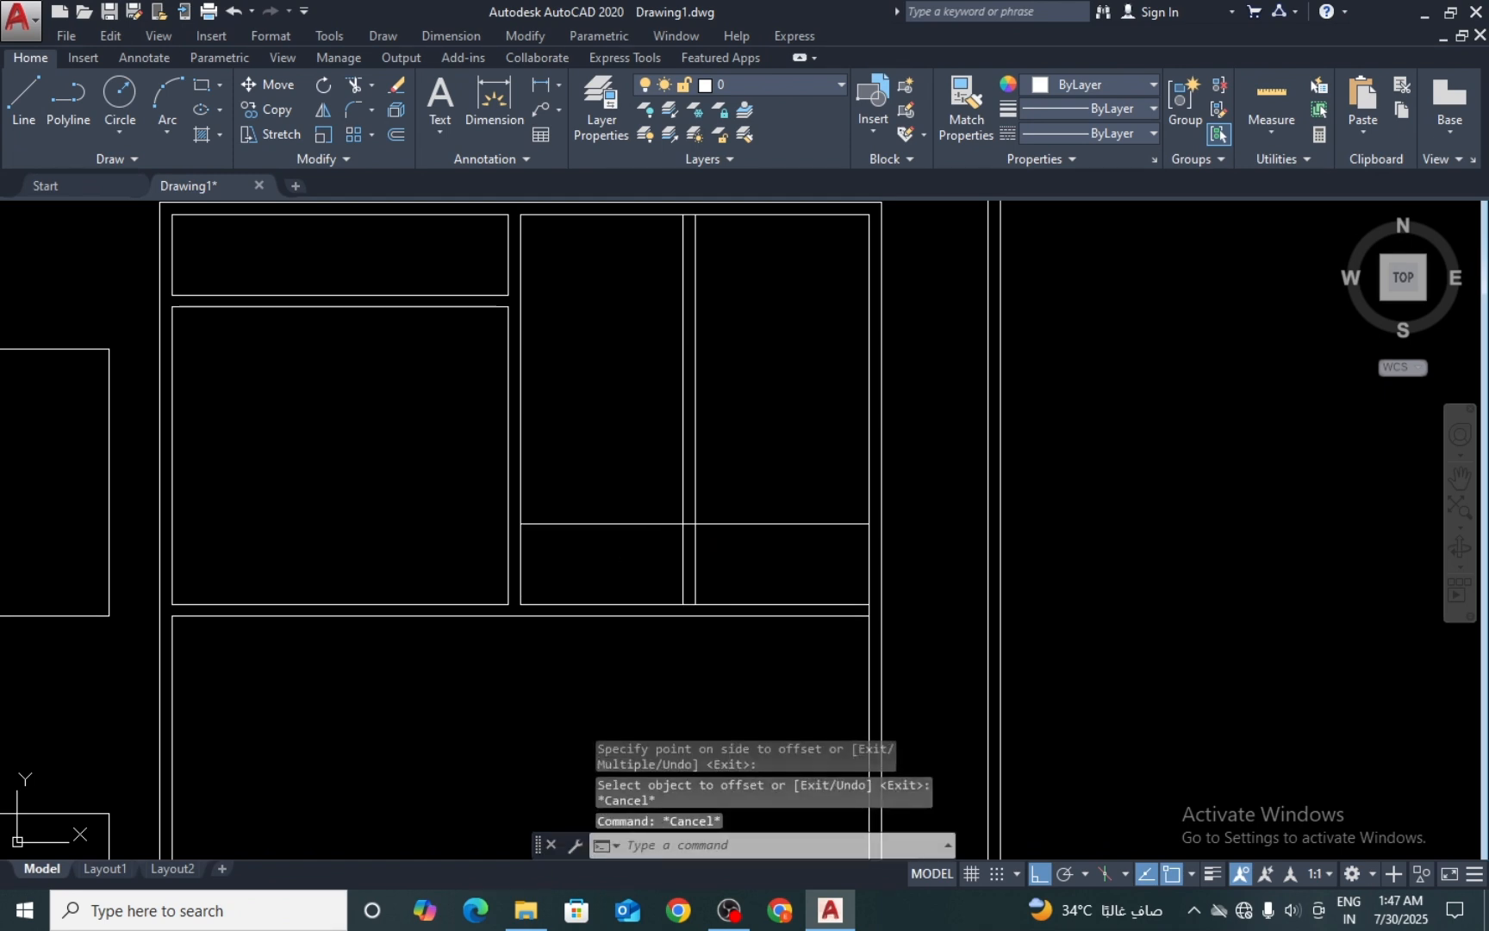
{"action": "type", "text": "o"}
{"action": "key", "text": "Return"}
{"action": "type", "text": "0.233"}
{"action": "key", "text": "Return"}
{"action": "key", "text": "Escape"}
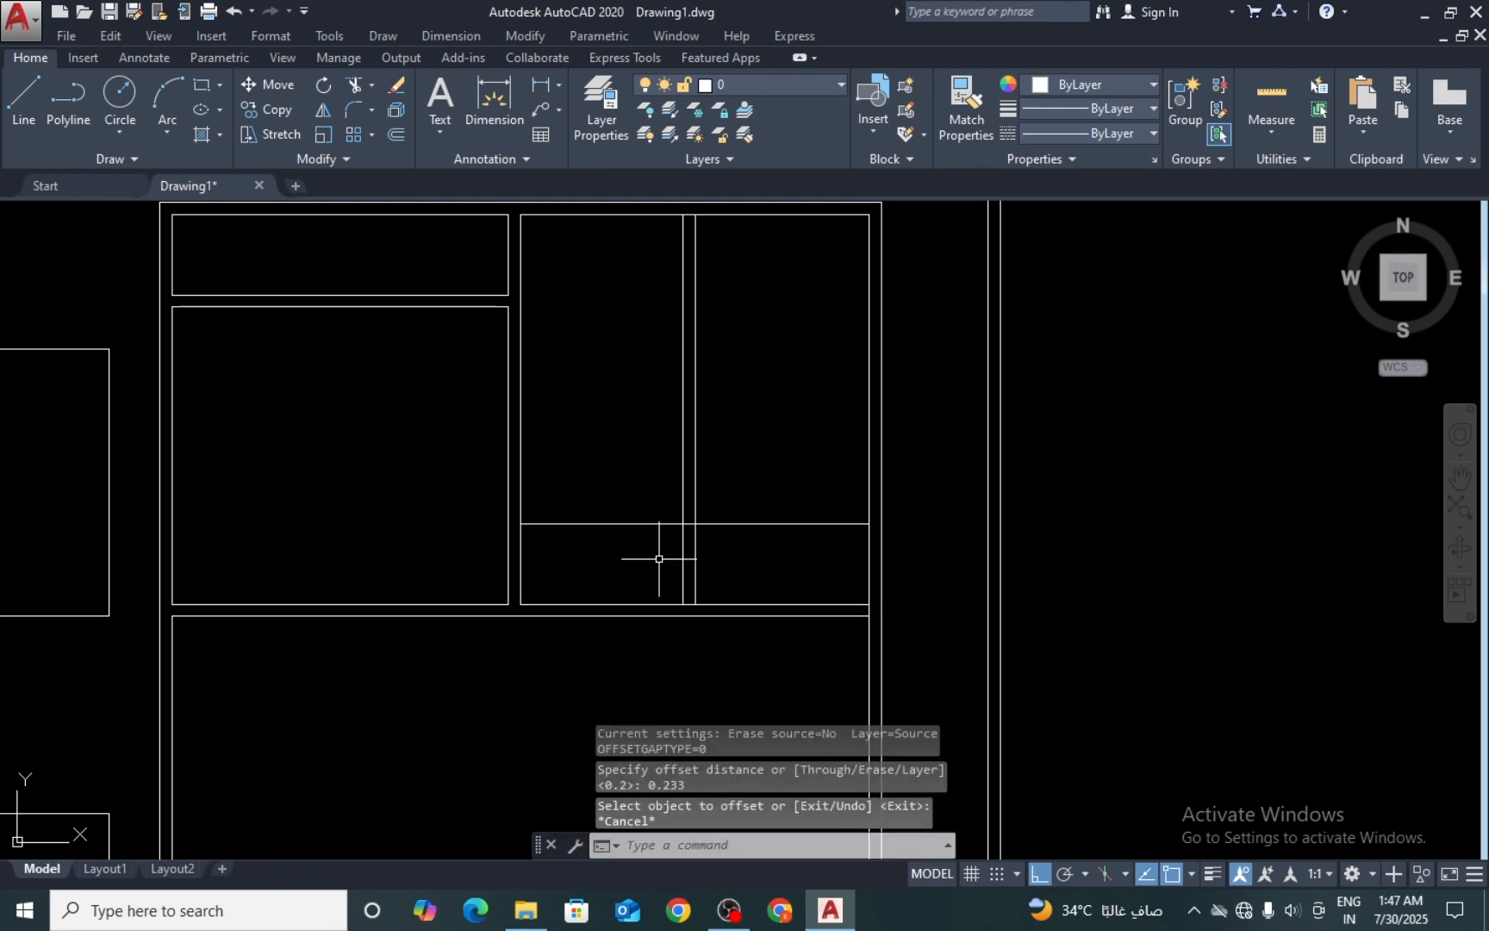
Step: Try to offset the new horizontal line downward with a distance of 023, and undo that offset
{"action": "type", "text": "o"}
{"action": "key", "text": "Return"}
{"action": "type", "text": "023"}
{"action": "key", "text": "Return"}
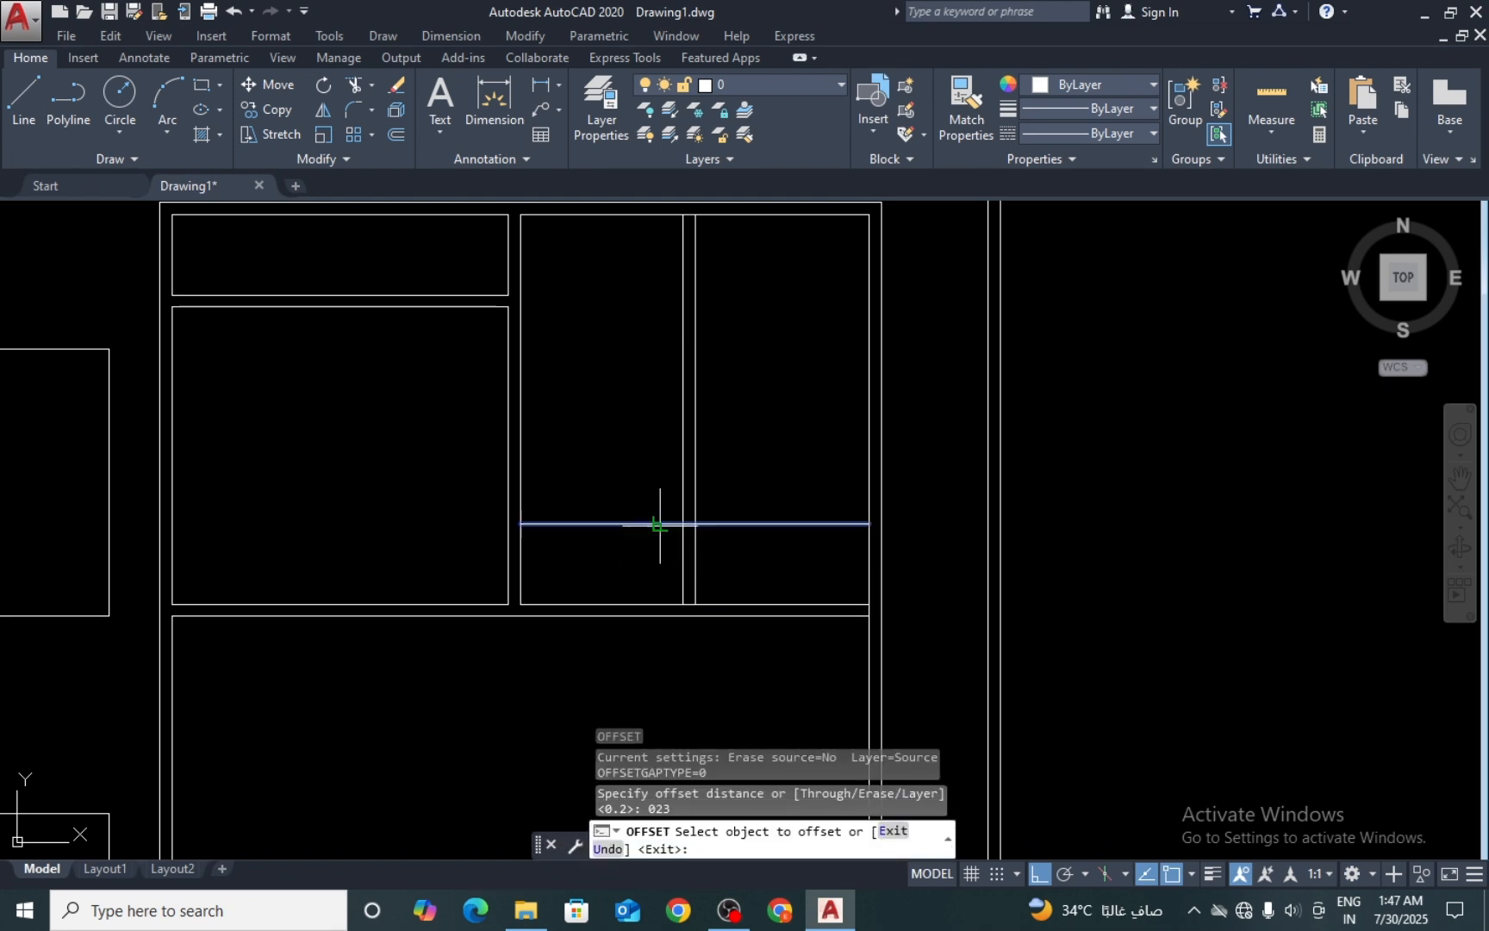
{"action": "left_click", "coordinate": [659, 524]}
{"action": "left_click", "coordinate": [651, 564]}
{"action": "scroll", "coordinate": [664, 560], "scroll_direction": "down", "scroll_amount": 5}
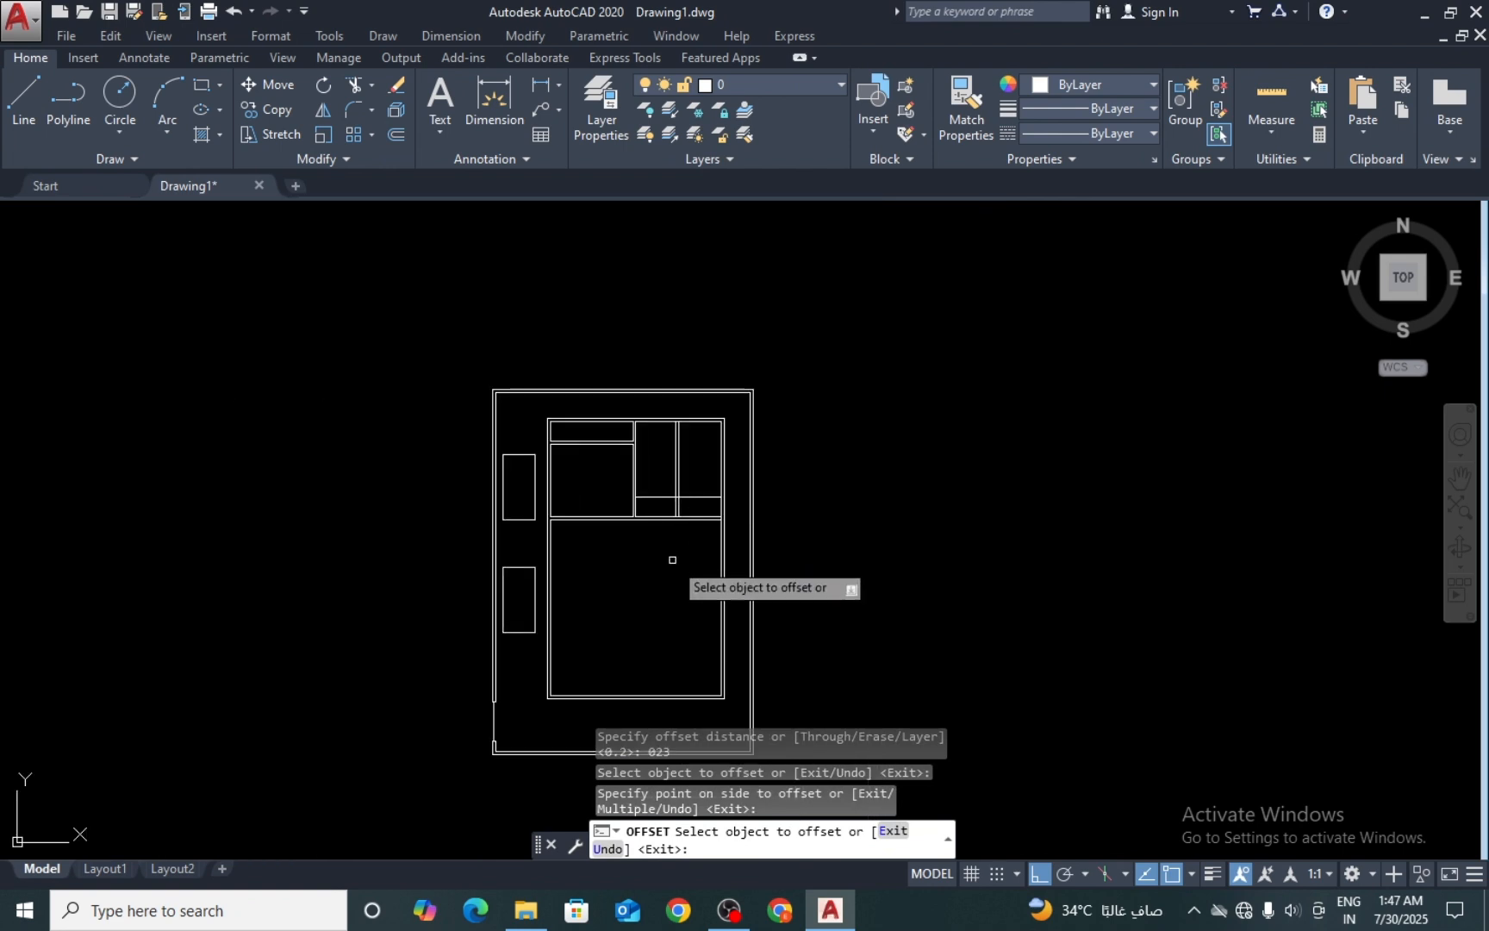
{"action": "key", "text": "ctrl+z"}
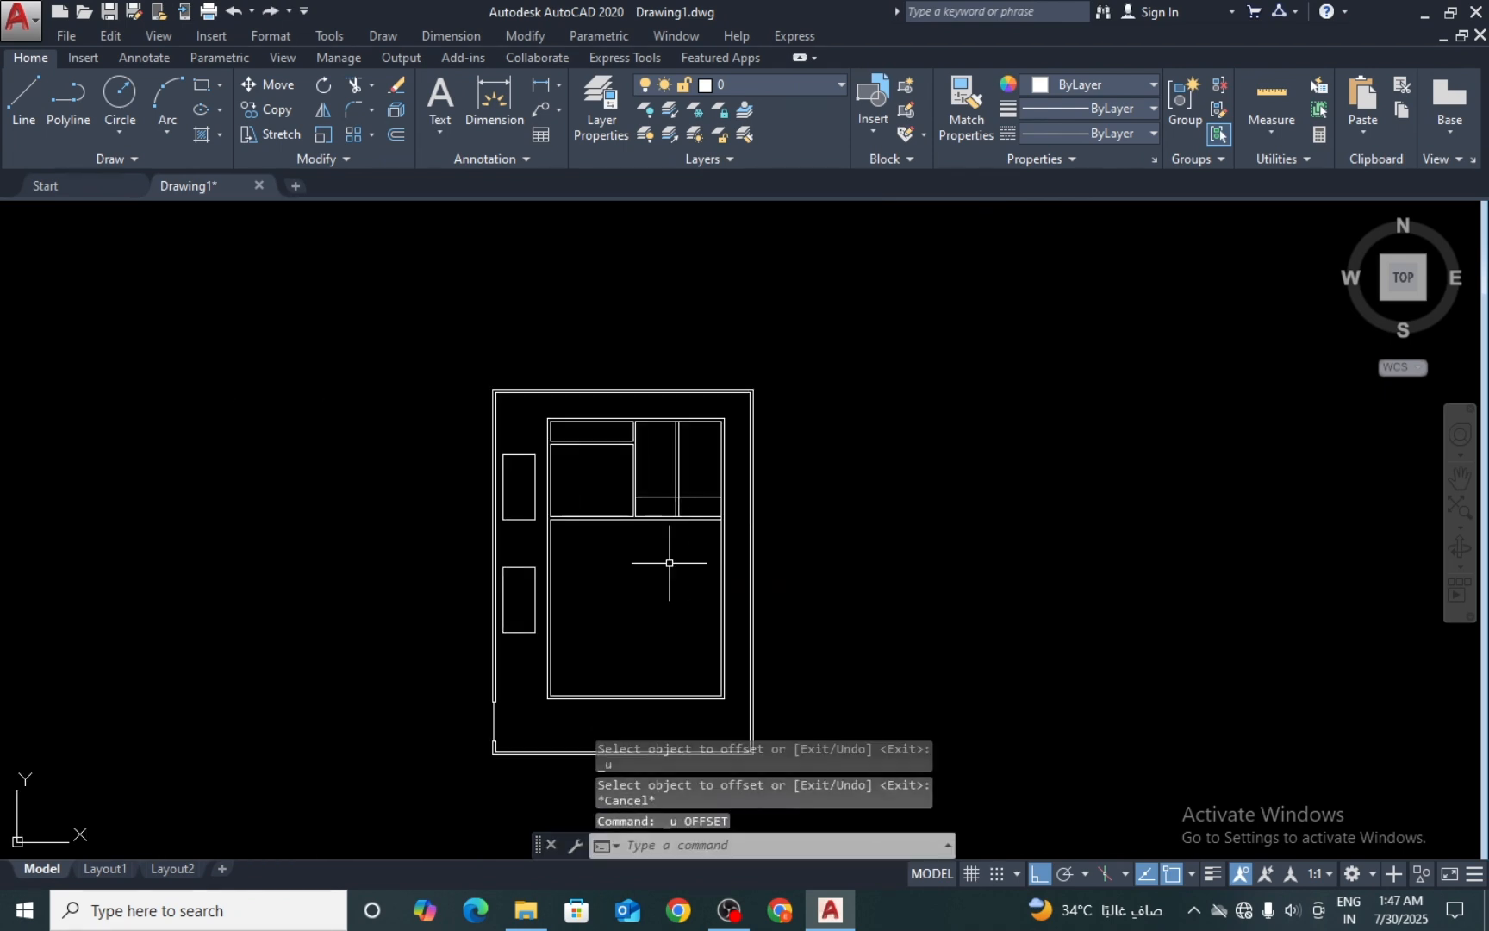
Step: Offset the horizontal partition line 0.23 m downward to form the narrow room's upper wall
{"action": "key", "text": "Return"}
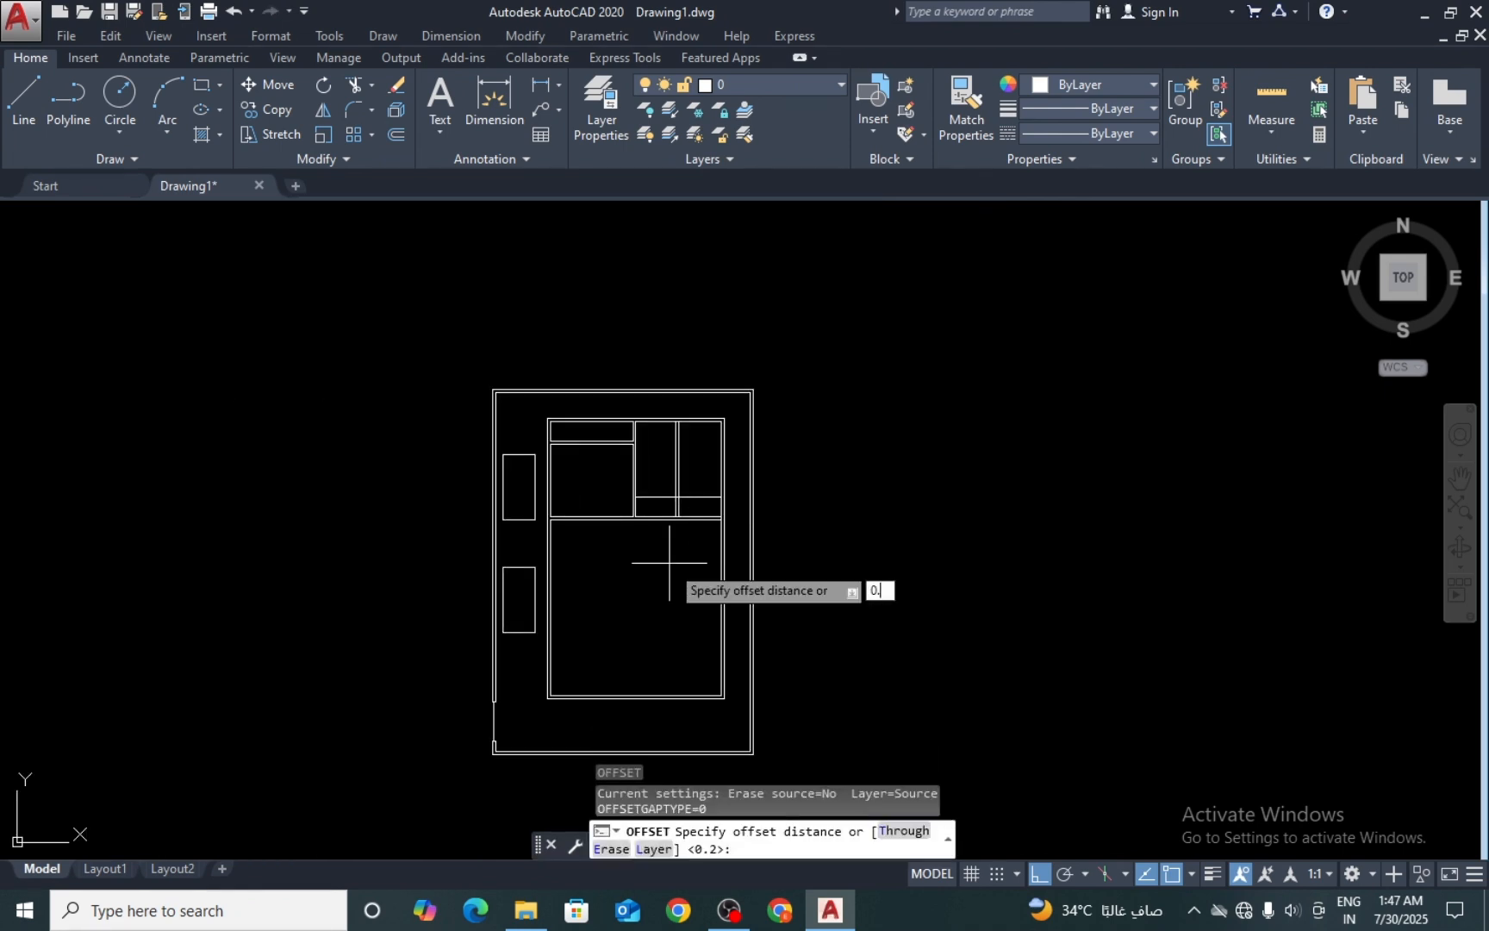
{"action": "type", "text": "0.23"}
{"action": "key", "text": "Return"}
{"action": "scroll", "coordinate": [685, 487], "scroll_direction": "up", "scroll_amount": 3}
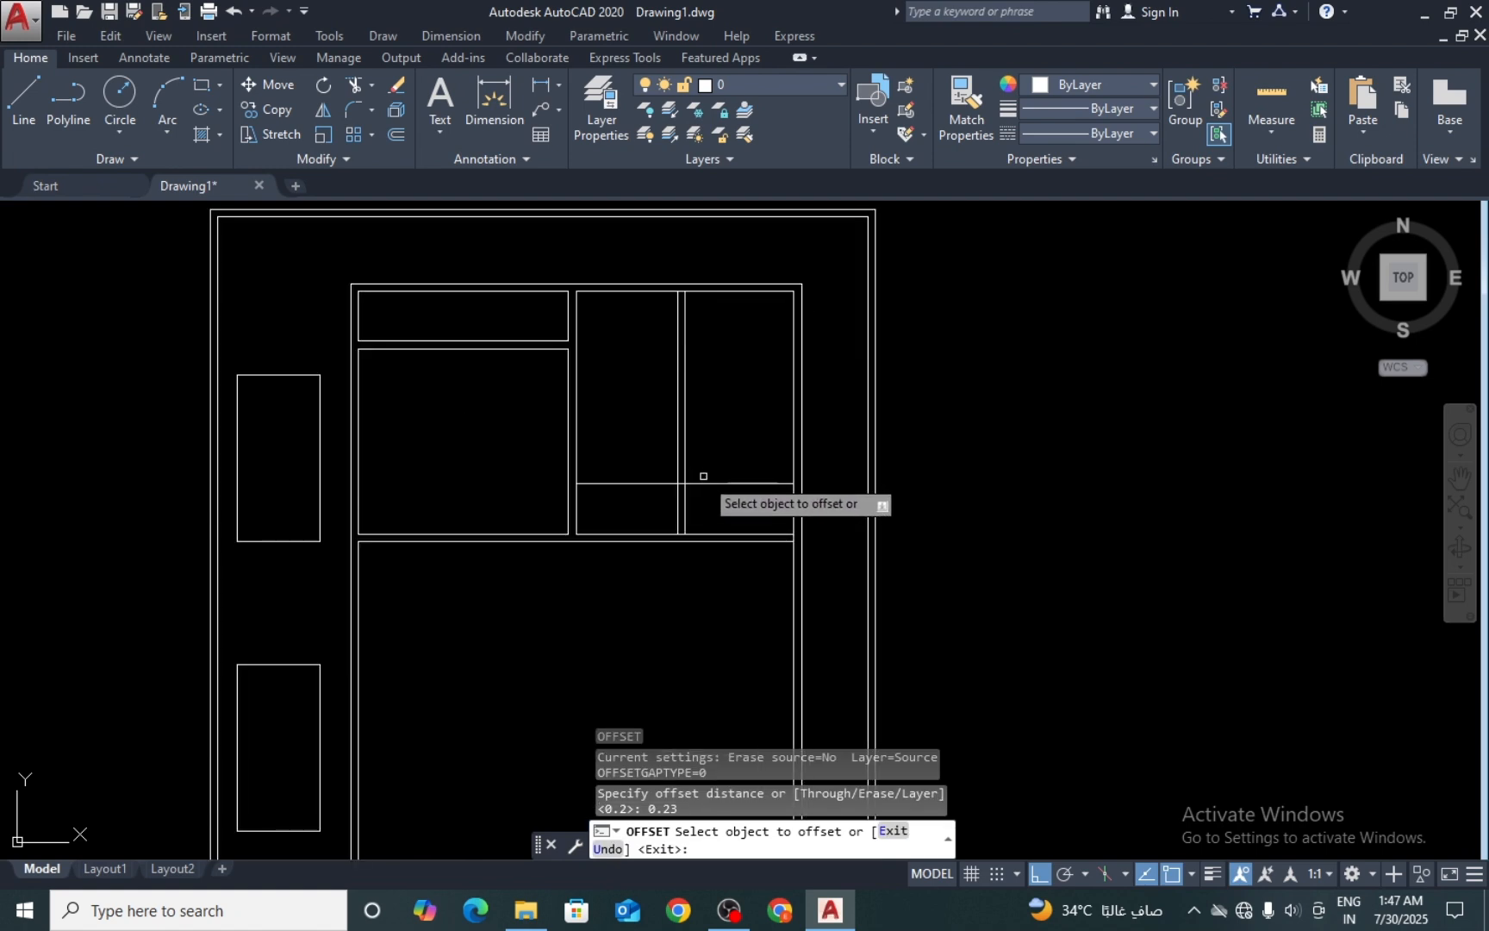
{"action": "left_click", "coordinate": [702, 483]}
{"action": "left_click", "coordinate": [707, 488]}
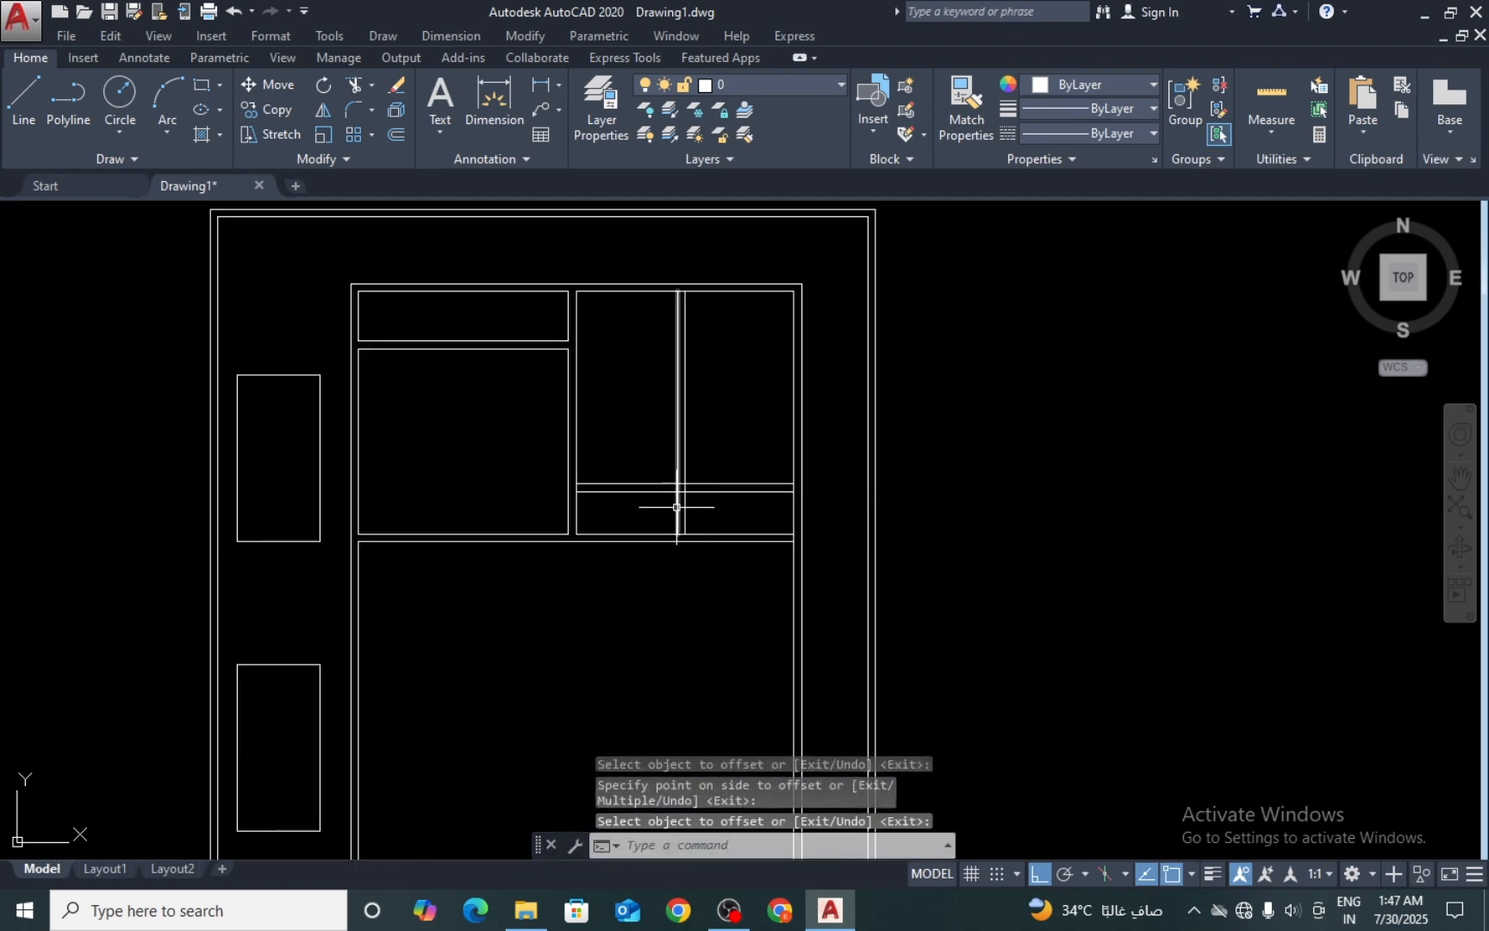
{"action": "scroll", "coordinate": [682, 510], "scroll_direction": "up", "scroll_amount": 3}
{"action": "key", "text": "Escape"}
{"action": "key", "text": "Escape"}
{"action": "scroll", "coordinate": [680, 521], "scroll_direction": "up", "scroll_amount": 3}
{"action": "key", "text": "Escape"}
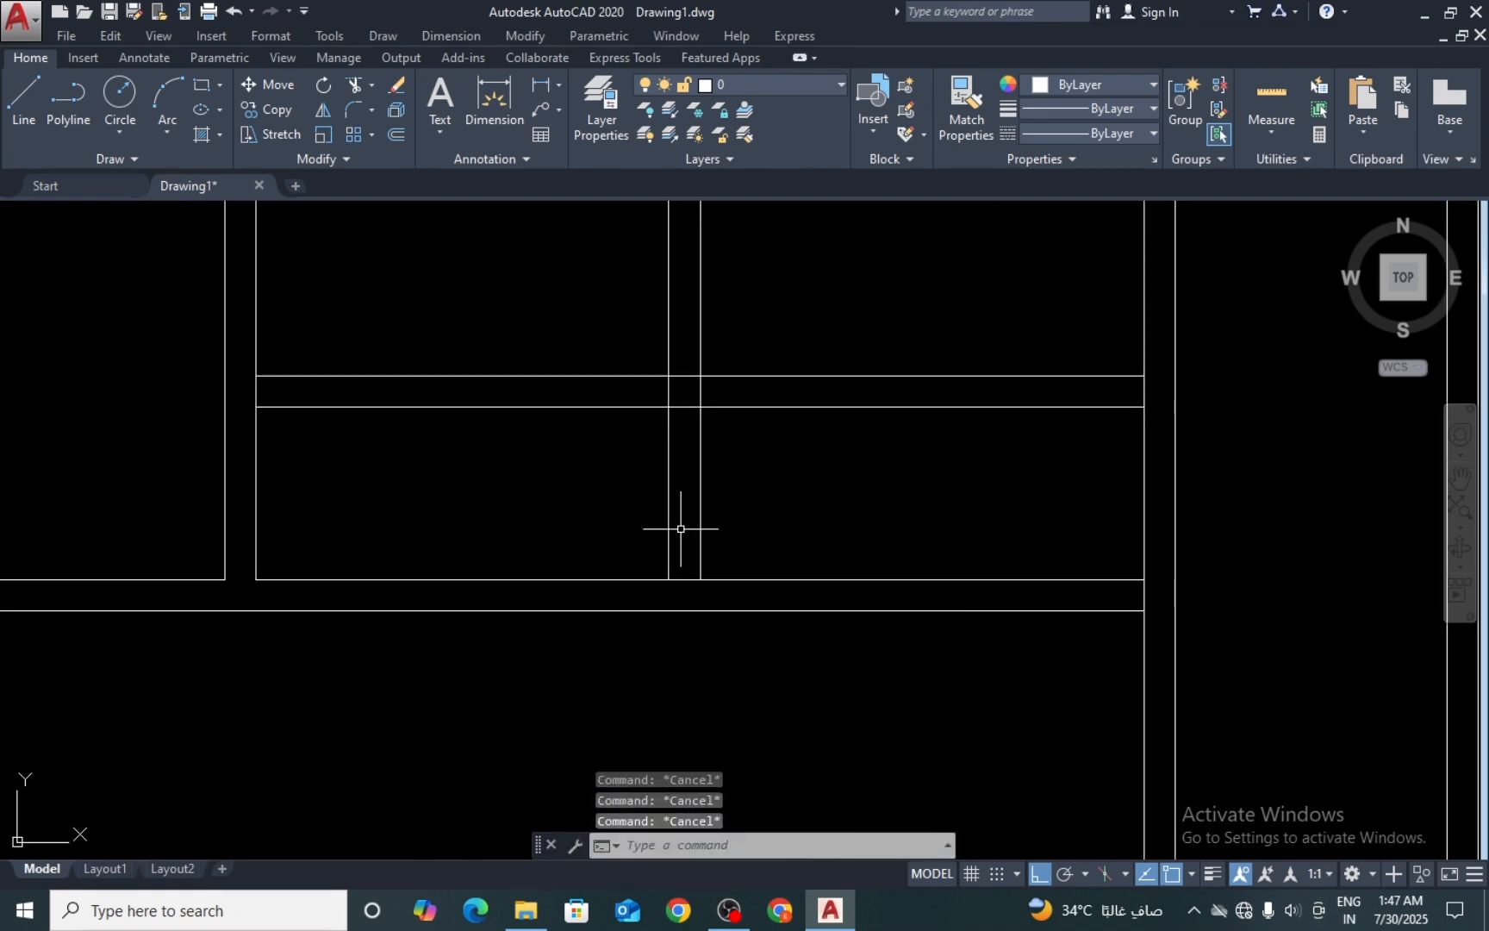
Step: Trim both lines of the vertical partition below the new horizontal wall
{"action": "type", "text": "tr"}
{"action": "key", "text": "Return"}
{"action": "key", "text": "Return"}
{"action": "left_click", "coordinate": [728, 488]}
{"action": "left_click", "coordinate": [648, 486]}
Step: Trim the leftover vertical segments inside the horizontal wall and the upper wall line between the two partition lines
{"action": "scroll", "coordinate": [714, 390], "scroll_direction": "up", "scroll_amount": 5}
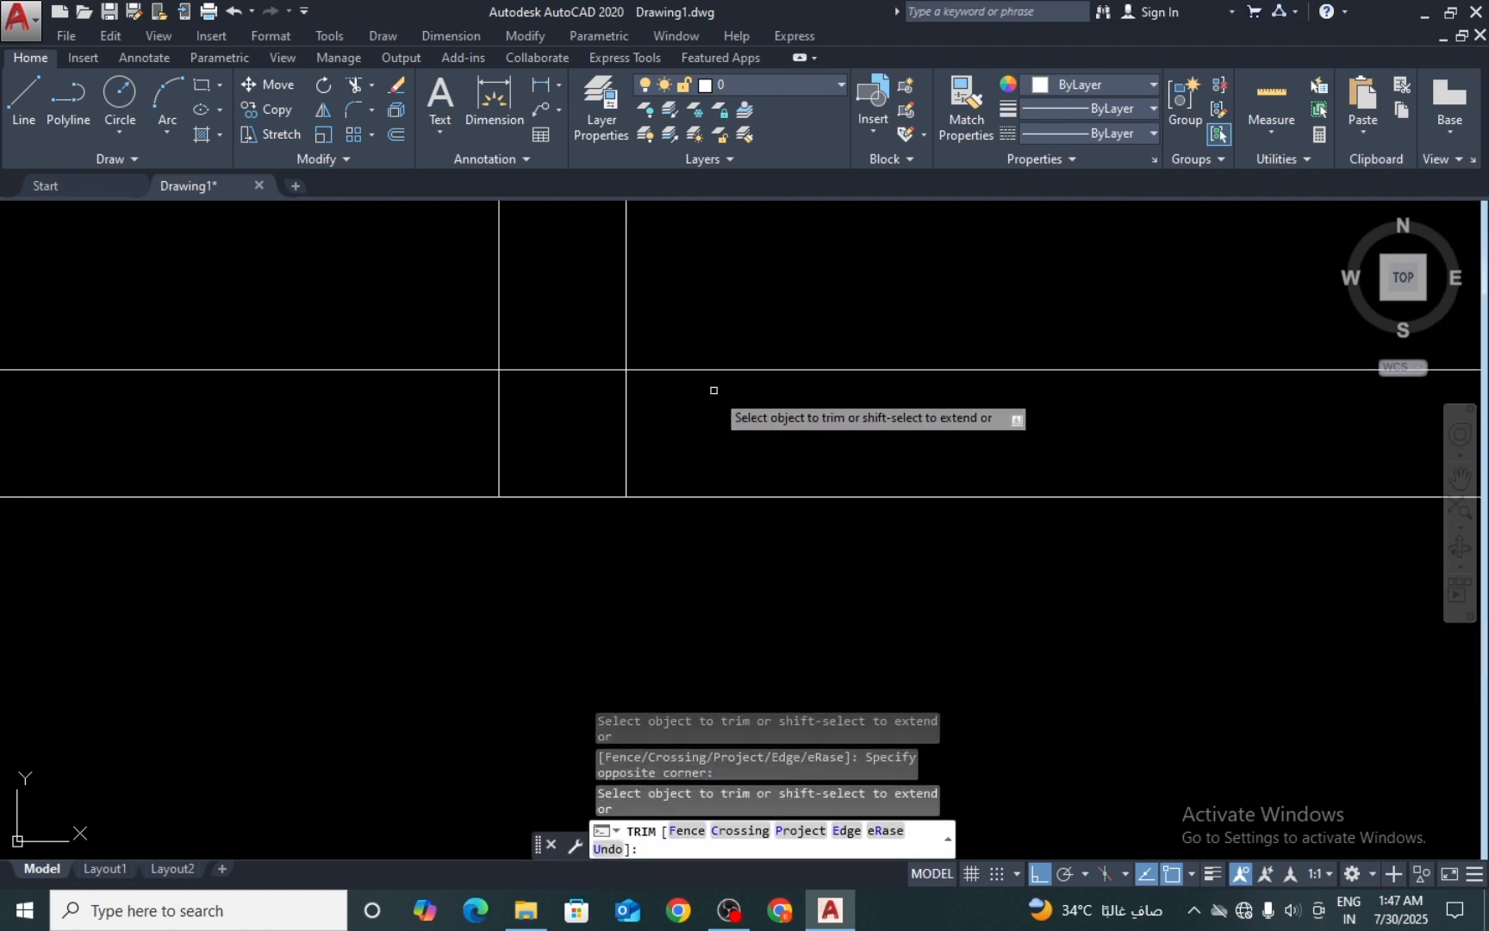
{"action": "left_click", "coordinate": [714, 390]}
{"action": "left_click", "coordinate": [465, 373]}
{"action": "left_click", "coordinate": [687, 429]}
{"action": "left_click", "coordinate": [439, 428]}
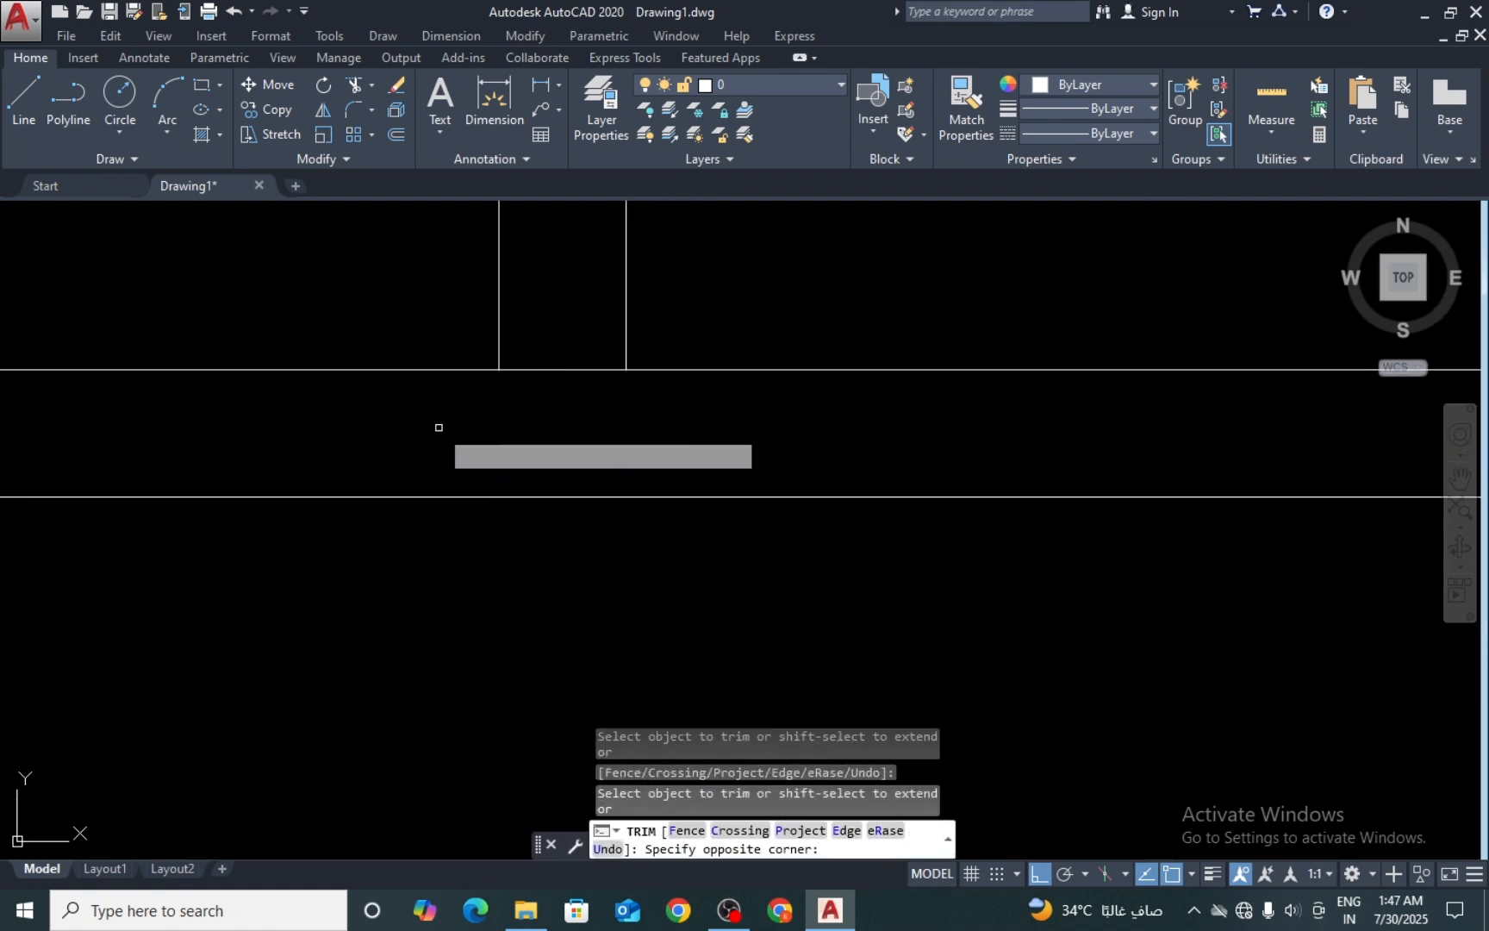
{"action": "left_click", "coordinate": [556, 356]}
{"action": "left_click", "coordinate": [544, 404]}
{"action": "scroll", "coordinate": [593, 396], "scroll_direction": "down", "scroll_amount": 6}
{"action": "scroll", "coordinate": [335, 403], "scroll_direction": "up", "scroll_amount": 6}
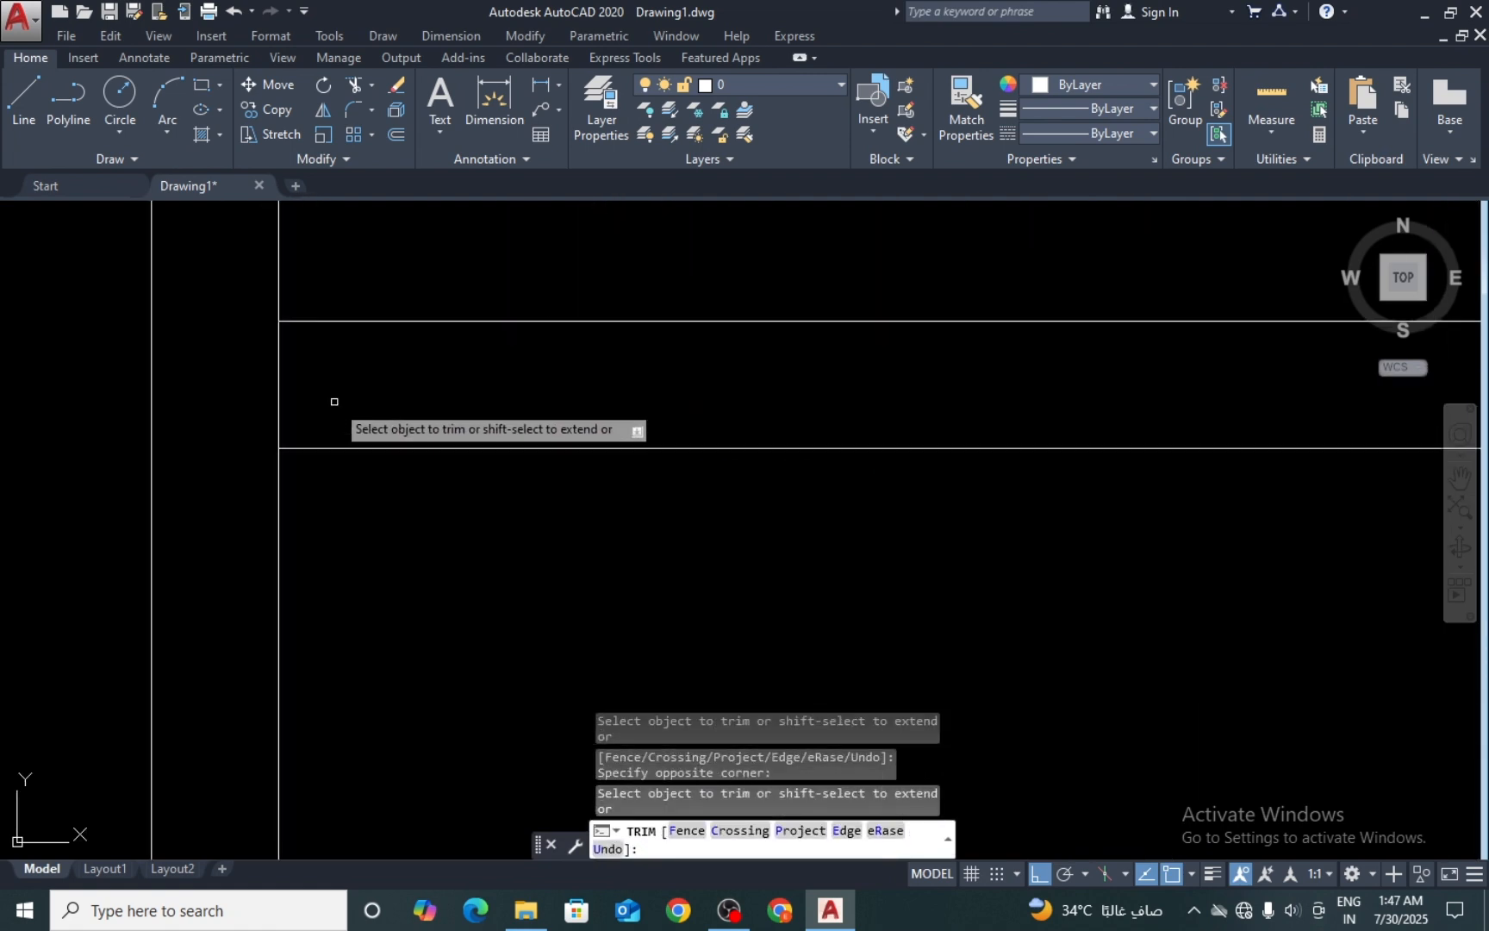
Step: Trim the building's inner right wall line between the two lines of the new horizontal wall
{"action": "scroll", "coordinate": [344, 396], "scroll_direction": "down", "scroll_amount": 4}
{"action": "scroll", "coordinate": [862, 388], "scroll_direction": "up", "scroll_amount": 2}
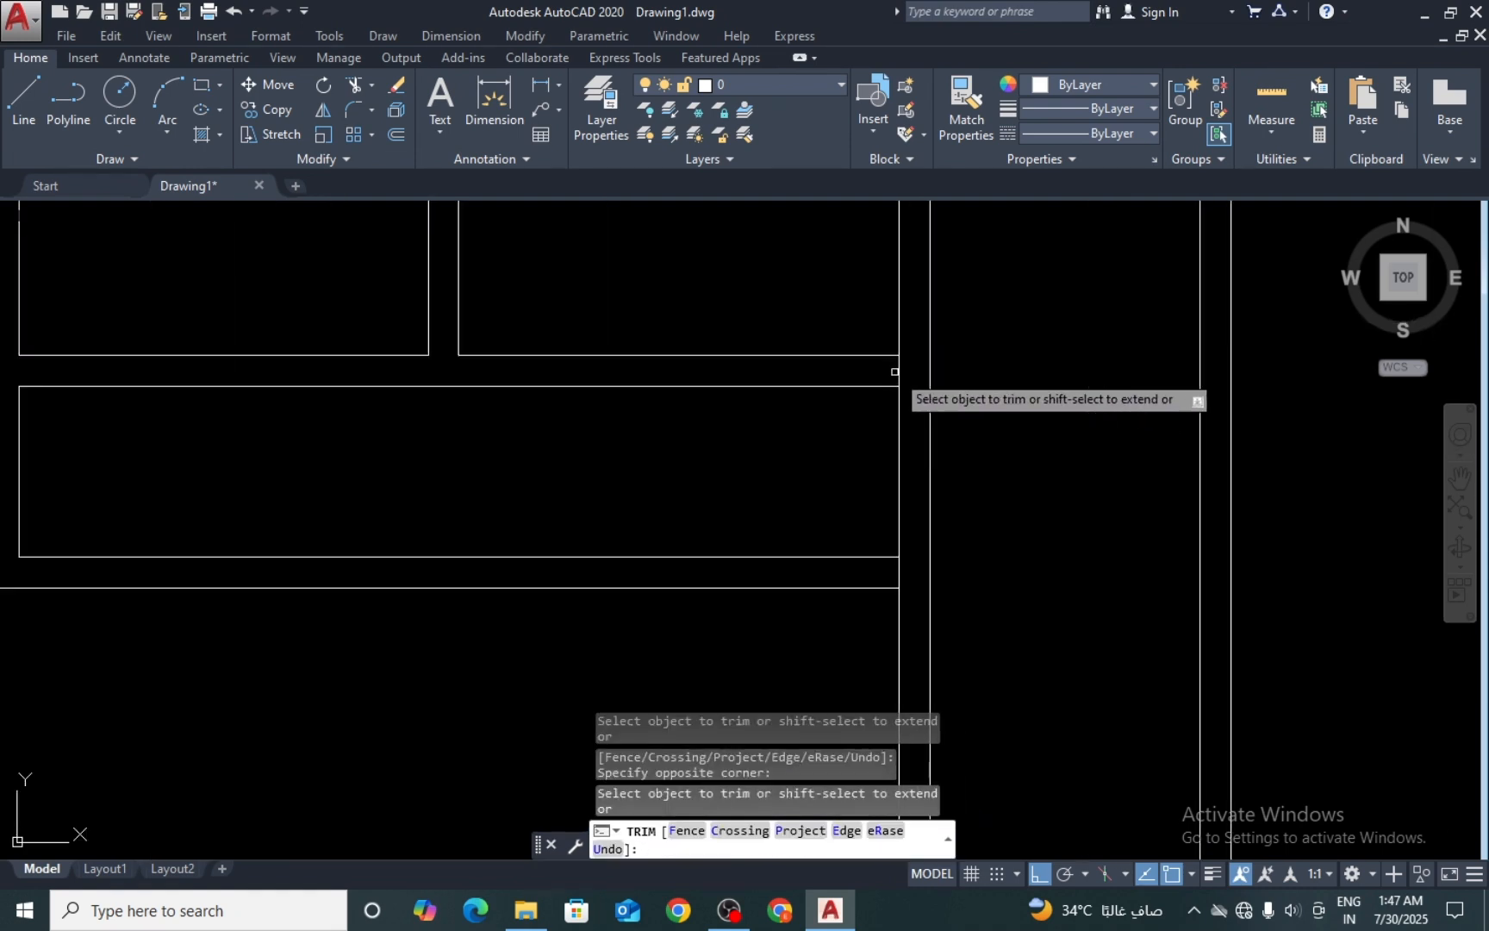
{"action": "scroll", "coordinate": [895, 372], "scroll_direction": "up", "scroll_amount": 2}
{"action": "left_click", "coordinate": [913, 358]}
{"action": "left_click", "coordinate": [892, 369]}
{"action": "scroll", "coordinate": [885, 369], "scroll_direction": "down", "scroll_amount": 8}
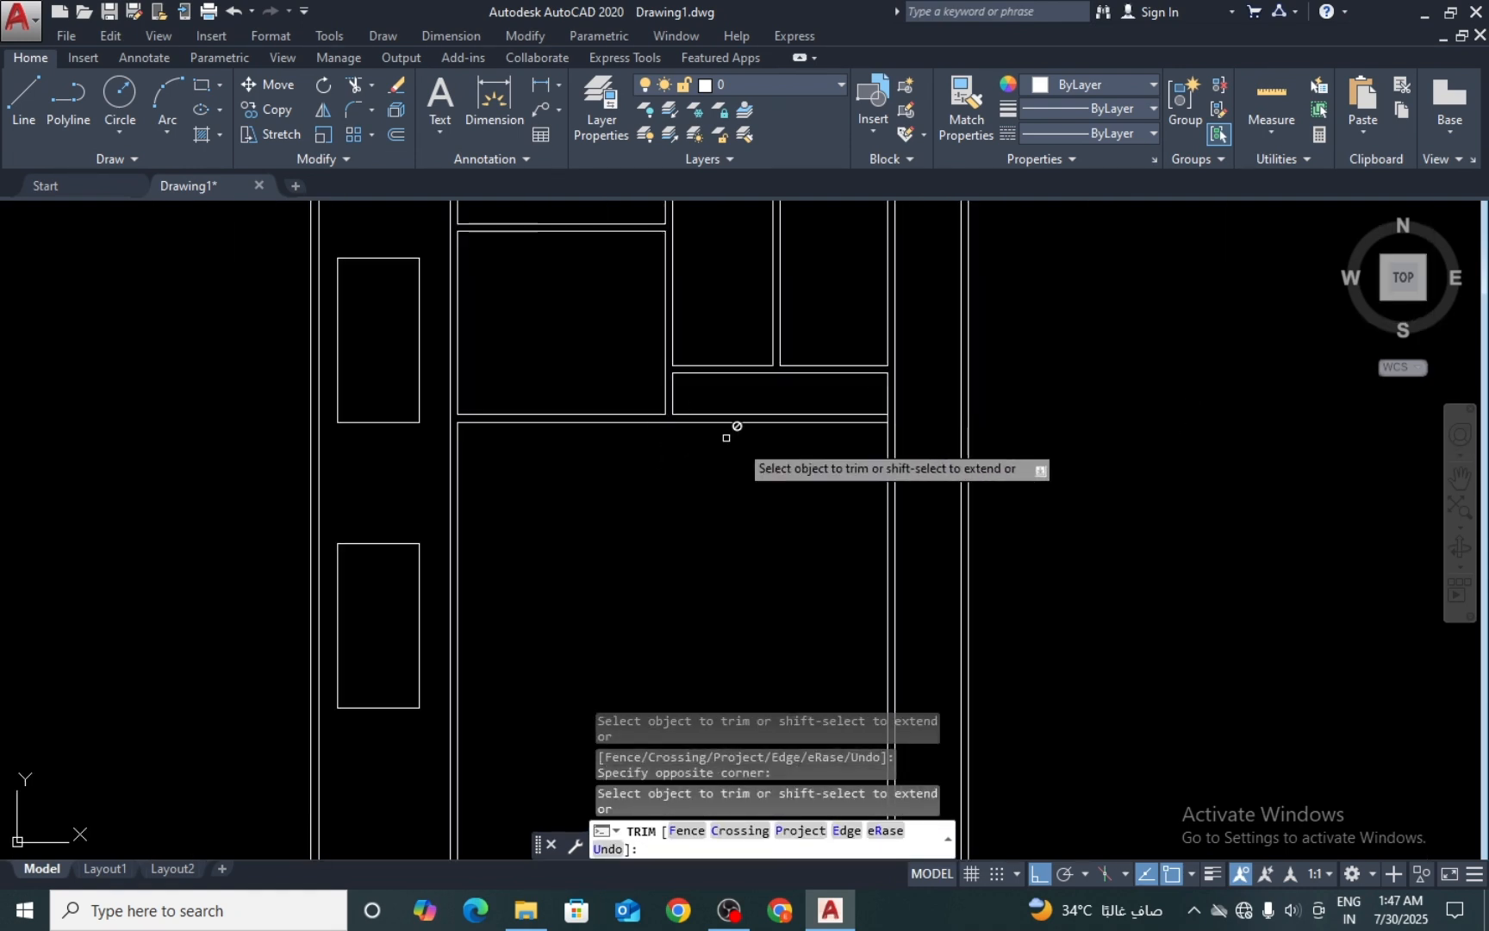
Step: Trim the building's inner right wall line where the narrow room's bottom wall meets it
{"action": "scroll", "coordinate": [887, 405], "scroll_direction": "up", "scroll_amount": 6}
{"action": "left_click", "coordinate": [923, 402]}
{"action": "left_click", "coordinate": [881, 401]}
{"action": "key", "text": "Return"}
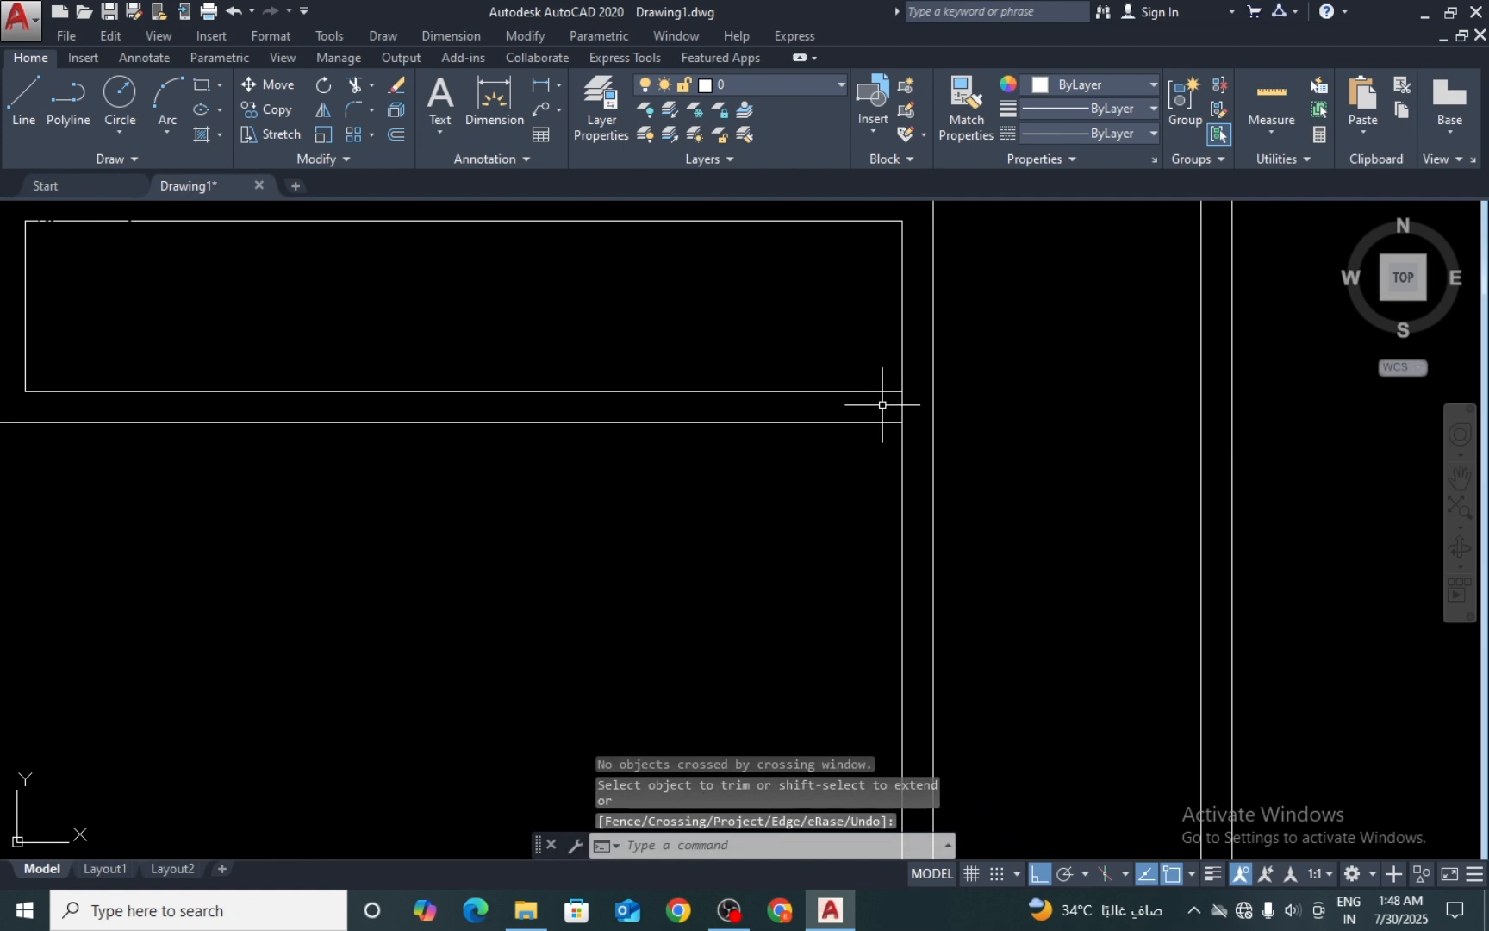
{"action": "key", "text": "Return"}
{"action": "key", "text": "Return"}
{"action": "left_click", "coordinate": [900, 409]}
{"action": "key", "text": "Return"}
{"action": "scroll", "coordinate": [789, 400], "scroll_direction": "down", "scroll_amount": 5}
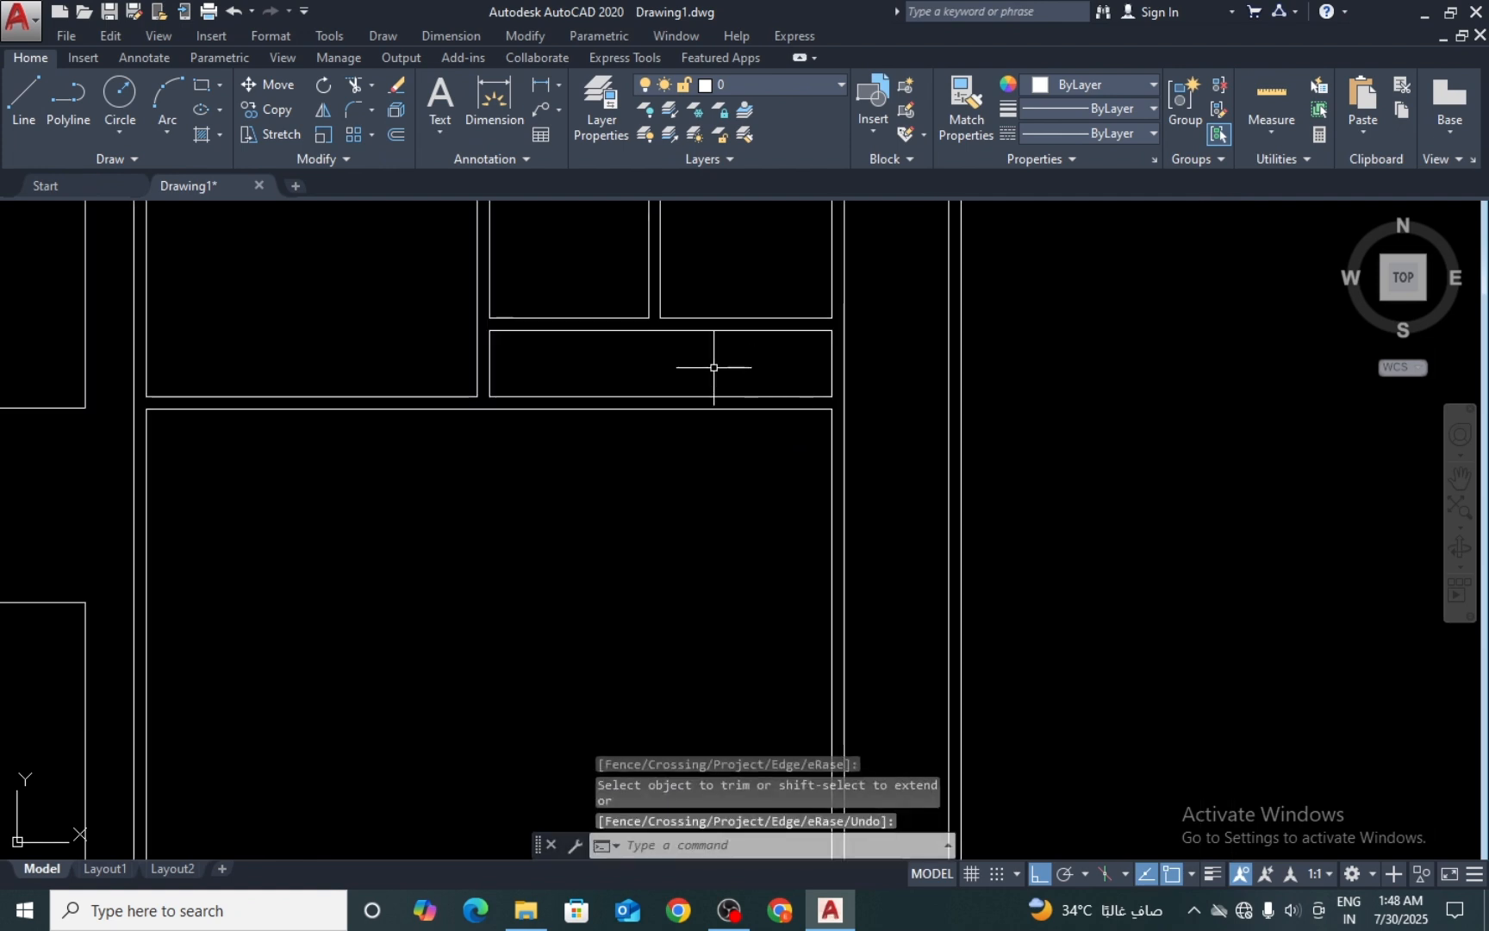
Step: Show the properties of the narrow room's bottom line to check its length
{"action": "middle_click_drag", "start_coordinate": [713, 367], "coordinate": [767, 413]}
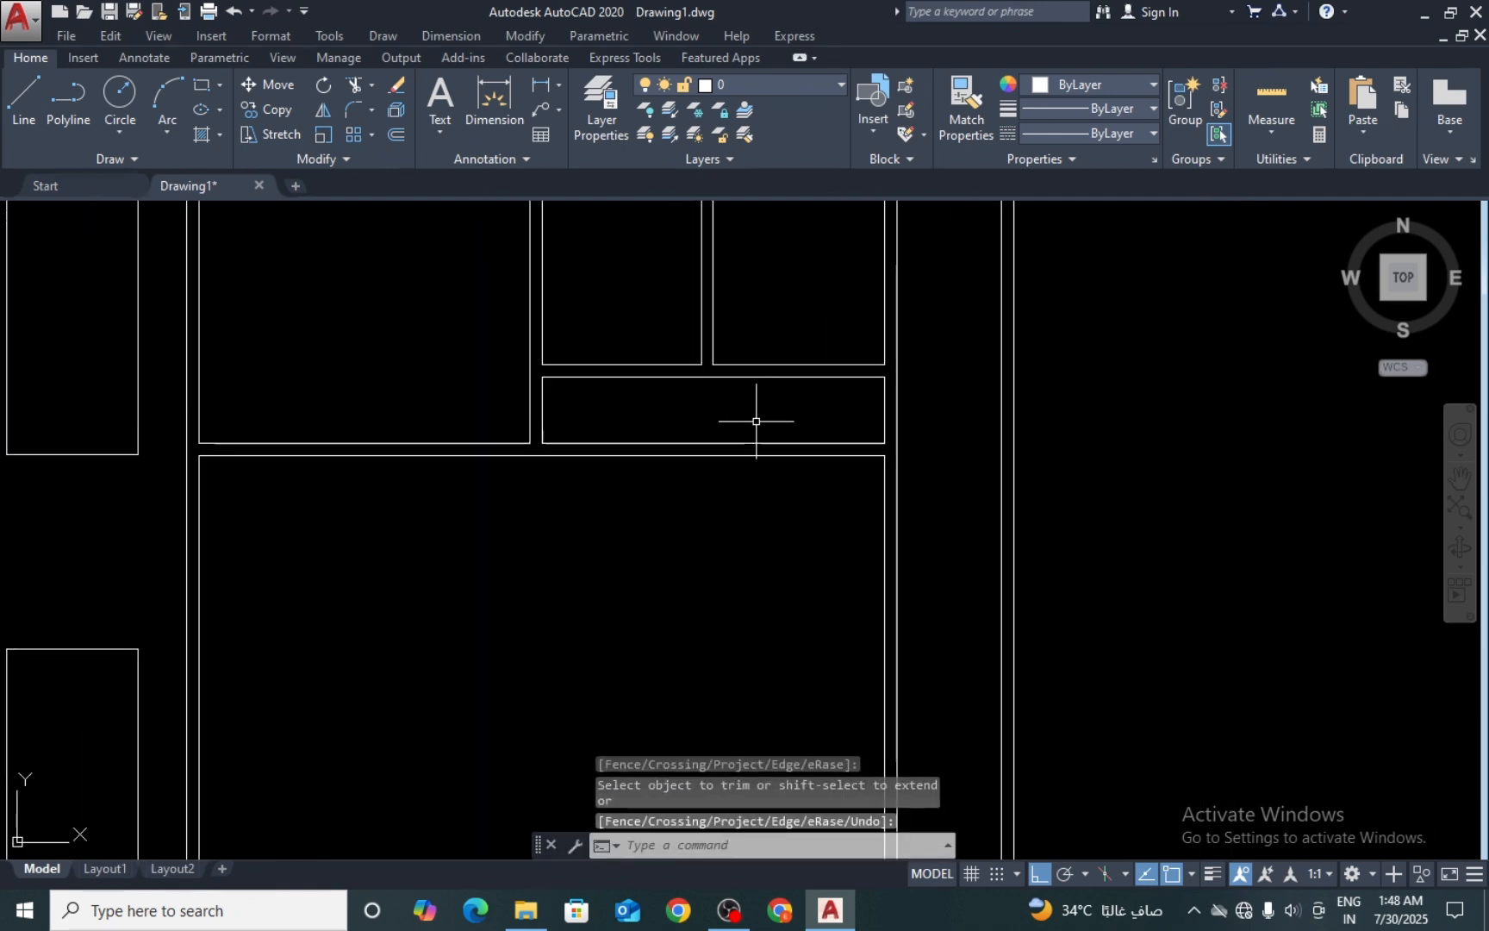
{"action": "scroll", "coordinate": [756, 421], "scroll_direction": "down", "scroll_amount": 4}
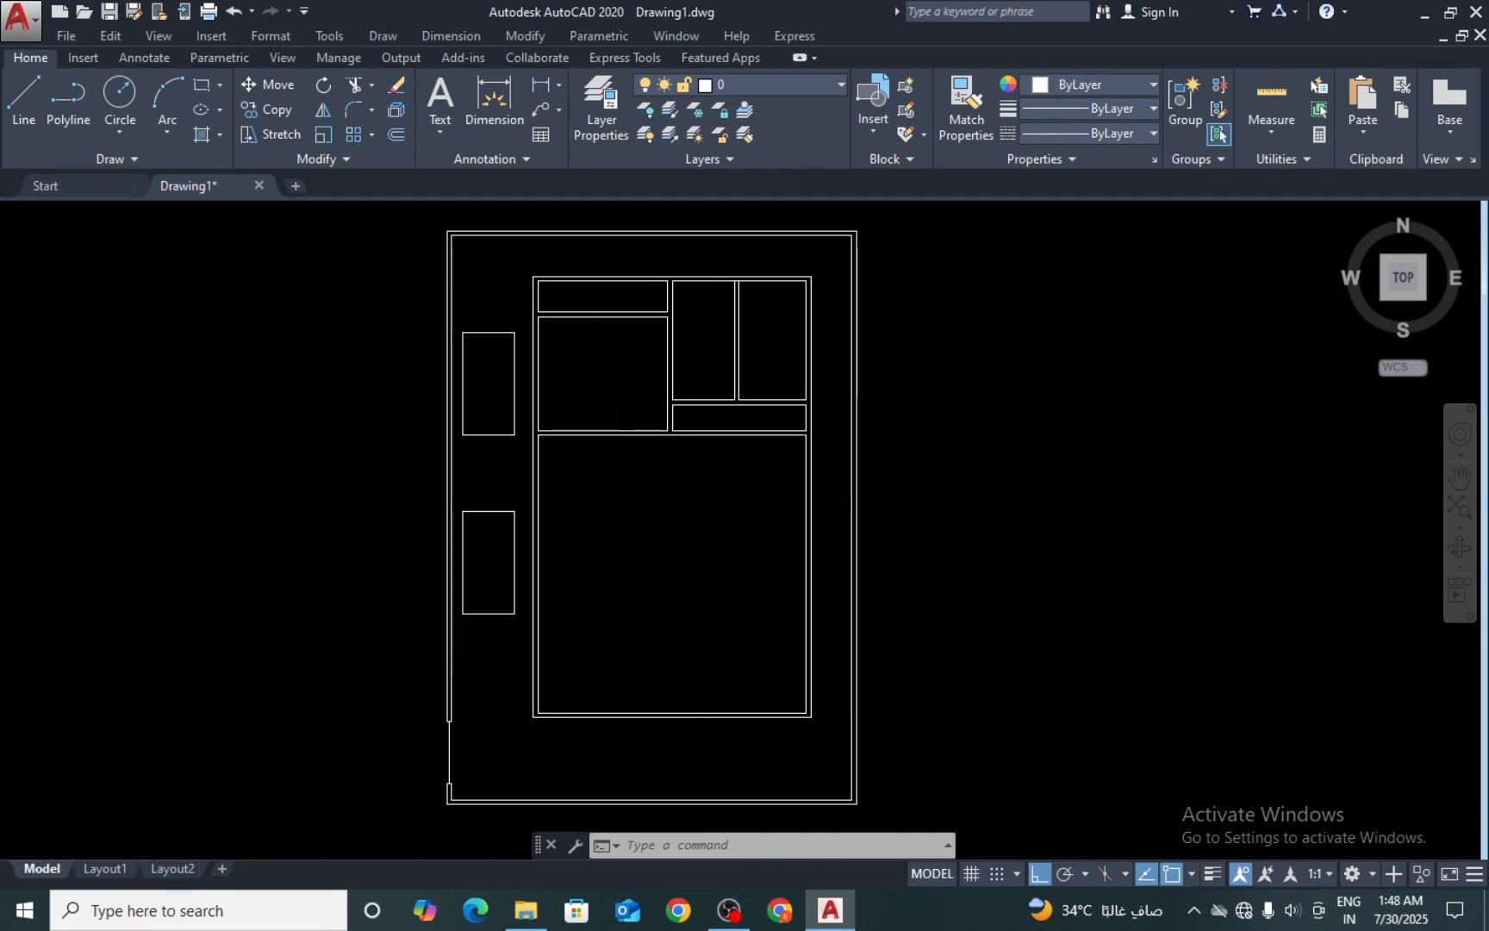
{"action": "scroll", "coordinate": [732, 422], "scroll_direction": "up", "scroll_amount": 6}
{"action": "key", "text": "Escape"}
{"action": "key", "text": "Escape"}
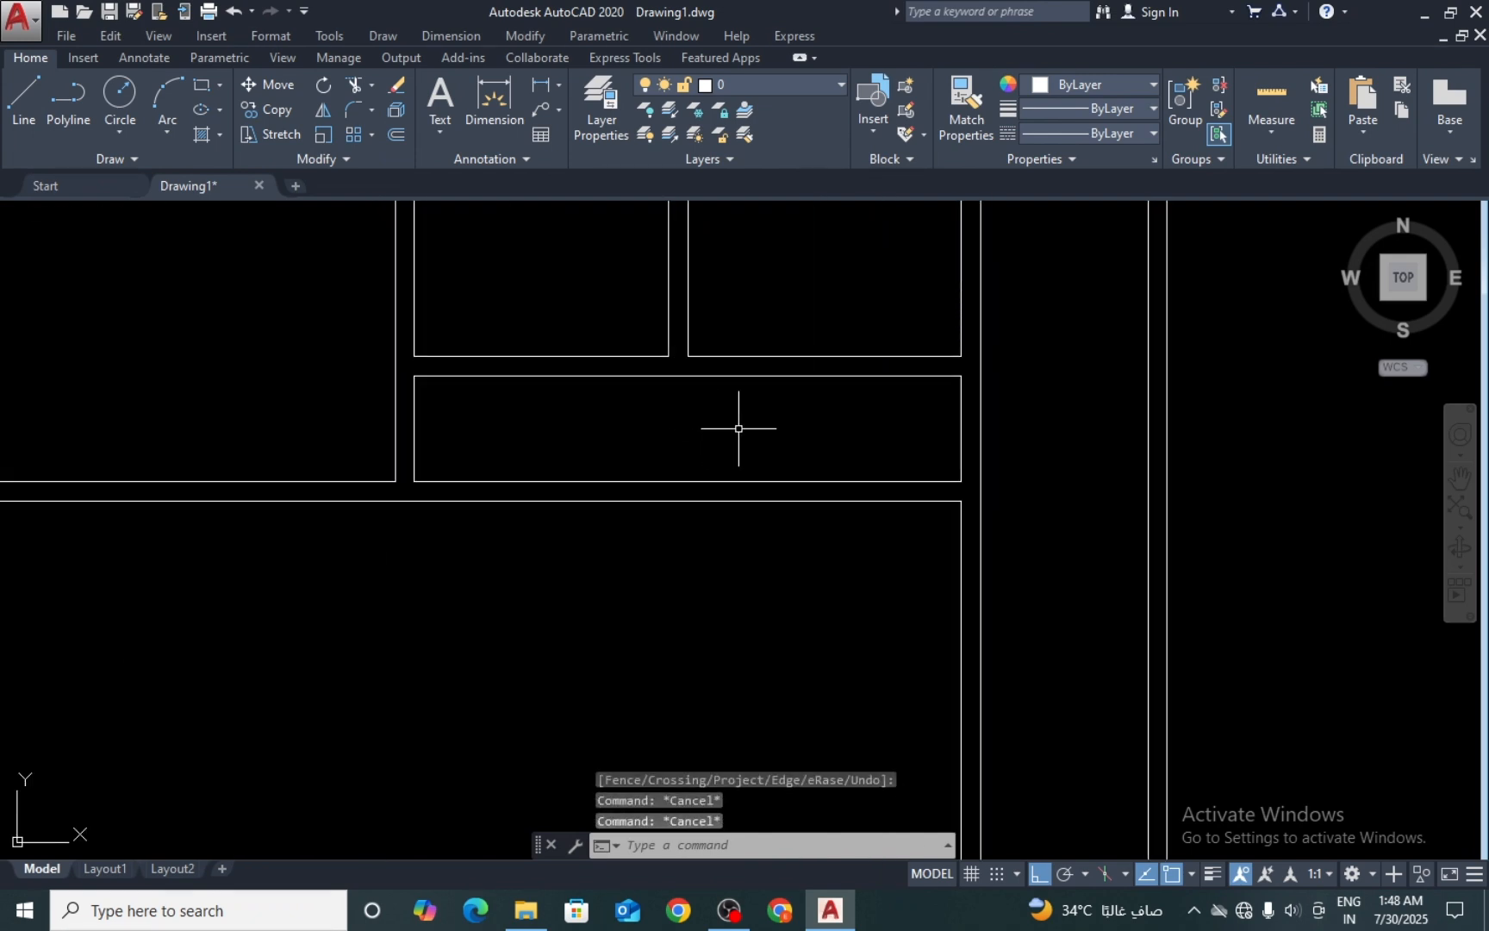
{"action": "left_click", "coordinate": [785, 472]}
{"action": "left_click", "coordinate": [764, 489]}
{"action": "right_click", "coordinate": [670, 386]}
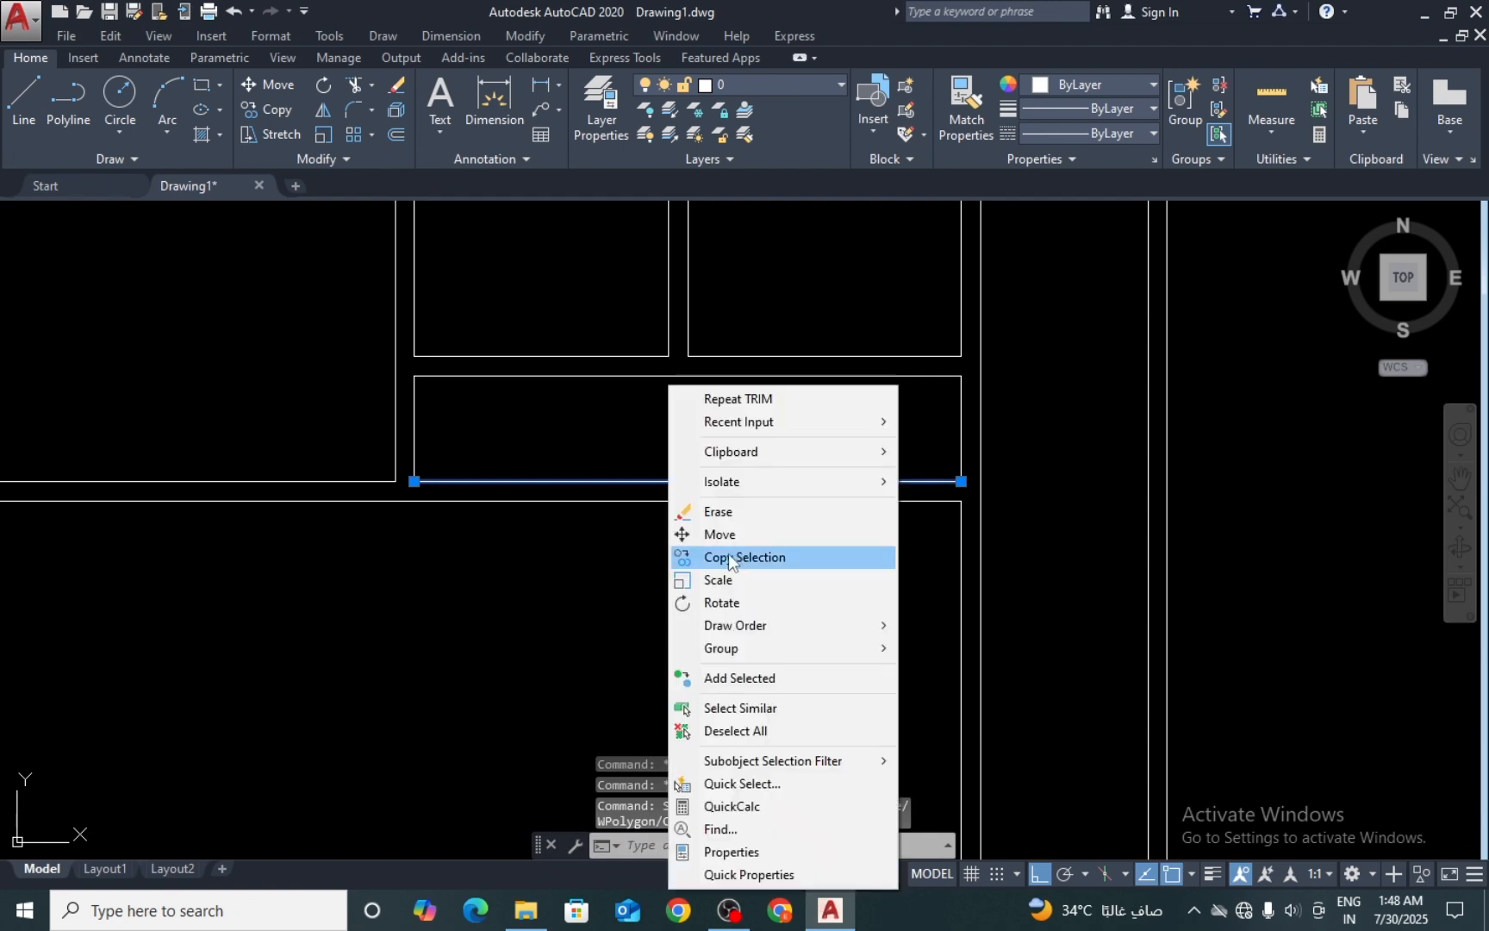
{"action": "left_click", "coordinate": [750, 853]}
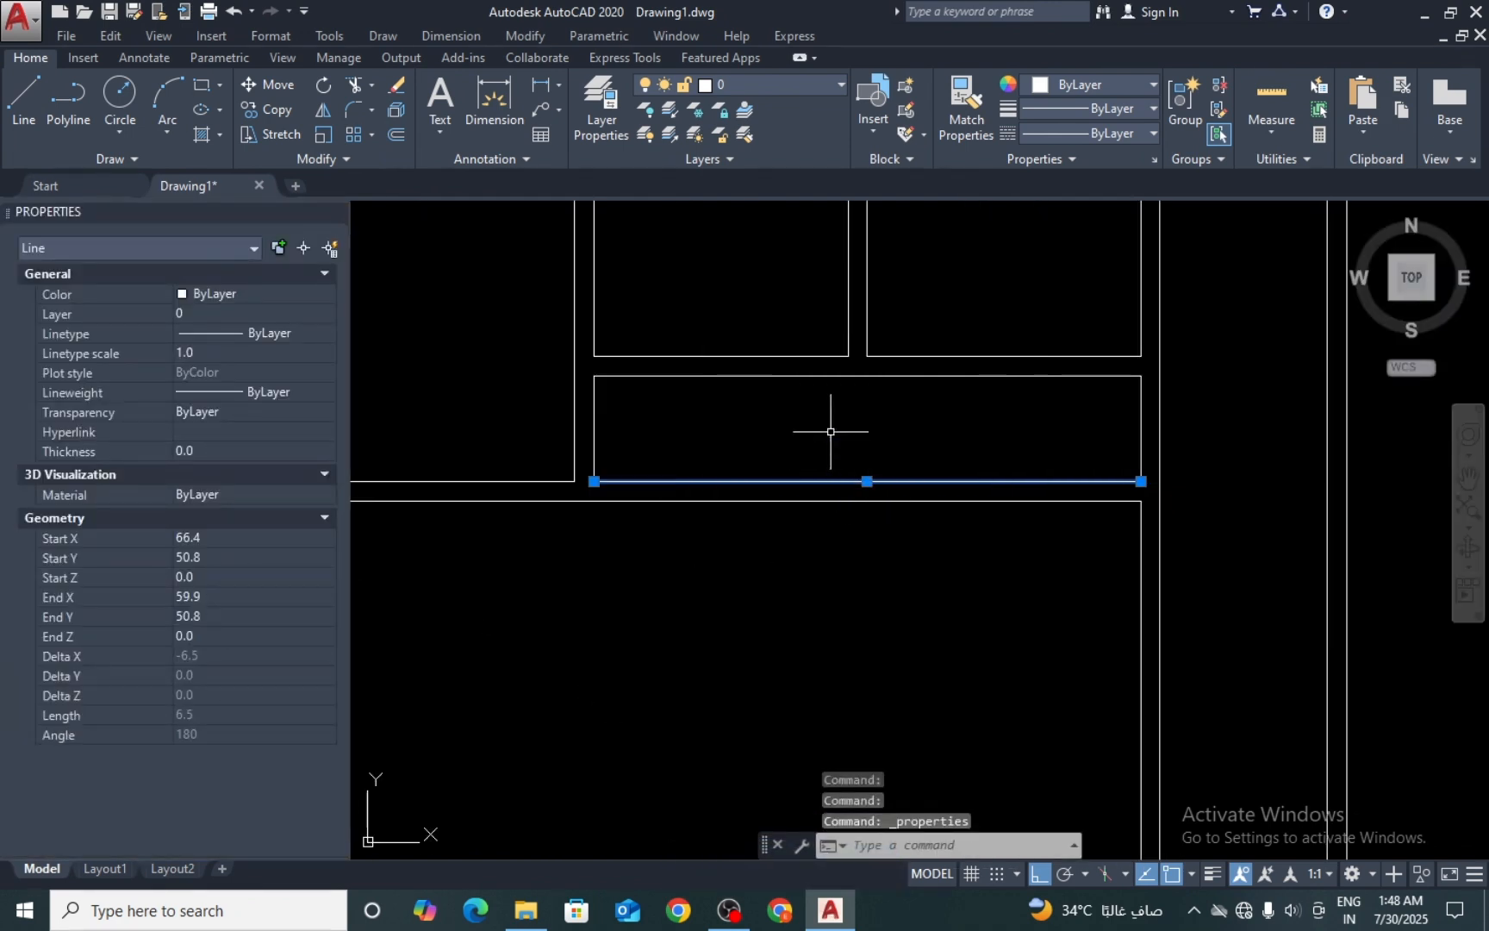
{"action": "middle_click_drag", "start_coordinate": [830, 431], "coordinate": [788, 481]}
{"action": "key", "text": "Escape"}
Step: Draw a short vertical line across the narrow room's upper wall, just inside its left corner
{"action": "scroll", "coordinate": [632, 492], "scroll_direction": "down", "scroll_amount": 4}
{"action": "middle_click_drag", "start_coordinate": [558, 552], "coordinate": [564, 559]}
{"action": "scroll", "coordinate": [556, 536], "scroll_direction": "up", "scroll_amount": 2}
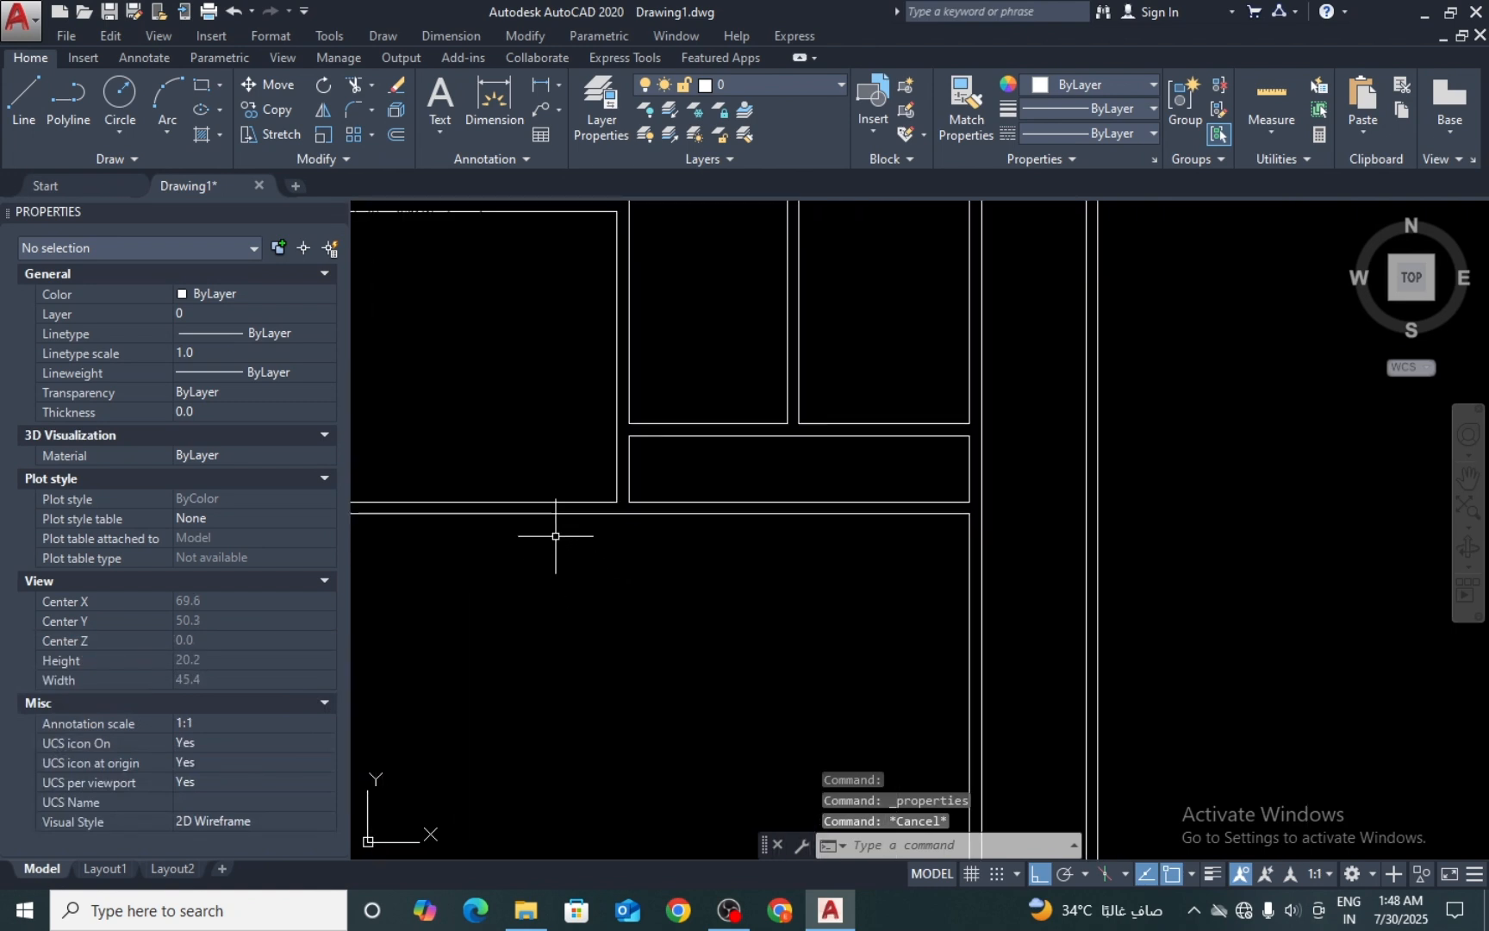
{"action": "scroll", "coordinate": [613, 475], "scroll_direction": "down", "scroll_amount": 6}
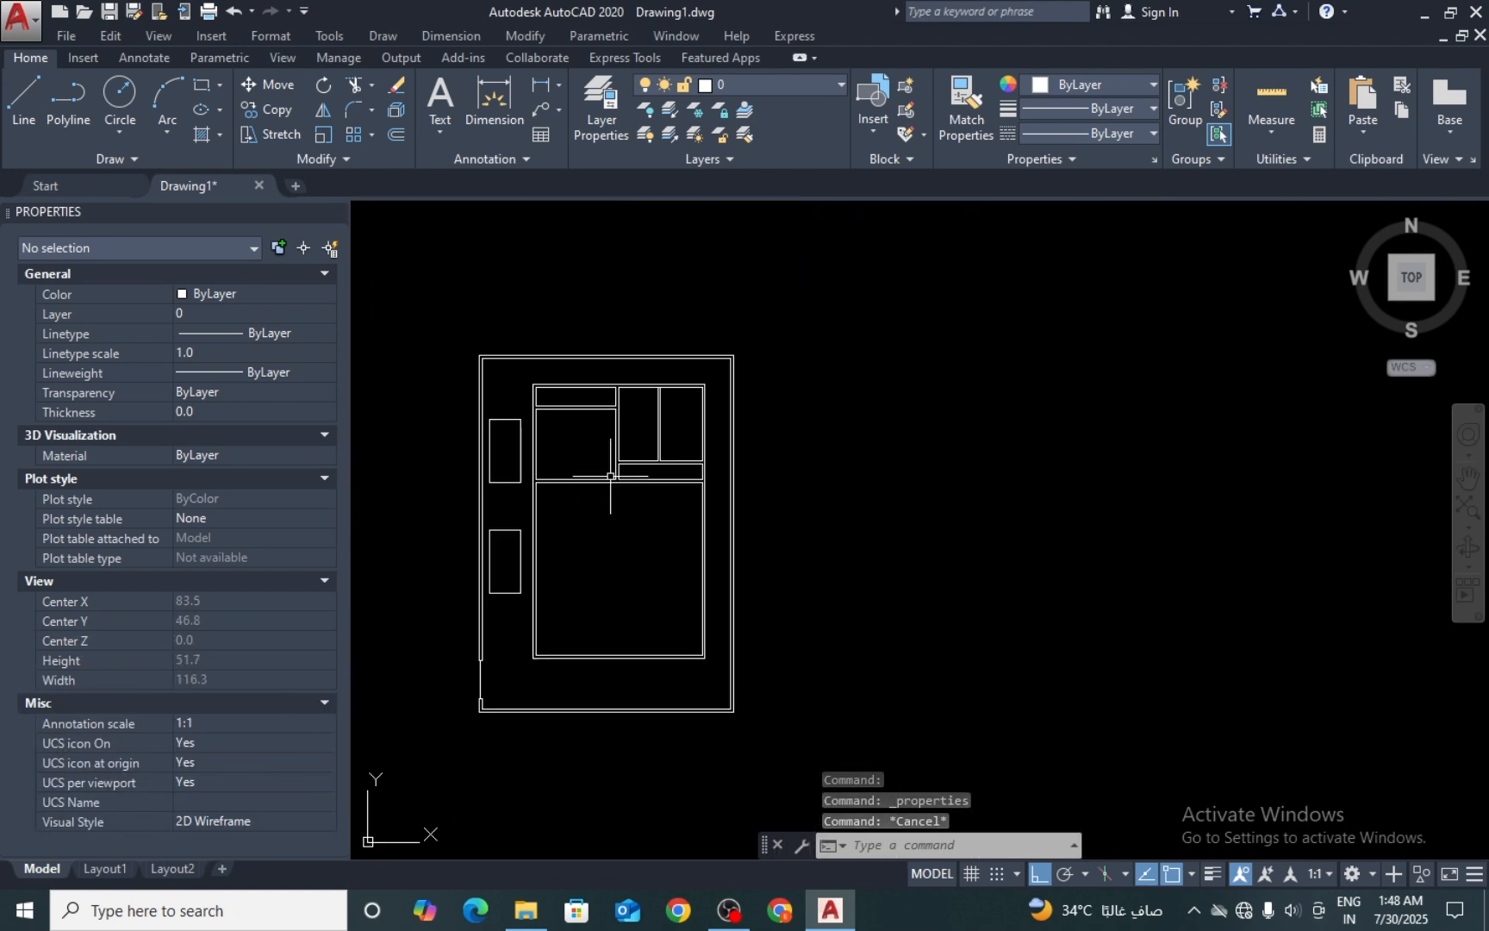
{"action": "scroll", "coordinate": [613, 475], "scroll_direction": "up", "scroll_amount": 6}
{"action": "middle_click_drag", "start_coordinate": [691, 473], "coordinate": [655, 480]}
{"action": "key", "text": "Escape"}
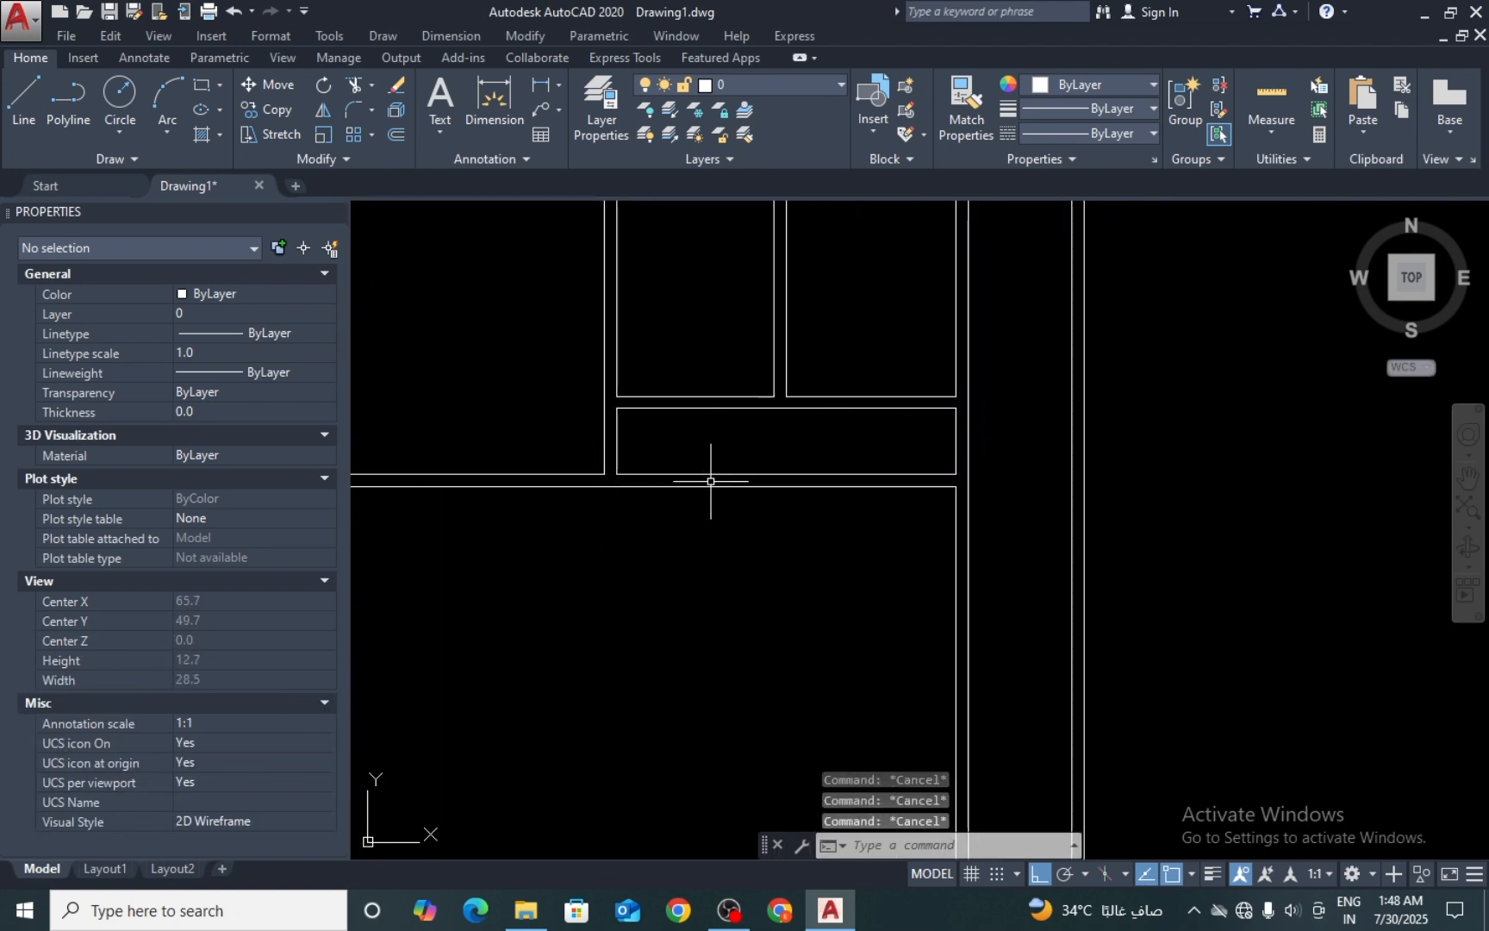
{"action": "key", "text": "l"}
{"action": "key", "text": "Return"}
{"action": "scroll", "coordinate": [711, 480], "scroll_direction": "up", "scroll_amount": 4}
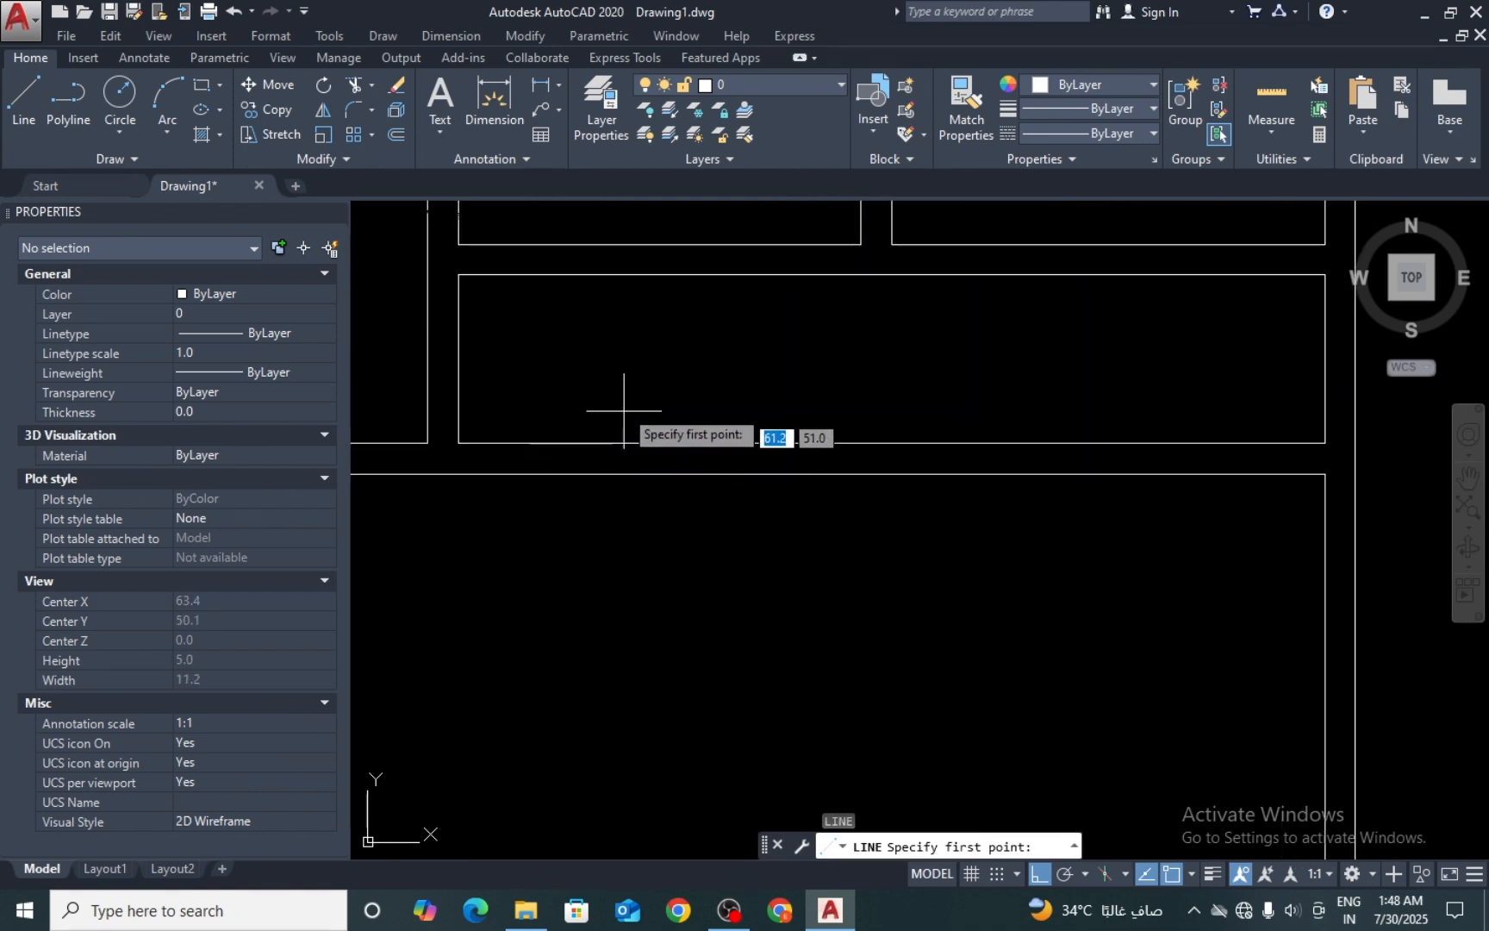
{"action": "scroll", "coordinate": [516, 408], "scroll_direction": "up", "scroll_amount": 1}
{"action": "scroll", "coordinate": [492, 359], "scroll_direction": "up", "scroll_amount": 1}
{"action": "left_click", "coordinate": [520, 353]}
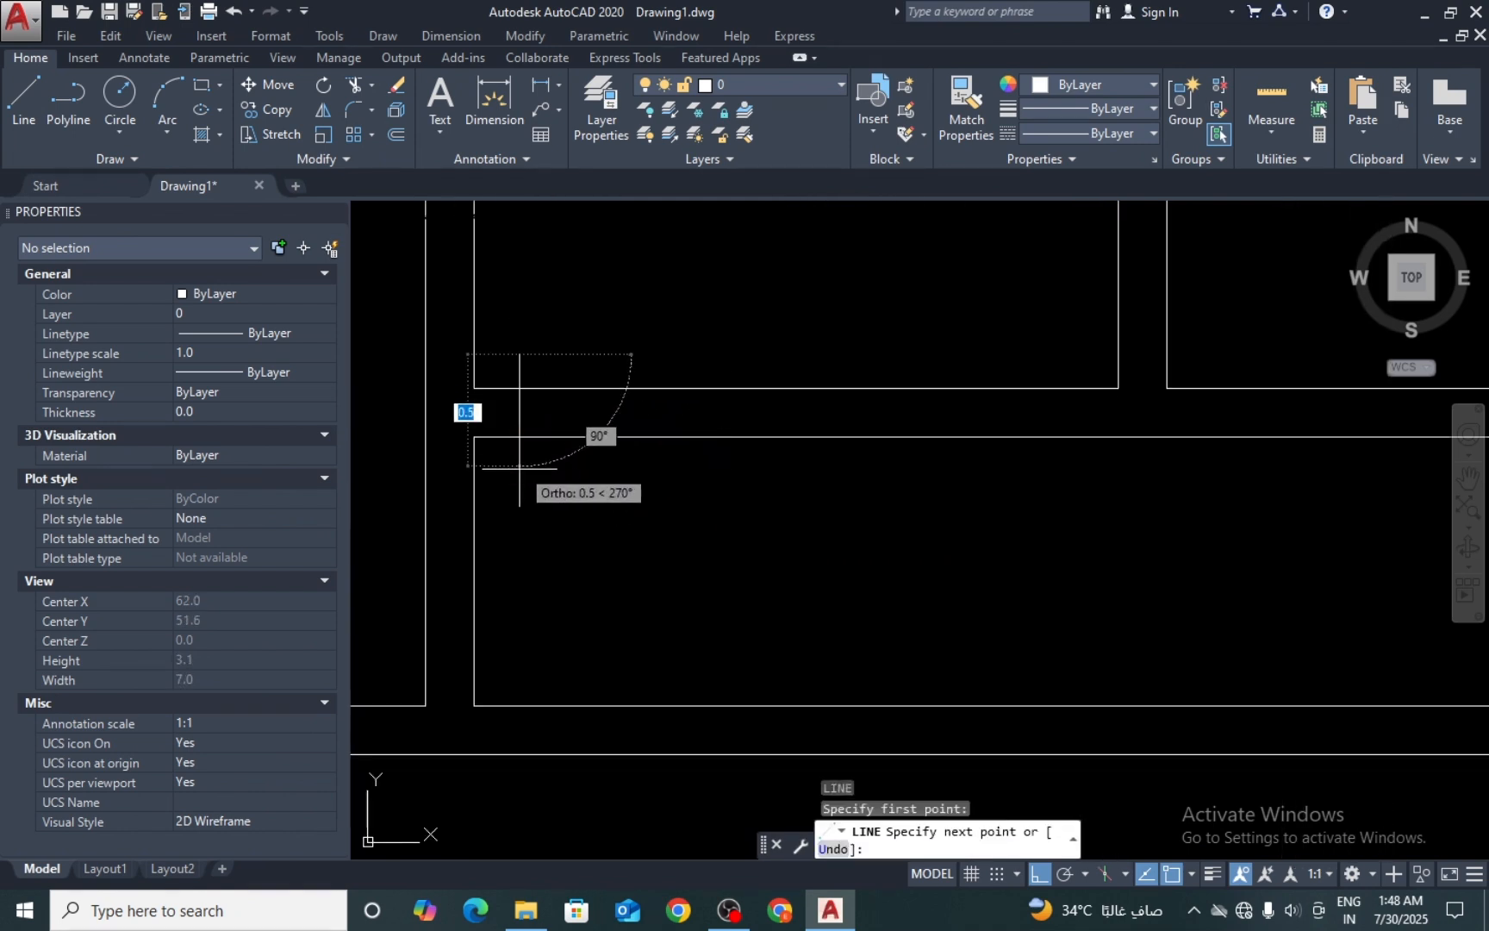
{"action": "left_click", "coordinate": [560, 486]}
{"action": "key", "text": "Return"}
Step: Try to offset the short vertical line across the narrow room's upper wall 3 m to the right
{"action": "key", "text": "o"}
{"action": "key", "text": "Return"}
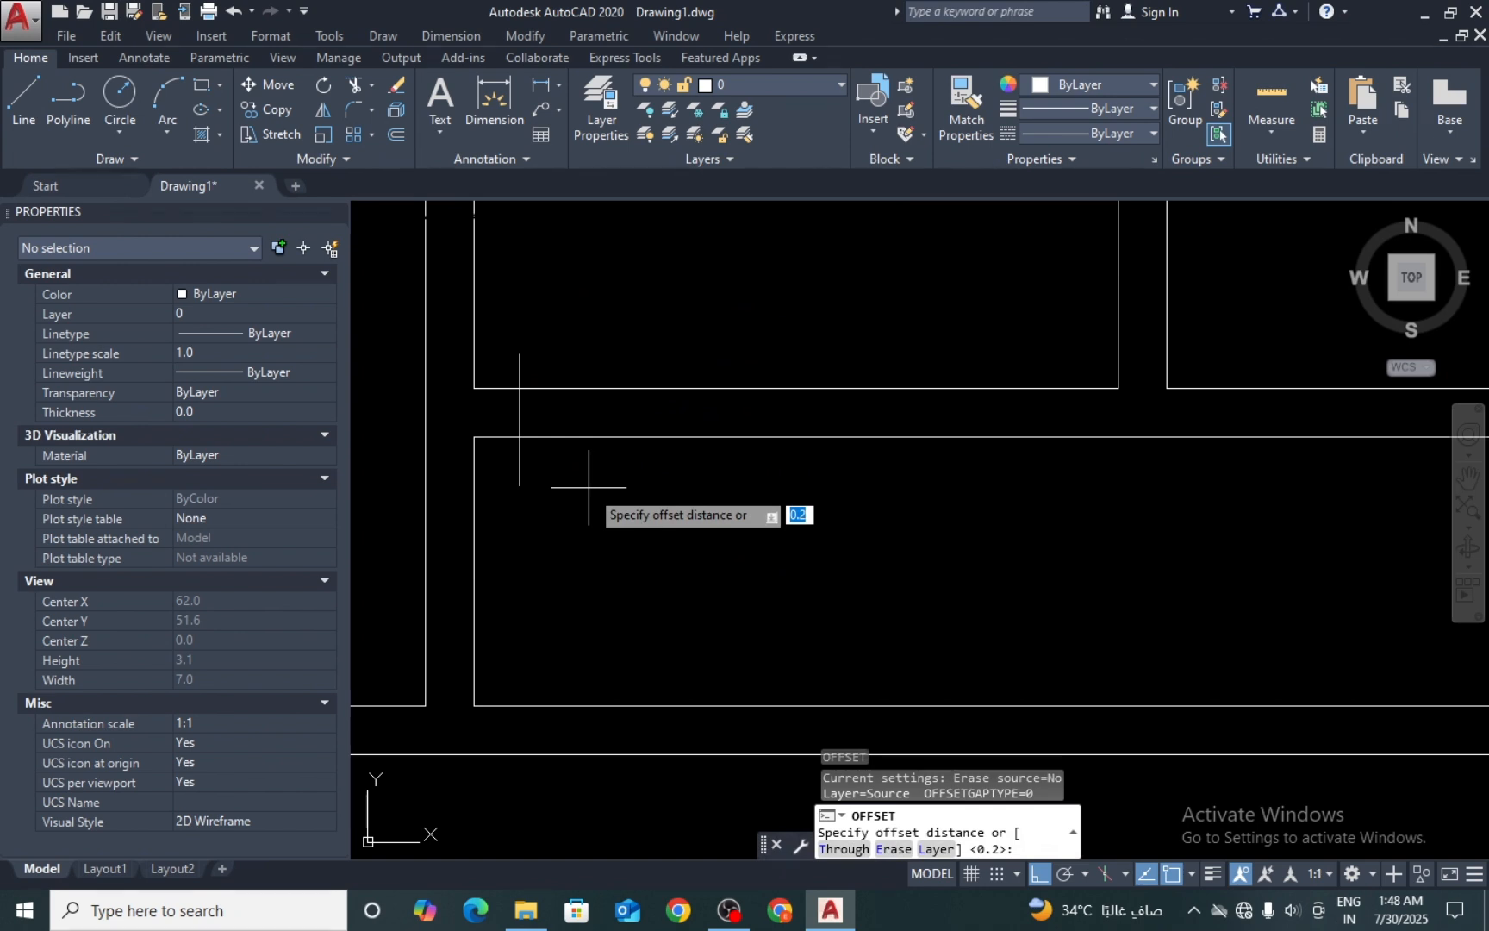
{"action": "type", "text": "3"}
{"action": "key", "text": "Return"}
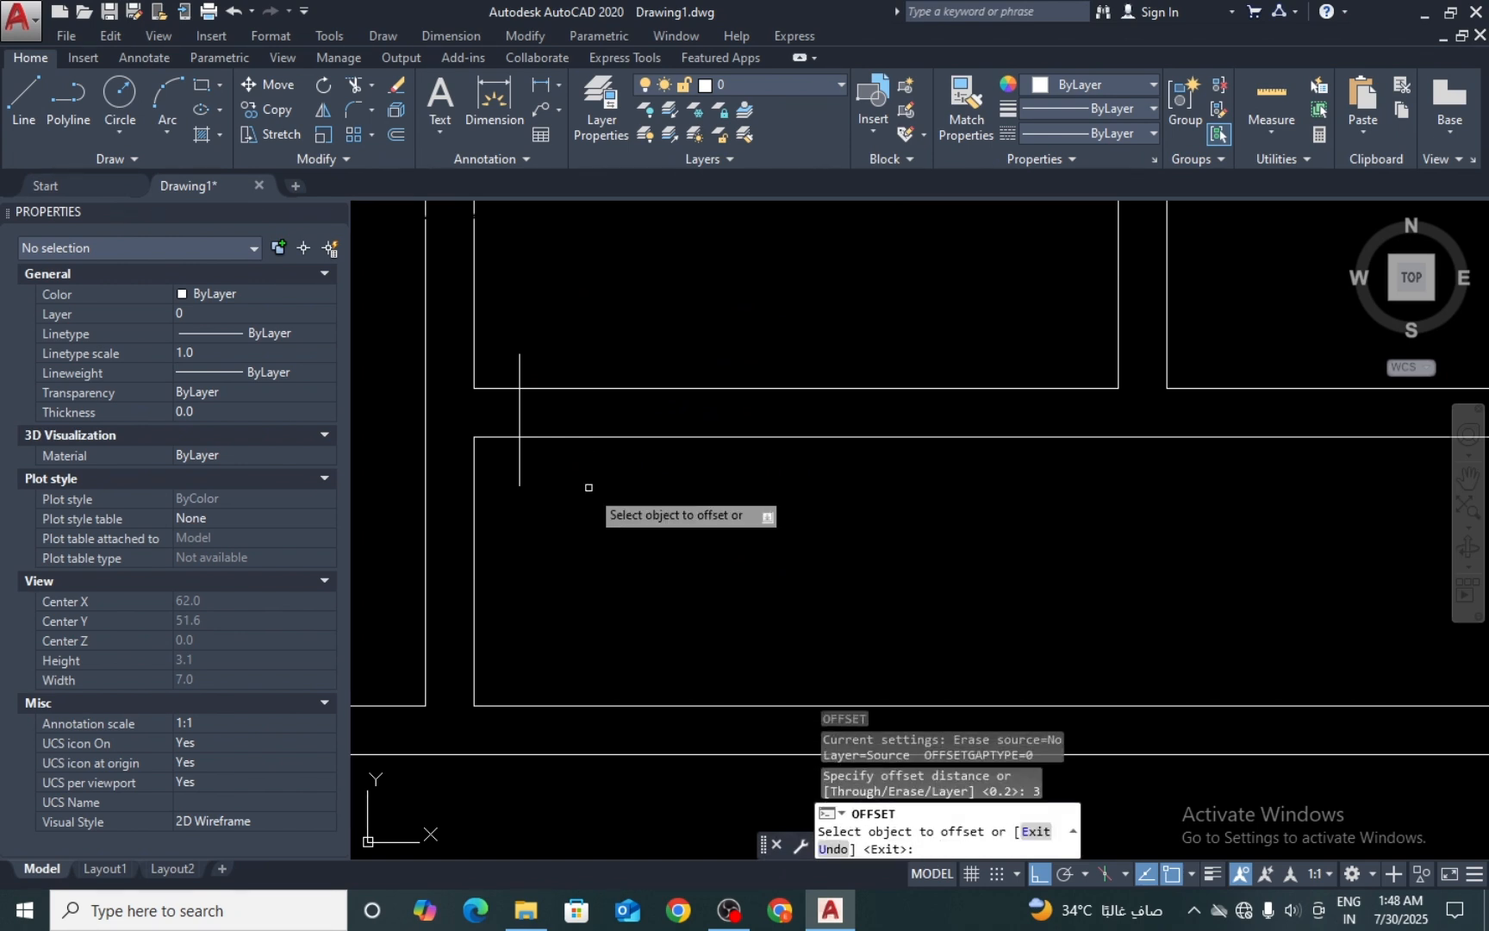
{"action": "left_click", "coordinate": [517, 456]}
{"action": "left_click", "coordinate": [613, 462]}
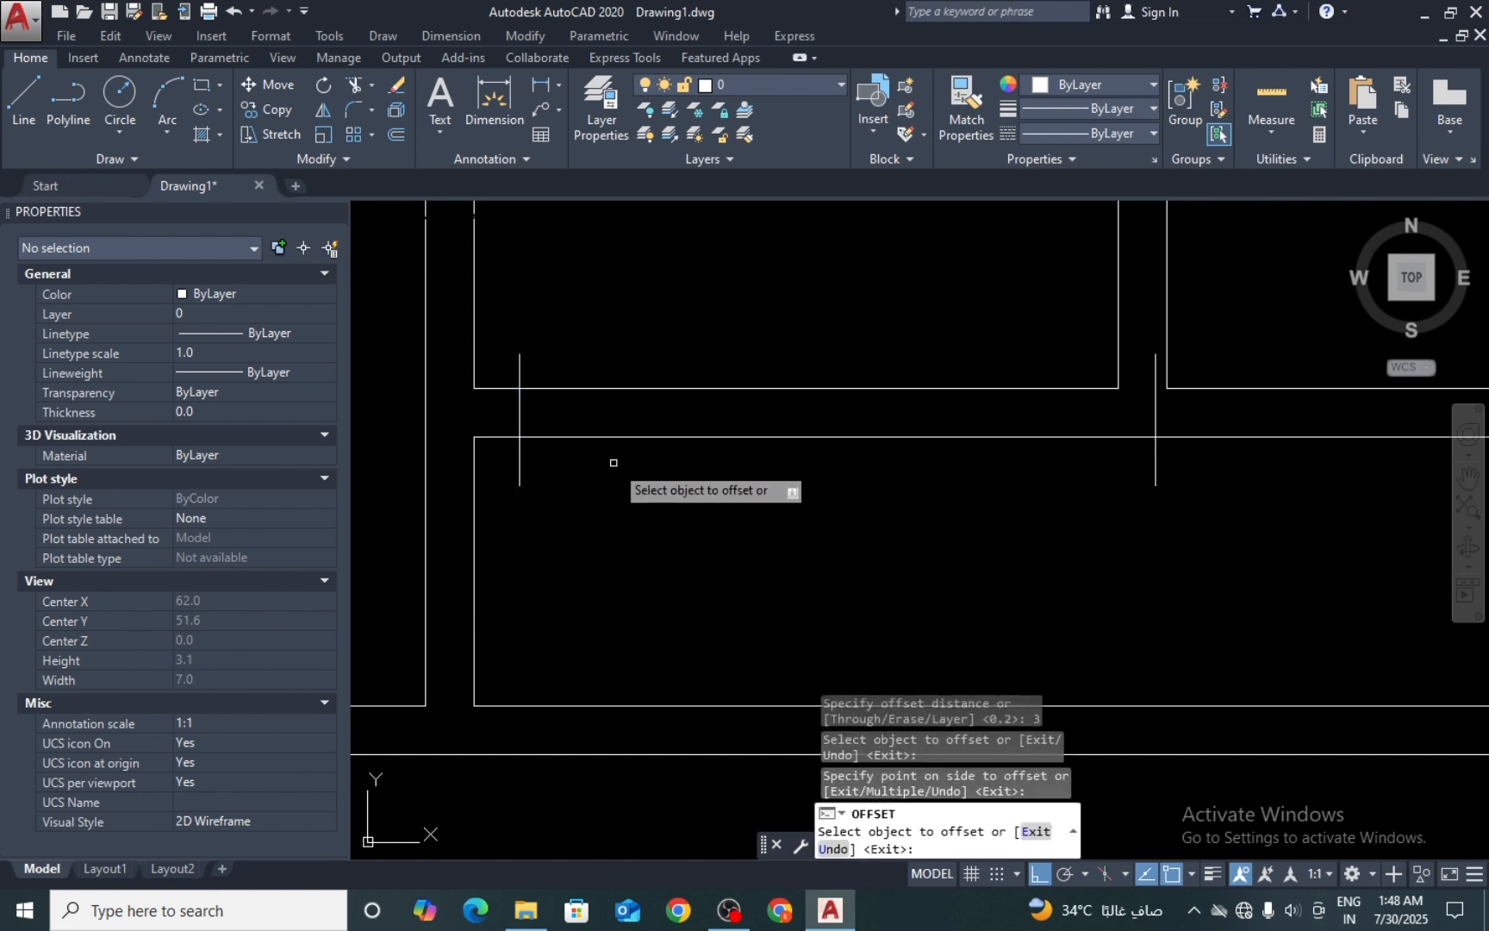
{"action": "key", "text": "Escape"}
Step: Offset the short vertical line across the narrow room's upper wall 1 m to the right
{"action": "key", "text": "Return"}
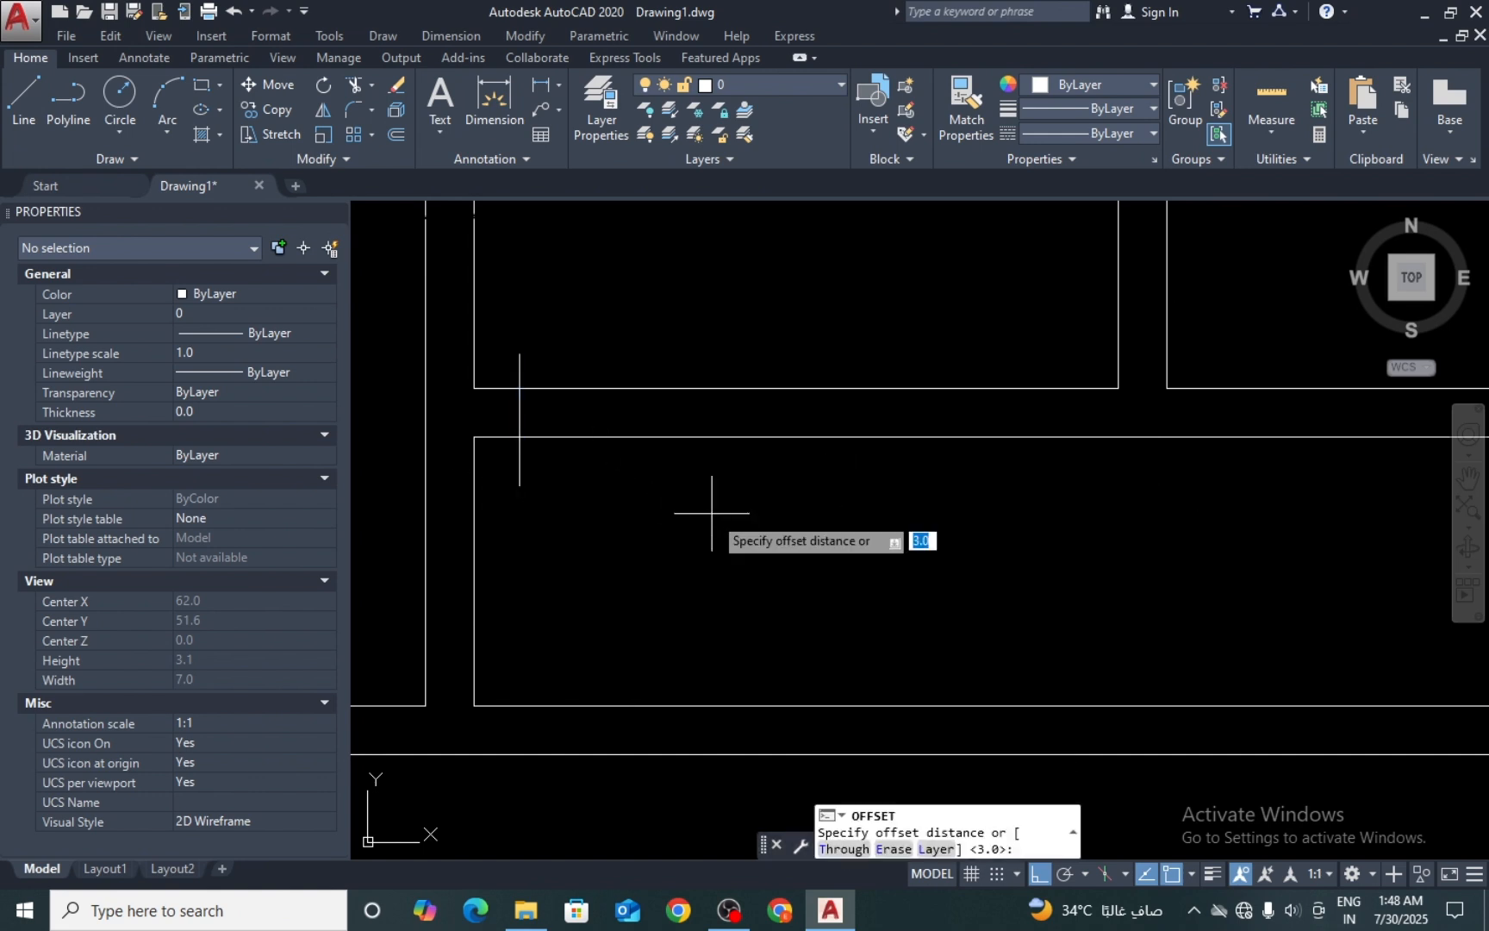
{"action": "type", "text": "1"}
{"action": "key", "text": "Return"}
{"action": "left_click", "coordinate": [519, 465]}
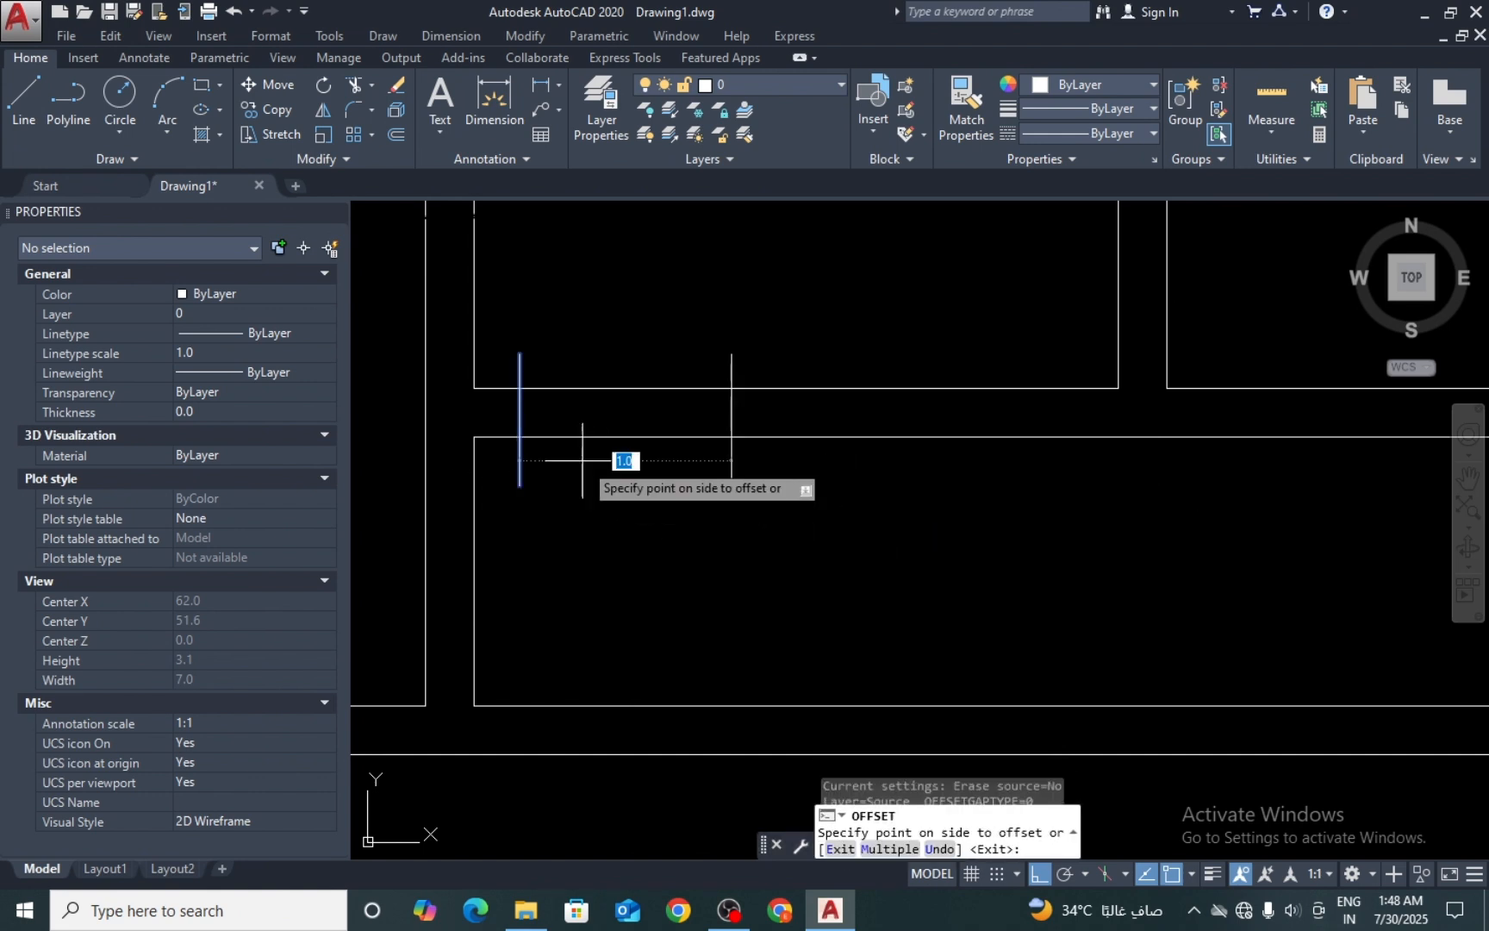
{"action": "left_click", "coordinate": [649, 497]}
{"action": "key", "text": "Return"}
Step: Draw a short horizontal line across the narrow room's left wall, just above its bottom corner
{"action": "type", "text": "l"}
{"action": "key", "text": "Return"}
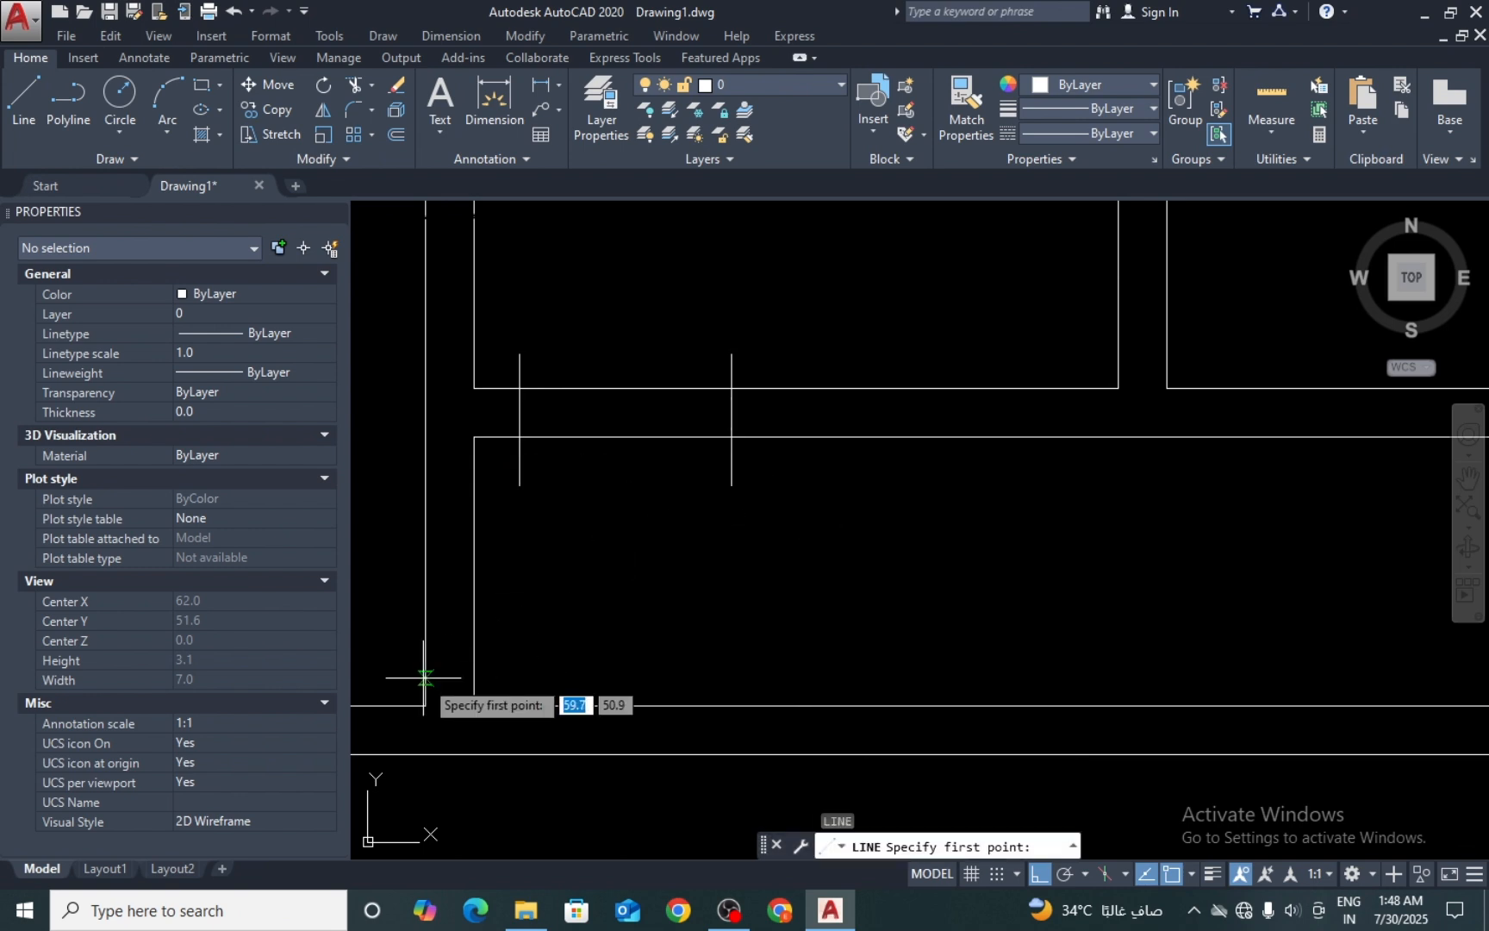
{"action": "scroll", "coordinate": [572, 614], "scroll_direction": "up", "scroll_amount": 2}
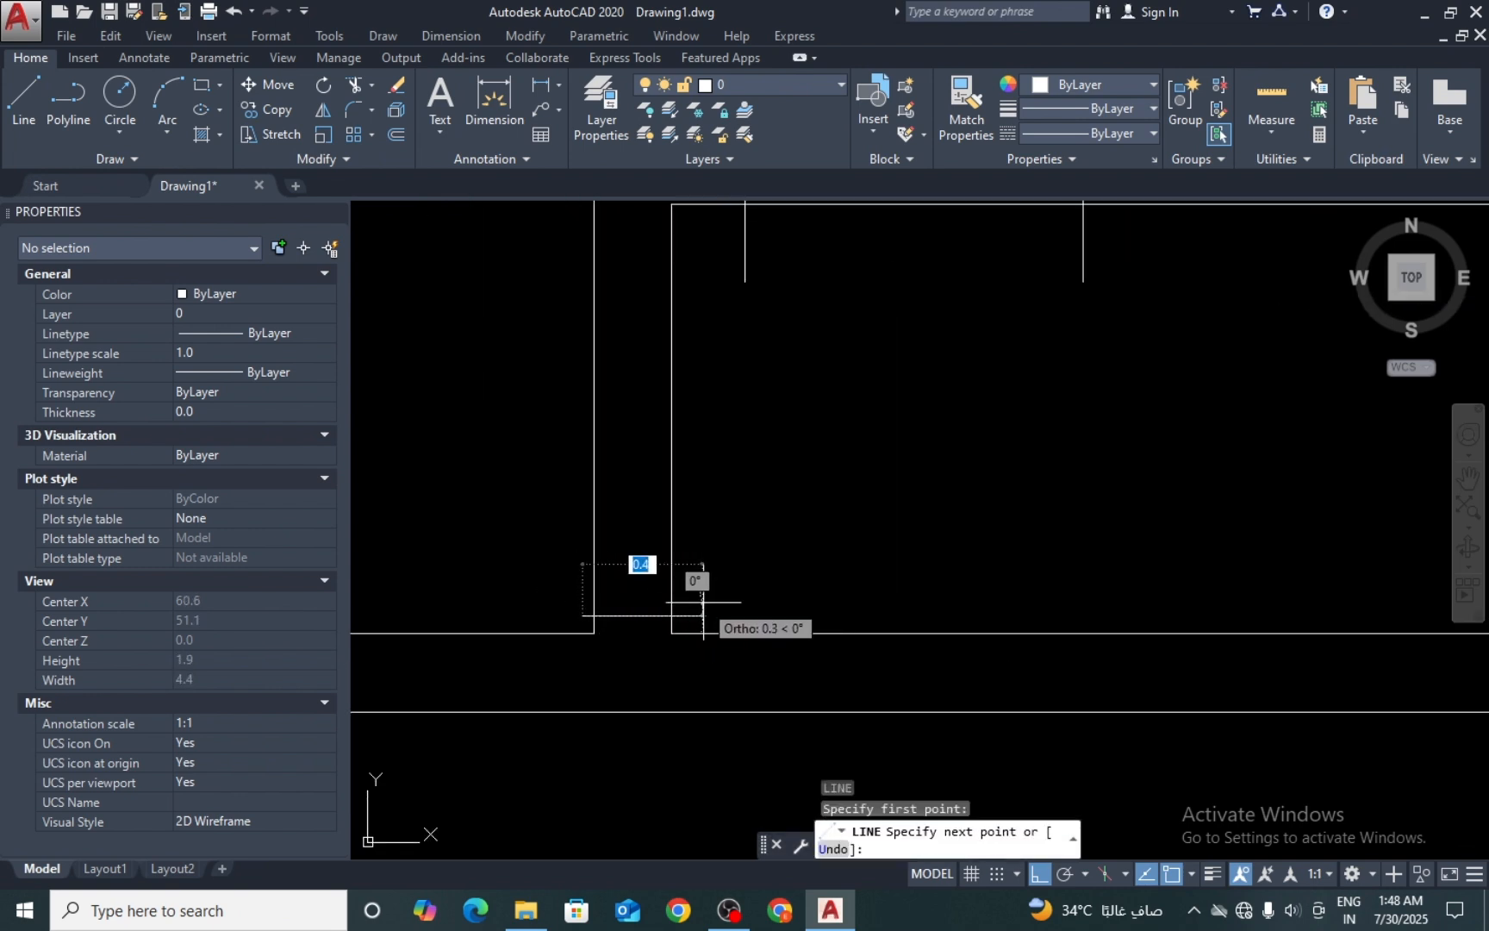
{"action": "key", "text": "Escape"}
Step: Offset the short horizontal line across the narrow room's left wall 1 m upward
{"action": "type", "text": "o"}
{"action": "key", "text": "Return"}
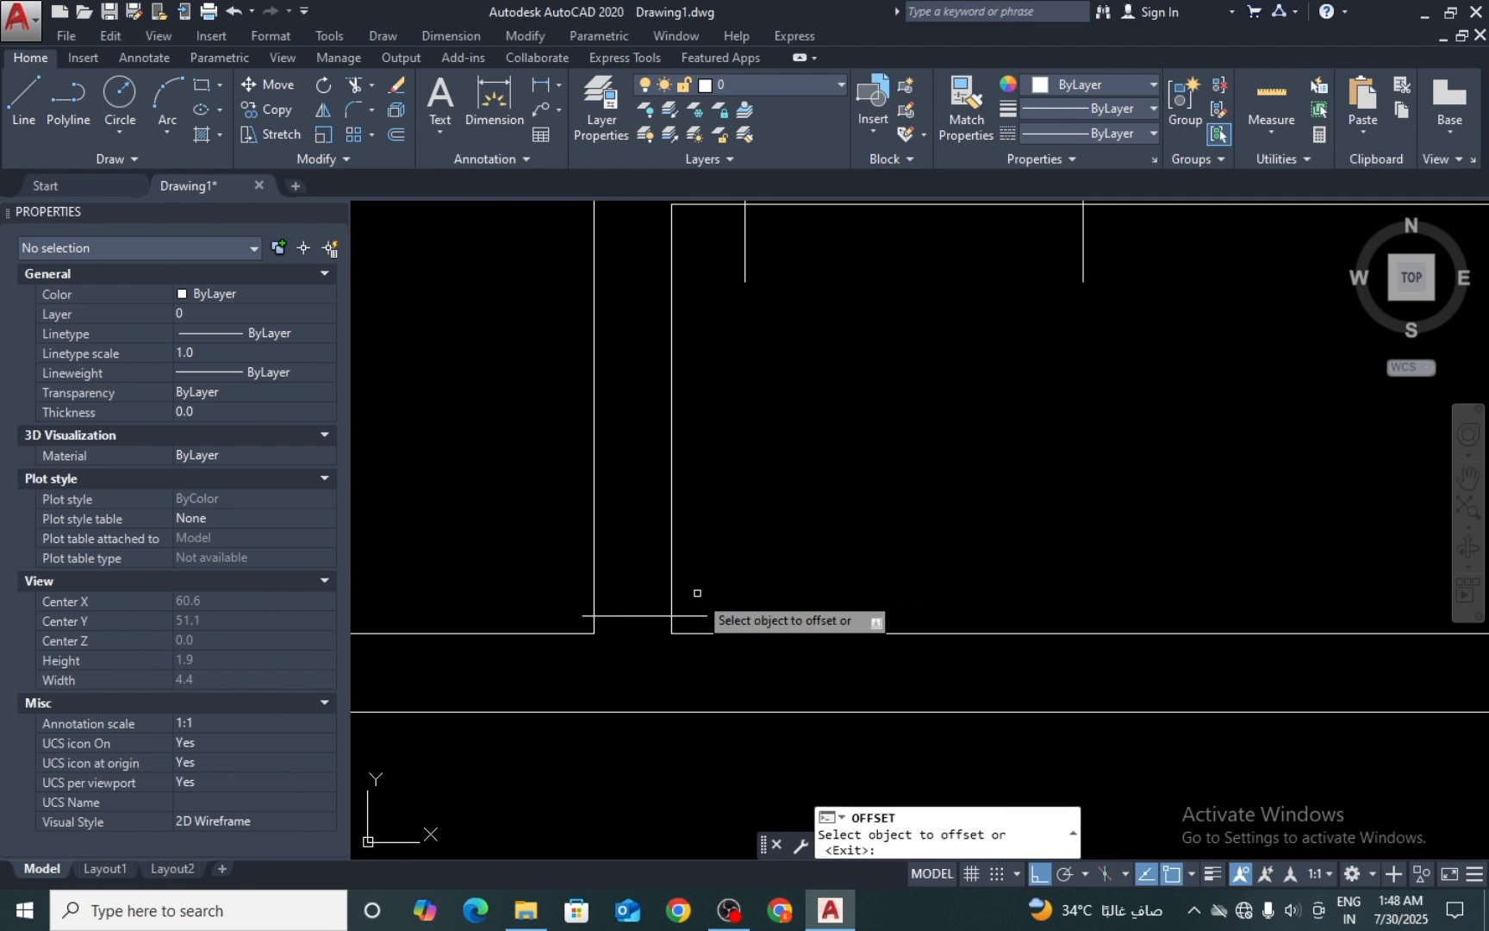
{"action": "left_click", "coordinate": [696, 615]}
{"action": "left_click", "coordinate": [719, 569]}
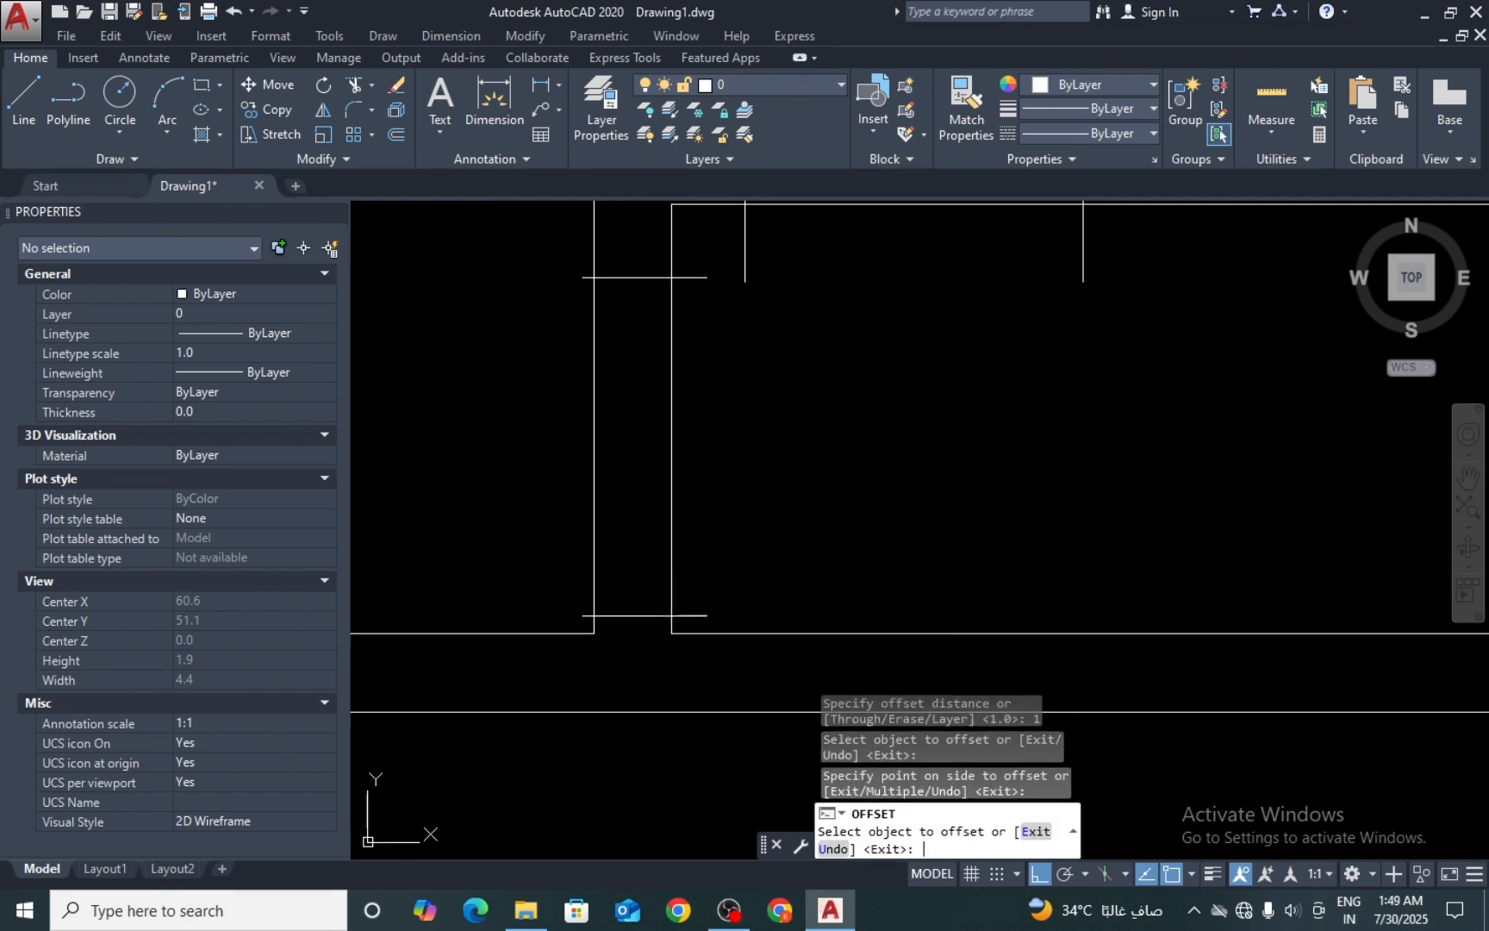
{"action": "key", "text": "Return"}
{"action": "key", "text": "Return"}
{"action": "key", "text": "Return"}
{"action": "key", "text": "Return"}
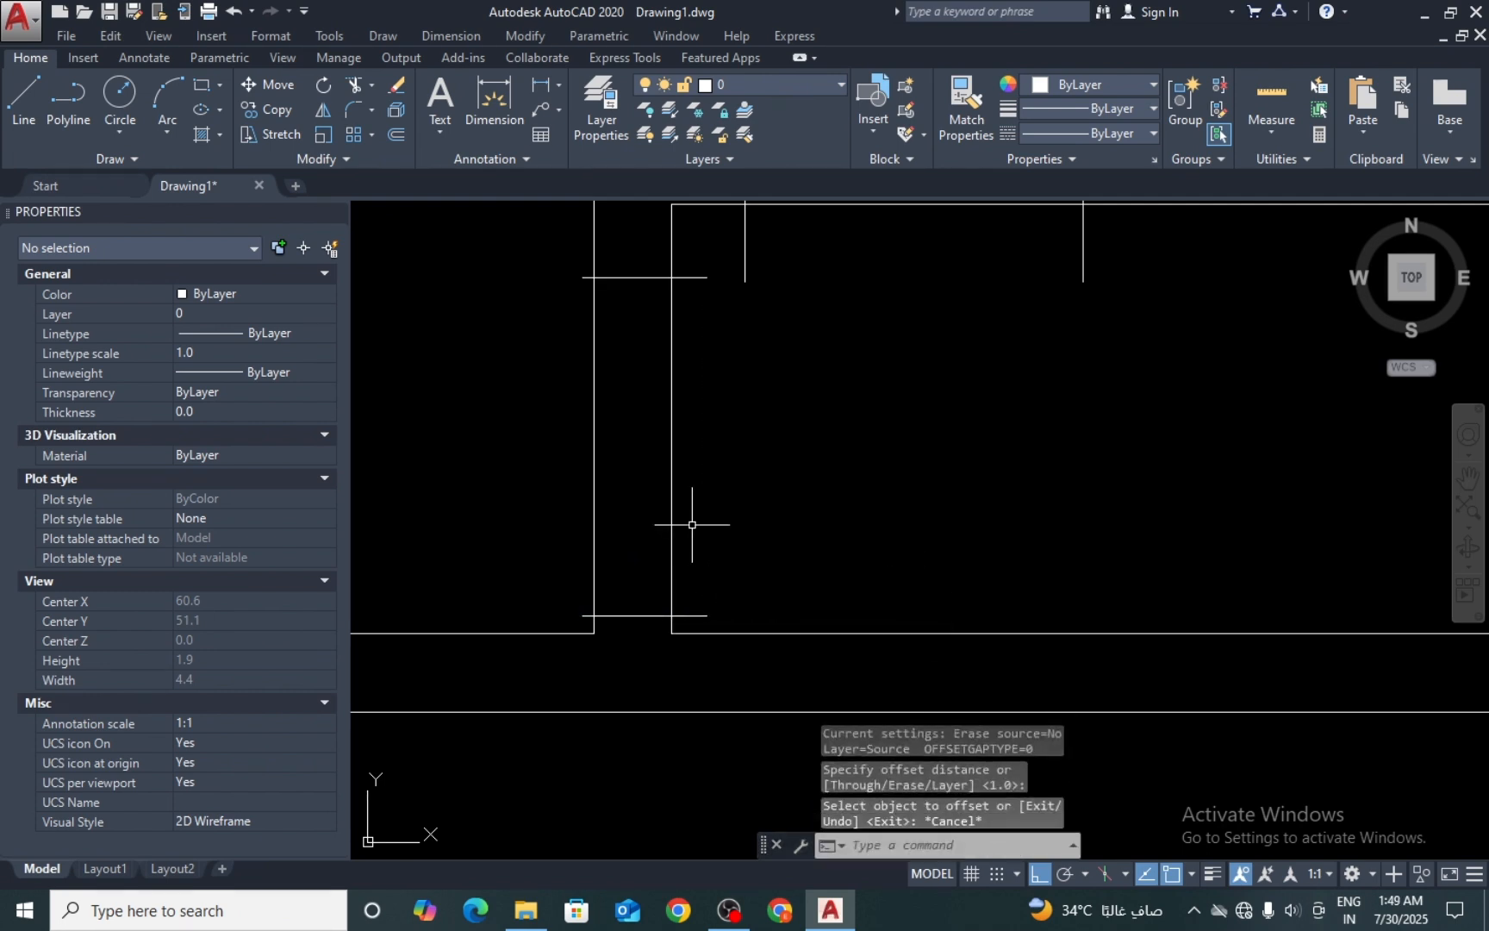
Step: Trim the narrow room's left and upper wall lines between their offset line pairs to open two 1 m openings
{"action": "type", "text": "tr"}
{"action": "key", "text": "Return"}
{"action": "key", "text": "Return"}
{"action": "left_click", "coordinate": [560, 467]}
{"action": "left_click", "coordinate": [711, 459]}
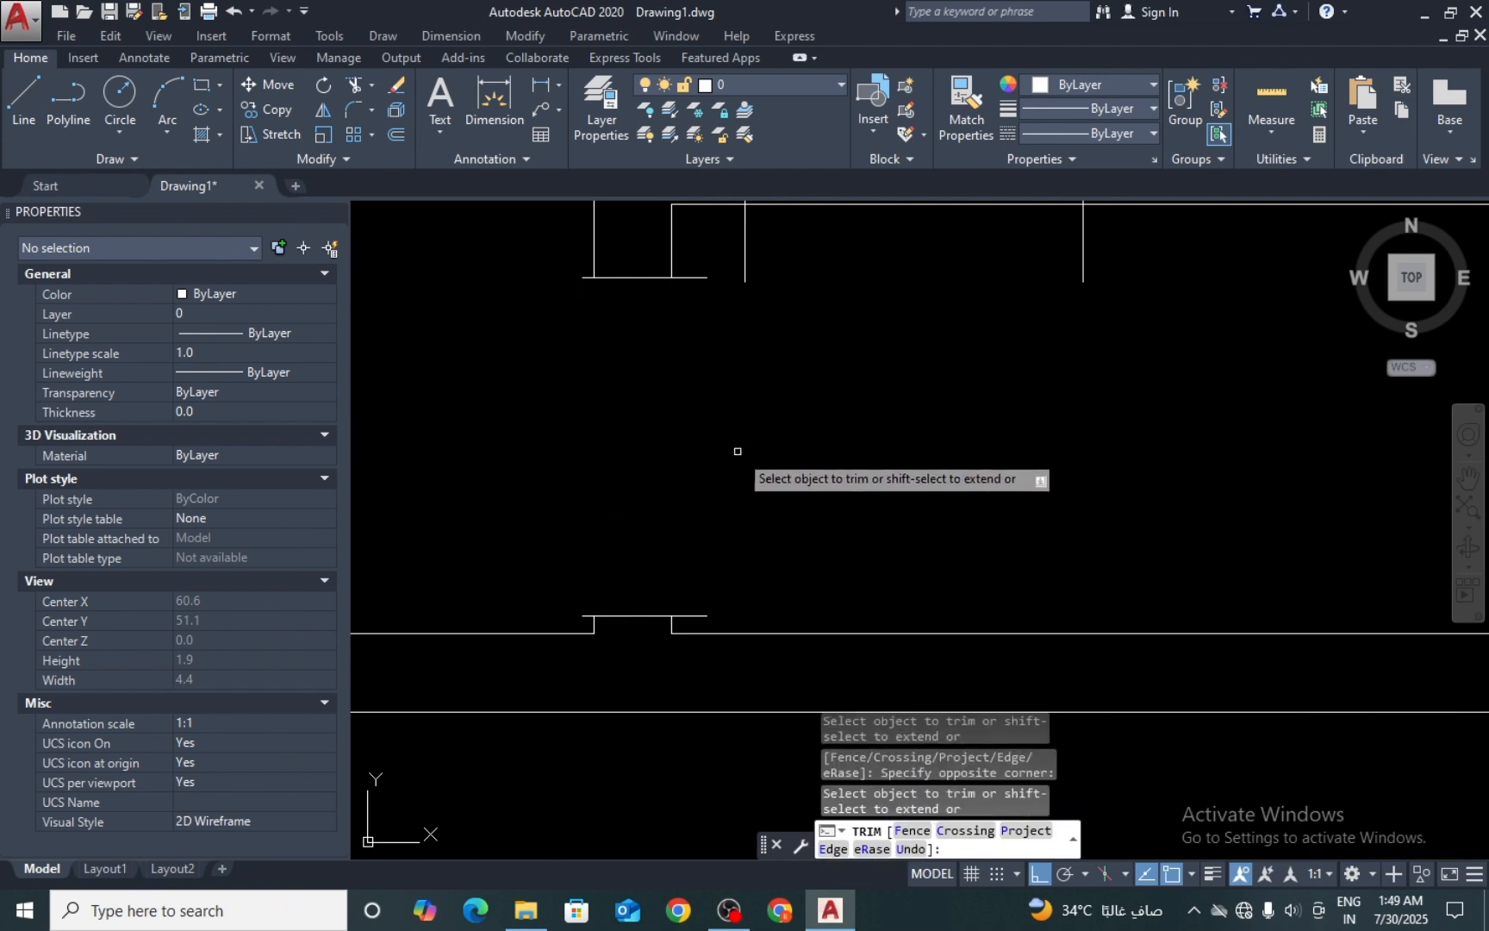
{"action": "scroll", "coordinate": [730, 455], "scroll_direction": "down", "scroll_amount": 2}
{"action": "left_click", "coordinate": [879, 221]}
{"action": "left_click", "coordinate": [801, 366]}
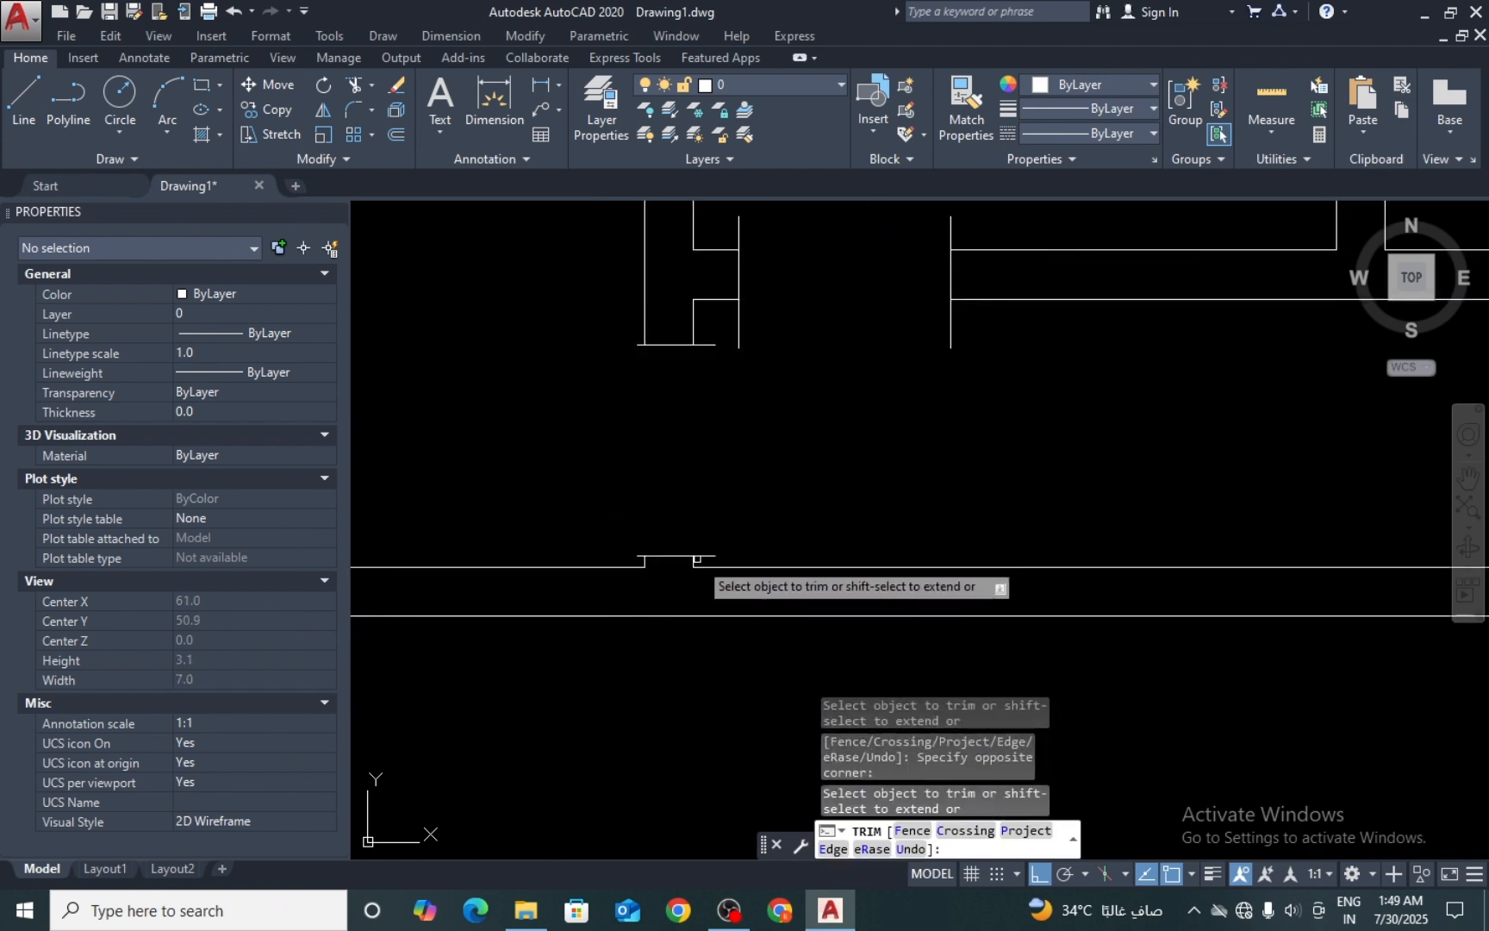
Step: Trim both overhanging ends of the lower jamb line at the left wall opening
{"action": "scroll", "coordinate": [704, 564], "scroll_direction": "up", "scroll_amount": 5}
{"action": "left_click", "coordinate": [743, 514]}
{"action": "left_click", "coordinate": [724, 550]}
{"action": "scroll", "coordinate": [461, 551], "scroll_direction": "up", "scroll_amount": 1}
{"action": "scroll", "coordinate": [429, 539], "scroll_direction": "up", "scroll_amount": 1}
{"action": "left_click", "coordinate": [427, 538]}
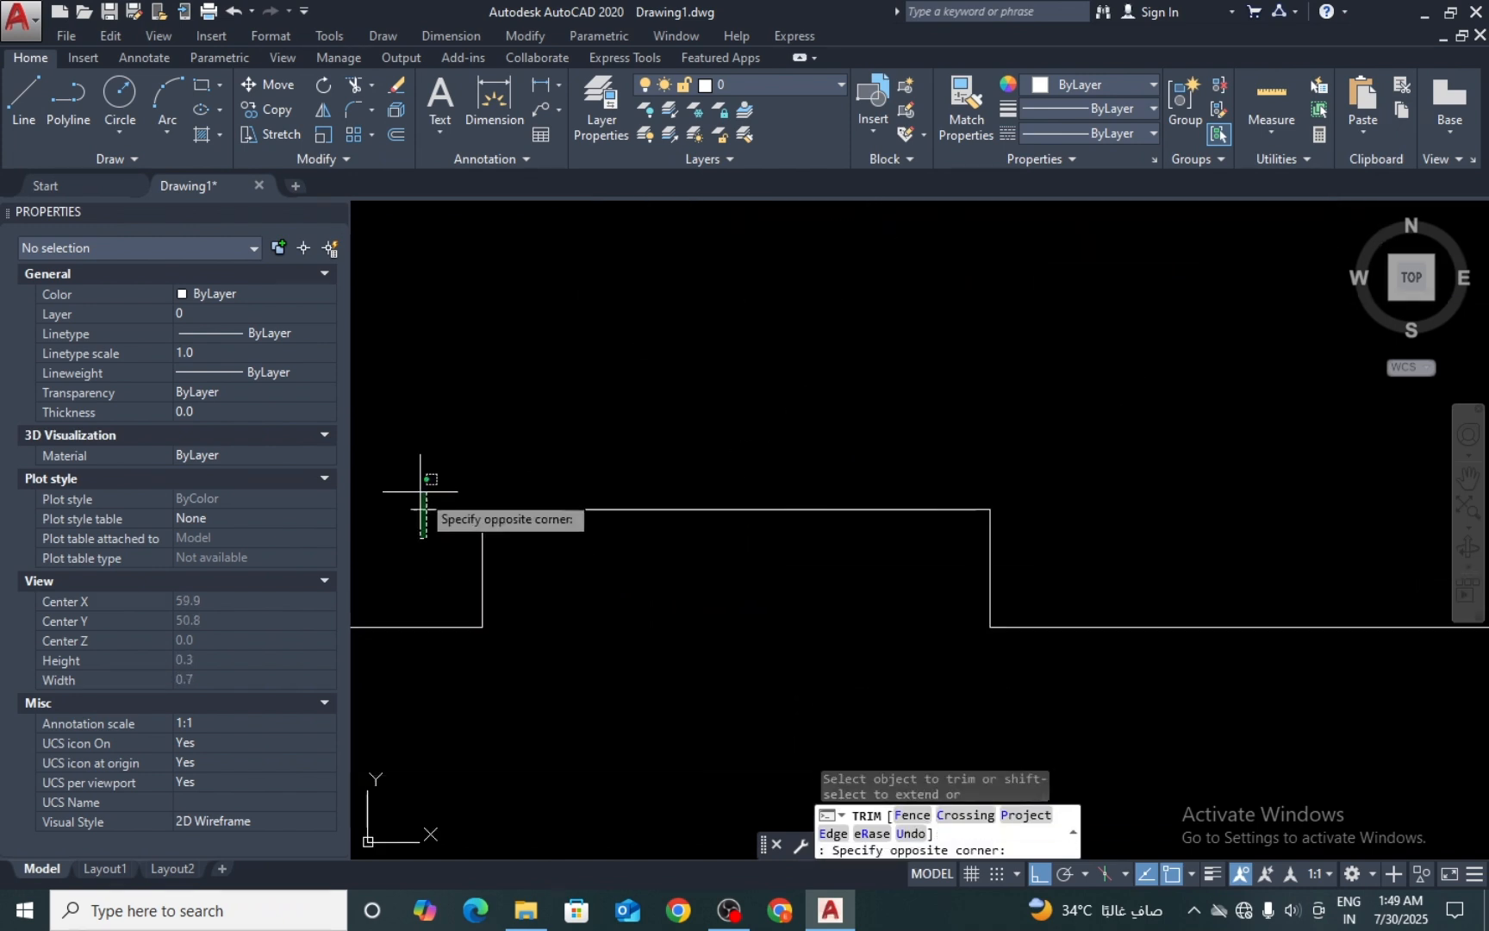
{"action": "left_click", "coordinate": [406, 488]}
Step: Trim both overhanging ends of the upper jamb line at the left wall opening
{"action": "scroll", "coordinate": [428, 454], "scroll_direction": "down", "scroll_amount": 1}
{"action": "scroll", "coordinate": [547, 421], "scroll_direction": "down", "scroll_amount": 2}
{"action": "middle_click_drag", "start_coordinate": [547, 420], "coordinate": [583, 629]}
{"action": "scroll", "coordinate": [583, 622], "scroll_direction": "down", "scroll_amount": 2}
{"action": "scroll", "coordinate": [569, 431], "scroll_direction": "up", "scroll_amount": 3}
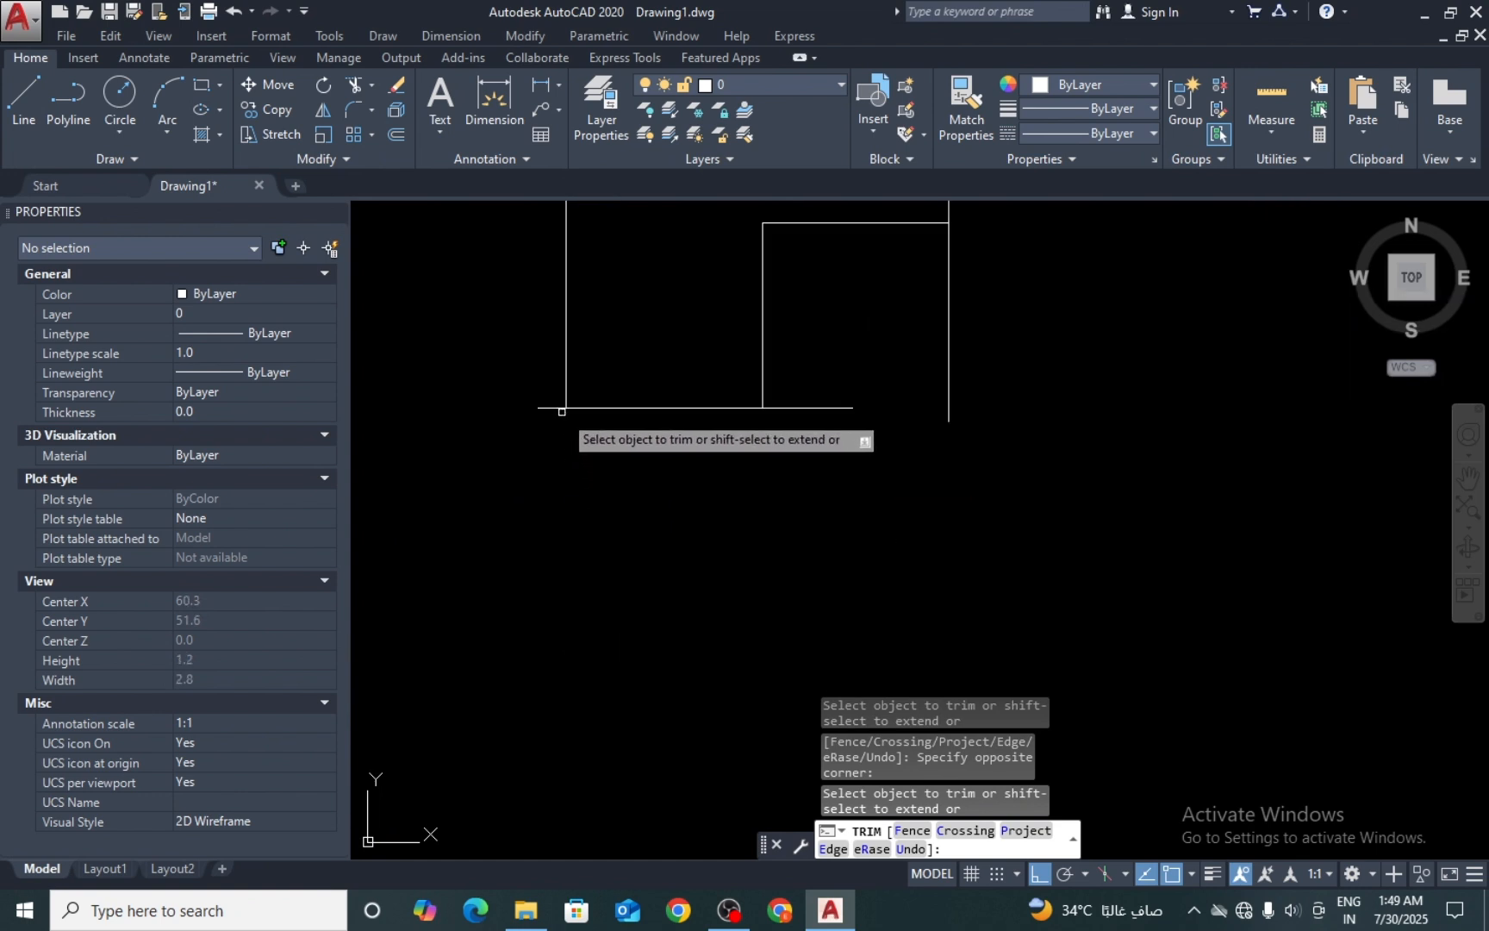
{"action": "left_click", "coordinate": [556, 407]}
{"action": "left_click", "coordinate": [841, 379]}
{"action": "left_click", "coordinate": [828, 445]}
Step: Trim the overhanging upper and lower ends of both jamb lines at the narrow room's upper wall opening
{"action": "scroll", "coordinate": [819, 470], "scroll_direction": "down", "scroll_amount": 4}
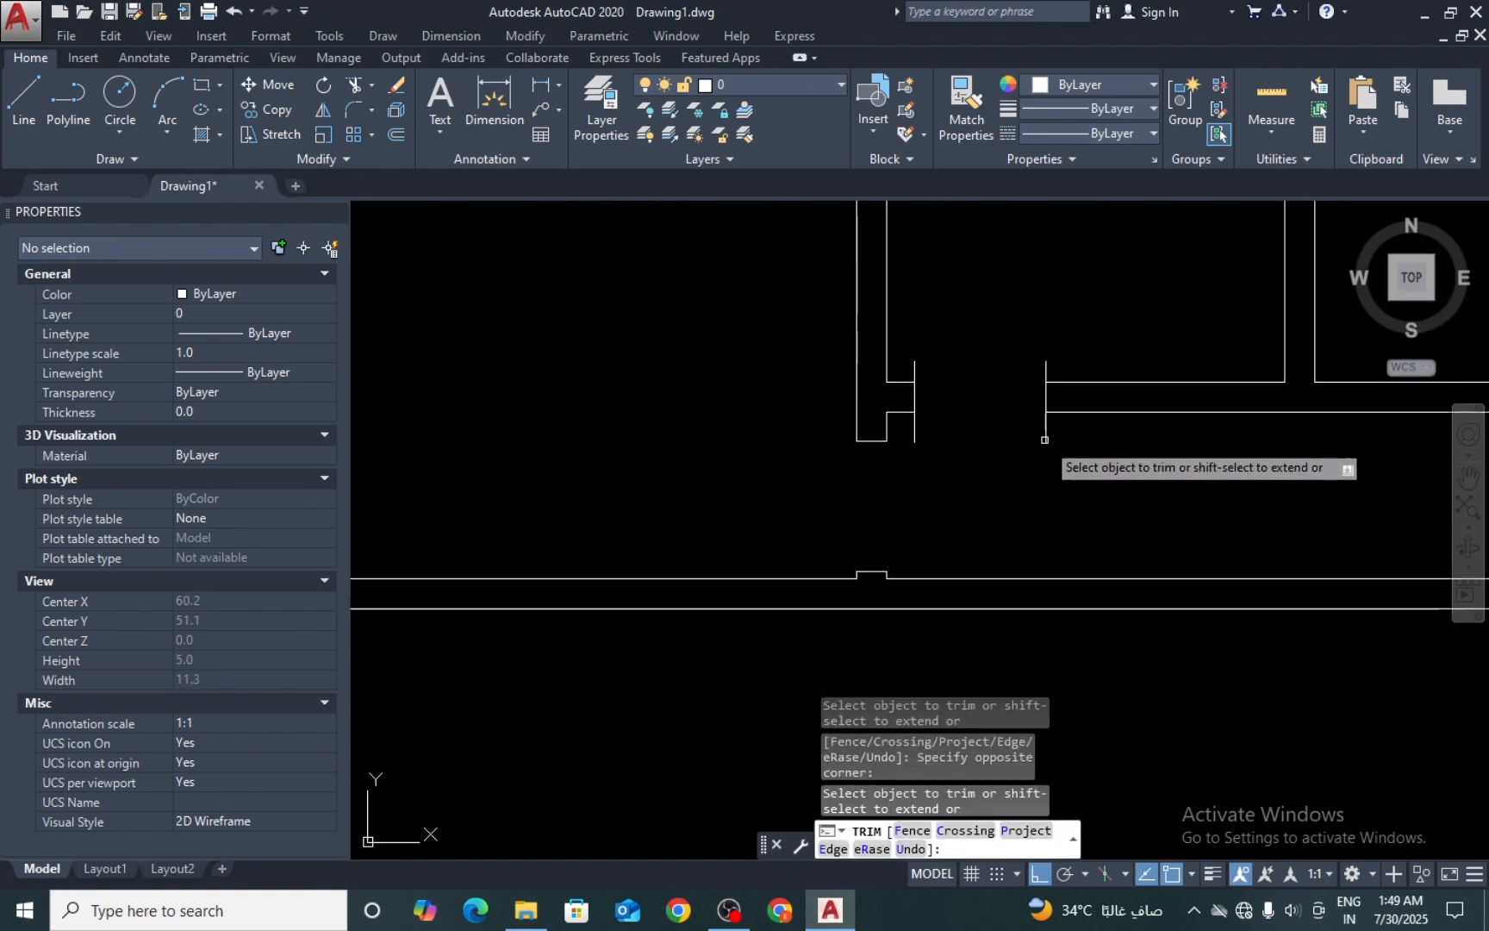
{"action": "left_click", "coordinate": [1081, 434]}
{"action": "left_click", "coordinate": [906, 453]}
{"action": "scroll", "coordinate": [991, 405], "scroll_direction": "up", "scroll_amount": 2}
{"action": "left_click", "coordinate": [1069, 347]}
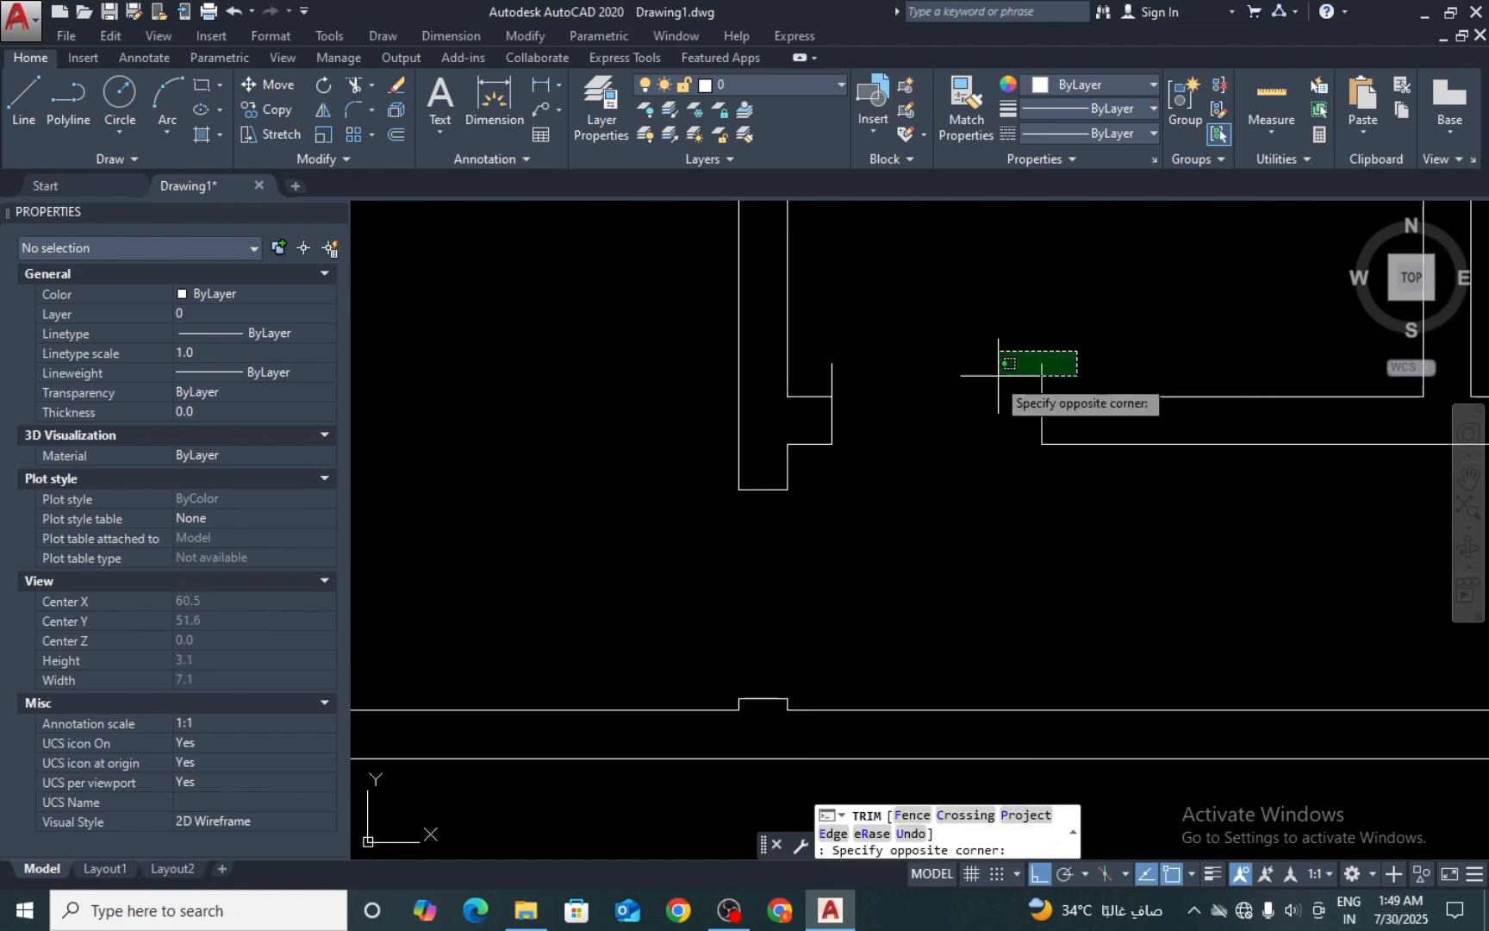
{"action": "left_click", "coordinate": [834, 375]}
{"action": "scroll", "coordinate": [840, 444], "scroll_direction": "down", "scroll_amount": 6}
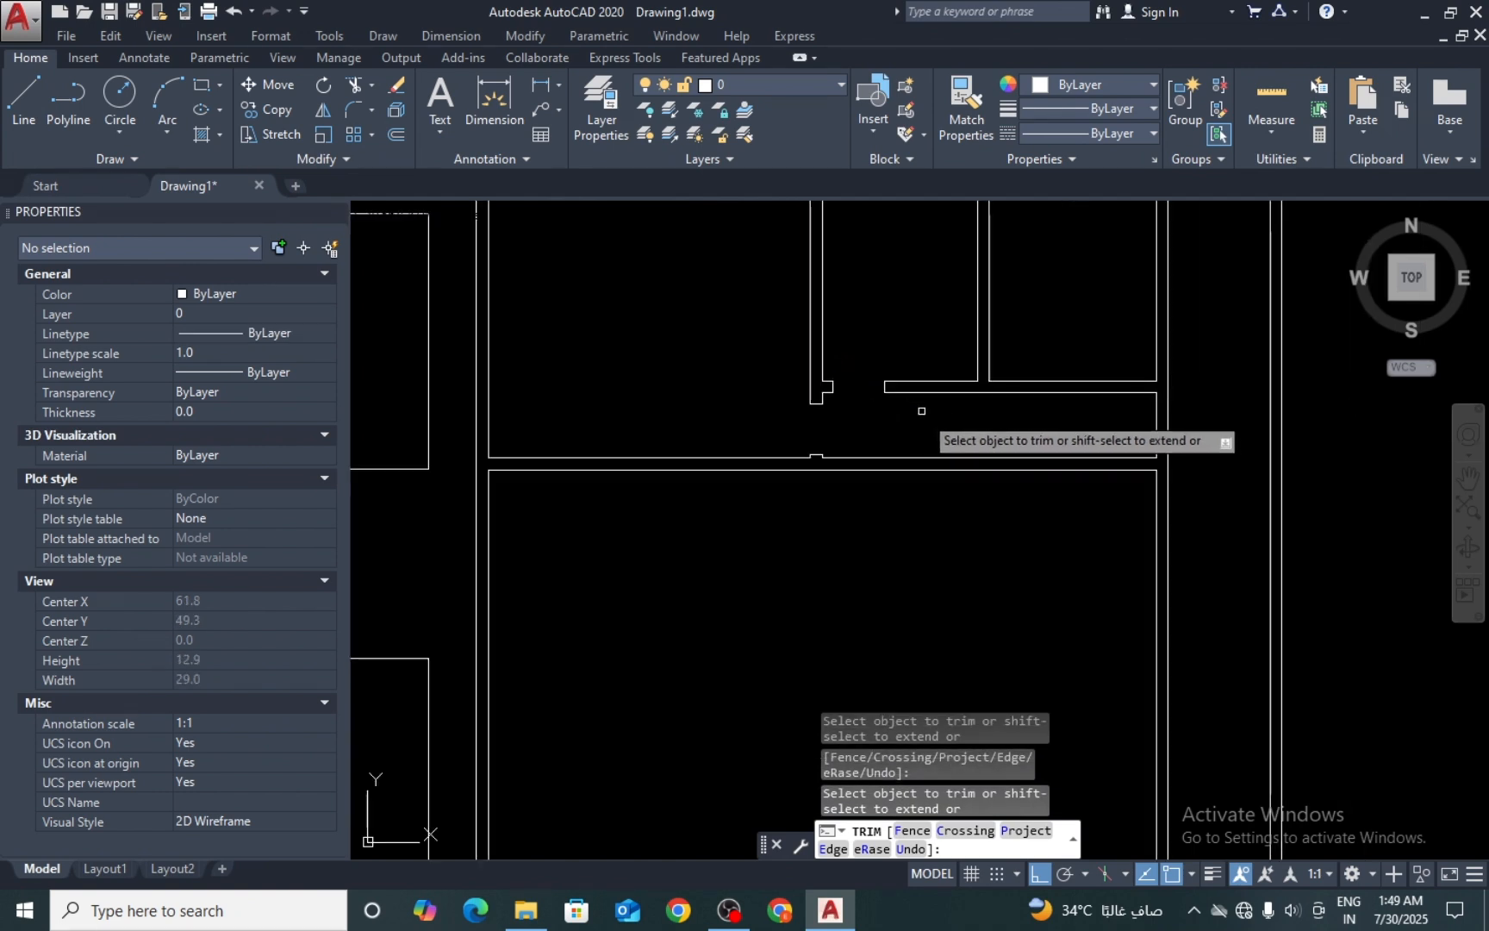
{"action": "middle_click_drag", "start_coordinate": [815, 411], "coordinate": [779, 480]}
{"action": "scroll", "coordinate": [786, 452], "scroll_direction": "up", "scroll_amount": 3}
{"action": "scroll", "coordinate": [779, 478], "scroll_direction": "down", "scroll_amount": 3}
{"action": "scroll", "coordinate": [776, 375], "scroll_direction": "up", "scroll_amount": 2}
{"action": "key", "text": "Escape"}
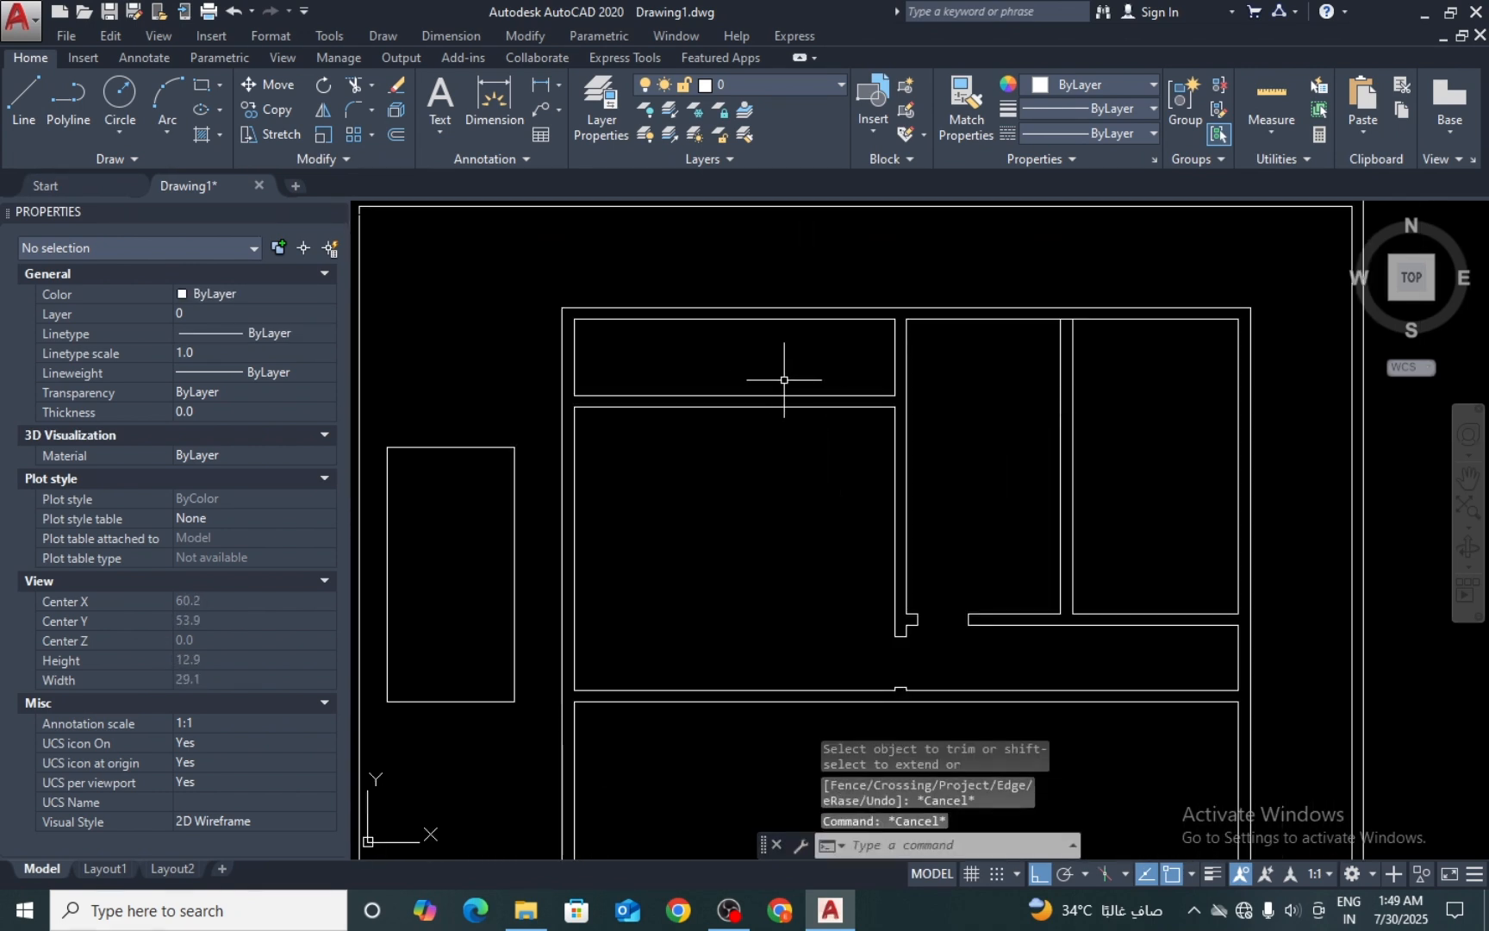
Step: Draw a short vertical line down from the midpoint of the upper-left room's top wall line
{"action": "type", "text": "l"}
{"action": "key", "text": "Return"}
{"action": "scroll", "coordinate": [806, 424], "scroll_direction": "up", "scroll_amount": 2}
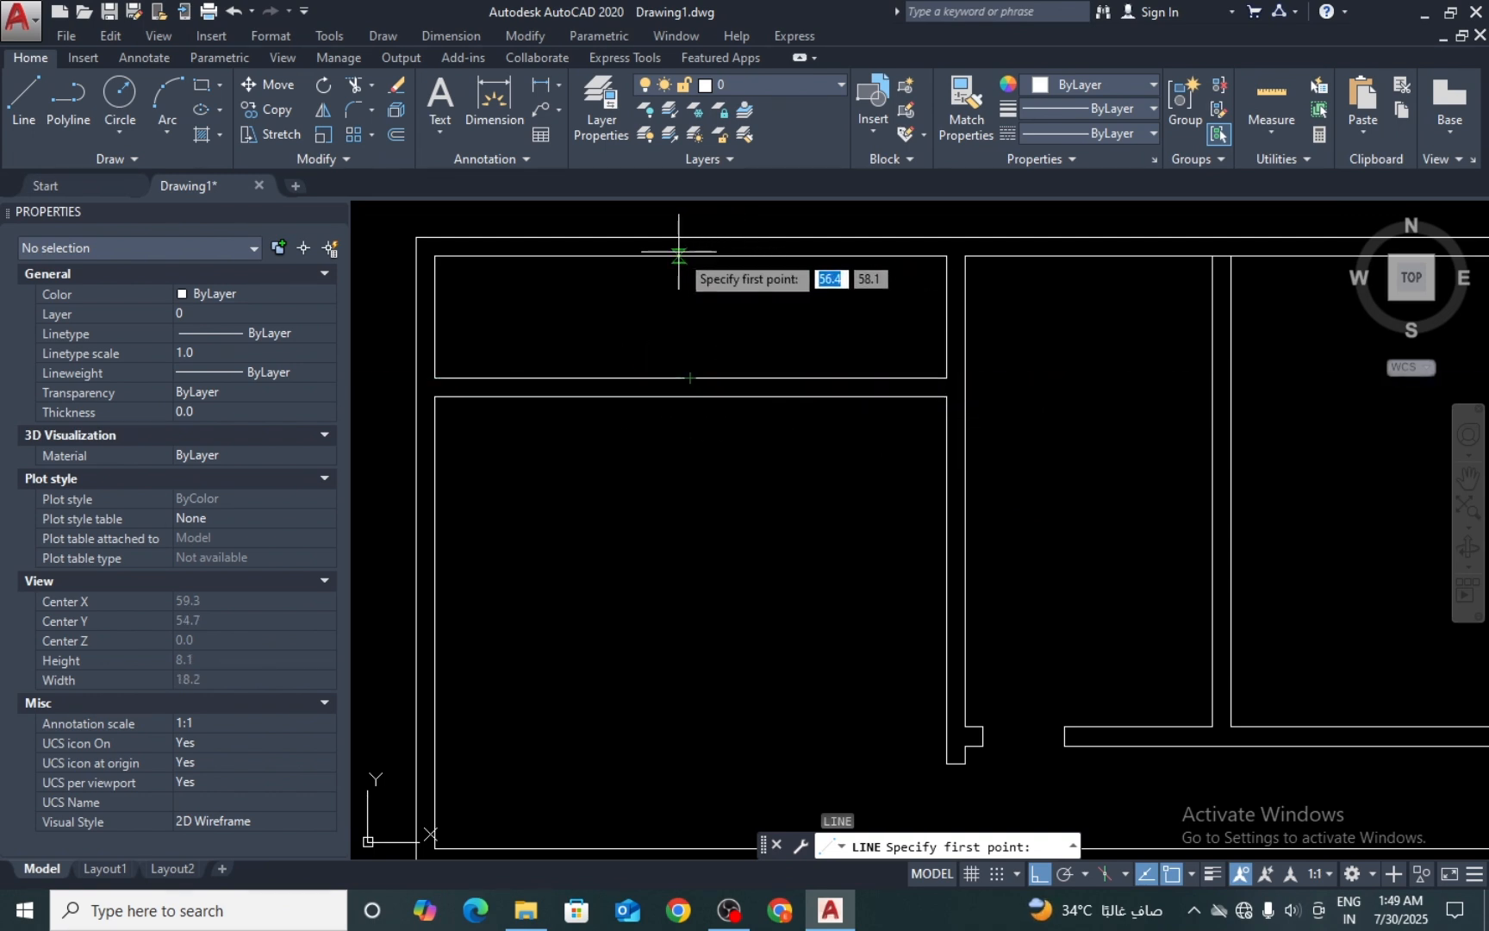
{"action": "left_click", "coordinate": [690, 256]}
{"action": "left_click", "coordinate": [690, 305]}
{"action": "key", "text": "Return"}
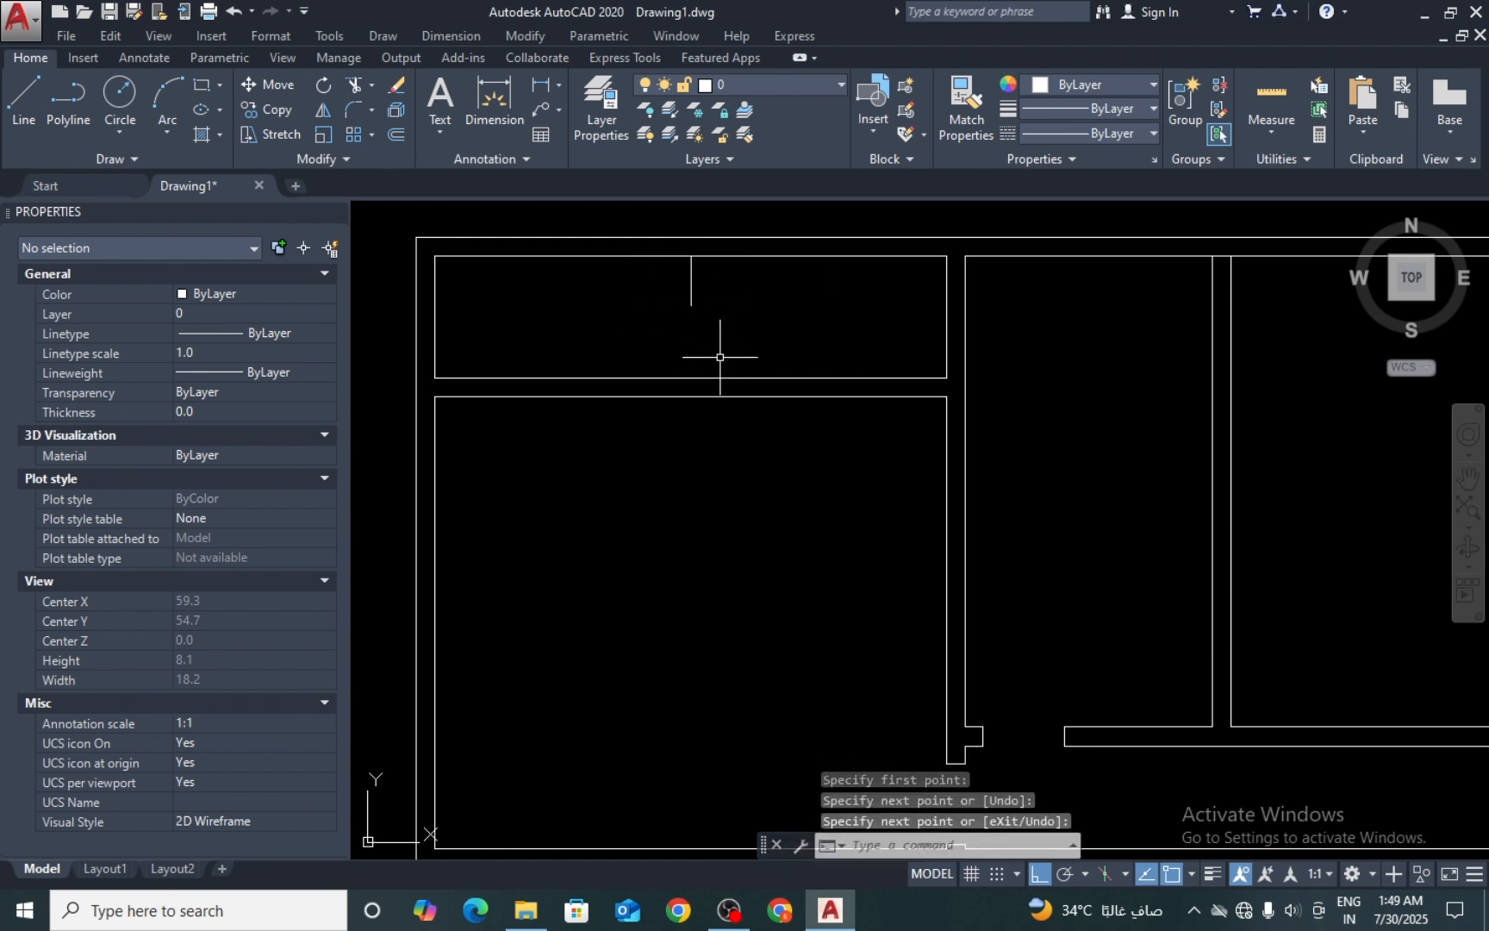
Step: Offset the short vertical line in the upper-left room 0.23 m to the right
{"action": "type", "text": "o"}
{"action": "key", "text": "Return"}
{"action": "type", "text": "0.23"}
{"action": "key", "text": "Return"}
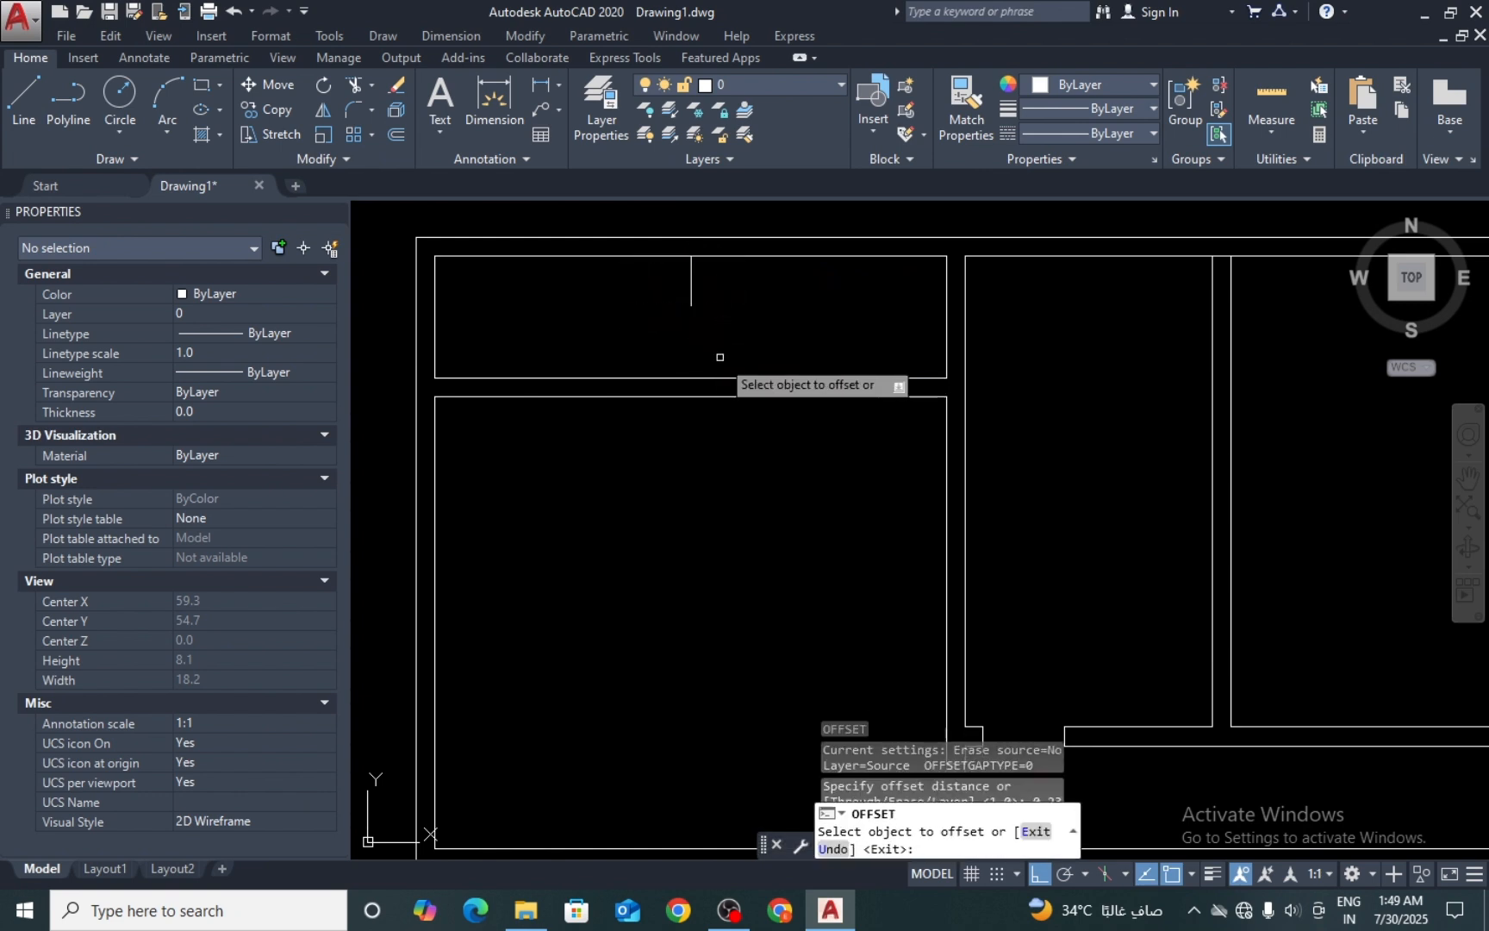
{"action": "left_click", "coordinate": [691, 283]}
{"action": "left_click", "coordinate": [700, 333]}
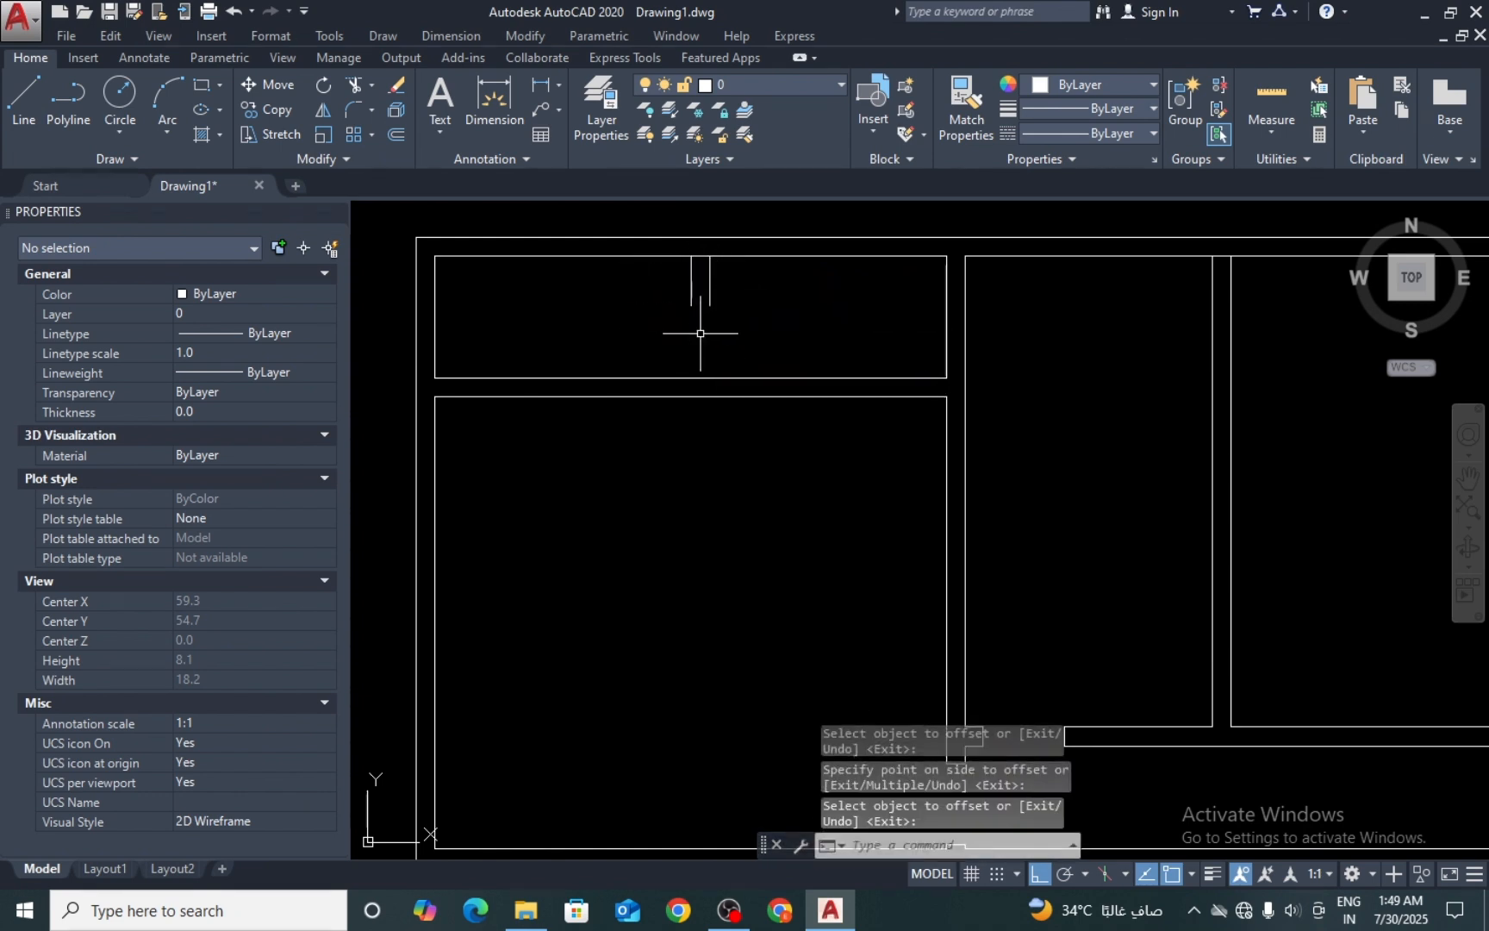
Step: Close the wall stub in the upper-left room with a line joining the lower ends of its two verticals
{"action": "scroll", "coordinate": [689, 302], "scroll_direction": "up", "scroll_amount": 5}
{"action": "type", "text": "l"}
{"action": "key", "text": "Return"}
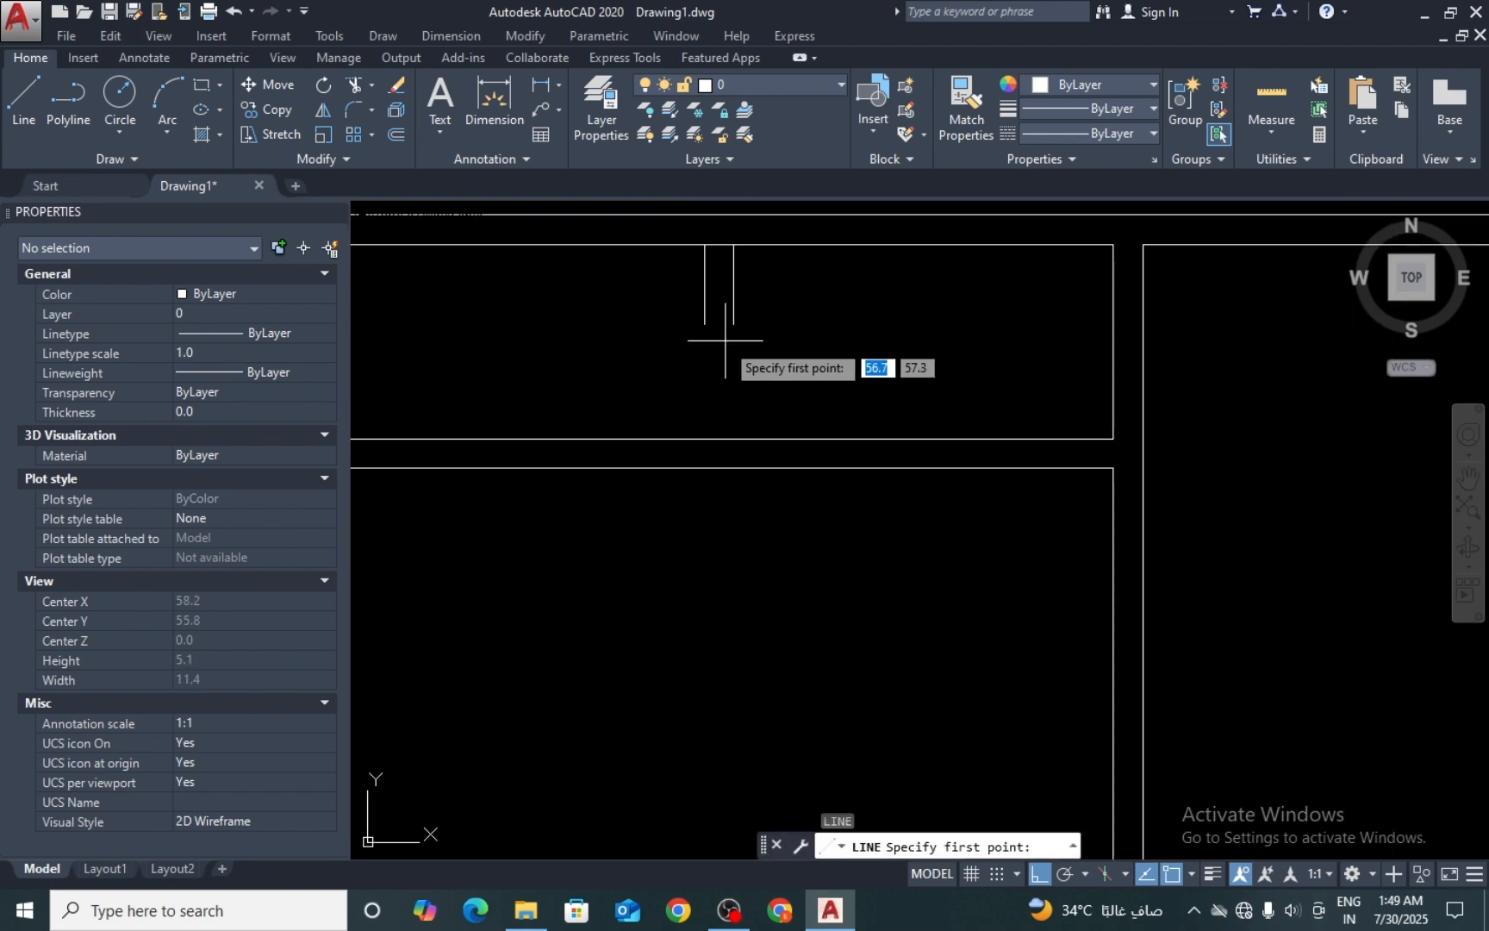
{"action": "left_click", "coordinate": [703, 325]}
{"action": "left_click", "coordinate": [733, 325]}
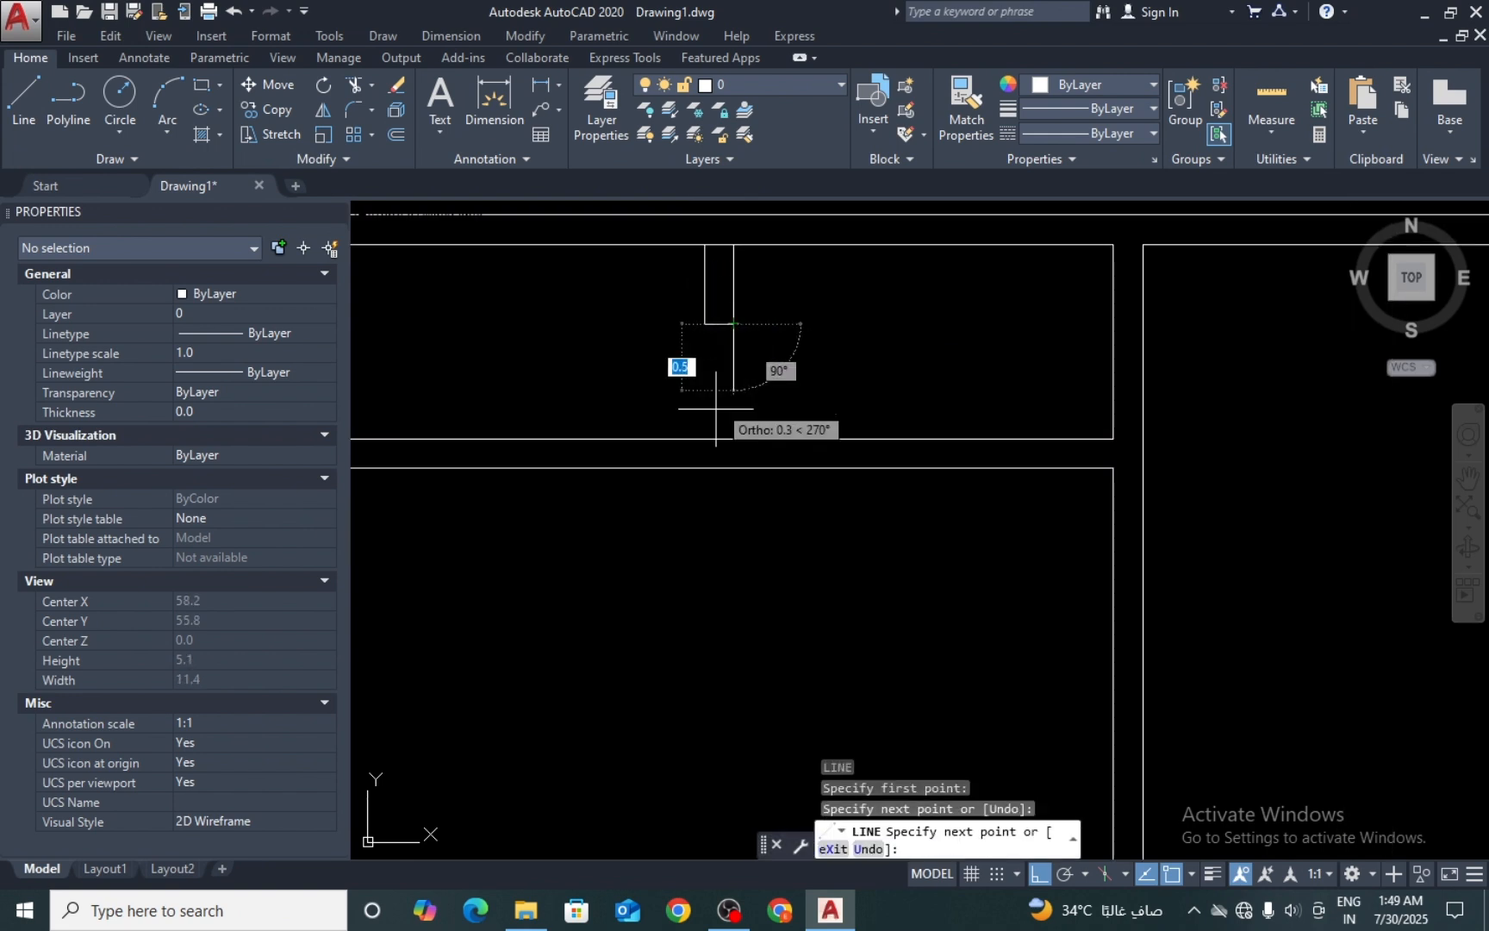
{"action": "key", "text": "Return"}
Step: Draw a vertical line from the midpoint of the stub's lower edge to the upper-left room's bottom wall line
{"action": "key", "text": "Return"}
{"action": "left_click", "coordinate": [718, 324]}
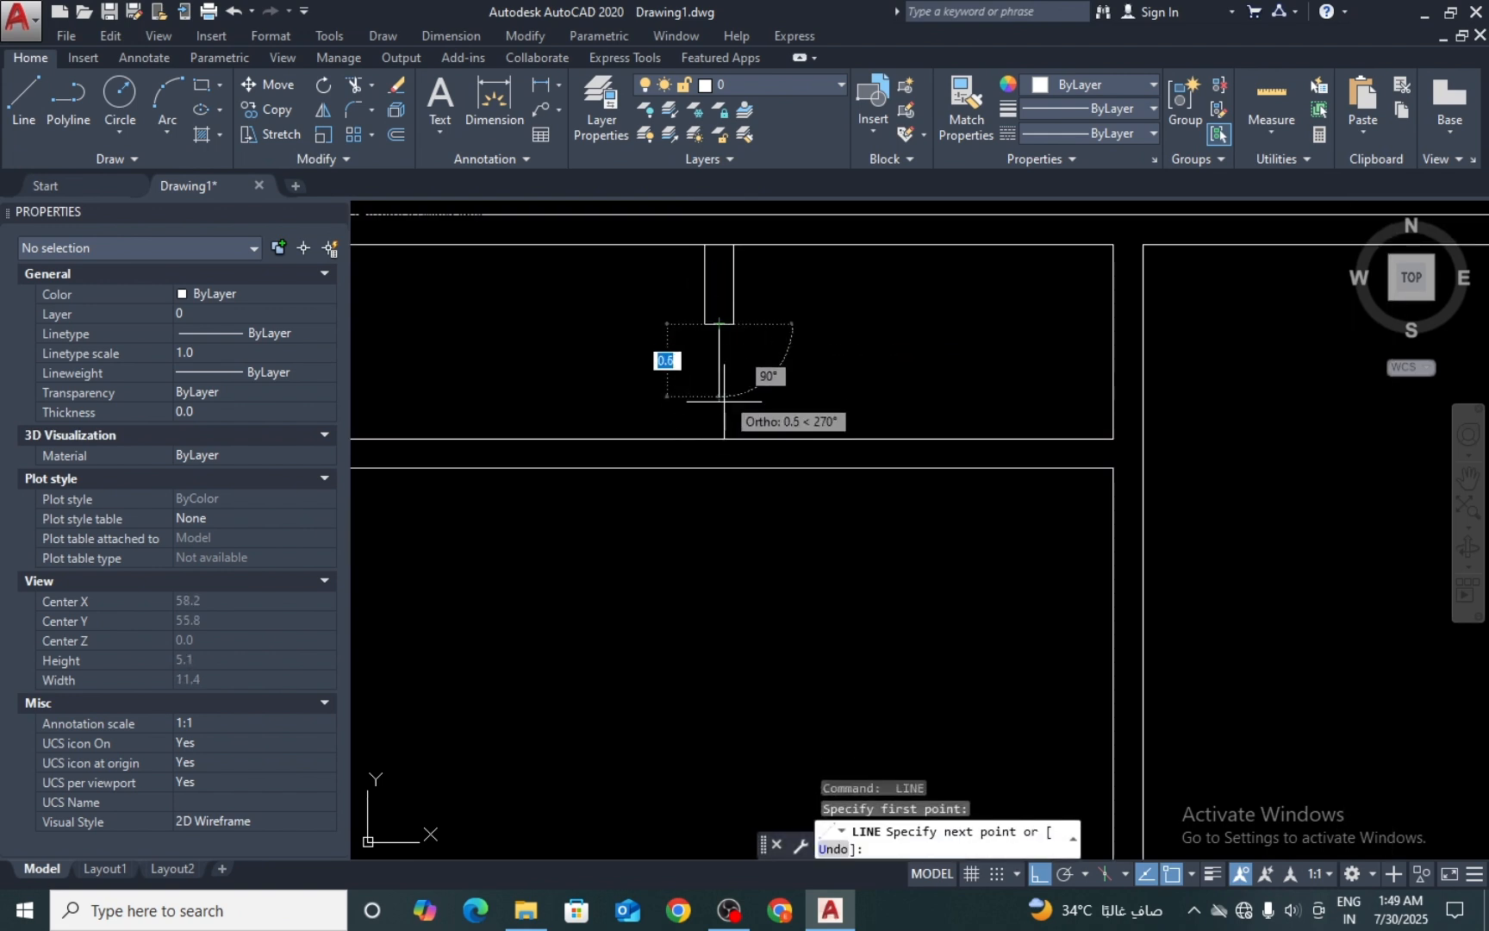
{"action": "left_click", "coordinate": [719, 437]}
{"action": "key", "text": "Return"}
{"action": "scroll", "coordinate": [786, 381], "scroll_direction": "down", "scroll_amount": 4}
{"action": "key", "text": "Return"}
{"action": "scroll", "coordinate": [715, 336], "scroll_direction": "up", "scroll_amount": 4}
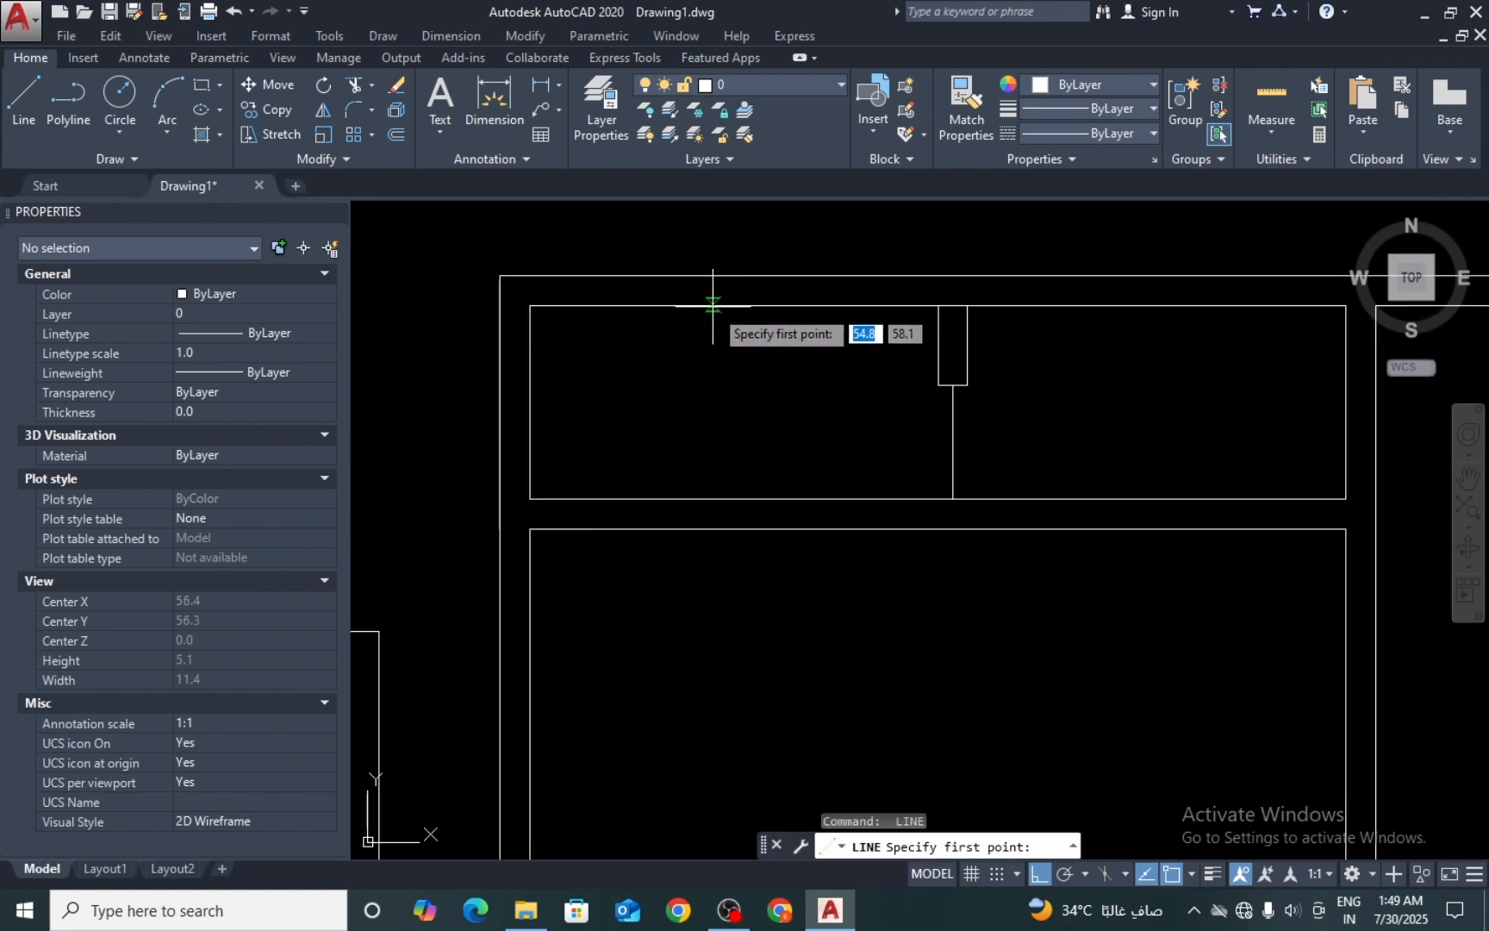
Step: Trim the upper-left room's top wall line between the two sides of the wall stub
{"action": "key", "text": "Escape"}
{"action": "key", "text": "Return"}
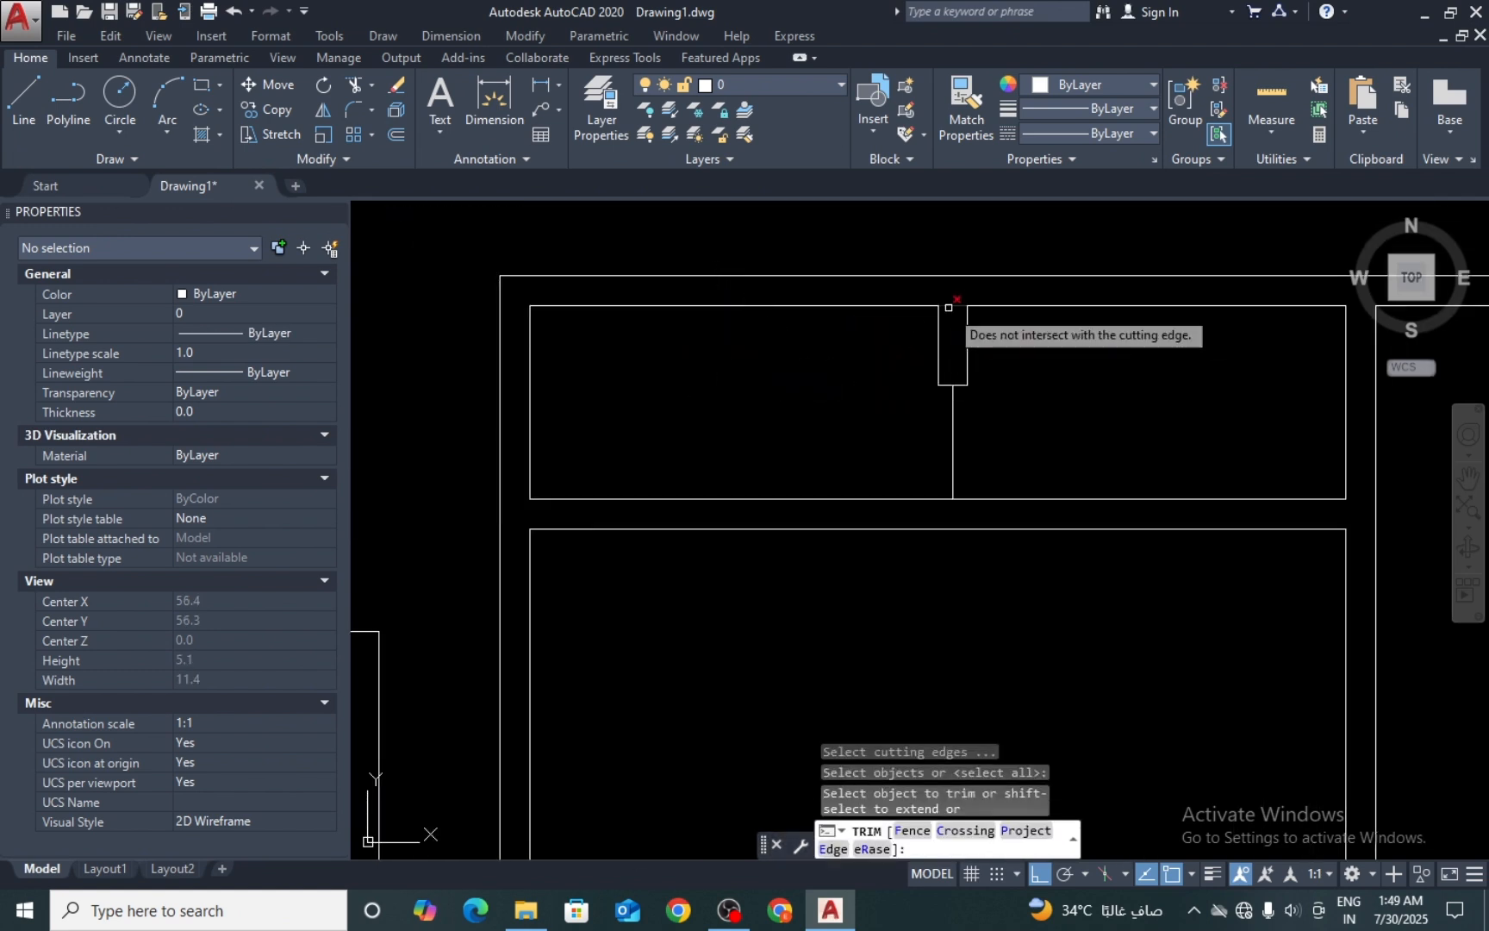
{"action": "left_click", "coordinate": [952, 307]}
Step: Draw a vertical line from the midpoint of the top wall line left of the stub to the bottom wall line
{"action": "type", "text": "l"}
{"action": "key", "text": "Return"}
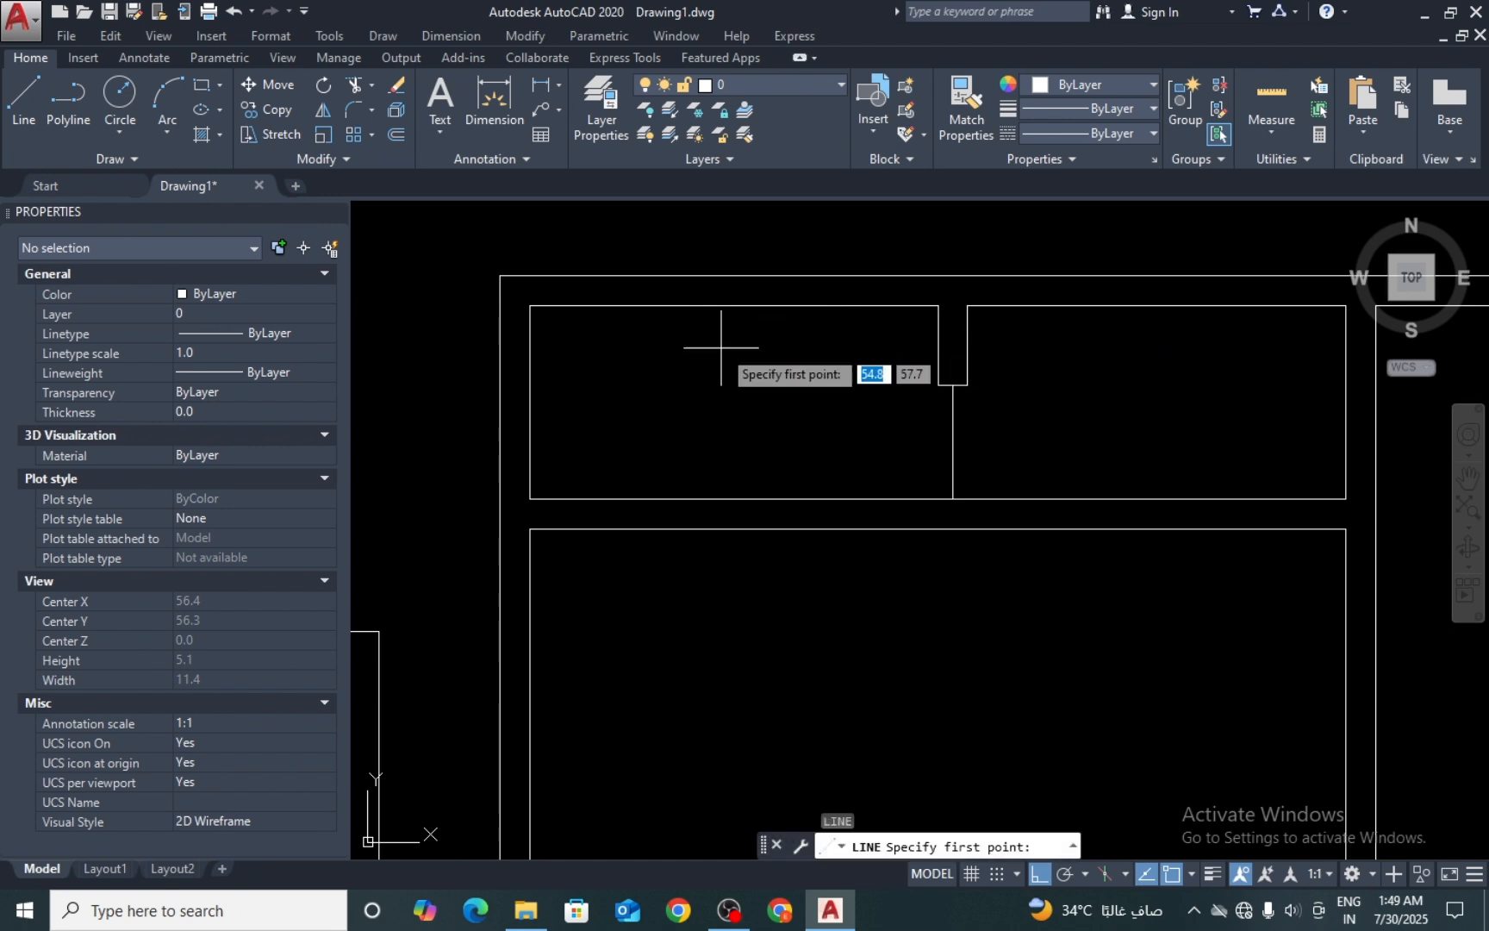
{"action": "left_click", "coordinate": [734, 305]}
{"action": "left_click", "coordinate": [733, 498]}
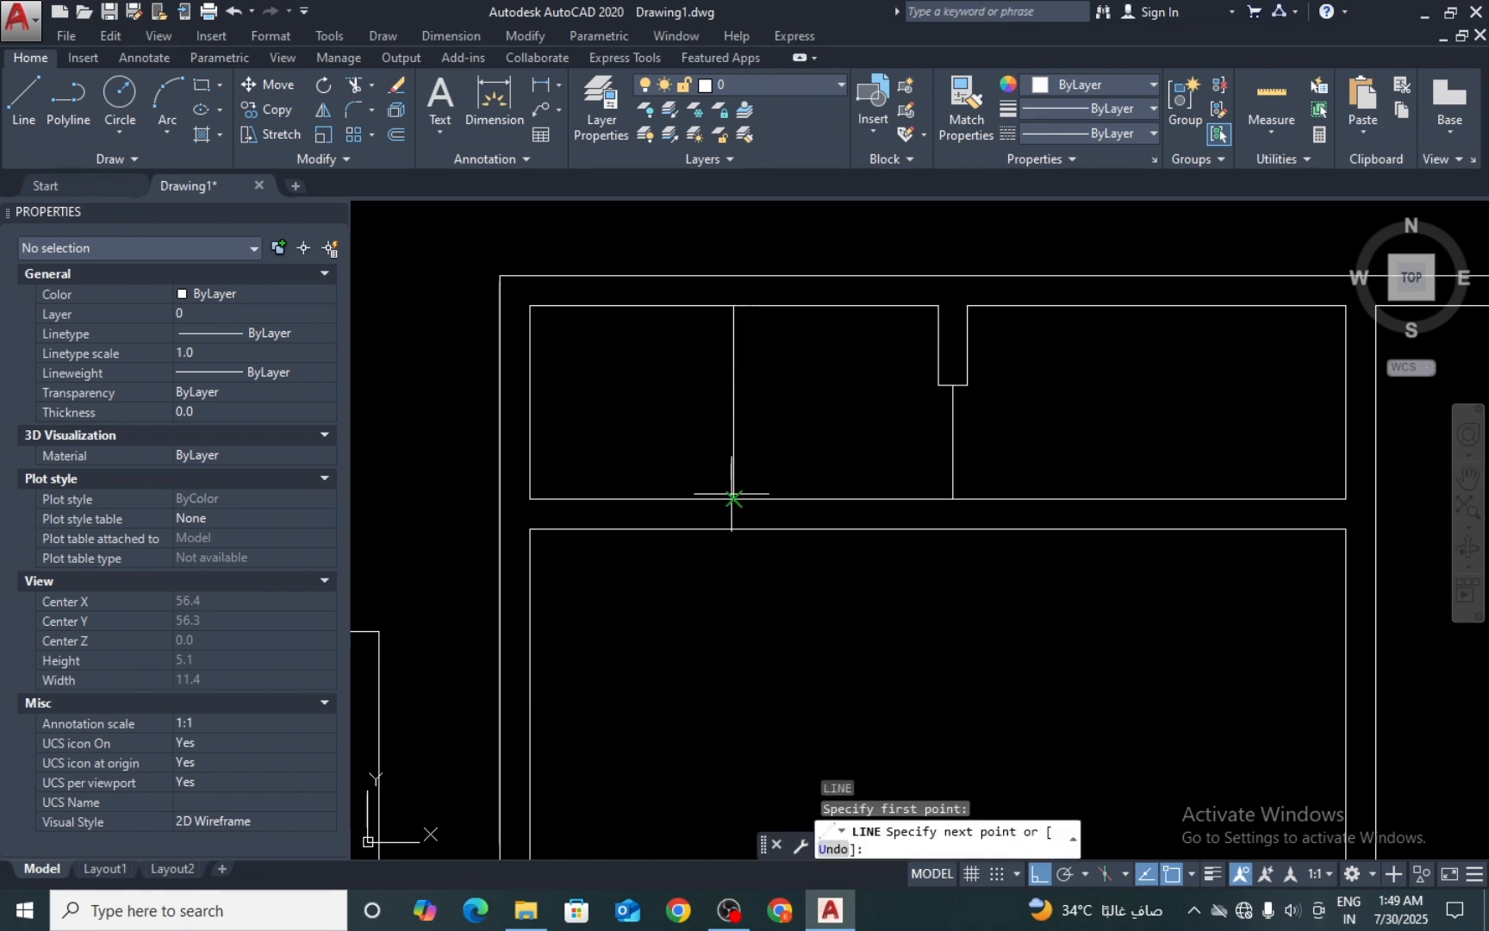
{"action": "key", "text": "Return"}
Step: Offset the new full-height vertical line left of the stub 0.15 m to the left
{"action": "type", "text": "o"}
{"action": "key", "text": "Return"}
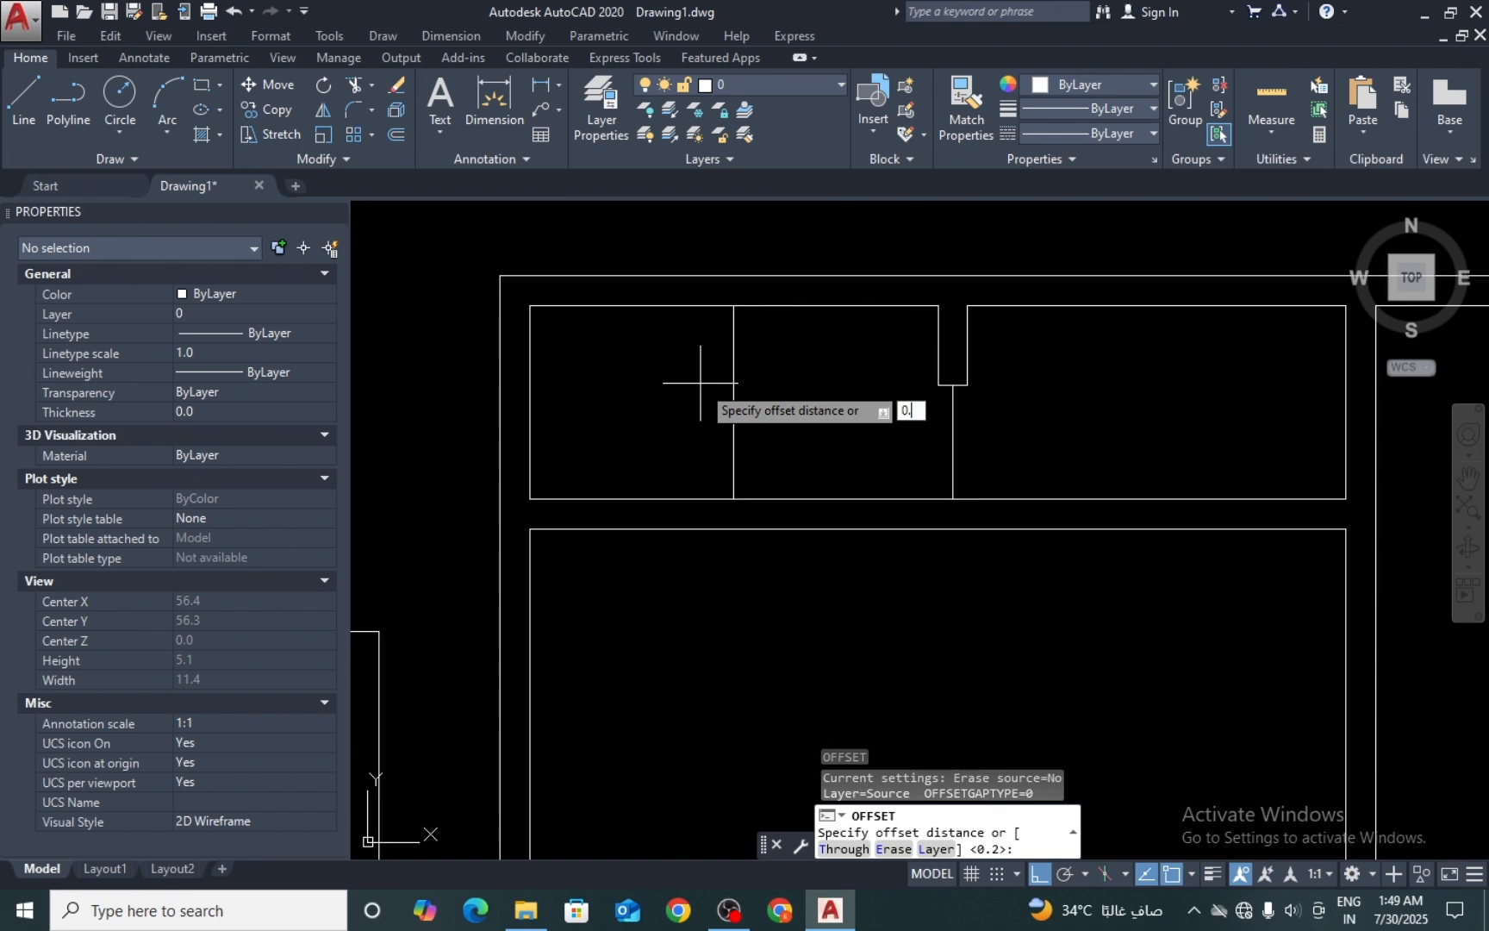
{"action": "type", "text": "0.15"}
{"action": "key", "text": "Return"}
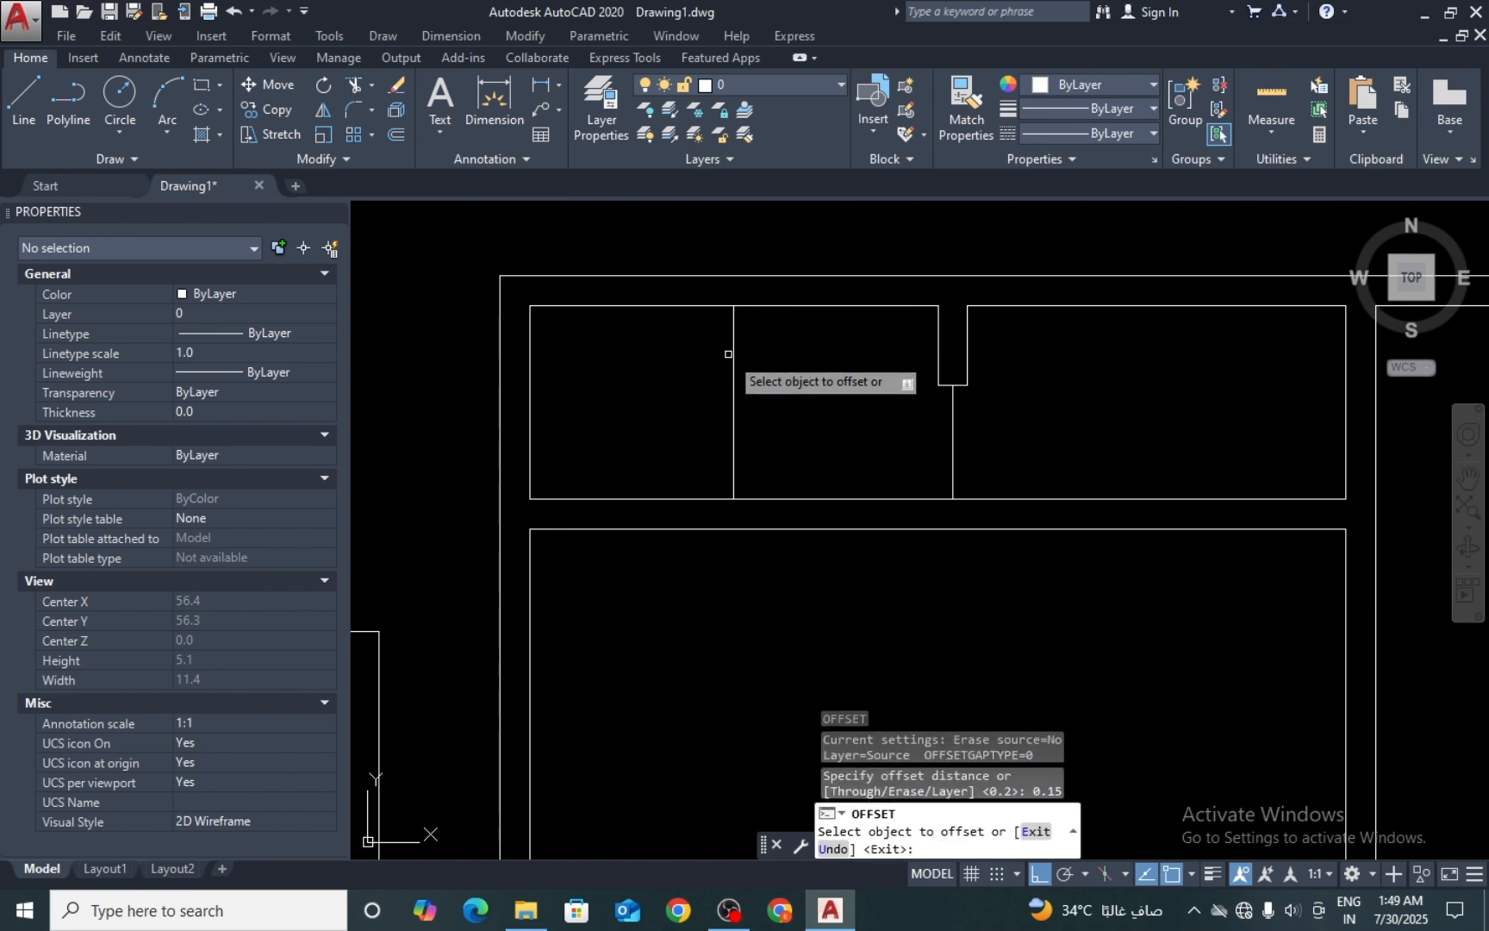
{"action": "left_click", "coordinate": [735, 356]}
{"action": "left_click", "coordinate": [696, 365]}
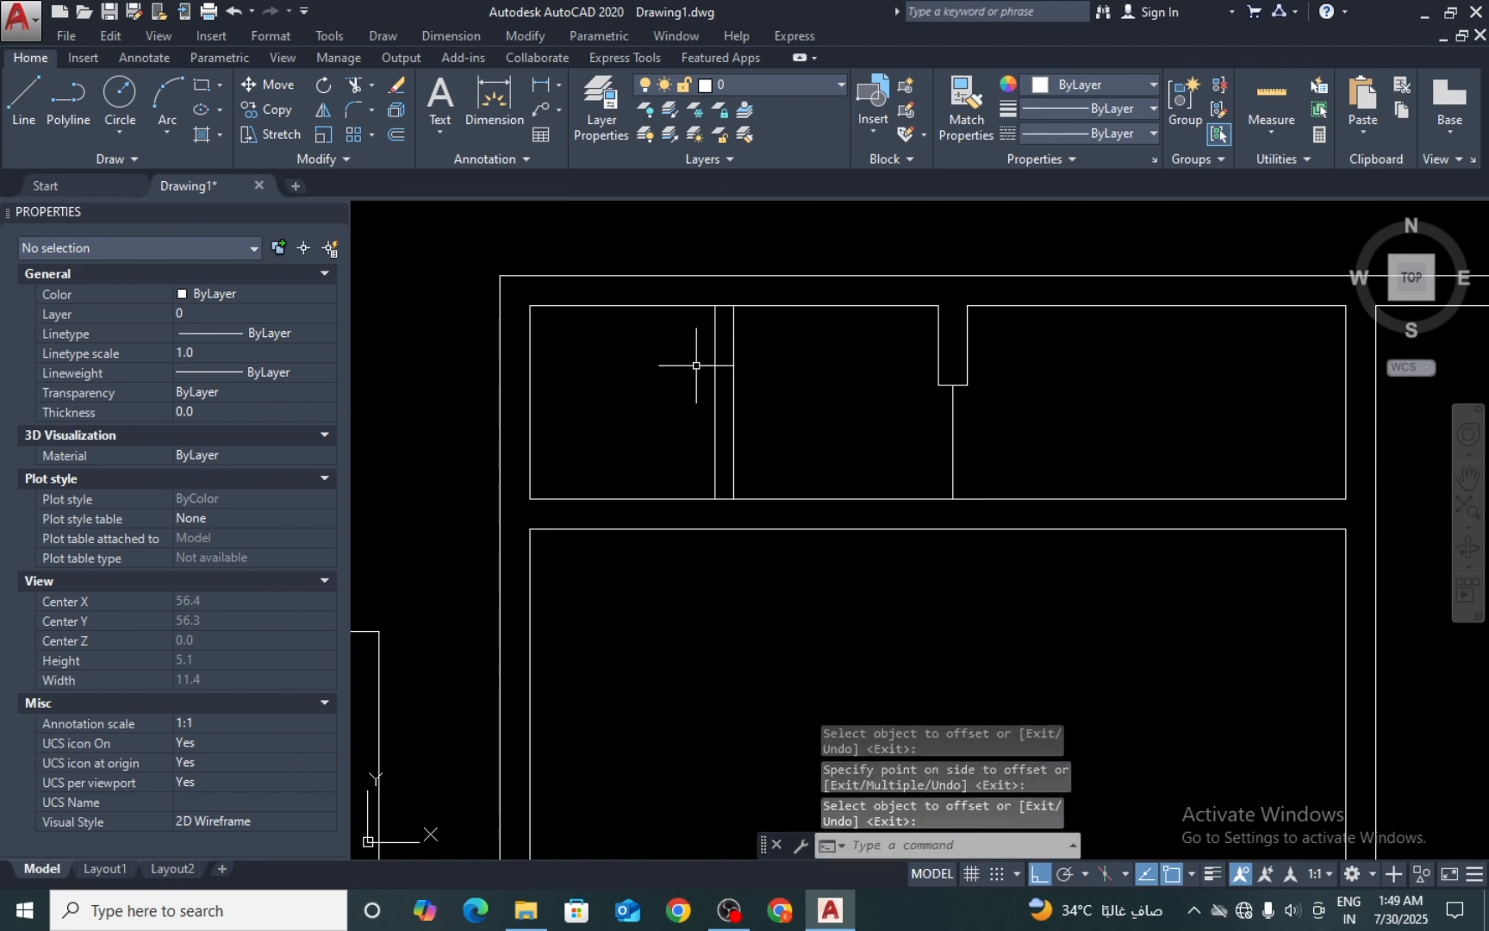
{"action": "scroll", "coordinate": [698, 371], "scroll_direction": "down", "scroll_amount": 3}
{"action": "scroll", "coordinate": [724, 401], "scroll_direction": "up", "scroll_amount": 3}
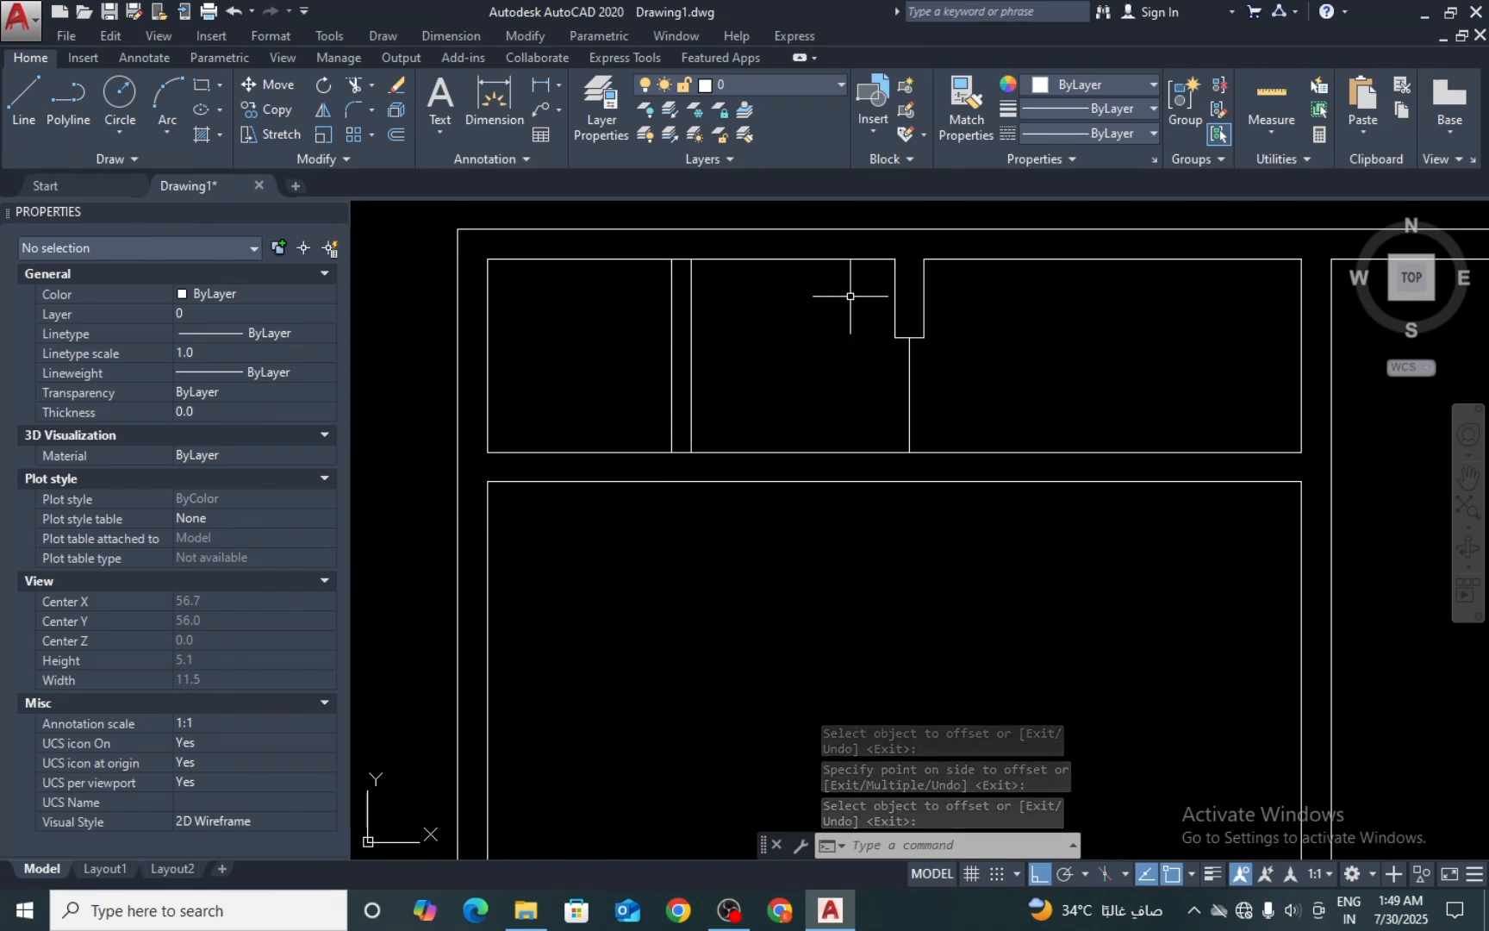
{"action": "middle_click_drag", "start_coordinate": [1022, 371], "coordinate": [906, 380]}
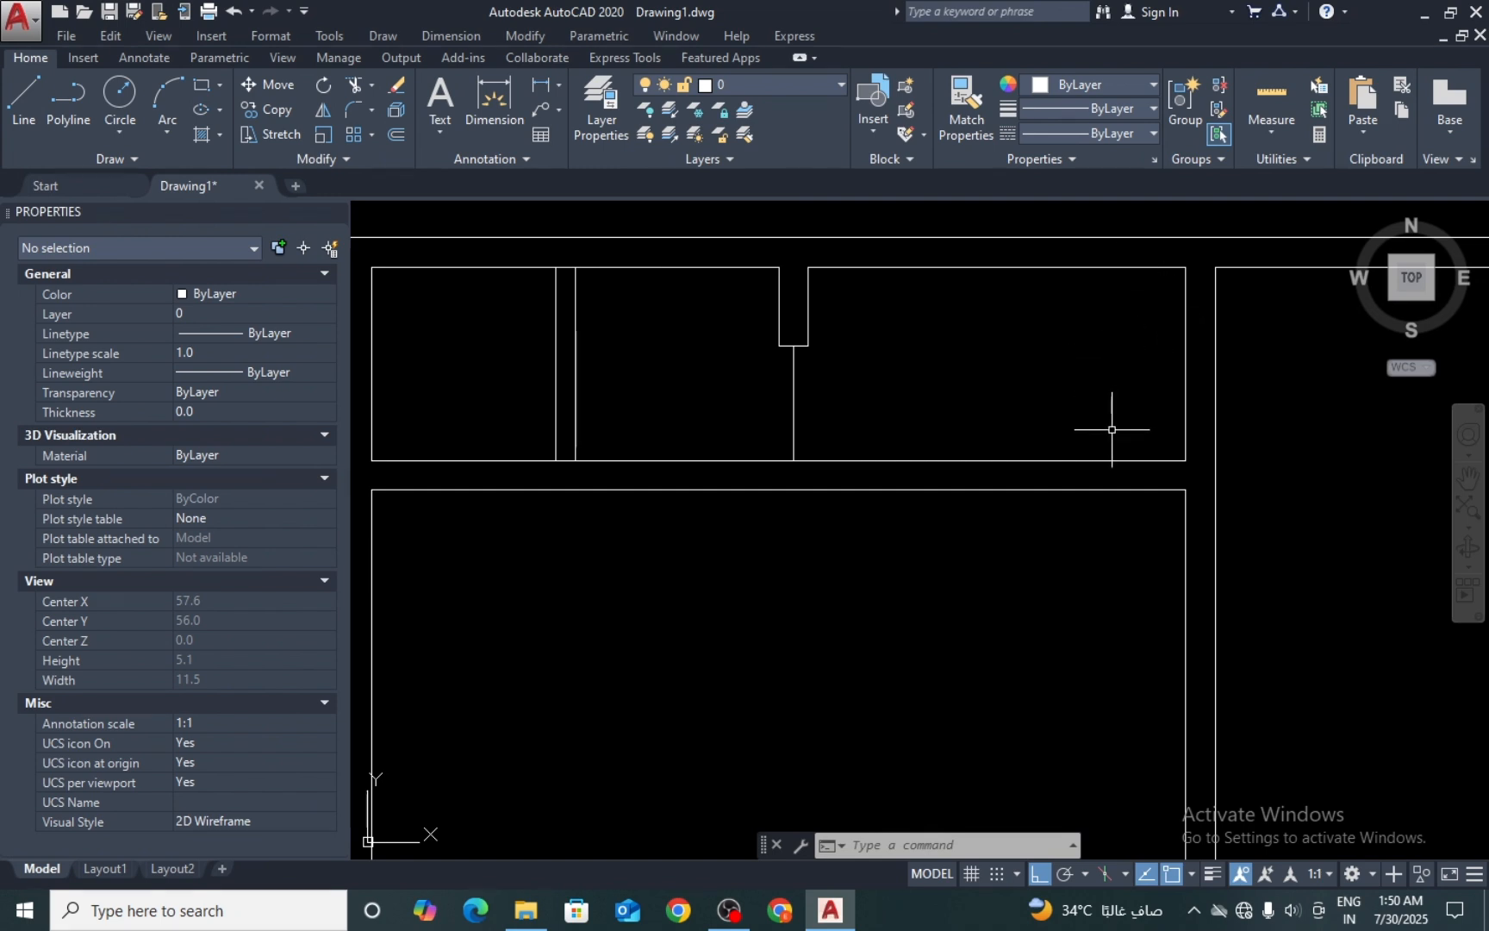
{"action": "scroll", "coordinate": [965, 302], "scroll_direction": "down", "scroll_amount": 2}
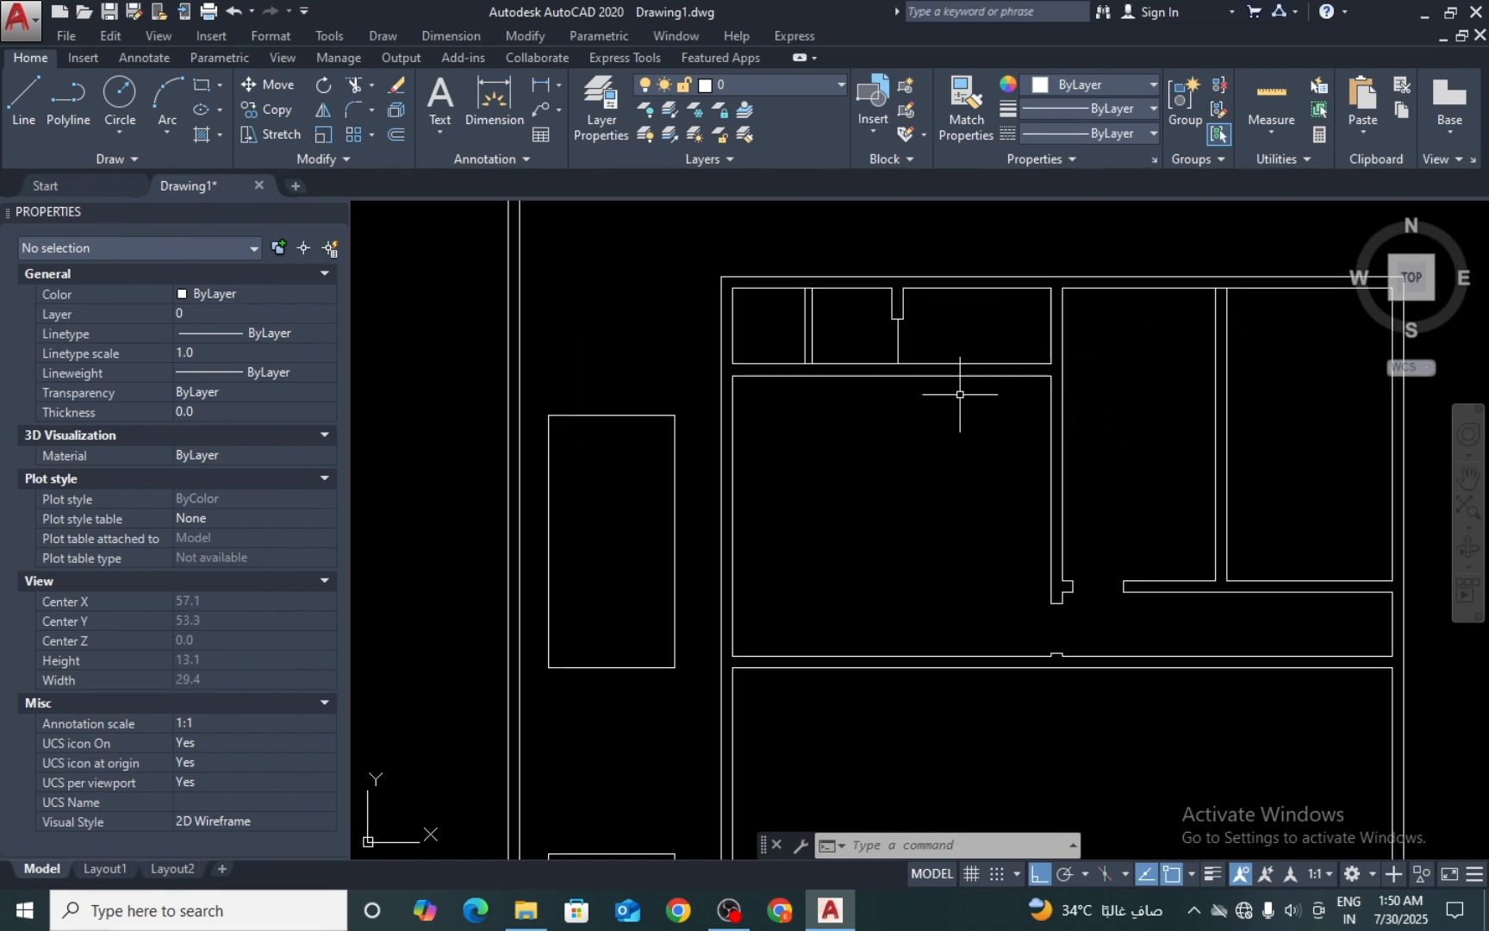
Step: Draw a short vertical line across the upper-left room's bottom wall, to the right of the wall stub
{"action": "scroll", "coordinate": [960, 395], "scroll_direction": "up", "scroll_amount": 1}
{"action": "type", "text": "l"}
{"action": "key", "text": "Return"}
{"action": "scroll", "coordinate": [959, 362], "scroll_direction": "up", "scroll_amount": 2}
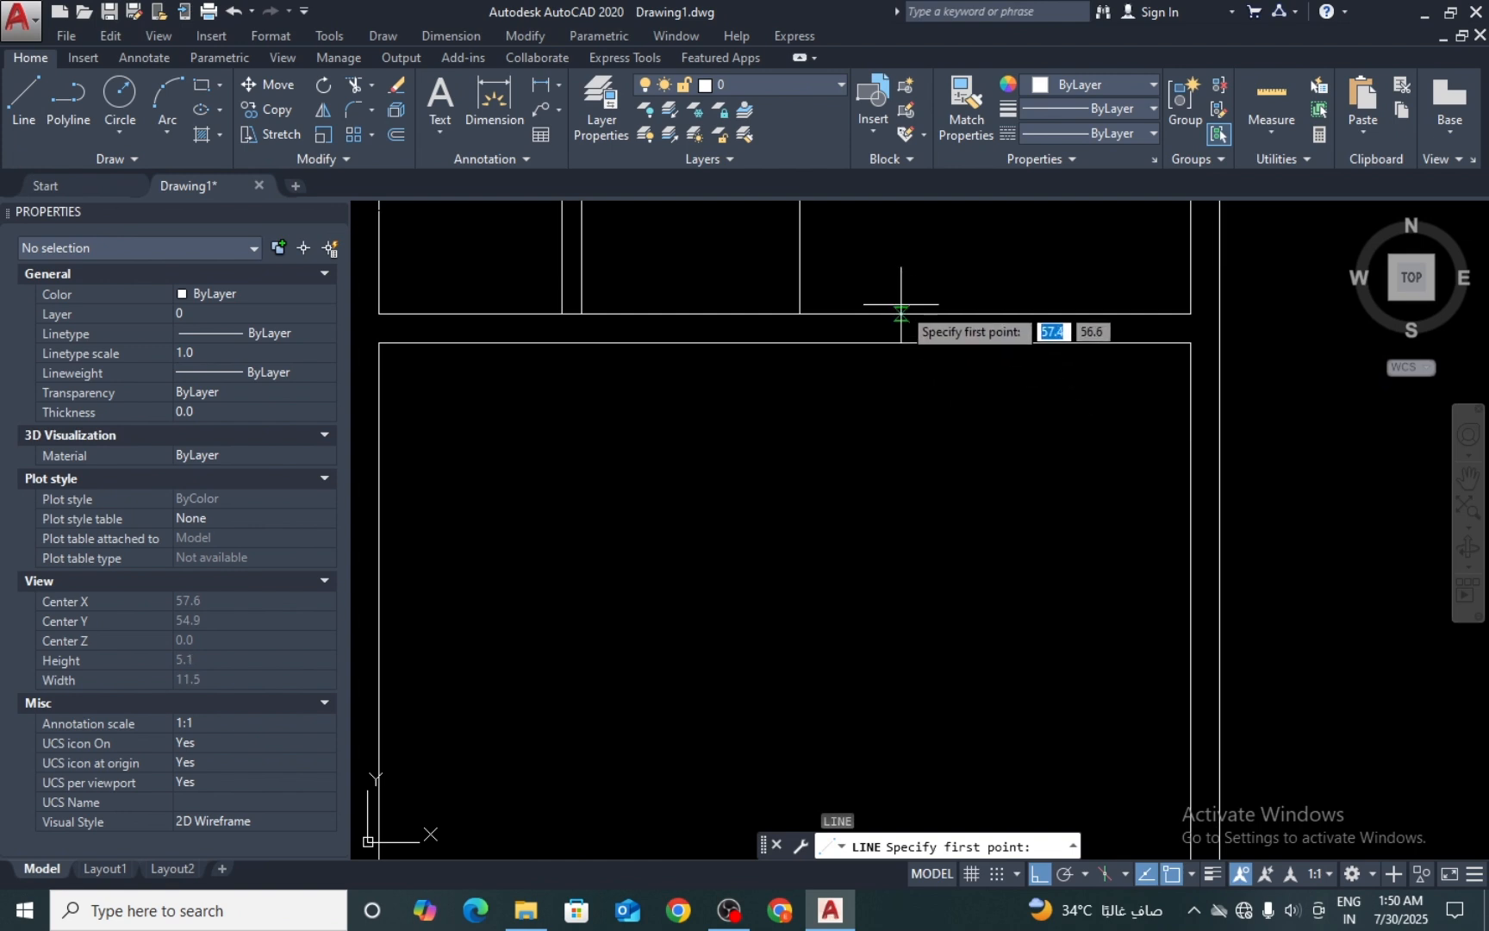
{"action": "key", "text": "Escape"}
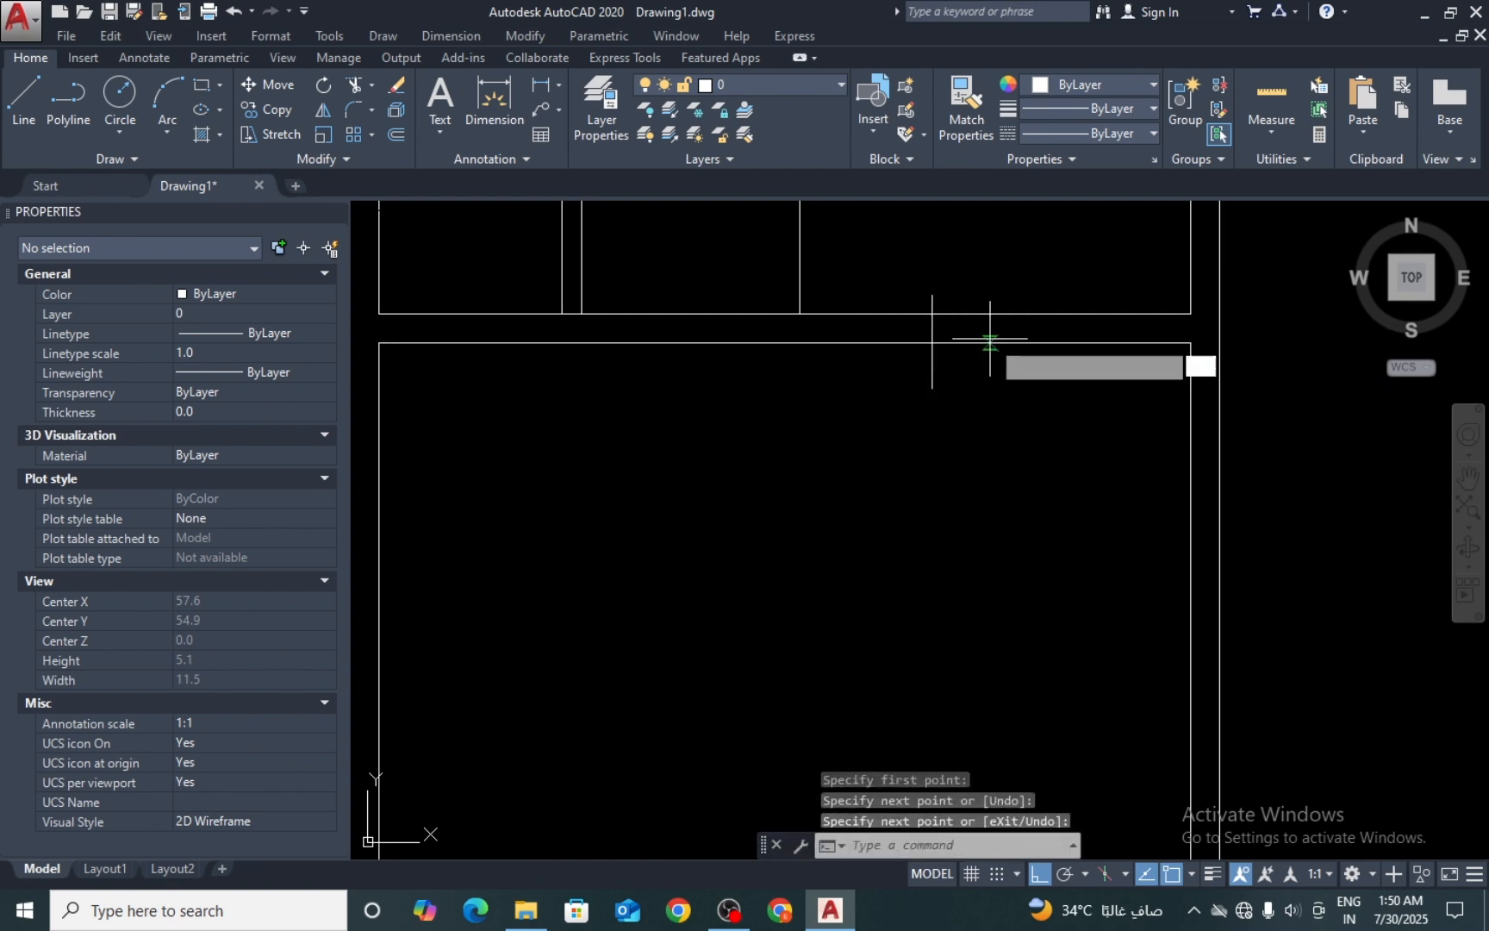
{"action": "type", "text": "o"}
{"action": "key", "text": "Return"}
{"action": "type", "text": "12"}
{"action": "key", "text": "Return"}
{"action": "key", "text": "Escape"}
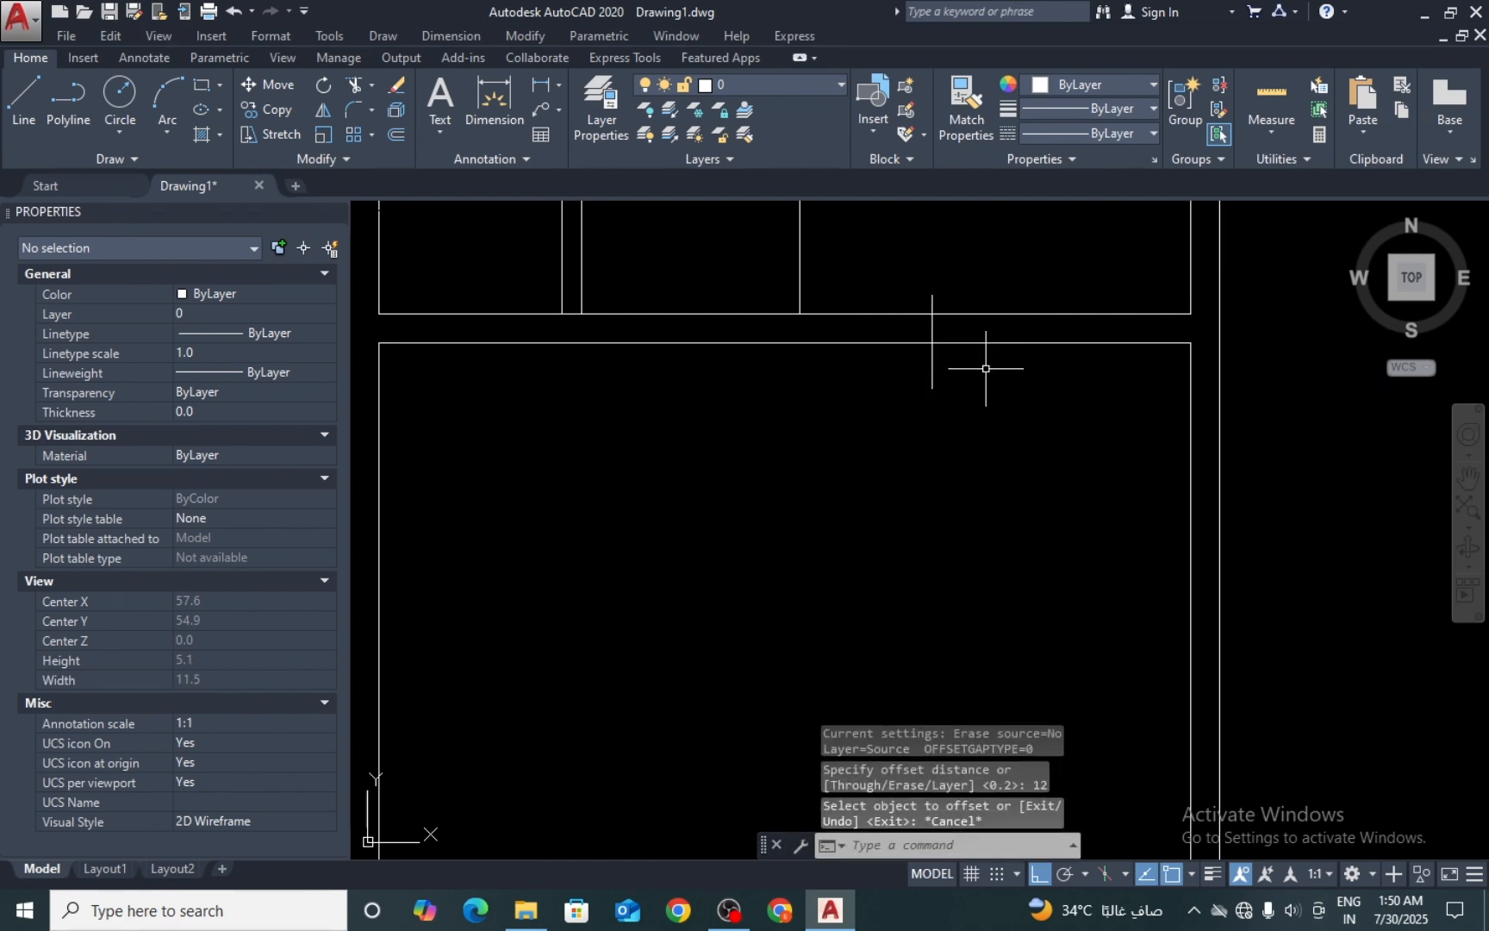
Step: Offset the short vertical line on the upper-left room's bottom wall 1 m to the right
{"action": "key", "text": "Return"}
{"action": "type", "text": "1"}
{"action": "key", "text": "Return"}
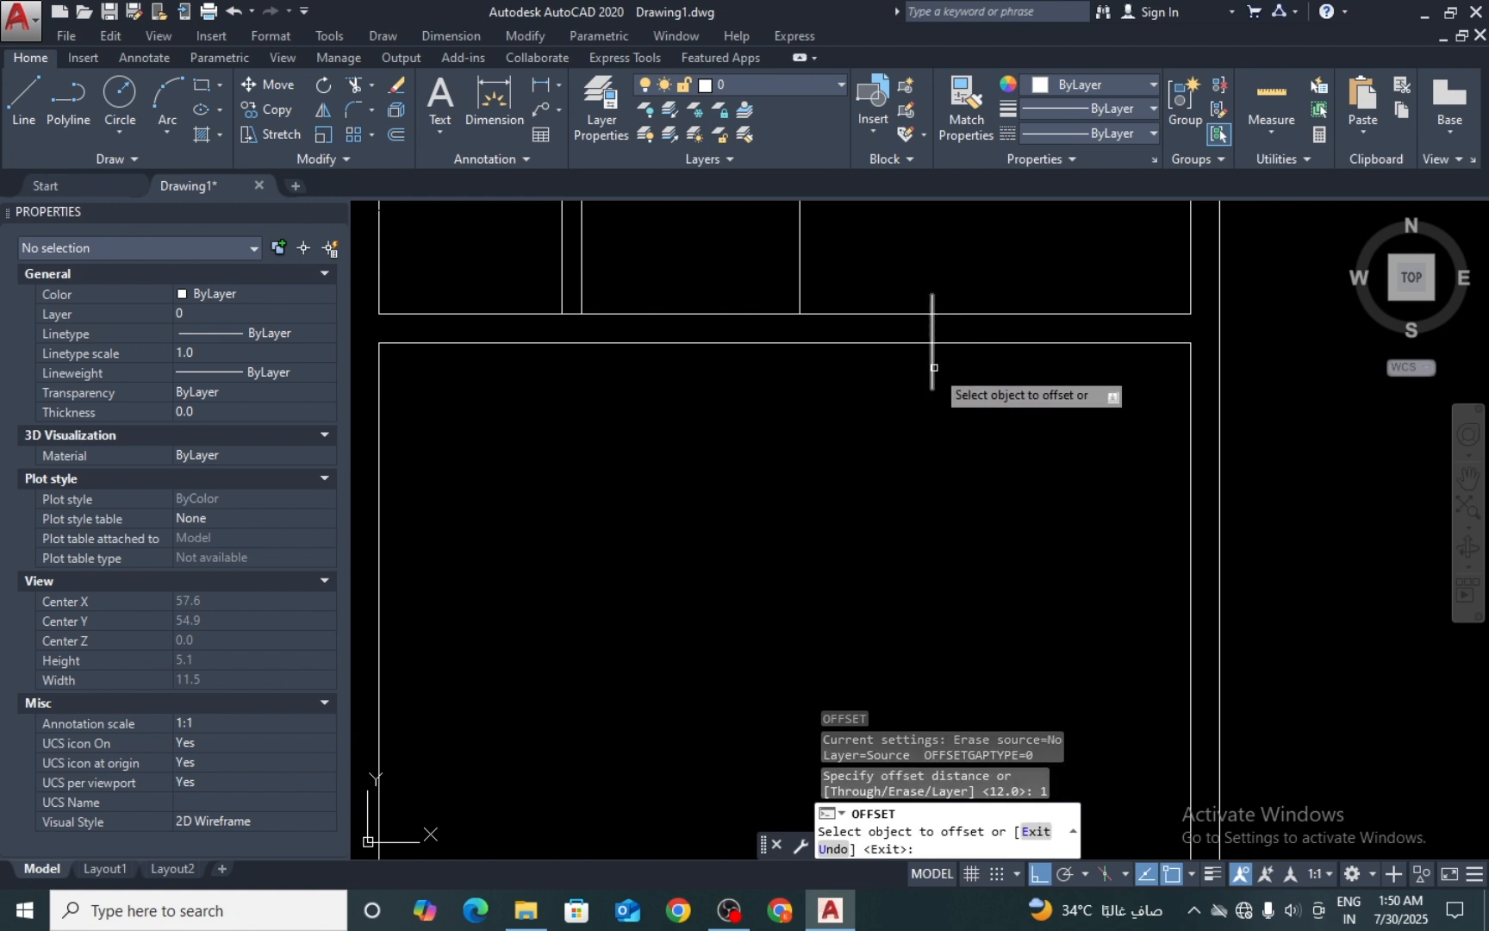
{"action": "left_click", "coordinate": [933, 367]}
{"action": "left_click", "coordinate": [990, 362]}
{"action": "key", "text": "Escape"}
{"action": "key", "text": "Escape"}
{"action": "middle_click_drag", "start_coordinate": [1001, 408], "coordinate": [981, 505]}
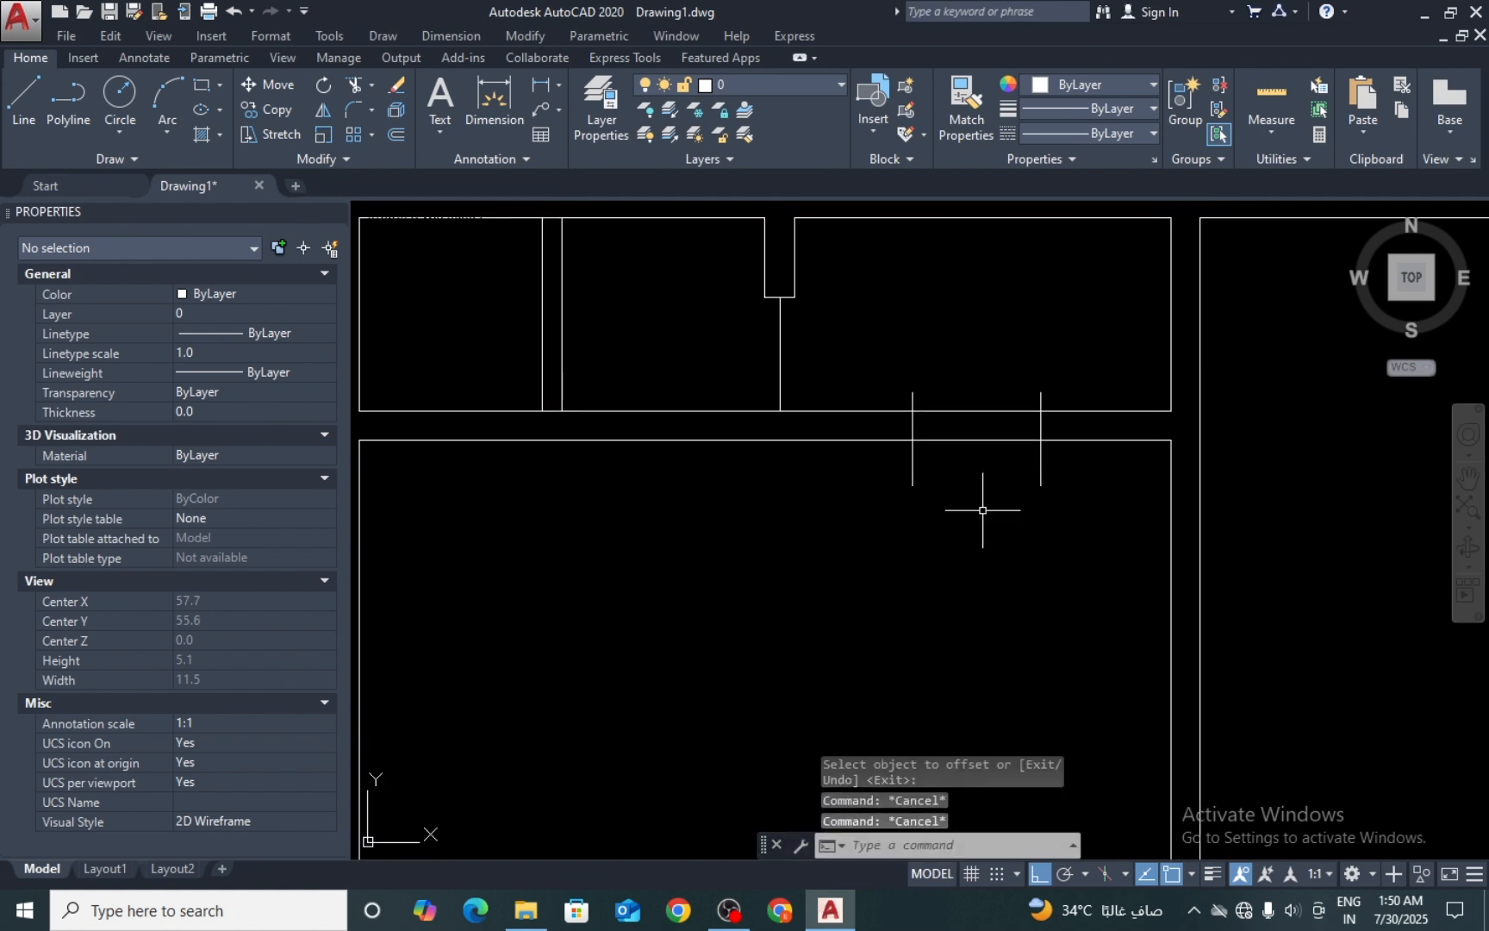
Step: Trim both lines of the upper-left room's bottom wall between the two short vertical lines to create an opening
{"action": "type", "text": "tr"}
{"action": "key", "text": "Return"}
{"action": "key", "text": "Return"}
{"action": "left_click", "coordinate": [990, 366]}
{"action": "left_click", "coordinate": [964, 468]}
Step: Trim the overhanging ends of the two jamb lines above and below the upper-left room's bottom wall
{"action": "left_click", "coordinate": [1059, 469]}
{"action": "left_click", "coordinate": [1010, 480]}
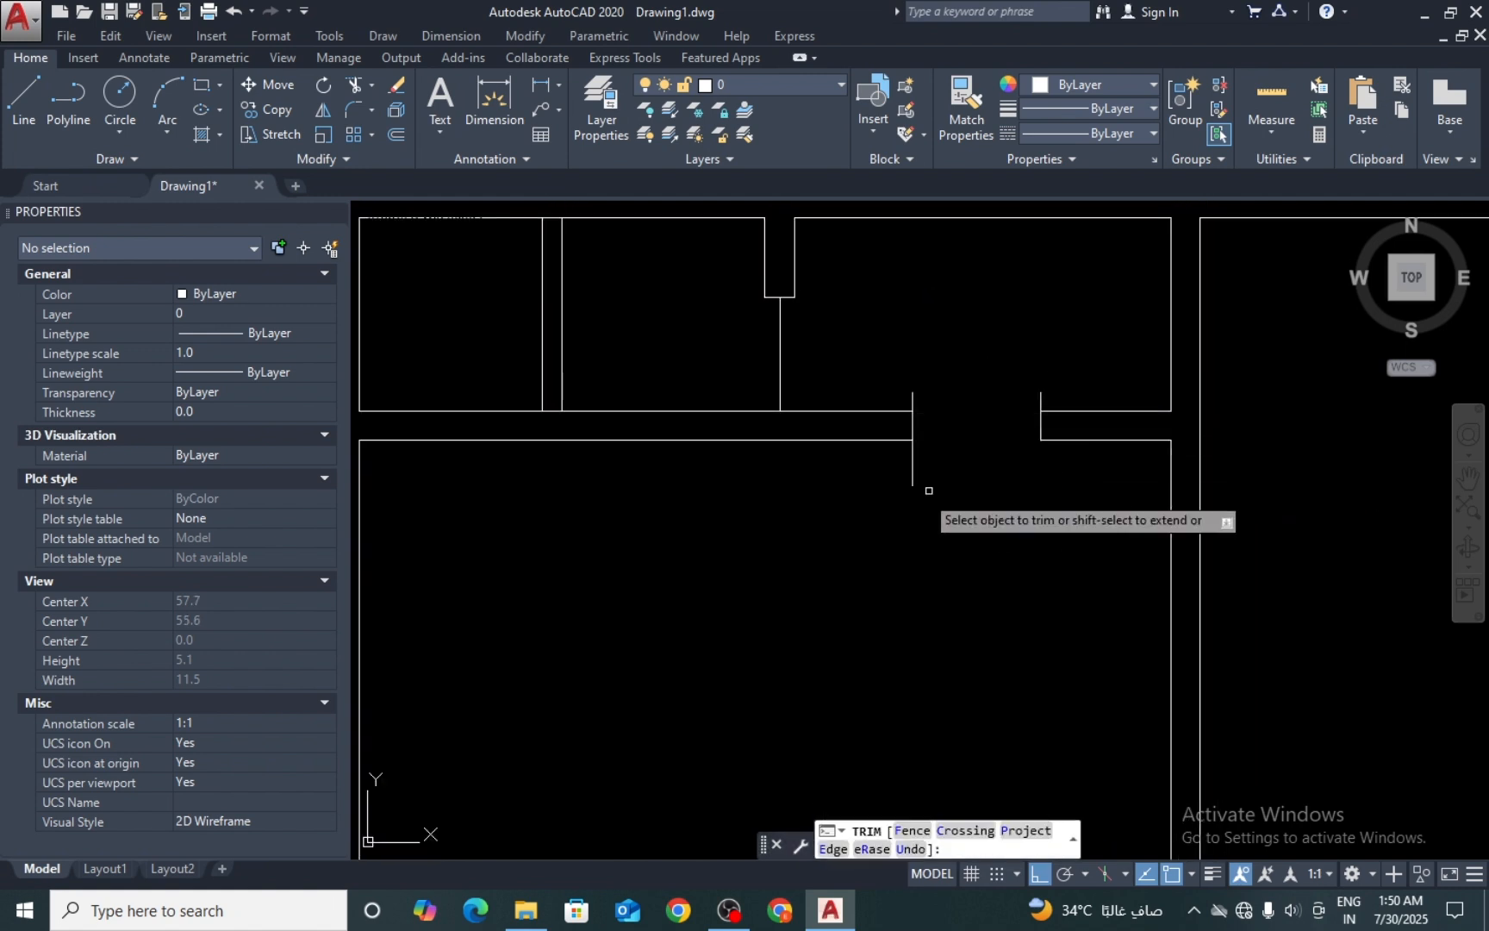
{"action": "left_click", "coordinate": [1080, 357]}
{"action": "left_click", "coordinate": [900, 396]}
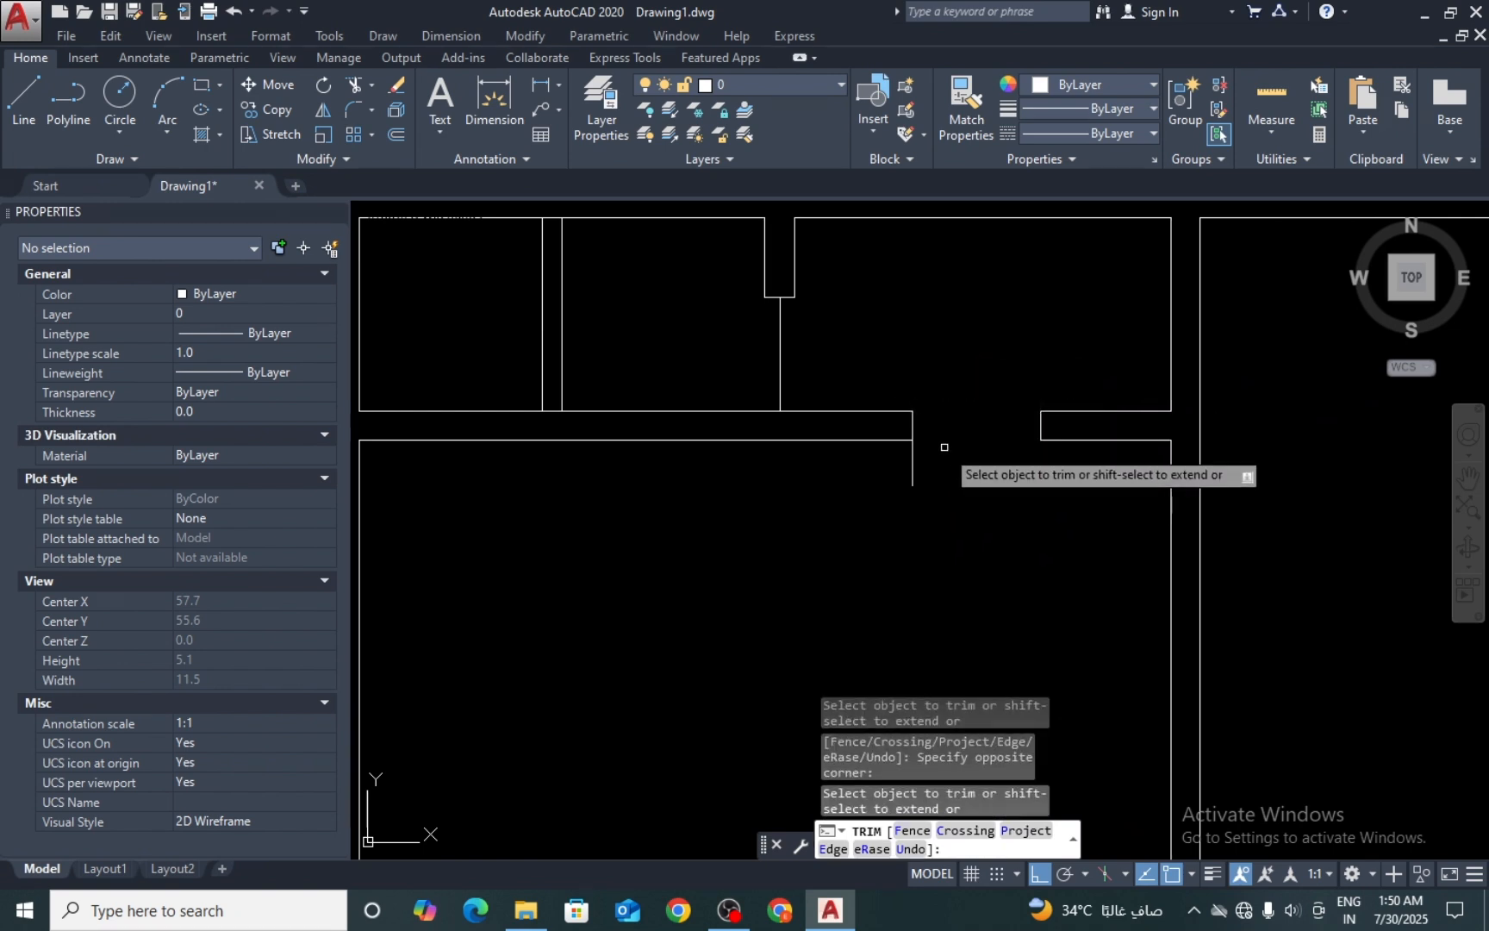
{"action": "left_click", "coordinate": [911, 477]}
{"action": "left_click", "coordinate": [837, 492]}
{"action": "key", "text": "Return"}
{"action": "left_click", "coordinate": [820, 494]}
{"action": "key", "text": "Return"}
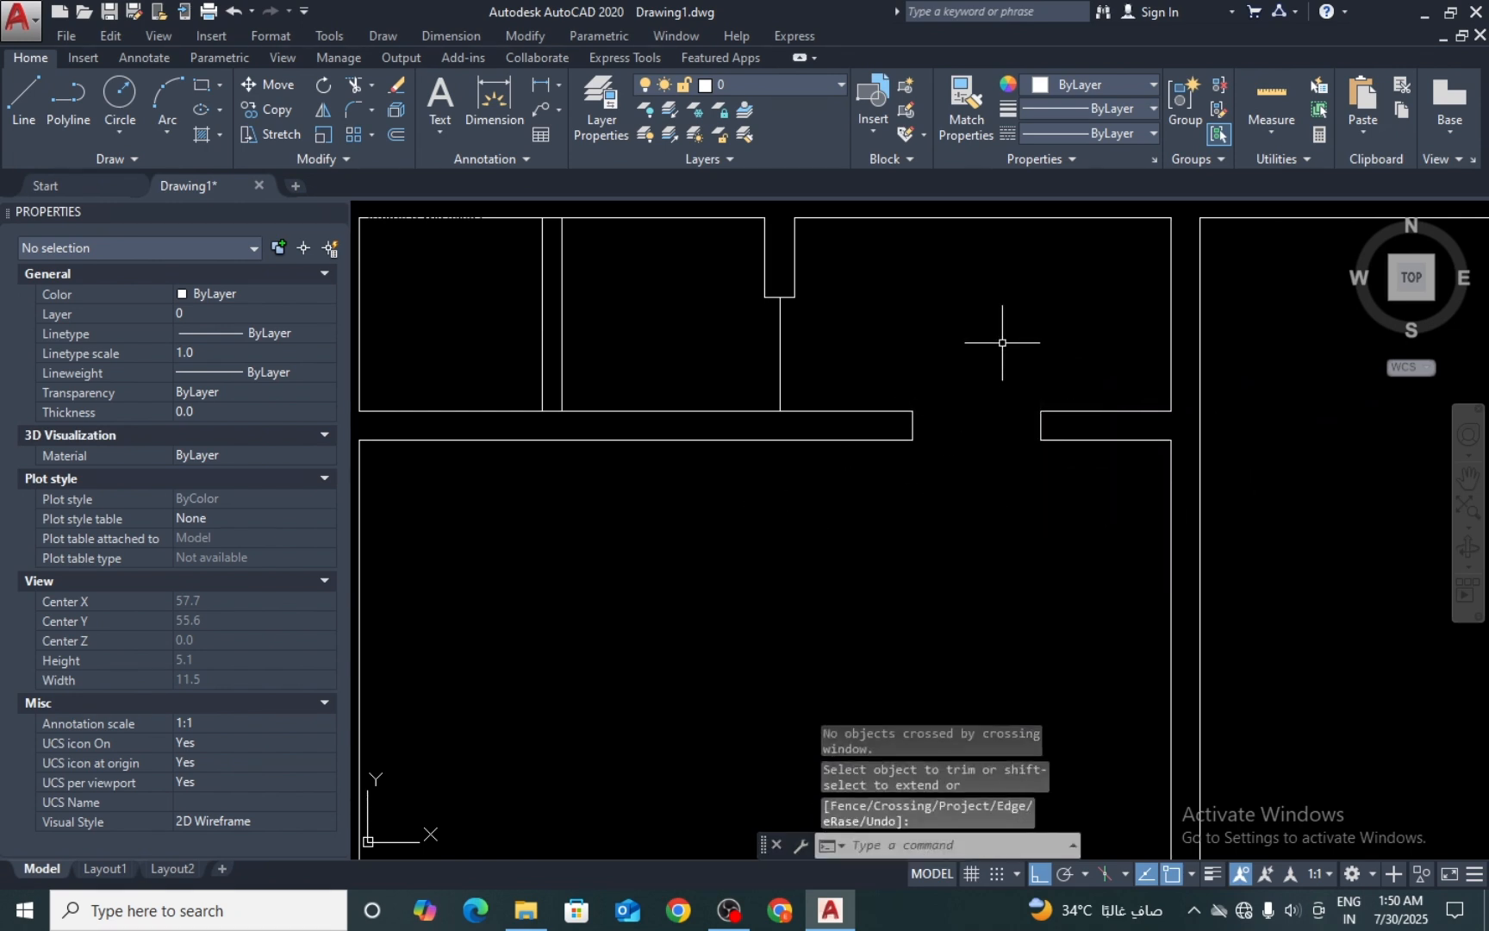
Step: Erase the vertical line between the wall stub and the upper-left room's bottom wall
{"action": "middle_click_drag", "start_coordinate": [1109, 361], "coordinate": [970, 380]}
{"action": "scroll", "coordinate": [1018, 347], "scroll_direction": "down", "scroll_amount": 4}
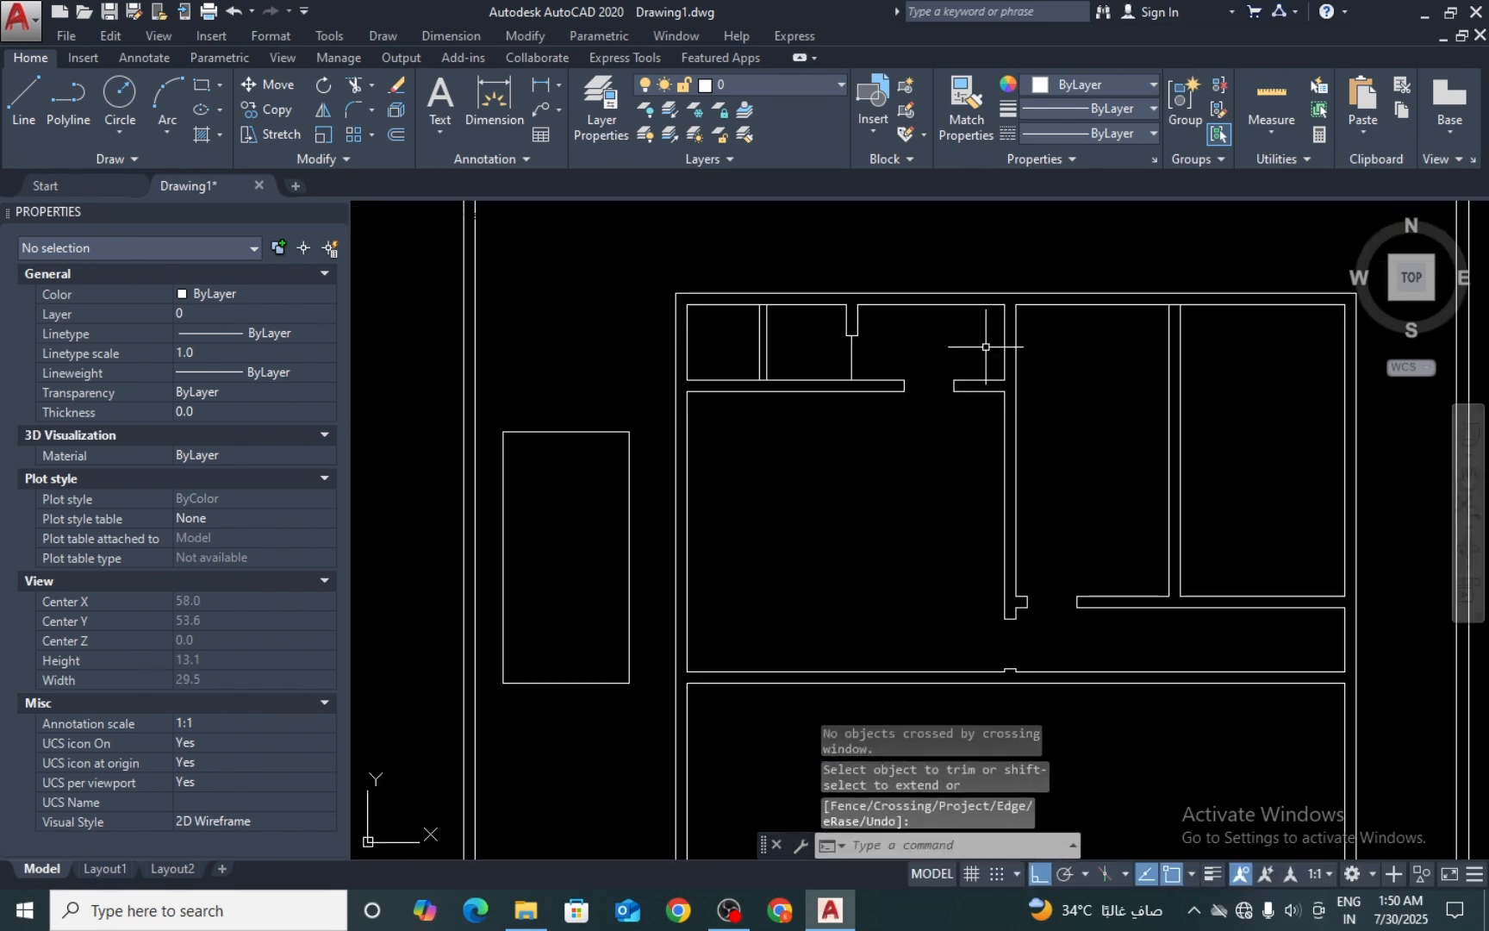
{"action": "scroll", "coordinate": [853, 354], "scroll_direction": "up", "scroll_amount": 4}
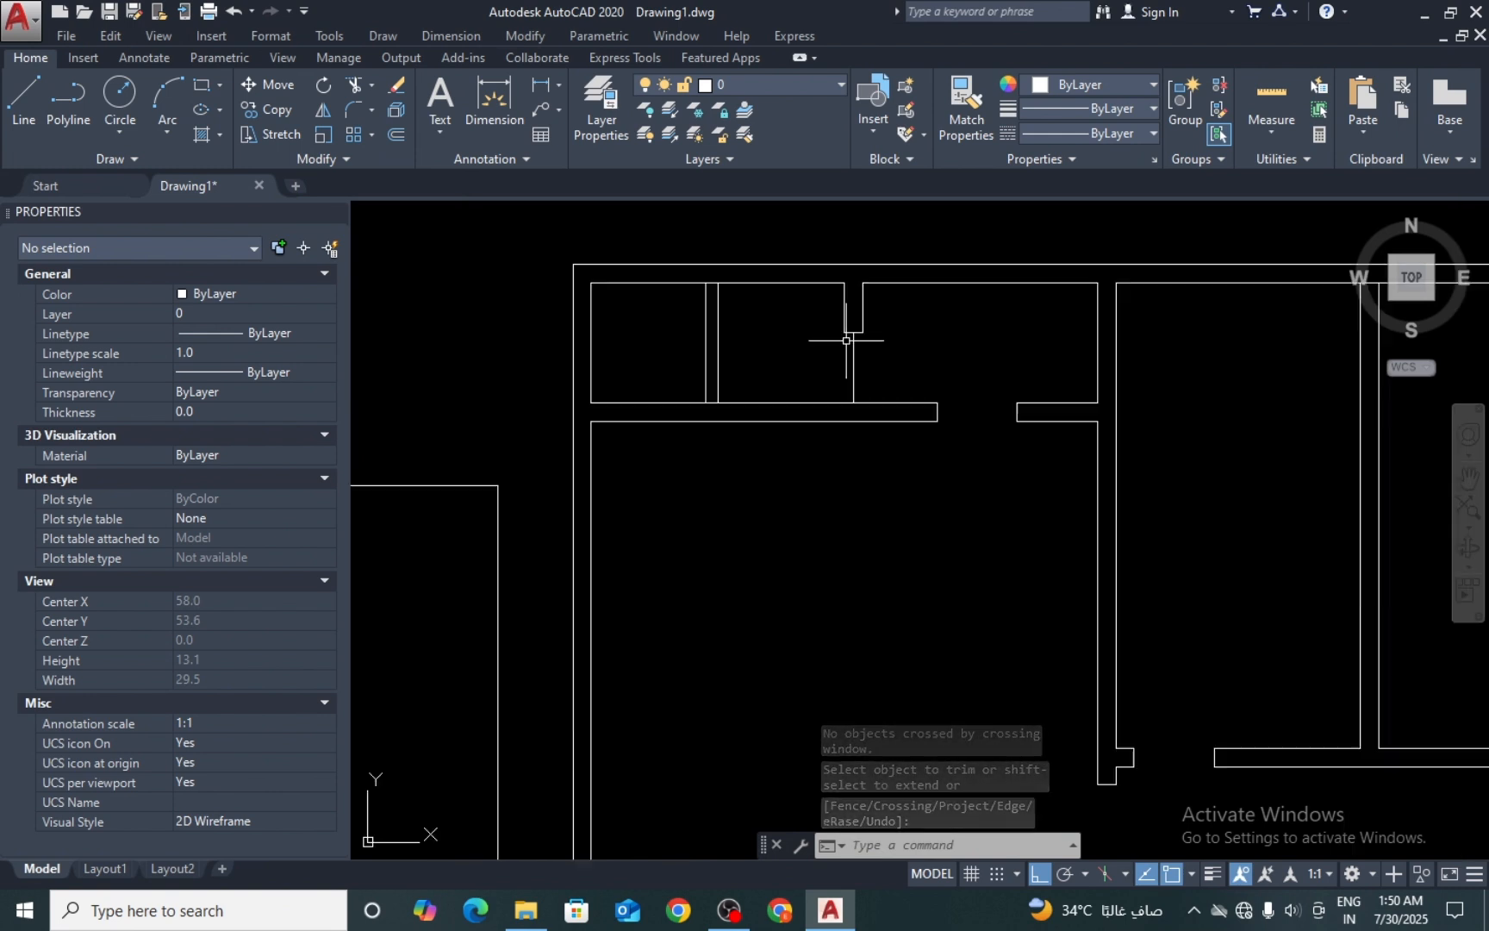
{"action": "type", "text": "e"}
{"action": "key", "text": "space"}
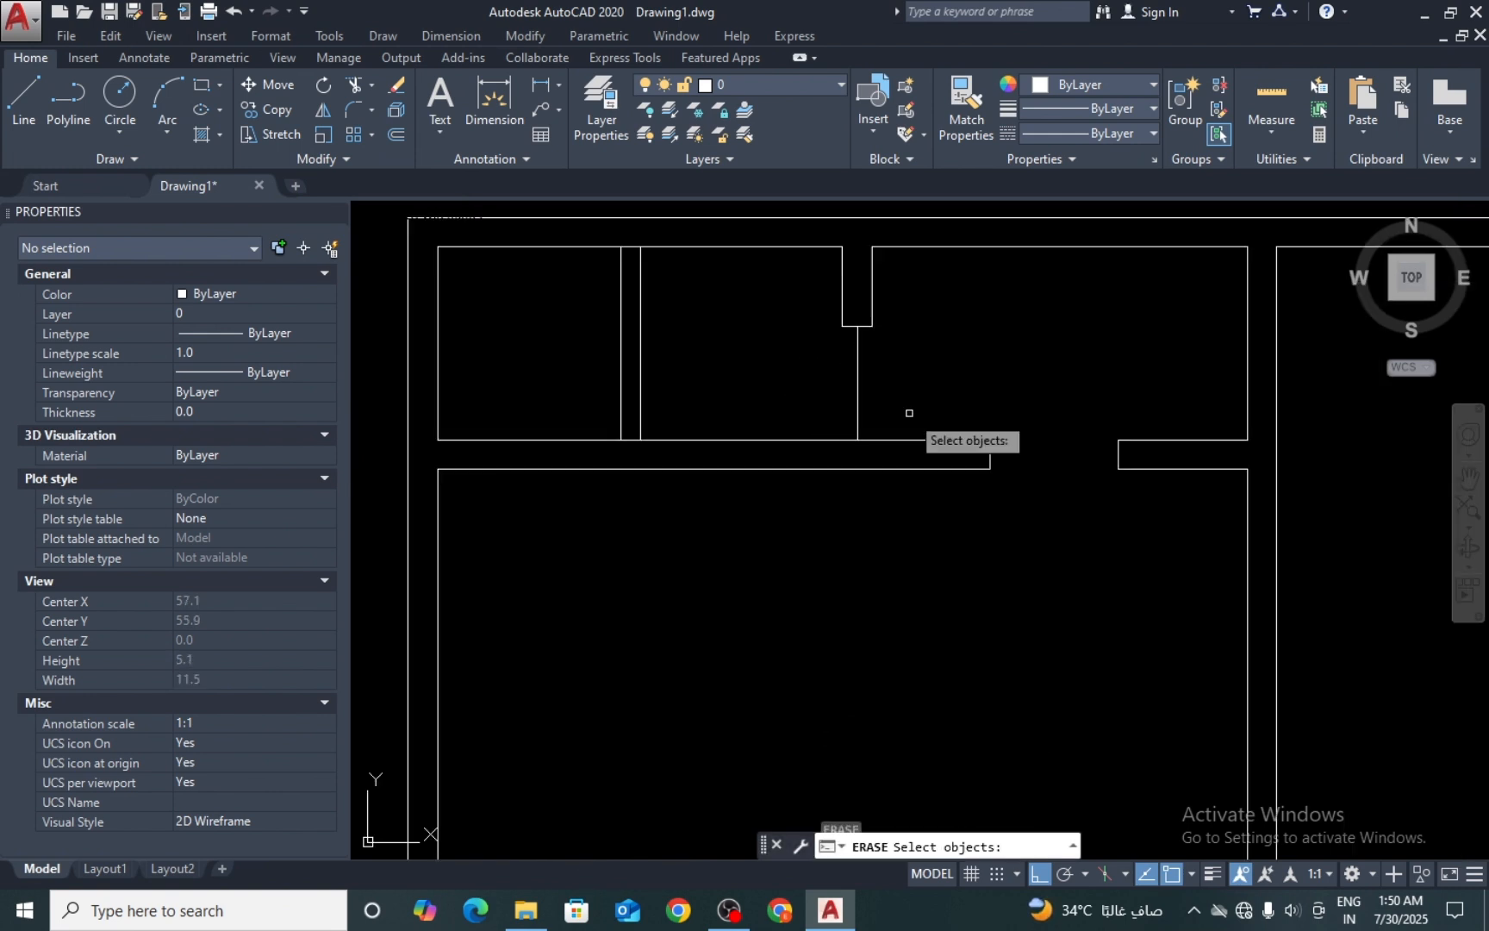
{"action": "left_click", "coordinate": [908, 416]}
{"action": "left_click", "coordinate": [829, 406]}
{"action": "key", "text": "space"}
Step: Draw a short vertical line across the corridor's upper wall, just right of the partition between the two upper-right rooms
{"action": "scroll", "coordinate": [826, 376], "scroll_direction": "down", "scroll_amount": 2}
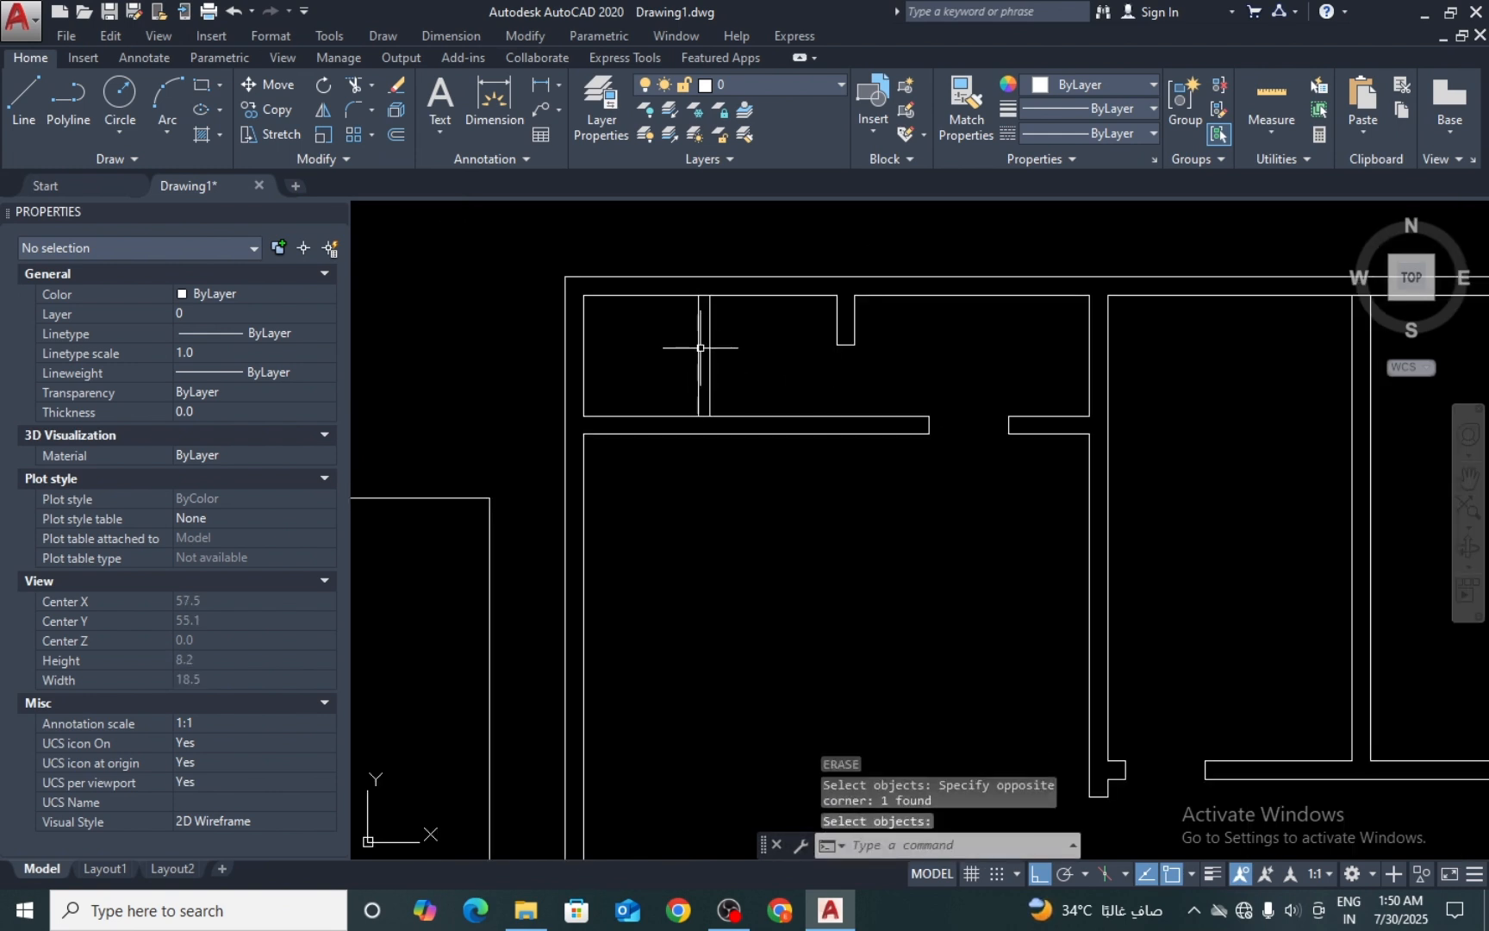
{"action": "scroll", "coordinate": [702, 343], "scroll_direction": "up", "scroll_amount": 2}
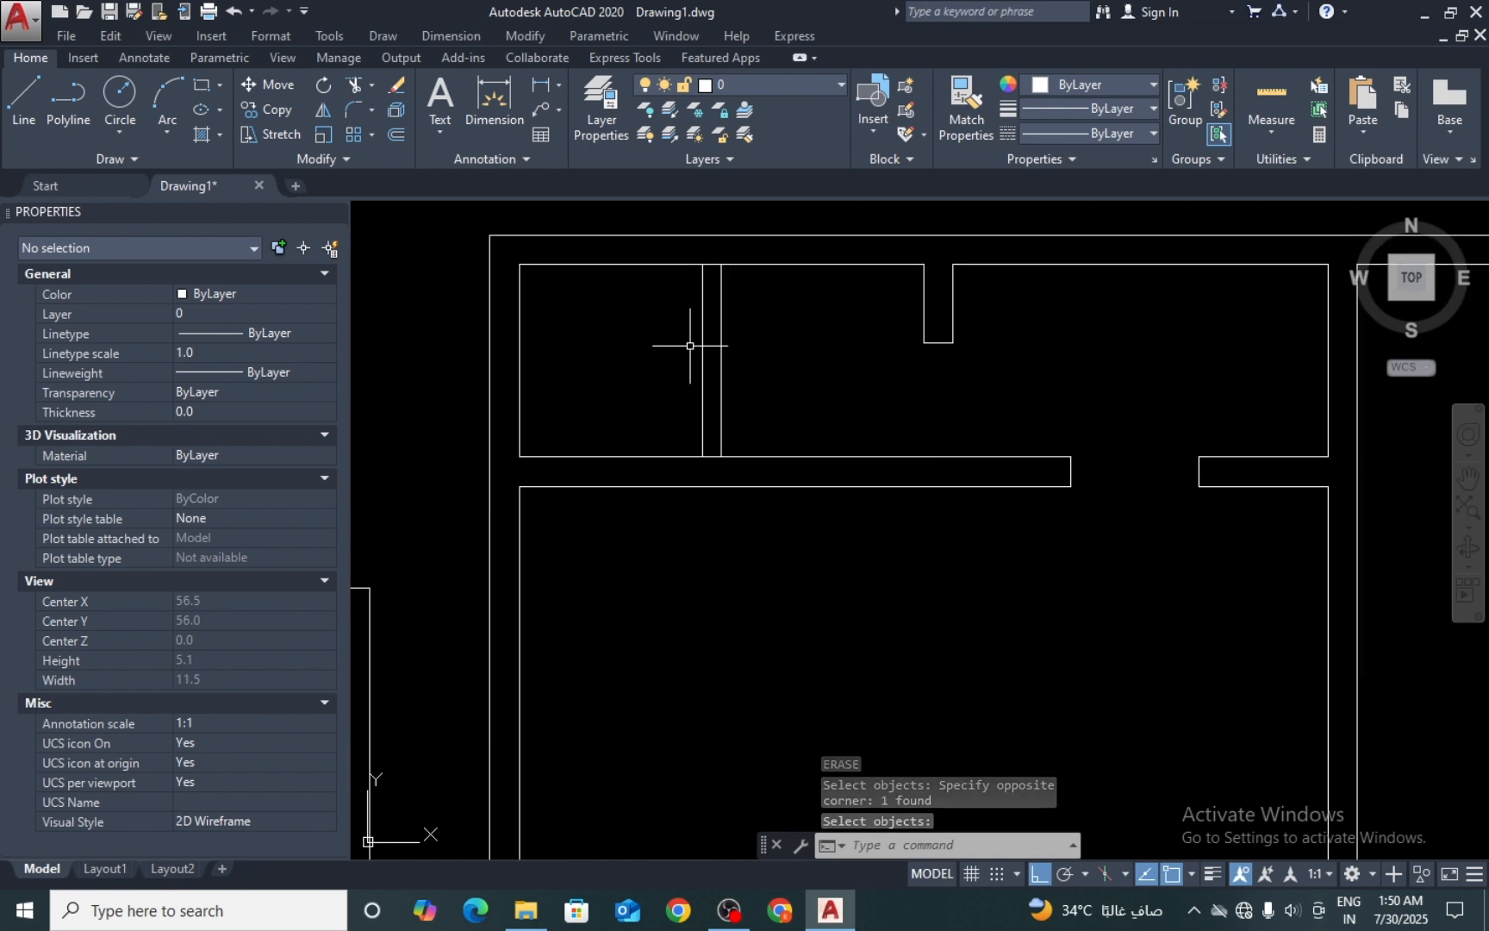
{"action": "scroll", "coordinate": [698, 354], "scroll_direction": "down", "scroll_amount": 5}
{"action": "scroll", "coordinate": [827, 470], "scroll_direction": "down", "scroll_amount": 2}
{"action": "scroll", "coordinate": [818, 504], "scroll_direction": "up", "scroll_amount": 1}
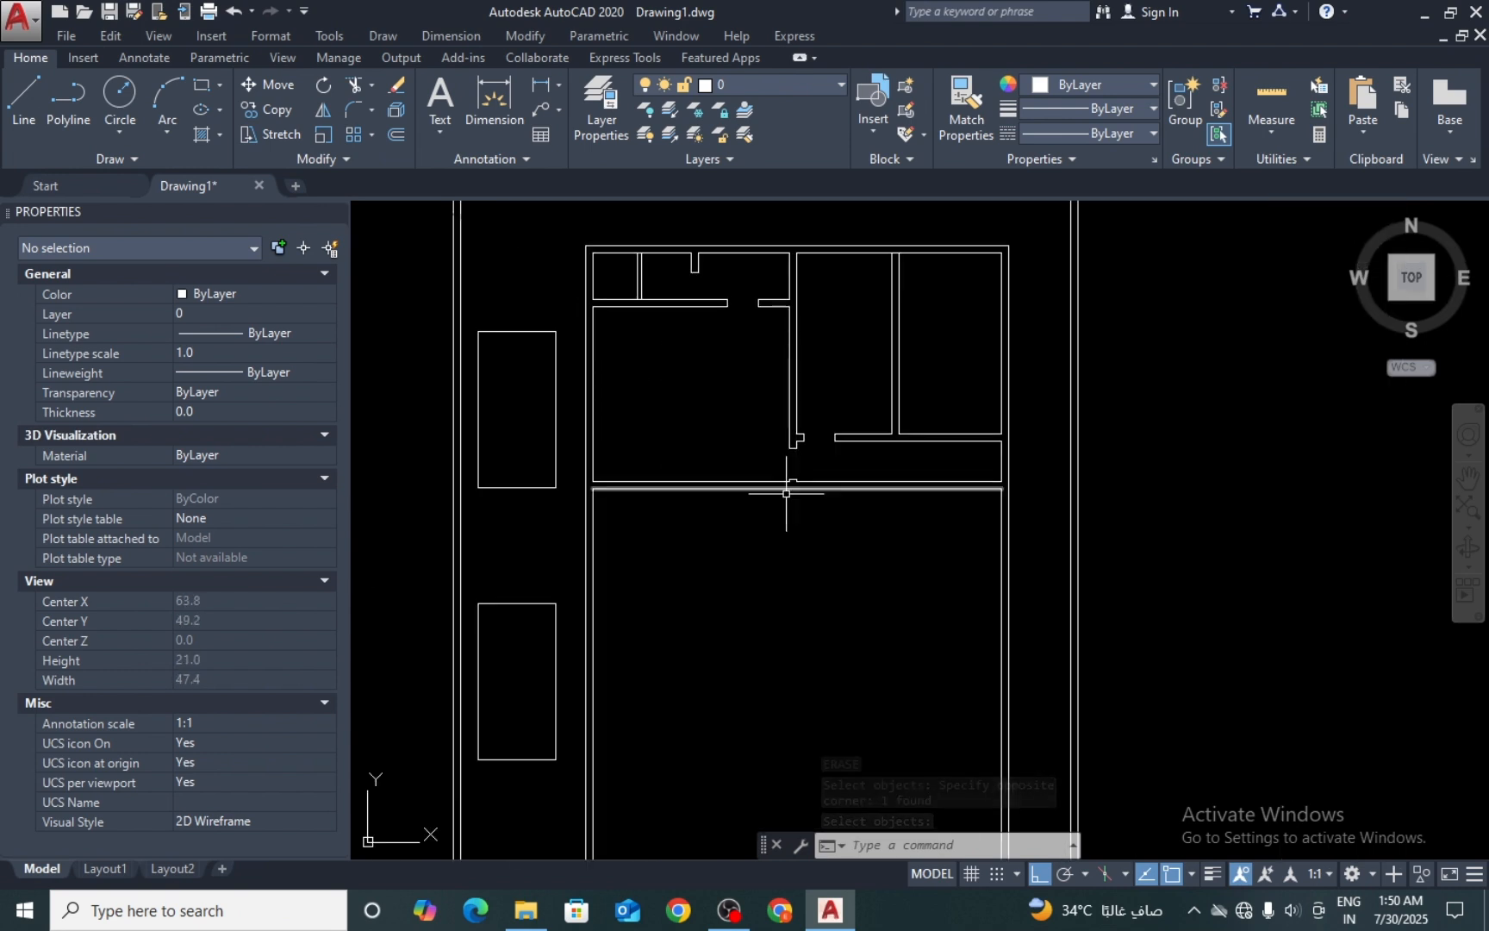
{"action": "scroll", "coordinate": [842, 492], "scroll_direction": "up", "scroll_amount": 2}
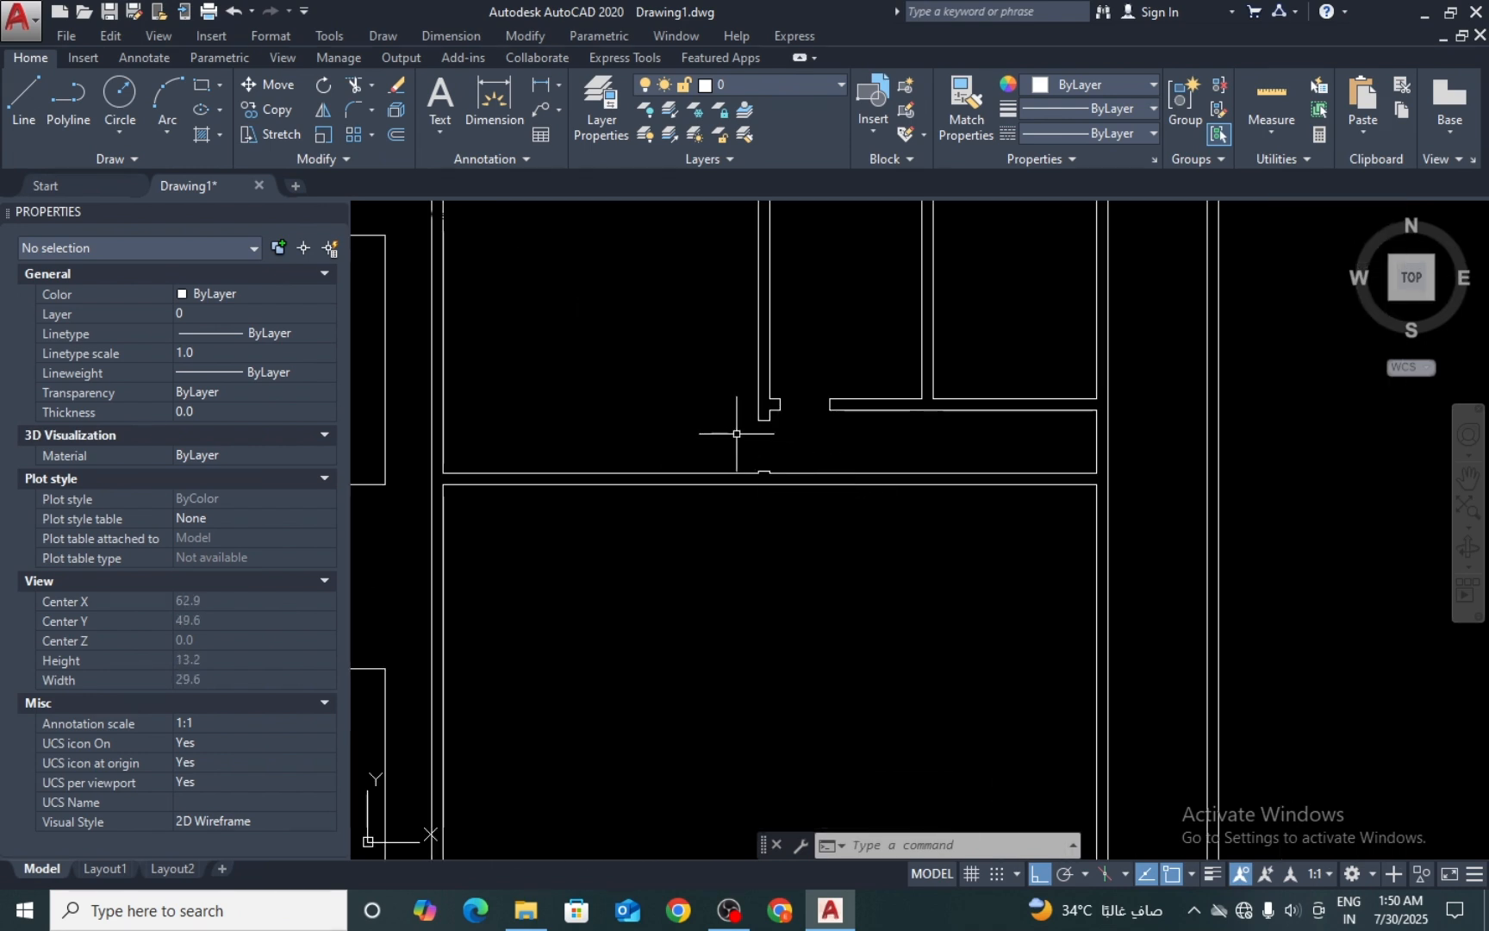
{"action": "middle_click_drag", "start_coordinate": [902, 451], "coordinate": [885, 461]}
{"action": "scroll", "coordinate": [923, 432], "scroll_direction": "up", "scroll_amount": 2}
{"action": "type", "text": "l"}
{"action": "key", "text": "Return"}
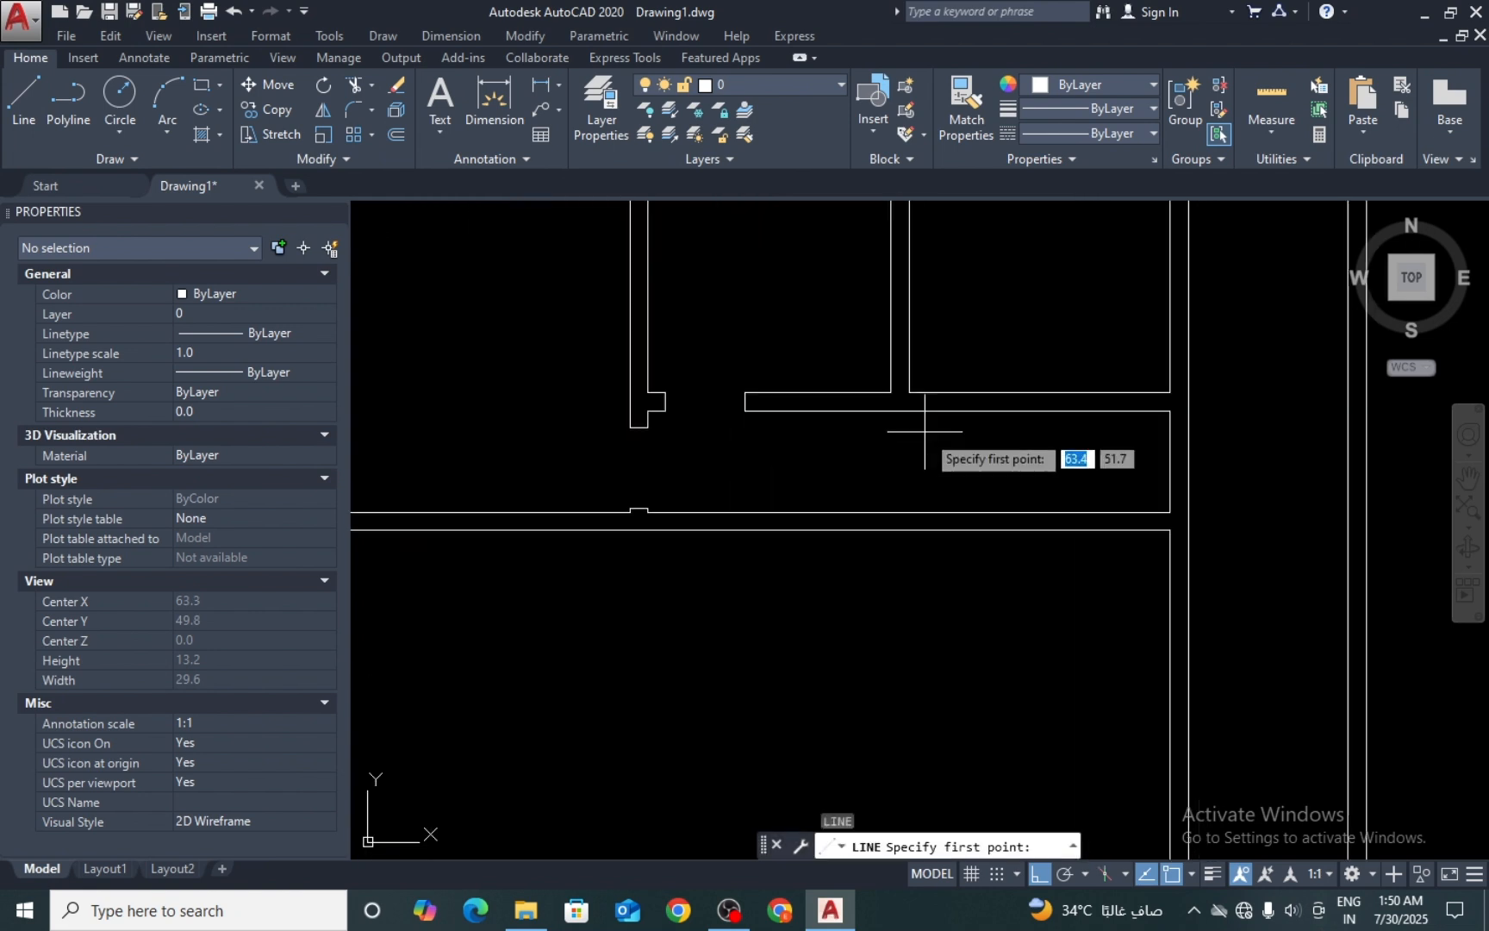
{"action": "scroll", "coordinate": [925, 431], "scroll_direction": "up", "scroll_amount": 2}
{"action": "left_click", "coordinate": [923, 349]}
{"action": "left_click", "coordinate": [923, 418]}
{"action": "key", "text": "Return"}
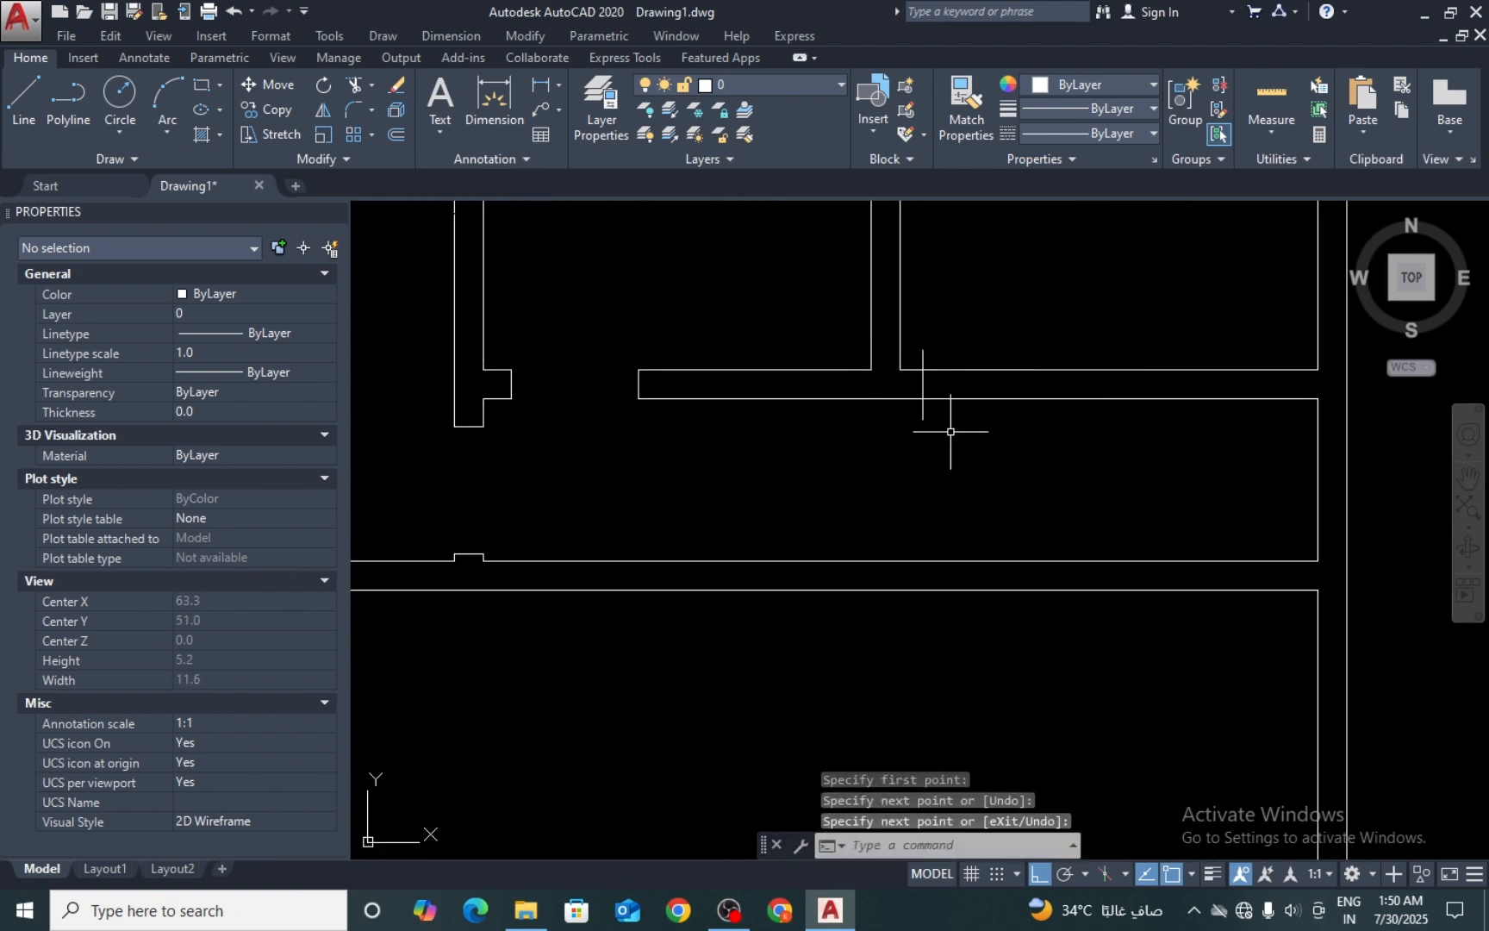
Step: Offset the short vertical line on the corridor's upper wall 1 m to the right
{"action": "type", "text": "o"}
{"action": "key", "text": "Return"}
{"action": "type", "text": "1"}
{"action": "key", "text": "Return"}
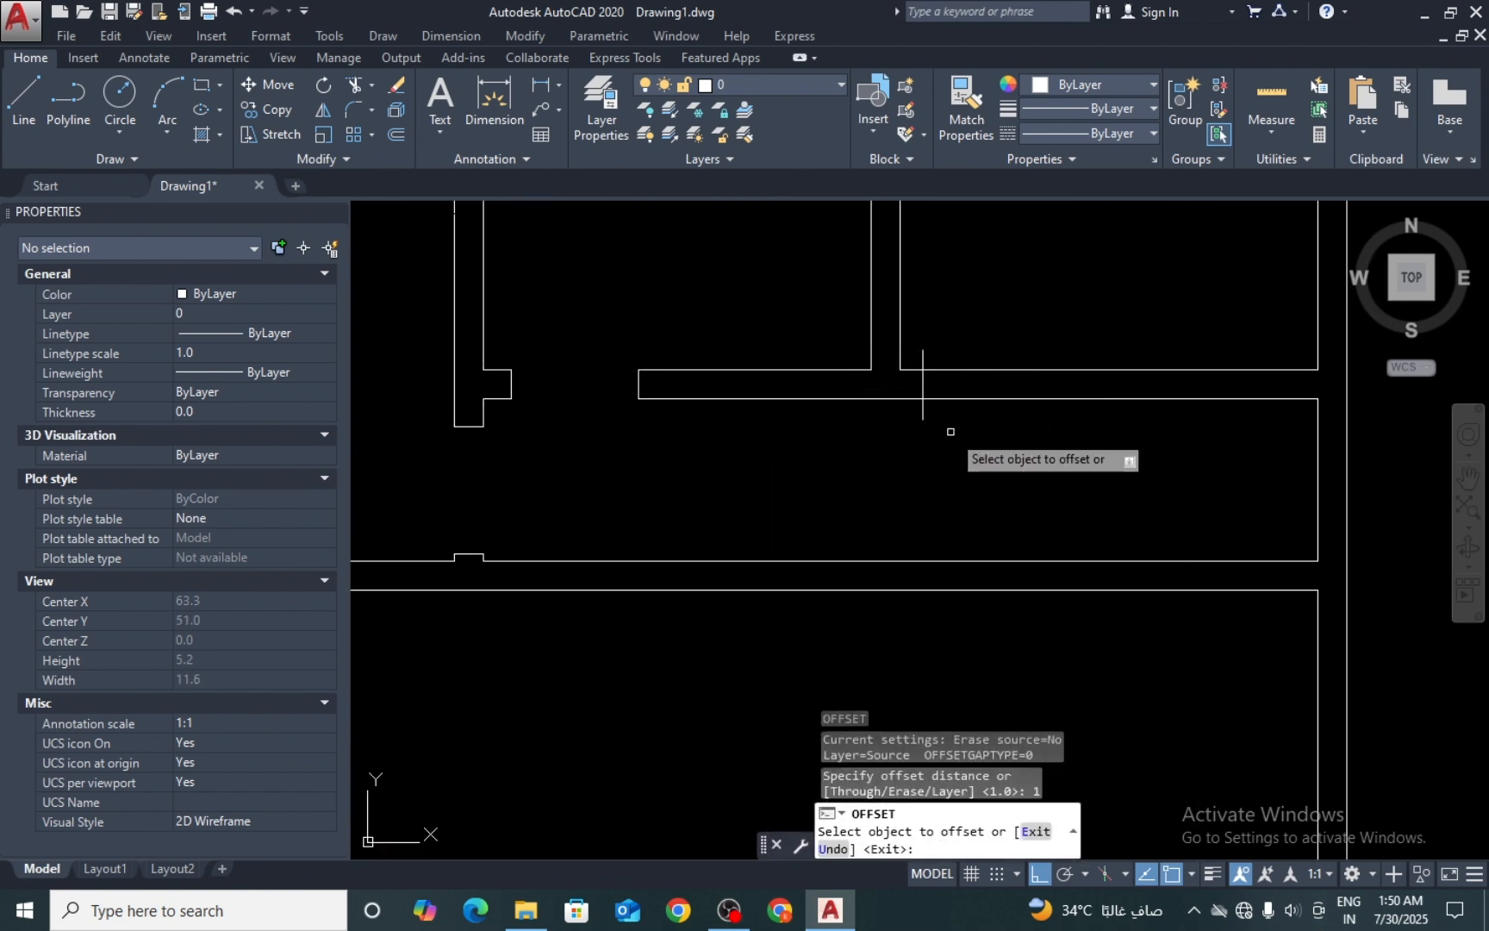
{"action": "left_click", "coordinate": [922, 417]}
{"action": "left_click", "coordinate": [977, 426]}
{"action": "key", "text": "Return"}
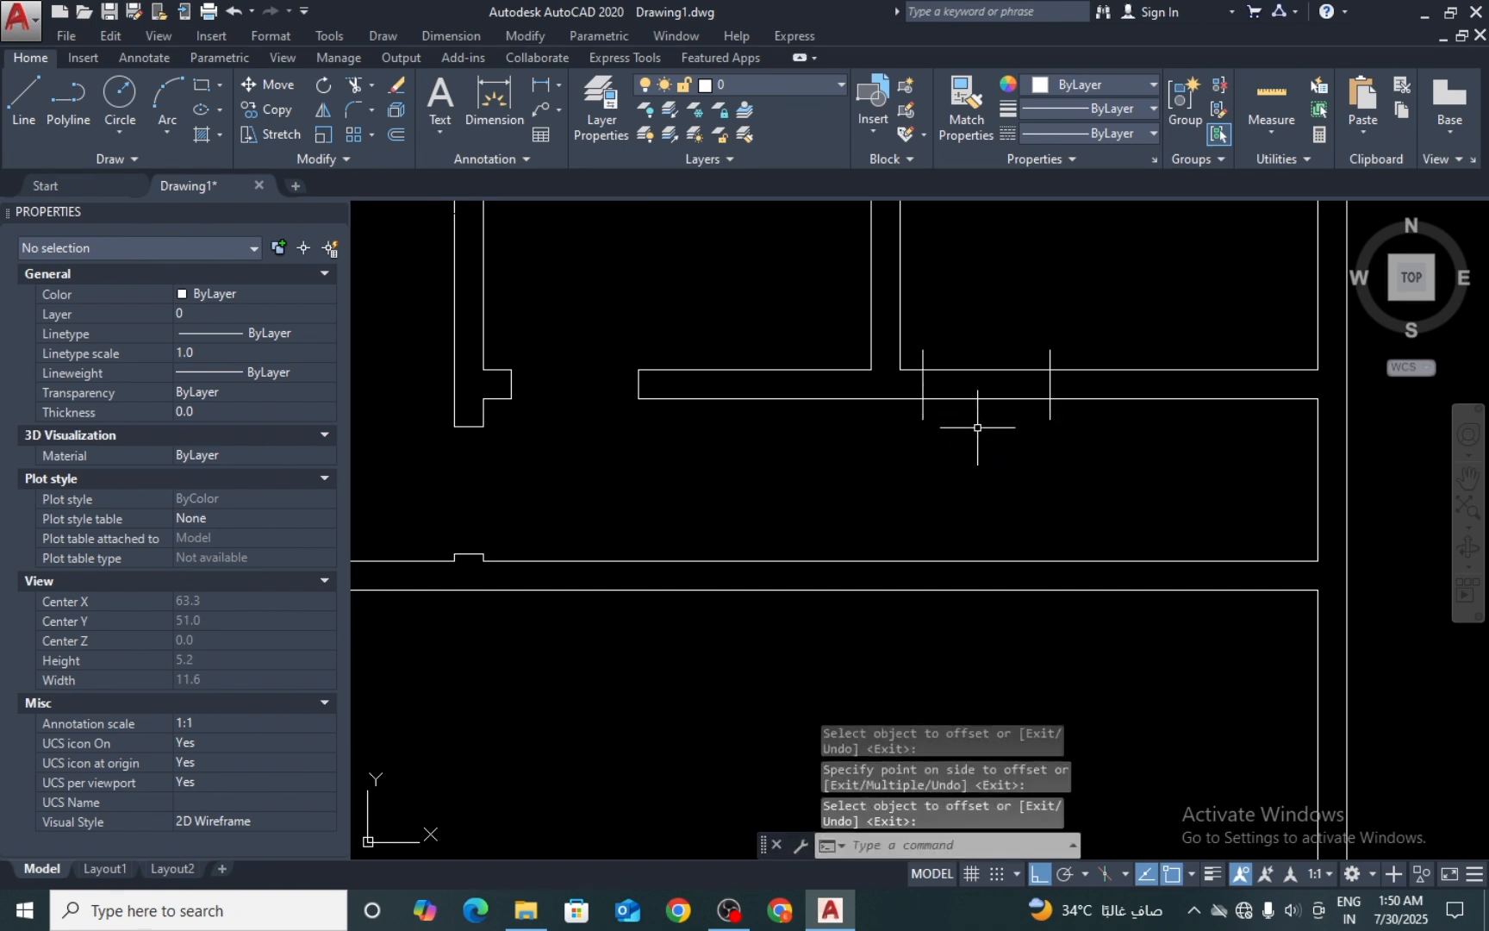
Step: Trim both lines of the corridor's upper wall between the two short vertical lines to open the far-right room
{"action": "type", "text": "tr"}
{"action": "key", "text": "Return"}
{"action": "key", "text": "Return"}
{"action": "left_click", "coordinate": [974, 341]}
{"action": "left_click", "coordinate": [954, 435]}
Step: Trim the overhanging jamb line ends above and below the far-right room's wall opening
{"action": "left_click", "coordinate": [1067, 408]}
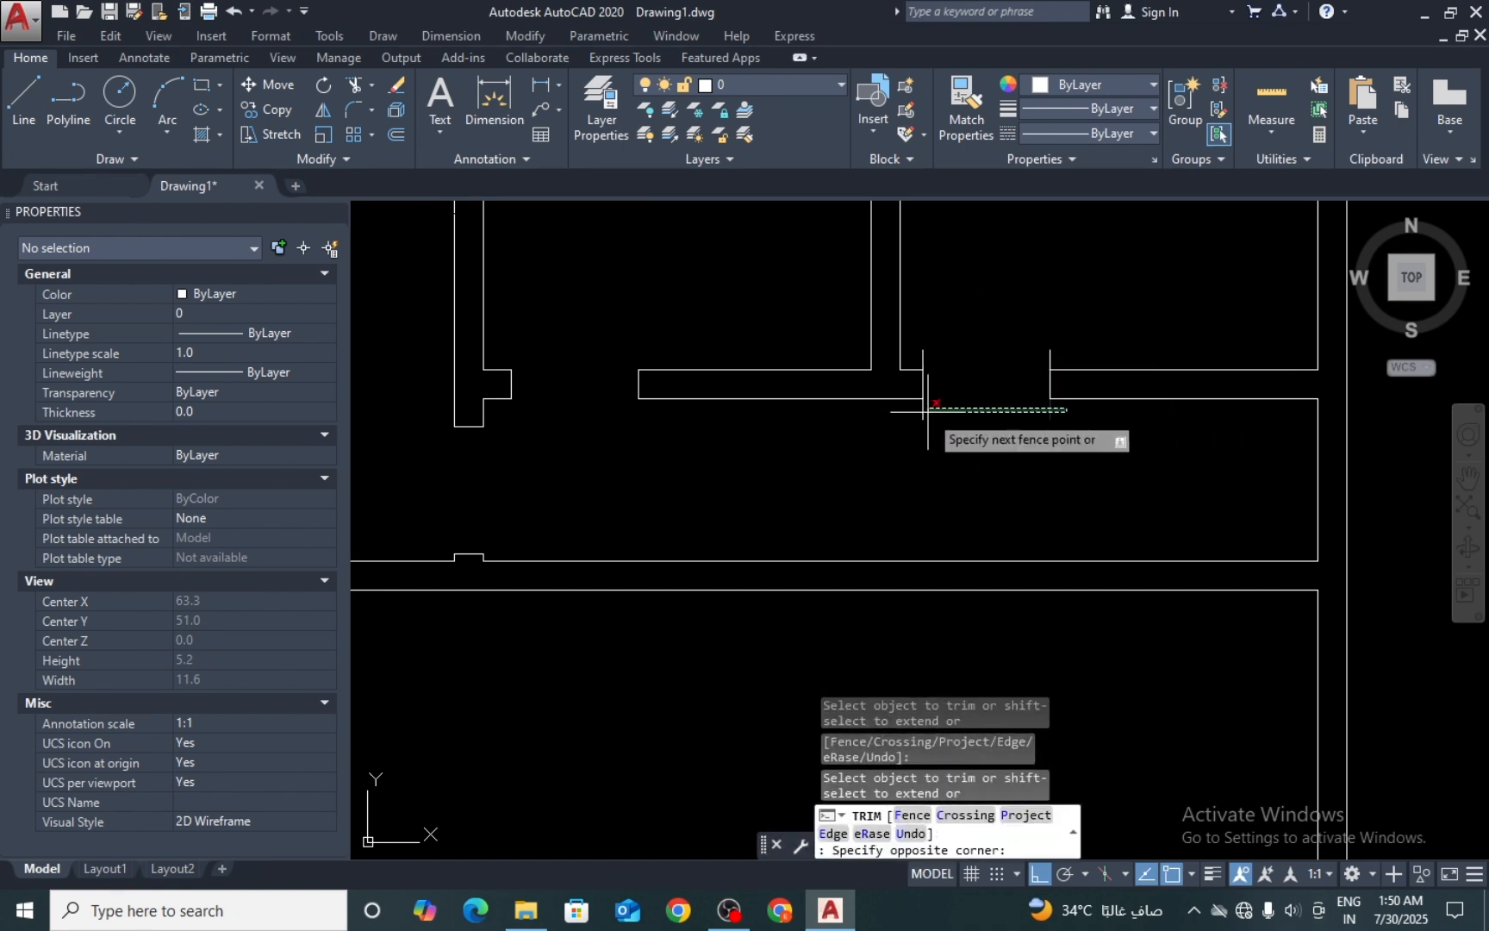
{"action": "left_click", "coordinate": [928, 411]}
{"action": "left_click", "coordinate": [1099, 336]}
{"action": "left_click", "coordinate": [925, 354]}
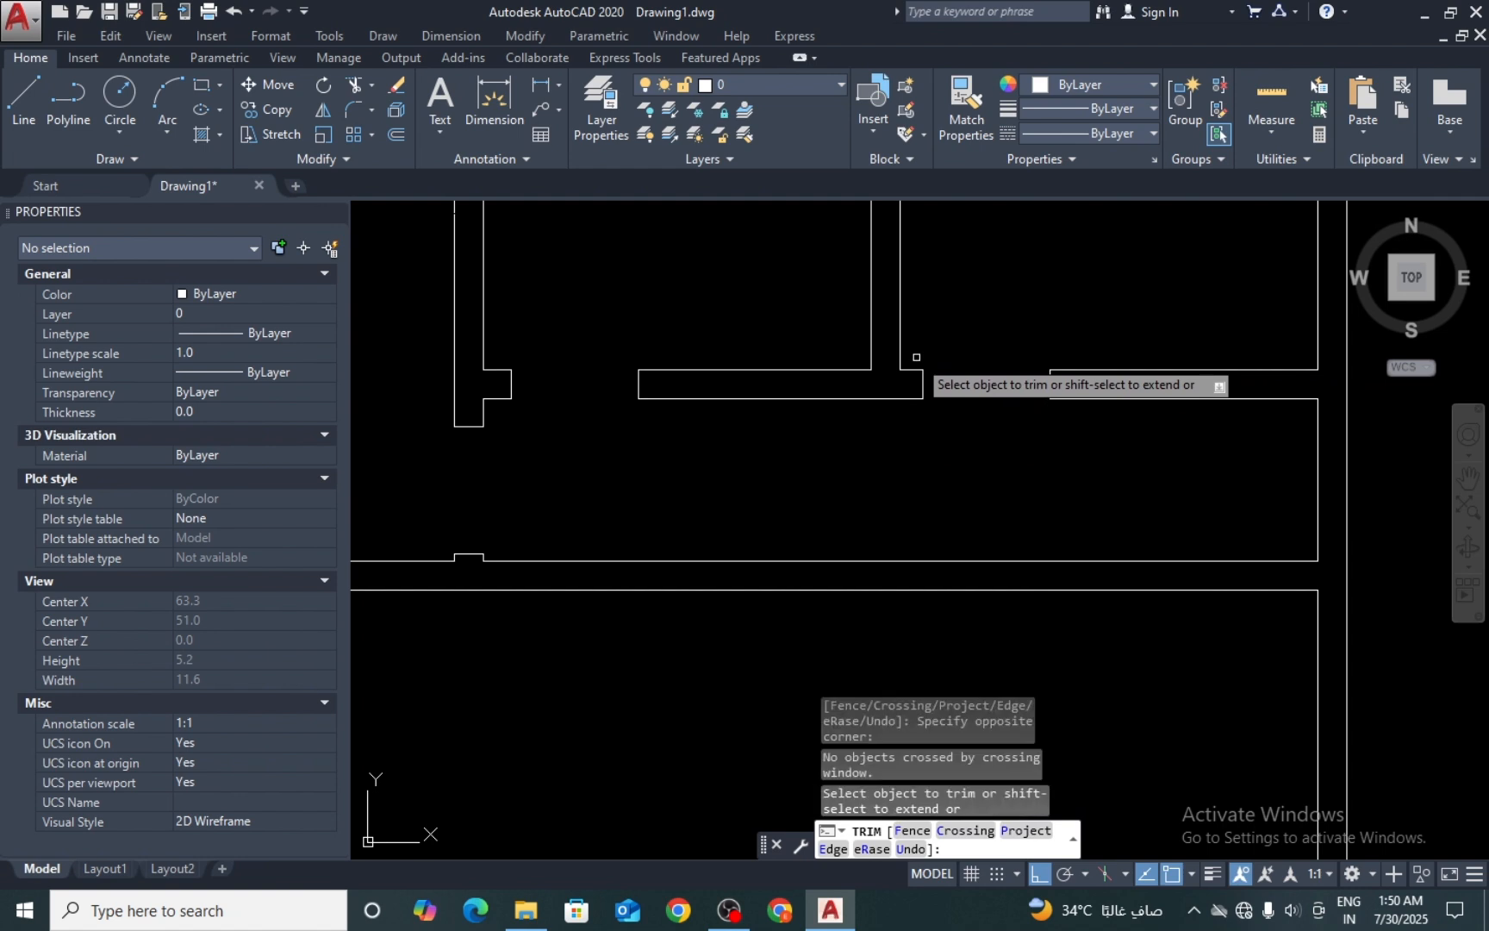
{"action": "key", "text": "Return"}
Step: Draw a vertical line across the corridor, from its upper wall just right of the new opening to its lower wall
{"action": "type", "text": "l"}
{"action": "key", "text": "Return"}
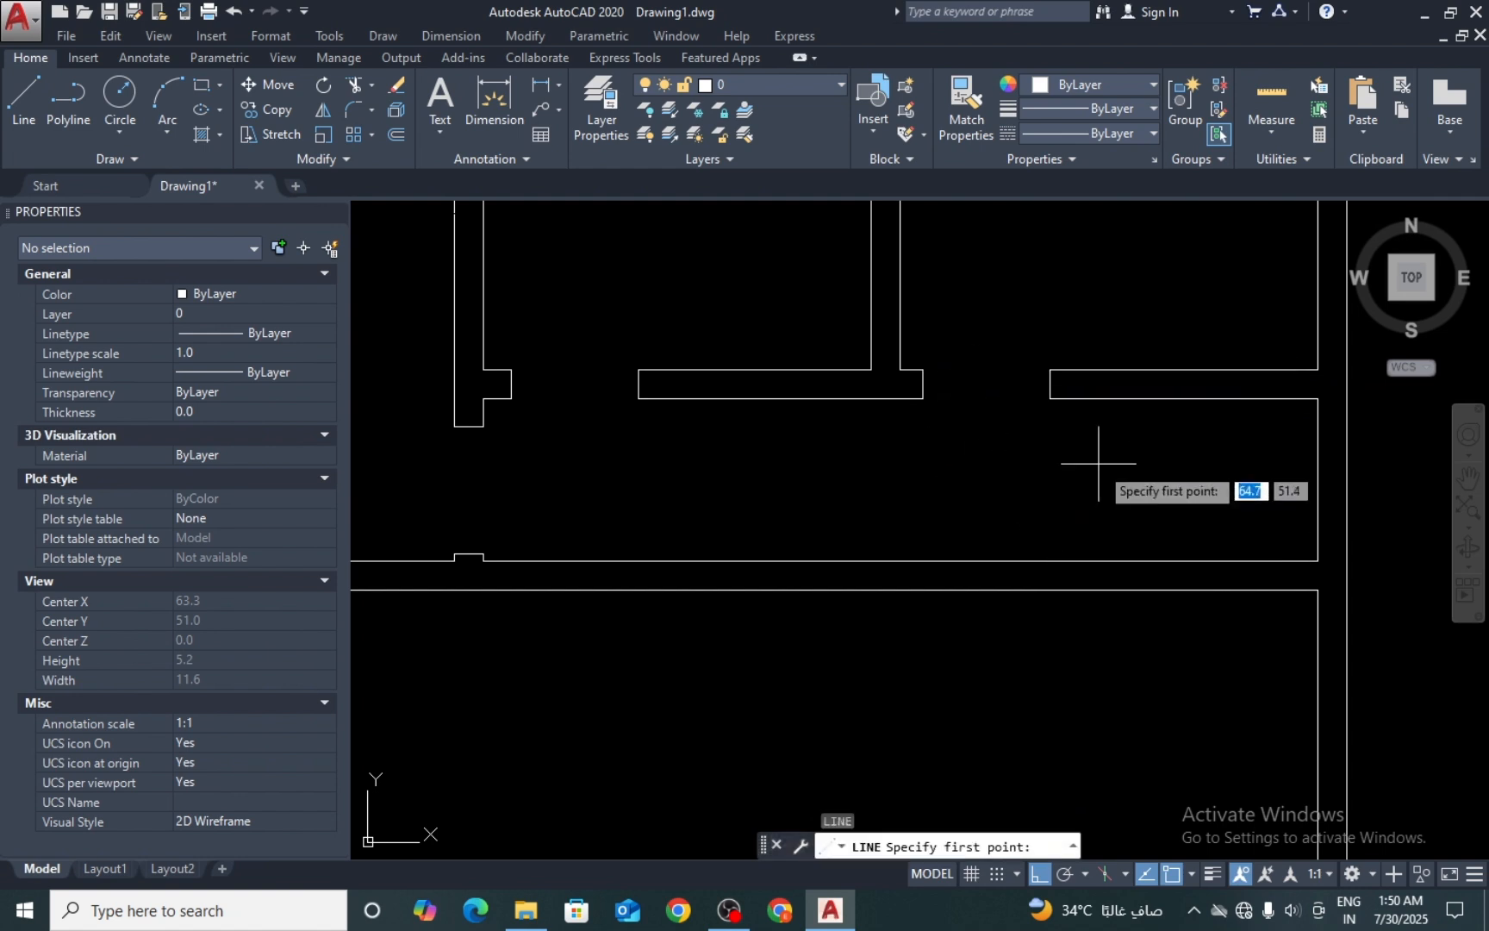
{"action": "left_click", "coordinate": [1062, 397]}
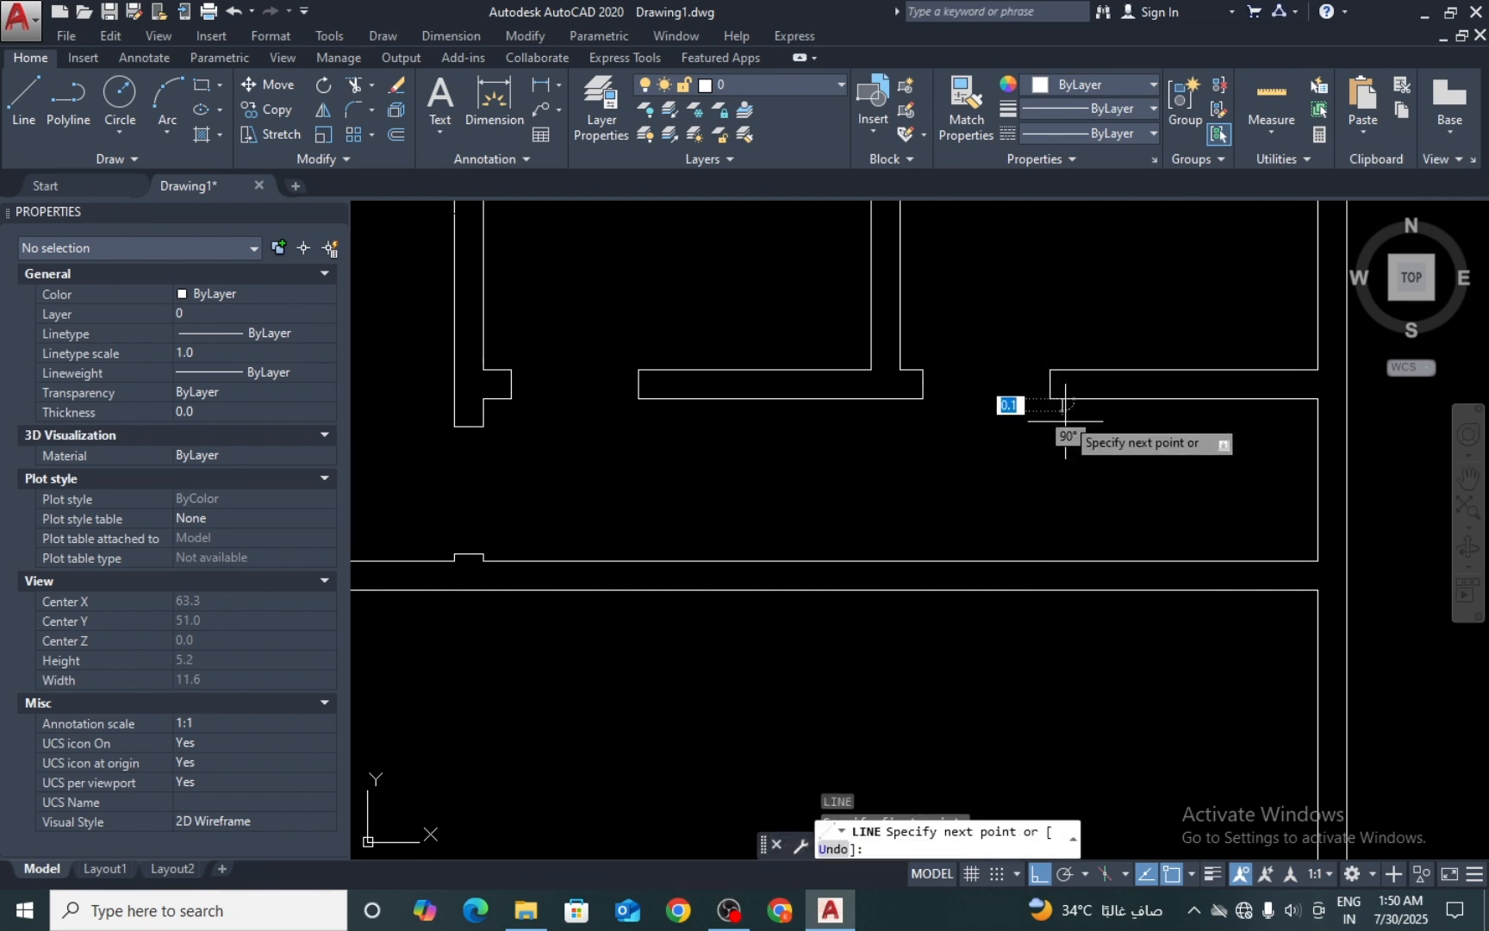
{"action": "left_click", "coordinate": [1064, 561]}
{"action": "key", "text": "Return"}
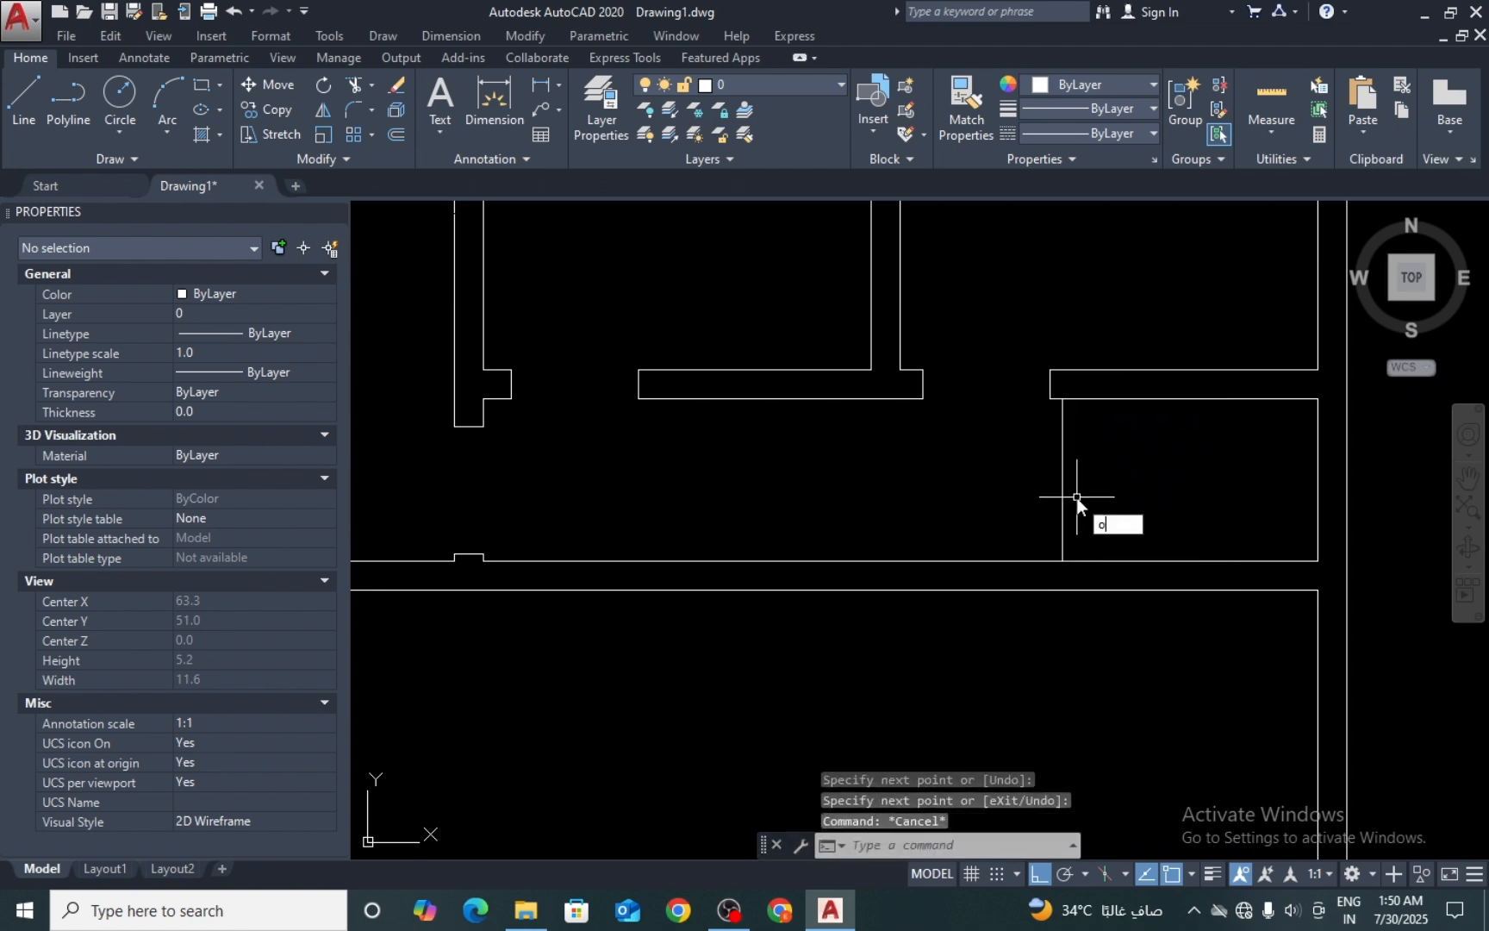
Step: Offset the vertical line across the corridor 0.23 m to the right to form a wall
{"action": "type", "text": "o"}
{"action": "key", "text": "Return"}
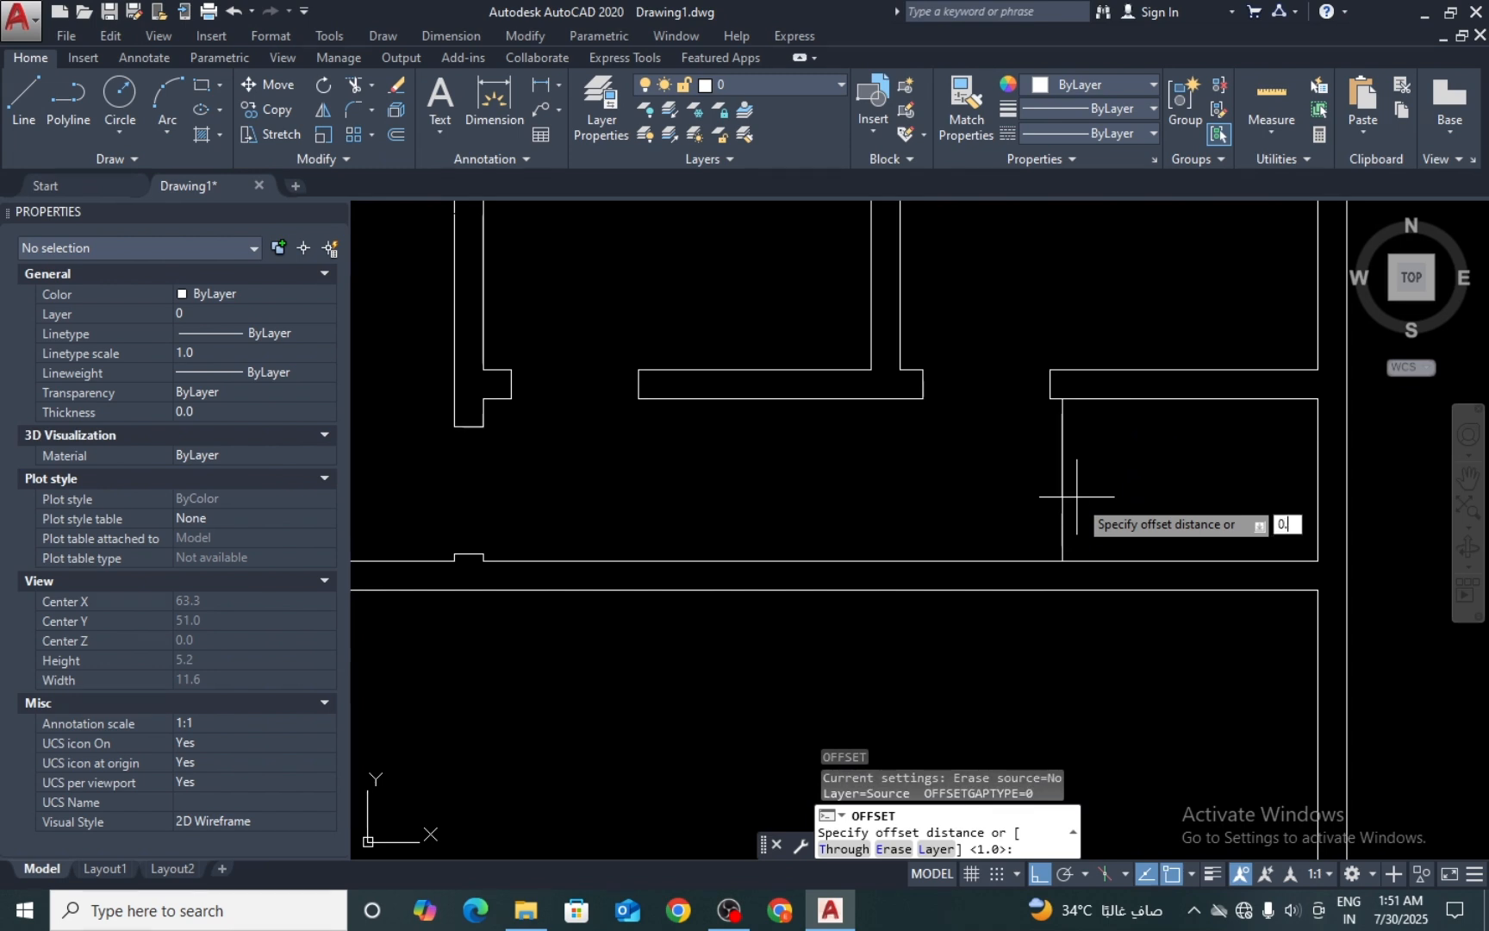
{"action": "key", "text": "Return"}
{"action": "scroll", "coordinate": [1097, 515], "scroll_direction": "up", "scroll_amount": 2}
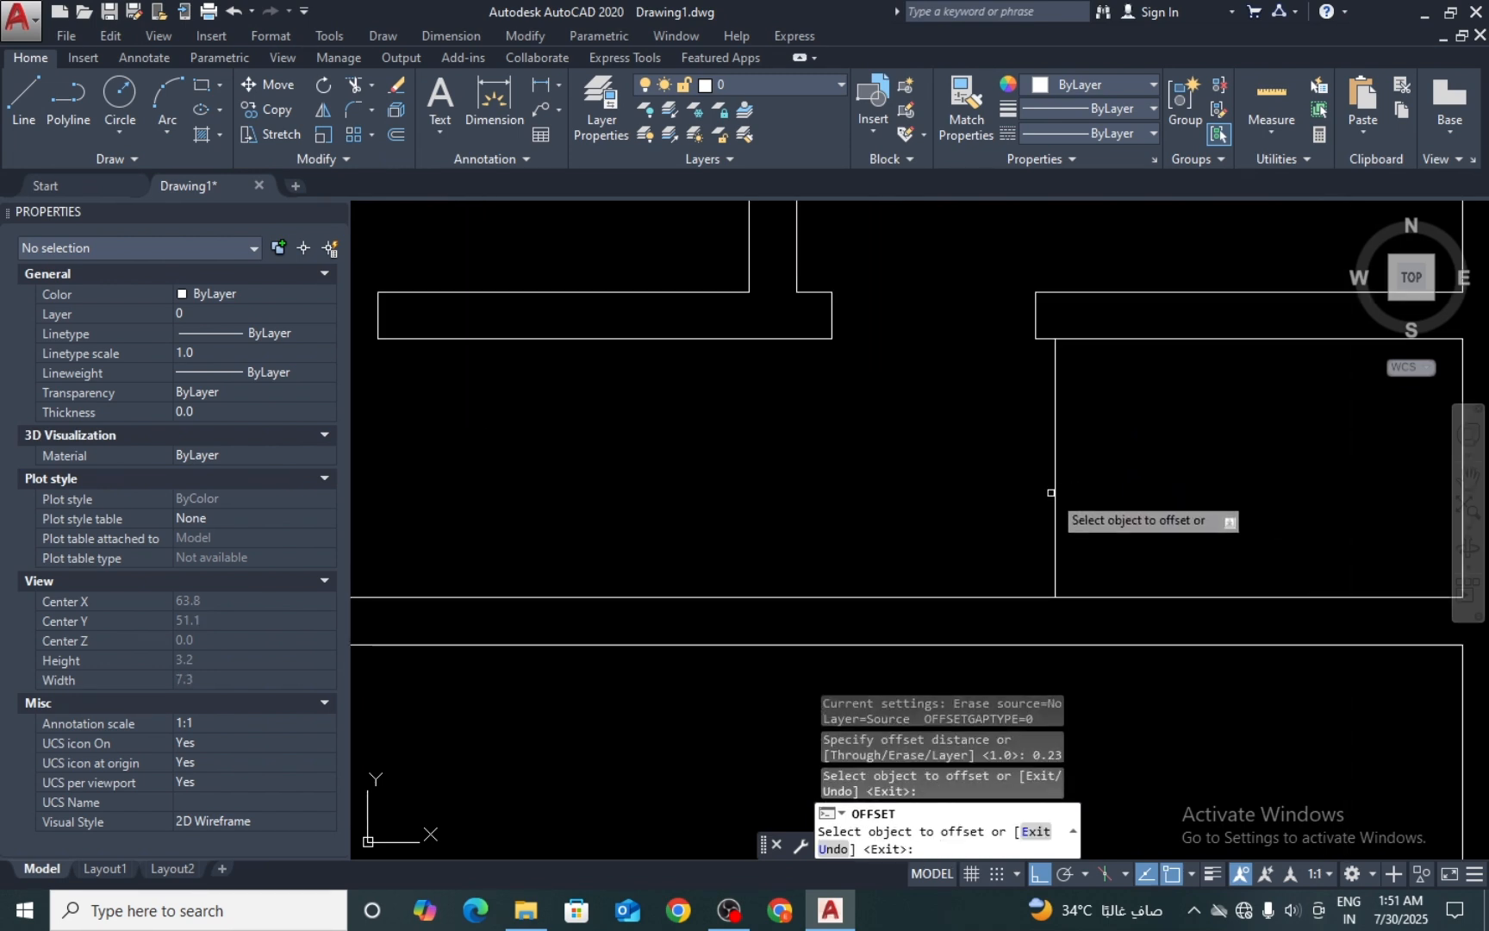
{"action": "left_click", "coordinate": [1055, 488]}
{"action": "left_click", "coordinate": [1071, 460]}
{"action": "scroll", "coordinate": [1072, 460], "scroll_direction": "down", "scroll_amount": 2}
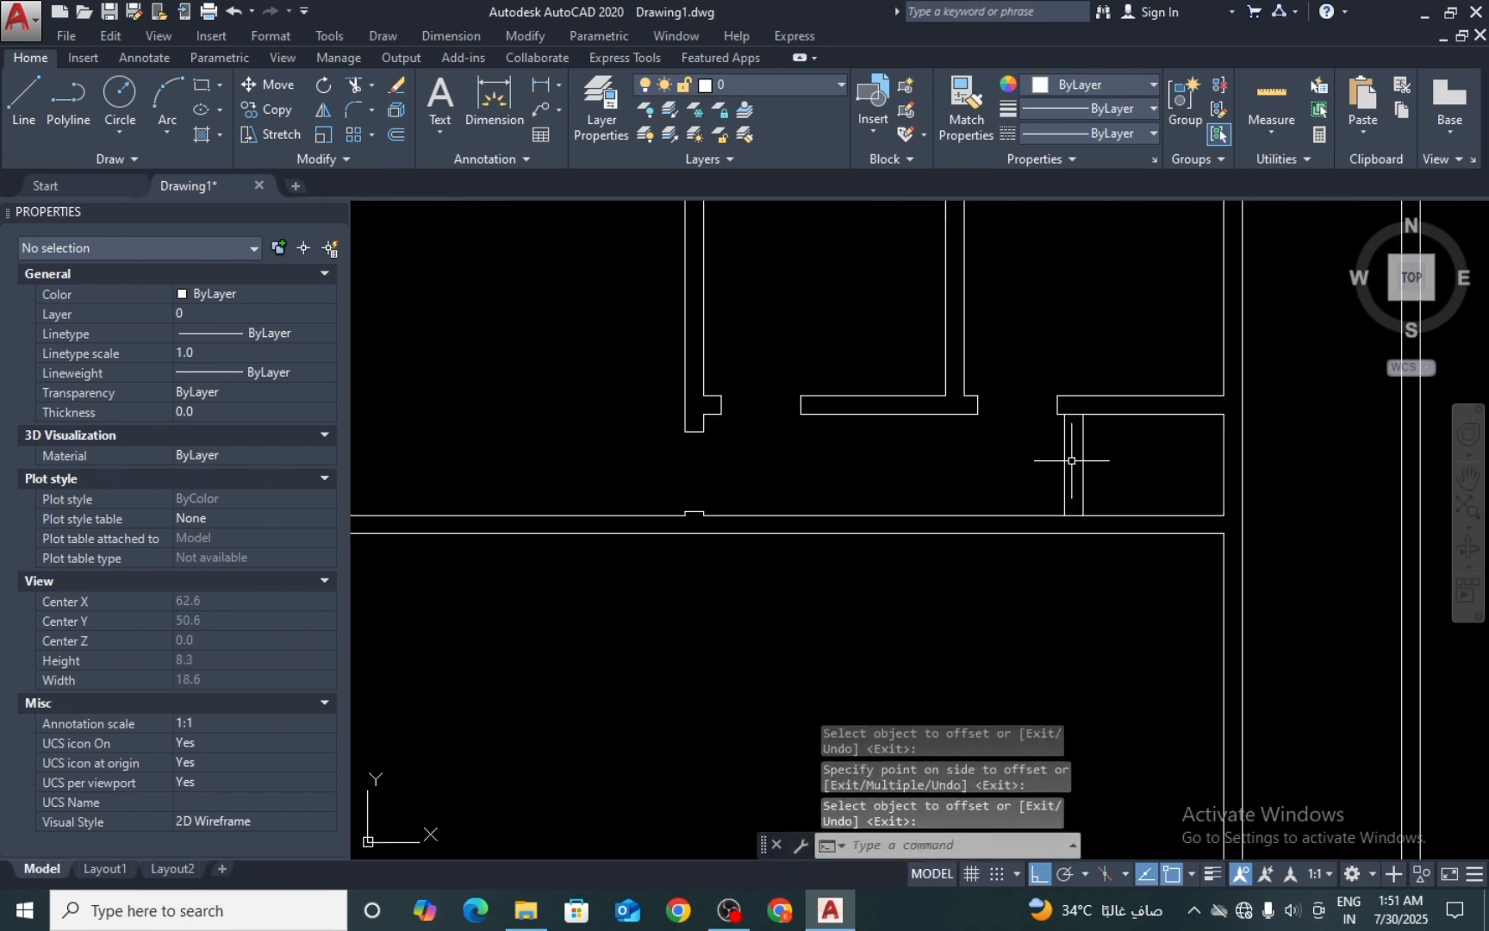
Step: Draw a short horizontal line across the new corridor cross wall near its lower end
{"action": "type", "text": "l"}
{"action": "key", "text": "Return"}
{"action": "scroll", "coordinate": [1071, 505], "scroll_direction": "up", "scroll_amount": 6}
{"action": "left_click", "coordinate": [1020, 517]}
{"action": "left_click", "coordinate": [1167, 517]}
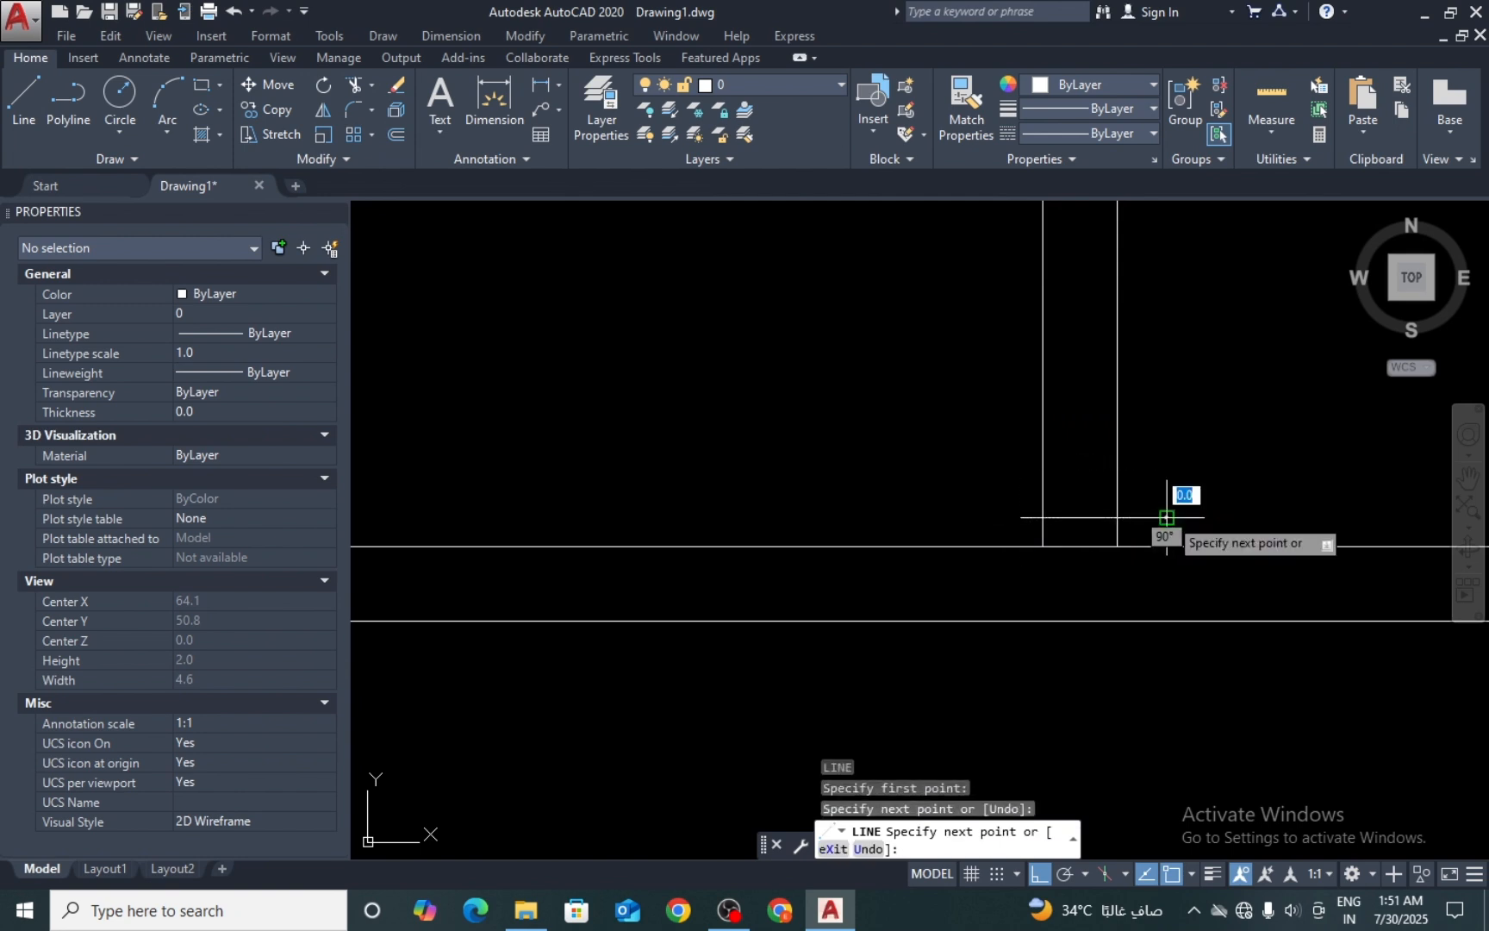
{"action": "key", "text": "Return"}
Step: Offset the short horizontal line on the corridor cross wall 1 m upward
{"action": "type", "text": "o"}
{"action": "key", "text": "Return"}
{"action": "type", "text": "1"}
{"action": "key", "text": "Return"}
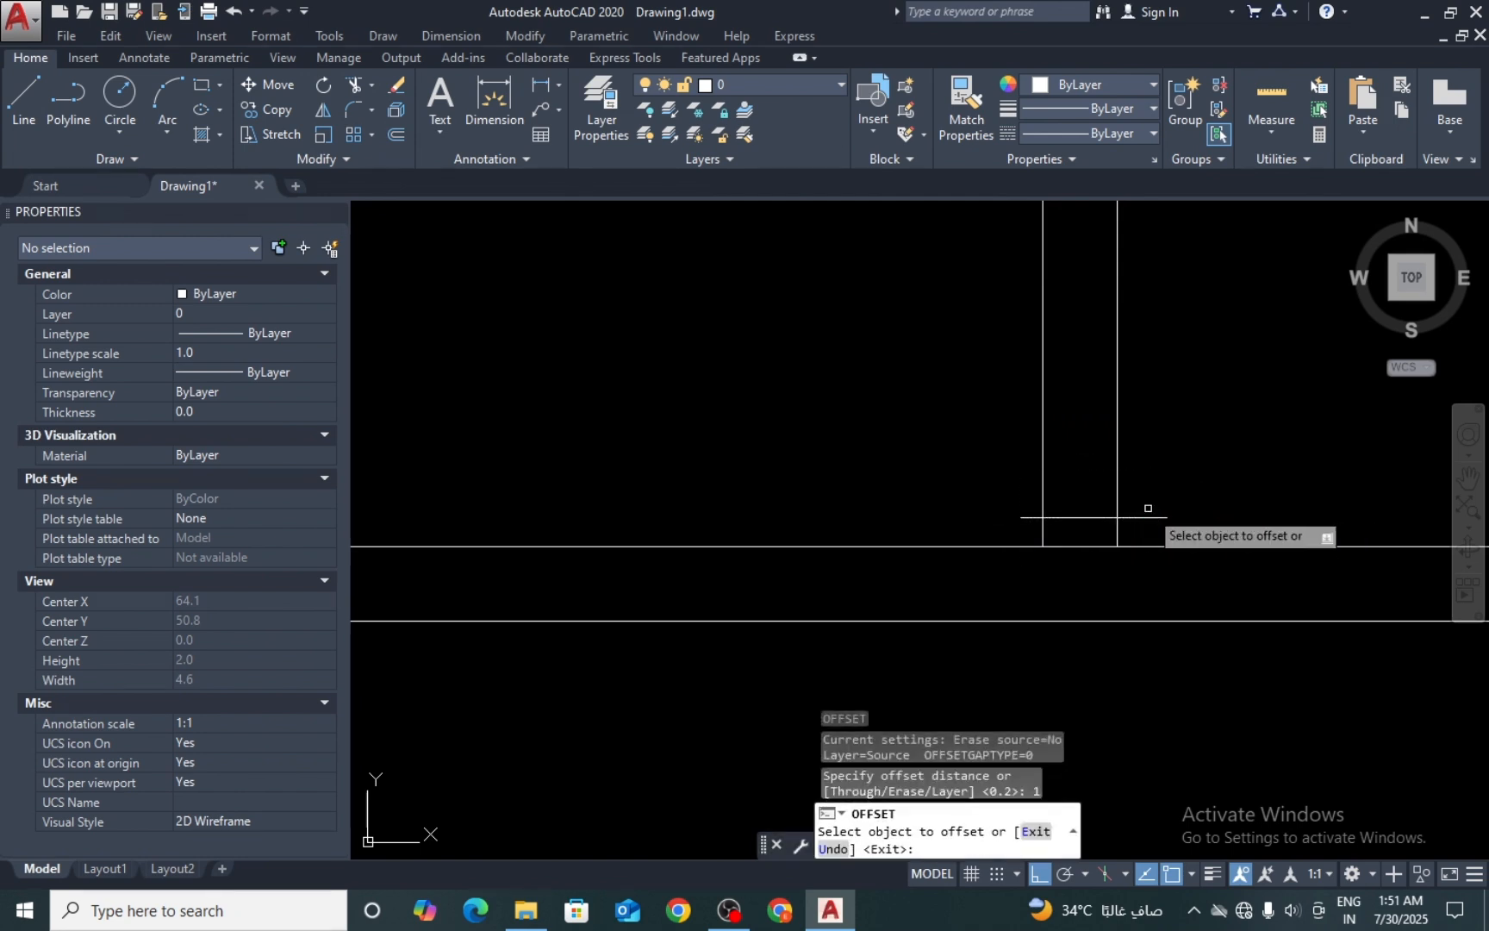
{"action": "left_click", "coordinate": [1149, 516]}
{"action": "left_click", "coordinate": [1160, 483]}
{"action": "scroll", "coordinate": [1151, 461], "scroll_direction": "down", "scroll_amount": 5}
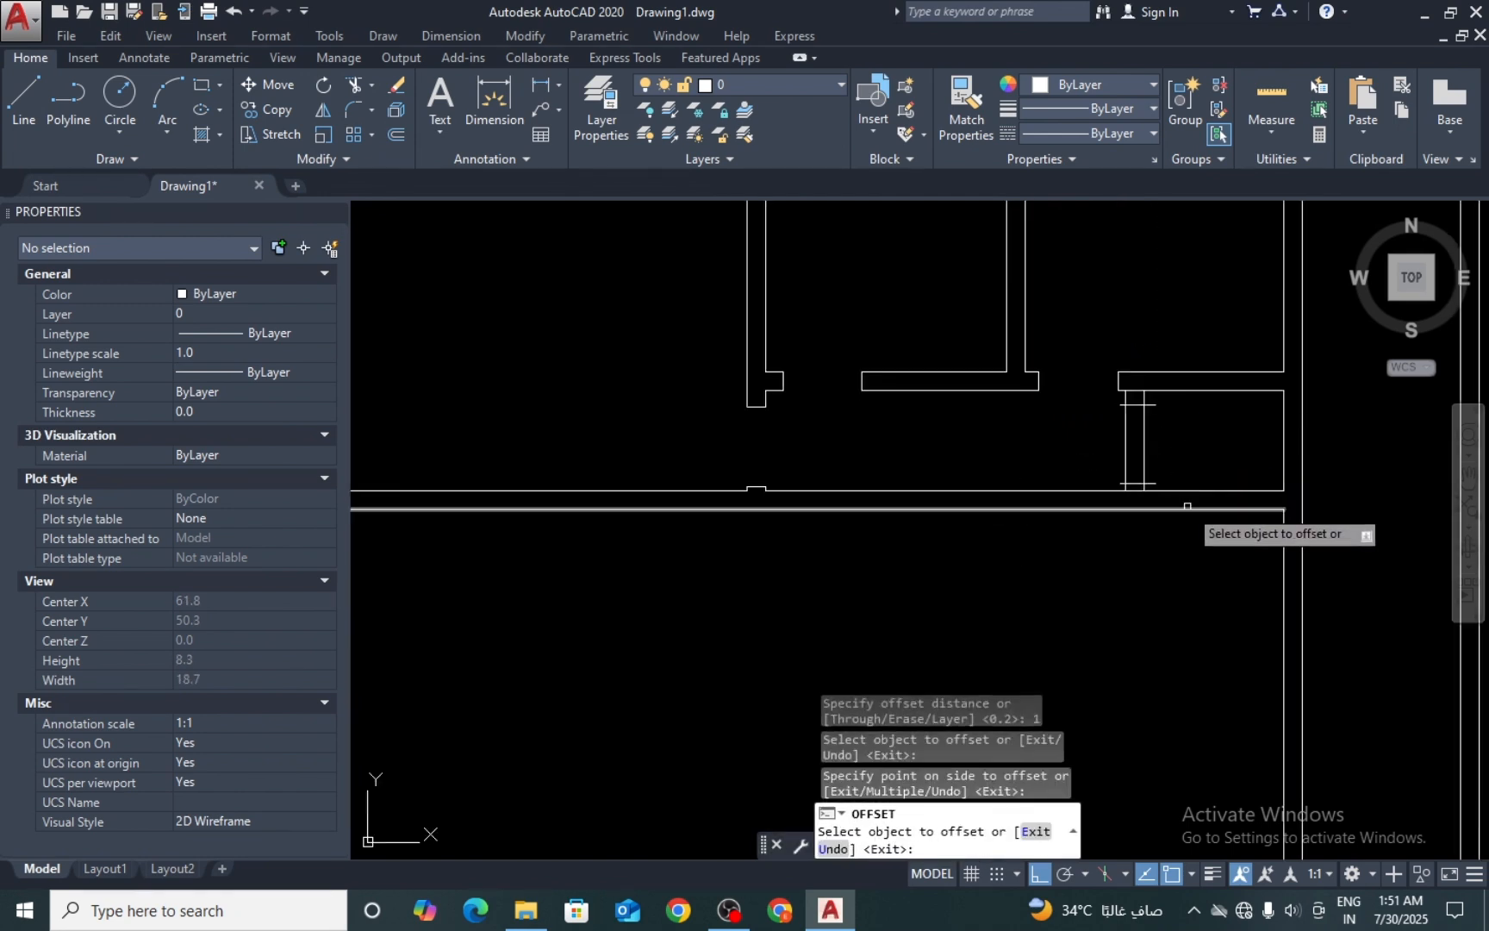
{"action": "scroll", "coordinate": [1138, 470], "scroll_direction": "up", "scroll_amount": 2}
{"action": "key", "text": "Escape"}
{"action": "key", "text": "Escape"}
Step: Trim both lines of the corridor cross wall between the two short horizontal lines to create an opening
{"action": "type", "text": "tr"}
{"action": "key", "text": "Return"}
{"action": "key", "text": "Return"}
{"action": "left_click", "coordinate": [1196, 445]}
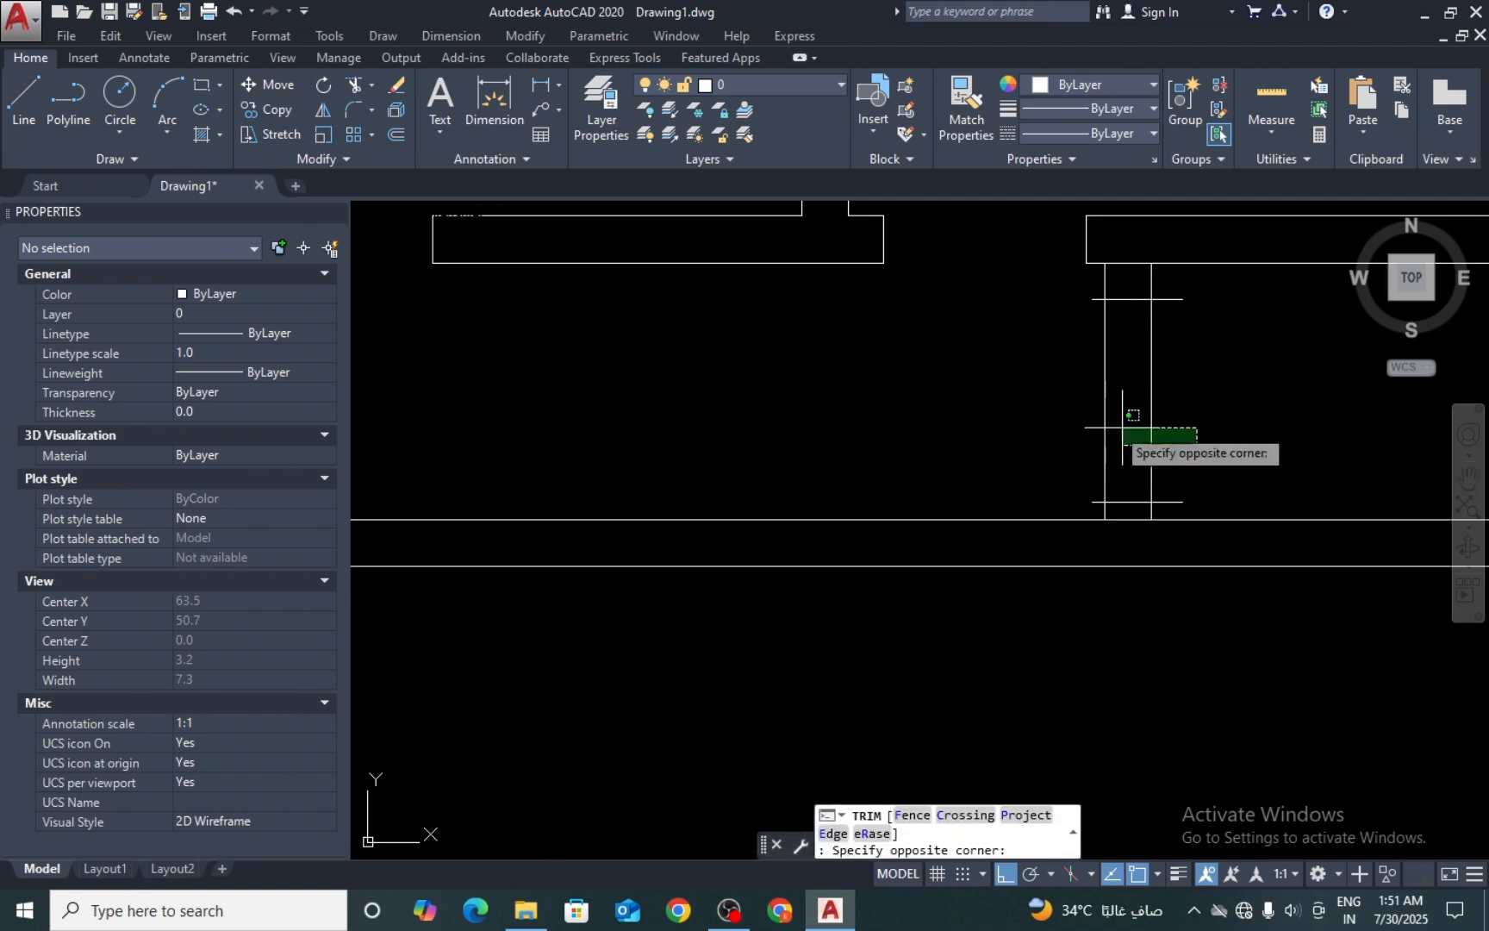
{"action": "left_click", "coordinate": [1068, 422]}
{"action": "left_click", "coordinate": [1067, 421]}
Step: Trim the overhanging ends of the two horizontal jamb lines on both sides of the corridor cross wall
{"action": "left_click", "coordinate": [1191, 297]}
{"action": "left_click", "coordinate": [1191, 287]}
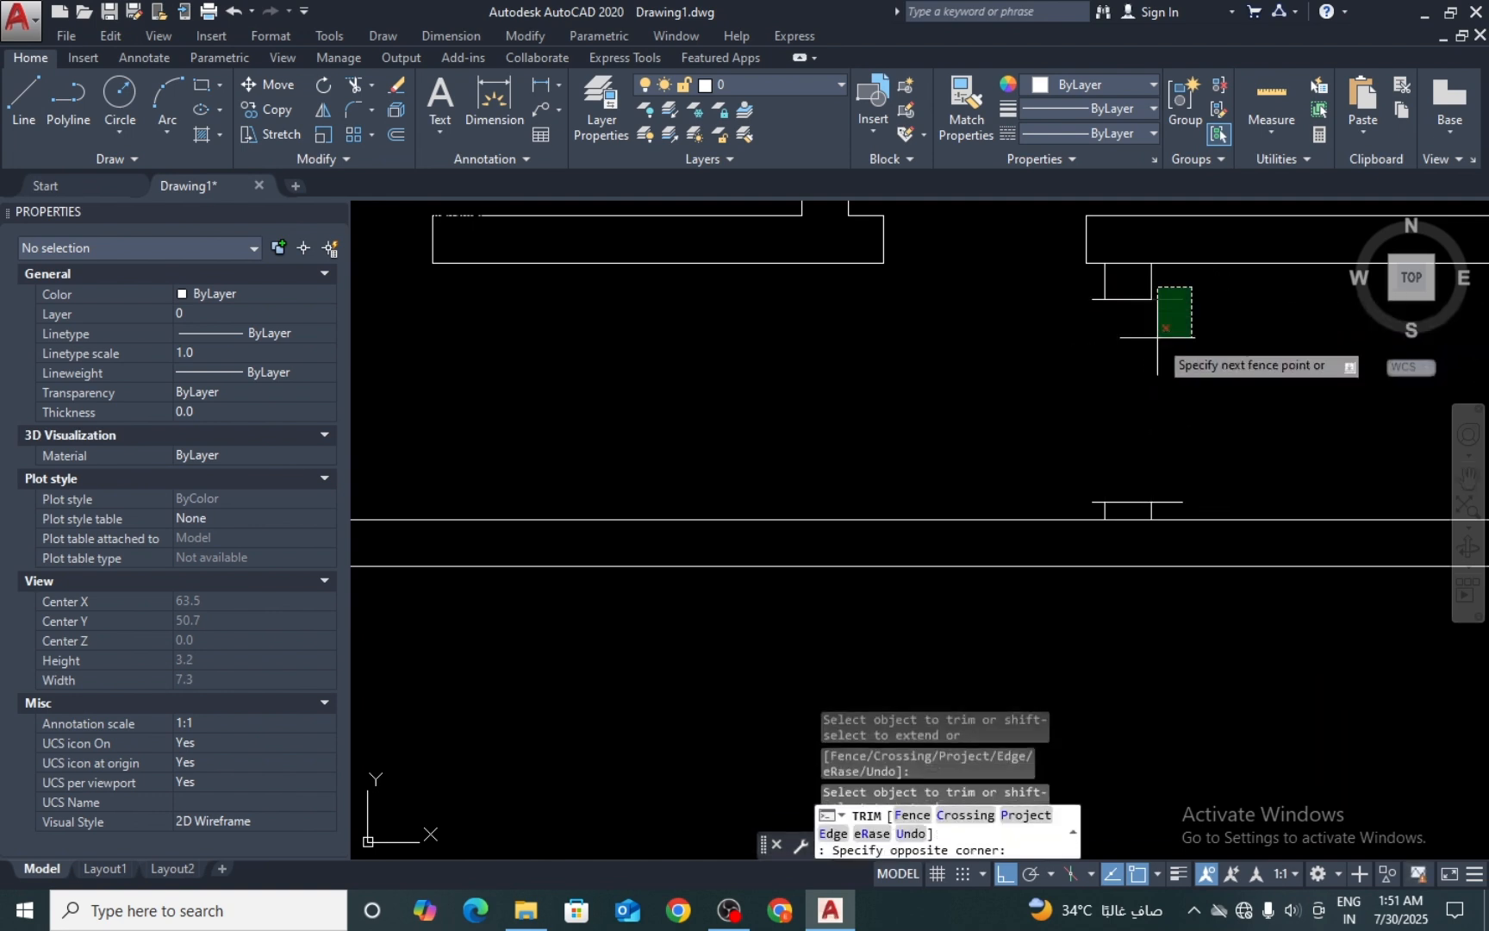
{"action": "left_click", "coordinate": [1100, 508]}
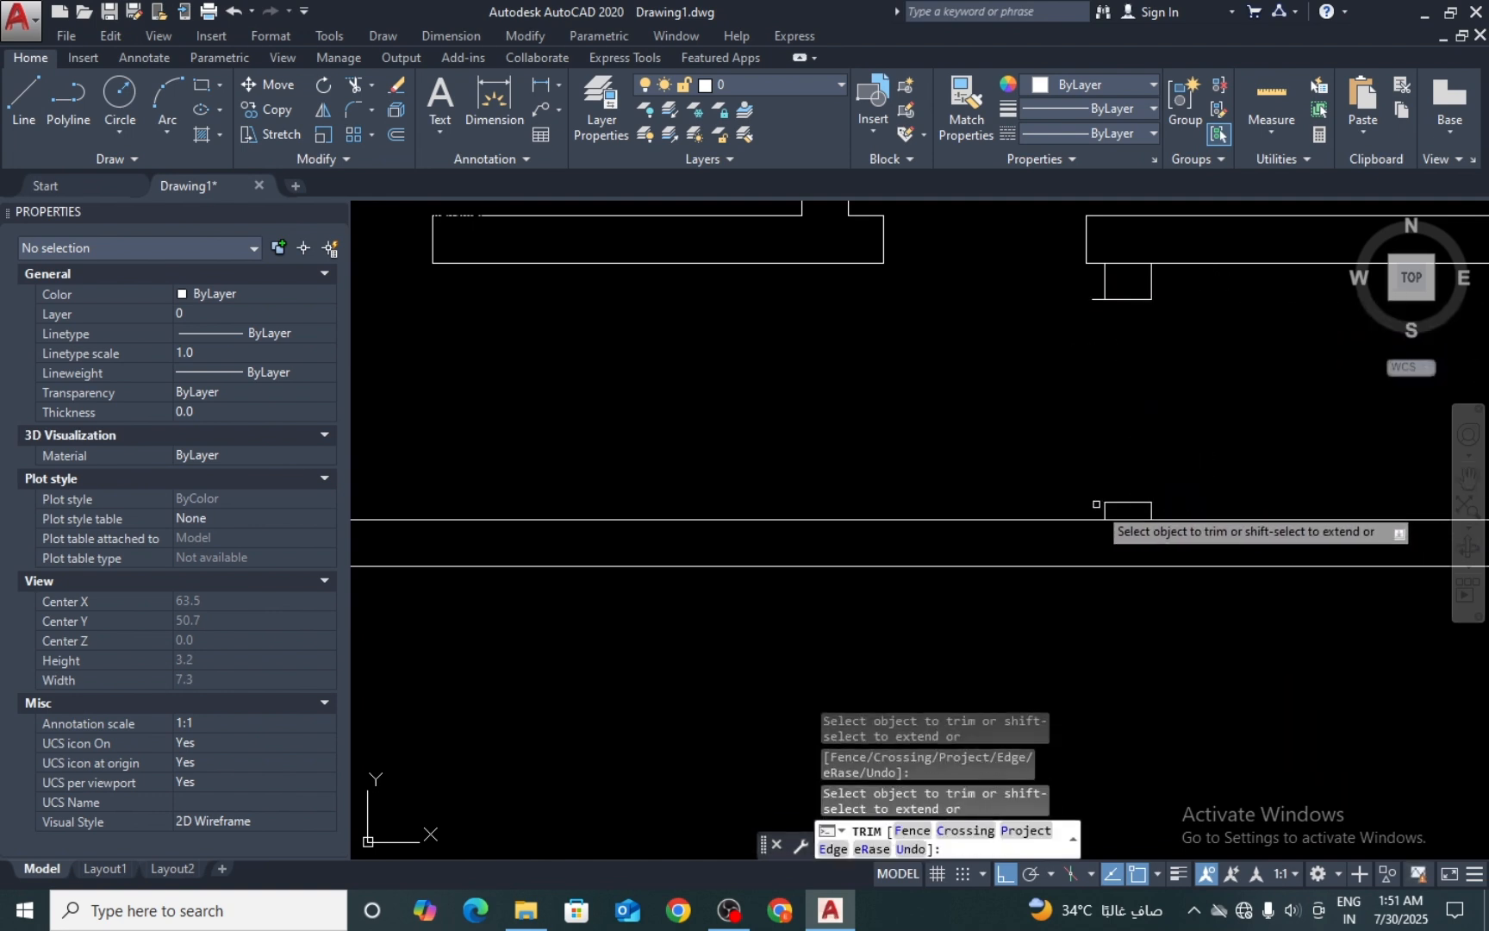
{"action": "left_click", "coordinate": [1088, 287]}
{"action": "left_click", "coordinate": [982, 364]}
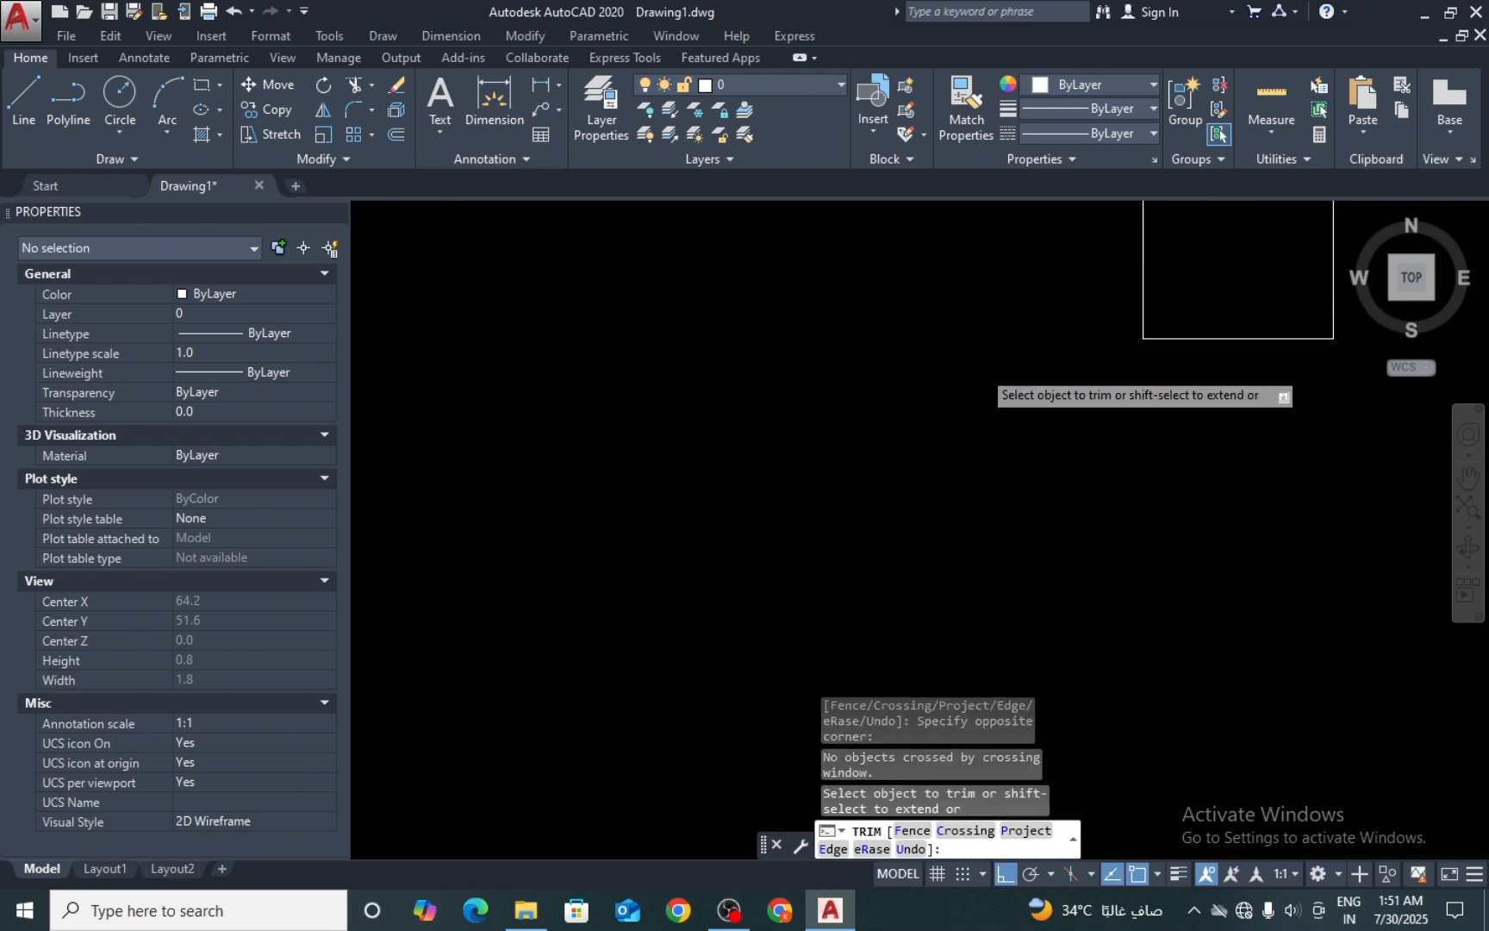
{"action": "scroll", "coordinate": [898, 418], "scroll_direction": "down", "scroll_amount": 2}
{"action": "scroll", "coordinate": [1023, 345], "scroll_direction": "up", "scroll_amount": 5}
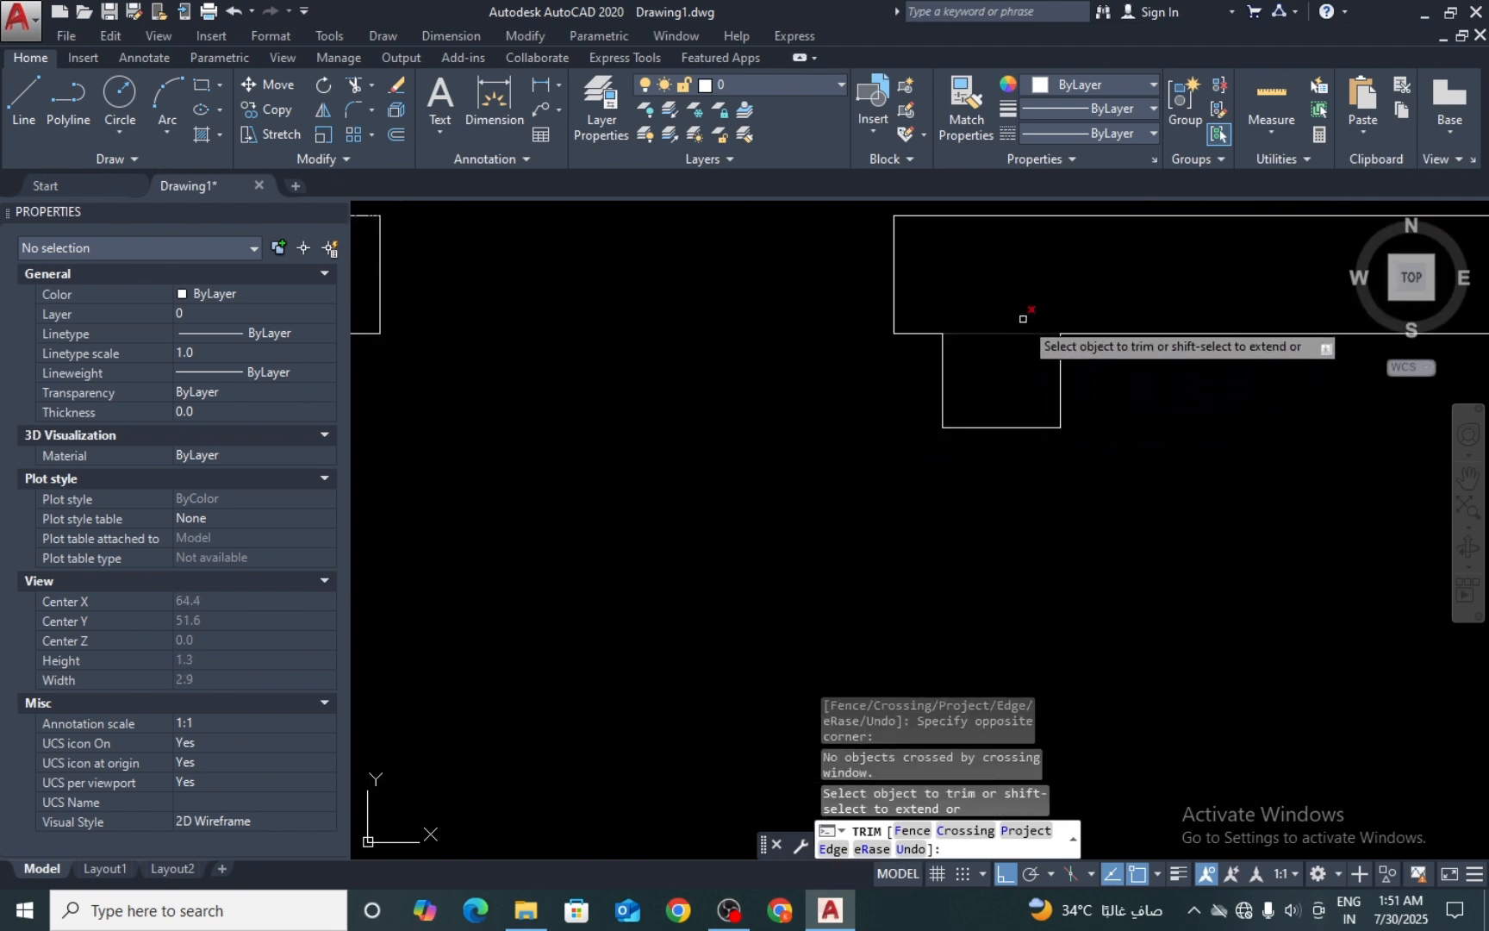
Step: Draw a short vertical line across the long horizontal wall below the corridor, near the left end of the middle cross wall
{"action": "scroll", "coordinate": [987, 326], "scroll_direction": "down", "scroll_amount": 5}
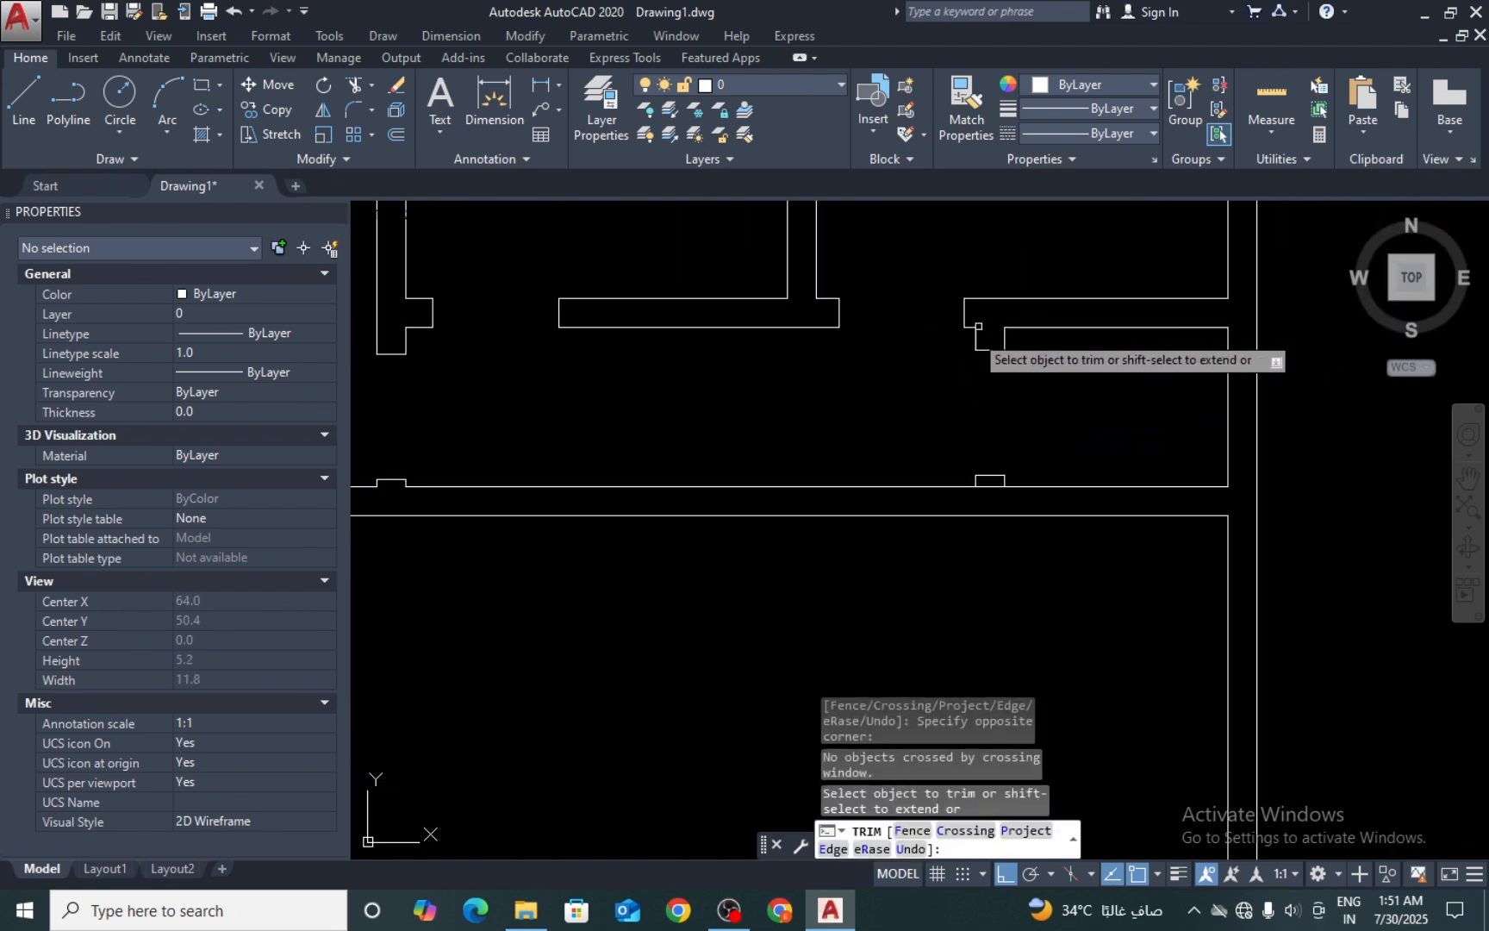
{"action": "scroll", "coordinate": [949, 368], "scroll_direction": "down", "scroll_amount": 2}
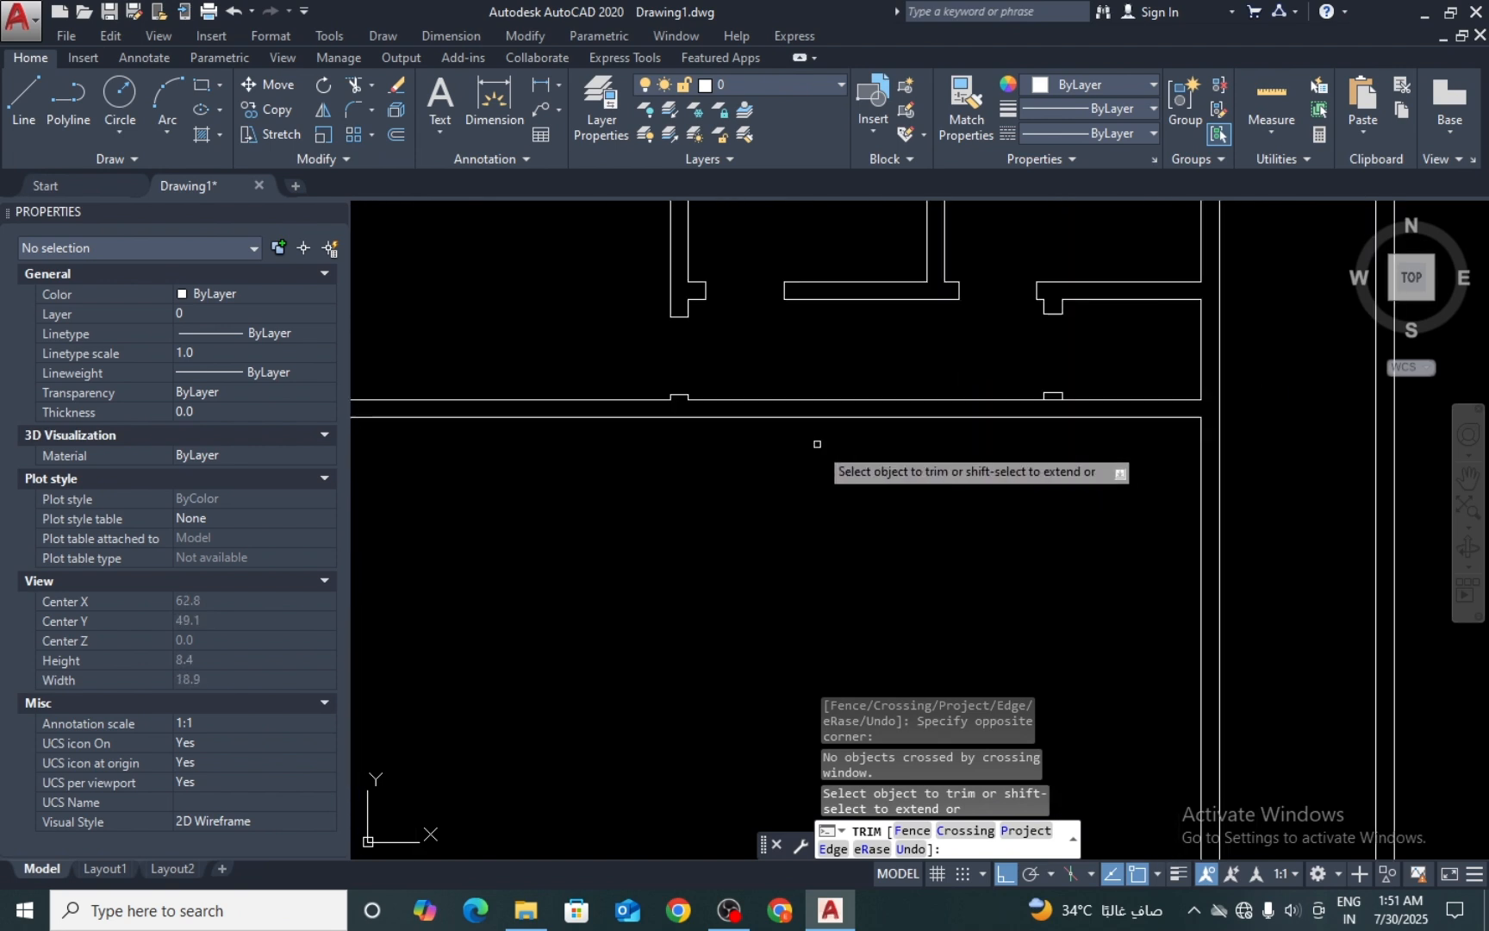
{"action": "key", "text": "Escape"}
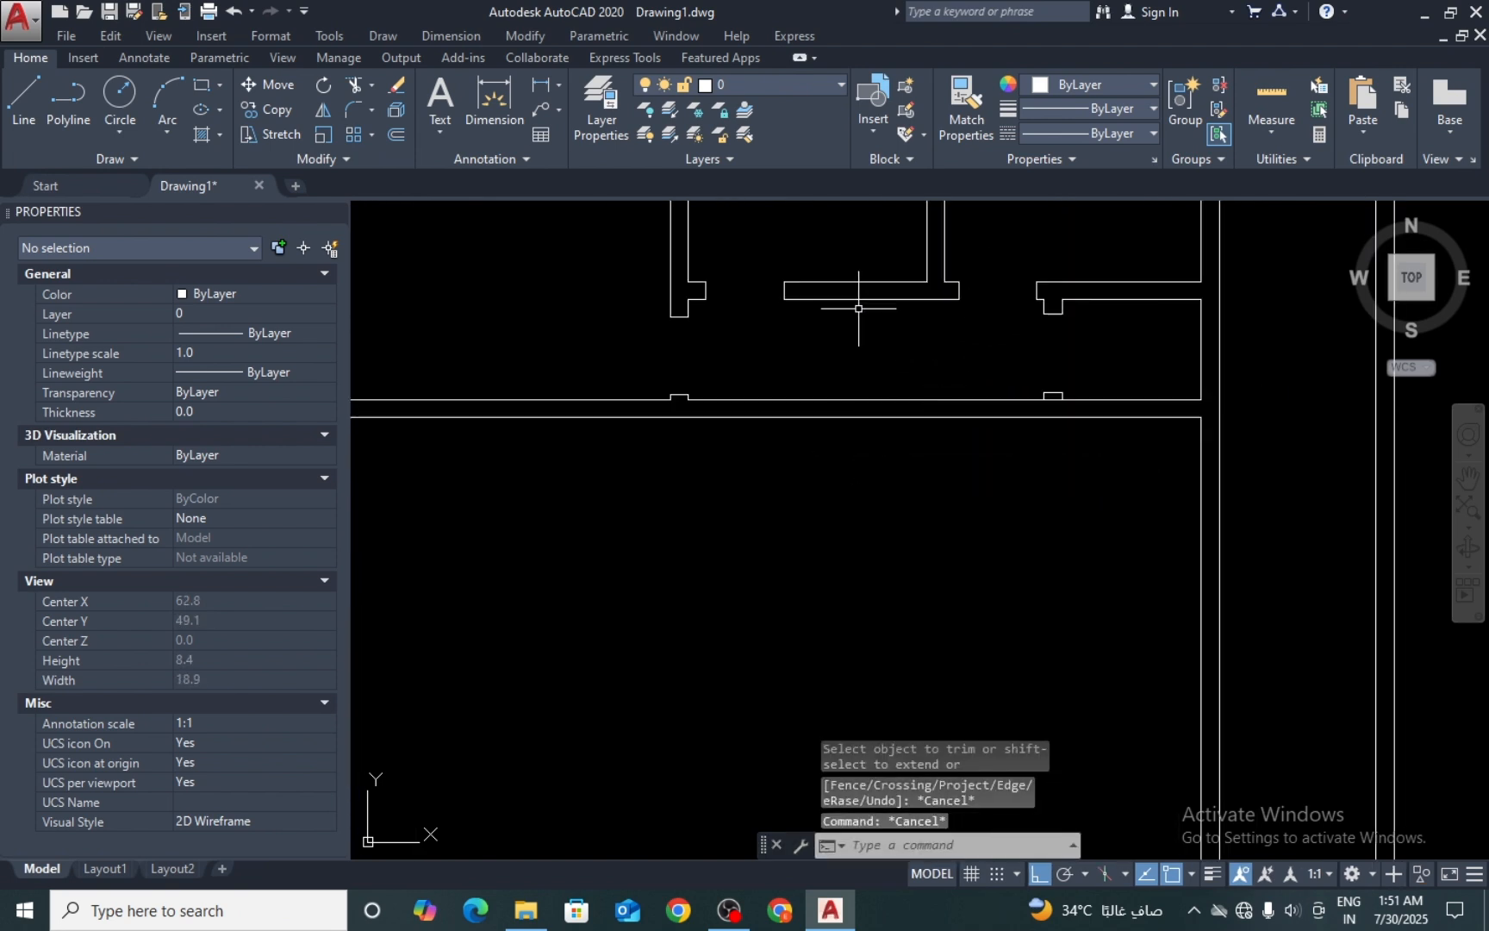
{"action": "scroll", "coordinate": [749, 288], "scroll_direction": "down", "scroll_amount": 4}
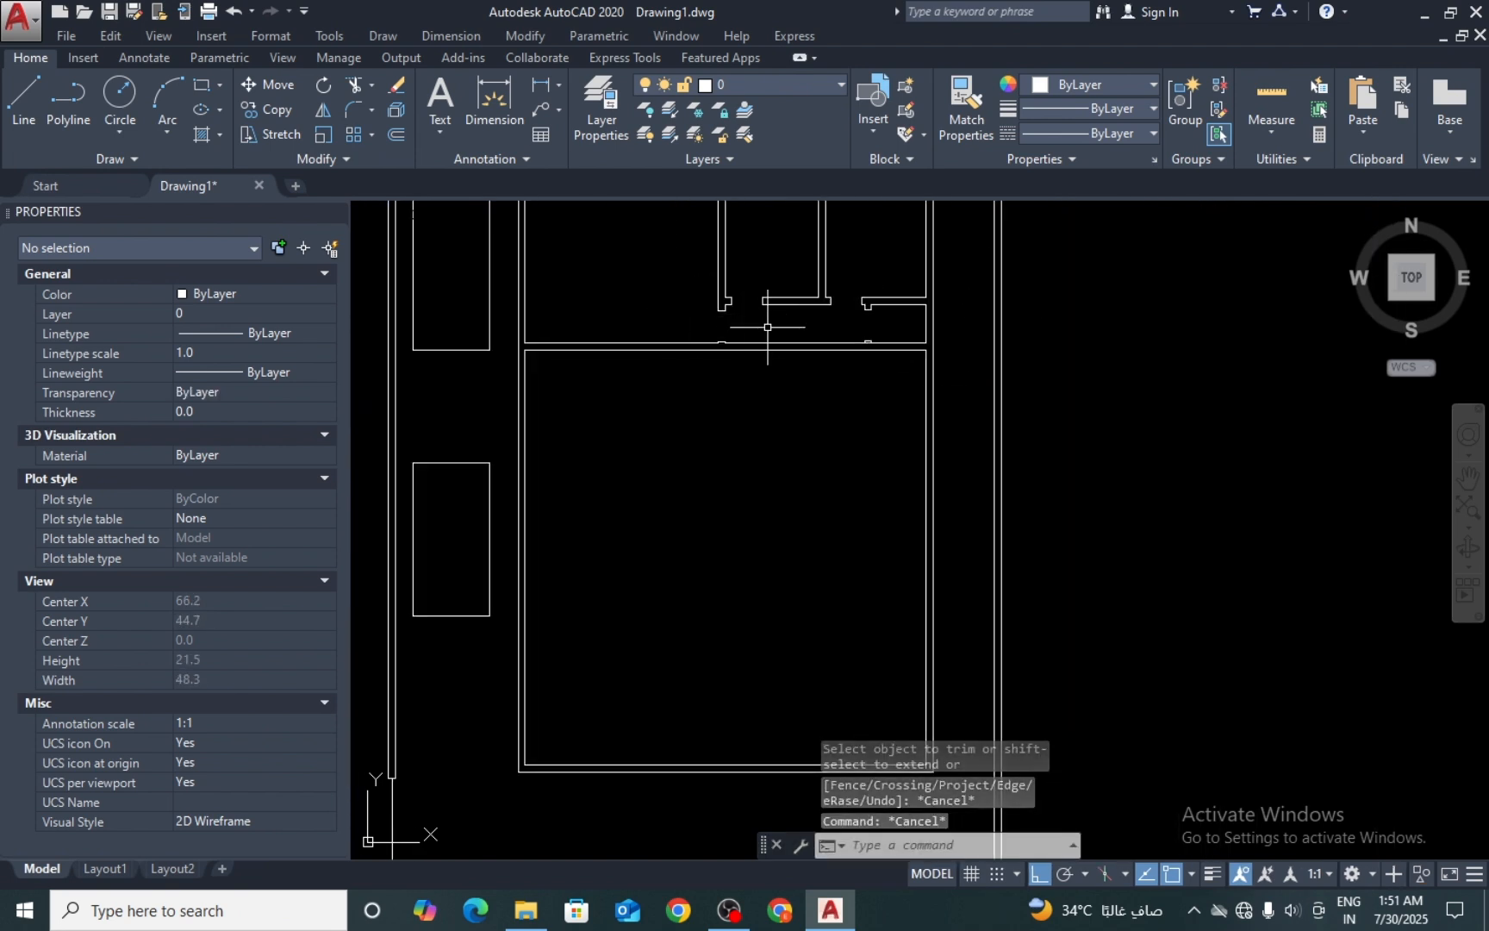
{"action": "scroll", "coordinate": [767, 326], "scroll_direction": "up", "scroll_amount": 4}
{"action": "type", "text": "l"}
{"action": "key", "text": "Return"}
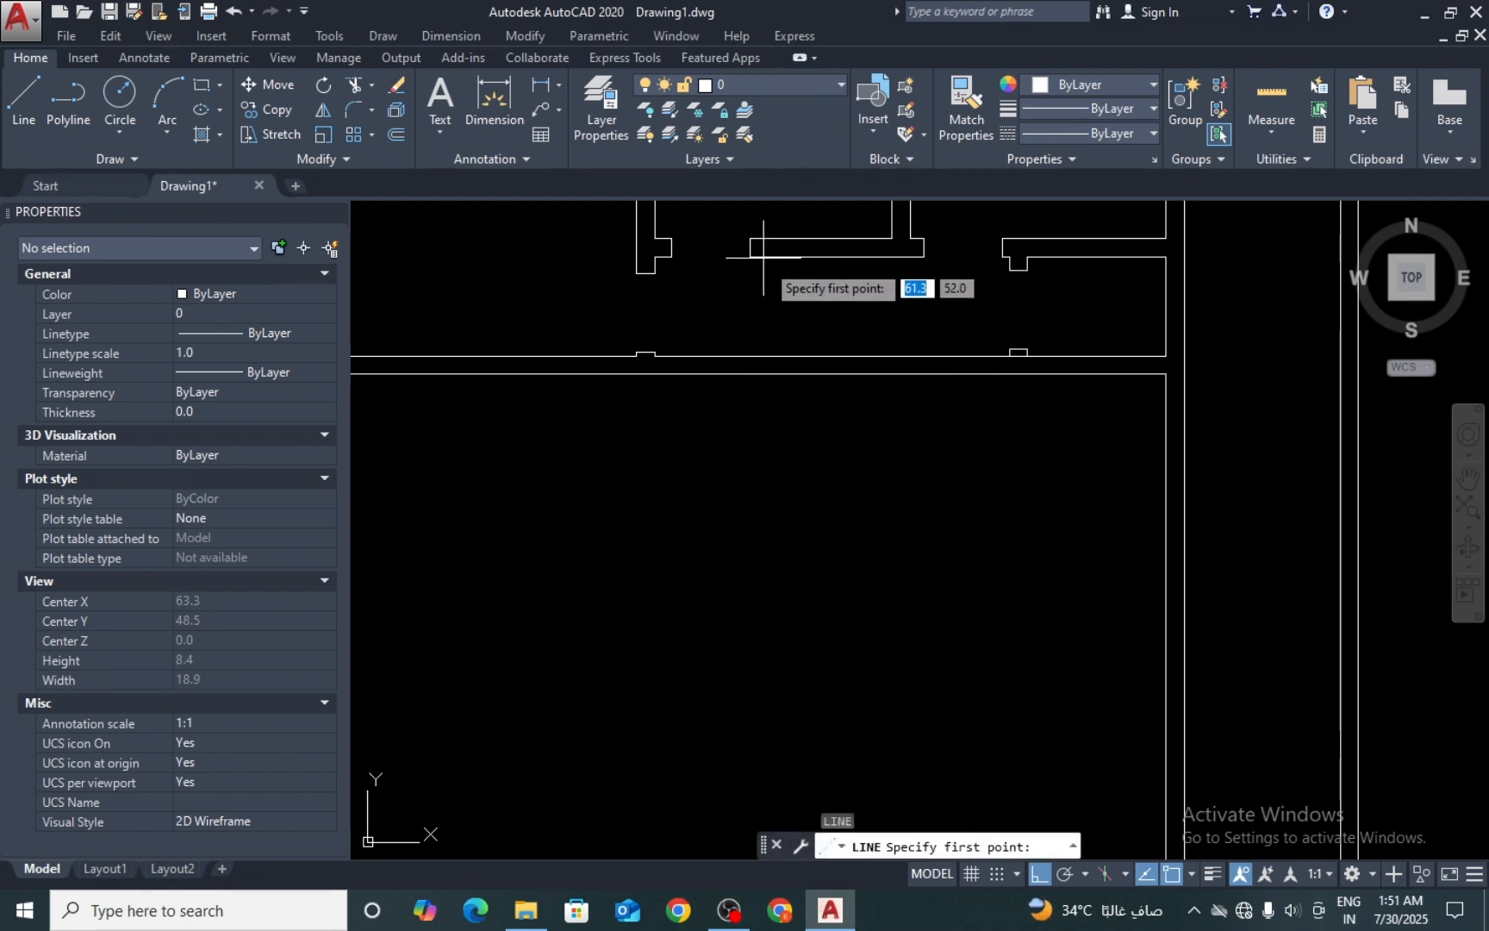
{"action": "left_click", "coordinate": [764, 373]}
{"action": "left_click", "coordinate": [765, 355]}
{"action": "key", "text": "space"}
Step: Try to draw a second short vertical line across the same horizontal wall, below the vertical partition between the two upper rooms
{"action": "key", "text": "space"}
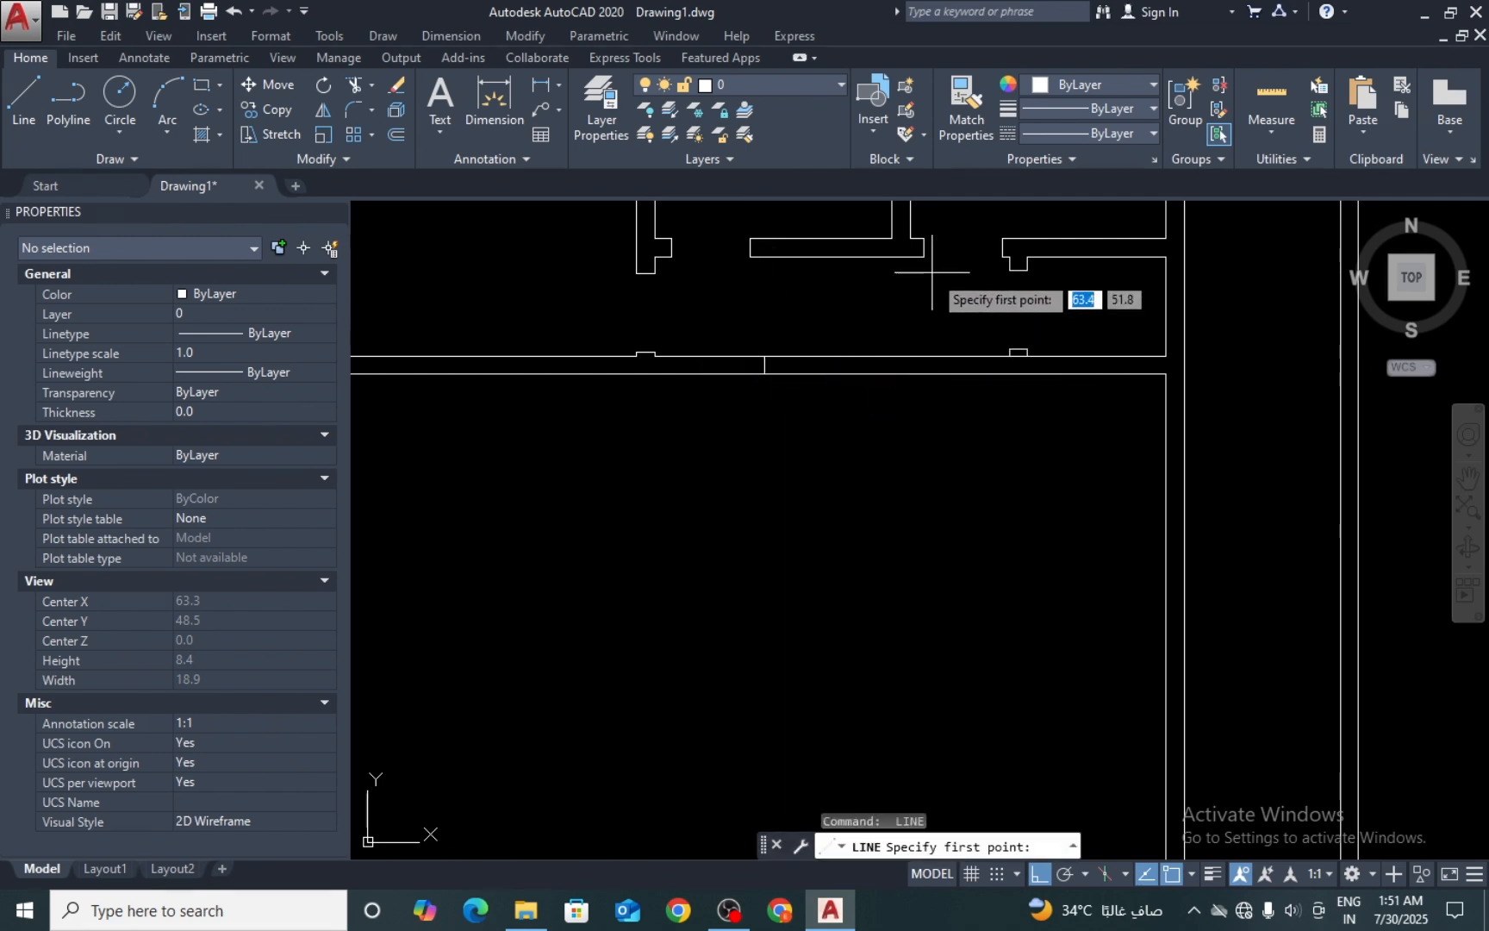
{"action": "left_click", "coordinate": [908, 374]}
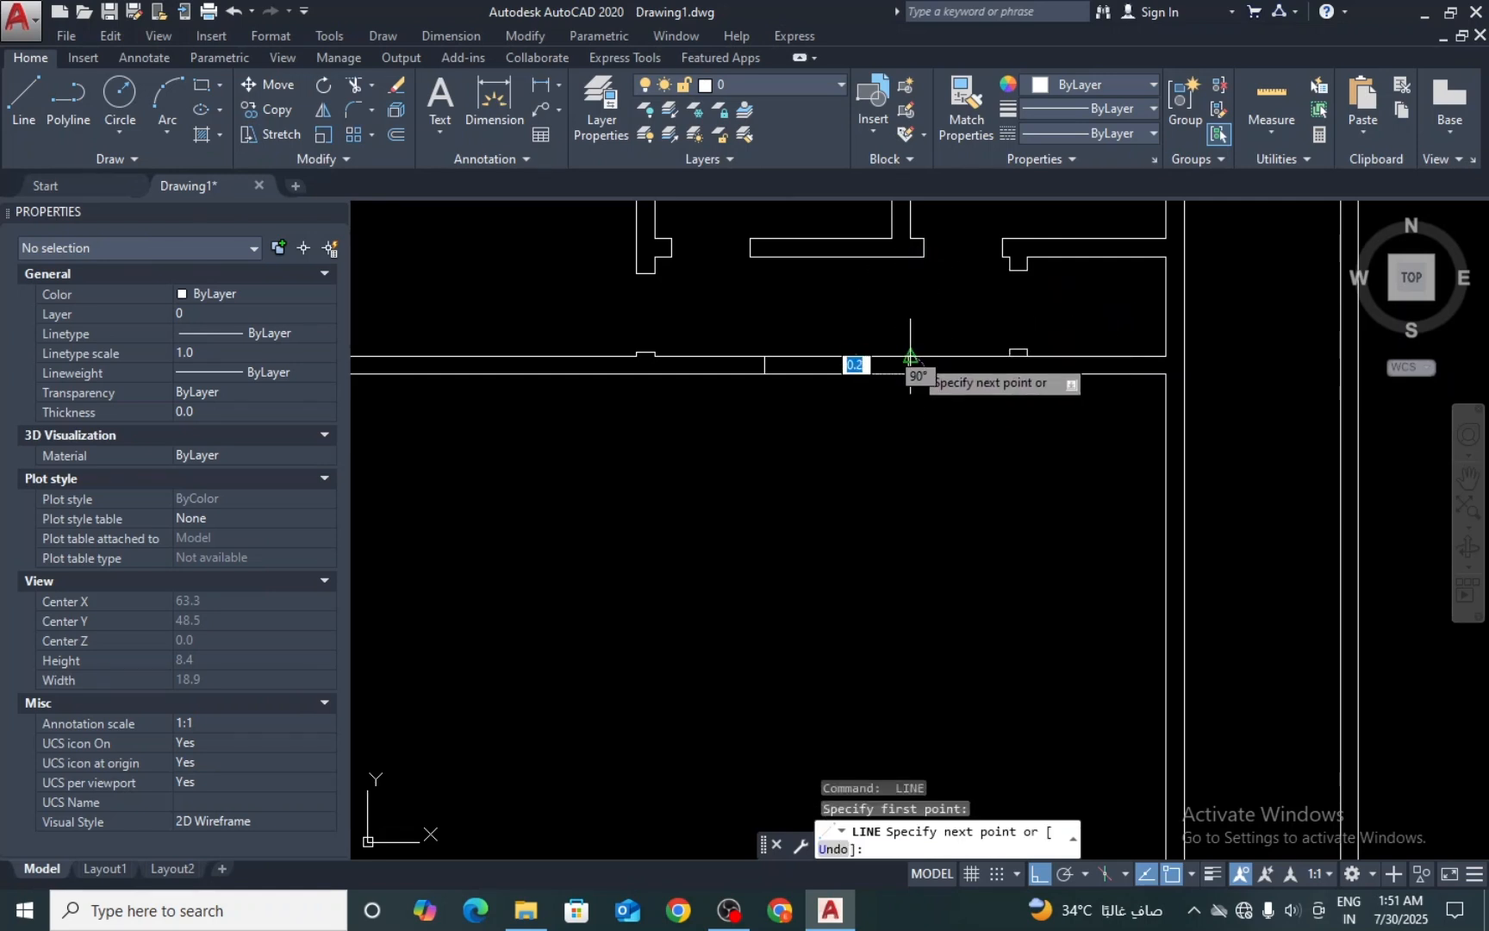
{"action": "left_click", "coordinate": [910, 356]}
{"action": "key", "text": "Escape"}
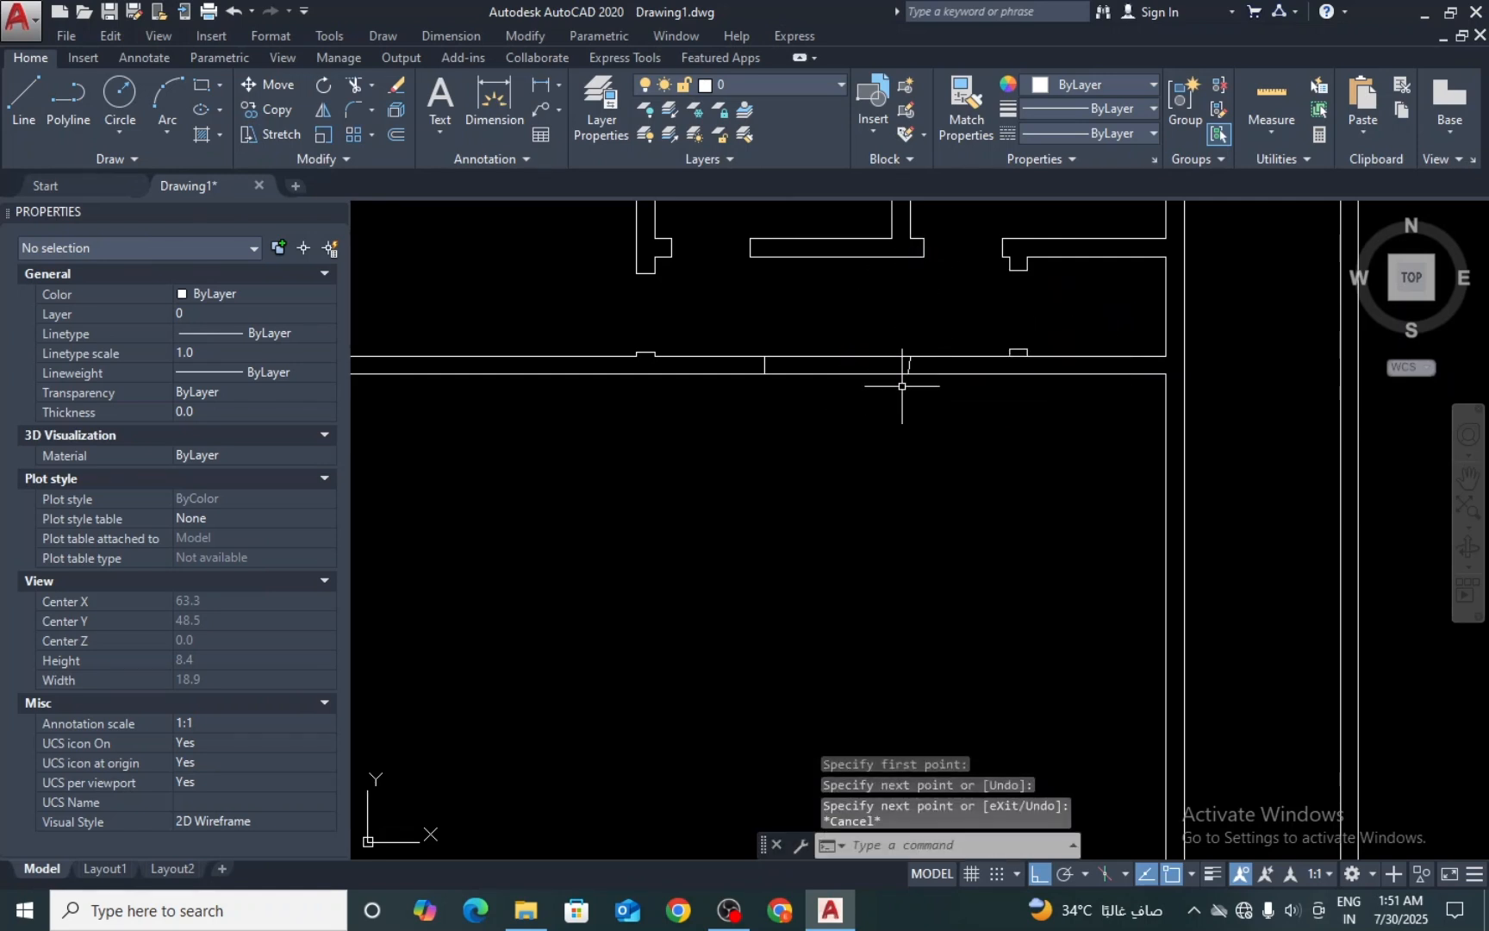
Step: Erase the slanted short line across the horizontal wall below the corridor
{"action": "scroll", "coordinate": [902, 386], "scroll_direction": "up", "scroll_amount": 4}
{"action": "type", "text": "e"}
{"action": "key", "text": "space"}
{"action": "left_click", "coordinate": [924, 362]}
{"action": "left_click", "coordinate": [874, 366]}
{"action": "key", "text": "space"}
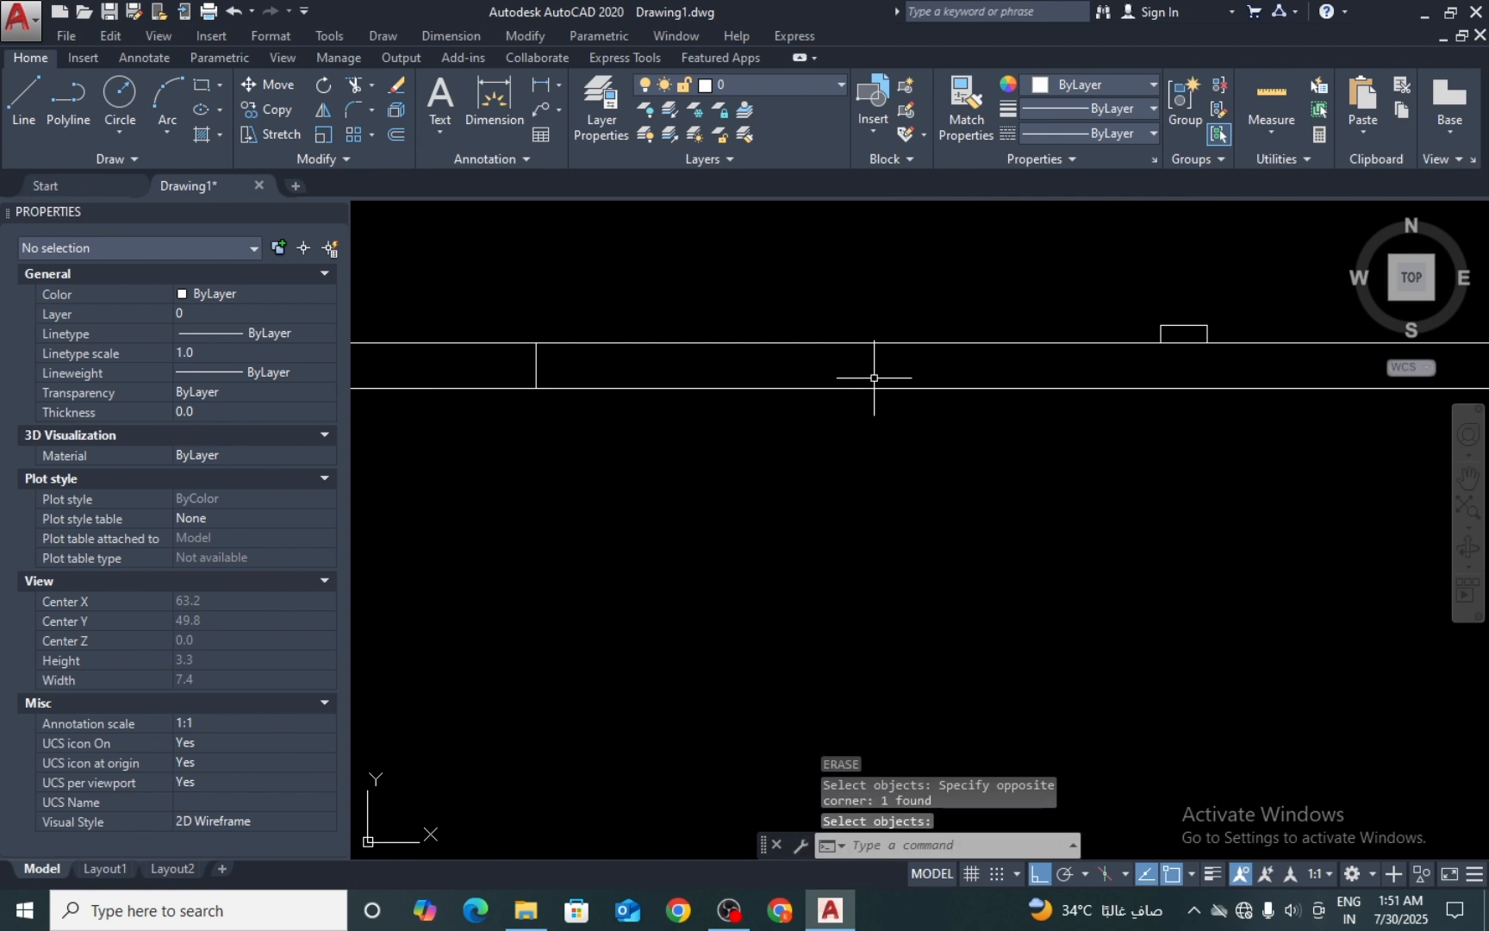
{"action": "type", "text": "l"}
{"action": "key", "text": "space"}
{"action": "left_click", "coordinate": [950, 390]}
{"action": "scroll", "coordinate": [950, 389], "scroll_direction": "down", "scroll_amount": 3}
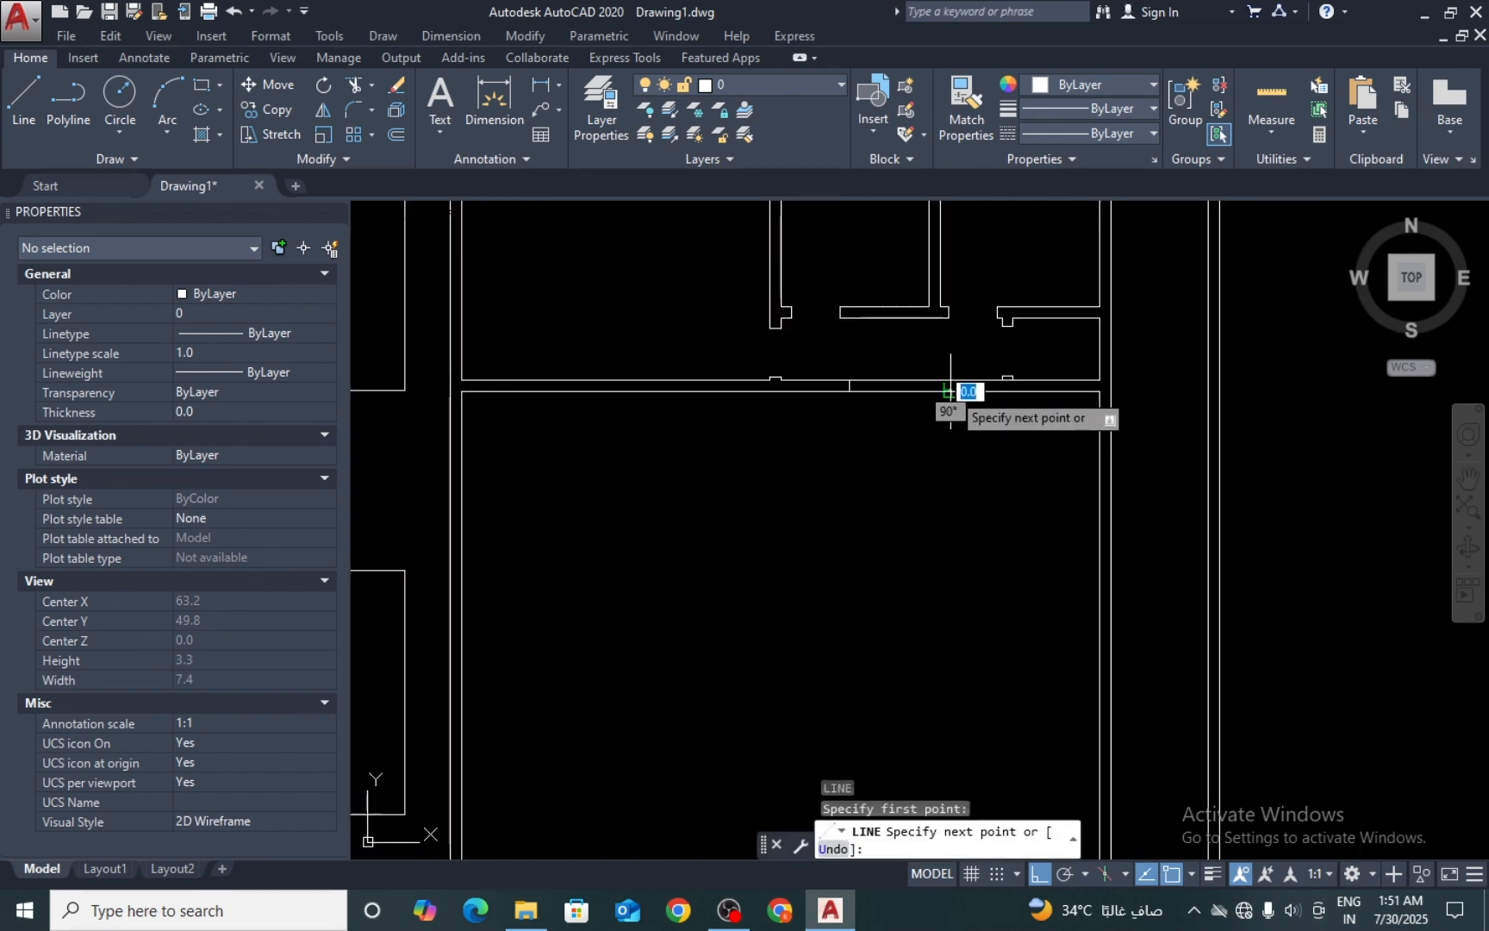
{"action": "key", "text": "Escape"}
Step: Draw a straight vertical line across the horizontal wall below the corridor, to the right of the first short line
{"action": "scroll", "coordinate": [941, 392], "scroll_direction": "up", "scroll_amount": 4}
{"action": "key", "text": "space"}
{"action": "left_click", "coordinate": [927, 390]}
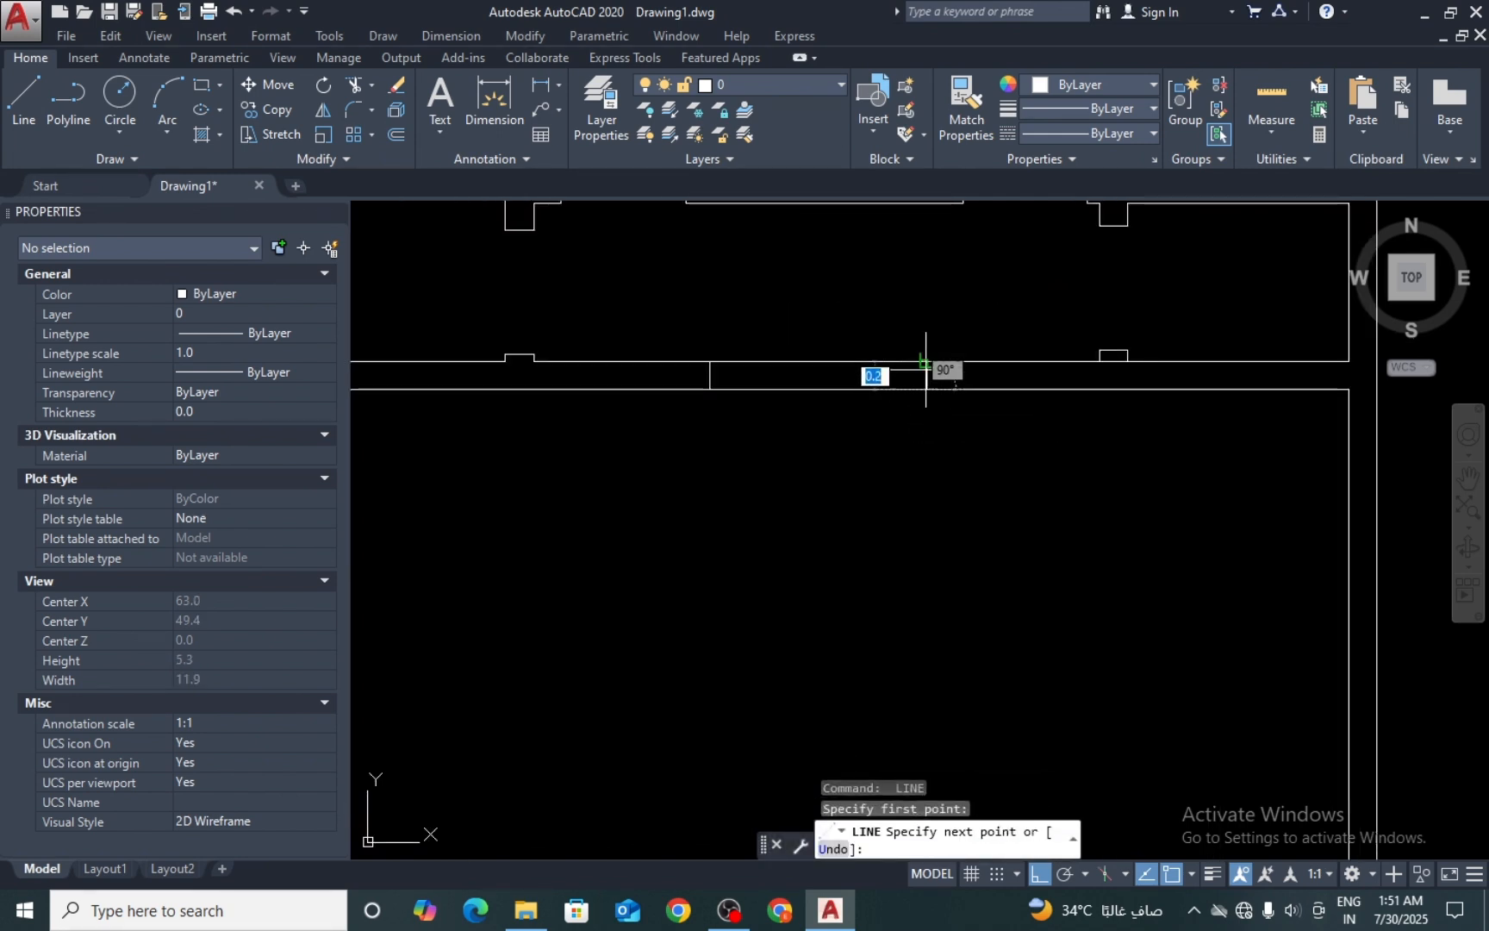
{"action": "left_click", "coordinate": [928, 363]}
{"action": "key", "text": "Escape"}
Step: Trim both lines of the horizontal wall between the two short vertical lines to open a passage into the lower hall
{"action": "type", "text": "tr"}
{"action": "key", "text": "space"}
{"action": "key", "text": "space"}
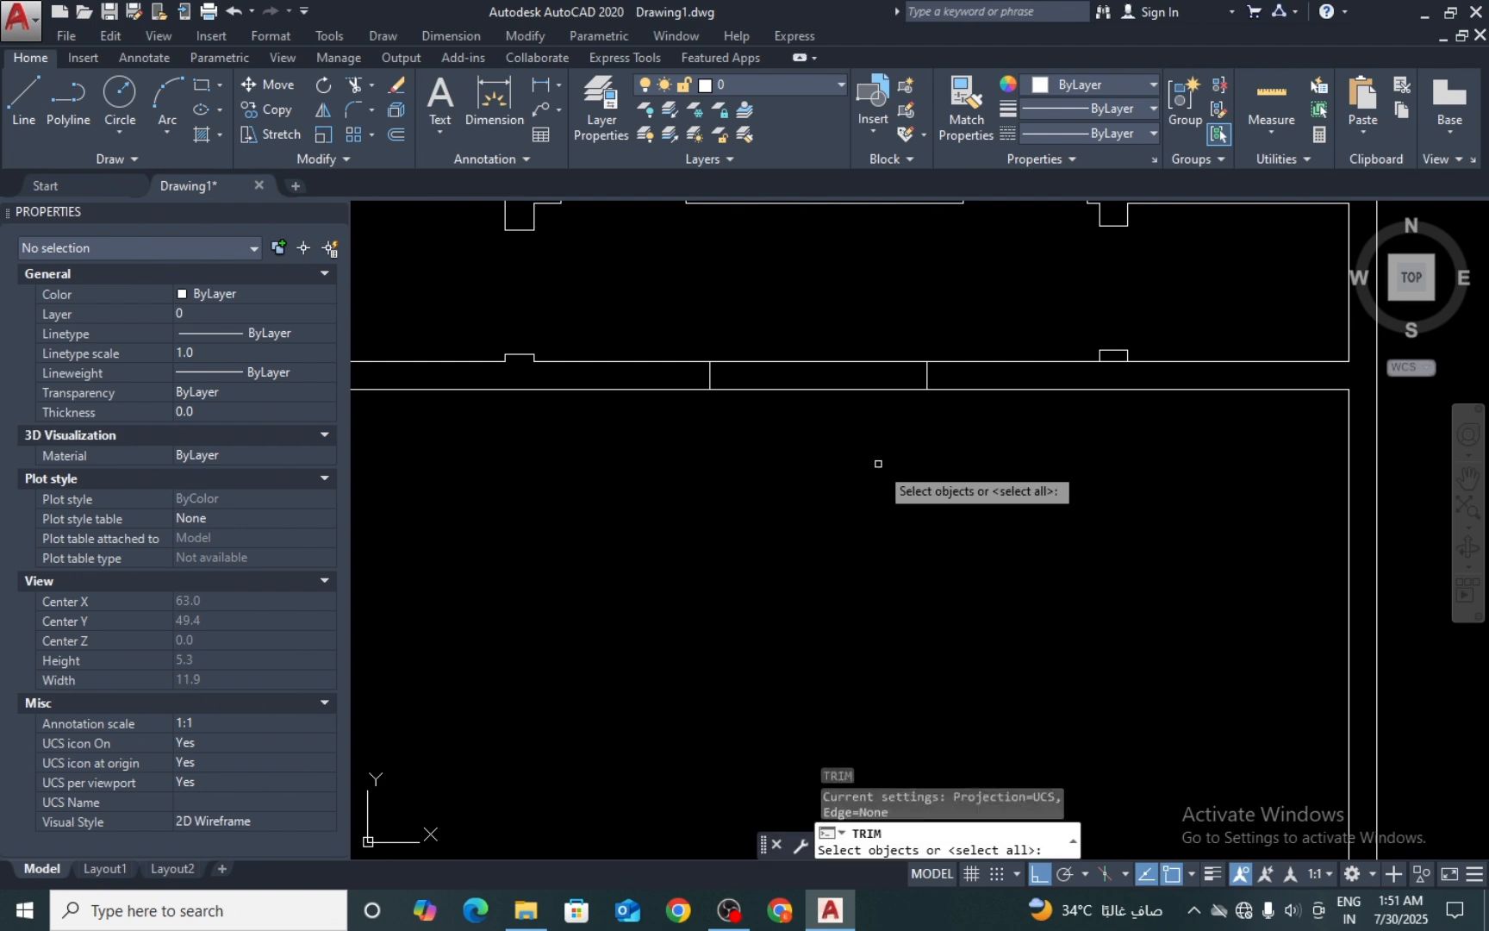
{"action": "left_click", "coordinate": [851, 330]}
{"action": "left_click", "coordinate": [830, 455]}
{"action": "key", "text": "space"}
Step: Examine the room layout and wall openings in the upper half of the building, from the upper-left rooms to the corridor's right end
{"action": "scroll", "coordinate": [829, 452], "scroll_direction": "down", "scroll_amount": 6}
{"action": "middle_click_drag", "start_coordinate": [821, 458], "coordinate": [904, 475]}
{"action": "scroll", "coordinate": [905, 475], "scroll_direction": "down", "scroll_amount": 2}
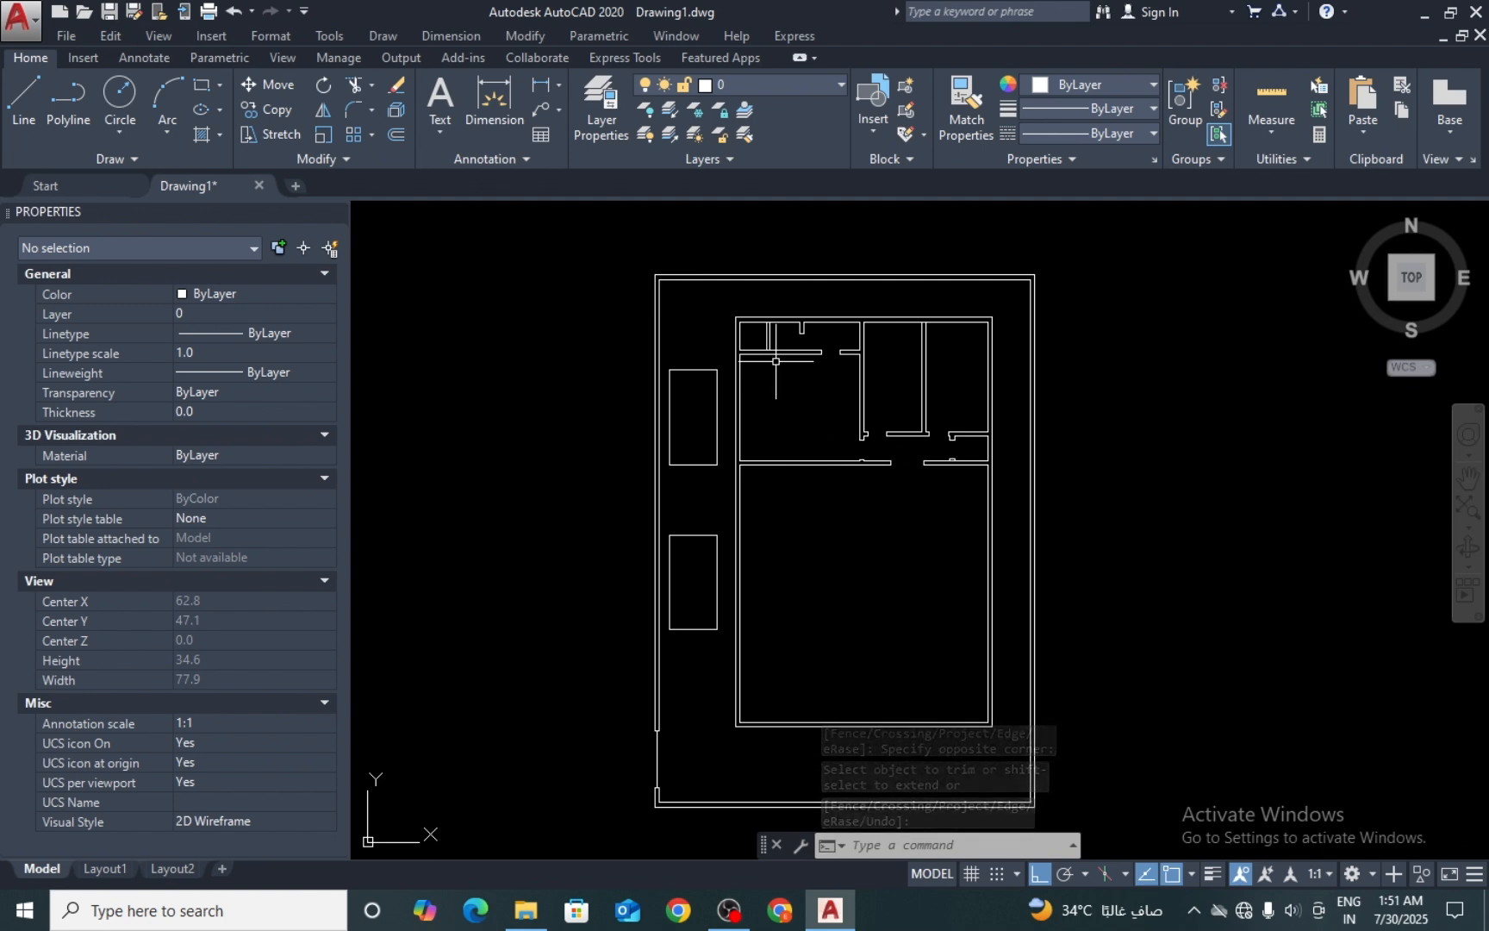
{"action": "scroll", "coordinate": [807, 380], "scroll_direction": "up", "scroll_amount": 2}
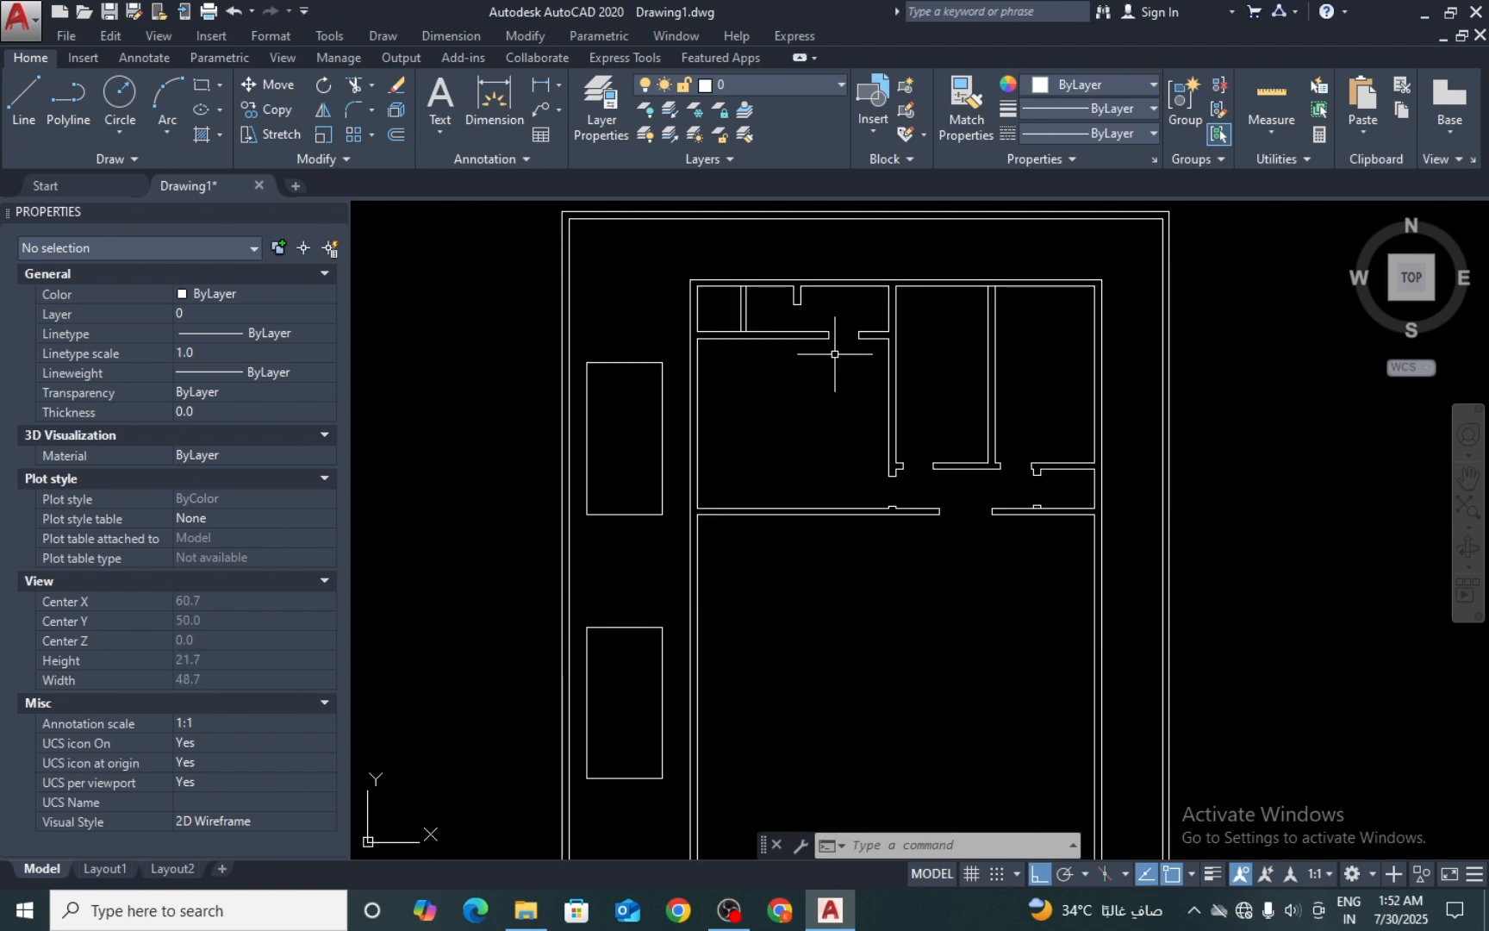
{"action": "scroll", "coordinate": [848, 347], "scroll_direction": "up", "scroll_amount": 2}
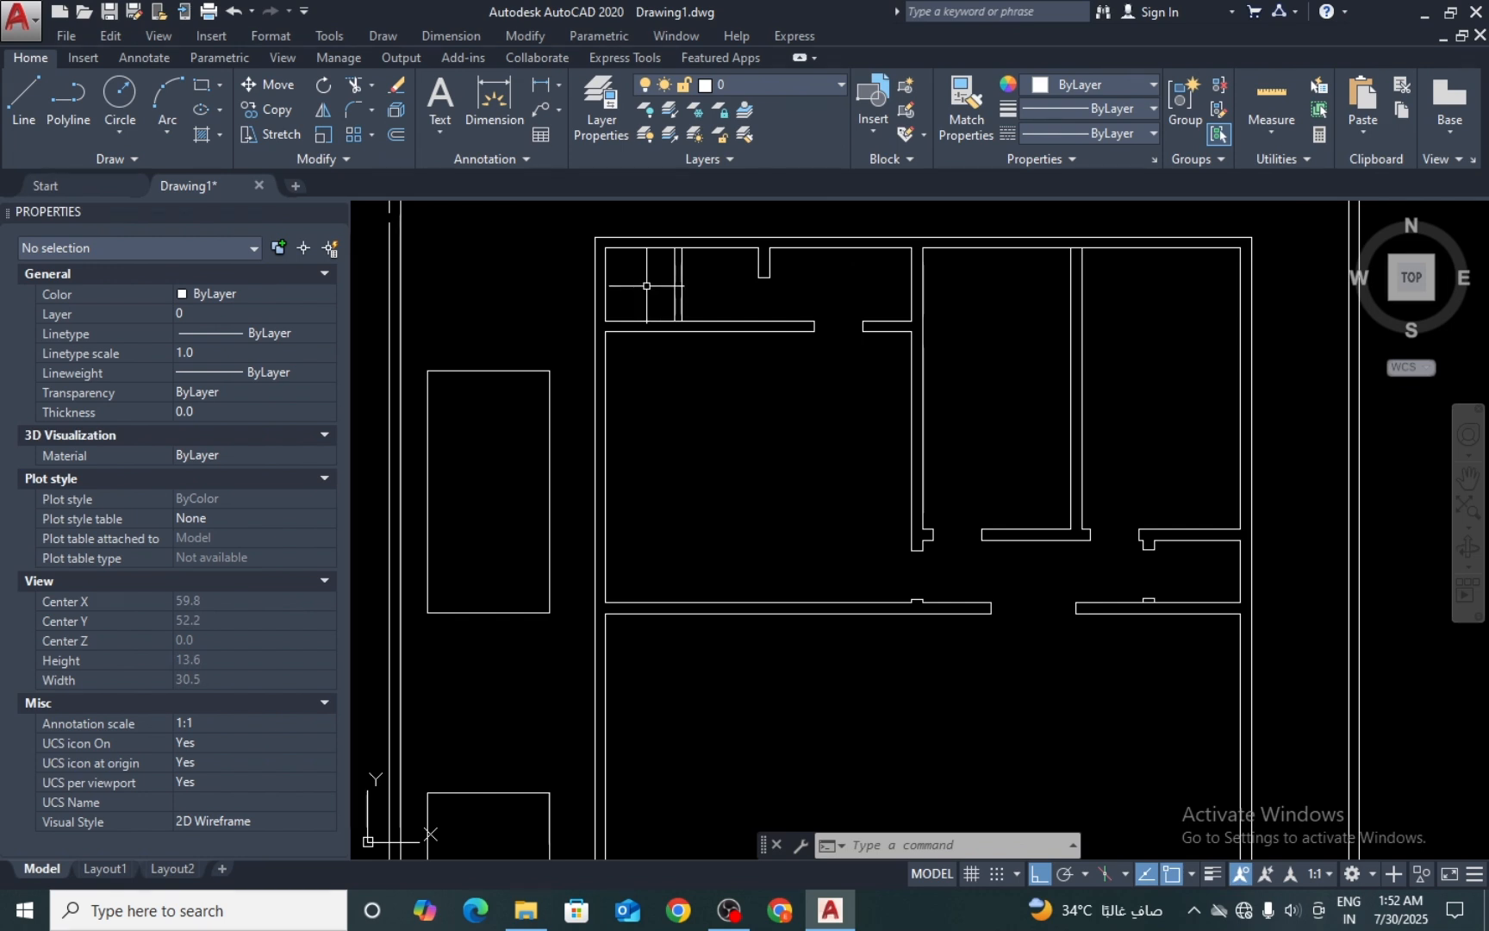
{"action": "middle_click_drag", "start_coordinate": [968, 388], "coordinate": [787, 357]}
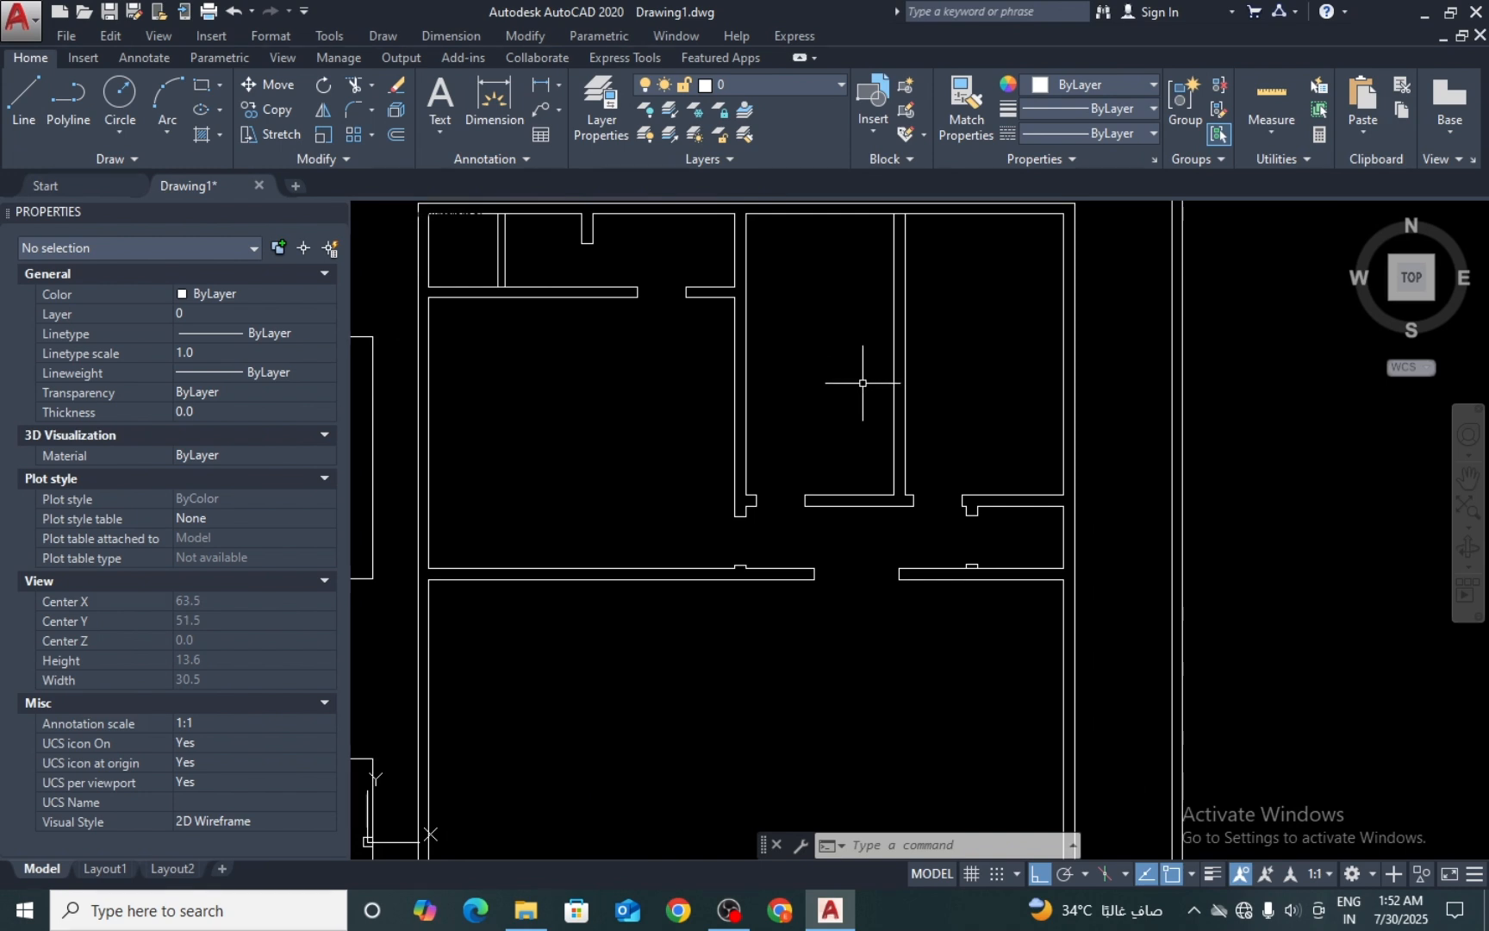
{"action": "middle_click_drag", "start_coordinate": [863, 382], "coordinate": [730, 363]}
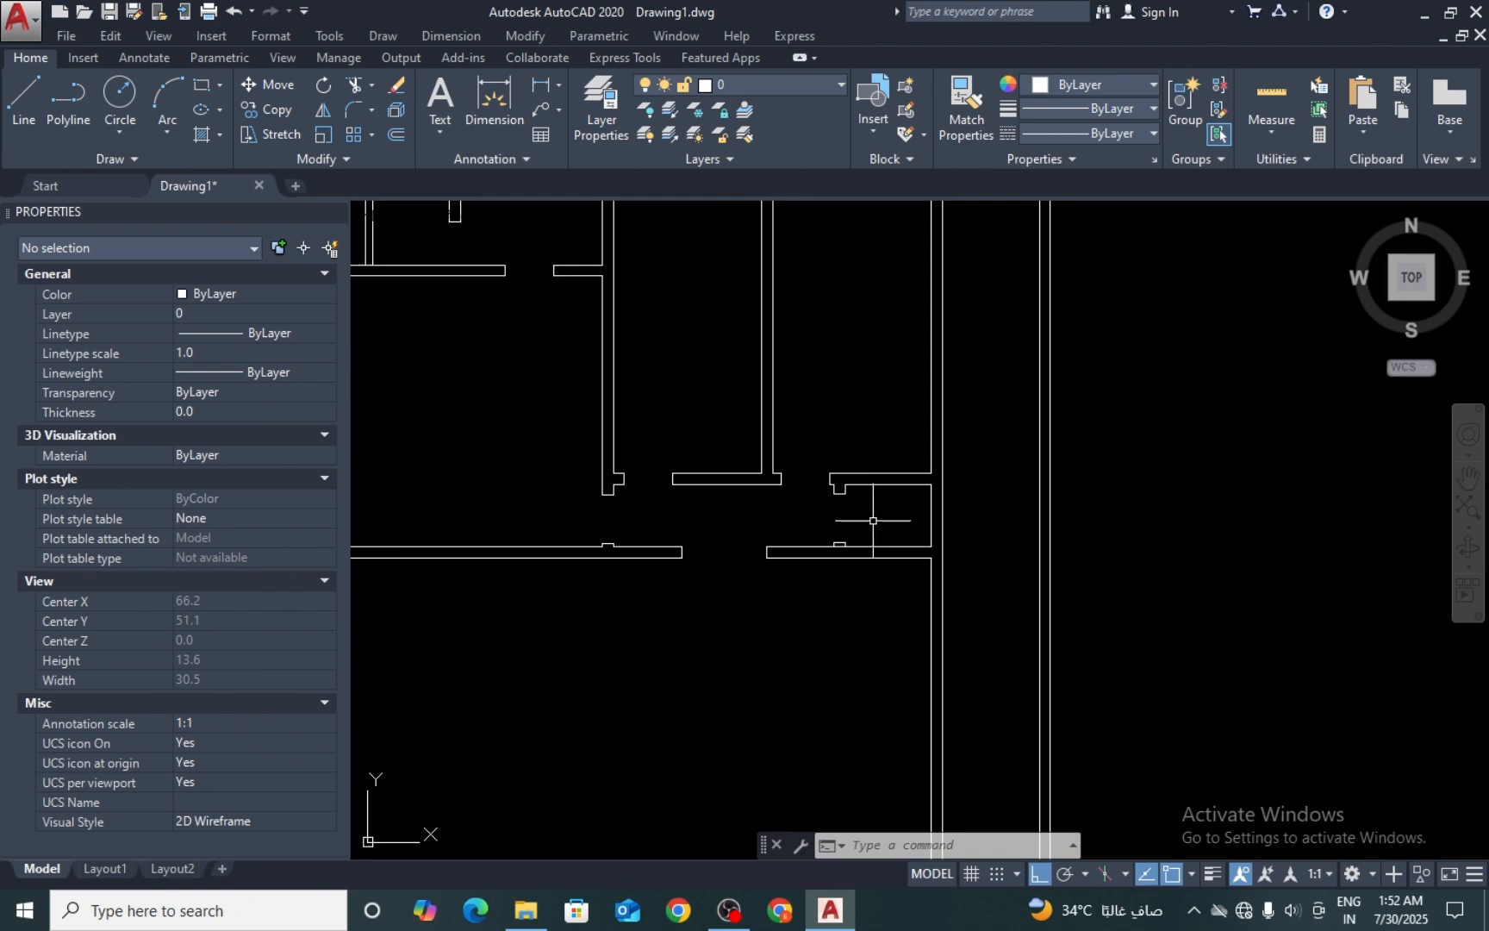
Step: Trim the horizontal wall line beneath the small jamb stub near the corridor's right end so the stub merges with the wall
{"action": "scroll", "coordinate": [832, 564], "scroll_direction": "up", "scroll_amount": 4}
{"action": "key", "text": "Escape"}
{"action": "type", "text": "tr"}
{"action": "key", "text": "Return"}
{"action": "key", "text": "Return"}
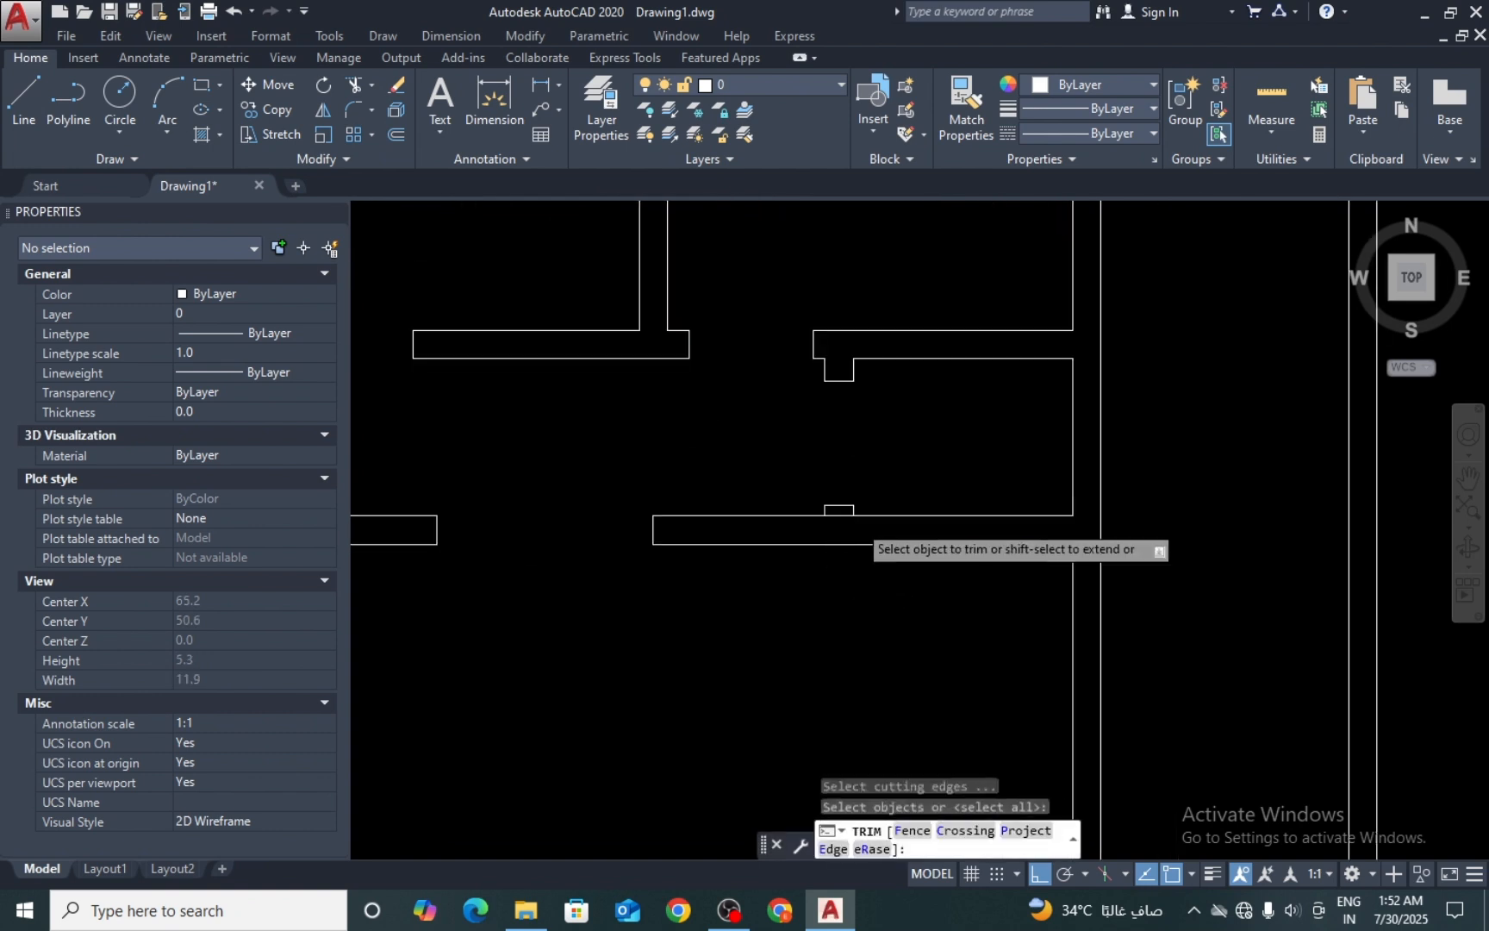
{"action": "scroll", "coordinate": [858, 521], "scroll_direction": "up", "scroll_amount": 6}
{"action": "left_click", "coordinate": [816, 489]}
{"action": "left_click", "coordinate": [785, 544]}
{"action": "left_click", "coordinate": [758, 544]}
{"action": "scroll", "coordinate": [757, 545], "scroll_direction": "down", "scroll_amount": 8}
{"action": "left_click", "coordinate": [786, 536]}
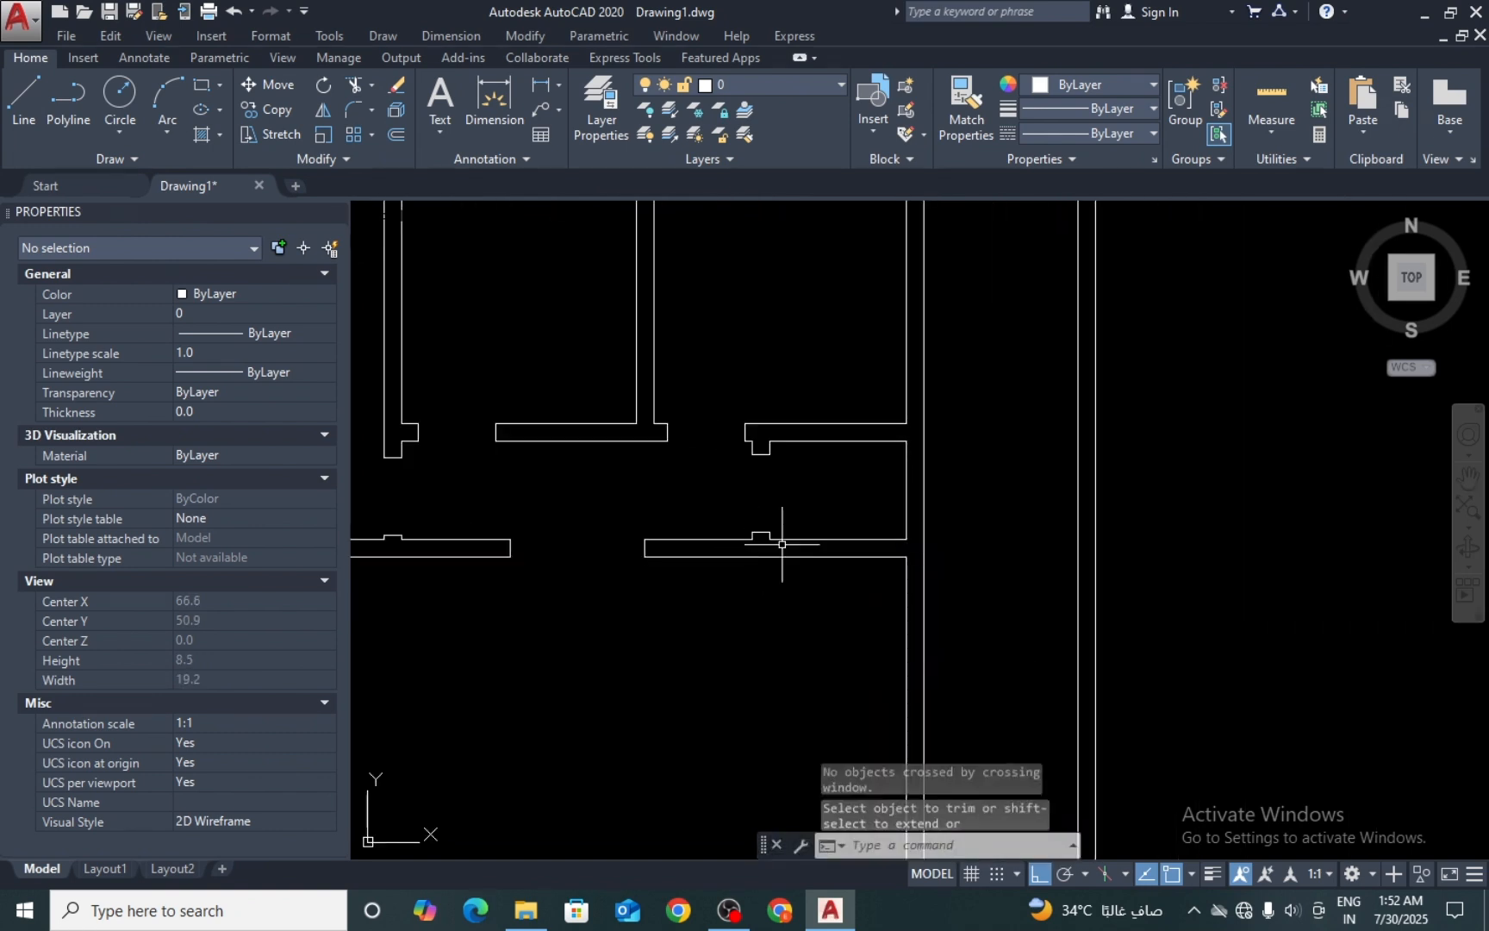
{"action": "scroll", "coordinate": [799, 514], "scroll_direction": "down", "scroll_amount": 4}
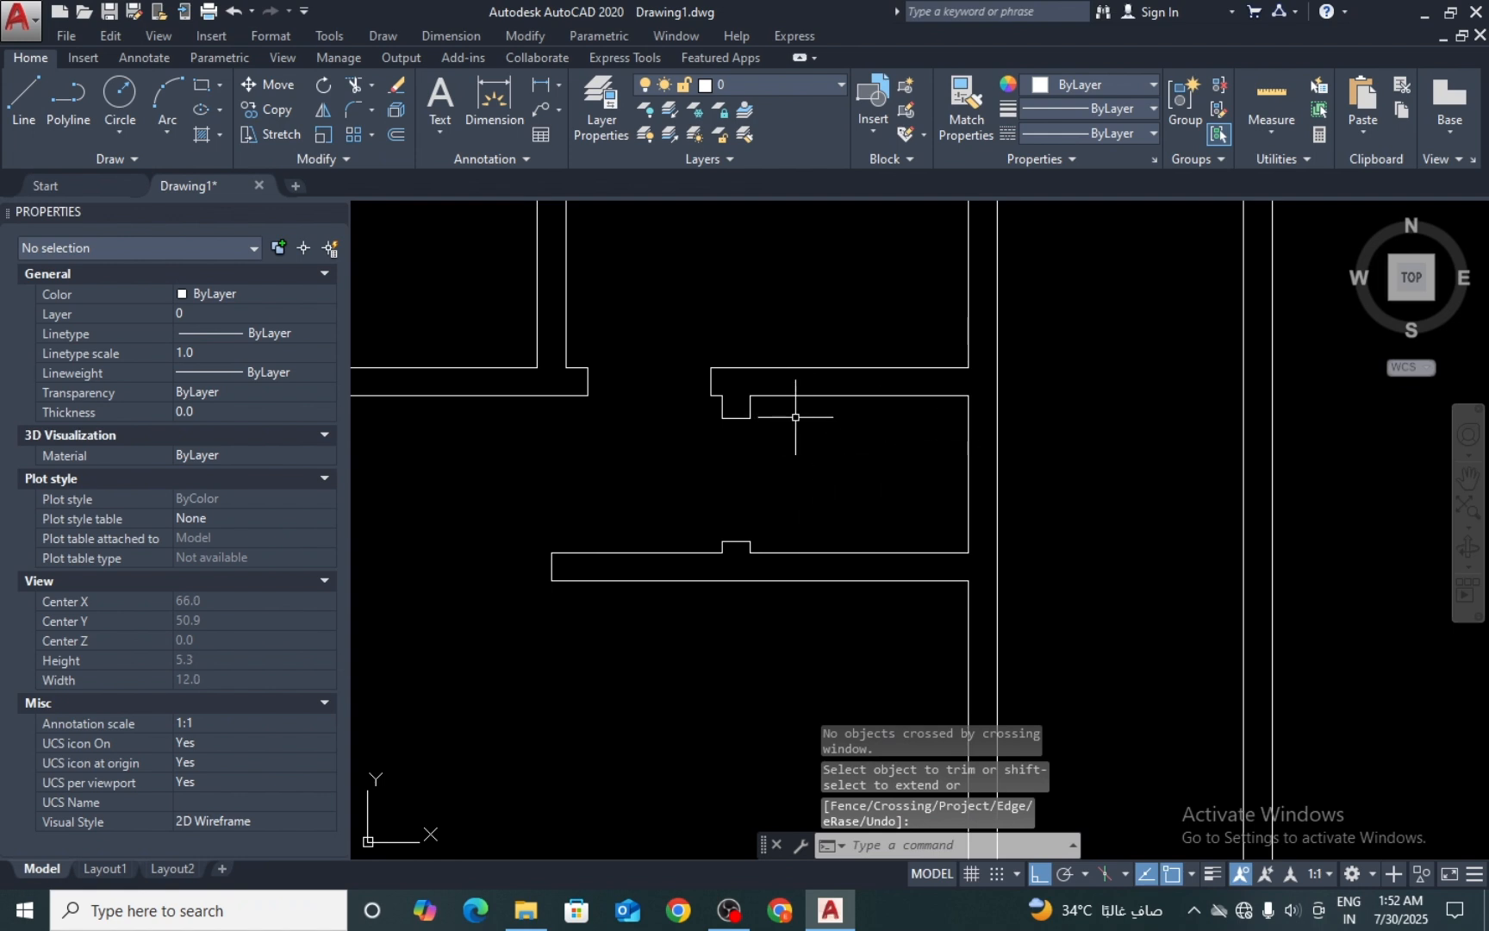
Step: Measure the distance from the building's inner right wall to the small lower jamb stub with an aligned dimension, without placing it
{"action": "key", "text": "Escape"}
{"action": "type", "text": "dal"}
{"action": "key", "text": "Return"}
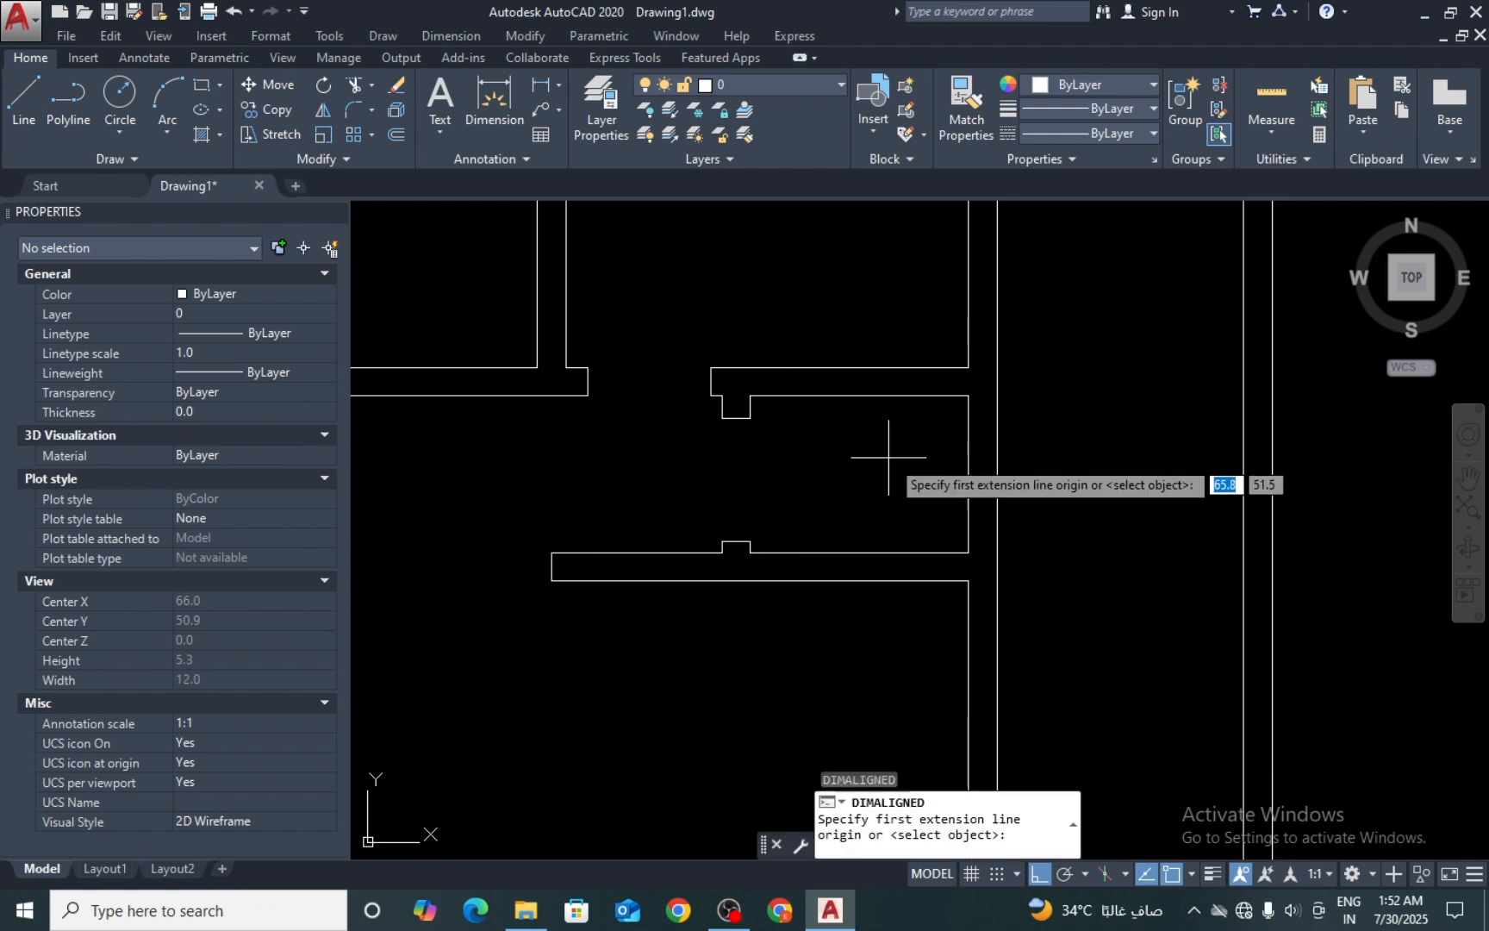
{"action": "left_click", "coordinate": [968, 553]}
{"action": "left_click", "coordinate": [749, 542]}
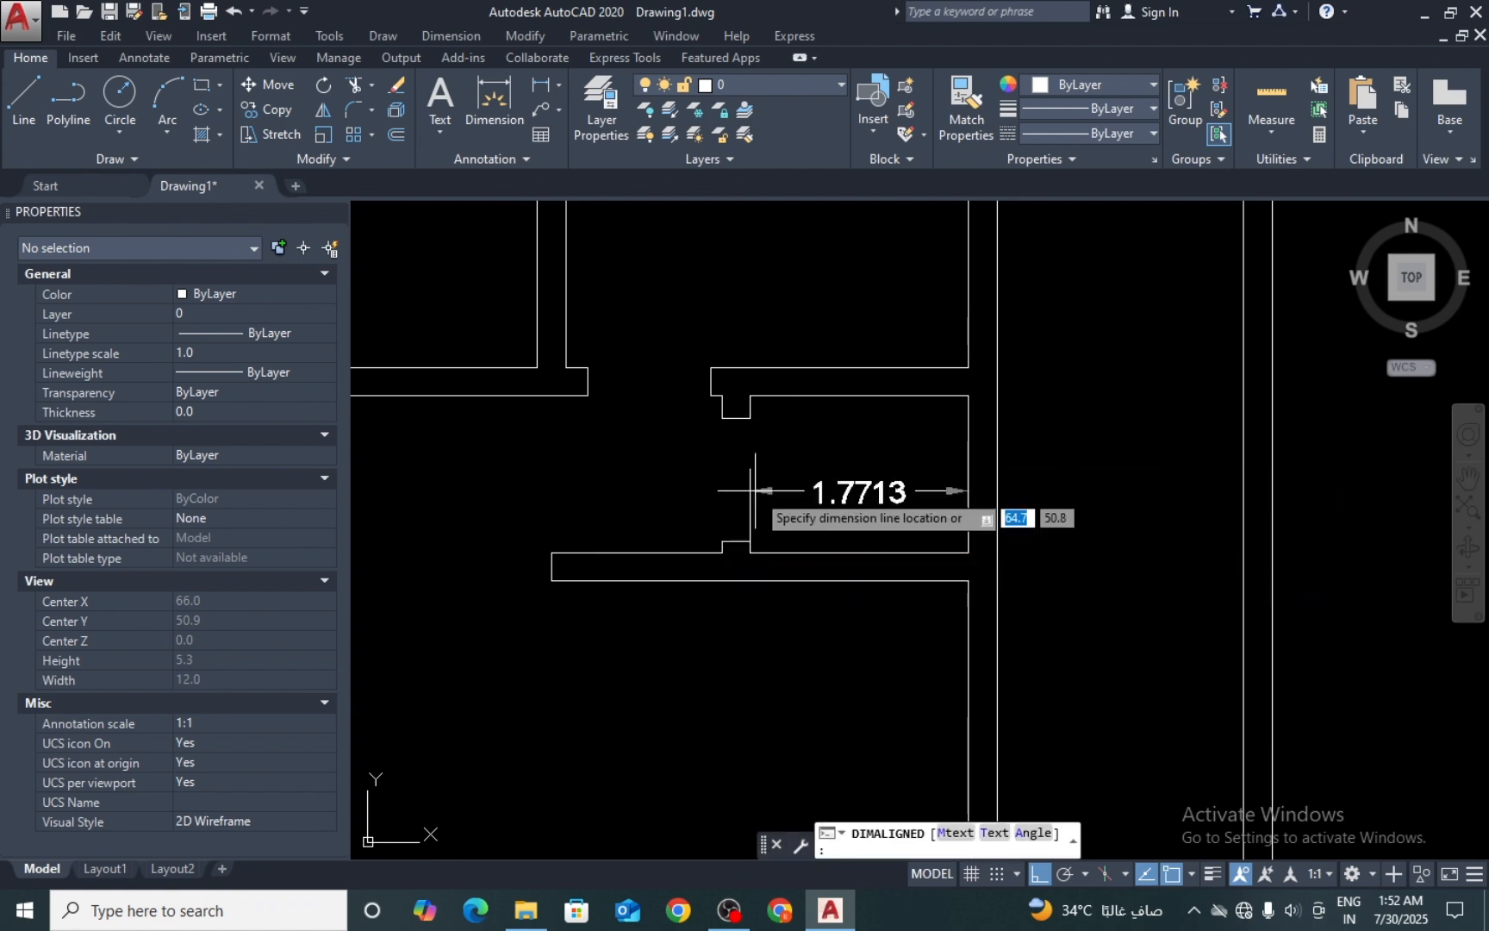
{"action": "key", "text": "Escape"}
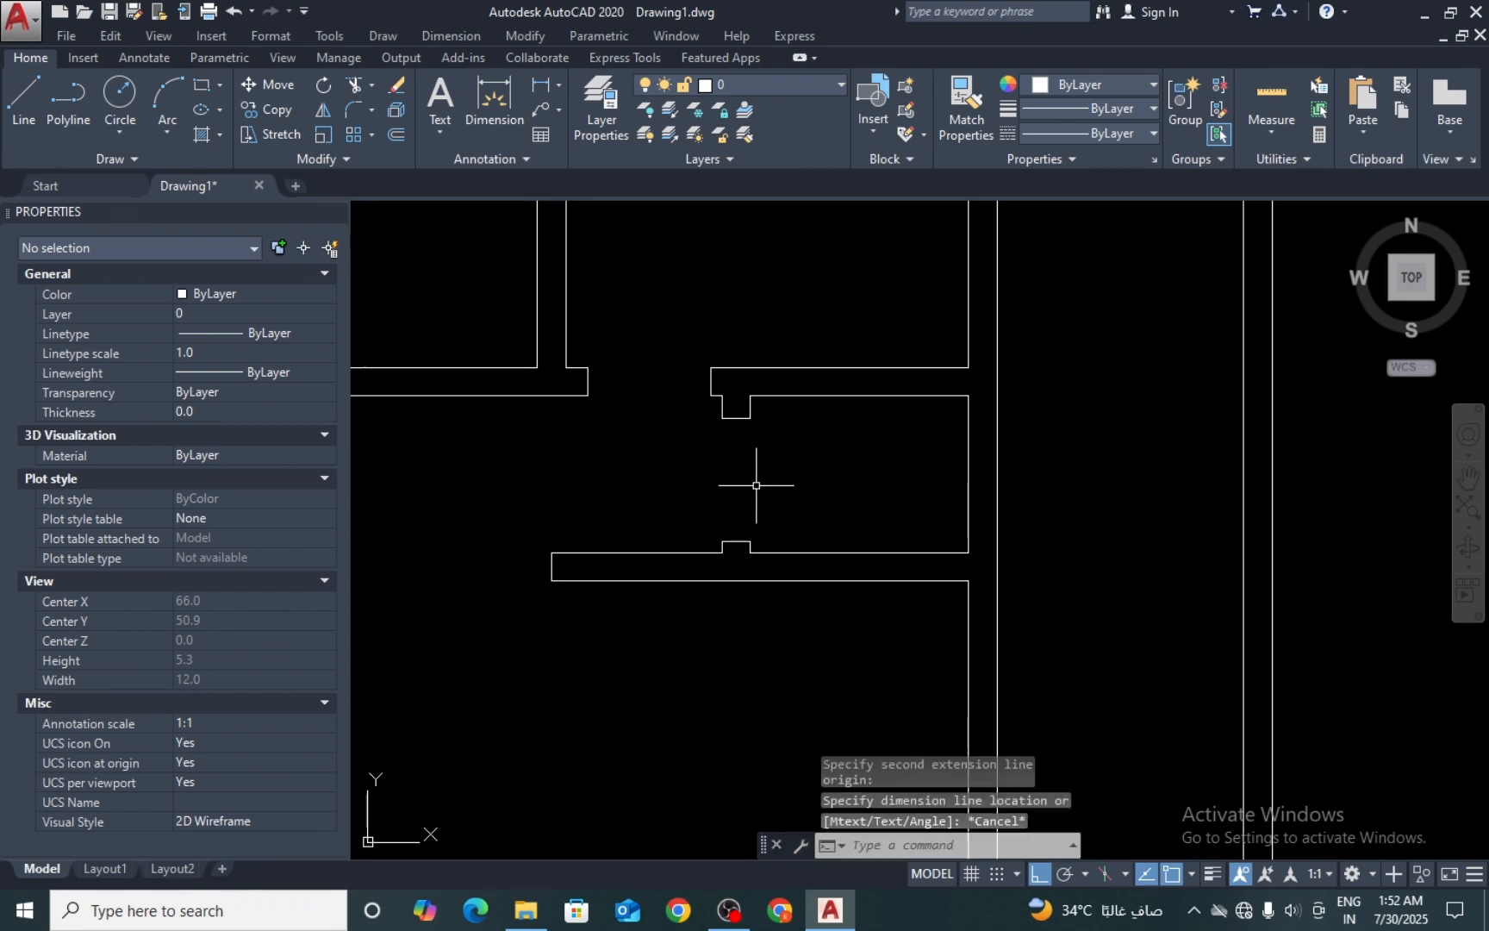
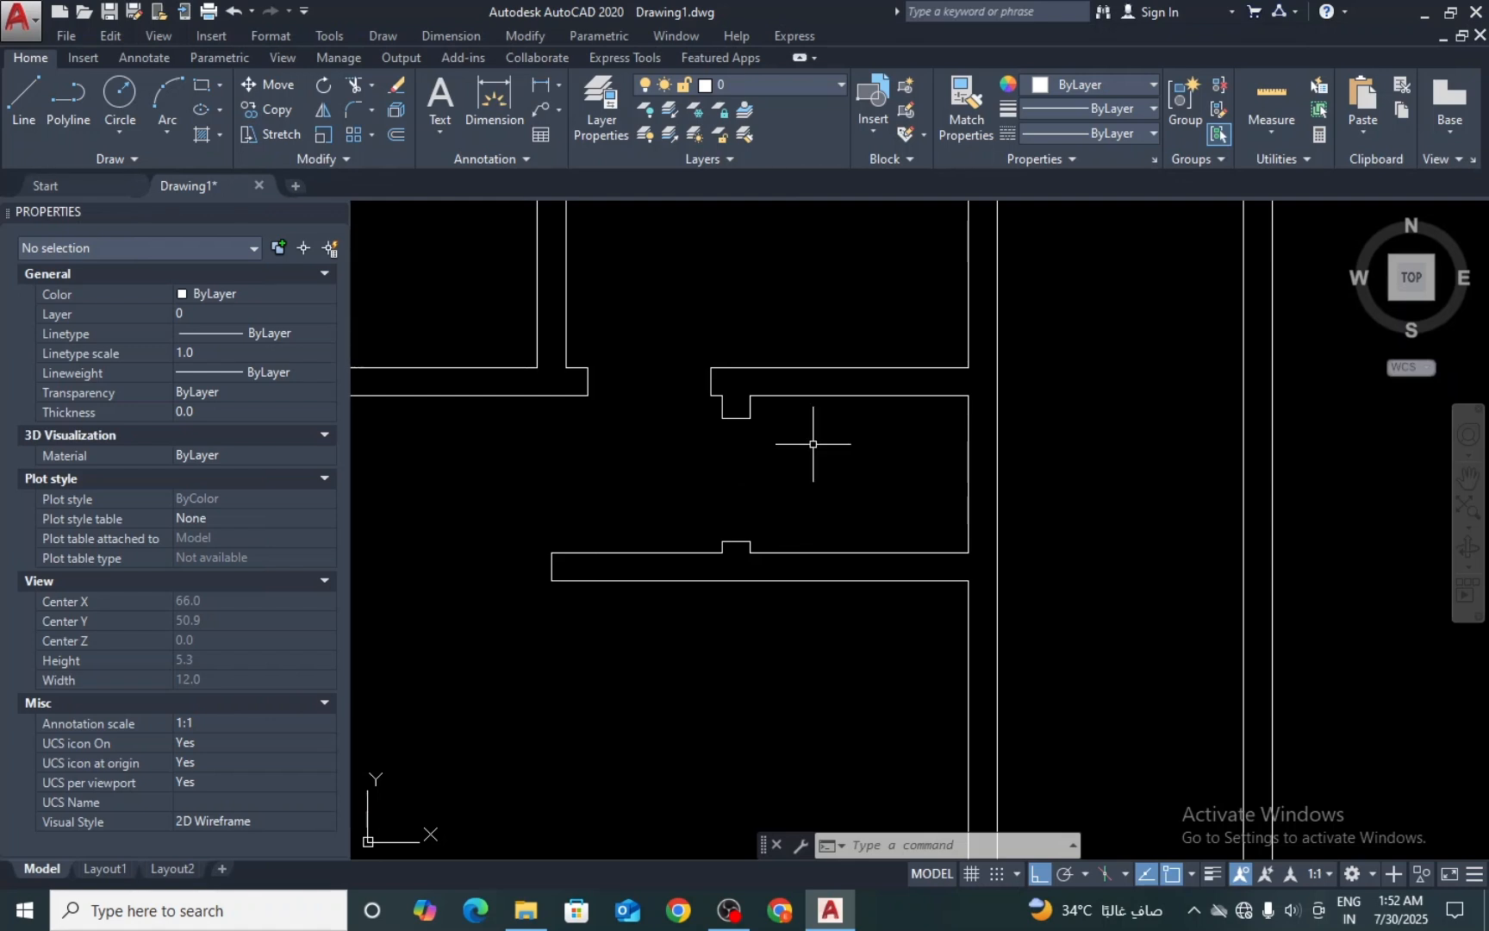
{"action": "scroll", "coordinate": [813, 444], "scroll_direction": "down", "scroll_amount": 5}
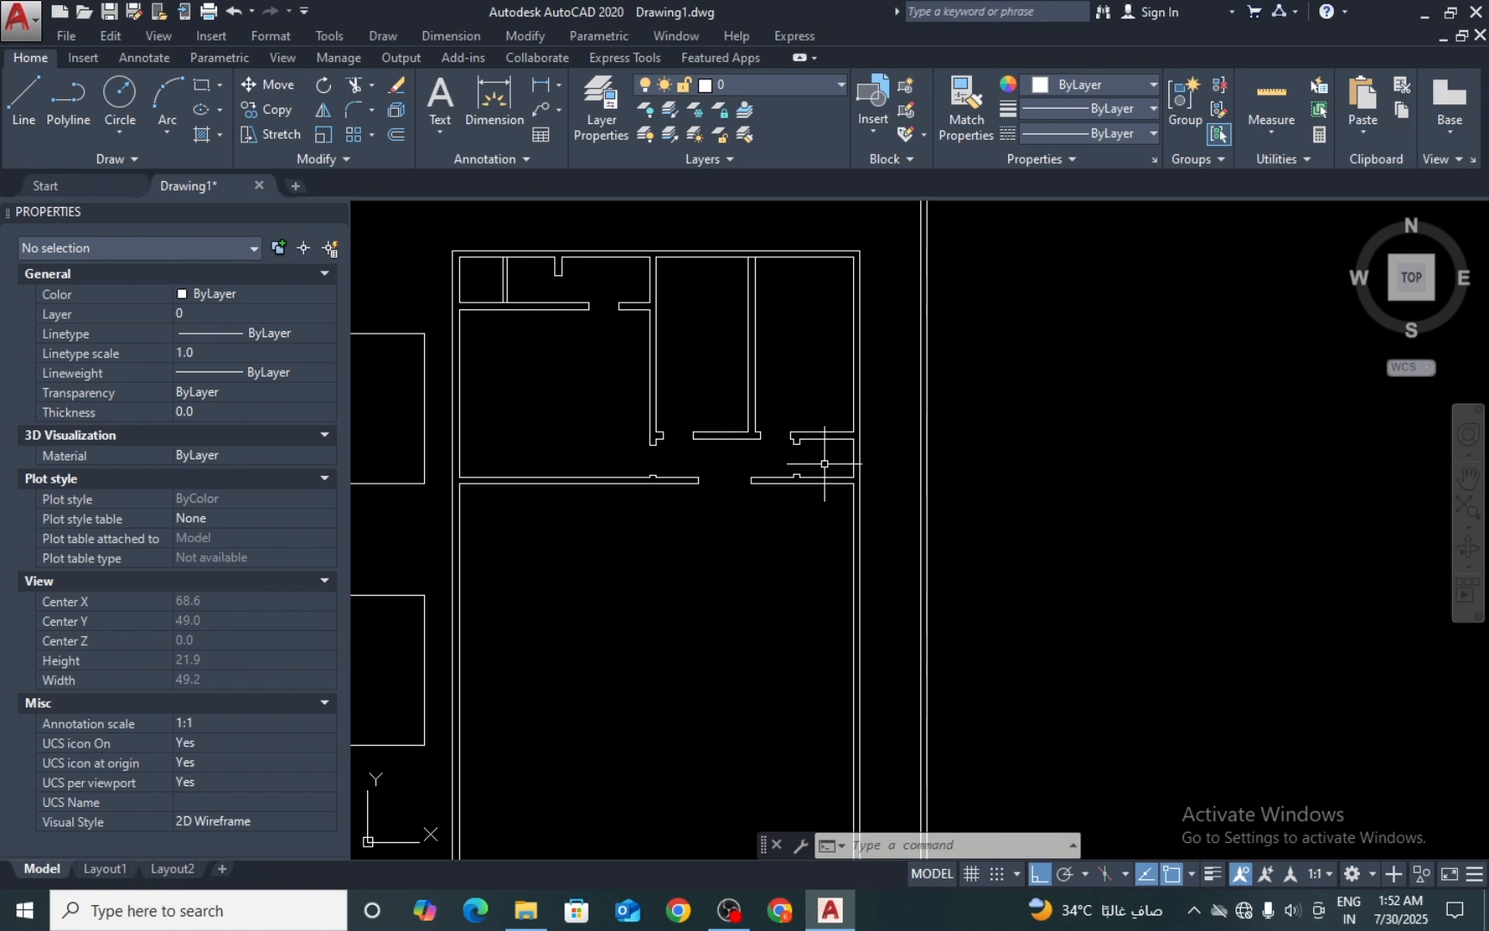
{"action": "scroll", "coordinate": [823, 463], "scroll_direction": "up", "scroll_amount": 1}
{"action": "scroll", "coordinate": [836, 536], "scroll_direction": "down", "scroll_amount": 3}
{"action": "scroll", "coordinate": [741, 621], "scroll_direction": "up", "scroll_amount": 1}
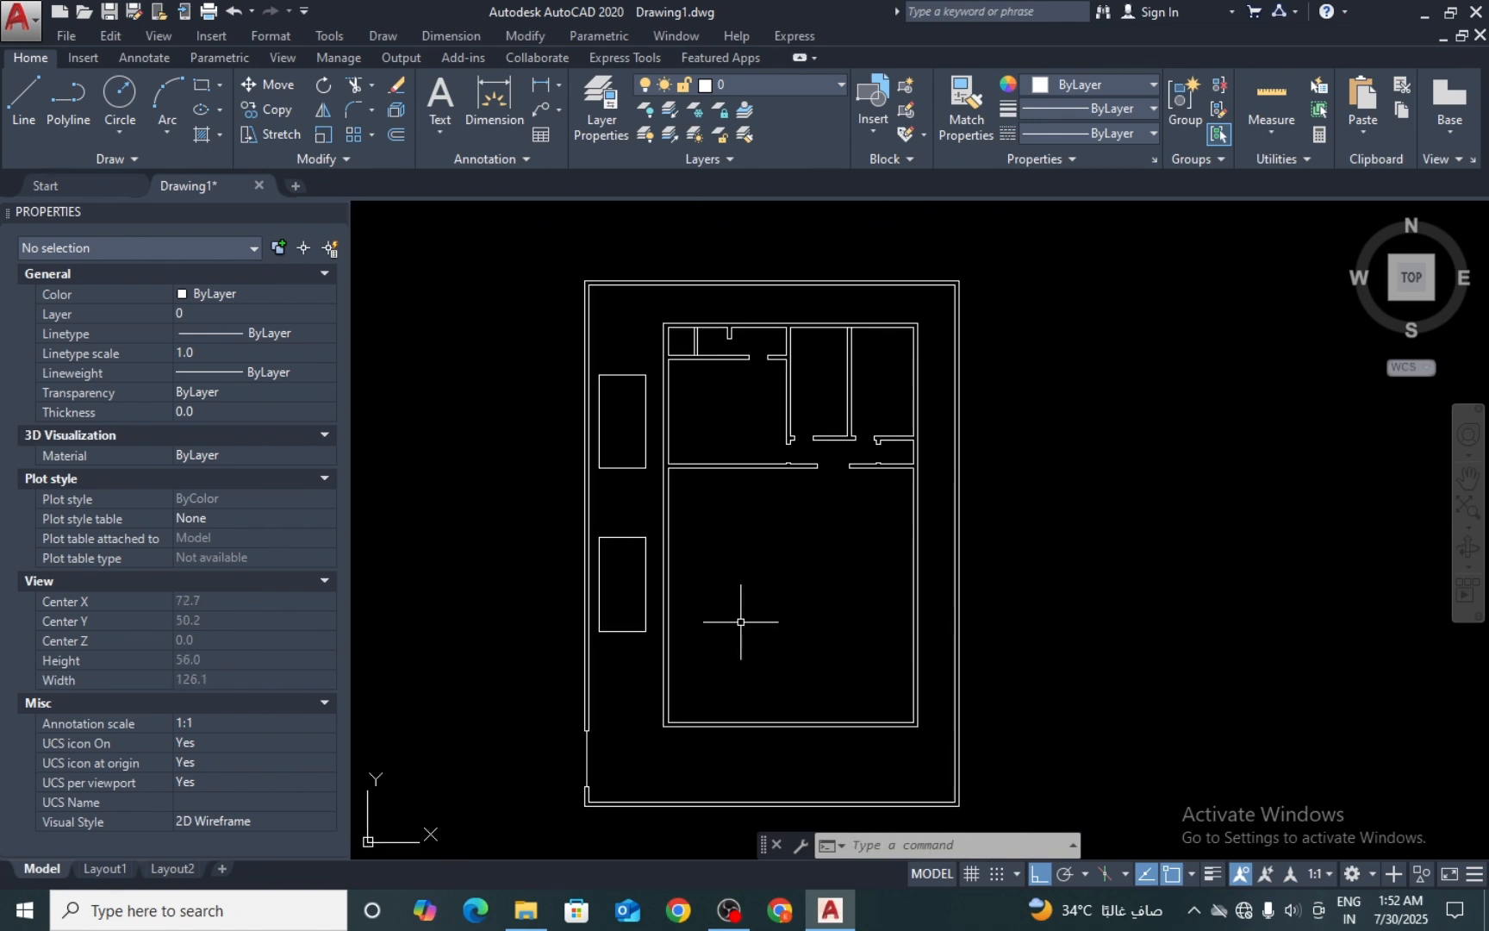
{"action": "middle_click_drag", "start_coordinate": [741, 621], "coordinate": [757, 571]}
{"action": "type", "text": "l"}
{"action": "key", "text": "Return"}
{"action": "scroll", "coordinate": [931, 474], "scroll_direction": "up", "scroll_amount": 4}
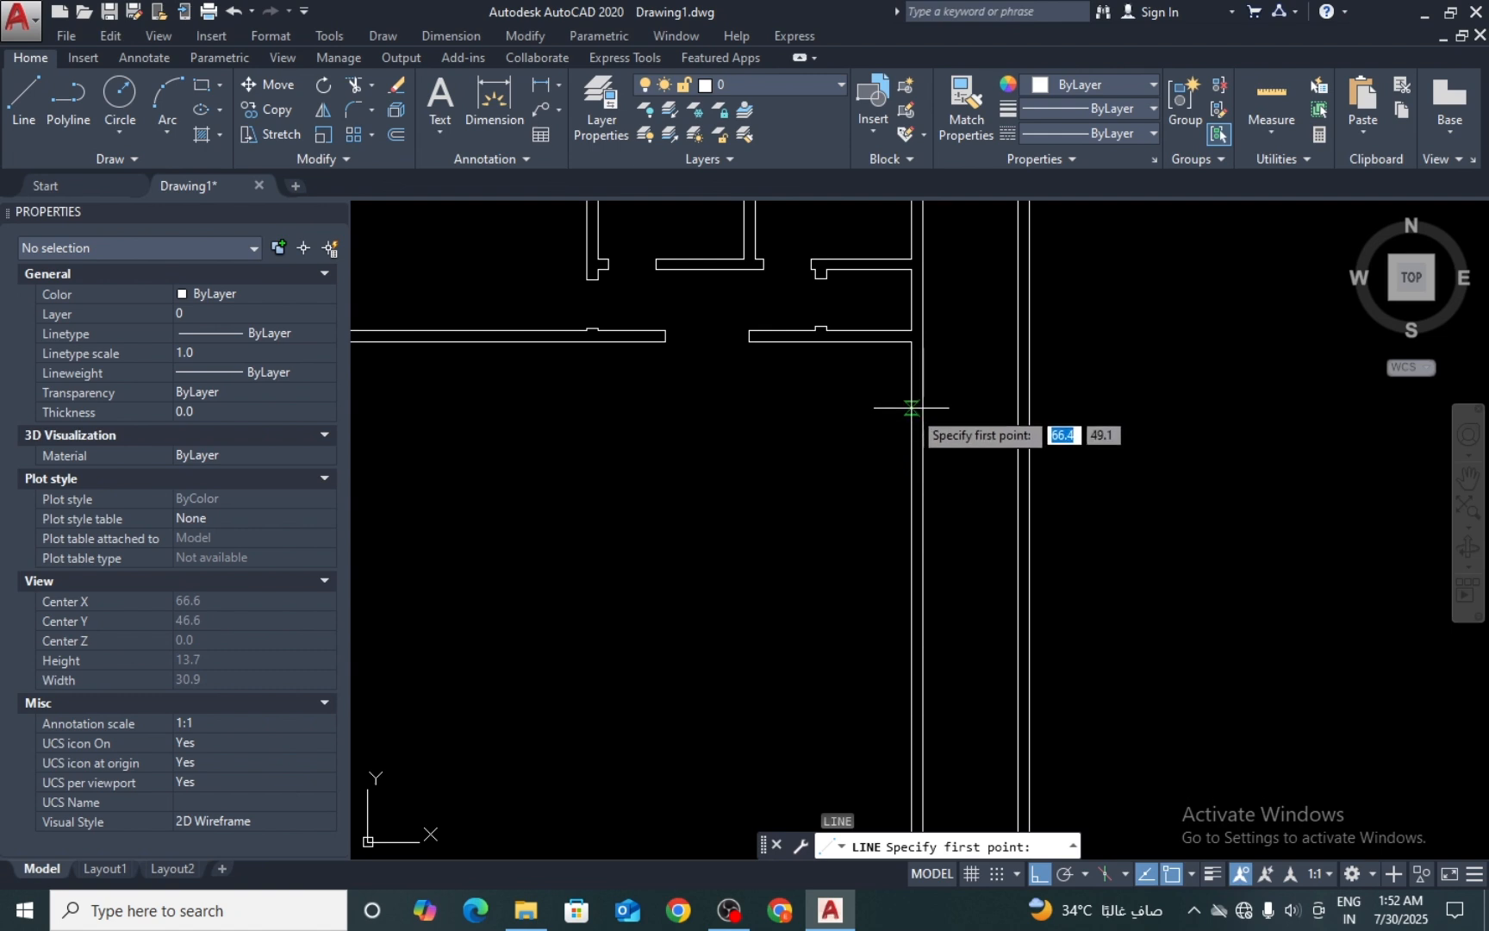
{"action": "scroll", "coordinate": [905, 473], "scroll_direction": "down", "scroll_amount": 5}
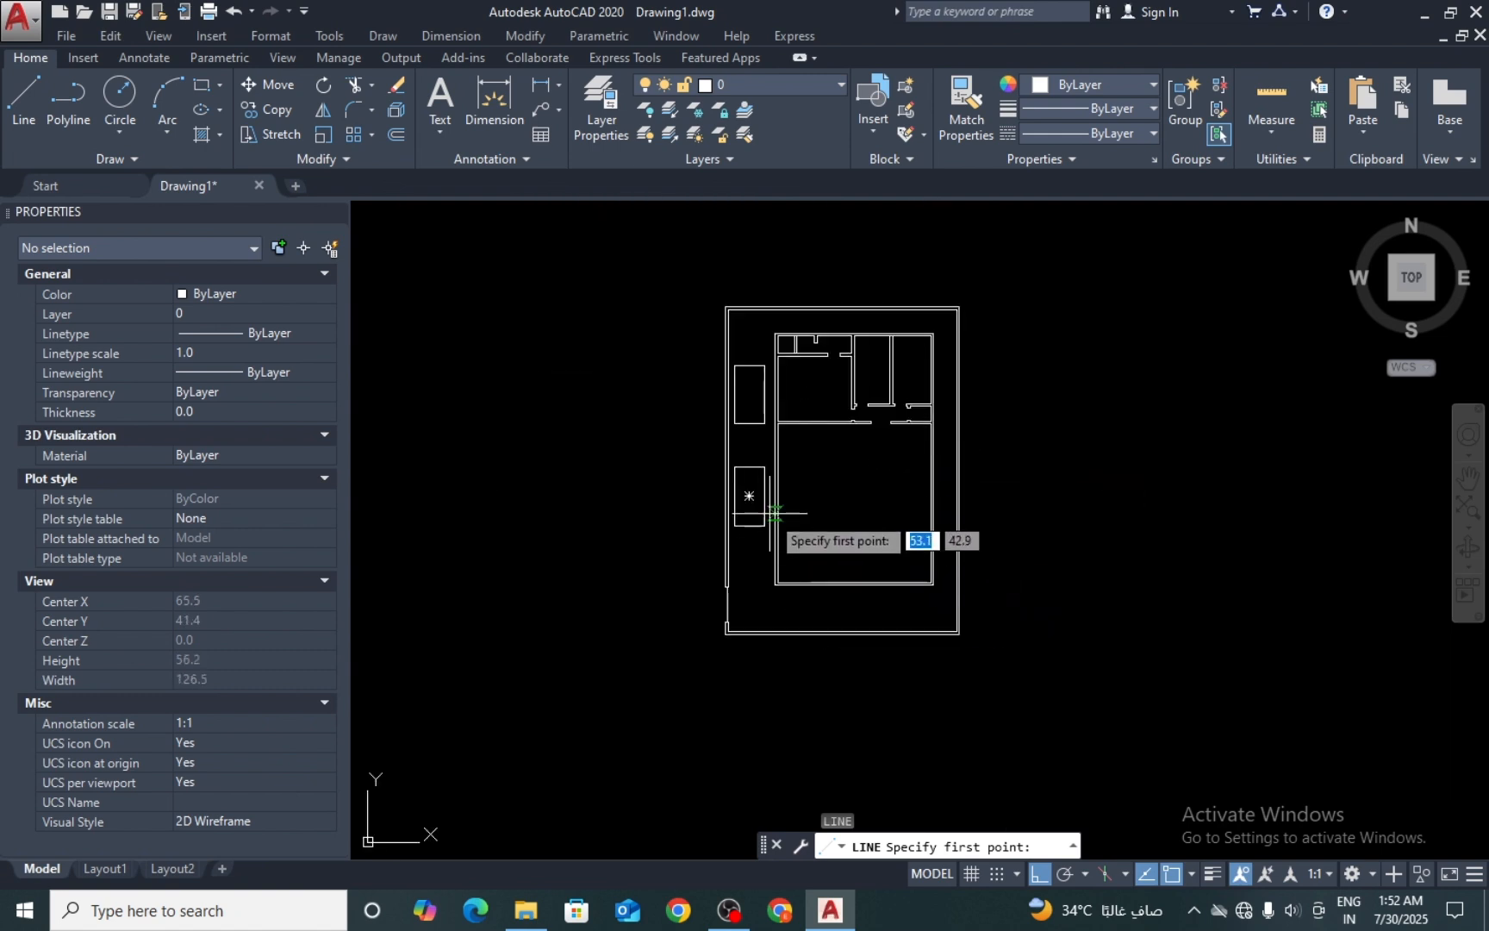
{"action": "scroll", "coordinate": [778, 447], "scroll_direction": "up", "scroll_amount": 1}
{"action": "key", "text": "Escape"}
{"action": "key", "text": "Escape"}
{"action": "key", "text": "Escape"}
Step: Place an aligned vertical dimension from the upper end of the gate opening to the bottom edge of the lower side rectangle
{"action": "scroll", "coordinate": [776, 439], "scroll_direction": "up", "scroll_amount": 5}
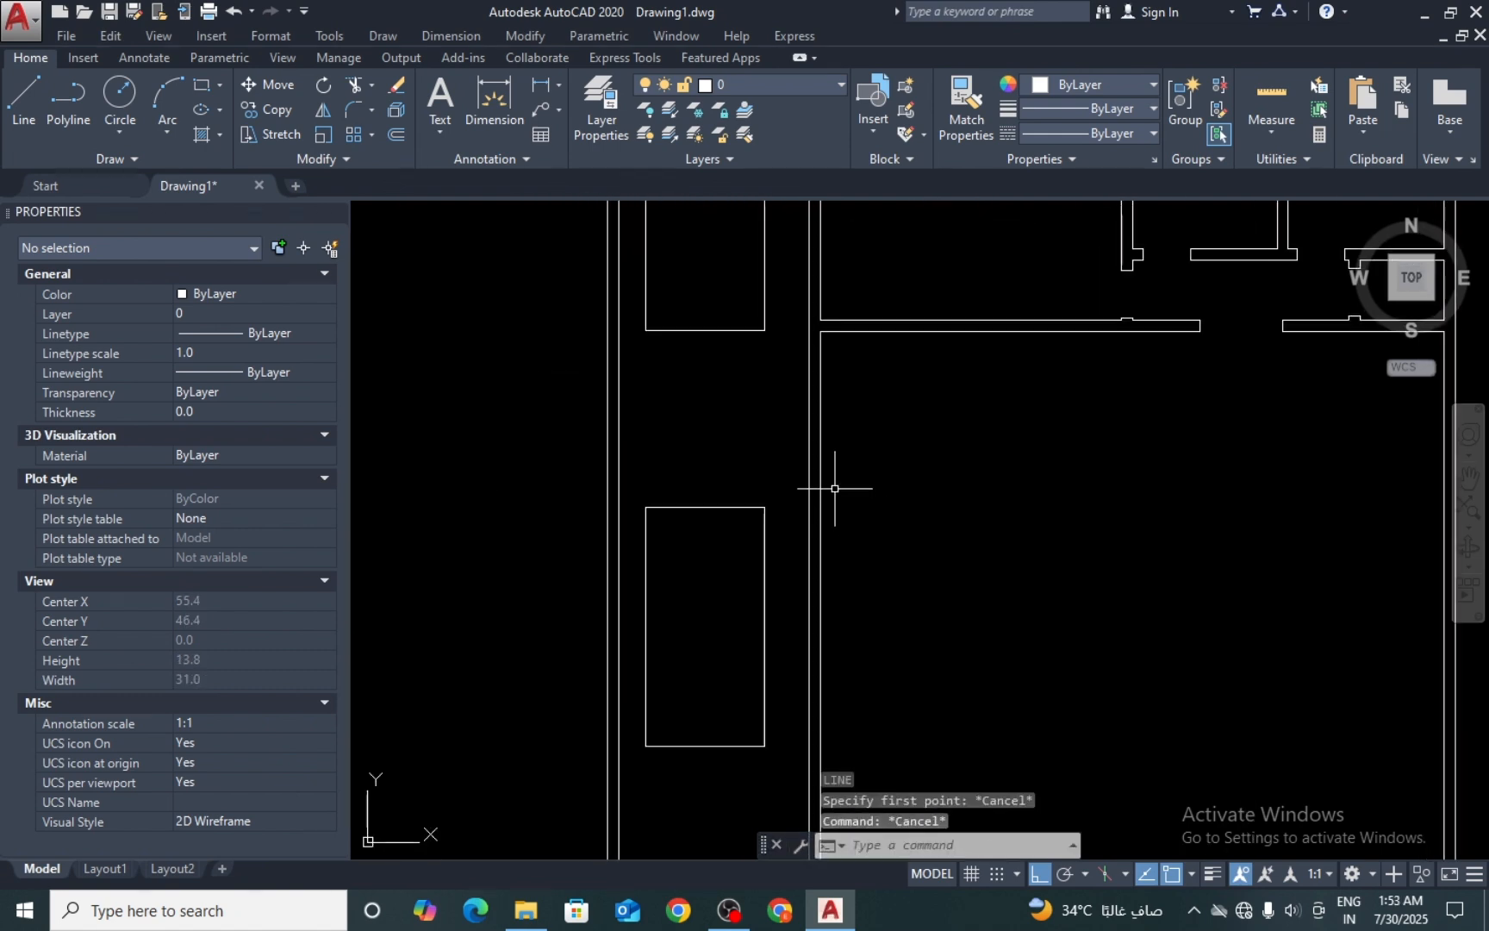
{"action": "scroll", "coordinate": [855, 454], "scroll_direction": "down", "scroll_amount": 3}
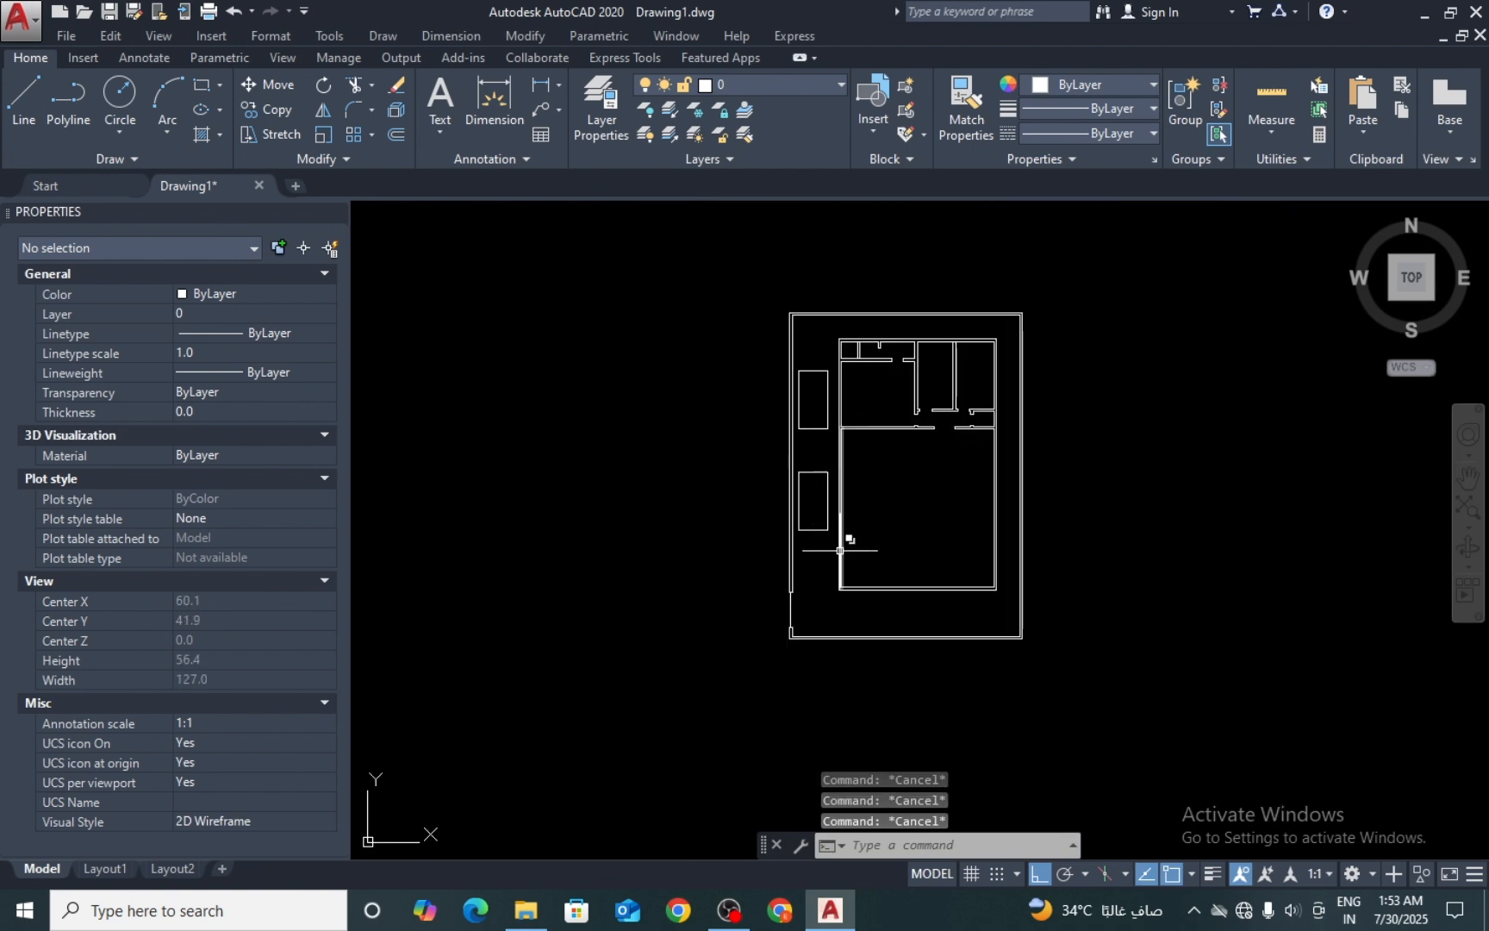
{"action": "scroll", "coordinate": [840, 549], "scroll_direction": "up", "scroll_amount": 2}
{"action": "scroll", "coordinate": [808, 606], "scroll_direction": "up", "scroll_amount": 3}
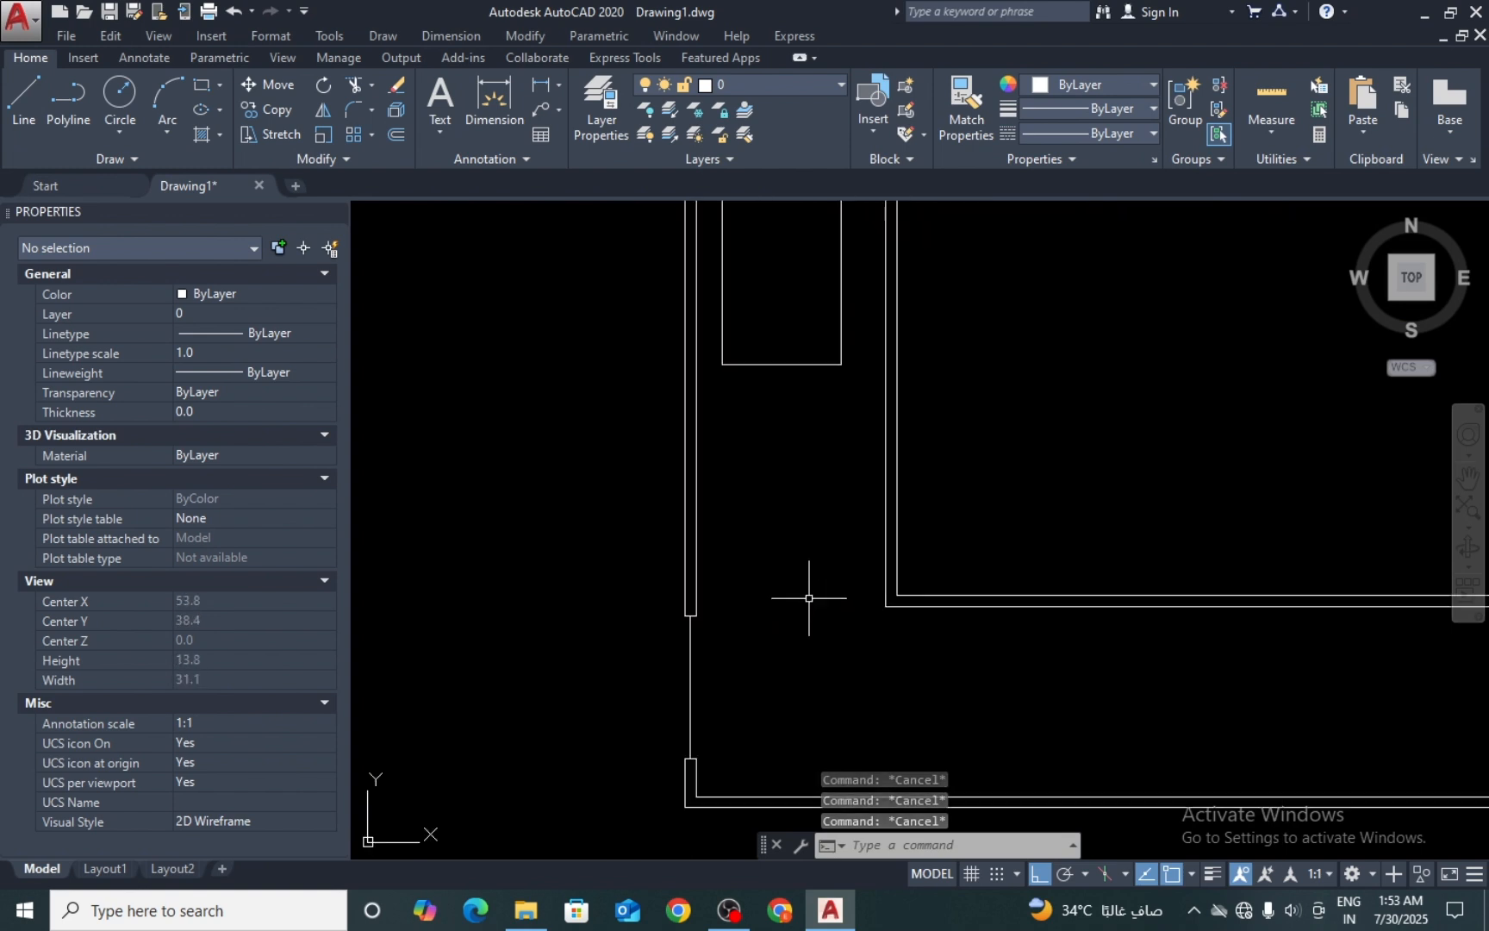
{"action": "type", "text": "dal"}
{"action": "key", "text": "Return"}
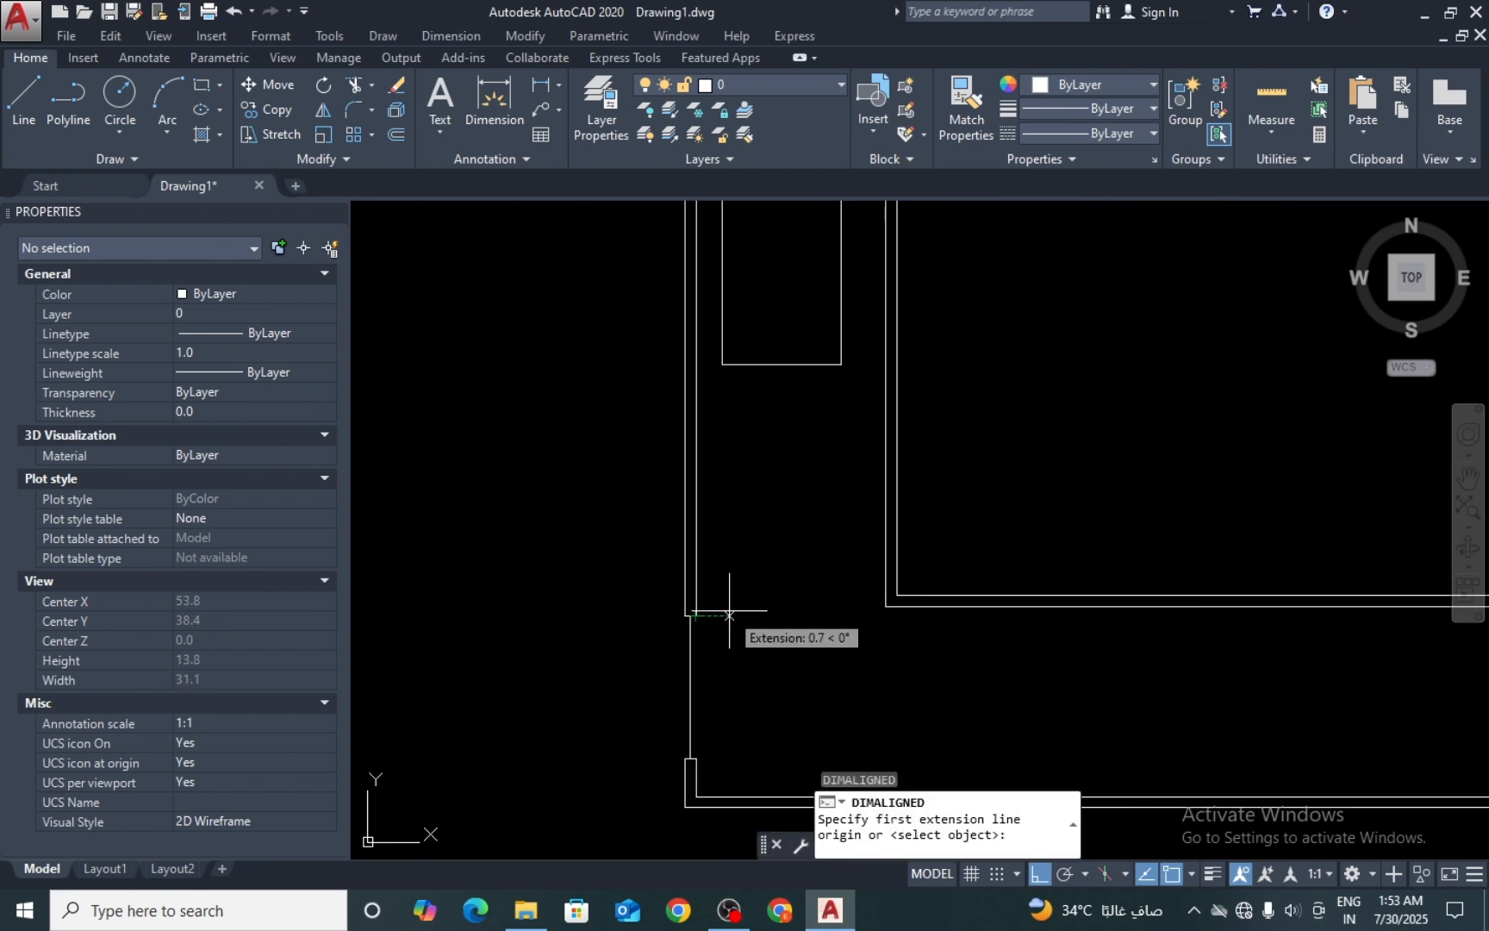
{"action": "left_click", "coordinate": [738, 615]}
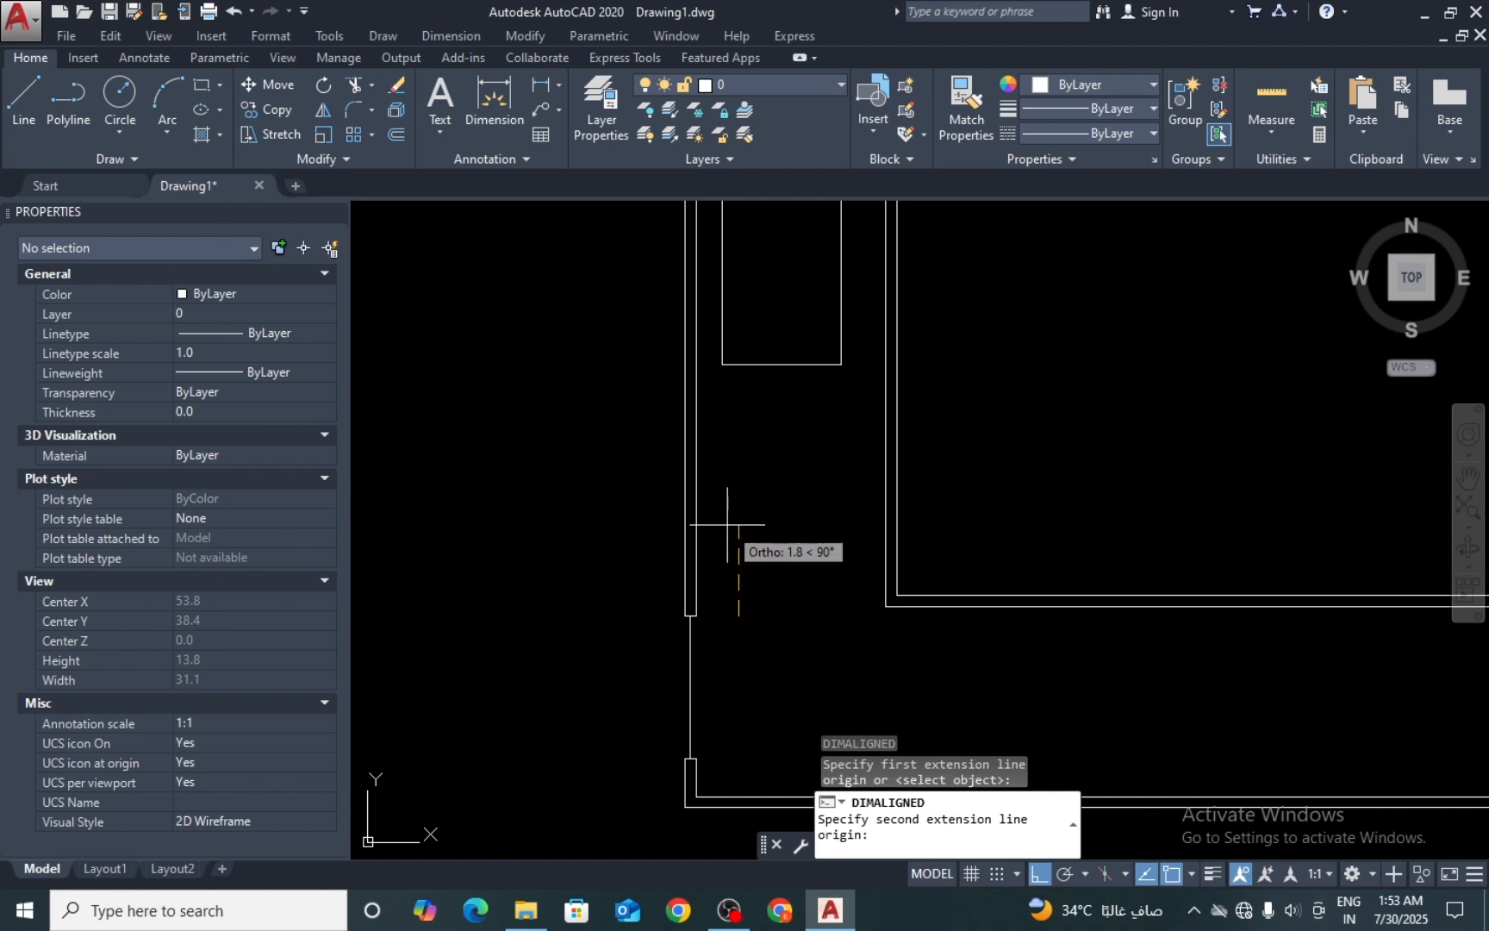
{"action": "left_click", "coordinate": [738, 365]}
{"action": "left_click", "coordinate": [781, 245]}
{"action": "scroll", "coordinate": [796, 500], "scroll_direction": "up", "scroll_amount": 2}
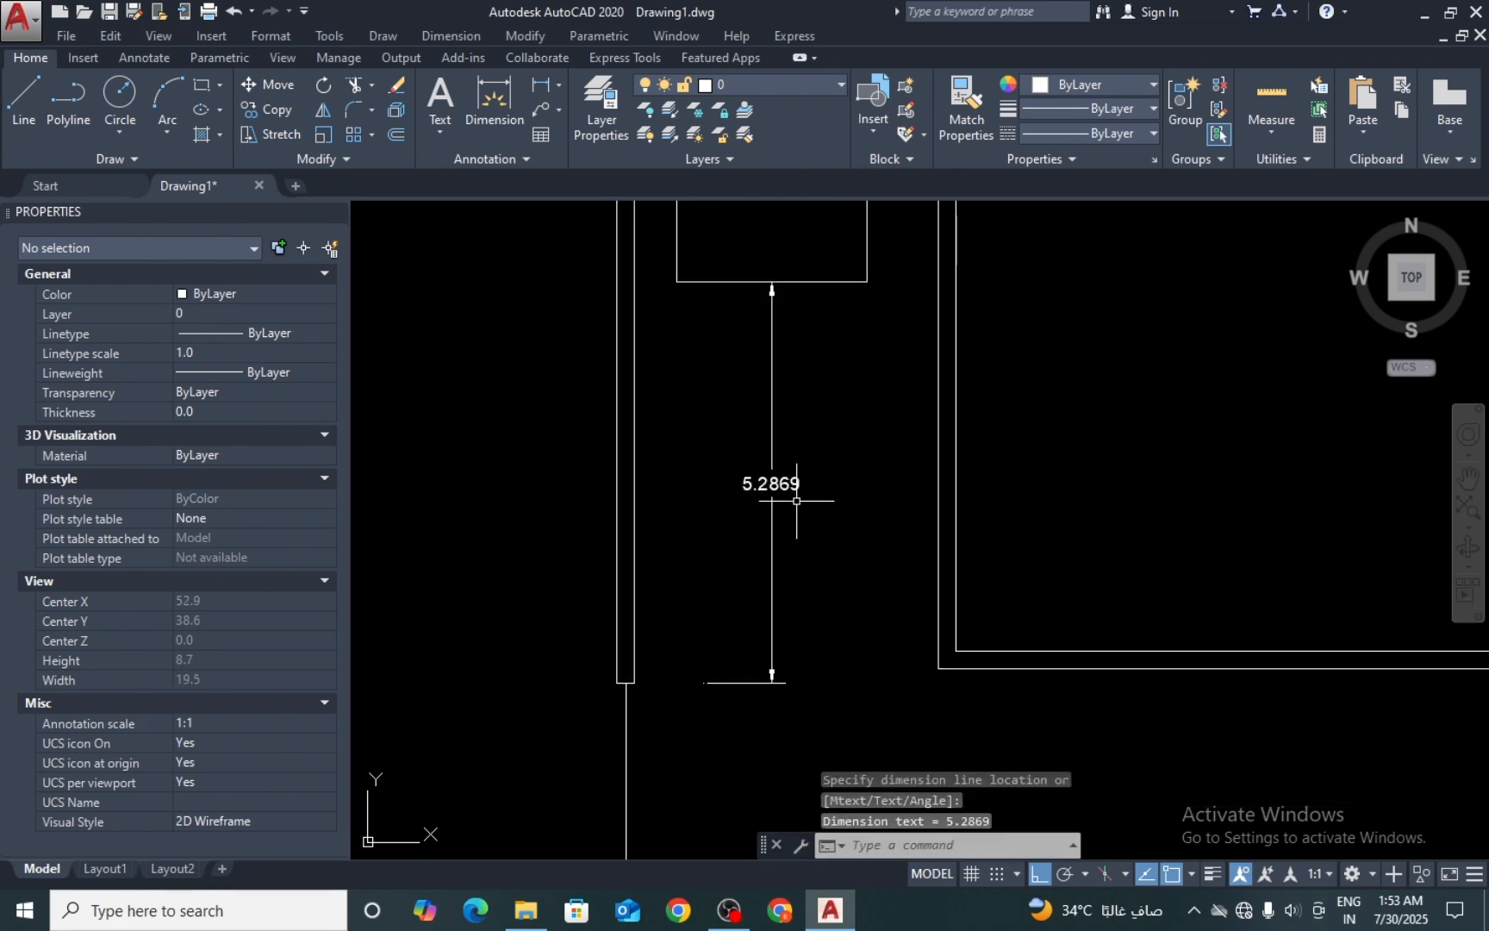
{"action": "key", "text": "Escape"}
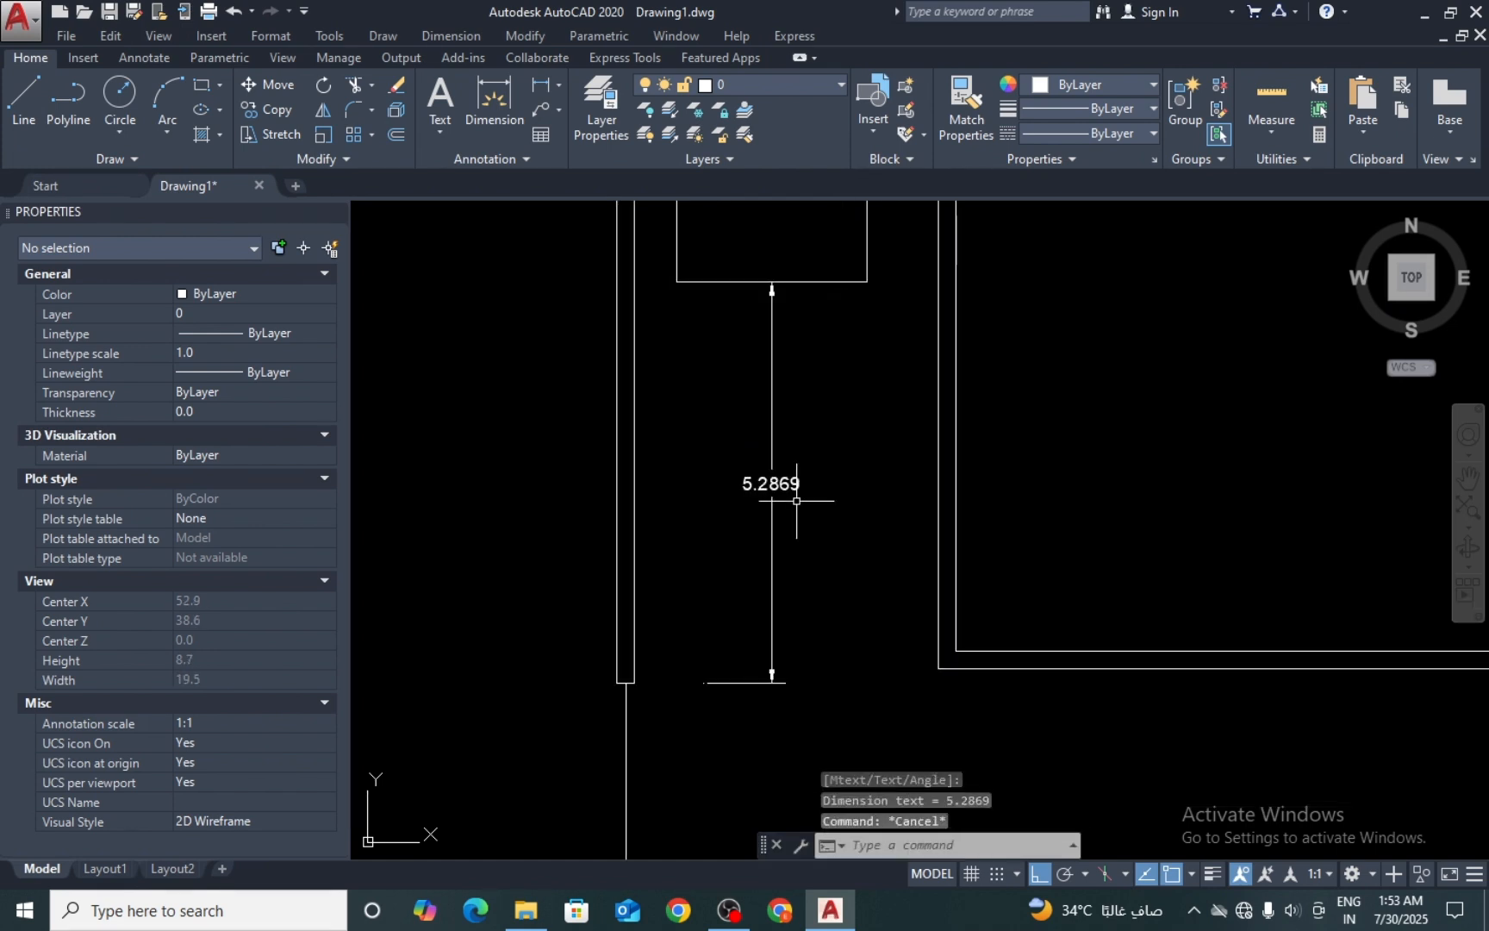
Step: Erase the vertical dimension between the gate opening and the lower side rectangle
{"action": "key", "text": "Return"}
{"action": "middle_click_drag", "start_coordinate": [847, 469], "coordinate": [827, 525]}
{"action": "left_click", "coordinate": [824, 515]}
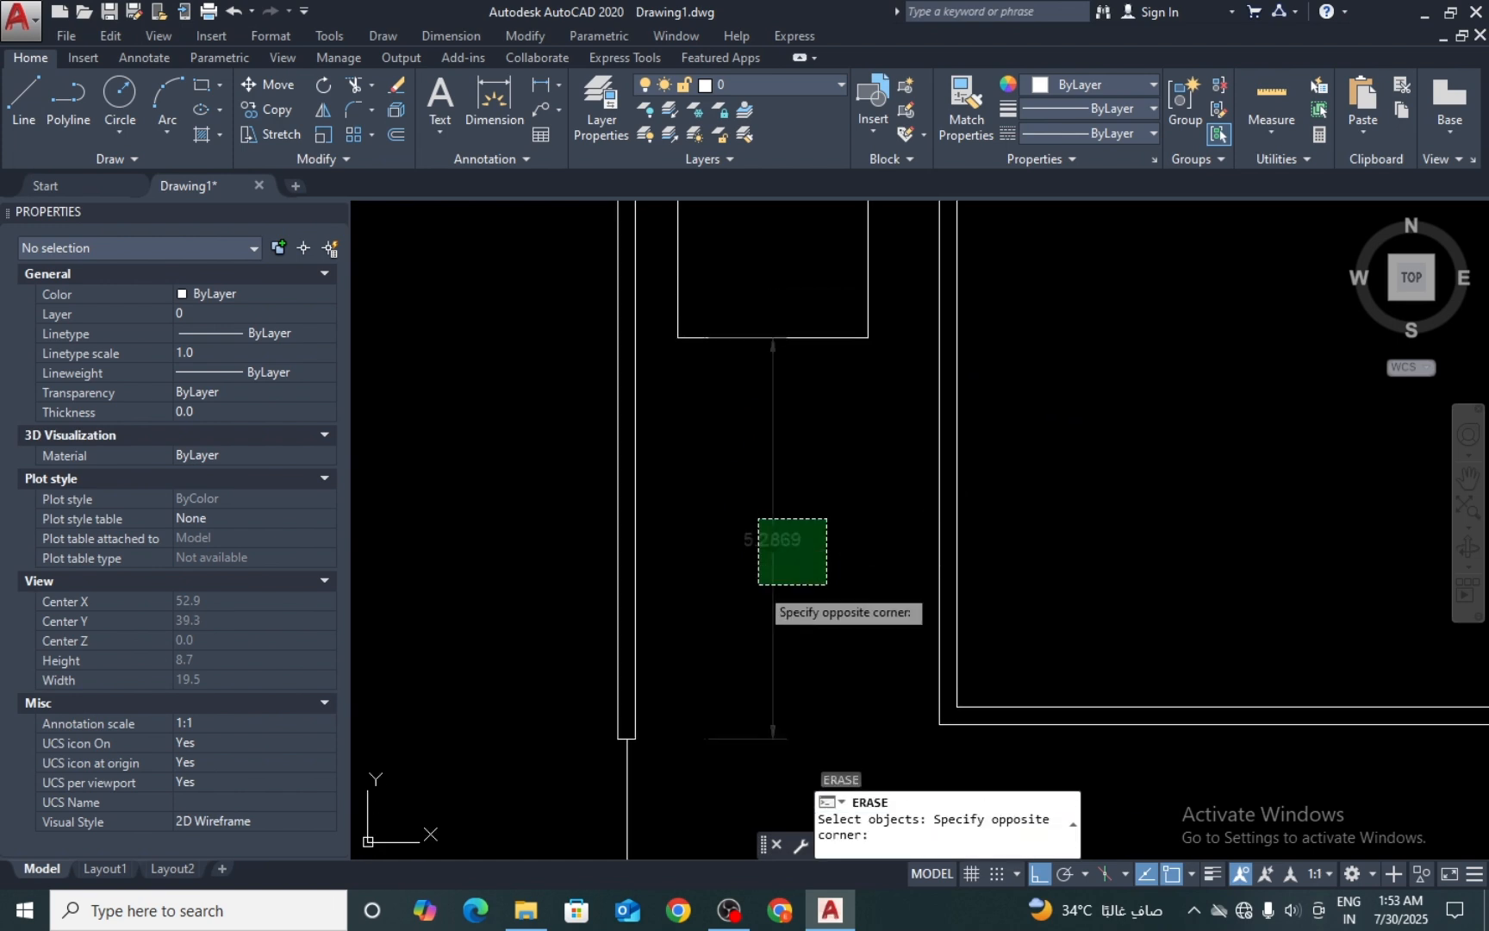
{"action": "left_click", "coordinate": [758, 578]}
{"action": "key", "text": "Return"}
{"action": "scroll", "coordinate": [763, 571], "scroll_direction": "down", "scroll_amount": 4}
{"action": "key", "text": "Escape"}
{"action": "key", "text": "Escape"}
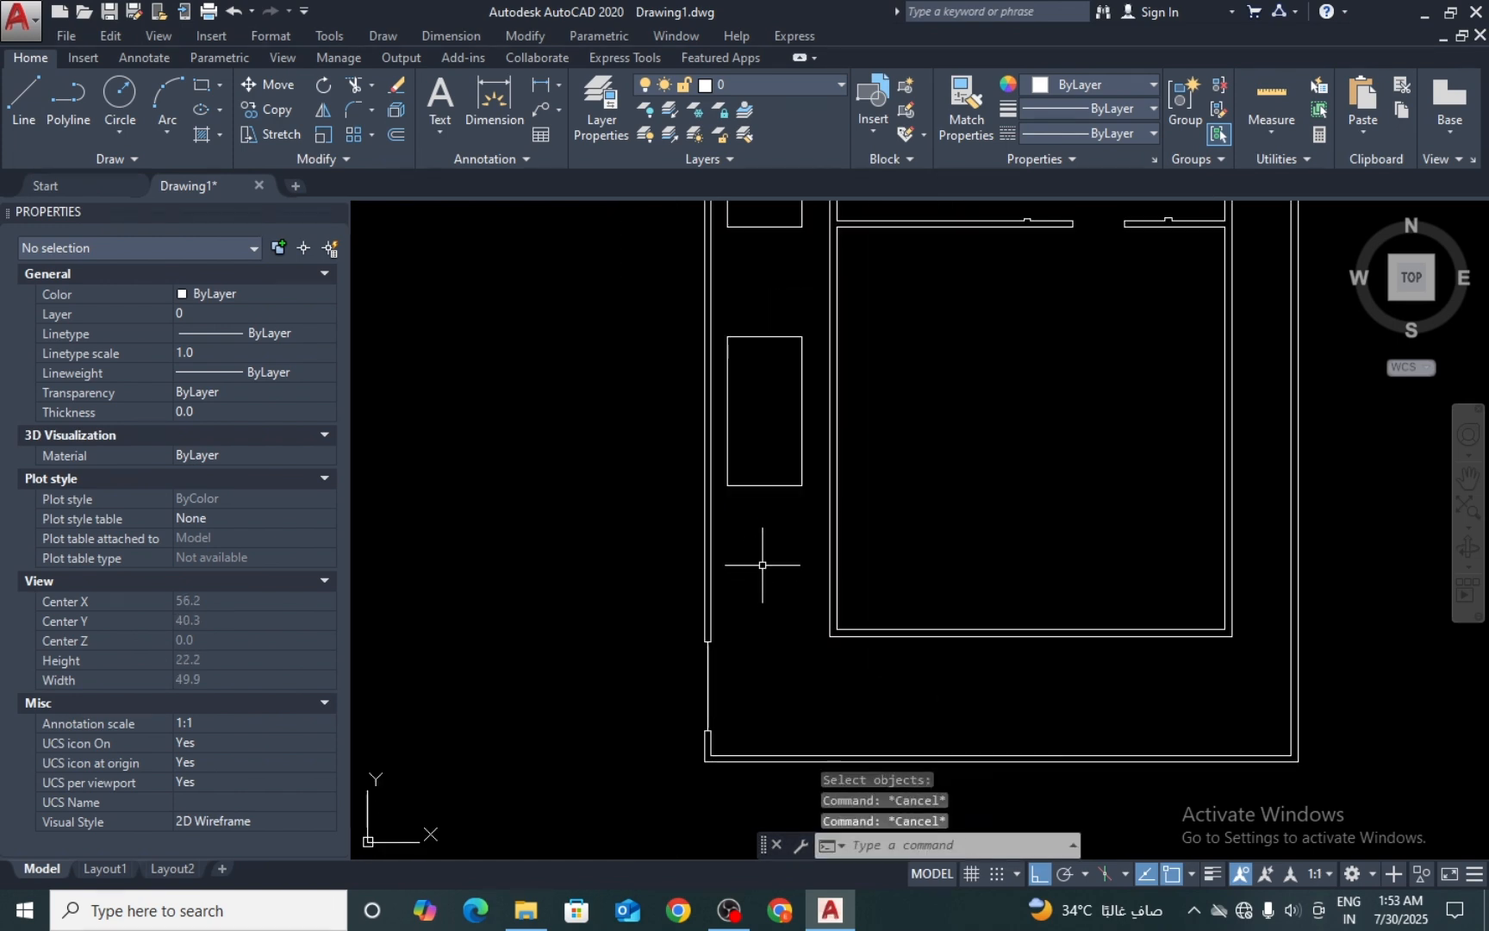
Step: Move both side rectangles 1 m straight down between the boundary wall and the building
{"action": "key", "text": "Return"}
{"action": "scroll", "coordinate": [780, 336], "scroll_direction": "down", "scroll_amount": 4}
{"action": "scroll", "coordinate": [780, 336], "scroll_direction": "up", "scroll_amount": 4}
{"action": "left_click", "coordinate": [780, 332]}
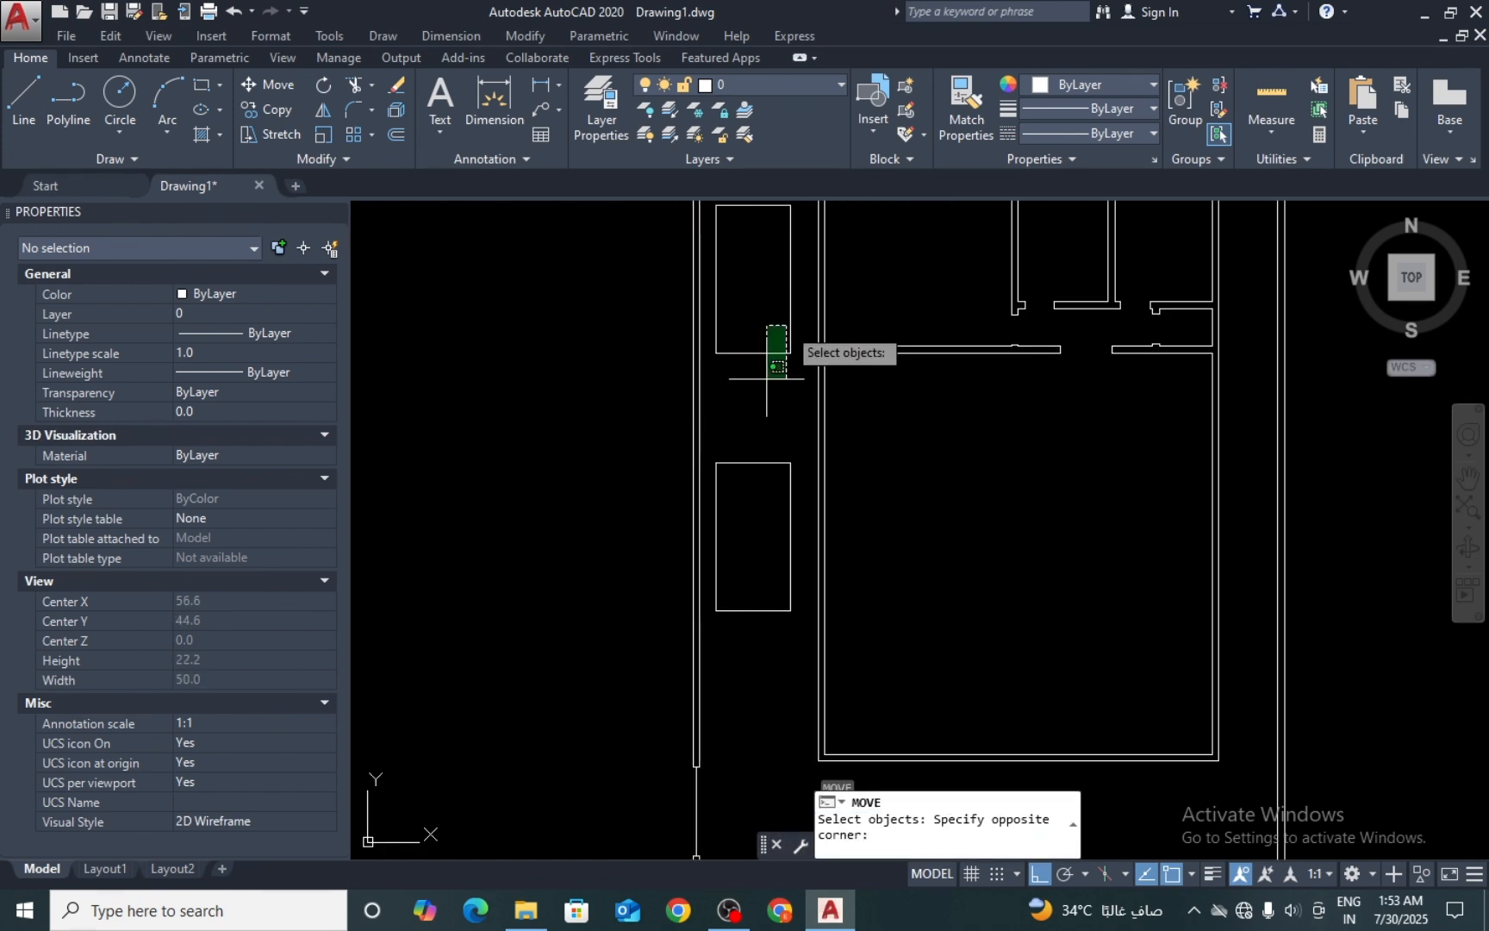
{"action": "left_click", "coordinate": [756, 515]}
{"action": "key", "text": "Return"}
{"action": "scroll", "coordinate": [741, 415], "scroll_direction": "up", "scroll_amount": 2}
{"action": "left_click", "coordinate": [762, 366]}
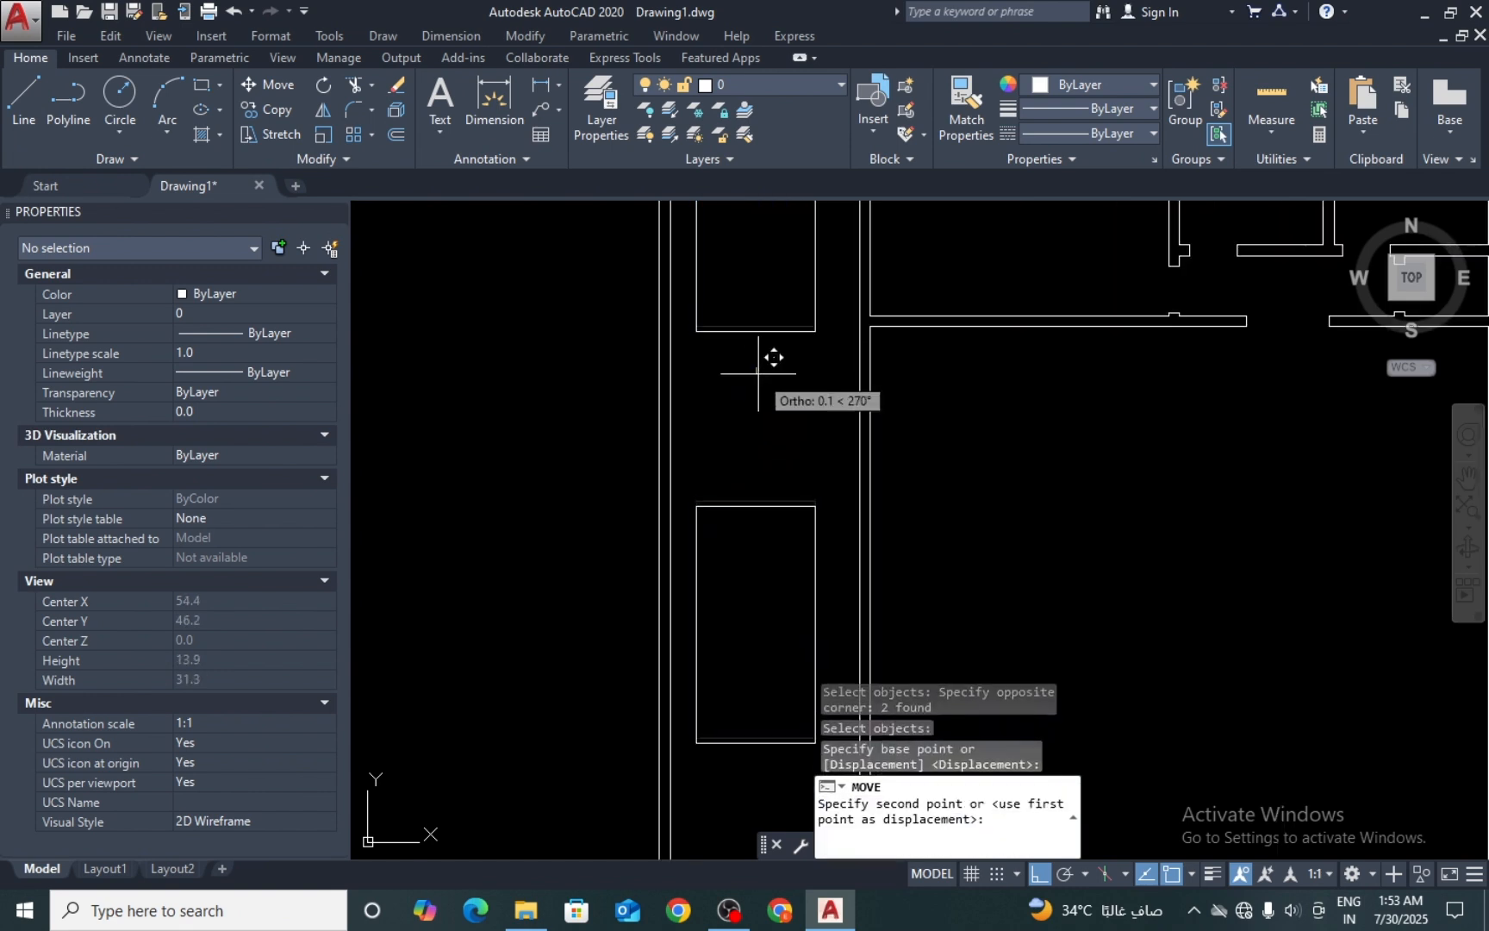
{"action": "type", "text": "1"}
{"action": "key", "text": "Return"}
{"action": "scroll", "coordinate": [687, 442], "scroll_direction": "down", "scroll_amount": 2}
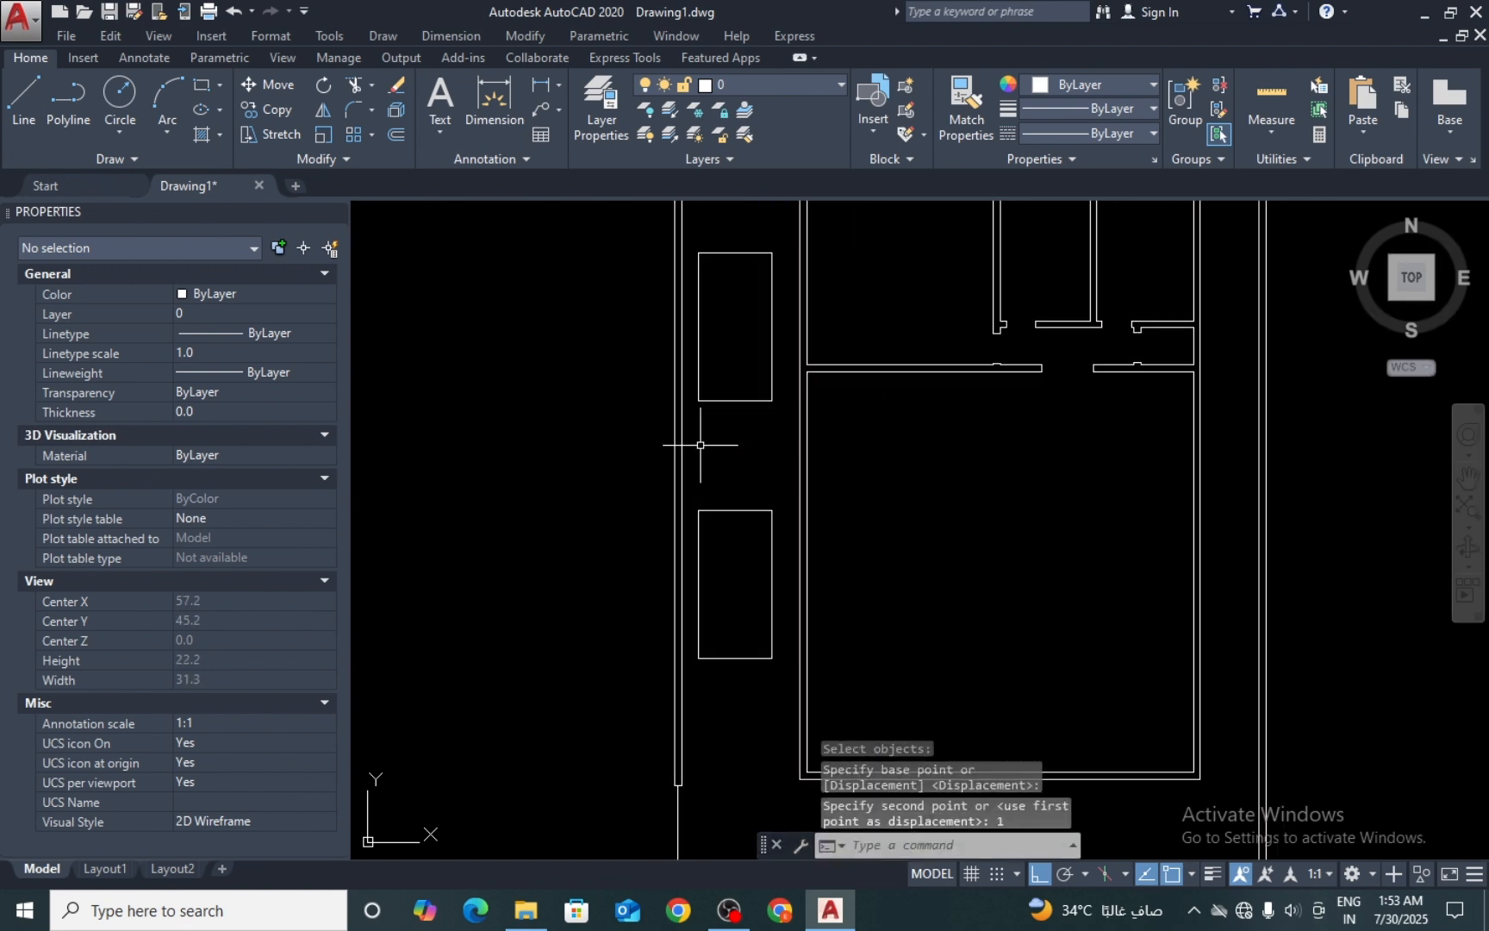
{"action": "scroll", "coordinate": [802, 434], "scroll_direction": "up", "scroll_amount": 2}
{"action": "key", "text": "Escape"}
{"action": "scroll", "coordinate": [802, 452], "scroll_direction": "down", "scroll_amount": 3}
{"action": "scroll", "coordinate": [781, 399], "scroll_direction": "up", "scroll_amount": 5}
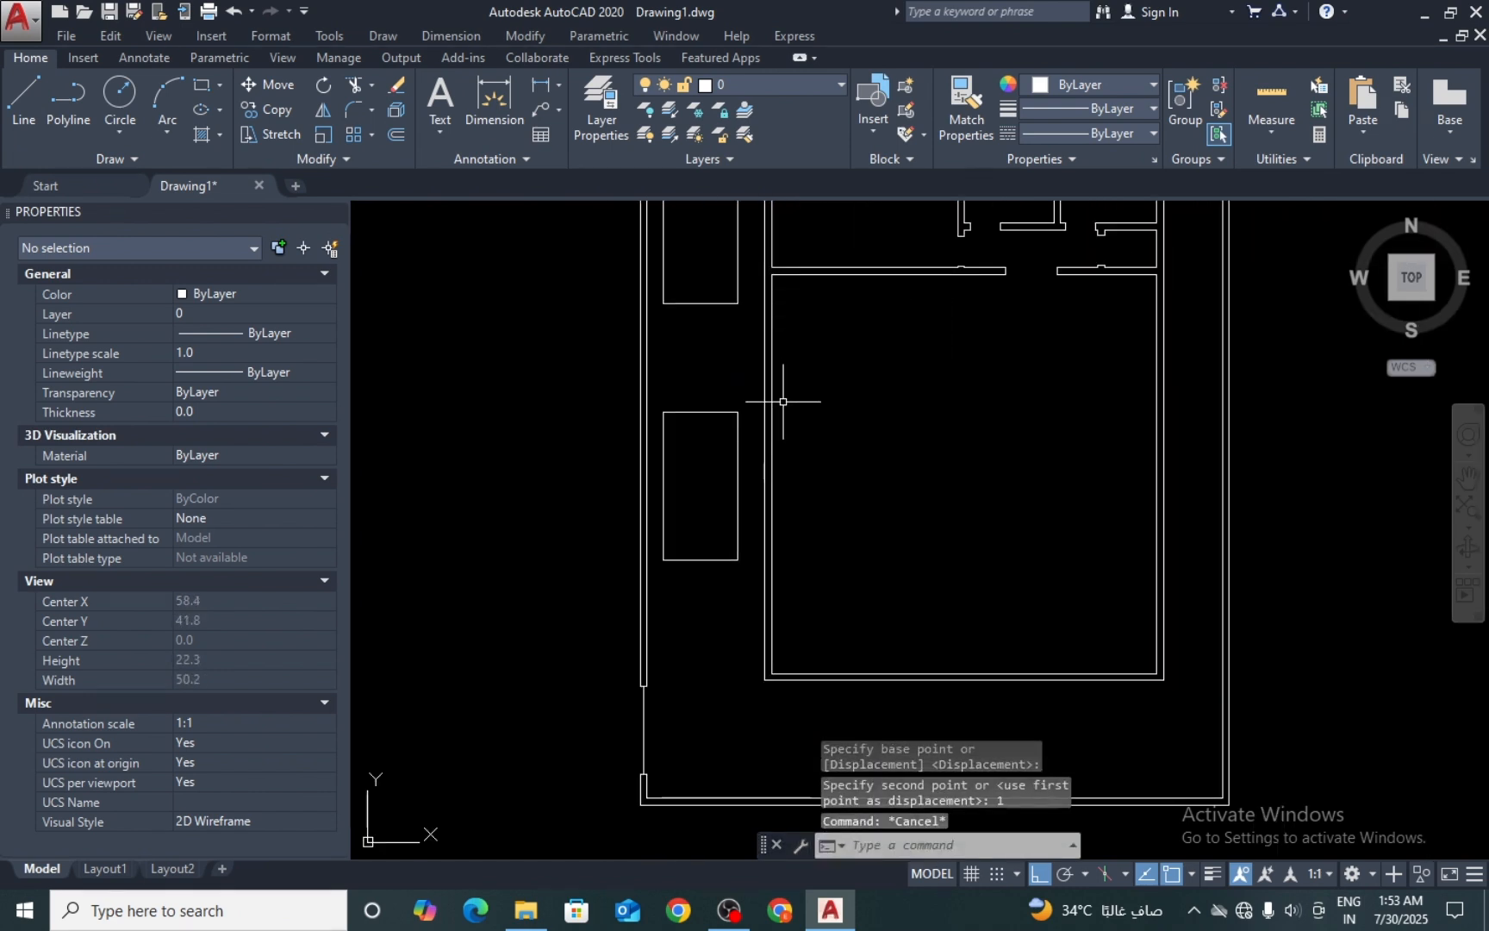
Step: Draw a short horizontal line across the building's left wall, level with the gap between the two side rectangles
{"action": "key", "text": "Escape"}
{"action": "key", "text": "Escape"}
{"action": "key", "text": "l"}
{"action": "key", "text": "Return"}
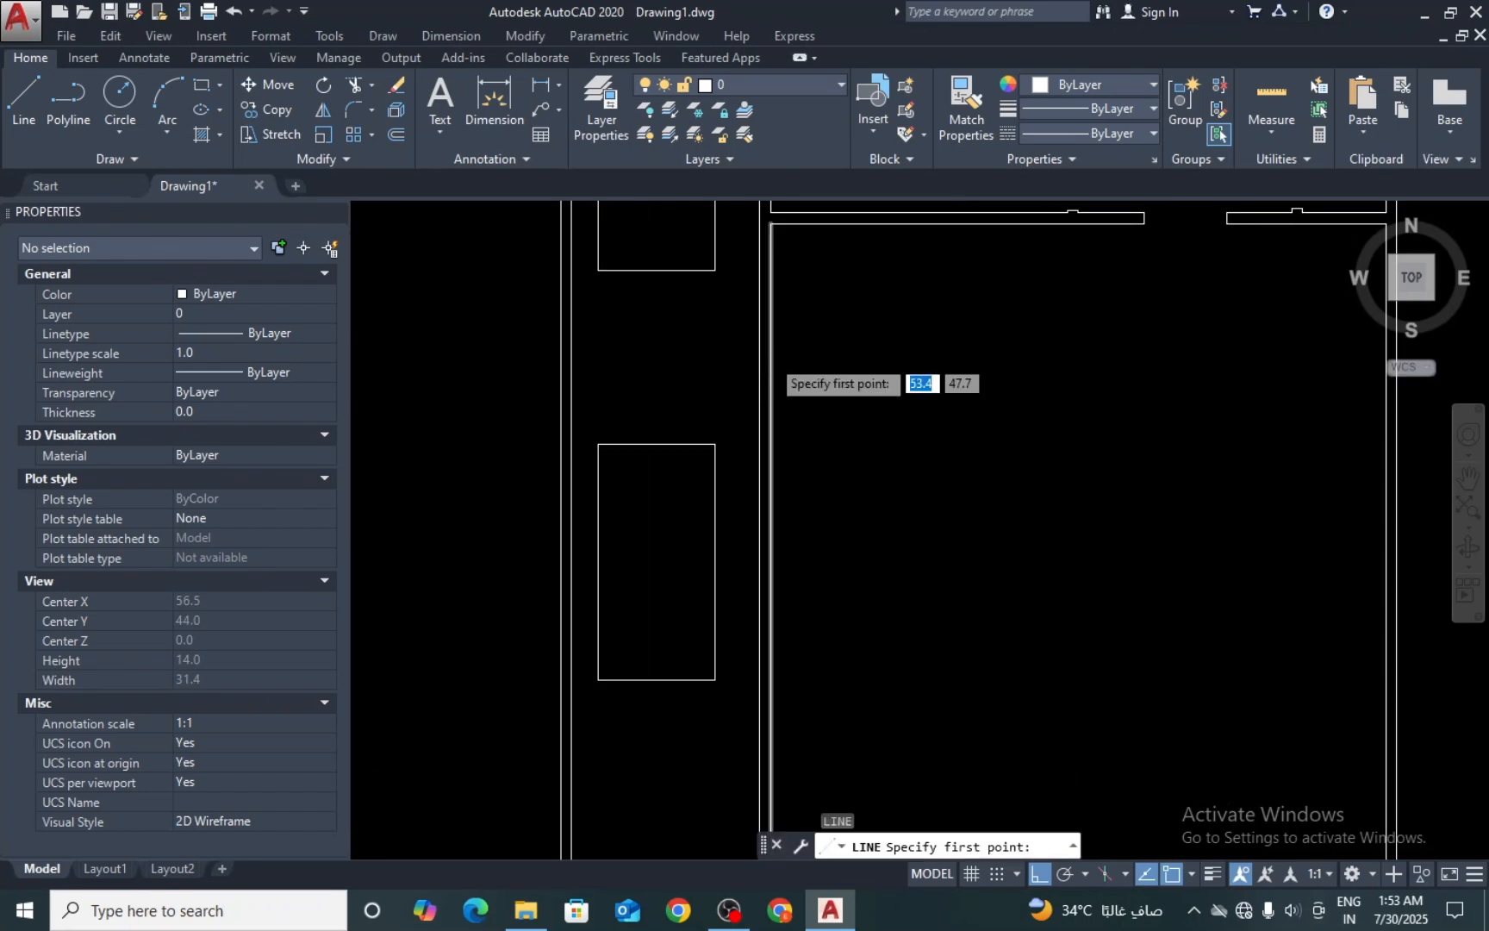
{"action": "scroll", "coordinate": [767, 380], "scroll_direction": "down", "scroll_amount": 3}
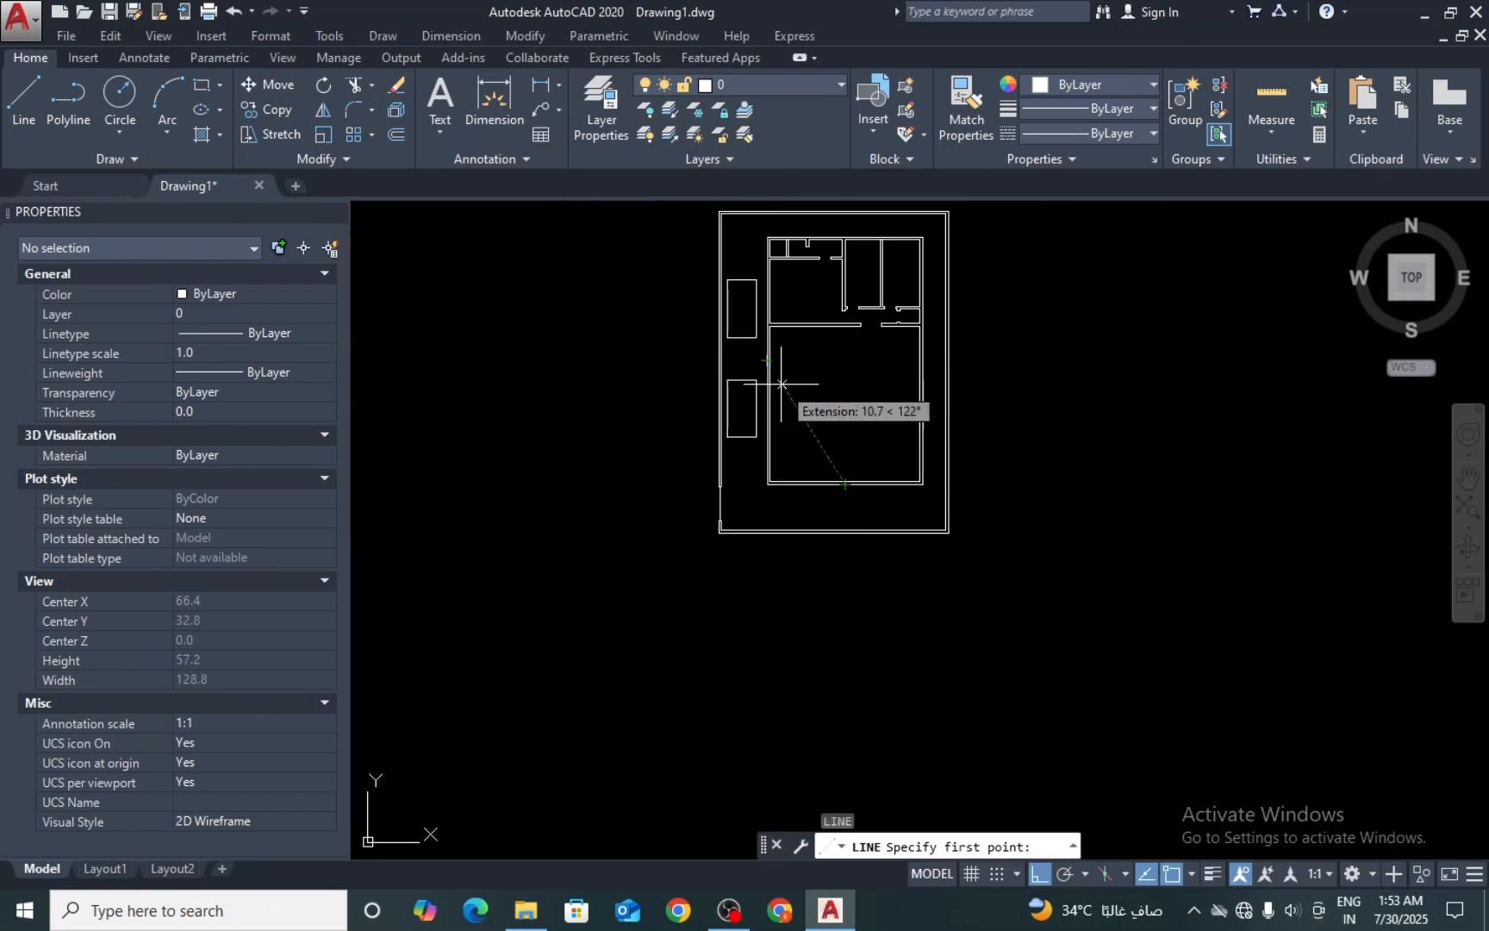
{"action": "scroll", "coordinate": [730, 519], "scroll_direction": "up", "scroll_amount": 4}
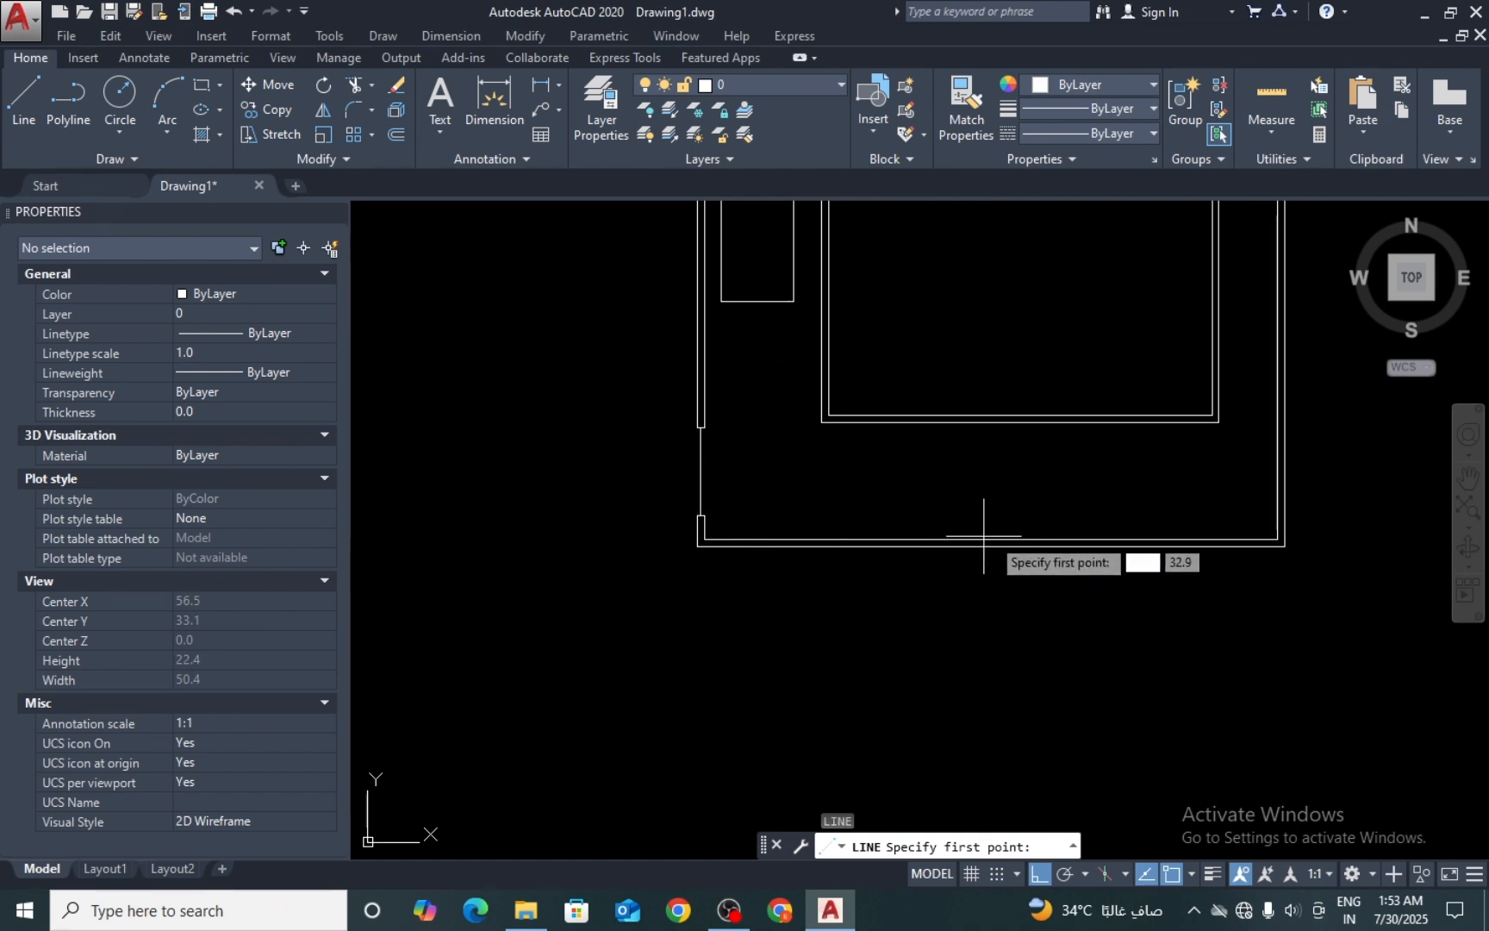
{"action": "middle_click_drag", "start_coordinate": [834, 538], "coordinate": [831, 607]}
{"action": "scroll", "coordinate": [832, 607], "scroll_direction": "down", "scroll_amount": 2}
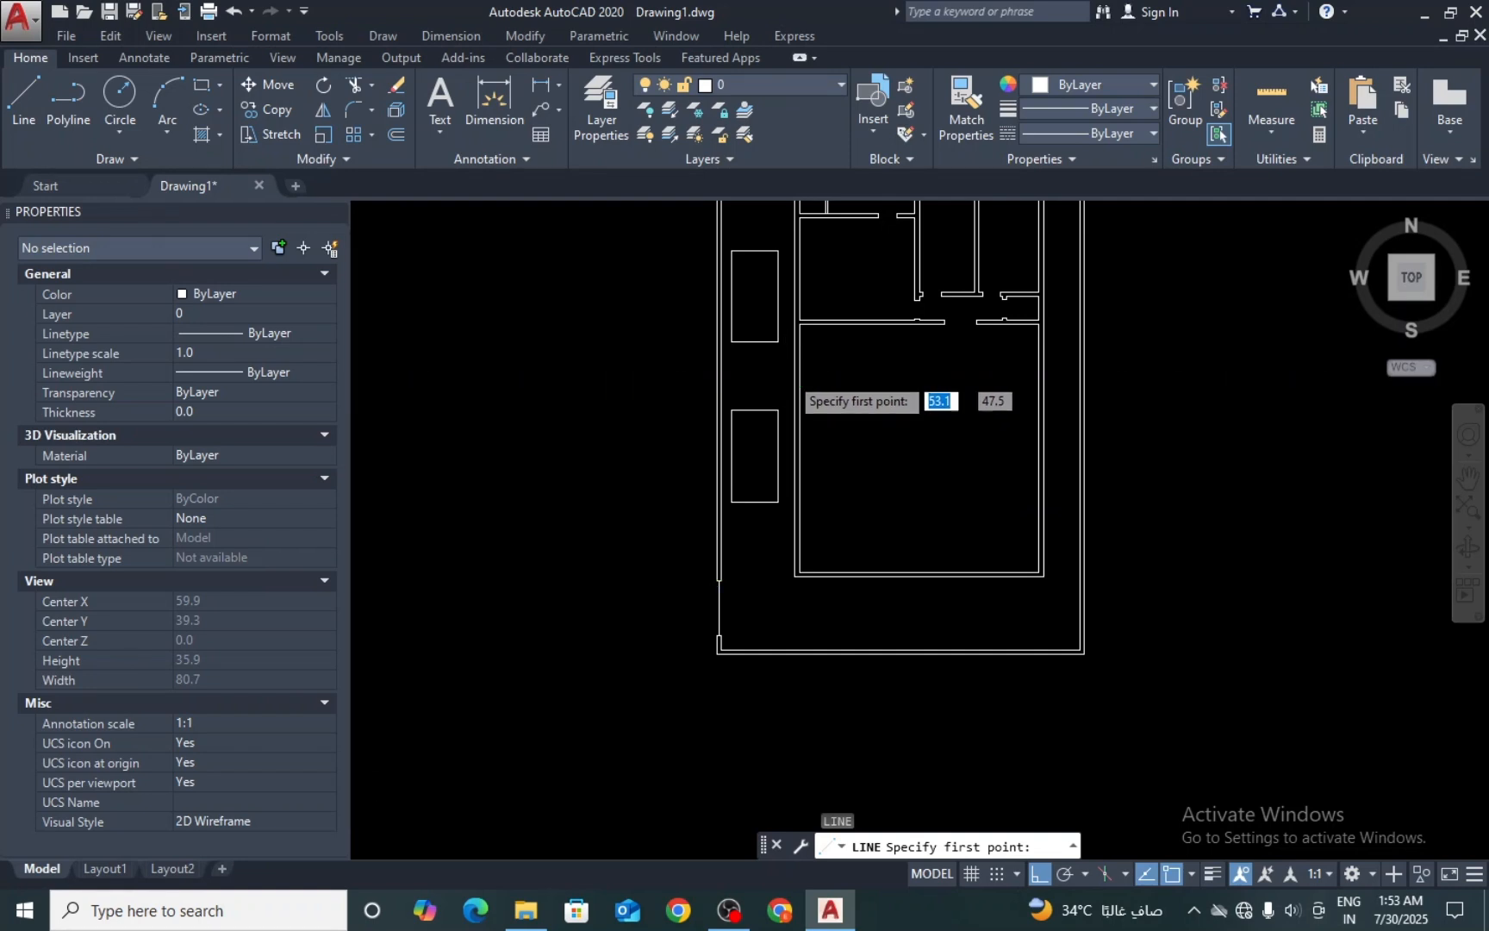
{"action": "scroll", "coordinate": [785, 371], "scroll_direction": "up", "scroll_amount": 4}
{"action": "left_click", "coordinate": [797, 385]}
{"action": "left_click", "coordinate": [804, 385]}
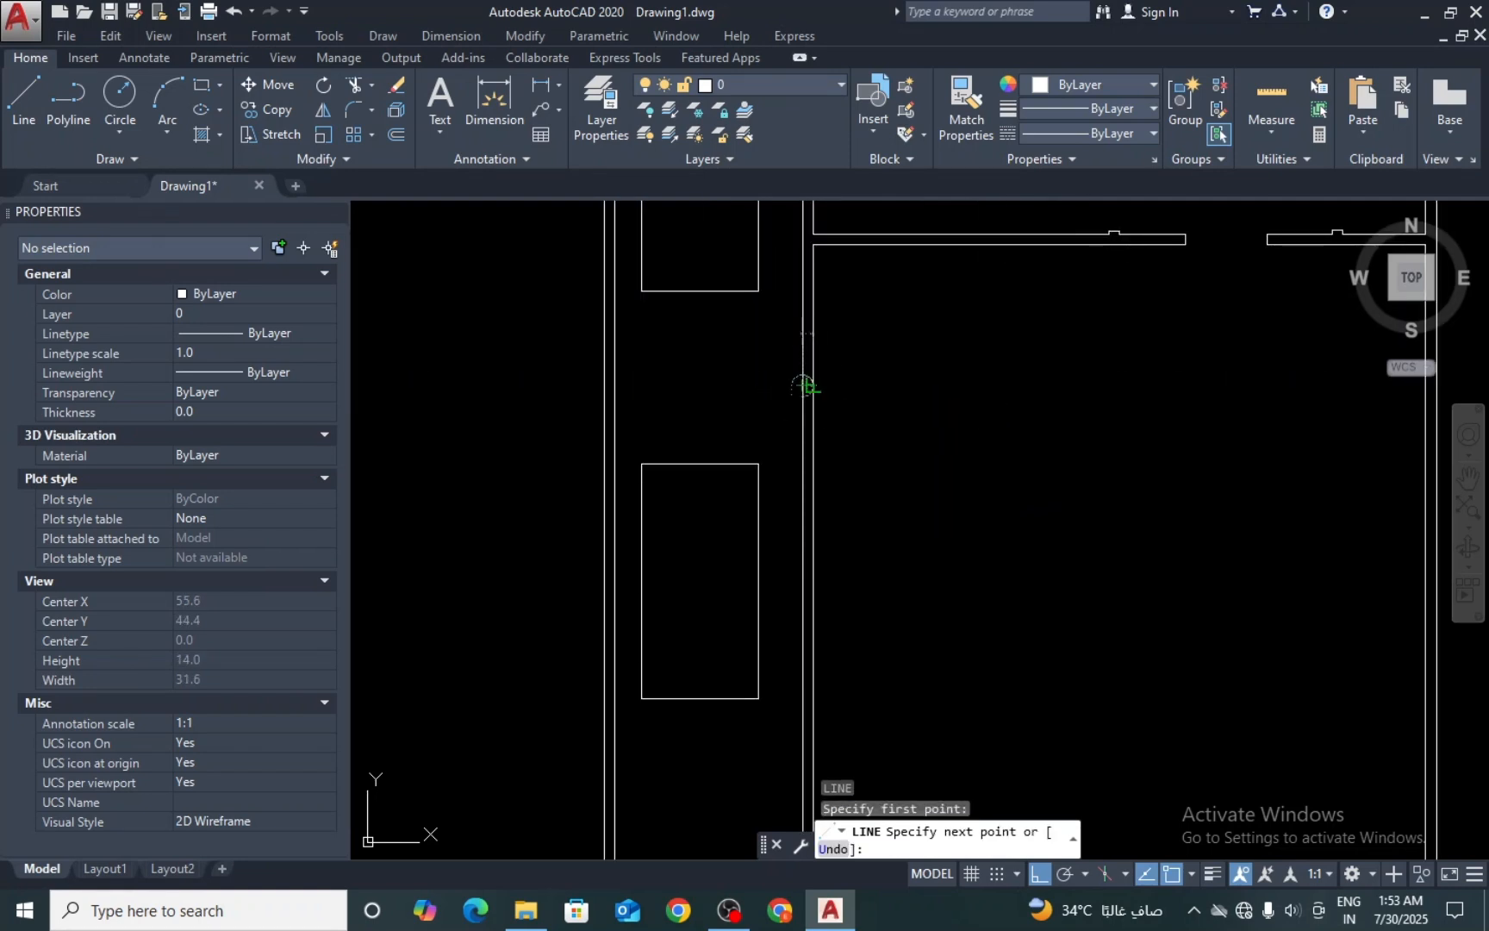
{"action": "key", "text": "Escape"}
{"action": "key", "text": "Escape"}
Step: Offset the short line across the building's left wall 1.5 m upward
{"action": "type", "text": "o"}
{"action": "key", "text": "Return"}
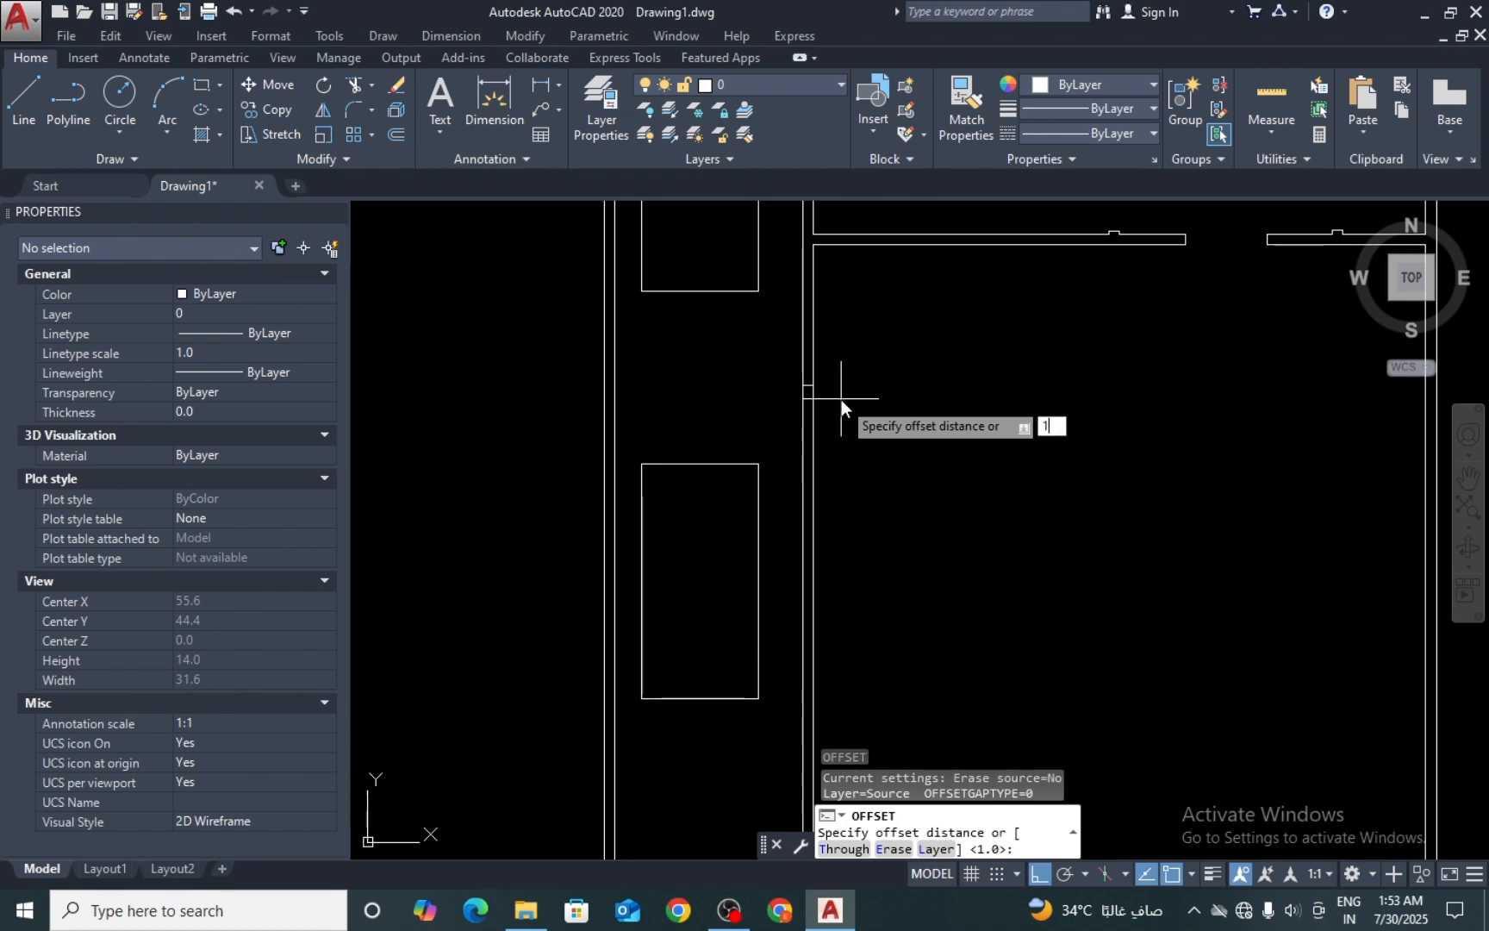
{"action": "type", "text": "1.5"}
{"action": "key", "text": "Return"}
{"action": "scroll", "coordinate": [822, 409], "scroll_direction": "up", "scroll_amount": 4}
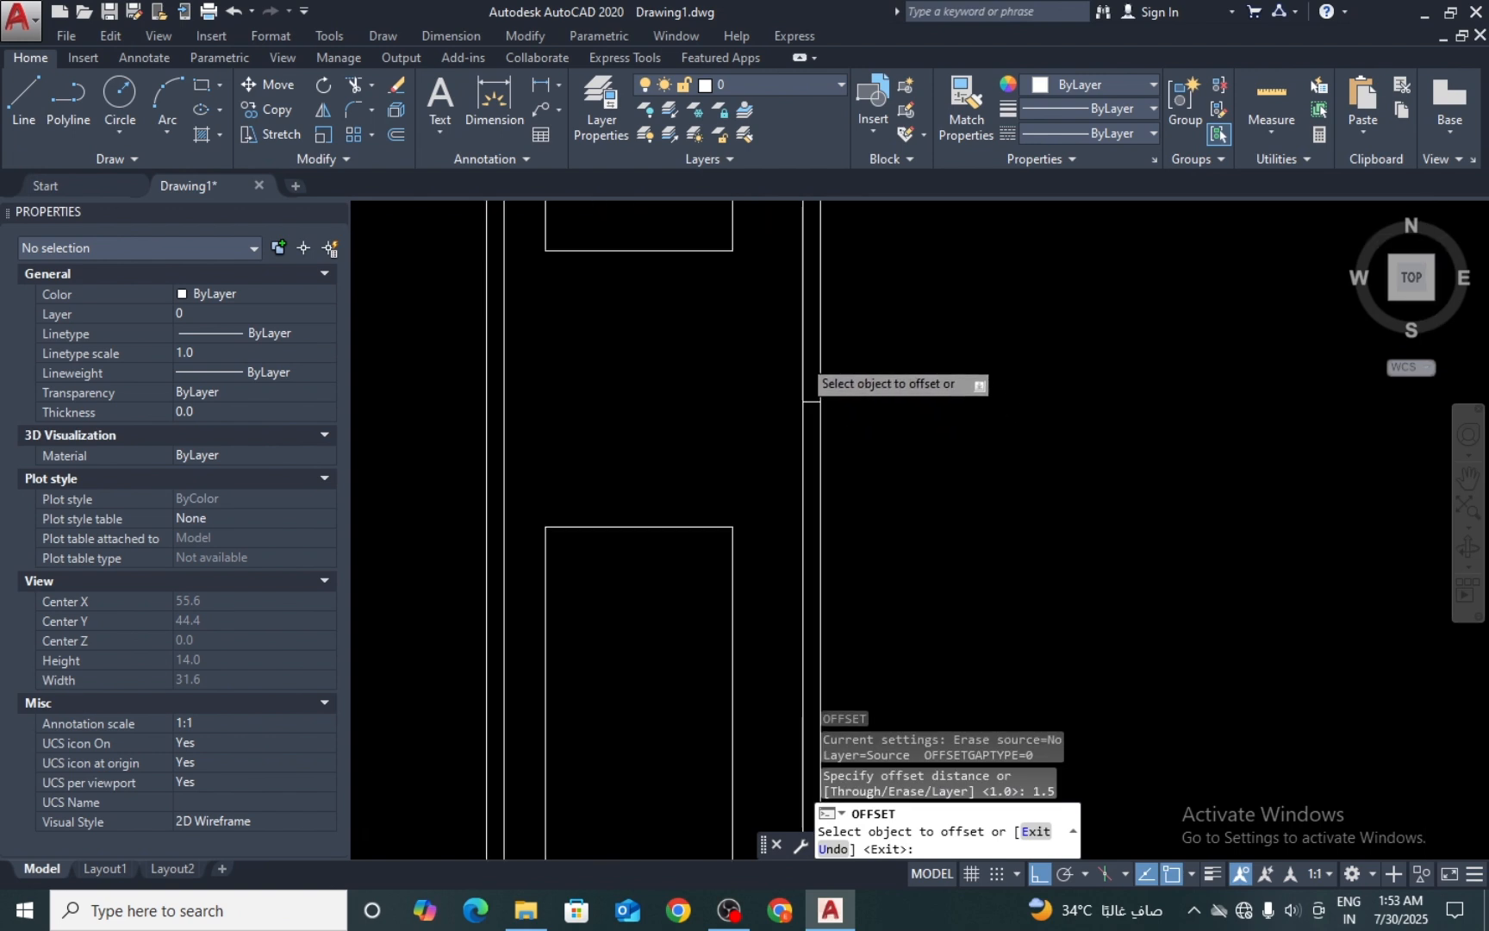
{"action": "left_click", "coordinate": [818, 425]}
{"action": "left_click", "coordinate": [831, 343]}
{"action": "scroll", "coordinate": [832, 344], "scroll_direction": "down", "scroll_amount": 4}
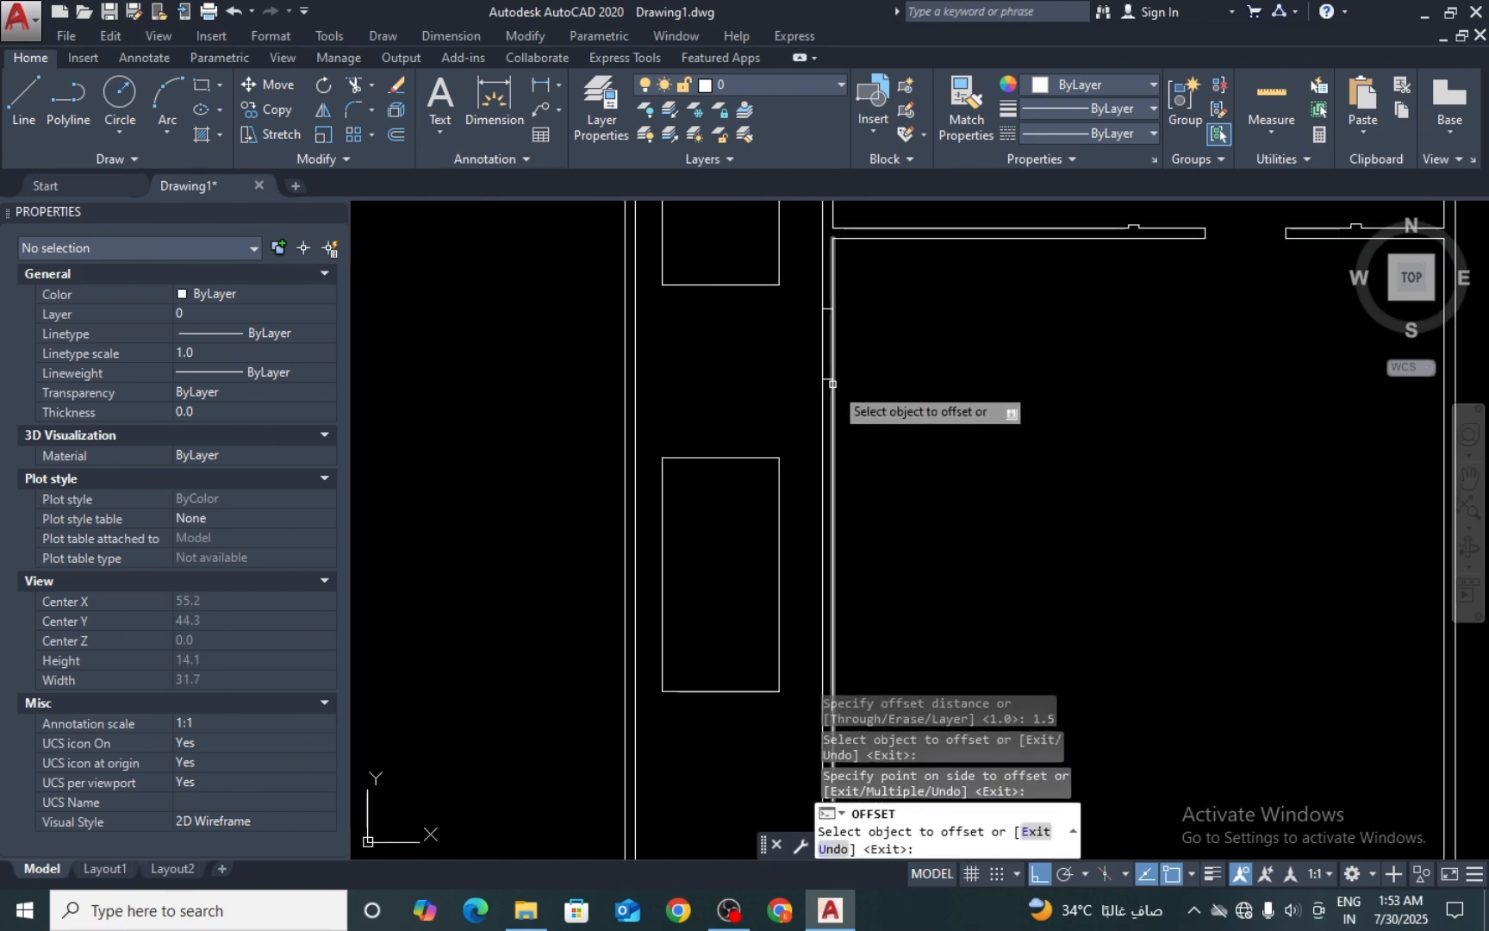
Step: Offset the original short wall line 1.5 m downward, and offset the resulting line another 1.5 m downward
{"action": "scroll", "coordinate": [832, 384], "scroll_direction": "up", "scroll_amount": 4}
{"action": "left_click", "coordinate": [831, 369]}
{"action": "left_click", "coordinate": [835, 431]}
{"action": "middle_click_drag", "start_coordinate": [822, 574], "coordinate": [833, 491]}
{"action": "left_click", "coordinate": [849, 464]}
{"action": "left_click", "coordinate": [847, 556]}
{"action": "scroll", "coordinate": [908, 476], "scroll_direction": "down", "scroll_amount": 4}
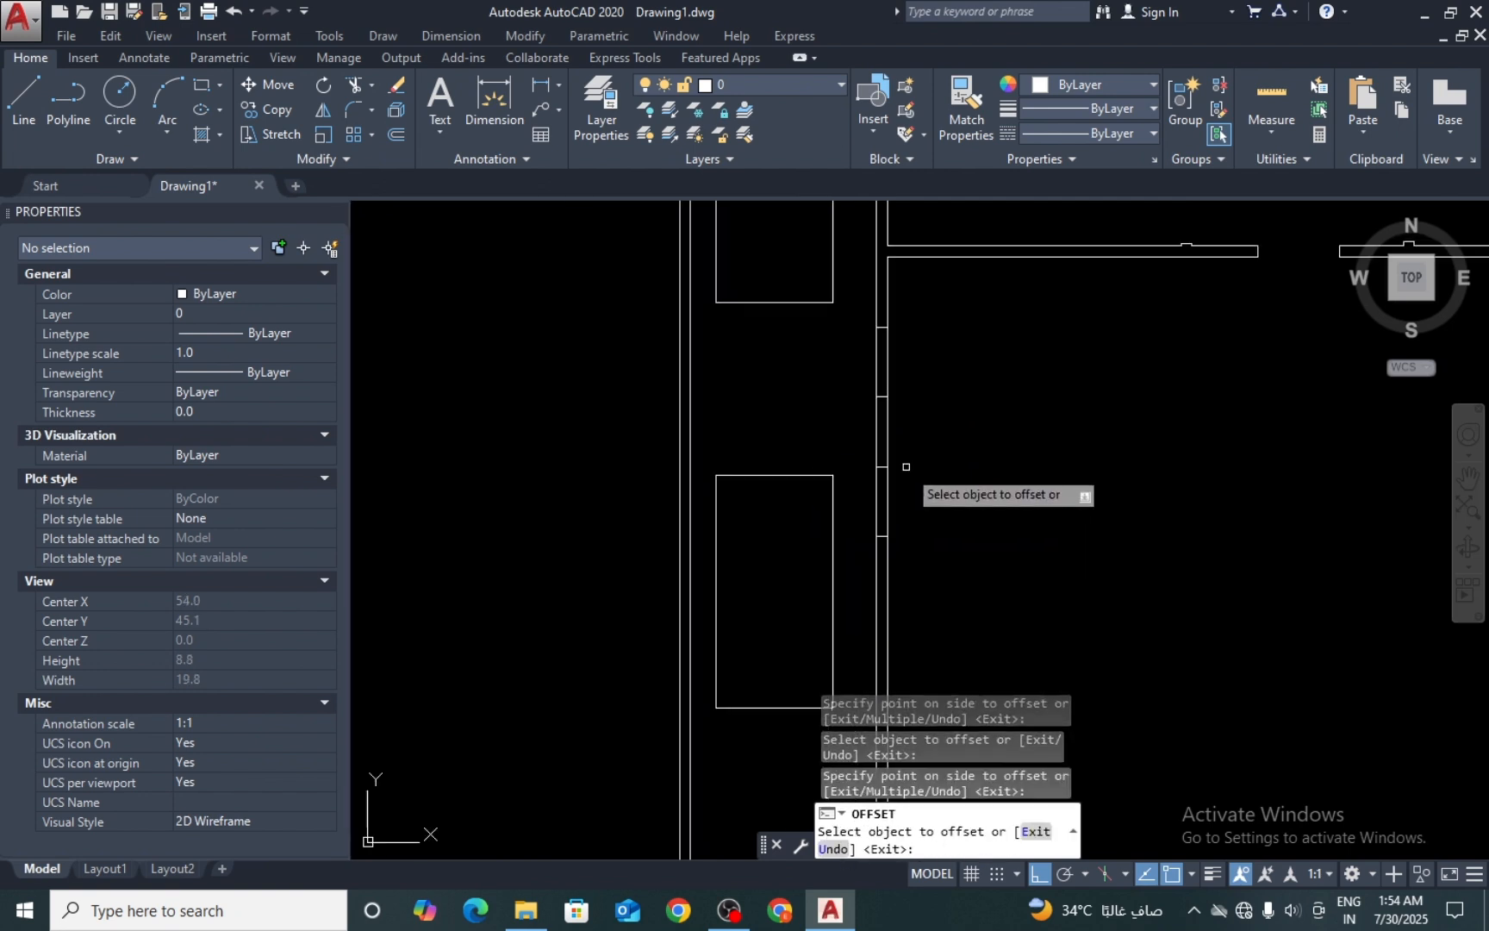
Step: Trim both faces of the left wall between the upper two and the lower two short lines, leaving two 1.5 m openings
{"action": "key", "text": "Escape"}
{"action": "key", "text": "Escape"}
{"action": "type", "text": "tr"}
{"action": "key", "text": "Return"}
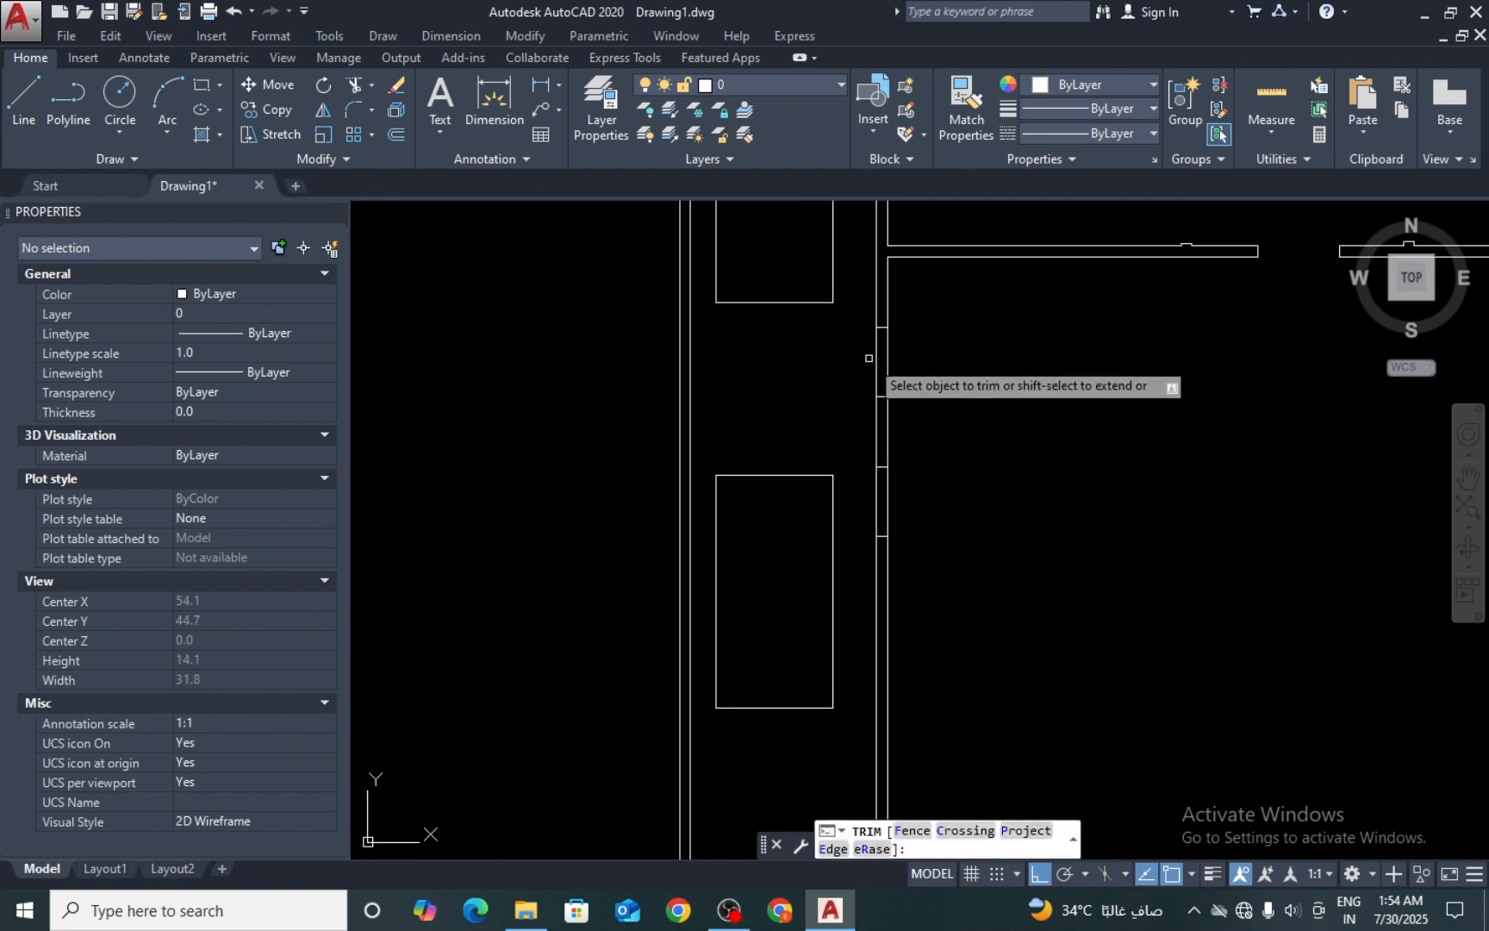
{"action": "scroll", "coordinate": [905, 379], "scroll_direction": "up", "scroll_amount": 3}
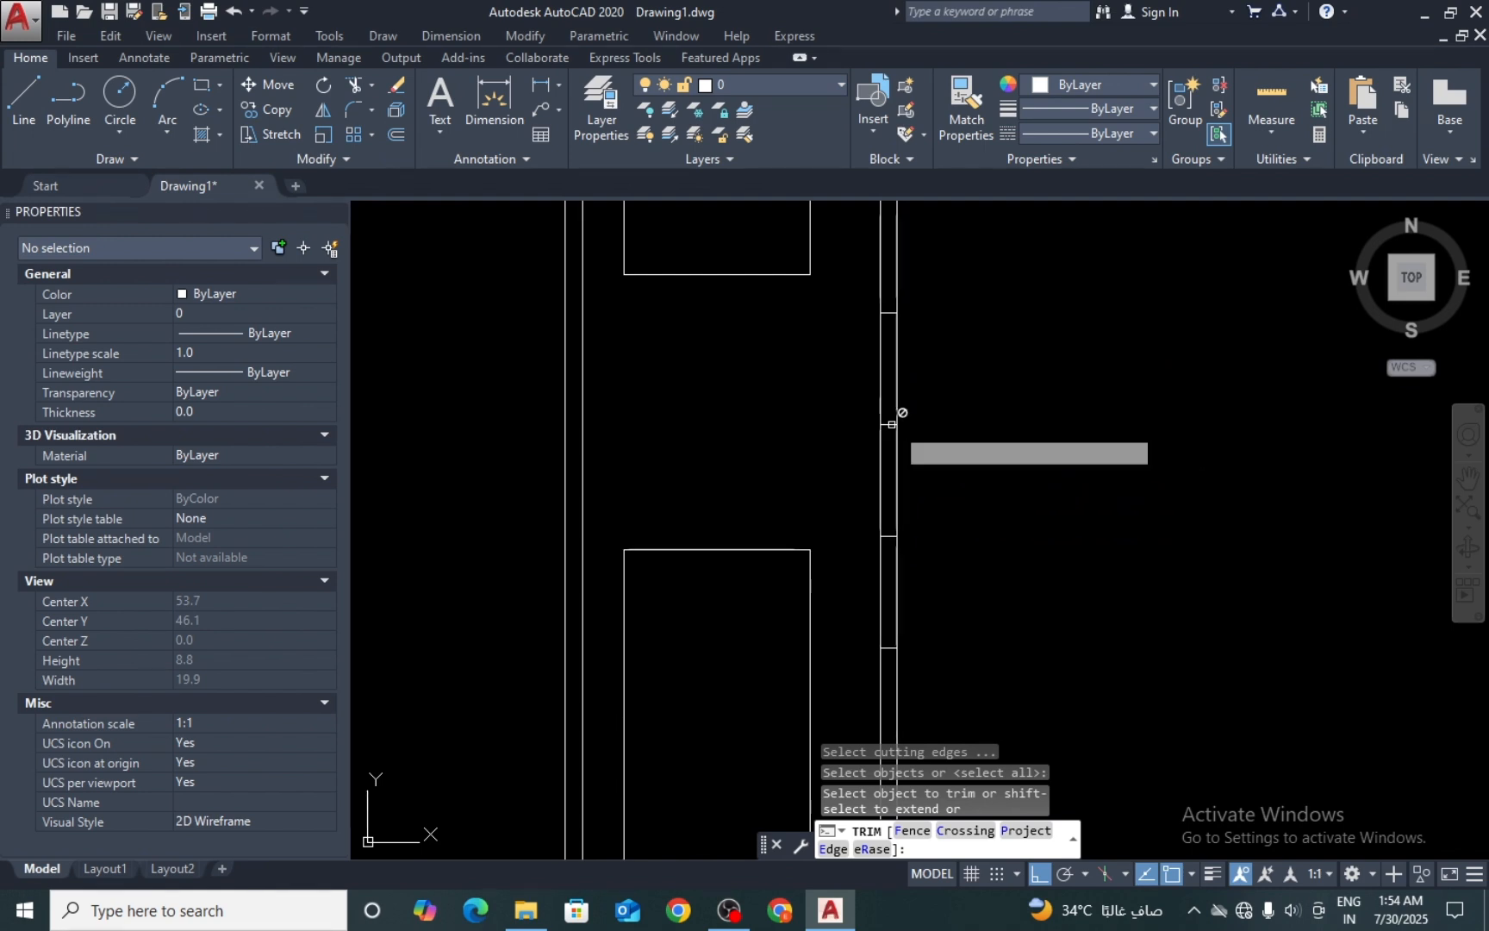
{"action": "left_click", "coordinate": [899, 382]}
{"action": "left_click", "coordinate": [841, 343]}
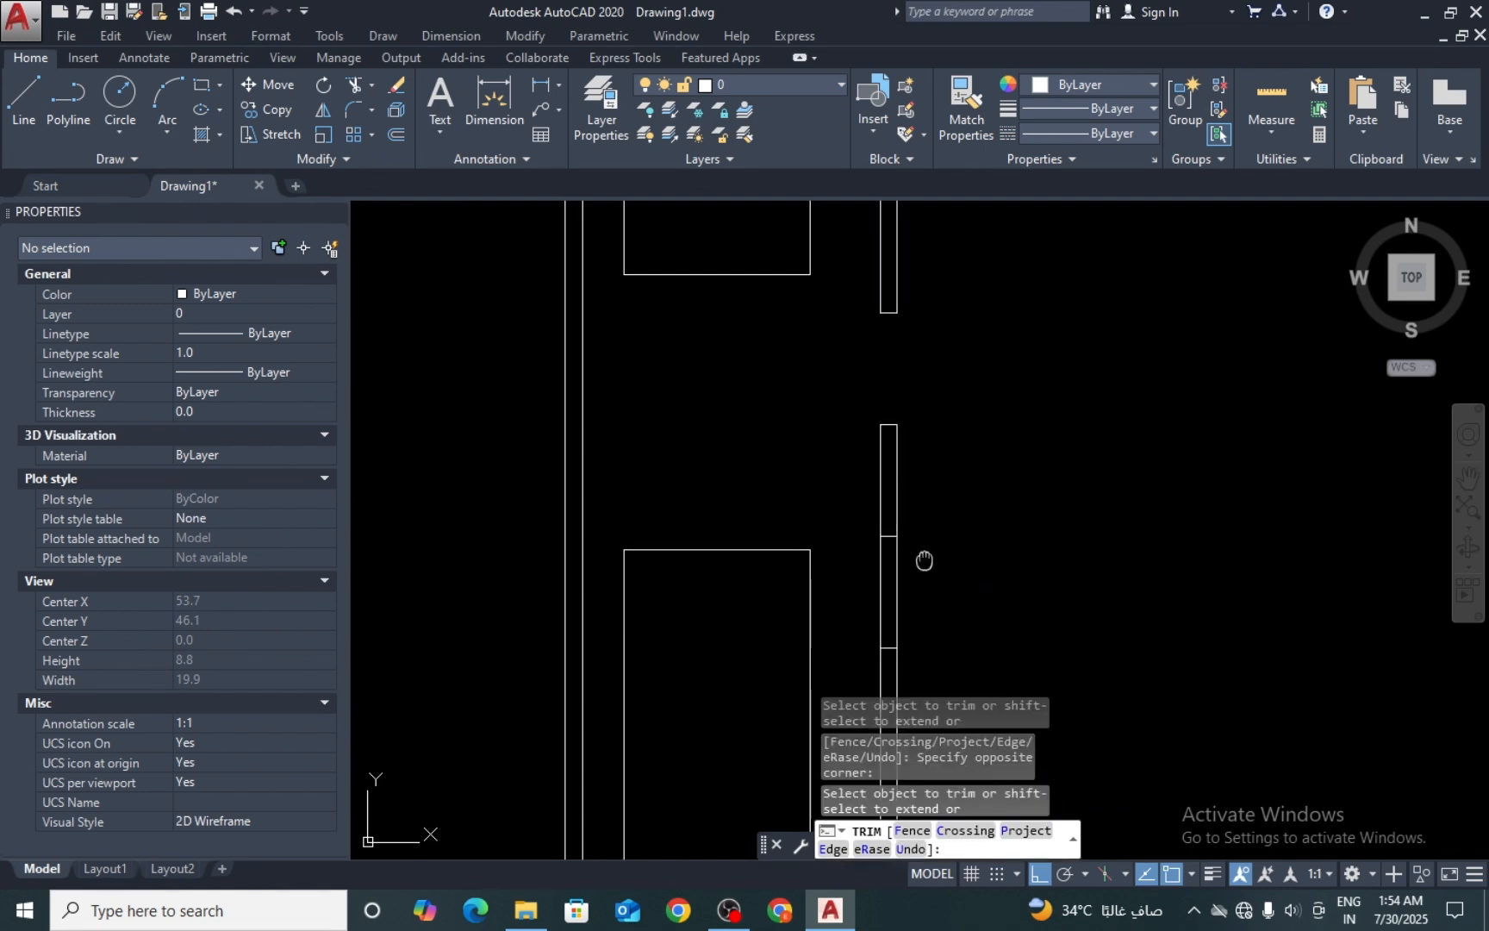
{"action": "middle_click_drag", "start_coordinate": [915, 570], "coordinate": [942, 472]}
{"action": "left_click", "coordinate": [942, 473]}
{"action": "left_click", "coordinate": [879, 488]}
{"action": "scroll", "coordinate": [880, 472], "scroll_direction": "down", "scroll_amount": 5}
{"action": "key", "text": "Return"}
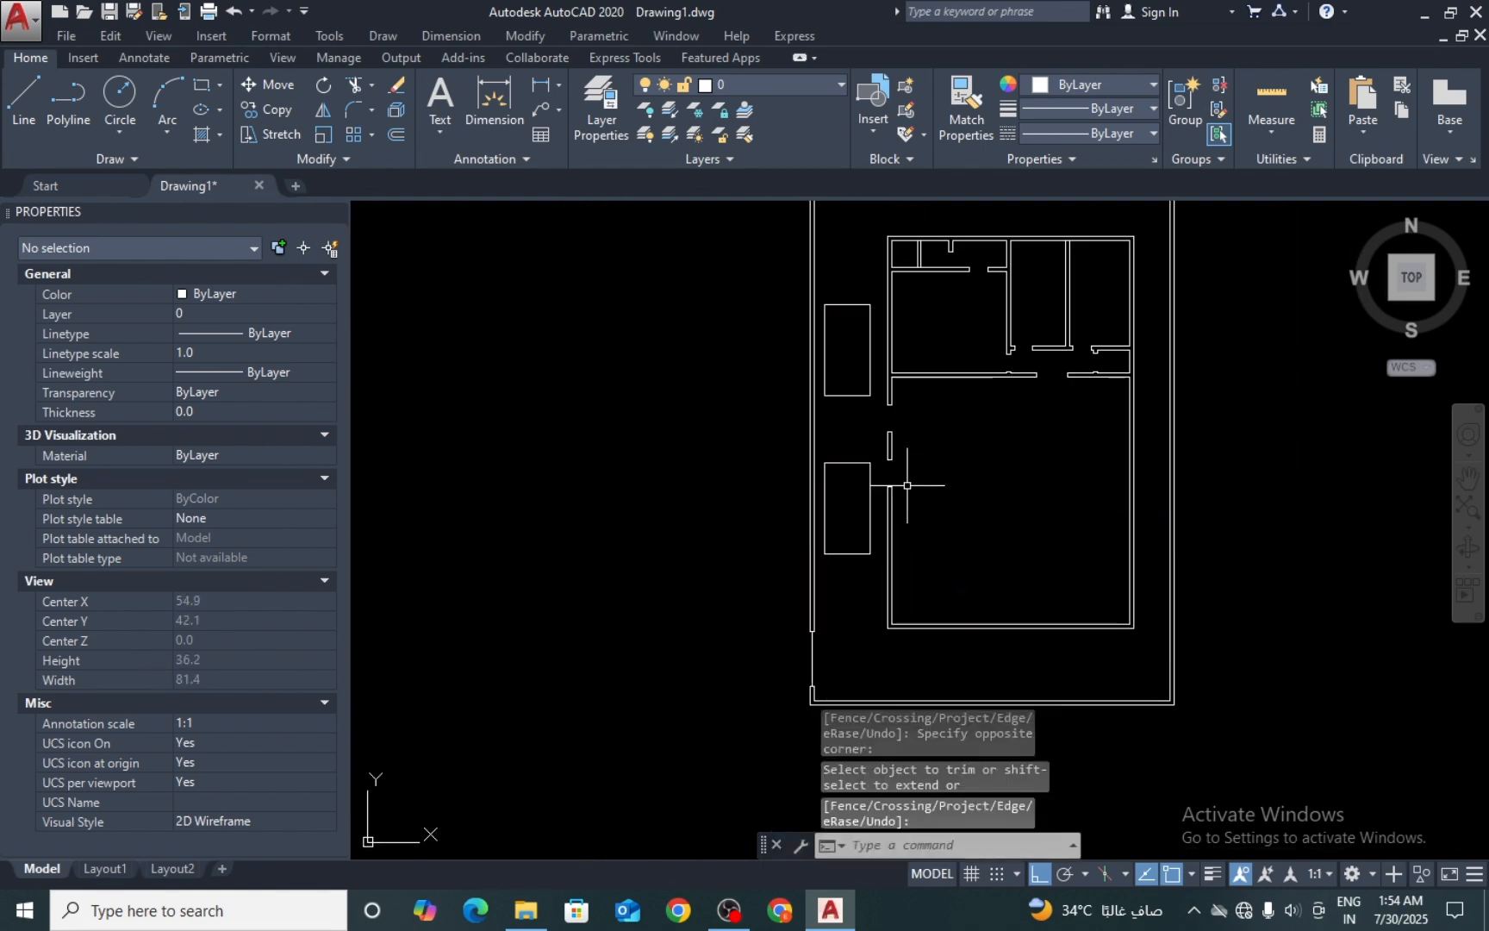
Step: Draw a vertical line along the wall's centre through the upper opening in the building's left wall
{"action": "scroll", "coordinate": [908, 485], "scroll_direction": "up", "scroll_amount": 3}
{"action": "key", "text": "Escape"}
{"action": "type", "text": "l"}
{"action": "key", "text": "Return"}
{"action": "scroll", "coordinate": [849, 306], "scroll_direction": "up", "scroll_amount": 4}
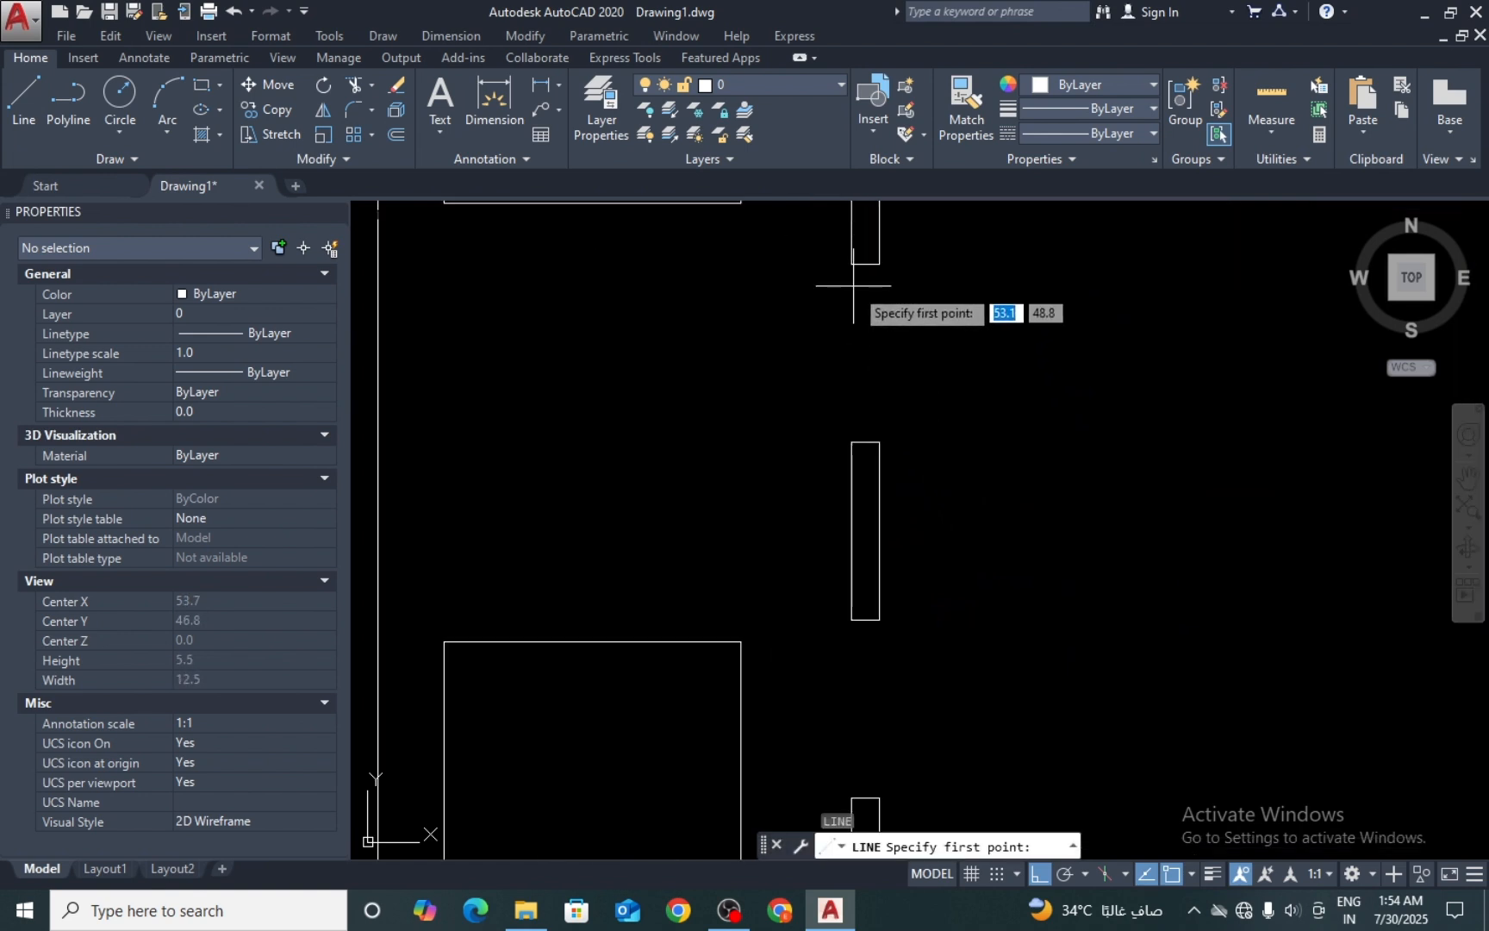
{"action": "left_click", "coordinate": [867, 265]}
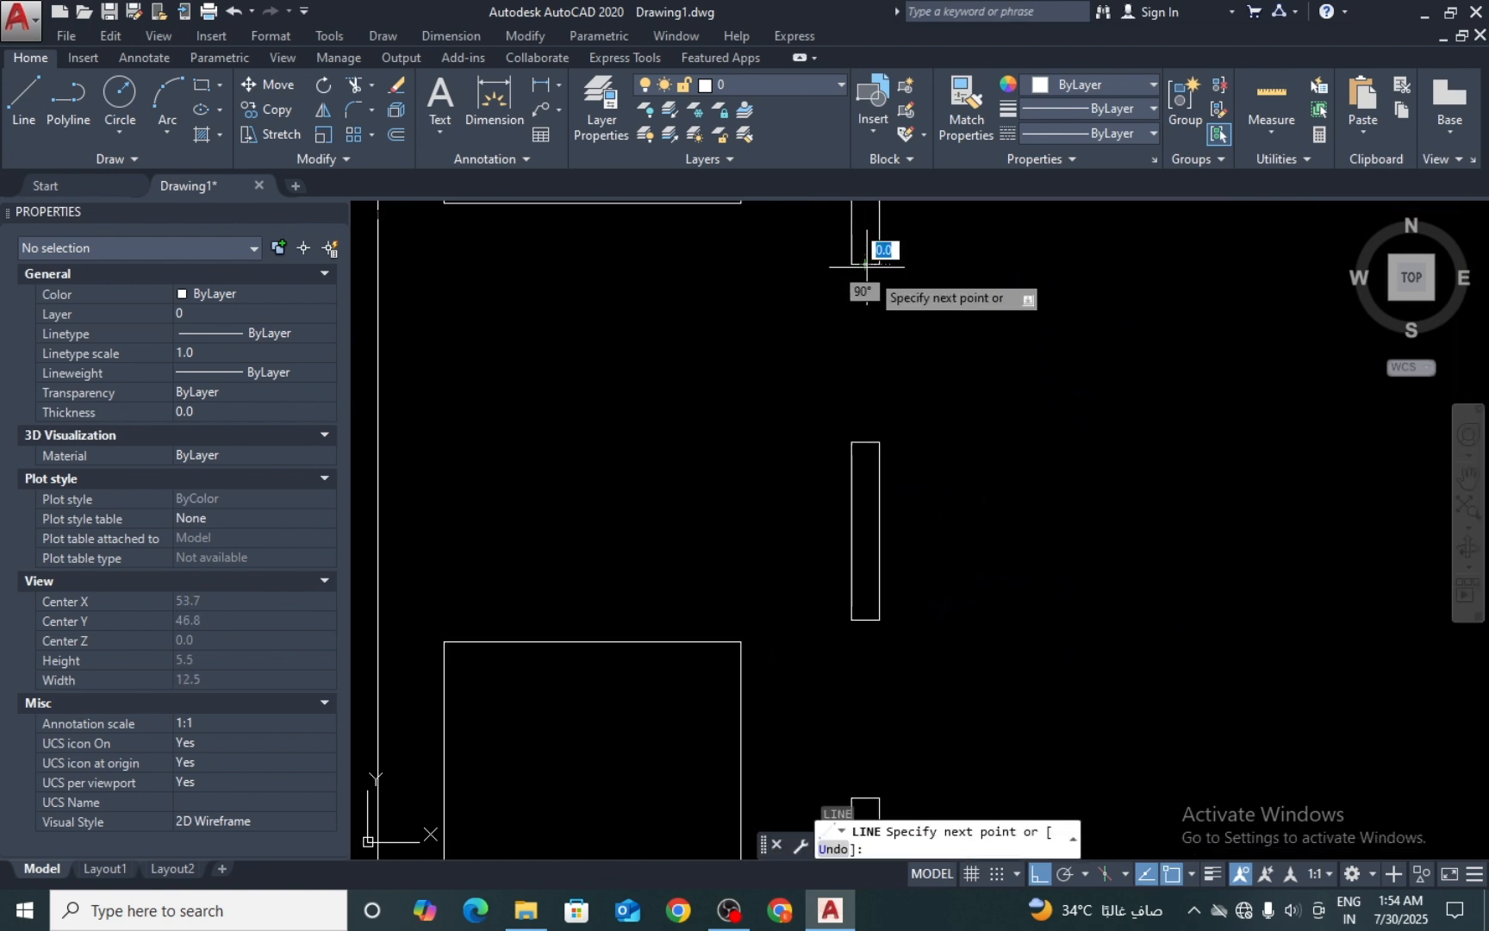
{"action": "left_click", "coordinate": [868, 454]}
{"action": "key", "text": "Return"}
{"action": "scroll", "coordinate": [874, 472], "scroll_direction": "down", "scroll_amount": 3}
Step: Draw a vertical line along the wall's centre through the lower opening in the building's left wall
{"action": "key", "text": "Return"}
{"action": "scroll", "coordinate": [875, 472], "scroll_direction": "up", "scroll_amount": 2}
{"action": "left_click", "coordinate": [871, 575]}
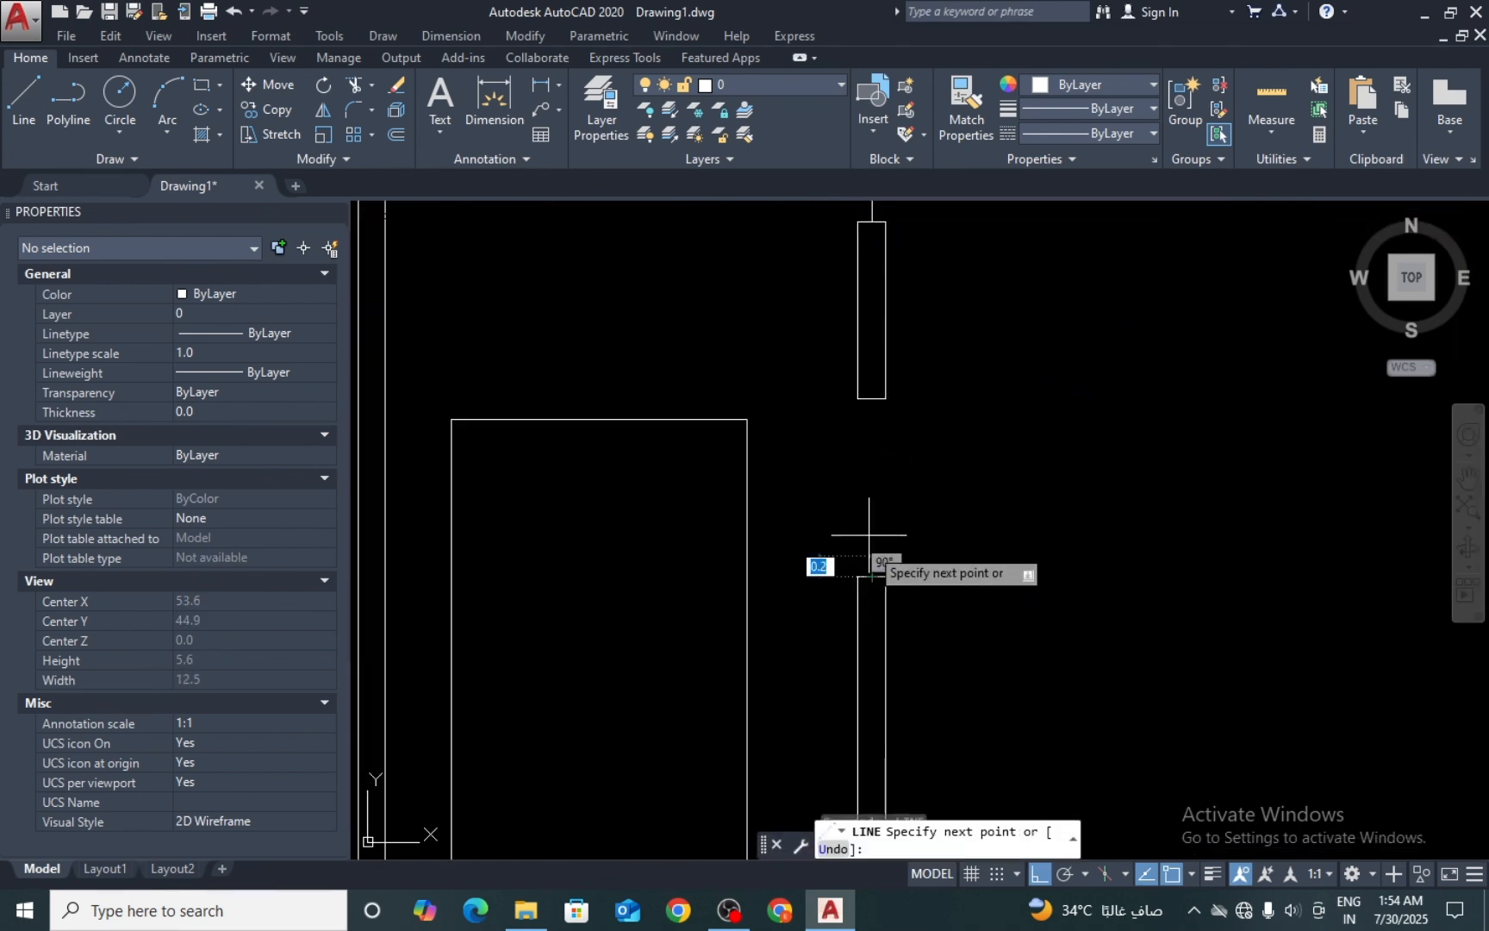
{"action": "left_click", "coordinate": [868, 401]}
{"action": "key", "text": "Return"}
{"action": "scroll", "coordinate": [861, 402], "scroll_direction": "down", "scroll_amount": 6}
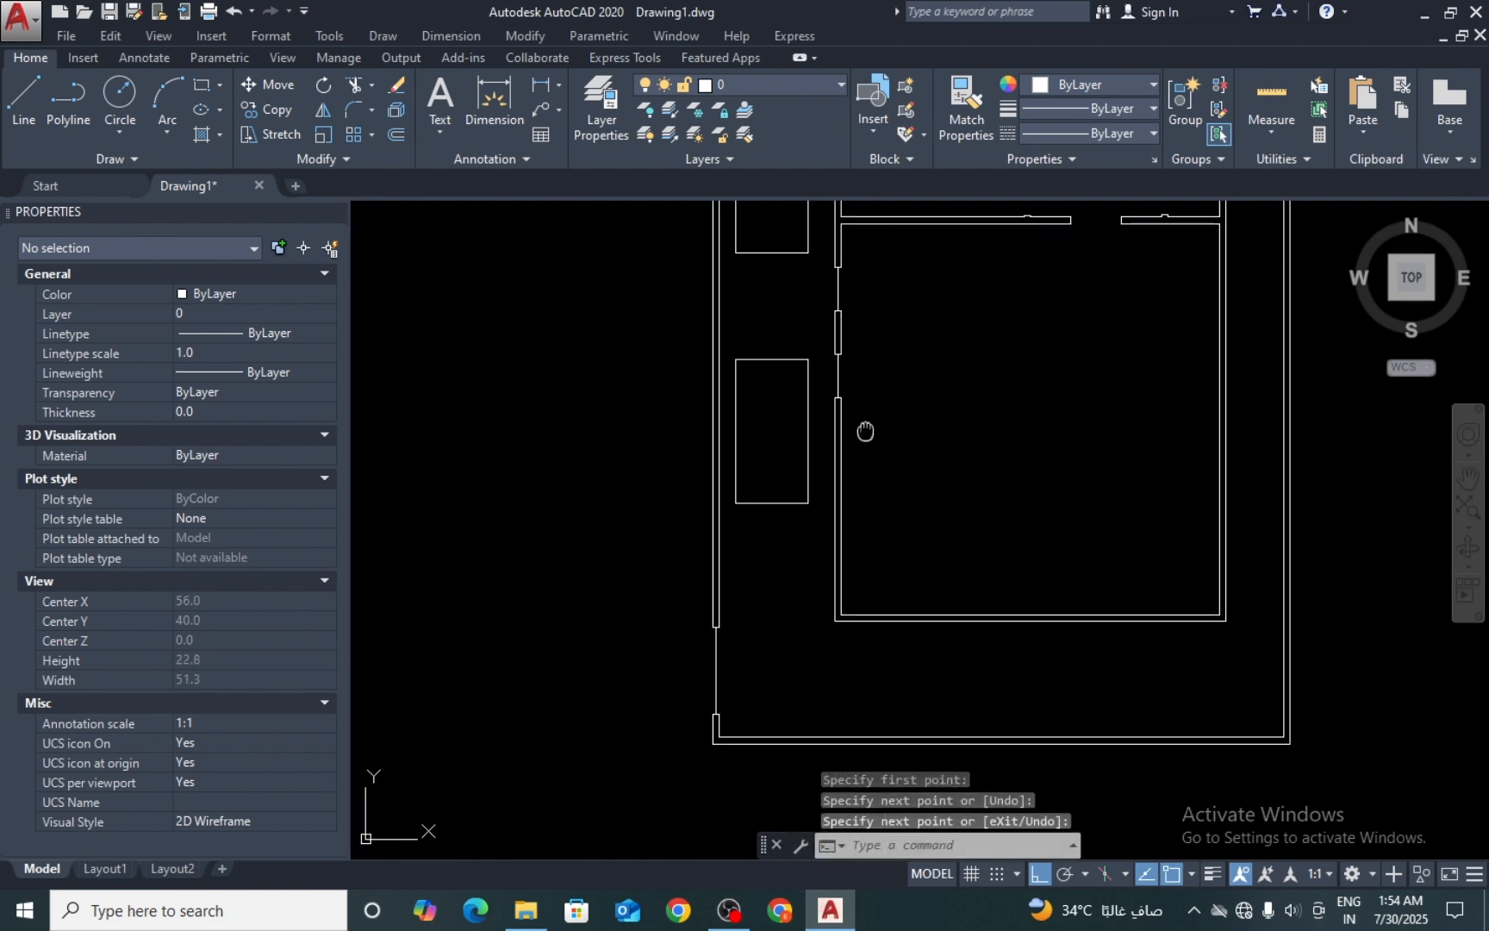
{"action": "scroll", "coordinate": [857, 409], "scroll_direction": "down", "scroll_amount": 2}
{"action": "middle_click_drag", "start_coordinate": [837, 385], "coordinate": [829, 426]}
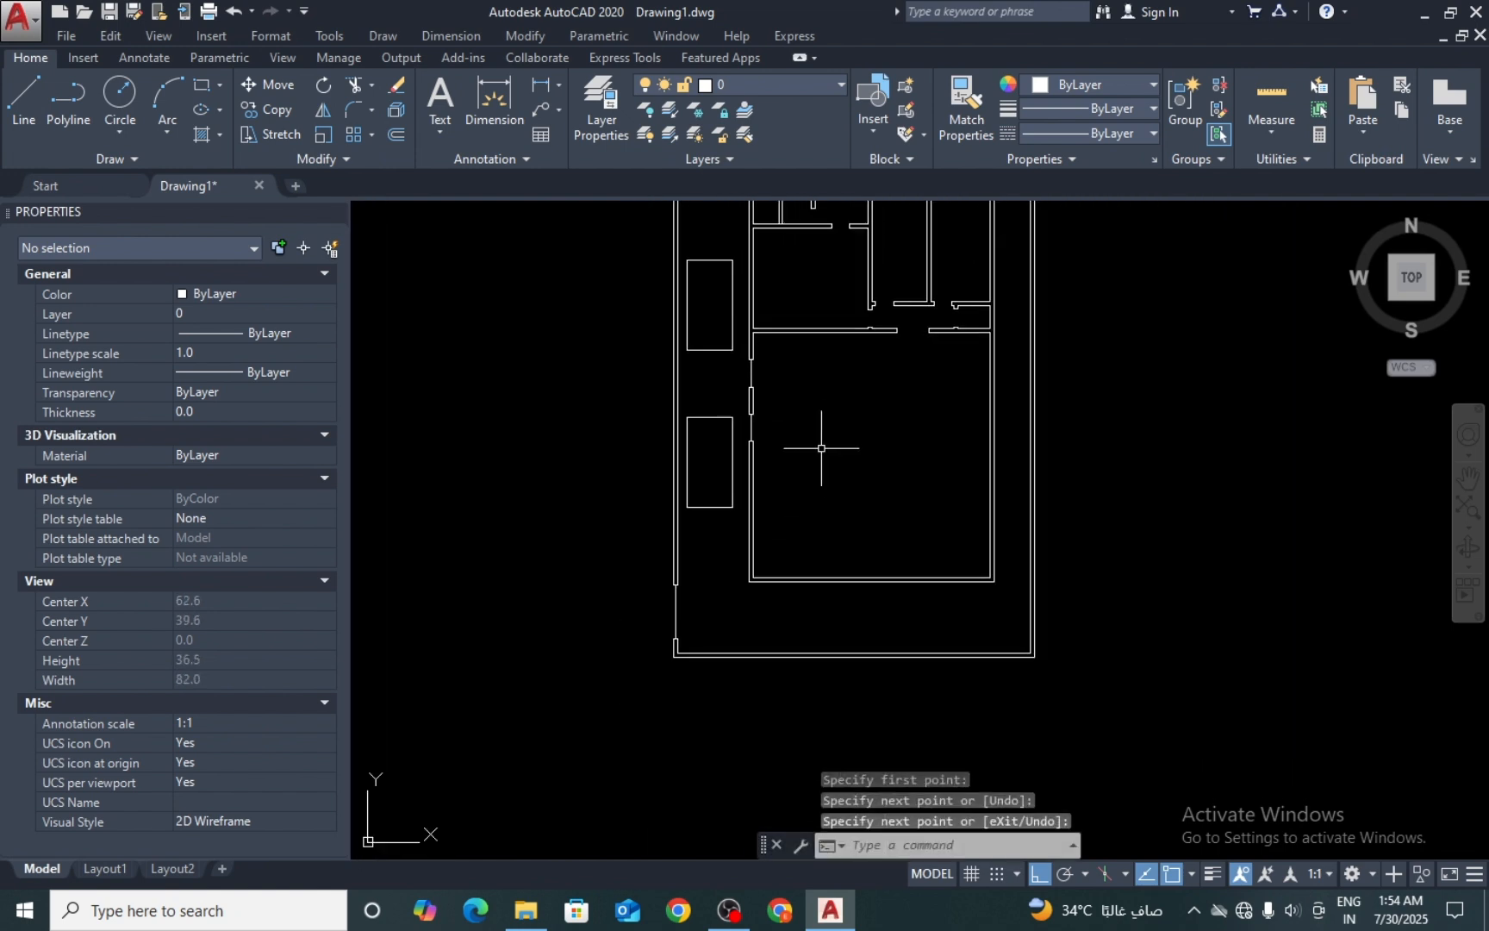
{"action": "key", "text": "Escape"}
{"action": "key", "text": "Escape"}
{"action": "scroll", "coordinate": [821, 448], "scroll_direction": "down", "scroll_amount": 4}
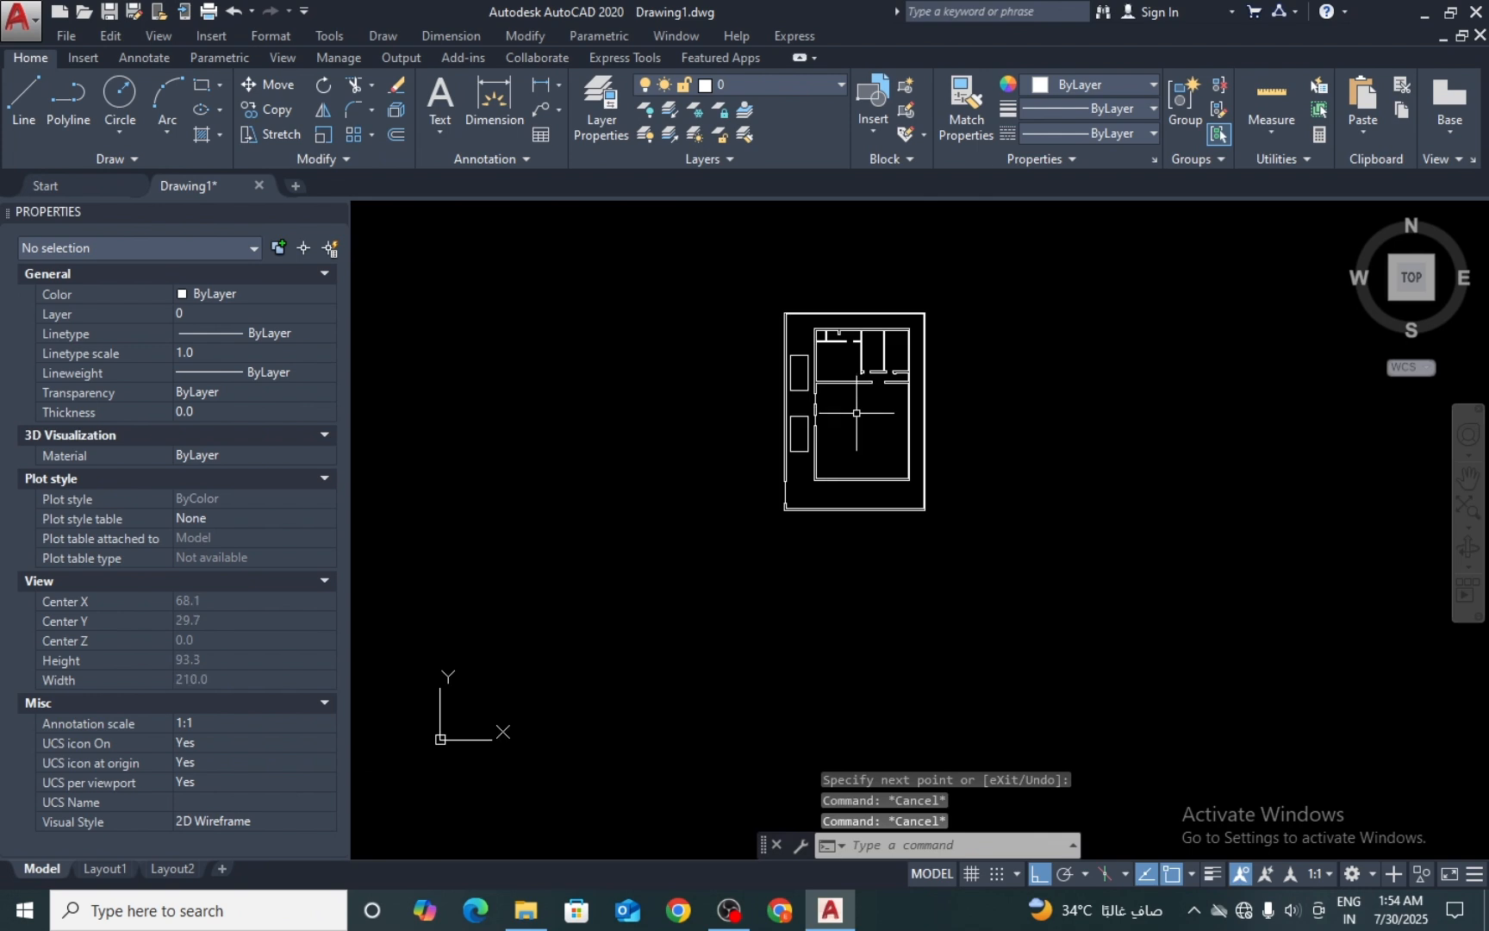
{"action": "scroll", "coordinate": [862, 474], "scroll_direction": "up", "scroll_amount": 6}
{"action": "type", "text": "o"}
{"action": "key", "text": "Return"}
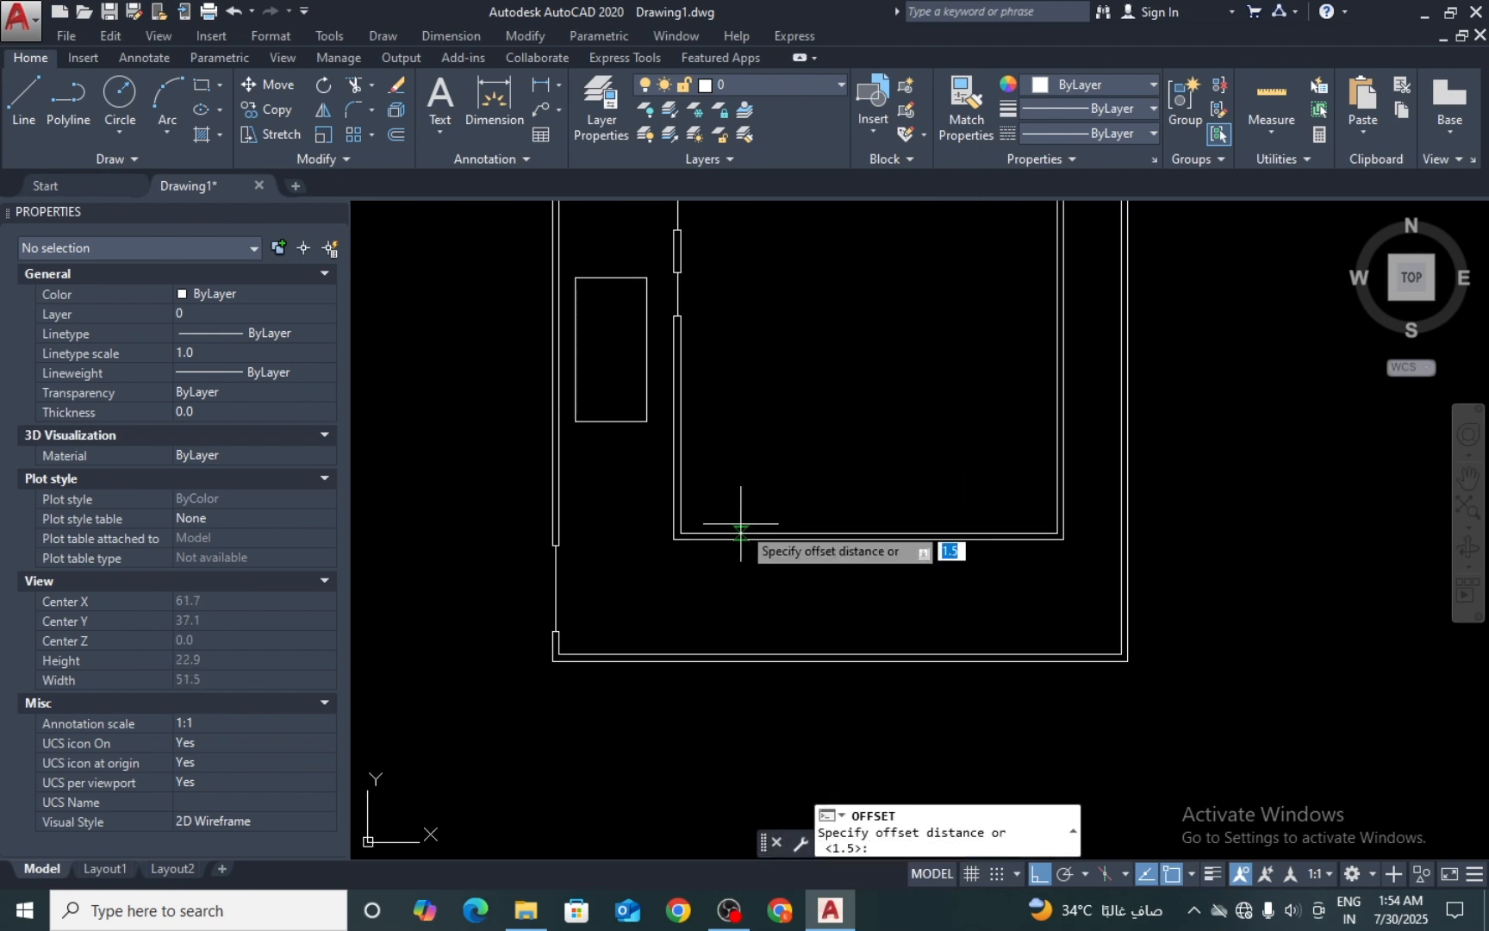
{"action": "scroll", "coordinate": [818, 552], "scroll_direction": "up", "scroll_amount": 3}
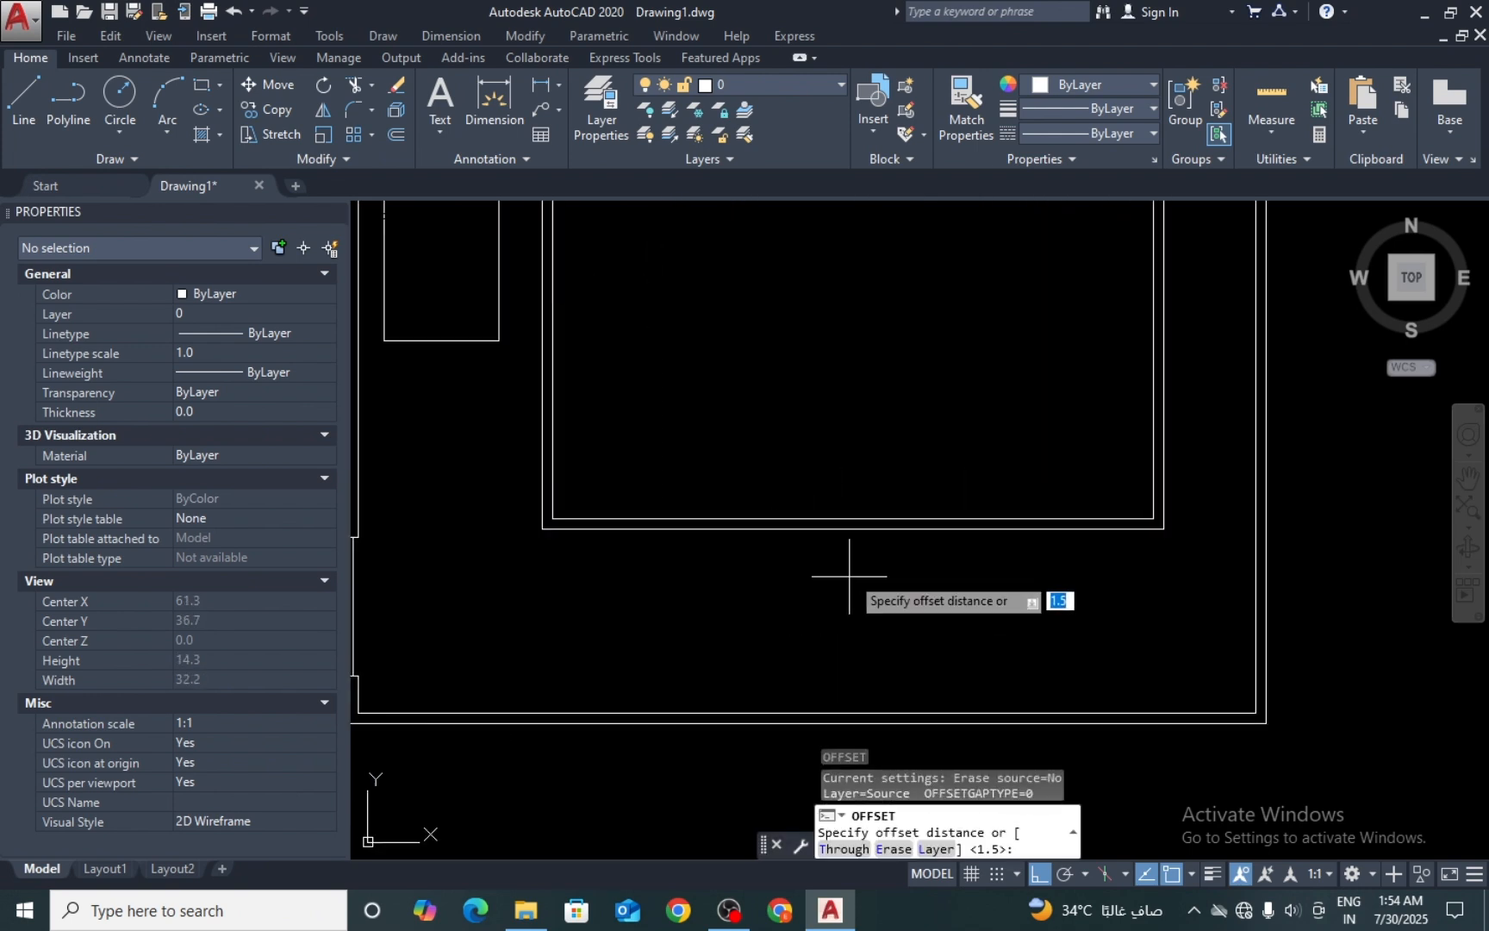
{"action": "left_click", "coordinate": [856, 529]}
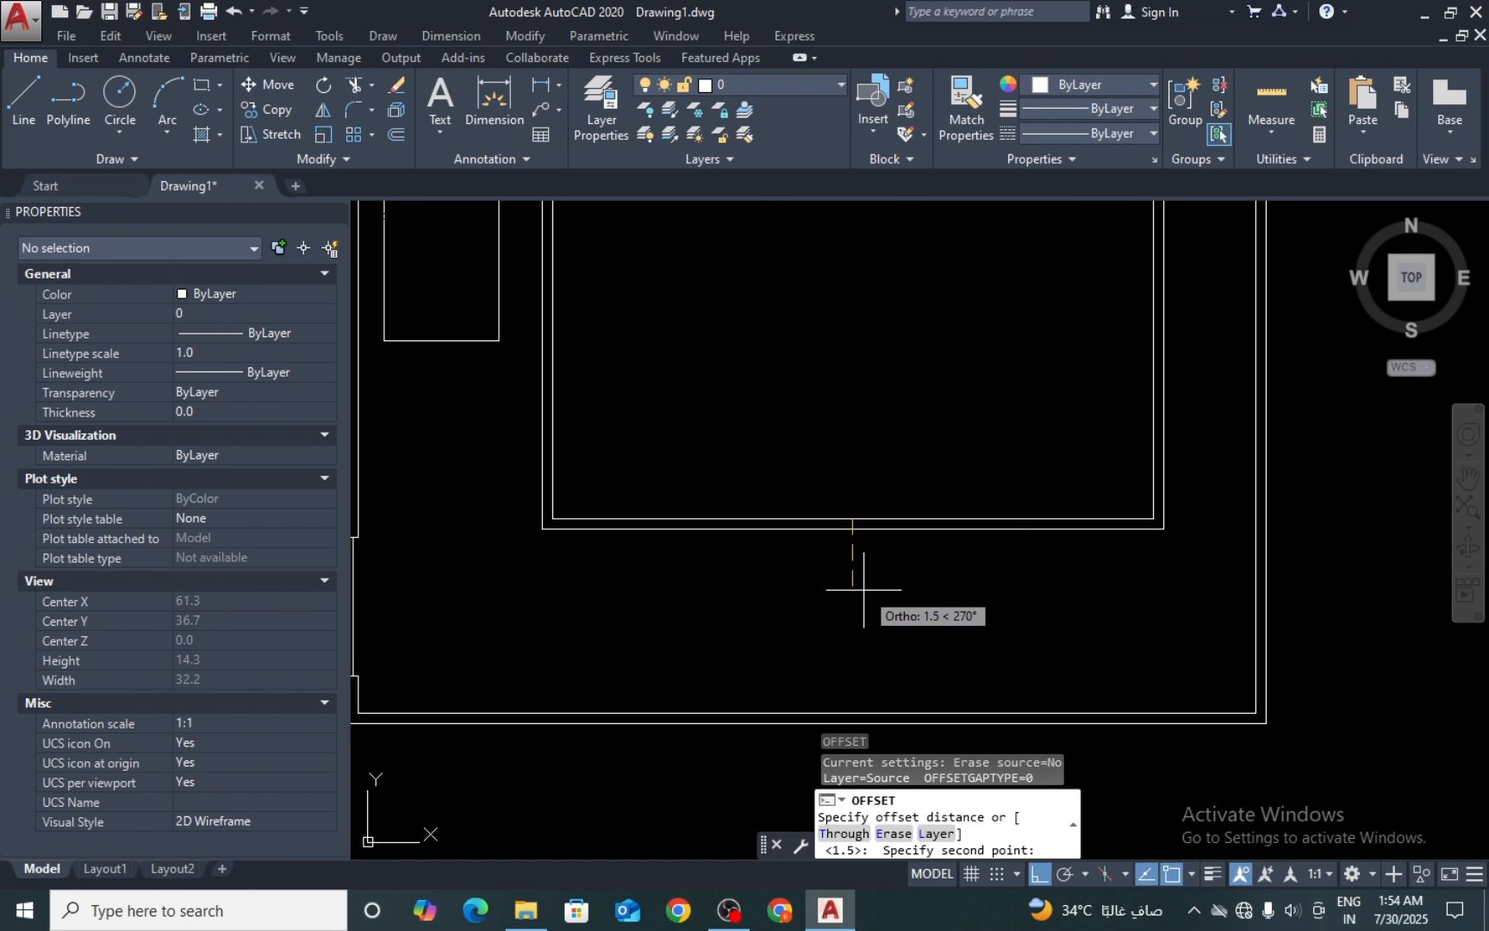
{"action": "key", "text": "Escape"}
Step: Draw a 2 m line straight down from the midpoint of the inner face of the building's bottom wall
{"action": "type", "text": "l"}
{"action": "key", "text": "Return"}
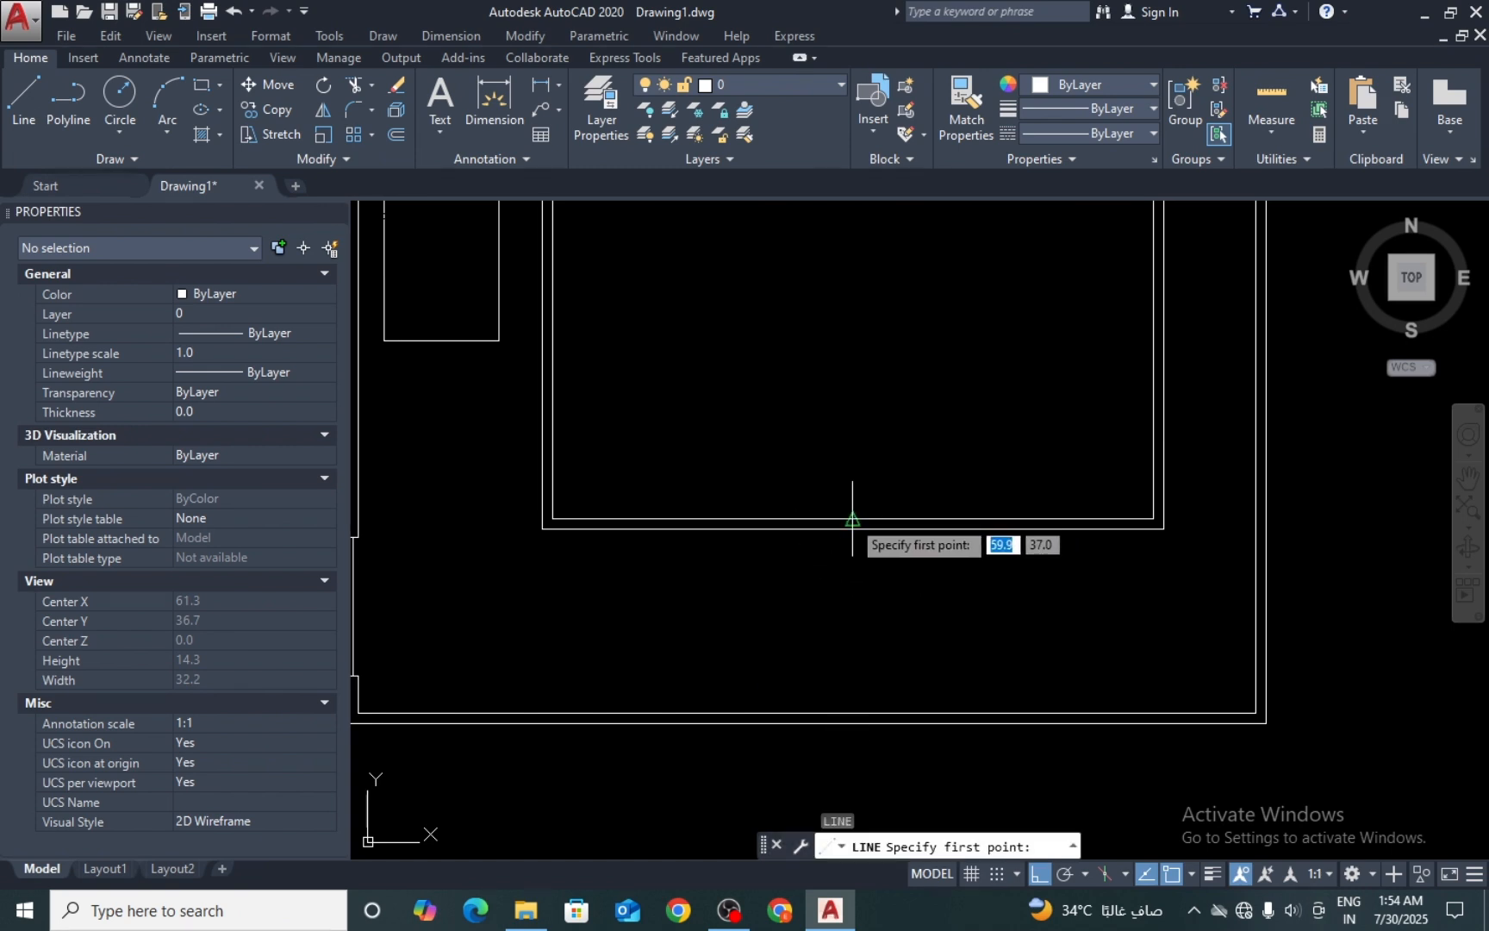
{"action": "left_click", "coordinate": [852, 518]}
{"action": "left_click", "coordinate": [853, 518]}
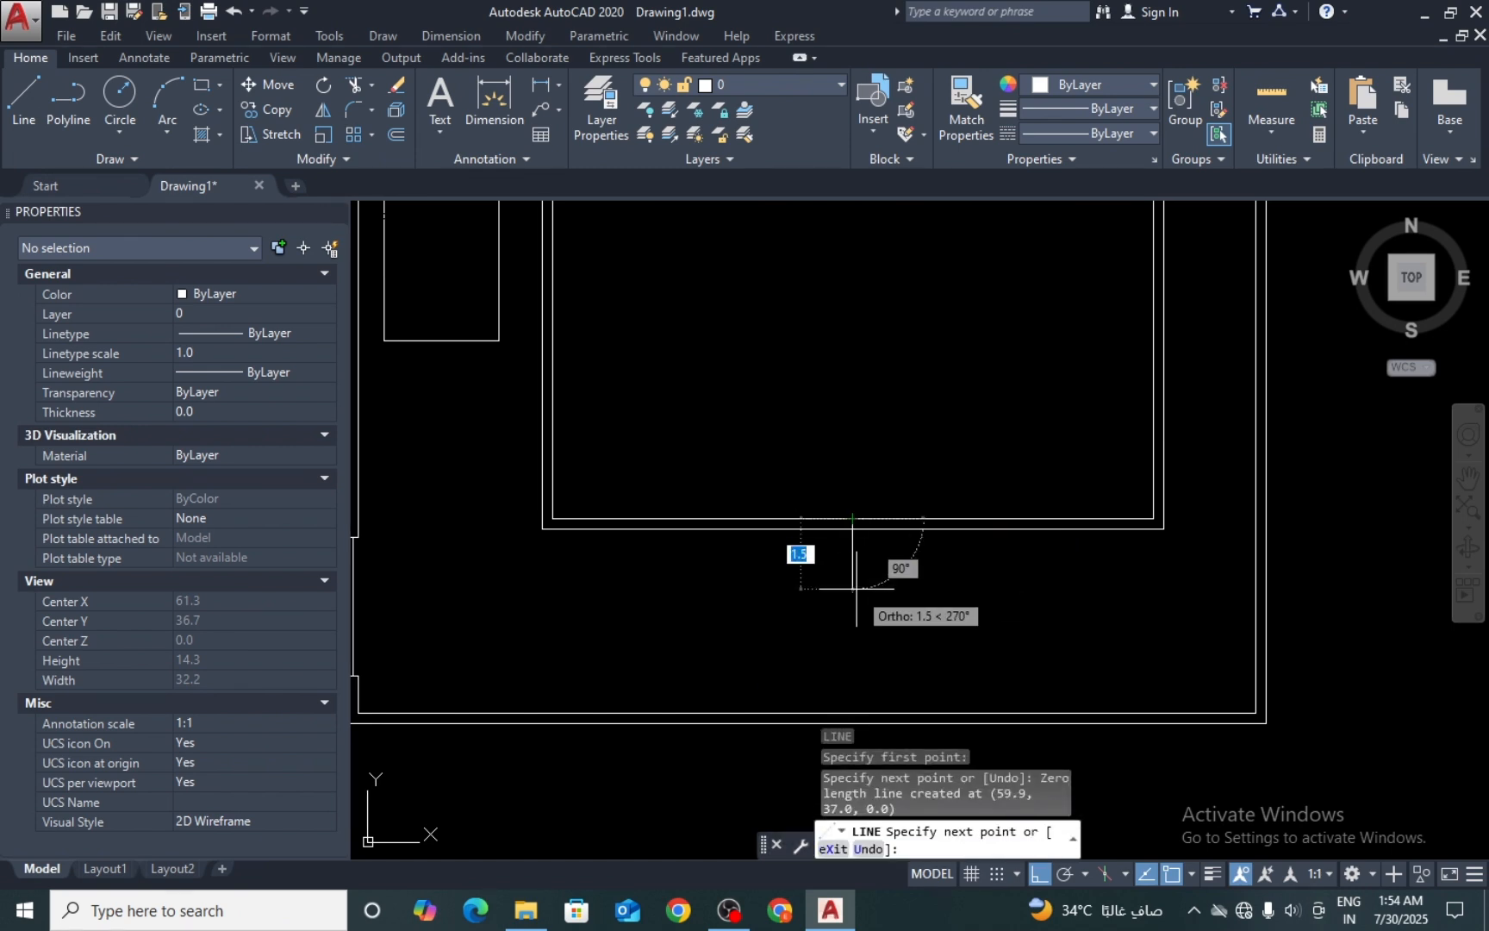
{"action": "type", "text": "2"}
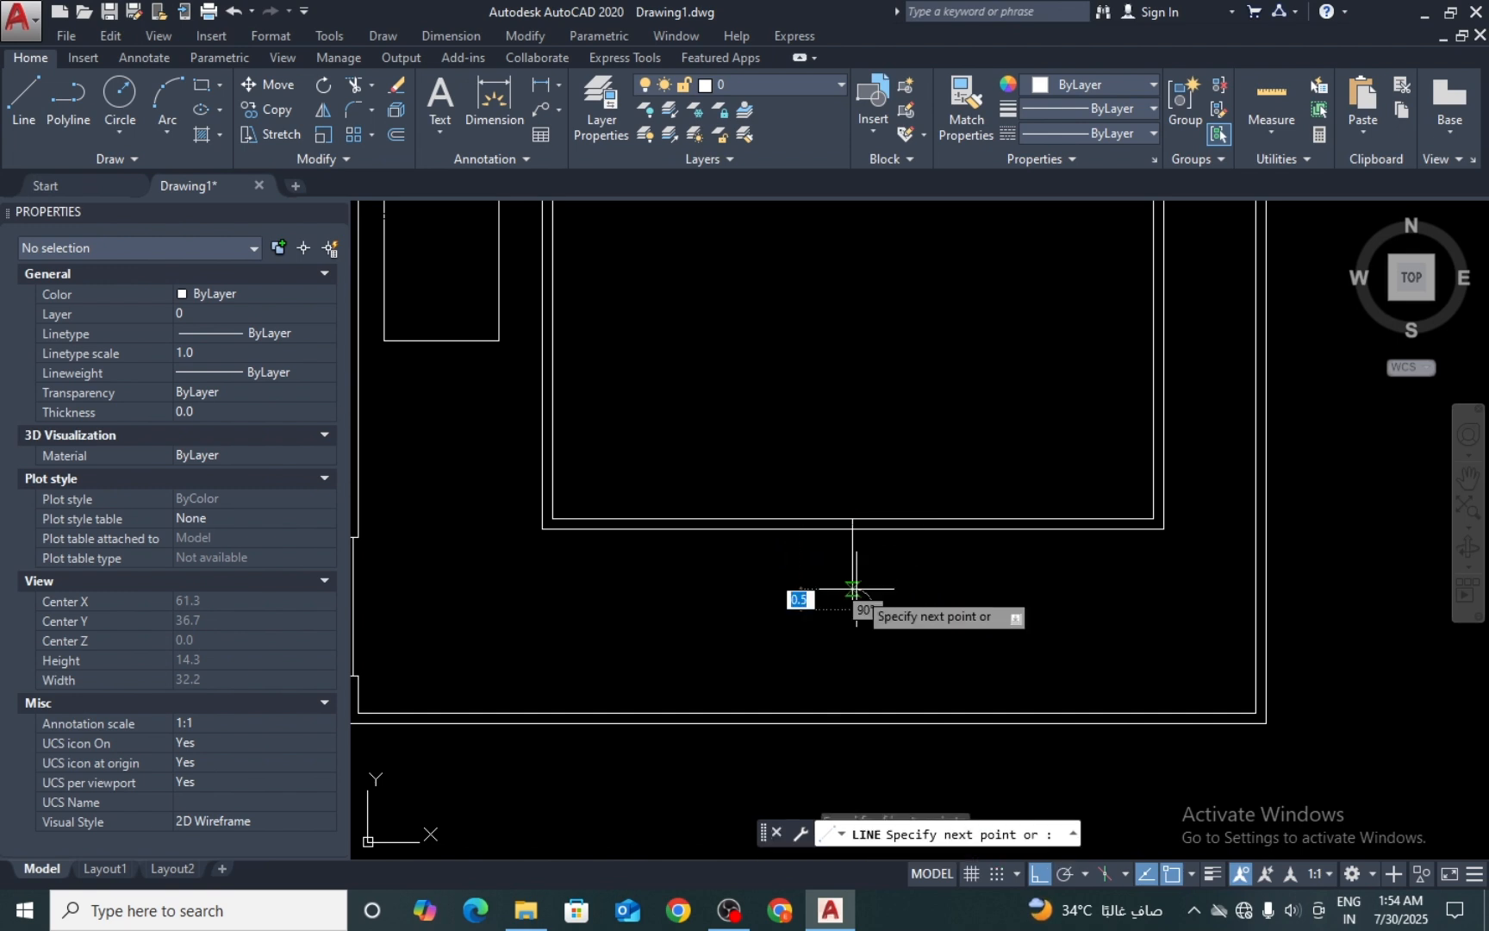
{"action": "key", "text": "Return"}
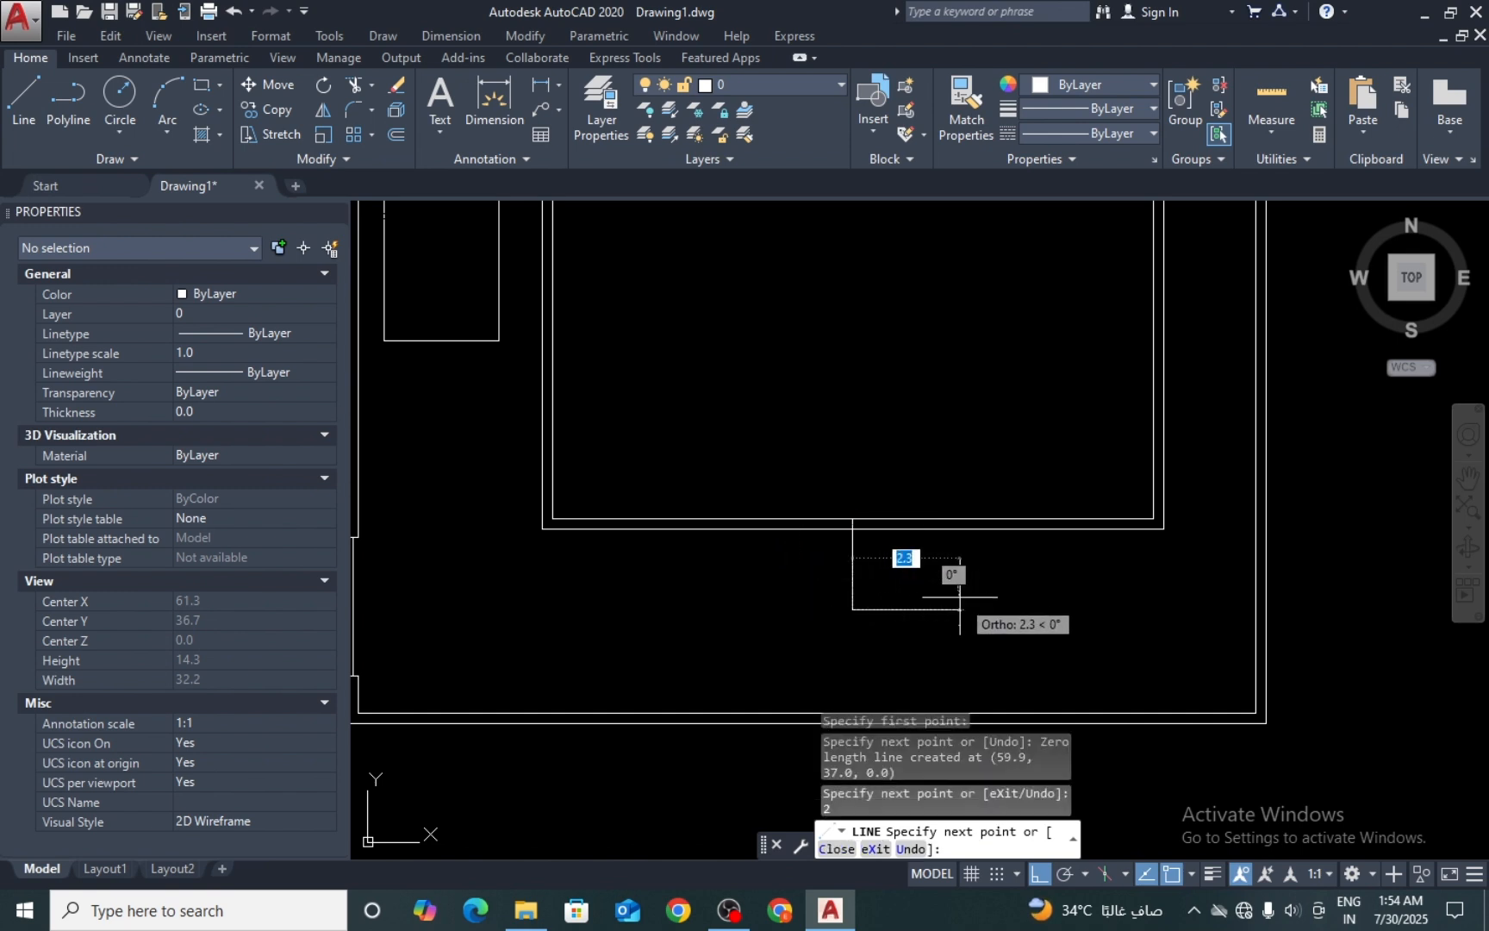
Step: Try a 4 m horizontal segment to the right from the lower end of the vertical line, and undo it
{"action": "type", "text": "4"}
{"action": "key", "text": "Return"}
{"action": "scroll", "coordinate": [960, 598], "scroll_direction": "up", "scroll_amount": 2}
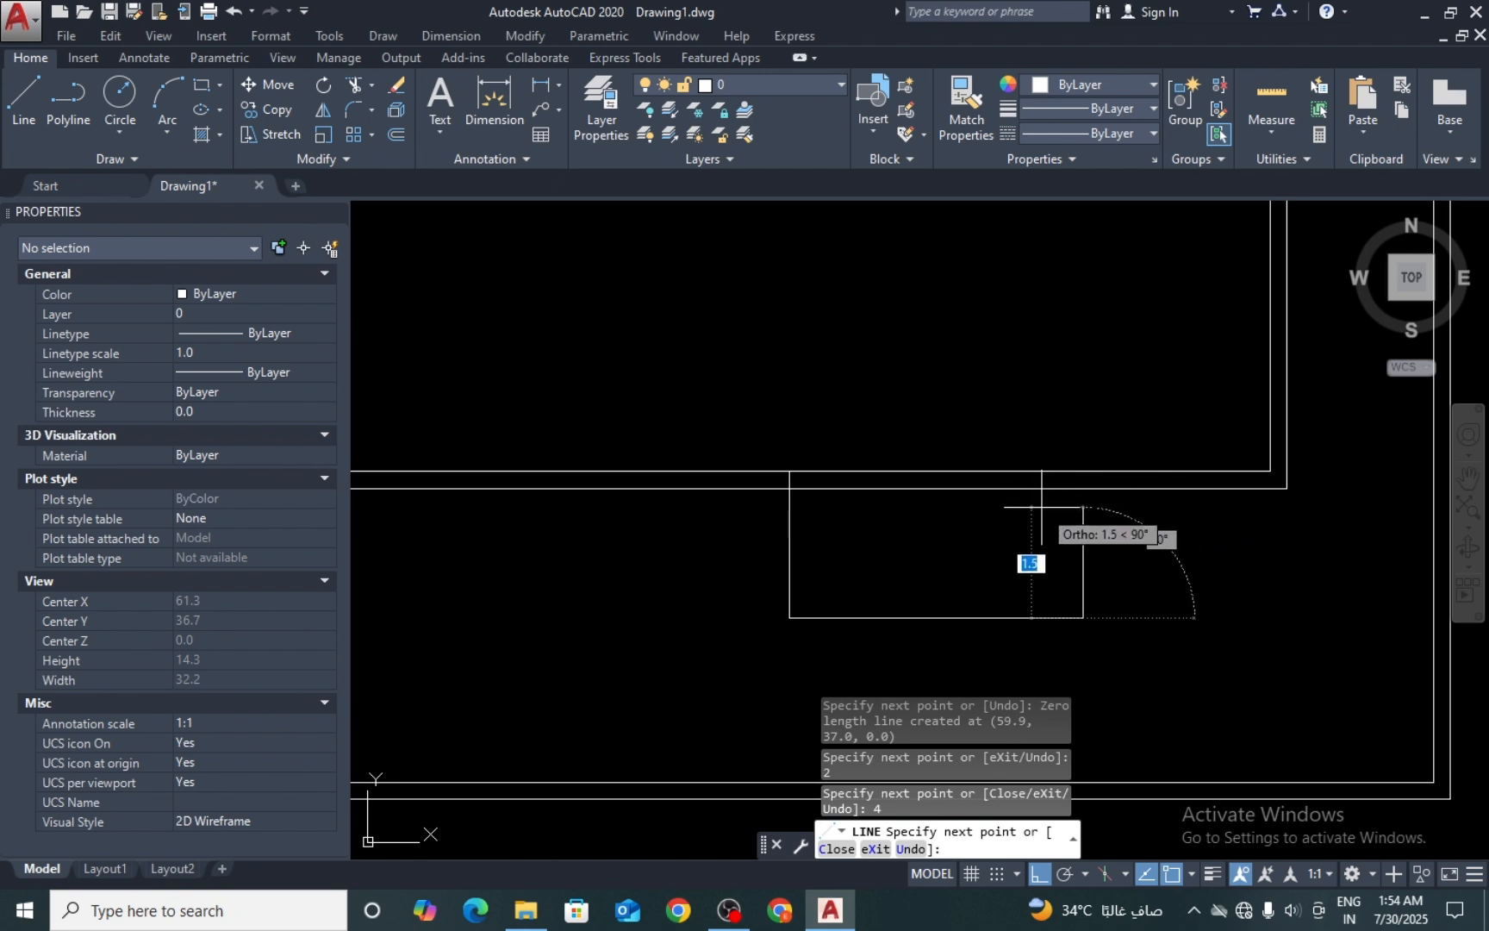
{"action": "key", "text": "ctrl+z"}
Step: Continue the outline 3 m to the right and back up to the inner face of the building's bottom wall
{"action": "type", "text": "3"}
{"action": "key", "text": "Return"}
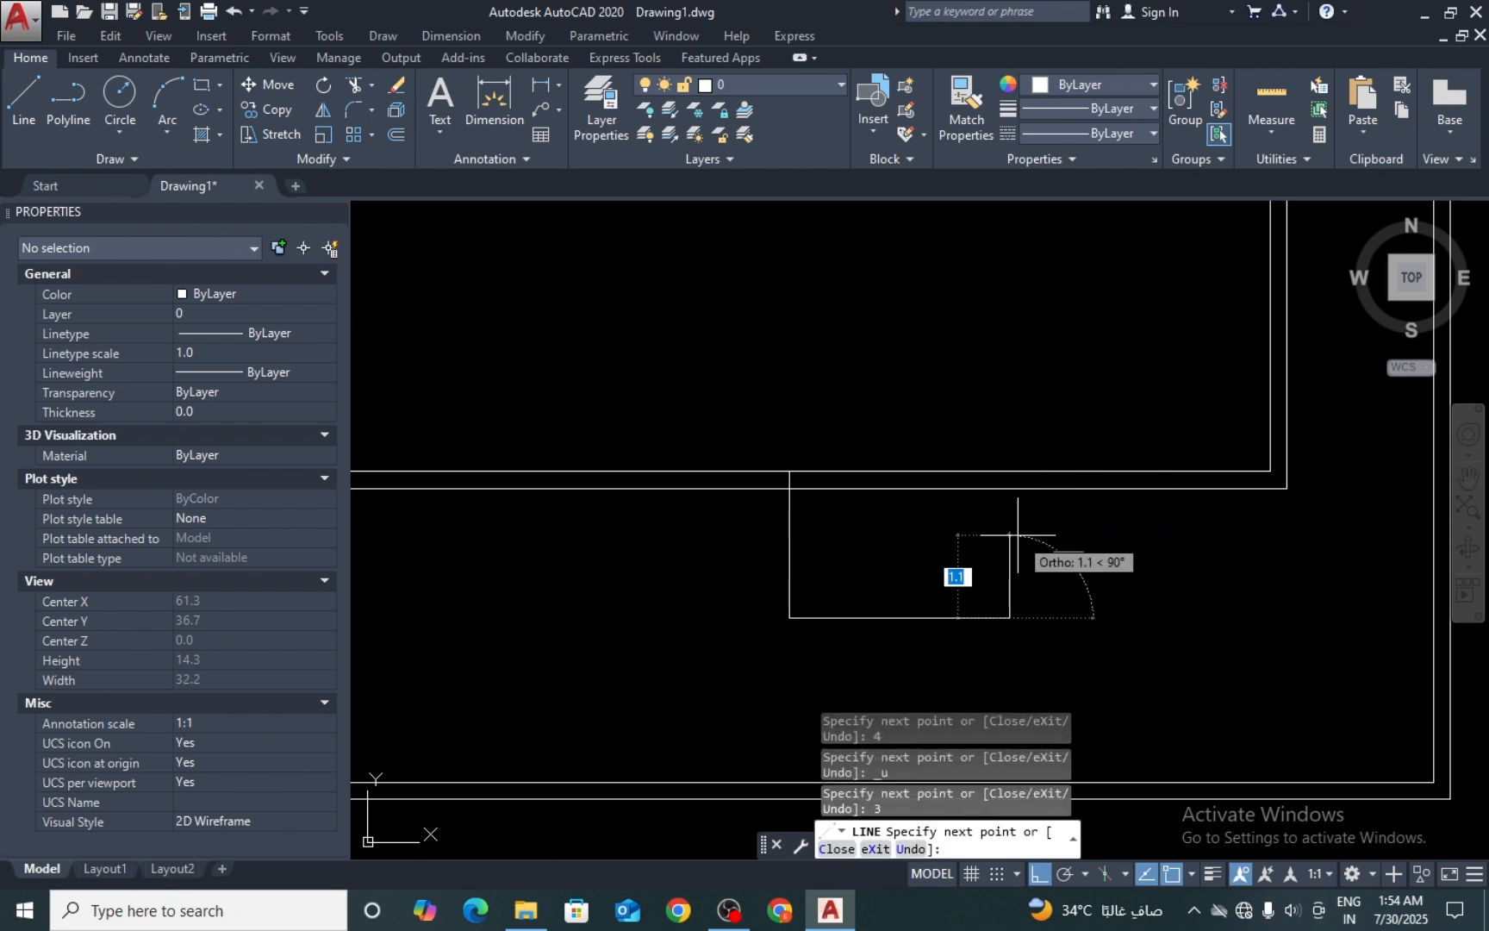
{"action": "left_click", "coordinate": [1010, 474]}
{"action": "key", "text": "Escape"}
{"action": "key", "text": "Escape"}
{"action": "key", "text": "Escape"}
{"action": "key", "text": "Escape"}
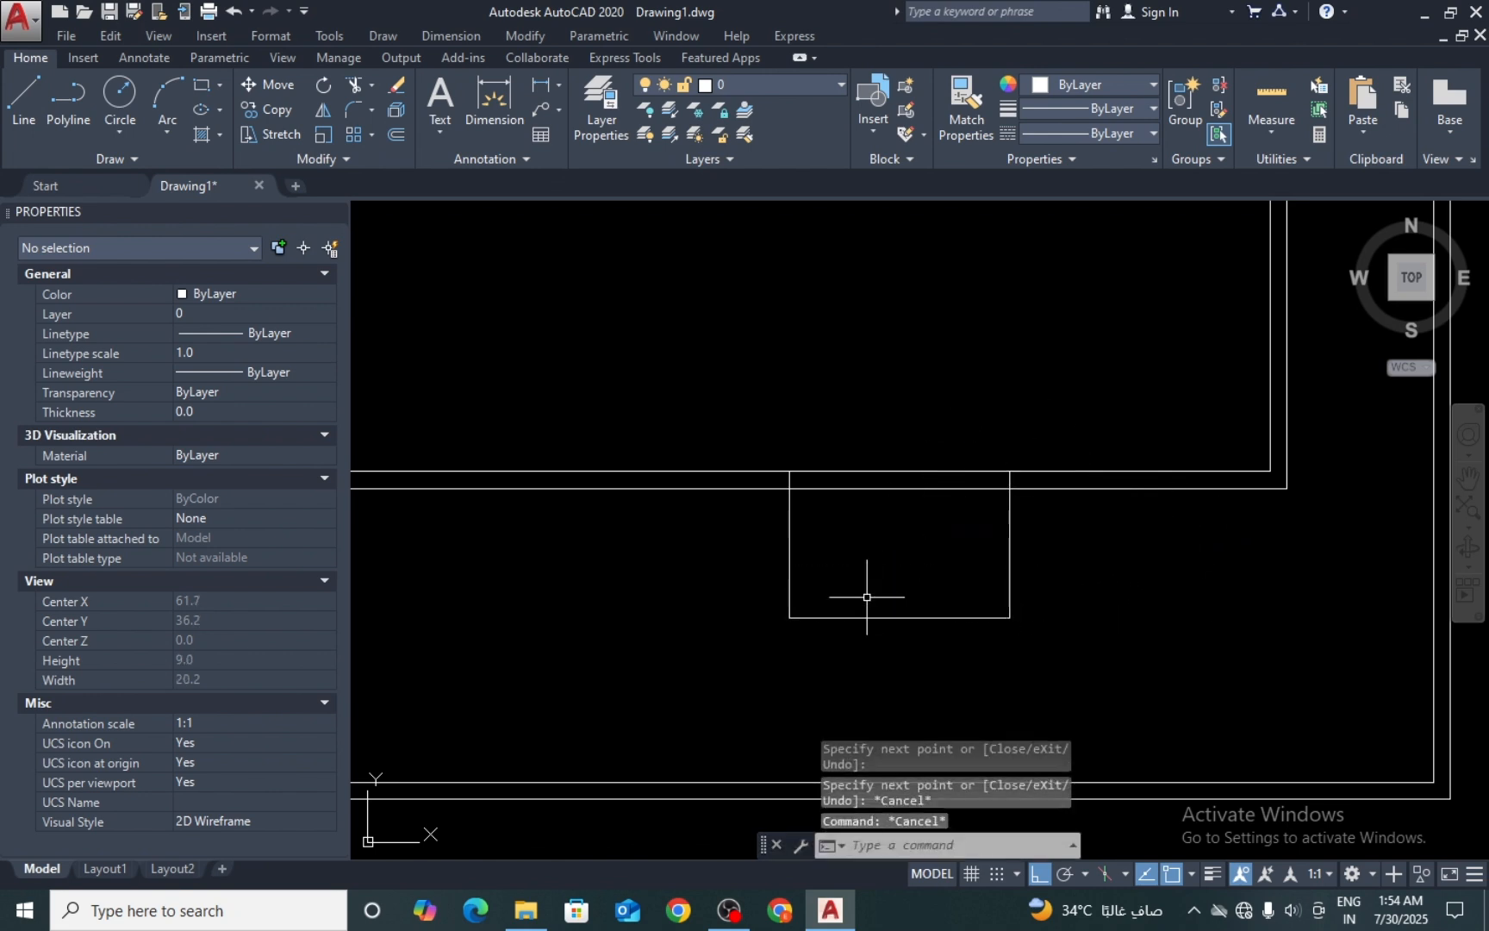
Step: Trim both faces of the building's bottom wall between the two sides of the projection
{"action": "type", "text": "tr"}
{"action": "key", "text": "Return"}
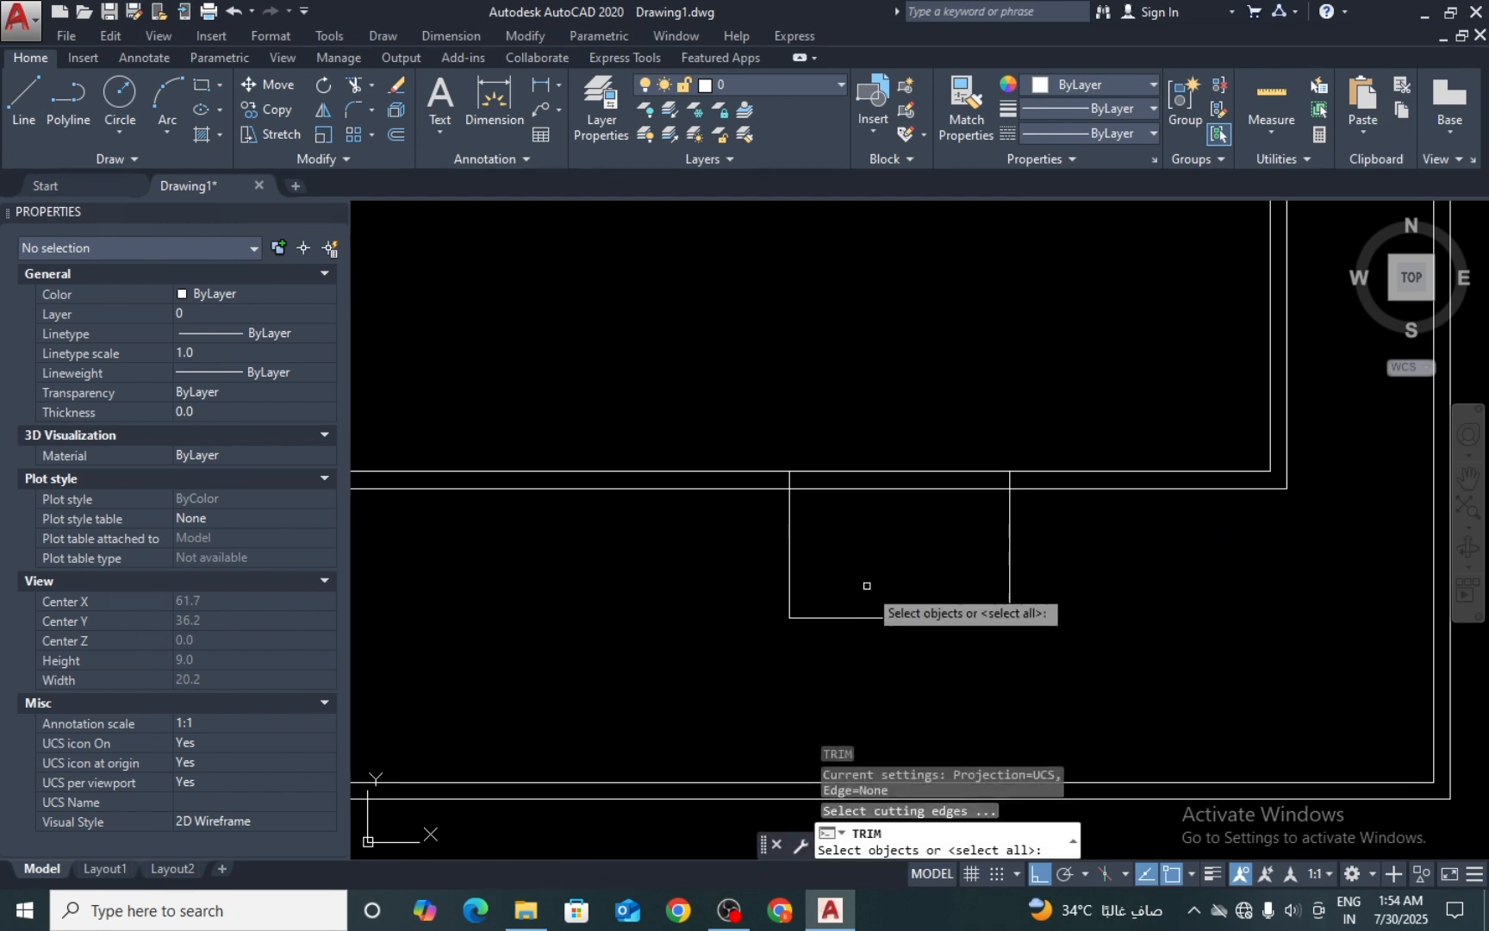
{"action": "key", "text": "Return"}
{"action": "left_click", "coordinate": [910, 450]}
{"action": "left_click", "coordinate": [877, 519]}
{"action": "key", "text": "Escape"}
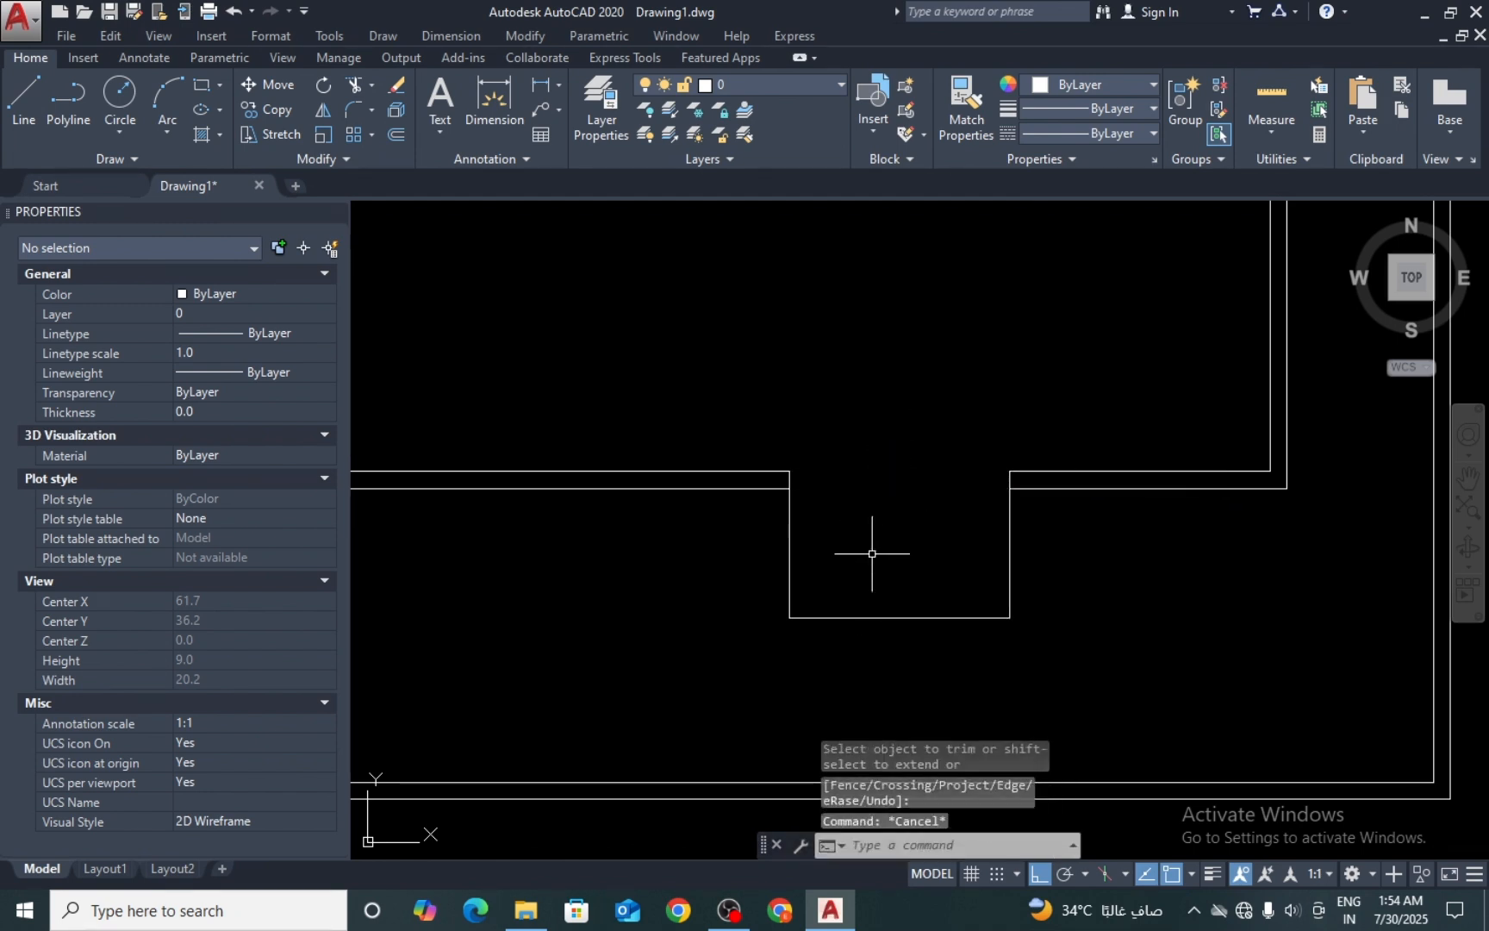
{"action": "key", "text": "Escape"}
Step: Offset the projection's left, bottom and right lines 0.23 m outward
{"action": "type", "text": "o"}
{"action": "key", "text": "Return"}
{"action": "key", "text": "Return"}
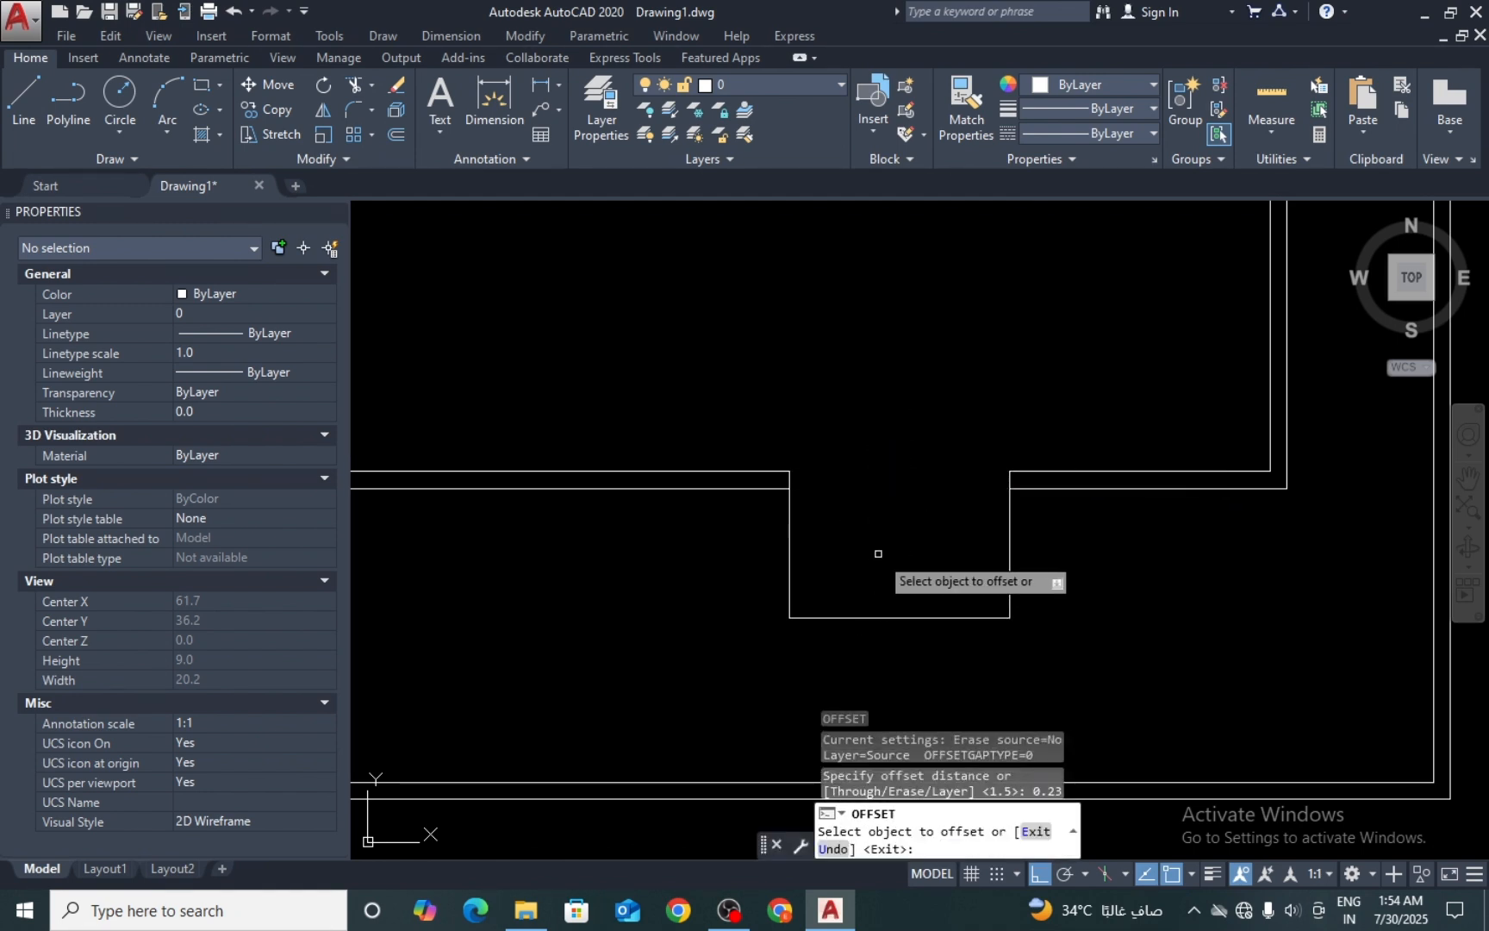
{"action": "left_click", "coordinate": [741, 589]}
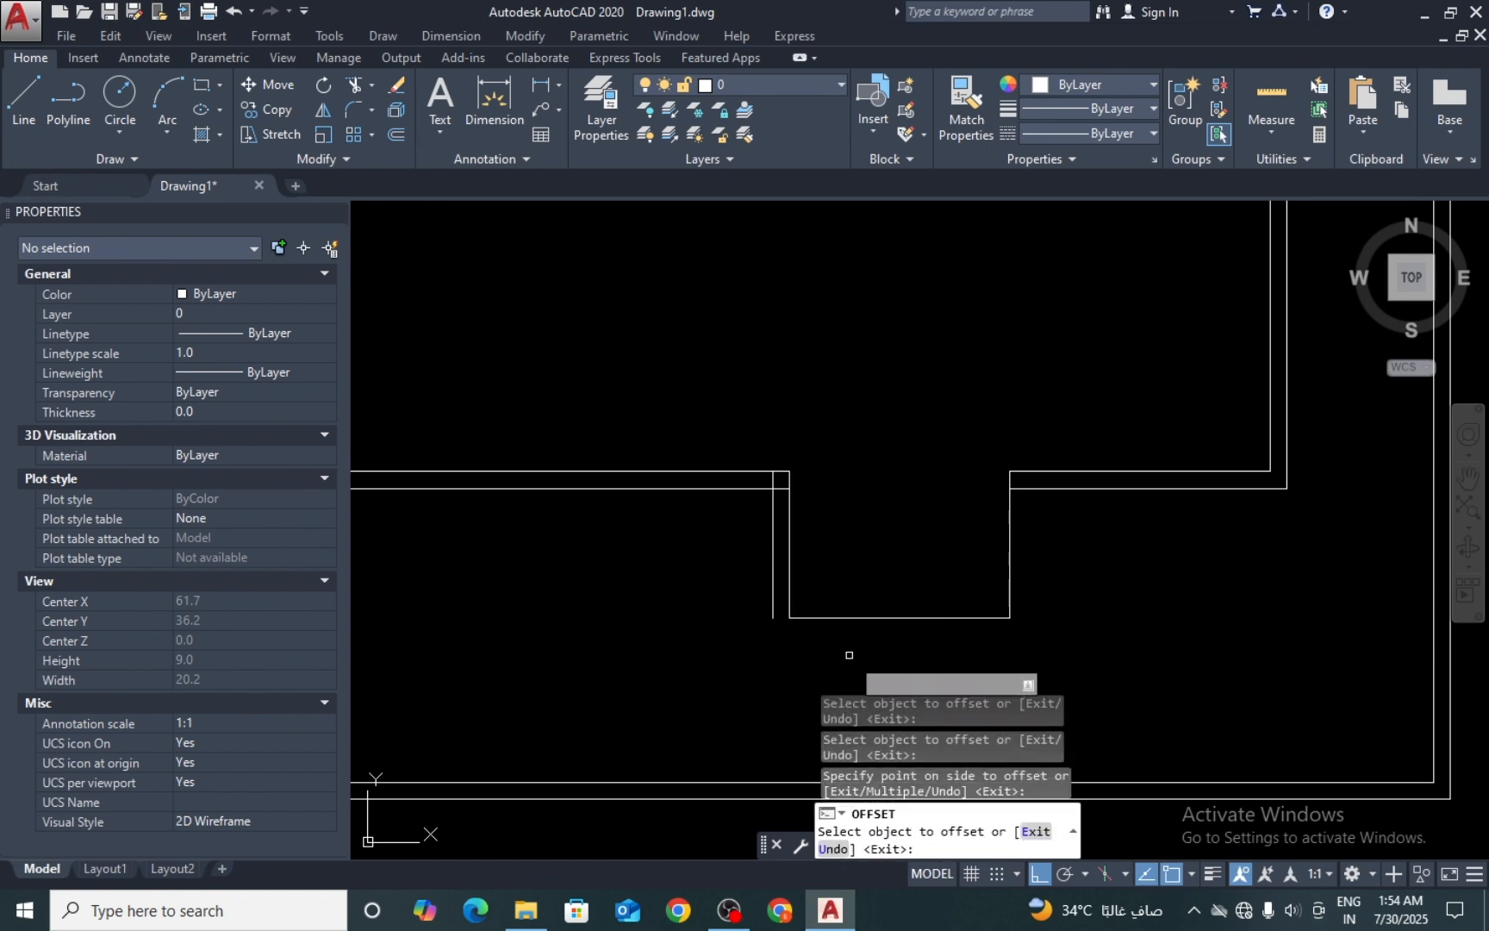
{"action": "left_click", "coordinate": [872, 618]}
{"action": "left_click", "coordinate": [872, 647]}
{"action": "left_click", "coordinate": [1008, 565]}
{"action": "left_click", "coordinate": [1026, 575]}
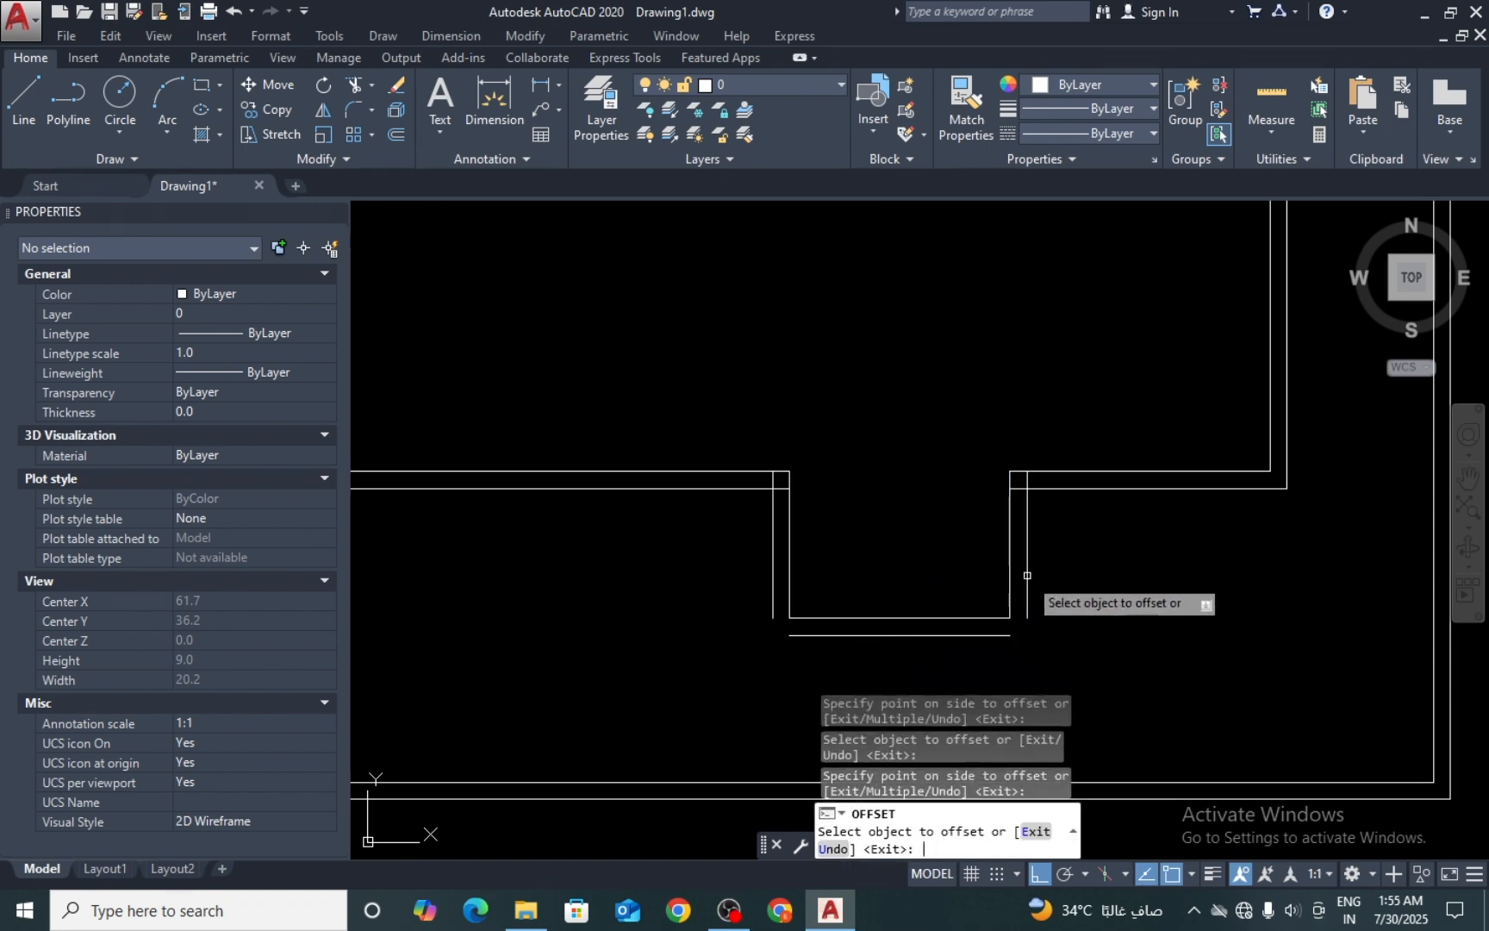
{"action": "key", "text": "Return"}
{"action": "key", "text": "Return"}
{"action": "key", "text": "Return"}
{"action": "key", "text": "Return"}
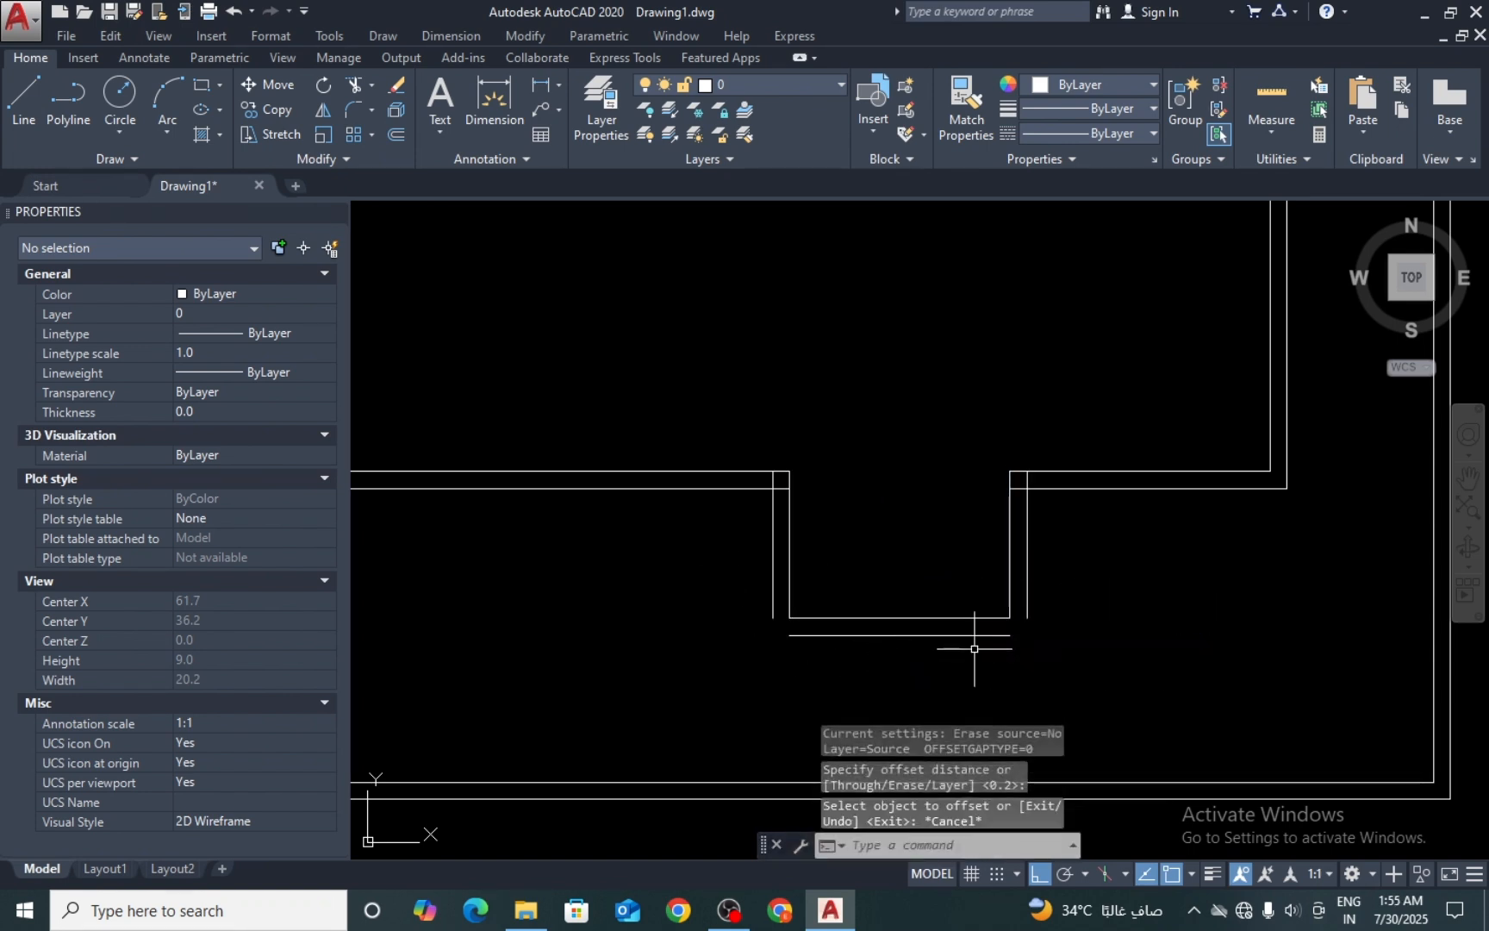
Step: Fillet the projection's two lower outer corners with radius 0
{"action": "type", "text": "f"}
{"action": "key", "text": "Return"}
{"action": "type", "text": "r"}
{"action": "key", "text": "Return"}
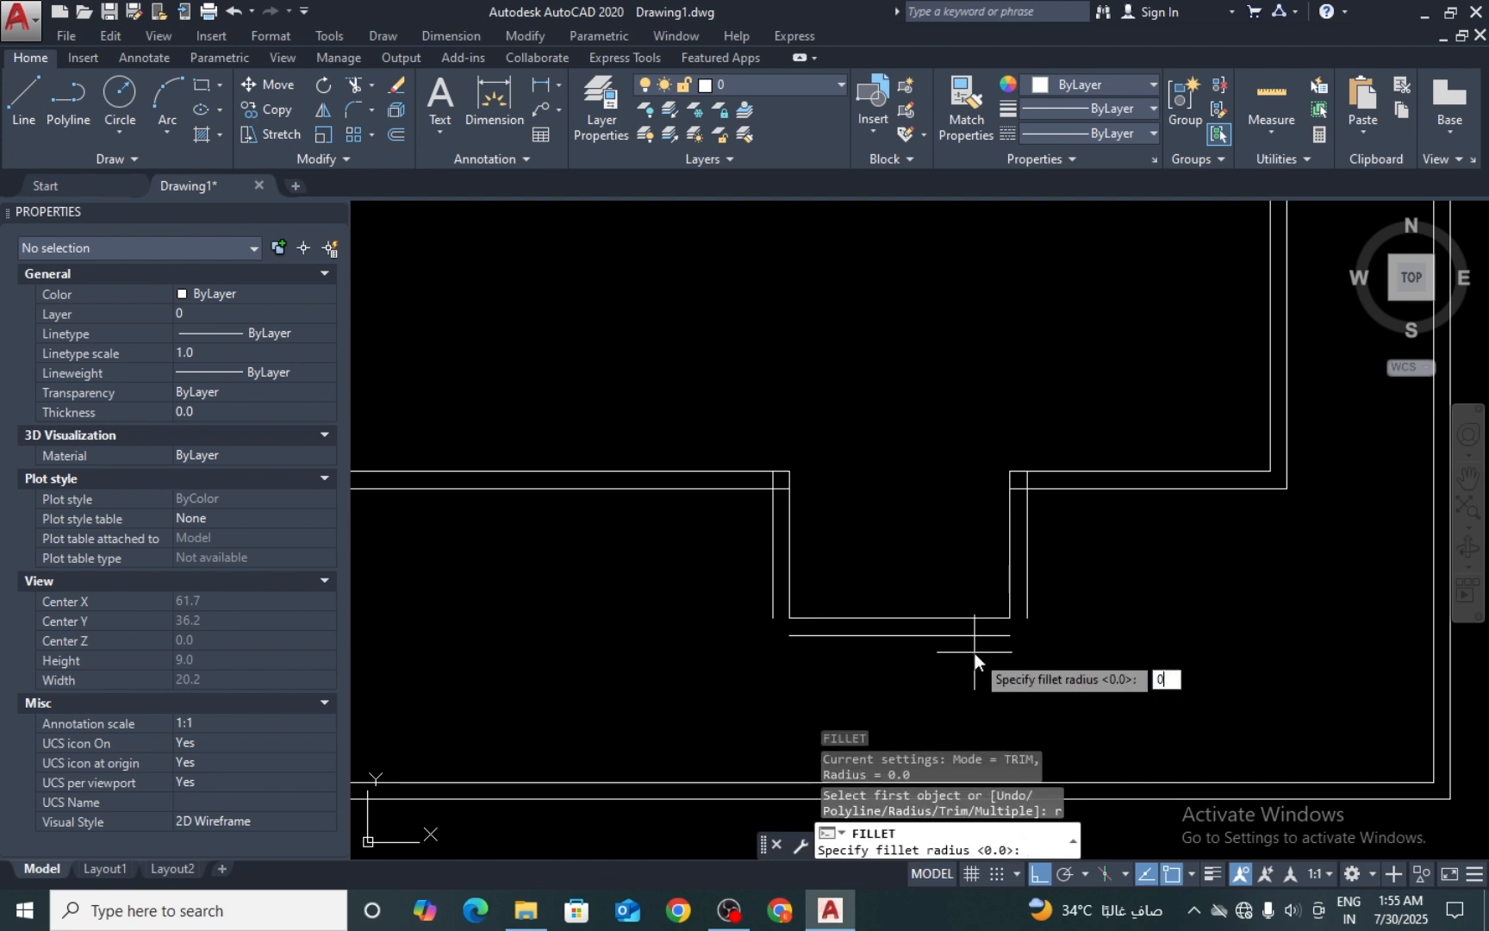
{"action": "type", "text": "0"}
{"action": "key", "text": "Return"}
{"action": "left_click", "coordinate": [1000, 636]}
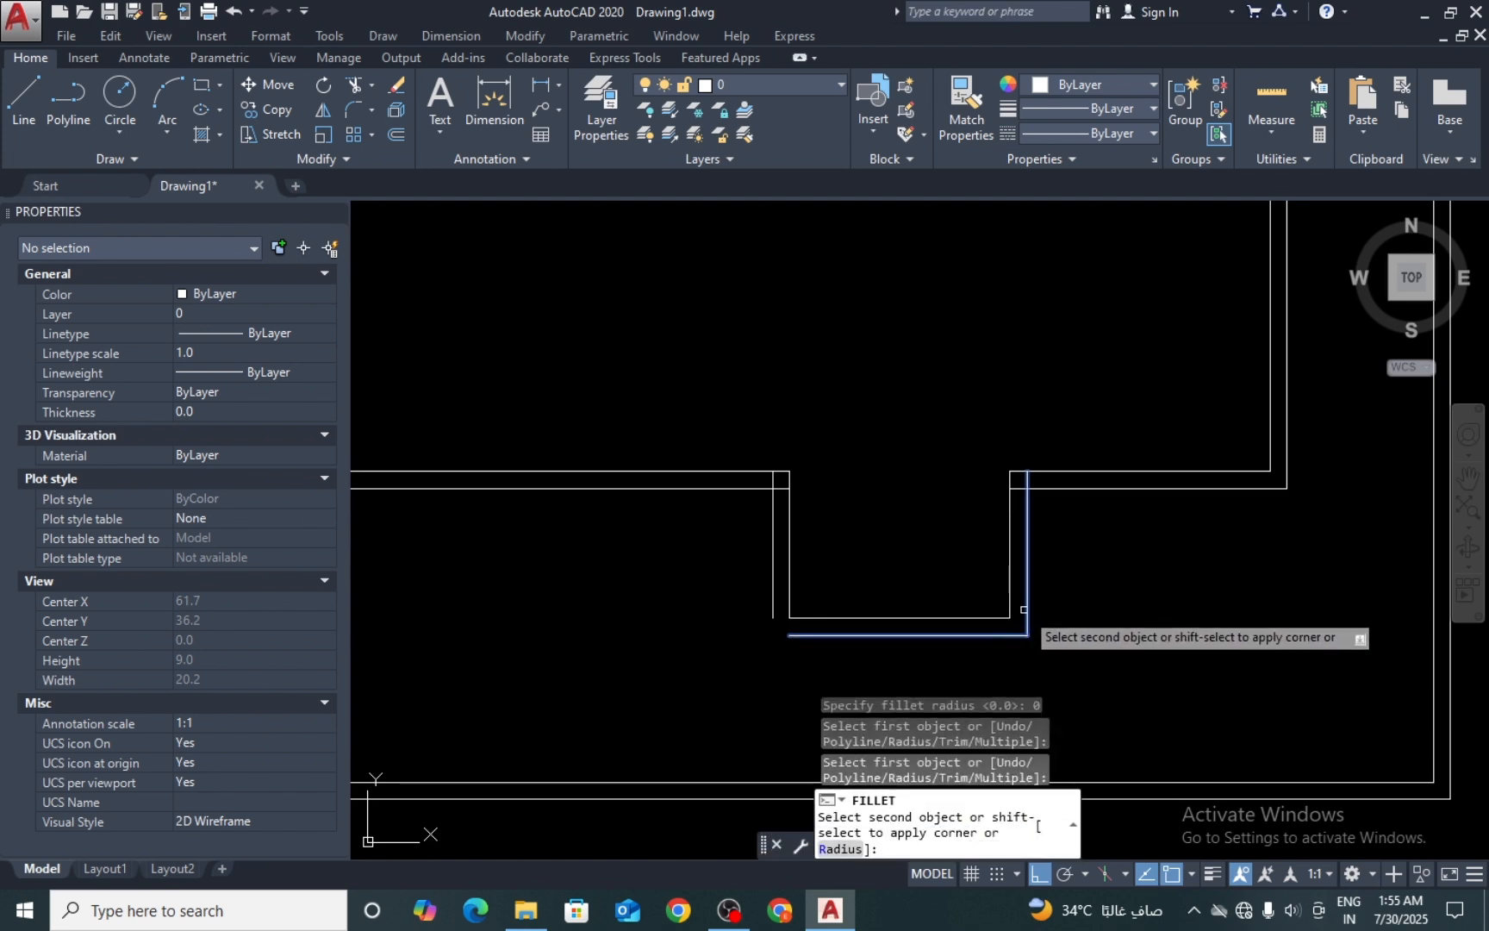
{"action": "left_click", "coordinate": [1024, 609]}
{"action": "key", "text": "Return"}
{"action": "left_click", "coordinate": [774, 613]}
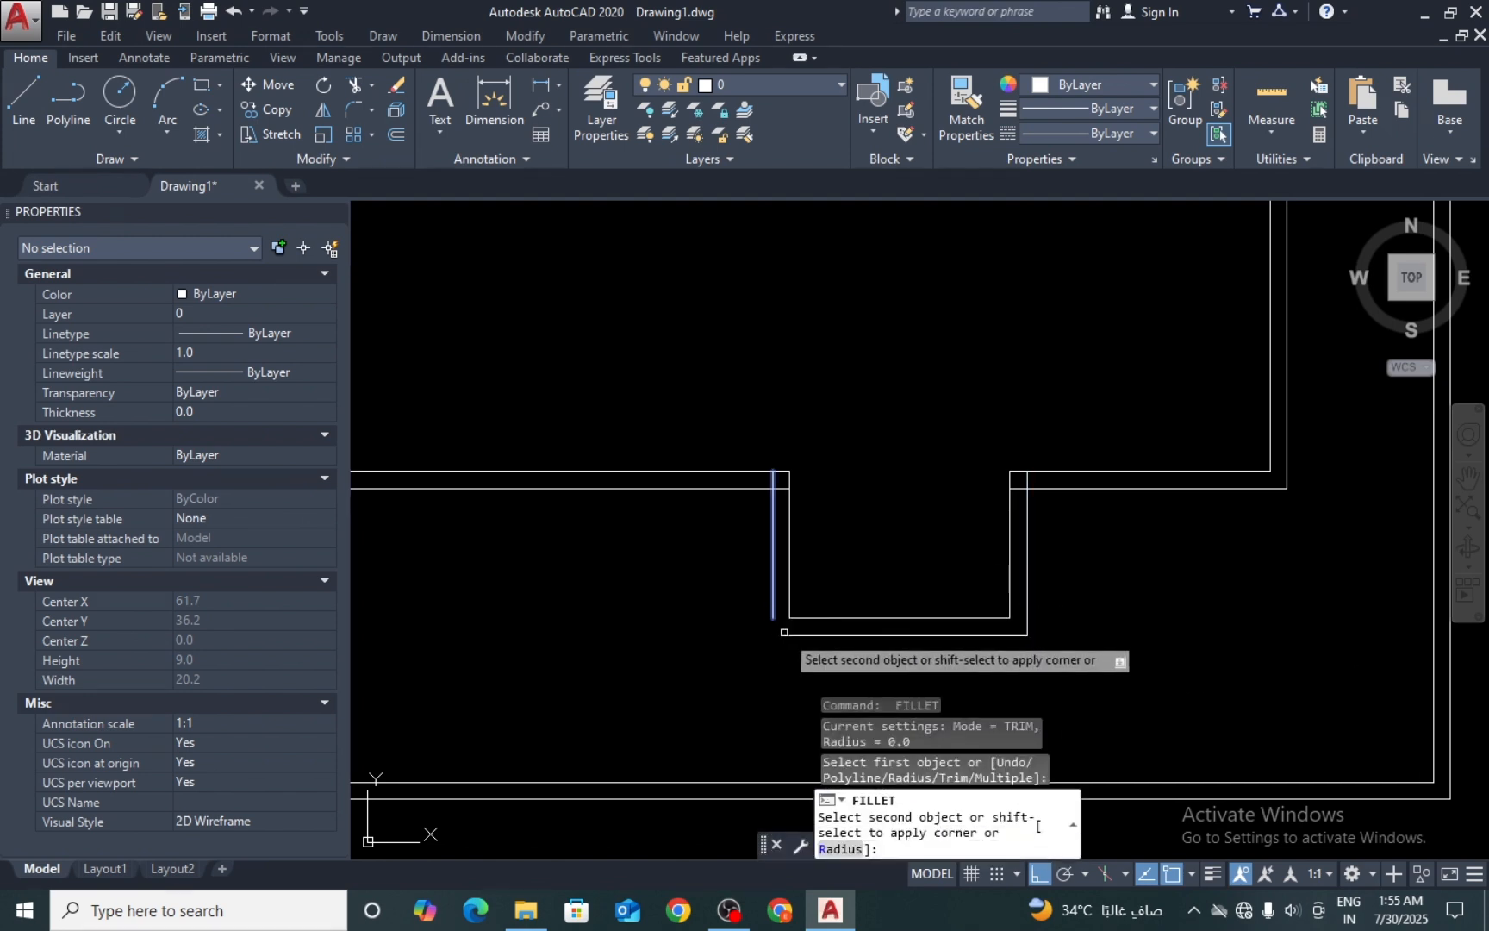
{"action": "left_click", "coordinate": [795, 635]}
Step: Fillet the projection's outer side lines to the bottom wall's outer face on both sides with radius 0
{"action": "key", "text": "Return"}
{"action": "left_click", "coordinate": [763, 489]}
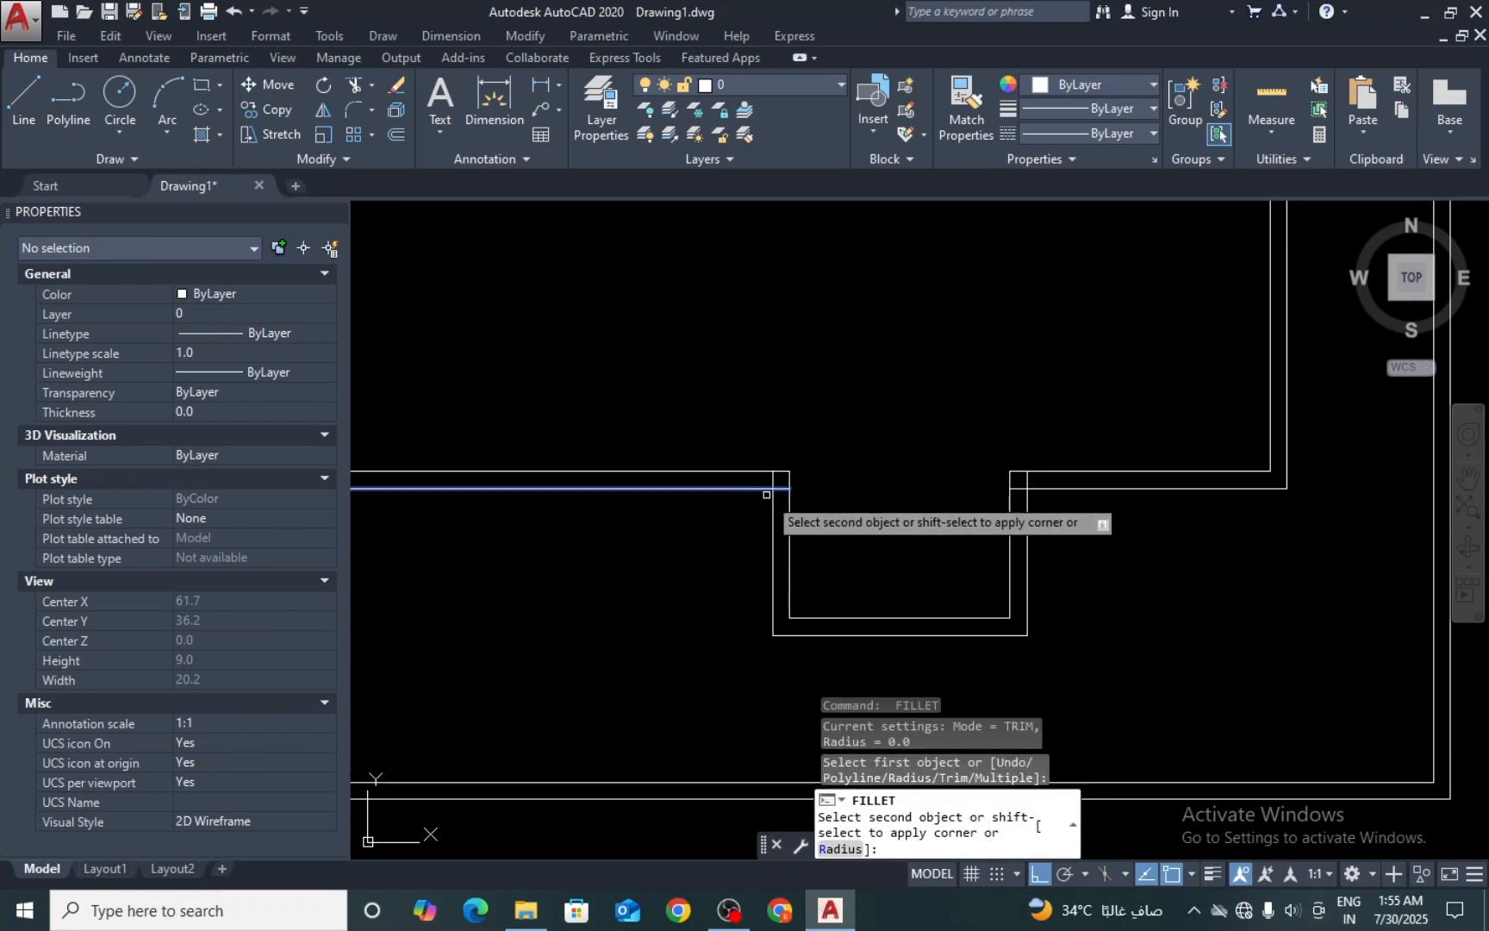
{"action": "left_click", "coordinate": [773, 505]}
{"action": "key", "text": "Return"}
{"action": "middle_click_drag", "start_coordinate": [1002, 517], "coordinate": [939, 512]}
{"action": "left_click", "coordinate": [955, 508]}
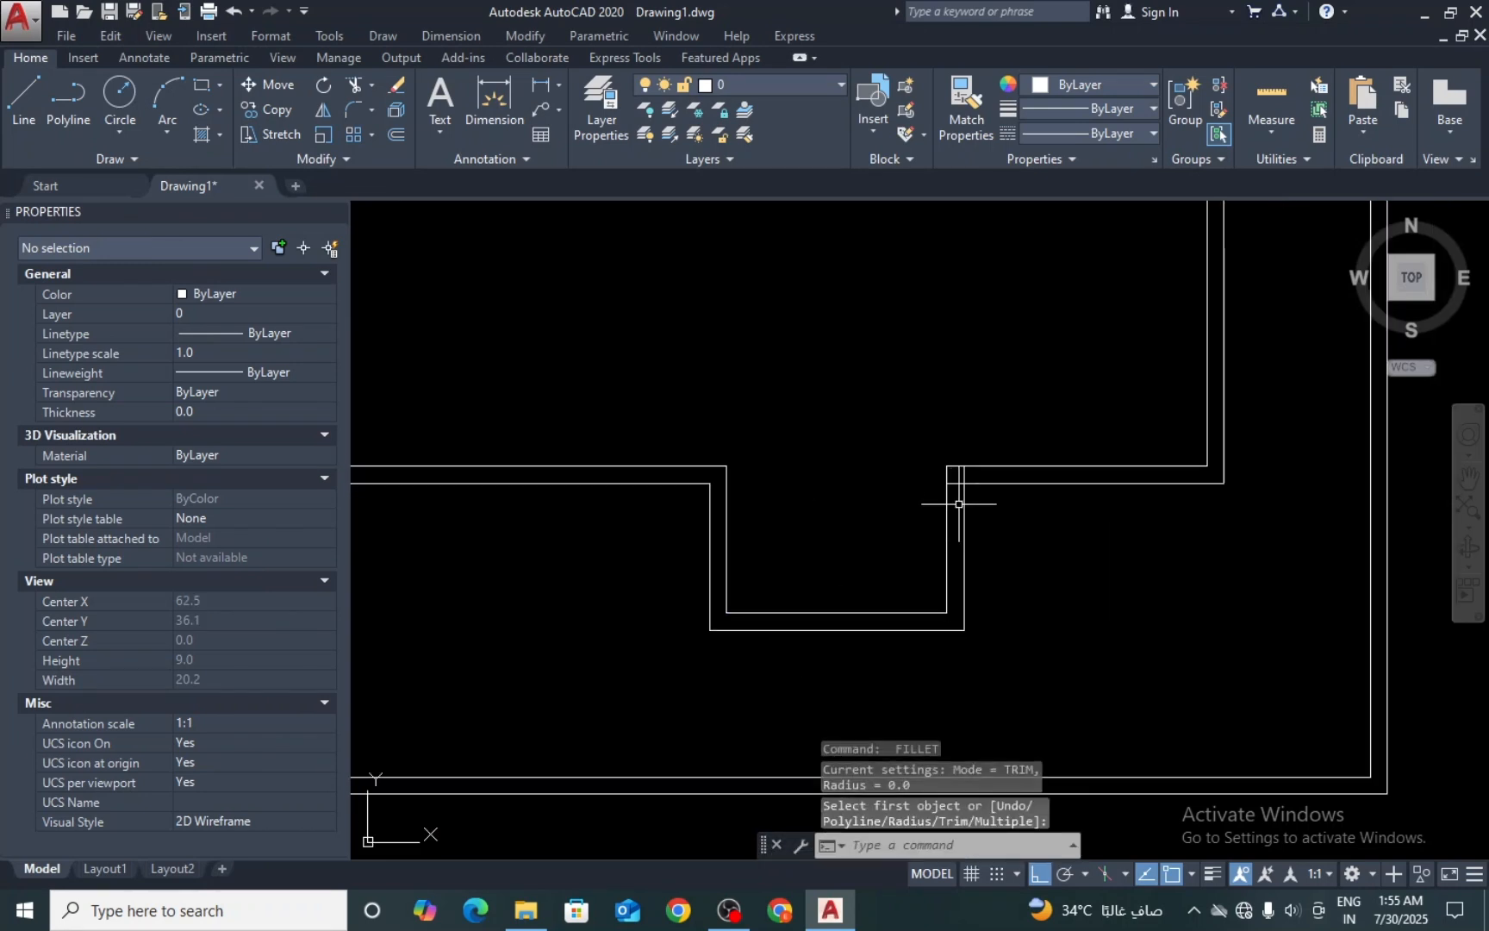
{"action": "key", "text": "Return"}
{"action": "left_click", "coordinate": [964, 504]}
{"action": "left_click", "coordinate": [1000, 484]}
{"action": "key", "text": "Return"}
{"action": "scroll", "coordinate": [938, 499], "scroll_direction": "down", "scroll_amount": 4}
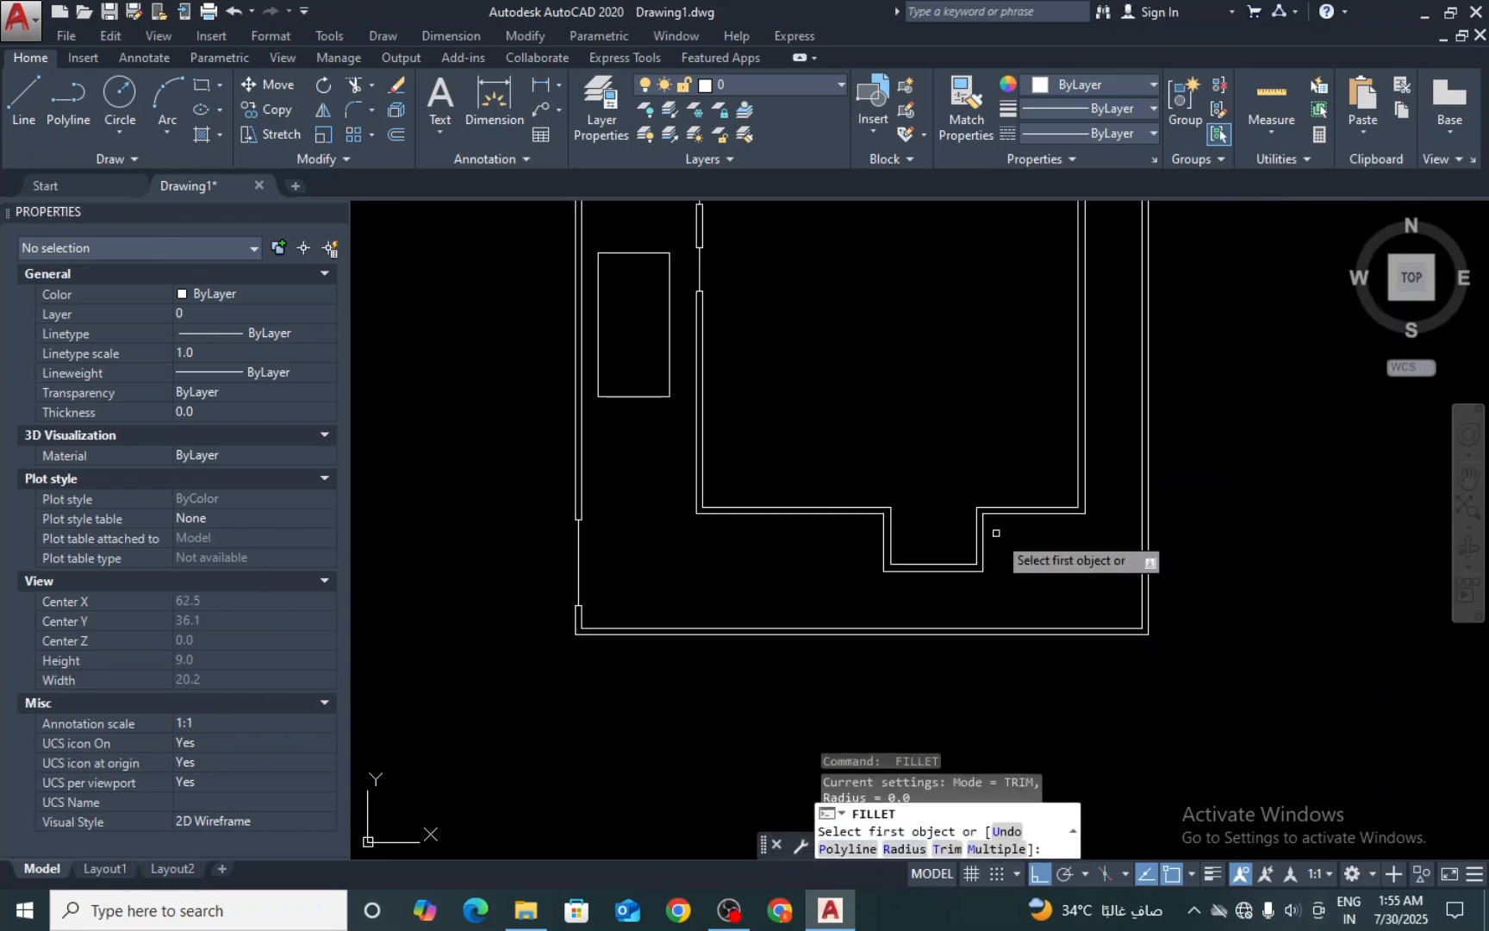
{"action": "middle_click_drag", "start_coordinate": [884, 550], "coordinate": [901, 585]}
{"action": "scroll", "coordinate": [898, 582], "scroll_direction": "up", "scroll_amount": 3}
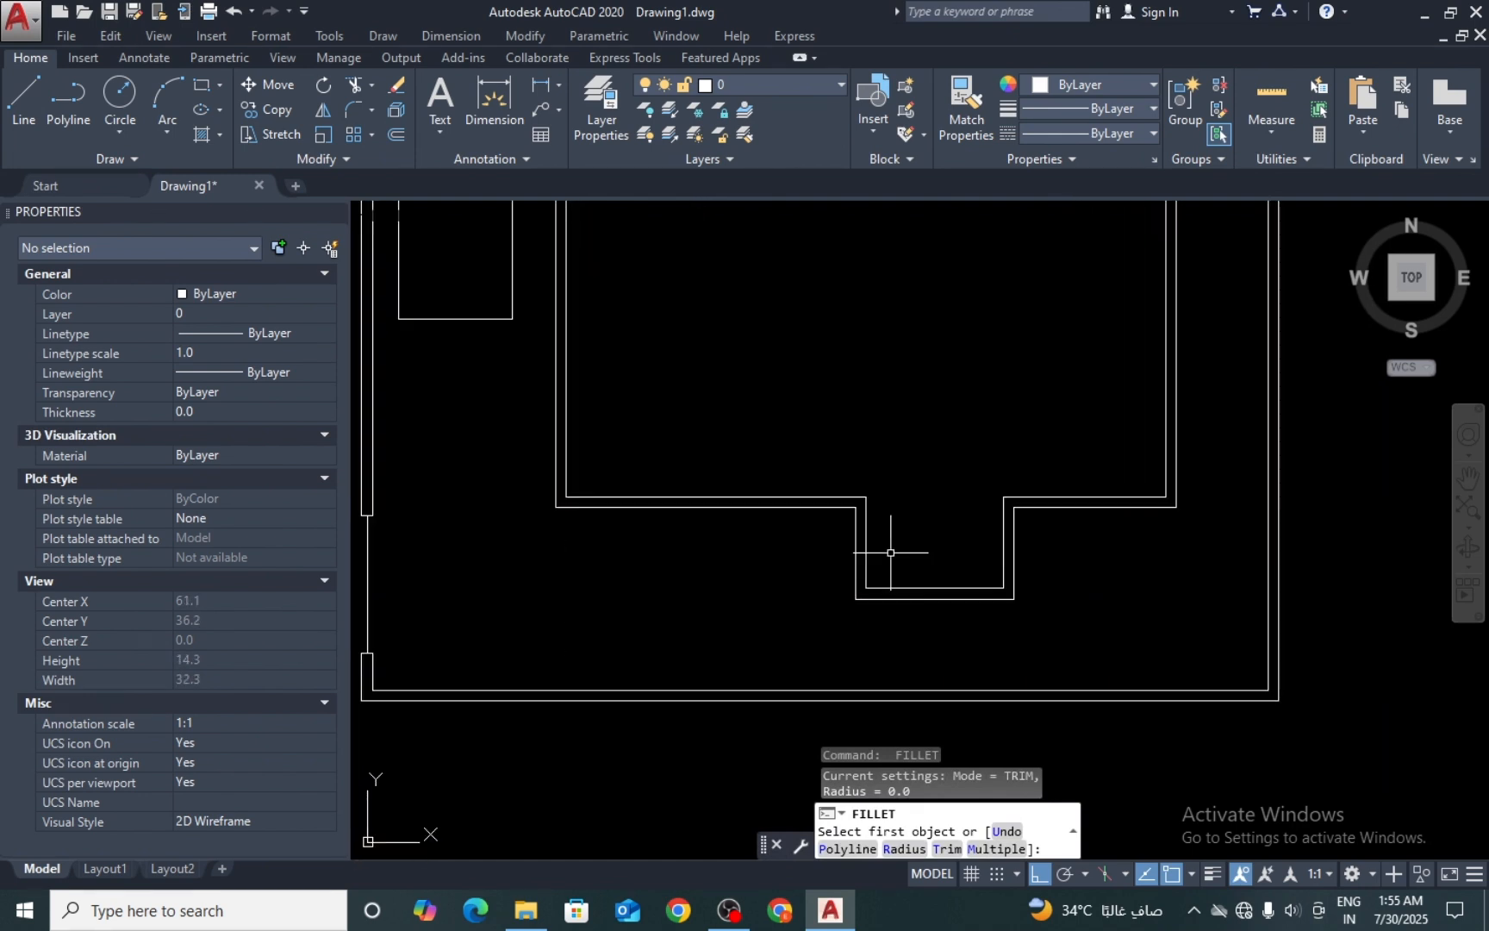
{"action": "key", "text": "Escape"}
Step: Check the length of the bottom wall's inner line to the left of the projection
{"action": "scroll", "coordinate": [855, 629], "scroll_direction": "up", "scroll_amount": 2}
{"action": "scroll", "coordinate": [855, 629], "scroll_direction": "down", "scroll_amount": 5}
{"action": "scroll", "coordinate": [761, 585], "scroll_direction": "up", "scroll_amount": 2}
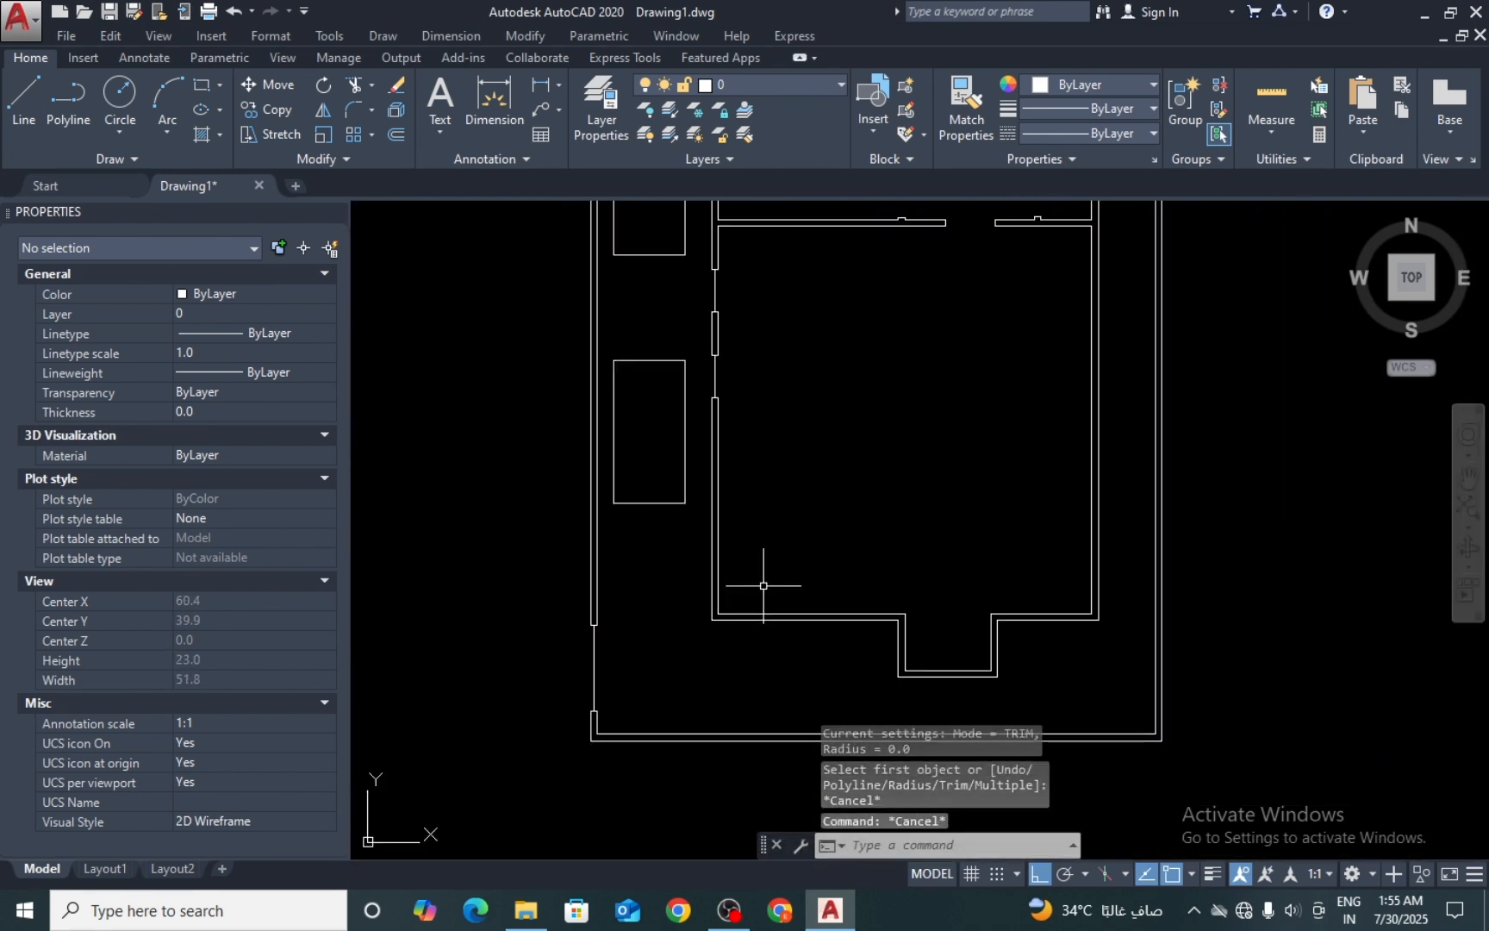
{"action": "key", "text": "Escape"}
{"action": "scroll", "coordinate": [767, 613], "scroll_direction": "up", "scroll_amount": 2}
{"action": "left_click", "coordinate": [778, 619]}
{"action": "left_click", "coordinate": [761, 602]}
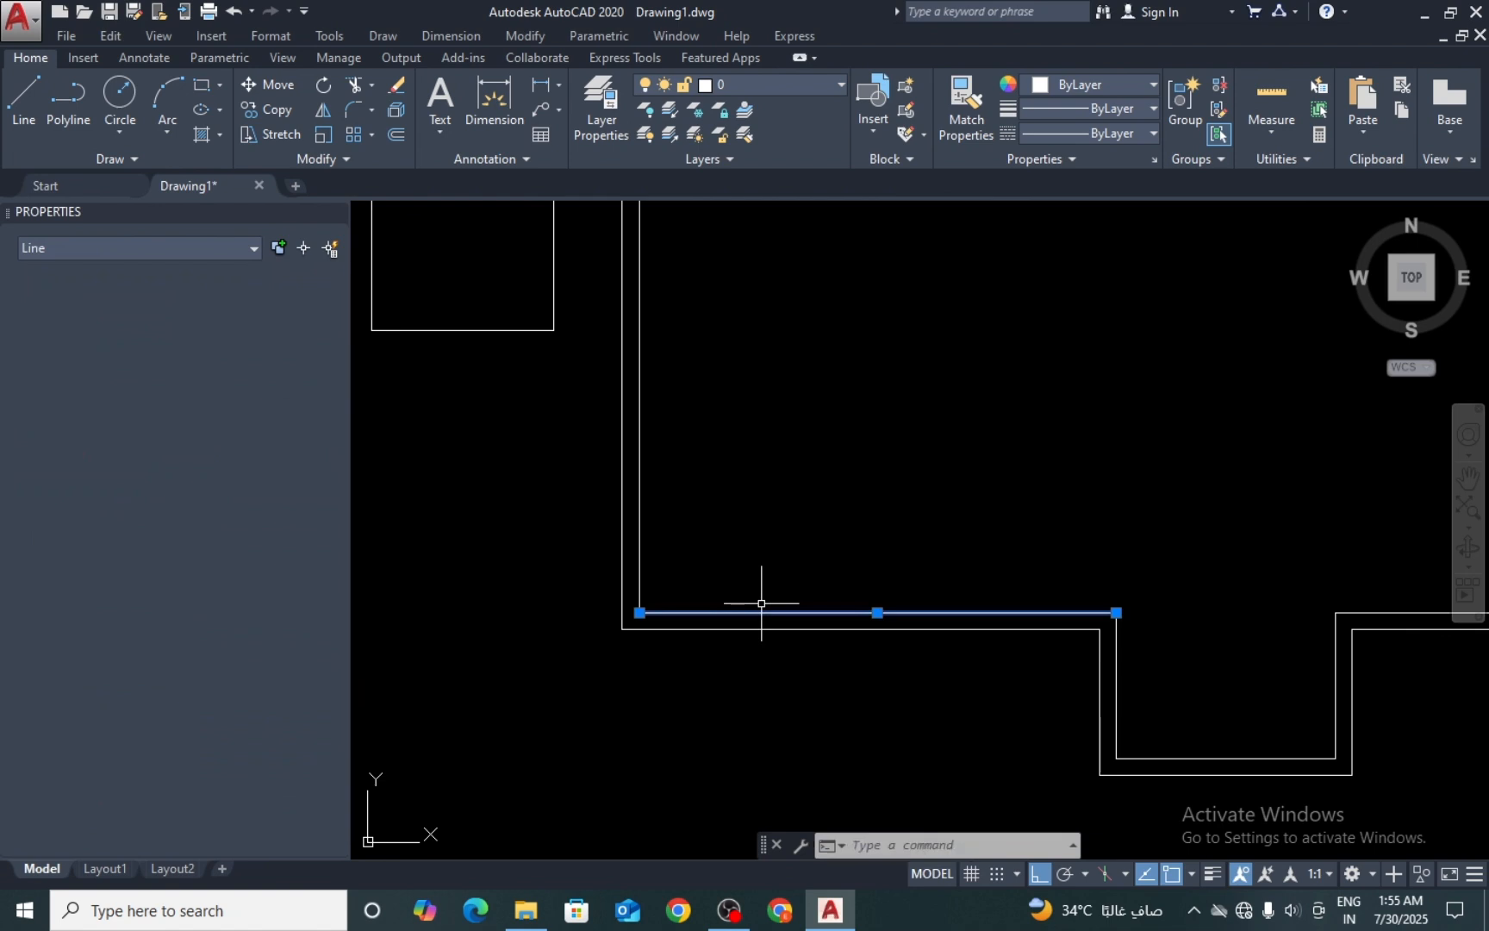
{"action": "scroll", "coordinate": [475, 637], "scroll_direction": "down", "scroll_amount": 4}
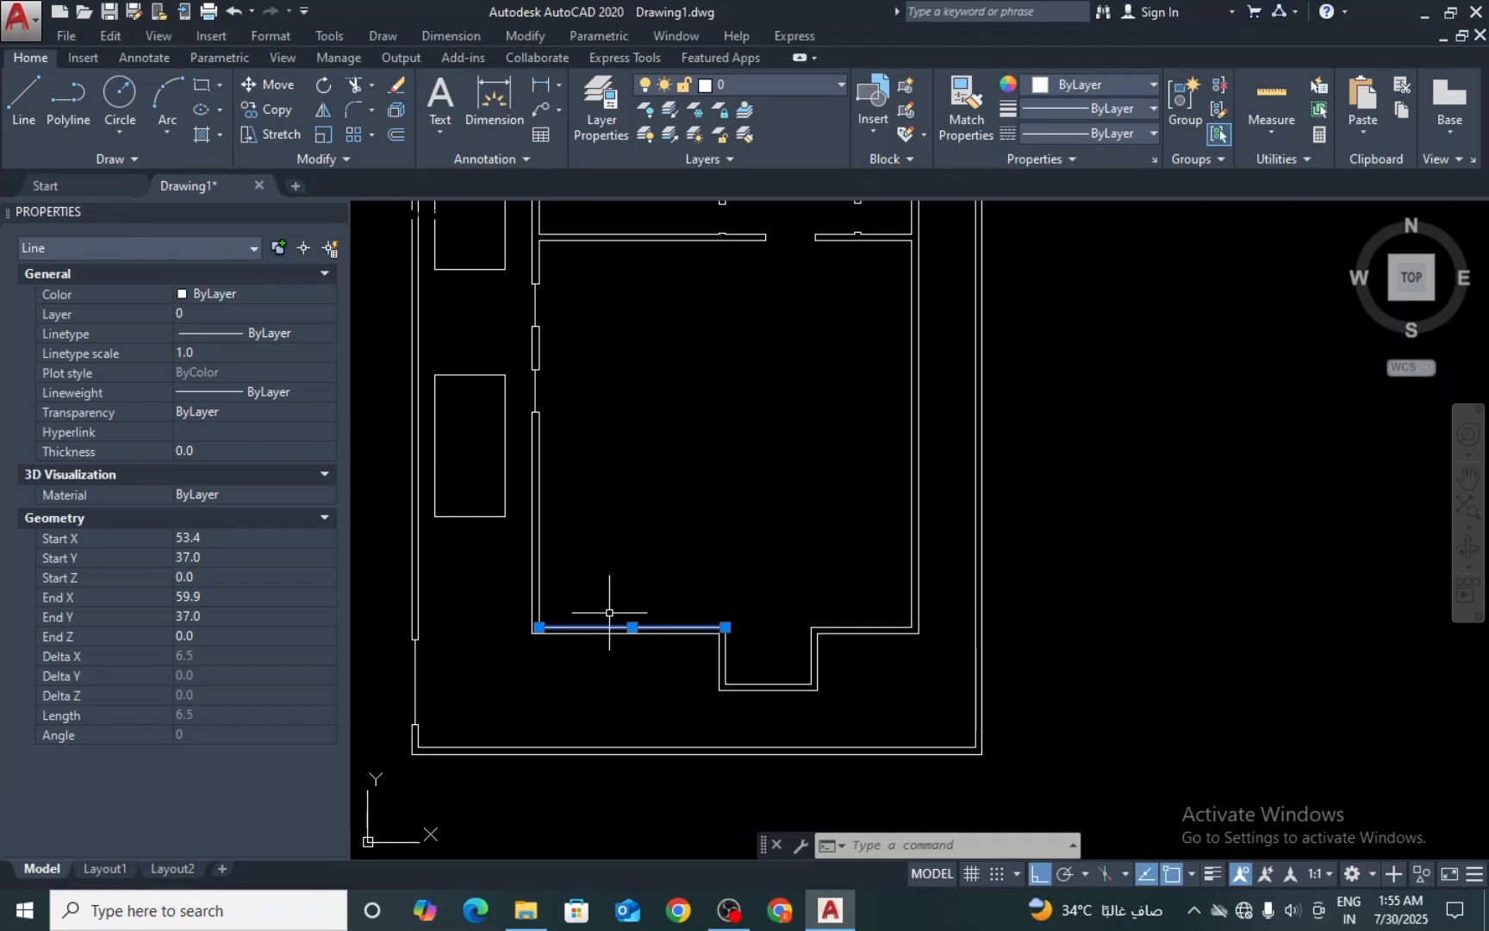
{"action": "key", "text": "Escape"}
{"action": "key", "text": "Escape"}
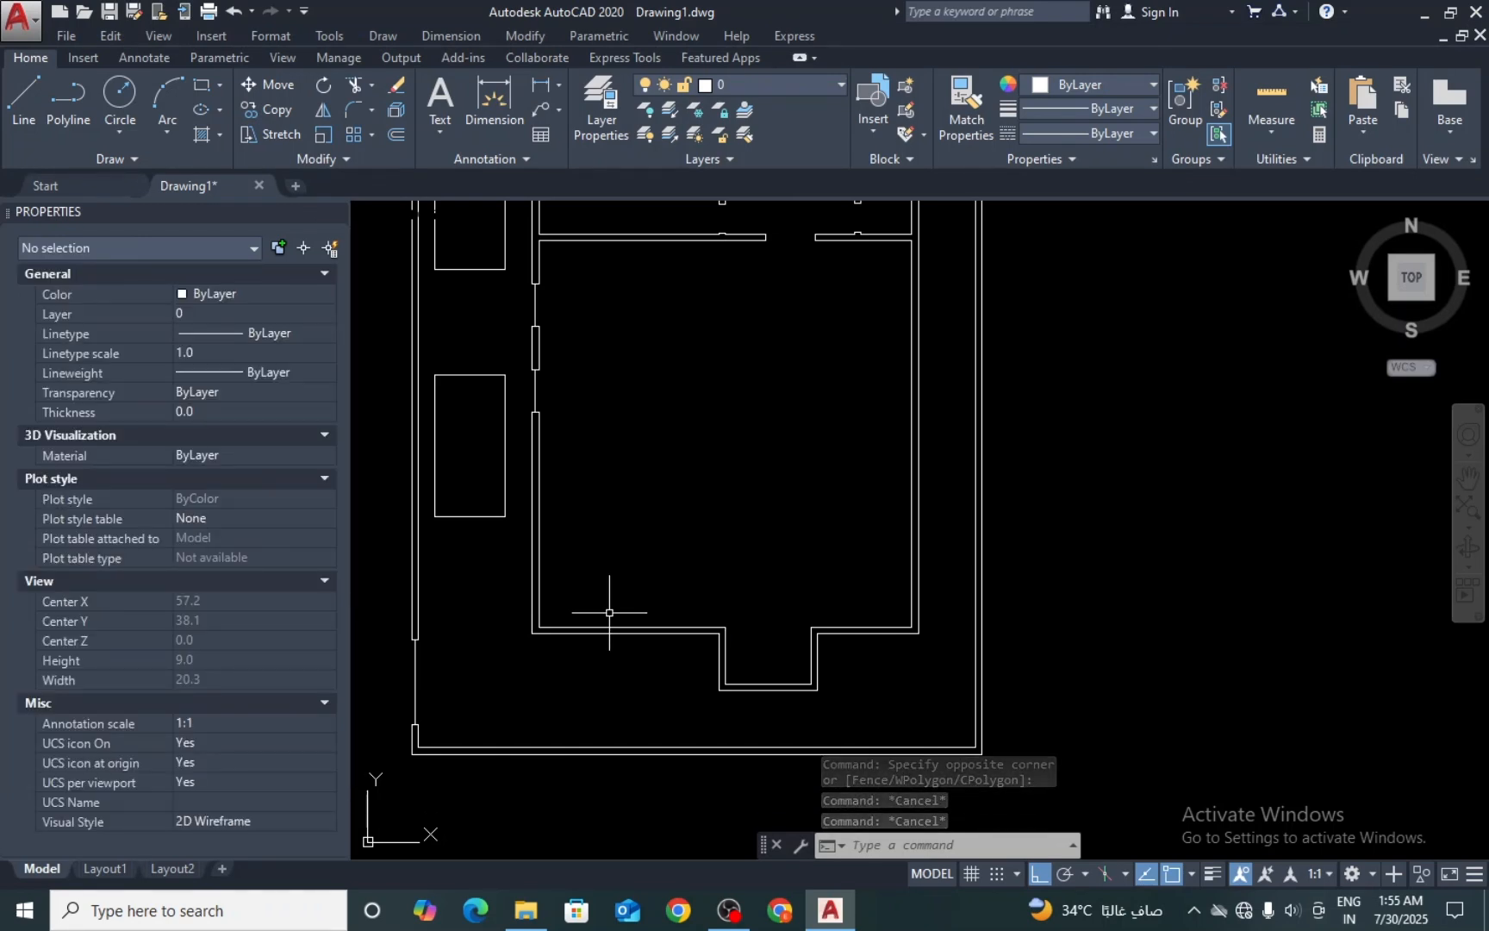
Step: Draw a vertical line across the projection's bottom wall at its midpoint
{"action": "scroll", "coordinate": [733, 695], "scroll_direction": "up", "scroll_amount": 4}
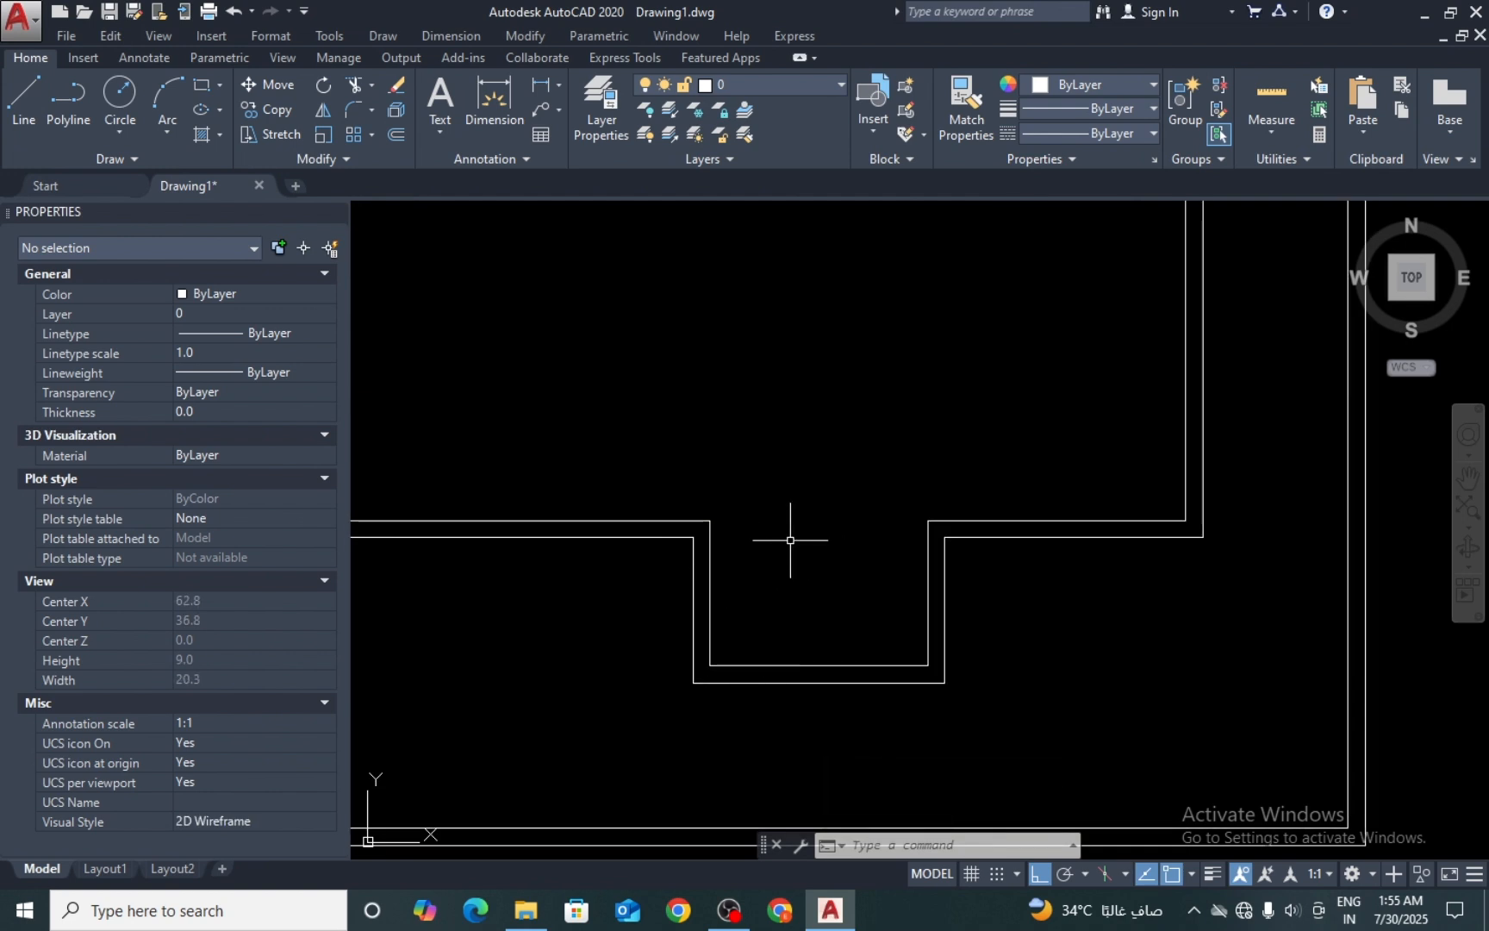
{"action": "type", "text": "l"}
{"action": "key", "text": "Return"}
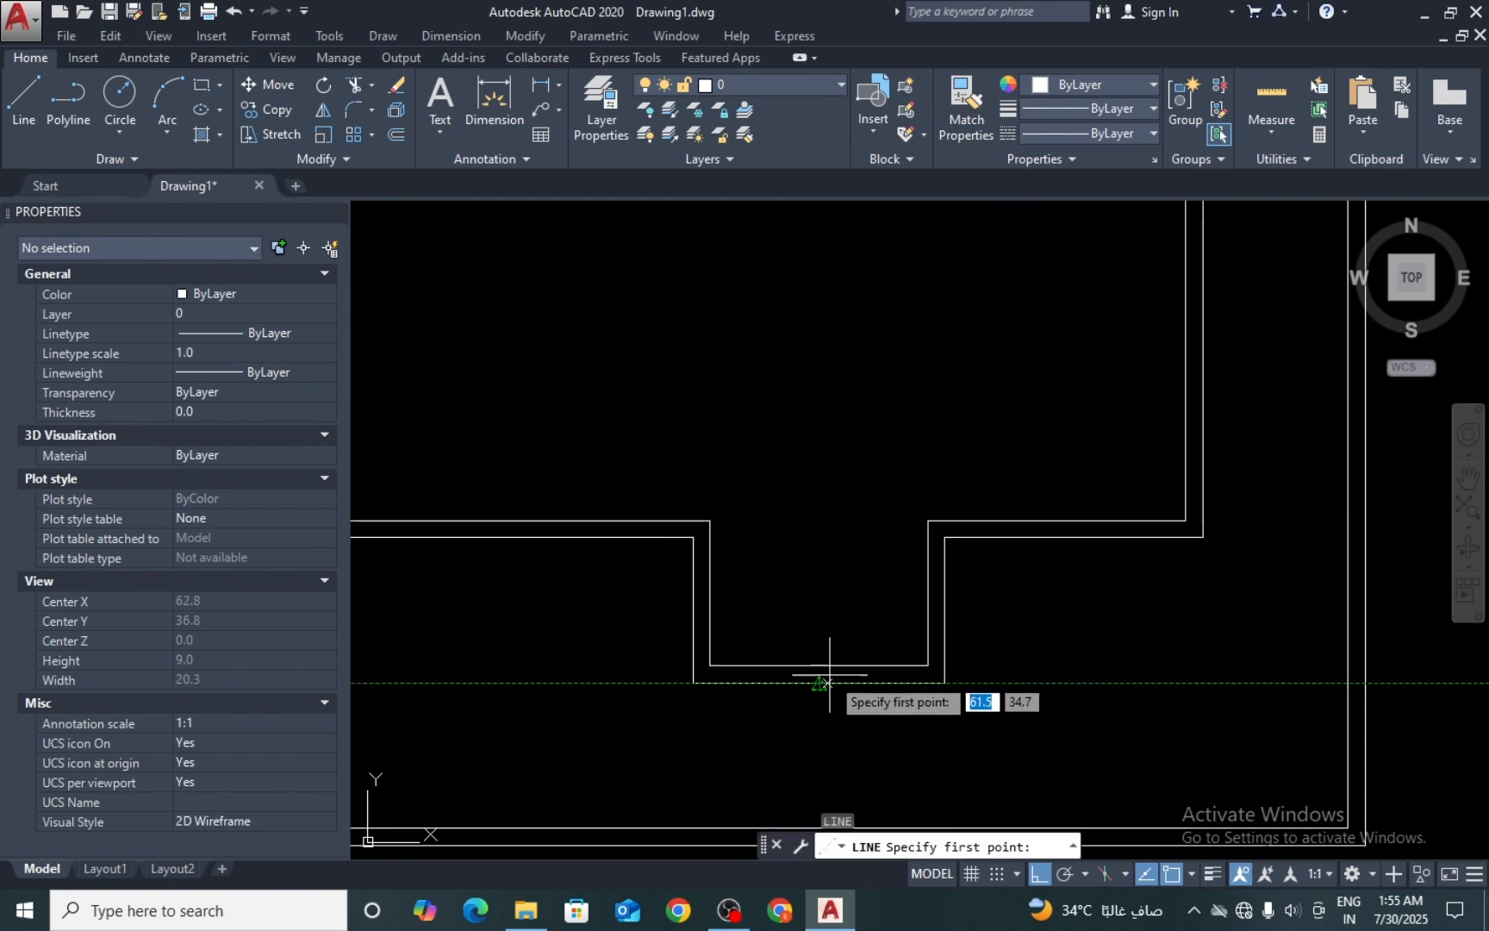
{"action": "left_click", "coordinate": [819, 665]}
{"action": "left_click", "coordinate": [819, 665]}
{"action": "key", "text": "Return"}
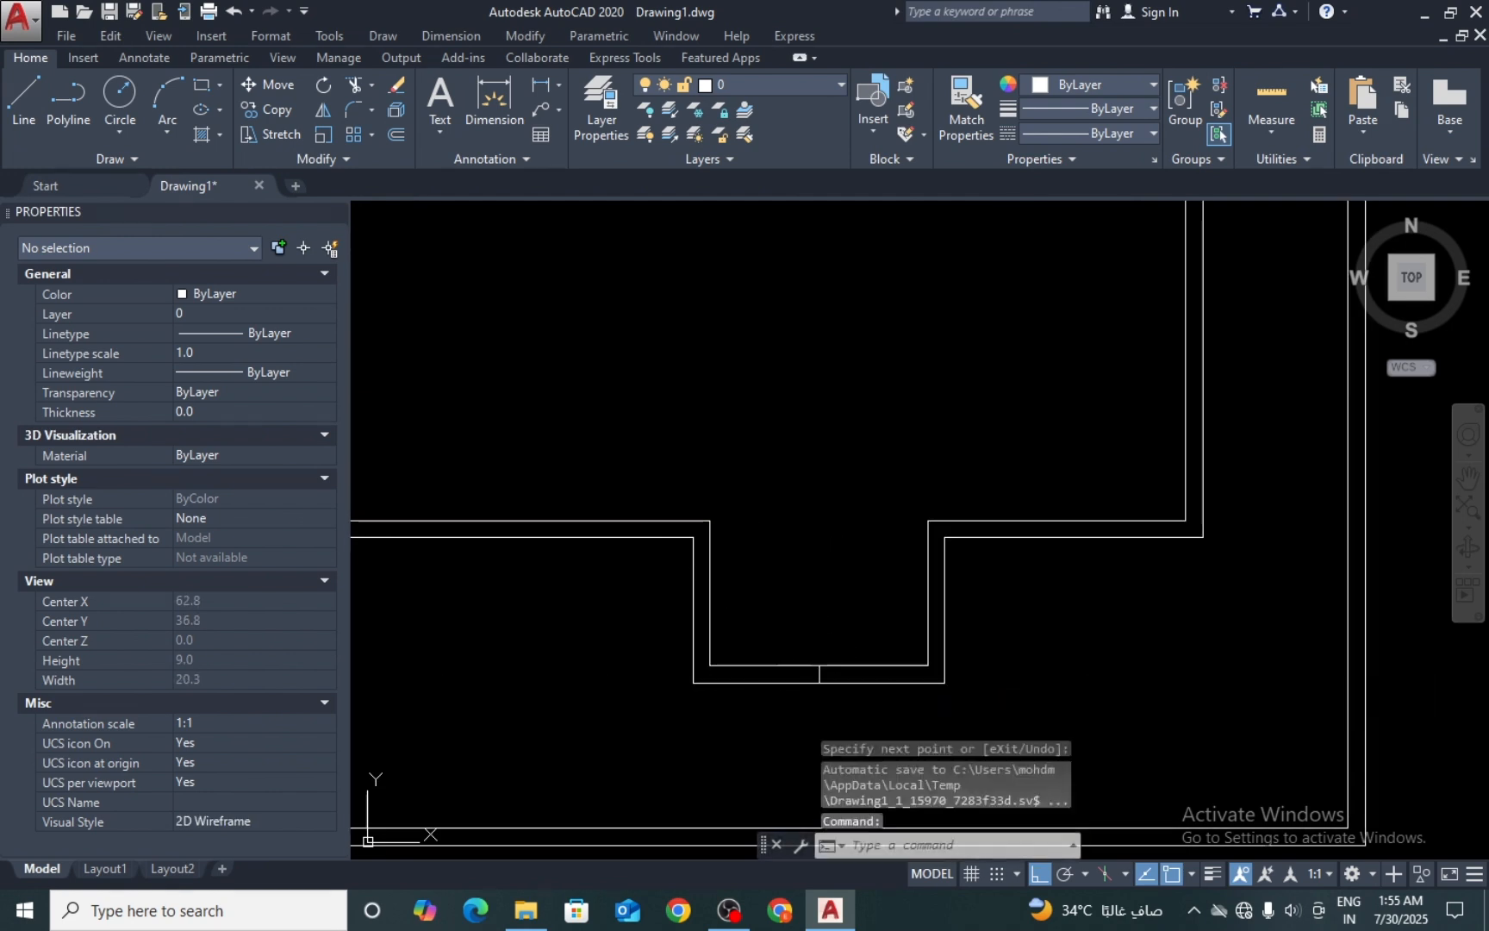
Step: Offset the vertical line in the projection's bottom wall 0.5 m to each side
{"action": "key", "text": "Escape"}
{"action": "type", "text": "o"}
{"action": "key", "text": "Return"}
{"action": "type", "text": "0.5"}
{"action": "key", "text": "Return"}
{"action": "scroll", "coordinate": [840, 669], "scroll_direction": "up", "scroll_amount": 4}
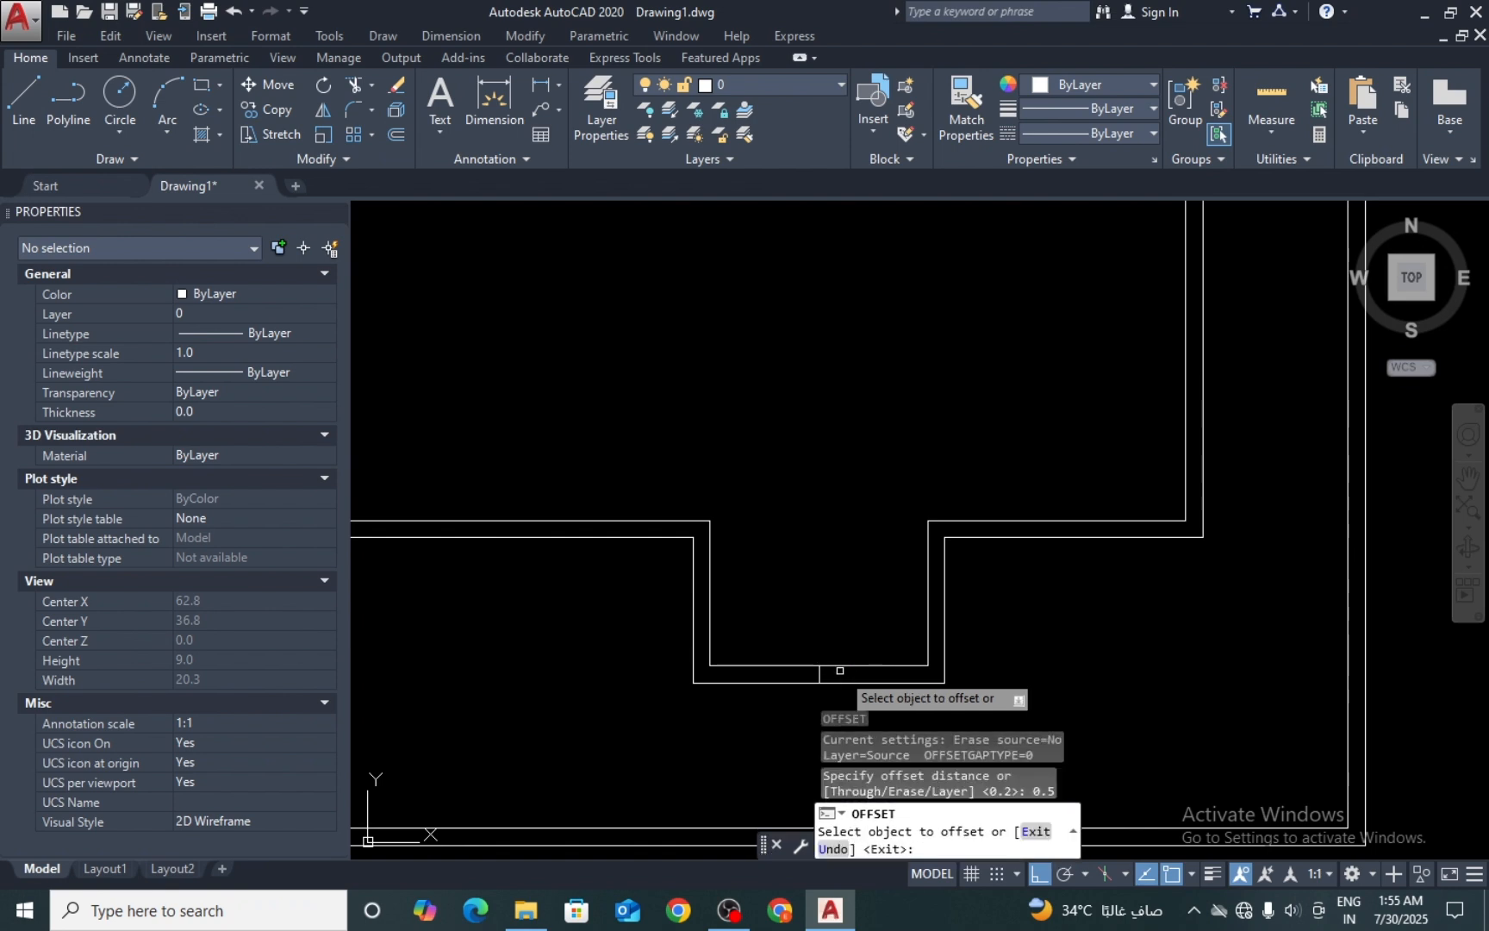
{"action": "left_click", "coordinate": [824, 663]}
{"action": "left_click", "coordinate": [862, 663]}
{"action": "left_click", "coordinate": [822, 664]}
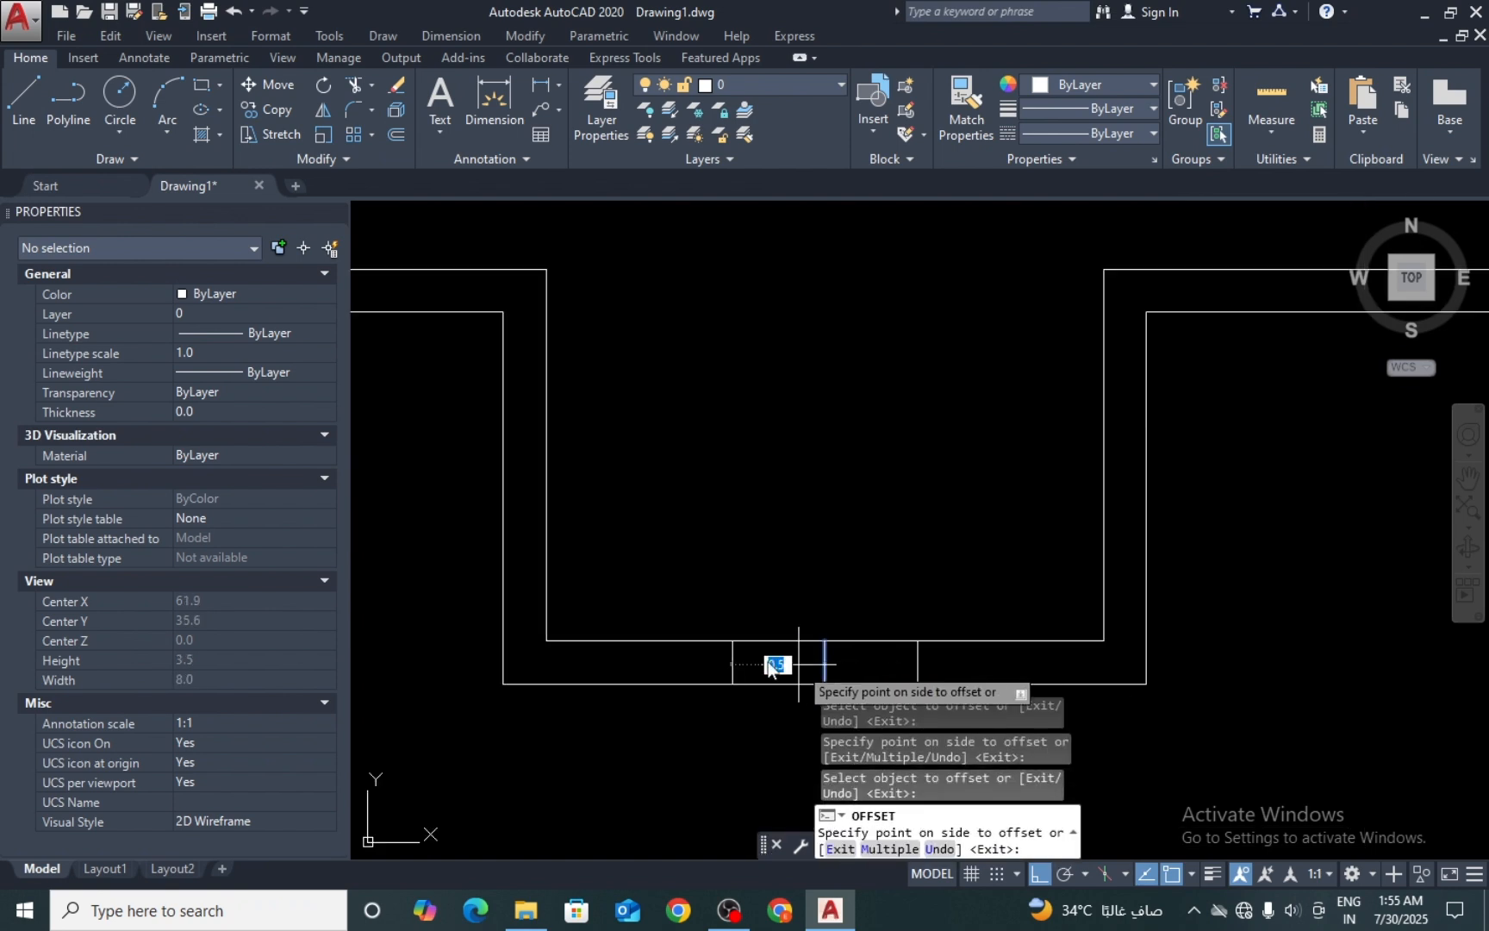
{"action": "key", "text": "Escape"}
{"action": "key", "text": "Return"}
{"action": "left_click", "coordinate": [825, 656]}
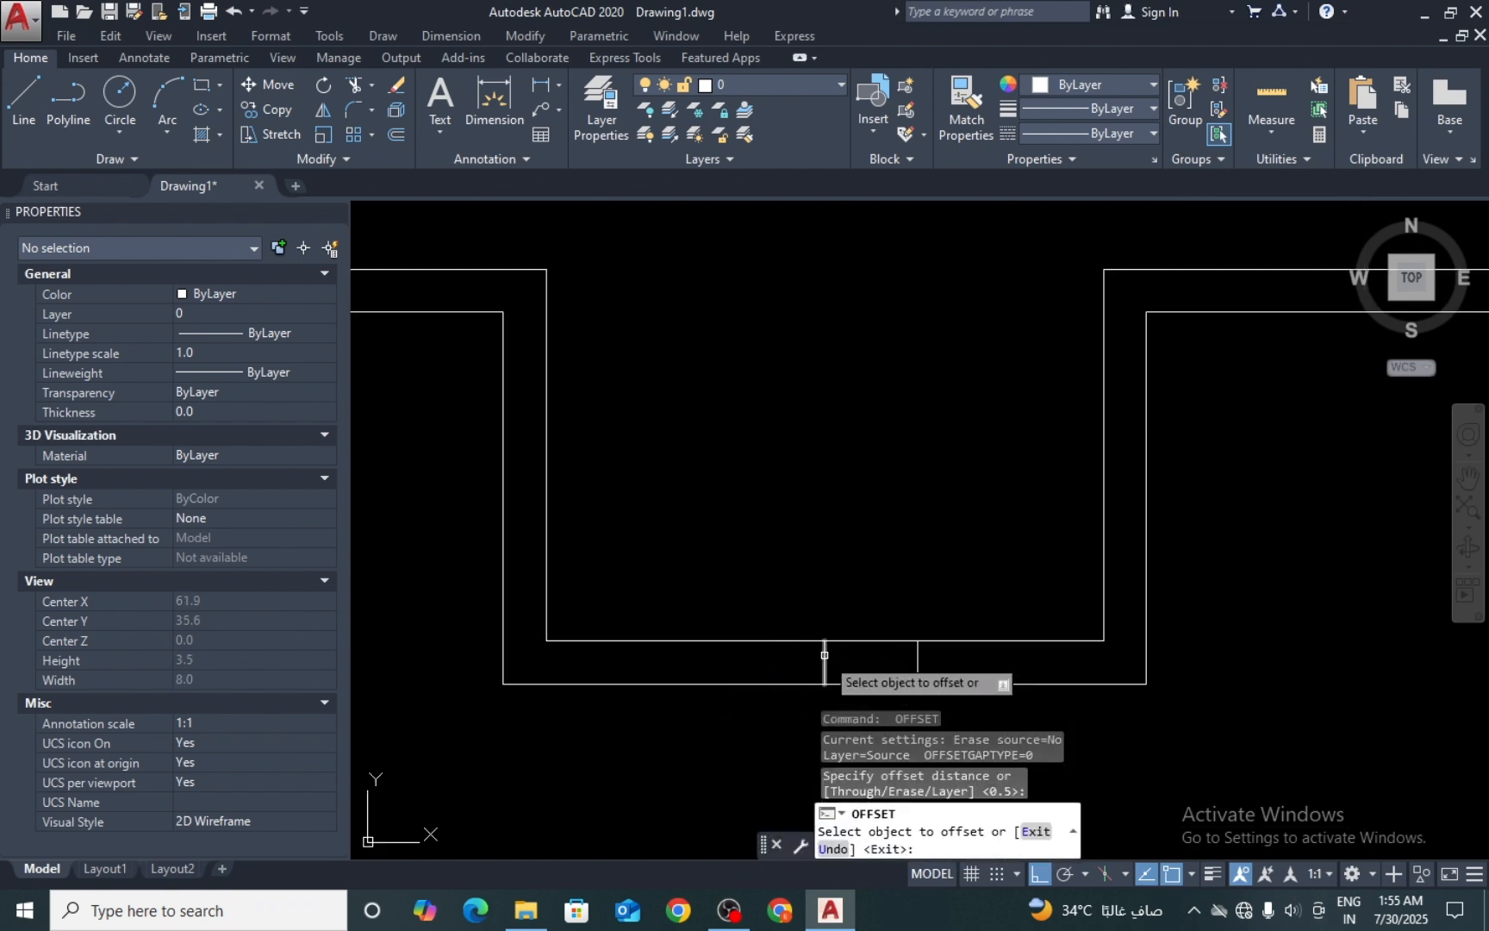
{"action": "left_click", "coordinate": [702, 657]}
{"action": "key", "text": "Escape"}
Step: Erase the middle one of the three vertical lines in the projection's bottom wall
{"action": "type", "text": "e"}
{"action": "key", "text": "Return"}
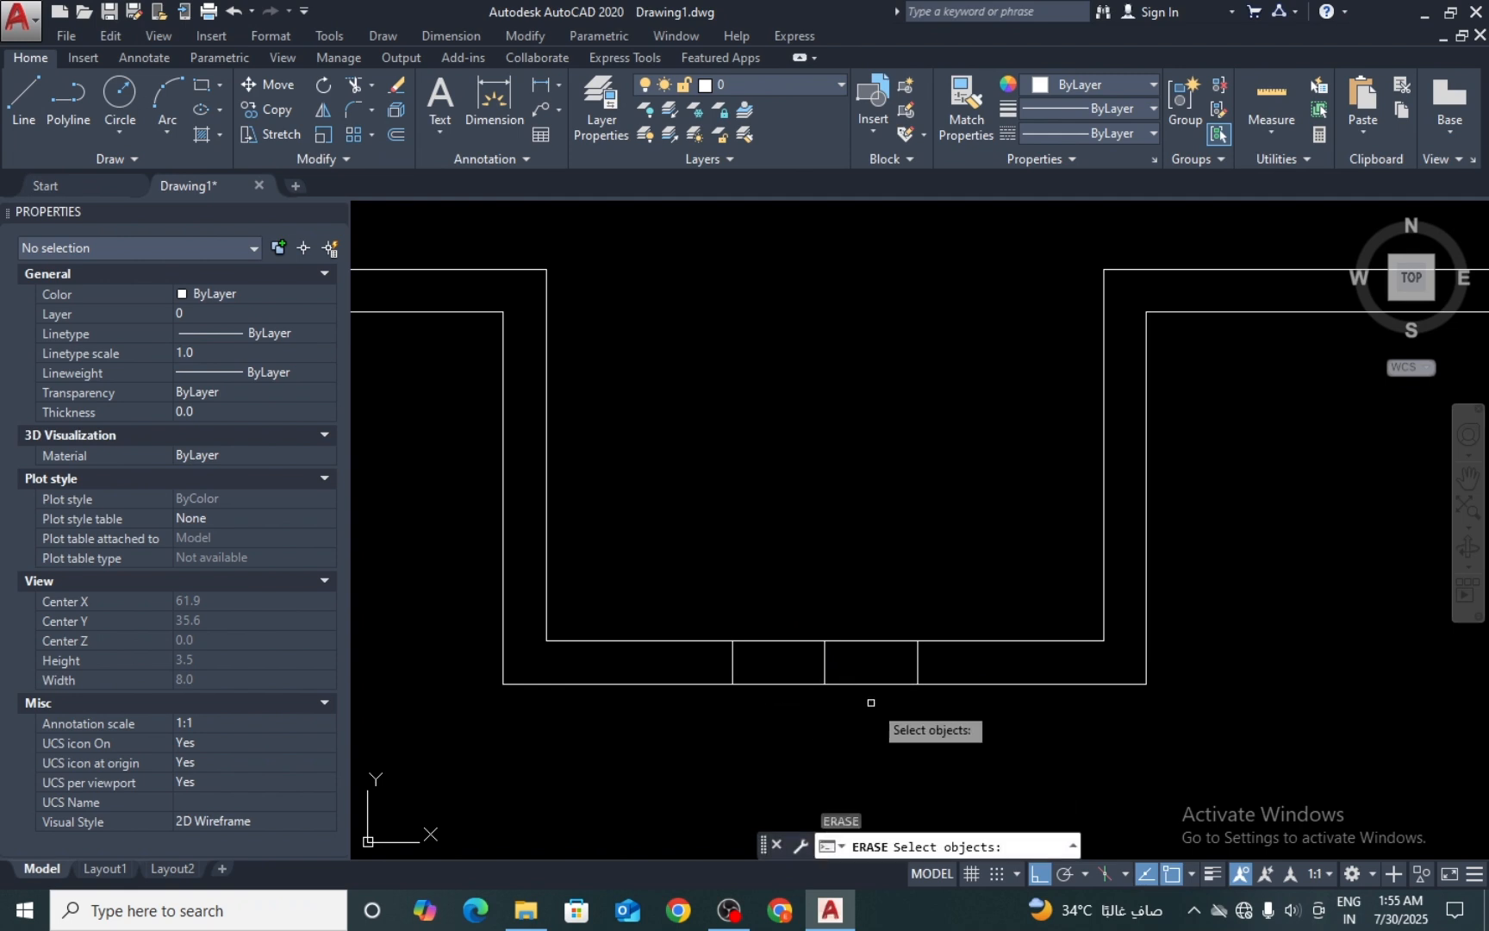
{"action": "left_click", "coordinate": [834, 665]}
{"action": "left_click", "coordinate": [785, 644]}
{"action": "key", "text": "Return"}
Step: Draw a horizontal line along the wall's centre between the midpoints of the two opening edges in the projection
{"action": "type", "text": "l"}
{"action": "key", "text": "Return"}
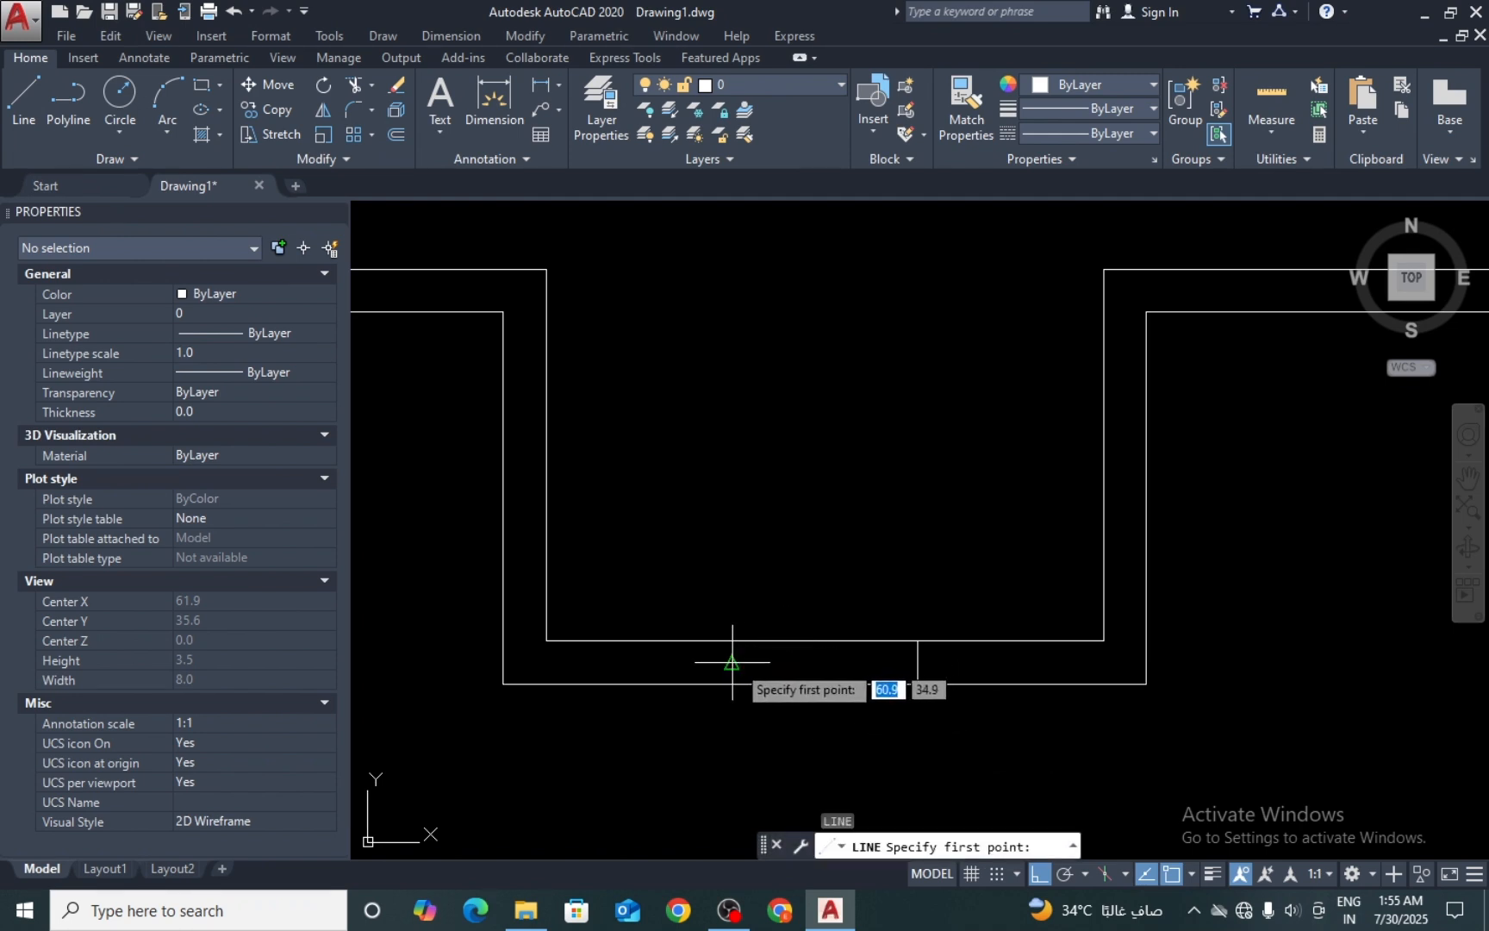
{"action": "left_click", "coordinate": [733, 662]}
{"action": "left_click", "coordinate": [917, 662]}
{"action": "key", "text": "Escape"}
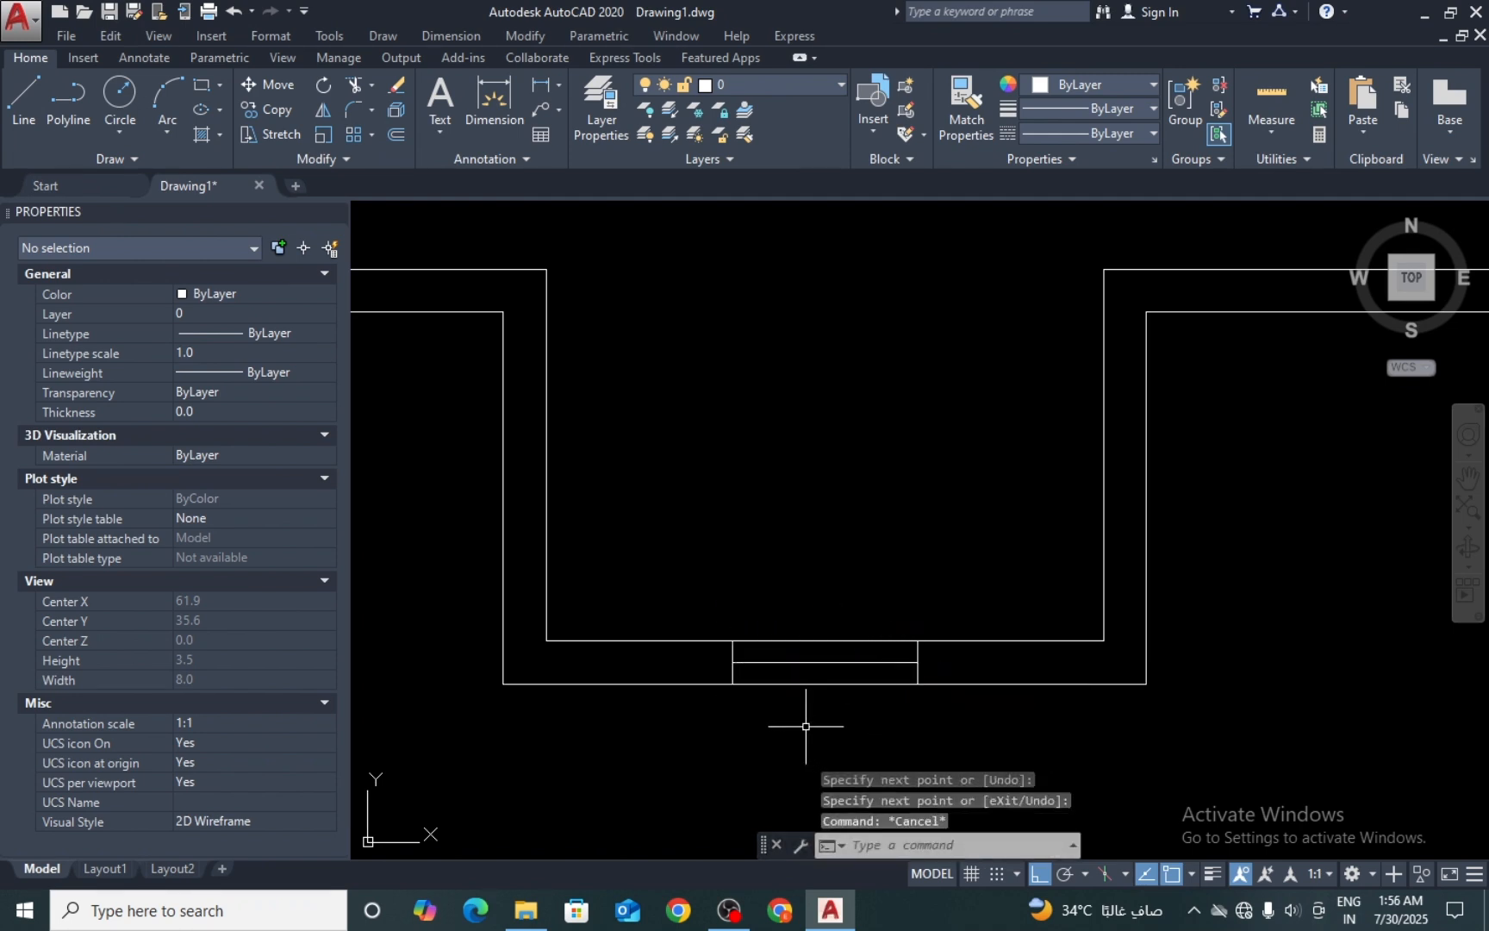
{"action": "key", "text": "Return"}
{"action": "key", "text": "Escape"}
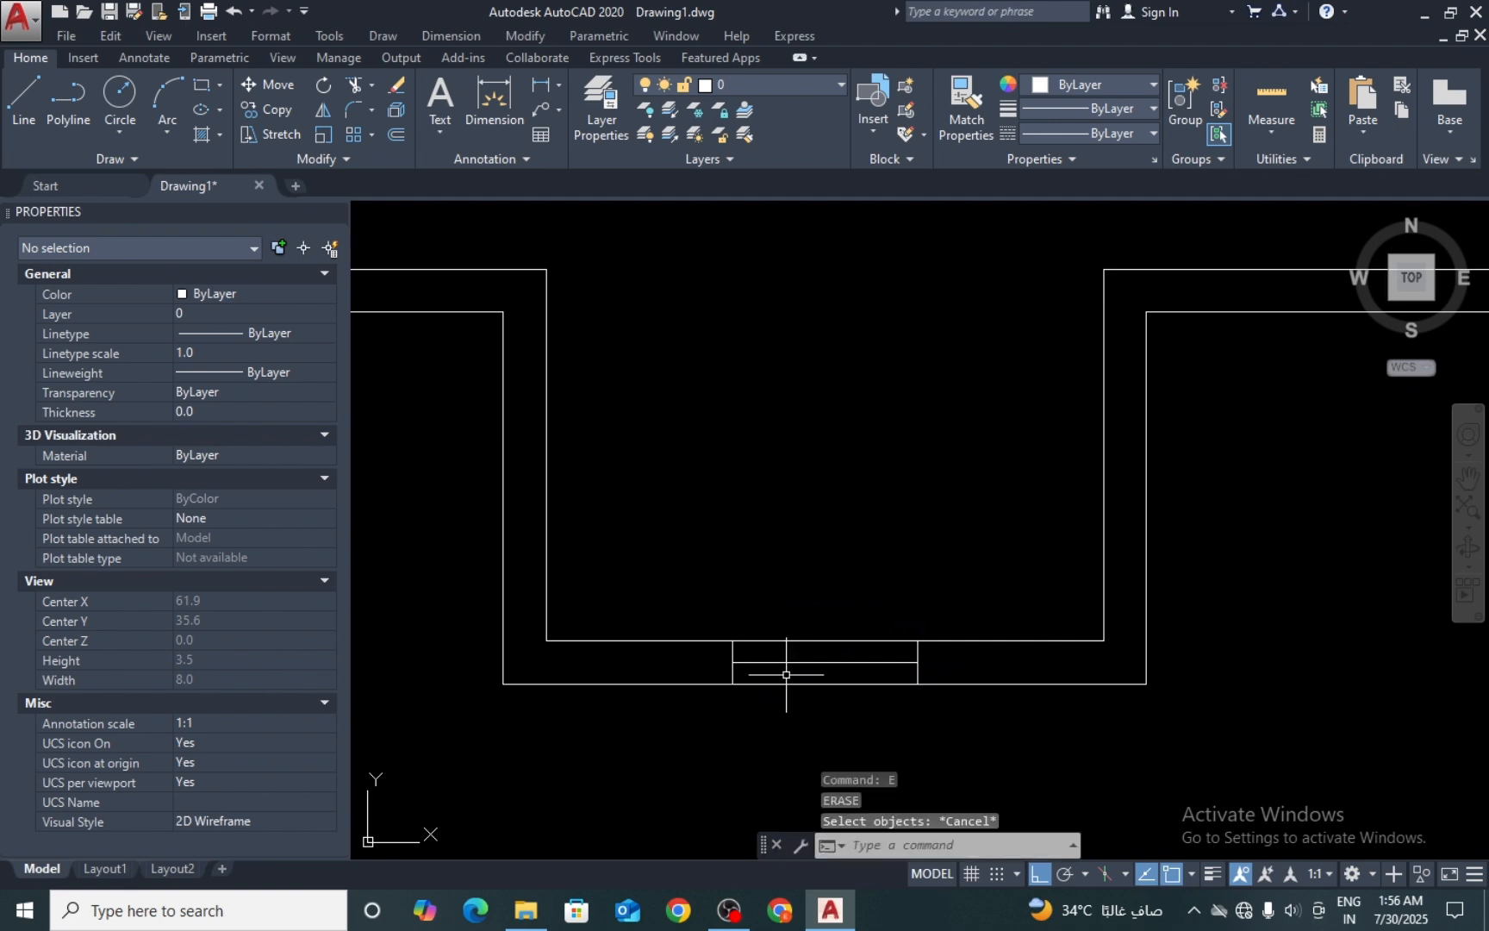
{"action": "key", "text": "Escape"}
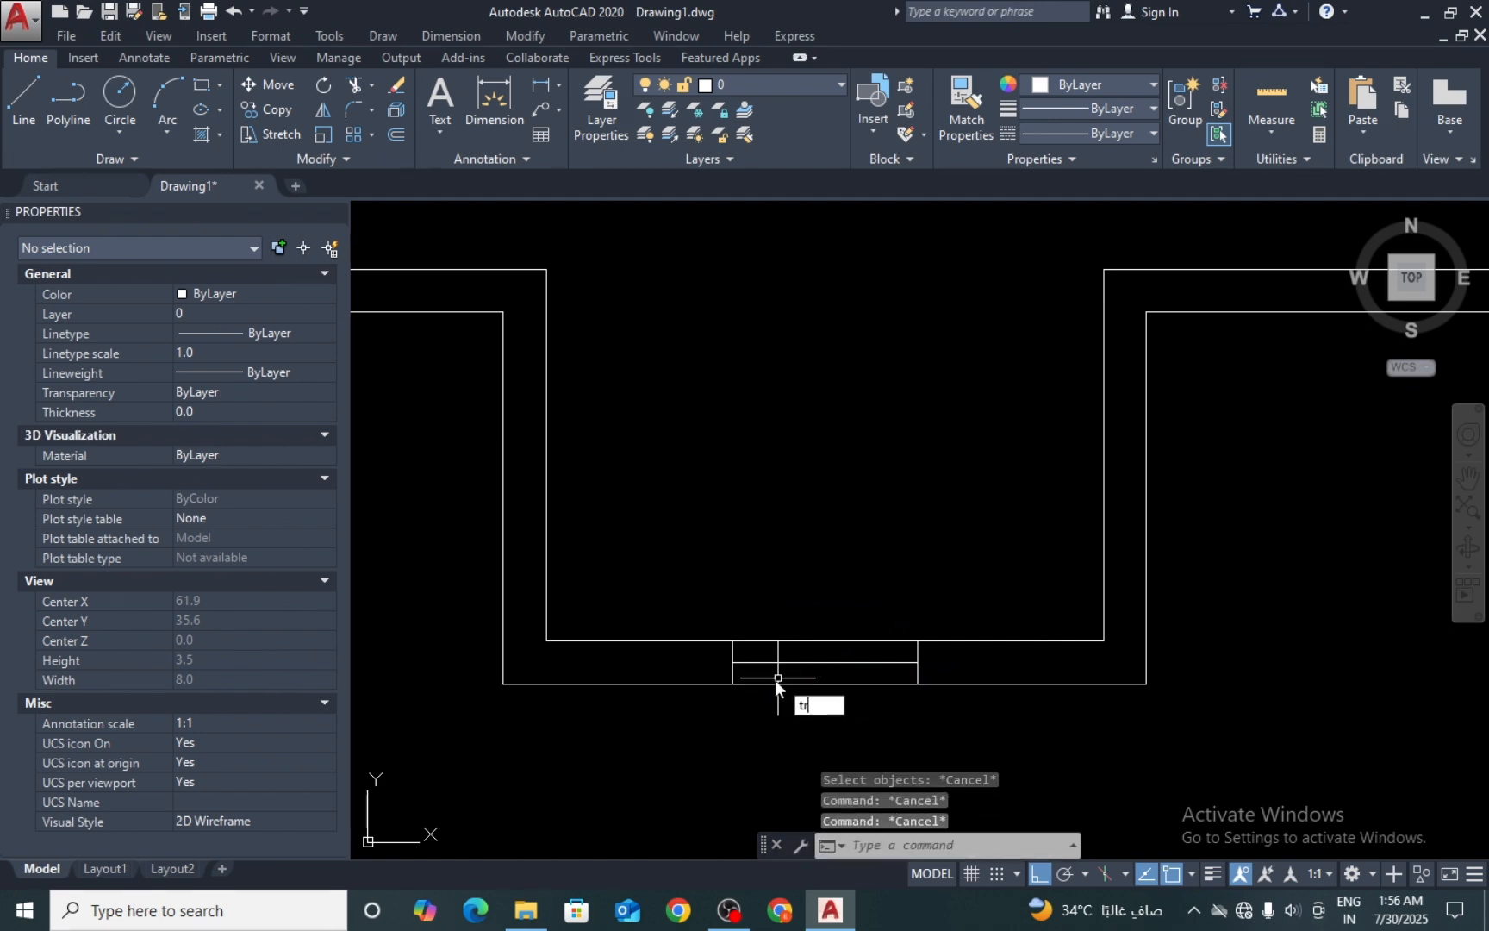
Step: Trim both wall faces between the opening edges in the projection's bottom wall, keeping the centre line
{"action": "key", "text": "Return"}
{"action": "key", "text": "Return"}
{"action": "left_click", "coordinate": [801, 640]}
{"action": "left_click", "coordinate": [786, 673]}
{"action": "left_click", "coordinate": [780, 694]}
{"action": "left_click", "coordinate": [780, 701]}
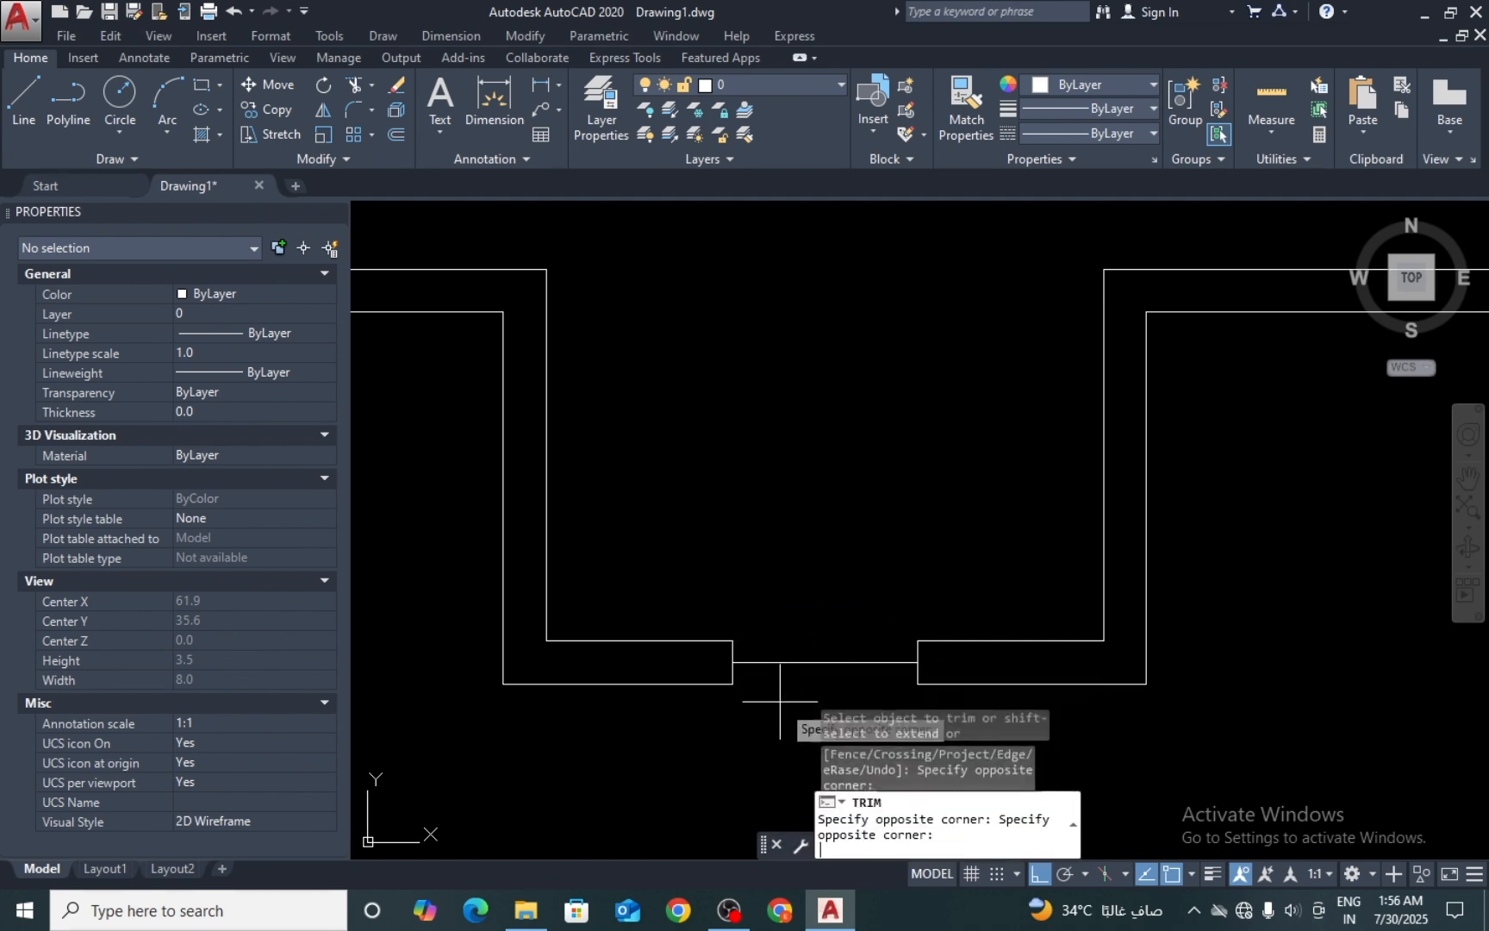
{"action": "left_click", "coordinate": [780, 700]}
{"action": "scroll", "coordinate": [784, 542], "scroll_direction": "down", "scroll_amount": 8}
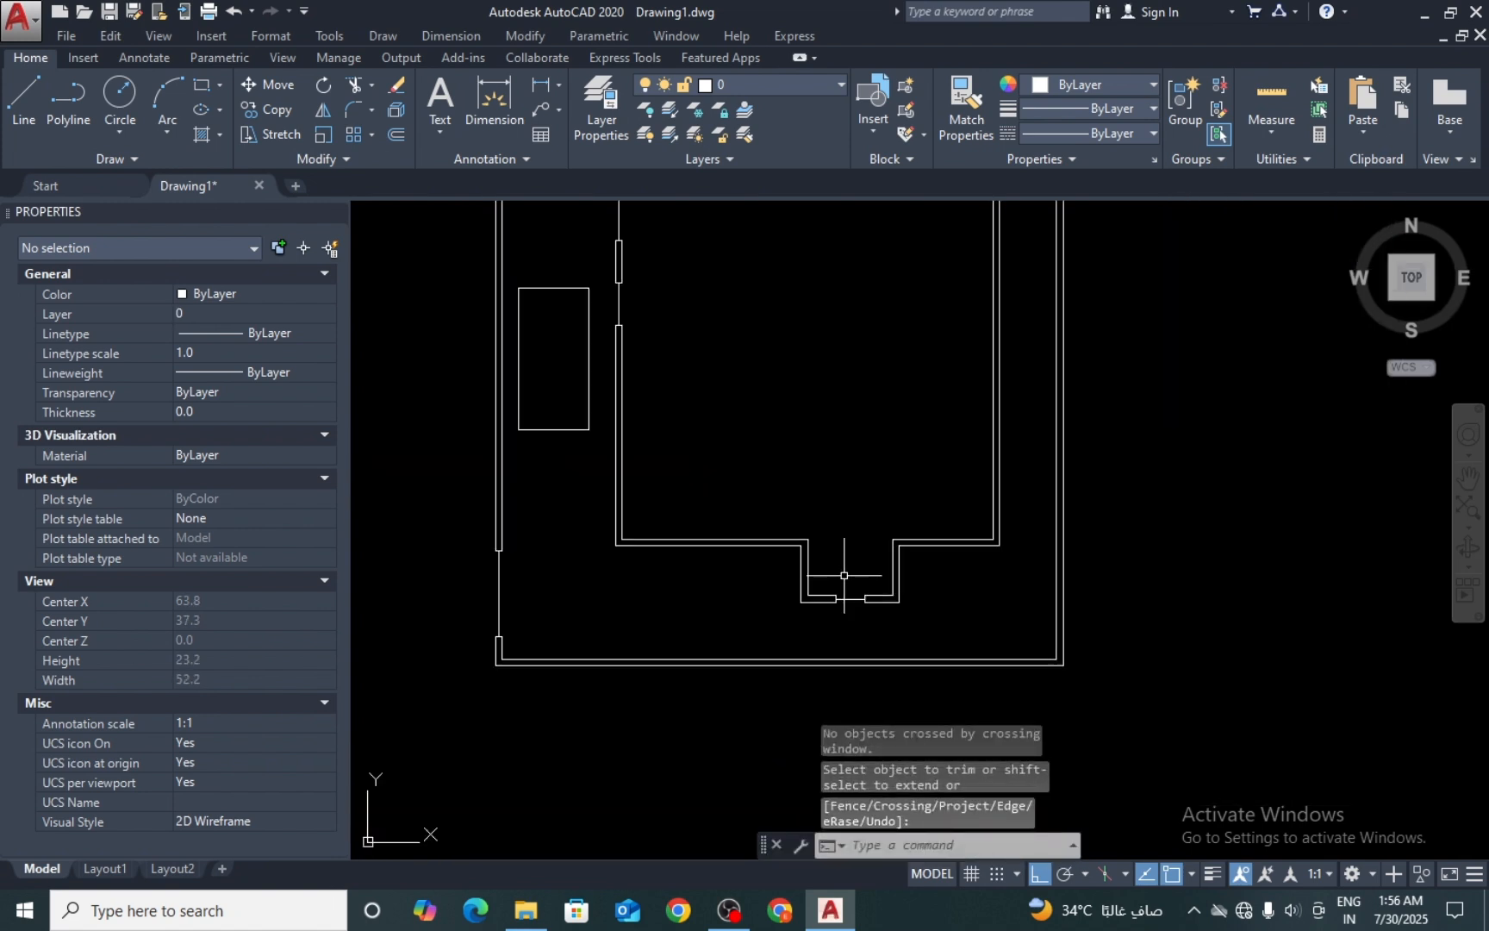
{"action": "scroll", "coordinate": [853, 573], "scroll_direction": "up", "scroll_amount": 3}
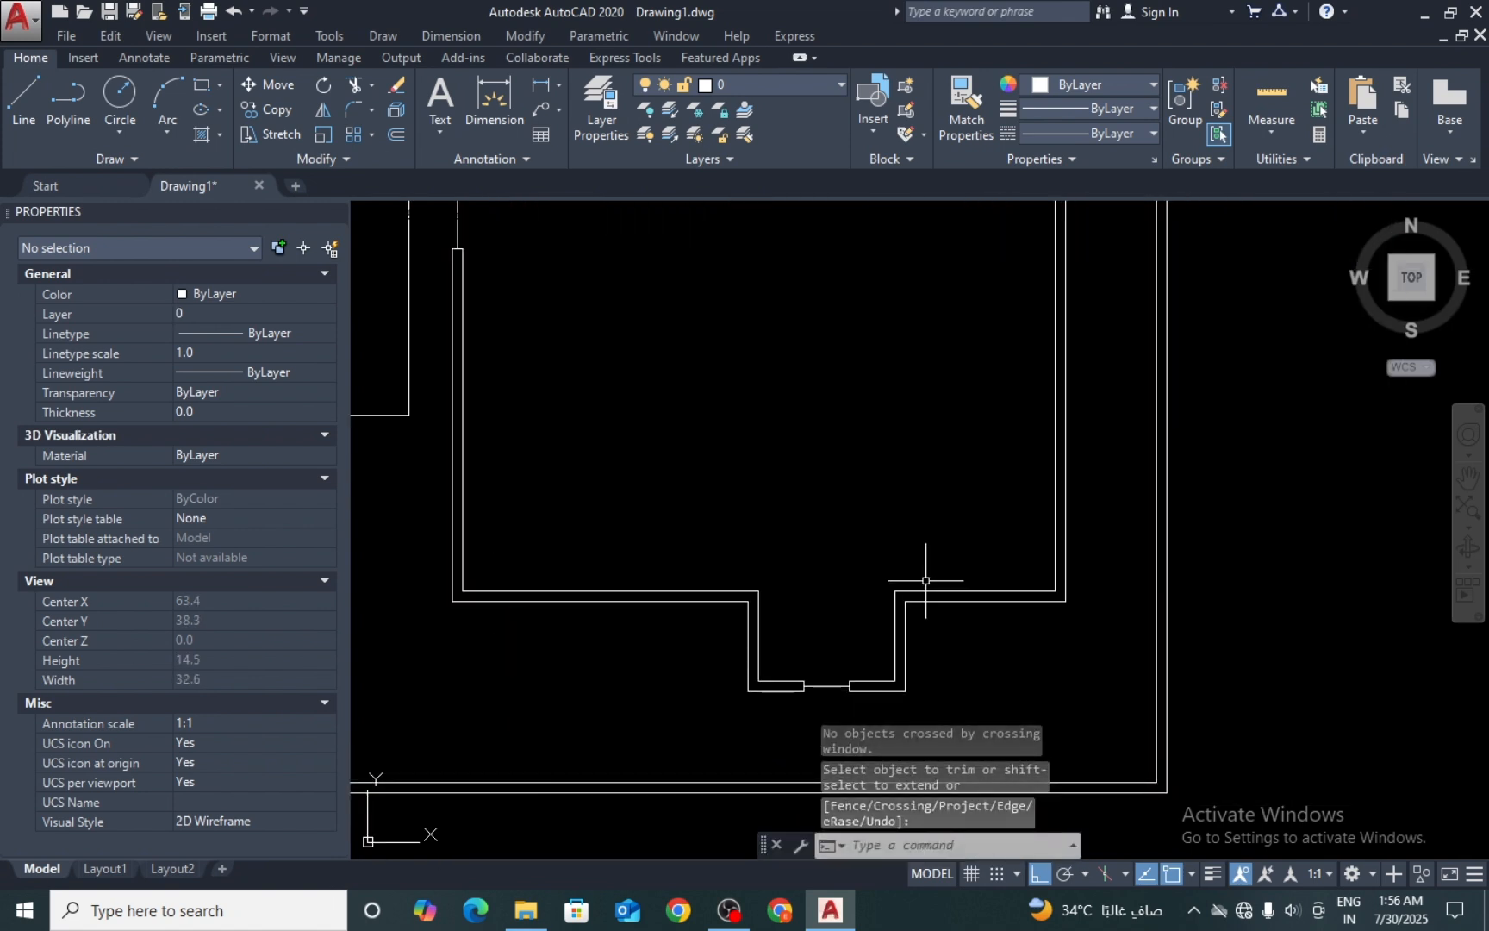
Step: Offset the bottom wall's inner face to the right of the projection 5 m upward
{"action": "type", "text": "o"}
{"action": "key", "text": "Return"}
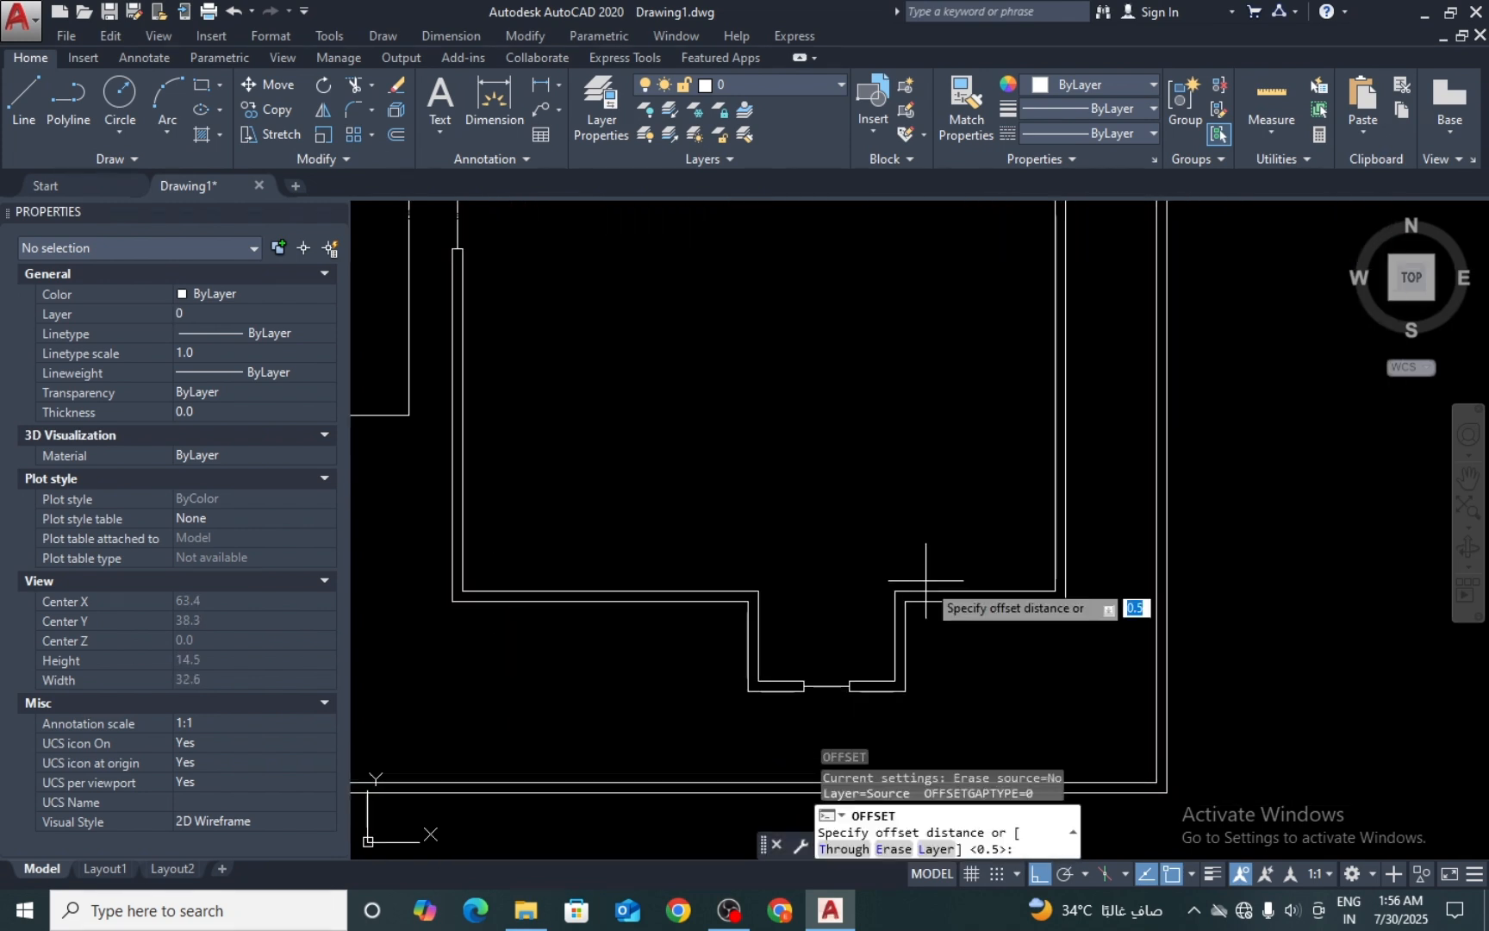
{"action": "type", "text": "5"}
{"action": "key", "text": "Return"}
{"action": "scroll", "coordinate": [926, 580], "scroll_direction": "up", "scroll_amount": 3}
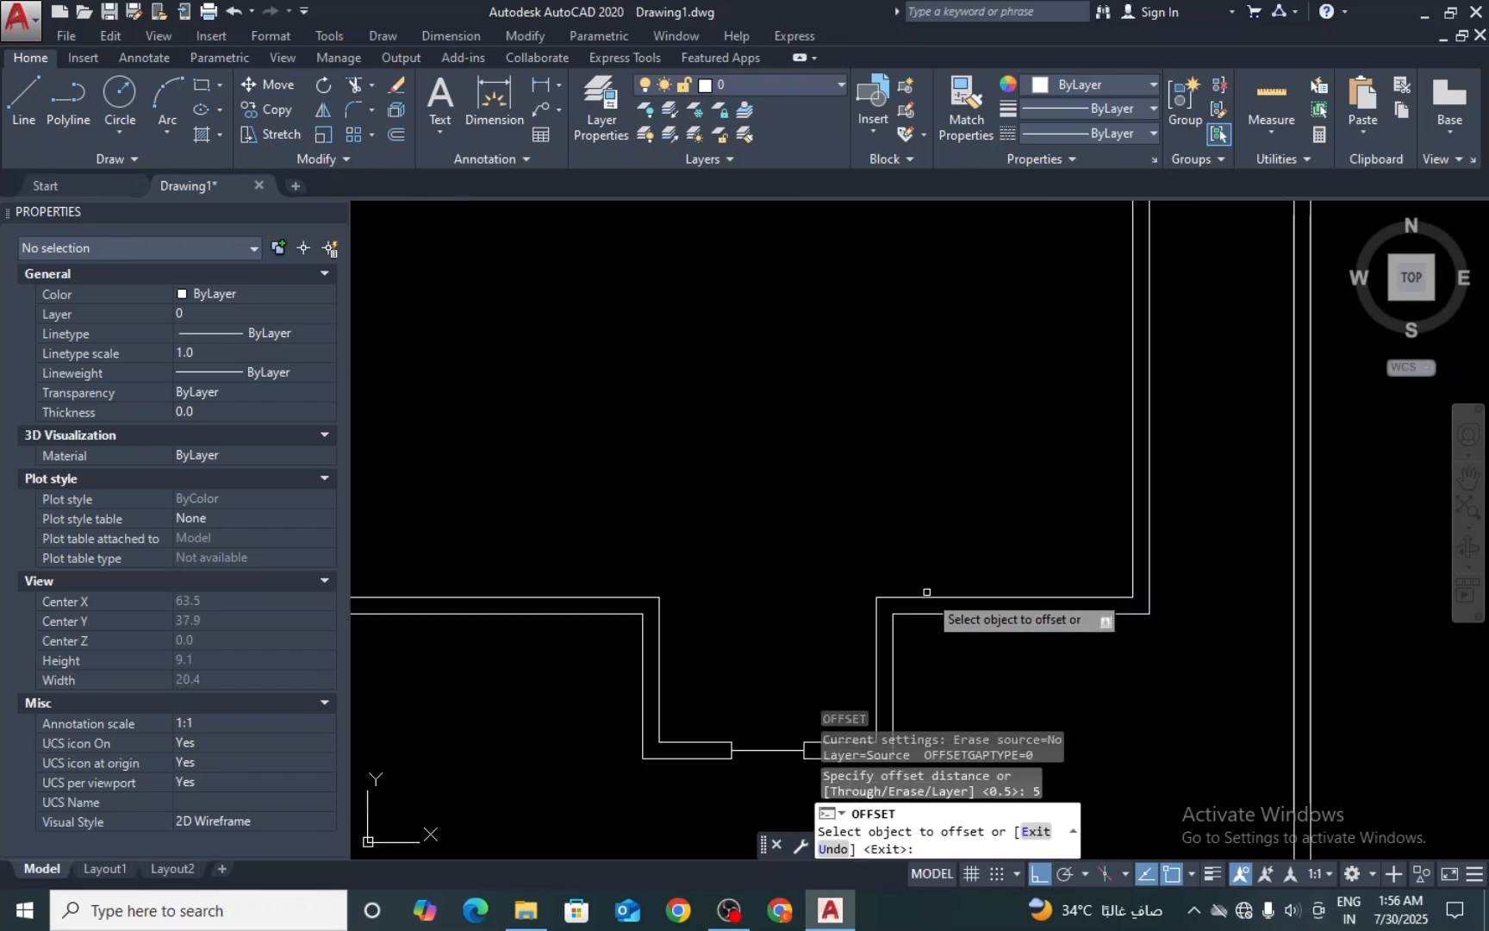
{"action": "left_click", "coordinate": [928, 595]}
{"action": "left_click", "coordinate": [932, 496]}
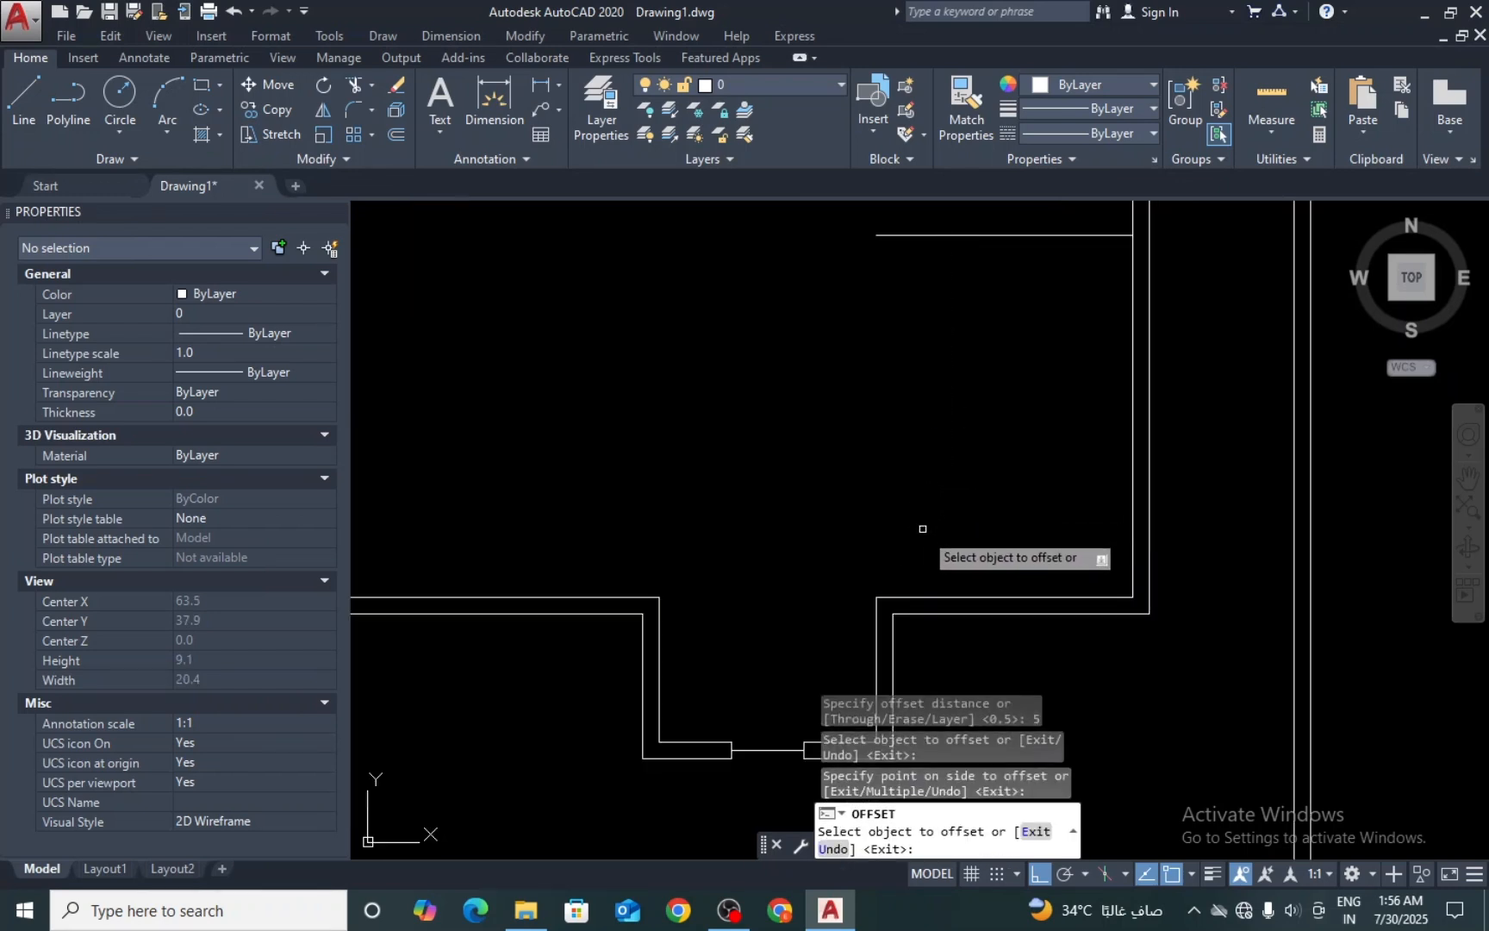
{"action": "key", "text": "Escape"}
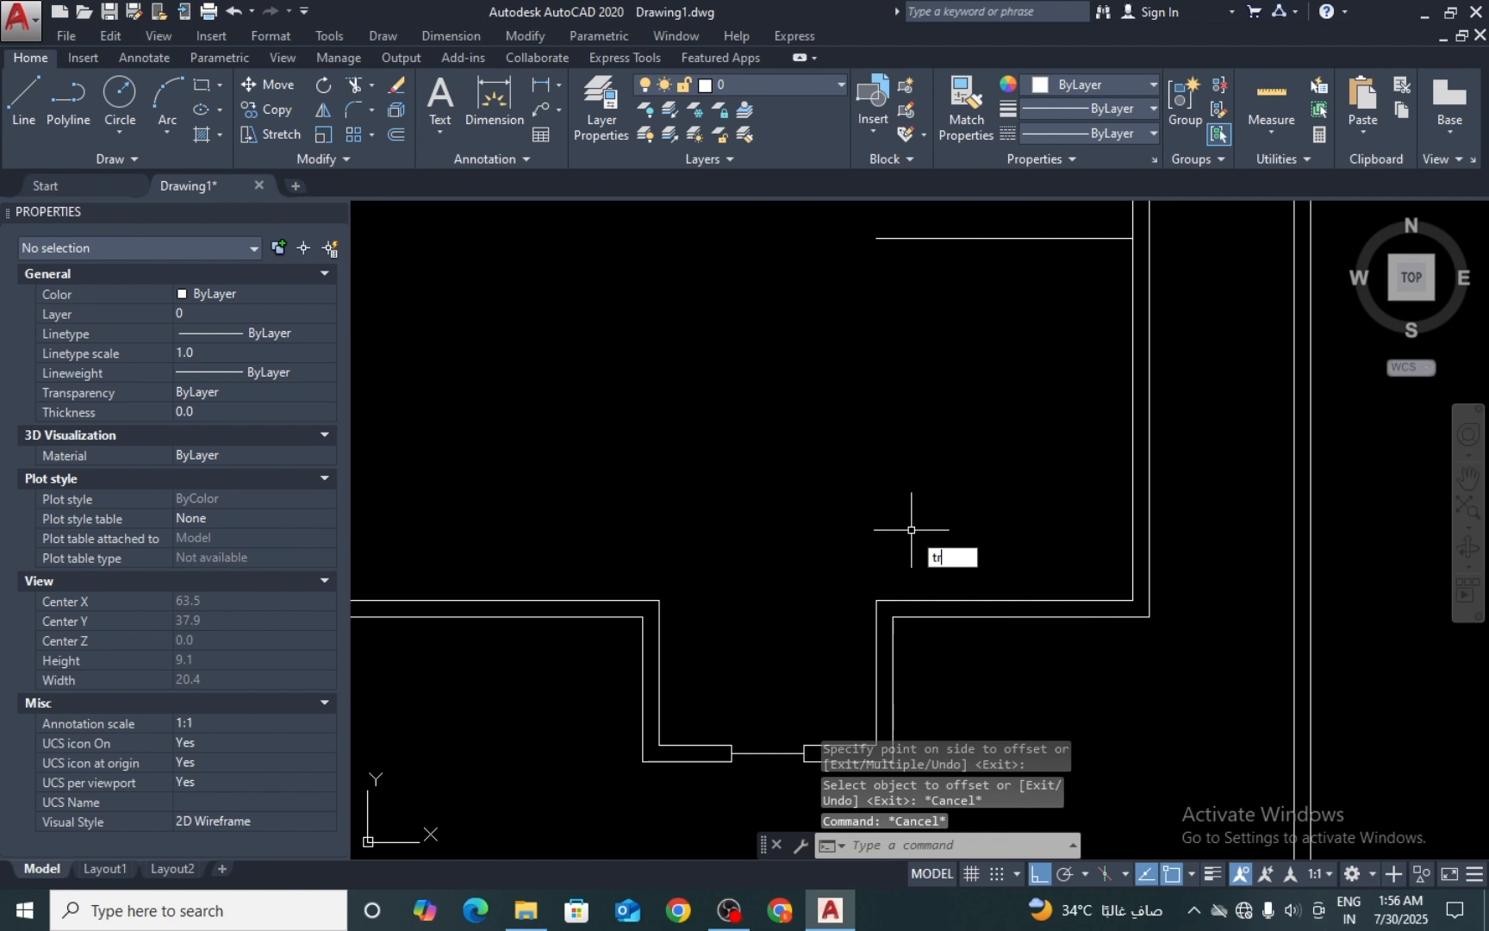
Step: Extend the projection's right inner face up to the 5 m offset line and trim the outer face's overshoot at the bottom wall
{"action": "key", "text": "Return"}
{"action": "key", "text": "Return"}
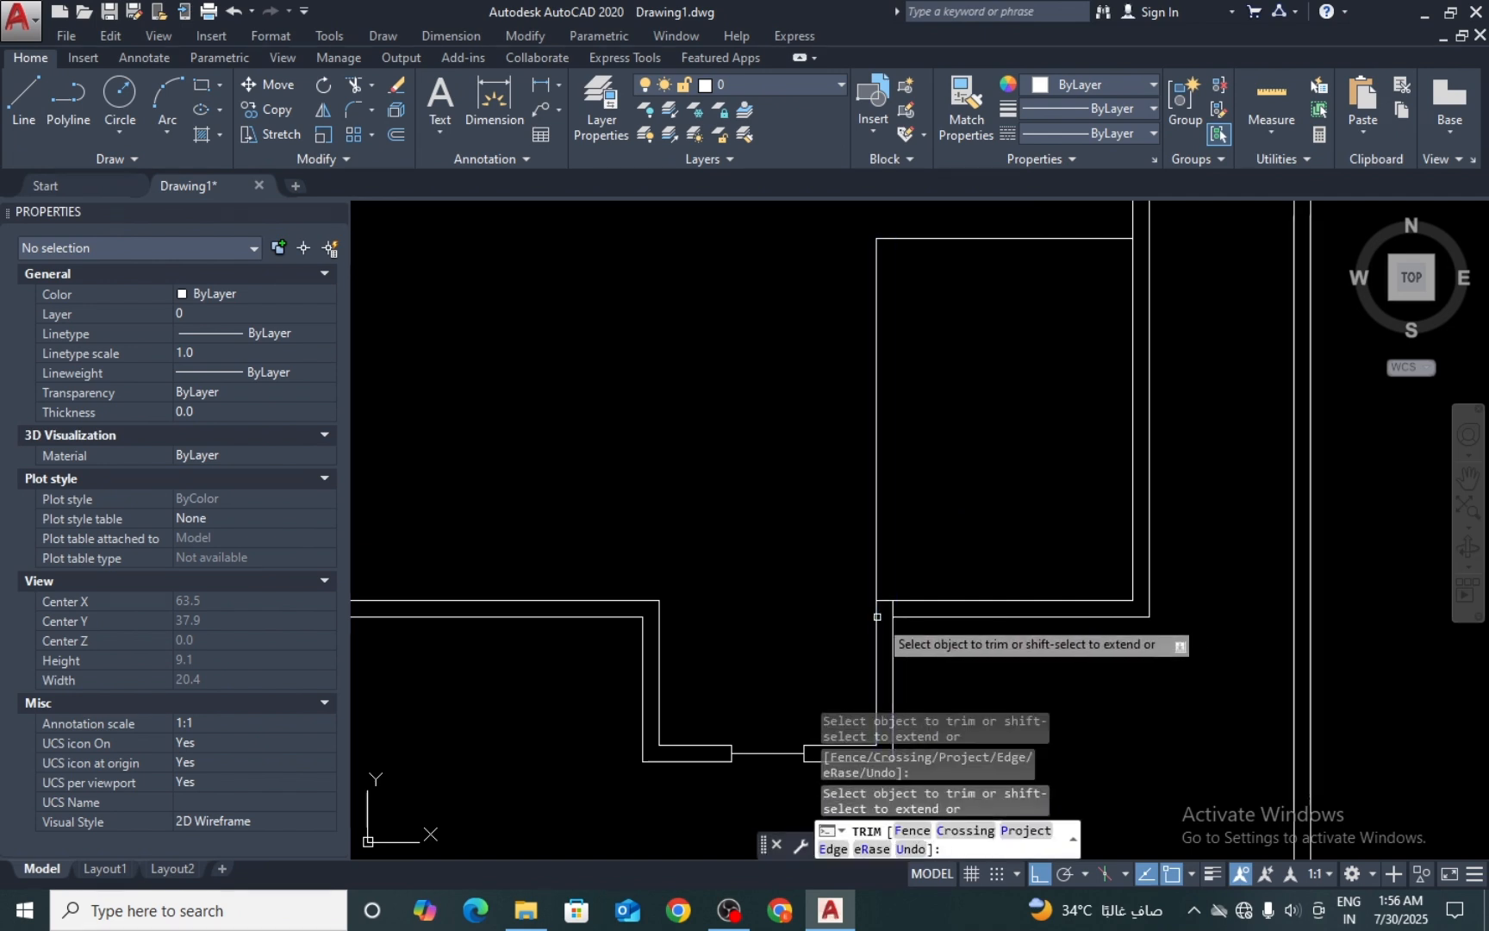
{"action": "left_click", "coordinate": [895, 611]}
{"action": "left_click", "coordinate": [892, 610]}
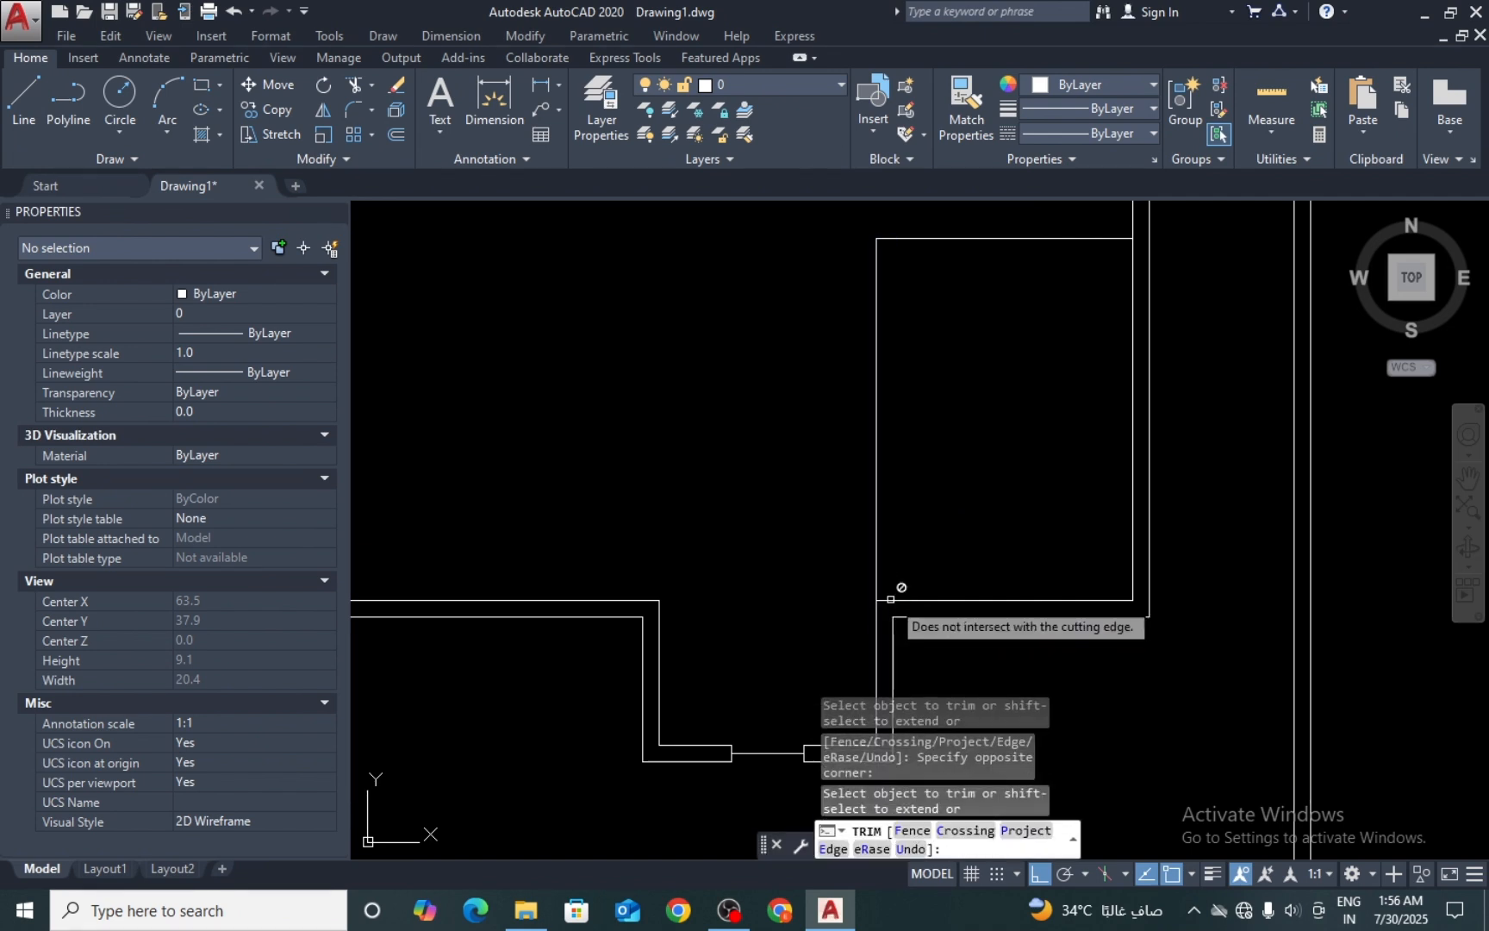
{"action": "key", "text": "Escape"}
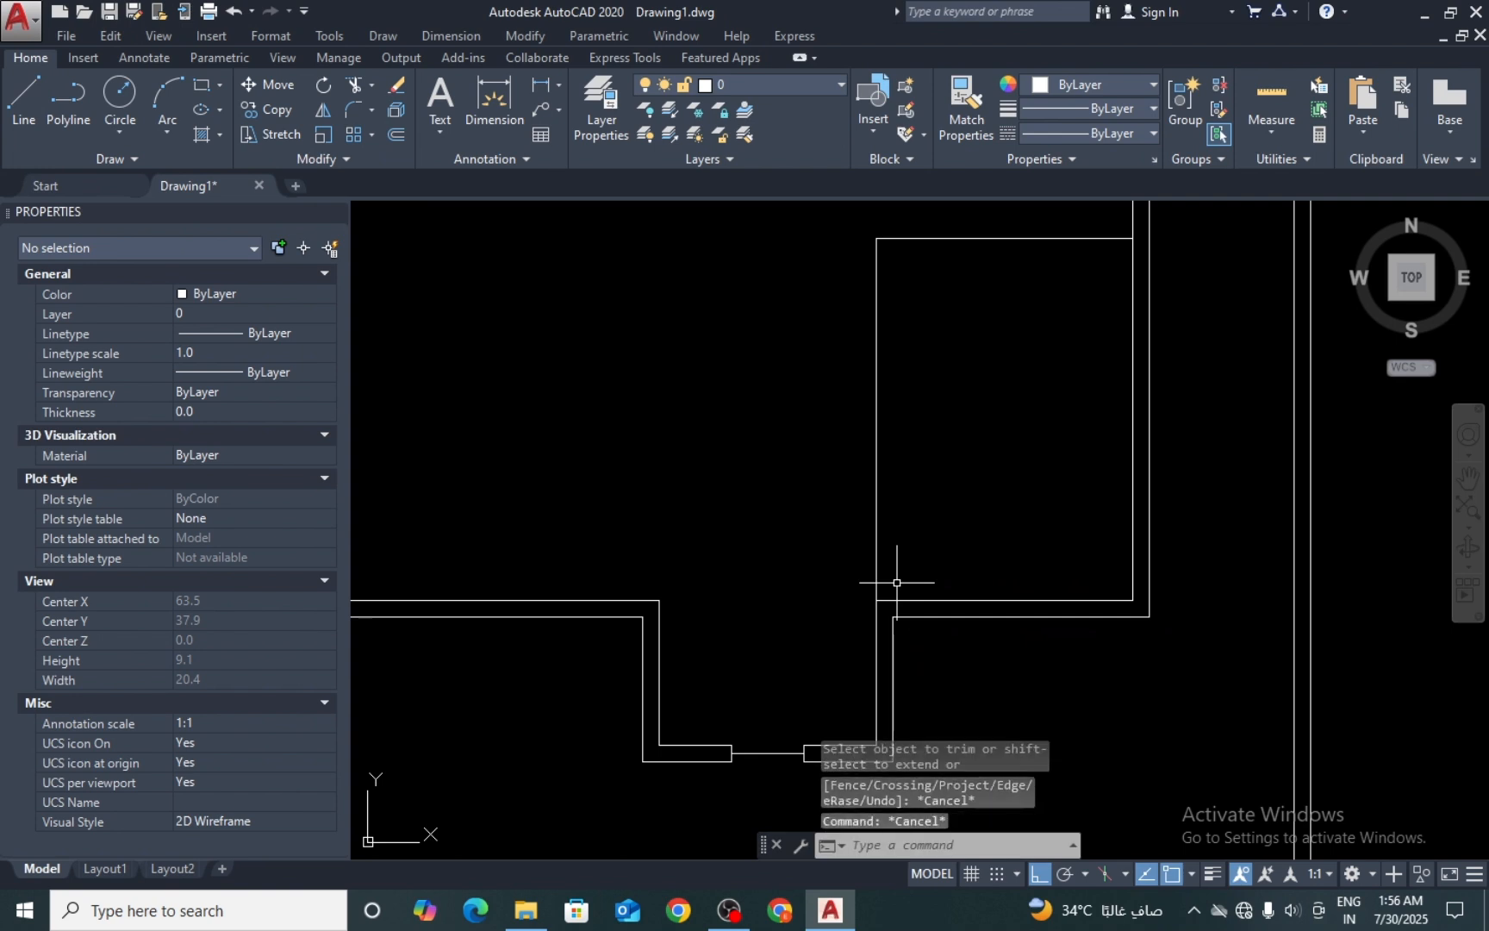
{"action": "type", "text": "o"}
{"action": "key", "text": "Return"}
{"action": "type", "text": "023"}
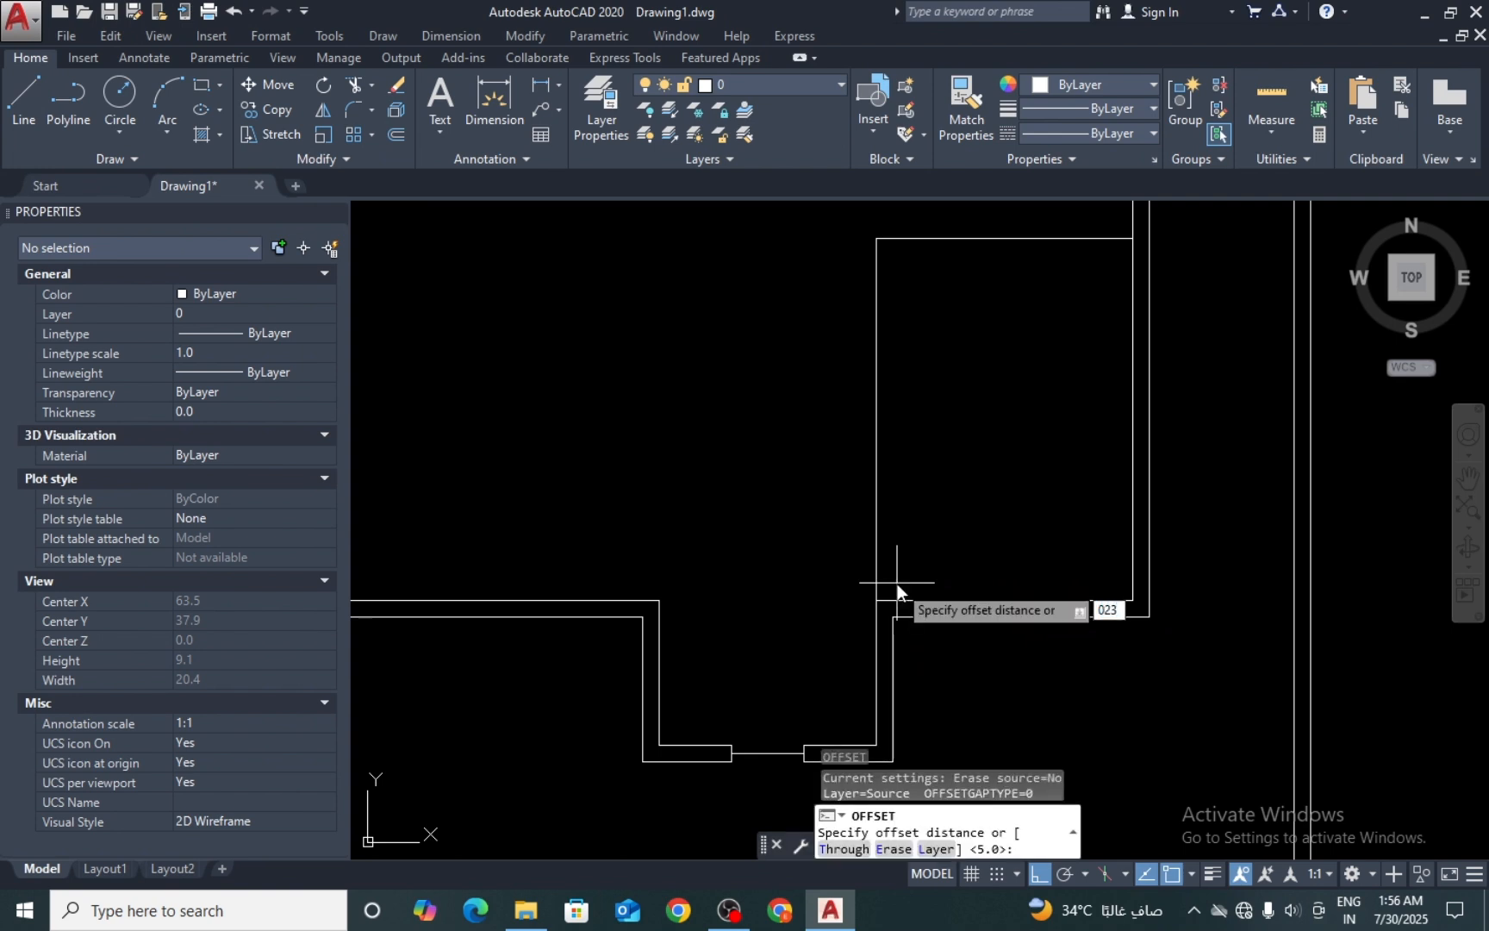
{"action": "key", "text": "Escape"}
{"action": "type", "text": "o"}
{"action": "key", "text": "Return"}
{"action": "type", "text": "0.213"}
{"action": "key", "text": "Return"}
{"action": "key", "text": "Escape"}
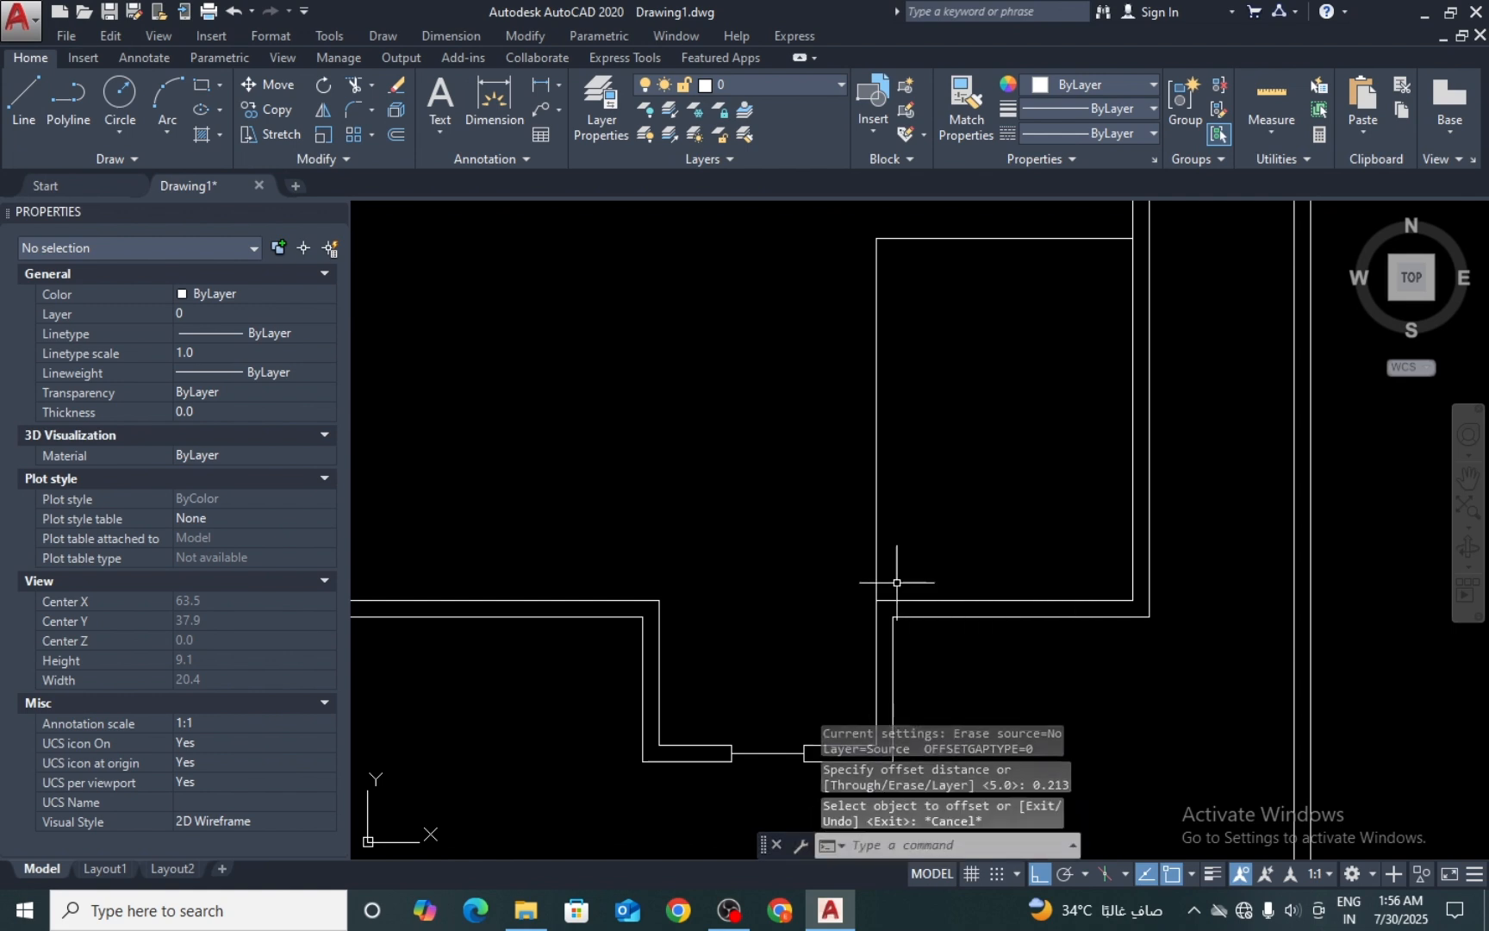
Step: Offset the new room's left line to the right and its top line downward by 0.23 m
{"action": "type", "text": "o"}
{"action": "key", "text": "Return"}
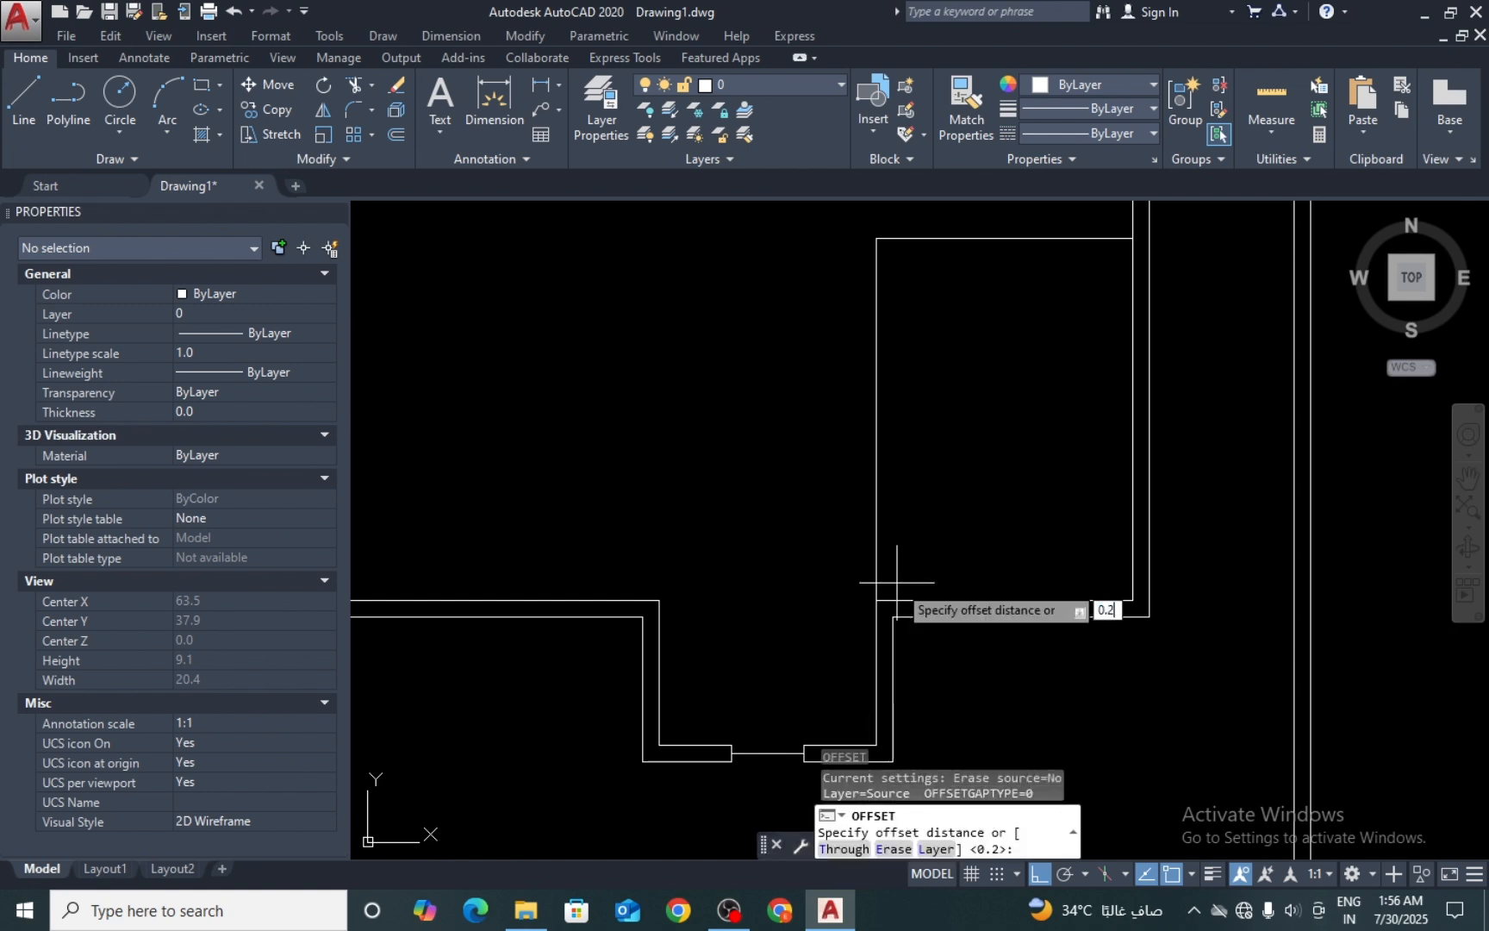
{"action": "type", "text": "0.23"}
{"action": "key", "text": "Return"}
{"action": "left_click", "coordinate": [877, 576]}
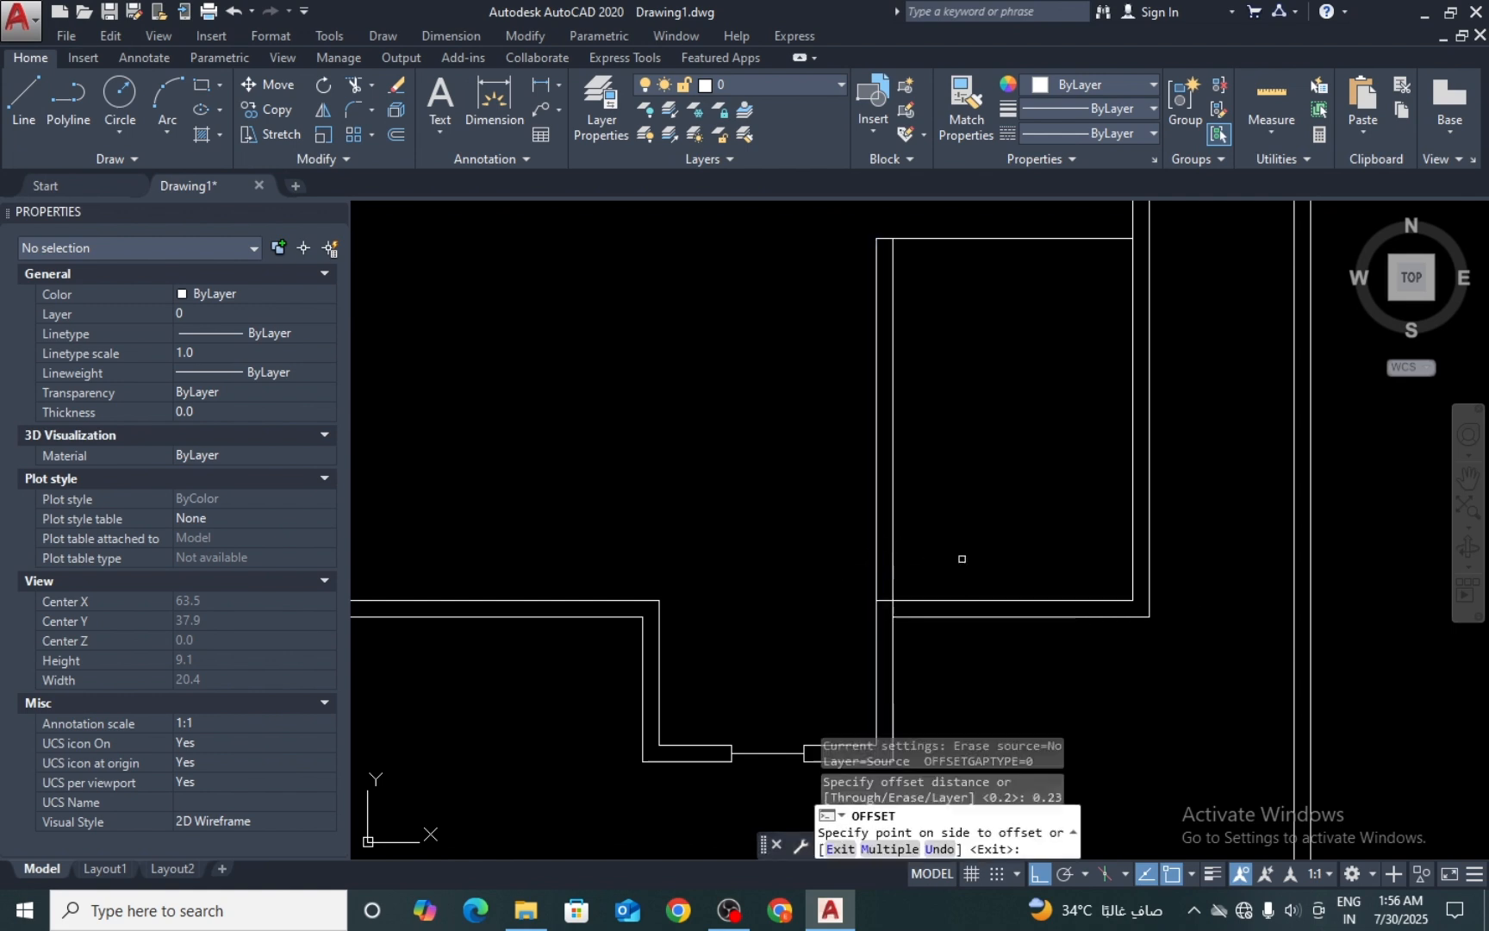
{"action": "left_click", "coordinate": [939, 522]}
{"action": "middle_click_drag", "start_coordinate": [924, 474], "coordinate": [923, 565]}
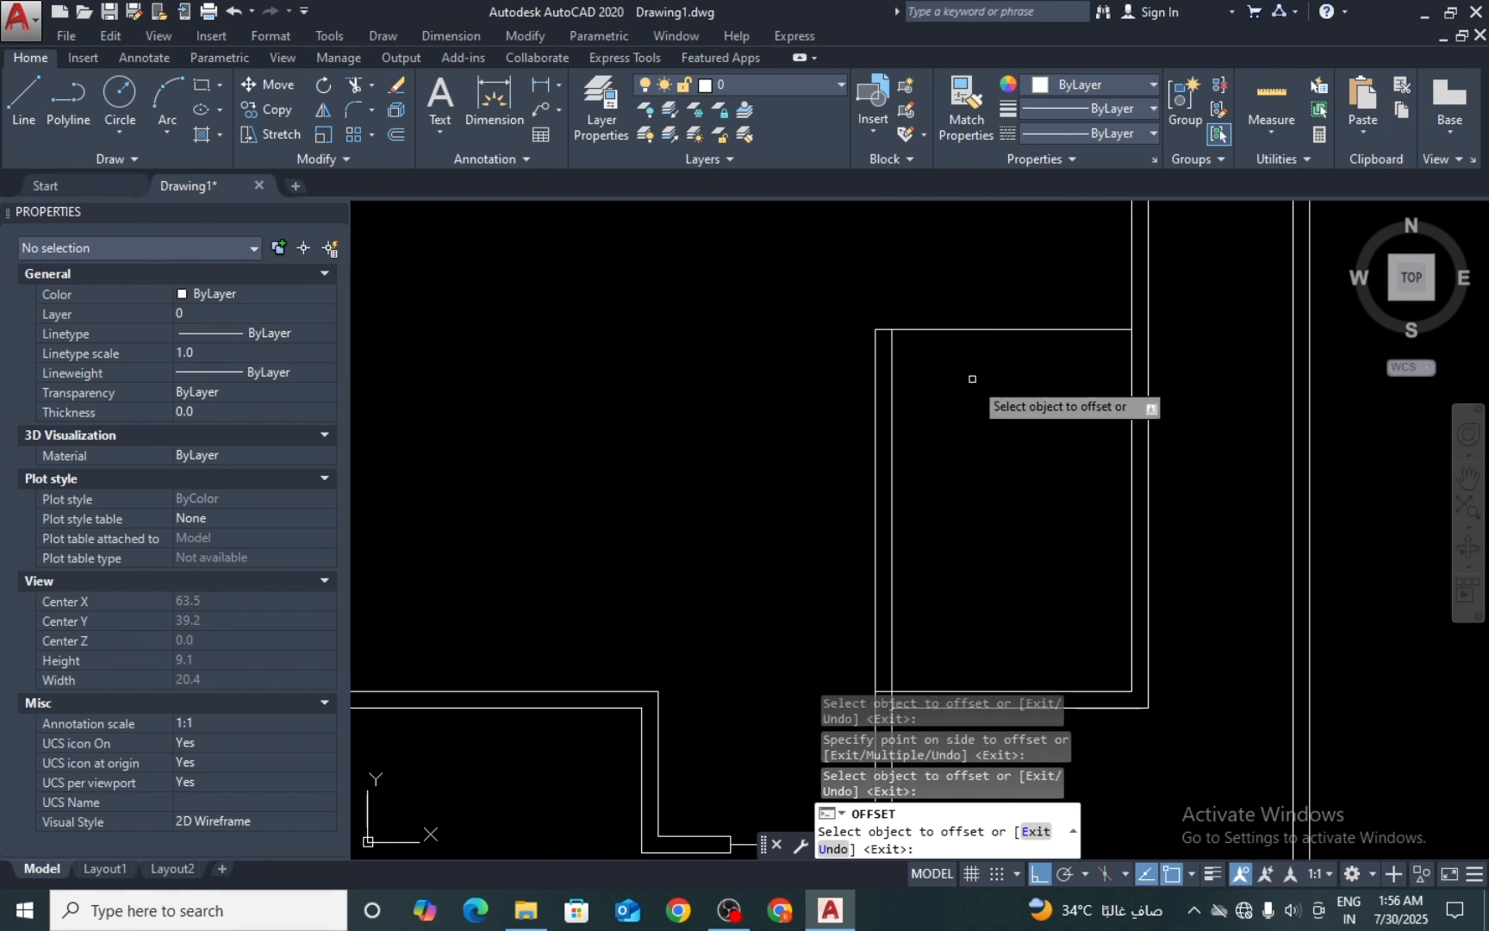
{"action": "left_click", "coordinate": [980, 329]}
{"action": "left_click", "coordinate": [964, 382]}
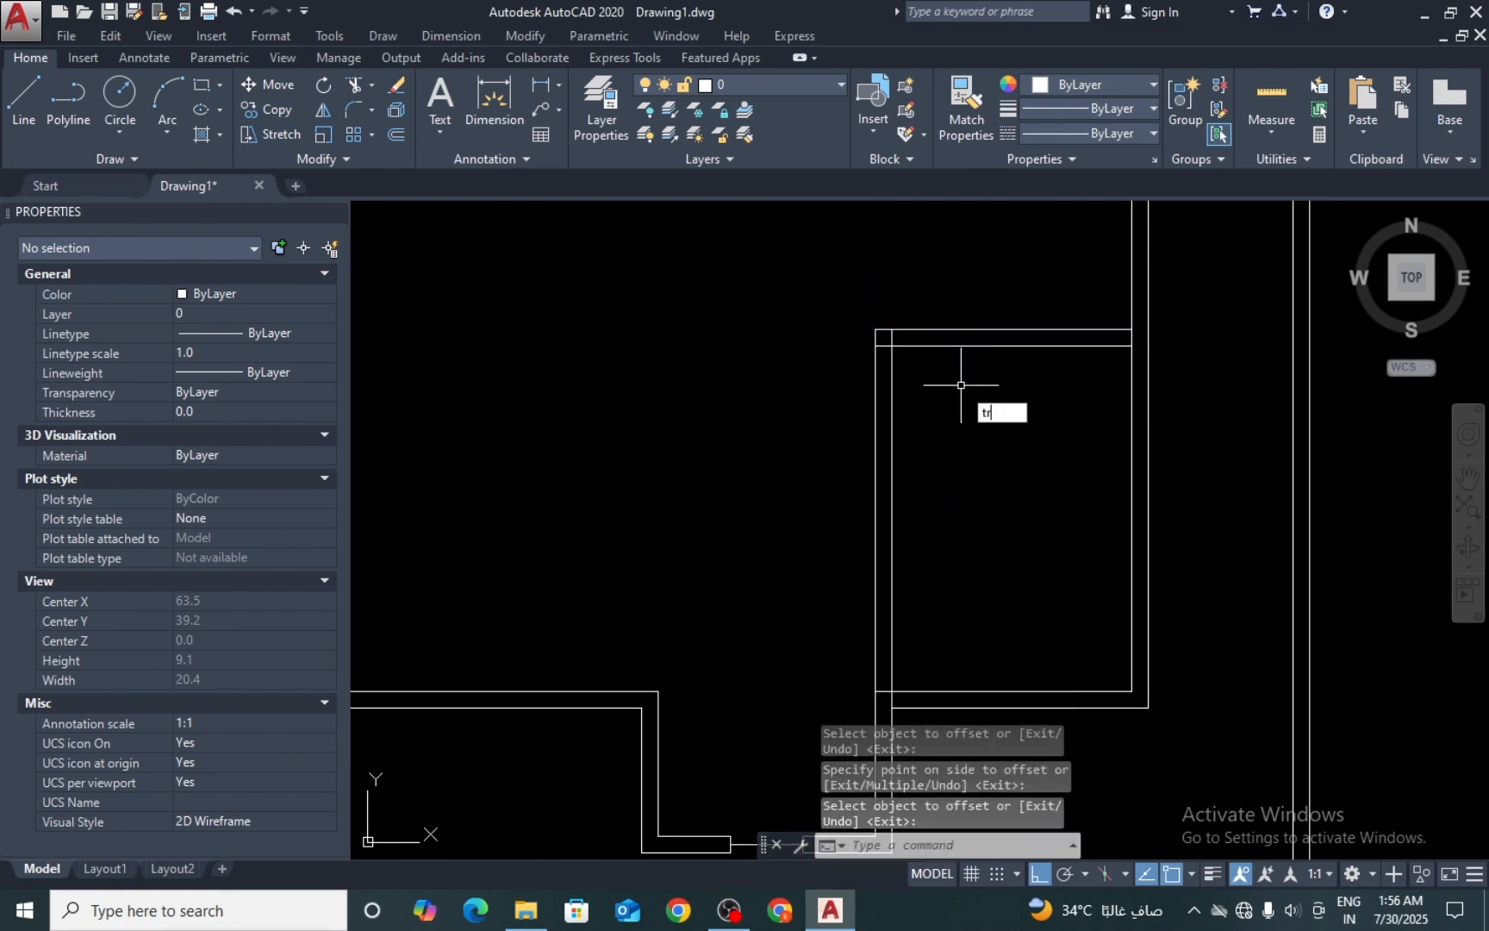
Step: Trim the overlapping line ends at the new room's upper-left corner and the bottom wall stub crossing its left wall
{"action": "key", "text": "Return"}
{"action": "scroll", "coordinate": [896, 332], "scroll_direction": "up", "scroll_amount": 8}
{"action": "left_click", "coordinate": [793, 393]}
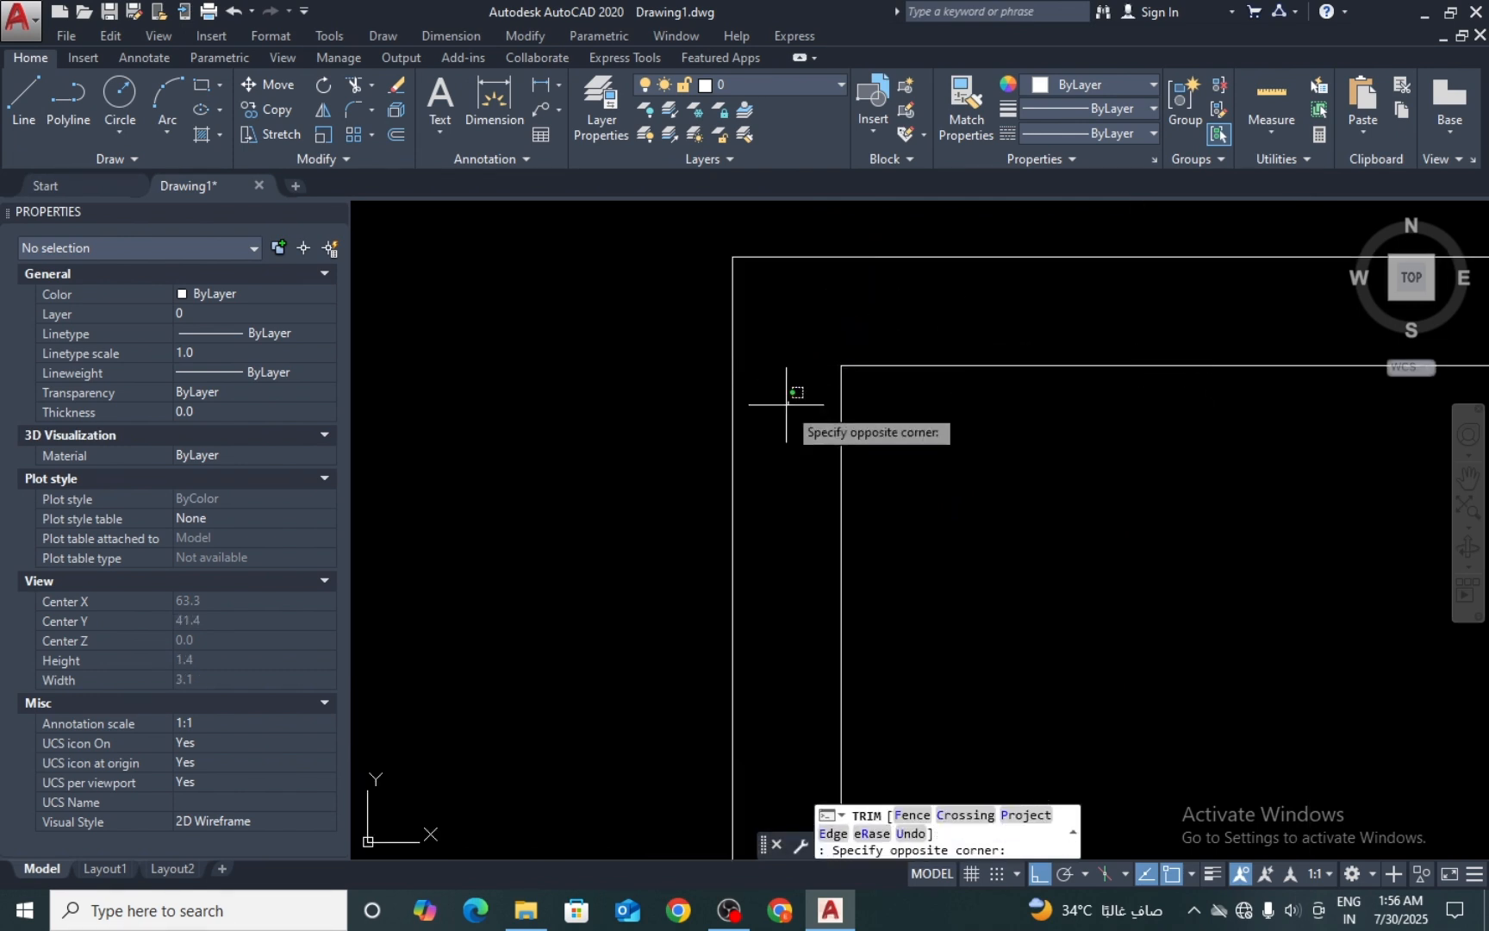
{"action": "left_click", "coordinate": [782, 365]}
{"action": "scroll", "coordinate": [785, 340], "scroll_direction": "down", "scroll_amount": 10}
{"action": "scroll", "coordinate": [791, 569], "scroll_direction": "up", "scroll_amount": 8}
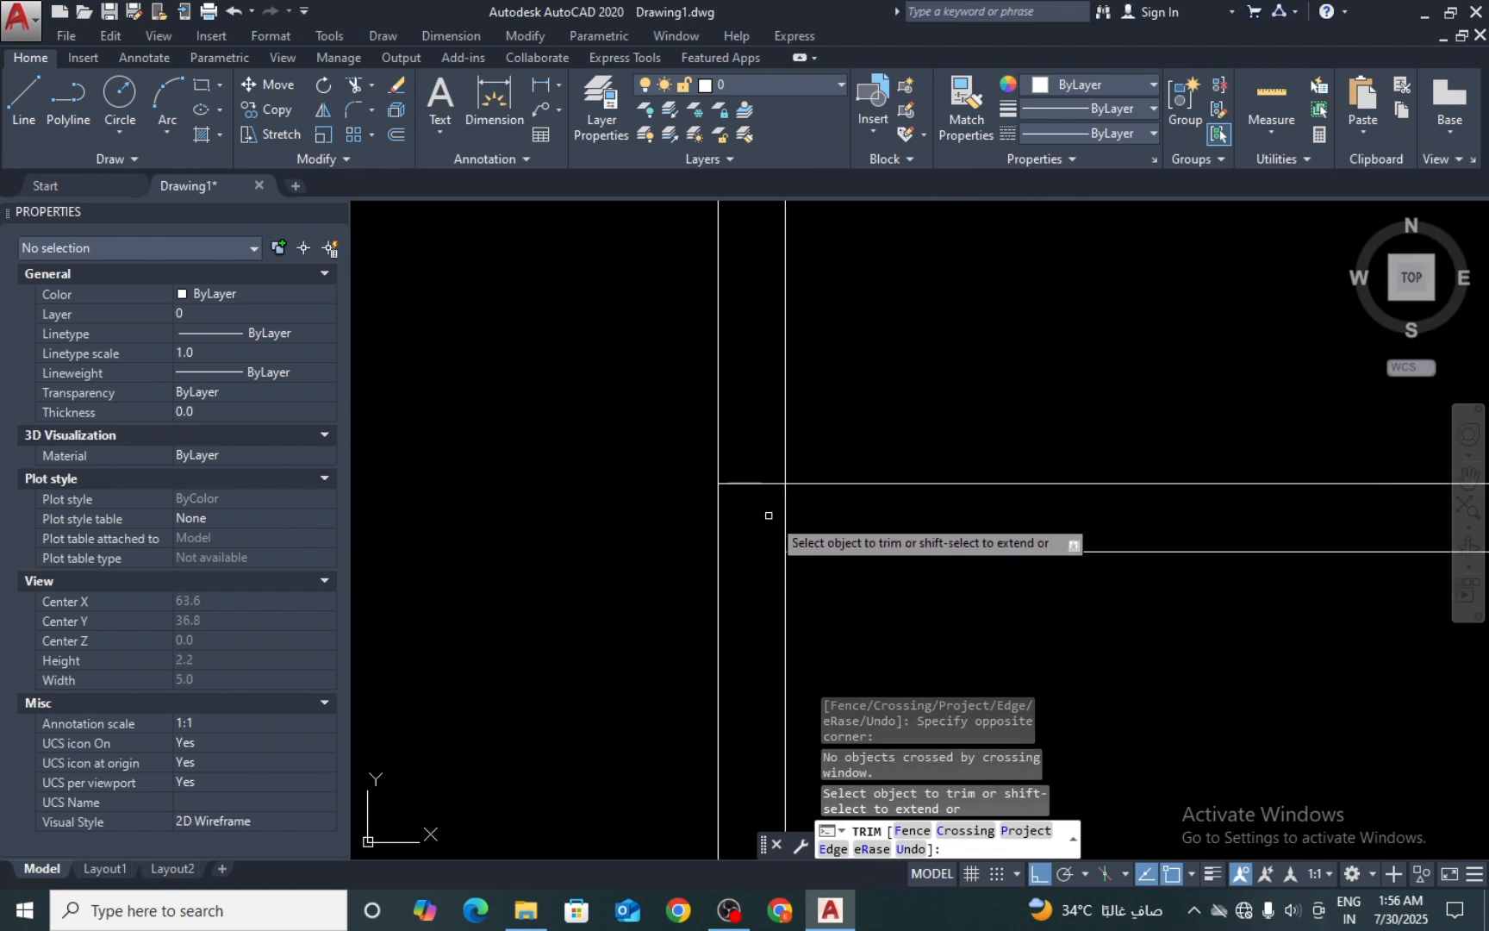
{"action": "left_click", "coordinate": [768, 516]}
{"action": "left_click", "coordinate": [745, 489]}
{"action": "scroll", "coordinate": [883, 479], "scroll_direction": "down", "scroll_amount": 8}
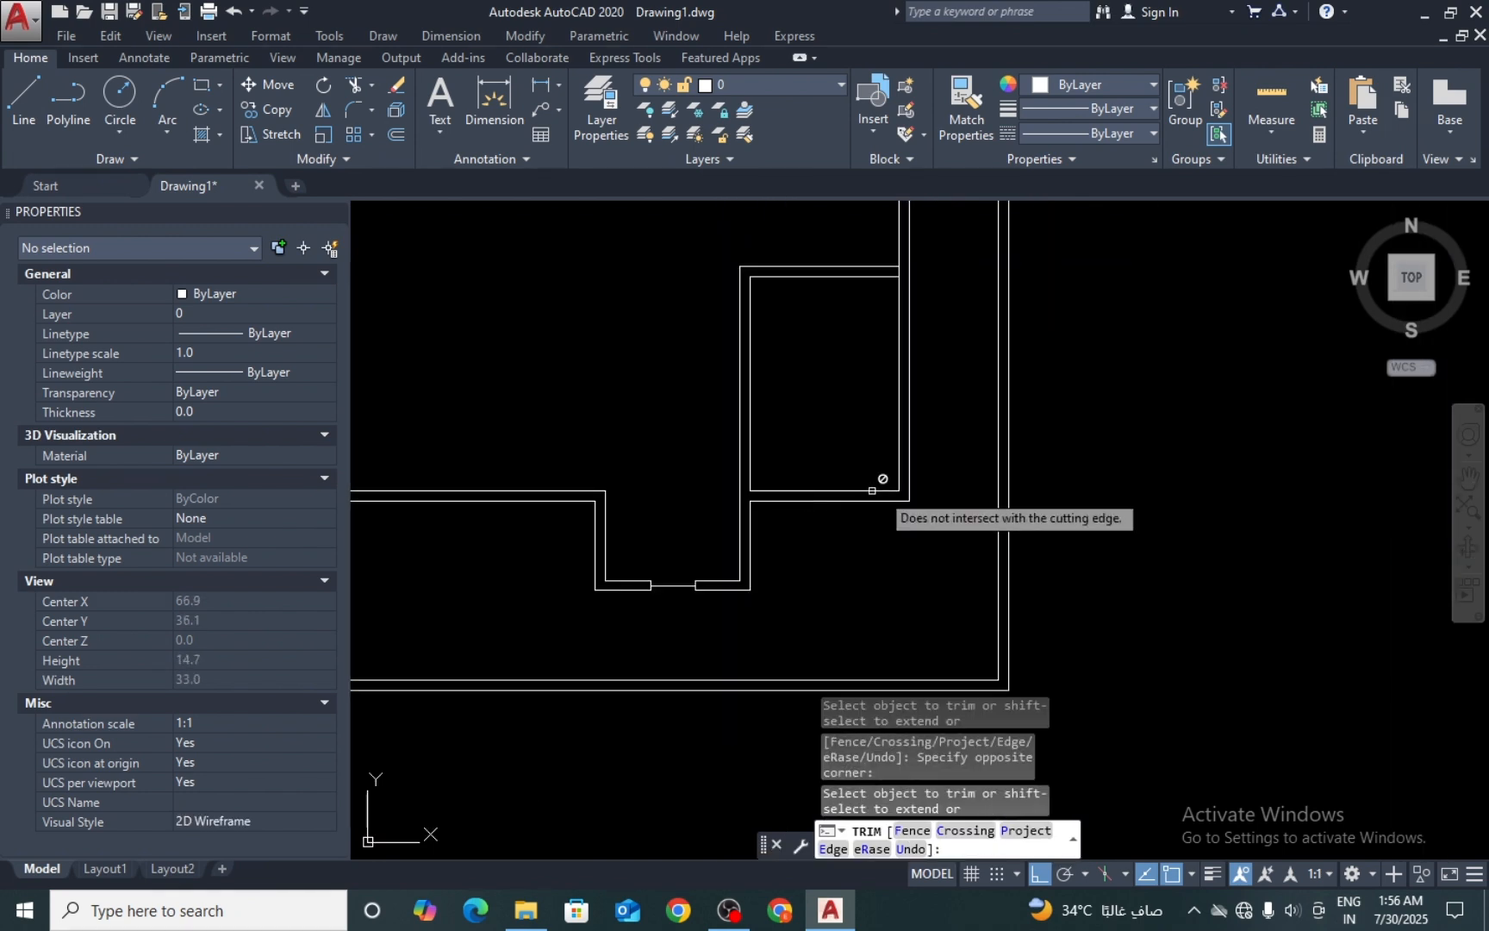
Step: Trim the right wall's inner face between the two faces of the new room's top wall
{"action": "scroll", "coordinate": [874, 404], "scroll_direction": "up", "scroll_amount": 8}
{"action": "left_click", "coordinate": [840, 434]}
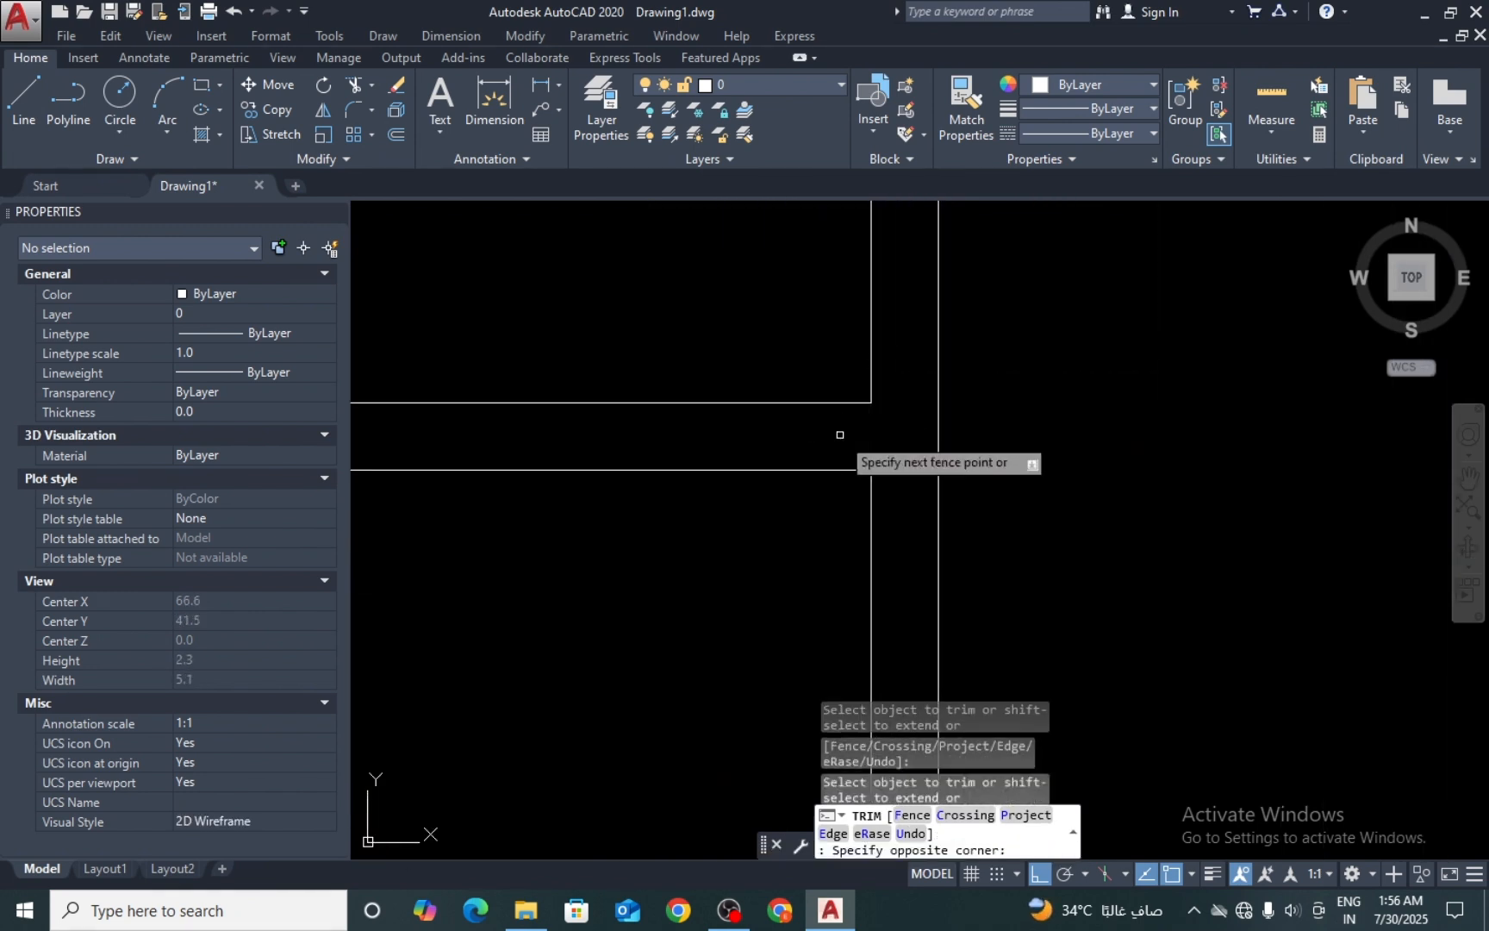
{"action": "scroll", "coordinate": [923, 440], "scroll_direction": "down", "scroll_amount": 14}
{"action": "scroll", "coordinate": [865, 528], "scroll_direction": "up", "scroll_amount": 4}
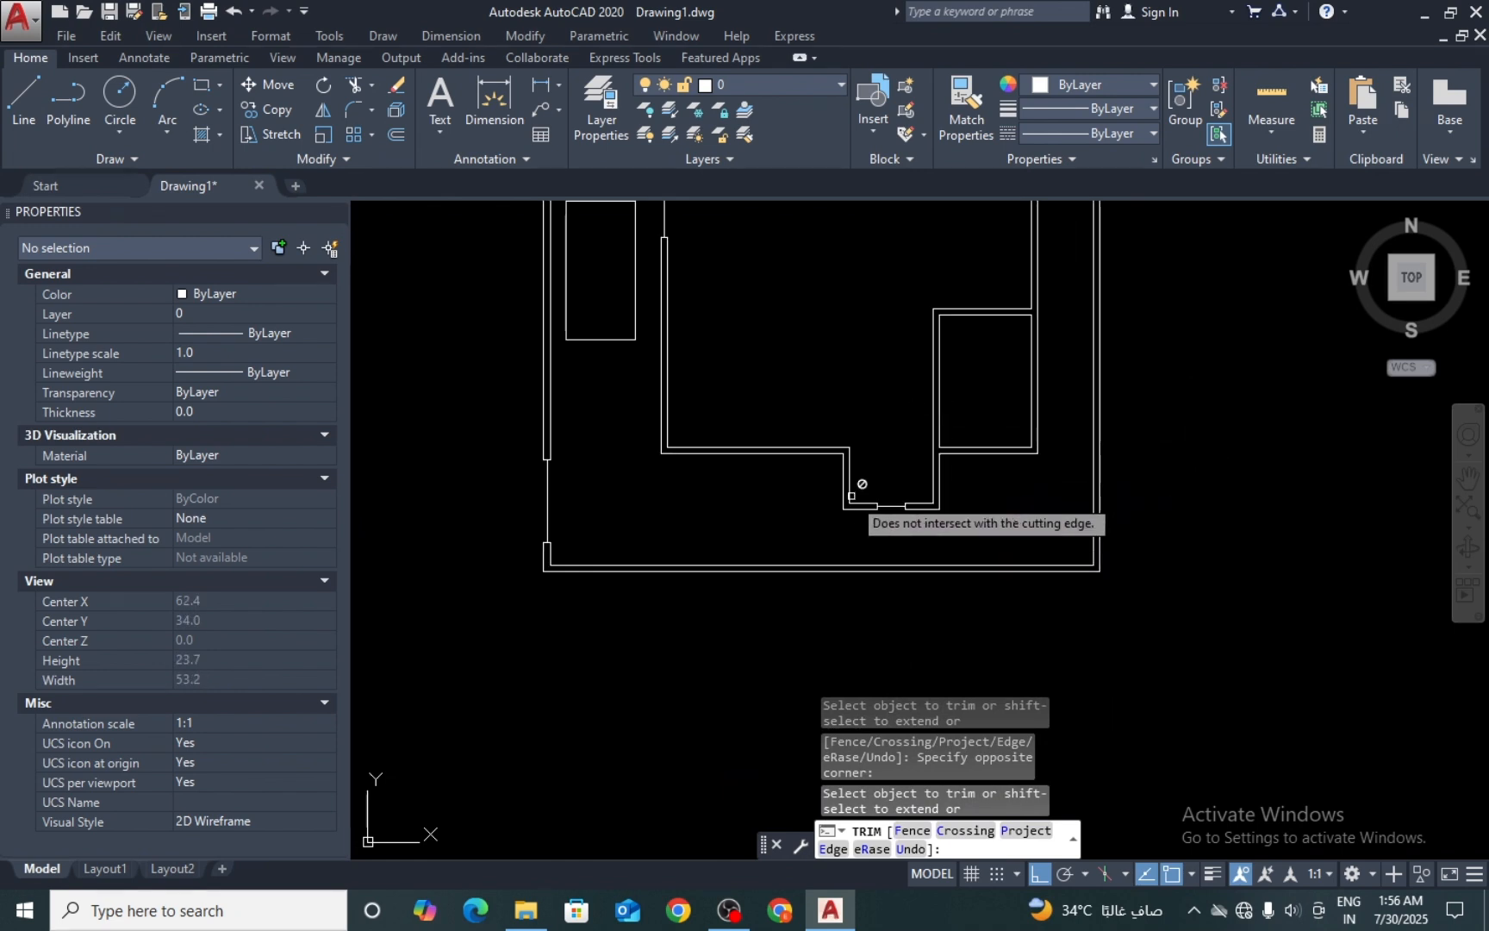
{"action": "middle_click_drag", "start_coordinate": [854, 457], "coordinate": [890, 524]}
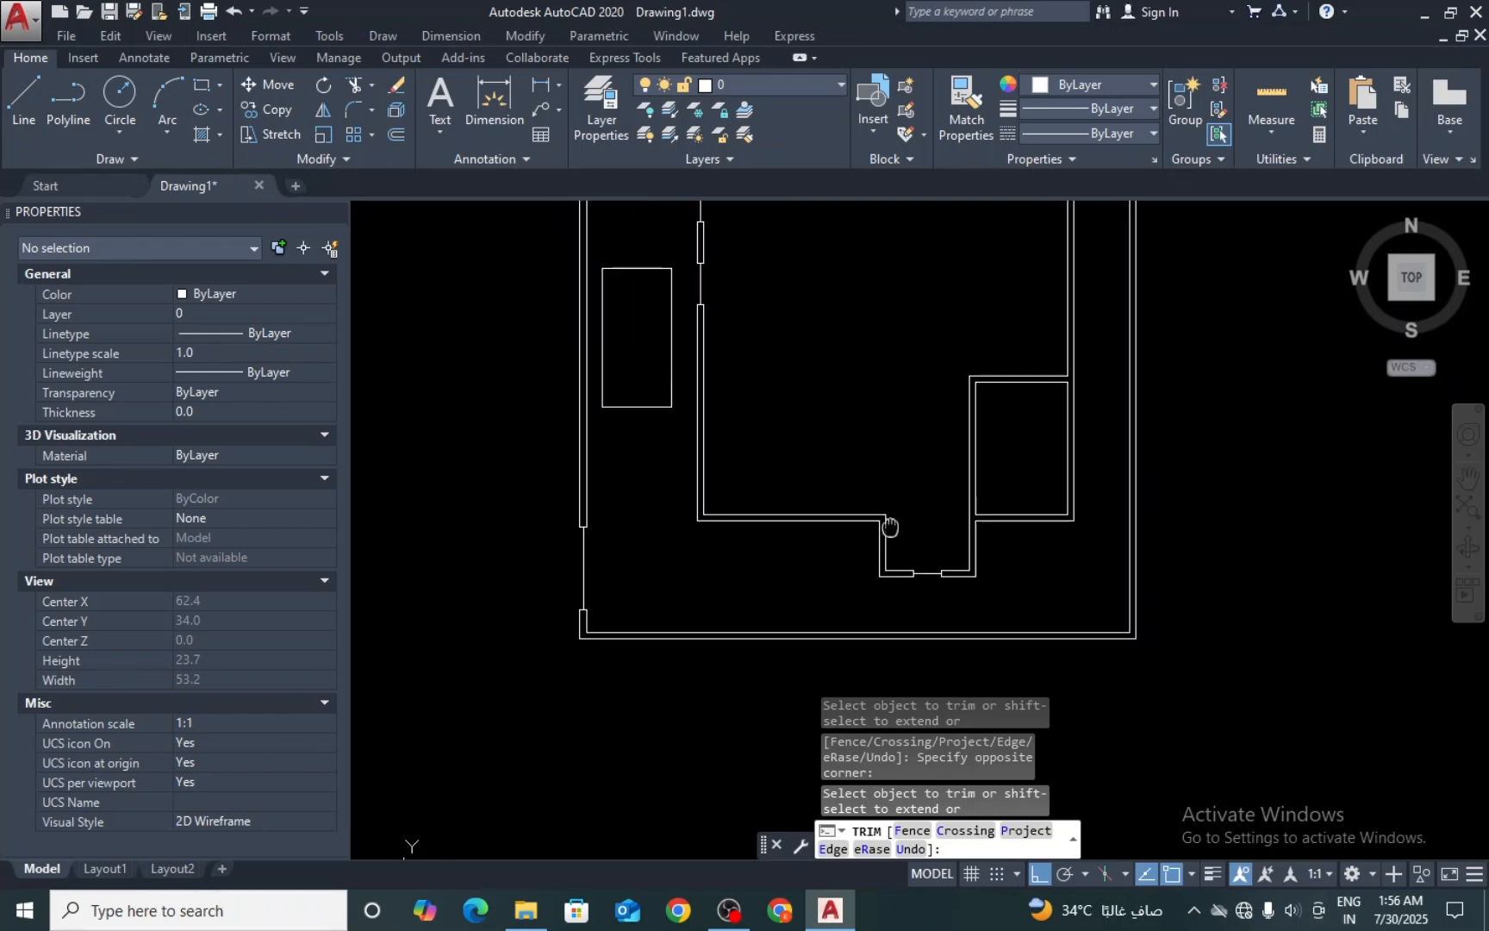
{"action": "middle_click_drag", "start_coordinate": [889, 297], "coordinate": [905, 418]}
{"action": "key", "text": "Escape"}
{"action": "key", "text": "Escape"}
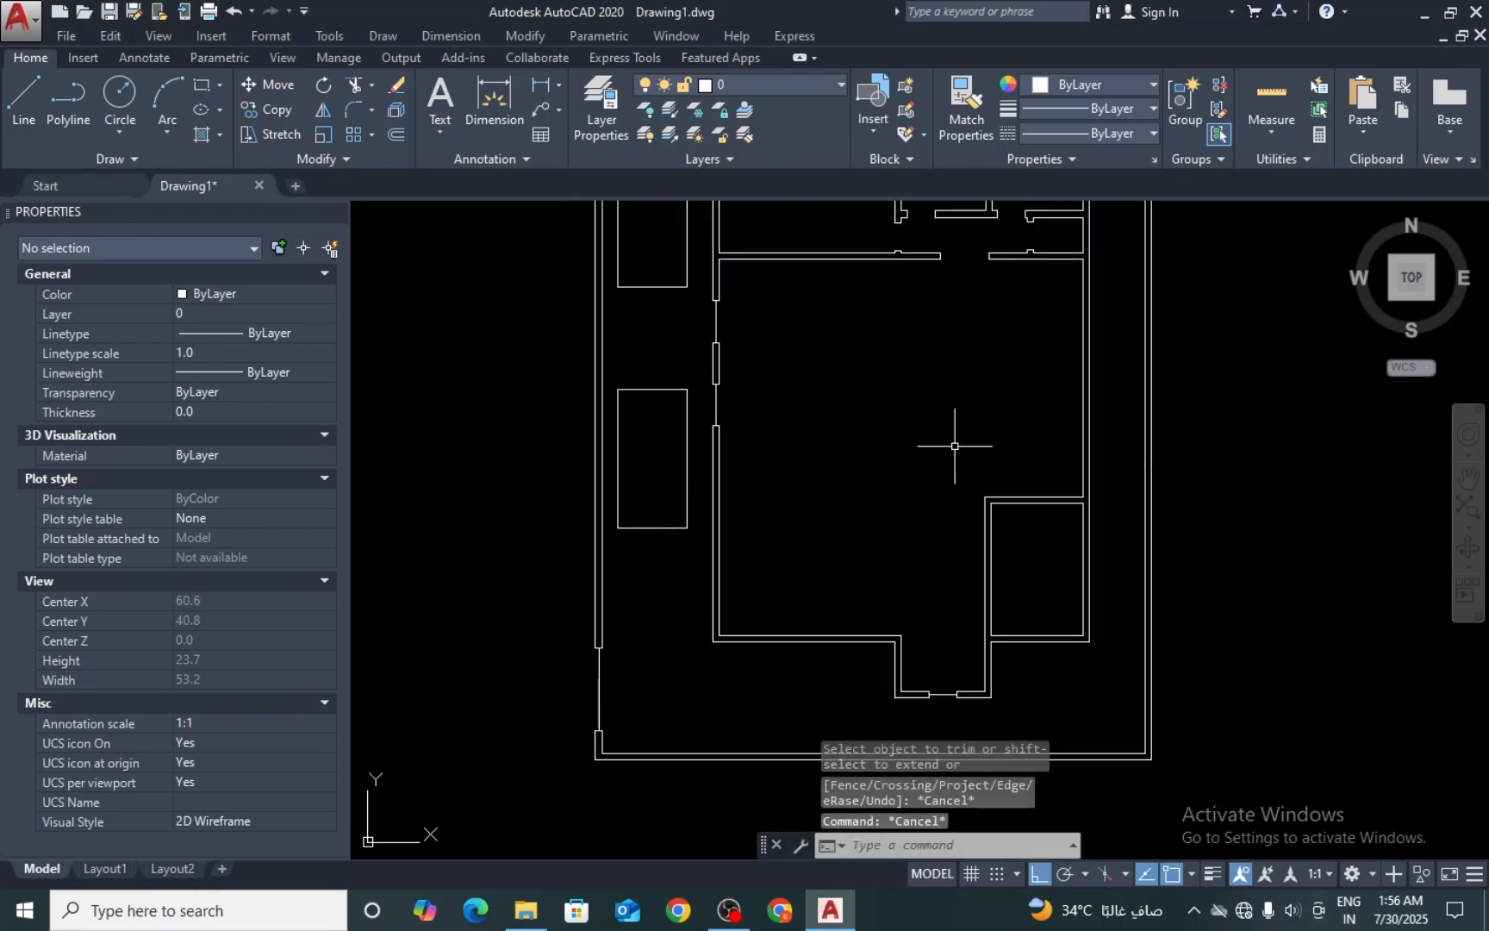
{"action": "left_click", "coordinate": [1088, 348]}
{"action": "key", "text": "Escape"}
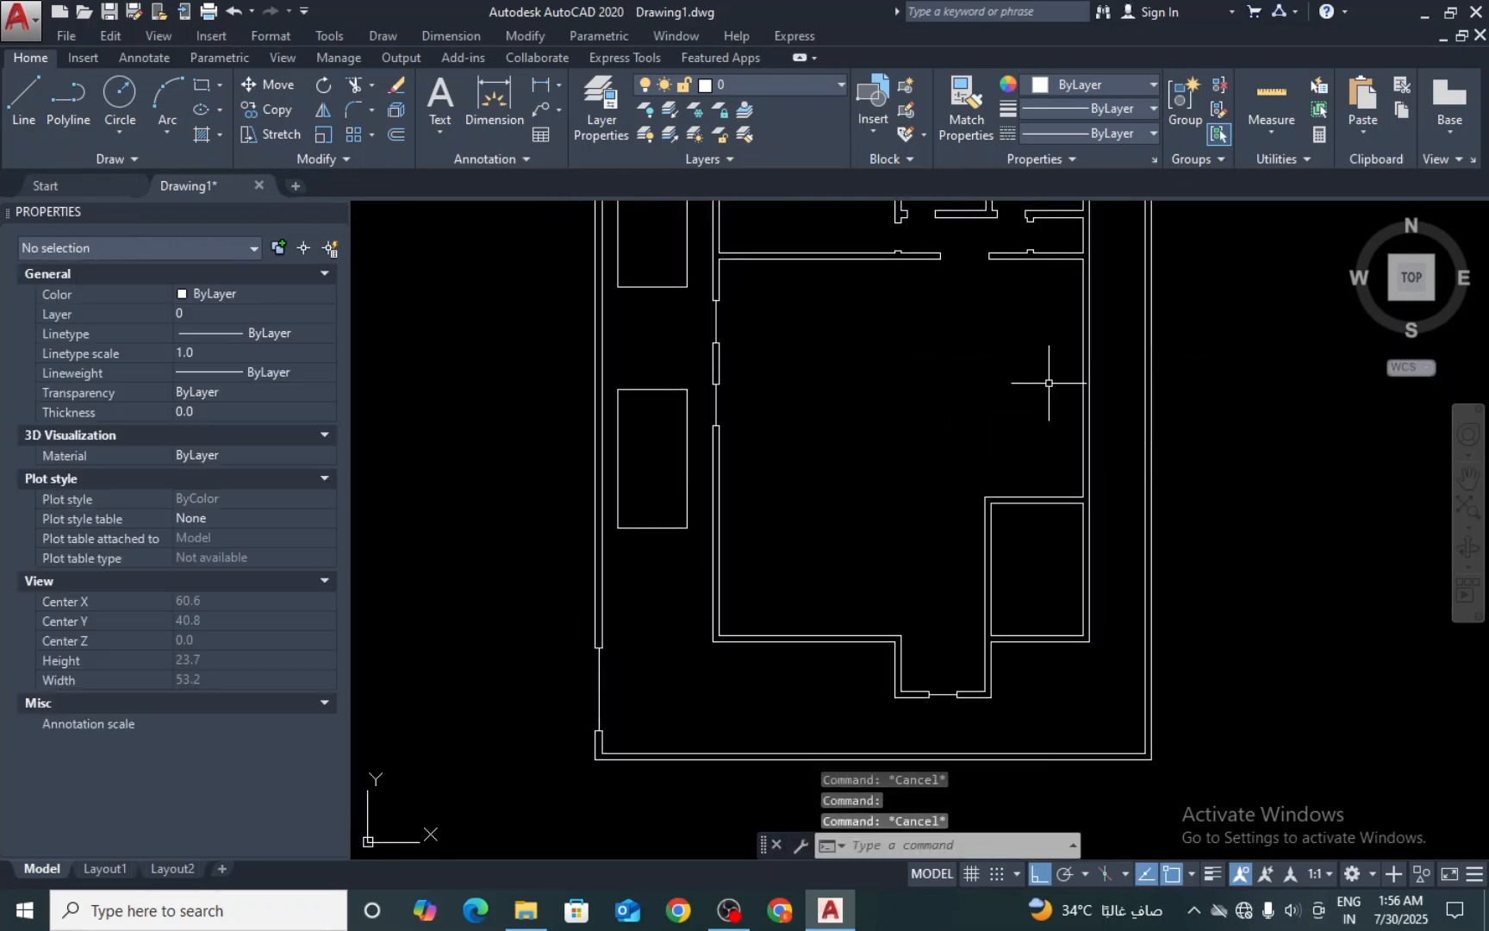
Step: Draw a 3-unit horizontal line into the large room, leftward from the midpoint of the right wall's inner face
{"action": "type", "text": "l"}
{"action": "key", "text": "Return"}
{"action": "scroll", "coordinate": [1048, 387], "scroll_direction": "up", "scroll_amount": 5}
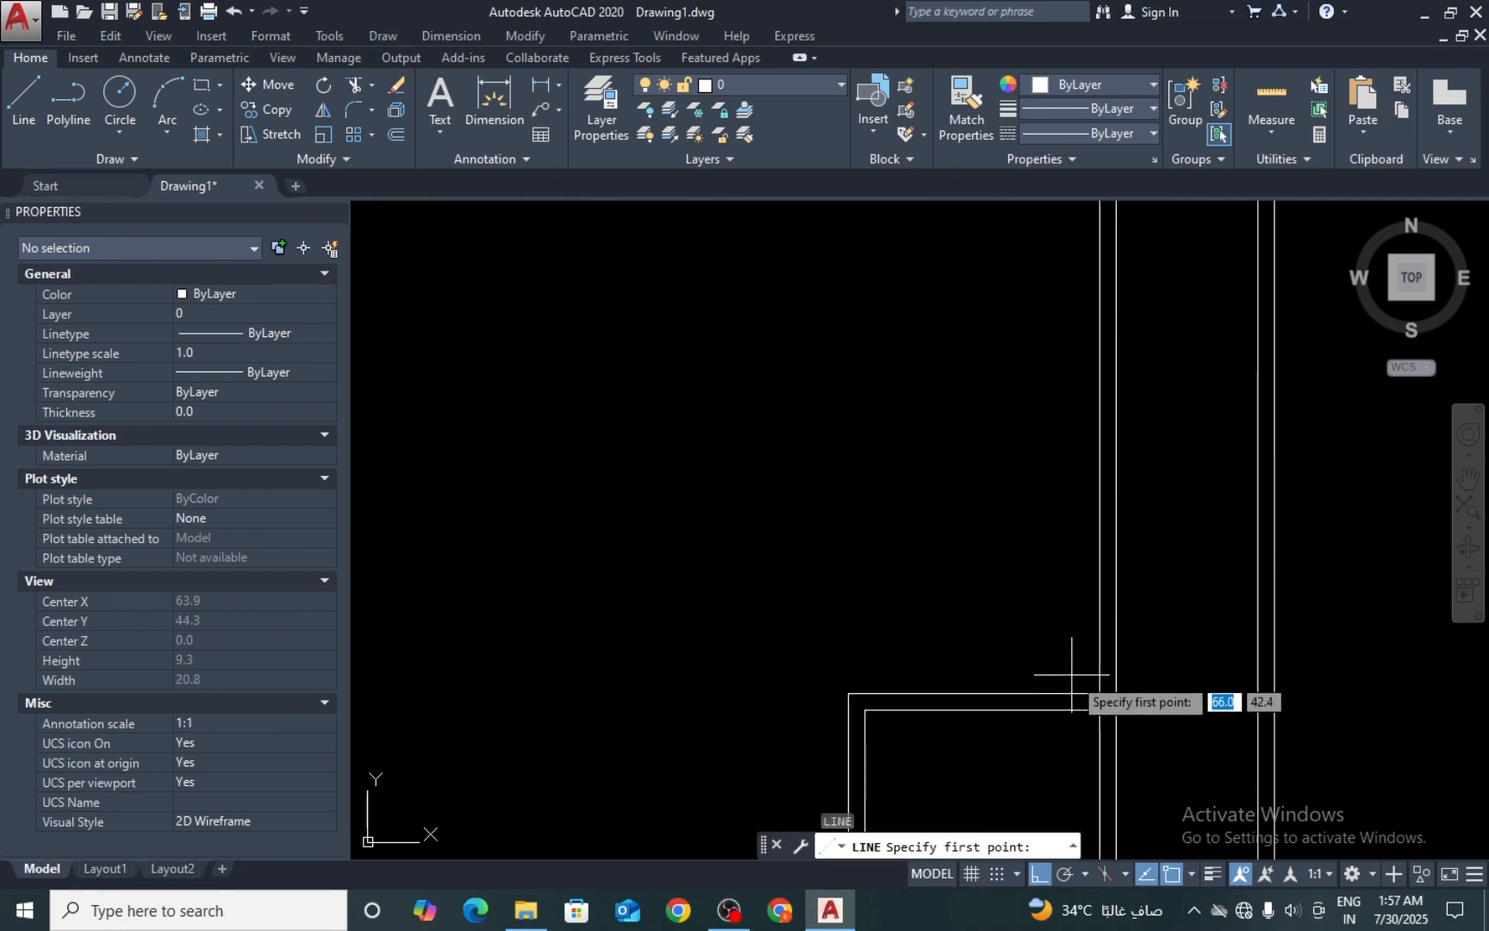
{"action": "scroll", "coordinate": [1099, 694], "scroll_direction": "down", "scroll_amount": 3}
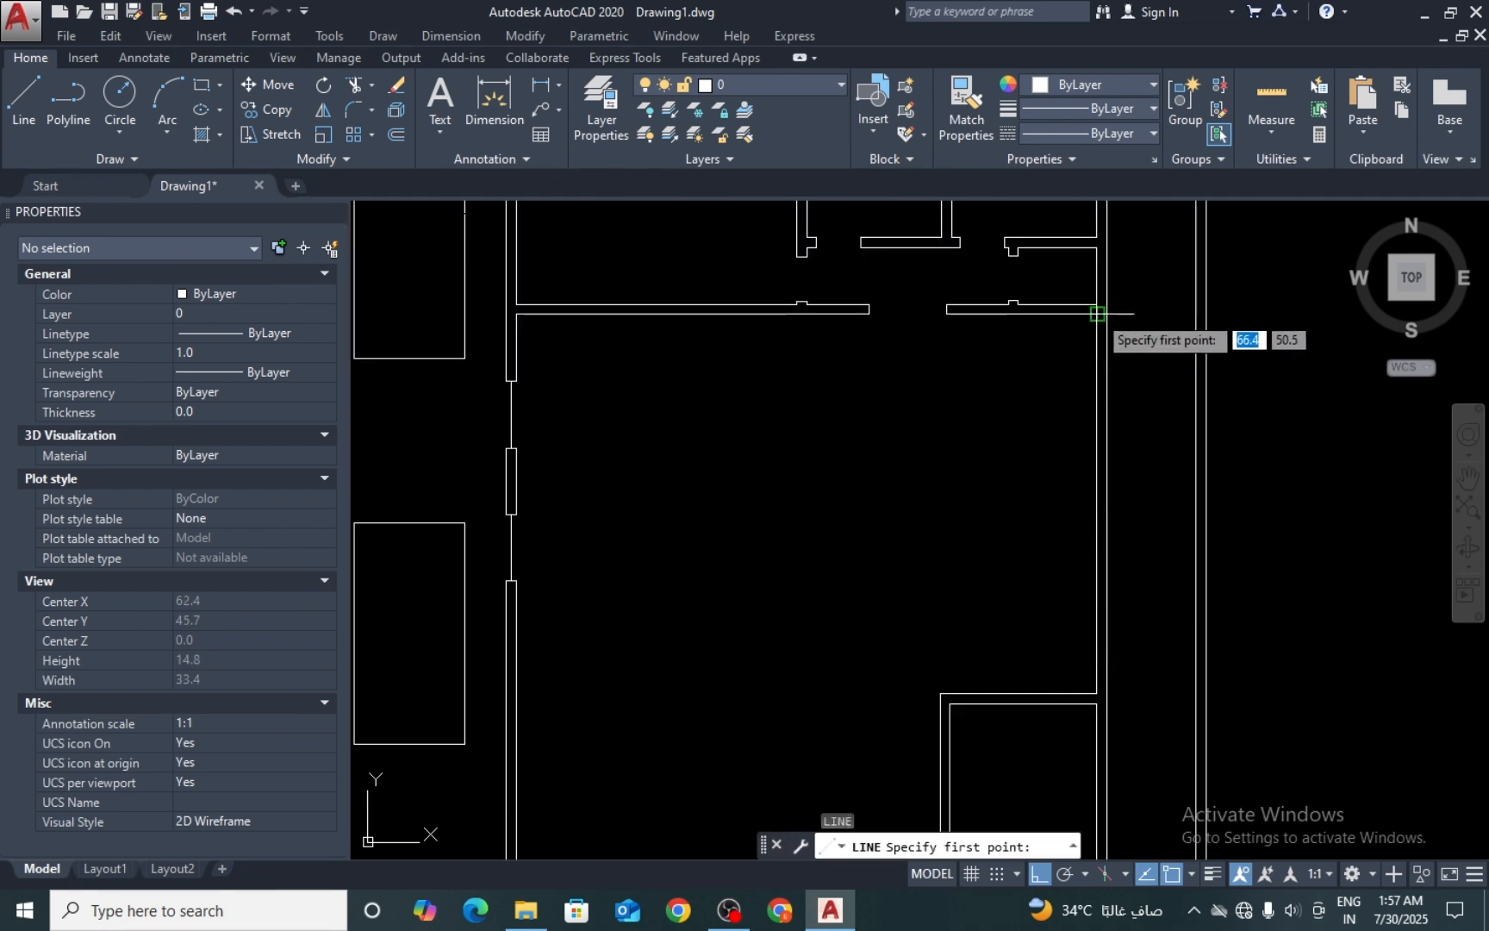
{"action": "left_click", "coordinate": [1097, 502]}
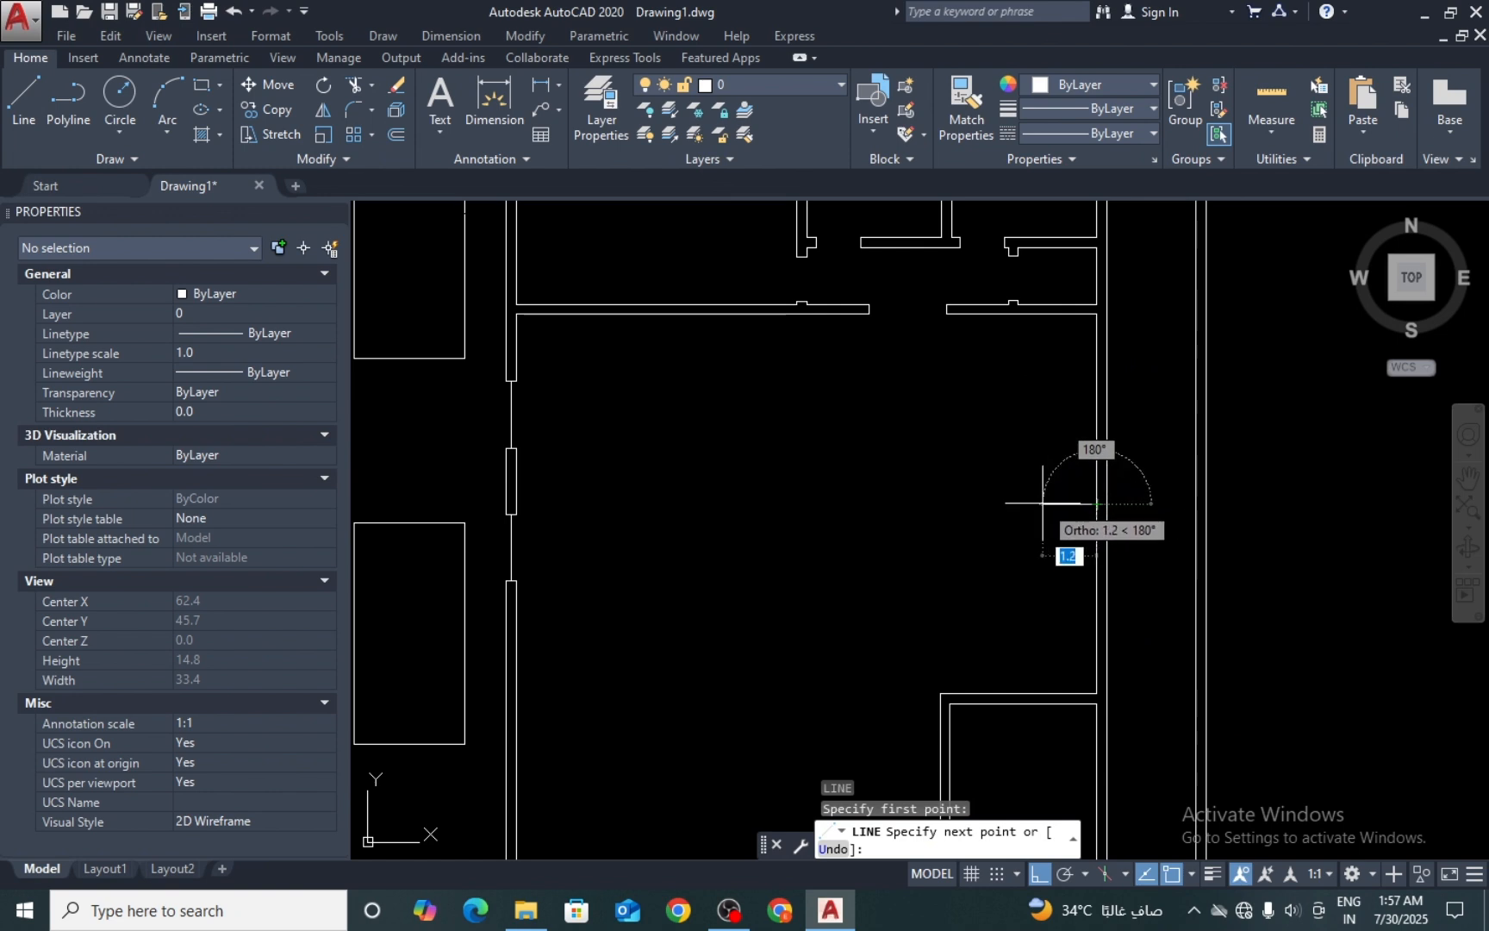
{"action": "type", "text": "3"}
{"action": "key", "text": "Return"}
{"action": "scroll", "coordinate": [1143, 511], "scroll_direction": "up", "scroll_amount": 2}
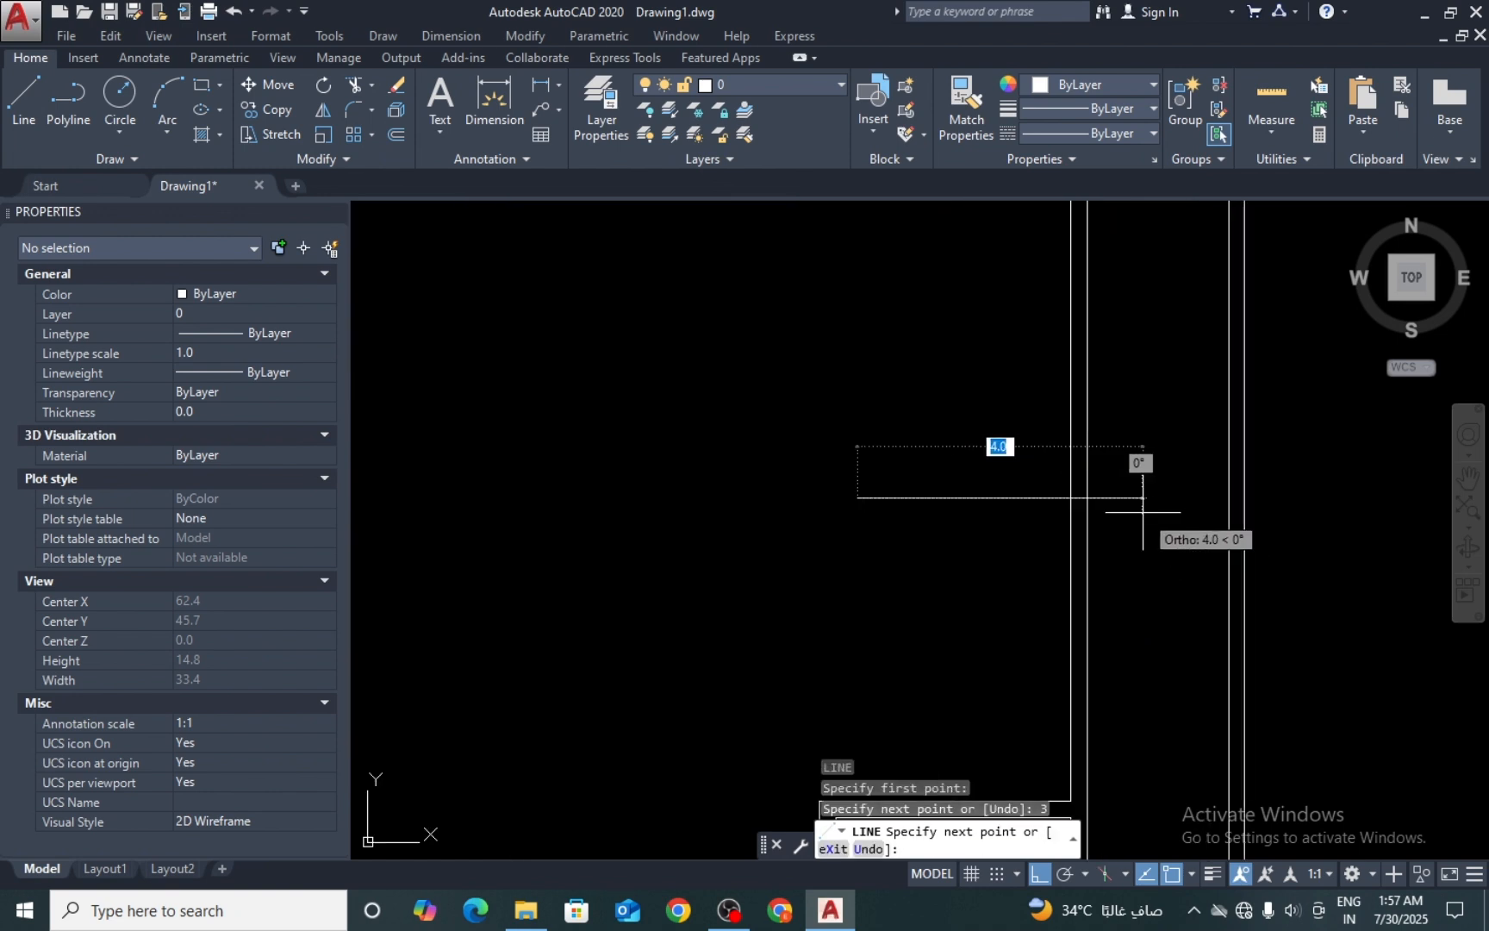
{"action": "key", "text": "Escape"}
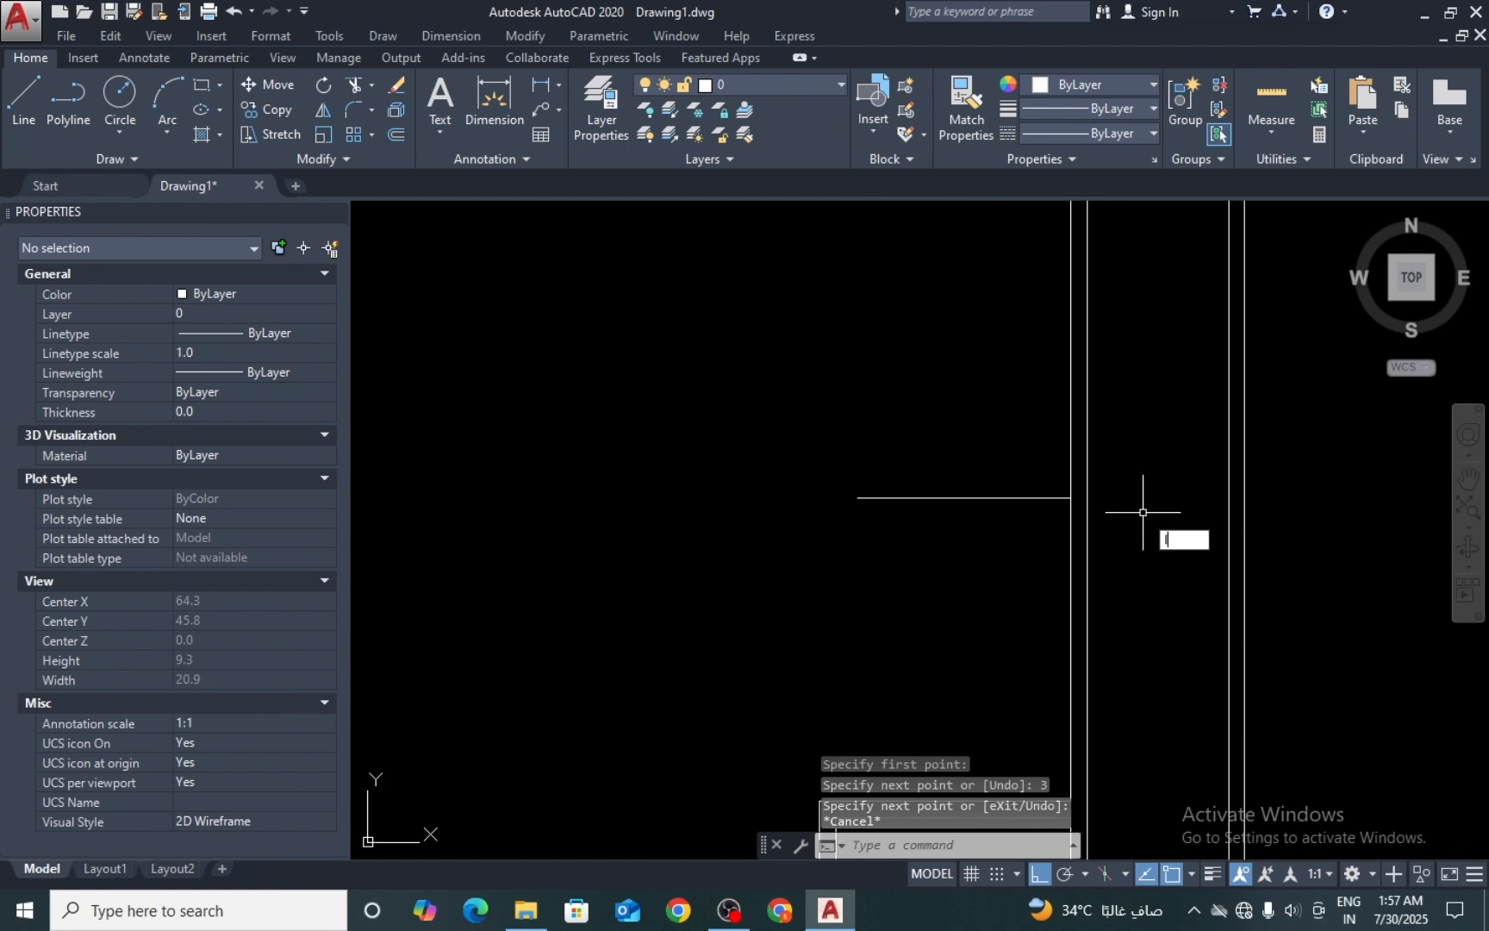
Step: From the same wall midpoint, draw connected lines 2 units right, 2.3 up and about 5.1 back left
{"action": "key", "text": "Return"}
{"action": "left_click", "coordinate": [1071, 497]}
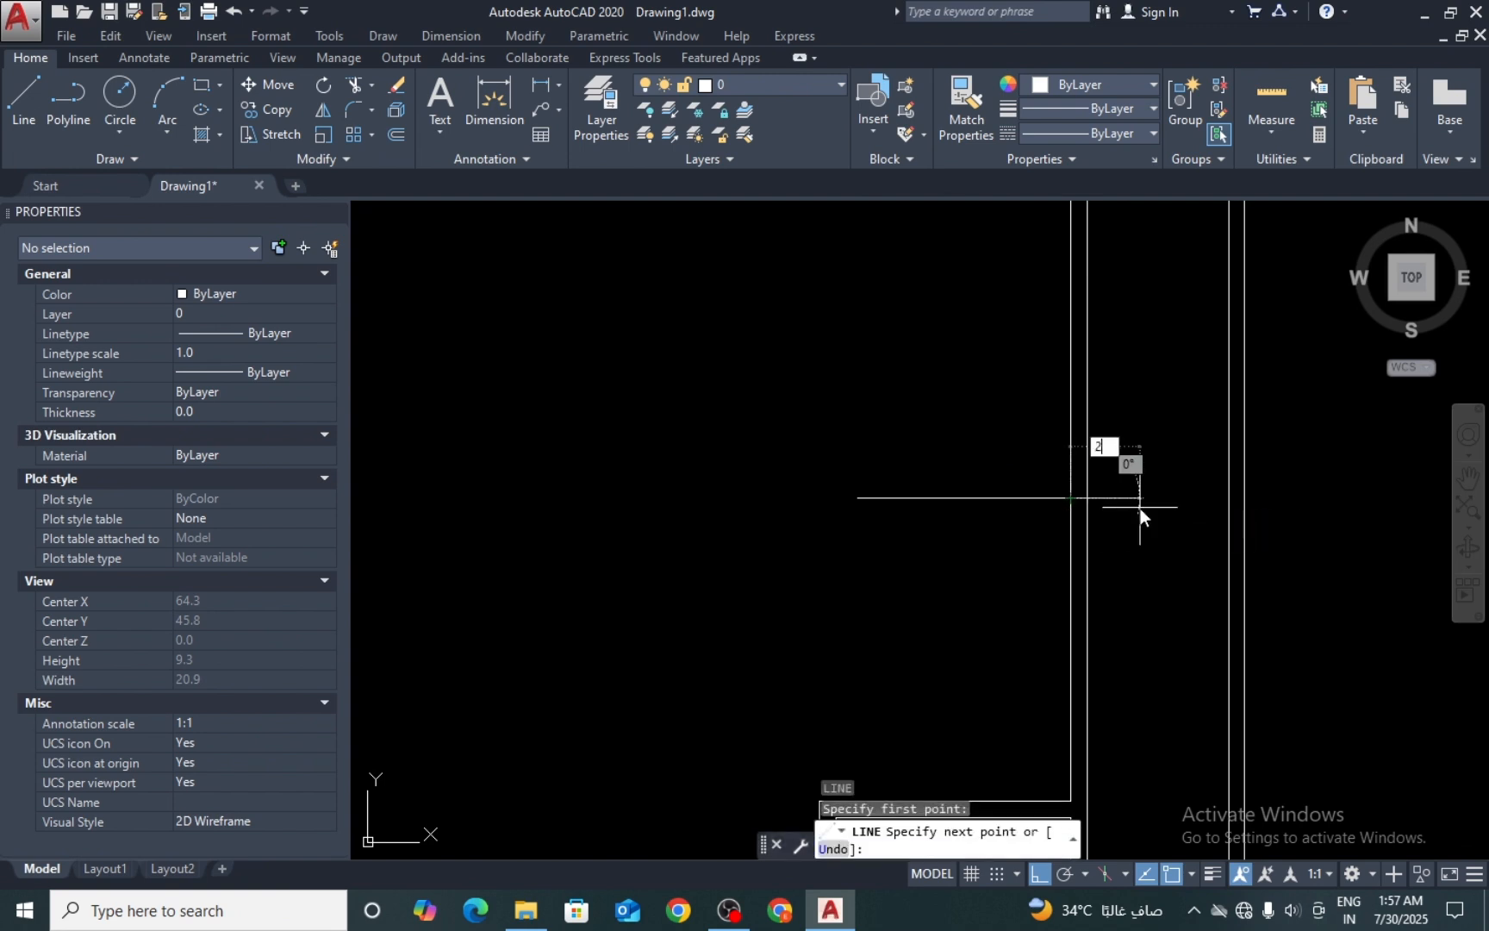
{"action": "type", "text": "2"}
{"action": "key", "text": "Return"}
{"action": "middle_click_drag", "start_coordinate": [1203, 376], "coordinate": [1203, 515]}
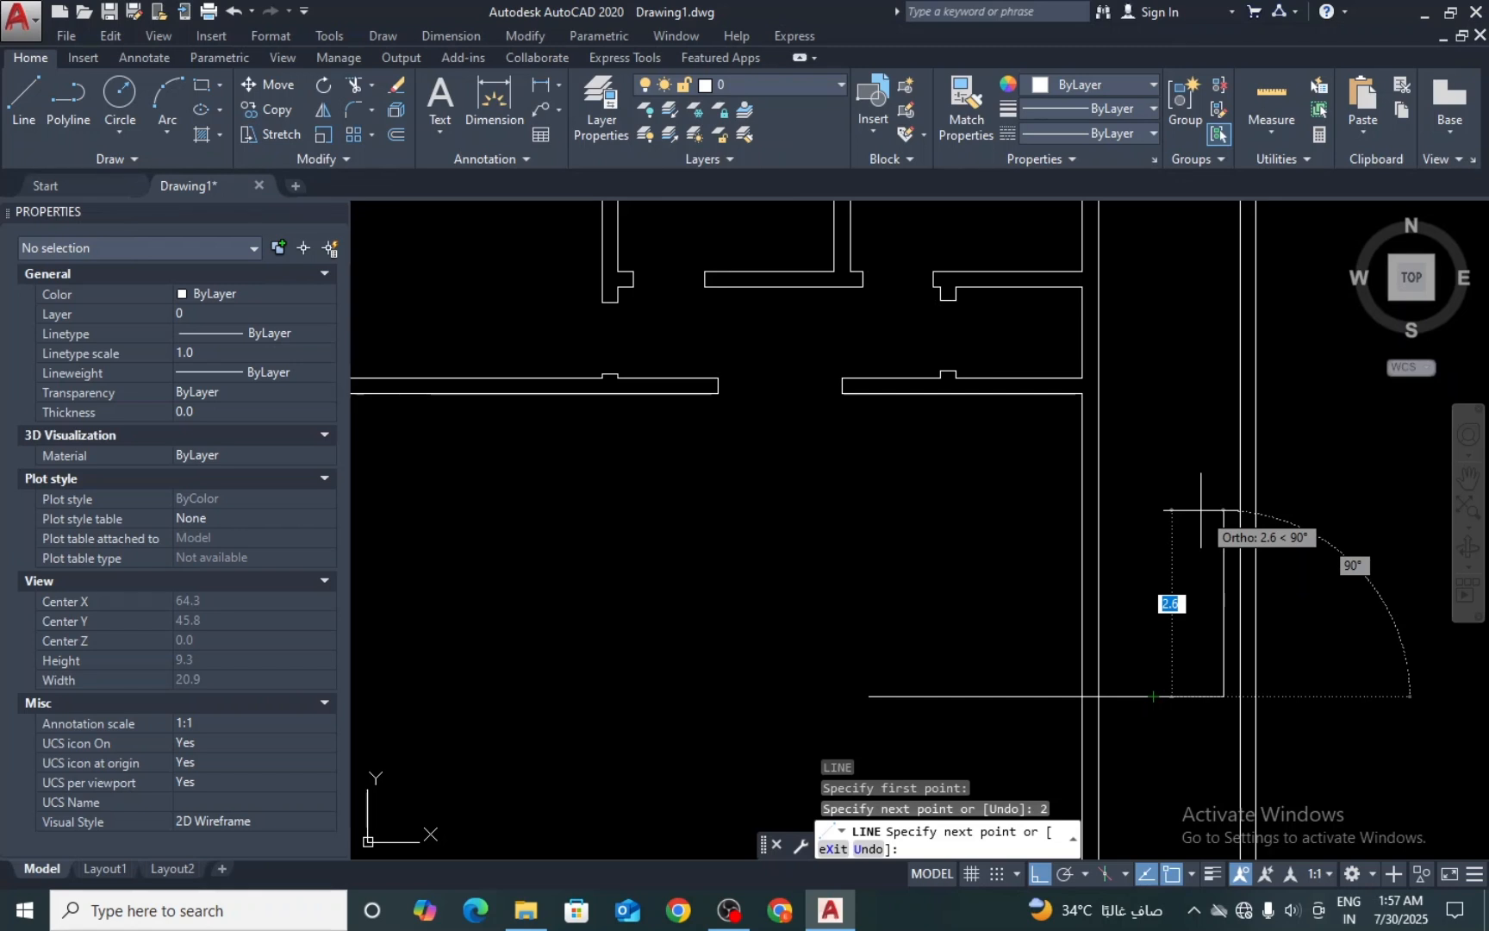
{"action": "type", "text": "3"}
{"action": "key", "text": "Return"}
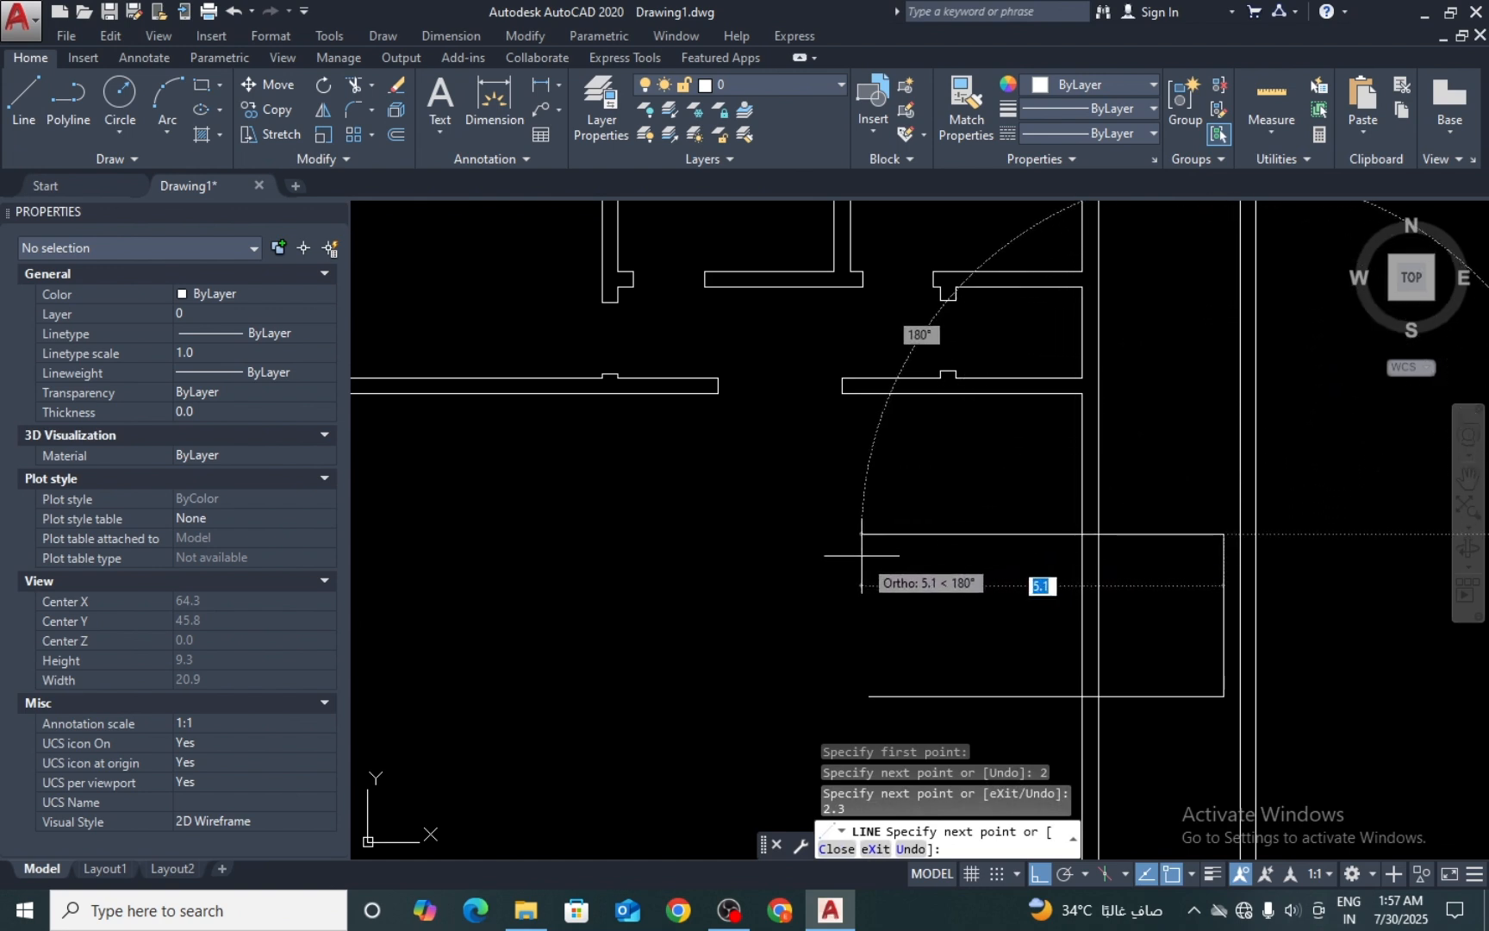
{"action": "key", "text": "Return"}
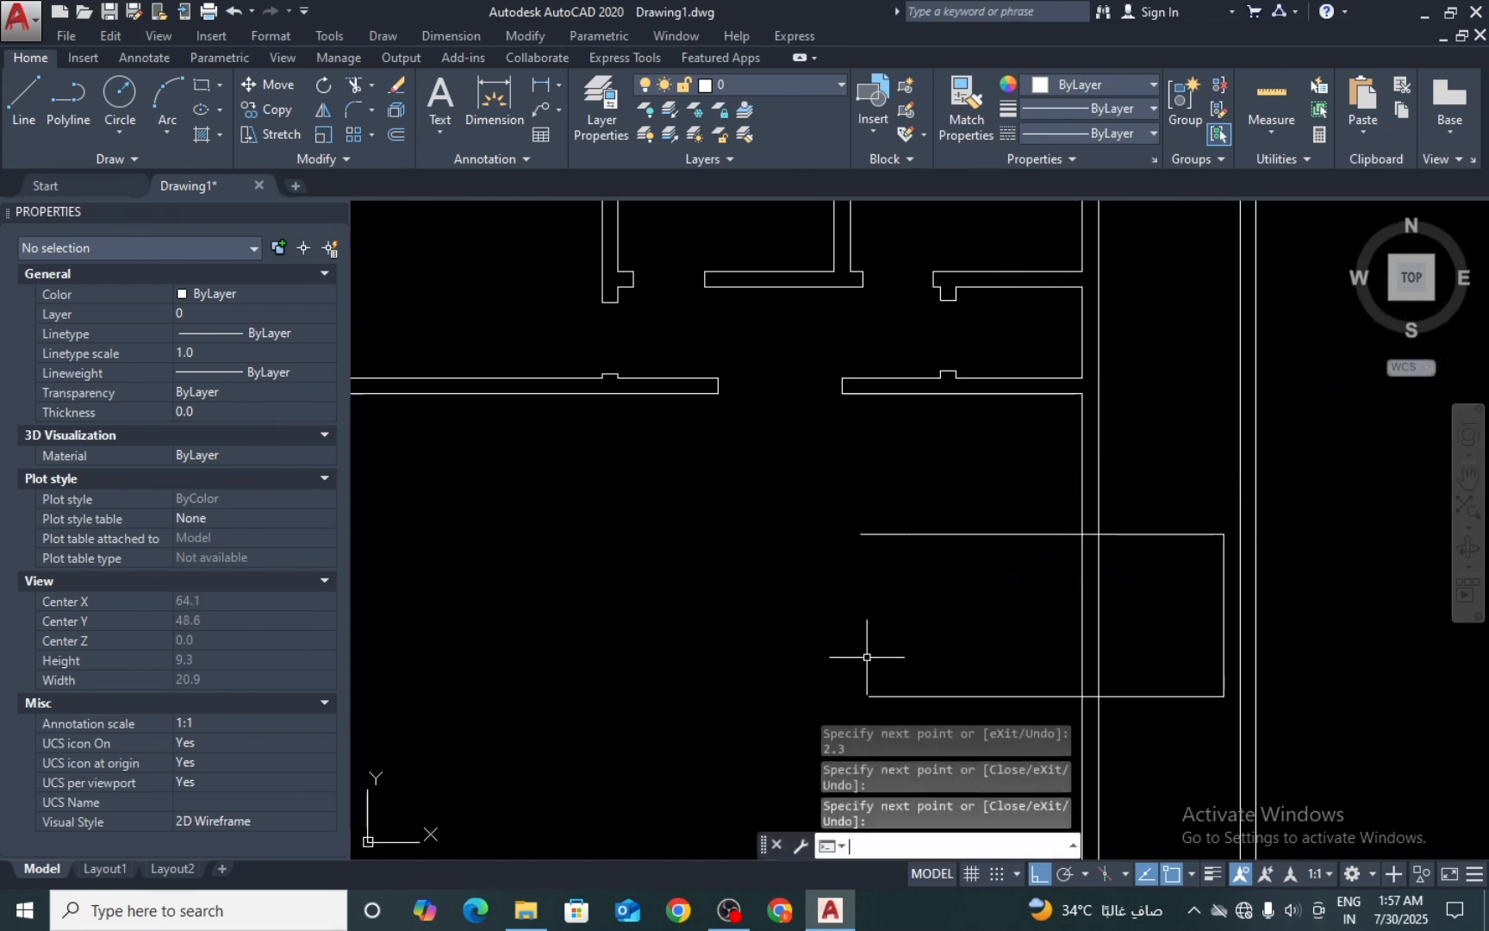
Step: Close the stair outline with a vertical line from the lower line's left end up to the upper line
{"action": "key", "text": "Return"}
{"action": "left_click", "coordinate": [869, 696]}
{"action": "left_click", "coordinate": [869, 535]}
{"action": "key", "text": "Escape"}
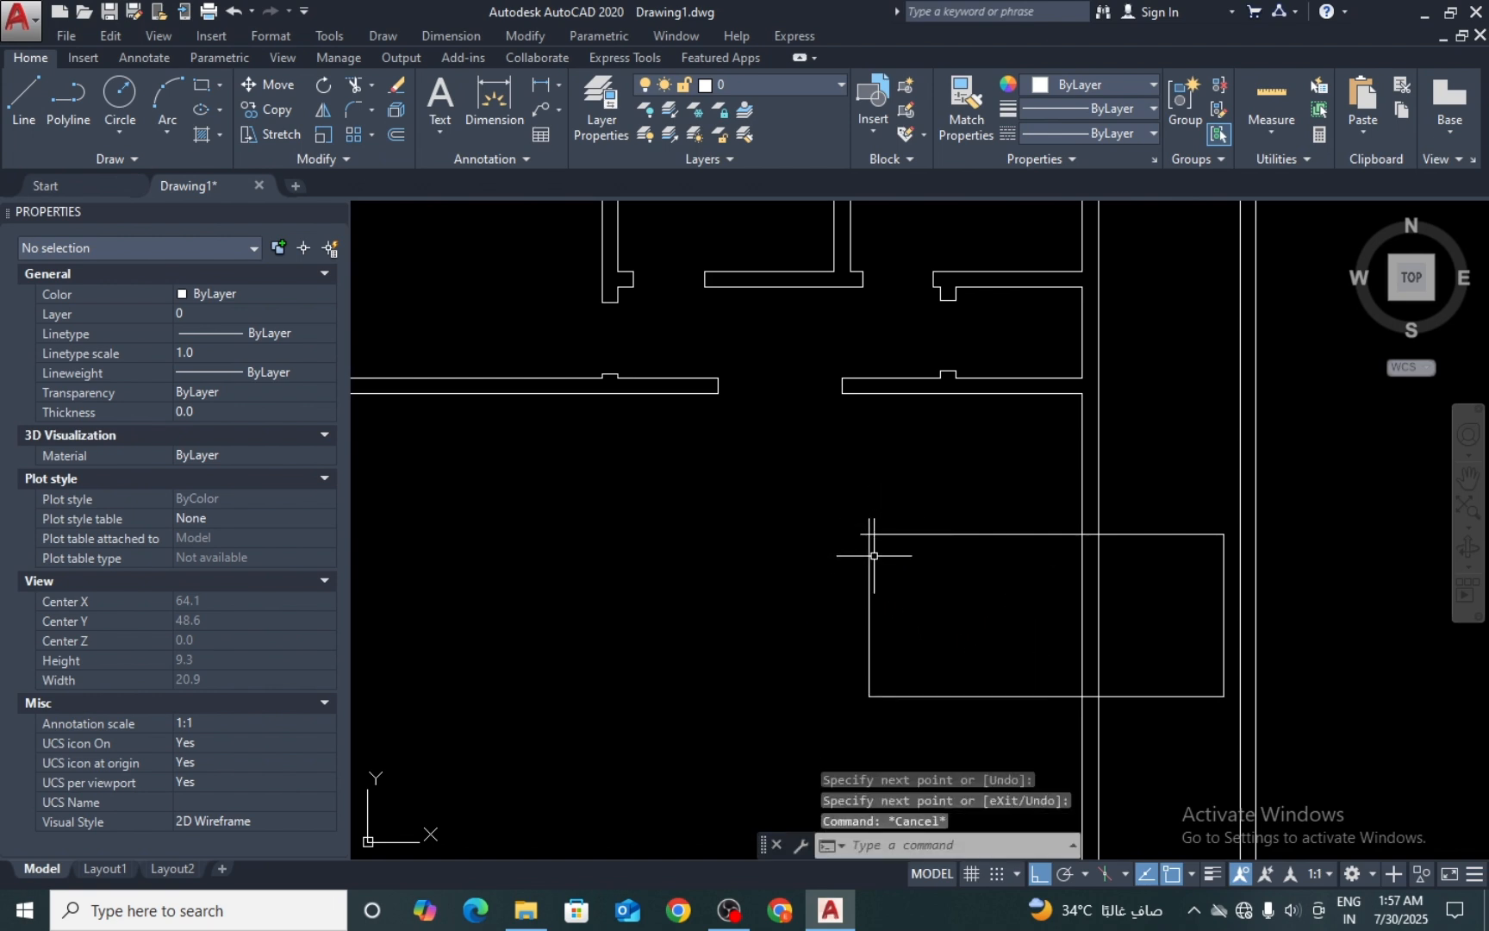
Step: Trim the overhanging line ends at the upper-left corner of the stair rectangle
{"action": "type", "text": "tr"}
{"action": "key", "text": "Return"}
{"action": "key", "text": "Return"}
{"action": "scroll", "coordinate": [870, 531], "scroll_direction": "up", "scroll_amount": 6}
{"action": "left_click", "coordinate": [887, 510]}
{"action": "left_click", "coordinate": [829, 509]}
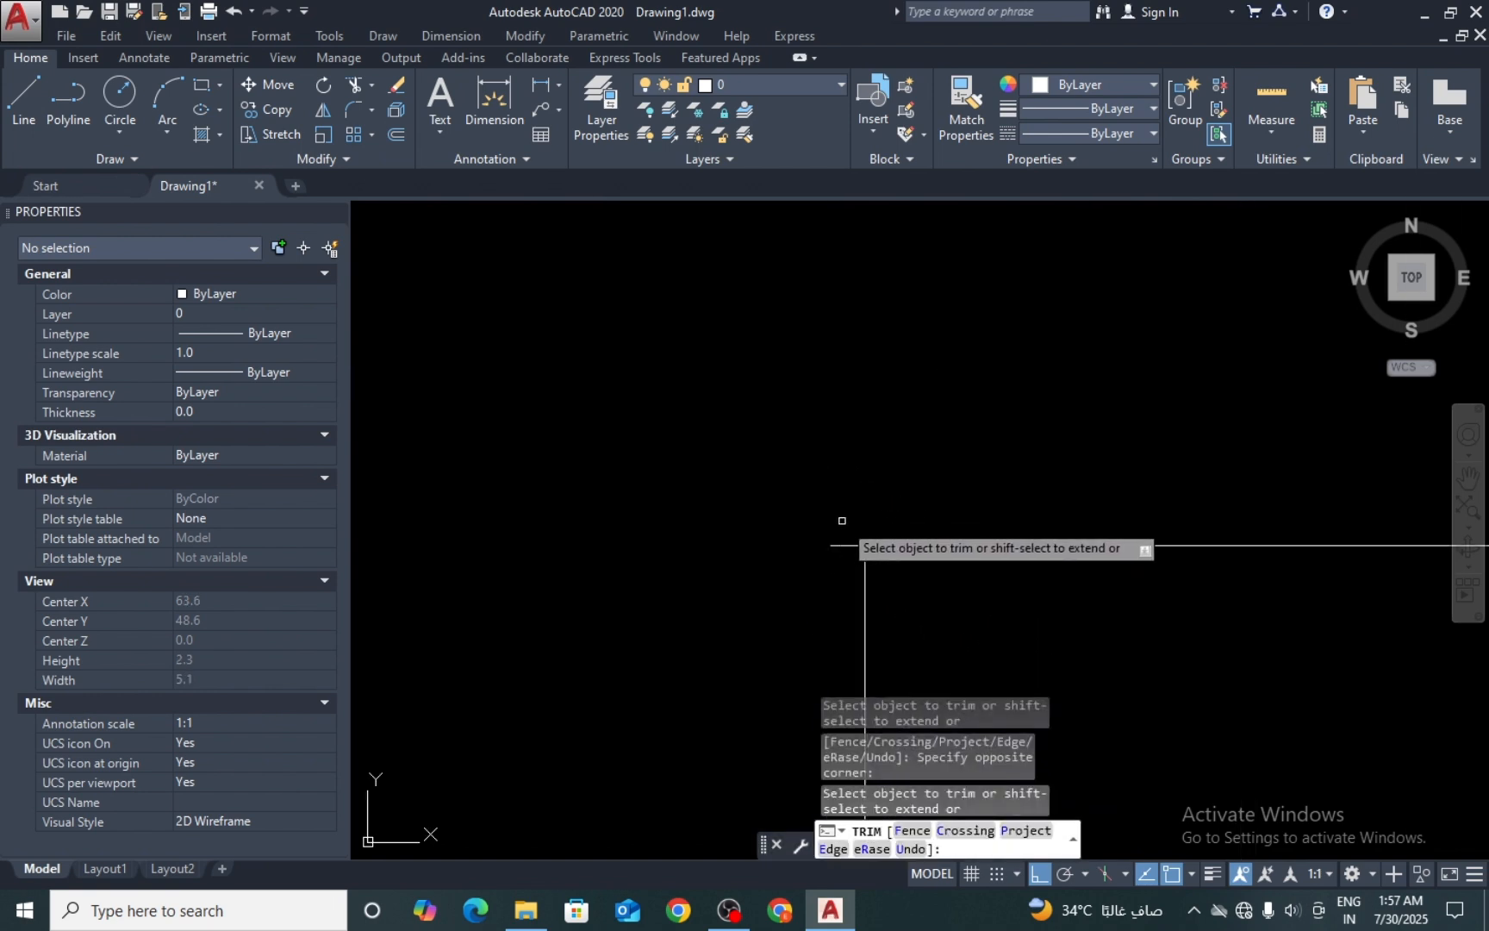
{"action": "left_click", "coordinate": [845, 521]}
{"action": "left_click", "coordinate": [815, 591]}
Step: Trim away the two wall lines that pass through the inside of the stair rectangle
{"action": "scroll", "coordinate": [791, 514], "scroll_direction": "down", "scroll_amount": 5}
{"action": "scroll", "coordinate": [892, 535], "scroll_direction": "up", "scroll_amount": 3}
{"action": "left_click", "coordinate": [897, 529]}
{"action": "left_click", "coordinate": [812, 567]}
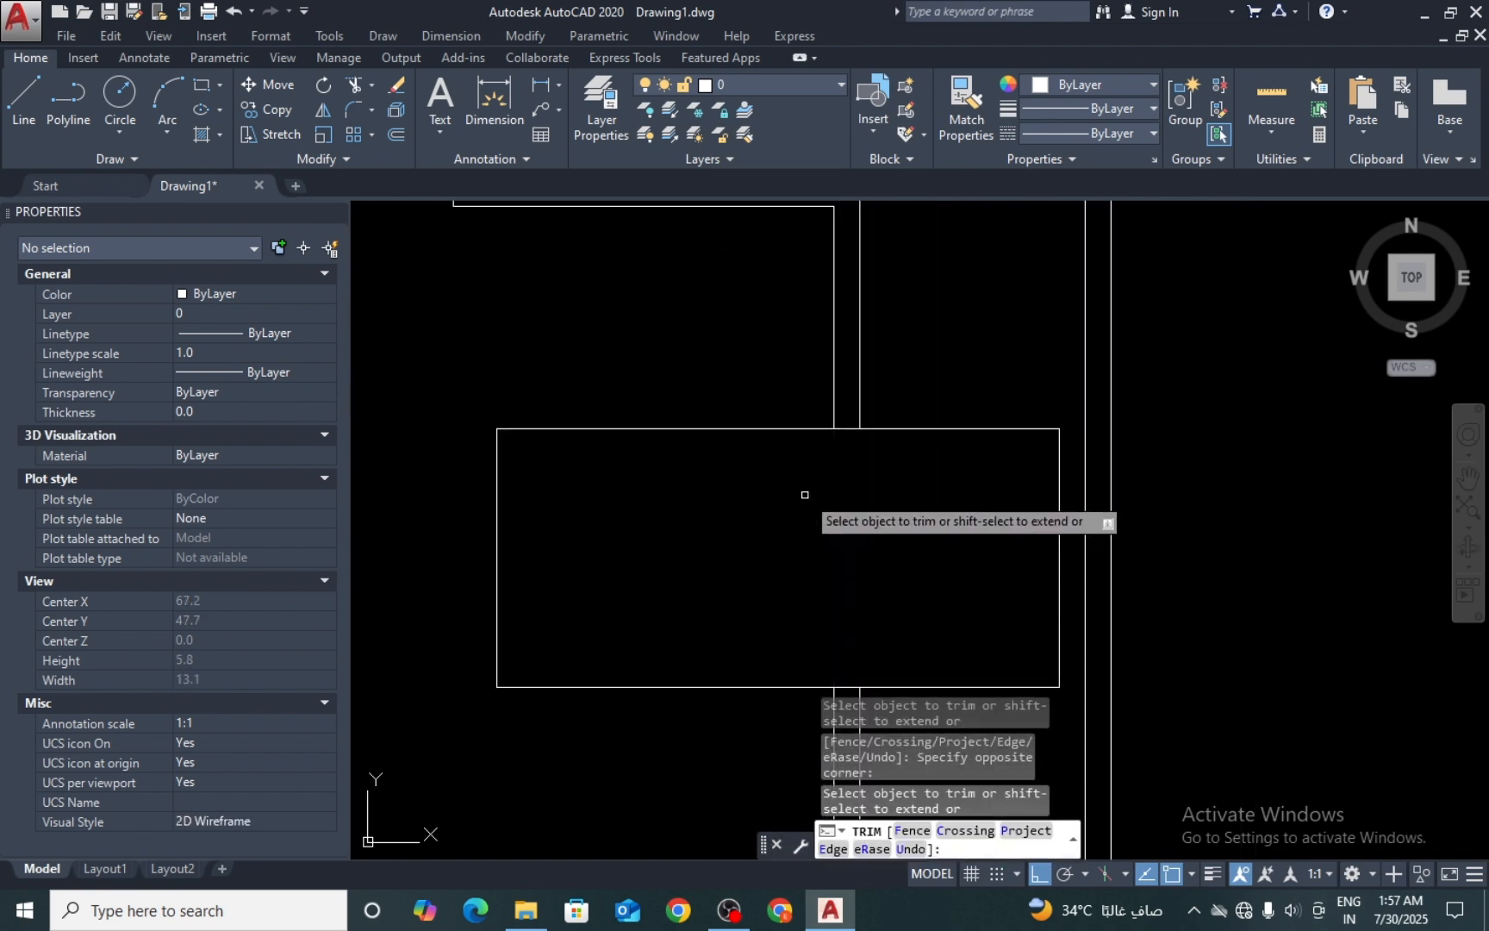
{"action": "scroll", "coordinate": [805, 496], "scroll_direction": "down", "scroll_amount": 2}
{"action": "key", "text": "Escape"}
Step: Offset both segments of the stair rectangle's bottom edge inward by 0.23
{"action": "type", "text": "o"}
{"action": "key", "text": "Return"}
{"action": "type", "text": "0.23"}
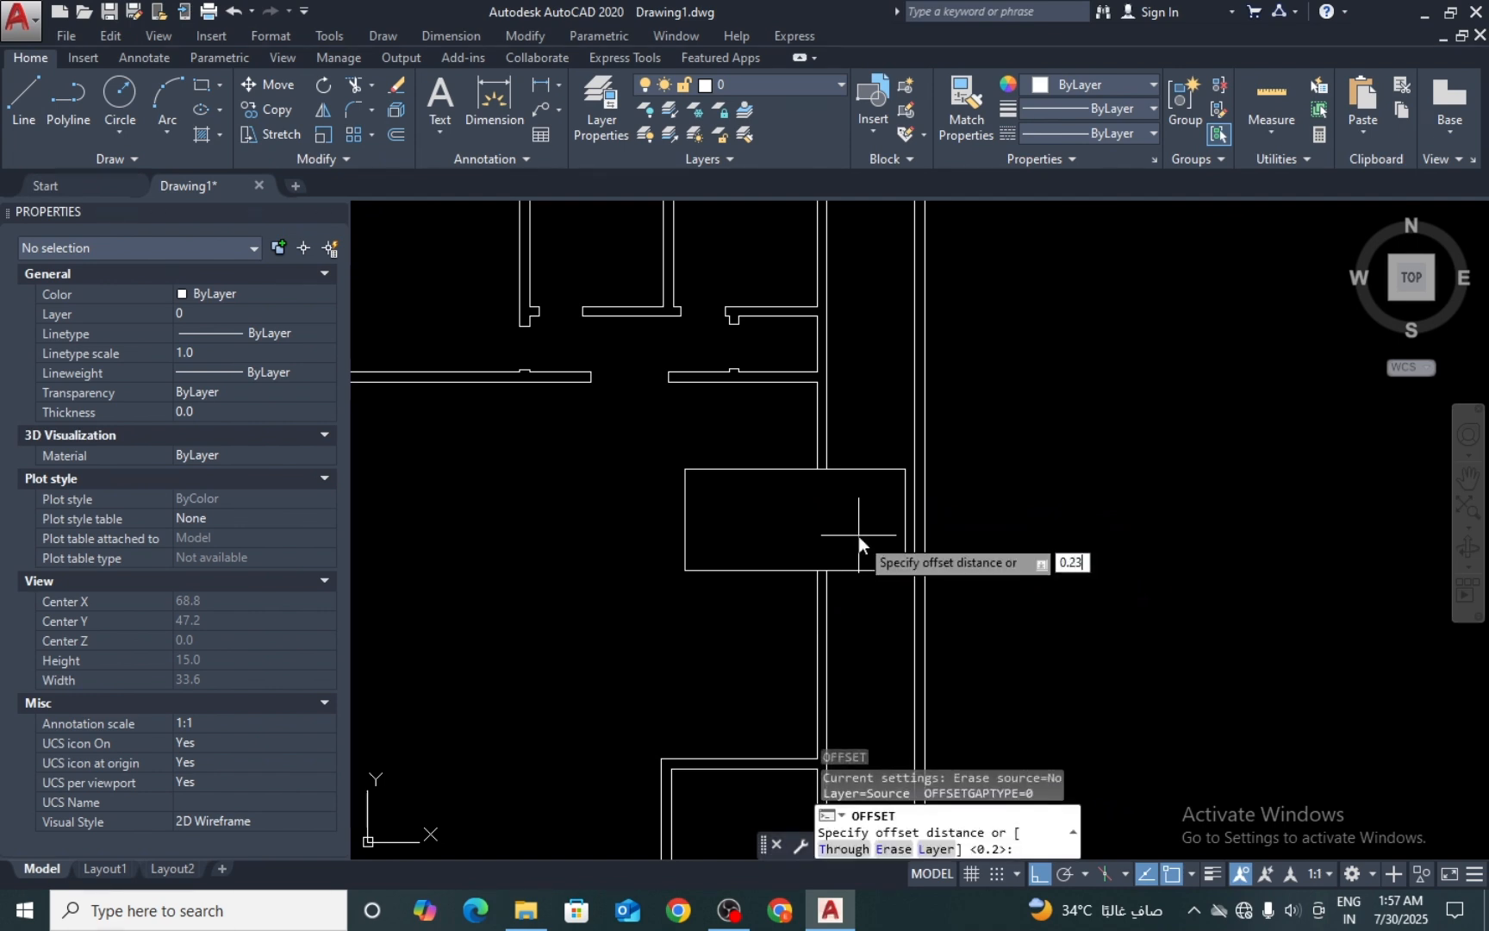
{"action": "key", "text": "Return"}
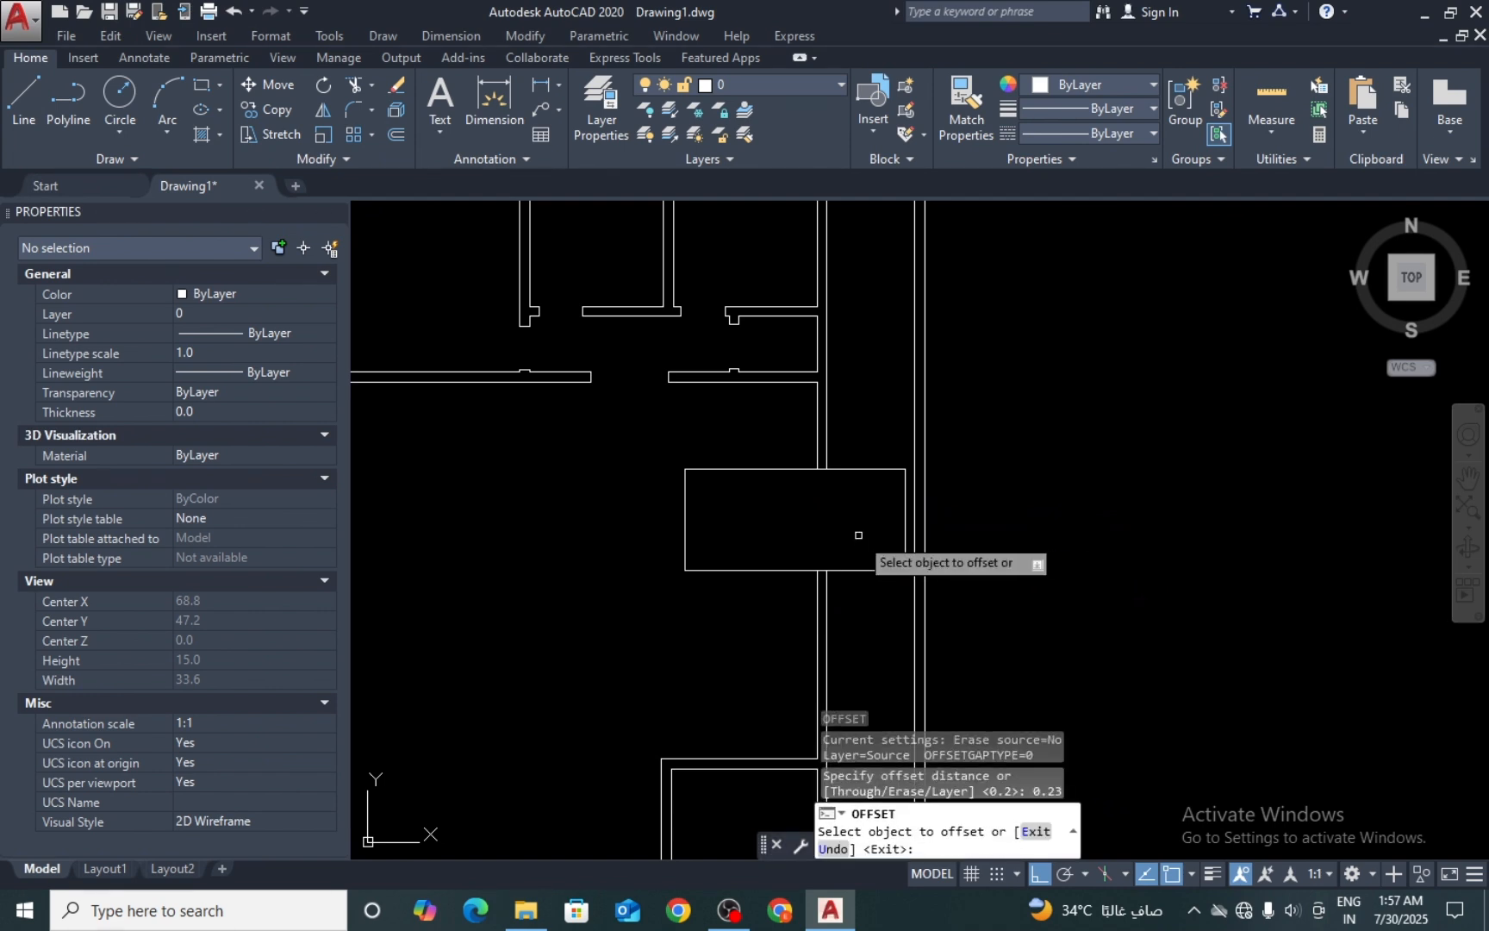
{"action": "left_click", "coordinate": [792, 569]}
{"action": "left_click", "coordinate": [792, 551]}
{"action": "scroll", "coordinate": [842, 560], "scroll_direction": "up", "scroll_amount": 2}
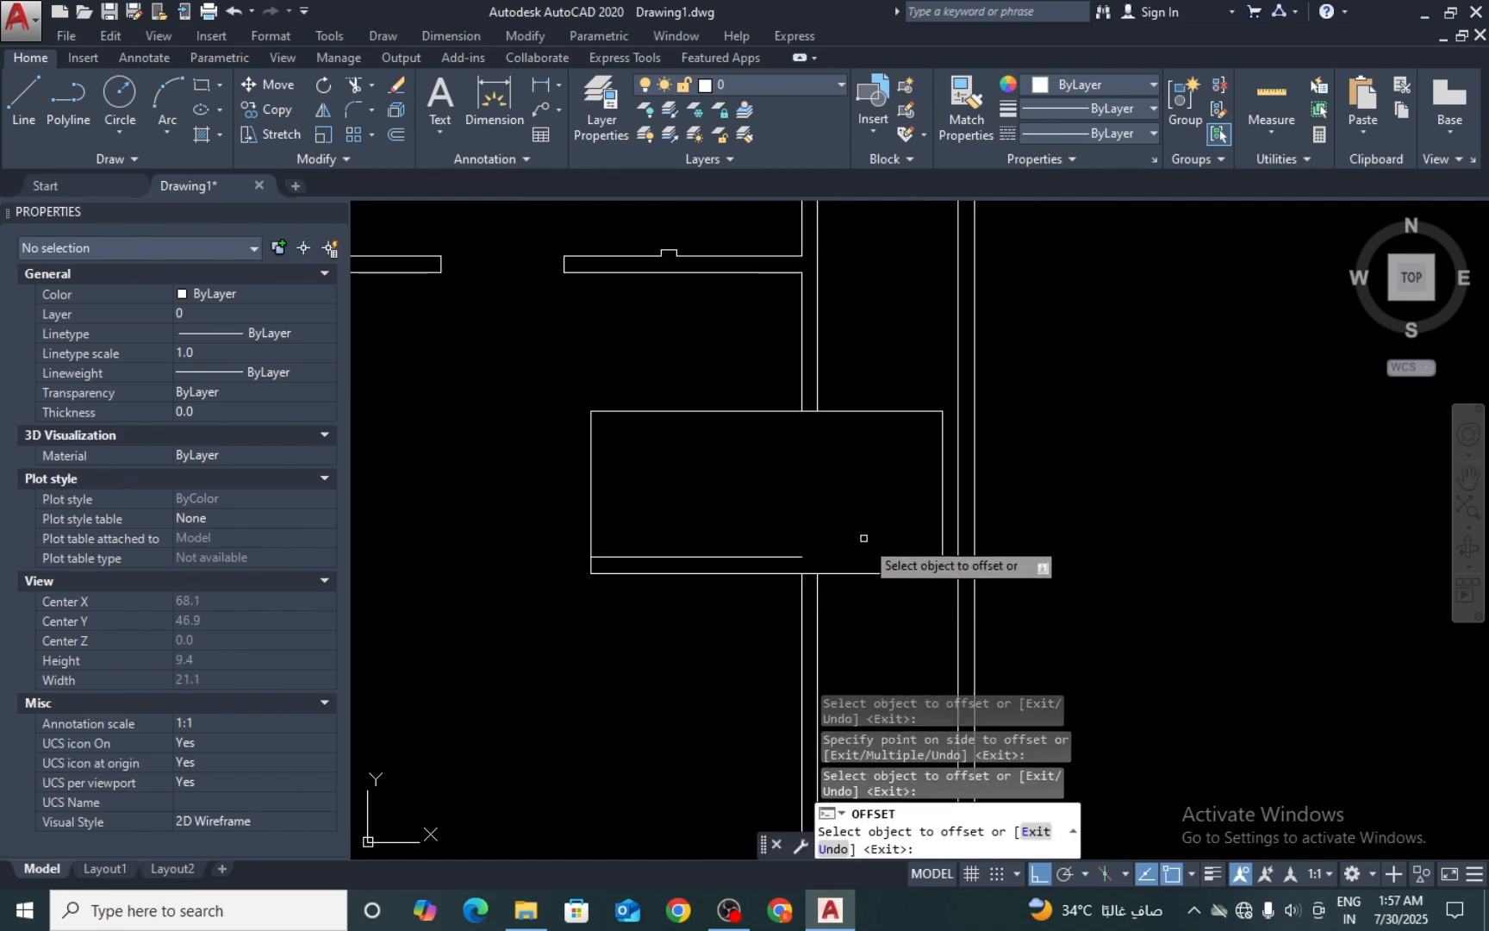
{"action": "left_click", "coordinate": [855, 574]}
{"action": "left_click", "coordinate": [926, 506]}
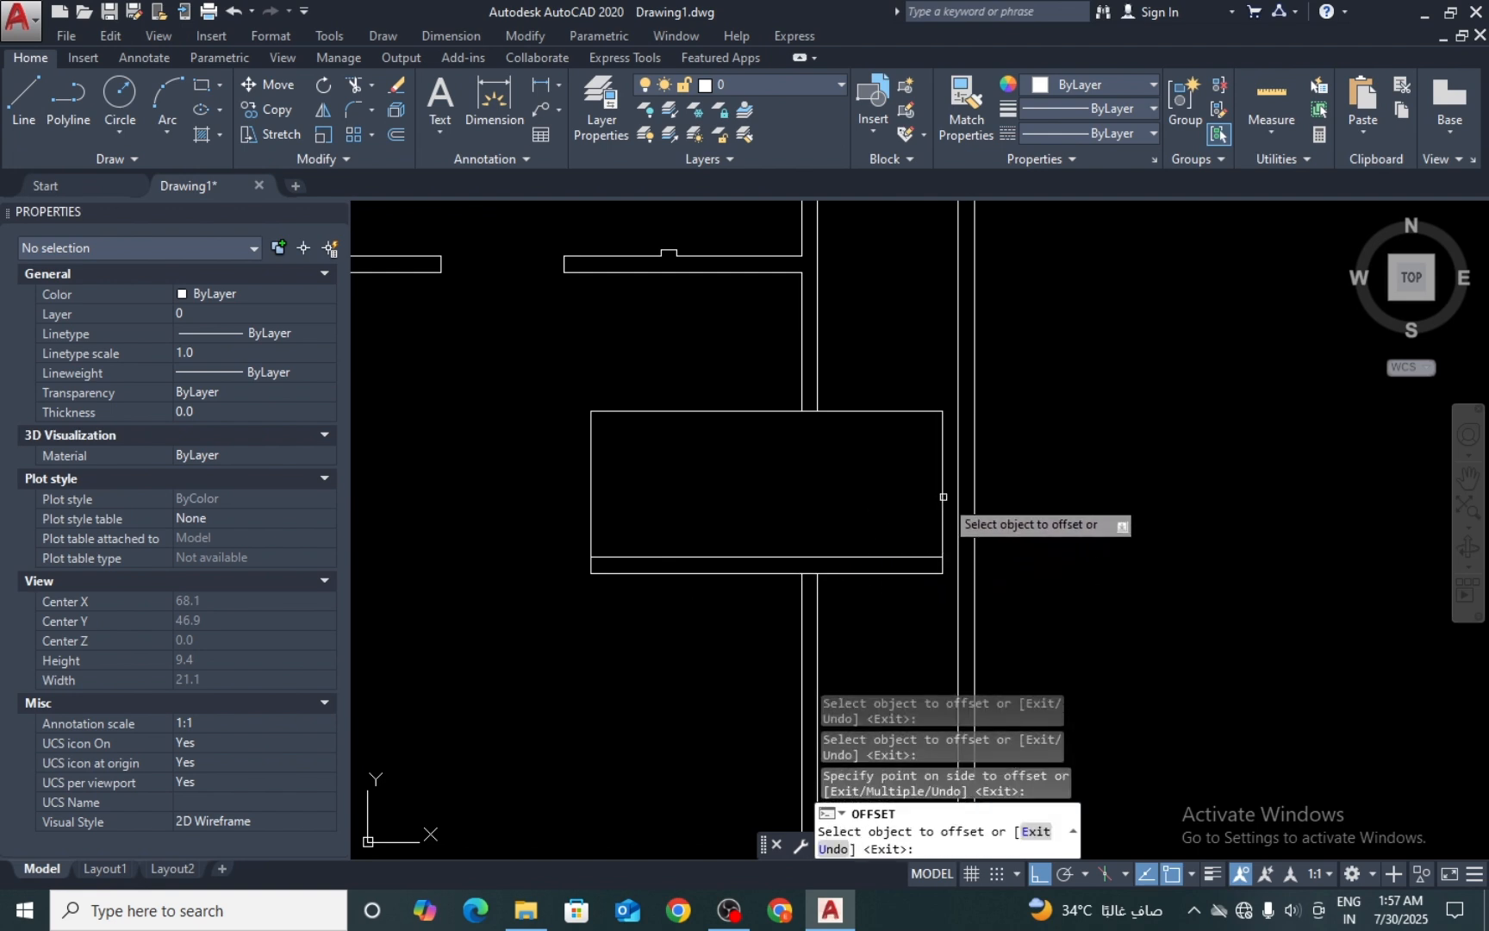
Step: Offset the stair rectangle's right and top edges inward by the same 0.23 wall thickness
{"action": "left_click", "coordinate": [942, 497]}
{"action": "left_click", "coordinate": [901, 495]}
{"action": "left_click", "coordinate": [869, 411]}
{"action": "left_click", "coordinate": [936, 461]}
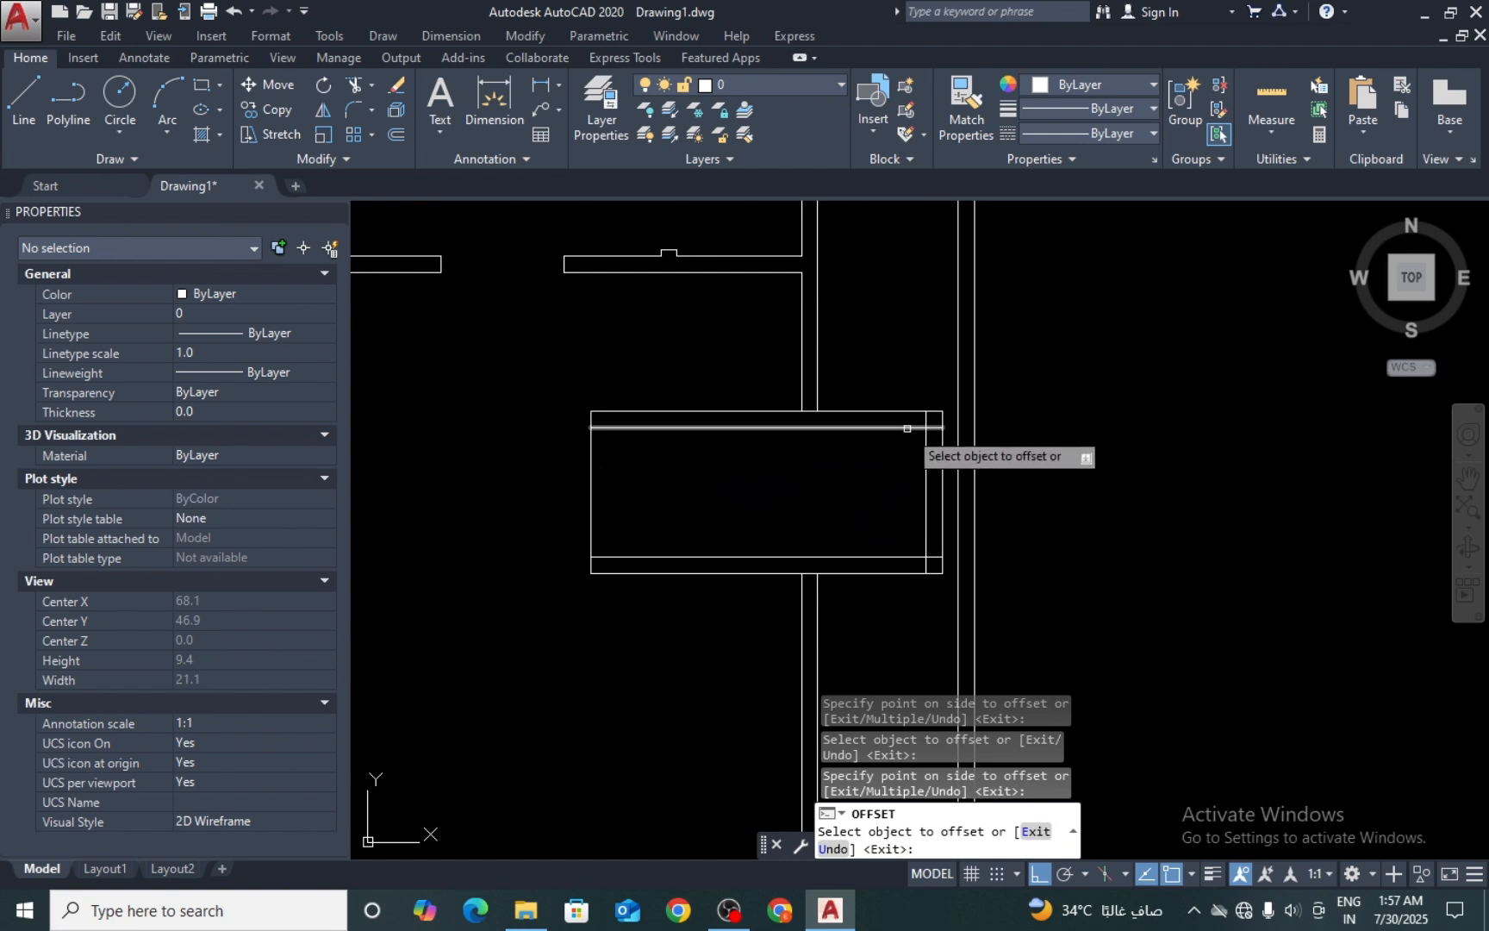
{"action": "key", "text": "Return"}
Step: Trim the overlapping inner wall lines at the stairwell's upper-right corner
{"action": "type", "text": "tr"}
{"action": "key", "text": "Return"}
{"action": "key", "text": "Return"}
{"action": "scroll", "coordinate": [920, 426], "scroll_direction": "up", "scroll_amount": 3}
{"action": "left_click", "coordinate": [952, 399]}
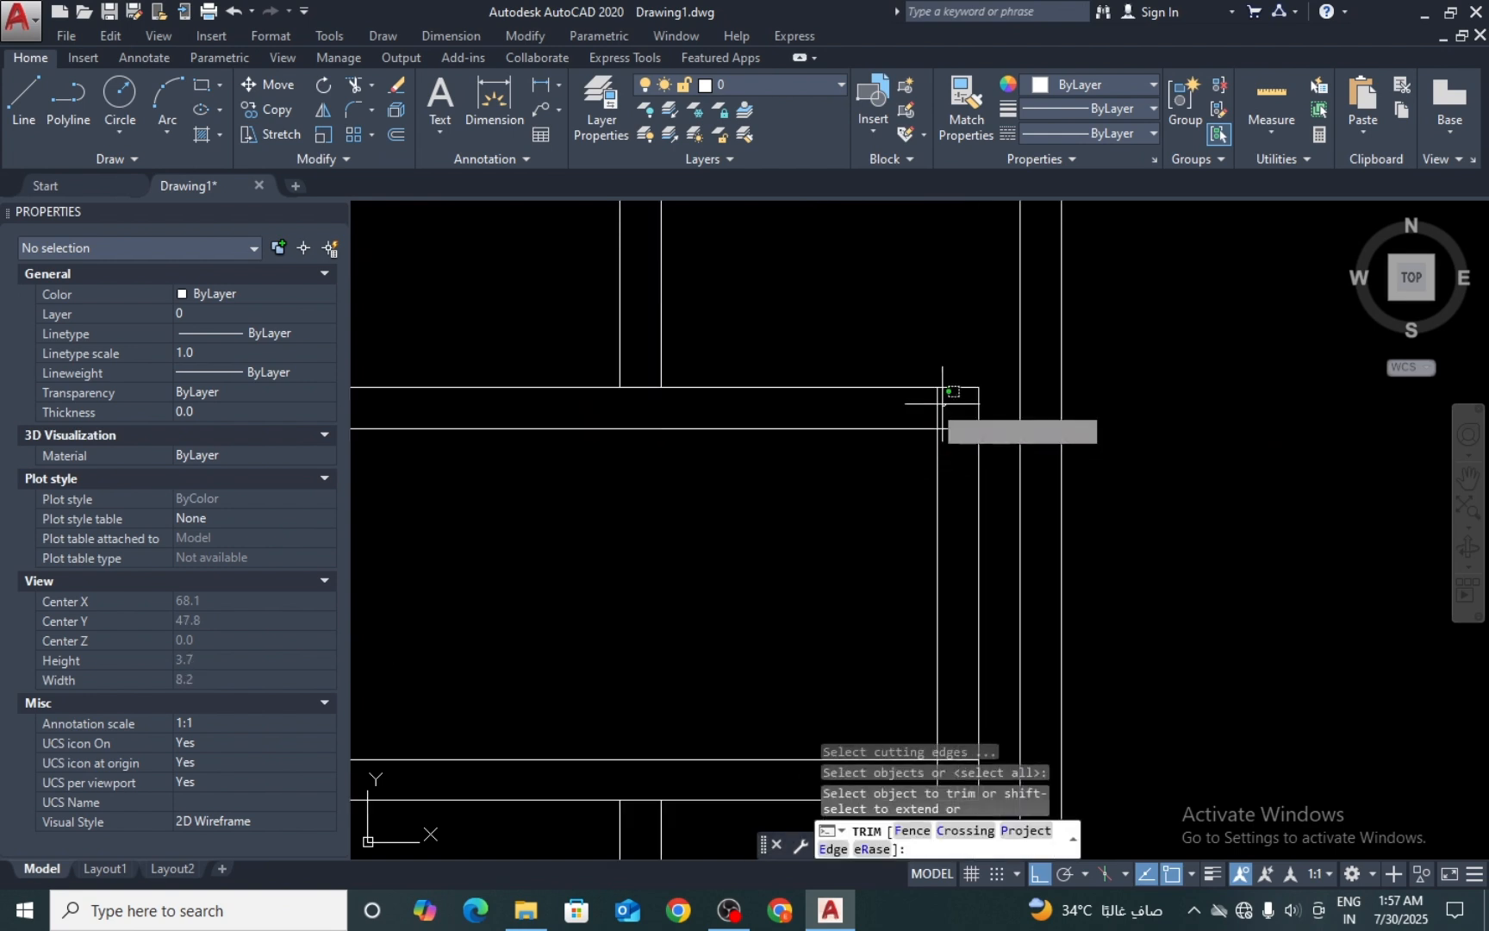
{"action": "left_click", "coordinate": [918, 405]}
{"action": "left_click", "coordinate": [957, 417]}
{"action": "left_click", "coordinate": [959, 449]}
Step: Trim the overlapping inner wall lines at the stairwell's lower-right corner
{"action": "scroll", "coordinate": [939, 419], "scroll_direction": "down", "scroll_amount": 6}
{"action": "scroll", "coordinate": [950, 496], "scroll_direction": "up", "scroll_amount": 8}
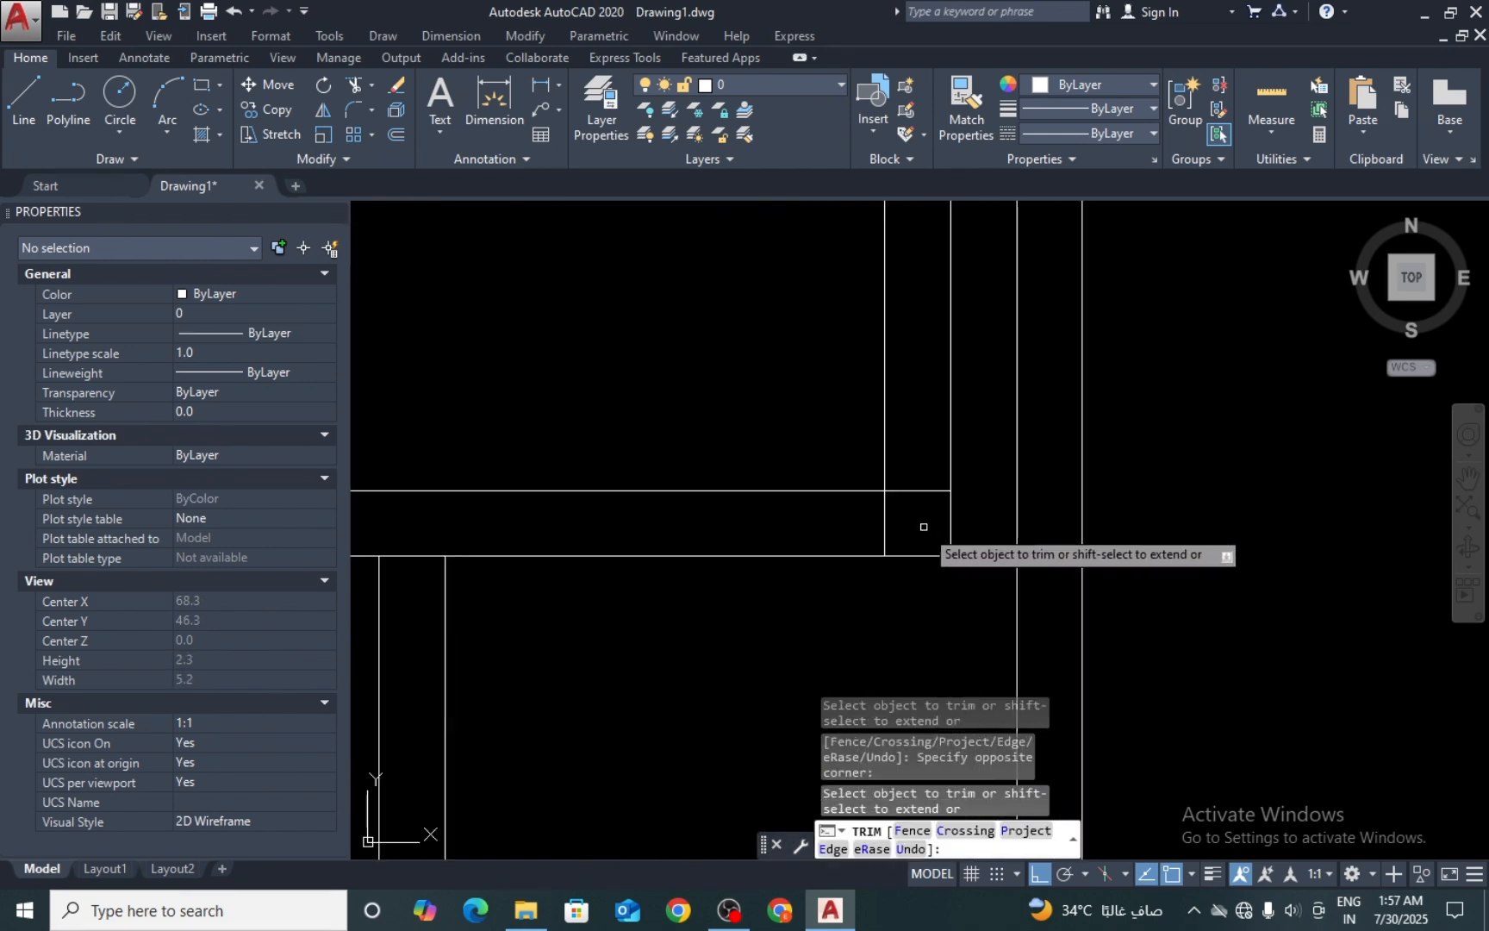
{"action": "left_click", "coordinate": [917, 502]}
{"action": "left_click", "coordinate": [936, 458]}
{"action": "scroll", "coordinate": [862, 527], "scroll_direction": "down", "scroll_amount": 4}
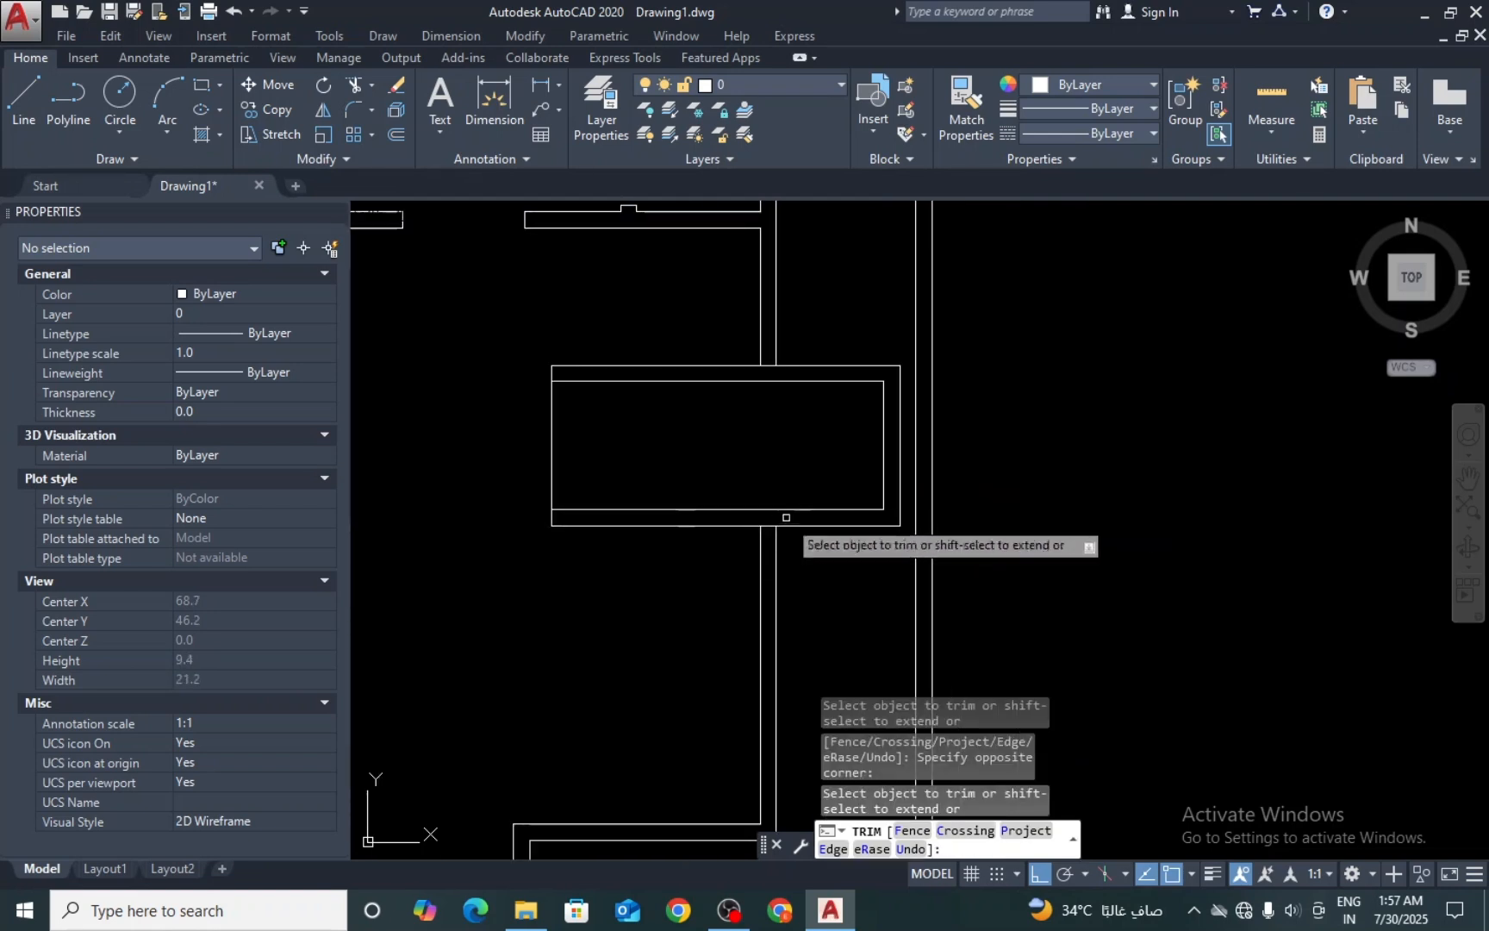
Step: Trim the stairwell's outer lines between the wall faces at the lower and upper wall junctions
{"action": "scroll", "coordinate": [788, 530], "scroll_direction": "up", "scroll_amount": 5}
{"action": "left_click", "coordinate": [834, 516]}
{"action": "left_click", "coordinate": [822, 560]}
{"action": "scroll", "coordinate": [820, 566], "scroll_direction": "down", "scroll_amount": 4}
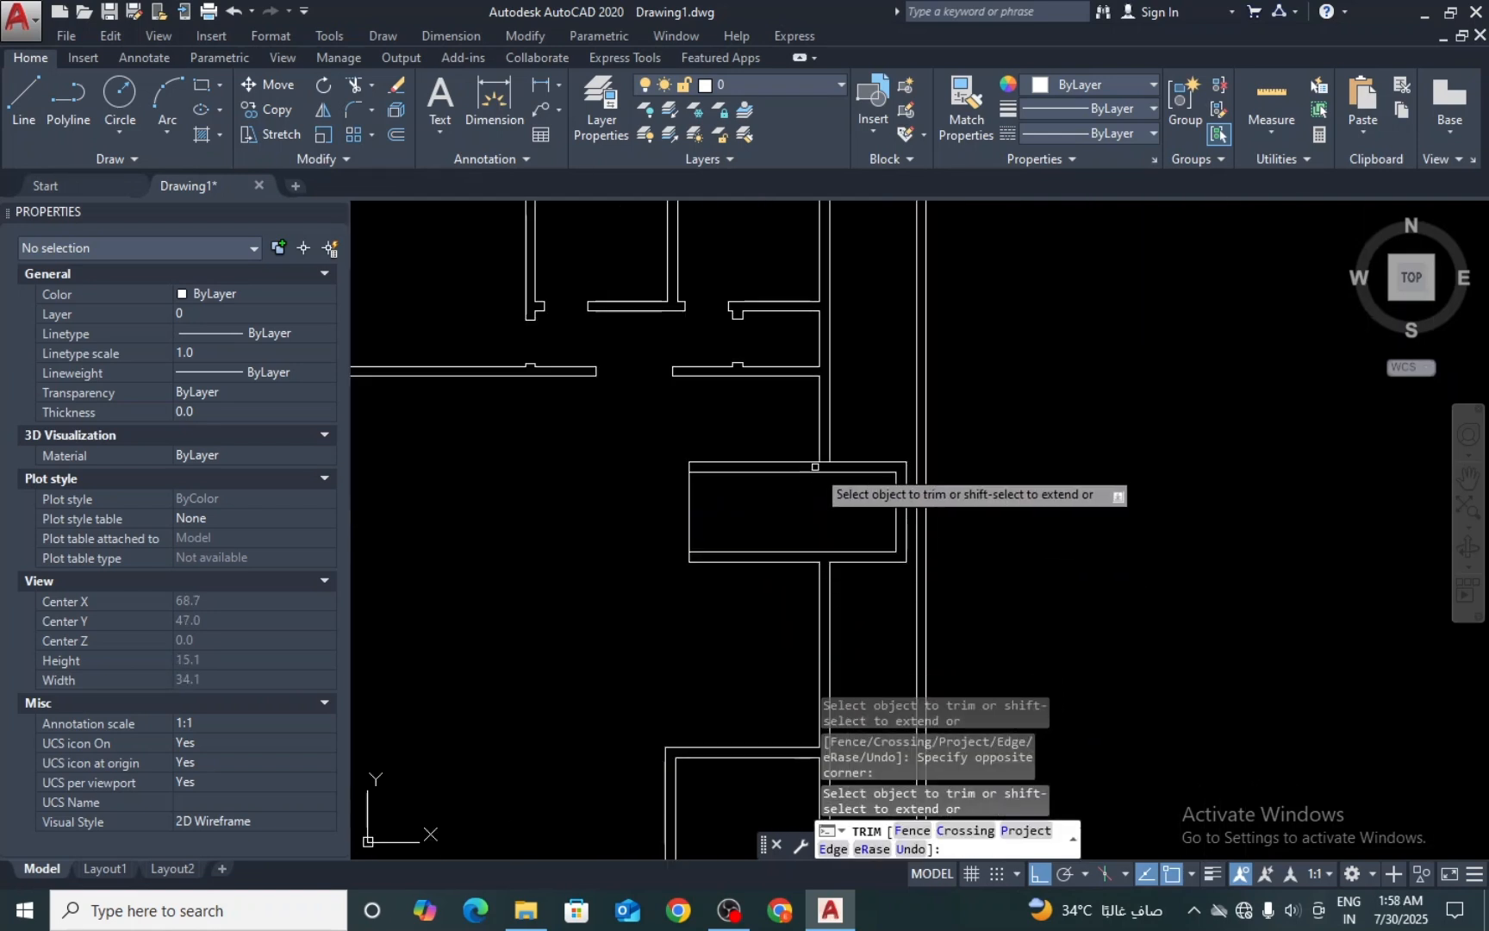
{"action": "scroll", "coordinate": [814, 465], "scroll_direction": "up", "scroll_amount": 3}
{"action": "left_click", "coordinate": [819, 441]}
{"action": "left_click", "coordinate": [807, 484]}
{"action": "key", "text": "Escape"}
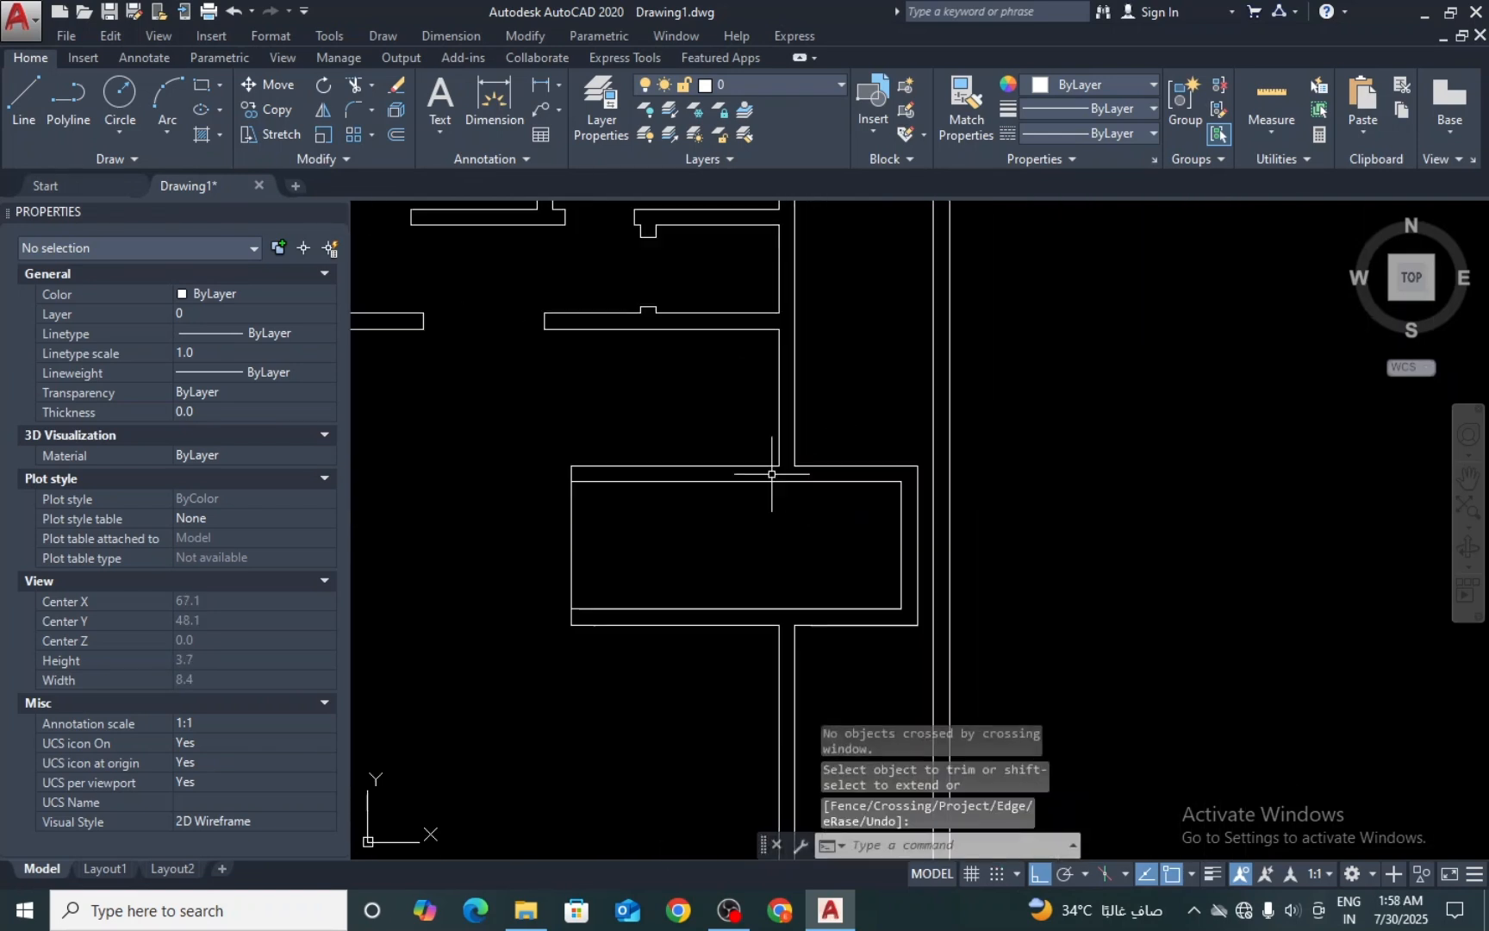
Step: Offset the stairwell's right inner wall line 1 unit to the left to mark the landing edge
{"action": "scroll", "coordinate": [780, 469], "scroll_direction": "down", "scroll_amount": 4}
{"action": "type", "text": "o"}
{"action": "key", "text": "Return"}
{"action": "type", "text": "1"}
{"action": "key", "text": "Return"}
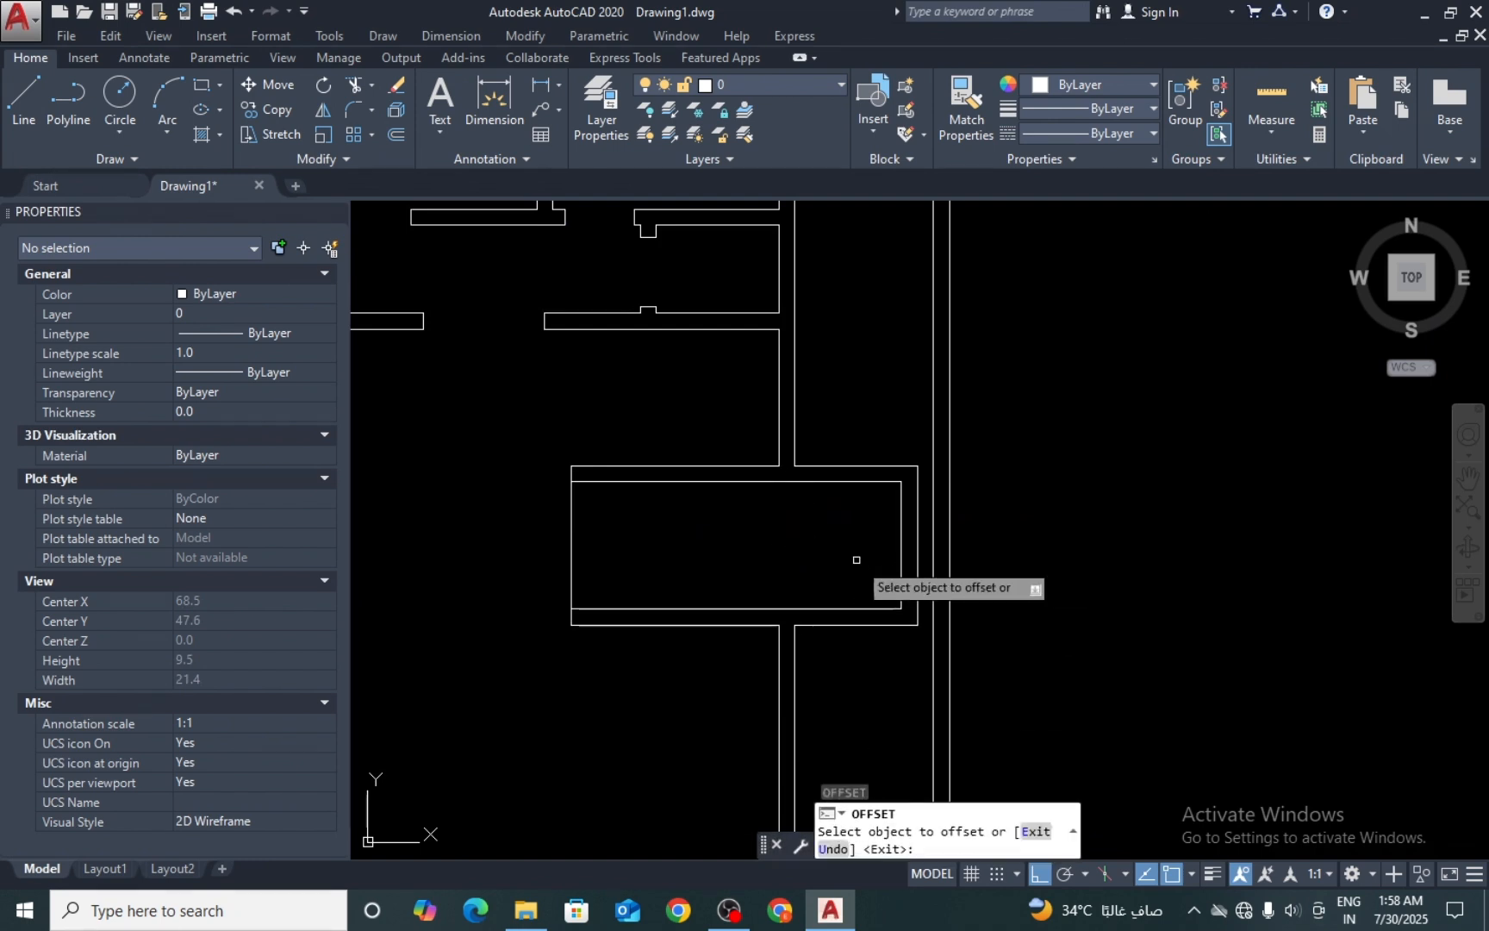
{"action": "left_click", "coordinate": [902, 544]}
{"action": "left_click", "coordinate": [829, 537]}
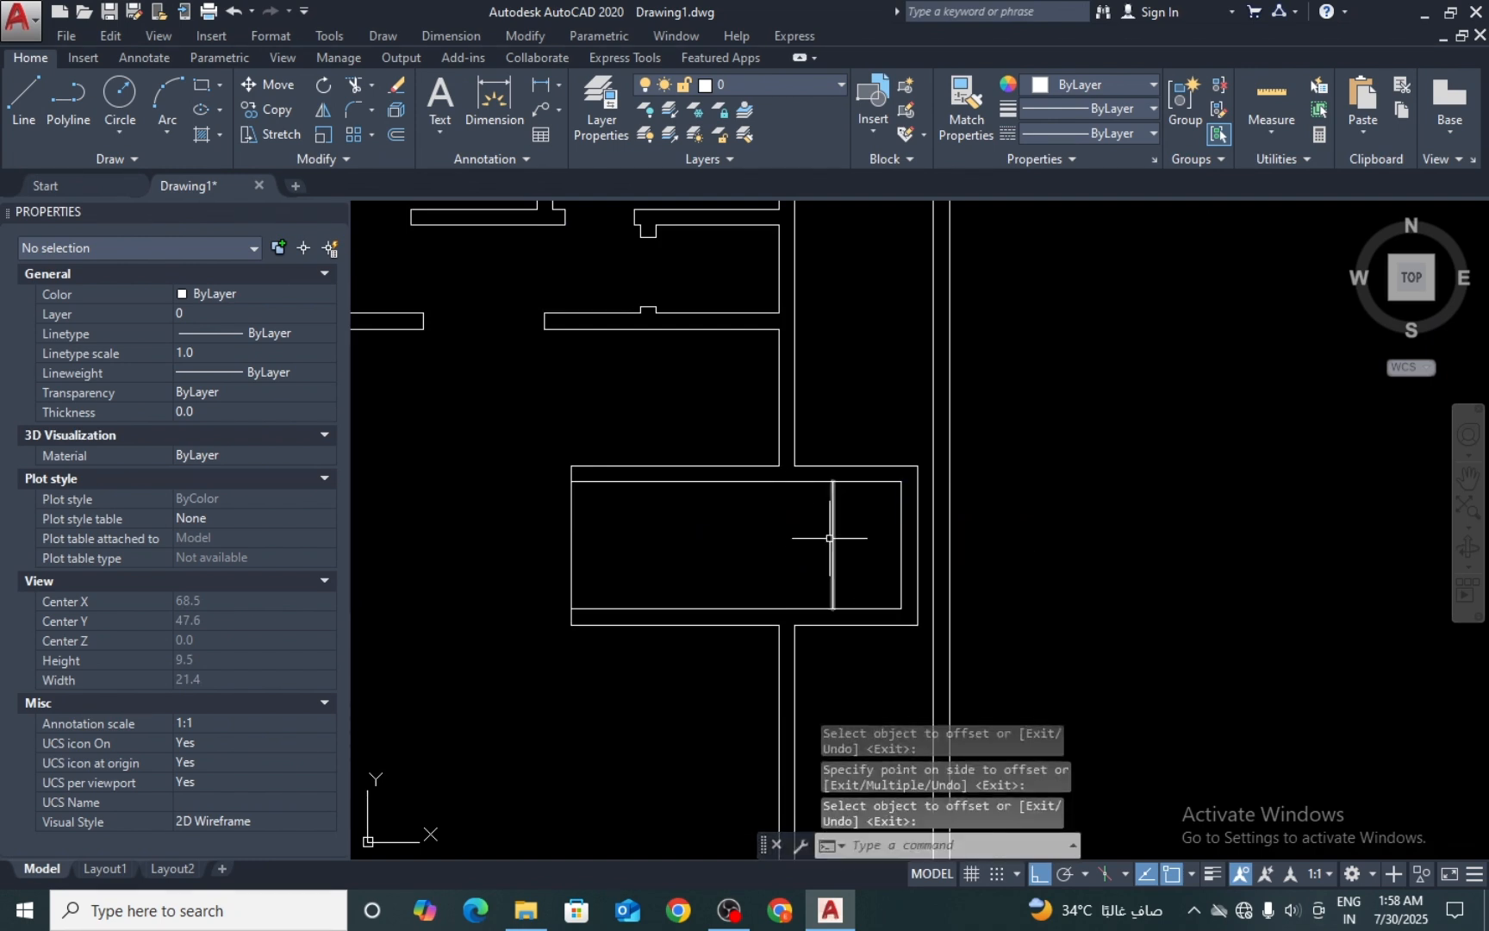
{"action": "key", "text": "Escape"}
{"action": "key", "text": "Escape"}
Step: Draw a horizontal centre line from the landing edge's midpoint to the stairwell's left edge
{"action": "type", "text": "l"}
{"action": "key", "text": "Return"}
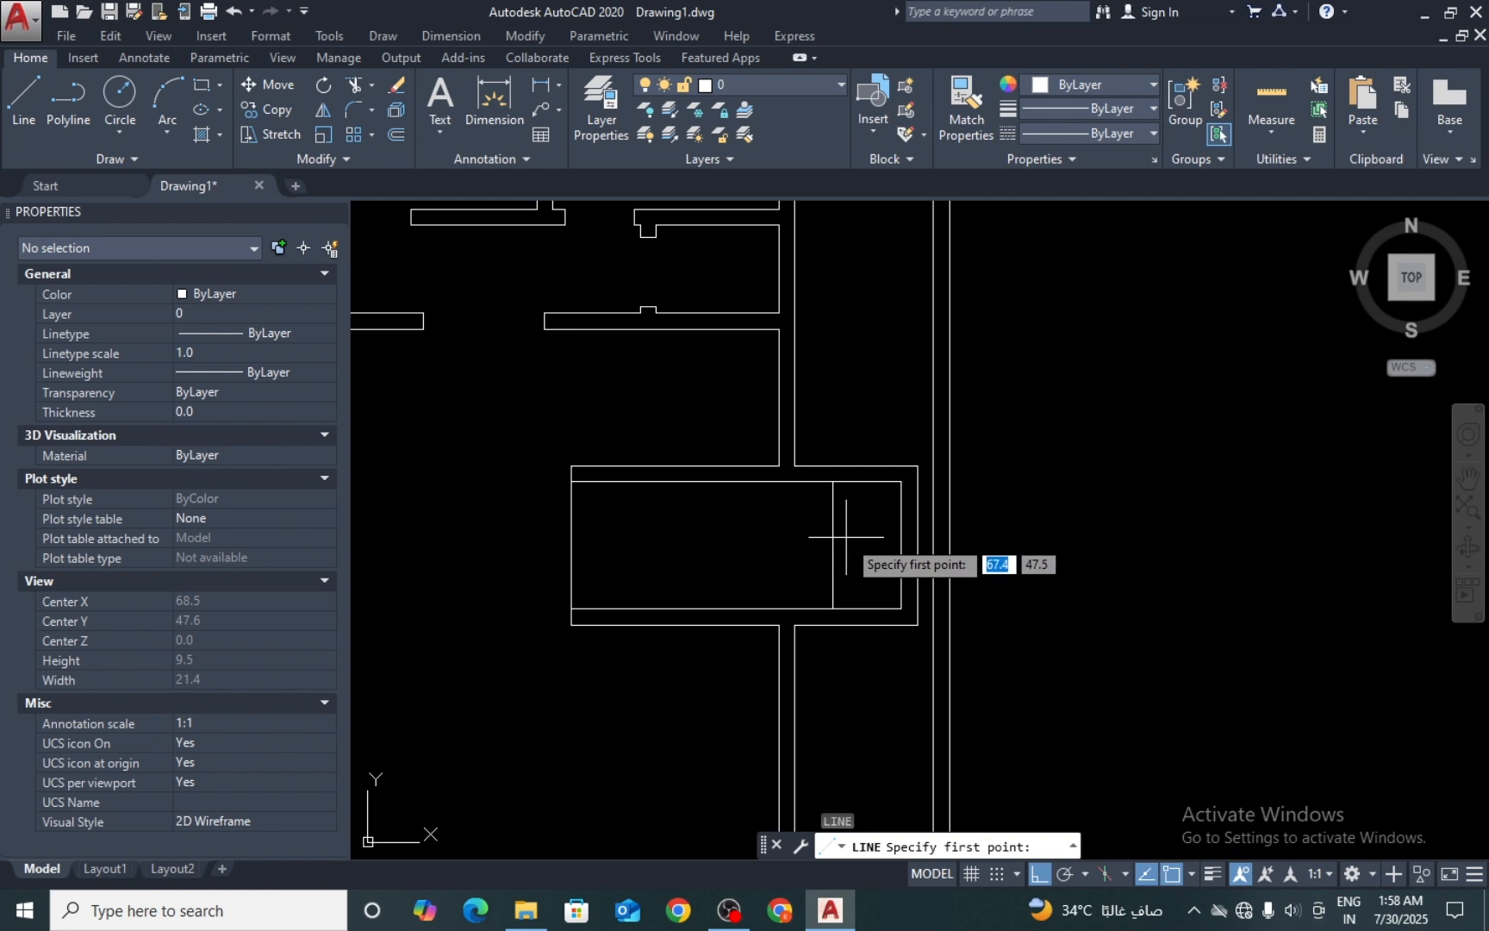
{"action": "left_click", "coordinate": [832, 544]}
{"action": "left_click", "coordinate": [572, 545]}
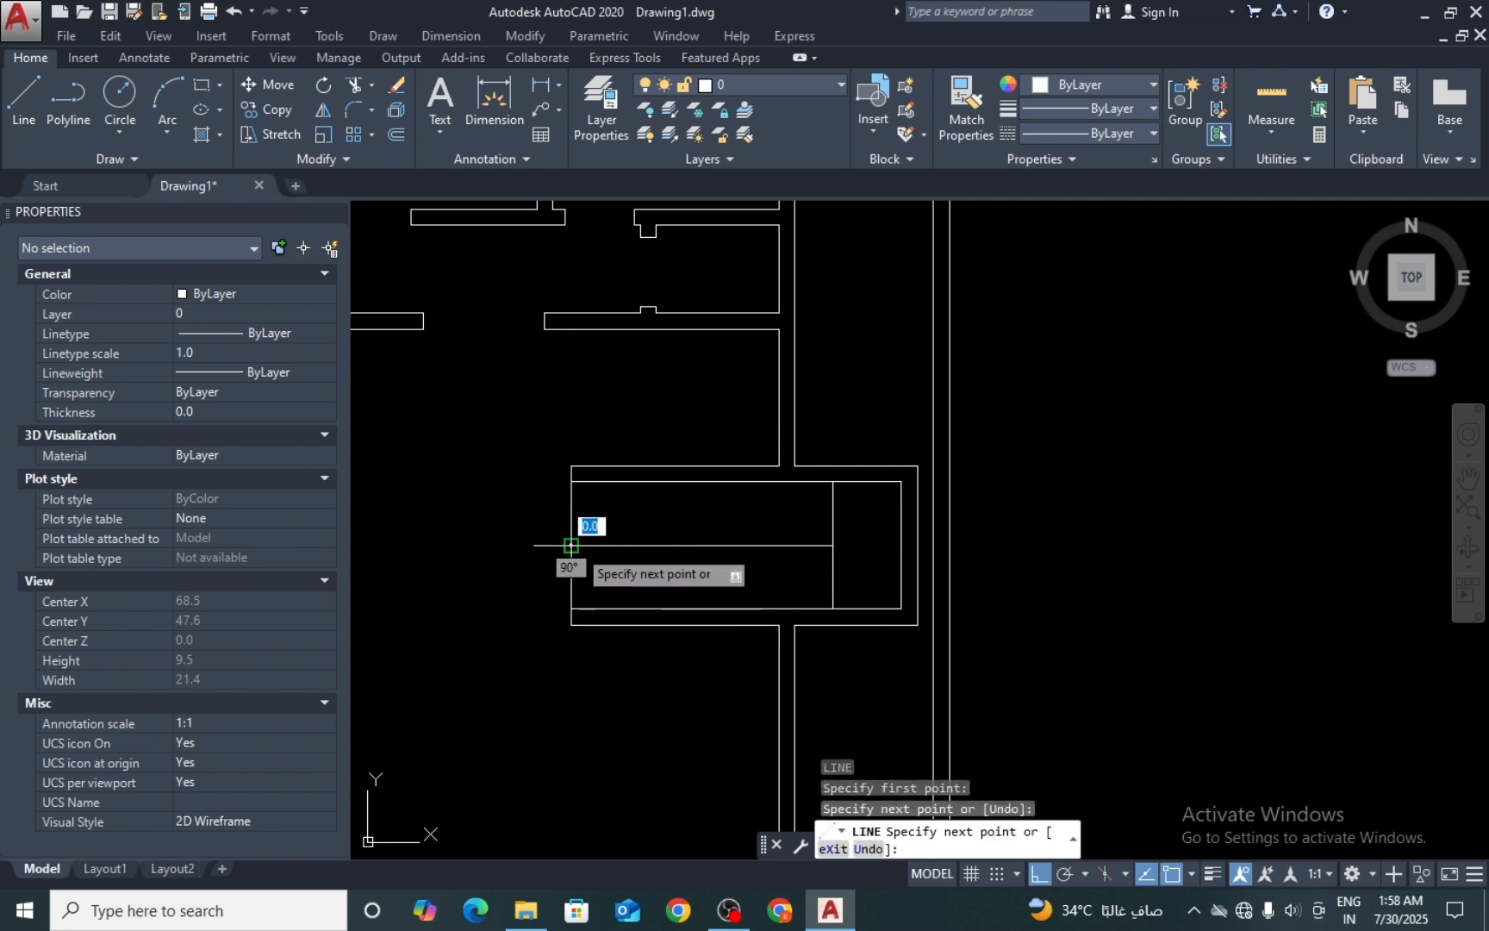
{"action": "key", "text": "Escape"}
{"action": "type", "text": "o"}
{"action": "key", "text": "Return"}
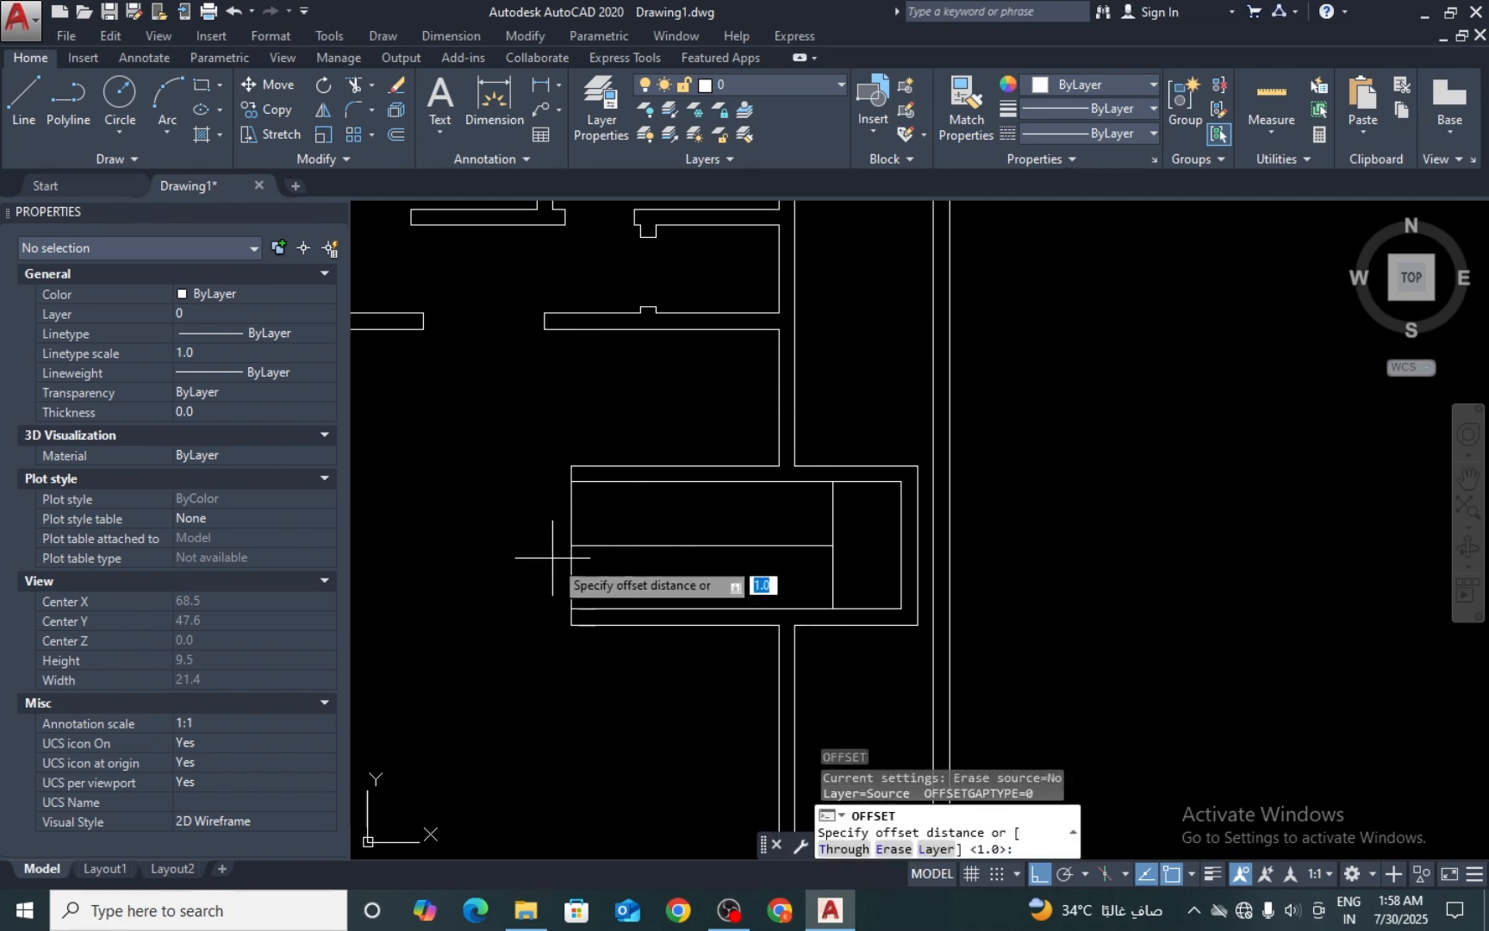
{"action": "scroll", "coordinate": [552, 557], "scroll_direction": "up", "scroll_amount": 2}
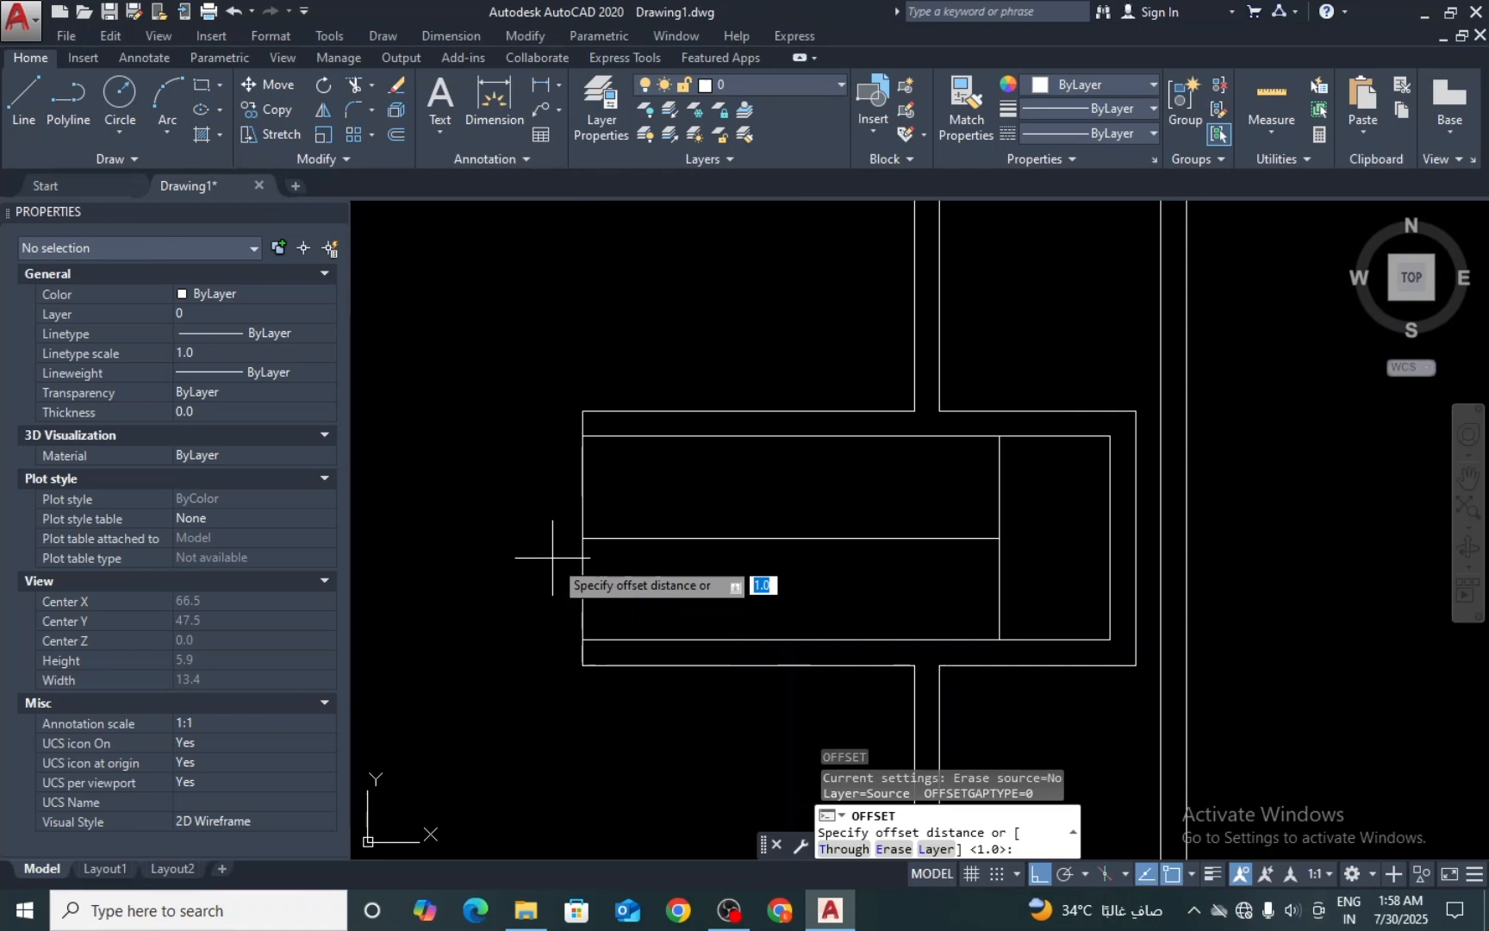
{"action": "key", "text": "Escape"}
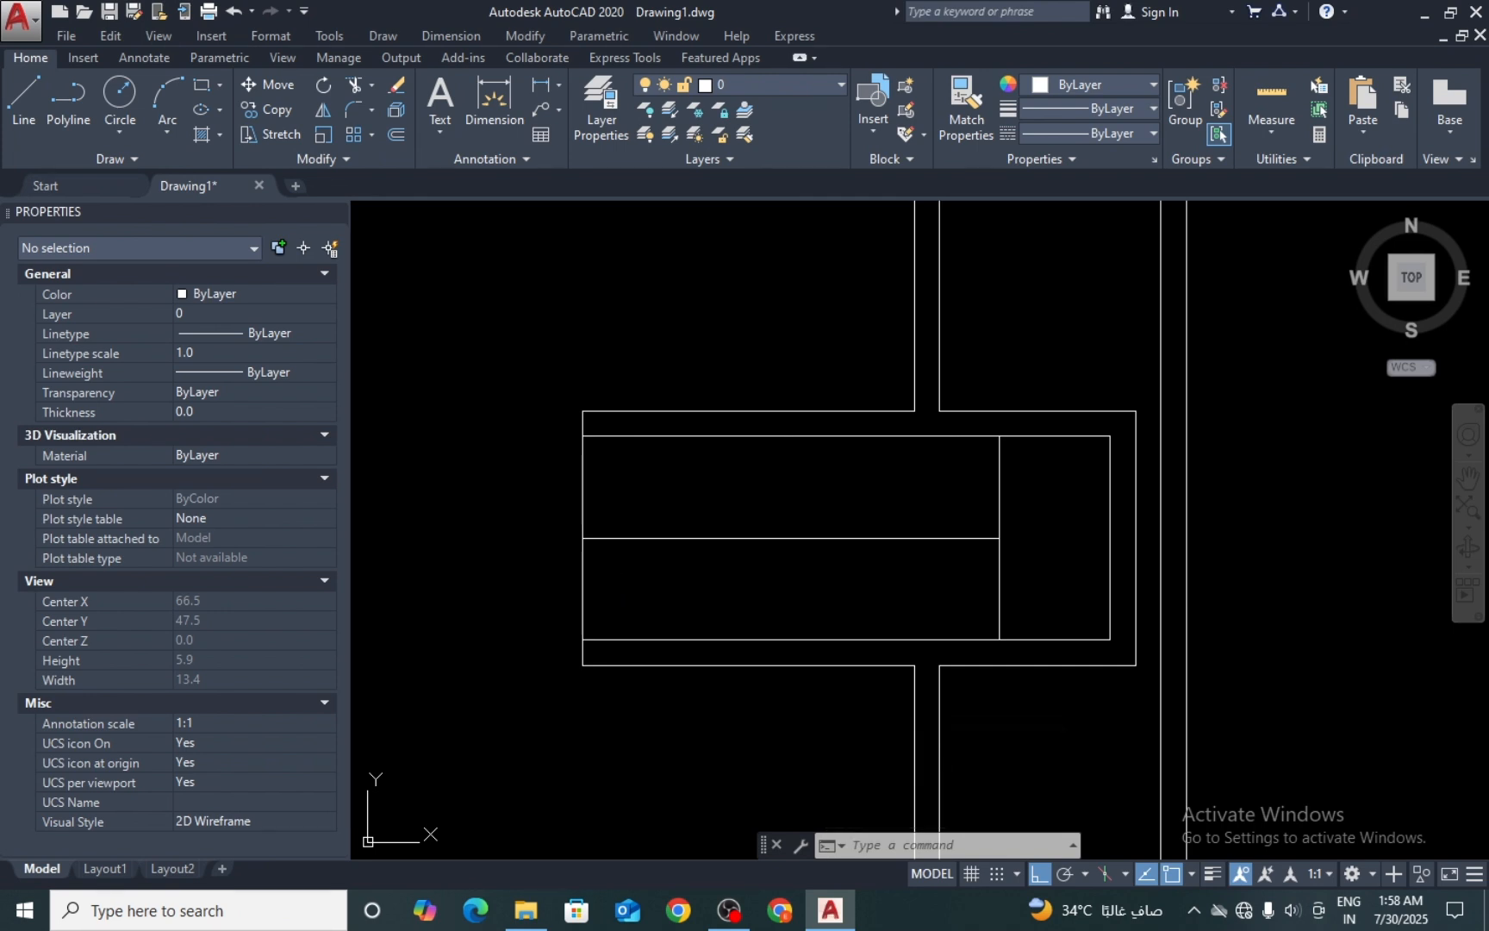
{"action": "type", "text": "0.28"}
{"action": "key", "text": "Return"}
{"action": "key", "text": "Escape"}
Step: Offset the stairwell's left edge line repeatedly to the right at 0.28 spacing, creating 13 tread lines up to the landing
{"action": "type", "text": "o"}
{"action": "key", "text": "Return"}
{"action": "type", "text": "0"}
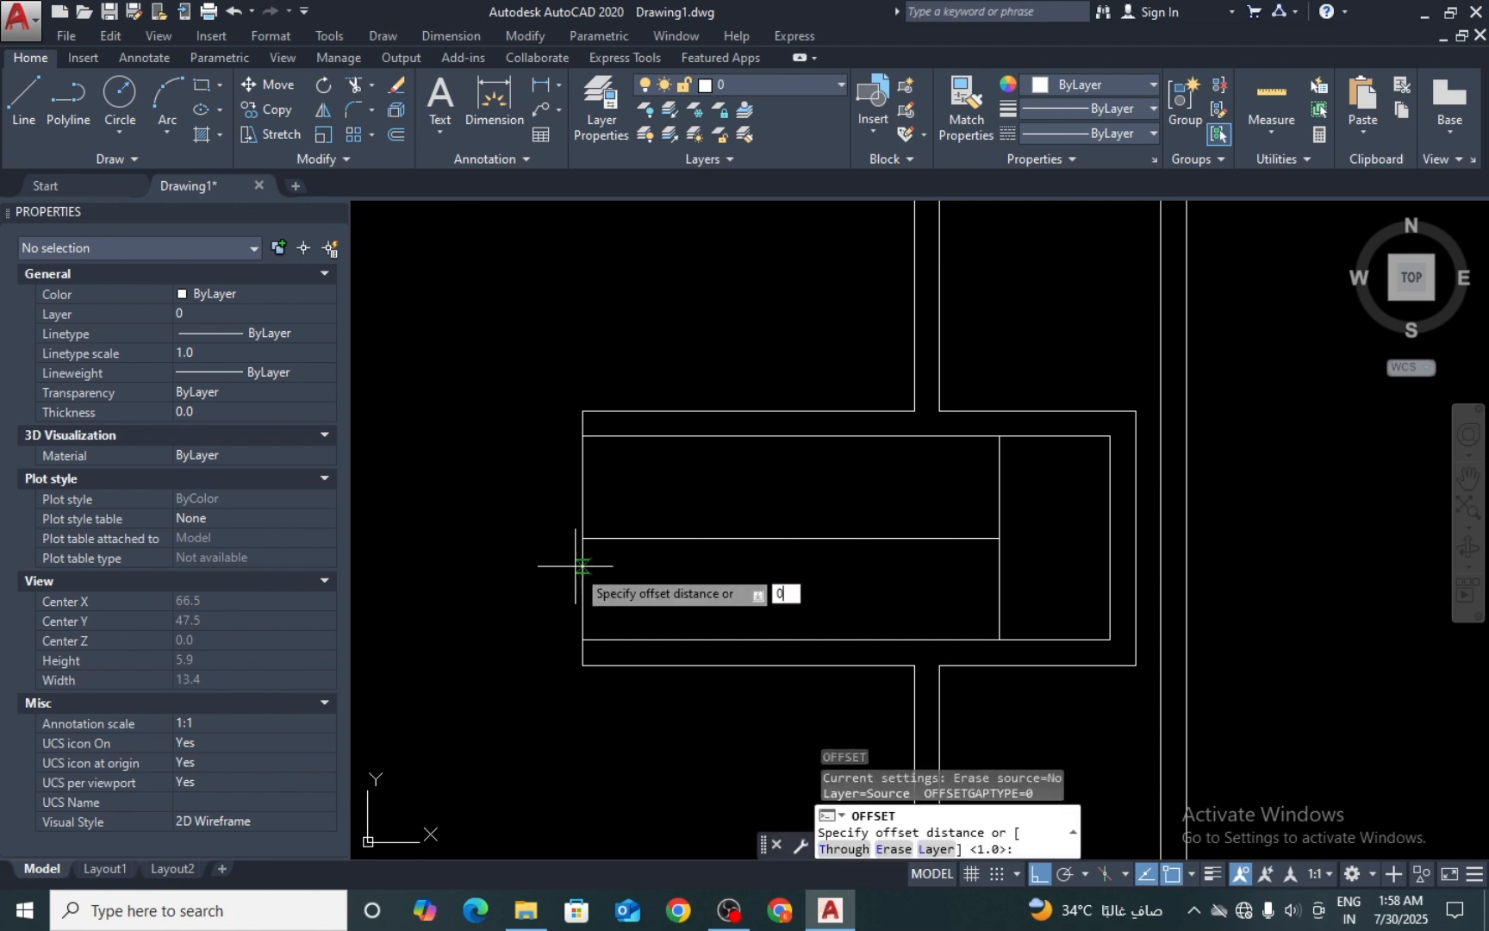
{"action": "key", "text": "Return"}
{"action": "left_click", "coordinate": [582, 569]}
{"action": "left_click", "coordinate": [607, 577]}
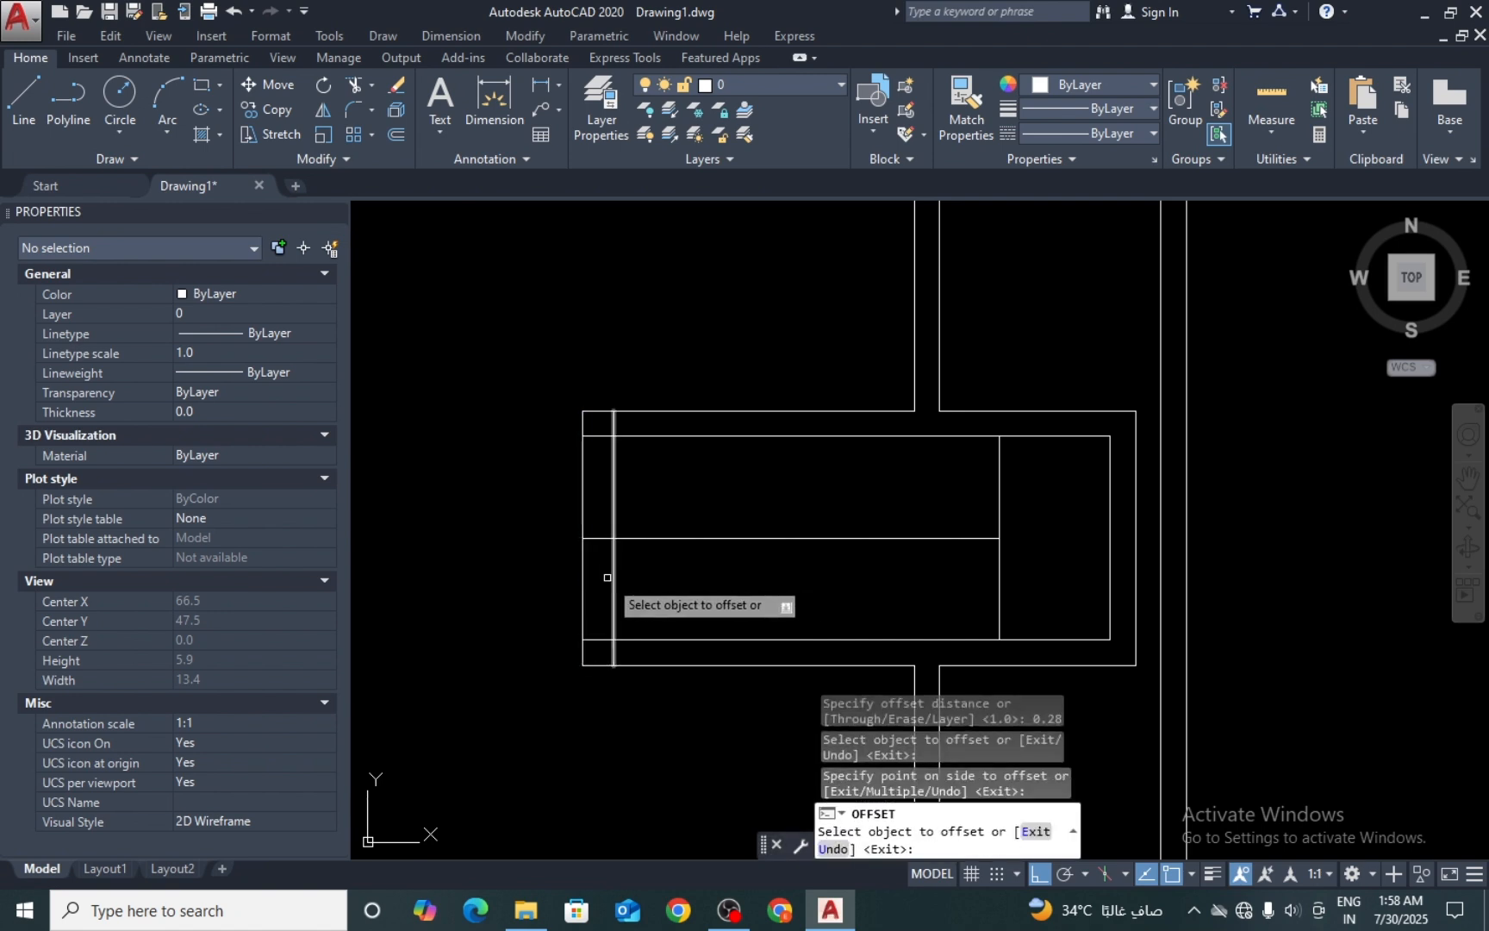
{"action": "left_click", "coordinate": [615, 577]}
{"action": "left_click", "coordinate": [672, 584]}
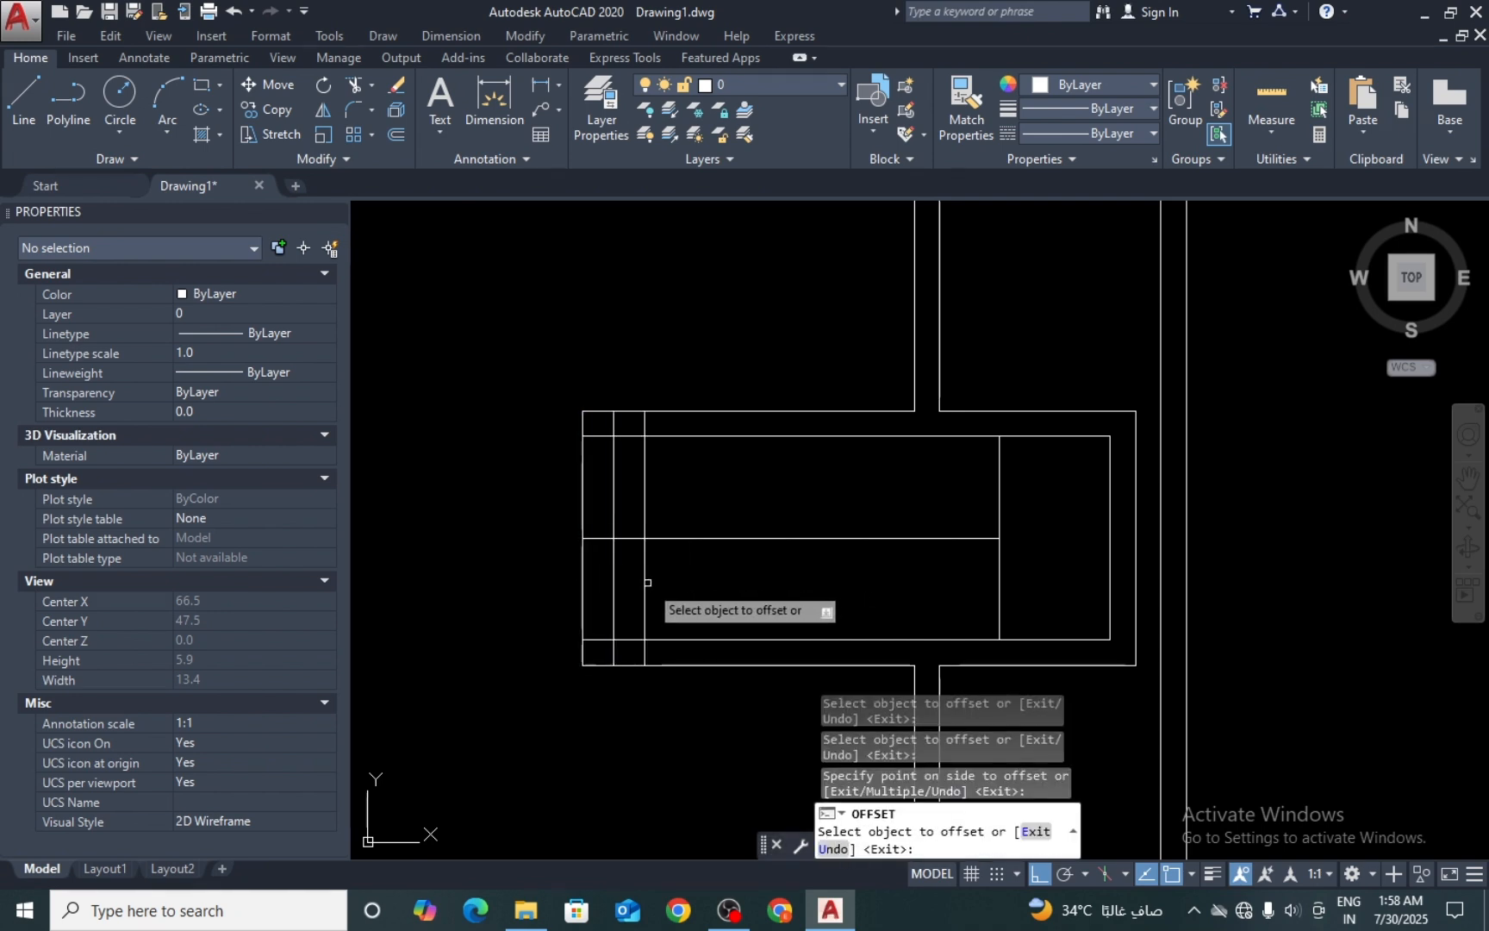
{"action": "left_click", "coordinate": [646, 581]}
{"action": "left_click", "coordinate": [689, 582]}
{"action": "left_click", "coordinate": [676, 579]}
{"action": "left_click", "coordinate": [693, 579]}
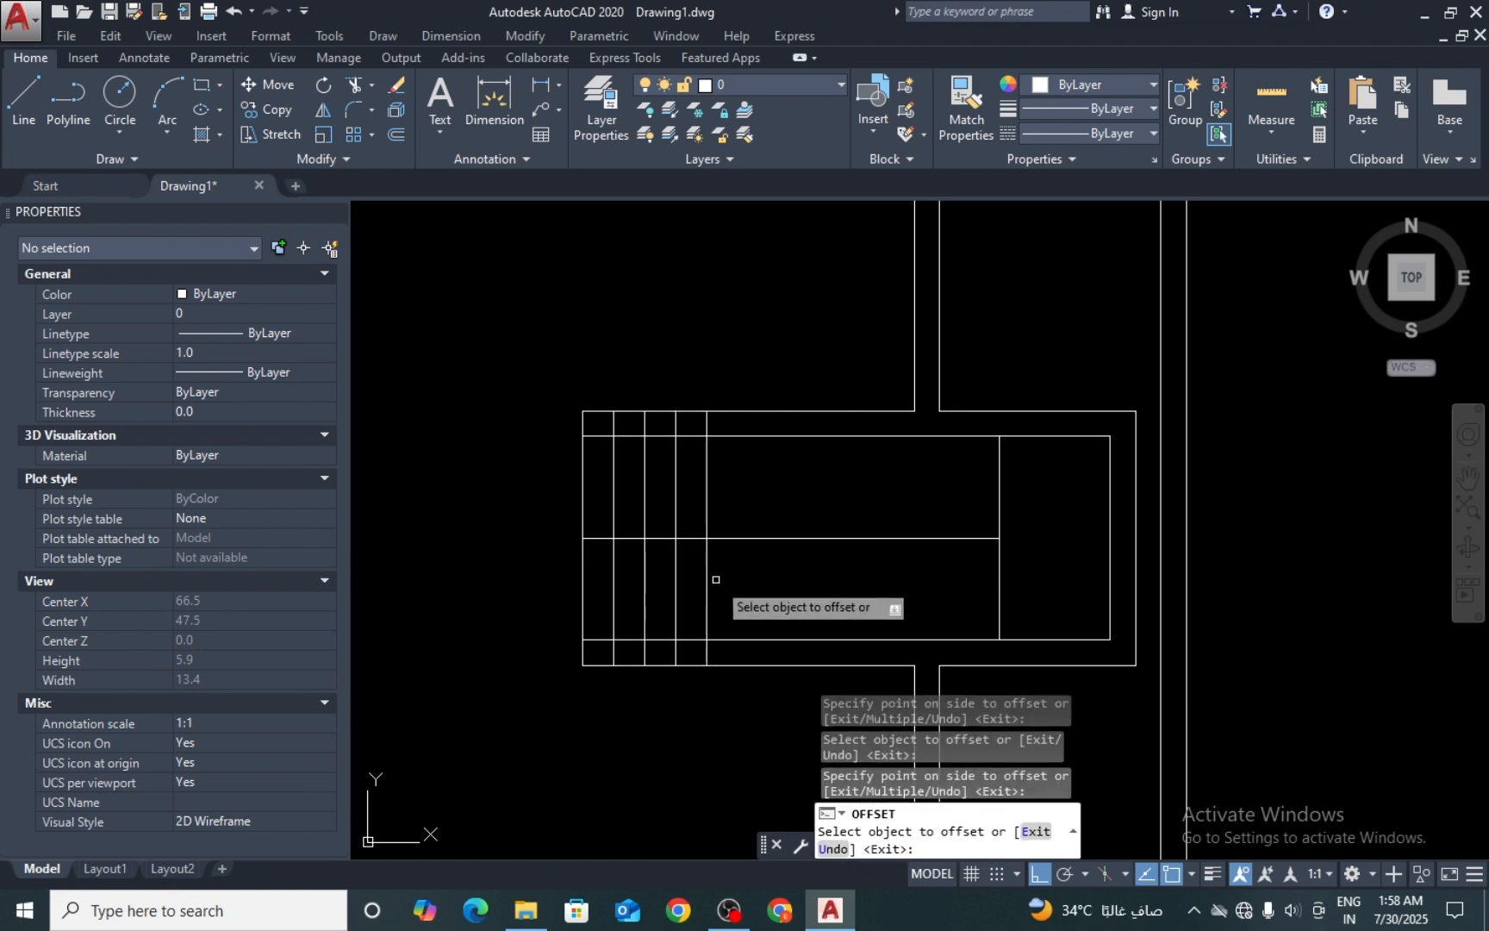
{"action": "left_click", "coordinate": [705, 579]}
{"action": "left_click", "coordinate": [723, 579]}
{"action": "left_click", "coordinate": [736, 579]}
{"action": "left_click", "coordinate": [763, 574]}
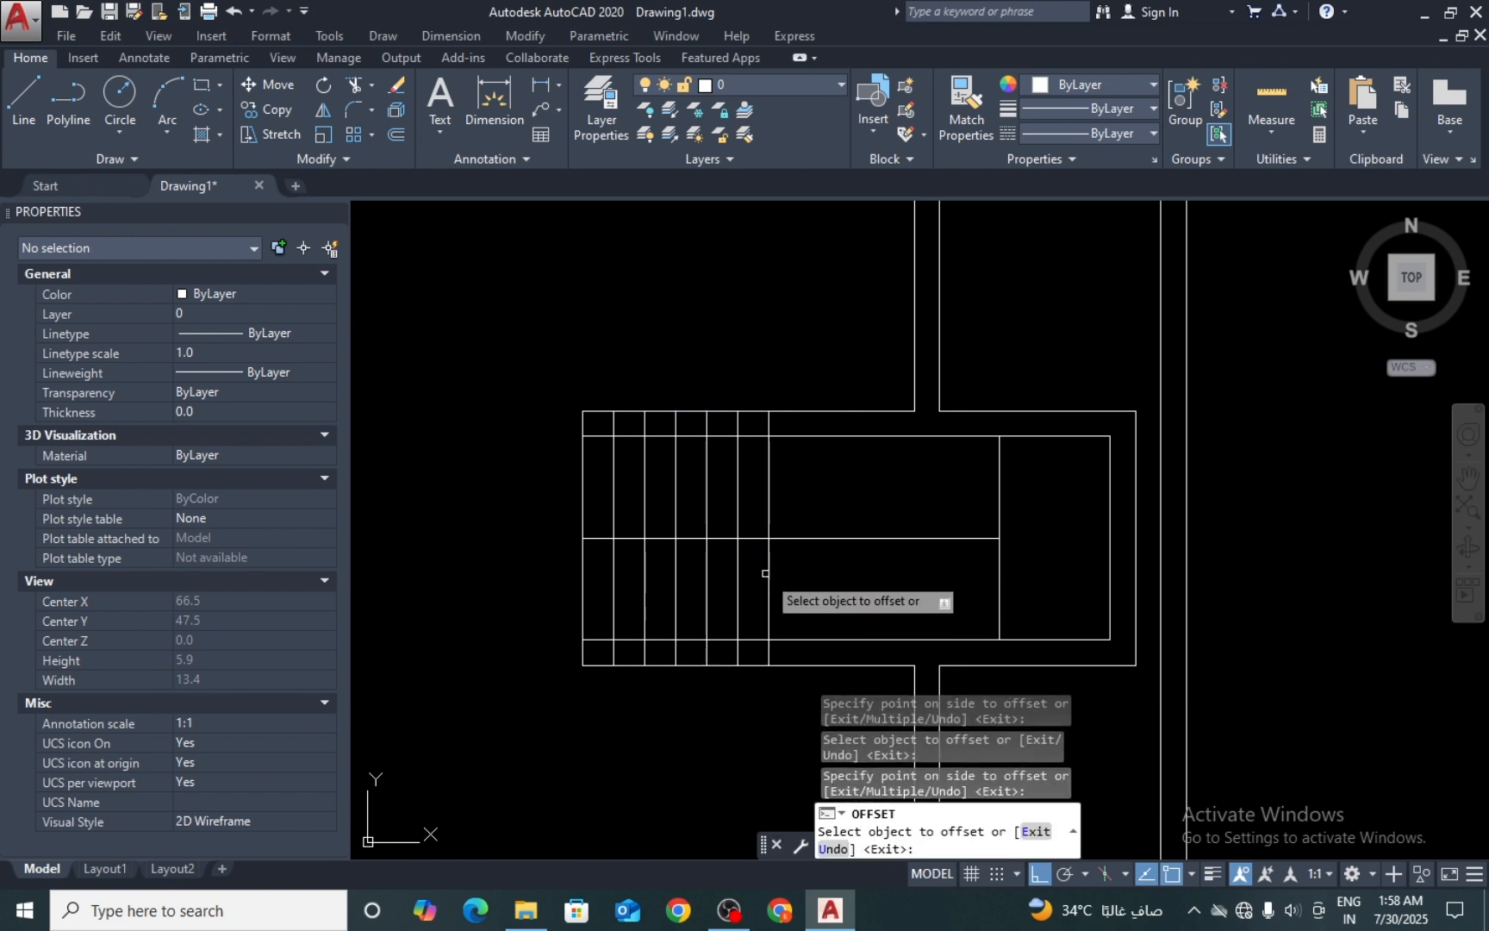
{"action": "left_click", "coordinate": [769, 574]}
{"action": "left_click", "coordinate": [789, 574]}
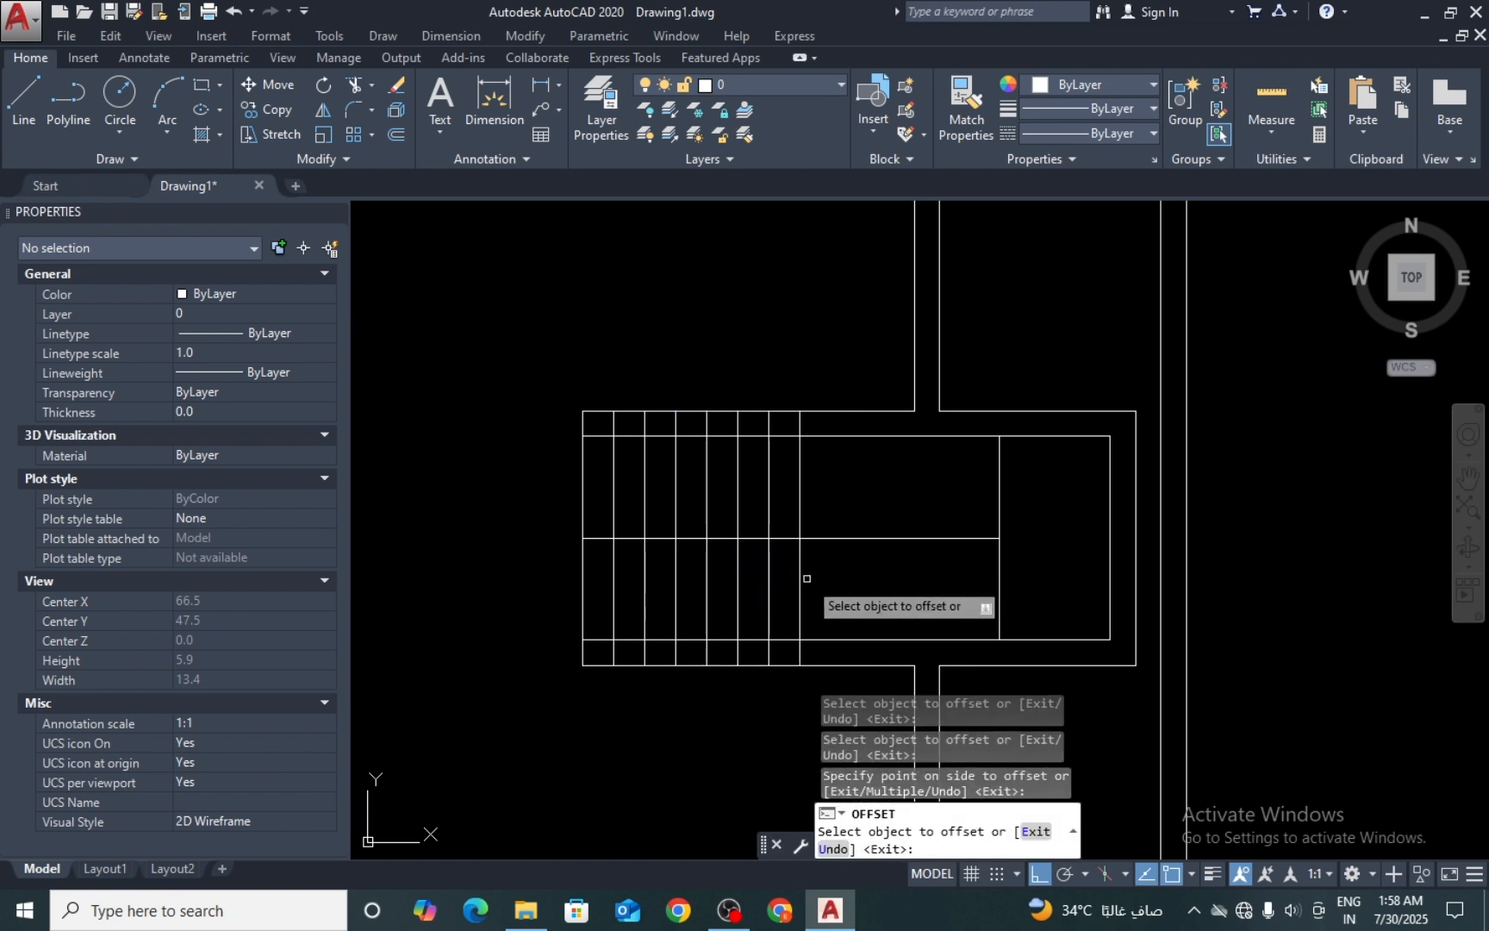
{"action": "left_click", "coordinate": [800, 580]}
{"action": "left_click", "coordinate": [820, 573]}
{"action": "left_click", "coordinate": [829, 572]}
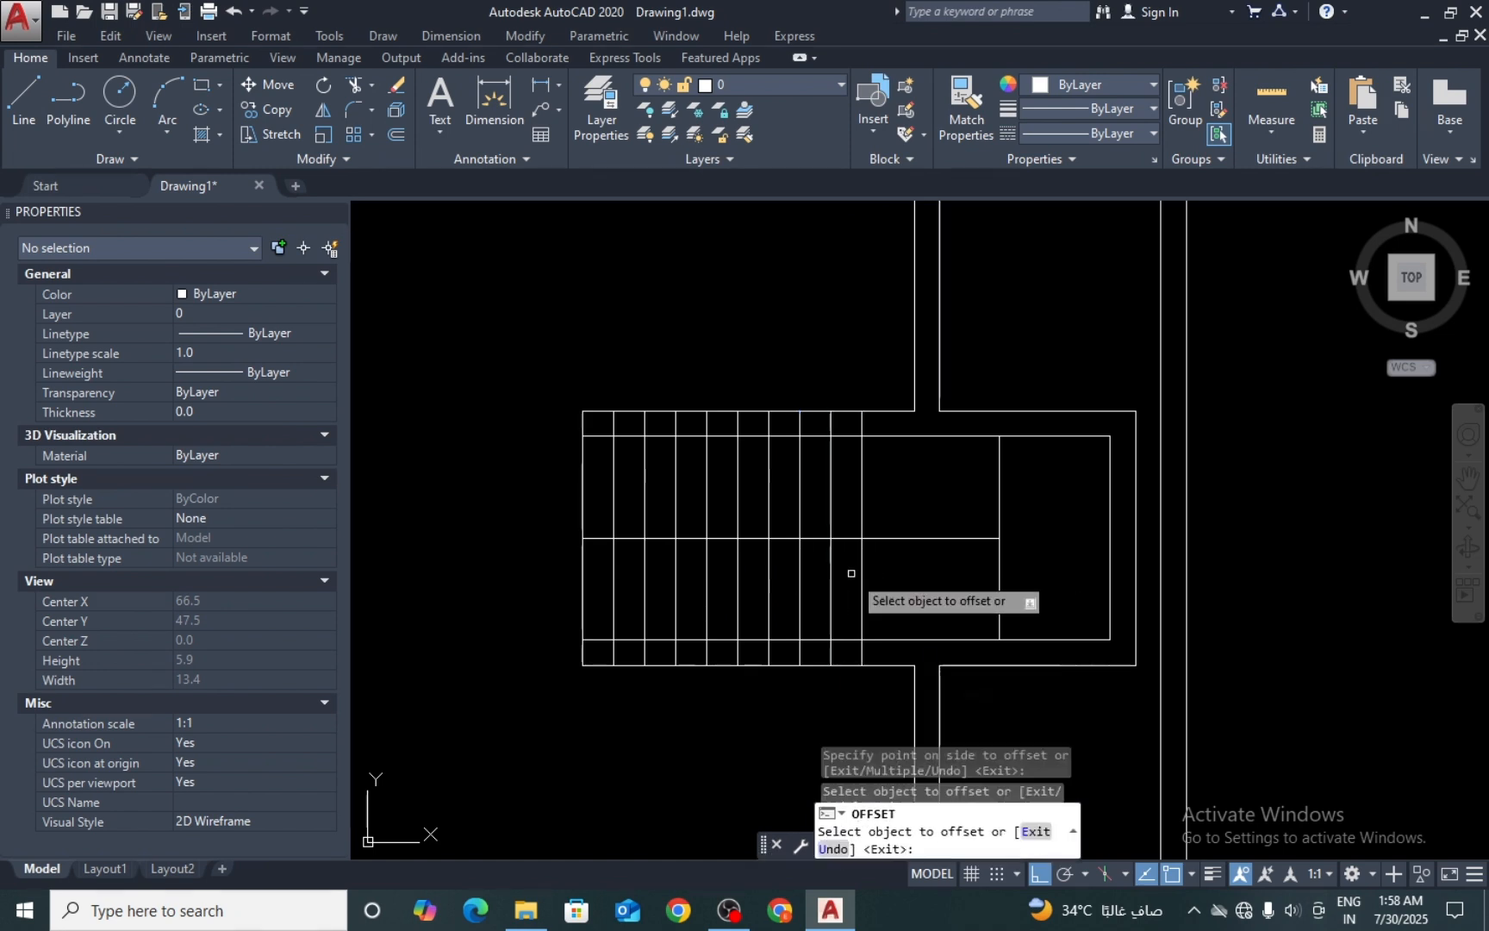
{"action": "left_click", "coordinate": [848, 571]}
{"action": "left_click", "coordinate": [863, 572]}
{"action": "left_click", "coordinate": [879, 572]}
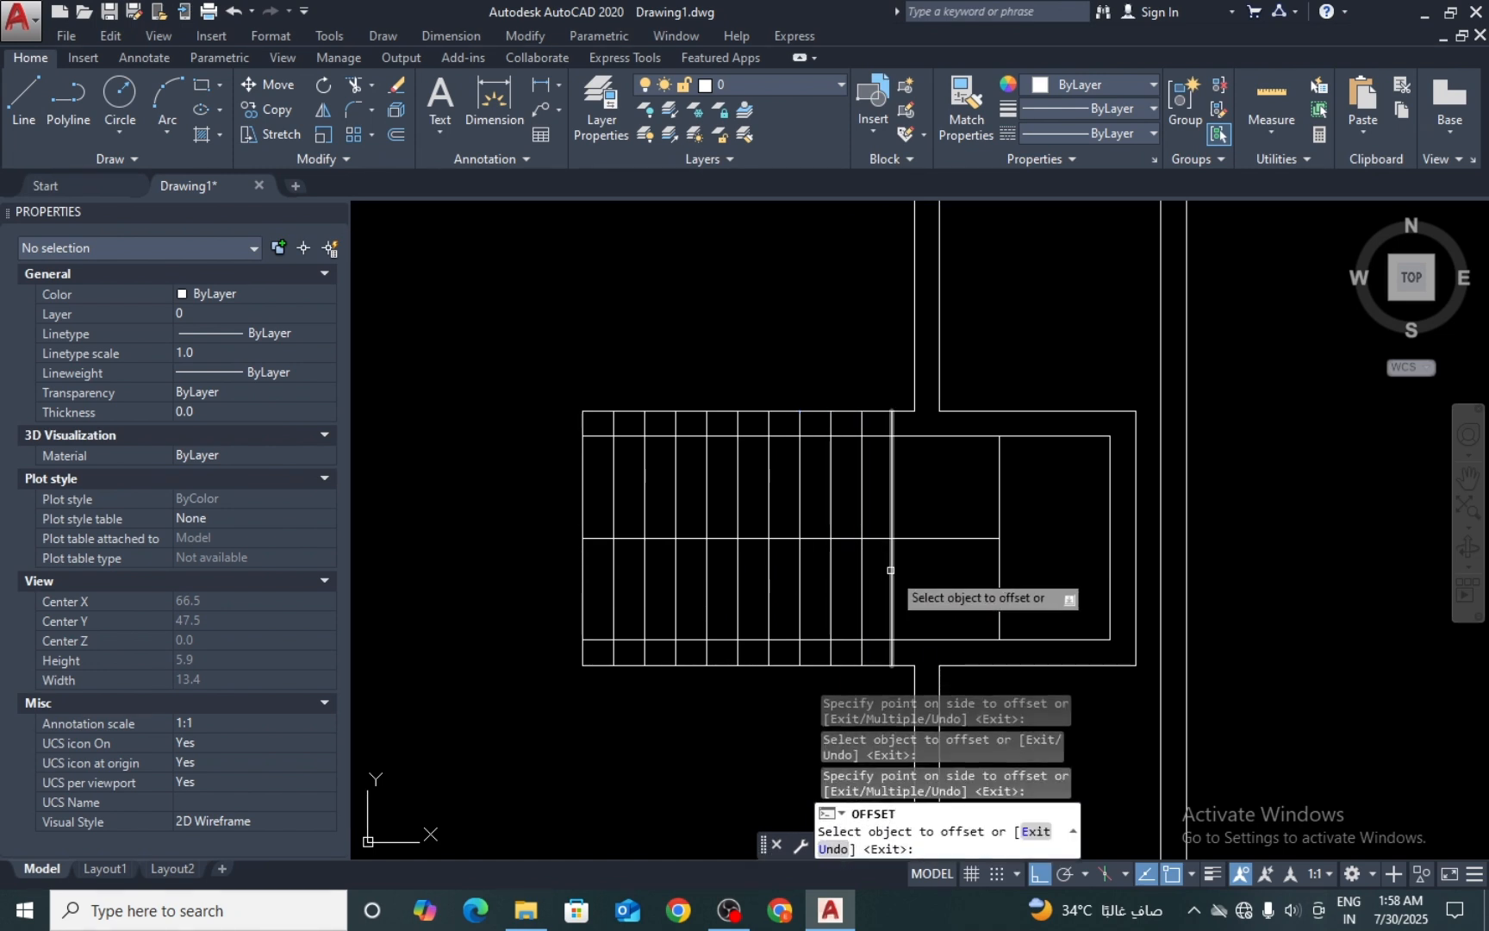
{"action": "left_click", "coordinate": [890, 569]}
{"action": "left_click", "coordinate": [910, 567]}
{"action": "left_click", "coordinate": [924, 562]}
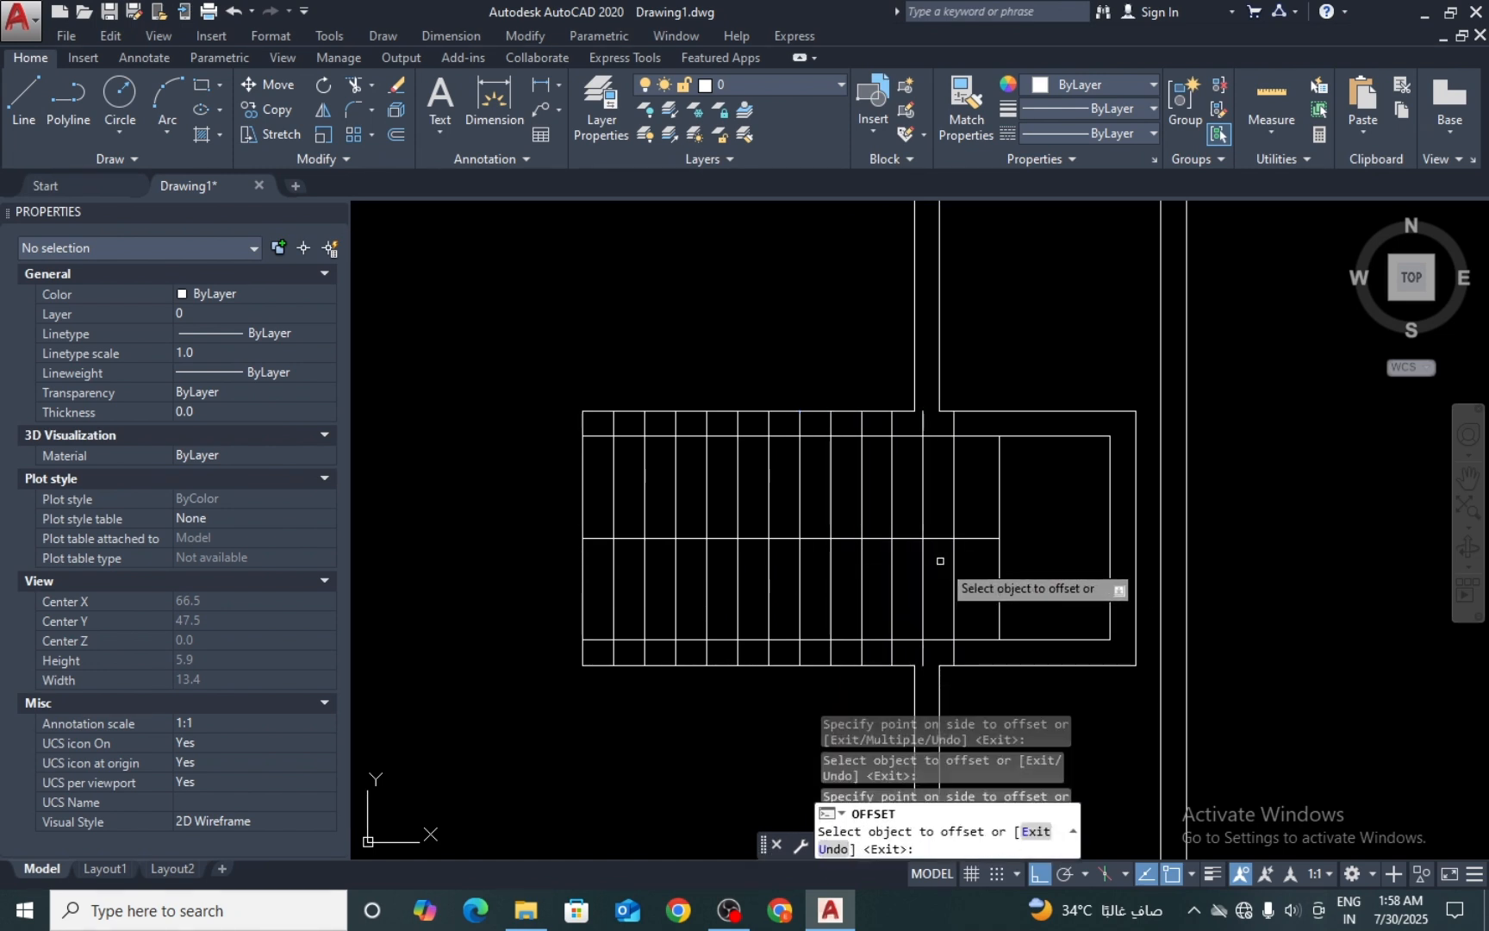
{"action": "left_click", "coordinate": [947, 561]}
{"action": "left_click", "coordinate": [954, 561]}
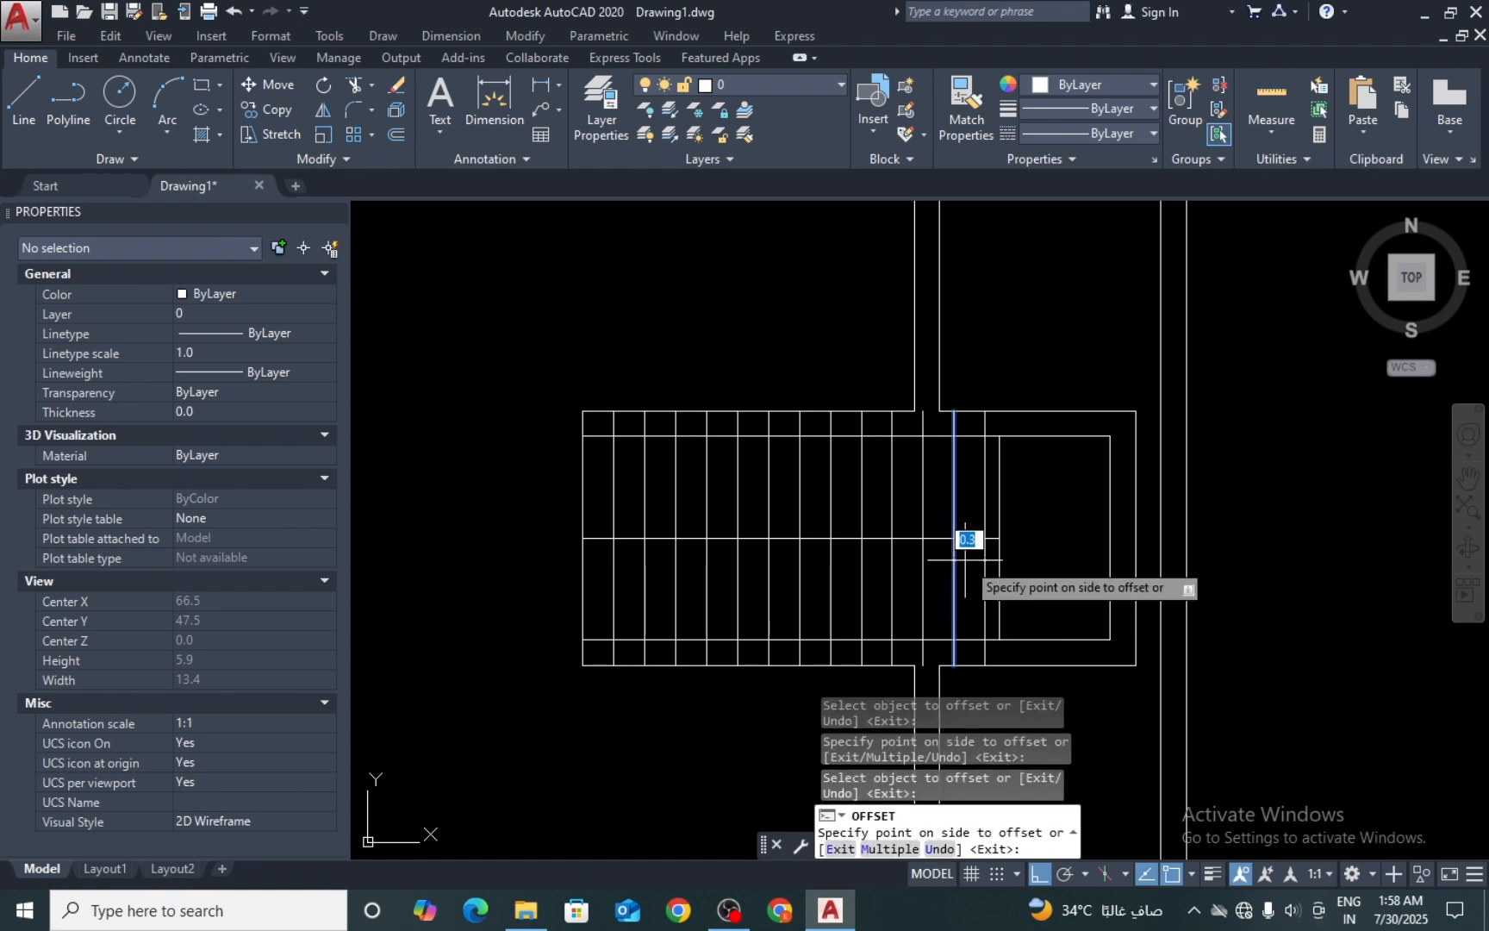
{"action": "left_click", "coordinate": [982, 563]}
{"action": "key", "text": "Escape"}
Step: Erase the old vertical landing edge line just right of the last tread line
{"action": "scroll", "coordinate": [993, 561], "scroll_direction": "up", "scroll_amount": 2}
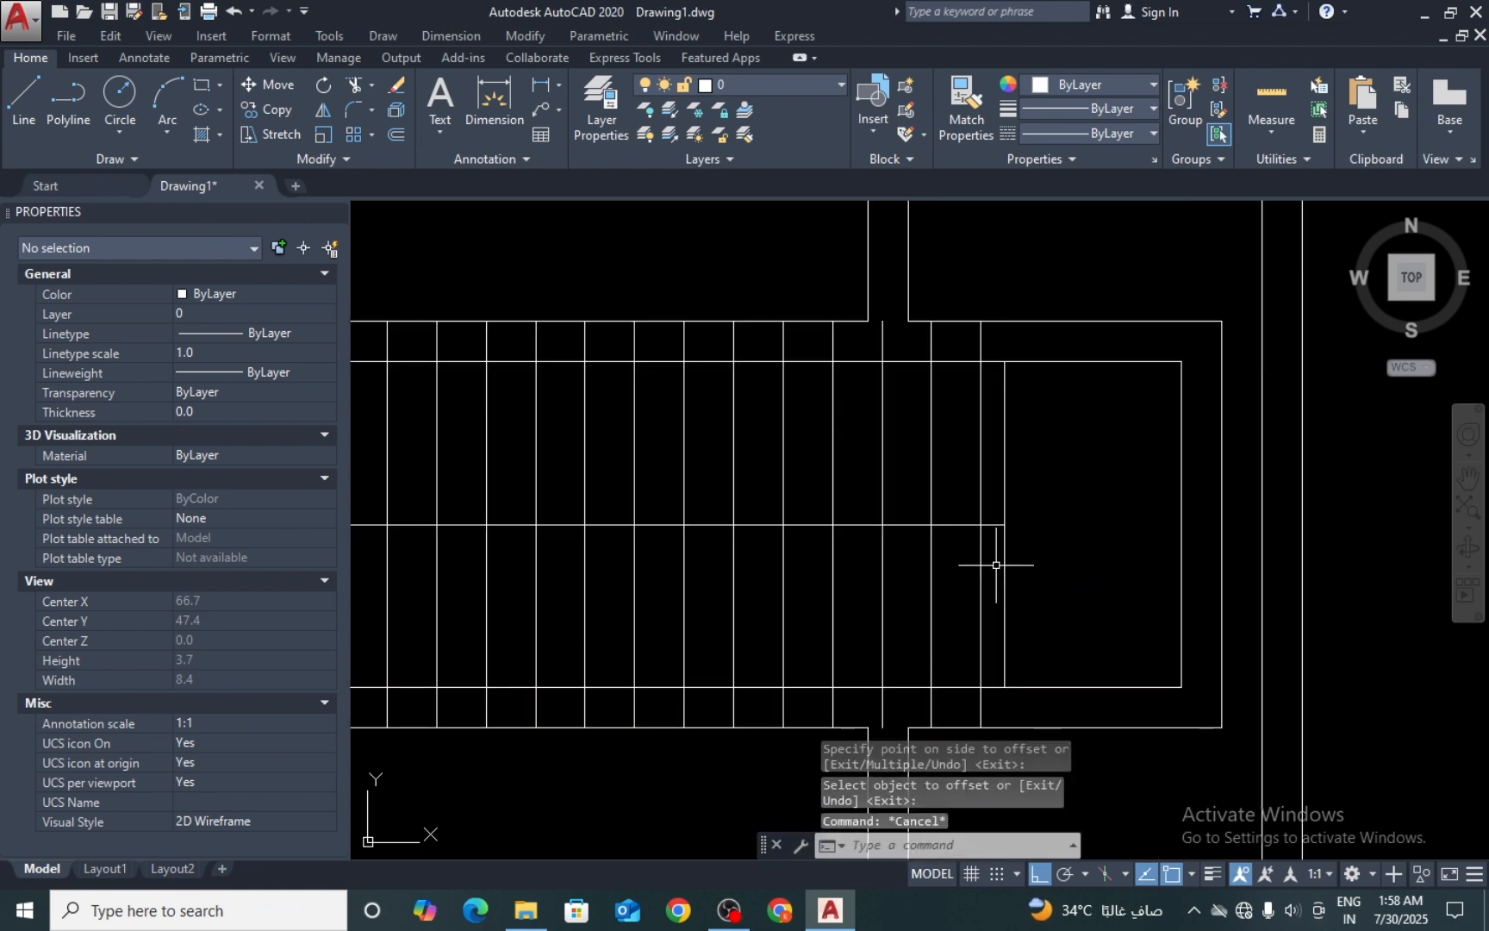
{"action": "type", "text": "e"}
{"action": "key", "text": "space"}
{"action": "double_click", "coordinate": [1003, 580]}
{"action": "left_click", "coordinate": [1002, 585]}
{"action": "key", "text": "space"}
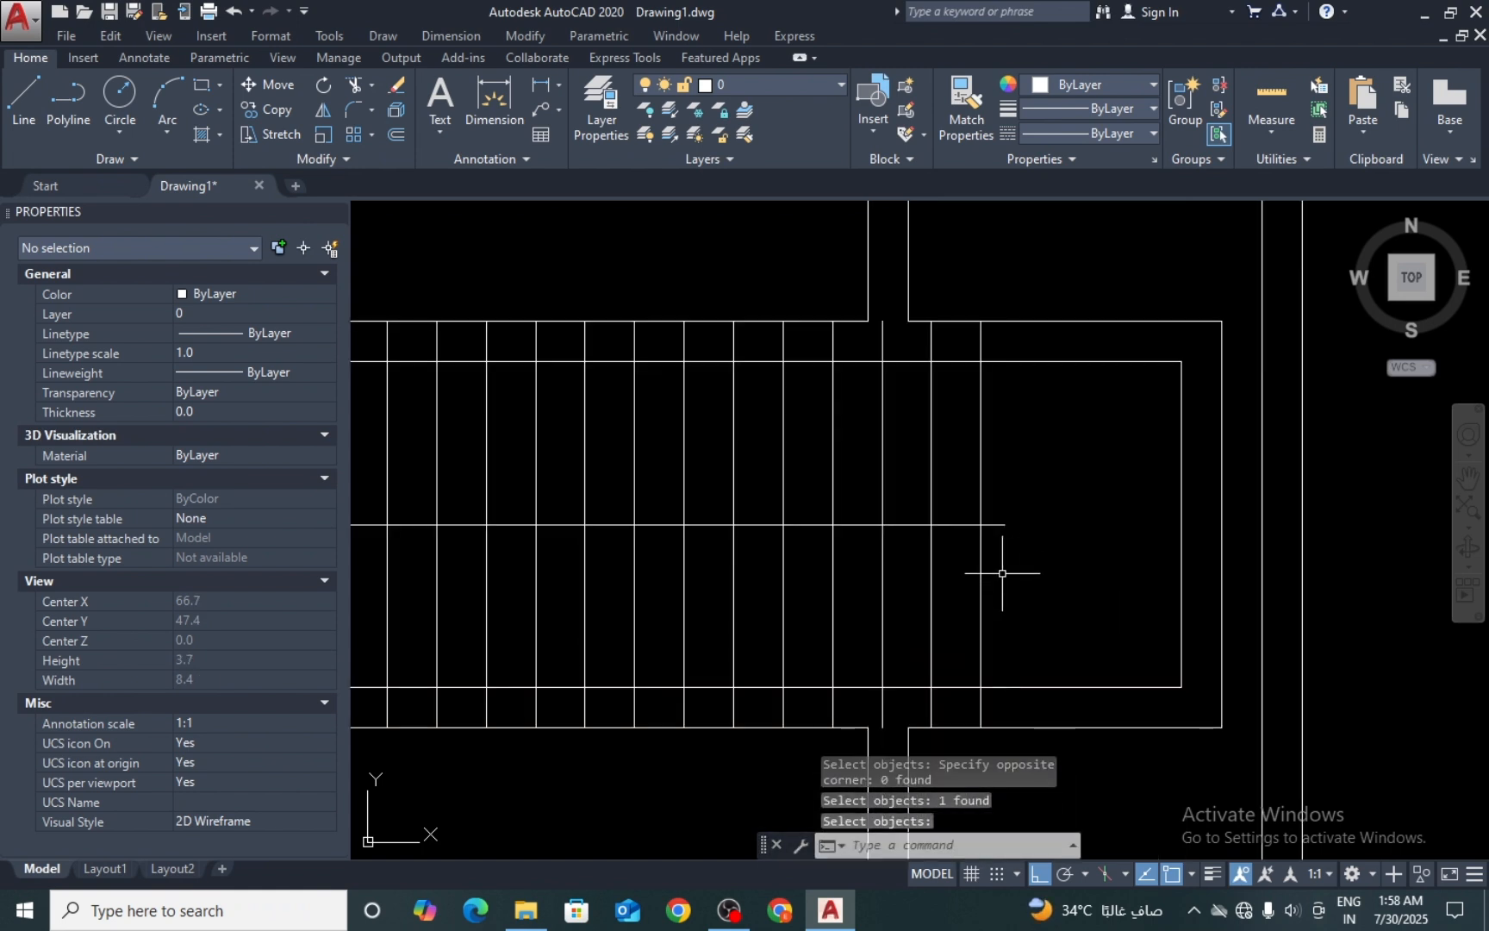
Step: Trim the end of the horizontal centre line that extends past the last tread line
{"action": "type", "text": "tr"}
{"action": "key", "text": "space"}
{"action": "left_click", "coordinate": [1013, 523]}
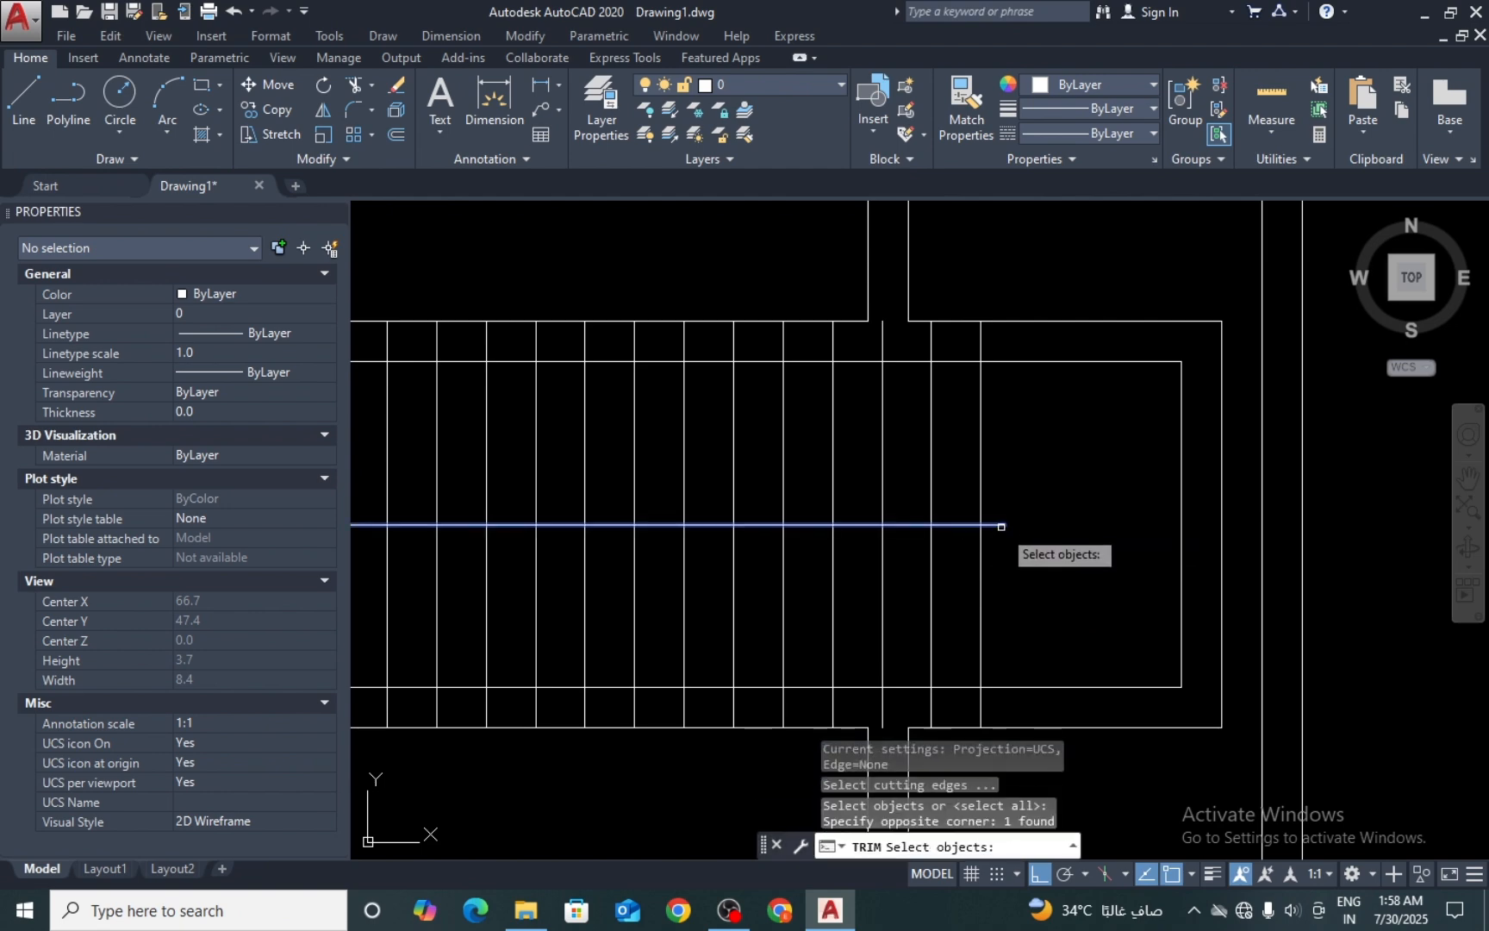
{"action": "key", "text": "Return"}
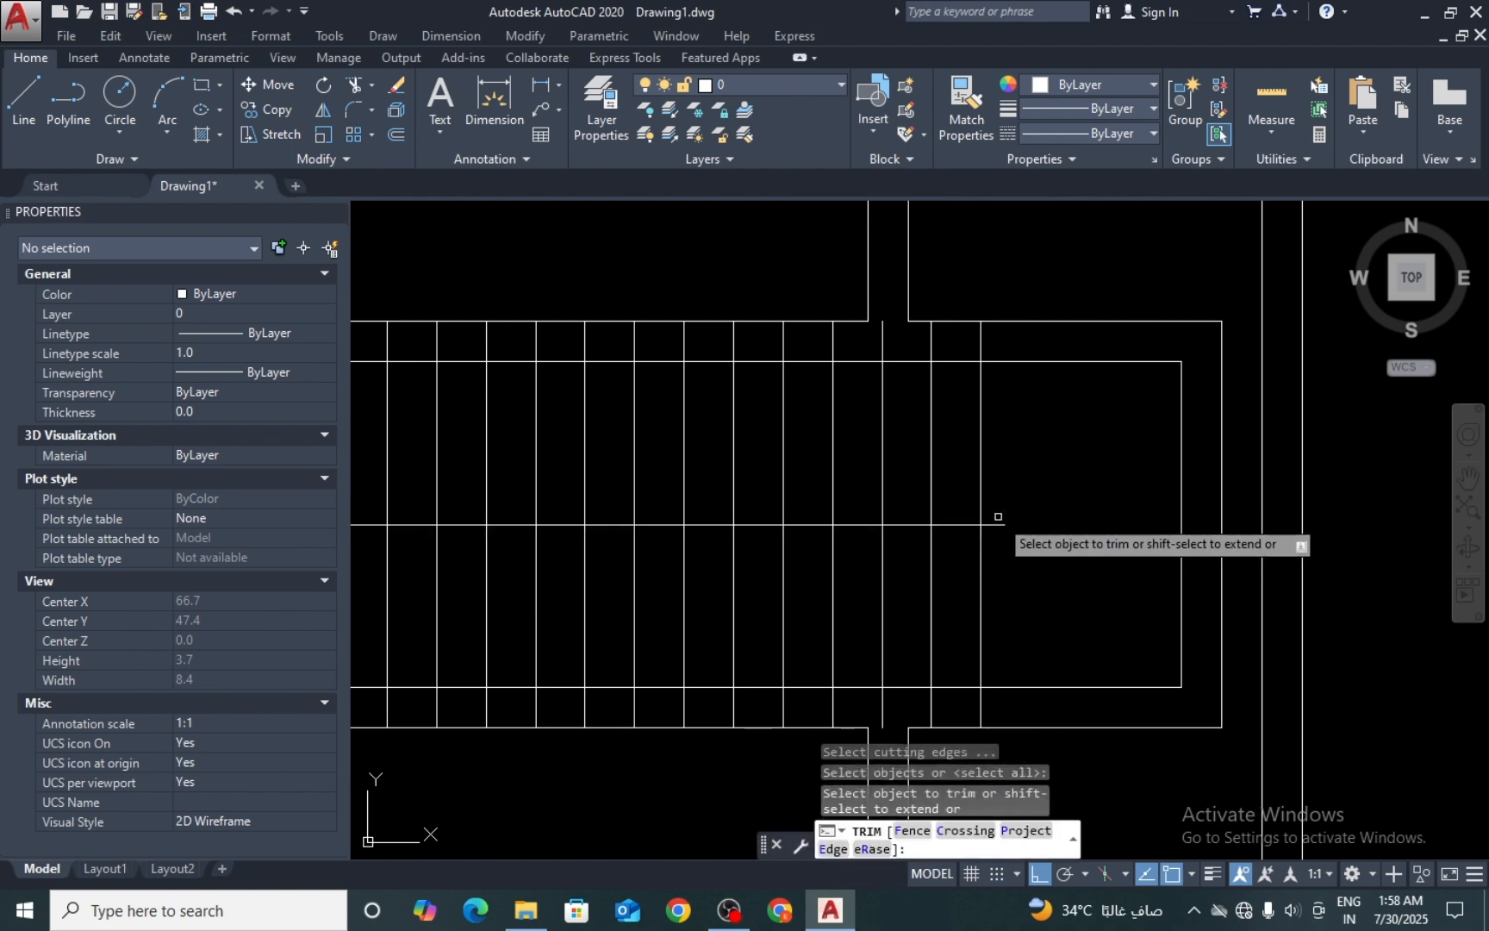
{"action": "left_click", "coordinate": [995, 527]}
{"action": "left_click", "coordinate": [997, 536]}
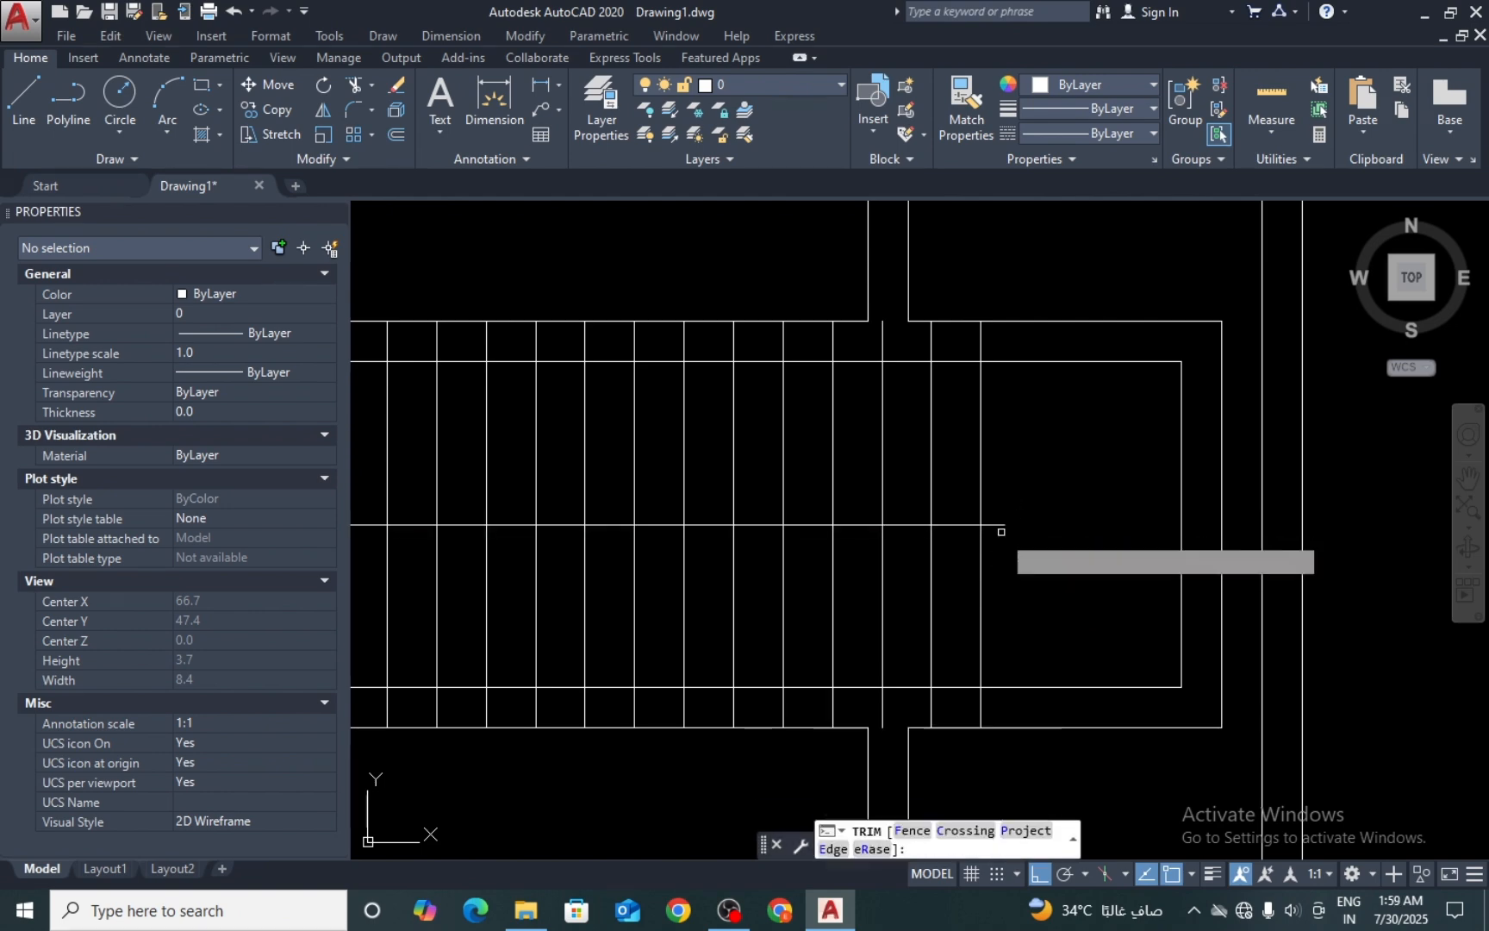
{"action": "left_click", "coordinate": [998, 525]}
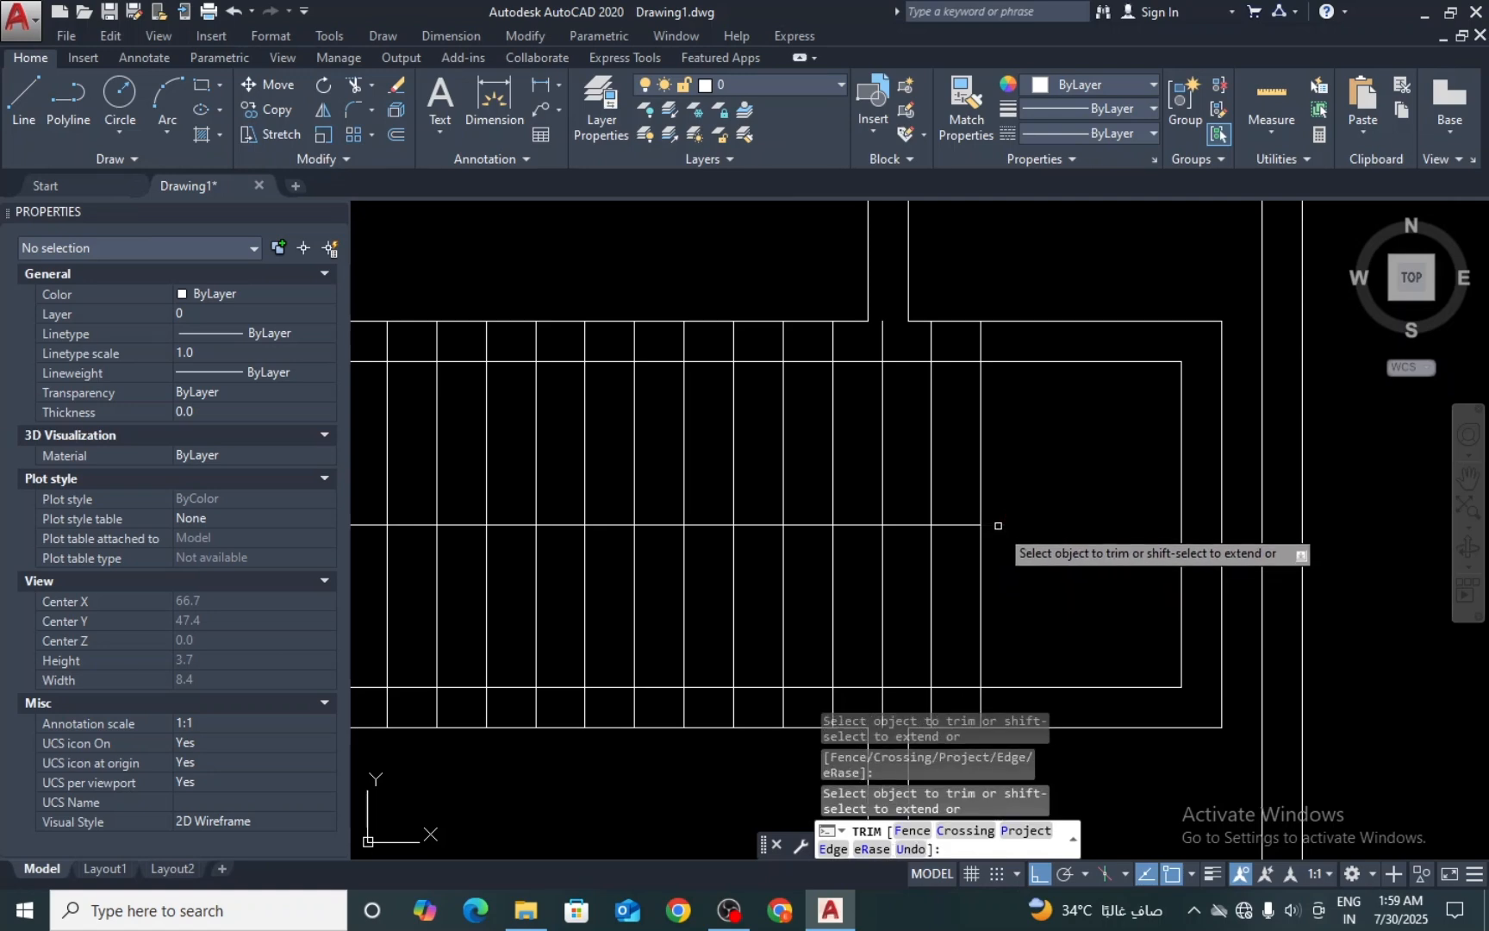
Step: Trim the tread line ends lying between the inner and outer faces of the stairwell's upper and lower walls
{"action": "left_click", "coordinate": [1002, 340]}
{"action": "middle_click_drag", "start_coordinate": [481, 343], "coordinate": [581, 366]}
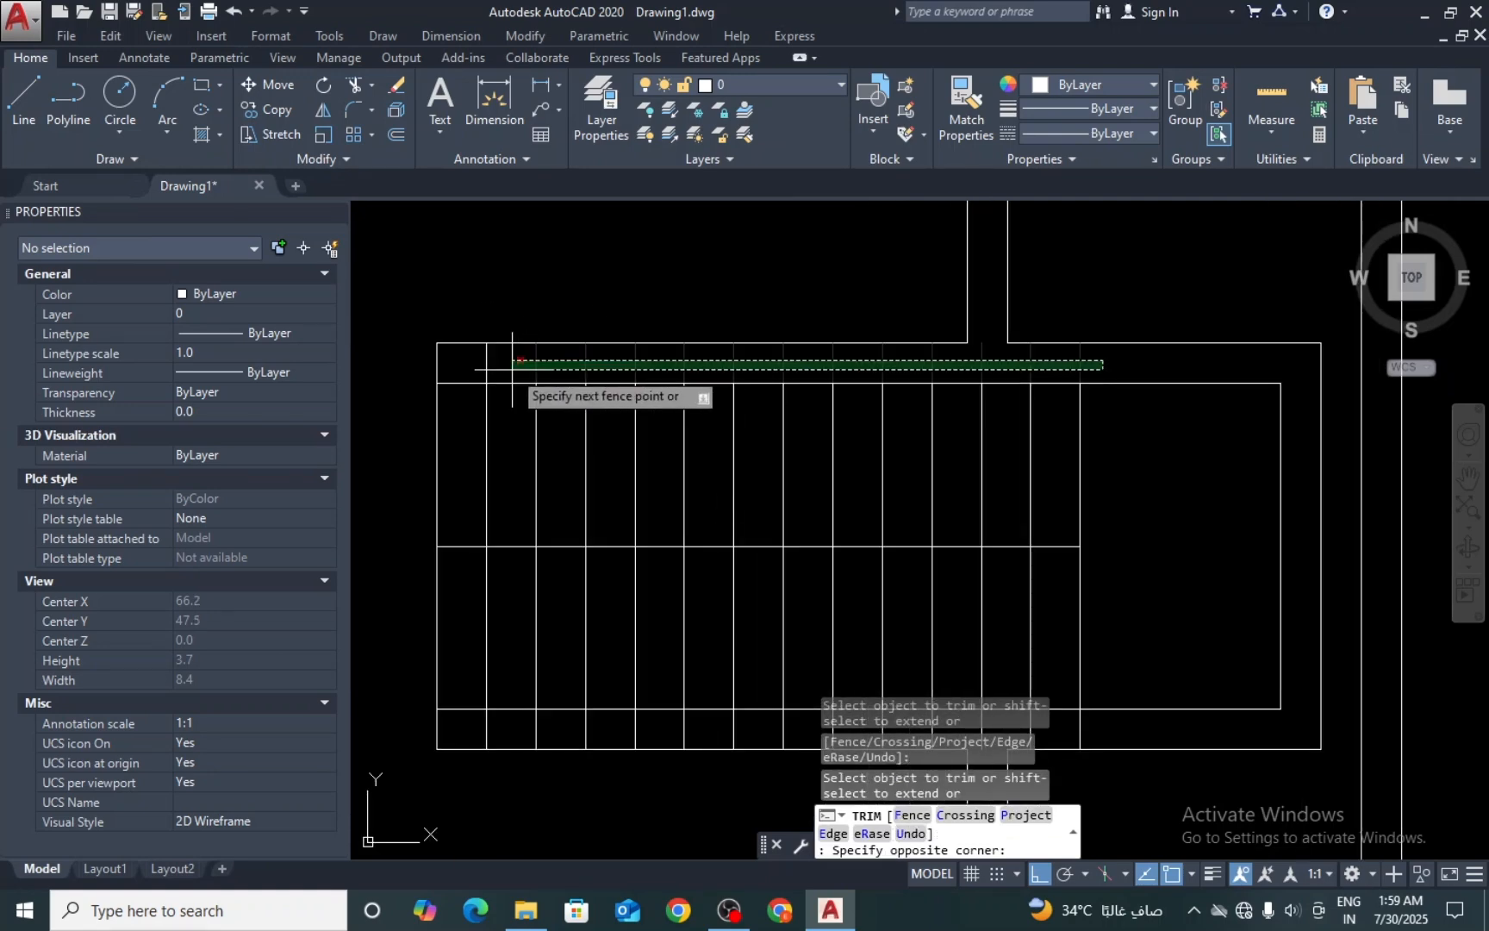
{"action": "left_click", "coordinate": [485, 359]}
{"action": "middle_click_drag", "start_coordinate": [936, 555], "coordinate": [973, 422]}
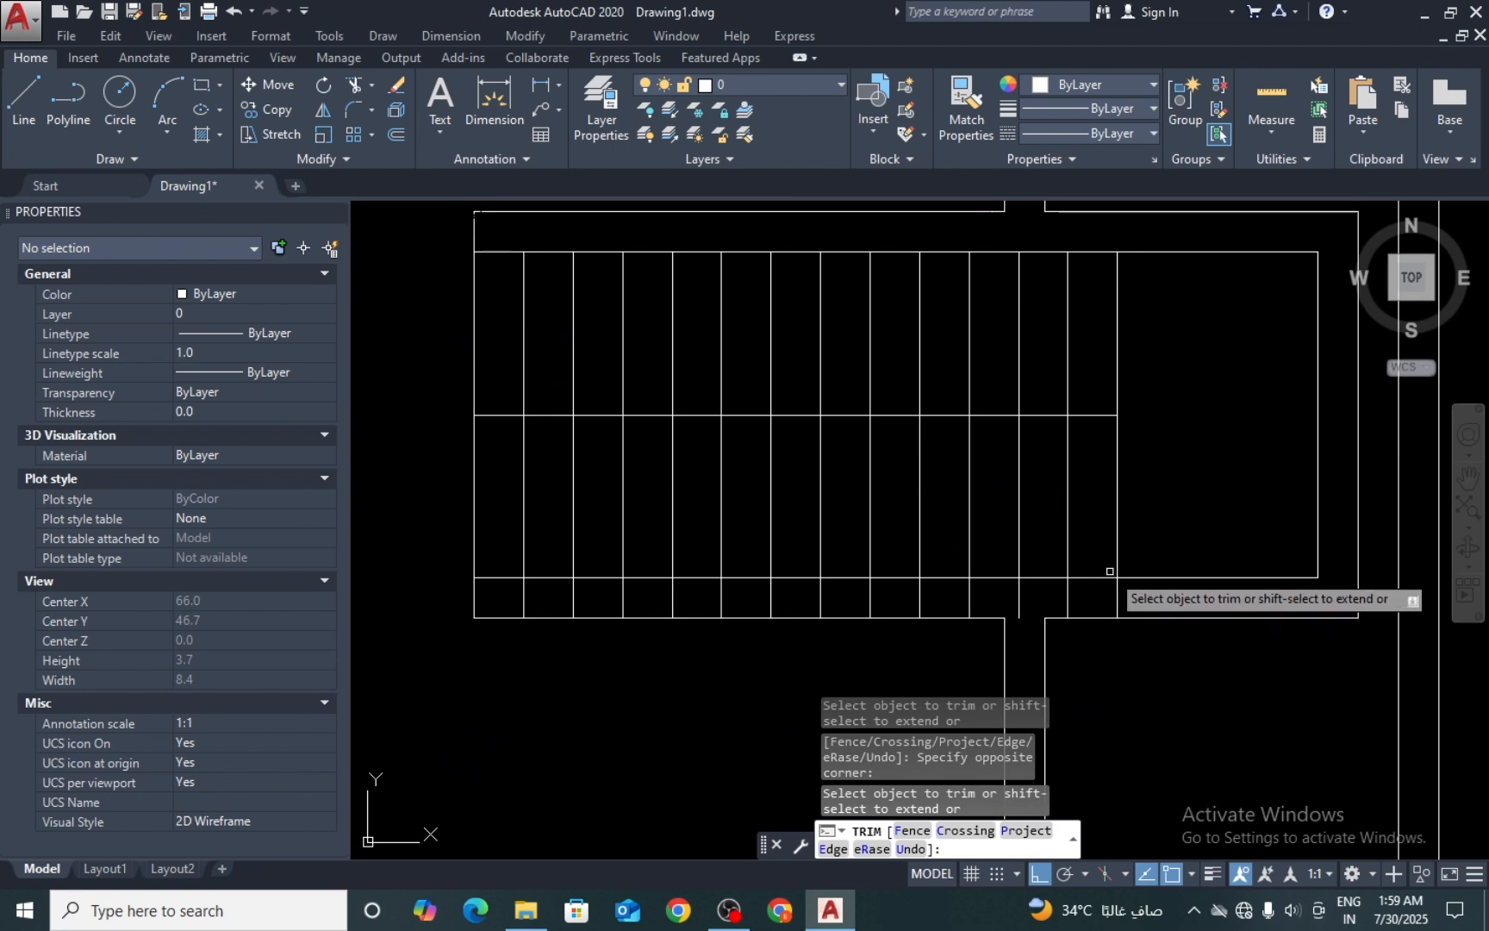
{"action": "mouse_move", "coordinate": [1108, 571]}
{"action": "left_mouse_down"}
{"action": "mouse_move", "coordinate": [755, 593]}
{"action": "mouse_move", "coordinate": [562, 586]}
{"action": "left_mouse_up"}
{"action": "right_click", "coordinate": [560, 587]}
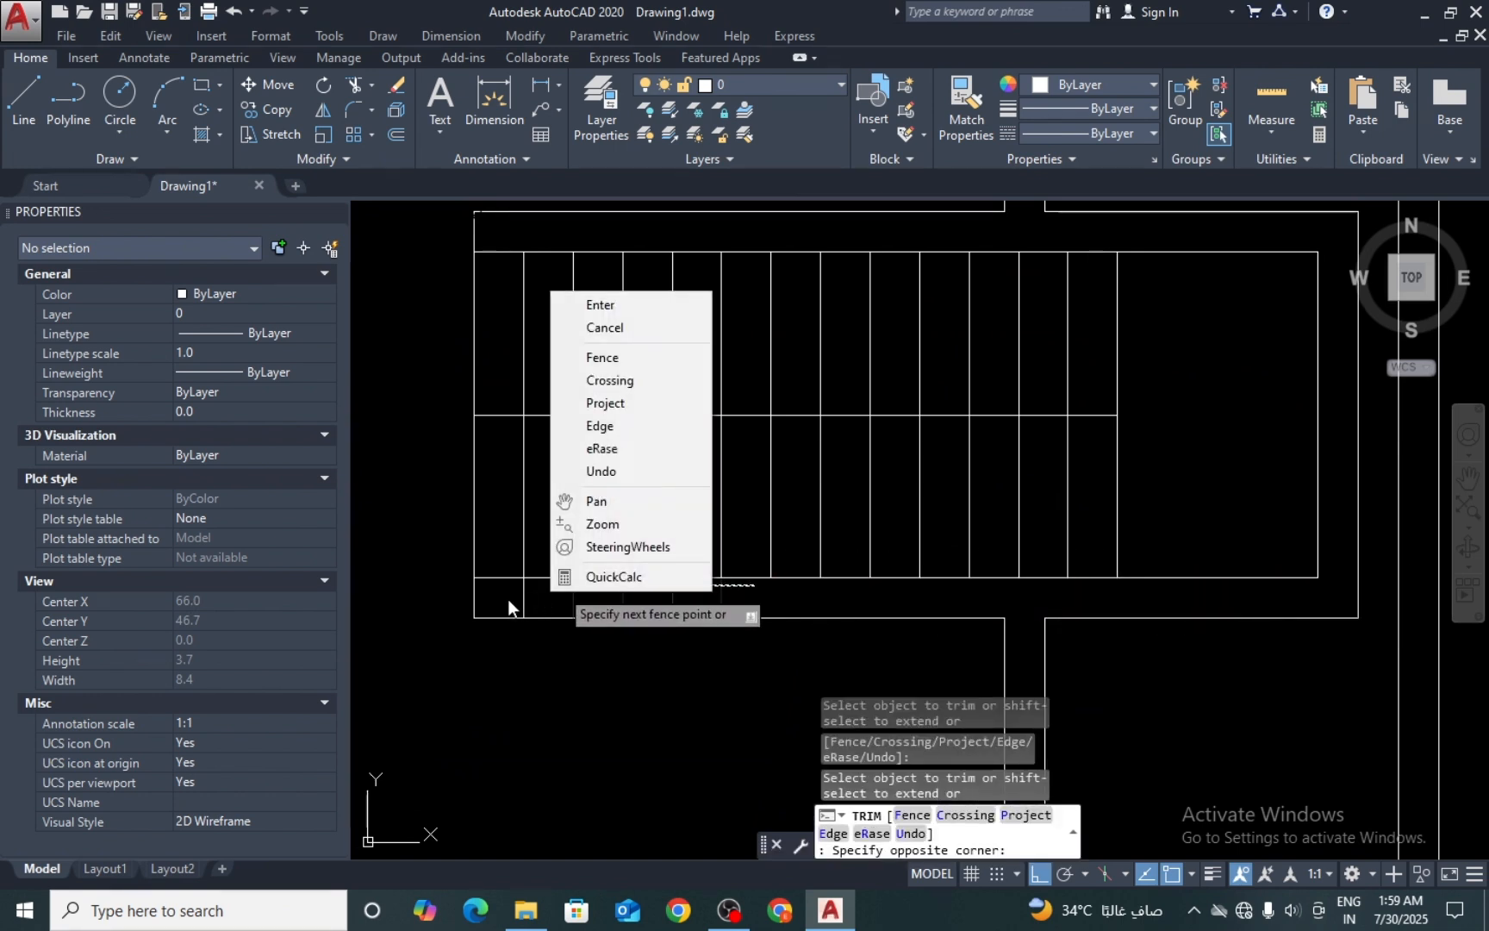
{"action": "left_click", "coordinate": [511, 609]}
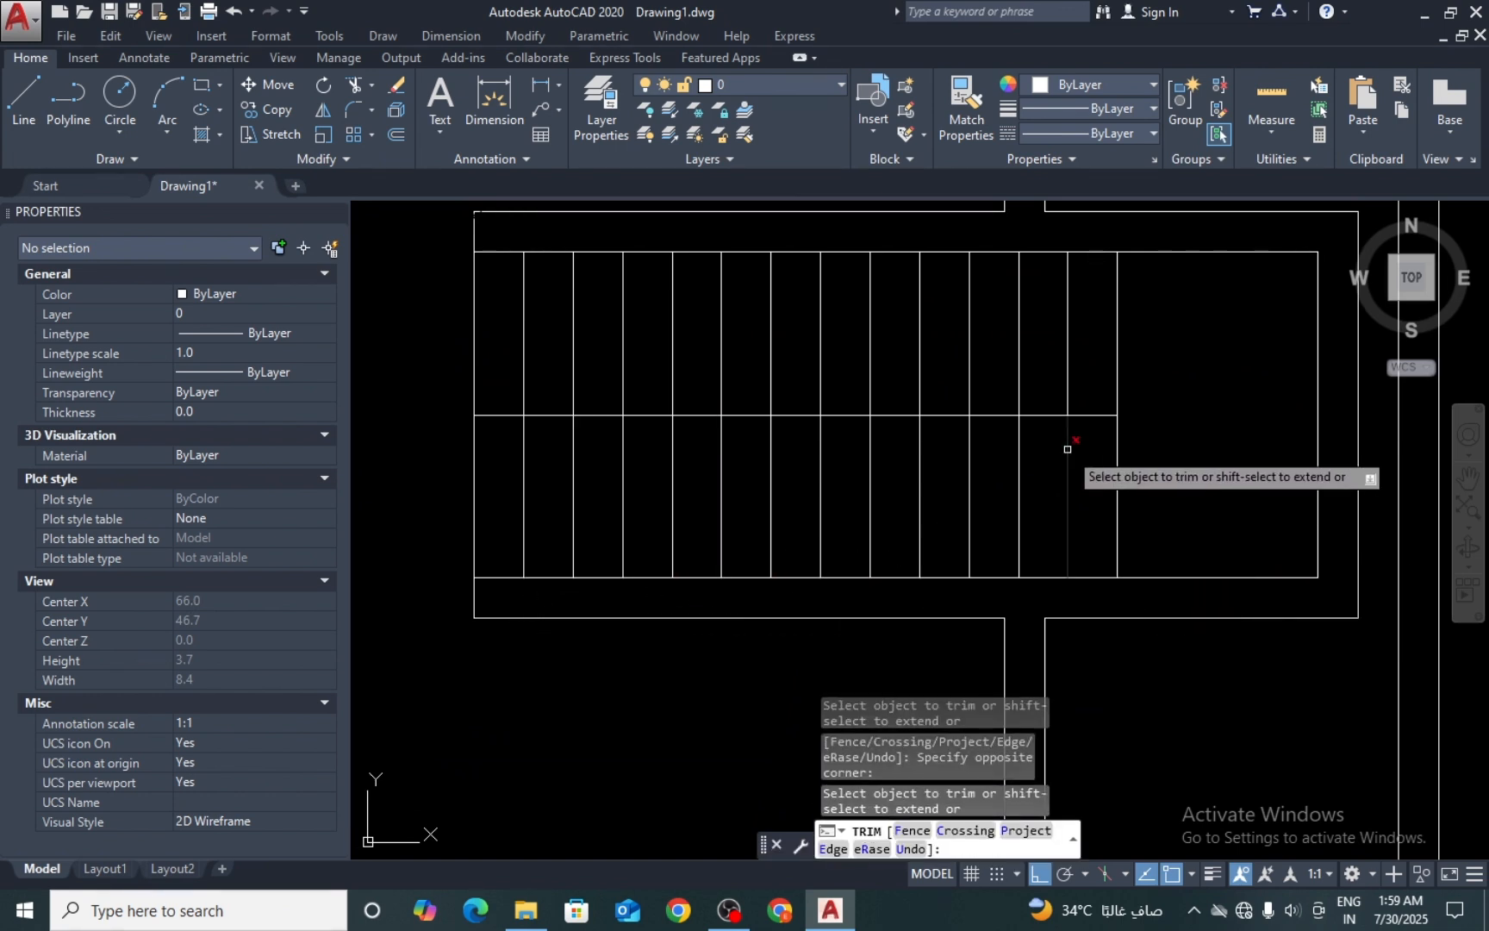
{"action": "key", "text": "Escape"}
Step: Offset the staircase's horizontal centre line 0.12 units below and above
{"action": "scroll", "coordinate": [1099, 423], "scroll_direction": "up", "scroll_amount": 2}
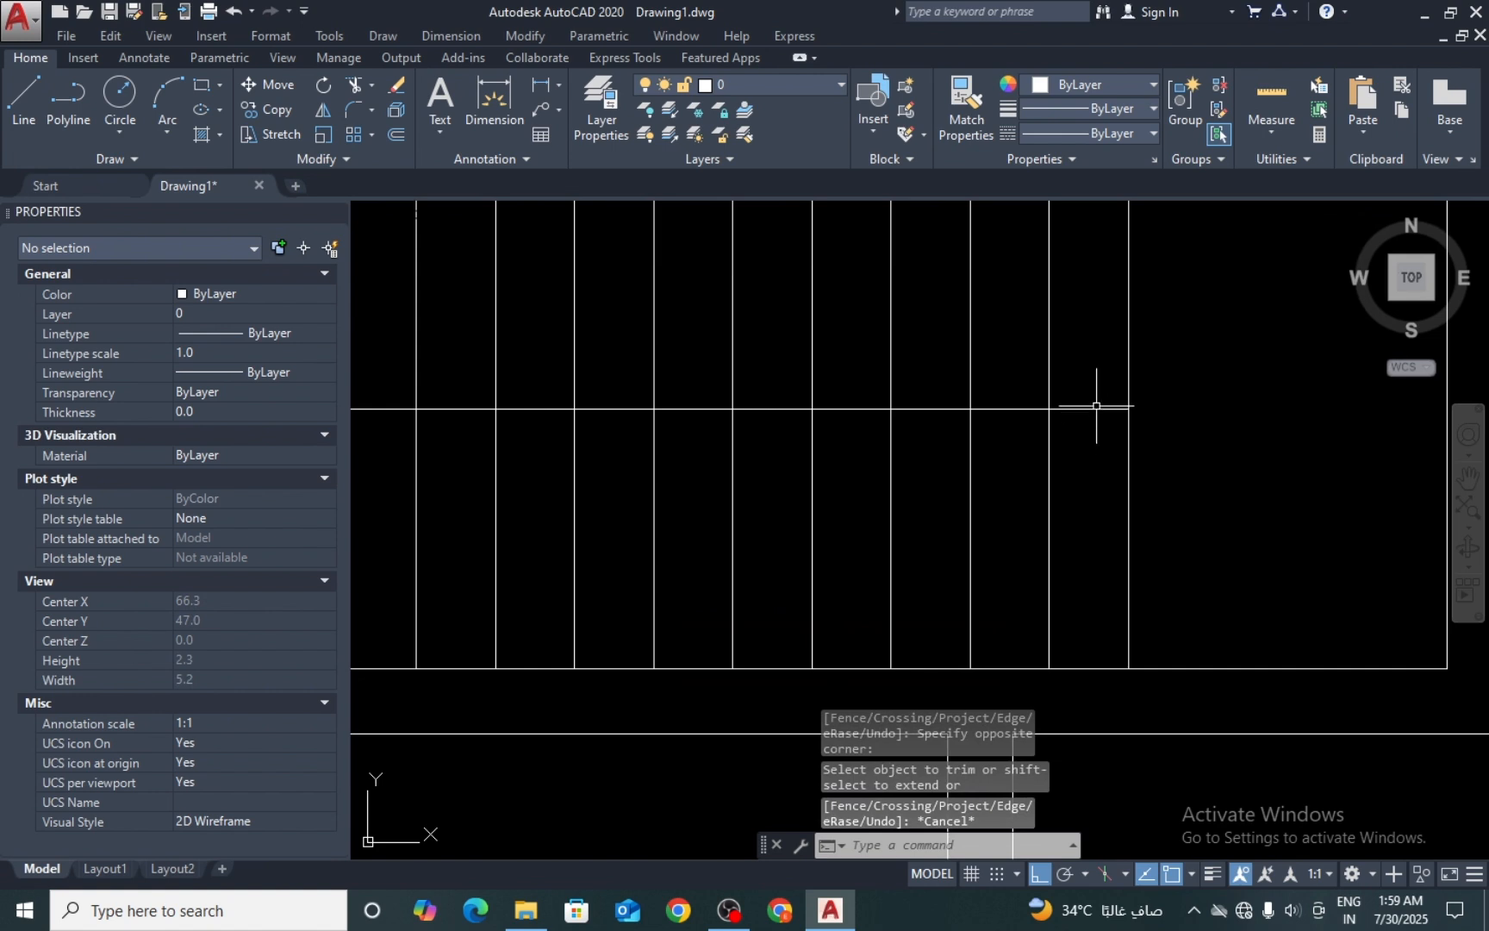
{"action": "type", "text": "o"}
{"action": "key", "text": "space"}
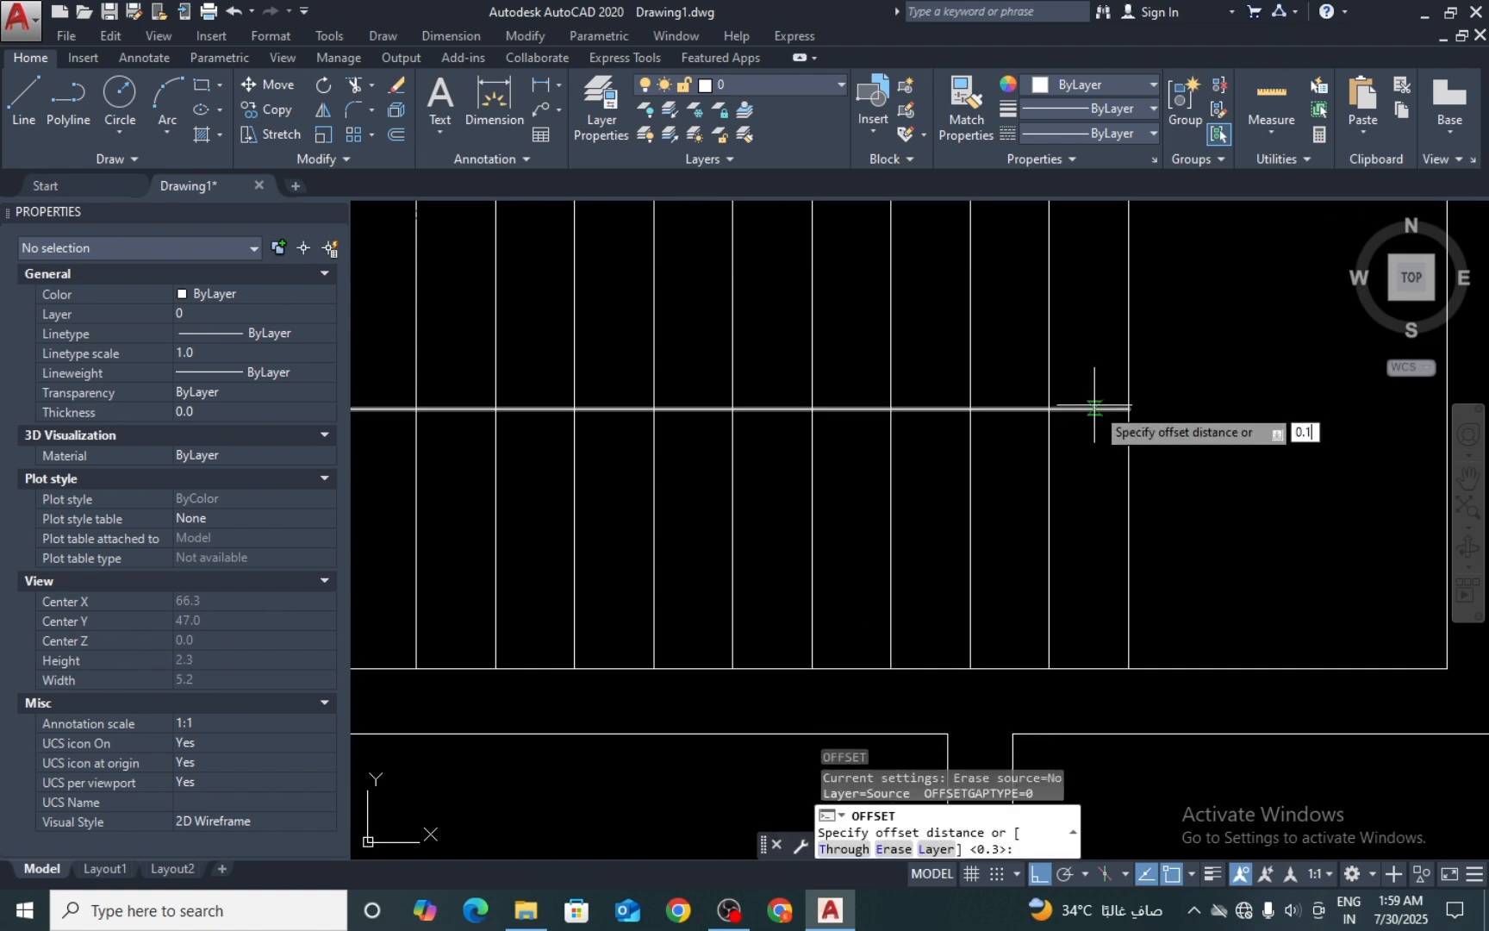
{"action": "type", "text": "0.12"}
{"action": "key", "text": "Return"}
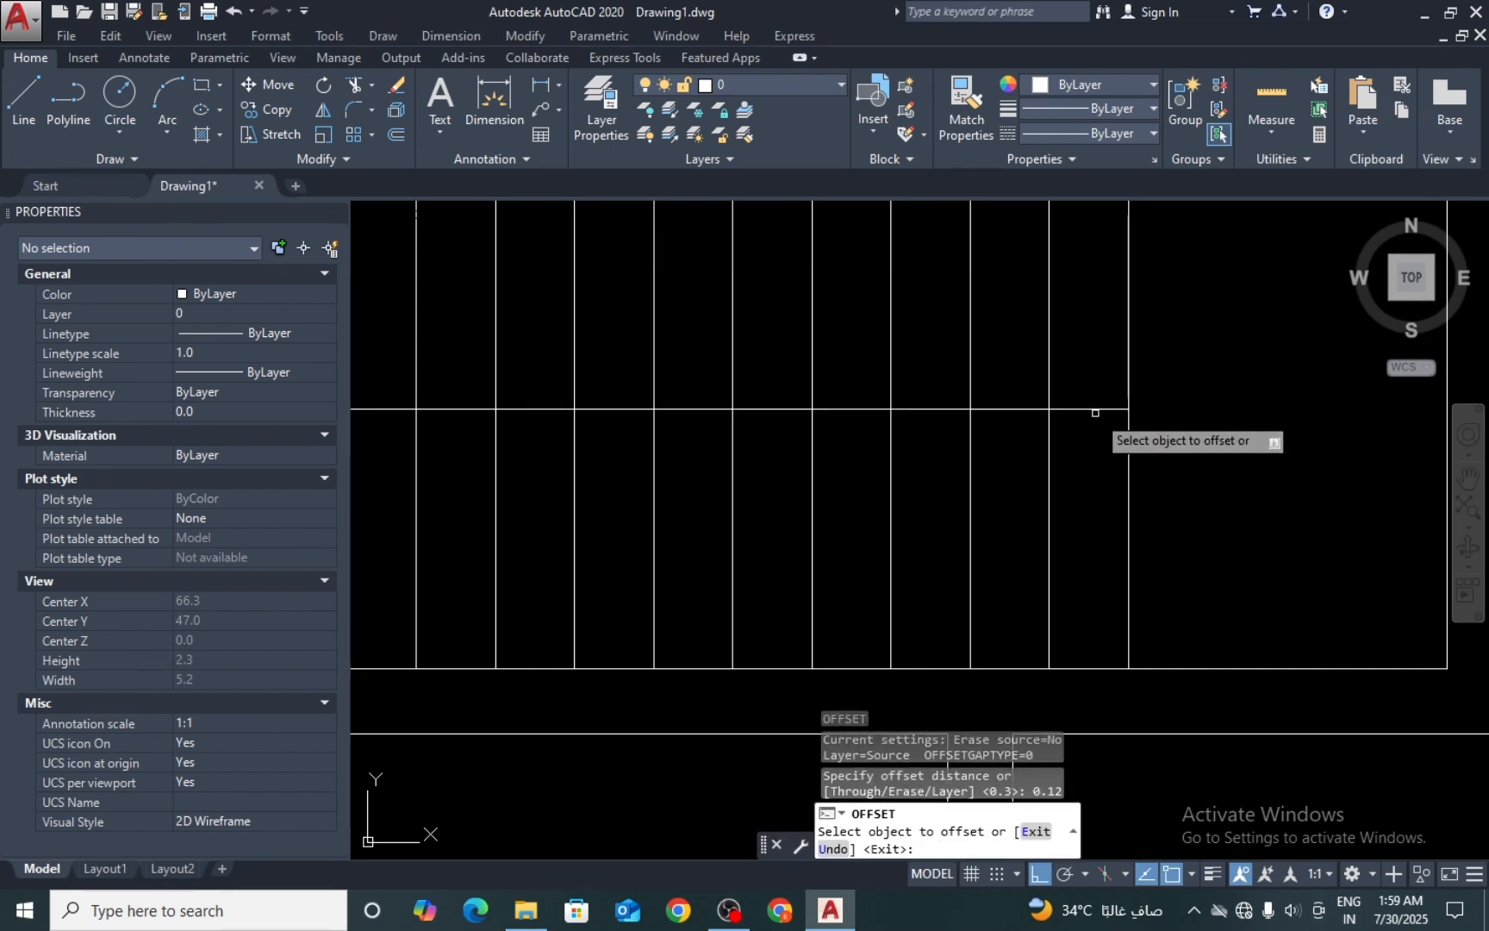
{"action": "left_click", "coordinate": [1098, 409]}
{"action": "left_click", "coordinate": [1102, 447]}
{"action": "left_click", "coordinate": [1094, 407]}
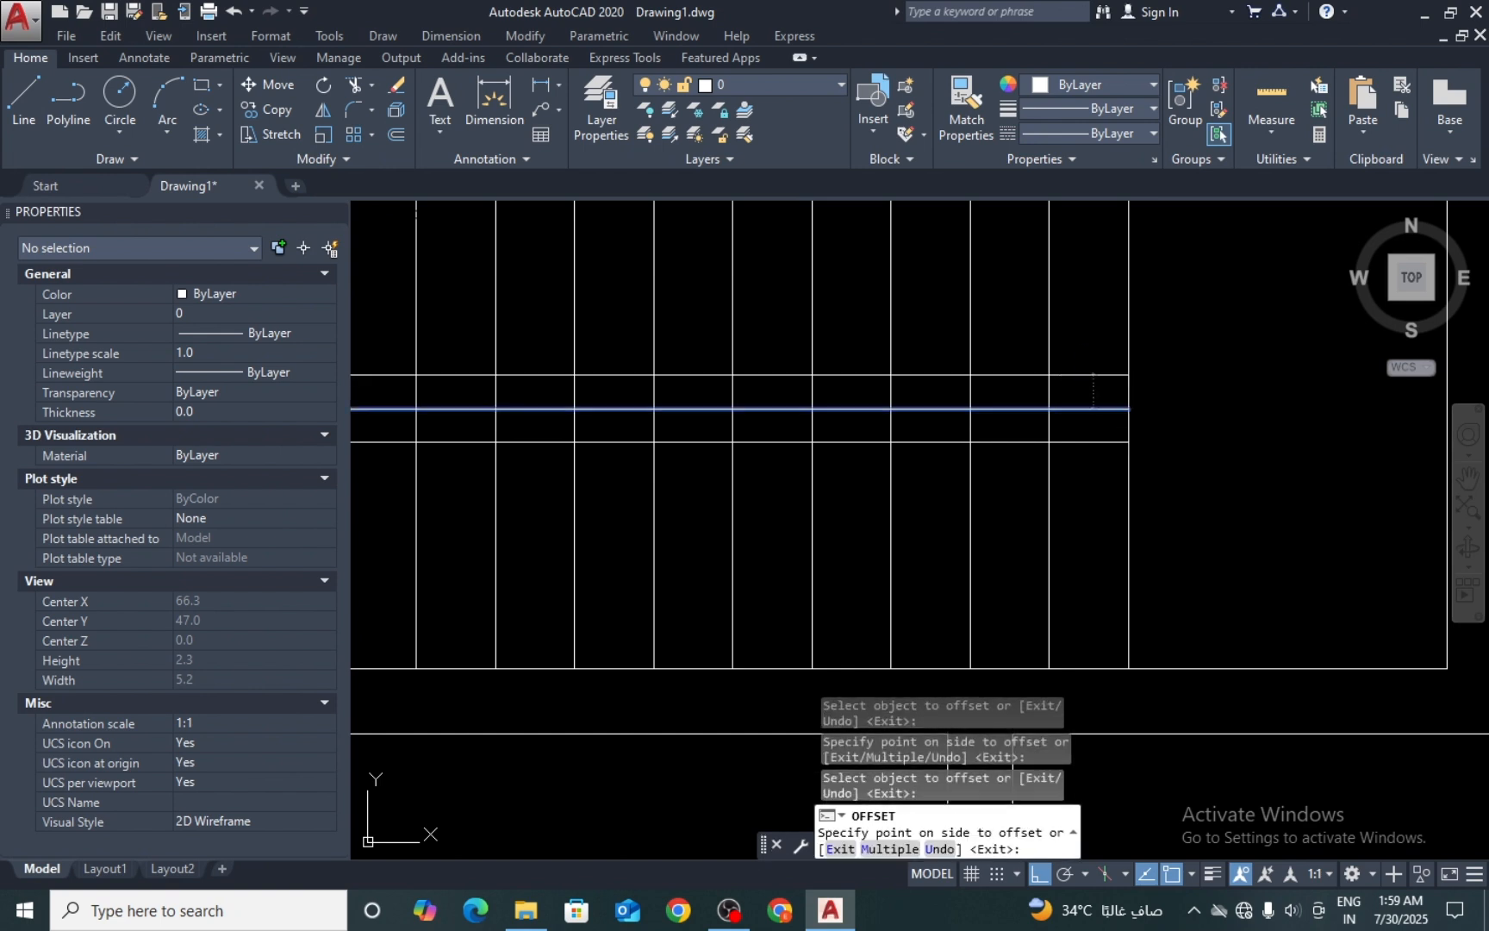
{"action": "left_click", "coordinate": [1094, 379]}
{"action": "key", "text": "Escape"}
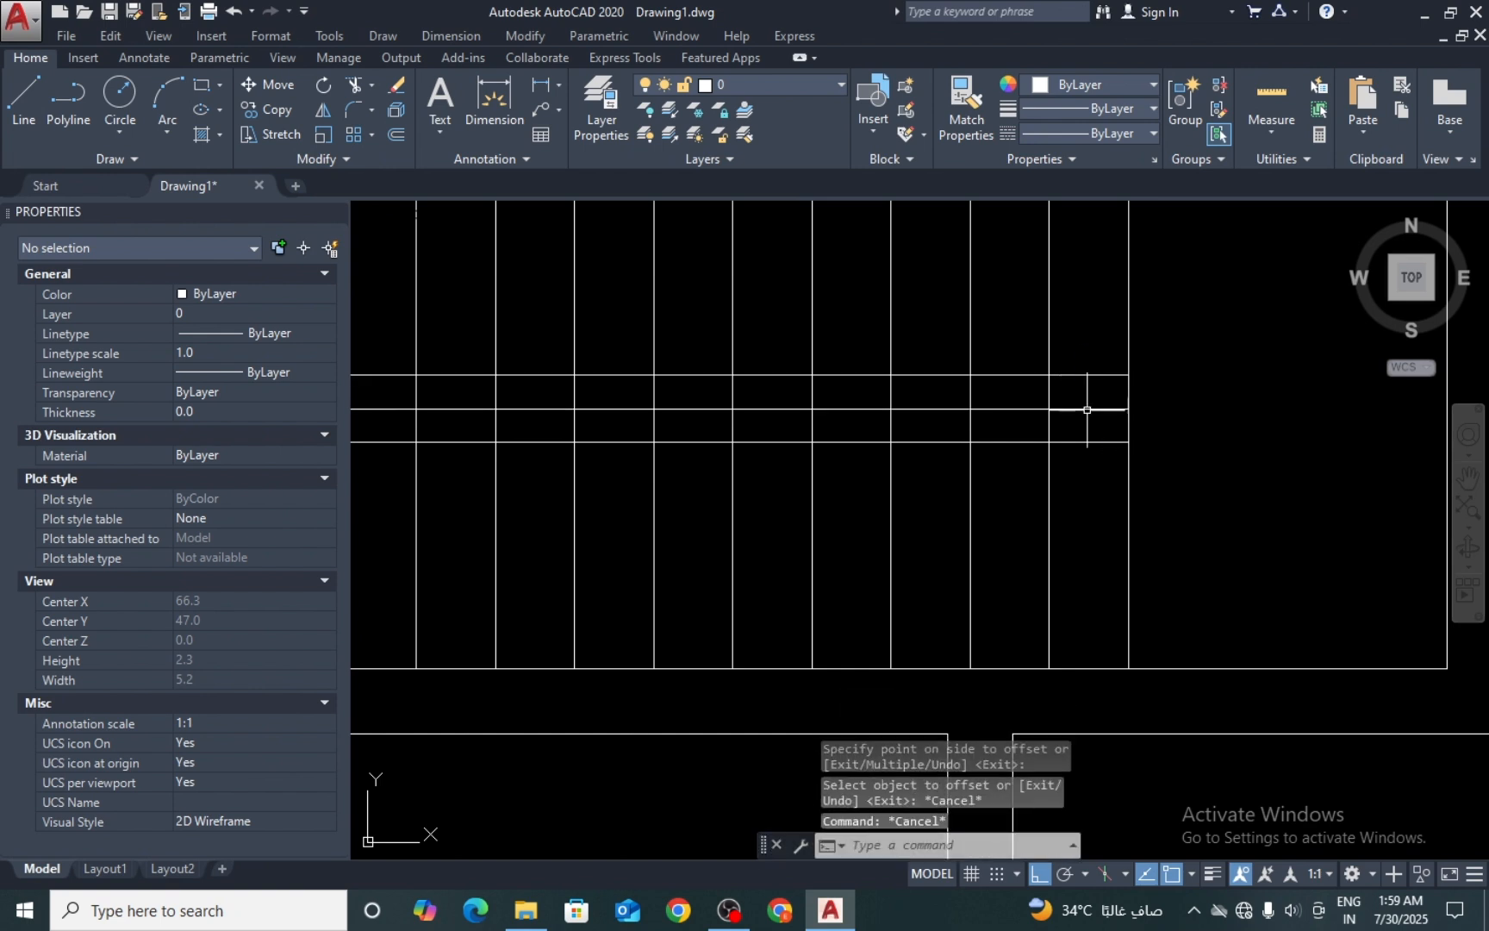
{"action": "type", "text": "e"}
{"action": "key", "text": "Return"}
{"action": "key", "text": "Escape"}
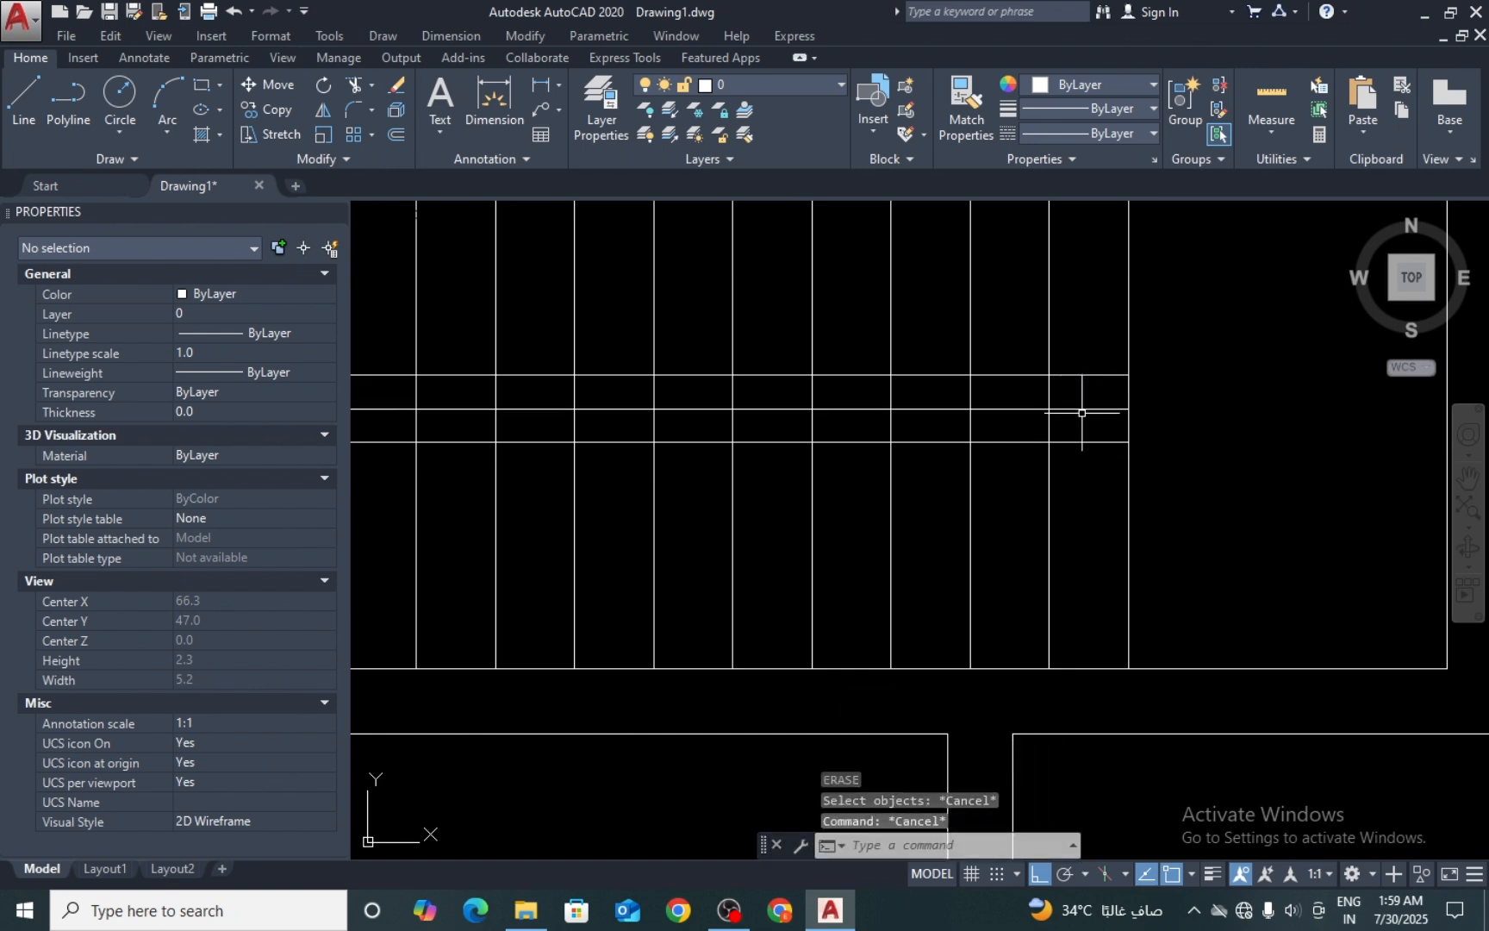
Step: Trim the tread line segments between the centre line and its offset lines to clear the gap between the two flights
{"action": "type", "text": "tr"}
{"action": "key", "text": "Return"}
{"action": "key", "text": "Return"}
{"action": "scroll", "coordinate": [1081, 405], "scroll_direction": "down", "scroll_amount": 2}
{"action": "mouse_move", "coordinate": [1082, 402]}
{"action": "left_mouse_down"}
{"action": "mouse_move", "coordinate": [598, 405]}
{"action": "mouse_move", "coordinate": [579, 388]}
{"action": "left_mouse_up"}
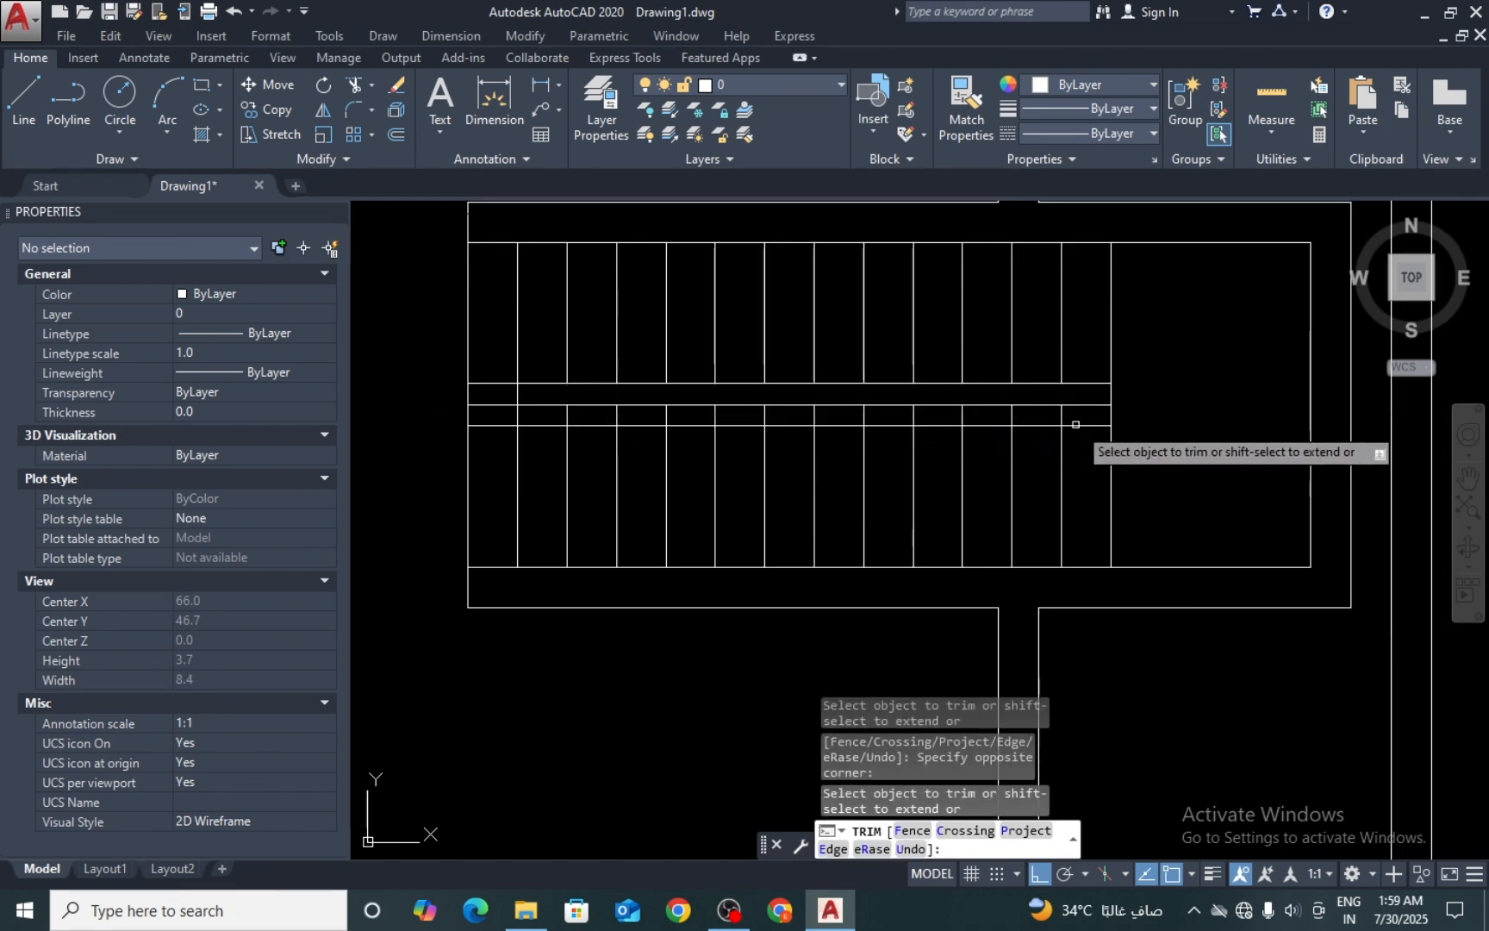
{"action": "left_click", "coordinate": [1045, 407]}
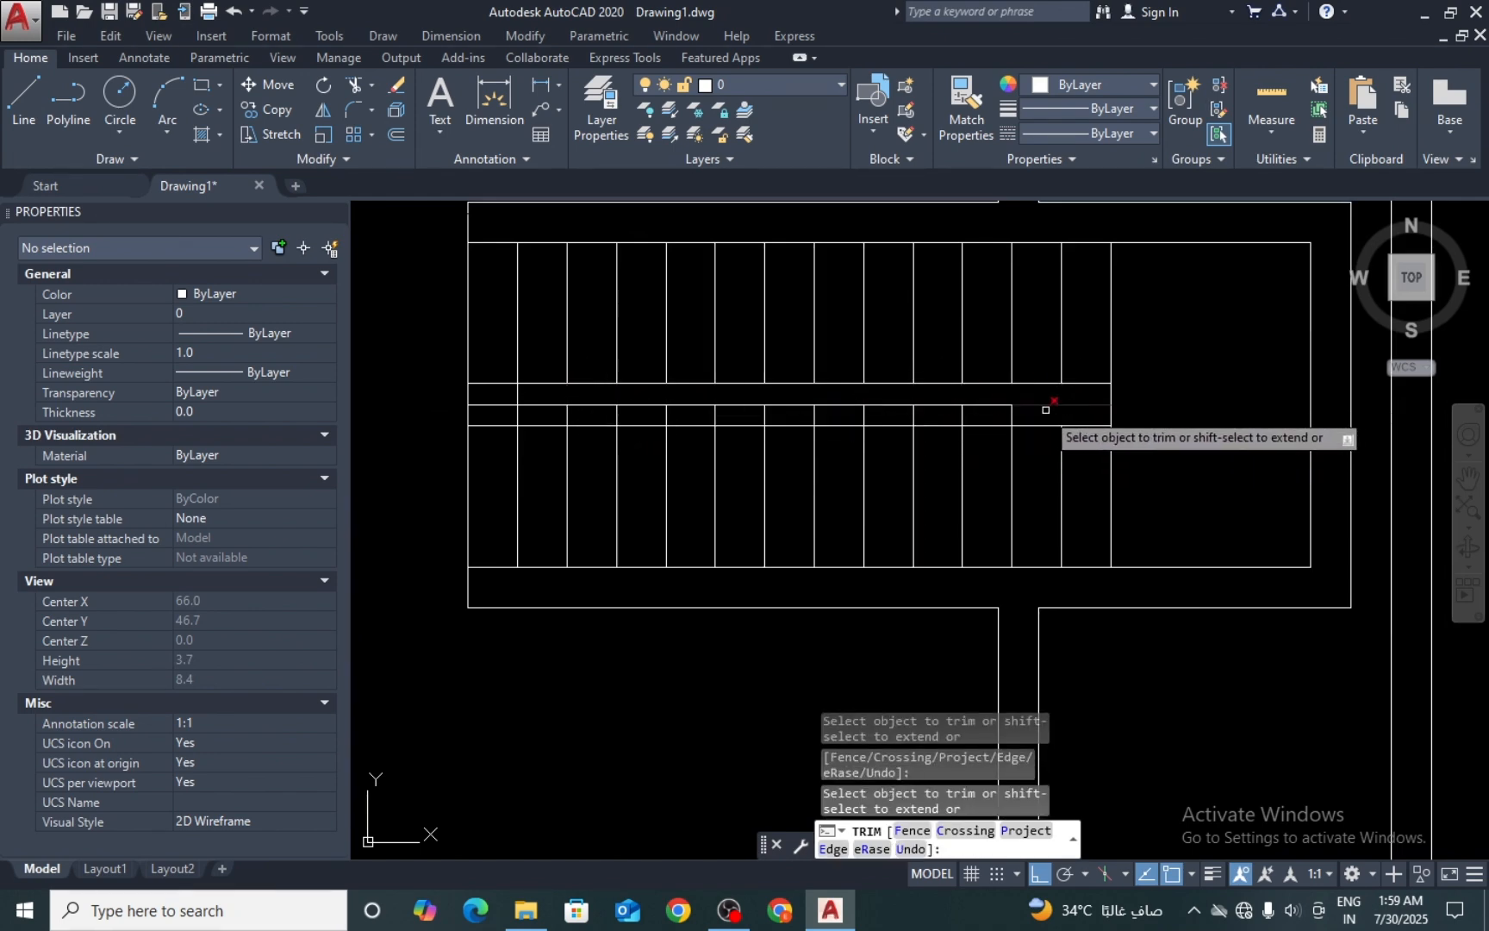
{"action": "left_click_drag", "start_coordinate": [1026, 414], "coordinate": [542, 414]}
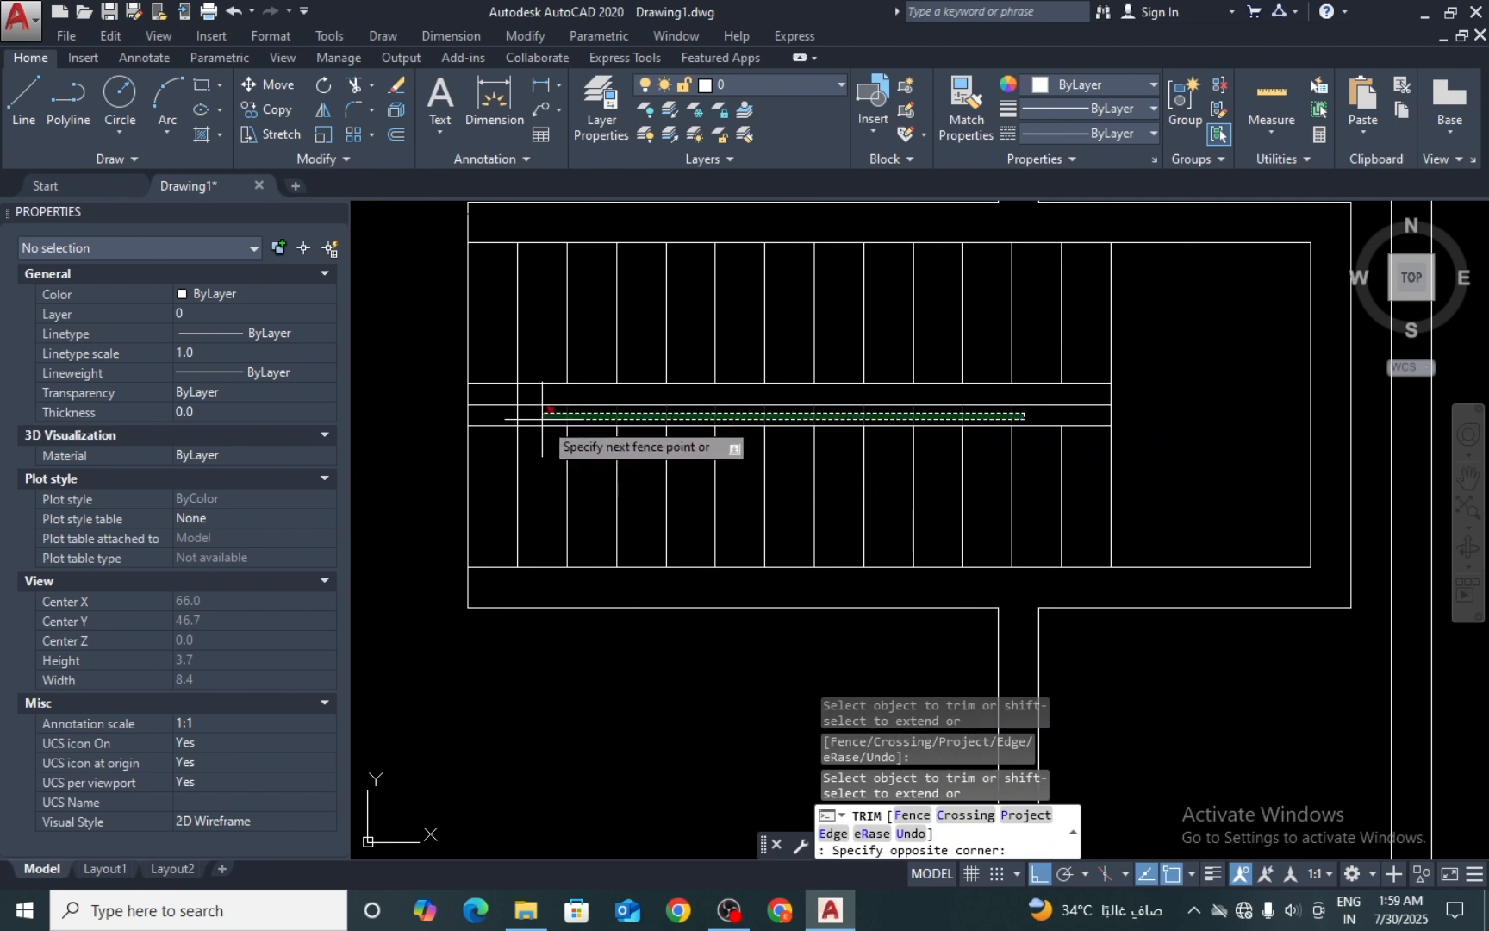
{"action": "left_click", "coordinate": [506, 419]}
{"action": "left_click", "coordinate": [532, 414]}
{"action": "left_click", "coordinate": [530, 416]}
{"action": "left_click", "coordinate": [509, 426]}
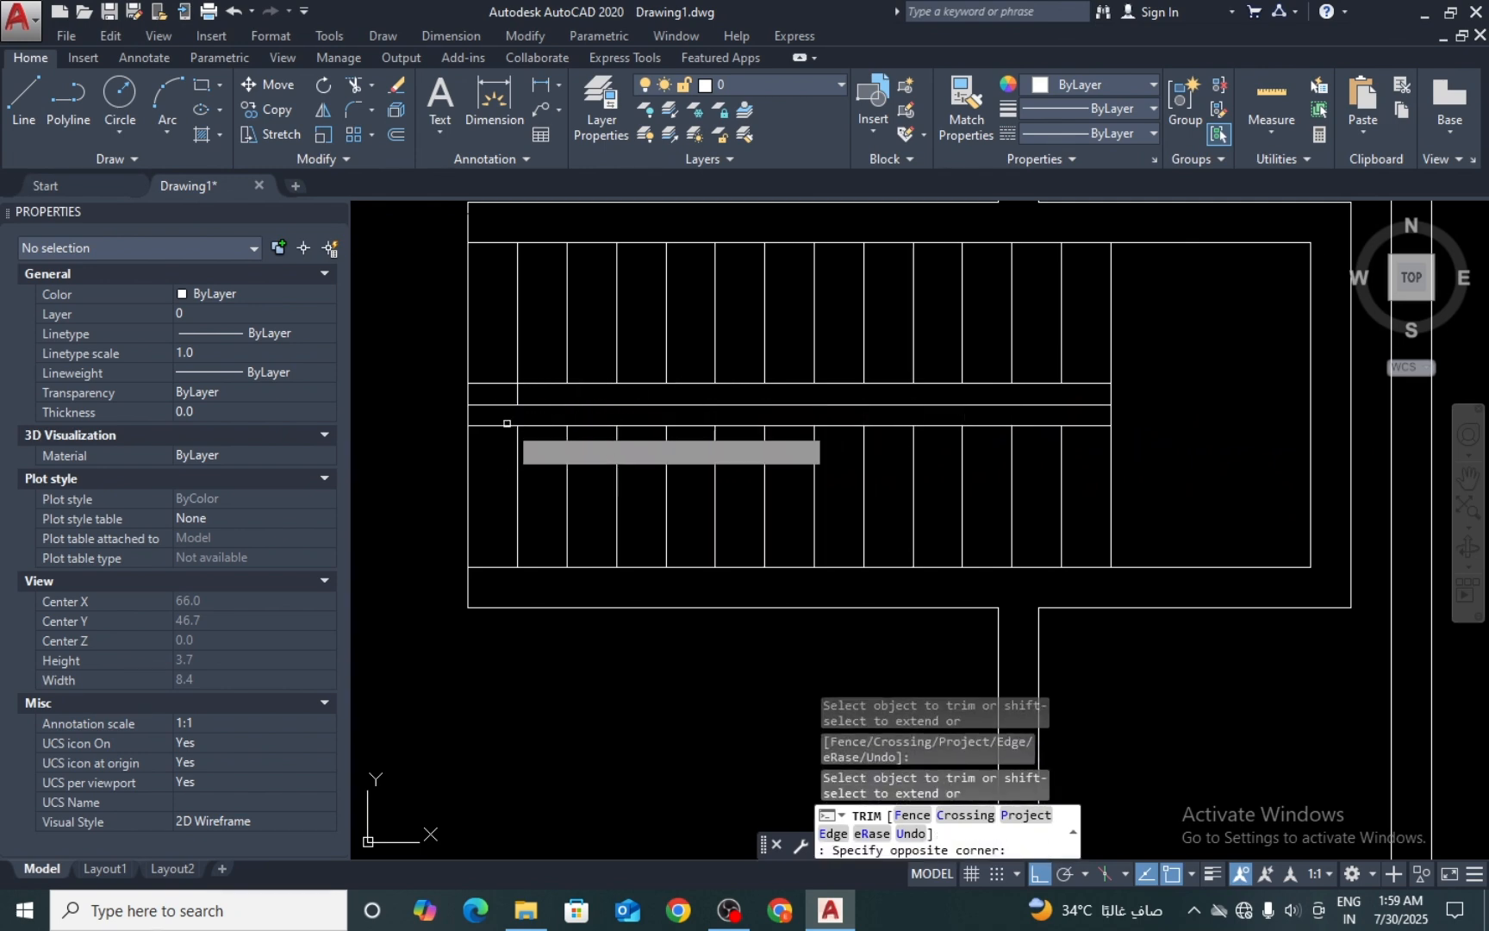
{"action": "left_click", "coordinate": [499, 398]}
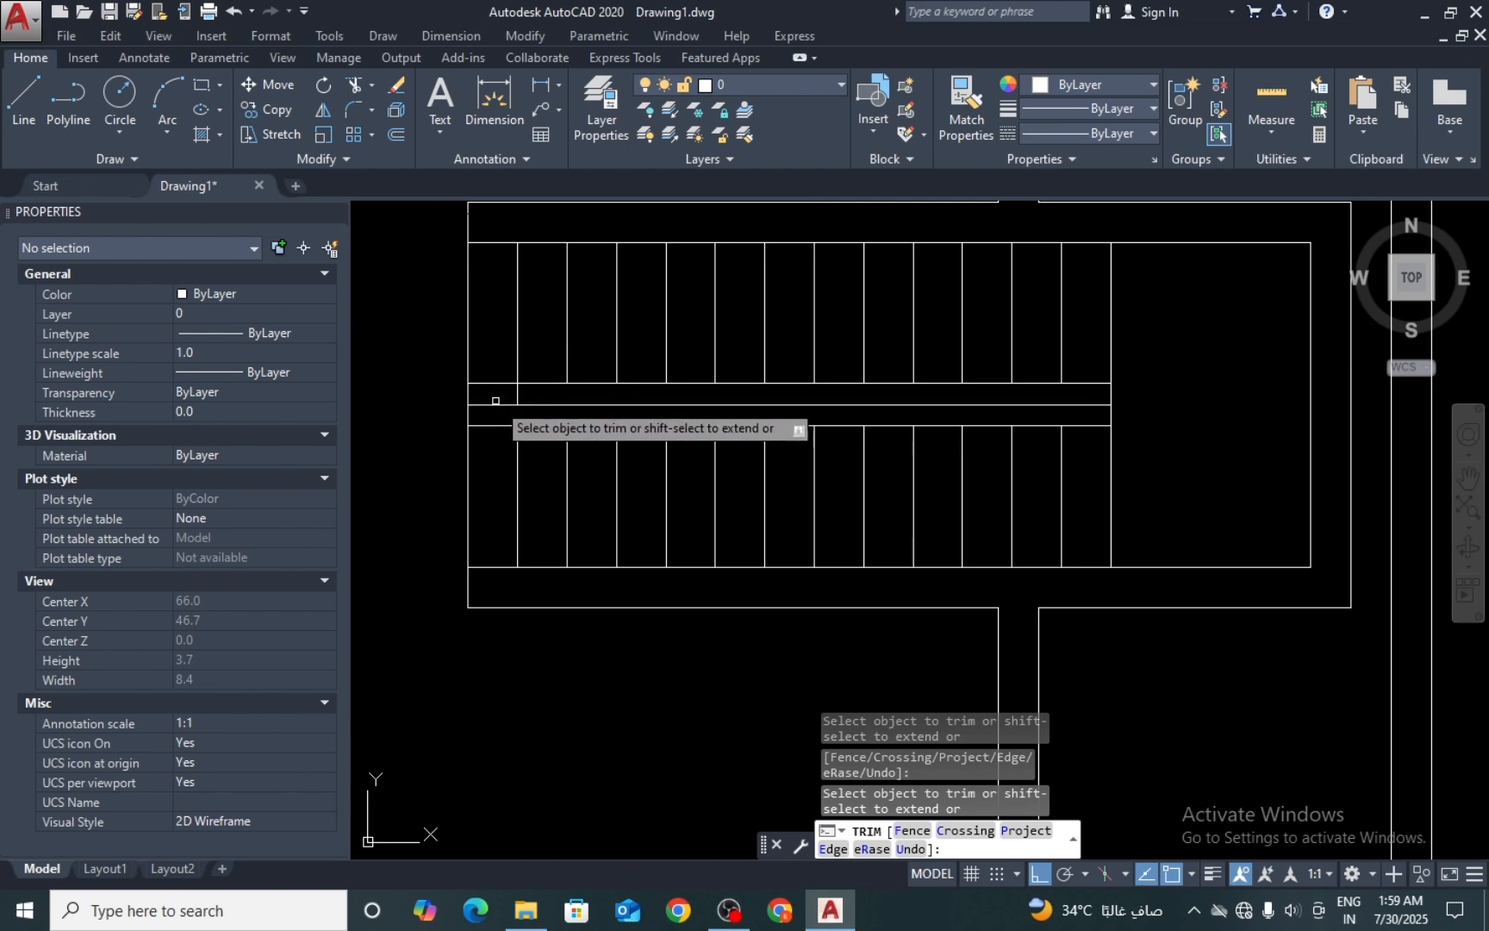
{"action": "key", "text": "Escape"}
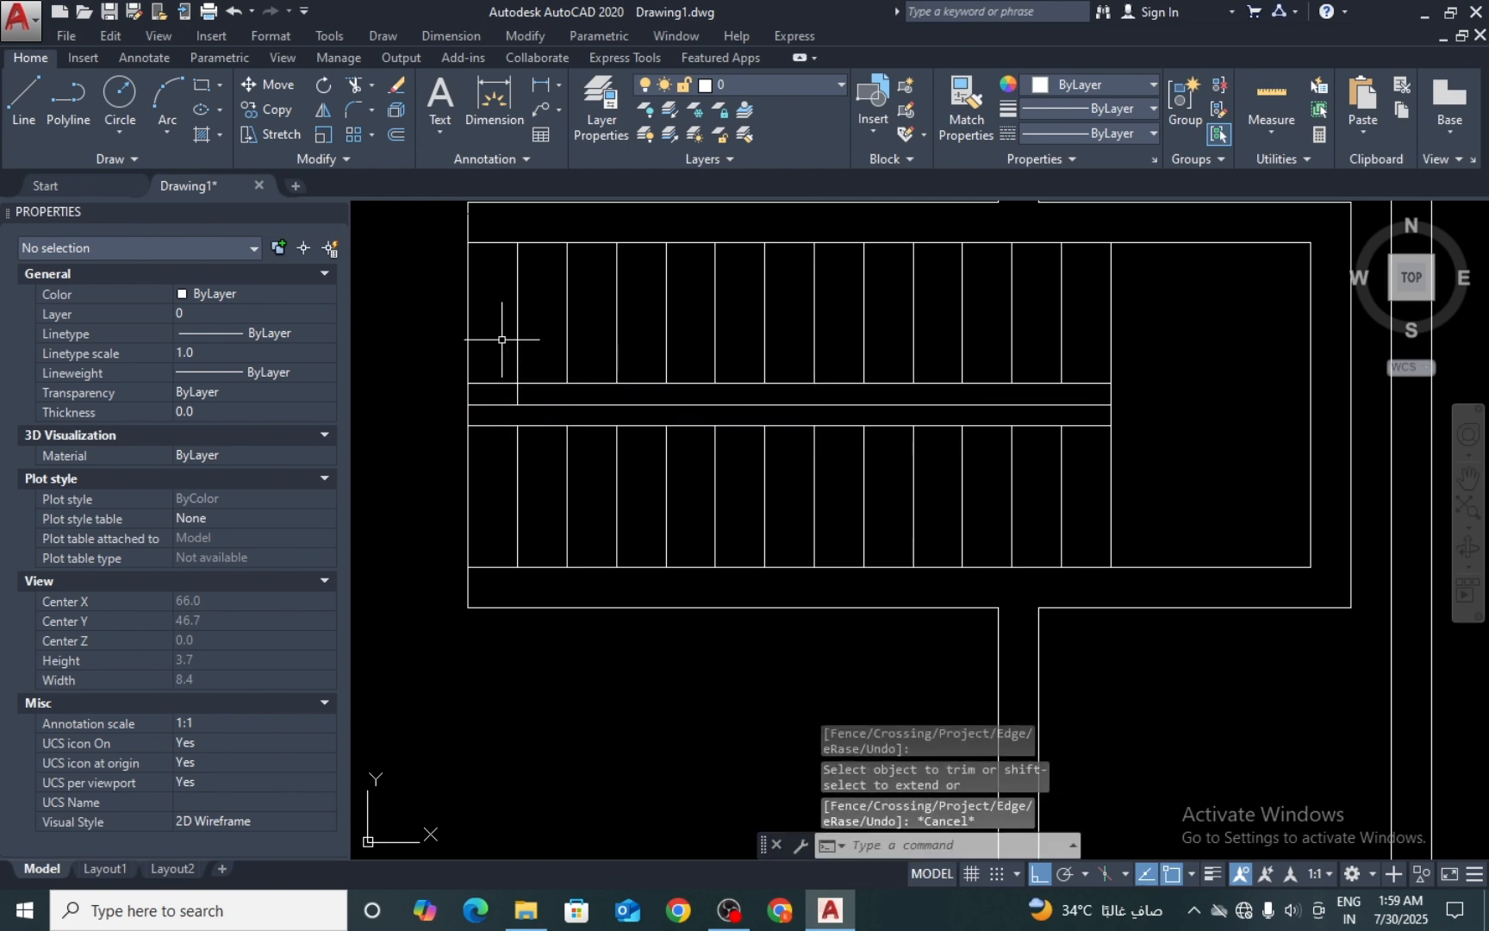
Step: Erase the three leftmost tread lines of the upper flight
{"action": "type", "text": "e"}
{"action": "key", "text": "Return"}
{"action": "left_click", "coordinate": [504, 336]}
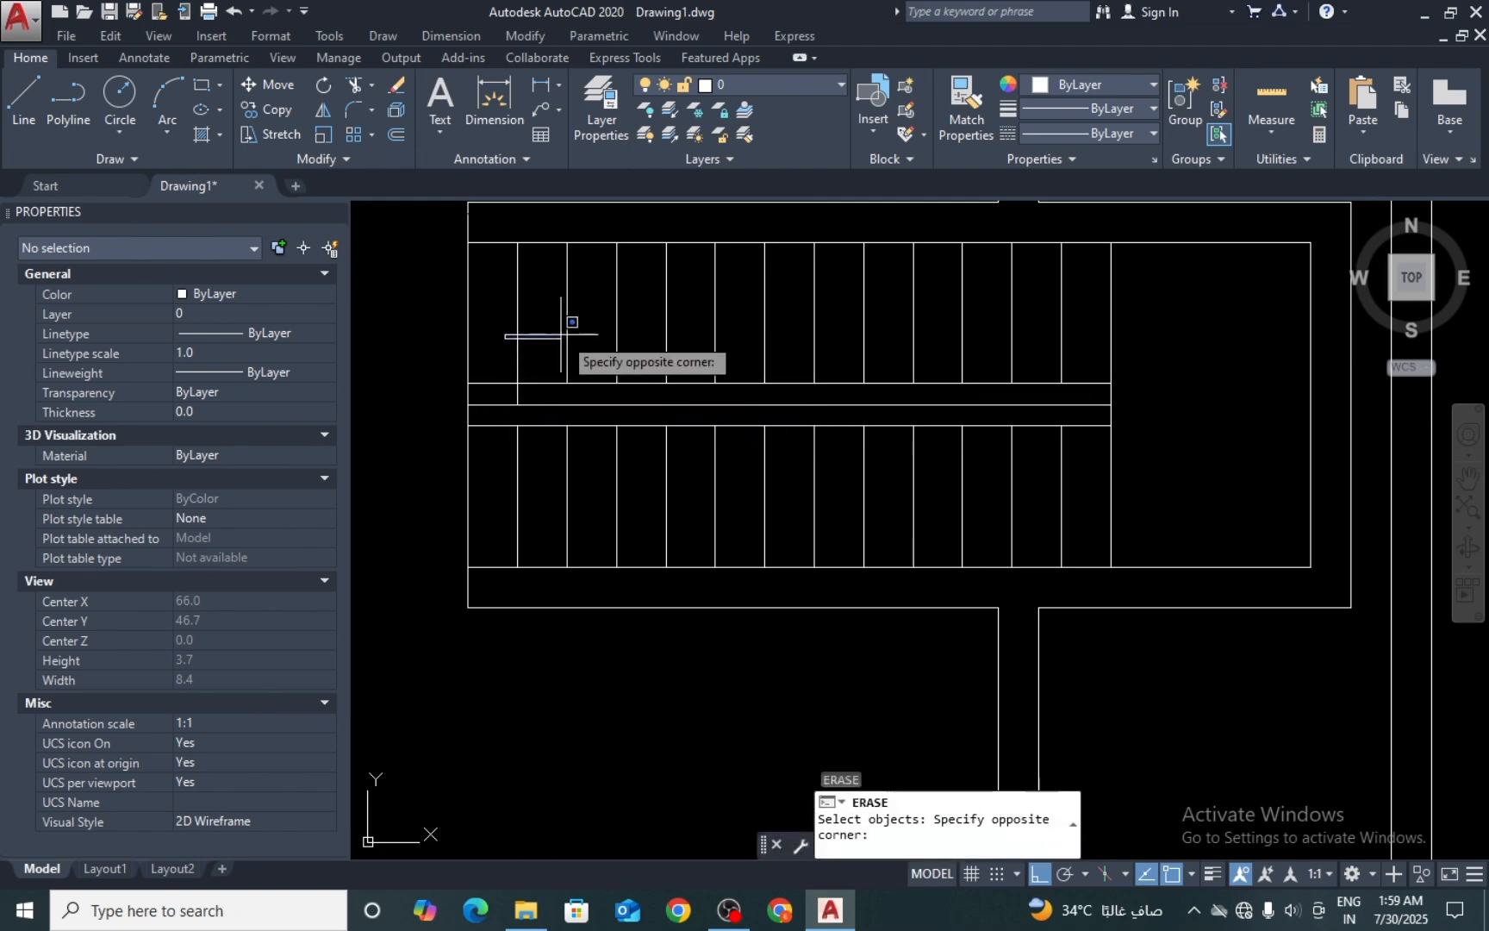
{"action": "left_click", "coordinate": [498, 335]}
{"action": "left_click", "coordinate": [625, 310]}
{"action": "left_click", "coordinate": [494, 333]}
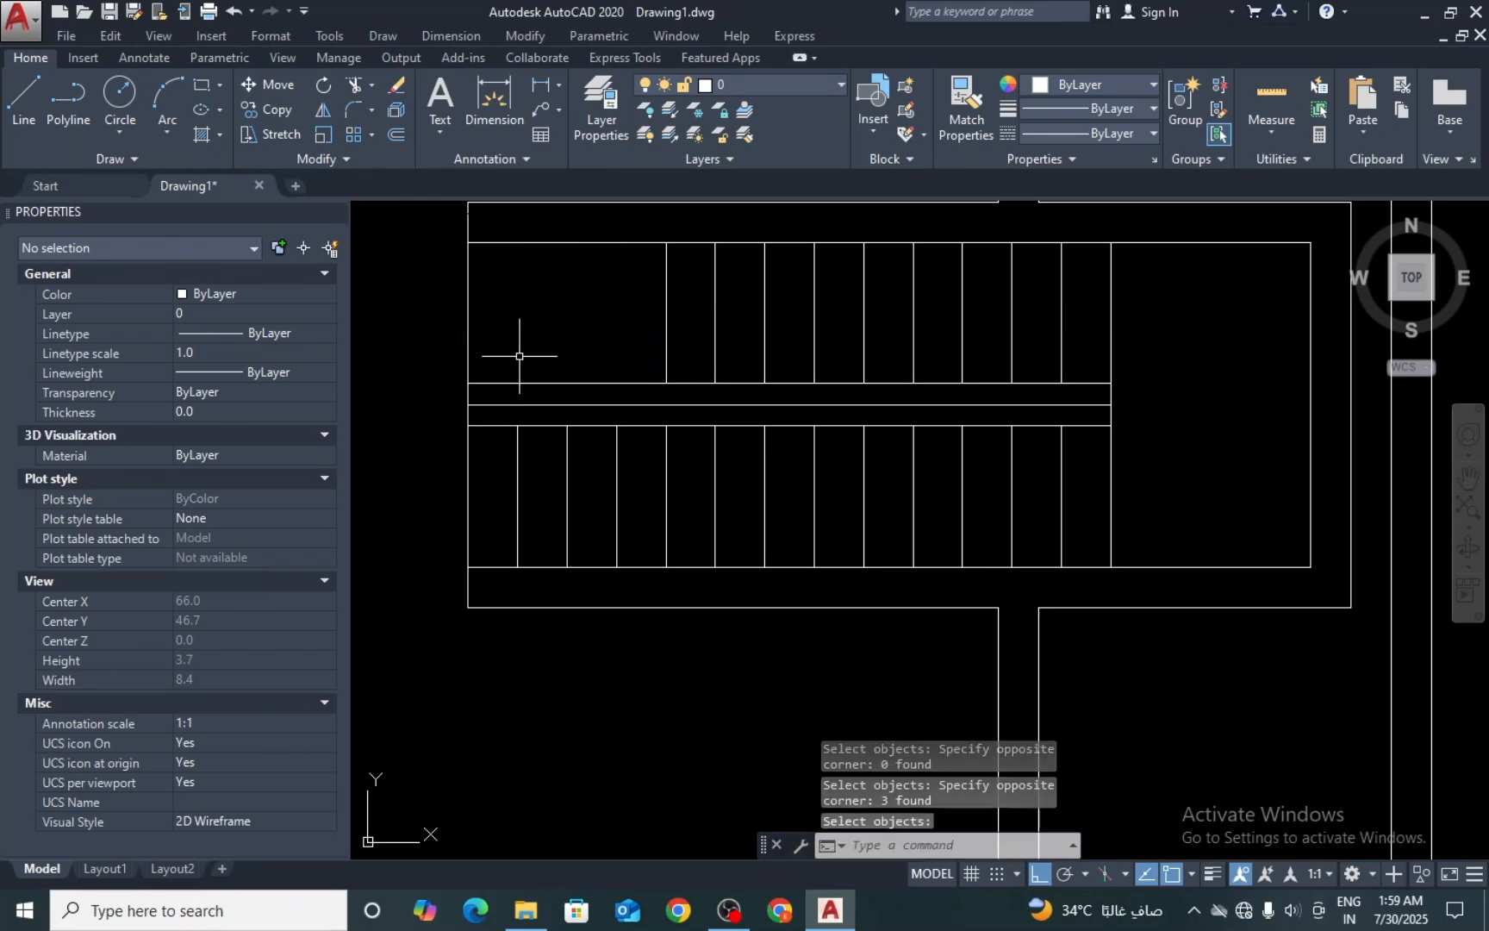
{"action": "middle_click_drag", "start_coordinate": [522, 356], "coordinate": [667, 364]}
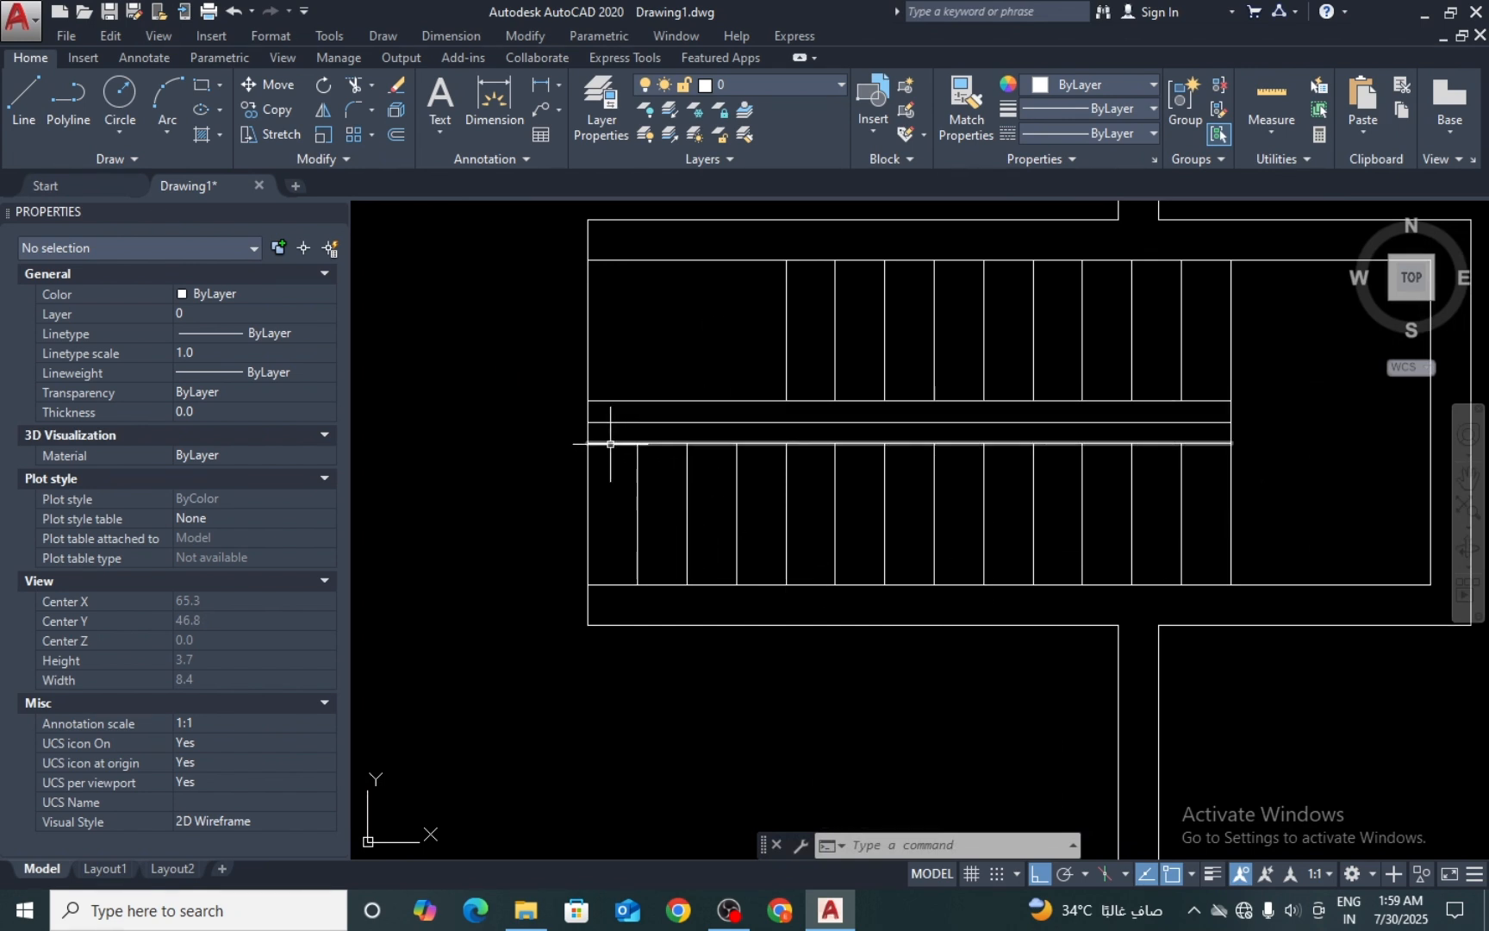
Step: Trim the central gap's upper and middle lines left of the upper flight's first tread, across the landing area
{"action": "middle_click_drag", "start_coordinate": [608, 432], "coordinate": [807, 465]}
{"action": "key", "text": "Escape"}
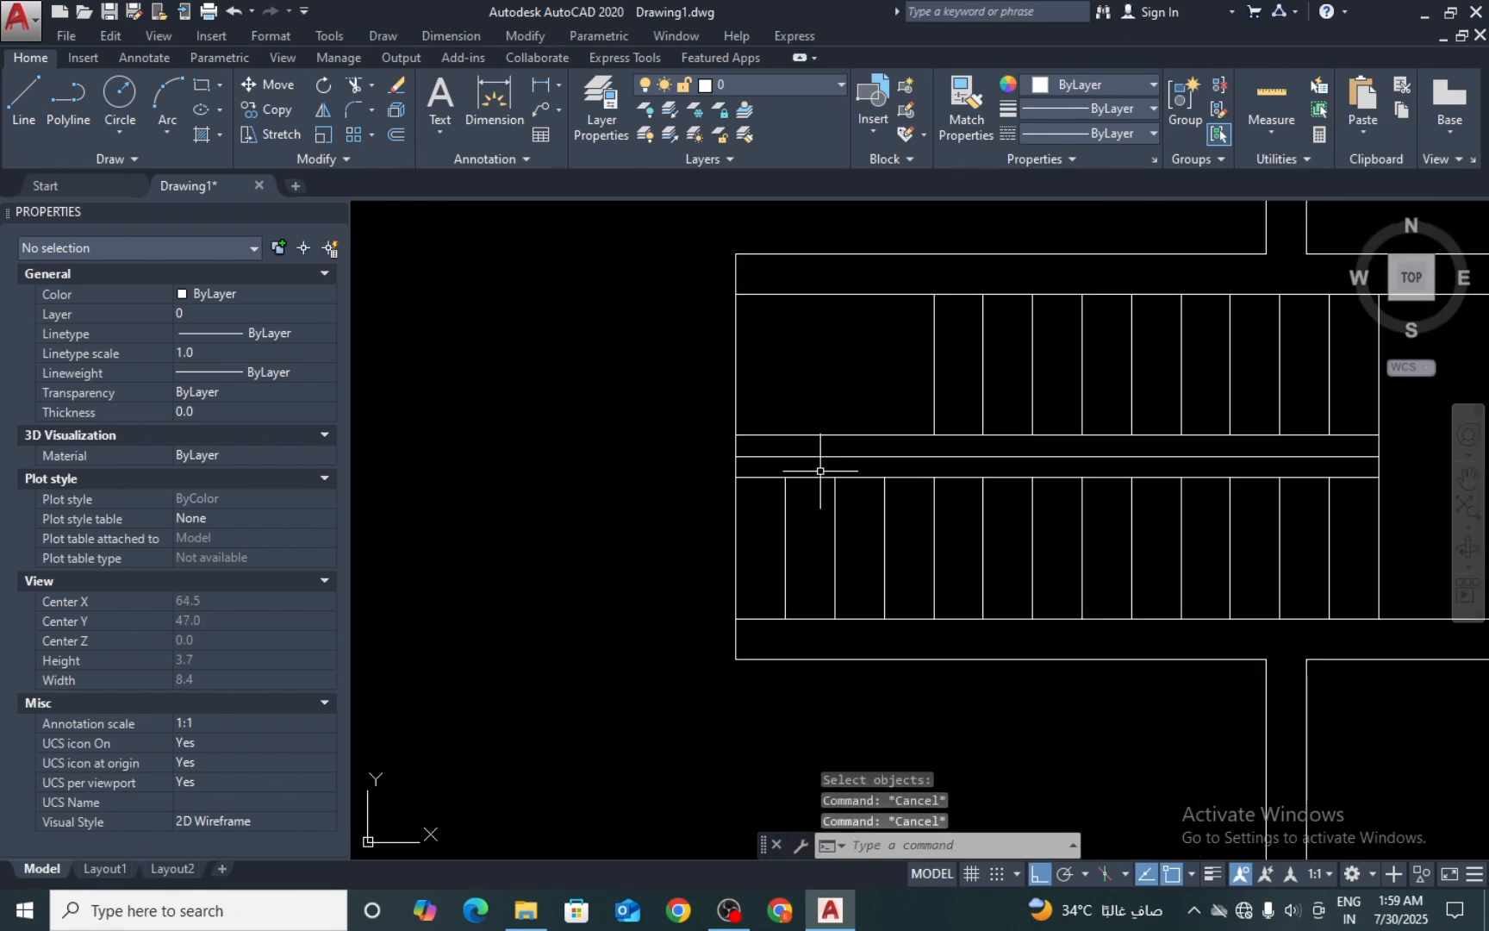
{"action": "type", "text": "tr"}
{"action": "key", "text": "Return"}
{"action": "key", "text": "Return"}
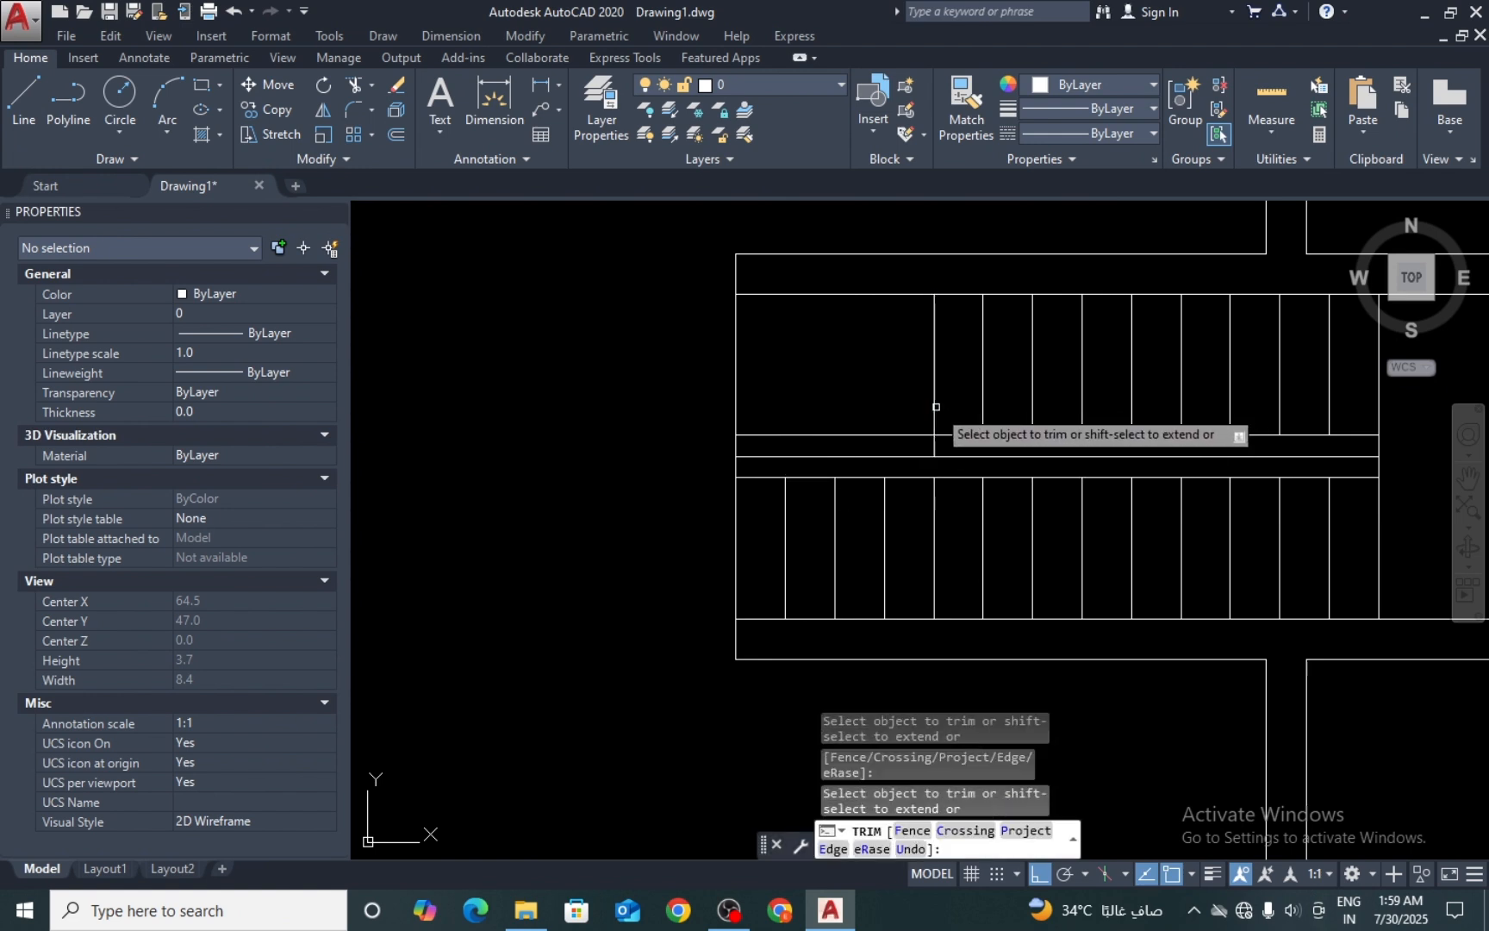
{"action": "left_click", "coordinate": [872, 422]}
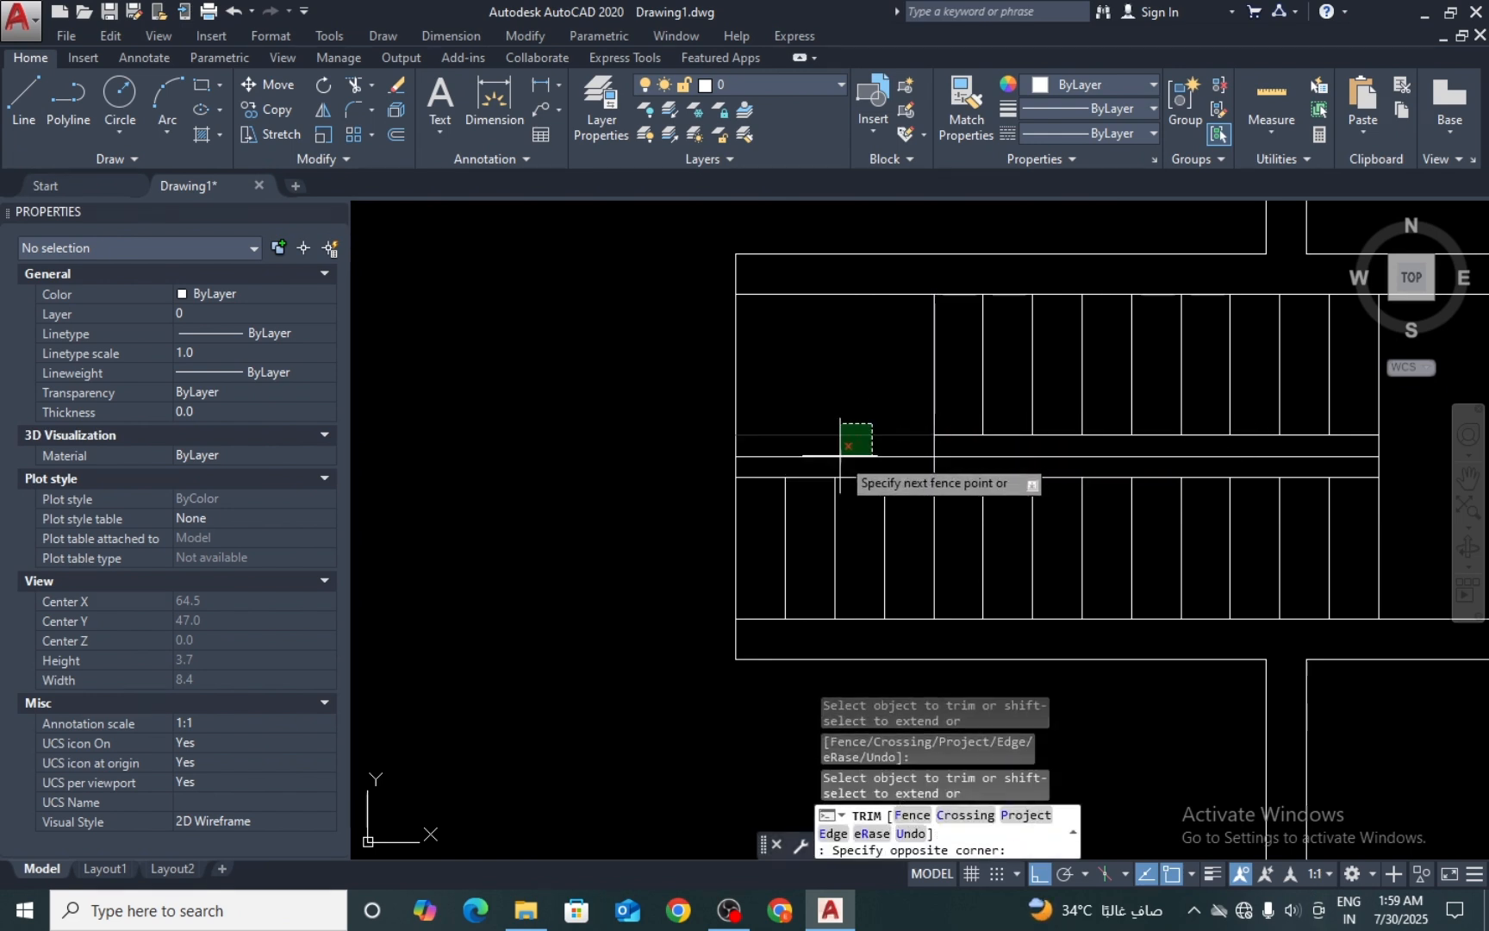
{"action": "left_click", "coordinate": [840, 455]}
{"action": "scroll", "coordinate": [923, 465], "scroll_direction": "up", "scroll_amount": 4}
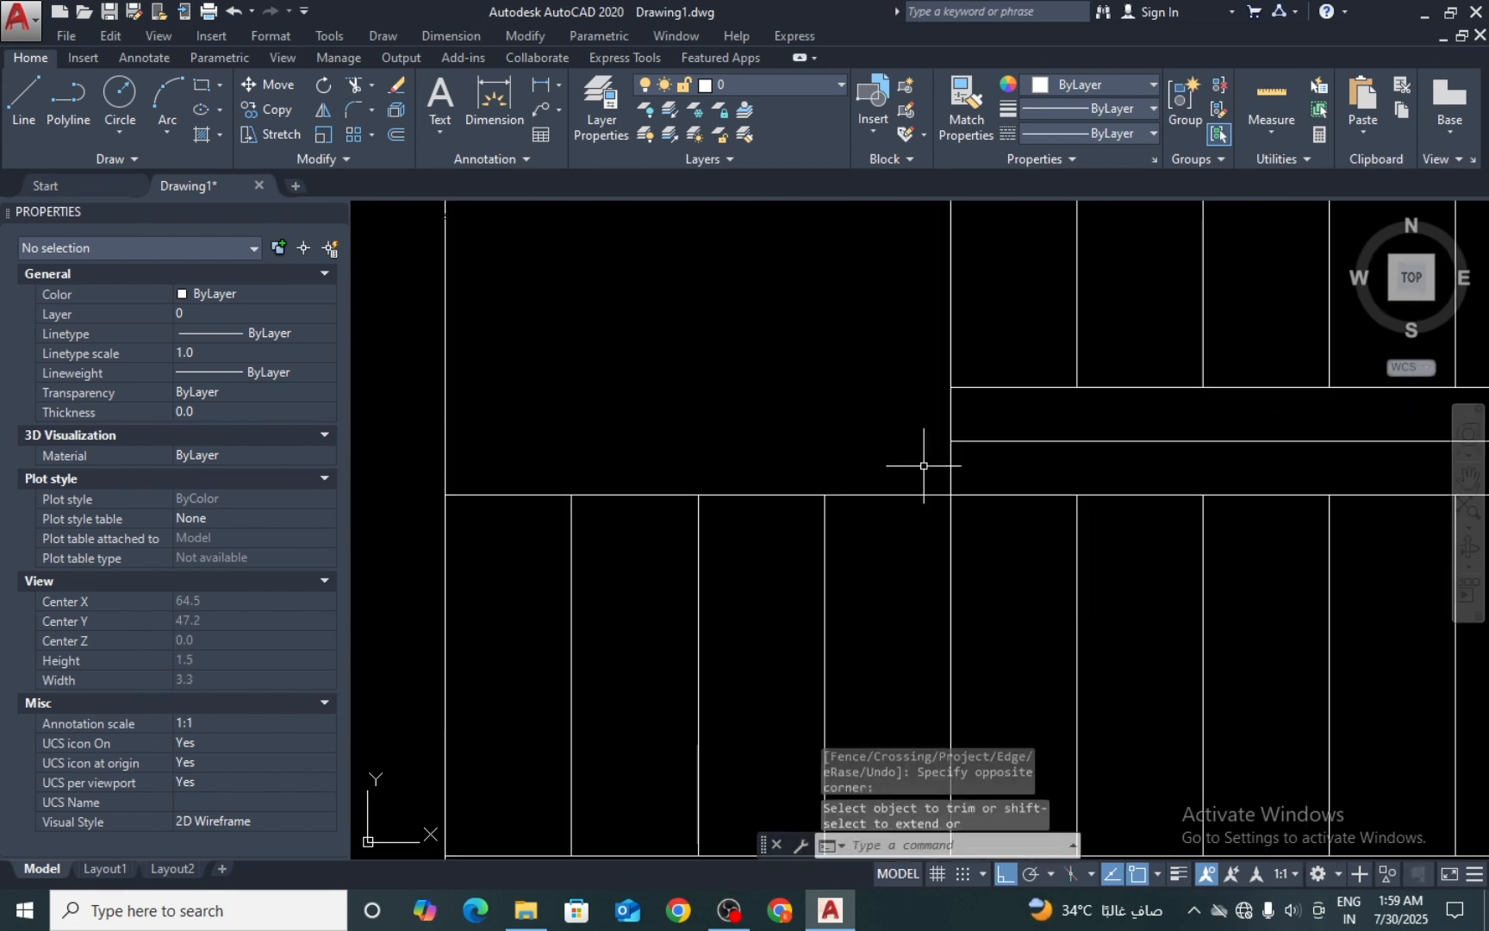
{"action": "key", "text": "Escape"}
Step: Draw a three-point arc bulging to the left to close the left end of the gap between the two flights
{"action": "type", "text": "arc"}
{"action": "key", "text": "Return"}
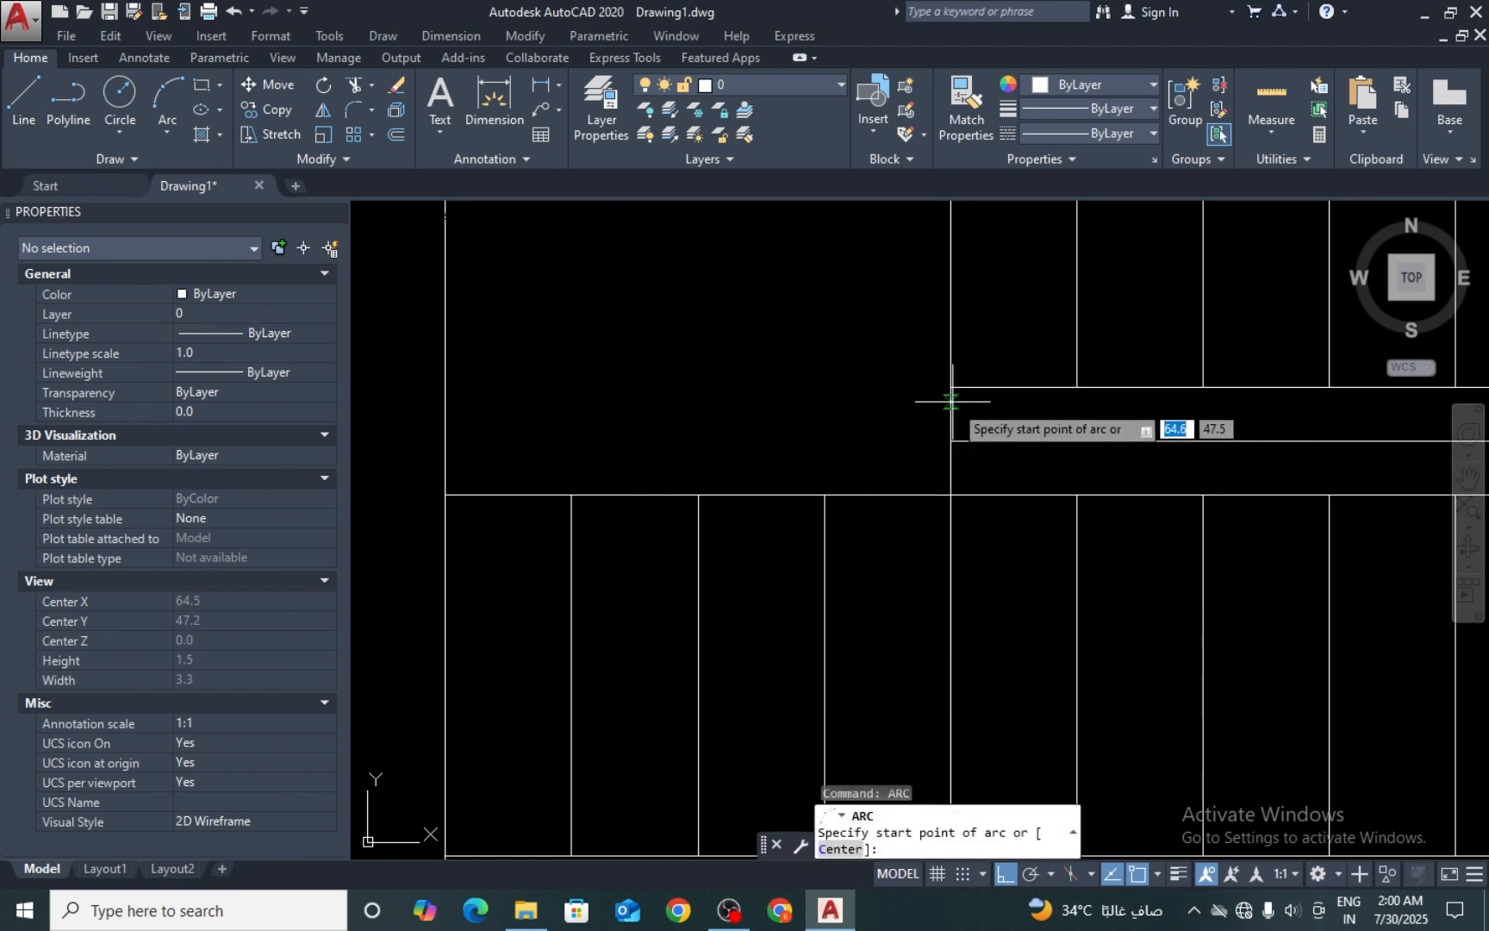
{"action": "left_click", "coordinate": [951, 387]}
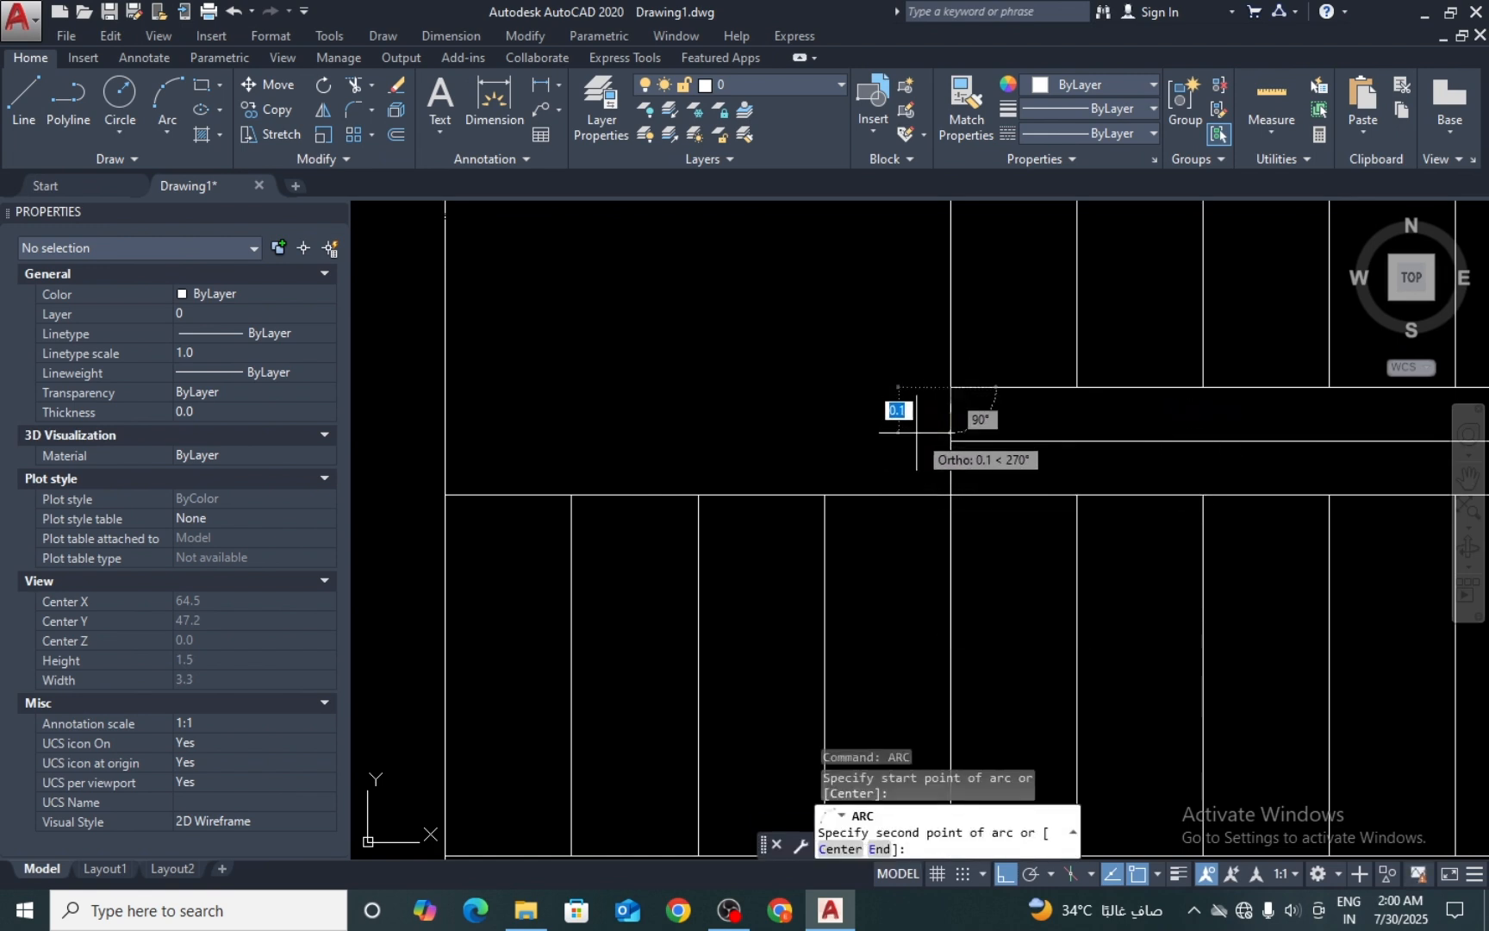
{"action": "key", "text": "F8"}
{"action": "left_click", "coordinate": [914, 428]}
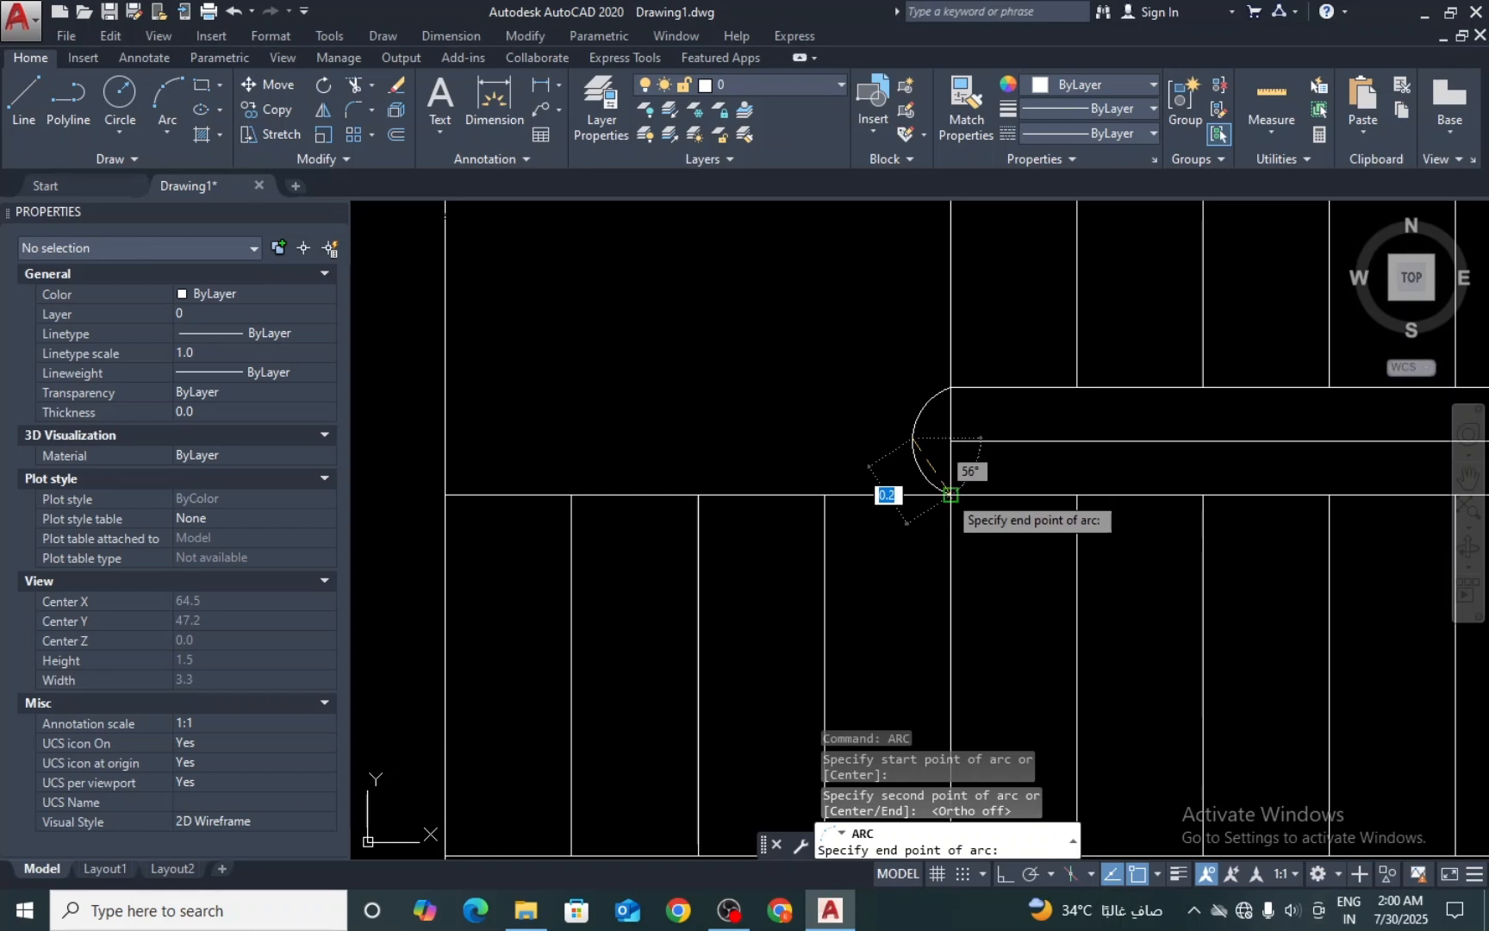
{"action": "key", "text": "Escape"}
{"action": "key", "text": "Escape"}
Step: Trim the tread line segments inside the gap's rounded end and extend the gap's centre line to the arc
{"action": "type", "text": "tr"}
{"action": "key", "text": "Return"}
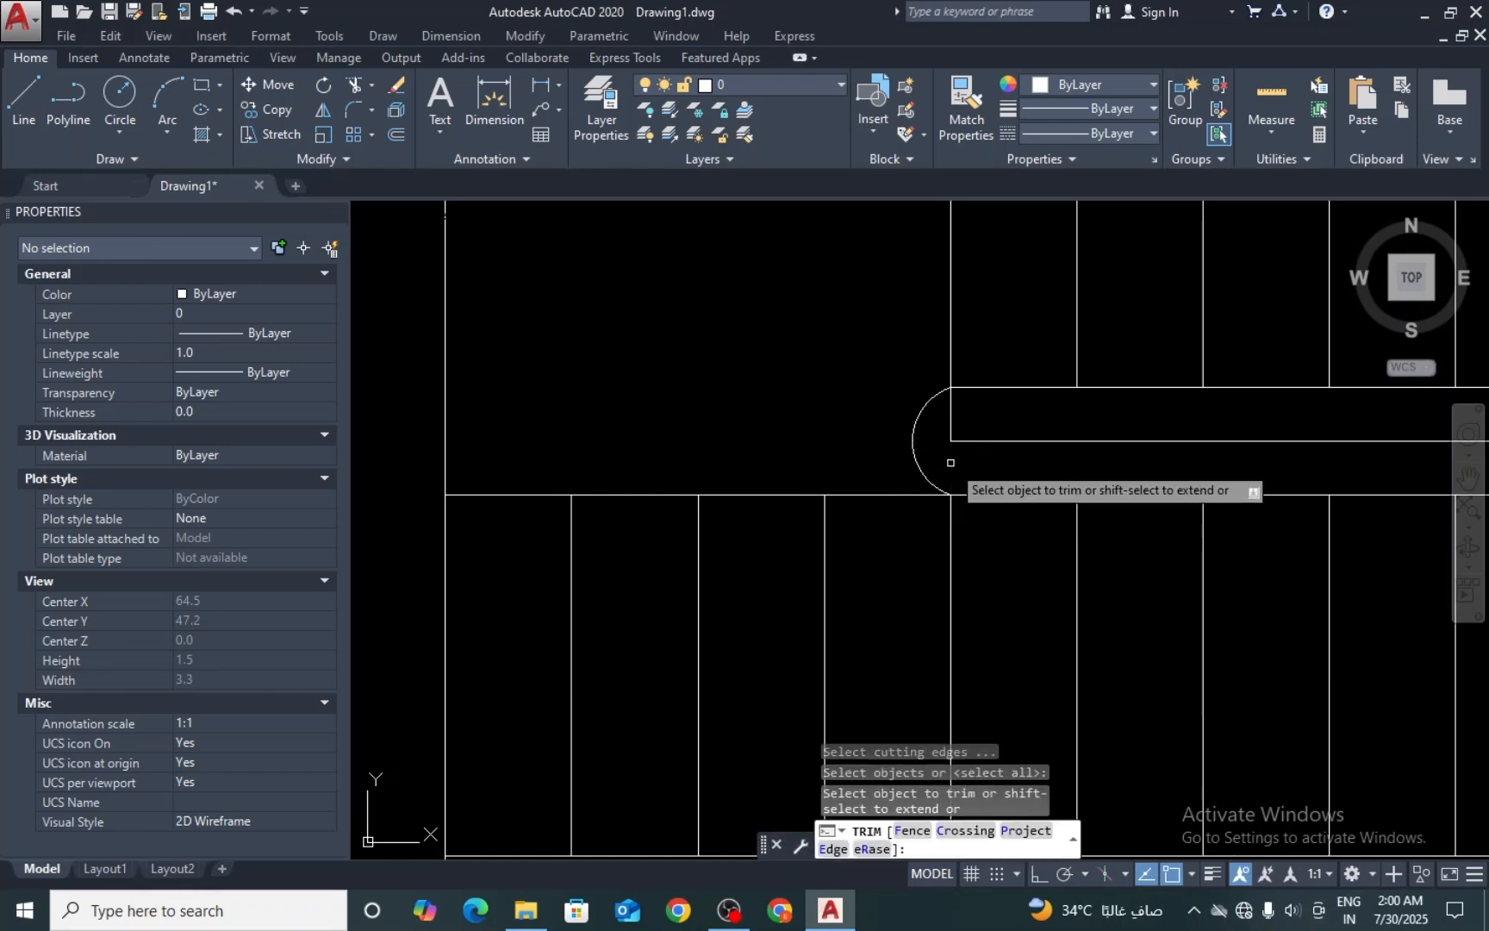
{"action": "key", "text": "Escape"}
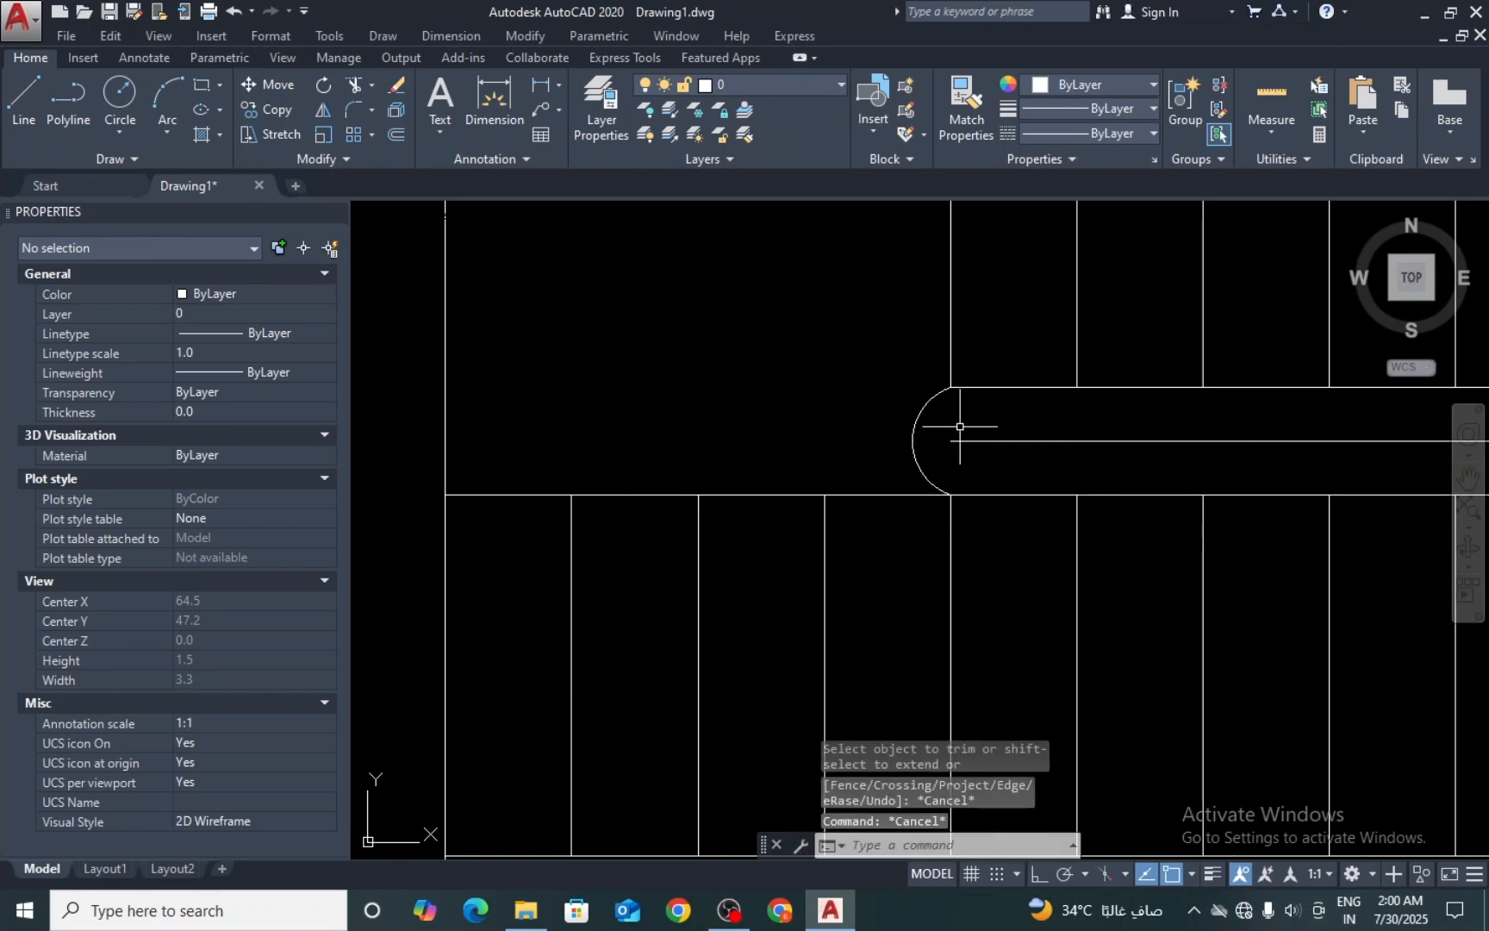
{"action": "type", "text": "tr"}
{"action": "key", "text": "Return"}
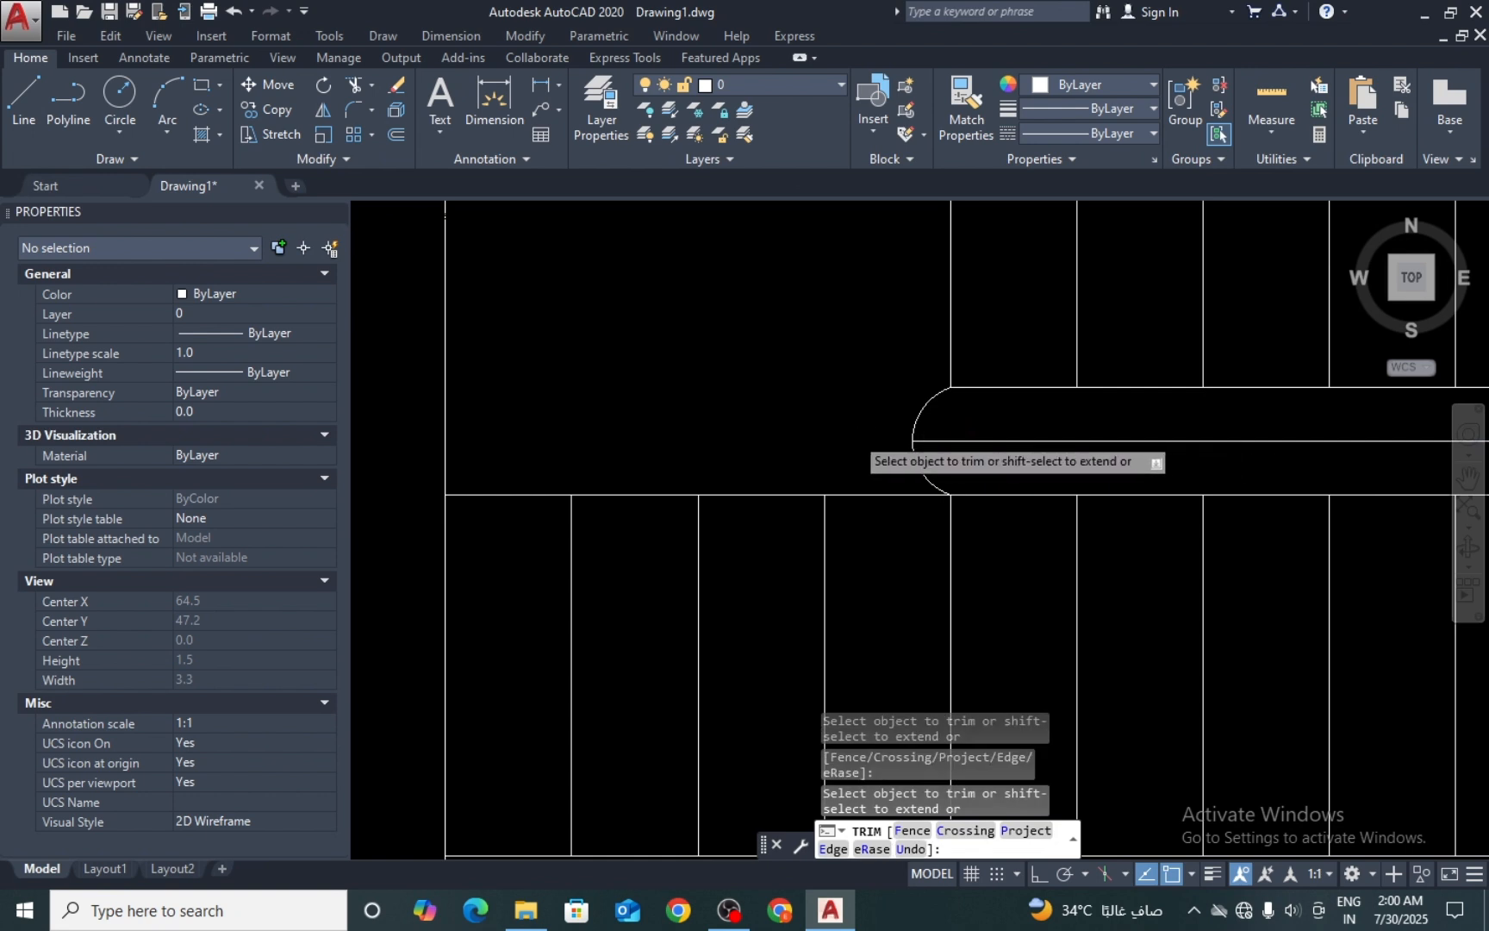
{"action": "scroll", "coordinate": [913, 473], "scroll_direction": "down", "scroll_amount": 5}
{"action": "scroll", "coordinate": [903, 483], "scroll_direction": "down", "scroll_amount": 4}
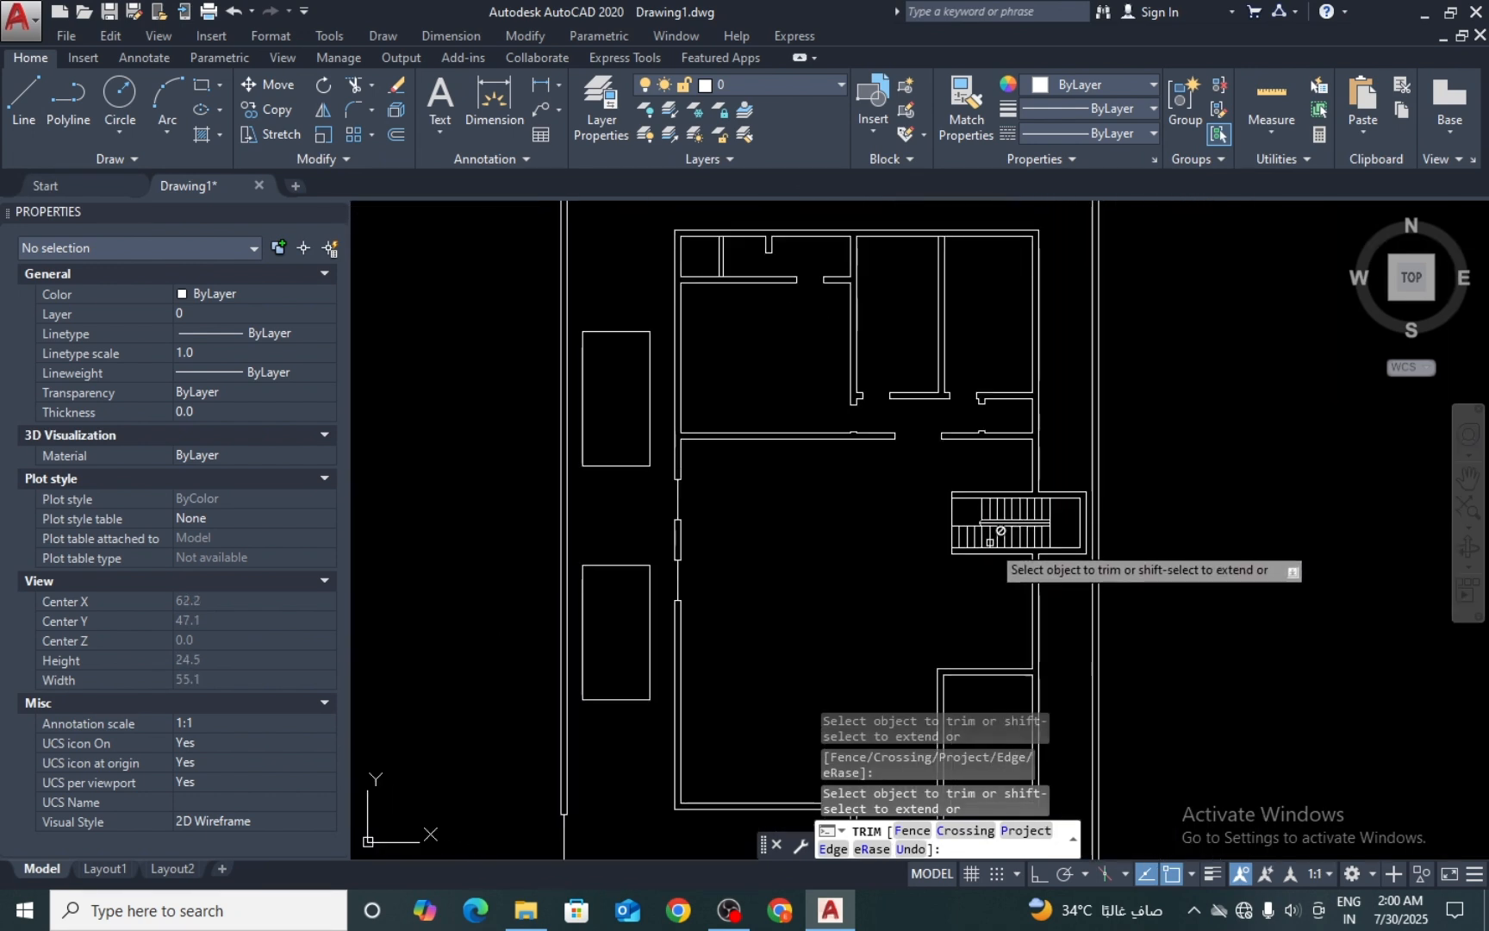
{"action": "scroll", "coordinate": [967, 499], "scroll_direction": "up", "scroll_amount": 3}
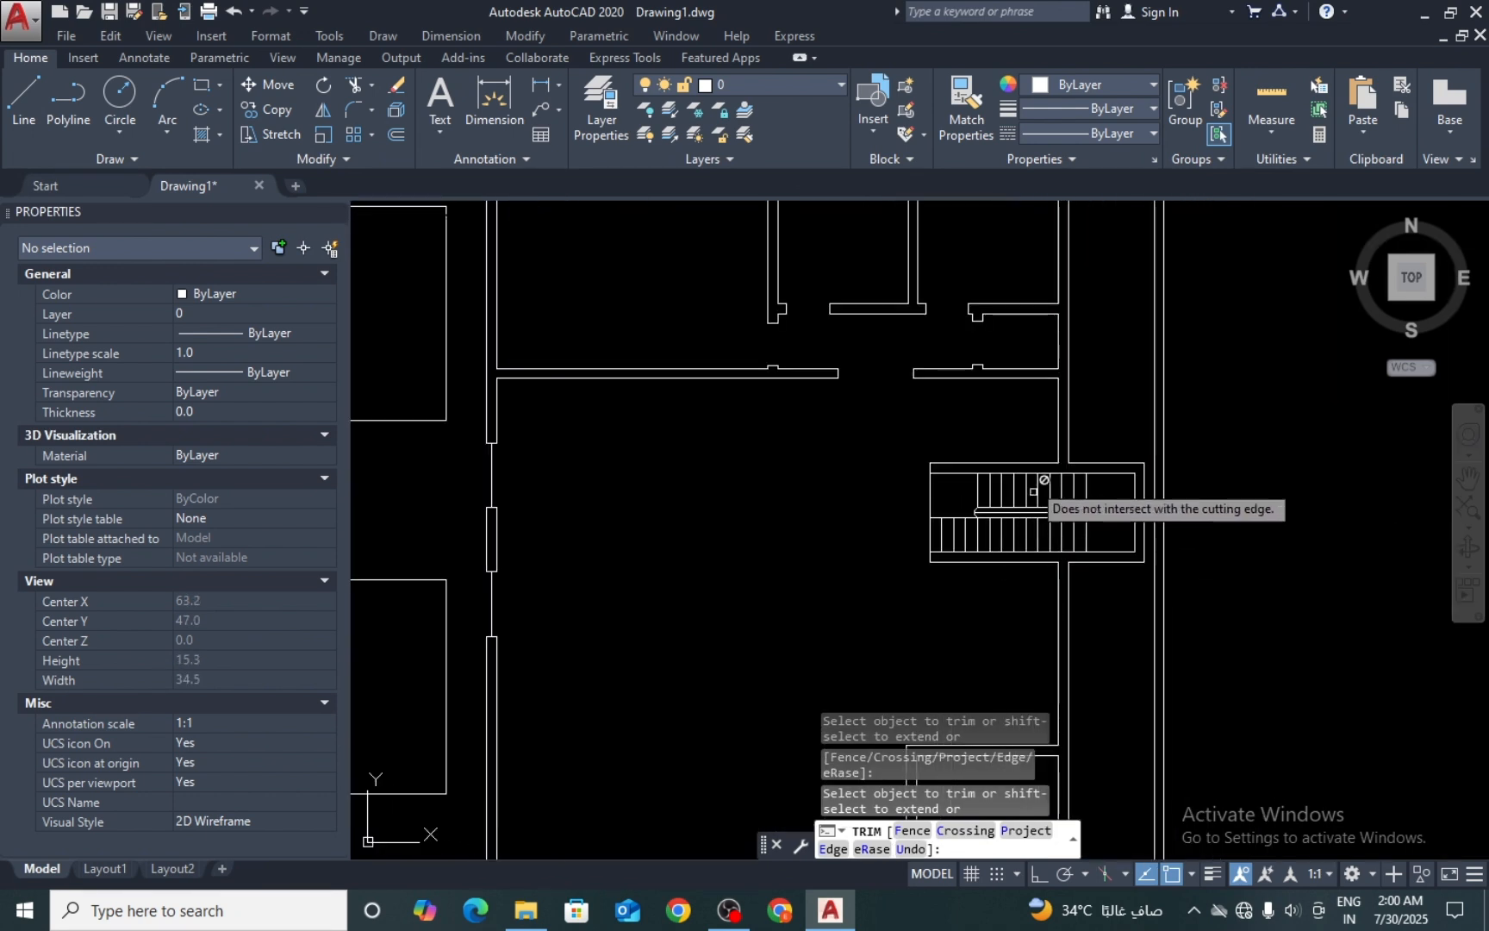
{"action": "scroll", "coordinate": [1031, 488], "scroll_direction": "down", "scroll_amount": 4}
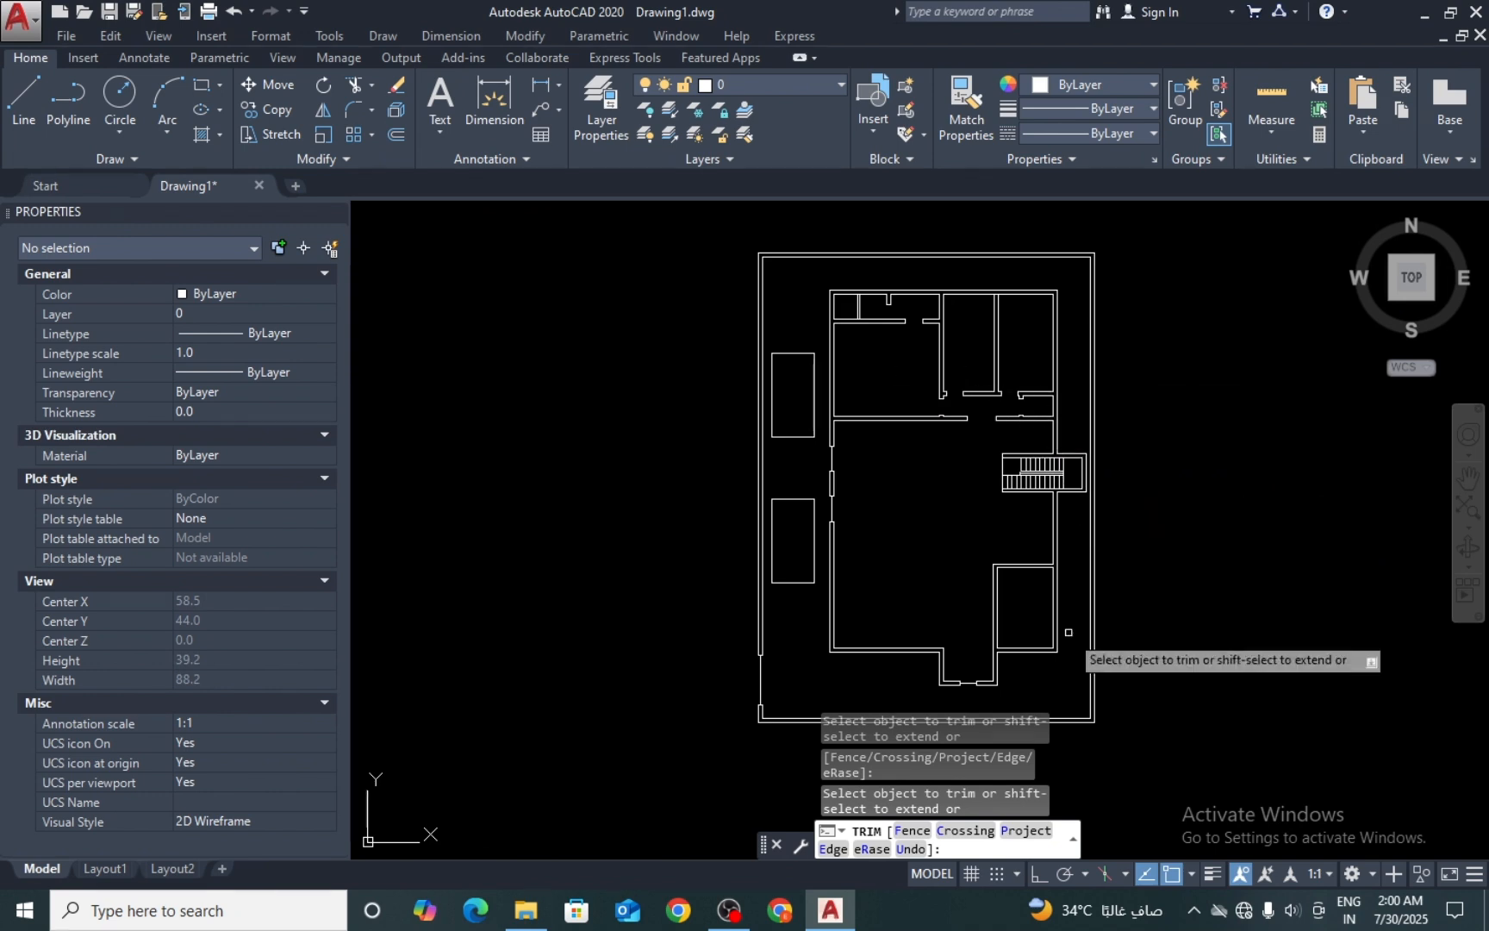
Step: Draw two short vertical lines across the upper wall of the small lower-right room, near its left and right ends
{"action": "scroll", "coordinate": [1015, 613], "scroll_direction": "up", "scroll_amount": 4}
{"action": "key", "text": "Escape"}
{"action": "type", "text": "l"}
{"action": "key", "text": "Return"}
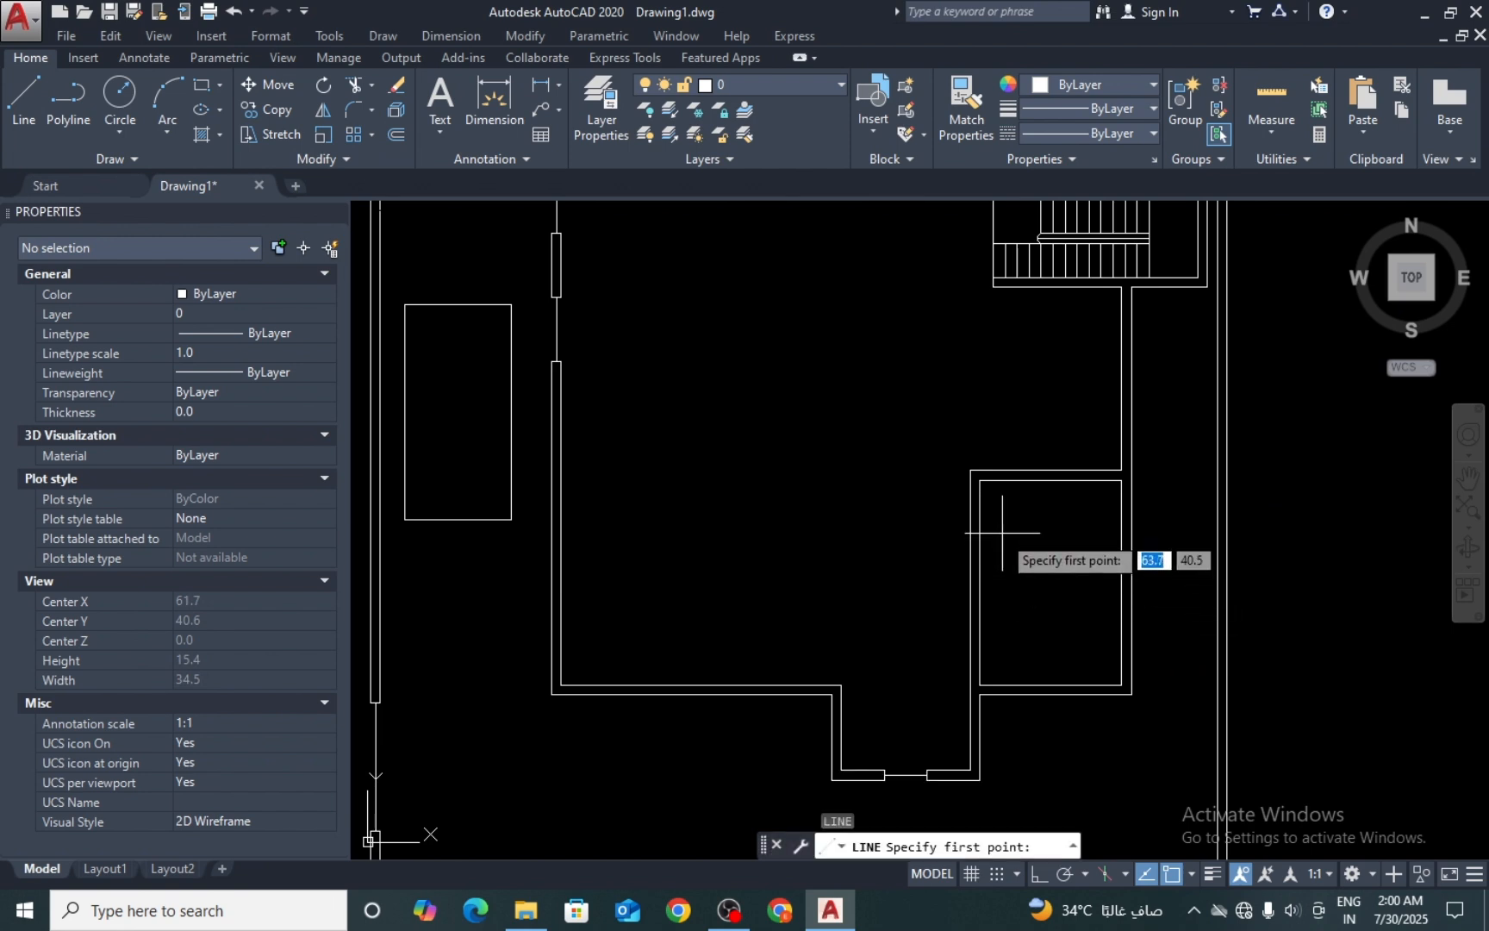
{"action": "scroll", "coordinate": [984, 488], "scroll_direction": "up", "scroll_amount": 3}
{"action": "left_click", "coordinate": [989, 402]}
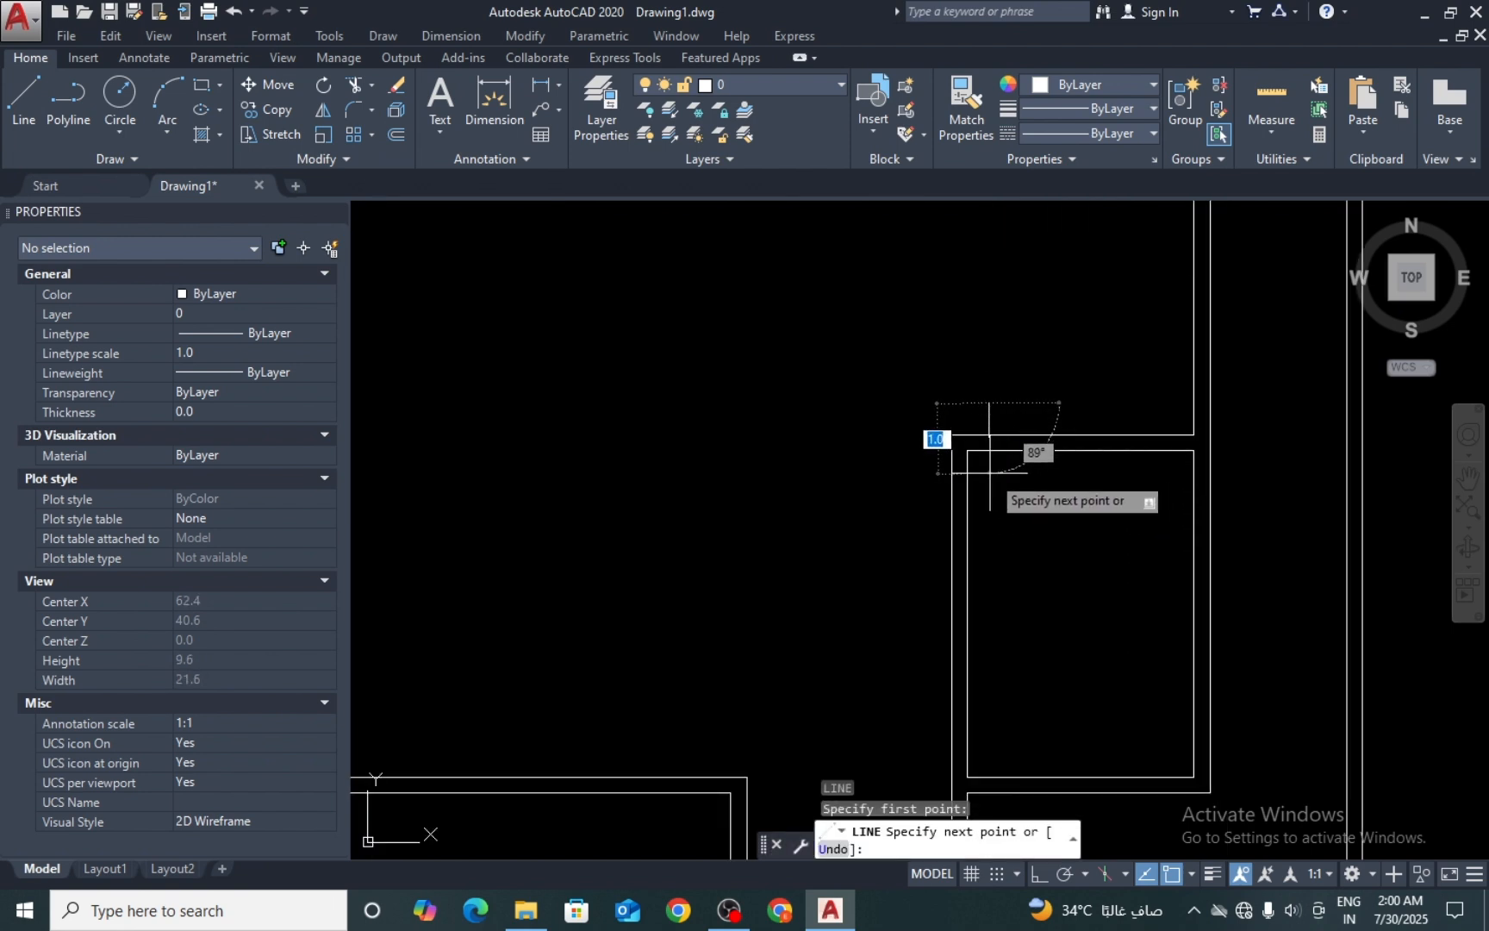
{"action": "key", "text": "F8"}
{"action": "left_click", "coordinate": [988, 473]}
{"action": "key", "text": "Return"}
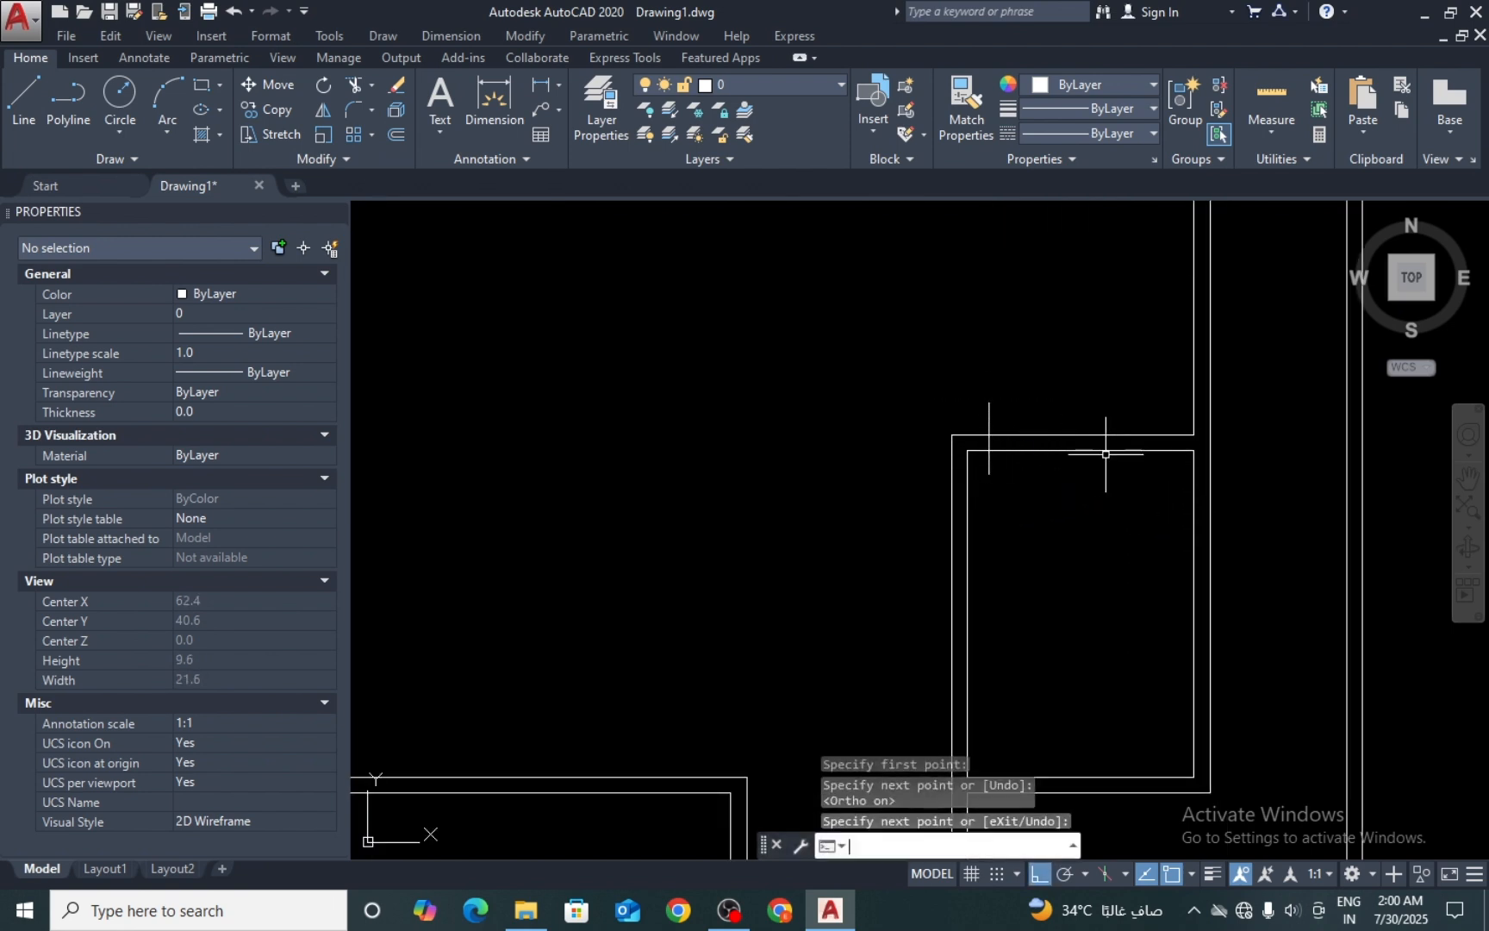
{"action": "key", "text": "Return"}
{"action": "left_click", "coordinate": [1168, 466]}
{"action": "left_click", "coordinate": [1168, 467]}
{"action": "key", "text": "Escape"}
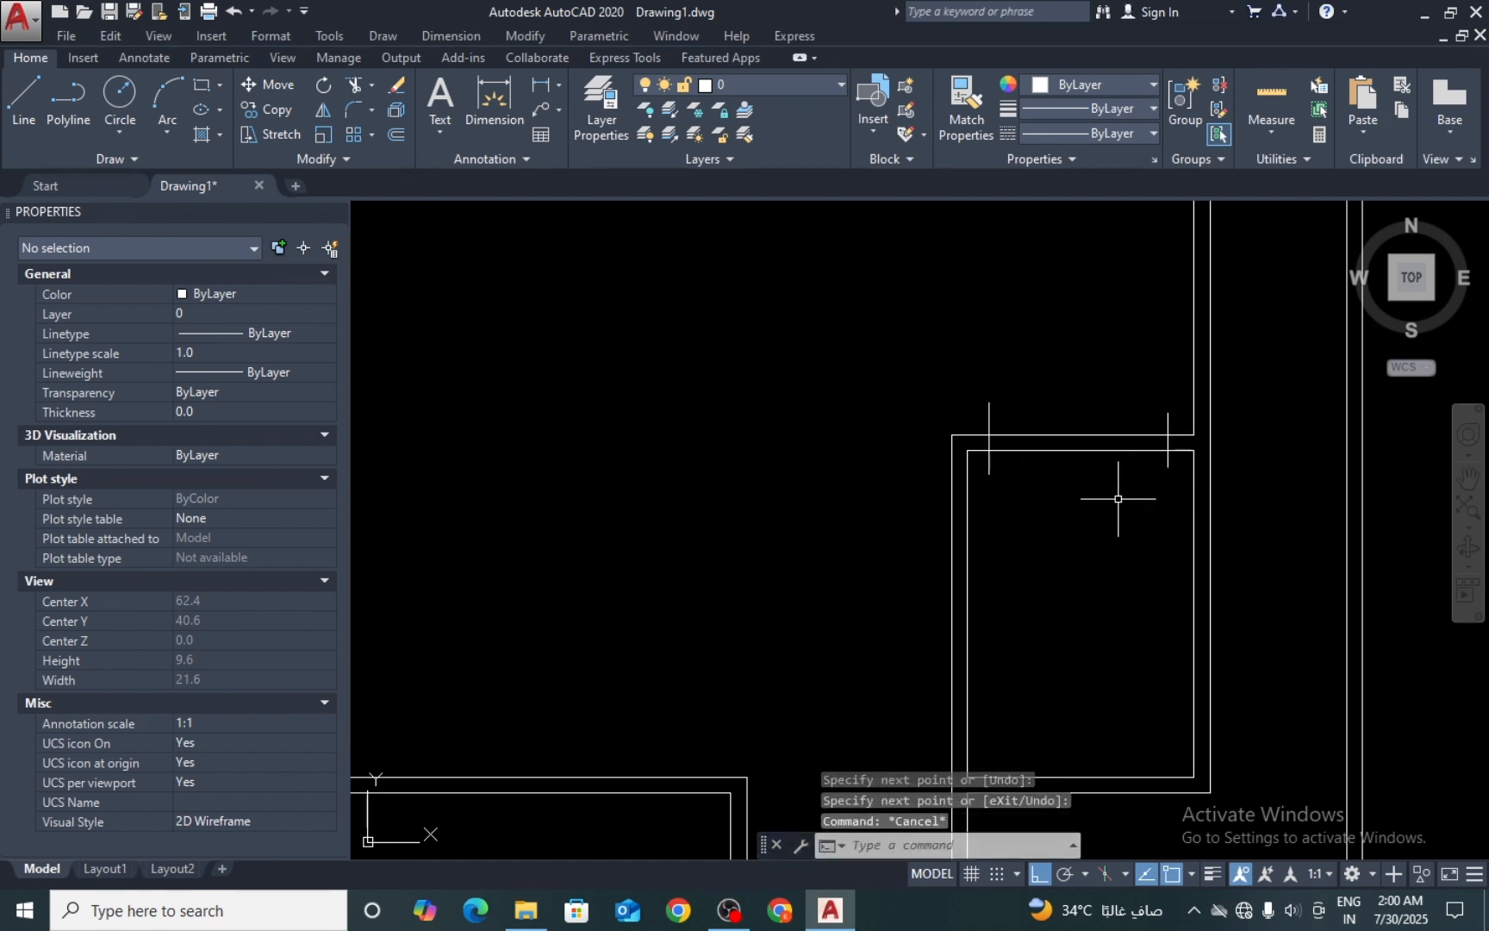
Step: Trim the wall between the two vertical lines and their protruding ends to open the small room's upper wall
{"action": "type", "text": "Tr"}
{"action": "key", "text": "Return"}
{"action": "key", "text": "Return"}
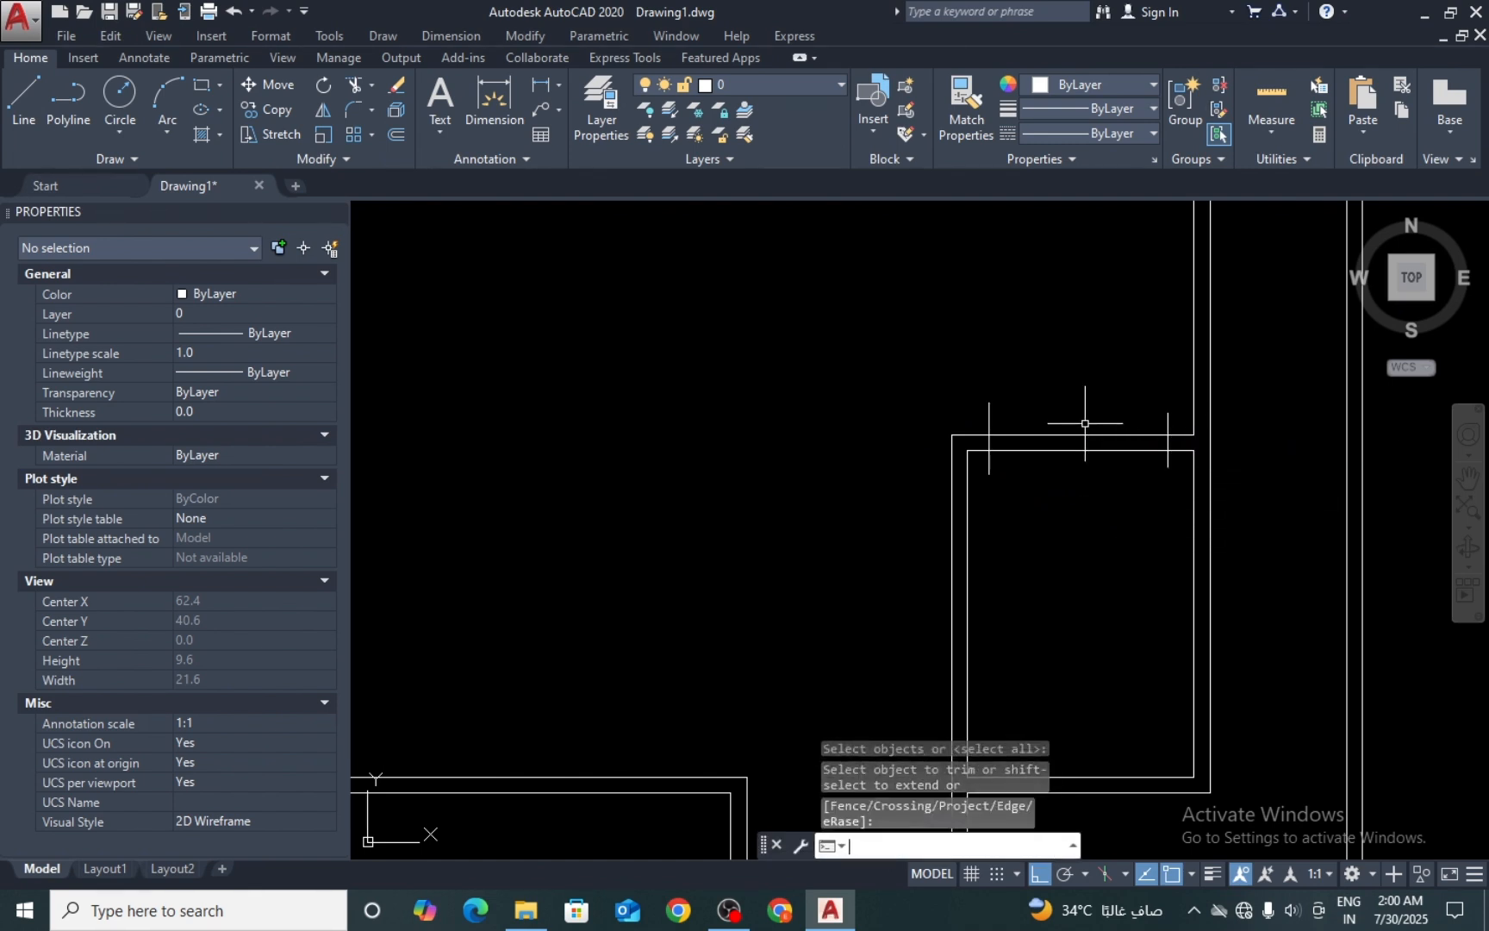
{"action": "left_click", "coordinate": [1083, 424]}
{"action": "left_click", "coordinate": [1059, 505]}
{"action": "left_click", "coordinate": [1172, 460]}
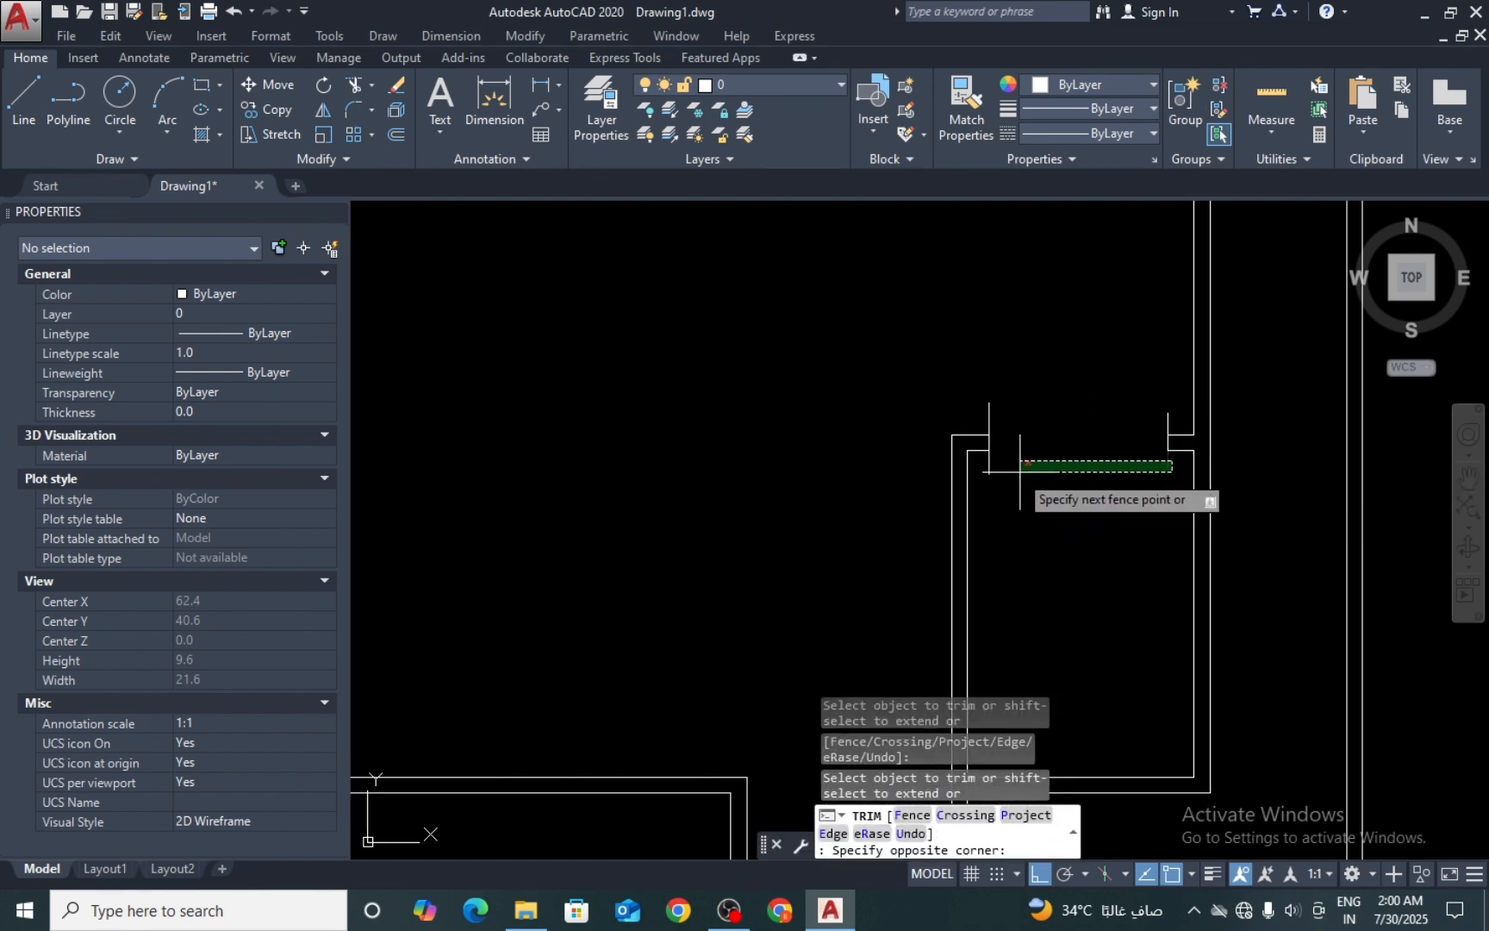
{"action": "left_click", "coordinate": [984, 473]}
{"action": "left_click", "coordinate": [1182, 416]}
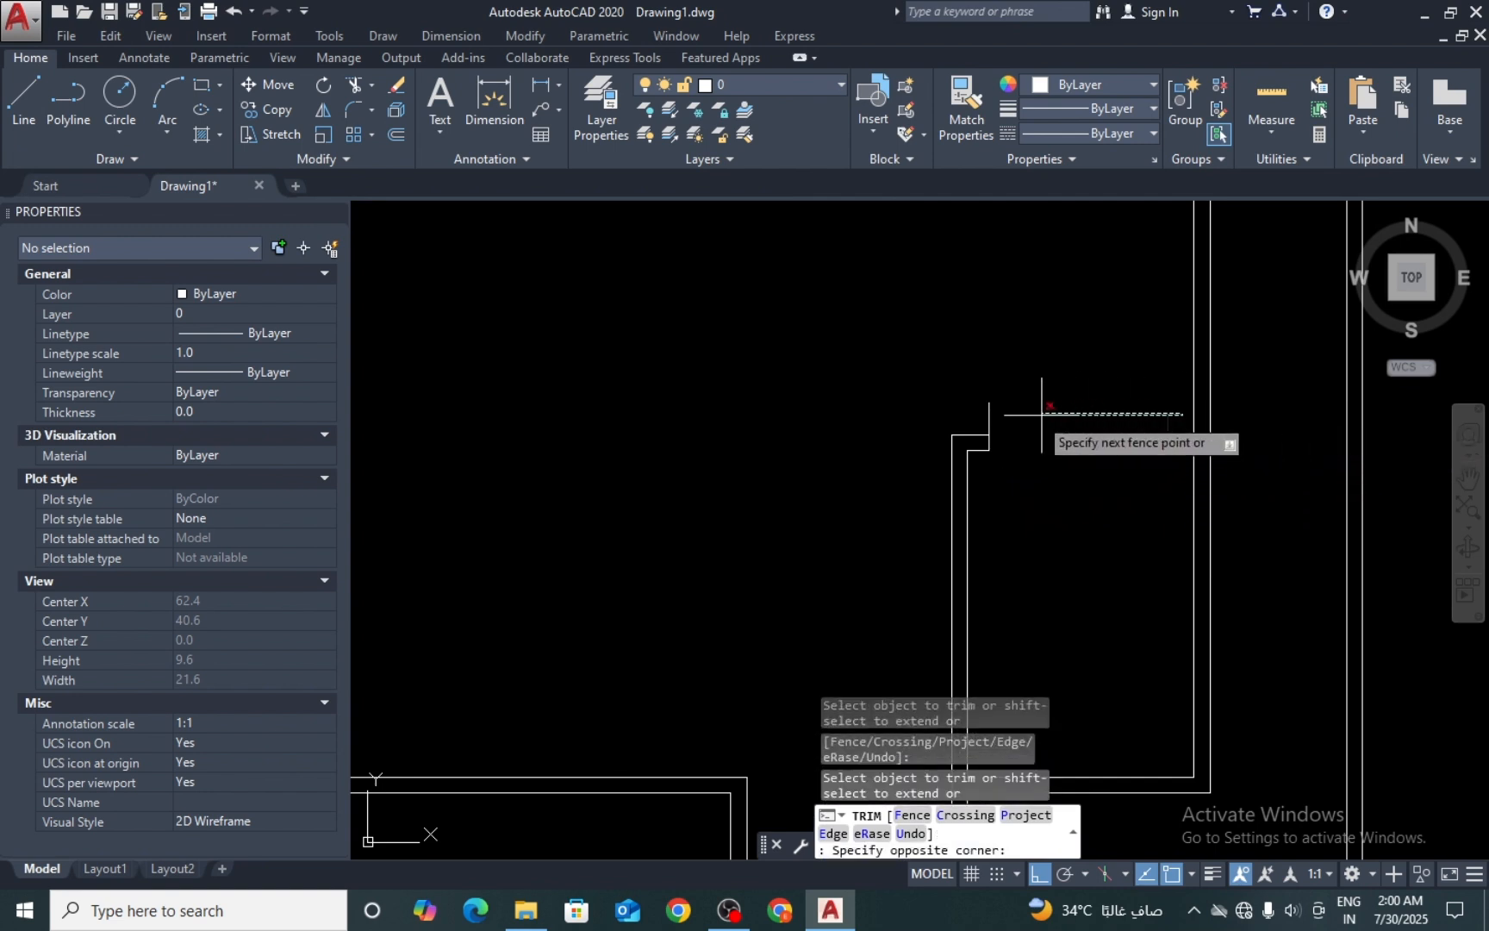
{"action": "left_click", "coordinate": [982, 415]}
{"action": "key", "text": "Return"}
{"action": "scroll", "coordinate": [966, 416], "scroll_direction": "down", "scroll_amount": 6}
{"action": "scroll", "coordinate": [918, 455], "scroll_direction": "up", "scroll_amount": 2}
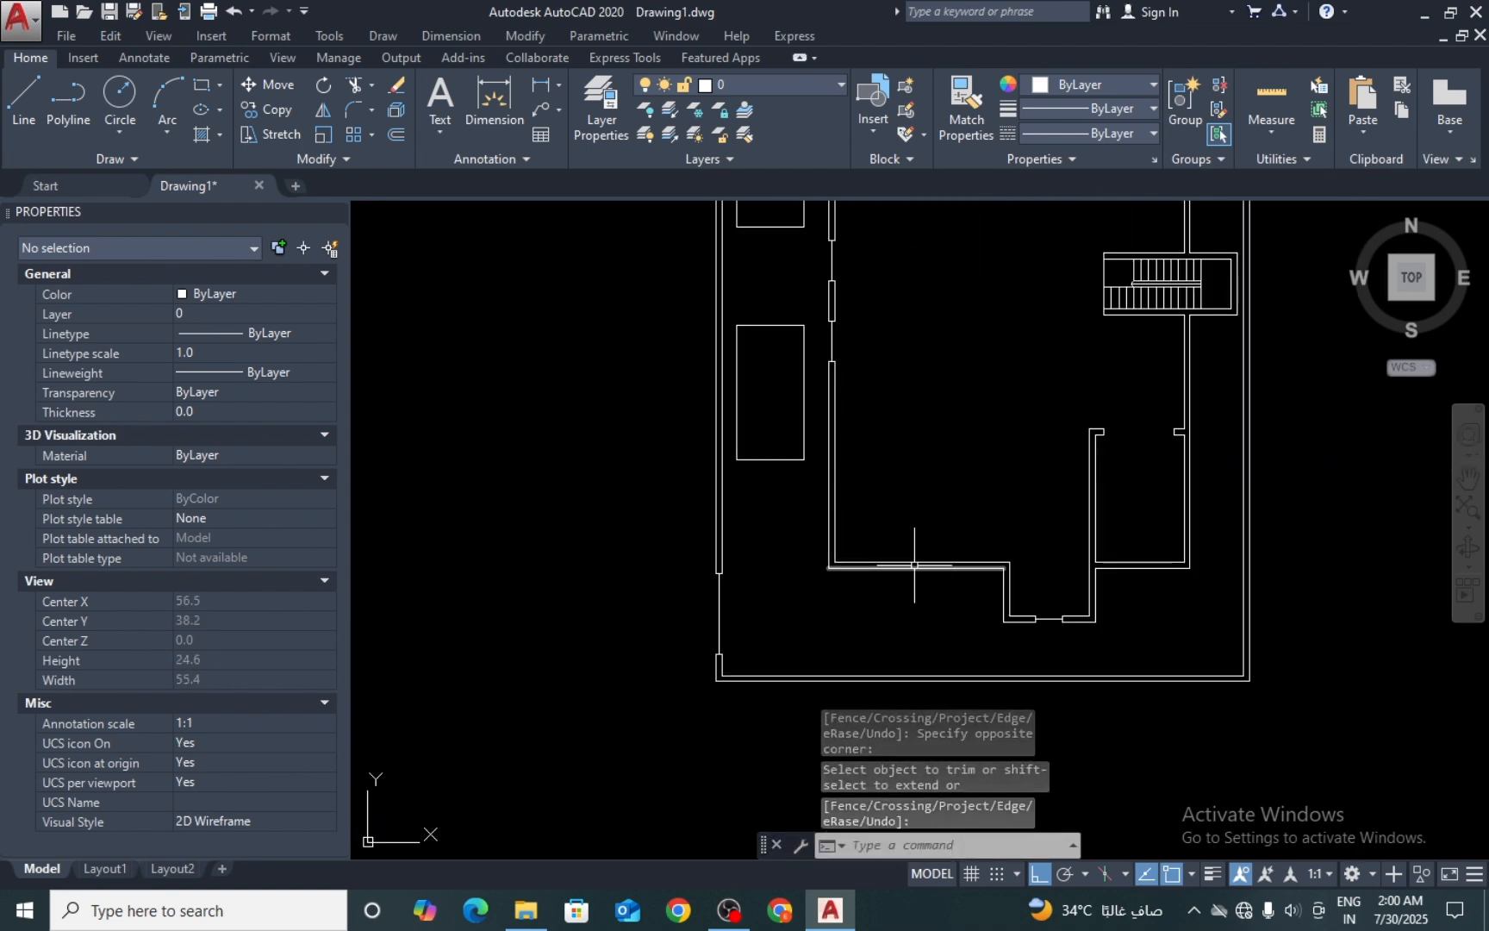
{"action": "type", "text": "o"}
{"action": "key", "text": "Return"}
{"action": "type", "text": "5"}
{"action": "key", "text": "Return"}
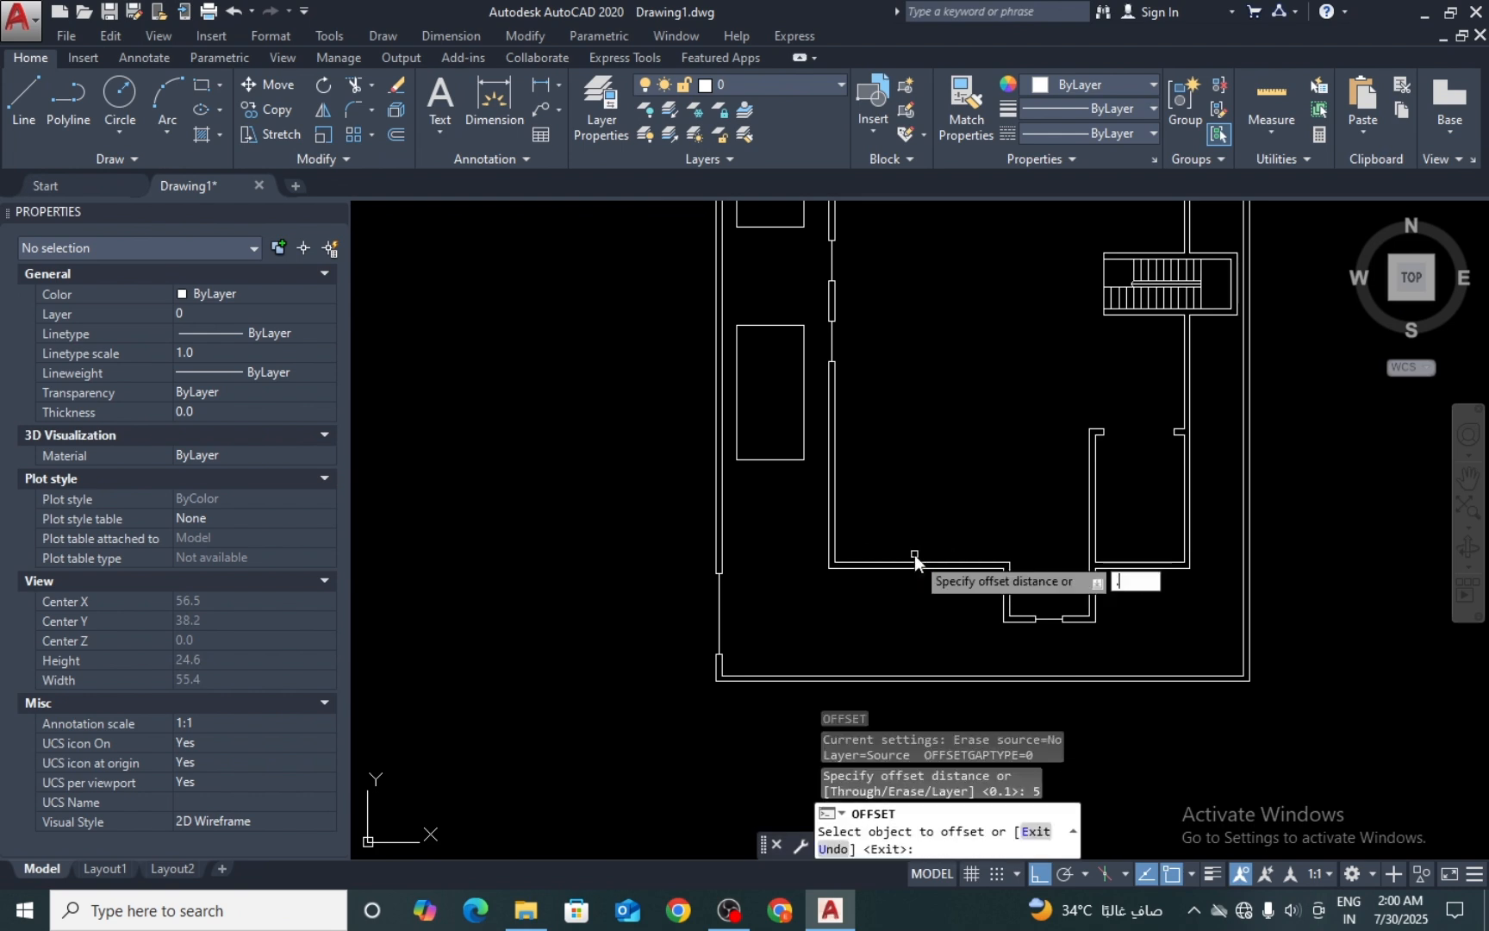
{"action": "scroll", "coordinate": [914, 553], "scroll_direction": "up", "scroll_amount": 4}
{"action": "key", "text": "Escape"}
{"action": "key", "text": "Escape"}
Step: Offset the inner face of the large room's bottom wall 5 units upward
{"action": "key", "text": "Return"}
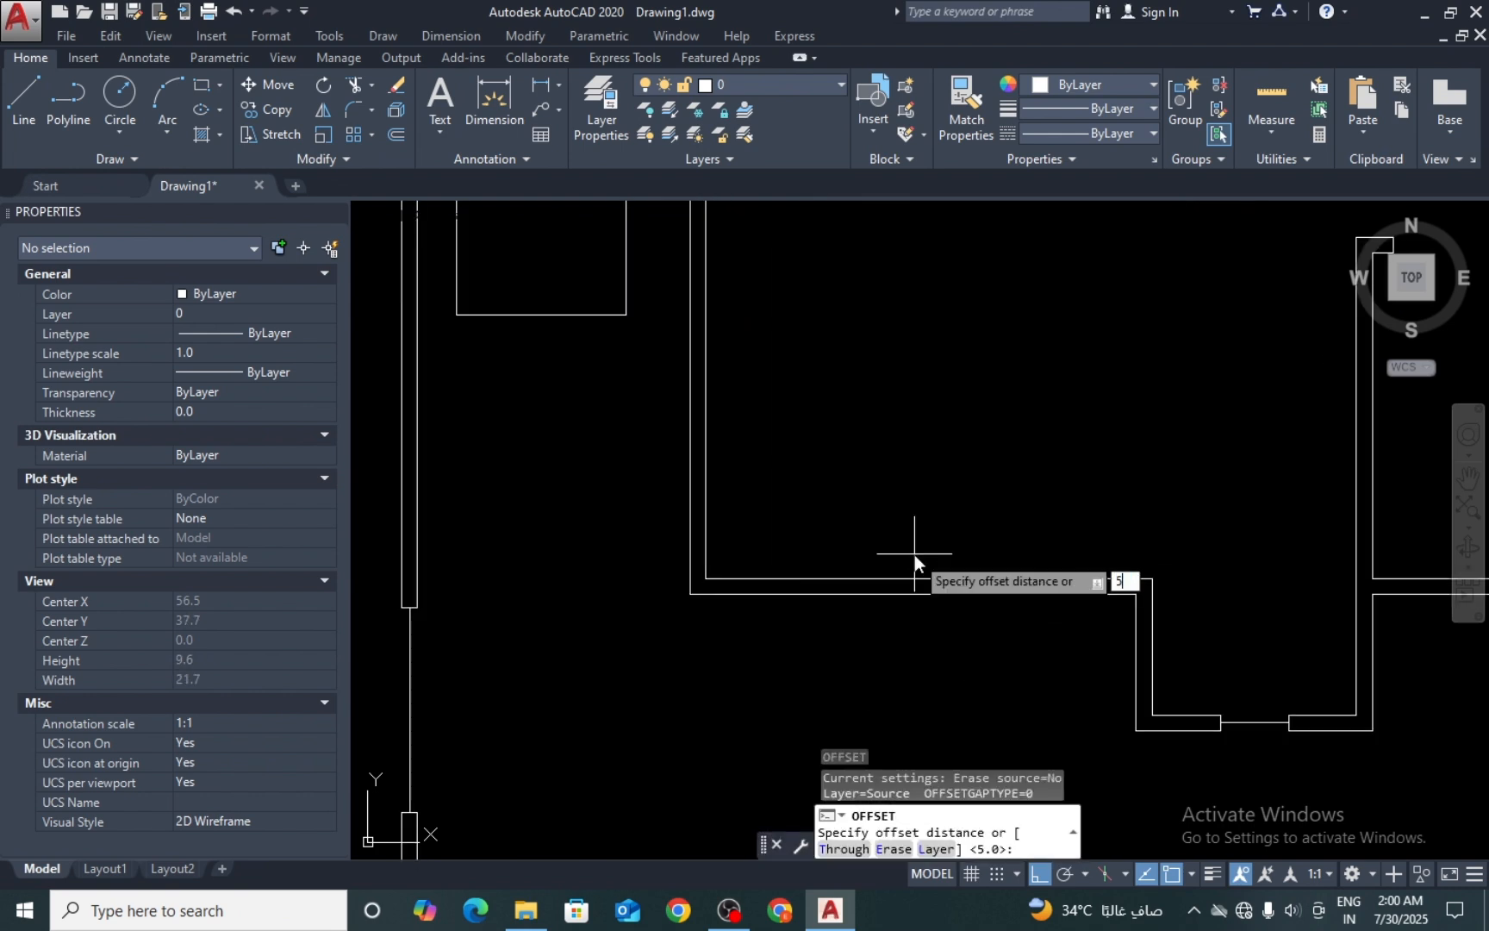
{"action": "type", "text": "5"}
{"action": "key", "text": "Return"}
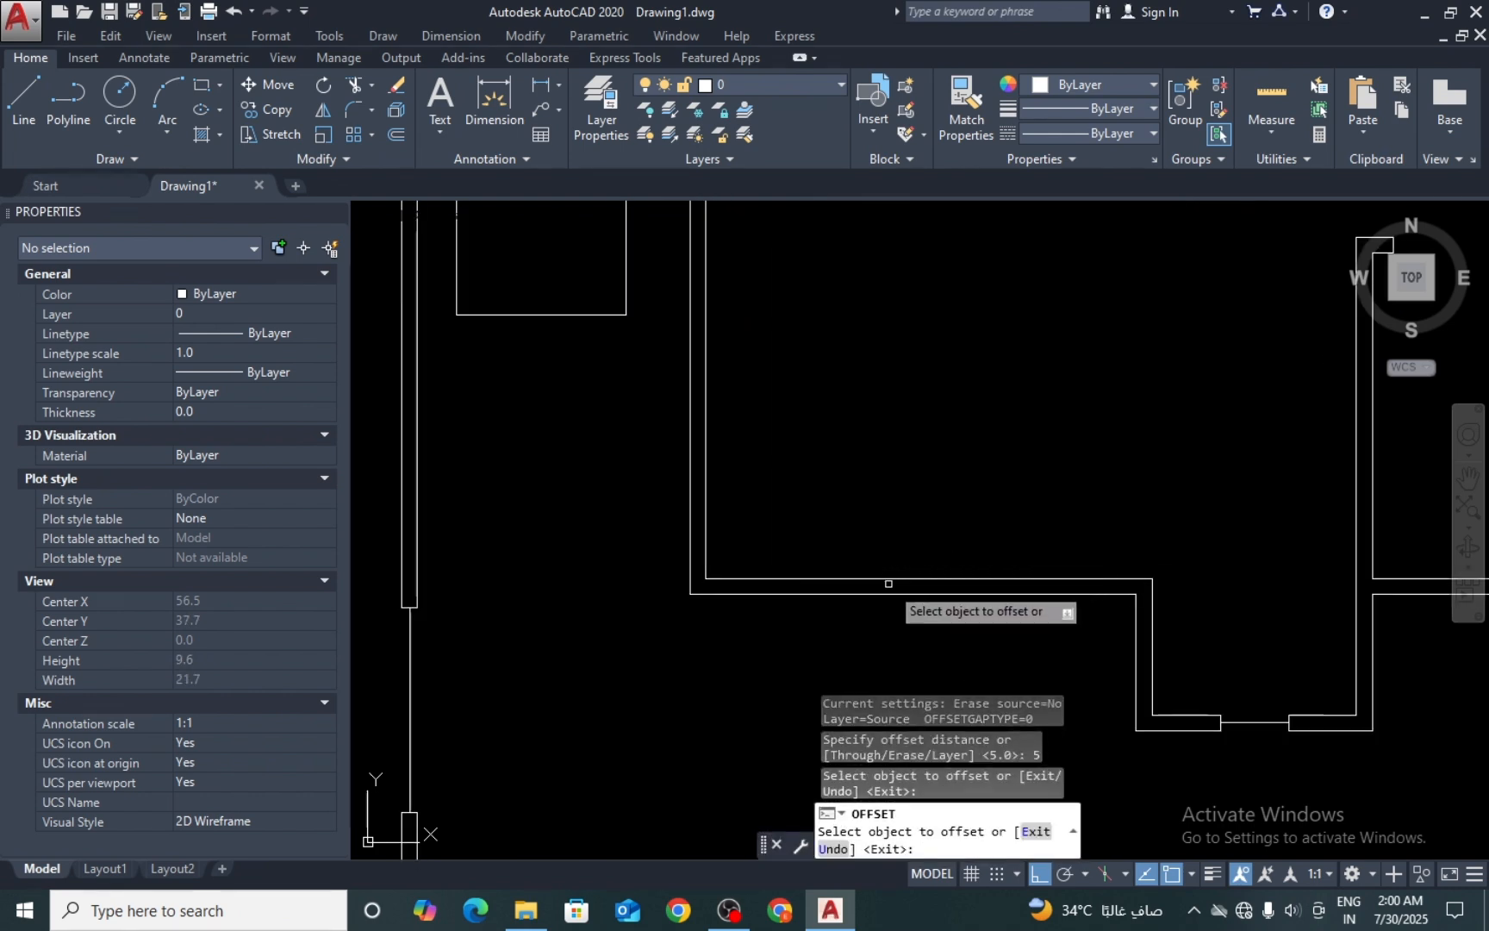
{"action": "left_click", "coordinate": [888, 574]}
{"action": "left_click", "coordinate": [904, 449]}
{"action": "middle_click_drag", "start_coordinate": [905, 419], "coordinate": [859, 666]}
{"action": "scroll", "coordinate": [906, 466], "scroll_direction": "down", "scroll_amount": 4}
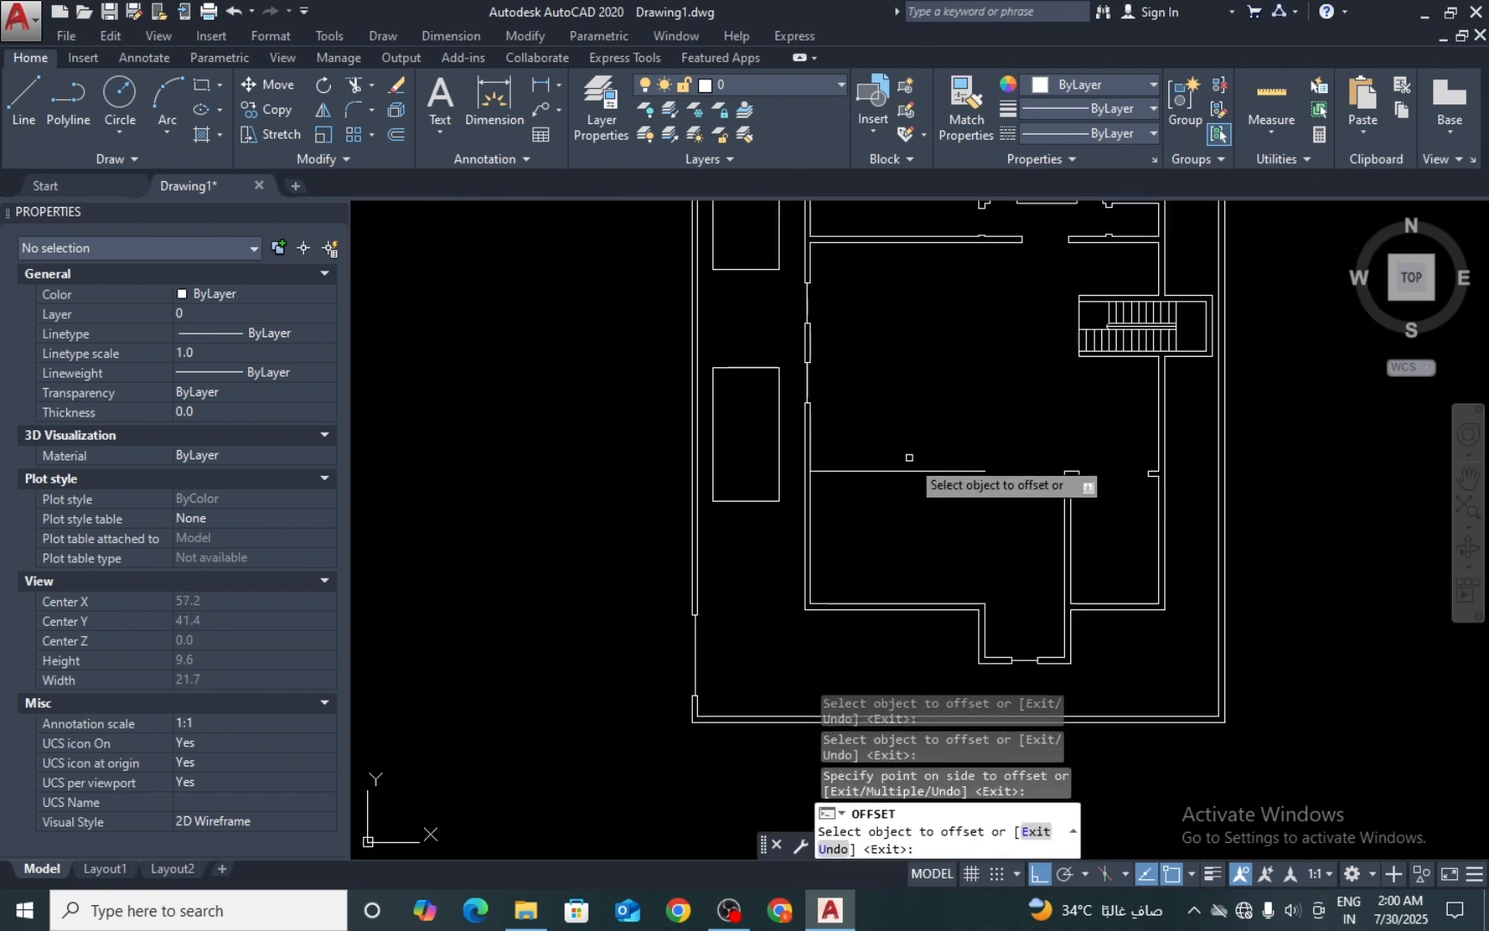
{"action": "key", "text": "Escape"}
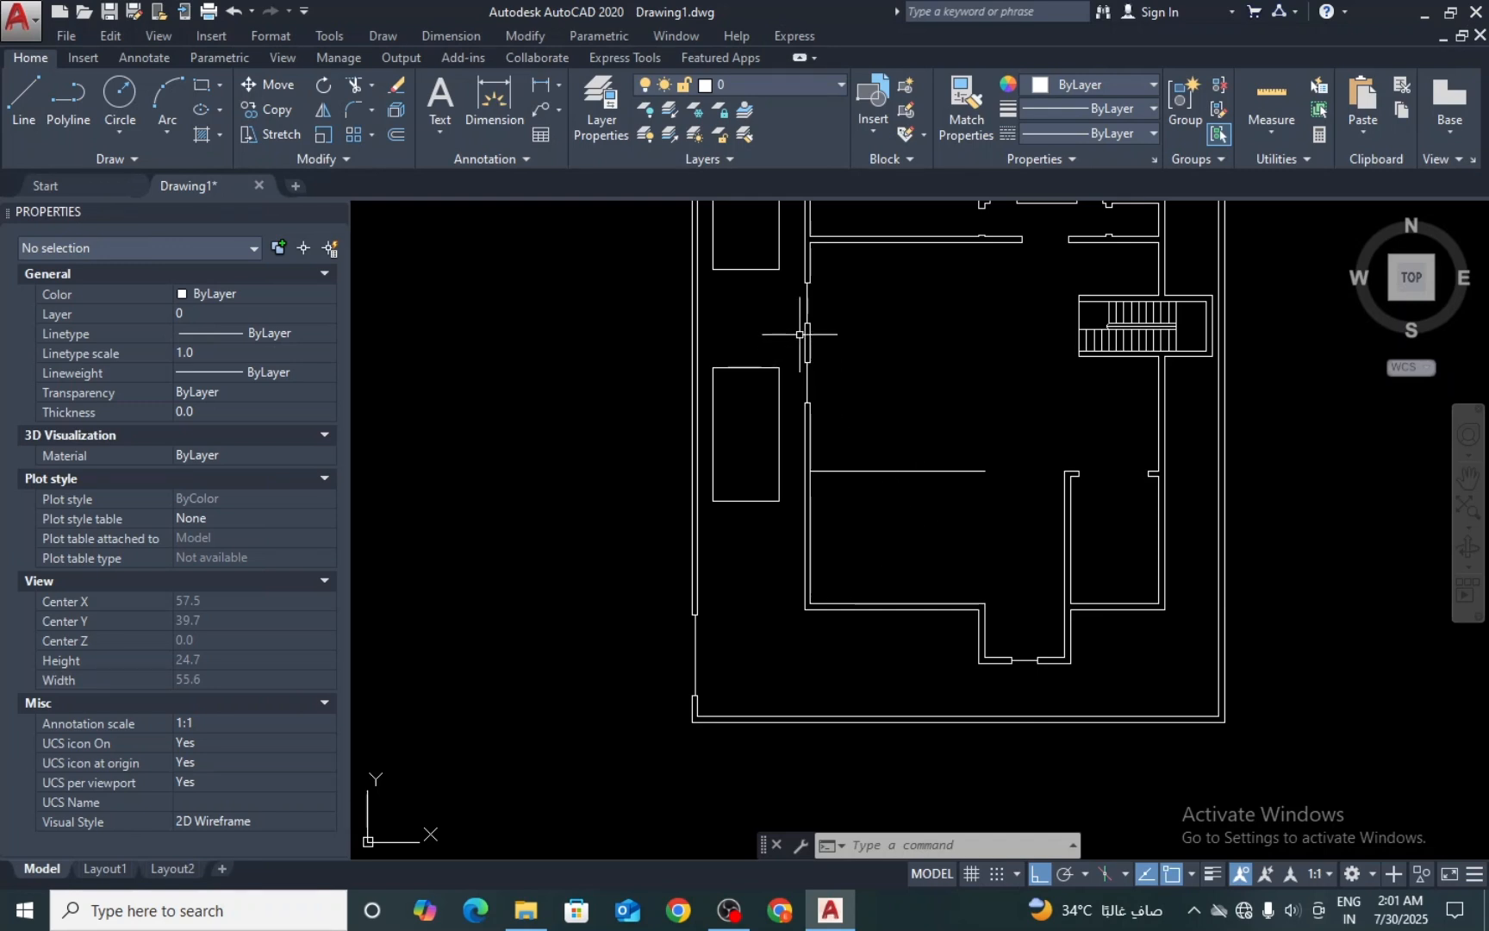
{"action": "key", "text": "Escape"}
{"action": "key", "text": "Escape"}
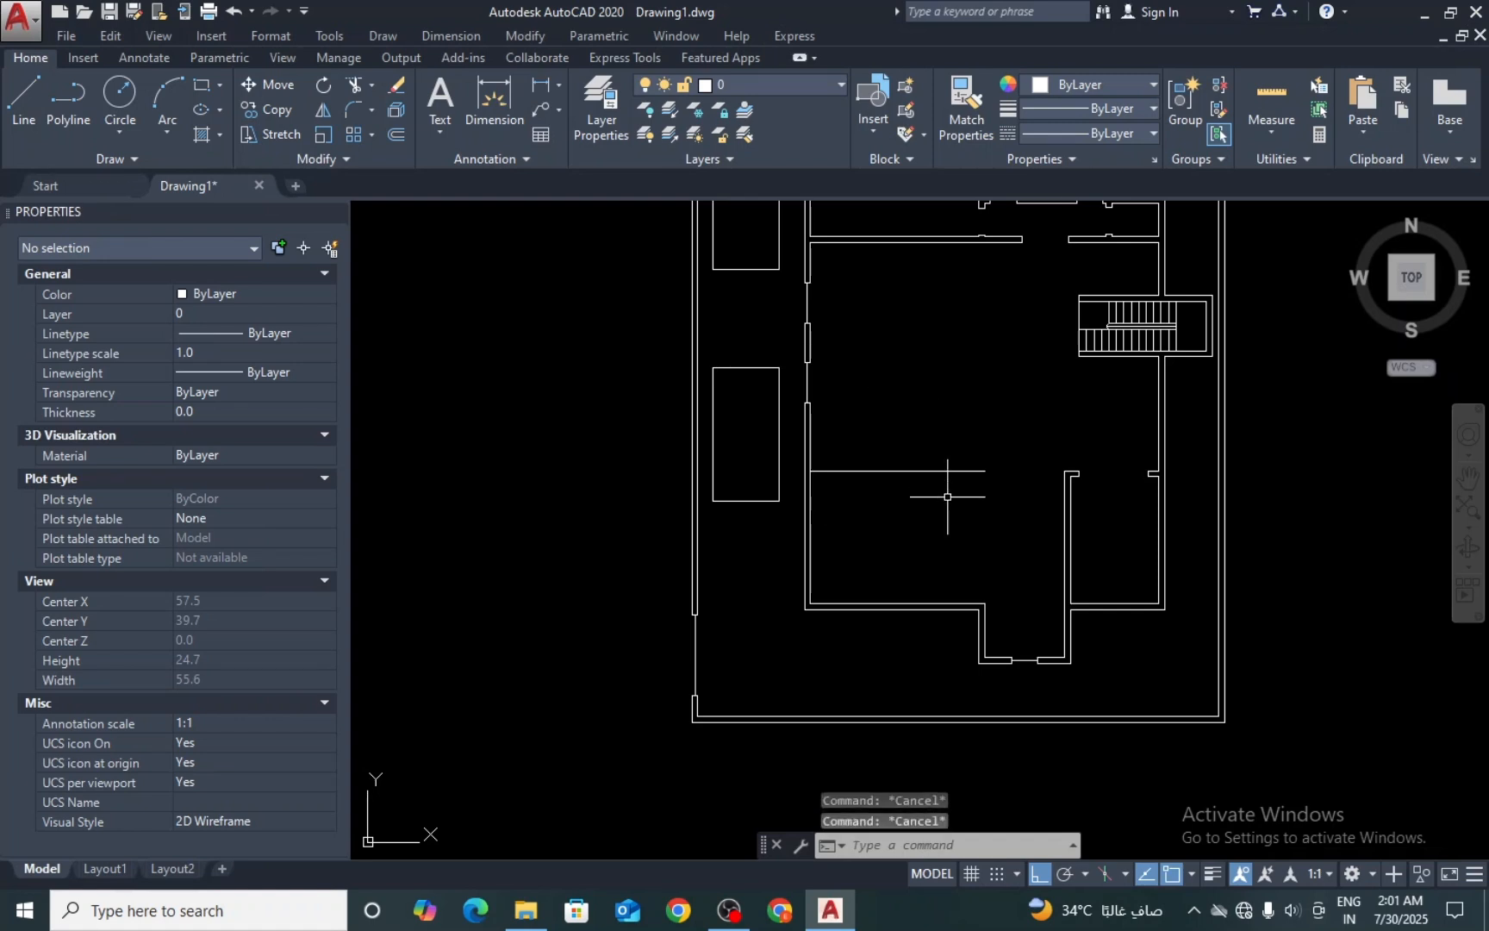
Step: Offset the new horizontal line 0.23 units downward to give the partition wall its thickness
{"action": "type", "text": "o"}
{"action": "key", "text": "Return"}
{"action": "type", "text": "0.23"}
{"action": "key", "text": "Return"}
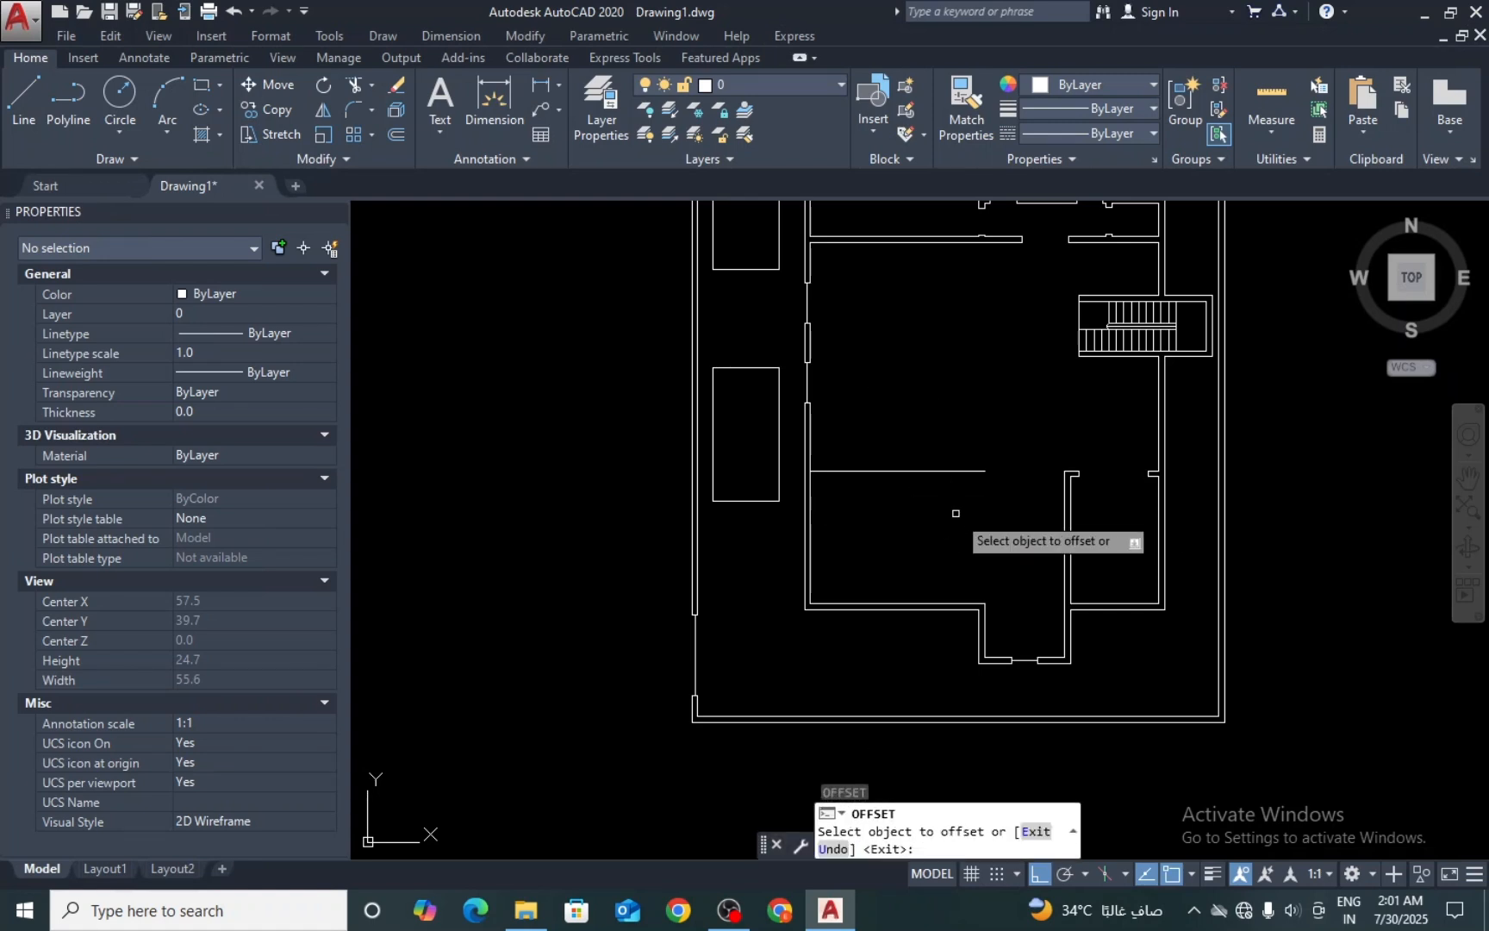
{"action": "left_click", "coordinate": [897, 469]}
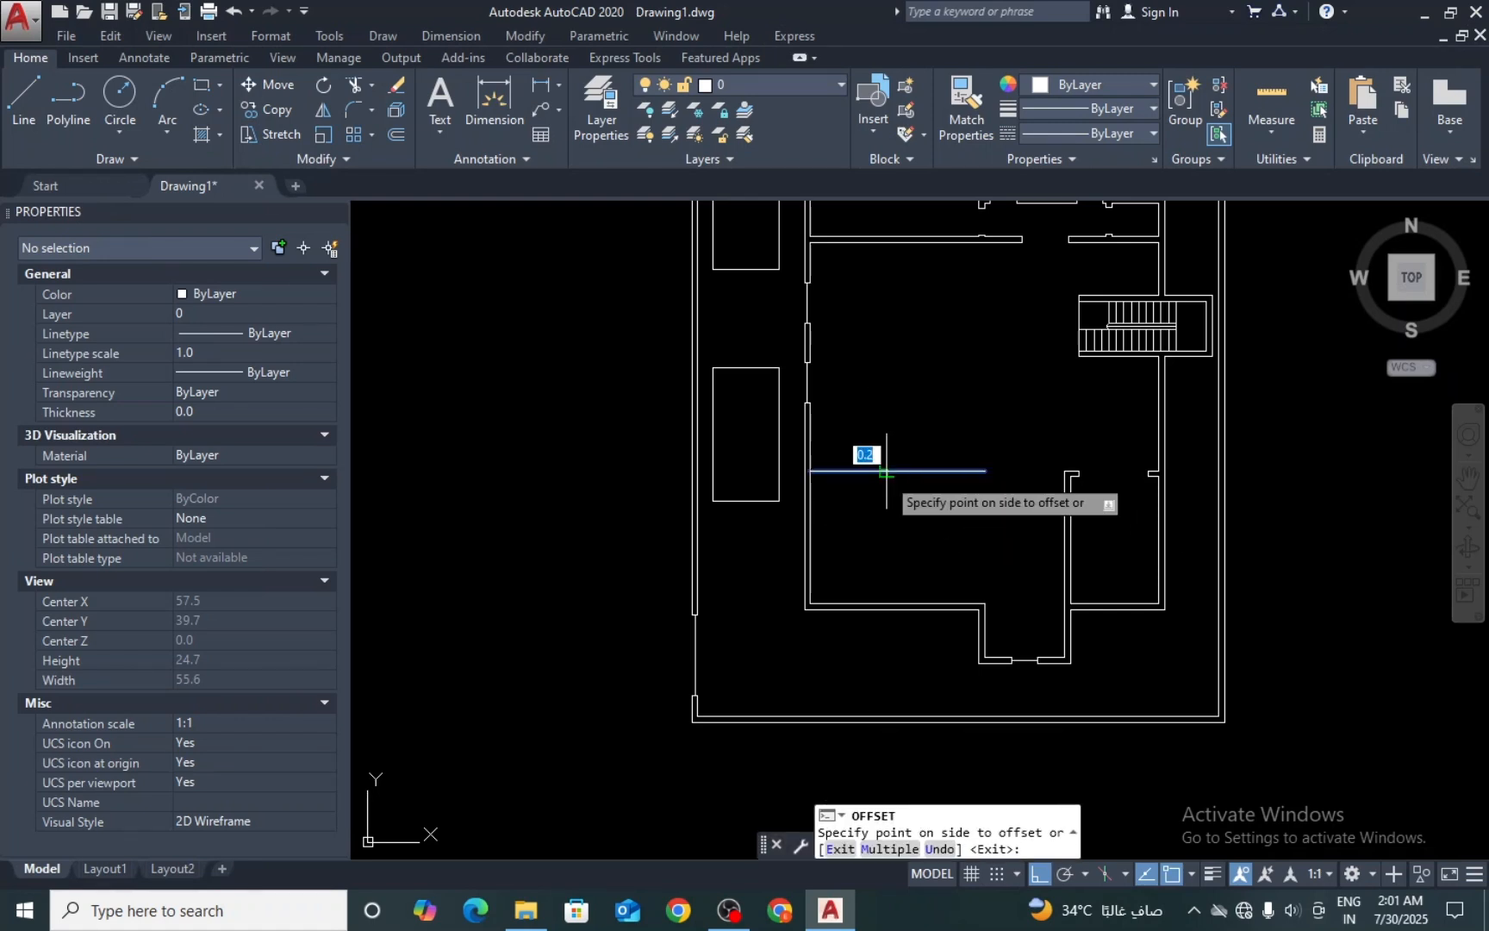
{"action": "left_click", "coordinate": [879, 486]}
{"action": "key", "text": "Return"}
{"action": "scroll", "coordinate": [997, 482], "scroll_direction": "up", "scroll_amount": 3}
{"action": "scroll", "coordinate": [997, 481], "scroll_direction": "down", "scroll_amount": 3}
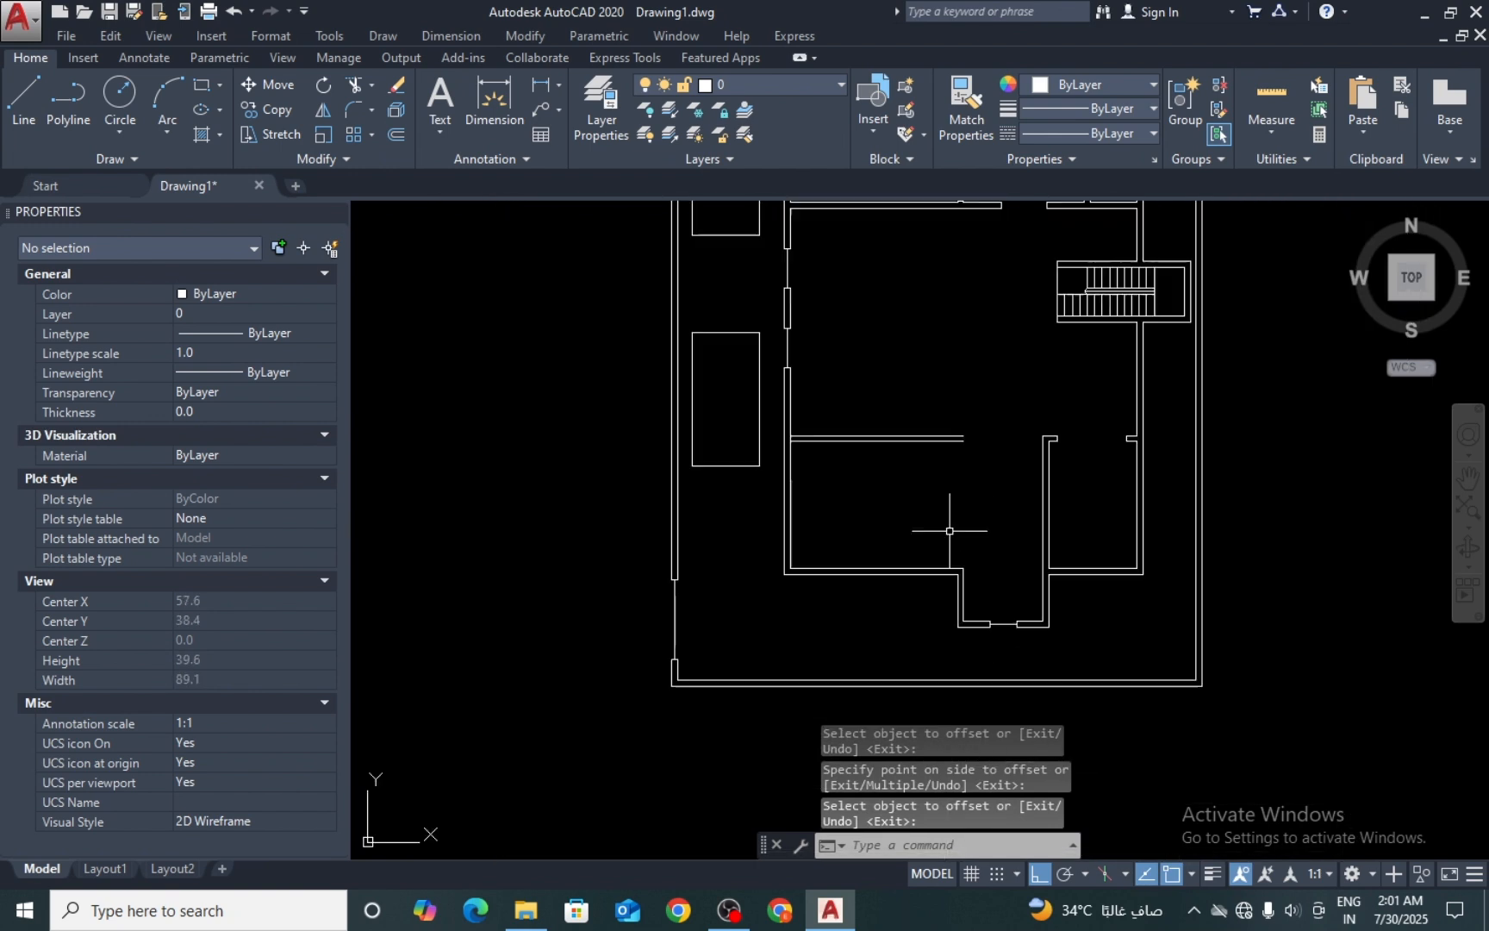
{"action": "key", "text": "Escape"}
{"action": "key", "text": "Escape"}
Step: Measure the new partition wall's lower face with an aligned dimension from end to end, and erase that dimension
{"action": "scroll", "coordinate": [948, 529], "scroll_direction": "up", "scroll_amount": 2}
{"action": "type", "text": "dal"}
{"action": "key", "text": "Return"}
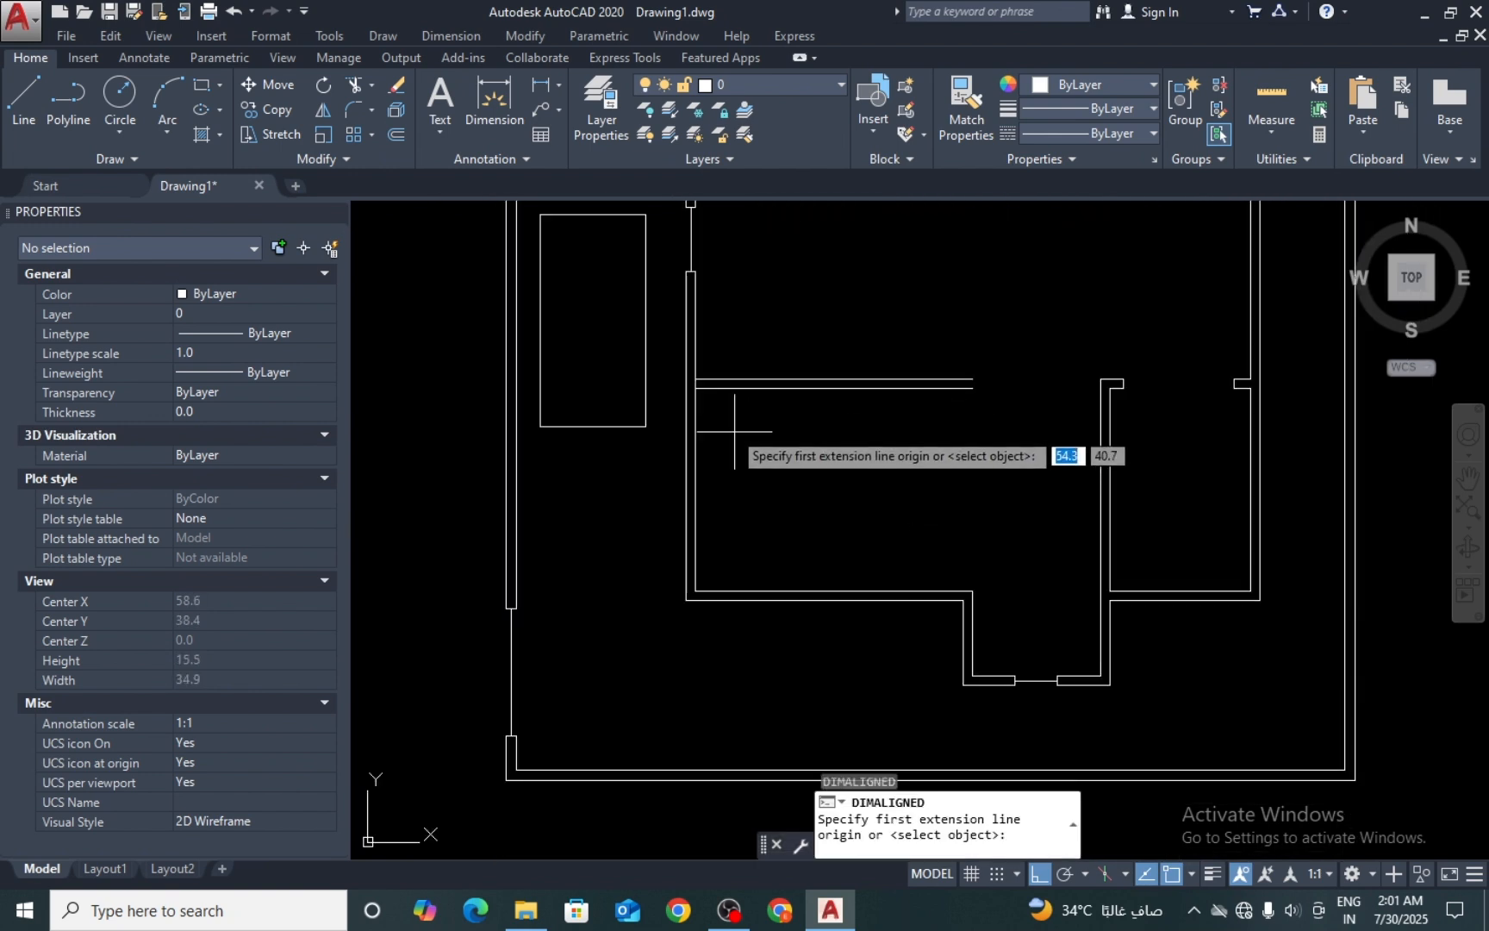
{"action": "left_click", "coordinate": [696, 387]}
{"action": "left_click", "coordinate": [973, 388]}
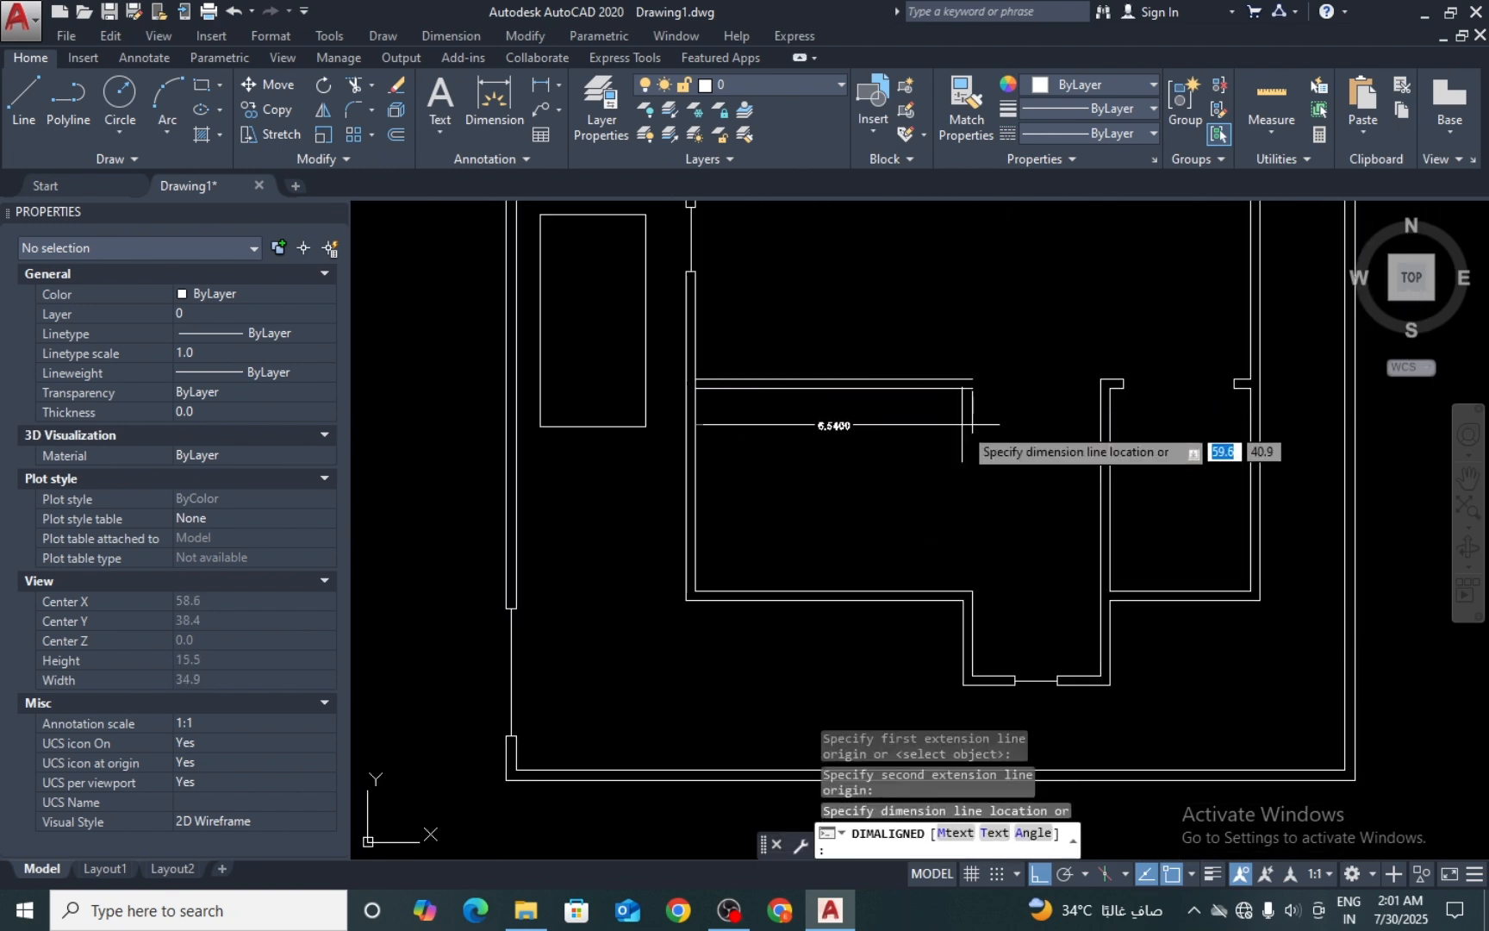
{"action": "left_click", "coordinate": [851, 425]}
{"action": "scroll", "coordinate": [852, 428], "scroll_direction": "up", "scroll_amount": 2}
{"action": "key", "text": "Escape"}
{"action": "type", "text": "E"}
{"action": "key", "text": "Return"}
{"action": "left_click", "coordinate": [897, 399]}
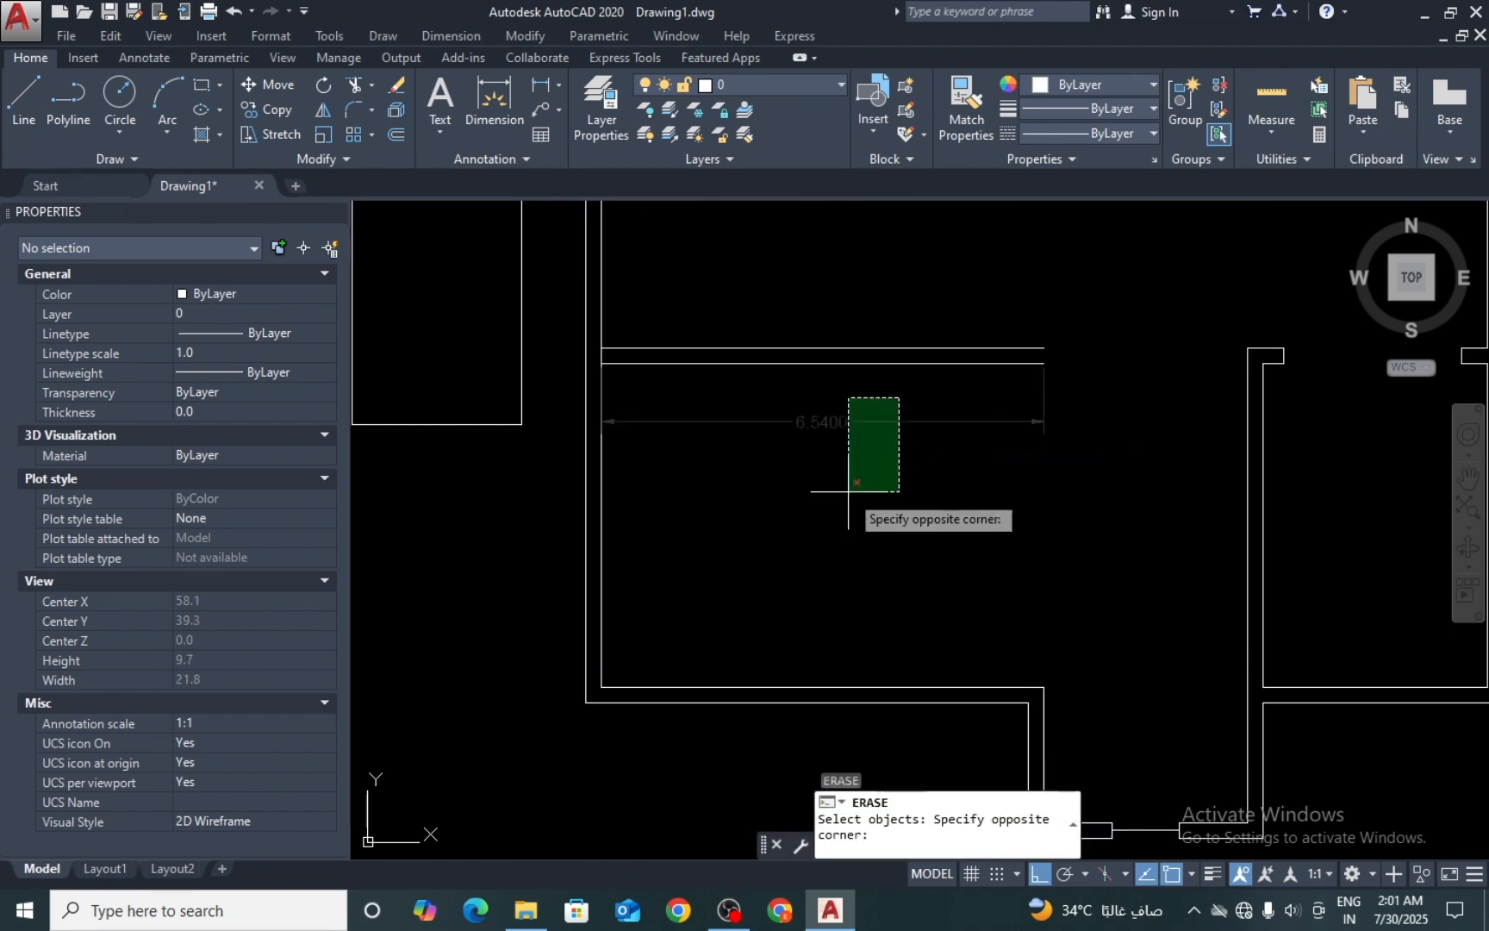
{"action": "left_click", "coordinate": [840, 497]}
Step: Measure the clearance between the bottom wall's inner face and the new partition wall's lower face with an aligned dimension, without placing it
{"action": "type", "text": "DAl"}
{"action": "key", "text": "Return"}
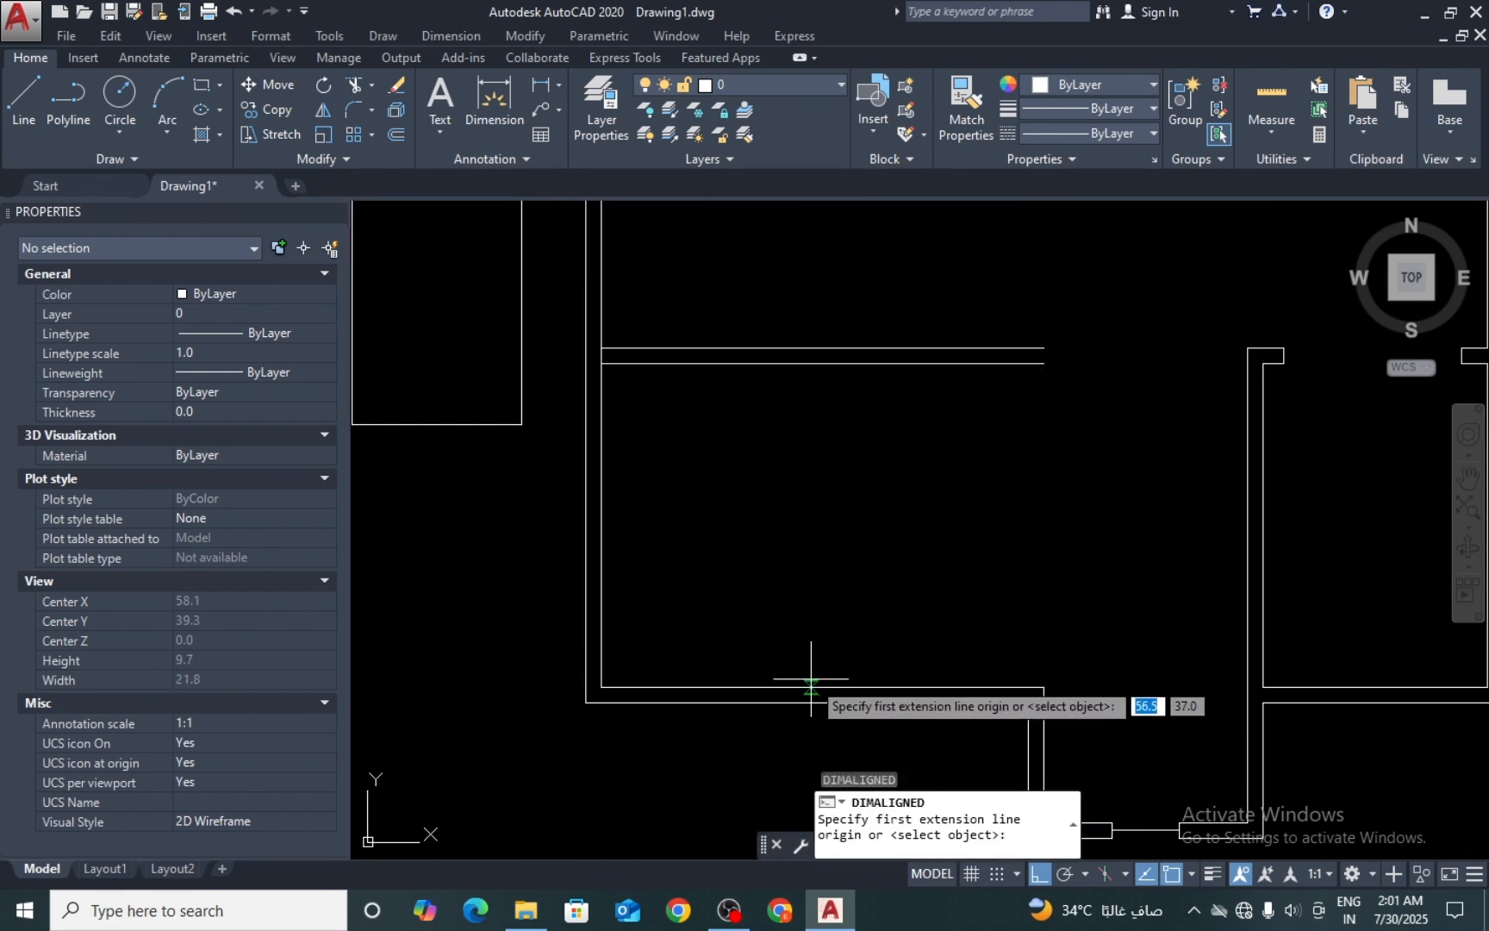
{"action": "left_click", "coordinate": [822, 686]}
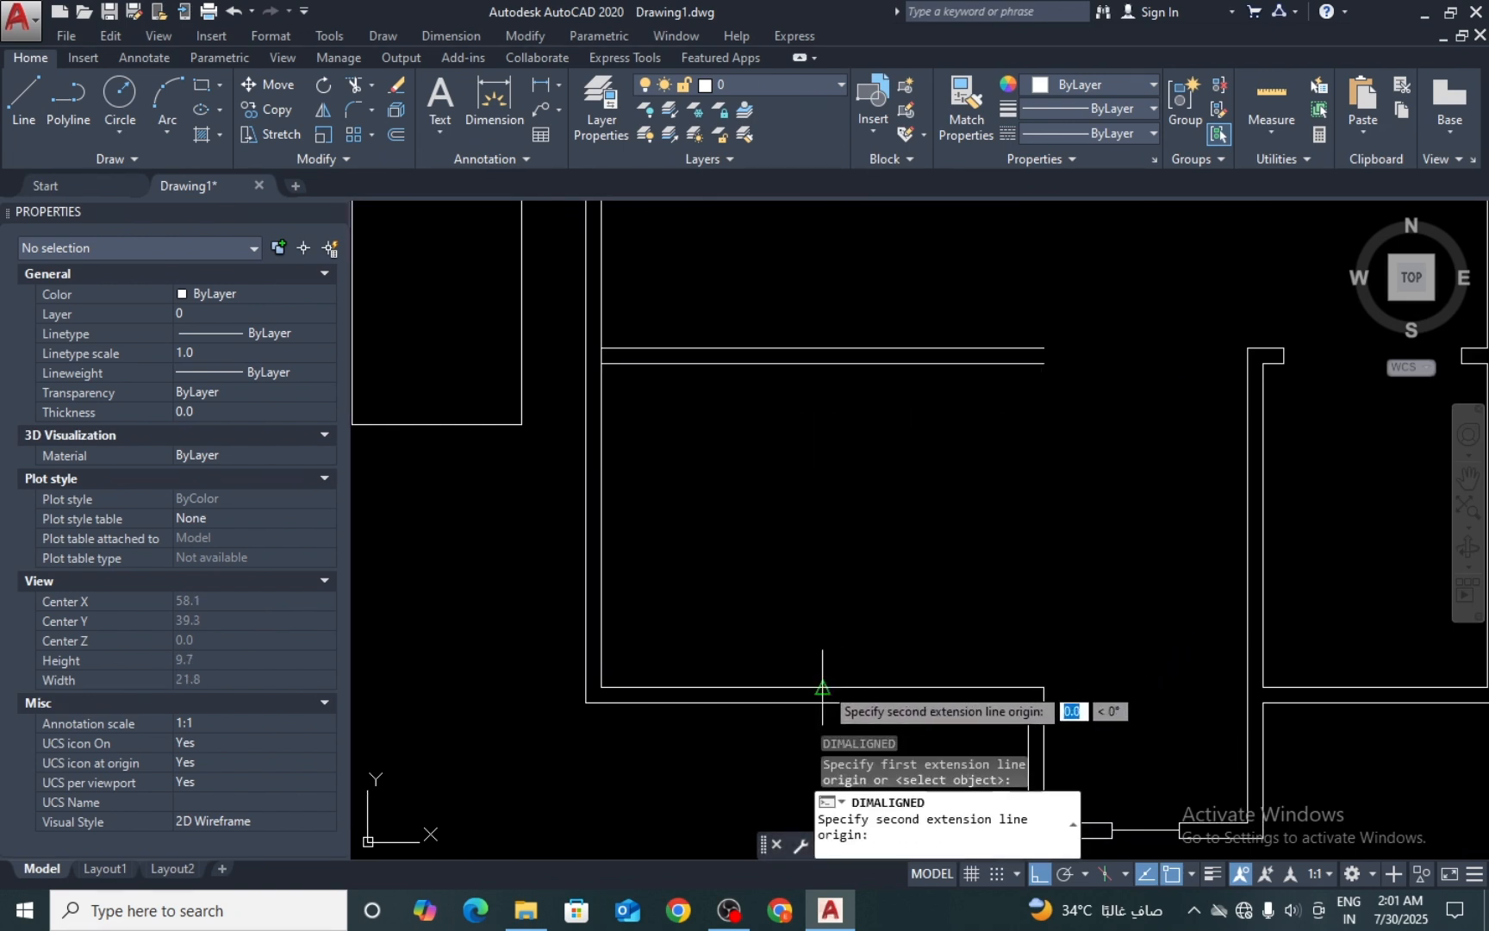
{"action": "left_click", "coordinate": [822, 363]}
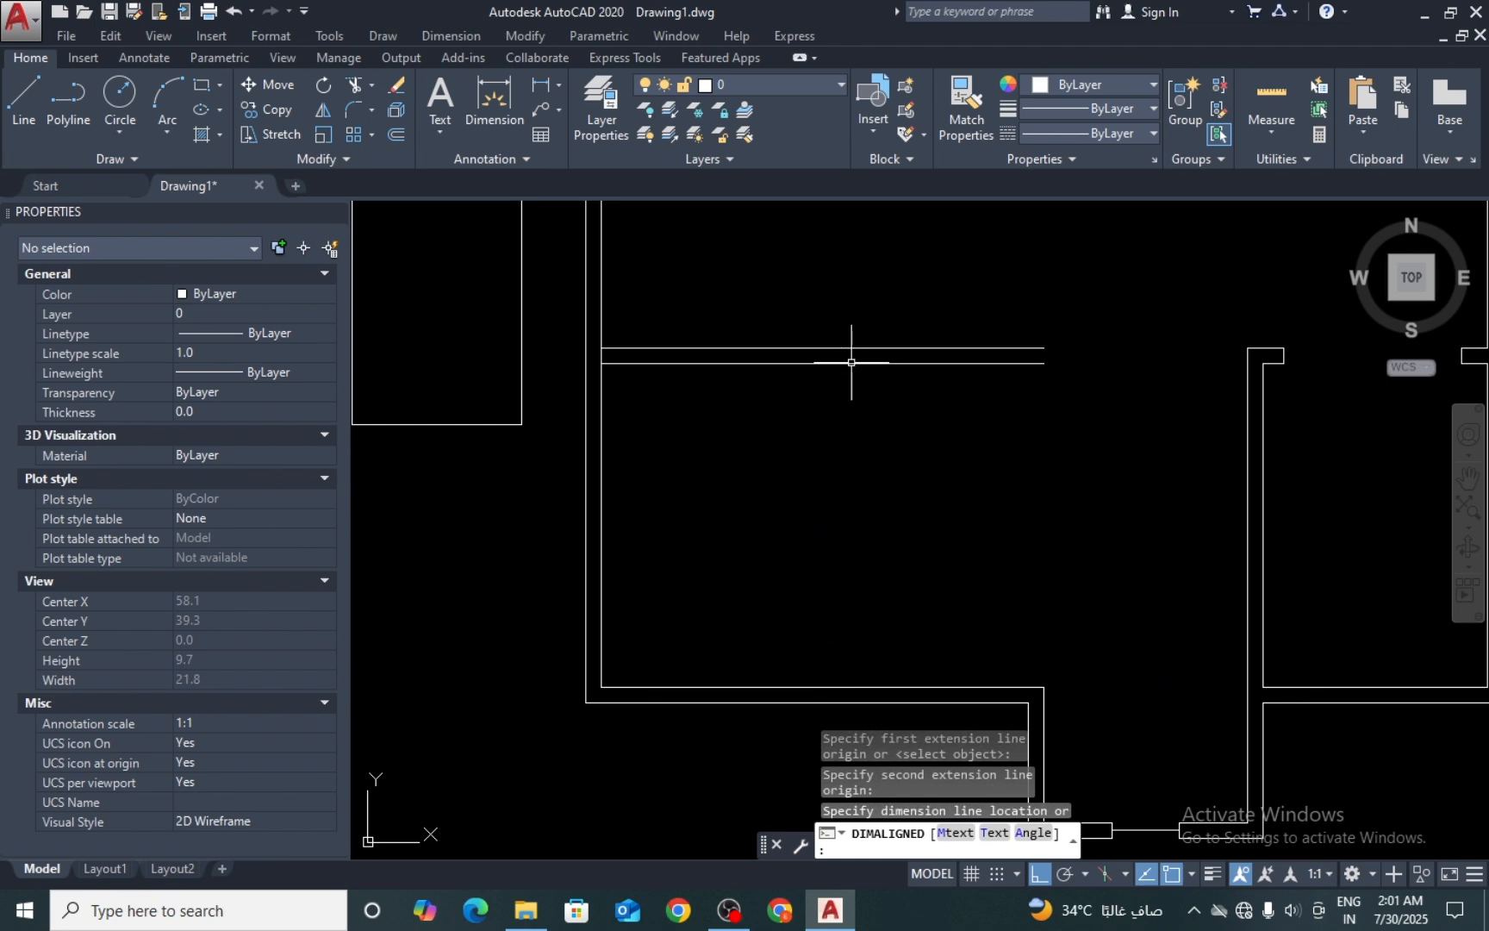
{"action": "key", "text": "Escape"}
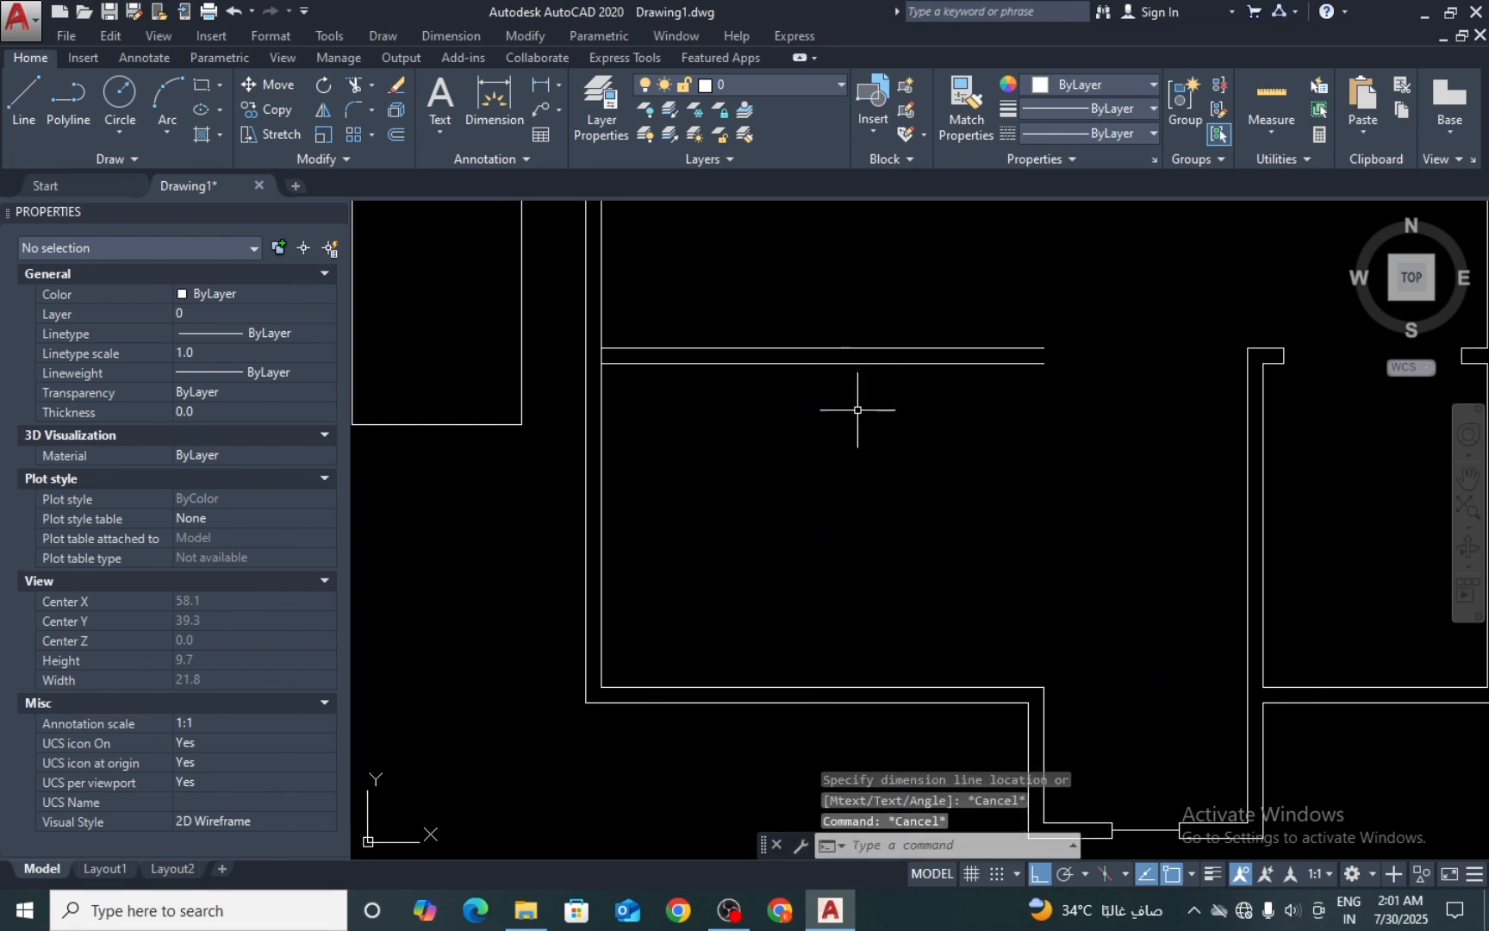
Step: Trim the large room's left inner wall line between the two partition lines so the new partition joins that wall
{"action": "type", "text": "tr"}
{"action": "key", "text": "Return"}
{"action": "key", "text": "Return"}
{"action": "scroll", "coordinate": [594, 362], "scroll_direction": "up", "scroll_amount": 2}
{"action": "left_click", "coordinate": [615, 349]}
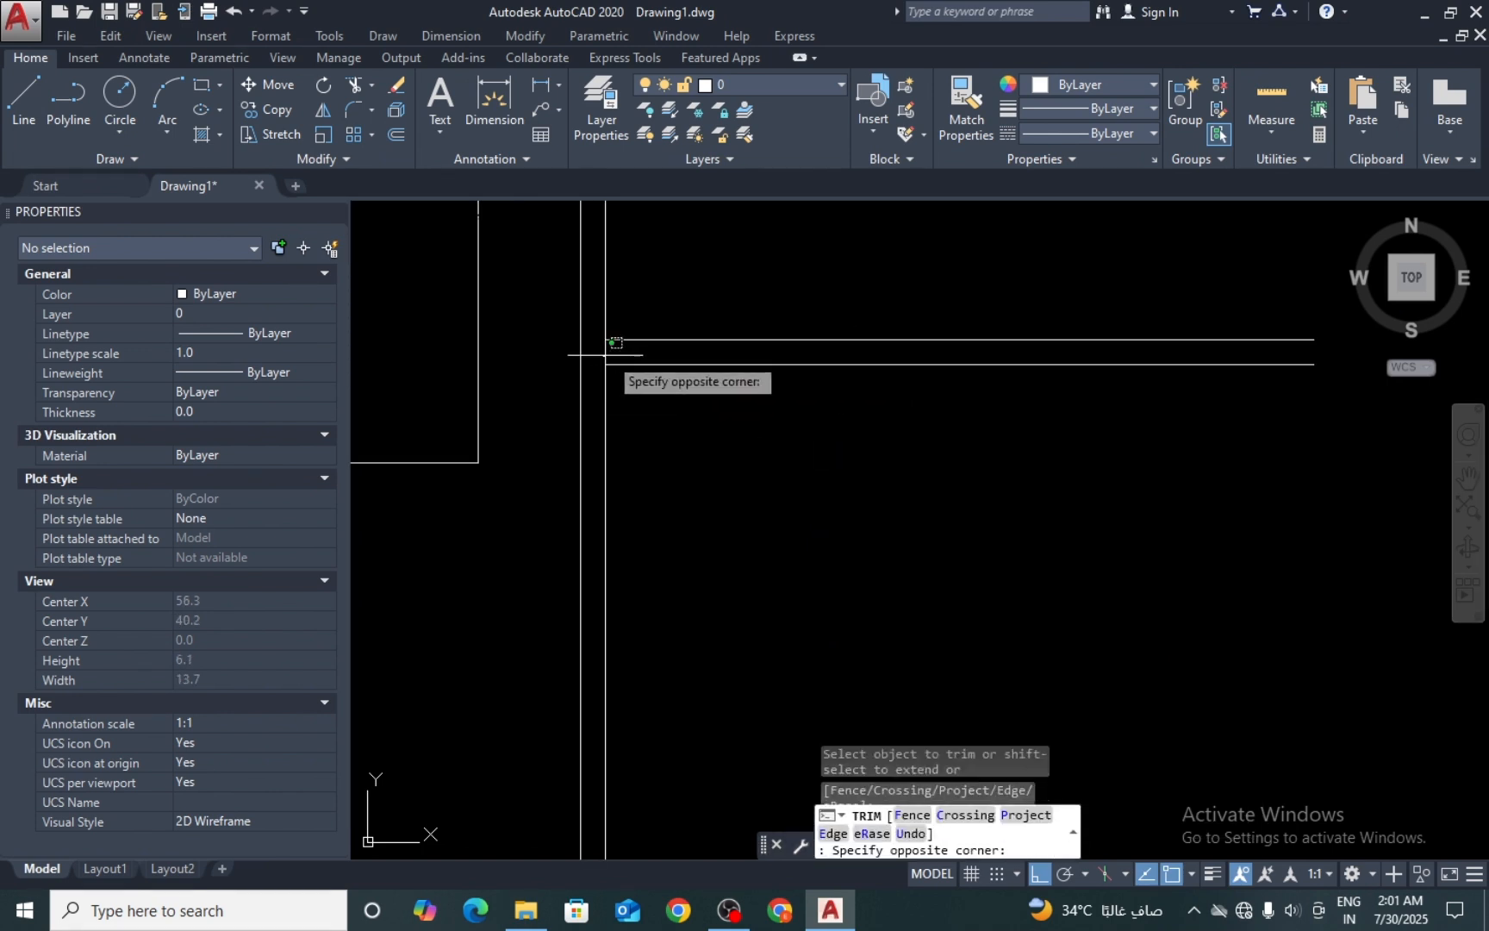
{"action": "left_click", "coordinate": [978, 365]}
{"action": "middle_click_drag", "start_coordinate": [1155, 413], "coordinate": [940, 429]}
{"action": "scroll", "coordinate": [940, 429], "scroll_direction": "up", "scroll_amount": 2}
{"action": "key", "text": "Escape"}
Step: Close the free right end of the partition wall with a short vertical line between its two faces
{"action": "type", "text": "l"}
{"action": "key", "text": "Return"}
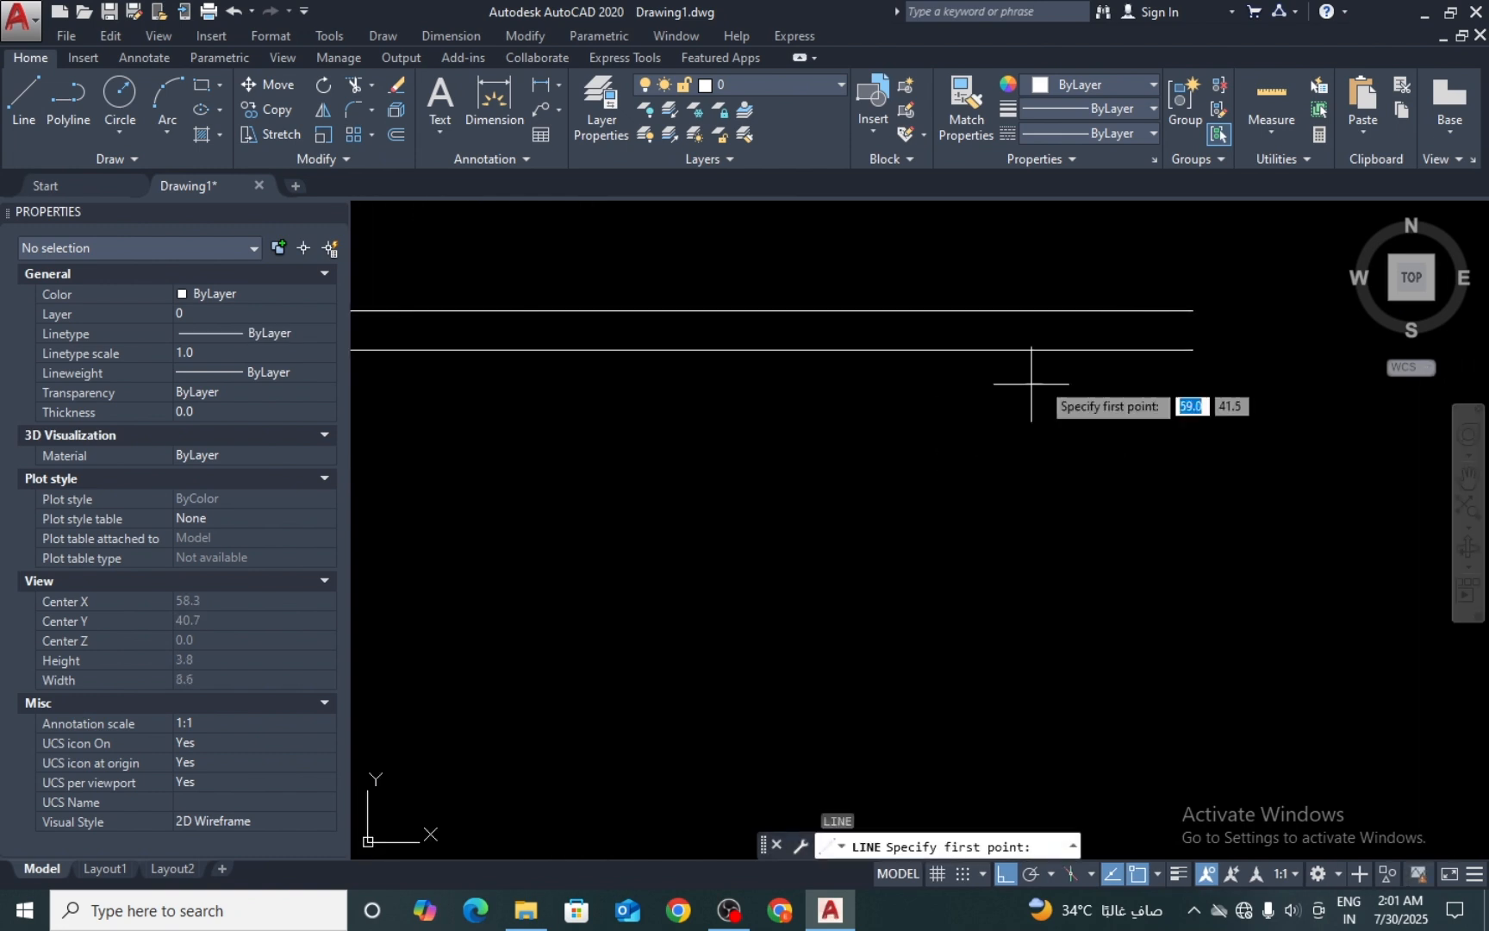
{"action": "left_click", "coordinate": [1192, 309]}
{"action": "left_click", "coordinate": [1192, 349]}
{"action": "key", "text": "Return"}
{"action": "scroll", "coordinate": [1057, 349], "scroll_direction": "down", "scroll_amount": 8}
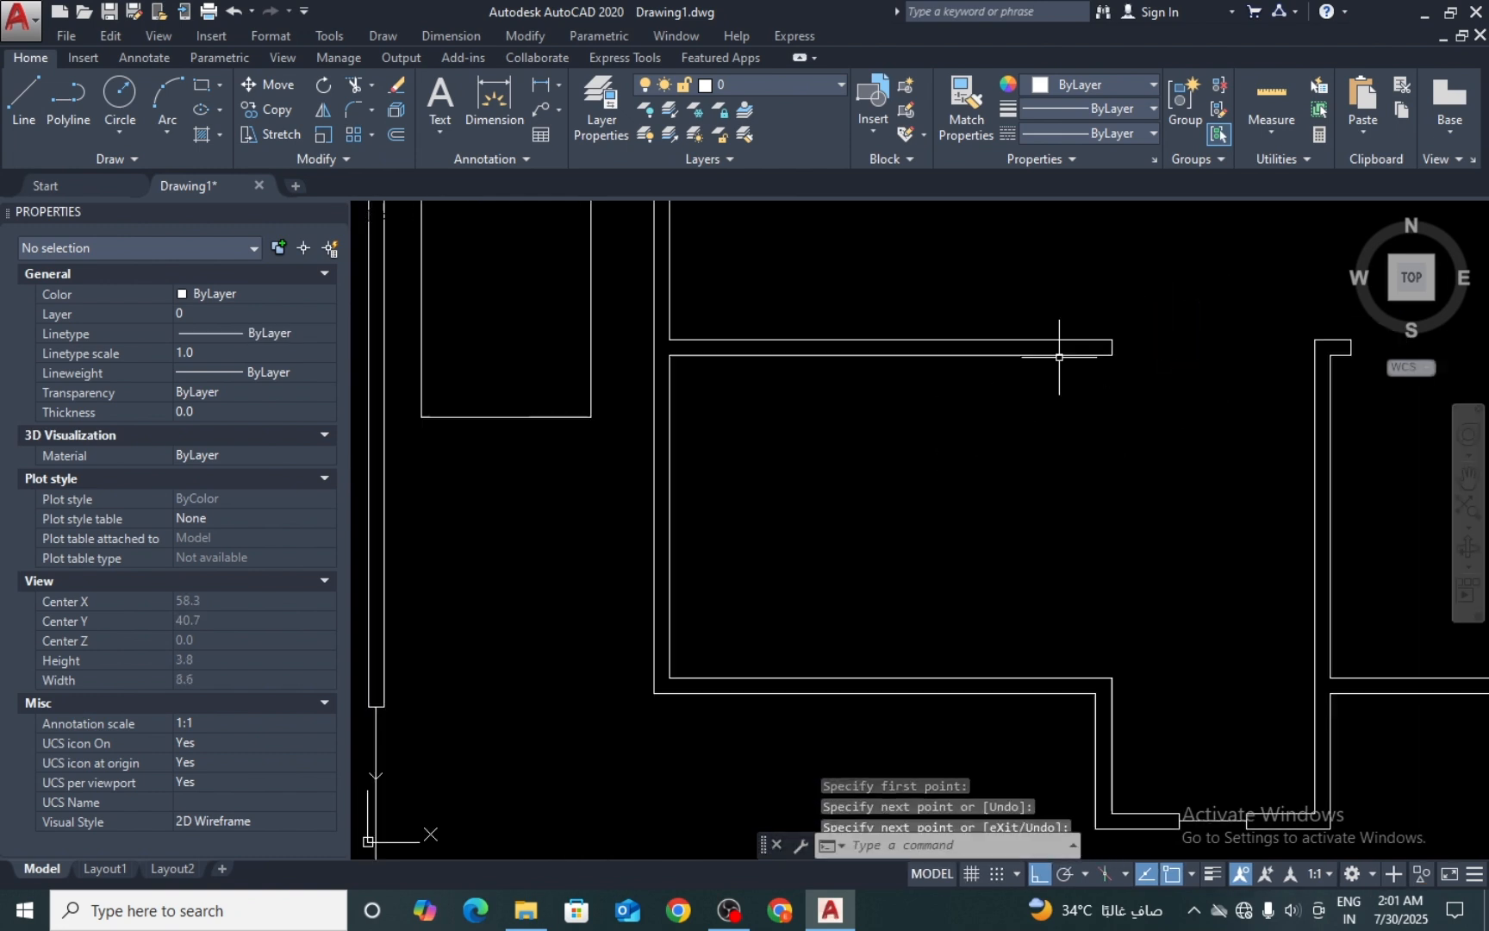
Step: Examine the overall floor plan, from the lower partition and entrance up to the upper rooms and the staircase
{"action": "middle_click_drag", "start_coordinate": [1060, 419], "coordinate": [1024, 461]}
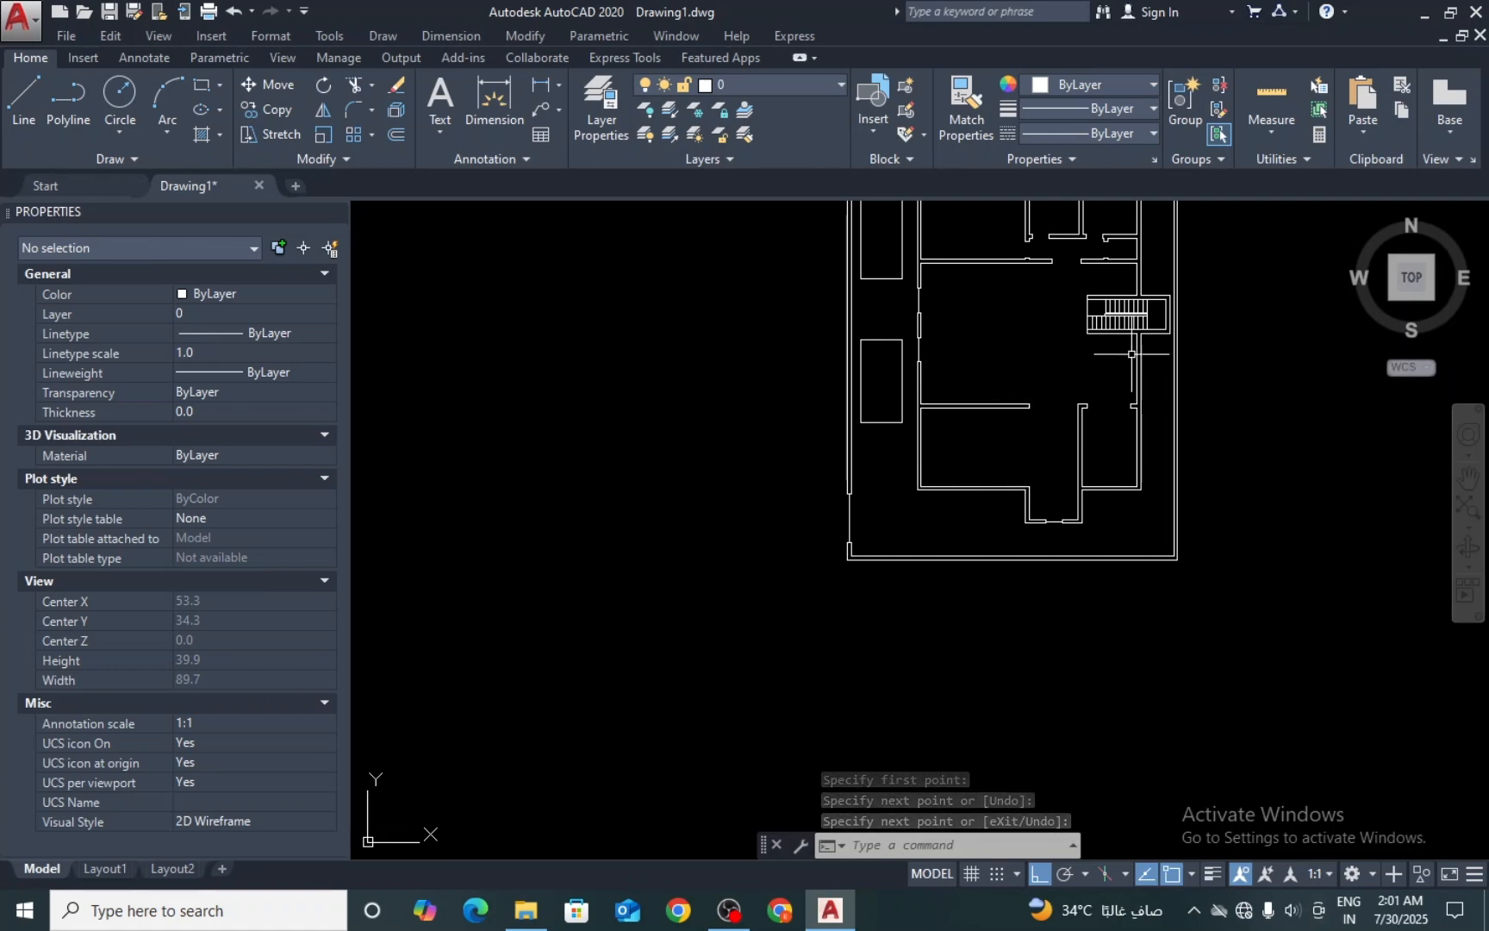
{"action": "scroll", "coordinate": [1131, 355], "scroll_direction": "up", "scroll_amount": 2}
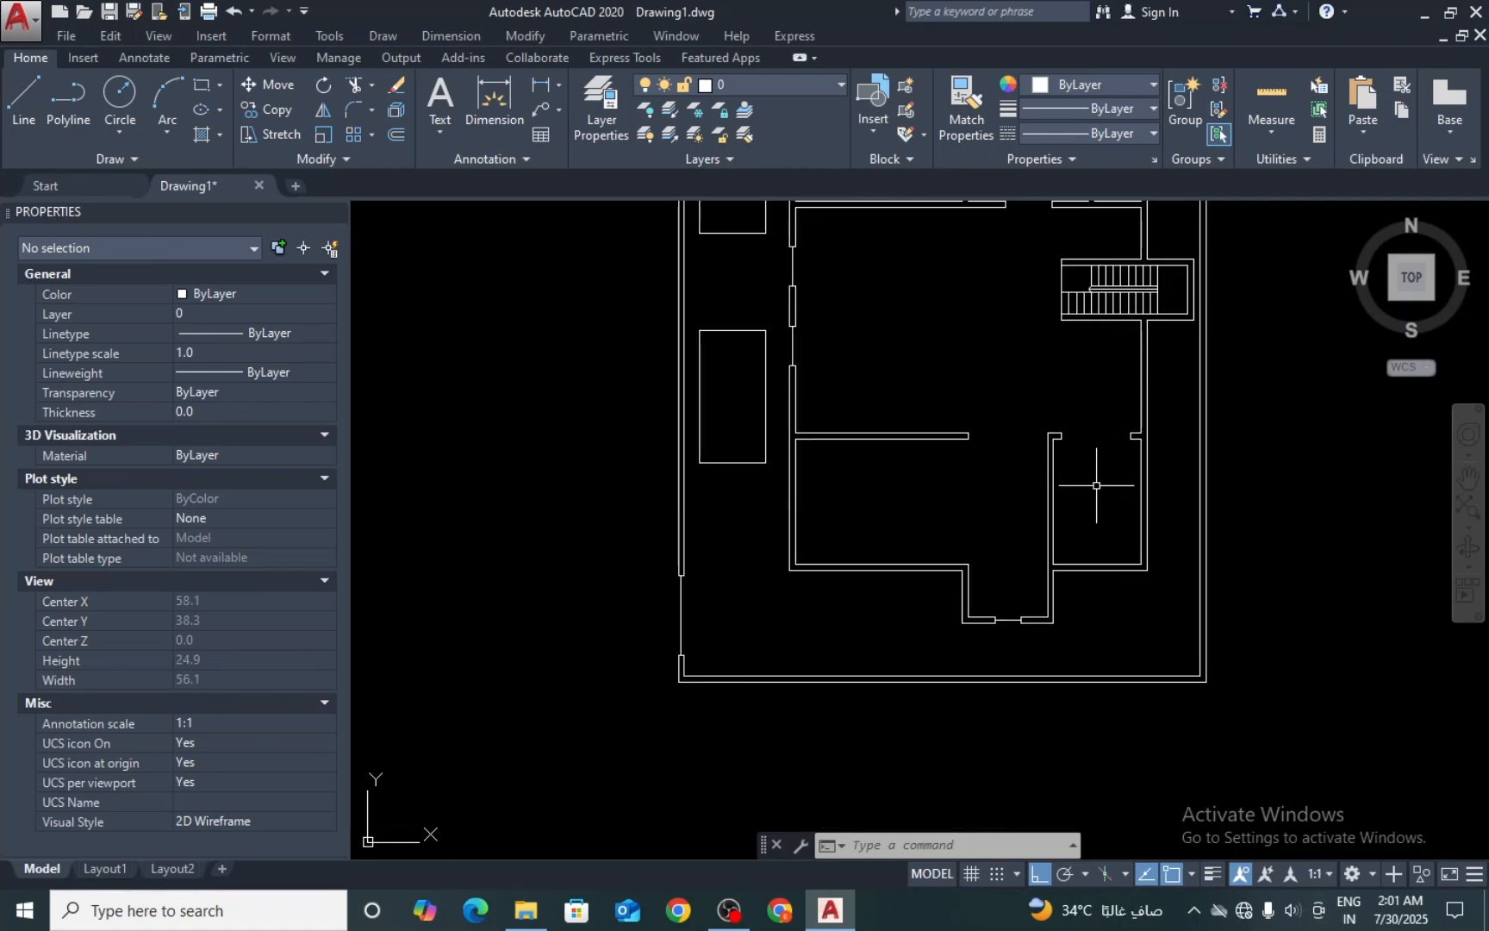
{"action": "middle_click_drag", "start_coordinate": [1089, 498], "coordinate": [1086, 641]}
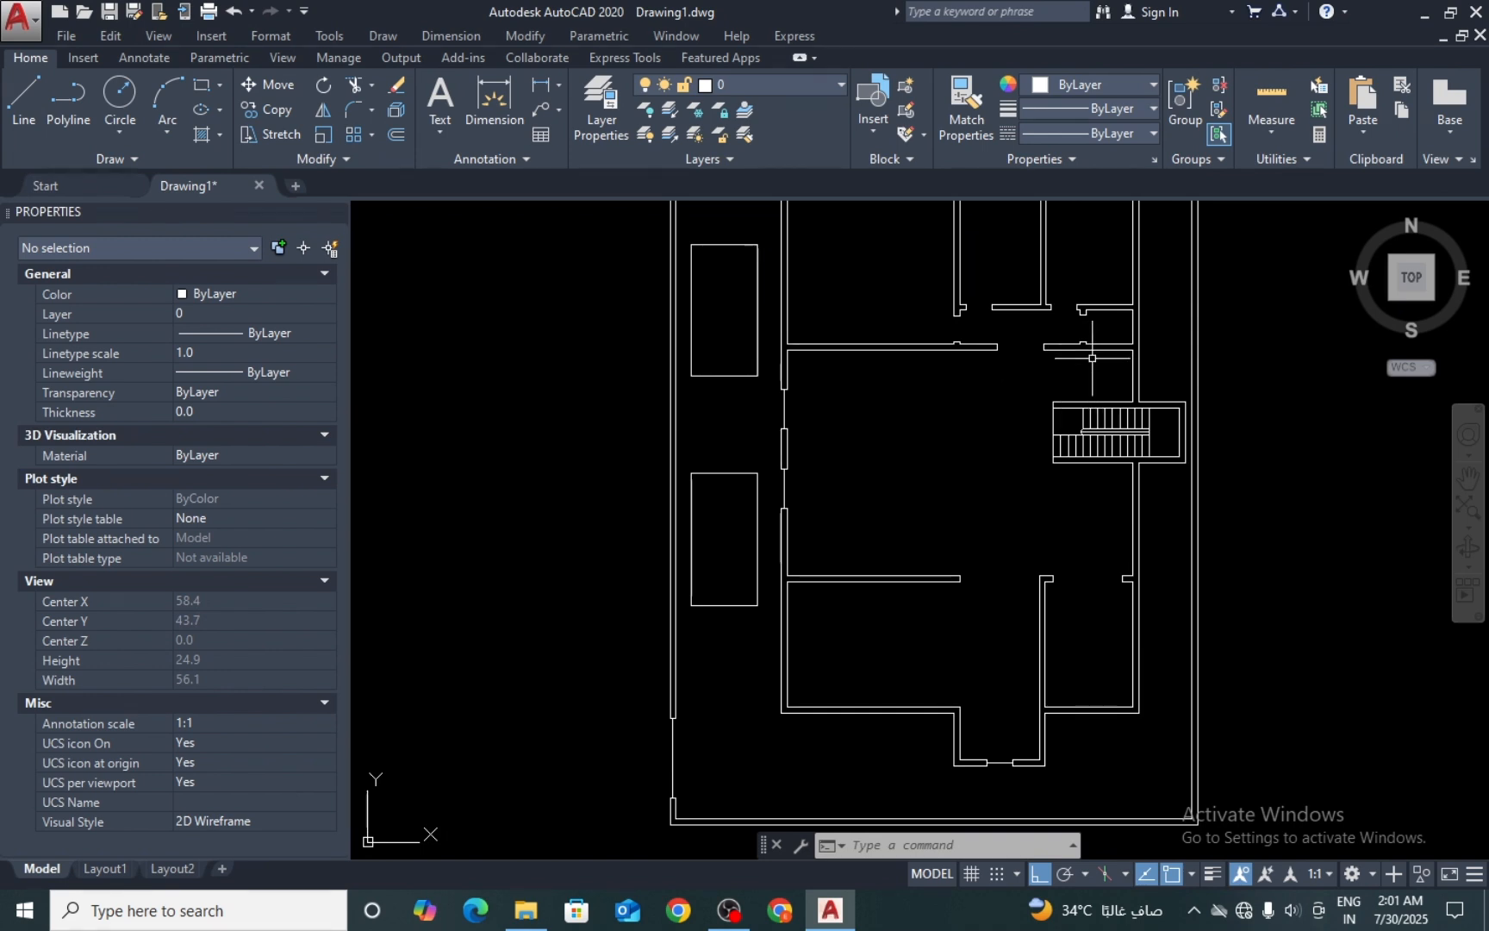
{"action": "scroll", "coordinate": [1093, 370], "scroll_direction": "up", "scroll_amount": 2}
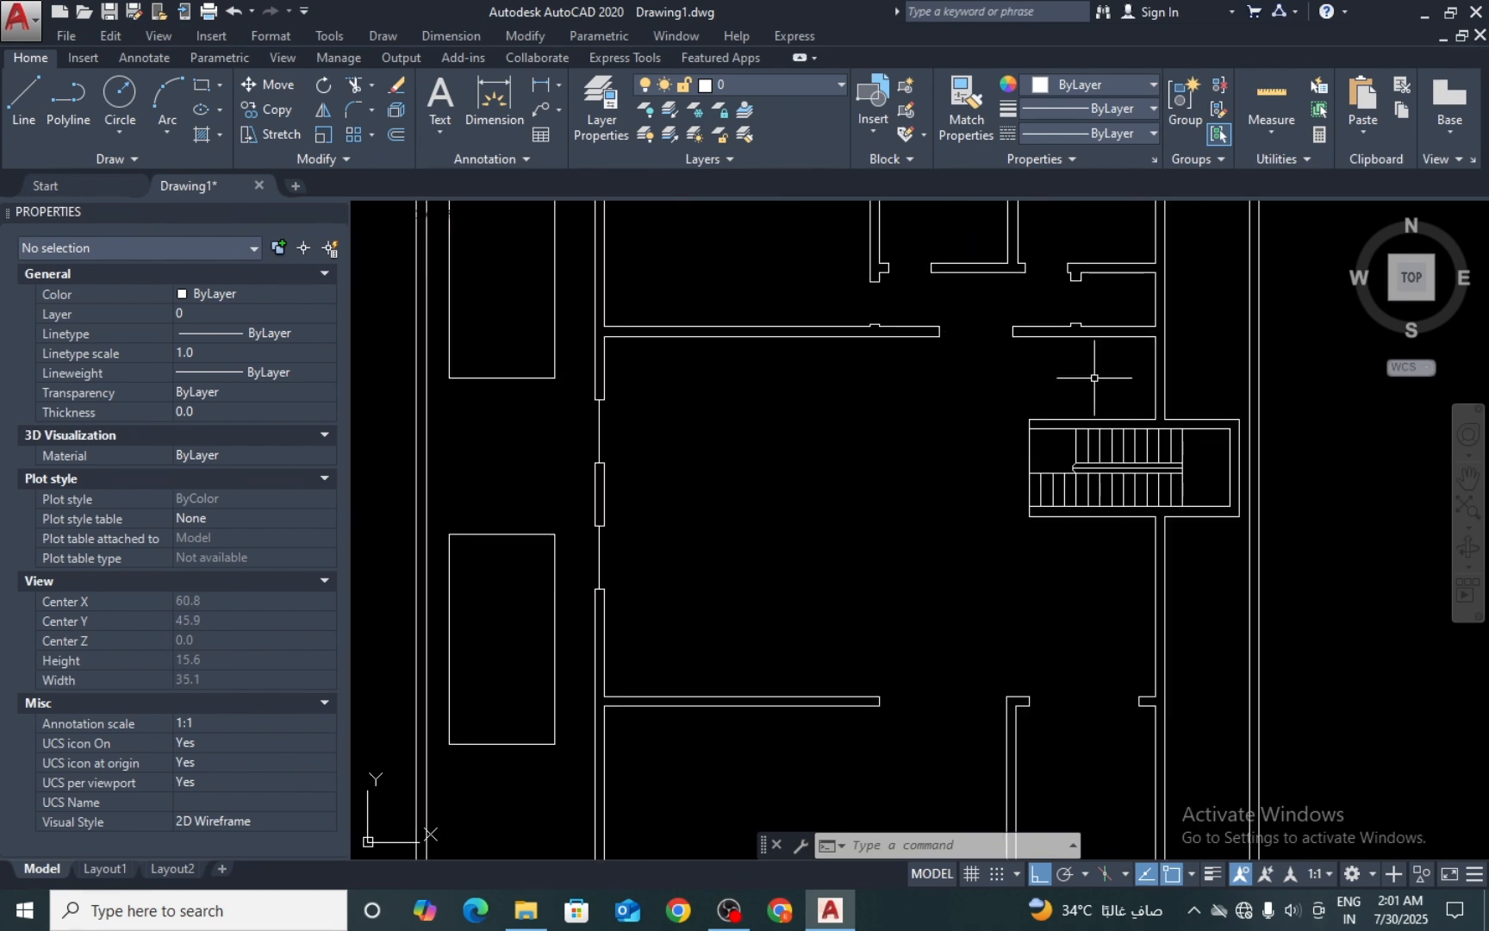
{"action": "middle_click_drag", "start_coordinate": [984, 406], "coordinate": [994, 696]}
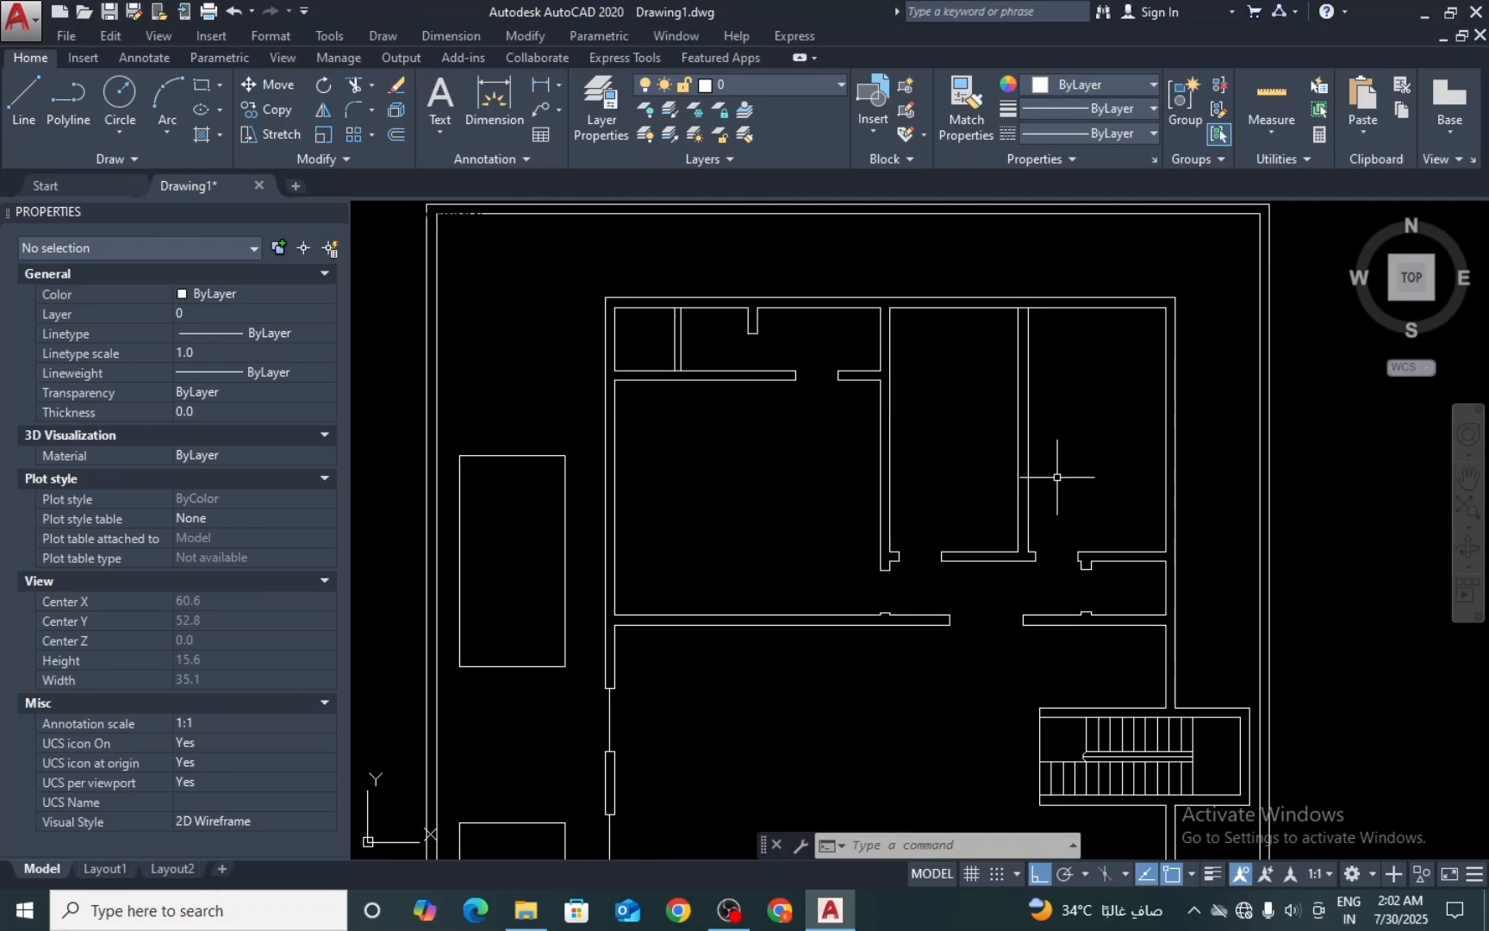
{"action": "scroll", "coordinate": [1056, 532], "scroll_direction": "down", "scroll_amount": 4}
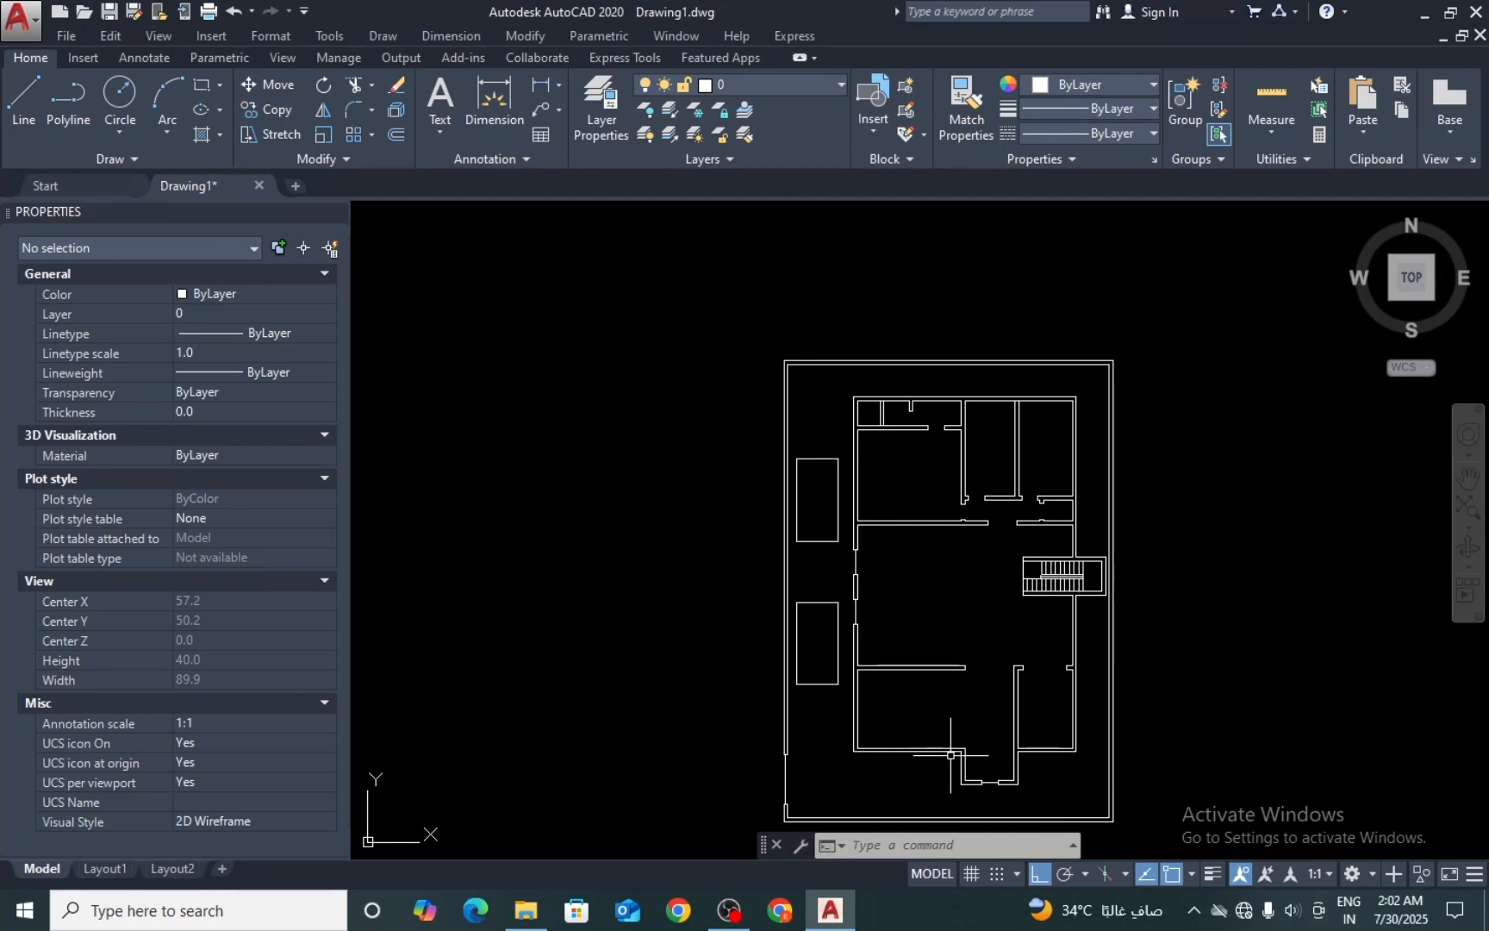
{"action": "scroll", "coordinate": [1038, 500], "scroll_direction": "up", "scroll_amount": 6}
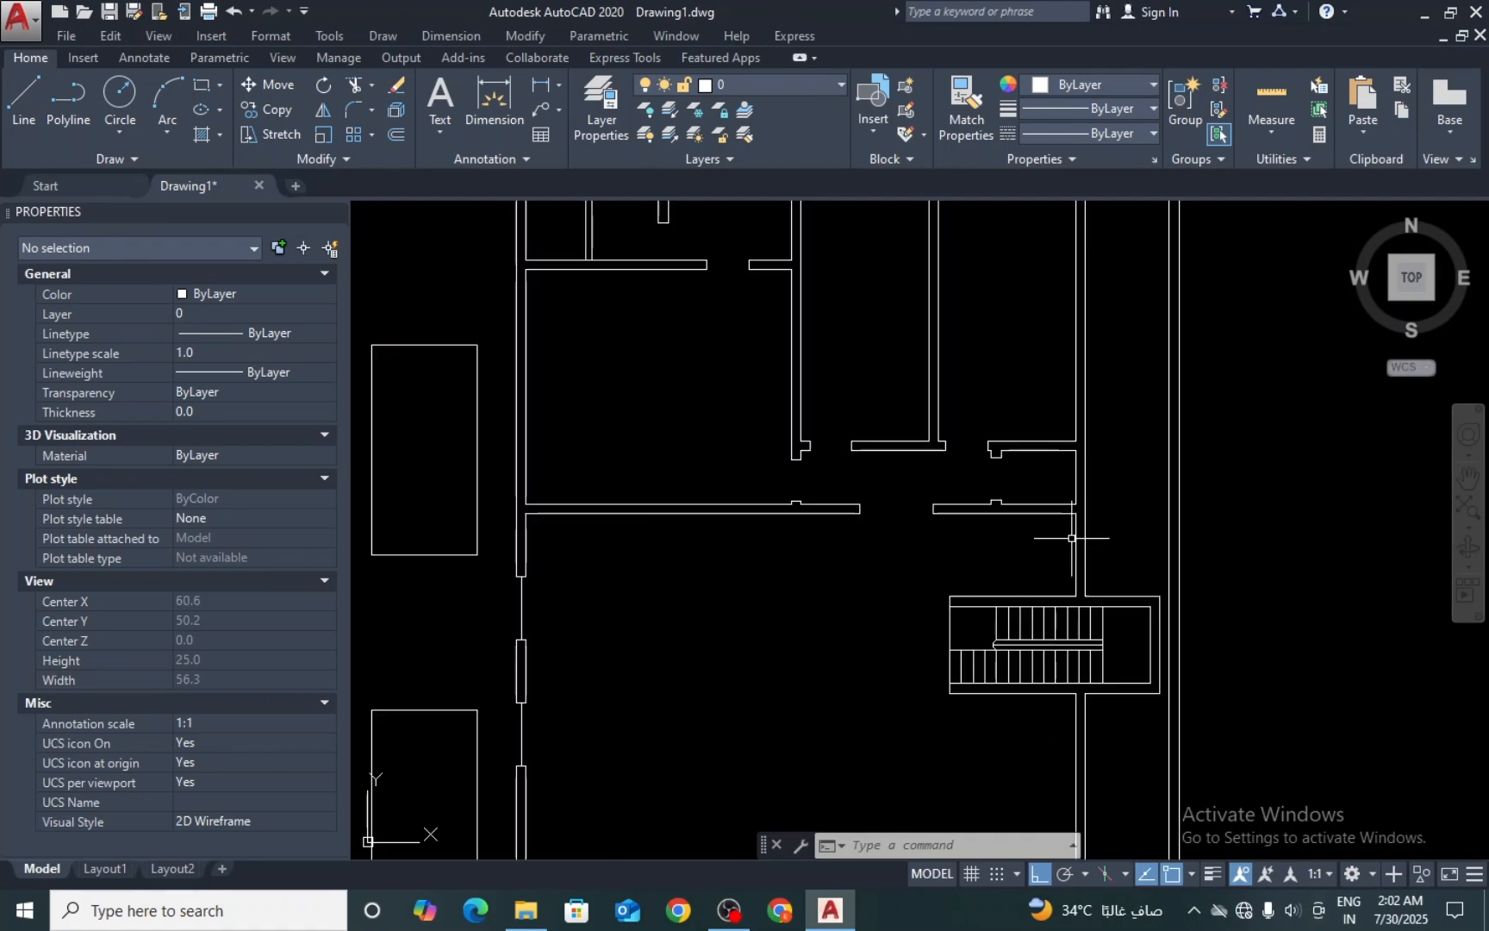
{"action": "key", "text": "Escape"}
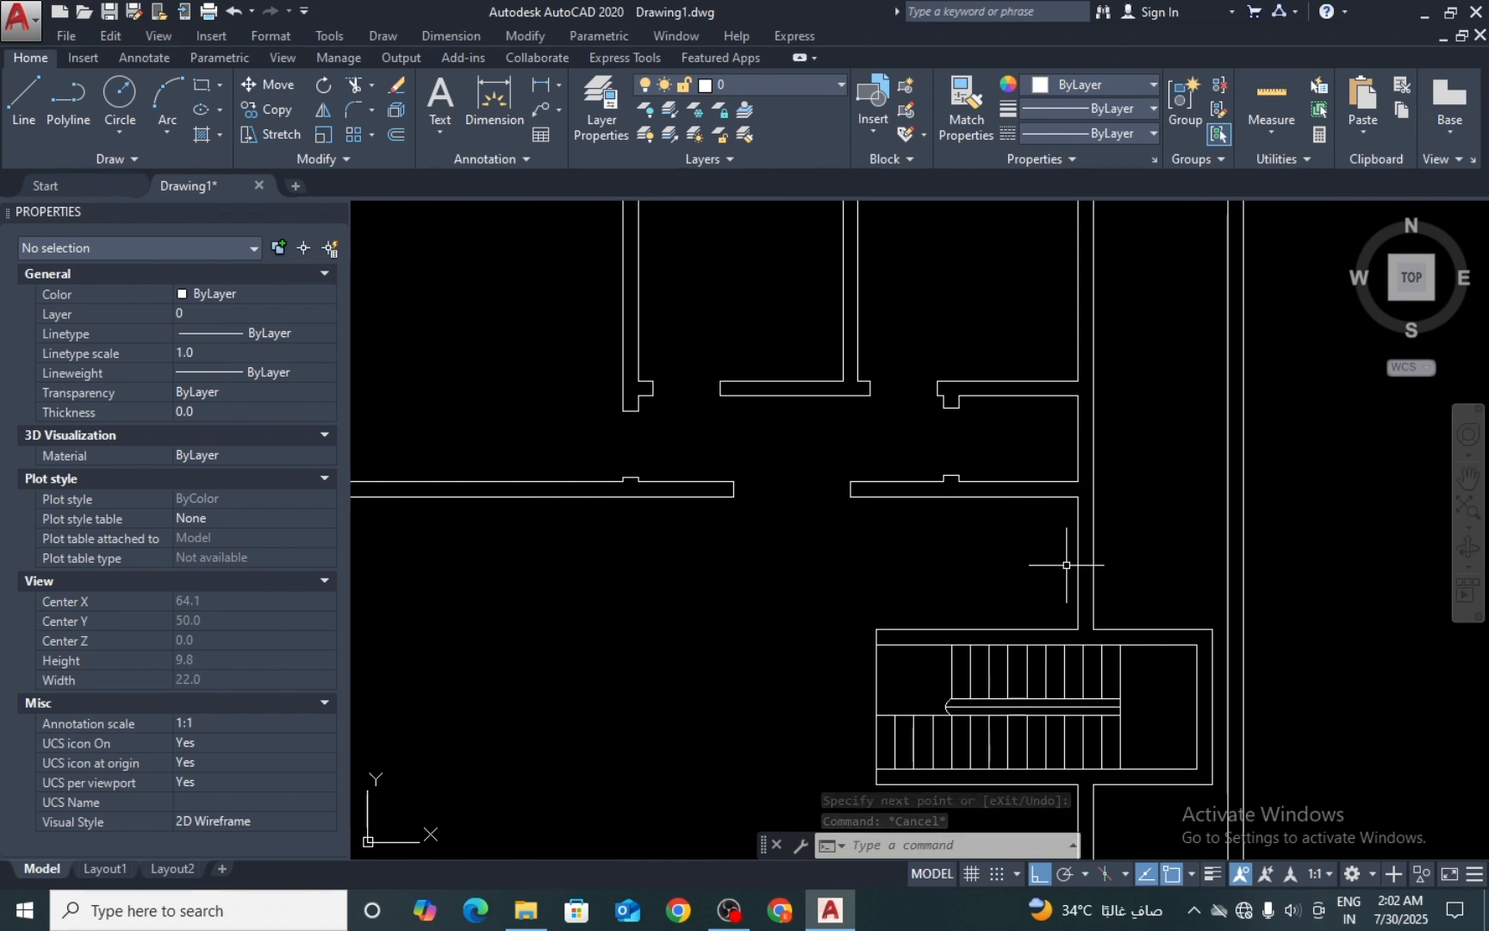
Step: Check the length of the inner wall line between the staircase and the corridor wall above it in its properties
{"action": "left_click", "coordinate": [1072, 565]}
{"action": "left_click", "coordinate": [686, 534]}
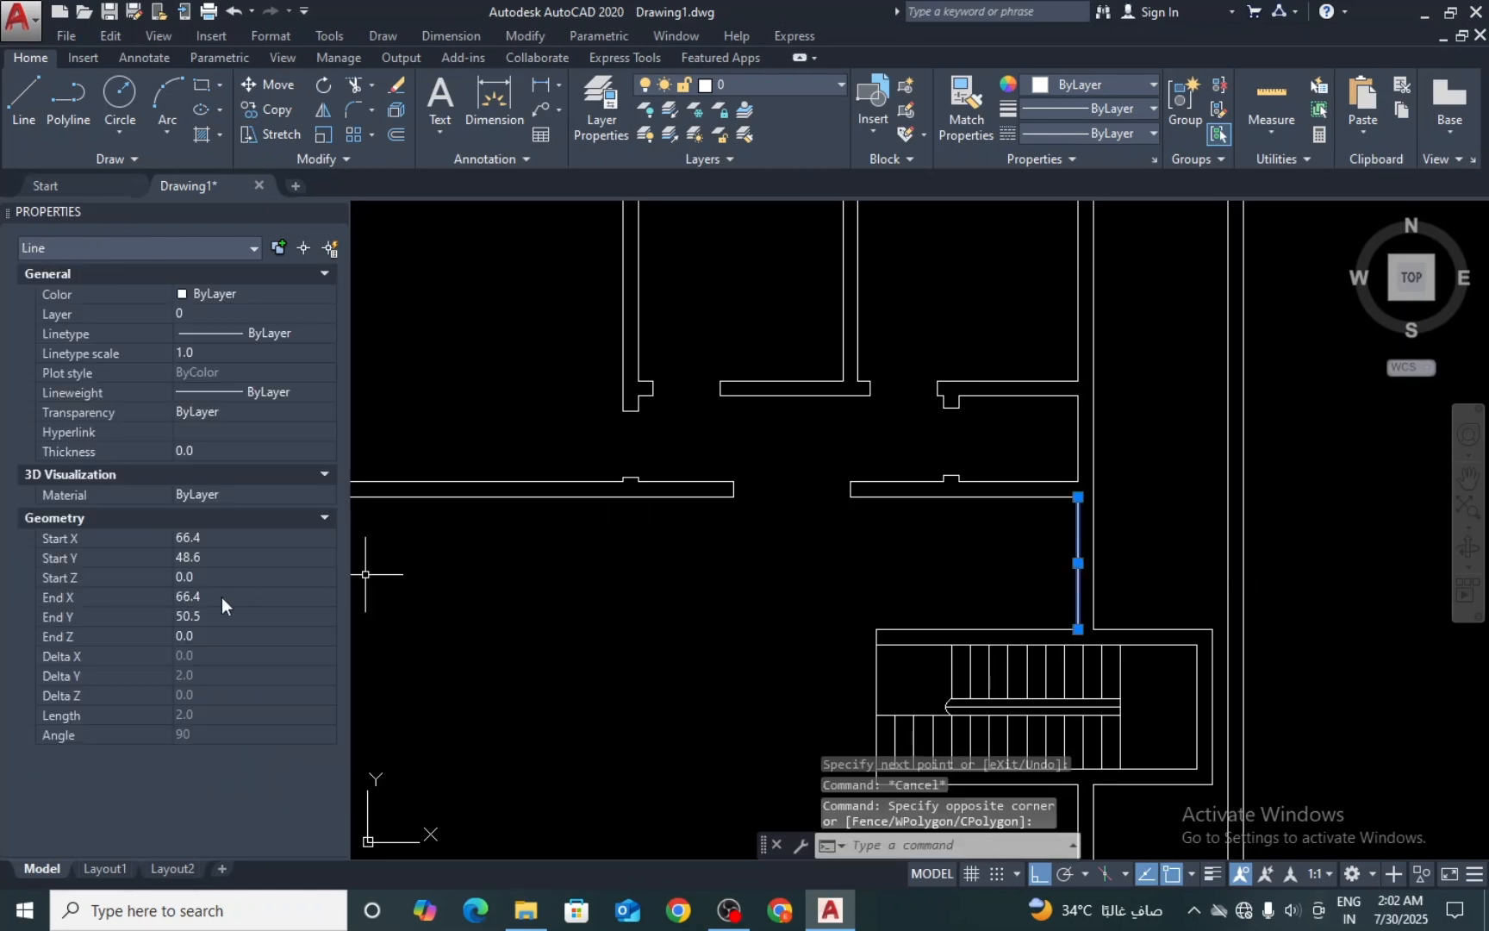
{"action": "key", "text": "Escape"}
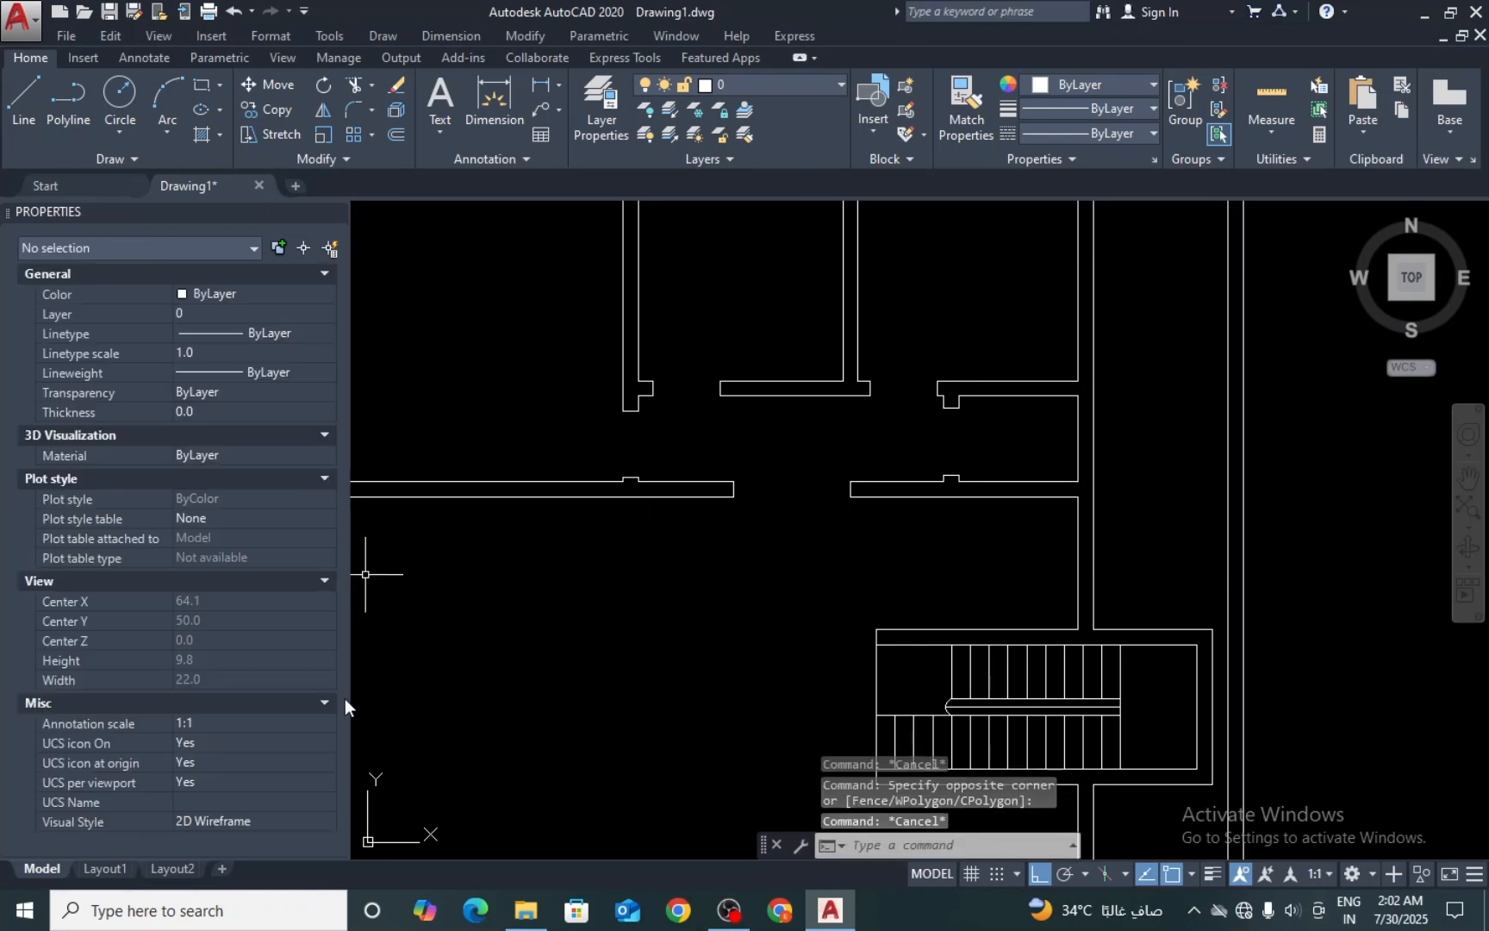
{"action": "type", "text": "o"}
{"action": "key", "text": "Return"}
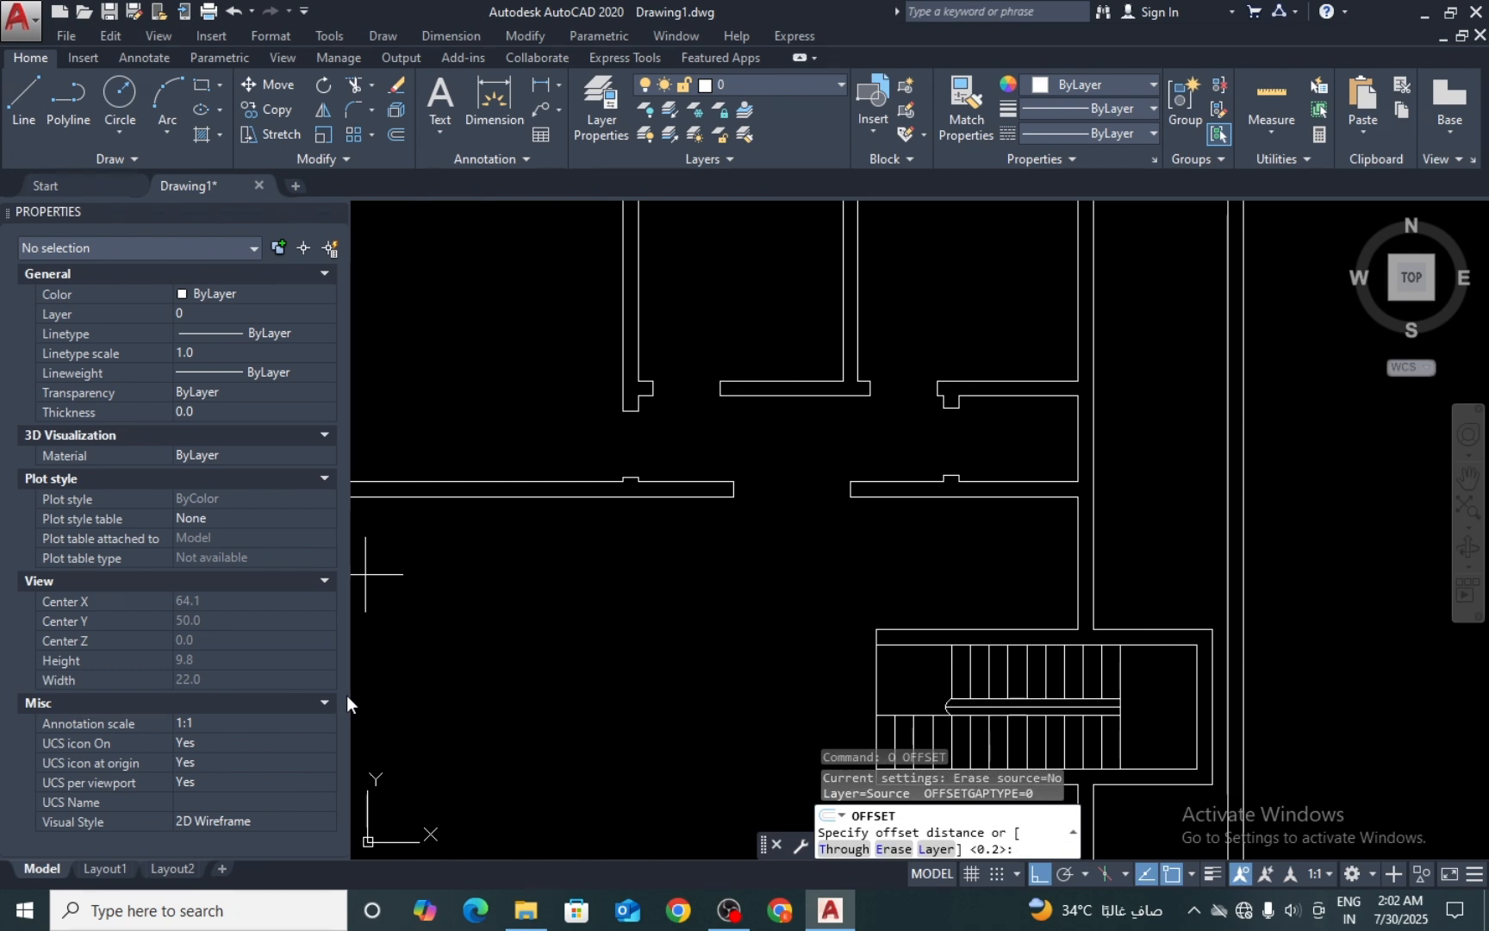
{"action": "key", "text": "Escape"}
Step: Trim the staircase's left edge line beside the upper flight to open the stair entry
{"action": "type", "text": "tr"}
{"action": "key", "text": "Return"}
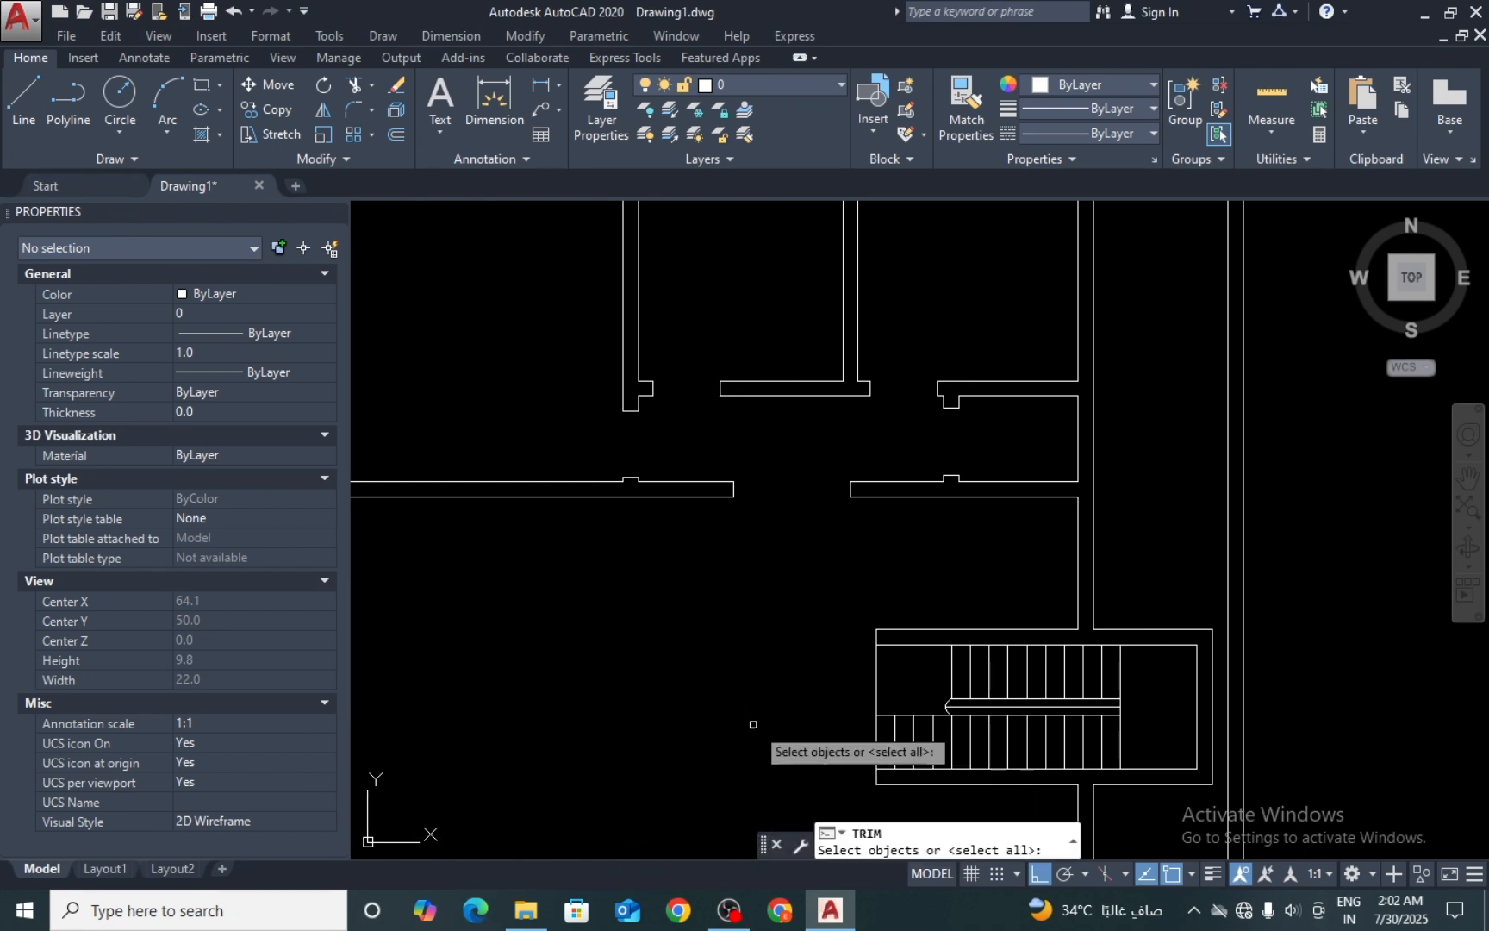
{"action": "key", "text": "Return"}
{"action": "scroll", "coordinate": [863, 685], "scroll_direction": "up", "scroll_amount": 2}
{"action": "left_click", "coordinate": [901, 666]}
{"action": "left_click", "coordinate": [840, 667]}
{"action": "double_click", "coordinate": [839, 667]}
{"action": "left_click", "coordinate": [830, 648]}
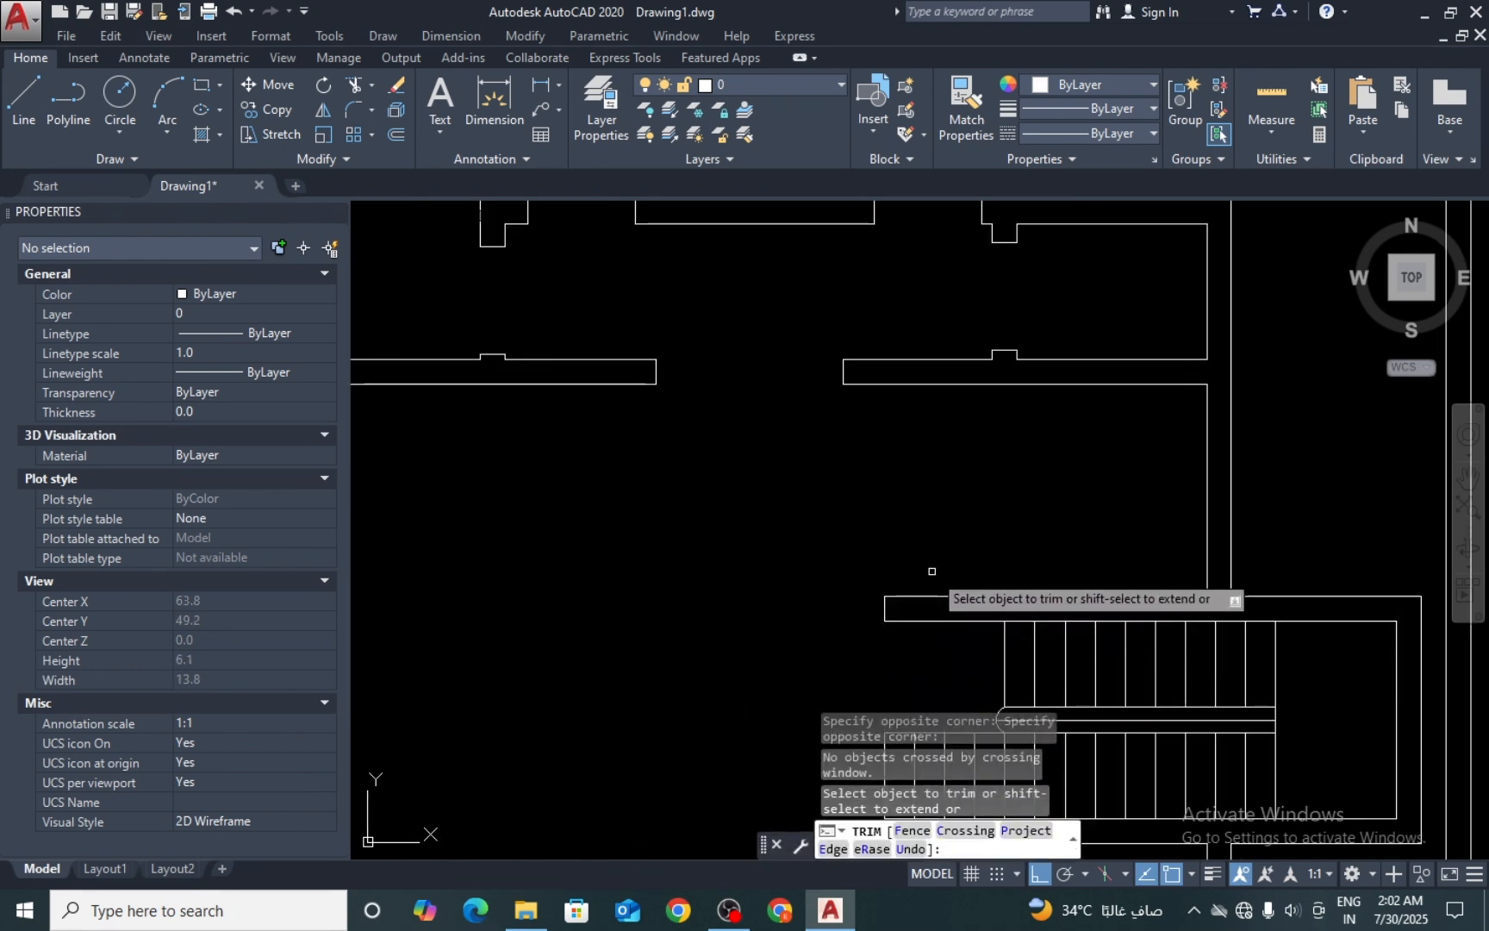
{"action": "scroll", "coordinate": [946, 567], "scroll_direction": "up", "scroll_amount": 2}
{"action": "key", "text": "Escape"}
{"action": "key", "text": "Escape"}
{"action": "type", "text": "l"}
{"action": "key", "text": "Return"}
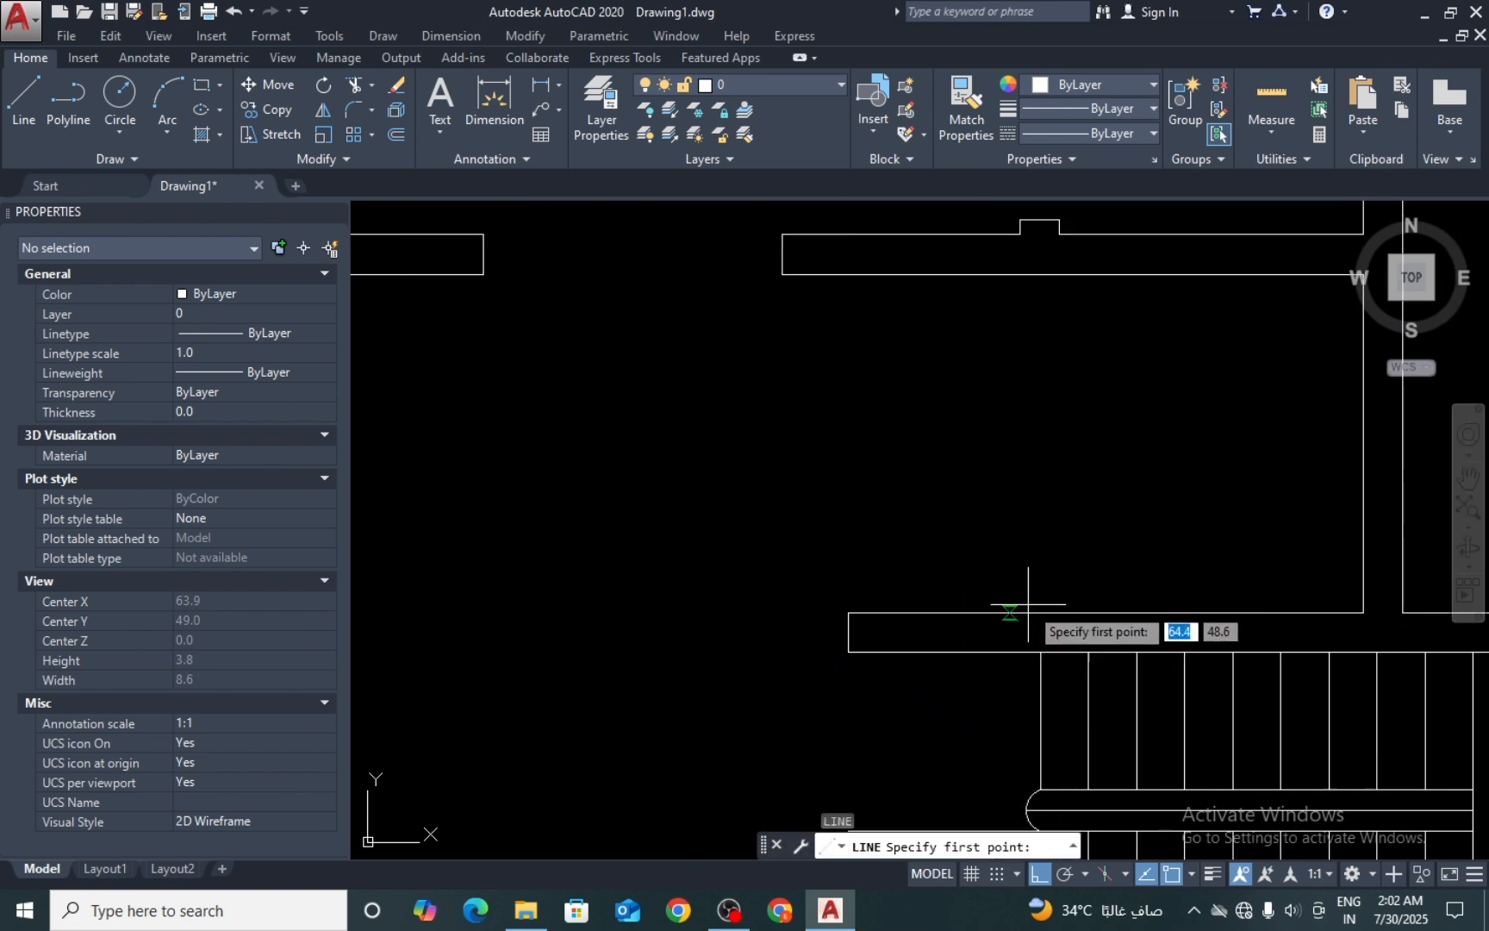
{"action": "key", "text": "Escape"}
{"action": "type", "text": "dal"}
{"action": "key", "text": "Return"}
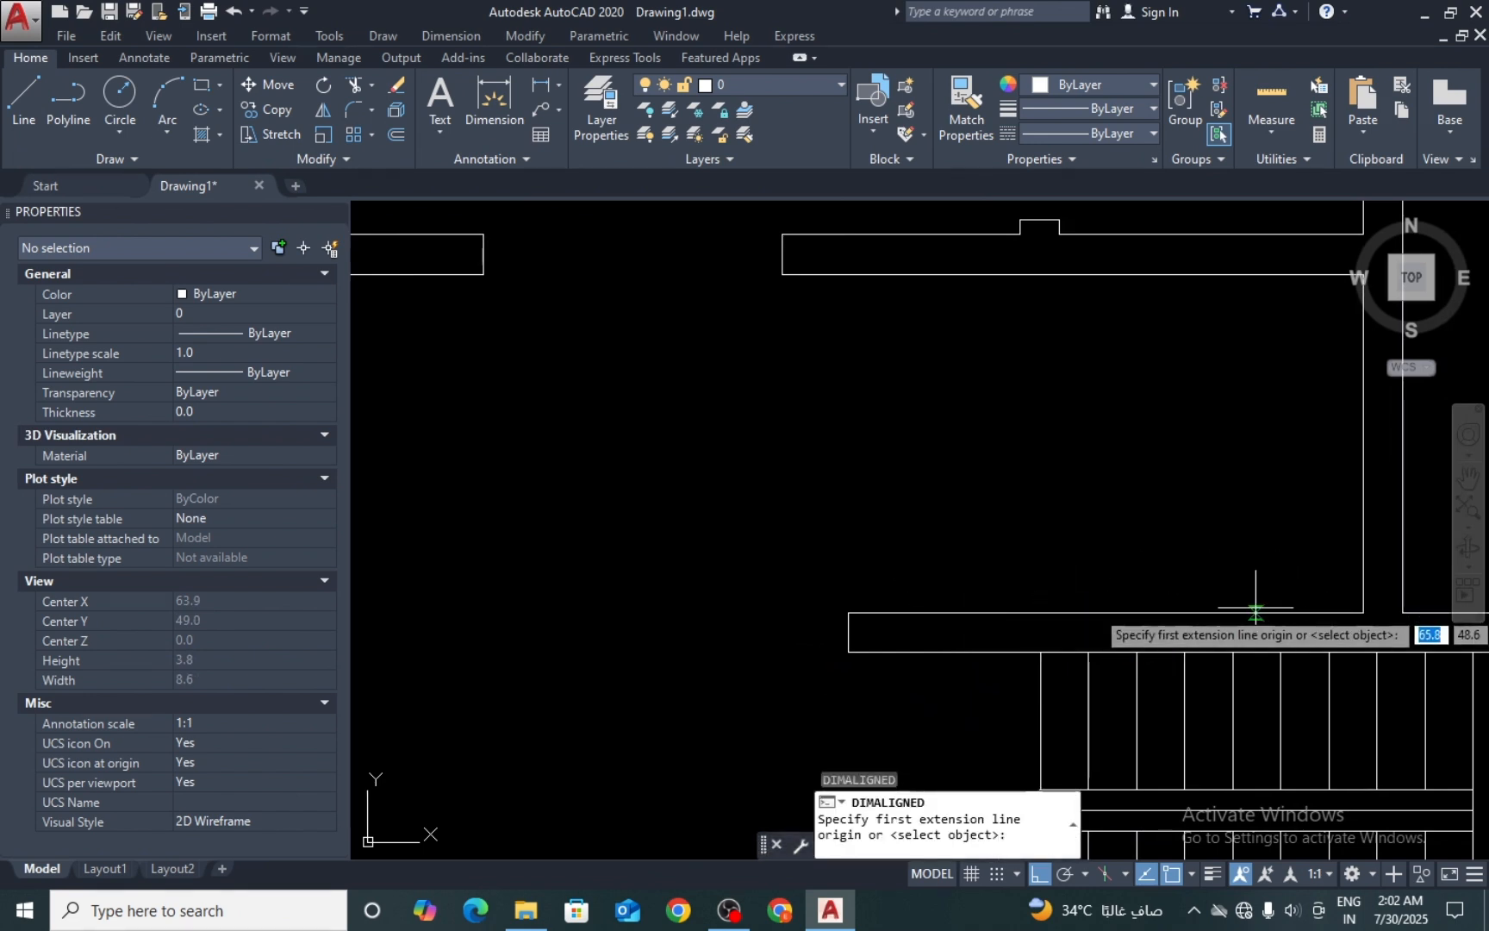
{"action": "key", "text": "Escape"}
Step: Check the length of the staircase's upper outer wall line in its properties
{"action": "left_click", "coordinate": [1168, 612]}
{"action": "left_click", "coordinate": [1126, 625]}
{"action": "left_click", "coordinate": [920, 597]}
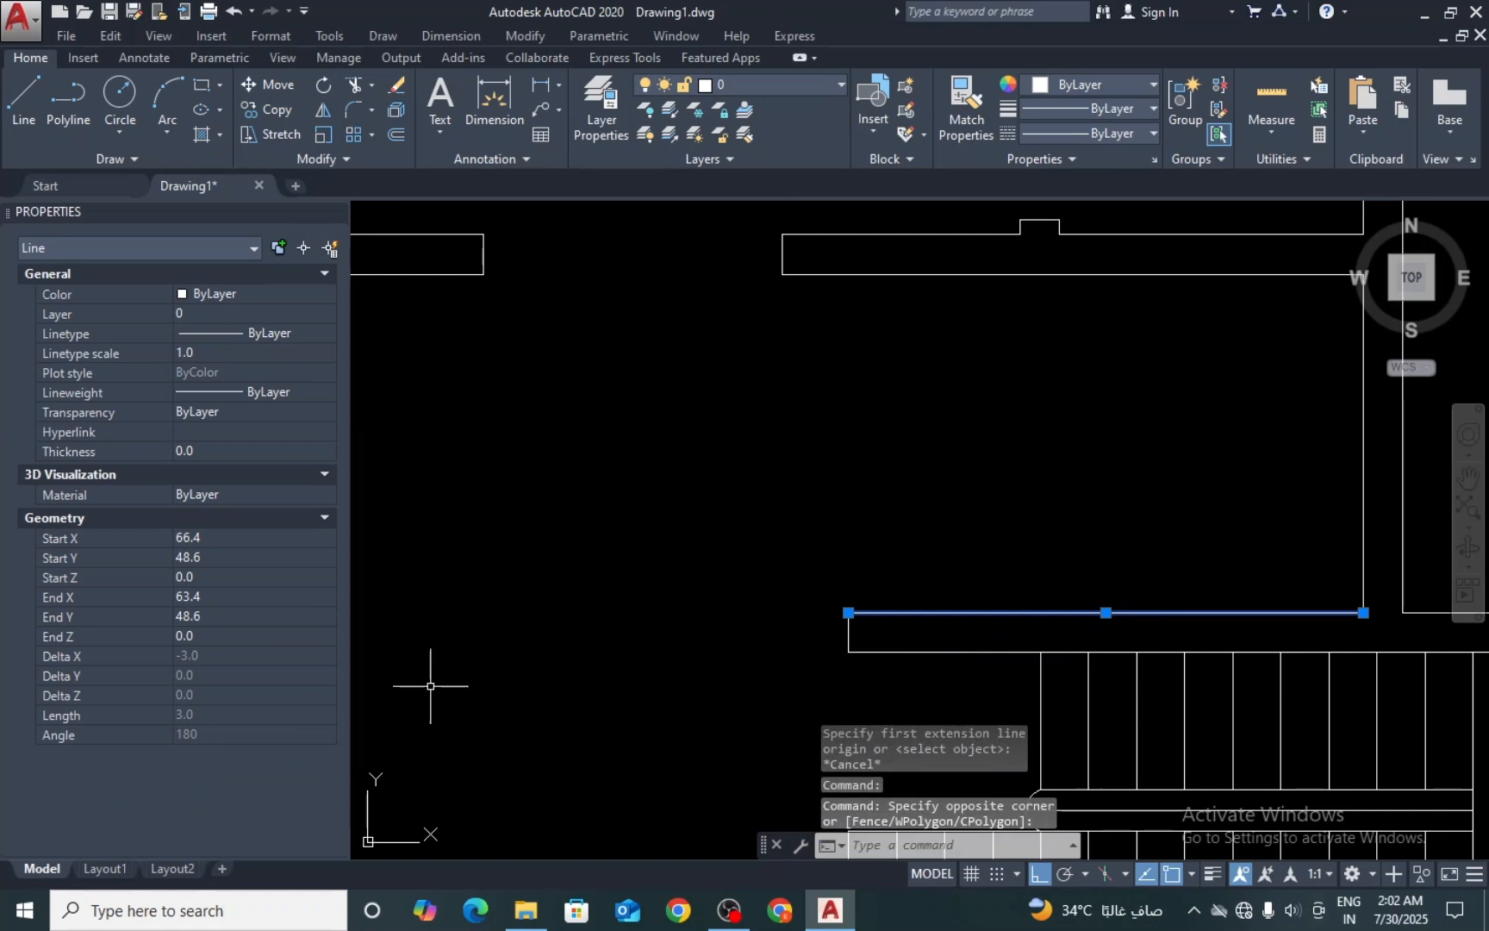
{"action": "scroll", "coordinate": [543, 613], "scroll_direction": "down", "scroll_amount": 4}
{"action": "key", "text": "Escape"}
{"action": "key", "text": "Escape"}
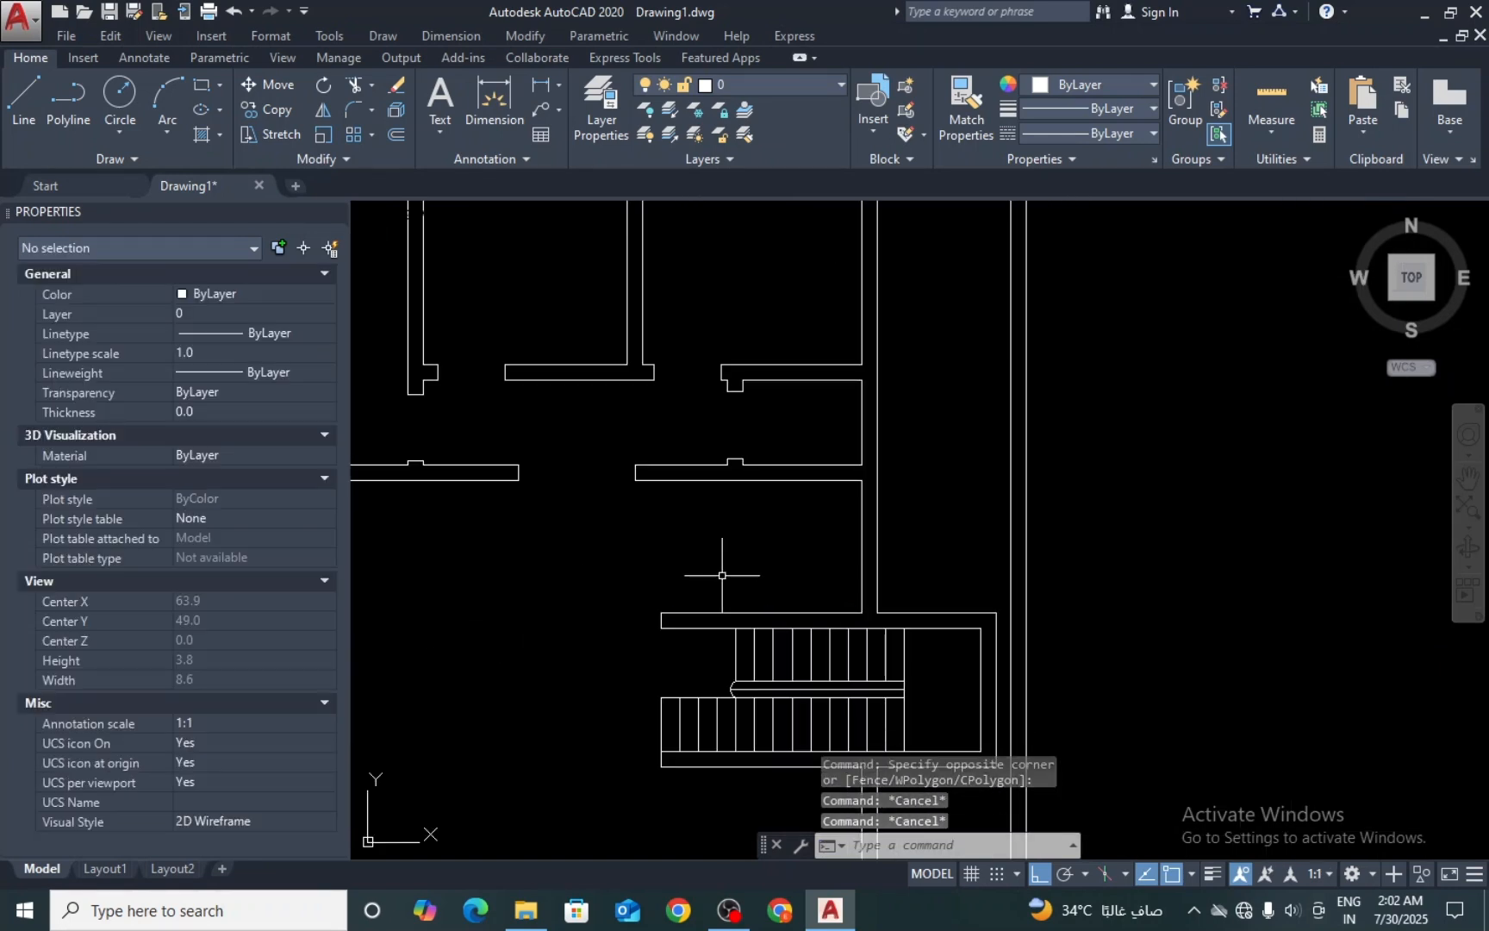
Step: Offset the inner wall line above the staircase 2.5 units to the left
{"action": "type", "text": "o"}
{"action": "key", "text": "Return"}
{"action": "type", "text": "2.5"}
{"action": "key", "text": "Return"}
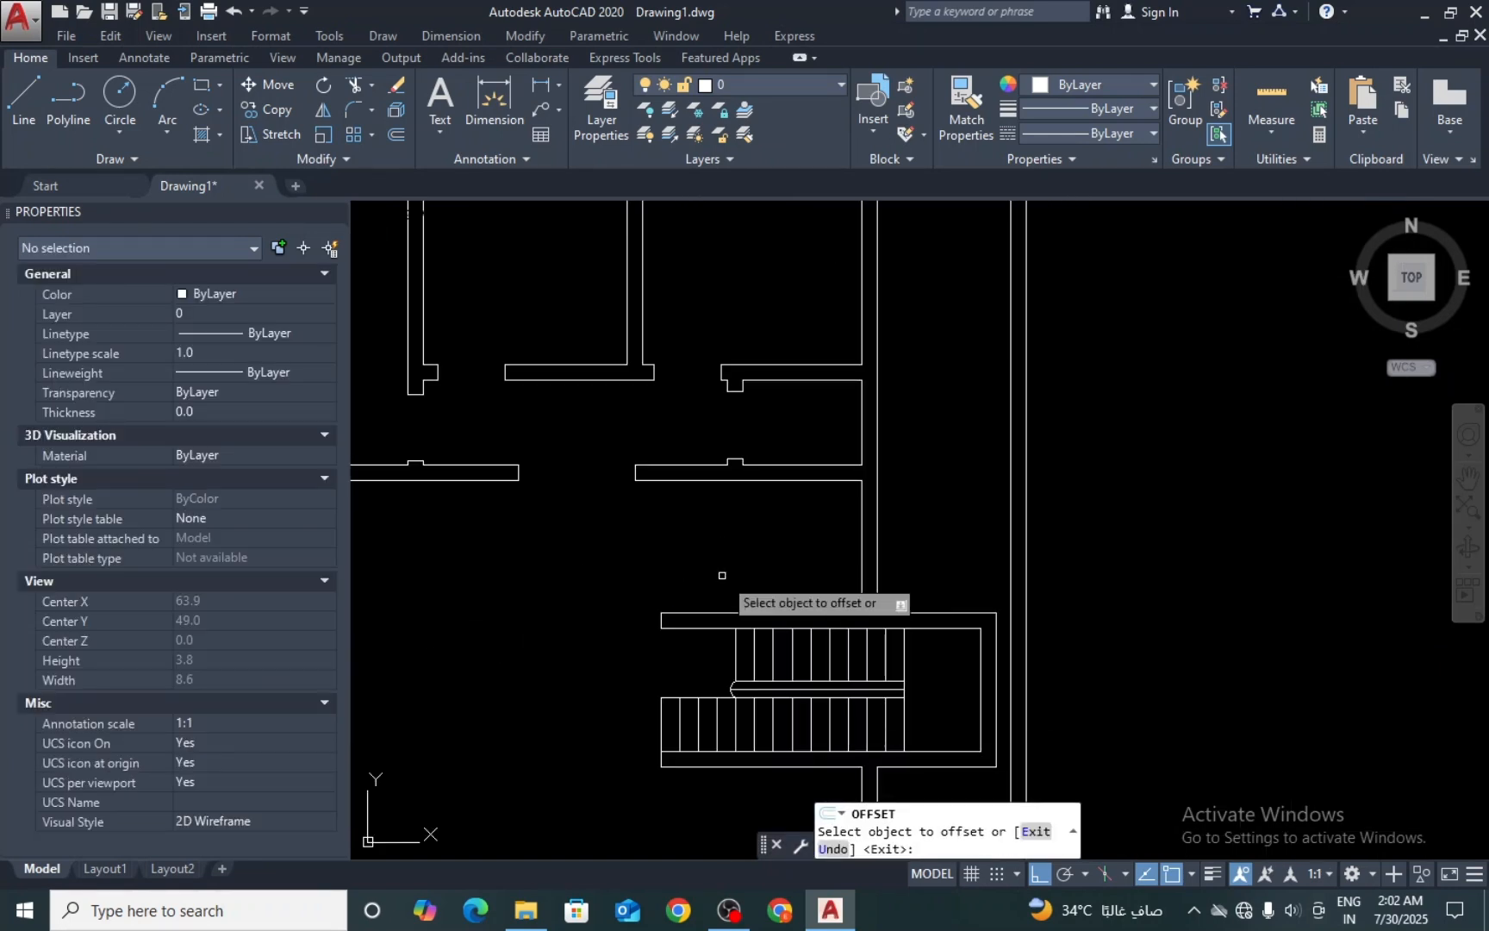
{"action": "left_click", "coordinate": [862, 541]}
{"action": "left_click", "coordinate": [747, 534]}
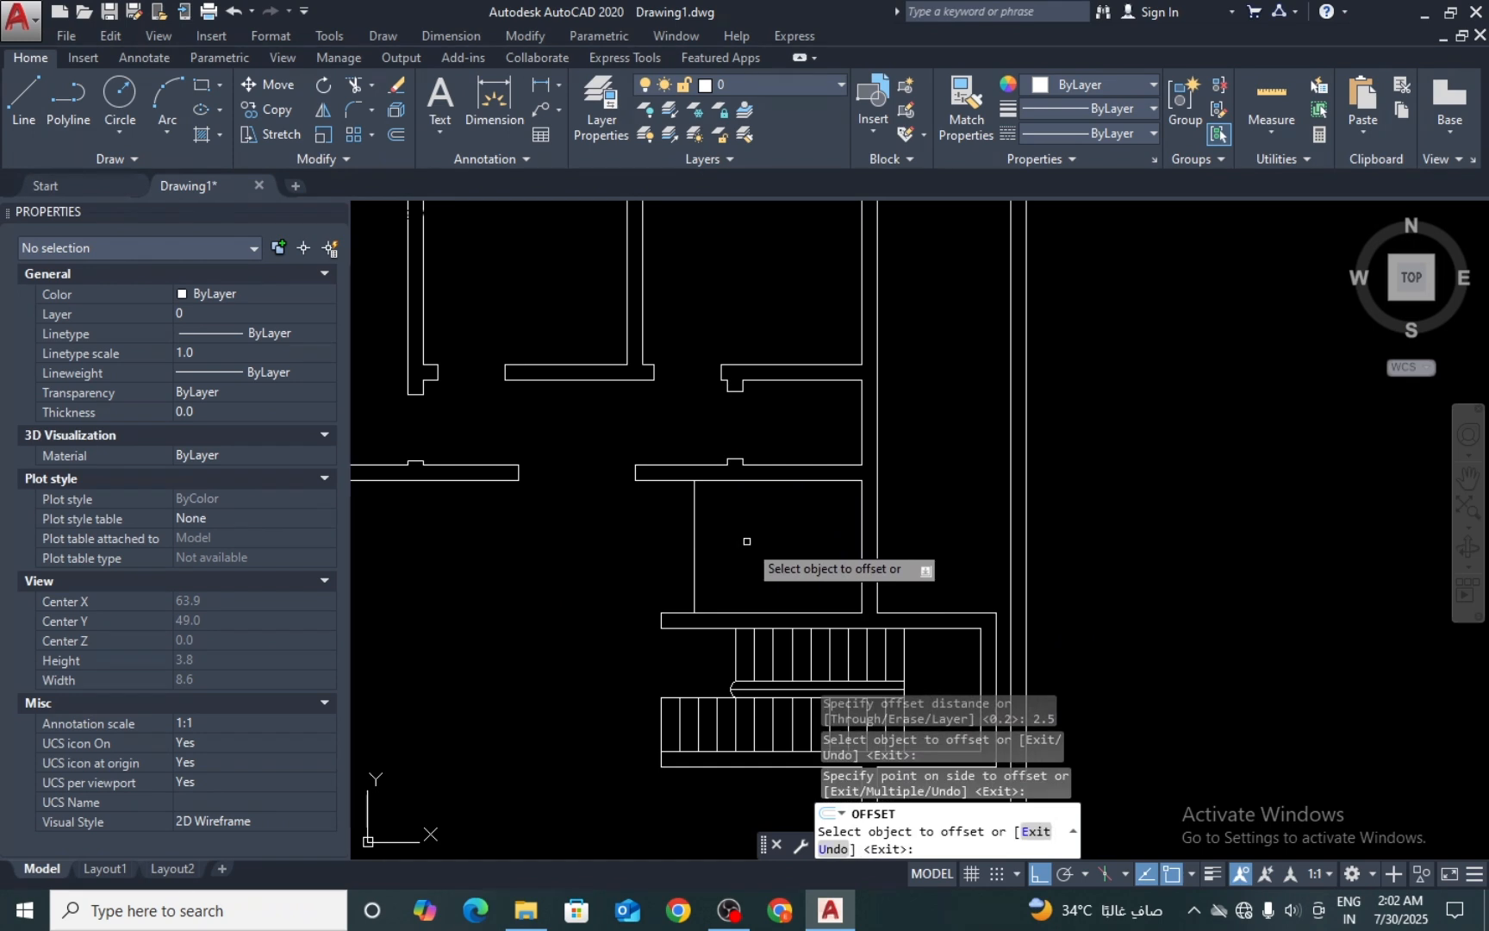
Step: Offset the new vertical line 0.23 units to the right to give the wall above the staircase its thickness
{"action": "type", "text": "o"}
{"action": "key", "text": "Return"}
{"action": "type", "text": "0.2"}
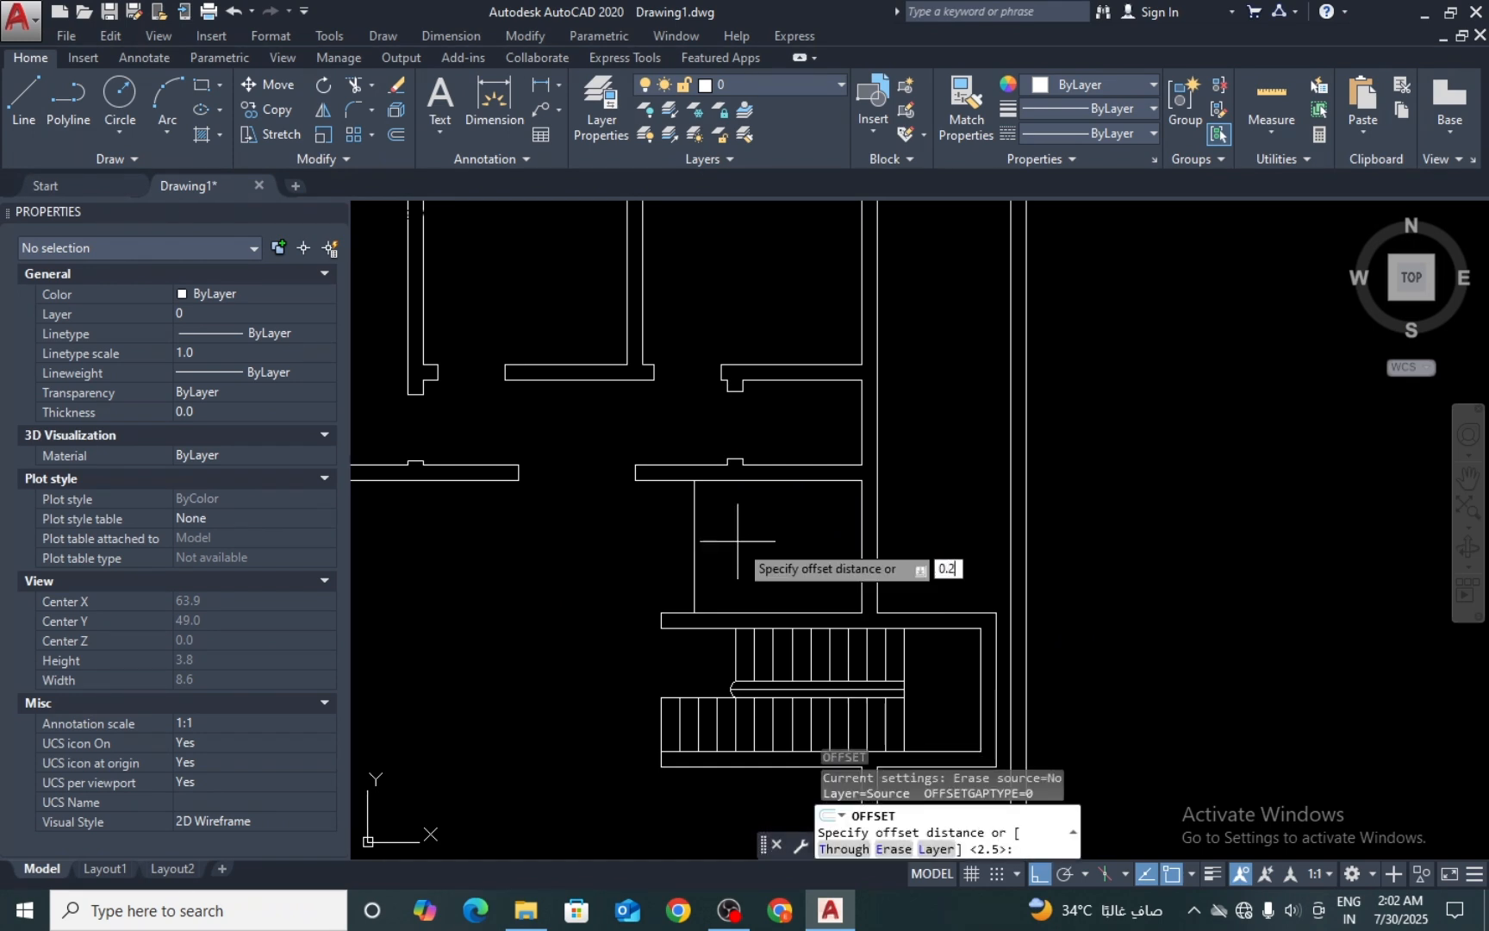
{"action": "type", "text": "3"}
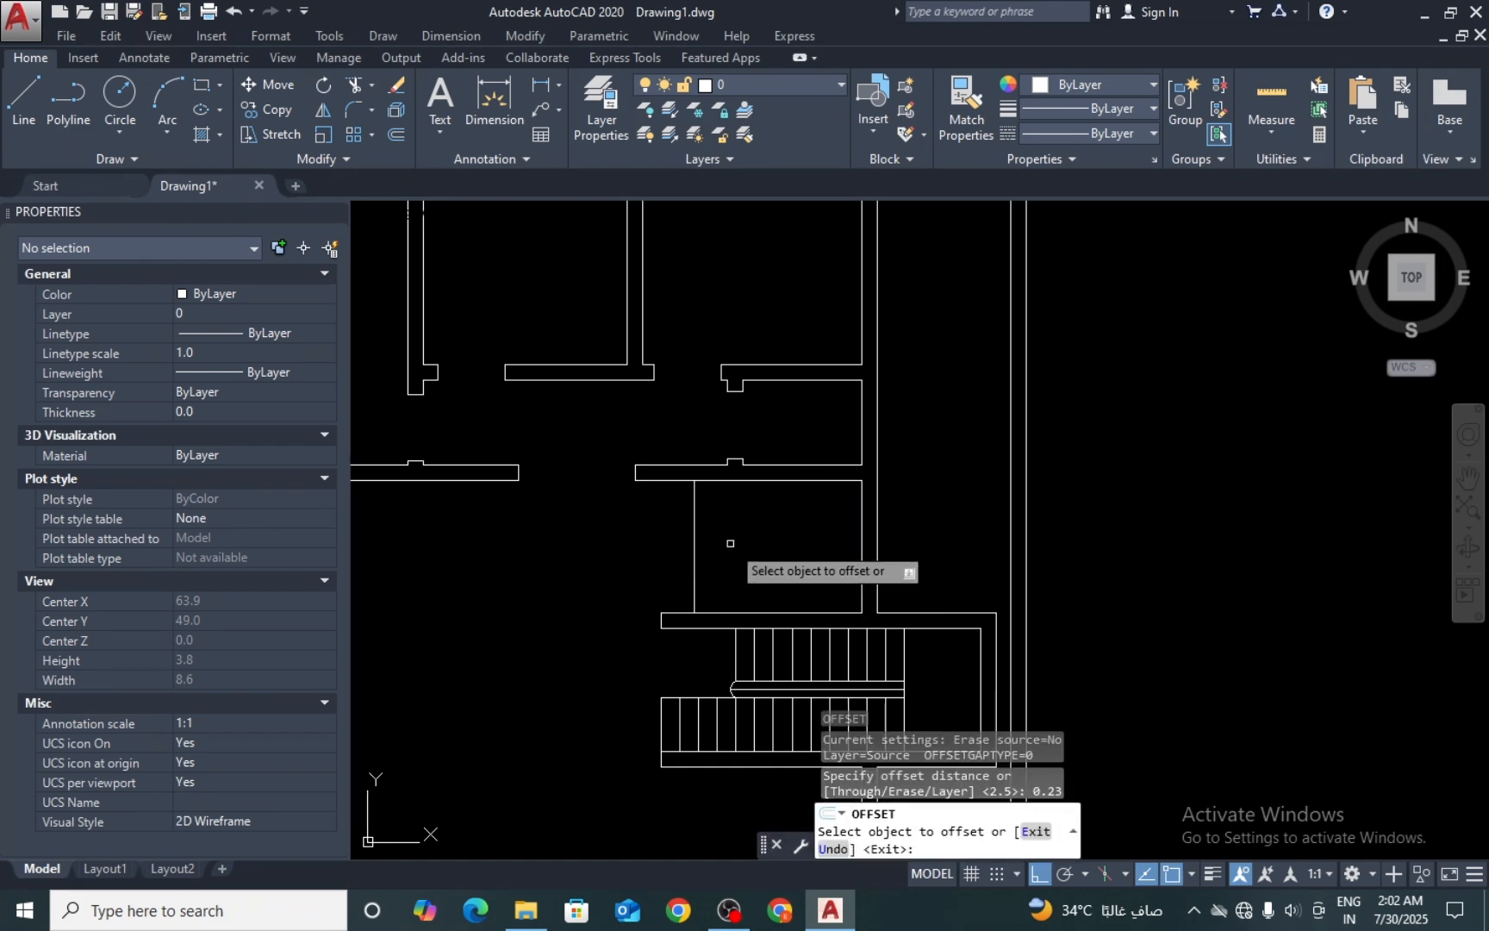
{"action": "left_click", "coordinate": [695, 548]}
{"action": "left_click", "coordinate": [707, 552]}
{"action": "key", "text": "Return"}
{"action": "scroll", "coordinate": [710, 585], "scroll_direction": "up", "scroll_amount": 2}
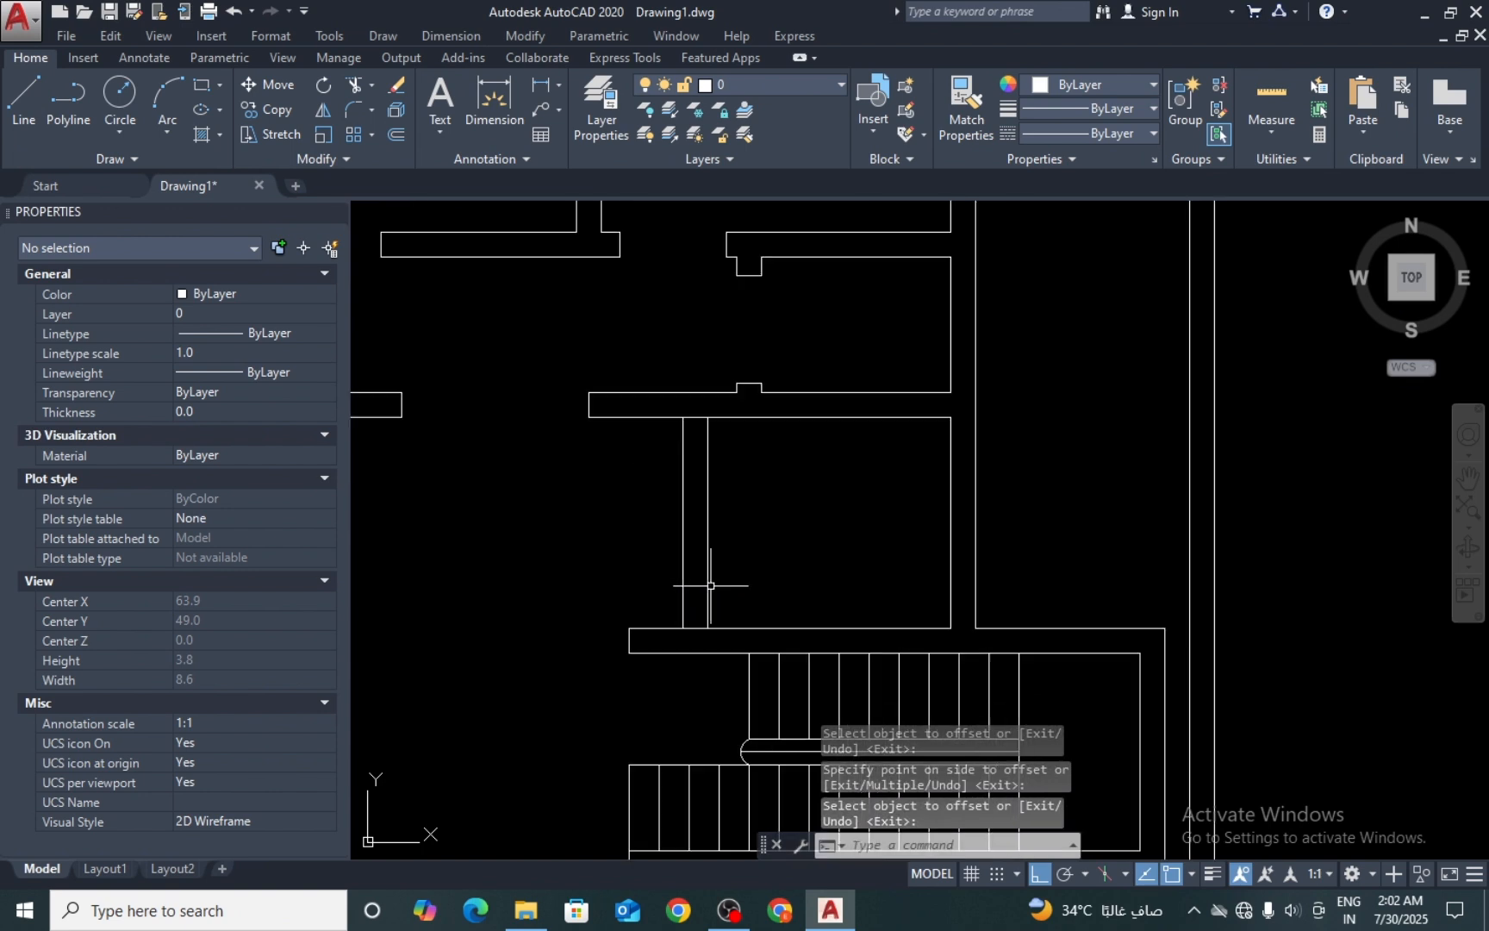
Step: Draw a short horizontal line across the new vertical wall, just below the corridor wall
{"action": "type", "text": "l"}
{"action": "key", "text": "Return"}
{"action": "scroll", "coordinate": [682, 483], "scroll_direction": "up", "scroll_amount": 2}
{"action": "left_click", "coordinate": [710, 411]}
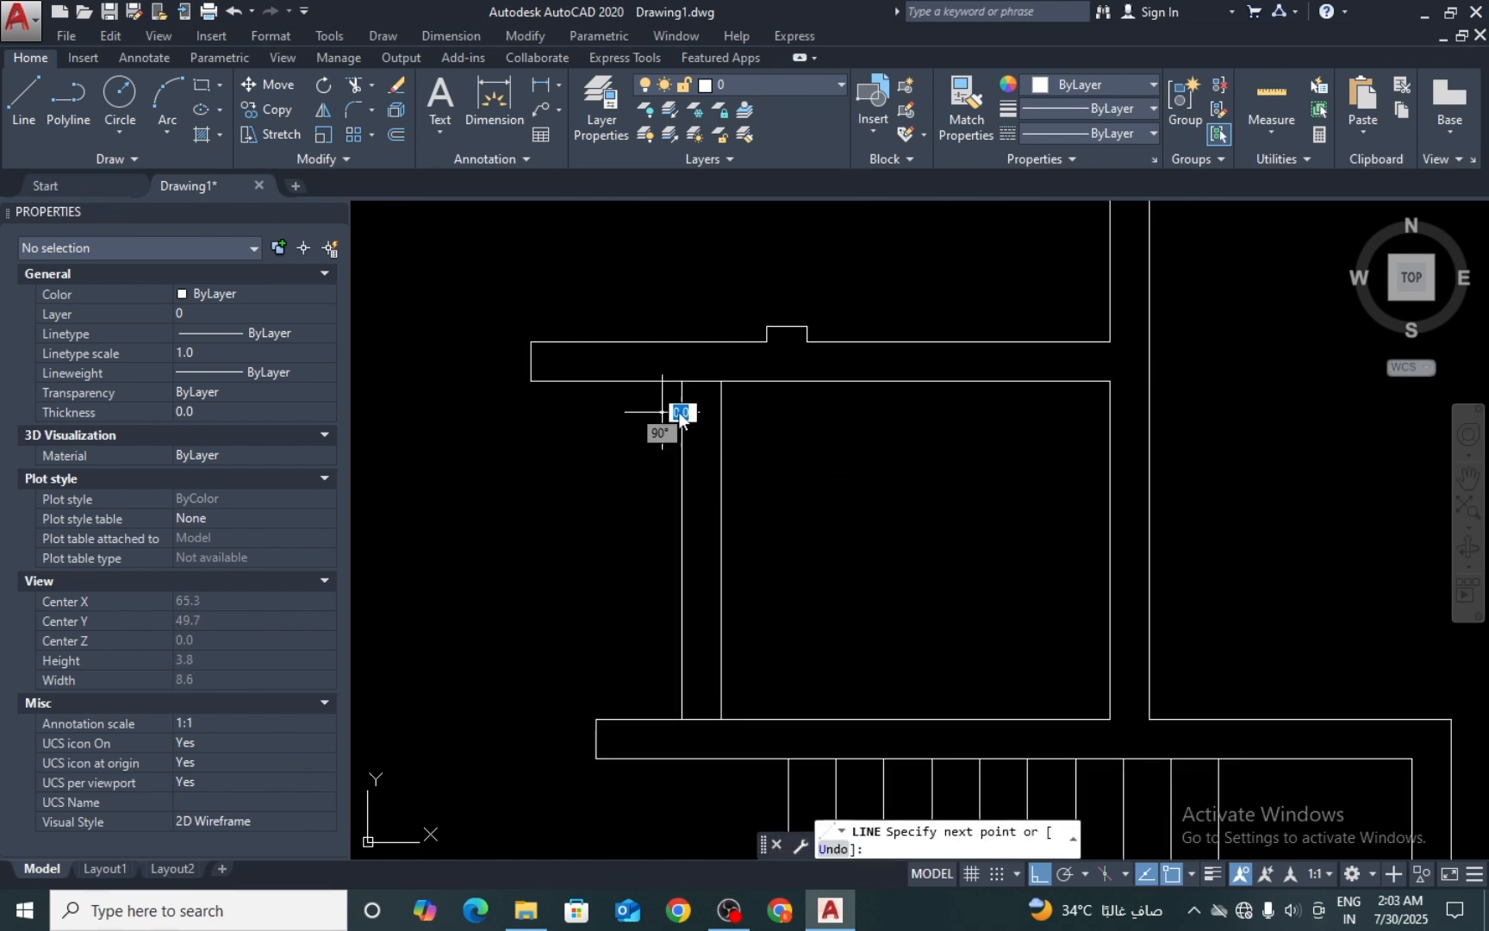
{"action": "left_click", "coordinate": [748, 411]}
{"action": "key", "text": "Return"}
Step: Offset the short horizontal line 1 unit downward to mark the door opening's width
{"action": "type", "text": "o"}
{"action": "key", "text": "Return"}
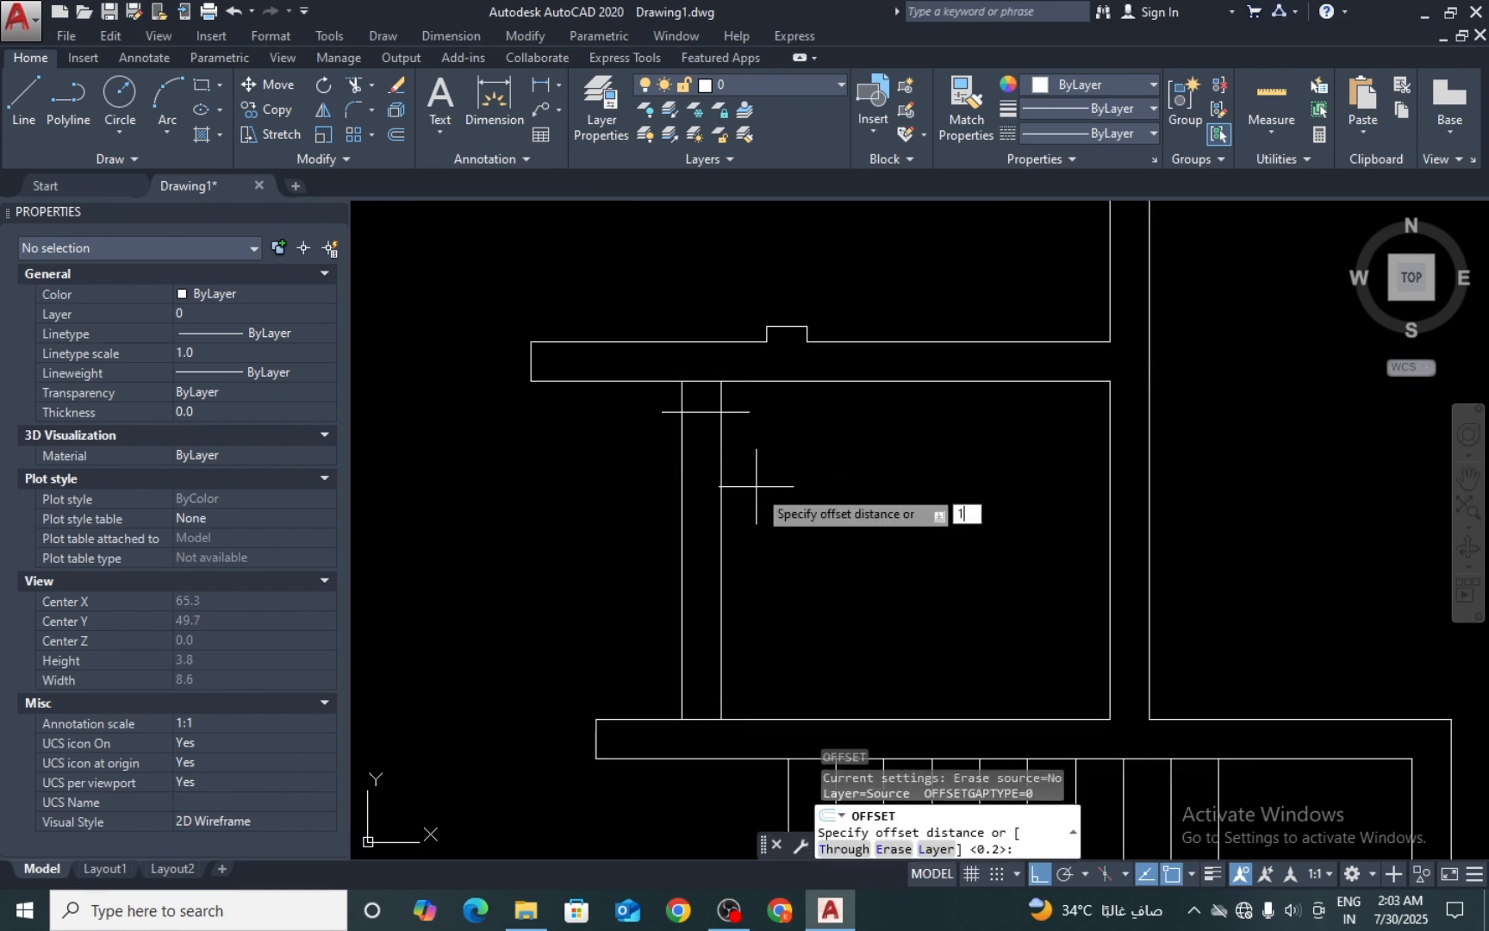
{"action": "type", "text": "1"}
{"action": "key", "text": "Return"}
{"action": "left_click", "coordinate": [748, 411]}
{"action": "left_click", "coordinate": [748, 472]}
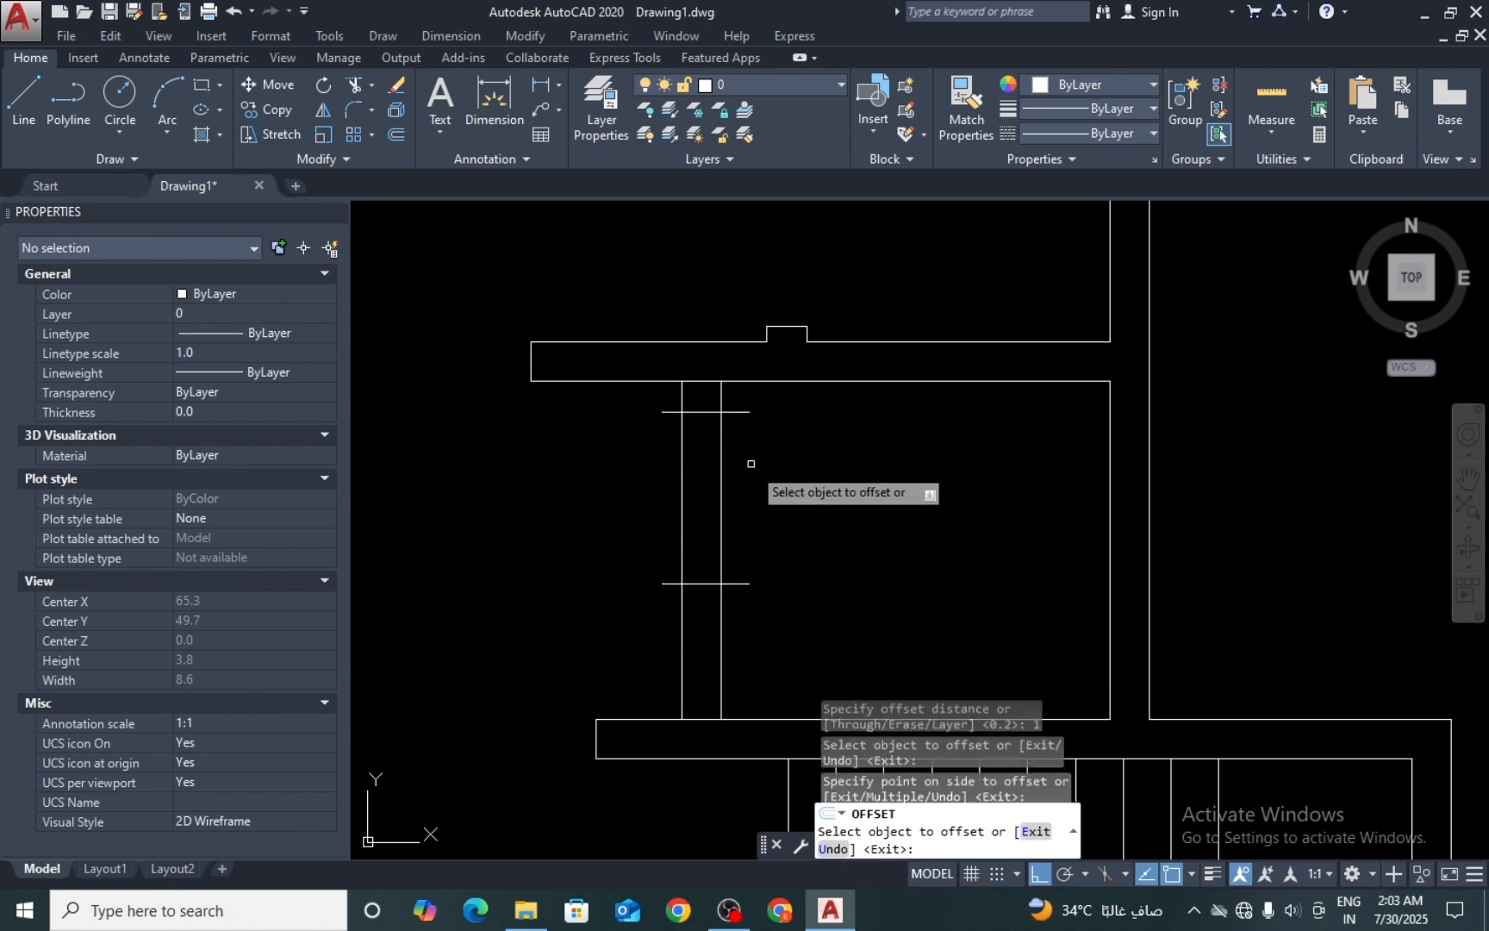
{"action": "key", "text": "Escape"}
Step: Trim both lines of the new wall above the staircase between the two short marks to open the doorway
{"action": "type", "text": "tr"}
{"action": "key", "text": "Return"}
{"action": "key", "text": "Return"}
{"action": "left_click", "coordinate": [754, 497]}
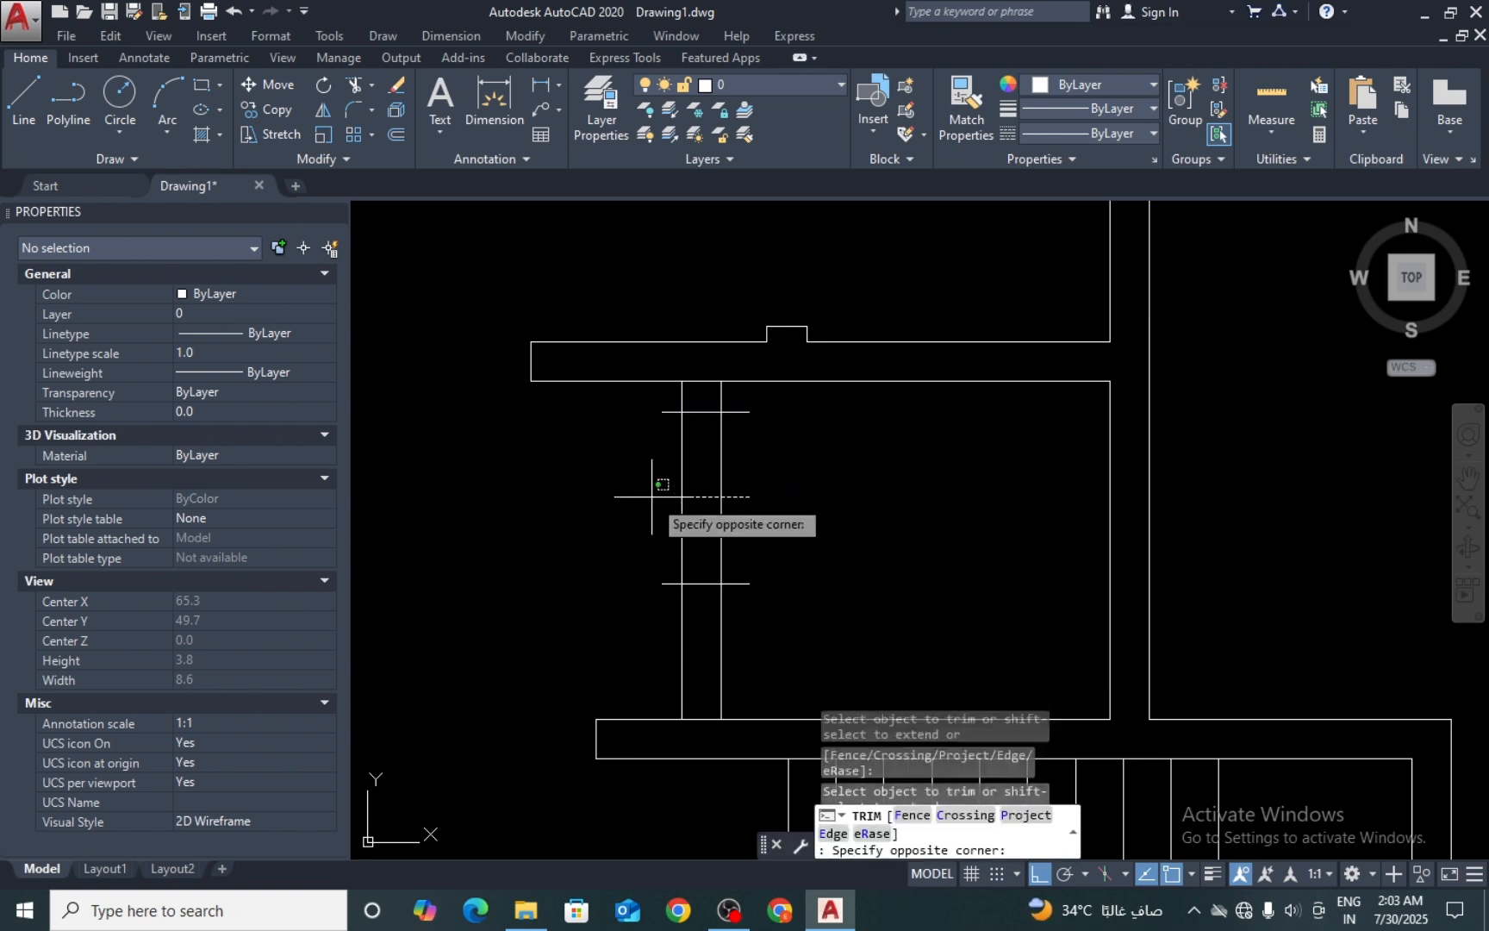
{"action": "left_click", "coordinate": [650, 497]}
{"action": "left_click", "coordinate": [765, 463]}
{"action": "left_click", "coordinate": [600, 494]}
Step: Trim the overhanging ends of the two door marks on both sides of the wall above the staircase
{"action": "left_click", "coordinate": [669, 393]}
{"action": "left_click", "coordinate": [665, 392]}
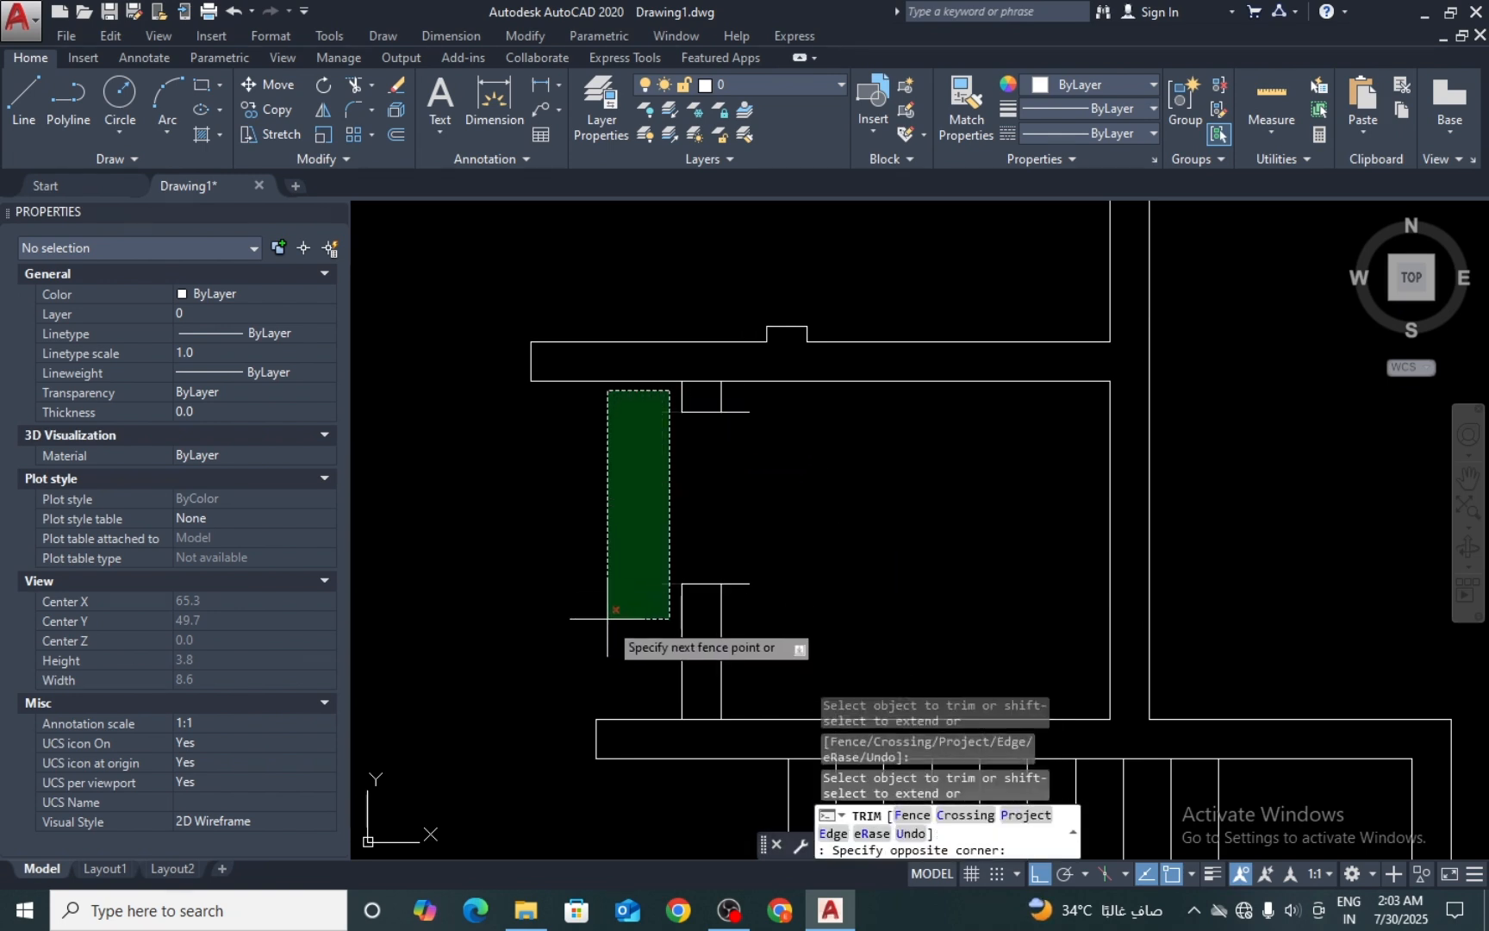
{"action": "left_click", "coordinate": [594, 622]}
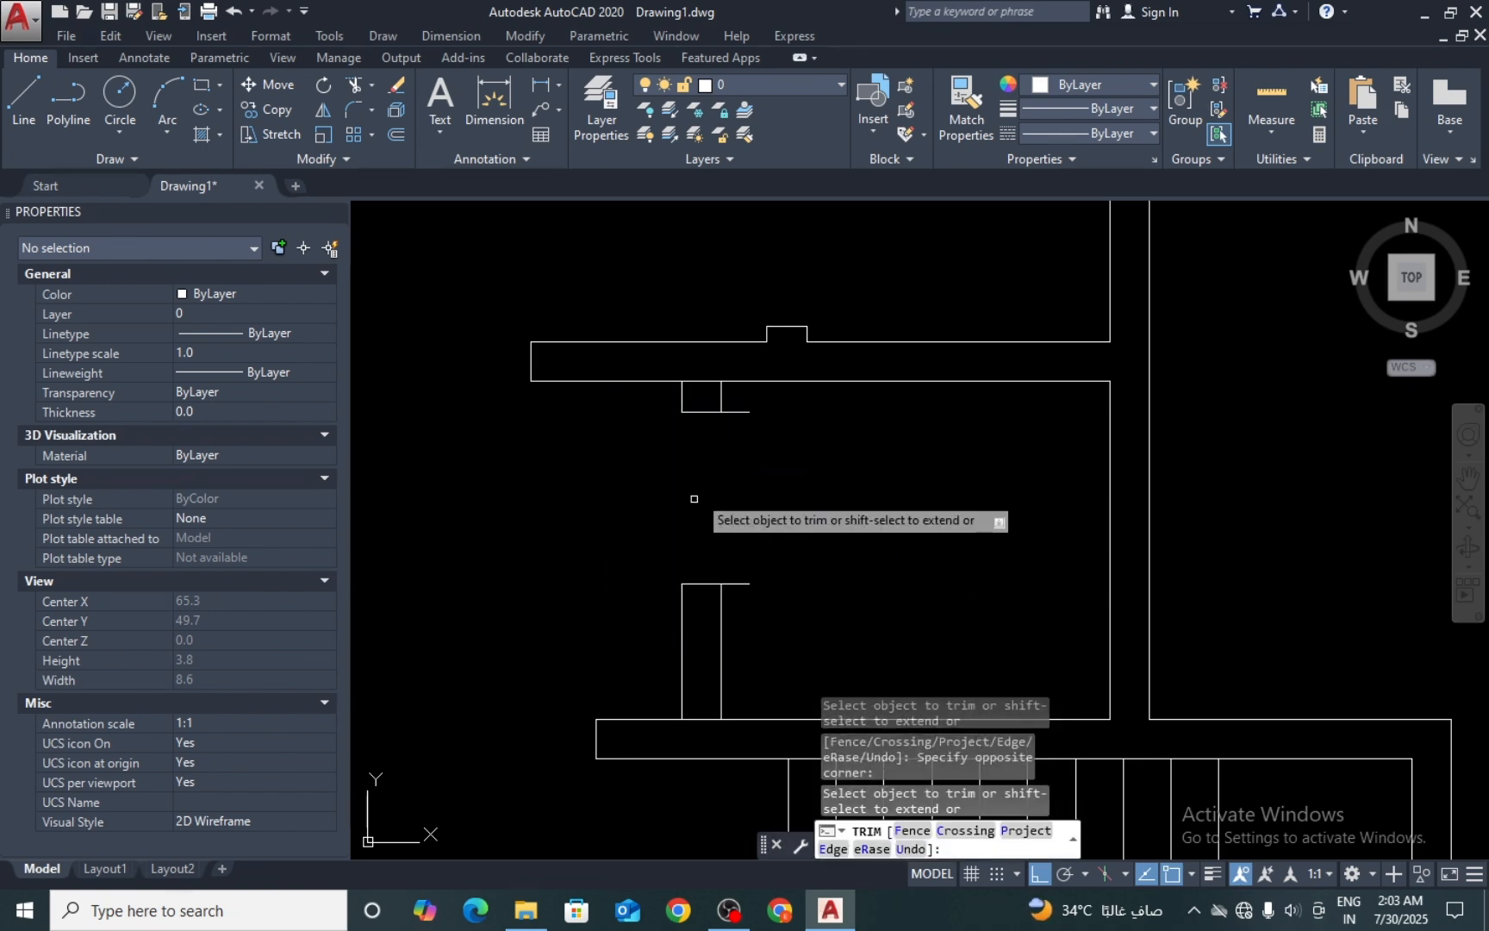
{"action": "left_click", "coordinate": [735, 399]}
{"action": "left_click", "coordinate": [736, 609]}
{"action": "left_click", "coordinate": [762, 397]}
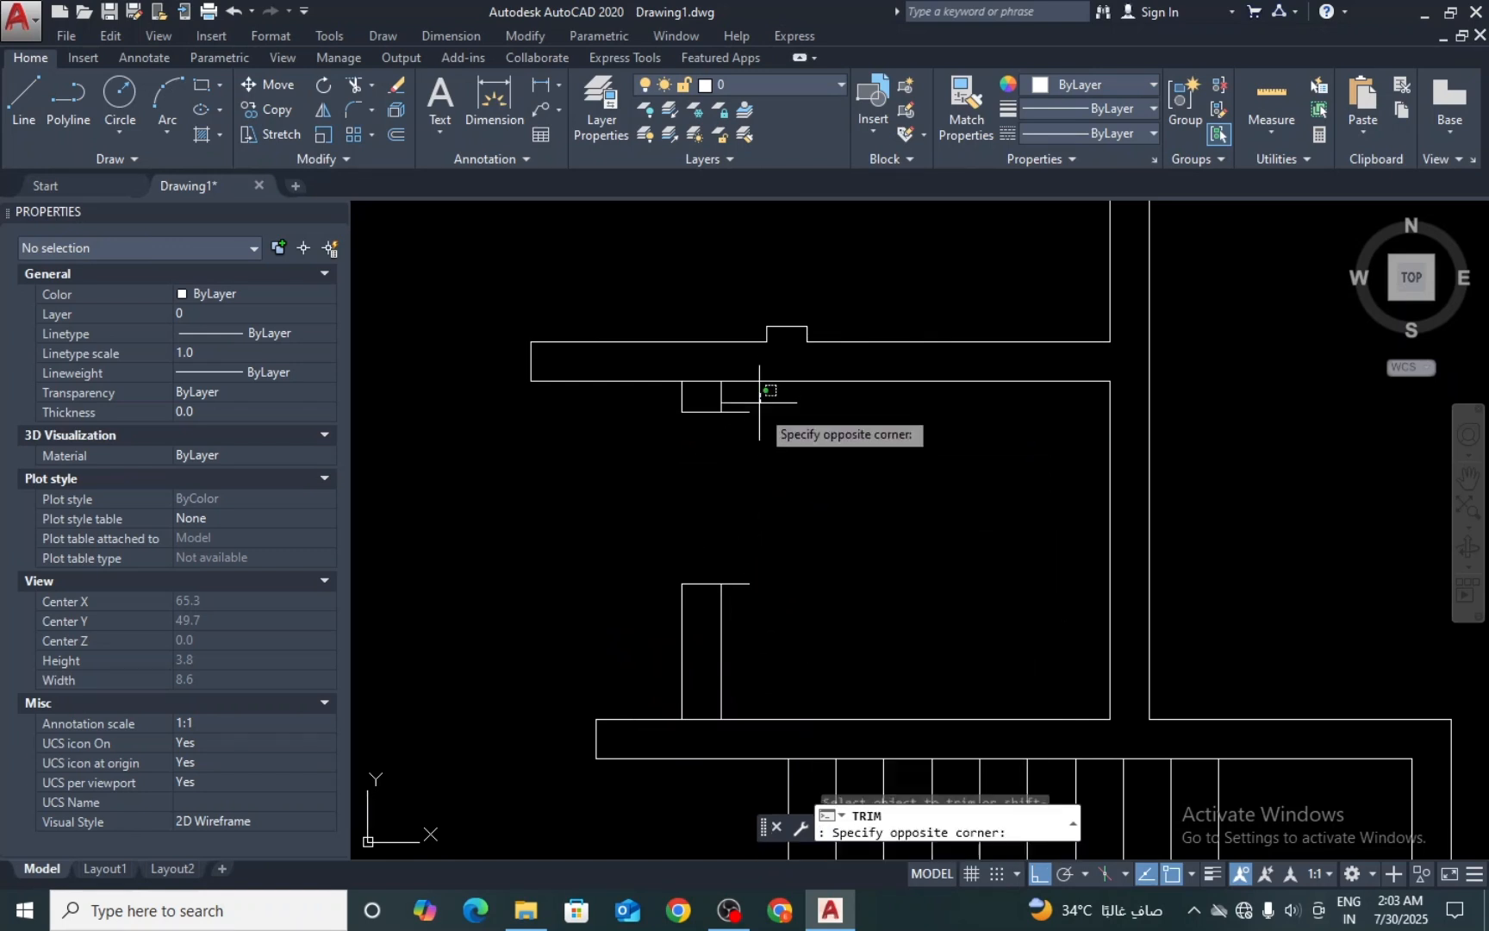
{"action": "left_click", "coordinate": [737, 608]}
{"action": "key", "text": "Return"}
{"action": "key", "text": "Escape"}
{"action": "key", "text": "Escape"}
Step: Extend both lines of the entrance's left wall up to the upper wall of the front-left room
{"action": "scroll", "coordinate": [744, 564], "scroll_direction": "down", "scroll_amount": 4}
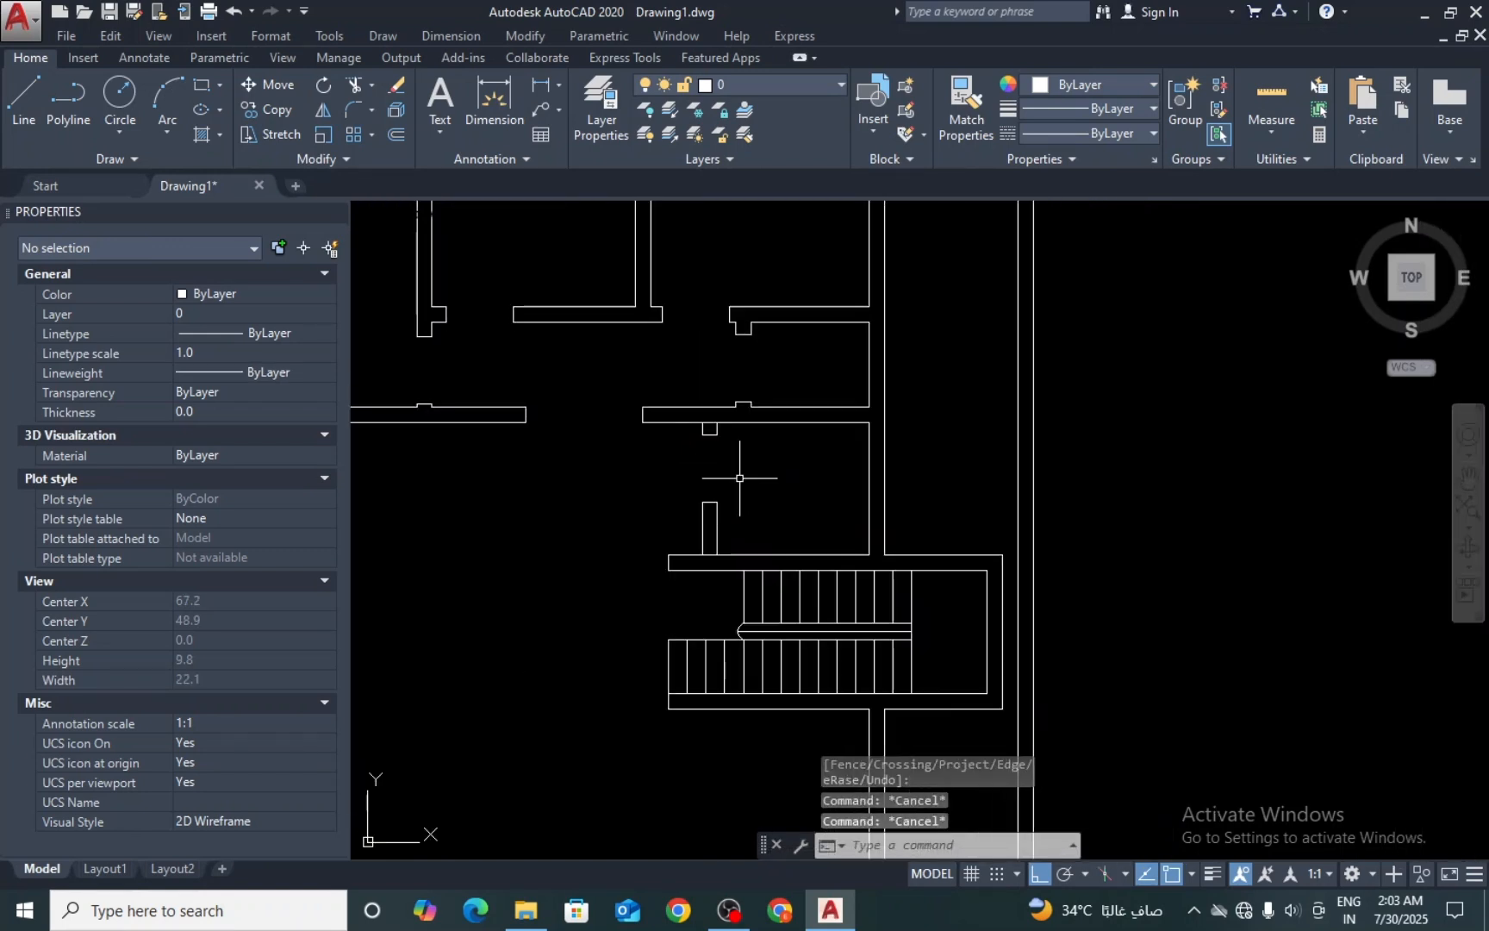
{"action": "scroll", "coordinate": [791, 470], "scroll_direction": "down", "scroll_amount": 2}
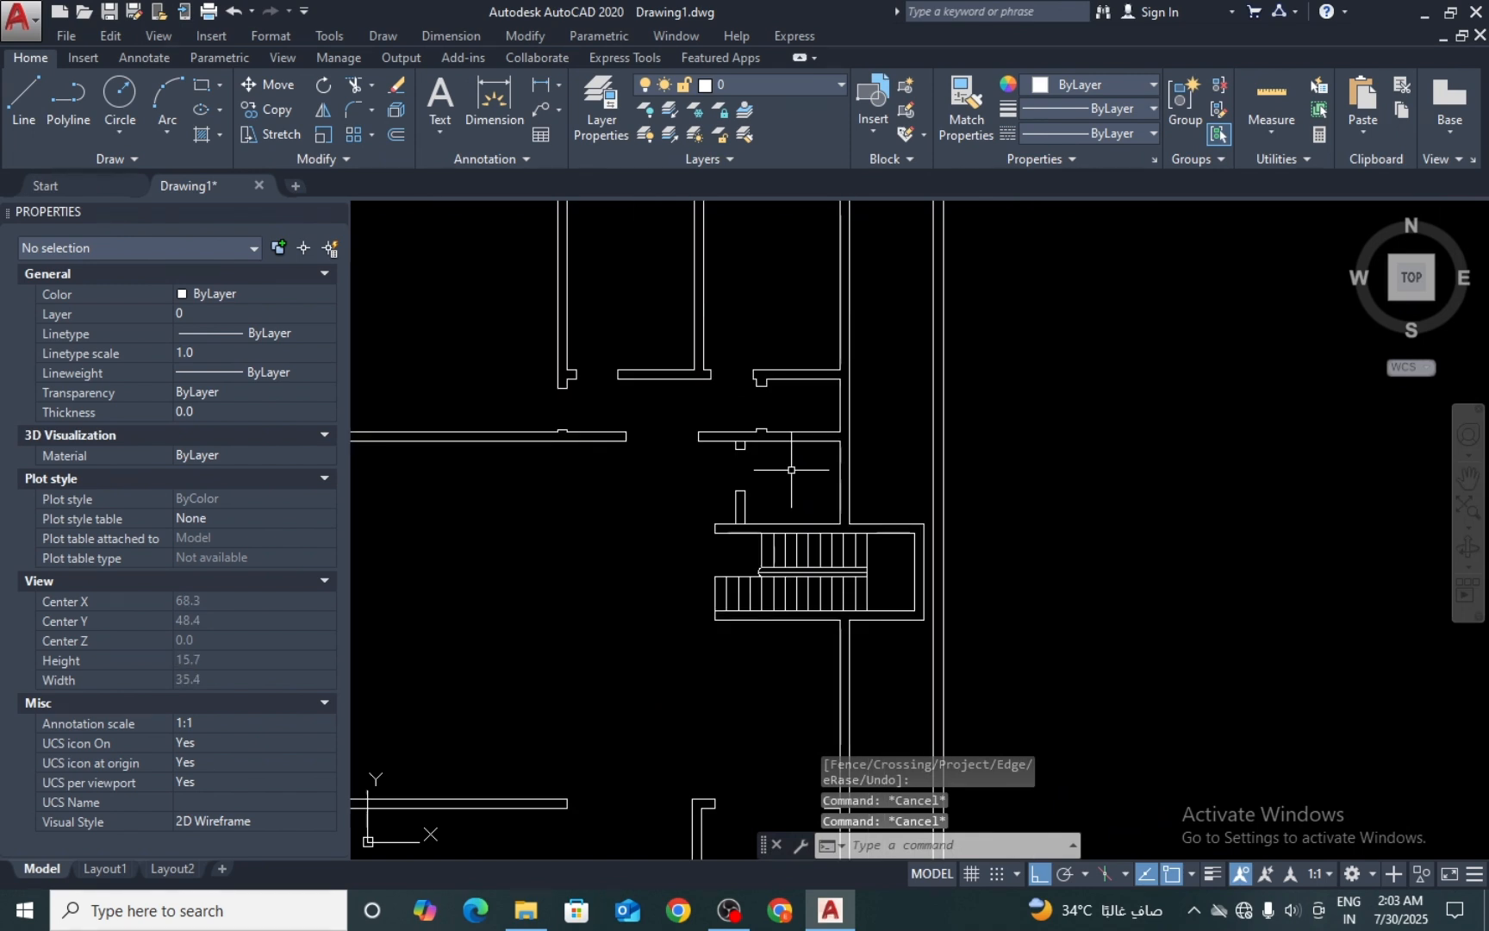
{"action": "scroll", "coordinate": [864, 556], "scroll_direction": "down", "scroll_amount": 4}
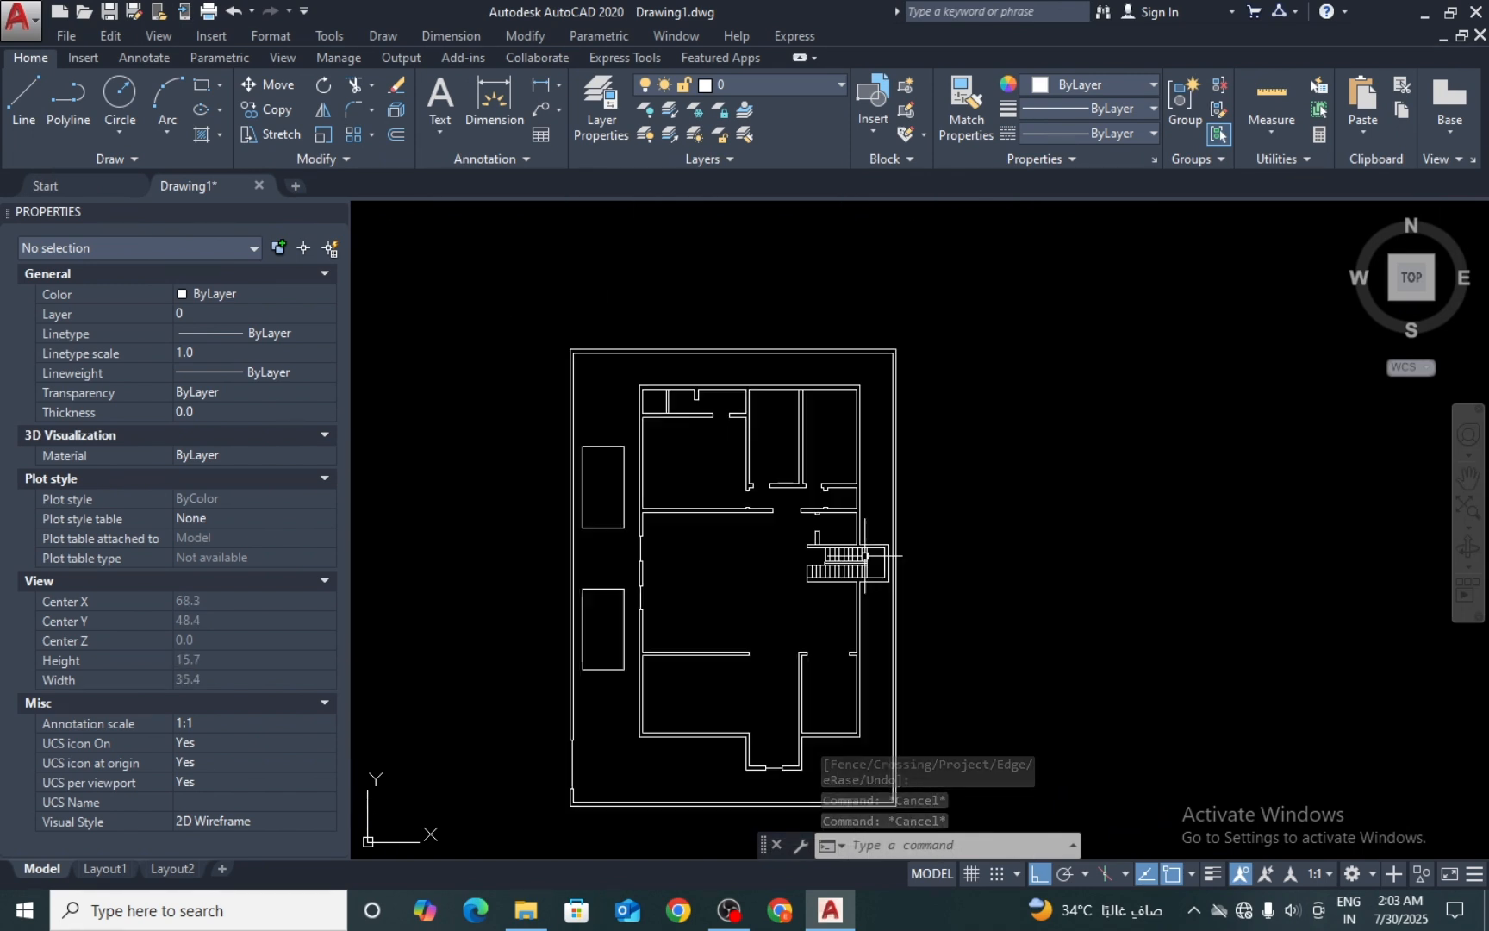
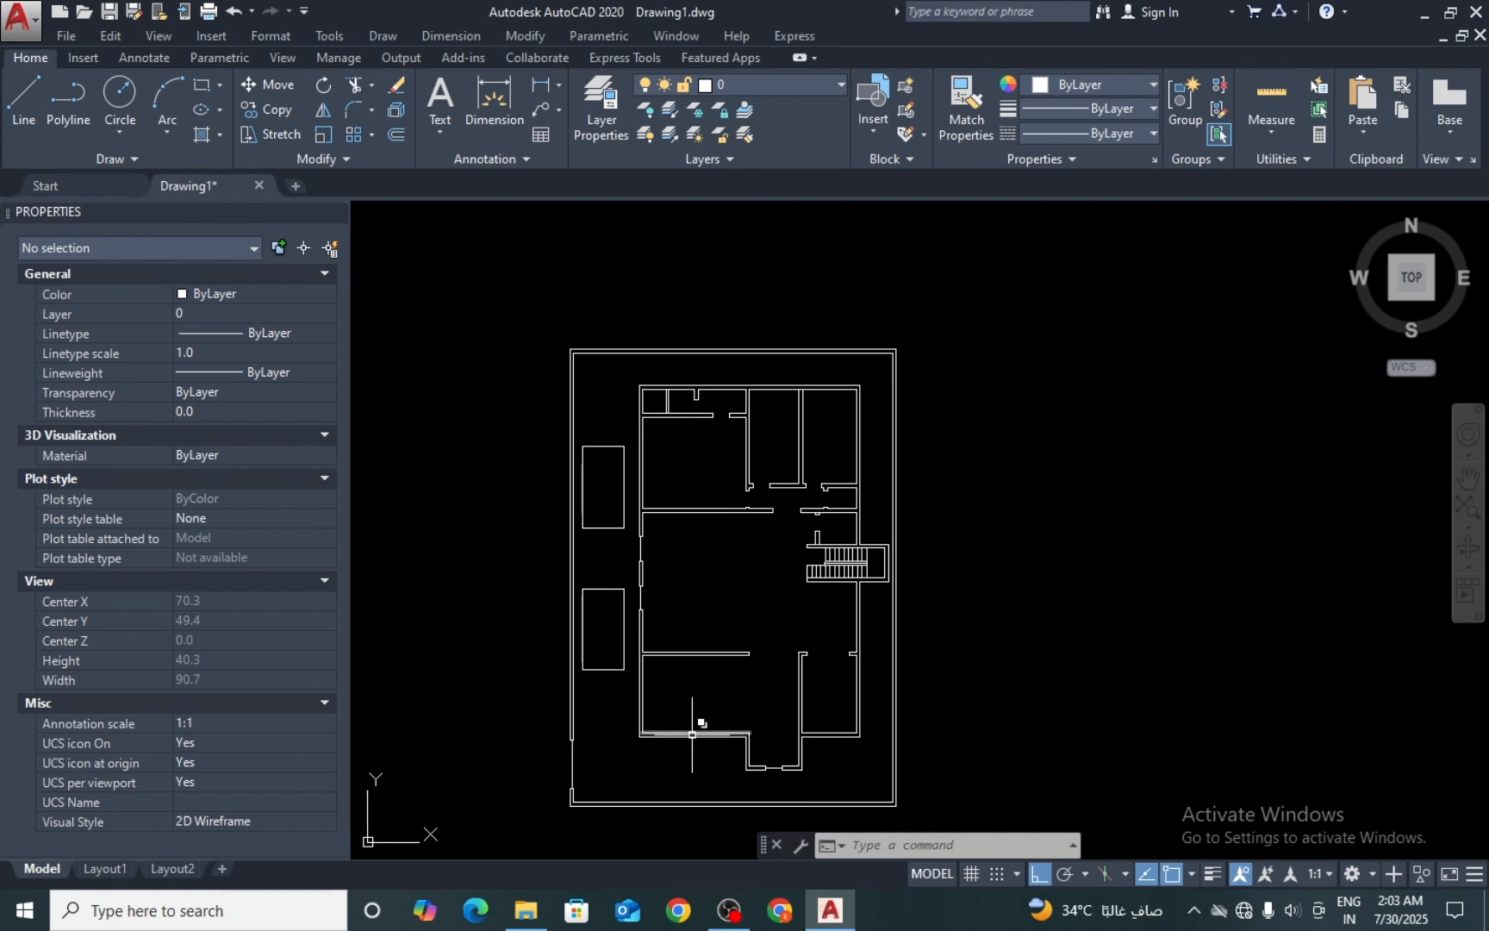
{"action": "scroll", "coordinate": [686, 728], "scroll_direction": "up", "scroll_amount": 4}
{"action": "key", "text": "Escape"}
{"action": "key", "text": "Escape"}
{"action": "key", "text": "Escape"}
{"action": "scroll", "coordinate": [698, 621], "scroll_direction": "down", "scroll_amount": 2}
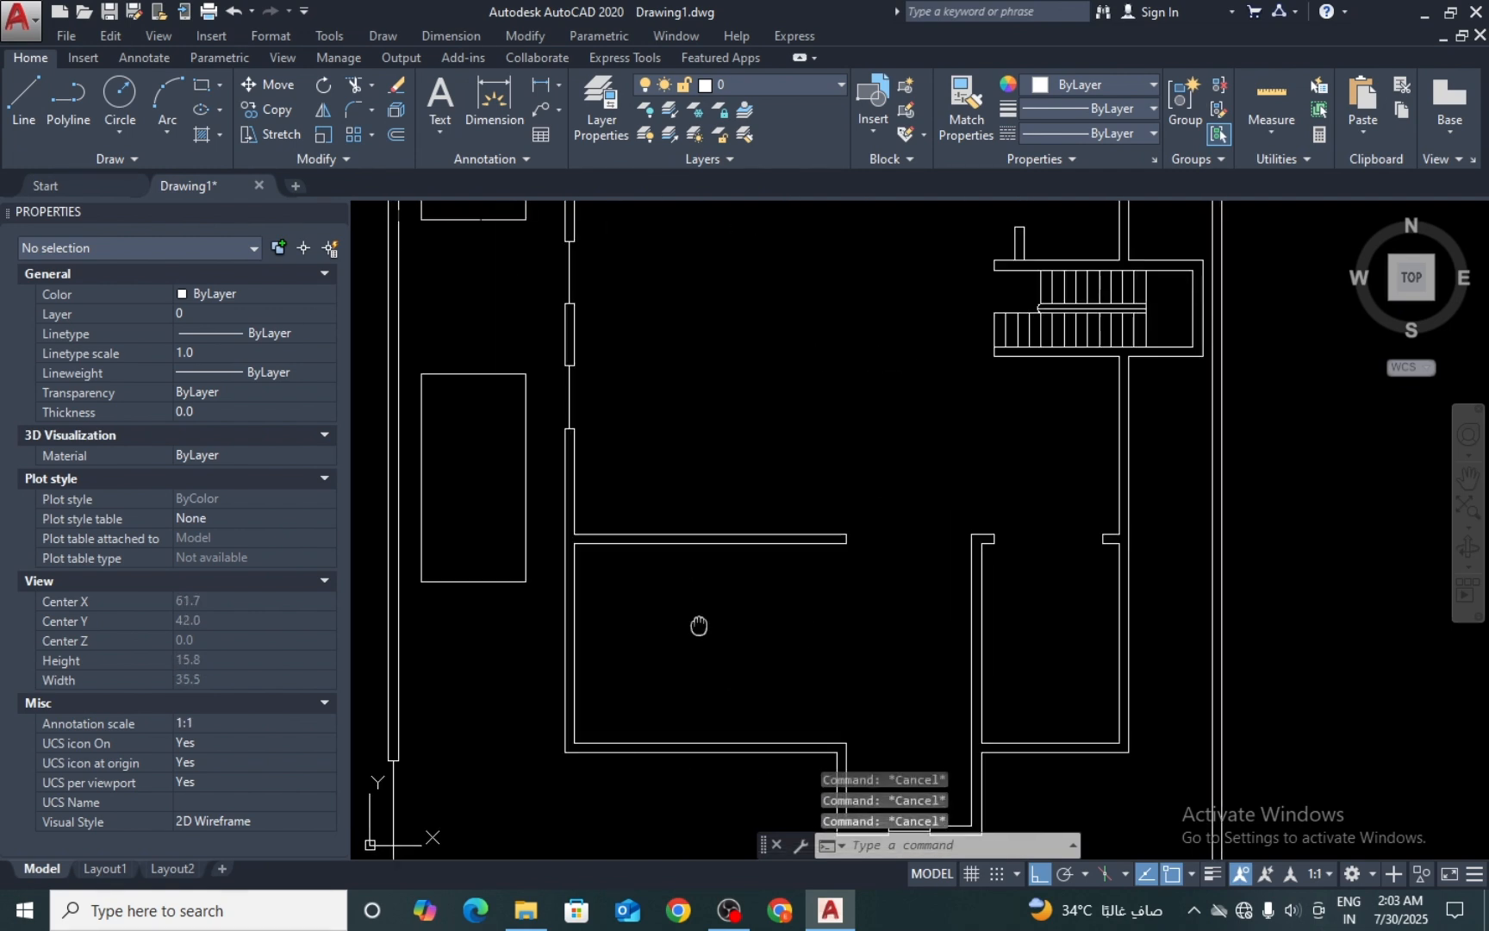
{"action": "scroll", "coordinate": [697, 653], "scroll_direction": "up", "scroll_amount": 1}
{"action": "middle_click_drag", "start_coordinate": [705, 676], "coordinate": [700, 527]}
{"action": "scroll", "coordinate": [726, 584], "scroll_direction": "down", "scroll_amount": 1}
{"action": "scroll", "coordinate": [805, 690], "scroll_direction": "up", "scroll_amount": 1}
{"action": "scroll", "coordinate": [804, 691], "scroll_direction": "up", "scroll_amount": 2}
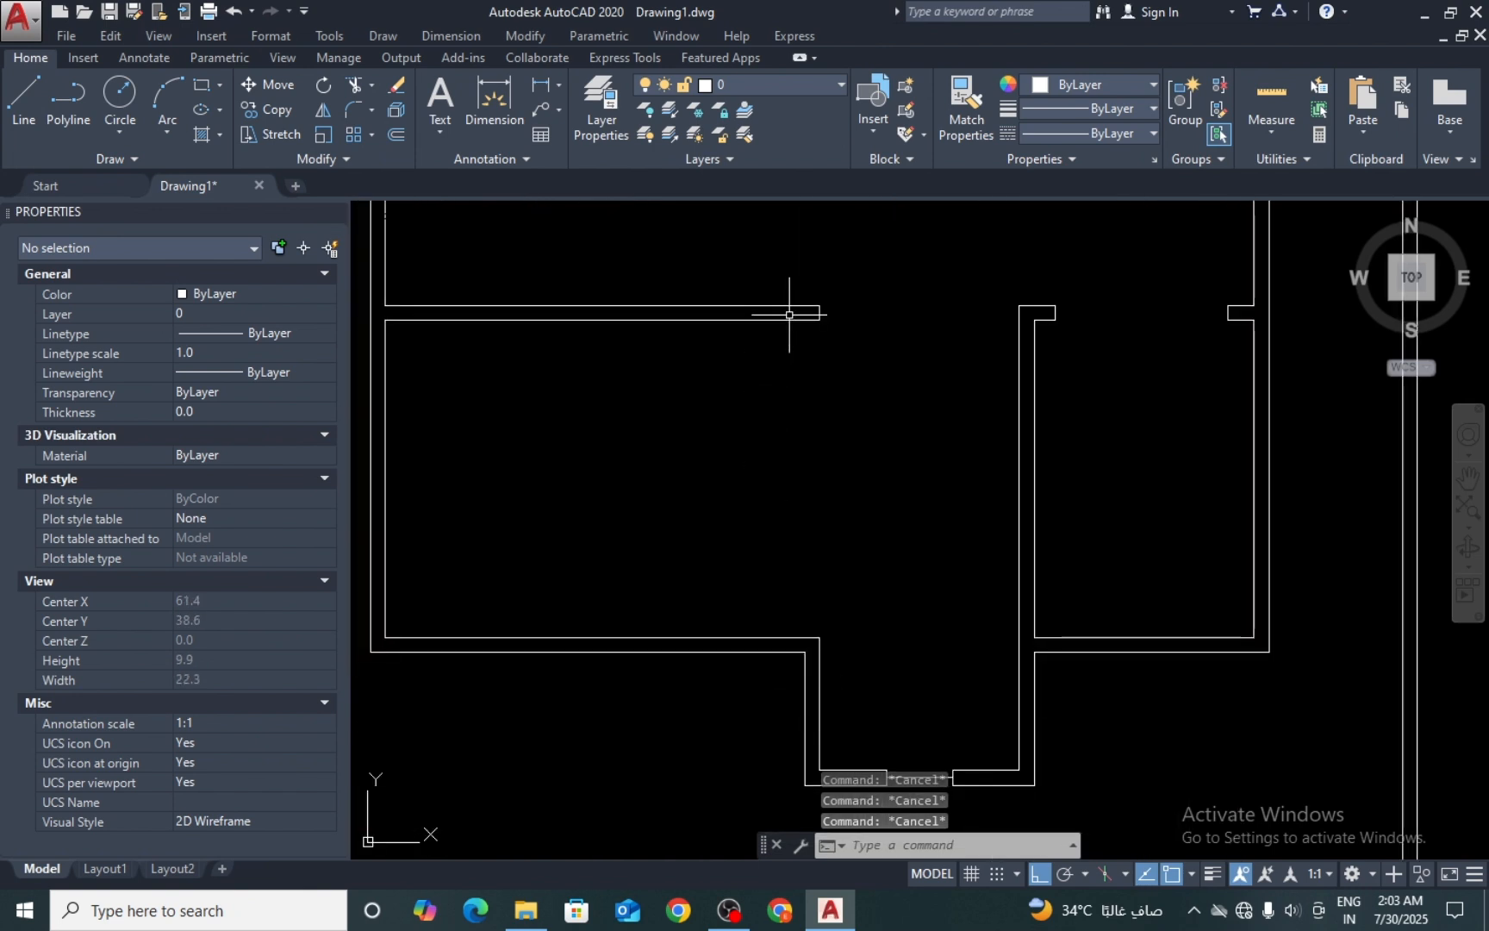
{"action": "type", "text": "tr"}
{"action": "key", "text": "Return"}
{"action": "key", "text": "Return"}
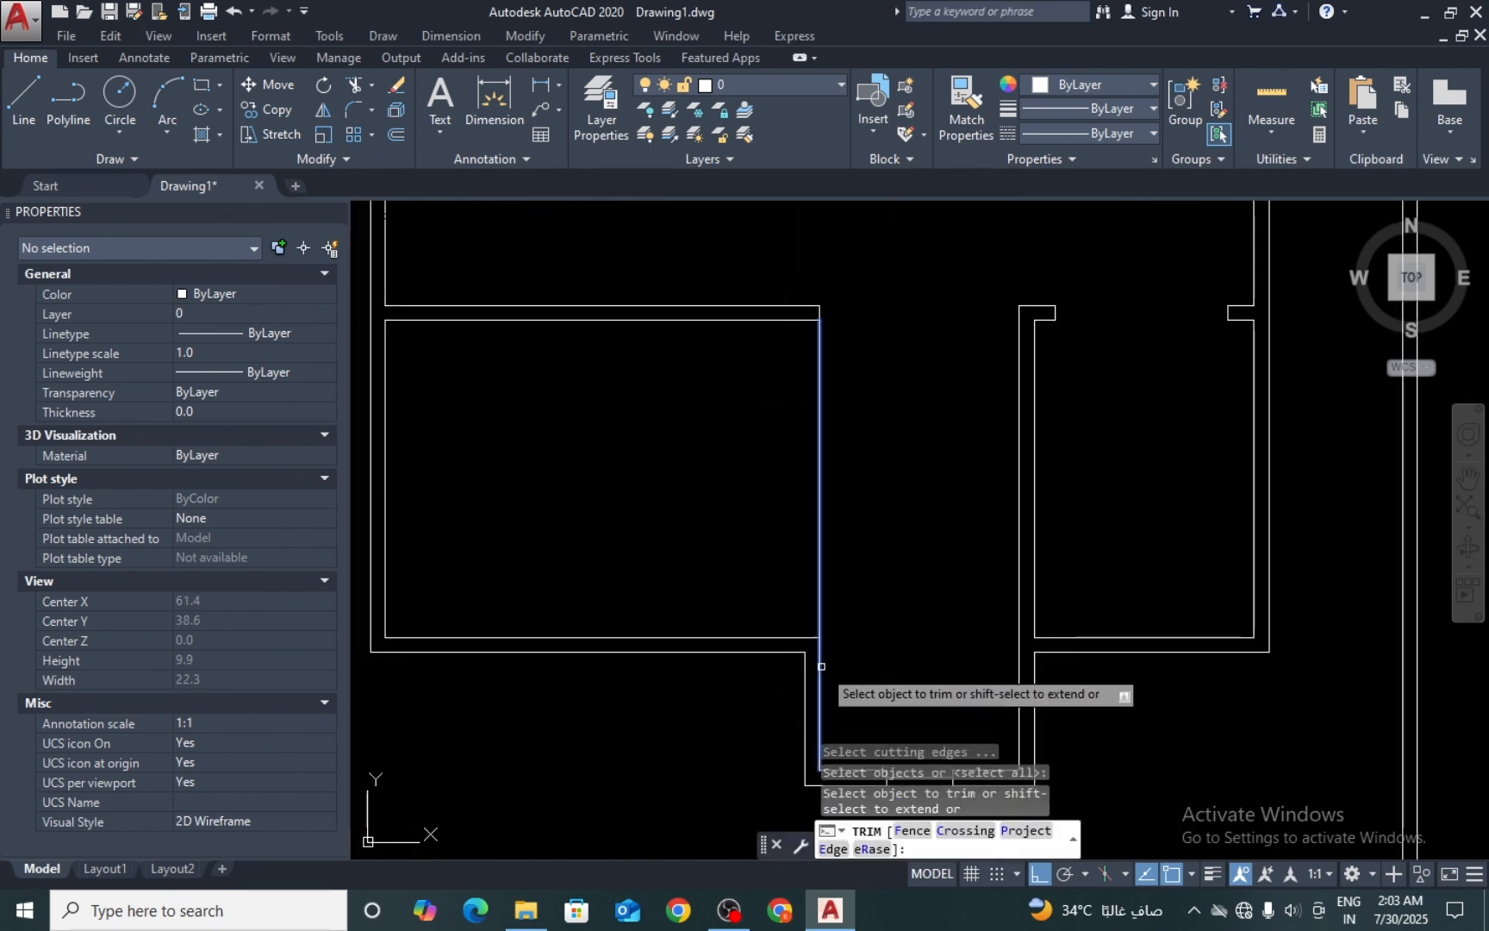
{"action": "left_click", "coordinate": [814, 666]}
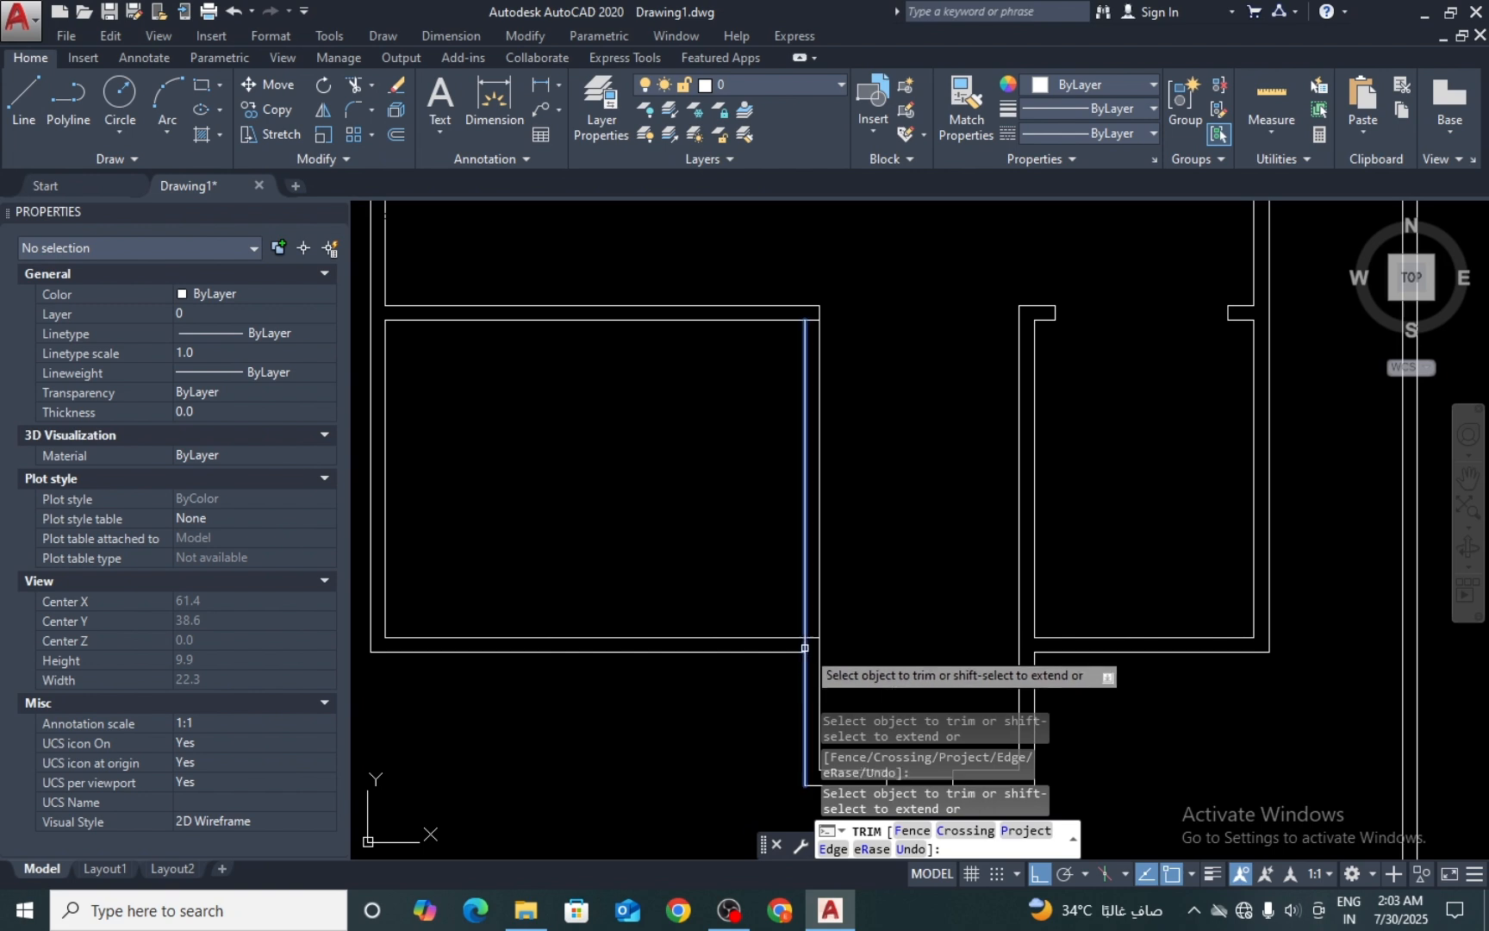
Step: Trim the leftover line pieces where the extended wall meets the front-left room's lower and upper walls
{"action": "scroll", "coordinate": [808, 660], "scroll_direction": "up", "scroll_amount": 6}
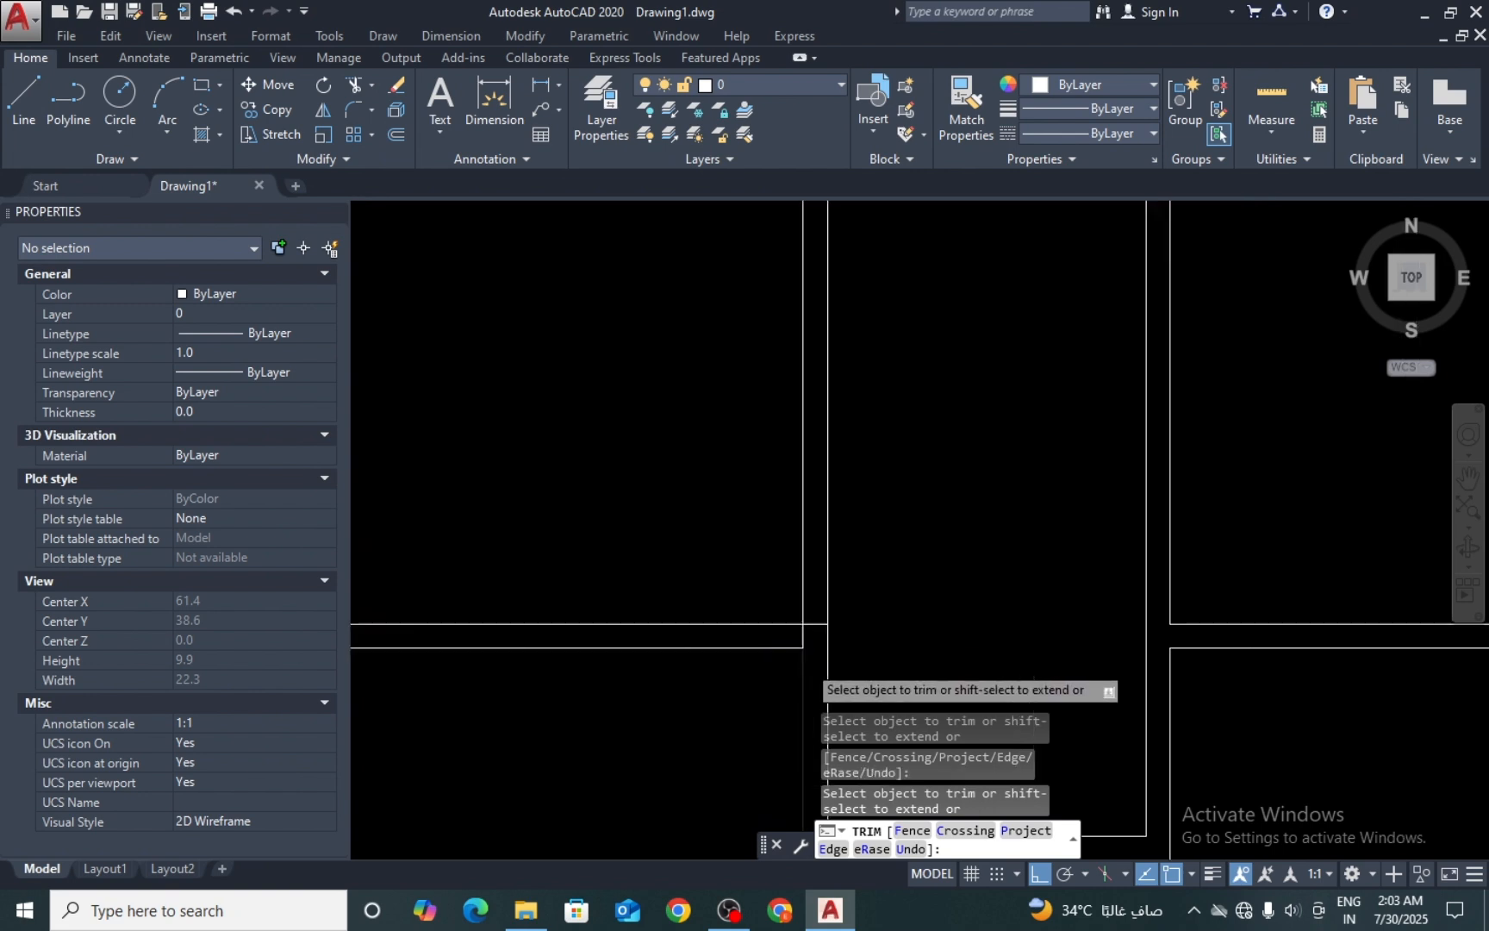
{"action": "left_click", "coordinate": [820, 606]}
{"action": "left_click", "coordinate": [769, 598]}
{"action": "left_click", "coordinate": [832, 560]}
{"action": "left_click", "coordinate": [824, 600]}
{"action": "scroll", "coordinate": [819, 640], "scroll_direction": "down", "scroll_amount": 4}
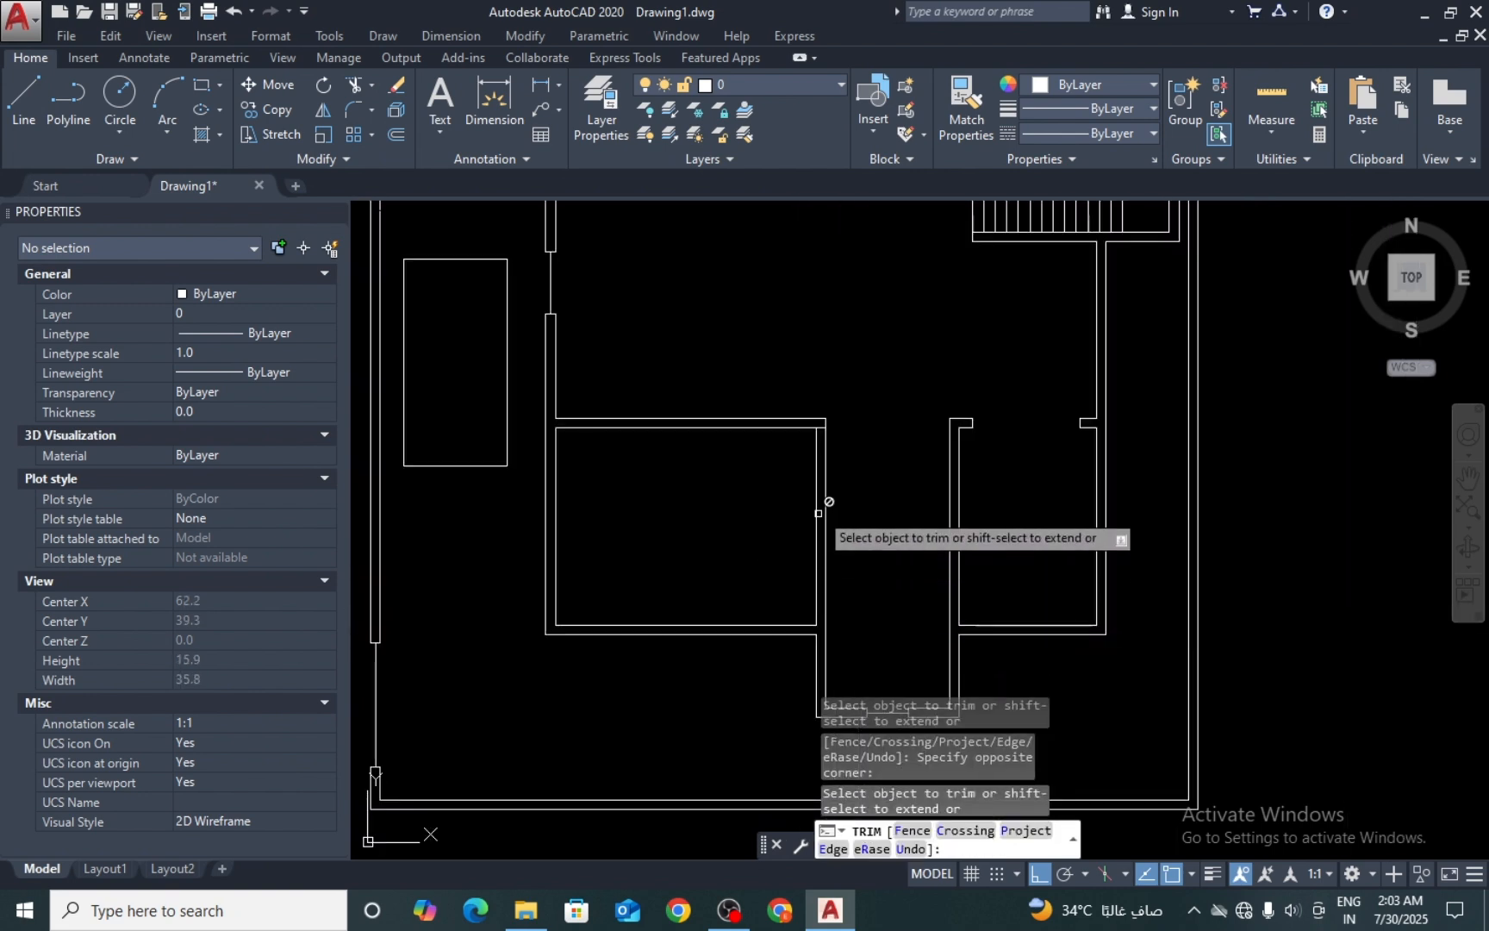
{"action": "scroll", "coordinate": [819, 435], "scroll_direction": "up", "scroll_amount": 3}
{"action": "left_click", "coordinate": [817, 389]}
{"action": "left_click", "coordinate": [818, 428]}
{"action": "scroll", "coordinate": [892, 435], "scroll_direction": "down", "scroll_amount": 2}
{"action": "scroll", "coordinate": [887, 495], "scroll_direction": "down", "scroll_amount": 5}
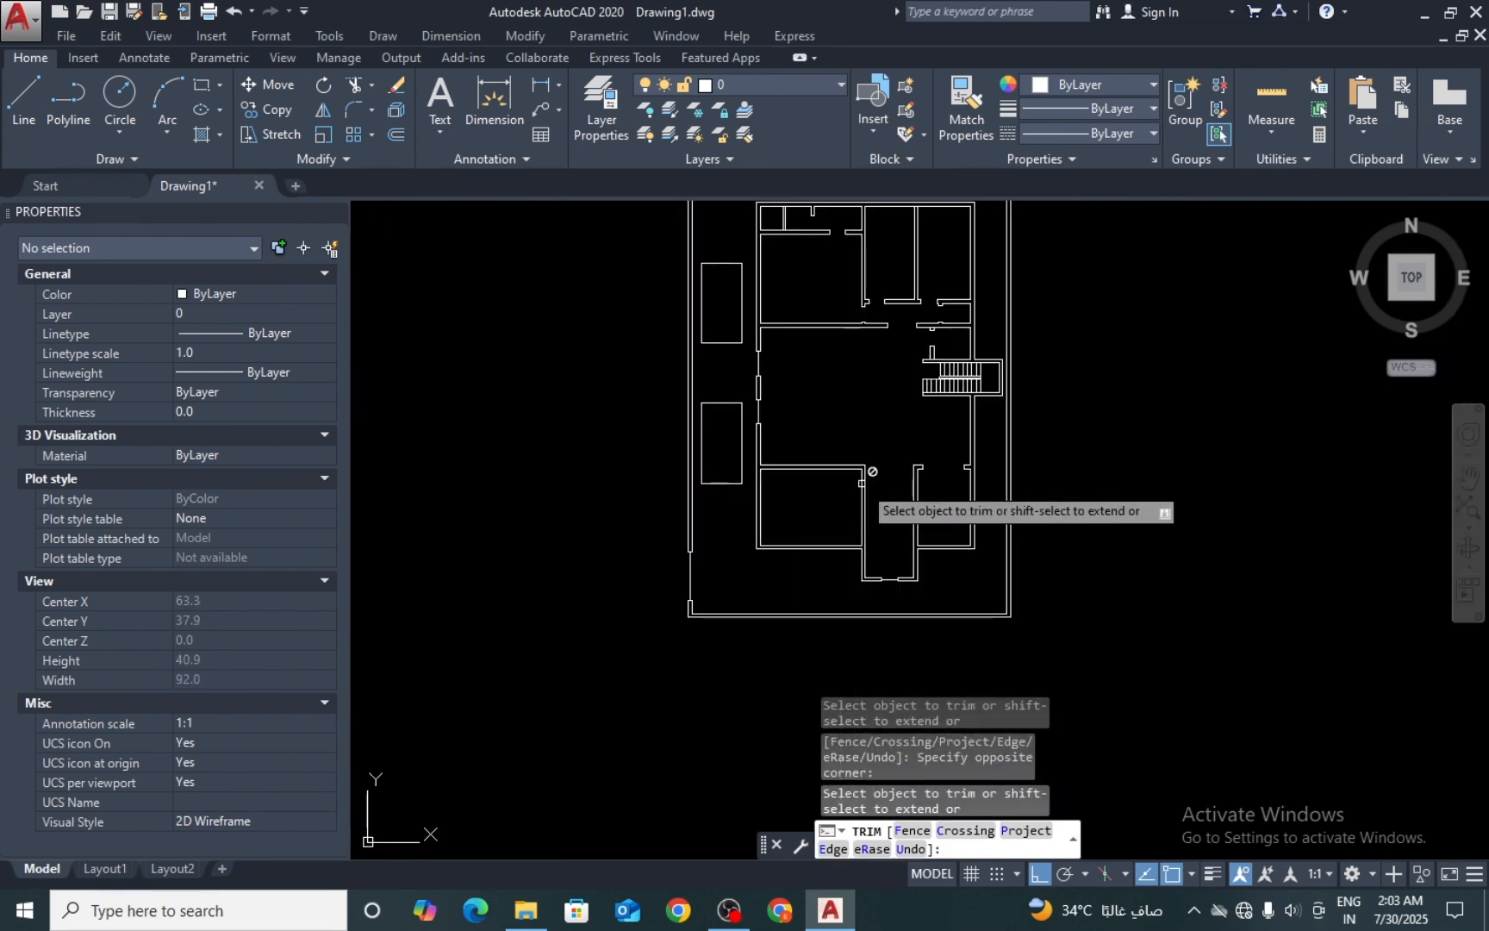
{"action": "scroll", "coordinate": [844, 543], "scroll_direction": "up", "scroll_amount": 2}
{"action": "key", "text": "Escape"}
Step: Draw a horizontal line about 0.6 units long across the front-left room's right wall, near its lower end
{"action": "scroll", "coordinate": [776, 551], "scroll_direction": "up", "scroll_amount": 2}
{"action": "scroll", "coordinate": [738, 594], "scroll_direction": "down", "scroll_amount": 1}
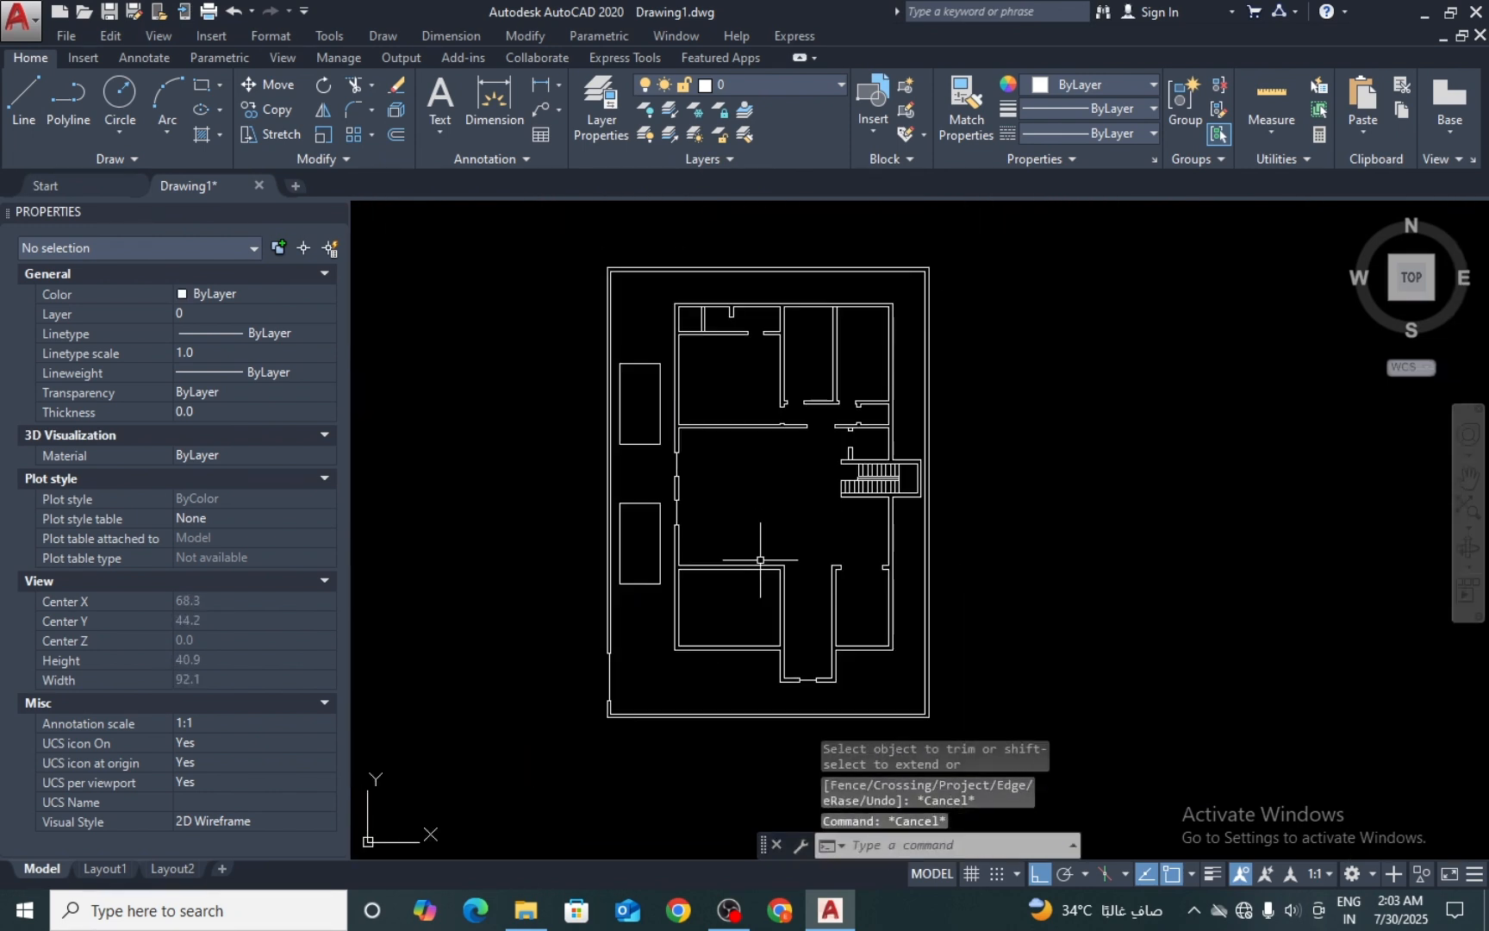
{"action": "scroll", "coordinate": [723, 612], "scroll_direction": "up", "scroll_amount": 3}
{"action": "scroll", "coordinate": [560, 666], "scroll_direction": "up", "scroll_amount": 1}
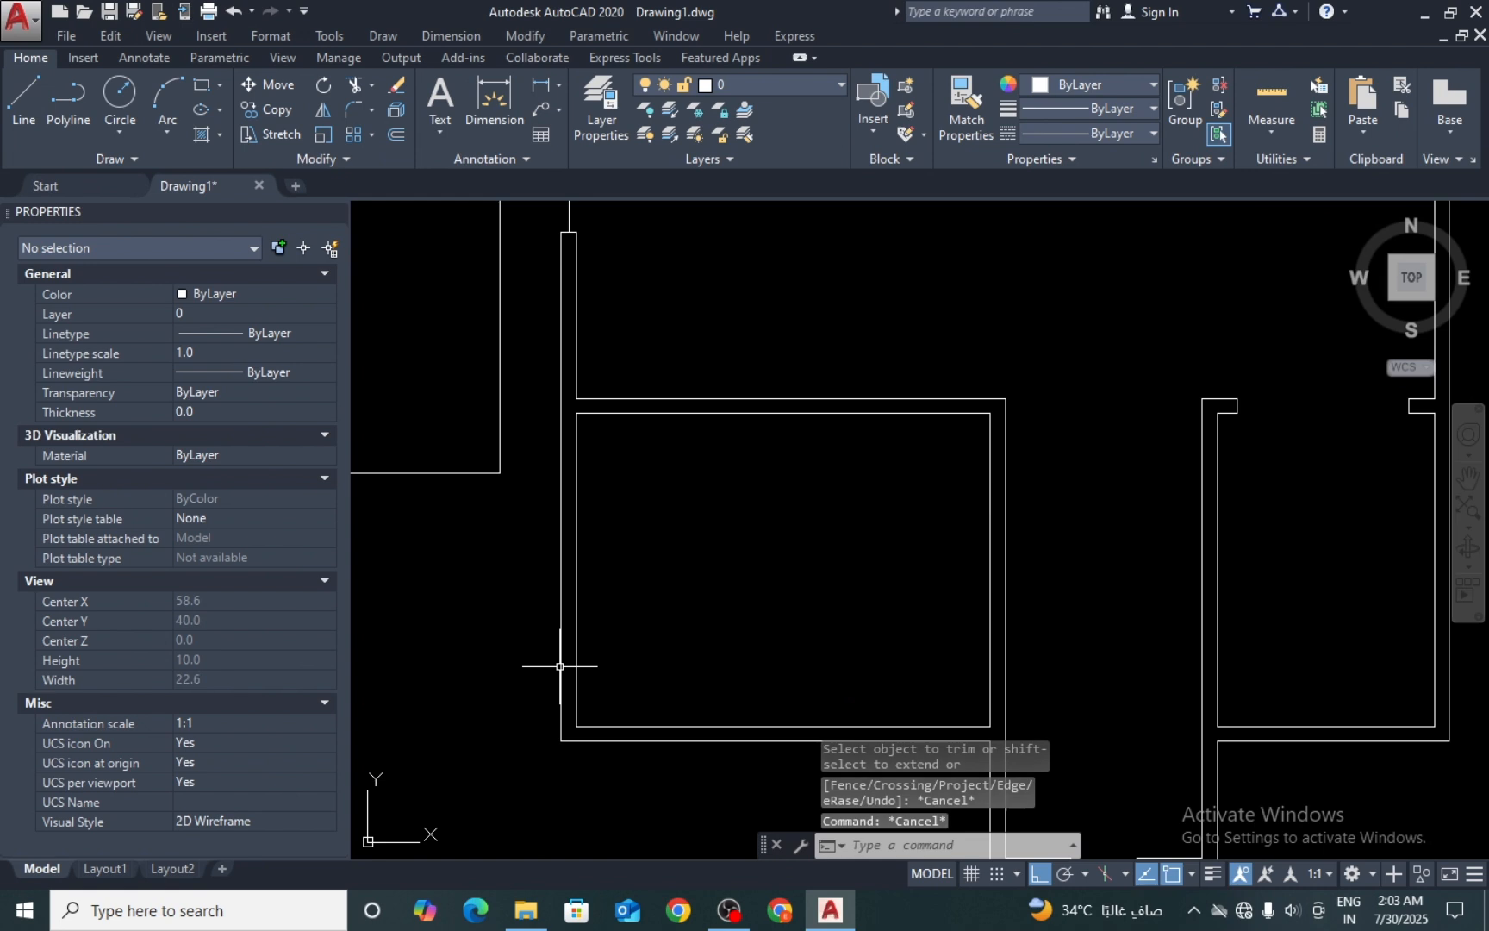
{"action": "scroll", "coordinate": [655, 516], "scroll_direction": "down", "scroll_amount": 2}
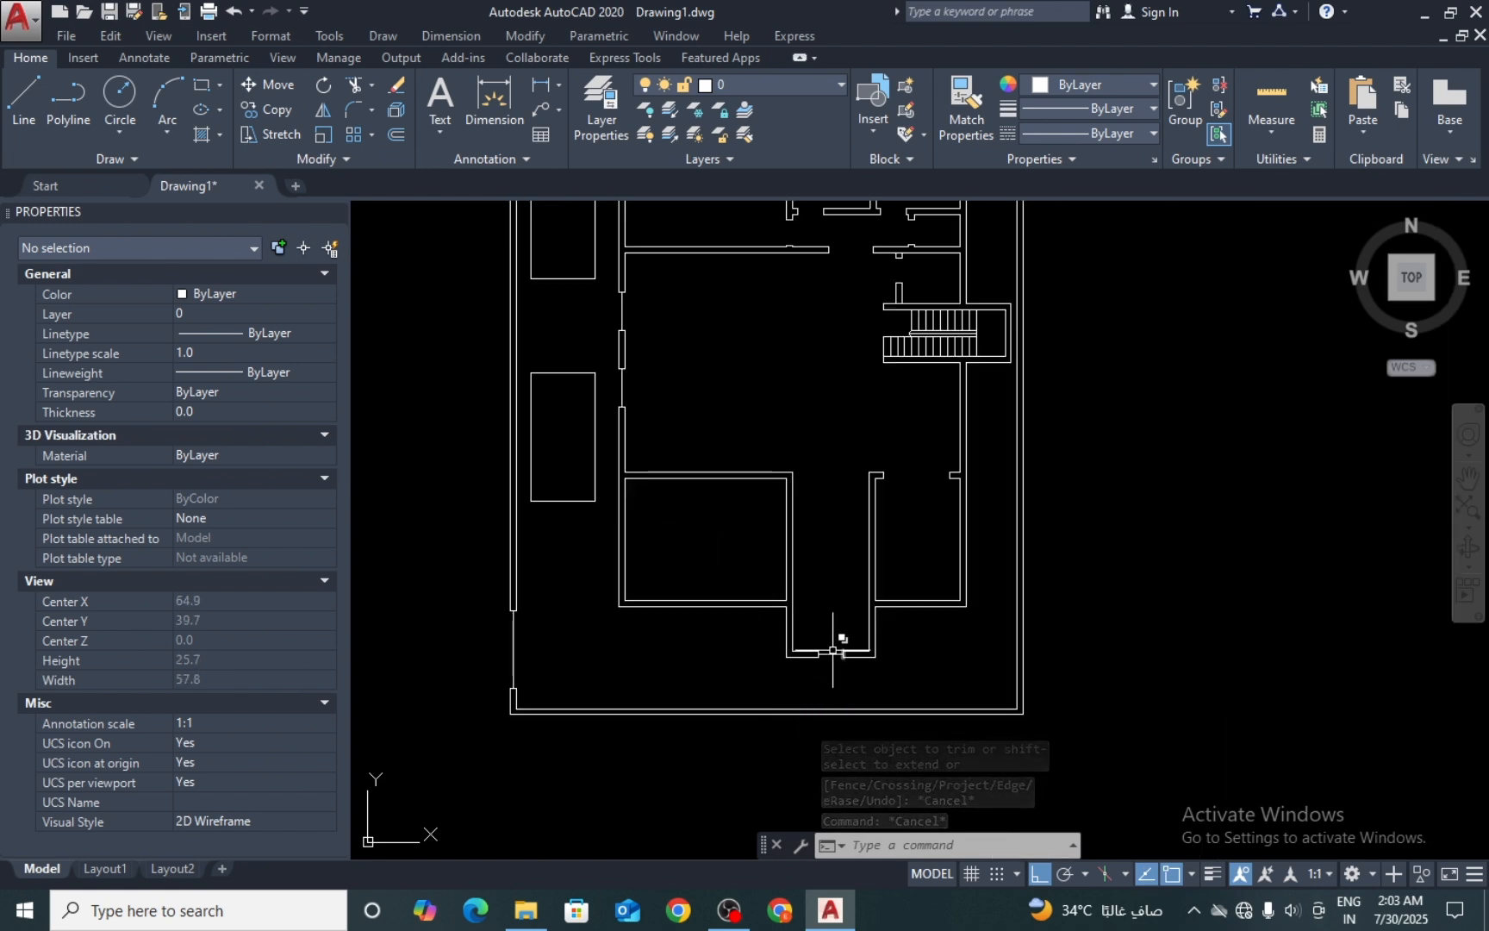
{"action": "scroll", "coordinate": [767, 540], "scroll_direction": "up", "scroll_amount": 3}
{"action": "type", "text": "l"}
{"action": "key", "text": "Return"}
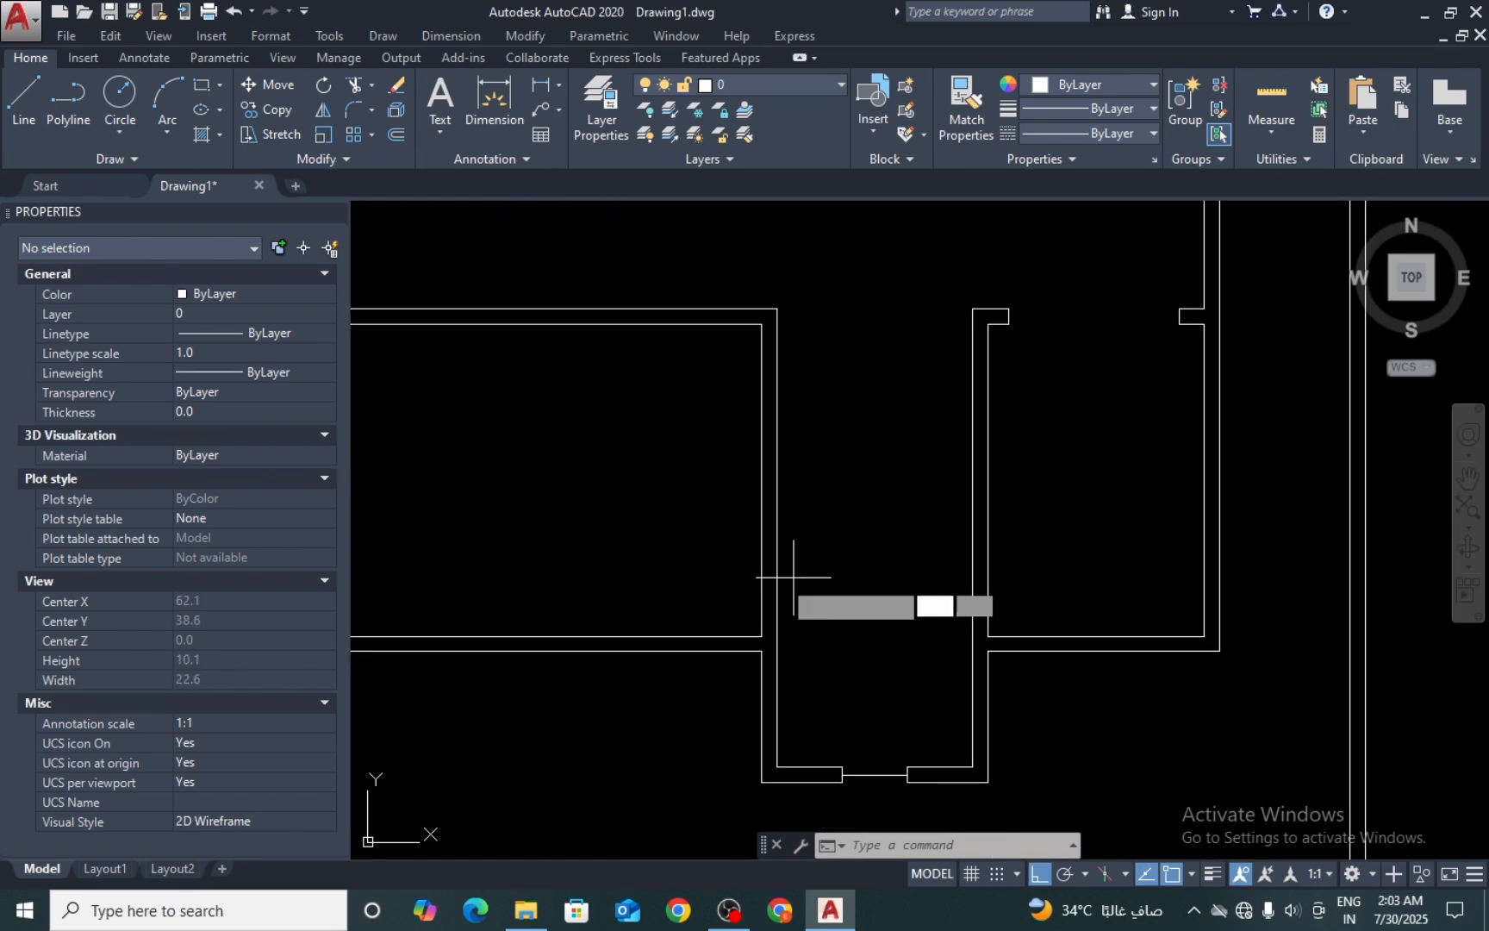
{"action": "scroll", "coordinate": [738, 596], "scroll_direction": "up", "scroll_amount": 2}
{"action": "left_click", "coordinate": [741, 592]}
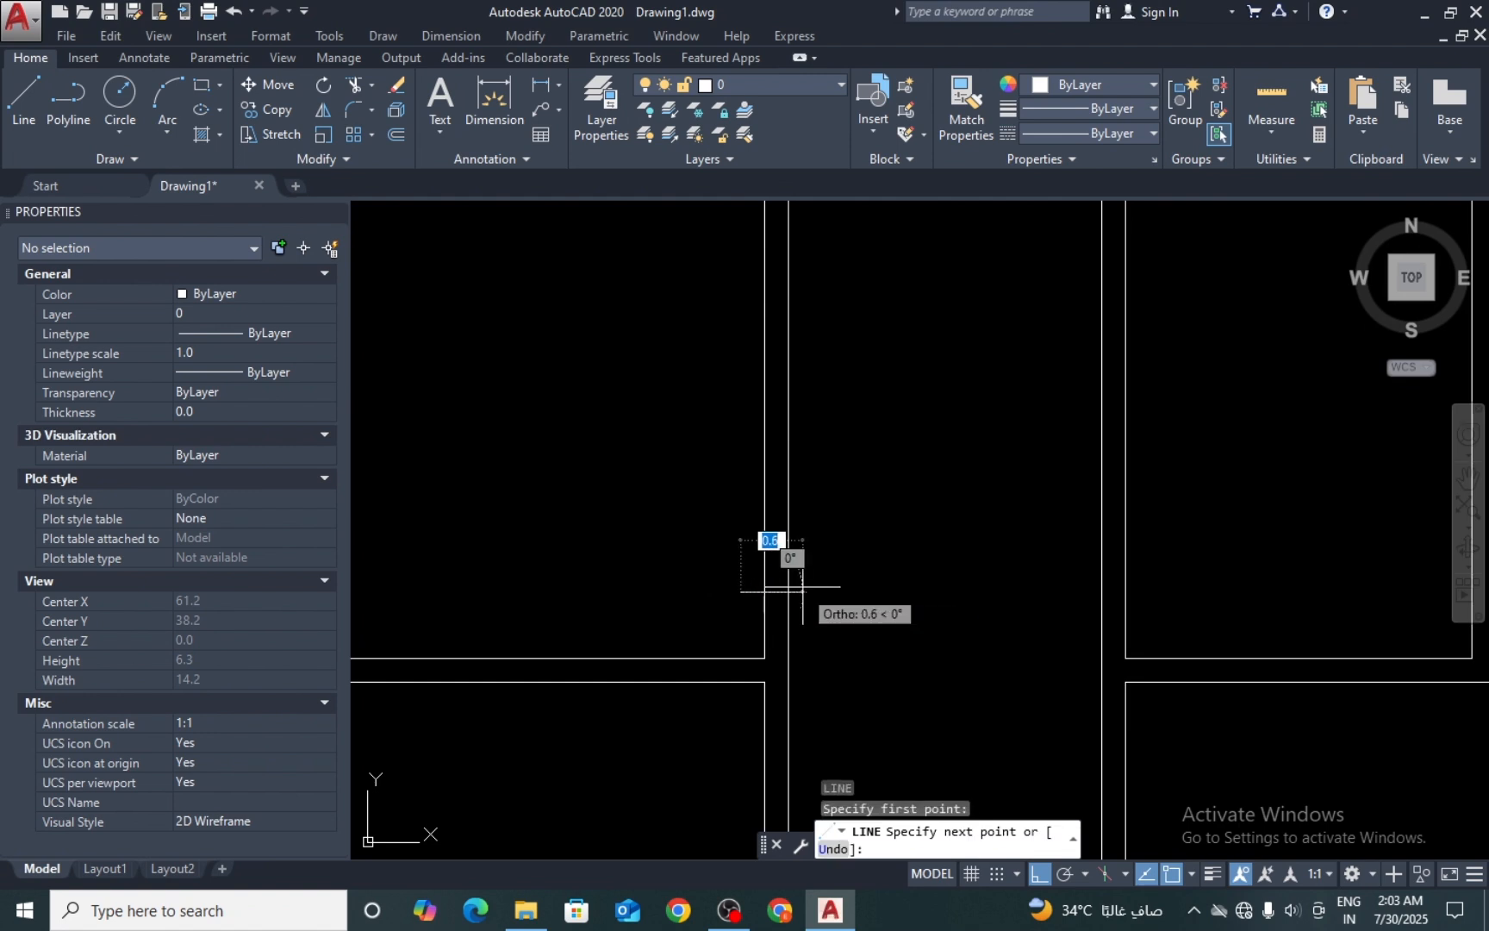
{"action": "left_click", "coordinate": [803, 587]}
{"action": "key", "text": "Return"}
Step: Offset the short line across the front-left room's right wall 1 unit upward to mark the door width
{"action": "type", "text": "o"}
{"action": "key", "text": "Return"}
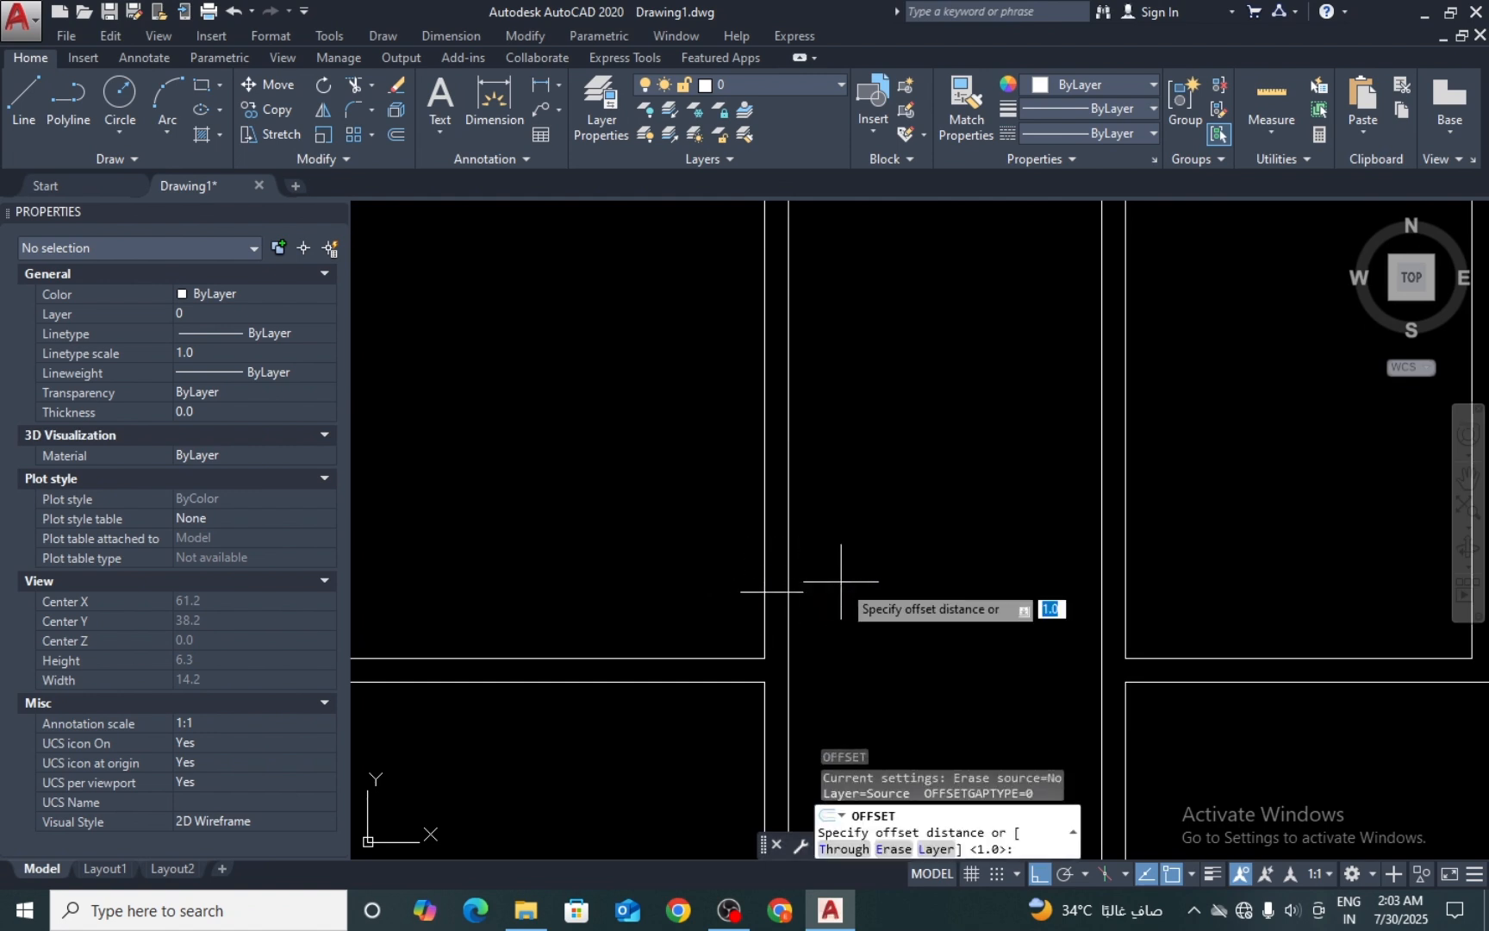
{"action": "type", "text": "1"}
{"action": "key", "text": "Return"}
{"action": "left_click", "coordinate": [802, 591]}
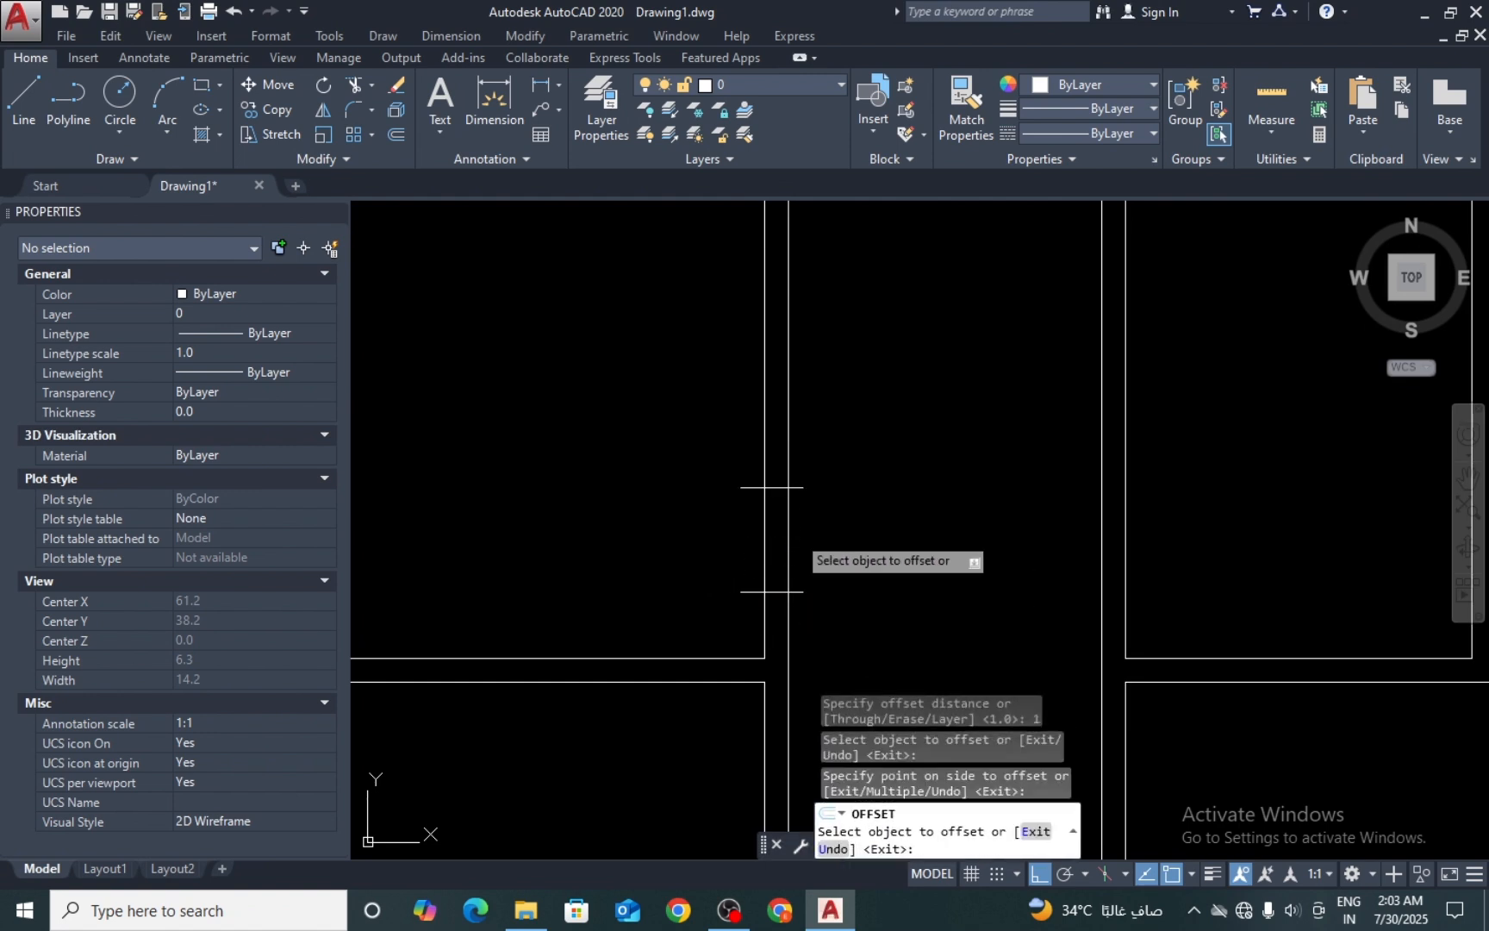
{"action": "left_click", "coordinate": [771, 491]}
{"action": "key", "text": "Escape"}
{"action": "key", "text": "Escape"}
Step: Trim the front-left room's right wall between the two marks and cut off the marks' overhanging ends
{"action": "type", "text": "tr"}
{"action": "key", "text": "Return"}
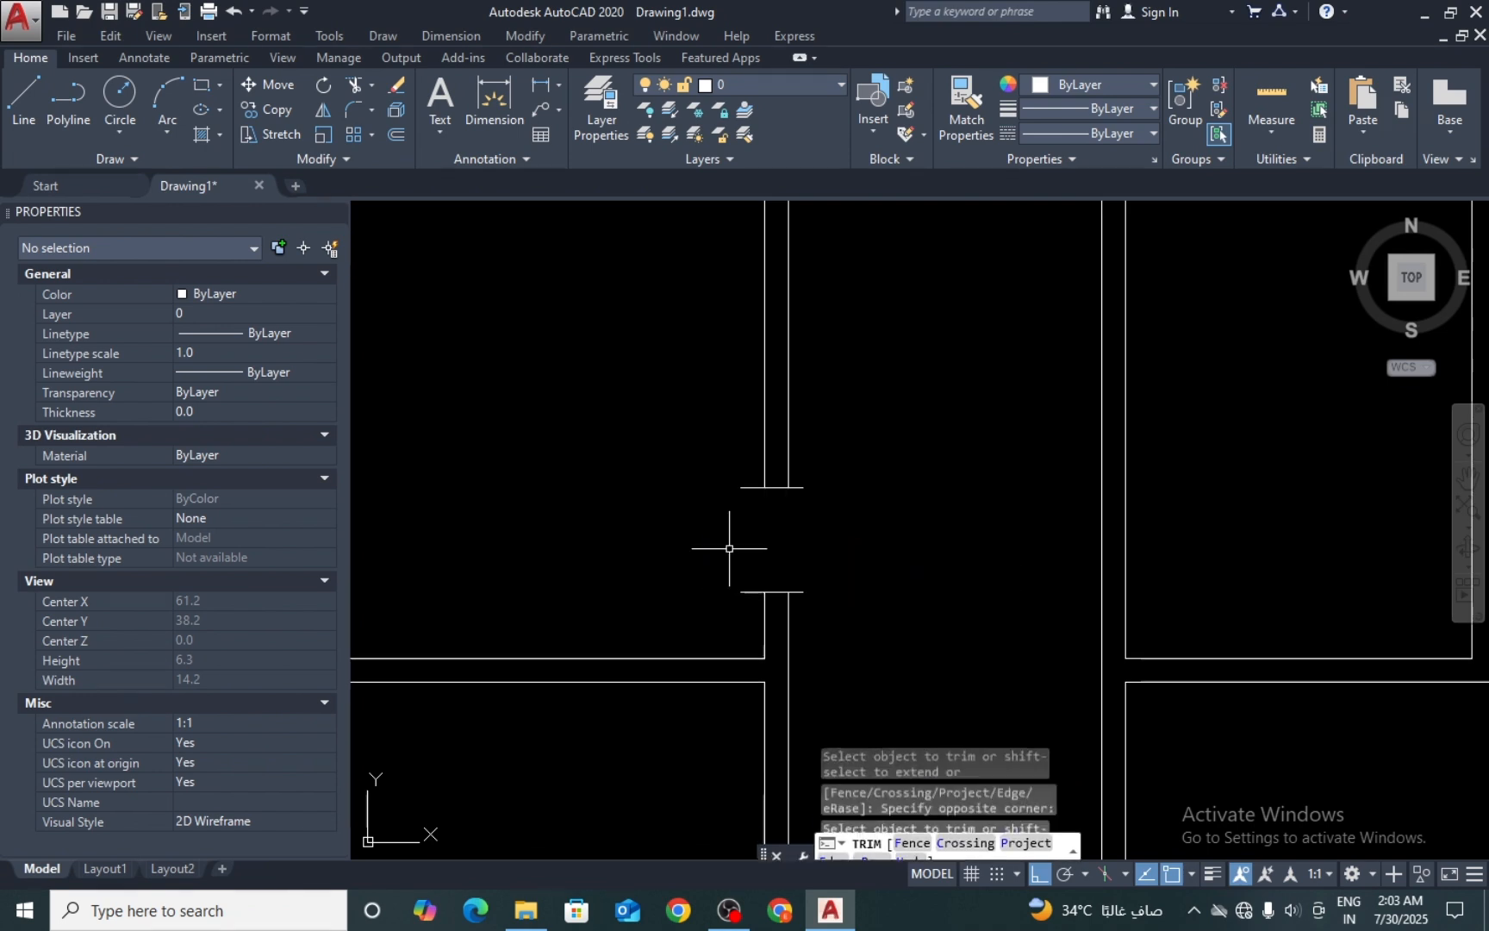
{"action": "left_click", "coordinate": [757, 479]}
{"action": "left_click", "coordinate": [719, 581]}
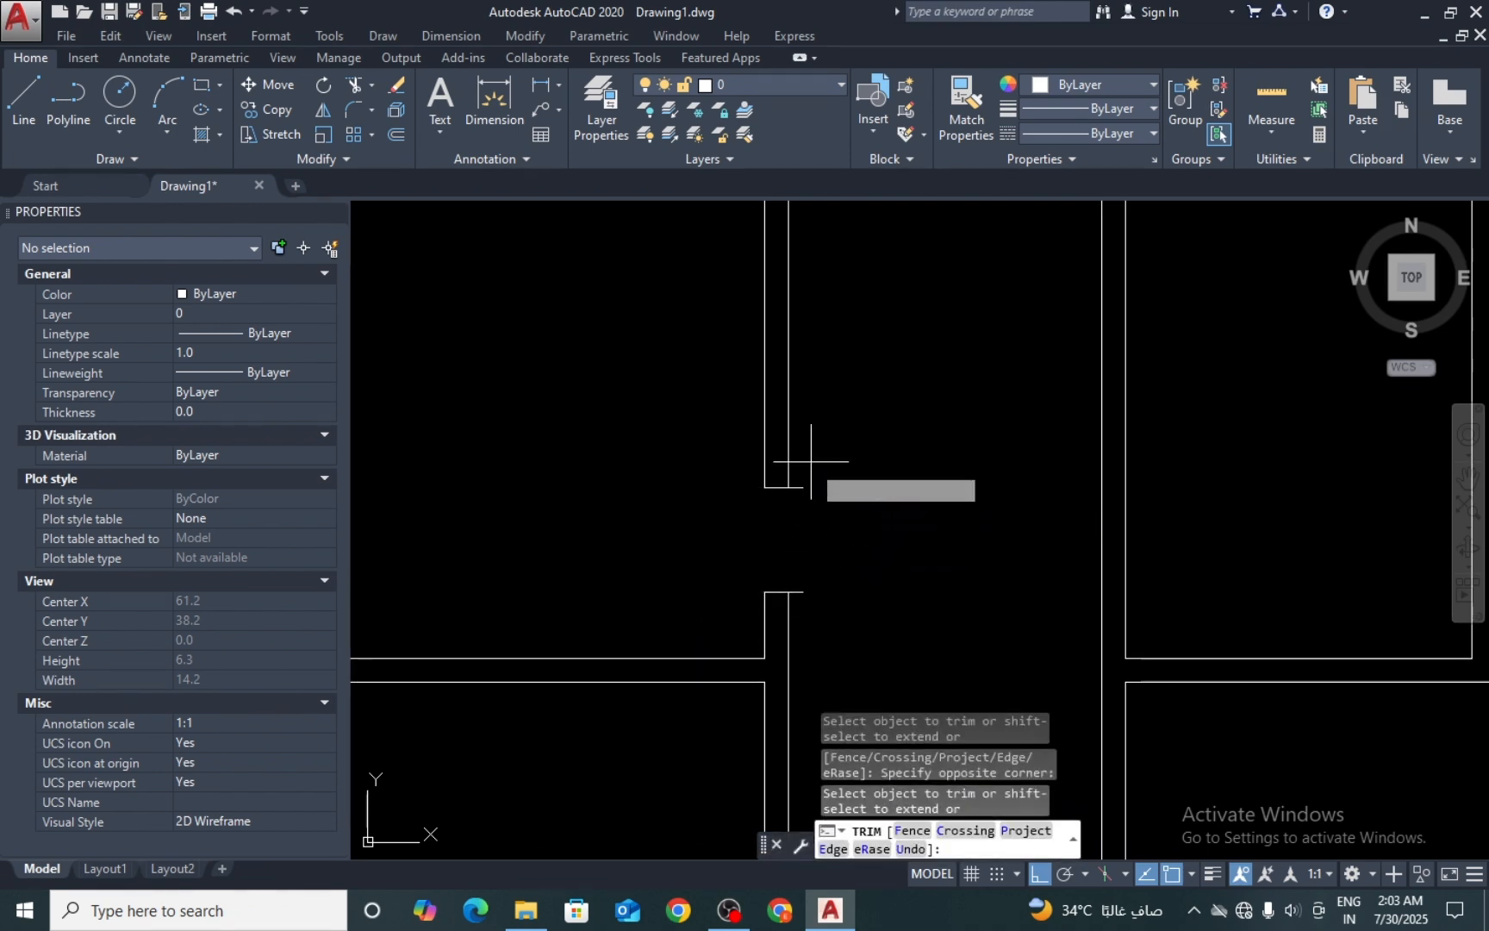
{"action": "left_click", "coordinate": [811, 465]}
{"action": "key", "text": "Return"}
Step: Draw a short horizontal line across the thickness of the front-left room's outer left wall, at the inner line's midpoint
{"action": "scroll", "coordinate": [788, 525], "scroll_direction": "down", "scroll_amount": 2}
{"action": "middle_click_drag", "start_coordinate": [801, 489], "coordinate": [808, 524]}
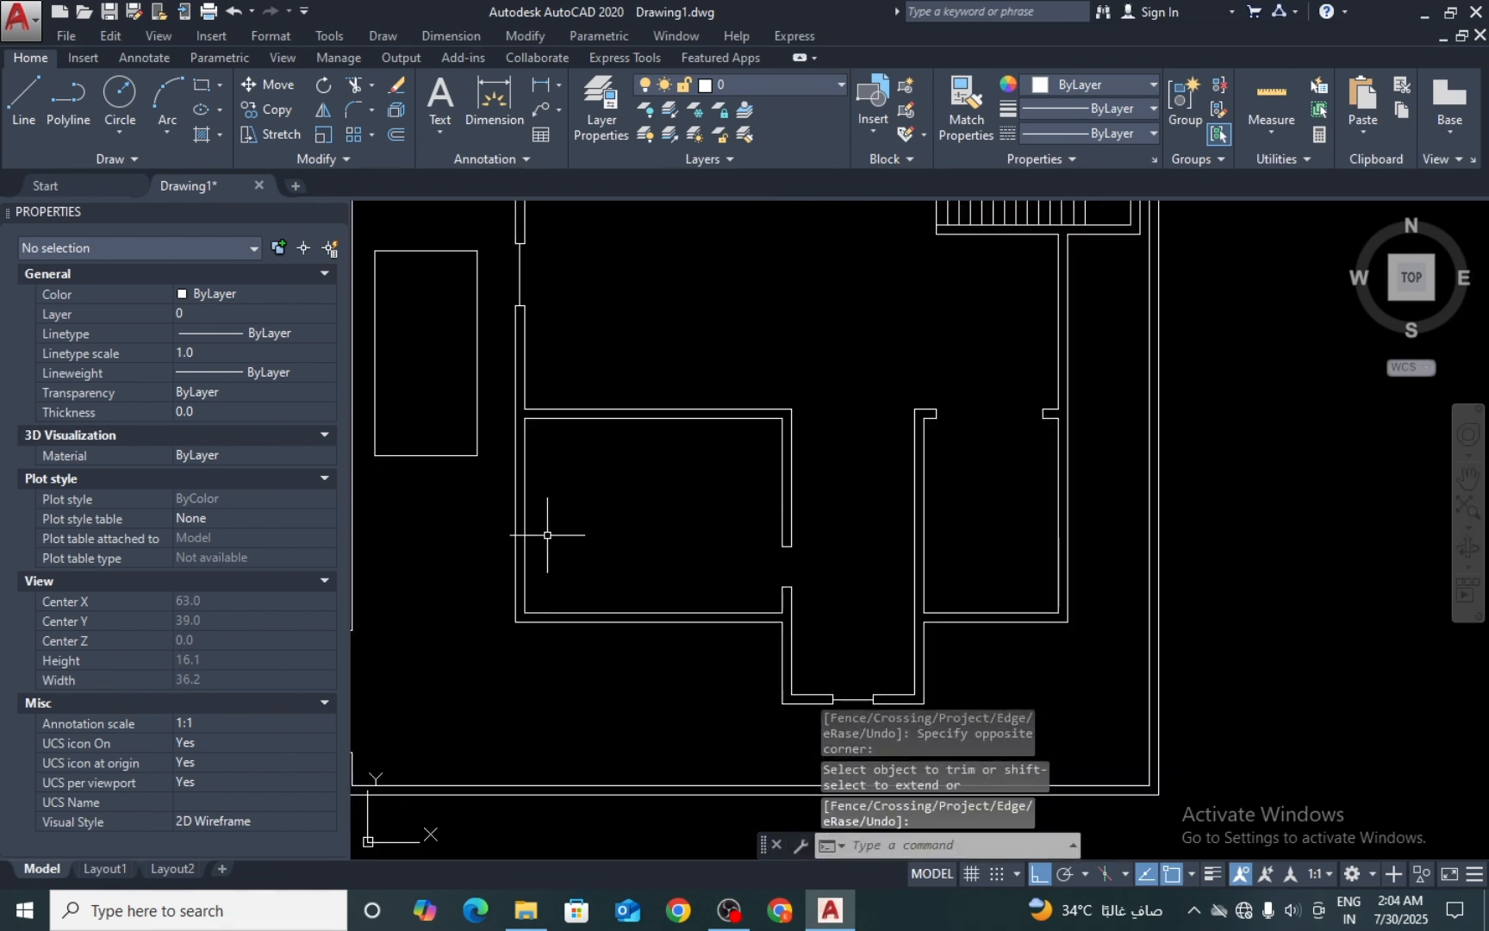
{"action": "scroll", "coordinate": [483, 512], "scroll_direction": "up", "scroll_amount": 1}
{"action": "type", "text": "L"}
{"action": "key", "text": "Return"}
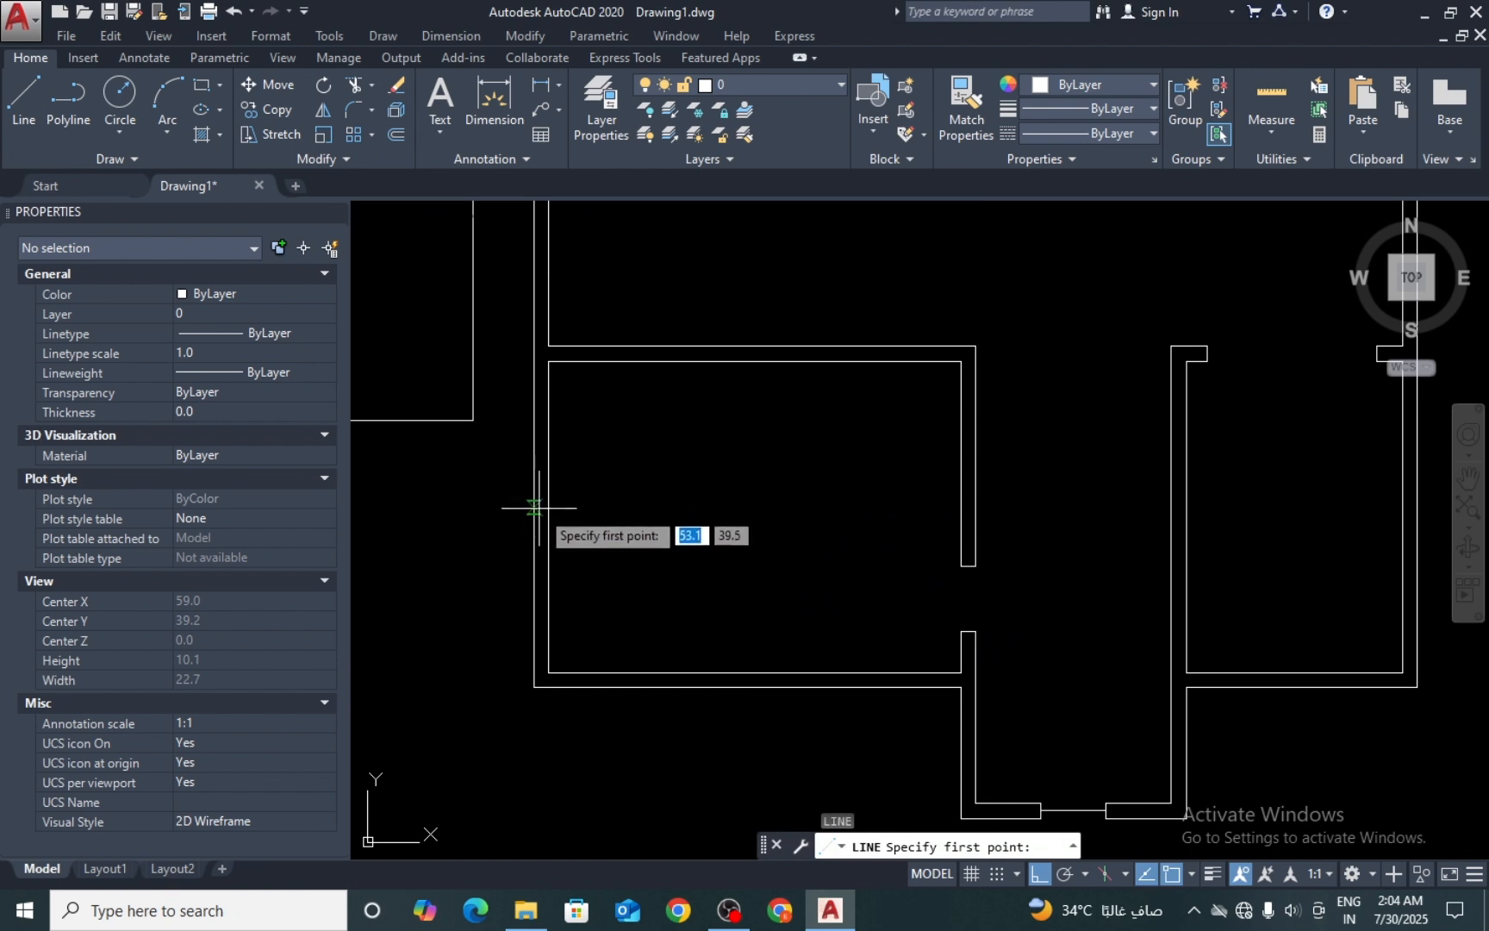
{"action": "left_click", "coordinate": [548, 516]}
{"action": "left_click", "coordinate": [534, 516]}
{"action": "key", "text": "Return"}
Step: Offset the short line across the front-left room's left wall 0.5 units upward
{"action": "scroll", "coordinate": [546, 519], "scroll_direction": "up", "scroll_amount": 4}
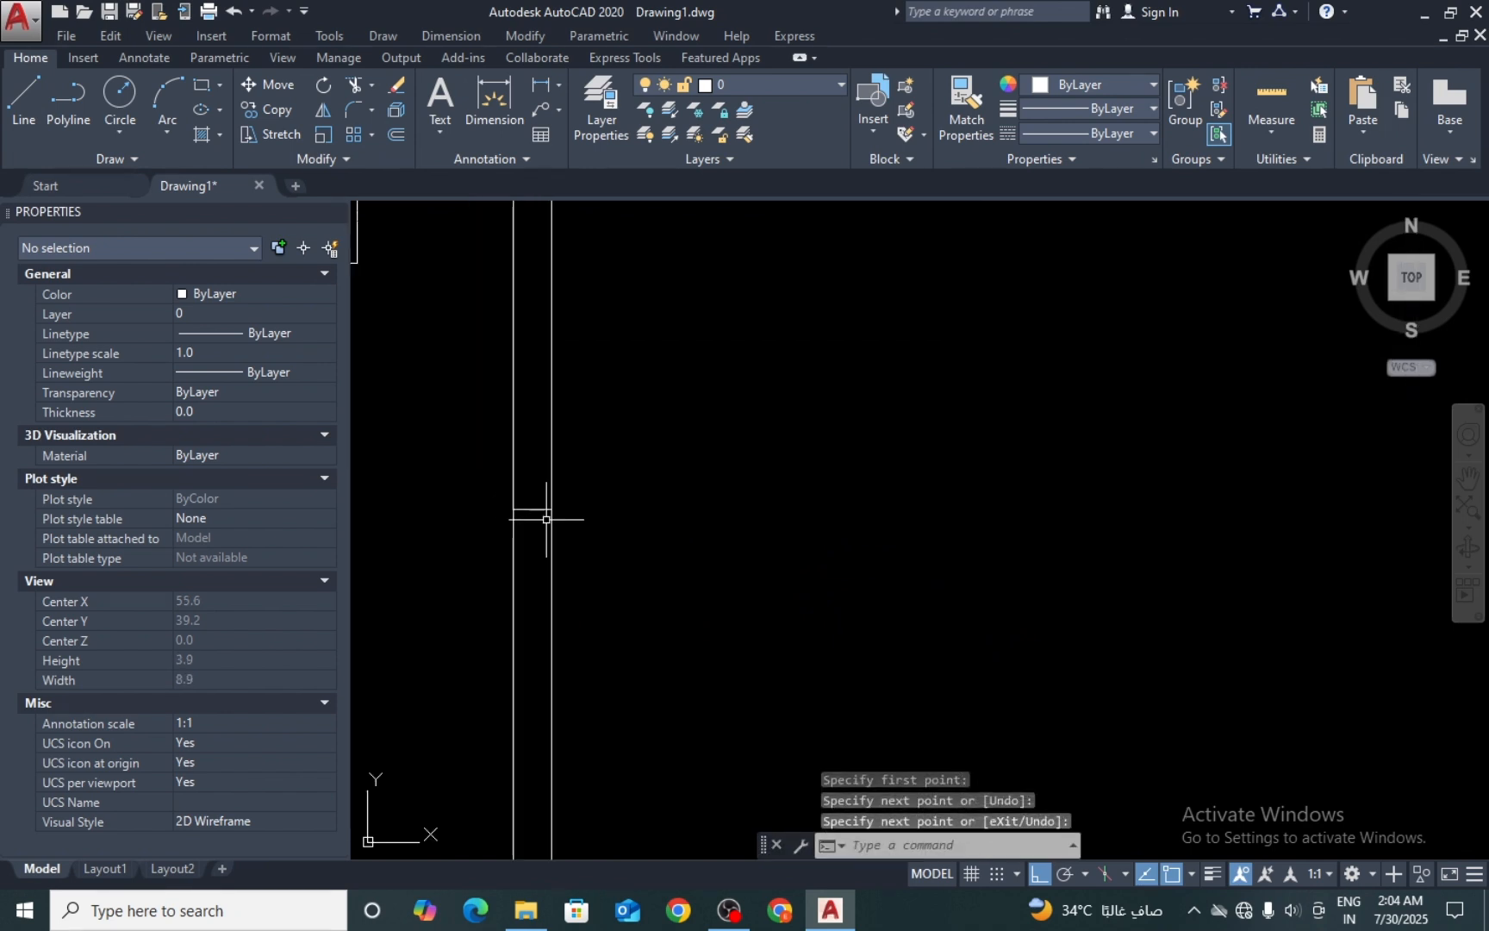
{"action": "type", "text": "O"}
{"action": "key", "text": "Return"}
{"action": "type", "text": "0.5"}
{"action": "key", "text": "Return"}
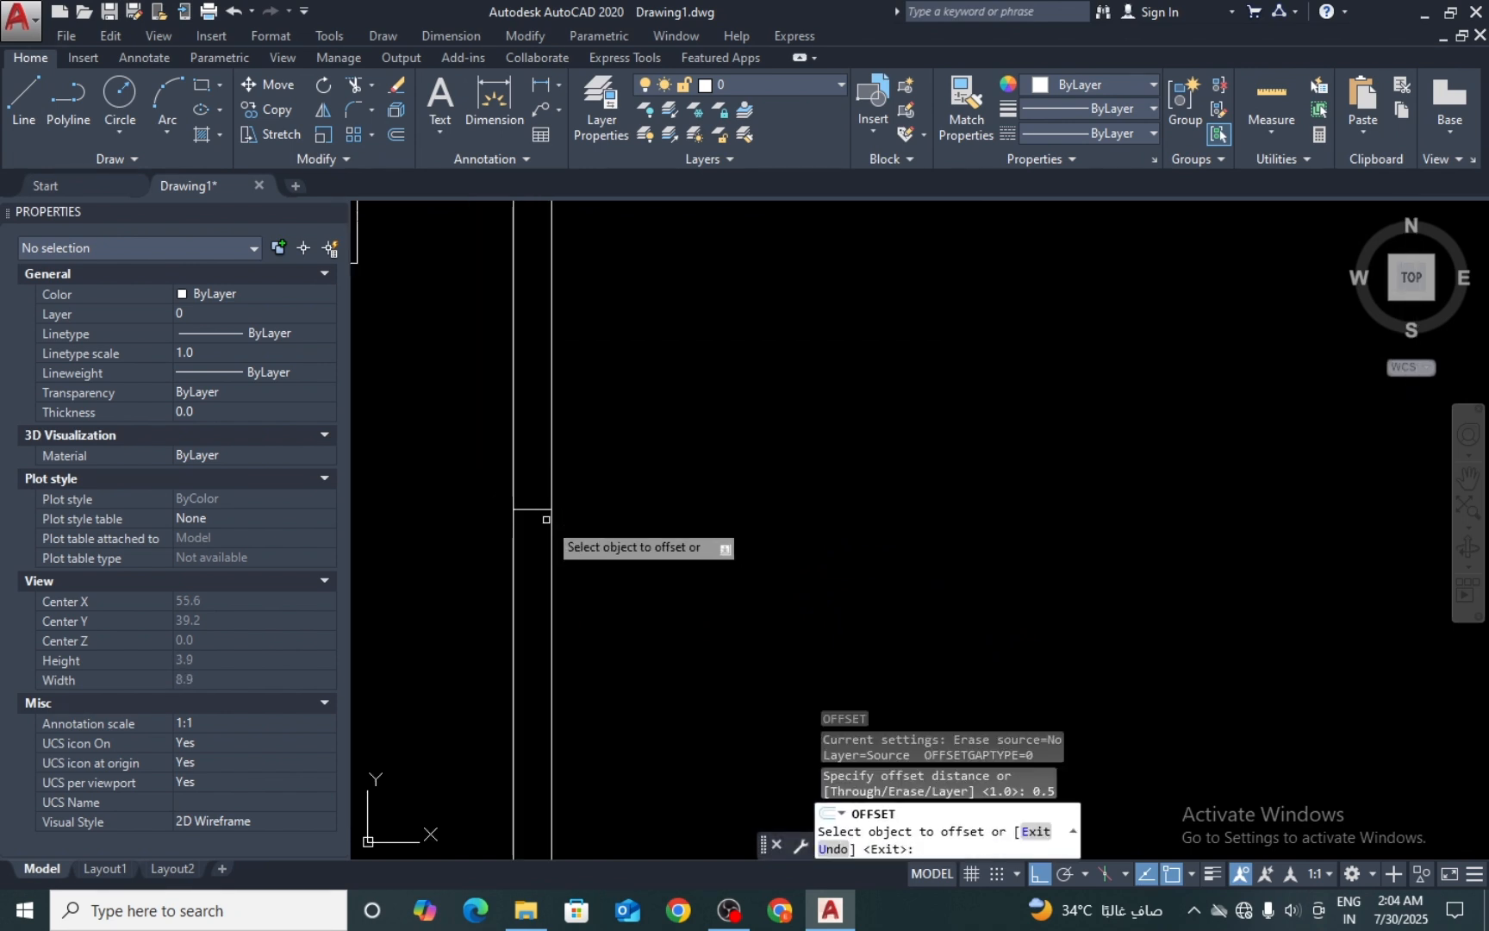
{"action": "left_click", "coordinate": [533, 508]}
{"action": "left_click", "coordinate": [535, 485]}
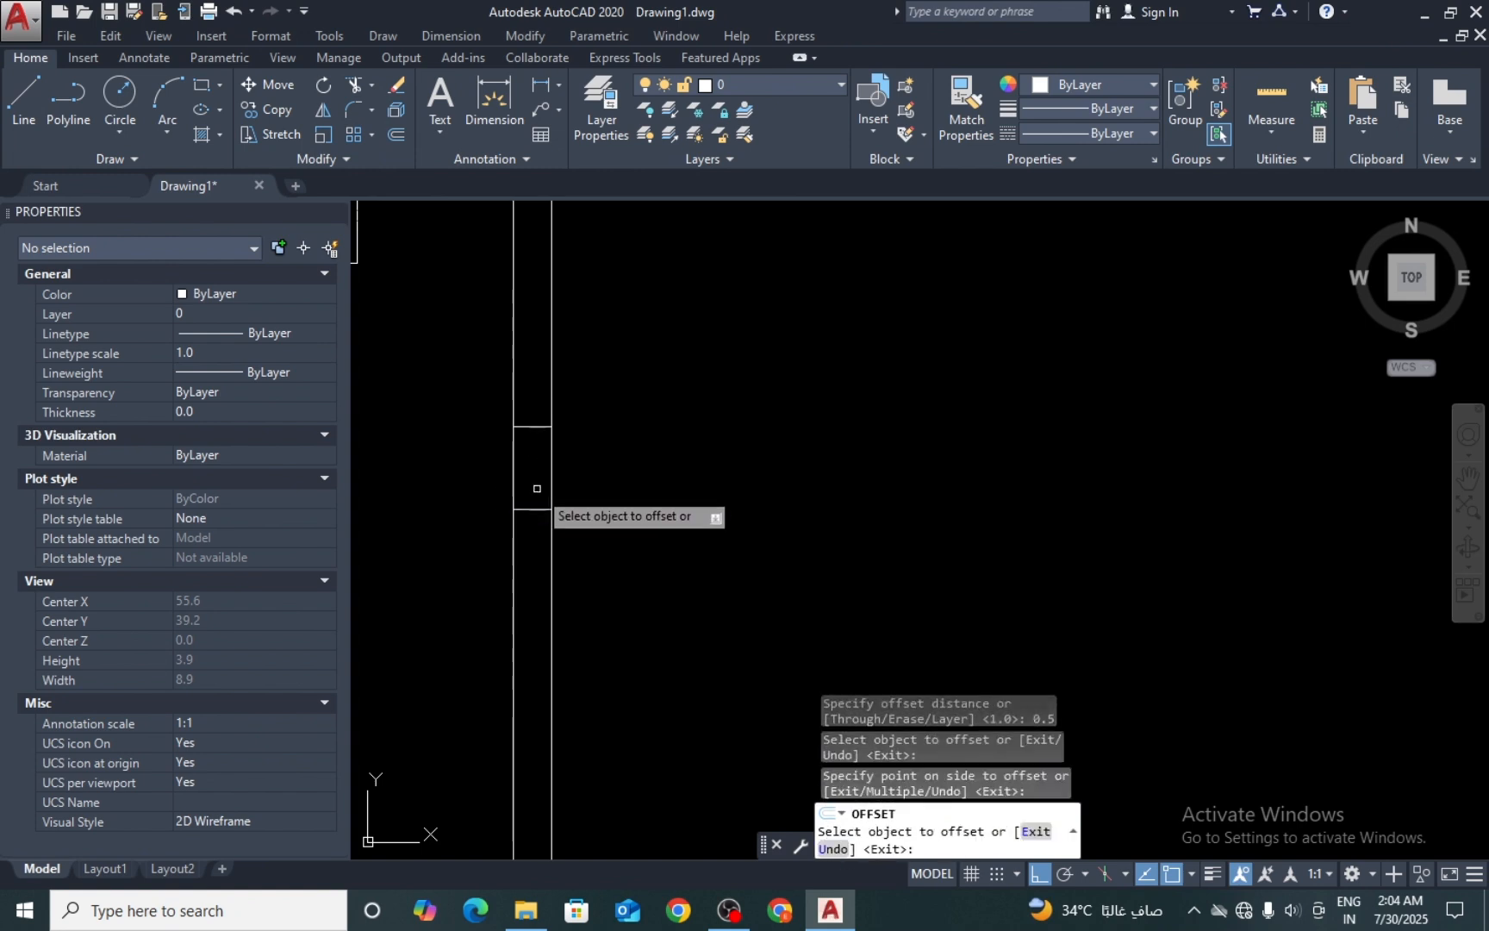
Step: Offset the original short line across the left wall 0.5 units downward to mark the opening's other edge
{"action": "left_click", "coordinate": [536, 509]}
{"action": "key", "text": "Return"}
{"action": "scroll", "coordinate": [562, 457], "scroll_direction": "down", "scroll_amount": 3}
{"action": "scroll", "coordinate": [641, 623], "scroll_direction": "up", "scroll_amount": 2}
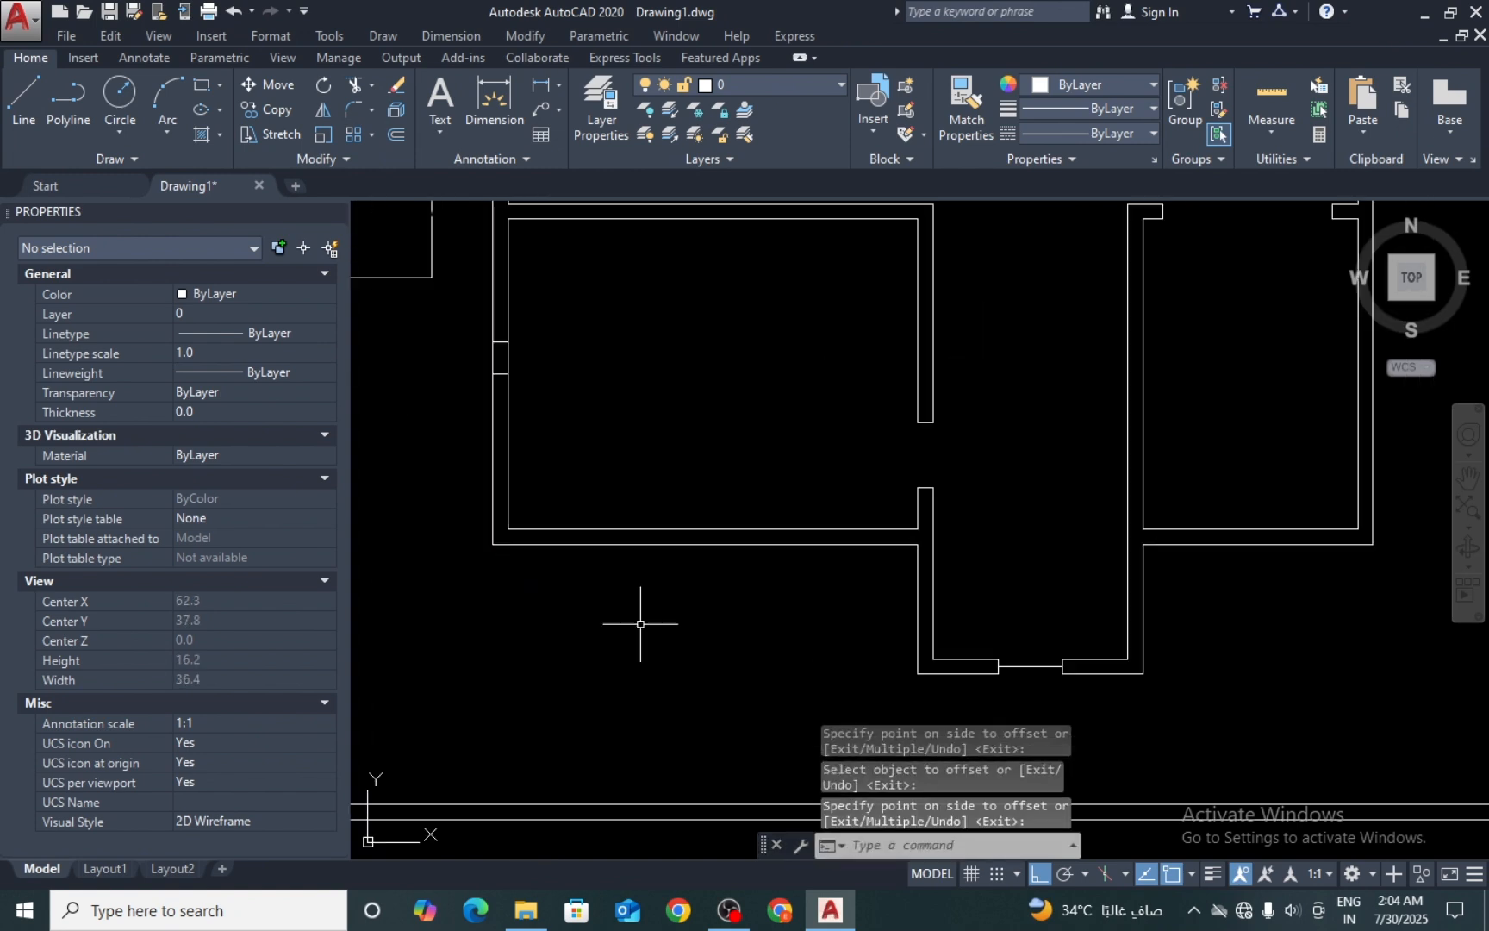
{"action": "key", "text": "Return"}
{"action": "key", "text": "Return"}
{"action": "scroll", "coordinate": [492, 376], "scroll_direction": "up", "scroll_amount": 2}
{"action": "left_click", "coordinate": [499, 379]}
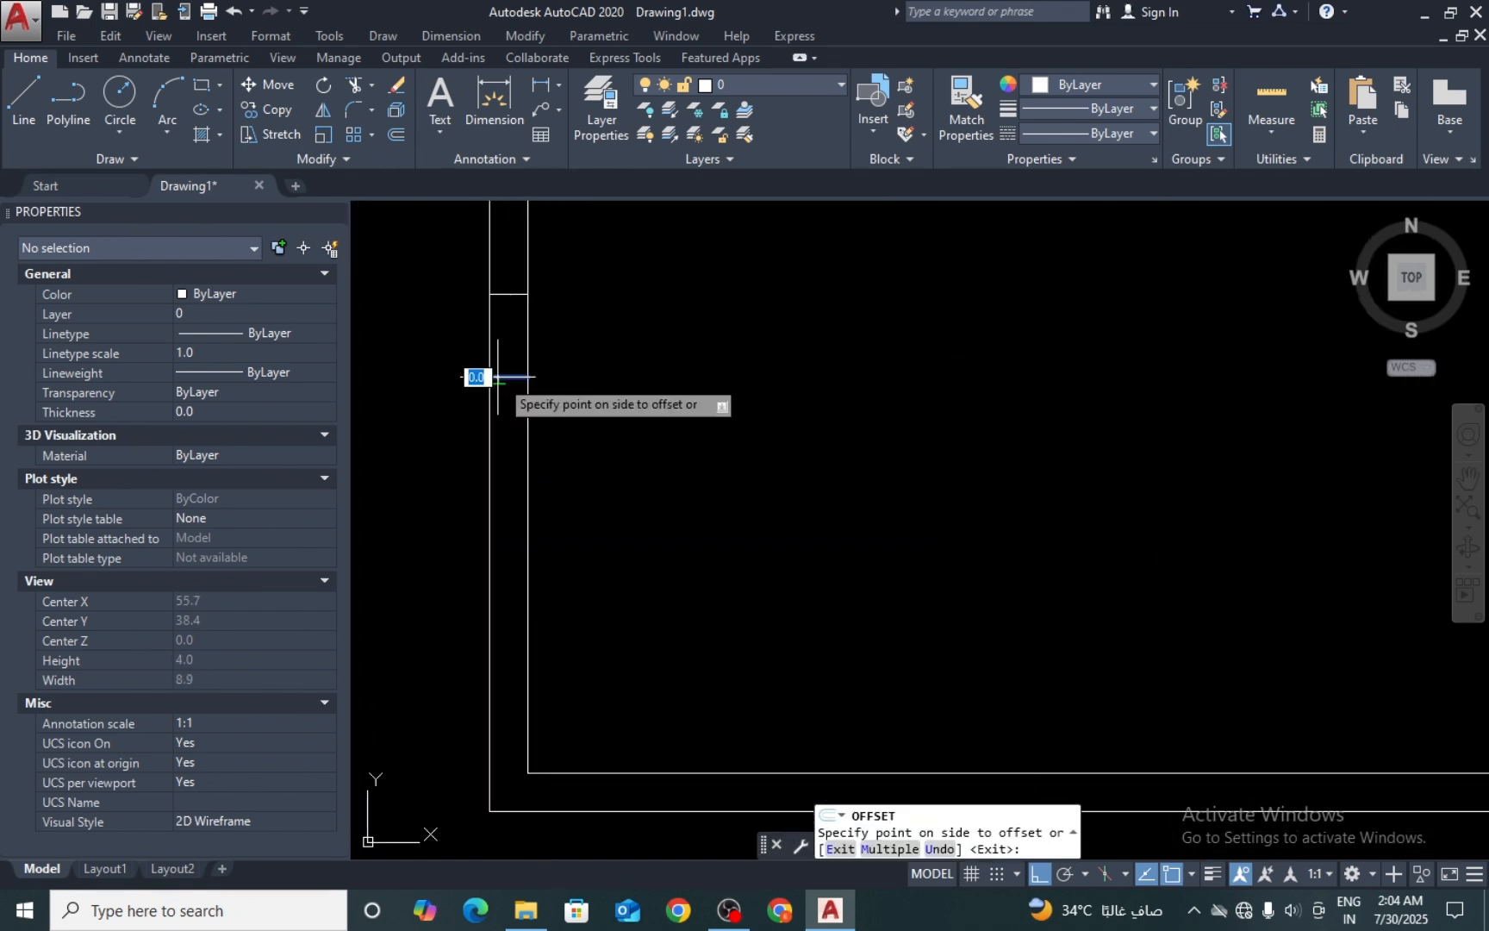
{"action": "left_click", "coordinate": [578, 468]}
{"action": "scroll", "coordinate": [646, 479], "scroll_direction": "down", "scroll_amount": 3}
{"action": "key", "text": "Escape"}
Step: Draw a short vertical line across the thickness of the front-left room's lower wall, at the inner line's midpoint
{"action": "type", "text": "l"}
{"action": "key", "text": "Return"}
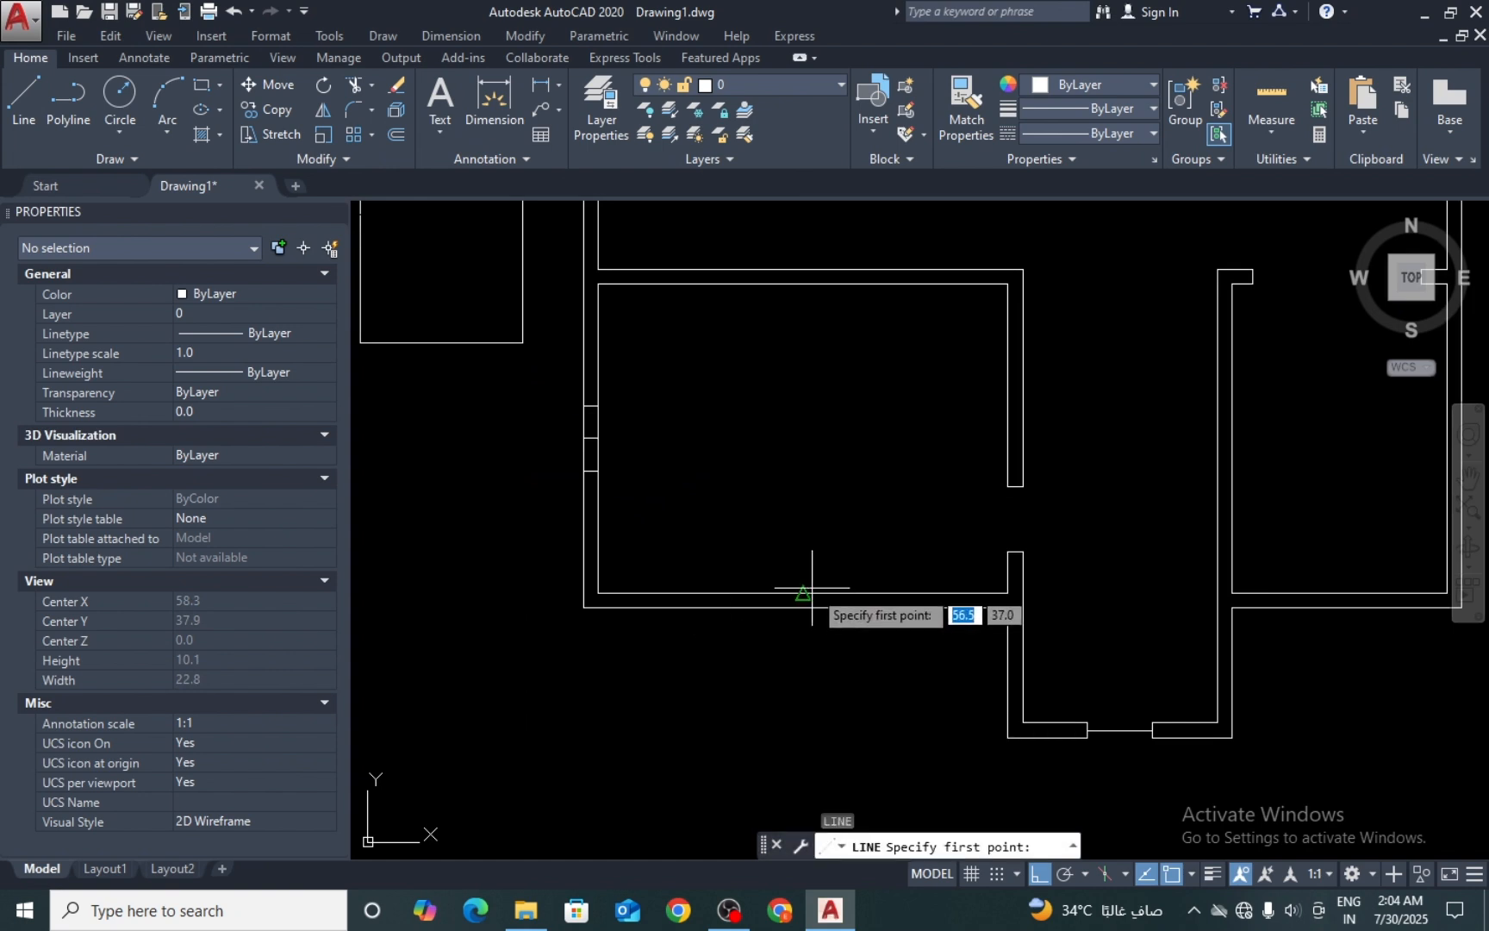
{"action": "left_click", "coordinate": [802, 593]}
{"action": "left_click", "coordinate": [802, 606]}
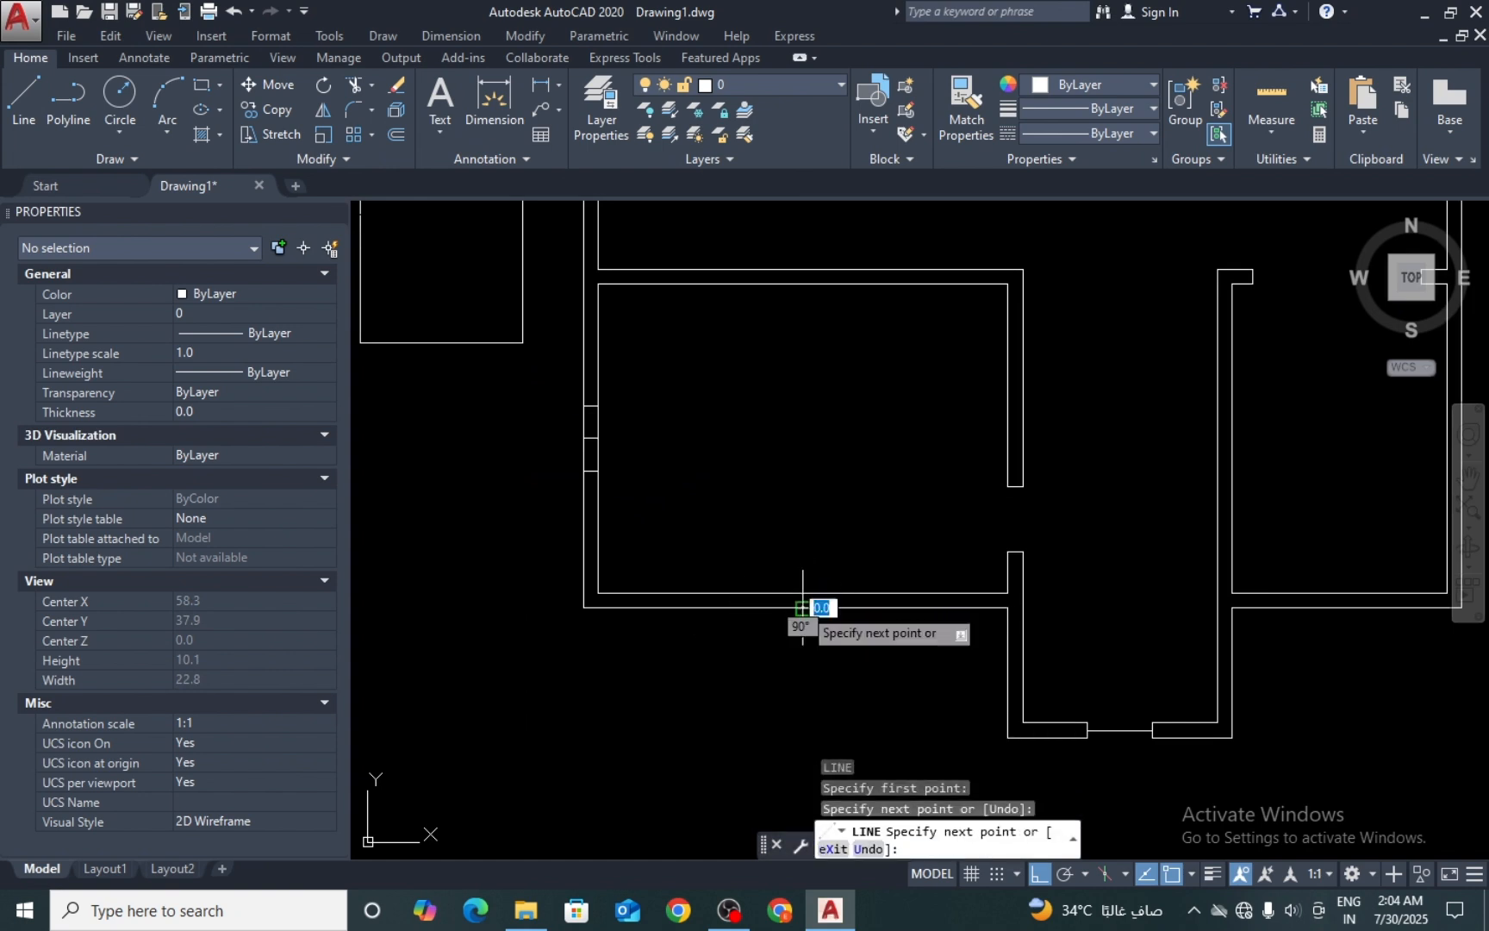
{"action": "key", "text": "Return"}
Step: Offset the short vertical line across the front-left room's lower wall 0.5 units to the right
{"action": "scroll", "coordinate": [803, 607], "scroll_direction": "up", "scroll_amount": 2}
{"action": "type", "text": "o"}
{"action": "key", "text": "Return"}
{"action": "type", "text": "0"}
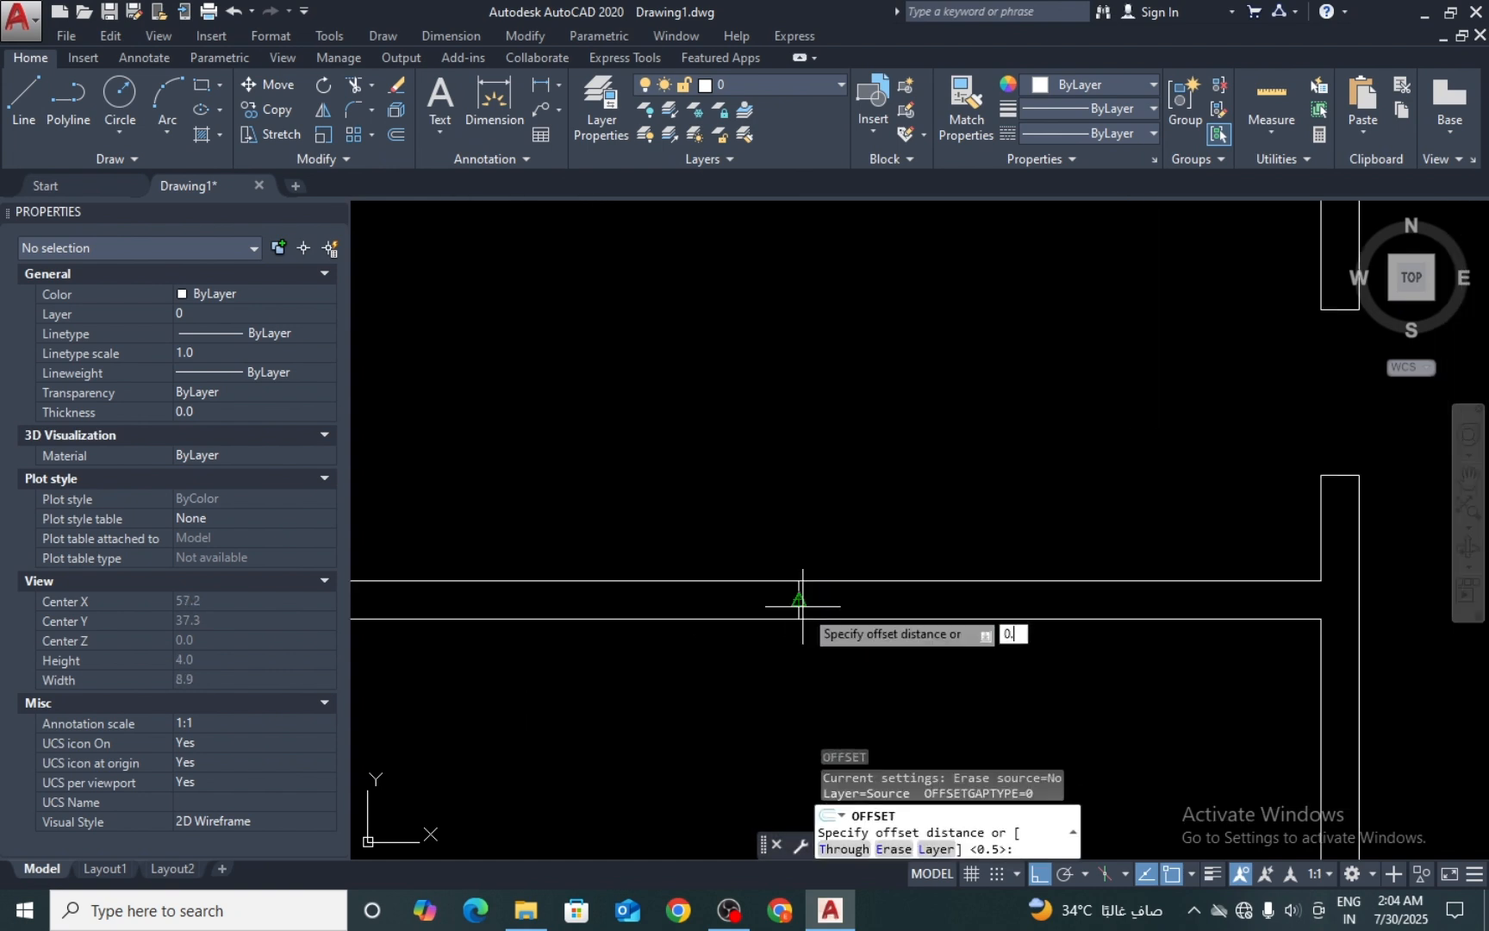
{"action": "type", "text": ".5"}
{"action": "key", "text": "Return"}
{"action": "left_click", "coordinate": [797, 606]}
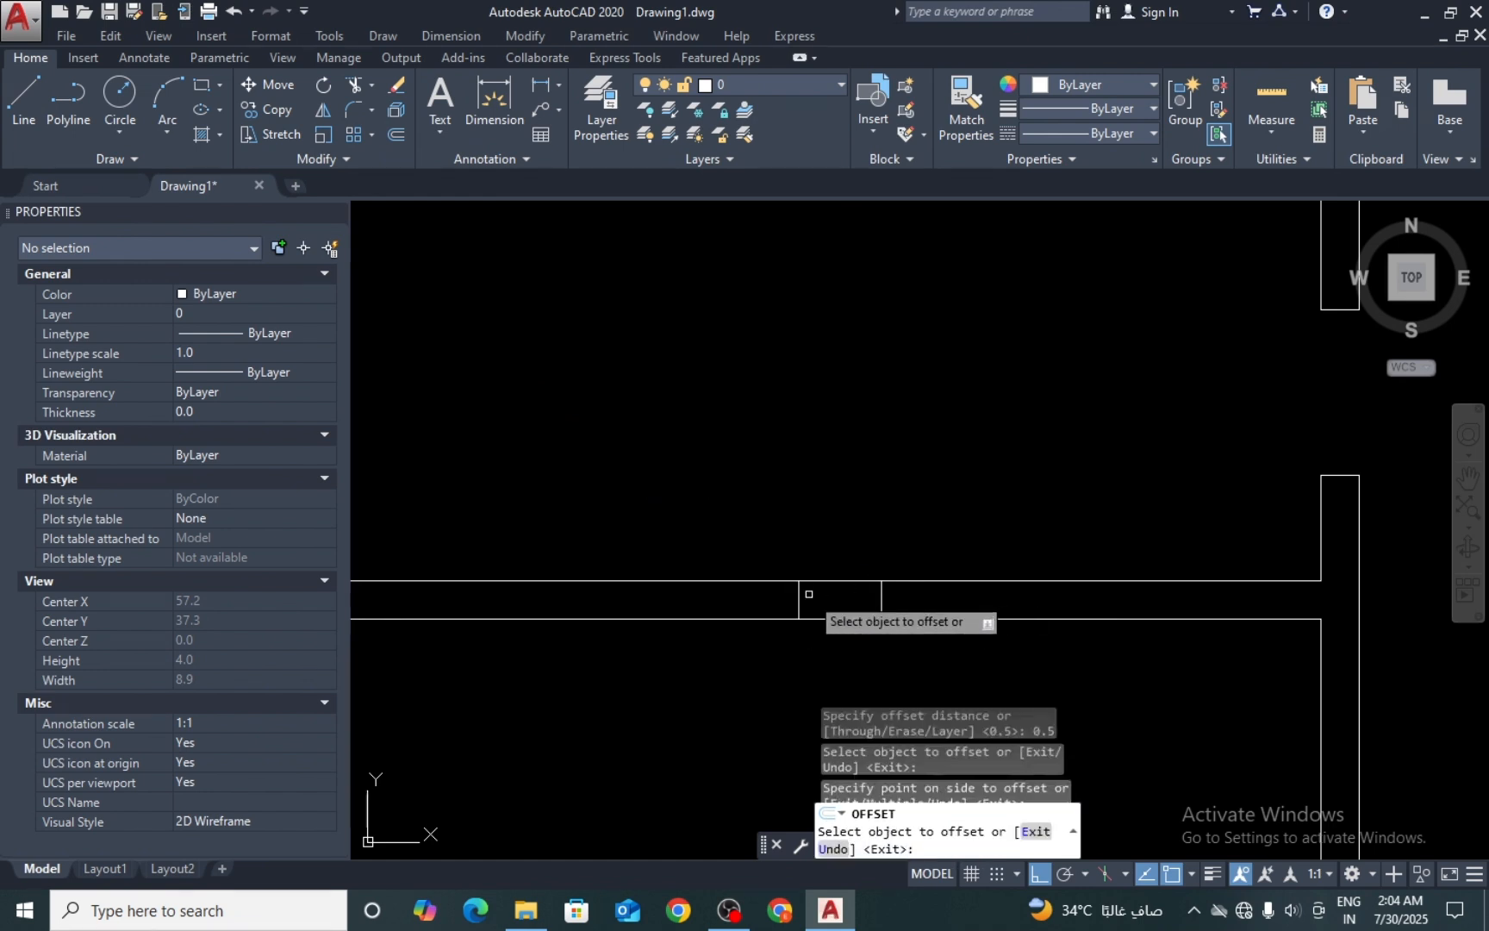
Step: Offset the middle short line across the front-left room's lower wall 0.5 units to the left
{"action": "left_click", "coordinate": [808, 597]}
{"action": "left_click", "coordinate": [798, 598]}
{"action": "left_click", "coordinate": [749, 635]}
{"action": "key", "text": "Return"}
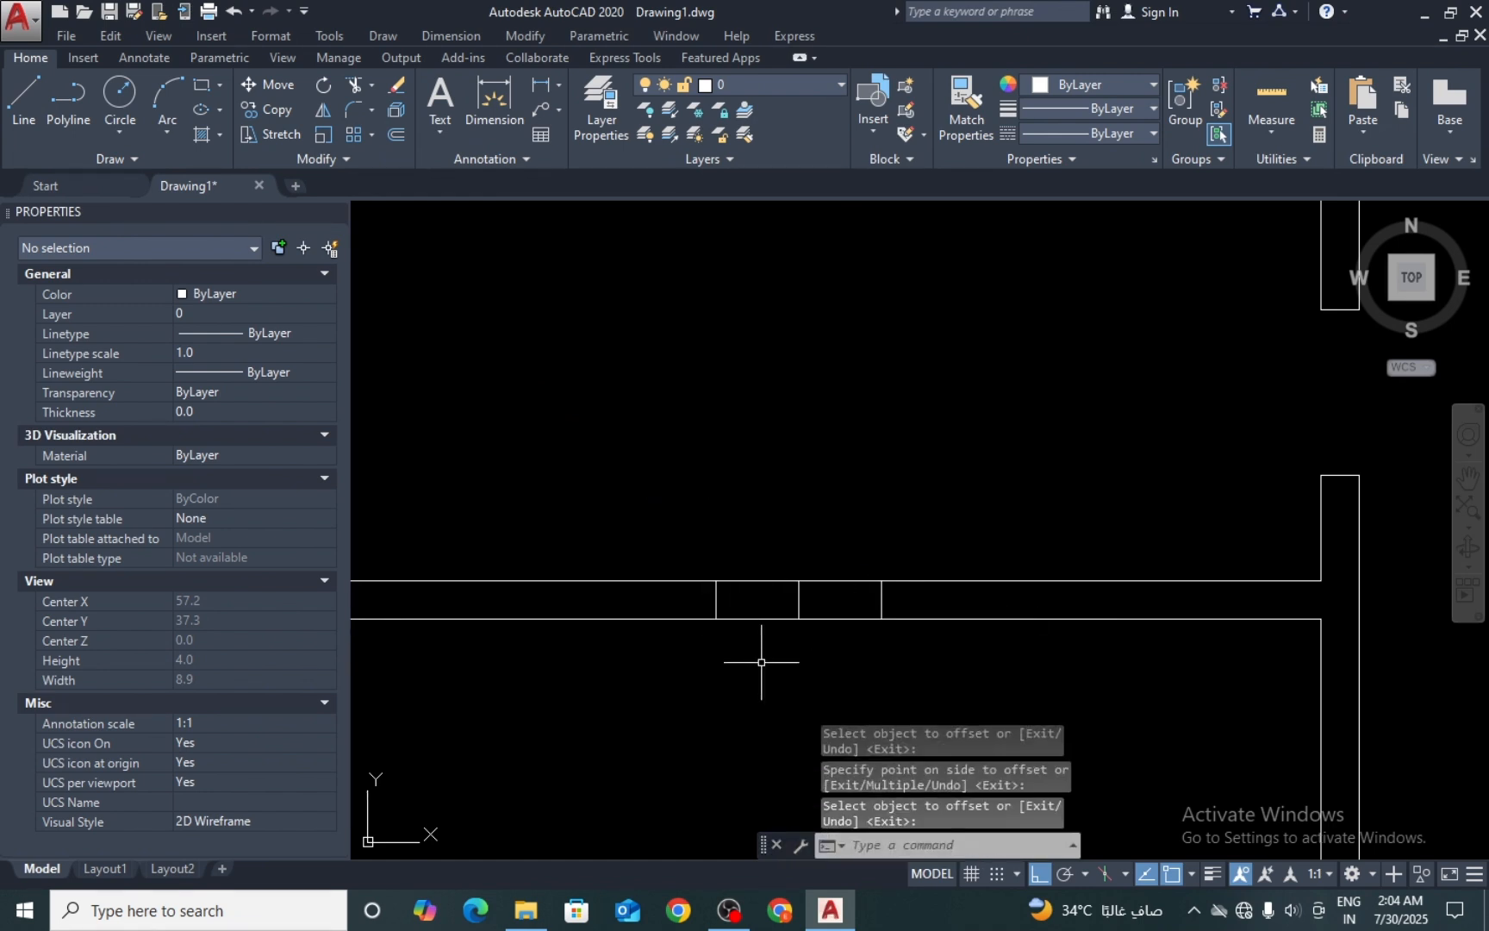
Step: Trim both lines of the front-left room's lower wall between the two outer marker lines to cut the opening
{"action": "key", "text": "Return"}
{"action": "key", "text": "Return"}
{"action": "left_click", "coordinate": [833, 572]}
{"action": "left_click", "coordinate": [805, 653]}
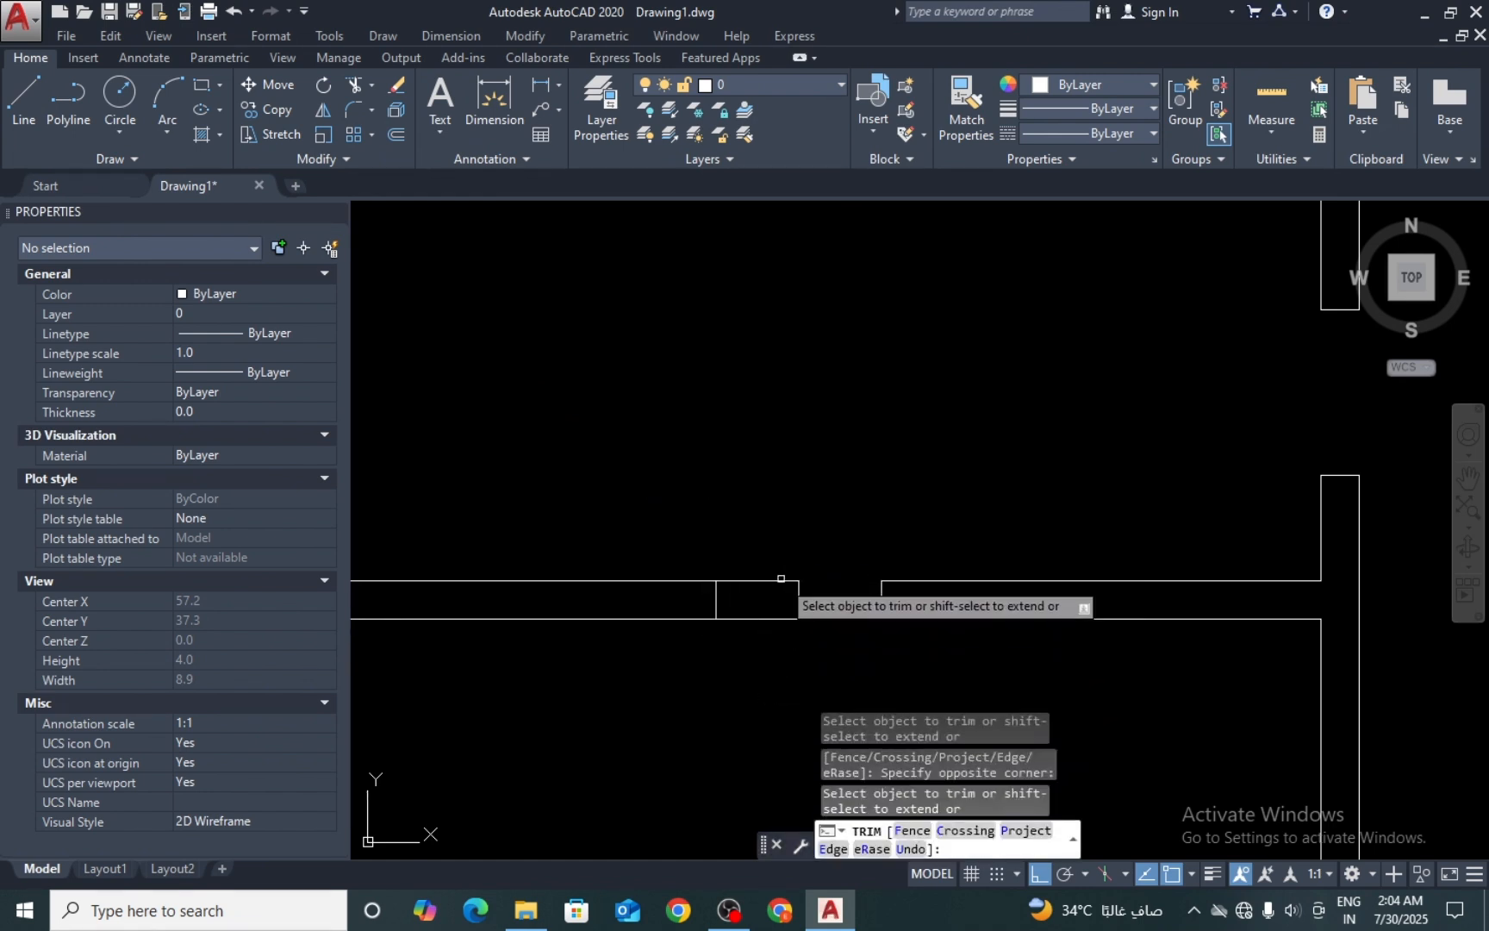
{"action": "left_click", "coordinate": [776, 585]}
{"action": "left_click", "coordinate": [744, 643]}
{"action": "left_click", "coordinate": [742, 647]}
{"action": "left_click", "coordinate": [769, 567]}
{"action": "key", "text": "Return"}
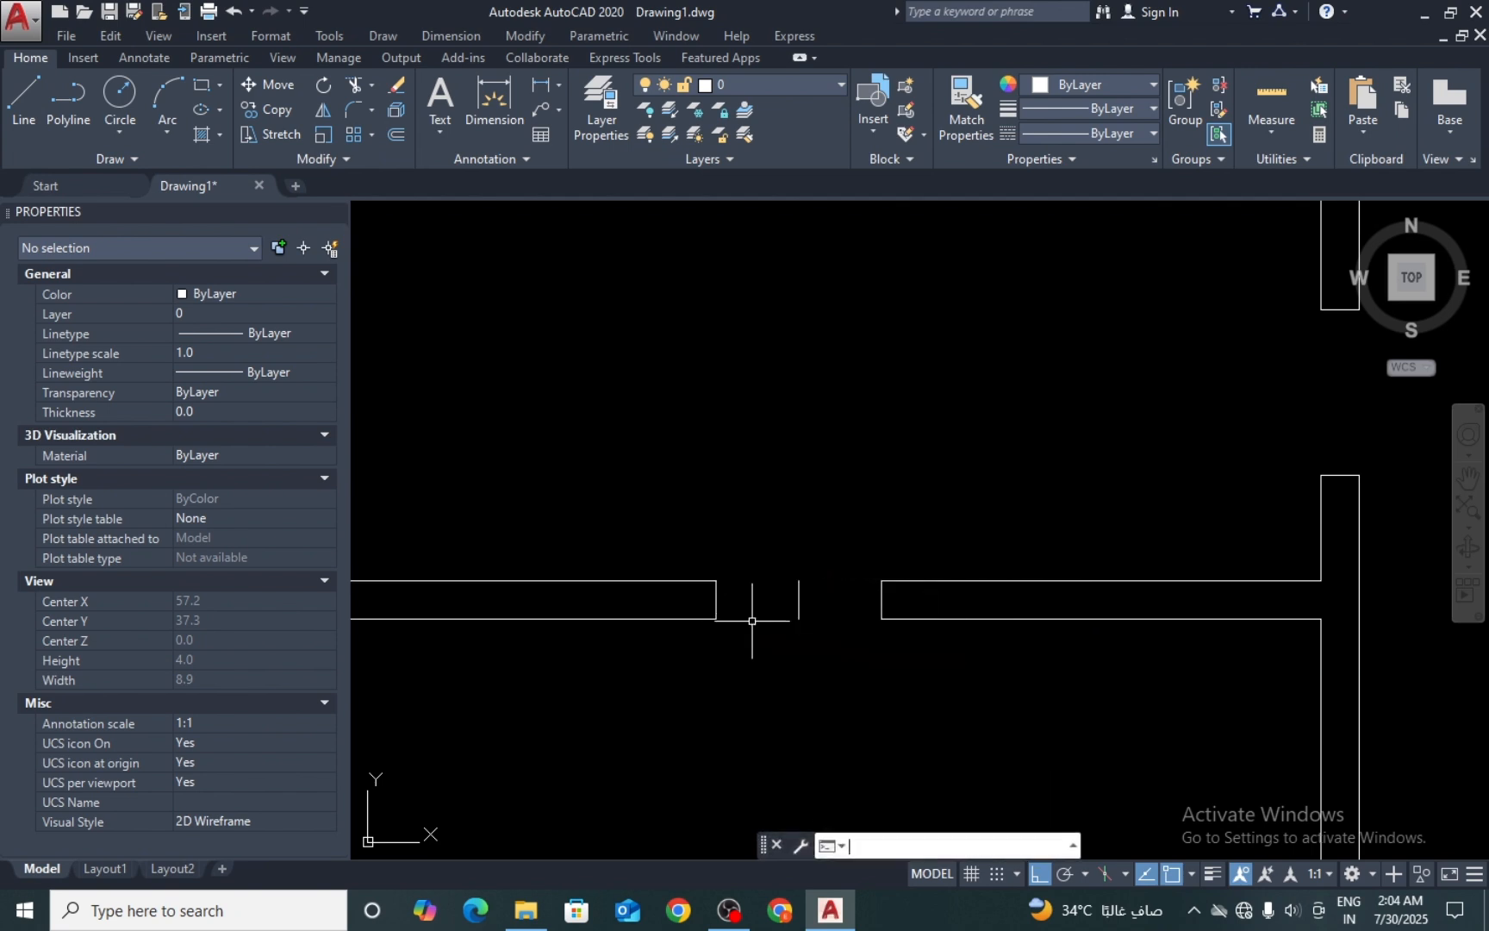
Step: Trim both lines of the front-left room's left wall between the outer marker lines to cut the window opening
{"action": "scroll", "coordinate": [760, 616], "scroll_direction": "down", "scroll_amount": 2}
{"action": "scroll", "coordinate": [758, 618], "scroll_direction": "down", "scroll_amount": 2}
{"action": "key", "text": "Return"}
{"action": "key", "text": "Return"}
{"action": "scroll", "coordinate": [637, 505], "scroll_direction": "up", "scroll_amount": 2}
{"action": "left_click", "coordinate": [677, 500]}
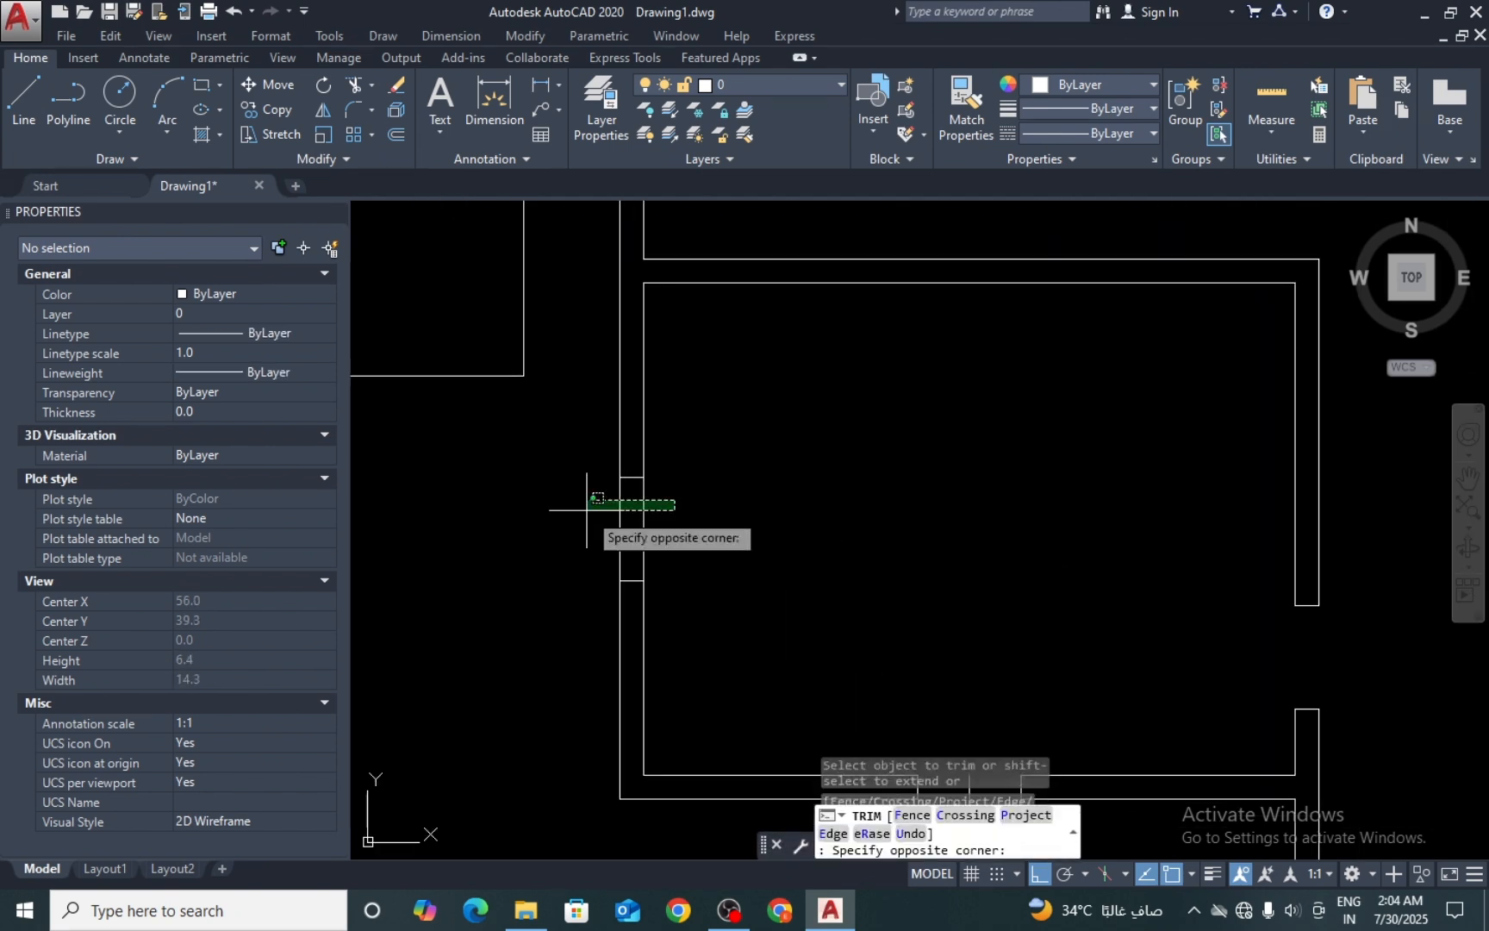
{"action": "left_click", "coordinate": [586, 511]}
{"action": "left_click", "coordinate": [658, 542]}
{"action": "left_click", "coordinate": [611, 564]}
{"action": "key", "text": "Return"}
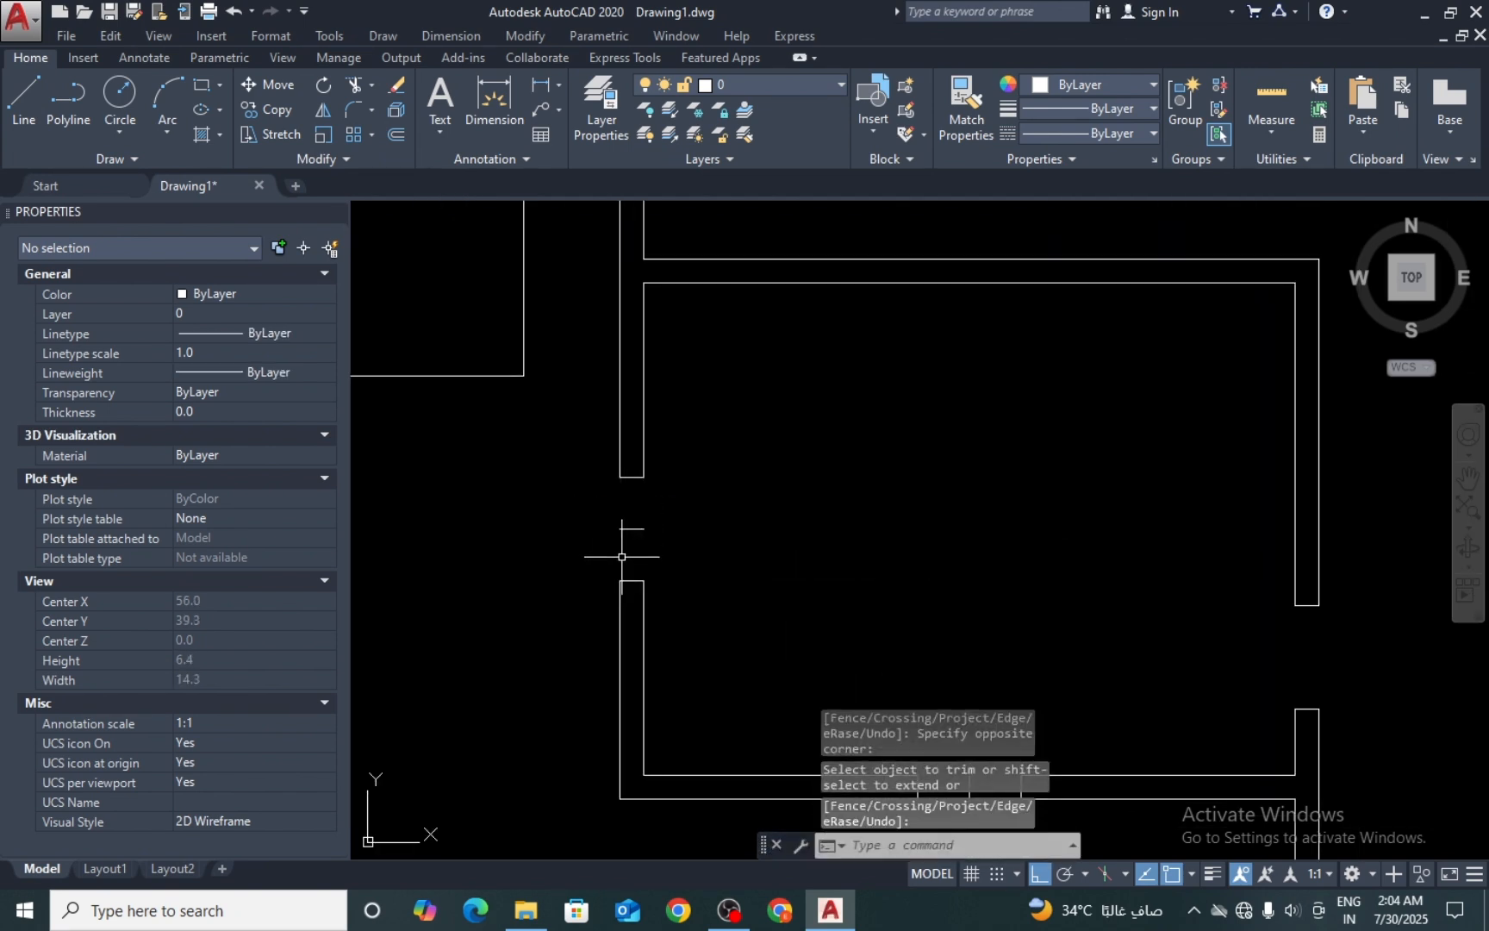
Step: Erase the leftover middle marker lines in the left wall opening and the lower wall opening
{"action": "type", "text": "e"}
{"action": "key", "text": "Return"}
{"action": "left_click", "coordinate": [668, 512]}
{"action": "left_click", "coordinate": [662, 524]}
{"action": "scroll", "coordinate": [701, 535], "scroll_direction": "down", "scroll_amount": 2}
{"action": "scroll", "coordinate": [798, 516], "scroll_direction": "up", "scroll_amount": 2}
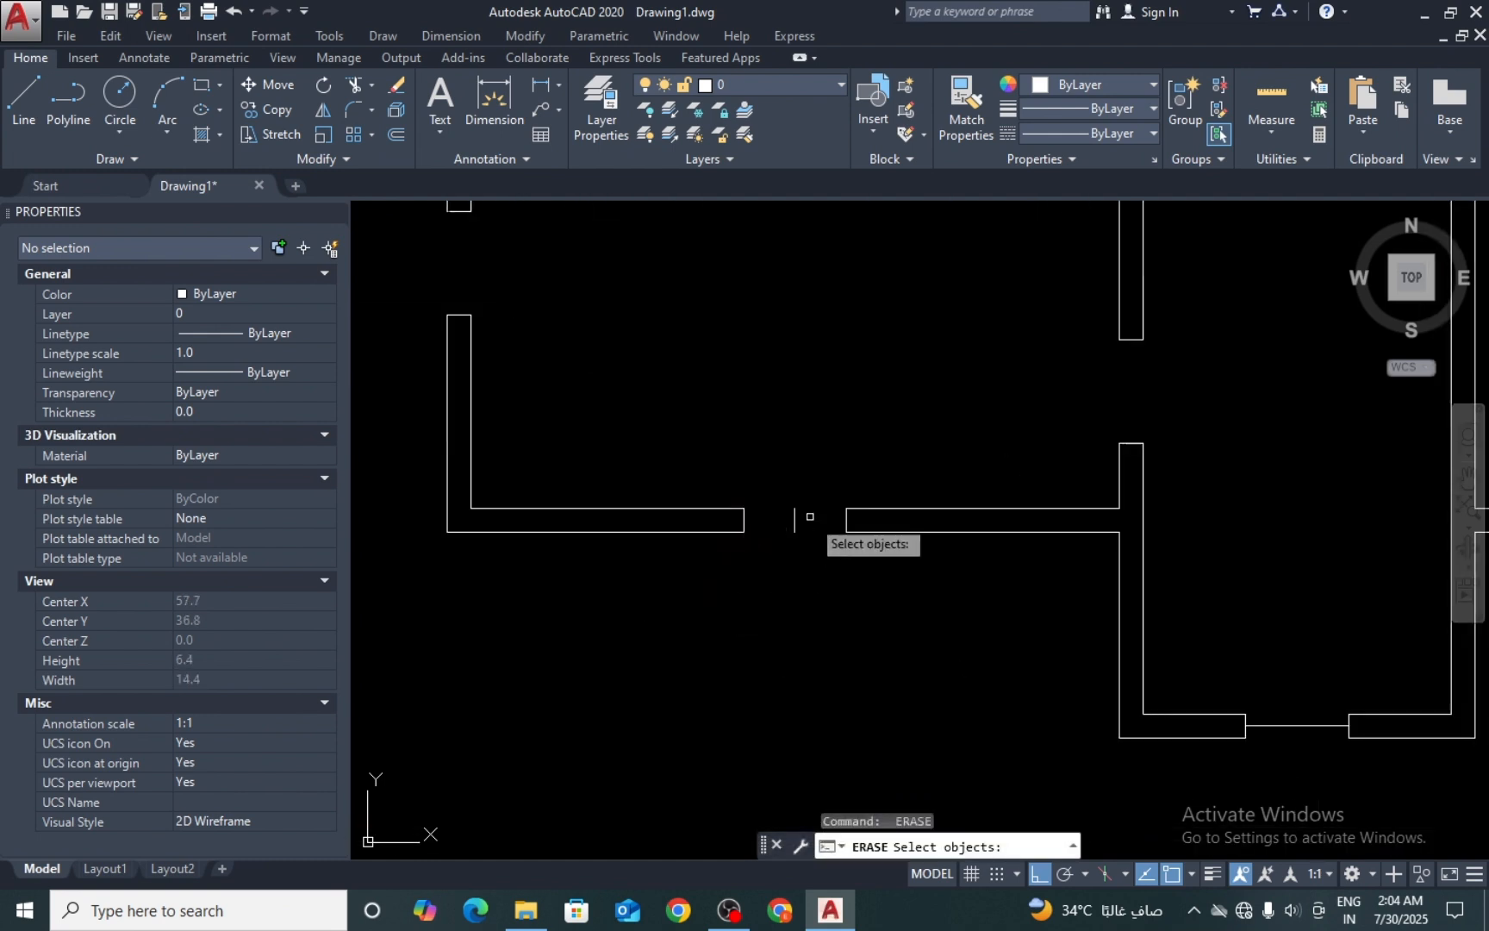
{"action": "left_click", "coordinate": [814, 502]}
{"action": "left_click", "coordinate": [773, 549]}
{"action": "key", "text": "Return"}
Step: Draw a rectangle in the left wall opening from the lower inner corner to the midpoint of the opening's upper edge
{"action": "middle_click_drag", "start_coordinate": [753, 553], "coordinate": [772, 678]}
{"action": "scroll", "coordinate": [504, 414], "scroll_direction": "up", "scroll_amount": 2}
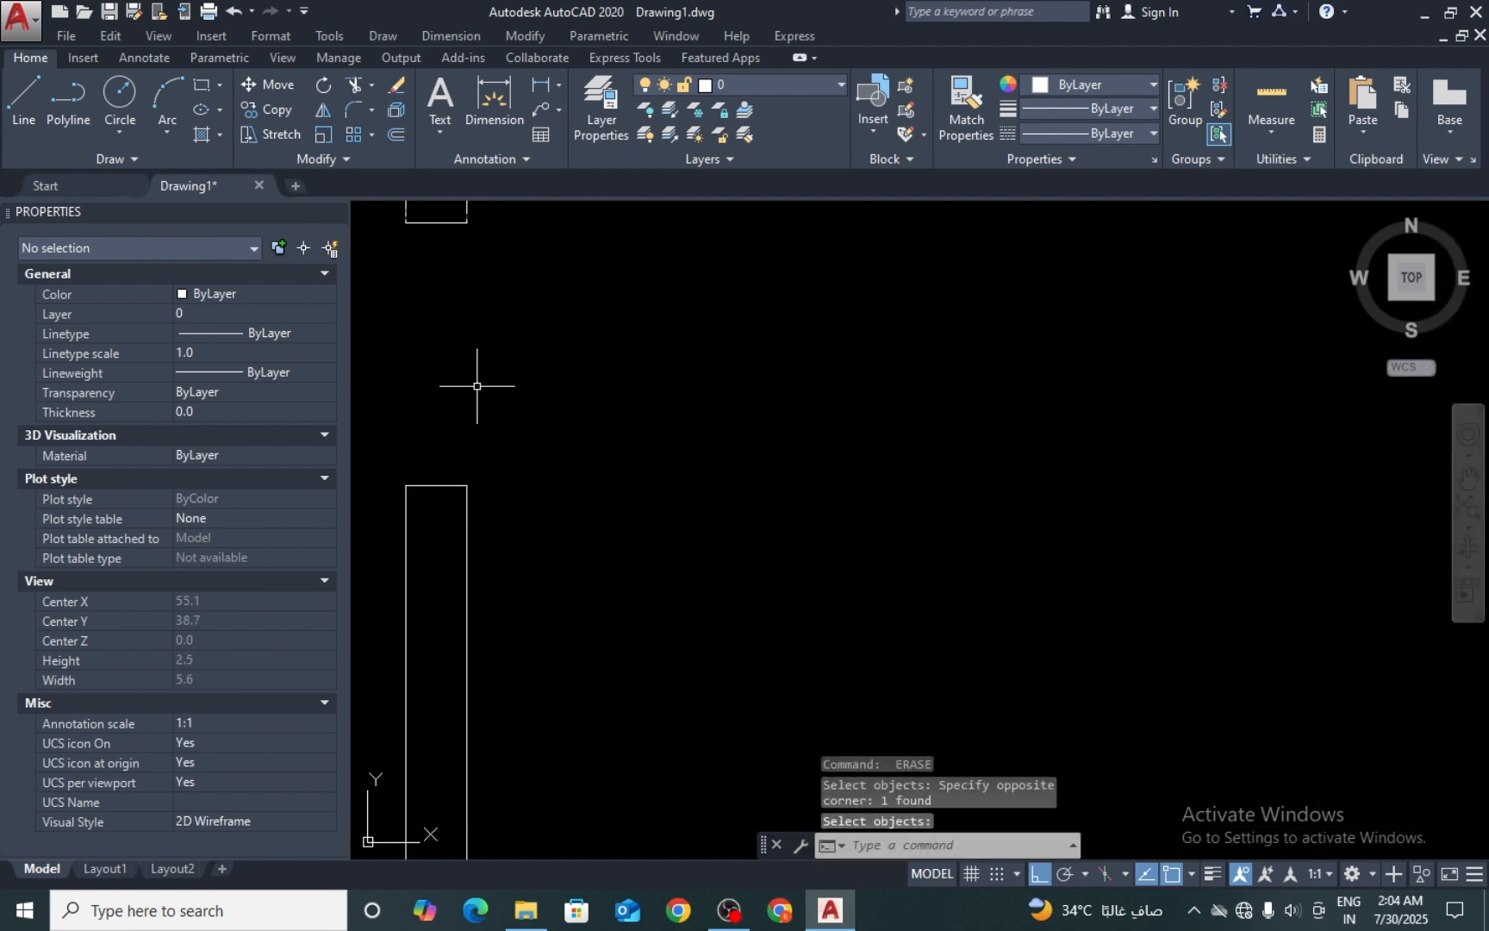
{"action": "middle_click_drag", "start_coordinate": [477, 385], "coordinate": [546, 468]}
{"action": "key", "text": "Escape"}
{"action": "key", "text": "Escape"}
{"action": "type", "text": "REC"}
{"action": "key", "text": "Return"}
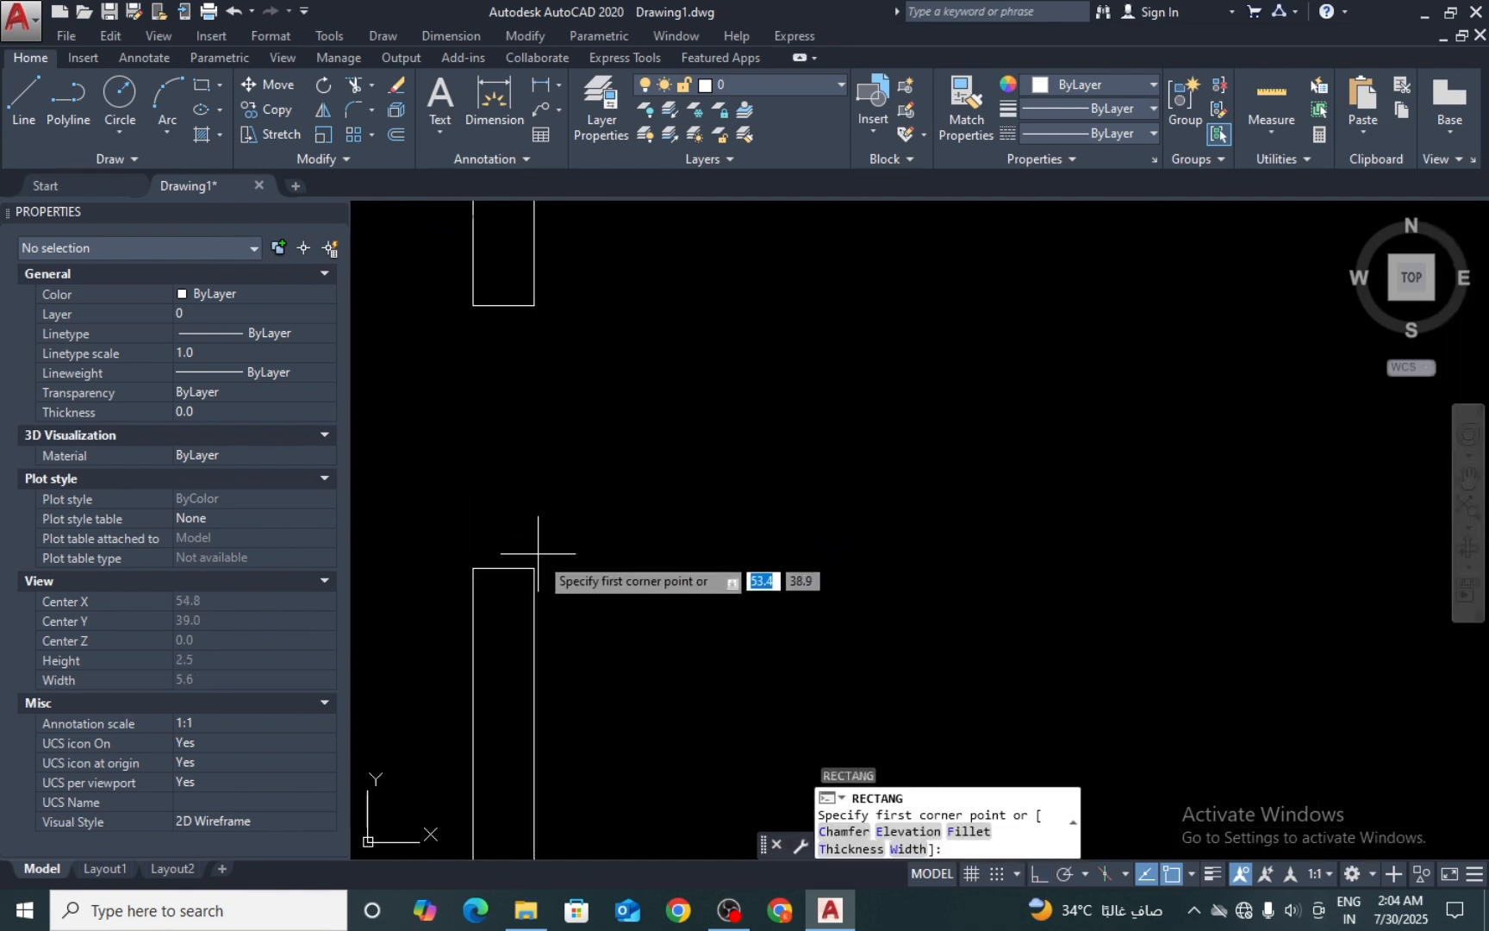
{"action": "left_click", "coordinate": [534, 567]}
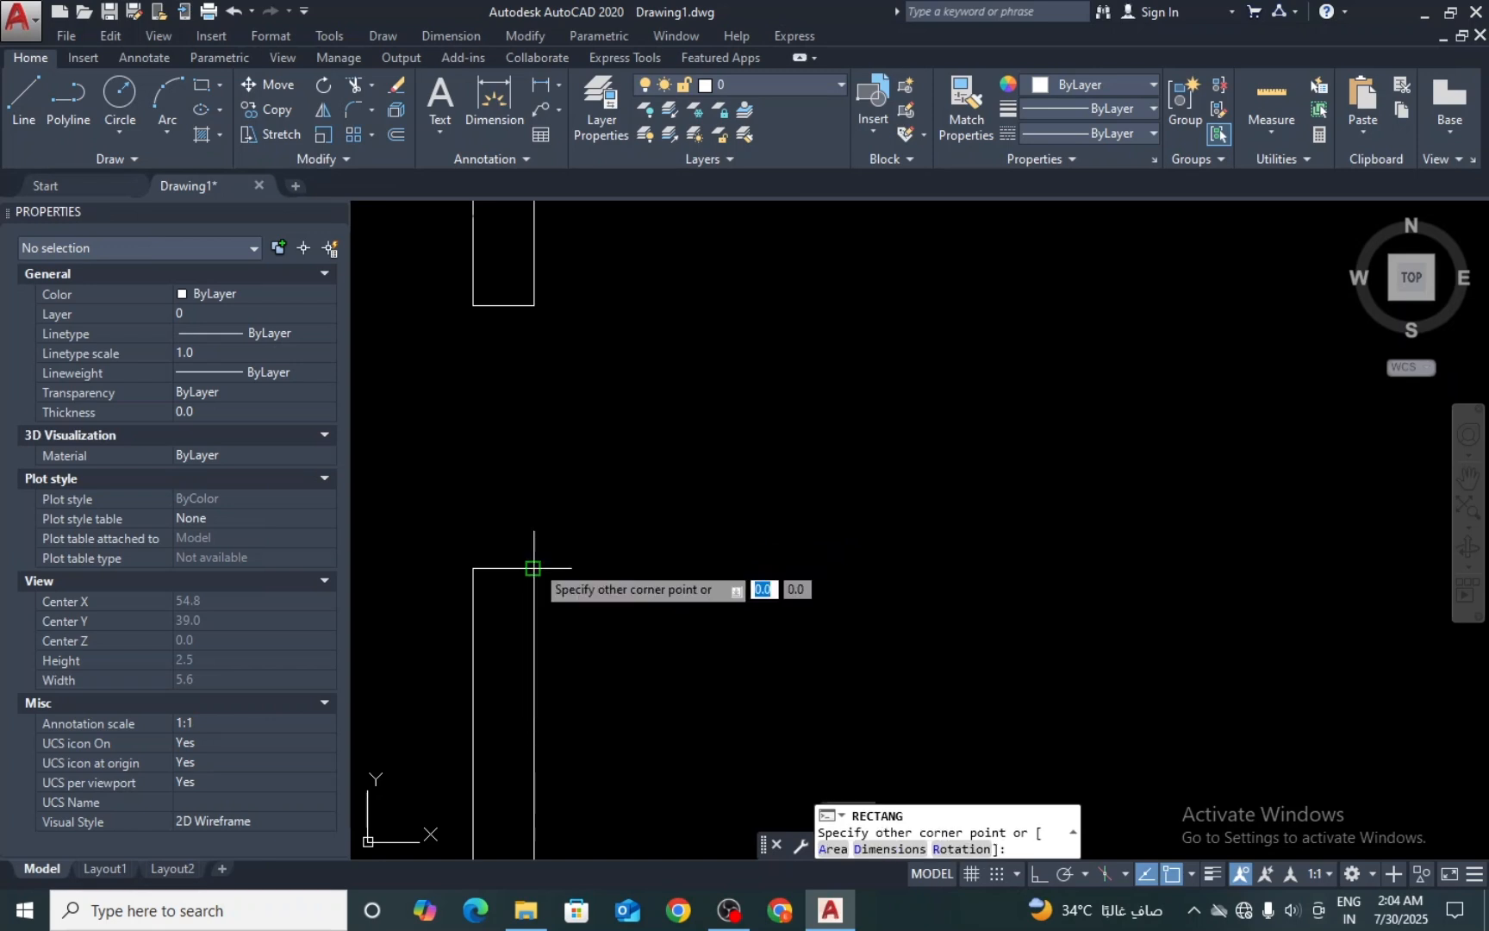
{"action": "left_click", "coordinate": [502, 306]}
Step: Draw a second rectangle in the left wall opening from the upper outer corner to the midpoint of the opening's lower edge
{"action": "key", "text": "Return"}
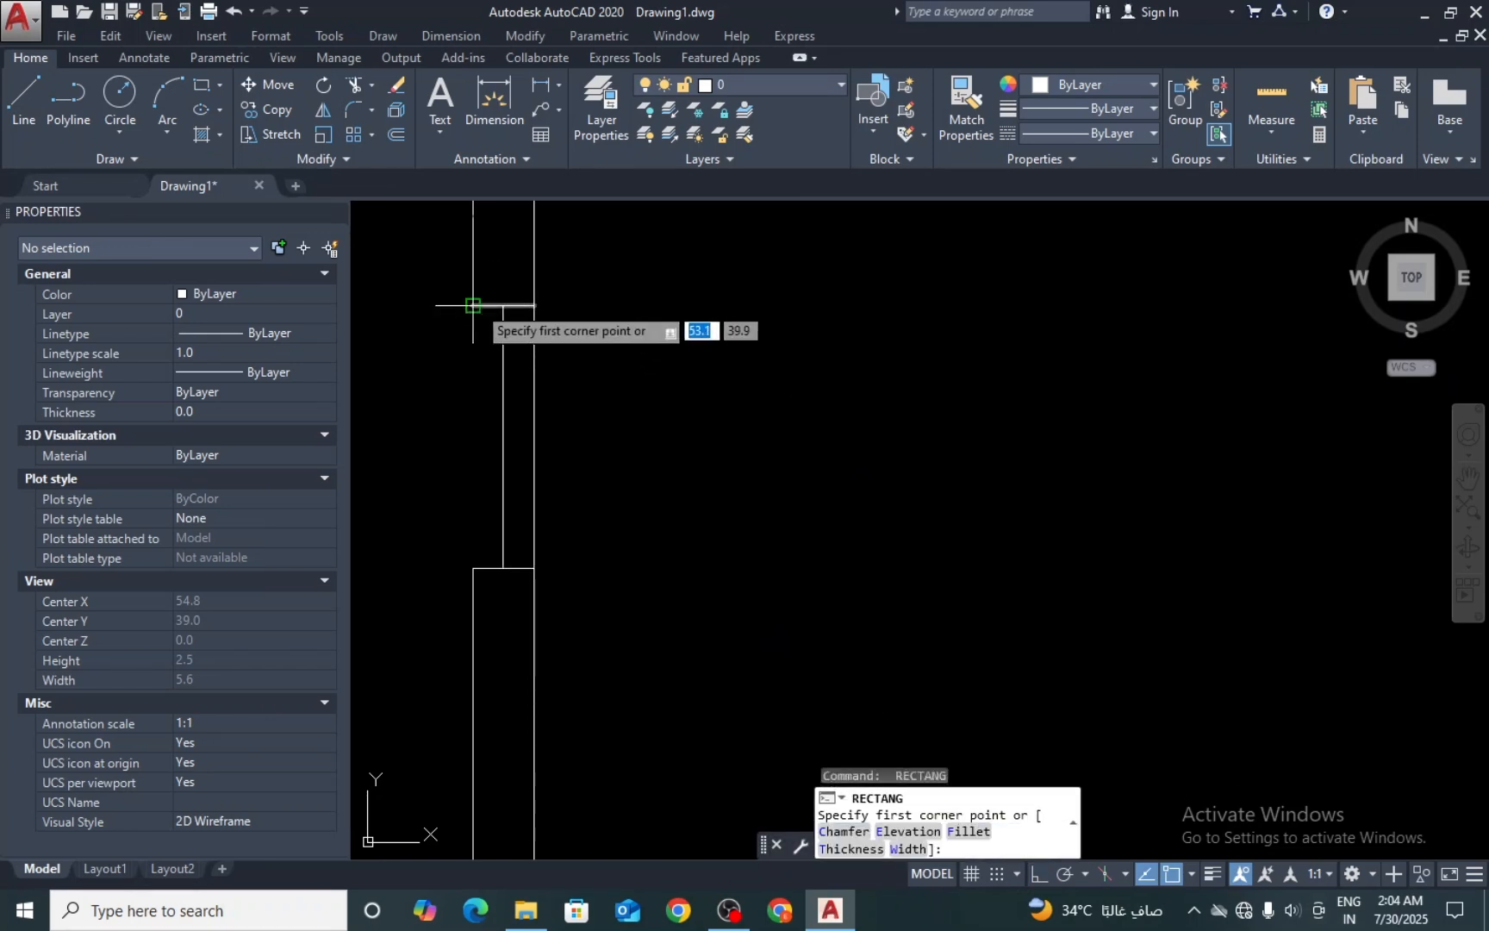
{"action": "left_click", "coordinate": [472, 305]}
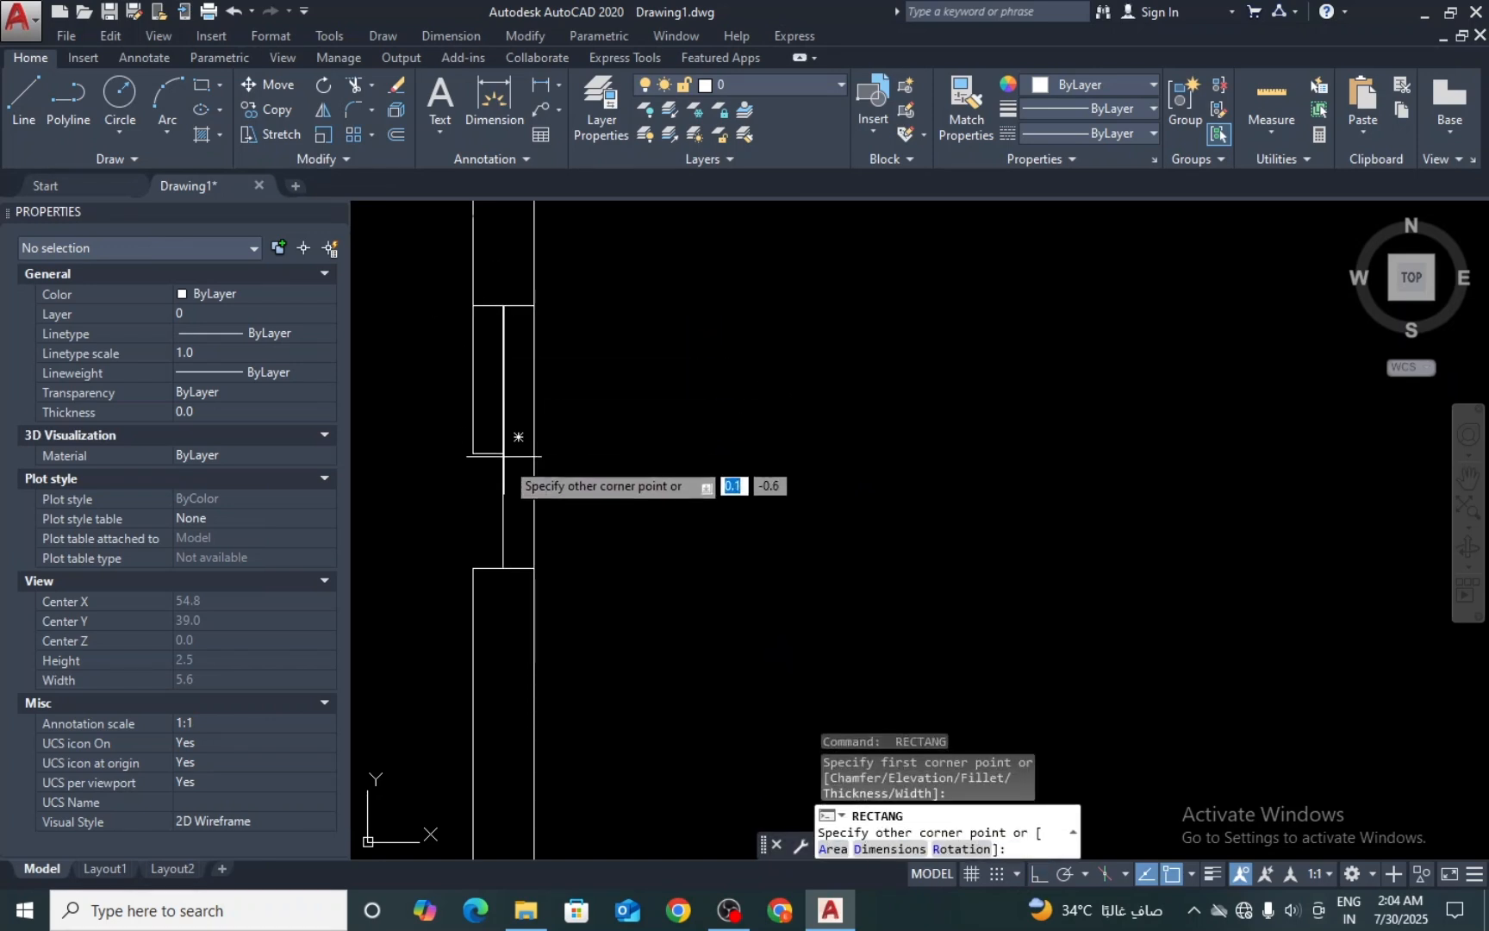
{"action": "left_click", "coordinate": [491, 572]}
Step: Shorten the outer window rectangle by stretching its lower edge upward to a little past the middle of the opening
{"action": "left_click", "coordinate": [485, 521]}
{"action": "left_click", "coordinate": [469, 528]}
{"action": "scroll", "coordinate": [475, 557], "scroll_direction": "up", "scroll_amount": 2}
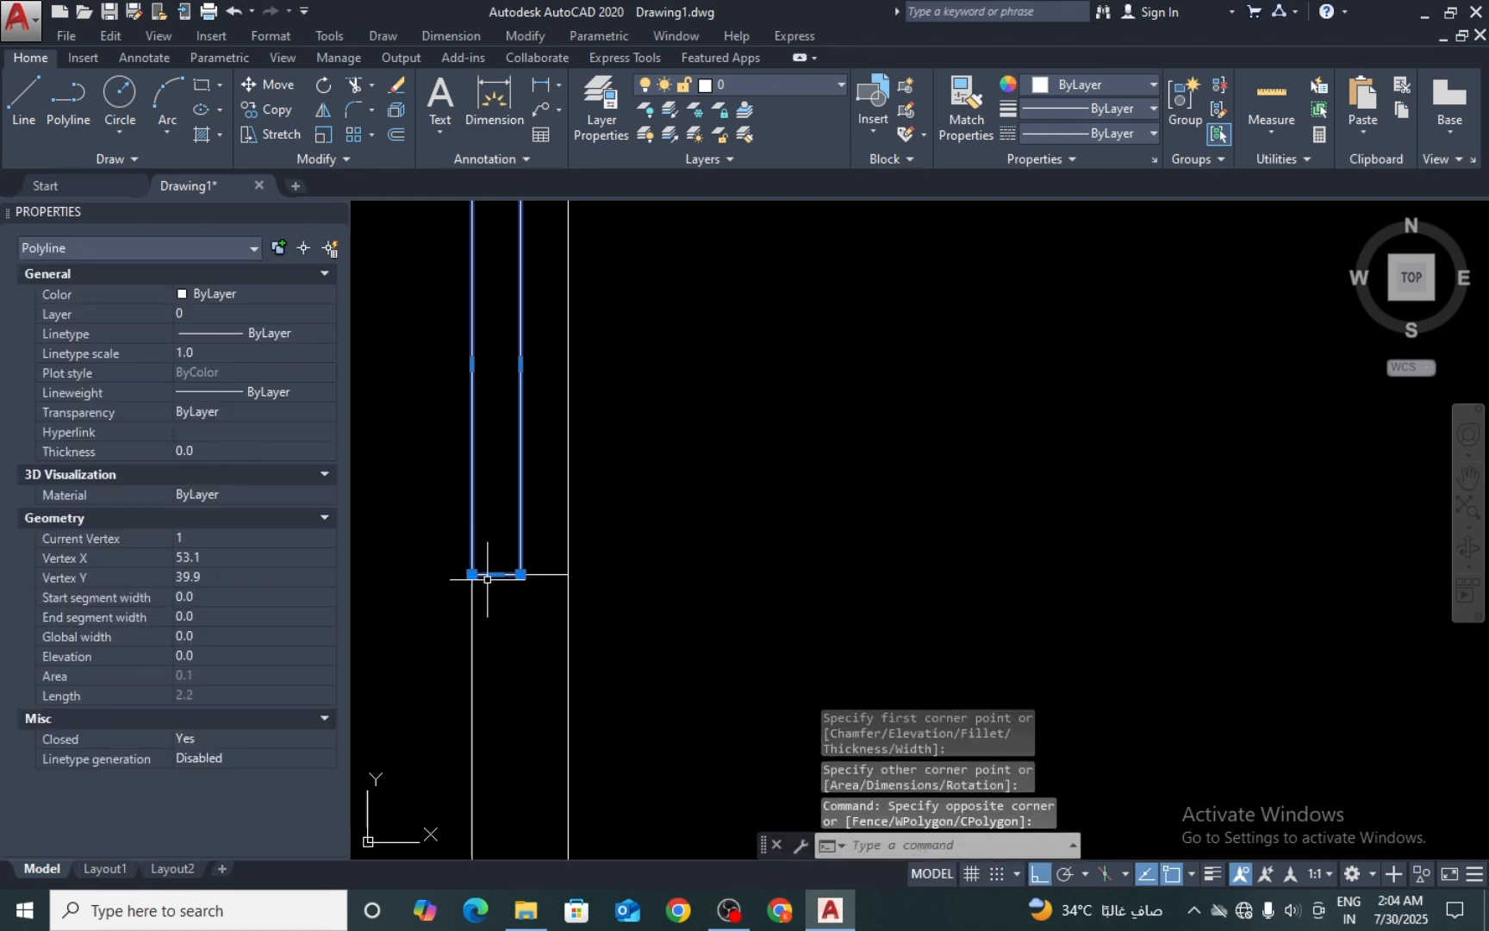
{"action": "left_click", "coordinate": [488, 576]}
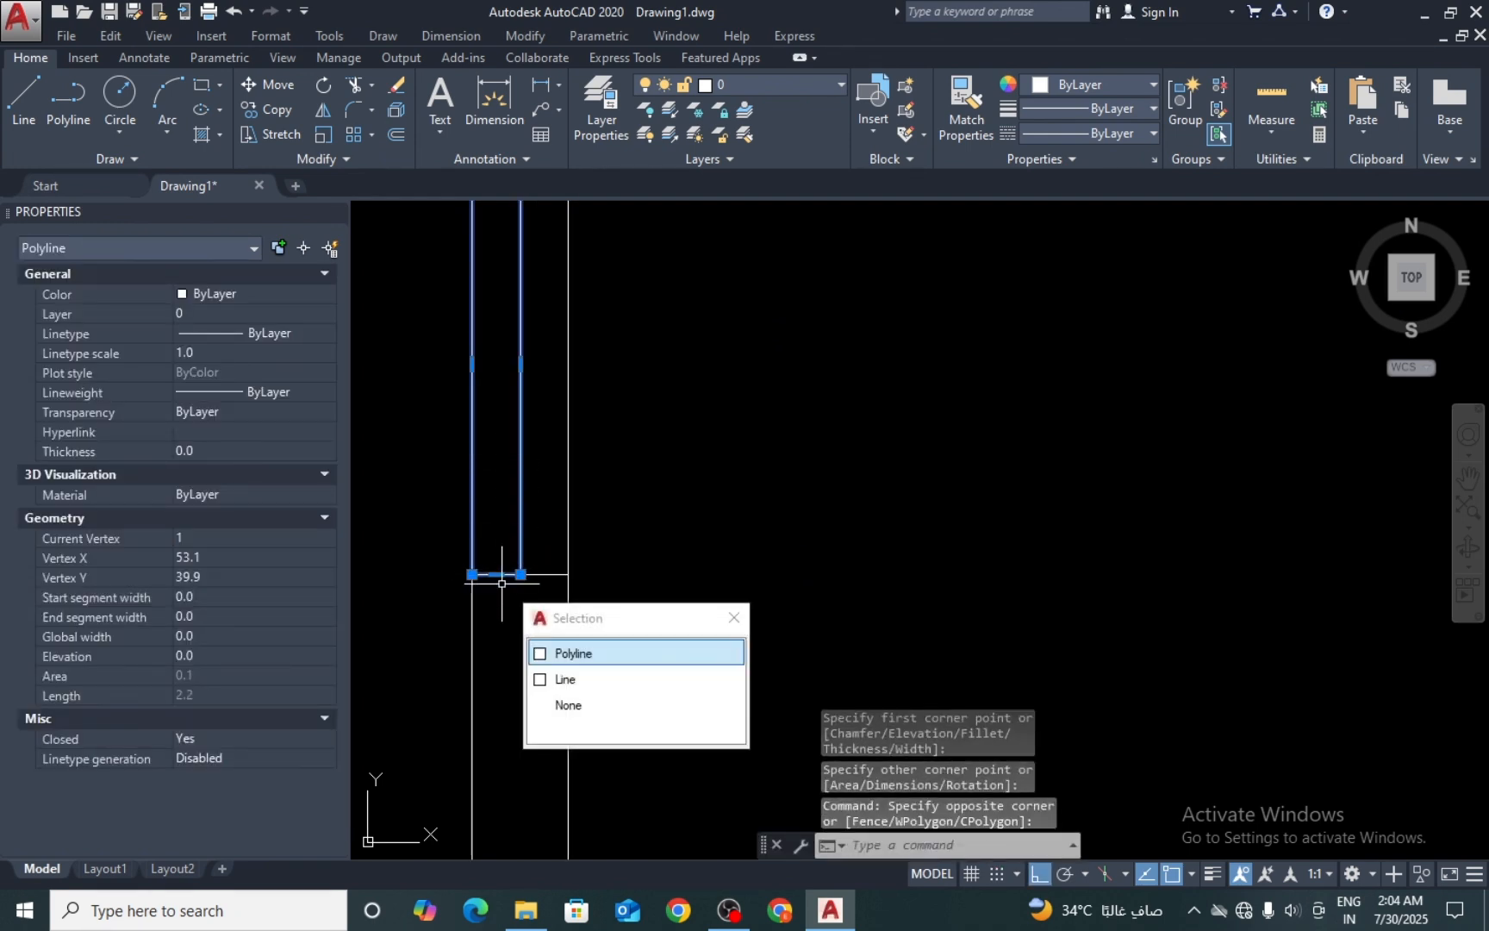
{"action": "left_click", "coordinate": [495, 575]}
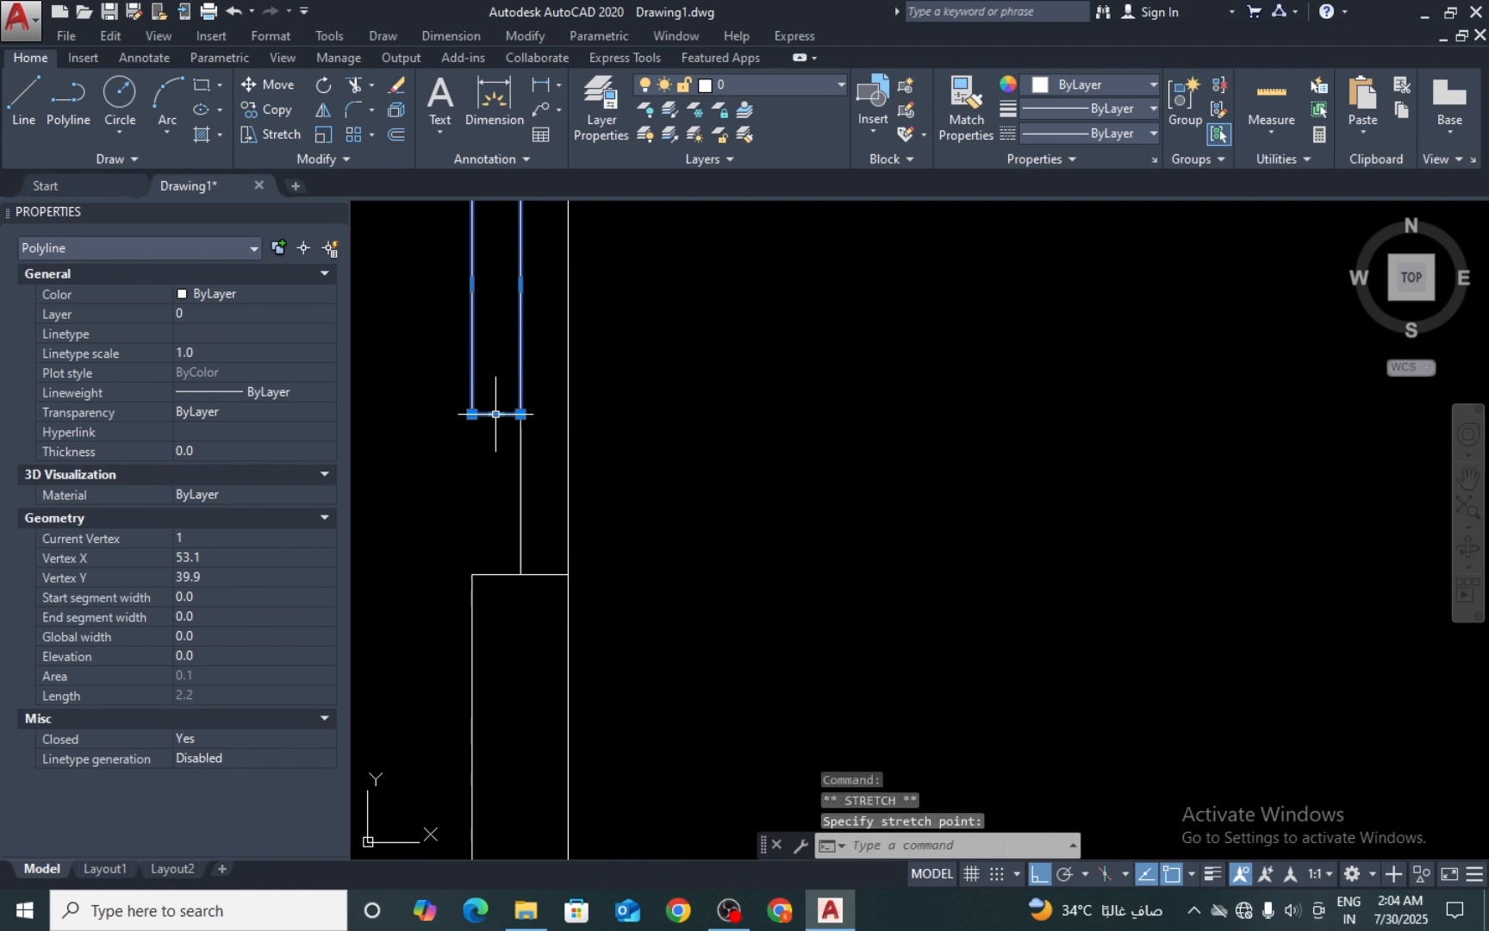
{"action": "scroll", "coordinate": [517, 491], "scroll_direction": "down", "scroll_amount": 2}
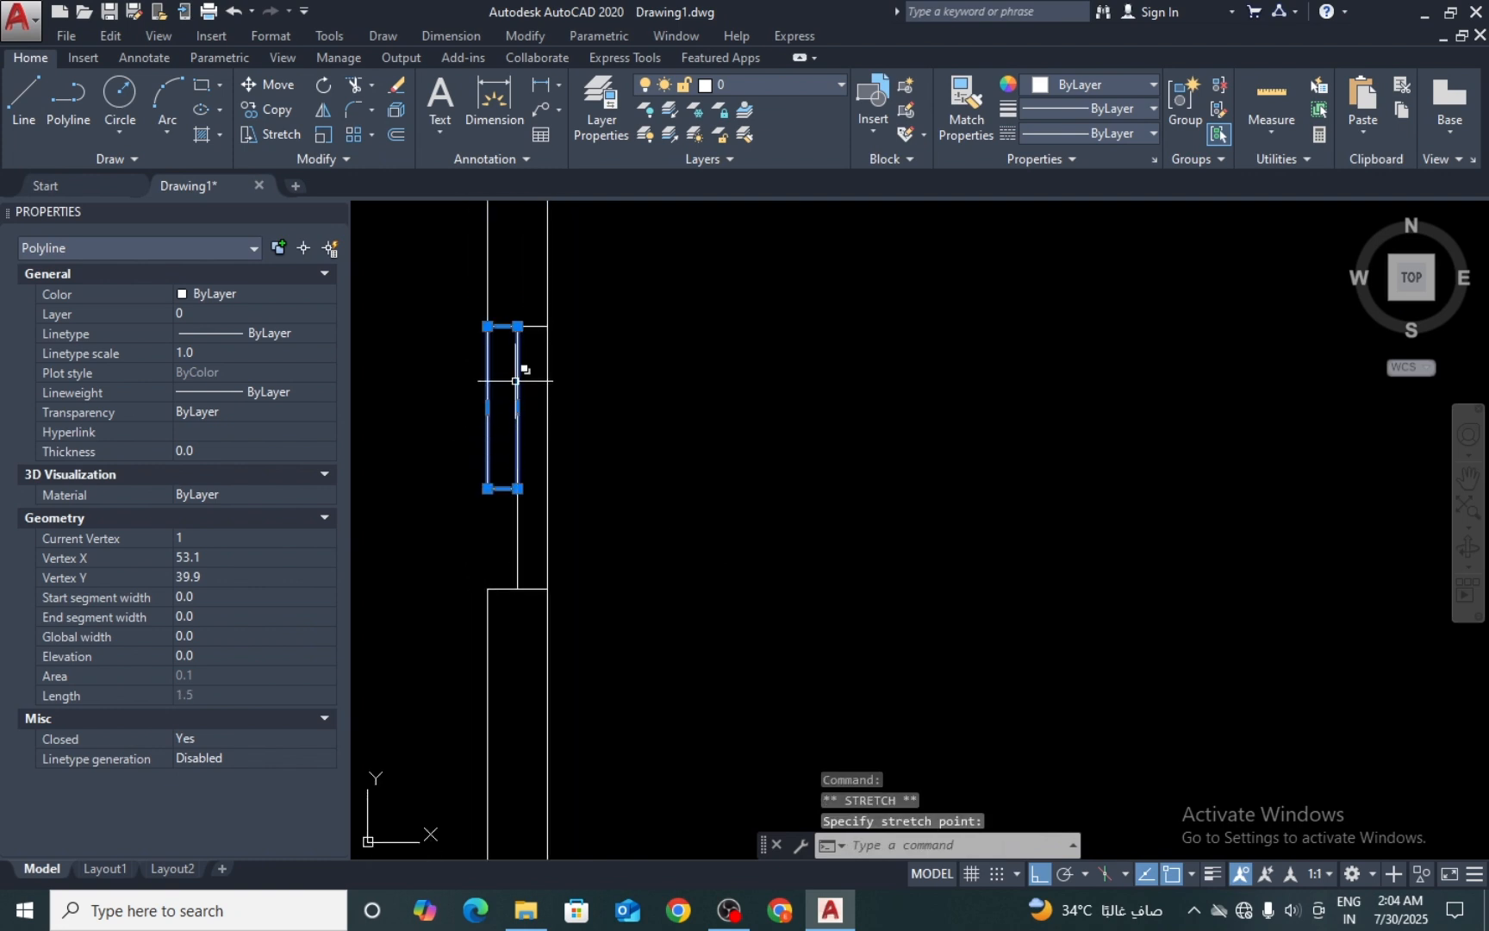
{"action": "key", "text": "Escape"}
Step: Shorten the inner window rectangle by stretching its upper edge downward, leaving a slight overlap with the outer rectangle
{"action": "left_click", "coordinate": [542, 522]}
{"action": "left_click", "coordinate": [502, 537]}
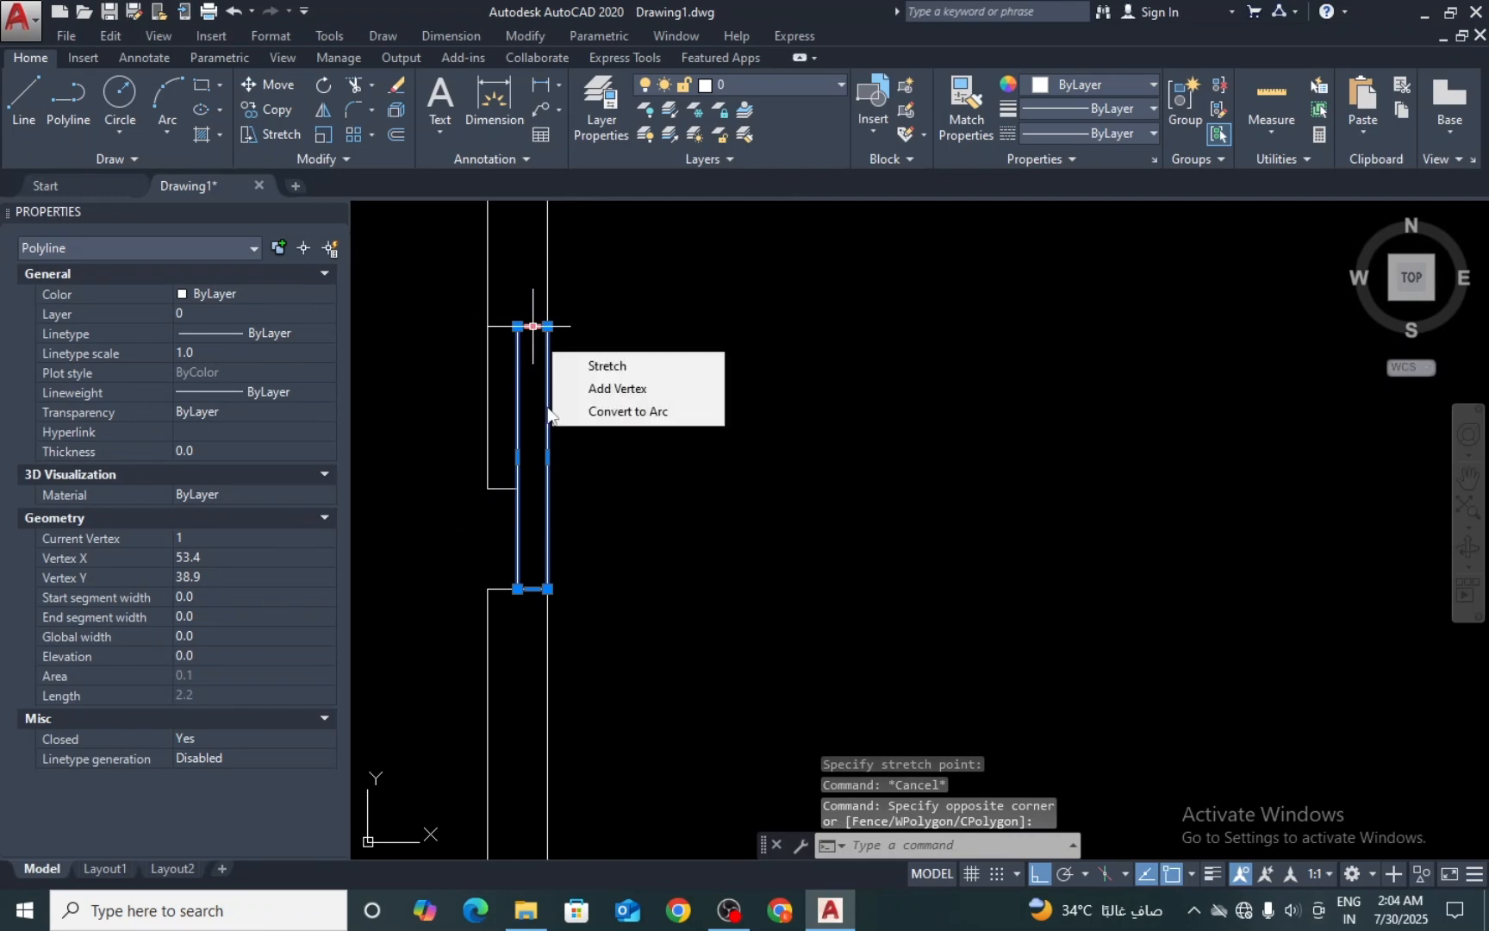
{"action": "left_click", "coordinate": [533, 325]}
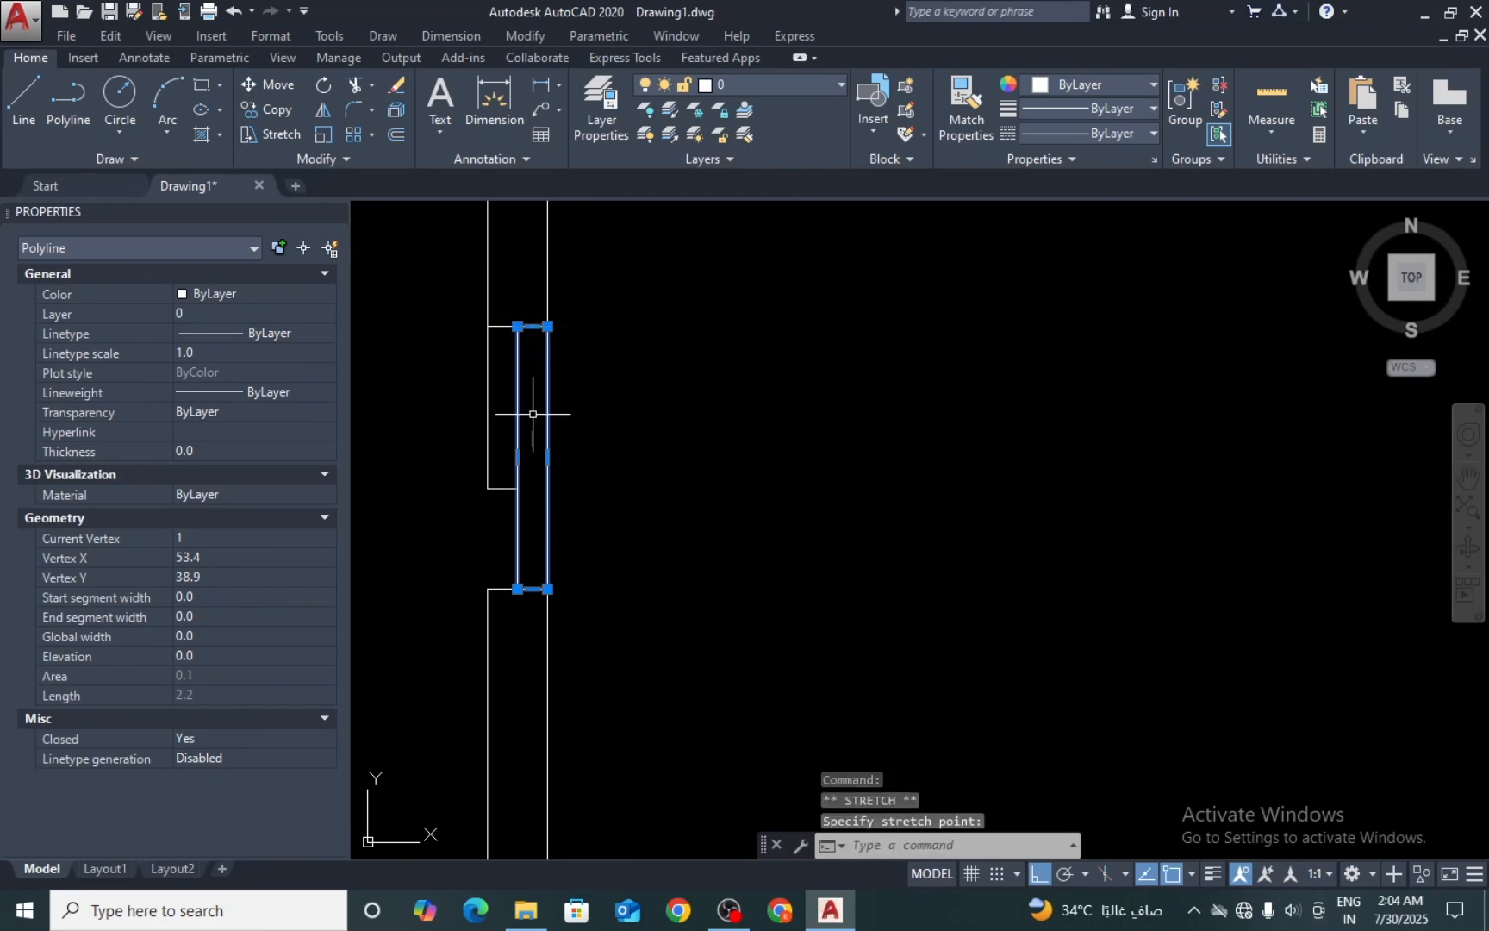
{"action": "left_click", "coordinate": [532, 325]}
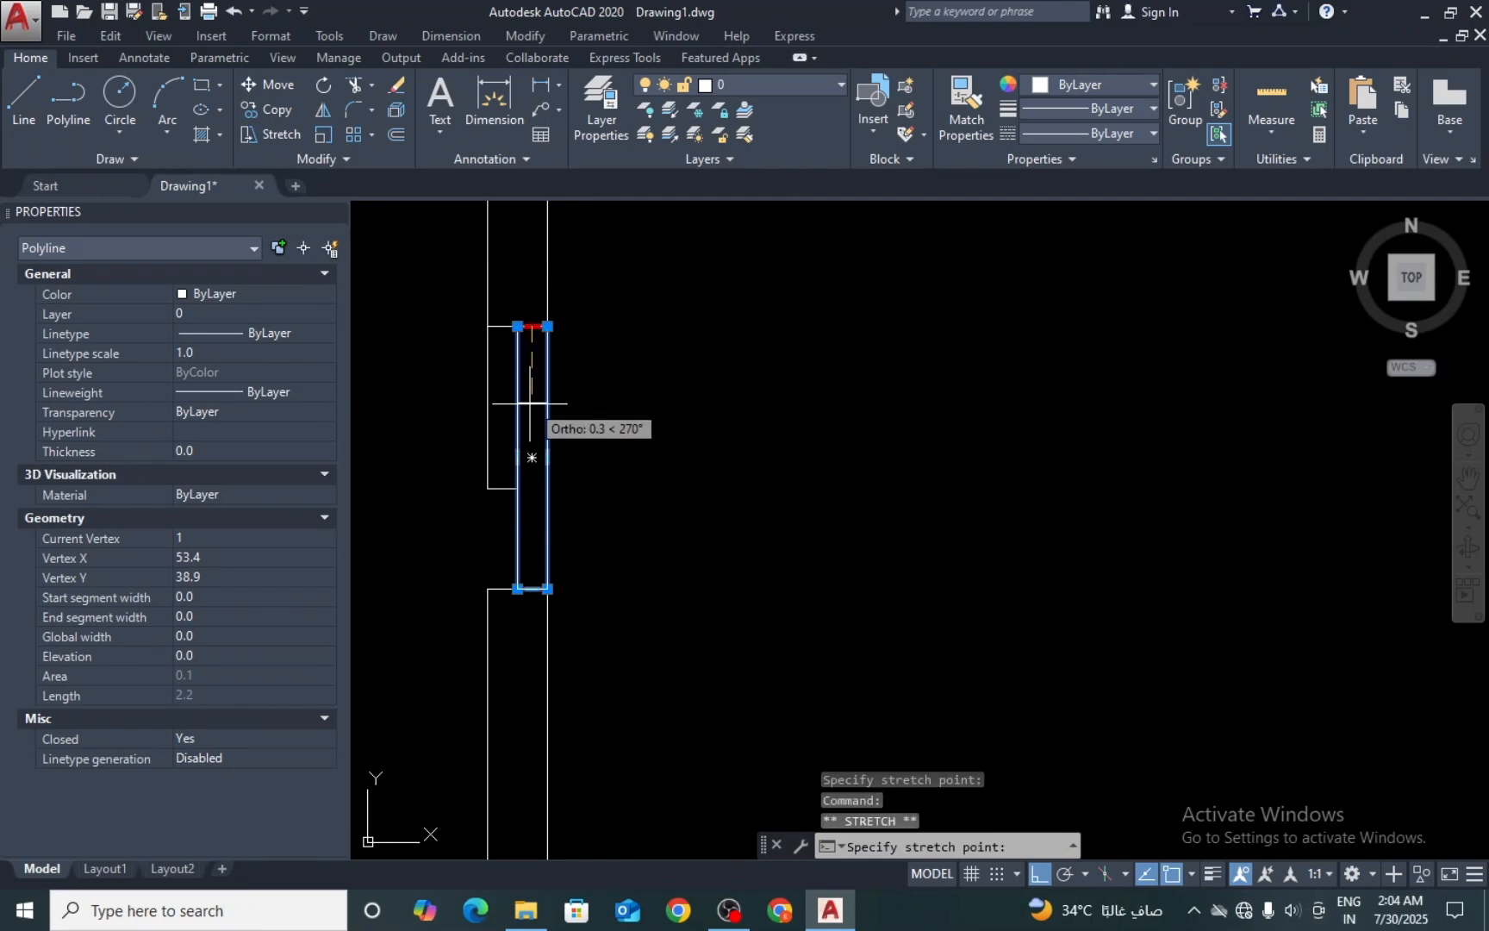
{"action": "left_click", "coordinate": [532, 449]}
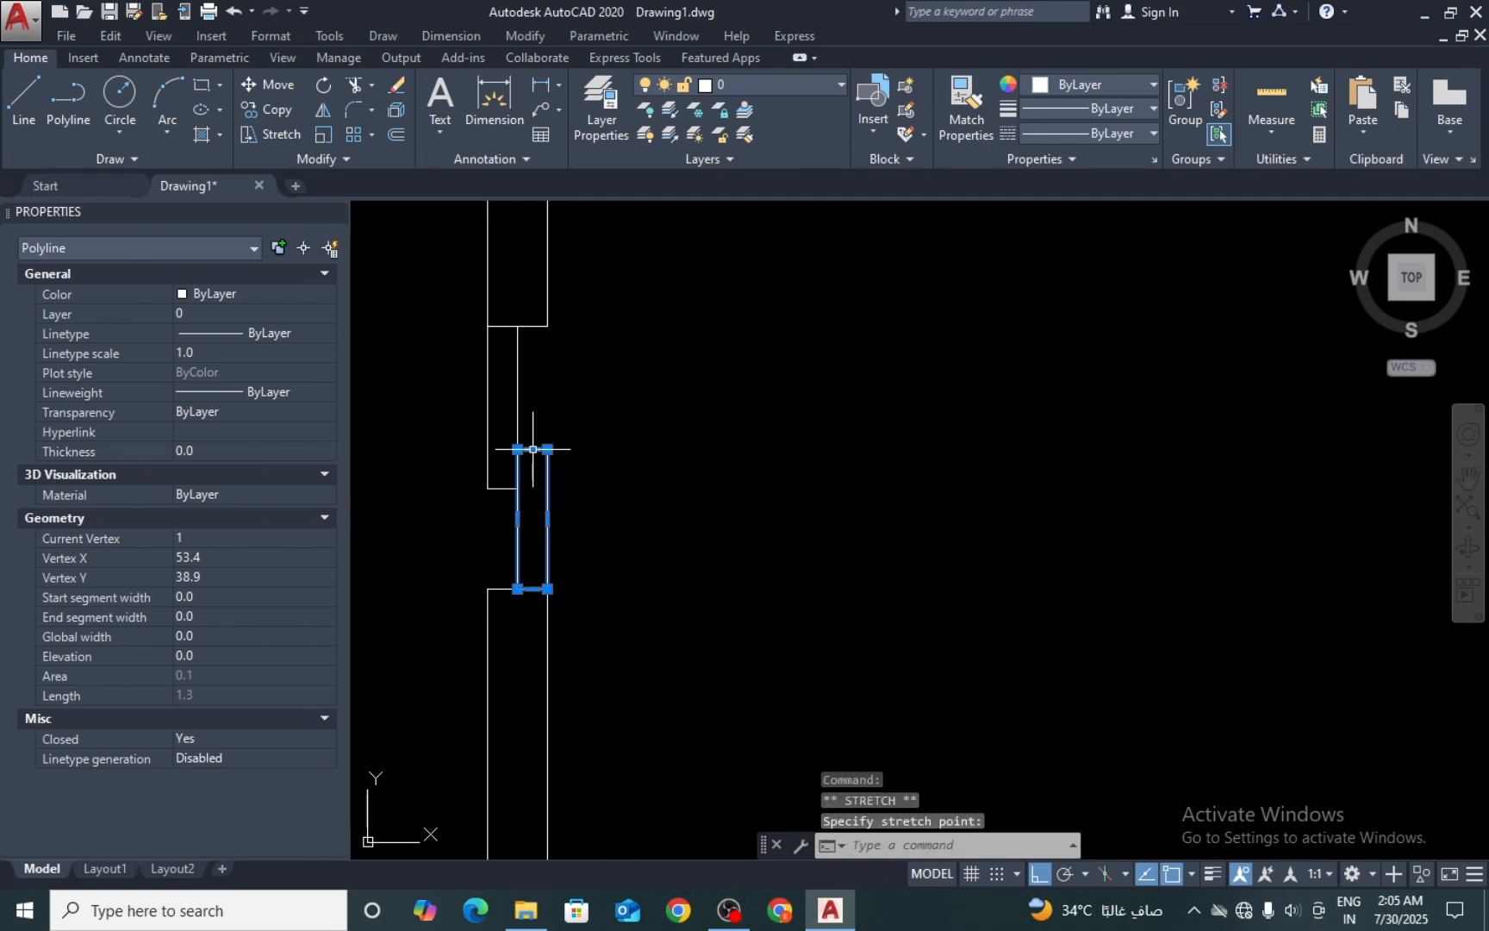
{"action": "left_click", "coordinate": [532, 449]}
{"action": "left_click", "coordinate": [532, 467]}
{"action": "left_click", "coordinate": [533, 467]}
{"action": "double_click", "coordinate": [533, 467]}
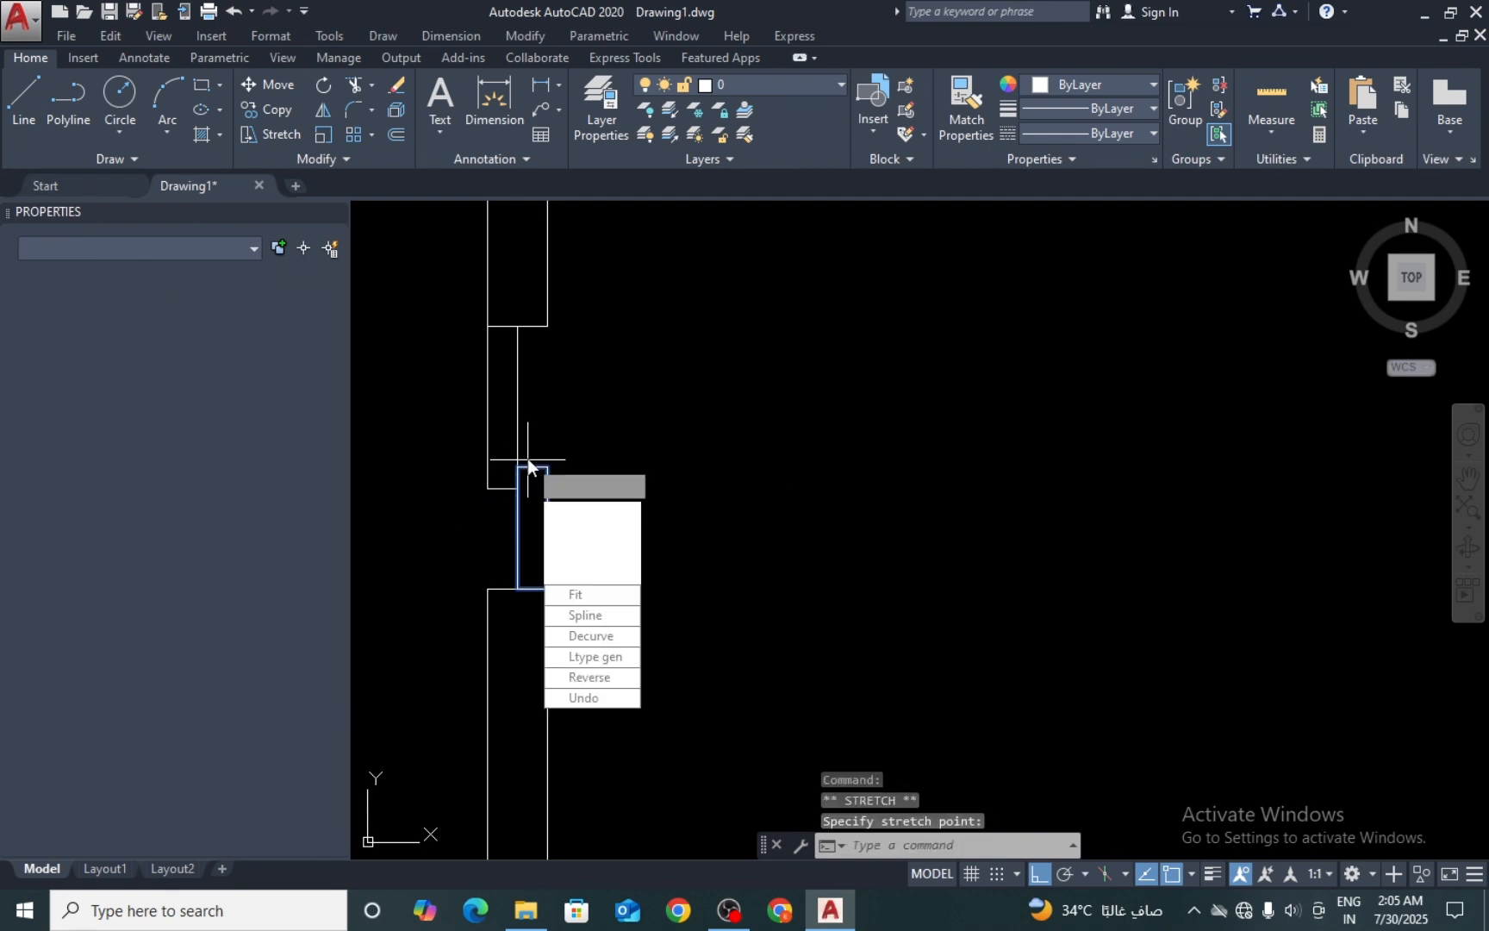
{"action": "scroll", "coordinate": [526, 468], "scroll_direction": "up", "scroll_amount": 4}
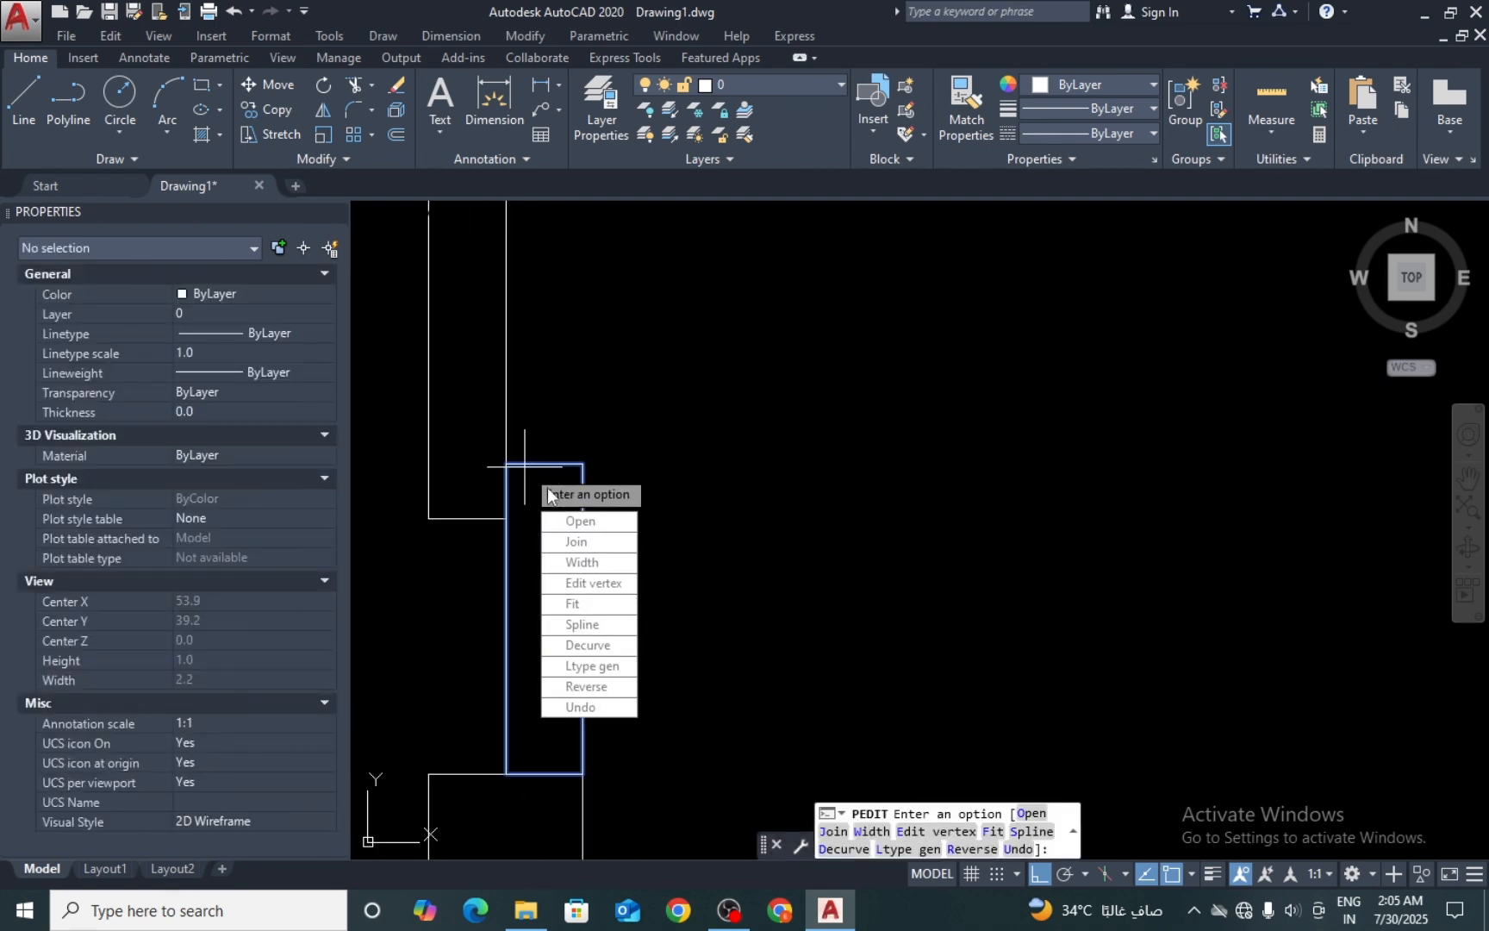
{"action": "key", "text": "Escape"}
{"action": "left_click", "coordinate": [540, 453]}
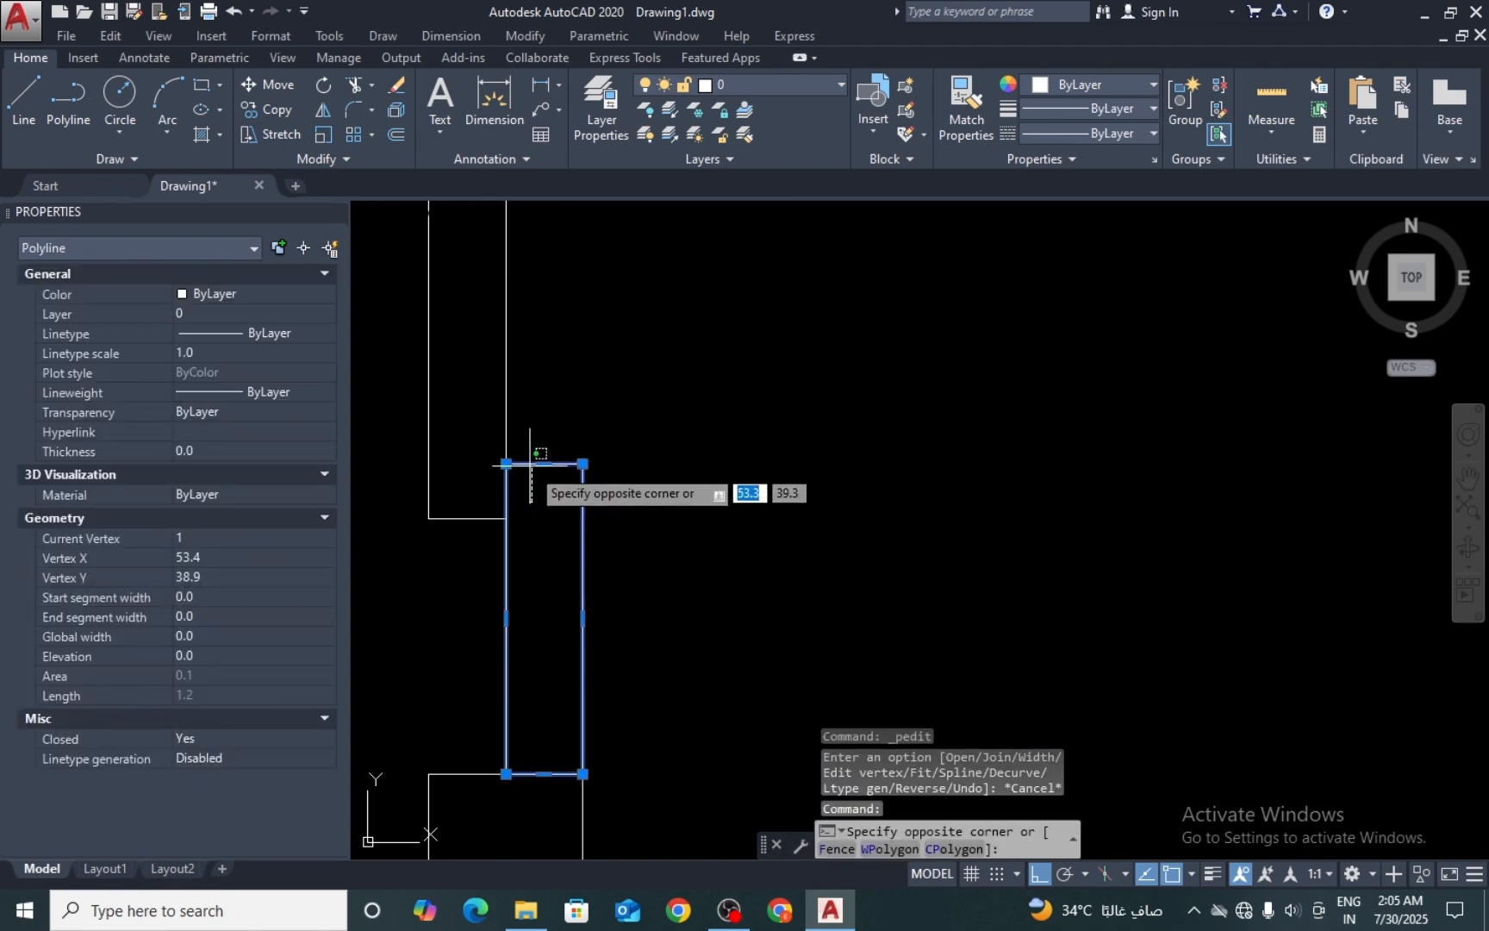
{"action": "left_click", "coordinate": [531, 463]}
{"action": "left_click", "coordinate": [544, 463]}
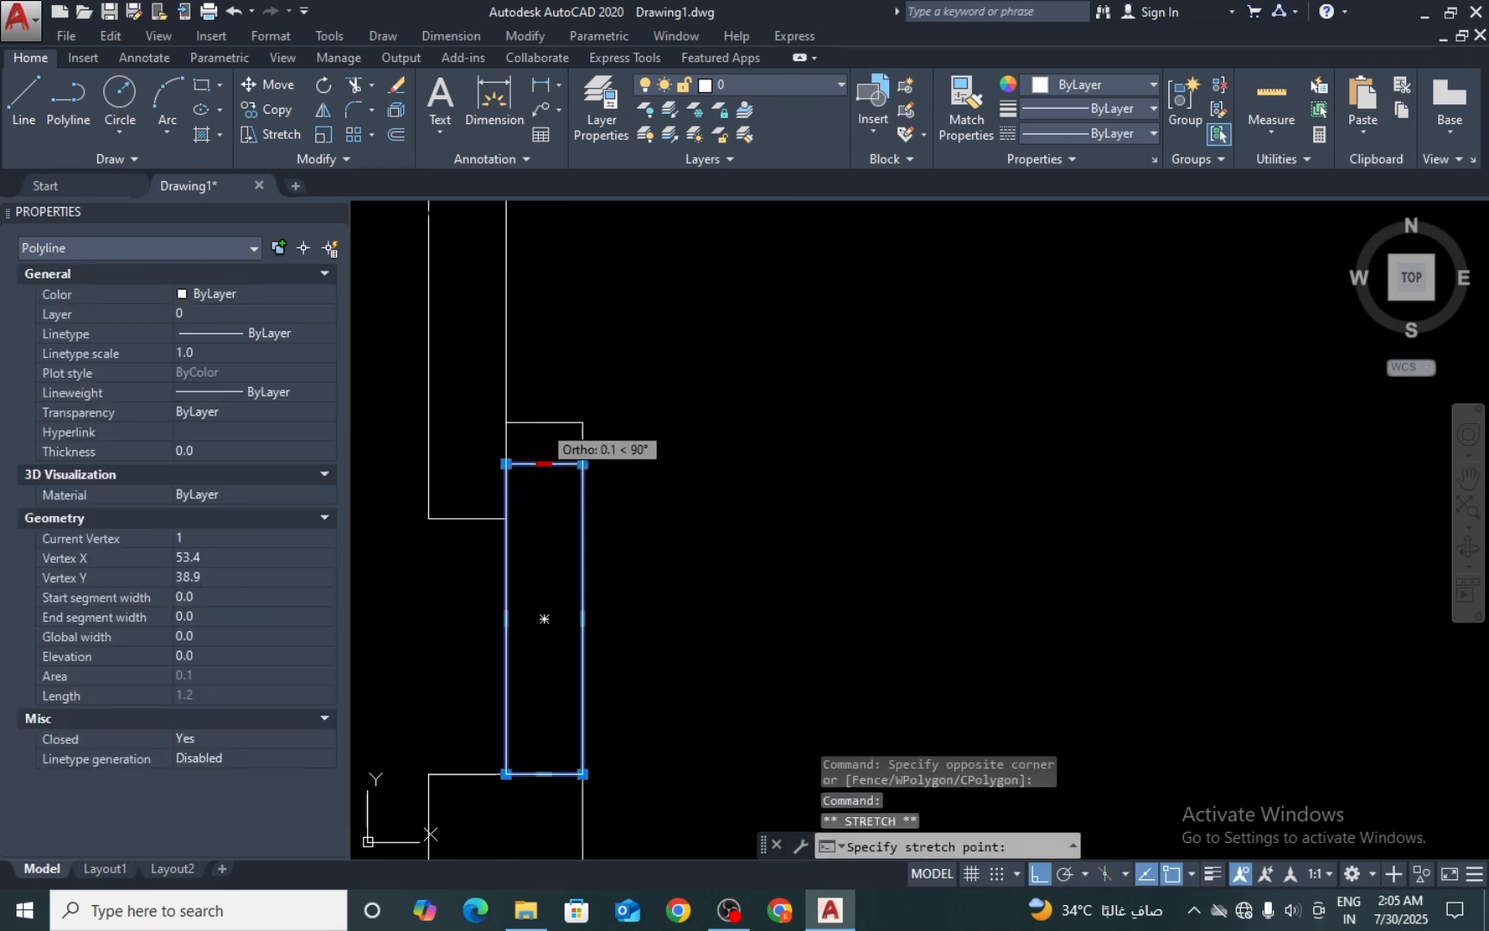
{"action": "scroll", "coordinate": [565, 405], "scroll_direction": "down", "scroll_amount": 3}
{"action": "key", "text": "Escape"}
{"action": "key", "text": "Escape"}
Step: Change the color of both window rectangles in the left wall opening to blue
{"action": "scroll", "coordinate": [614, 486], "scroll_direction": "down", "scroll_amount": 5}
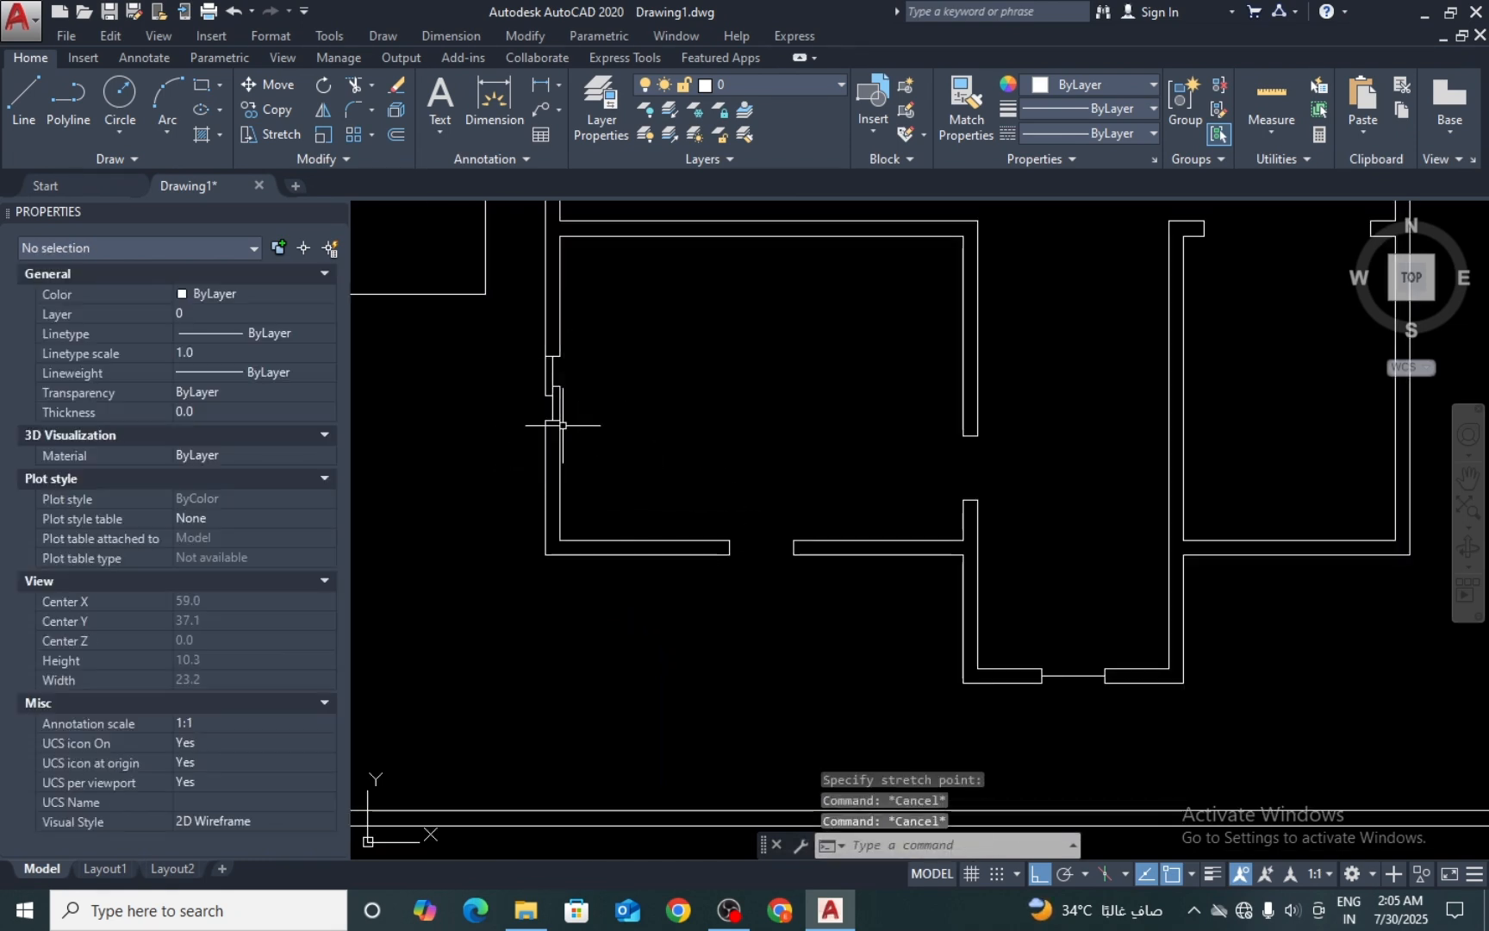
{"action": "scroll", "coordinate": [561, 424], "scroll_direction": "up", "scroll_amount": 4}
{"action": "left_click", "coordinate": [592, 345]}
{"action": "left_click", "coordinate": [519, 403]}
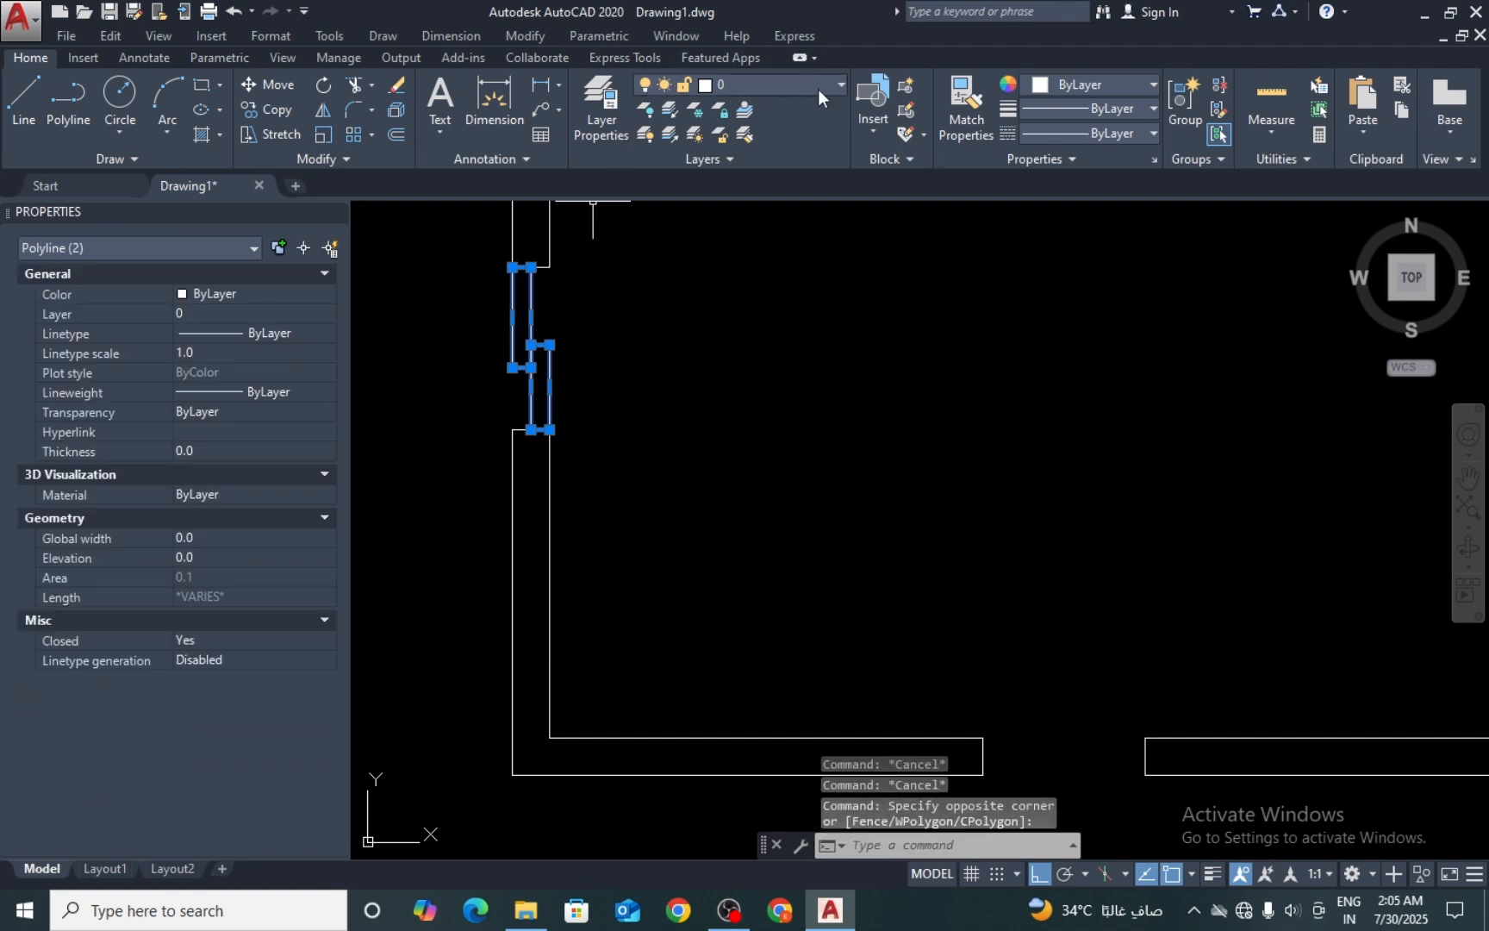
{"action": "left_click", "coordinate": [1062, 86]}
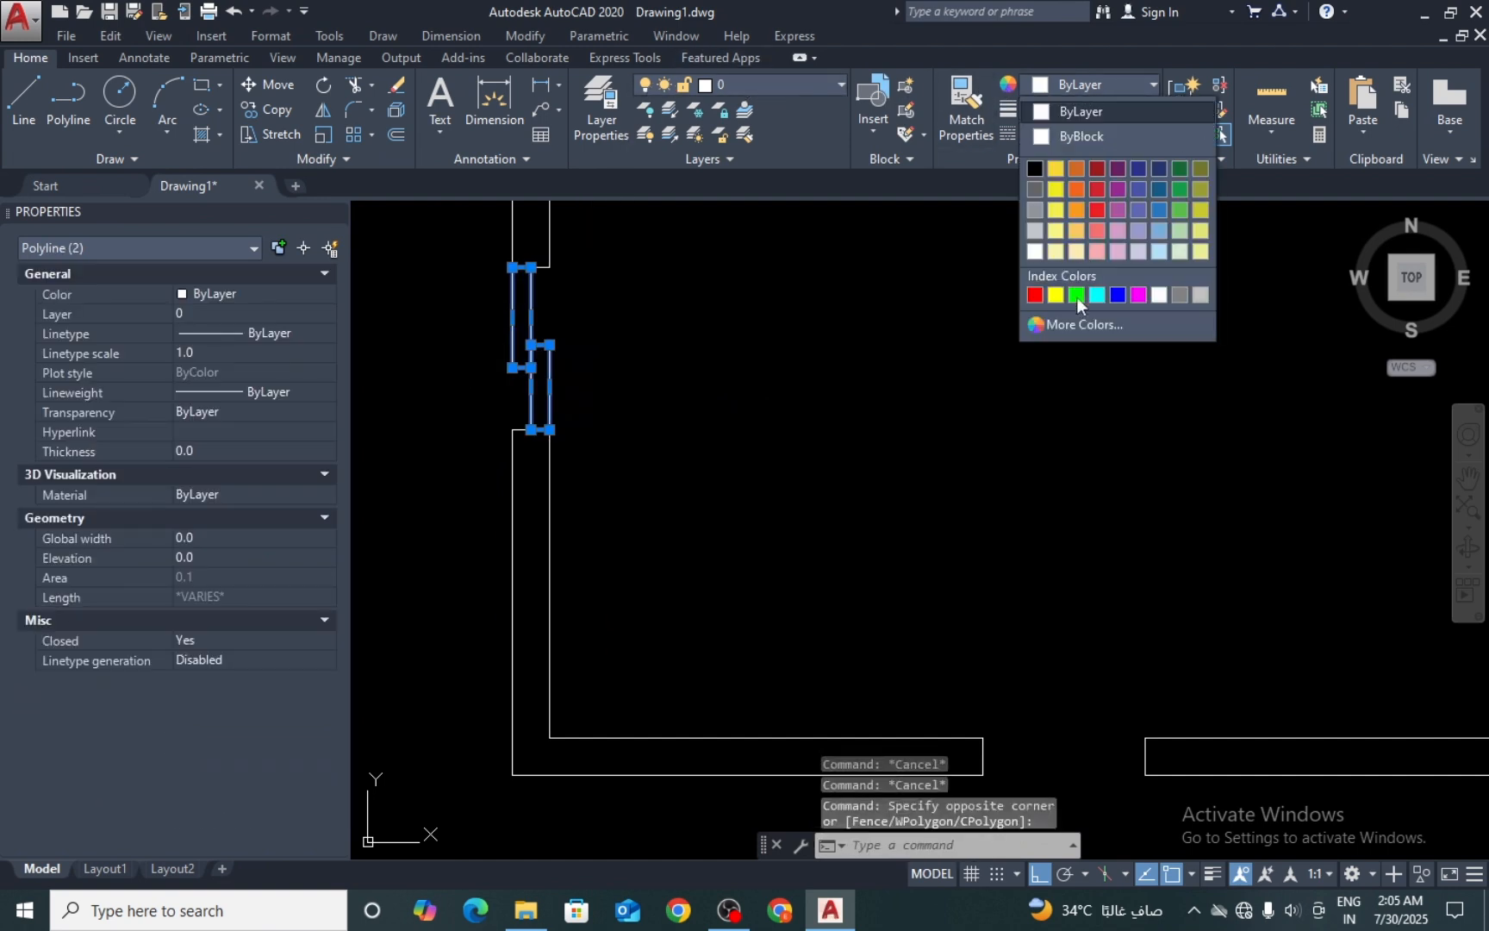
{"action": "left_click", "coordinate": [1118, 294]}
{"action": "scroll", "coordinate": [777, 469], "scroll_direction": "down", "scroll_amount": 4}
{"action": "key", "text": "Escape"}
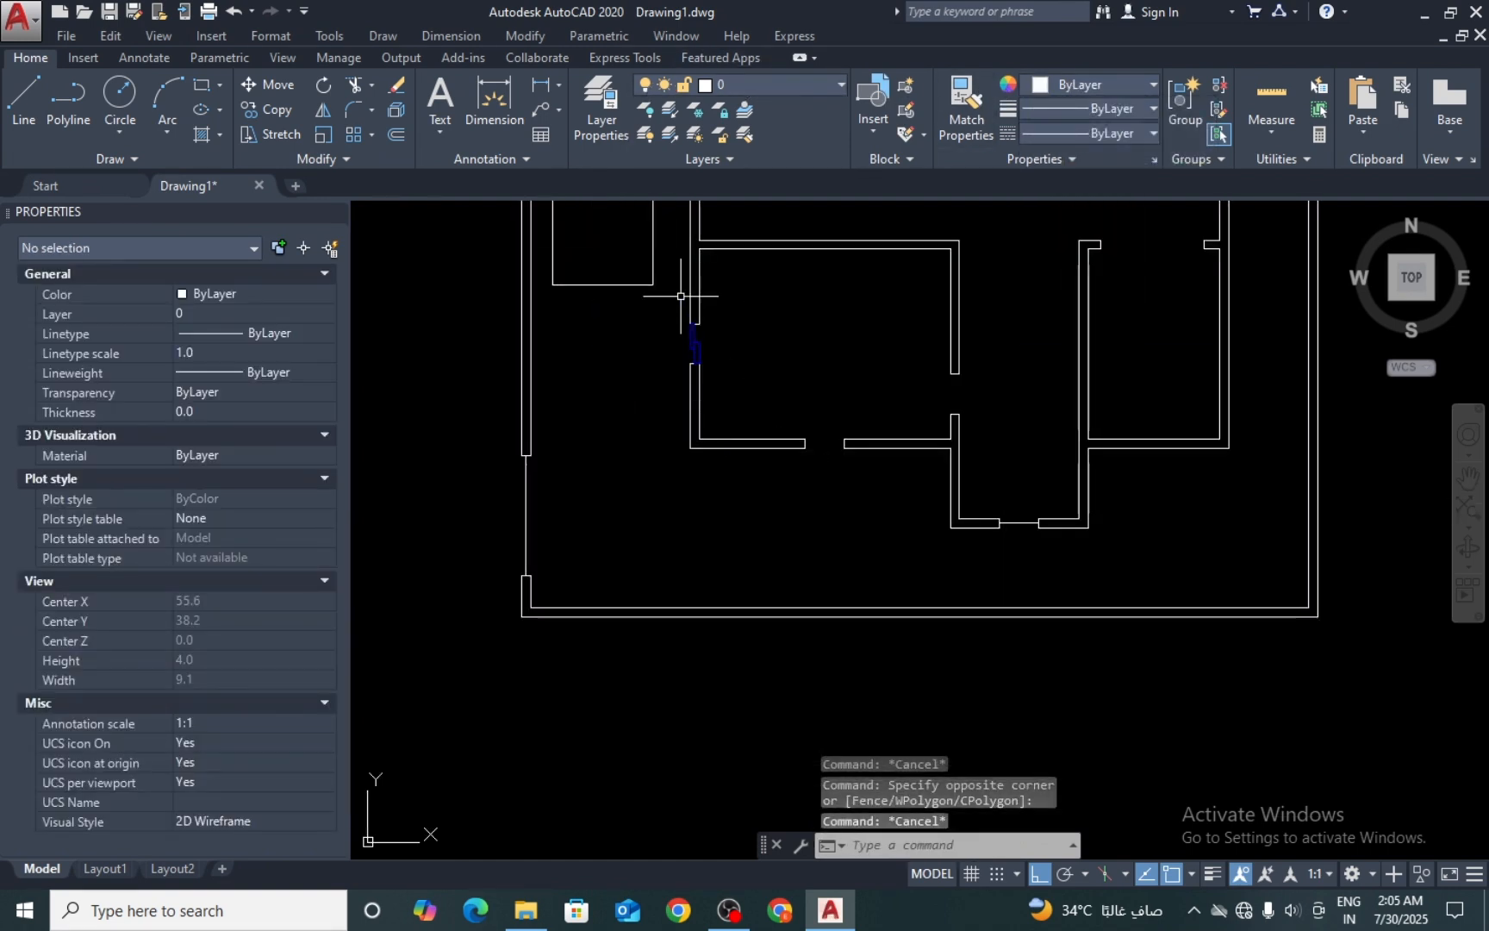
Step: Copy the two blue window rectangles from the left wall opening horizontally into the interior of the front-left room
{"action": "scroll", "coordinate": [681, 296], "scroll_direction": "up", "scroll_amount": 3}
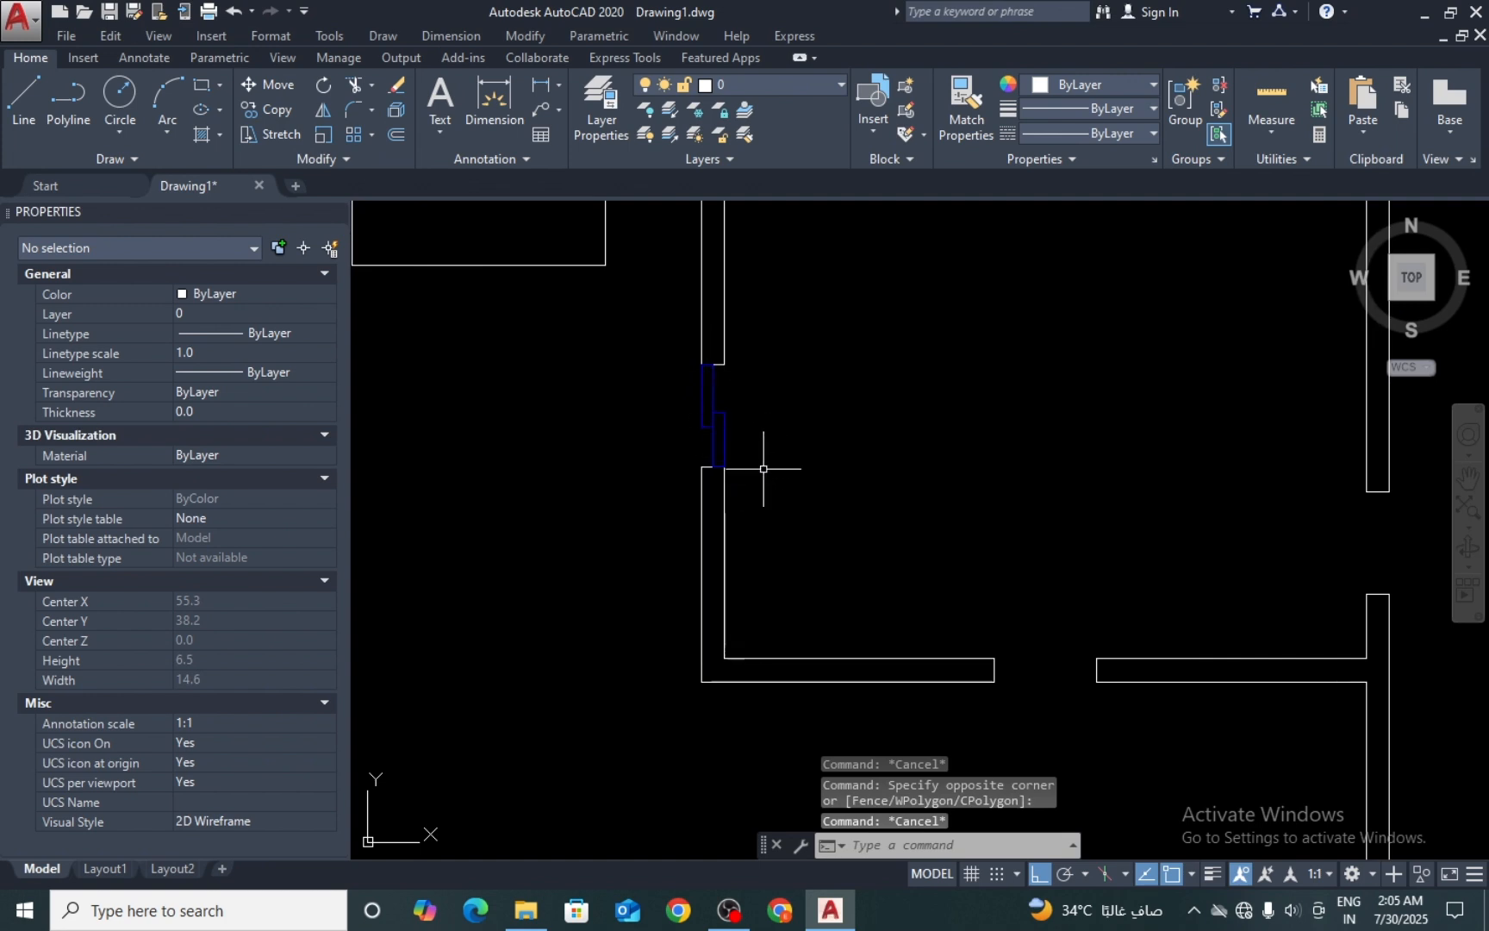
{"action": "type", "text": "CIO"}
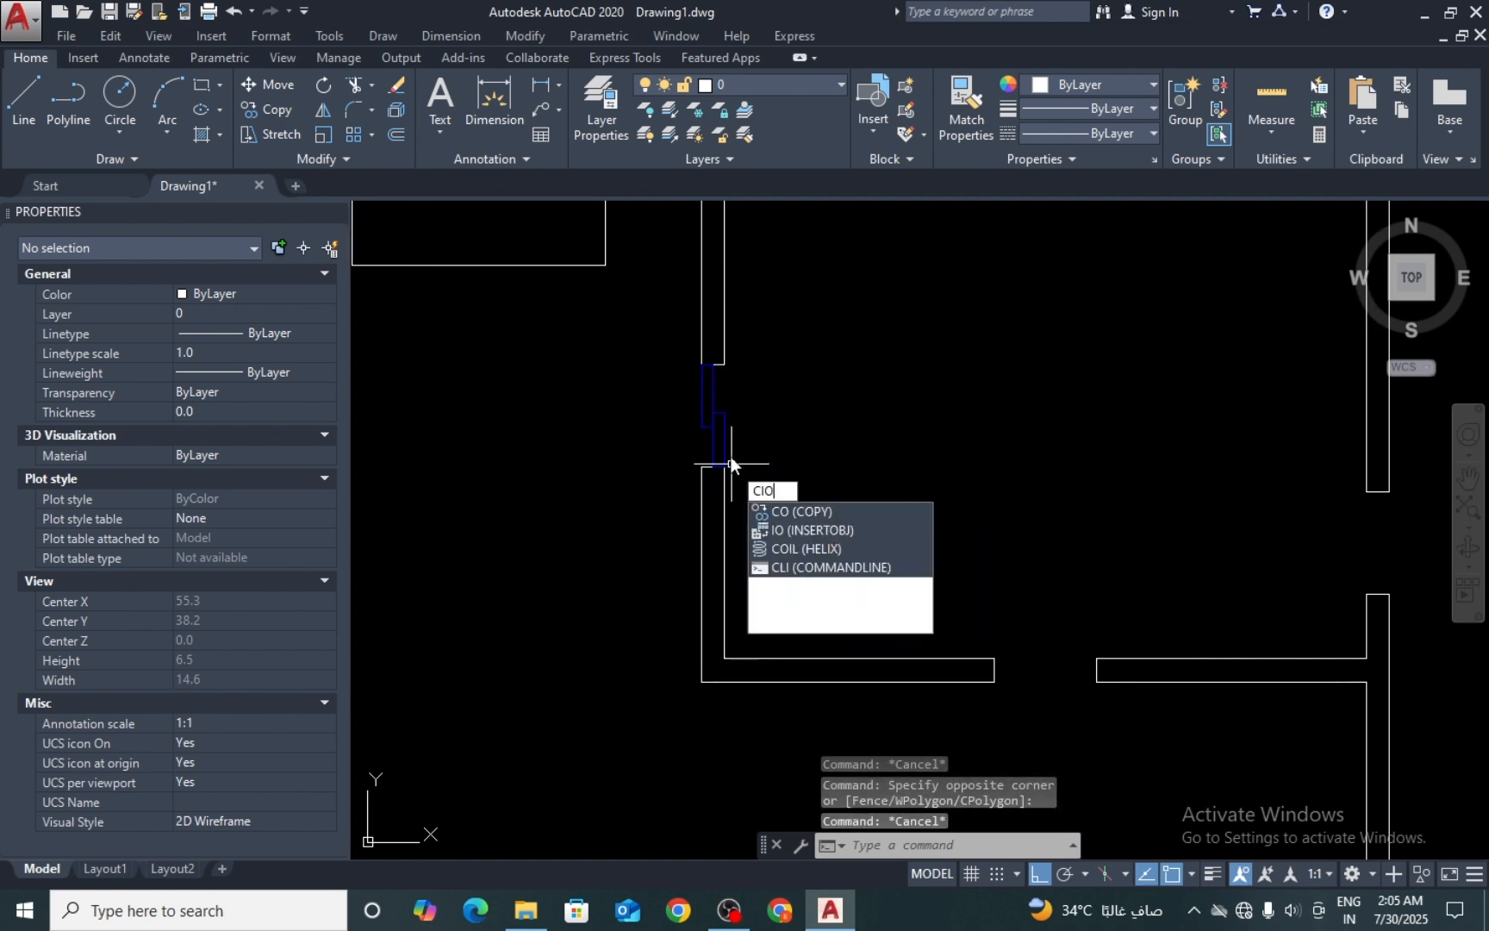
{"action": "key", "text": "Escape"}
{"action": "key", "text": "Escape"}
{"action": "type", "text": "CO"}
{"action": "key", "text": "Return"}
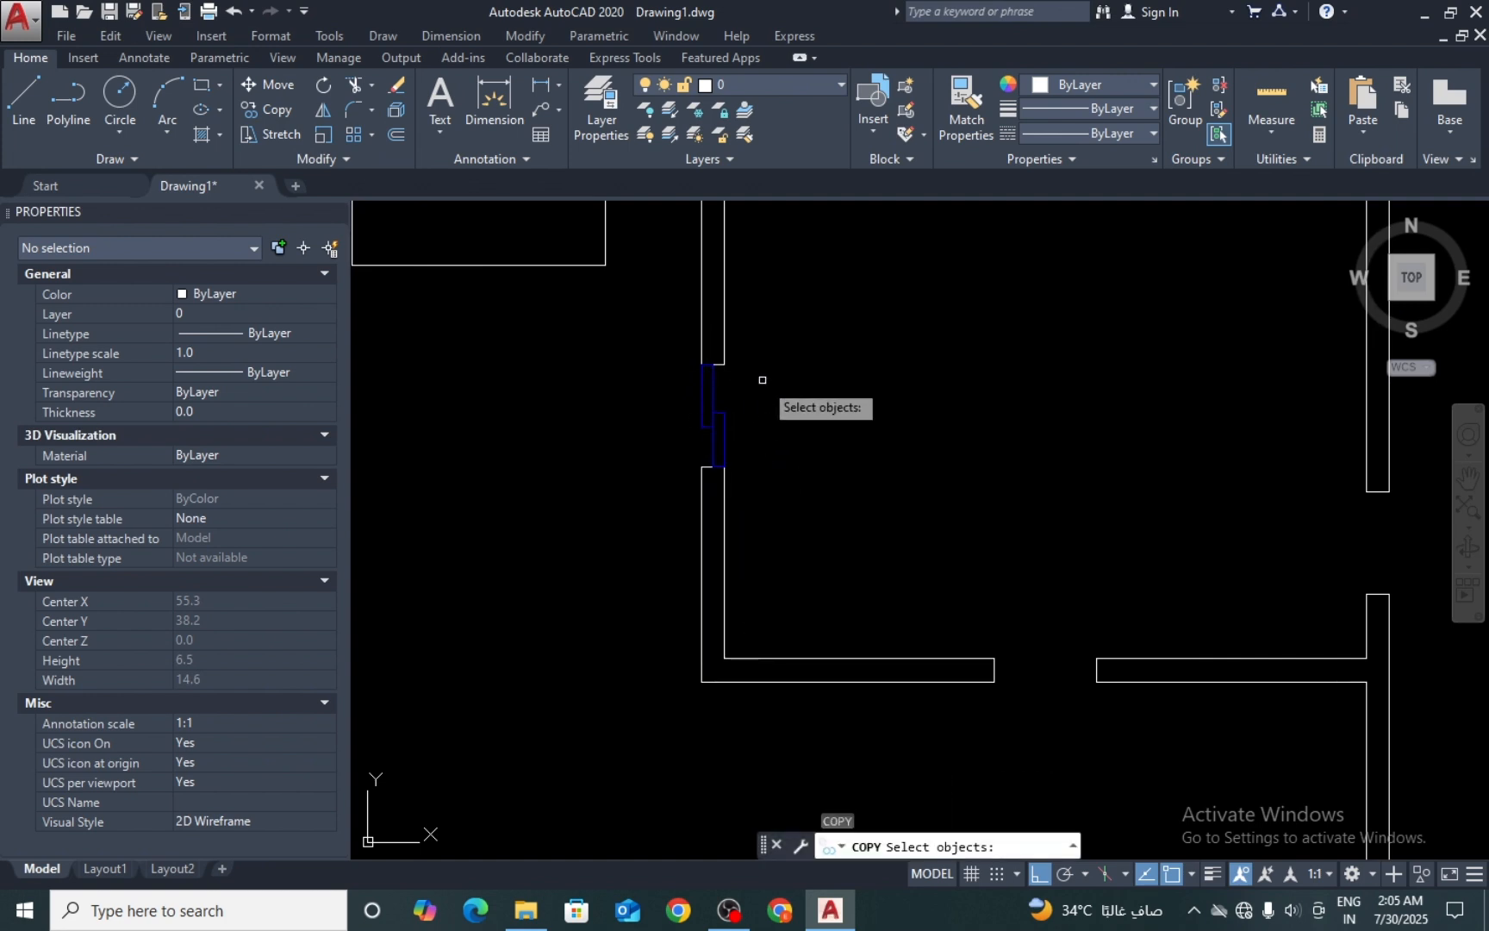
{"action": "left_click", "coordinate": [733, 382]}
{"action": "left_click", "coordinate": [681, 441]}
{"action": "key", "text": "Return"}
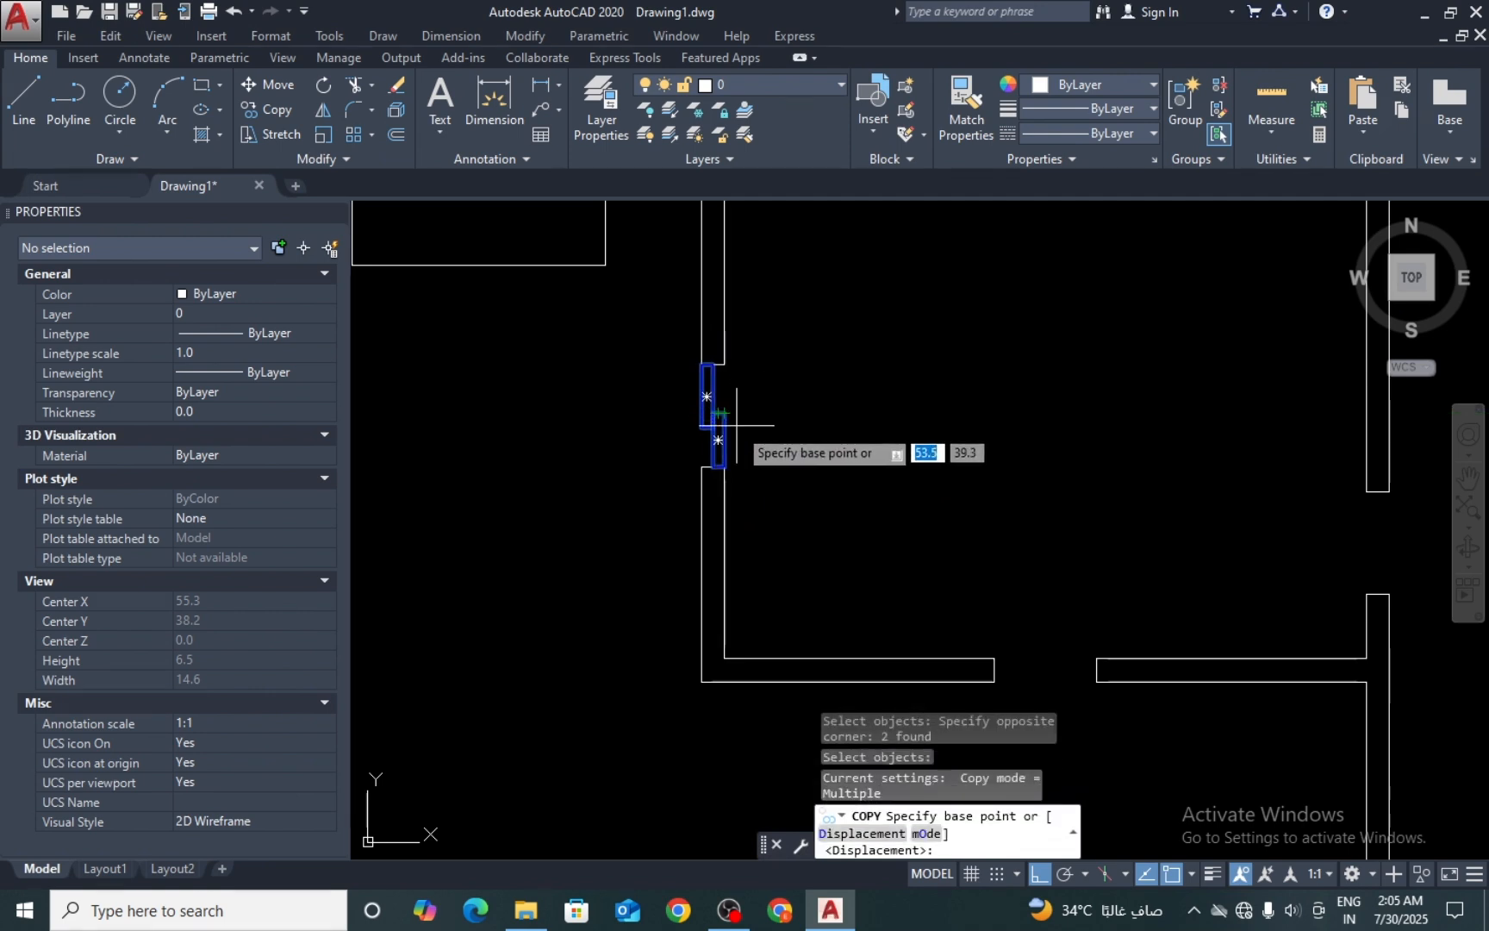
{"action": "left_click", "coordinate": [718, 425]}
{"action": "left_click", "coordinate": [1034, 431]}
{"action": "key", "text": "Return"}
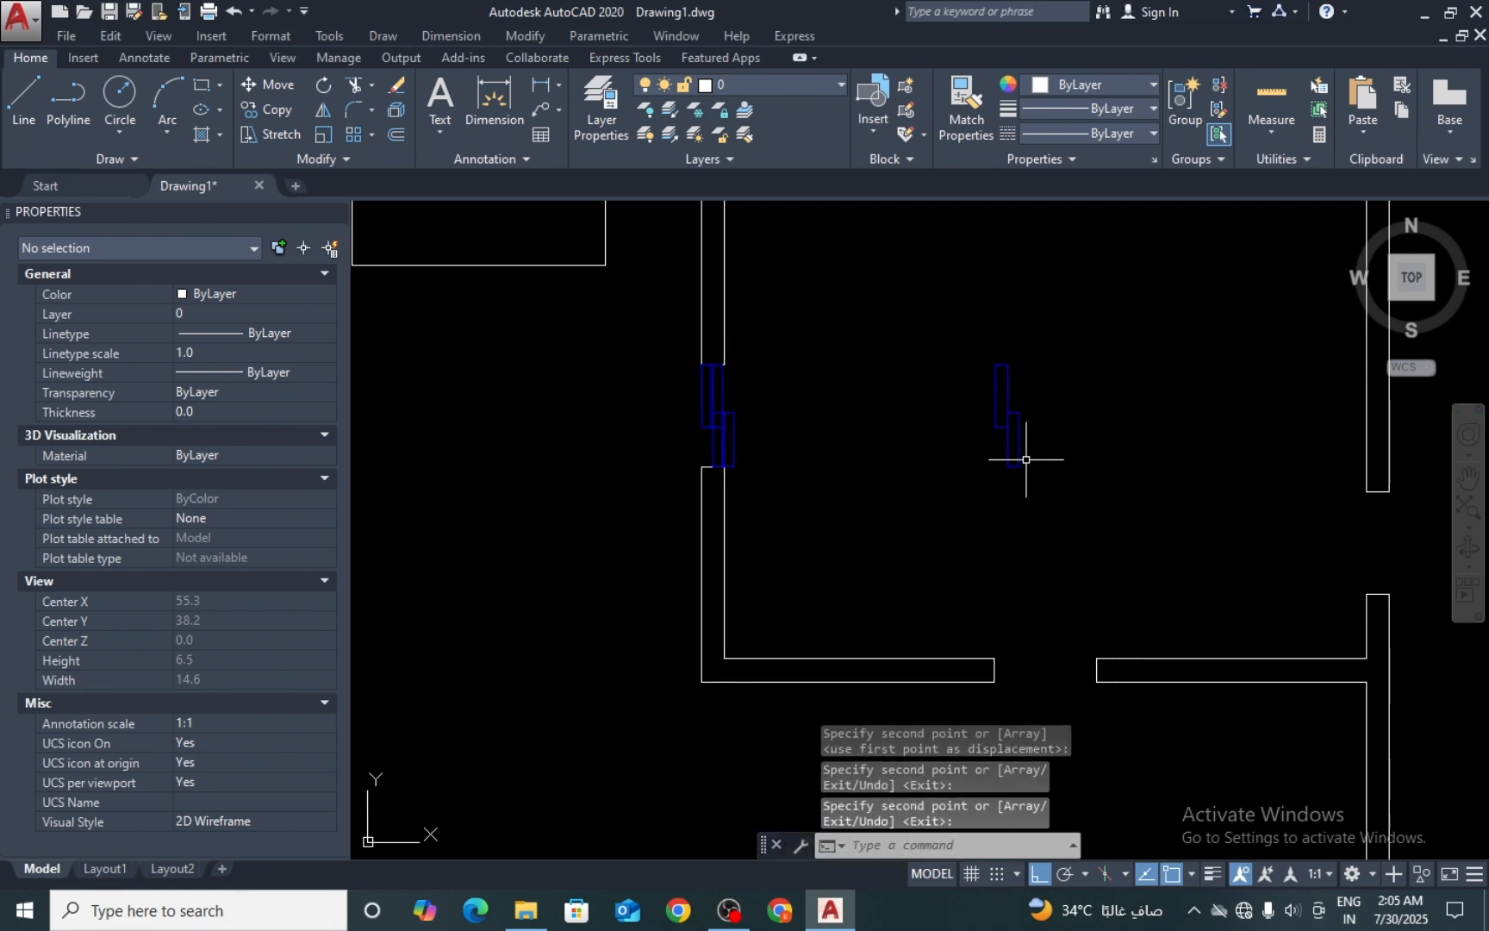
Step: Rotate the copied window rectangles in the room's interior 90 degrees clockwise so they lie horizontally
{"action": "type", "text": "O"}
{"action": "key", "text": "Return"}
{"action": "left_click", "coordinate": [1033, 379]}
{"action": "left_click", "coordinate": [934, 478]}
{"action": "key", "text": "Return"}
{"action": "left_click", "coordinate": [1163, 336]}
{"action": "left_click", "coordinate": [1187, 415]}
{"action": "key", "text": "Return"}
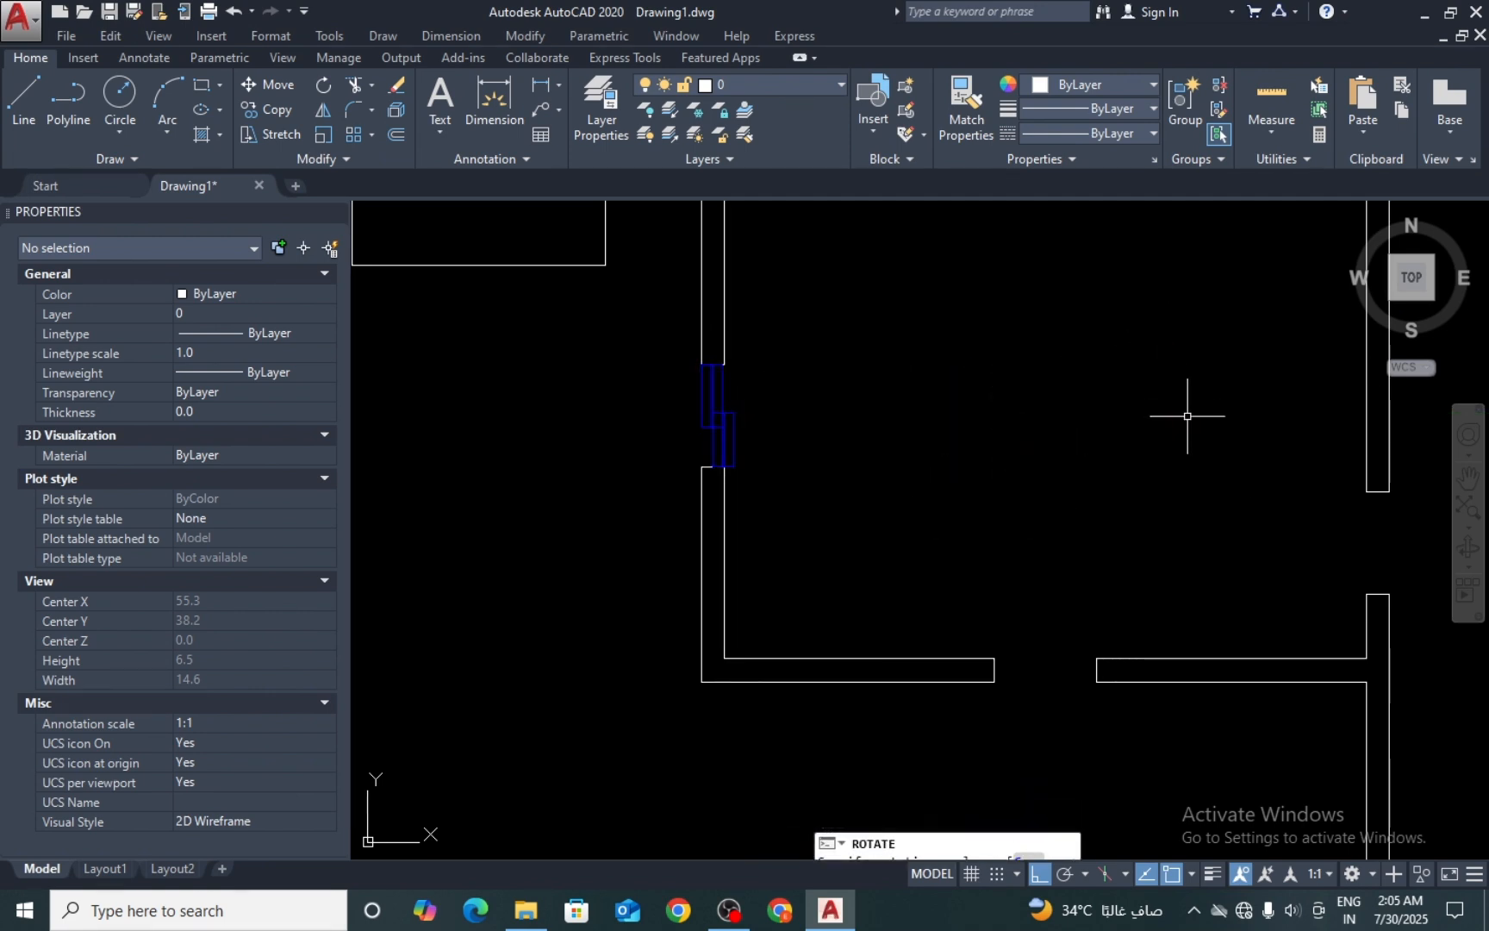
{"action": "middle_click_drag", "start_coordinate": [1126, 450], "coordinate": [1128, 503]}
{"action": "scroll", "coordinate": [1127, 503], "scroll_direction": "down", "scroll_amount": 2}
{"action": "scroll", "coordinate": [1123, 343], "scroll_direction": "up", "scroll_amount": 4}
{"action": "type", "text": "M"}
{"action": "key", "text": "Return"}
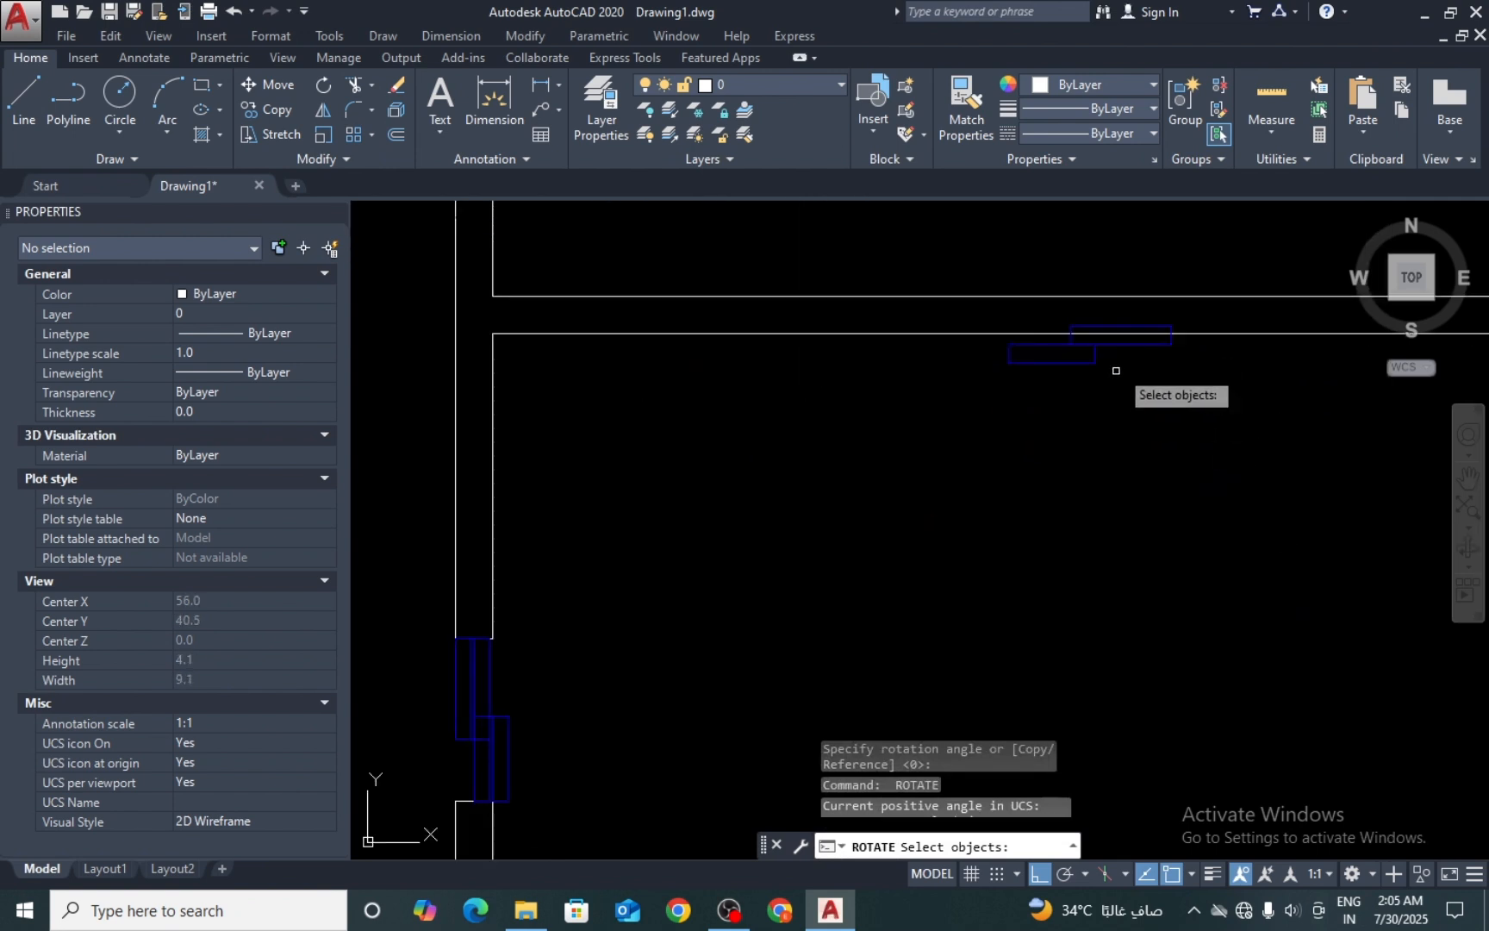
{"action": "scroll", "coordinate": [1085, 331], "scroll_direction": "up", "scroll_amount": 2}
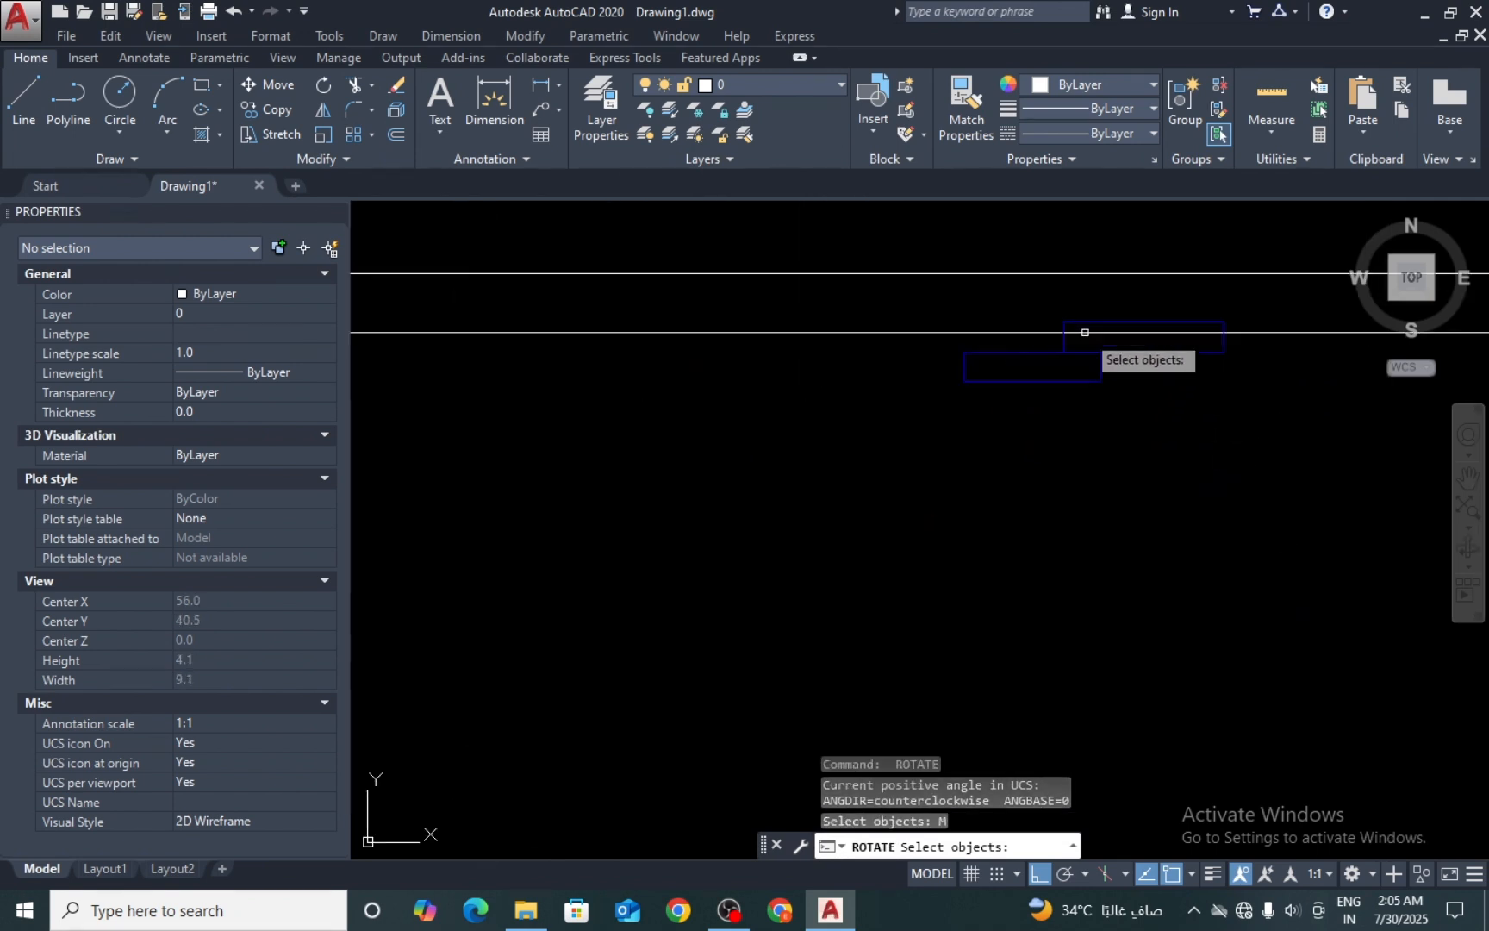
{"action": "key", "text": "Escape"}
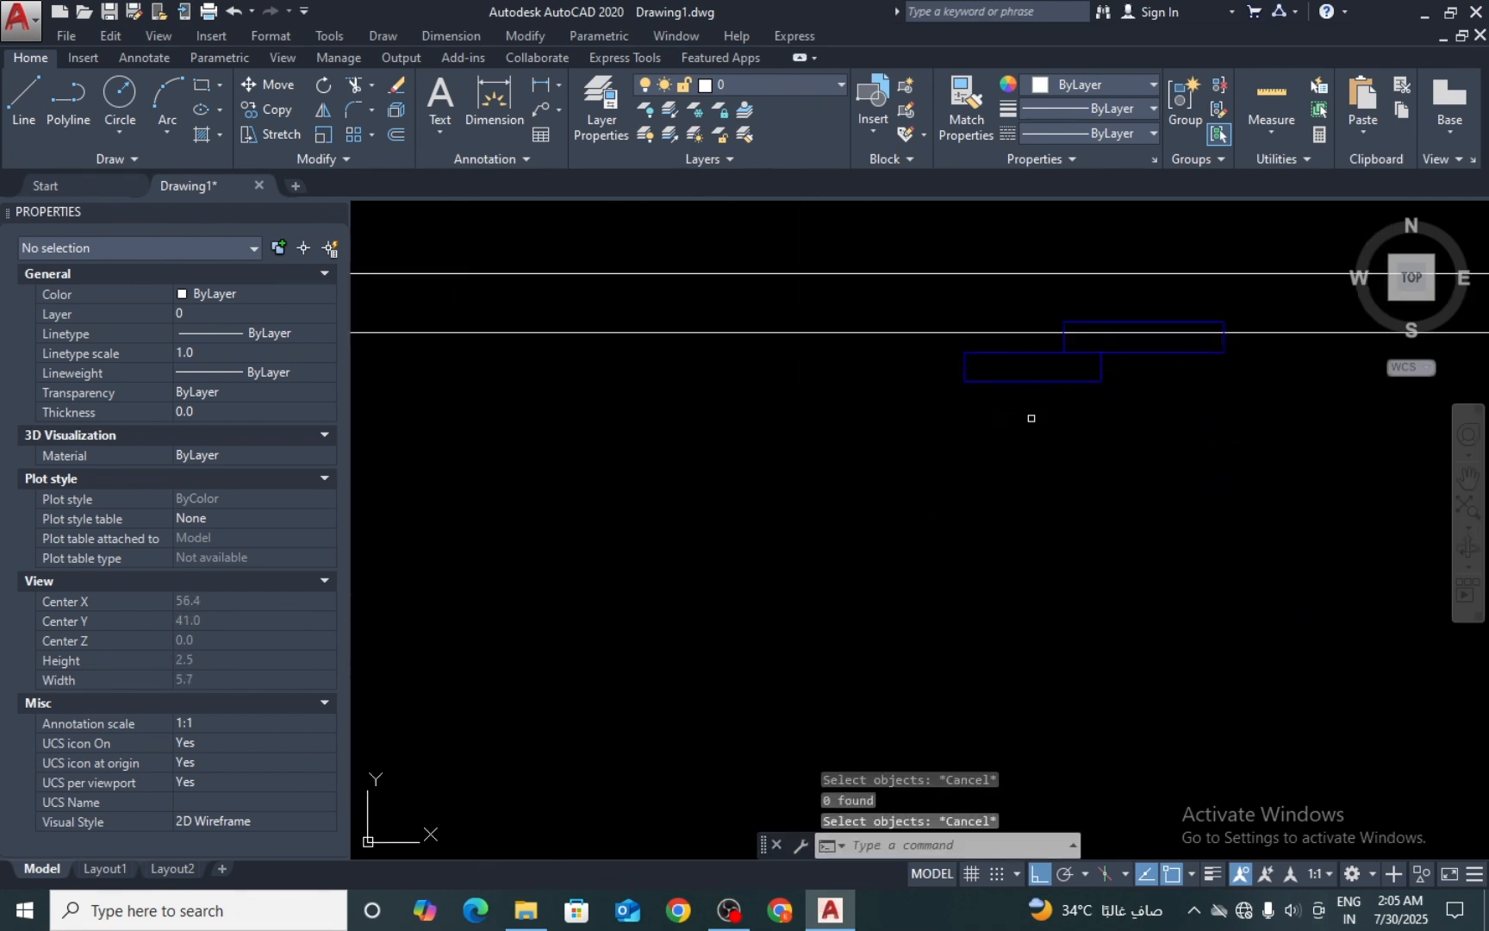
Step: Move the two rotated window rectangles into the front-left room's front wall opening, snapping their right end to the midpoint of the opening's right jamb
{"action": "type", "text": "m"}
{"action": "key", "text": "Return"}
{"action": "left_click", "coordinate": [1091, 348]}
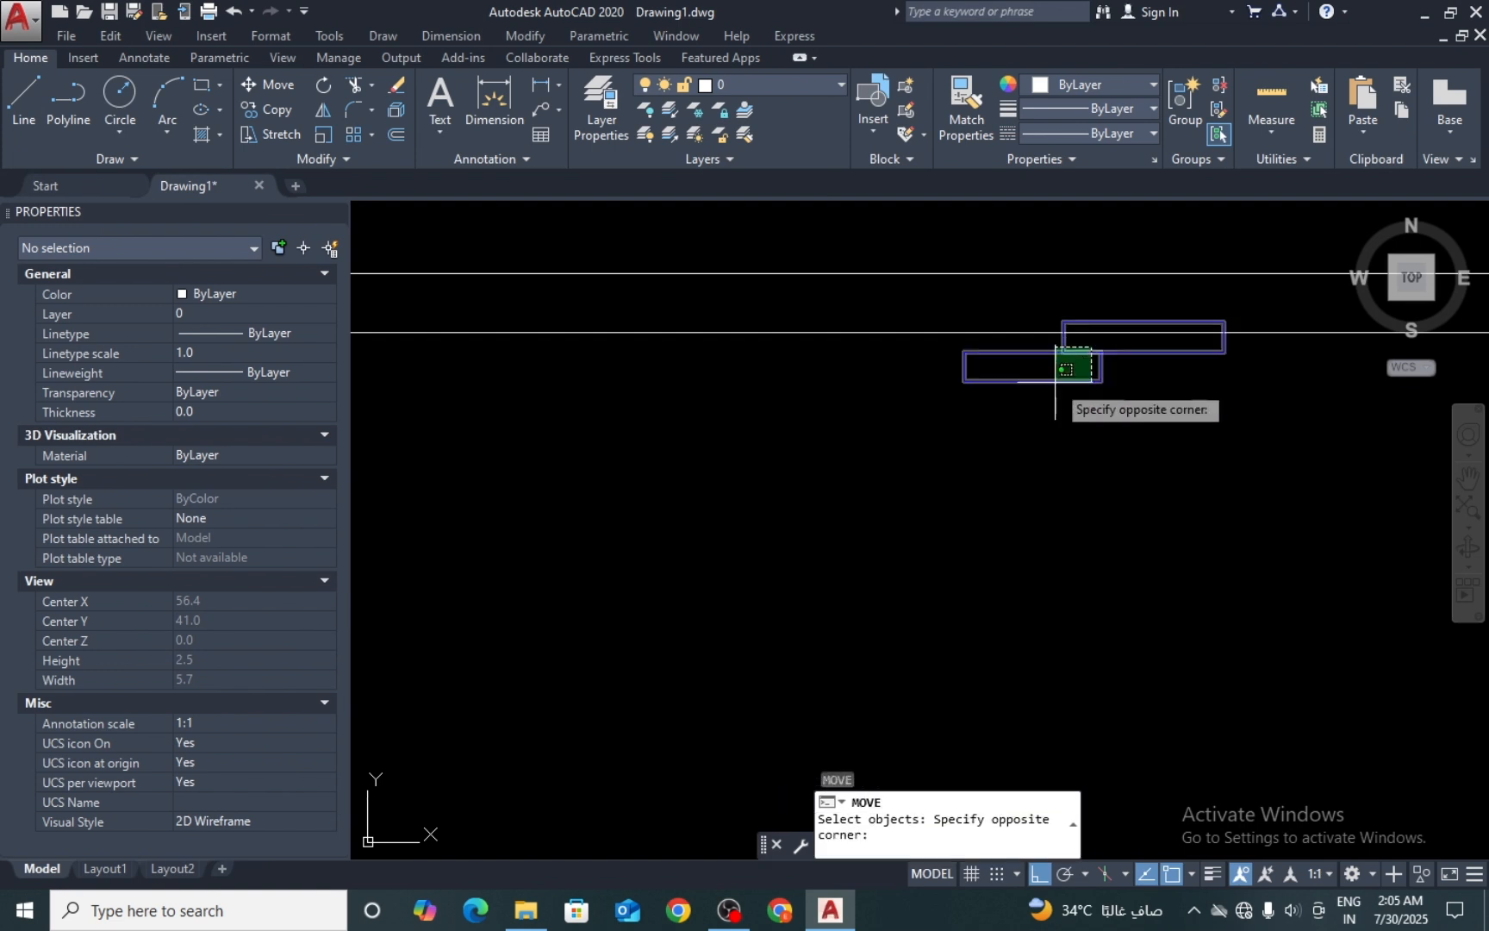
{"action": "left_click", "coordinate": [1223, 336]}
{"action": "scroll", "coordinate": [1146, 333], "scroll_direction": "down", "scroll_amount": 3}
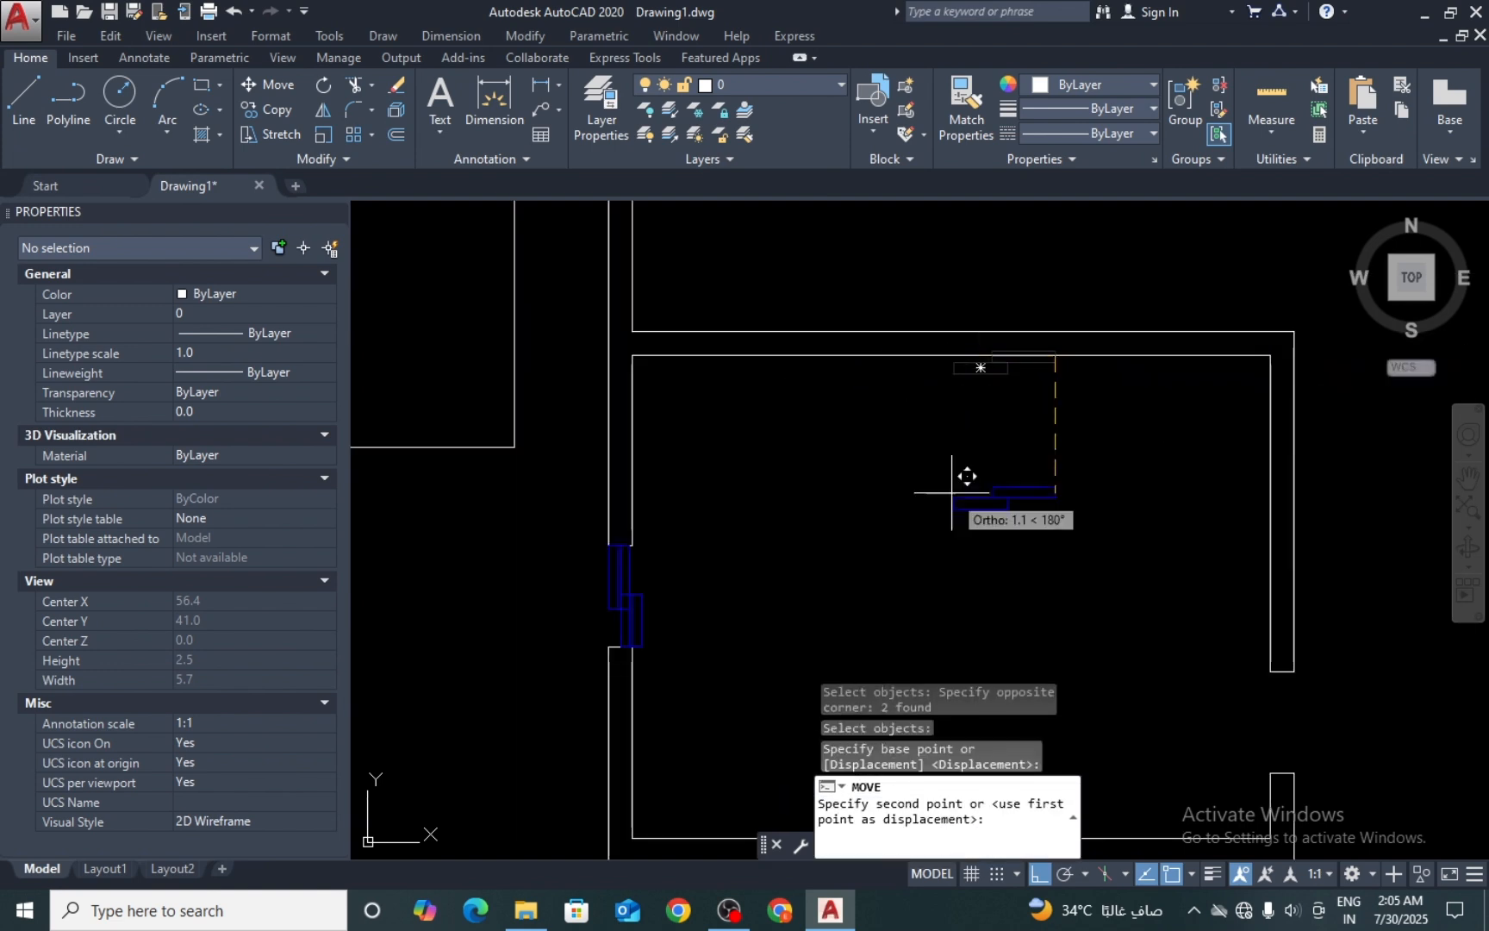
{"action": "scroll", "coordinate": [1016, 621], "scroll_direction": "up", "scroll_amount": 2}
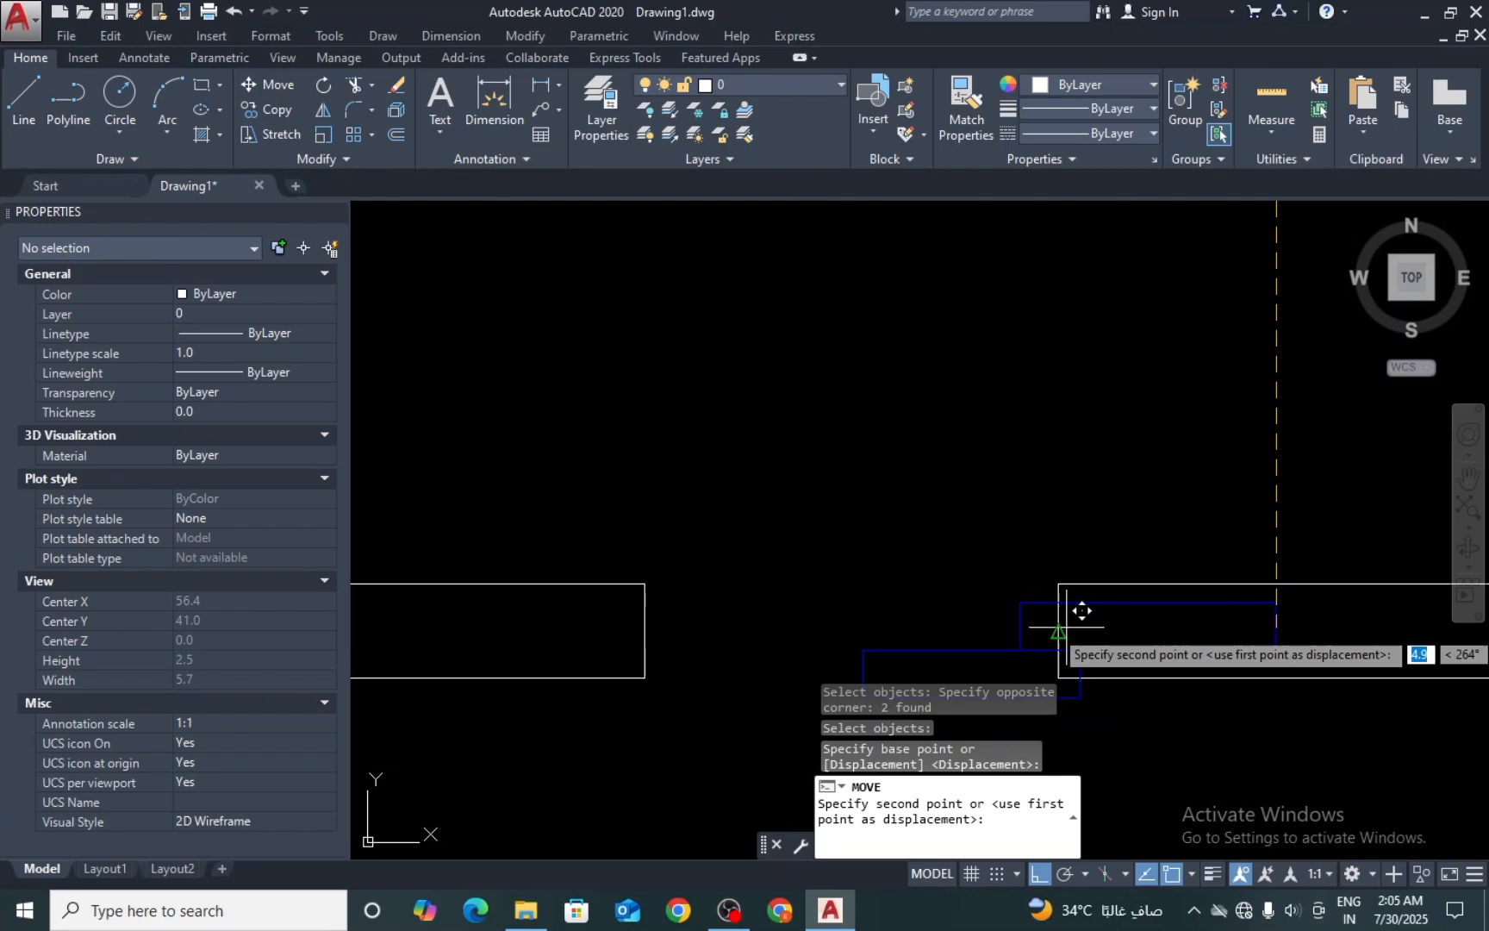
{"action": "left_click", "coordinate": [1069, 614]}
{"action": "key", "text": "Return"}
{"action": "scroll", "coordinate": [936, 534], "scroll_direction": "down", "scroll_amount": 3}
{"action": "scroll", "coordinate": [914, 581], "scroll_direction": "up", "scroll_amount": 3}
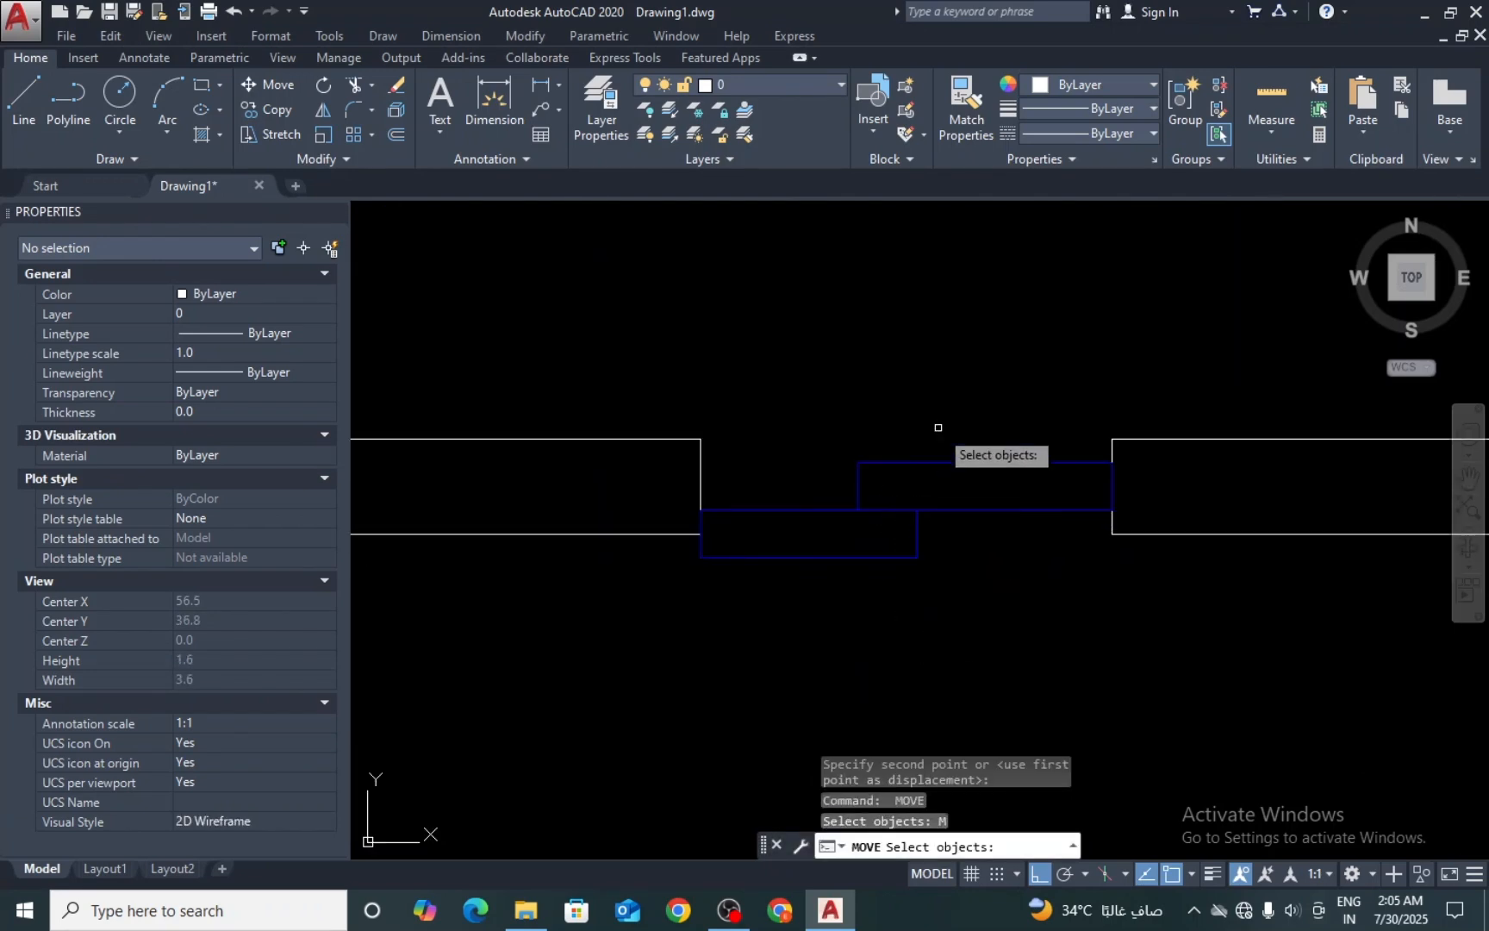
{"action": "key", "text": "Escape"}
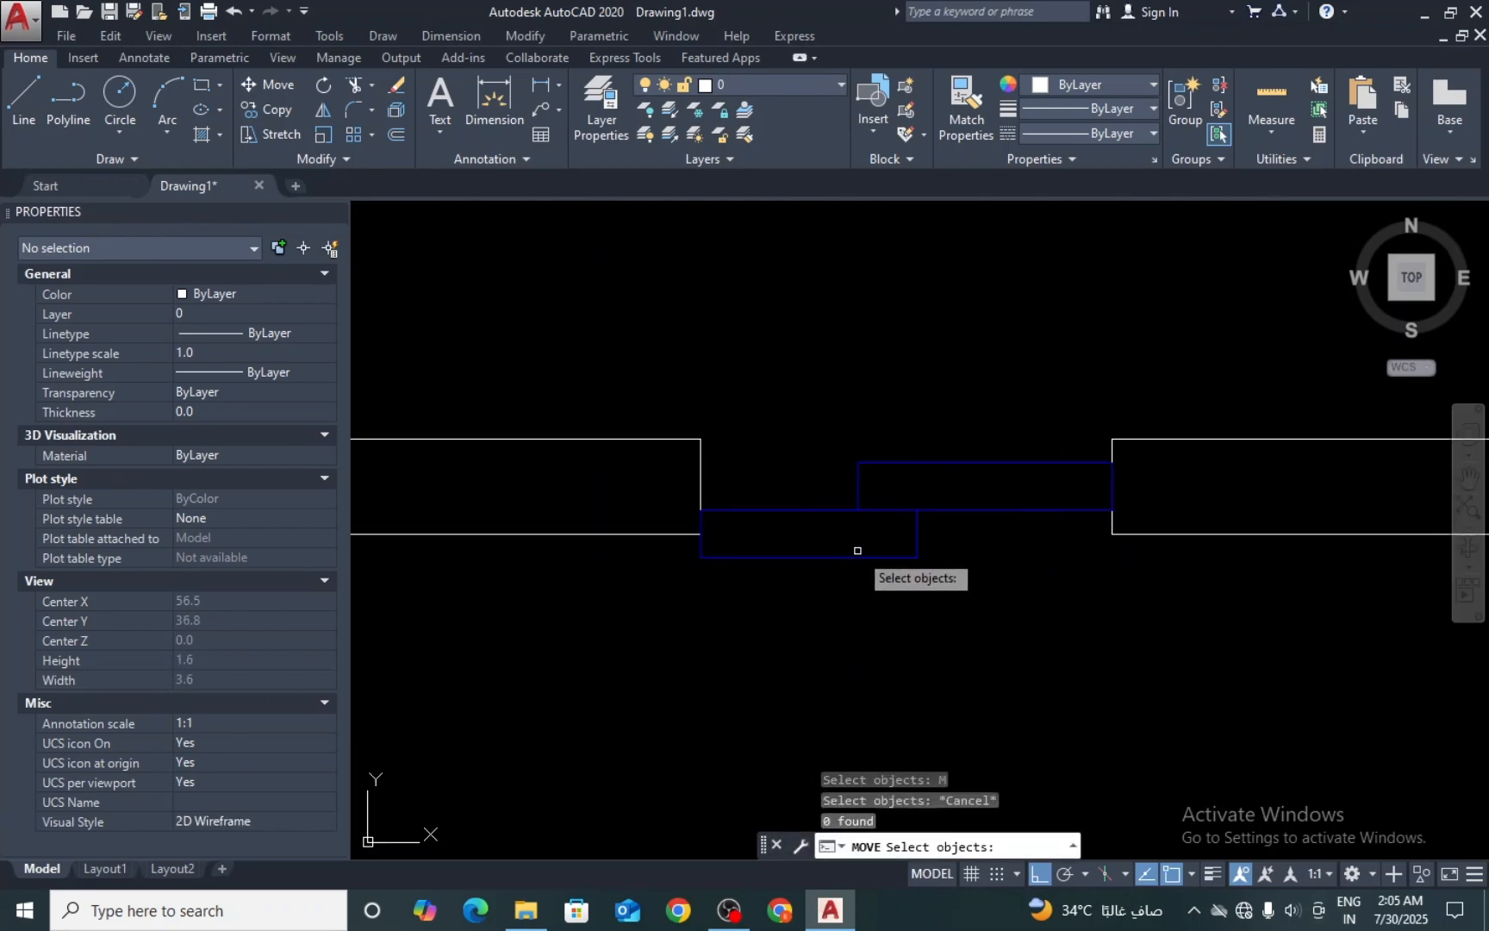
{"action": "key", "text": "Escape"}
Step: Shift both window rectangles upward so their upper-right corner meets the inner corner of the front wall opening
{"action": "type", "text": "M"}
{"action": "key", "text": "Return"}
{"action": "left_click", "coordinate": [931, 455]}
{"action": "left_click", "coordinate": [814, 573]}
{"action": "key", "text": "Return"}
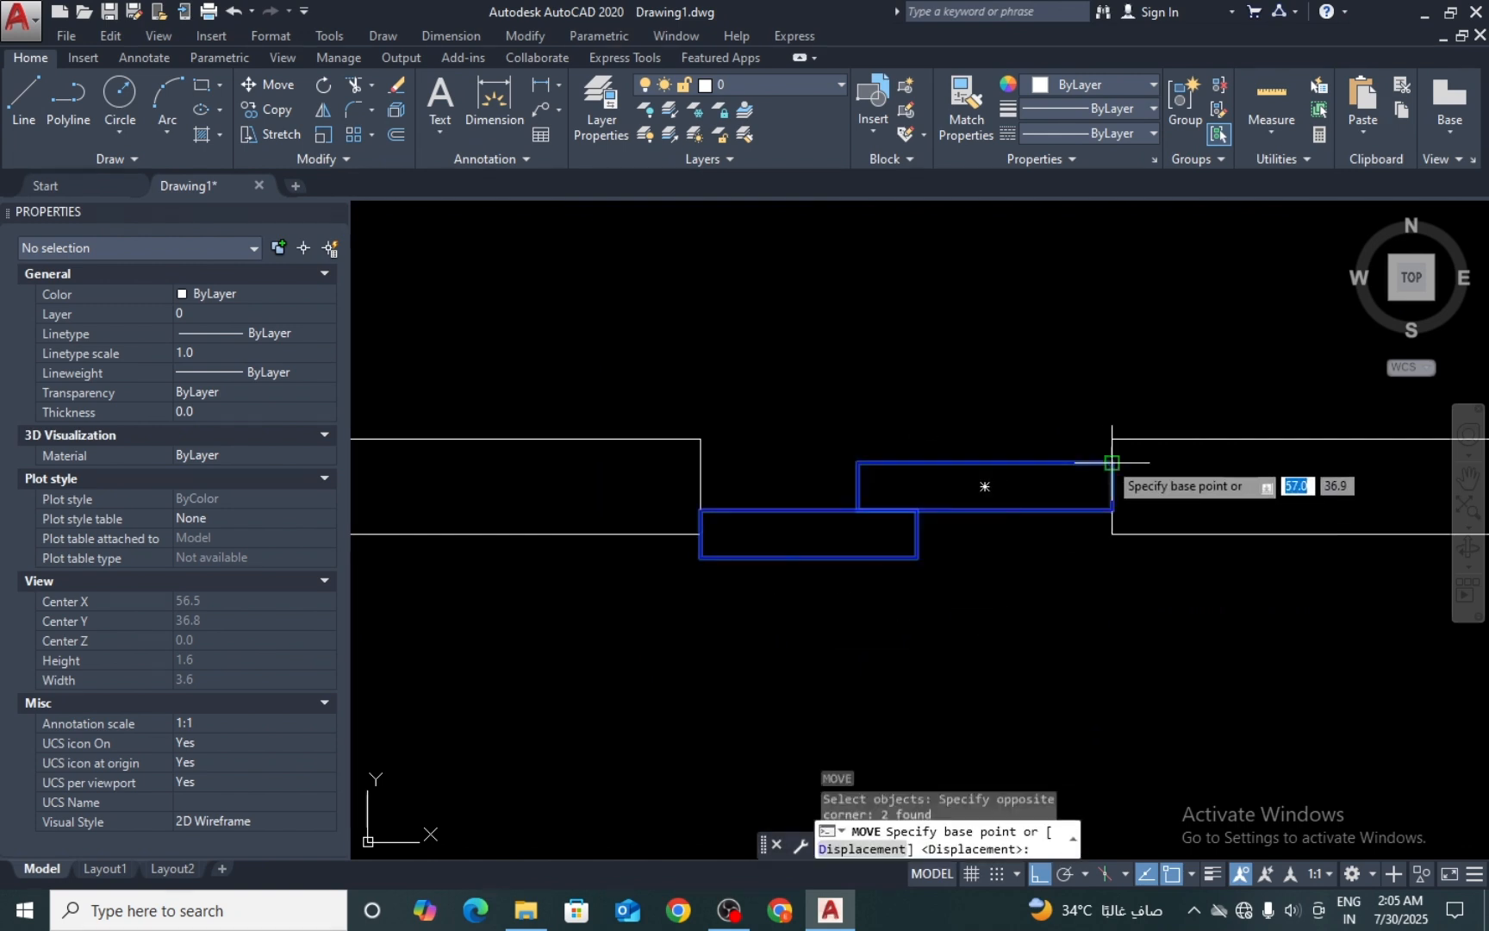
{"action": "left_click", "coordinate": [1112, 462]}
{"action": "left_click", "coordinate": [1111, 440]}
{"action": "key", "text": "Return"}
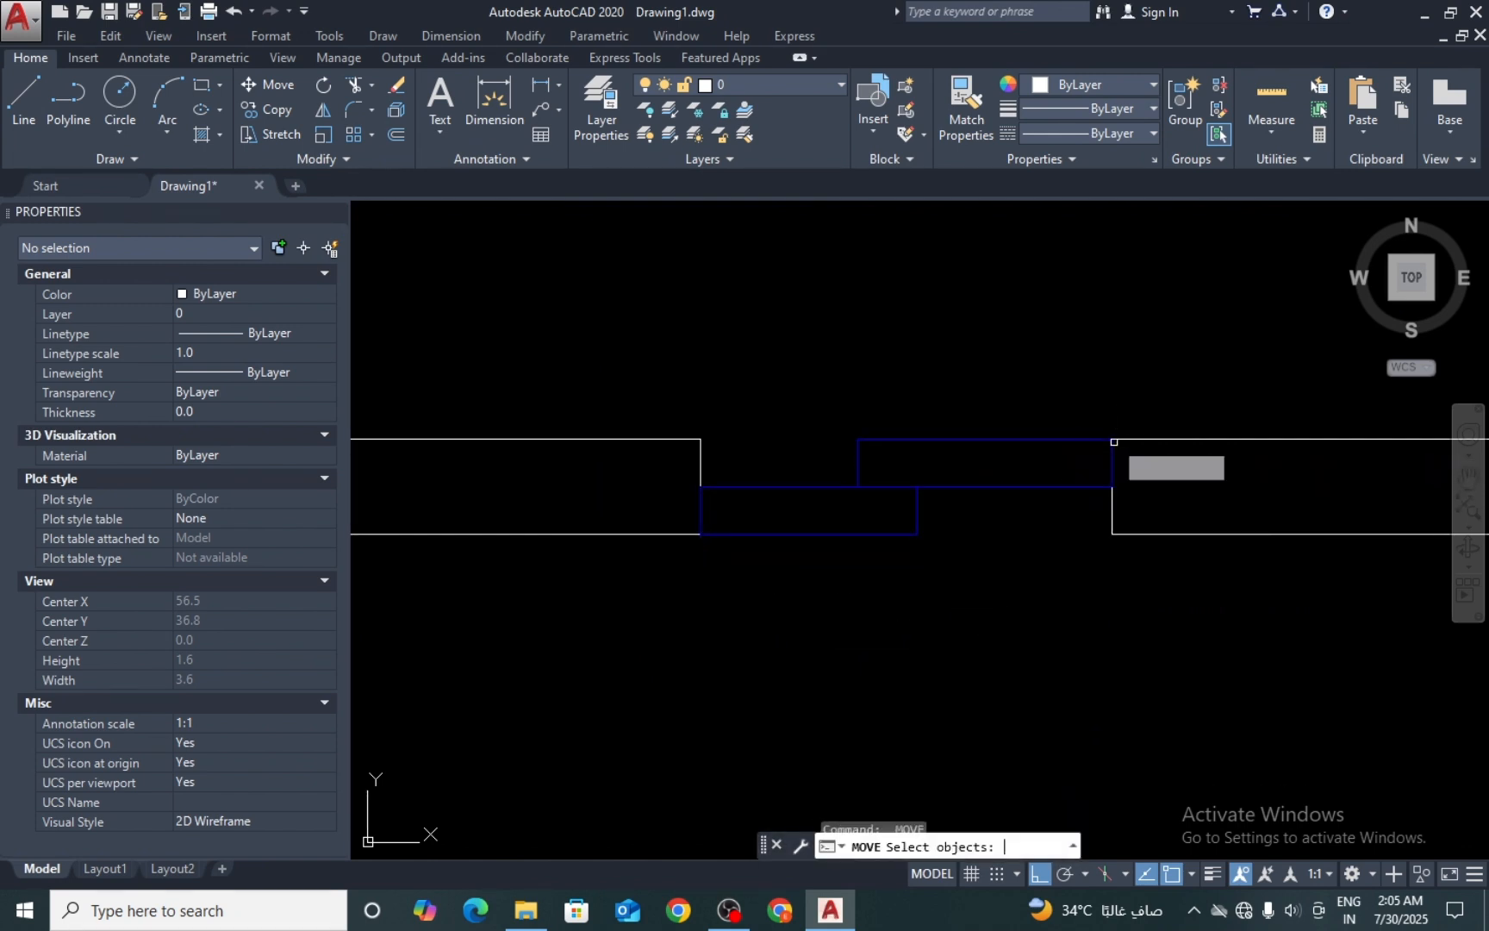
{"action": "scroll", "coordinate": [972, 390], "scroll_direction": "down", "scroll_amount": 5}
{"action": "middle_click_drag", "start_coordinate": [972, 390], "coordinate": [821, 519]}
{"action": "scroll", "coordinate": [933, 460], "scroll_direction": "down", "scroll_amount": 2}
{"action": "scroll", "coordinate": [894, 494], "scroll_direction": "up", "scroll_amount": 2}
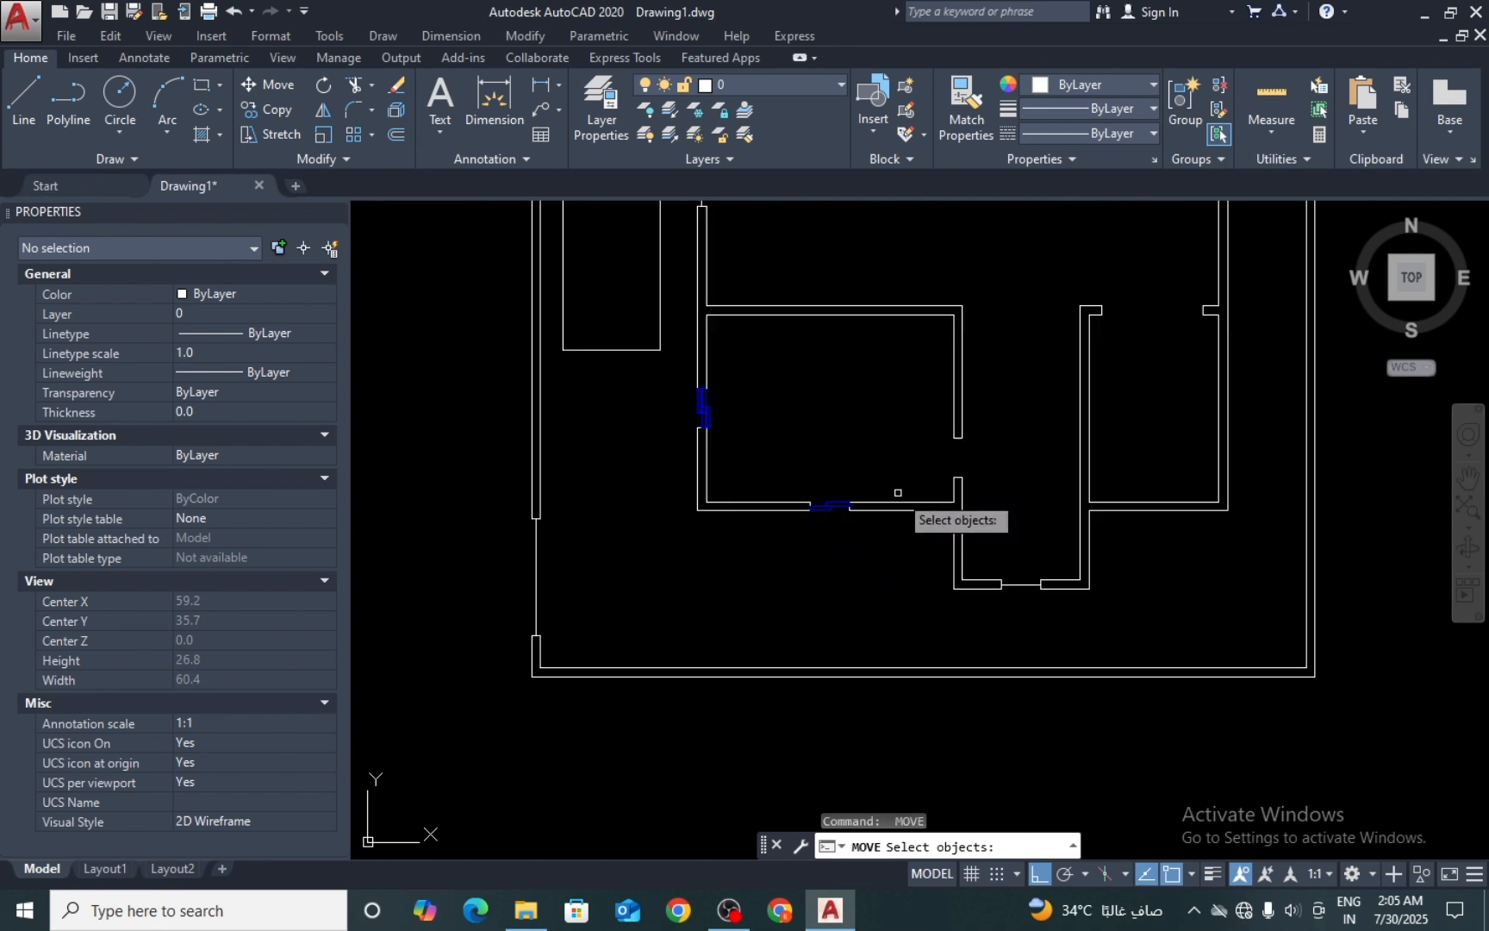
{"action": "scroll", "coordinate": [914, 448], "scroll_direction": "down", "scroll_amount": 1}
{"action": "scroll", "coordinate": [979, 552], "scroll_direction": "up", "scroll_amount": 3}
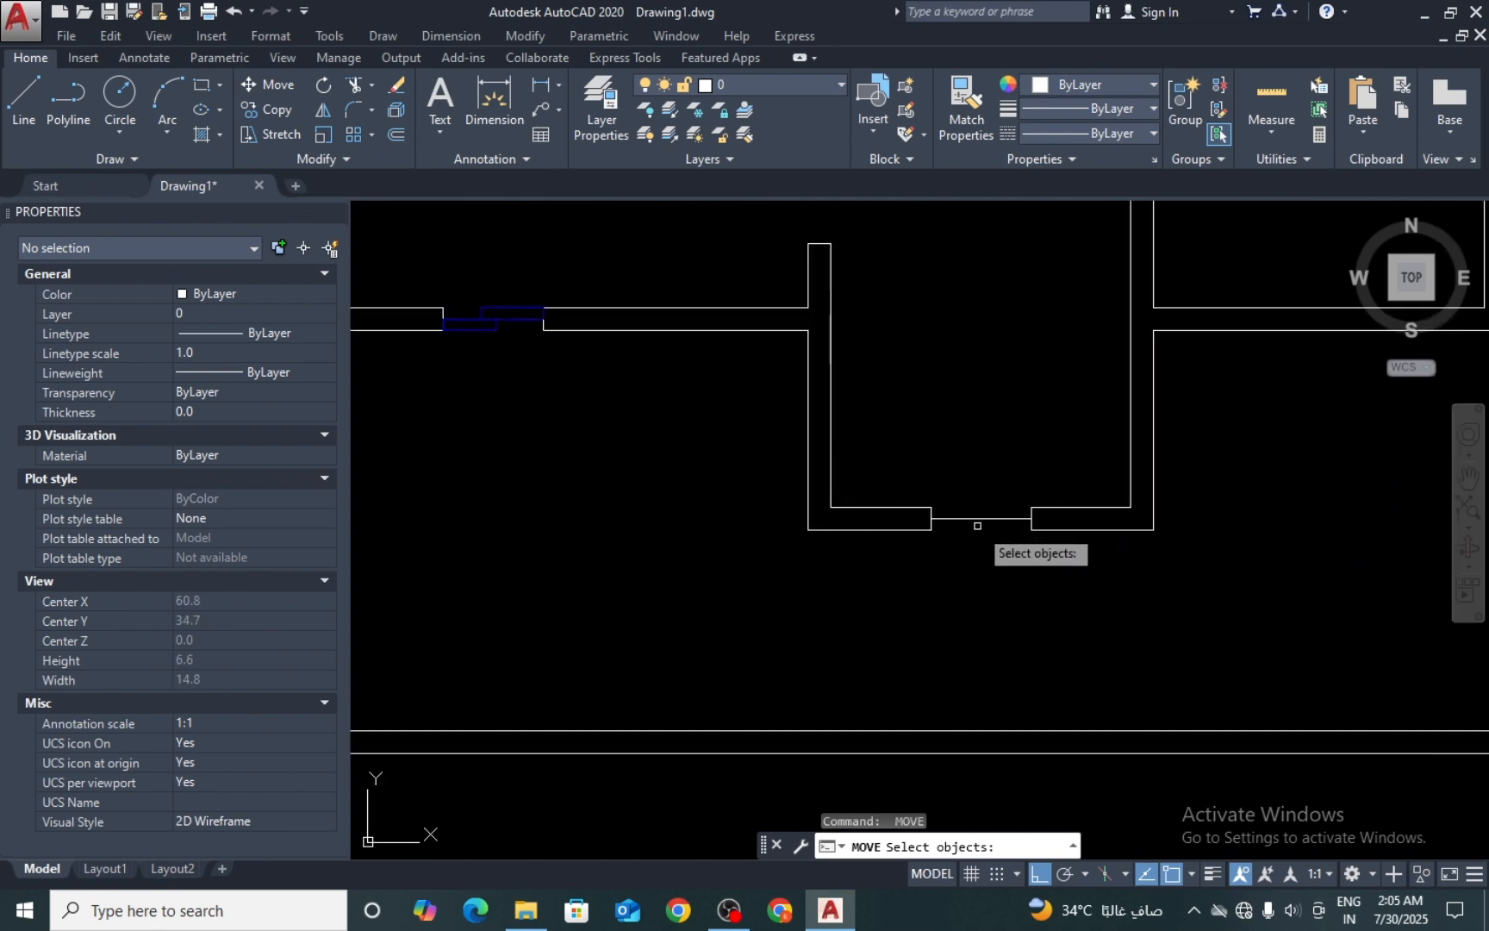
{"action": "key", "text": "Escape"}
{"action": "type", "text": "E"}
{"action": "key", "text": "Return"}
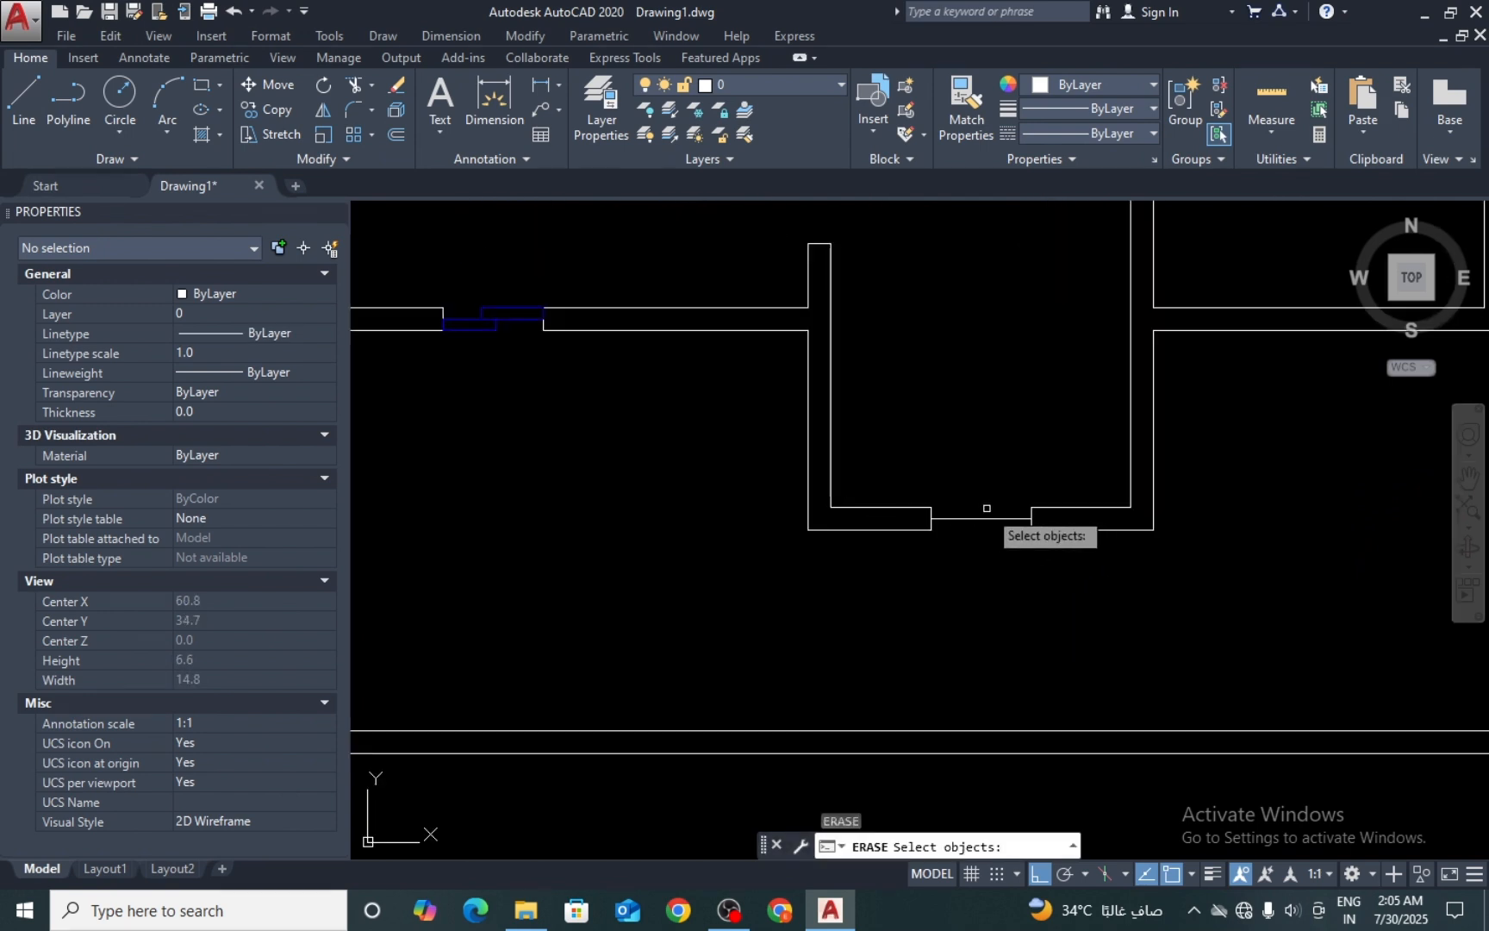
{"action": "key", "text": "Escape"}
{"action": "right_click", "coordinate": [933, 541]}
{"action": "key", "text": "Escape"}
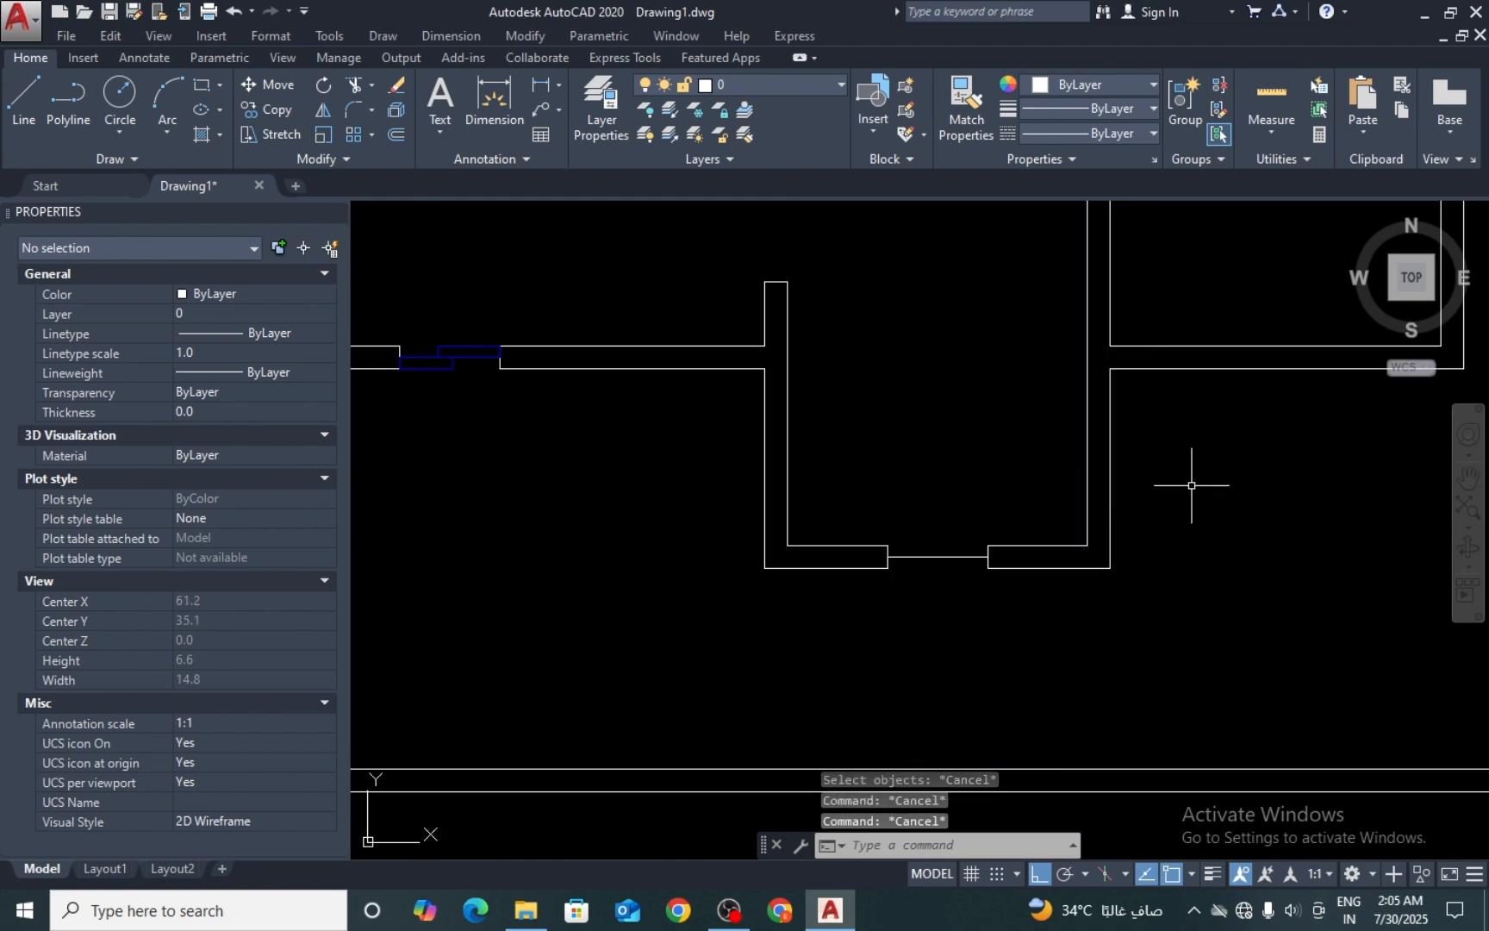
Step: Draw a line across the thickness of the front-right room's front wall at its midpoint
{"action": "scroll", "coordinate": [1064, 598], "scroll_direction": "down", "scroll_amount": 3}
{"action": "scroll", "coordinate": [1110, 568], "scroll_direction": "up", "scroll_amount": 2}
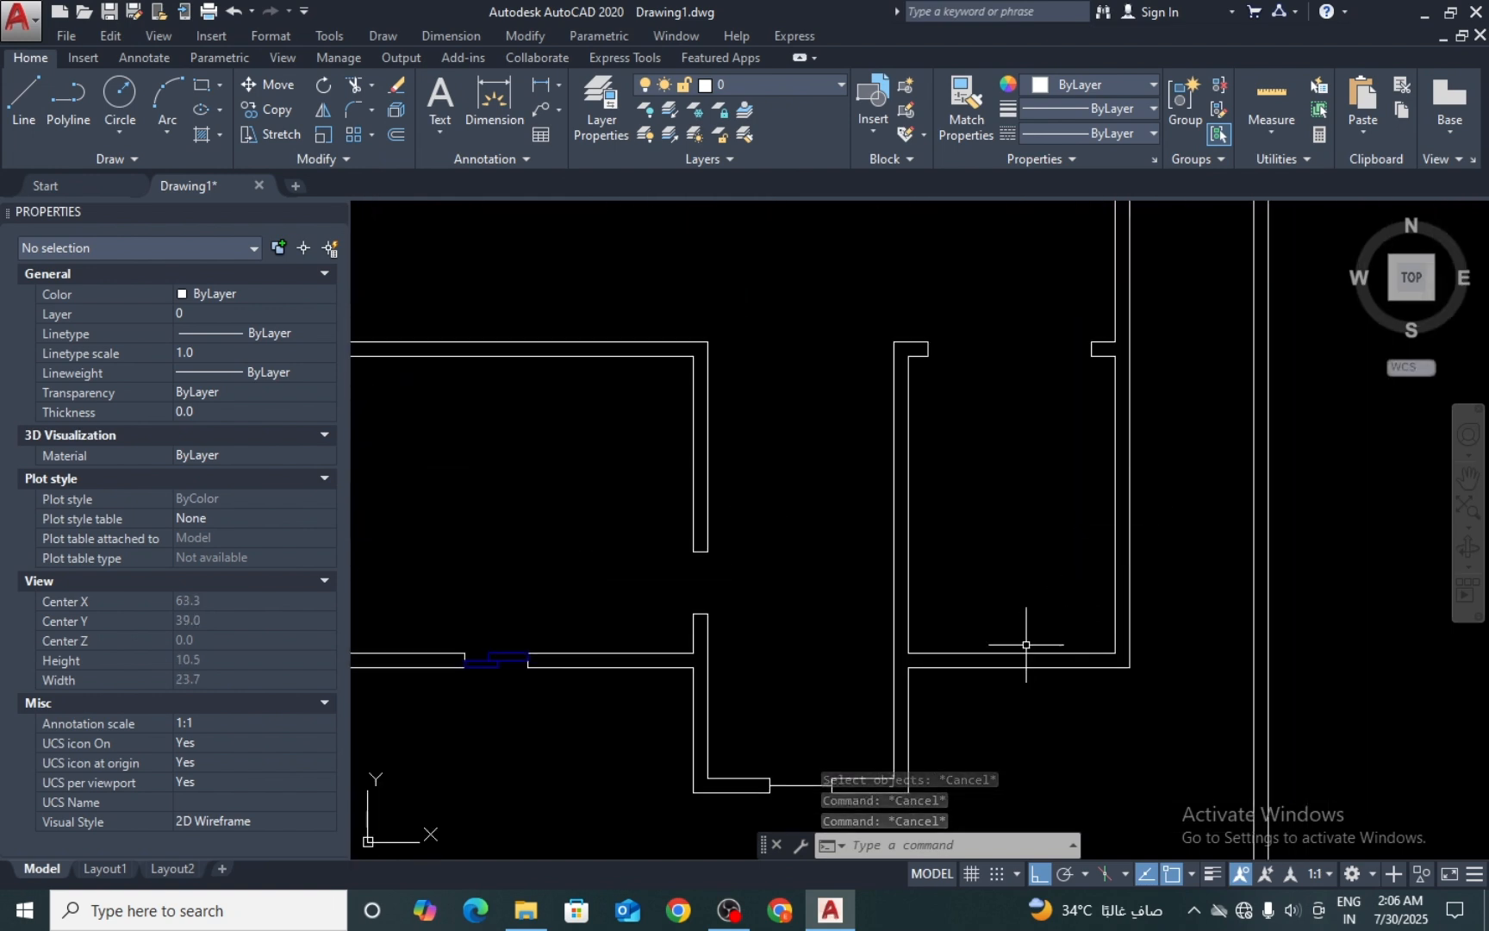
{"action": "type", "text": "l"}
{"action": "key", "text": "Return"}
{"action": "scroll", "coordinate": [1010, 659], "scroll_direction": "up", "scroll_amount": 2}
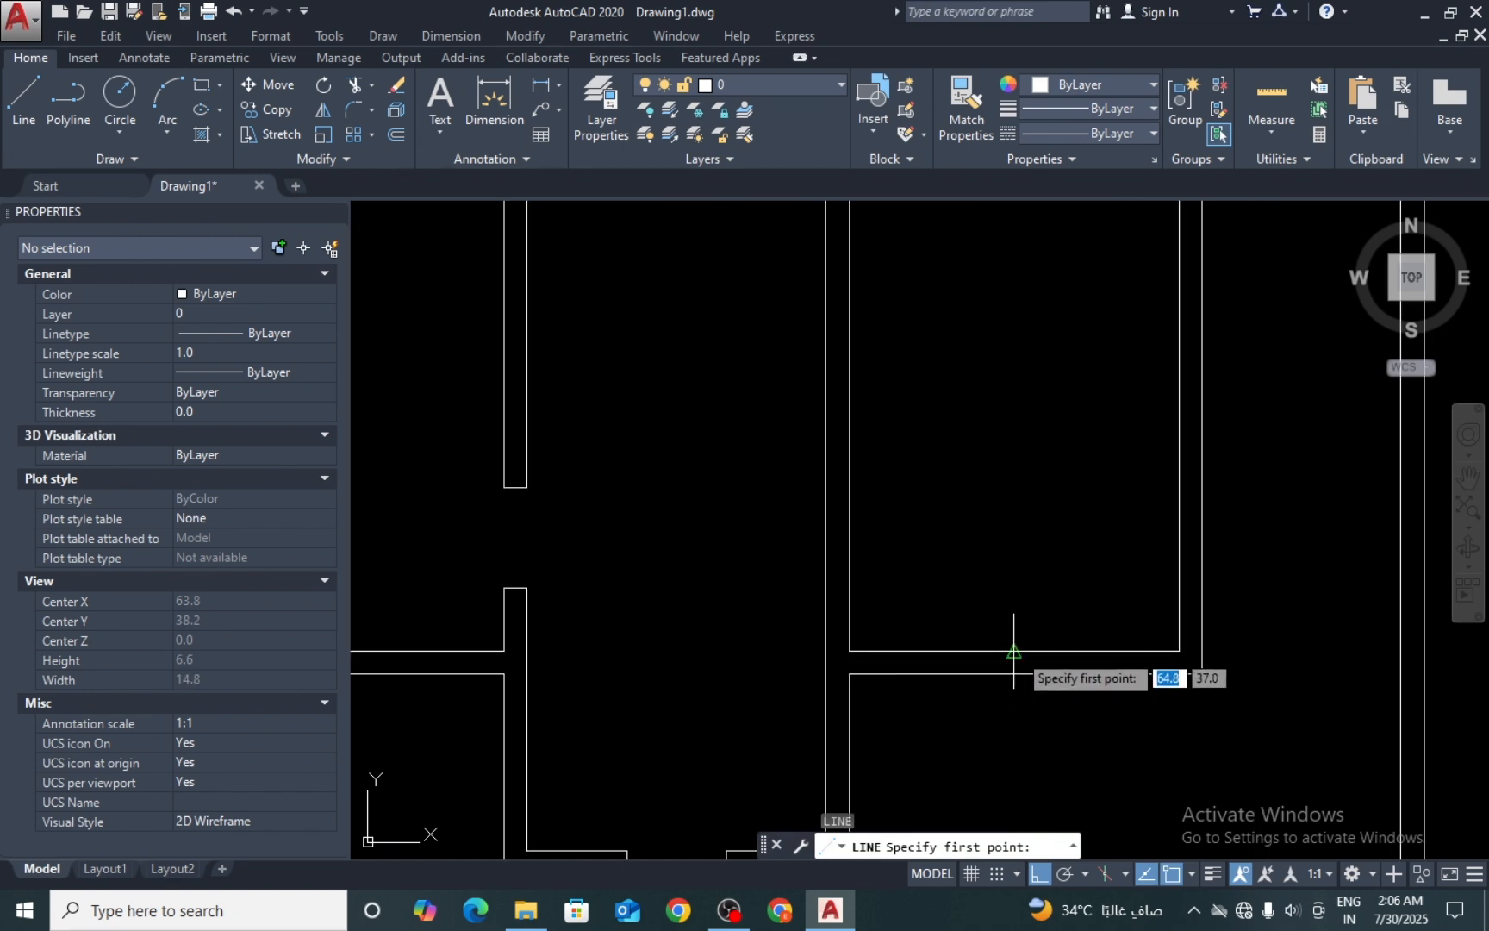
{"action": "left_click", "coordinate": [1013, 652]}
{"action": "key", "text": "Return"}
{"action": "scroll", "coordinate": [1037, 598], "scroll_direction": "down", "scroll_amount": 4}
Step: Draw a line across the thickness of the front-right room's right wall at the midpoint of its inner edge
{"action": "key", "text": "Return"}
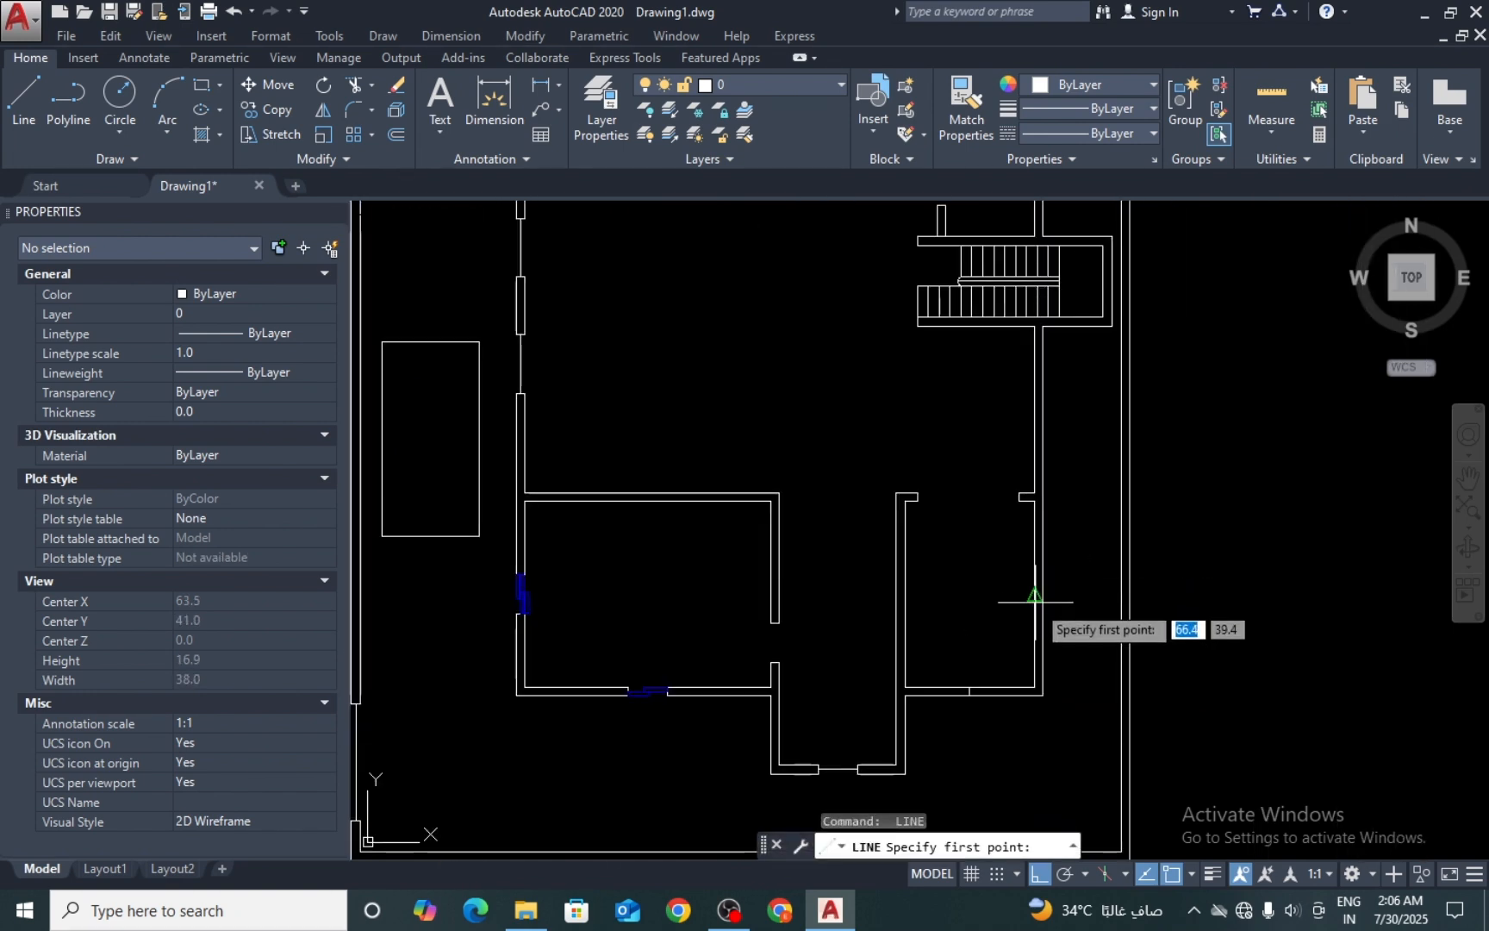
{"action": "scroll", "coordinate": [1035, 601], "scroll_direction": "up", "scroll_amount": 2}
{"action": "left_click", "coordinate": [1034, 589]}
{"action": "left_click", "coordinate": [1035, 590]}
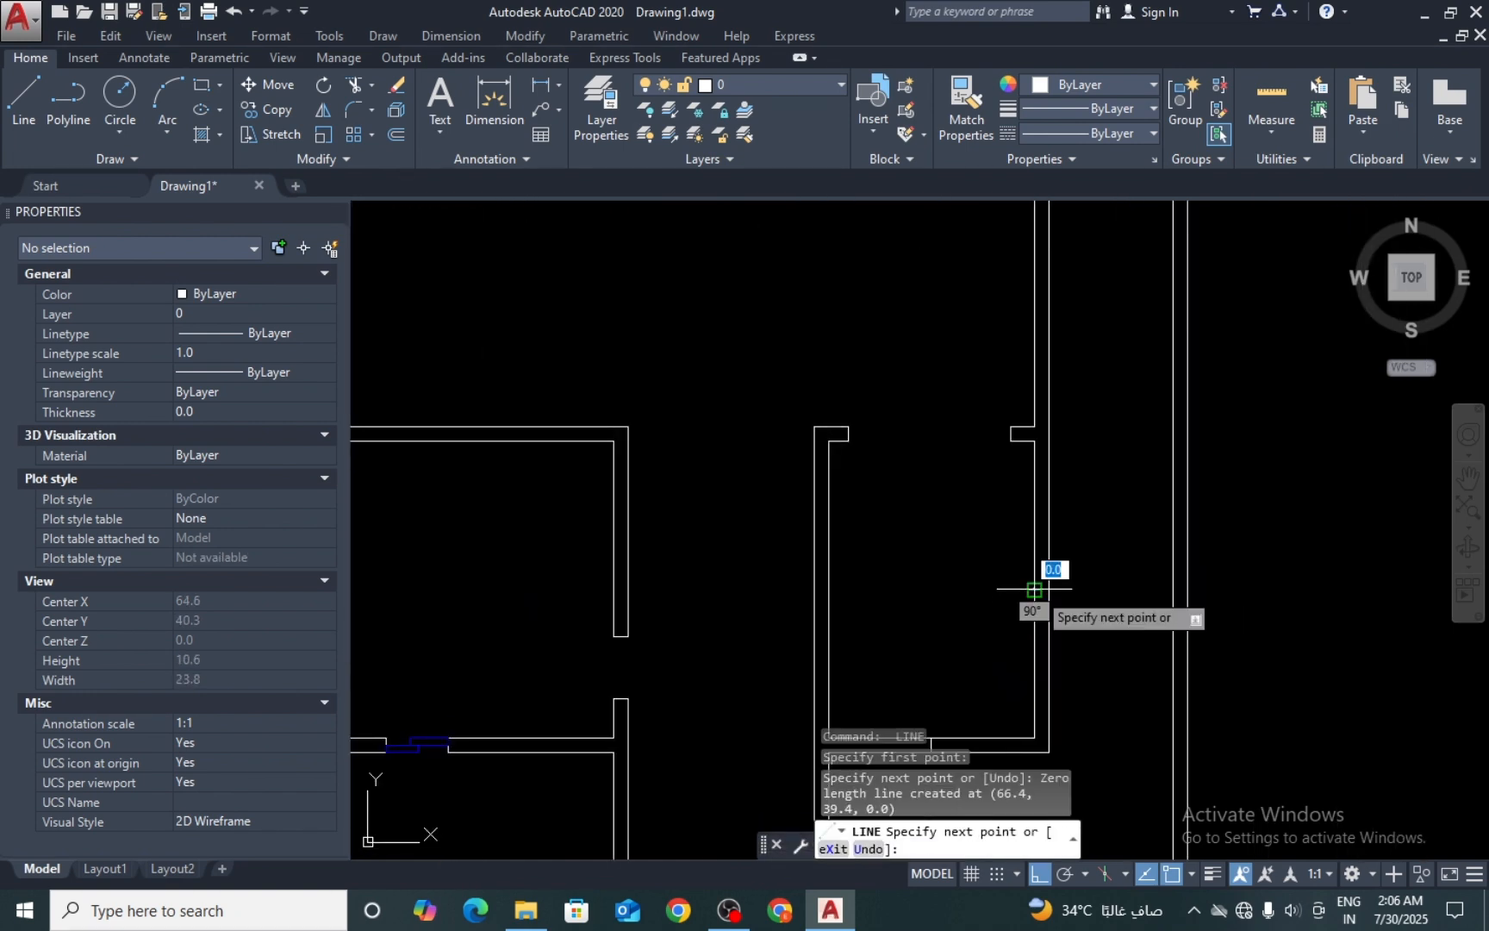
{"action": "scroll", "coordinate": [1049, 591], "scroll_direction": "up", "scroll_amount": 6}
{"action": "key", "text": "Return"}
{"action": "key", "text": "Return"}
{"action": "left_click", "coordinate": [996, 585]}
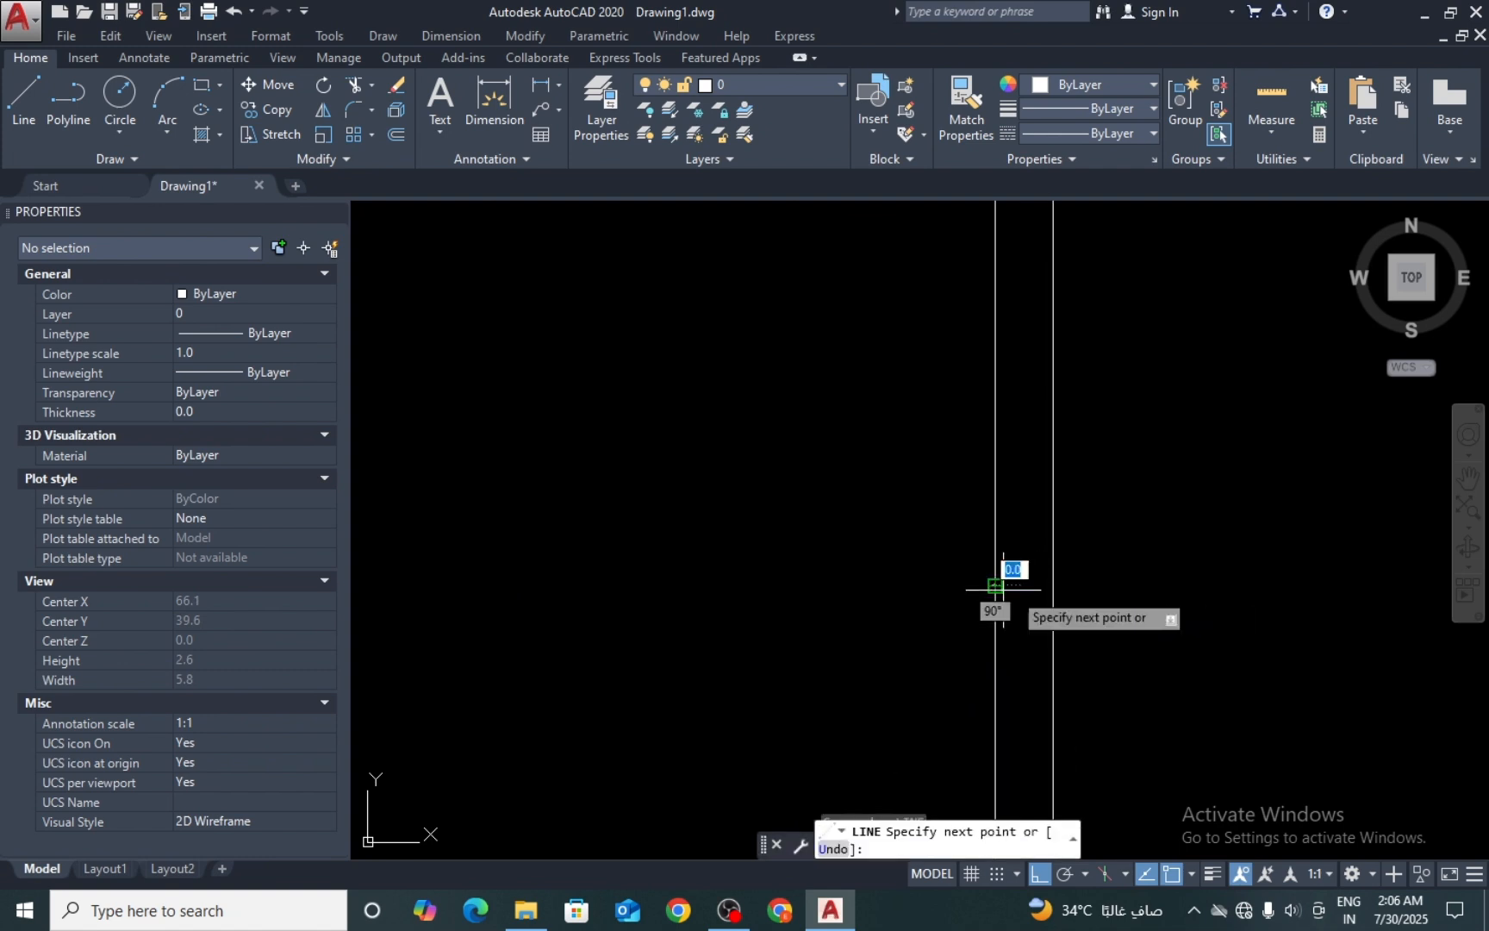
{"action": "left_click", "coordinate": [1056, 561]}
{"action": "key", "text": "Return"}
Step: Offset the cross line in the right wall by 0.5 both upward and downward
{"action": "type", "text": "o"}
{"action": "key", "text": "Return"}
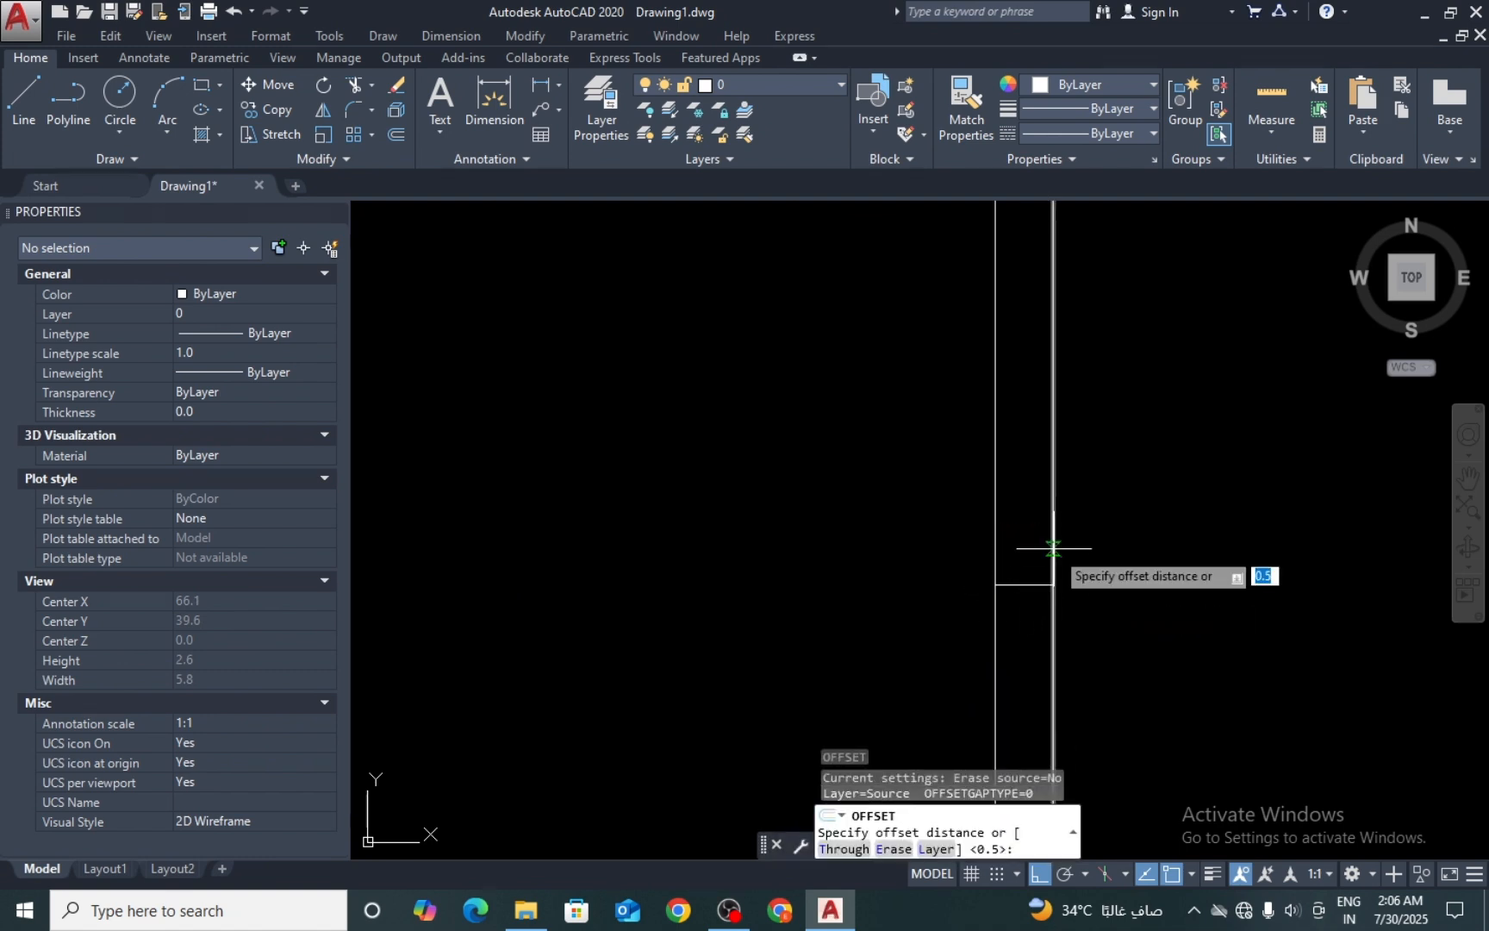
{"action": "type", "text": "0.5"}
{"action": "key", "text": "Return"}
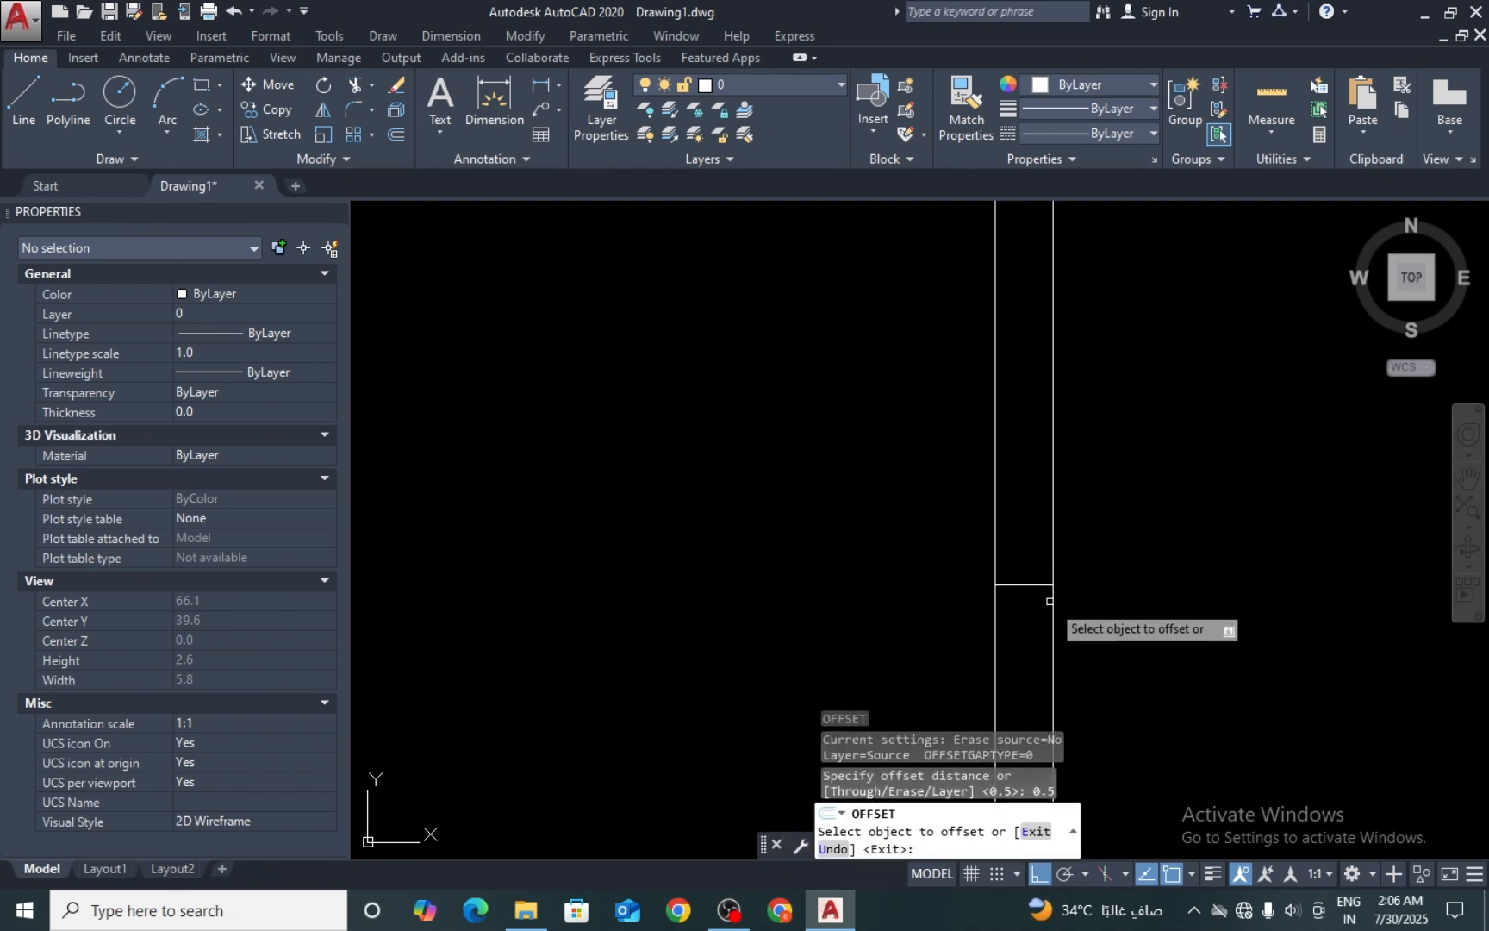
{"action": "left_click", "coordinate": [1030, 586]}
{"action": "left_click", "coordinate": [1031, 521]}
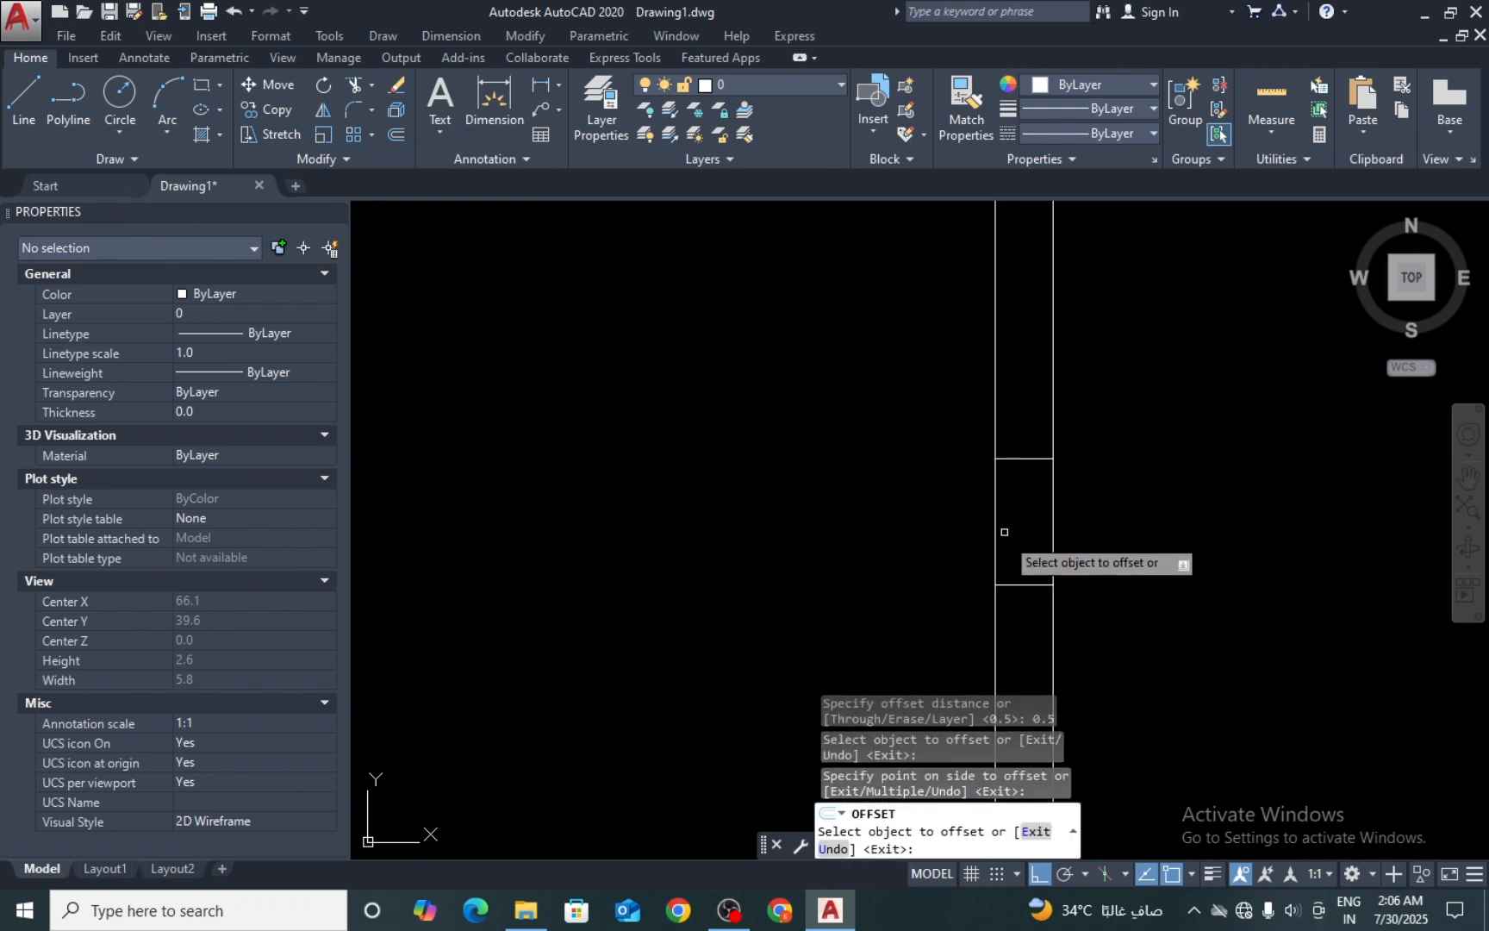
{"action": "left_click", "coordinate": [1028, 585]}
{"action": "left_click", "coordinate": [1034, 620]}
{"action": "key", "text": "Return"}
Step: Erase the original middle cross line in the right wall, keeping its two offset copies
{"action": "scroll", "coordinate": [1008, 476], "scroll_direction": "down", "scroll_amount": 2}
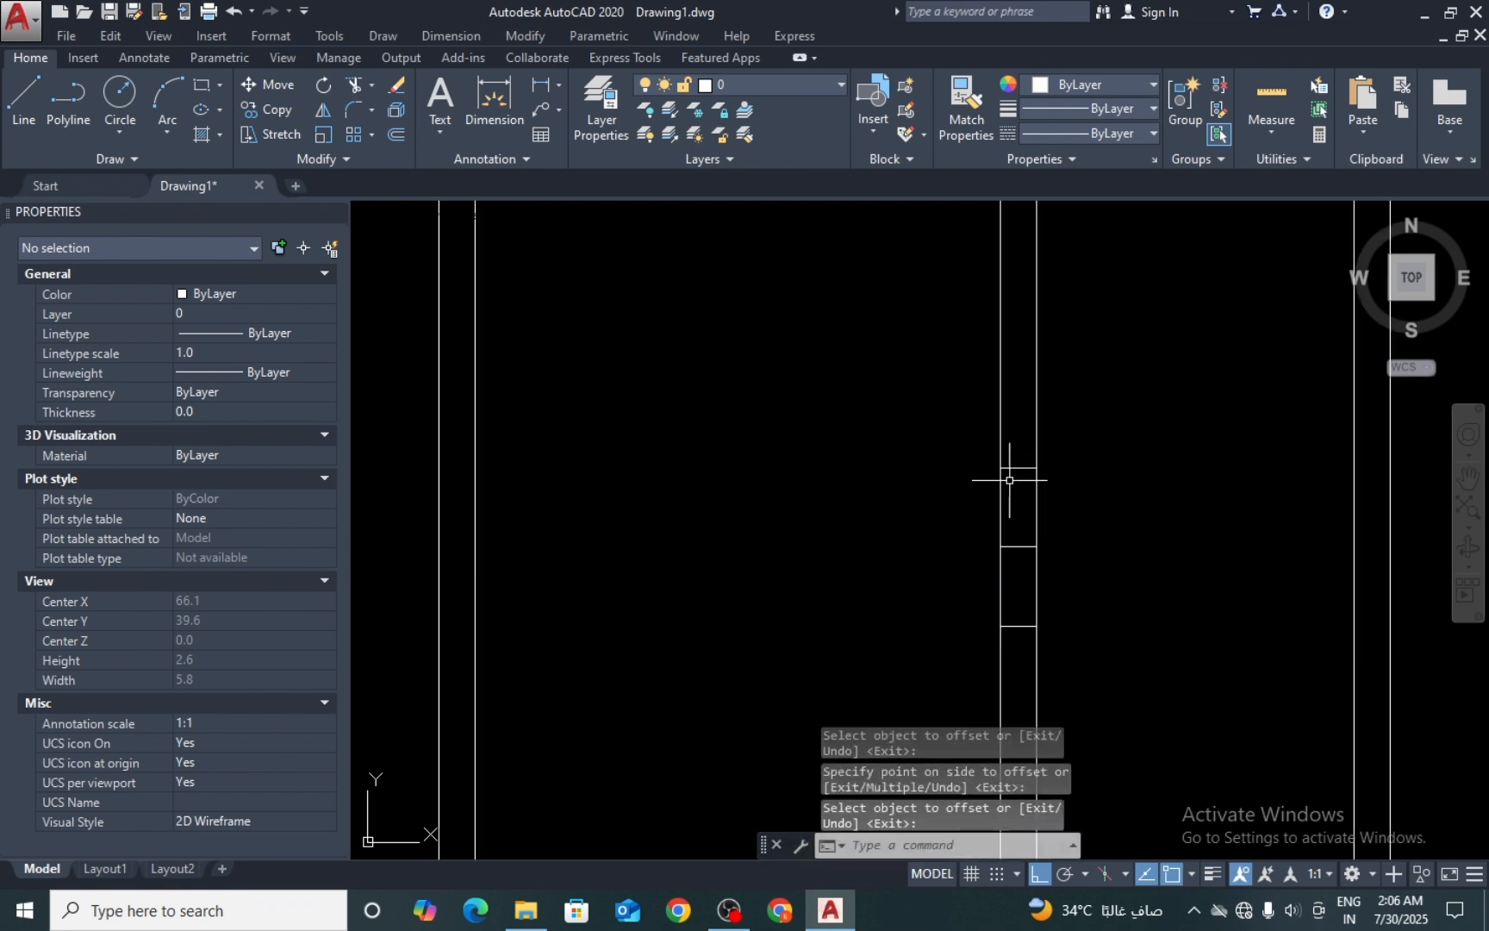
{"action": "scroll", "coordinate": [1016, 534], "scroll_direction": "up", "scroll_amount": 5}
{"action": "type", "text": "e"}
{"action": "key", "text": "Return"}
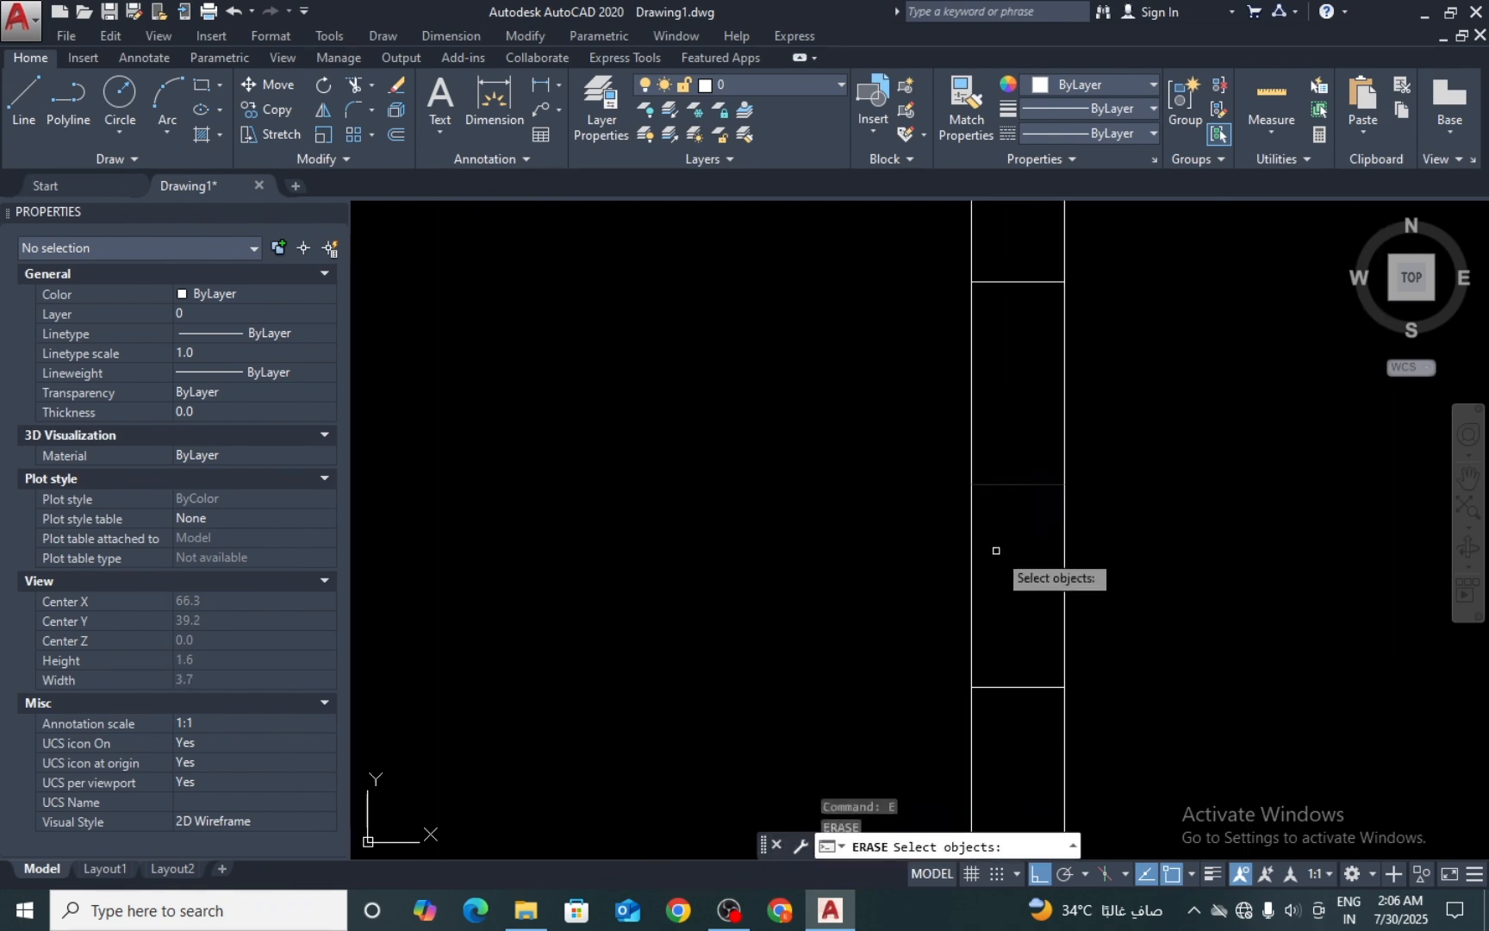
{"action": "key", "text": "Return"}
{"action": "key", "text": "Escape"}
Step: Trim both right wall lines between the two offset lines to open the window gap
{"action": "type", "text": "tr"}
{"action": "key", "text": "Return"}
{"action": "left_click", "coordinate": [1209, 505]}
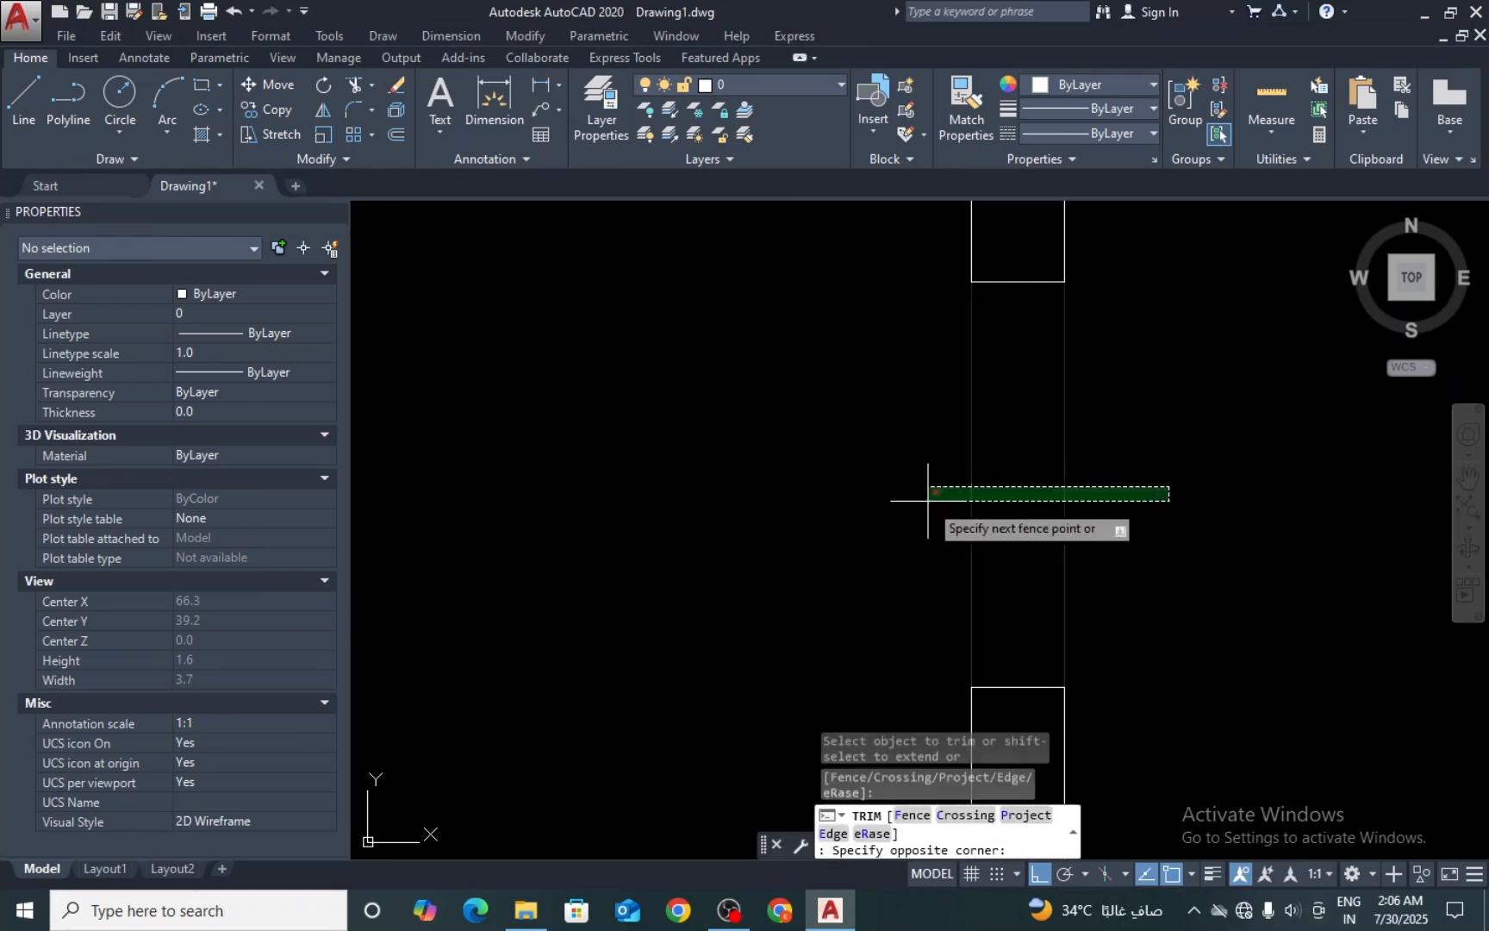
{"action": "left_click", "coordinate": [965, 517]}
{"action": "scroll", "coordinate": [1023, 431], "scroll_direction": "down", "scroll_amount": 5}
{"action": "key", "text": "Escape"}
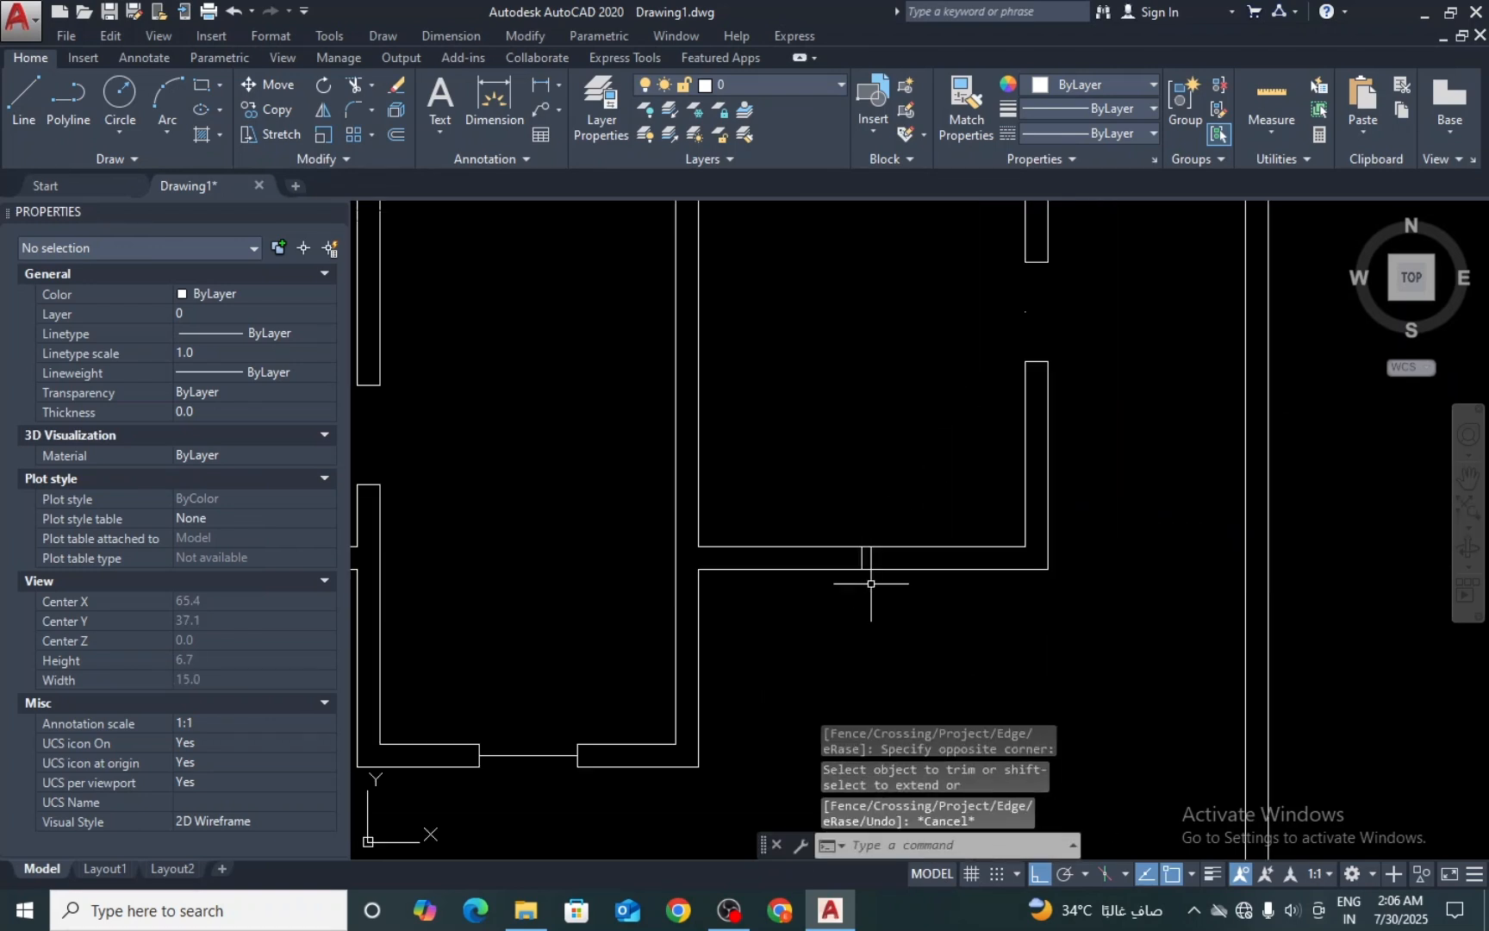
Step: Offset the cross line in the front-right room's front wall by 0.5 to both sides
{"action": "type", "text": "o"}
{"action": "key", "text": "Return"}
{"action": "type", "text": "0.5"}
{"action": "key", "text": "Return"}
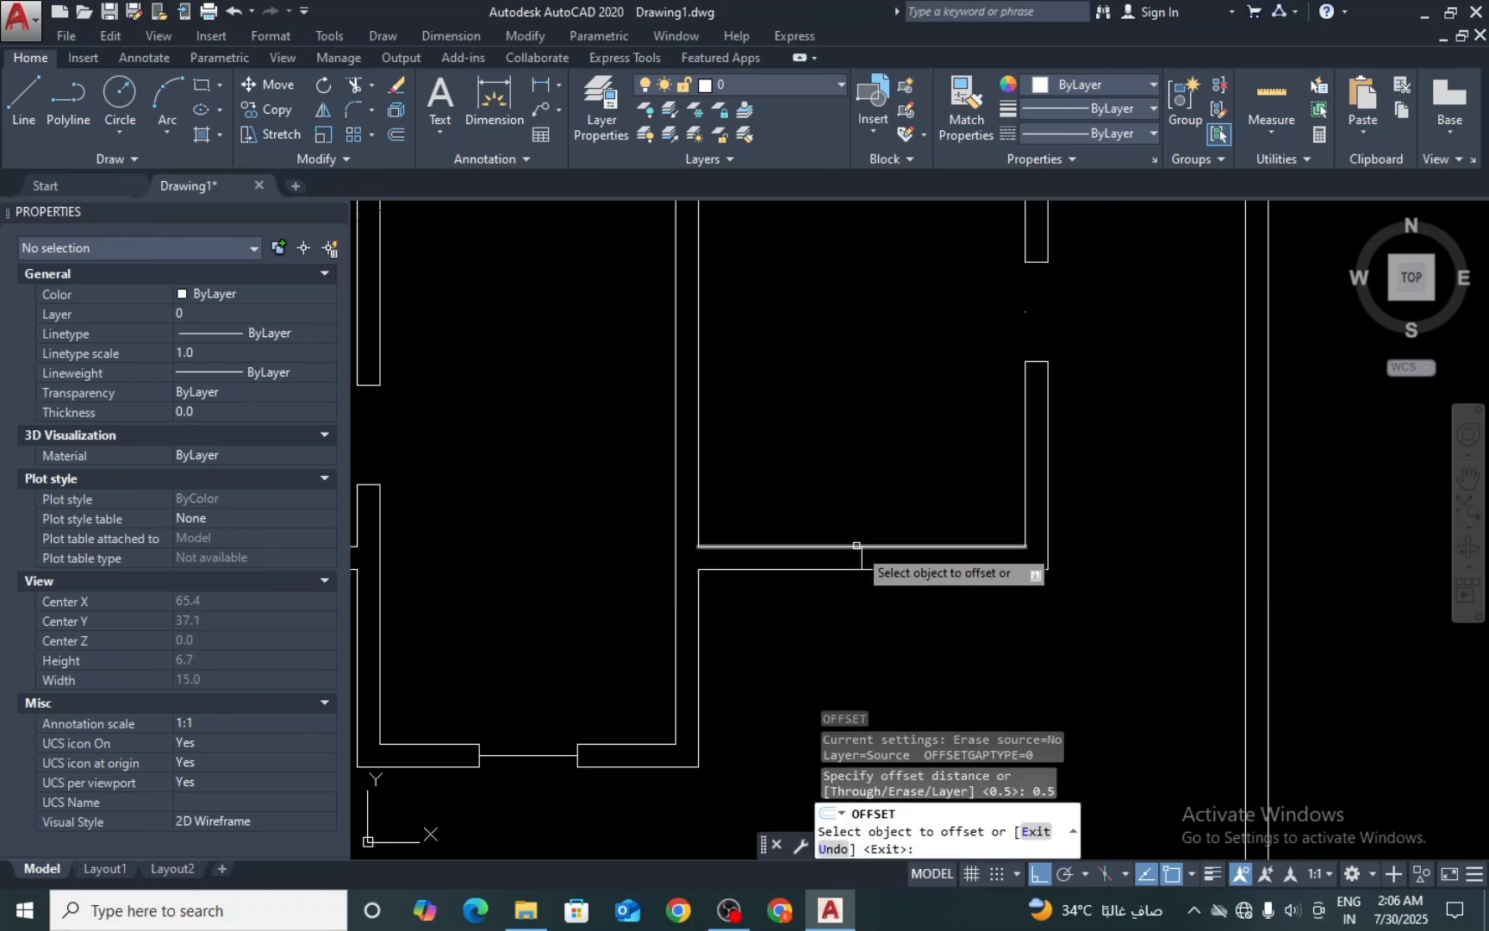
{"action": "scroll", "coordinate": [864, 569], "scroll_direction": "up", "scroll_amount": 2}
{"action": "left_click", "coordinate": [864, 569]}
{"action": "left_click", "coordinate": [870, 567]}
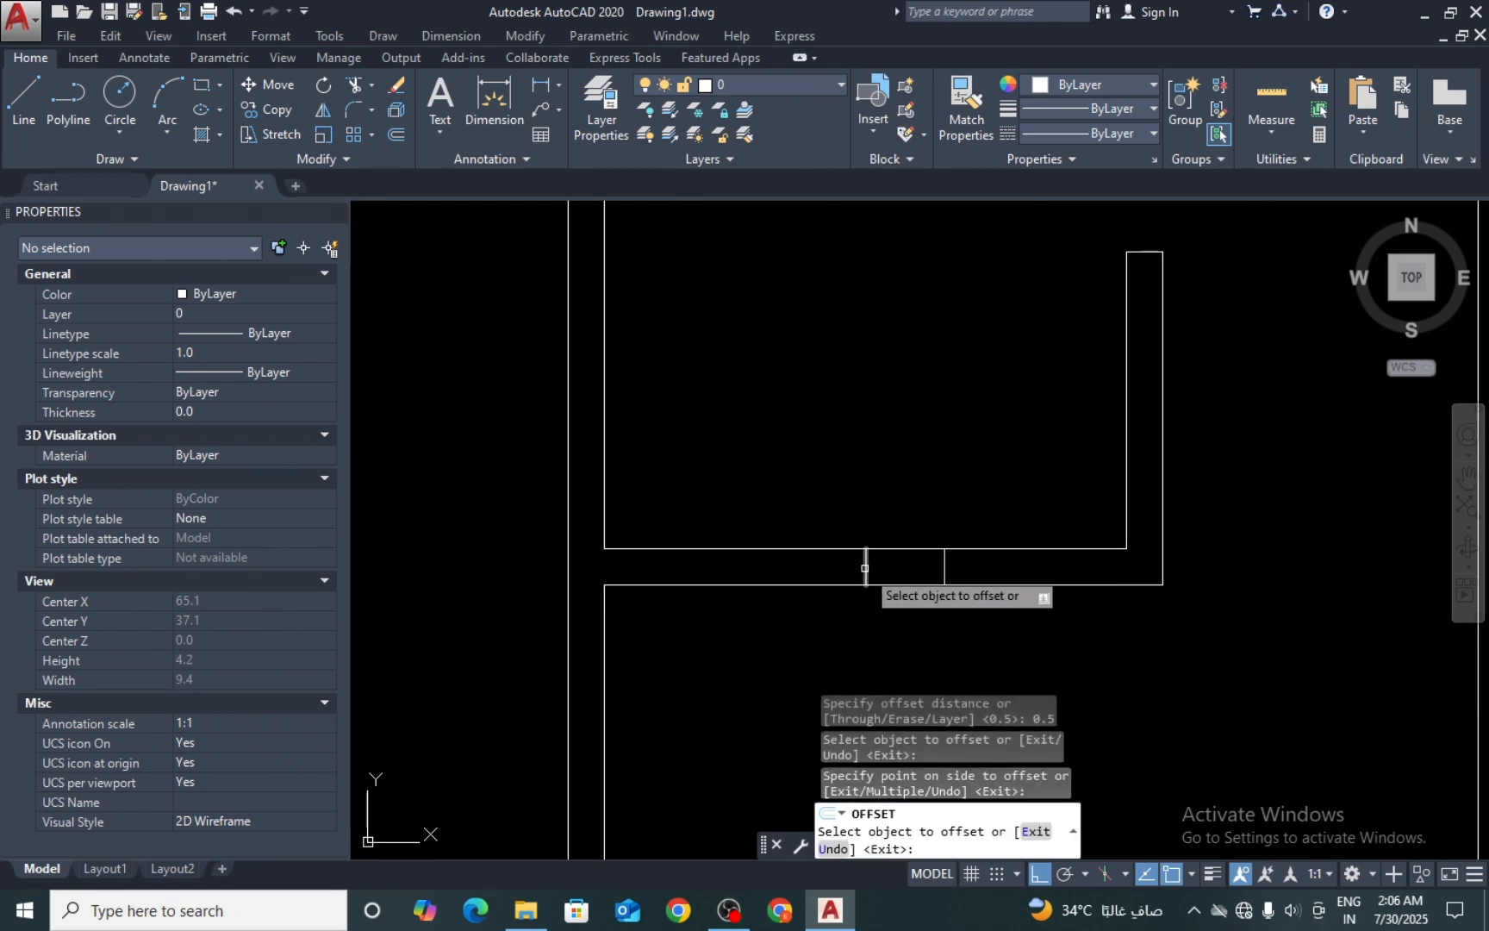
{"action": "left_click", "coordinate": [864, 568]}
{"action": "left_click", "coordinate": [805, 560]}
{"action": "key", "text": "Return"}
Step: Erase the original middle cross line in the front-right room's front wall
{"action": "type", "text": "e"}
{"action": "key", "text": "Return"}
{"action": "scroll", "coordinate": [885, 580], "scroll_direction": "up", "scroll_amount": 4}
{"action": "left_click", "coordinate": [879, 557]}
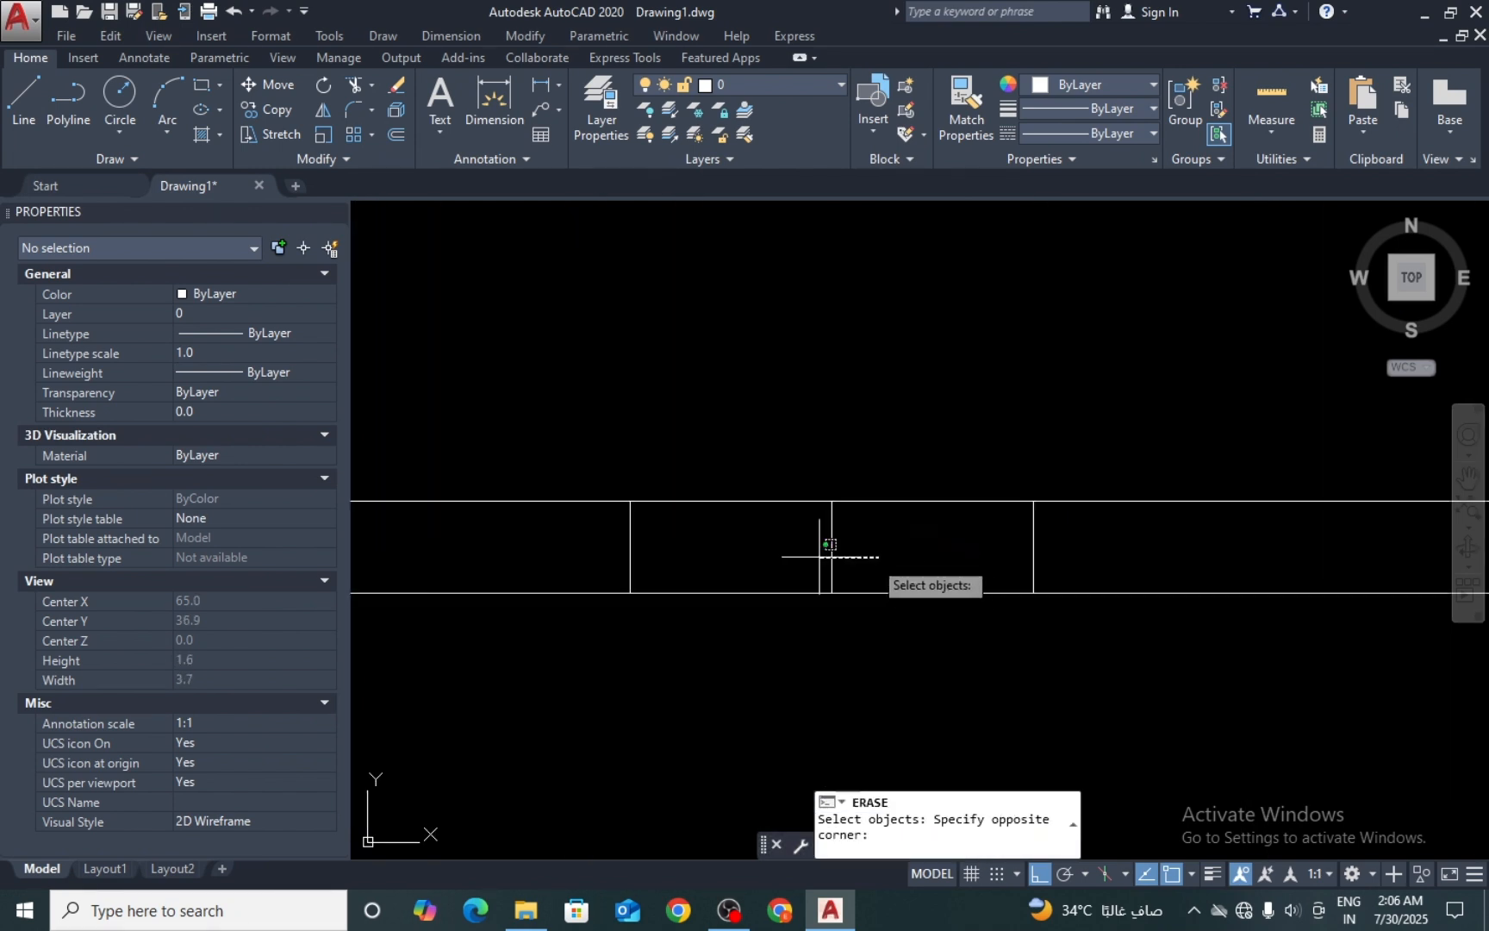
{"action": "left_click", "coordinate": [814, 556]}
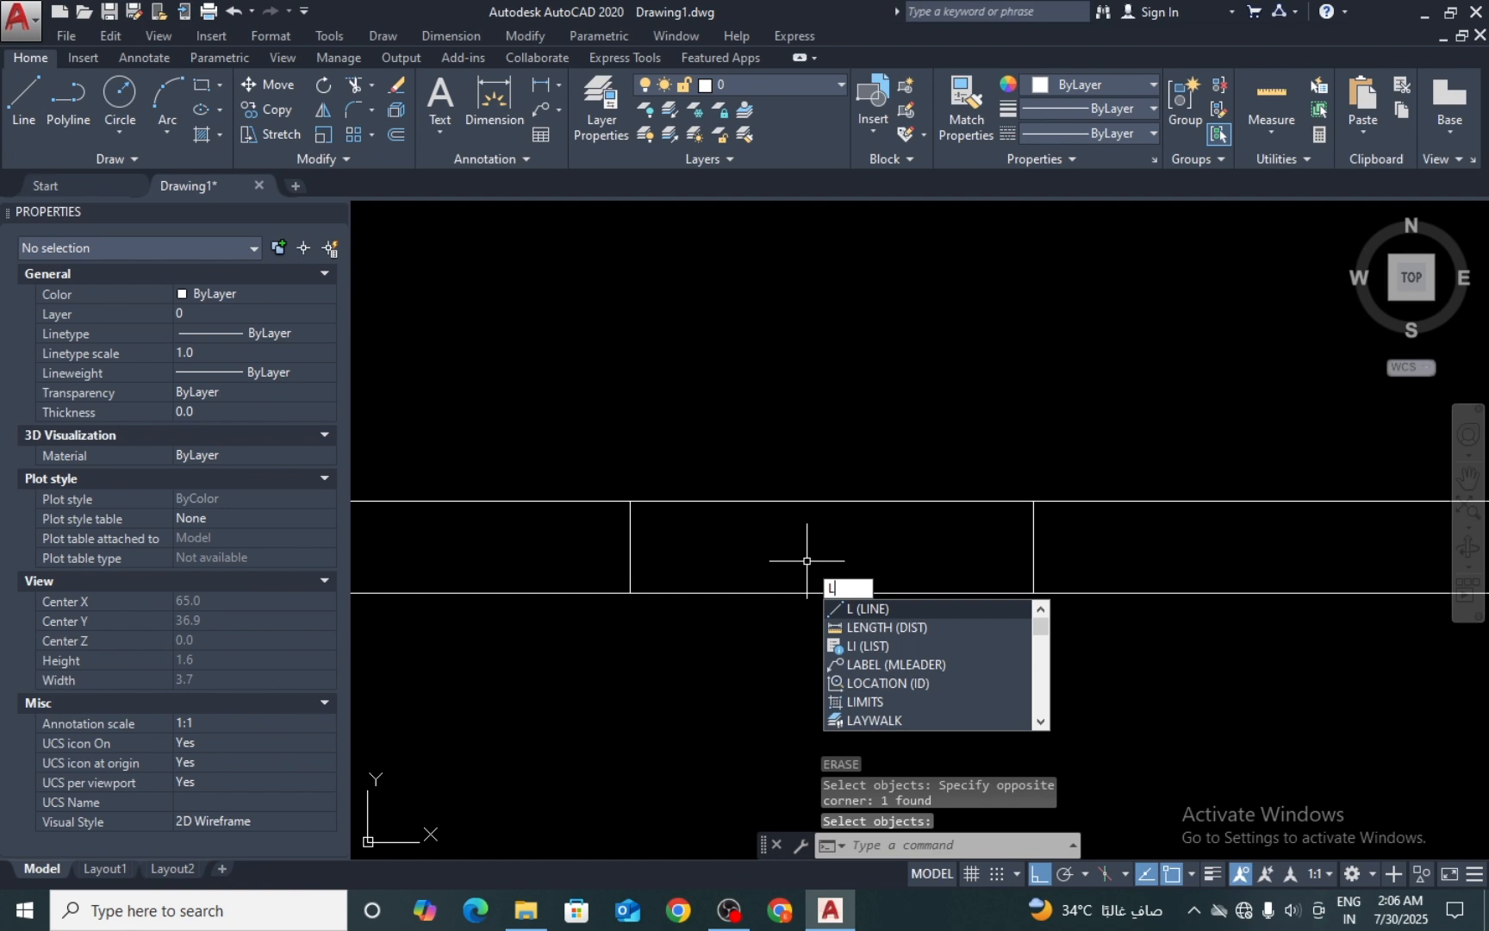
{"action": "key", "text": "Escape"}
Step: Trim both front wall lines between the offset lines to open the front-right room's window gap
{"action": "type", "text": "tr"}
{"action": "key", "text": "Return"}
{"action": "key", "text": "Return"}
{"action": "left_click", "coordinate": [842, 456]}
{"action": "left_click", "coordinate": [770, 649]}
{"action": "key", "text": "Return"}
{"action": "scroll", "coordinate": [849, 522], "scroll_direction": "down", "scroll_amount": 3}
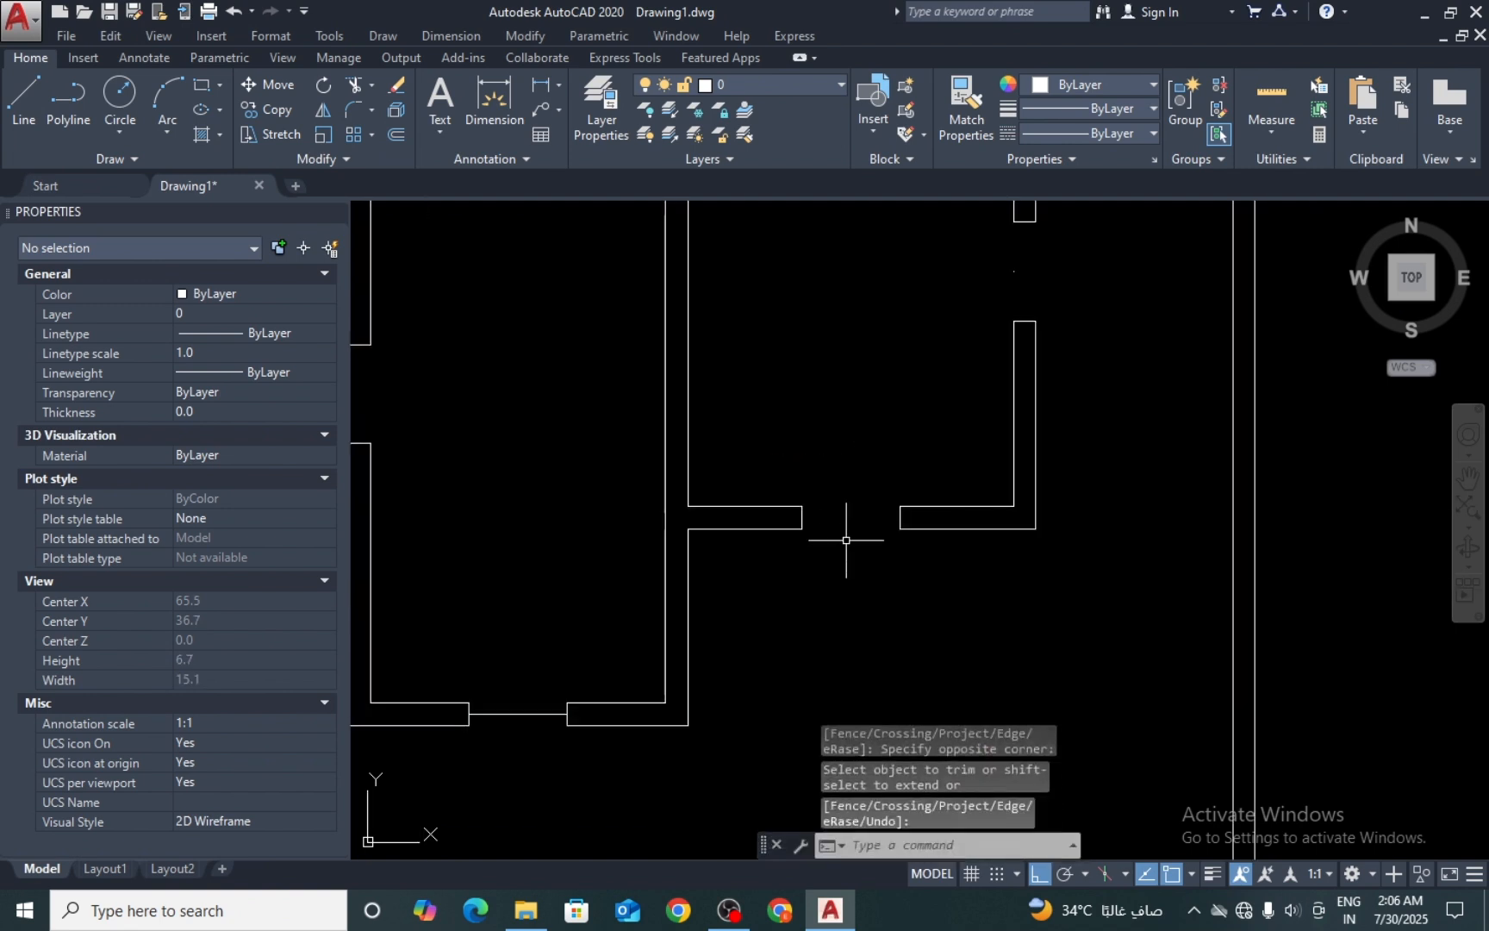
Step: Copy the blue sliding-window symbol from the front-left room's front wall into the front-right room's front wall opening
{"action": "middle_click_drag", "start_coordinate": [592, 665], "coordinate": [1109, 579]}
{"action": "scroll", "coordinate": [1110, 580], "scroll_direction": "down", "scroll_amount": 3}
{"action": "scroll", "coordinate": [962, 557], "scroll_direction": "up", "scroll_amount": 2}
{"action": "scroll", "coordinate": [971, 549], "scroll_direction": "up", "scroll_amount": 2}
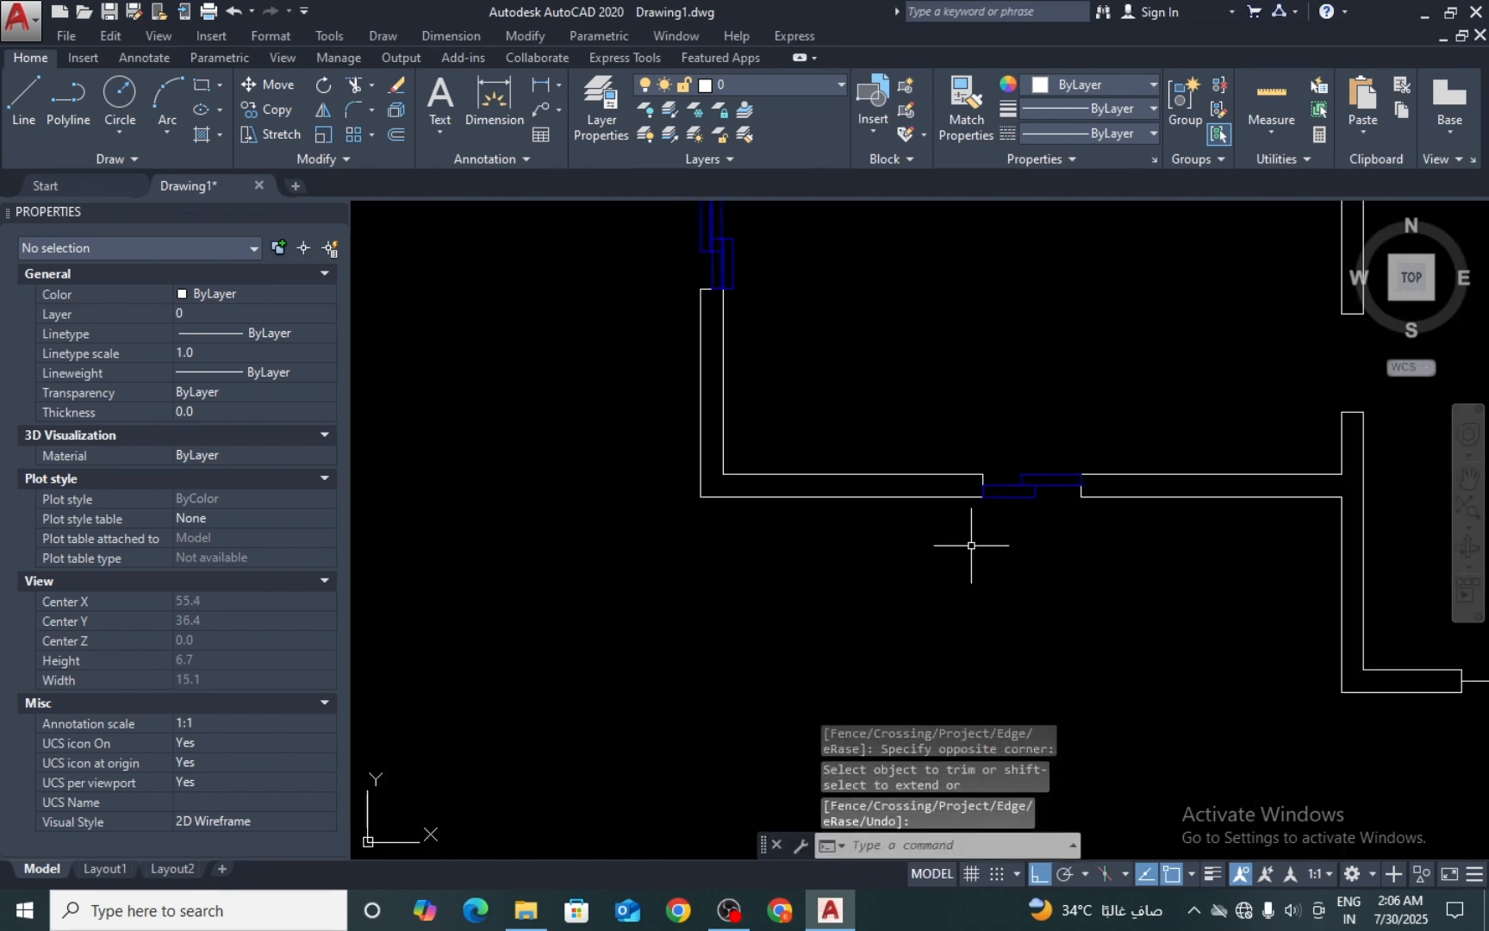
{"action": "type", "text": "co"}
{"action": "key", "text": "Return"}
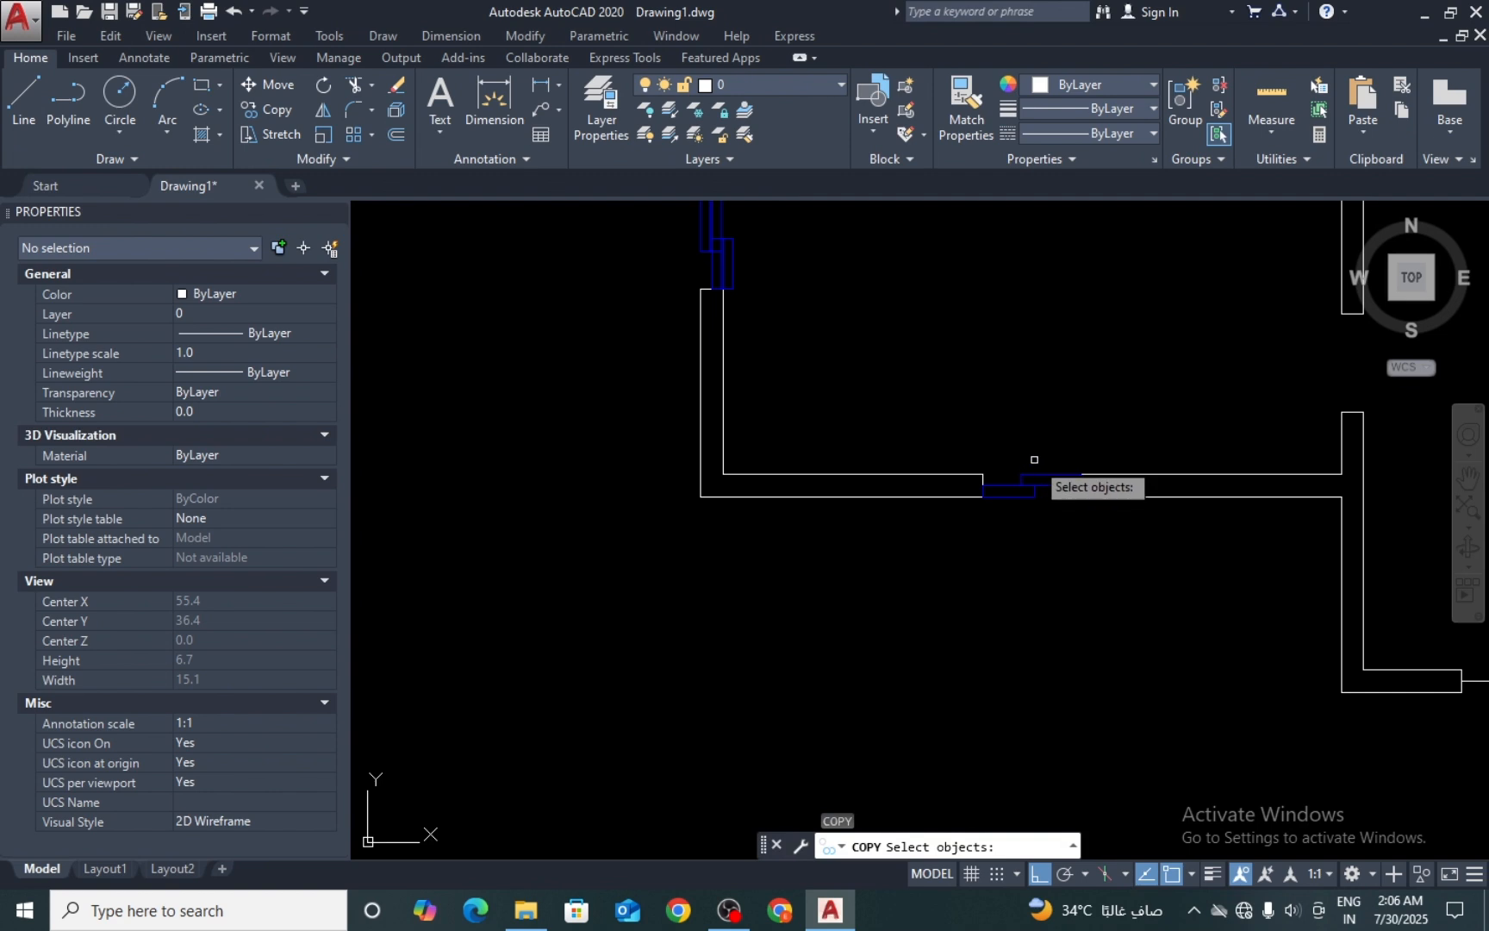
{"action": "scroll", "coordinate": [1031, 465], "scroll_direction": "up", "scroll_amount": 2}
{"action": "left_click", "coordinate": [1057, 452]}
{"action": "left_click", "coordinate": [990, 532]}
{"action": "key", "text": "Return"}
{"action": "left_click", "coordinate": [953, 517]}
{"action": "scroll", "coordinate": [991, 508], "scroll_direction": "down", "scroll_amount": 2}
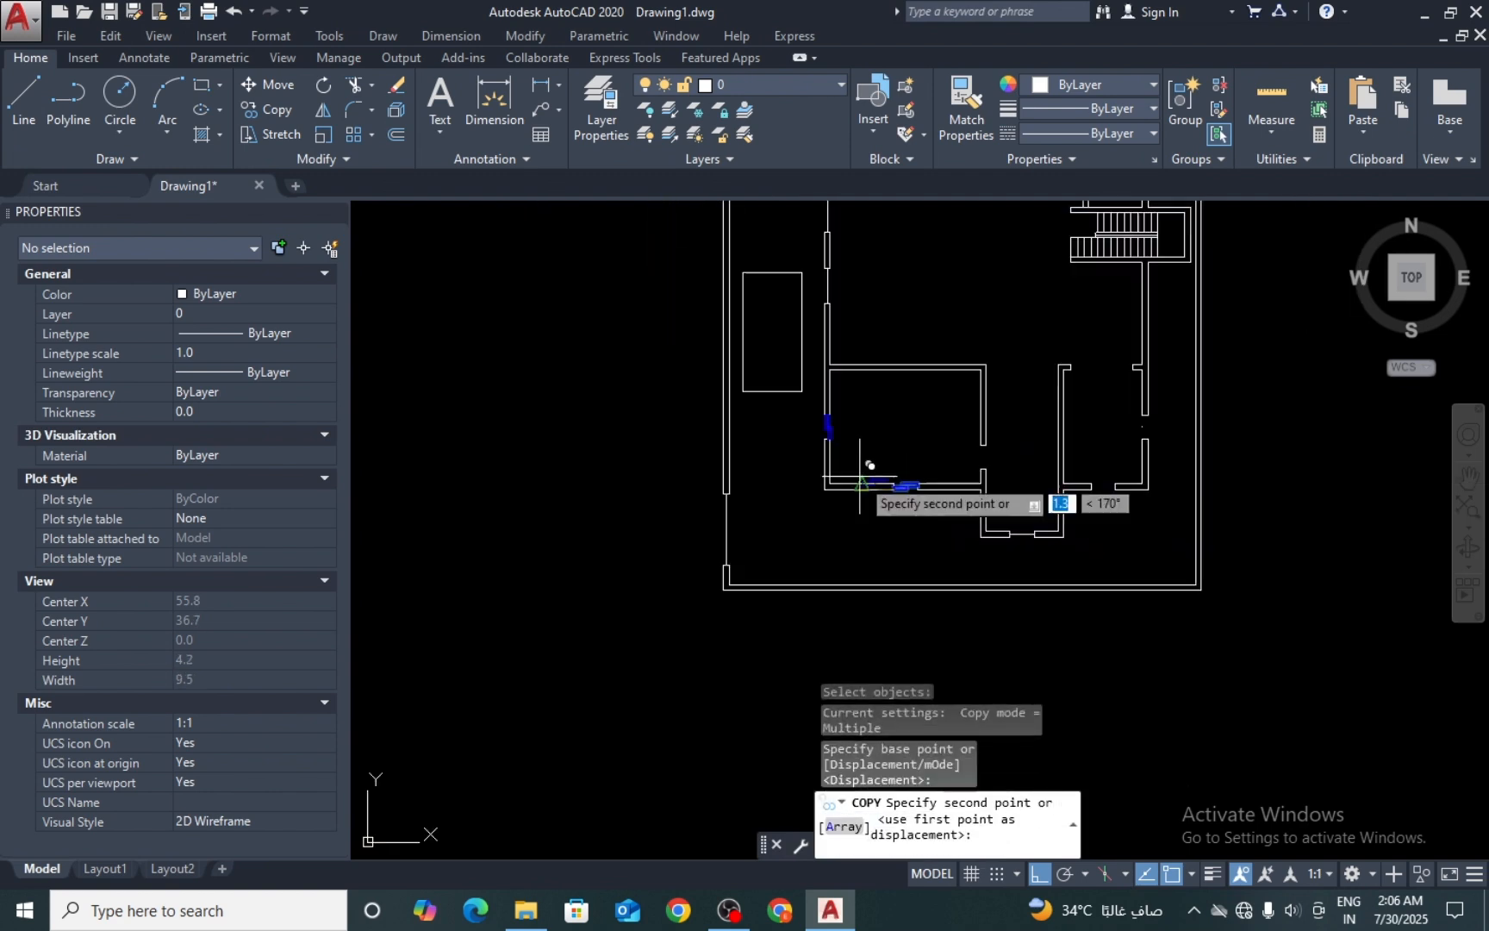
{"action": "scroll", "coordinate": [1107, 485], "scroll_direction": "up", "scroll_amount": 2}
{"action": "left_click", "coordinate": [1072, 474]}
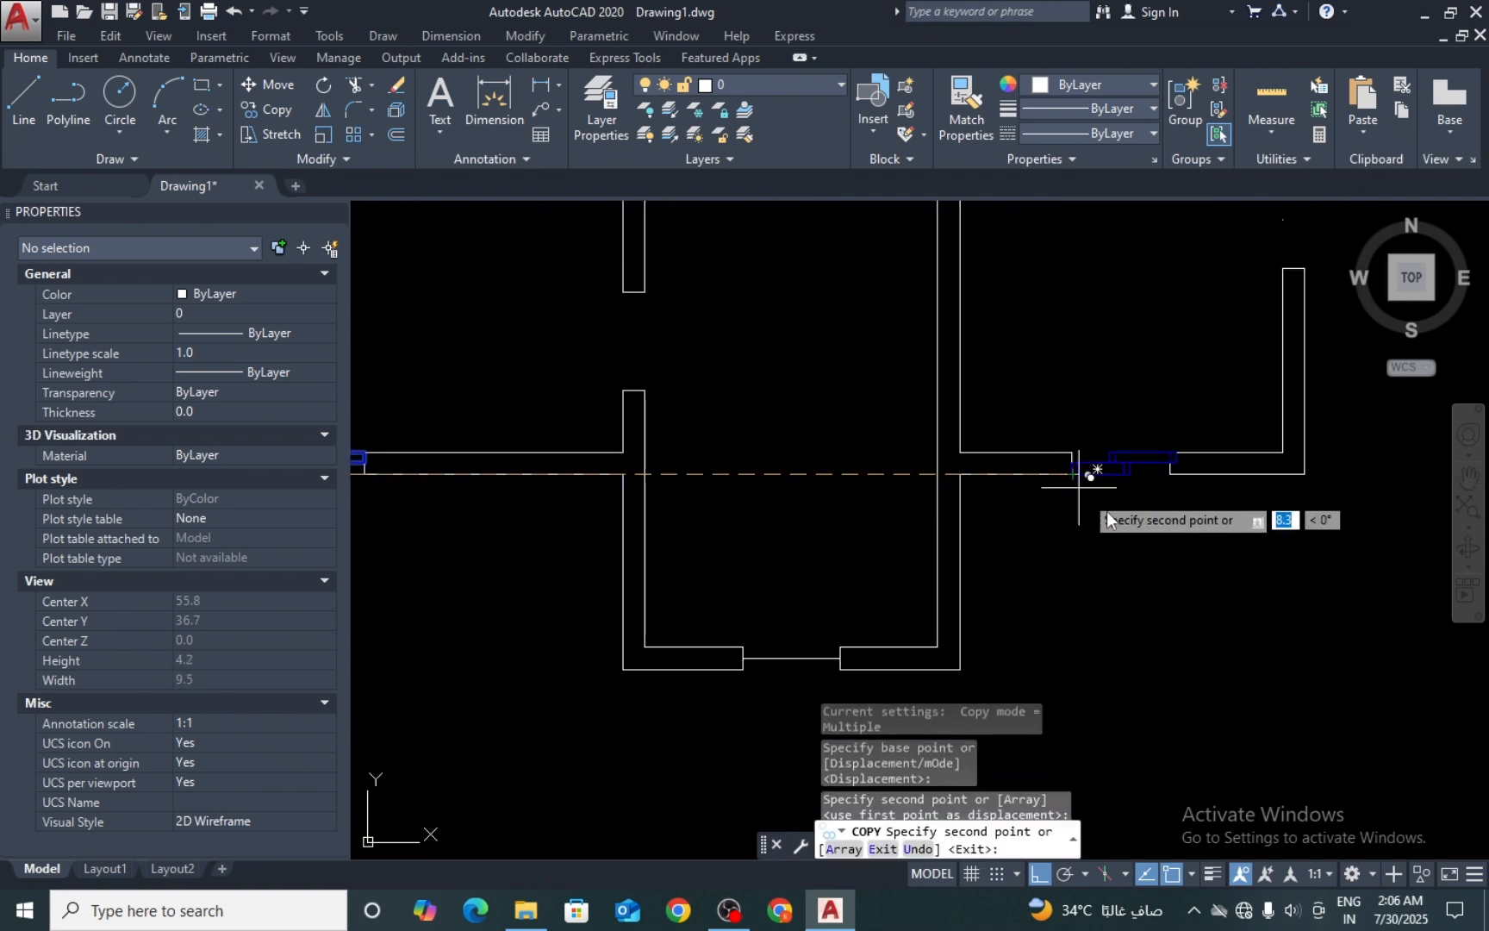
{"action": "key", "text": "Return"}
Step: Erase the surplus blue rectangle projecting inward from the lower panel of the front-left room's side-wall window symbol
{"action": "scroll", "coordinate": [1118, 545], "scroll_direction": "down", "scroll_amount": 3}
{"action": "scroll", "coordinate": [851, 474], "scroll_direction": "up", "scroll_amount": 3}
{"action": "key", "text": "Return"}
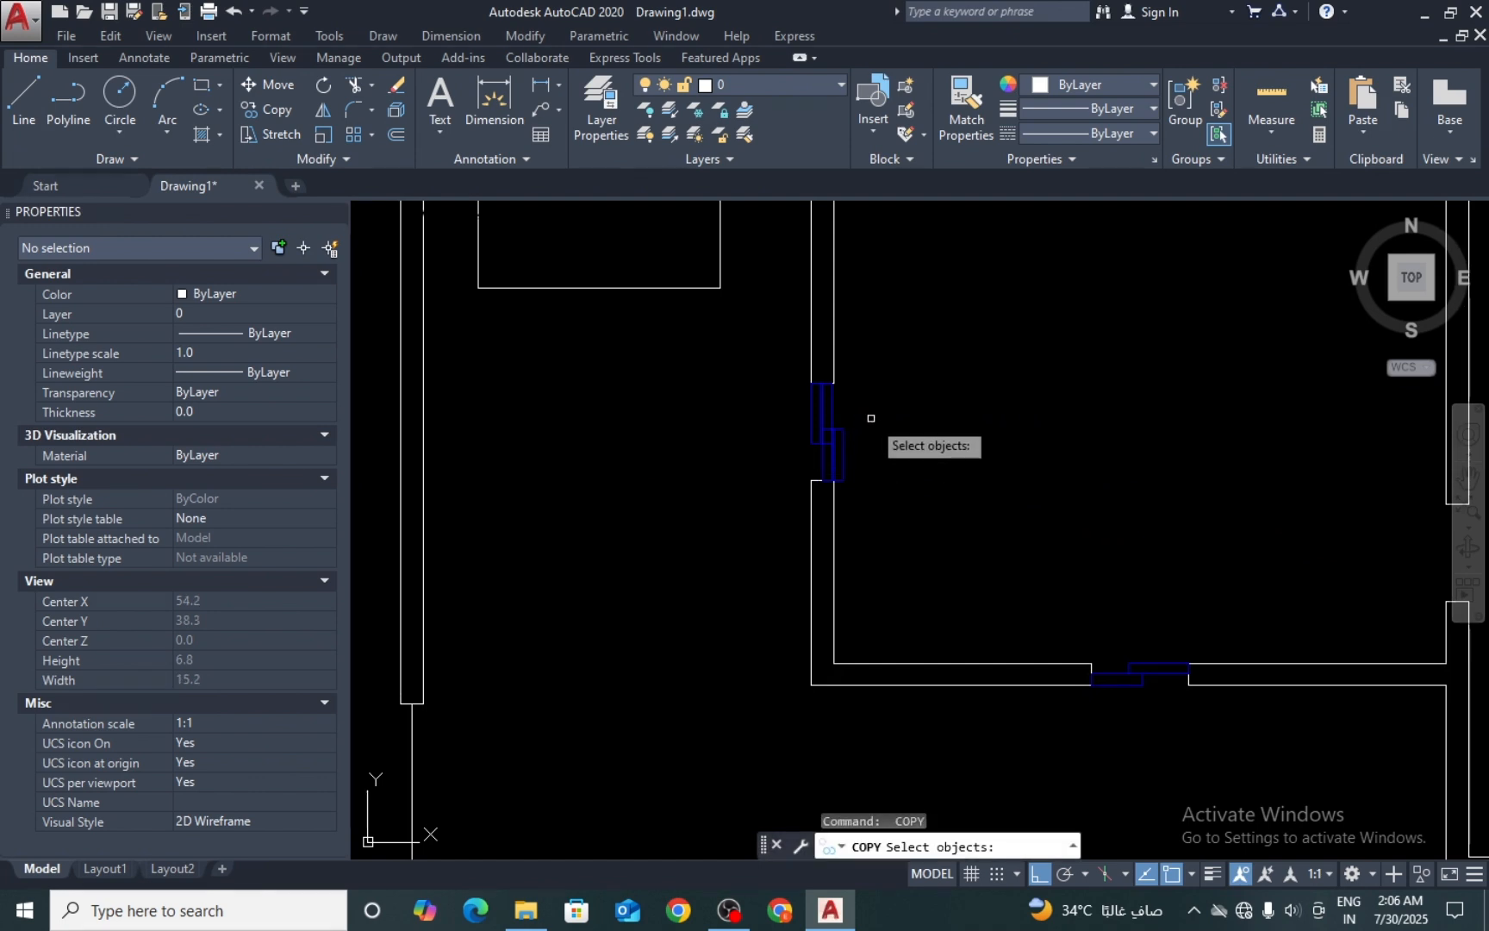
{"action": "scroll", "coordinate": [853, 456], "scroll_direction": "up", "scroll_amount": 3}
{"action": "key", "text": "Escape"}
{"action": "type", "text": "e"}
{"action": "key", "text": "Return"}
{"action": "scroll", "coordinate": [853, 450], "scroll_direction": "up", "scroll_amount": 2}
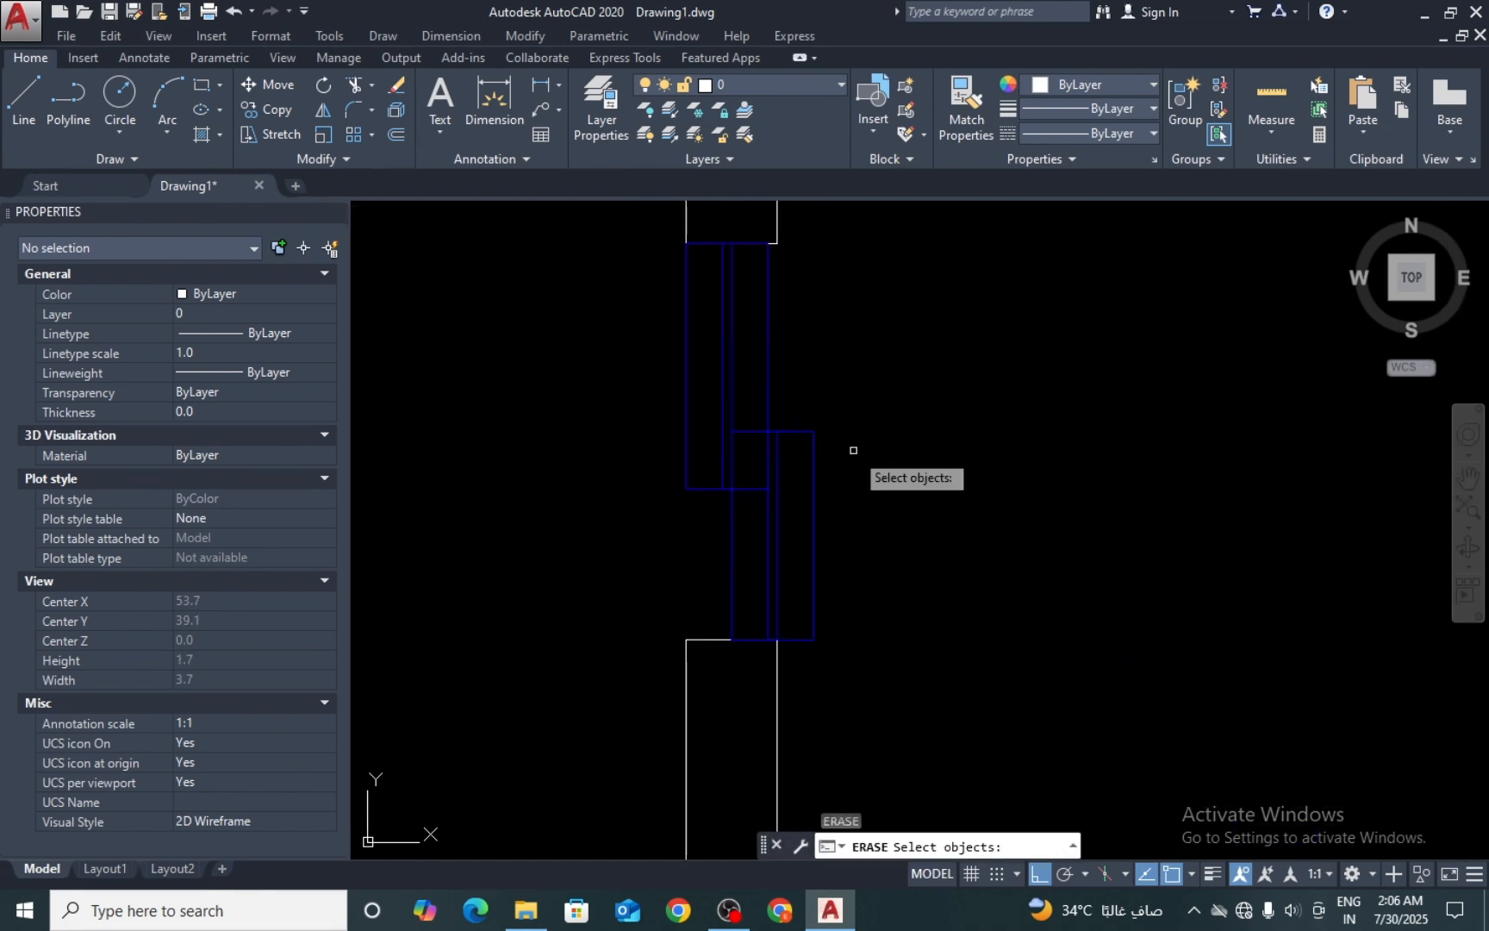
{"action": "left_click", "coordinate": [853, 453]}
{"action": "left_click", "coordinate": [818, 492]}
{"action": "key", "text": "Return"}
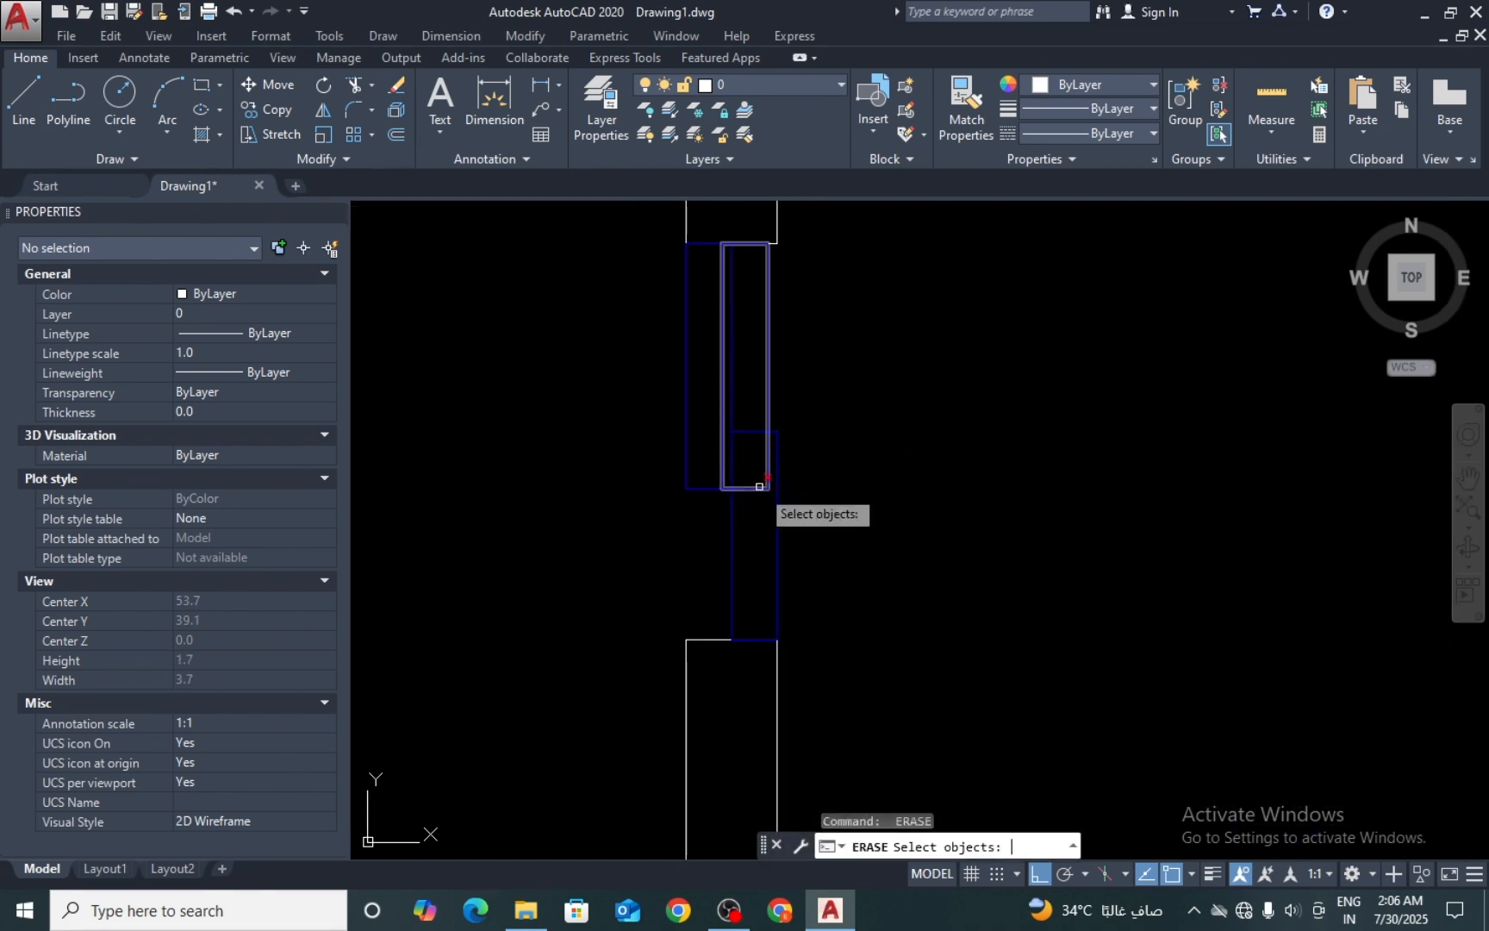
Step: Erase the surplus blue rectangle overlapping the upper panel of the same side-wall window symbol
{"action": "key", "text": "Return"}
{"action": "key", "text": "Return"}
{"action": "left_click", "coordinate": [756, 488]}
{"action": "left_click", "coordinate": [755, 501]}
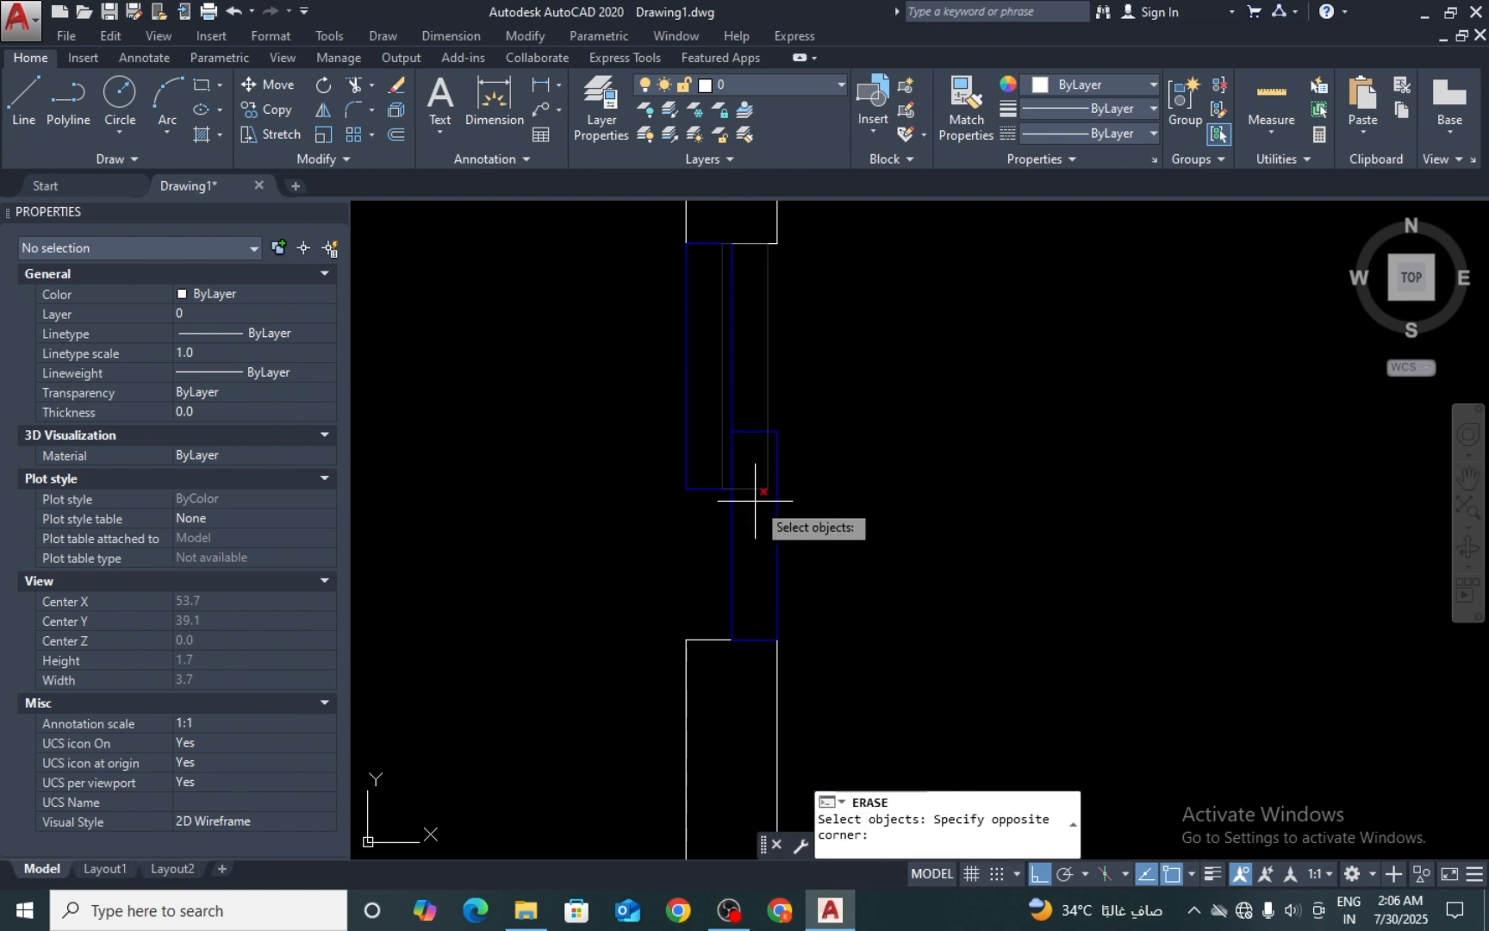
{"action": "key", "text": "Return"}
{"action": "left_click", "coordinate": [754, 505]}
{"action": "left_click", "coordinate": [744, 529]}
{"action": "left_click", "coordinate": [749, 554]}
{"action": "key", "text": "Return"}
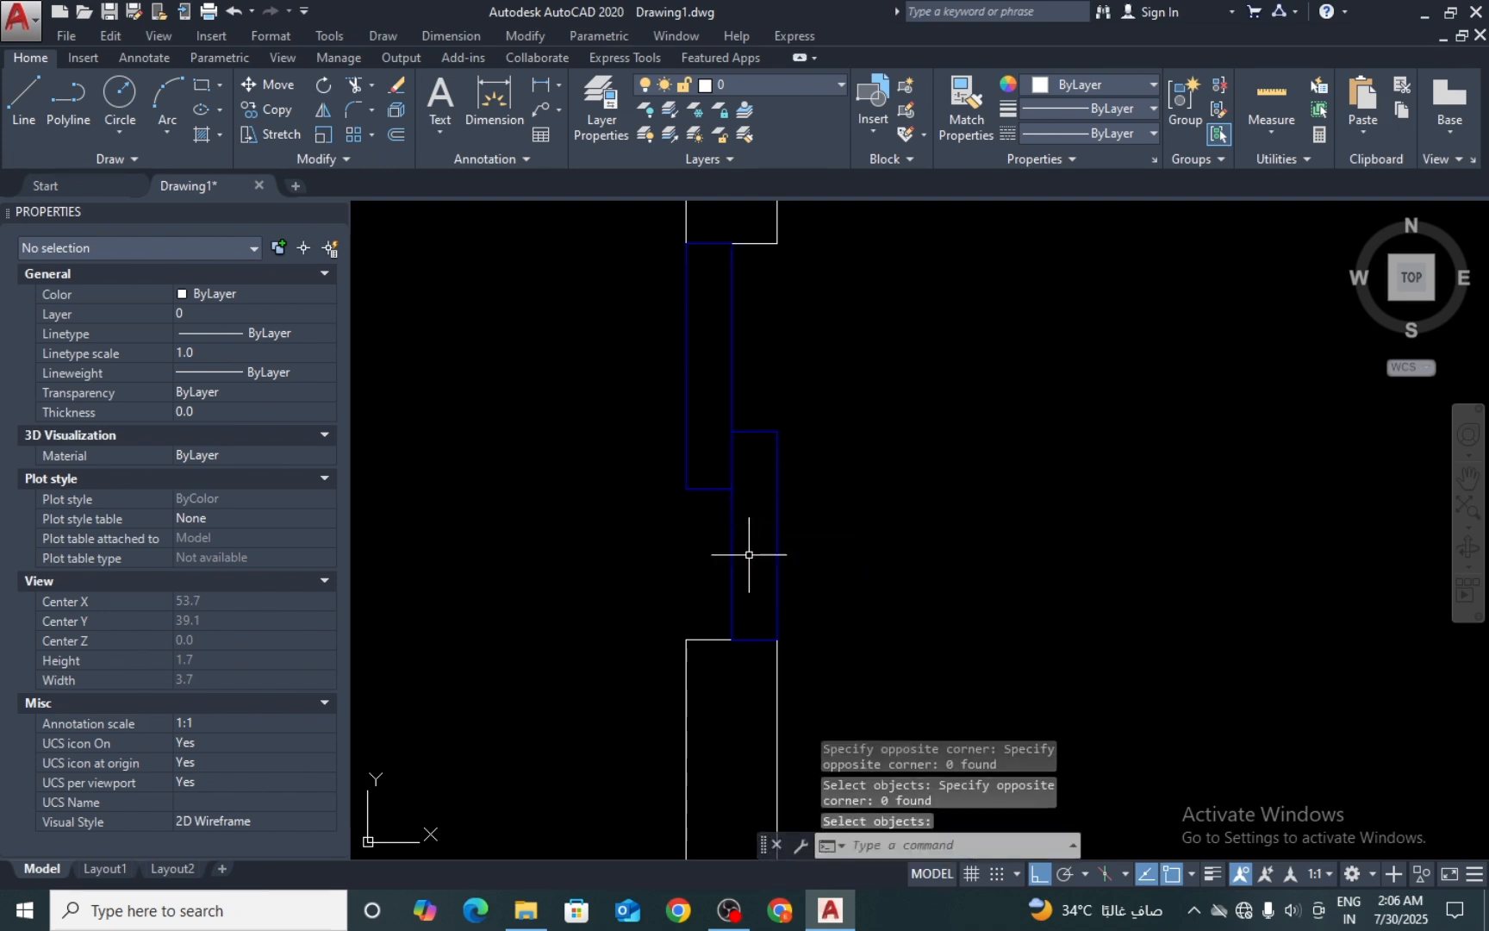
Step: Copy the two-panel window symbol from the front-left room's side wall into the front-right room's outer side-wall opening
{"action": "type", "text": "co"}
{"action": "key", "text": "Return"}
{"action": "left_click", "coordinate": [791, 415]}
{"action": "left_click", "coordinate": [687, 531]}
{"action": "key", "text": "Return"}
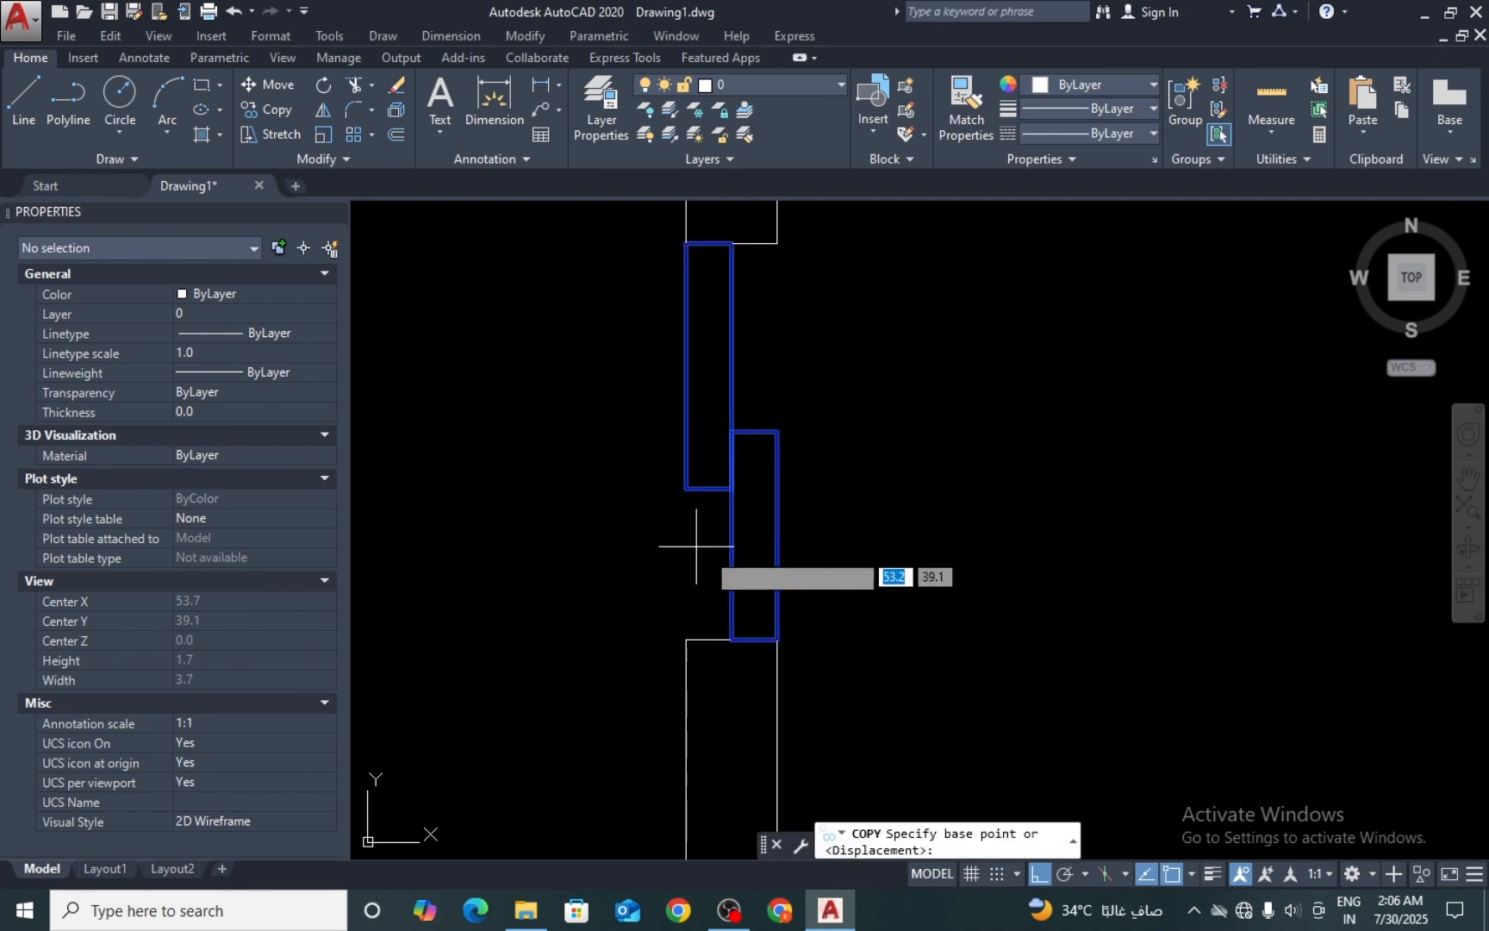
{"action": "left_click", "coordinate": [775, 638]}
{"action": "scroll", "coordinate": [629, 491], "scroll_direction": "down", "scroll_amount": 6}
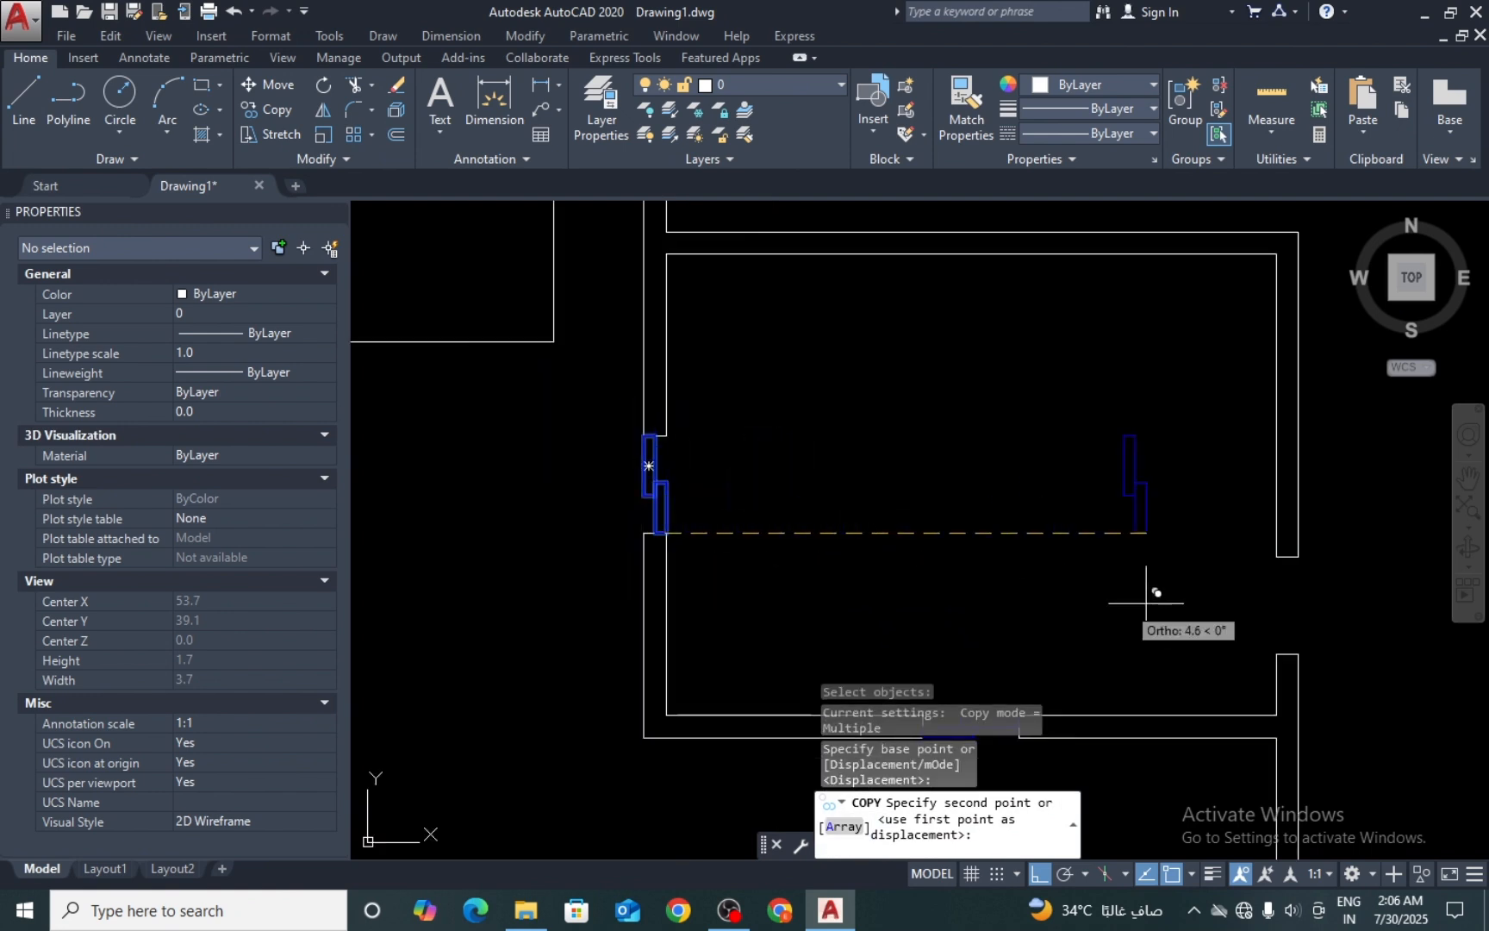
{"action": "scroll", "coordinate": [865, 555], "scroll_direction": "down", "scroll_amount": 5}
{"action": "scroll", "coordinate": [963, 578], "scroll_direction": "up", "scroll_amount": 5}
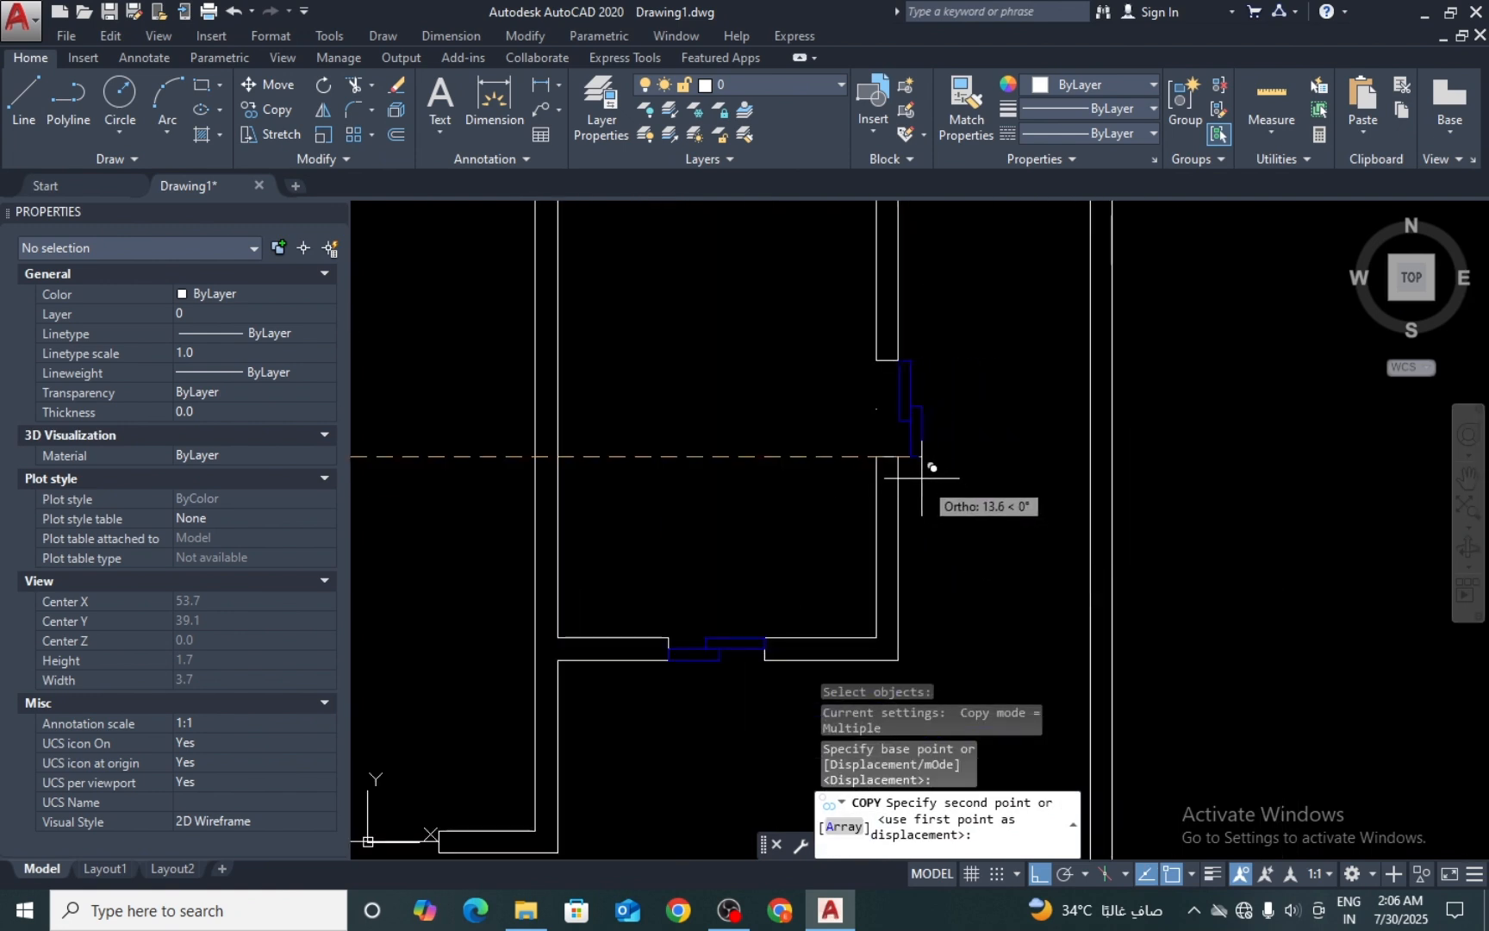
{"action": "left_click", "coordinate": [898, 456]}
{"action": "key", "text": "Return"}
Step: Examine the front rooms' windows, the central hall and the openings in its left wall
{"action": "scroll", "coordinate": [932, 436], "scroll_direction": "down", "scroll_amount": 8}
{"action": "middle_click_drag", "start_coordinate": [861, 442], "coordinate": [978, 574]}
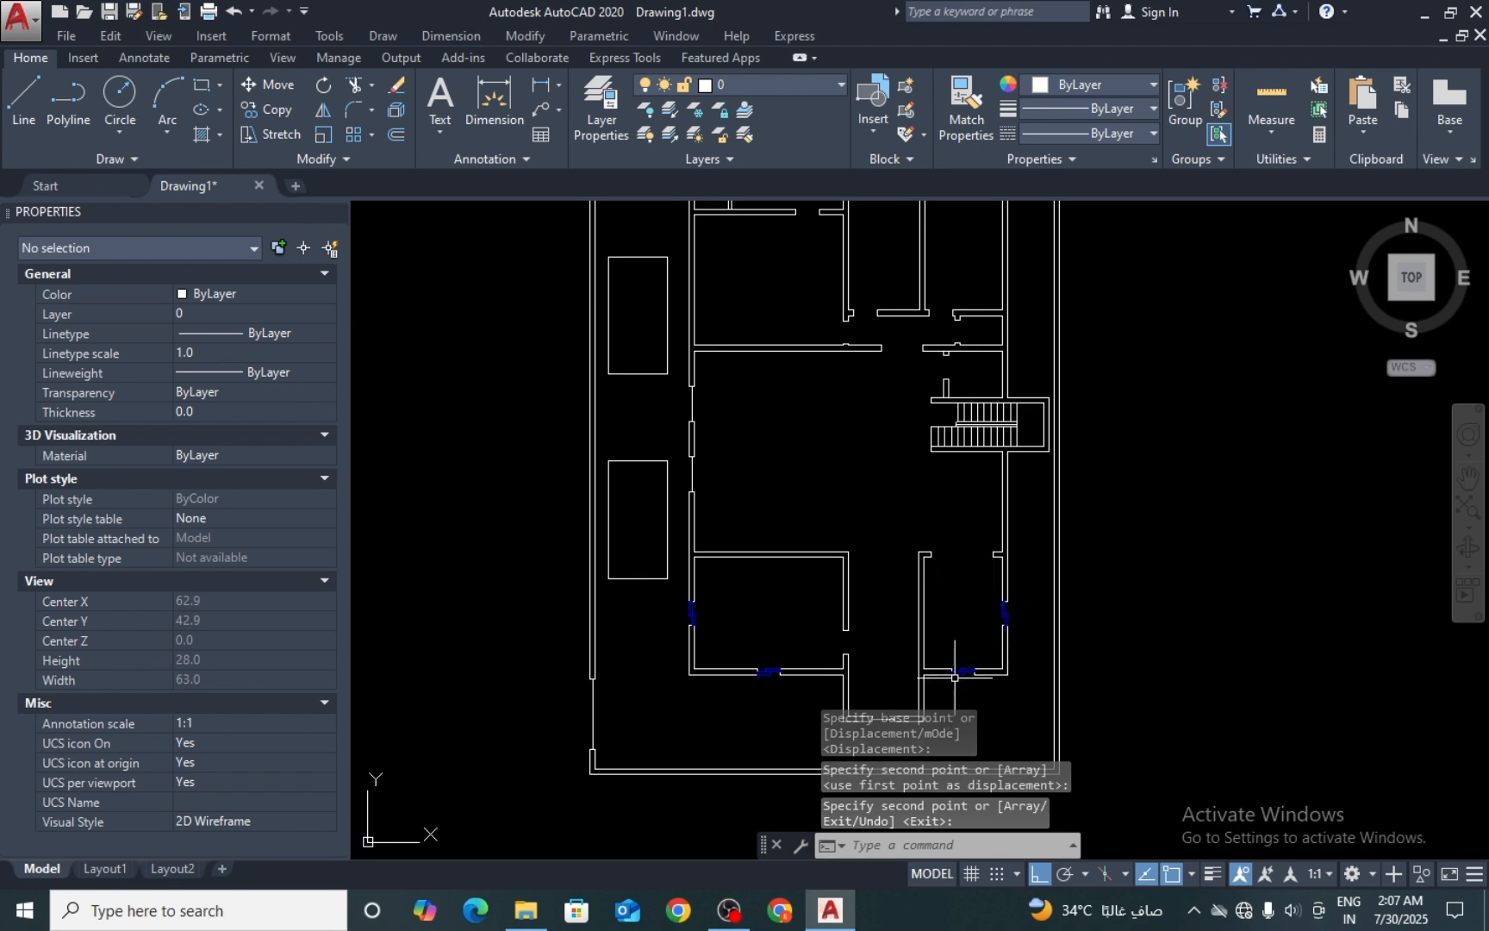
{"action": "scroll", "coordinate": [677, 508], "scroll_direction": "up", "scroll_amount": 4}
{"action": "middle_click_drag", "start_coordinate": [731, 505], "coordinate": [791, 633]}
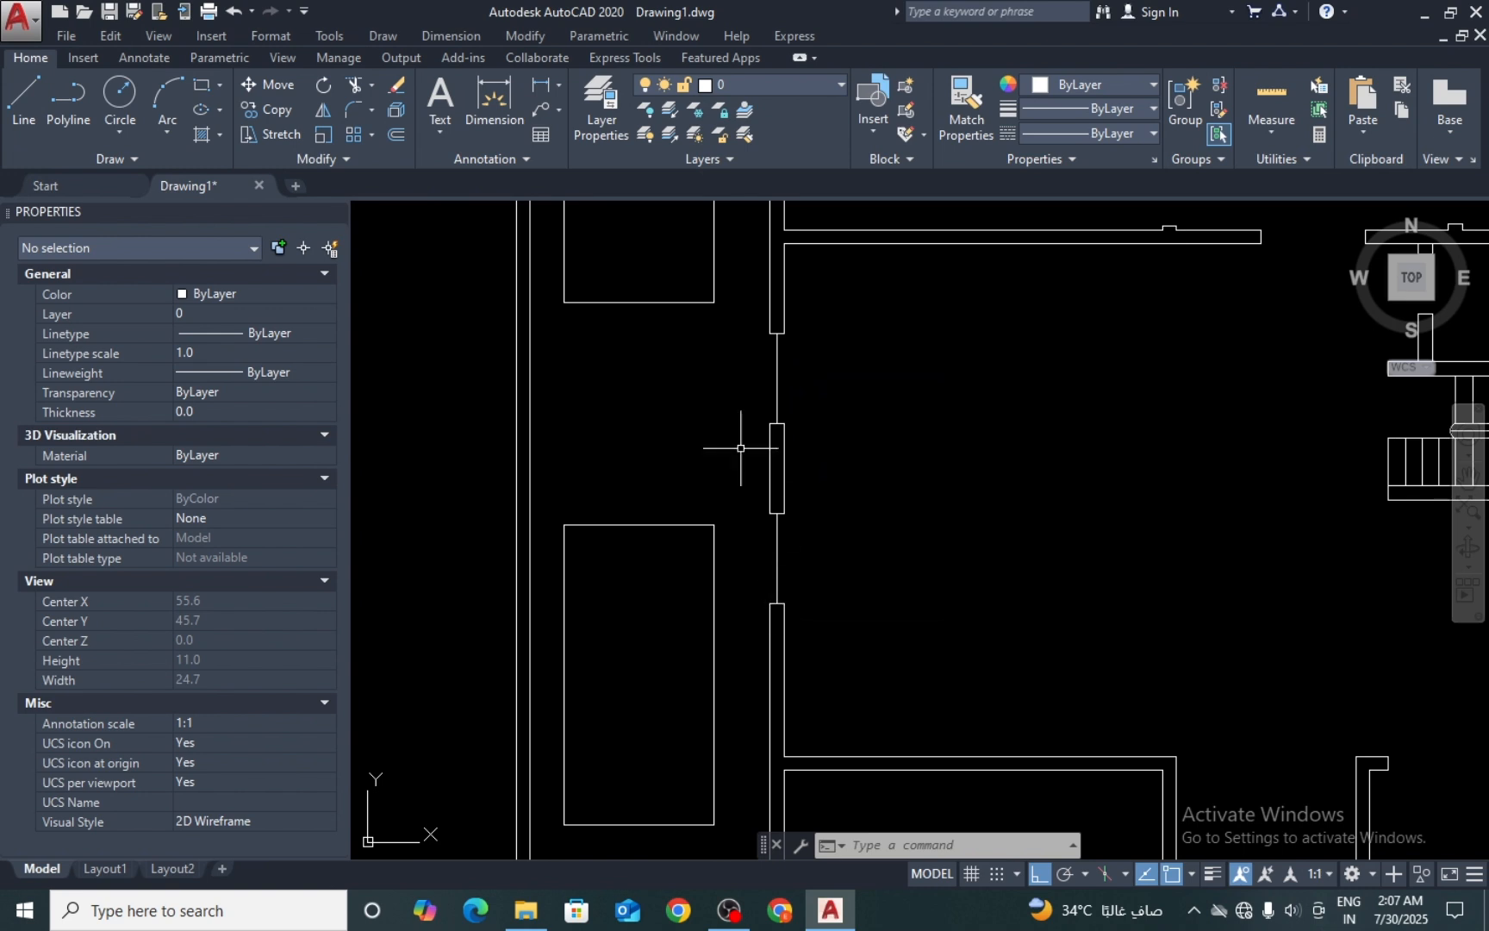
{"action": "scroll", "coordinate": [778, 358], "scroll_direction": "down", "scroll_amount": 4}
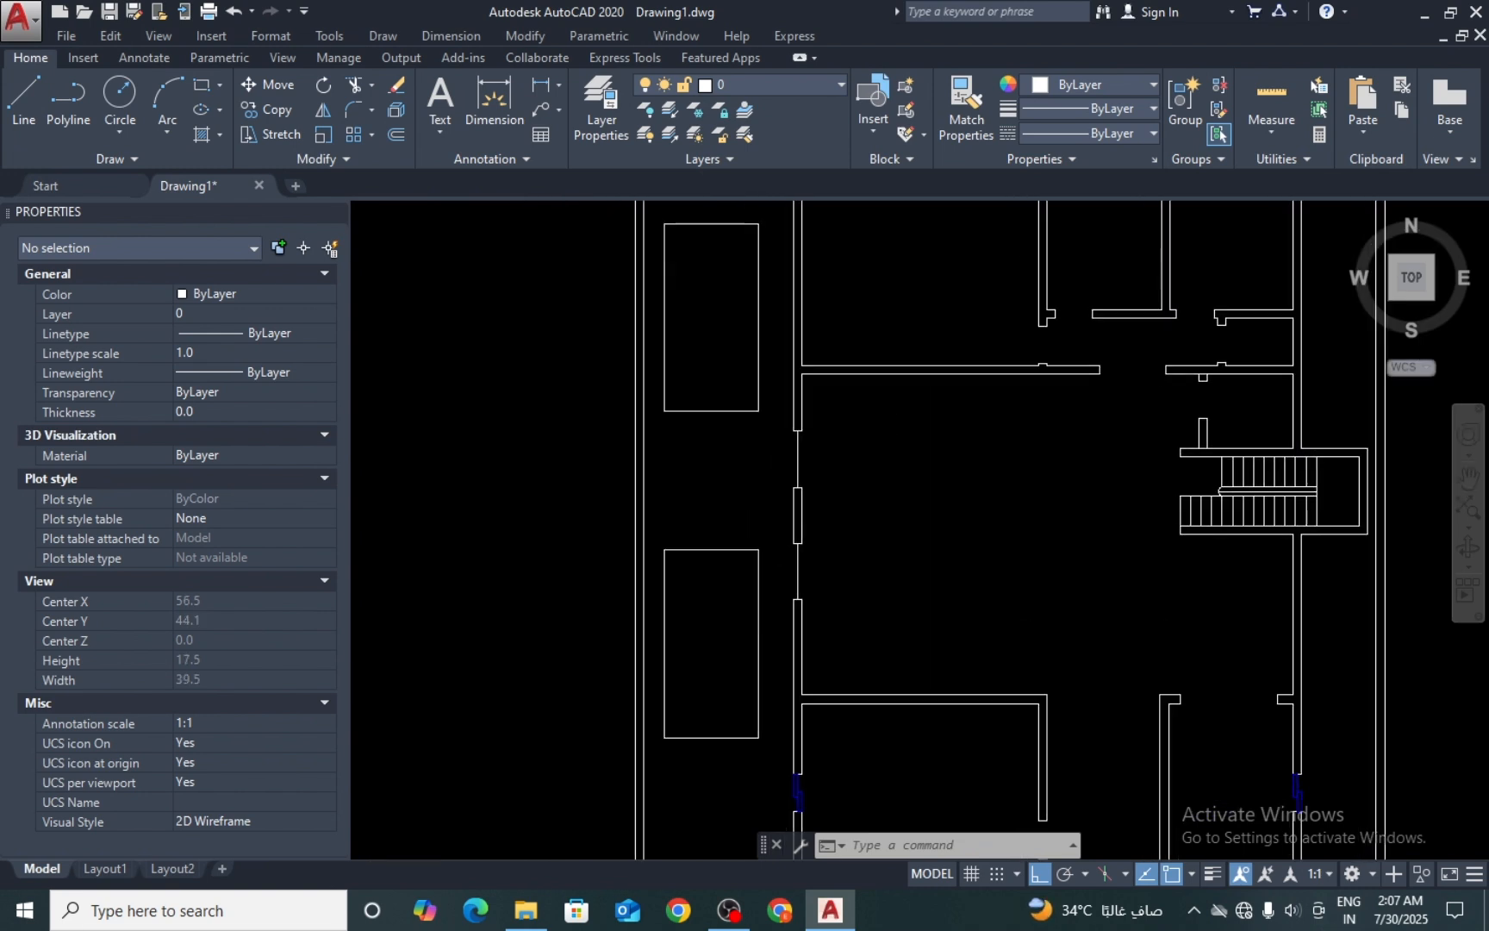
{"action": "scroll", "coordinate": [964, 616], "scroll_direction": "up", "scroll_amount": 3}
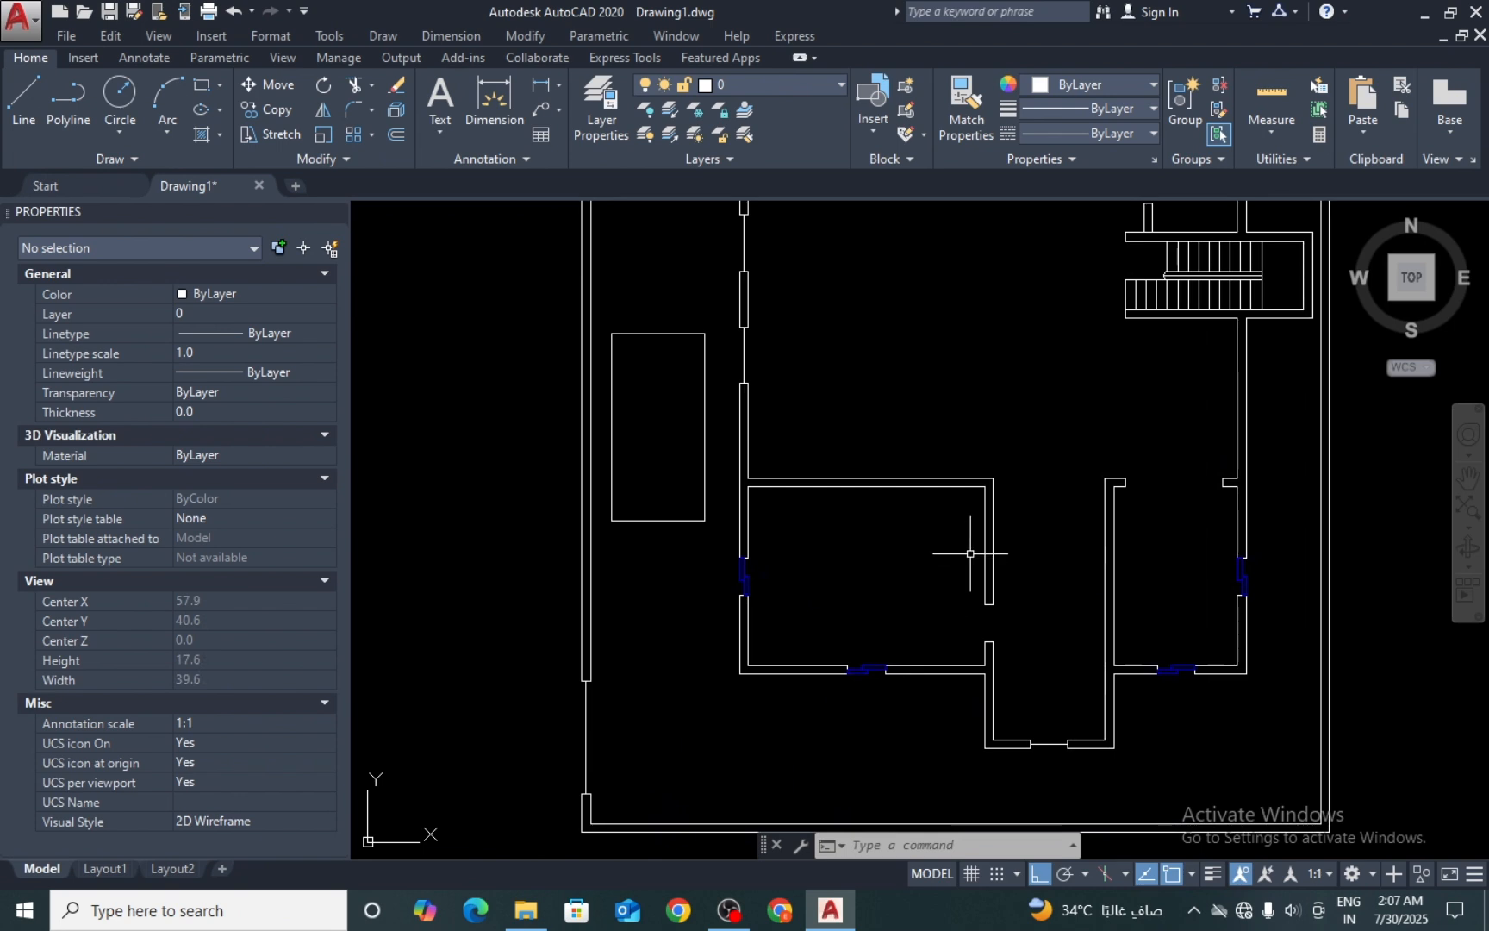
{"action": "scroll", "coordinate": [970, 555], "scroll_direction": "up", "scroll_amount": 2}
{"action": "scroll", "coordinate": [982, 520], "scroll_direction": "down", "scroll_amount": 4}
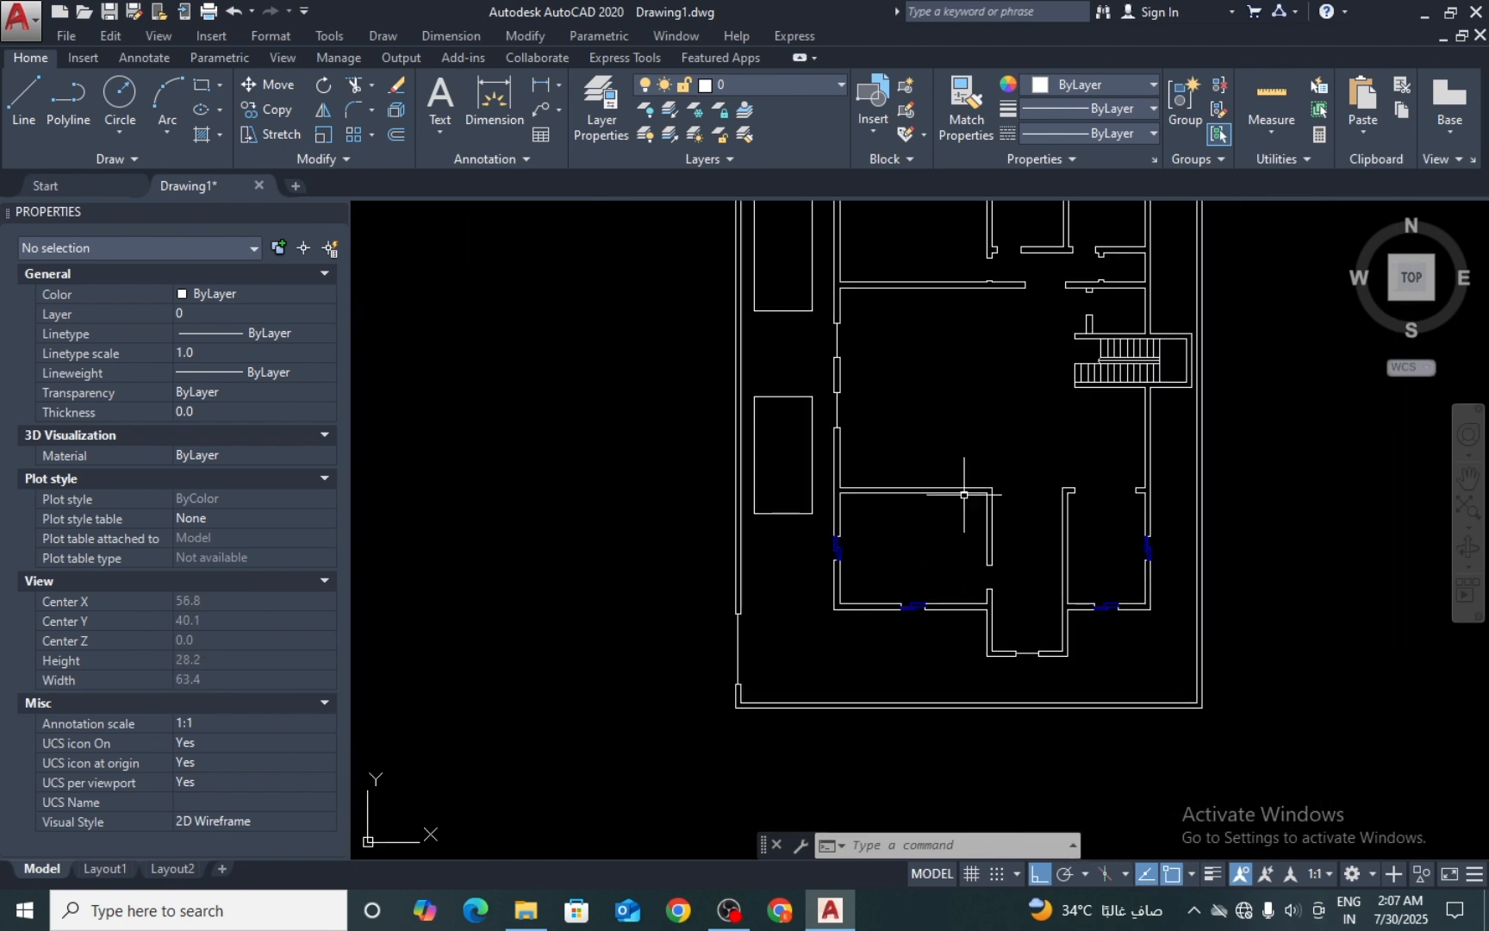
{"action": "scroll", "coordinate": [936, 448], "scroll_direction": "up", "scroll_amount": 2}
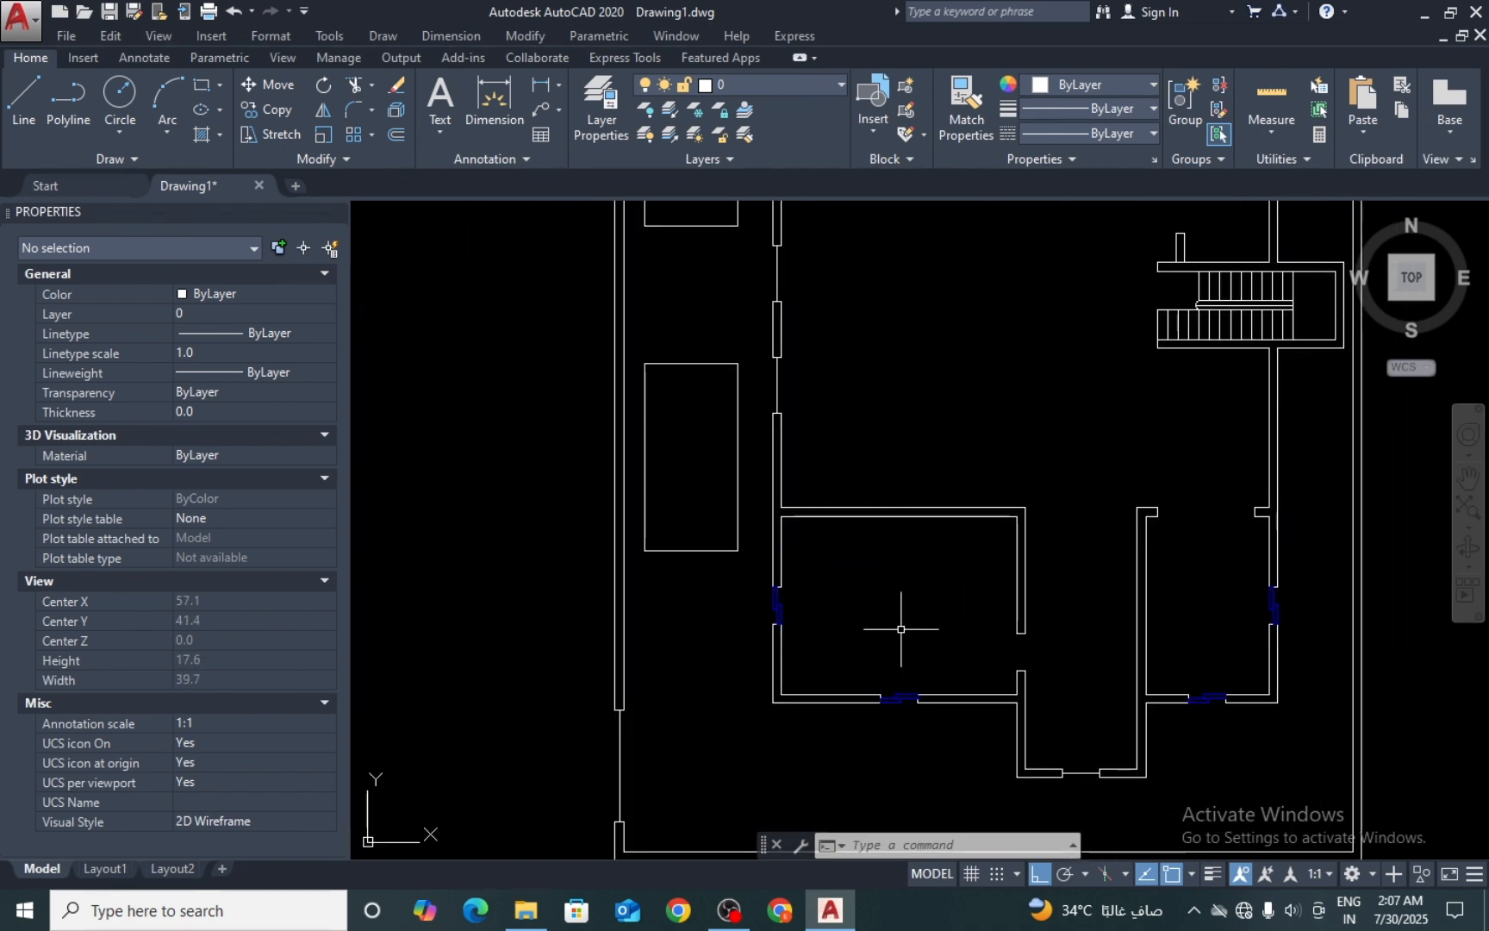
{"action": "middle_click_drag", "start_coordinate": [919, 412], "coordinate": [827, 602]}
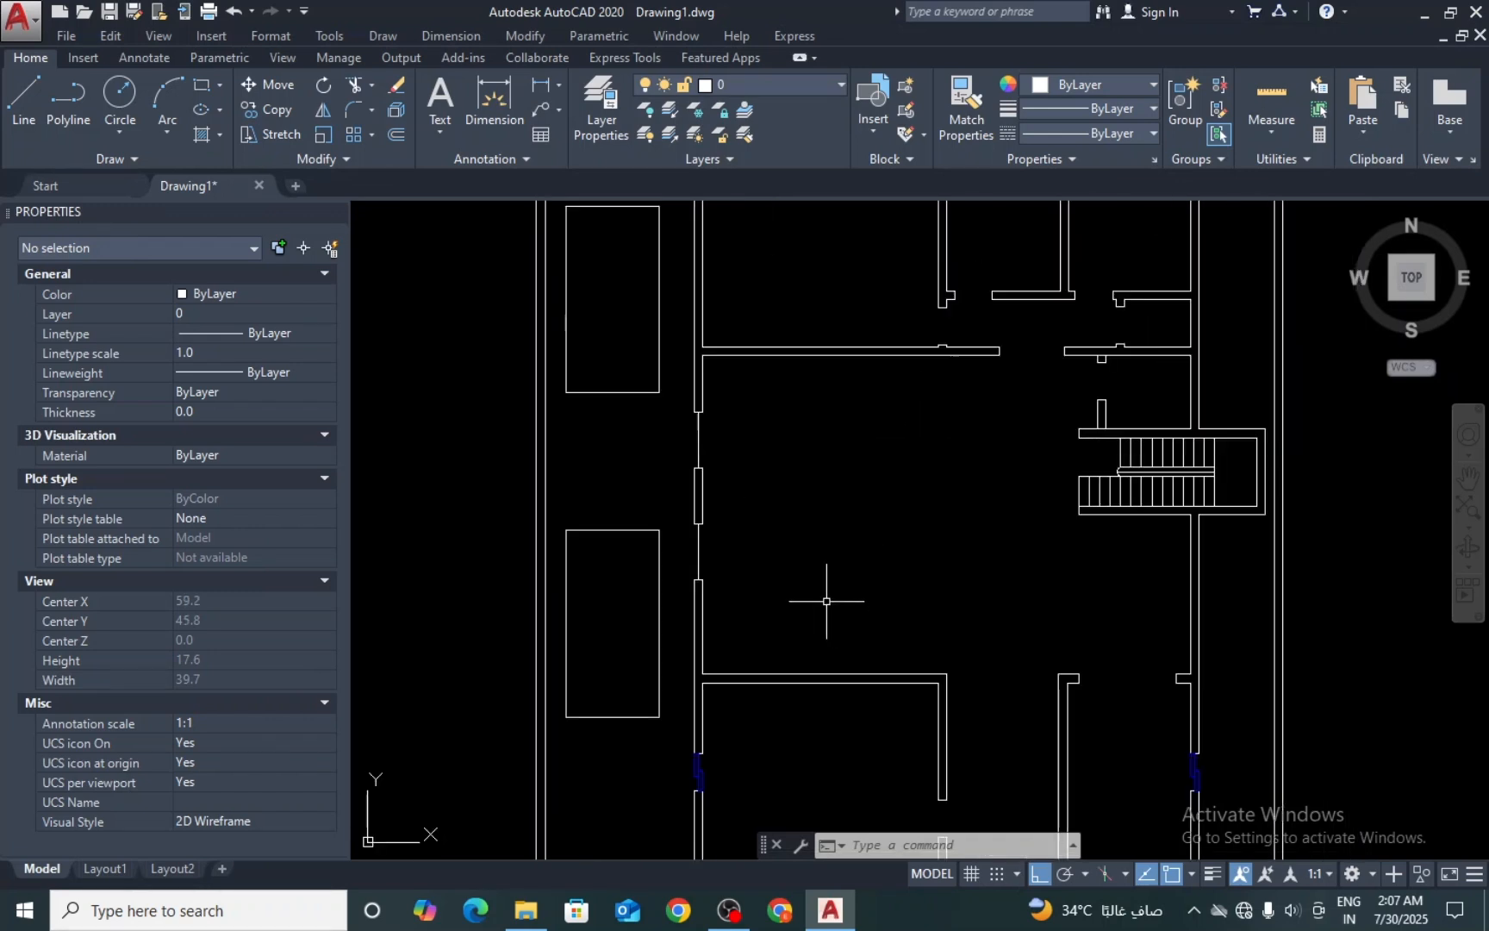
{"action": "scroll", "coordinate": [802, 611], "scroll_direction": "up", "scroll_amount": 2}
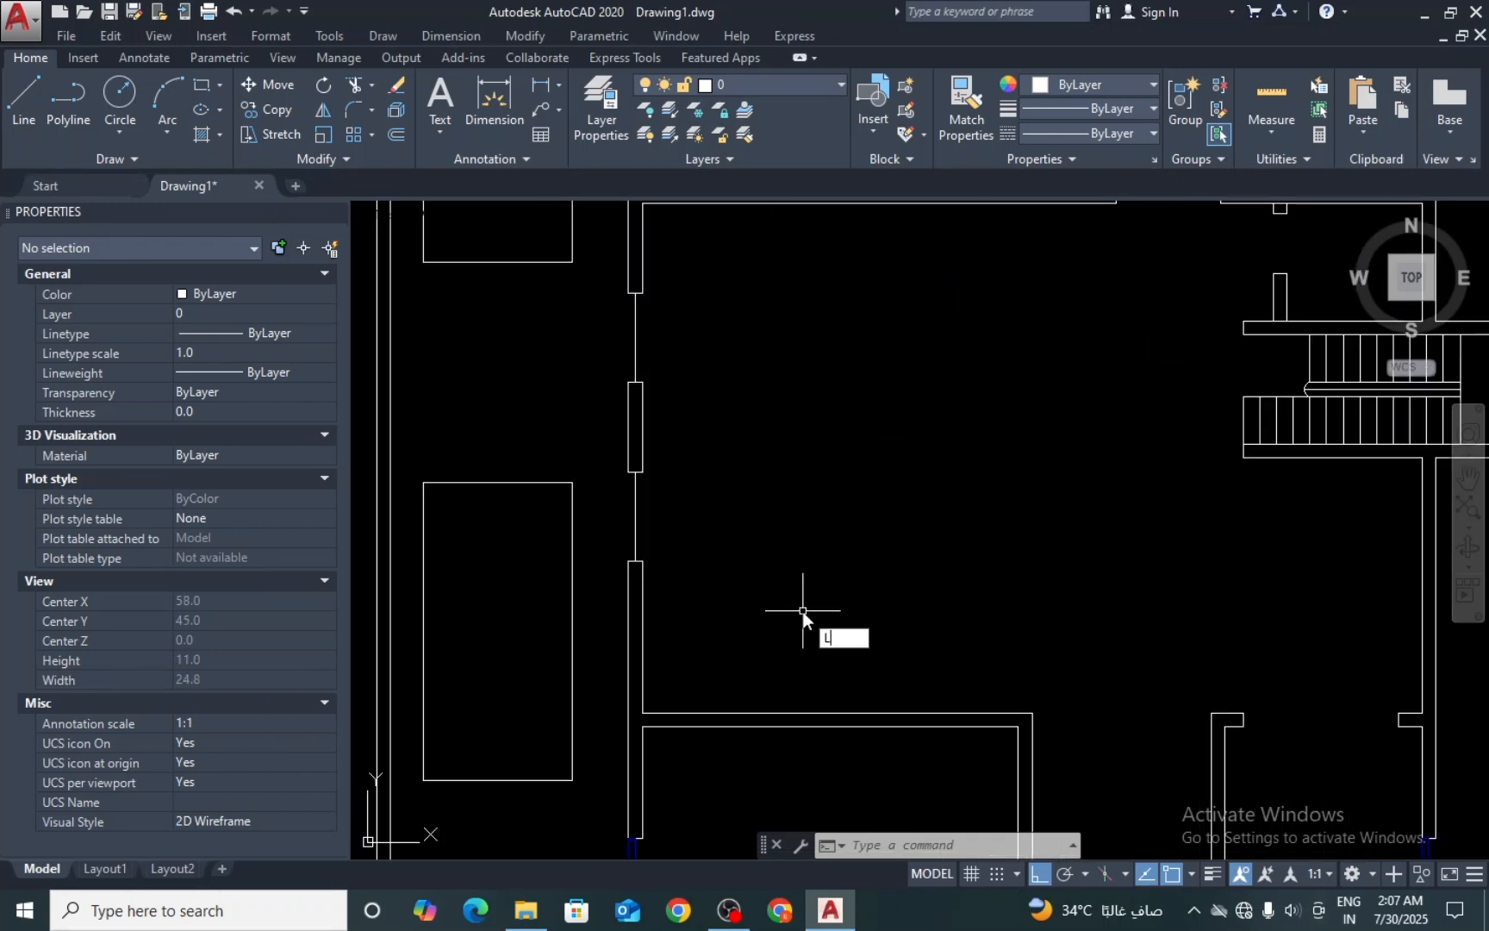
{"action": "key", "text": "Return"}
{"action": "scroll", "coordinate": [776, 551], "scroll_direction": "down", "scroll_amount": 6}
{"action": "scroll", "coordinate": [888, 568], "scroll_direction": "up", "scroll_amount": 3}
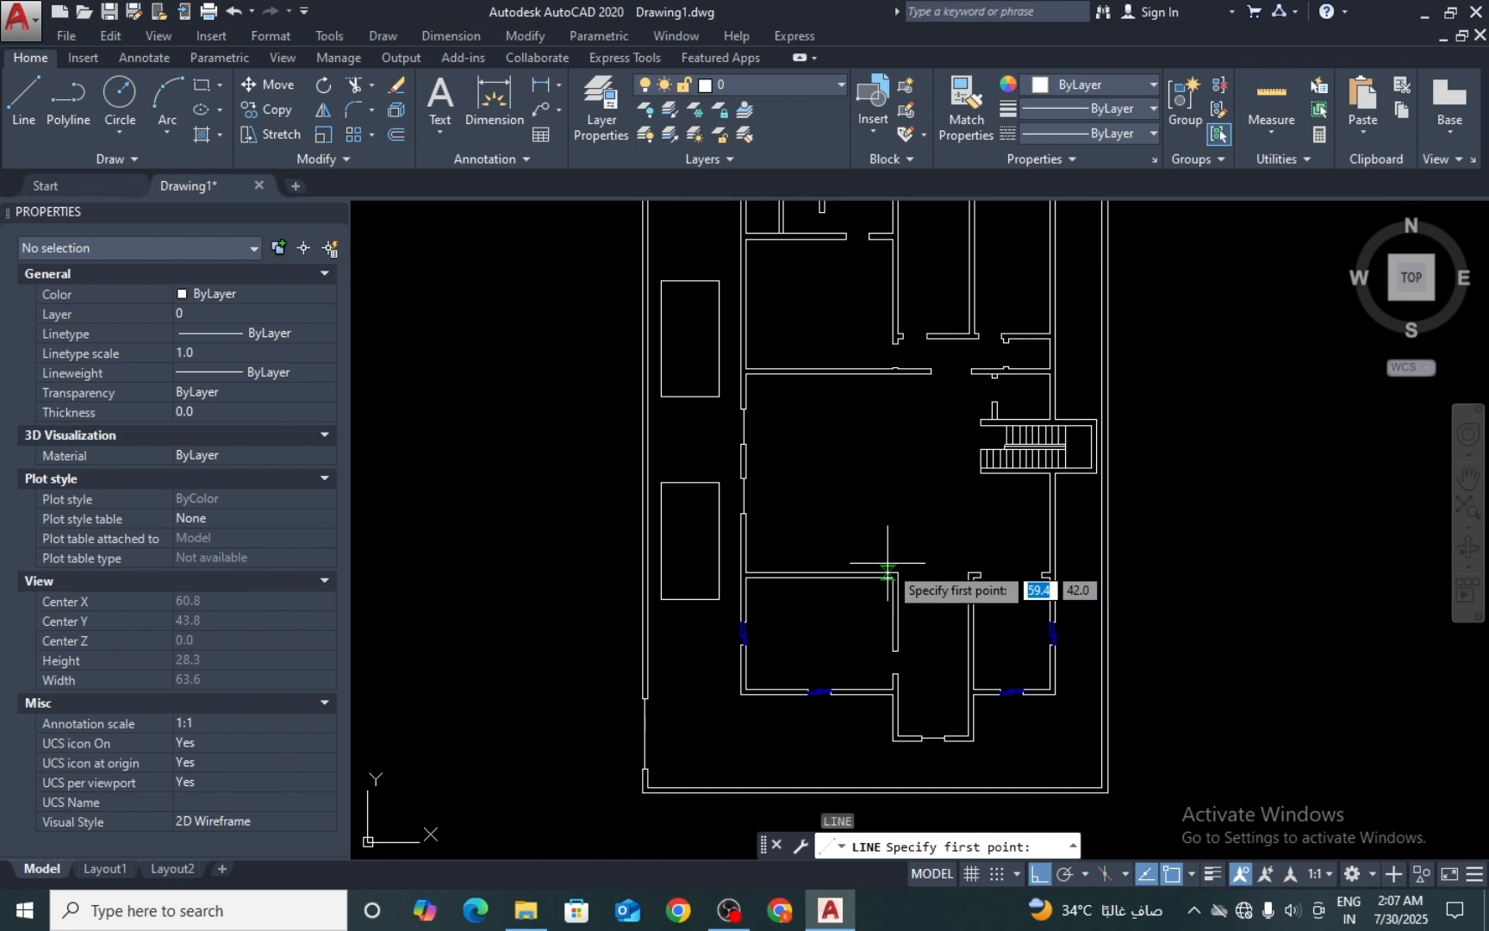
{"action": "scroll", "coordinate": [888, 569], "scroll_direction": "up", "scroll_amount": 4}
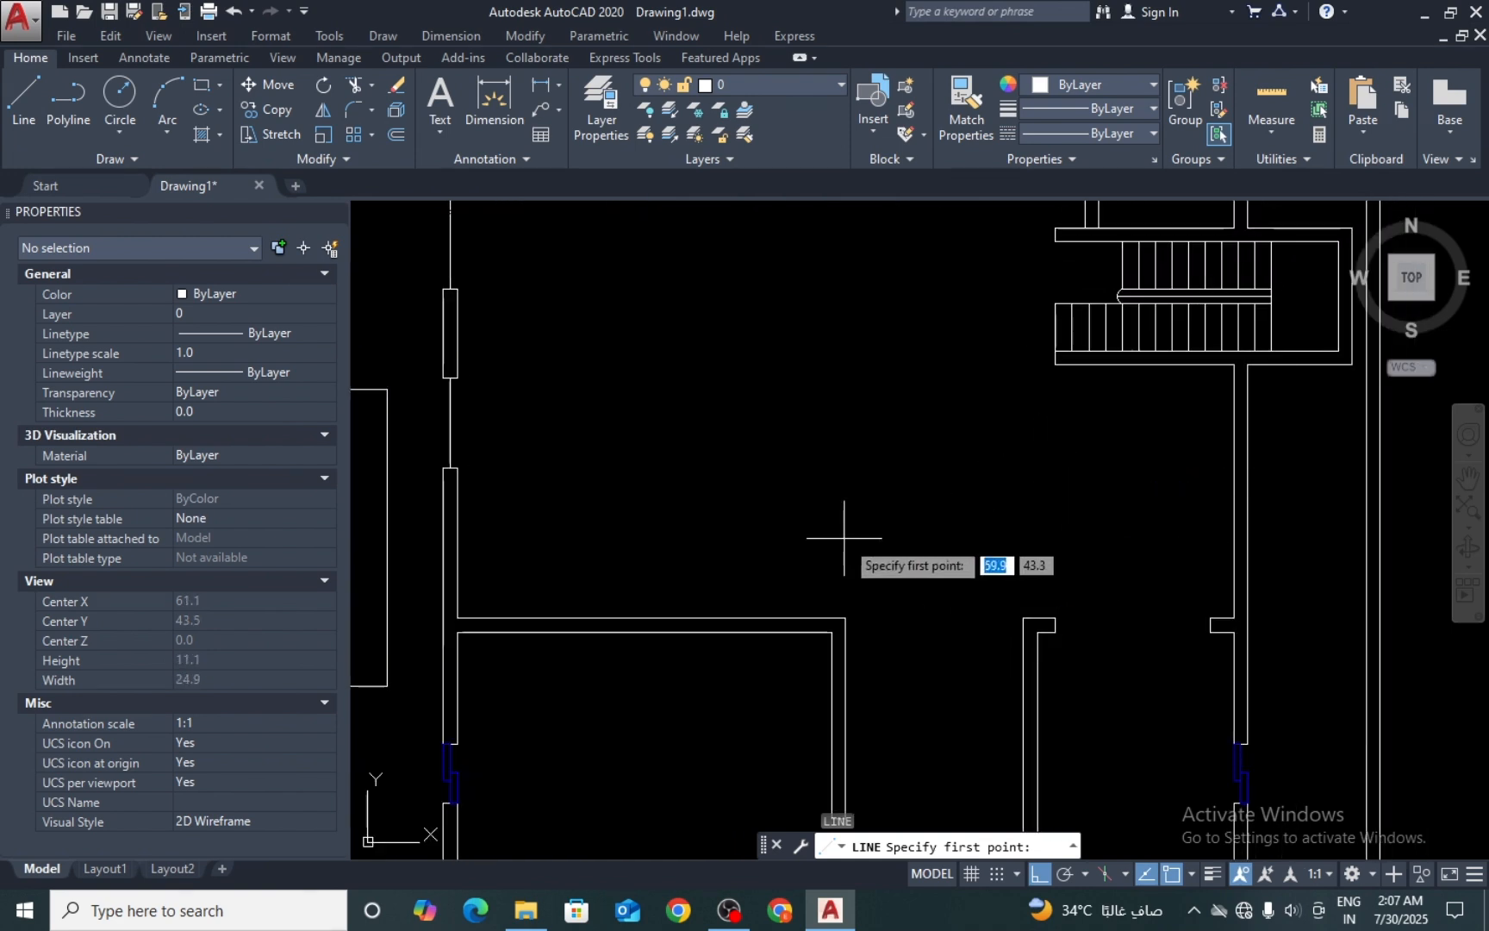
{"action": "scroll", "coordinate": [840, 538], "scroll_direction": "down", "scroll_amount": 2}
{"action": "scroll", "coordinate": [588, 498], "scroll_direction": "up", "scroll_amount": 2}
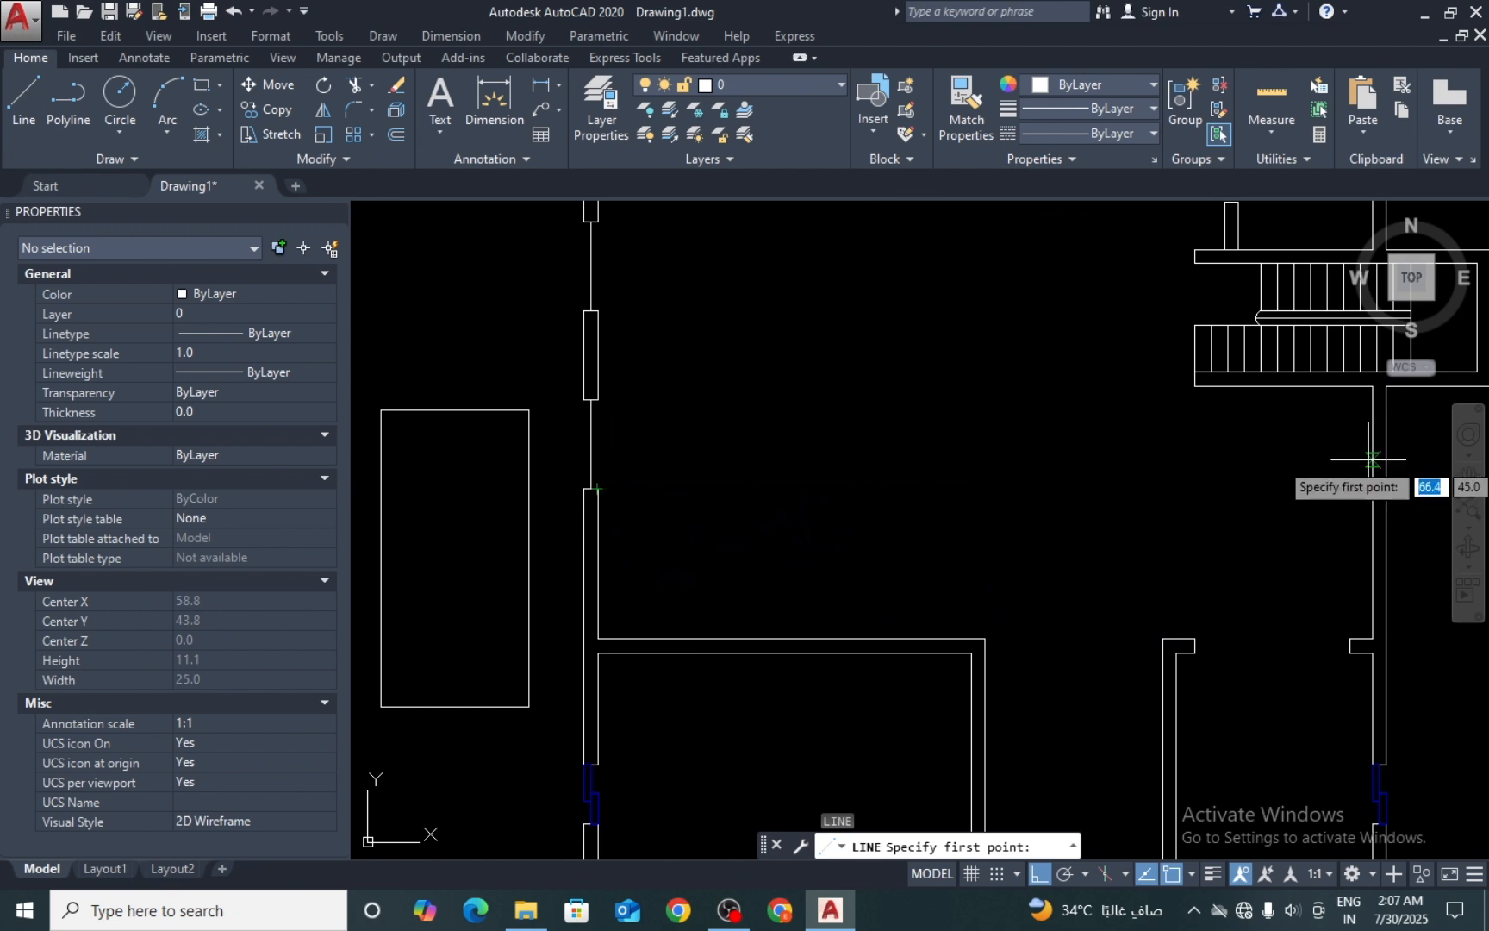
{"action": "scroll", "coordinate": [1151, 483], "scroll_direction": "down", "scroll_amount": 2}
{"action": "scroll", "coordinate": [1187, 642], "scroll_direction": "up", "scroll_amount": 2}
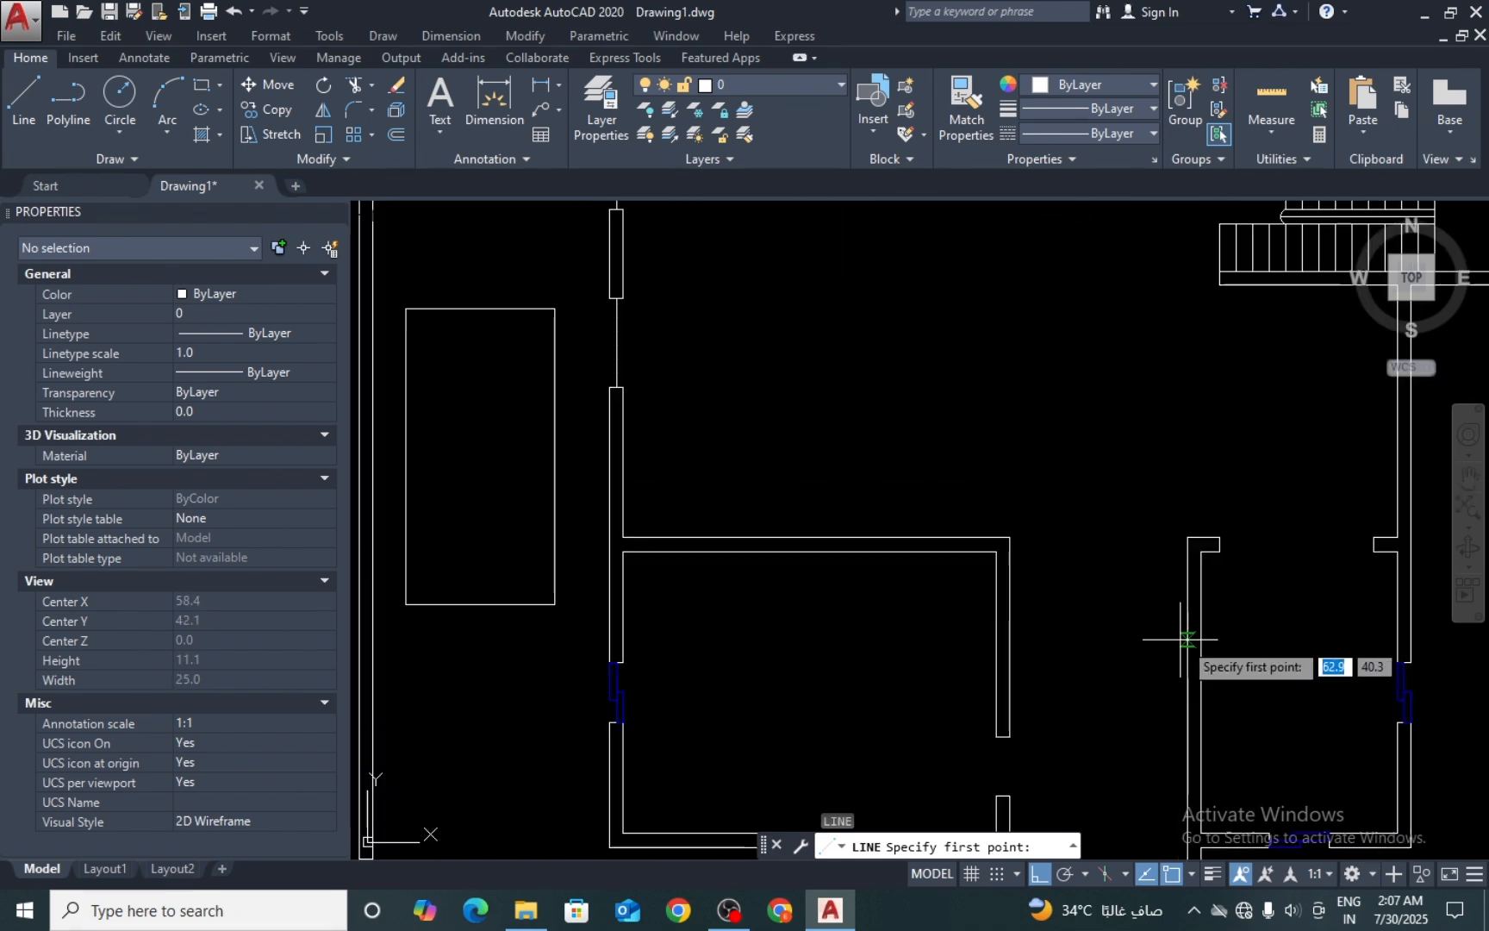
{"action": "middle_click_drag", "start_coordinate": [1244, 414], "coordinate": [1237, 499]}
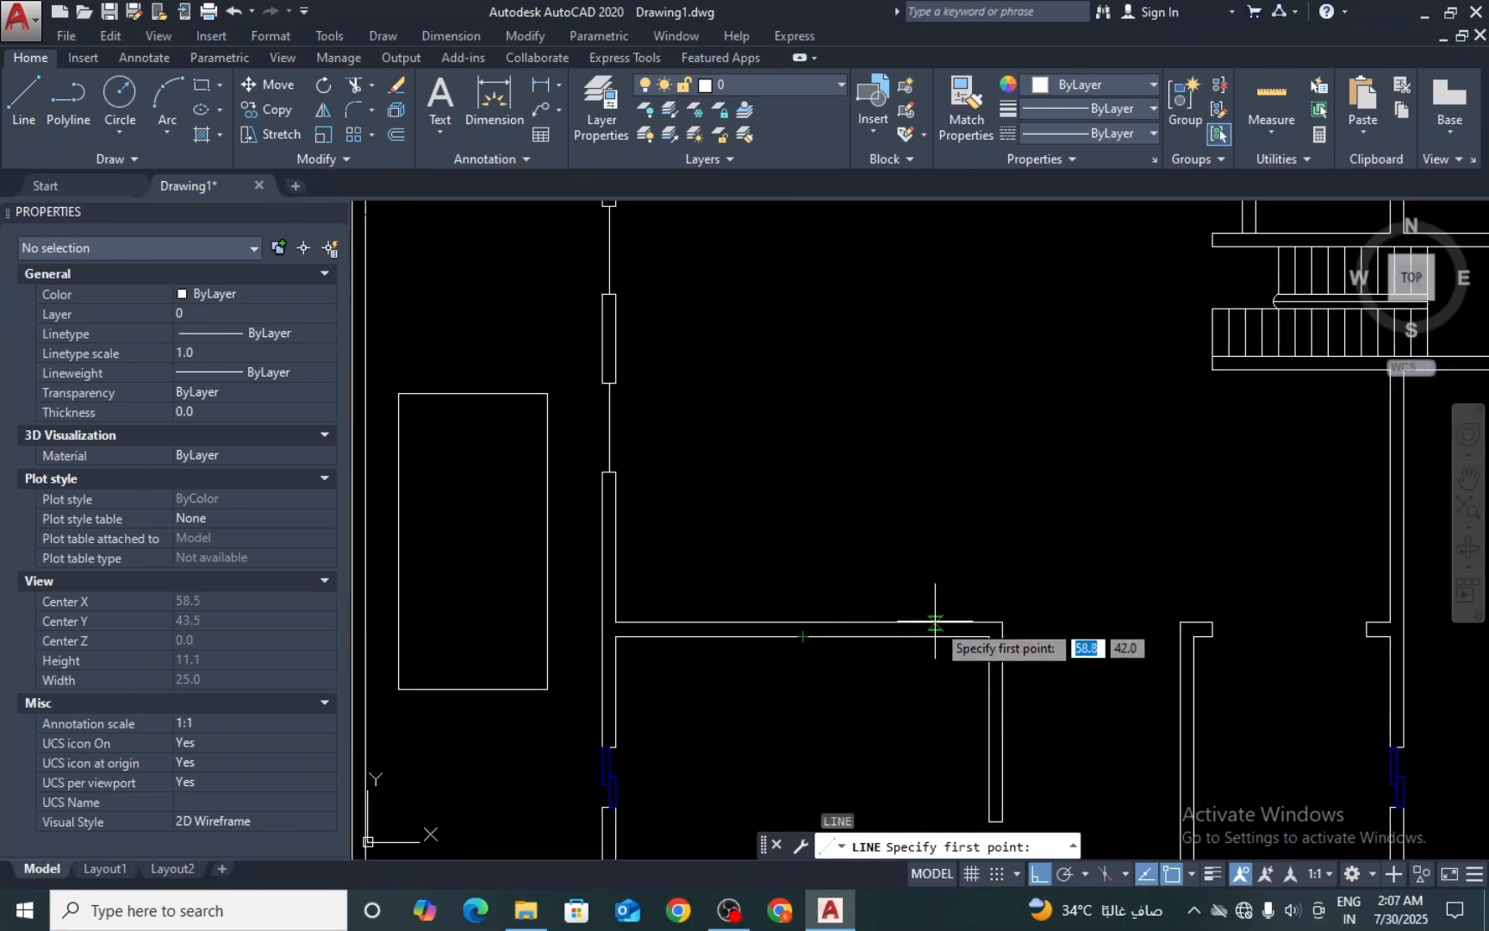
{"action": "key", "text": "Escape"}
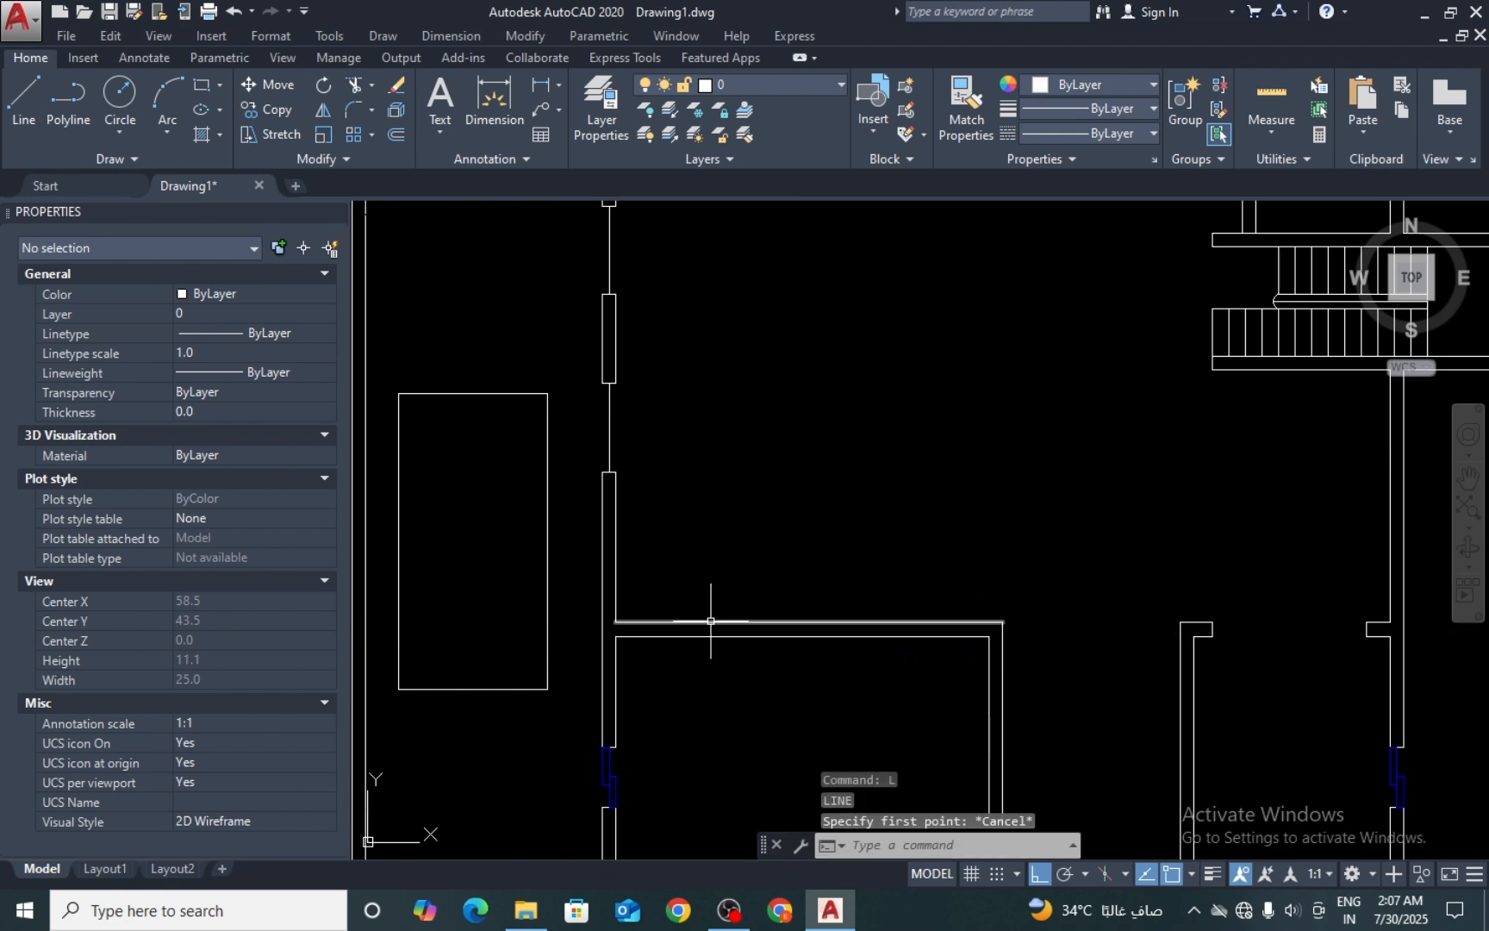
Step: Check the lengths of the hall-side wall line above the front-left room and the inner right wall line below the staircase
{"action": "left_click", "coordinate": [710, 621]}
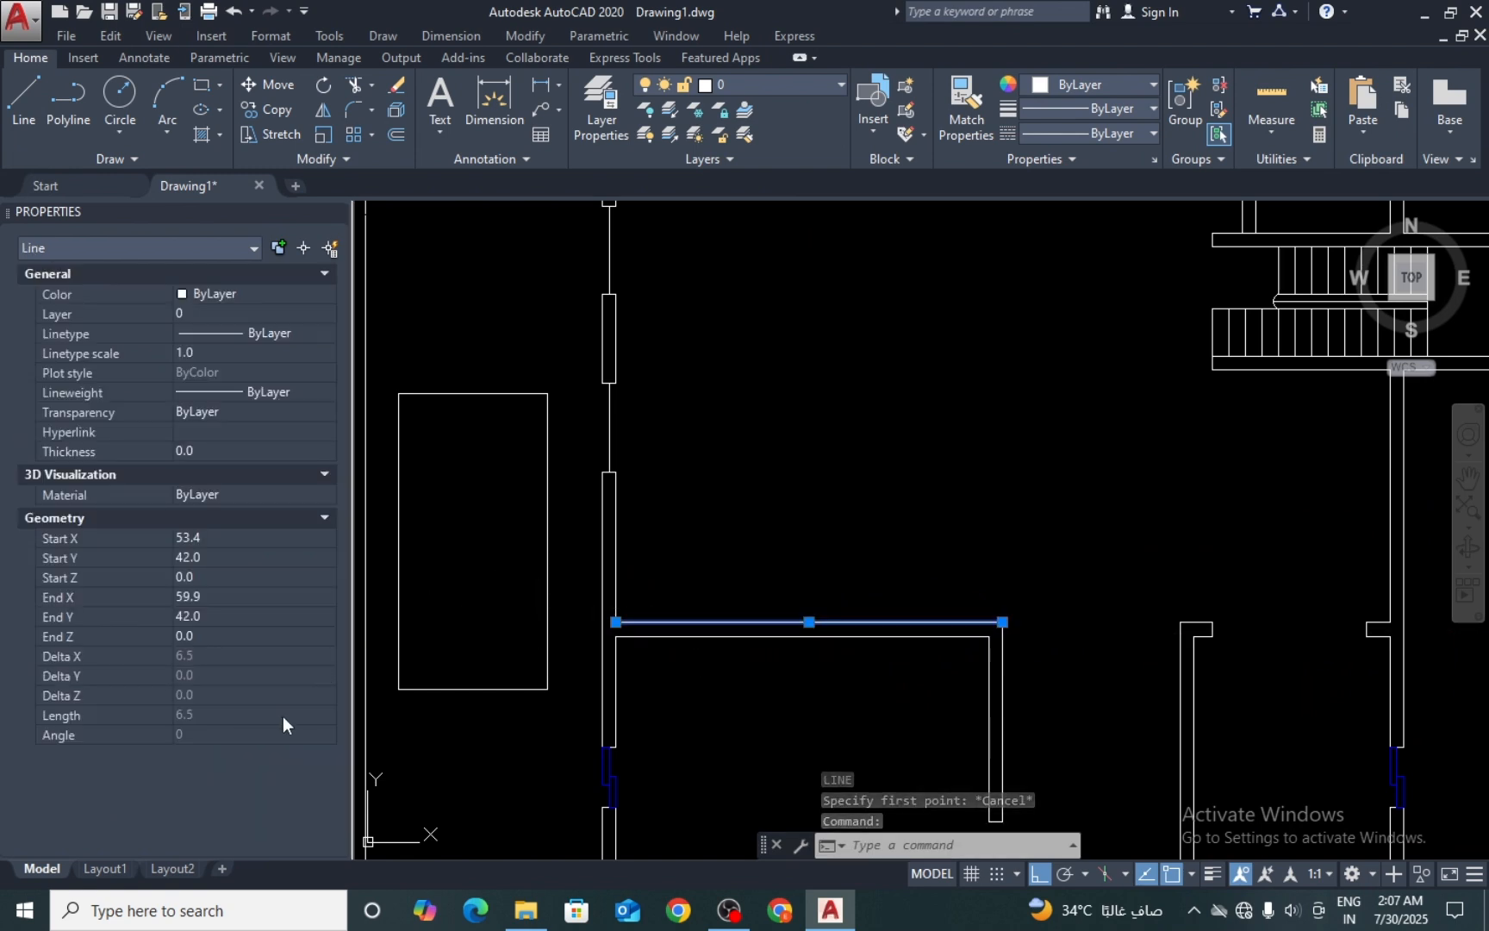
{"action": "key", "text": "Escape"}
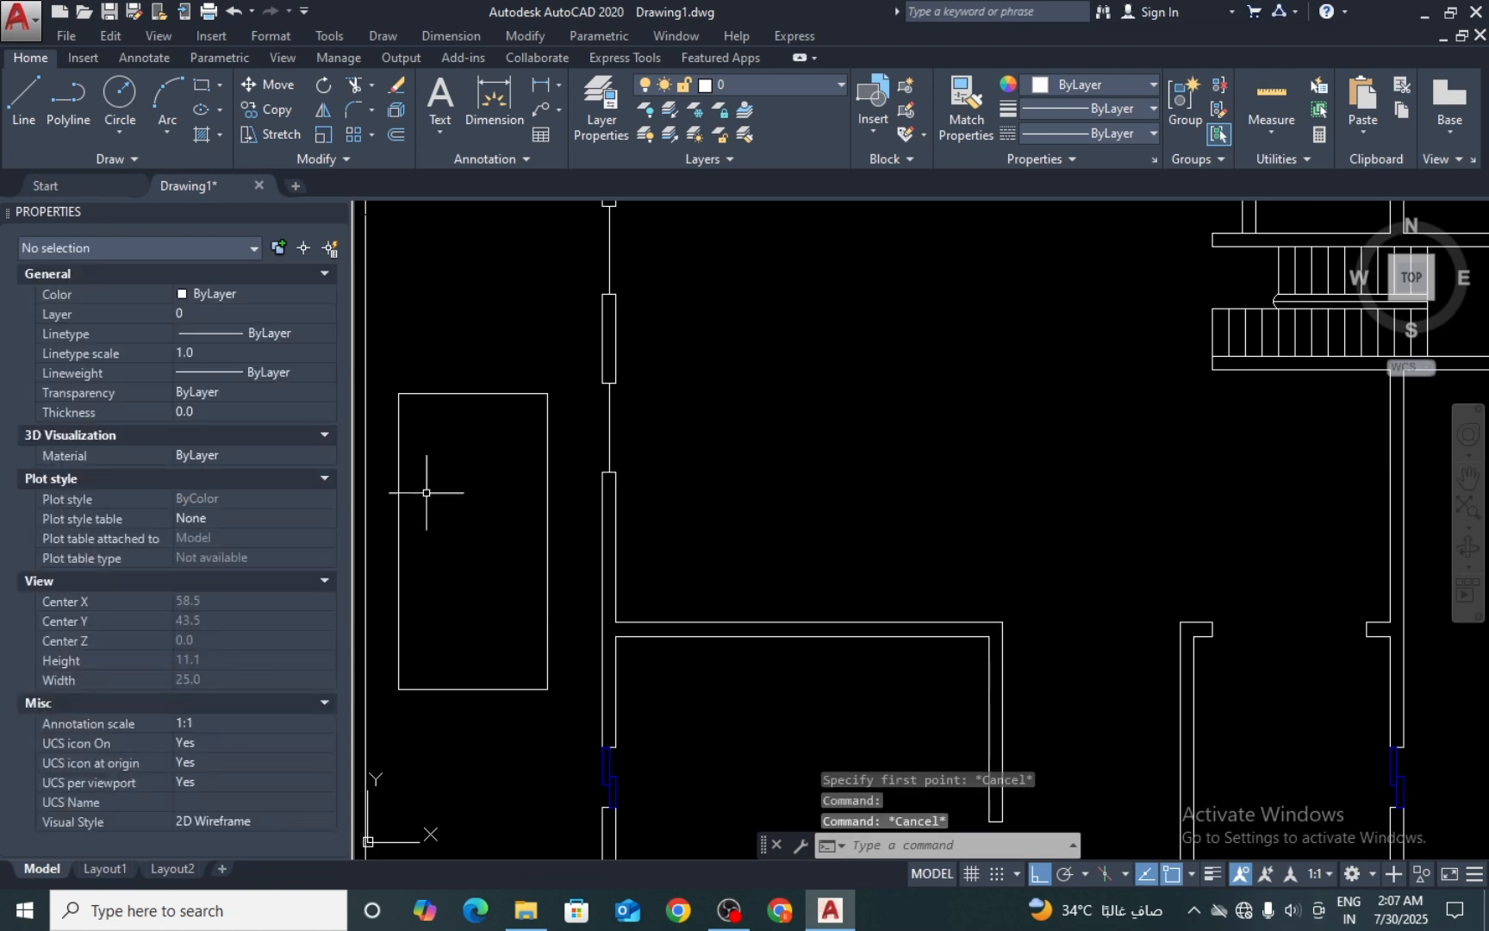
{"action": "scroll", "coordinate": [845, 496], "scroll_direction": "down", "scroll_amount": 3}
{"action": "scroll", "coordinate": [930, 506], "scroll_direction": "up", "scroll_amount": 4}
{"action": "left_click", "coordinate": [957, 452]}
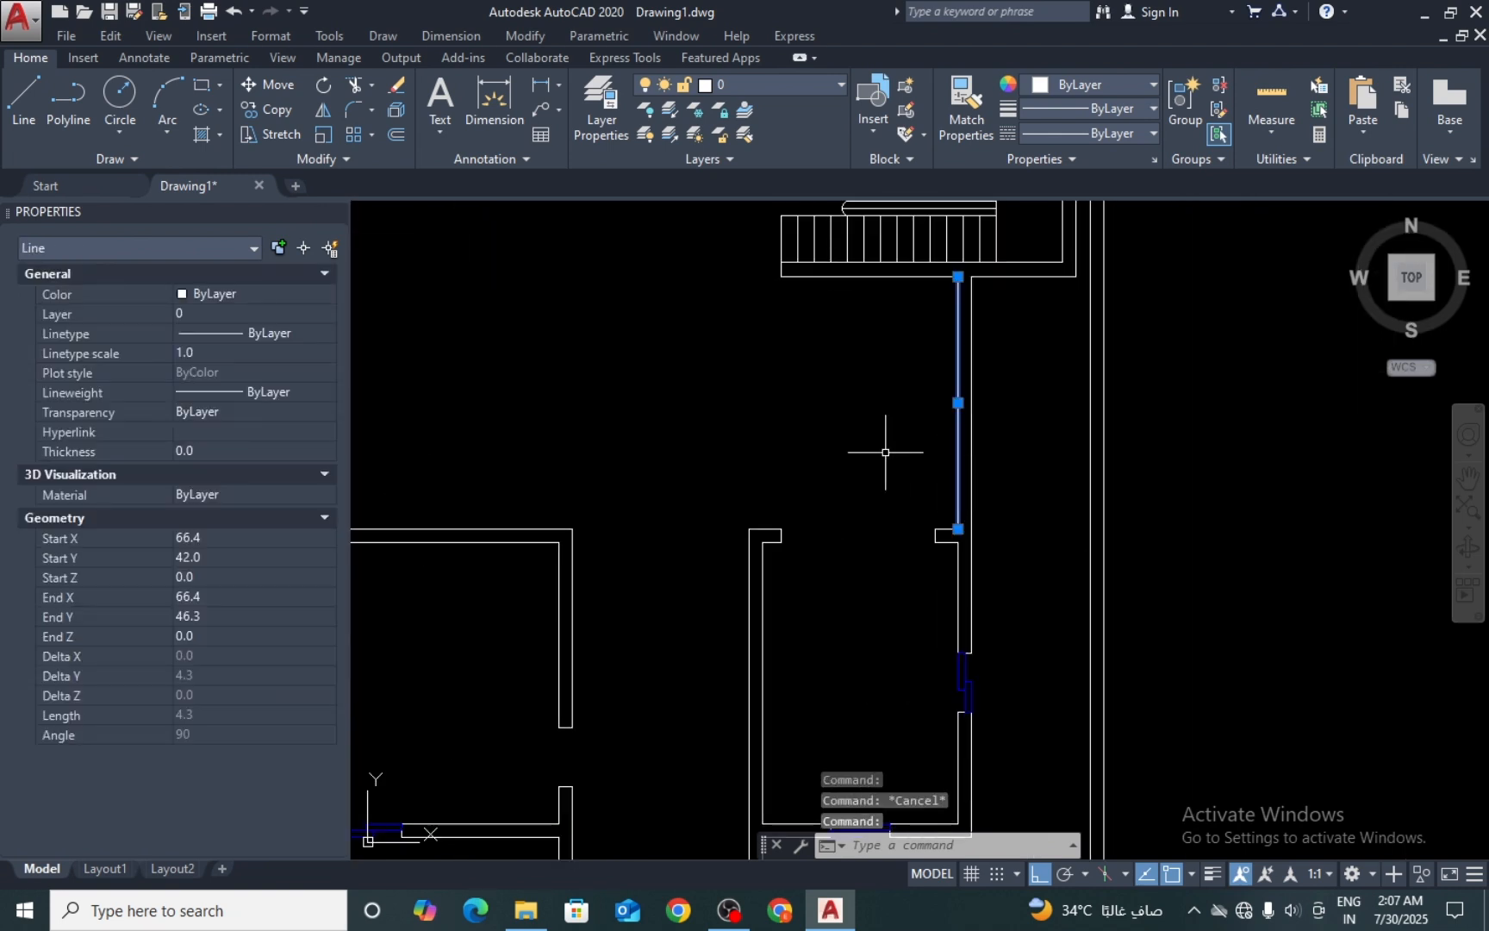
{"action": "scroll", "coordinate": [880, 442], "scroll_direction": "down", "scroll_amount": 6}
{"action": "scroll", "coordinate": [875, 448], "scroll_direction": "up", "scroll_amount": 5}
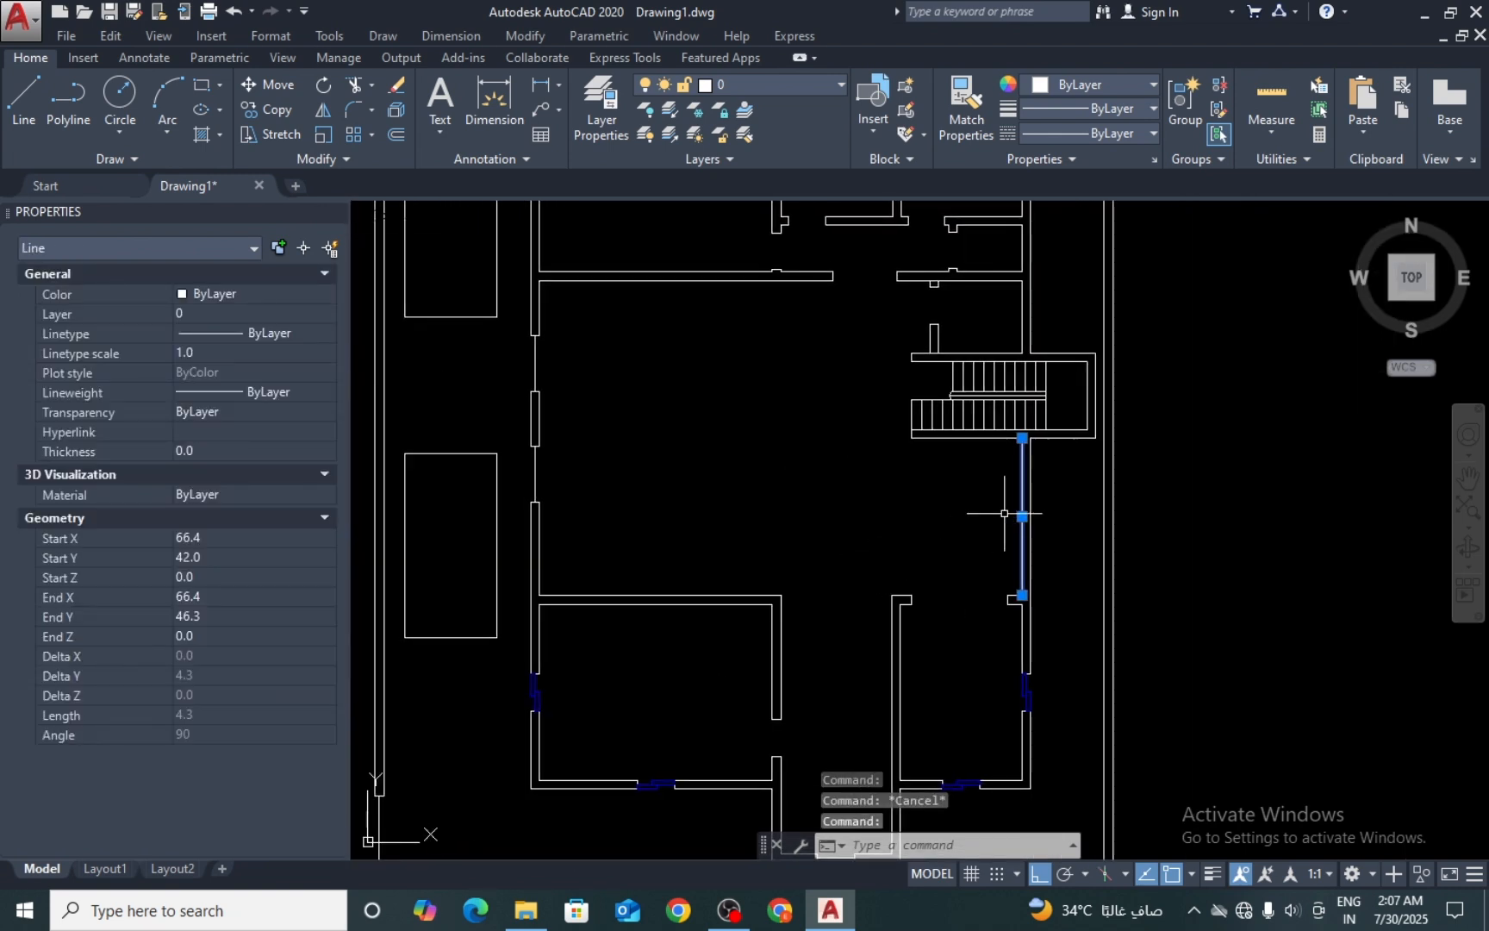
{"action": "scroll", "coordinate": [1012, 551], "scroll_direction": "up", "scroll_amount": 2}
{"action": "scroll", "coordinate": [927, 566], "scroll_direction": "down", "scroll_amount": 5}
{"action": "scroll", "coordinate": [883, 610], "scroll_direction": "up", "scroll_amount": 5}
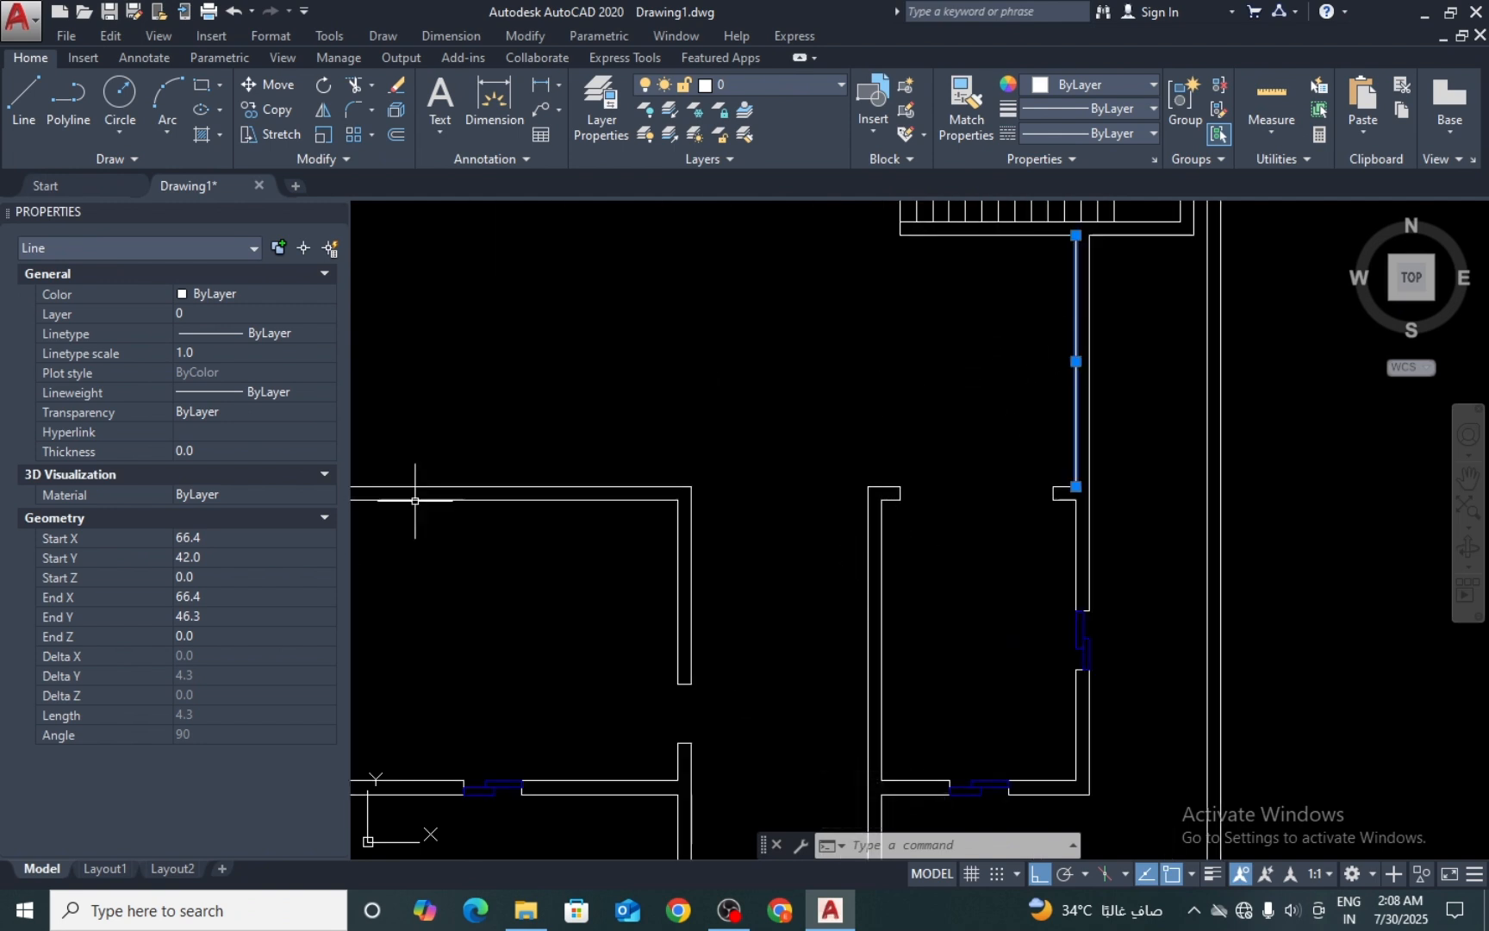
{"action": "middle_click_drag", "start_coordinate": [933, 355], "coordinate": [914, 483]}
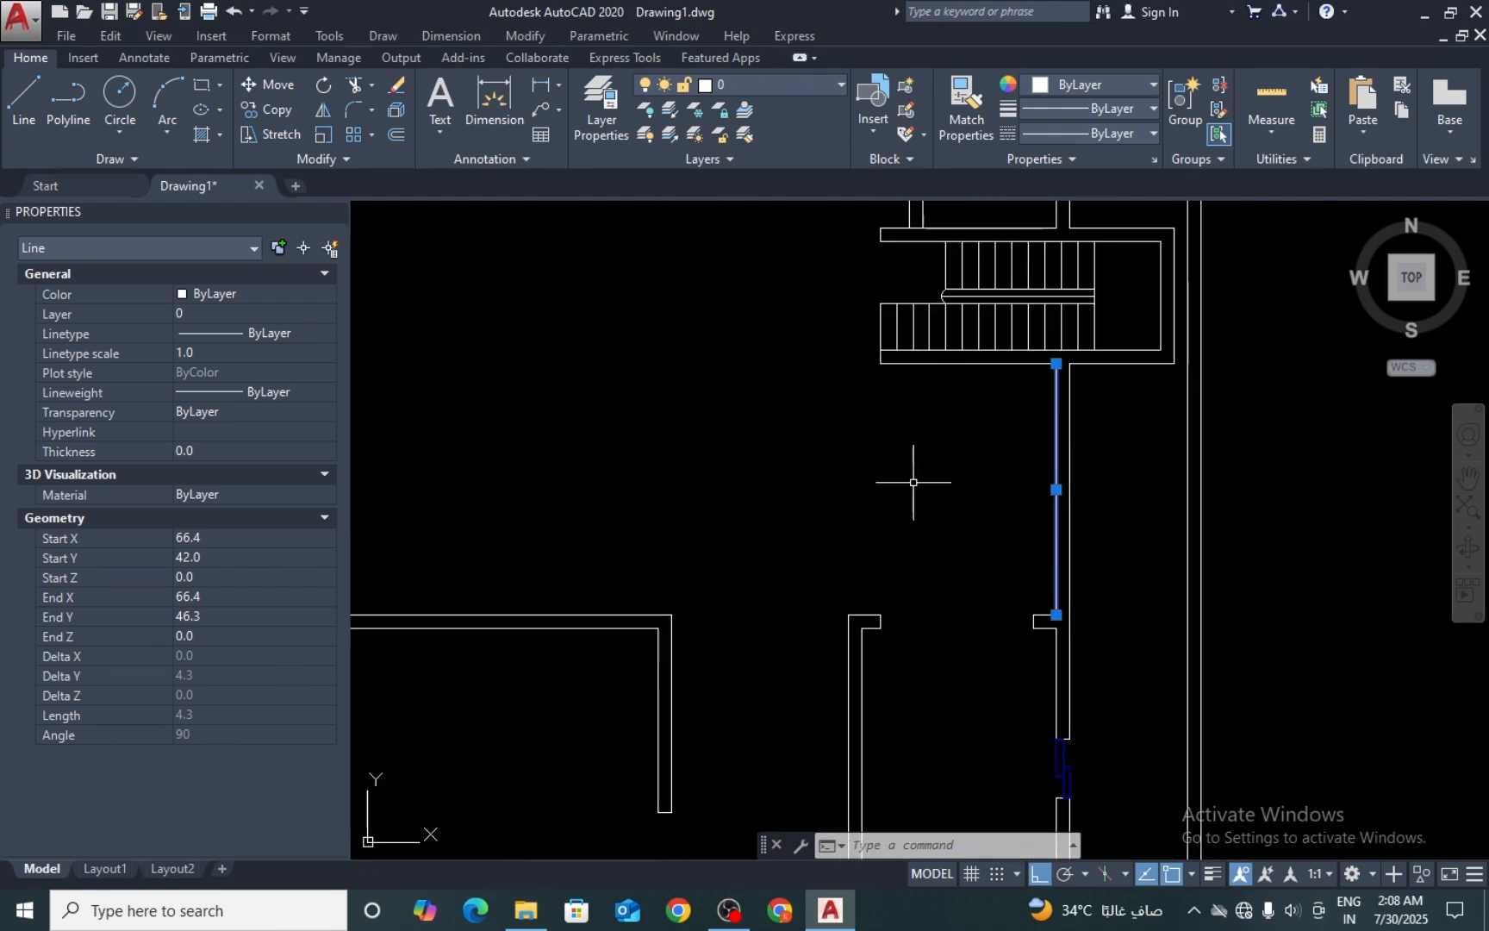
{"action": "key", "text": "Escape"}
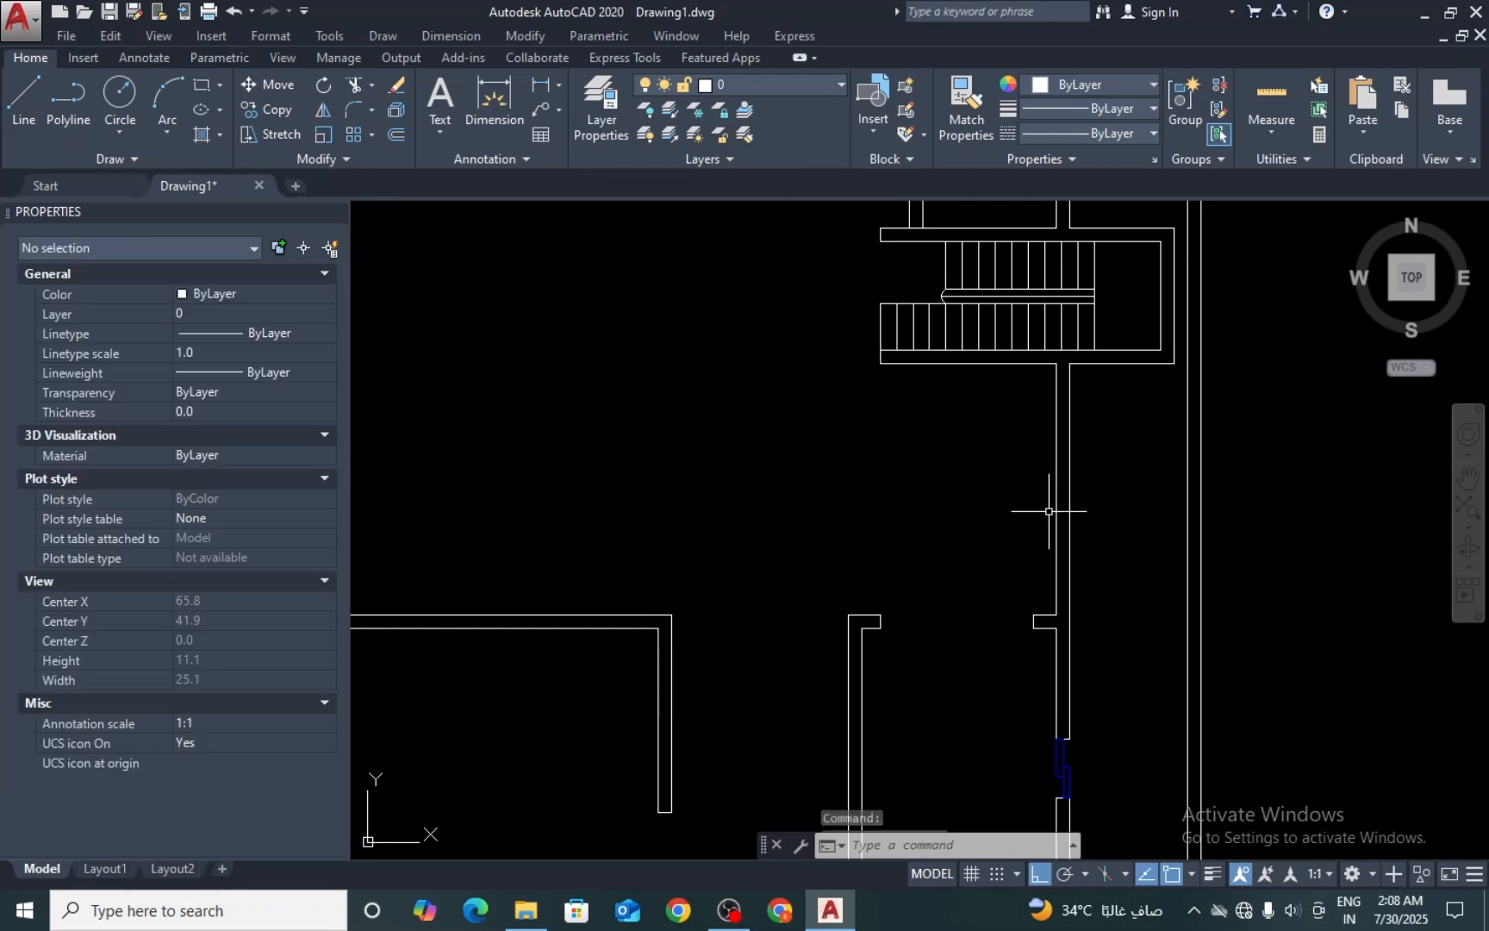
Step: Draw a 3-unit horizontal line into the hall from the midpoint of the inner right wall line below the staircase
{"action": "type", "text": "l"}
{"action": "key", "text": "Return"}
{"action": "left_click", "coordinate": [1056, 490]}
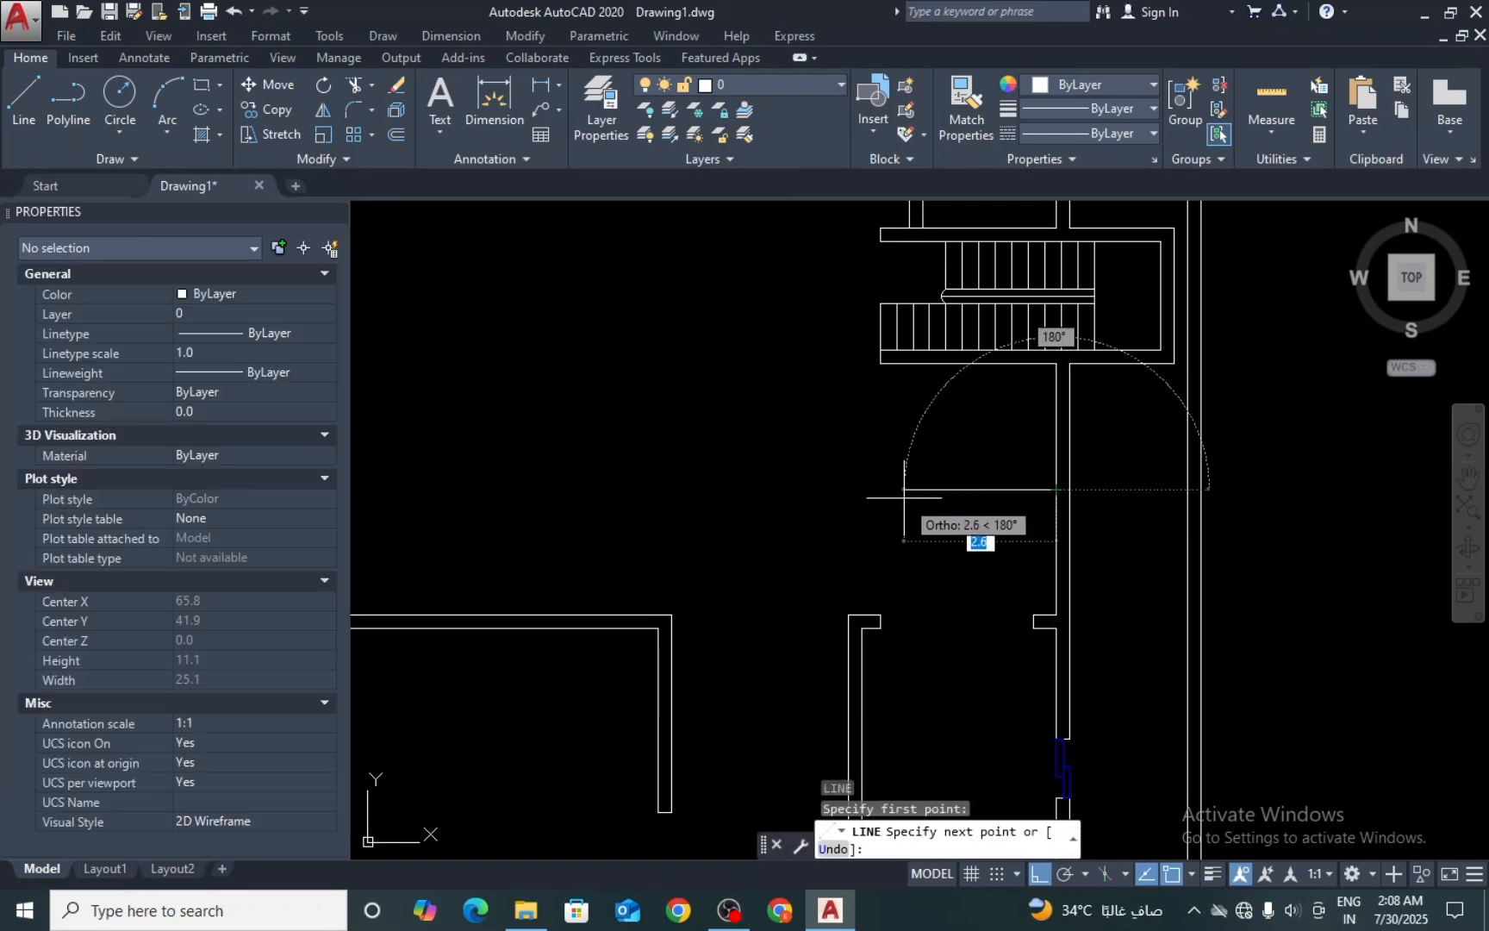
{"action": "type", "text": "3"}
{"action": "key", "text": "Return"}
{"action": "key", "text": "Return"}
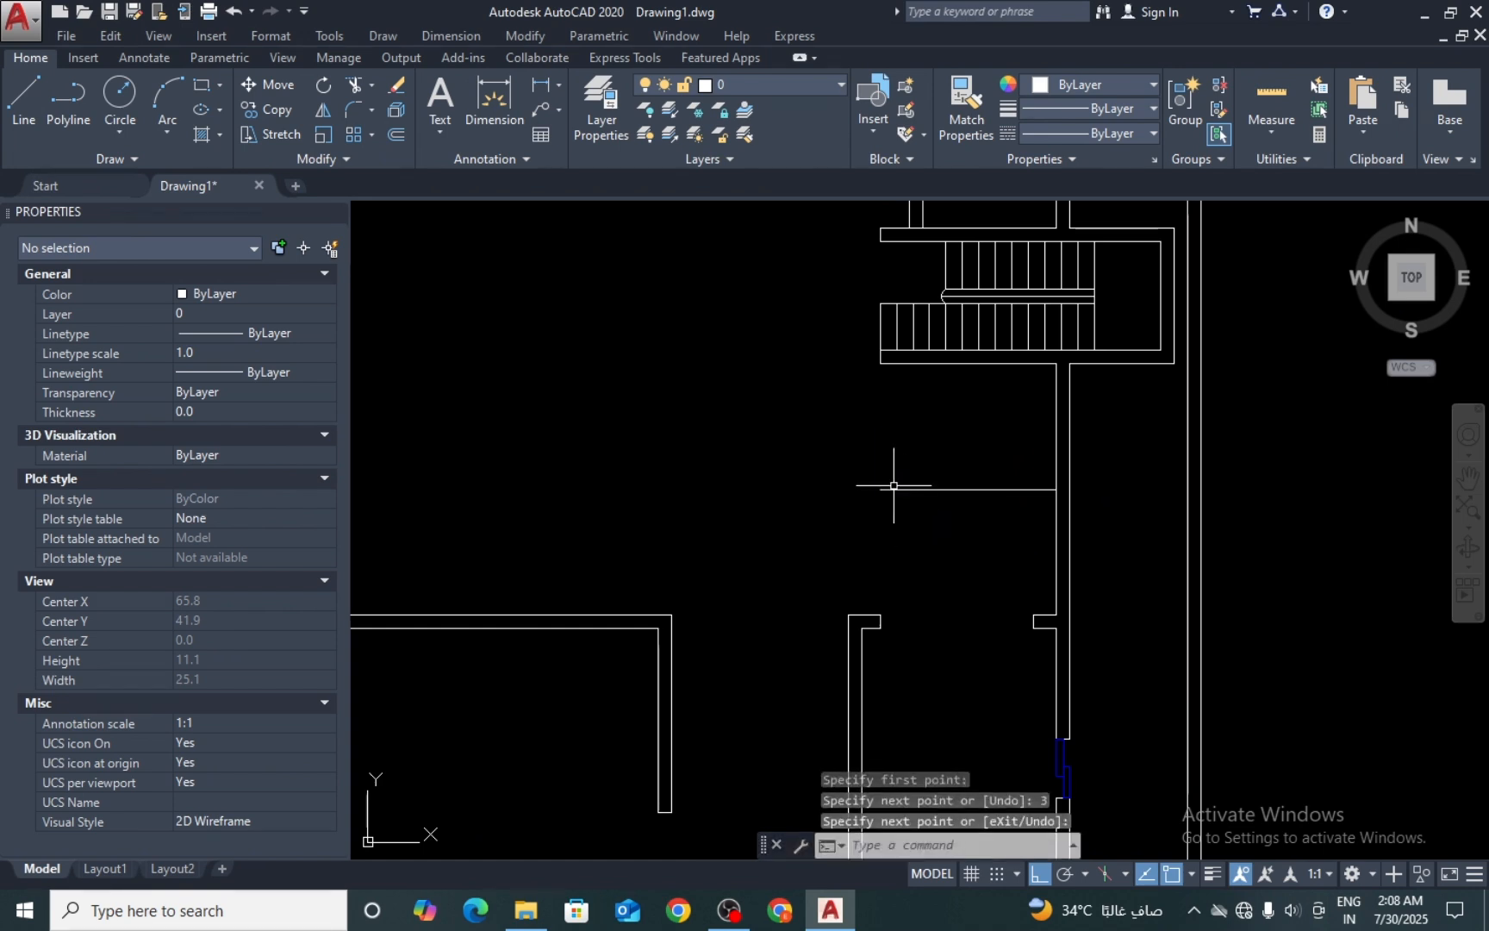
Step: Offset the 3-unit hall line below the staircase downward by 0.15
{"action": "type", "text": "o"}
{"action": "key", "text": "Return"}
{"action": "type", "text": "0.15"}
{"action": "key", "text": "Return"}
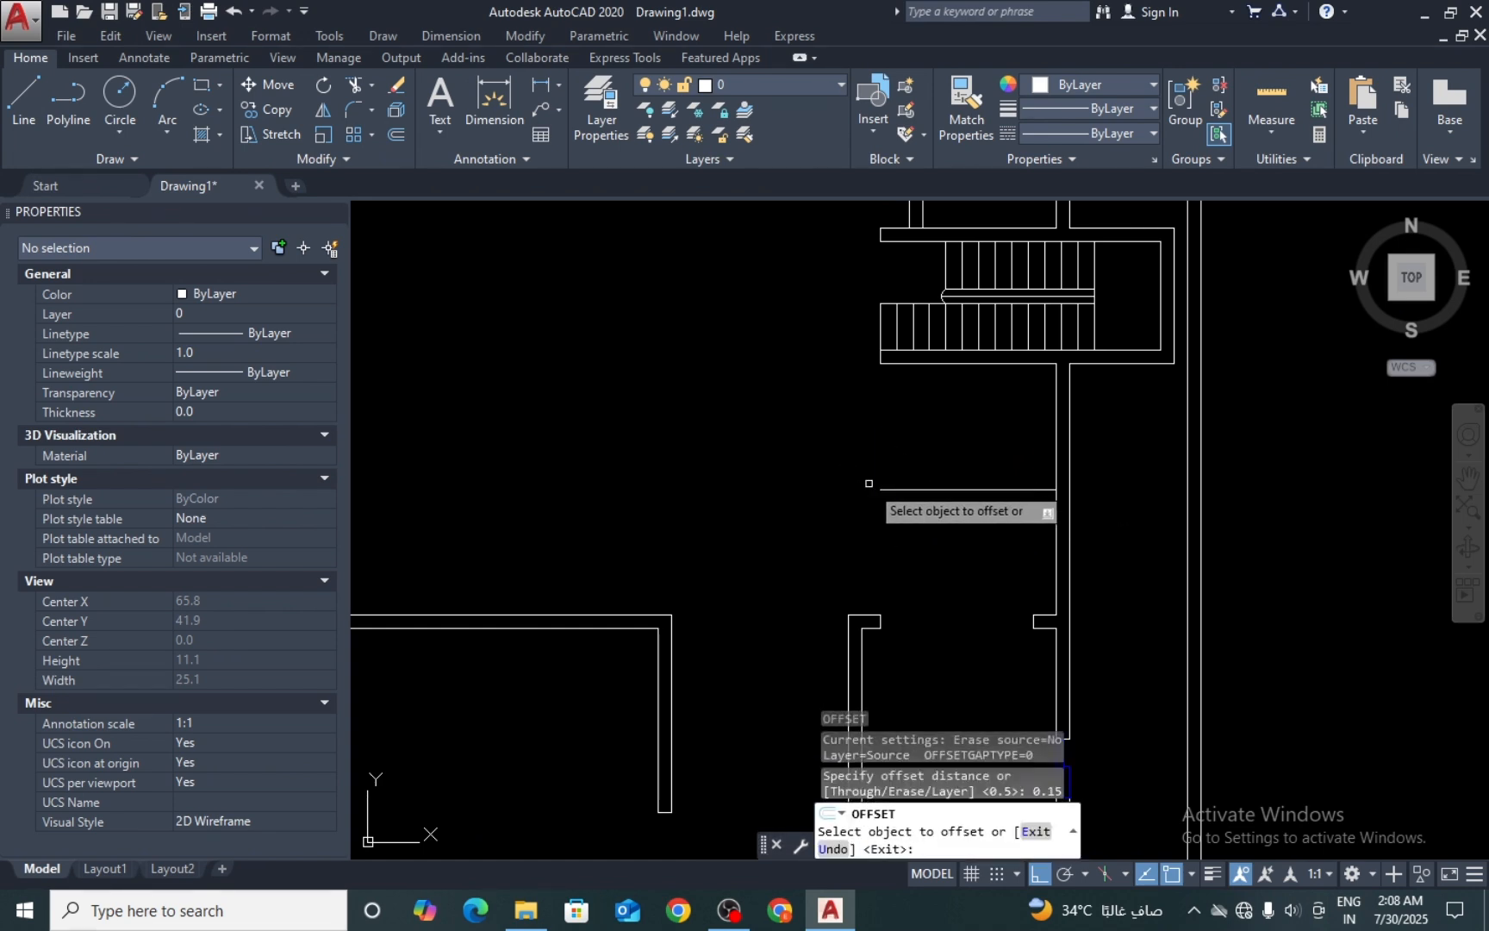
{"action": "left_click", "coordinate": [952, 490]}
{"action": "left_click", "coordinate": [904, 515]}
{"action": "scroll", "coordinate": [878, 523], "scroll_direction": "up", "scroll_amount": 3}
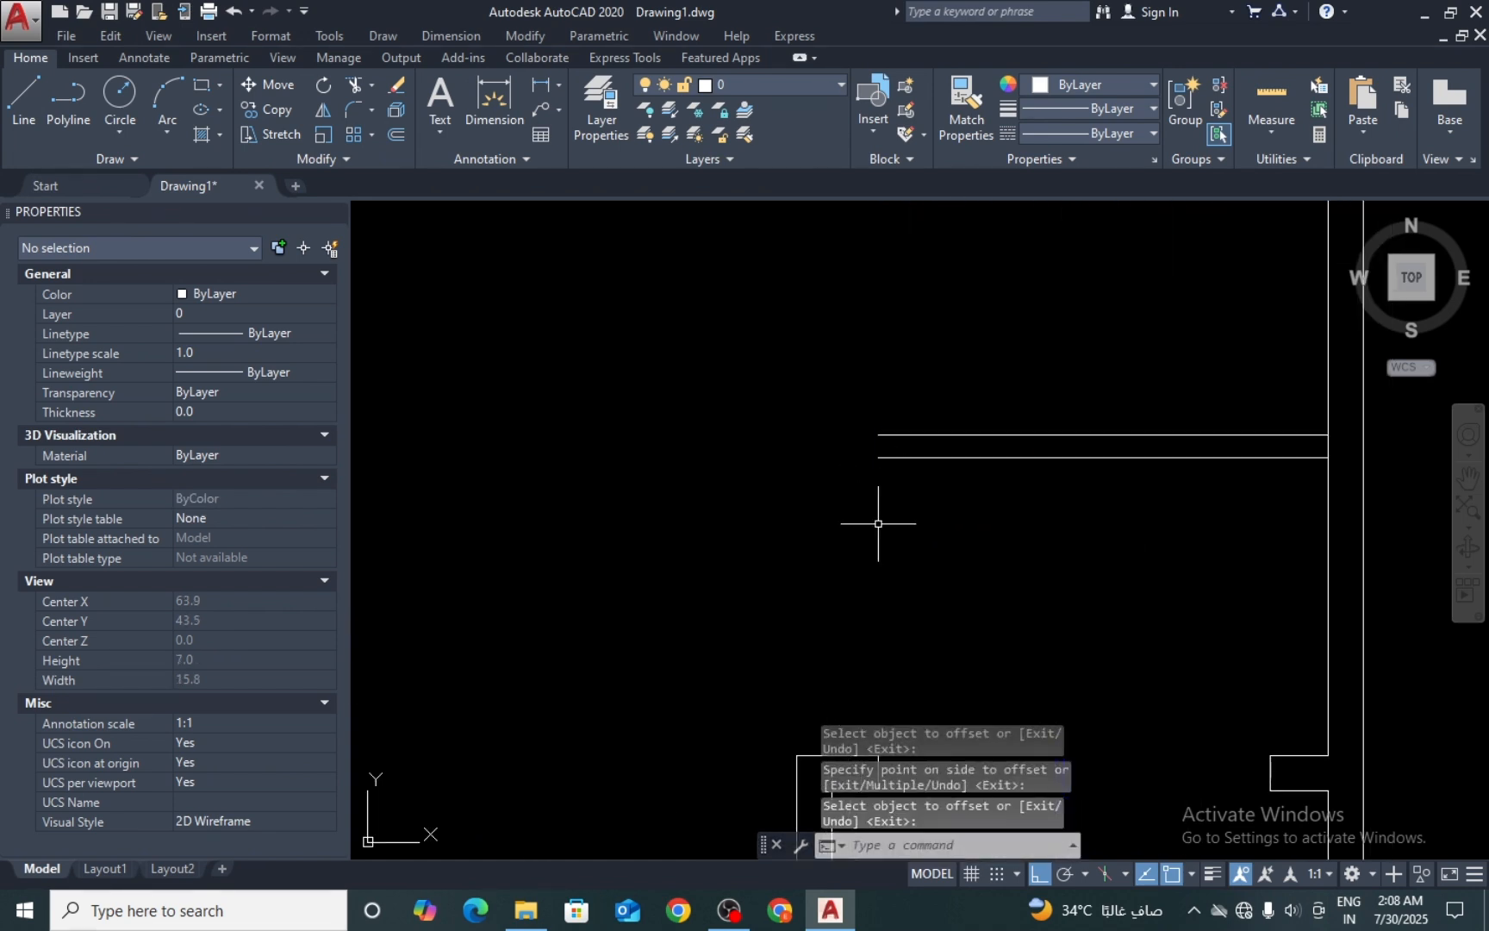
Step: Close the free left end of the double hall line with a short vertical line
{"action": "type", "text": "l"}
{"action": "key", "text": "Return"}
{"action": "scroll", "coordinate": [874, 459], "scroll_direction": "up", "scroll_amount": 2}
{"action": "left_click", "coordinate": [884, 456]}
{"action": "left_click", "coordinate": [886, 399]}
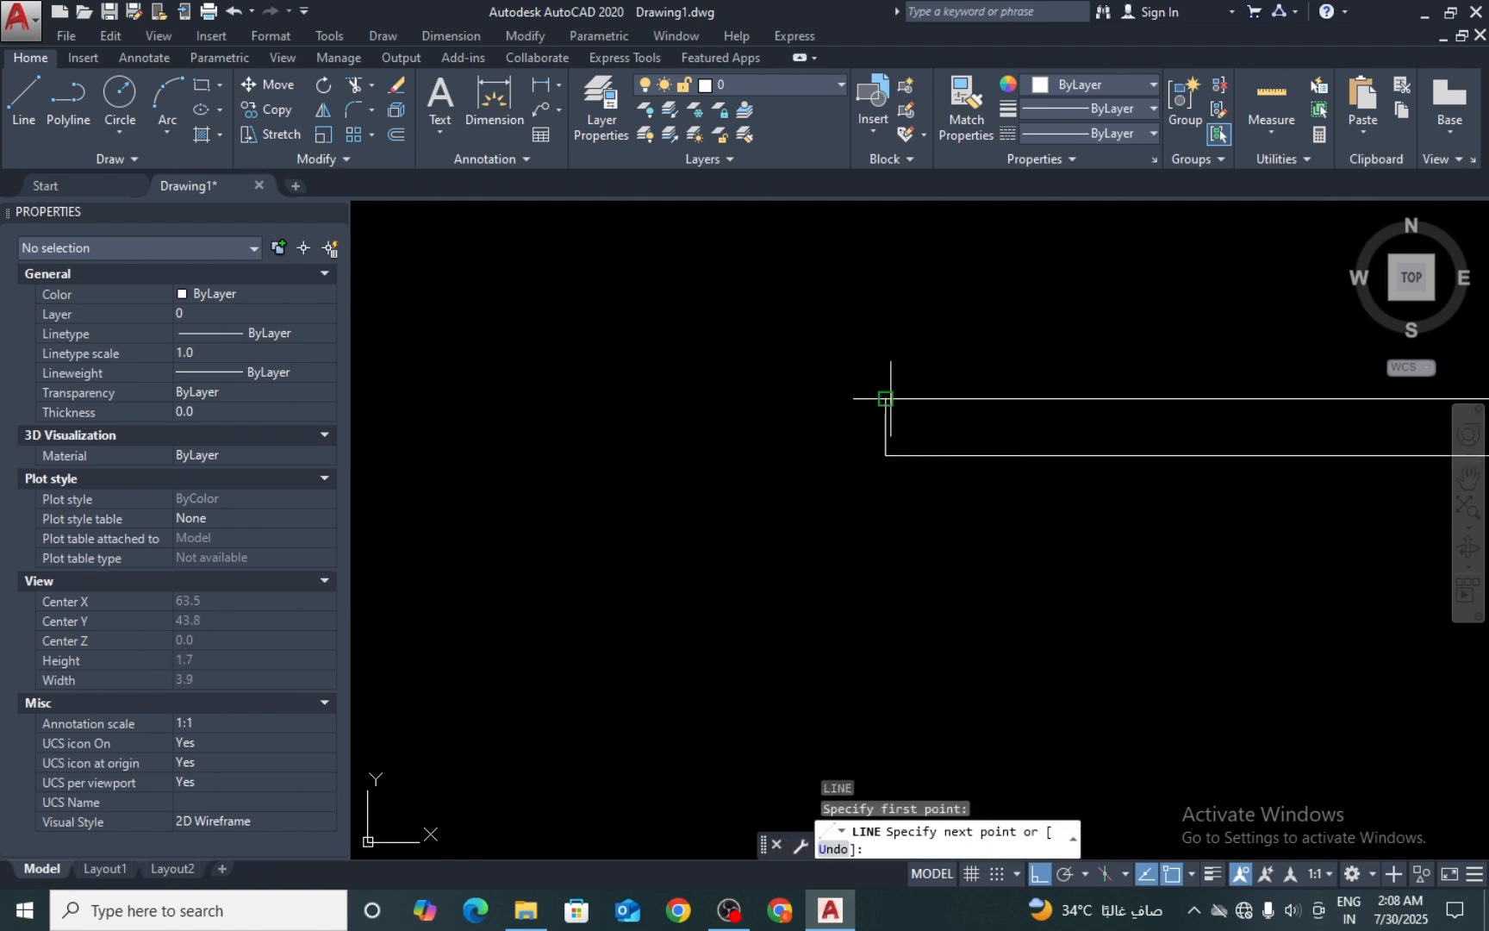
{"action": "key", "text": "Return"}
{"action": "scroll", "coordinate": [772, 423], "scroll_direction": "down", "scroll_amount": 4}
{"action": "middle_click_drag", "start_coordinate": [934, 379], "coordinate": [904, 432]}
{"action": "key", "text": "Escape"}
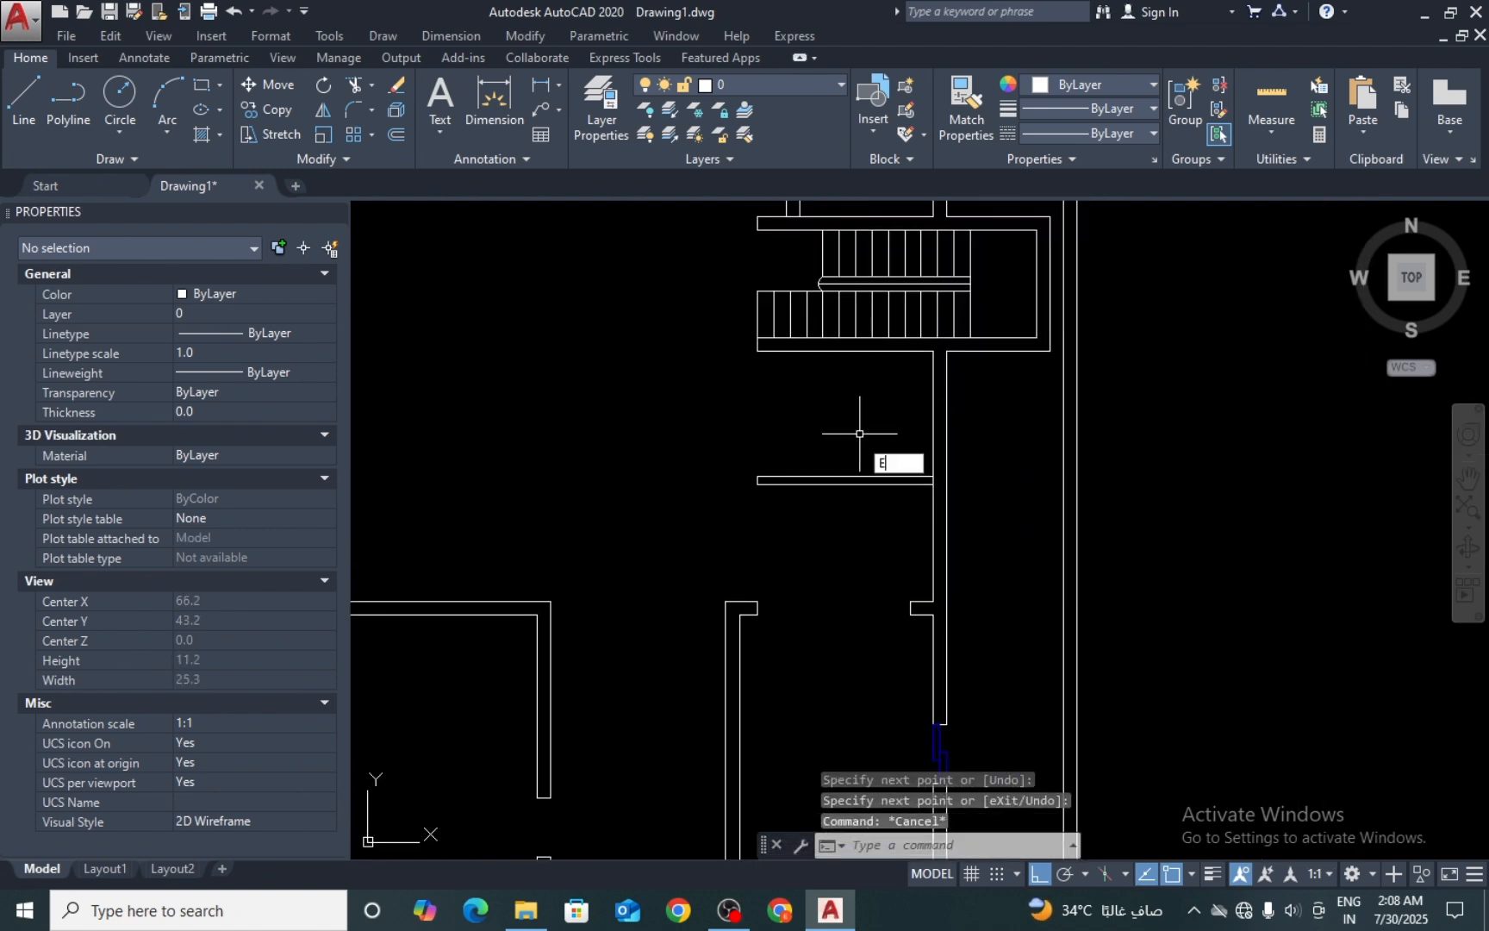
Step: Erase both horizontal hall lines below the staircase and their short closing line
{"action": "key", "text": "Return"}
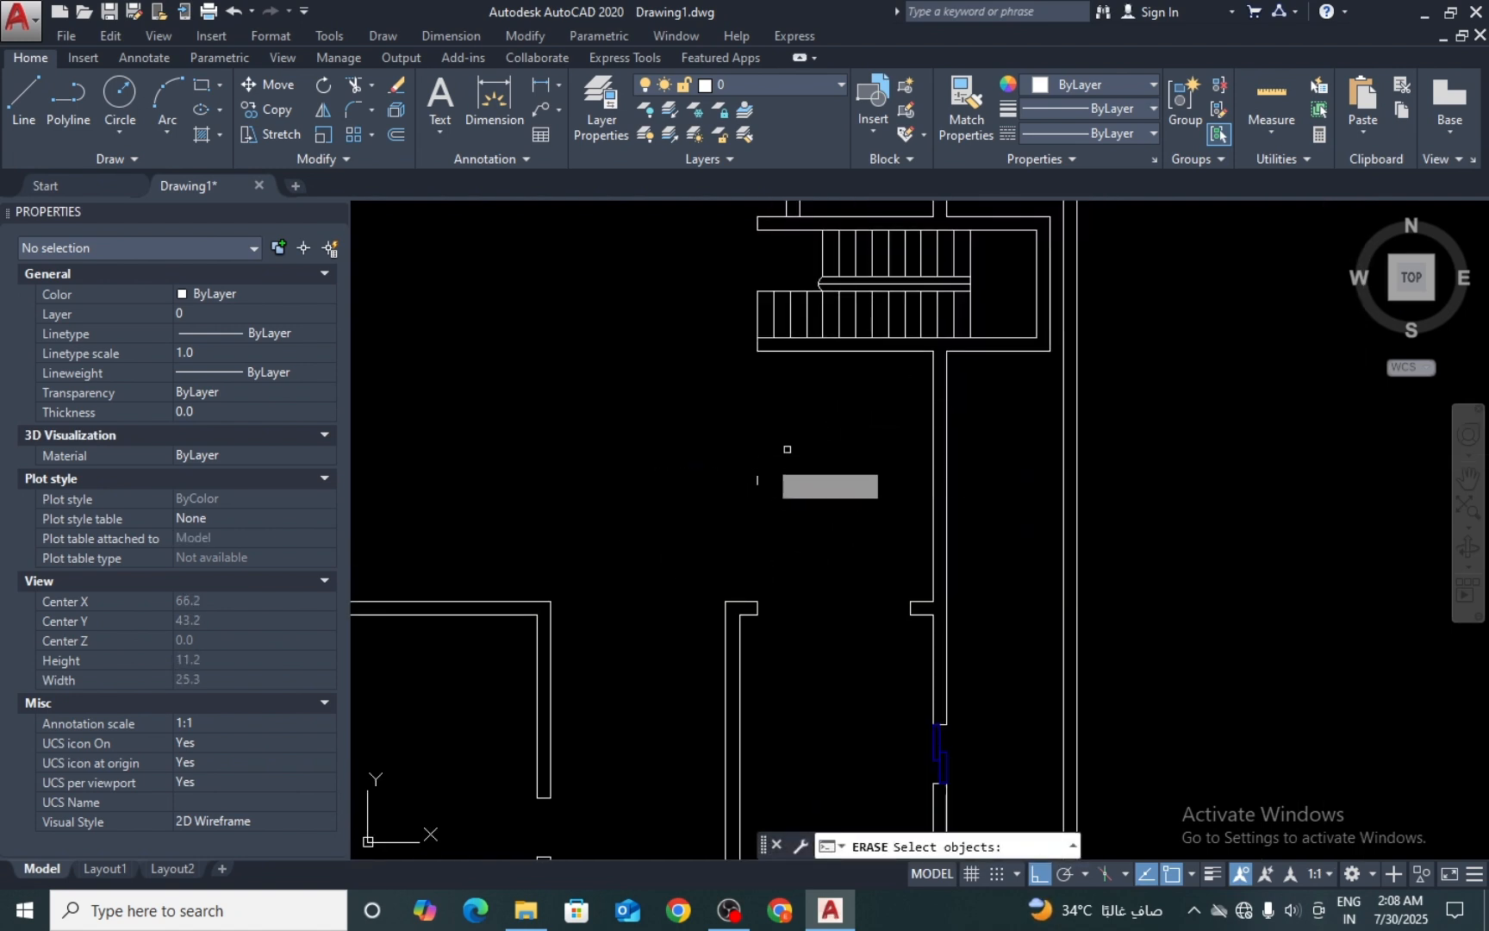
{"action": "left_click", "coordinate": [708, 498]}
{"action": "left_click", "coordinate": [795, 448]}
{"action": "left_click", "coordinate": [807, 438]}
{"action": "left_click", "coordinate": [688, 528]}
{"action": "key", "text": "Return"}
{"action": "middle_click_drag", "start_coordinate": [651, 513], "coordinate": [726, 512]}
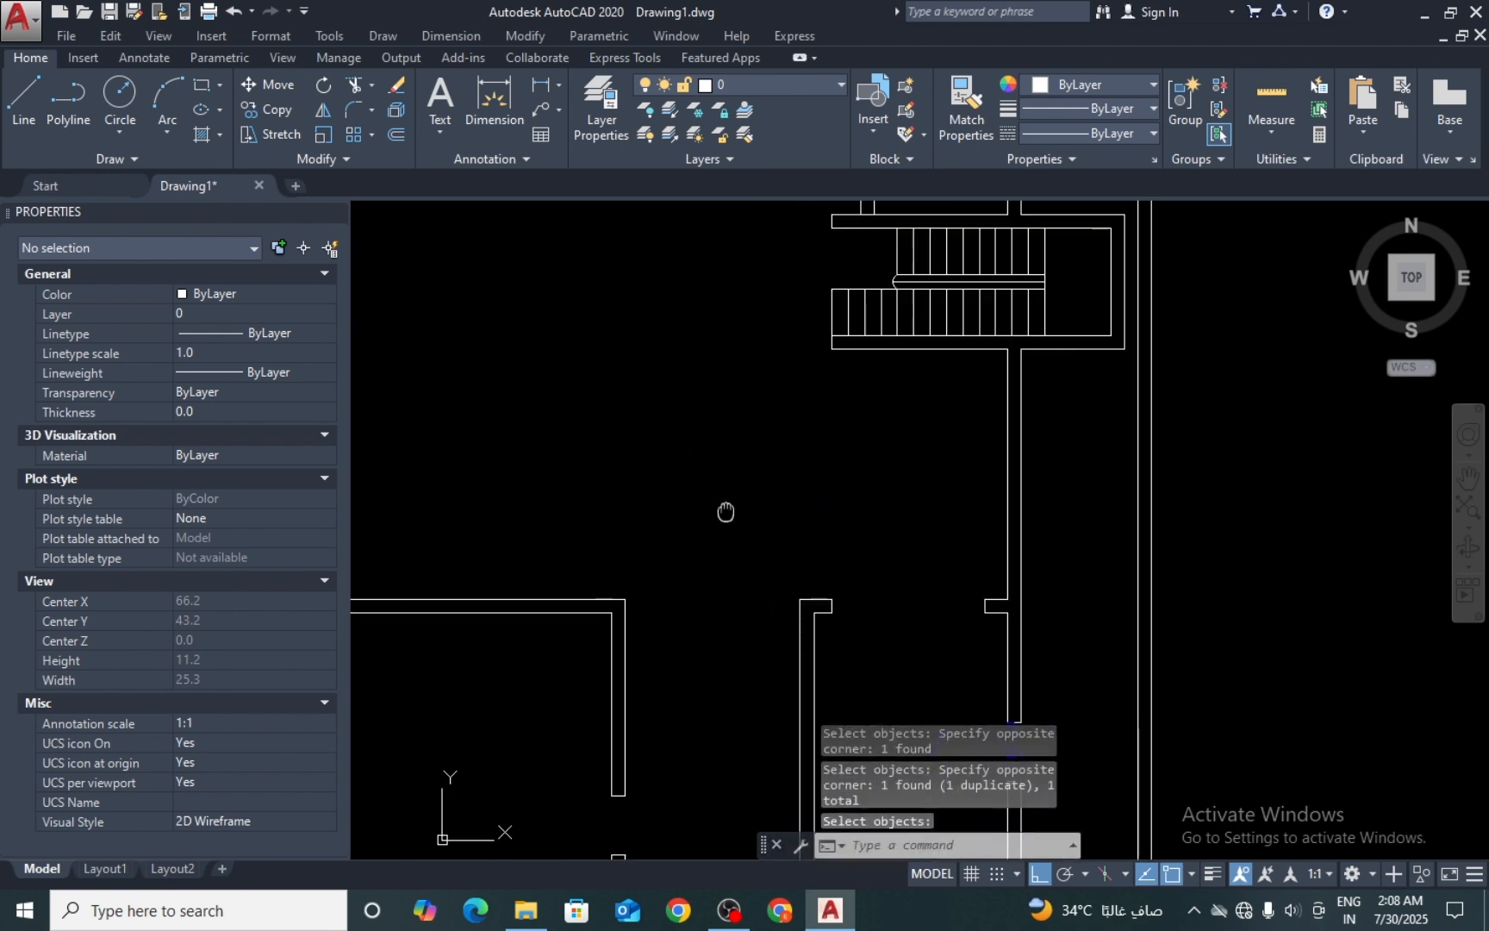
Step: Draw a horizontal line about 6.6 units long from the lower corner of the left wall's lowest opening, ending above the front-left room's outer corner
{"action": "scroll", "coordinate": [779, 500], "scroll_direction": "down", "scroll_amount": 5}
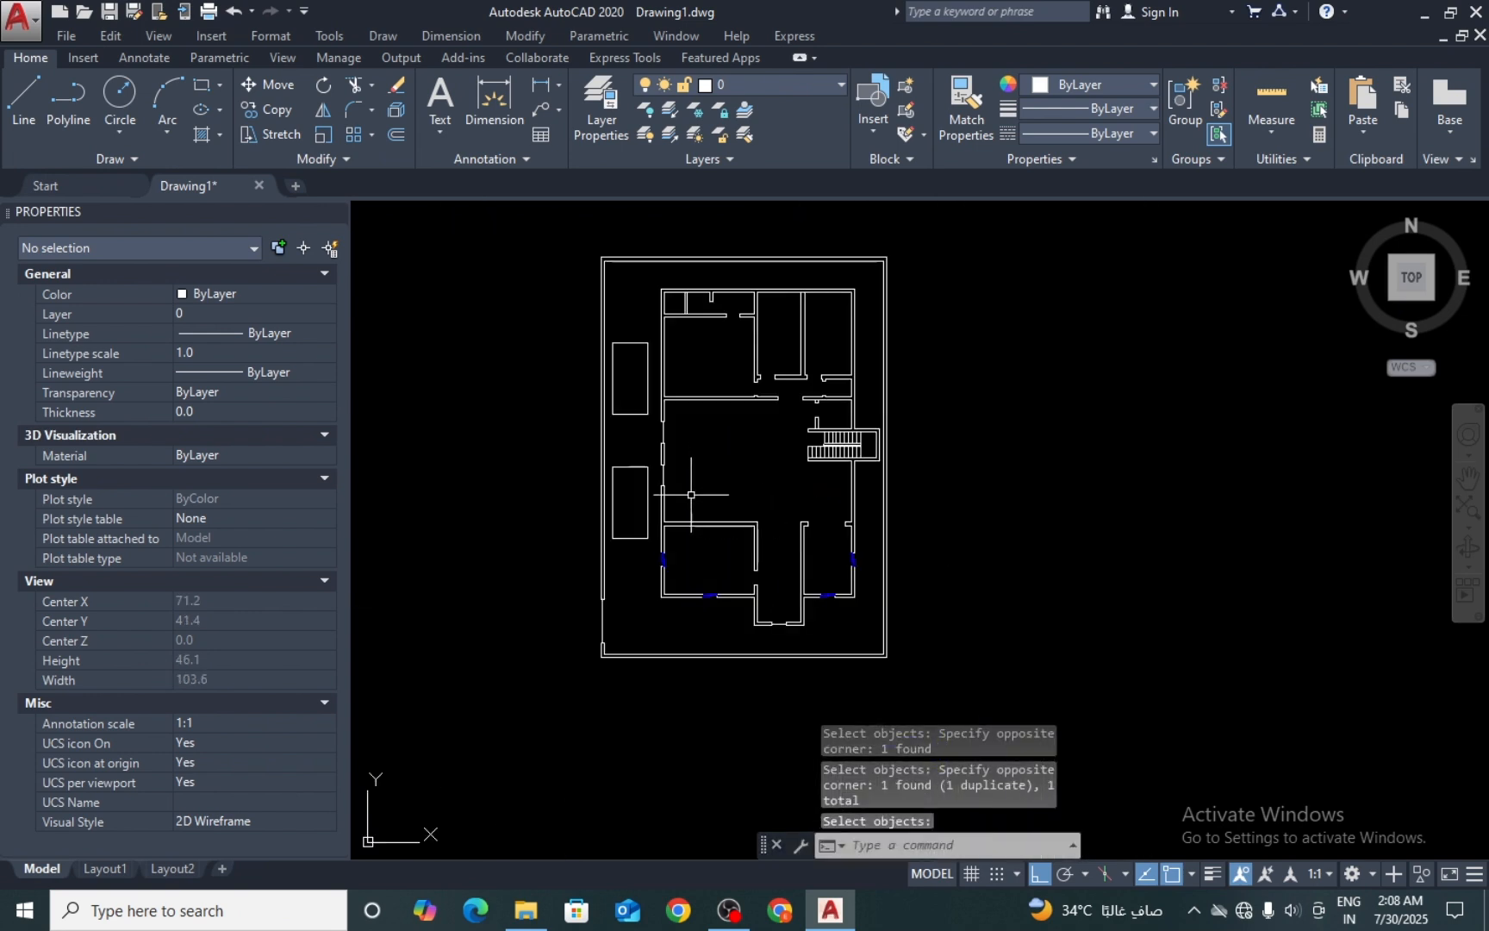
{"action": "scroll", "coordinate": [654, 489], "scroll_direction": "up", "scroll_amount": 3}
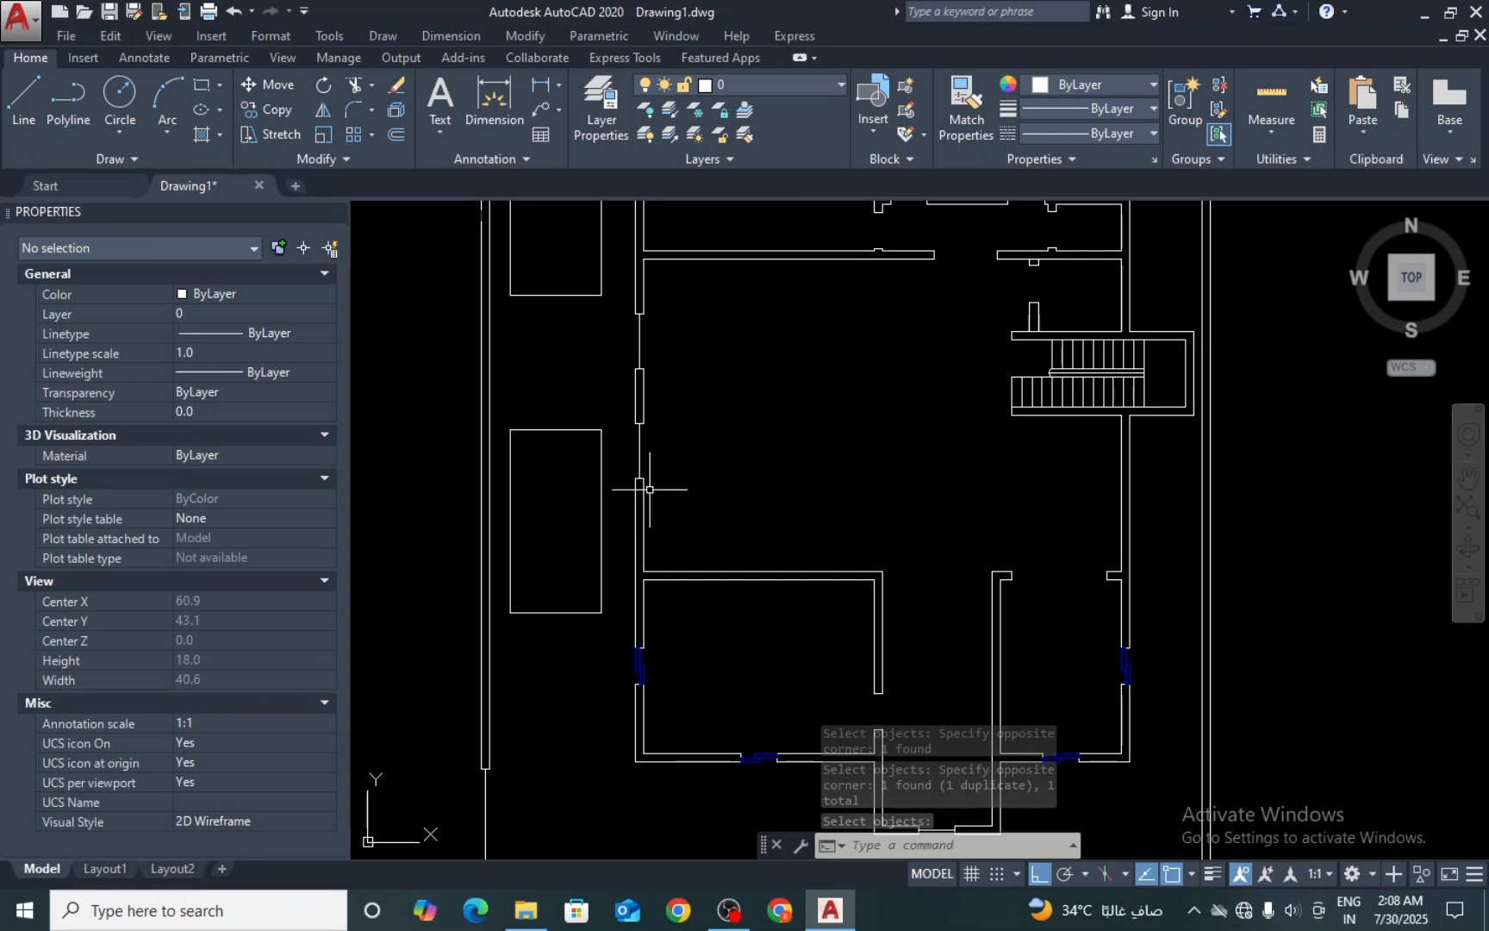
{"action": "type", "text": "l"}
{"action": "key", "text": "Return"}
{"action": "scroll", "coordinate": [629, 489], "scroll_direction": "up", "scroll_amount": 2}
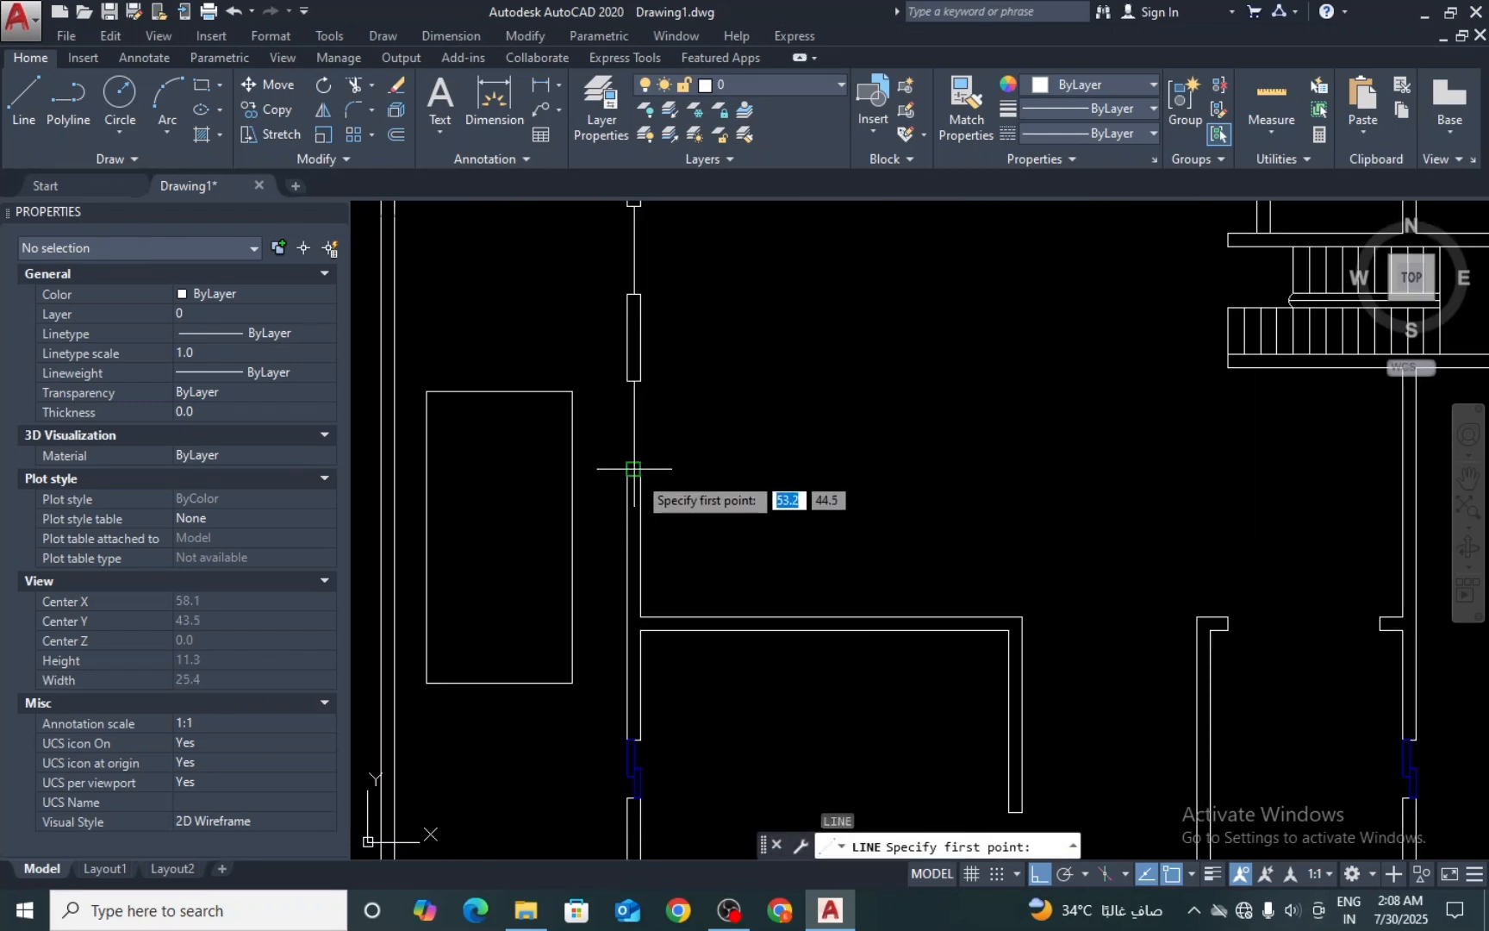
{"action": "left_click", "coordinate": [640, 469]}
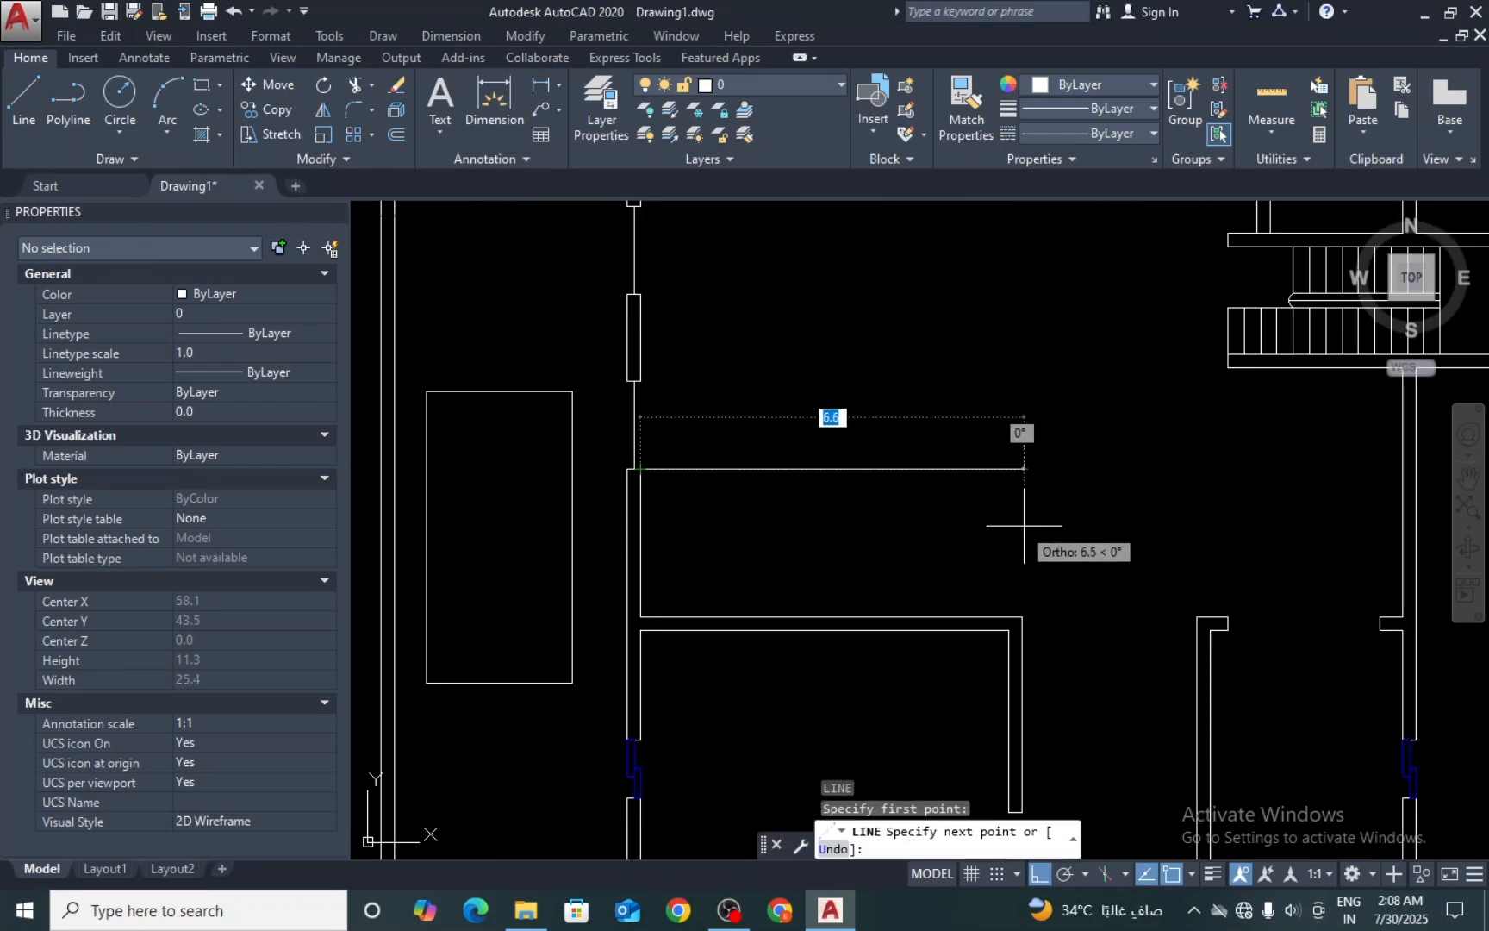
{"action": "left_click", "coordinate": [1023, 469]}
{"action": "key", "text": "Return"}
Step: Draw a line from the front-left room's upper outer corner up to the end of the horizontal hall line
{"action": "key", "text": "Return"}
{"action": "left_click", "coordinate": [1023, 615]}
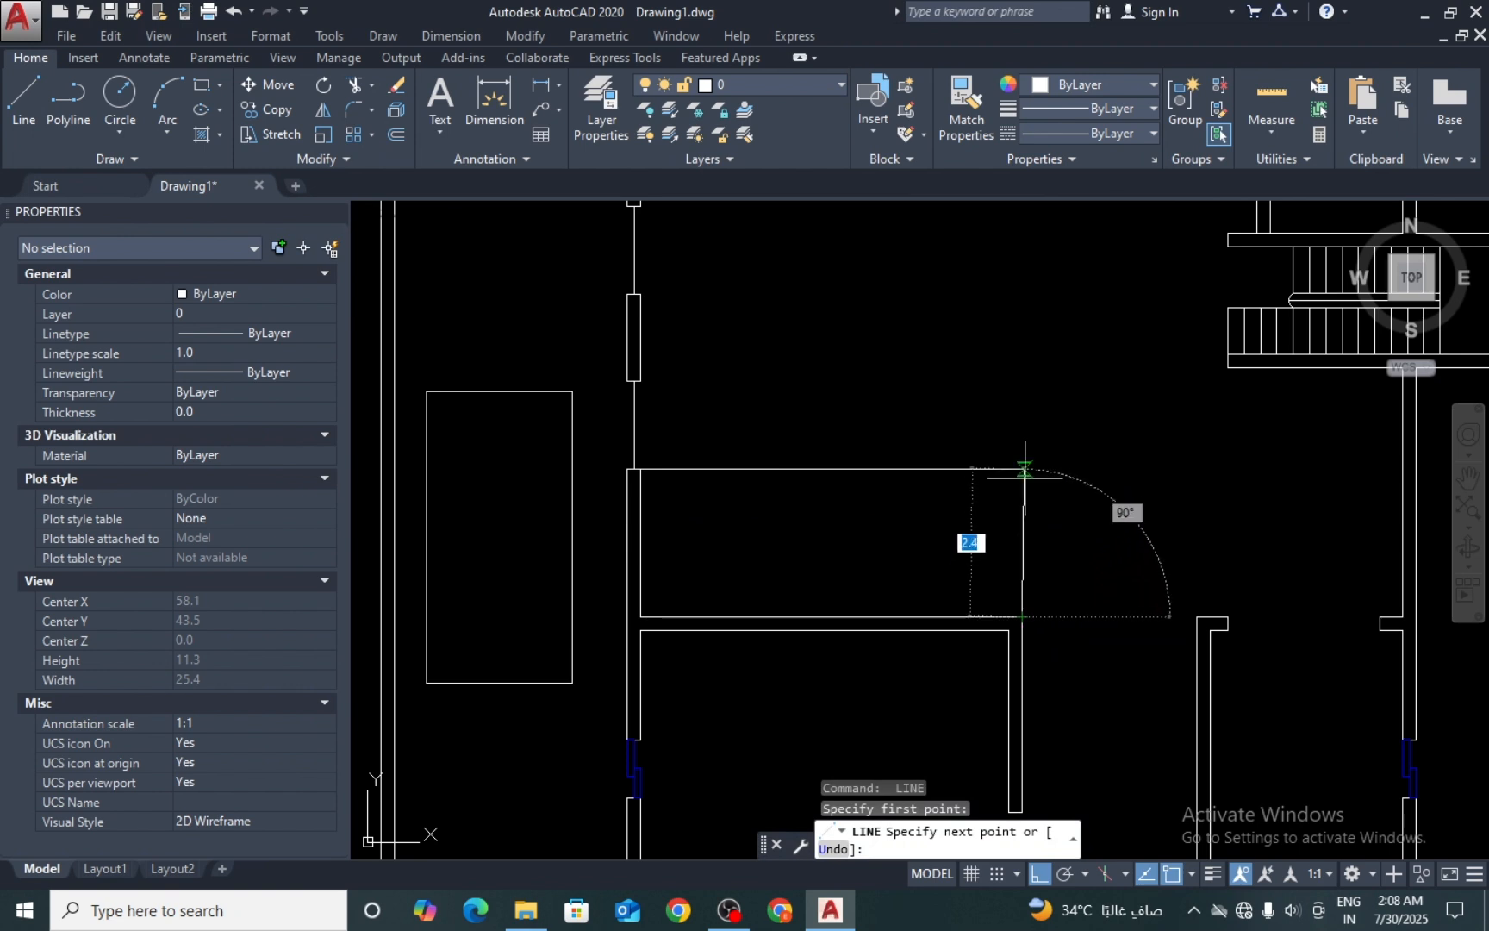
{"action": "left_click", "coordinate": [1024, 470]}
{"action": "key", "text": "Return"}
{"action": "key", "text": "Return"}
{"action": "key", "text": "Escape"}
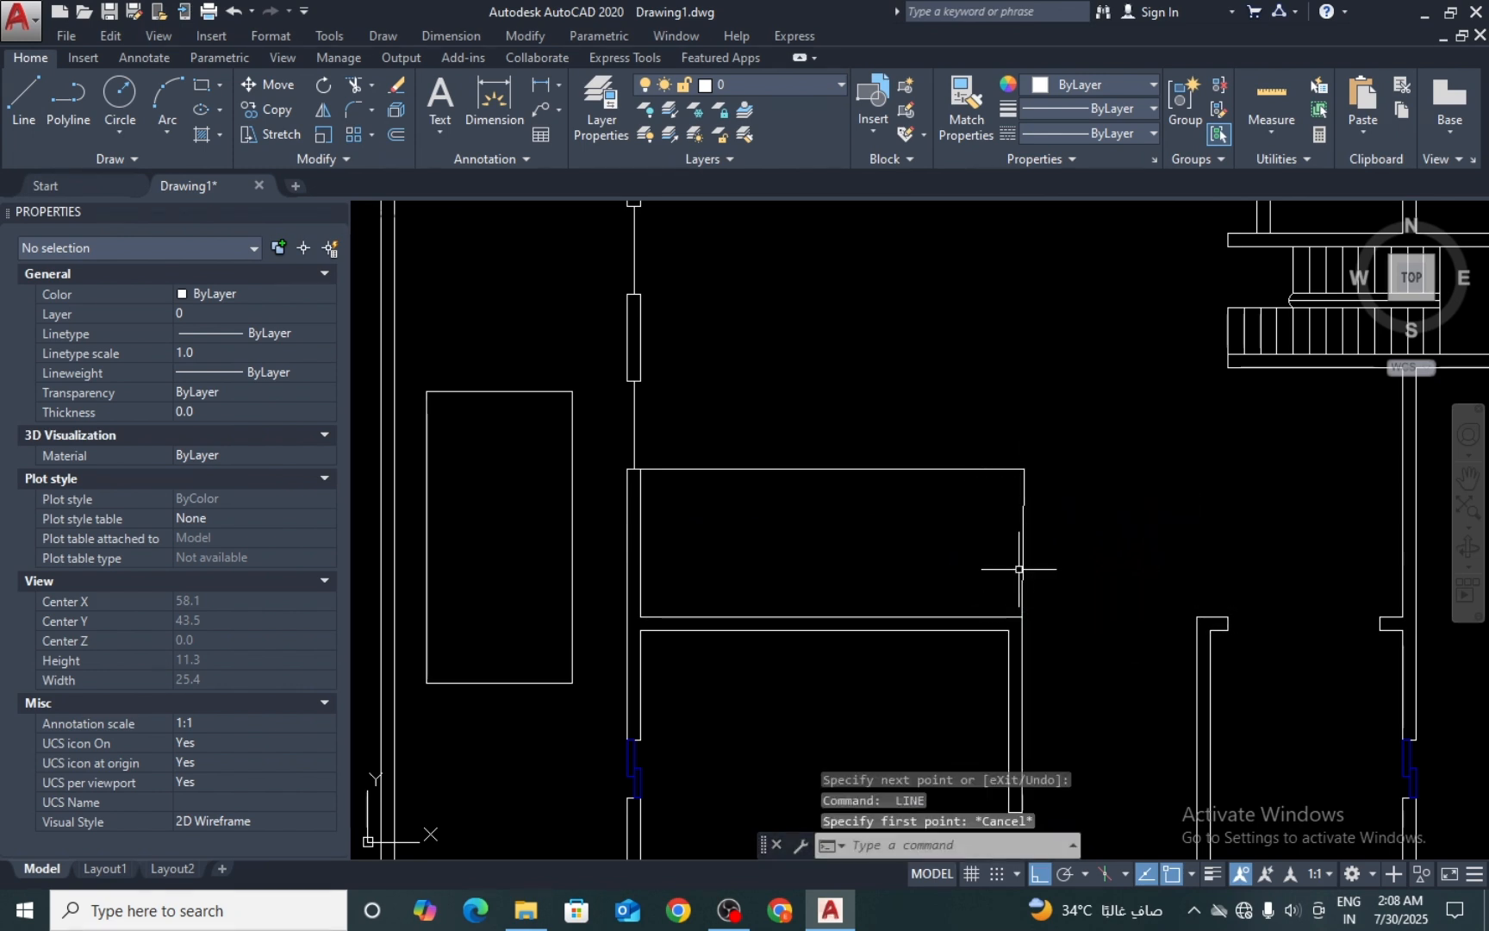
Step: Erase the upright line joining the front-left room's corner to the horizontal hall line
{"action": "type", "text": "e"}
{"action": "key", "text": "Return"}
{"action": "left_click", "coordinate": [1022, 566]}
{"action": "left_click", "coordinate": [979, 548]}
{"action": "left_click", "coordinate": [979, 548]}
{"action": "left_click", "coordinate": [902, 565]}
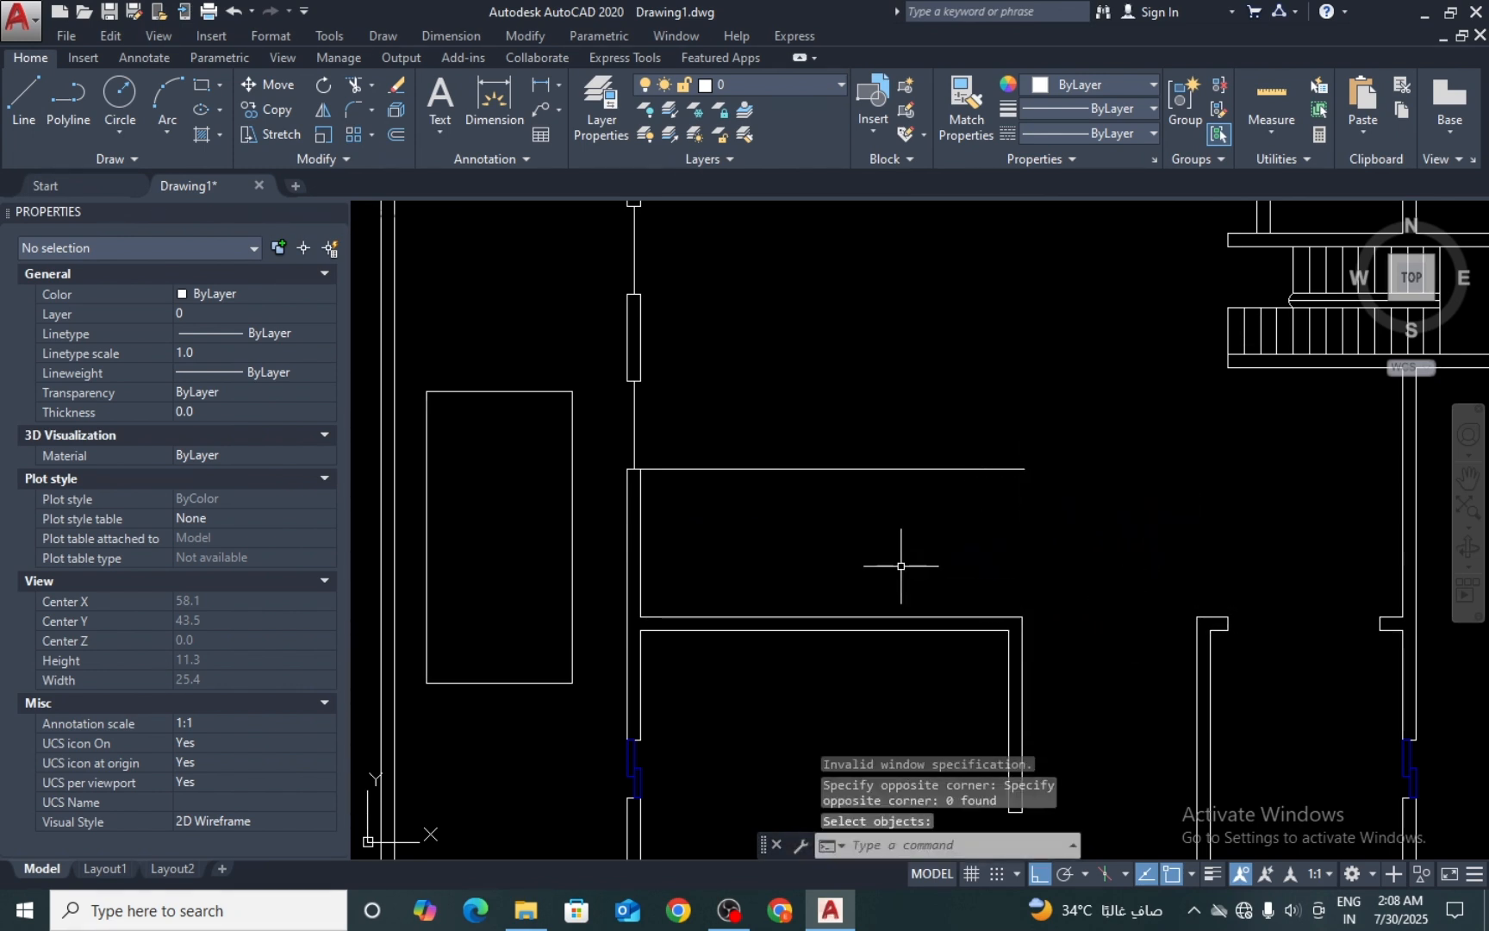
{"action": "key", "text": "Escape"}
{"action": "type", "text": "l"}
{"action": "key", "text": "Return"}
{"action": "key", "text": "Escape"}
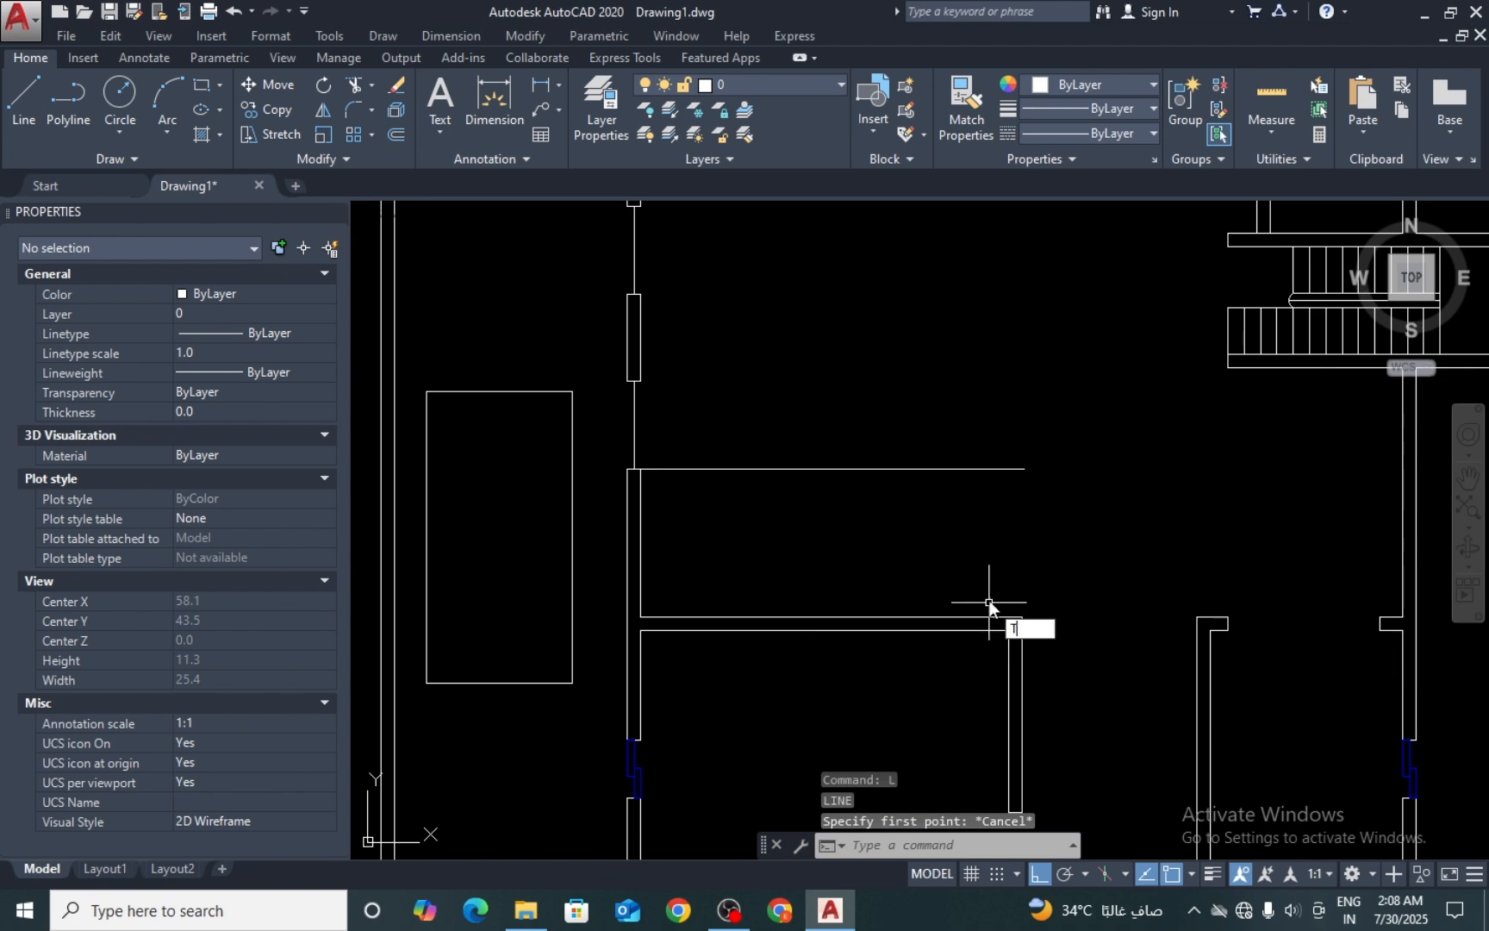
Step: Extend both lines of the front-left room's hall-side wall up to the horizontal hall line
{"action": "key", "text": "Return"}
{"action": "key", "text": "Return"}
{"action": "left_click", "coordinate": [1023, 629], "text": "shift"}
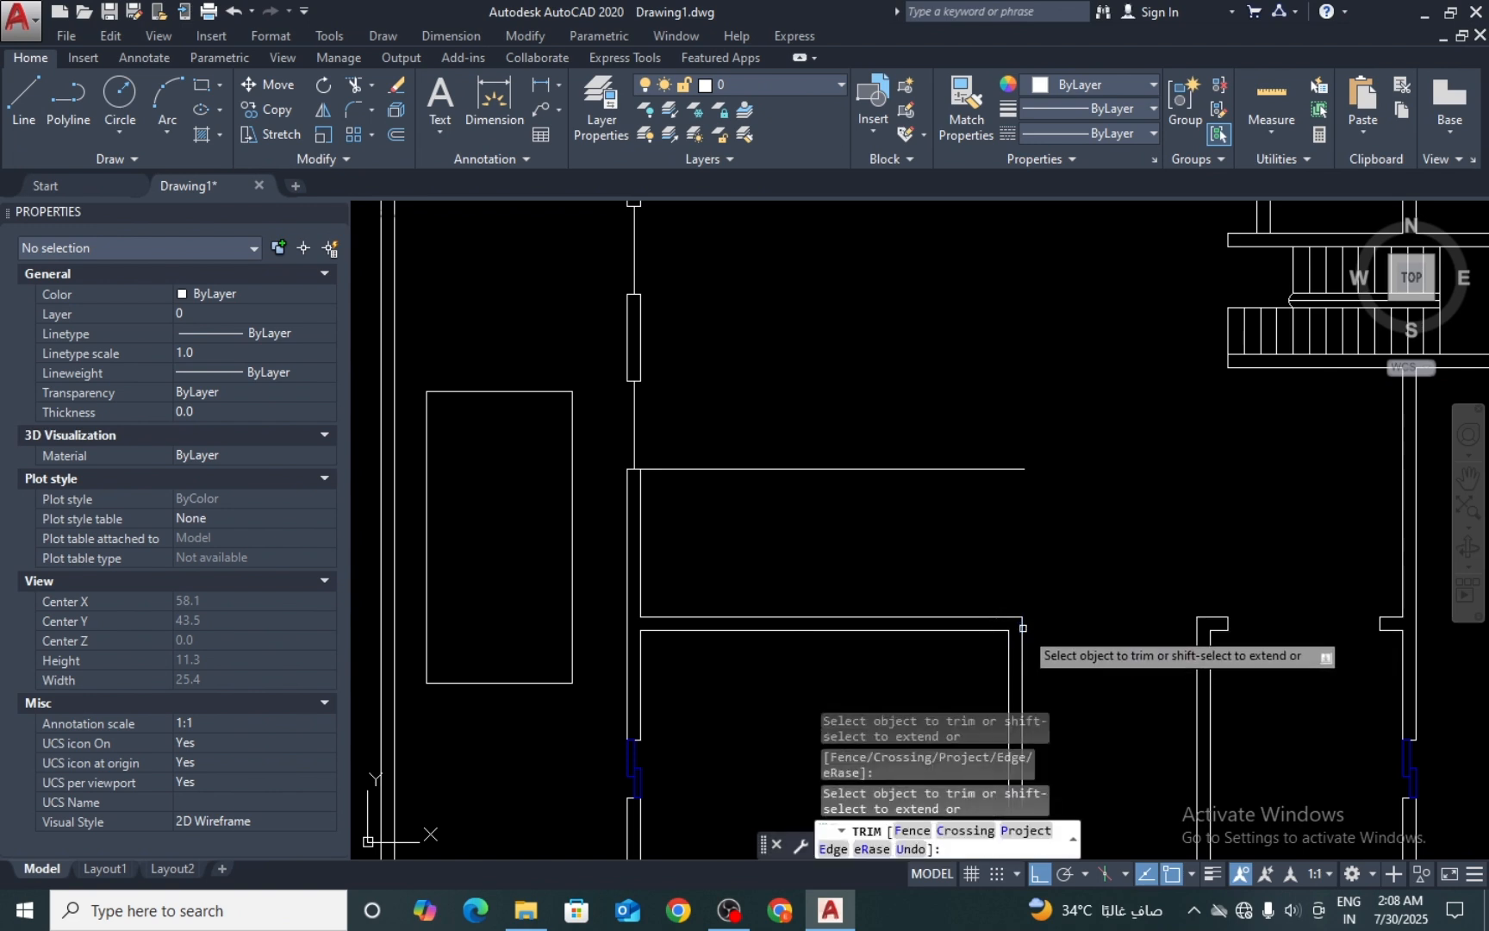
{"action": "left_click", "coordinate": [1003, 658], "text": "shift"}
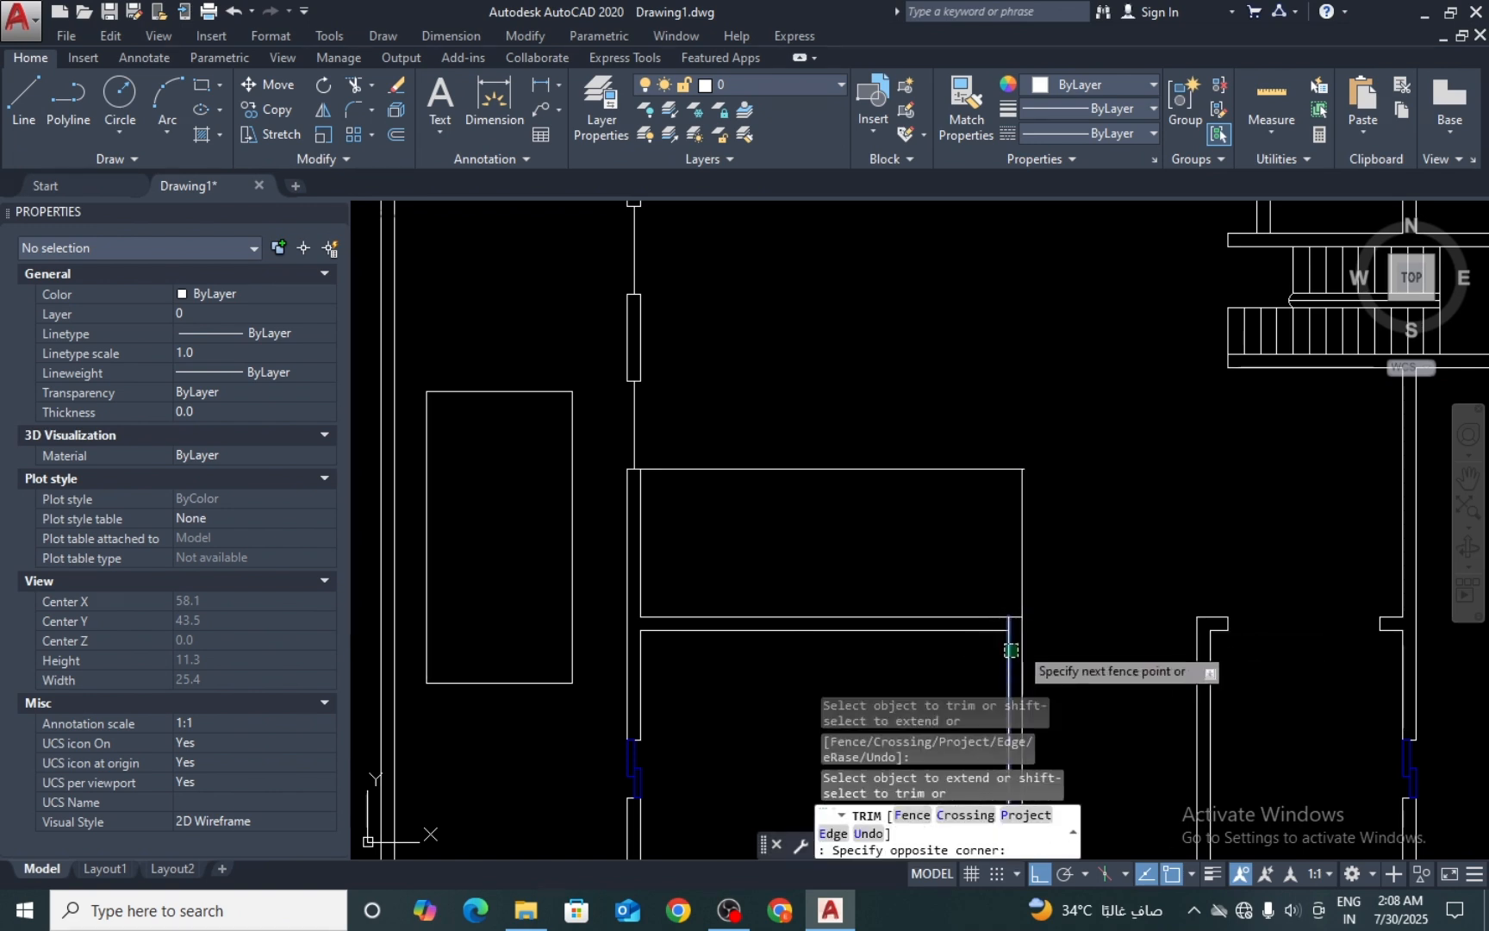
{"action": "left_click", "coordinate": [1016, 644], "text": "shift"}
{"action": "left_click", "coordinate": [1011, 640], "text": "shift"}
Step: Trim the inner wall line inside the partition junction and the horizontal line's overhang beyond the upper corner
{"action": "scroll", "coordinate": [1004, 627], "scroll_direction": "up", "scroll_amount": 3}
{"action": "left_click", "coordinate": [1033, 603]}
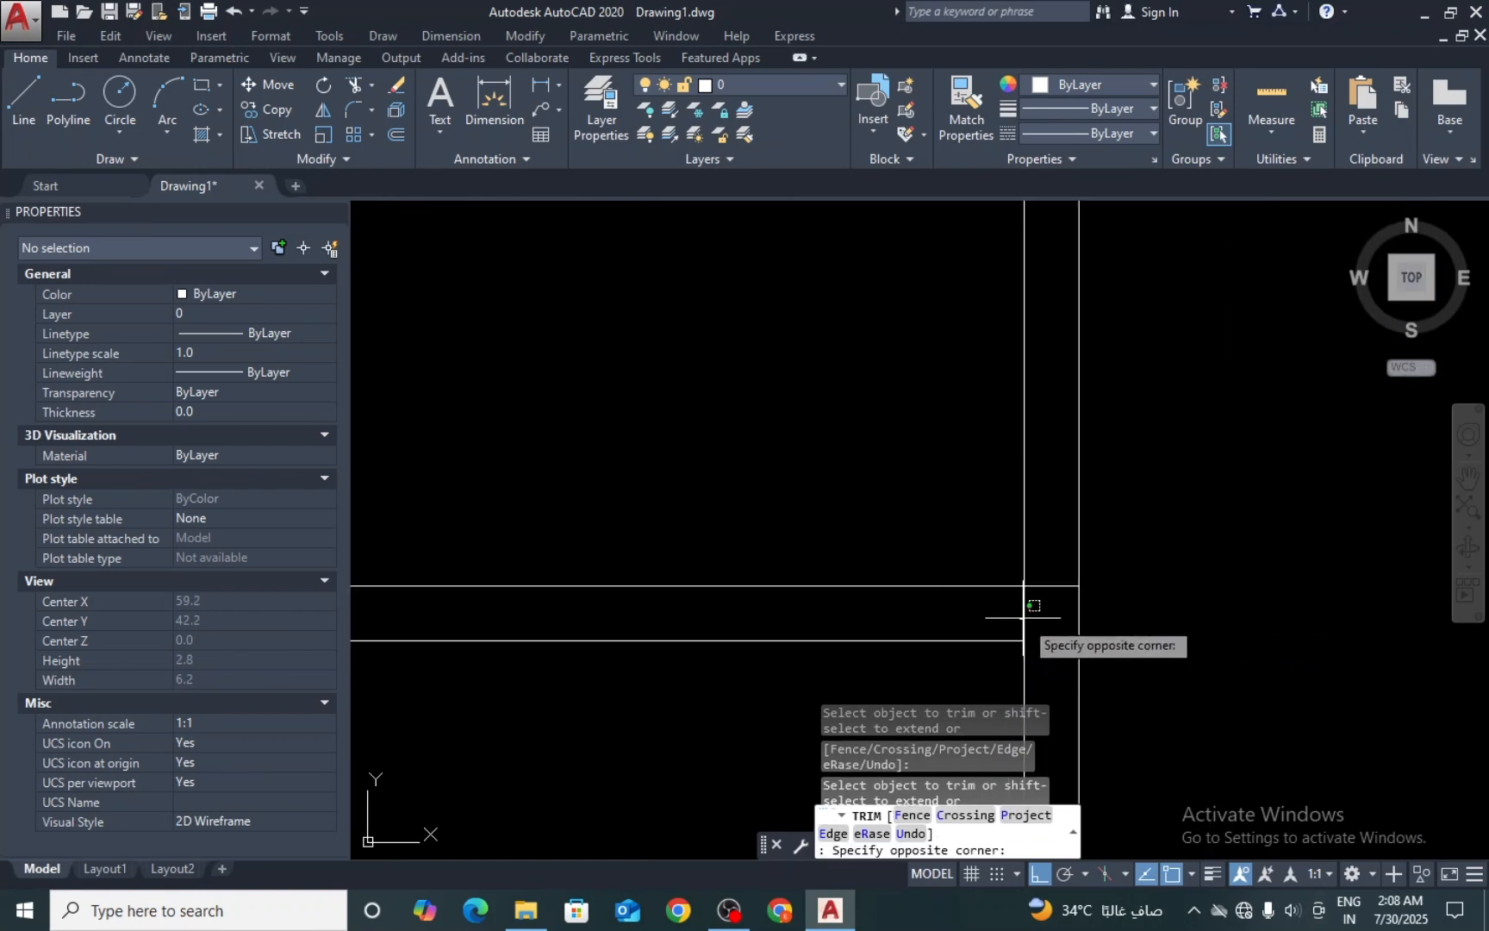
{"action": "left_click", "coordinate": [1014, 615]}
{"action": "scroll", "coordinate": [1014, 613], "scroll_direction": "down", "scroll_amount": 4}
{"action": "scroll", "coordinate": [1027, 521], "scroll_direction": "up", "scroll_amount": 5}
{"action": "left_click", "coordinate": [1064, 377]}
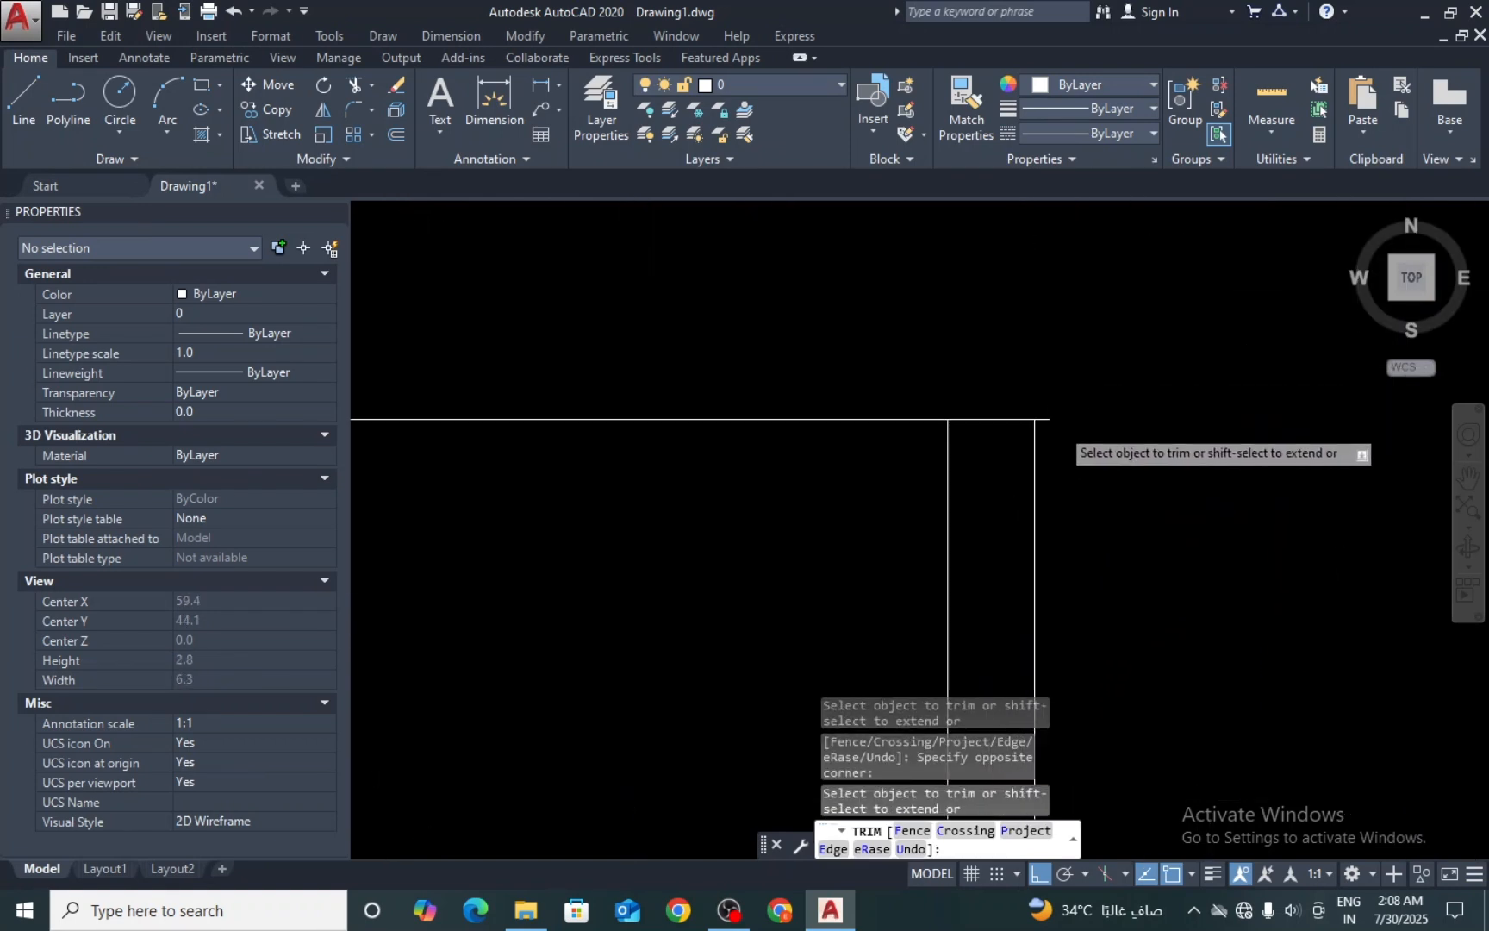
{"action": "left_click", "coordinate": [1025, 435]}
{"action": "scroll", "coordinate": [1013, 365], "scroll_direction": "down", "scroll_amount": 8}
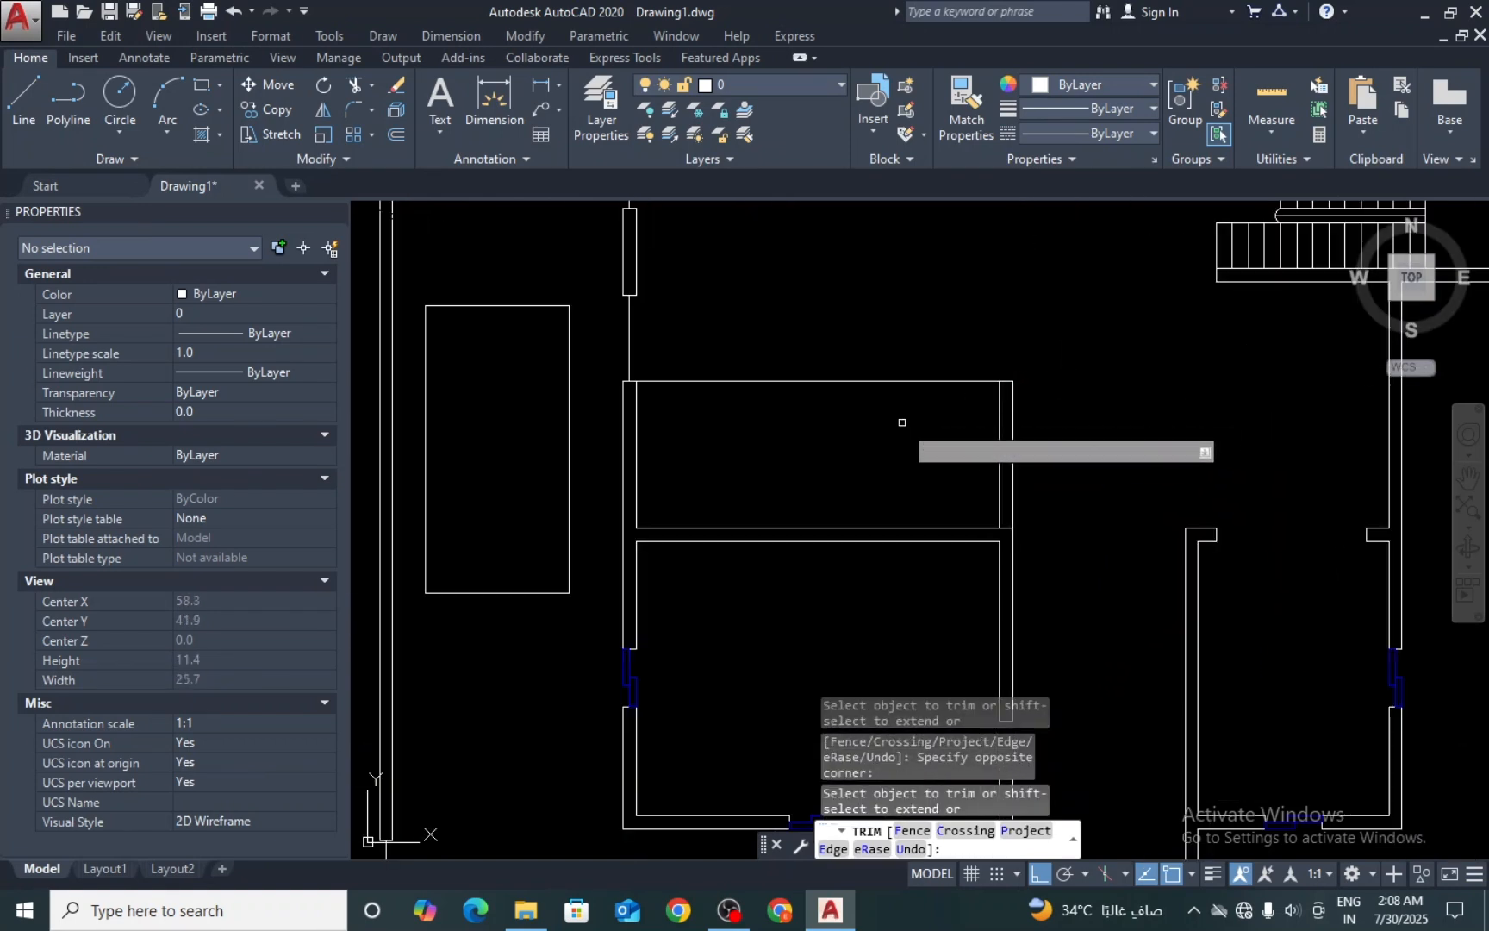
{"action": "key", "text": "Escape"}
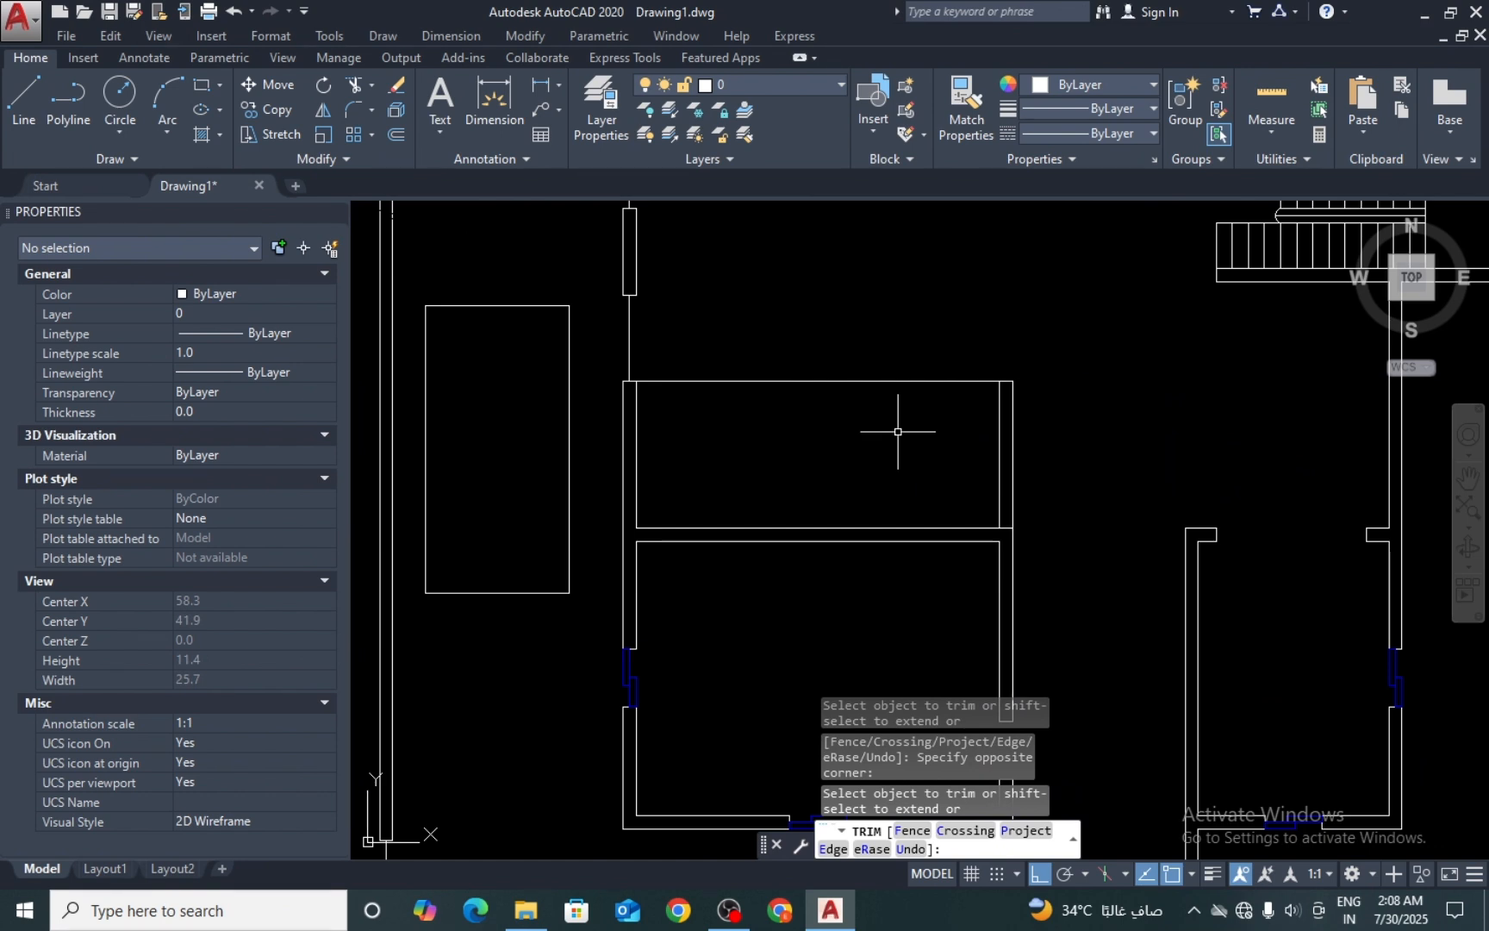
{"action": "type", "text": "o"}
{"action": "key", "text": "Return"}
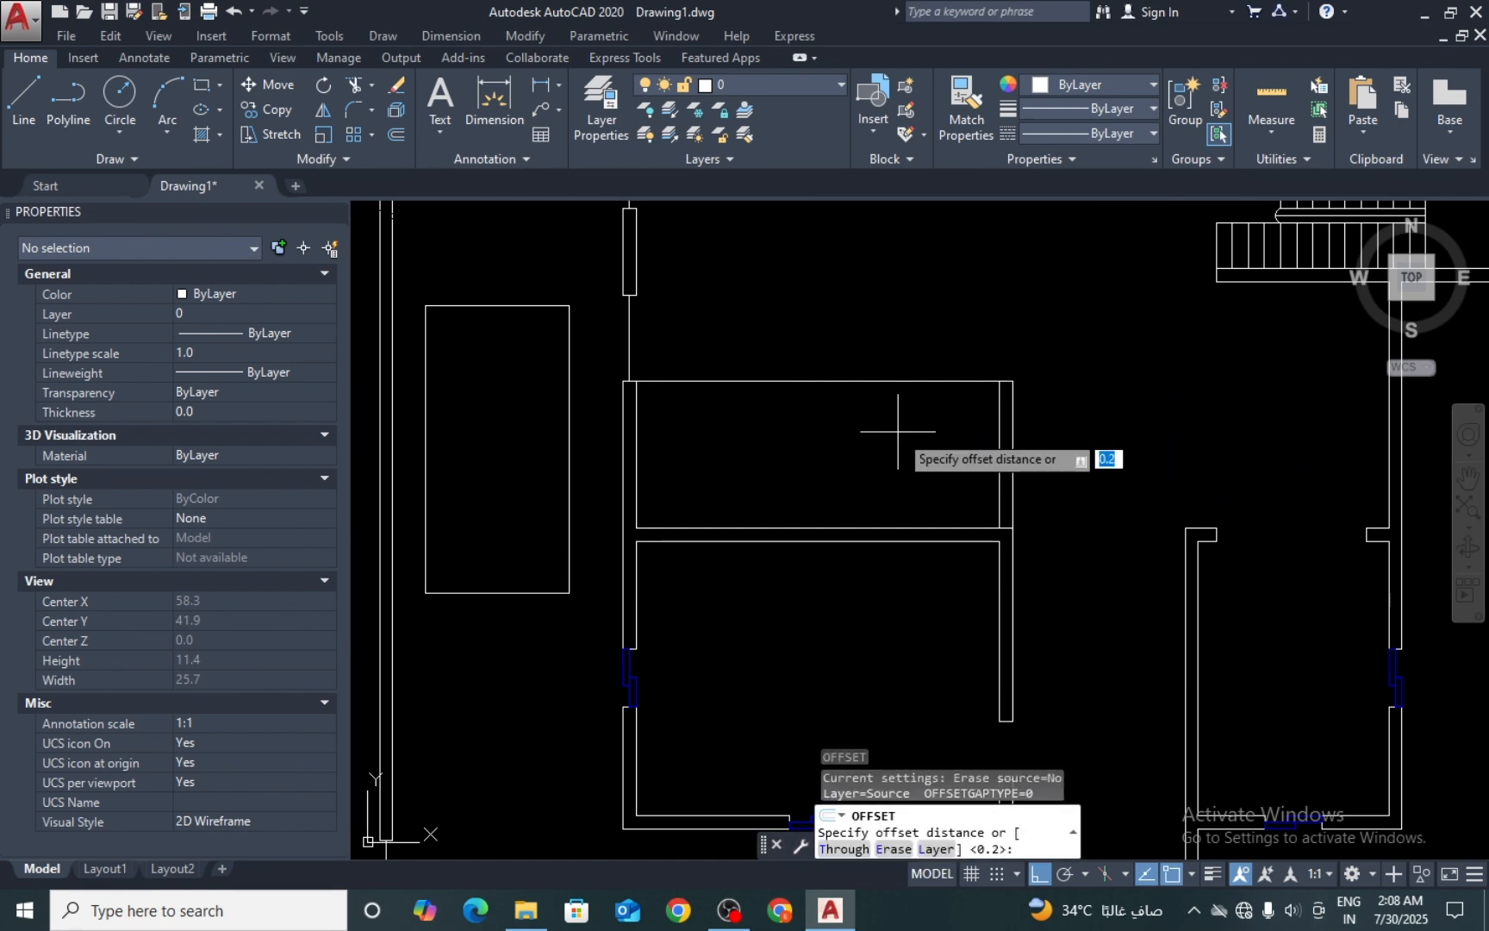
{"action": "key", "text": "Escape"}
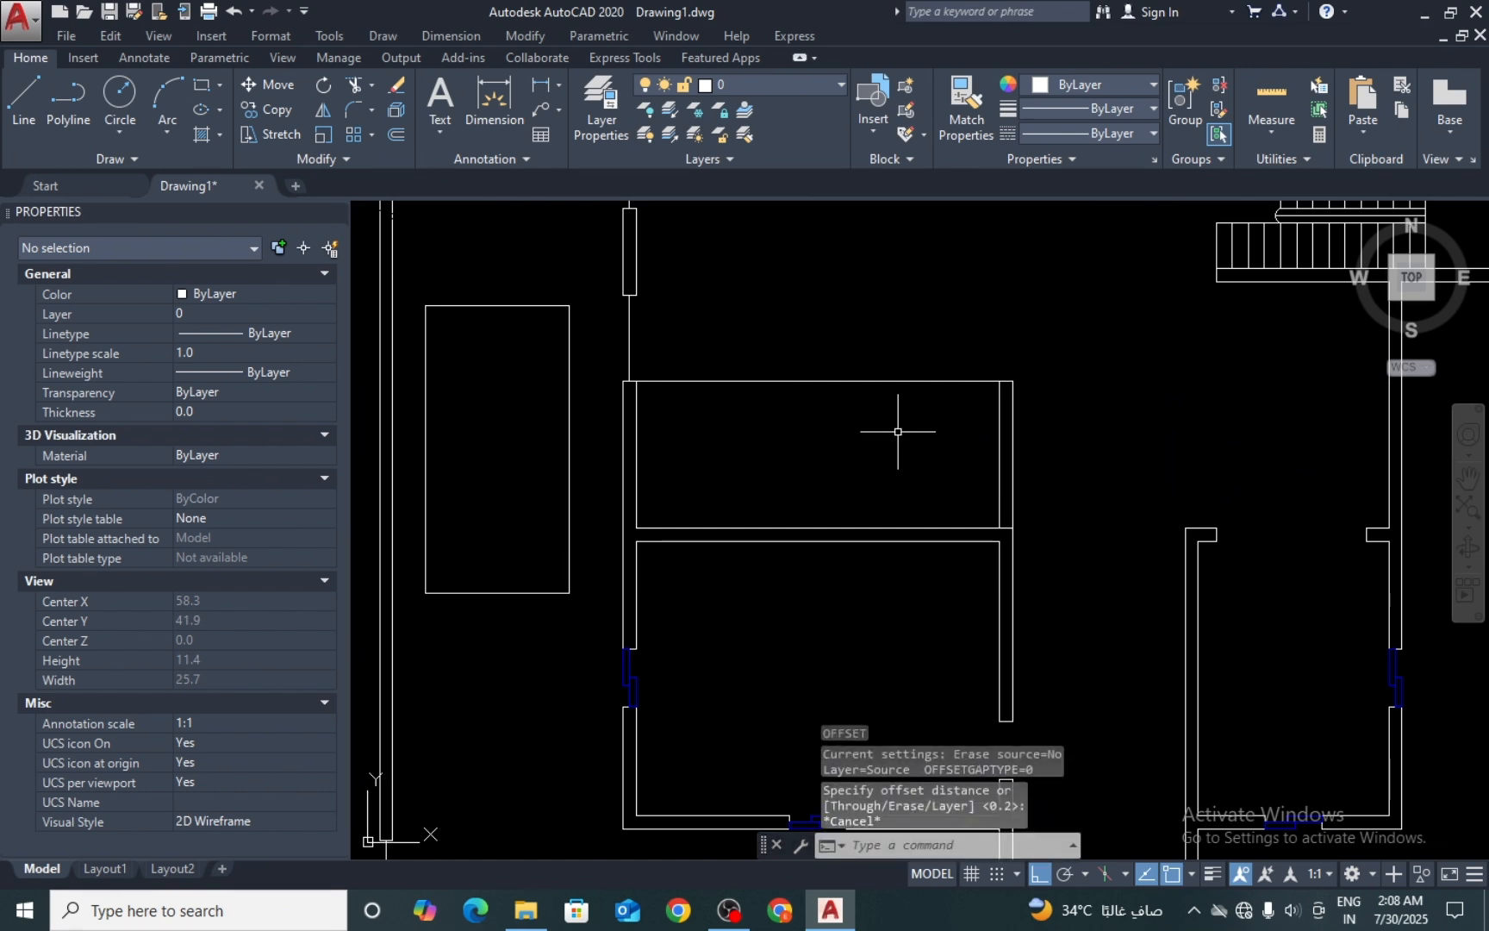
Step: Trim the partition's upper line where it crosses the thickness of the extended right wall
{"action": "type", "text": "TR"}
{"action": "key", "text": "Return"}
{"action": "scroll", "coordinate": [1033, 534], "scroll_direction": "up", "scroll_amount": 5}
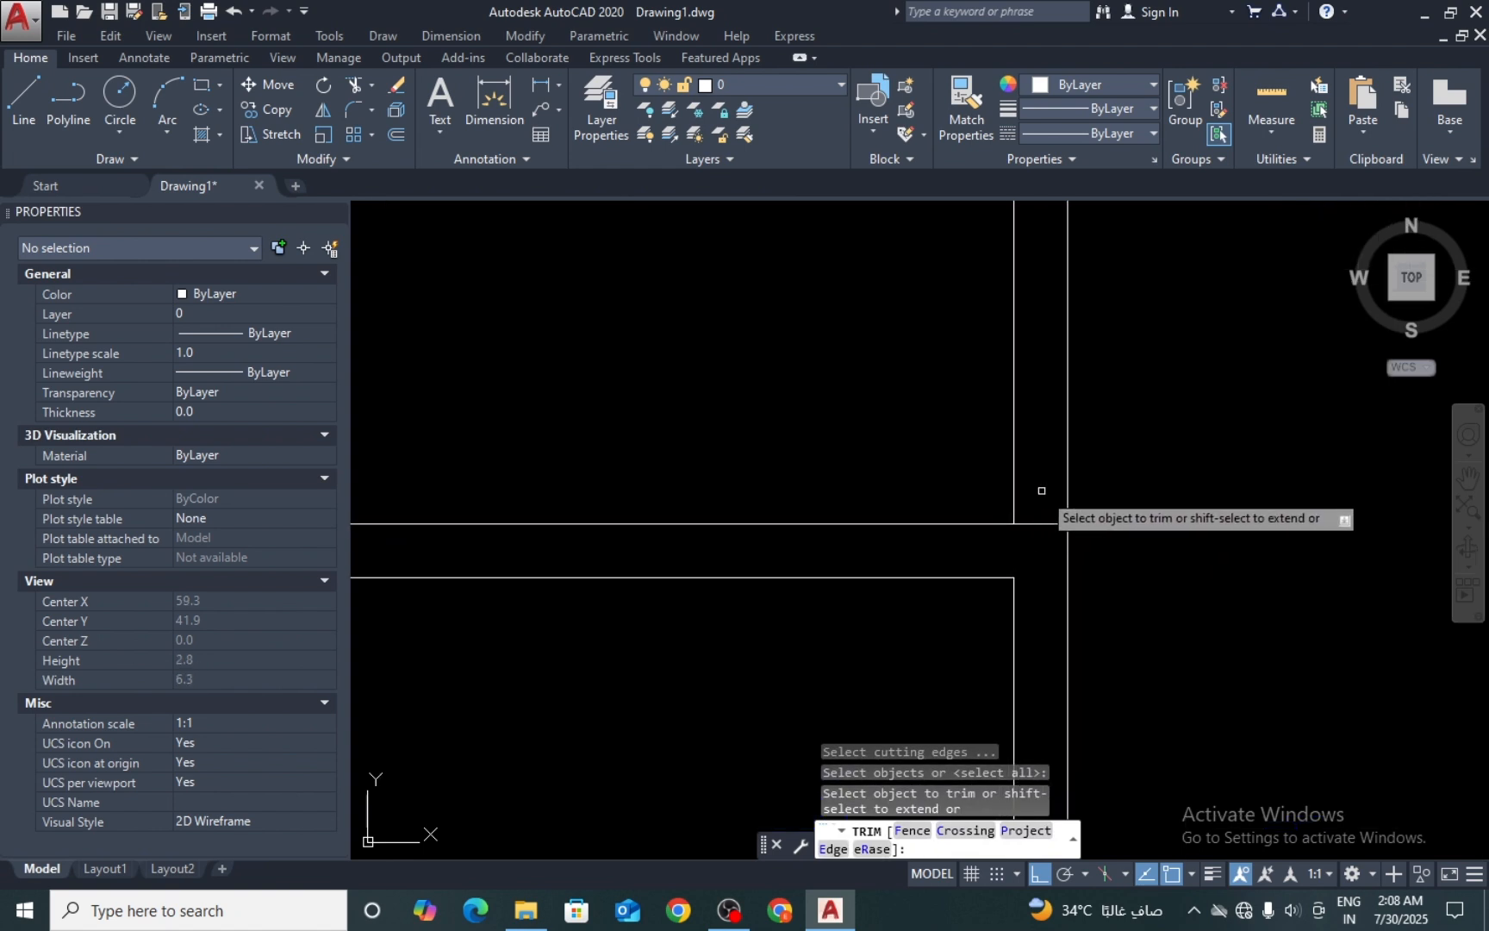
{"action": "key", "text": "Return"}
{"action": "scroll", "coordinate": [951, 440], "scroll_direction": "down", "scroll_amount": 6}
{"action": "middle_click_drag", "start_coordinate": [864, 415], "coordinate": [918, 481]}
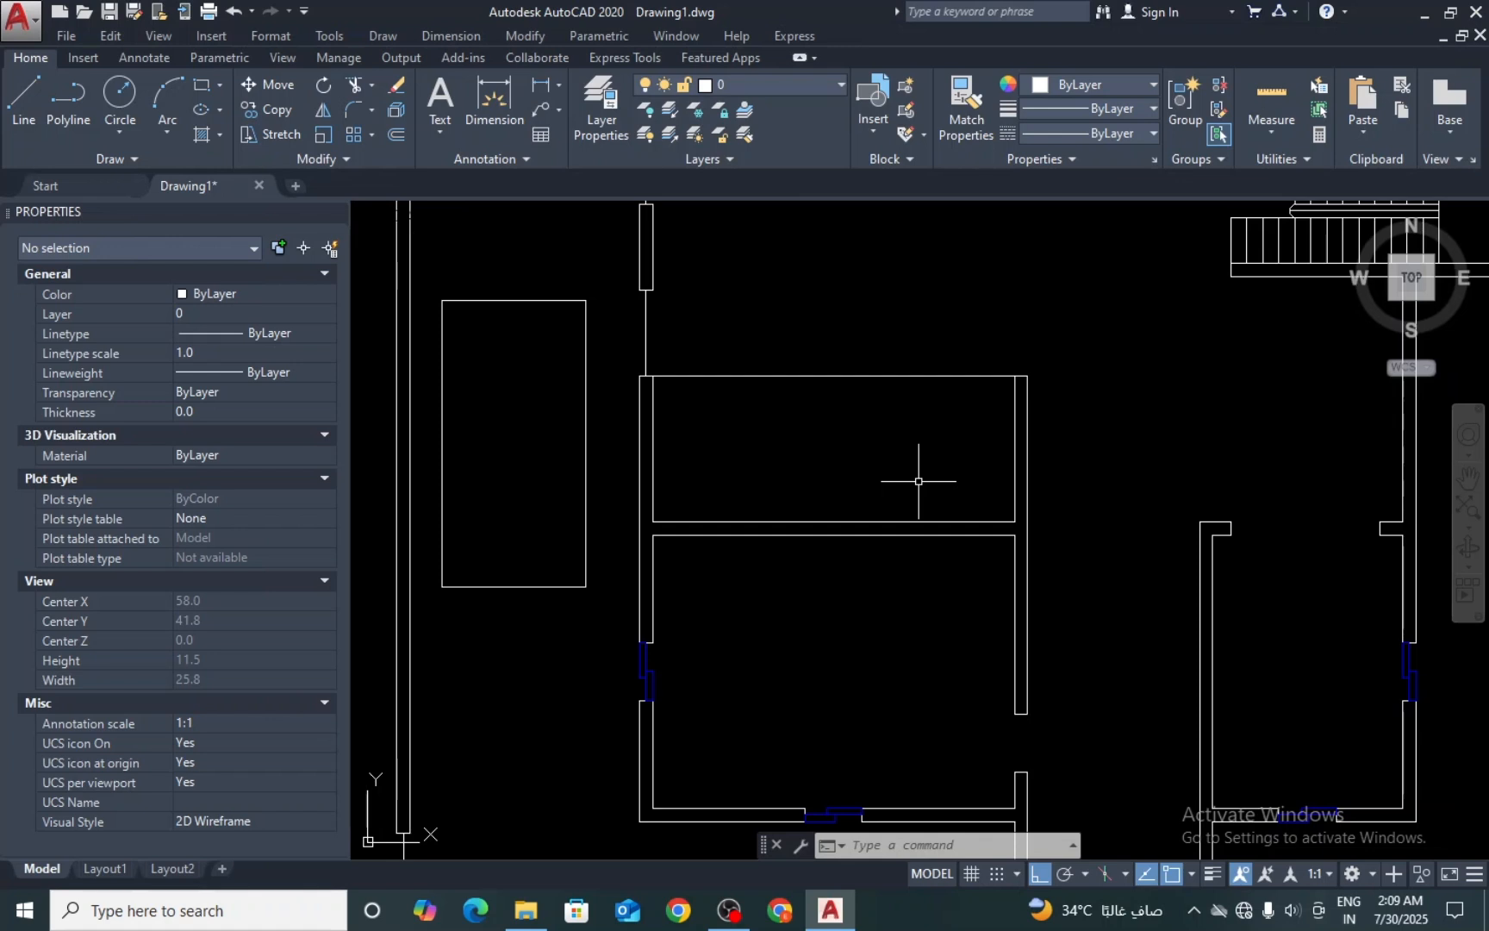
{"action": "scroll", "coordinate": [880, 449], "scroll_direction": "down", "scroll_amount": 3}
{"action": "key", "text": "Escape"}
{"action": "key", "text": "Escape"}
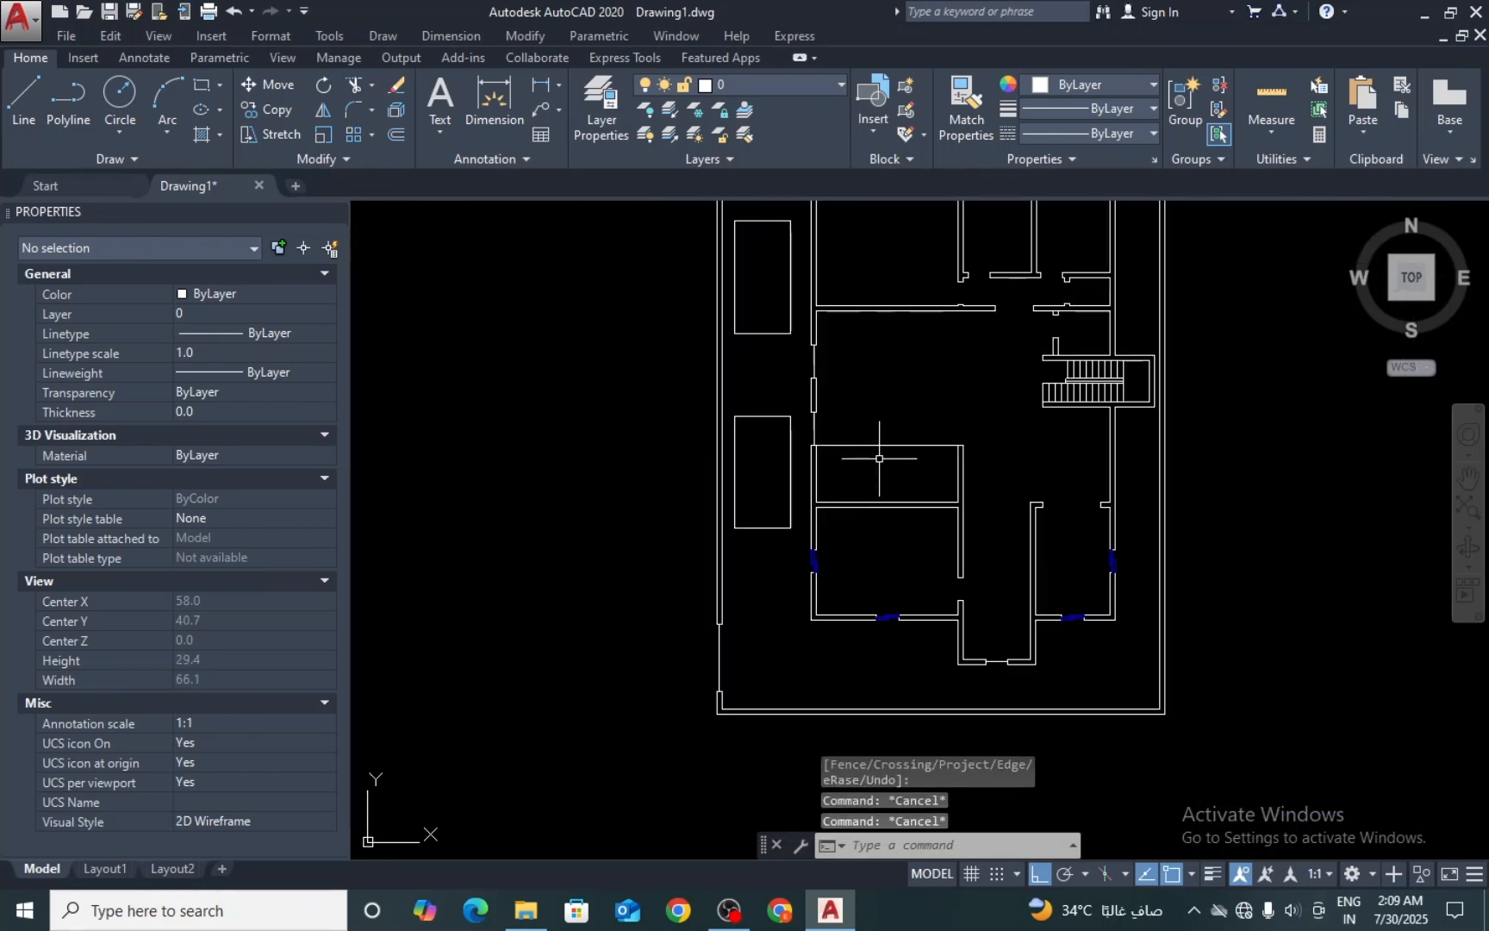
Step: Offset the new room's top line 0.23 downward to form its wall thickness
{"action": "scroll", "coordinate": [879, 459], "scroll_direction": "up", "scroll_amount": 2}
{"action": "type", "text": "o"}
{"action": "key", "text": "Return"}
{"action": "type", "text": "0.23"}
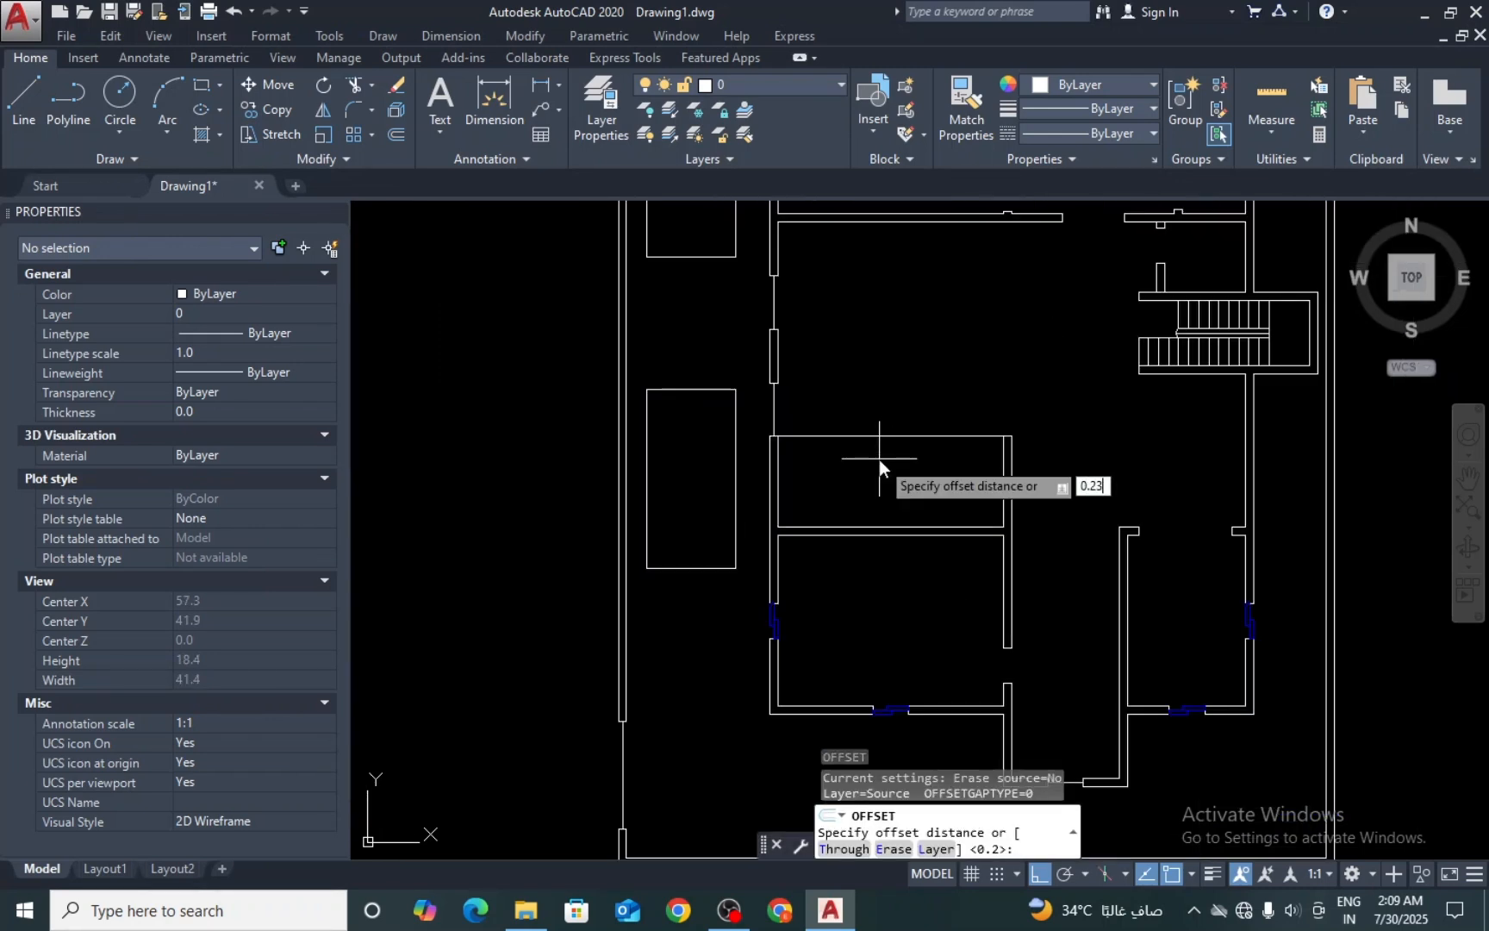
{"action": "key", "text": "Return"}
{"action": "left_click", "coordinate": [887, 436]}
{"action": "left_click", "coordinate": [875, 454]}
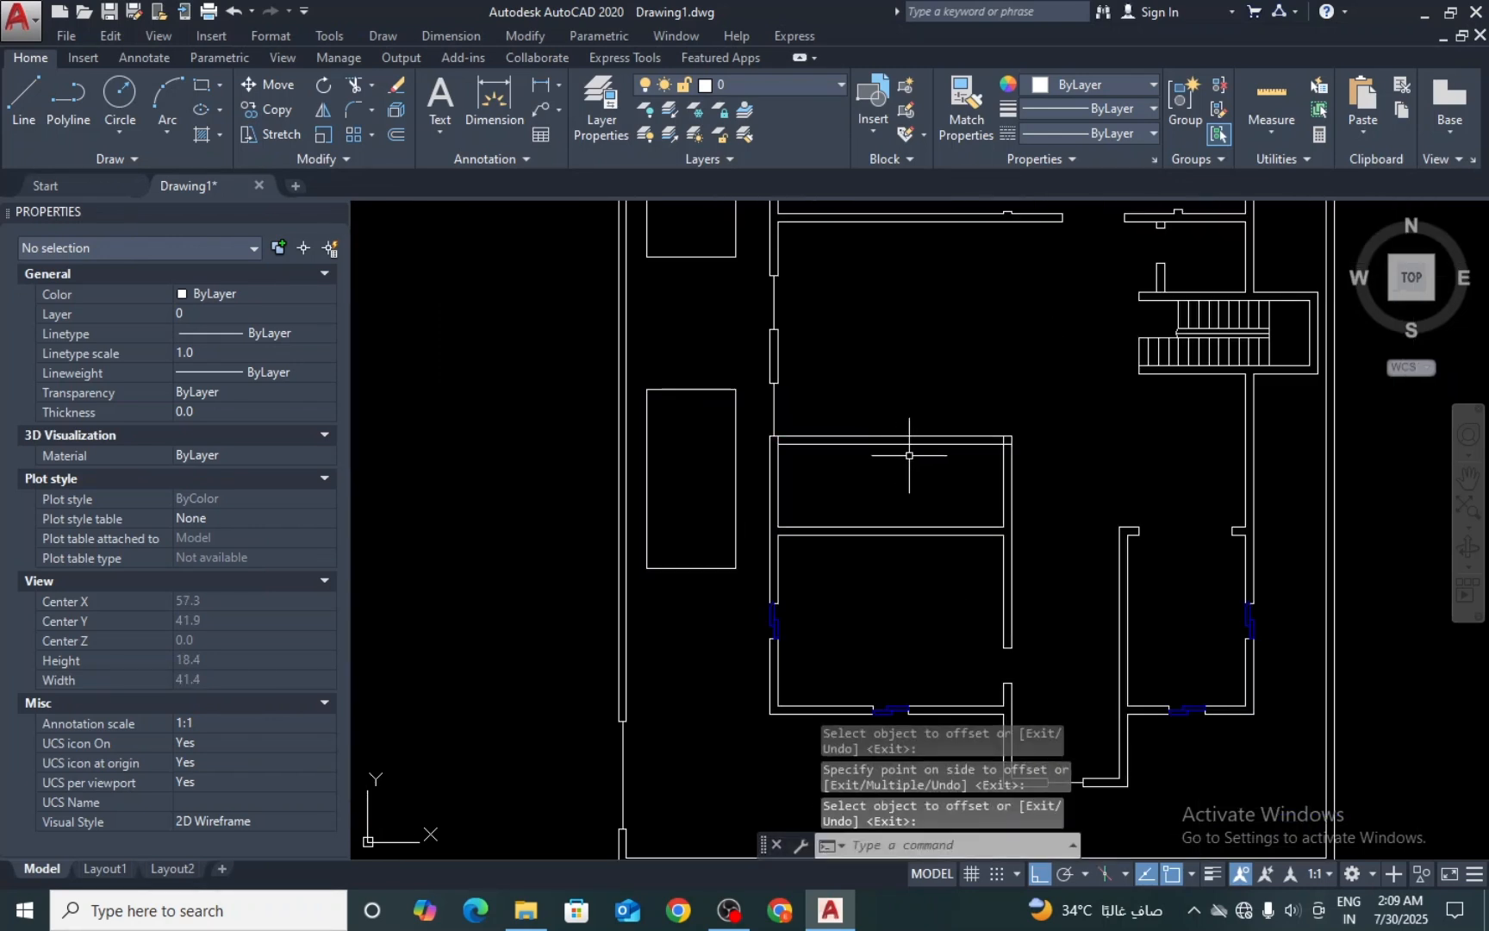
{"action": "key", "text": "Escape"}
Step: Trim the overlapping inner line ends at the new room's upper-right corner
{"action": "type", "text": "tr"}
{"action": "key", "text": "Return"}
{"action": "key", "text": "Return"}
{"action": "scroll", "coordinate": [939, 461], "scroll_direction": "up", "scroll_amount": 6}
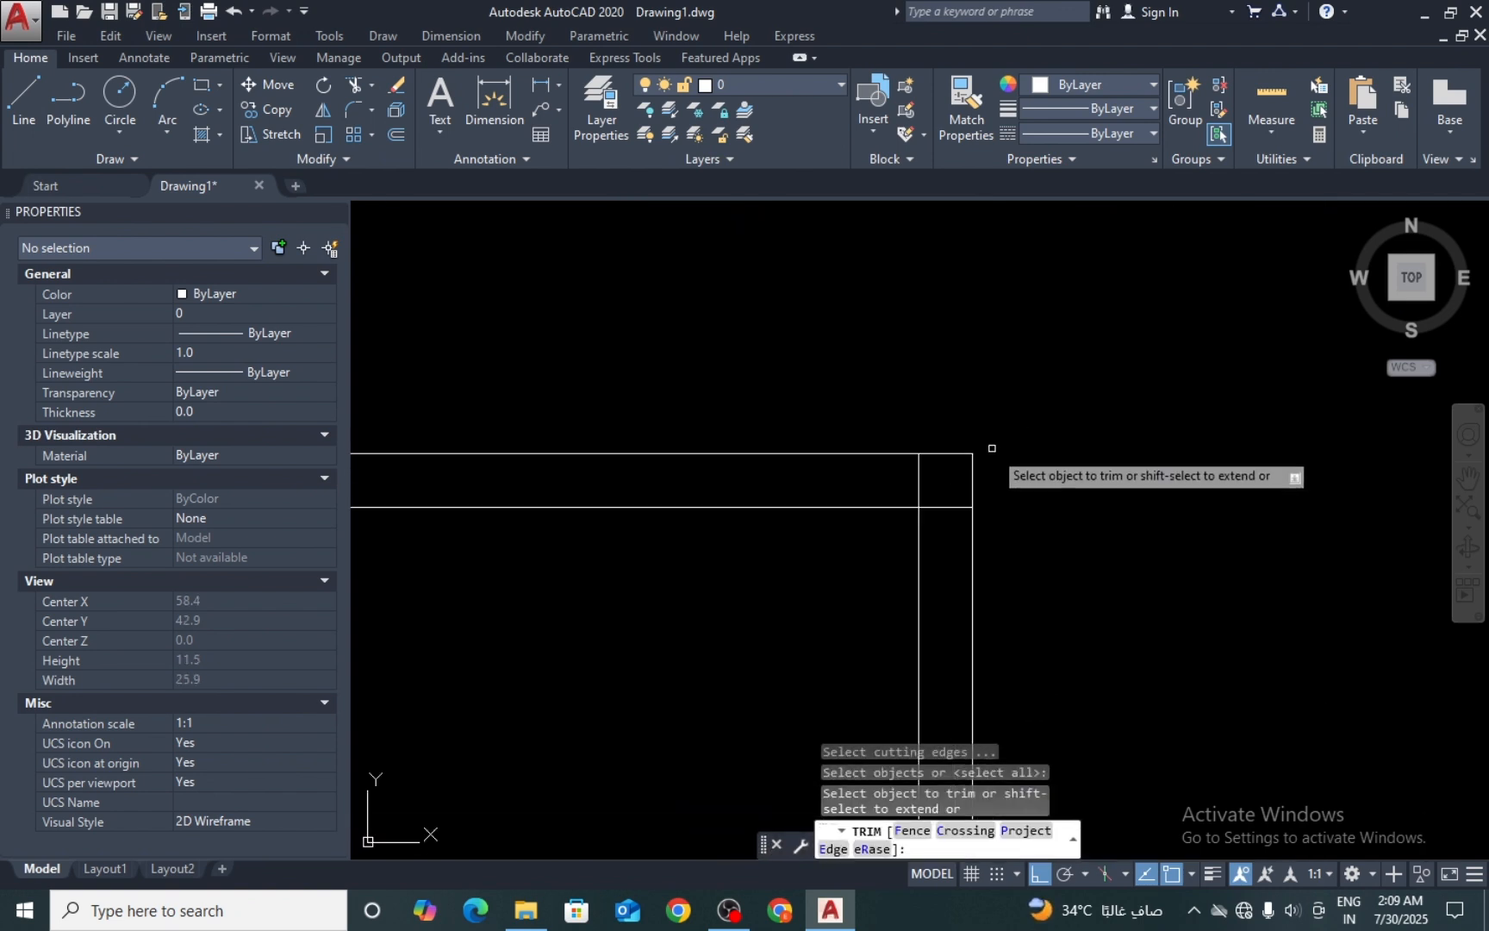
{"action": "left_click", "coordinate": [944, 488]}
{"action": "left_click", "coordinate": [939, 526]}
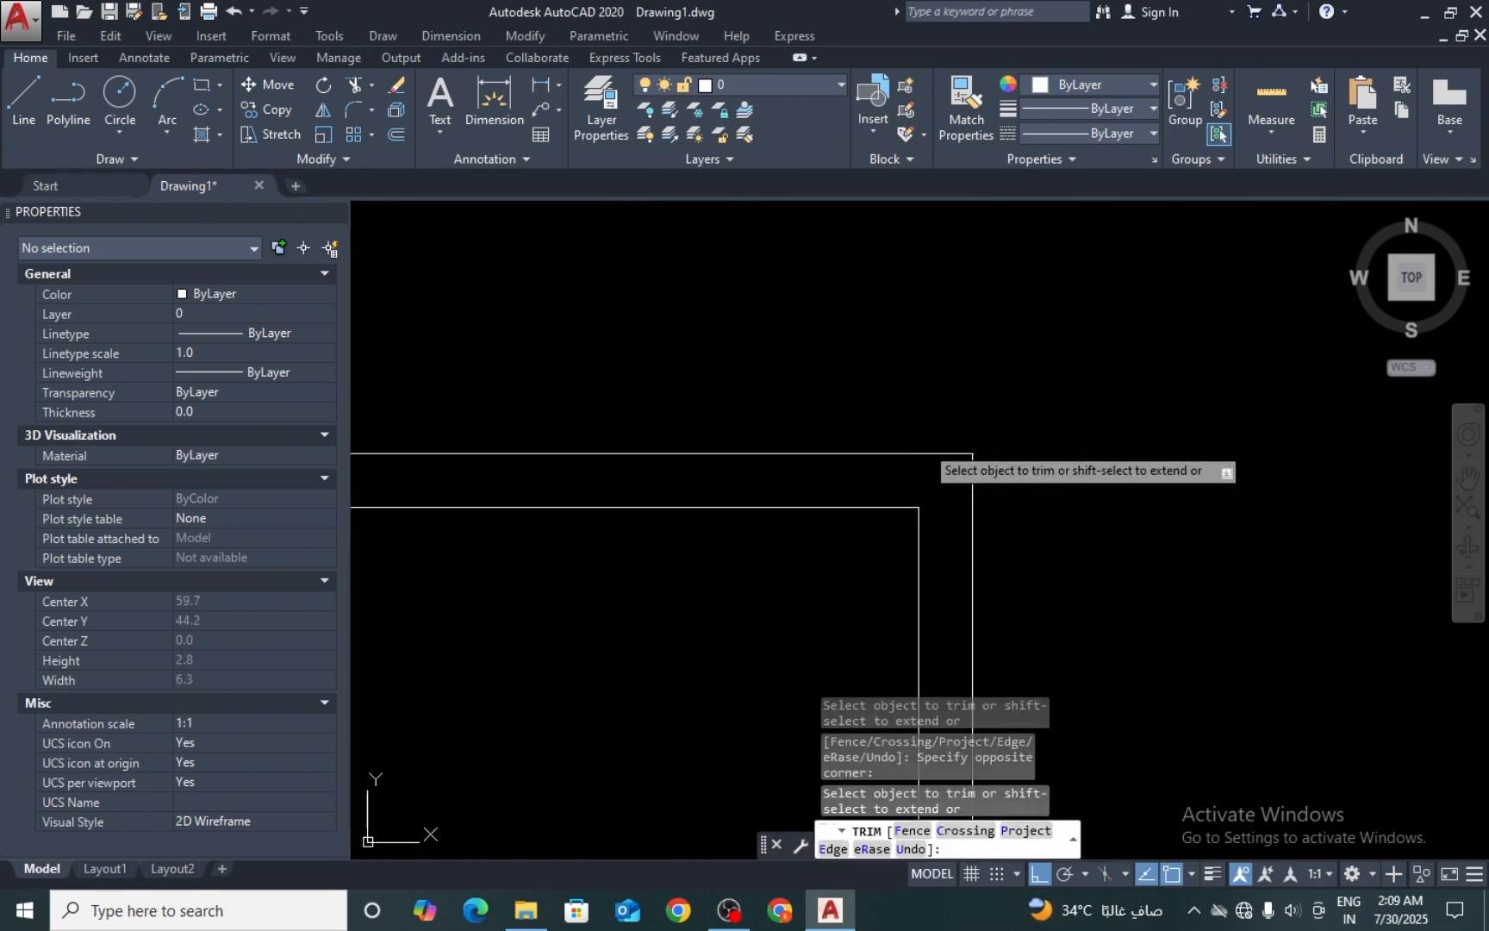
{"action": "scroll", "coordinate": [922, 444], "scroll_direction": "down", "scroll_amount": 8}
{"action": "scroll", "coordinate": [923, 537], "scroll_direction": "up", "scroll_amount": 4}
{"action": "key", "text": "Escape"}
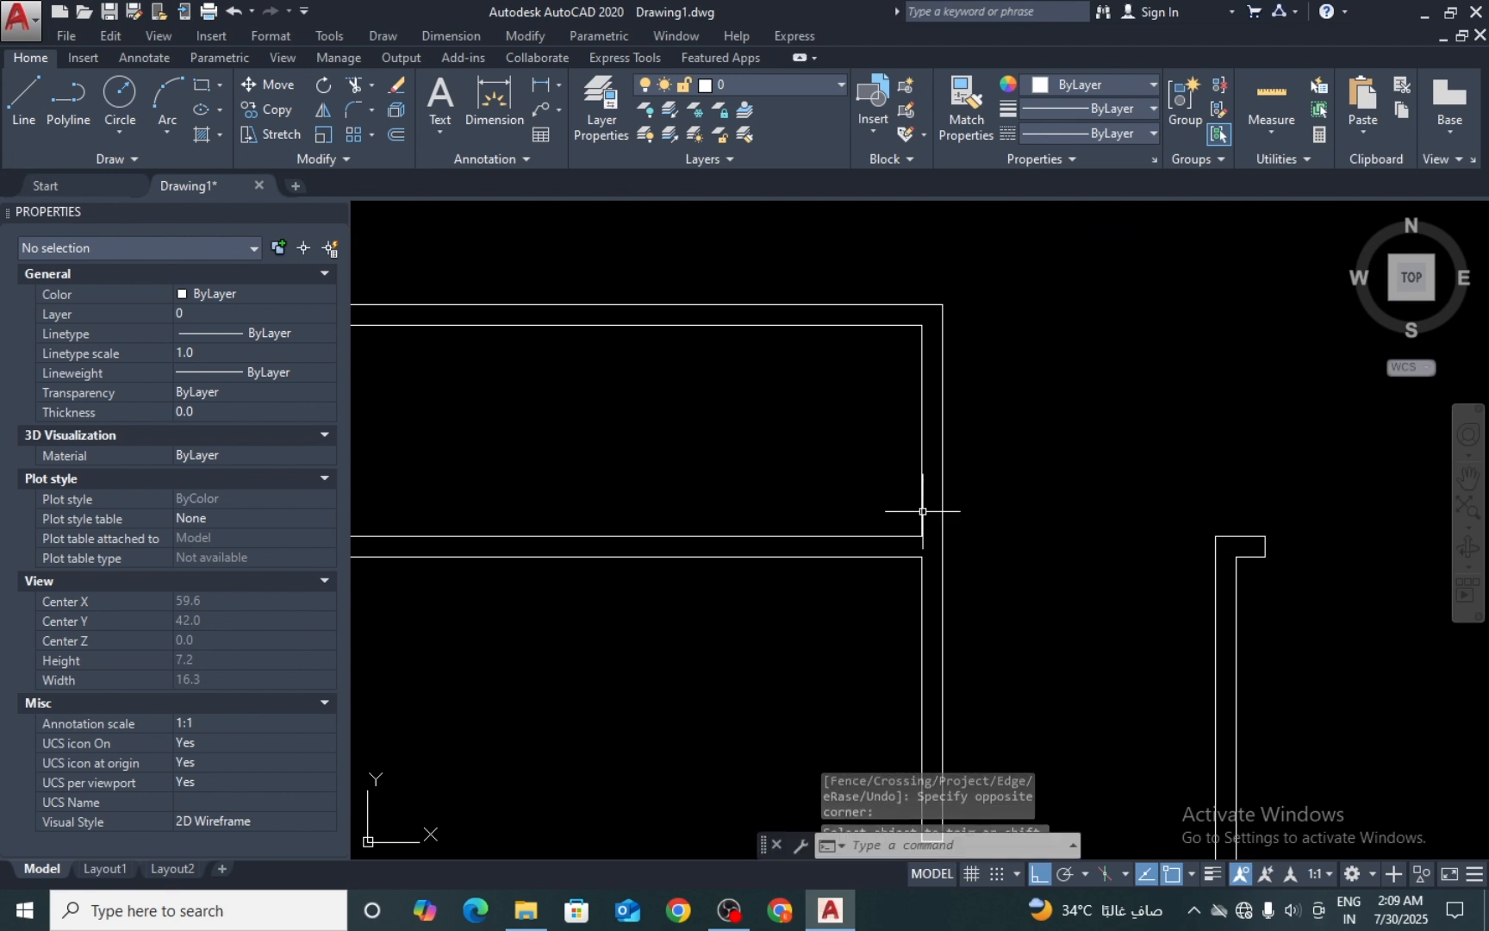
{"action": "type", "text": "l"}
{"action": "key", "text": "Return"}
{"action": "scroll", "coordinate": [919, 522], "scroll_direction": "up", "scroll_amount": 2}
{"action": "key", "text": "Escape"}
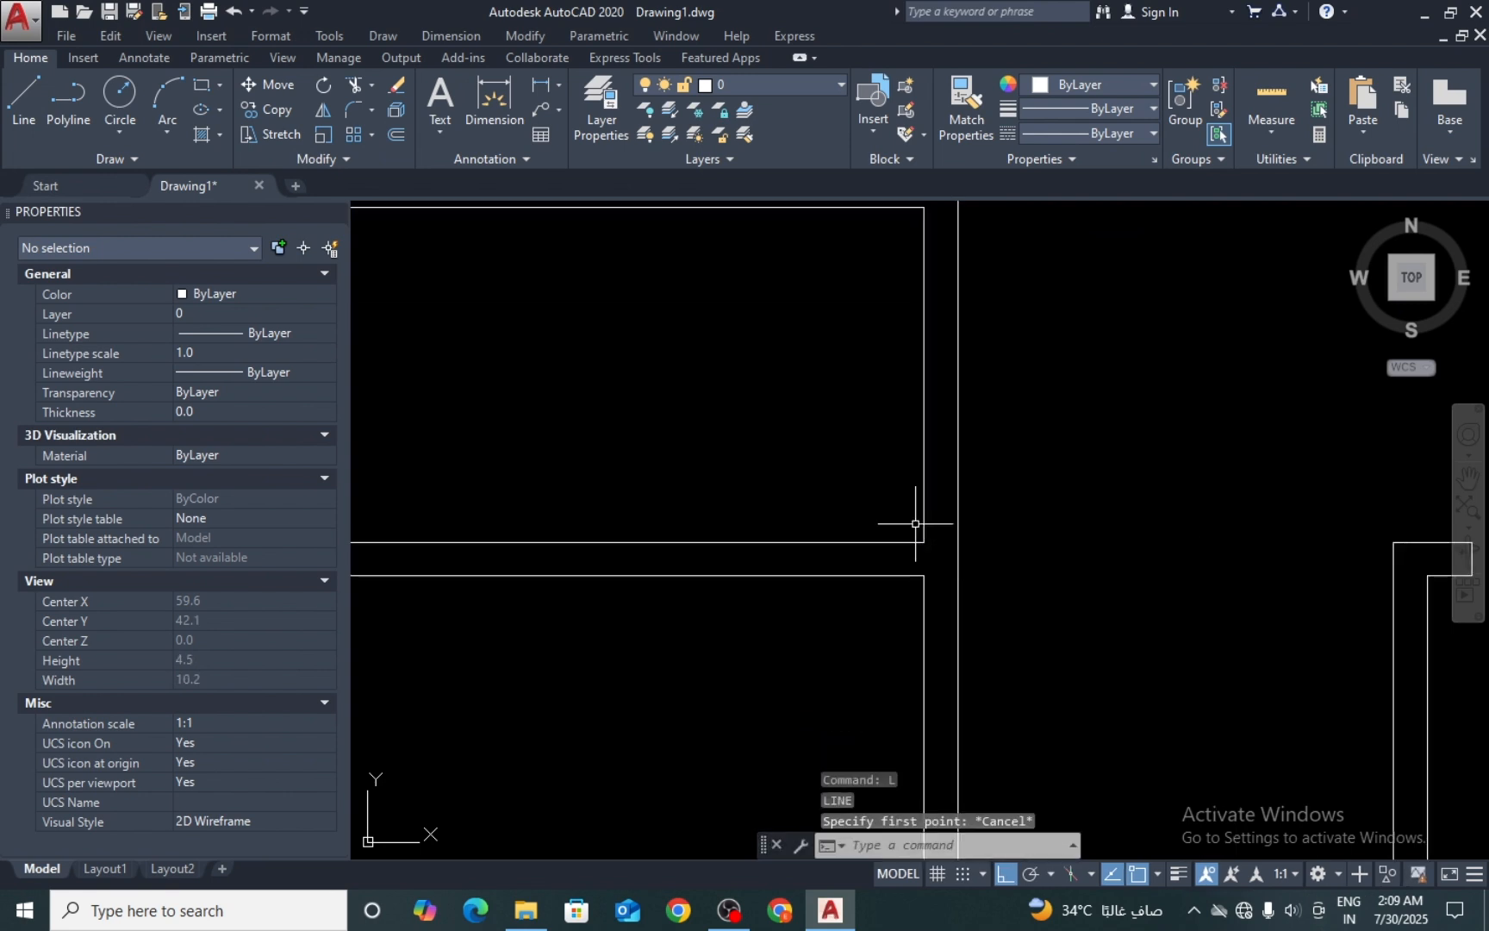
Step: Draw two short horizontal lines across the new room's right wall, near its lower and upper ends, to mark an opening
{"action": "type", "text": "l"}
{"action": "key", "text": "Return"}
{"action": "left_click", "coordinate": [905, 520]}
{"action": "left_click", "coordinate": [993, 520]}
{"action": "key", "text": "Return"}
{"action": "middle_click_drag", "start_coordinate": [978, 402], "coordinate": [980, 537]}
{"action": "key", "text": "Return"}
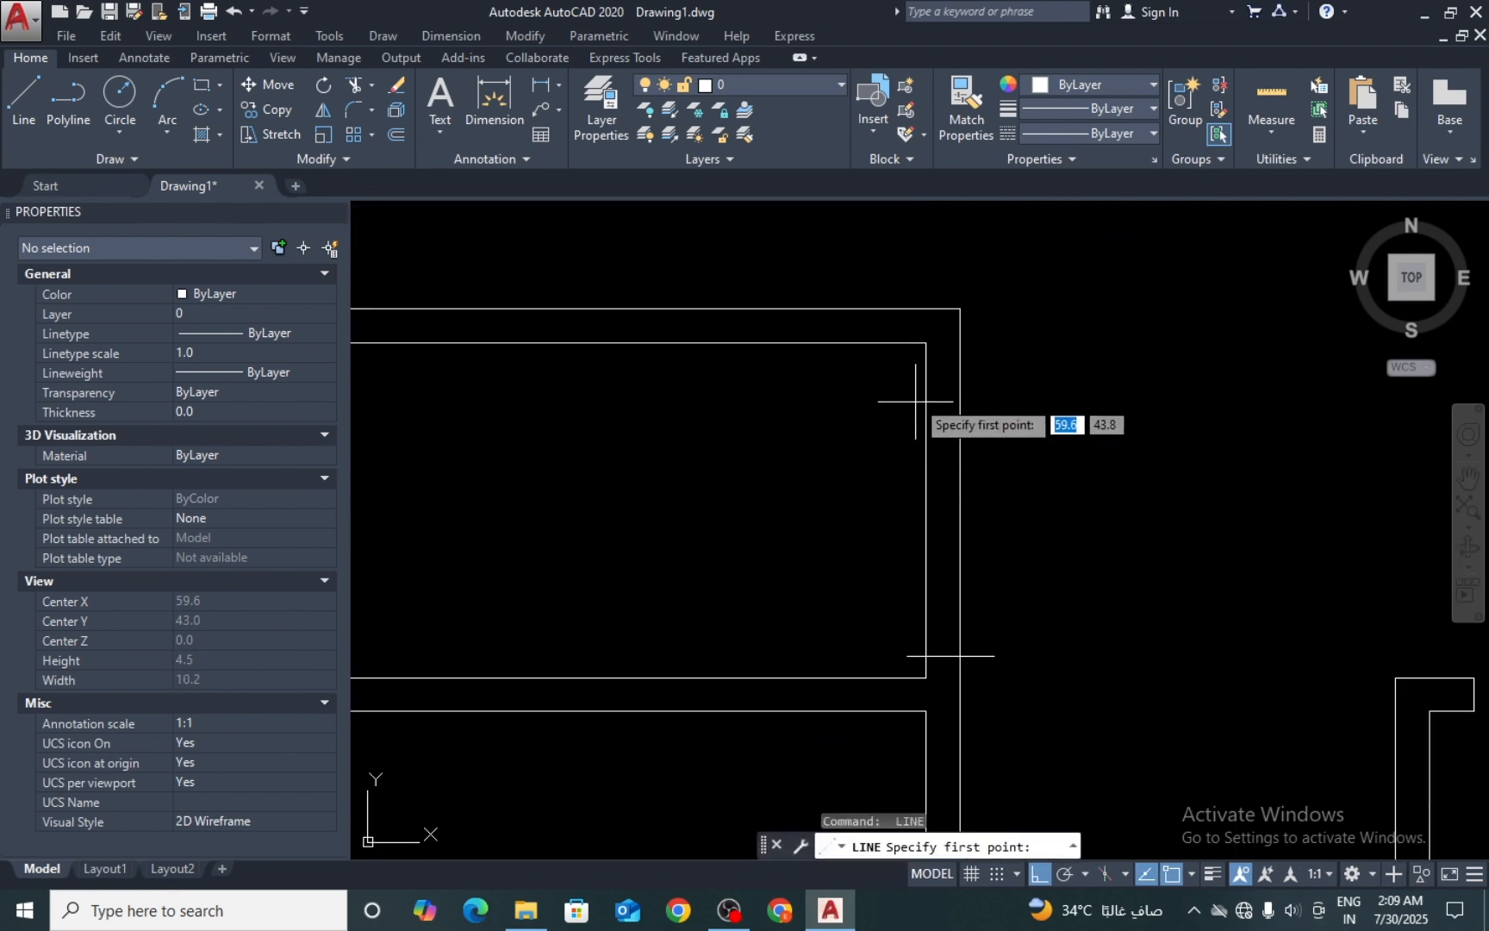
{"action": "left_click", "coordinate": [913, 362]}
{"action": "key", "text": "Escape"}
{"action": "key", "text": "Return"}
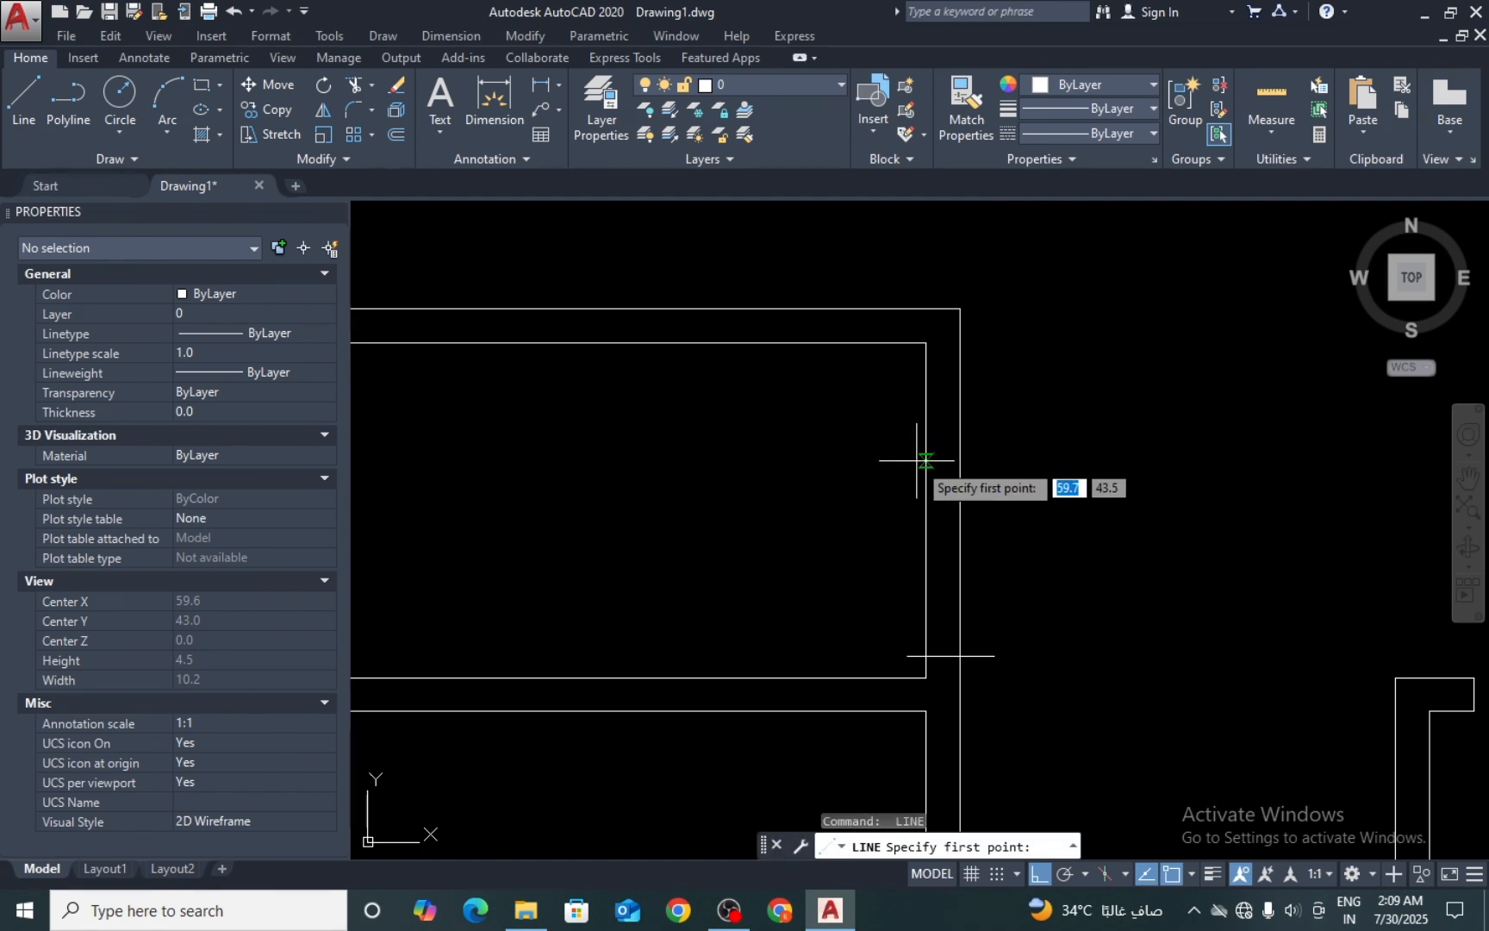
{"action": "left_click", "coordinate": [915, 429]}
{"action": "left_click", "coordinate": [998, 429]}
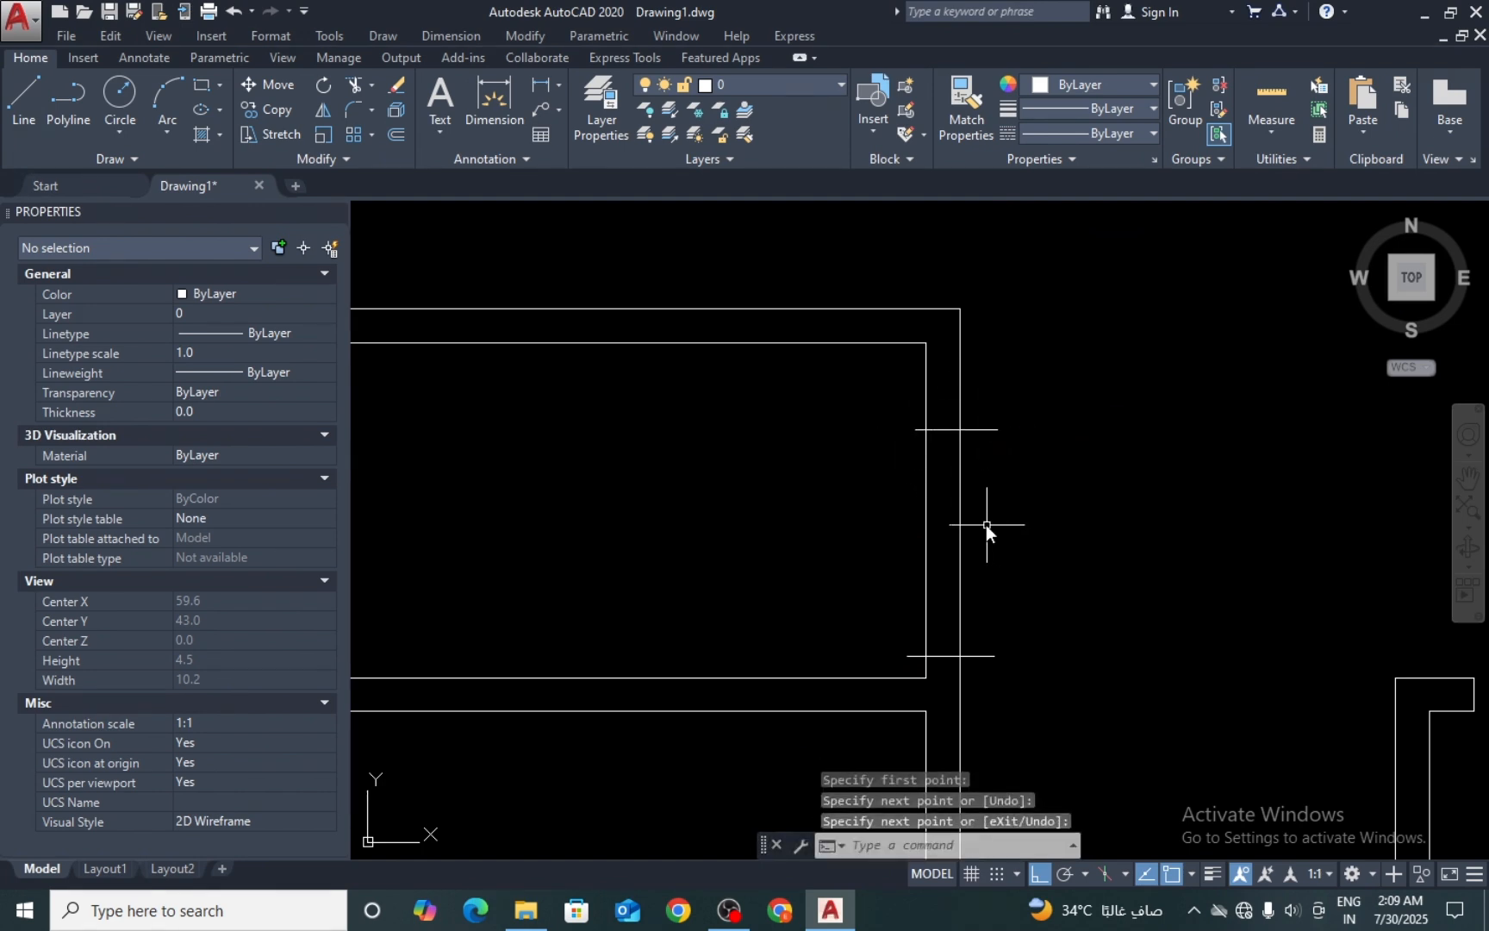
Step: Trim both lines of the new room's right wall between the two short marker lines, and trim the marker ends projecting past the wall
{"action": "type", "text": "tr"}
{"action": "key", "text": "Return"}
{"action": "key", "text": "Return"}
{"action": "left_click", "coordinate": [1018, 484]}
{"action": "left_click", "coordinate": [909, 515]}
{"action": "left_click", "coordinate": [997, 409]}
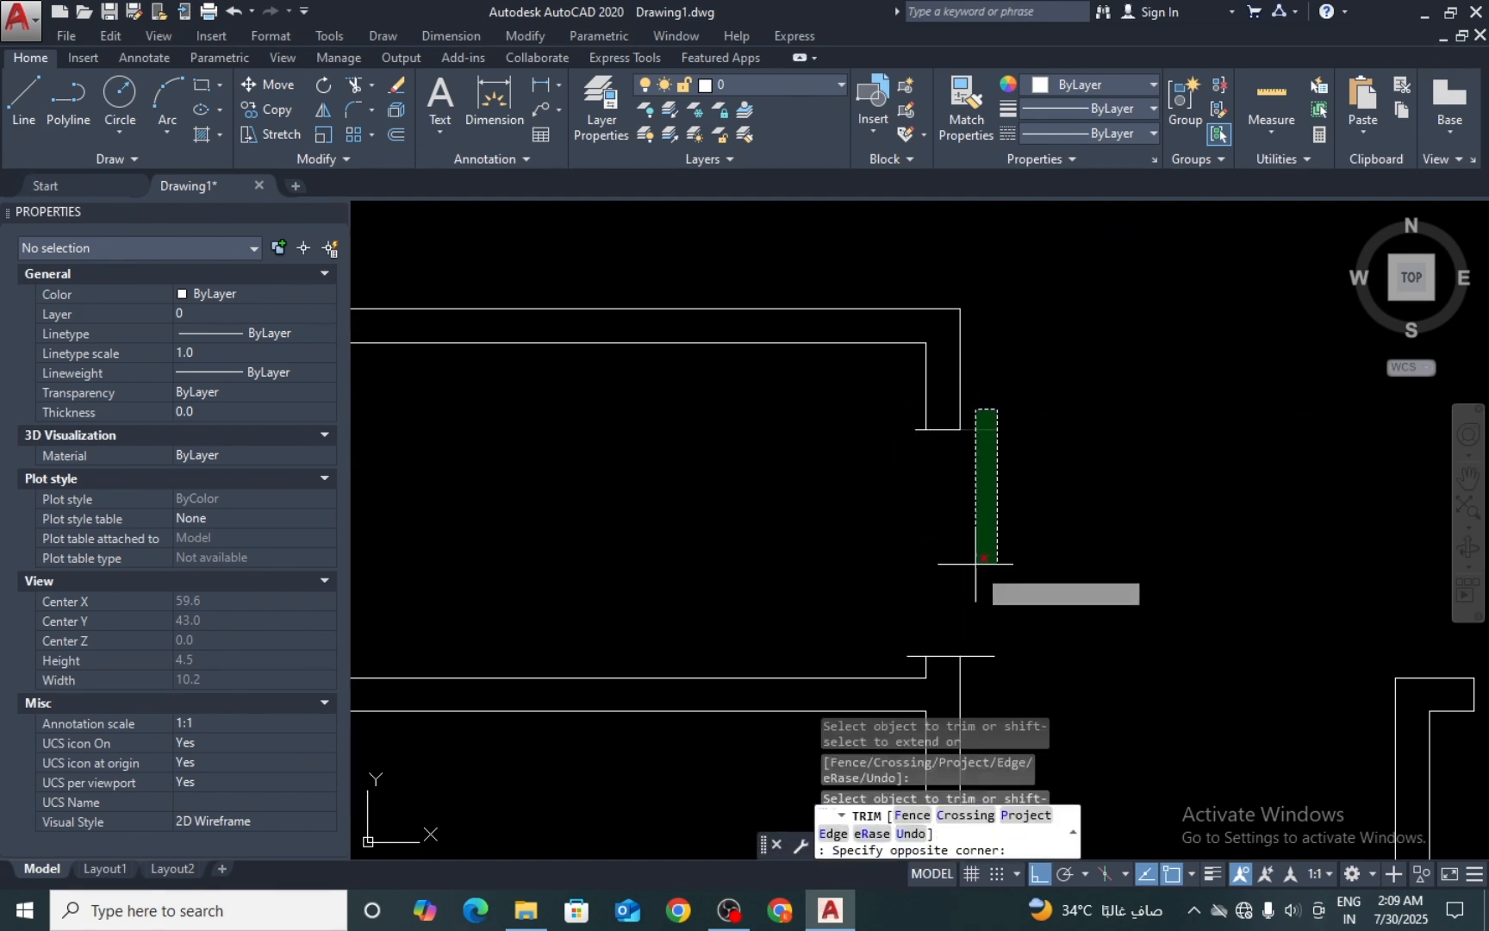
{"action": "left_click", "coordinate": [989, 685]}
{"action": "left_click", "coordinate": [921, 664]}
{"action": "left_click", "coordinate": [915, 650]}
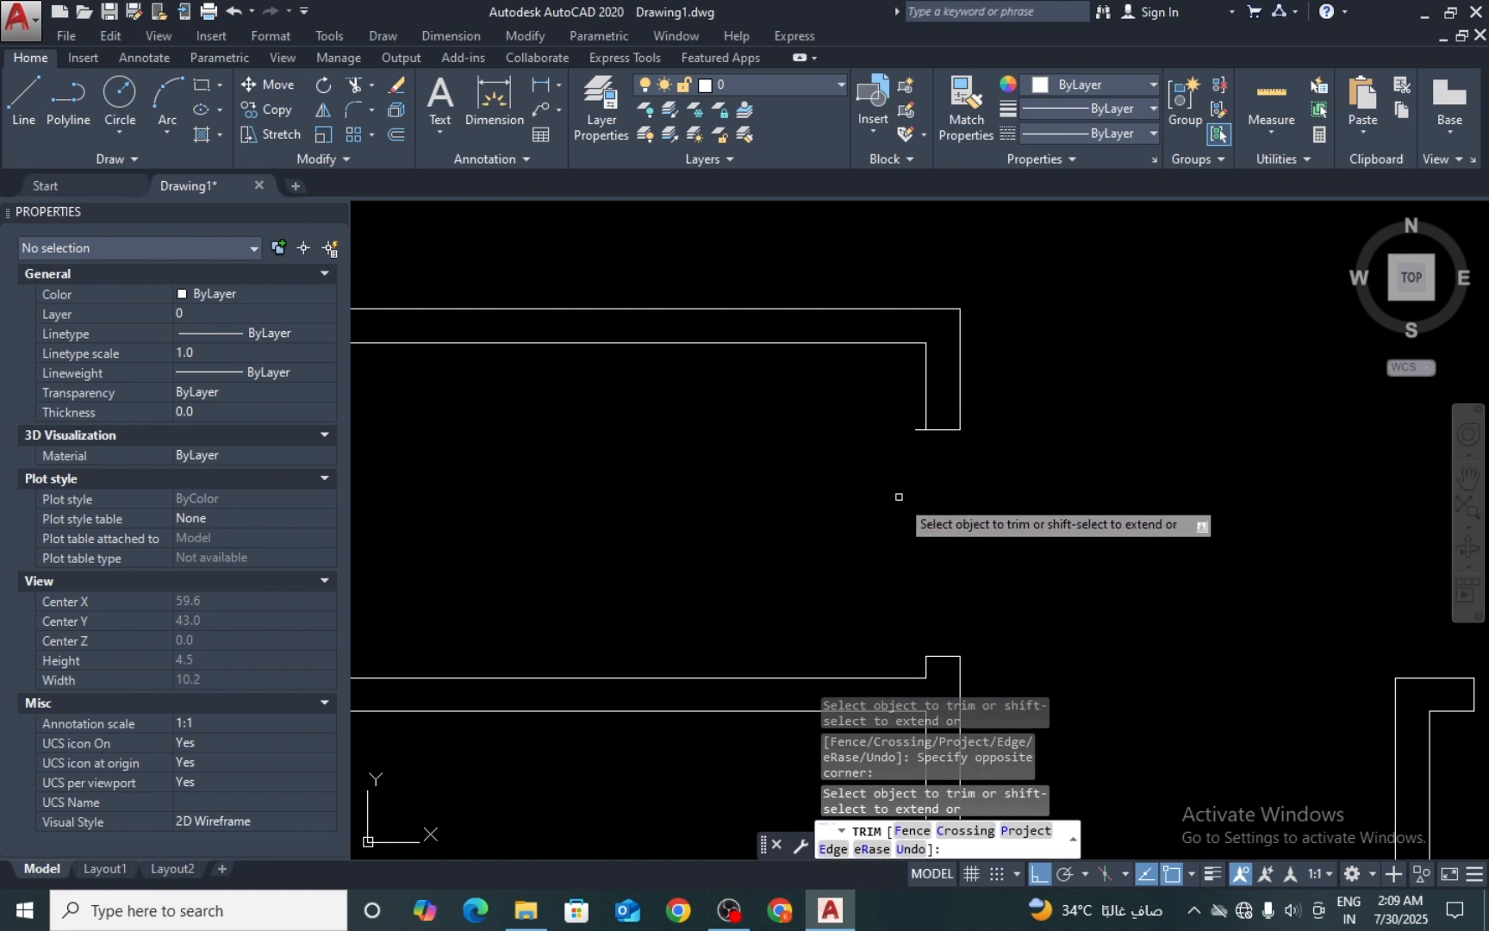
{"action": "left_click", "coordinate": [919, 430]}
{"action": "key", "text": "Return"}
Step: Review the whole floor plan, including the new room, the central hall and the surrounding boundary wall
{"action": "scroll", "coordinate": [924, 446], "scroll_direction": "down", "scroll_amount": 6}
{"action": "middle_click_drag", "start_coordinate": [825, 461], "coordinate": [905, 449]}
{"action": "scroll", "coordinate": [779, 442], "scroll_direction": "up", "scroll_amount": 2}
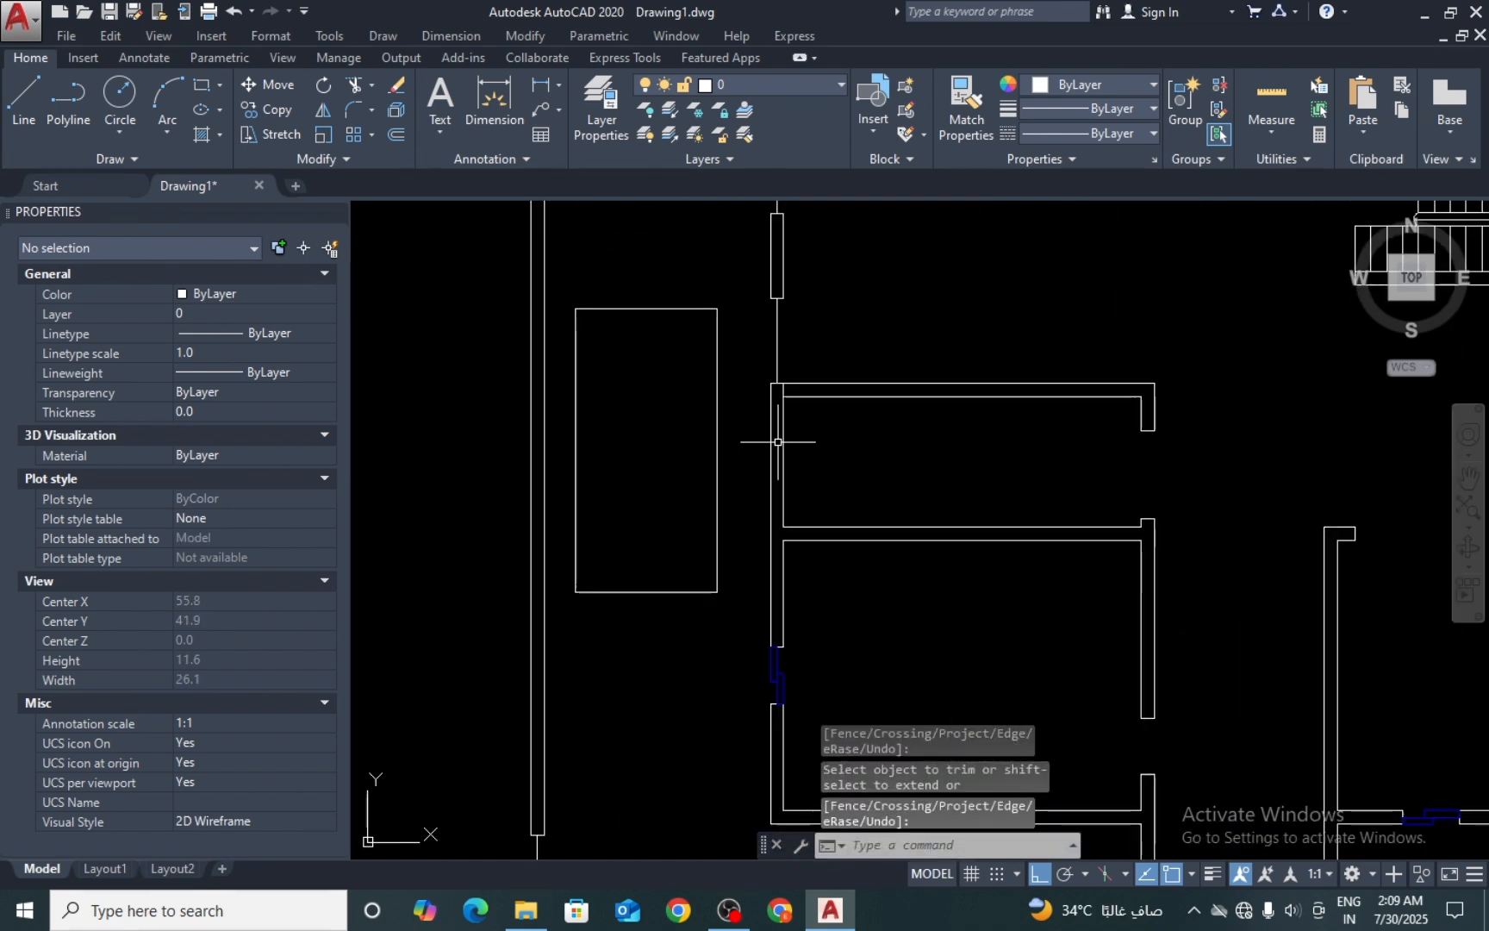
{"action": "scroll", "coordinate": [876, 482], "scroll_direction": "down", "scroll_amount": 4}
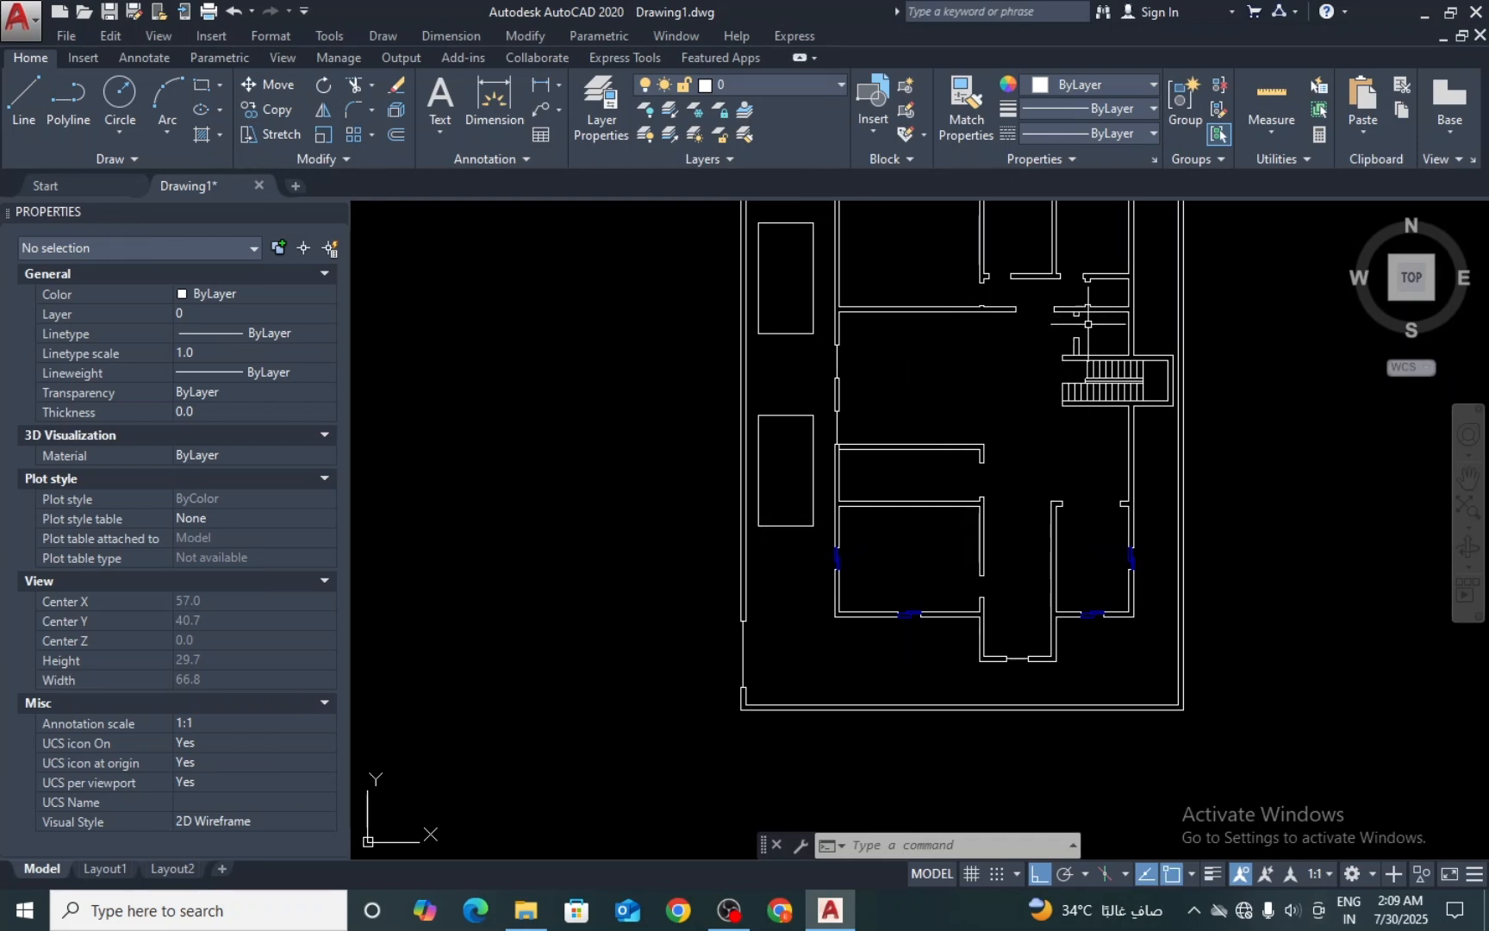
{"action": "middle_click_drag", "start_coordinate": [1091, 327], "coordinate": [1087, 454]}
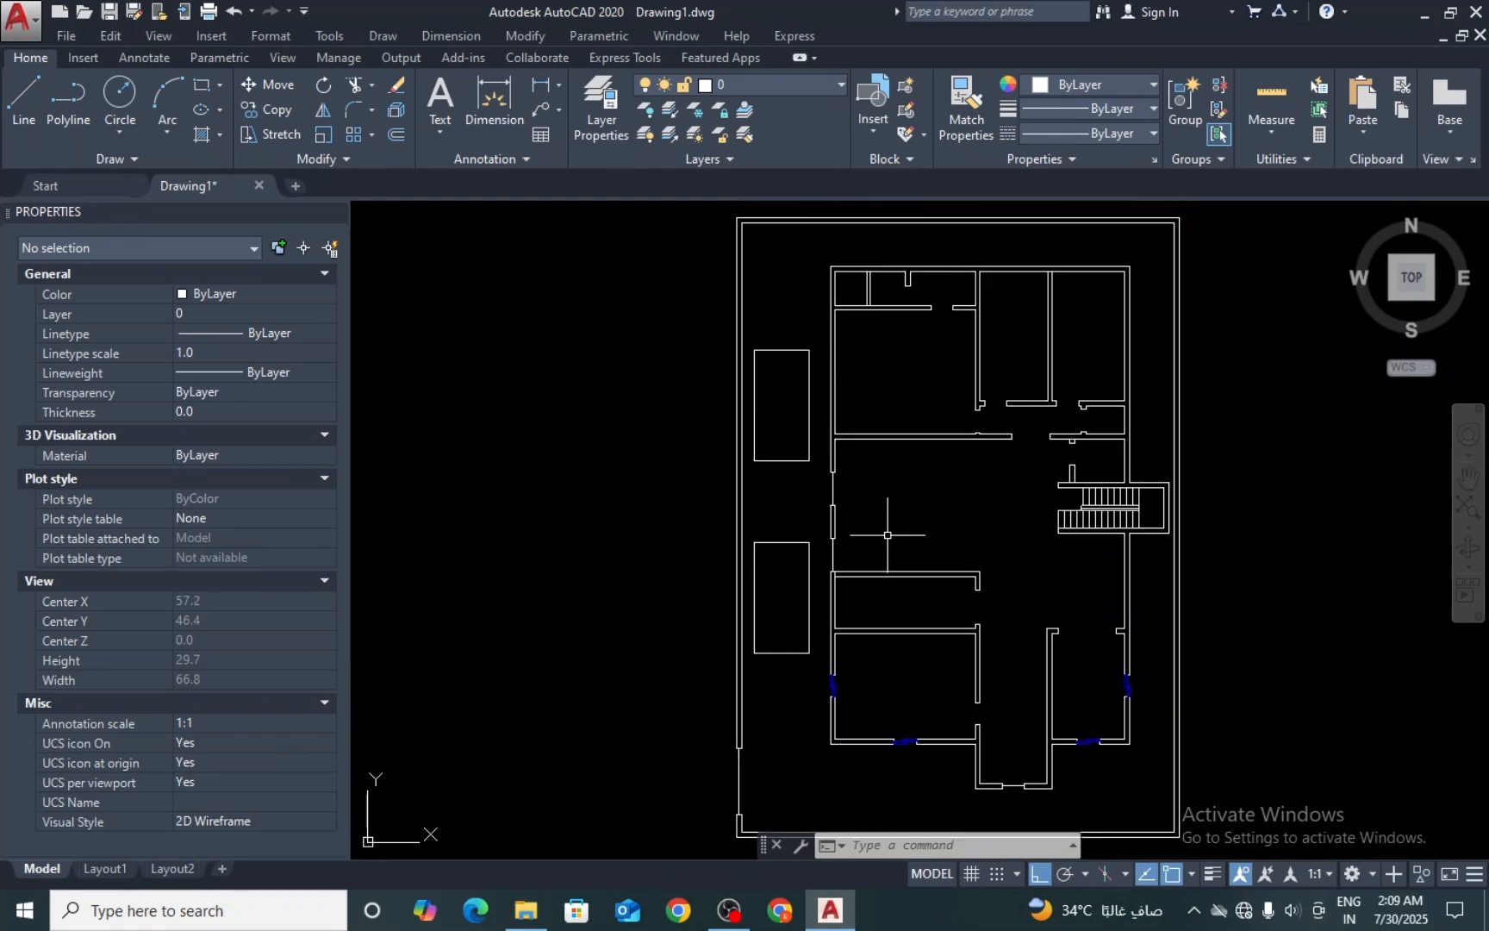
{"action": "scroll", "coordinate": [888, 535], "scroll_direction": "up", "scroll_amount": 2}
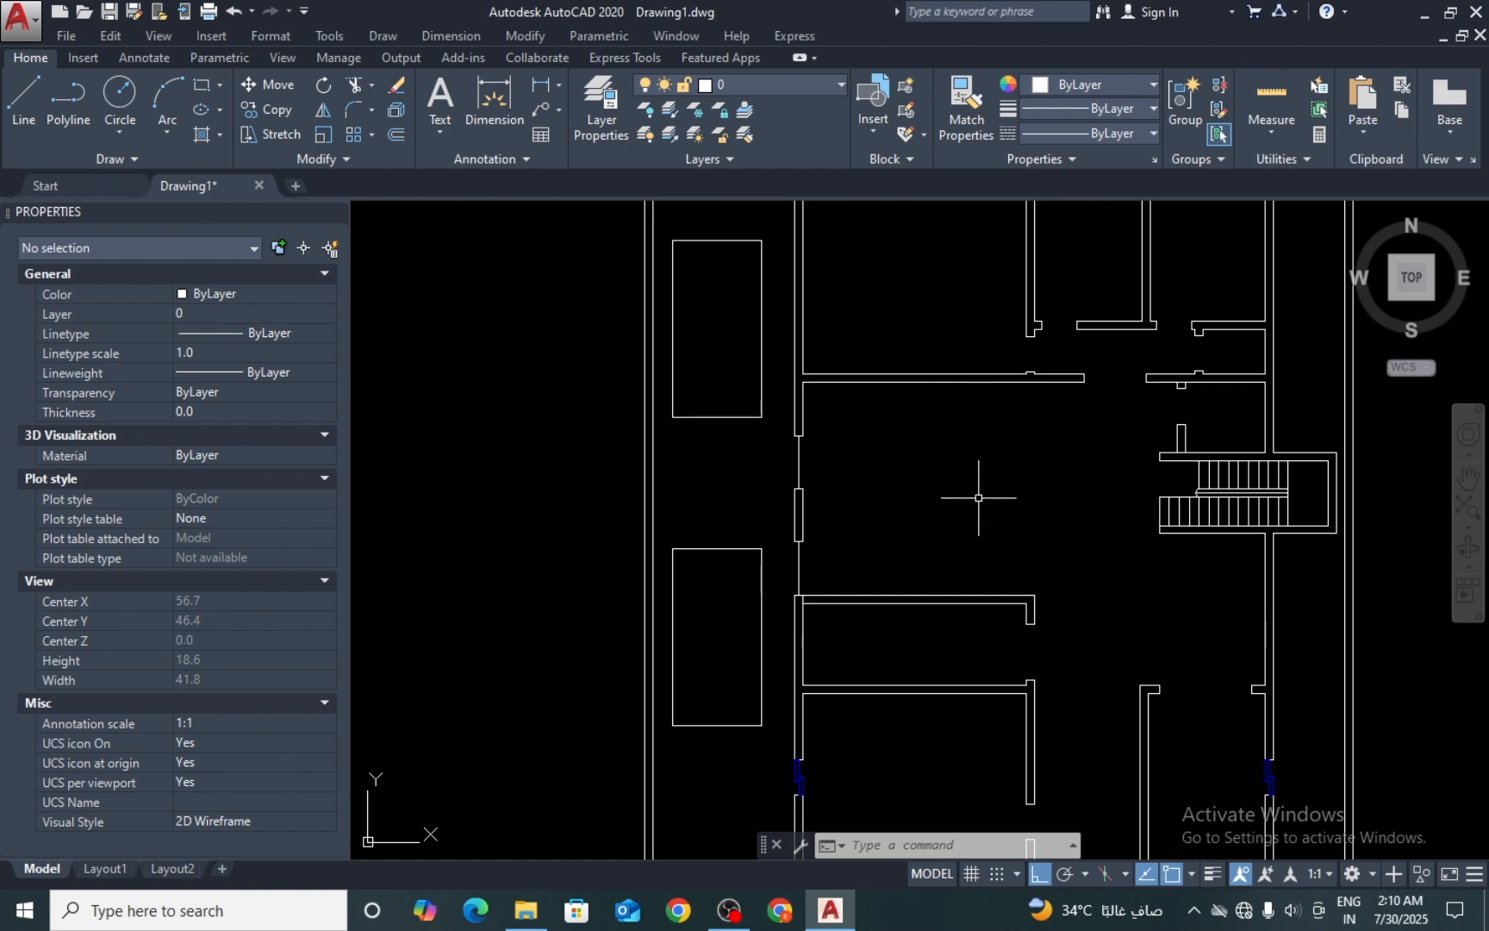
{"action": "scroll", "coordinate": [980, 442], "scroll_direction": "down", "scroll_amount": 2}
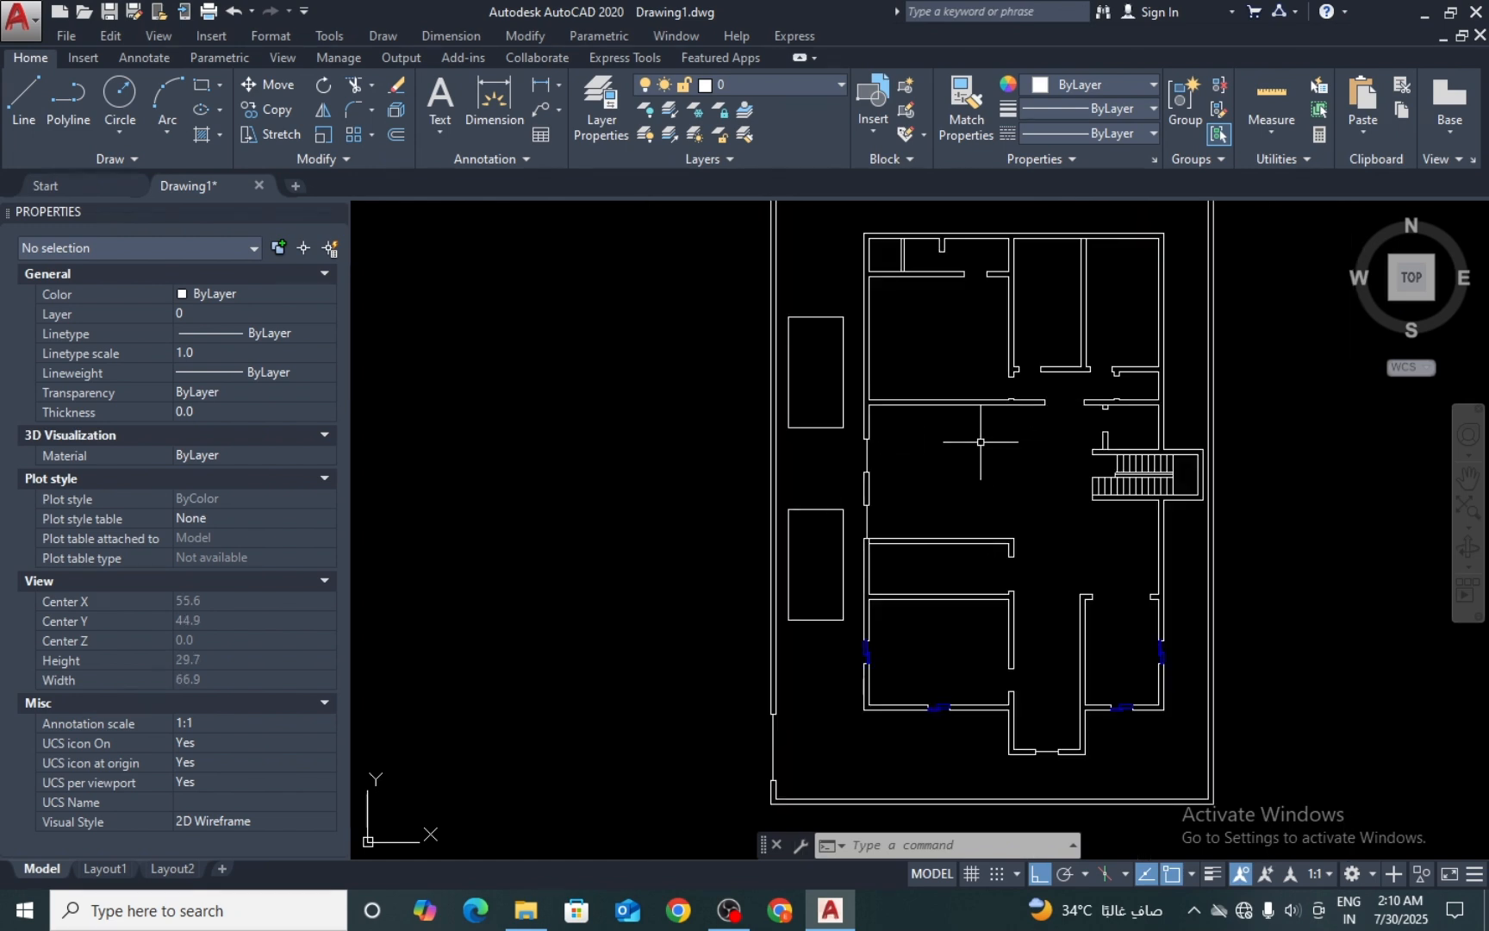
{"action": "scroll", "coordinate": [980, 442], "scroll_direction": "down", "scroll_amount": 2}
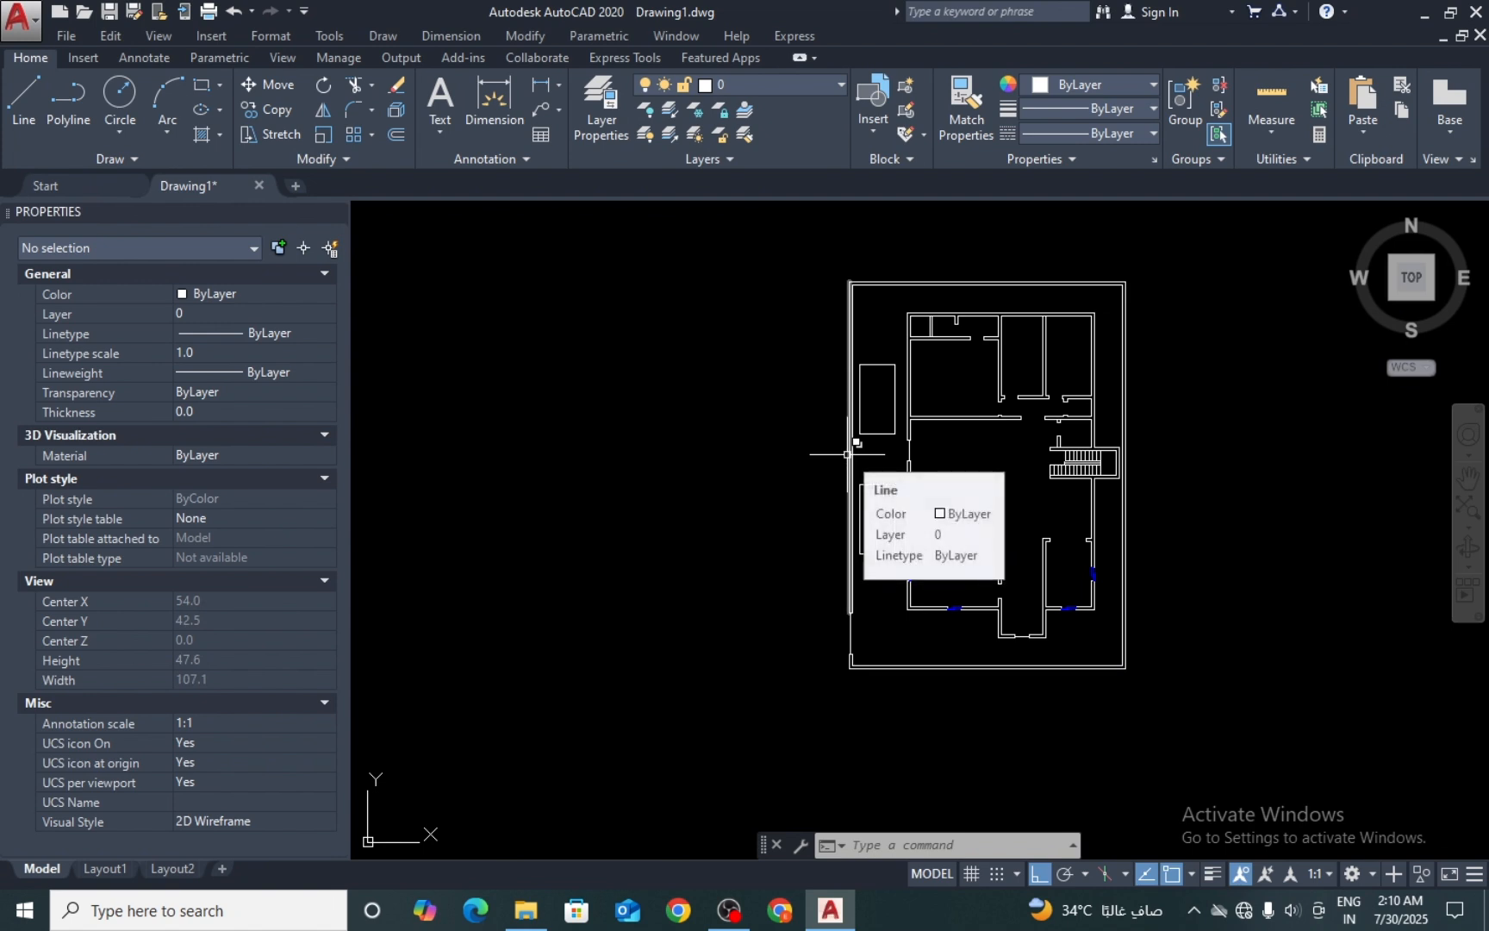
Step: Draw a line about 28 long over the boundary wall's left outer edge, from its upper-left to its lower-left corner
{"action": "type", "text": "l"}
{"action": "key", "text": "Return"}
{"action": "scroll", "coordinate": [835, 314], "scroll_direction": "up", "scroll_amount": 2}
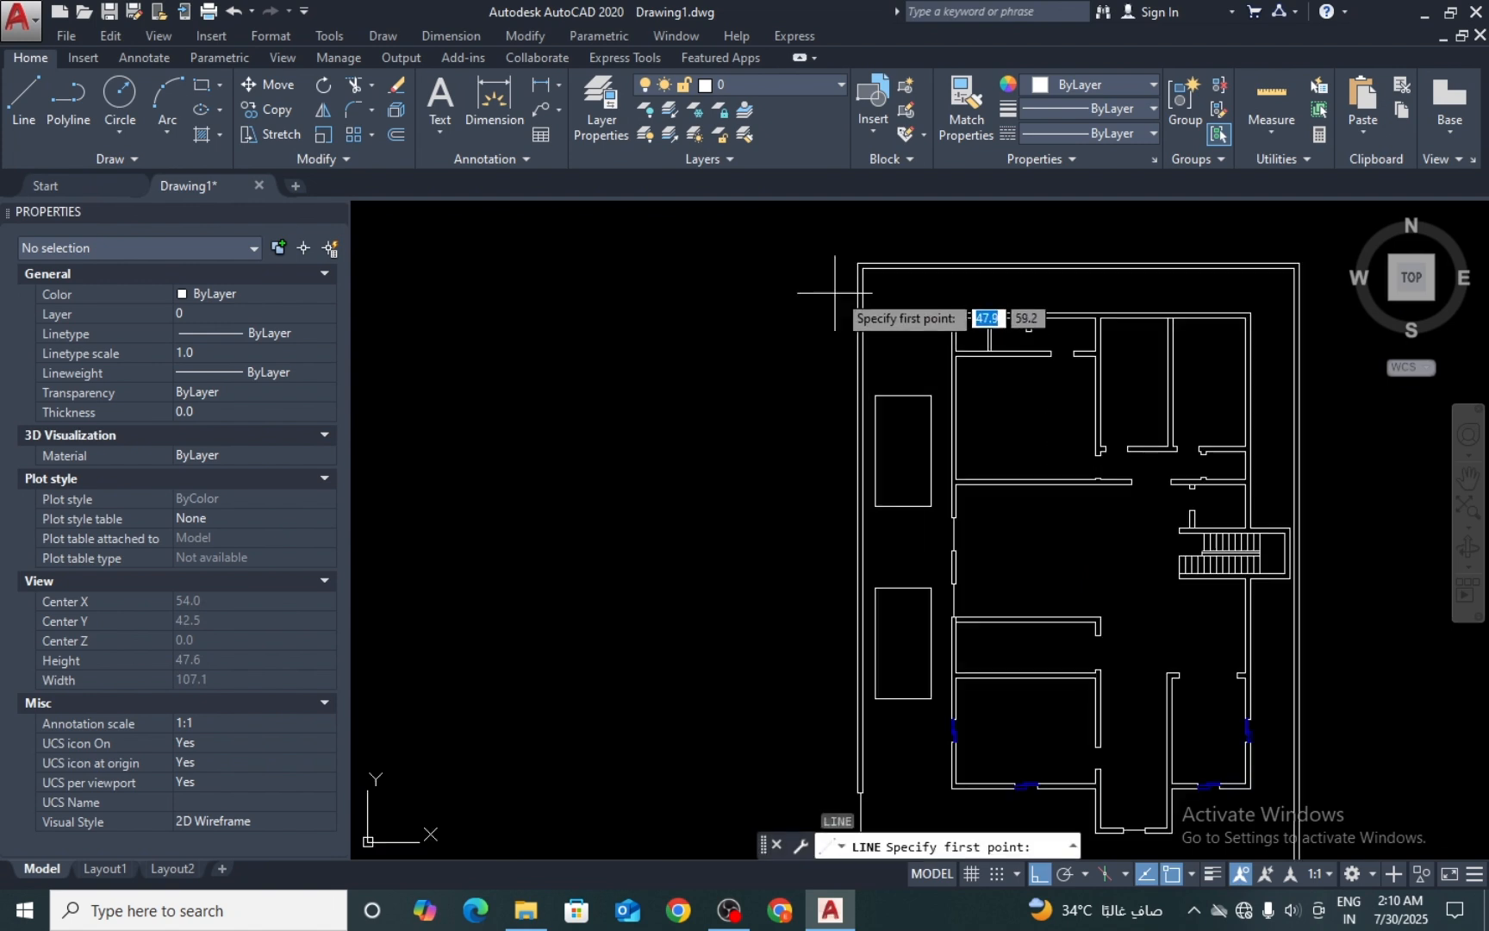
{"action": "left_click", "coordinate": [857, 263]}
{"action": "scroll", "coordinate": [857, 264], "scroll_direction": "down", "scroll_amount": 4}
{"action": "scroll", "coordinate": [841, 500], "scroll_direction": "up", "scroll_amount": 4}
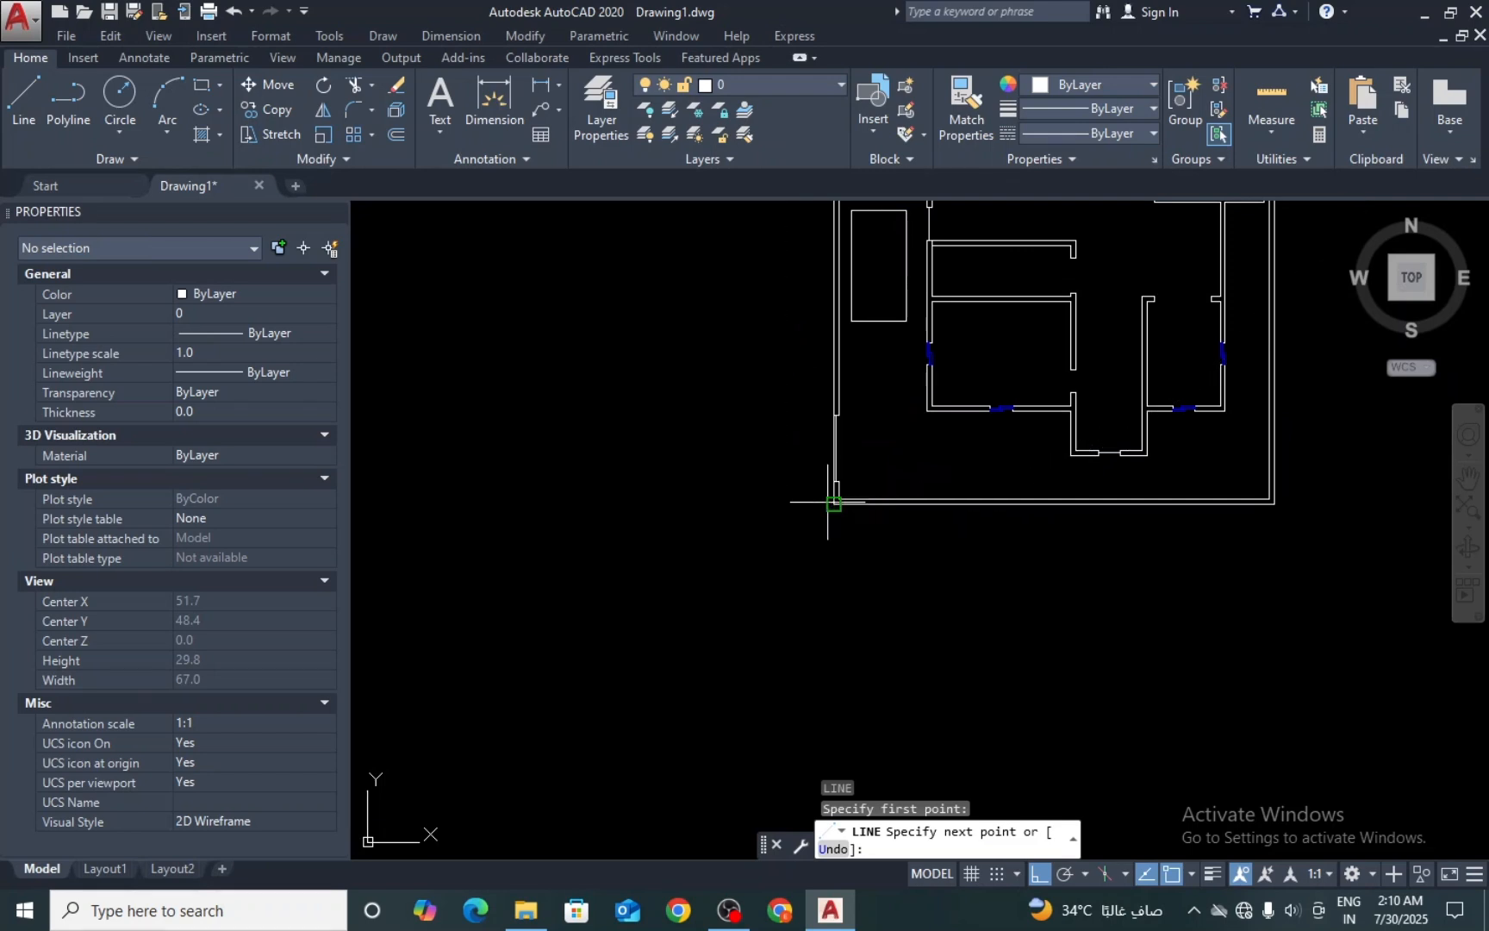
{"action": "left_click", "coordinate": [834, 503]}
{"action": "scroll", "coordinate": [856, 562], "scroll_direction": "down", "scroll_amount": 4}
{"action": "key", "text": "Return"}
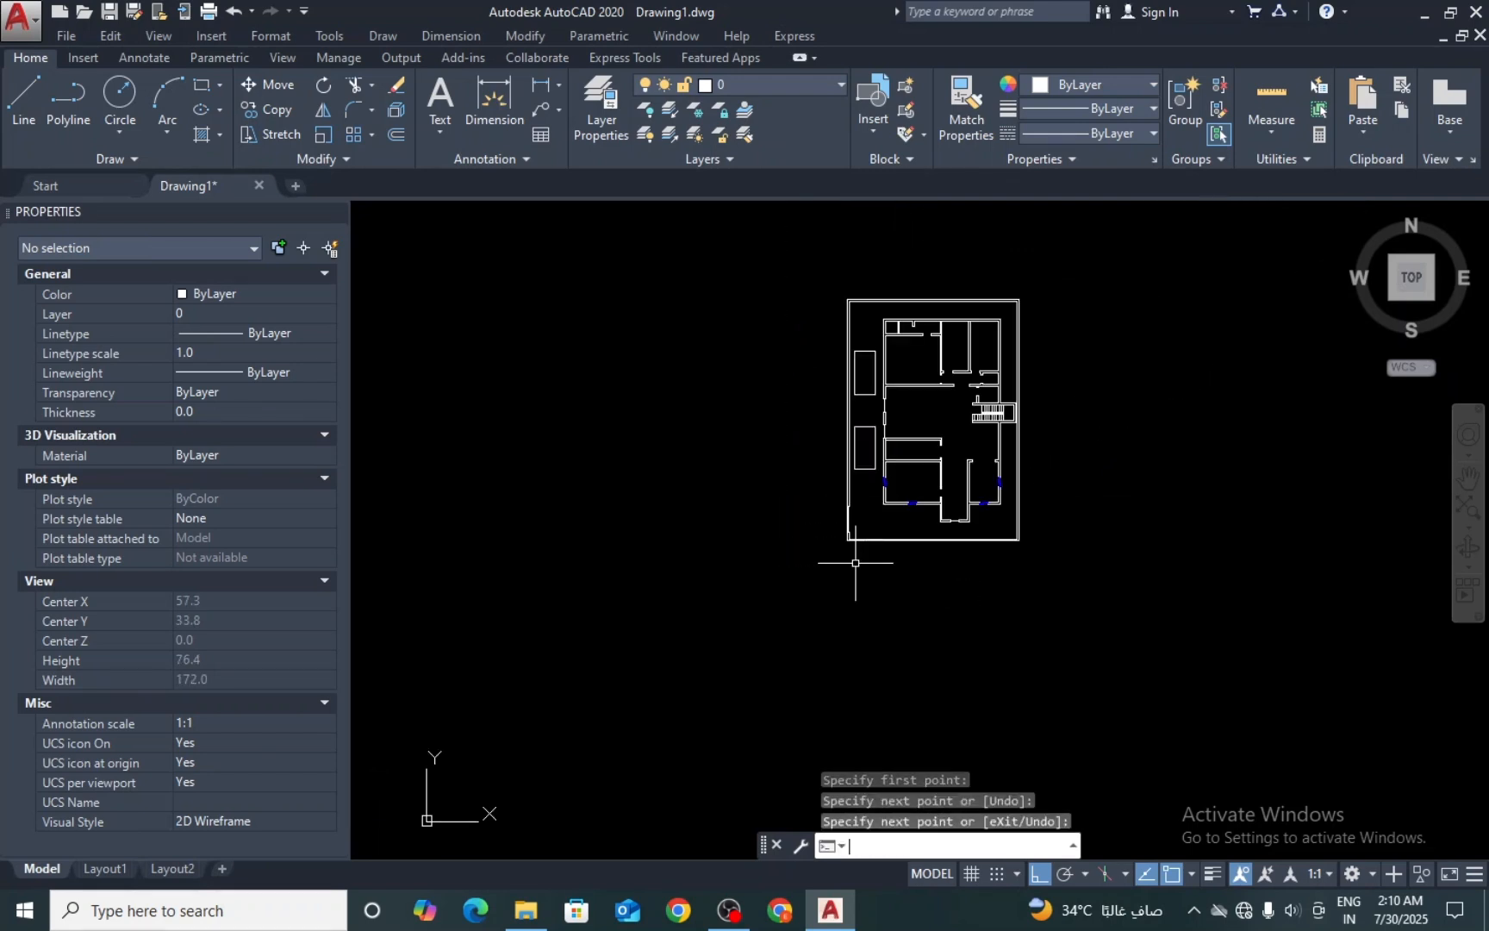
Step: Erase the line lying over the boundary wall's left outer edge
{"action": "key", "text": "Return"}
{"action": "scroll", "coordinate": [846, 548], "scroll_direction": "up", "scroll_amount": 2}
{"action": "middle_click_drag", "start_coordinate": [844, 548], "coordinate": [869, 707]}
{"action": "key", "text": "Escape"}
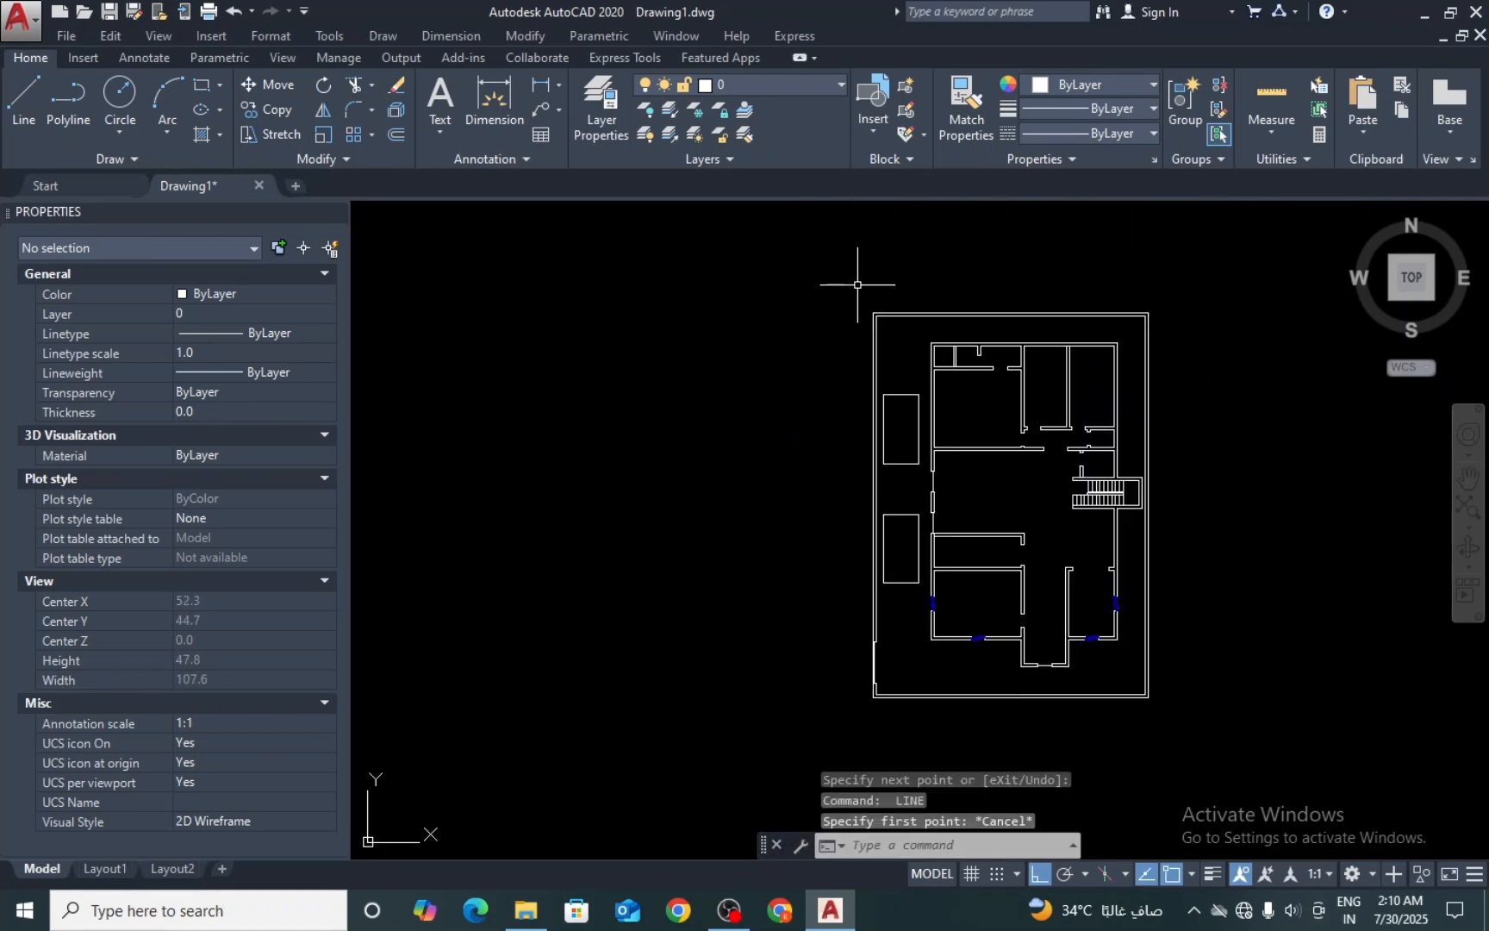
{"action": "scroll", "coordinate": [866, 642], "scroll_direction": "up", "scroll_amount": 5}
{"action": "left_click", "coordinate": [845, 655]}
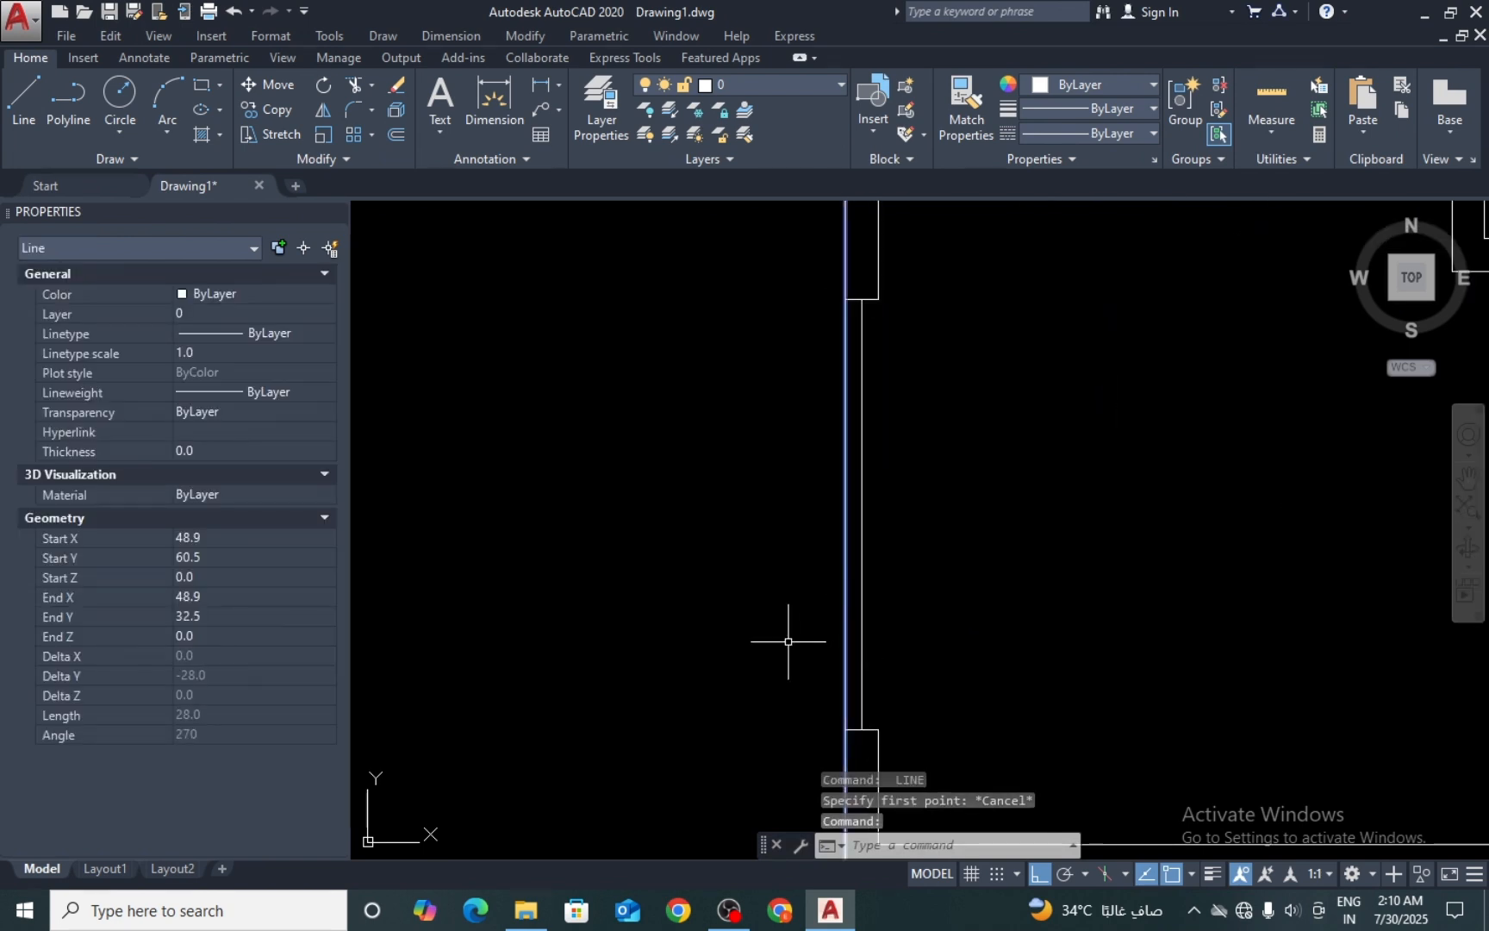
{"action": "key", "text": "Delete"}
{"action": "scroll", "coordinate": [785, 638], "scroll_direction": "down", "scroll_amount": 3}
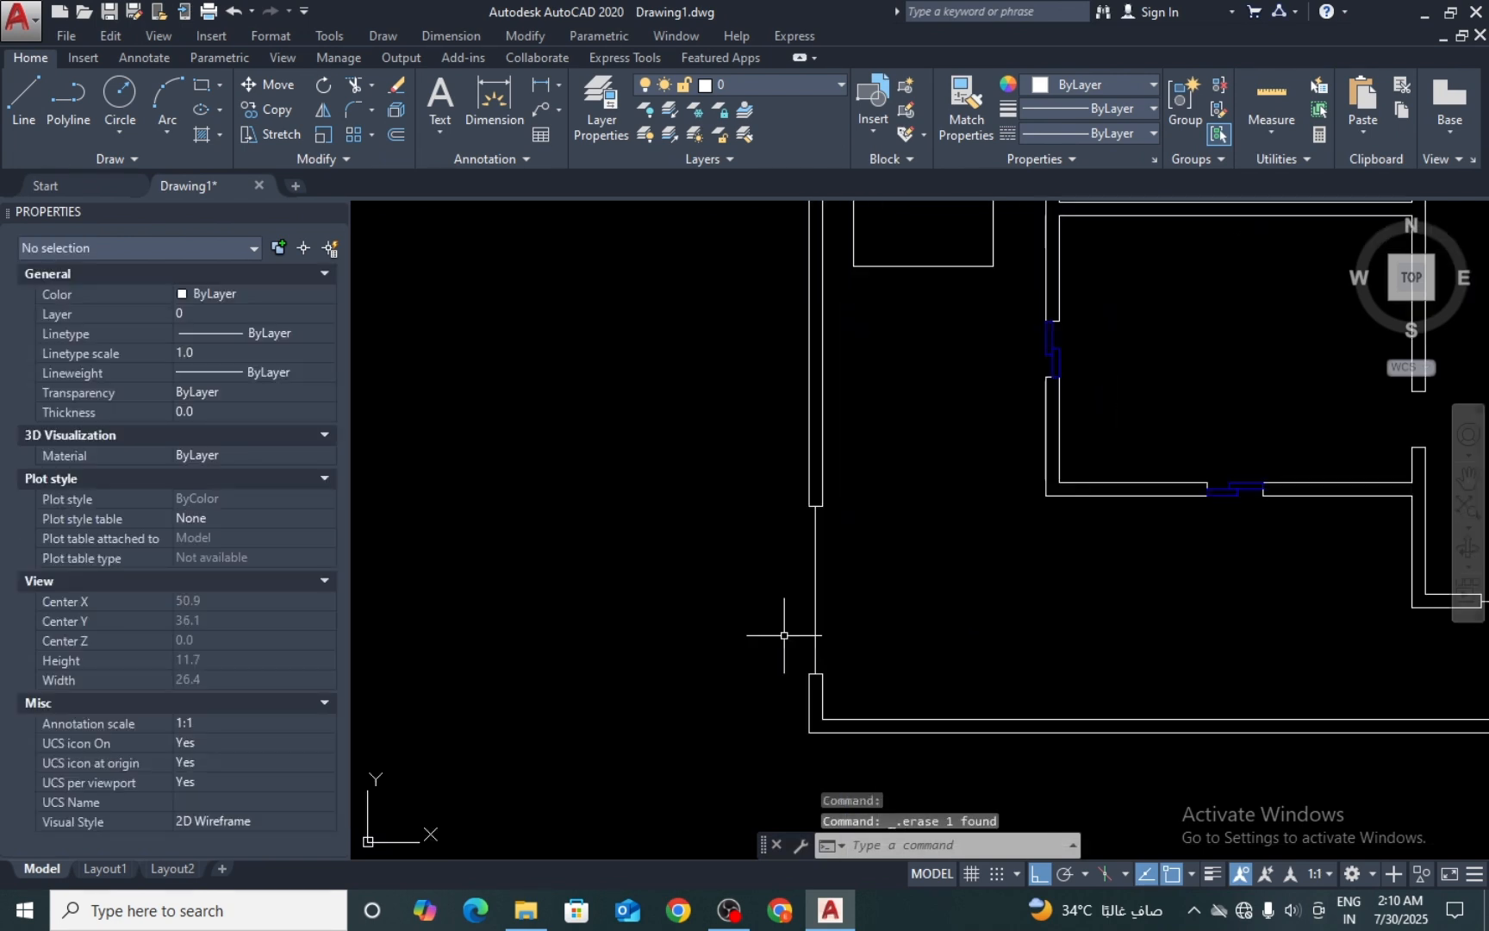
Step: Draw a polyline from the boundary's lower-right corner to its lower-left corner, continuing up the left edge past the upper-left corner
{"action": "key", "text": "Return"}
{"action": "scroll", "coordinate": [787, 625], "scroll_direction": "down", "scroll_amount": 4}
{"action": "scroll", "coordinate": [1050, 664], "scroll_direction": "up", "scroll_amount": 3}
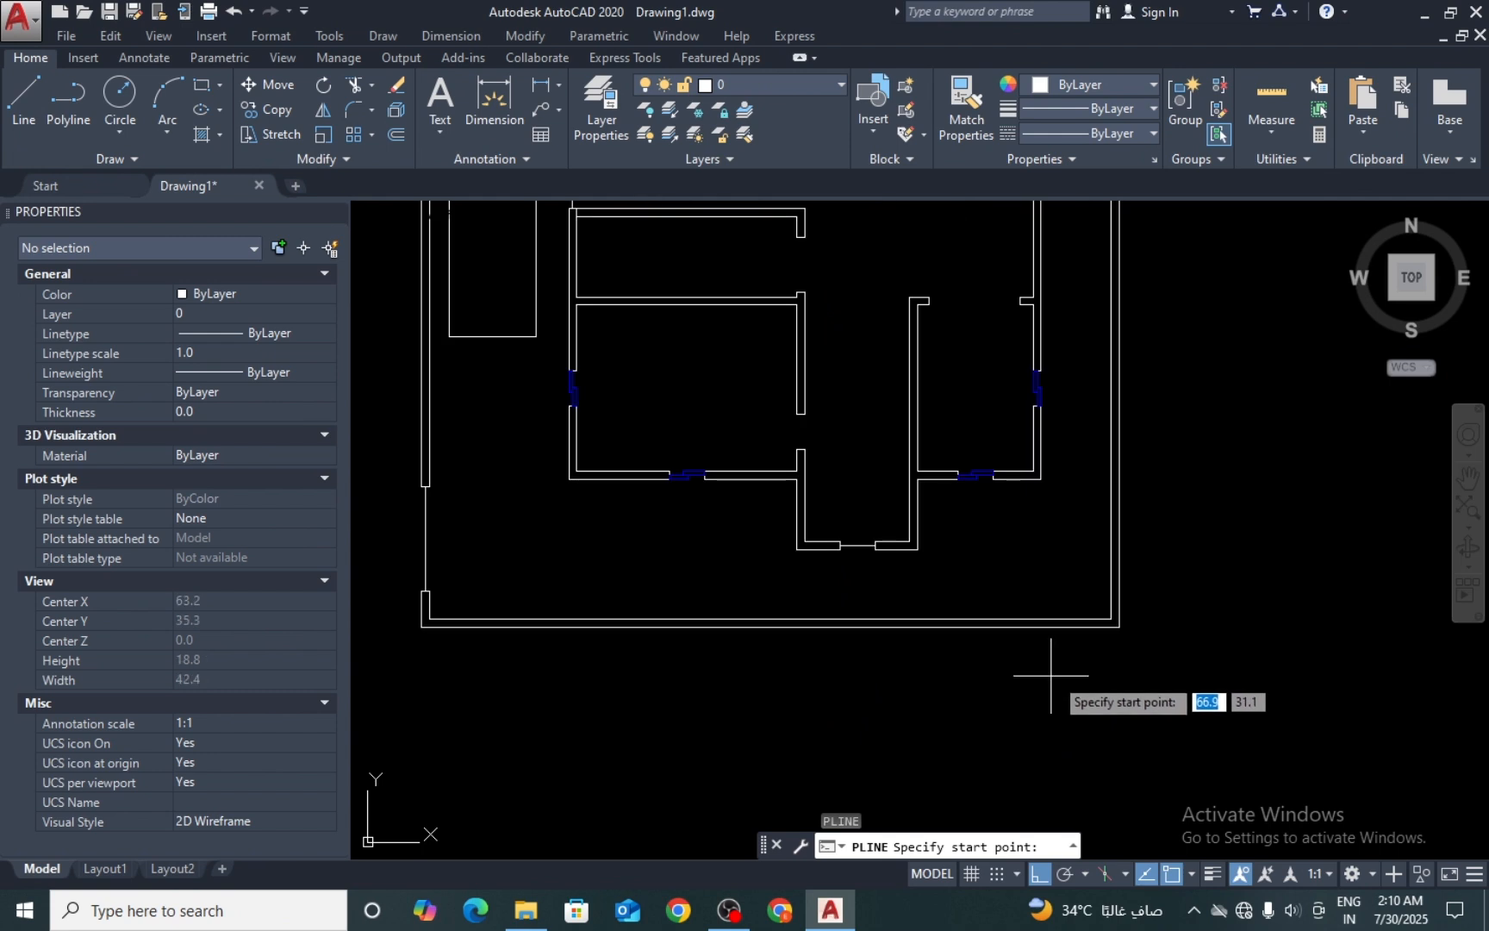
{"action": "left_click", "coordinate": [1129, 630]}
{"action": "scroll", "coordinate": [1129, 621], "scroll_direction": "down", "scroll_amount": 3}
{"action": "scroll", "coordinate": [814, 631], "scroll_direction": "up", "scroll_amount": 6}
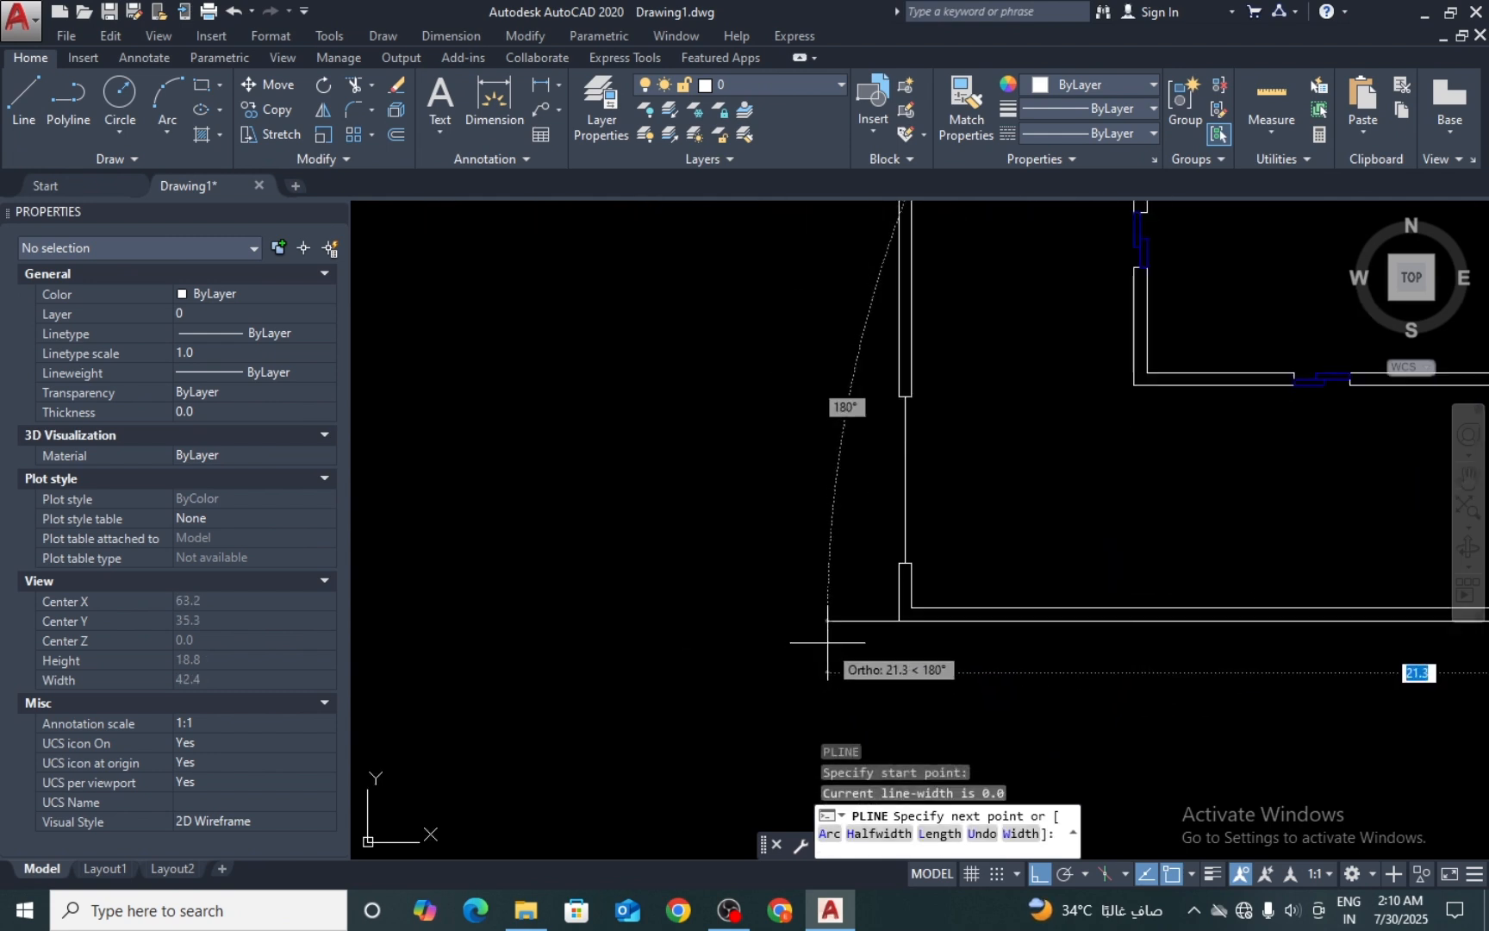
{"action": "left_click", "coordinate": [888, 637]}
{"action": "scroll", "coordinate": [844, 636], "scroll_direction": "down", "scroll_amount": 5}
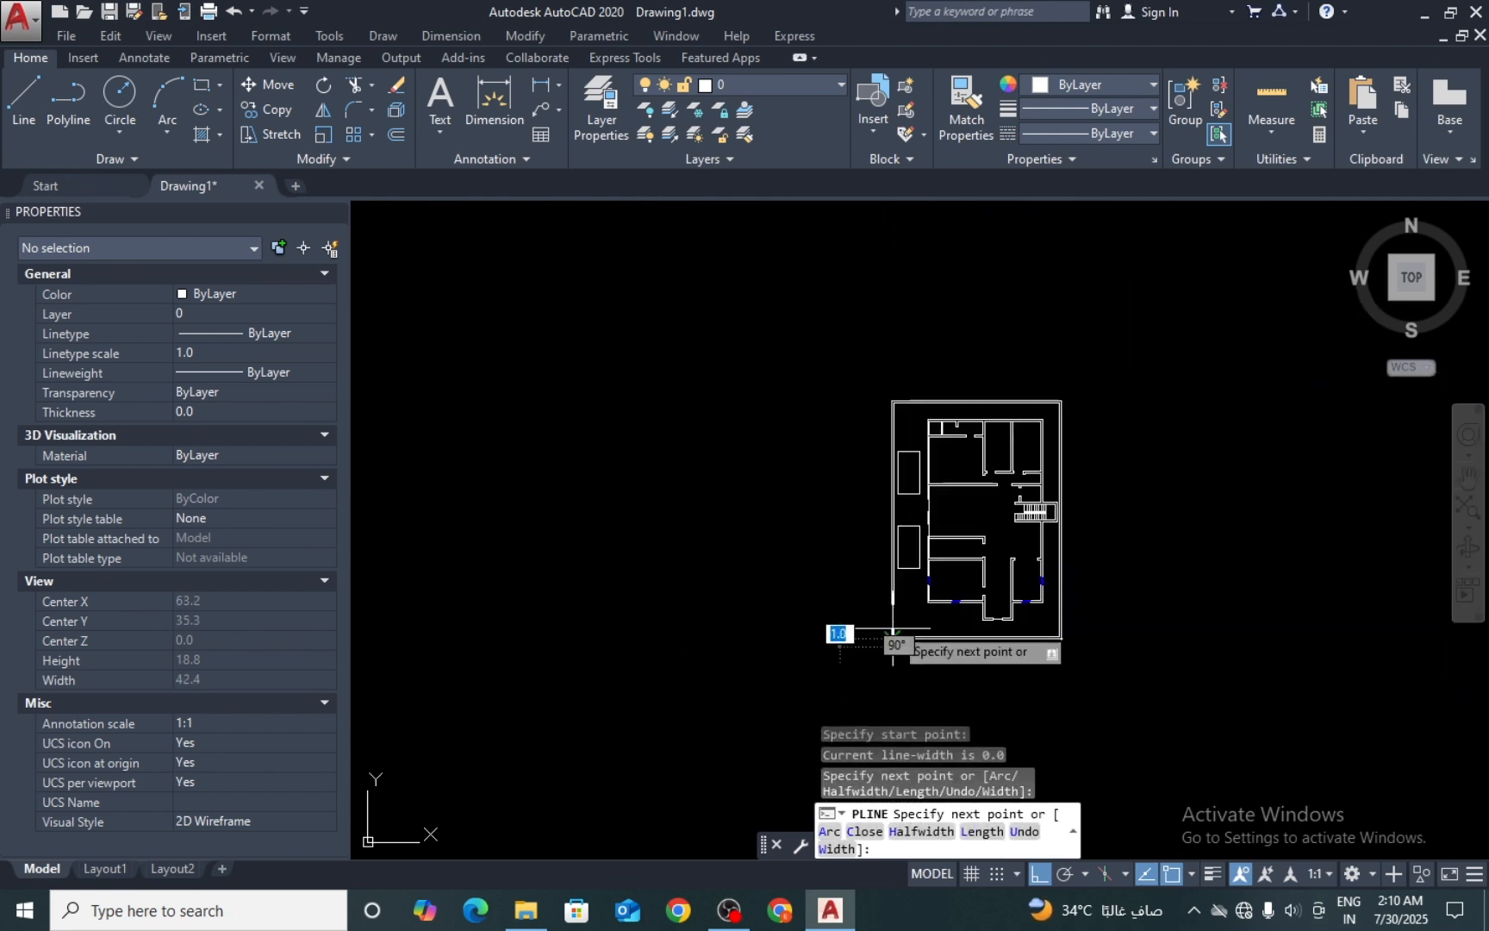
{"action": "left_click", "coordinate": [887, 353]}
{"action": "key", "text": "Return"}
Step: Stretch the polyline's right endpoint horizontally beyond the boundary's lower-right corner
{"action": "scroll", "coordinate": [1062, 629], "scroll_direction": "up", "scroll_amount": 5}
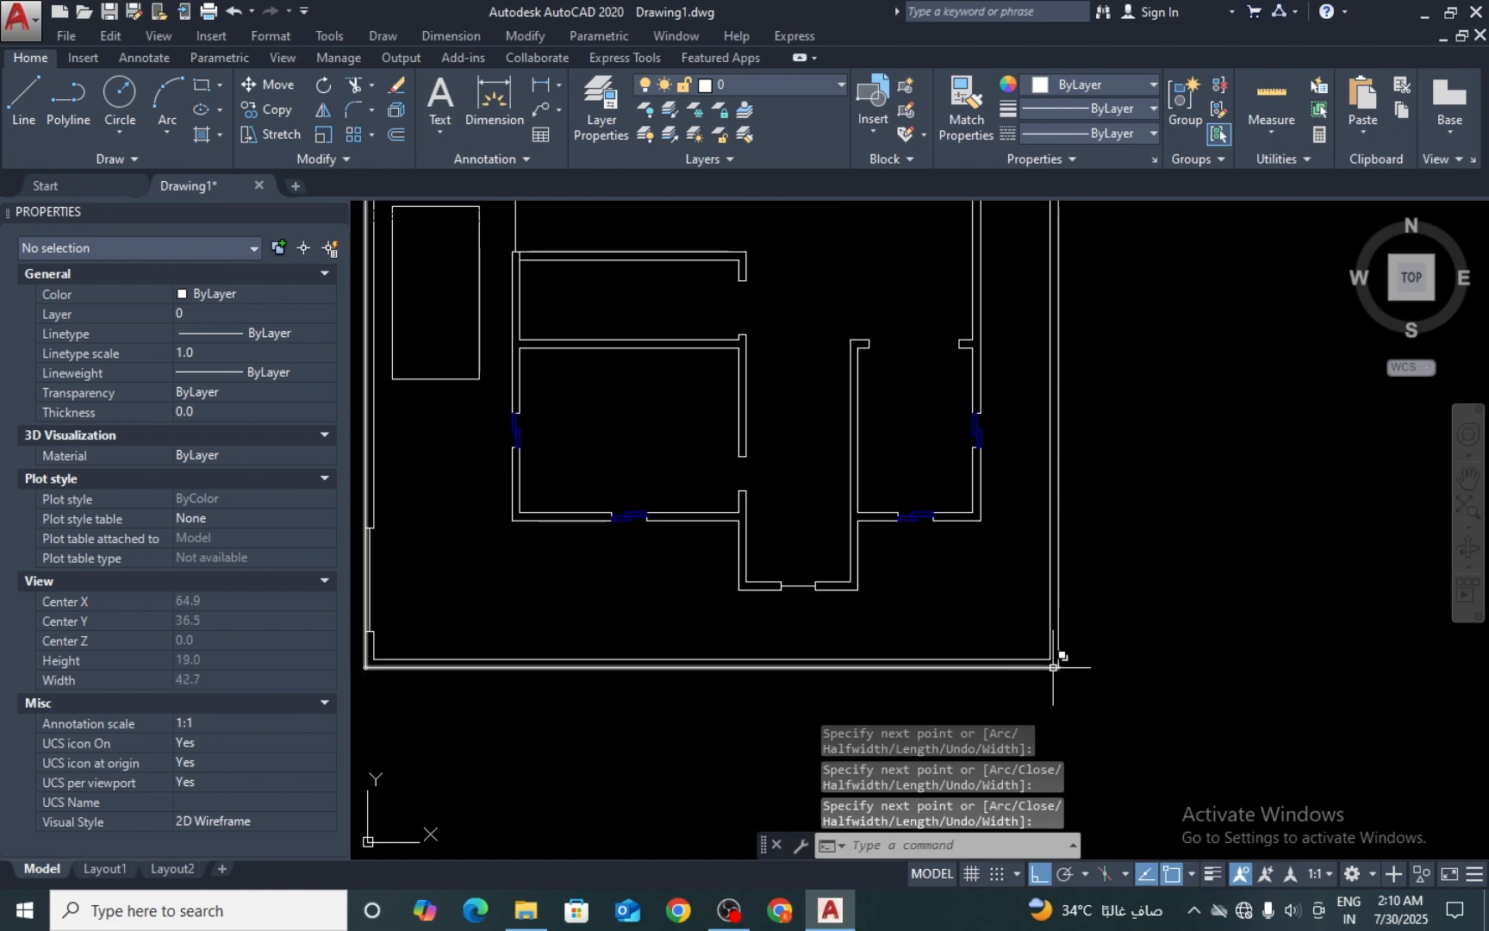
{"action": "left_click", "coordinate": [1053, 667]}
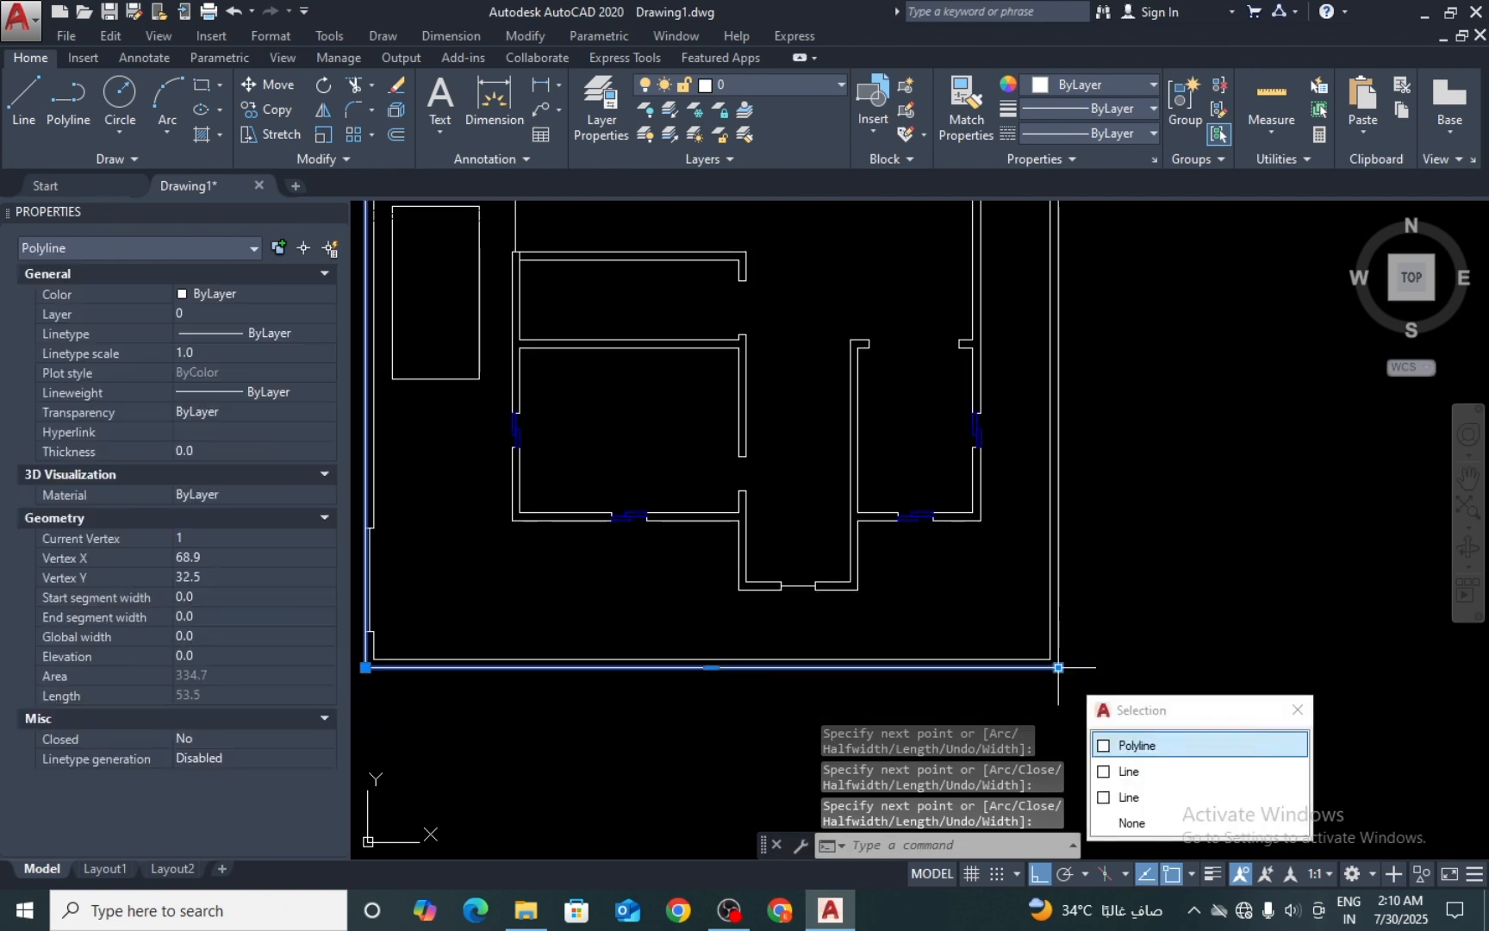
{"action": "left_click", "coordinate": [1058, 667]}
{"action": "left_click", "coordinate": [1174, 667]}
{"action": "key", "text": "Return"}
{"action": "scroll", "coordinate": [1144, 634], "scroll_direction": "down", "scroll_amount": 2}
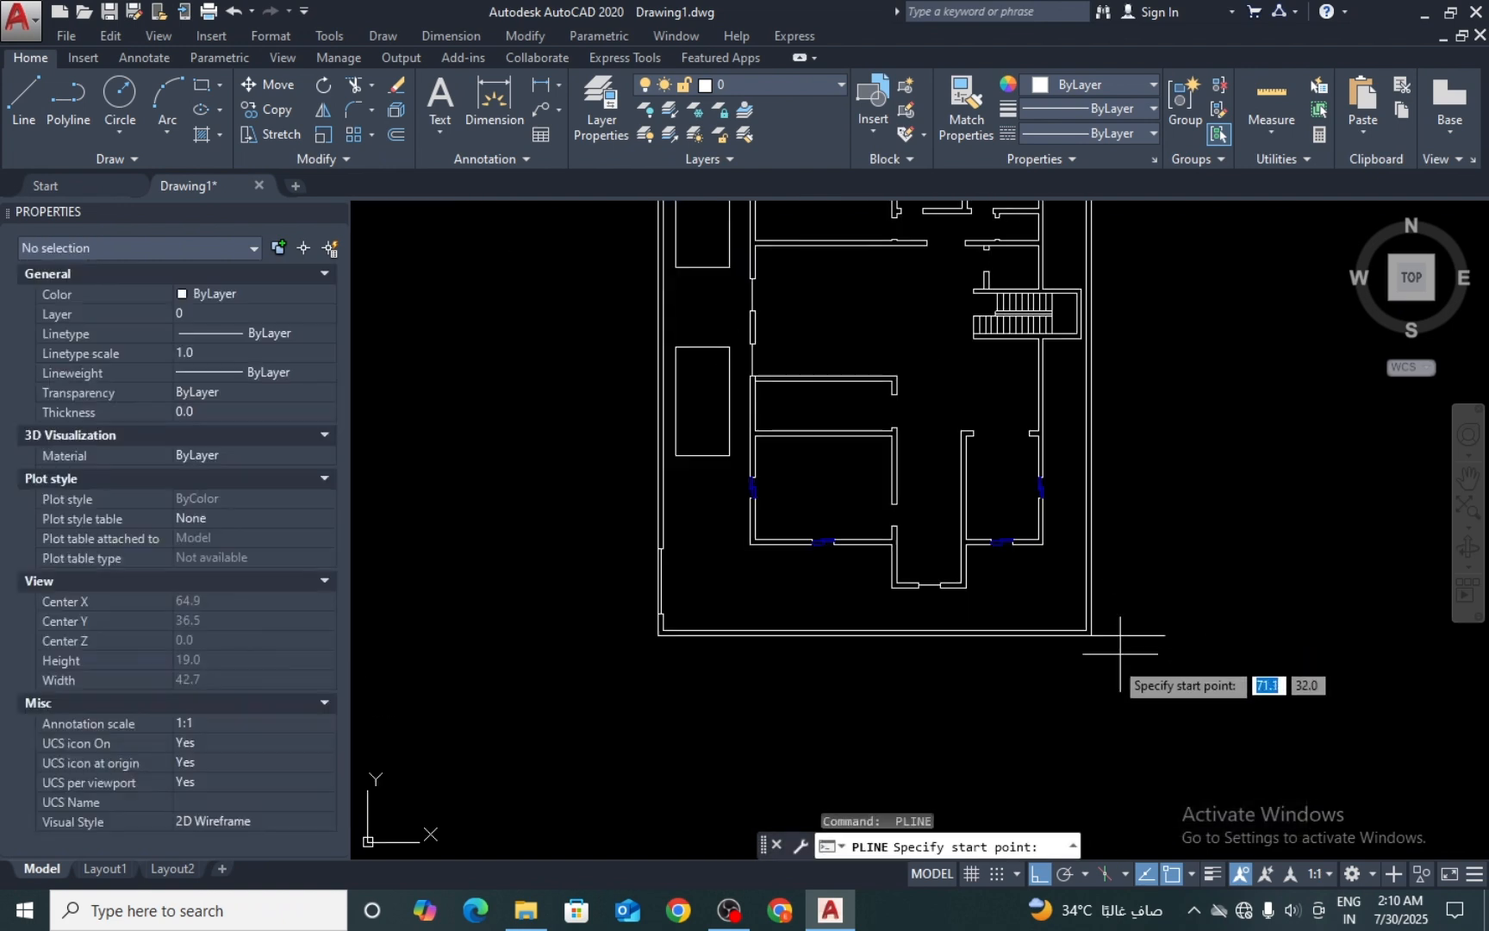
{"action": "middle_click_drag", "start_coordinate": [1065, 701], "coordinate": [1134, 729]}
{"action": "key", "text": "Escape"}
{"action": "scroll", "coordinate": [1017, 688], "scroll_direction": "down", "scroll_amount": 4}
{"action": "key", "text": "Escape"}
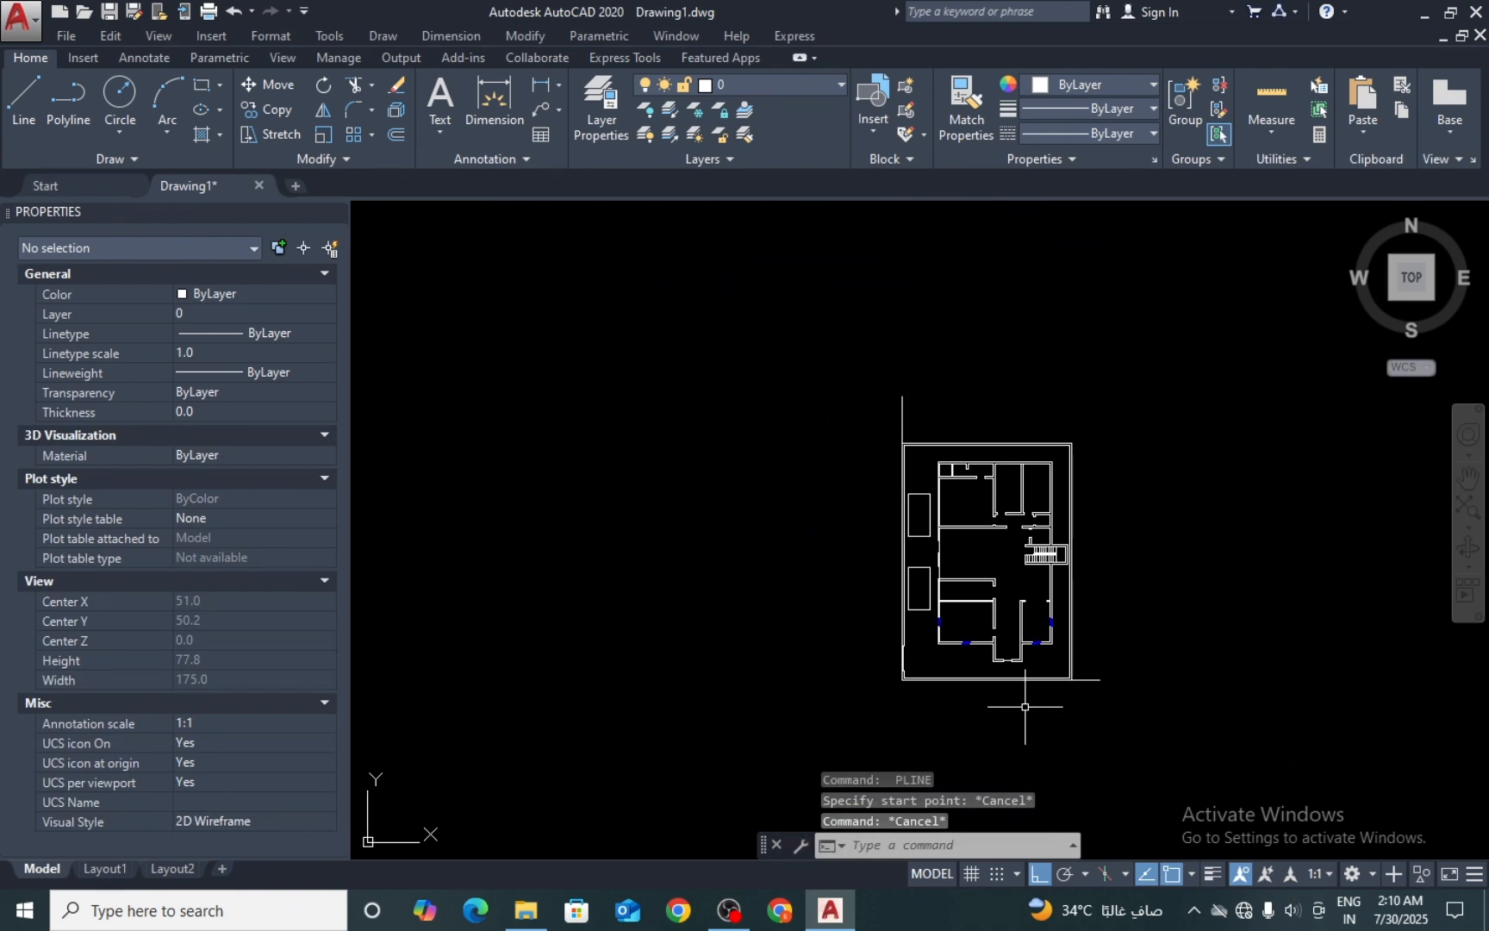
Step: Offset the L-shaped polyline 15 outward, to the left of and below the plot
{"action": "type", "text": "o"}
{"action": "key", "text": "Return"}
{"action": "key", "text": "Return"}
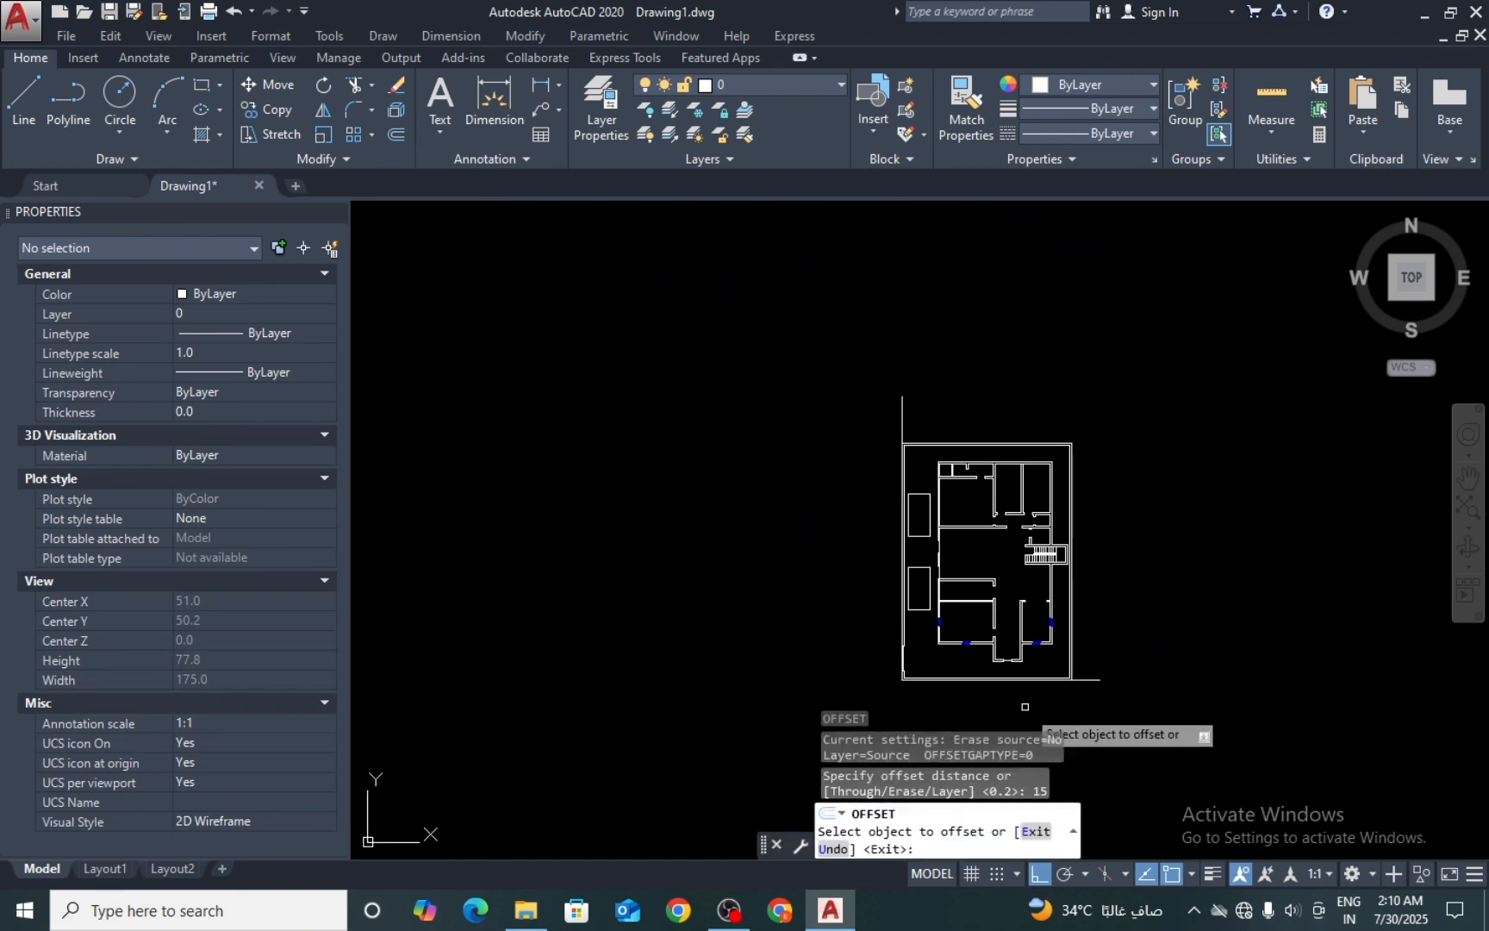
{"action": "left_click", "coordinate": [1084, 680]}
{"action": "left_click", "coordinate": [897, 600]}
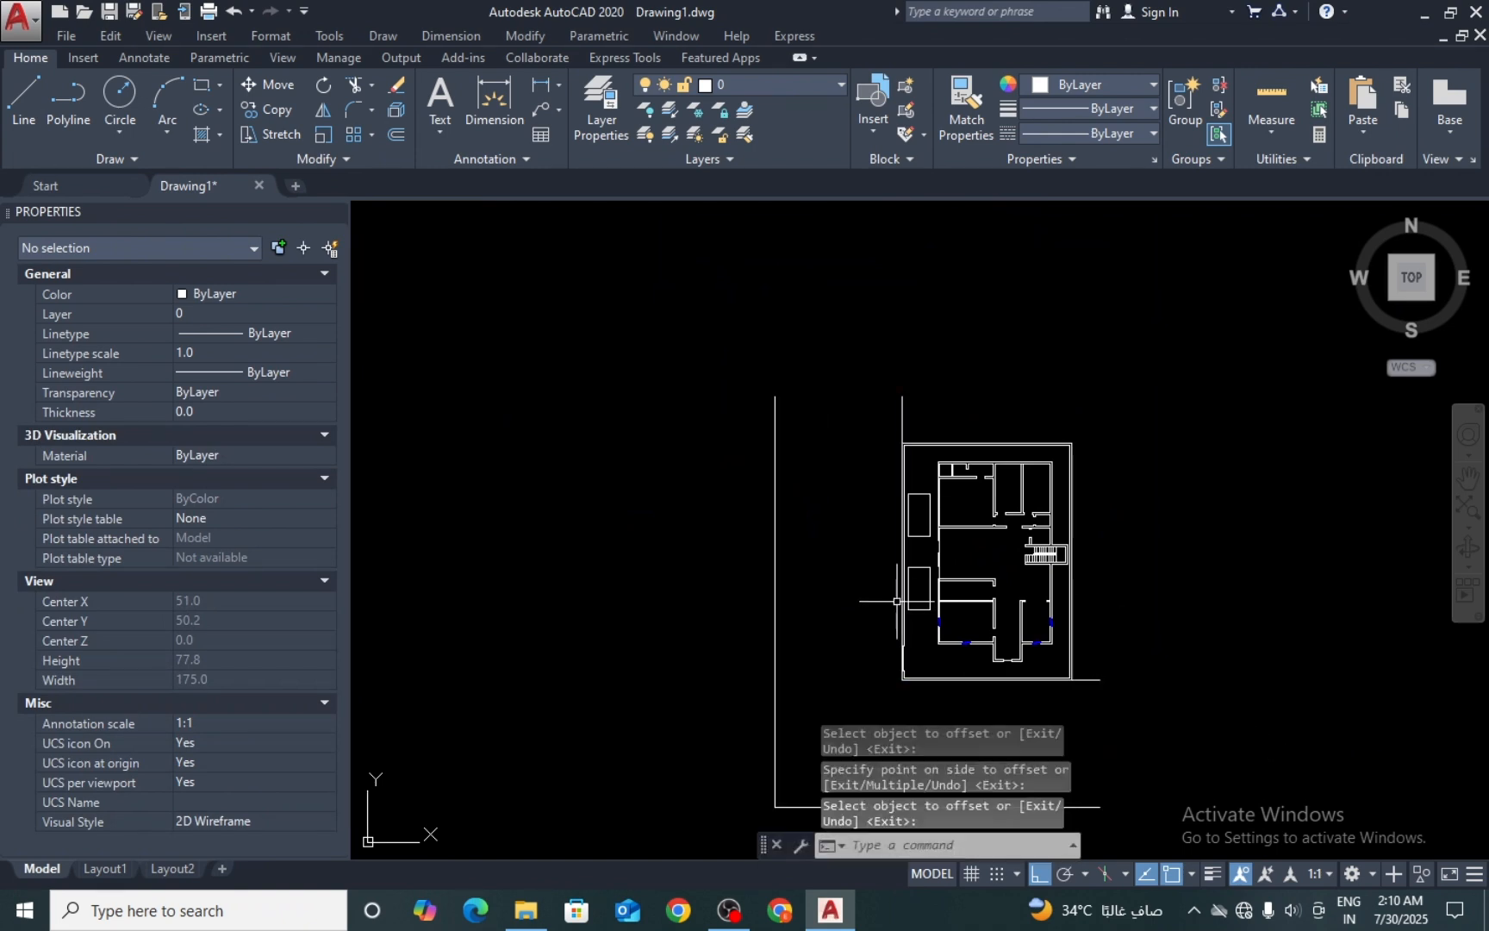
{"action": "middle_click_drag", "start_coordinate": [858, 547], "coordinate": [834, 470]}
{"action": "key", "text": "Escape"}
{"action": "key", "text": "Escape"}
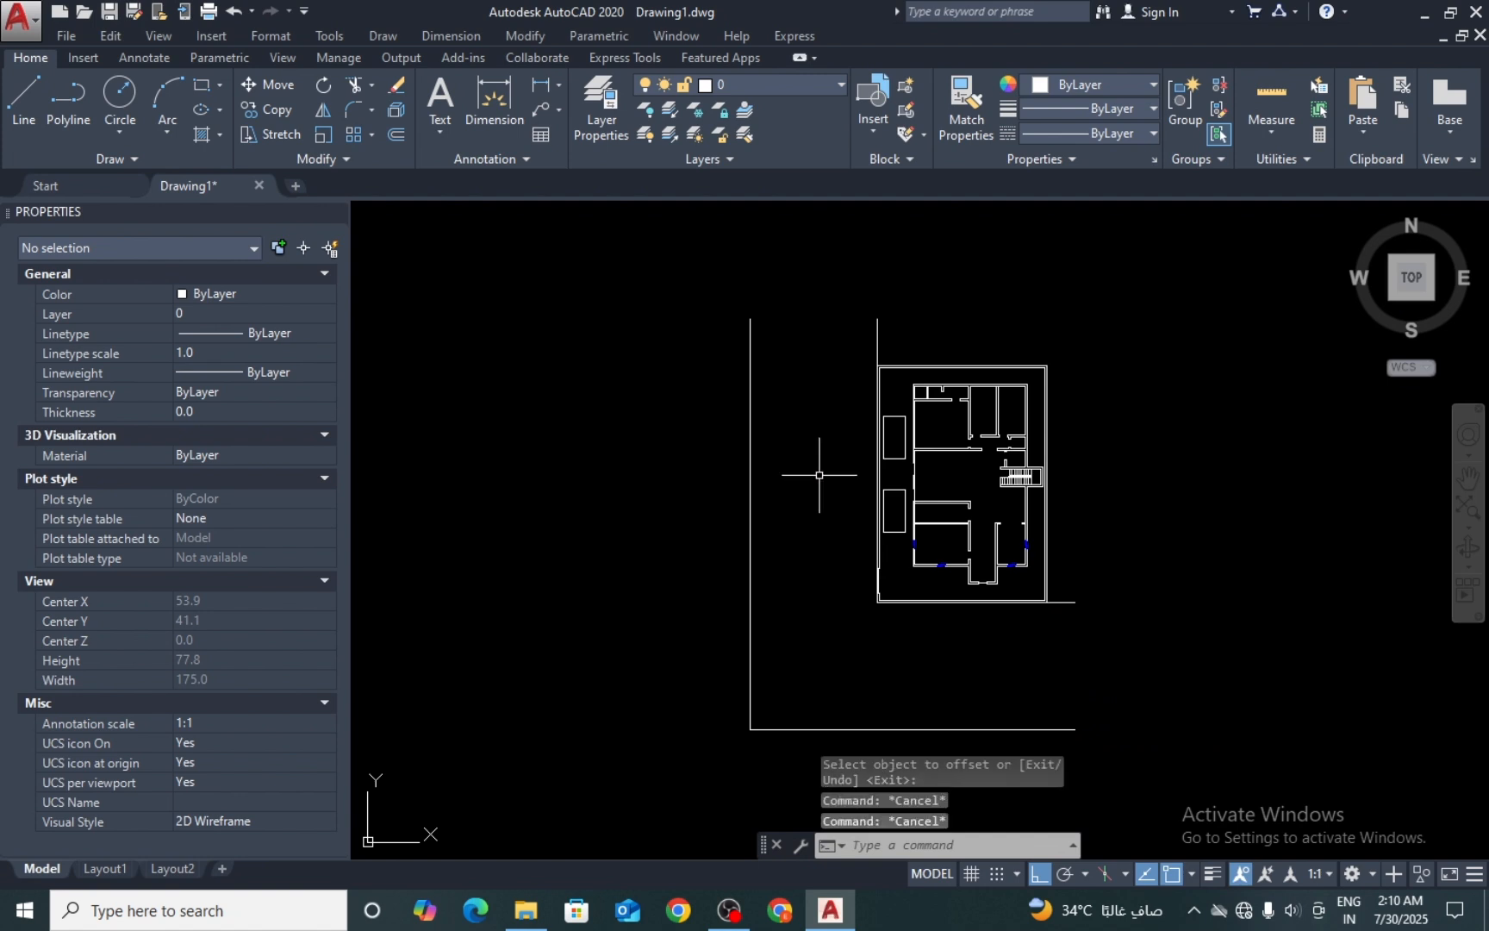
Step: Close the L-shaped strip with lines joining the inner and outer polylines at its upper end and its right end
{"action": "type", "text": "l"}
{"action": "key", "text": "Return"}
{"action": "left_click", "coordinate": [749, 318]}
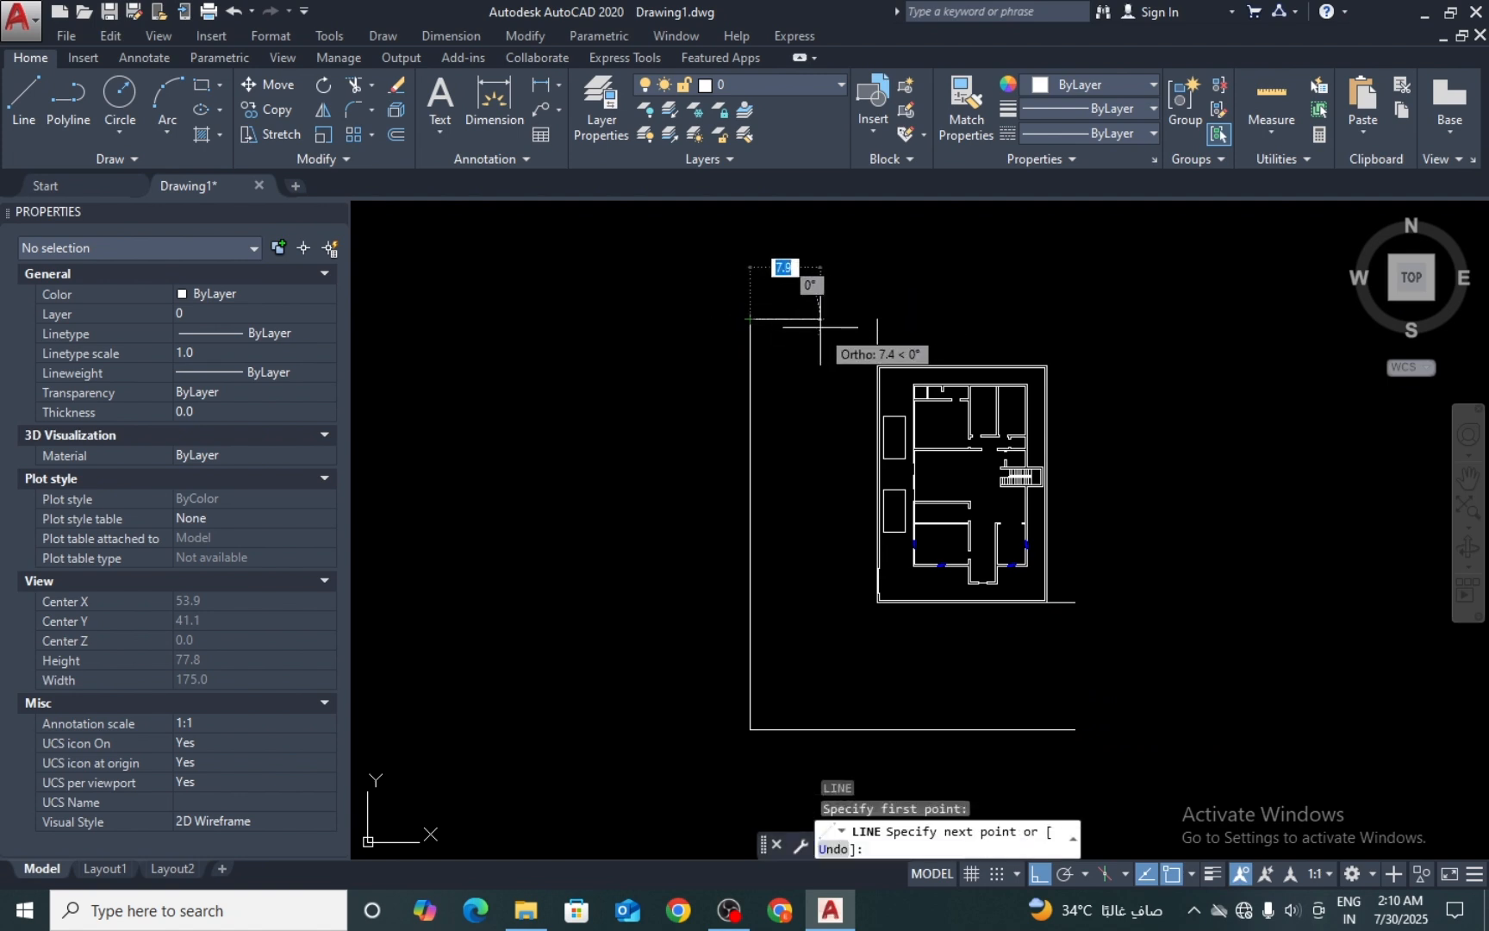
{"action": "left_click", "coordinate": [877, 318]}
{"action": "left_click", "coordinate": [877, 367]}
{"action": "key", "text": "Return"}
{"action": "key", "text": "Return"}
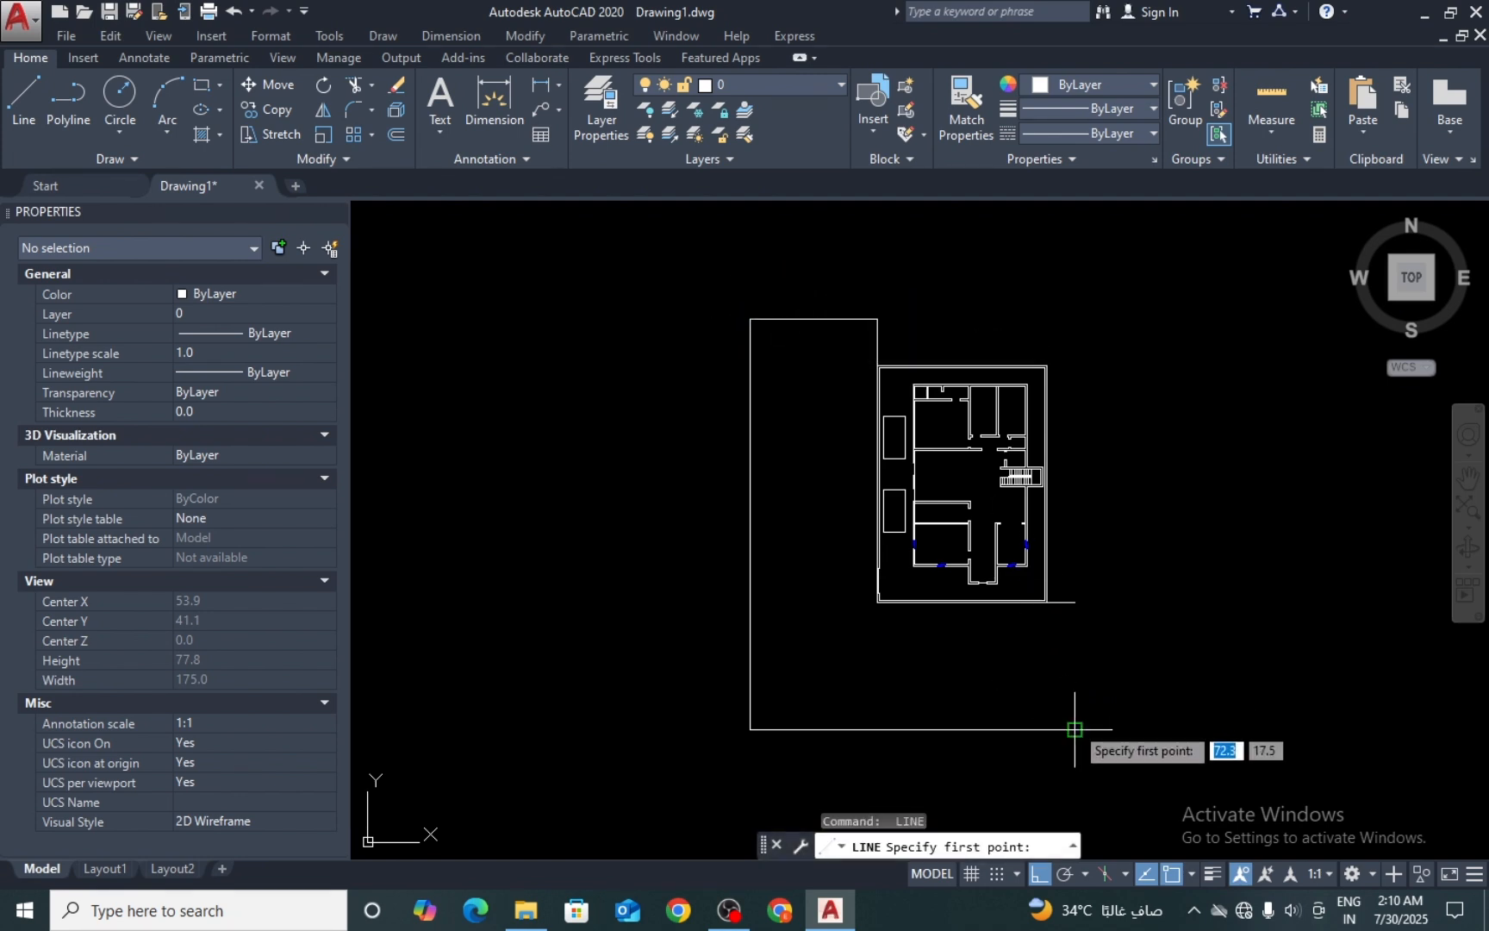
{"action": "left_click", "coordinate": [1074, 729]}
{"action": "left_click", "coordinate": [1075, 601]}
{"action": "key", "text": "Return"}
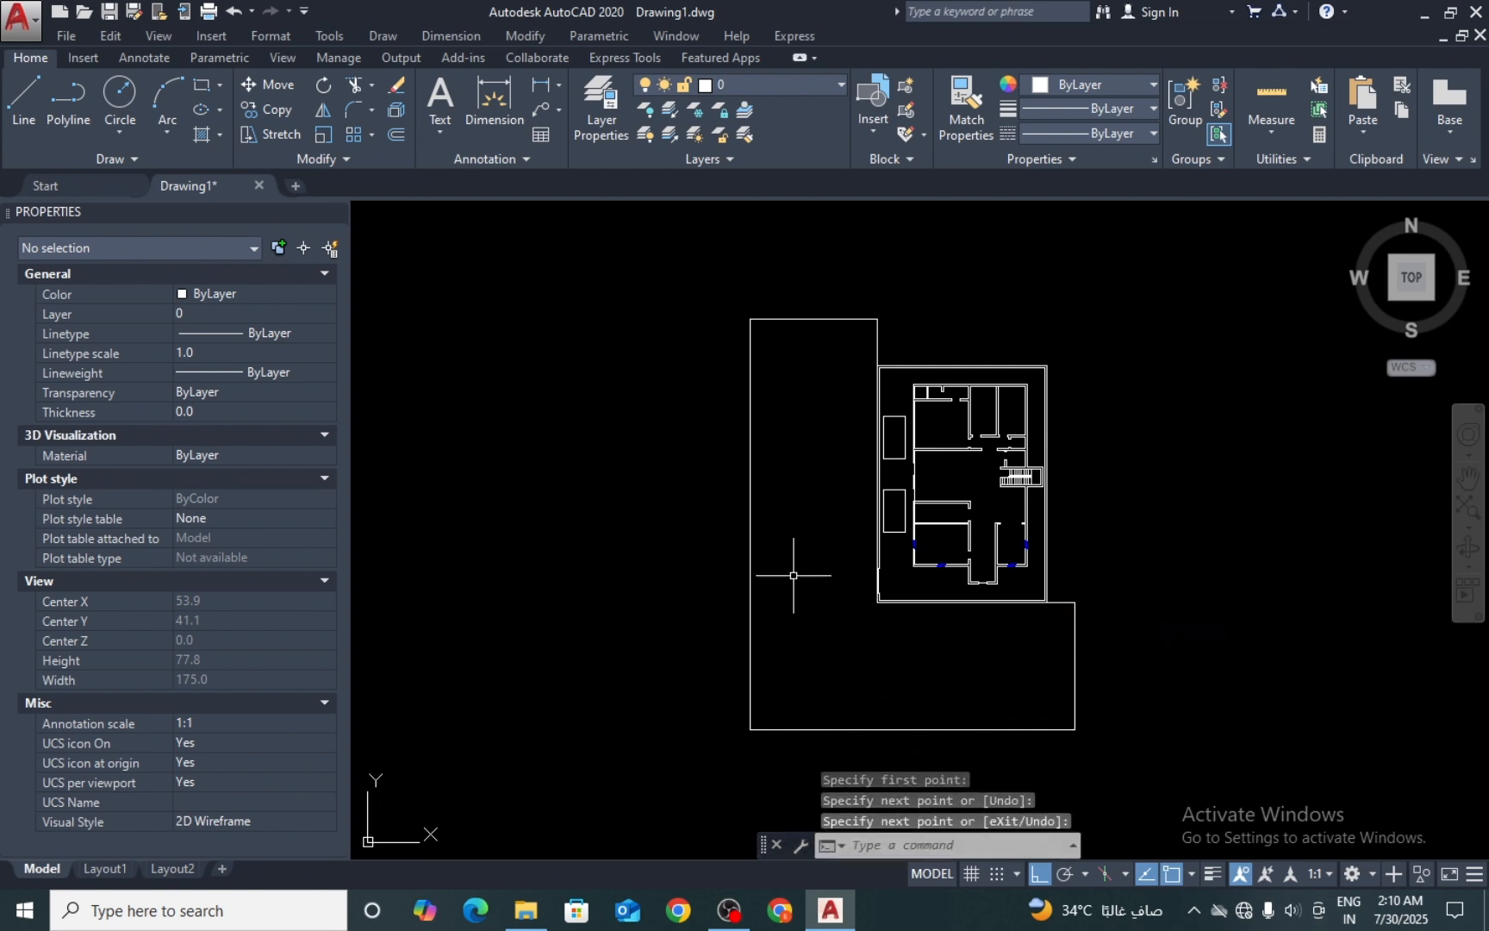
Step: Draw the strip's centre lines from the upper end's midpoint to the bottom edge and from the right end's midpoint to the vertical centre line
{"action": "key", "text": "Return"}
{"action": "left_click", "coordinate": [813, 318]}
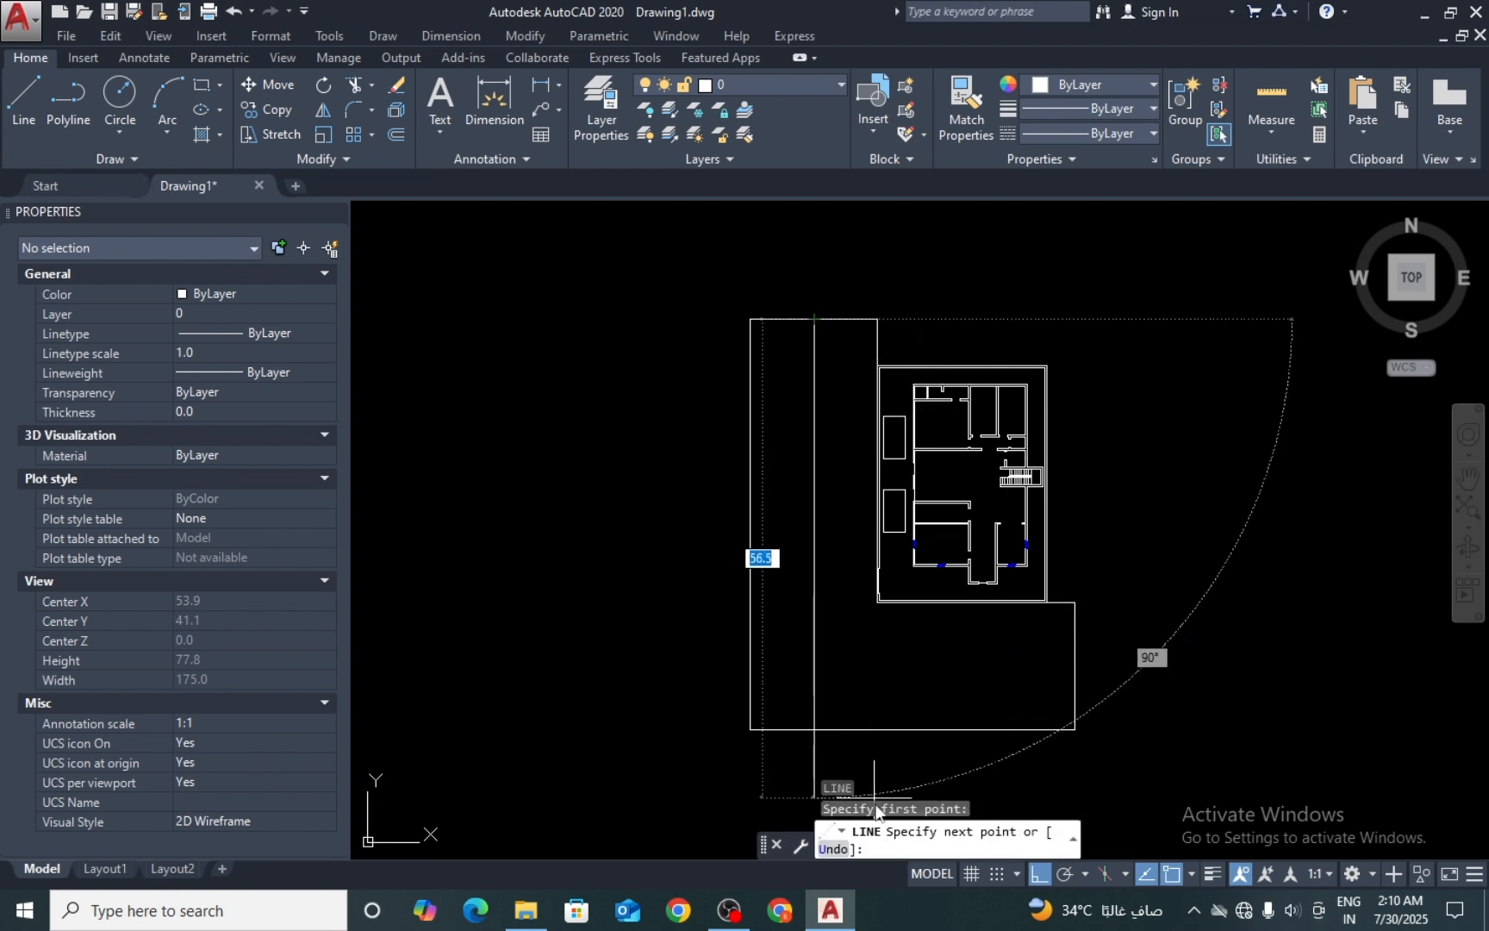
{"action": "left_click", "coordinate": [813, 729]}
{"action": "key", "text": "Return"}
{"action": "key", "text": "Return"}
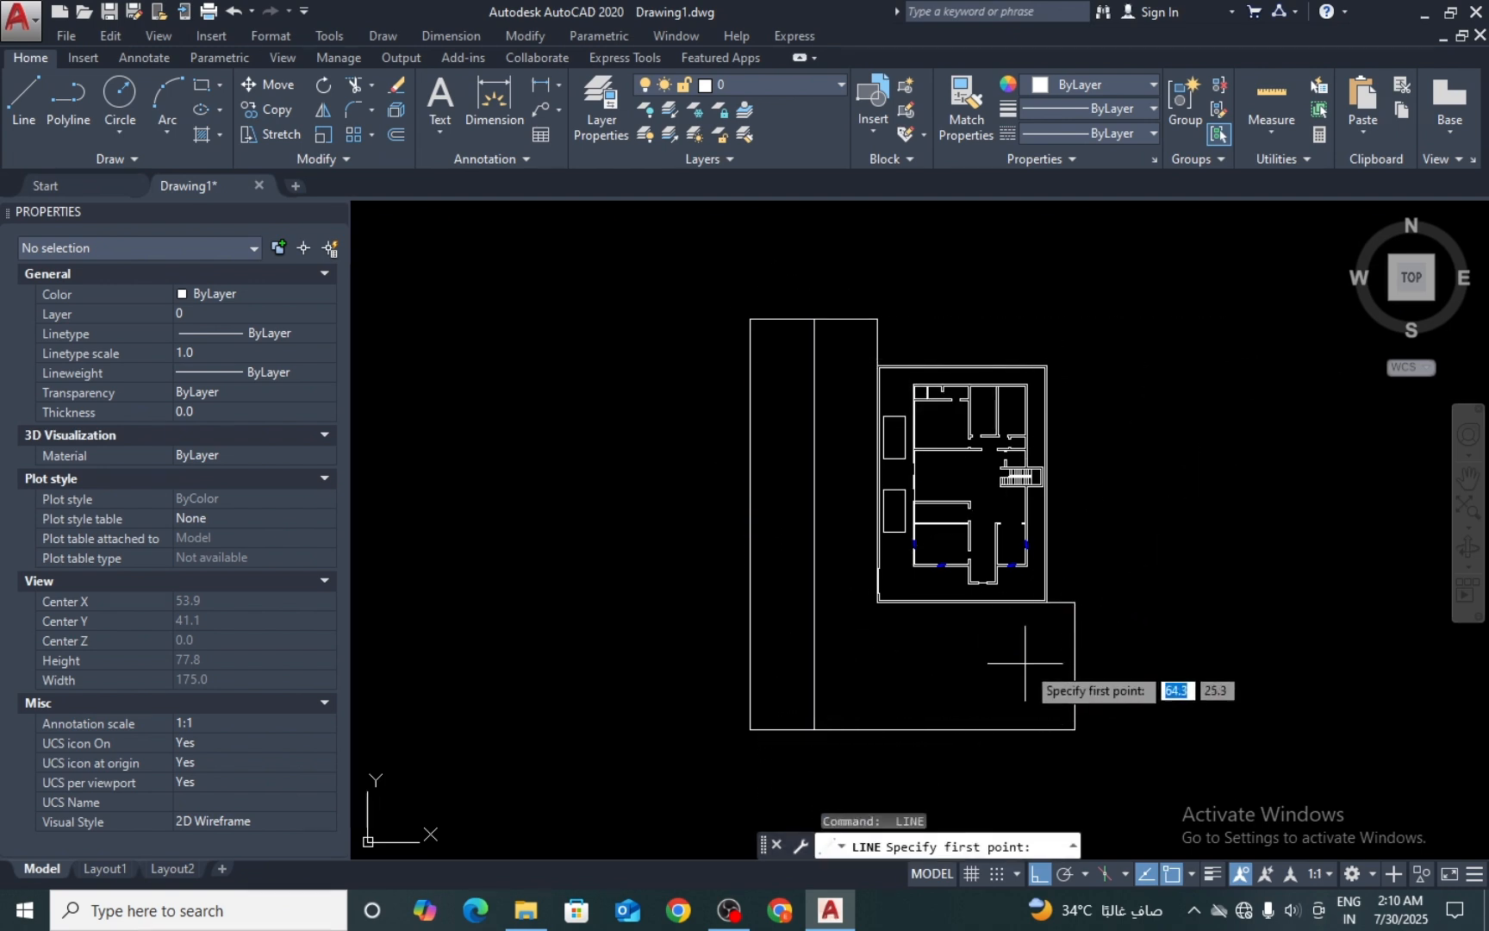
{"action": "left_click", "coordinate": [1074, 665]}
{"action": "left_click", "coordinate": [813, 665]}
{"action": "key", "text": "Return"}
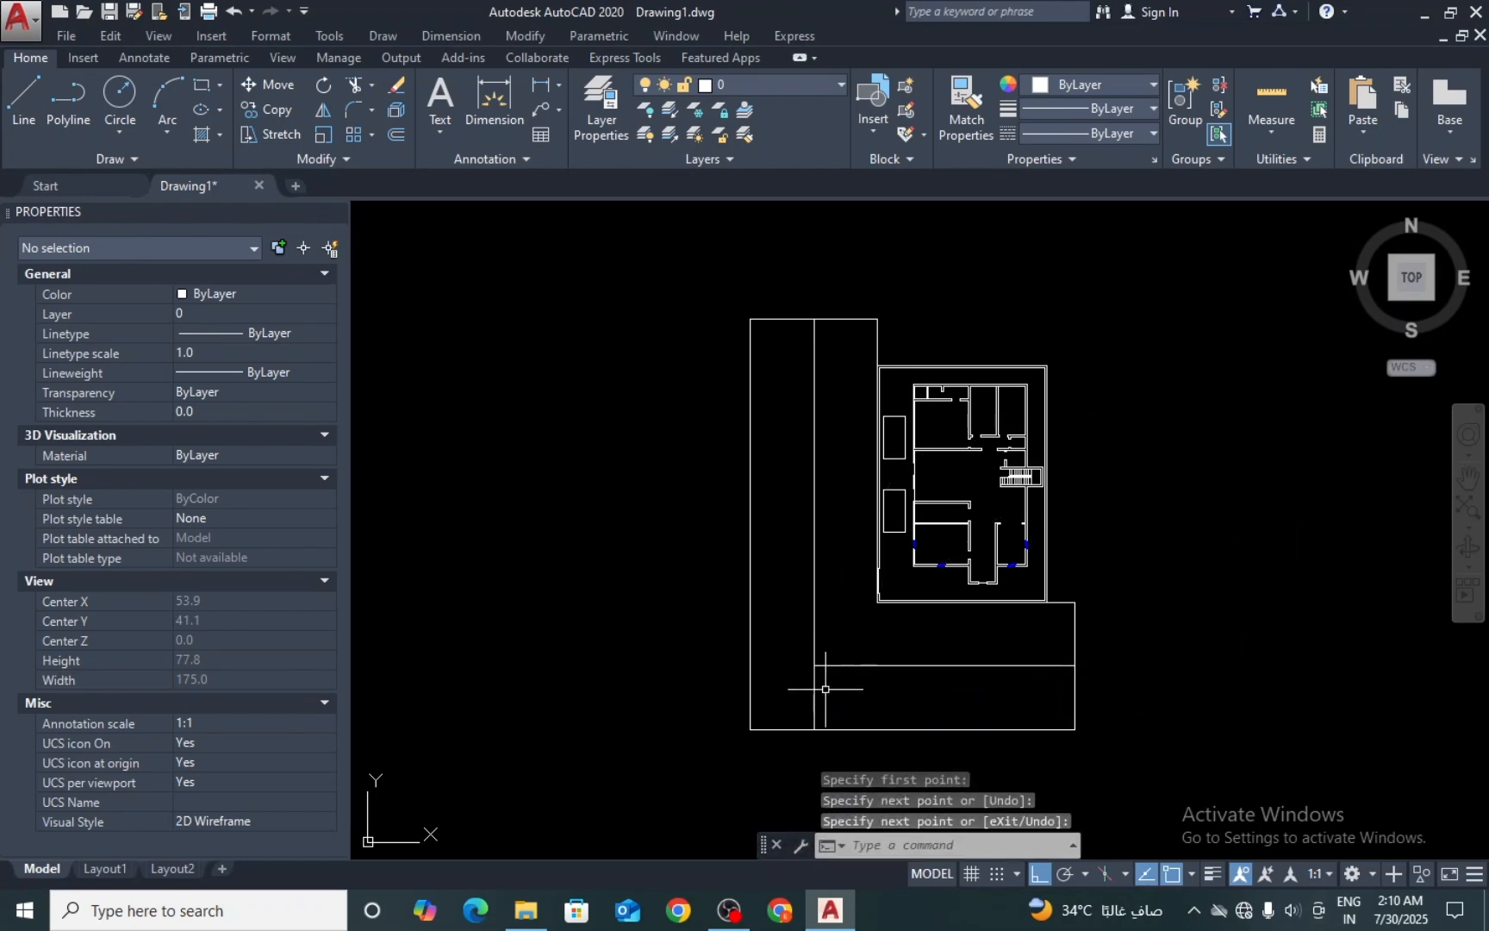
Step: Trim the vertical centre line below its junction with the horizontal centre line
{"action": "type", "text": "tr"}
{"action": "key", "text": "Return"}
{"action": "key", "text": "Return"}
{"action": "left_click", "coordinate": [802, 686]}
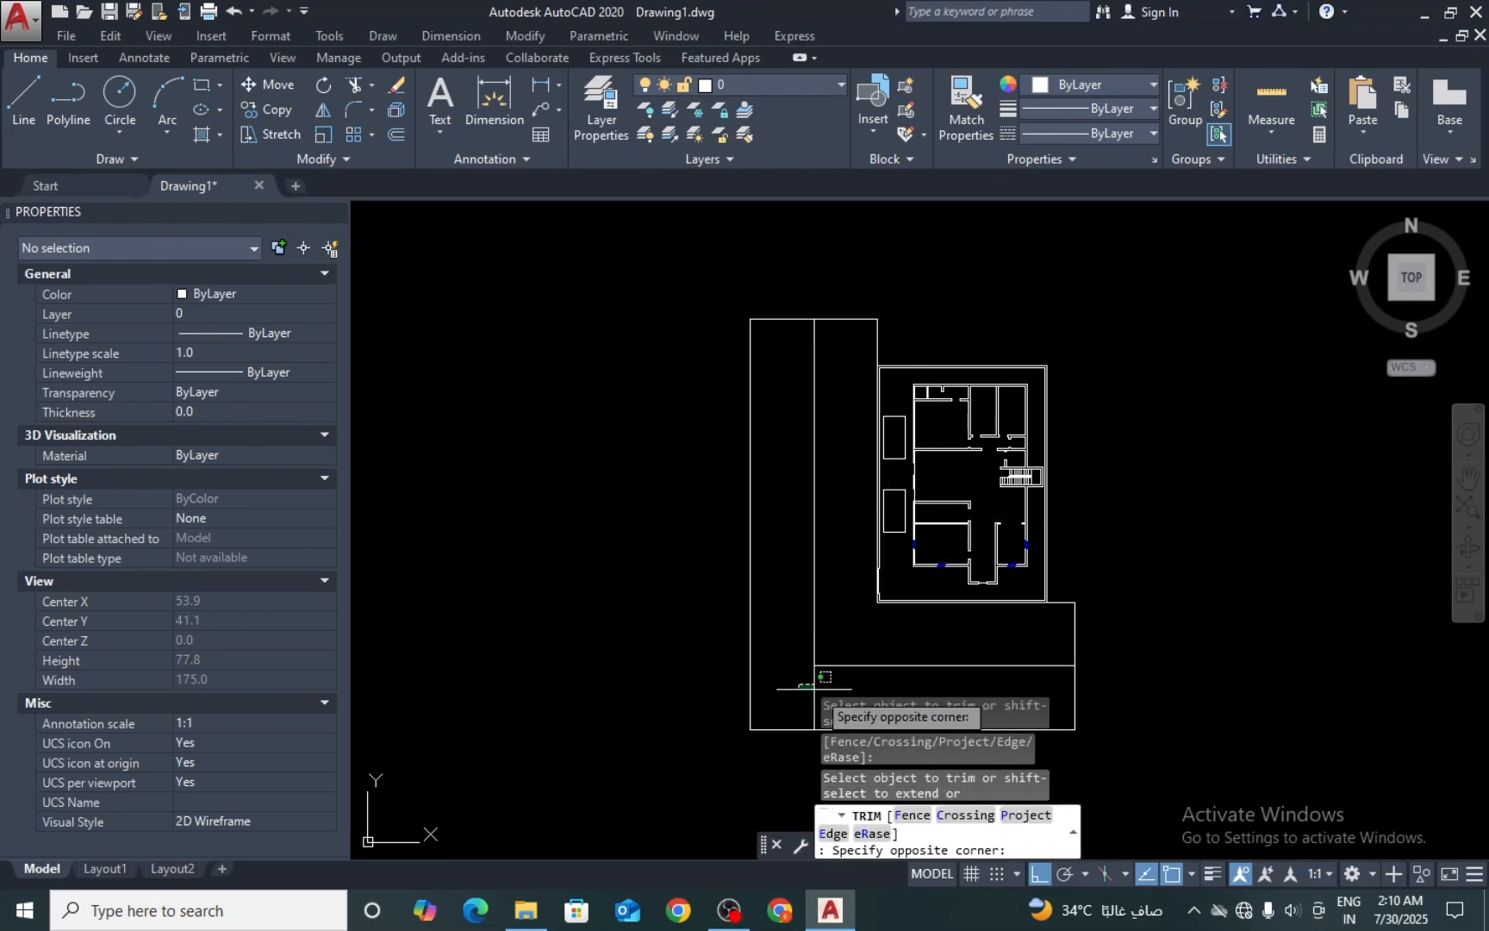
{"action": "left_click", "coordinate": [827, 685]}
{"action": "scroll", "coordinate": [829, 665], "scroll_direction": "up", "scroll_amount": 4}
{"action": "key", "text": "Escape"}
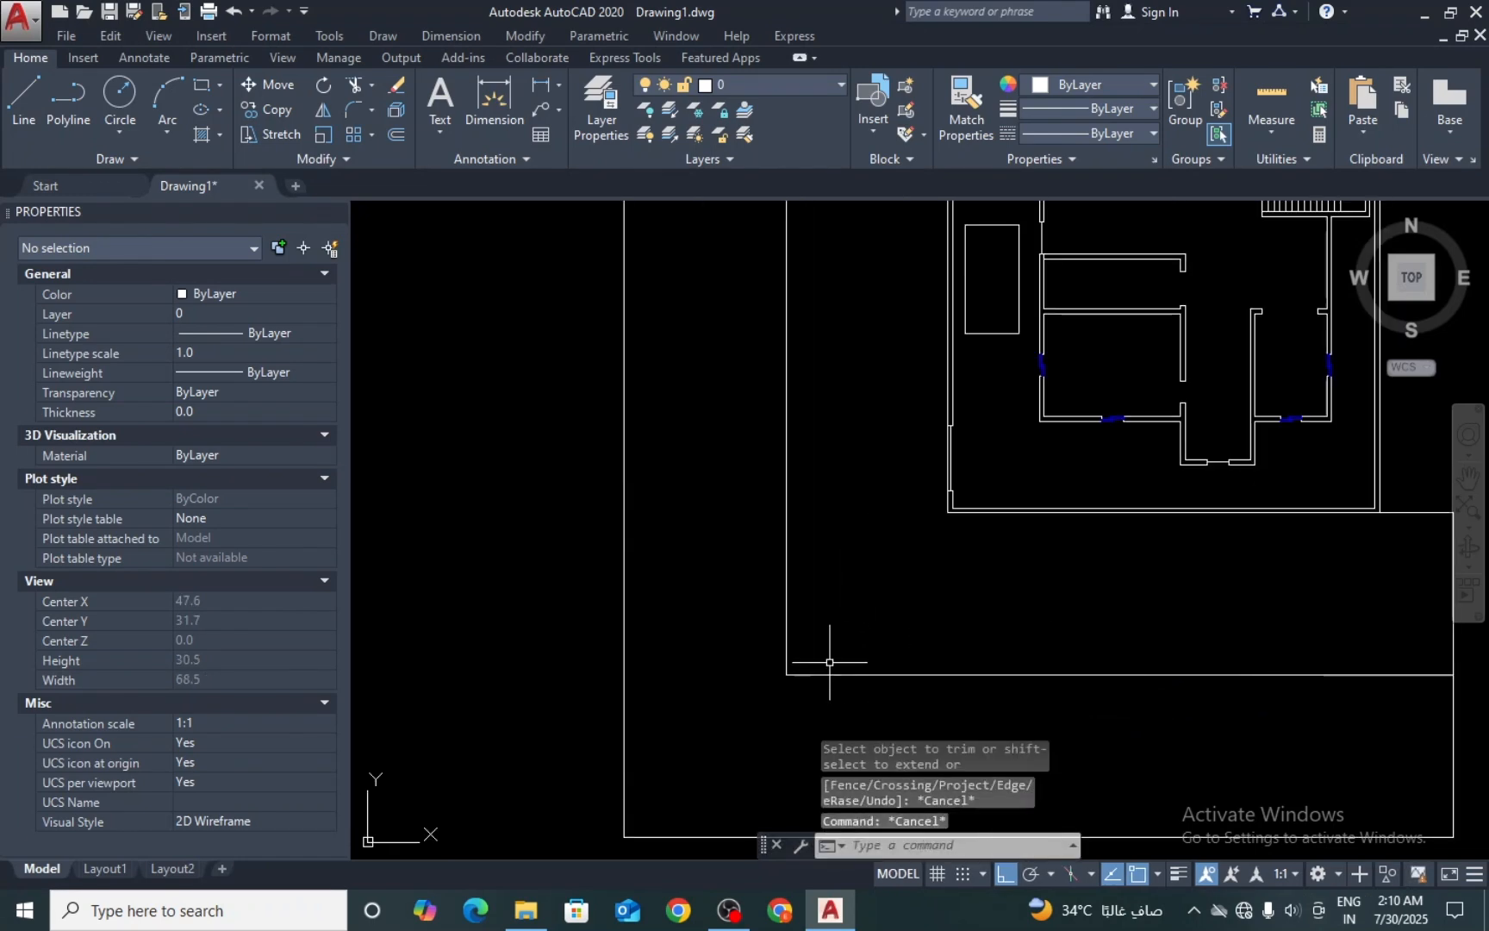
Step: Offset the strip's vertical centre line by 0.1 to its right
{"action": "type", "text": "o"}
{"action": "key", "text": "Return"}
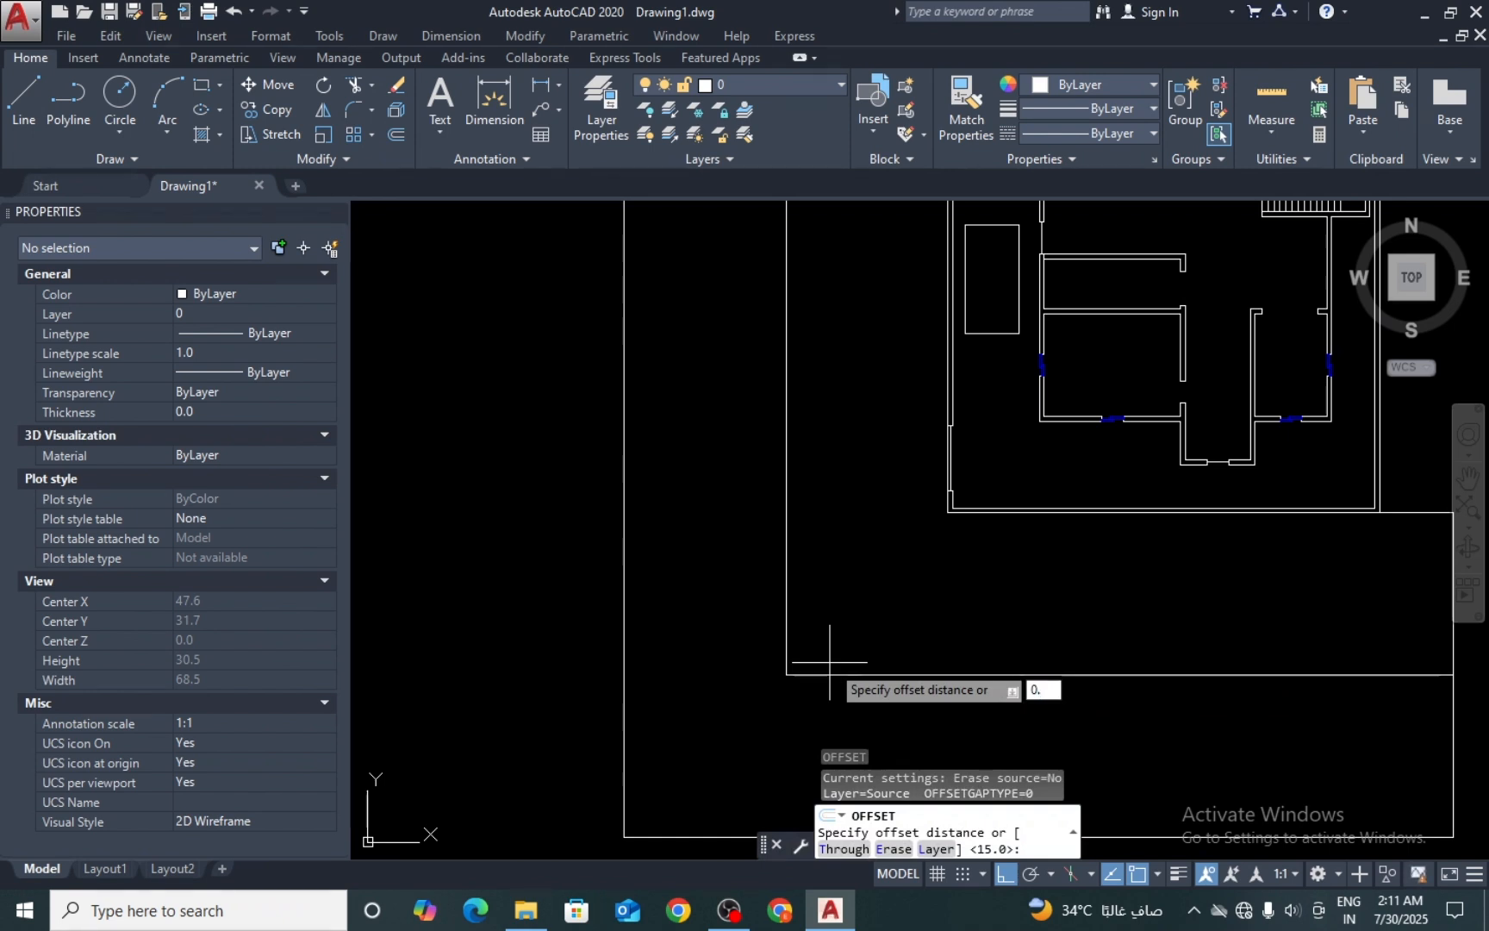
{"action": "type", "text": "0.1"}
{"action": "key", "text": "Return"}
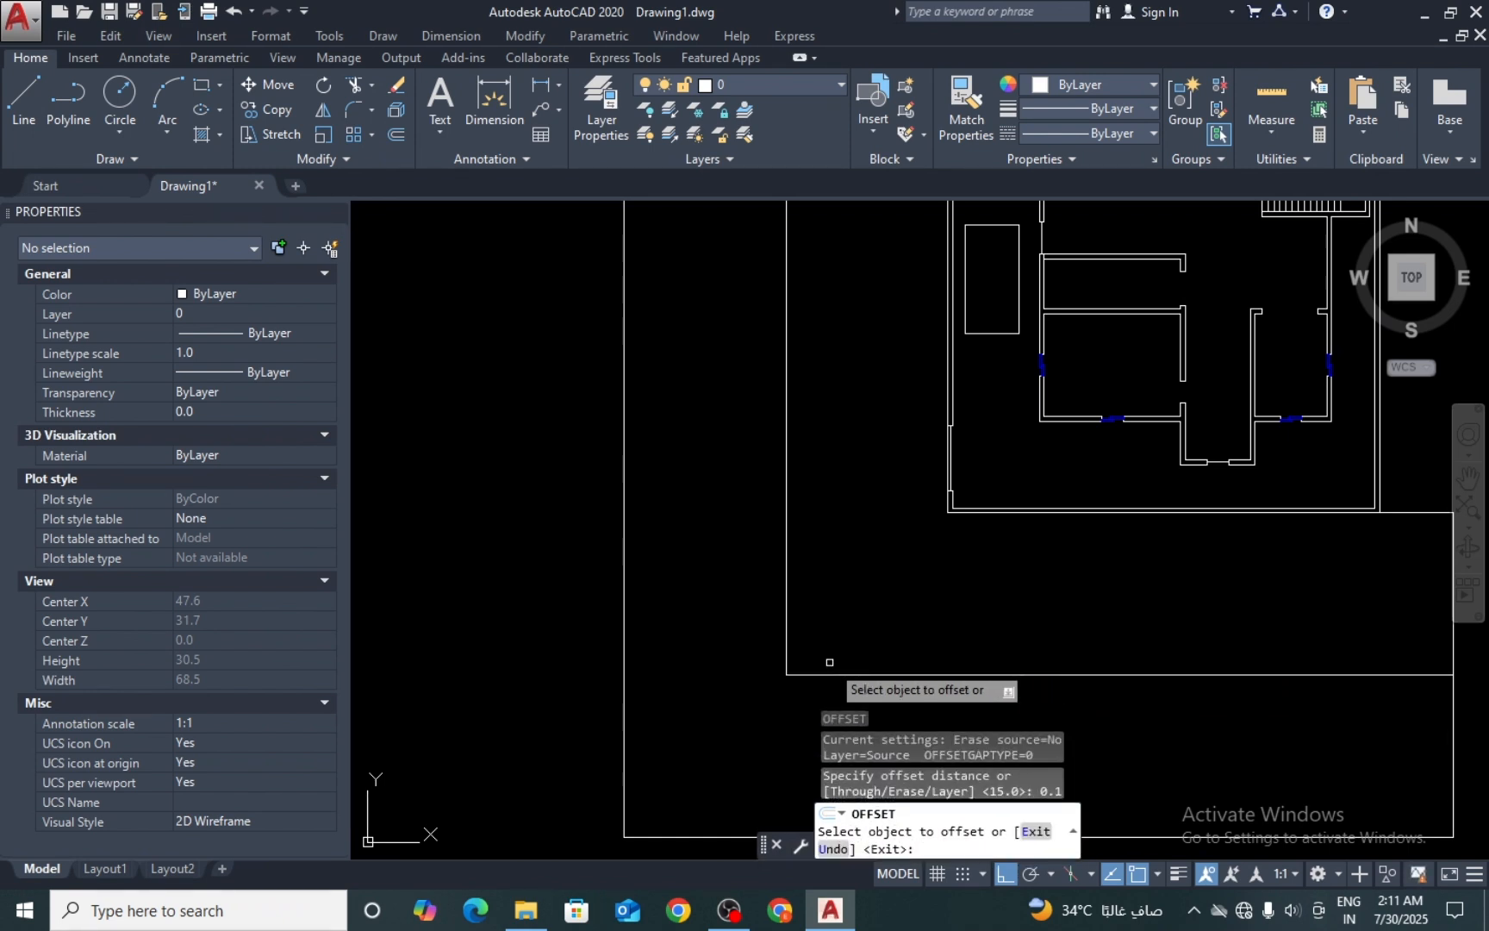
{"action": "left_click", "coordinate": [786, 622]}
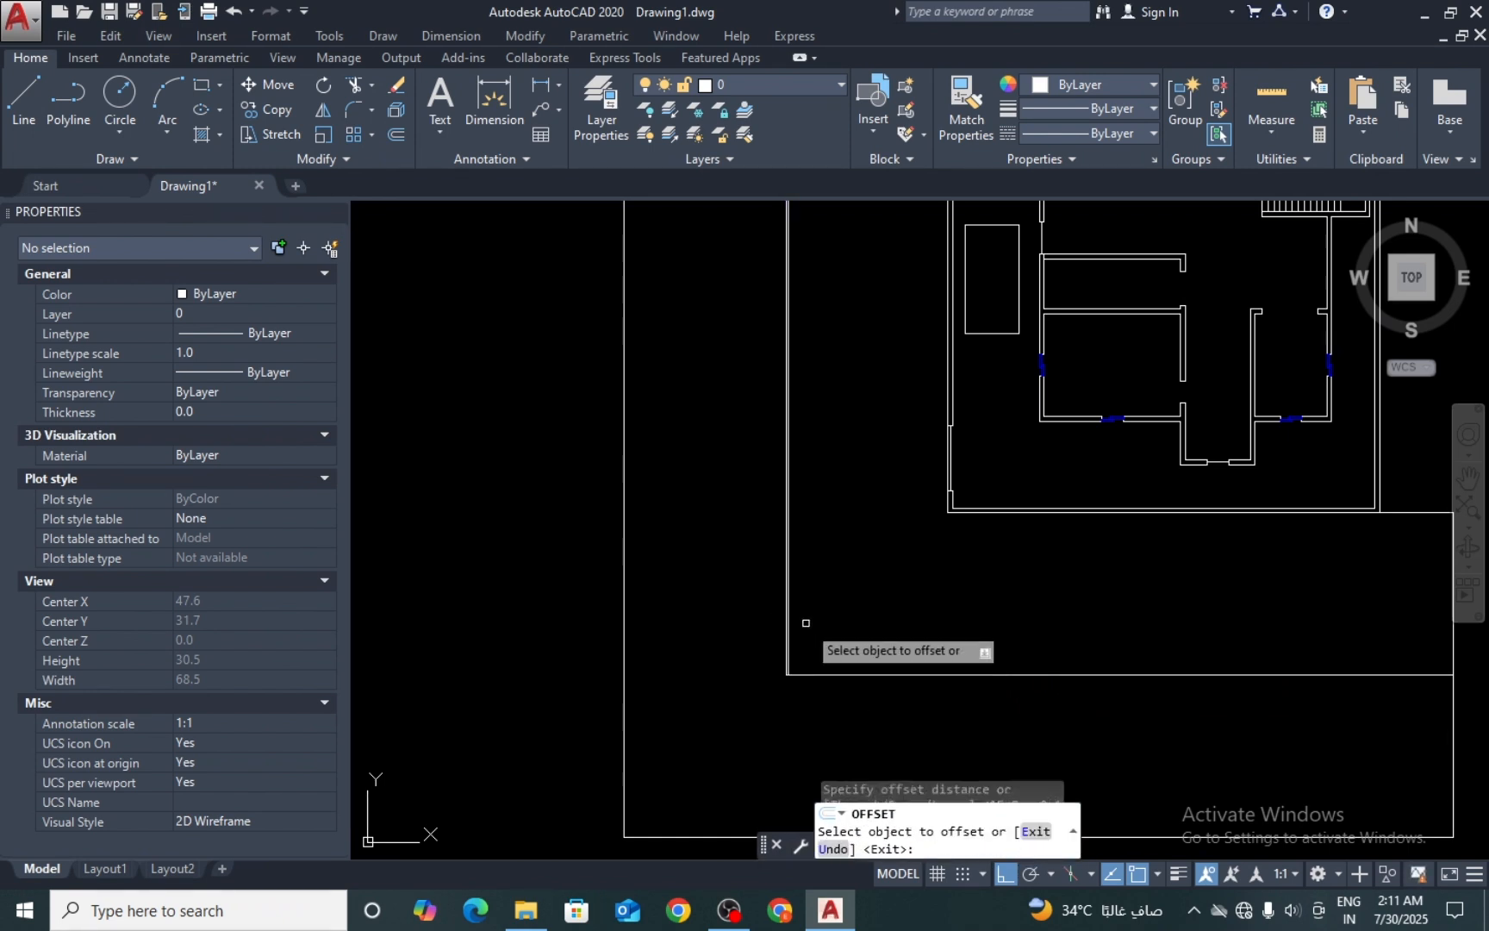
{"action": "left_click", "coordinate": [802, 621]}
{"action": "key", "text": "Escape"}
Step: Erase the offset copy beside the vertical centre line
{"action": "scroll", "coordinate": [765, 648], "scroll_direction": "up", "scroll_amount": 5}
{"action": "type", "text": "e"}
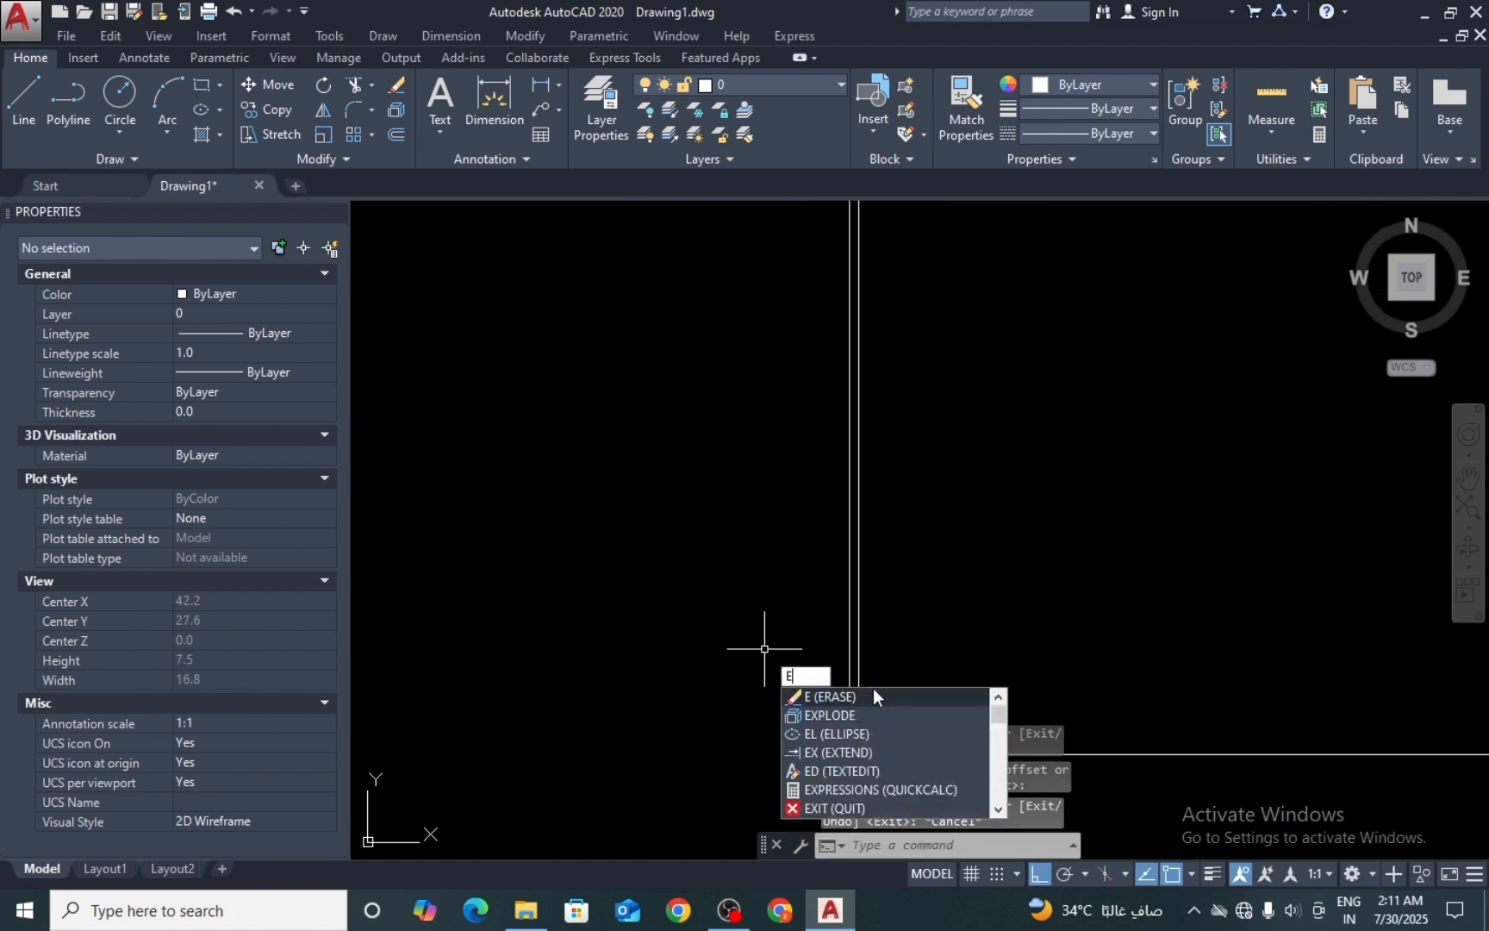
{"action": "key", "text": "Return"}
{"action": "left_click", "coordinate": [874, 687]}
{"action": "left_click", "coordinate": [829, 705]}
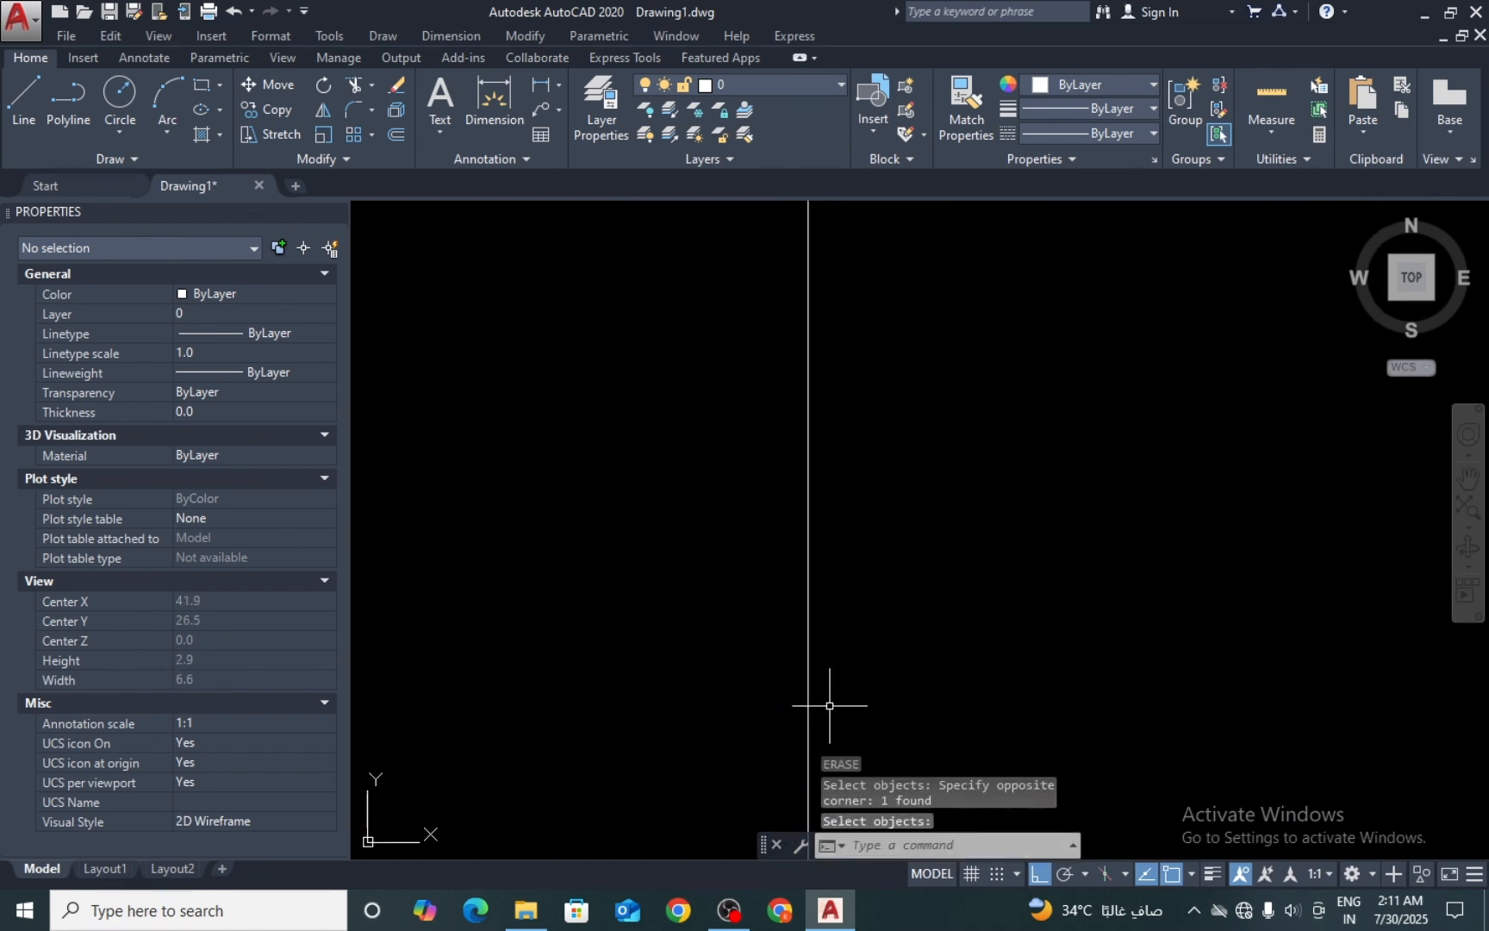
{"action": "key", "text": "Return"}
Step: Offset the strip's vertical centre line by 1 to both its right and left sides
{"action": "type", "text": "o"}
{"action": "key", "text": "Return"}
{"action": "type", "text": "1"}
{"action": "key", "text": "Return"}
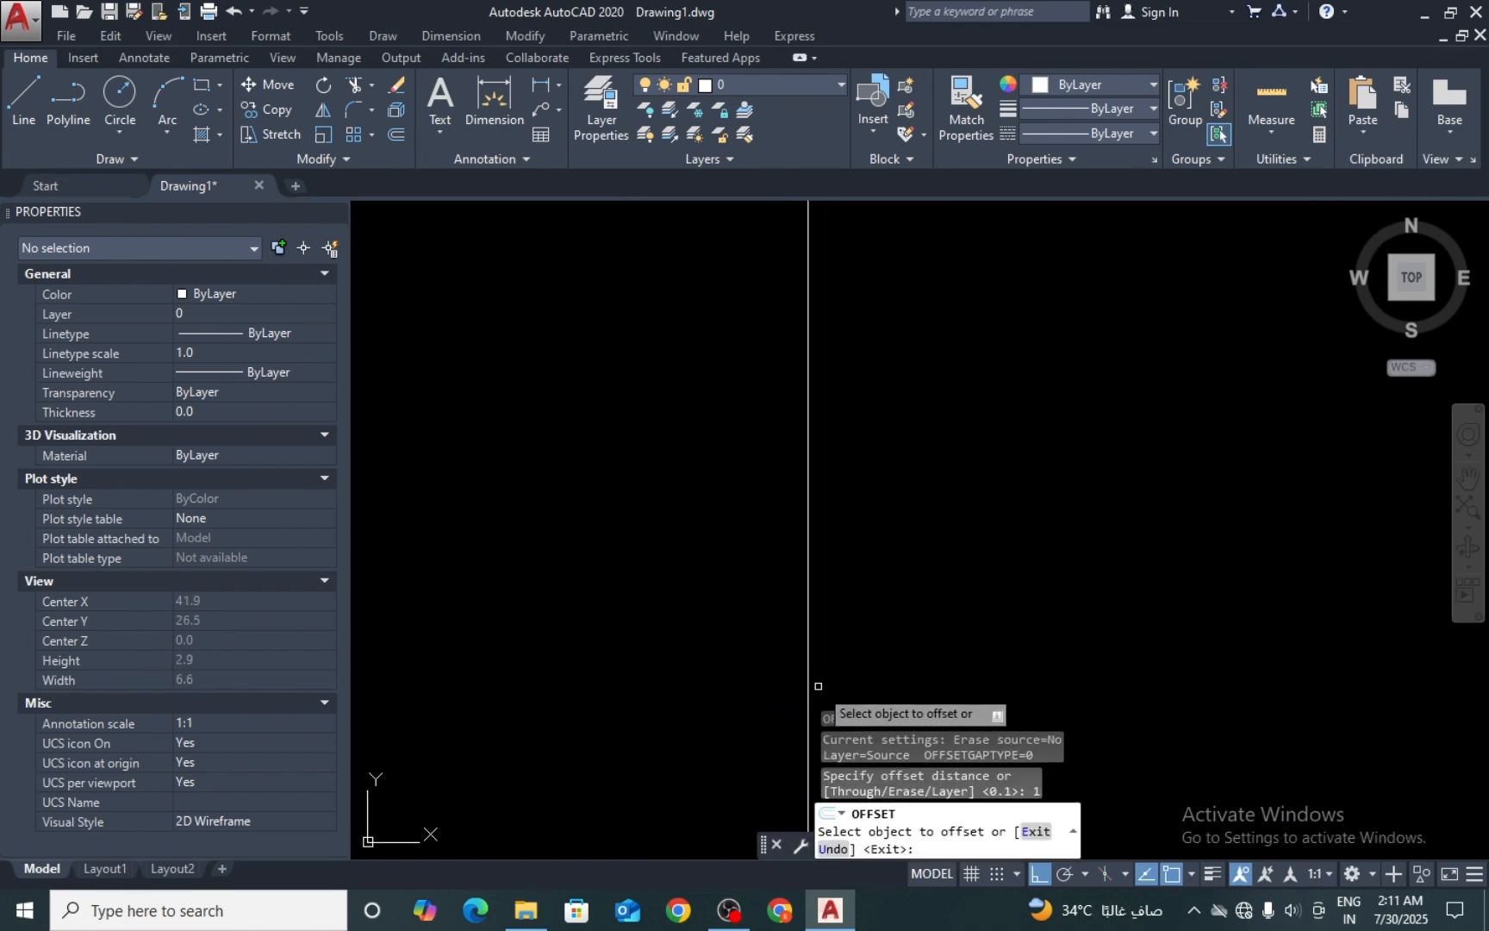
{"action": "scroll", "coordinate": [862, 650], "scroll_direction": "down", "scroll_amount": 10}
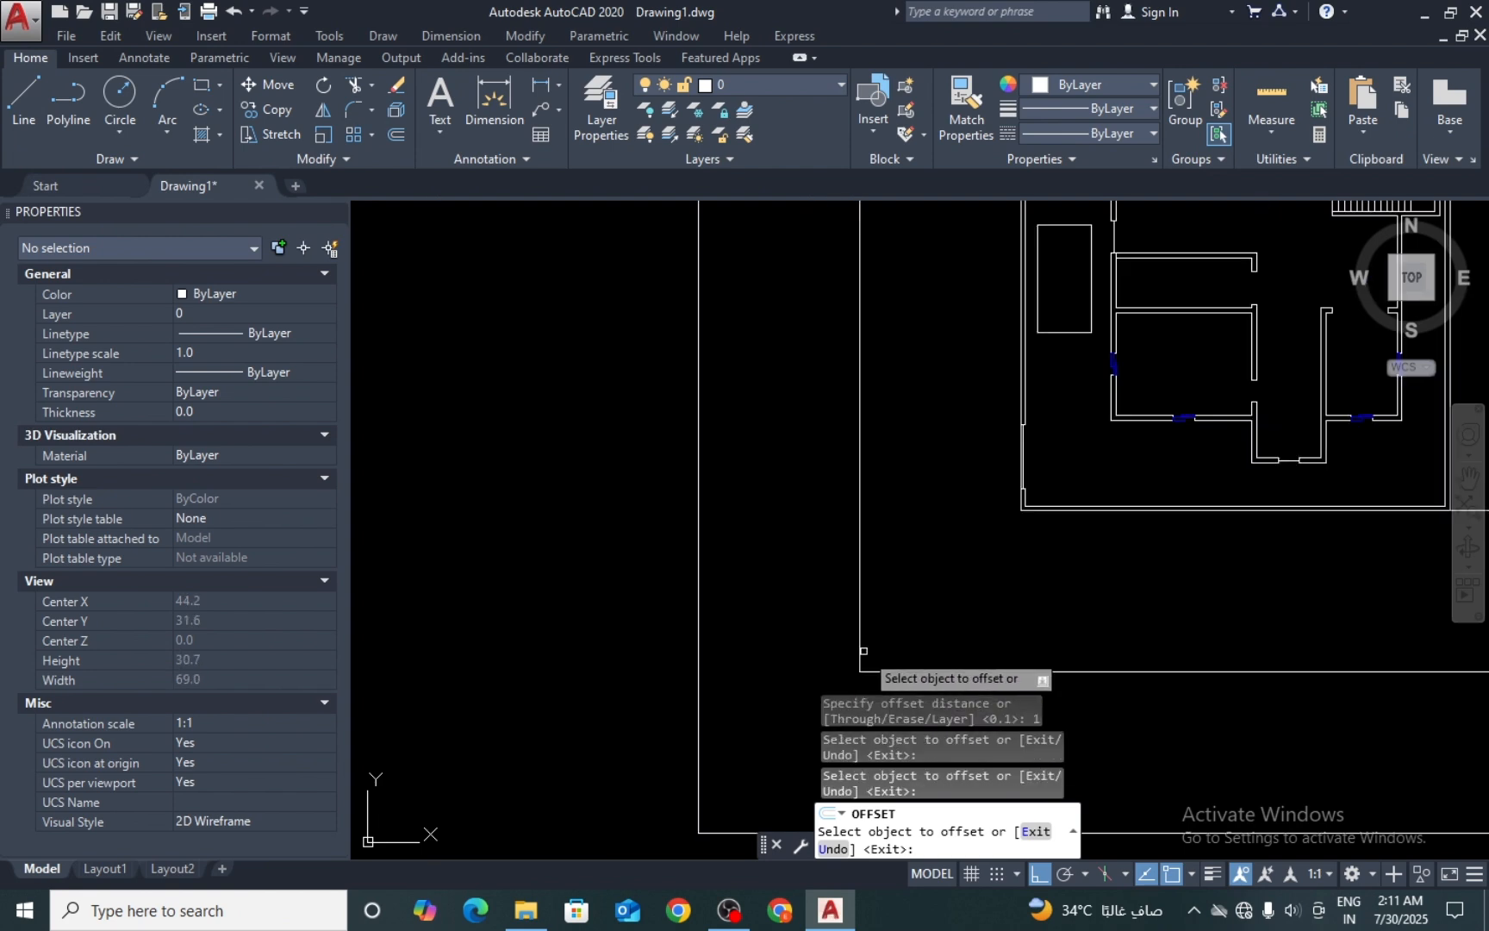
{"action": "left_click", "coordinate": [859, 649]}
{"action": "left_click", "coordinate": [891, 641]}
{"action": "left_click", "coordinate": [860, 647]}
{"action": "left_click", "coordinate": [833, 649]}
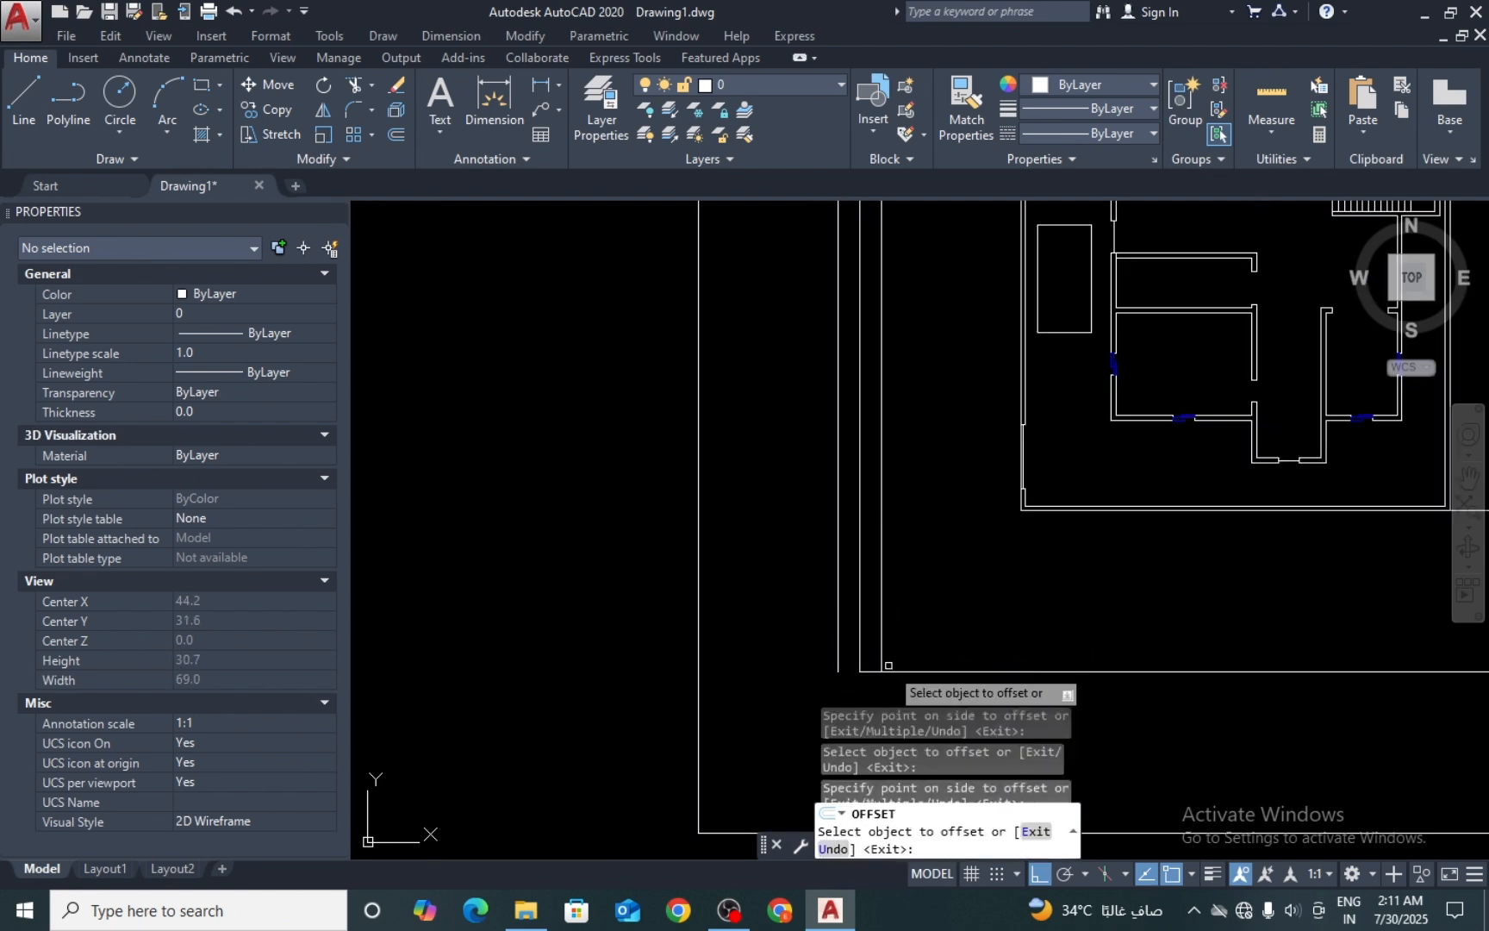
Step: Offset the strip's horizontal centre line by 1 both below and above it
{"action": "left_click", "coordinate": [888, 668]}
{"action": "left_click", "coordinate": [939, 689]}
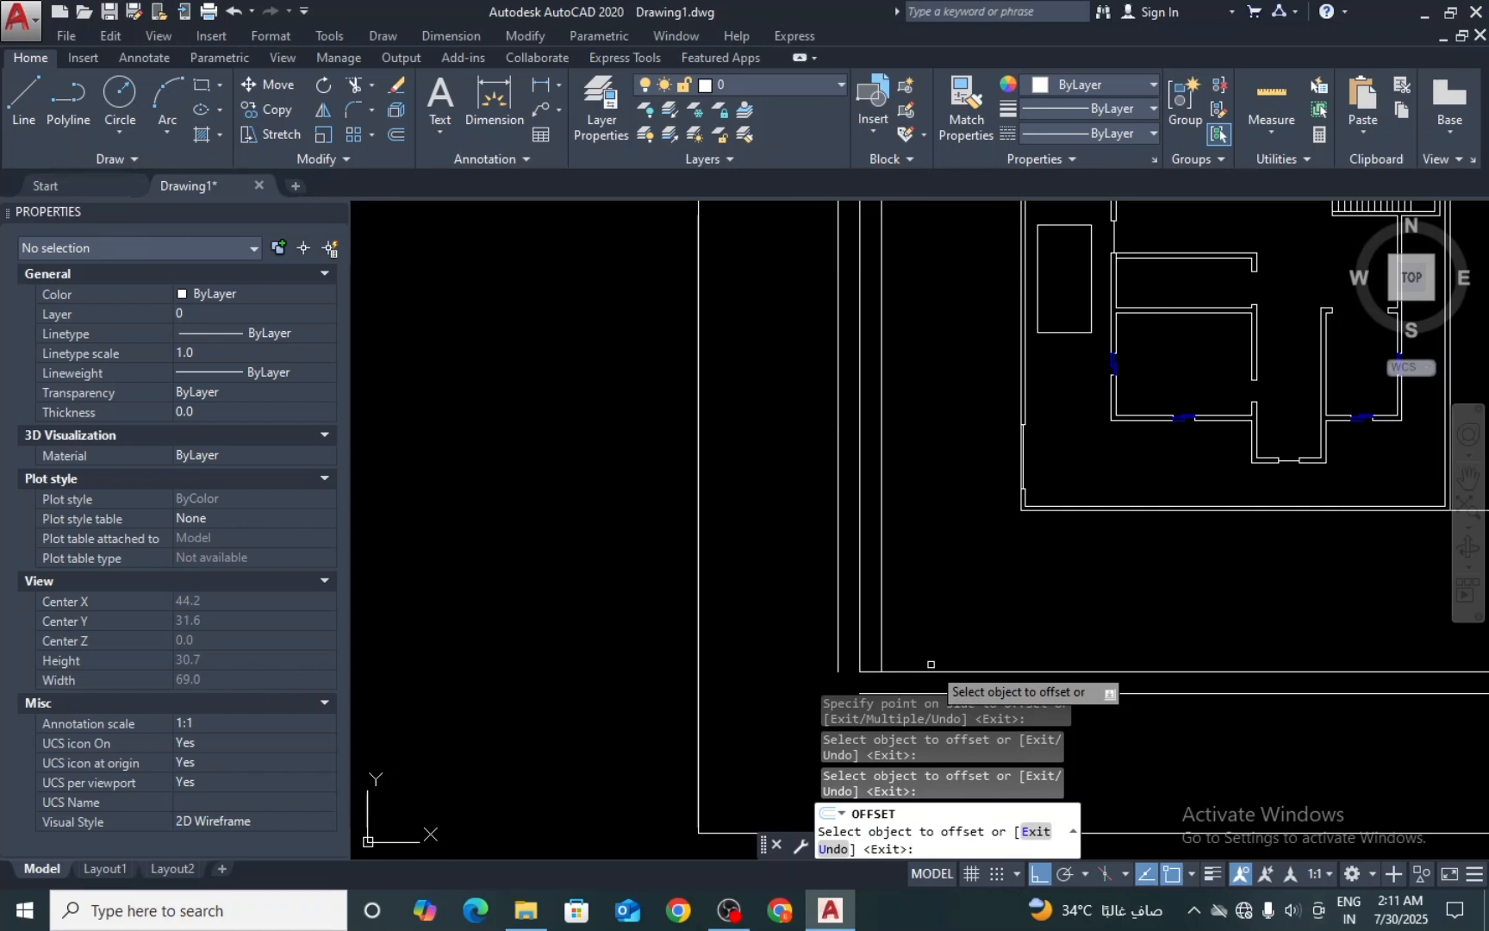
{"action": "left_click", "coordinate": [931, 671]}
{"action": "left_click", "coordinate": [940, 631]}
{"action": "key", "text": "space"}
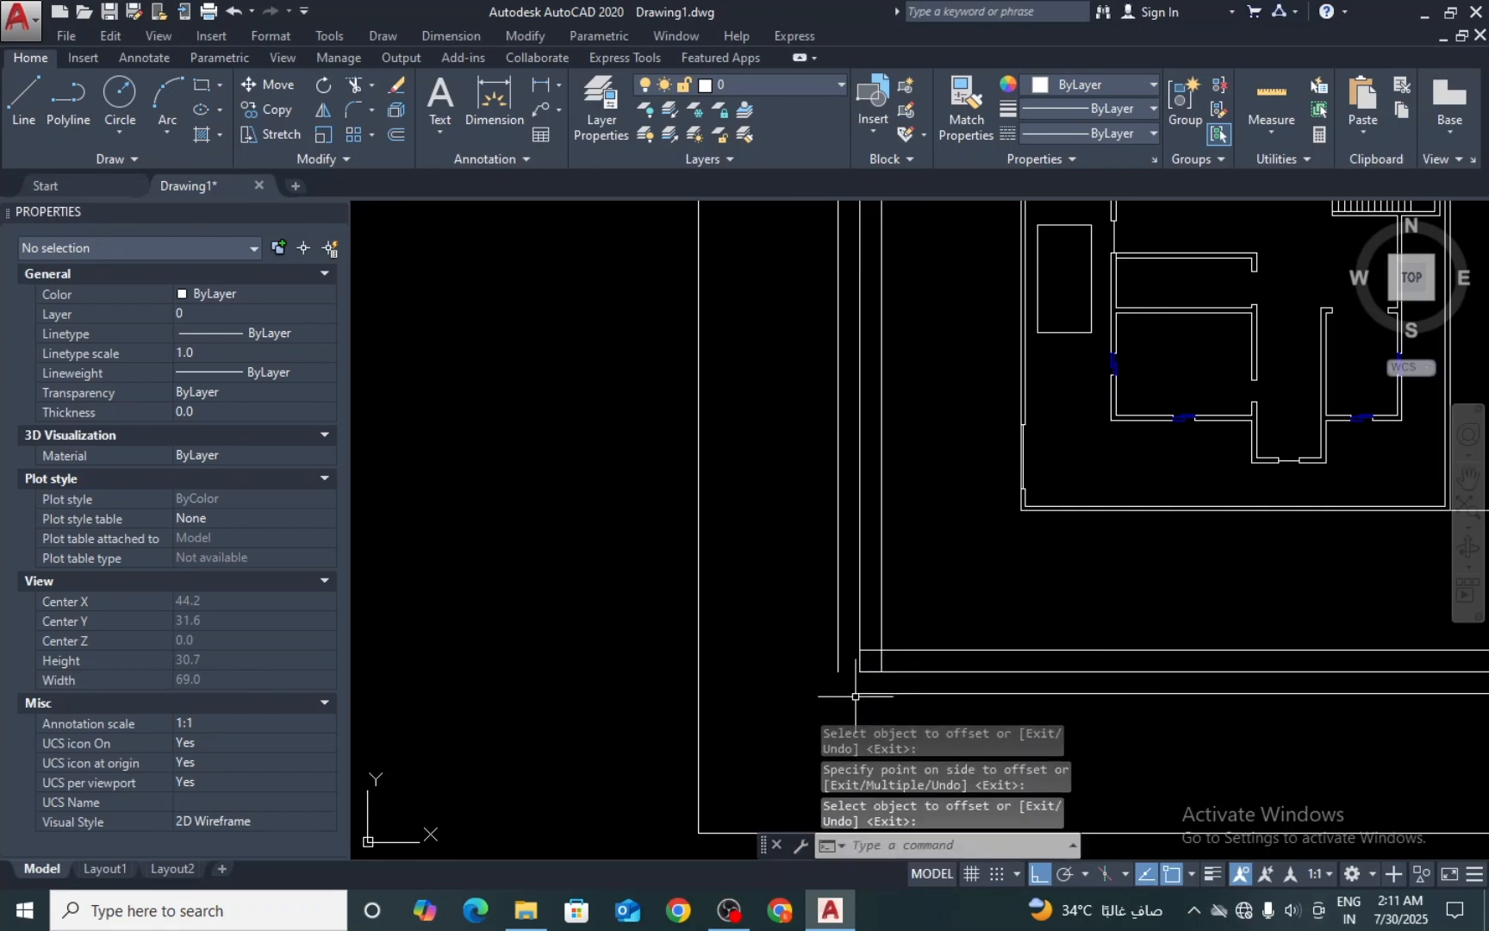
Step: Trim the overrunning ends of the inner offset lines where they cross at the strip's corner
{"action": "scroll", "coordinate": [856, 696], "scroll_direction": "up", "scroll_amount": 2}
{"action": "key", "text": "Escape"}
{"action": "key", "text": "Escape"}
{"action": "type", "text": "TR"}
{"action": "key", "text": "space"}
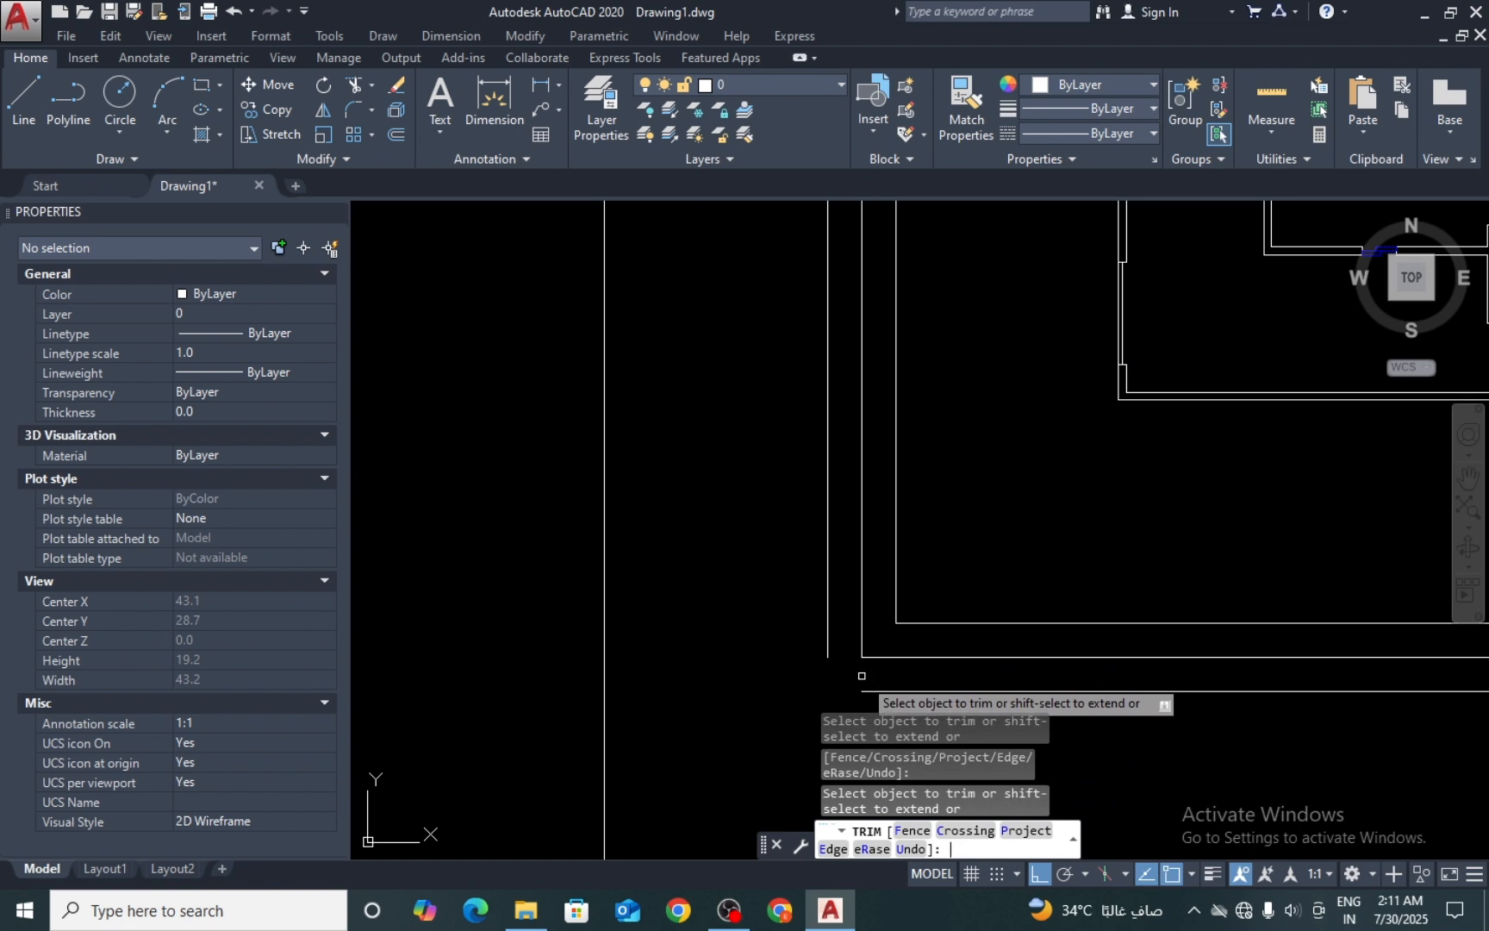
{"action": "key", "text": "space"}
Step: Join the outer vertical and horizontal offset lines into a sharp corner with a radius 0 fillet
{"action": "type", "text": "F"}
{"action": "key", "text": "space"}
{"action": "type", "text": "R"}
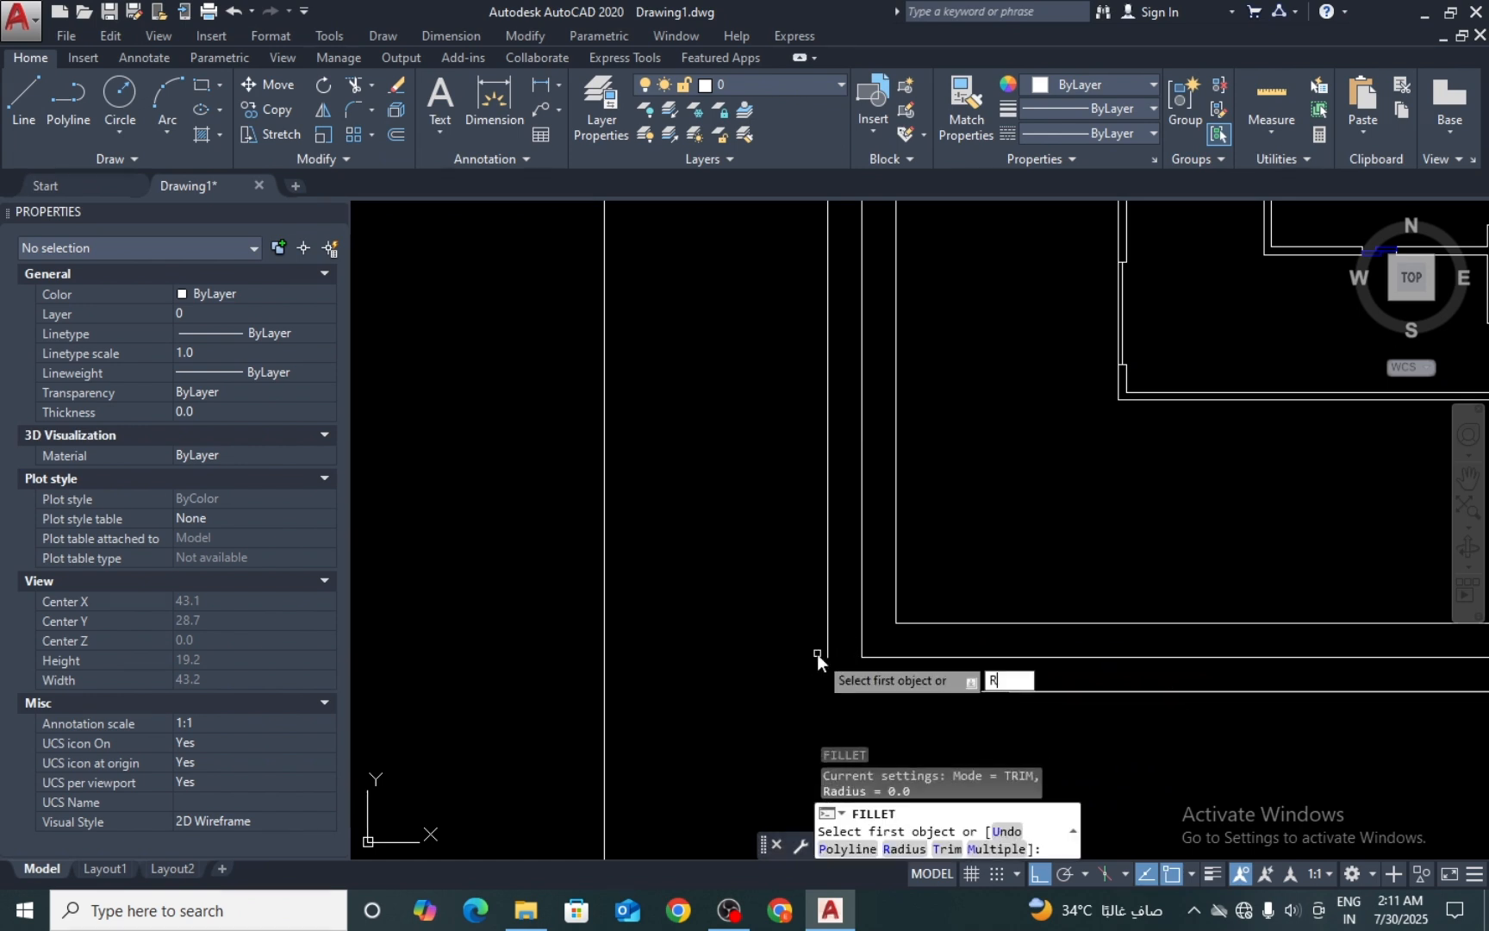
{"action": "key", "text": "Return"}
{"action": "type", "text": "0"}
{"action": "key", "text": "Return"}
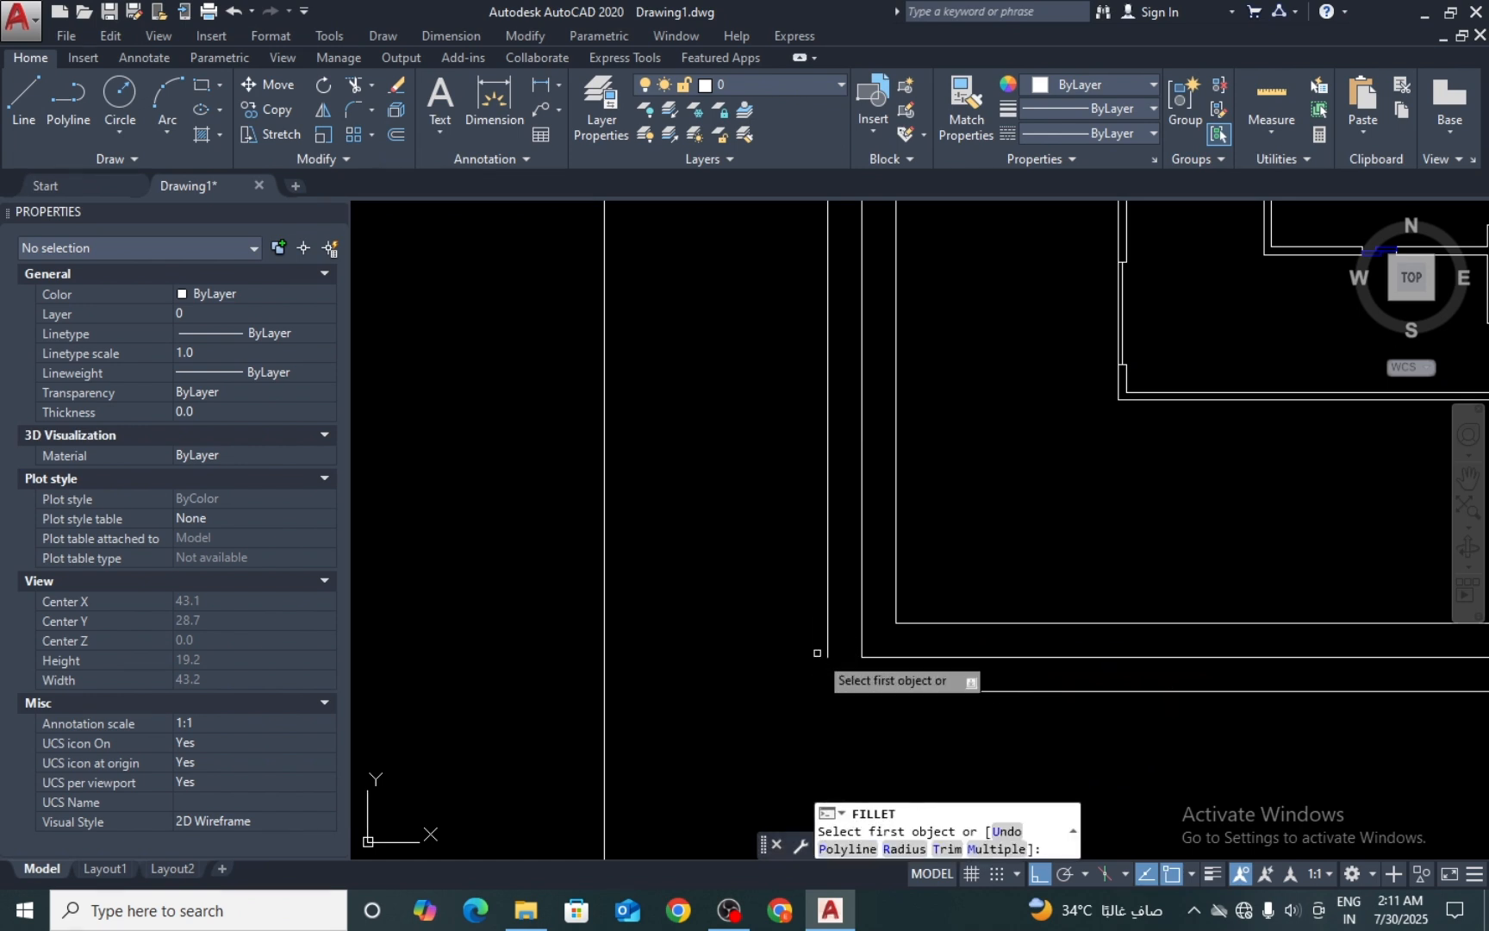
{"action": "left_click", "coordinate": [828, 648]}
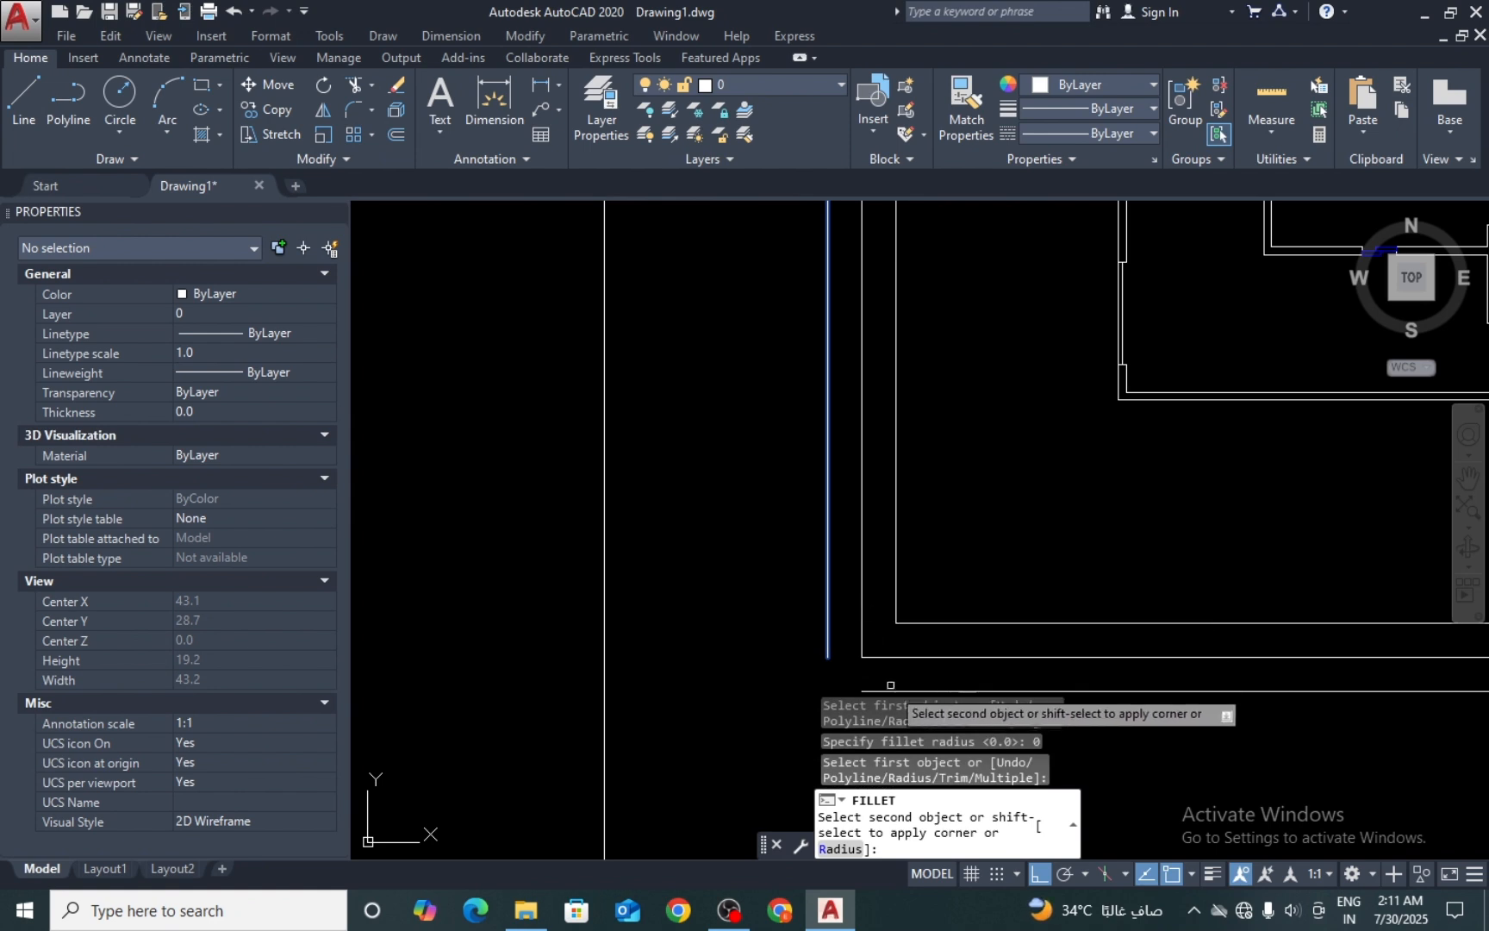
{"action": "left_click", "coordinate": [834, 691]}
{"action": "key", "text": "space"}
{"action": "scroll", "coordinate": [737, 562], "scroll_direction": "down", "scroll_amount": 4}
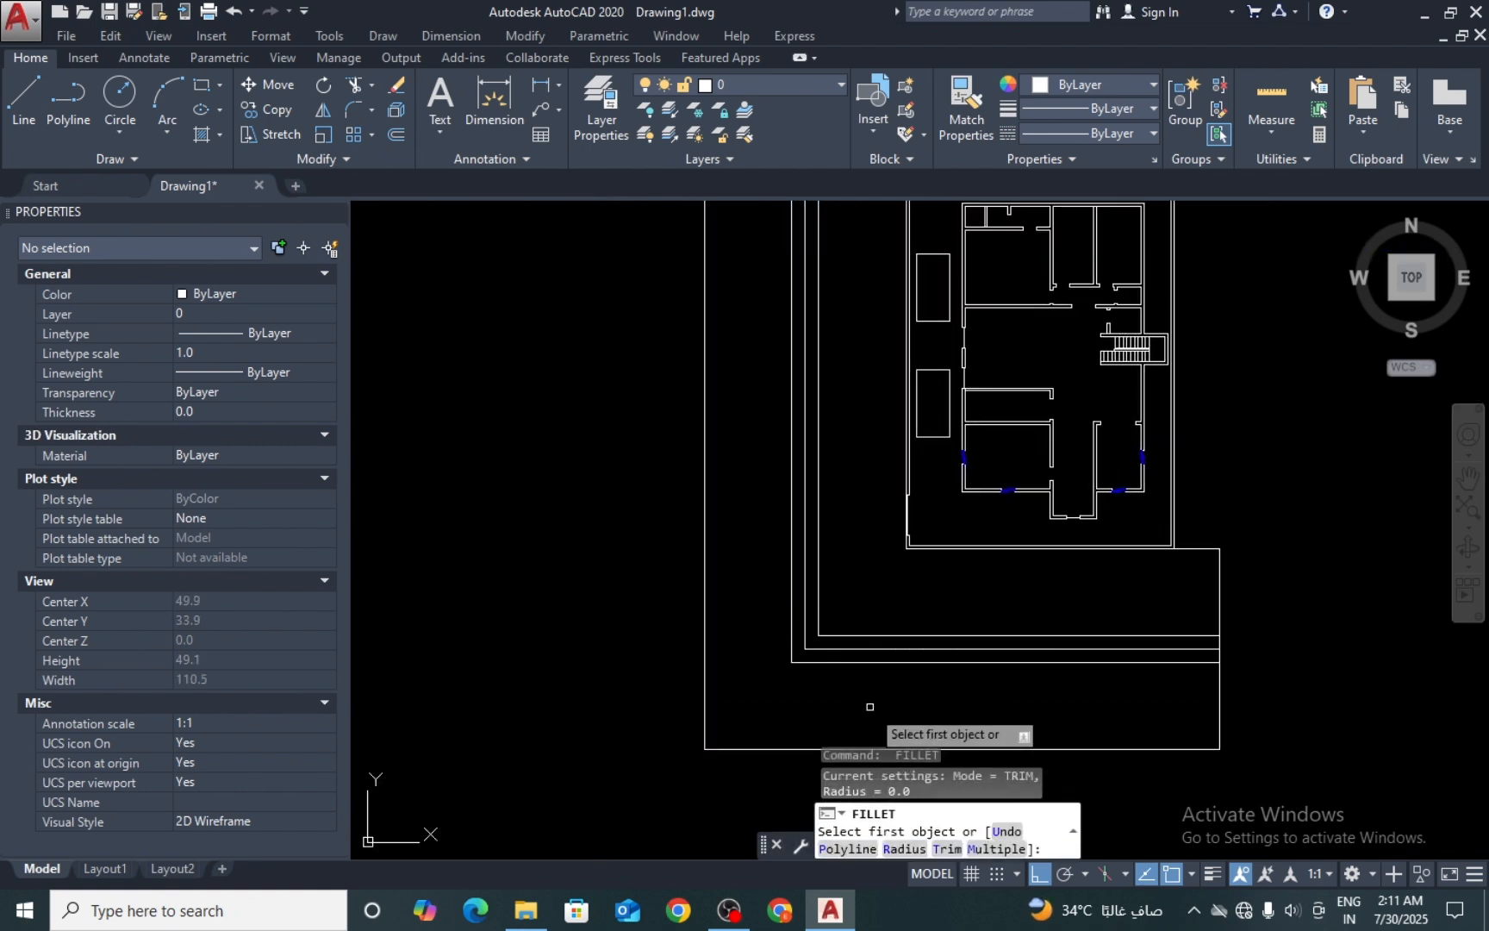
{"action": "key", "text": "Escape"}
Step: Set the lineweight of the four offset lines on both sides of the centre lines to 0.13 mm
{"action": "scroll", "coordinate": [800, 639], "scroll_direction": "up", "scroll_amount": 6}
{"action": "left_click", "coordinate": [791, 714]}
{"action": "left_click", "coordinate": [731, 768]}
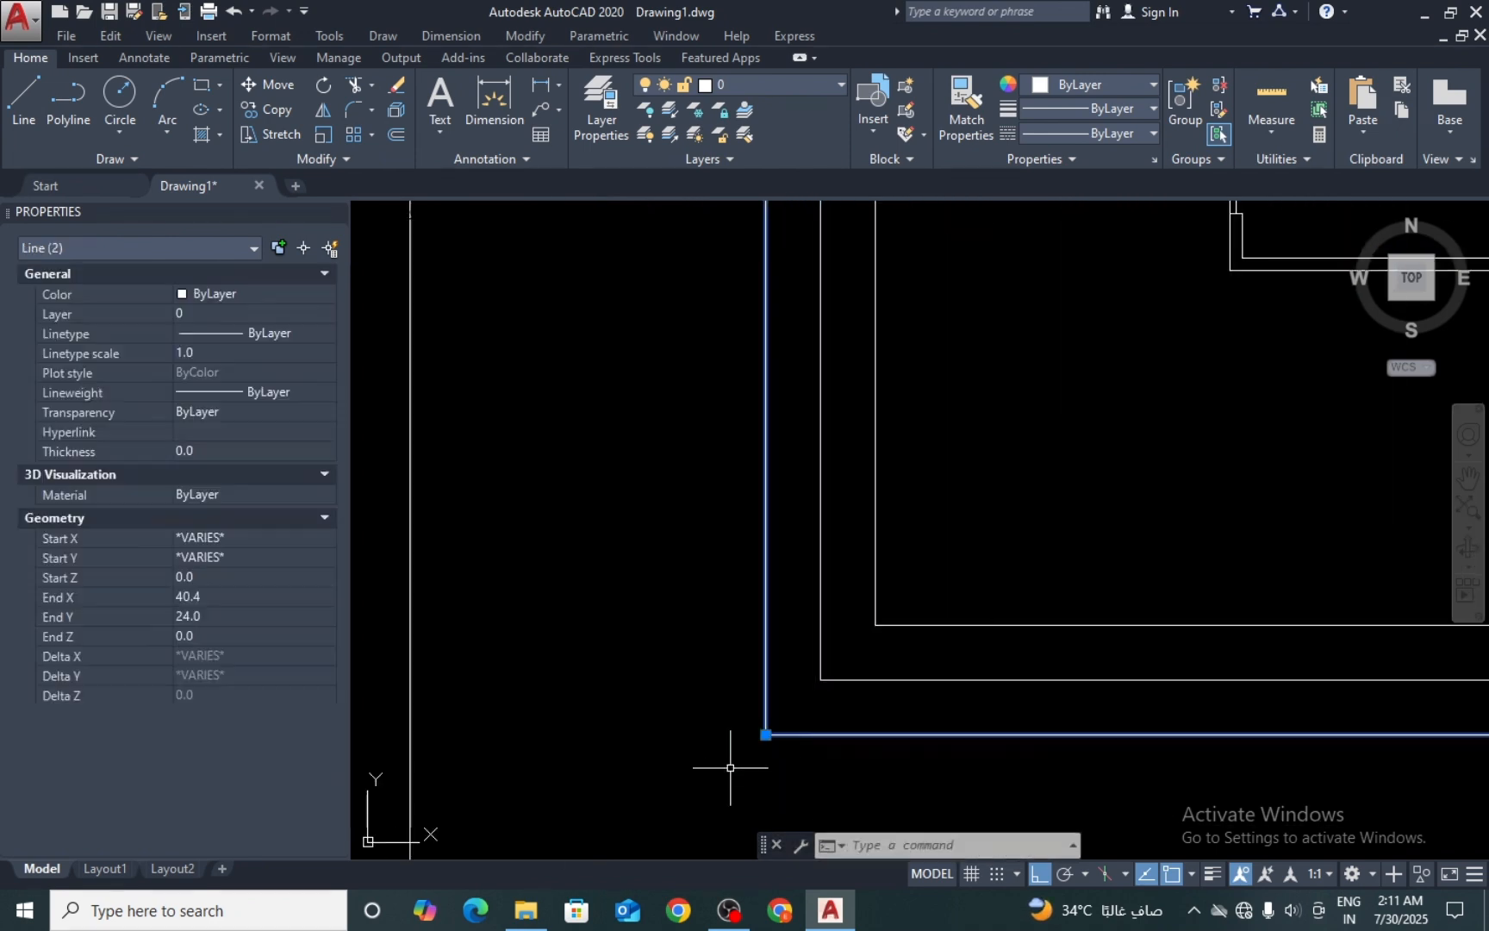
{"action": "left_click", "coordinate": [910, 592]}
{"action": "left_click", "coordinate": [865, 640]}
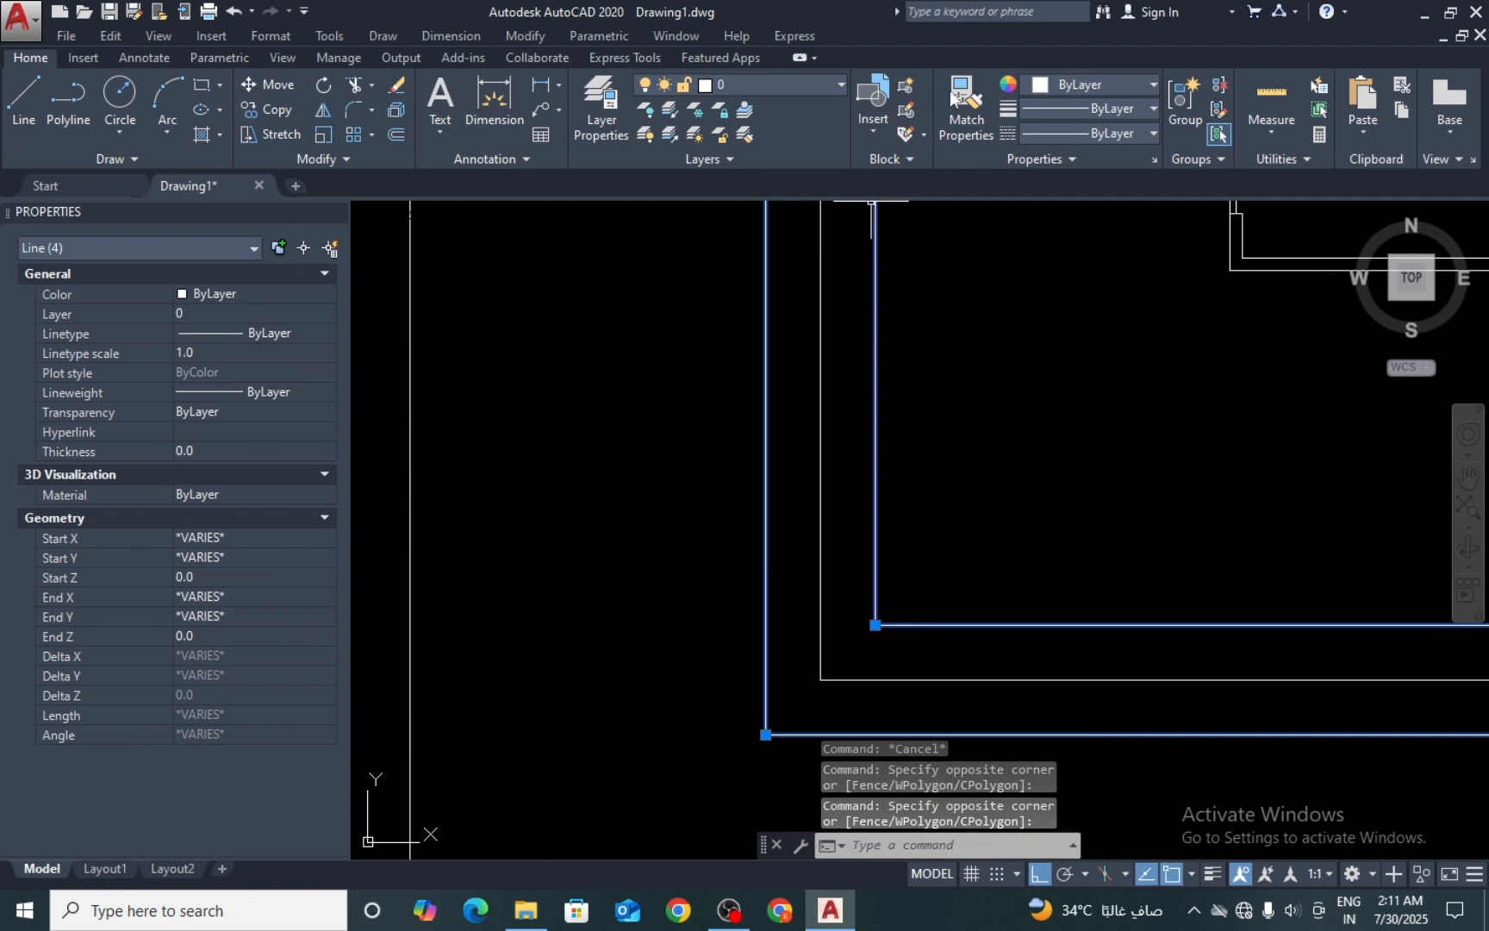
{"action": "left_click", "coordinate": [1056, 85]}
{"action": "left_click", "coordinate": [1089, 97]}
{"action": "left_click", "coordinate": [1082, 109]}
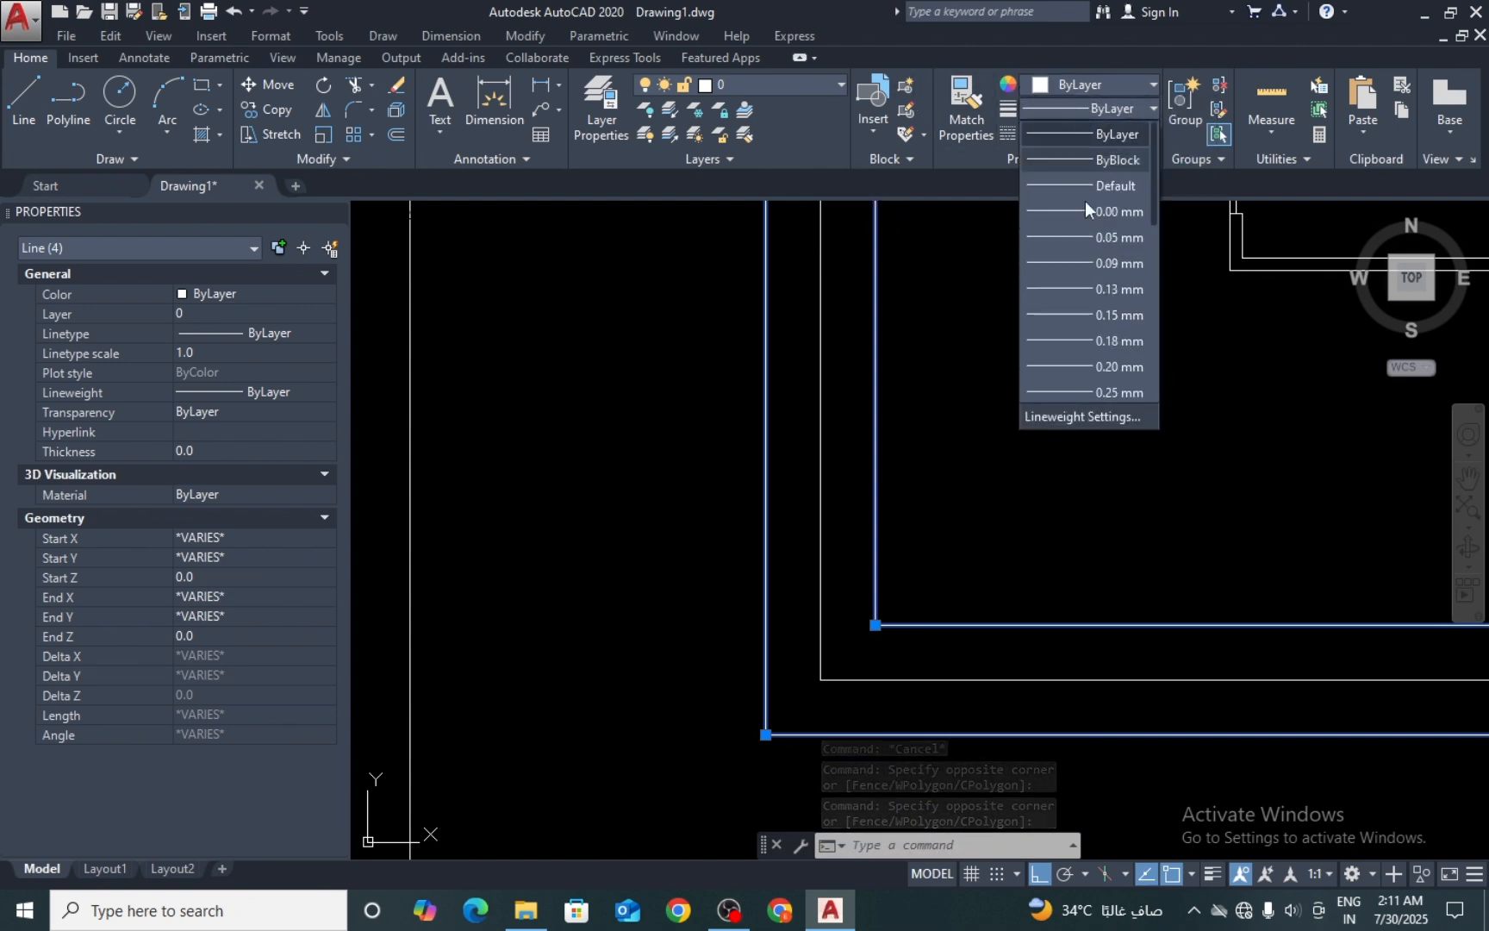
{"action": "left_click", "coordinate": [1105, 295]}
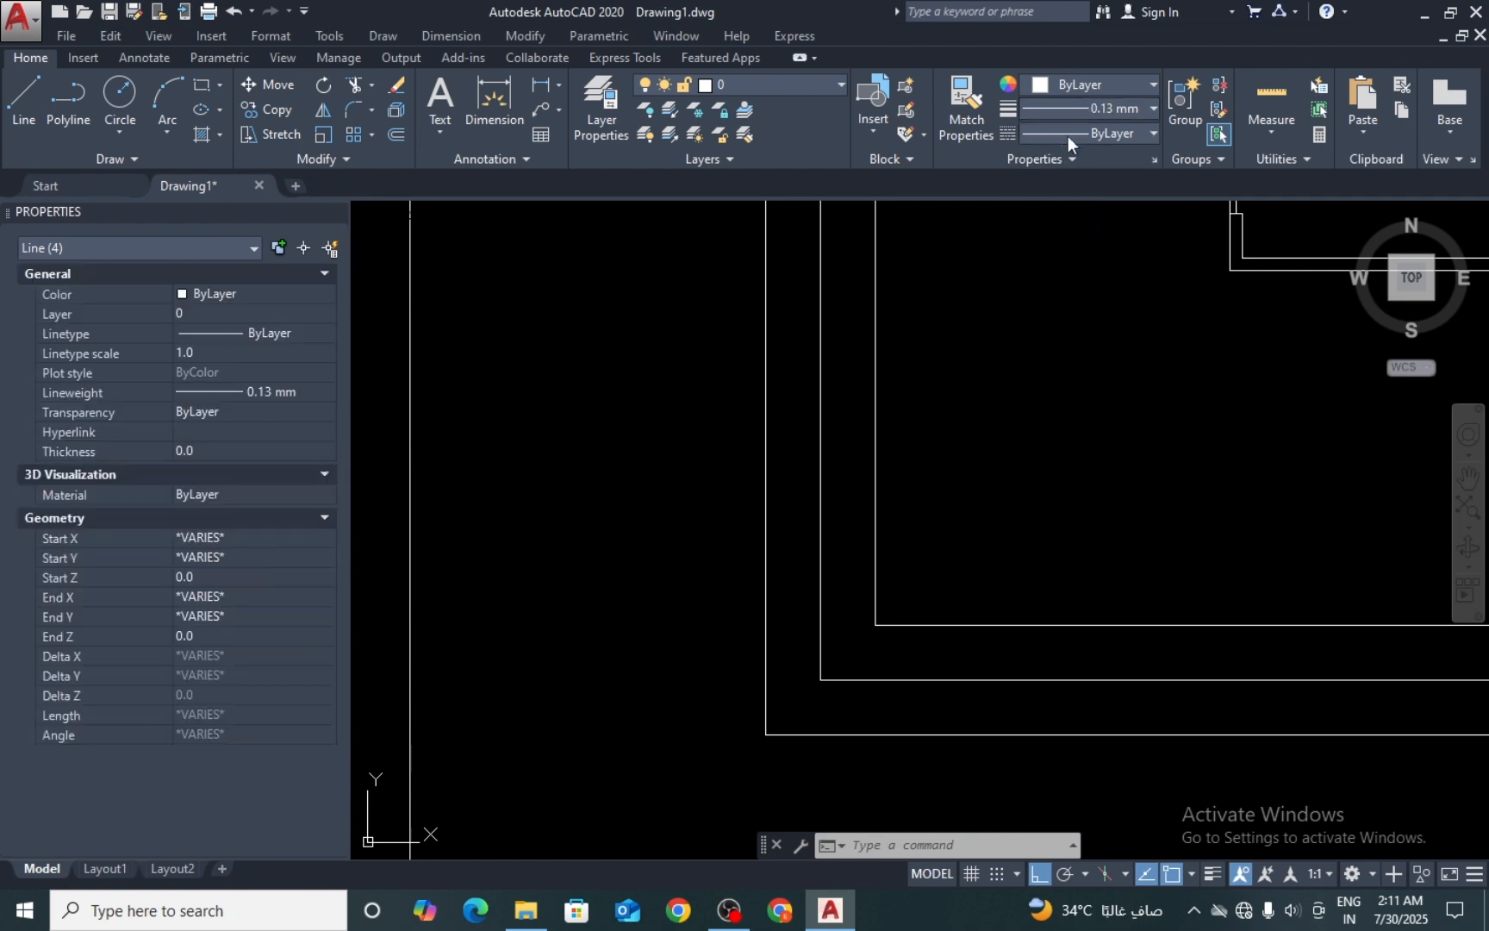
Step: Load the ACAD_ISO03W100 dashed linetype from acad.lin and make it the current linetype
{"action": "left_click", "coordinate": [1068, 134]}
{"action": "left_click", "coordinate": [1080, 241]}
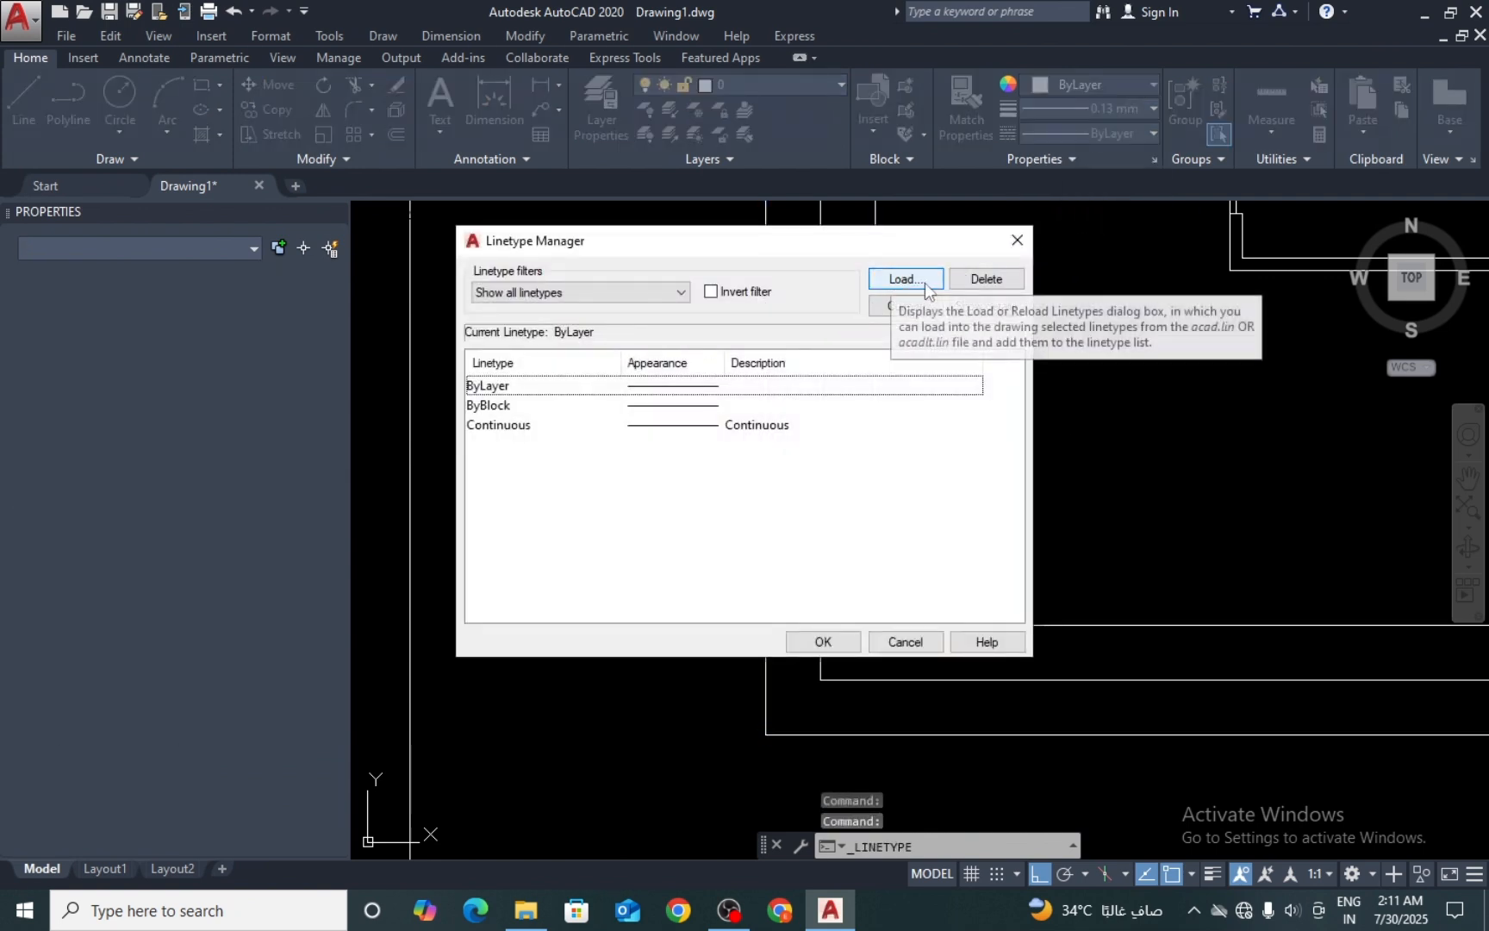
{"action": "left_click", "coordinate": [897, 280]}
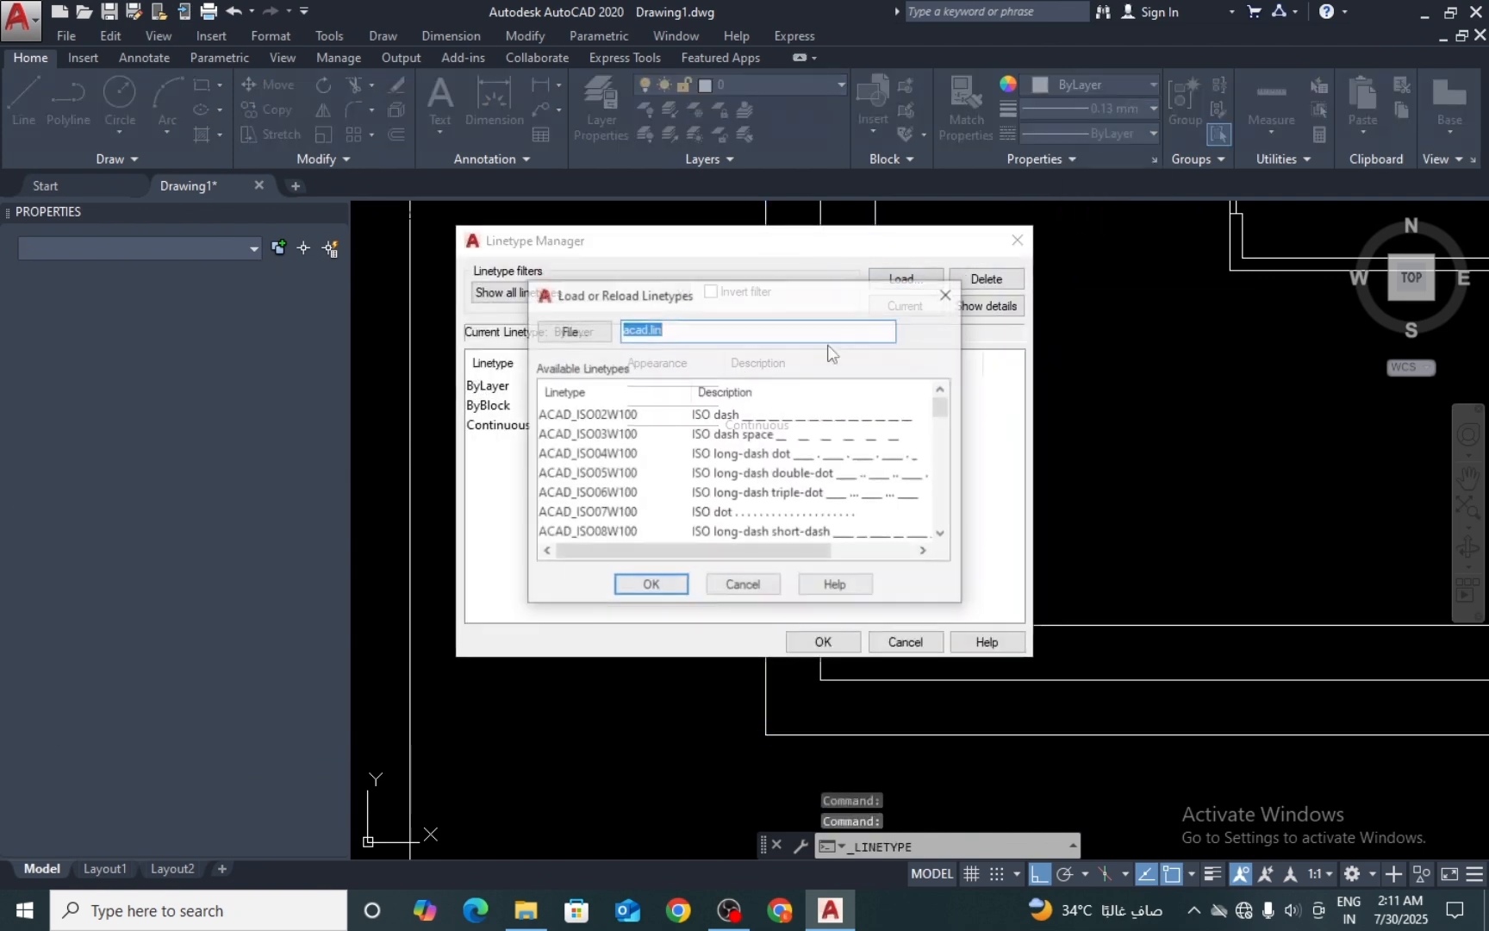
{"action": "left_click", "coordinate": [833, 436]}
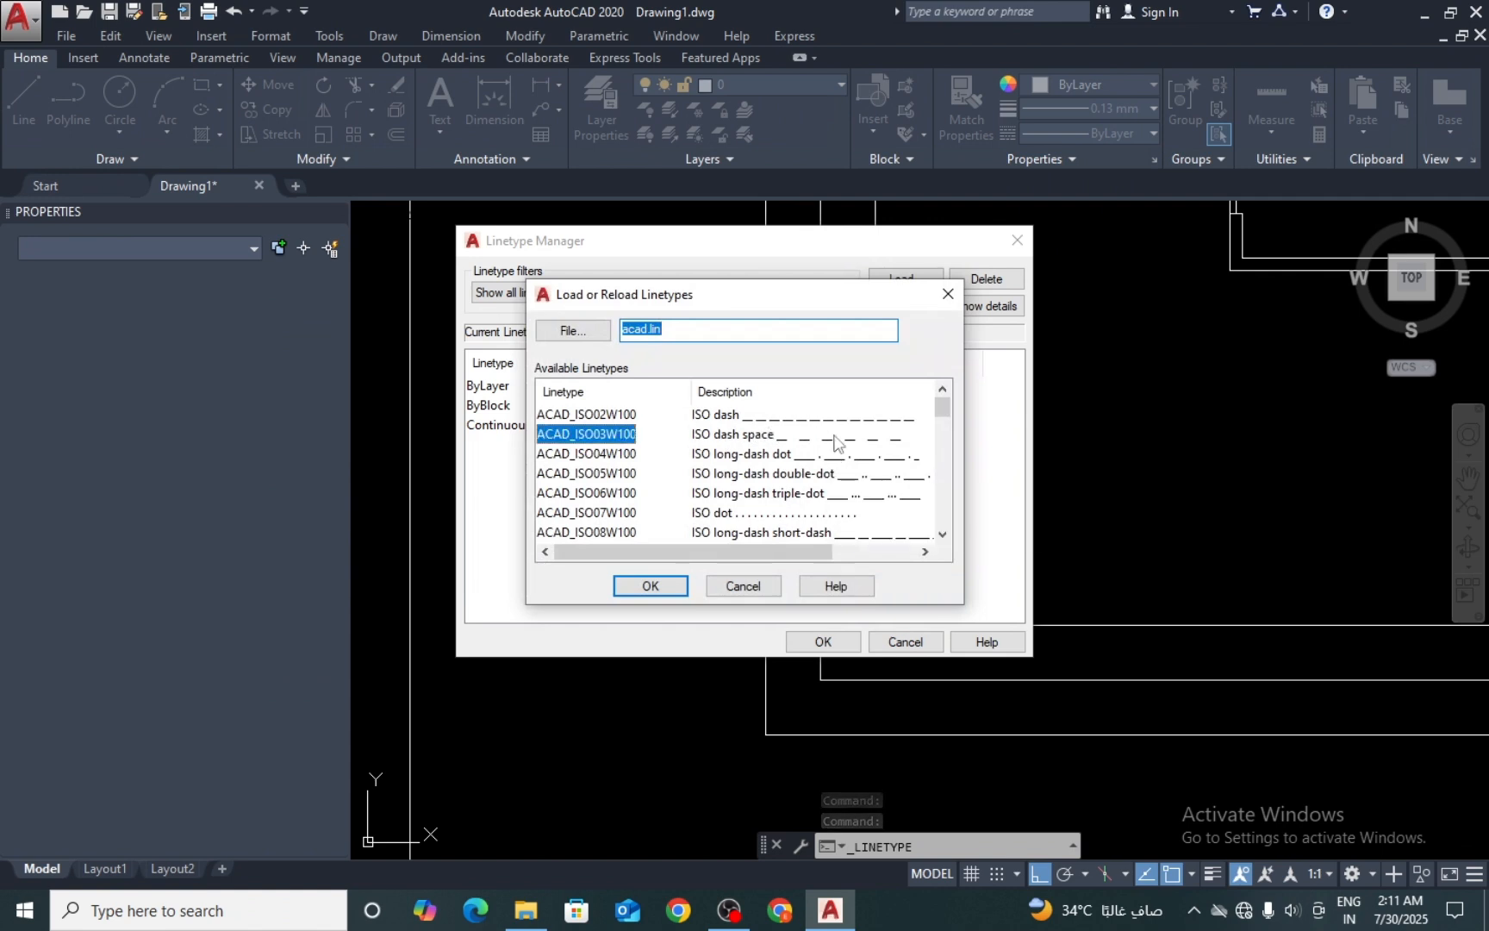
{"action": "left_click", "coordinate": [648, 587]}
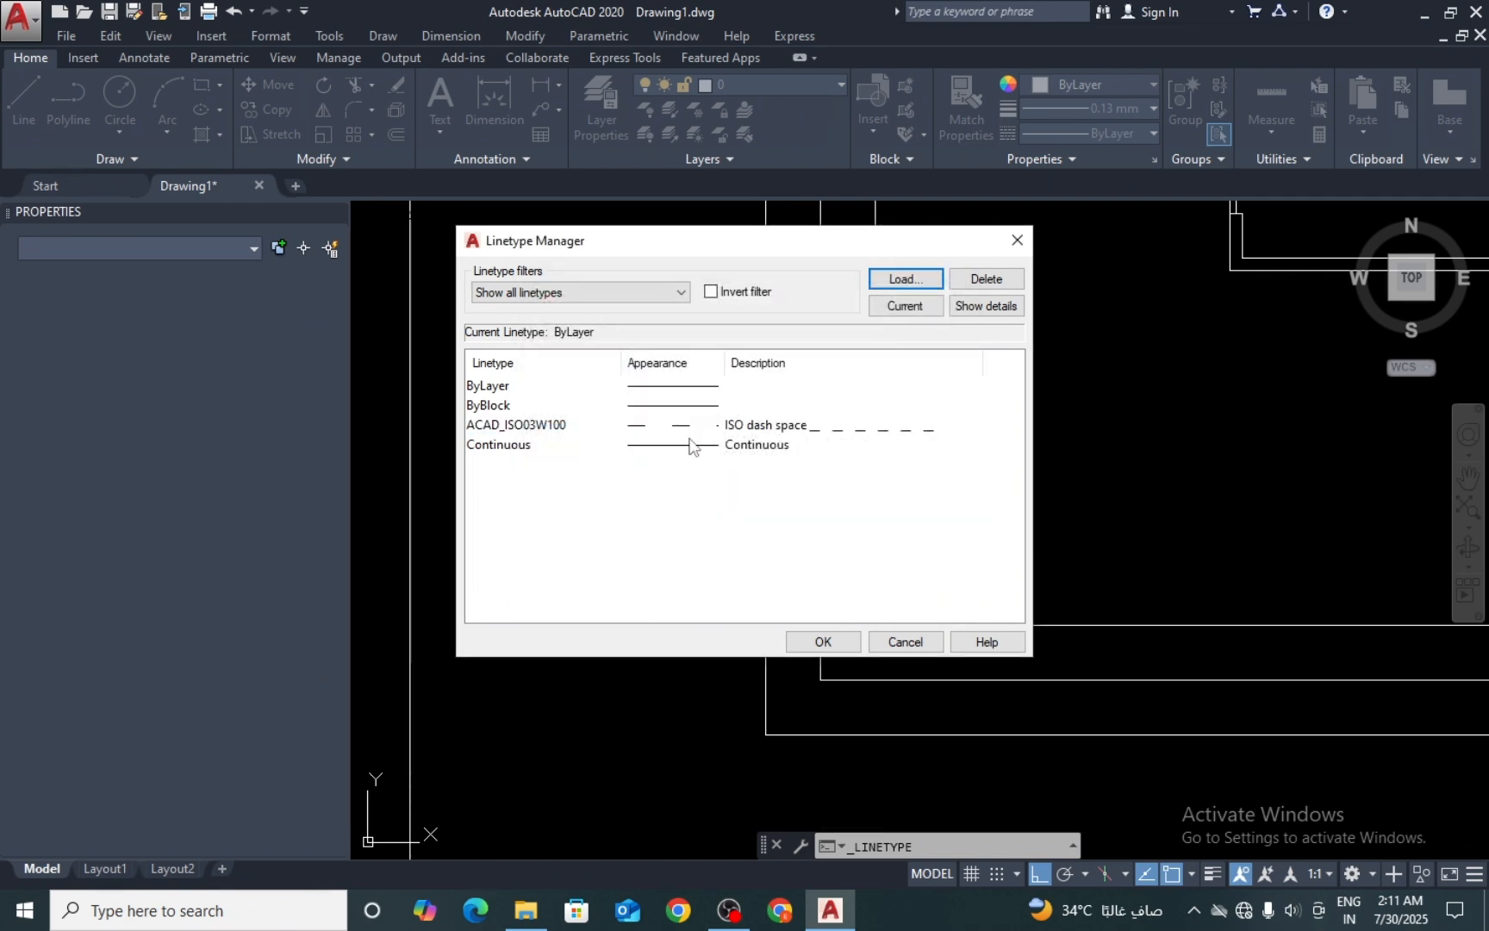
{"action": "left_click", "coordinate": [642, 427]}
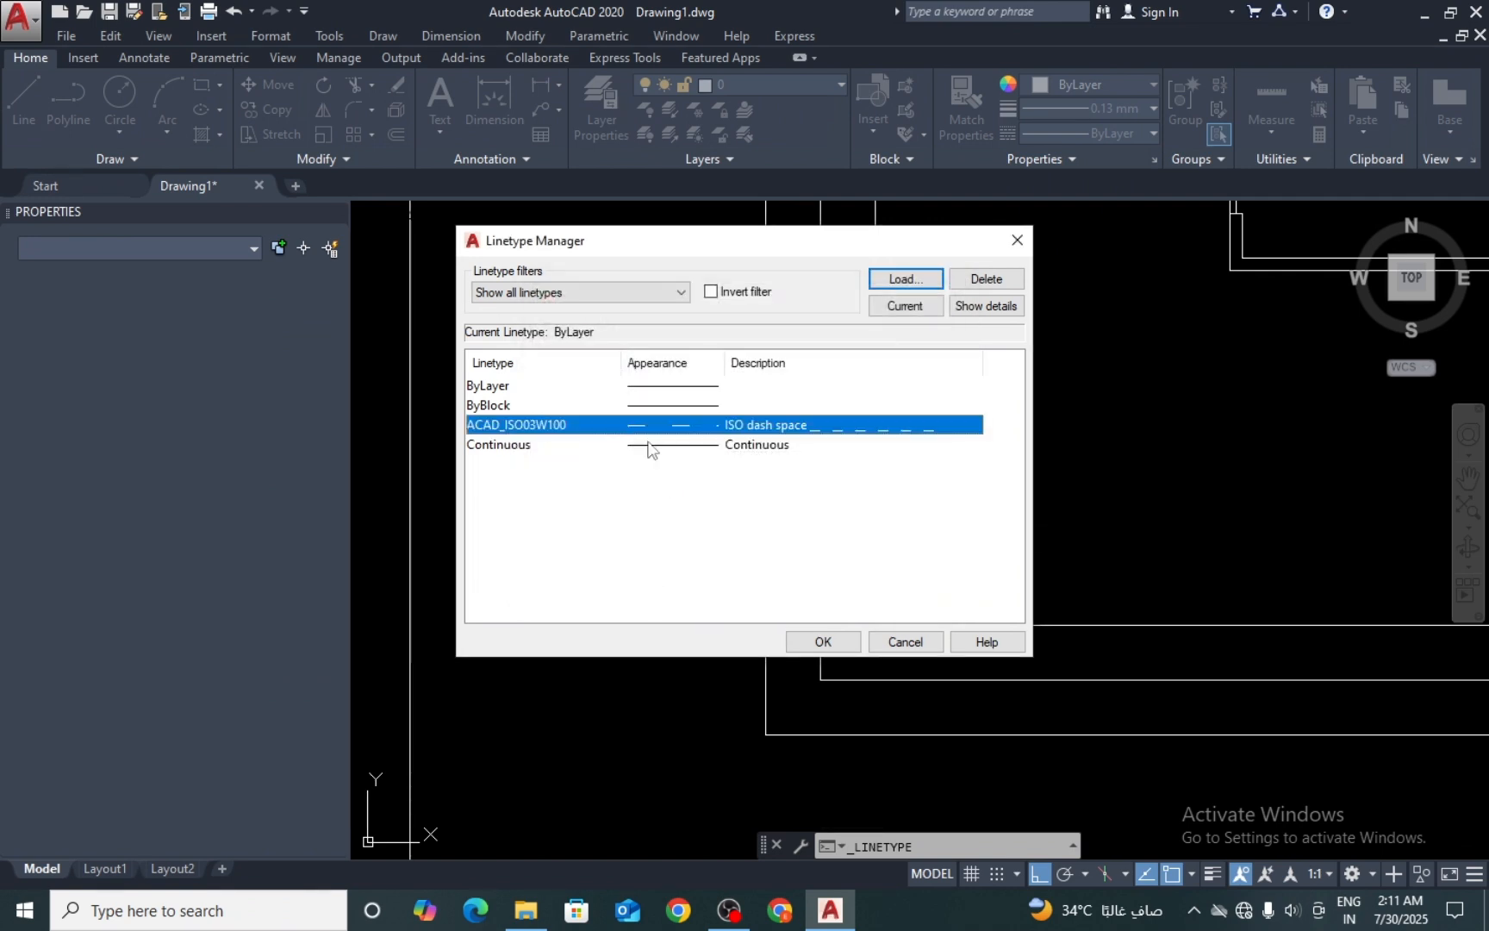
{"action": "left_click", "coordinate": [823, 640]}
{"action": "left_click", "coordinate": [1090, 138]}
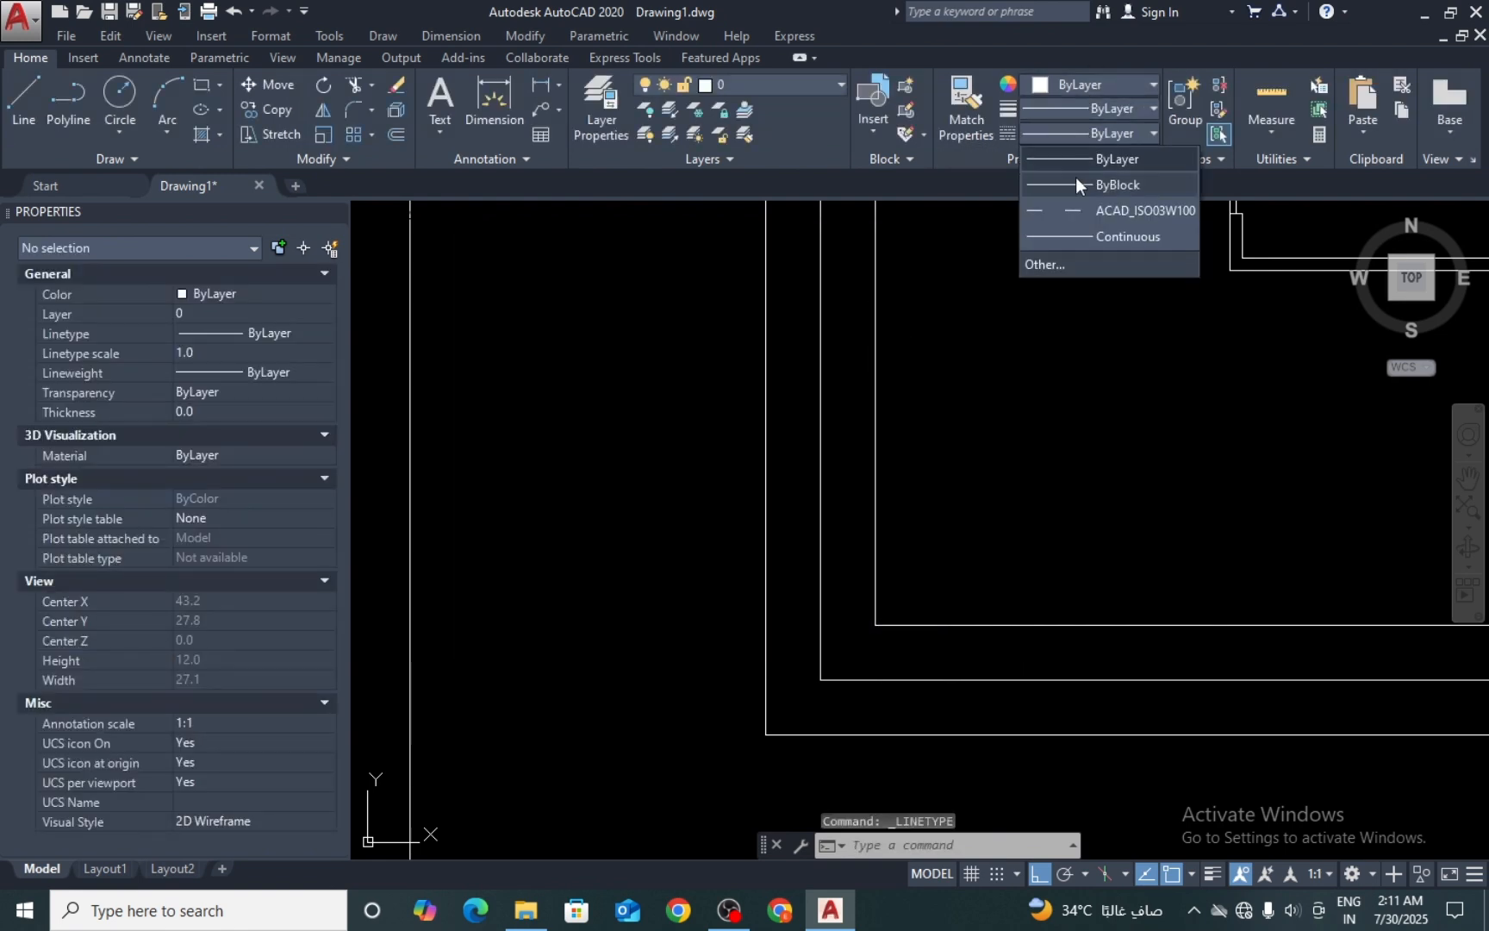
{"action": "left_click", "coordinate": [1077, 211]}
Step: Assign the ACAD_ISO03W100 linetype to the four offset lines beside the centre lines
{"action": "left_click", "coordinate": [921, 589]}
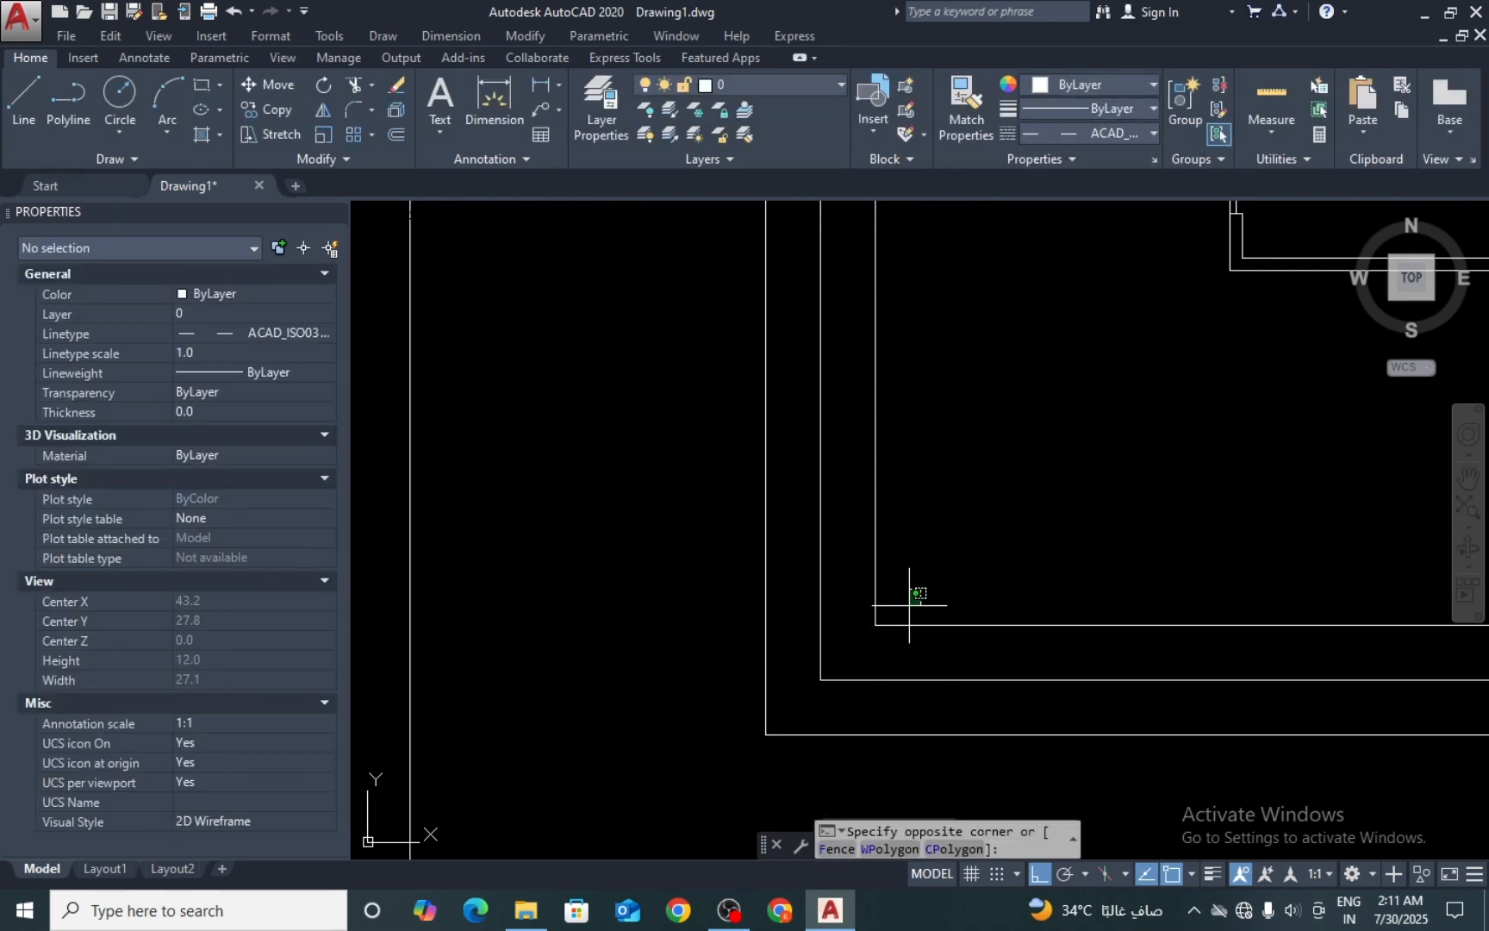
{"action": "left_click", "coordinate": [864, 633]}
{"action": "left_click", "coordinate": [776, 714]}
{"action": "left_click", "coordinate": [700, 743]}
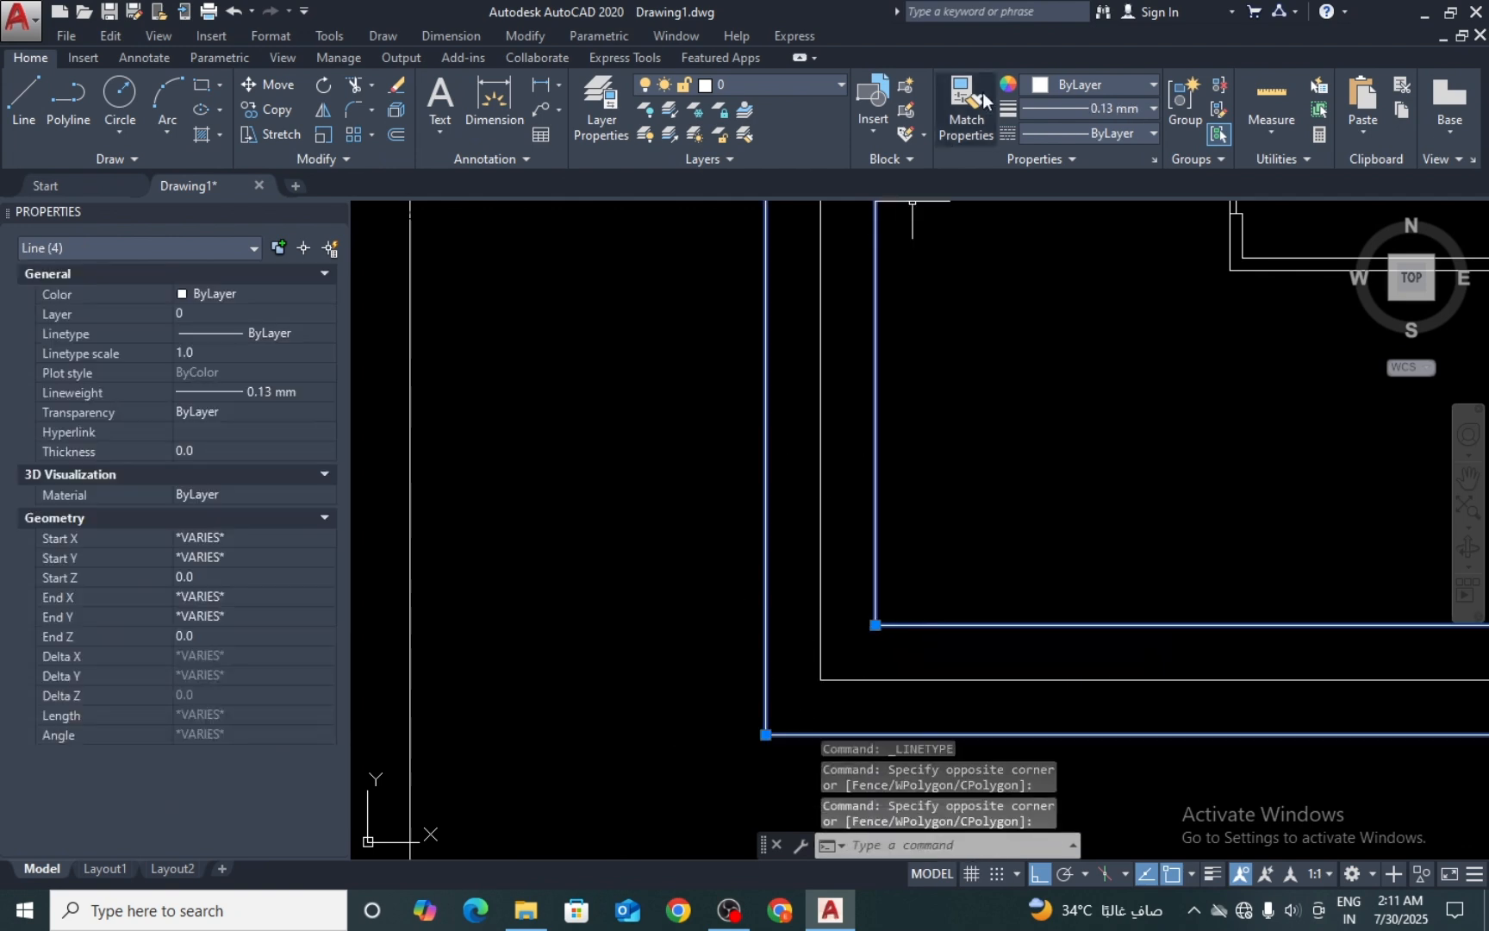
{"action": "left_click", "coordinate": [1112, 131]}
{"action": "left_click", "coordinate": [1089, 220]}
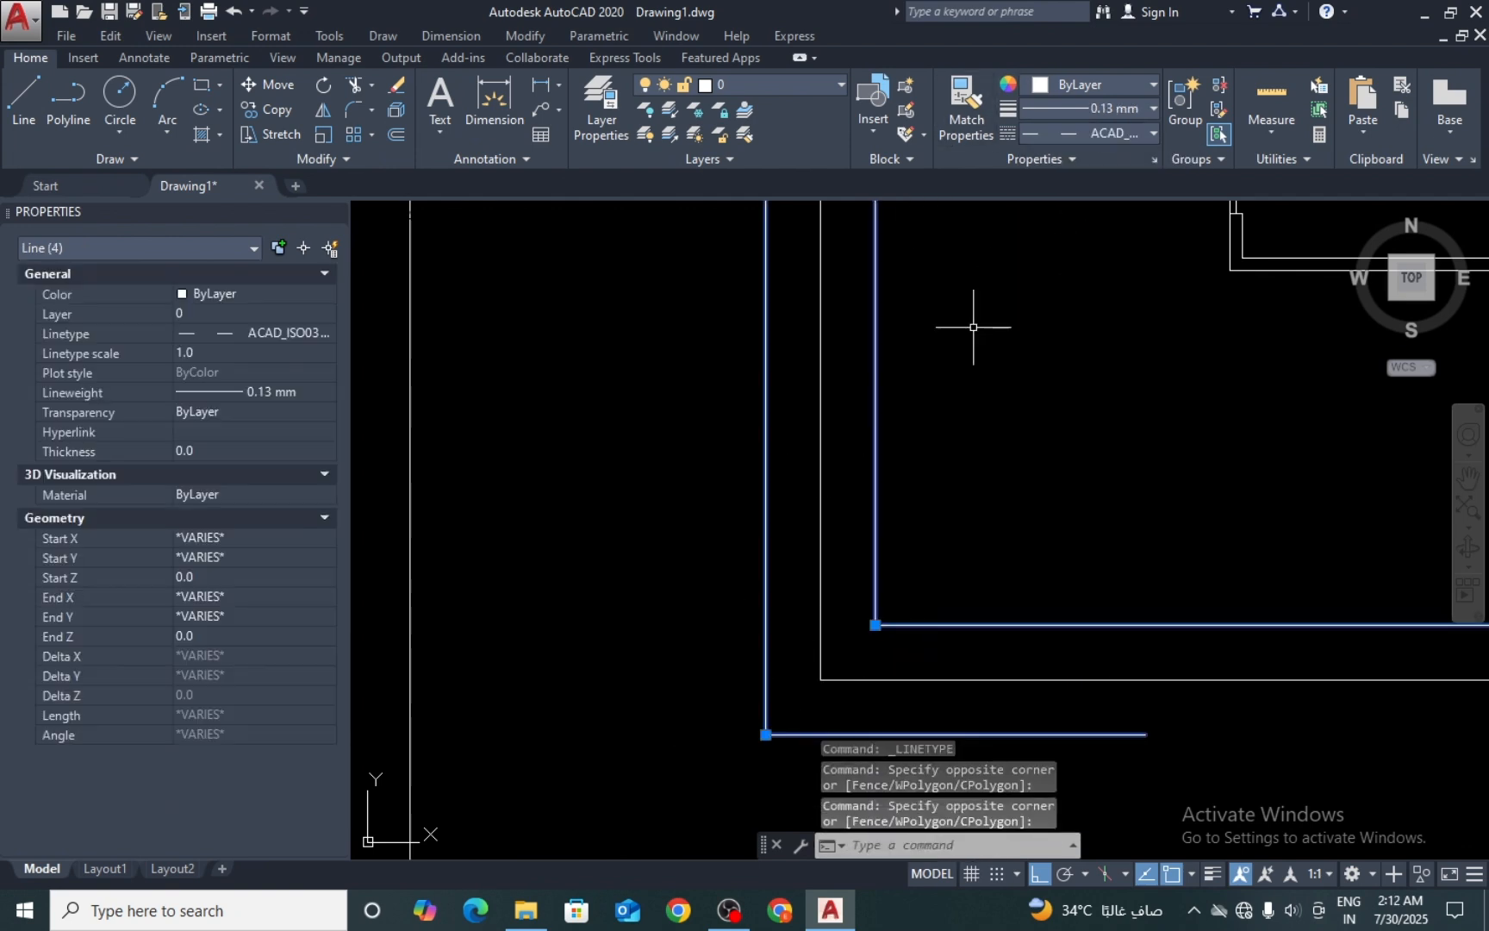
Step: Set the linetype scale of the four selected dashed road lines to 0.3 and deselect them
{"action": "scroll", "coordinate": [952, 396], "scroll_direction": "down", "scroll_amount": 6}
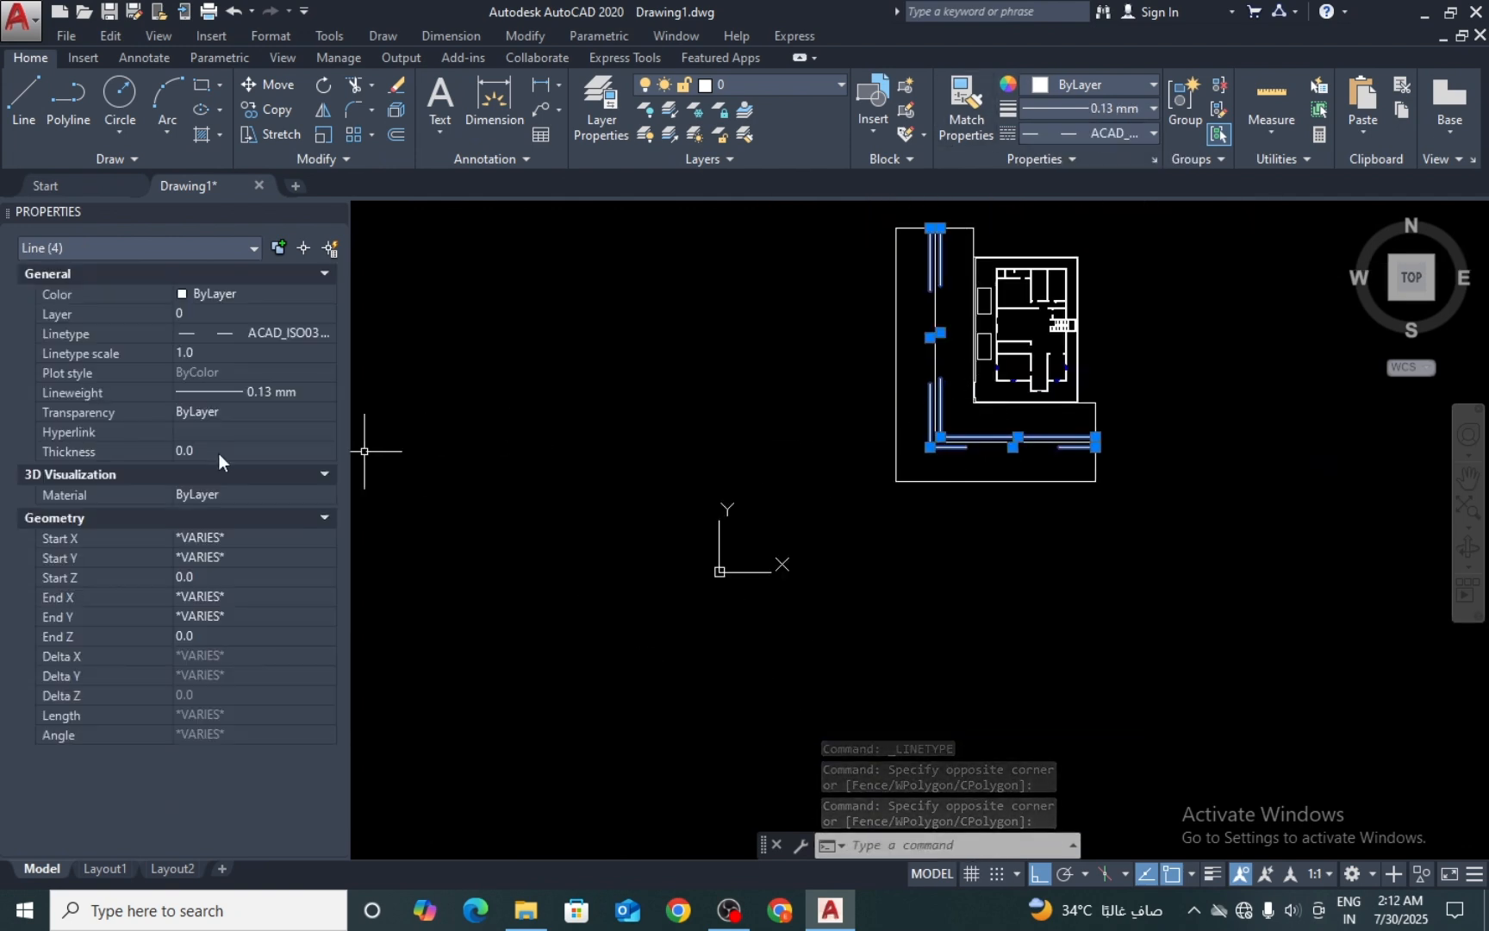
{"action": "left_click", "coordinate": [235, 349]}
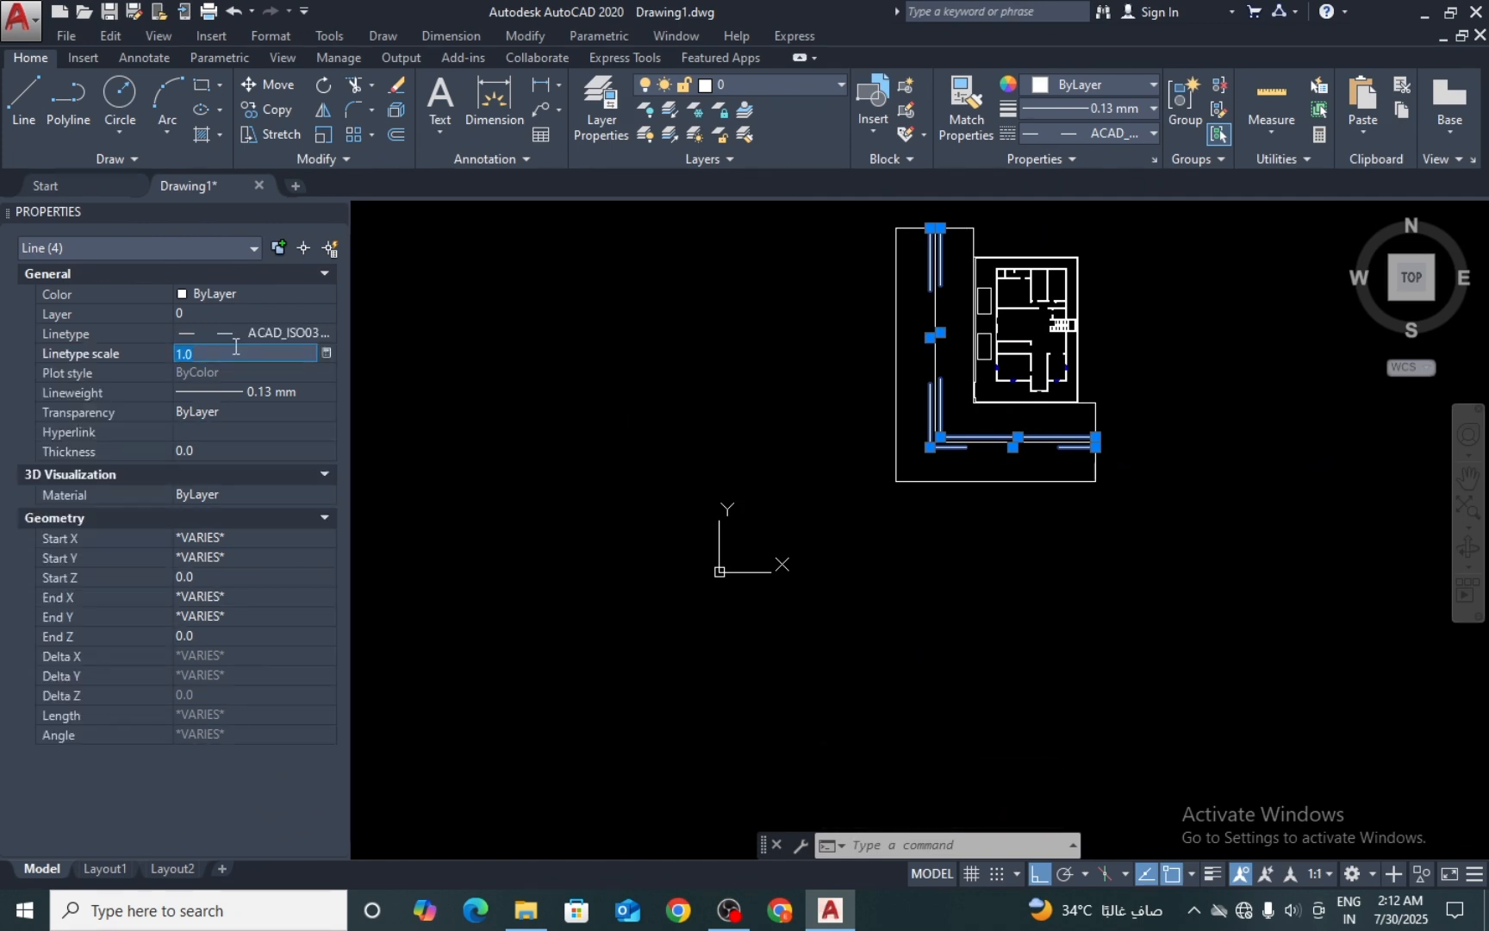
{"action": "type", "text": "0.3"}
{"action": "key", "text": "Return"}
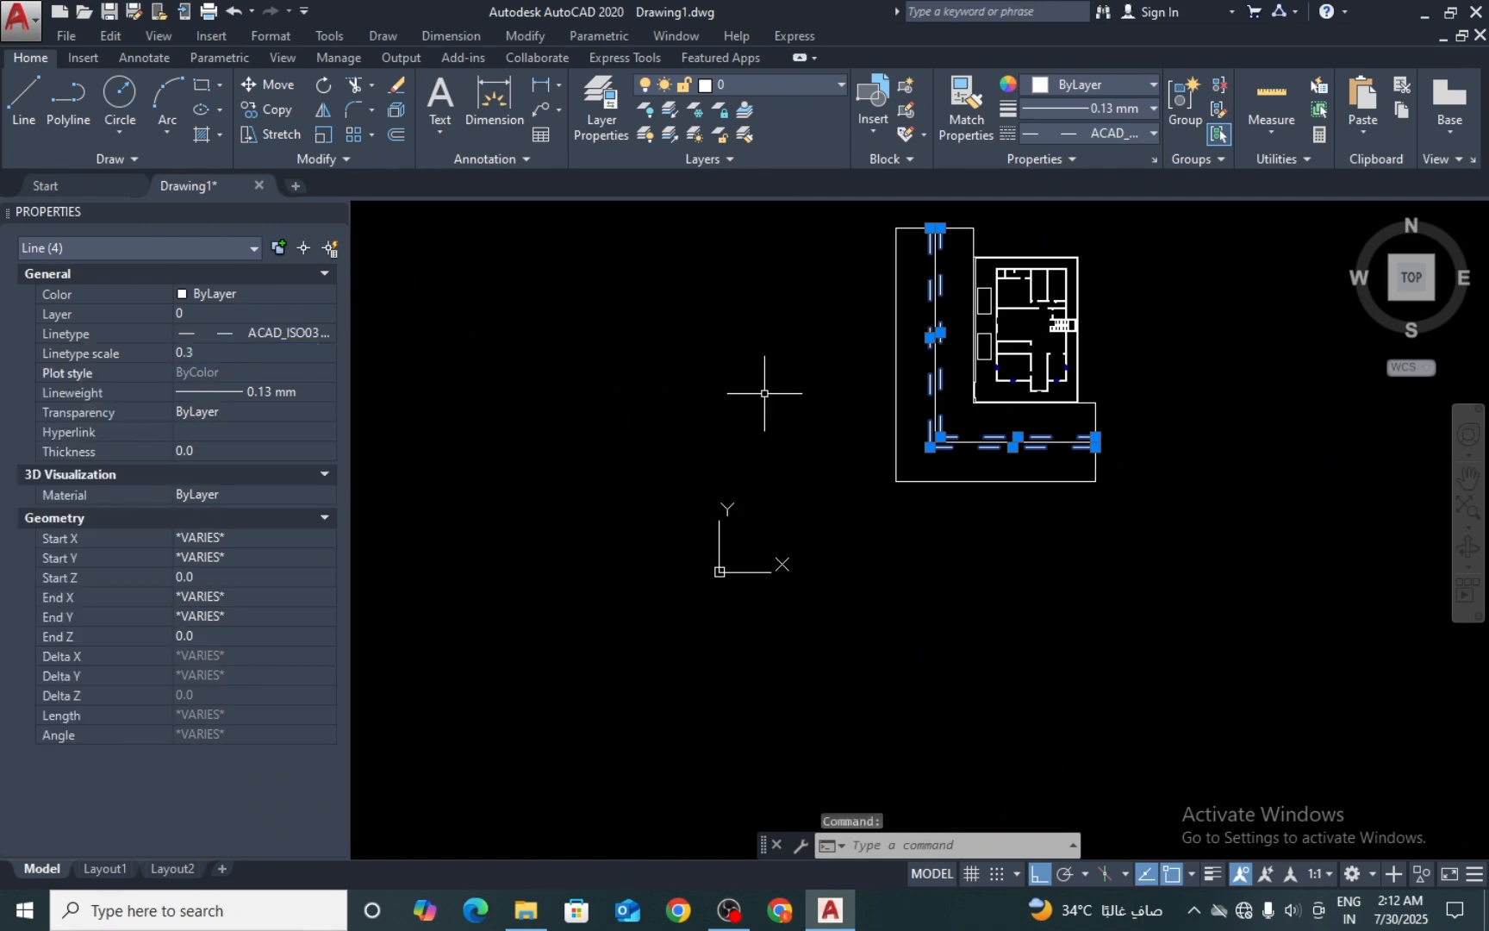
{"action": "scroll", "coordinate": [764, 393], "scroll_direction": "up", "scroll_amount": 2}
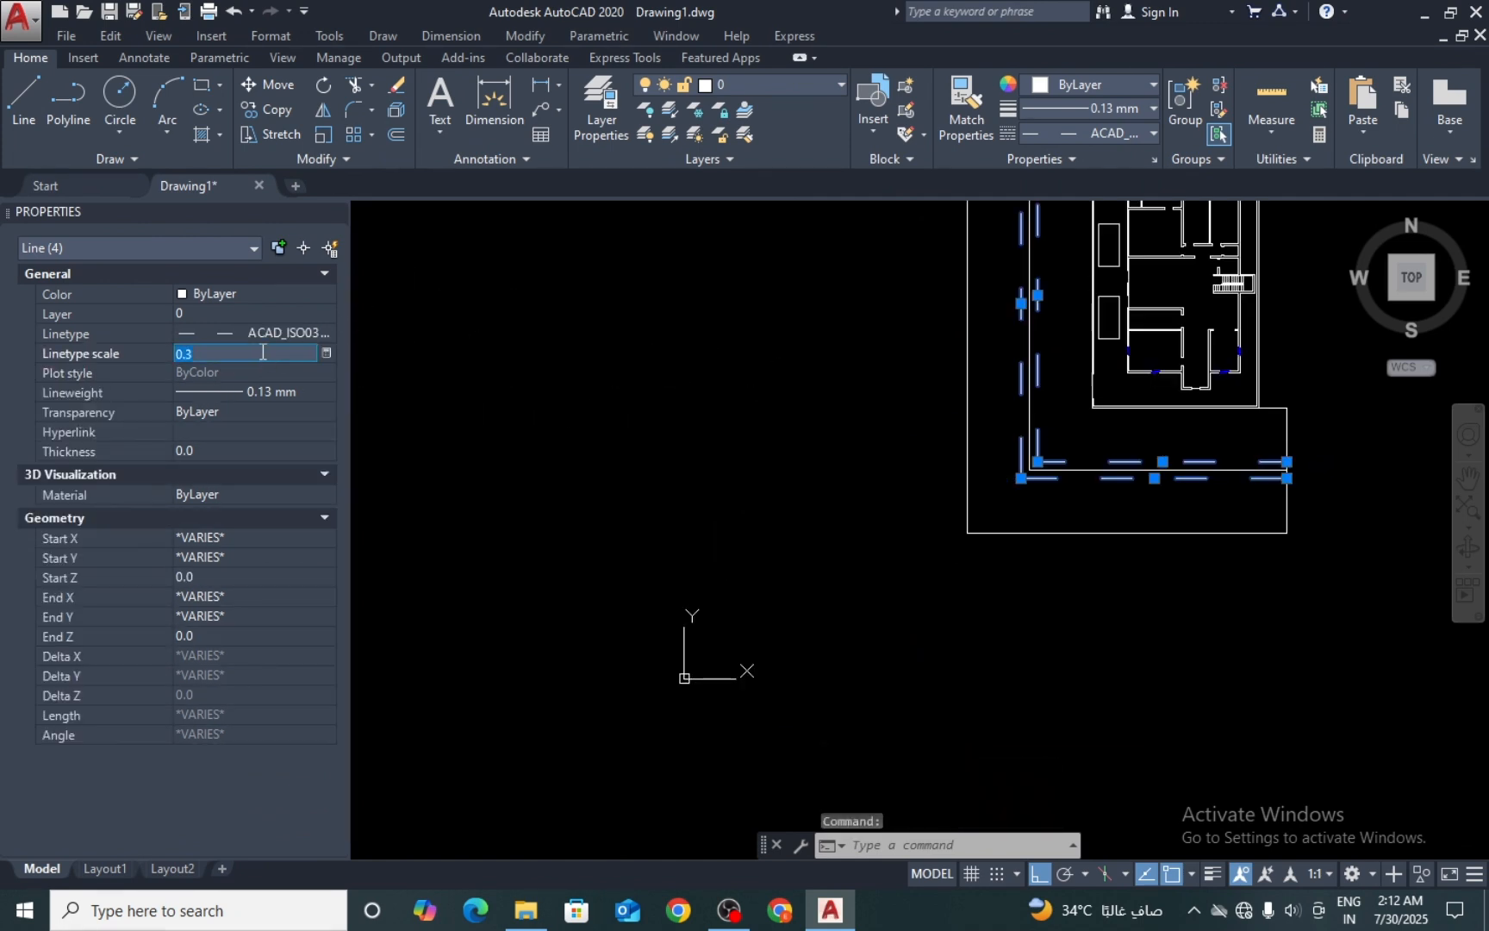
{"action": "key", "text": "Escape"}
{"action": "key", "text": "Escape"}
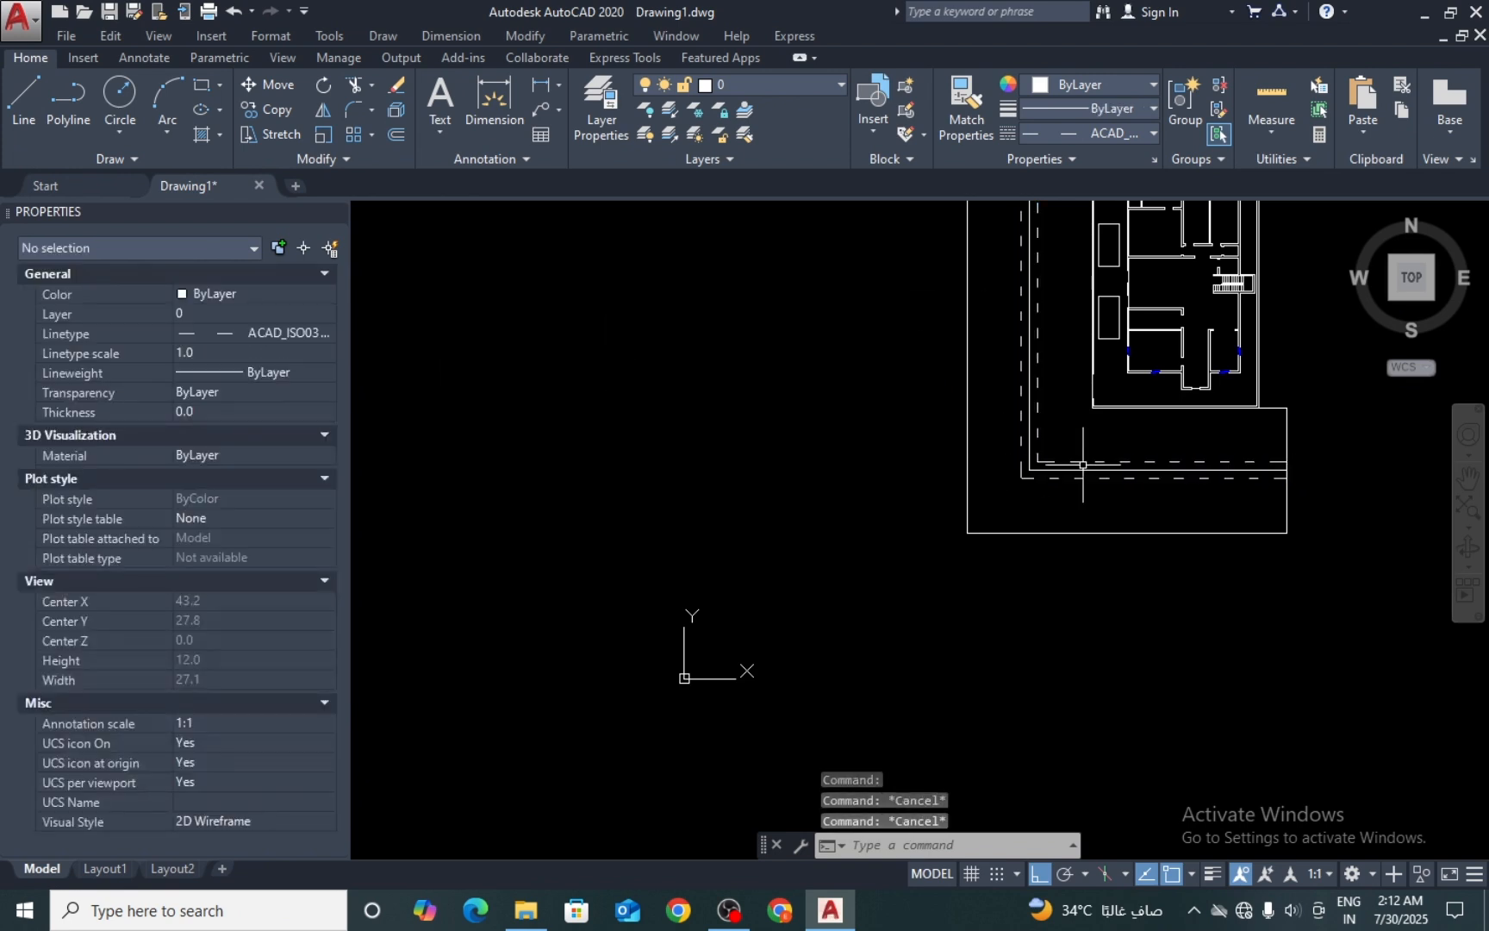
{"action": "middle_click_drag", "start_coordinate": [1059, 450], "coordinate": [940, 662]}
{"action": "type", "text": "o"}
{"action": "key", "text": "Return"}
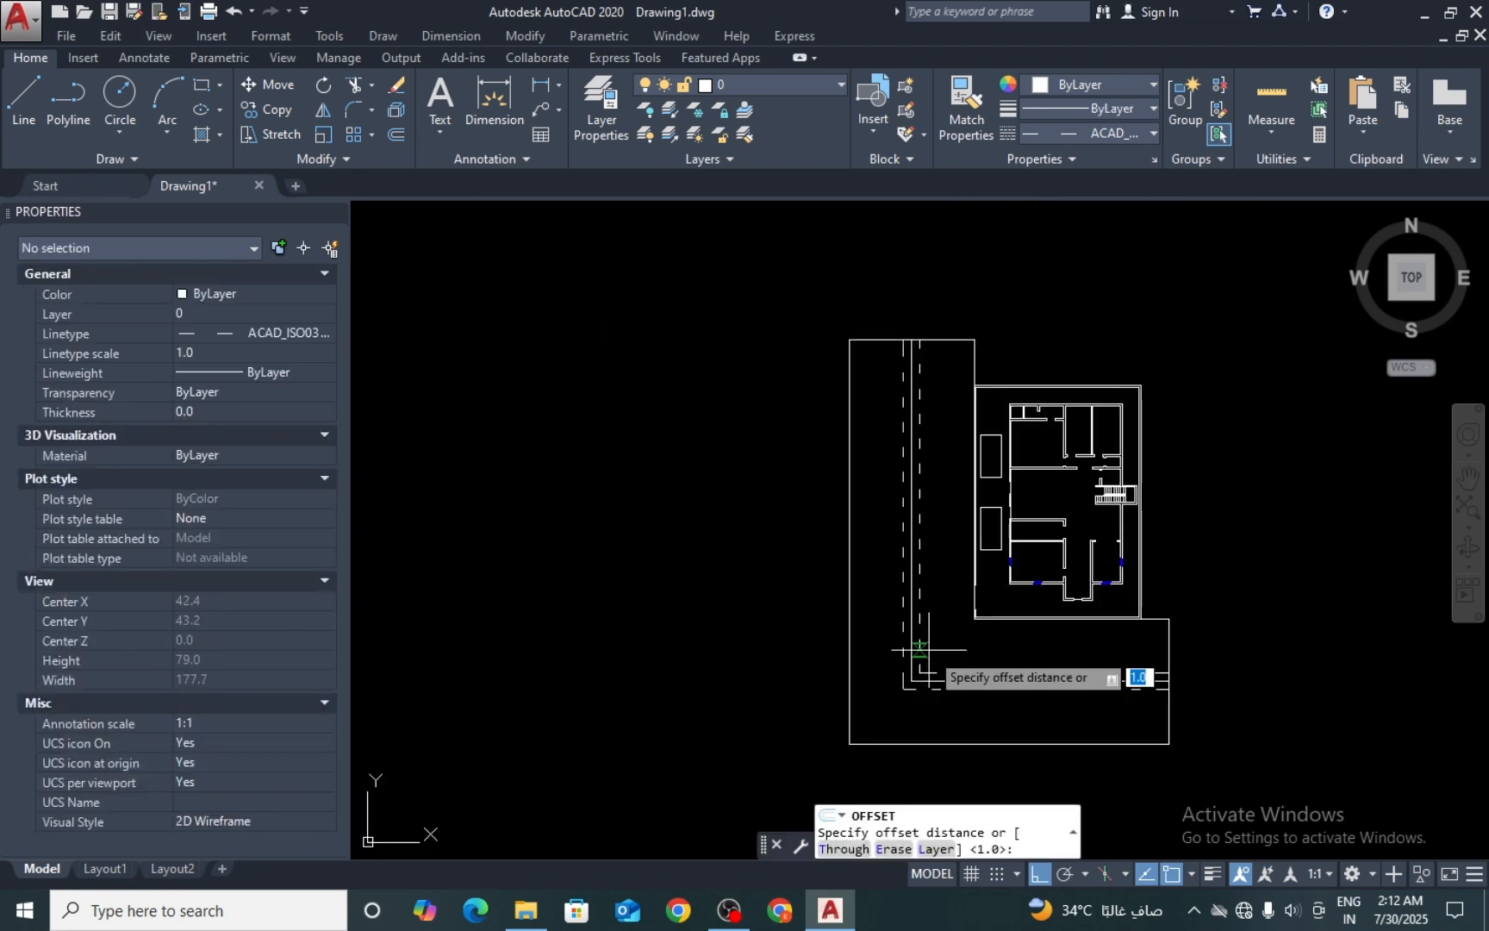
{"action": "scroll", "coordinate": [819, 672], "scroll_direction": "up", "scroll_amount": 2}
{"action": "scroll", "coordinate": [965, 577], "scroll_direction": "up", "scroll_amount": 4}
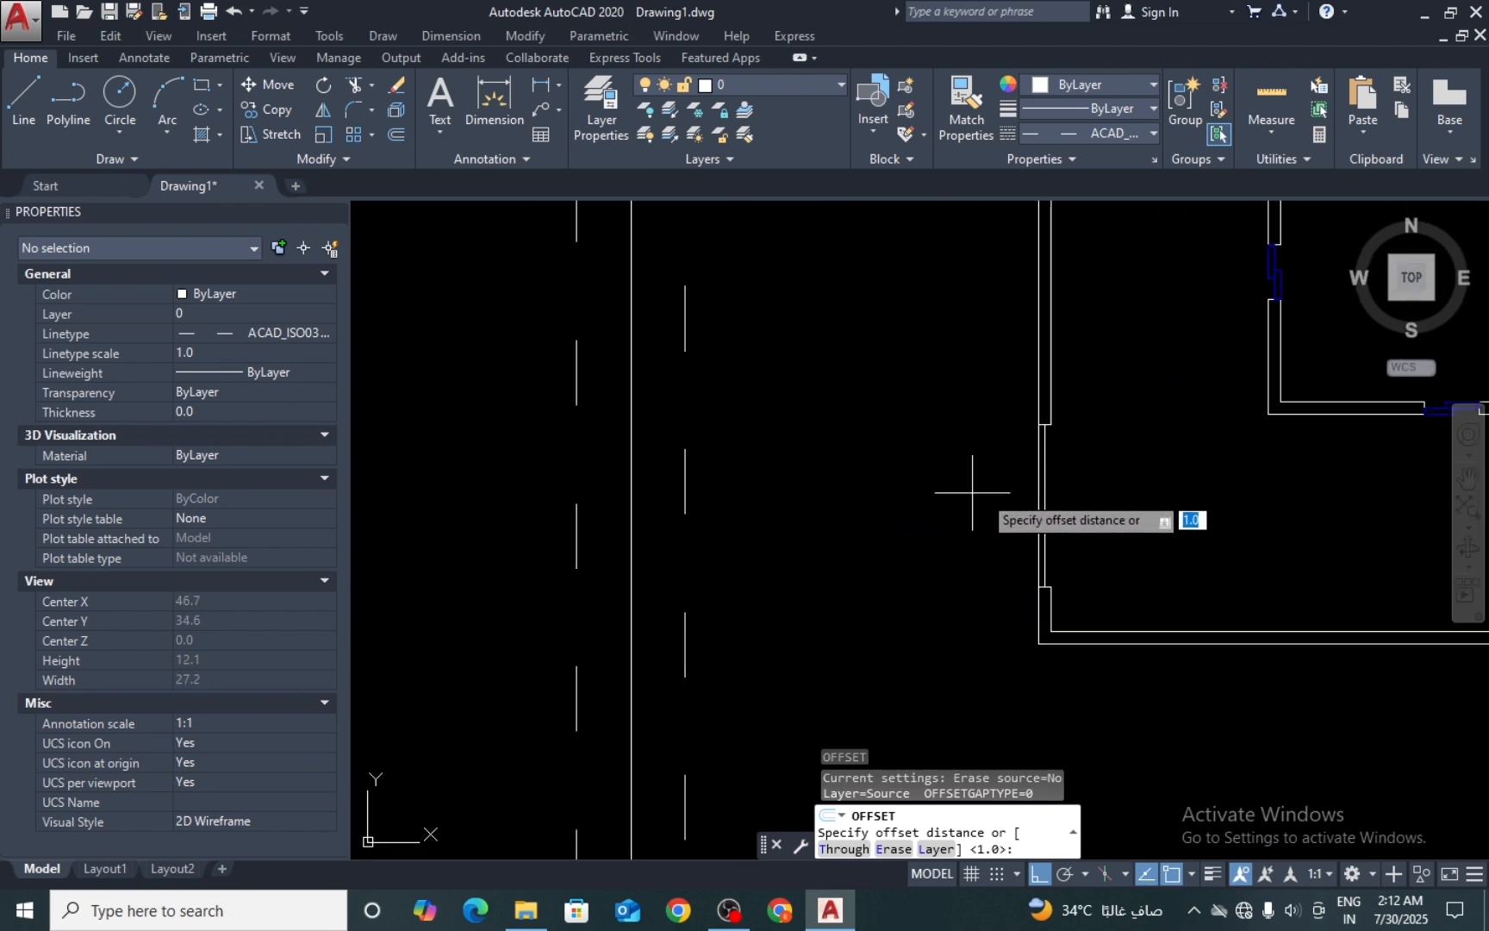
{"action": "scroll", "coordinate": [957, 500], "scroll_direction": "down", "scroll_amount": 4}
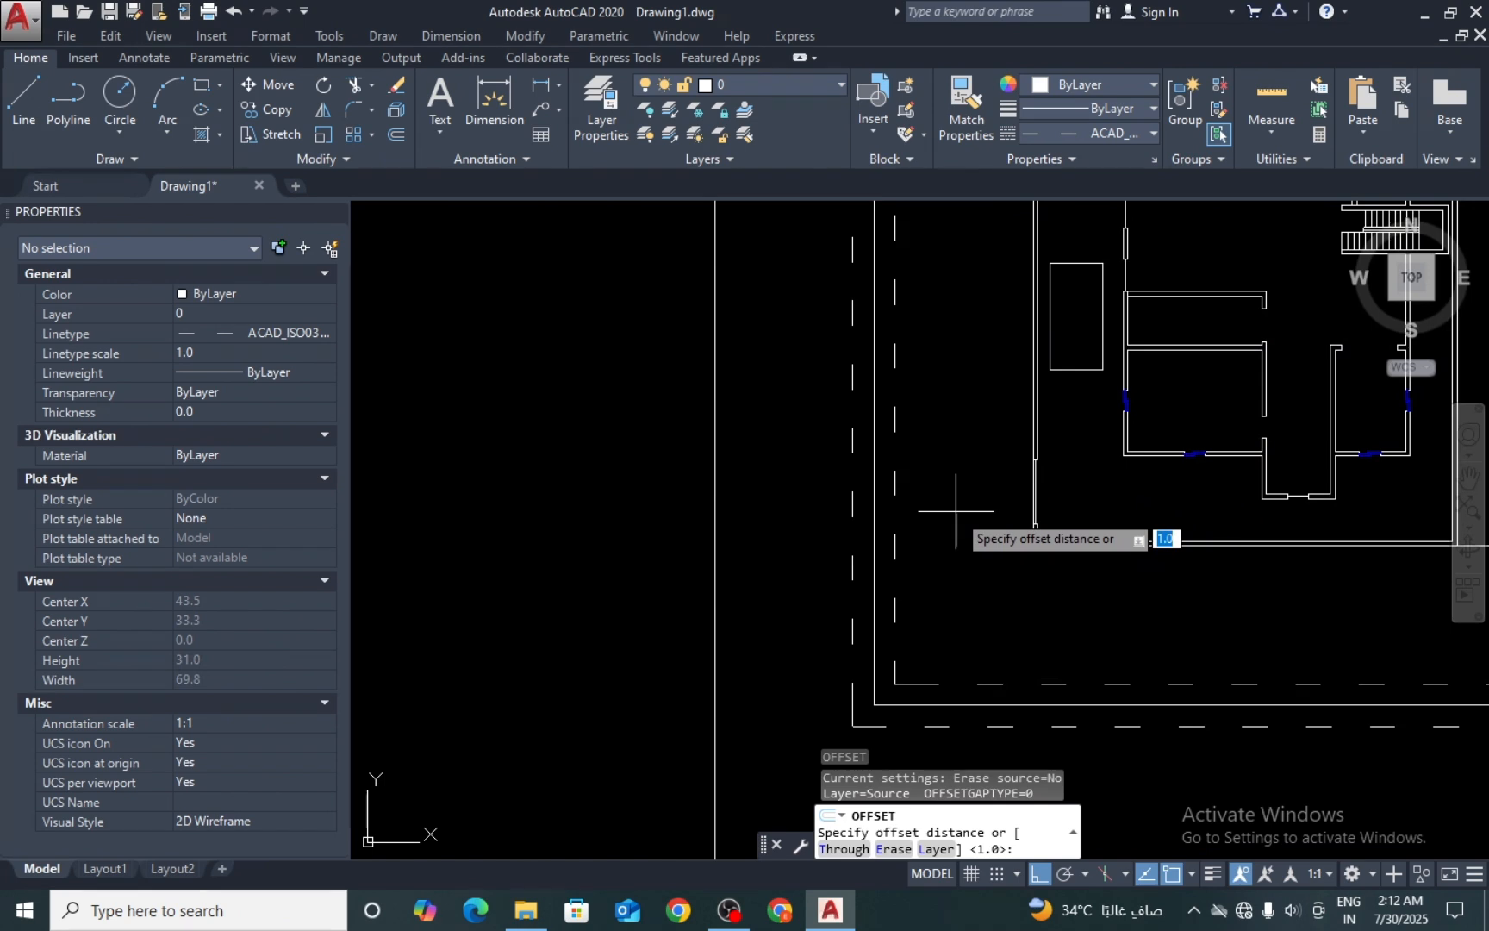
{"action": "key", "text": "Escape"}
{"action": "scroll", "coordinate": [939, 551], "scroll_direction": "down", "scroll_amount": 4}
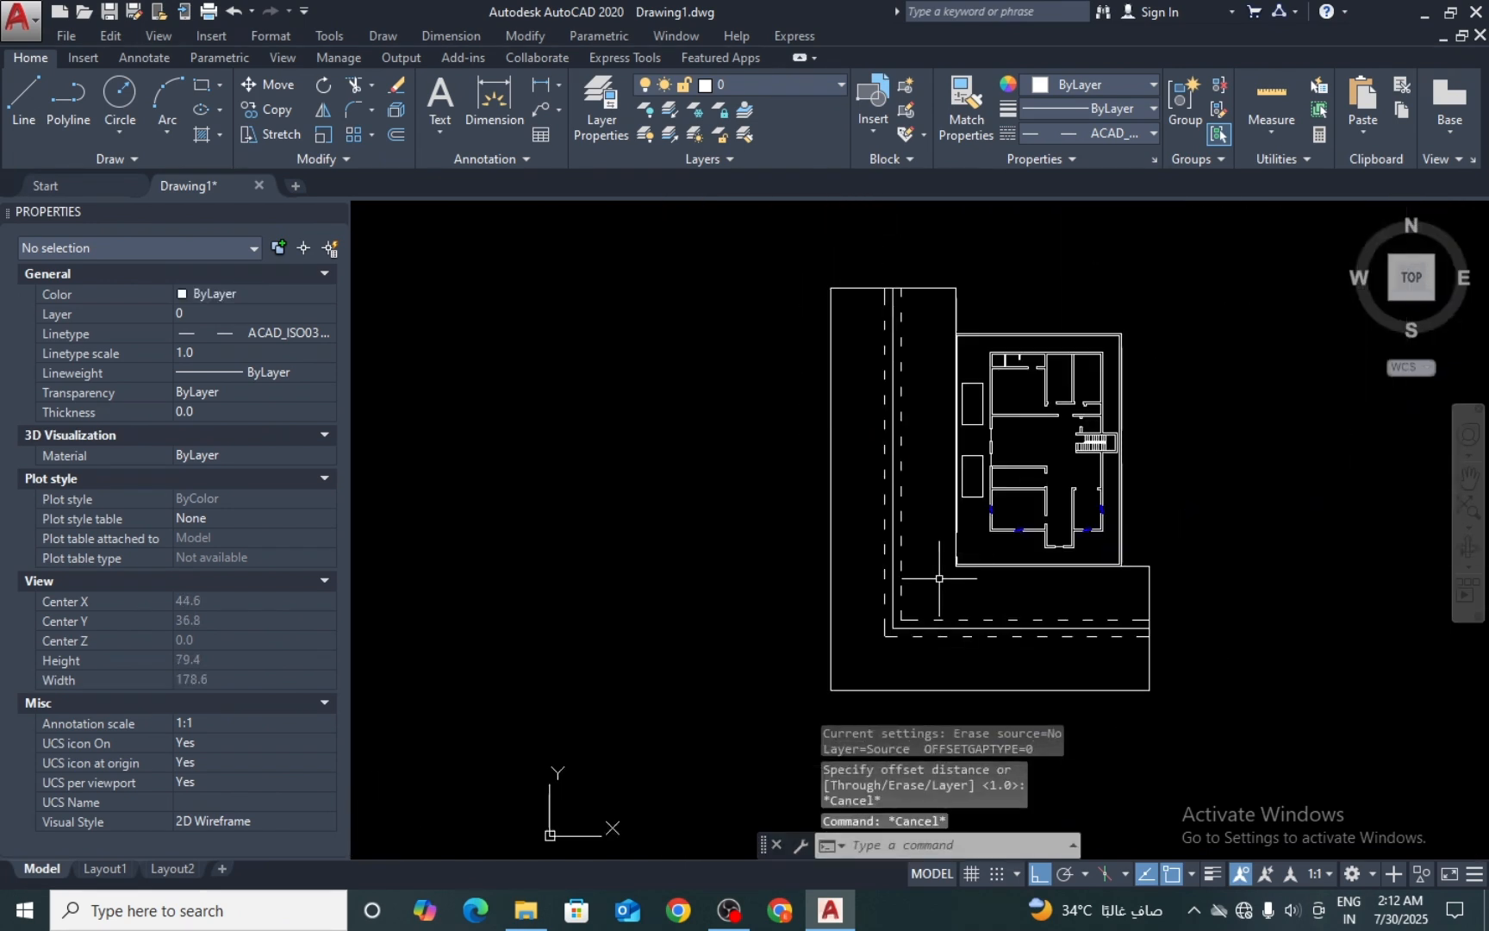
Step: Offset the outer L-shaped road boundary by 1.5 toward the inside of the road
{"action": "key", "text": "Return"}
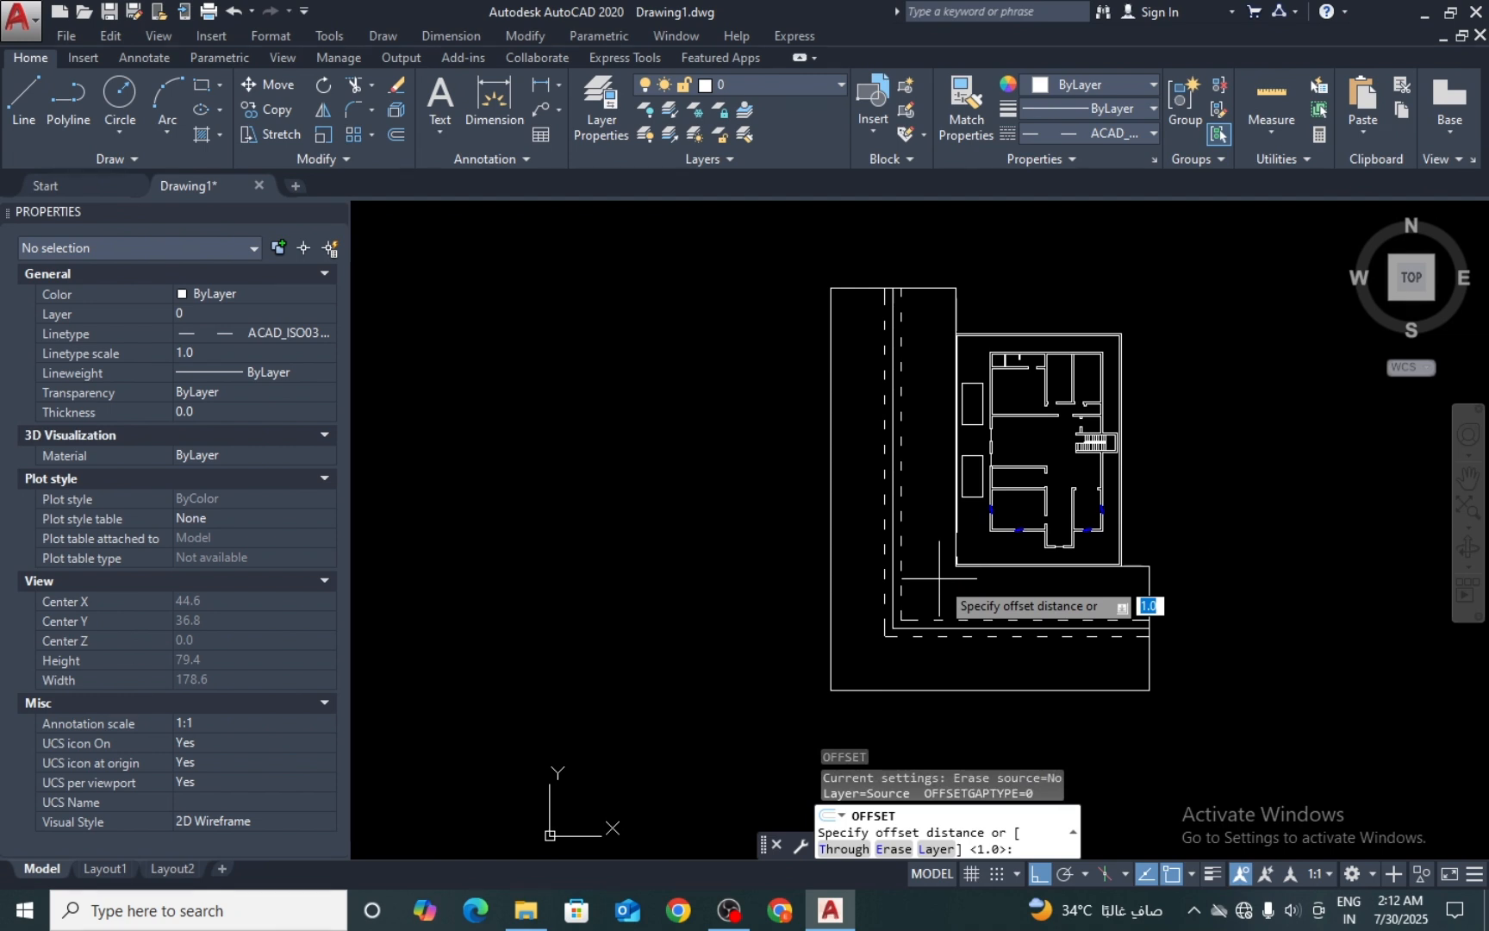
{"action": "type", "text": "1.5"}
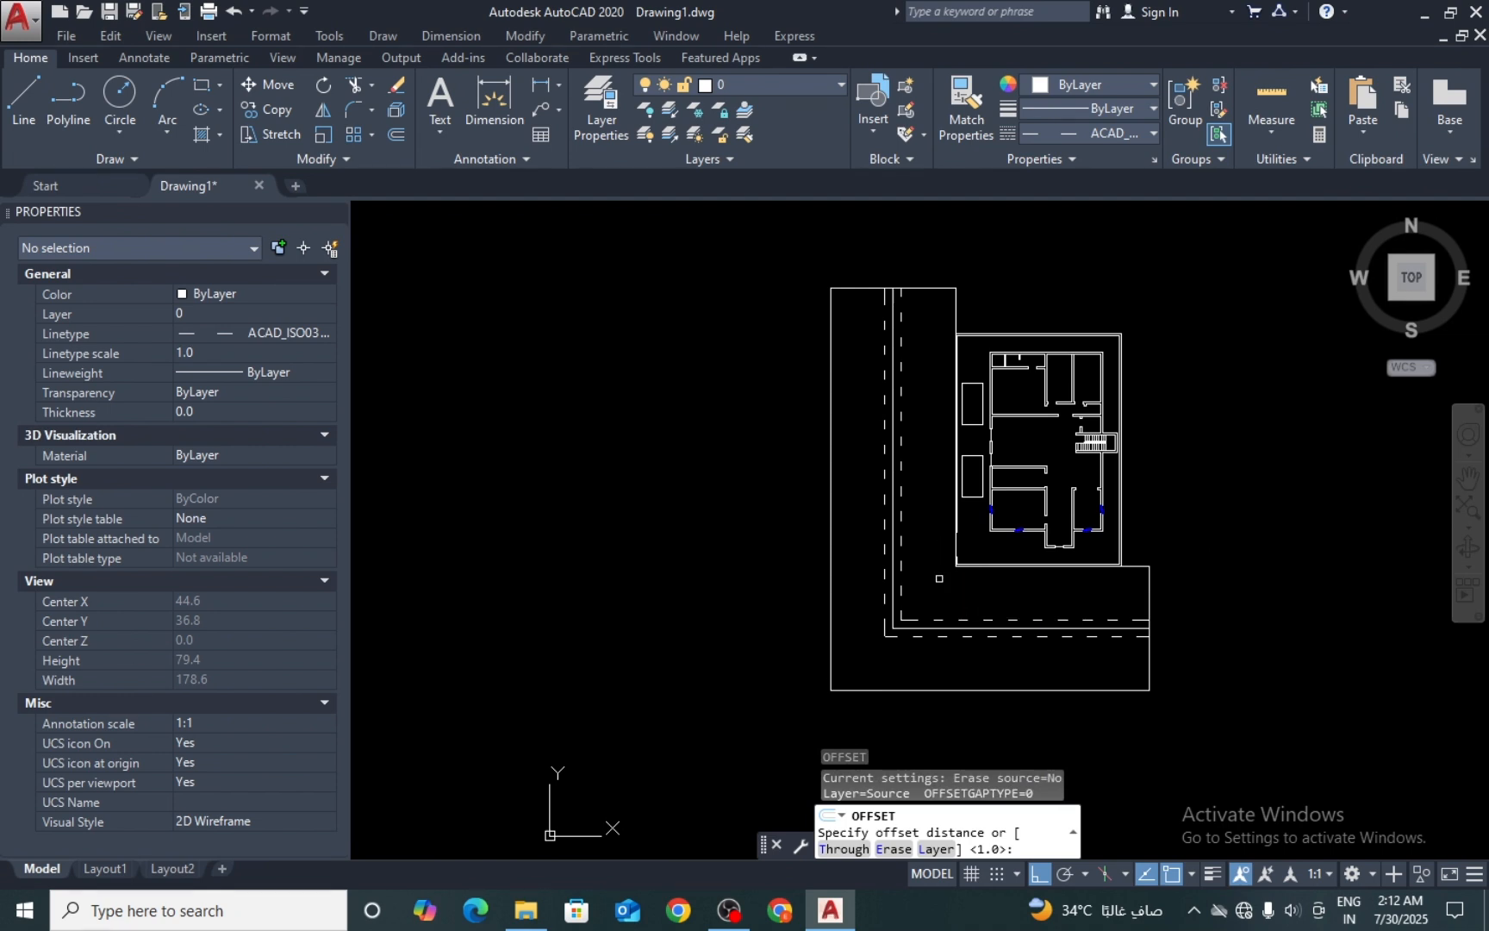
{"action": "key", "text": "Return"}
{"action": "left_click", "coordinate": [830, 608]}
{"action": "left_click", "coordinate": [866, 603]}
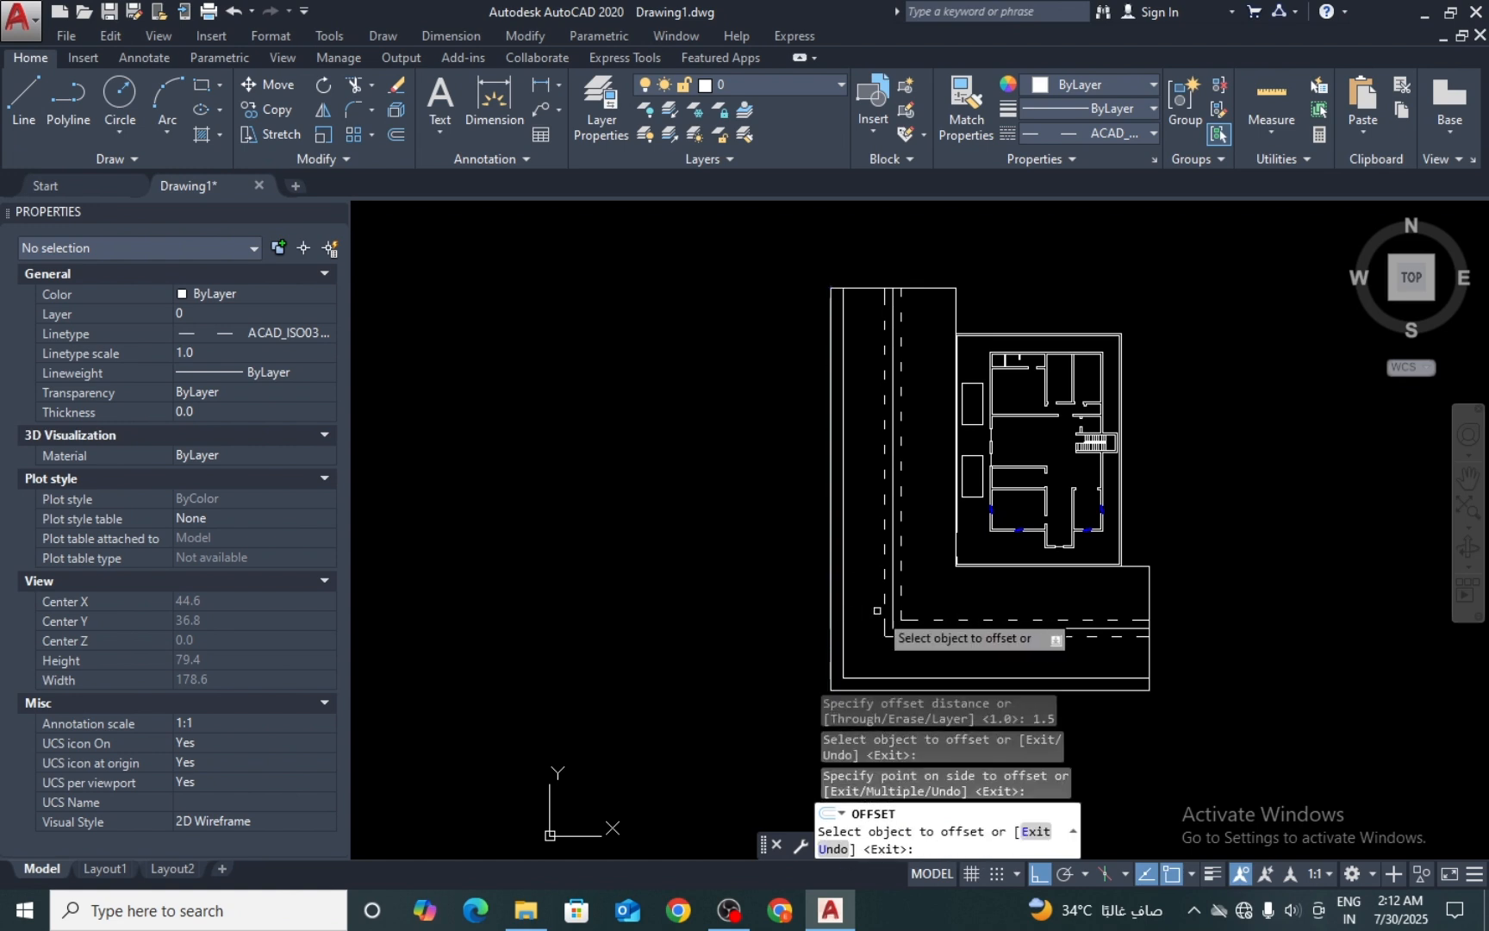
Step: Offset the inner road boundary along the building plot by 1.5 toward the road centre
{"action": "scroll", "coordinate": [952, 561], "scroll_direction": "up", "scroll_amount": 6}
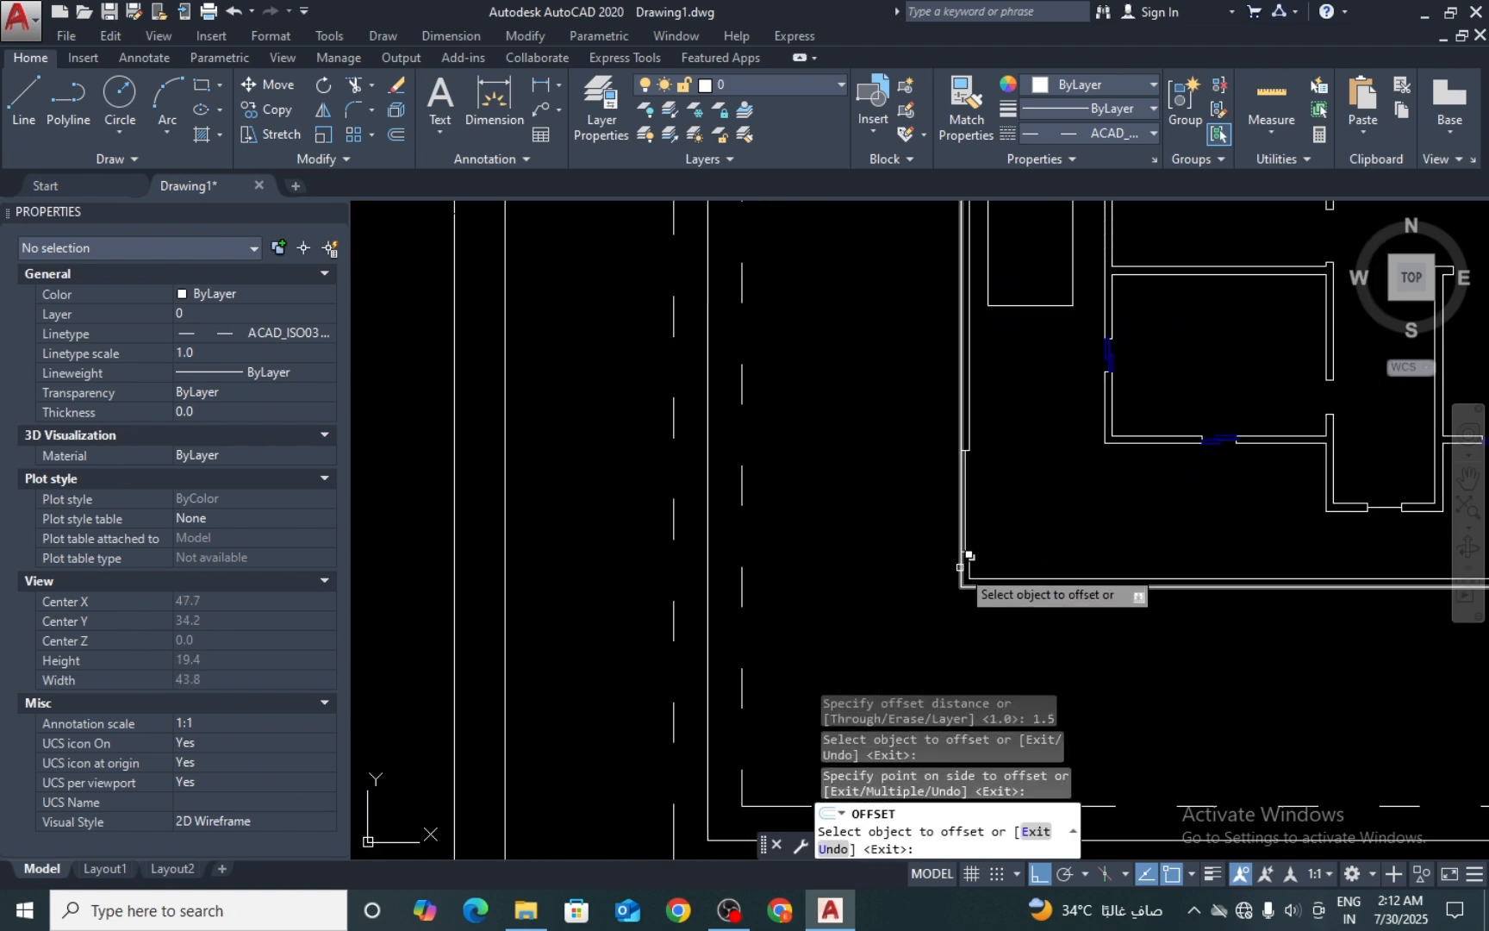
{"action": "left_click", "coordinate": [961, 568]}
{"action": "left_click", "coordinate": [922, 575]}
{"action": "key", "text": "Return"}
{"action": "scroll", "coordinate": [897, 568], "scroll_direction": "down", "scroll_amount": 4}
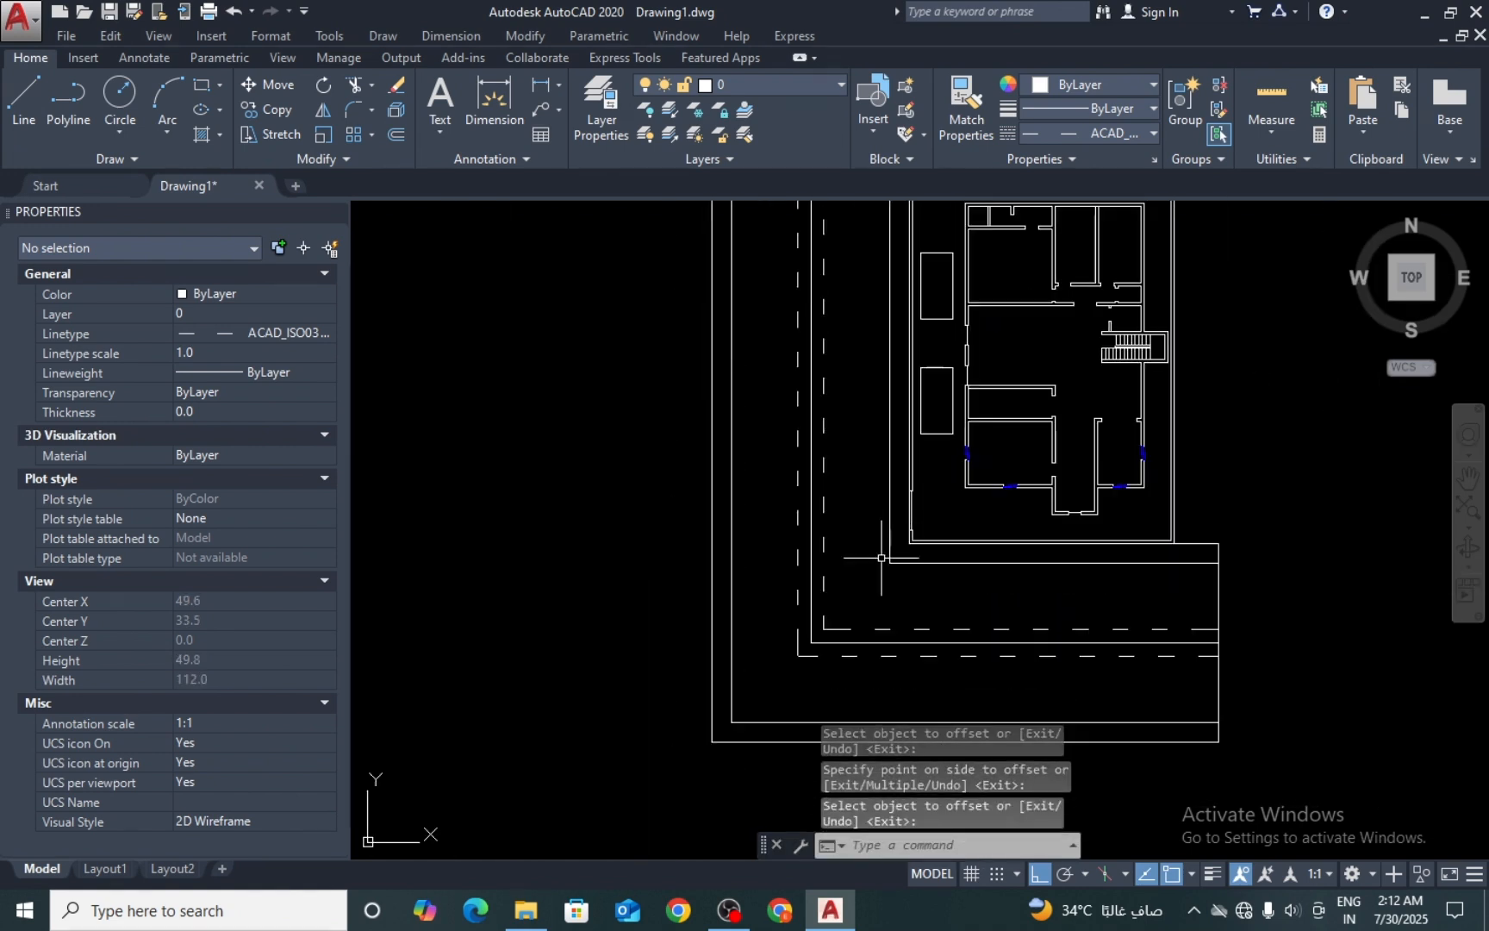
{"action": "scroll", "coordinate": [884, 573], "scroll_direction": "up", "scroll_amount": 2}
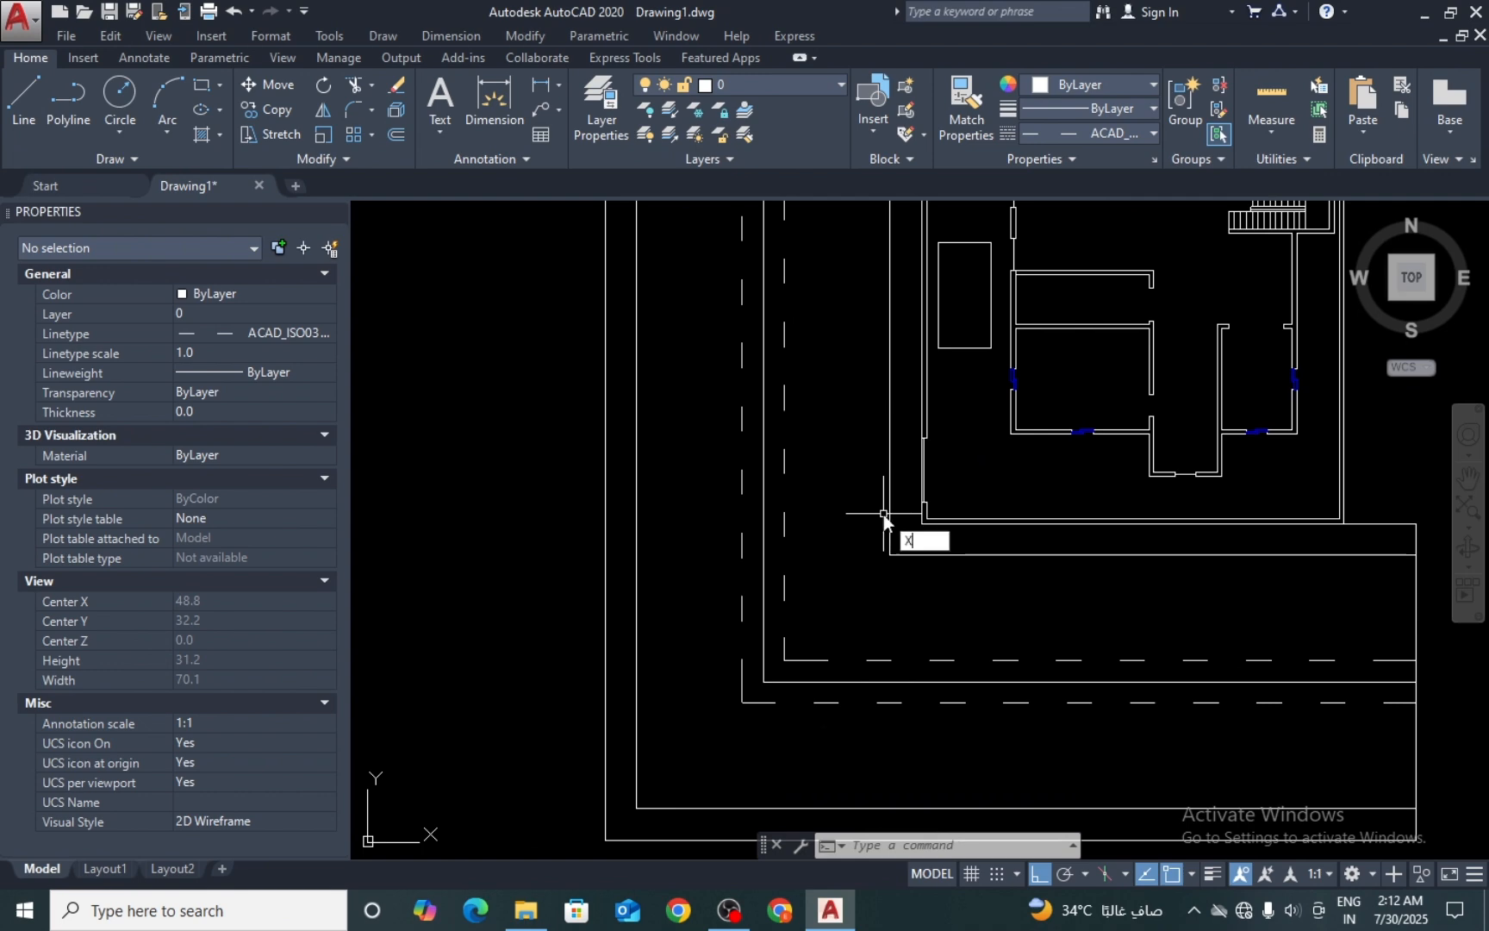
{"action": "key", "text": "Return"}
{"action": "key", "text": "Escape"}
{"action": "key", "text": "Escape"}
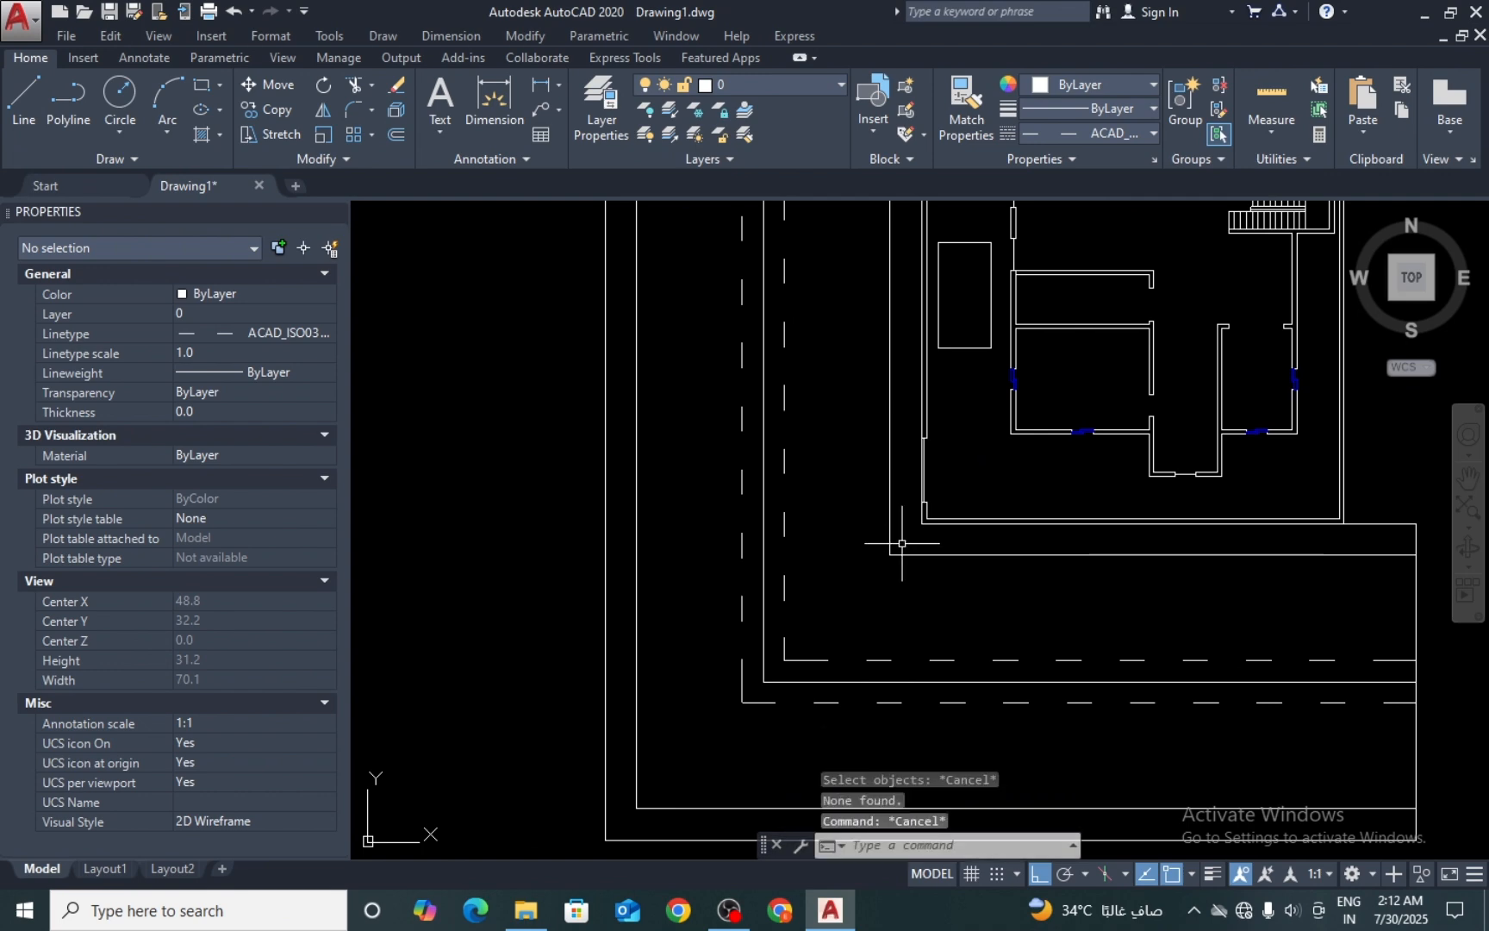
Step: Fillet the corner of the inner sidewalk line near the plot with a radius of 2.5
{"action": "type", "text": "F"}
{"action": "key", "text": "Return"}
{"action": "type", "text": "R"}
{"action": "key", "text": "Return"}
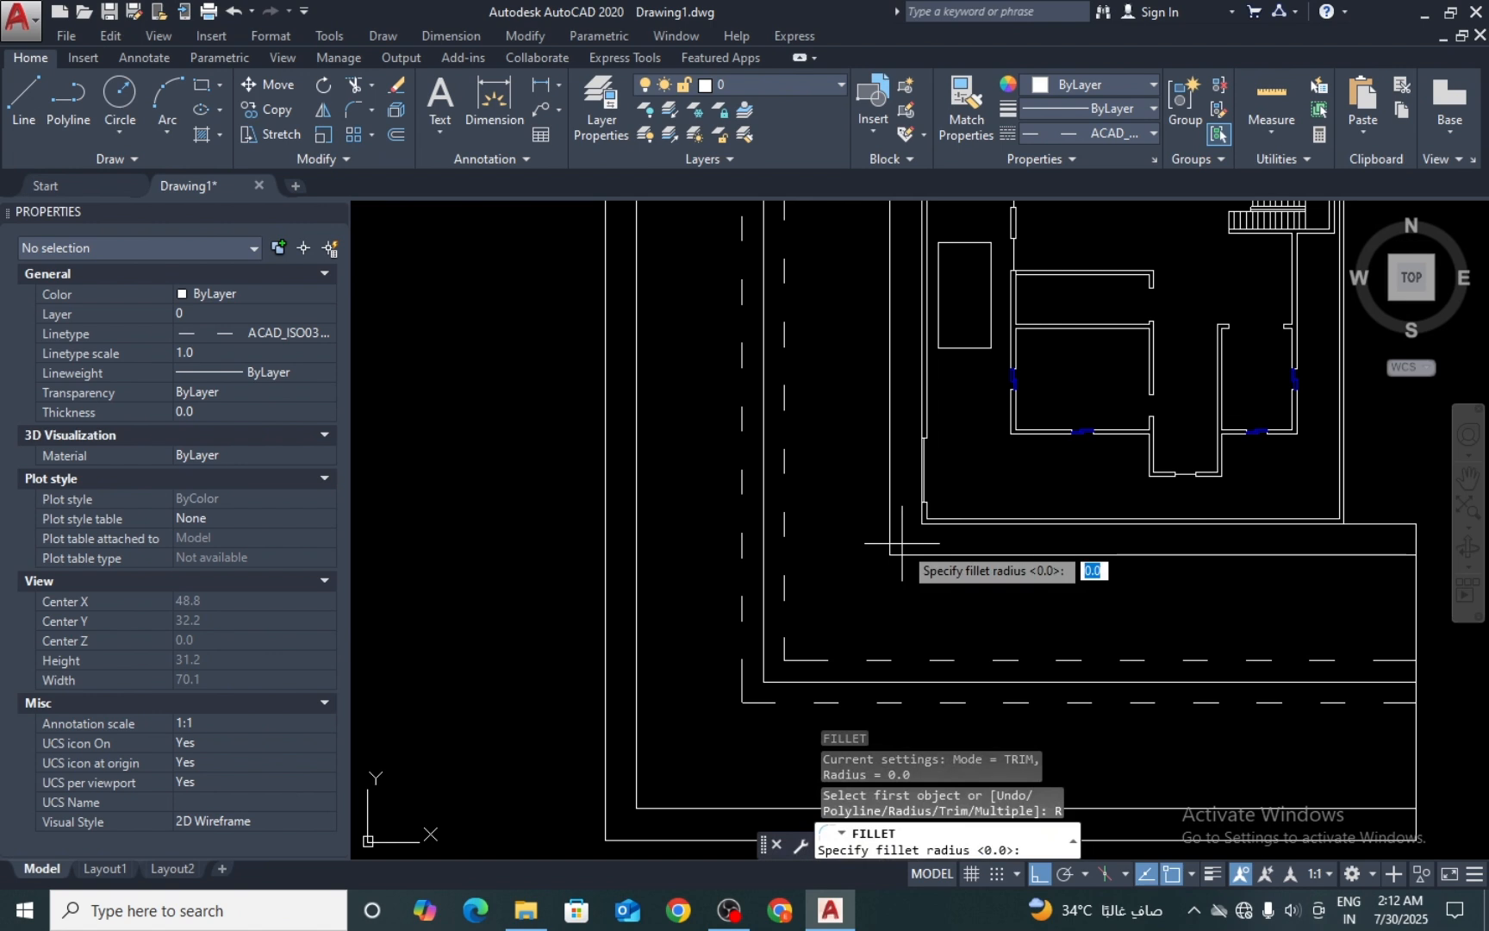
{"action": "type", "text": "2.5"}
{"action": "key", "text": "Return"}
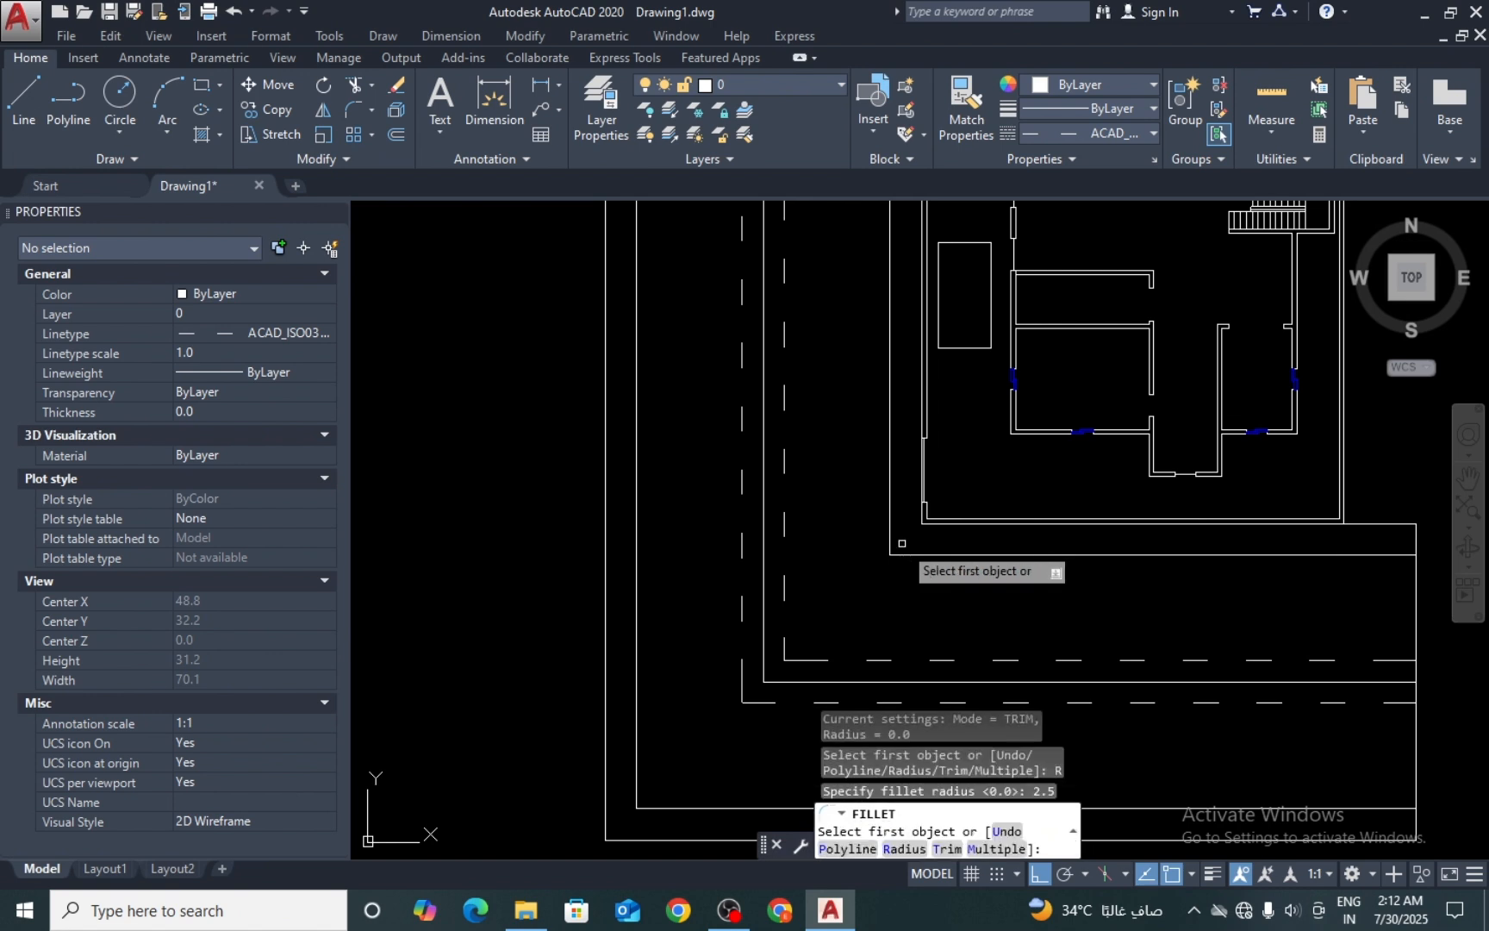
{"action": "left_click", "coordinate": [891, 543]}
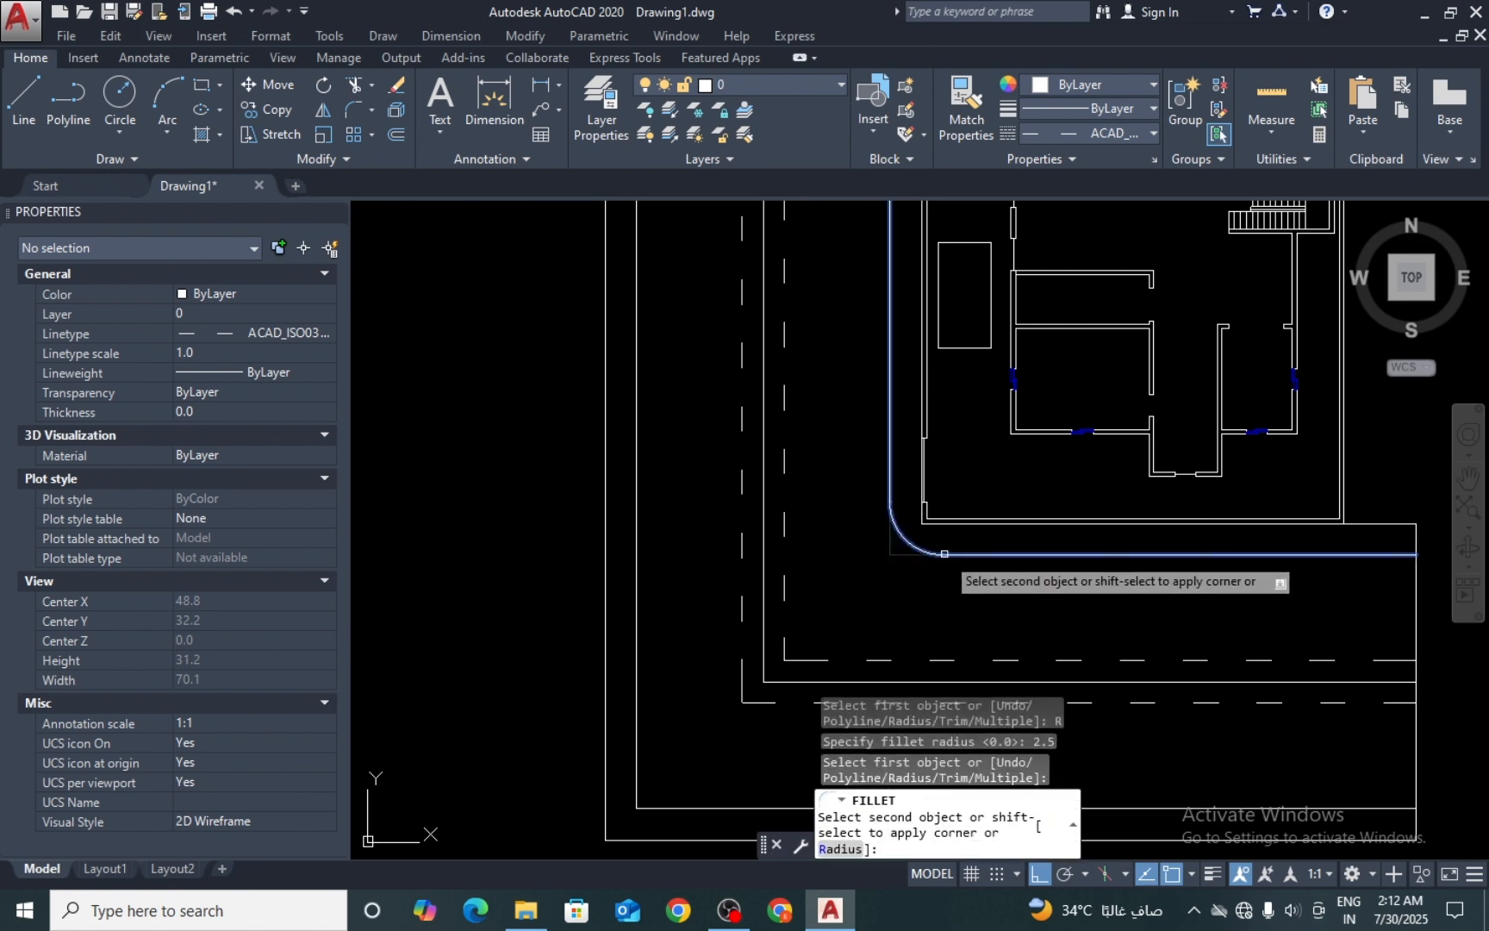
{"action": "left_click", "coordinate": [921, 556]}
{"action": "scroll", "coordinate": [921, 560], "scroll_direction": "down", "scroll_amount": 3}
{"action": "scroll", "coordinate": [681, 682], "scroll_direction": "up", "scroll_amount": 3}
Step: Fillet the corner of the outer sidewalk line with the same 2.5 radius
{"action": "key", "text": "Return"}
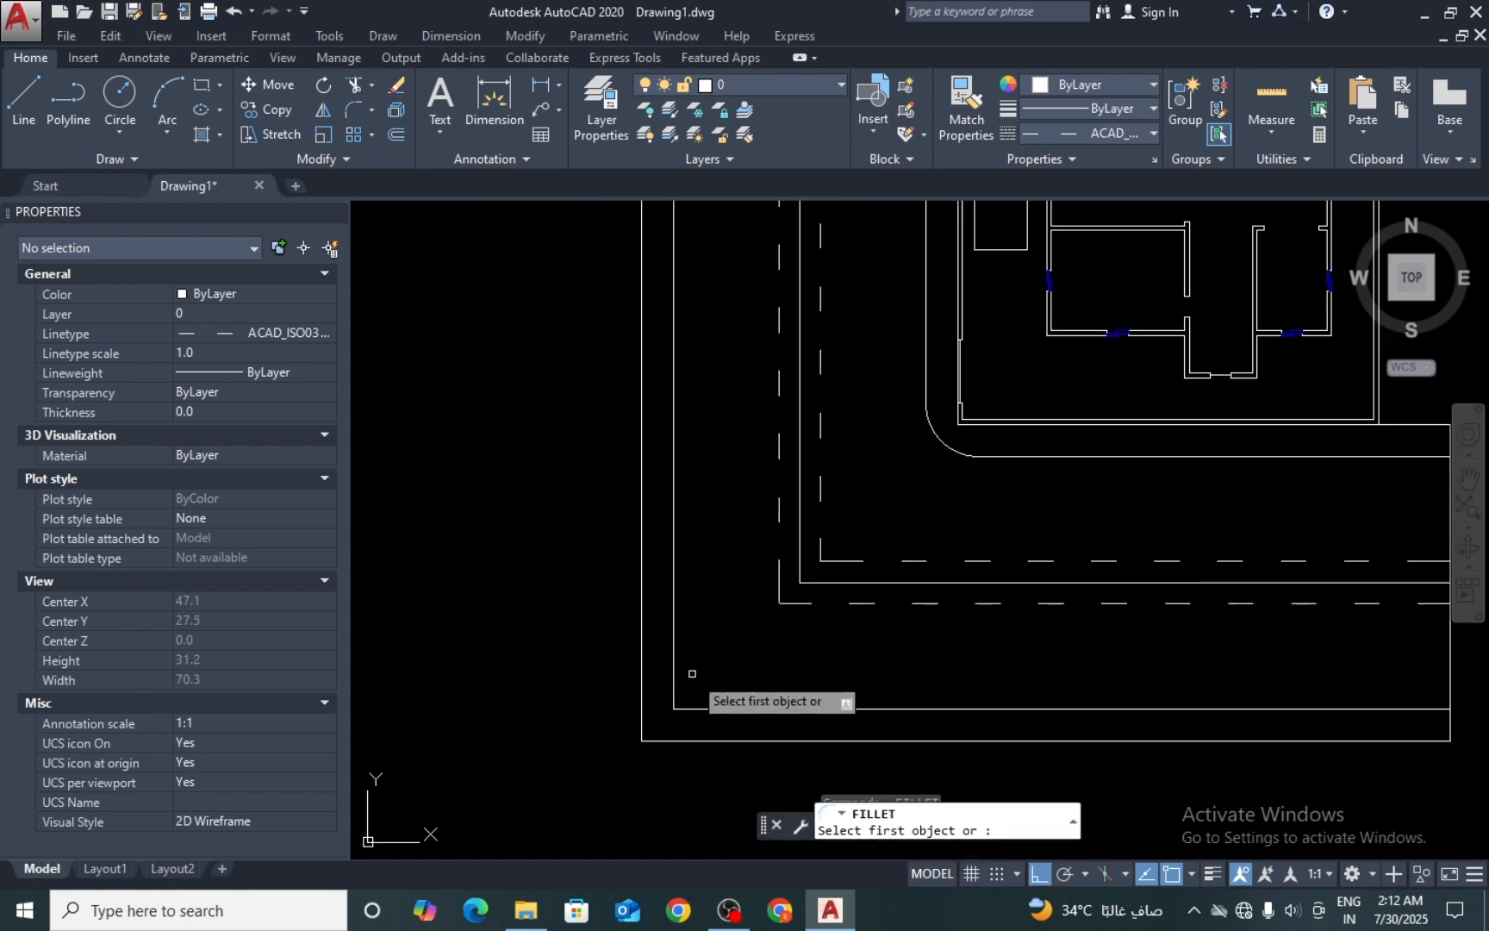
{"action": "left_click", "coordinate": [674, 682]}
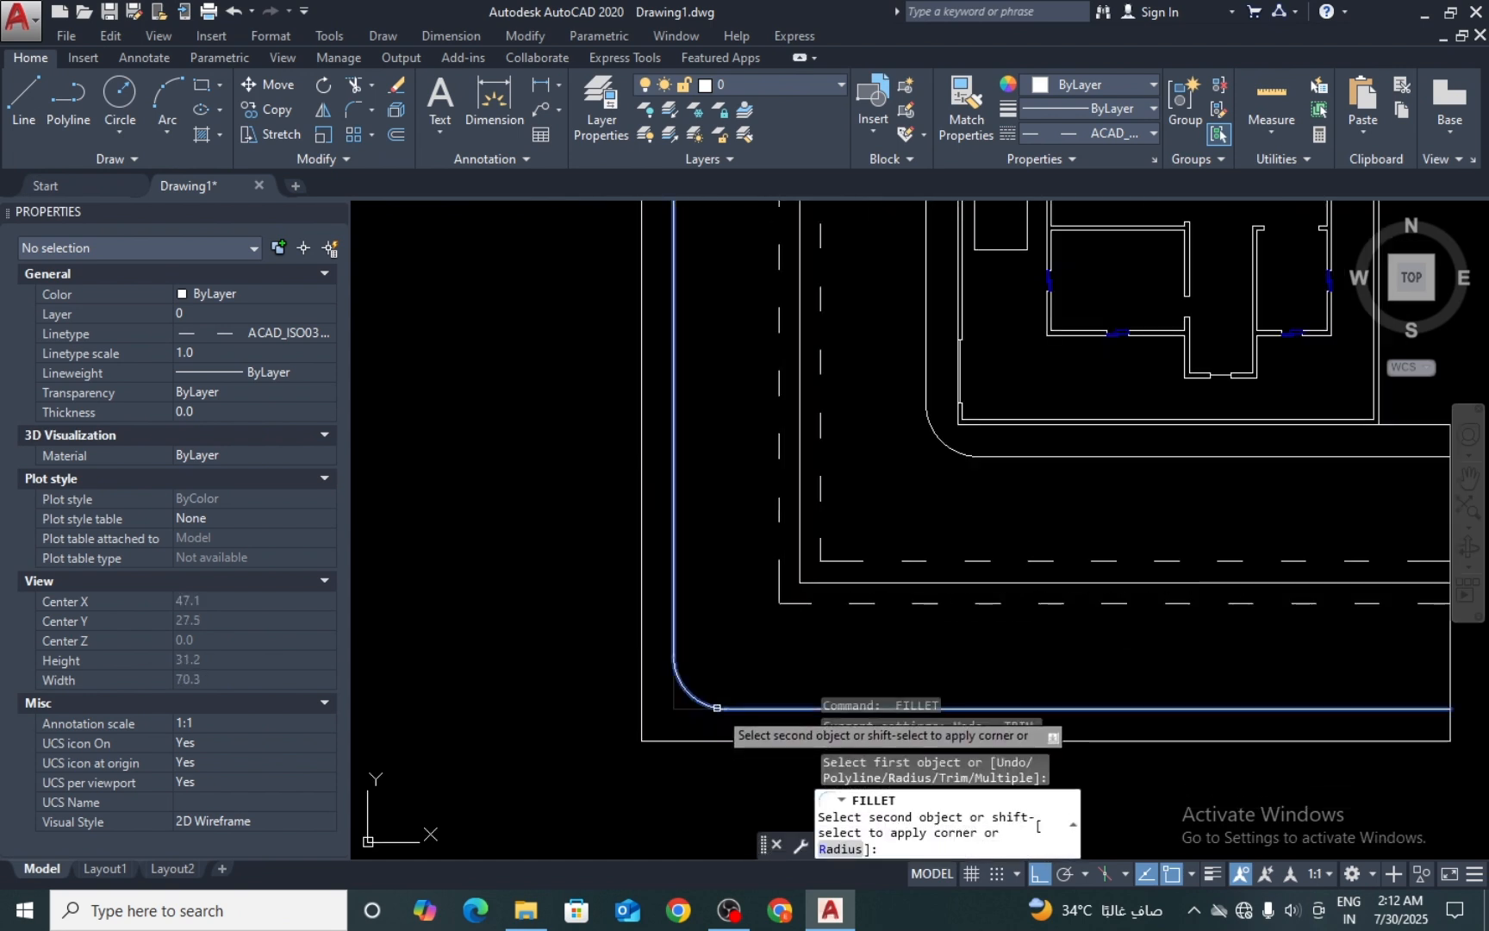
{"action": "left_click", "coordinate": [712, 708]}
{"action": "key", "text": "Return"}
{"action": "scroll", "coordinate": [823, 504], "scroll_direction": "down", "scroll_amount": 2}
{"action": "scroll", "coordinate": [849, 496], "scroll_direction": "up", "scroll_amount": 4}
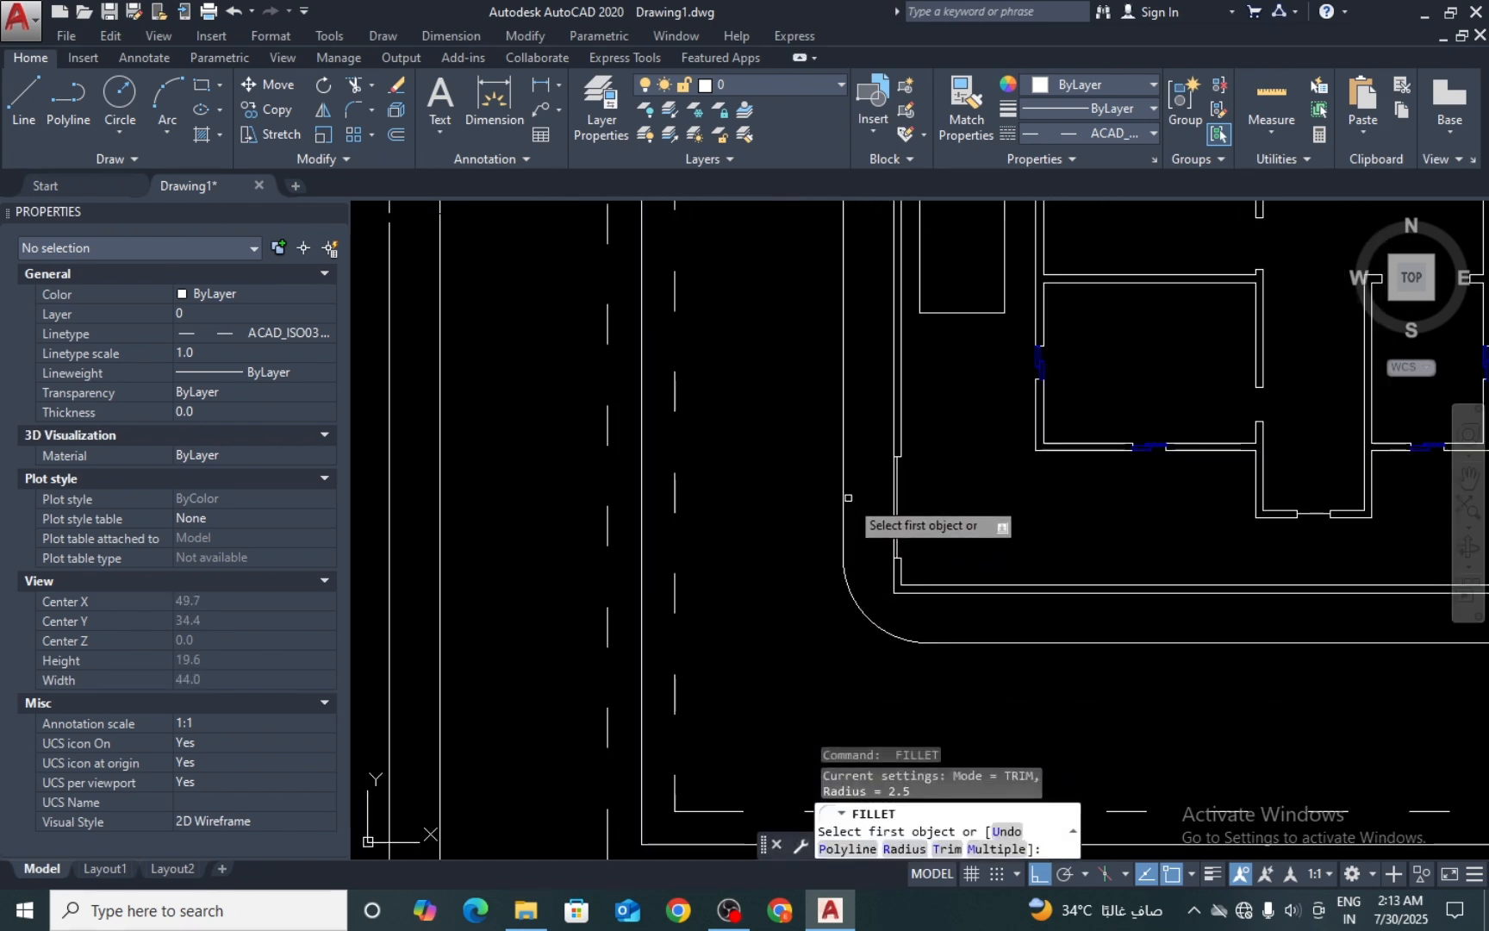
{"action": "left_click", "coordinate": [852, 485]}
{"action": "scroll", "coordinate": [862, 470], "scroll_direction": "up", "scroll_amount": 2}
{"action": "key", "text": "Escape"}
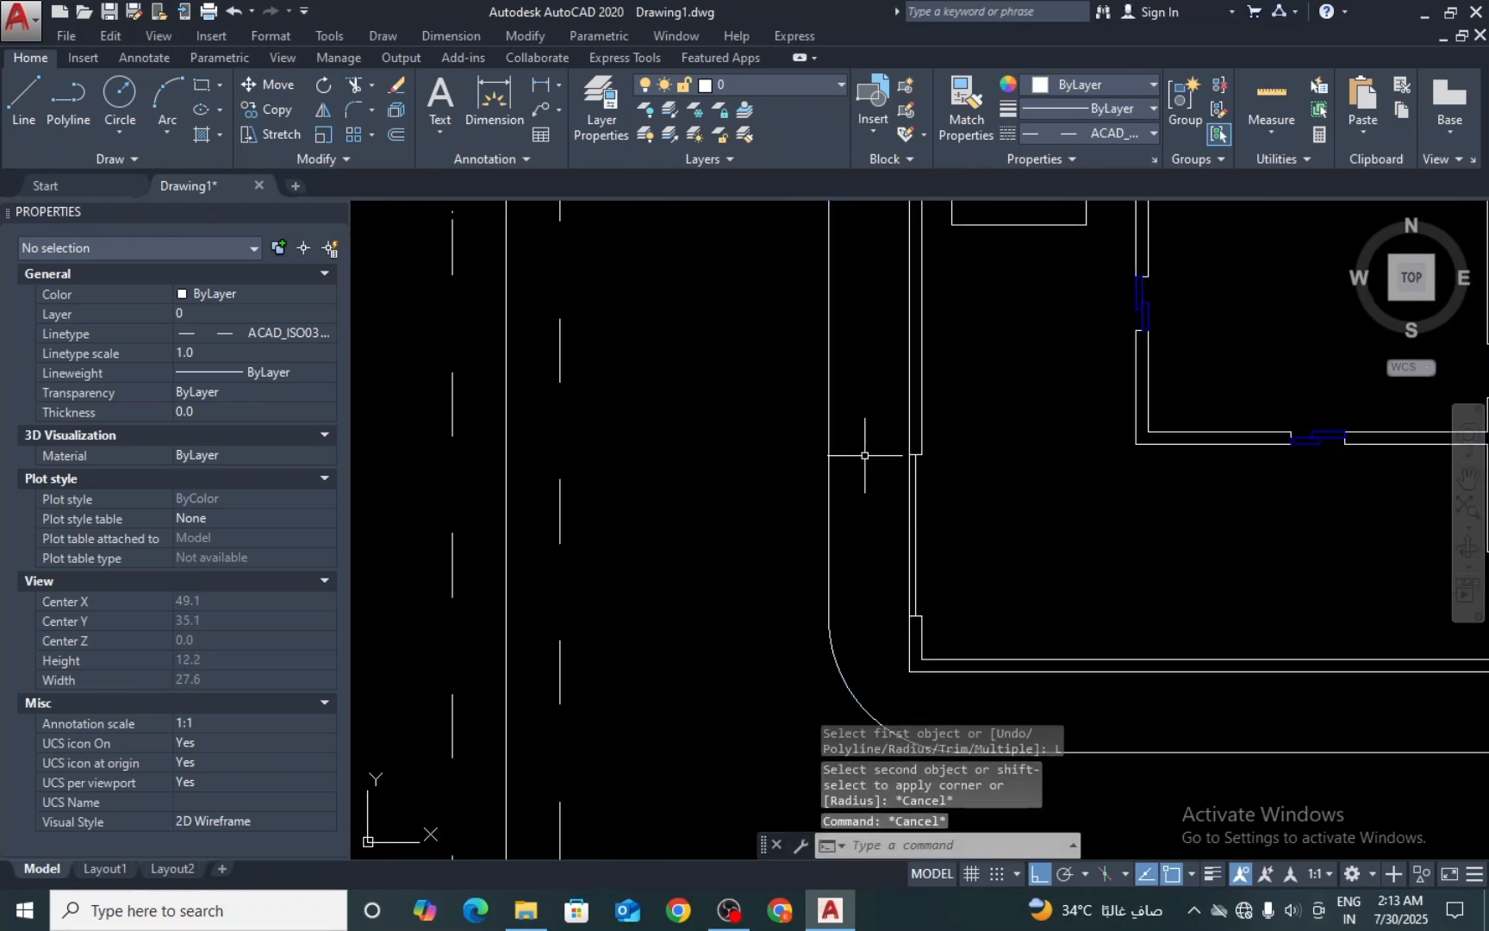
Step: Draw a horizontal line across the inner sidewalk, from its kerb line to the plot wall just above the gate opening
{"action": "type", "text": "l"}
{"action": "key", "text": "Return"}
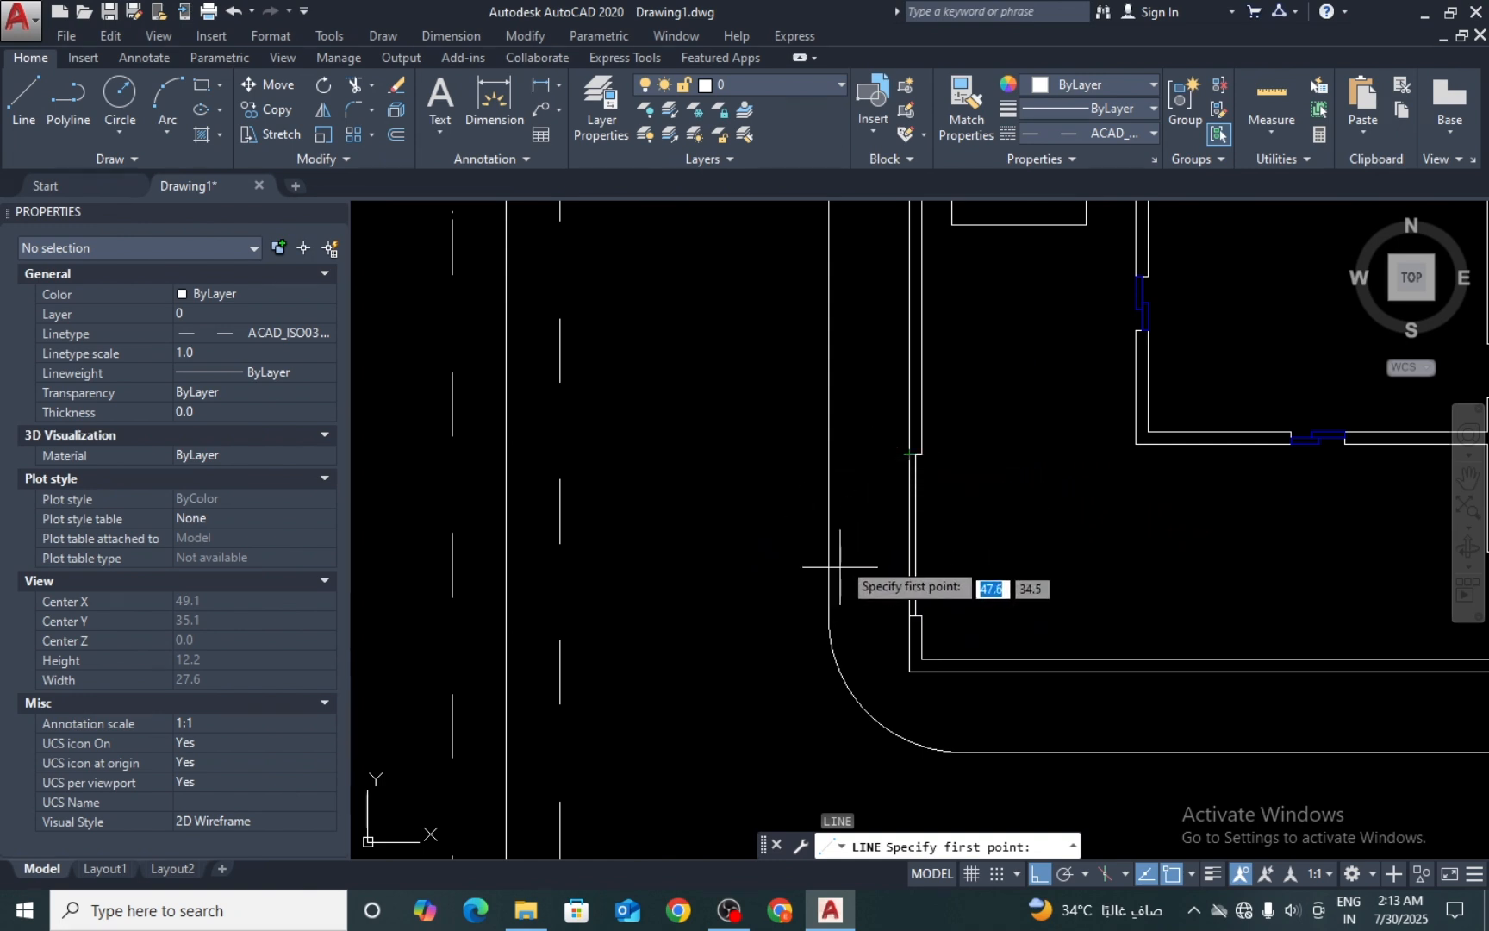
{"action": "scroll", "coordinate": [829, 451], "scroll_direction": "up", "scroll_amount": 2}
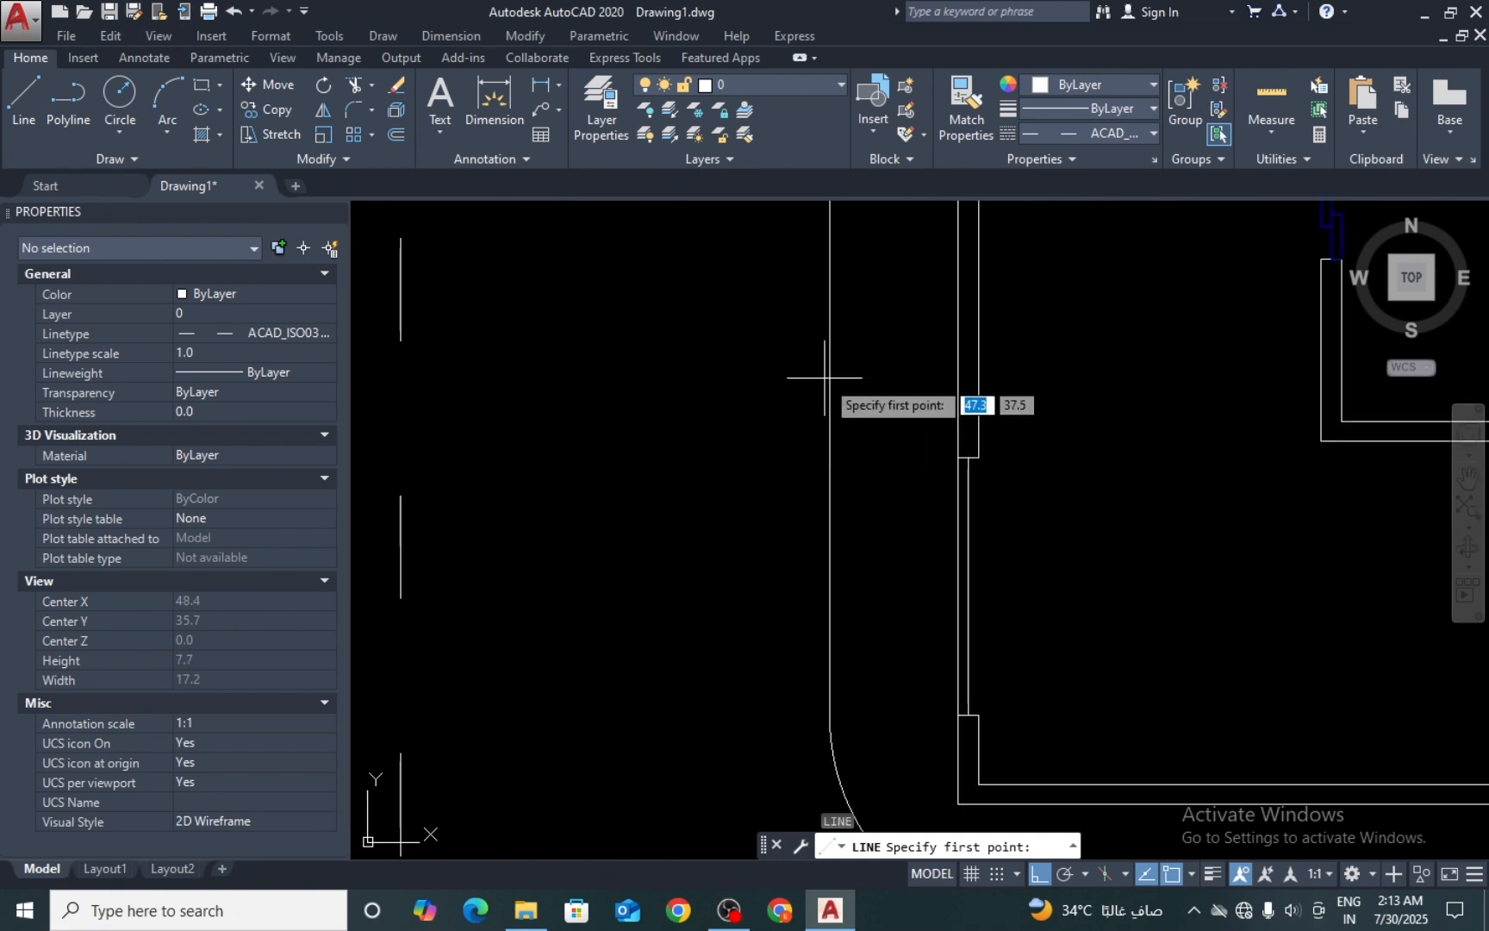
{"action": "left_click", "coordinate": [829, 388]}
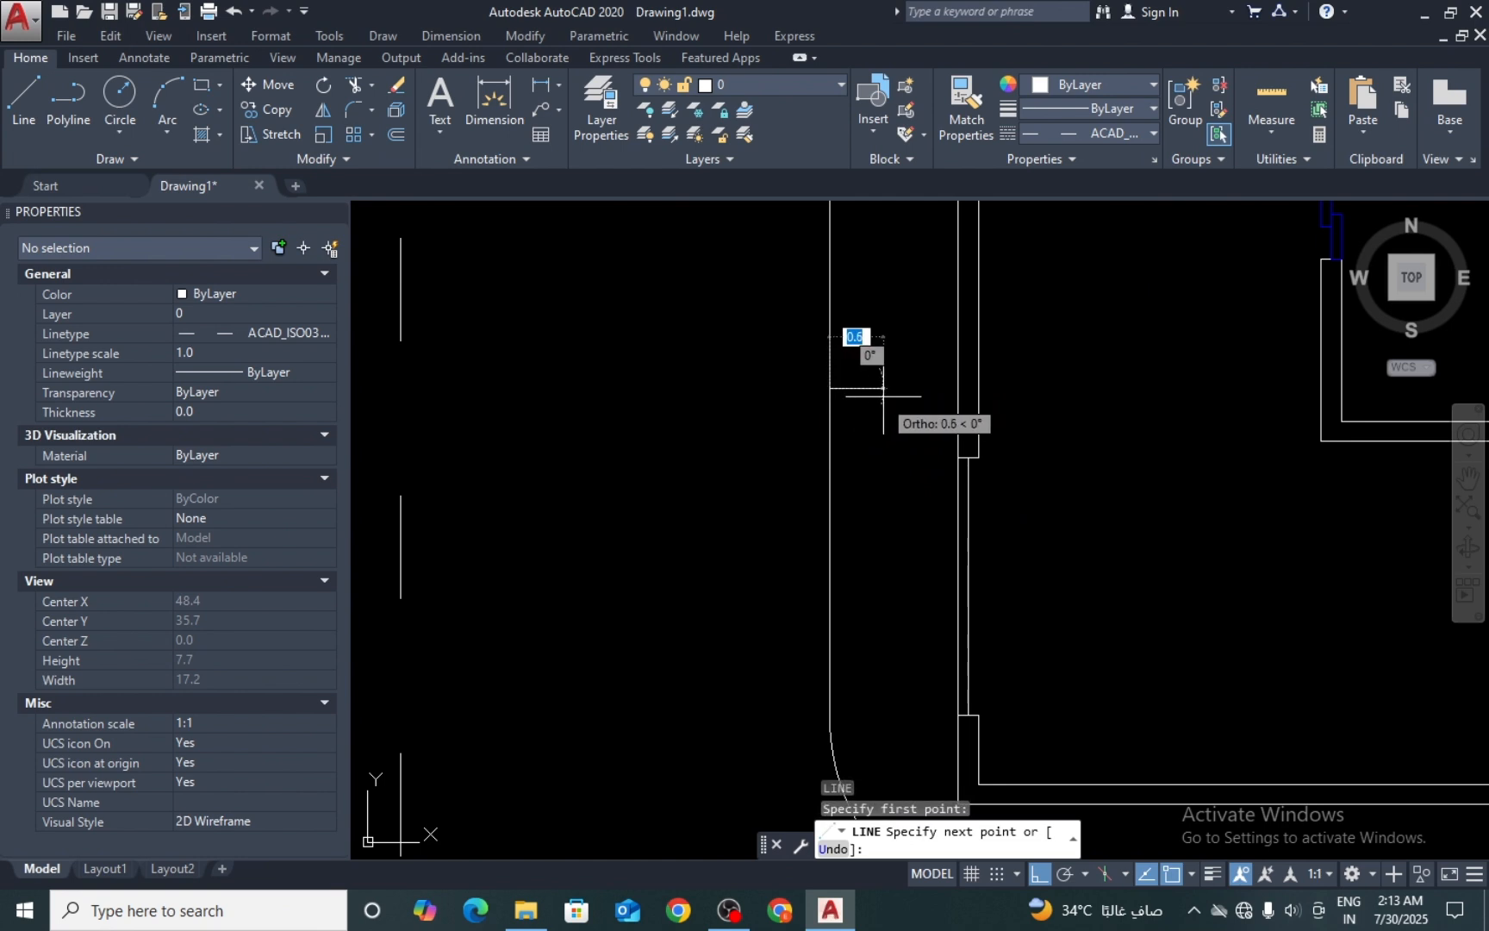
{"action": "left_click", "coordinate": [958, 387]}
{"action": "key", "text": "Return"}
{"action": "scroll", "coordinate": [927, 387], "scroll_direction": "down", "scroll_amount": 3}
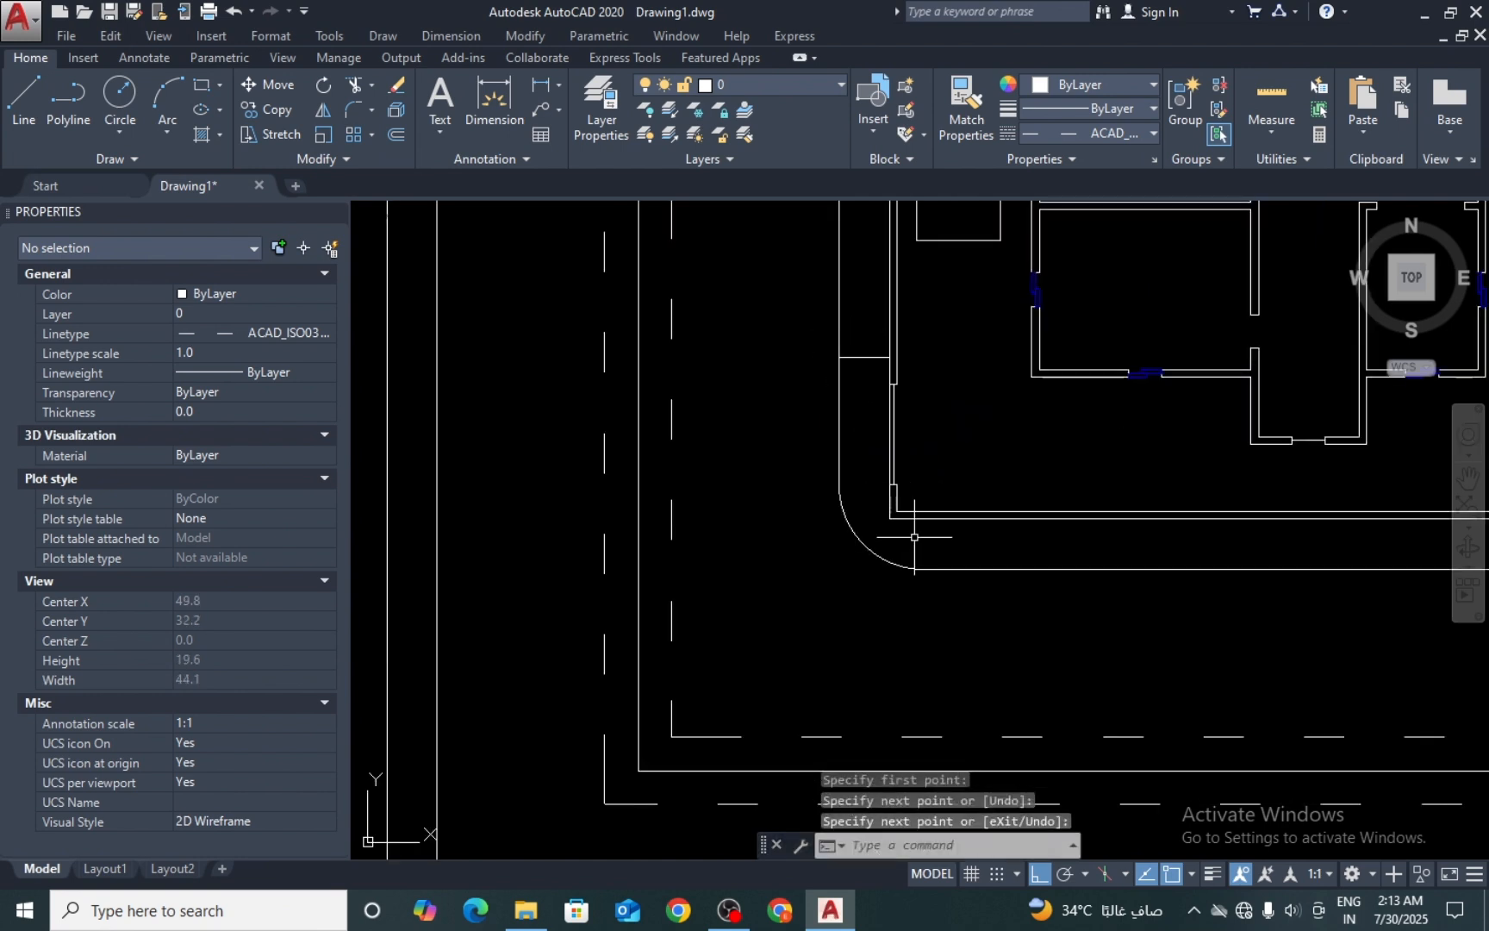
Step: Draw a line across the sidewalk from the plot wall just below the gate opening to the rounded kerb
{"action": "key", "text": "Return"}
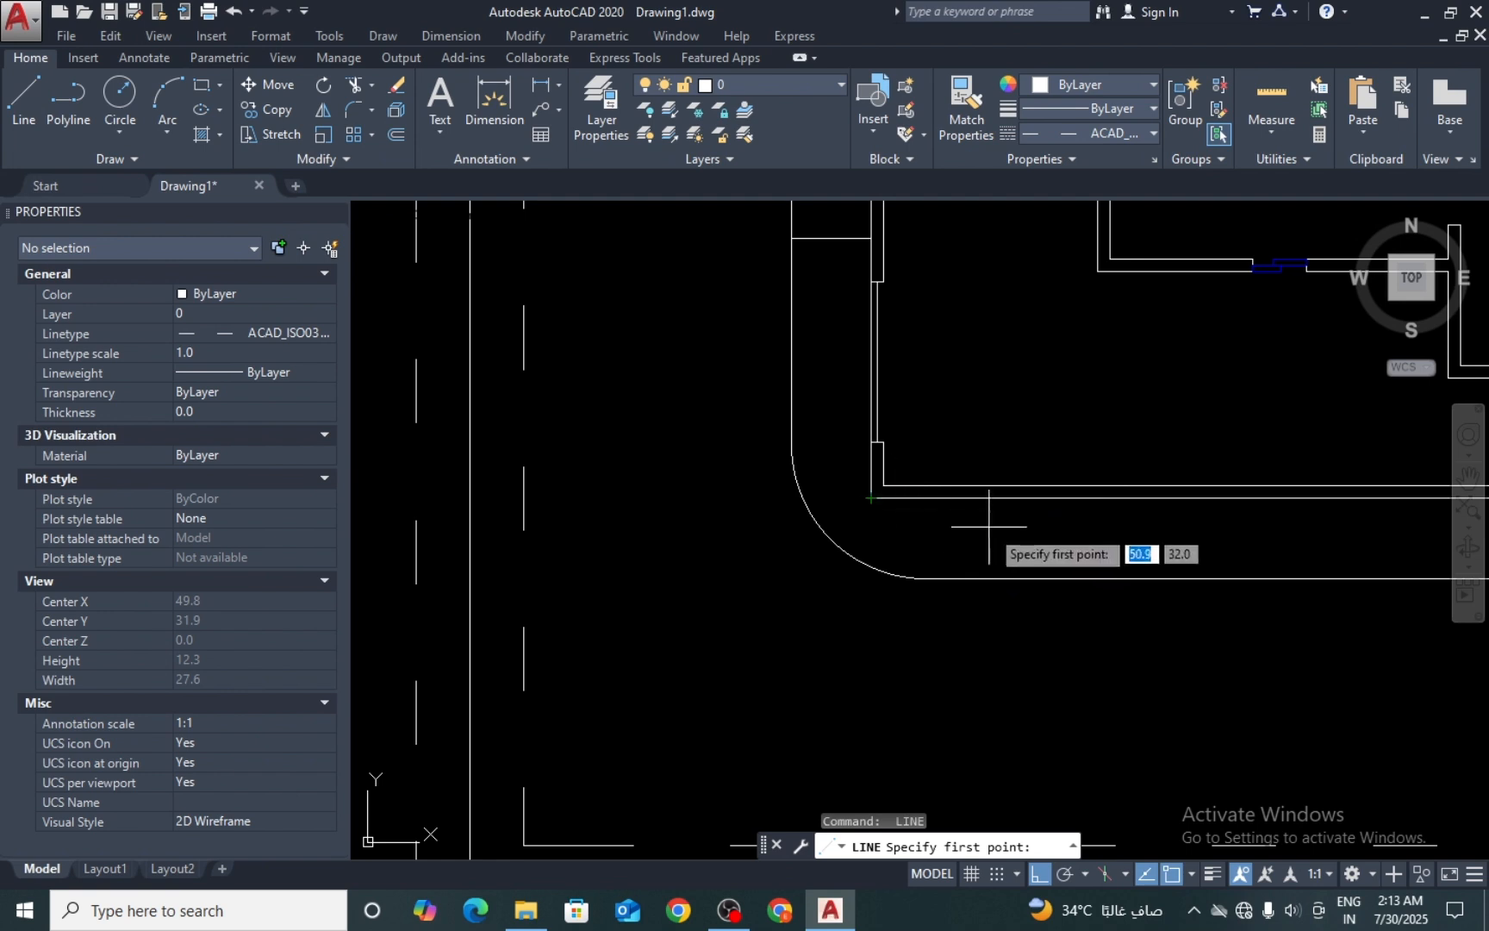
{"action": "middle_click_drag", "start_coordinate": [982, 525], "coordinate": [933, 528]}
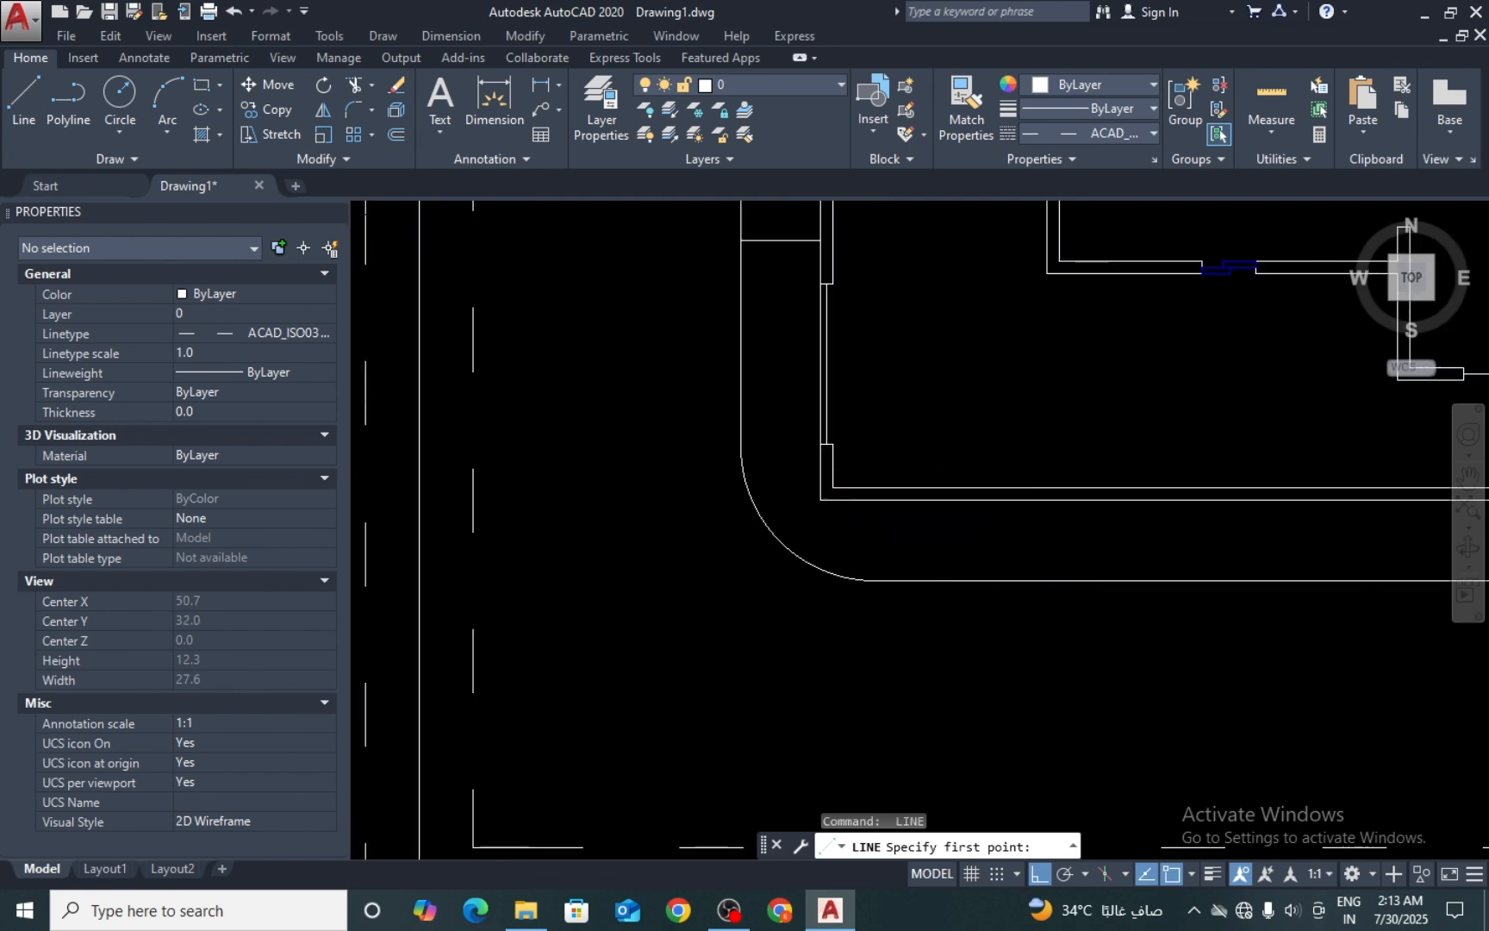
{"action": "scroll", "coordinate": [820, 465], "scroll_direction": "up", "scroll_amount": 2}
{"action": "left_click", "coordinate": [823, 452]}
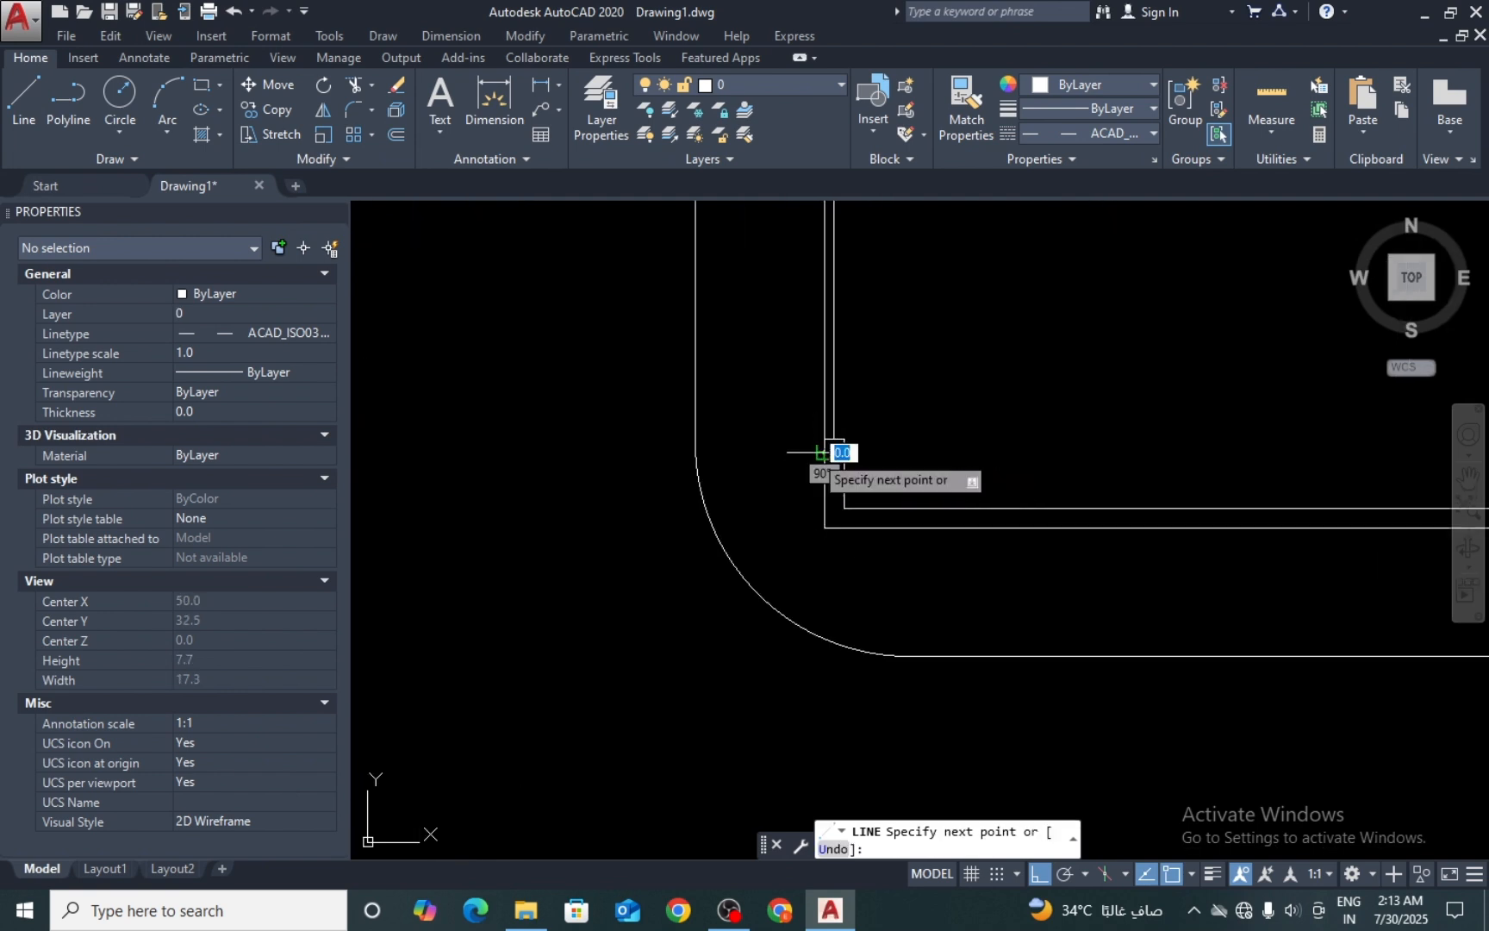
{"action": "left_click", "coordinate": [697, 467]}
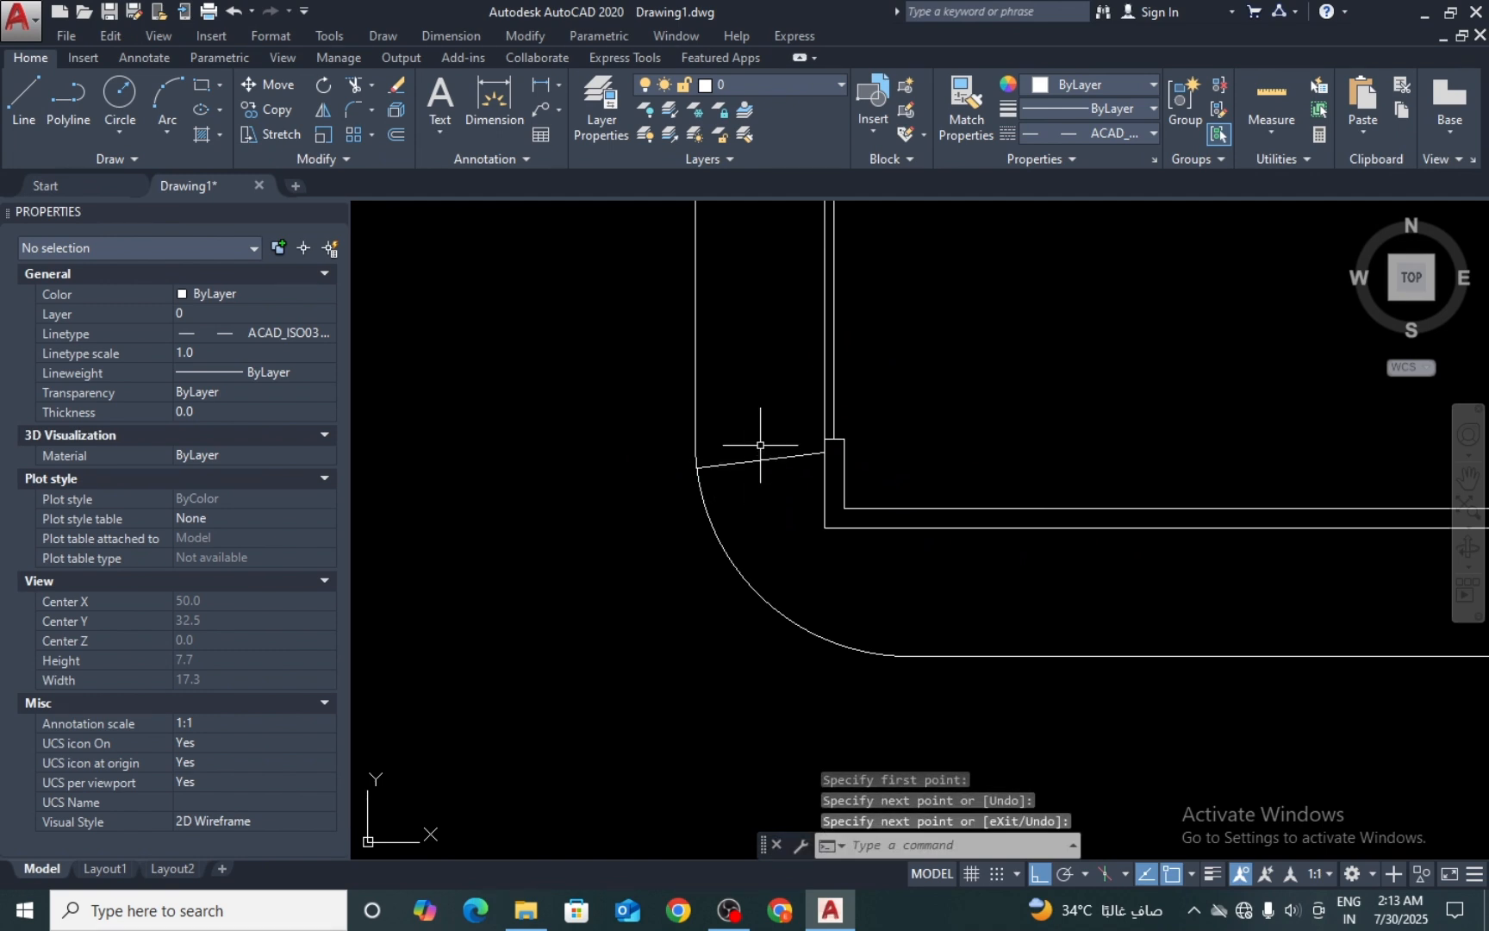
Step: Stretch the kerb end of the slanted sidewalk line up to the start of the rounded corner
{"action": "left_click", "coordinate": [760, 445]}
{"action": "left_click", "coordinate": [733, 476]}
{"action": "scroll", "coordinate": [699, 471], "scroll_direction": "up", "scroll_amount": 2}
{"action": "left_click", "coordinate": [694, 463]}
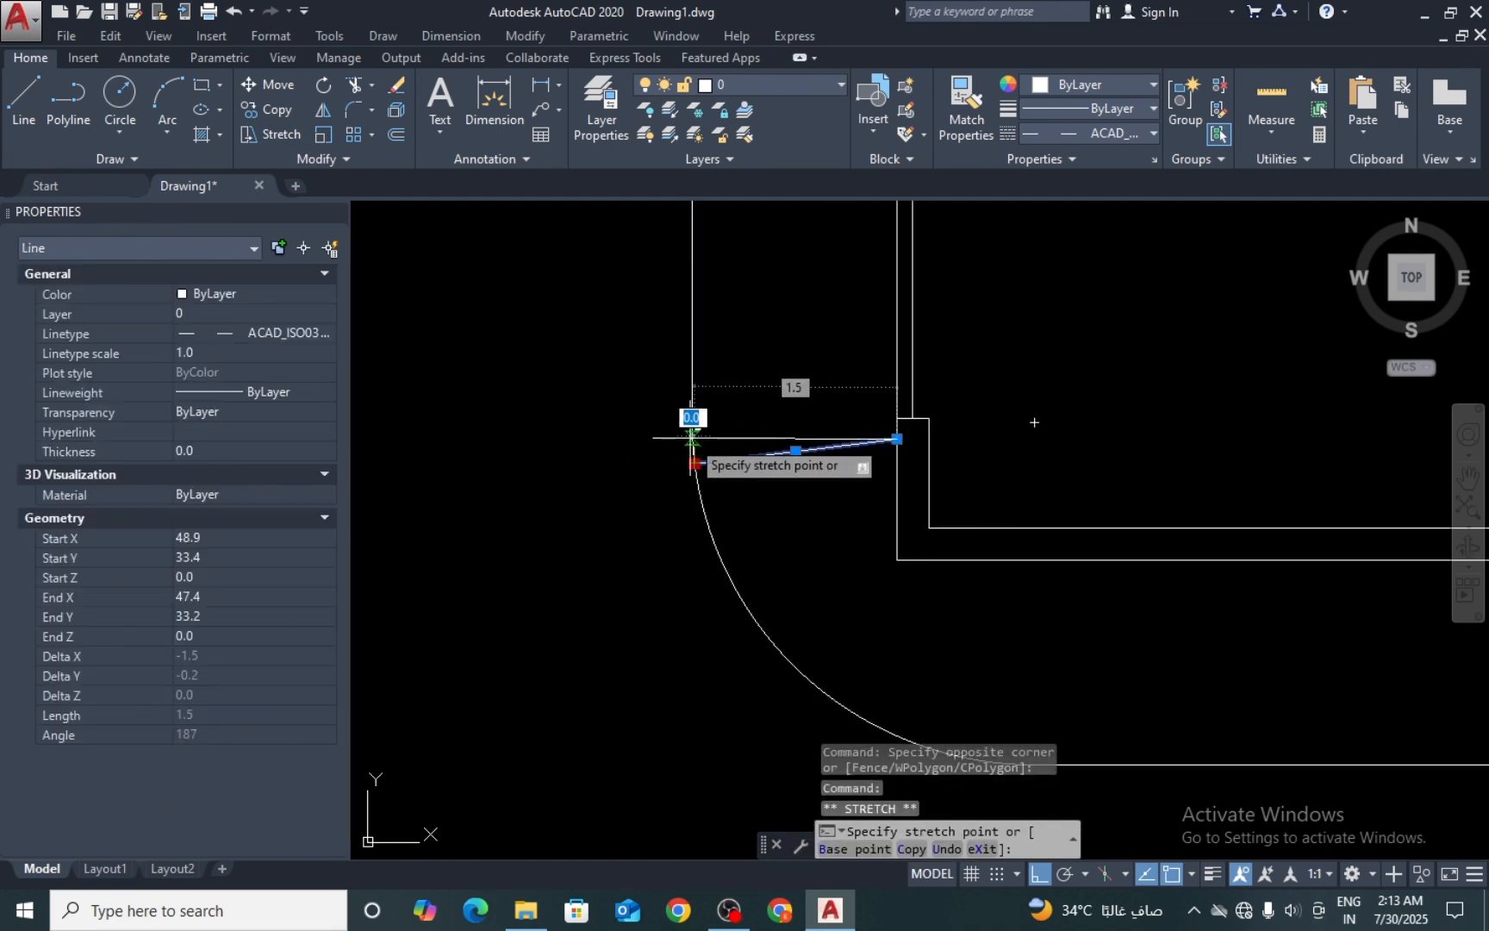
{"action": "left_click", "coordinate": [692, 434]}
{"action": "key", "text": "Escape"}
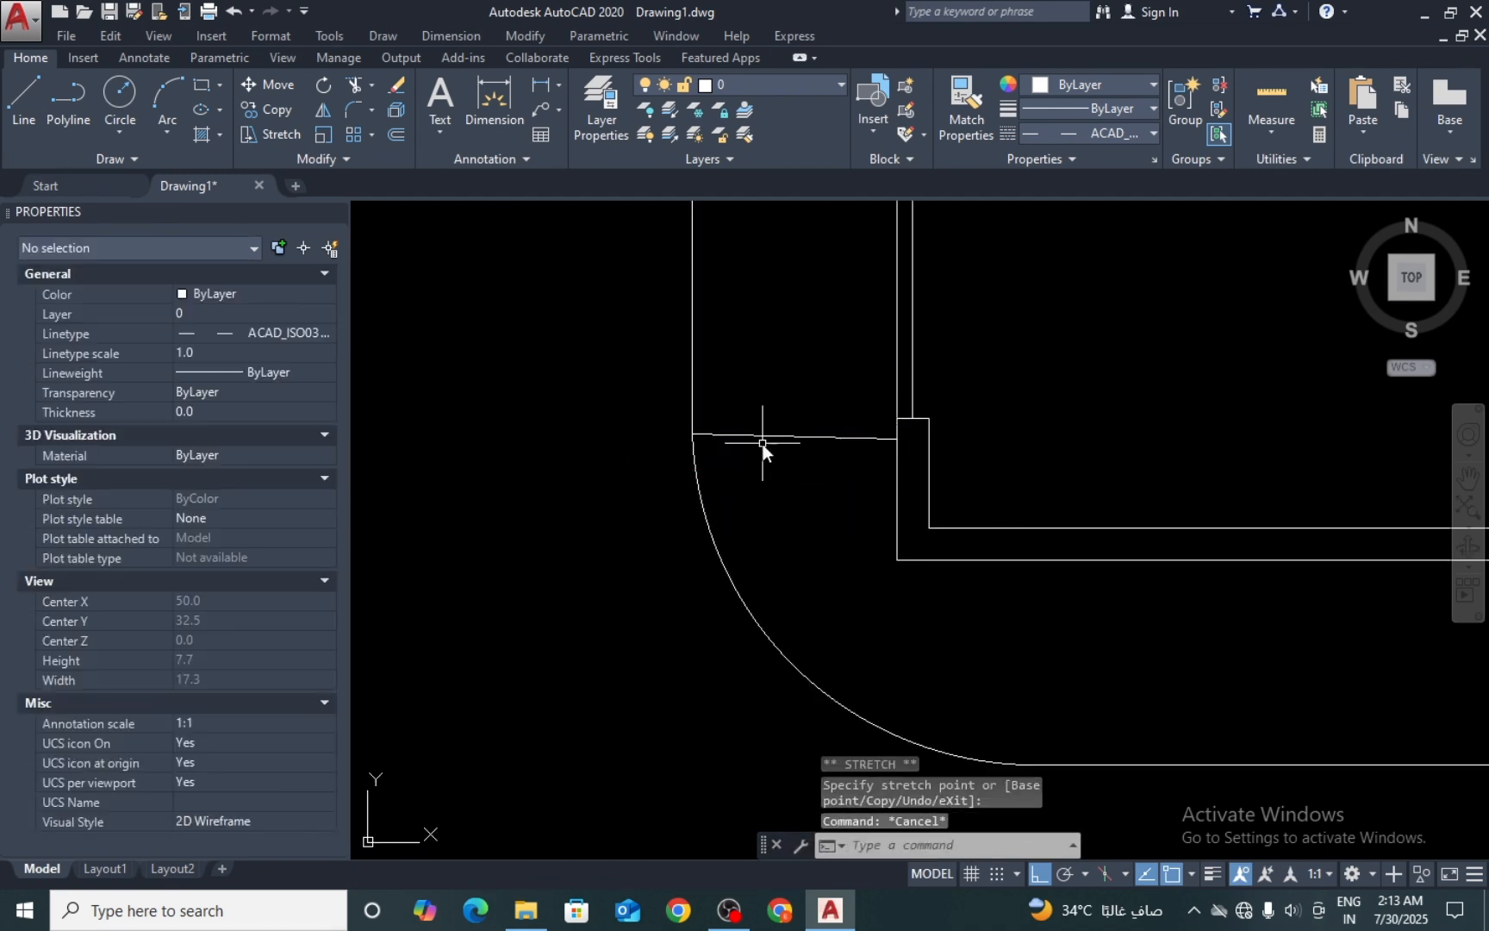
Step: Erase the slanted line across the sidewalk below the gate opening
{"action": "type", "text": "e"}
{"action": "key", "text": "Return"}
{"action": "left_click", "coordinate": [810, 417]}
{"action": "left_click", "coordinate": [780, 491]}
{"action": "key", "text": "Return"}
Step: Draw a horizontal line across the sidewalk just below the gate opening, from the plot wall to slightly past the kerb line
{"action": "type", "text": "l"}
{"action": "key", "text": "Return"}
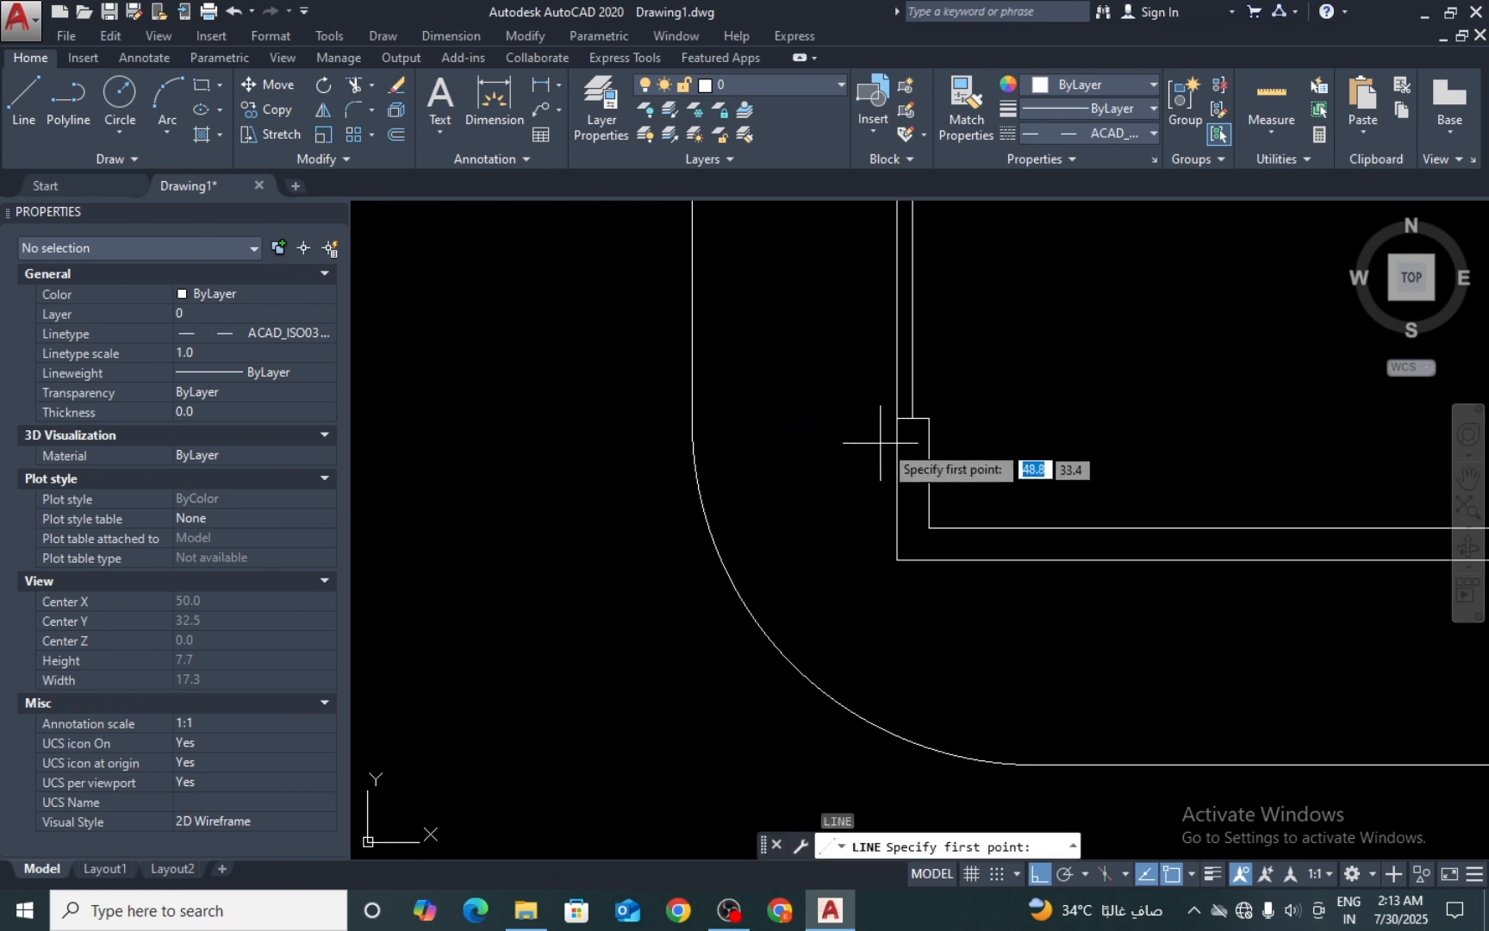
{"action": "left_click", "coordinate": [896, 439]}
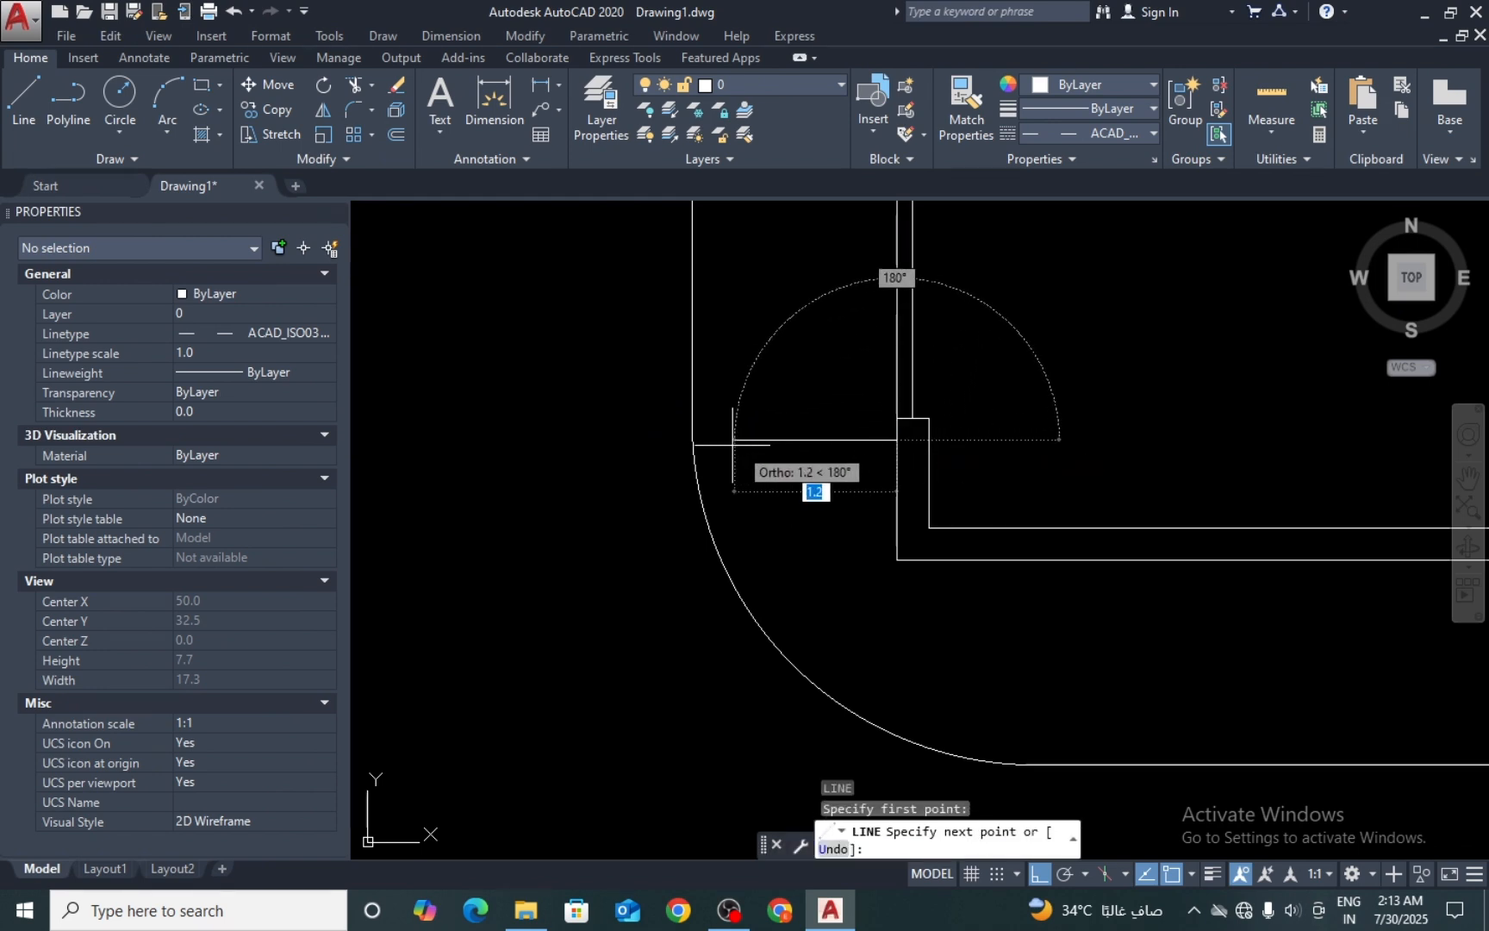
{"action": "left_click", "coordinate": [667, 440]}
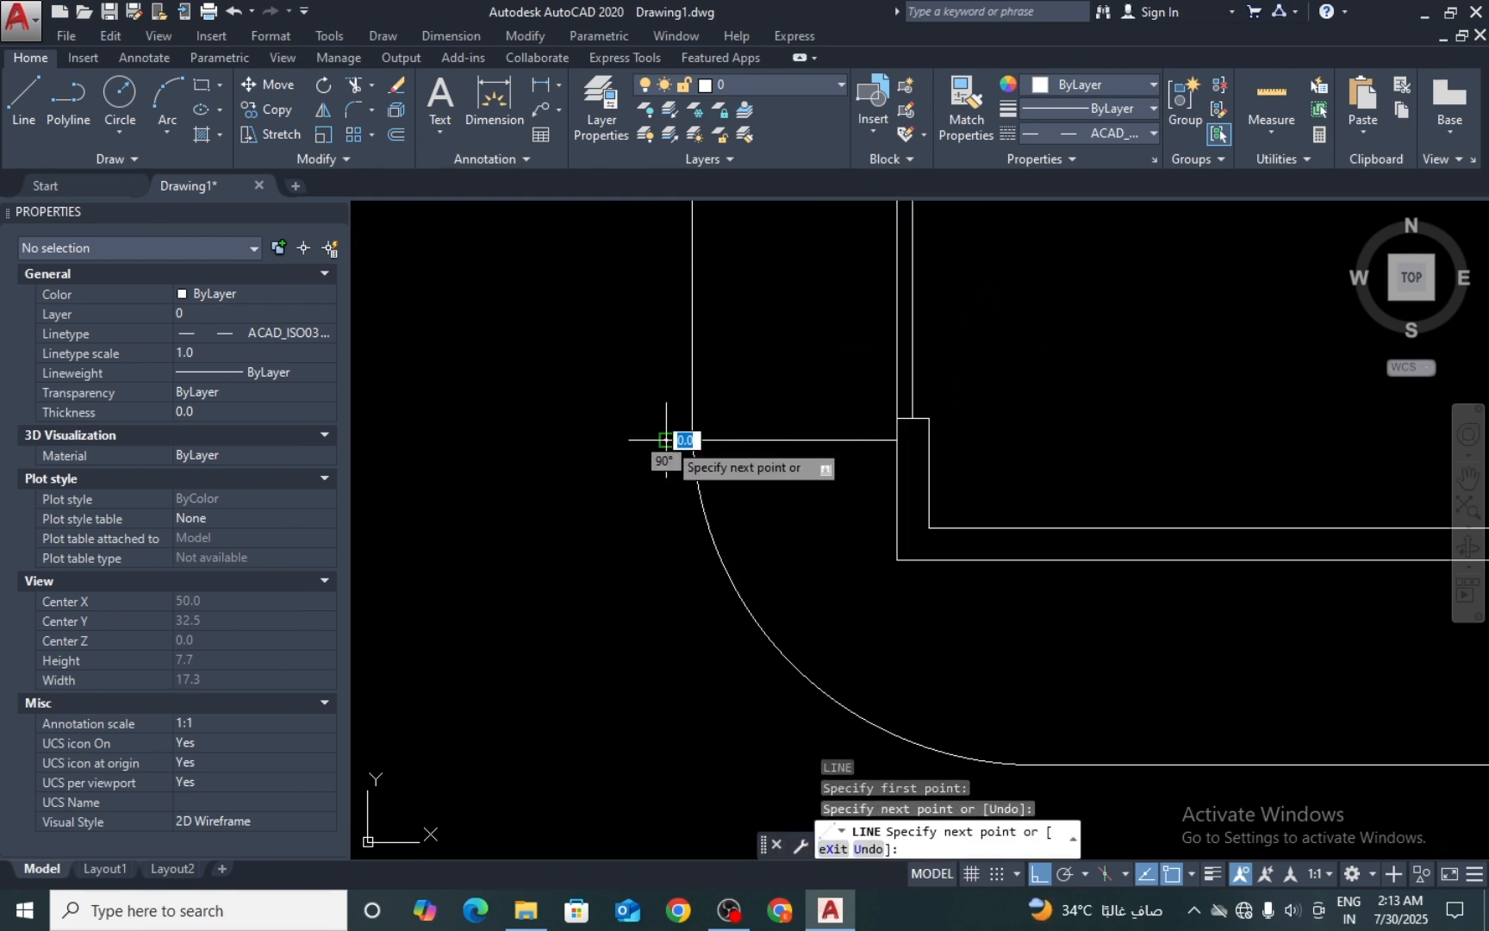
{"action": "key", "text": "Return"}
Step: Trim the line's overhang beyond the kerb and the kerb line between the two sidewalk crossing lines at the gate
{"action": "type", "text": "TR"}
{"action": "key", "text": "Return"}
{"action": "key", "text": "Return"}
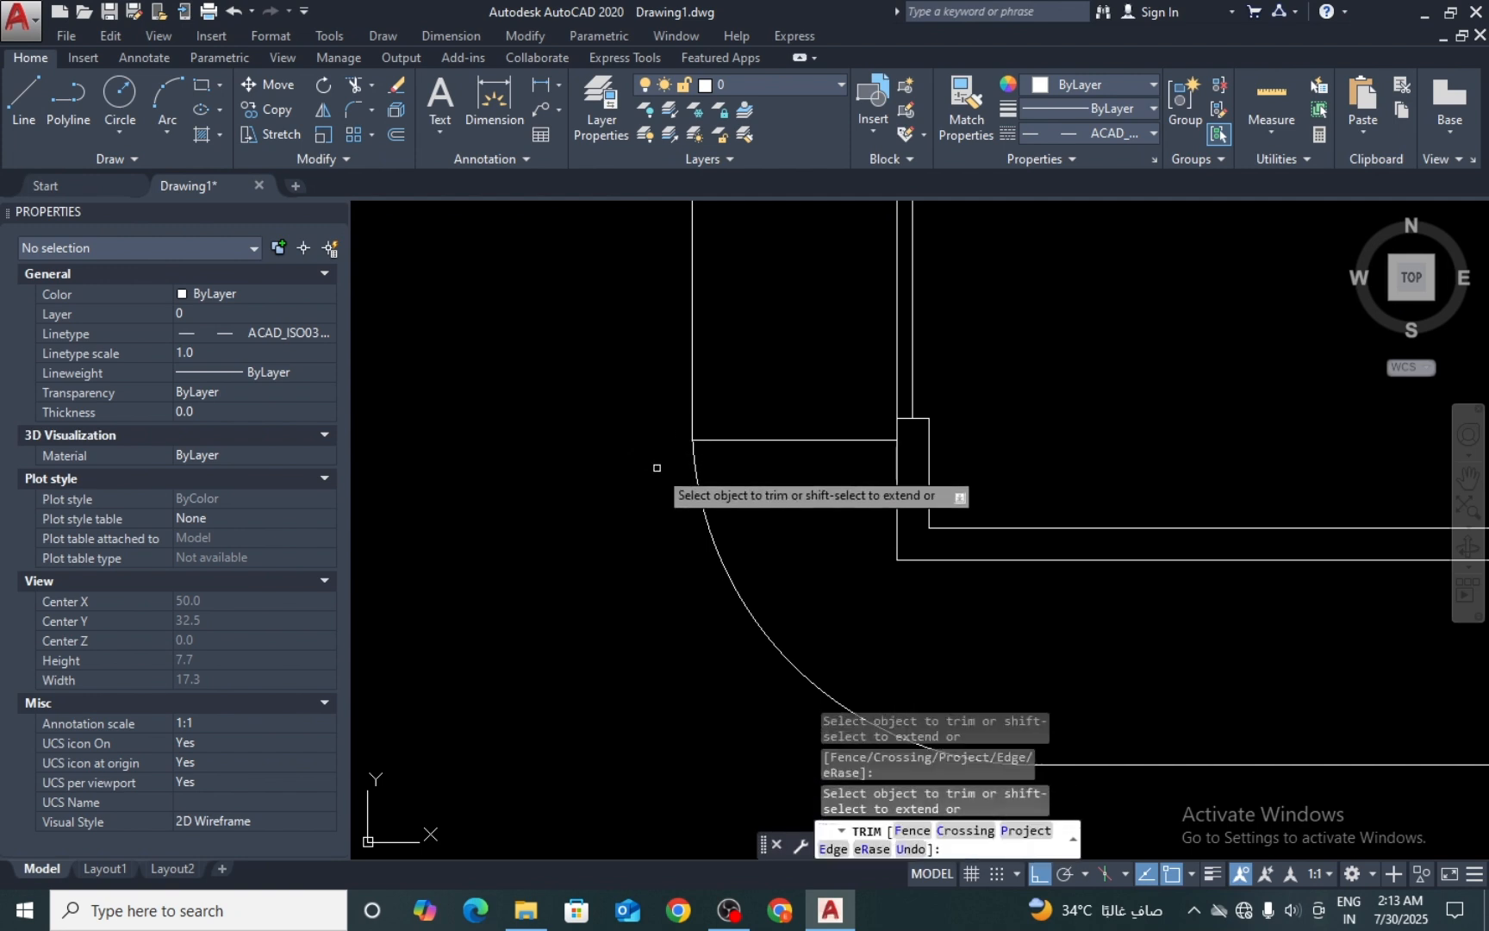
{"action": "scroll", "coordinate": [642, 483], "scroll_direction": "down", "scroll_amount": 4}
{"action": "middle_click_drag", "start_coordinate": [688, 557], "coordinate": [673, 663]}
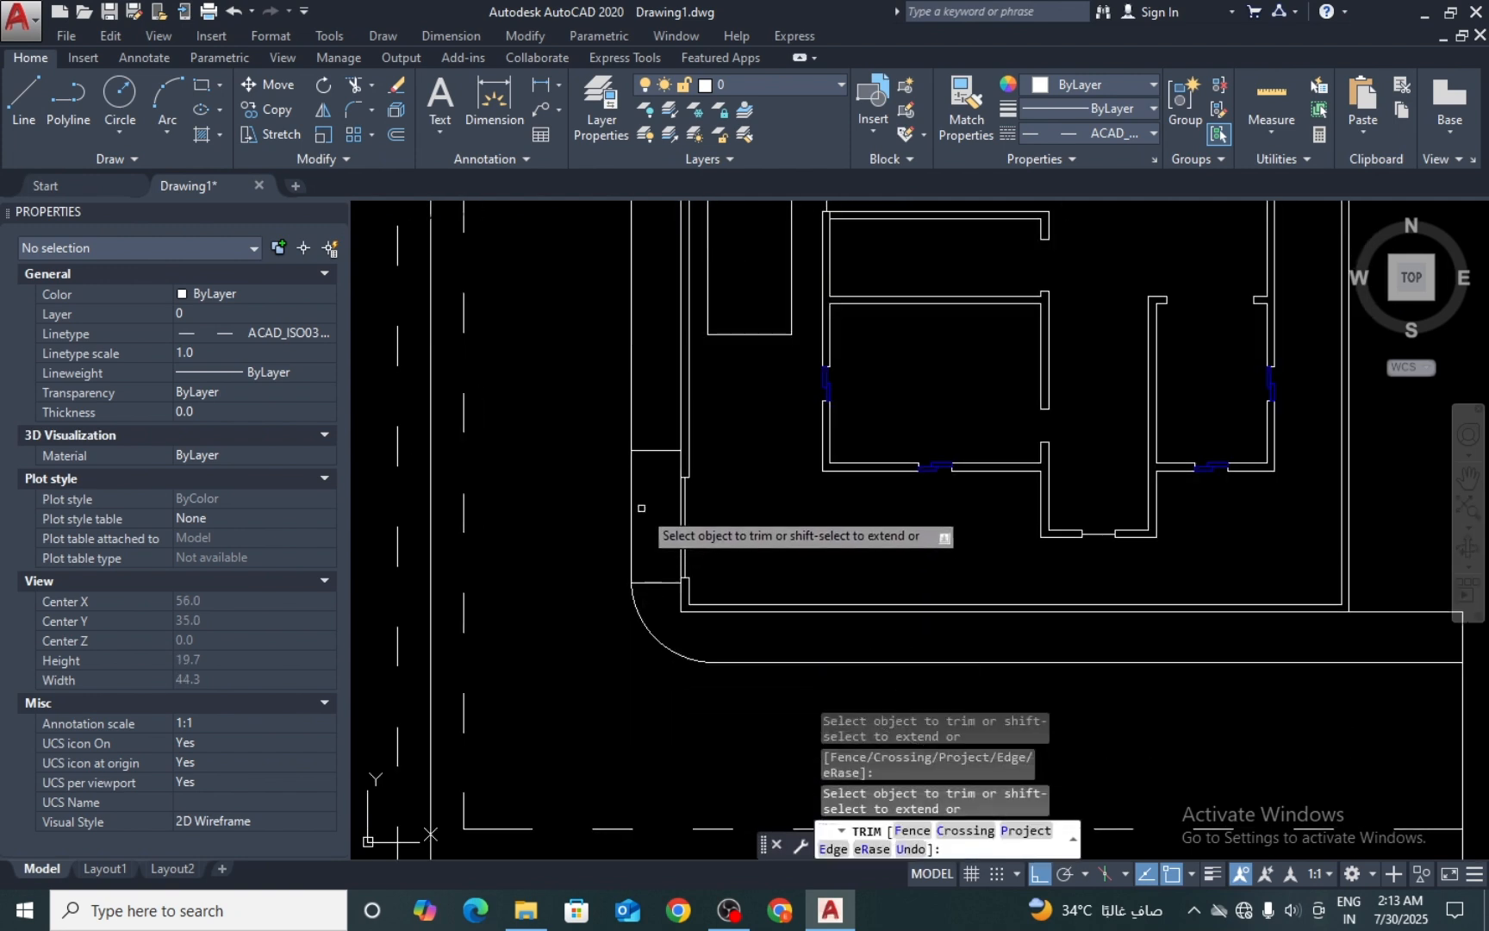
{"action": "left_click", "coordinate": [641, 507]}
{"action": "left_click", "coordinate": [594, 521]}
{"action": "key", "text": "Return"}
{"action": "scroll", "coordinate": [669, 588], "scroll_direction": "down", "scroll_amount": 4}
{"action": "scroll", "coordinate": [661, 575], "scroll_direction": "up", "scroll_amount": 5}
{"action": "key", "text": "Return"}
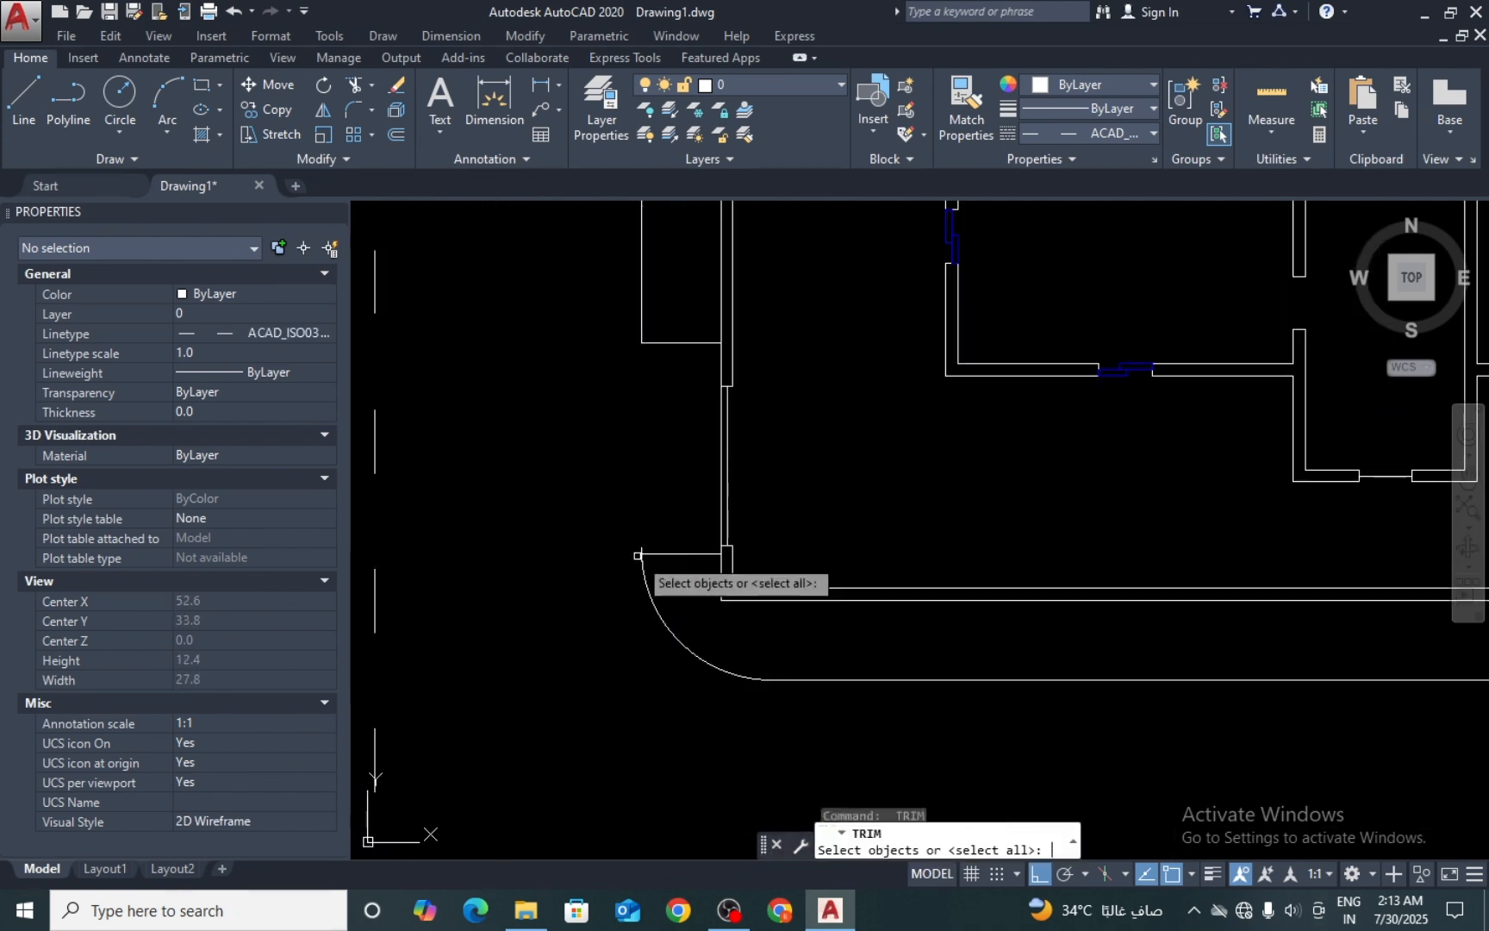
{"action": "scroll", "coordinate": [642, 569], "scroll_direction": "up", "scroll_amount": 5}
{"action": "left_click", "coordinate": [682, 522]}
{"action": "left_click", "coordinate": [629, 525]}
{"action": "key", "text": "Escape"}
{"action": "key", "text": "Escape"}
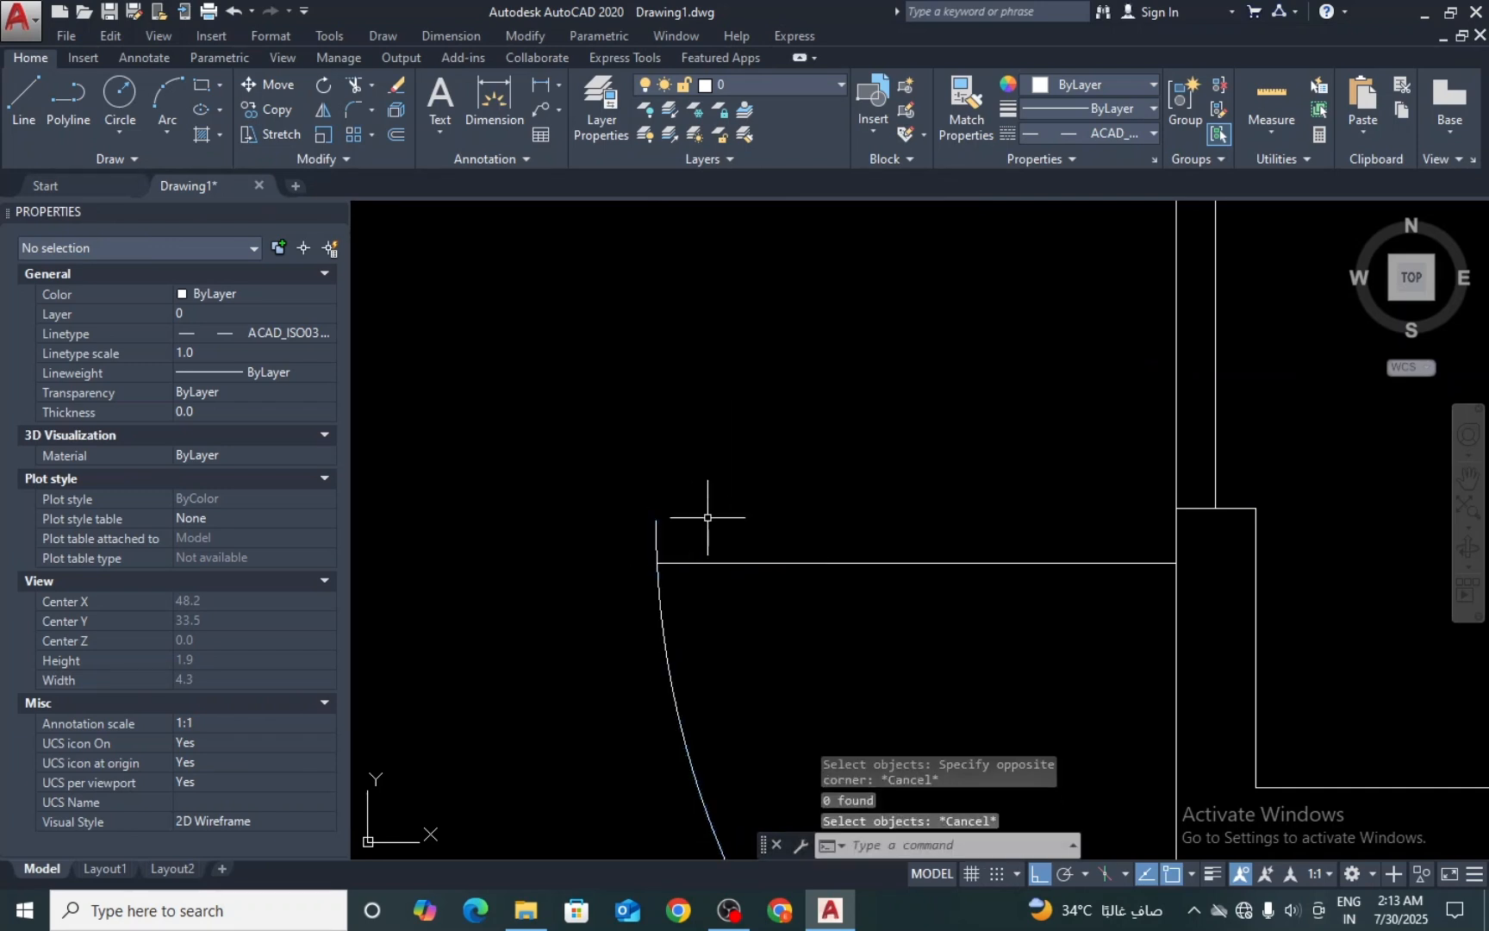
Step: Trim the short kerb stub sticking up above the crossing line at the start of the rounded corner
{"action": "key", "text": "Return"}
{"action": "key", "text": "Return"}
{"action": "left_click", "coordinate": [708, 516]}
{"action": "left_click", "coordinate": [610, 535]}
{"action": "key", "text": "Return"}
{"action": "scroll", "coordinate": [780, 526], "scroll_direction": "down", "scroll_amount": 15}
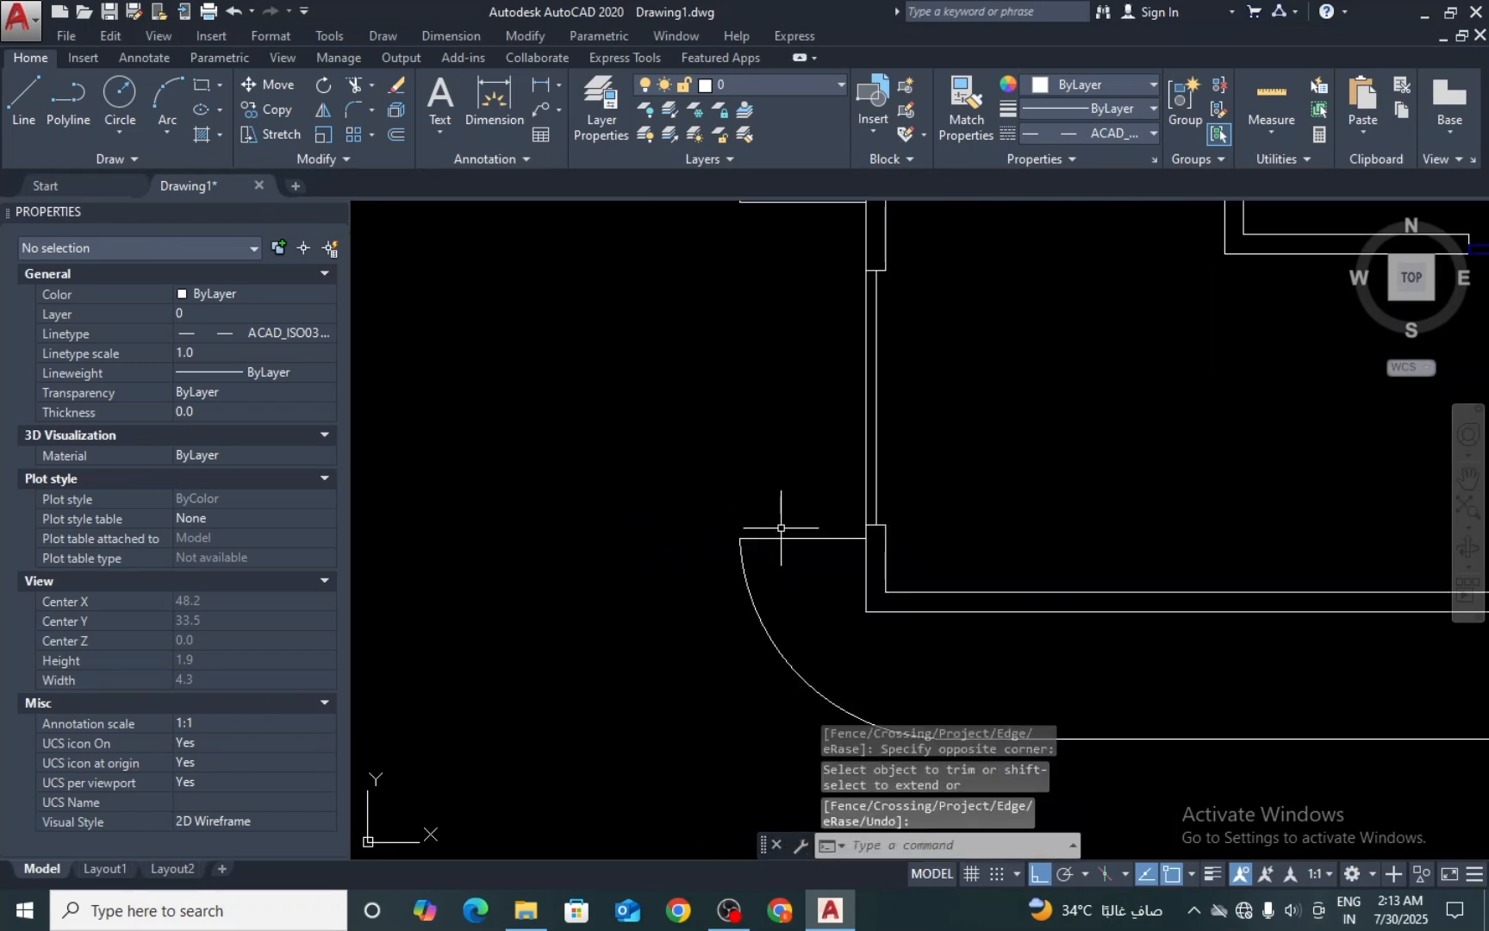
Step: Hatch the outer sidewalk and both inner sidewalk sections beside the gate with the AR-HBONE pattern
{"action": "scroll", "coordinate": [782, 527], "scroll_direction": "up", "scroll_amount": 4}
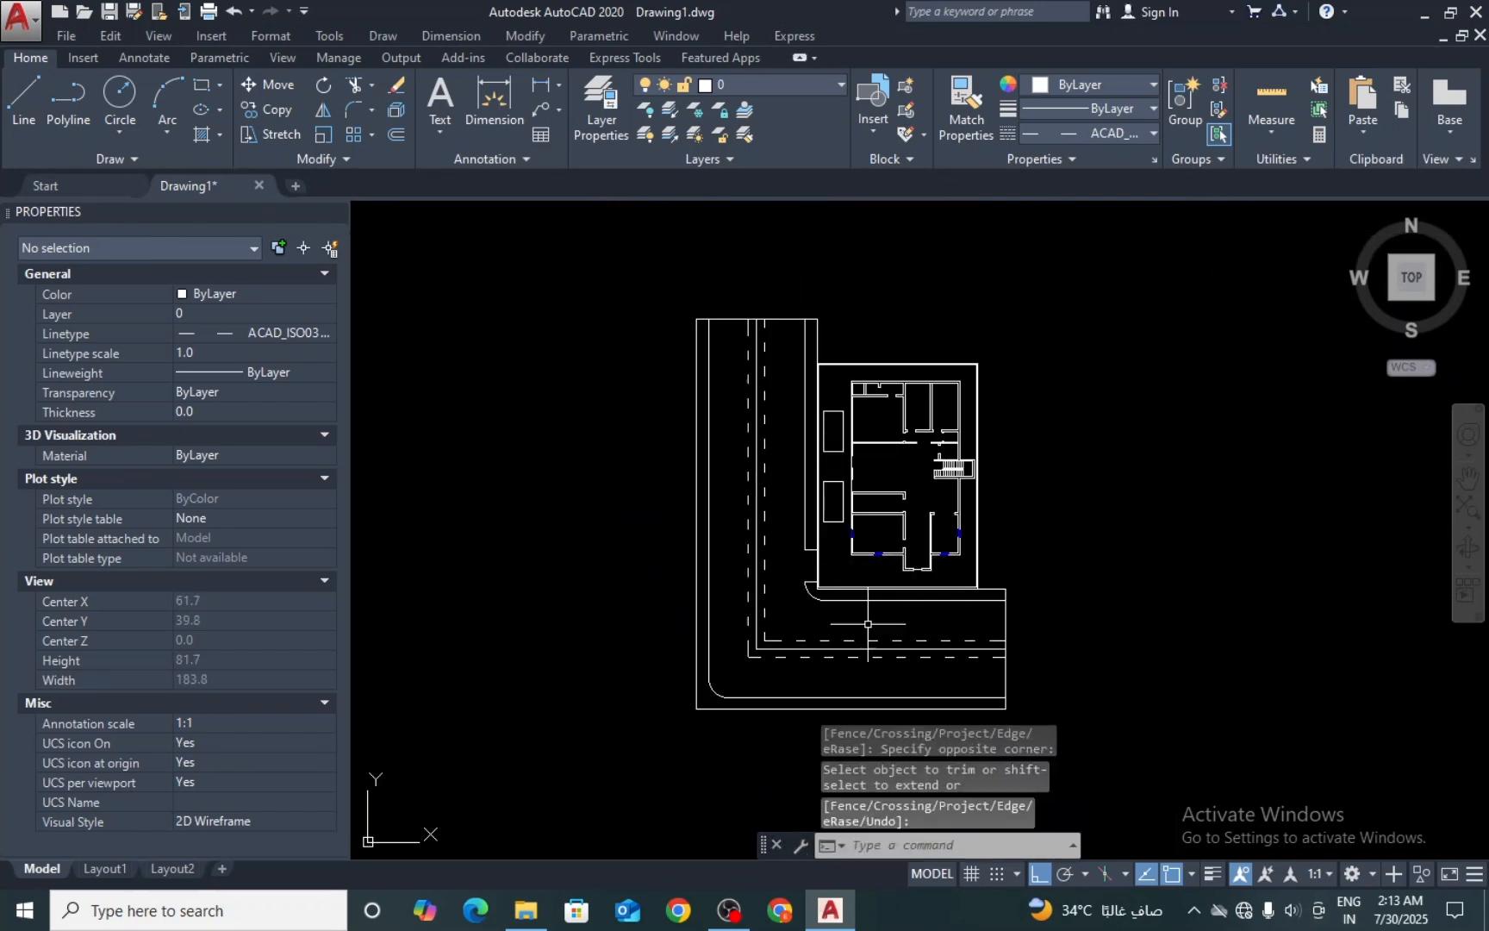
{"action": "scroll", "coordinate": [868, 624], "scroll_direction": "up", "scroll_amount": 4}
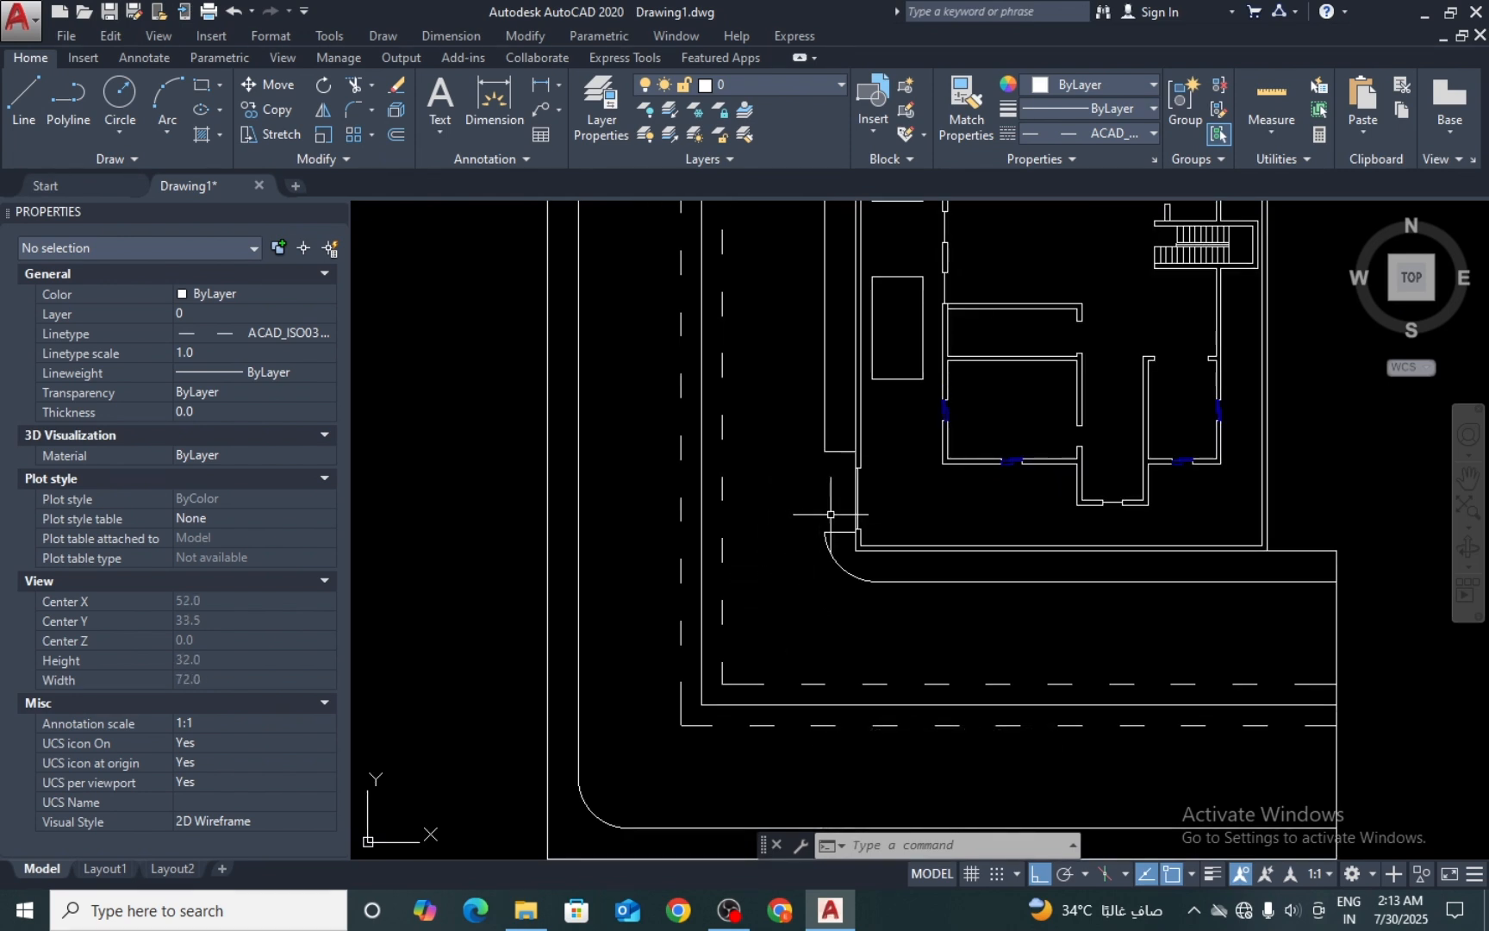
{"action": "middle_click_drag", "start_coordinate": [776, 463], "coordinate": [757, 571]}
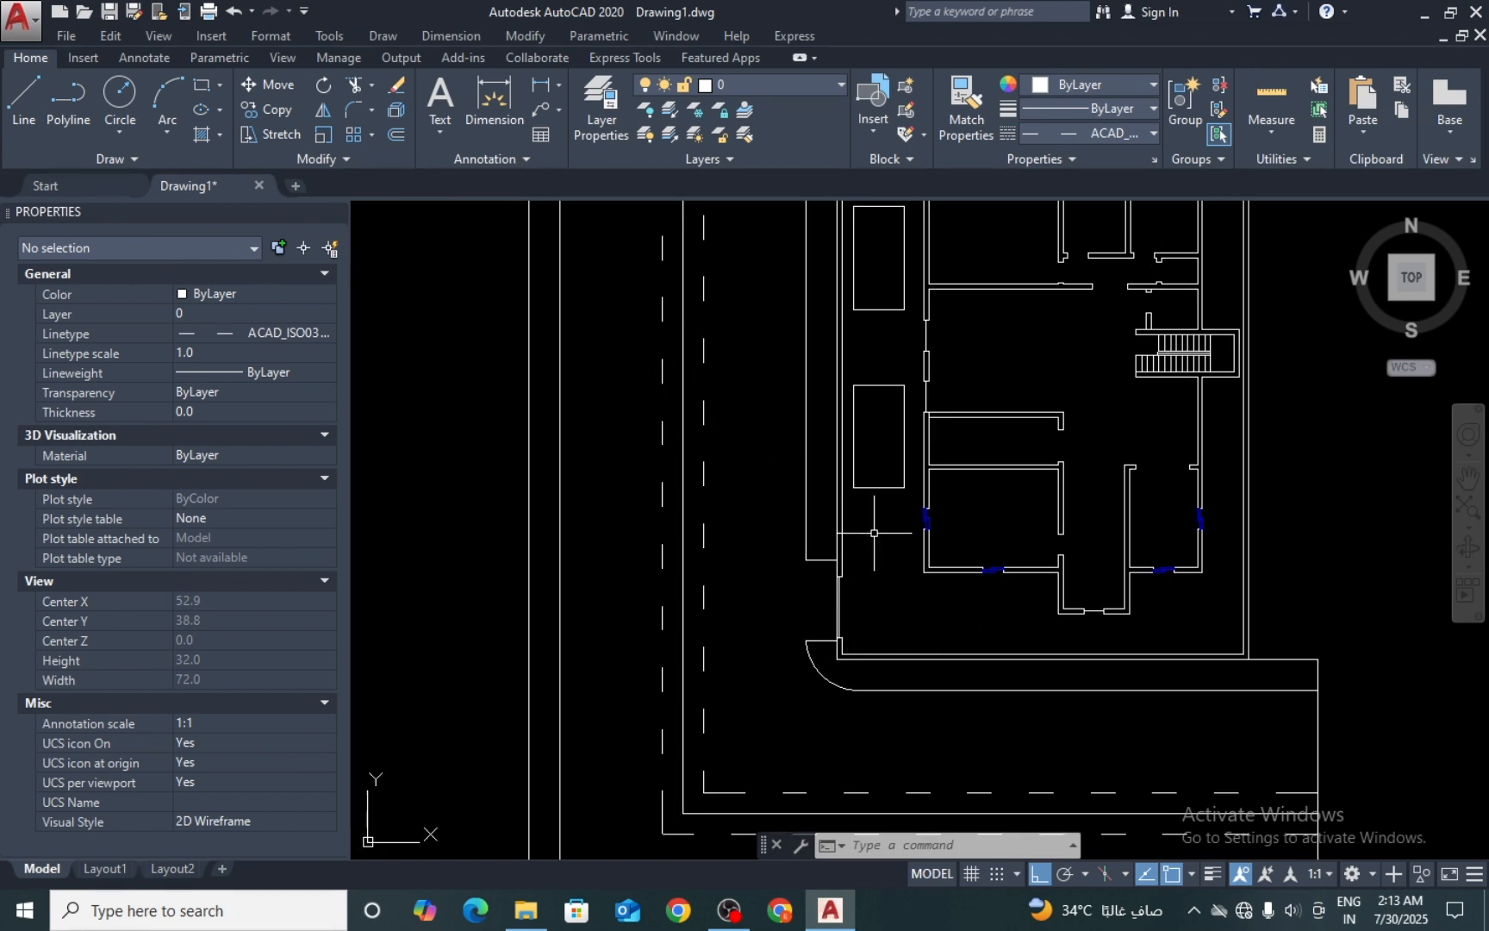
{"action": "scroll", "coordinate": [874, 532], "scroll_direction": "down", "scroll_amount": 2}
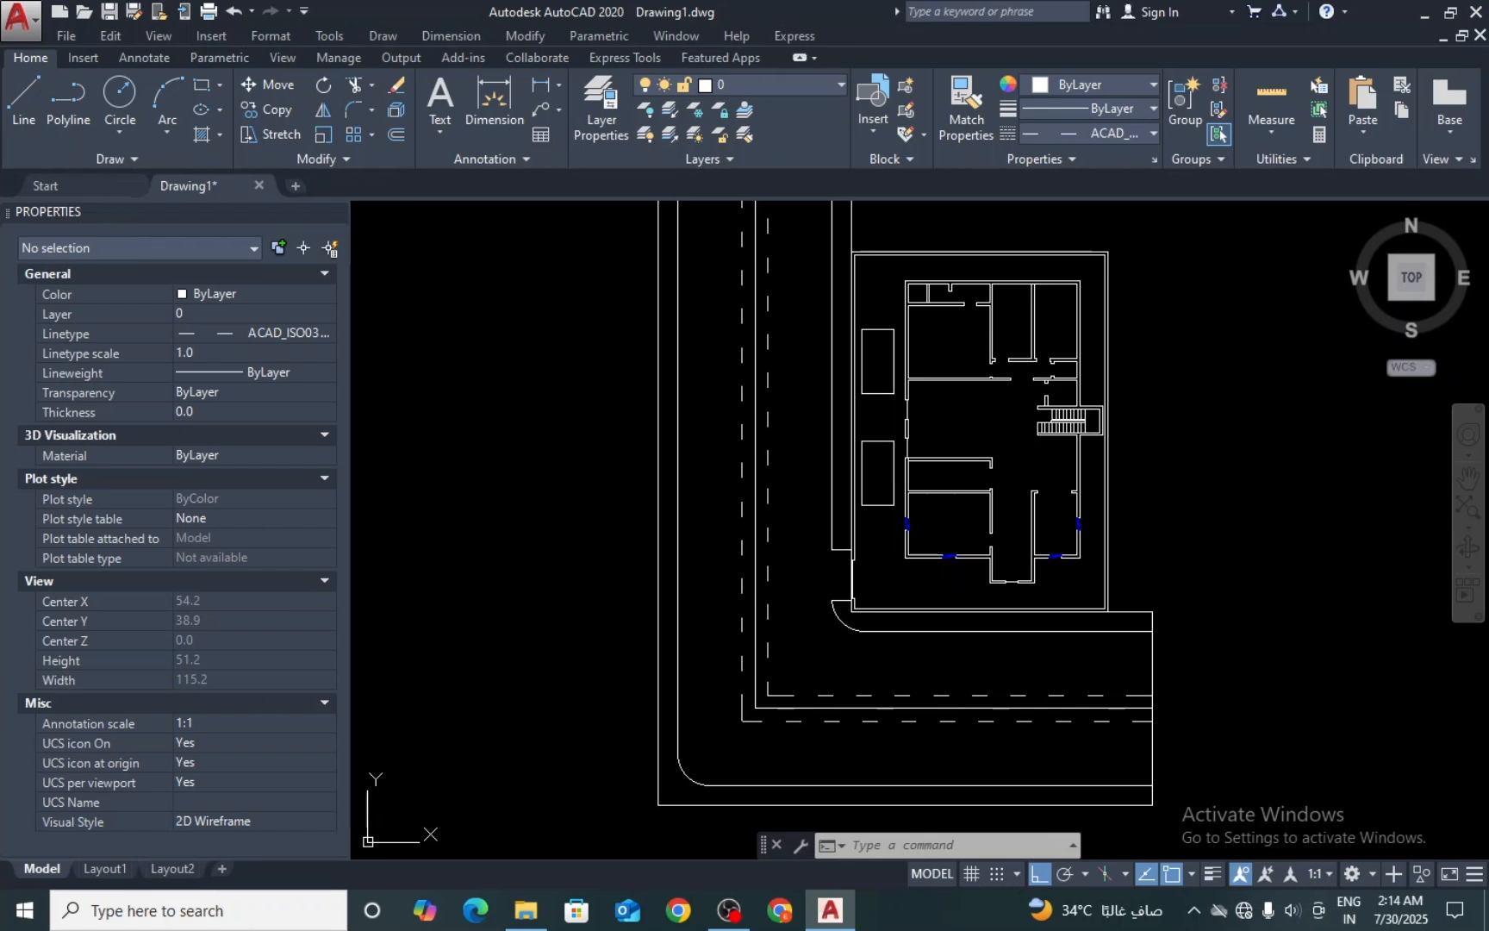
{"action": "type", "text": "h"}
{"action": "key", "text": "Return"}
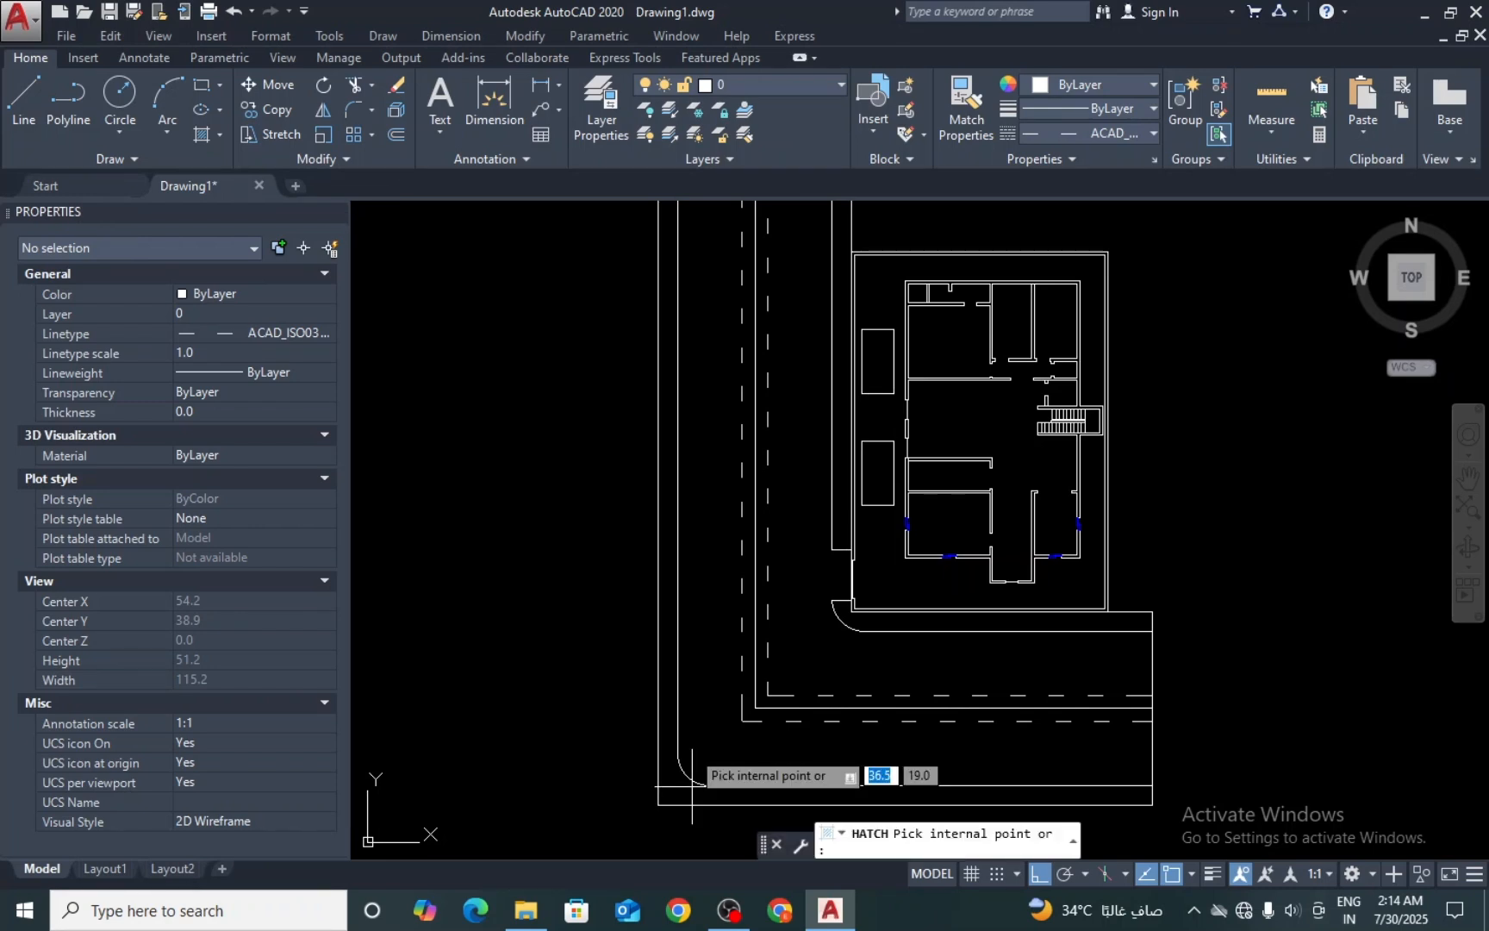
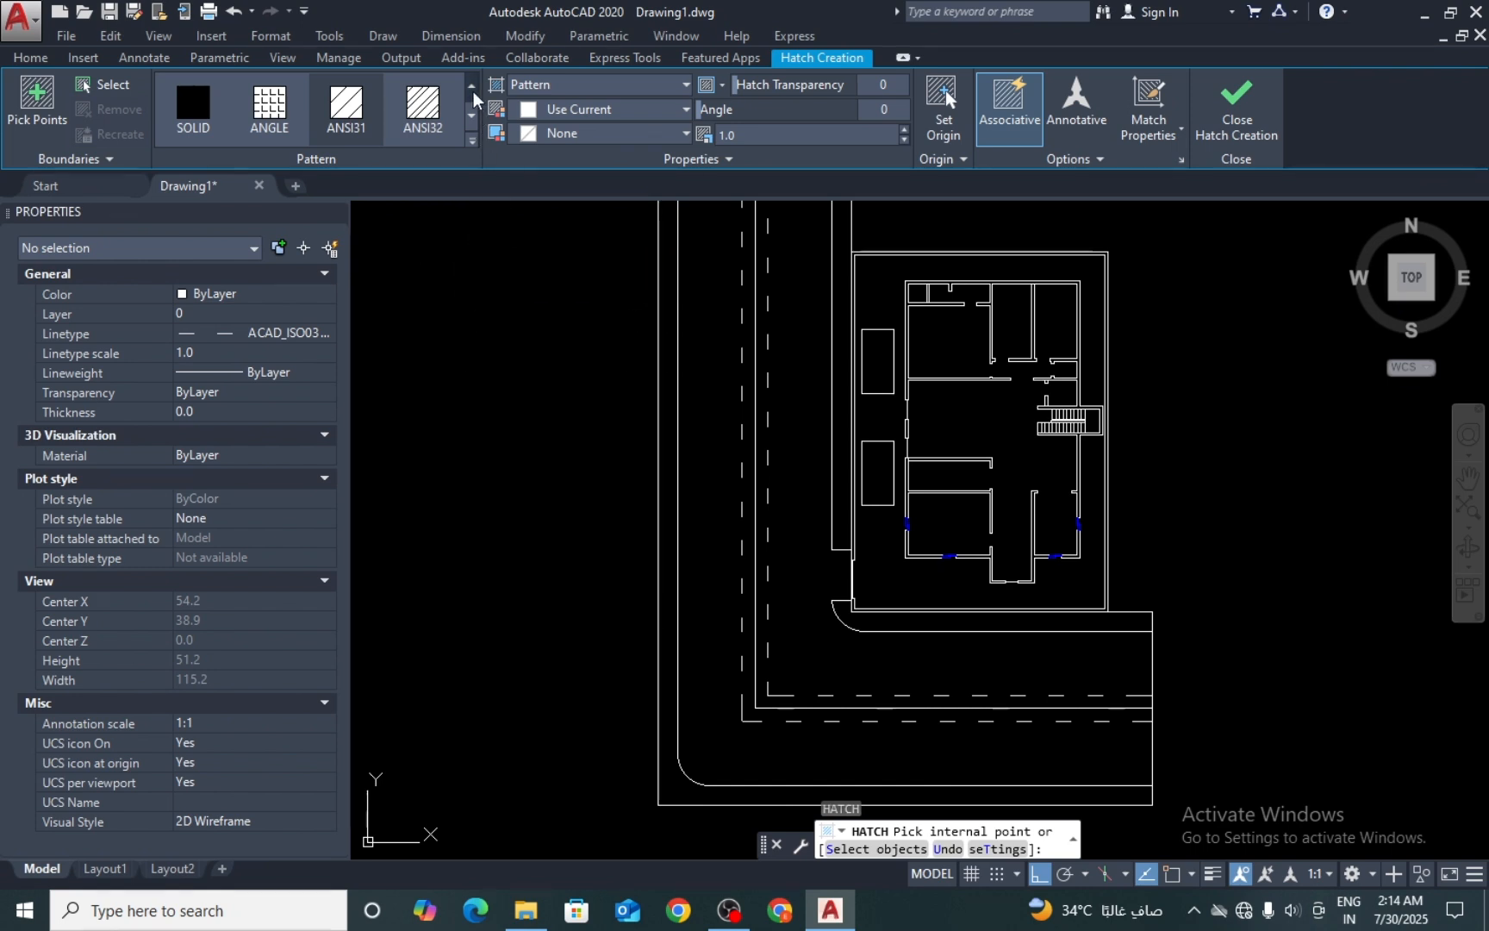
{"action": "left_click", "coordinate": [472, 117]}
{"action": "left_click", "coordinate": [472, 118]}
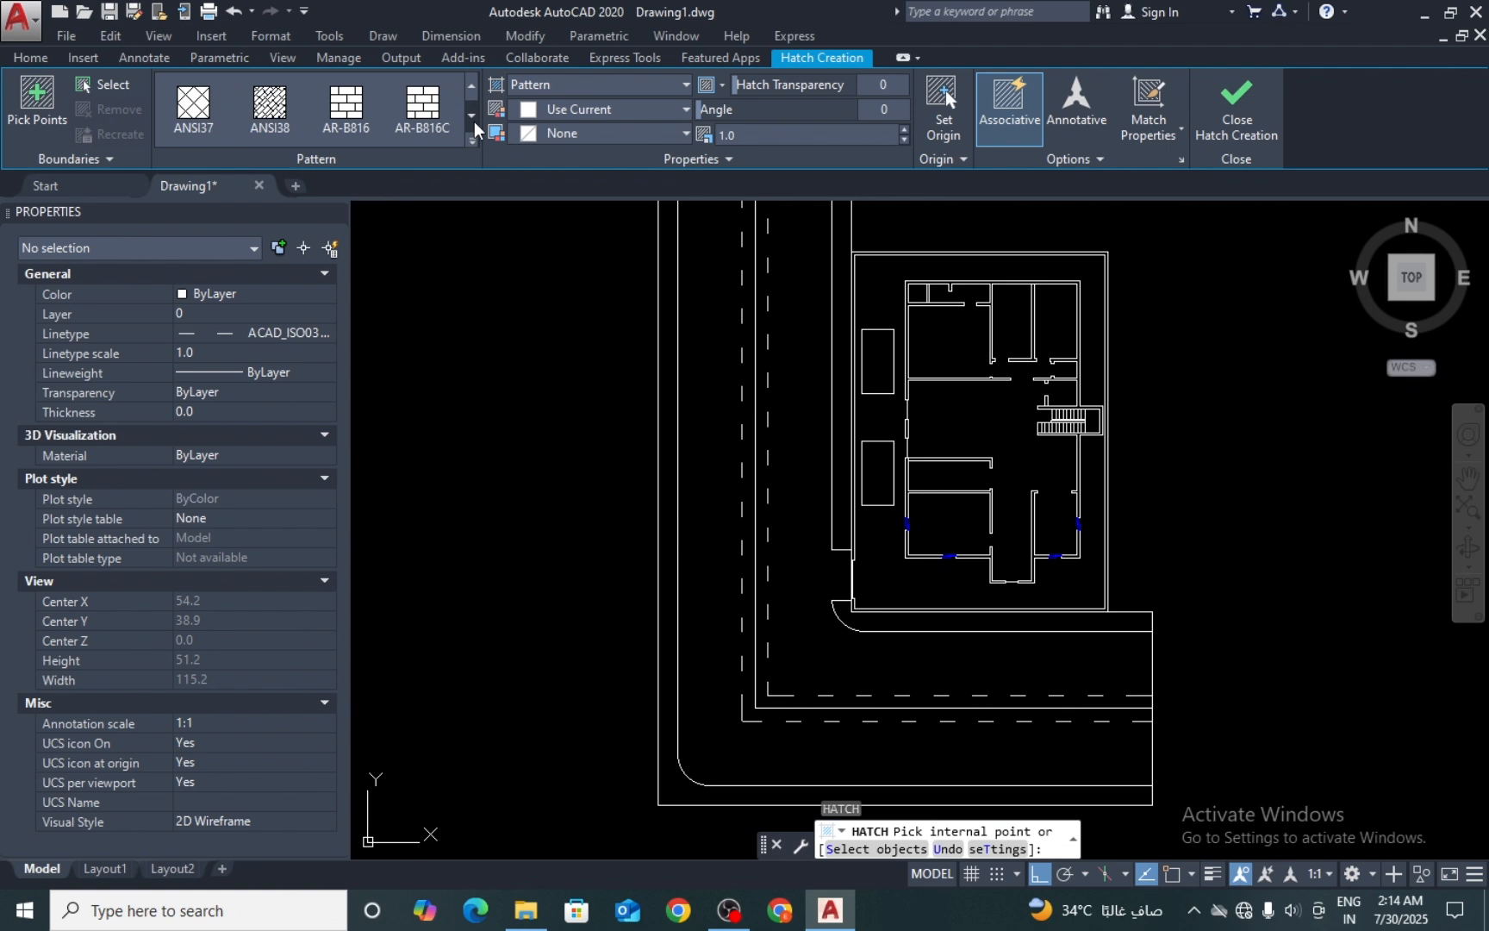
{"action": "left_click", "coordinate": [472, 118]}
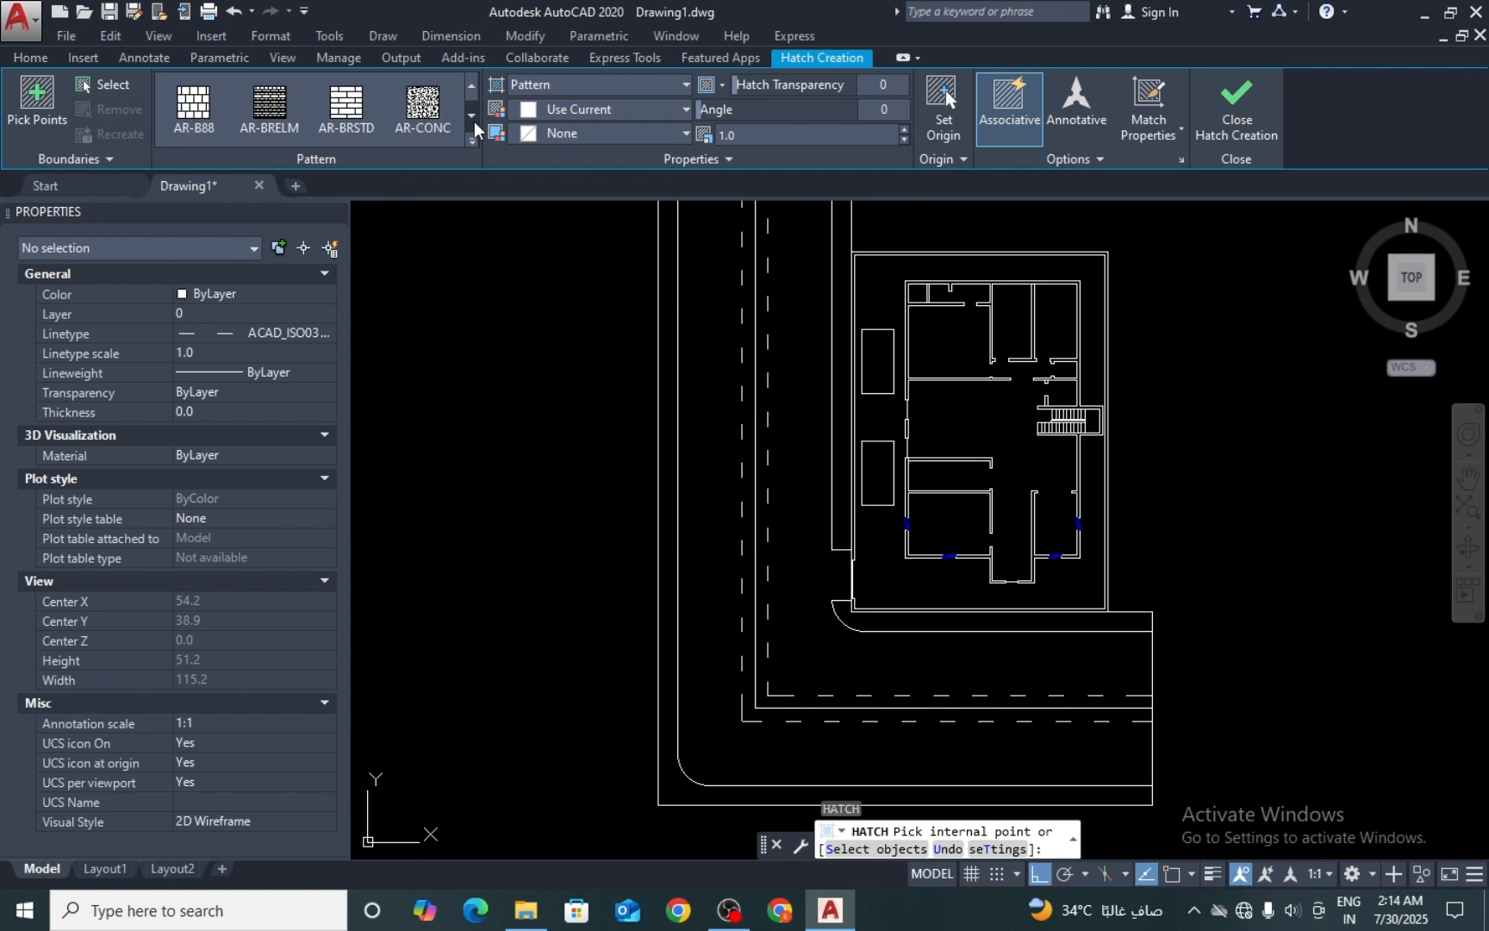
{"action": "left_click", "coordinate": [472, 117]}
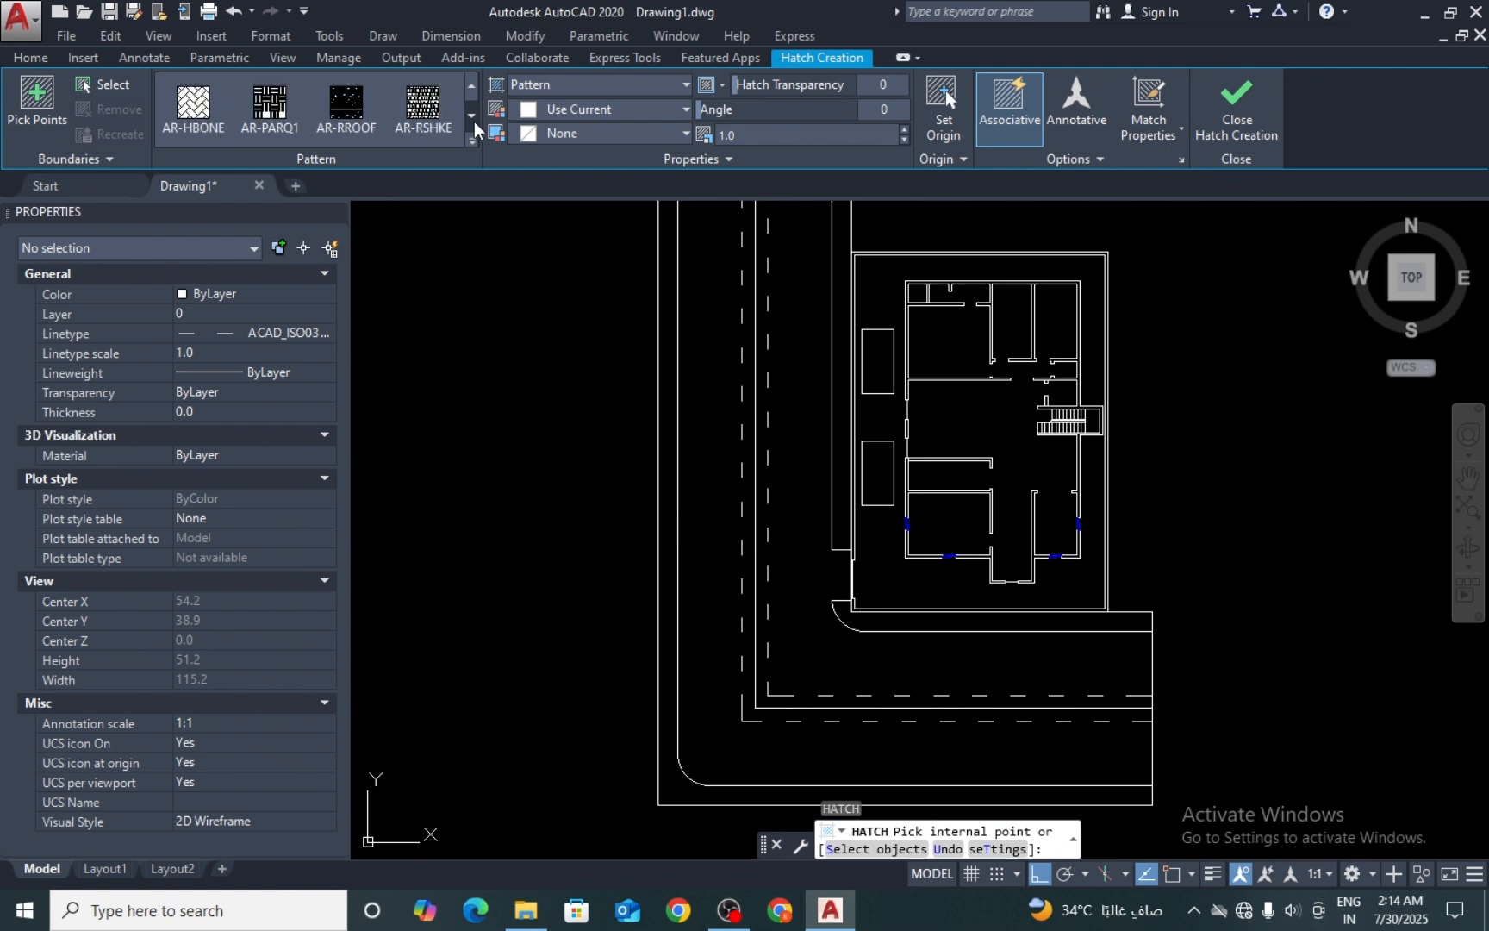
{"action": "left_click", "coordinate": [195, 110]}
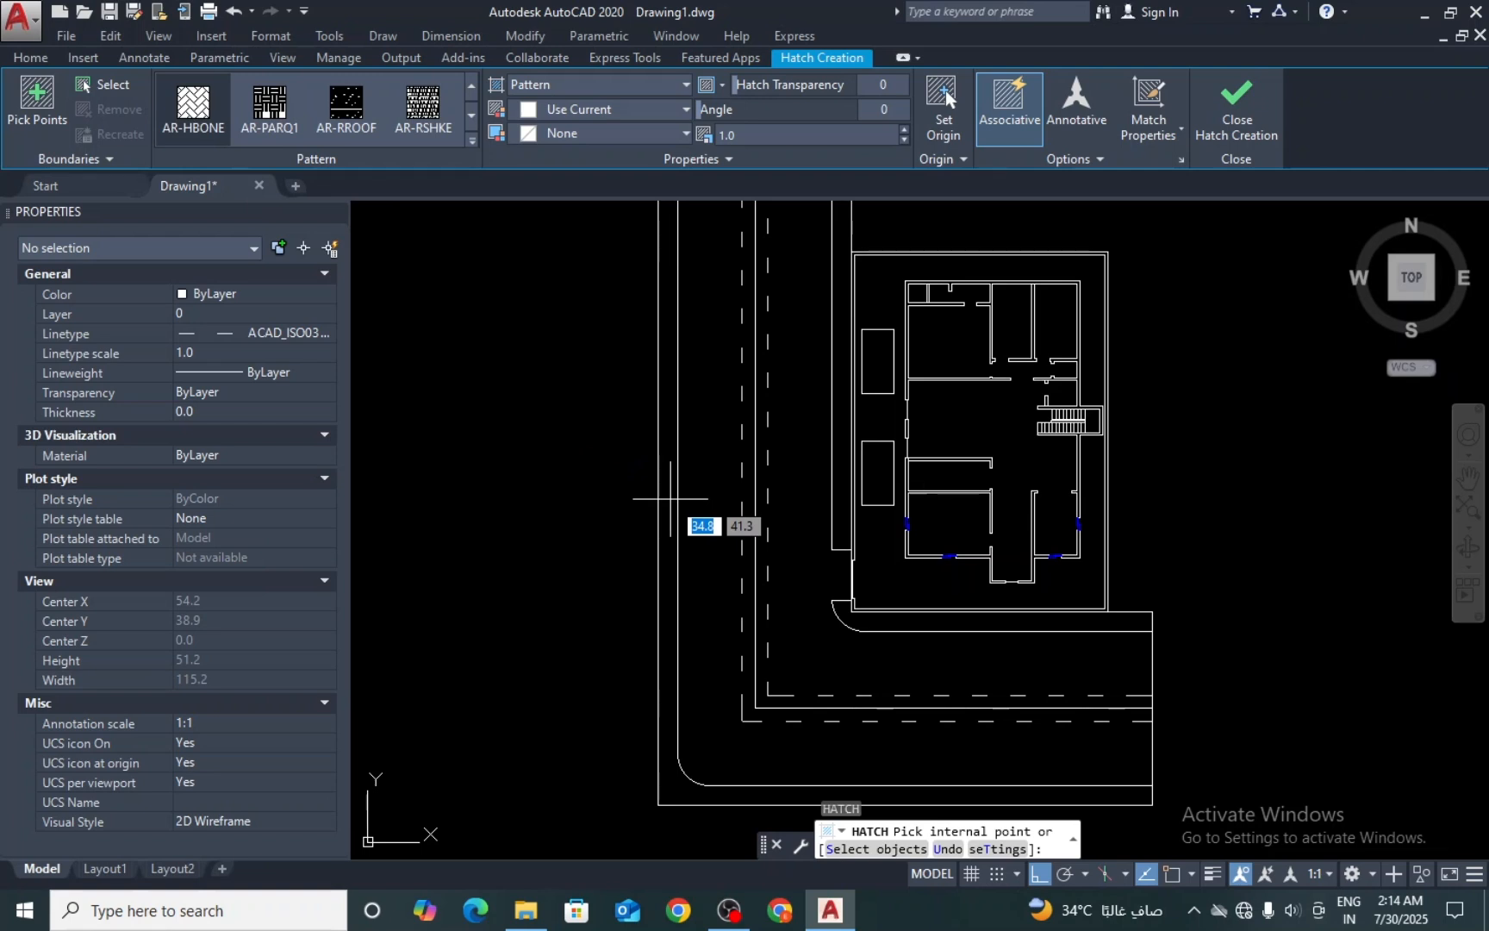
{"action": "left_click", "coordinate": [671, 498]}
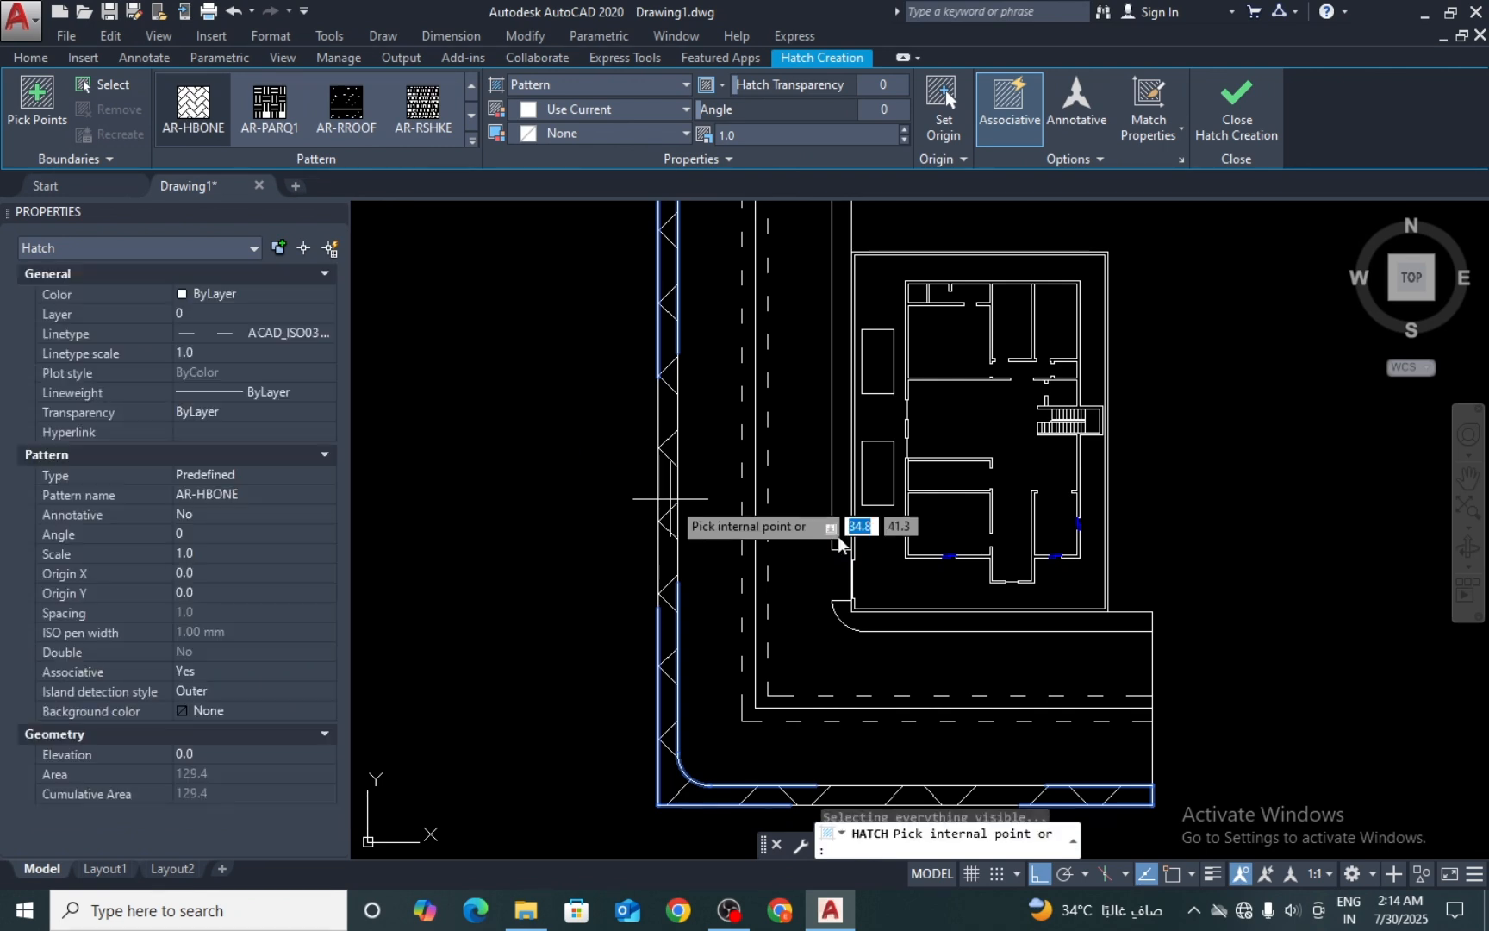
{"action": "left_click", "coordinate": [841, 529]}
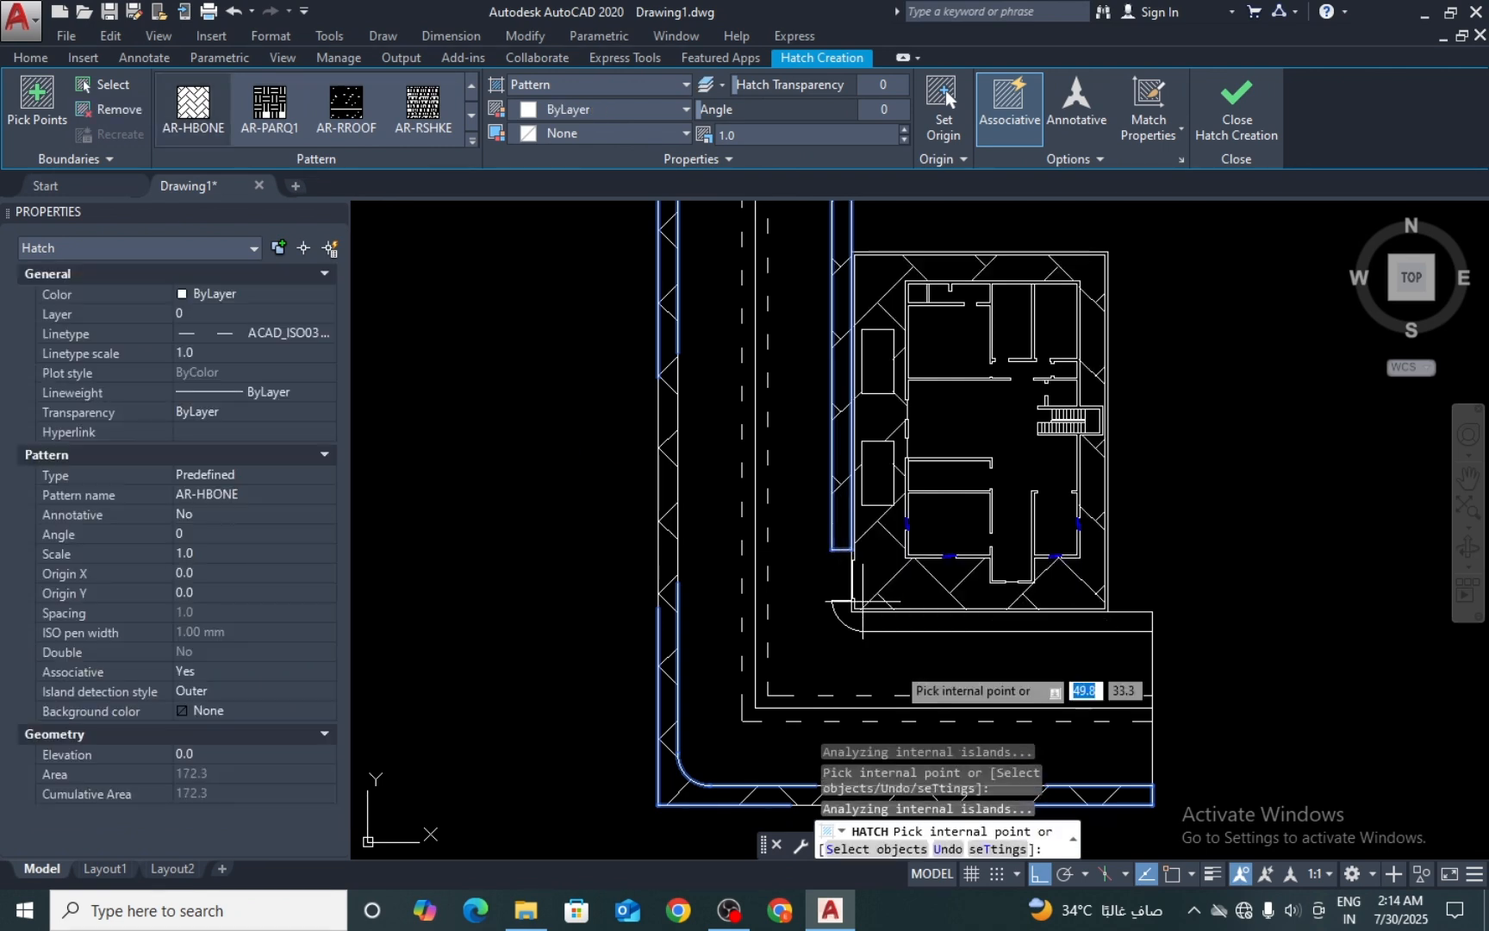
{"action": "left_click", "coordinate": [908, 624]}
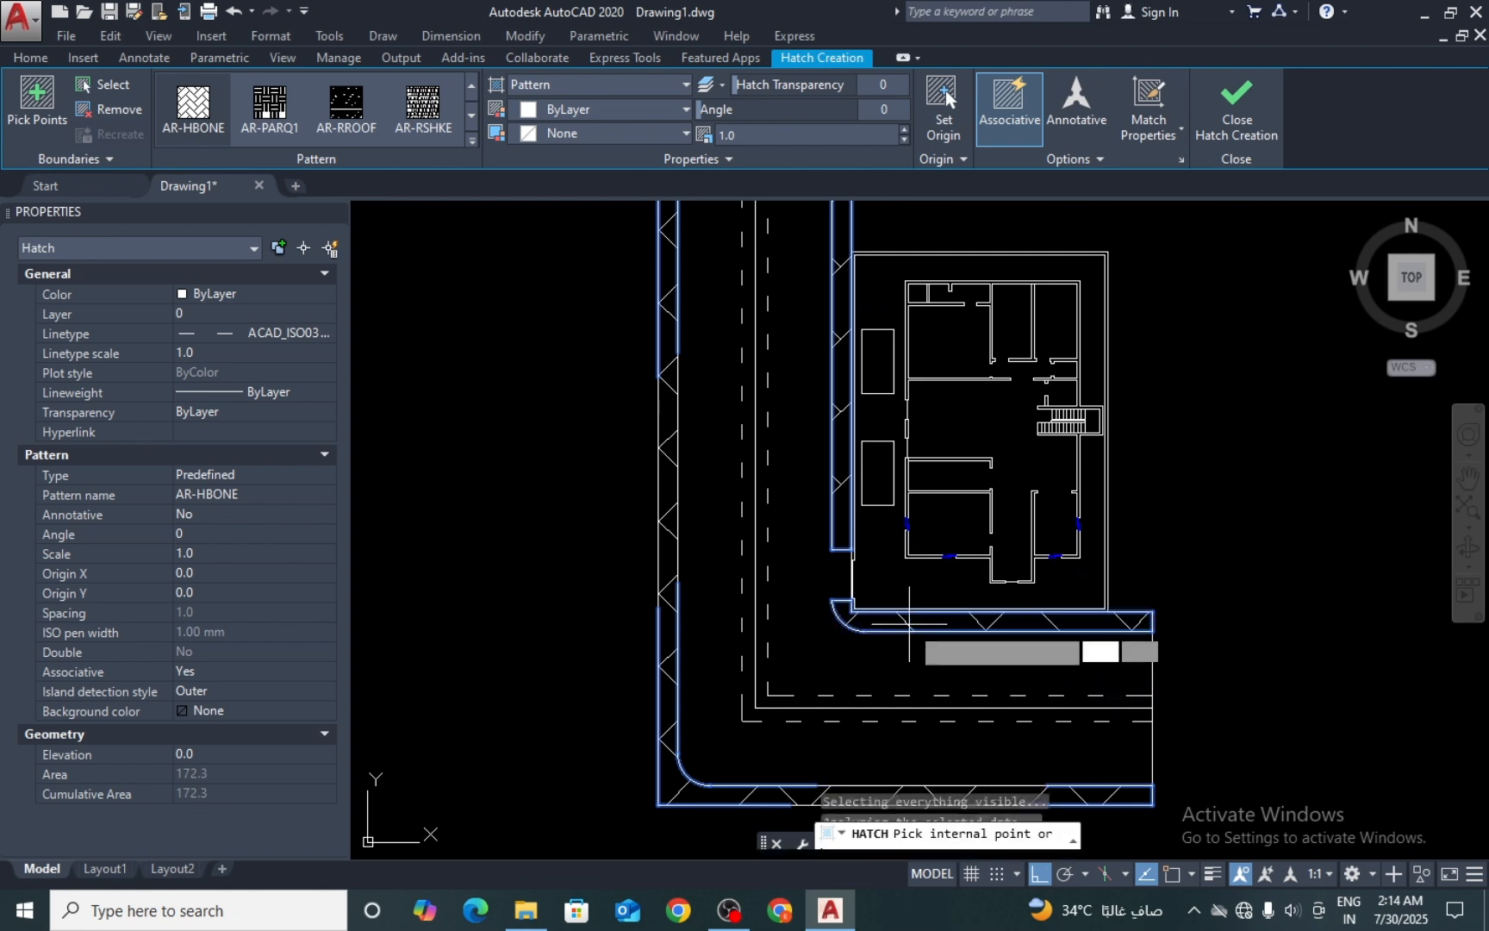
{"action": "key", "text": "Return"}
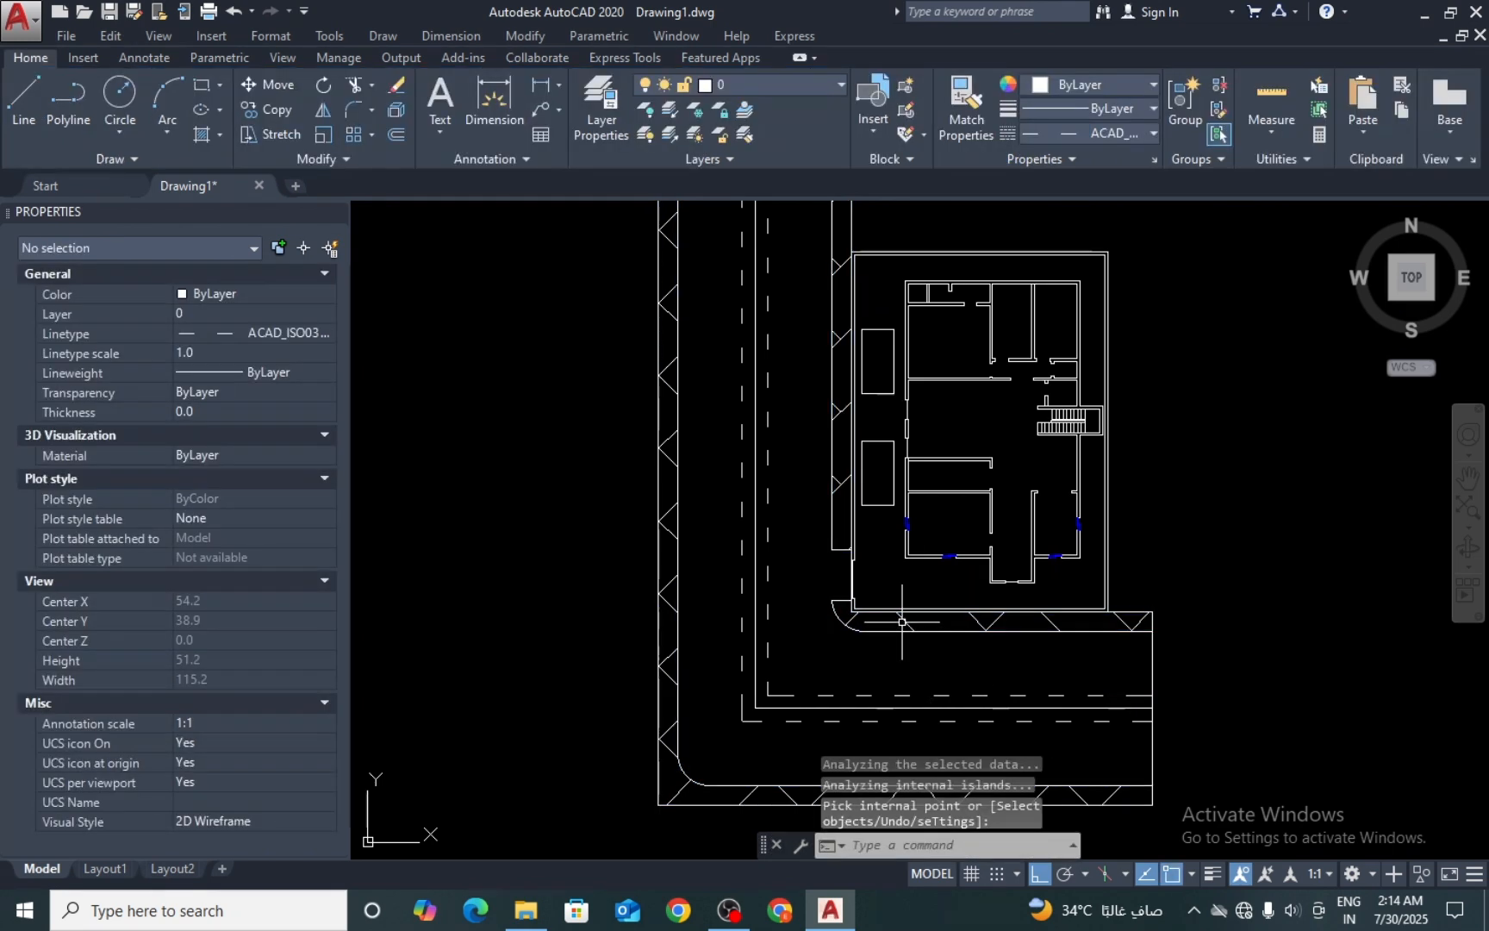
Step: Change the sidewalk hatch's linetype scale, trying 0.5 and settling on 0.1
{"action": "left_click", "coordinate": [659, 603]}
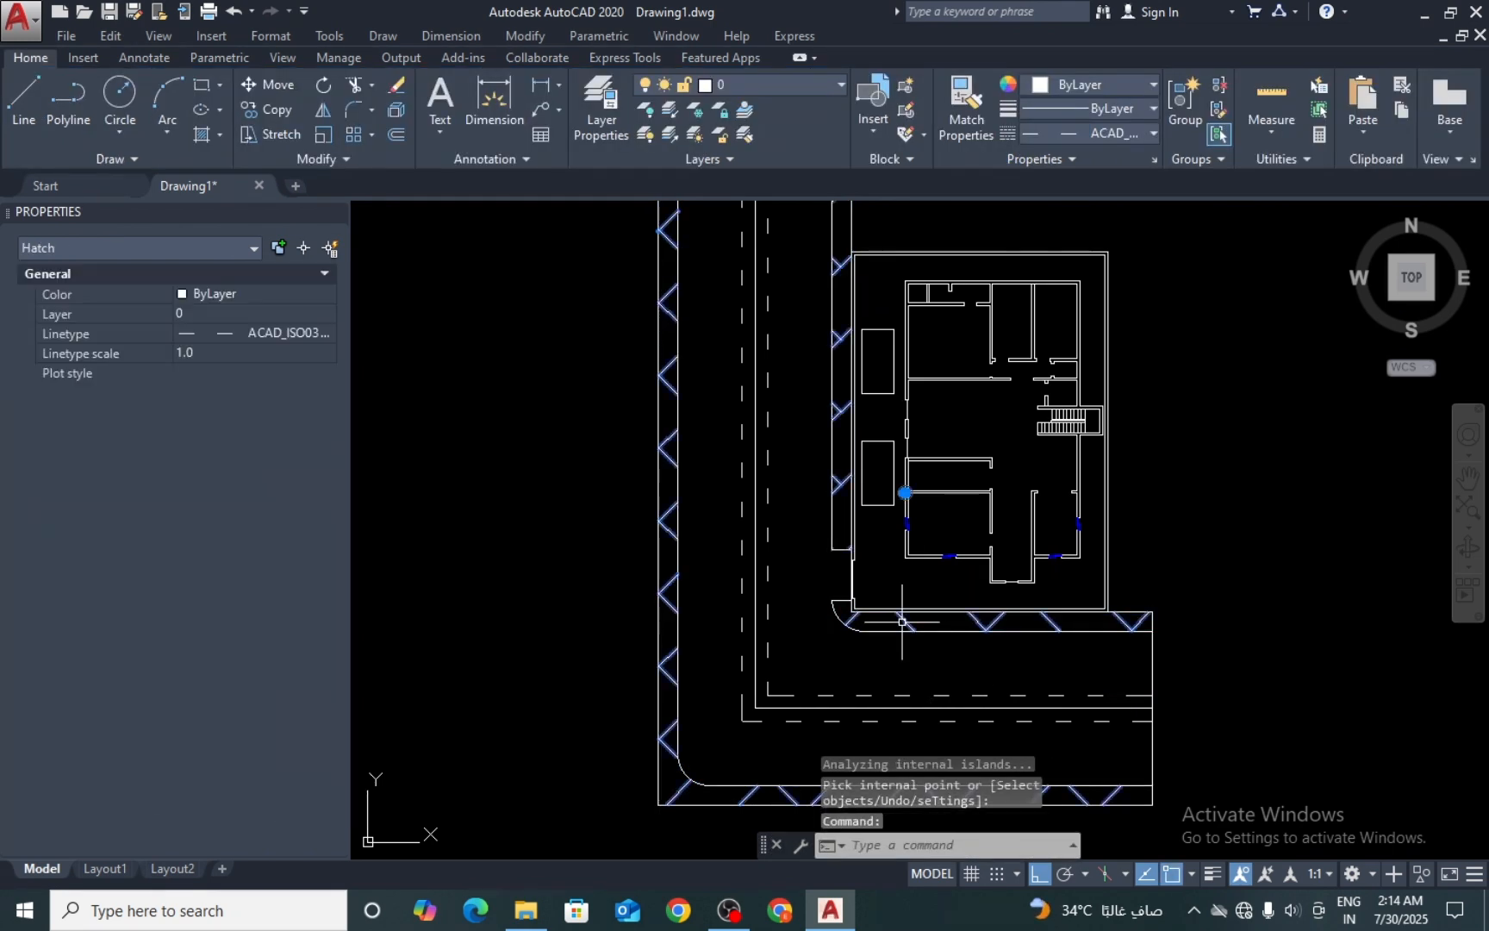
{"action": "left_click", "coordinate": [207, 353]}
{"action": "type", "text": "0.5"}
{"action": "key", "text": "Return"}
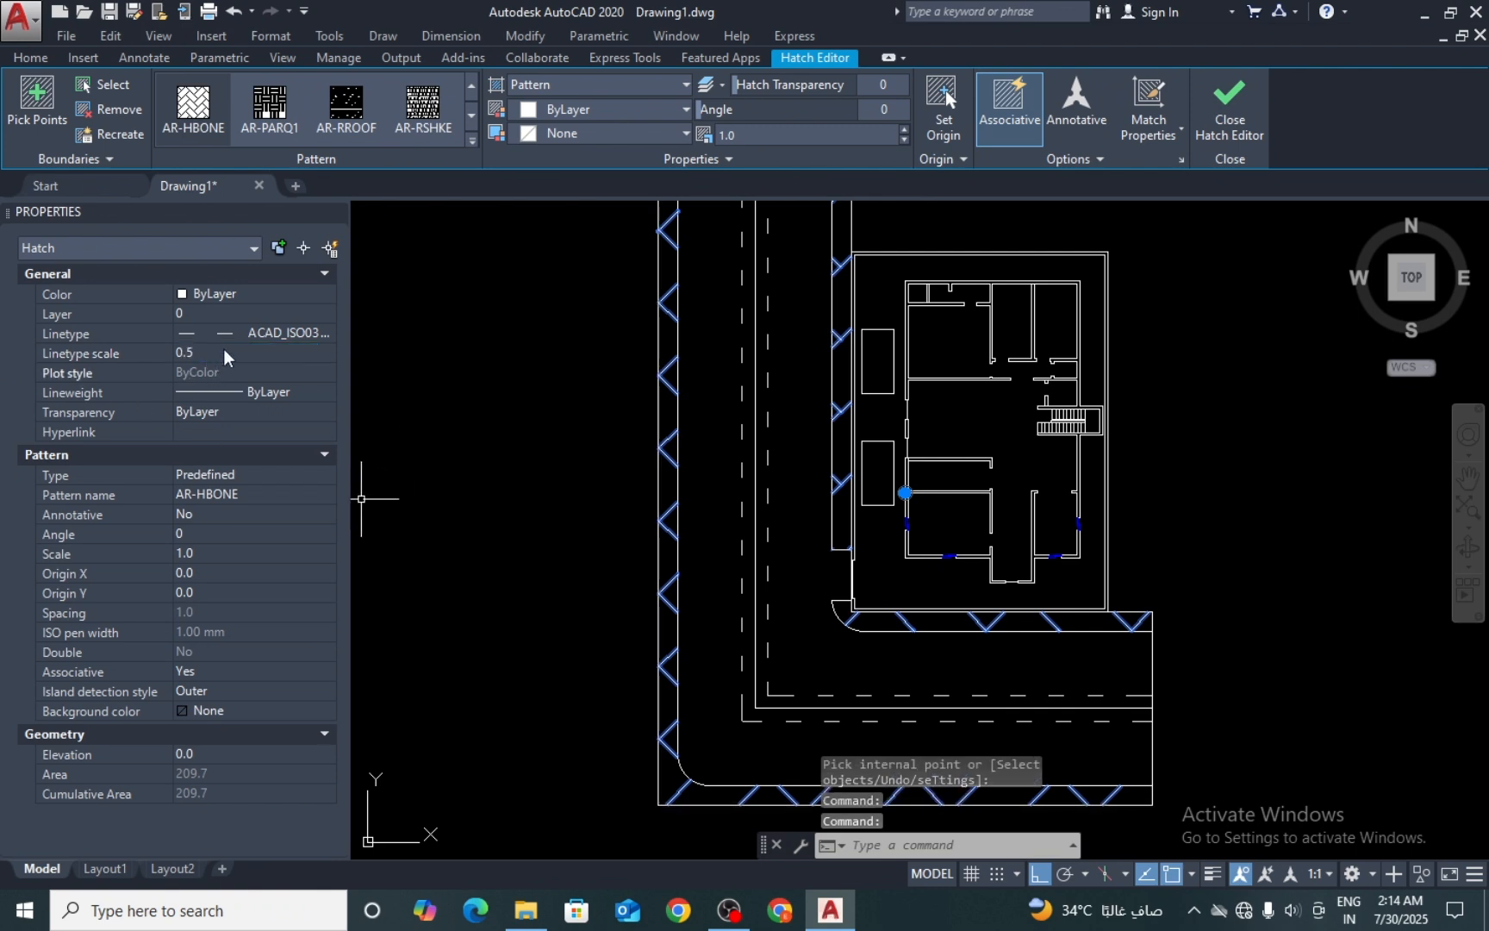
{"action": "left_click", "coordinate": [224, 354]}
{"action": "type", "text": "0"}
{"action": "key", "text": "Return"}
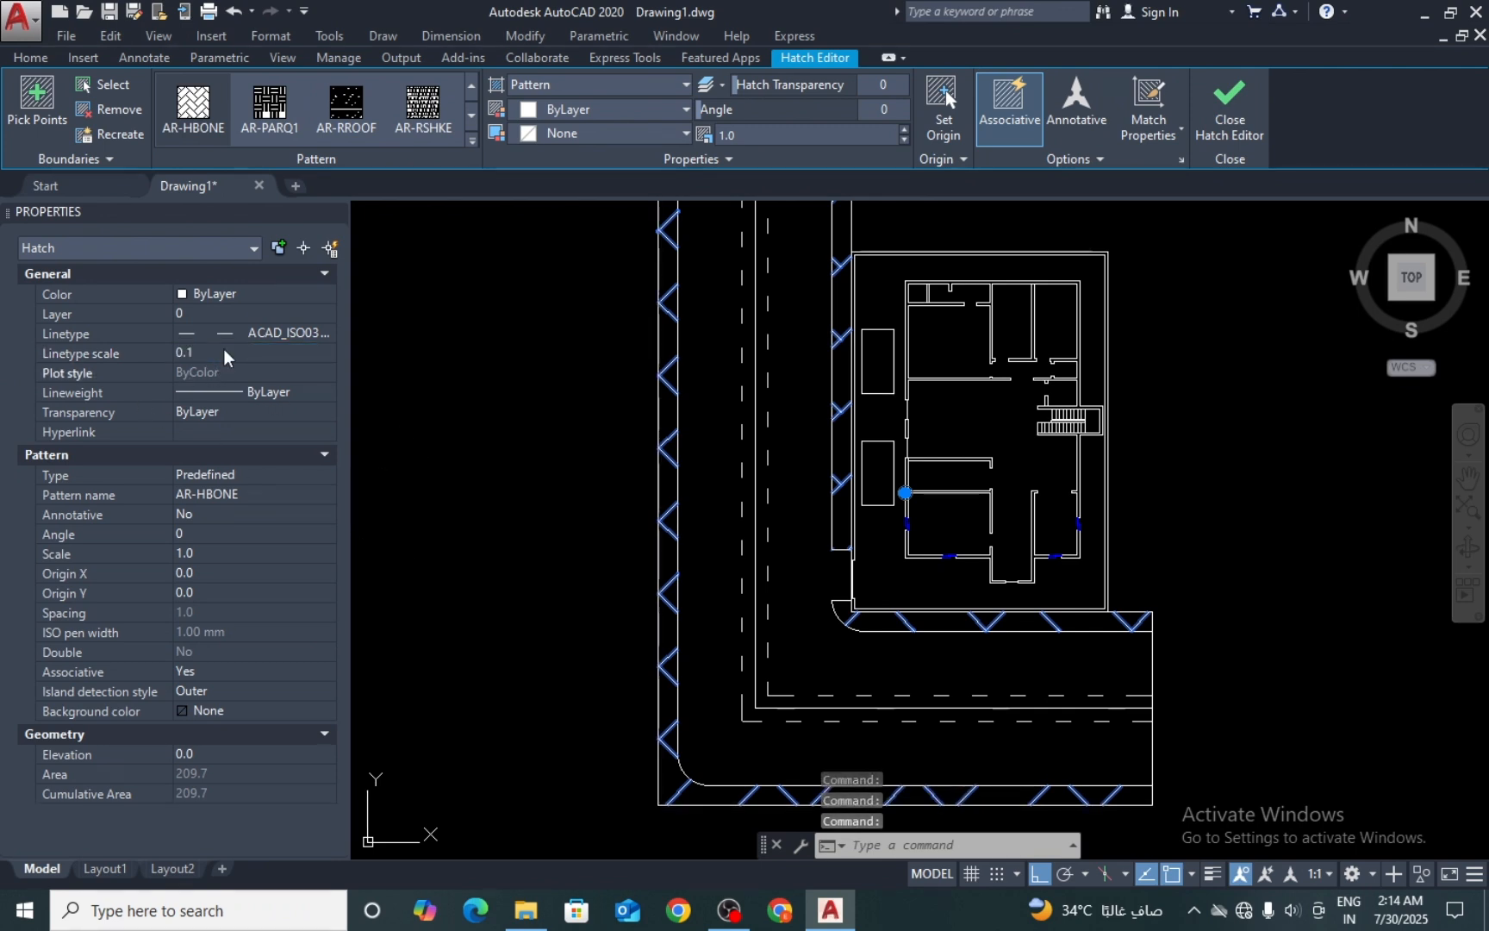
{"action": "scroll", "coordinate": [517, 474], "scroll_direction": "down", "scroll_amount": 7}
{"action": "scroll", "coordinate": [528, 534], "scroll_direction": "up", "scroll_amount": 5}
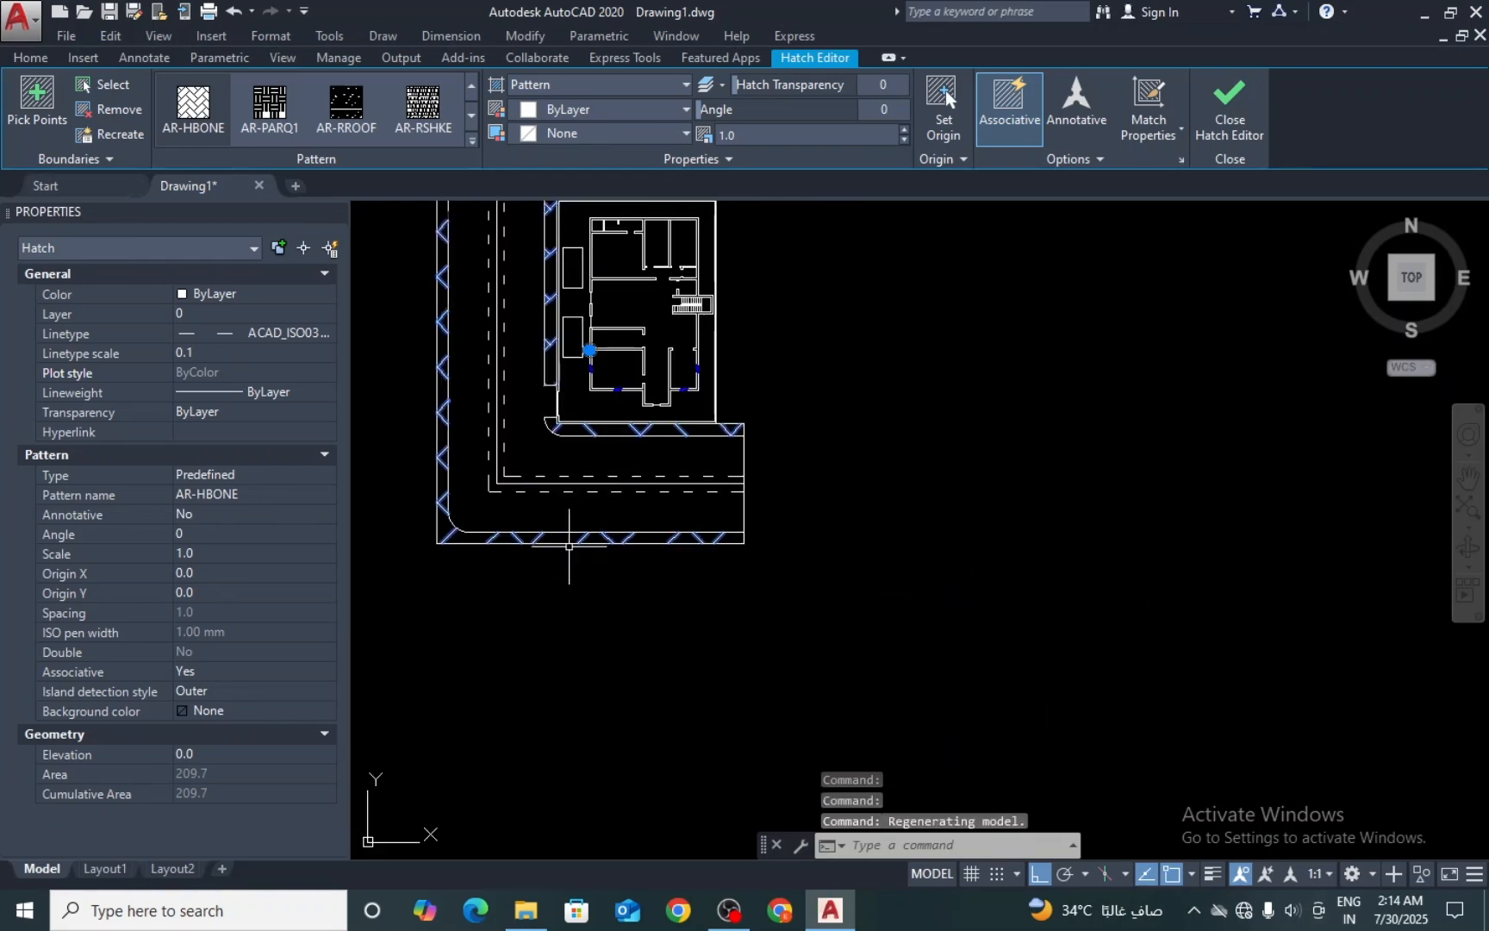
{"action": "key", "text": "Escape"}
{"action": "key", "text": "Escape"}
Step: Select the sidewalk hatch again and set its pattern scale to 0.5
{"action": "scroll", "coordinate": [531, 534], "scroll_direction": "up", "scroll_amount": 6}
{"action": "left_click", "coordinate": [561, 551]}
{"action": "left_click", "coordinate": [555, 551]}
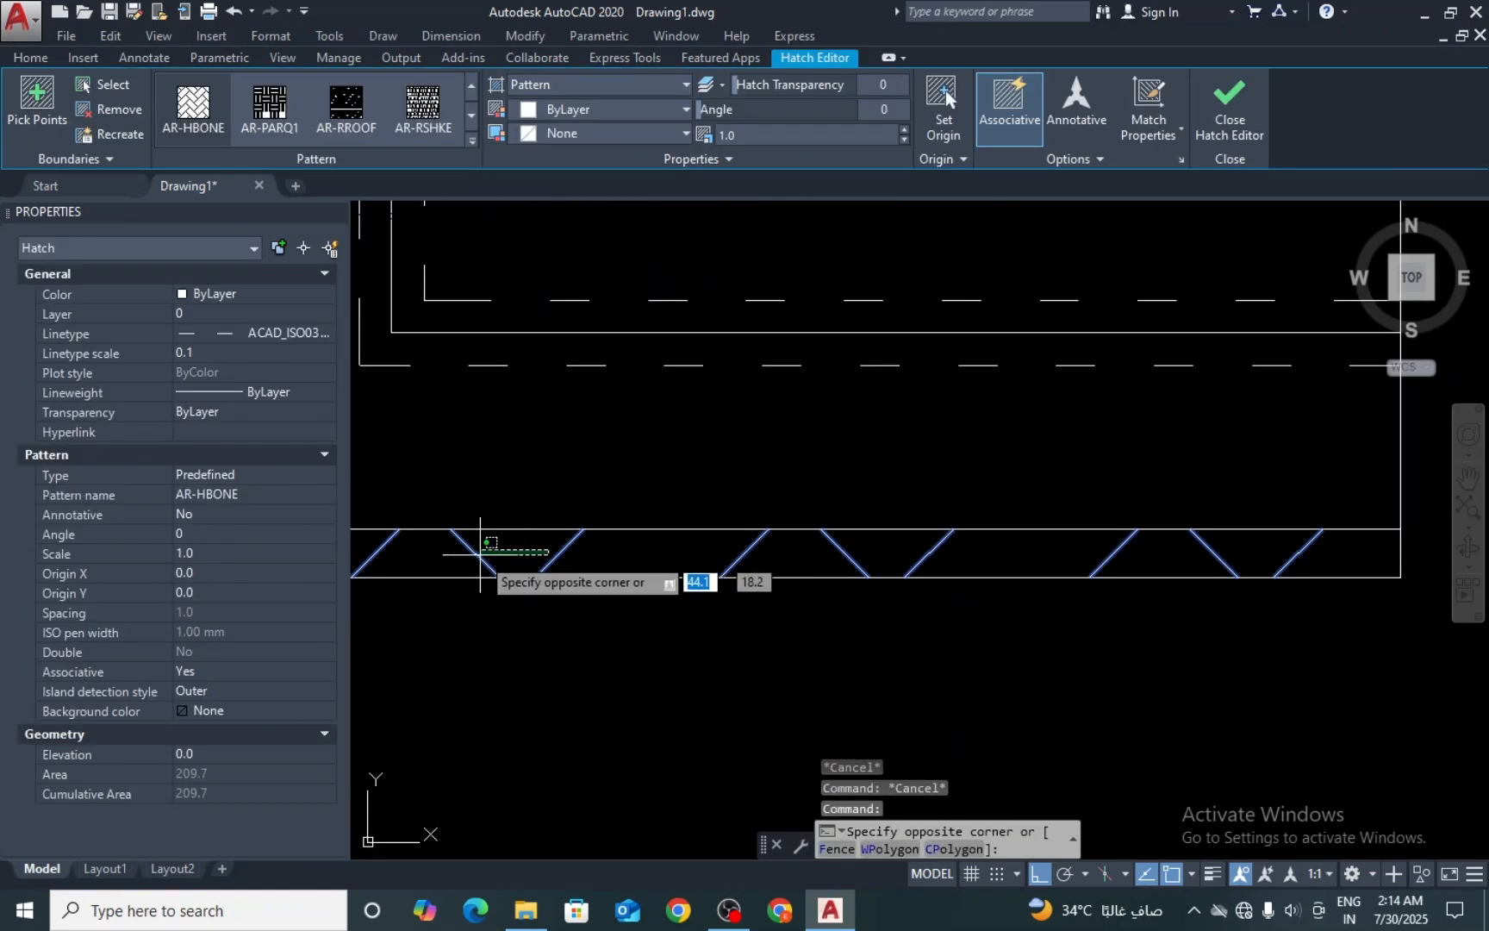
{"action": "left_click", "coordinate": [480, 554]}
{"action": "left_click", "coordinate": [203, 355]}
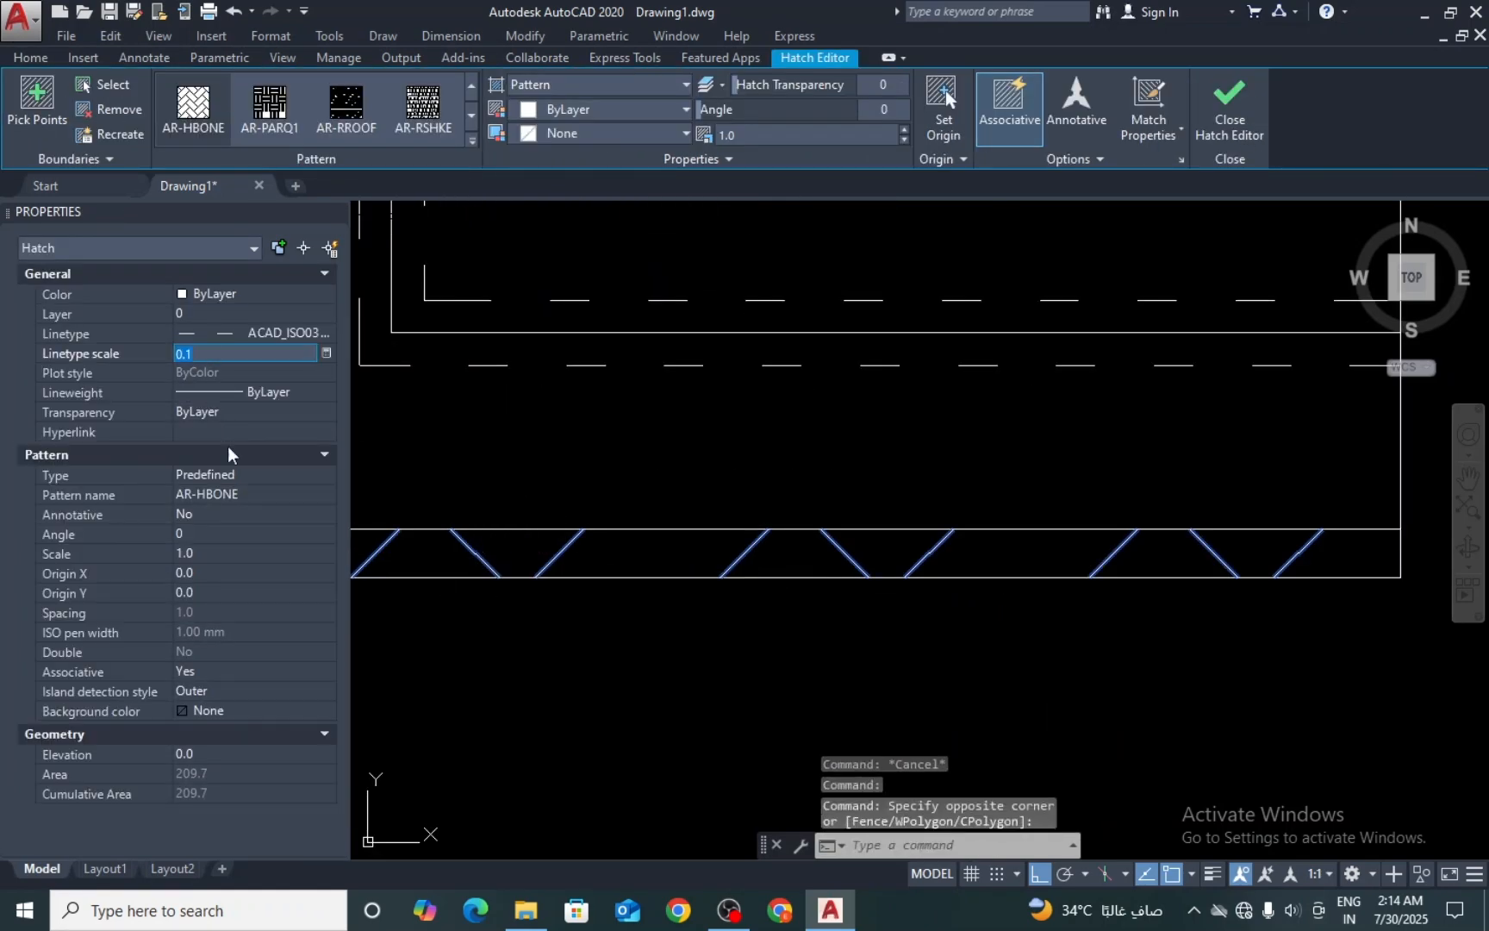
{"action": "left_click", "coordinate": [206, 552]}
{"action": "type", "text": "0.5"}
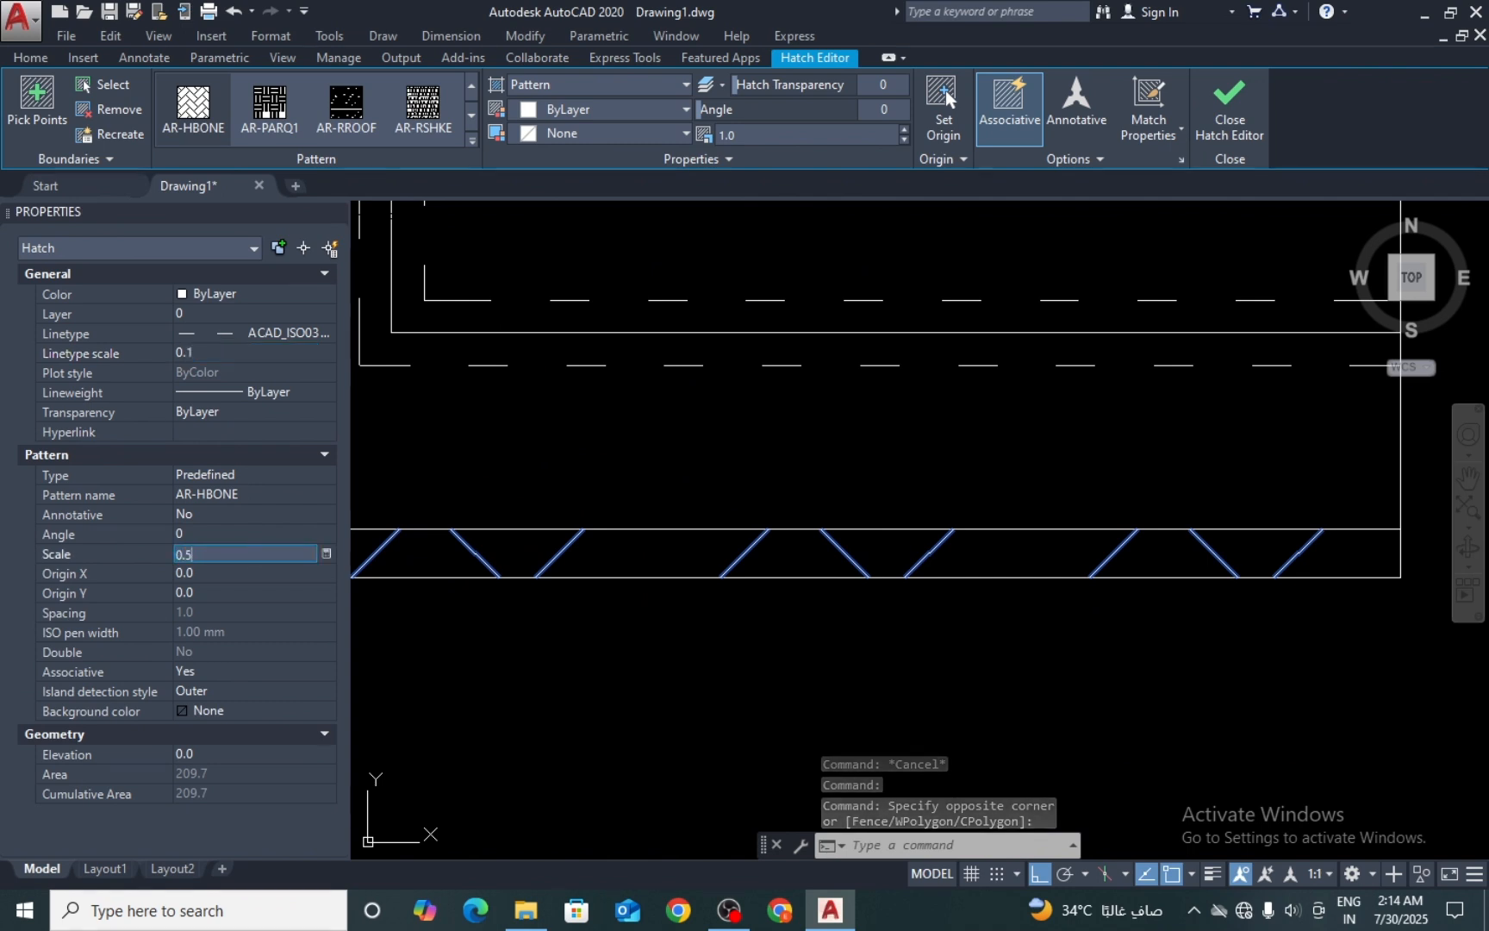
{"action": "key", "text": "Tab"}
{"action": "scroll", "coordinate": [644, 496], "scroll_direction": "down", "scroll_amount": 4}
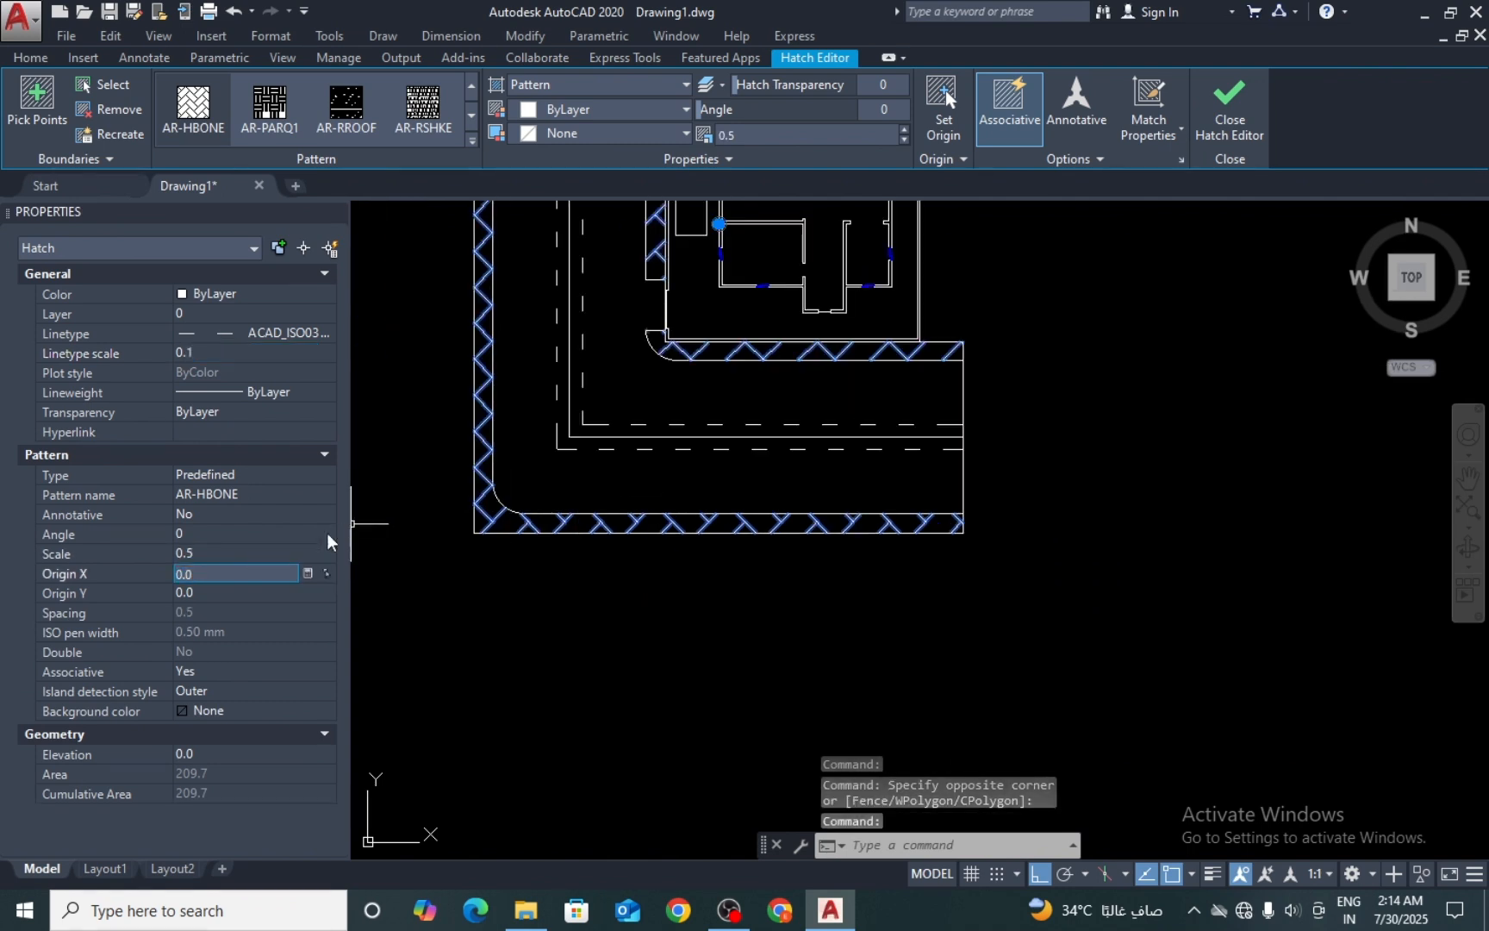
Step: Set the sidewalk hatch's pattern scale to 0.1 and deselect it
{"action": "left_click", "coordinate": [250, 552]}
{"action": "type", "text": "0.1"}
{"action": "key", "text": "Tab"}
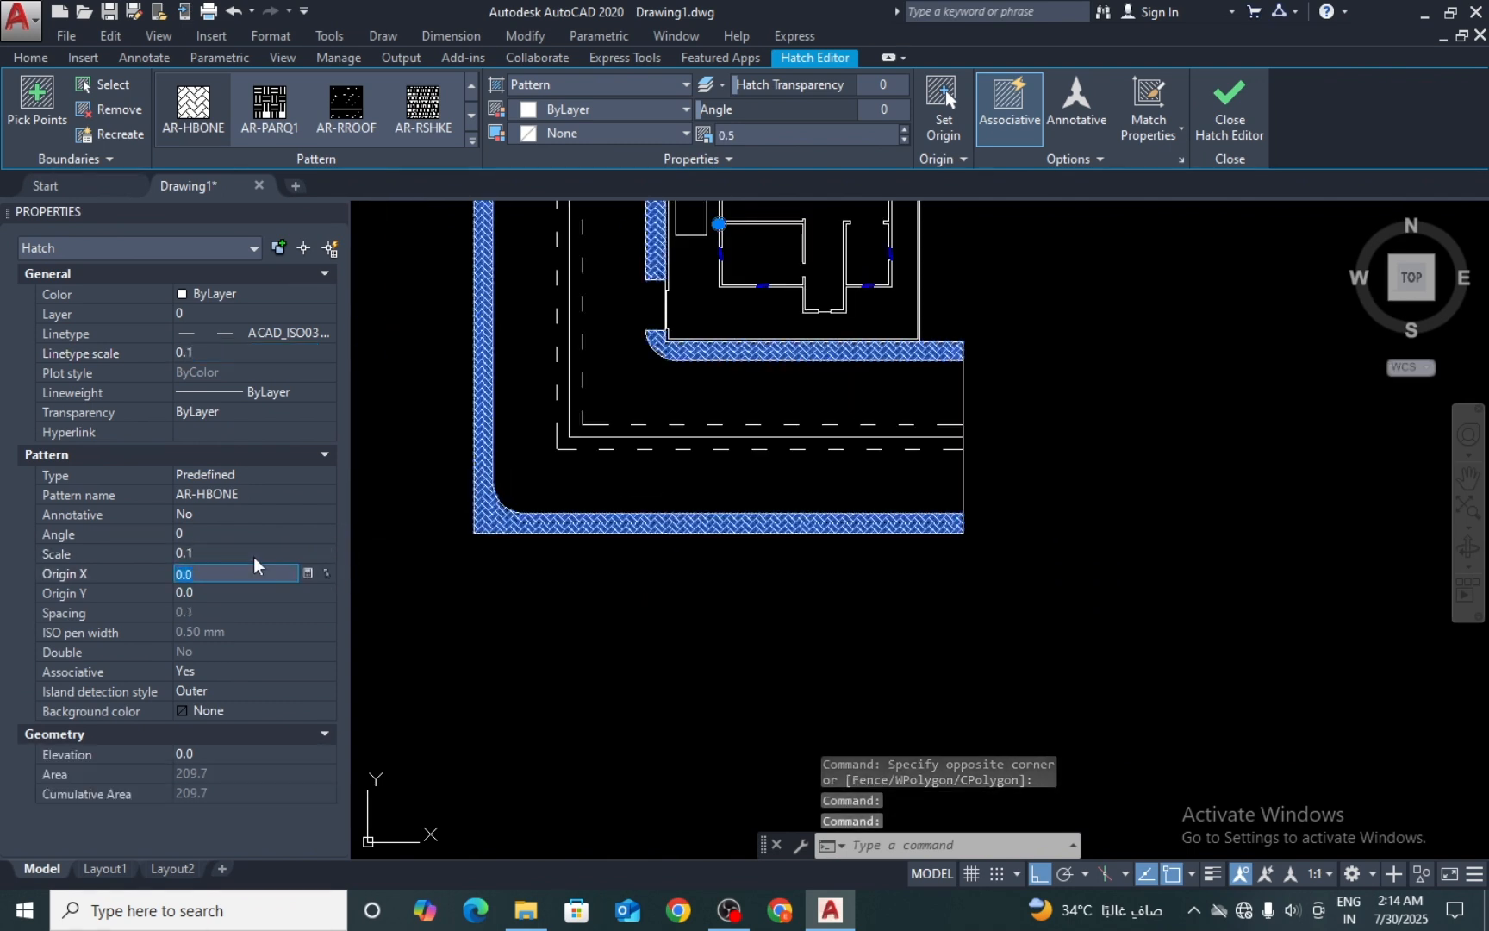
{"action": "key", "text": "Escape"}
{"action": "key", "text": "Escape"}
Step: Explode the plot wall's outer boundary polyline where it crosses the gate opening
{"action": "middle_click_drag", "start_coordinate": [566, 383], "coordinate": [574, 569]}
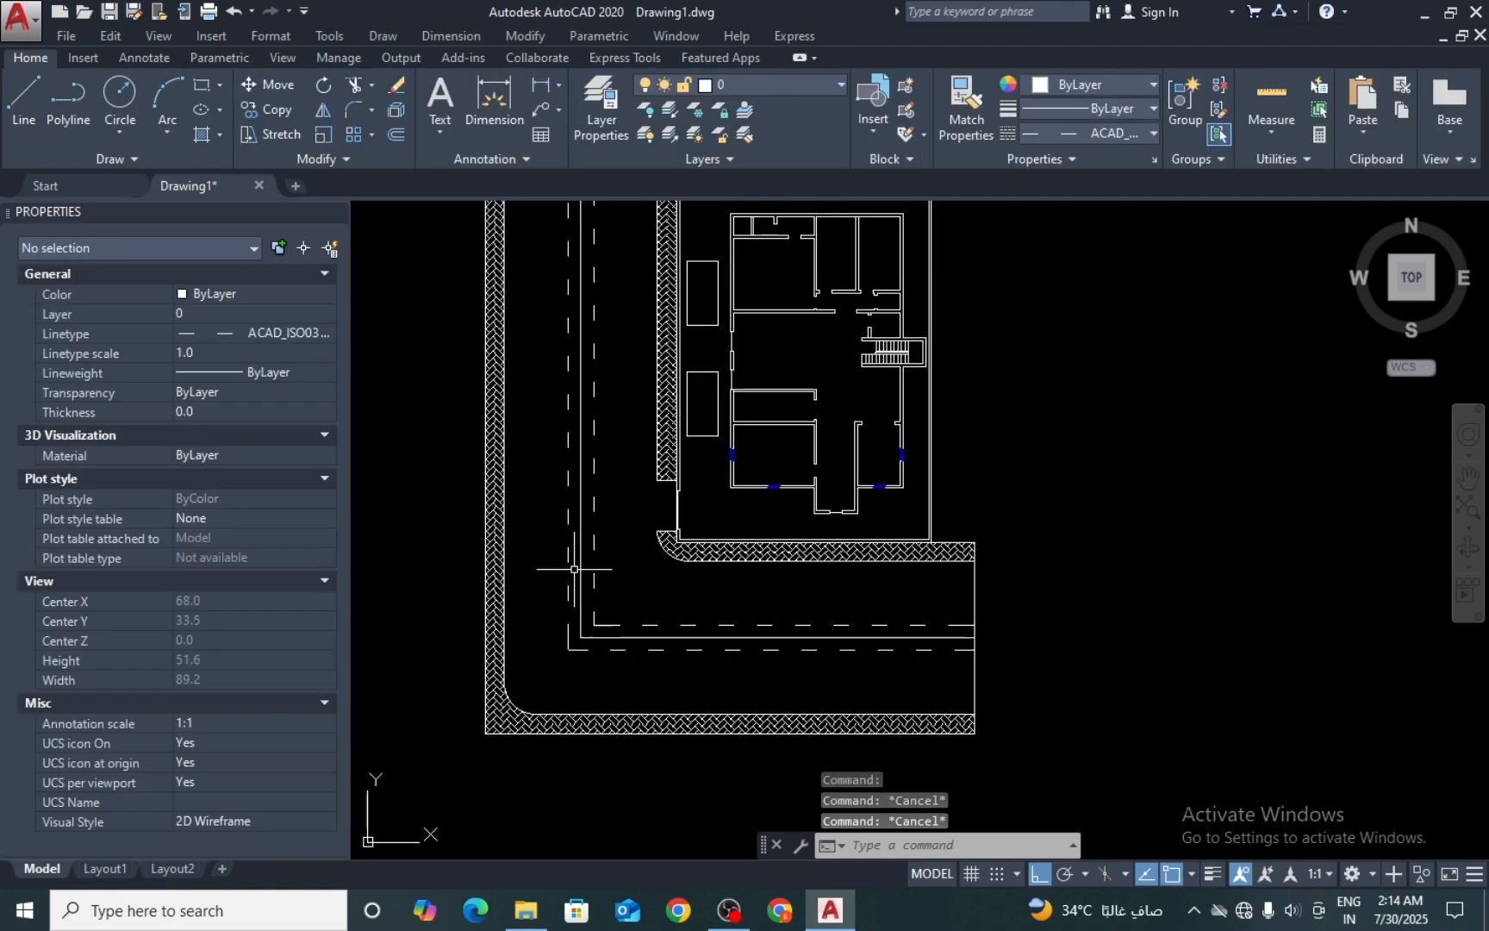
{"action": "scroll", "coordinate": [569, 551], "scroll_direction": "down", "scroll_amount": 3}
{"action": "scroll", "coordinate": [548, 415], "scroll_direction": "up", "scroll_amount": 3}
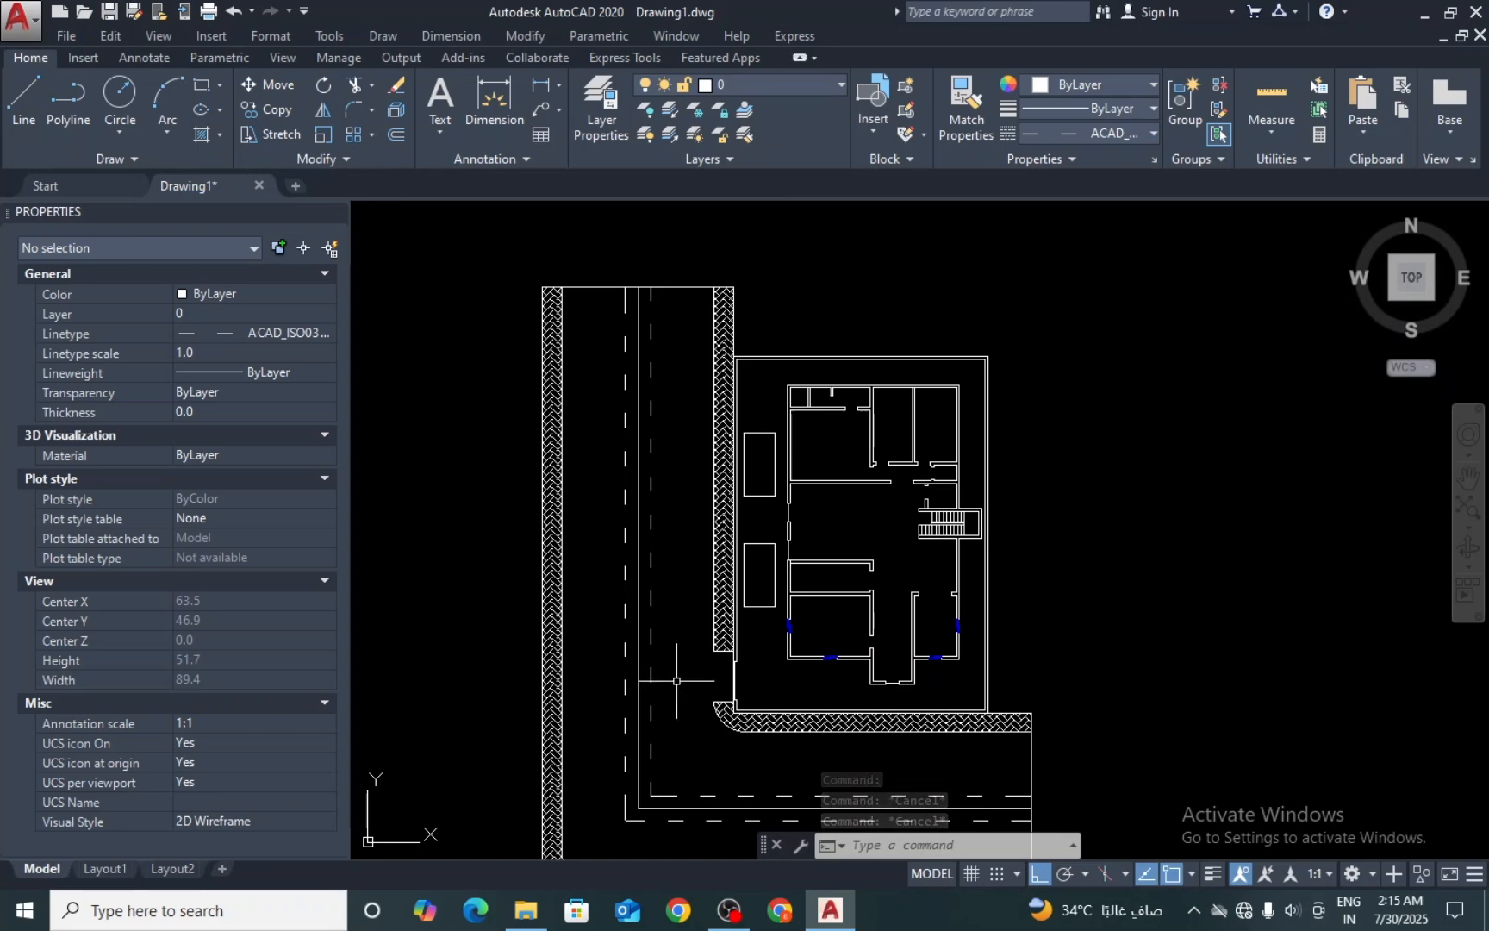
{"action": "scroll", "coordinate": [677, 680], "scroll_direction": "up", "scroll_amount": 9}
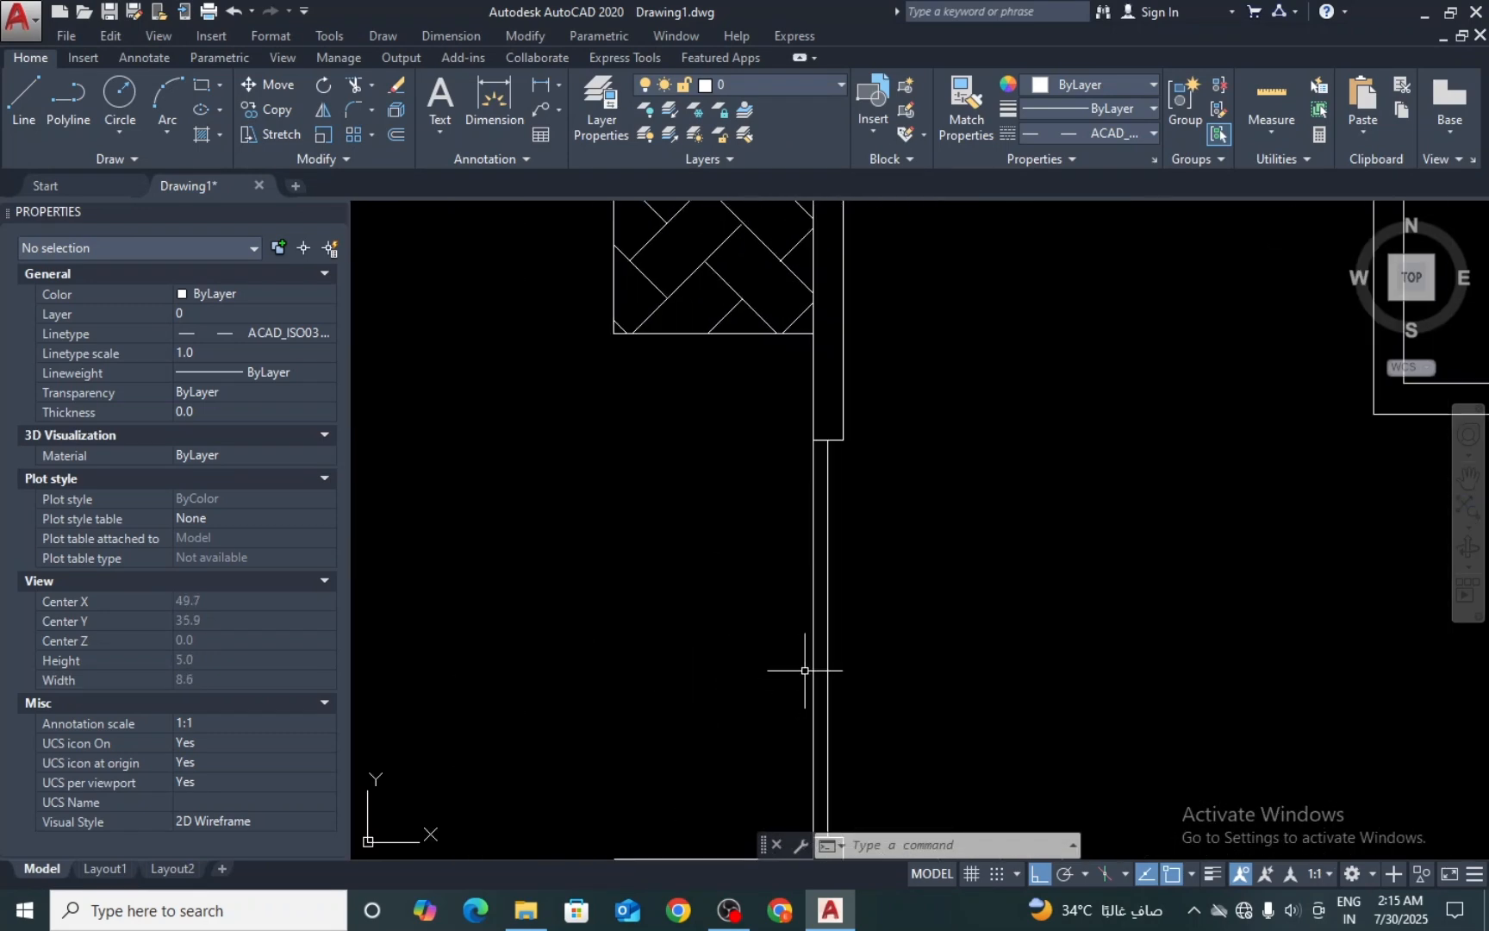
{"action": "left_click", "coordinate": [810, 665]}
{"action": "scroll", "coordinate": [722, 567], "scroll_direction": "down", "scroll_amount": 2}
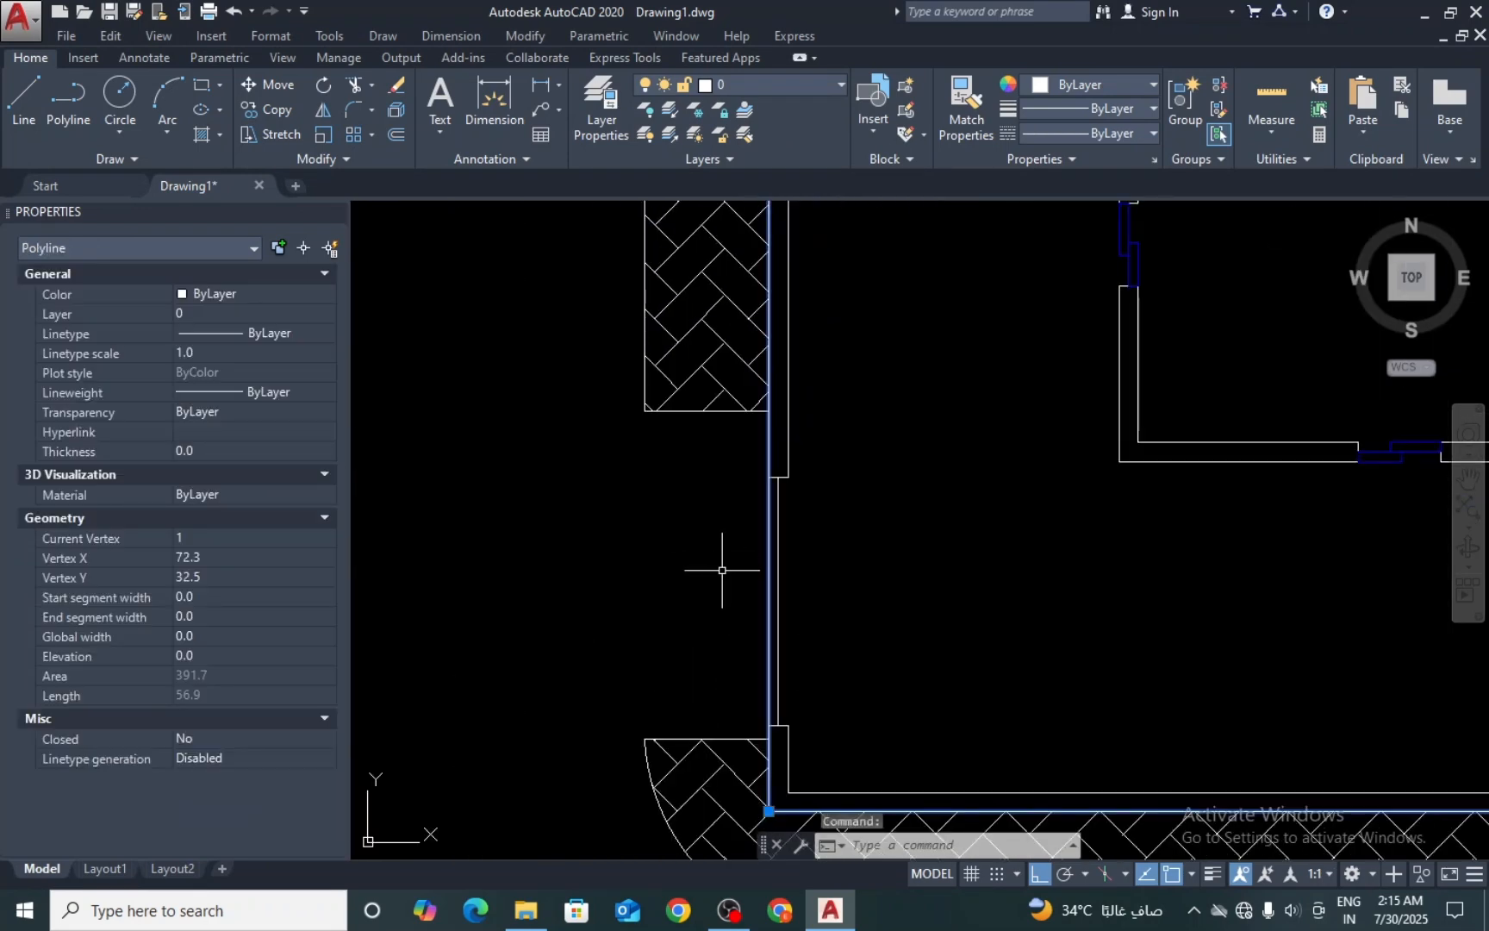
{"action": "type", "text": "x"}
{"action": "key", "text": "Return"}
Step: Trim away the outer boundary line across the gate opening between the two wall ends
{"action": "type", "text": "TR"}
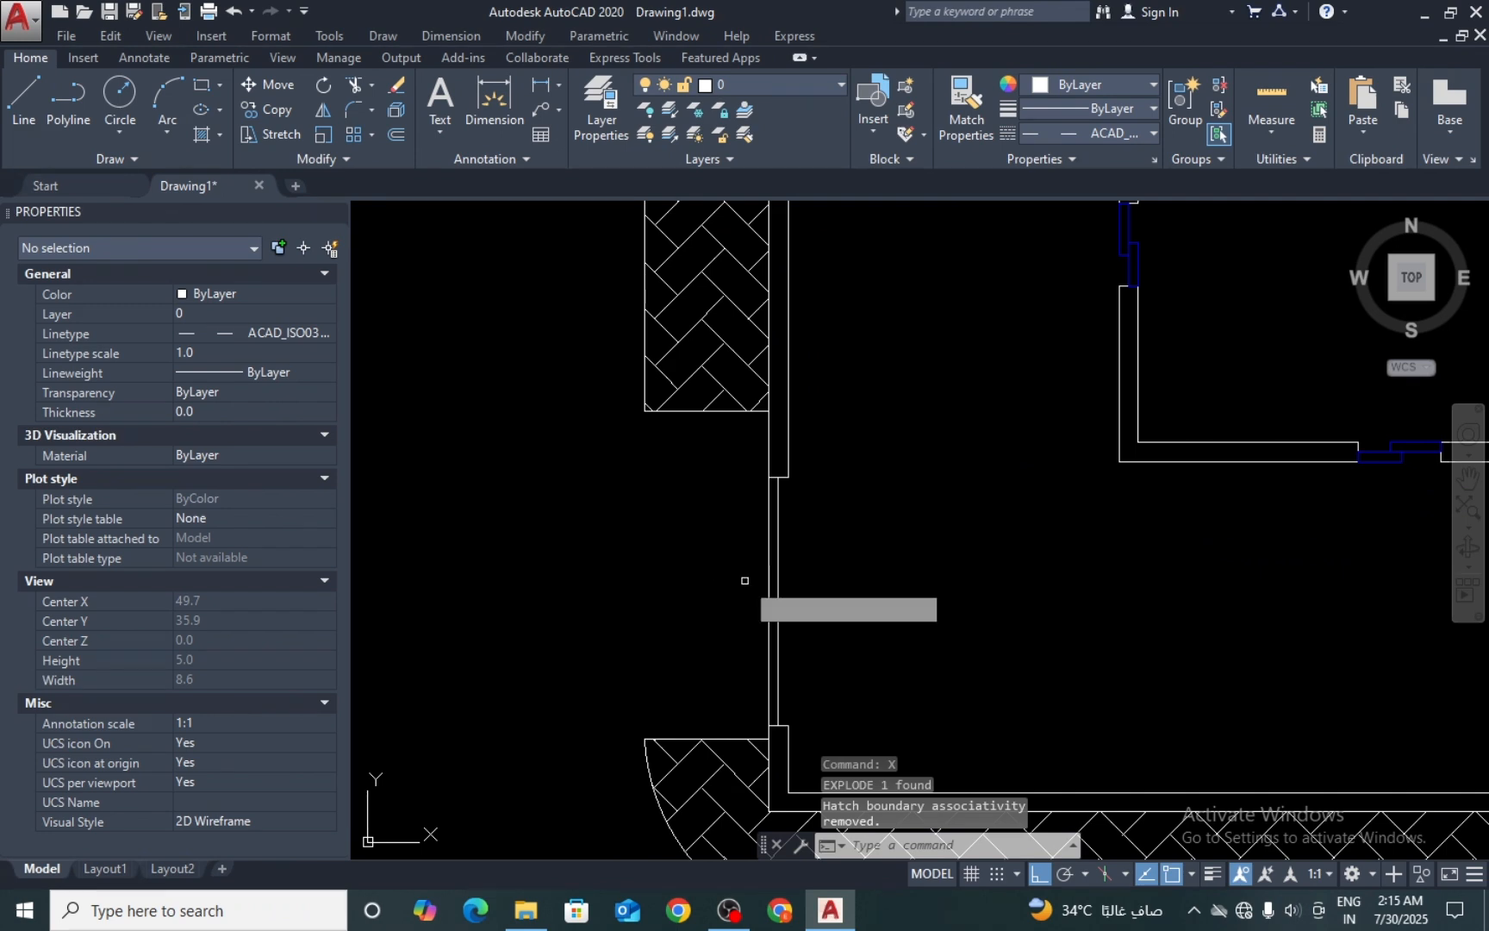
{"action": "key", "text": "Return"}
{"action": "key", "text": "Return"}
{"action": "left_click", "coordinate": [766, 598]}
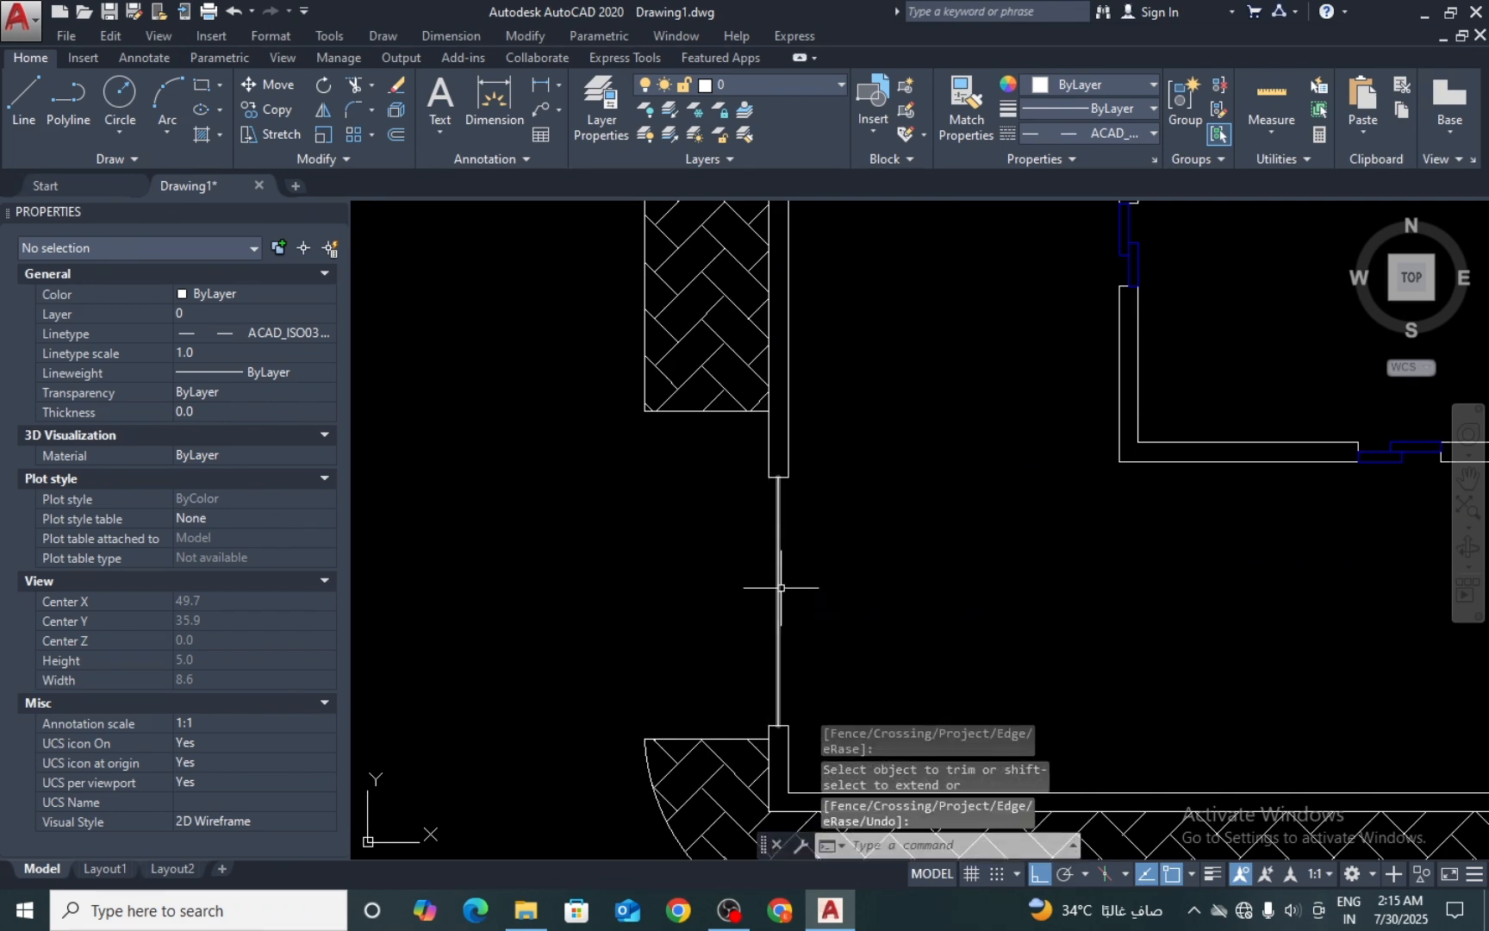
Step: Recolour the vertical gate line in the plot wall opening to dark orange and deselect it
{"action": "scroll", "coordinate": [781, 575], "scroll_direction": "up", "scroll_amount": 2}
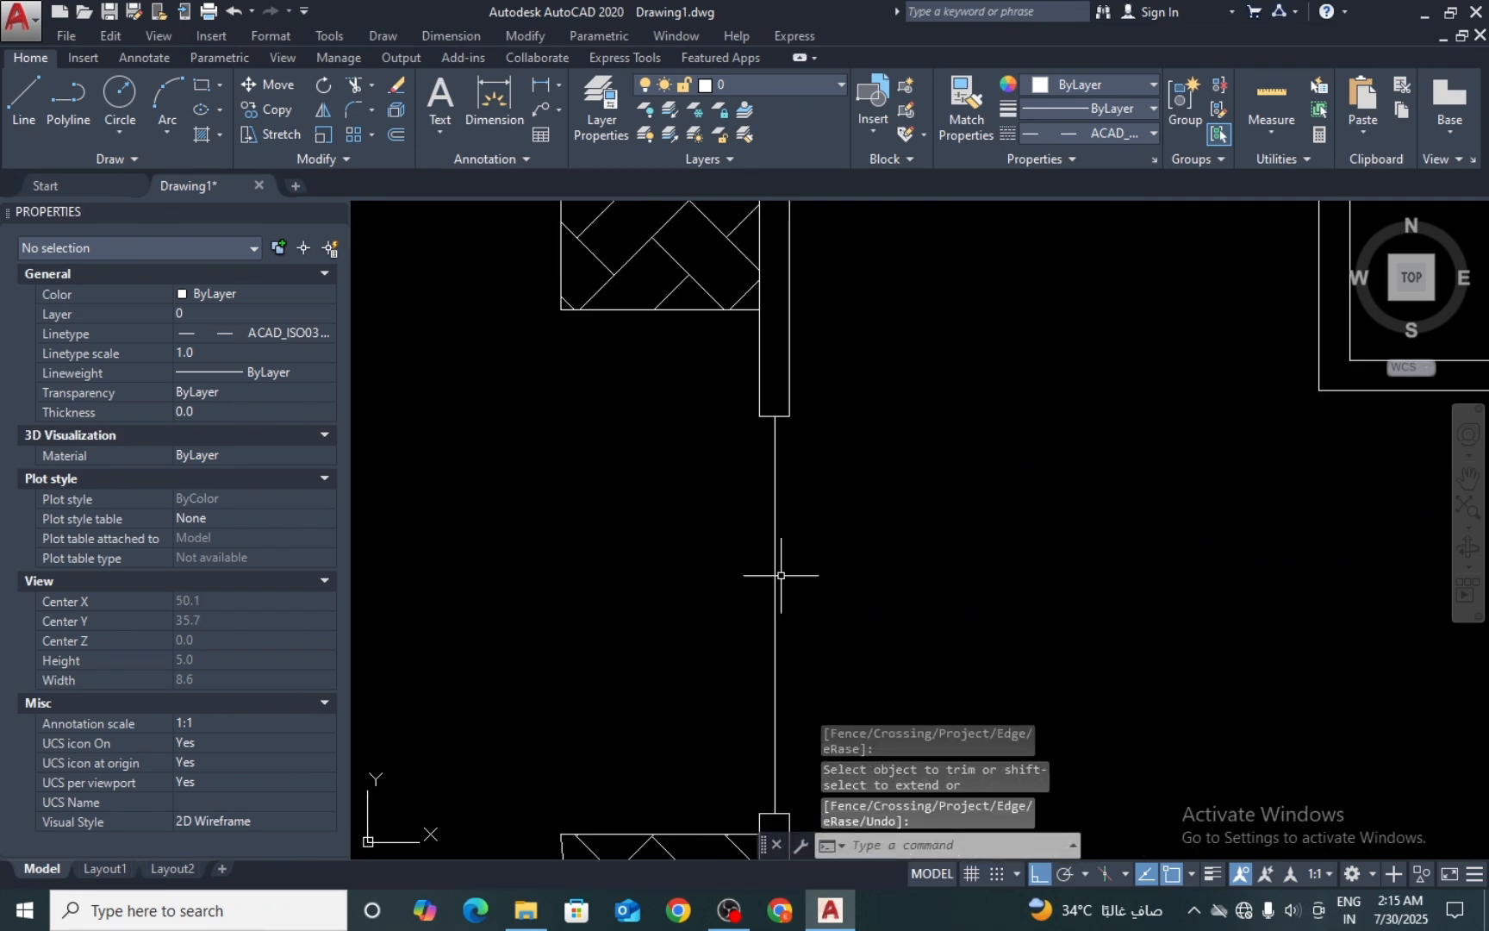
{"action": "left_click", "coordinate": [801, 507]}
{"action": "left_click", "coordinate": [743, 536]}
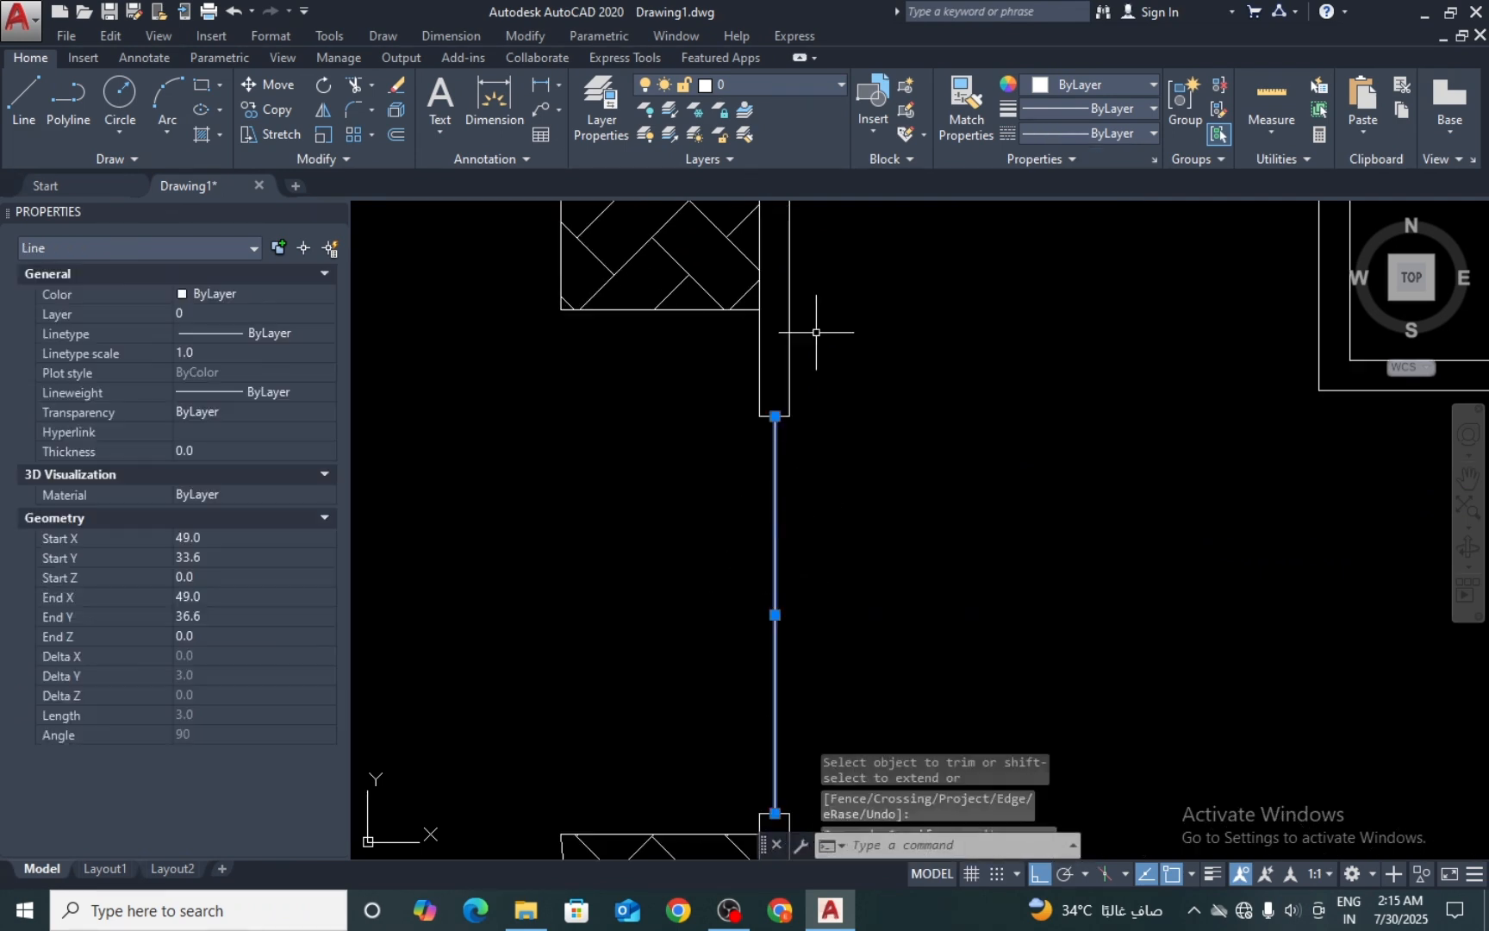
{"action": "left_click", "coordinate": [1043, 86]}
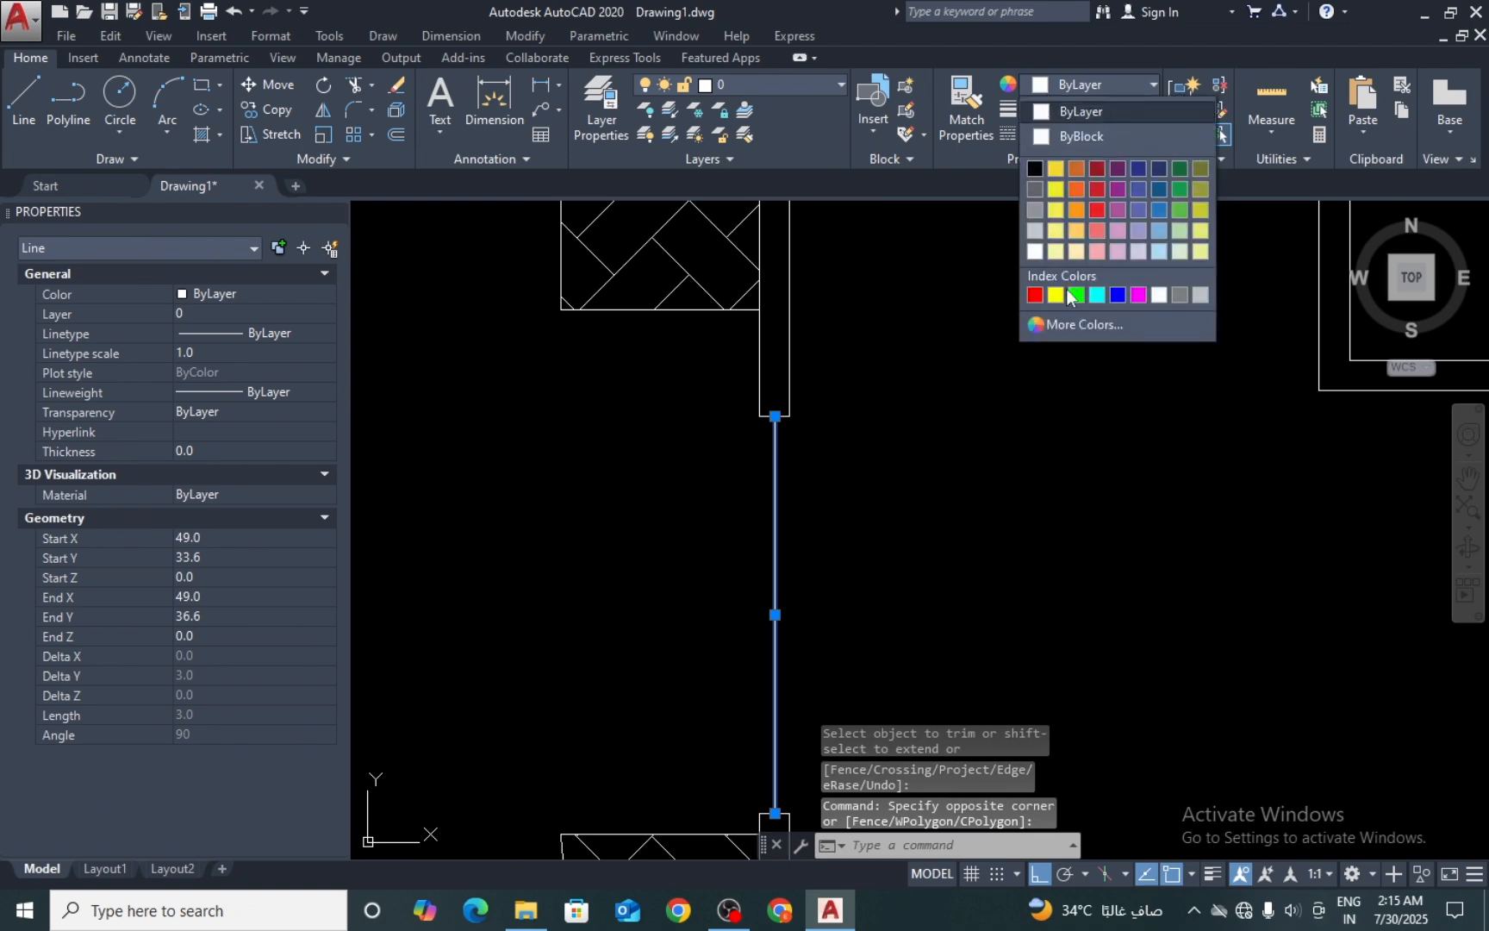
{"action": "left_click", "coordinate": [1076, 169]}
{"action": "scroll", "coordinate": [853, 448], "scroll_direction": "down", "scroll_amount": 5}
{"action": "key", "text": "Escape"}
{"action": "middle_click_drag", "start_coordinate": [897, 475], "coordinate": [841, 510]}
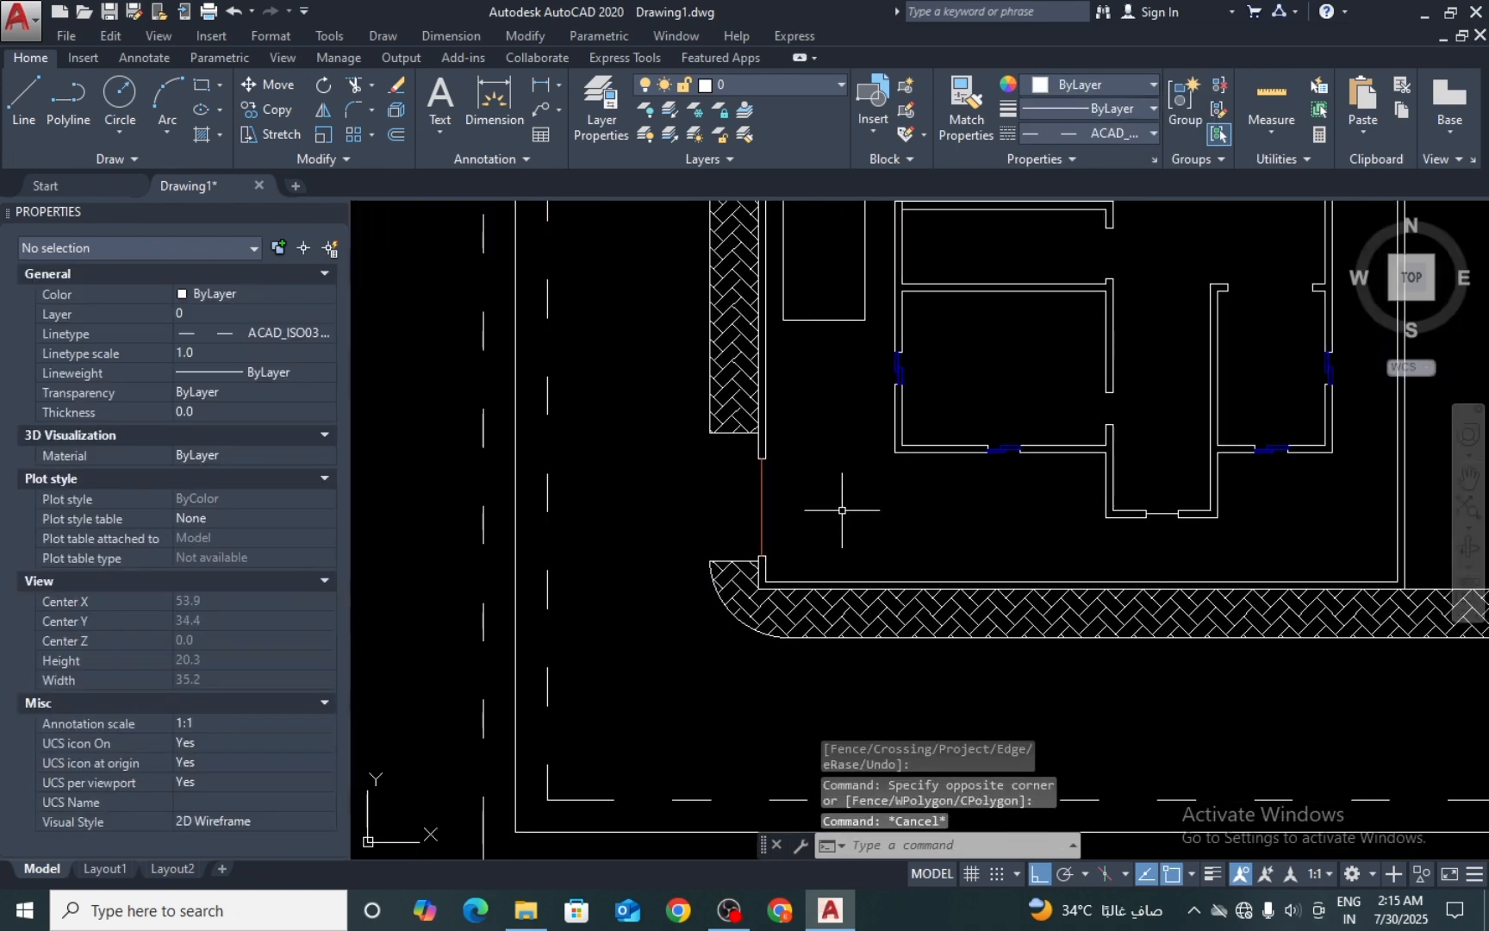
Step: Hatch the two rectangular beds between the plot wall and the house with the CROSS pattern
{"action": "middle_click_drag", "start_coordinate": [825, 429], "coordinate": [810, 568]}
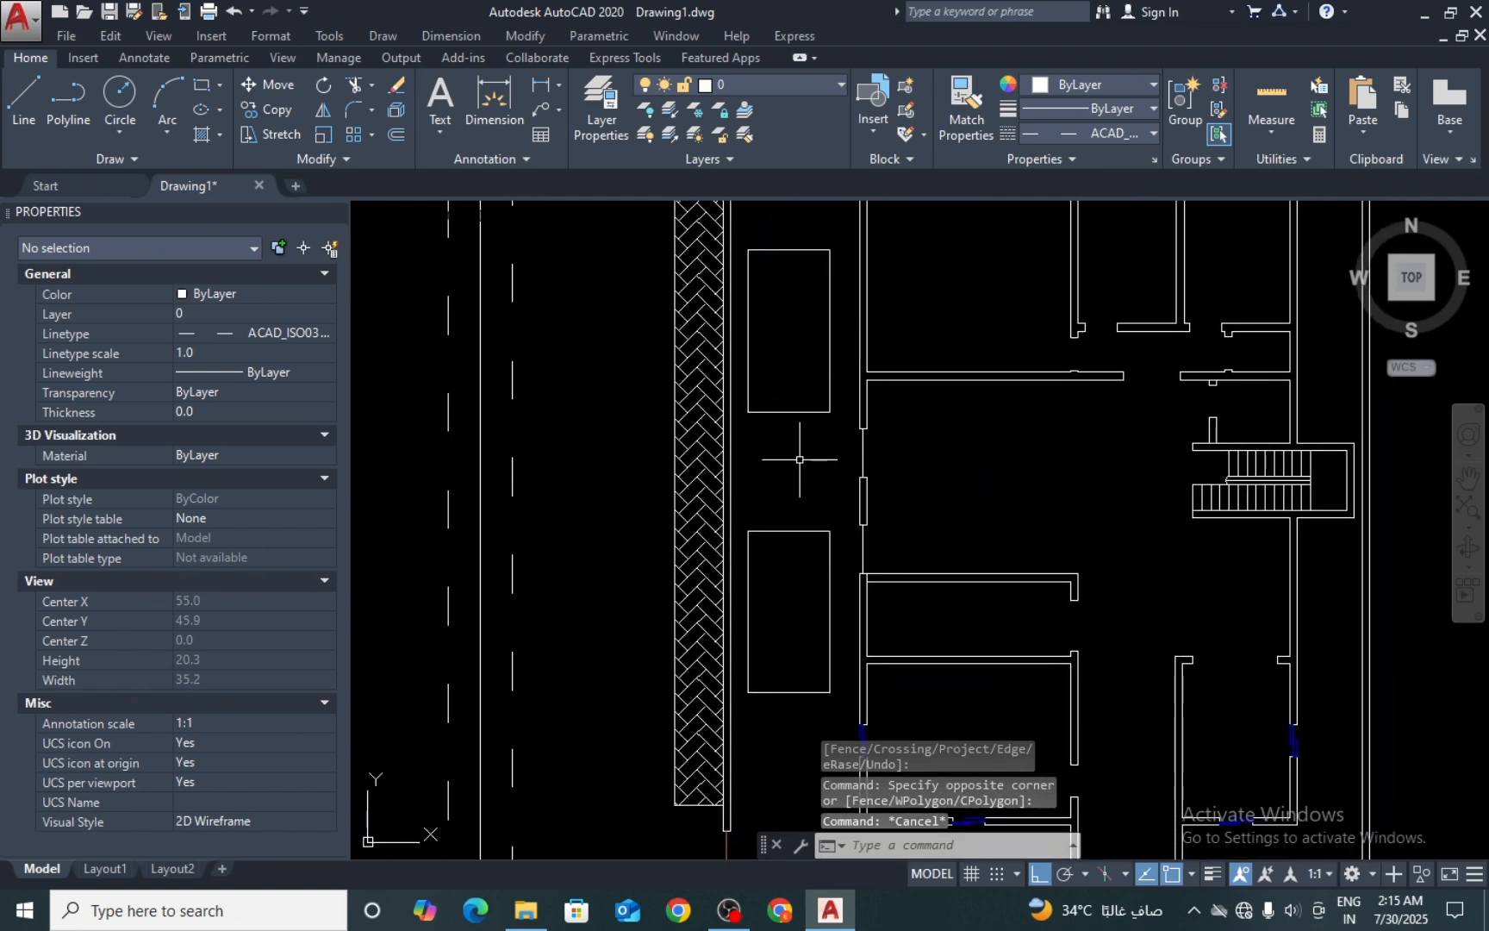
{"action": "type", "text": "h"}
{"action": "key", "text": "Return"}
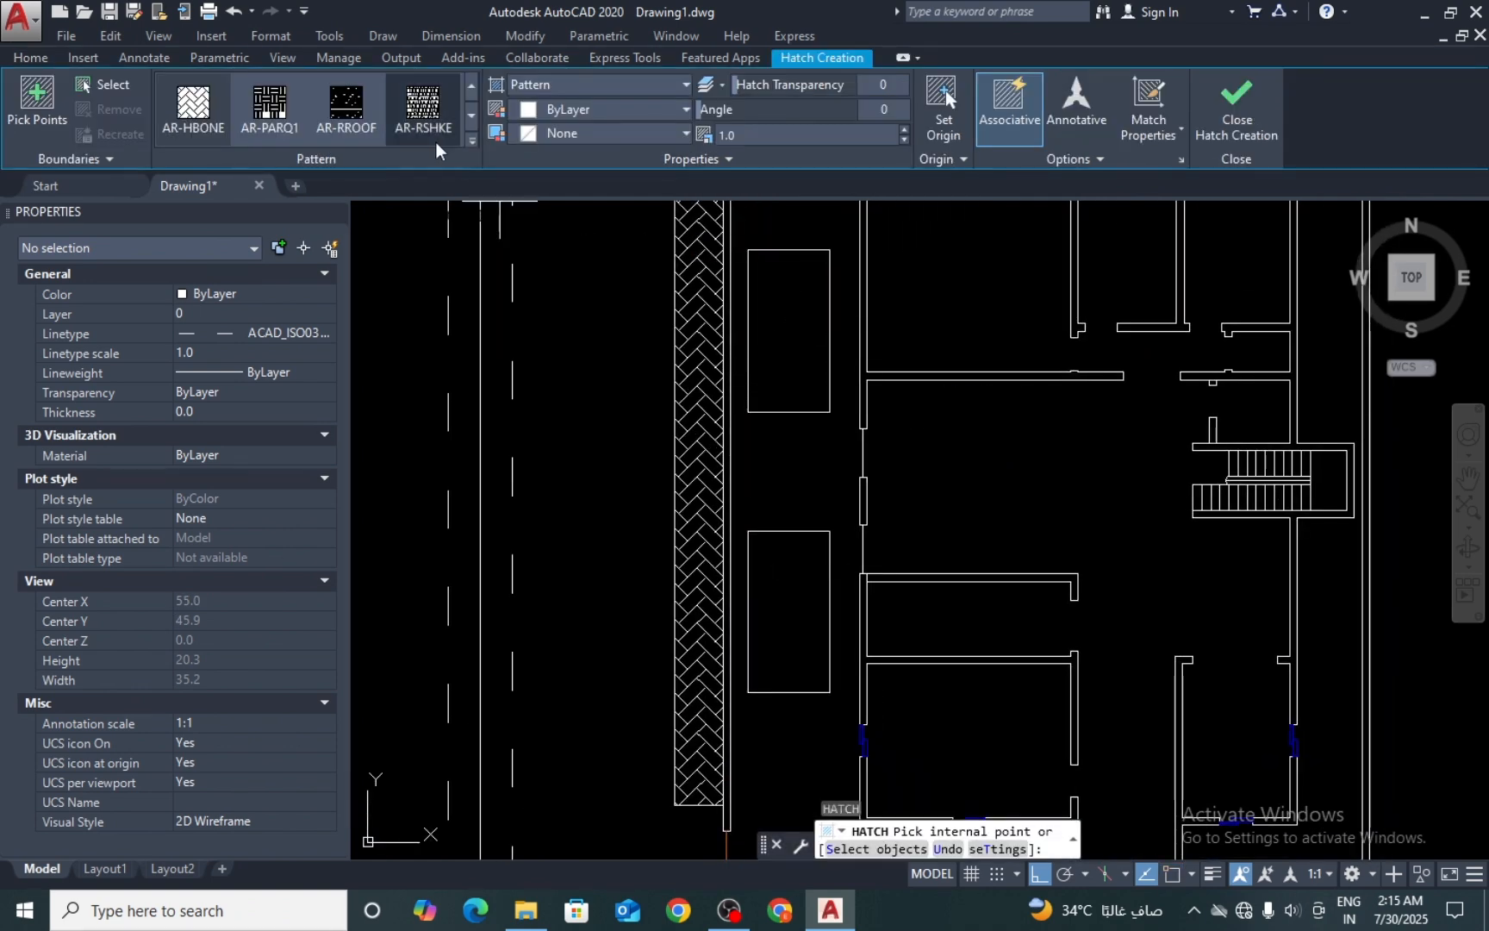
{"action": "left_click", "coordinate": [477, 117]}
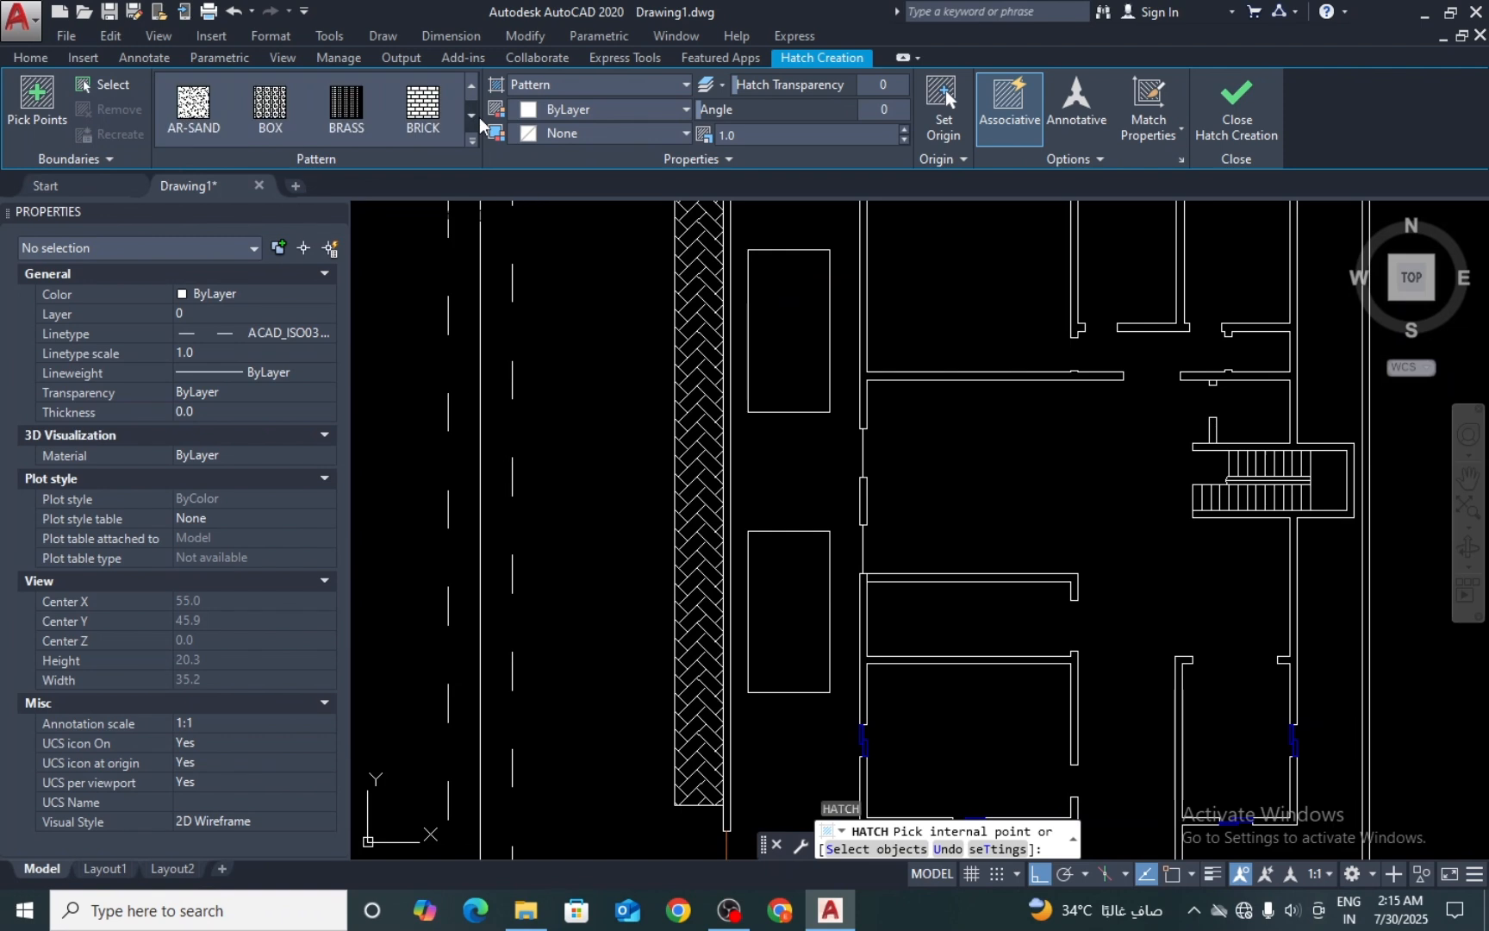
{"action": "left_click", "coordinate": [477, 117]}
{"action": "left_click", "coordinate": [422, 108]}
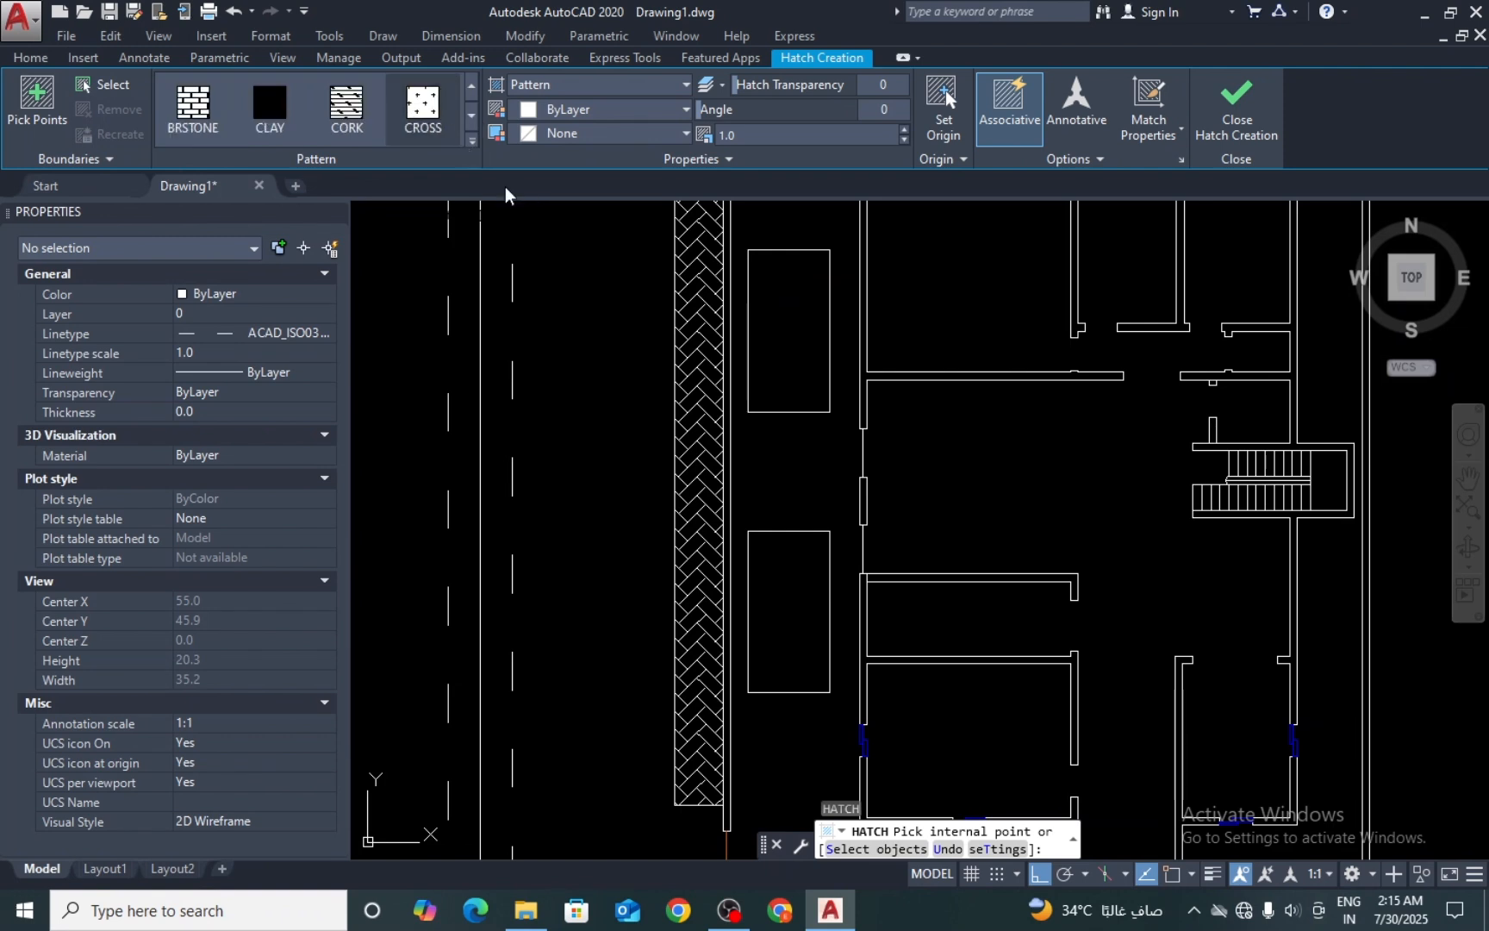
{"action": "left_click", "coordinate": [782, 329]}
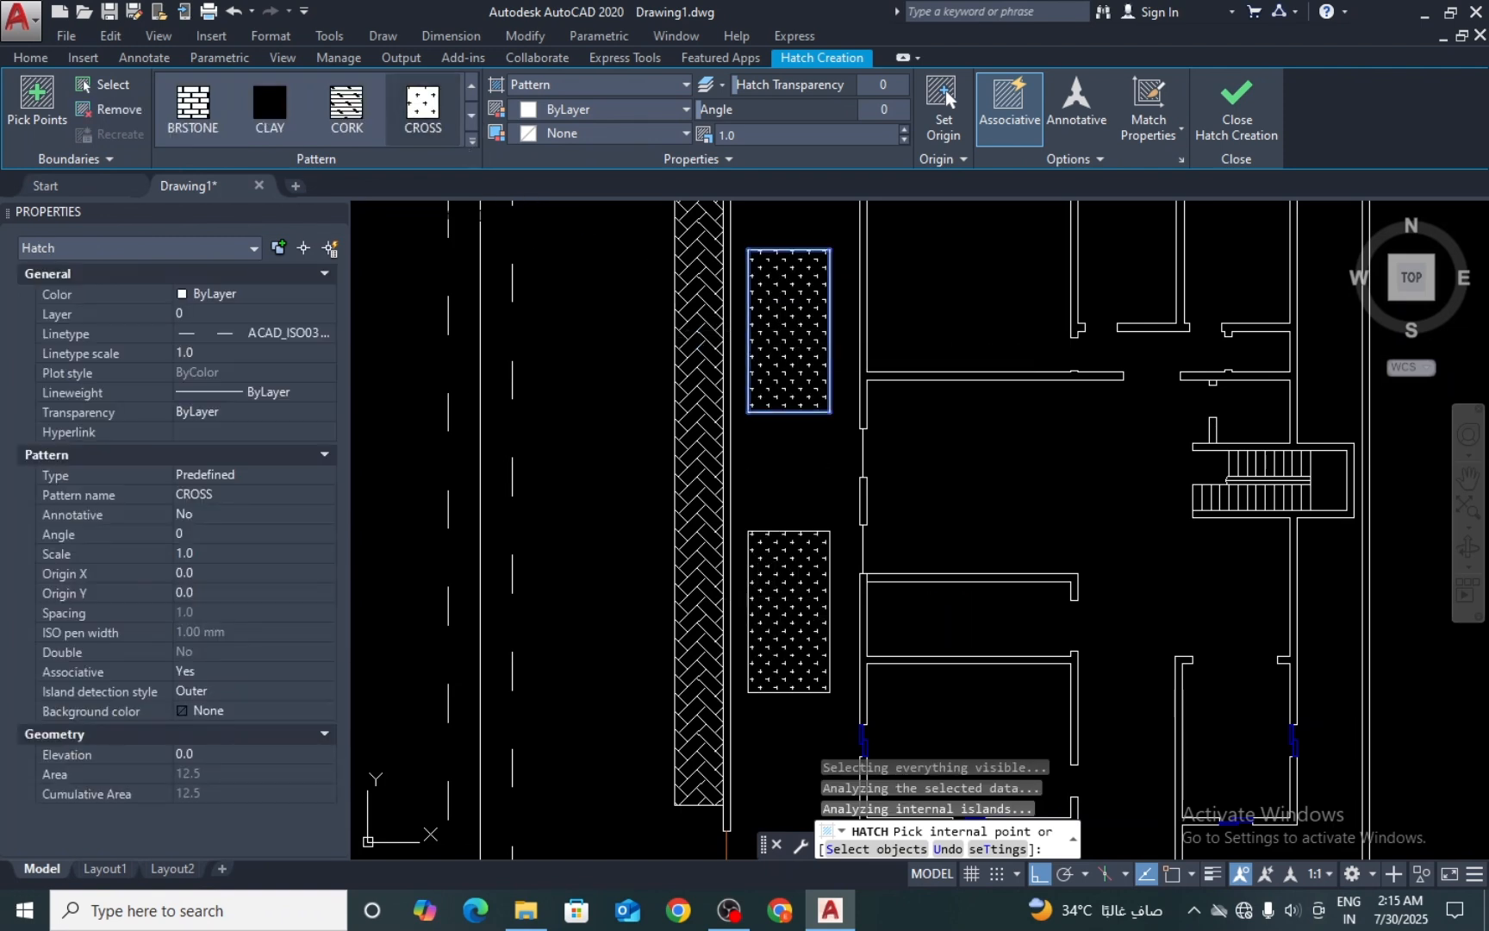
{"action": "left_click", "coordinate": [783, 594]}
{"action": "key", "text": "Return"}
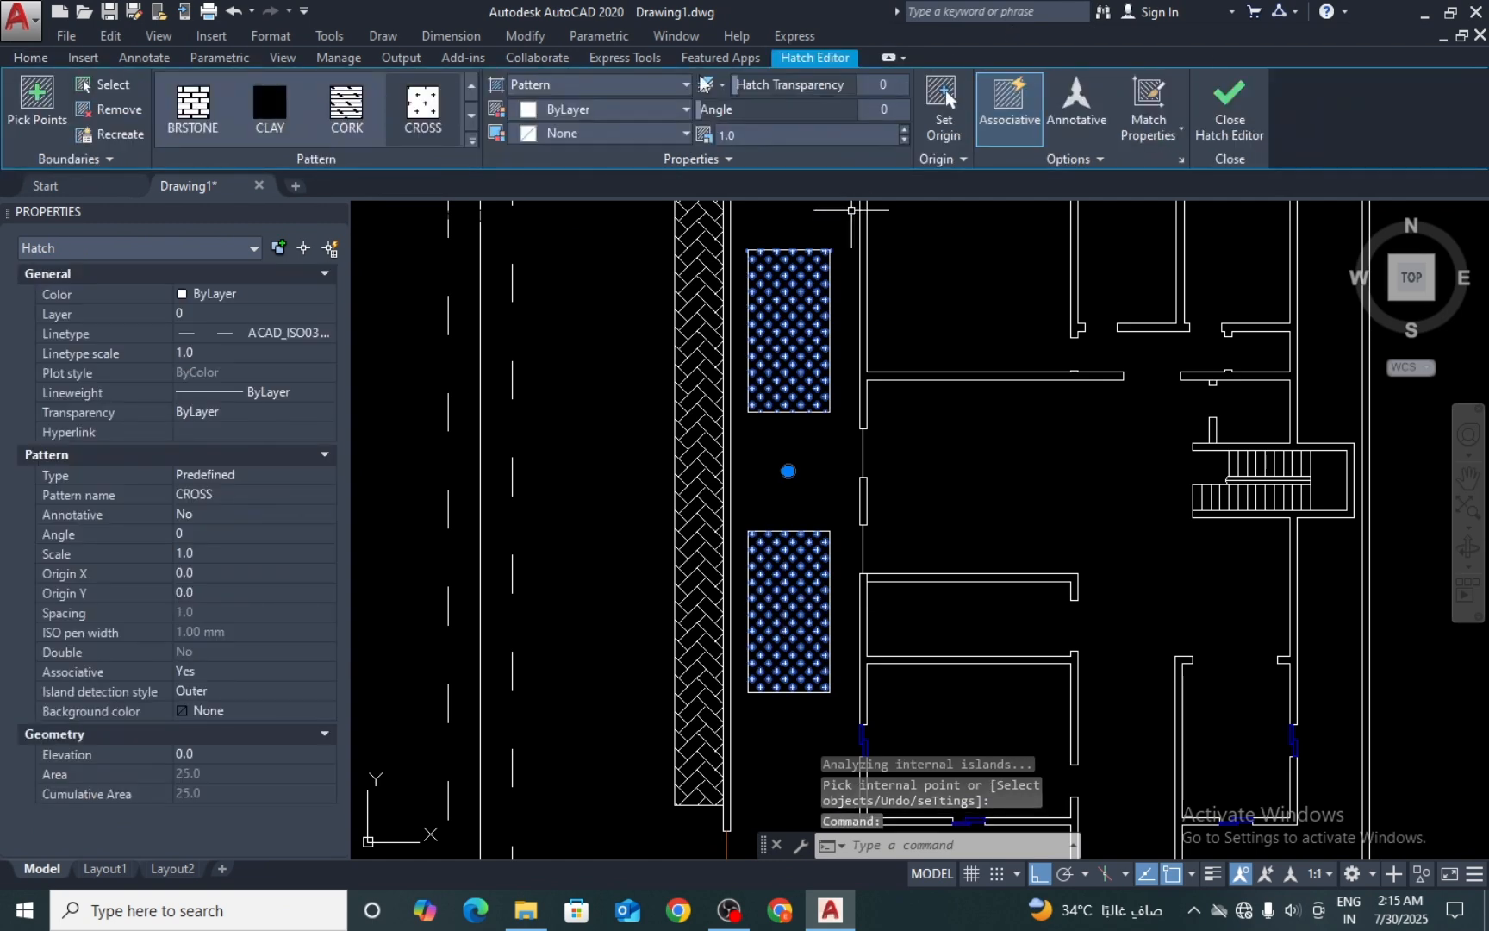
Step: Change the colour of the CROSS hatch in both rectangular beds to green and deselect it
{"action": "left_click", "coordinate": [28, 58]}
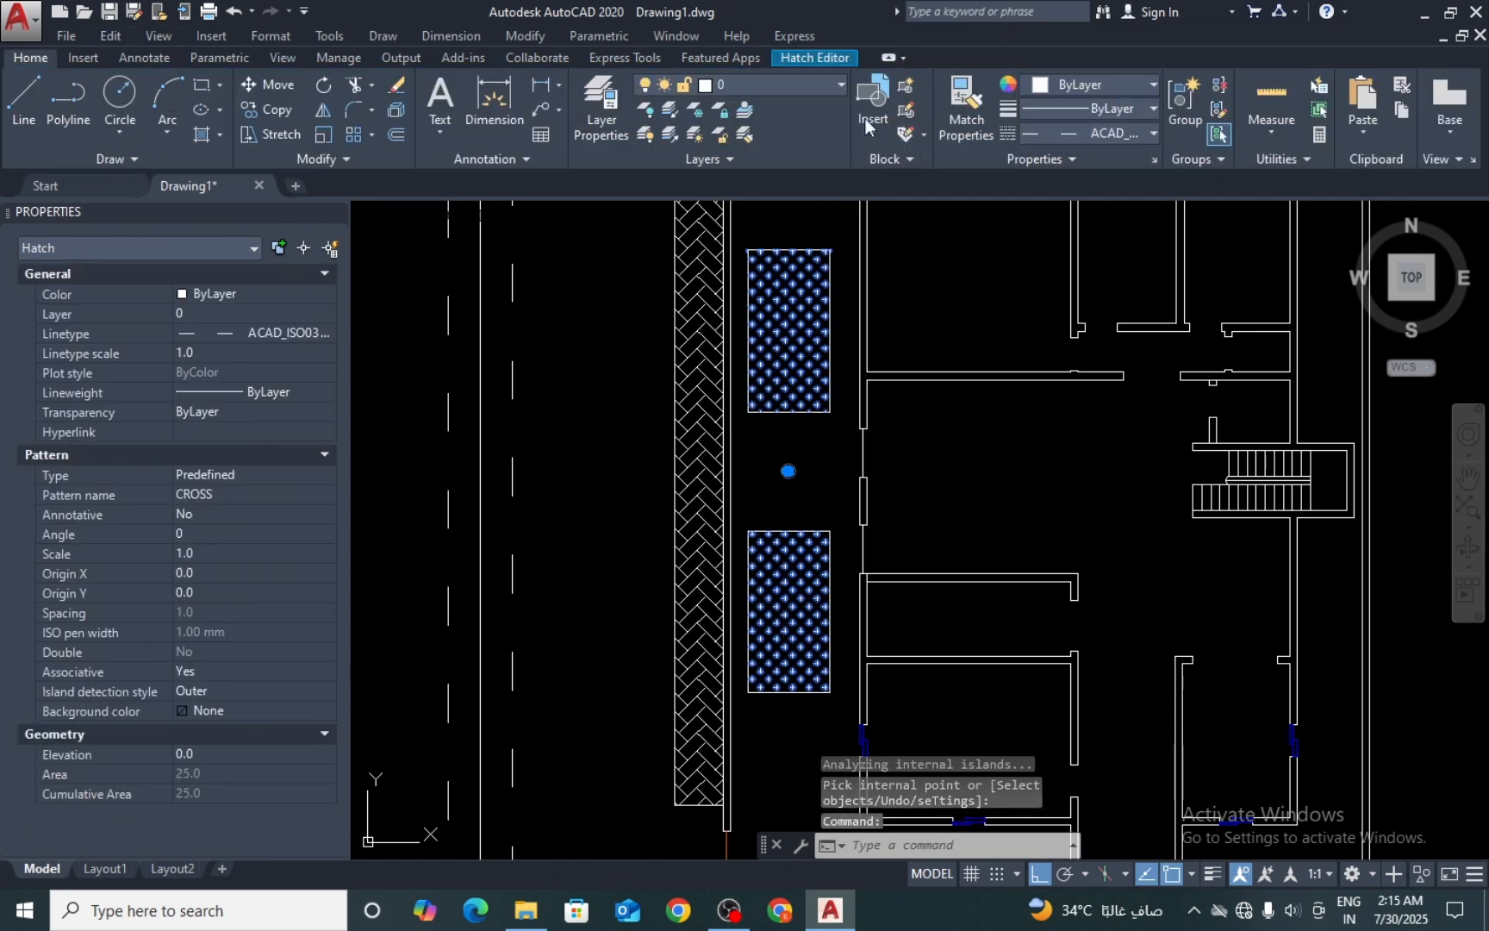
{"action": "left_click", "coordinate": [1069, 90]}
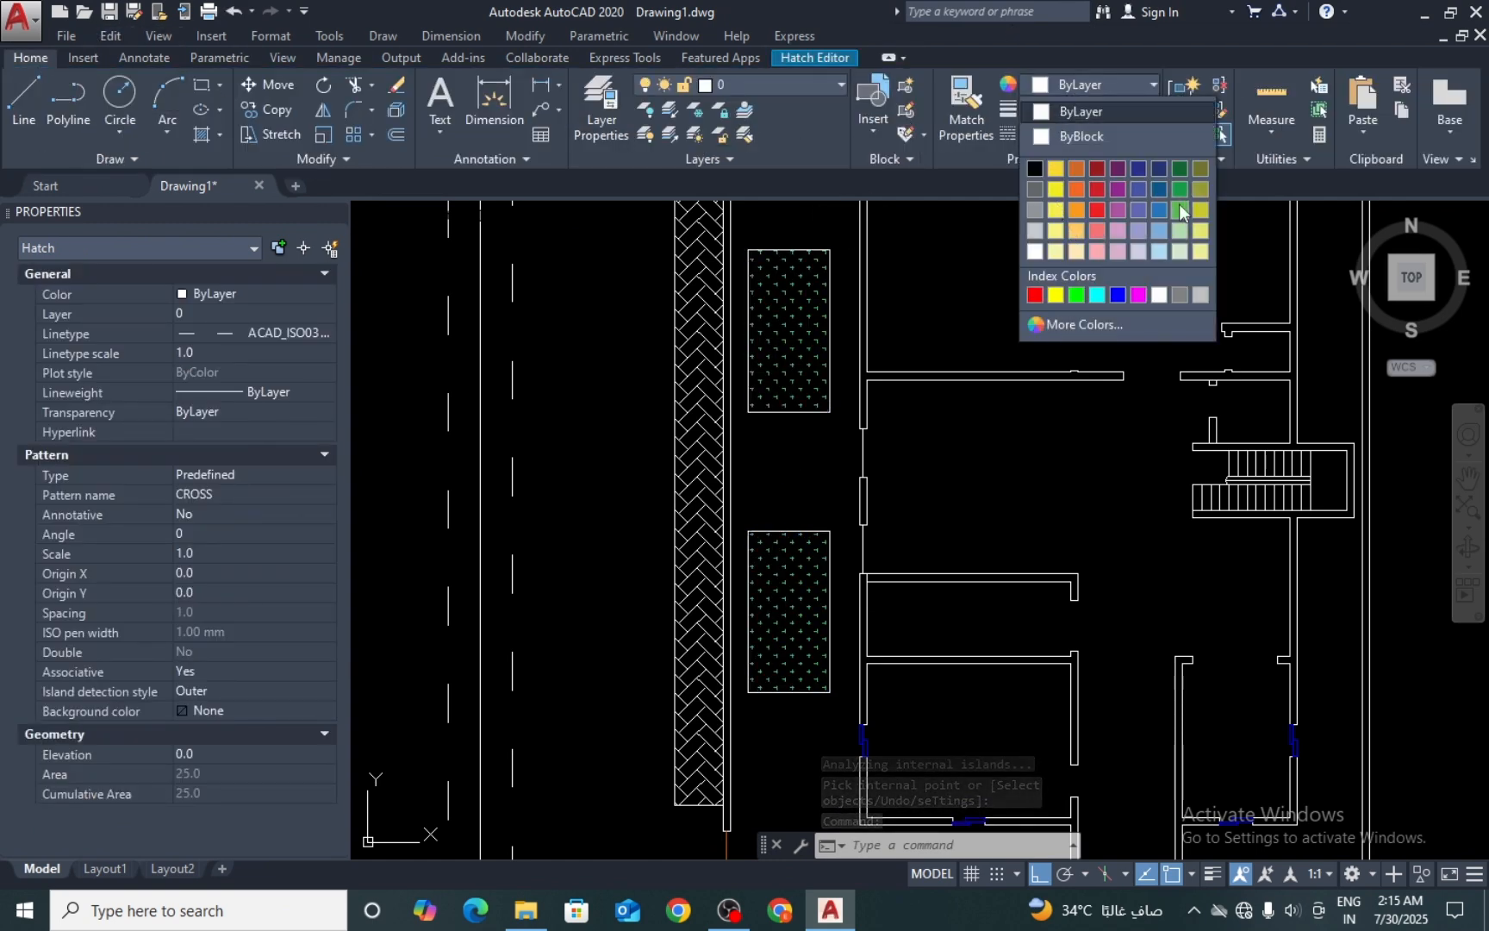
{"action": "left_click", "coordinate": [1179, 210]}
{"action": "key", "text": "Escape"}
{"action": "key", "text": "Escape"}
{"action": "scroll", "coordinate": [758, 336], "scroll_direction": "down", "scroll_amount": 2}
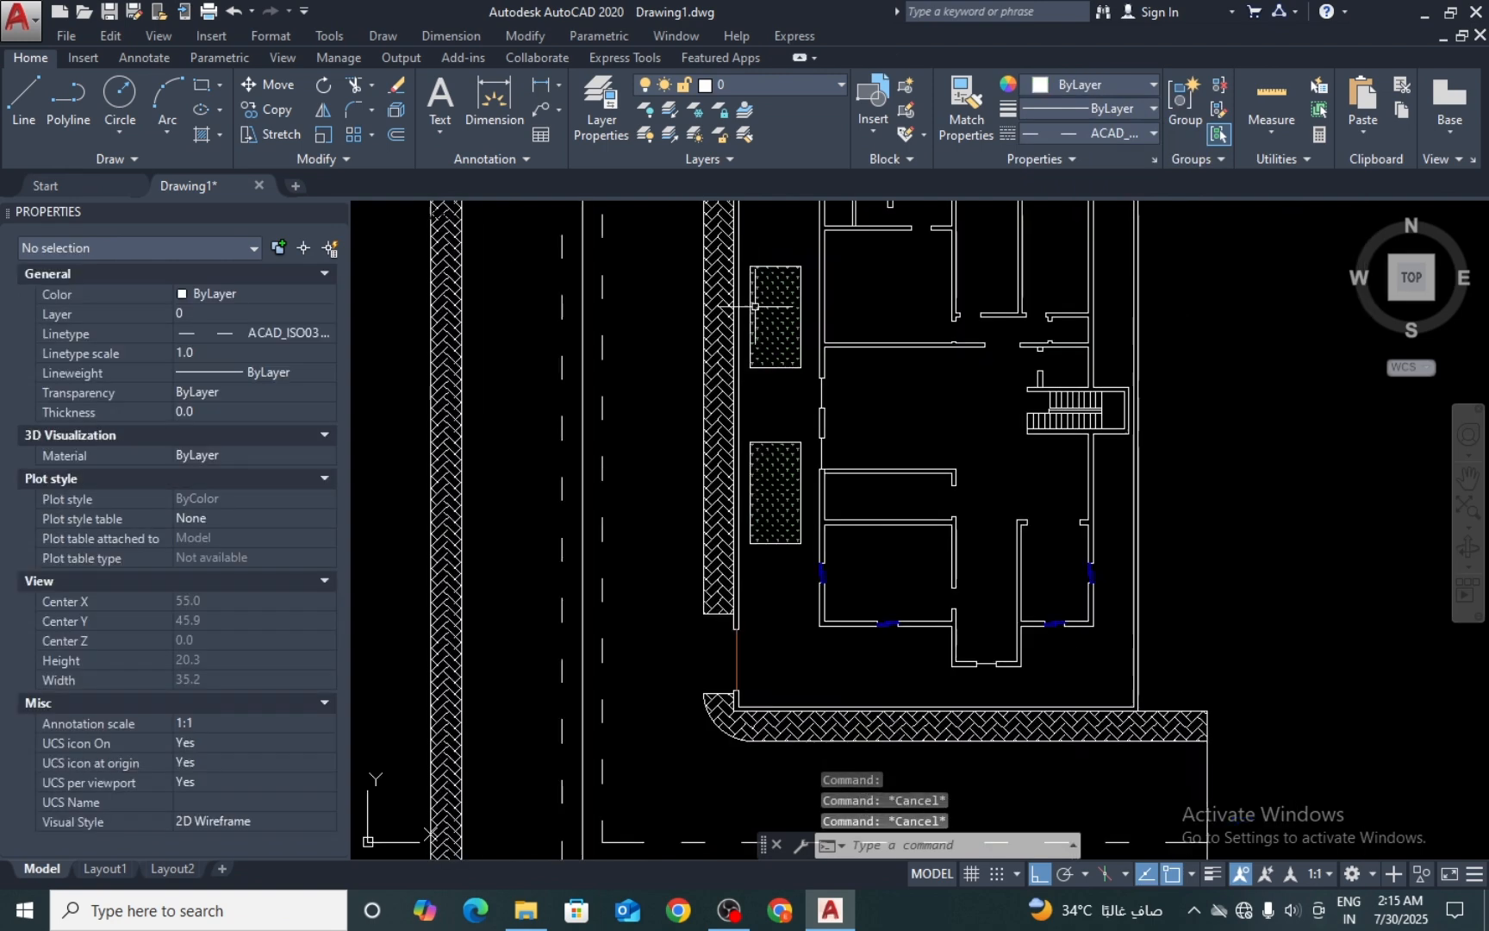
{"action": "scroll", "coordinate": [790, 431], "scroll_direction": "down", "scroll_amount": 3}
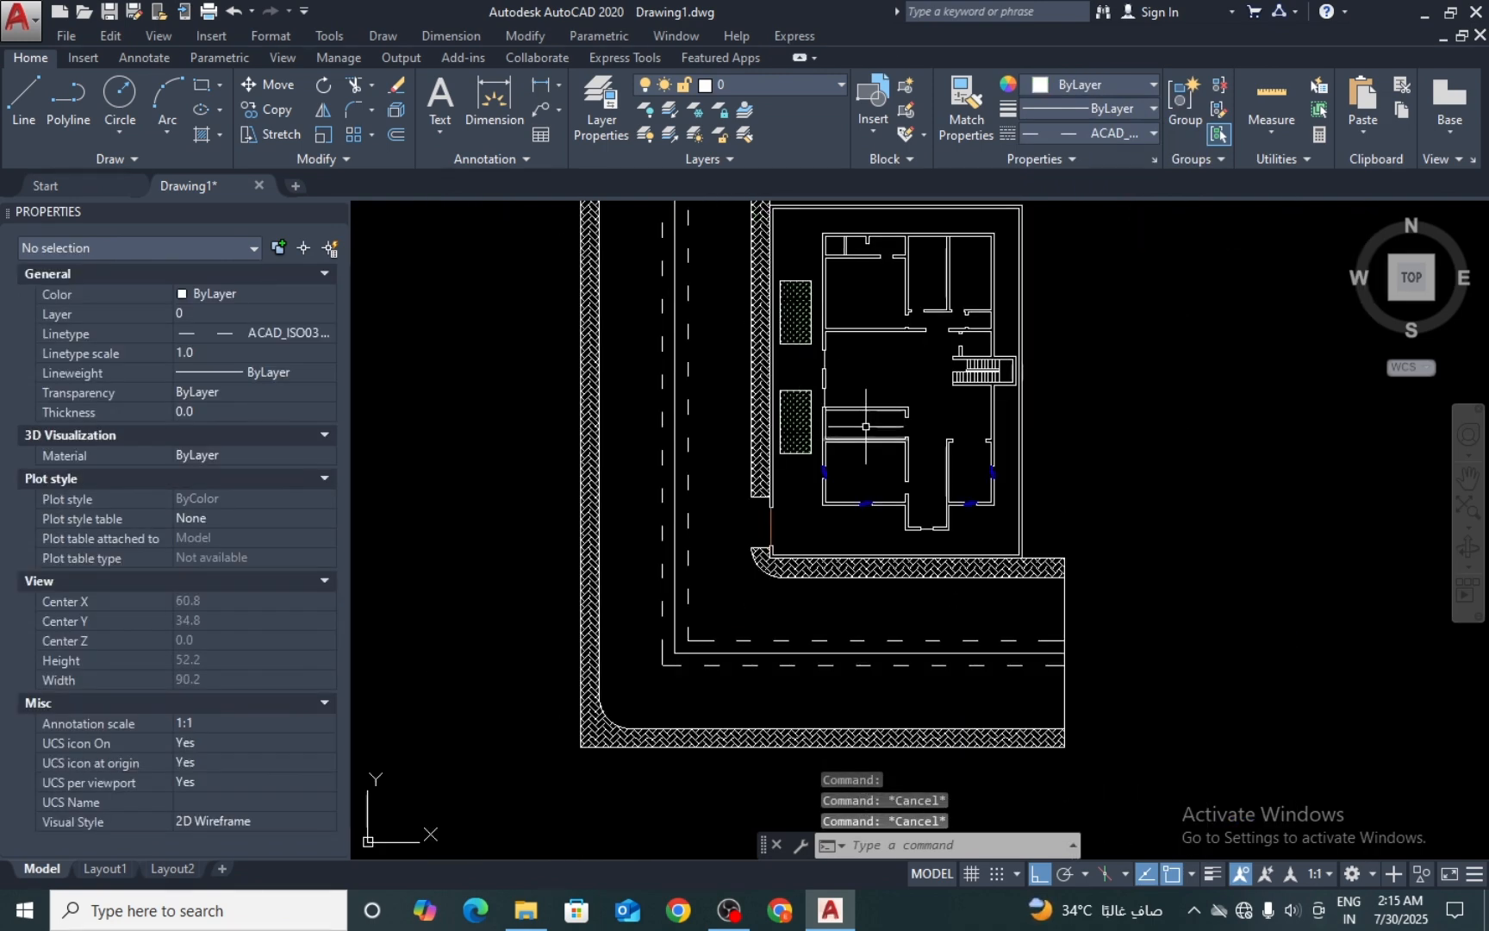
Step: Draw a short line straight across the upper-left room's west wall, near the middle of its length
{"action": "scroll", "coordinate": [848, 333], "scroll_direction": "up", "scroll_amount": 8}
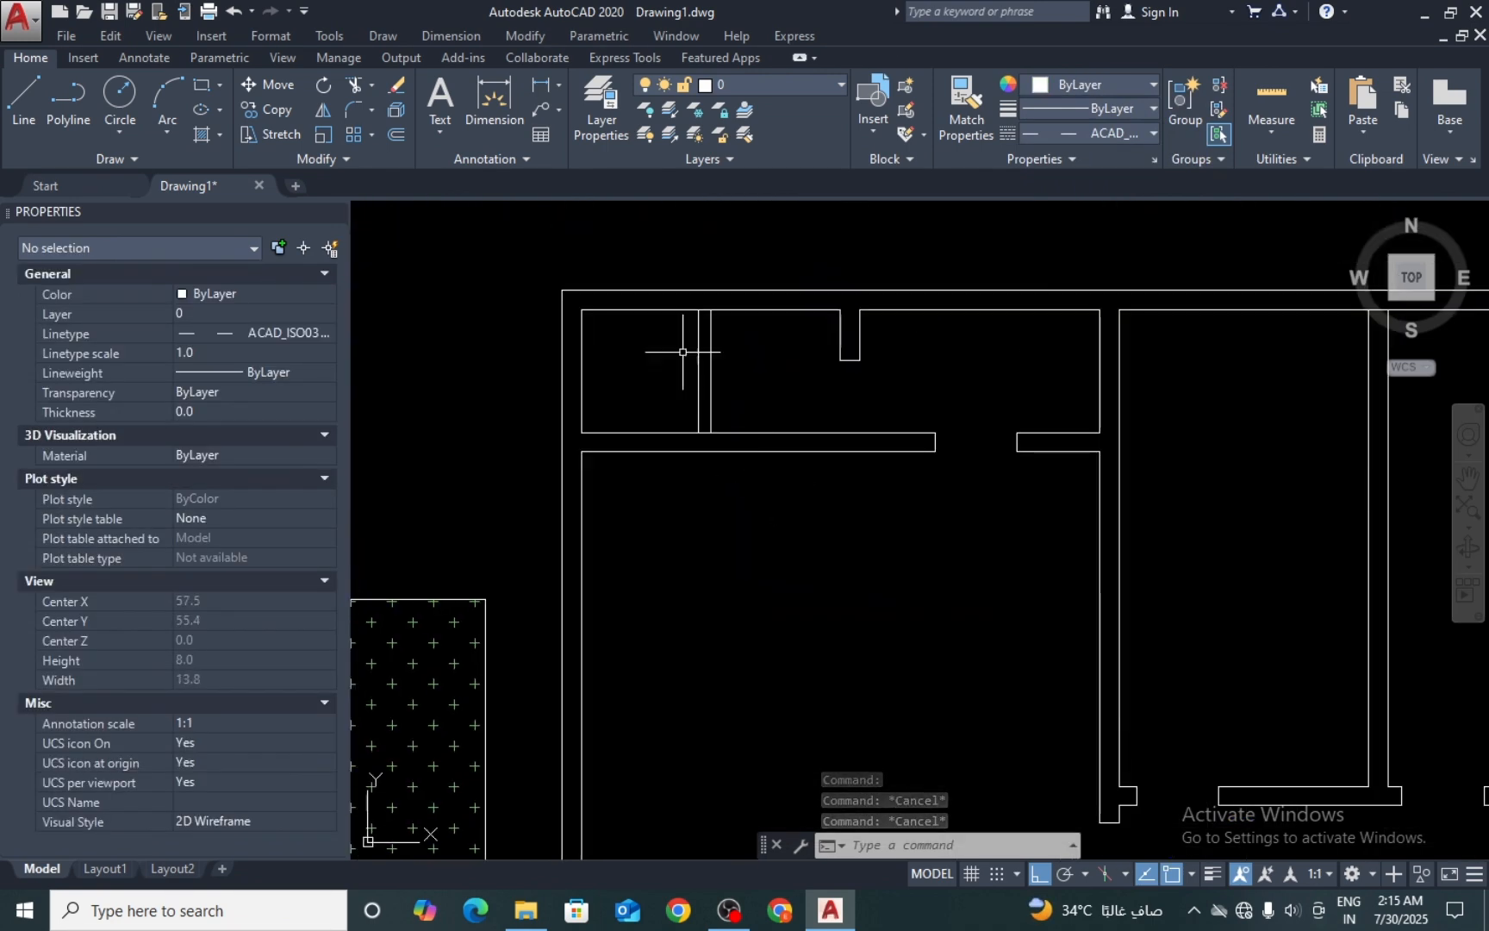
{"action": "scroll", "coordinate": [625, 305], "scroll_direction": "down", "scroll_amount": 3}
{"action": "scroll", "coordinate": [591, 517], "scroll_direction": "up", "scroll_amount": 3}
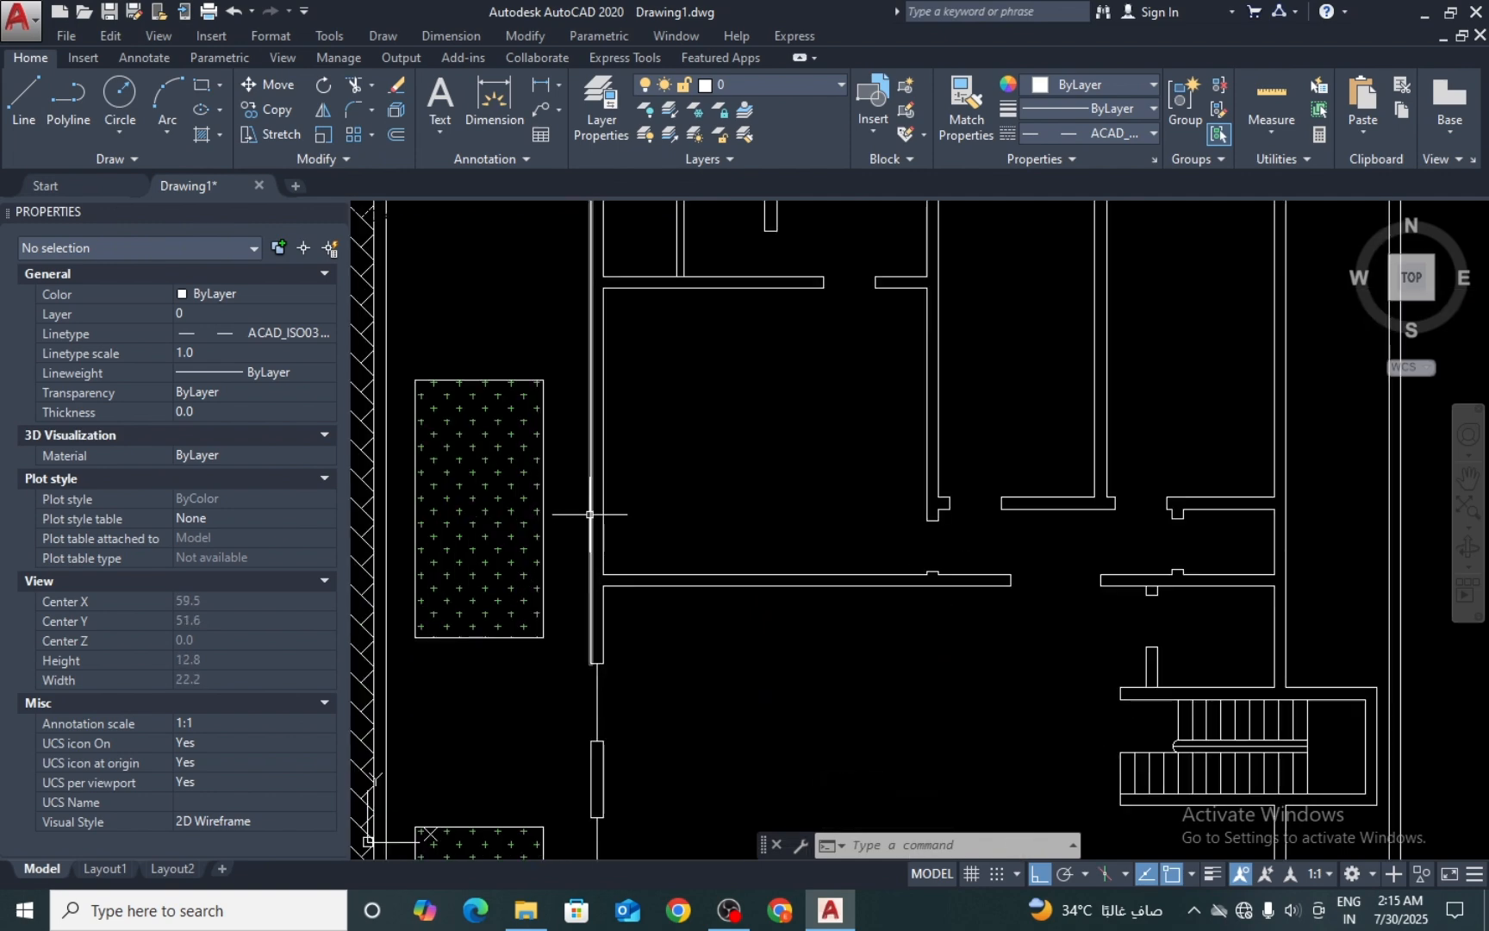
{"action": "type", "text": "l"}
{"action": "key", "text": "Return"}
{"action": "scroll", "coordinate": [592, 485], "scroll_direction": "up", "scroll_amount": 2}
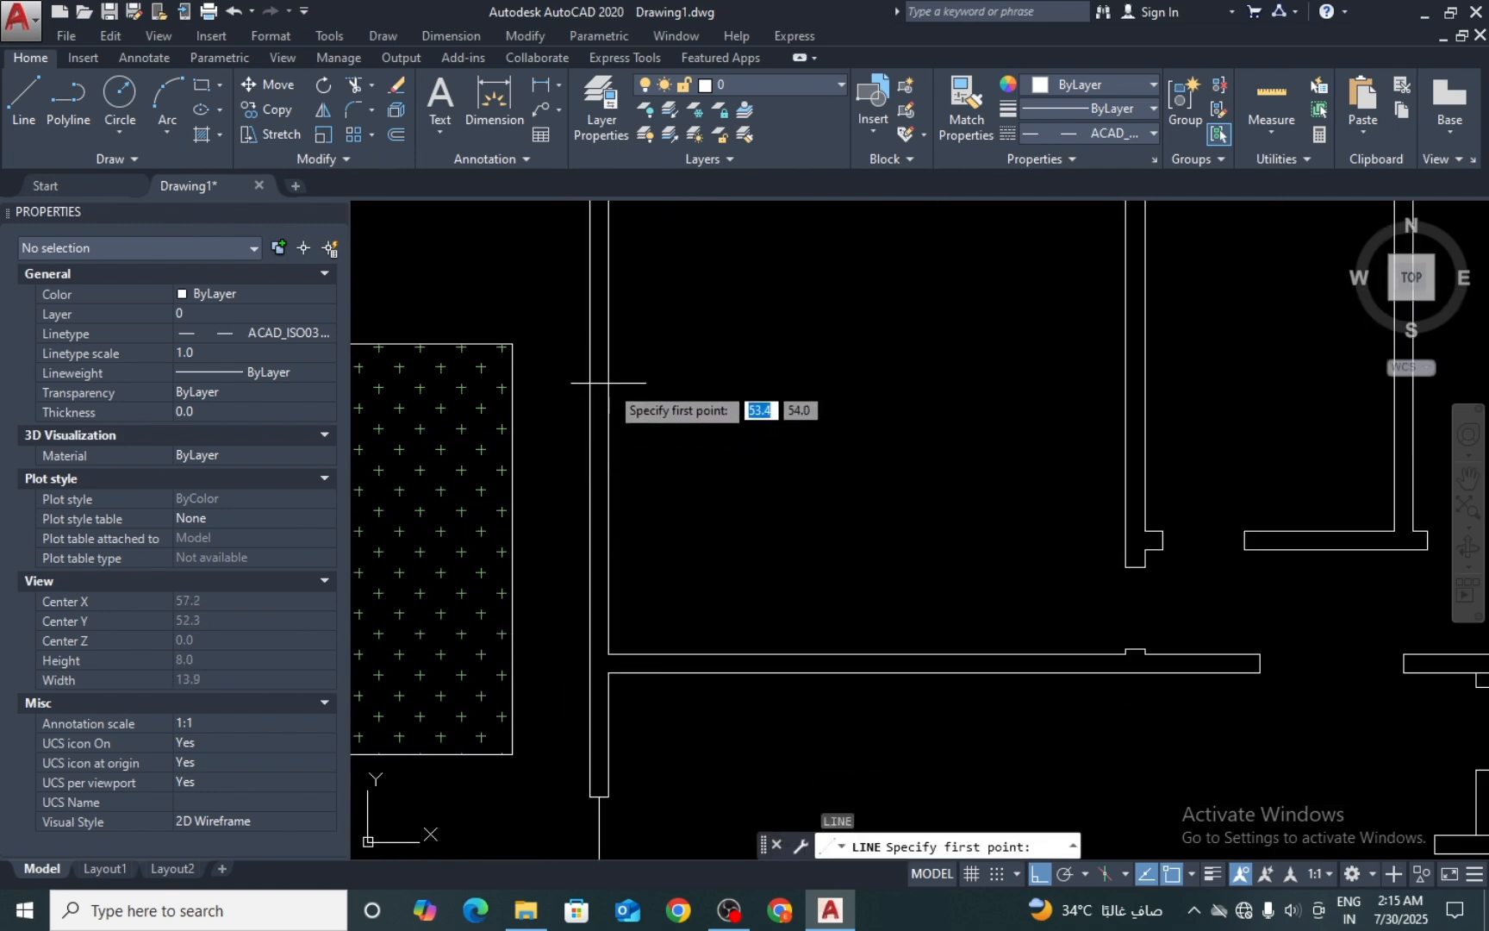
{"action": "middle_click_drag", "start_coordinate": [609, 362], "coordinate": [640, 432]}
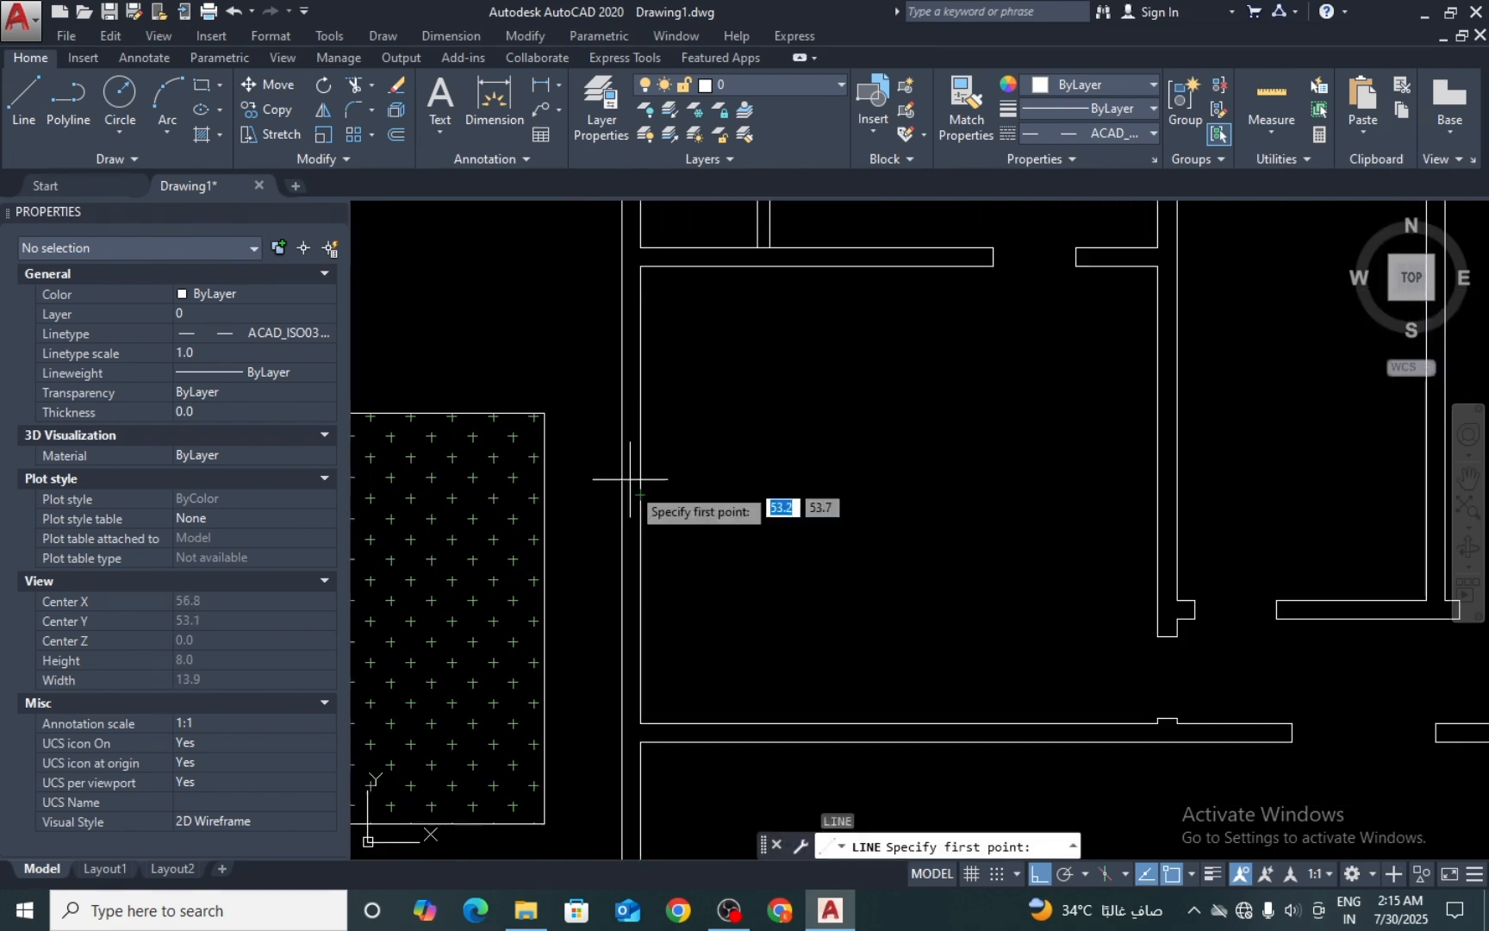
{"action": "left_click", "coordinate": [640, 495]}
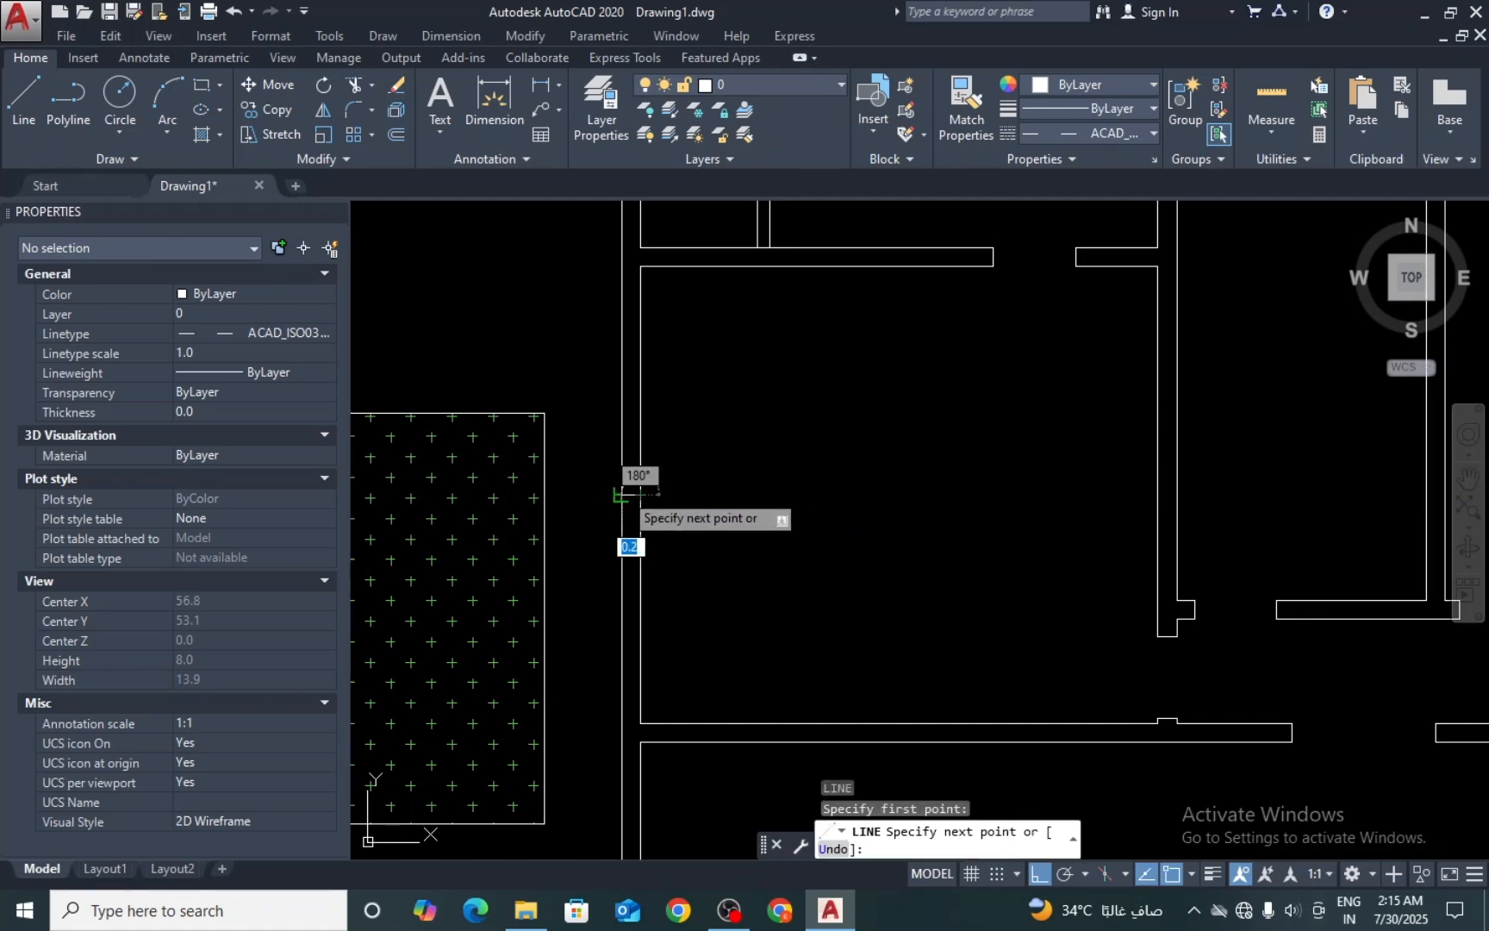
{"action": "left_click", "coordinate": [621, 495]}
{"action": "type", "text": "o"}
{"action": "key", "text": "Return"}
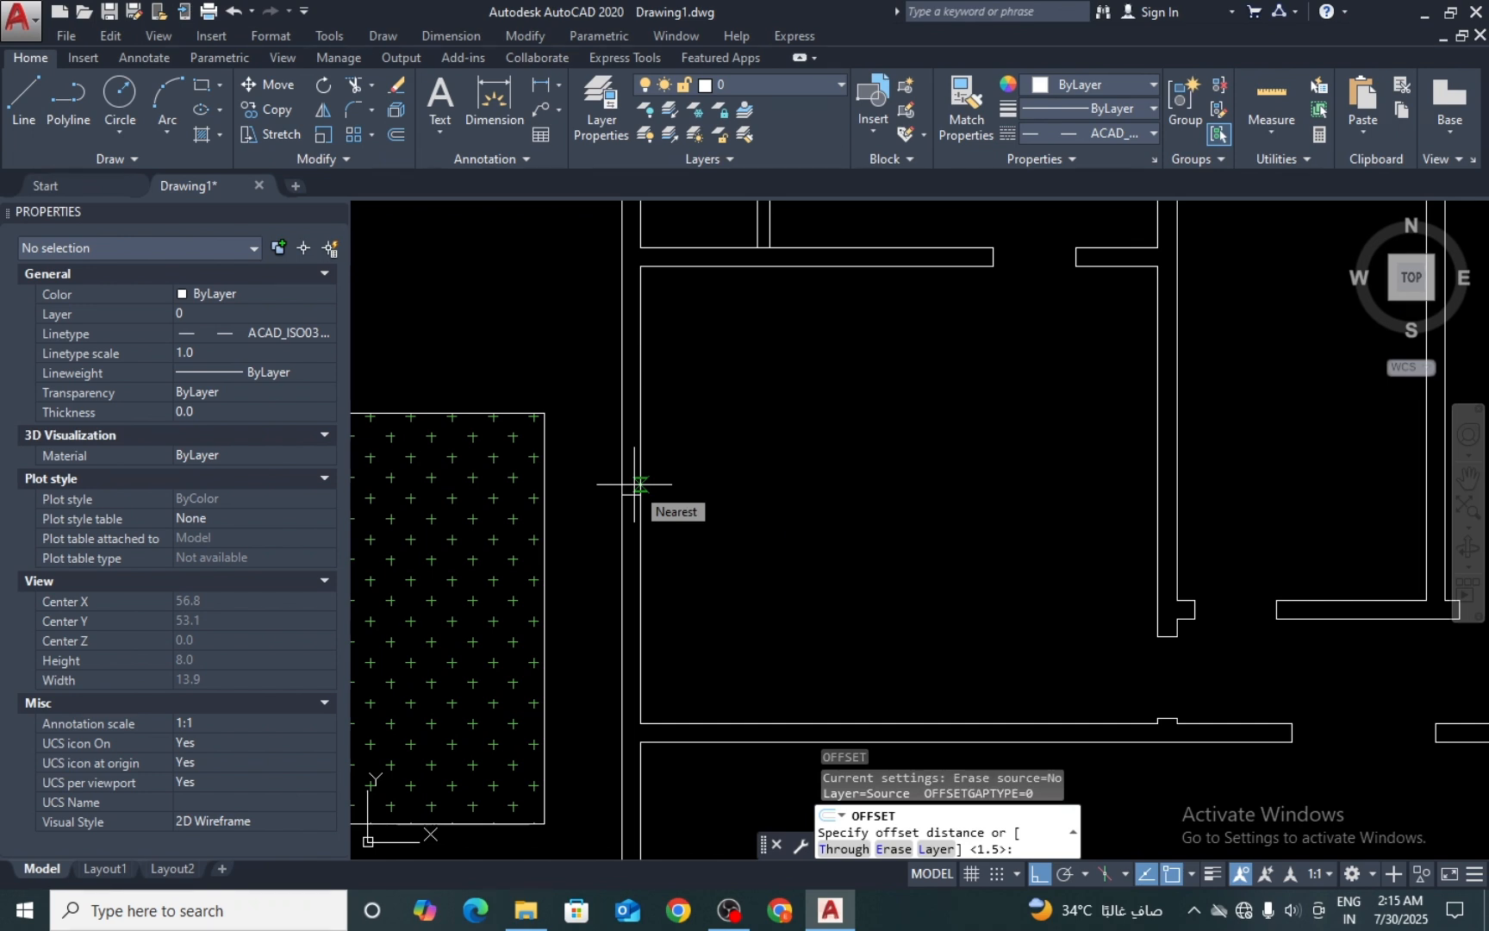
{"action": "key", "text": "Return"}
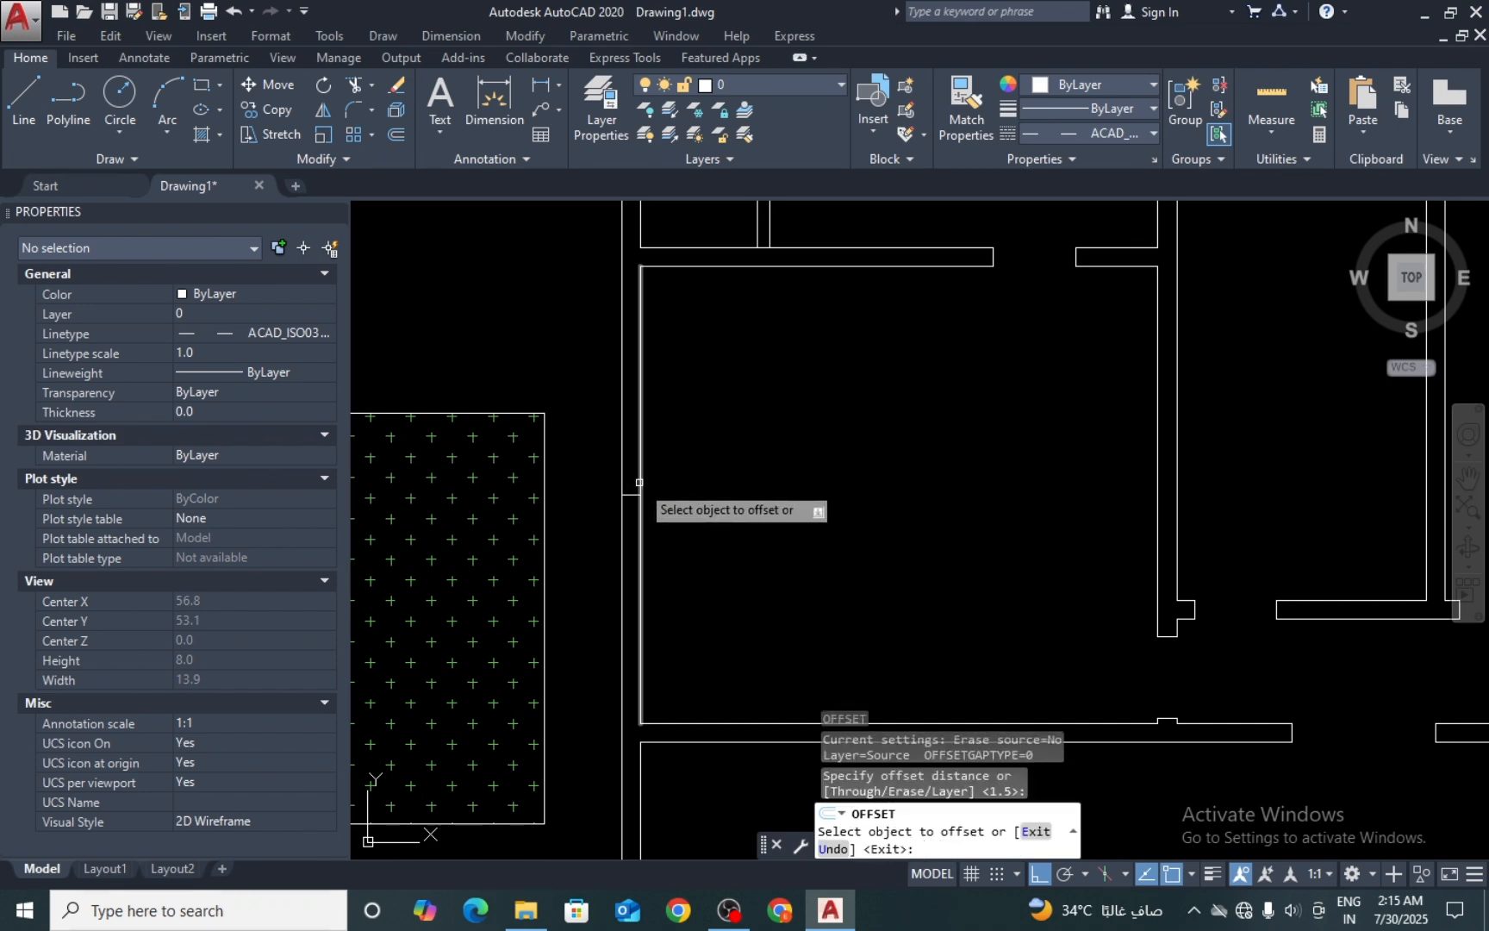
{"action": "key", "text": "Escape"}
Step: Offset the short line across the west wall upward by 0.5
{"action": "type", "text": "o"}
{"action": "key", "text": "Return"}
{"action": "type", "text": "0.5"}
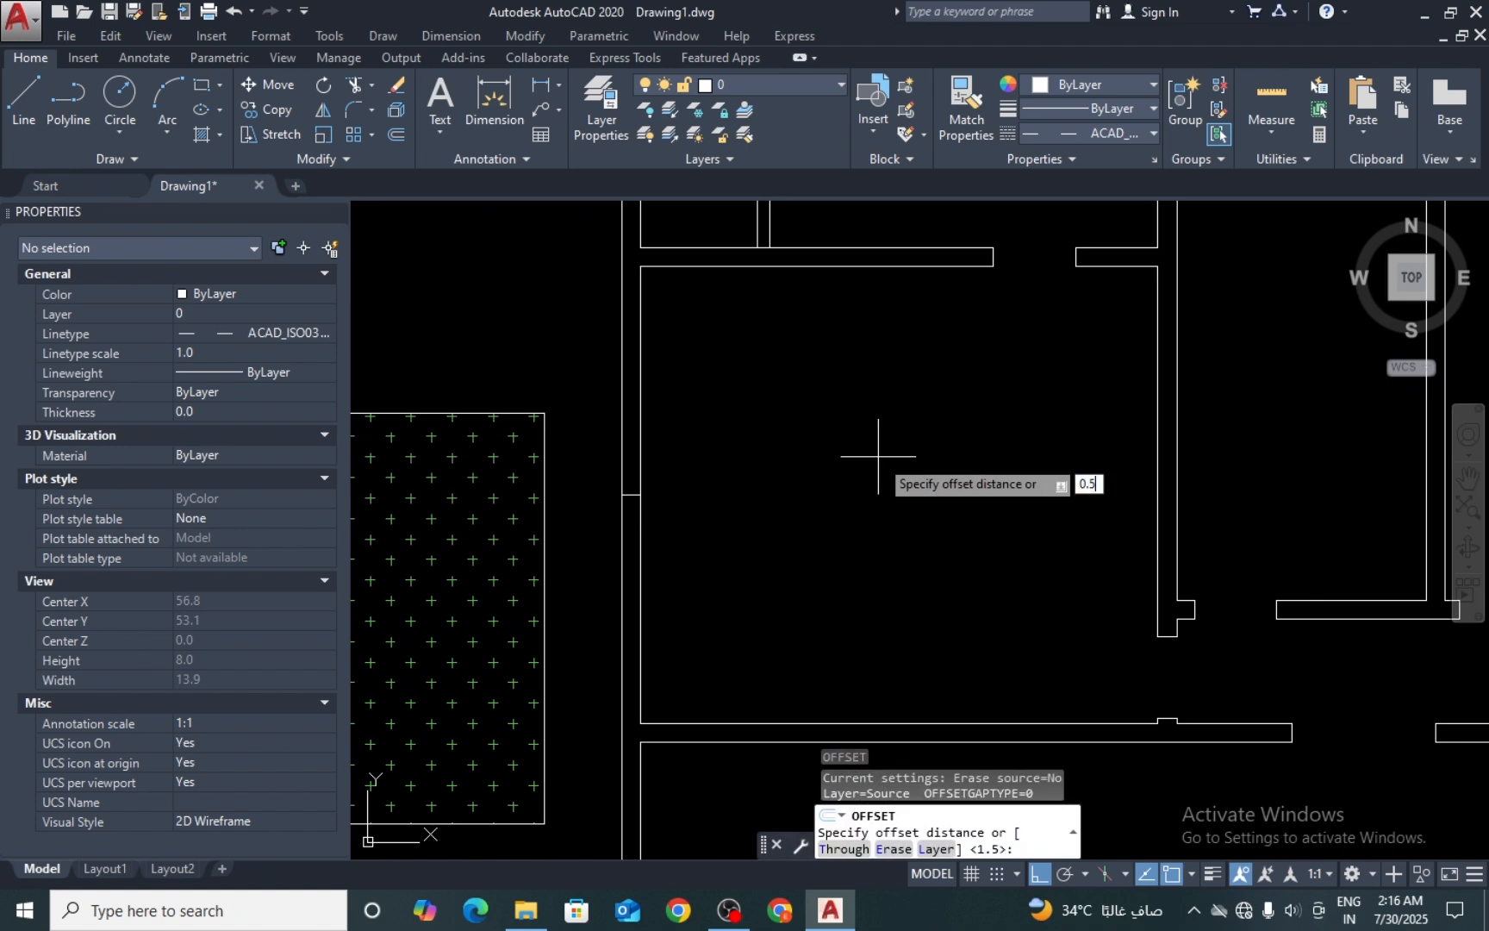
{"action": "key", "text": "Return"}
{"action": "scroll", "coordinate": [614, 451], "scroll_direction": "up", "scroll_amount": 5}
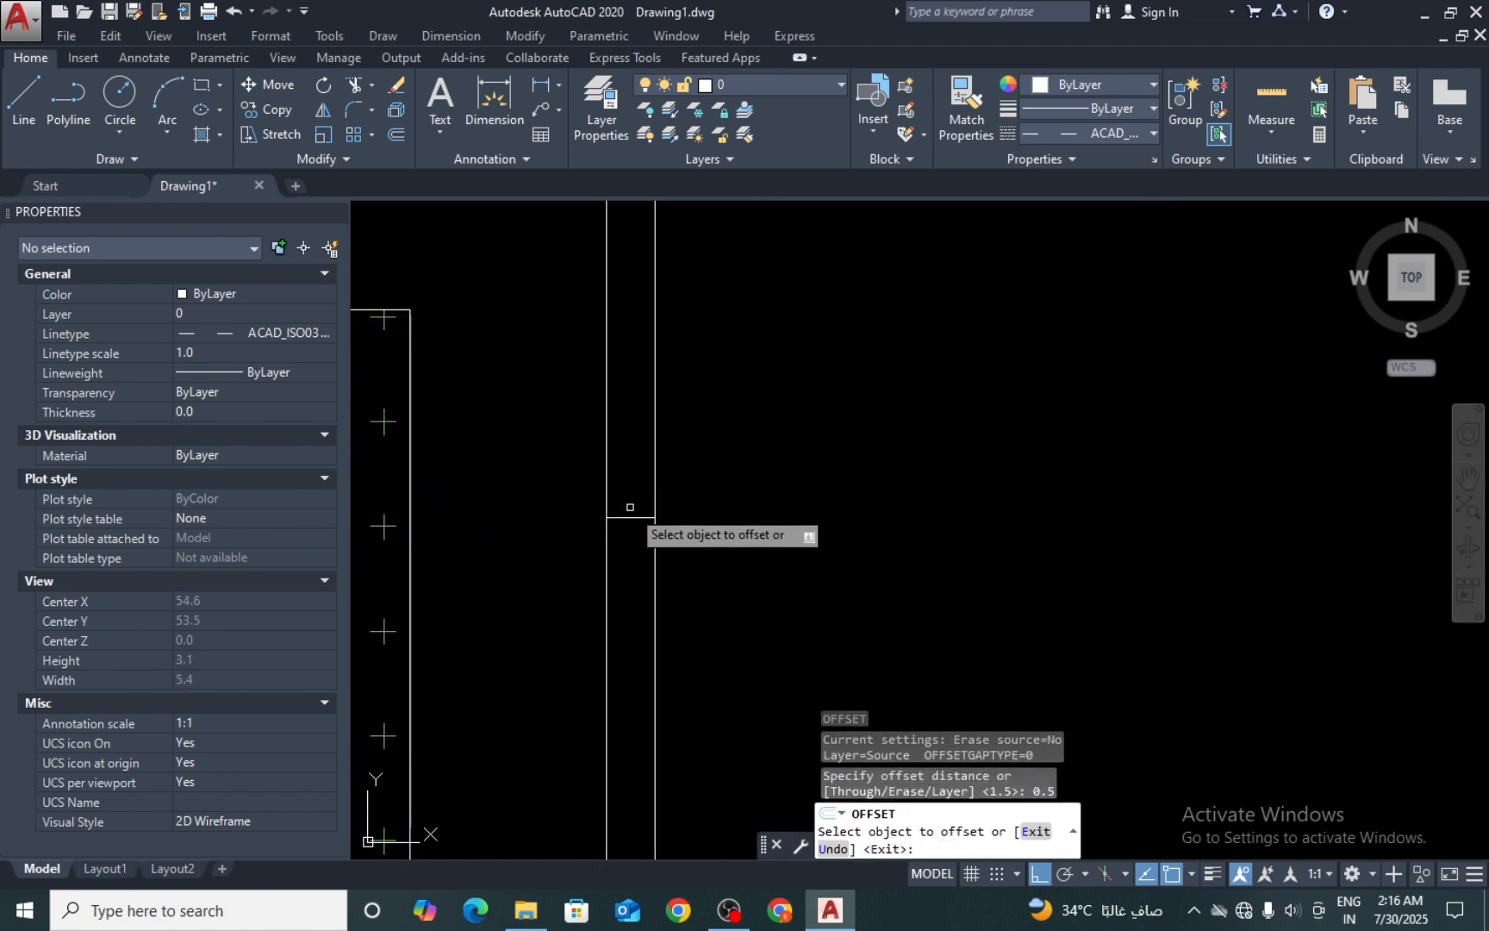
{"action": "left_click", "coordinate": [637, 516]}
{"action": "left_click", "coordinate": [612, 519]}
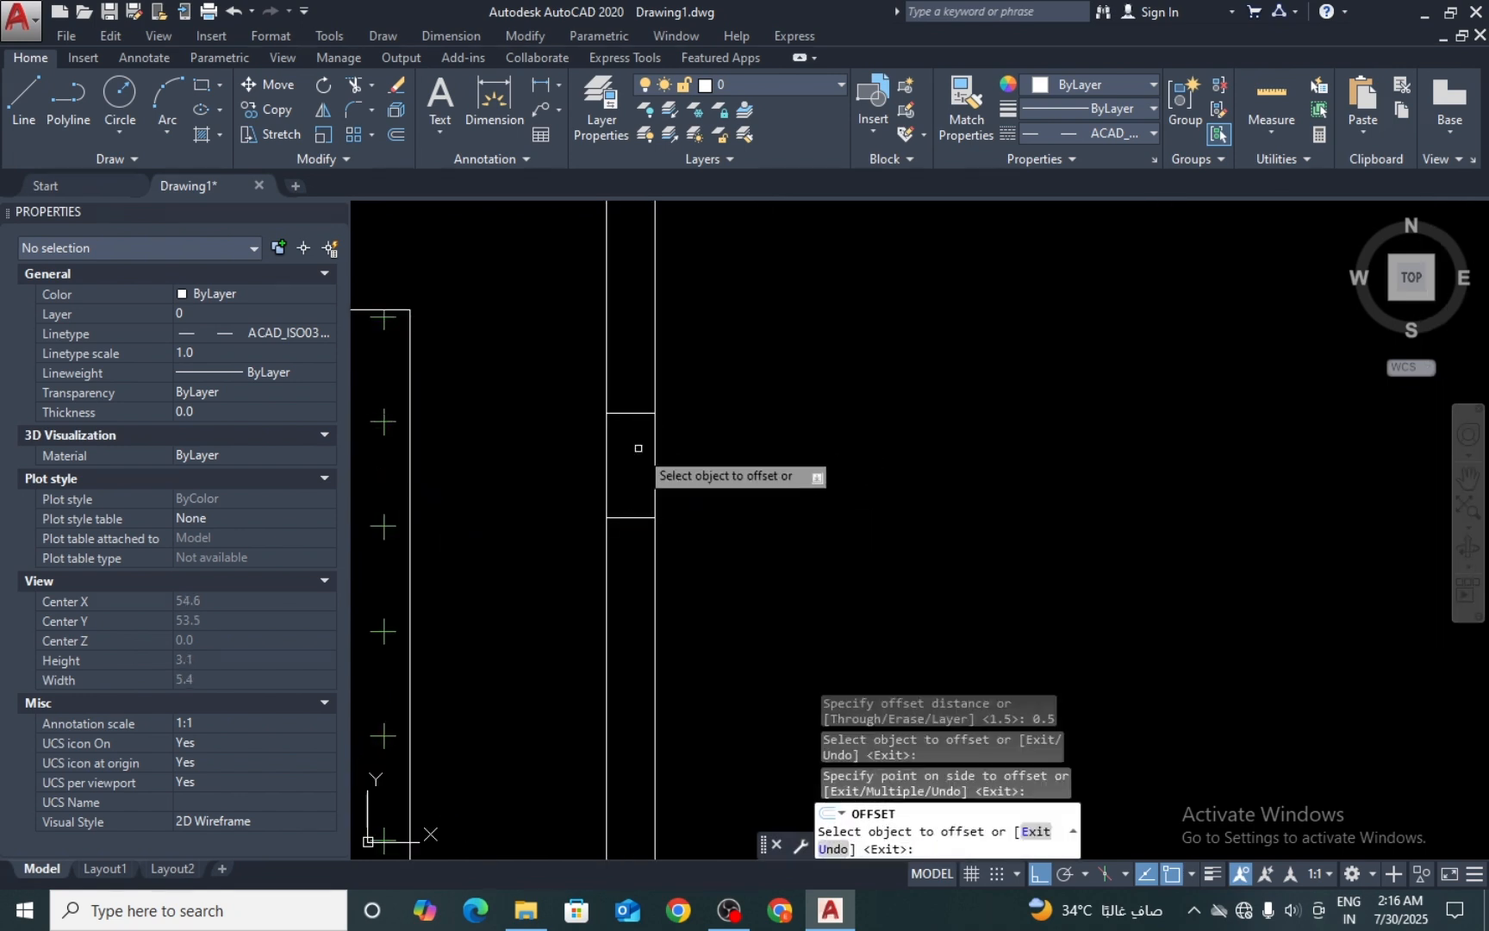
Step: Offset the original short wall line downward by the same 0.5 distance
{"action": "key", "text": "Return"}
{"action": "key", "text": "Return"}
{"action": "key", "text": "Return"}
{"action": "left_click", "coordinate": [631, 517]}
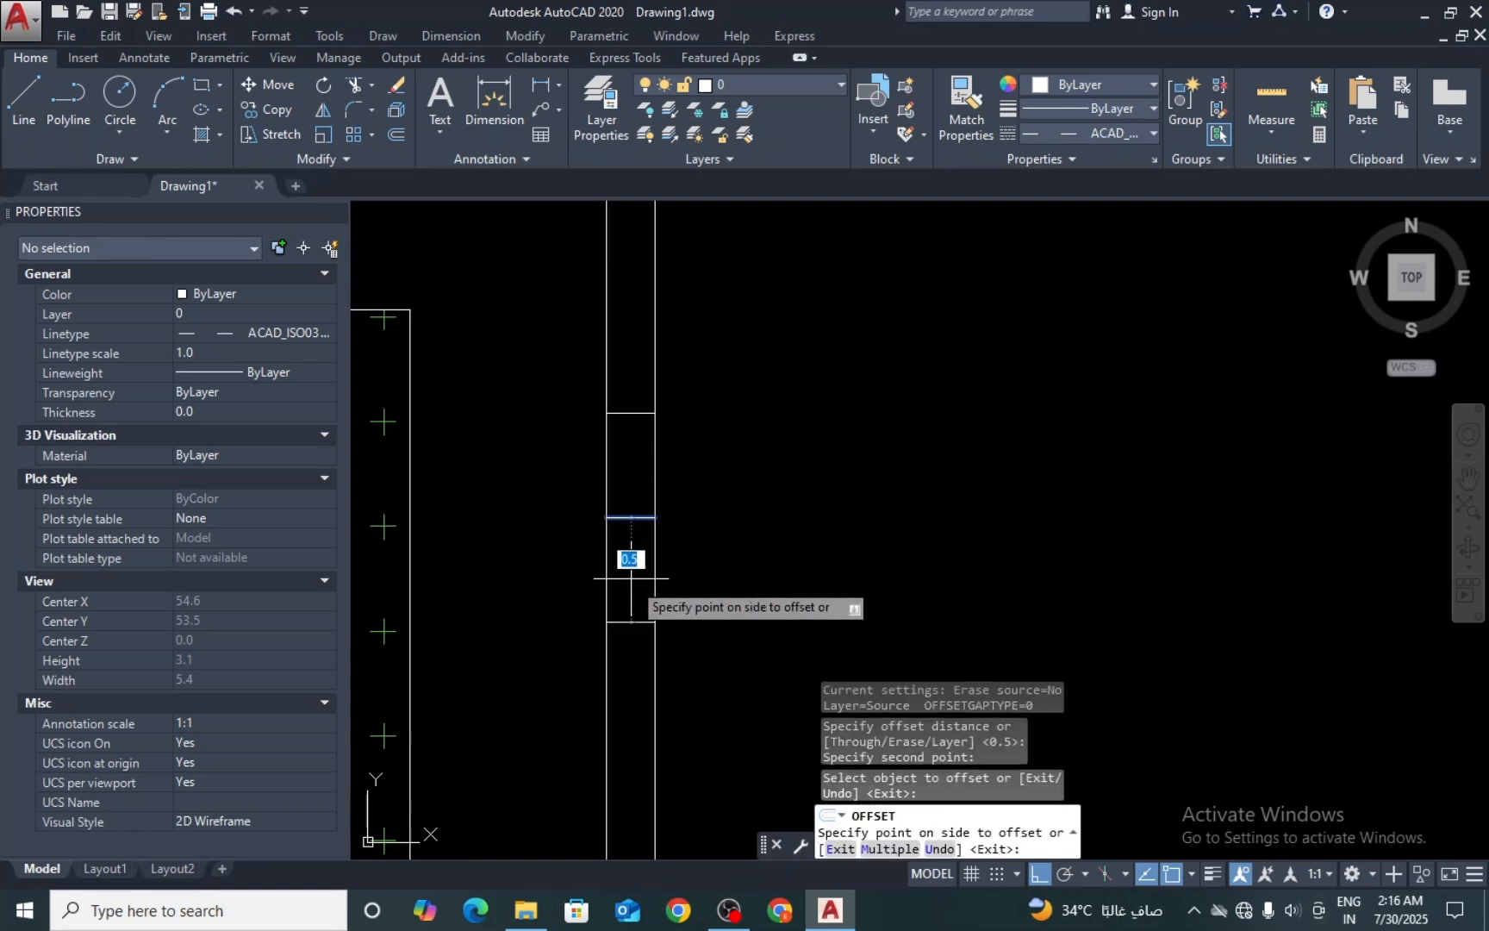
{"action": "left_click", "coordinate": [631, 580]}
{"action": "key", "text": "Return"}
{"action": "type", "text": "l"}
{"action": "key", "text": "Return"}
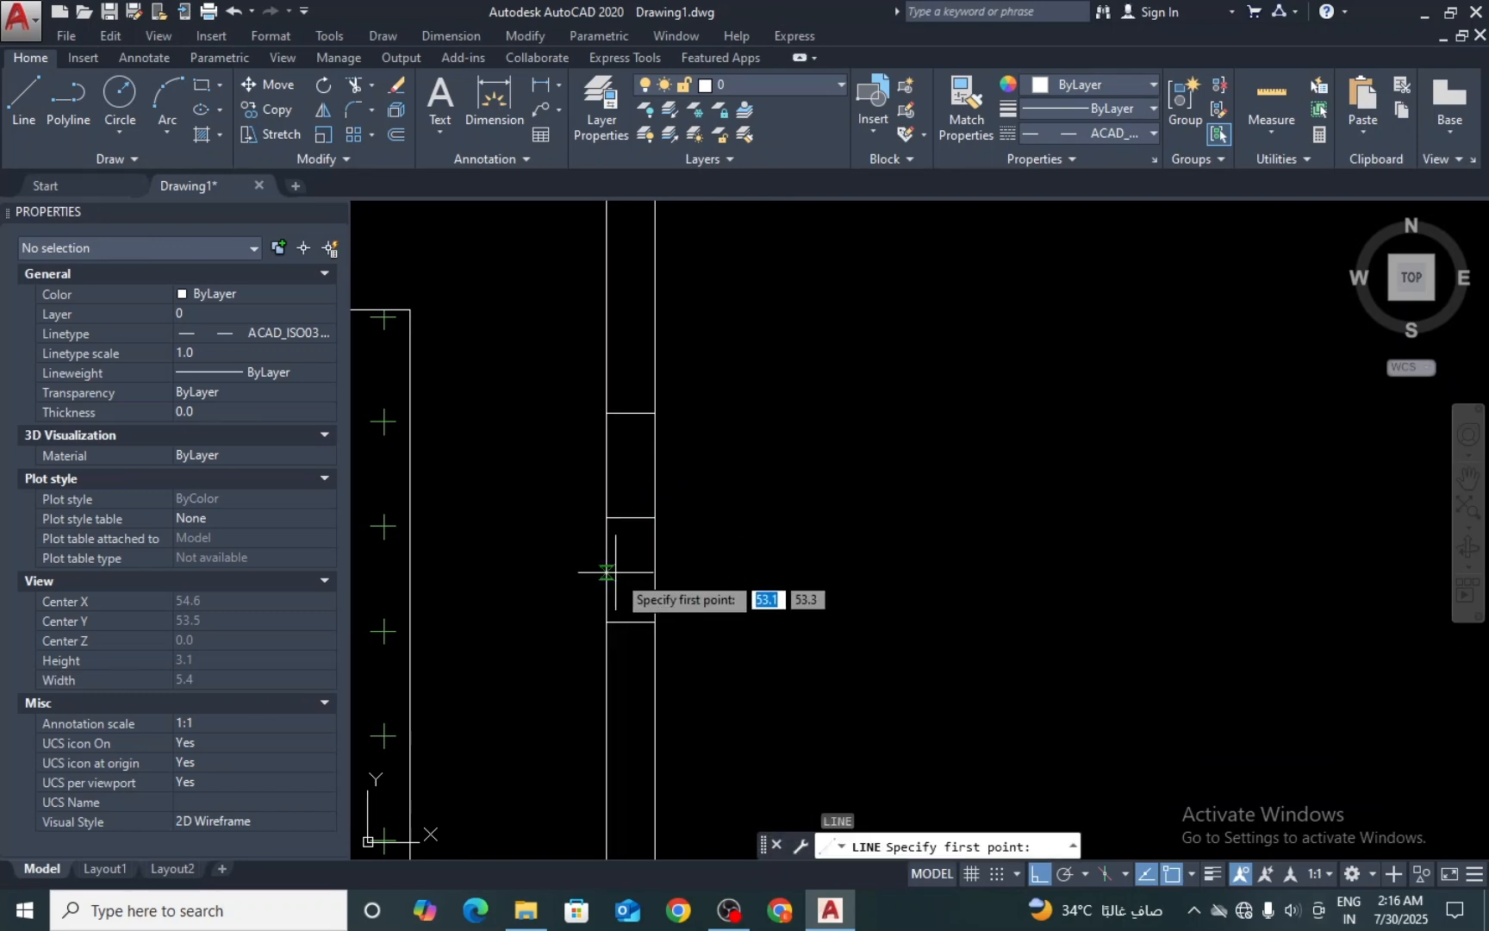
{"action": "key", "text": "Escape"}
Step: Erase the middle line between the two offset lines in the west wall
{"action": "type", "text": "e"}
{"action": "key", "text": "Return"}
{"action": "left_click", "coordinate": [627, 520]}
{"action": "left_click", "coordinate": [628, 548]}
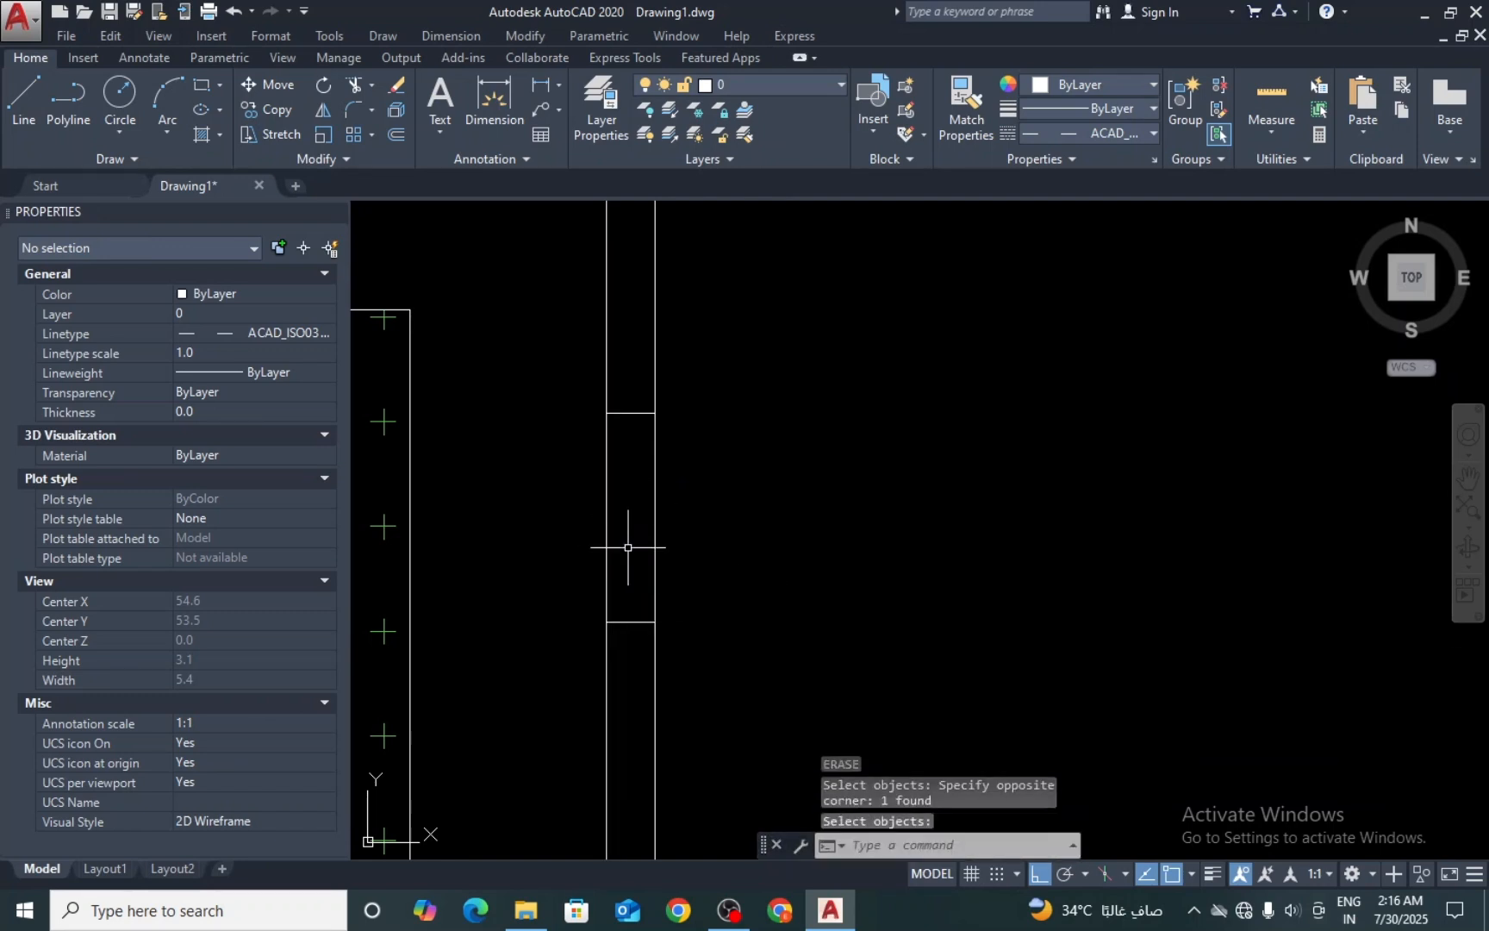
Step: Trim both wall lines between the two offset lines to open a window gap in the west wall
{"action": "key", "text": "Return"}
{"action": "key", "text": "Return"}
{"action": "left_click", "coordinate": [722, 479]}
{"action": "left_click", "coordinate": [592, 509]}
{"action": "key", "text": "Return"}
{"action": "scroll", "coordinate": [620, 459], "scroll_direction": "down", "scroll_amount": 5}
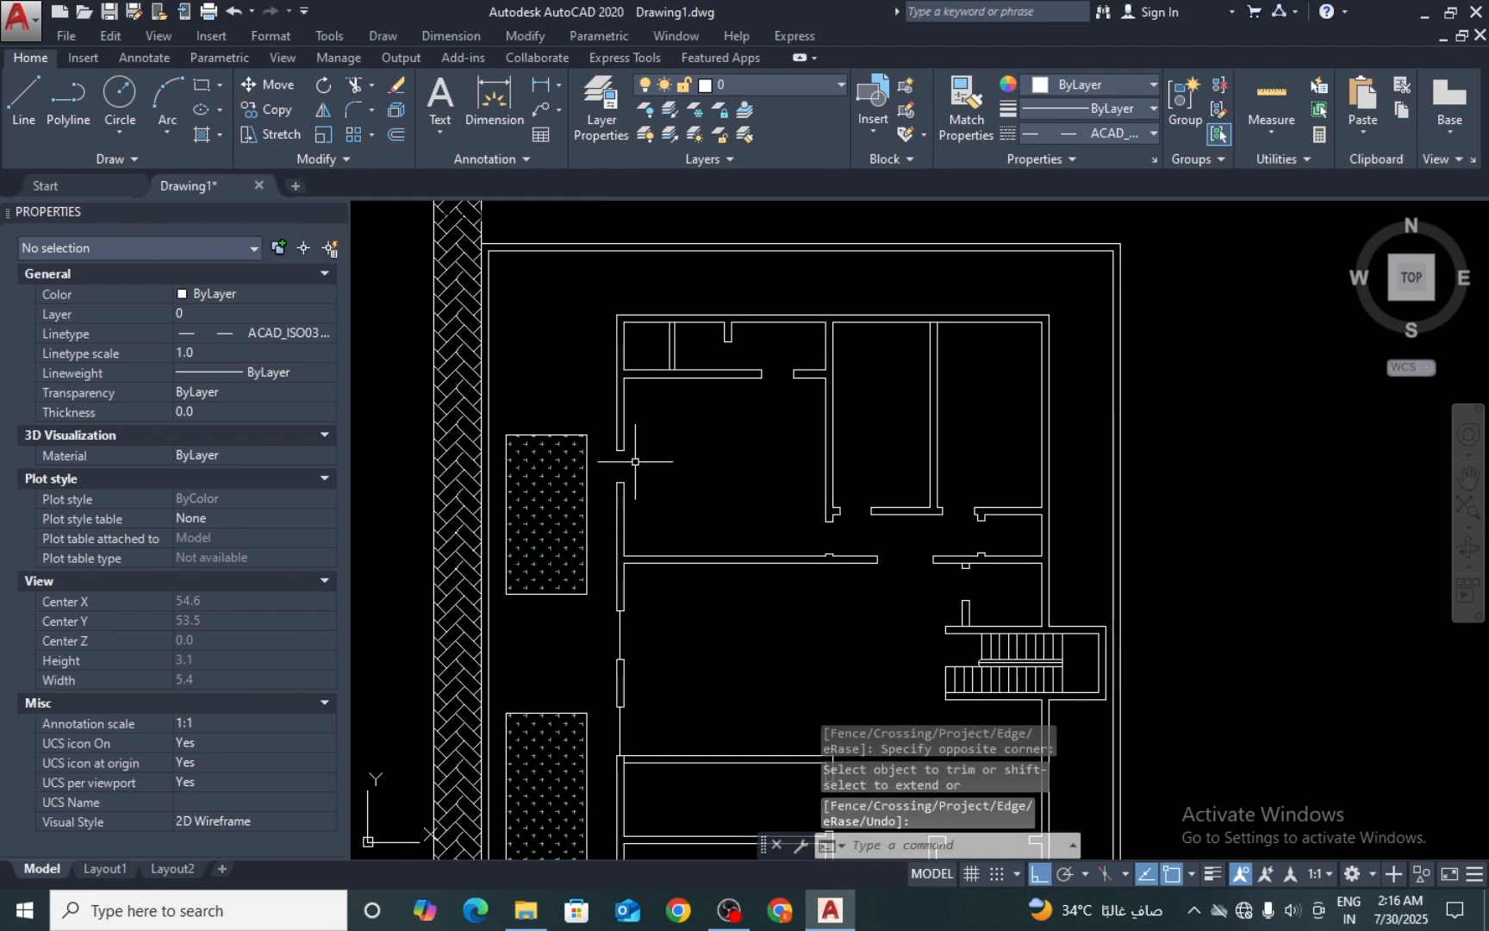
Step: Copy the blue window from the southwest room's west wall into the new gap in the northern part of the west wall
{"action": "type", "text": "co"}
{"action": "key", "text": "Return"}
{"action": "scroll", "coordinate": [636, 462], "scroll_direction": "down", "scroll_amount": 3}
{"action": "scroll", "coordinate": [725, 661], "scroll_direction": "up", "scroll_amount": 8}
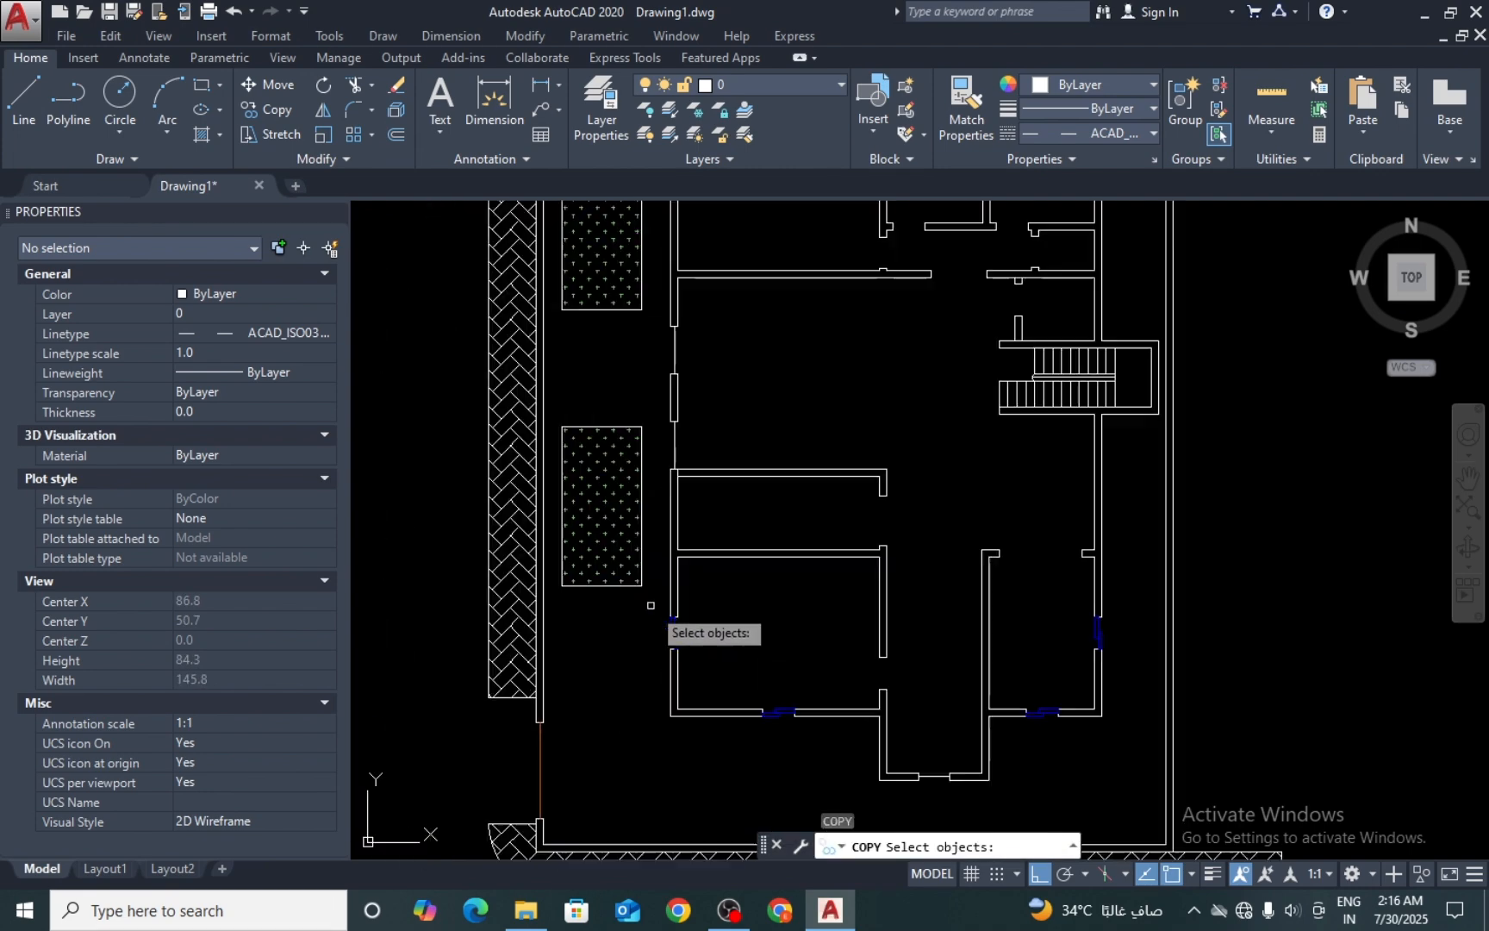
{"action": "left_click", "coordinate": [726, 662]}
{"action": "left_click", "coordinate": [693, 698]}
{"action": "key", "text": "Return"}
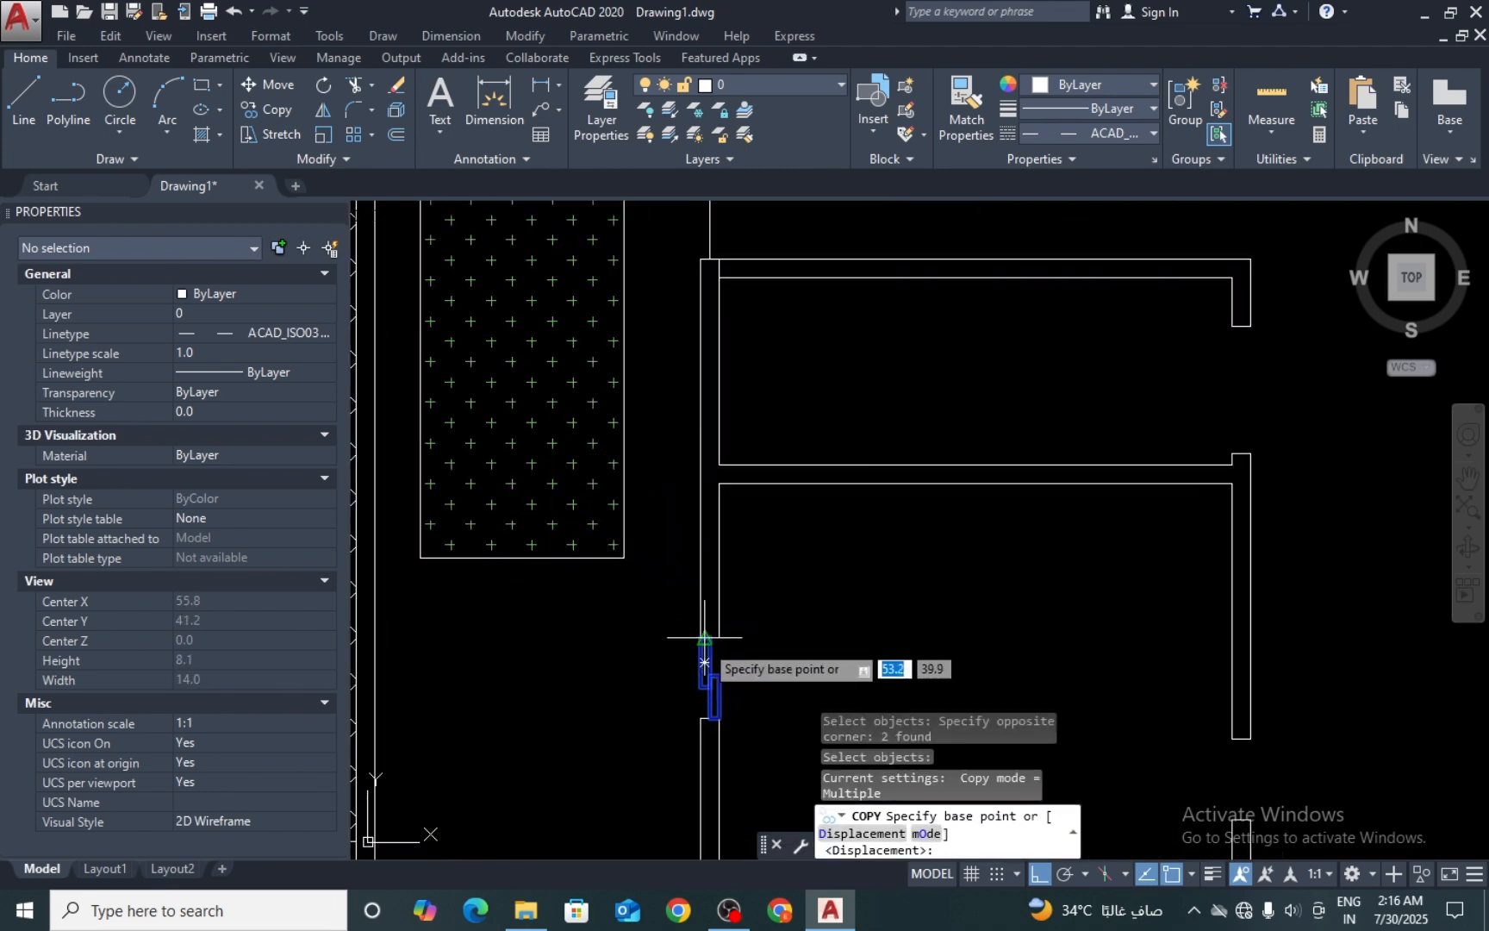
{"action": "scroll", "coordinate": [694, 655], "scroll_direction": "up", "scroll_amount": 6}
{"action": "left_click", "coordinate": [664, 608]}
{"action": "scroll", "coordinate": [802, 586], "scroll_direction": "down", "scroll_amount": 5}
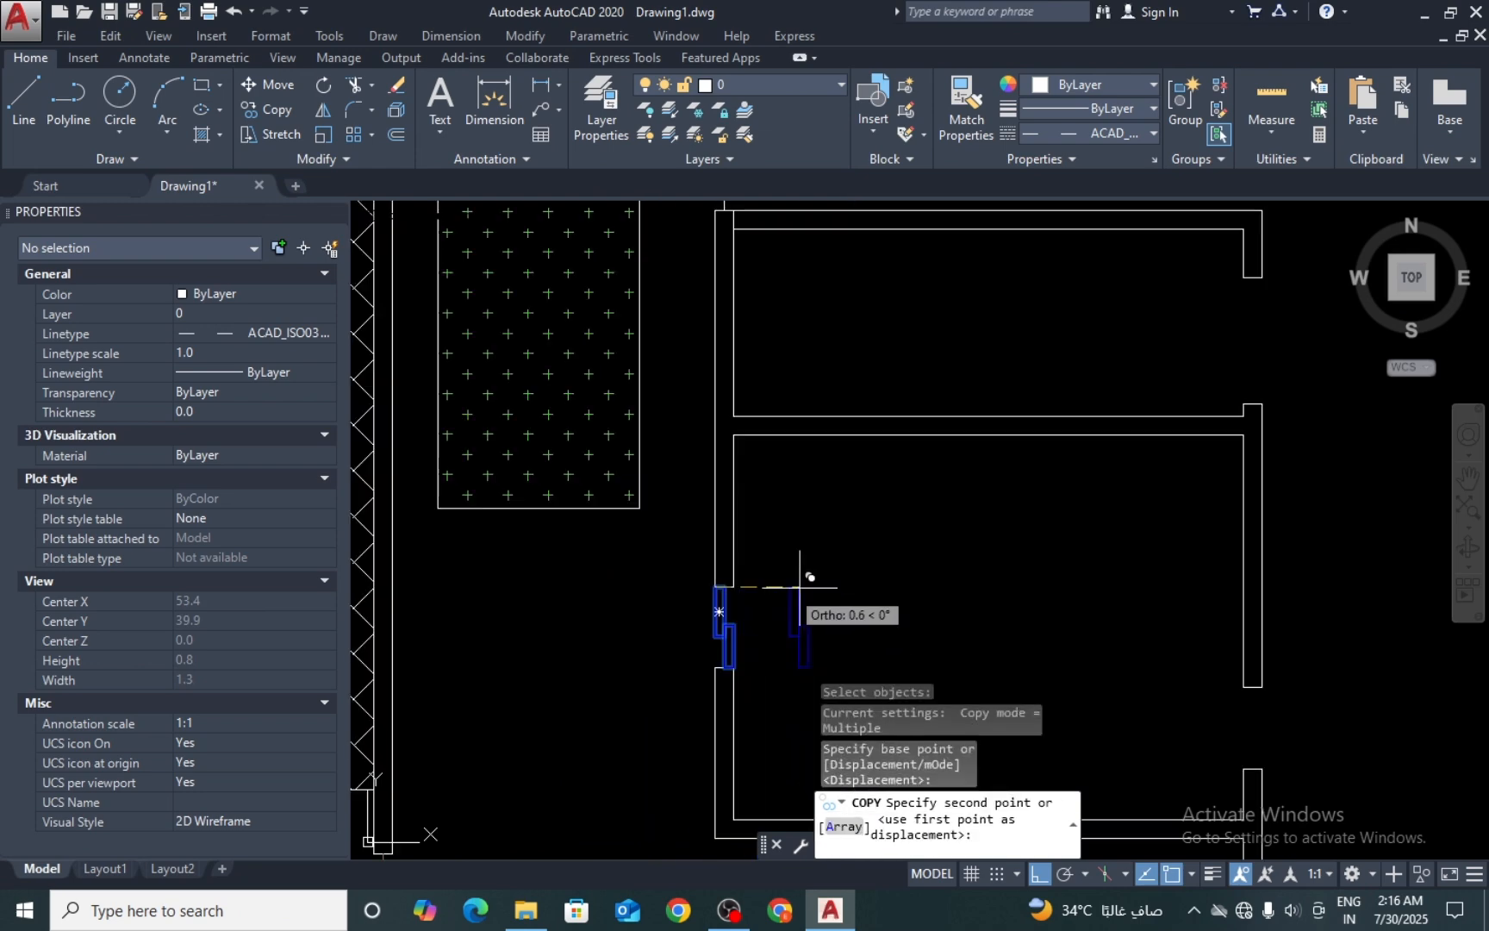
{"action": "scroll", "coordinate": [808, 392], "scroll_direction": "up", "scroll_amount": 7}
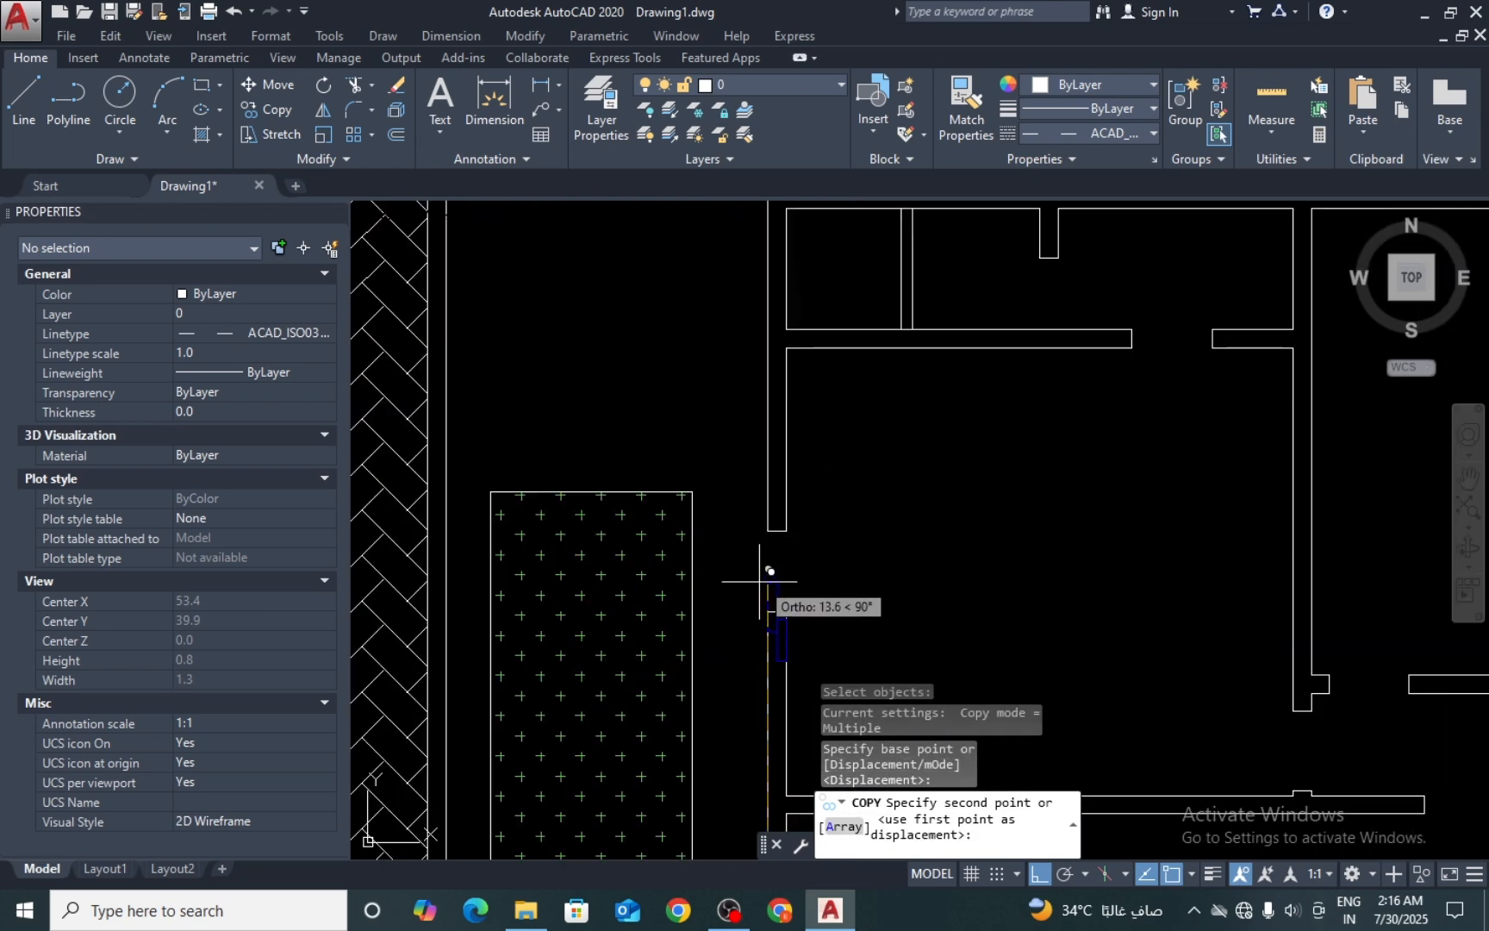
{"action": "left_click", "coordinate": [765, 530]}
{"action": "key", "text": "Return"}
{"action": "scroll", "coordinate": [670, 407], "scroll_direction": "down", "scroll_amount": 6}
{"action": "scroll", "coordinate": [763, 511], "scroll_direction": "up", "scroll_amount": 4}
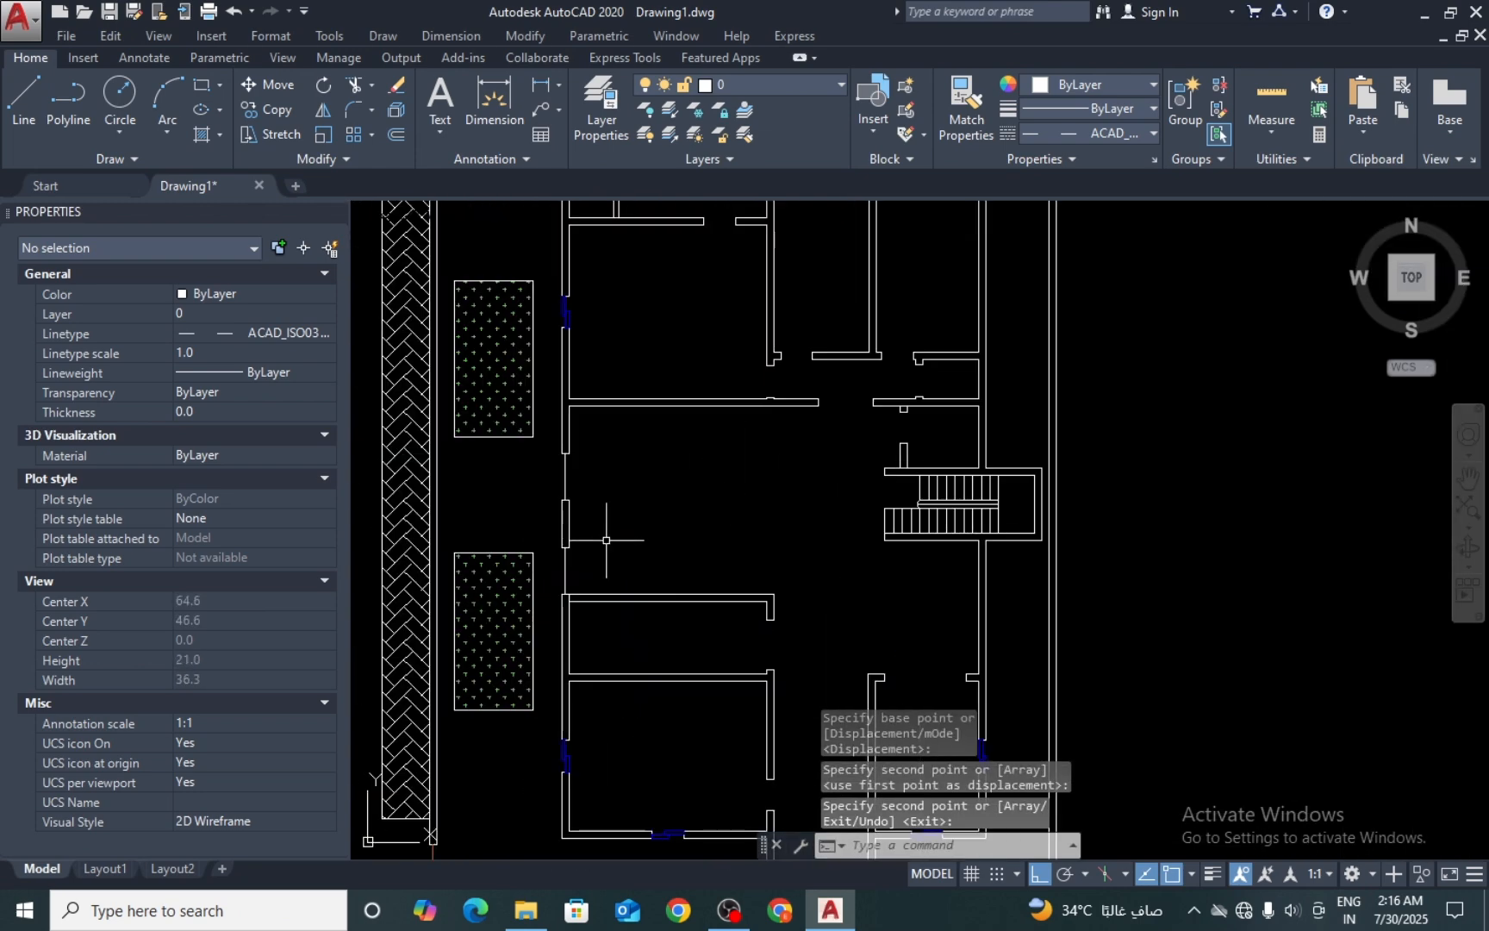
{"action": "scroll", "coordinate": [606, 541], "scroll_direction": "down", "scroll_amount": 3}
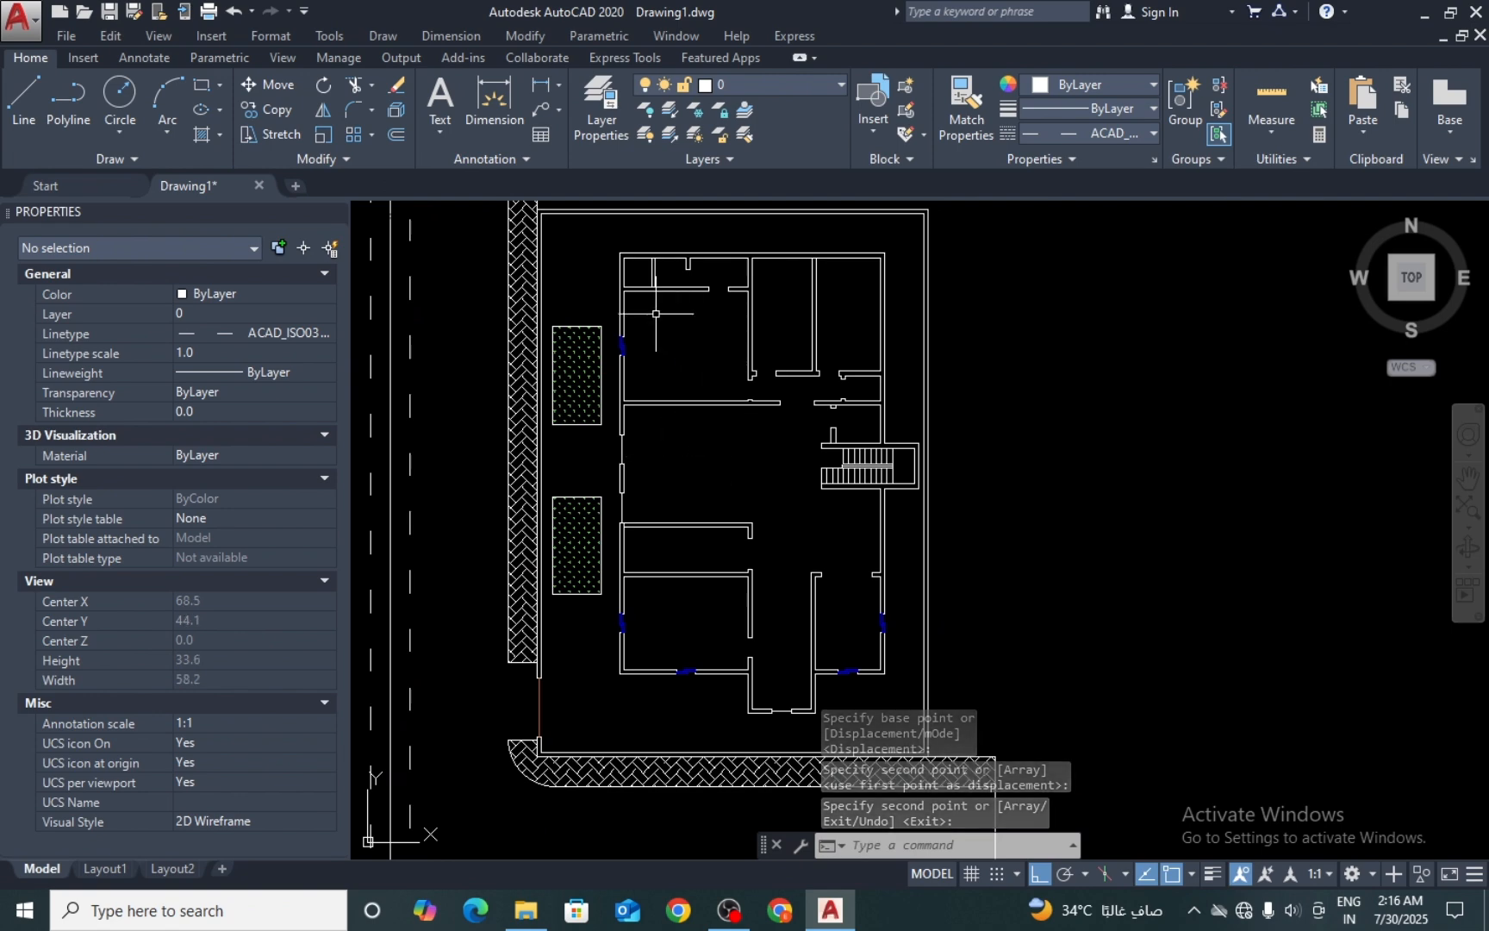
{"action": "scroll", "coordinate": [621, 342], "scroll_direction": "up", "scroll_amount": 3}
{"action": "middle_click_drag", "start_coordinate": [764, 405], "coordinate": [689, 543]}
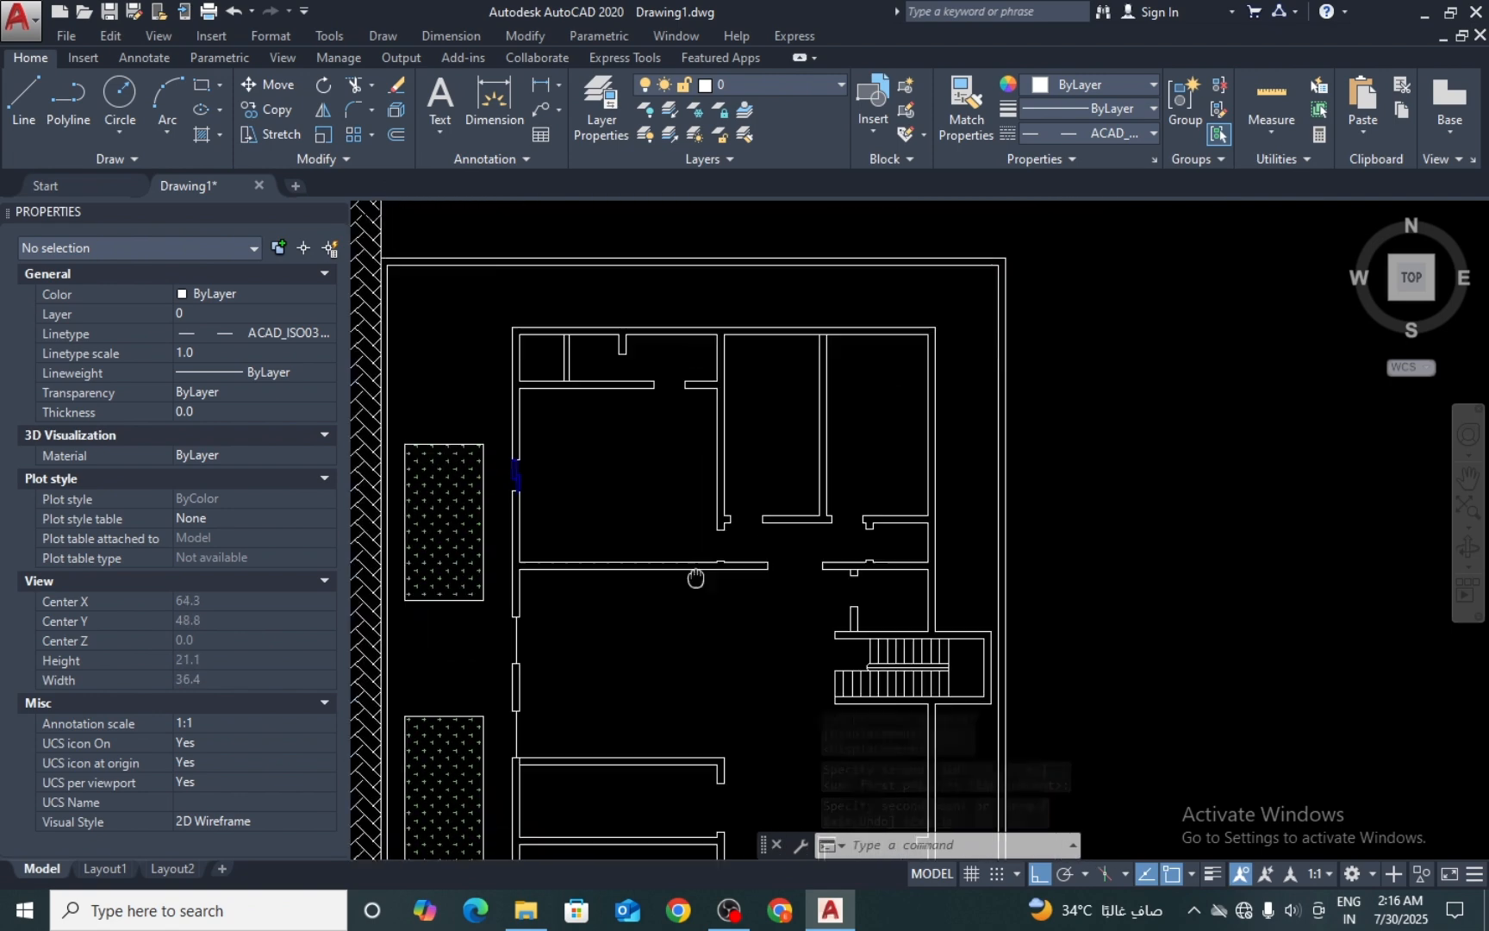
{"action": "scroll", "coordinate": [770, 357], "scroll_direction": "up", "scroll_amount": 4}
{"action": "key", "text": "Return"}
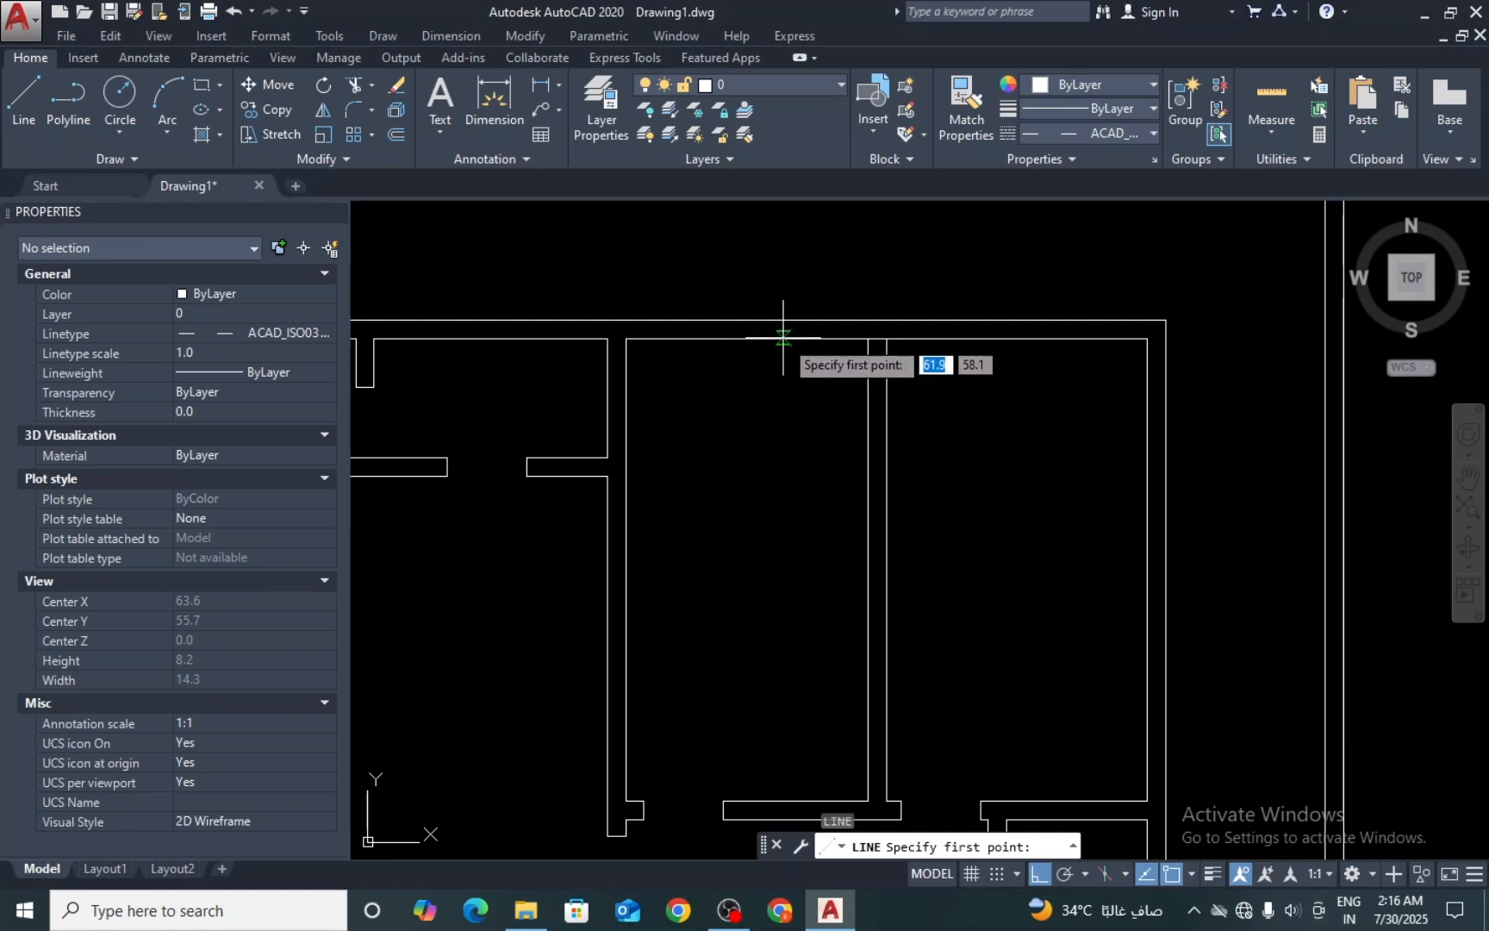
{"action": "scroll", "coordinate": [729, 345], "scroll_direction": "up", "scroll_amount": 2}
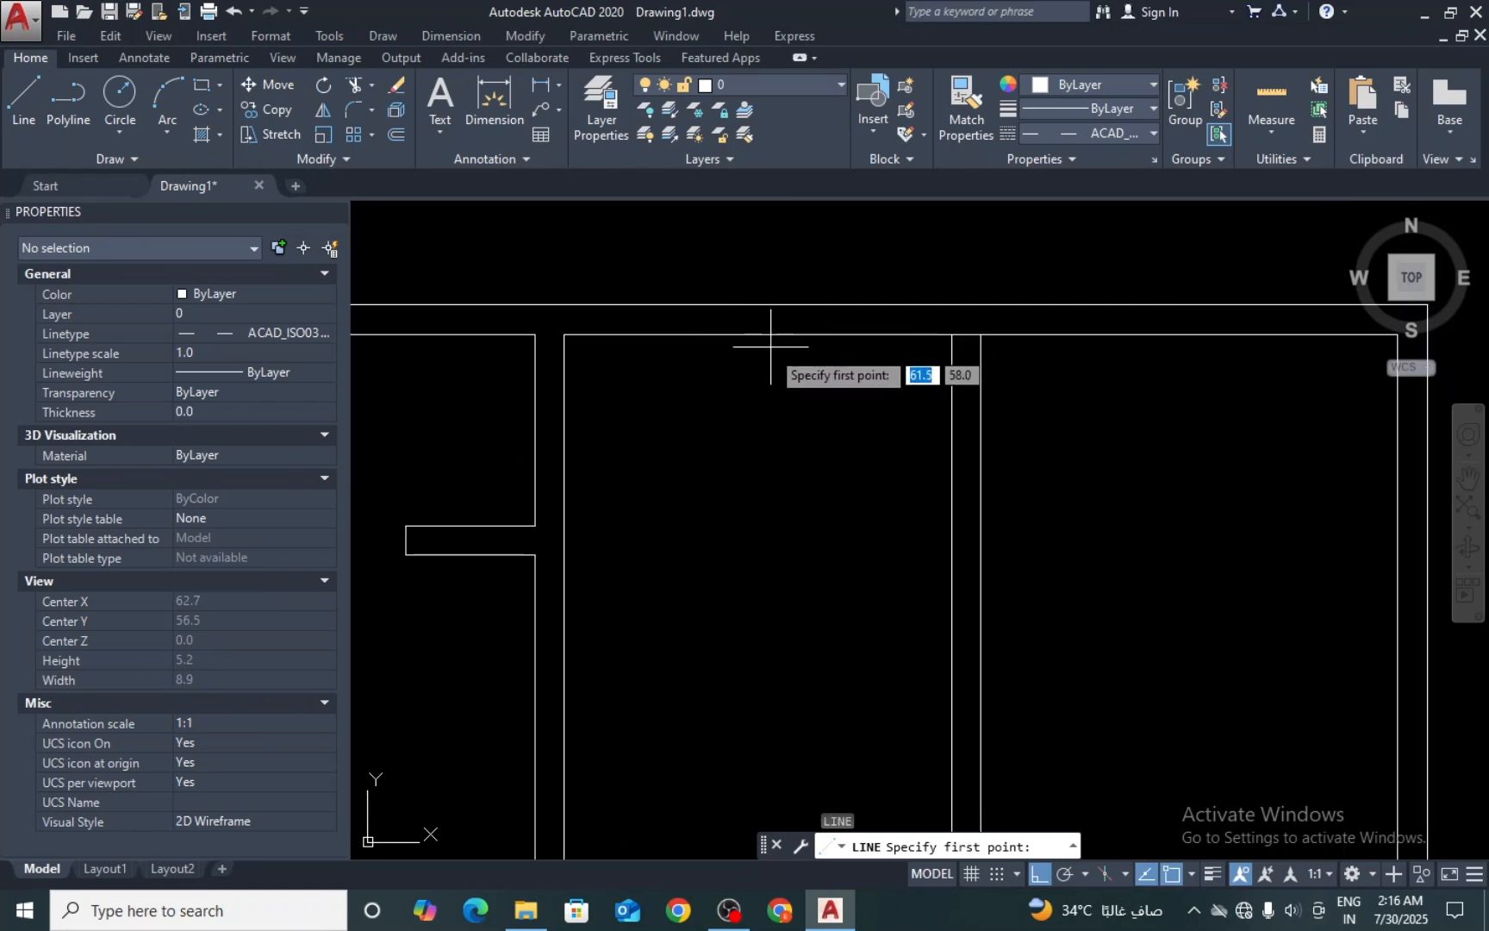
{"action": "key", "text": "Escape"}
Step: Trim the inner north wall line where the partition between the two northern rooms meets it
{"action": "key", "text": "Return"}
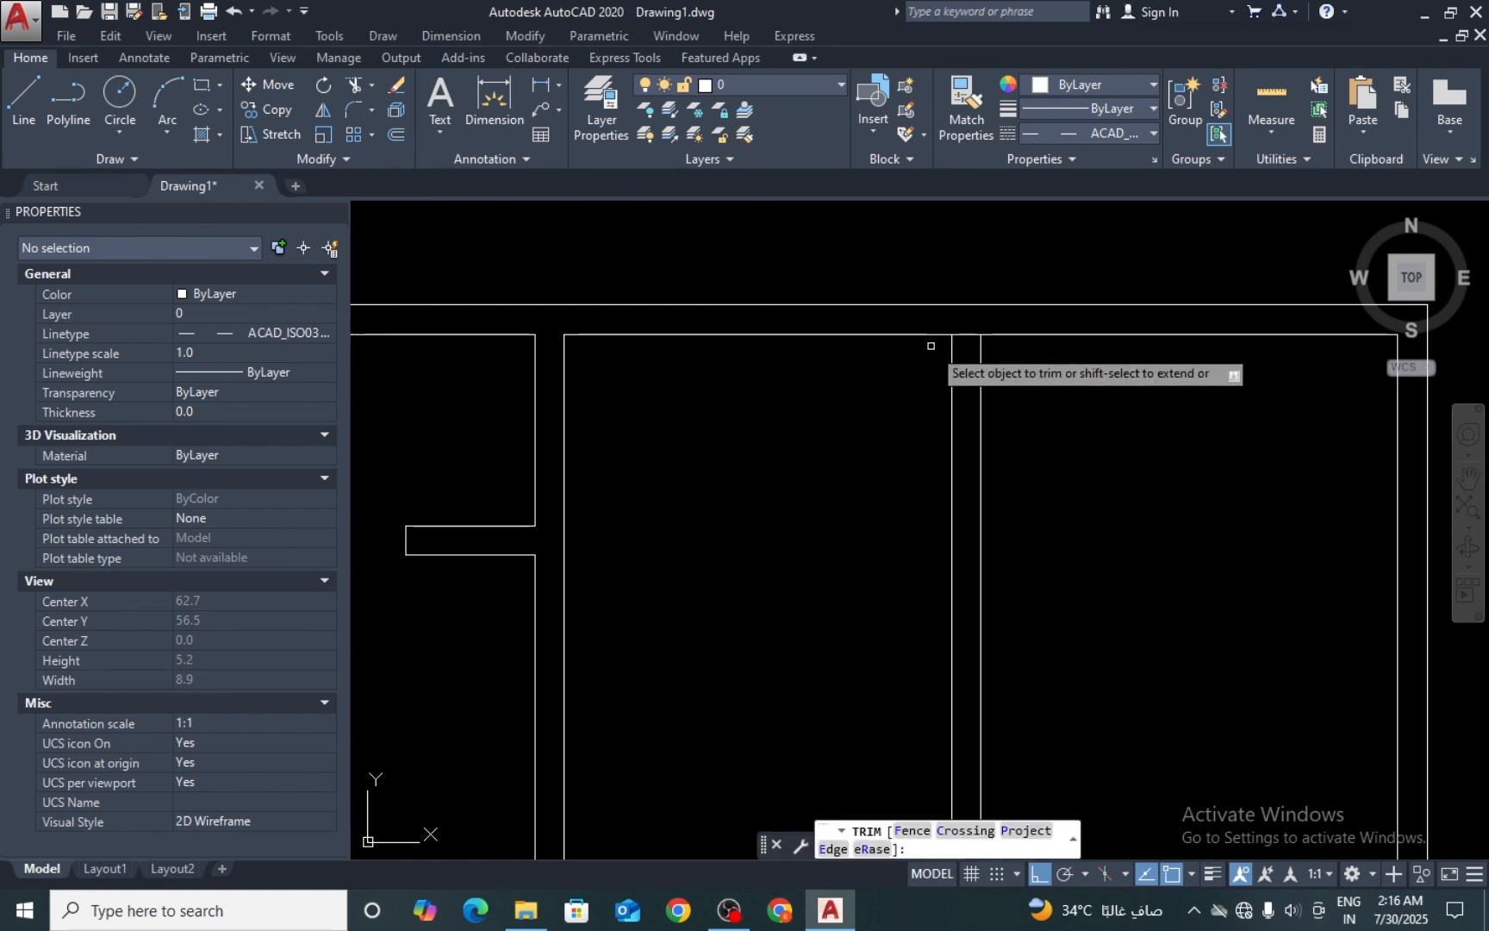
{"action": "scroll", "coordinate": [990, 318], "scroll_direction": "up", "scroll_amount": 4}
{"action": "left_click", "coordinate": [1031, 293]}
{"action": "left_click", "coordinate": [984, 343]}
{"action": "scroll", "coordinate": [947, 337], "scroll_direction": "down", "scroll_amount": 3}
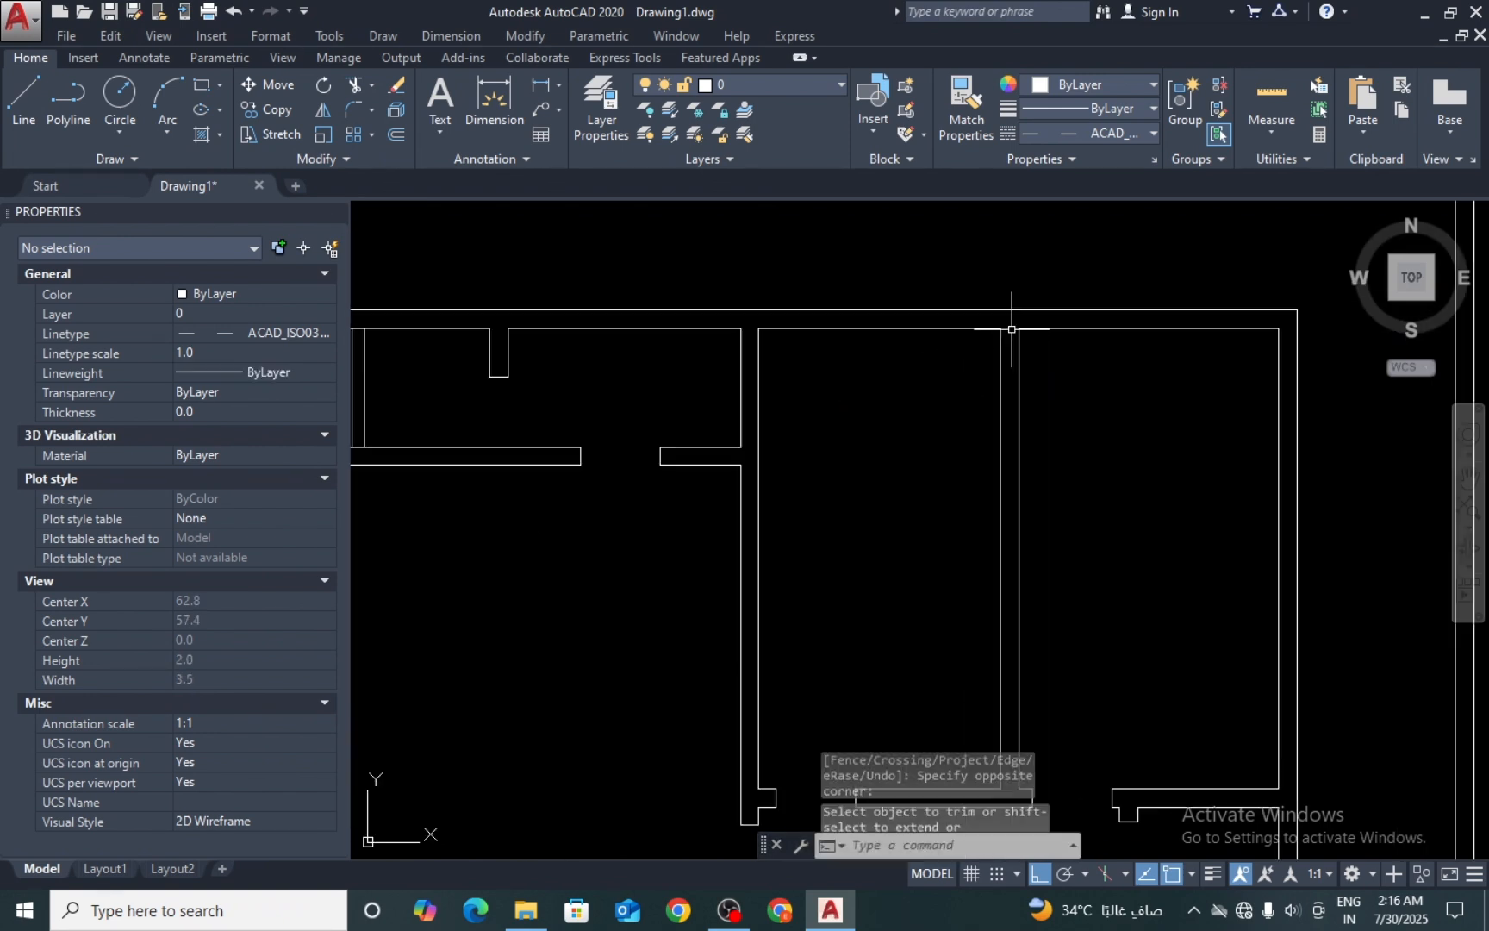
{"action": "scroll", "coordinate": [947, 336], "scroll_direction": "up", "scroll_amount": 1}
{"action": "key", "text": "Escape"}
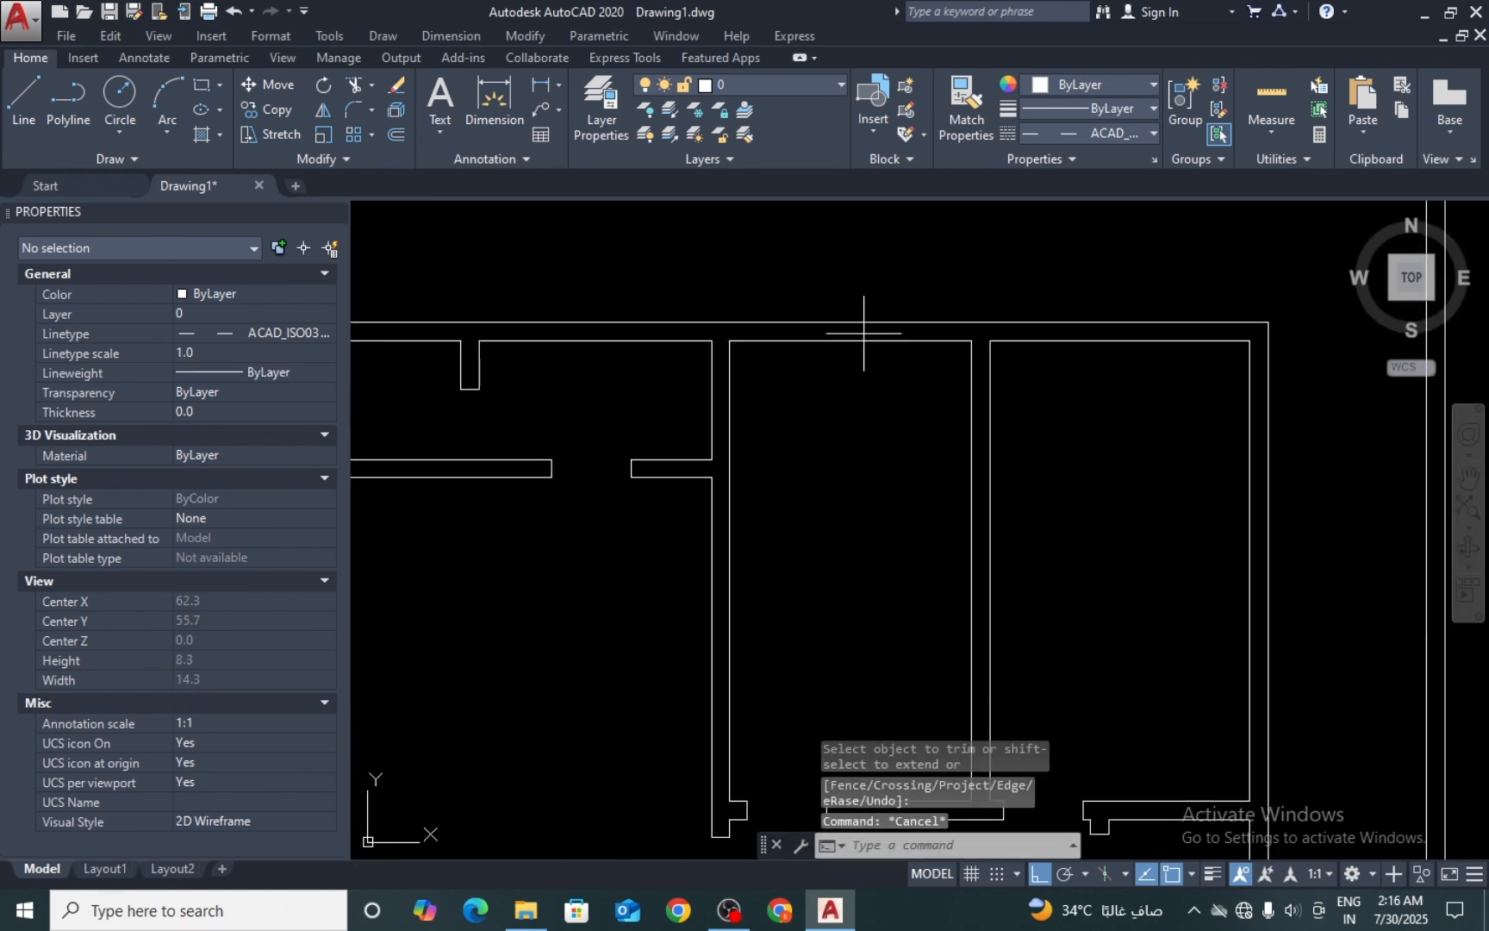
{"action": "left_click", "coordinate": [864, 332]}
{"action": "left_click", "coordinate": [844, 359]}
{"action": "key", "text": "Escape"}
Step: Draw a short line across the north wall at the midpoint of the middle northern room
{"action": "type", "text": "l"}
{"action": "key", "text": "Return"}
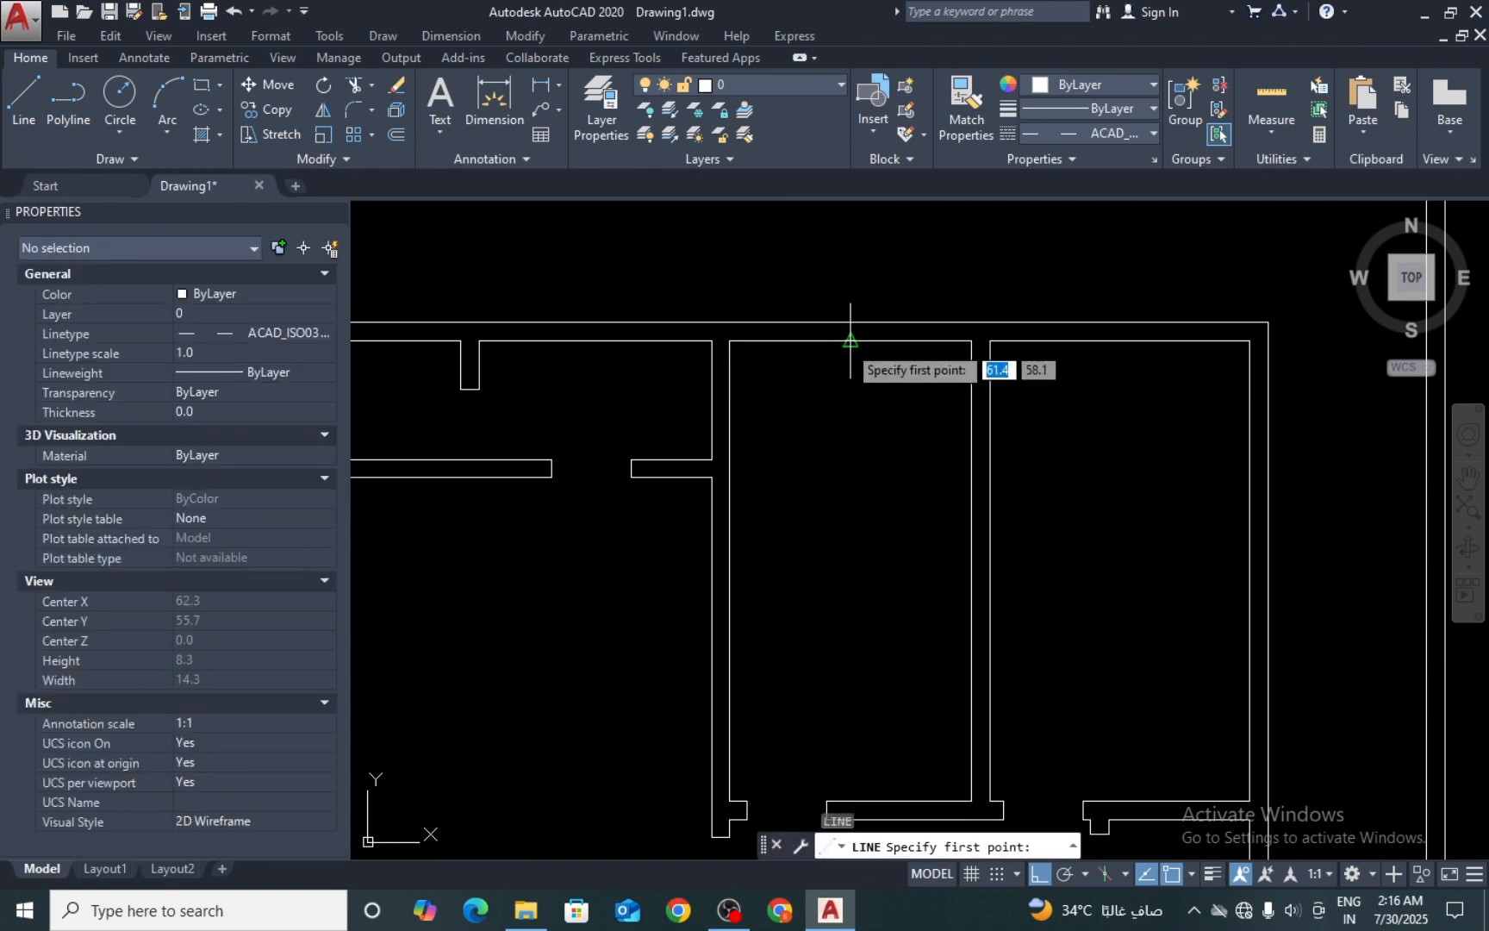
{"action": "left_click", "coordinate": [850, 322]}
{"action": "left_click", "coordinate": [851, 340]}
{"action": "key", "text": "Escape"}
Step: Offset the short line in the middle northern room's wall by 0.5 to both sides
{"action": "type", "text": "o"}
{"action": "key", "text": "Return"}
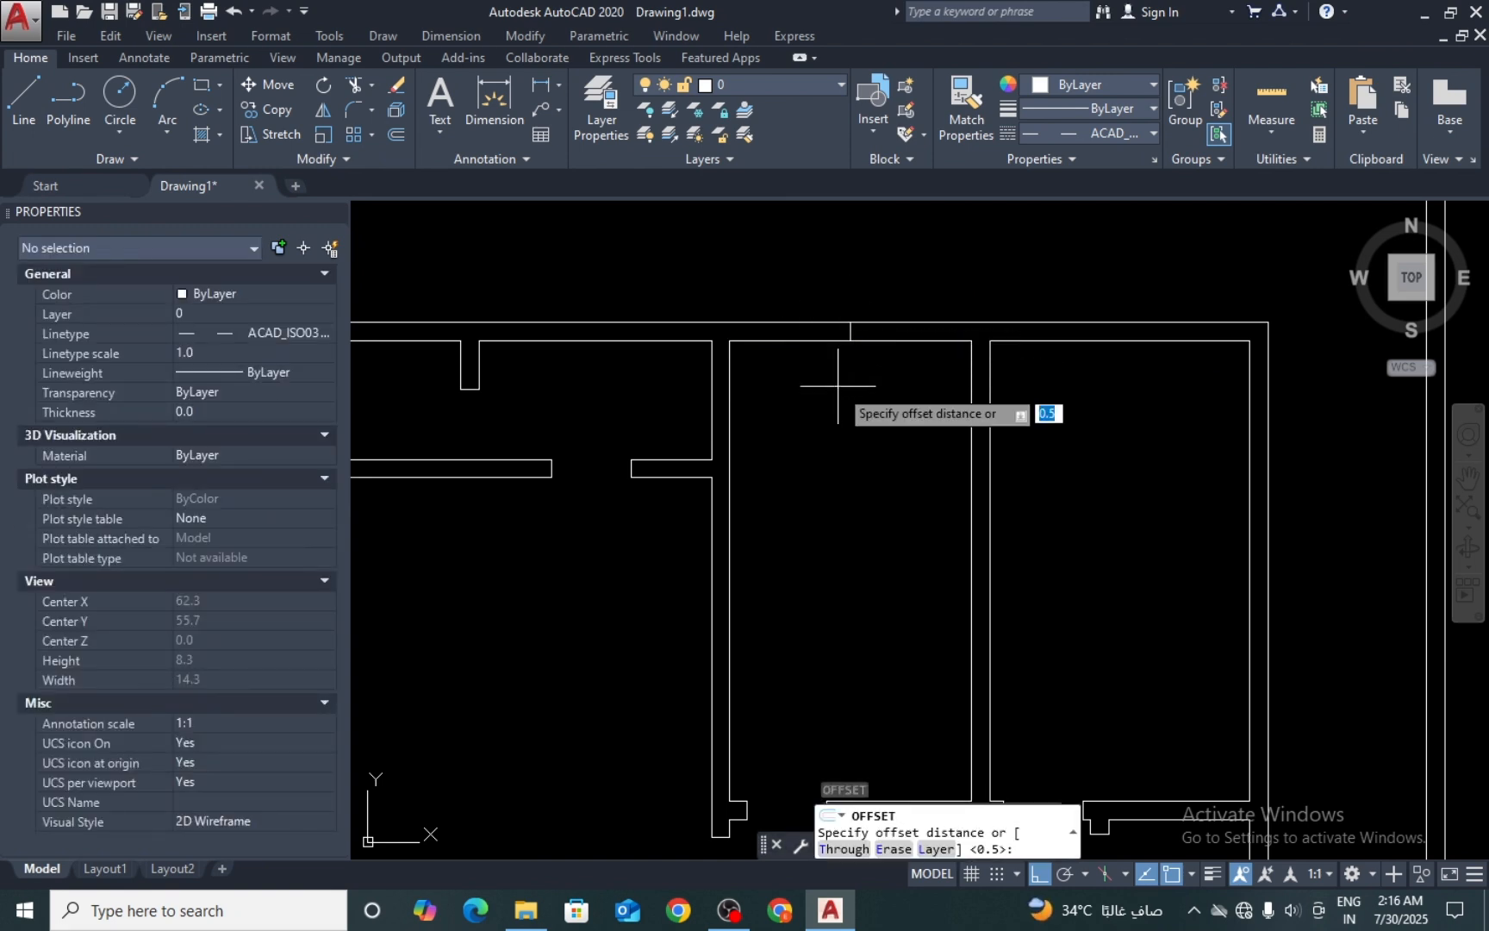
{"action": "type", "text": "0.5"}
{"action": "key", "text": "Return"}
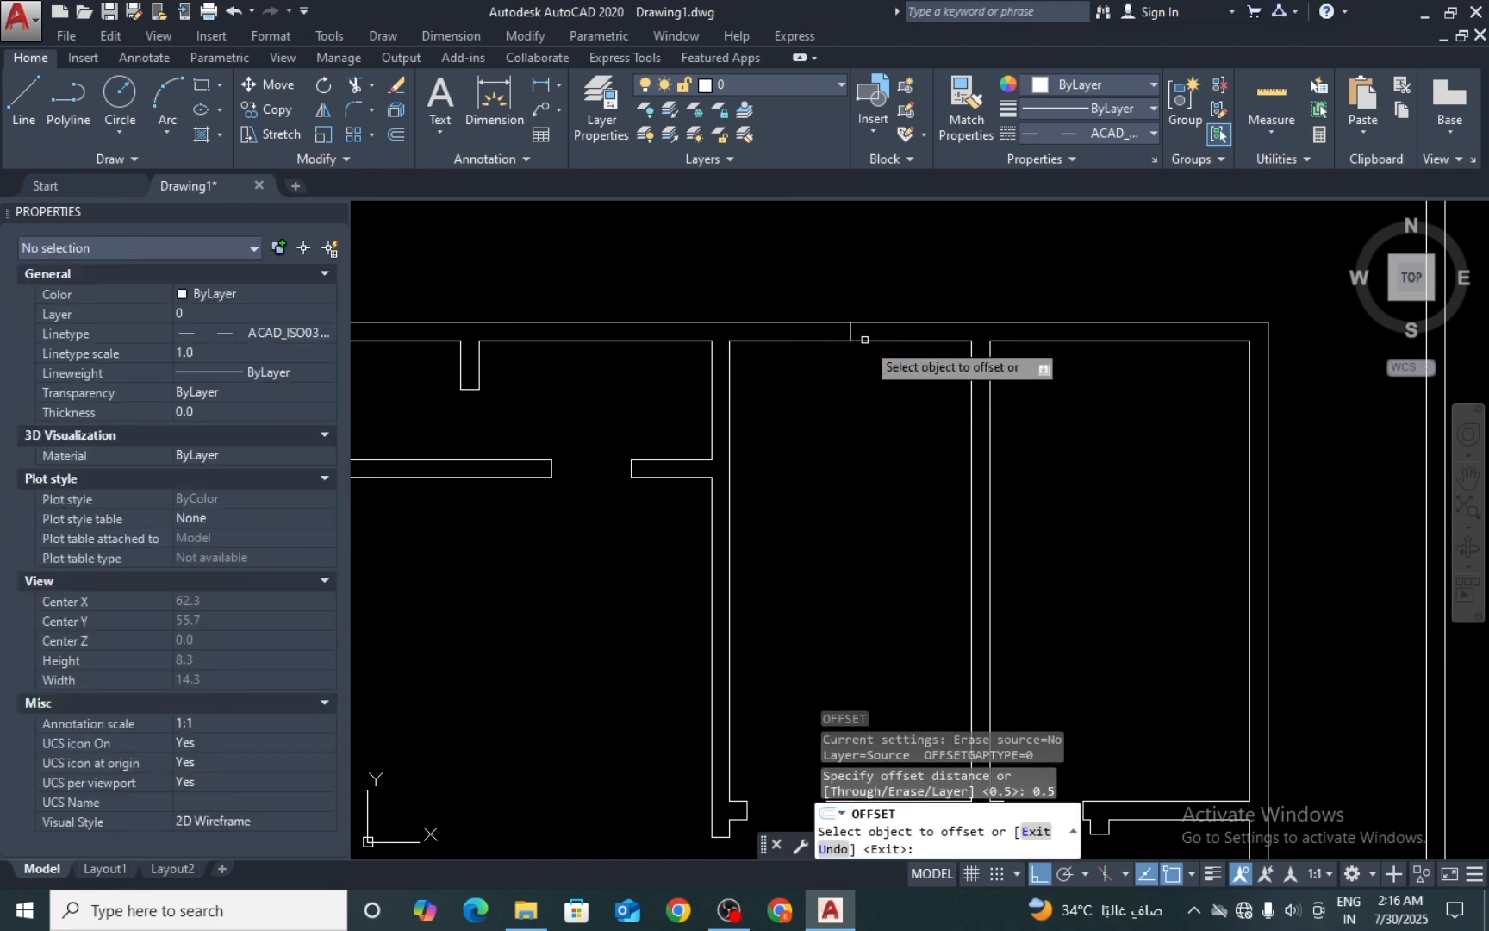
{"action": "scroll", "coordinate": [870, 366], "scroll_direction": "up", "scroll_amount": 3}
{"action": "left_click", "coordinate": [844, 361]}
{"action": "left_click", "coordinate": [896, 360]}
{"action": "left_click", "coordinate": [845, 359]}
{"action": "left_click", "coordinate": [772, 350]}
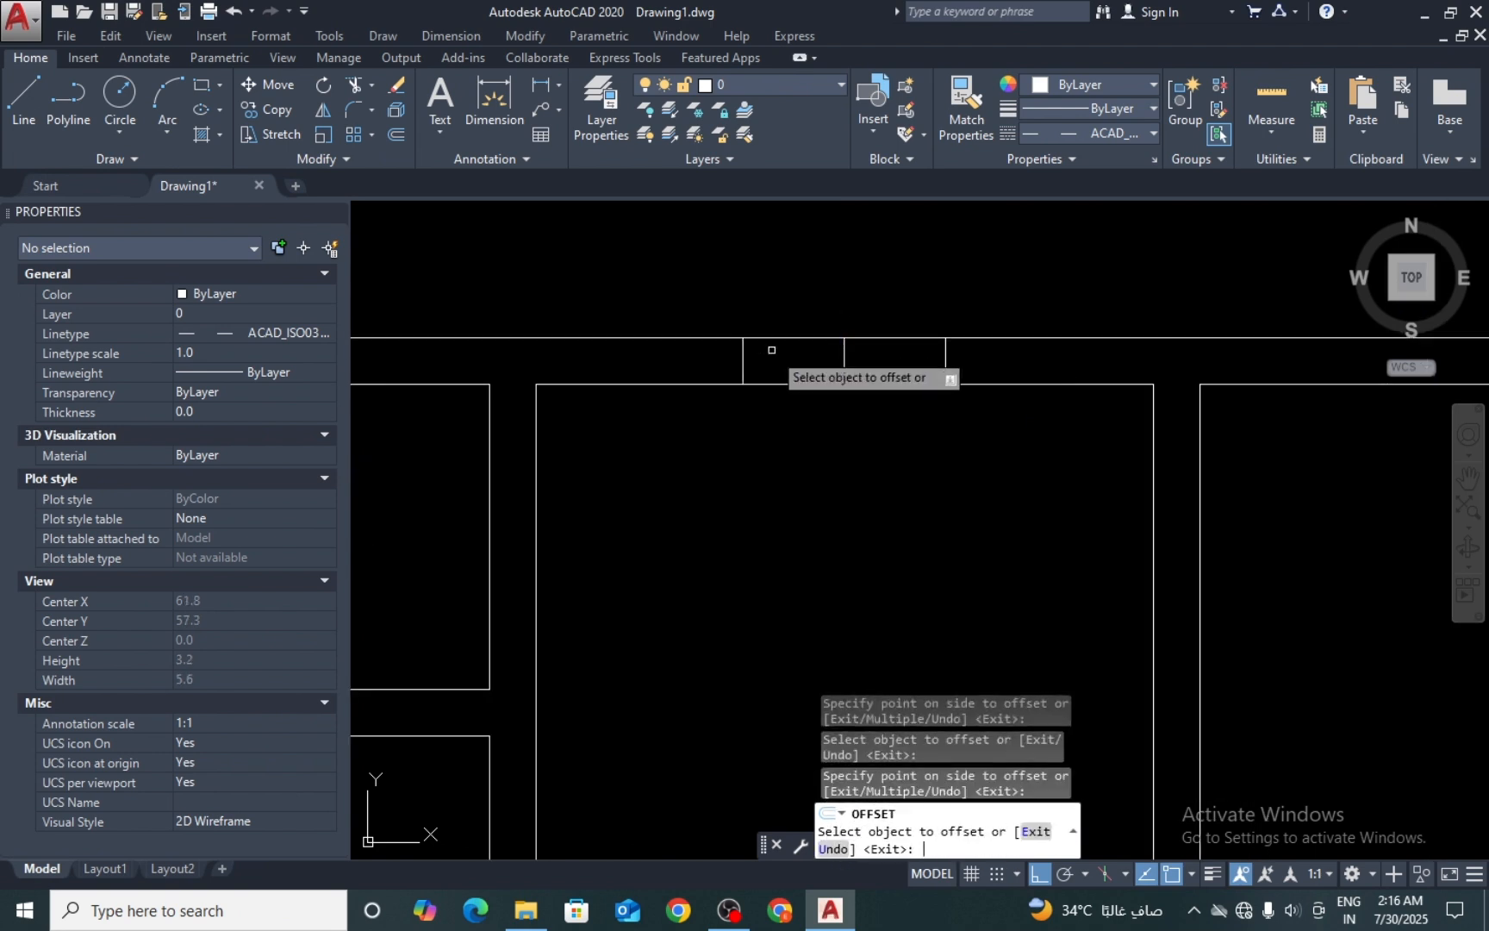
{"action": "key", "text": "Return"}
Step: Draw a short line across the north wall at the midpoint of the northeast room
{"action": "scroll", "coordinate": [758, 400], "scroll_direction": "down", "scroll_amount": 3}
{"action": "key", "text": "Return"}
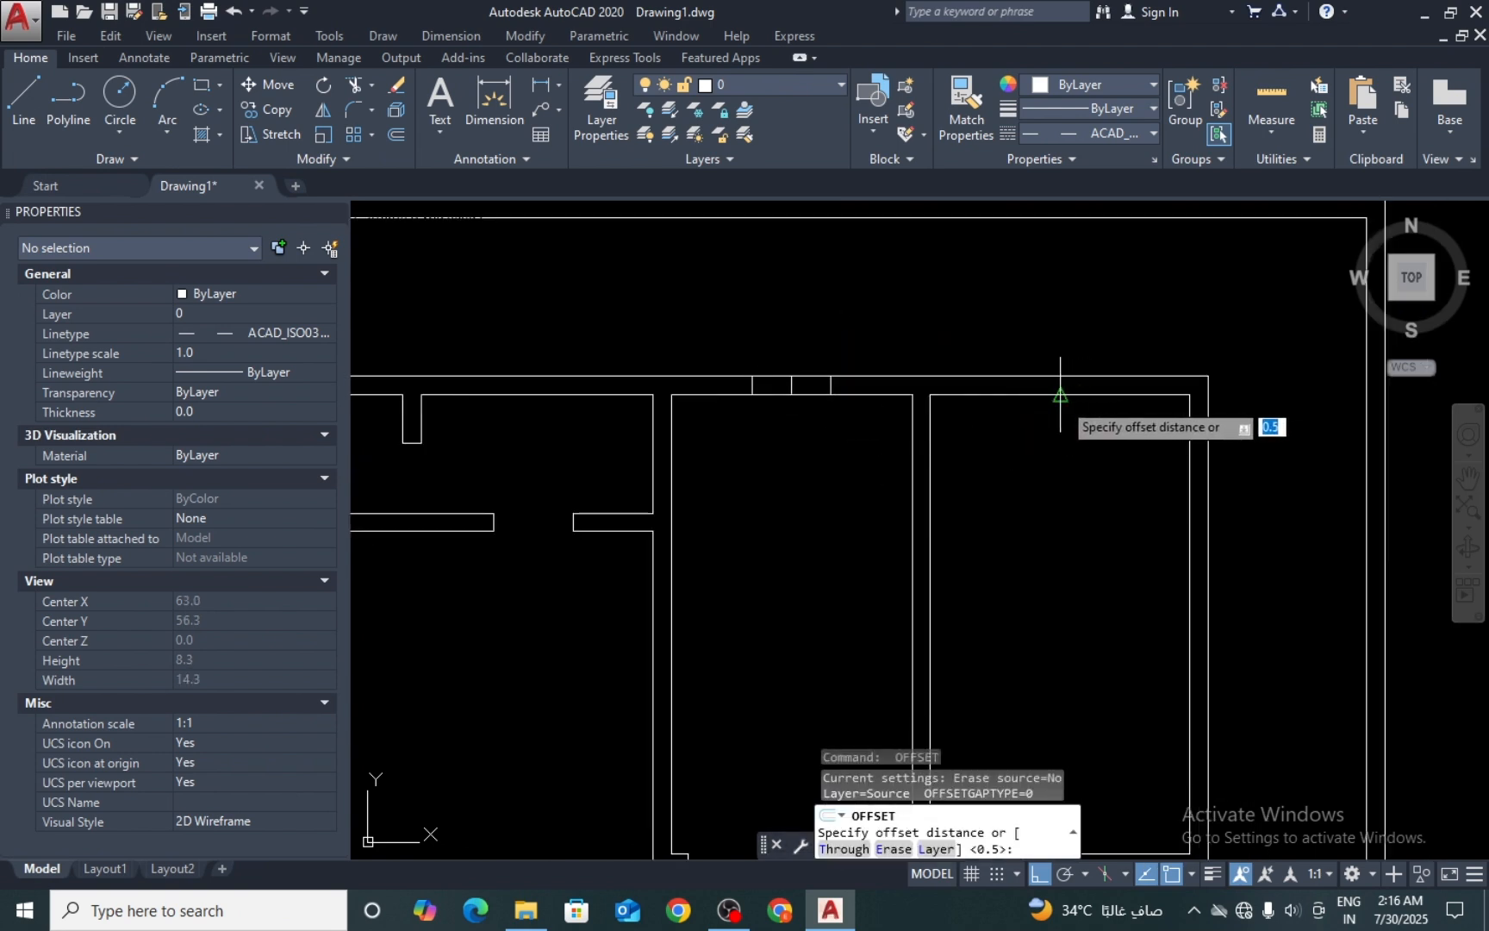
{"action": "key", "text": "Escape"}
{"action": "type", "text": "l"}
{"action": "key", "text": "Return"}
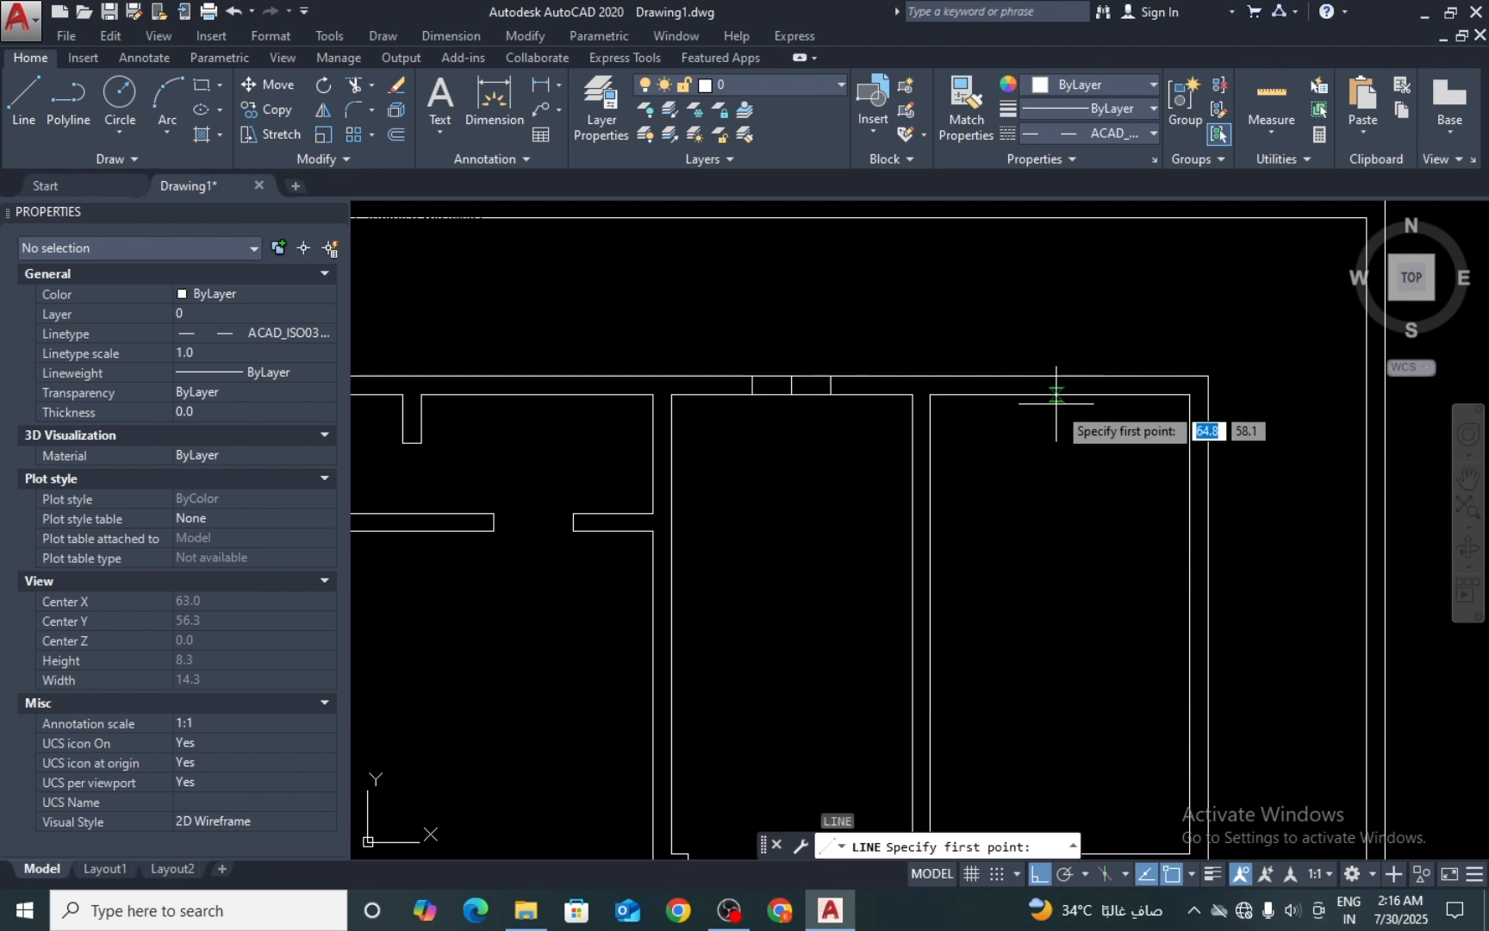
{"action": "left_click", "coordinate": [1060, 395]}
{"action": "left_click", "coordinate": [1059, 376]}
{"action": "key", "text": "Return"}
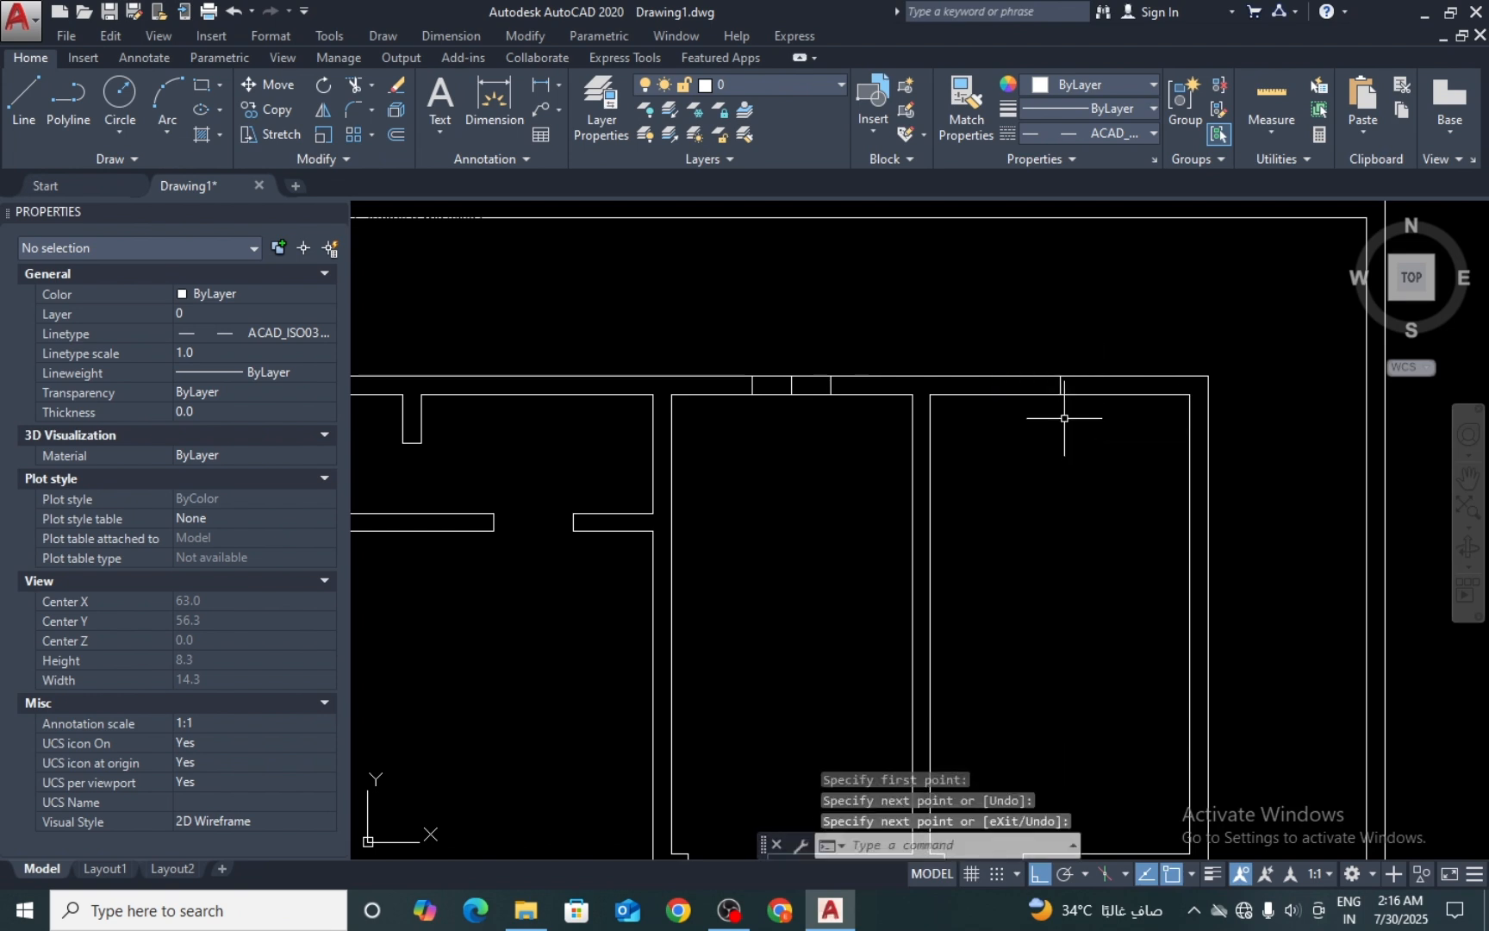
Step: Offset the short line in the northeast room's north wall by 0.5 to both sides
{"action": "type", "text": "o"}
{"action": "key", "text": "Return"}
{"action": "type", "text": "0.5"}
{"action": "key", "text": "Return"}
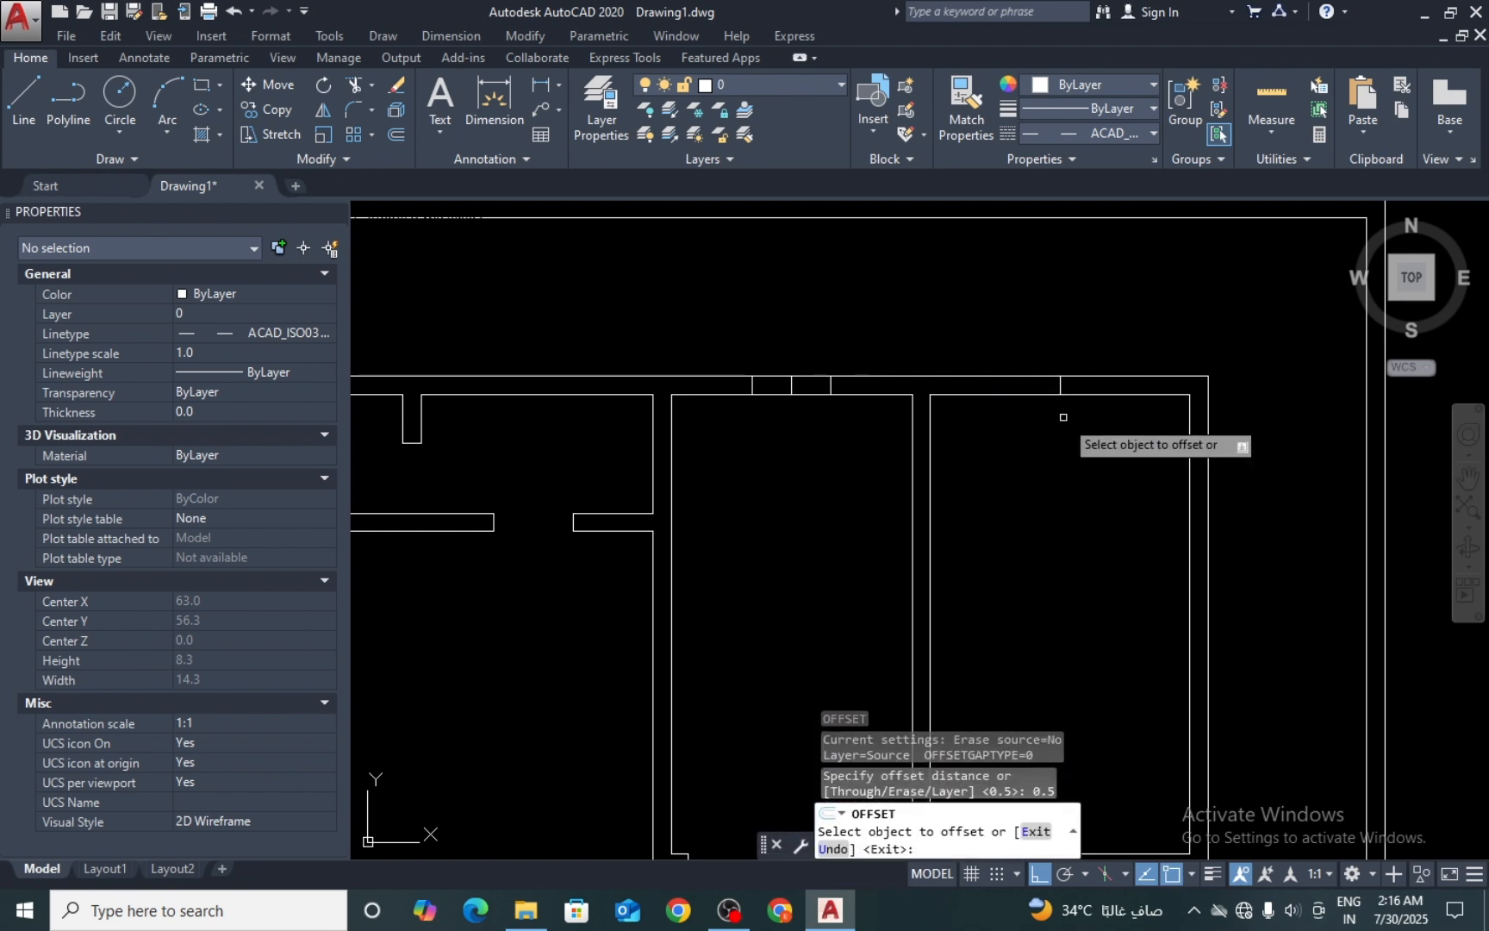
{"action": "scroll", "coordinate": [1045, 385], "scroll_direction": "up", "scroll_amount": 4}
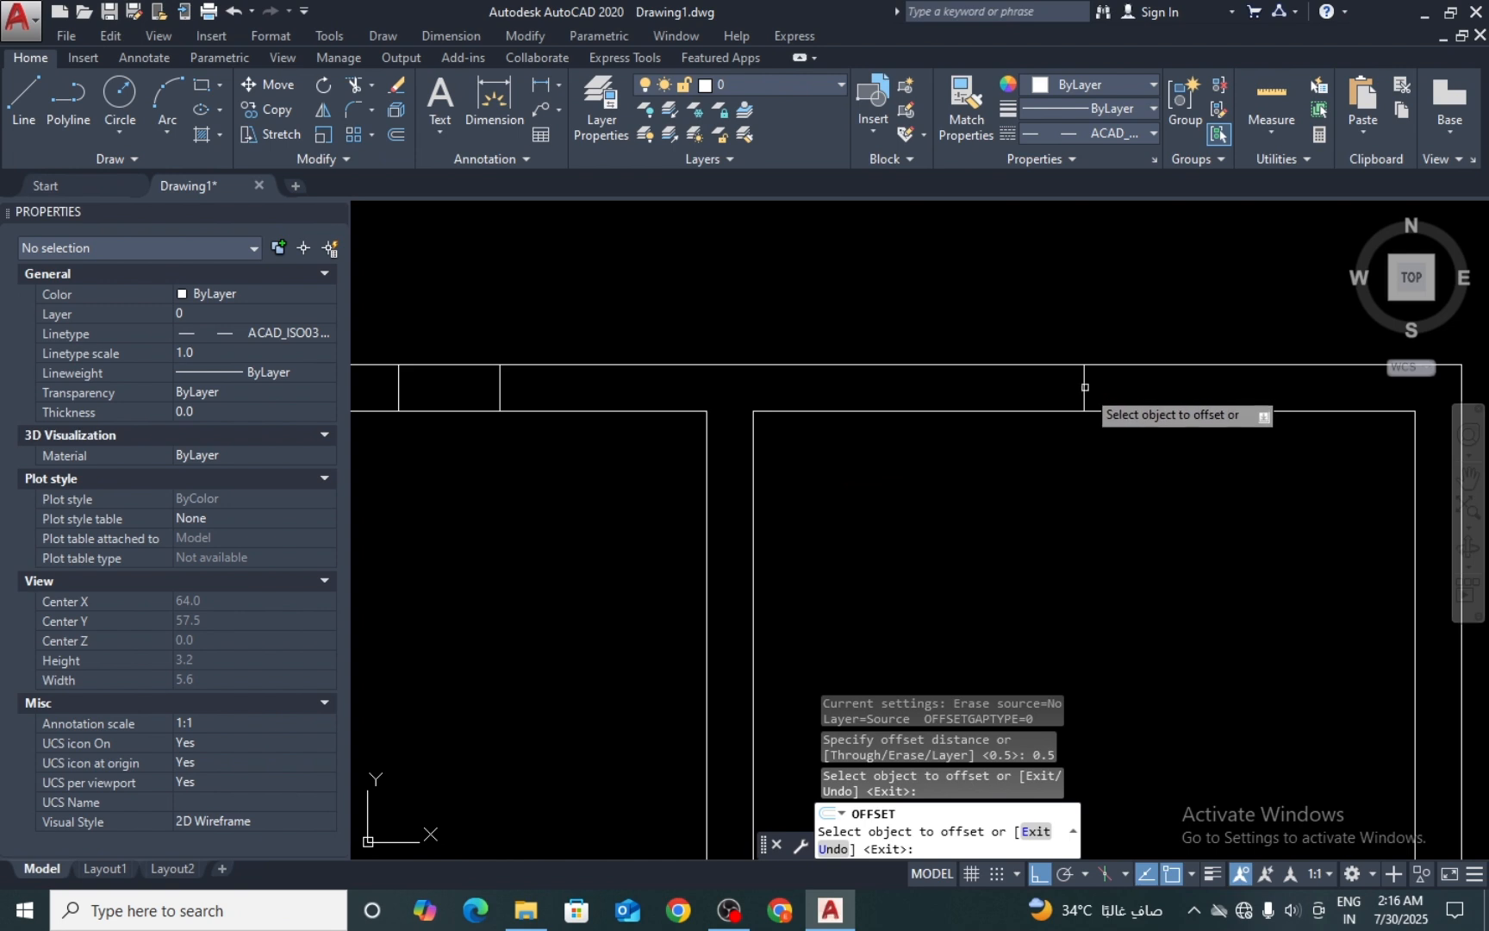
{"action": "left_click", "coordinate": [1085, 388]}
{"action": "left_click", "coordinate": [1104, 385]}
{"action": "left_click", "coordinate": [1084, 387]}
{"action": "left_click", "coordinate": [1018, 386]}
{"action": "key", "text": "Return"}
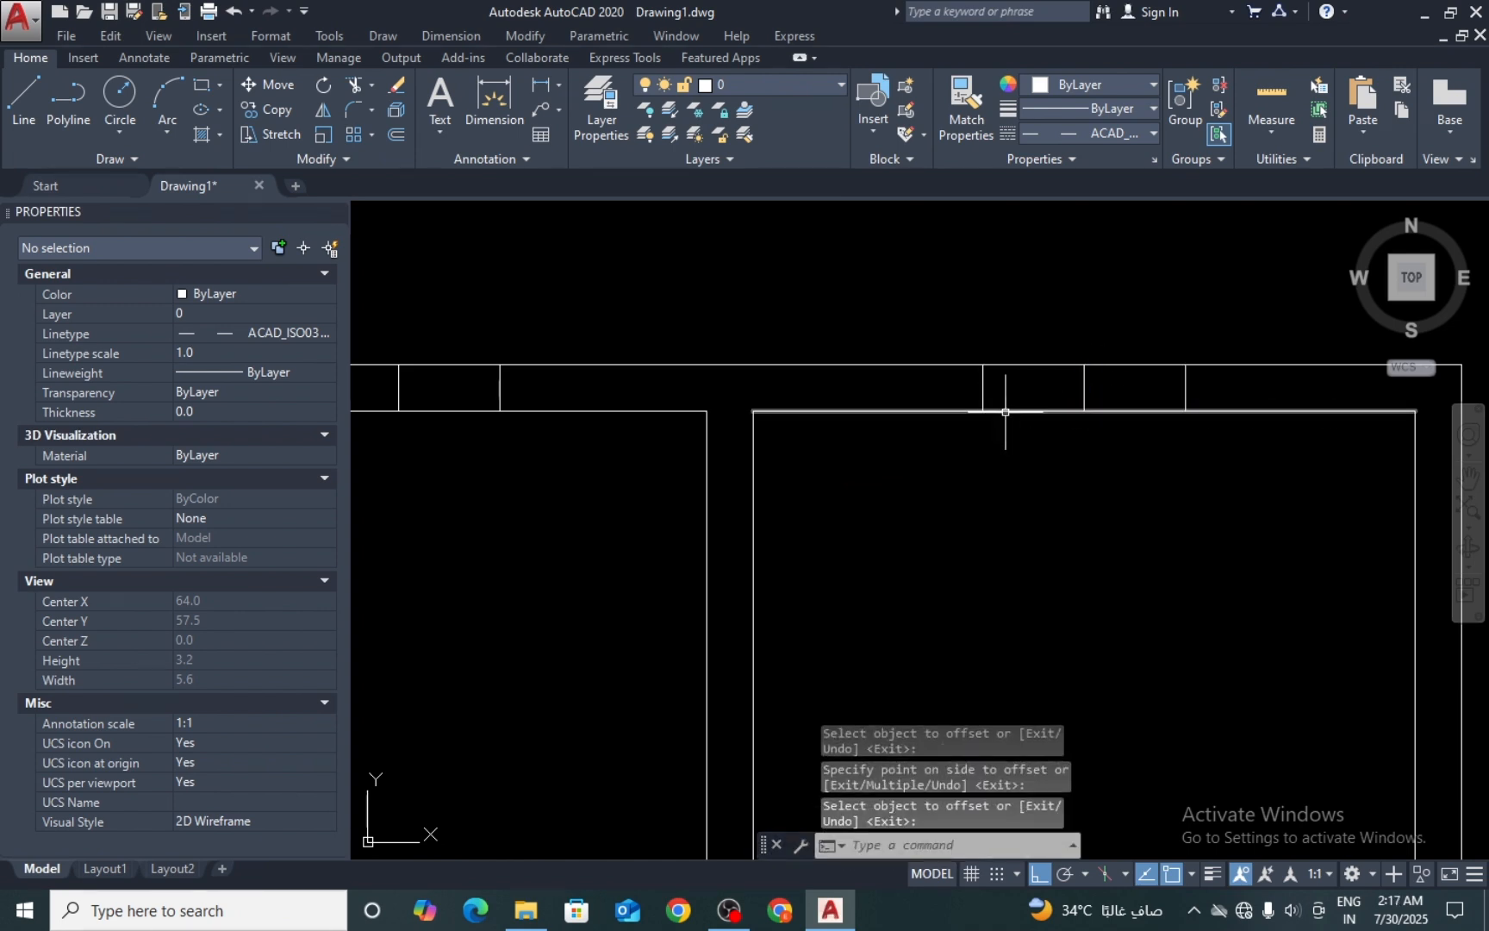
Step: Erase the middle line between the two offset lines in the northeast room's north wall
{"action": "type", "text": "e"}
{"action": "key", "text": "Return"}
{"action": "left_click", "coordinate": [1101, 396]}
{"action": "left_click", "coordinate": [1046, 422]}
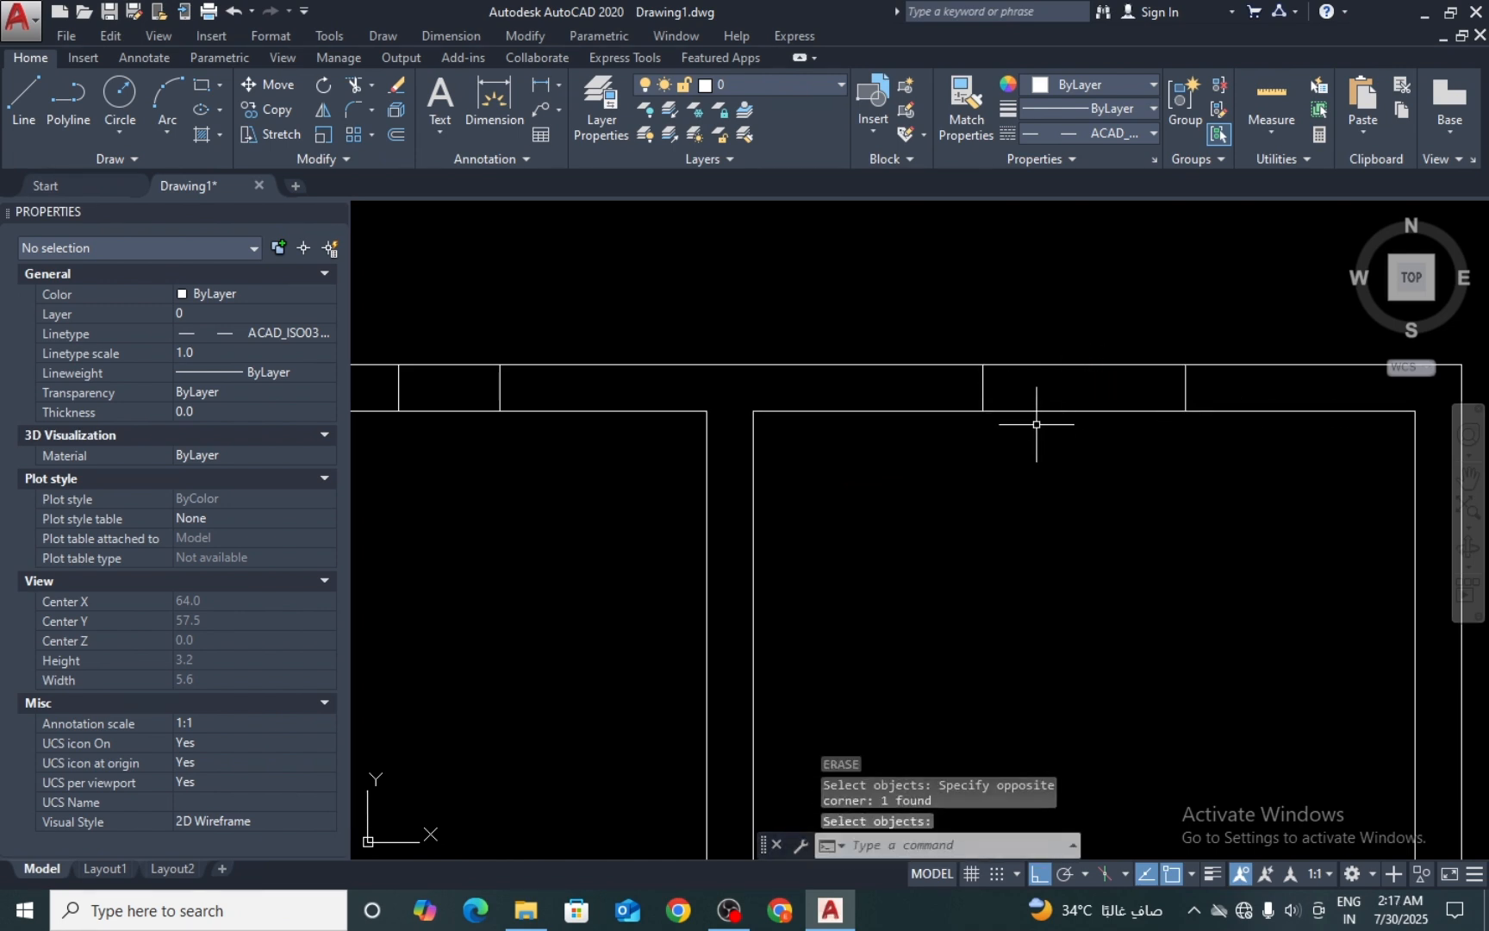
Step: Trim the north wall lines between the offset lines to open window gaps in the northeast and middle northern rooms
{"action": "type", "text": "tr"}
{"action": "key", "text": "Return"}
{"action": "key", "text": "Return"}
{"action": "left_click", "coordinate": [1093, 336]}
{"action": "left_click", "coordinate": [1085, 442]}
{"action": "scroll", "coordinate": [1061, 459], "scroll_direction": "down", "scroll_amount": 4}
{"action": "scroll", "coordinate": [885, 441], "scroll_direction": "up", "scroll_amount": 4}
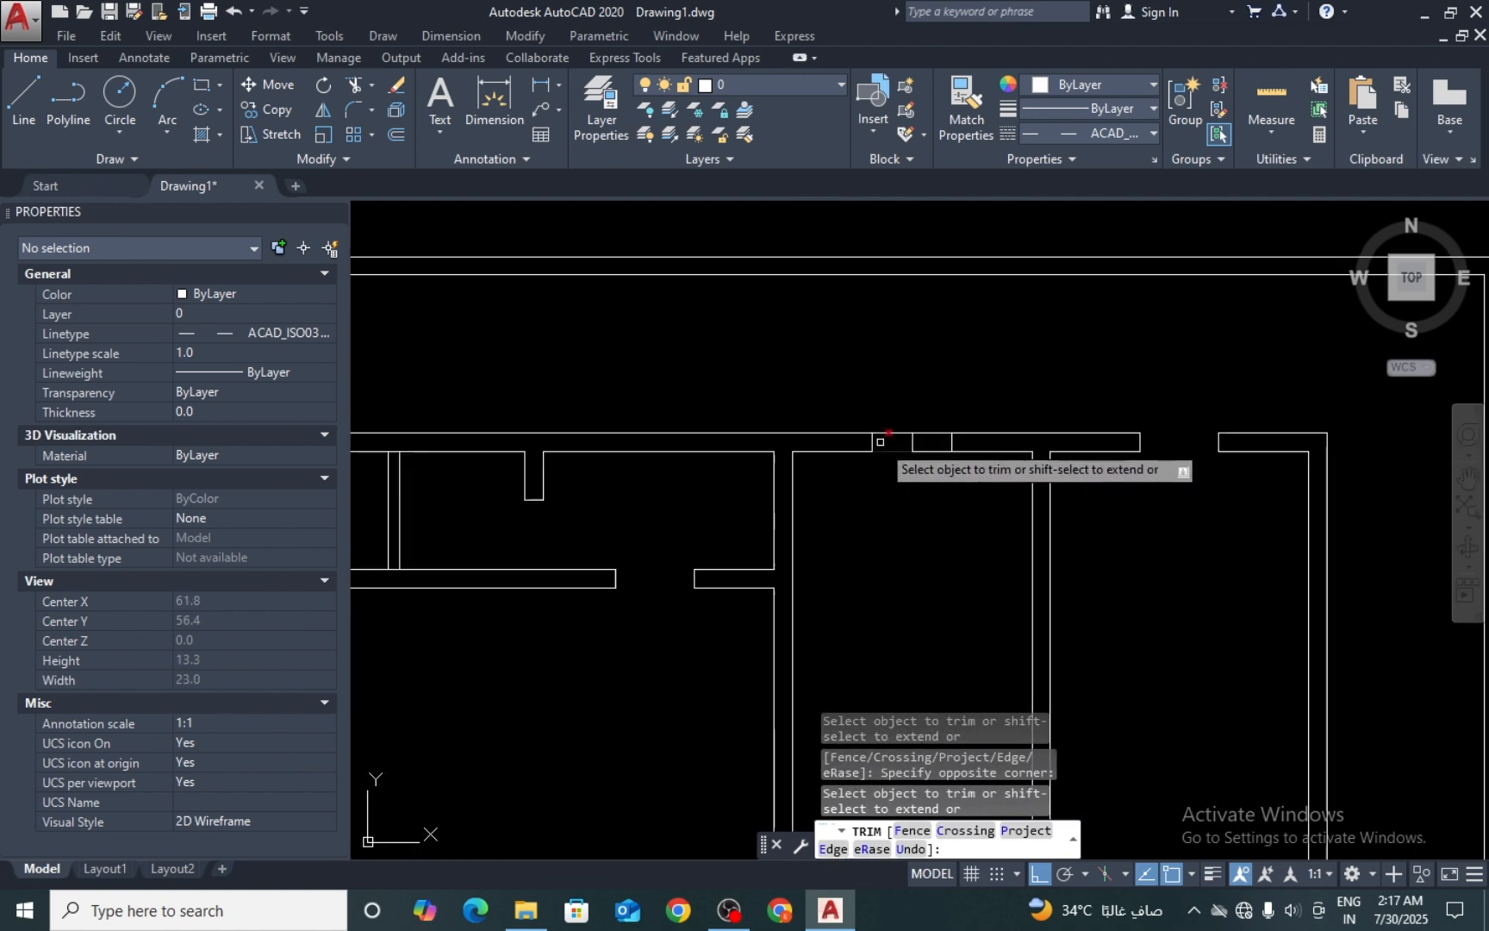
{"action": "left_click", "coordinate": [964, 390]}
{"action": "left_click", "coordinate": [910, 492]}
{"action": "key", "text": "Return"}
Step: Erase the leftover middle line inside the middle northern room's window gap
{"action": "type", "text": "e"}
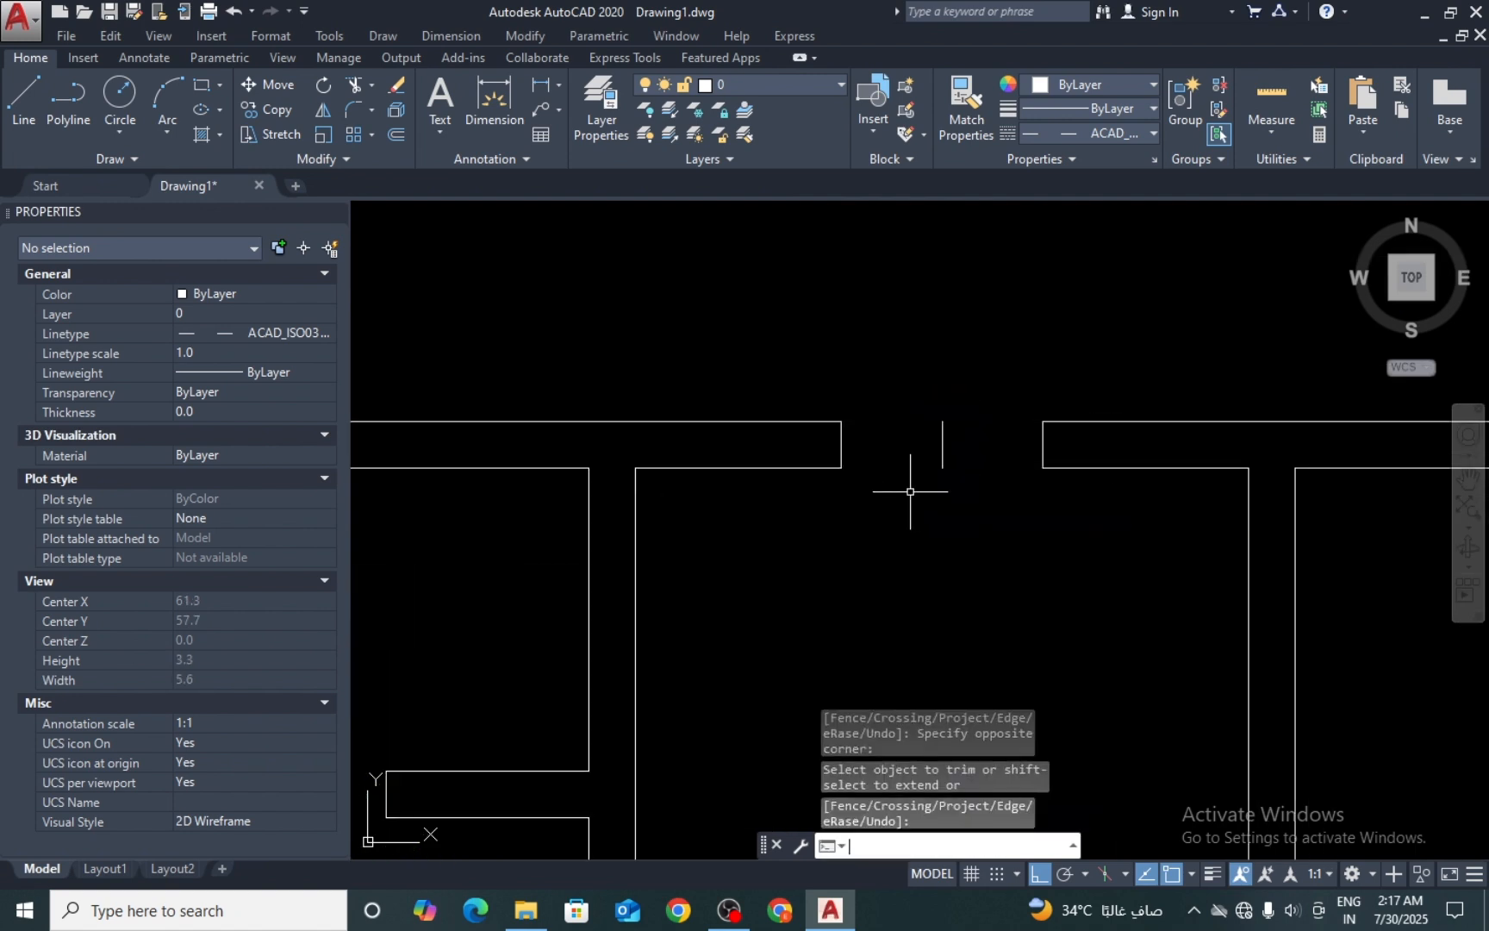
{"action": "key", "text": "Return"}
{"action": "left_click", "coordinate": [948, 482]}
{"action": "left_click", "coordinate": [906, 444]}
{"action": "type", "text": "ct "}
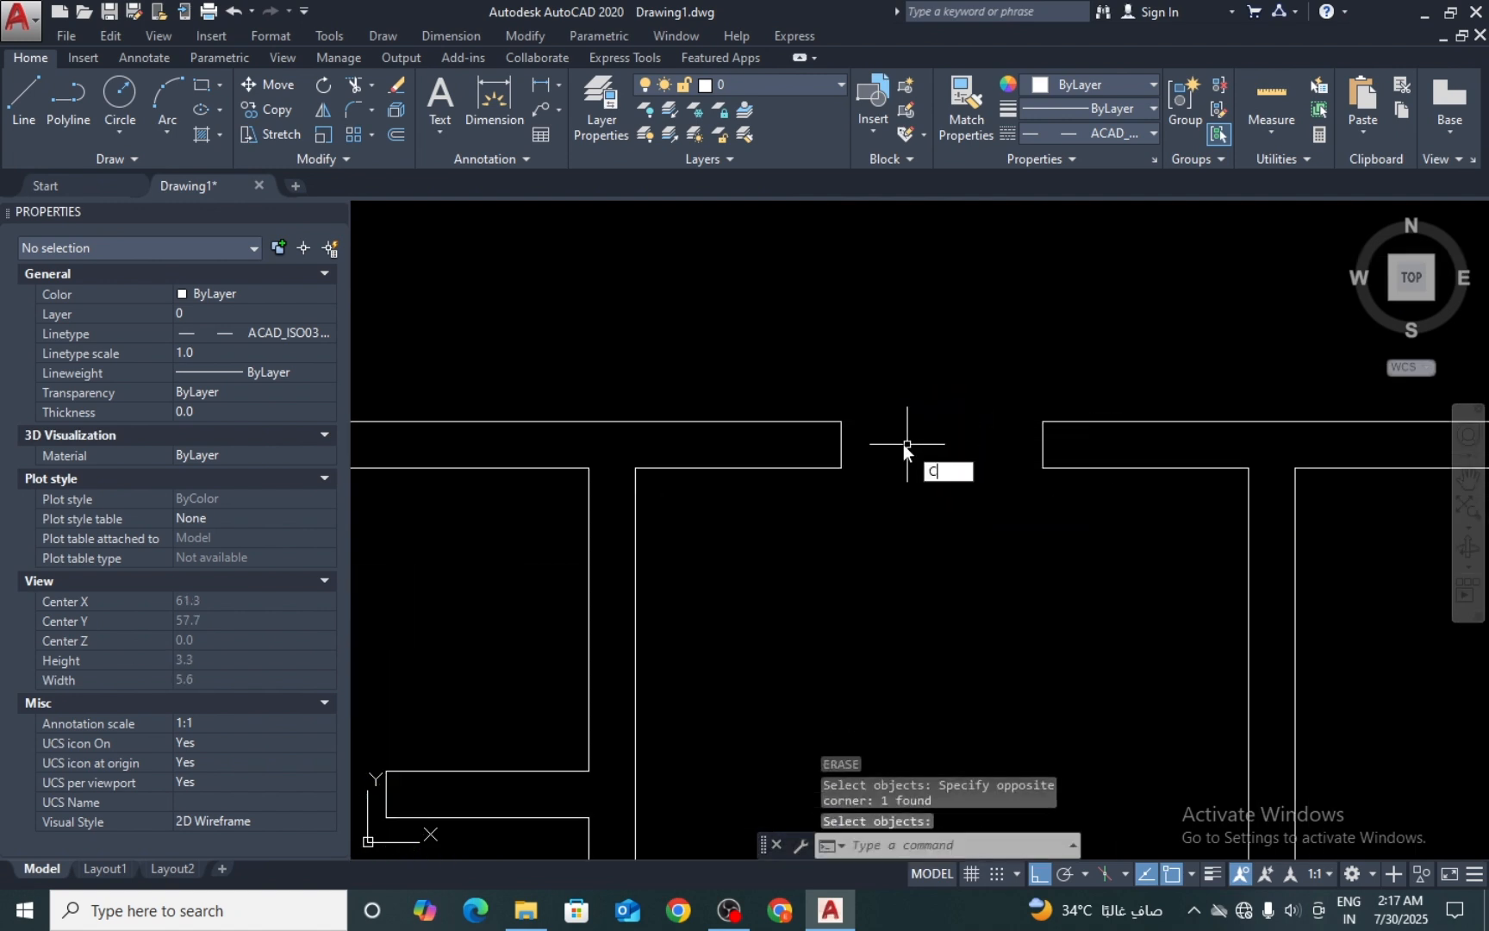
Step: Copy the blue window from the southwest room's south wall into both new gaps in the north wall
{"action": "type", "text": "o"}
{"action": "key", "text": "Return"}
{"action": "scroll", "coordinate": [906, 422], "scroll_direction": "down", "scroll_amount": 8}
{"action": "scroll", "coordinate": [890, 501], "scroll_direction": "up", "scroll_amount": 5}
{"action": "scroll", "coordinate": [788, 502], "scroll_direction": "up", "scroll_amount": 2}
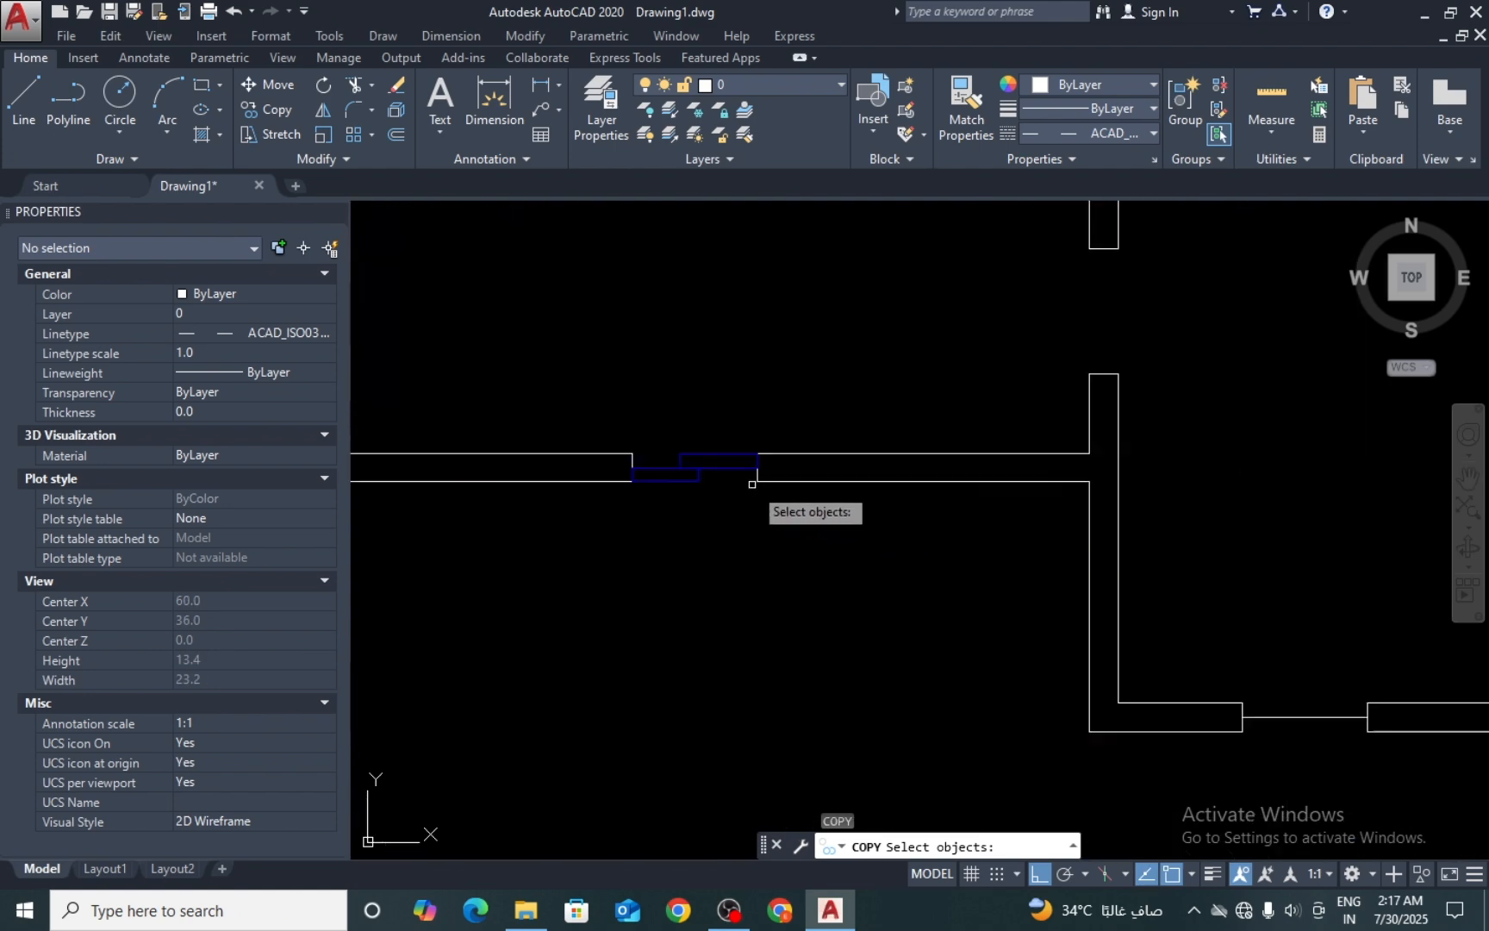
{"action": "left_click", "coordinate": [697, 472]}
{"action": "left_click", "coordinate": [653, 399]}
{"action": "key", "text": "Return"}
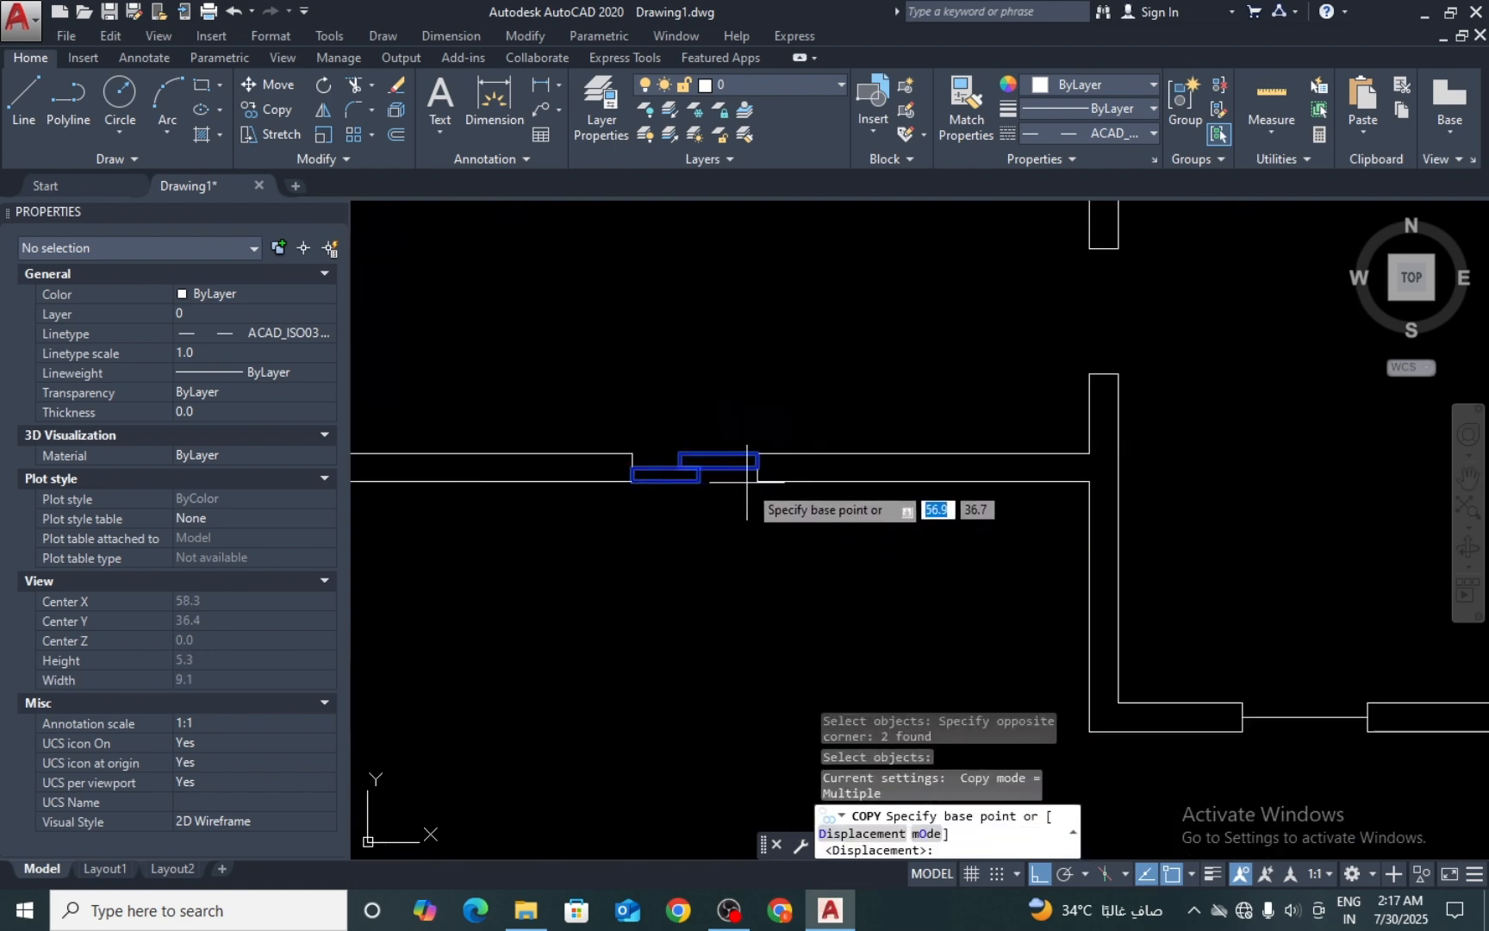
{"action": "left_click", "coordinate": [755, 467]}
{"action": "scroll", "coordinate": [787, 446], "scroll_direction": "down", "scroll_amount": 5}
{"action": "scroll", "coordinate": [798, 370], "scroll_direction": "up", "scroll_amount": 2}
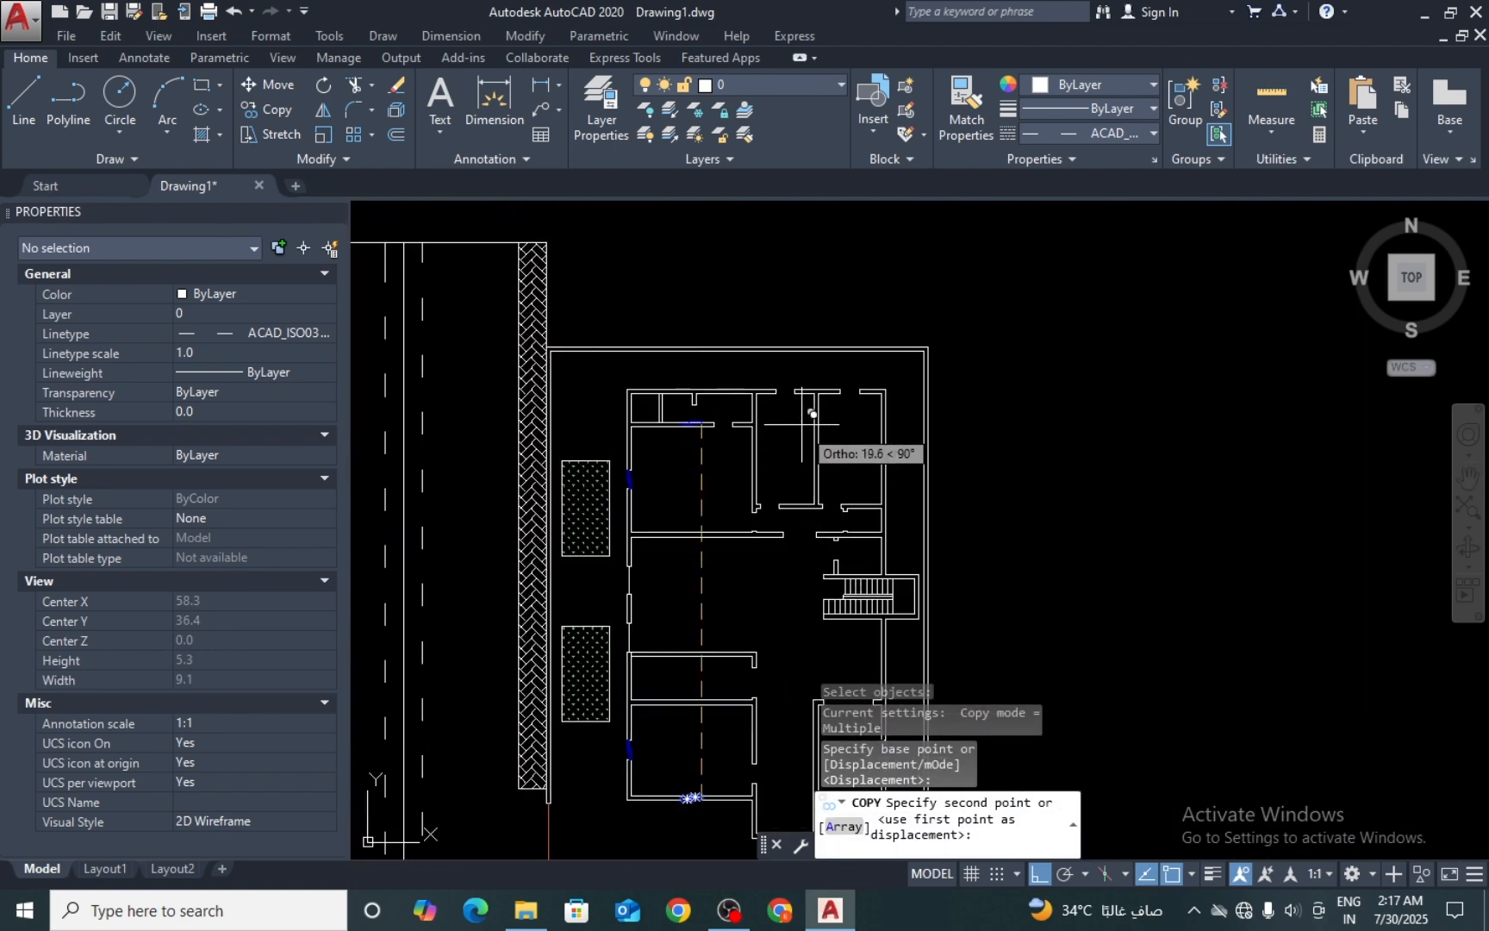
{"action": "scroll", "coordinate": [803, 412], "scroll_direction": "up", "scroll_amount": 3}
{"action": "left_click", "coordinate": [769, 347]}
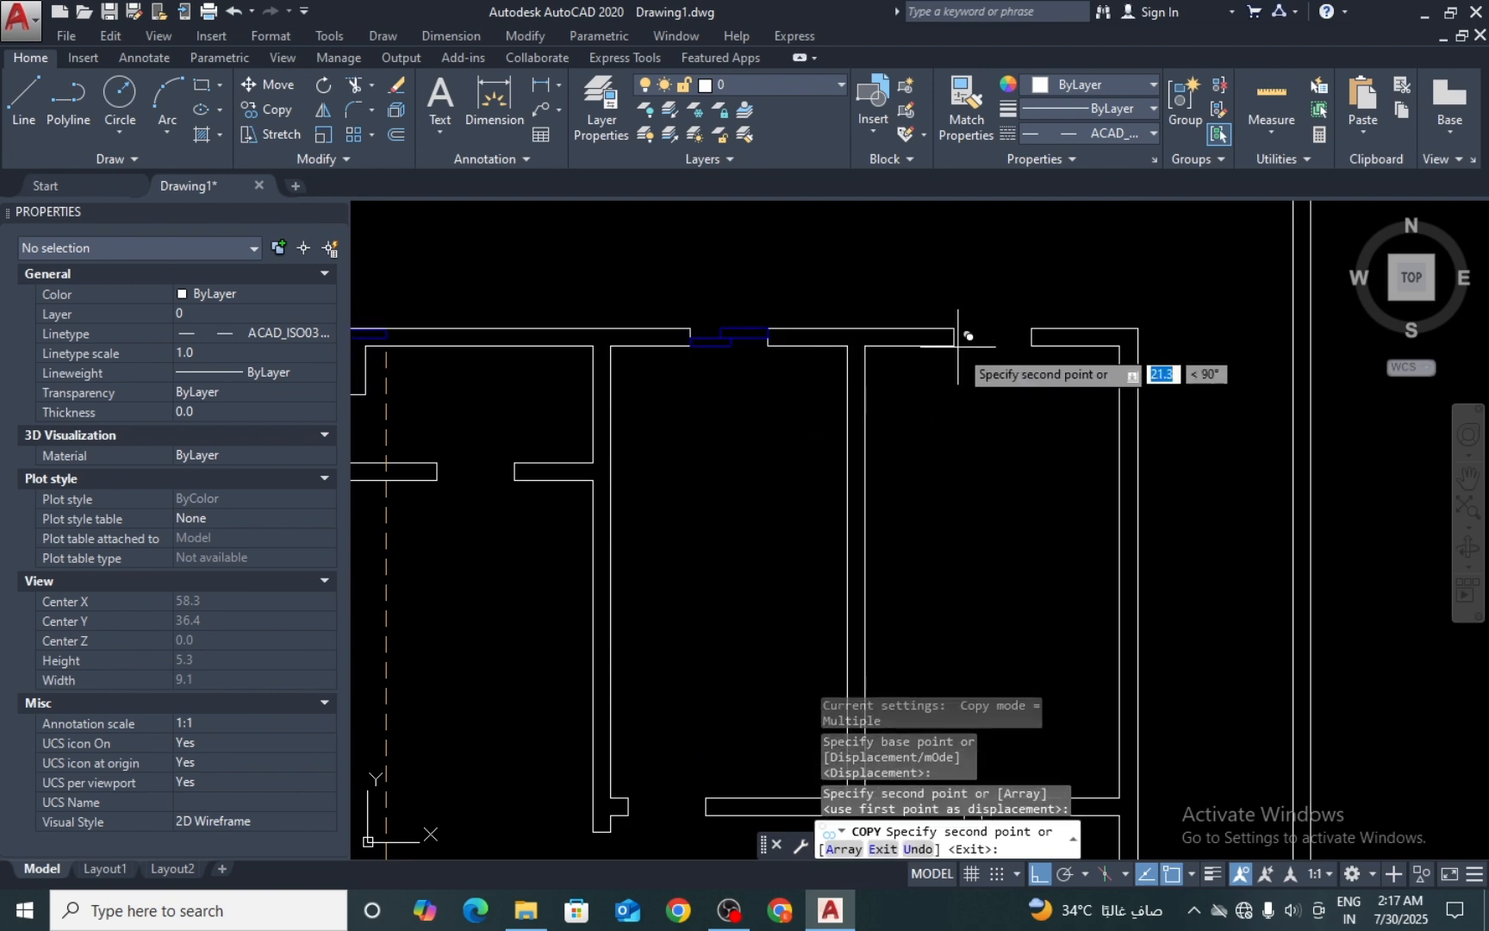
{"action": "left_click", "coordinate": [1028, 347]}
{"action": "key", "text": "Return"}
Step: Draw a short horizontal line across the east wall near the upper corner of the small room north of the stairs
{"action": "scroll", "coordinate": [898, 319], "scroll_direction": "down", "scroll_amount": 5}
{"action": "scroll", "coordinate": [913, 431], "scroll_direction": "up", "scroll_amount": 4}
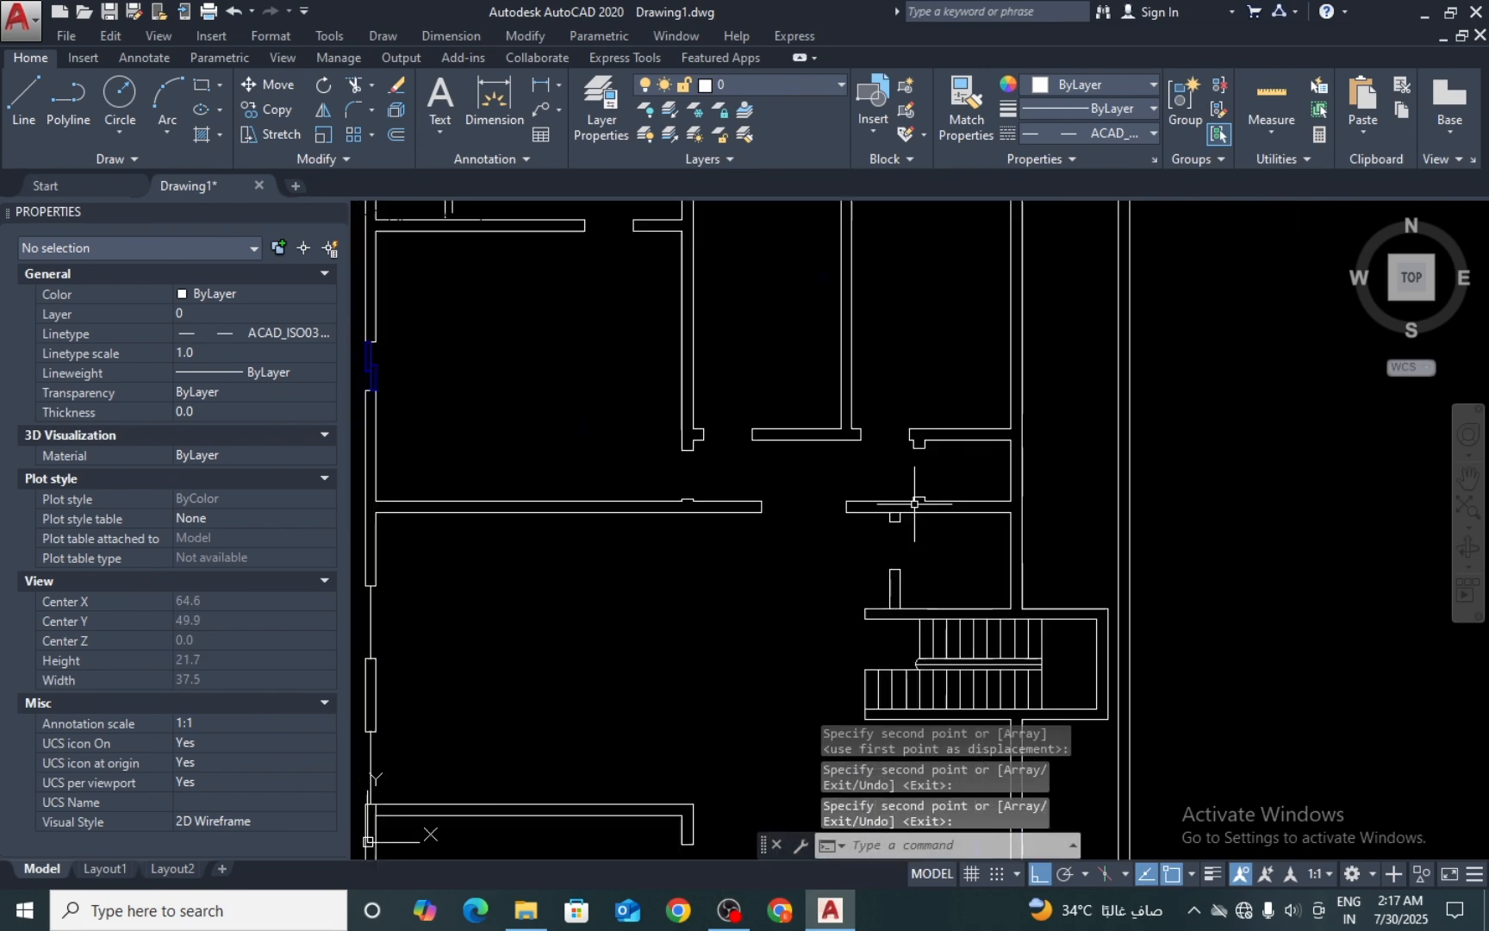
{"action": "middle_click_drag", "start_coordinate": [914, 502], "coordinate": [896, 472]}
{"action": "scroll", "coordinate": [865, 415], "scroll_direction": "down", "scroll_amount": 5}
{"action": "scroll", "coordinate": [864, 415], "scroll_direction": "up", "scroll_amount": 5}
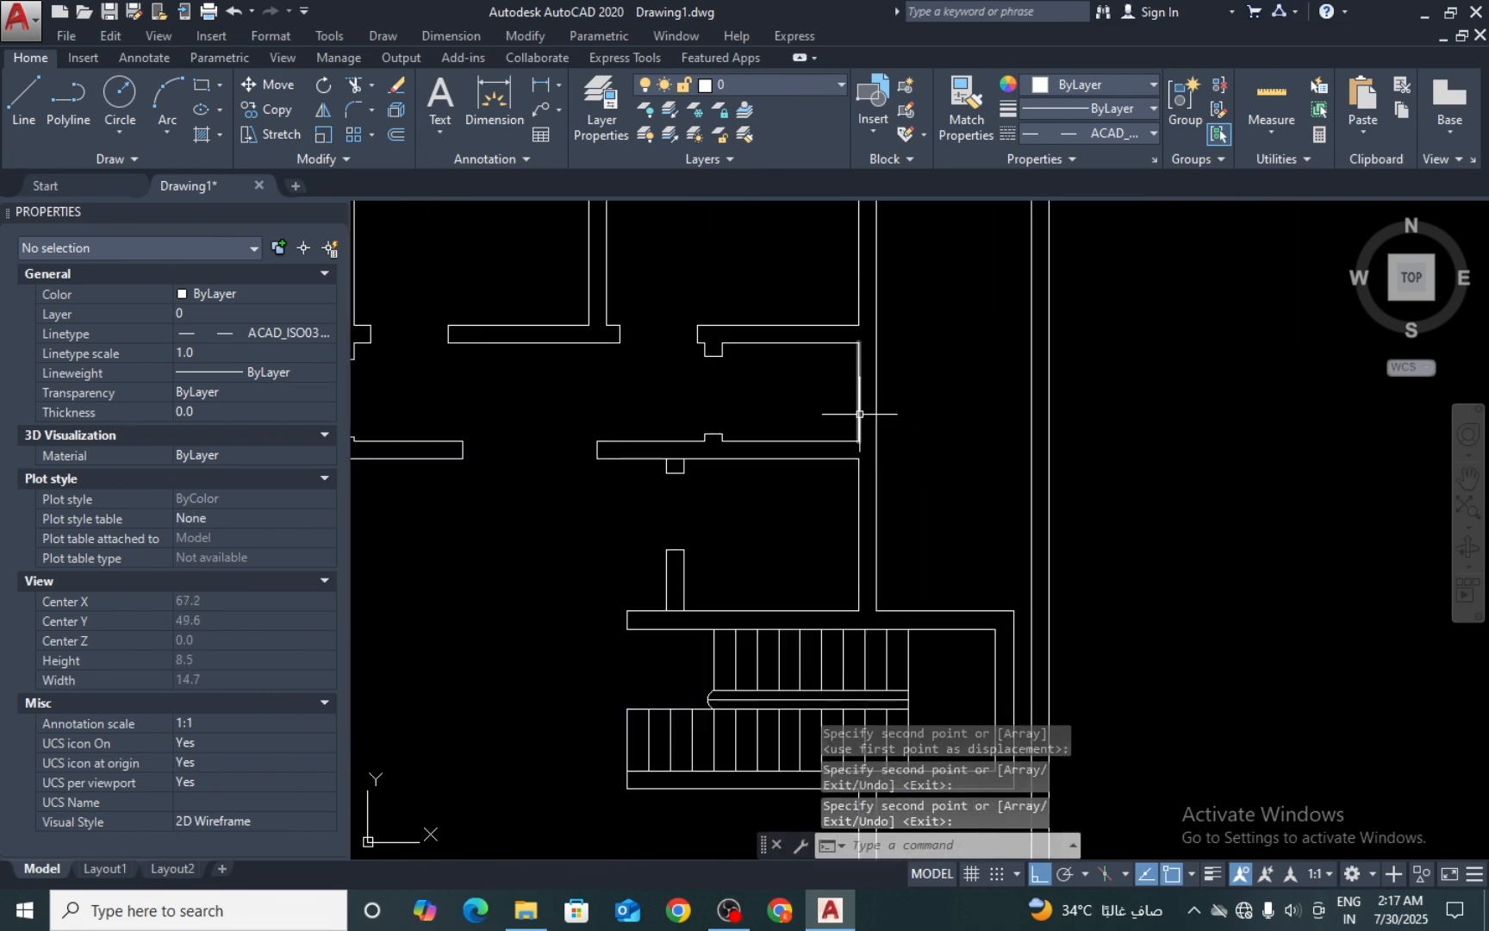
{"action": "type", "text": "l"}
{"action": "key", "text": "Return"}
{"action": "scroll", "coordinate": [849, 384], "scroll_direction": "up", "scroll_amount": 4}
{"action": "left_click", "coordinate": [876, 322]}
{"action": "left_click", "coordinate": [920, 322]}
{"action": "key", "text": "Return"}
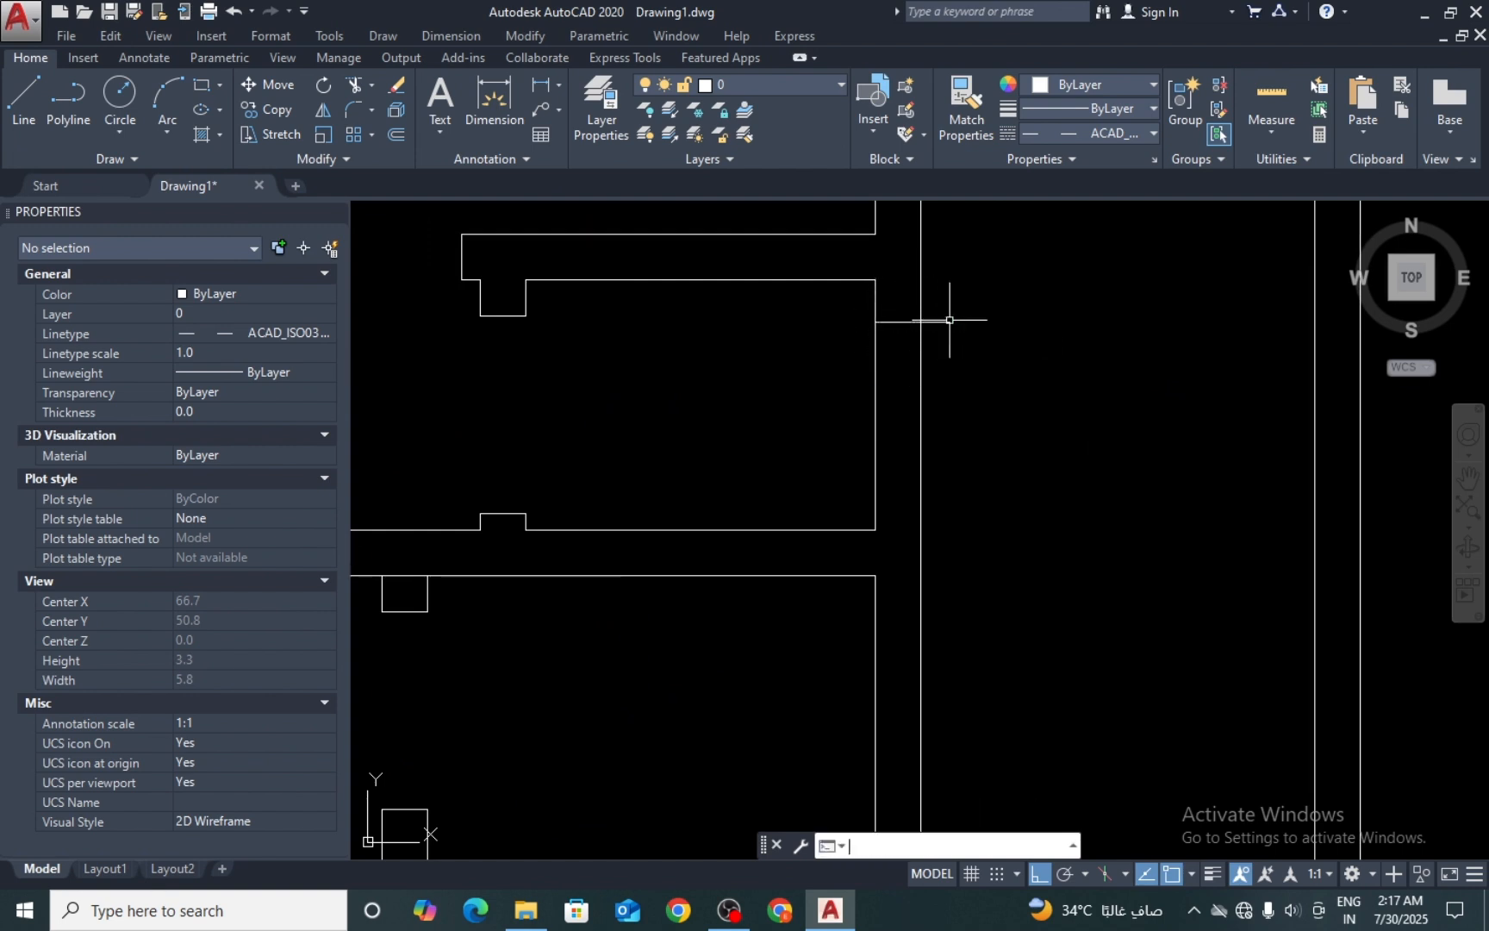
Step: Offset the short line across the east wall downward by 0.5
{"action": "type", "text": "o"}
{"action": "key", "text": "Return"}
{"action": "key", "text": "Return"}
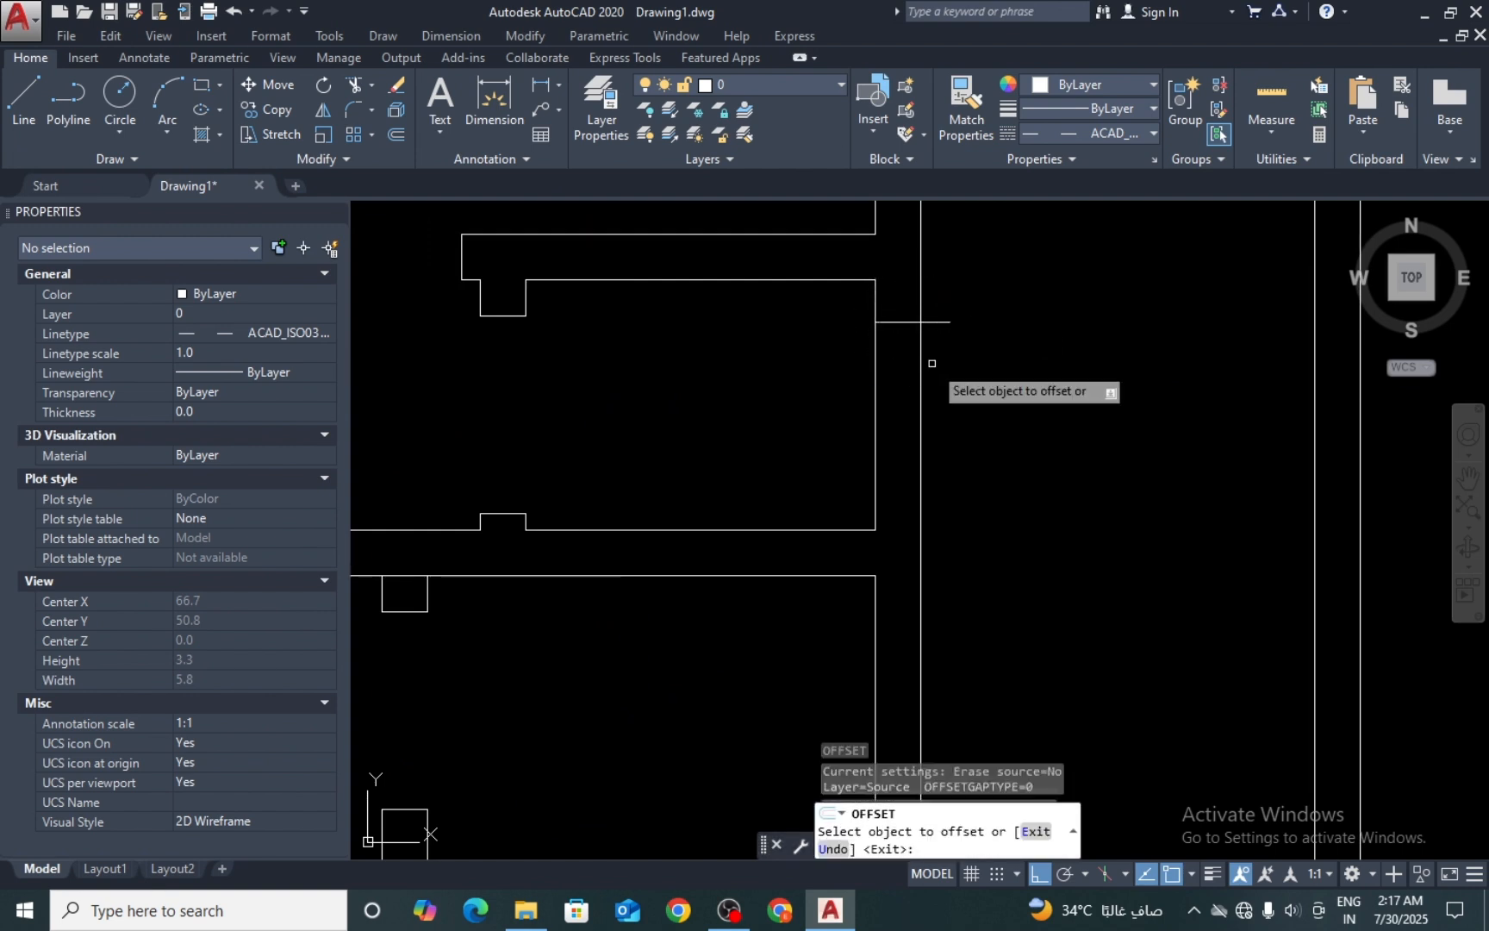
{"action": "left_click", "coordinate": [937, 323]}
{"action": "left_click", "coordinate": [958, 414]}
{"action": "key", "text": "Return"}
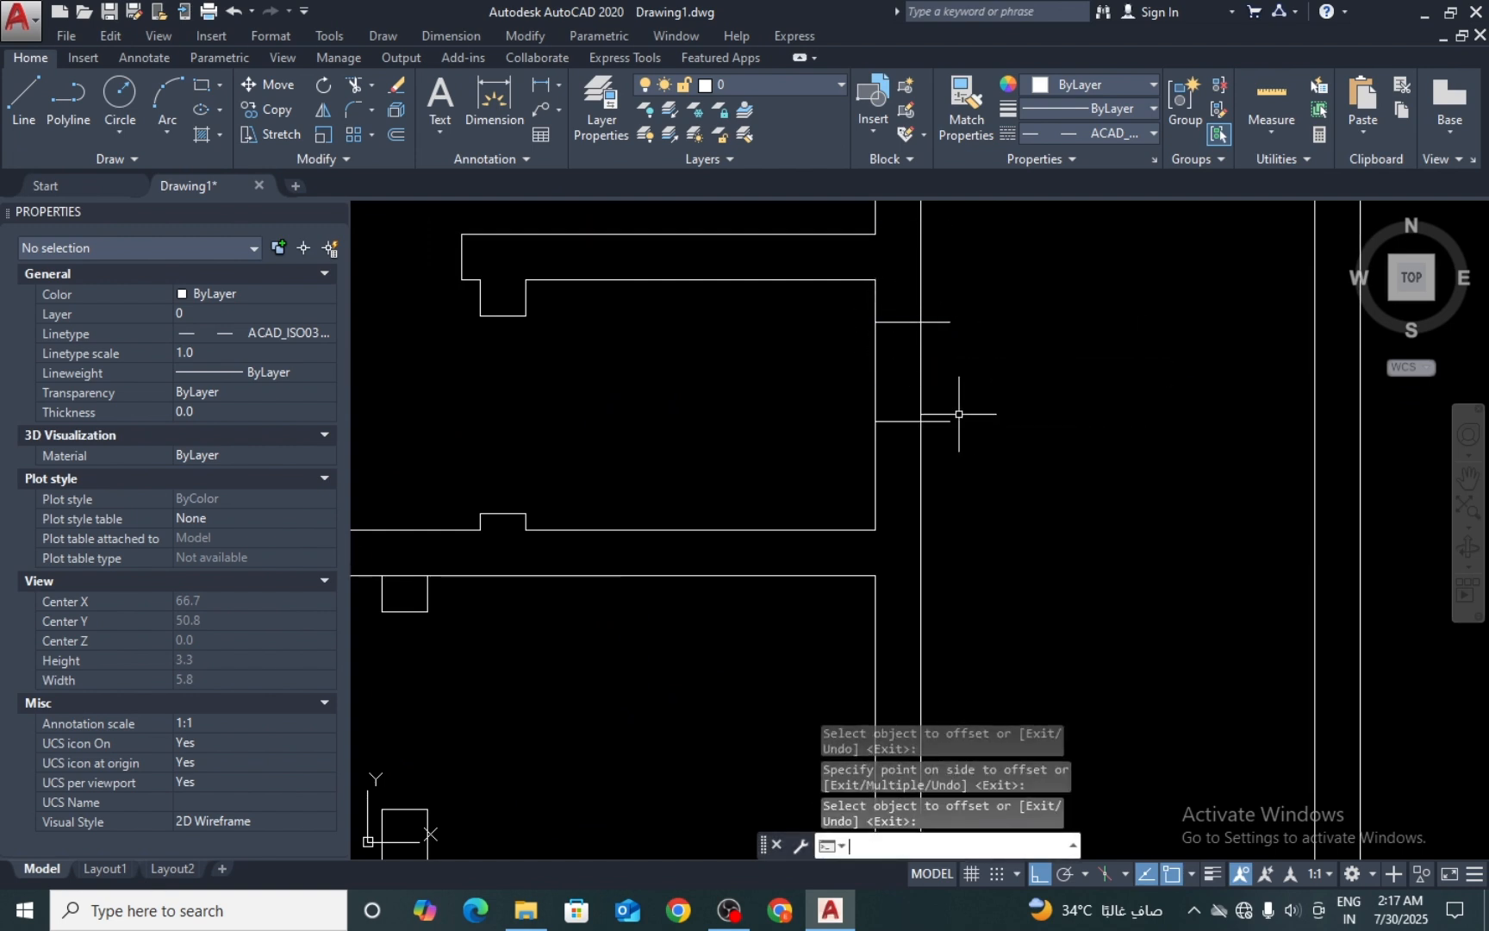
Step: Trim the east wall faces between the two short horizontal lines and cut off the lines' overhanging outer ends
{"action": "type", "text": "tr"}
{"action": "key", "text": "Return"}
{"action": "key", "text": "Return"}
{"action": "left_click", "coordinate": [929, 387]}
{"action": "left_click", "coordinate": [834, 400]}
{"action": "left_click", "coordinate": [942, 304]}
{"action": "left_click", "coordinate": [945, 424]}
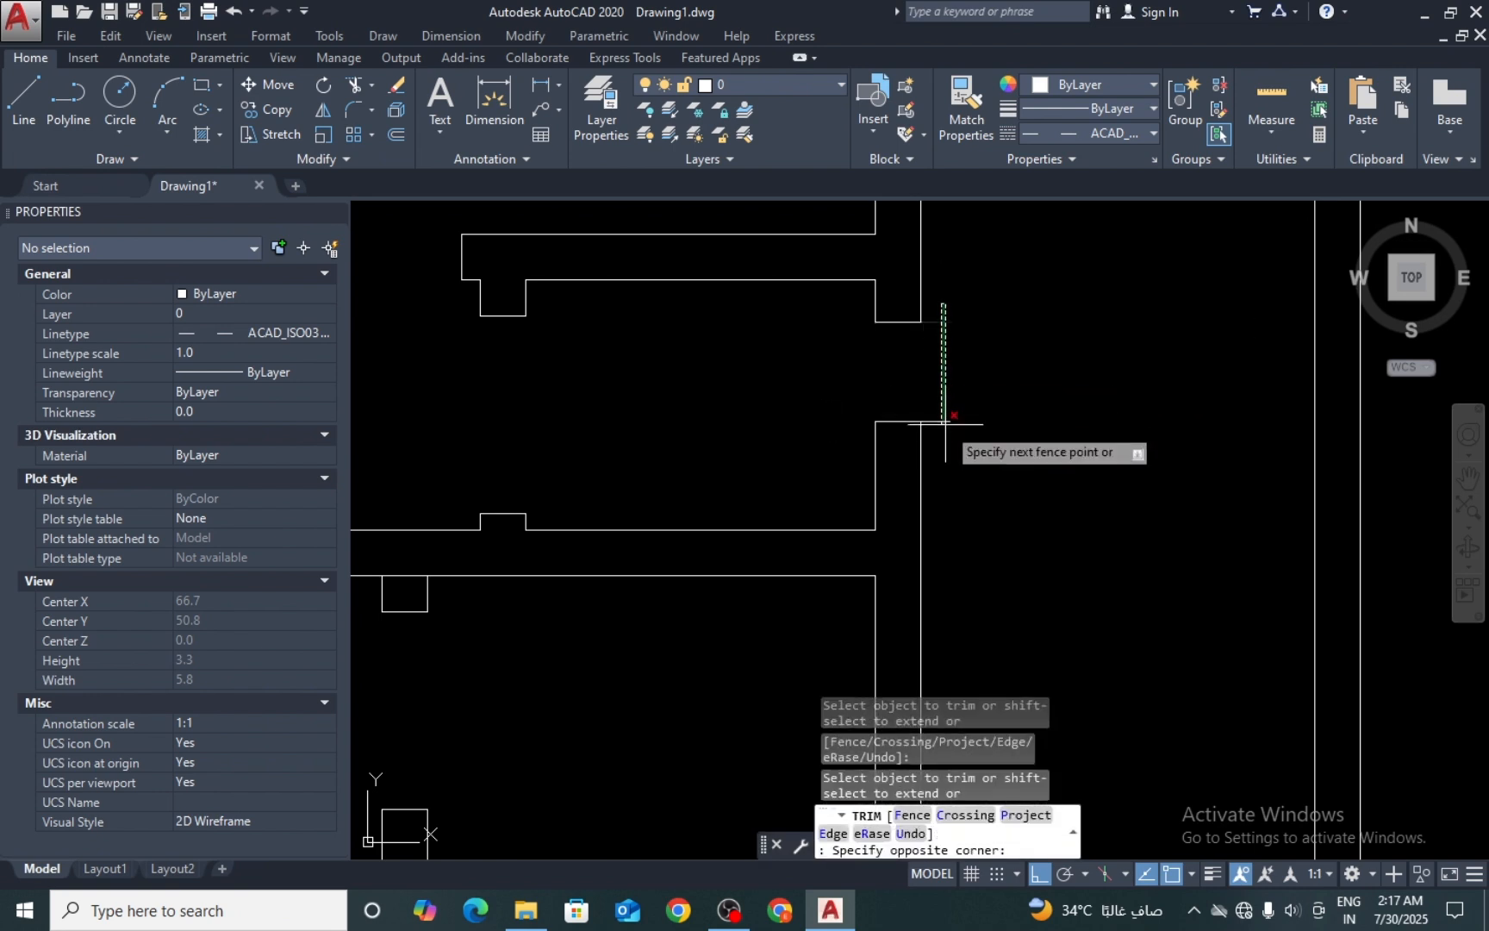
{"action": "key", "text": "Return"}
Step: Draw a vertical line joining the midpoints of the two jambs of the east wall gap north of the stairs
{"action": "key", "text": "Return"}
{"action": "type", "text": "l"}
{"action": "key", "text": "Return"}
{"action": "left_click", "coordinate": [898, 421]}
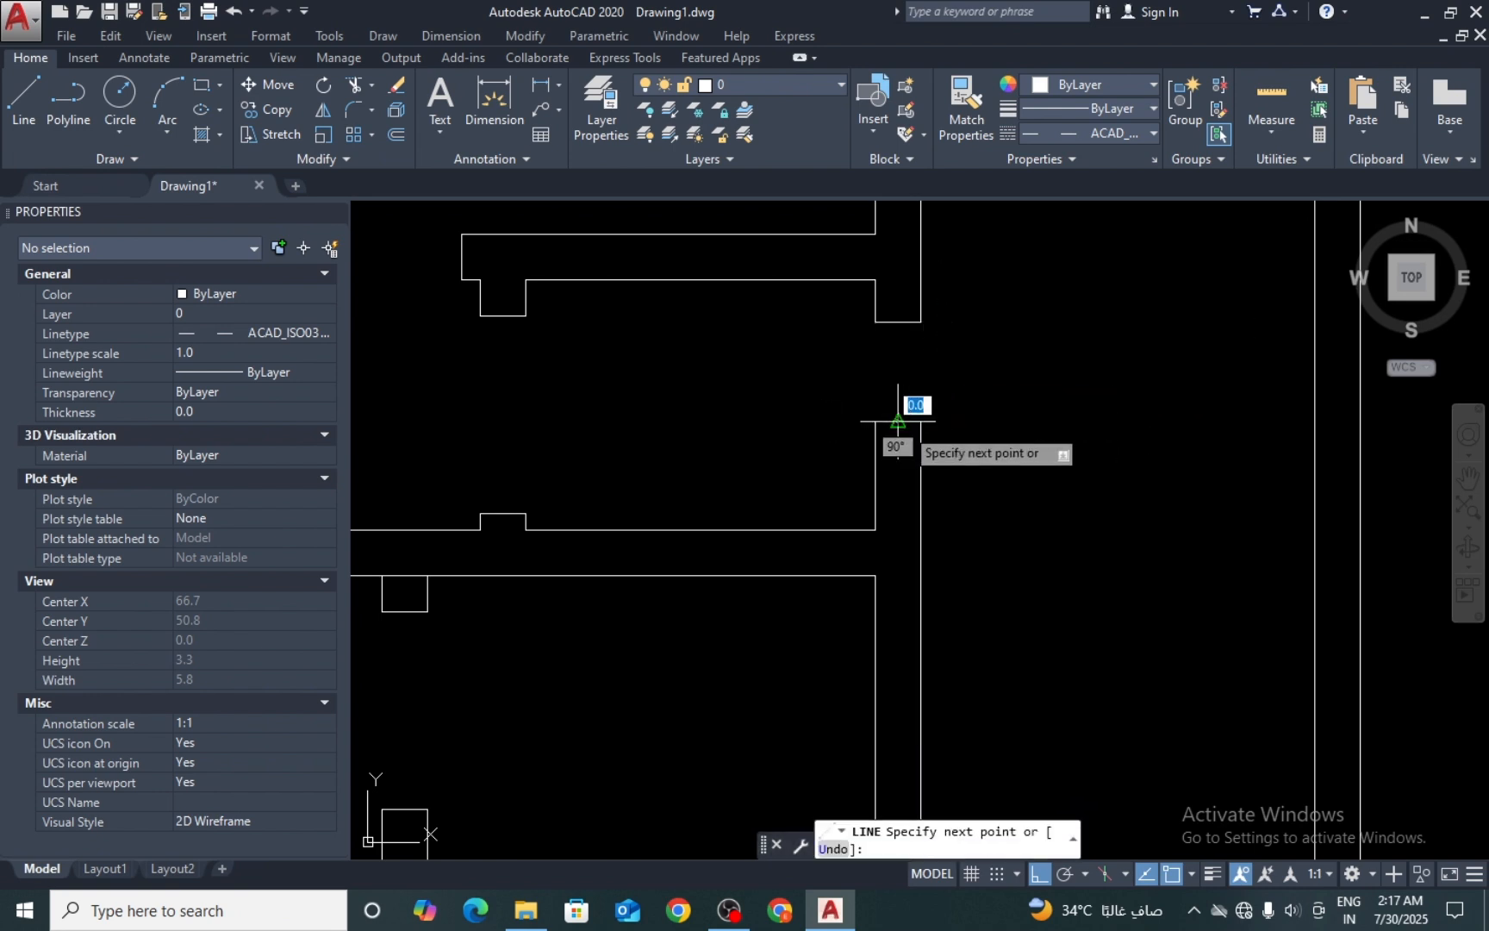
{"action": "left_click", "coordinate": [898, 321]}
{"action": "key", "text": "Return"}
Step: Set the colour of the vertical line in the east wall gap to pale yellow 237,238,153
{"action": "left_click", "coordinate": [898, 389]}
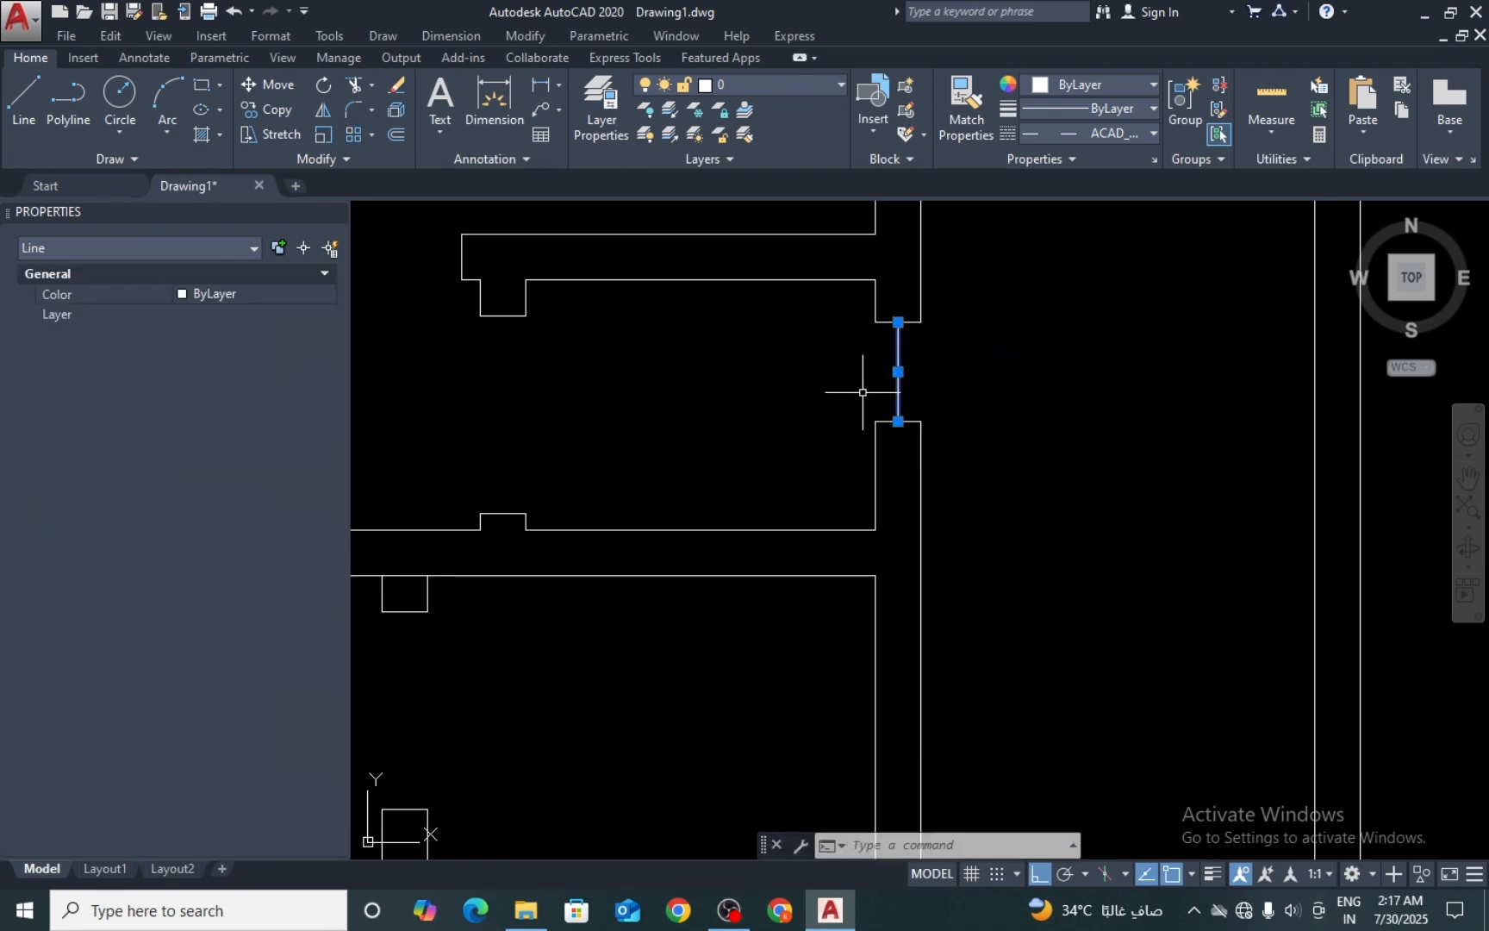
{"action": "left_click", "coordinate": [1081, 84]}
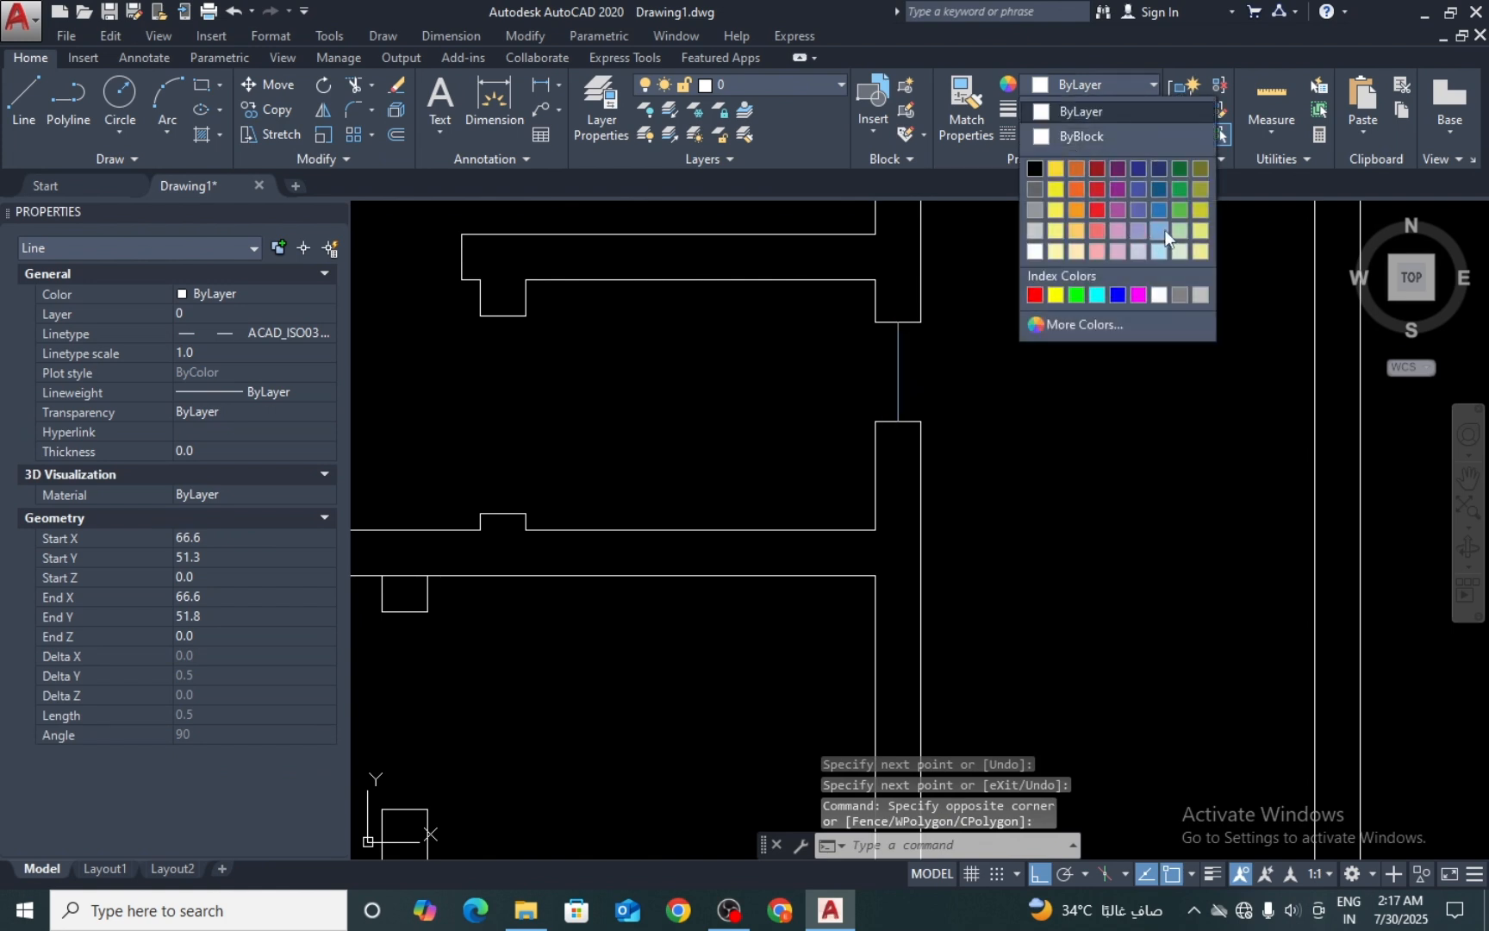
{"action": "left_click", "coordinate": [1201, 250]}
{"action": "key", "text": "Escape"}
{"action": "scroll", "coordinate": [913, 322], "scroll_direction": "down", "scroll_amount": 3}
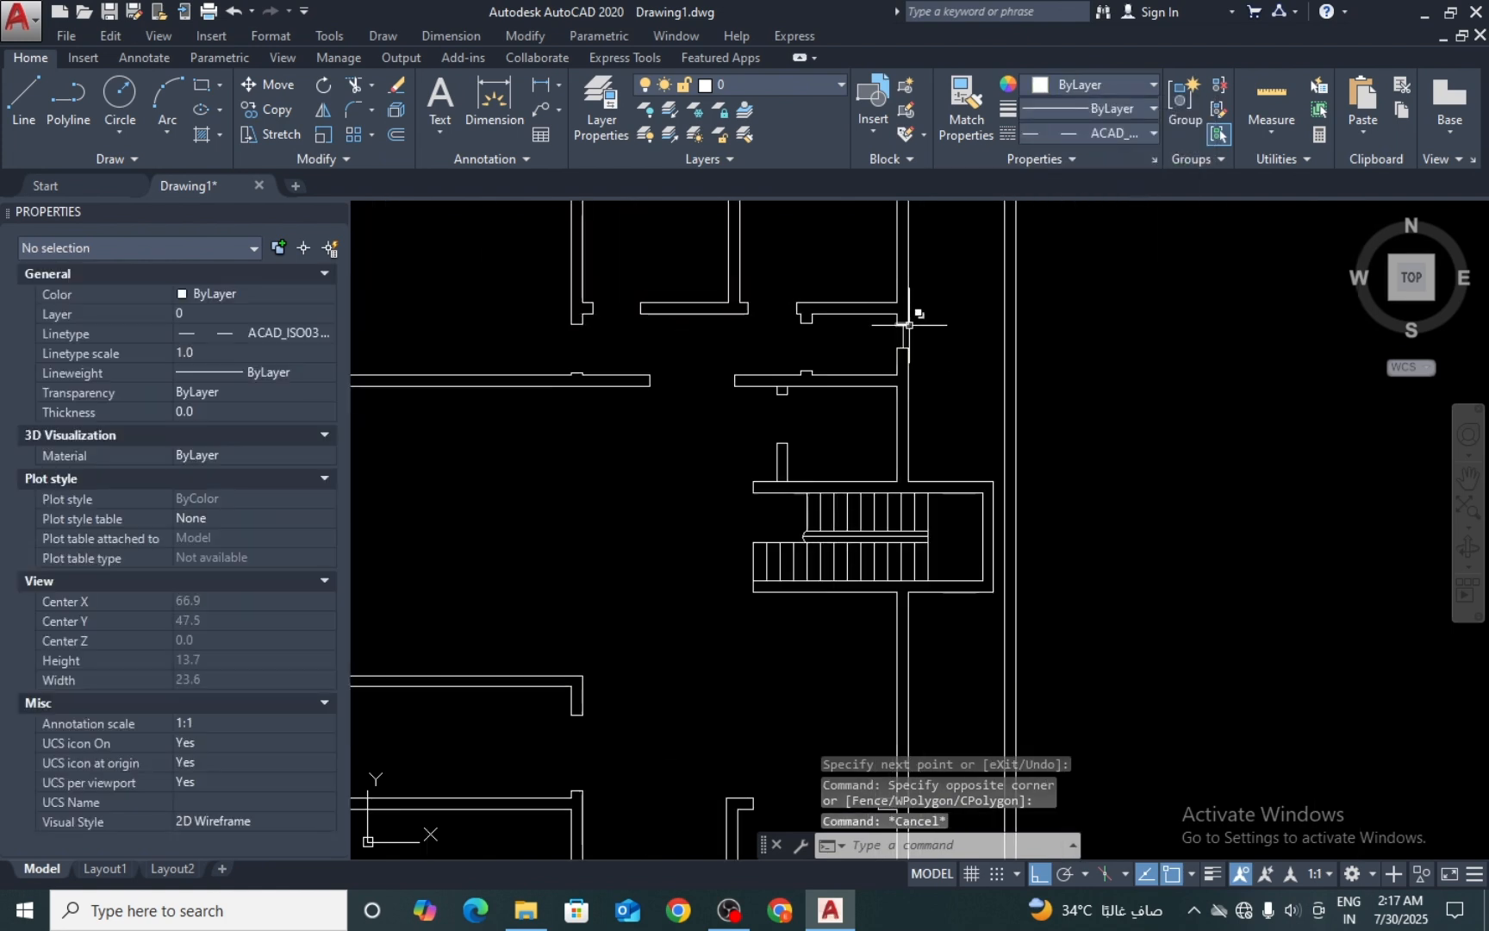
Step: Set the colour of the vertical line in the east wall gap to red 237,31,36
{"action": "scroll", "coordinate": [907, 345], "scroll_direction": "up", "scroll_amount": 3}
{"action": "left_click", "coordinate": [907, 347]}
{"action": "left_click", "coordinate": [864, 348]}
{"action": "left_click", "coordinate": [1089, 86]}
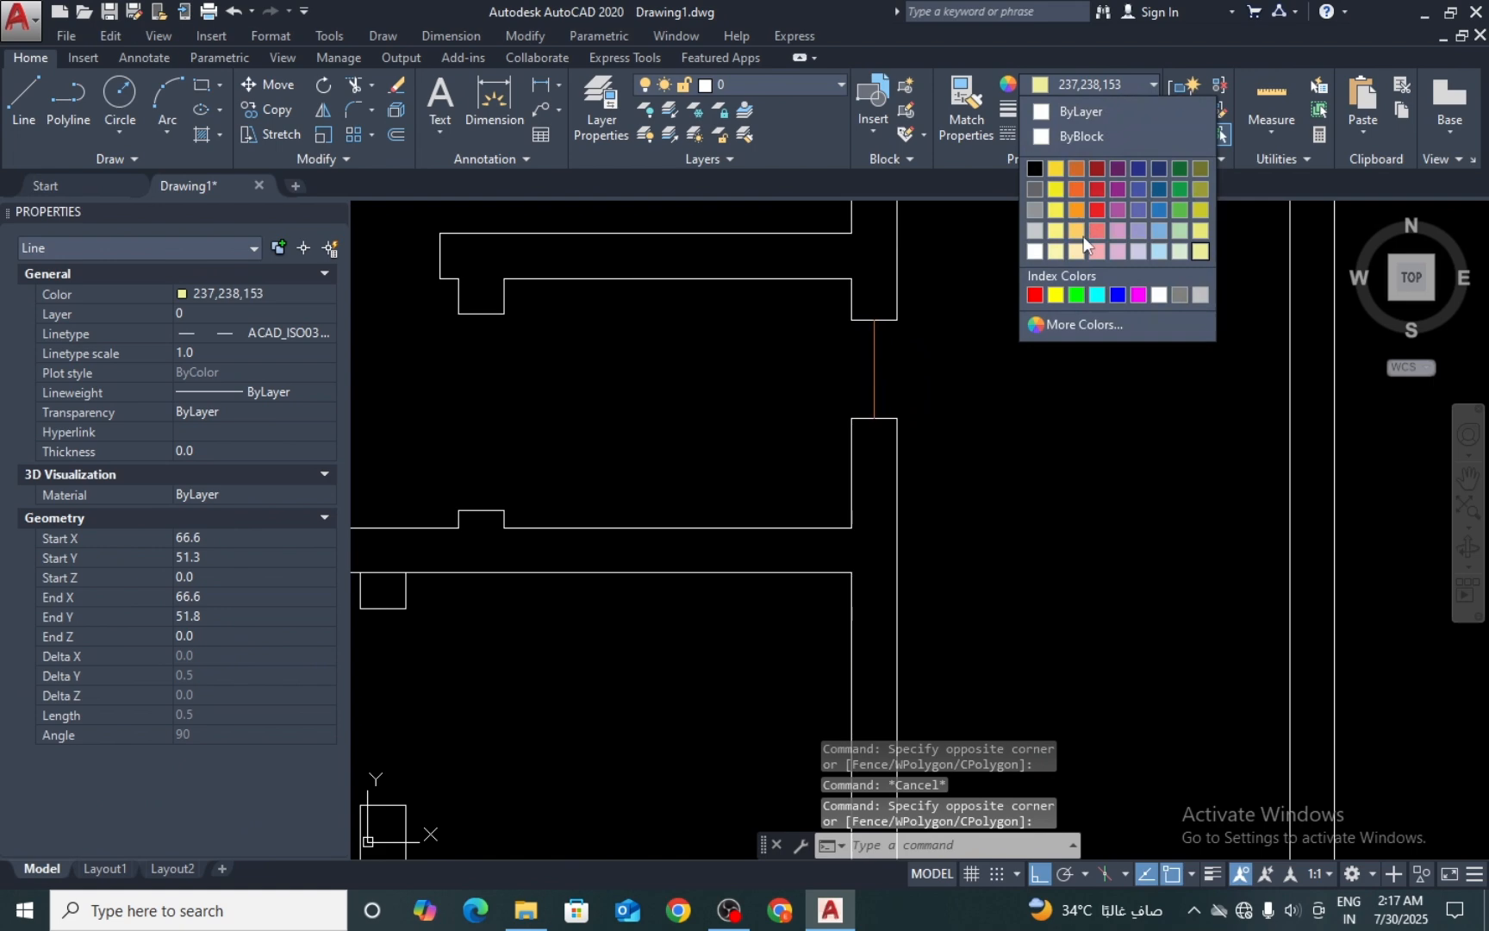
{"action": "scroll", "coordinate": [924, 315], "scroll_direction": "down", "scroll_amount": 3}
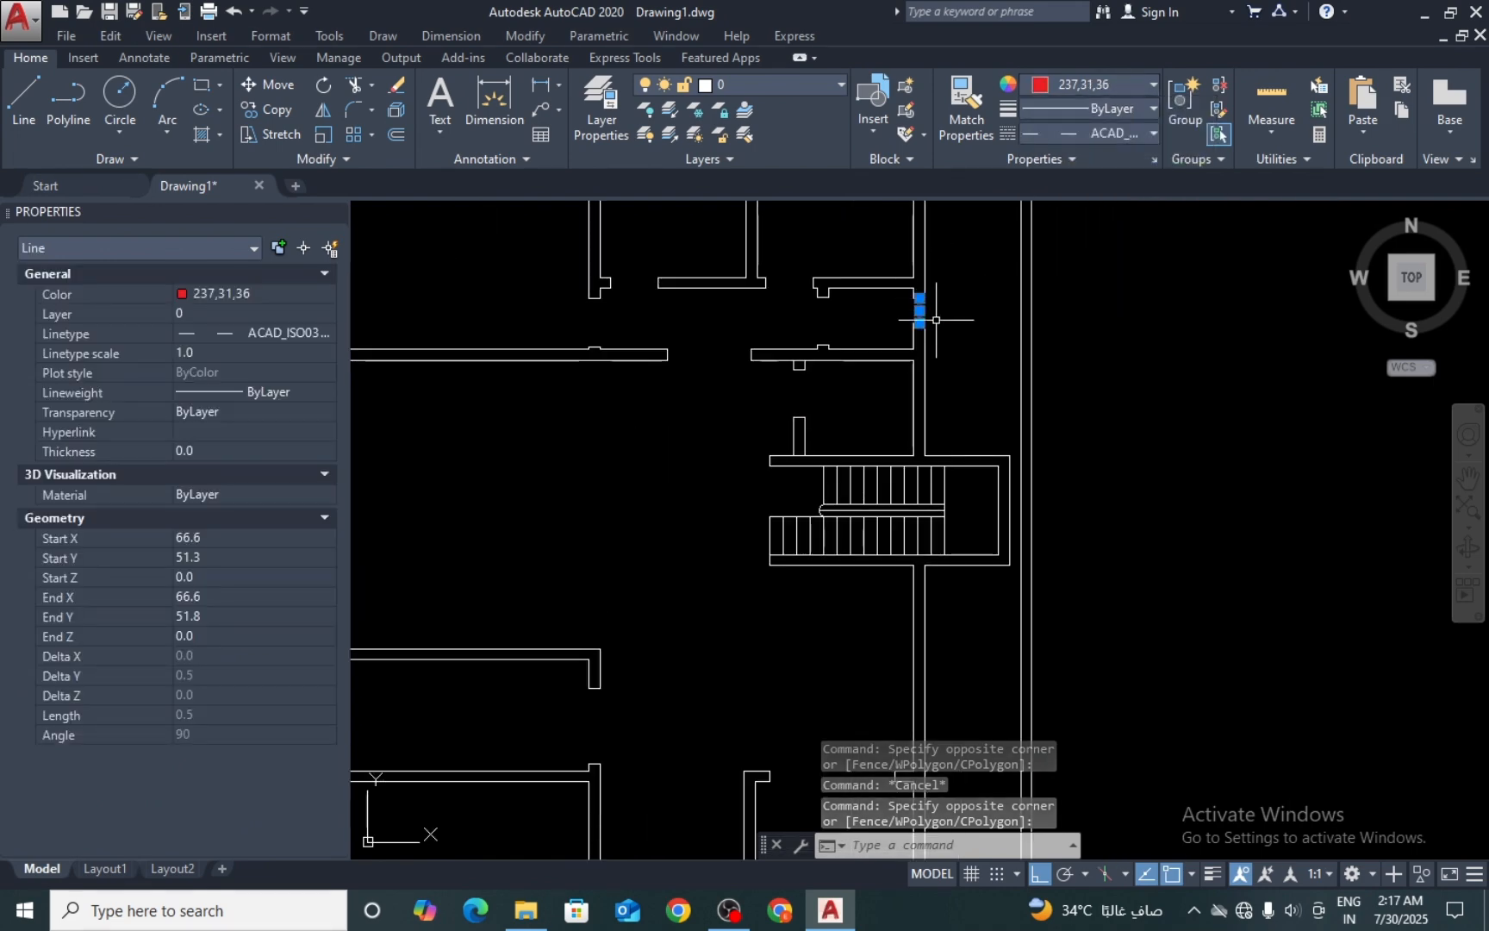
{"action": "key", "text": "Escape"}
Step: Examine the windows and wall openings around the southern rooms and the whole house plan
{"action": "scroll", "coordinate": [868, 433], "scroll_direction": "down", "scroll_amount": 2}
{"action": "scroll", "coordinate": [868, 432], "scroll_direction": "up", "scroll_amount": 5}
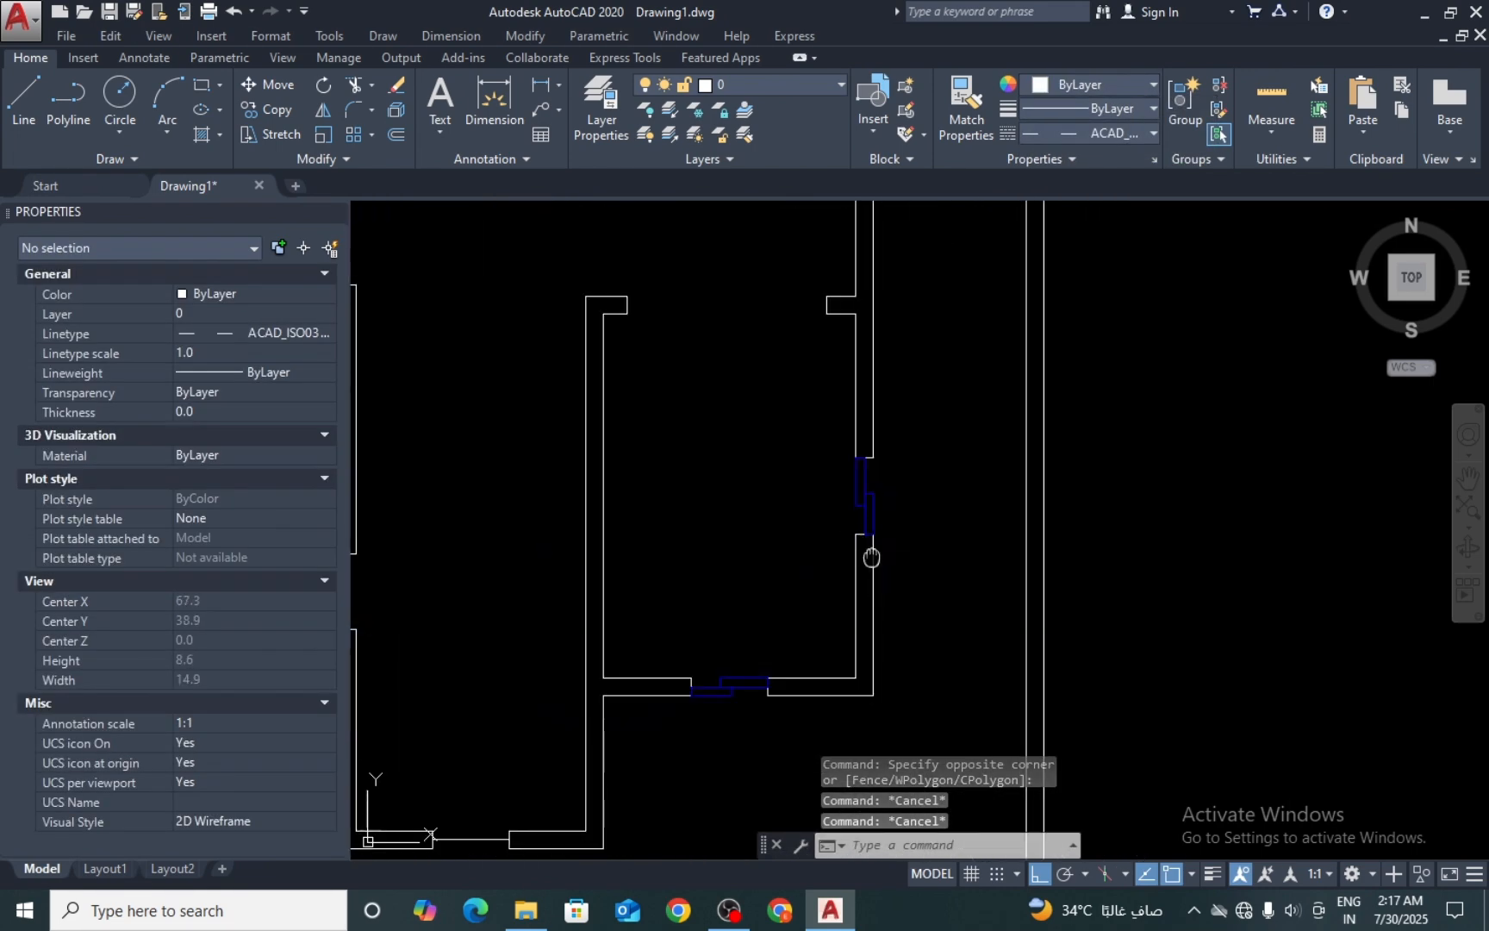
{"action": "scroll", "coordinate": [875, 483], "scroll_direction": "down", "scroll_amount": 3}
{"action": "scroll", "coordinate": [875, 477], "scroll_direction": "up", "scroll_amount": 5}
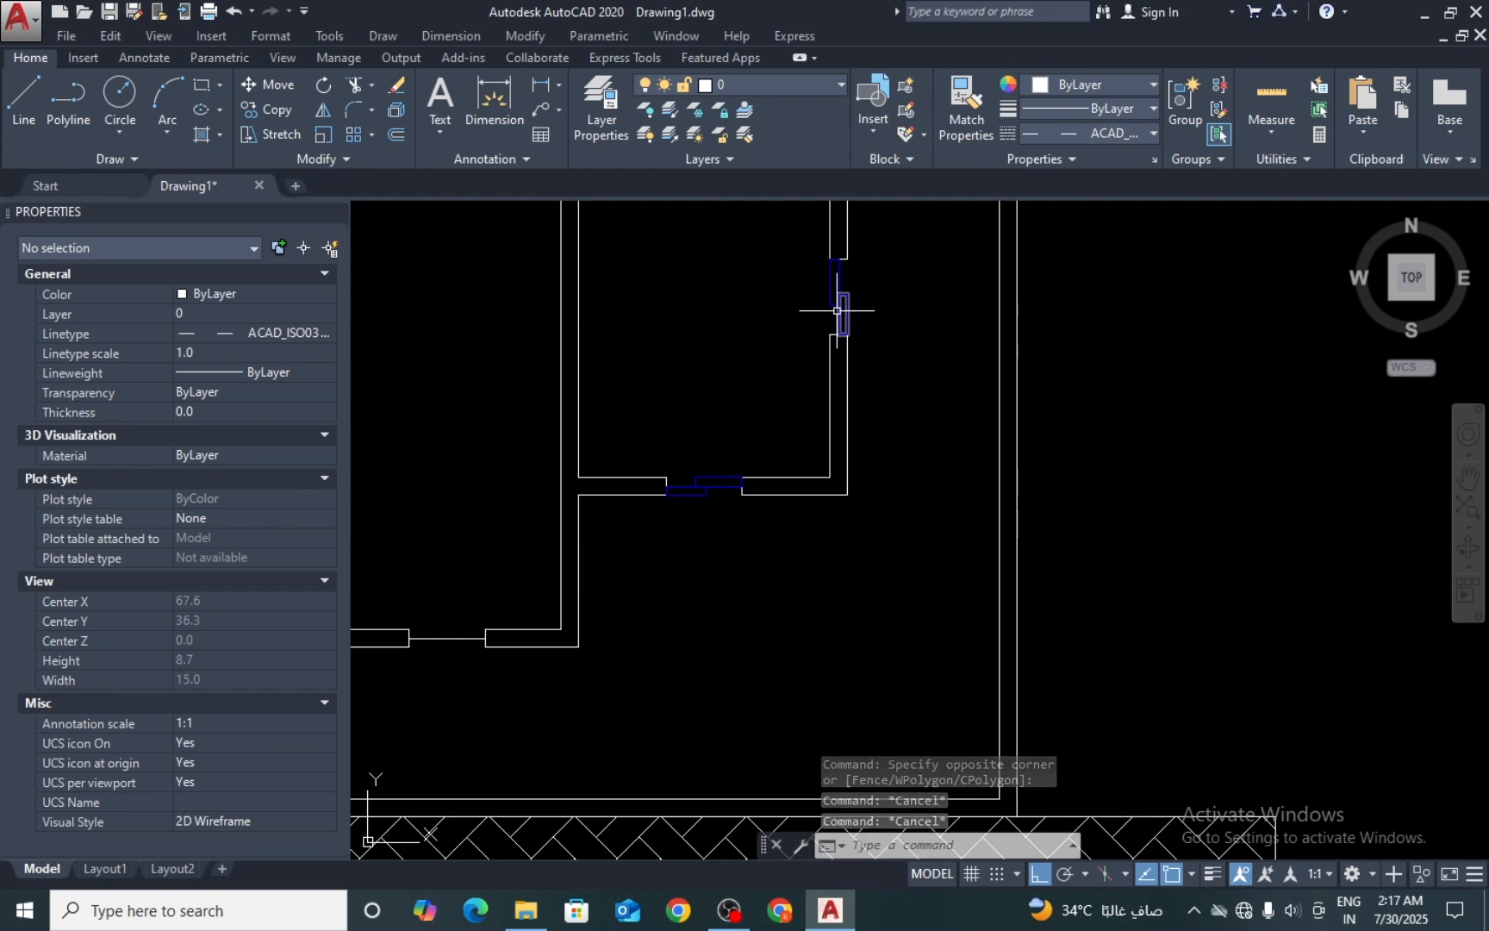
{"action": "scroll", "coordinate": [836, 310], "scroll_direction": "down", "scroll_amount": 6}
{"action": "scroll", "coordinate": [847, 333], "scroll_direction": "up", "scroll_amount": 2}
{"action": "scroll", "coordinate": [847, 332], "scroll_direction": "down", "scroll_amount": 3}
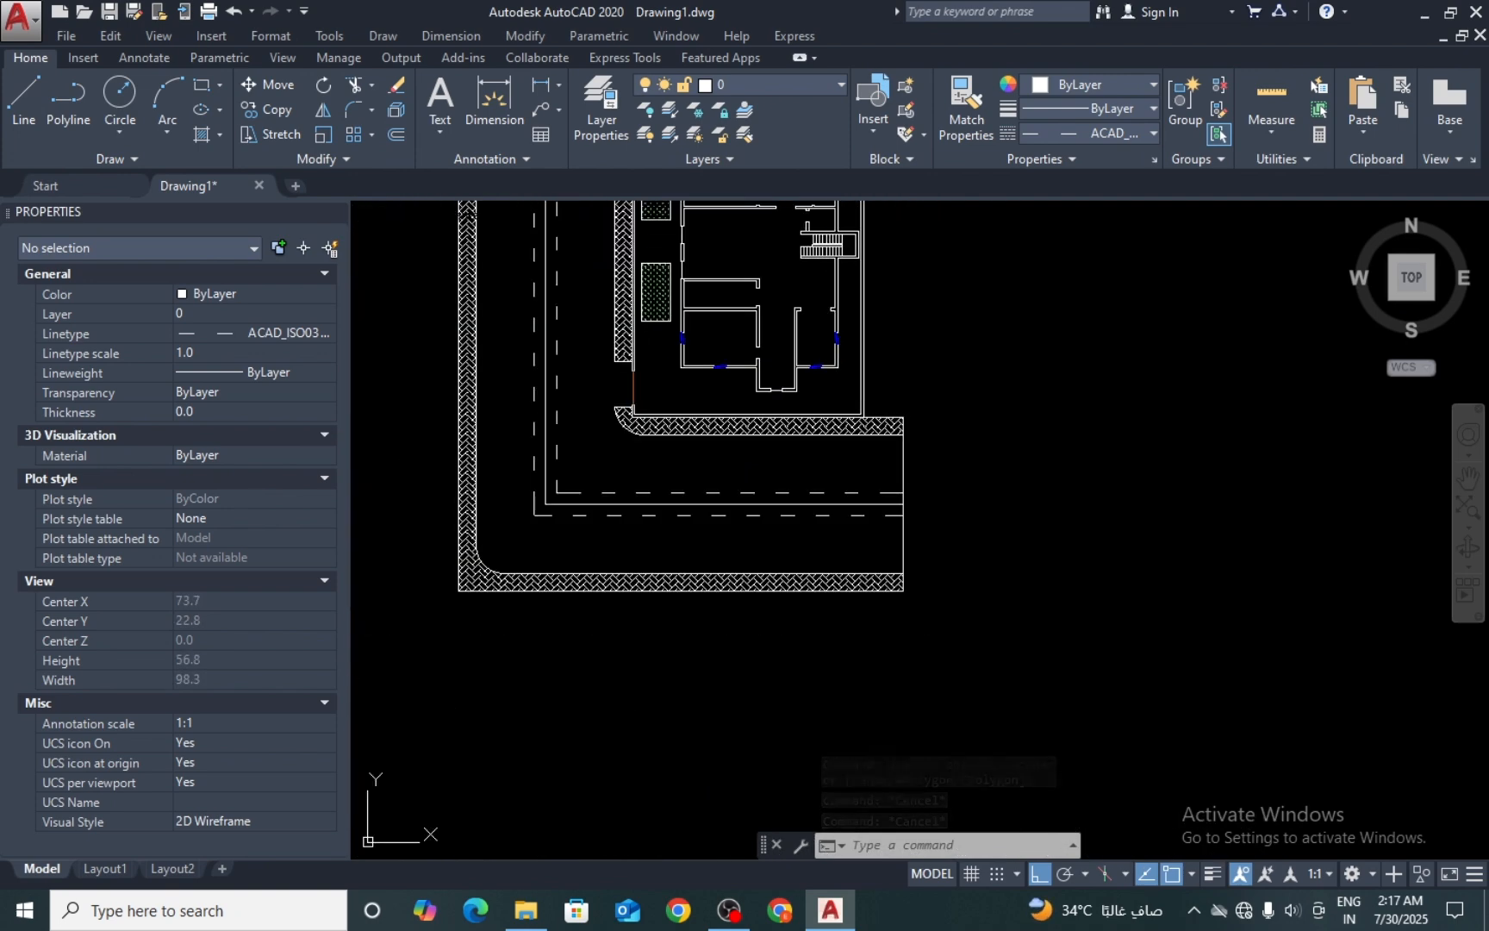
{"action": "middle_click_drag", "start_coordinate": [833, 324], "coordinate": [842, 428]}
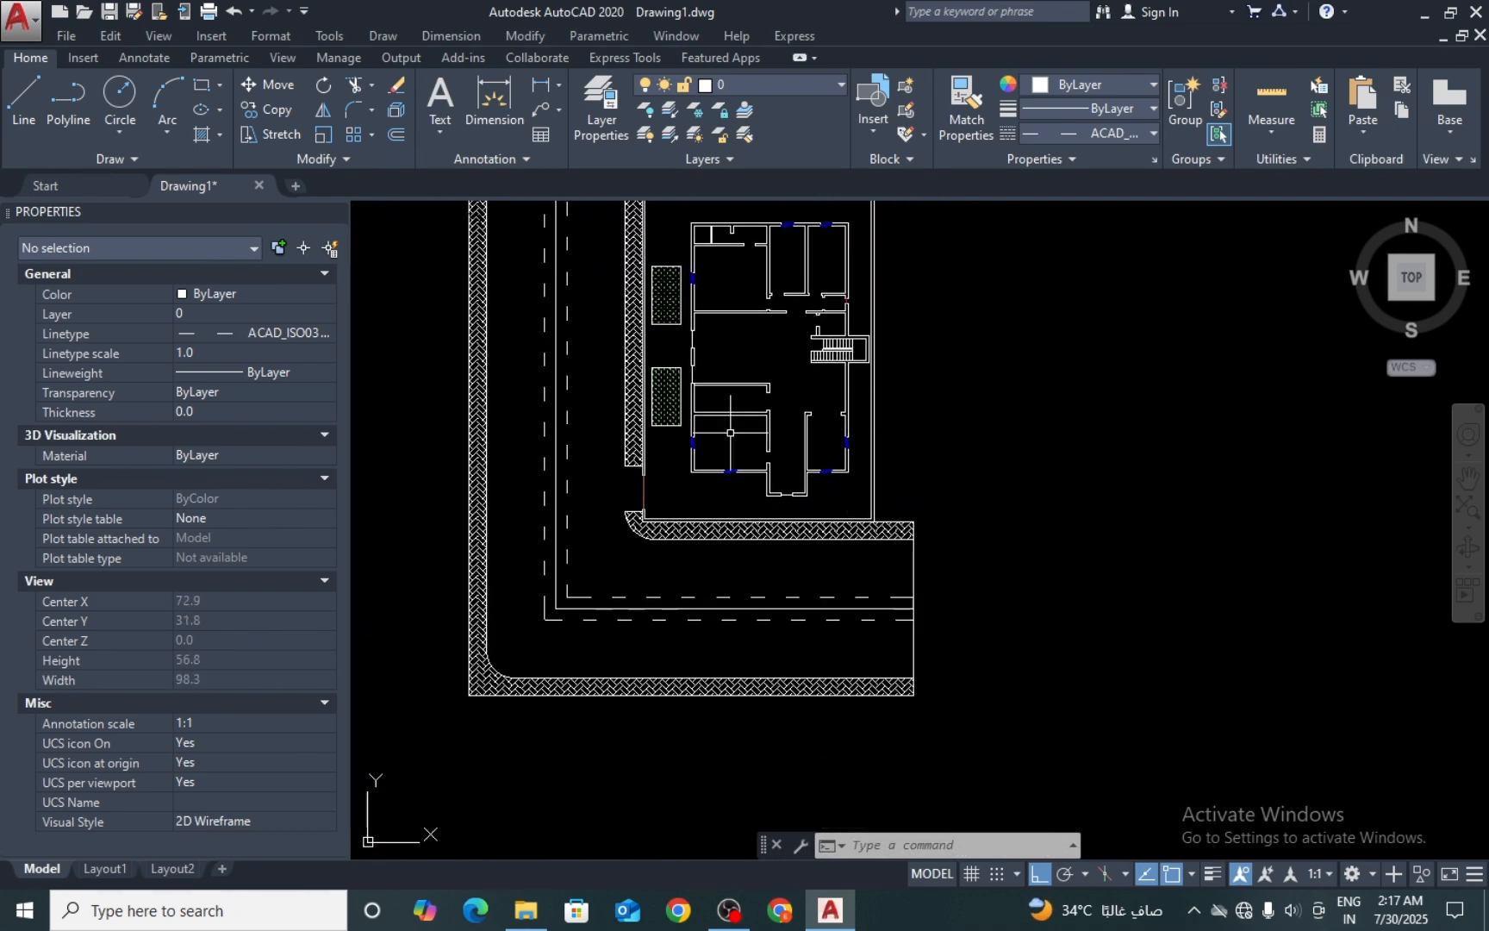
{"action": "scroll", "coordinate": [750, 398], "scroll_direction": "up", "scroll_amount": 3}
{"action": "scroll", "coordinate": [591, 407], "scroll_direction": "up", "scroll_amount": 3}
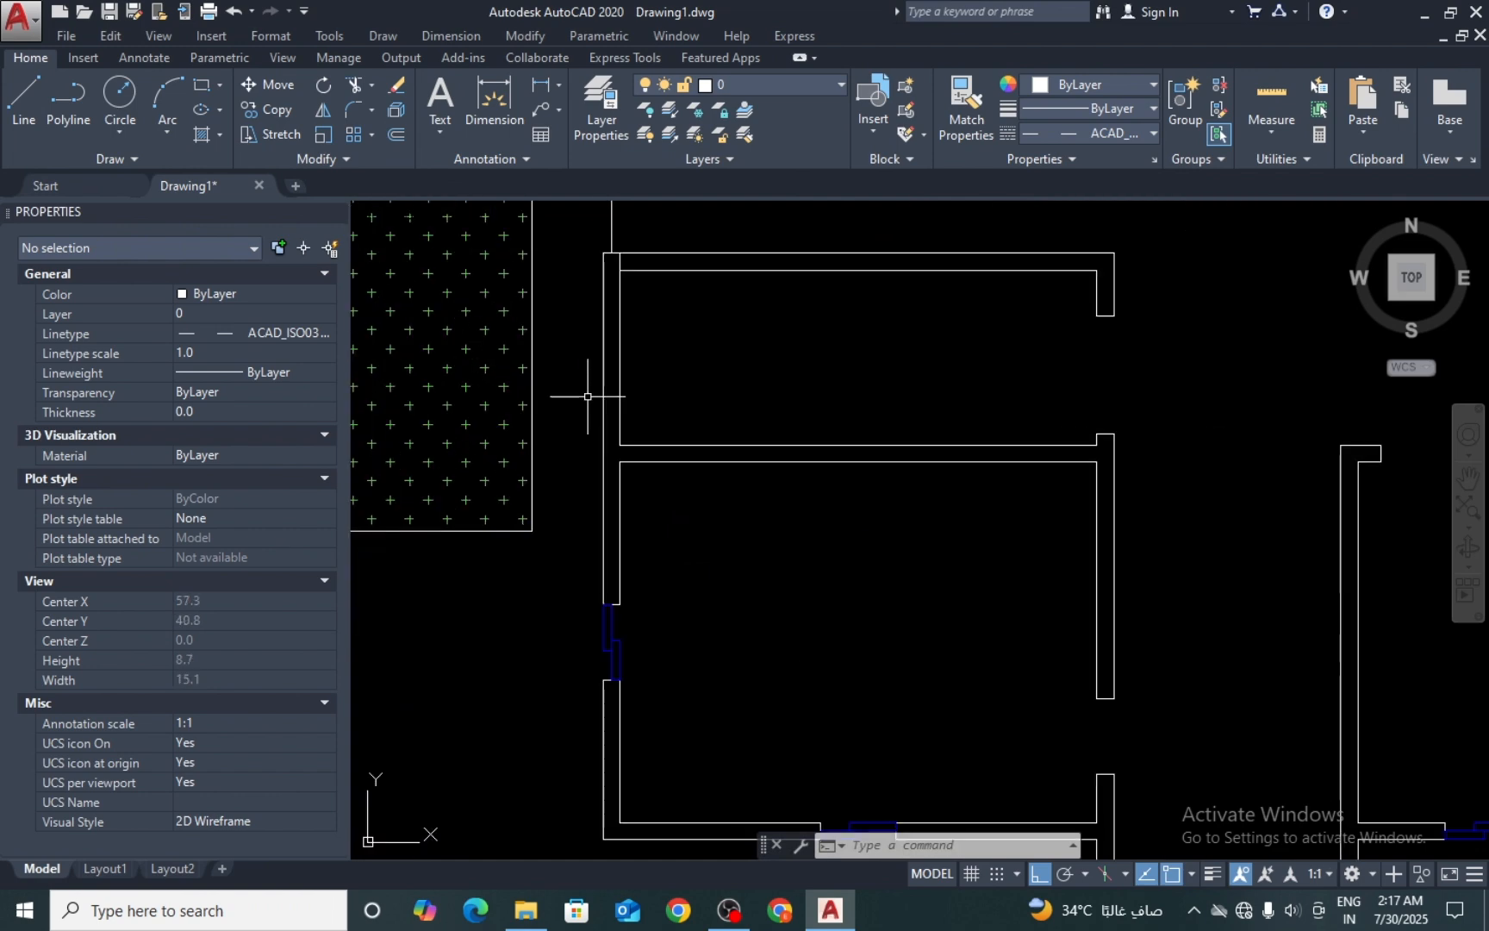
{"action": "type", "text": "l"}
{"action": "key", "text": "Return"}
{"action": "scroll", "coordinate": [670, 360], "scroll_direction": "down", "scroll_amount": 2}
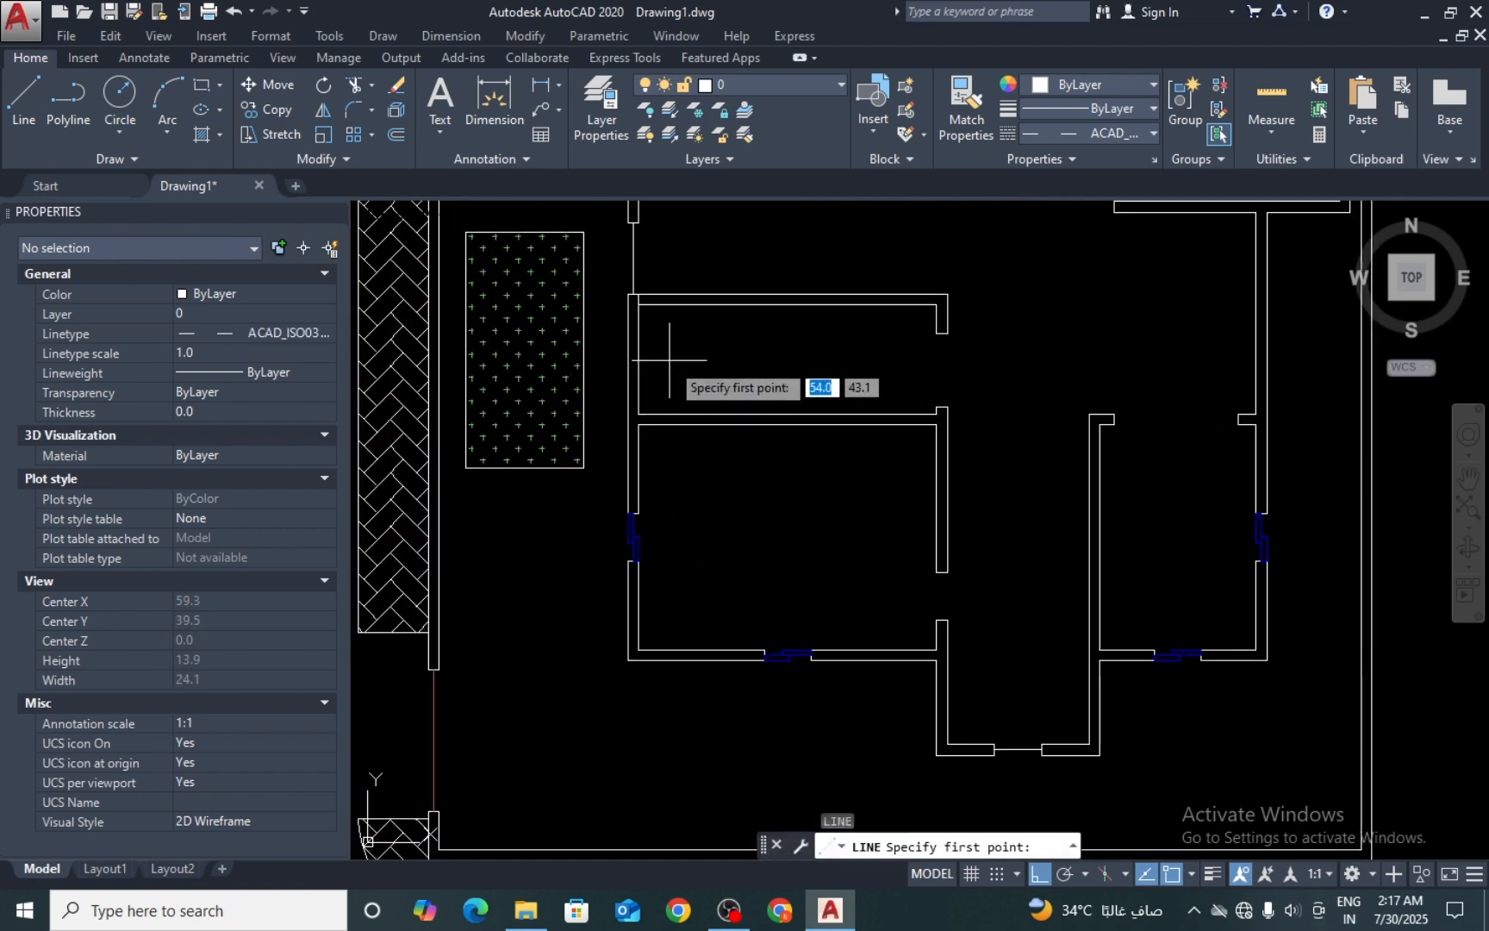
{"action": "scroll", "coordinate": [669, 360], "scroll_direction": "down", "scroll_amount": 2}
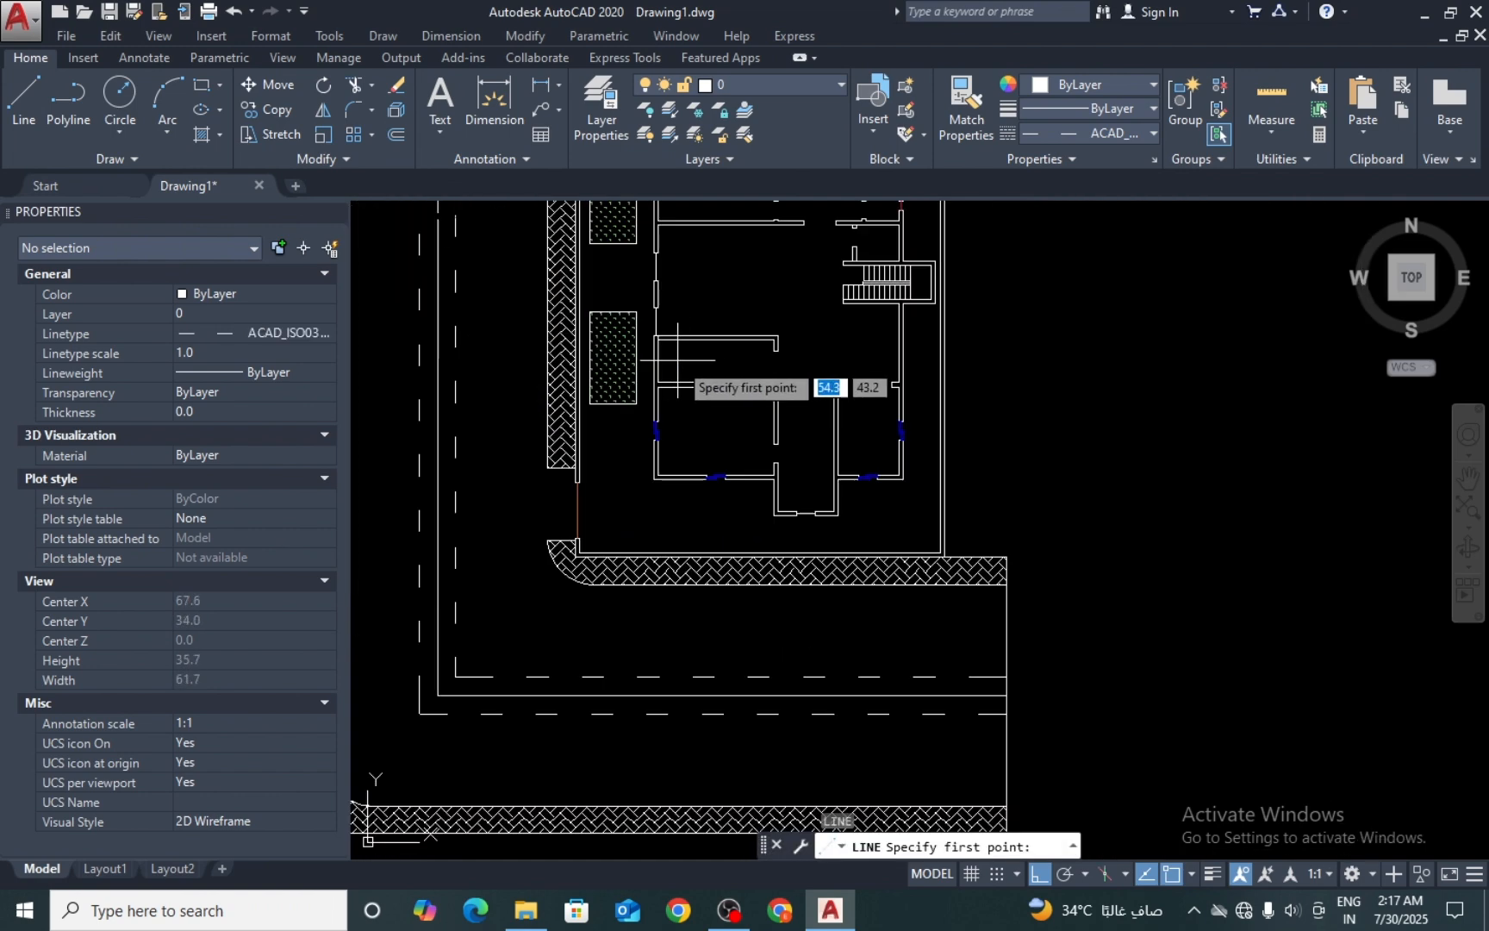
{"action": "scroll", "coordinate": [681, 418], "scroll_direction": "down", "scroll_amount": 1}
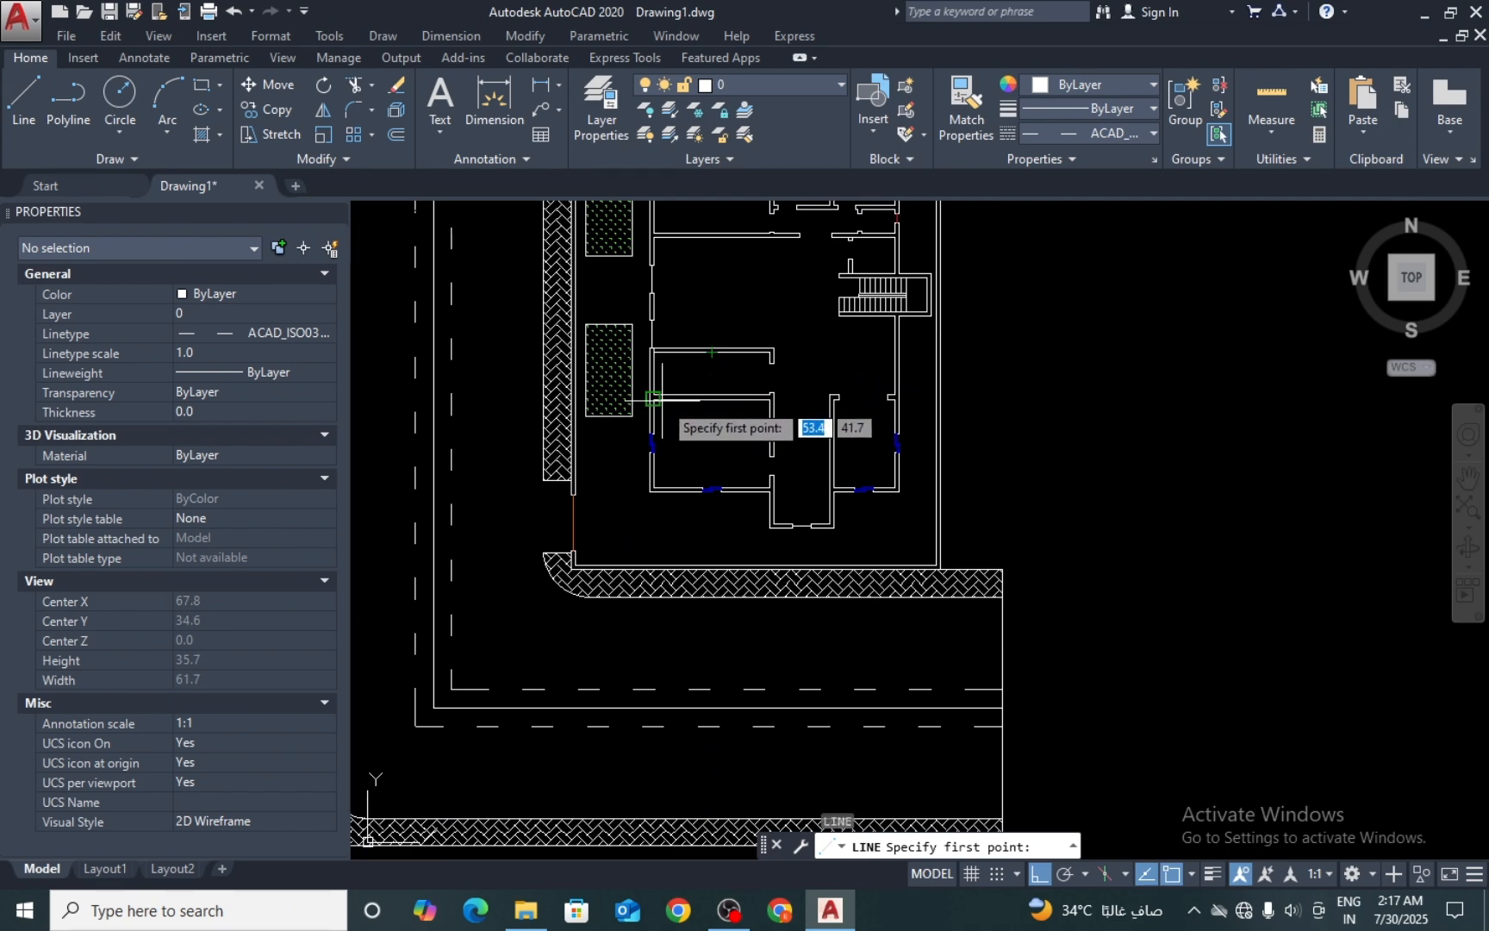
{"action": "middle_click_drag", "start_coordinate": [732, 310], "coordinate": [755, 493]}
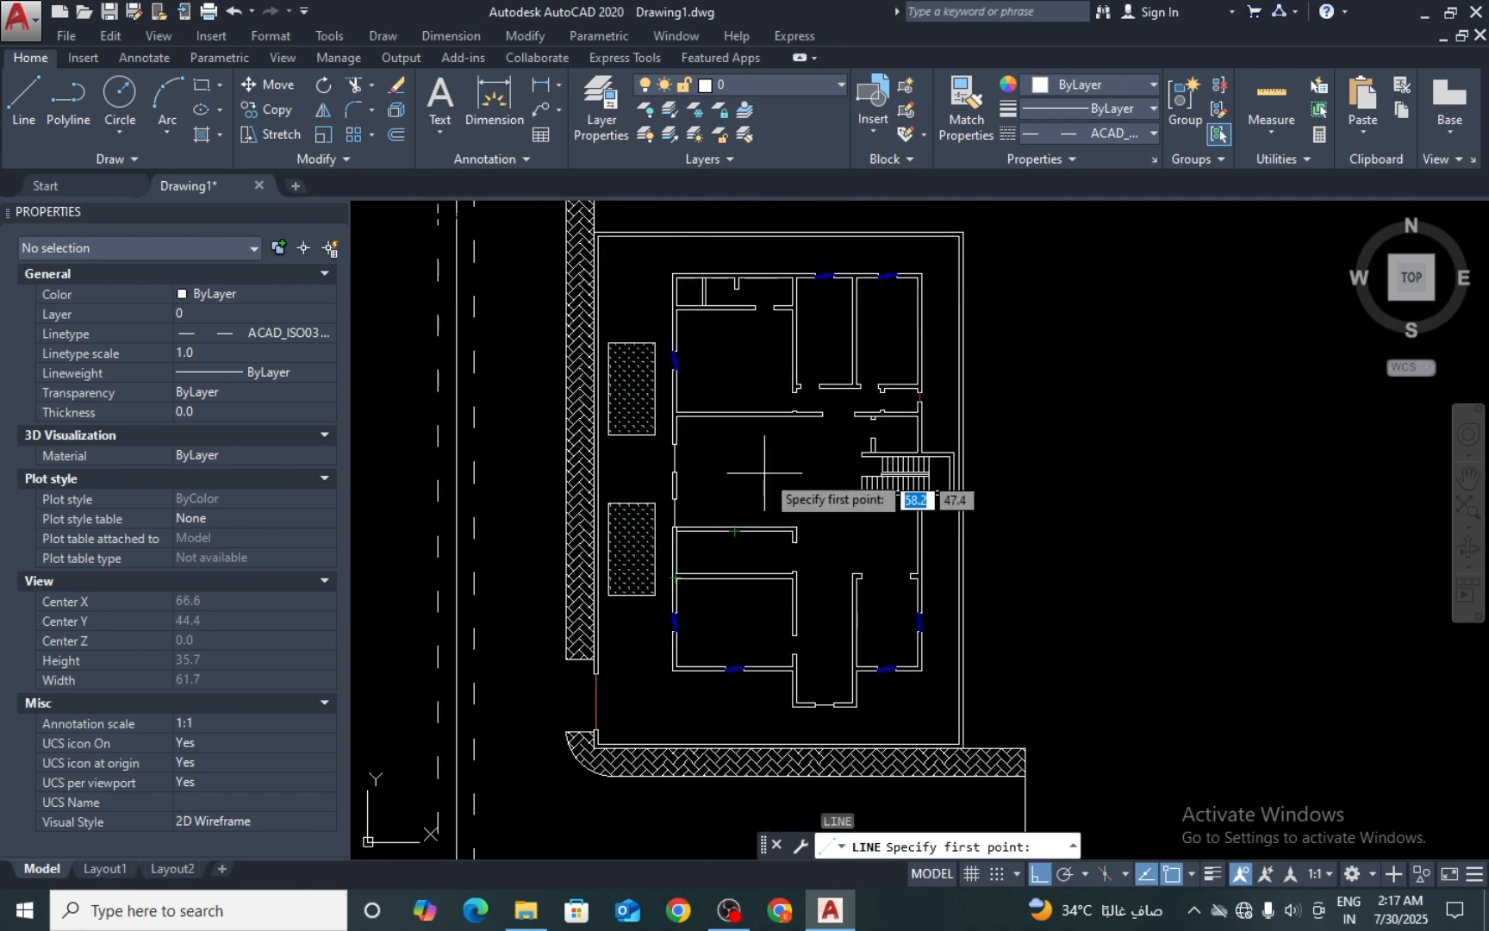
{"action": "key", "text": "Escape"}
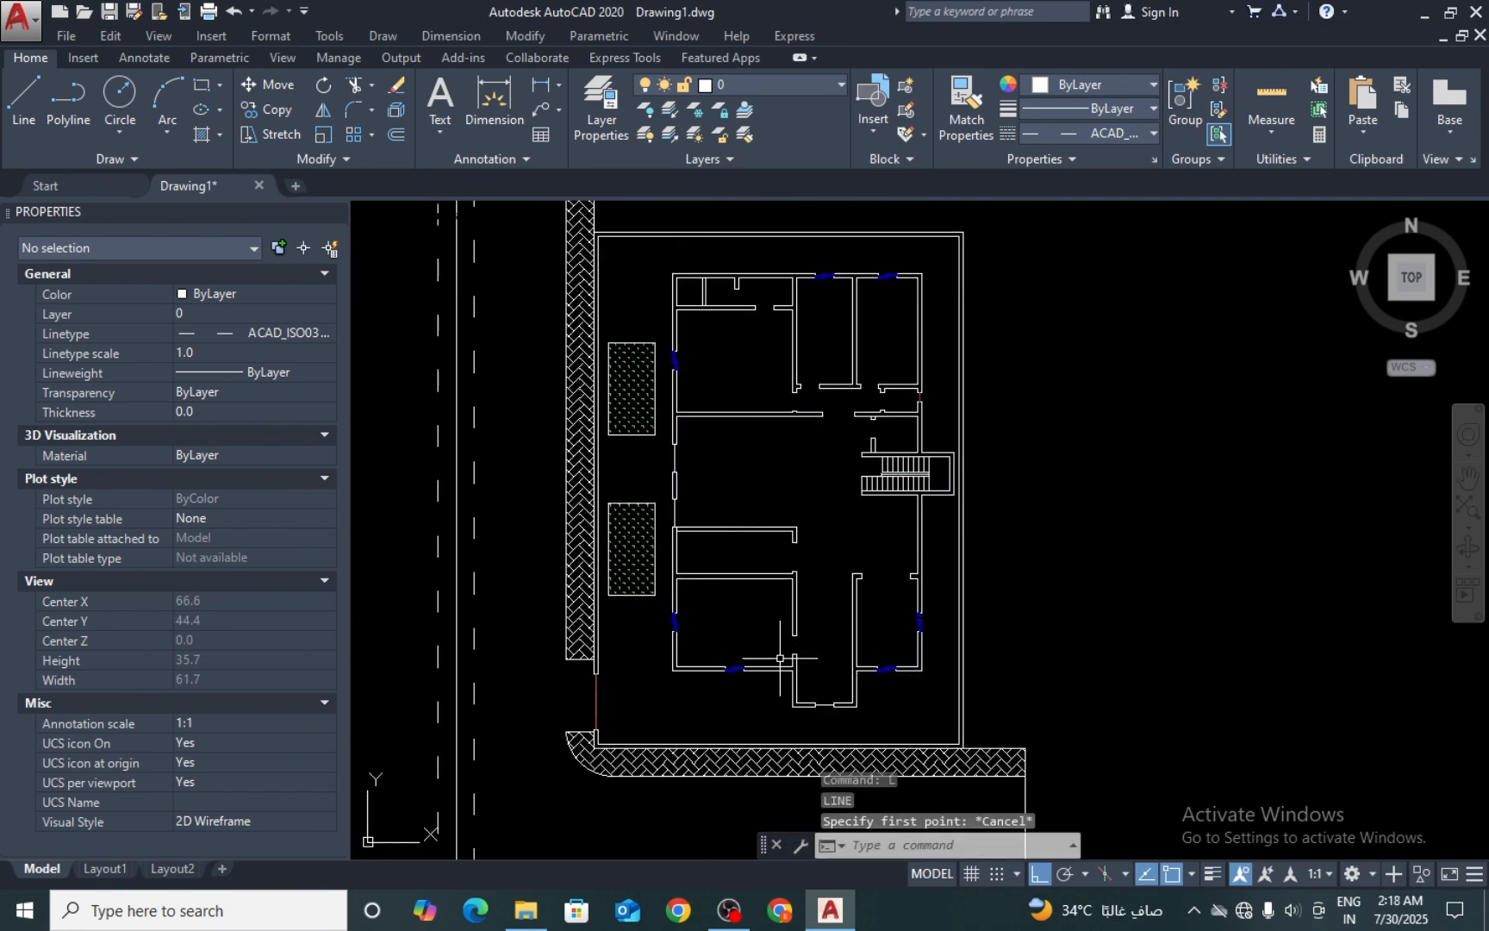
Step: Draw a door leaf line 1 long westward from the upper jamb of the southwest room's east doorway
{"action": "scroll", "coordinate": [815, 644], "scroll_direction": "up", "scroll_amount": 4}
{"action": "scroll", "coordinate": [815, 644], "scroll_direction": "up", "scroll_amount": 4}
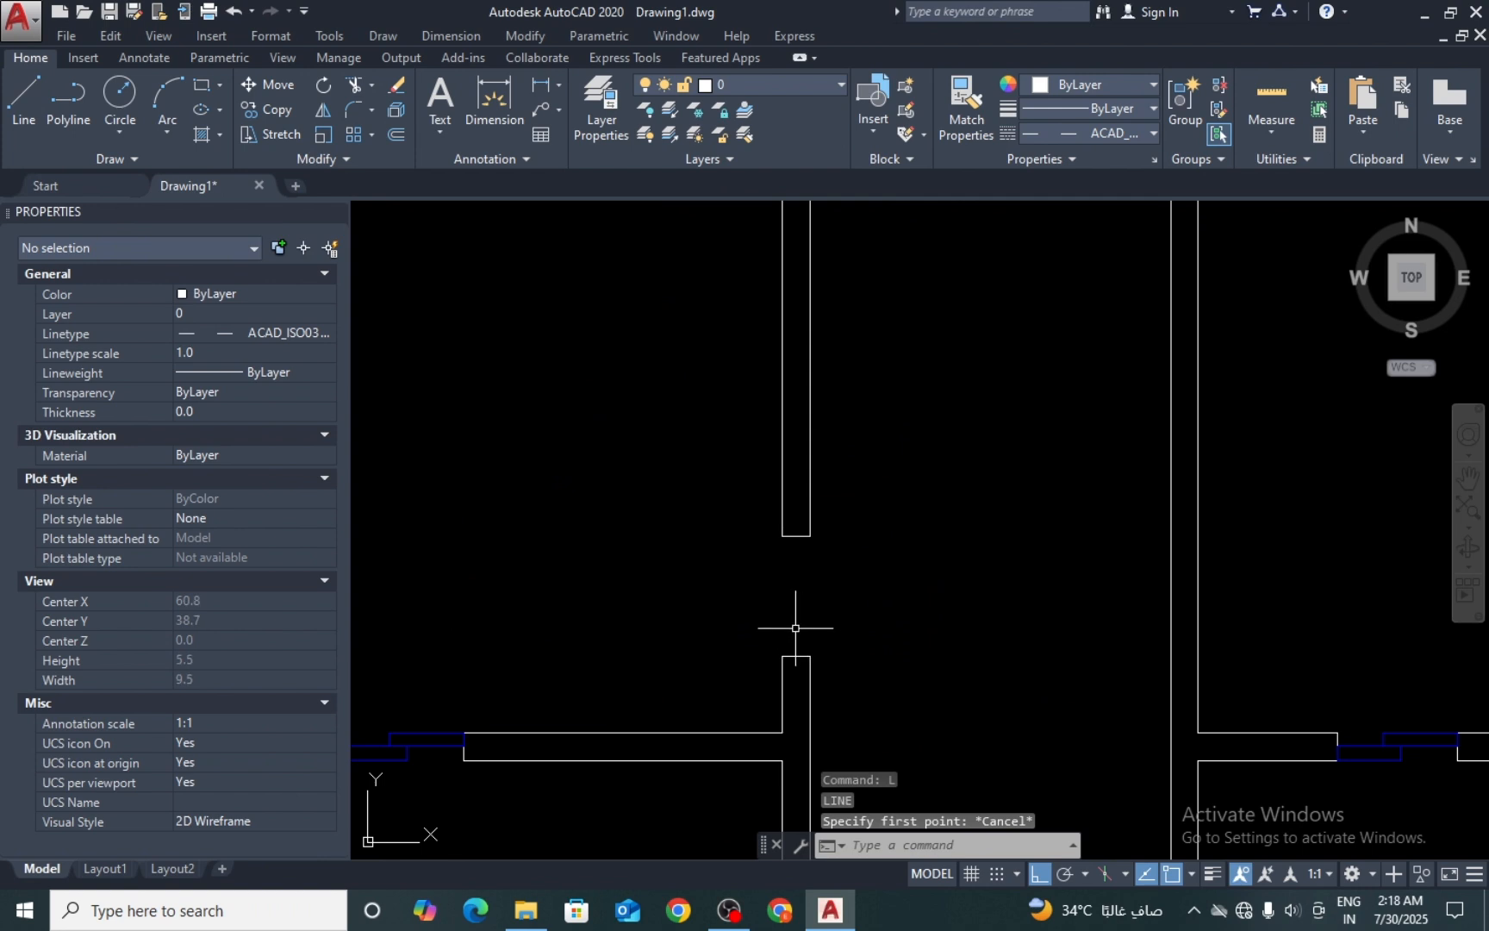
{"action": "type", "text": "l"}
{"action": "key", "text": "Return"}
{"action": "left_click", "coordinate": [796, 536]}
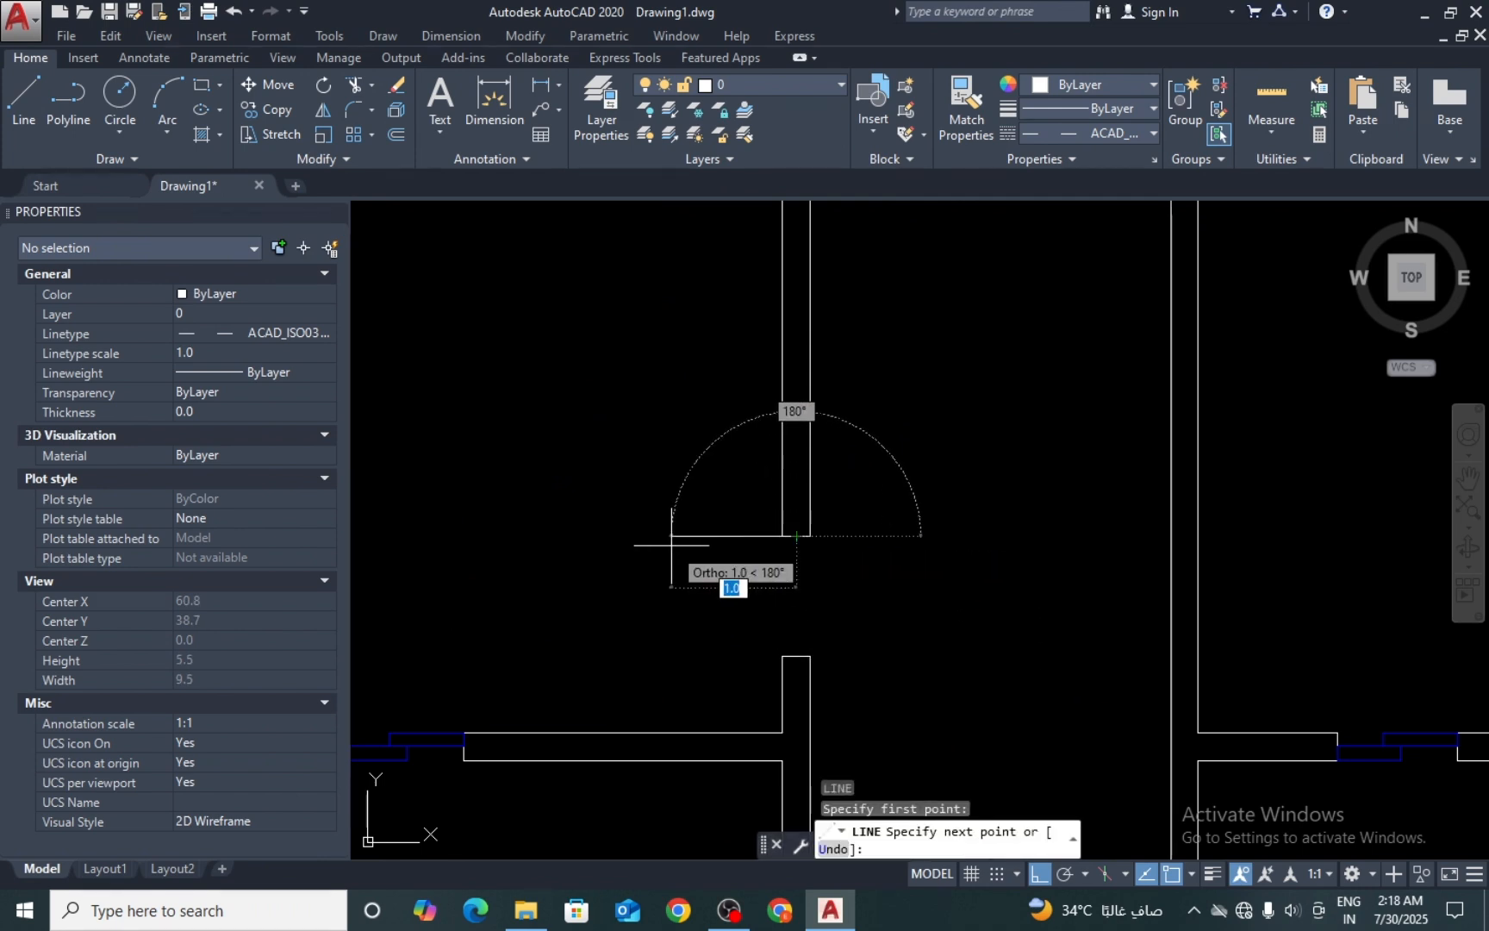
{"action": "type", "text": "1"}
{"action": "key", "text": "Return"}
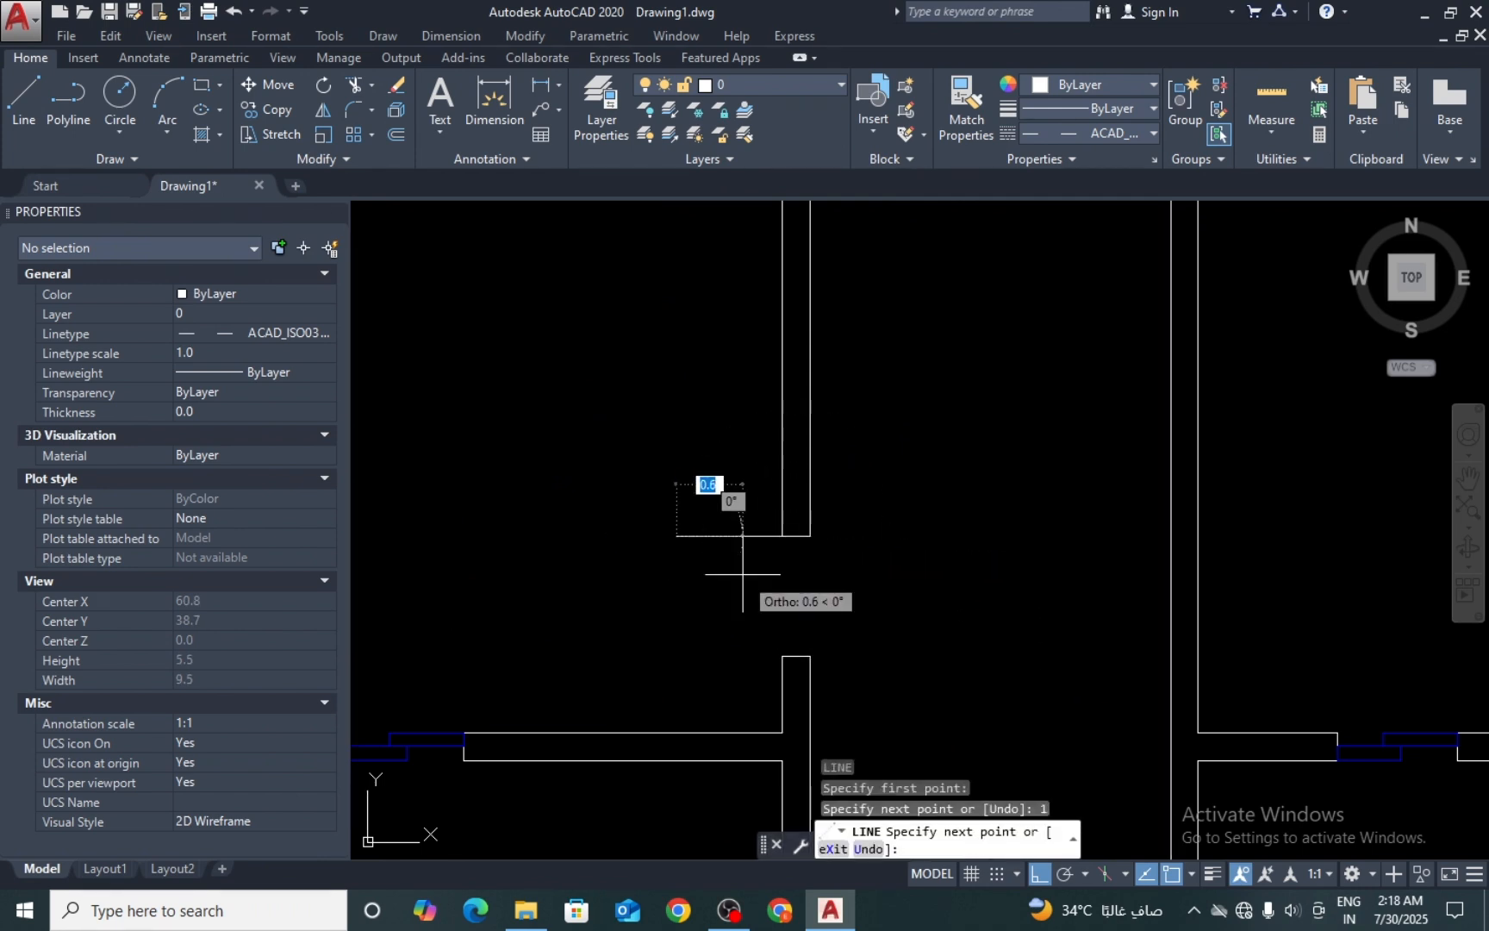
{"action": "key", "text": "Escape"}
Step: With Ortho off, draw the door swing arc from the leaf's outer end to the lower jamb of the southwest room's doorway
{"action": "type", "text": "arc"}
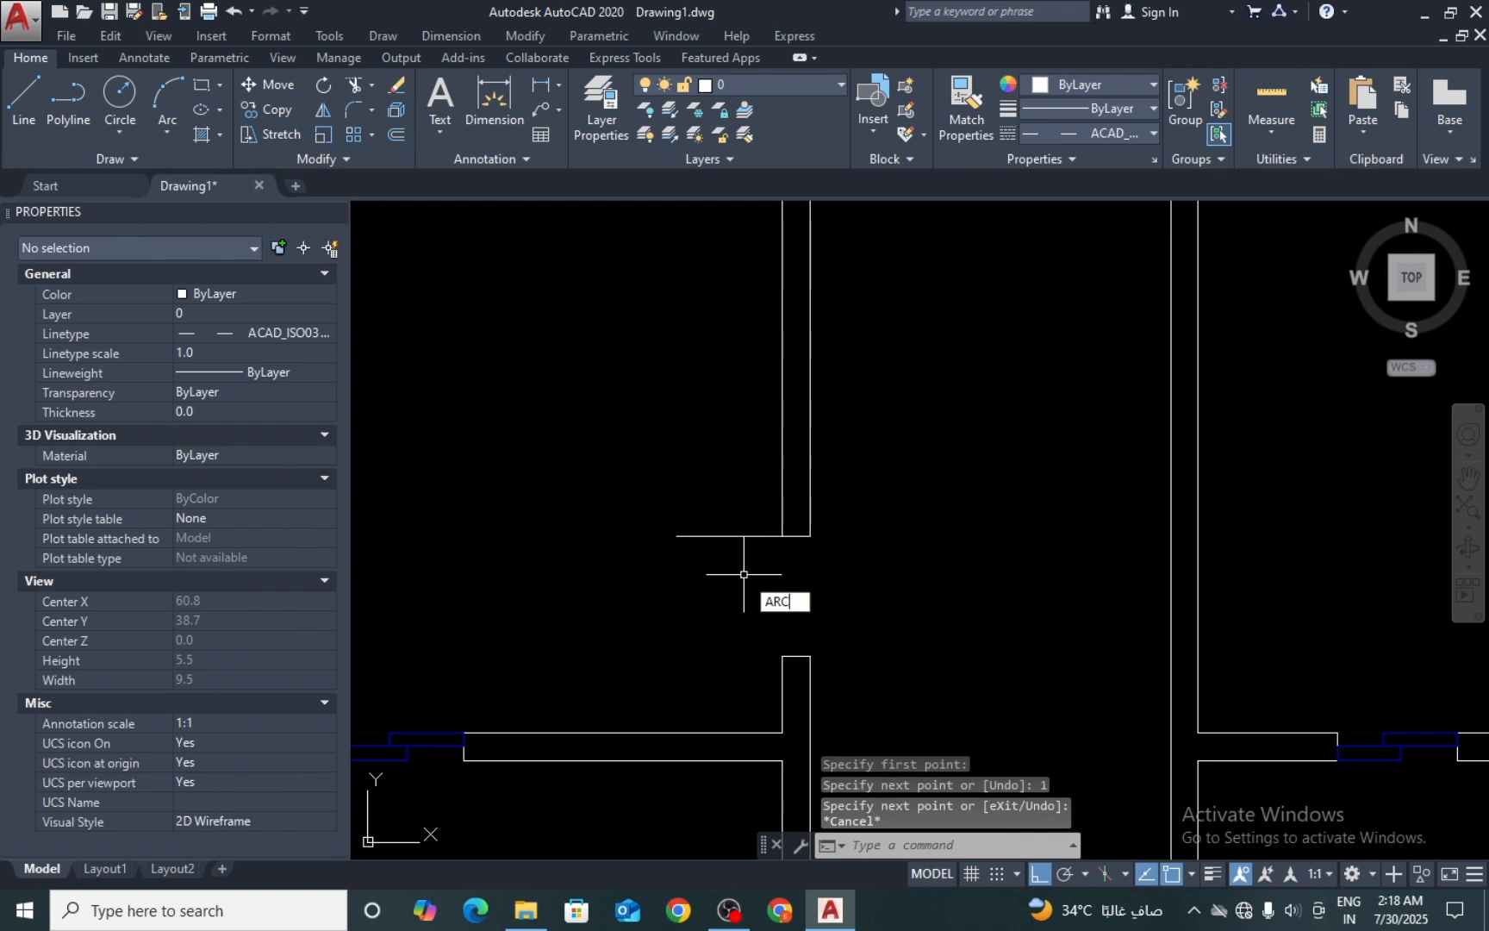
{"action": "key", "text": "Return"}
{"action": "left_click", "coordinate": [676, 536]}
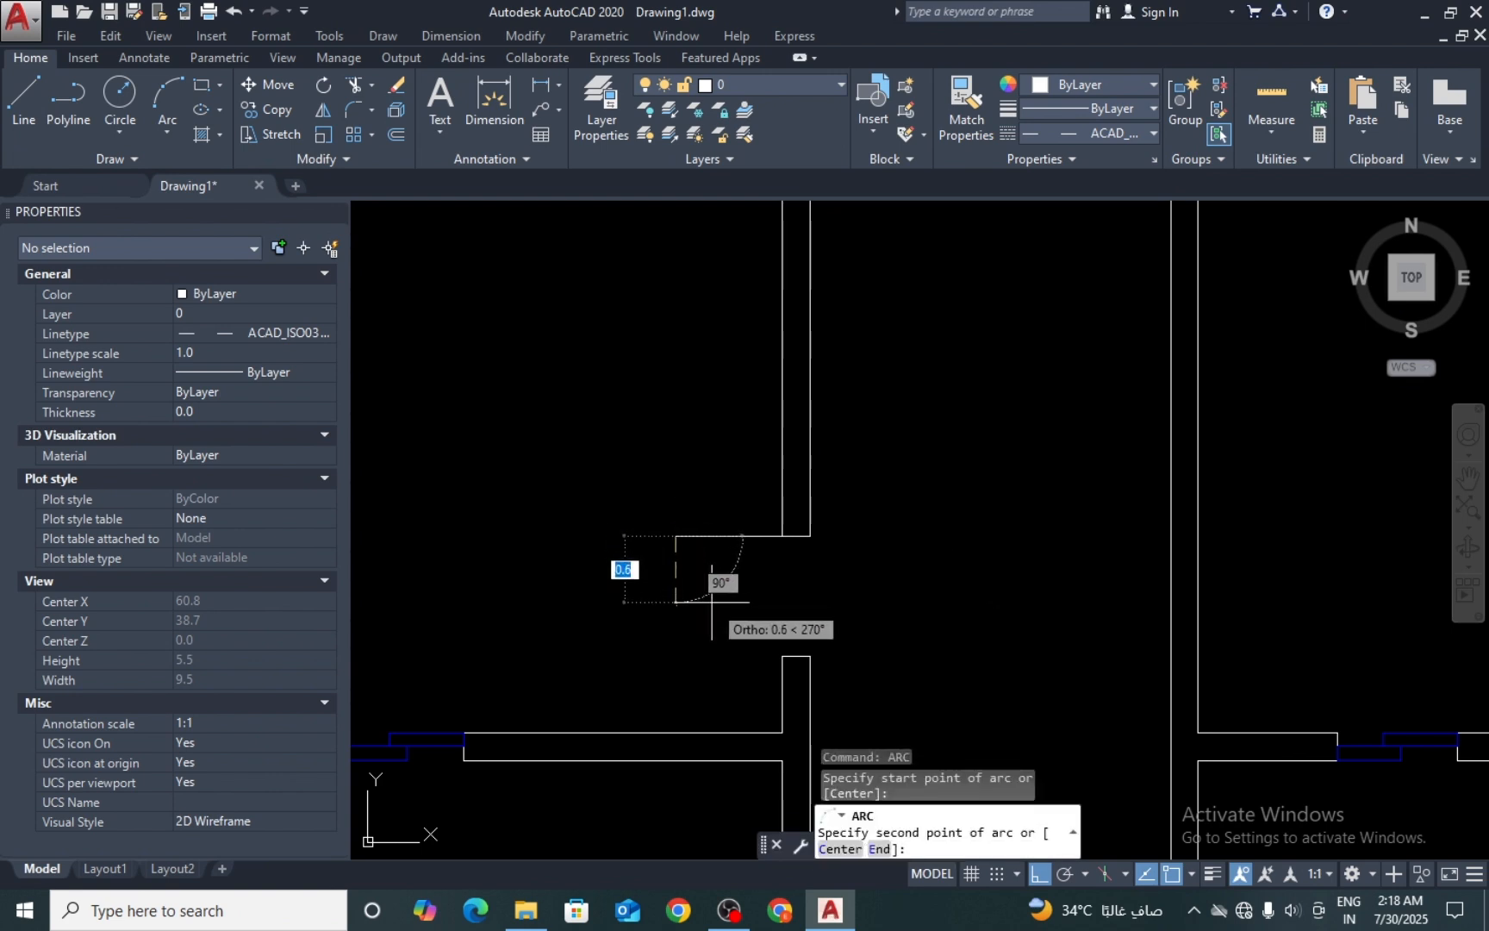
{"action": "key", "text": "F8"}
{"action": "left_click", "coordinate": [714, 608]}
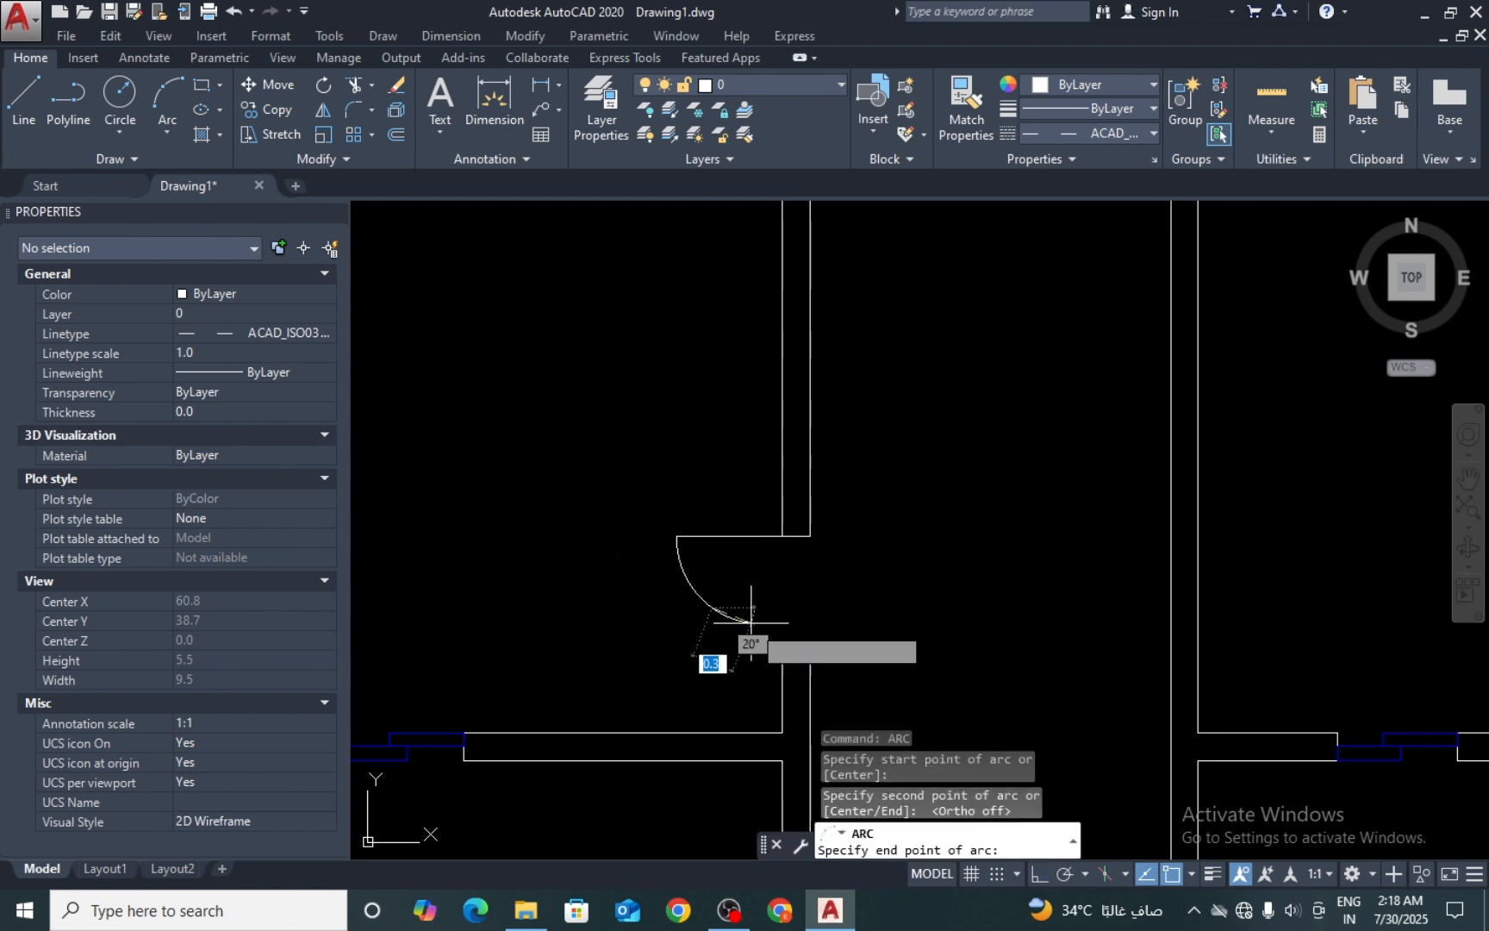
{"action": "left_click", "coordinate": [791, 648]}
Step: Draw a vertical line 1 long upward from the midpoint of the line across the southern entrance opening
{"action": "key", "text": "Return"}
{"action": "scroll", "coordinate": [722, 528], "scroll_direction": "down", "scroll_amount": 4}
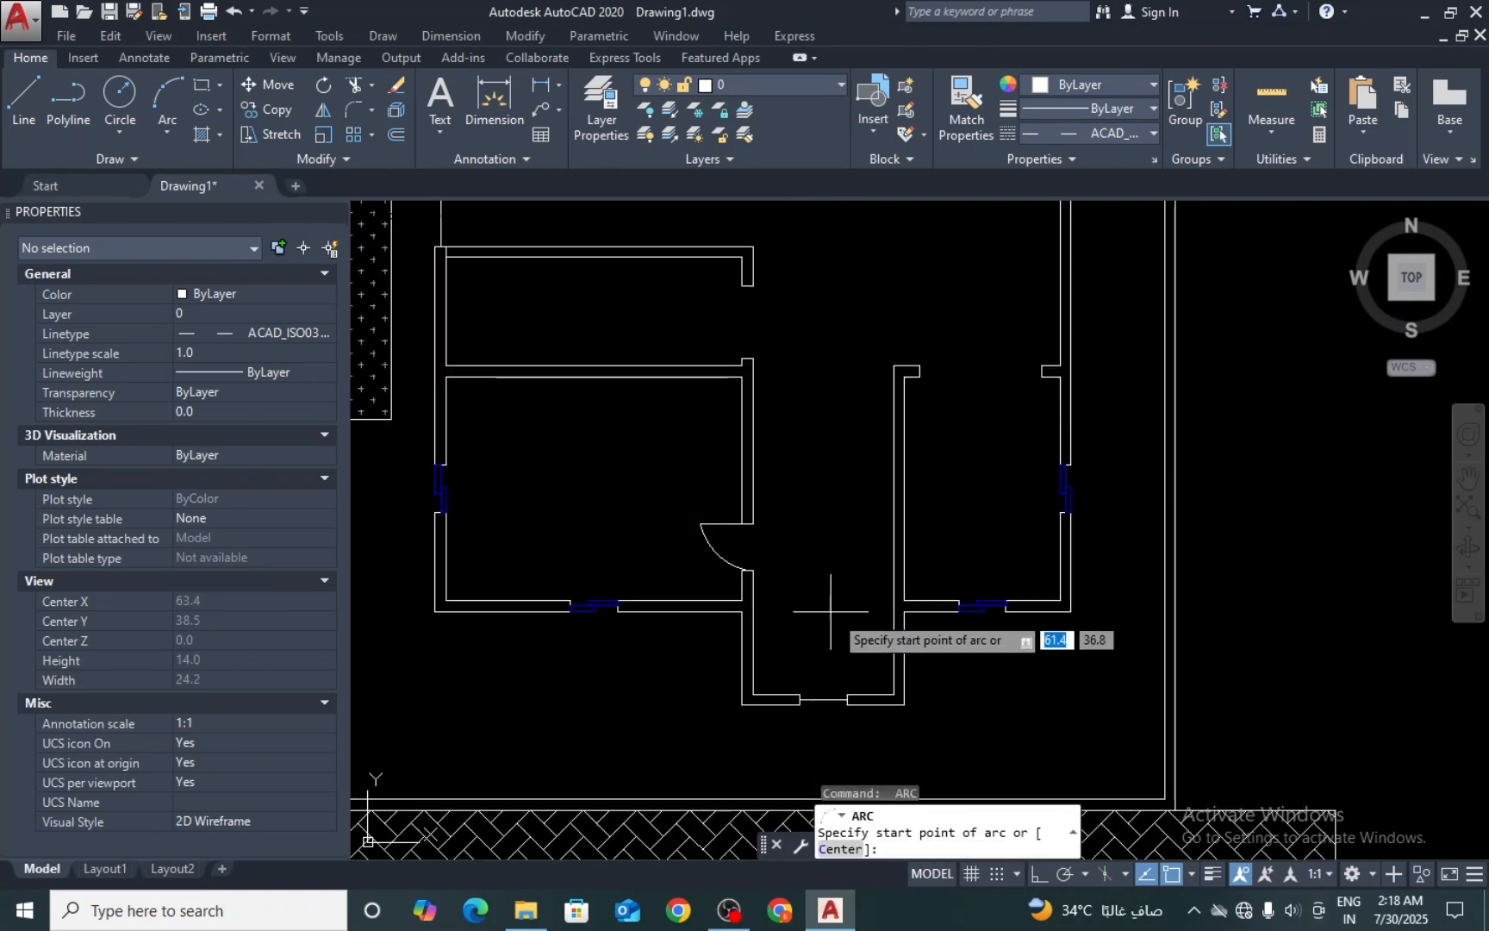
{"action": "scroll", "coordinate": [858, 597], "scroll_direction": "up", "scroll_amount": 4}
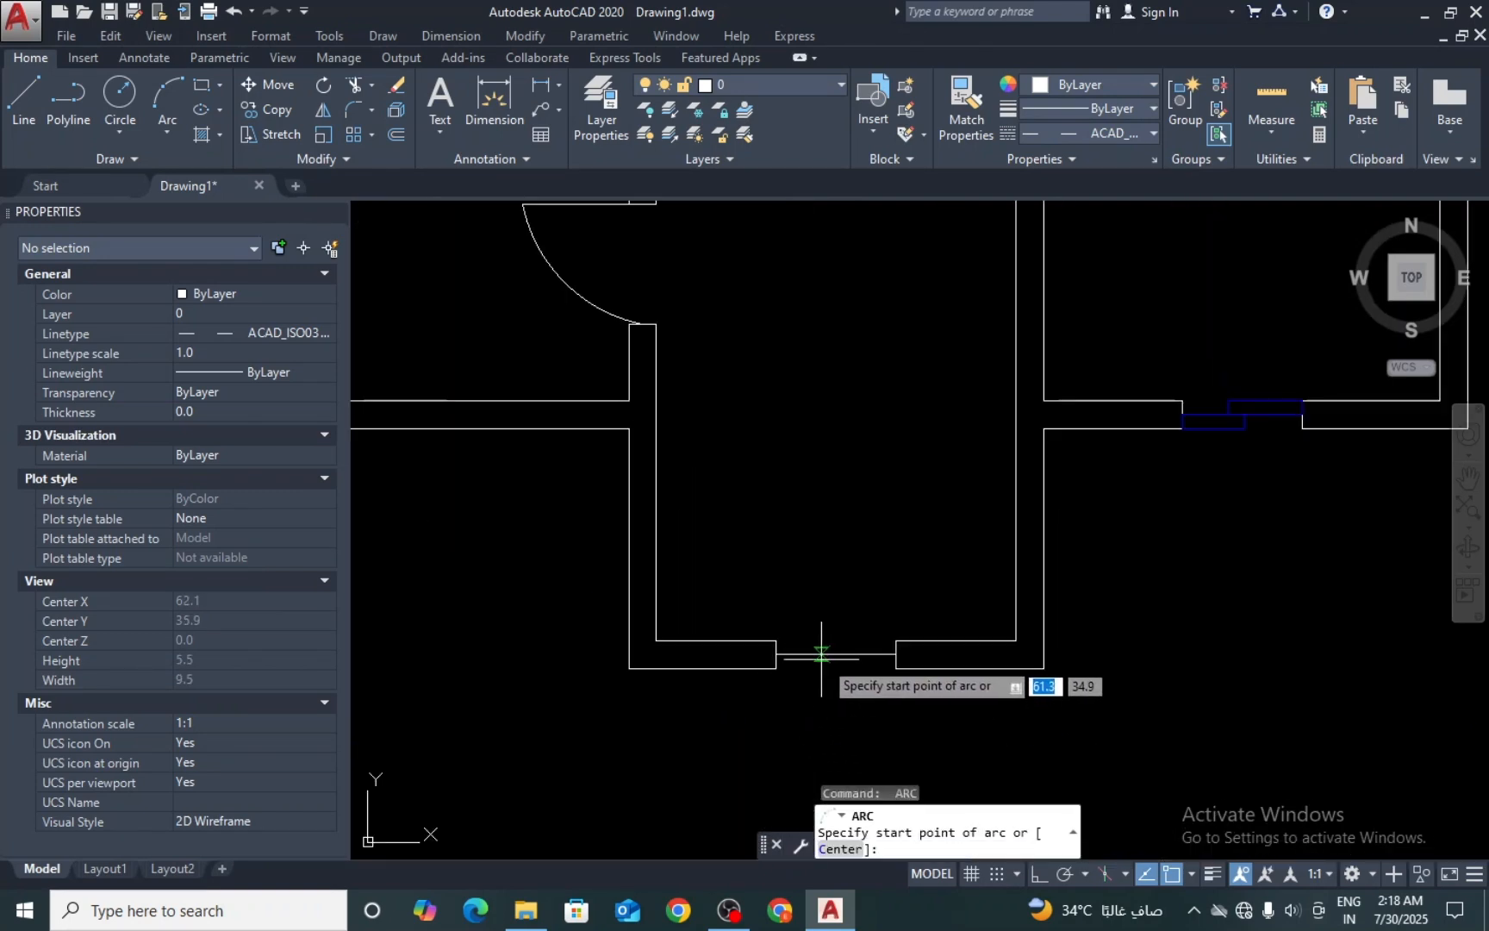
{"action": "key", "text": "Escape"}
{"action": "type", "text": "l"}
{"action": "key", "text": "Return"}
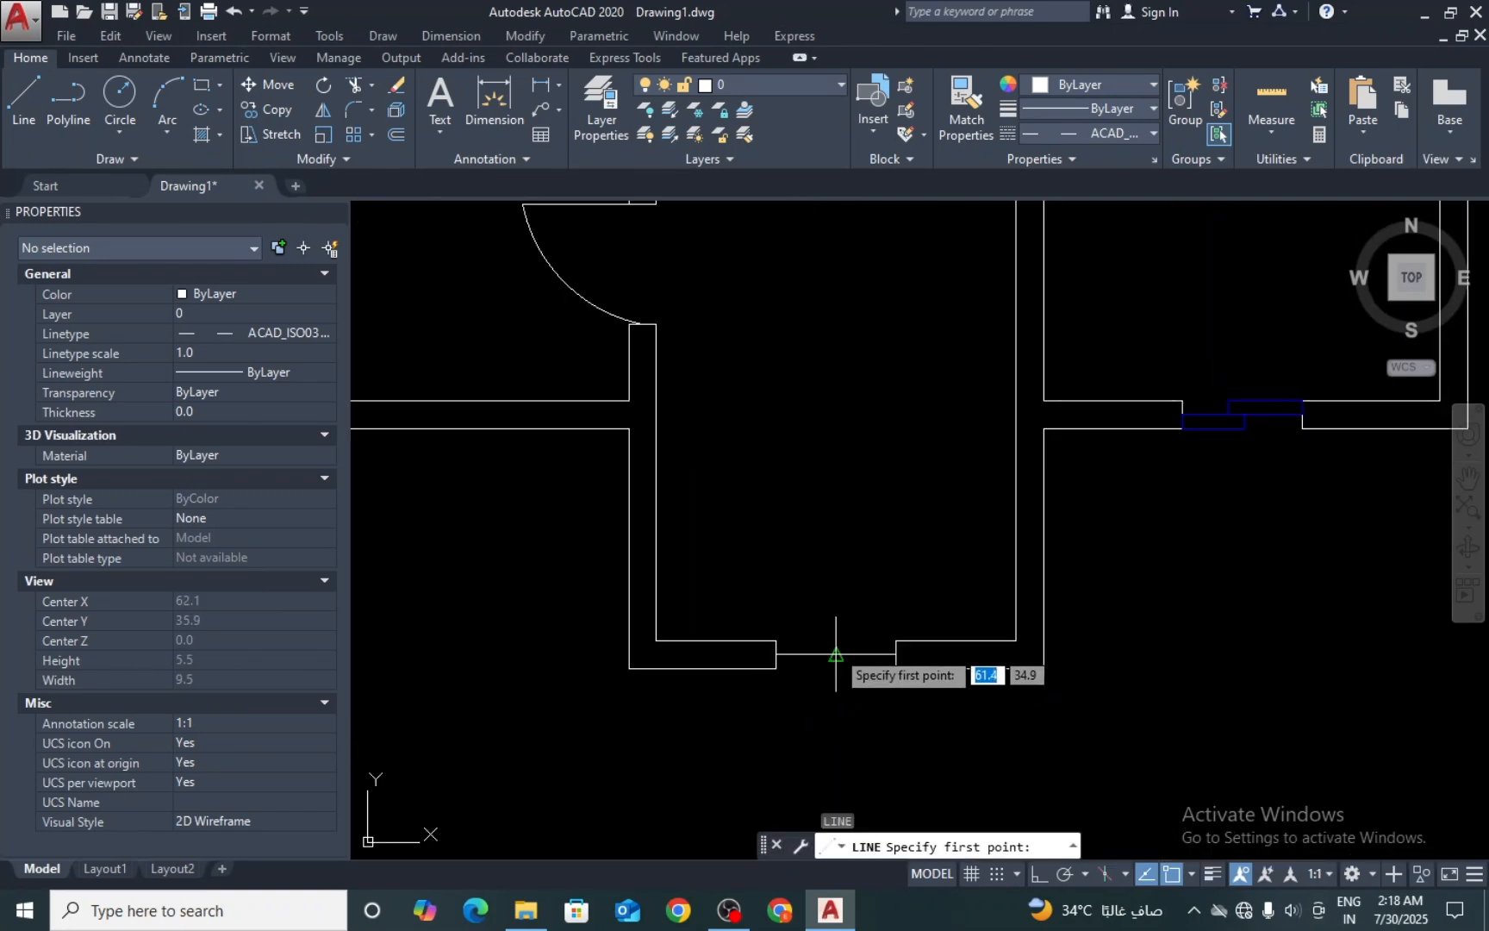
{"action": "left_click", "coordinate": [836, 653]}
{"action": "type", "text": "1"}
{"action": "key", "text": "Return"}
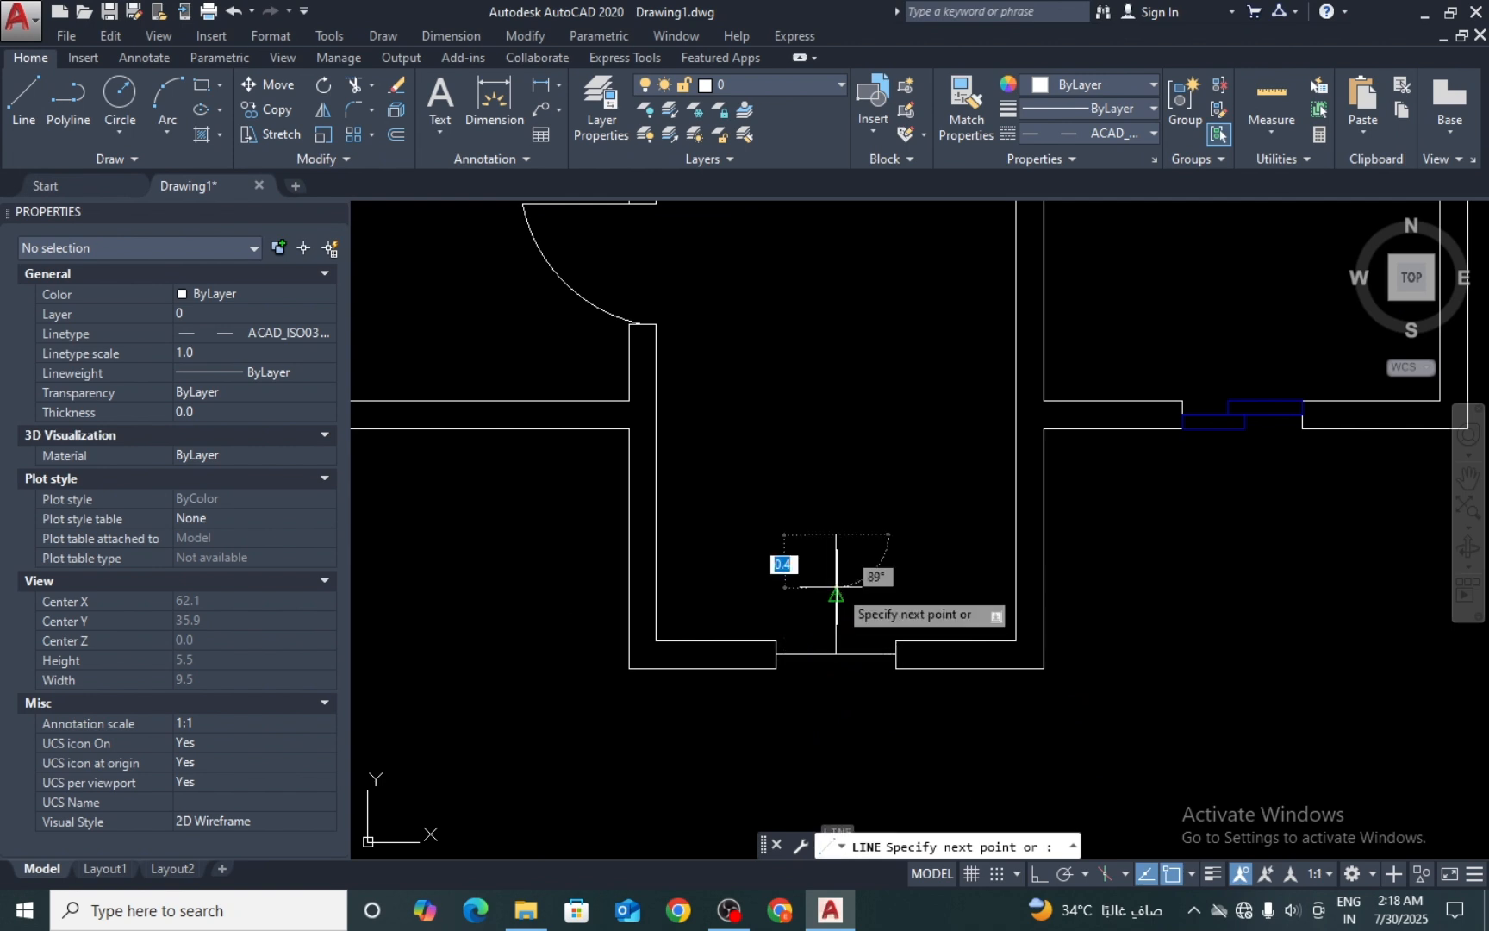
{"action": "key", "text": "Escape"}
Step: Try to draw a door leaf line 1 long upward from the west end of the entrance opening's line
{"action": "type", "text": "l"}
{"action": "key", "text": "Return"}
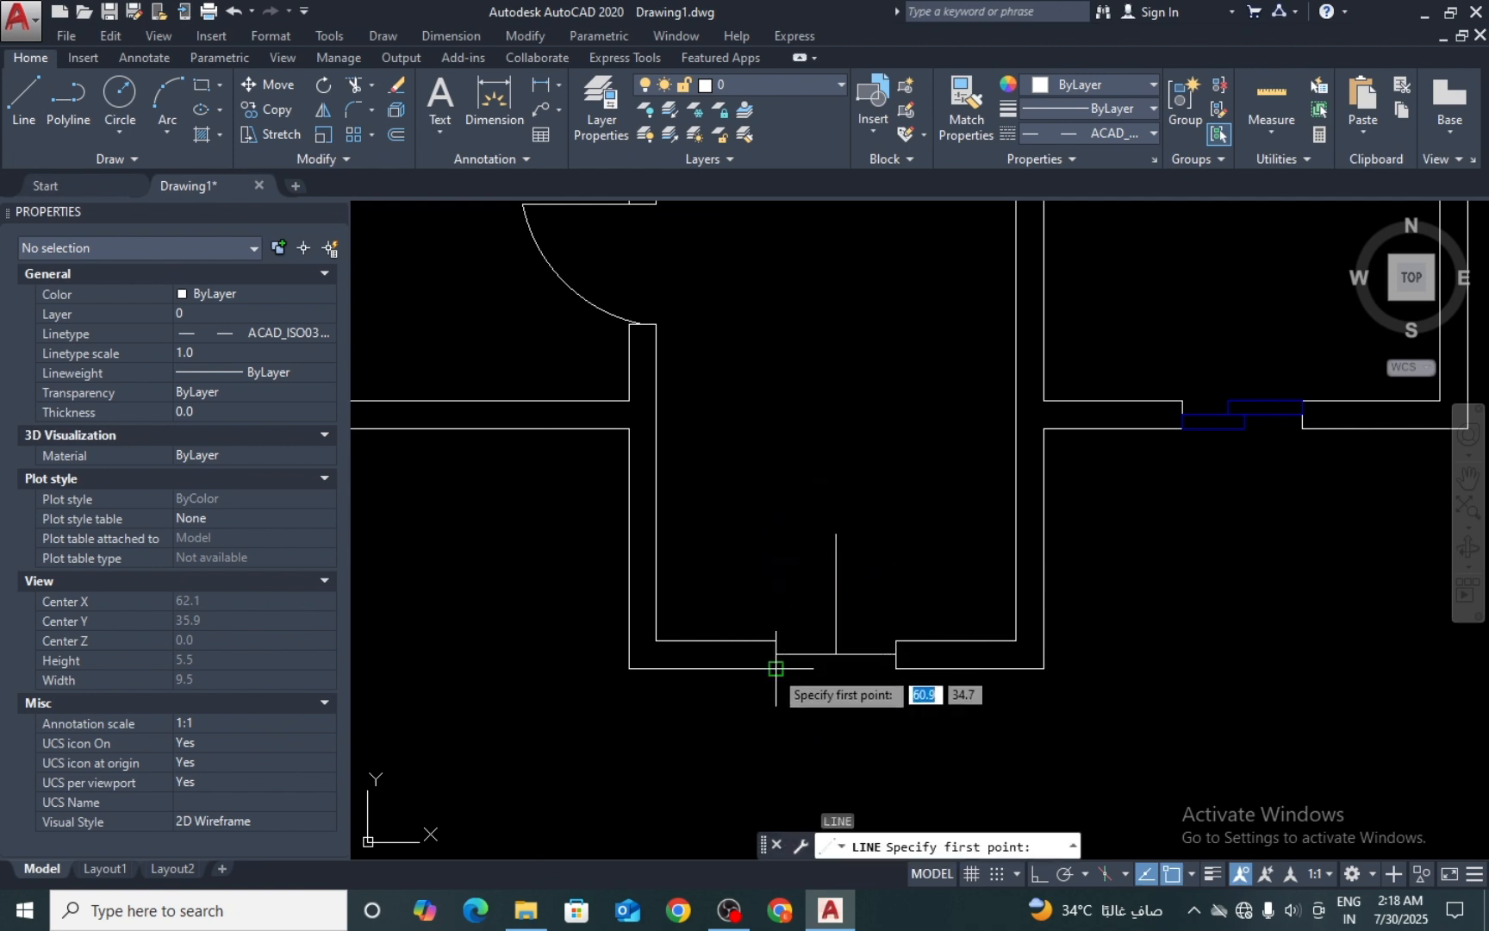
{"action": "left_click", "coordinate": [775, 653]}
{"action": "type", "text": "1"}
{"action": "key", "text": "Return"}
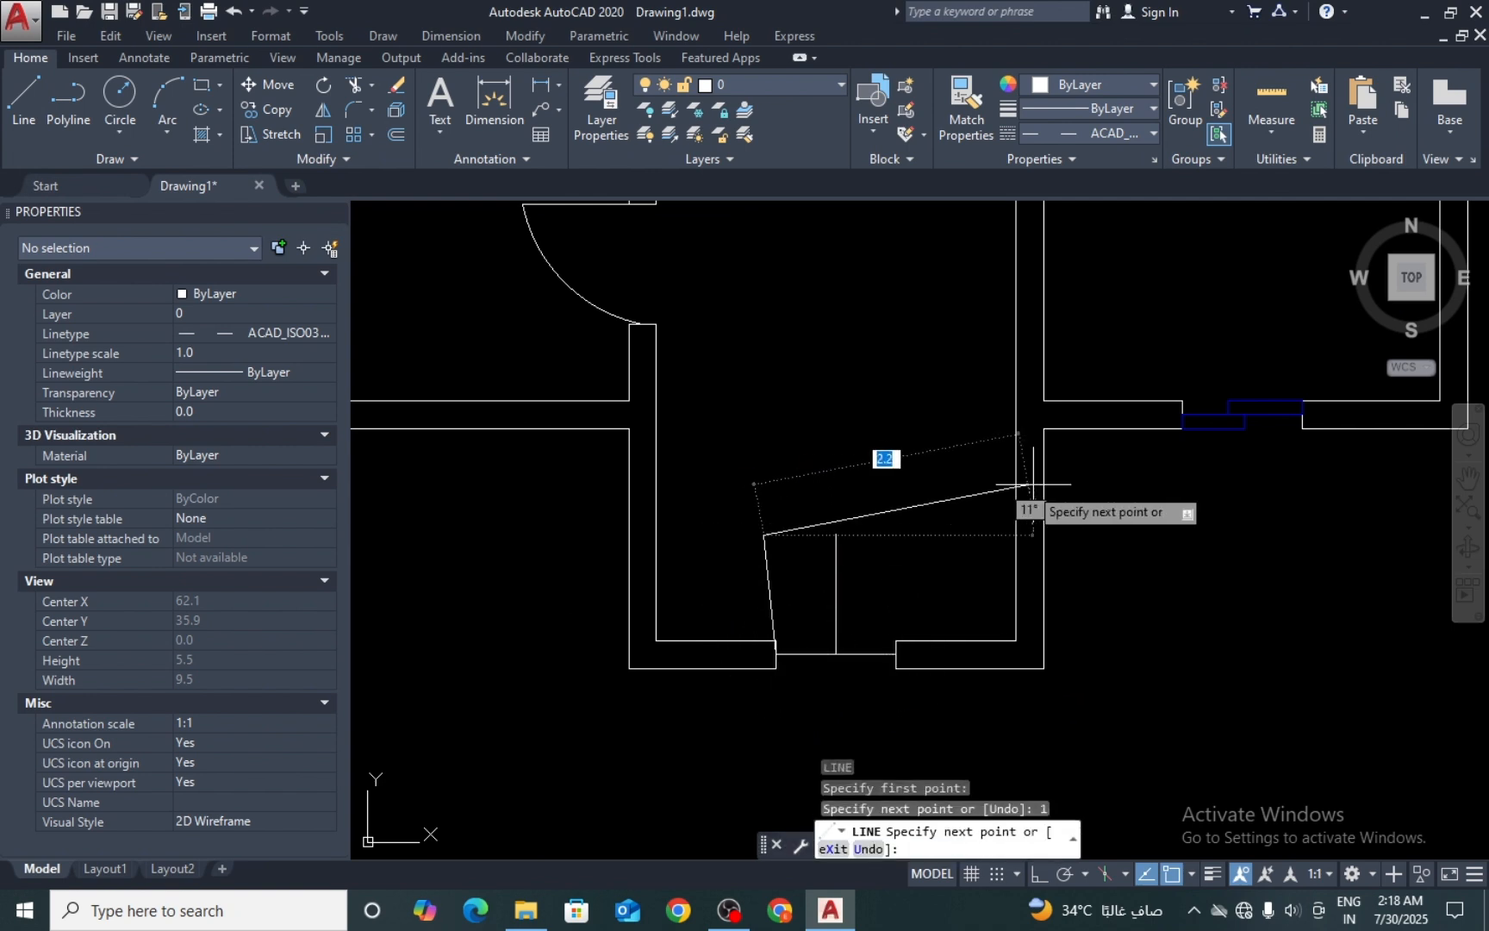
{"action": "key", "text": "Escape"}
Step: Erase the slanted line at the west jamb of the entrance opening
{"action": "type", "text": "E"}
{"action": "key", "text": "Return"}
{"action": "left_click", "coordinate": [831, 582]}
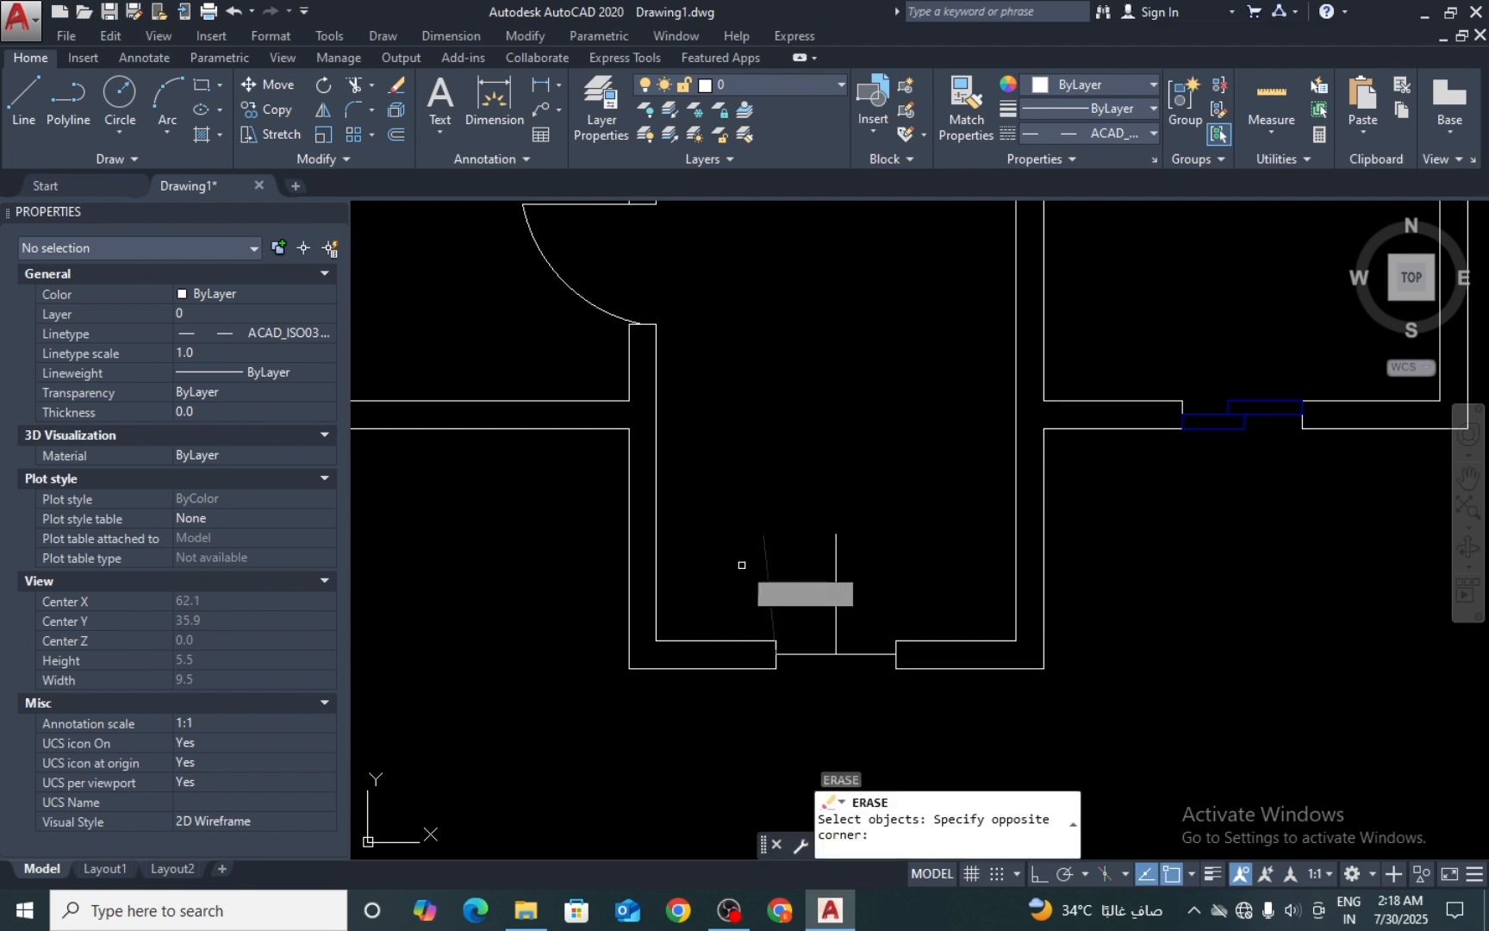
{"action": "left_click", "coordinate": [759, 601]}
{"action": "key", "text": "Return"}
Step: Draw a vertical door leaf line about 1 long upward from the west jamb of the entrance opening
{"action": "type", "text": "l"}
{"action": "key", "text": "Return"}
{"action": "left_click", "coordinate": [775, 640]}
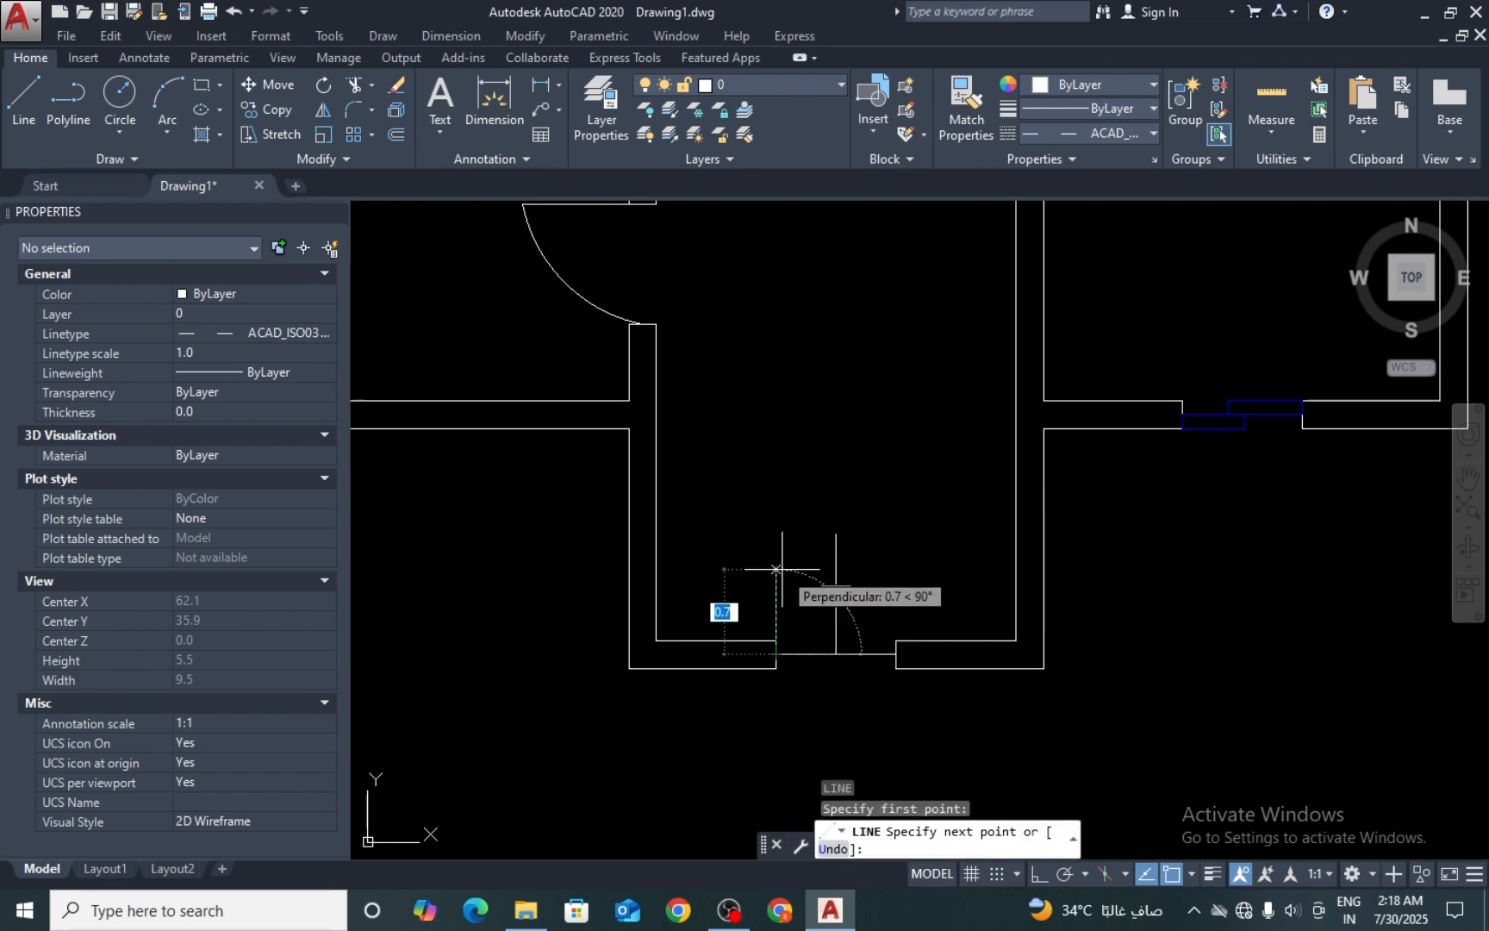
{"action": "left_click", "coordinate": [775, 536]}
{"action": "key", "text": "Return"}
Step: Draw a vertical door leaf line 1 long upward from the east jamb of the entrance opening
{"action": "key", "text": "Return"}
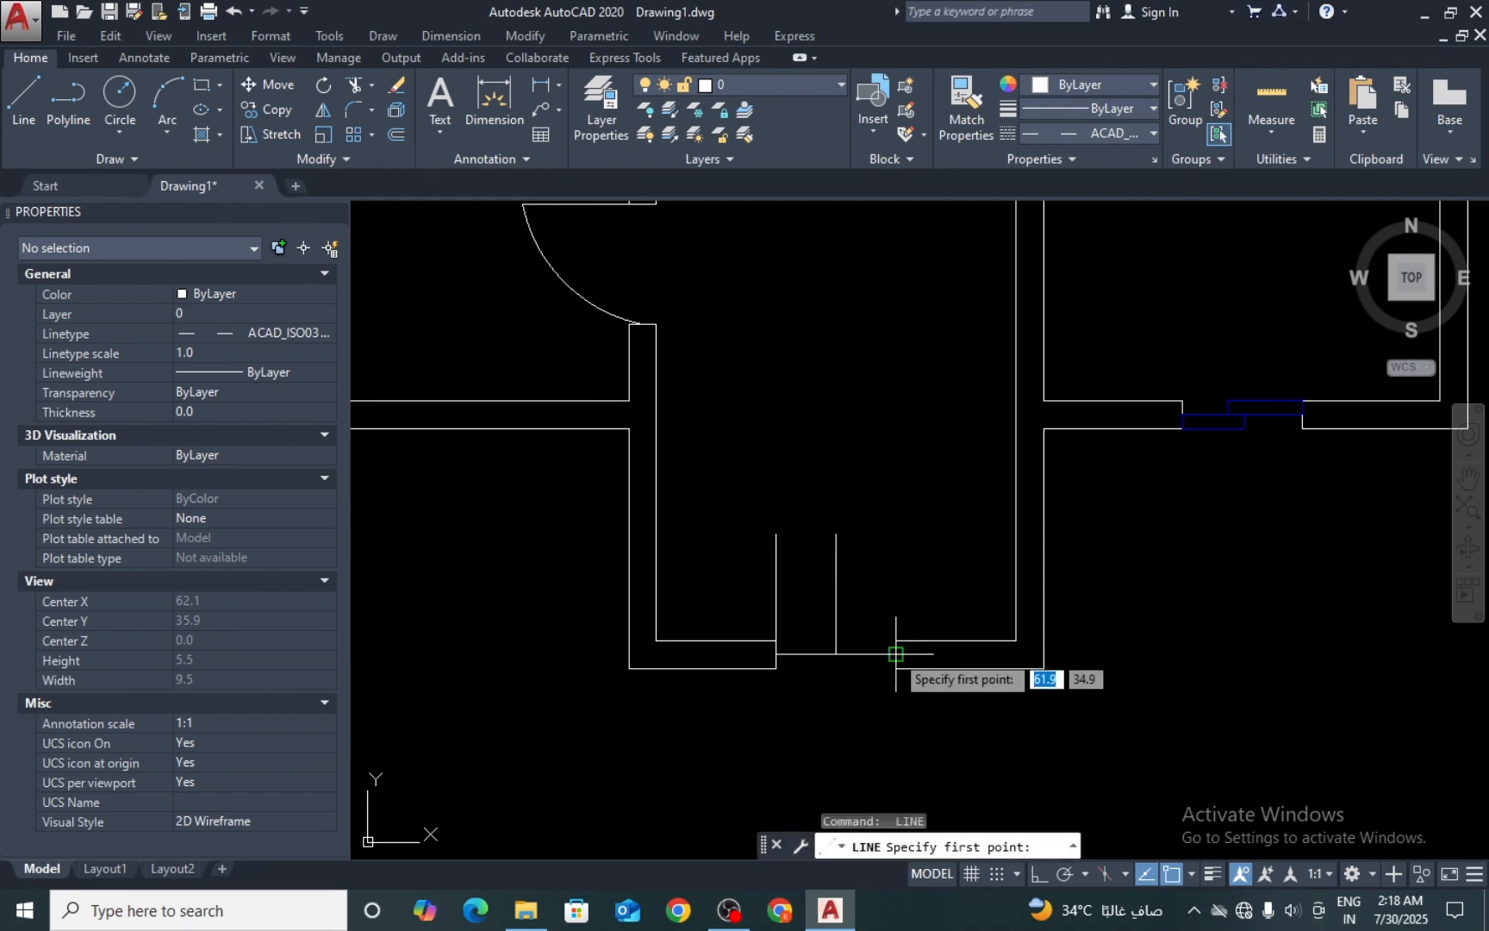
{"action": "left_click", "coordinate": [896, 653]}
{"action": "type", "text": "1"}
{"action": "key", "text": "Return"}
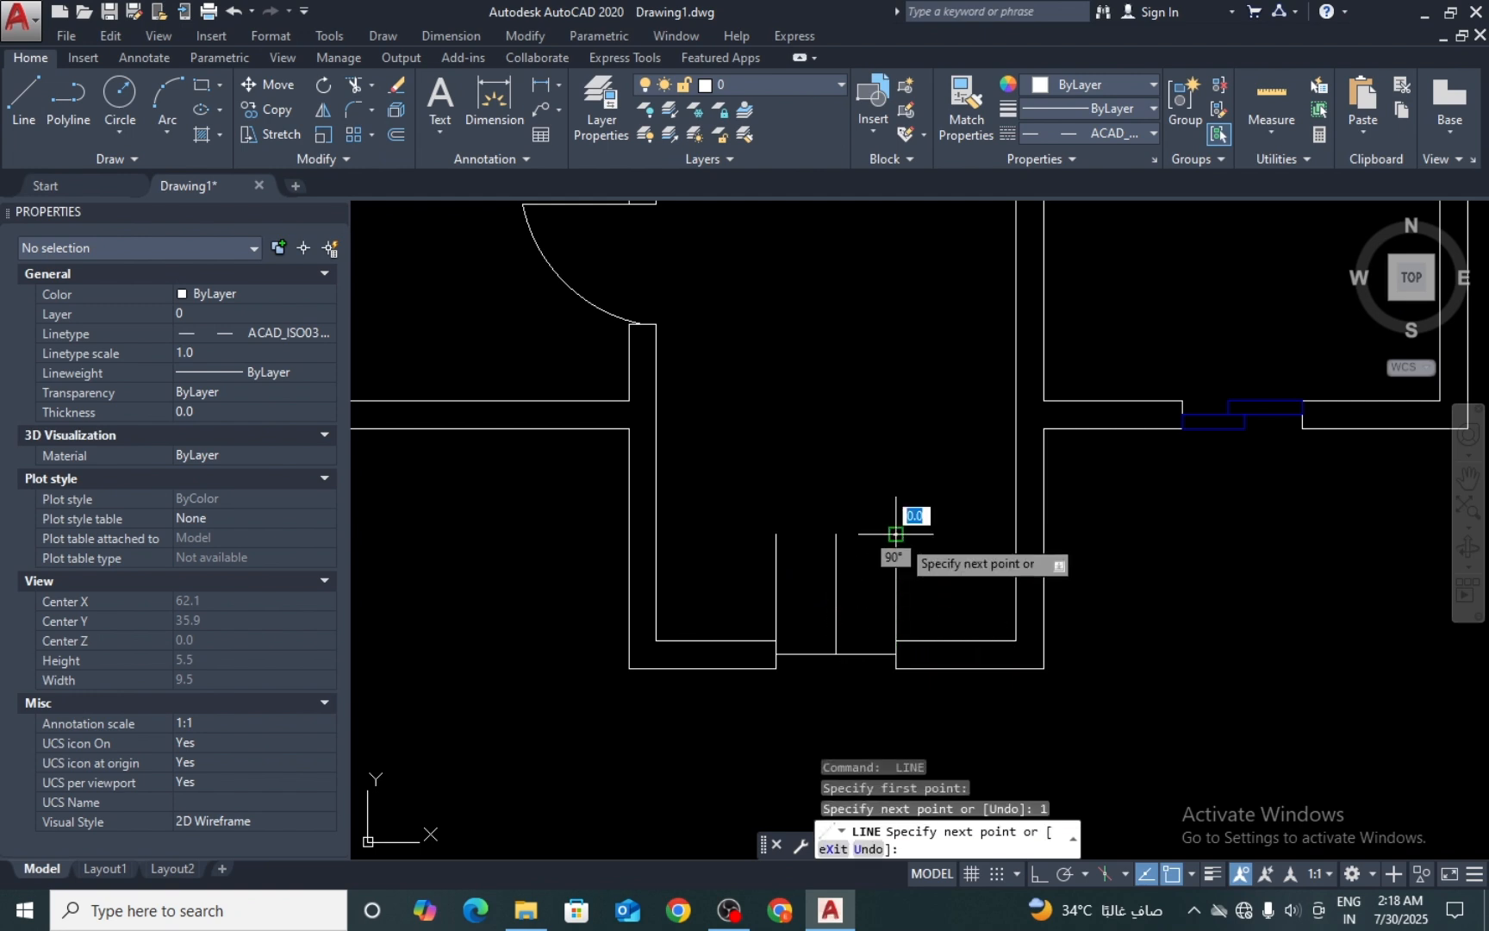
{"action": "key", "text": "Escape"}
Step: Draw a three-point swing arc from the top of the entrance's west door leaf to the vertical centre line
{"action": "type", "text": "ARC"}
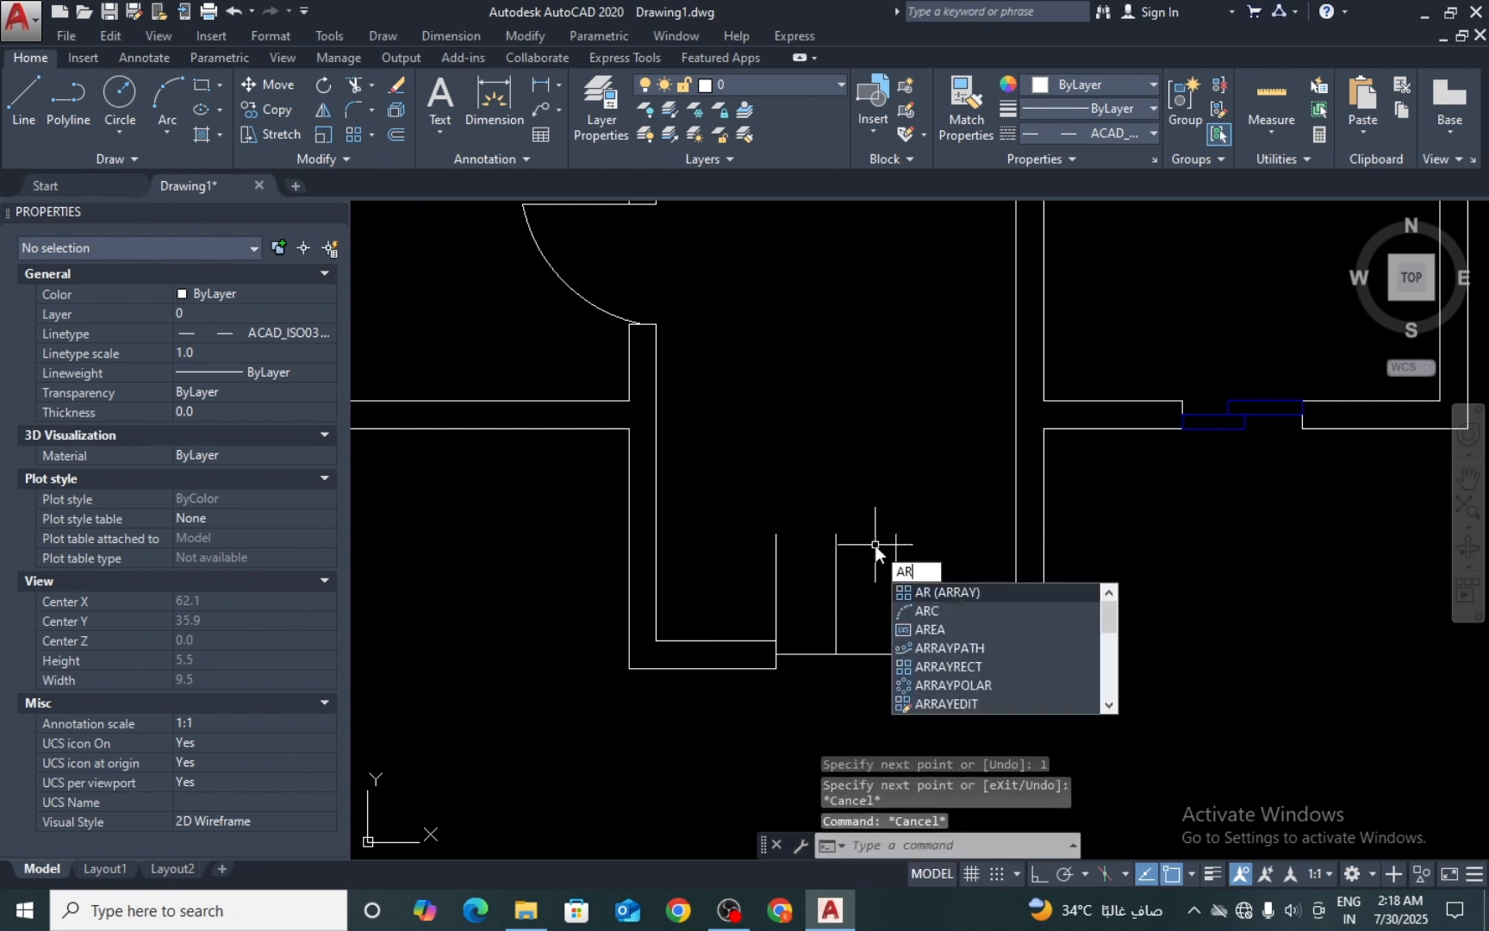
{"action": "key", "text": "Return"}
{"action": "left_click", "coordinate": [776, 534]}
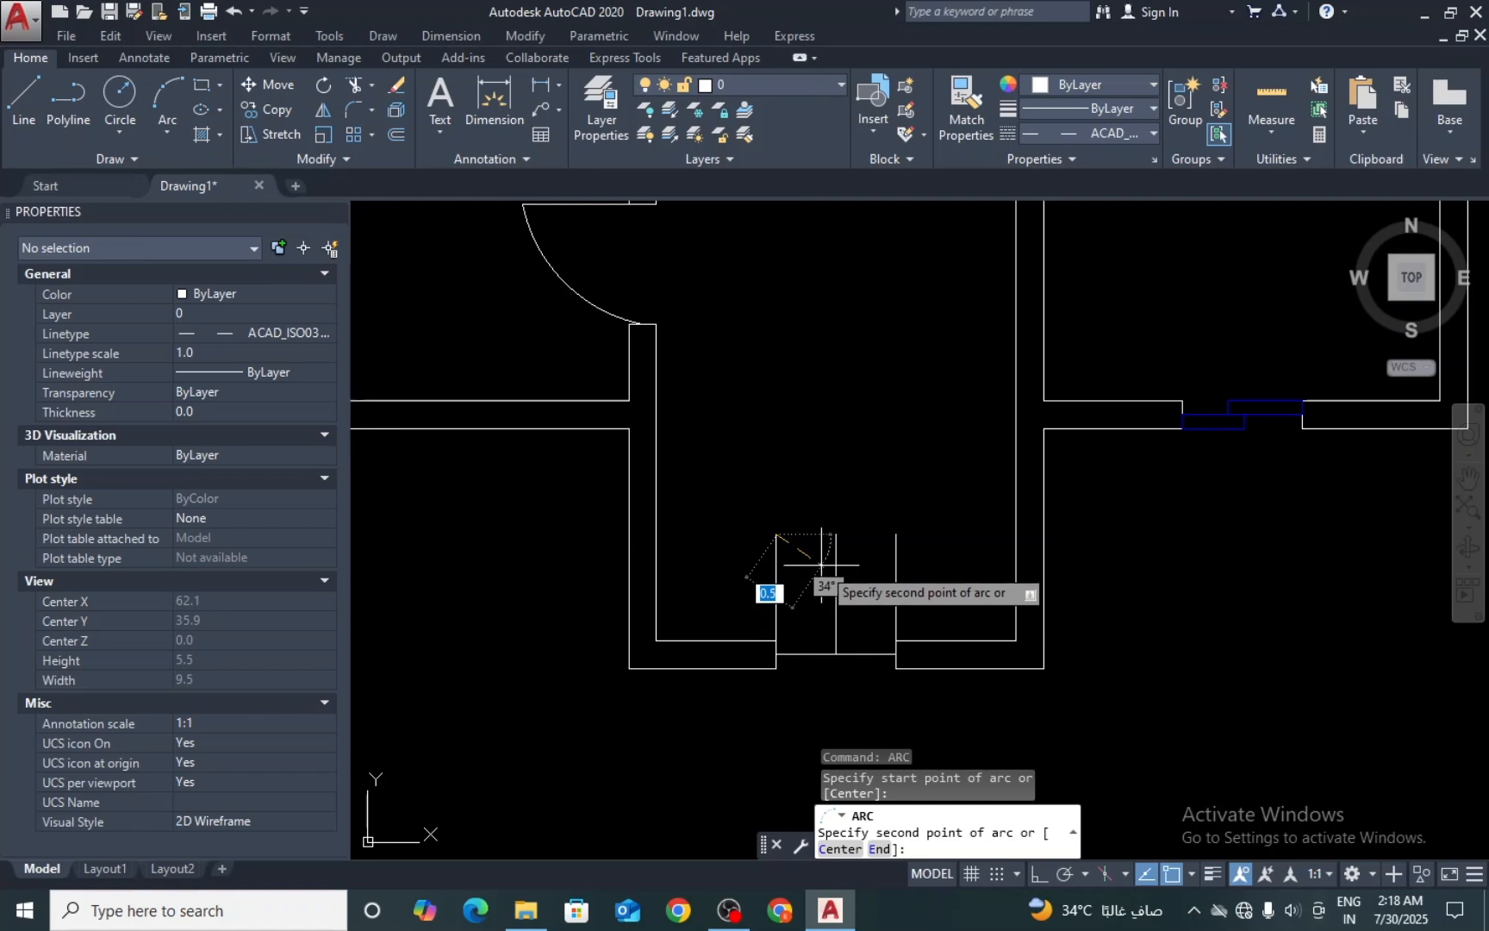
{"action": "left_click", "coordinate": [833, 584]}
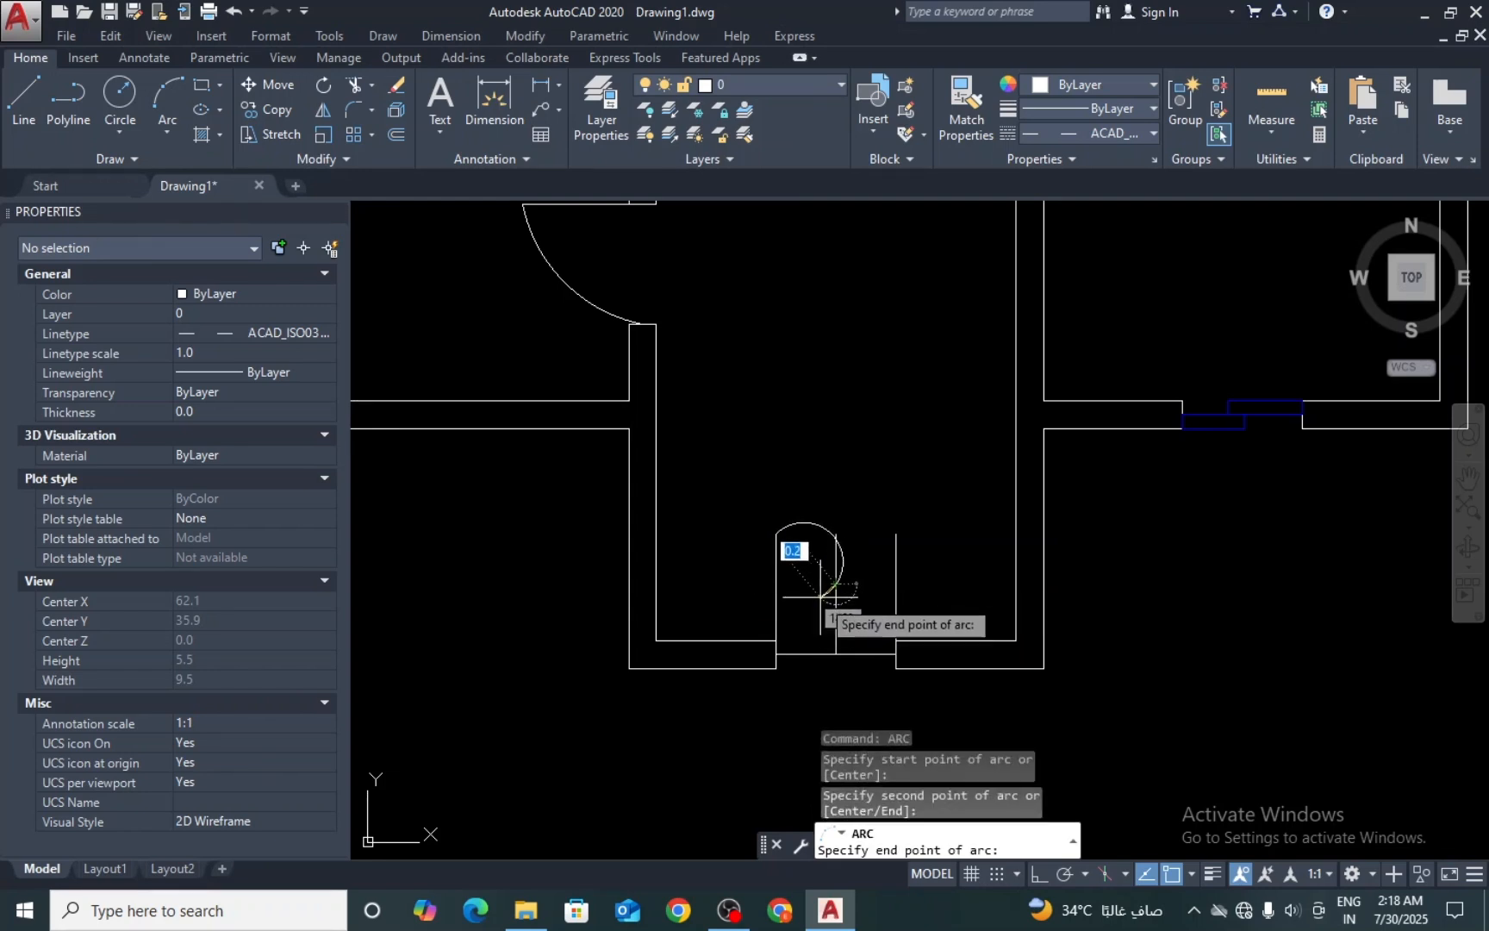
{"action": "scroll", "coordinate": [817, 599], "scroll_direction": "up", "scroll_amount": 2}
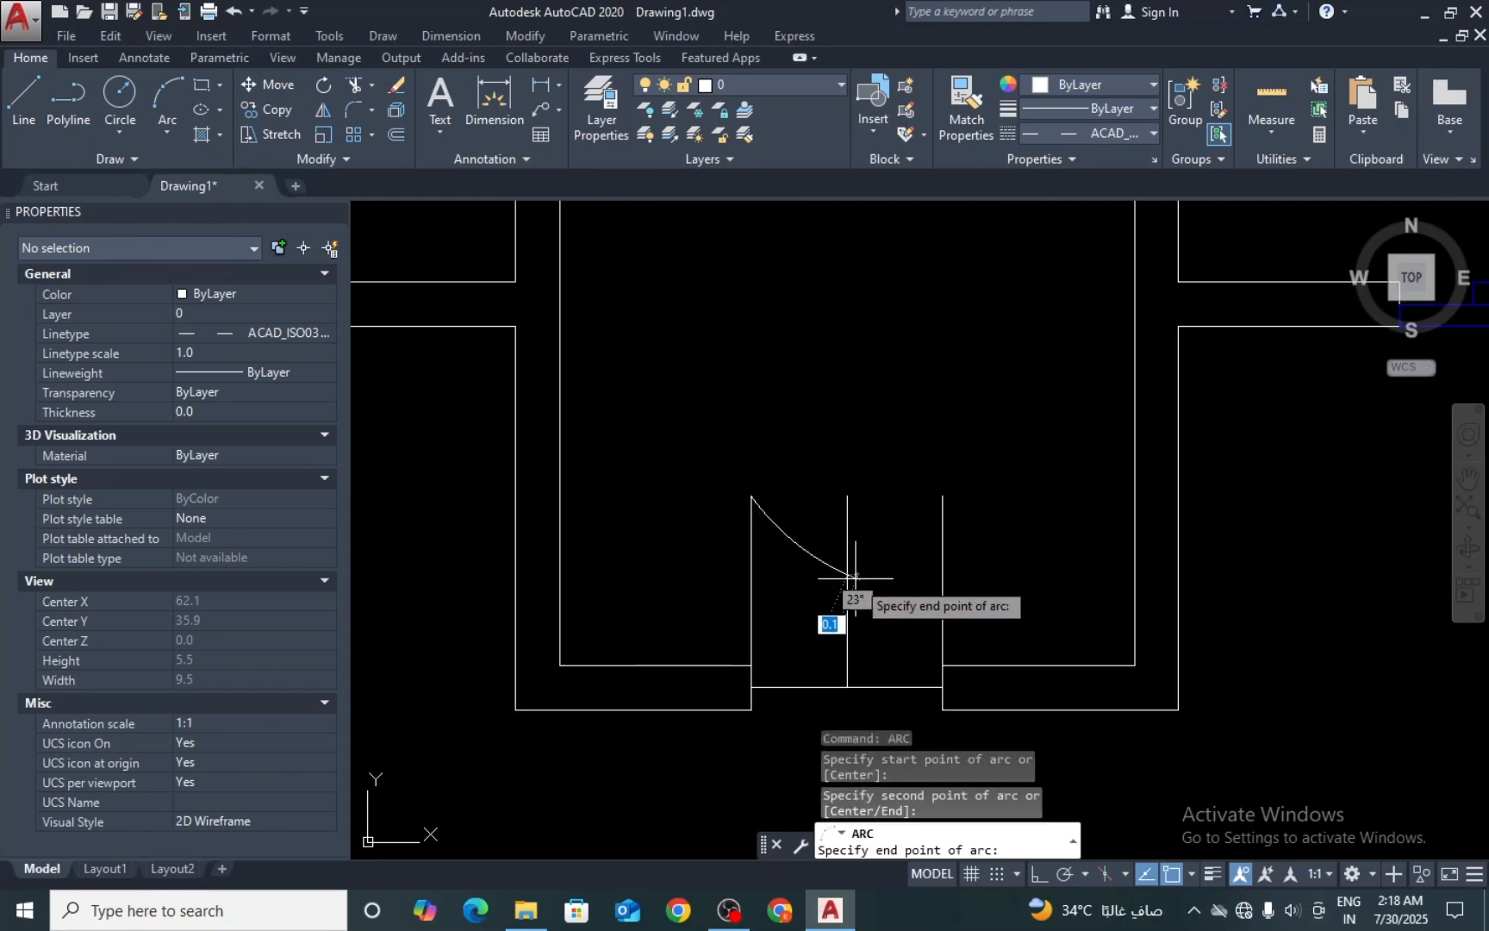
{"action": "left_click", "coordinate": [847, 587]}
{"action": "key", "text": "Return"}
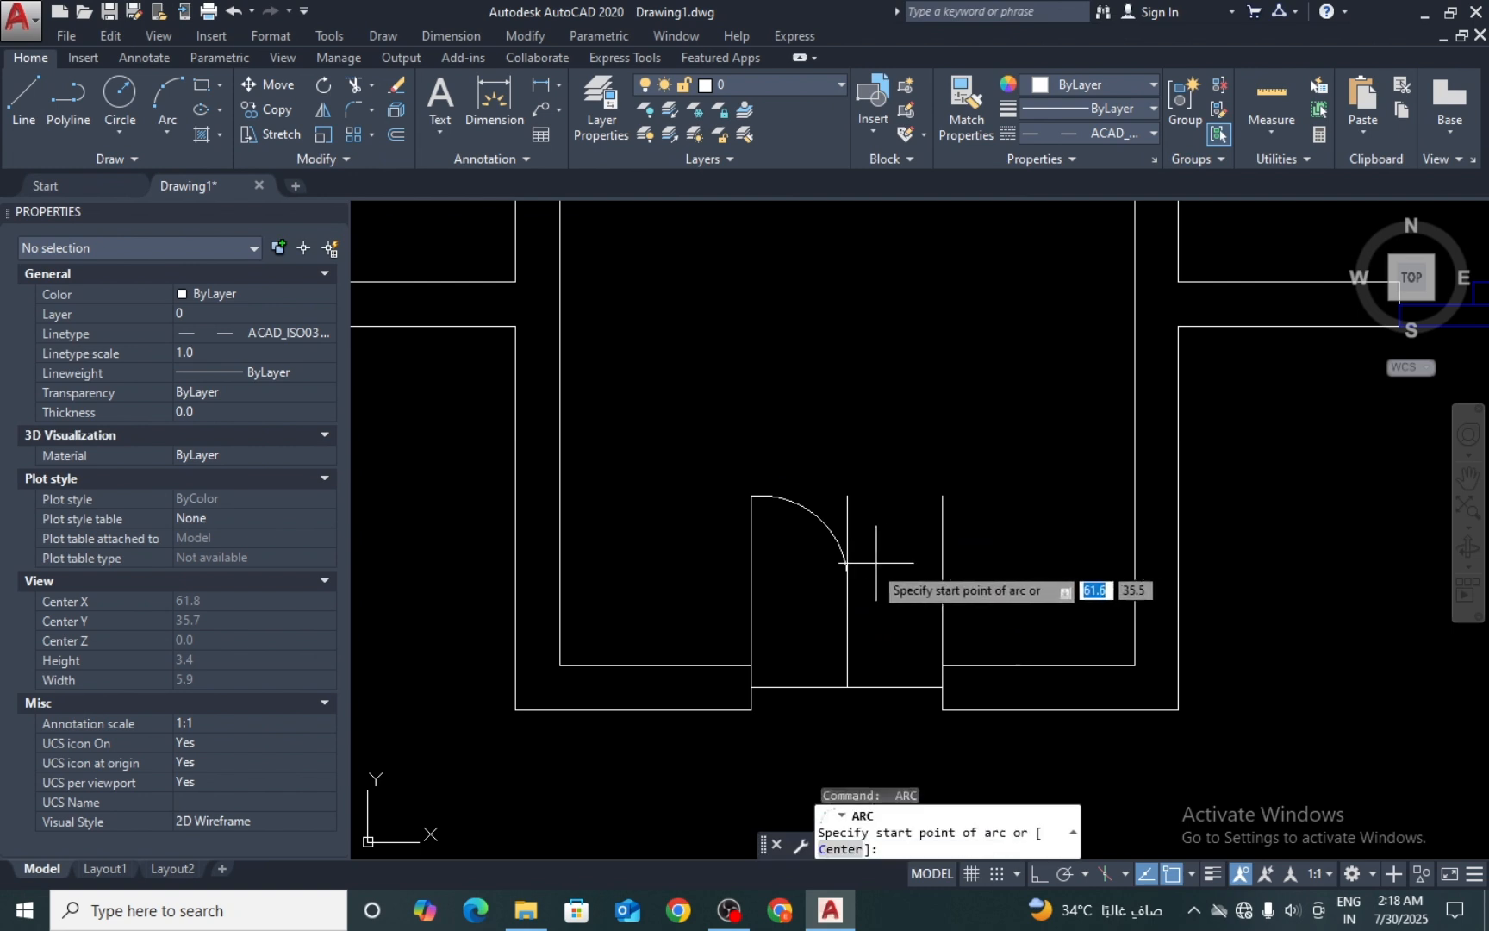
{"action": "key", "text": "Escape"}
{"action": "key", "text": "Escape"}
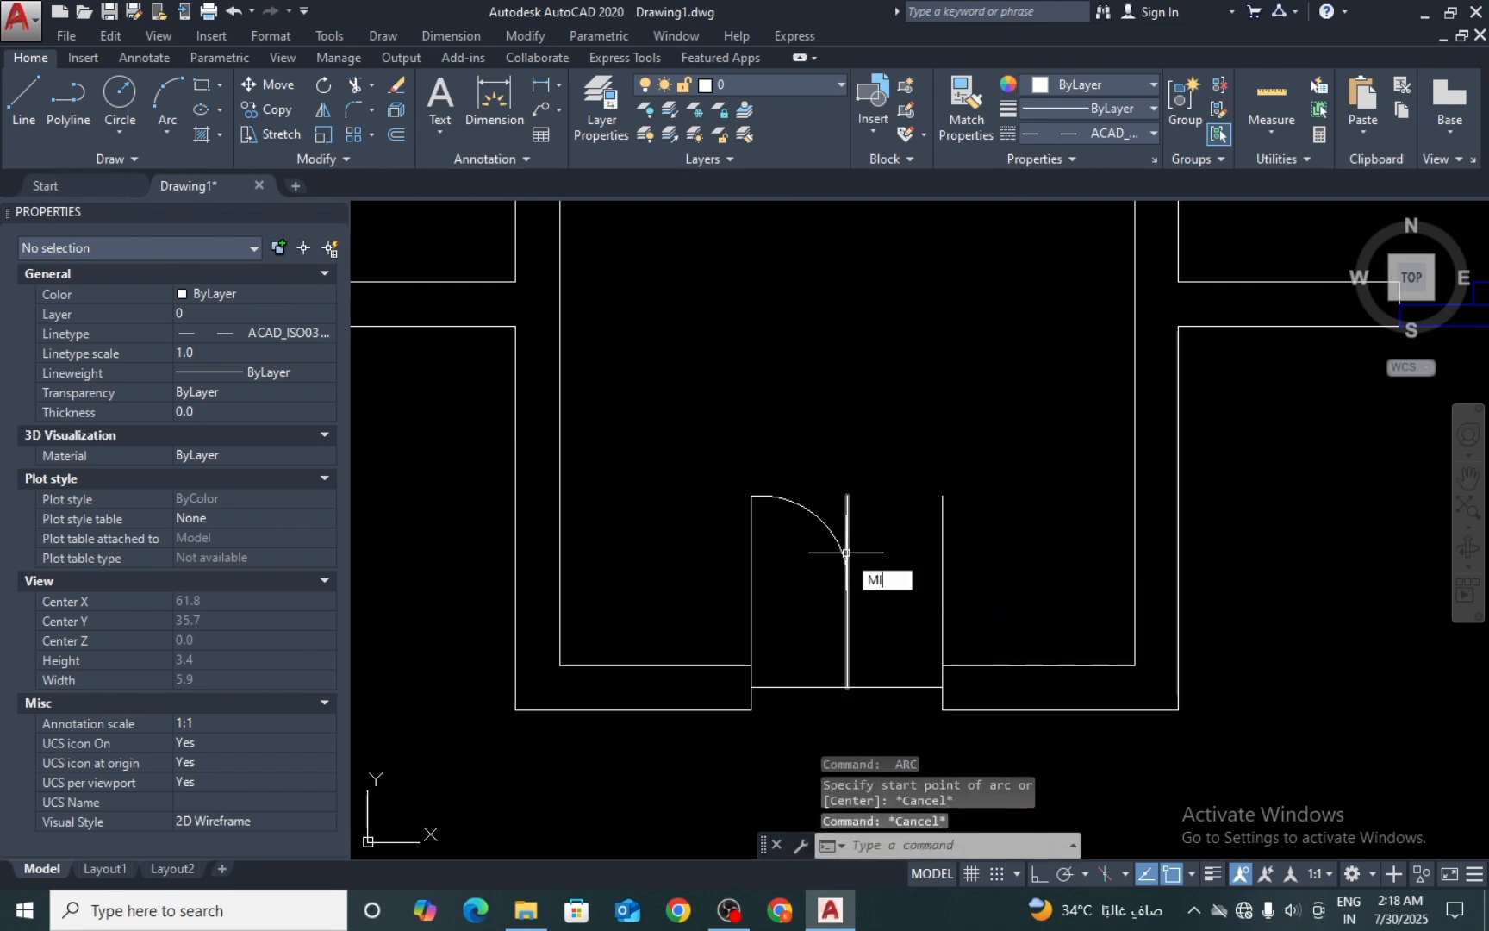
Step: Mirror the west leaf's swing arc about the entrance's vertical centre line, keeping the original arc
{"action": "key", "text": "Return"}
{"action": "left_click", "coordinate": [825, 498]}
{"action": "left_click", "coordinate": [794, 542]}
{"action": "key", "text": "Return"}
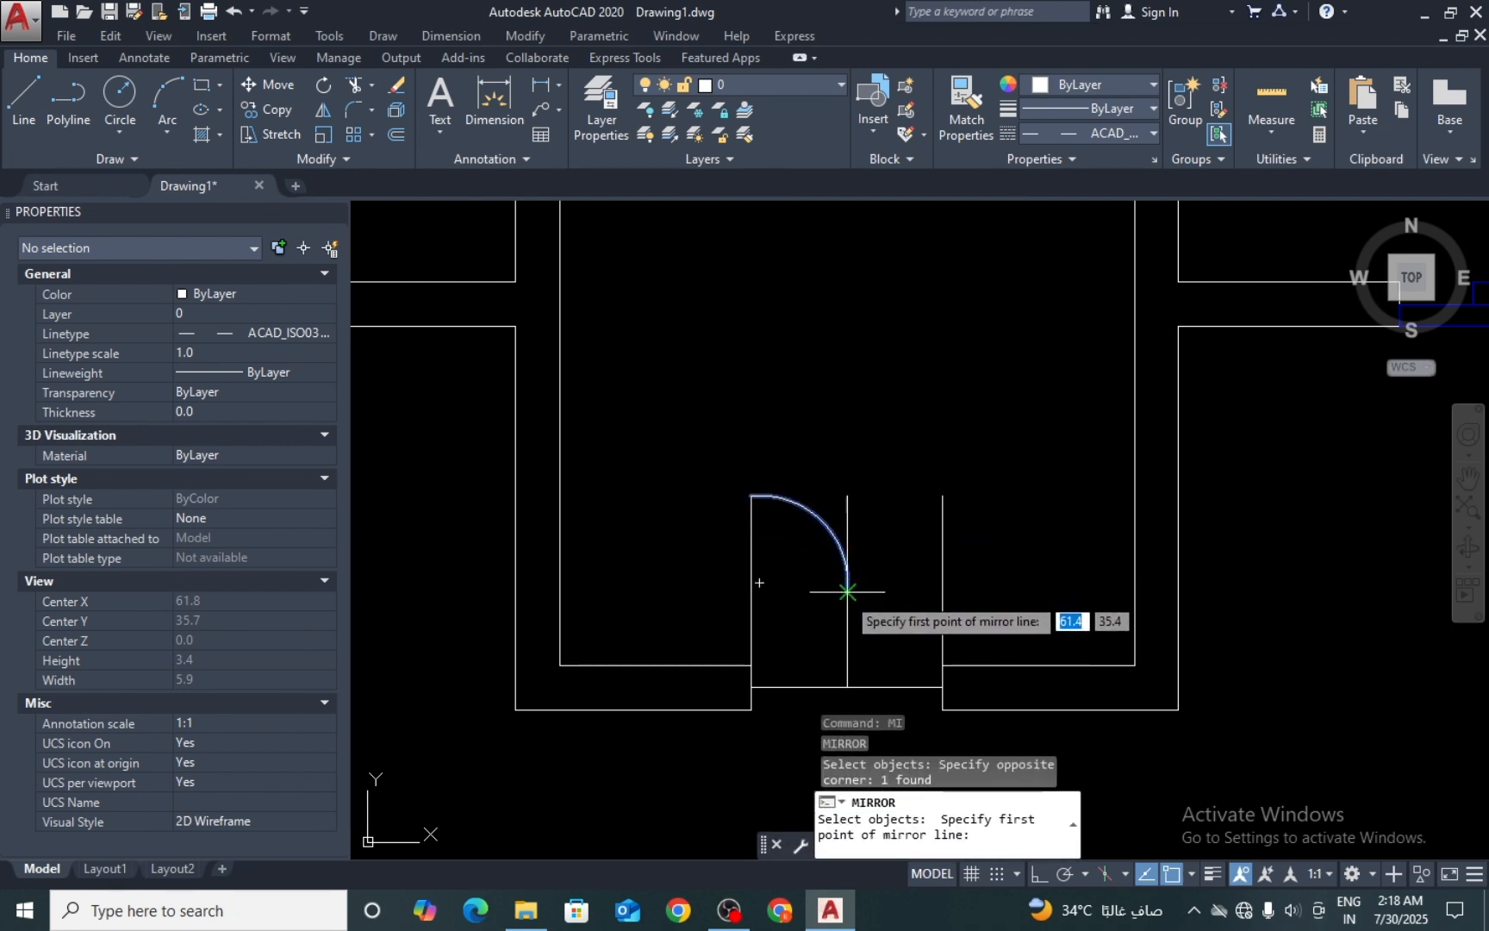
{"action": "left_click", "coordinate": [847, 591]}
{"action": "left_click", "coordinate": [844, 608]}
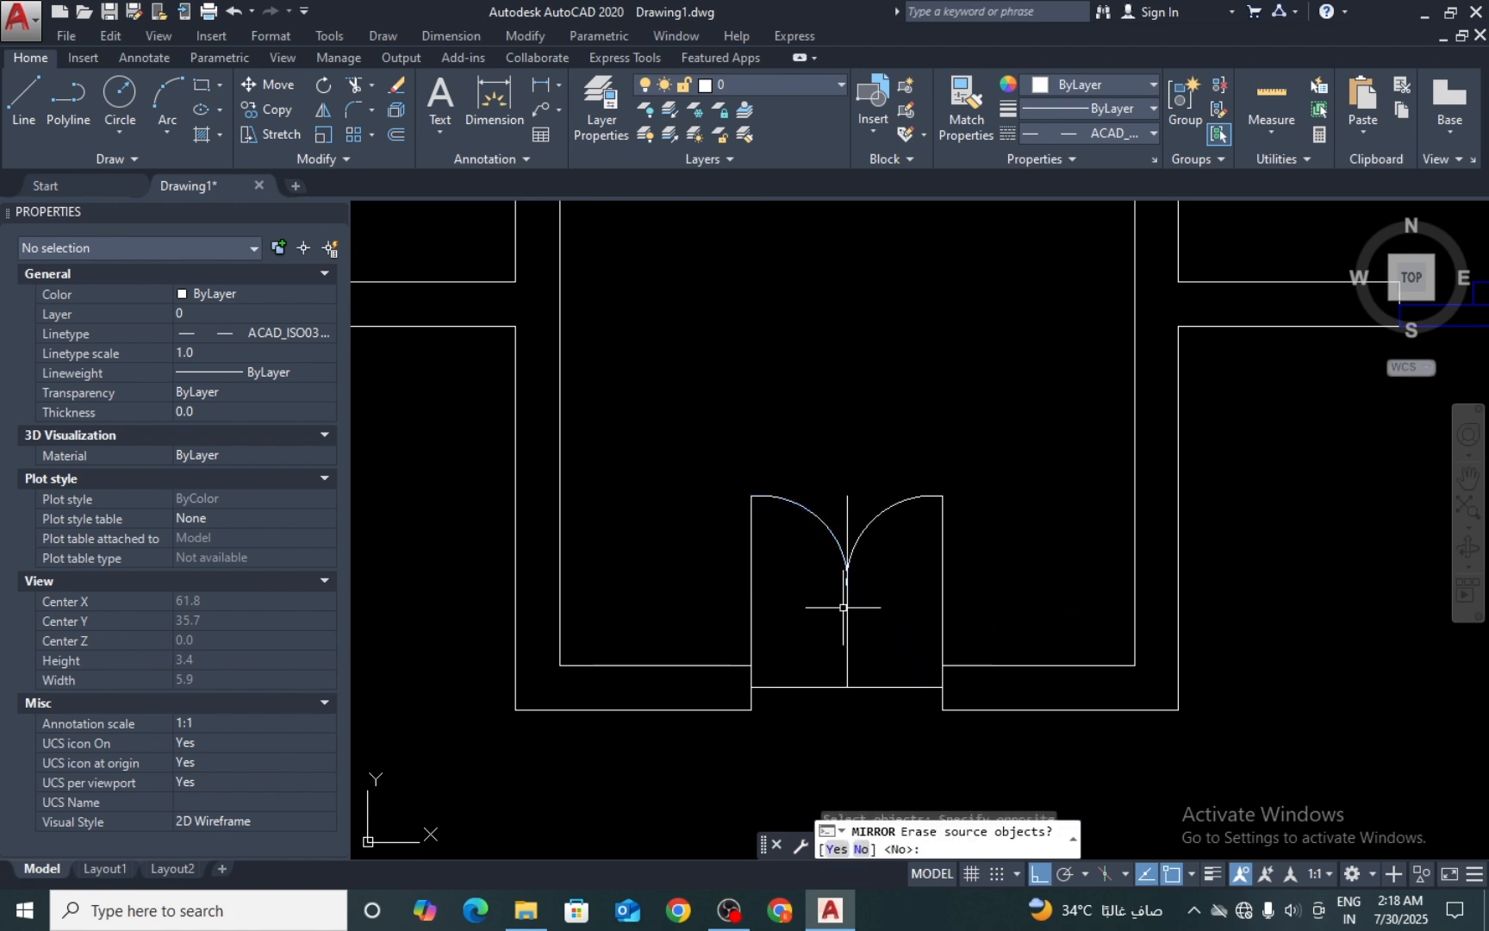
{"action": "key", "text": "Escape"}
{"action": "type", "text": "tr"}
{"action": "key", "text": "Return"}
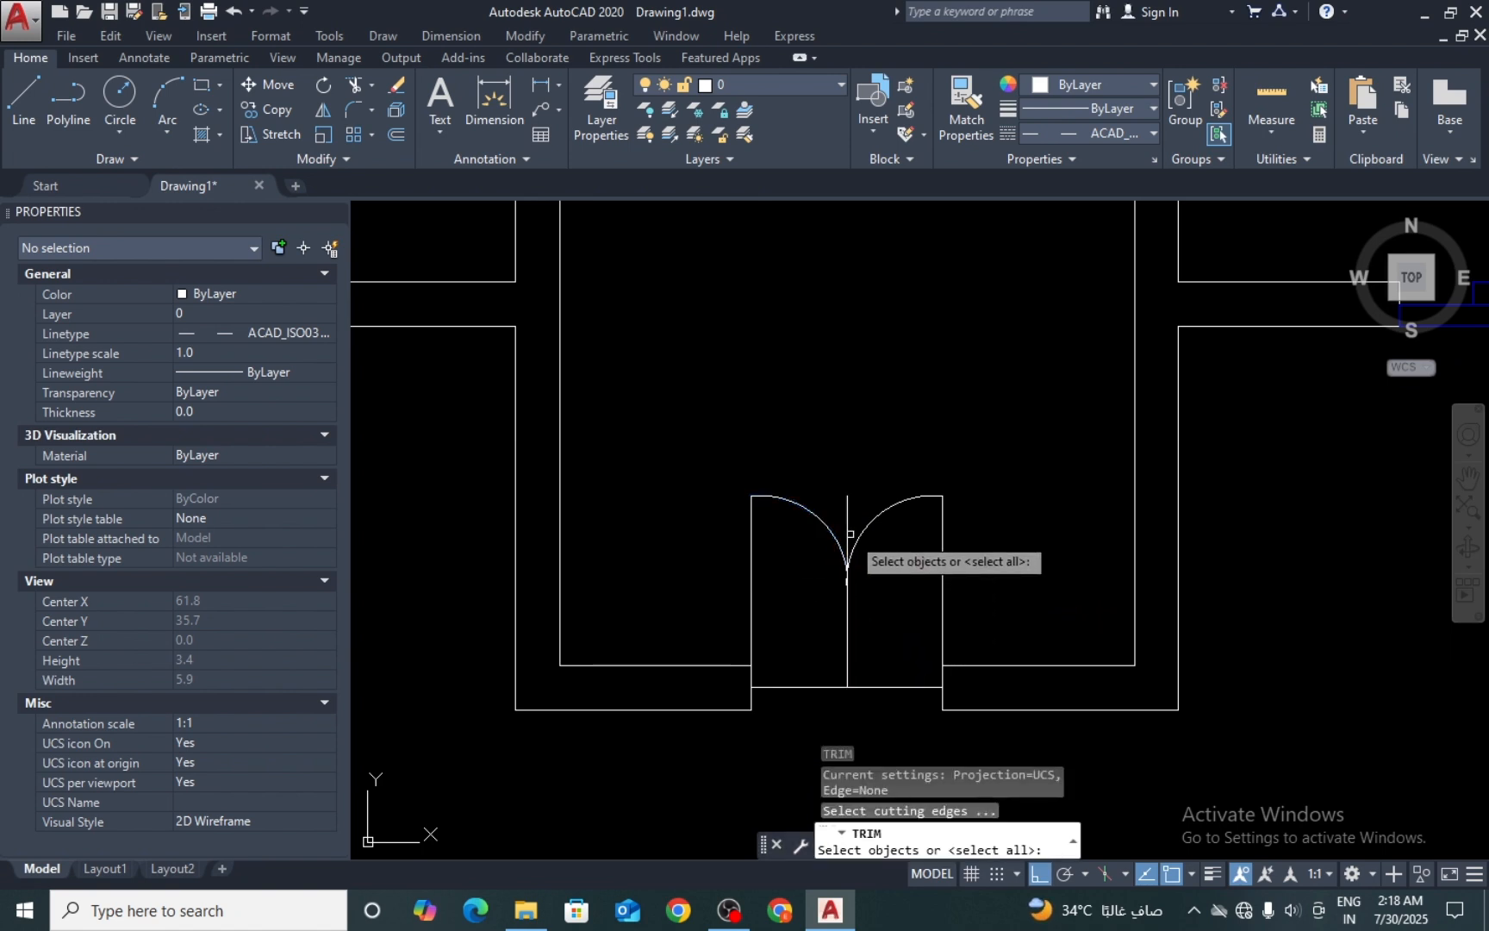
{"action": "left_click", "coordinate": [847, 539]}
{"action": "key", "text": "Escape"}
Step: Erase the vertical centre line between the two swing arcs of the entrance door
{"action": "type", "text": "e"}
{"action": "key", "text": "Return"}
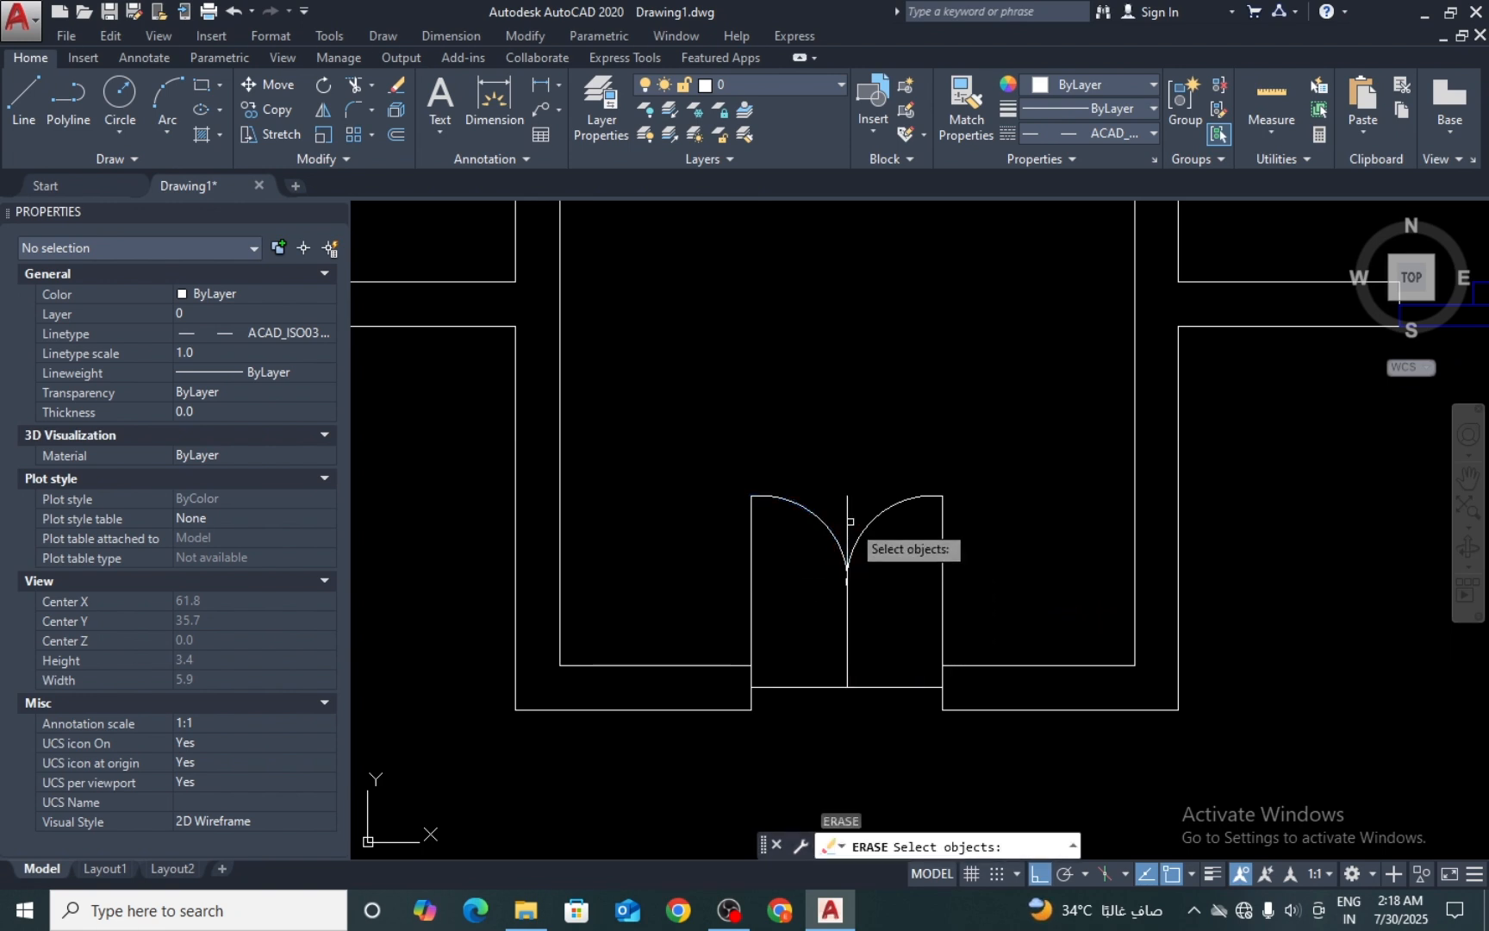
{"action": "left_click", "coordinate": [847, 567]}
{"action": "left_click", "coordinate": [858, 608]}
{"action": "scroll", "coordinate": [841, 594], "scroll_direction": "up", "scroll_amount": 3}
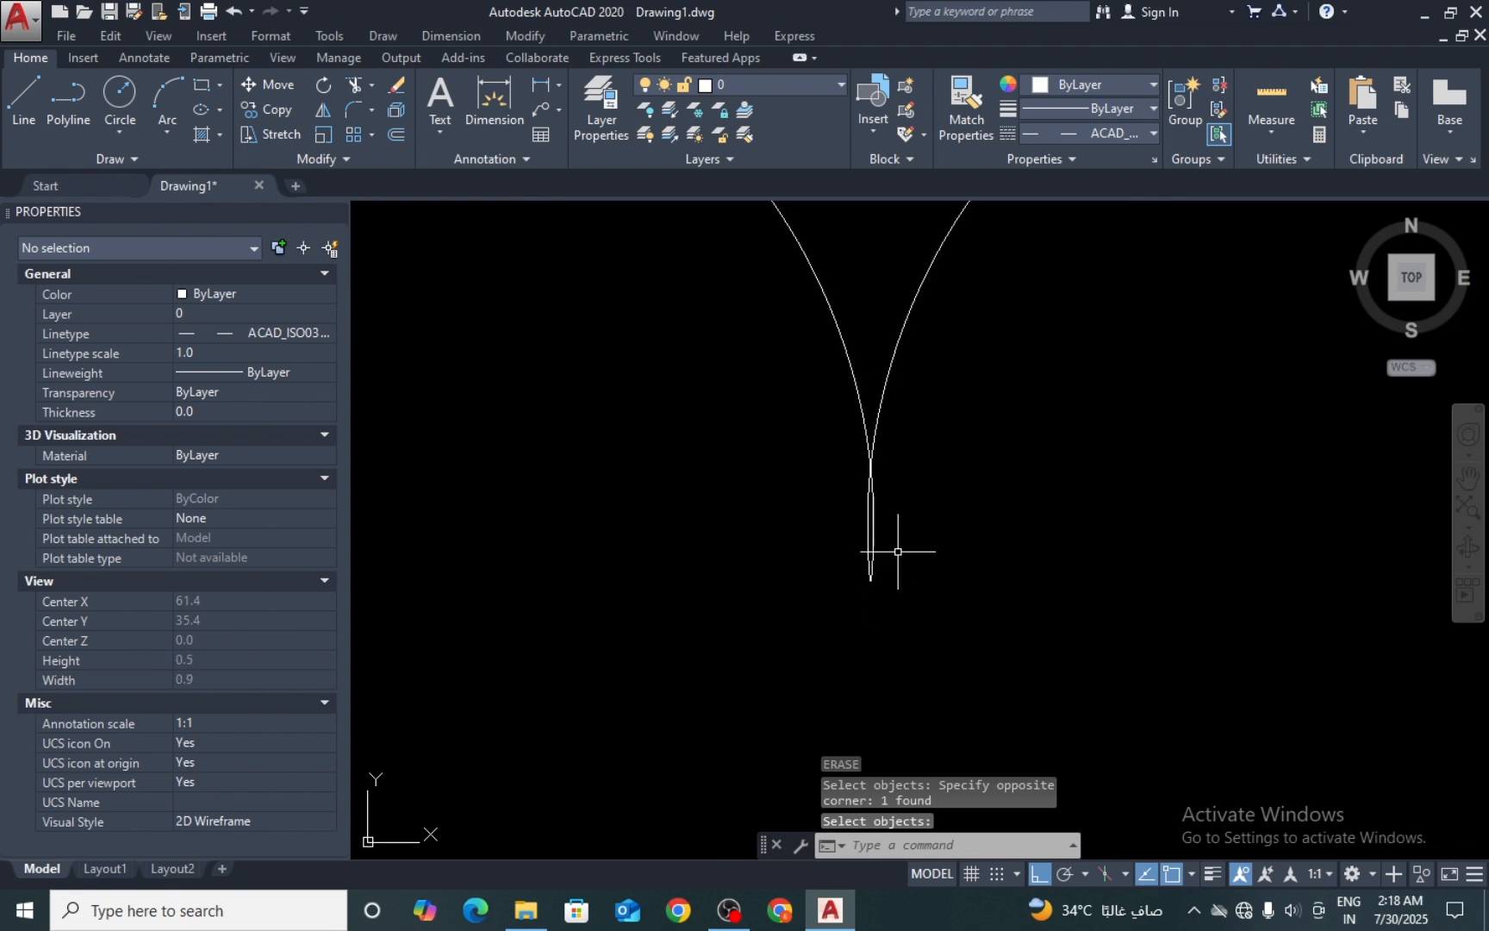
{"action": "scroll", "coordinate": [857, 551], "scroll_direction": "down", "scroll_amount": 3}
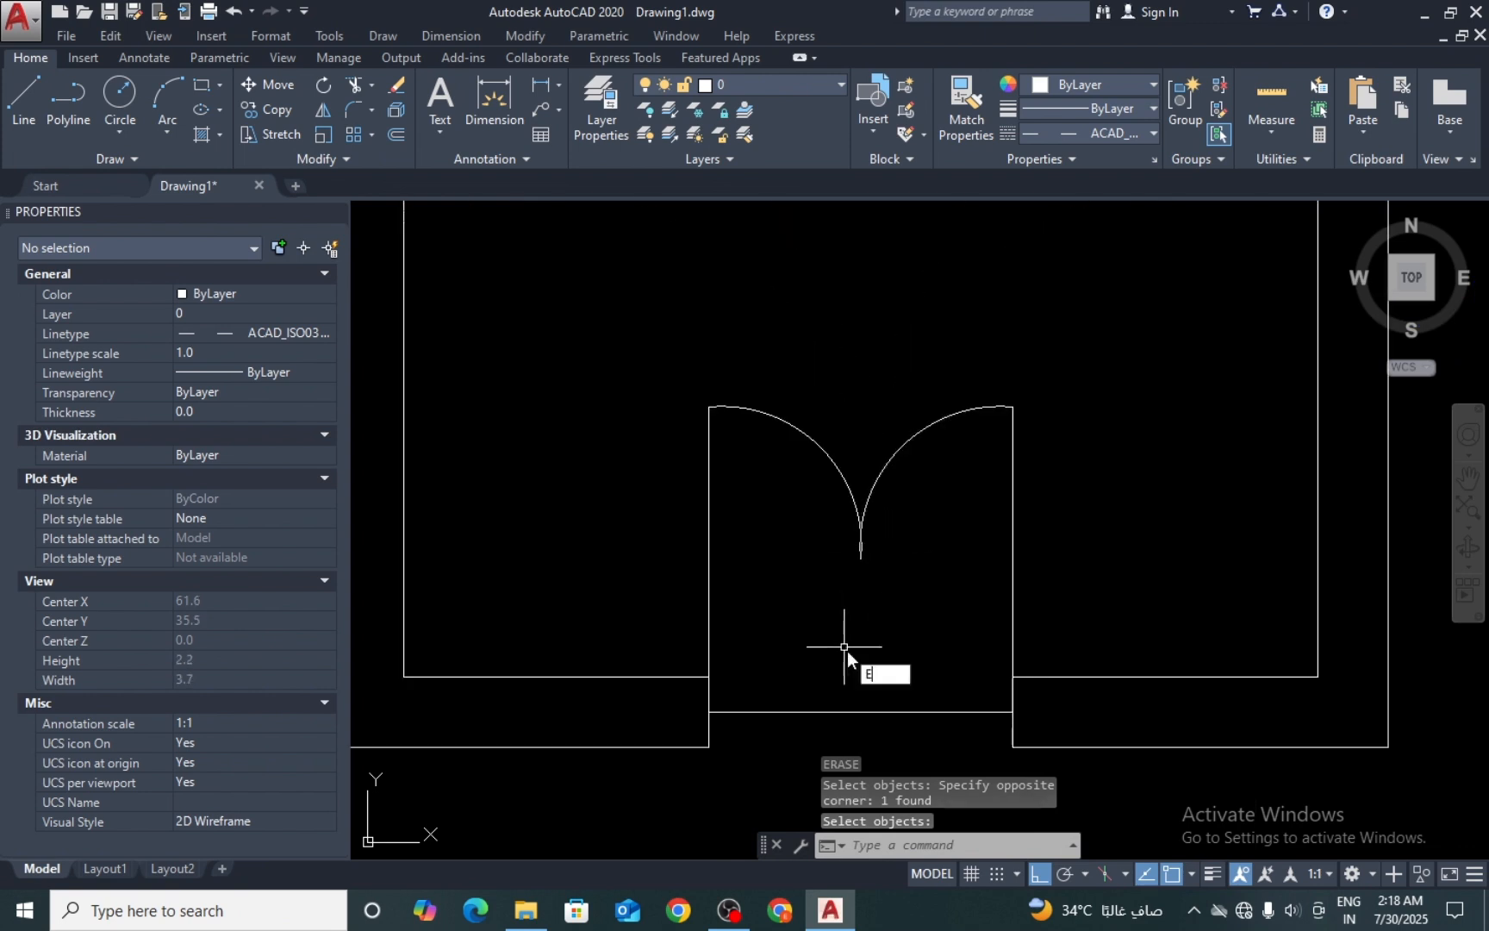
Step: Erase the horizontal line that closes the entrance opening between the two jambs
{"action": "key", "text": "Return"}
{"action": "left_click", "coordinate": [887, 658]}
{"action": "left_click", "coordinate": [854, 724]}
{"action": "key", "text": "Return"}
{"action": "scroll", "coordinate": [820, 638], "scroll_direction": "down", "scroll_amount": 6}
{"action": "middle_click_drag", "start_coordinate": [852, 549], "coordinate": [824, 644]}
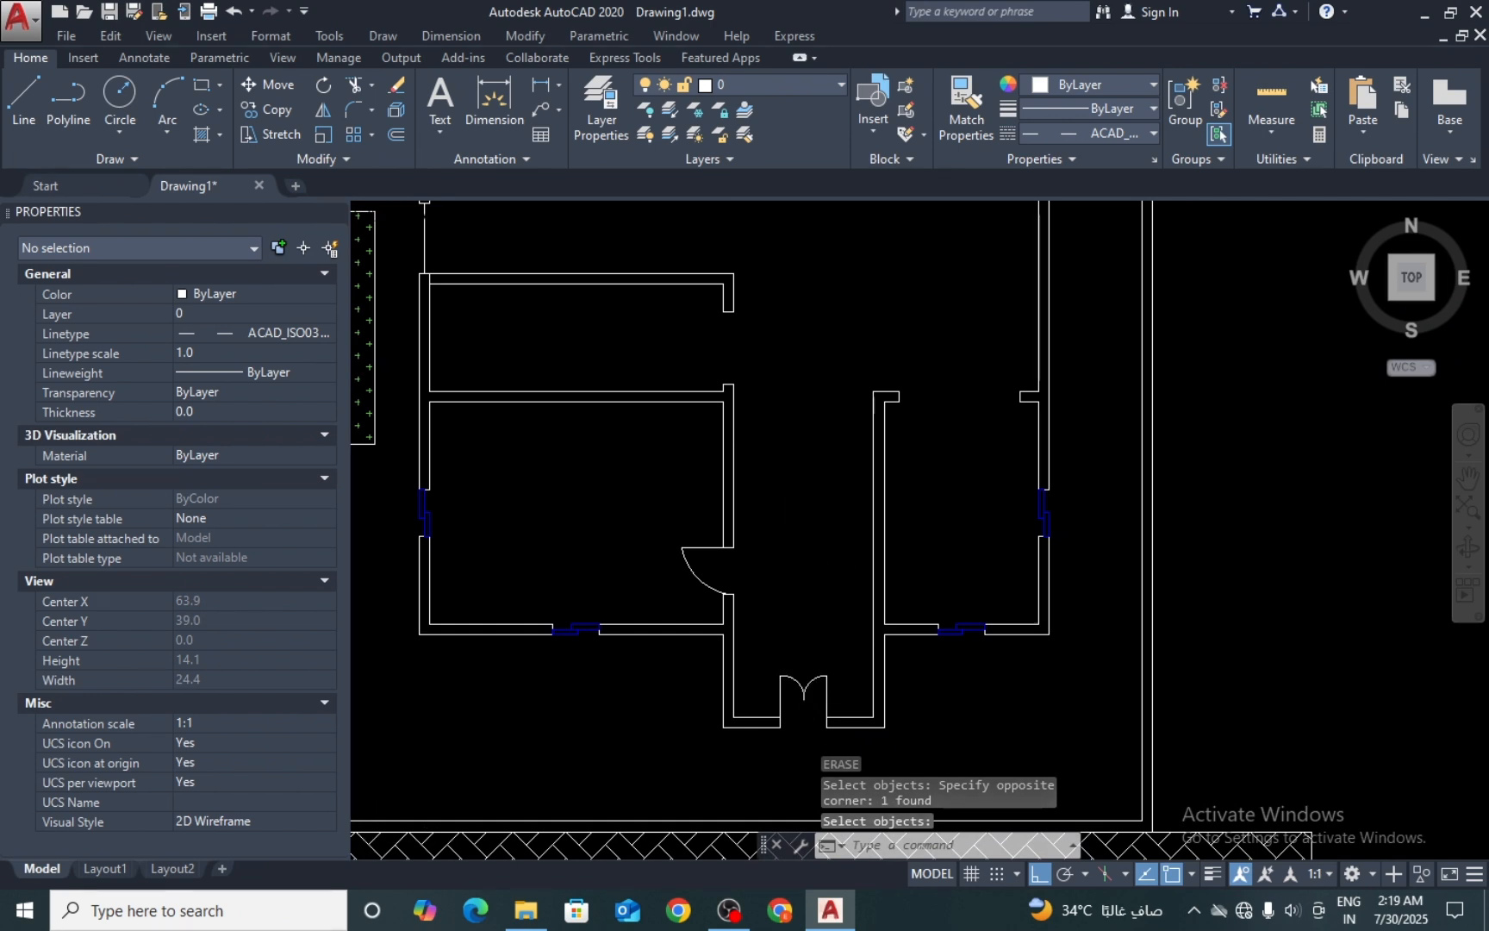
Step: Erase the vertical line across the northern opening in the west wall of the large middle room
{"action": "scroll", "coordinate": [871, 418], "scroll_direction": "down", "scroll_amount": 4}
{"action": "scroll", "coordinate": [871, 418], "scroll_direction": "up", "scroll_amount": 4}
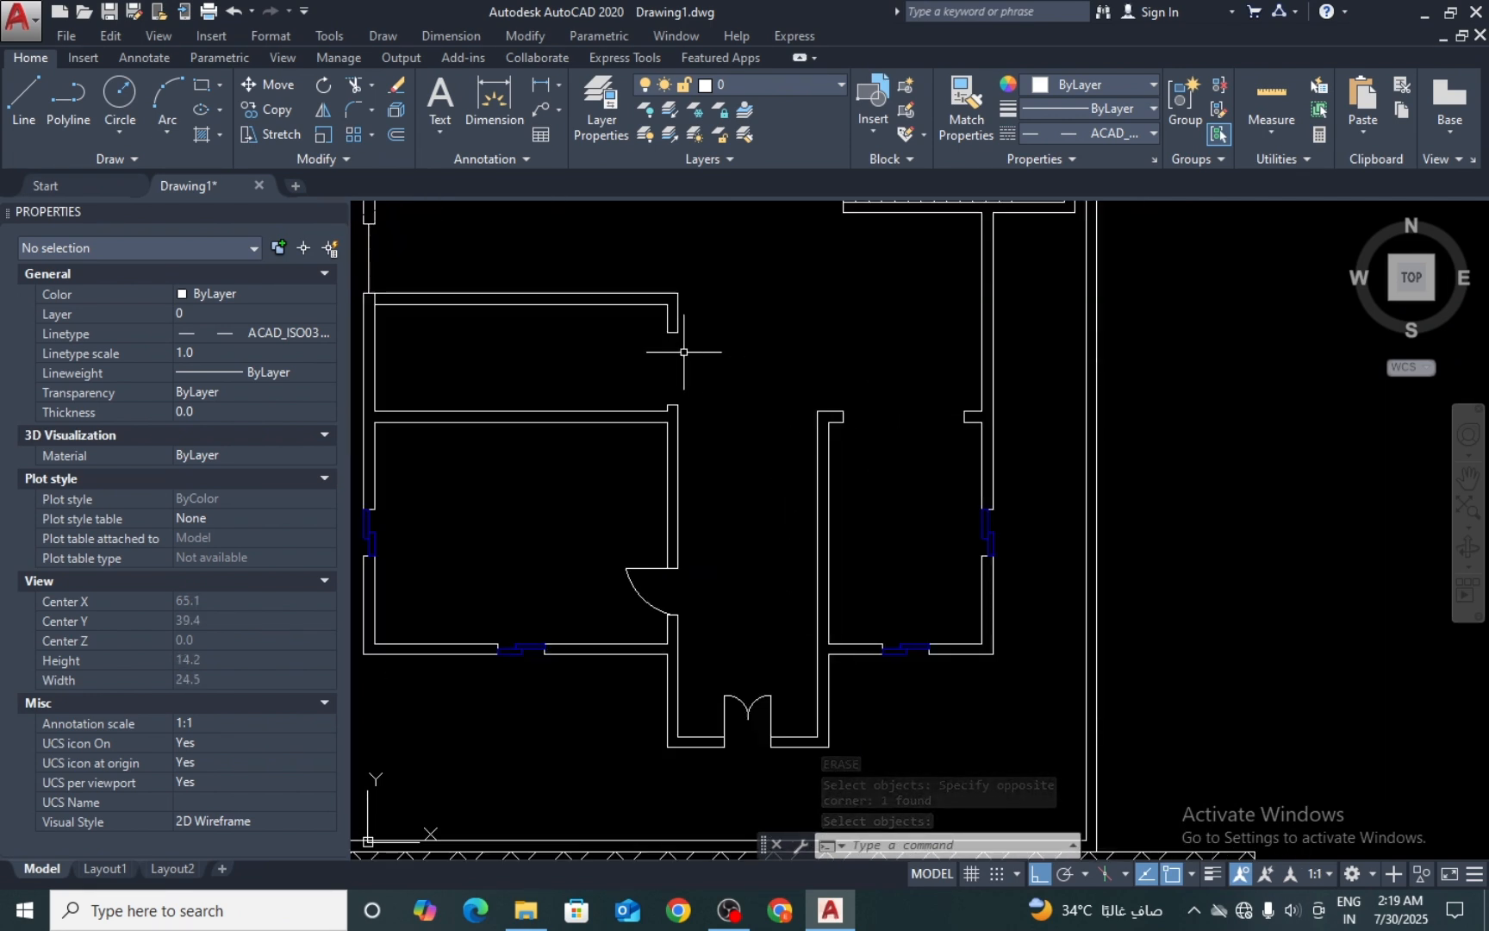
{"action": "middle_click_drag", "start_coordinate": [702, 353], "coordinate": [791, 352]}
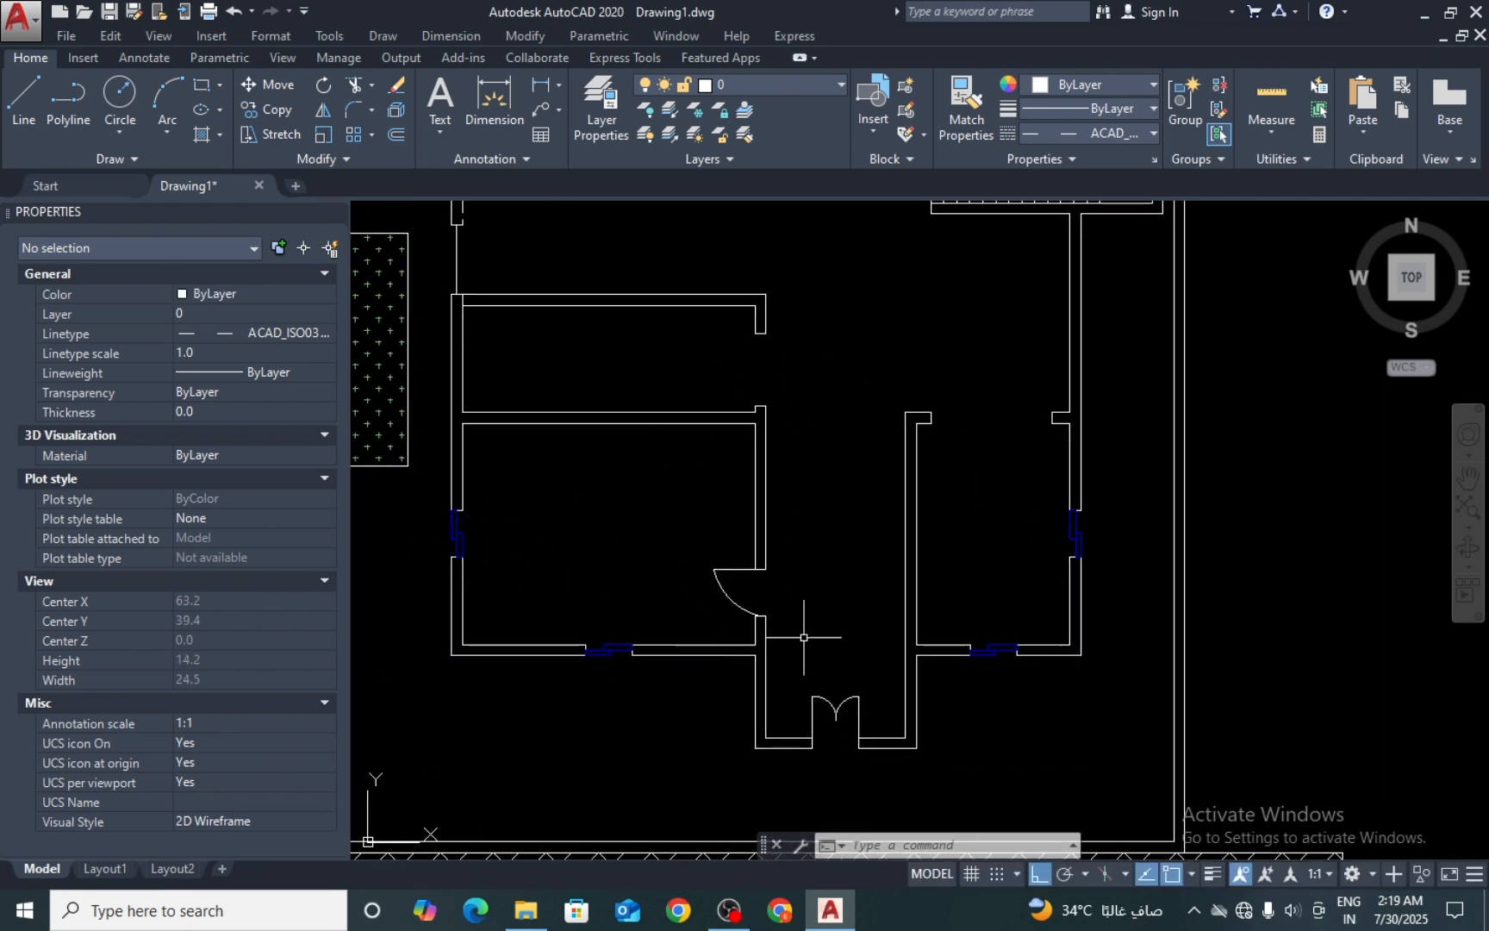
{"action": "scroll", "coordinate": [848, 676], "scroll_direction": "down", "scroll_amount": 2}
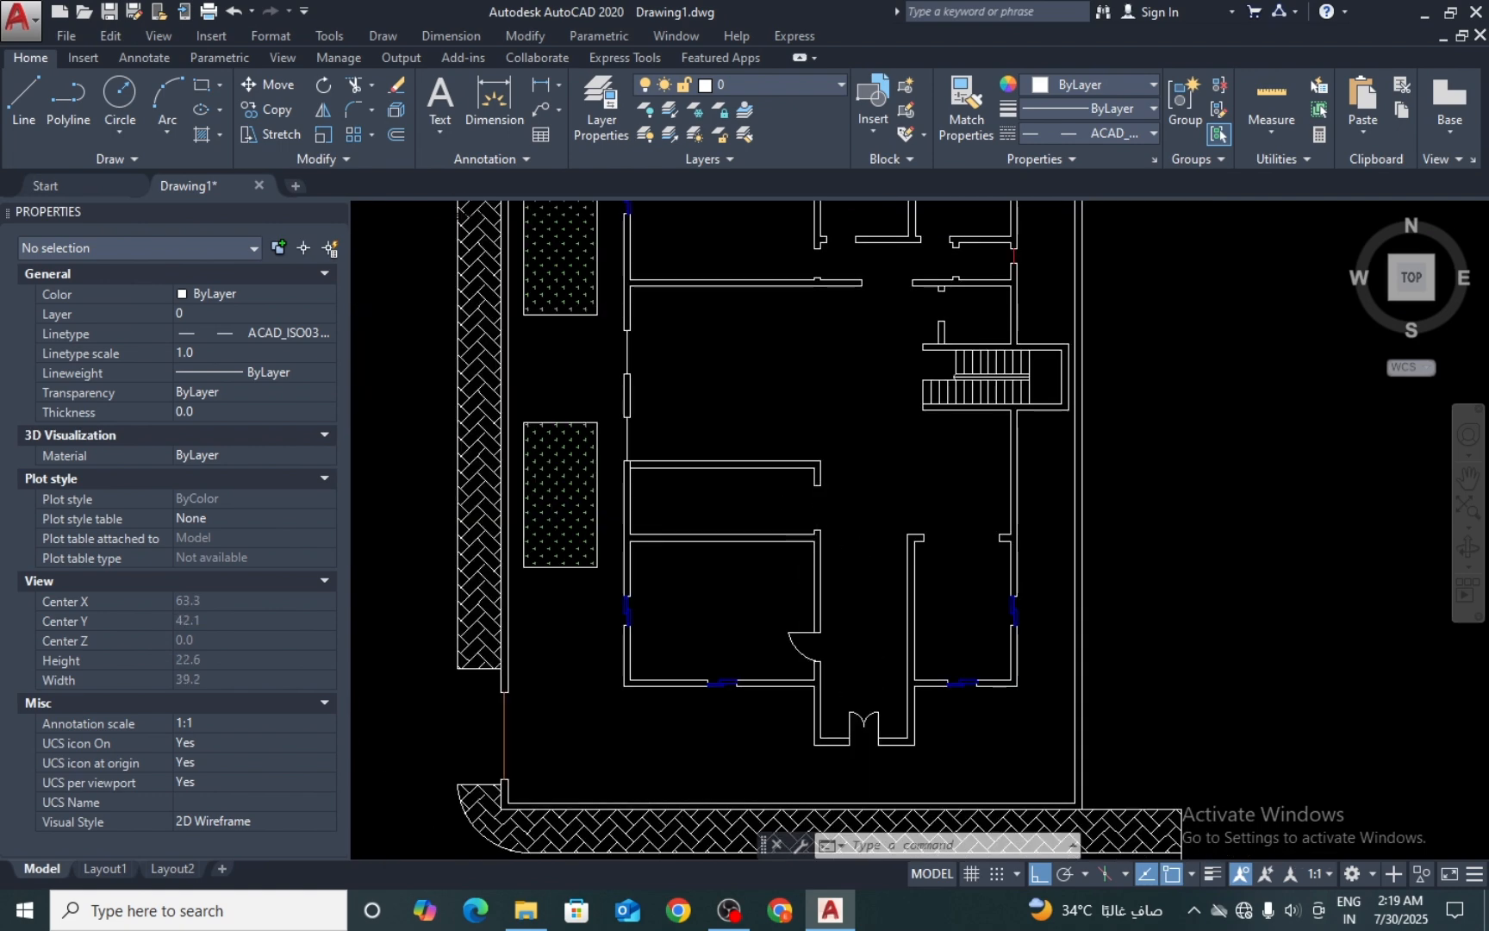
{"action": "scroll", "coordinate": [815, 521], "scroll_direction": "up", "scroll_amount": 2}
{"action": "scroll", "coordinate": [703, 449], "scroll_direction": "down", "scroll_amount": 2}
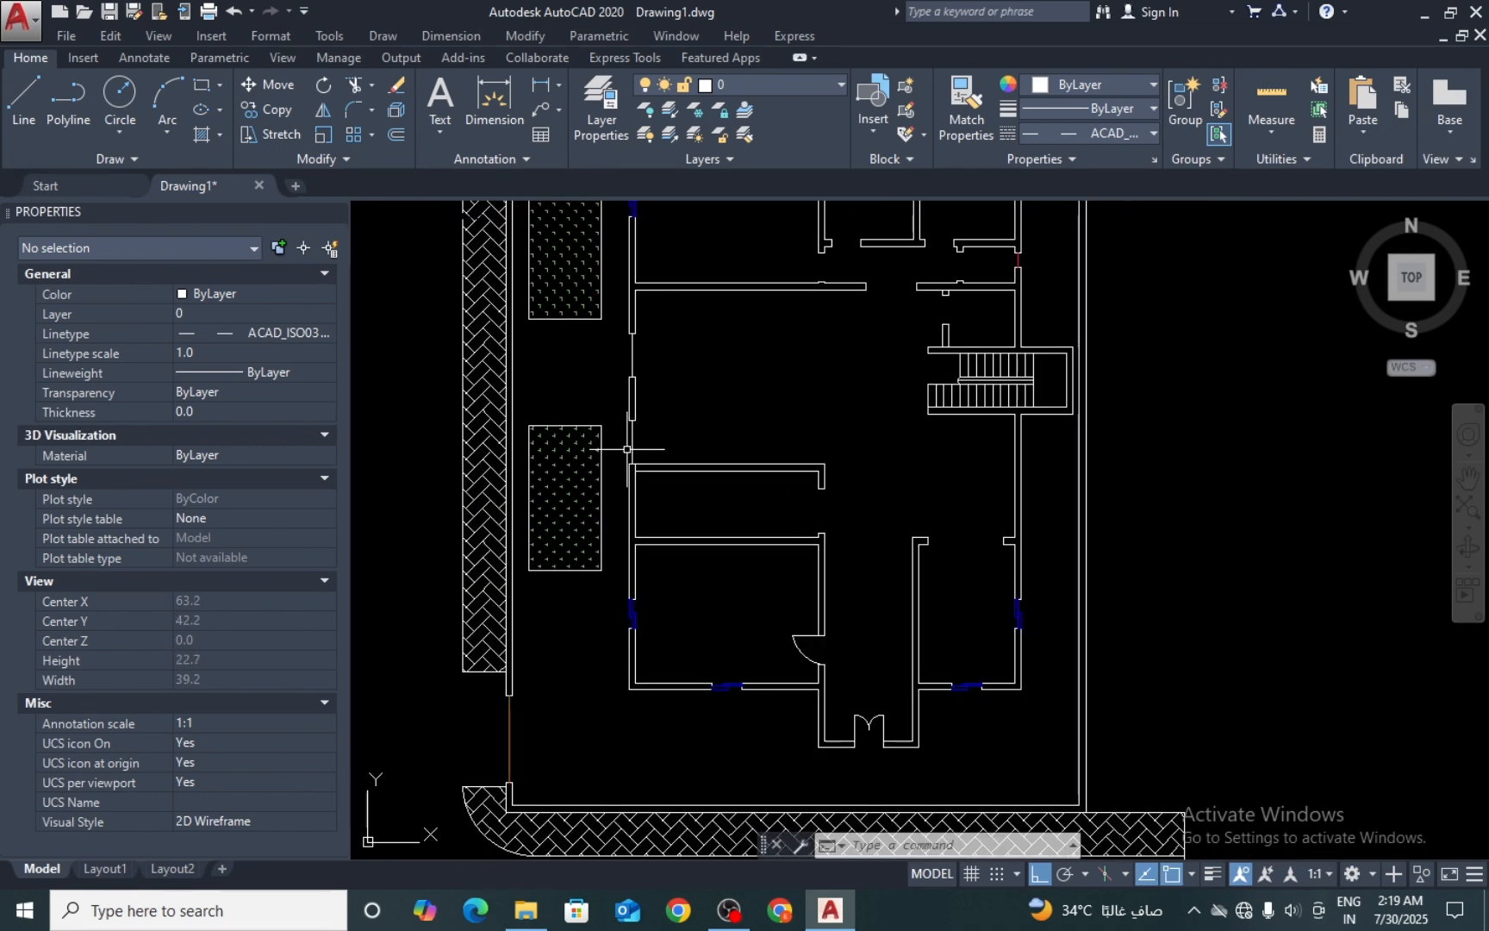
{"action": "scroll", "coordinate": [621, 349], "scroll_direction": "up", "scroll_amount": 2}
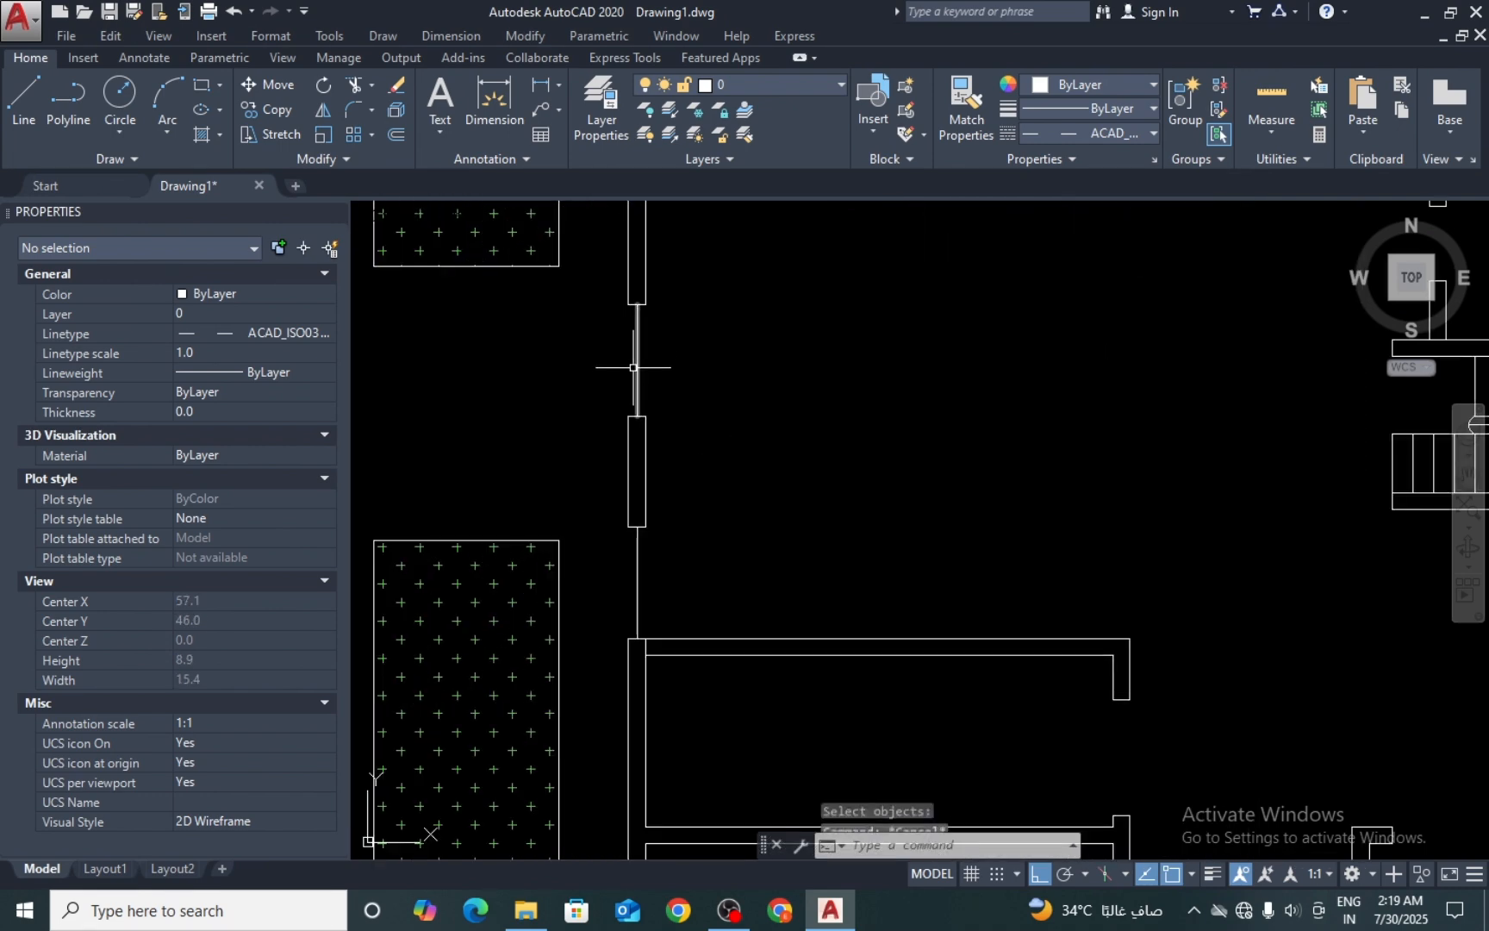
{"action": "type", "text": "e"}
{"action": "key", "text": "space"}
{"action": "left_click", "coordinate": [653, 369]}
{"action": "left_click", "coordinate": [622, 380]}
{"action": "key", "text": "space"}
Step: Draw a vertical line across the northern west-wall opening and a centre line about 1 long eastward from its midpoint
{"action": "type", "text": "l"}
{"action": "key", "text": "space"}
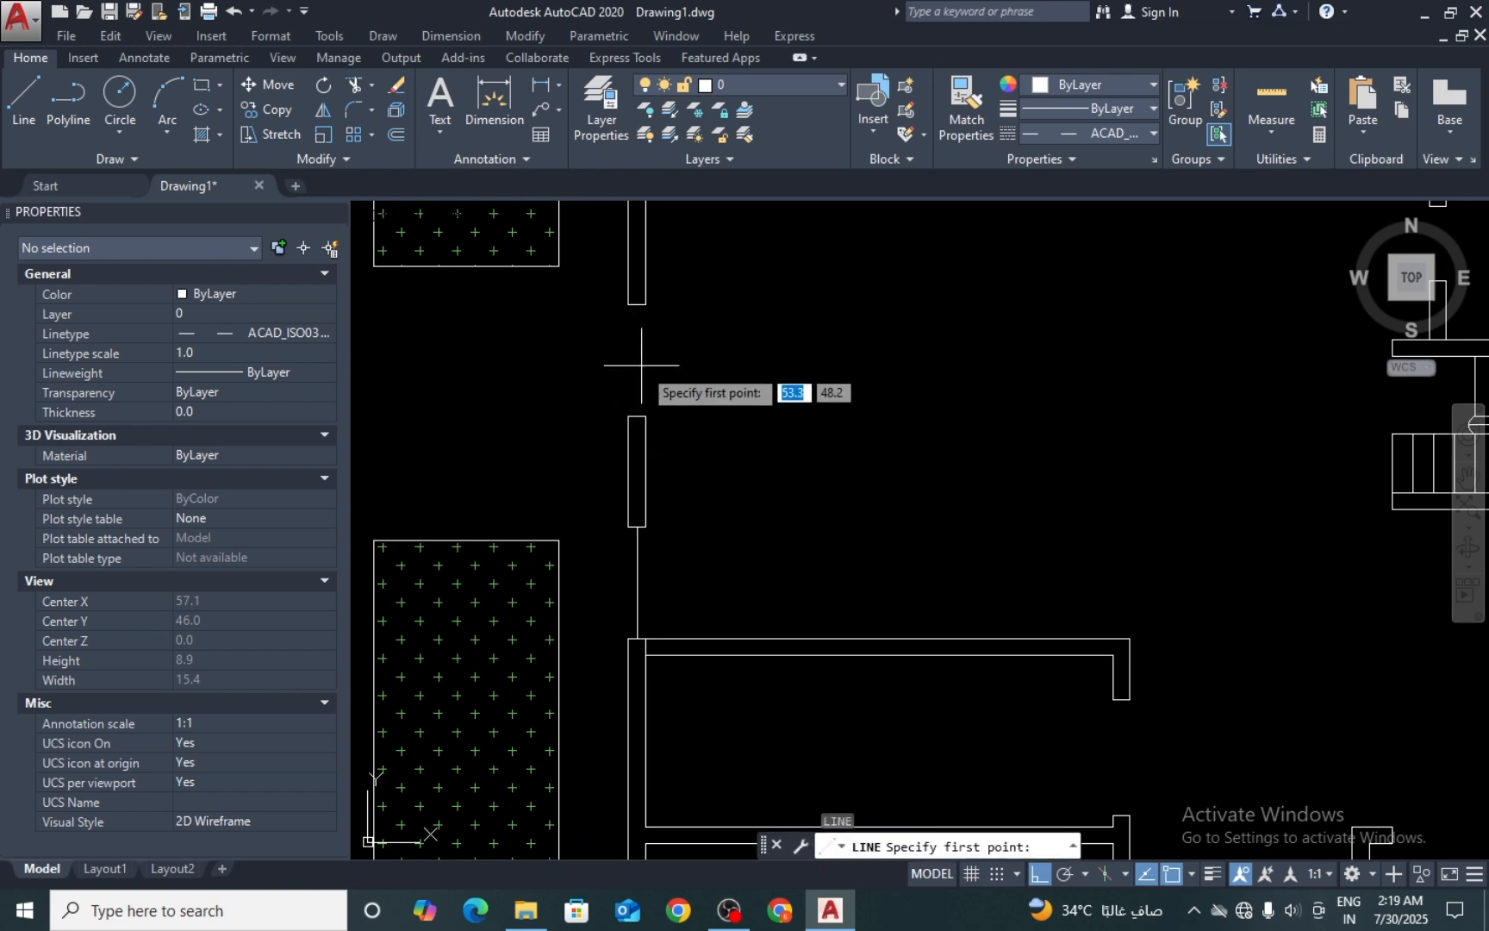
{"action": "left_click", "coordinate": [637, 306]}
{"action": "left_click", "coordinate": [637, 417]}
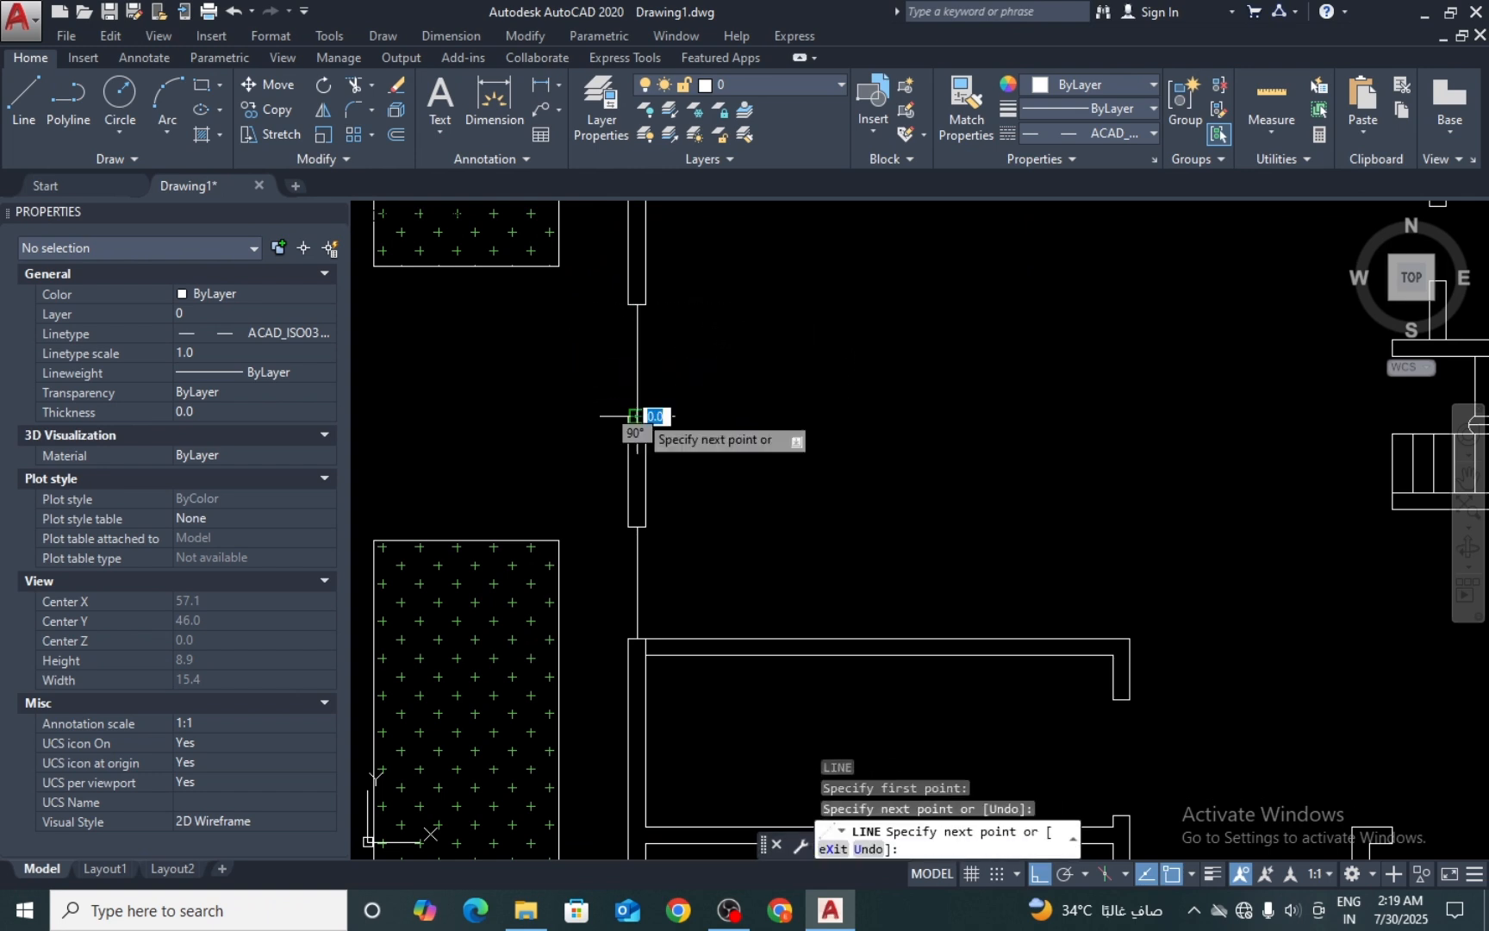
{"action": "key", "text": "space"}
{"action": "key", "text": "space"}
{"action": "left_click", "coordinate": [637, 360]}
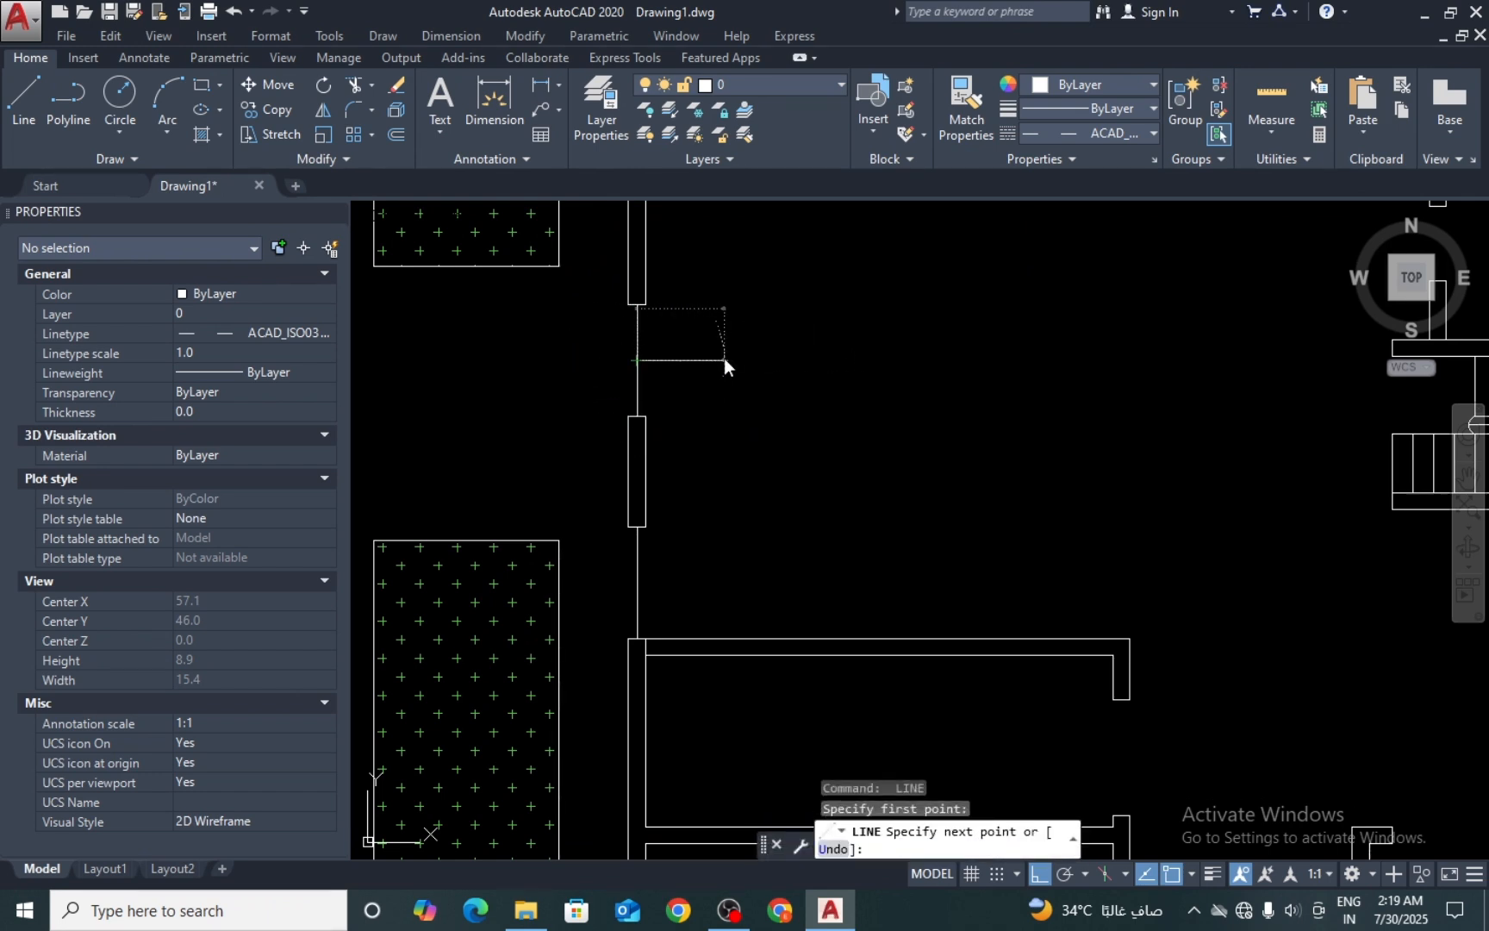
{"action": "left_click", "coordinate": [710, 361]}
{"action": "key", "text": "space"}
Step: Draw door leaf lines 1 long eastward from the north and south jambs of the west-wall opening
{"action": "key", "text": "space"}
{"action": "left_click", "coordinate": [628, 304]}
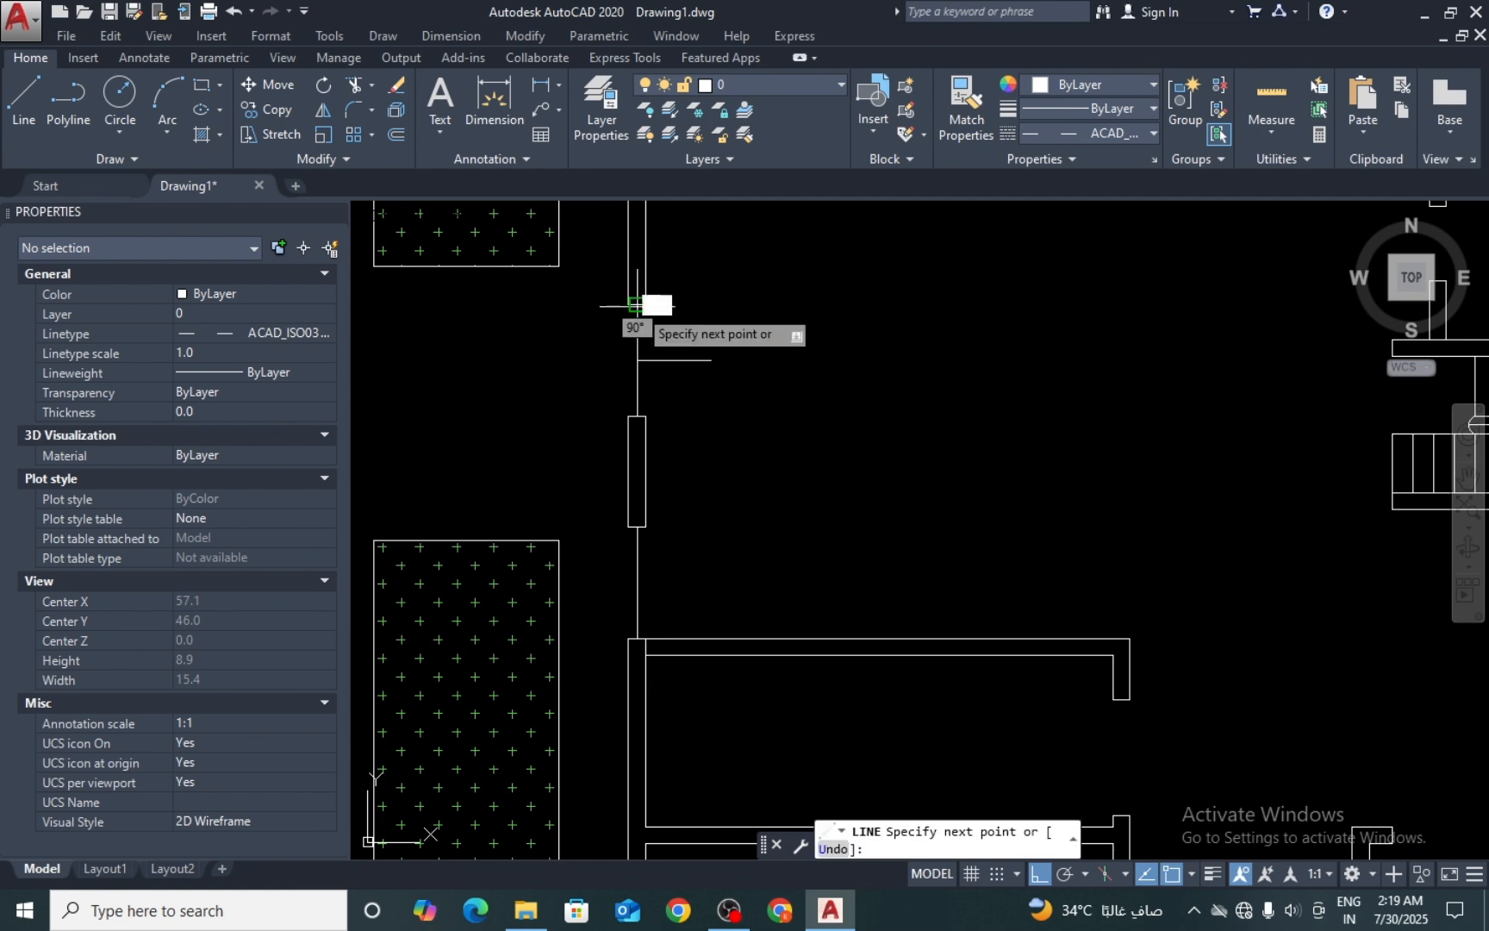
{"action": "left_click", "coordinate": [698, 307]}
{"action": "key", "text": "space"}
{"action": "key", "text": "space"}
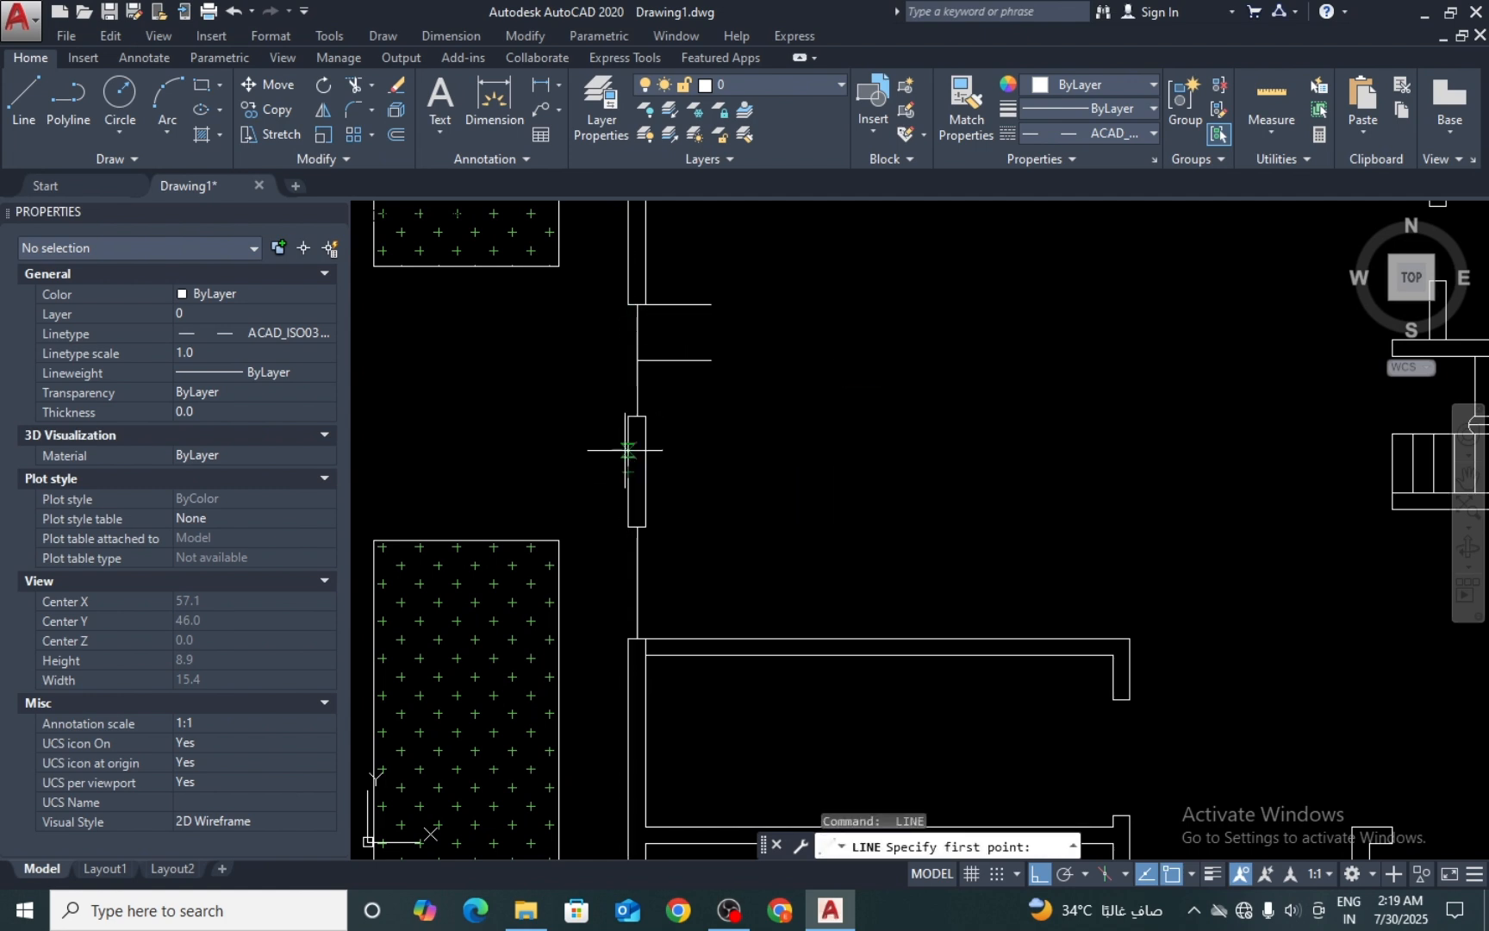
{"action": "left_click", "coordinate": [635, 416]}
{"action": "key", "text": "Return"}
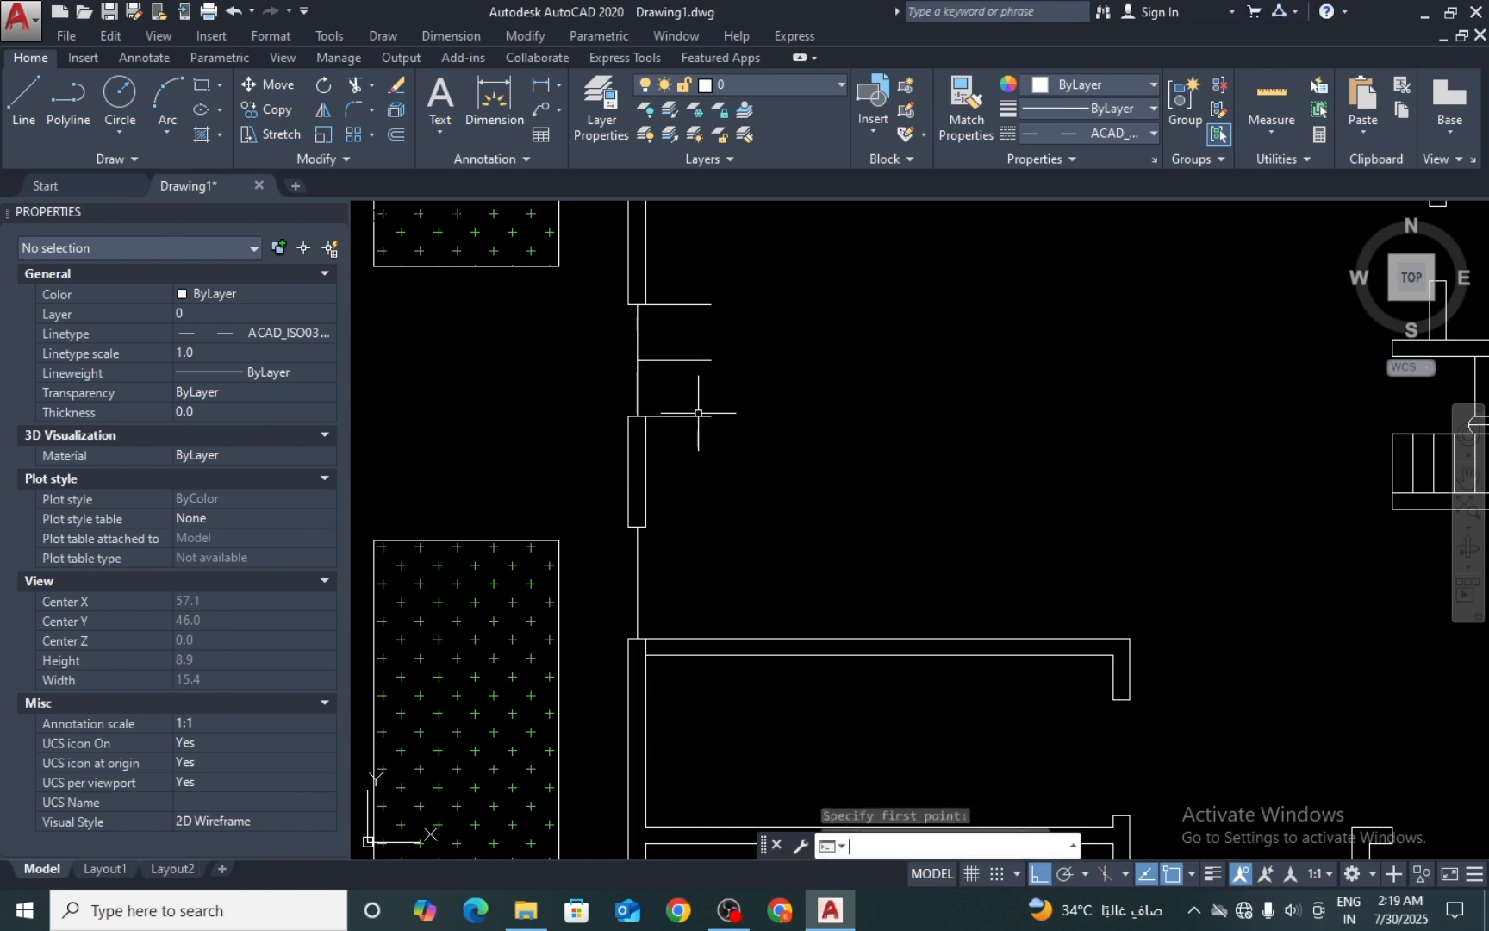
Step: Draw a three-point swing arc from the east end of the north door leaf to the opening's horizontal centre line
{"action": "scroll", "coordinate": [666, 290], "scroll_direction": "up", "scroll_amount": 4}
{"action": "type", "text": "AR"}
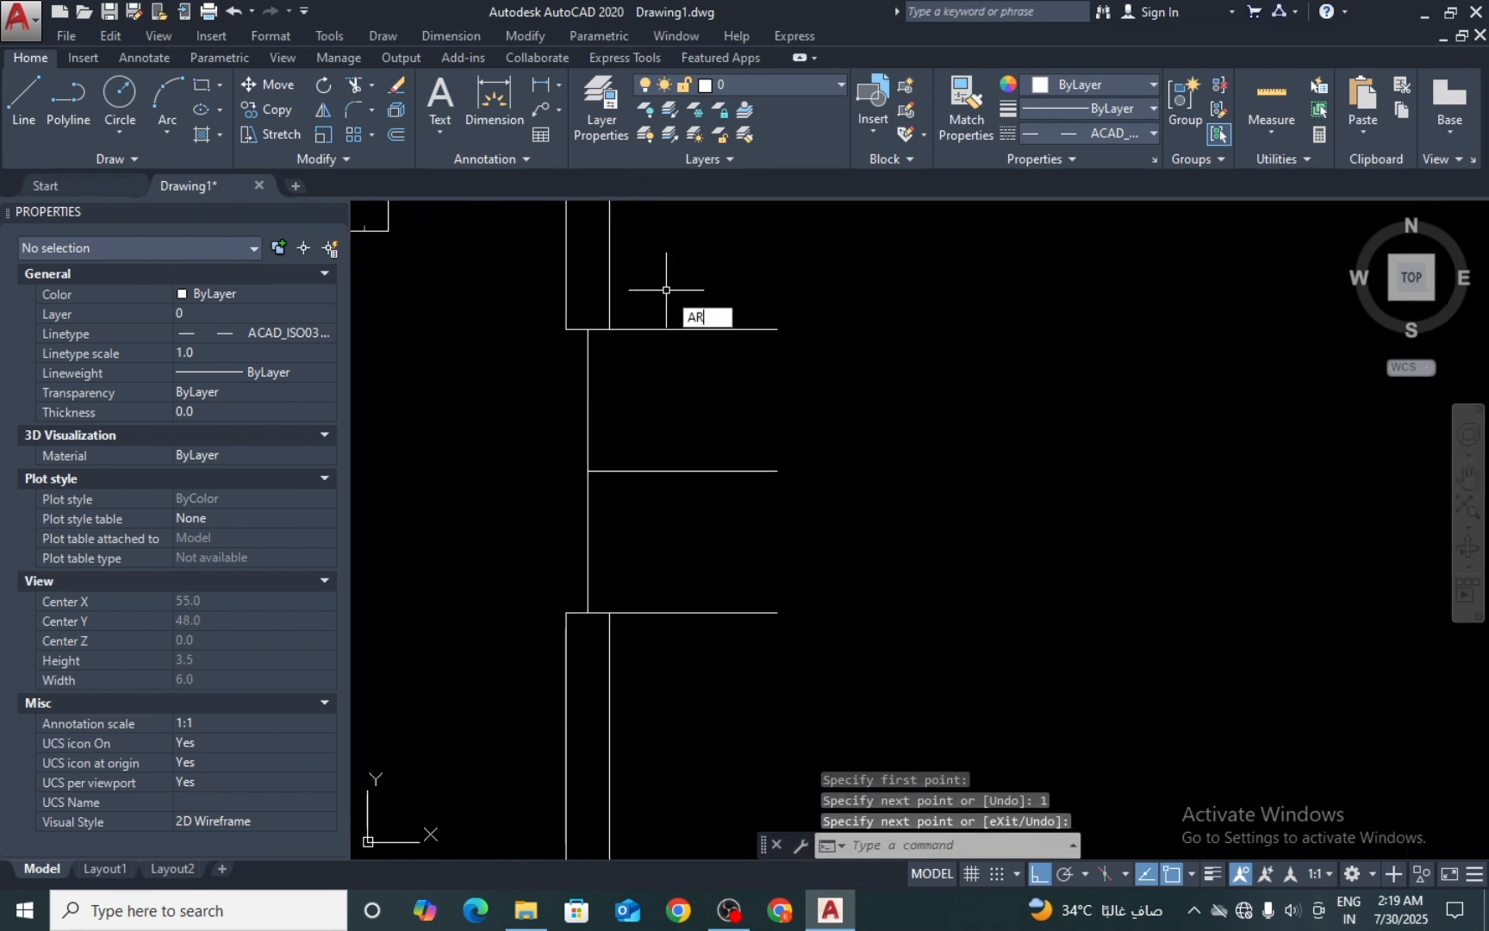
{"action": "type", "text": "C"}
{"action": "key", "text": "Return"}
{"action": "left_click", "coordinate": [776, 329]}
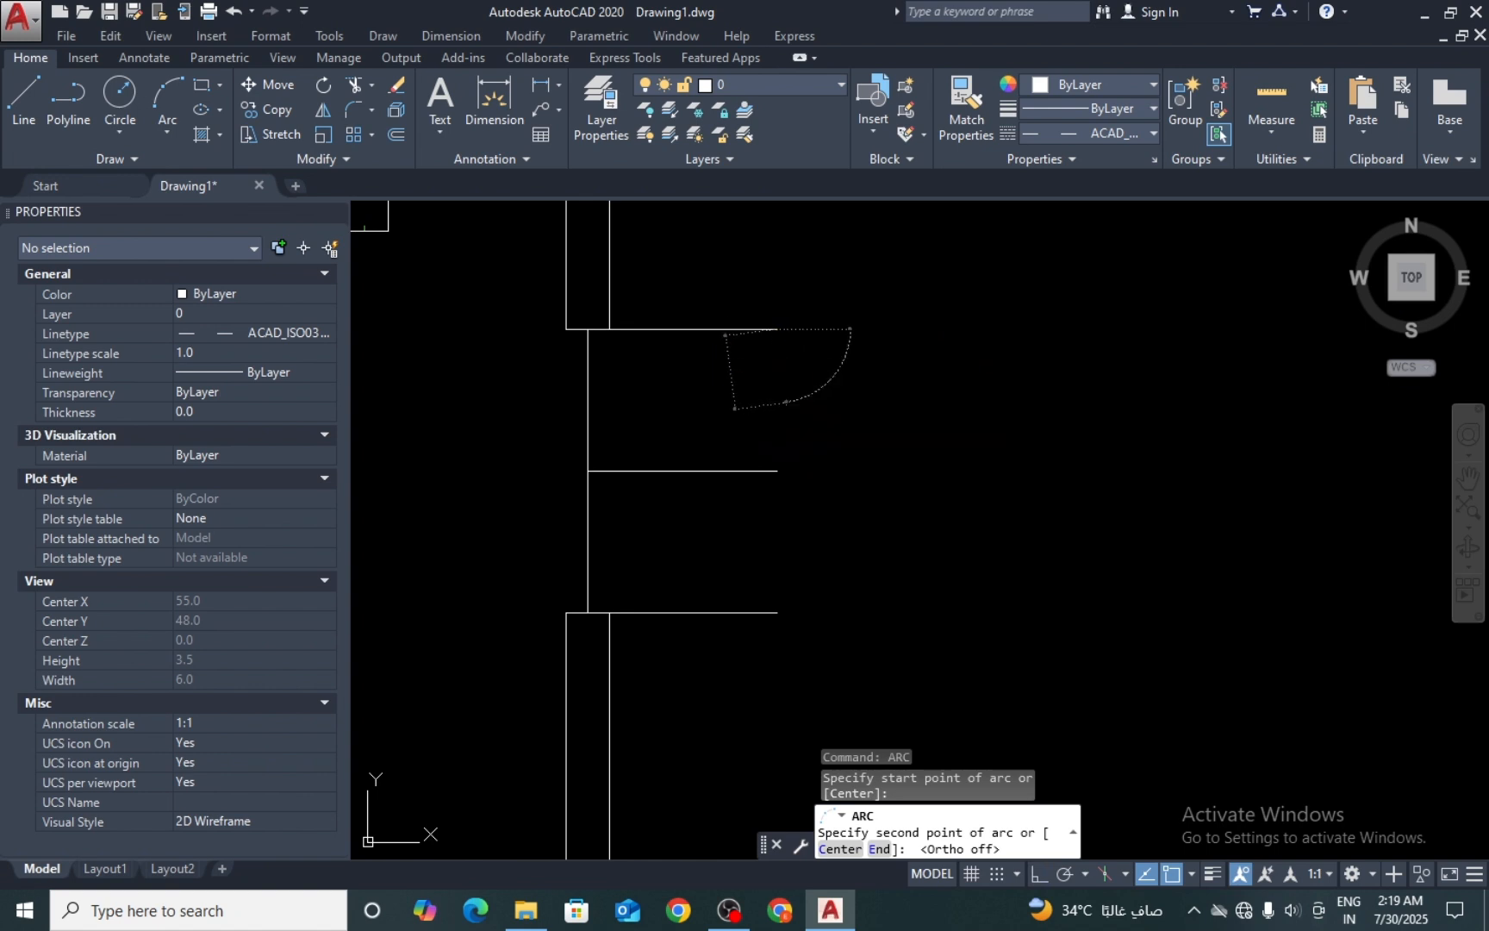
{"action": "left_click", "coordinate": [784, 402]}
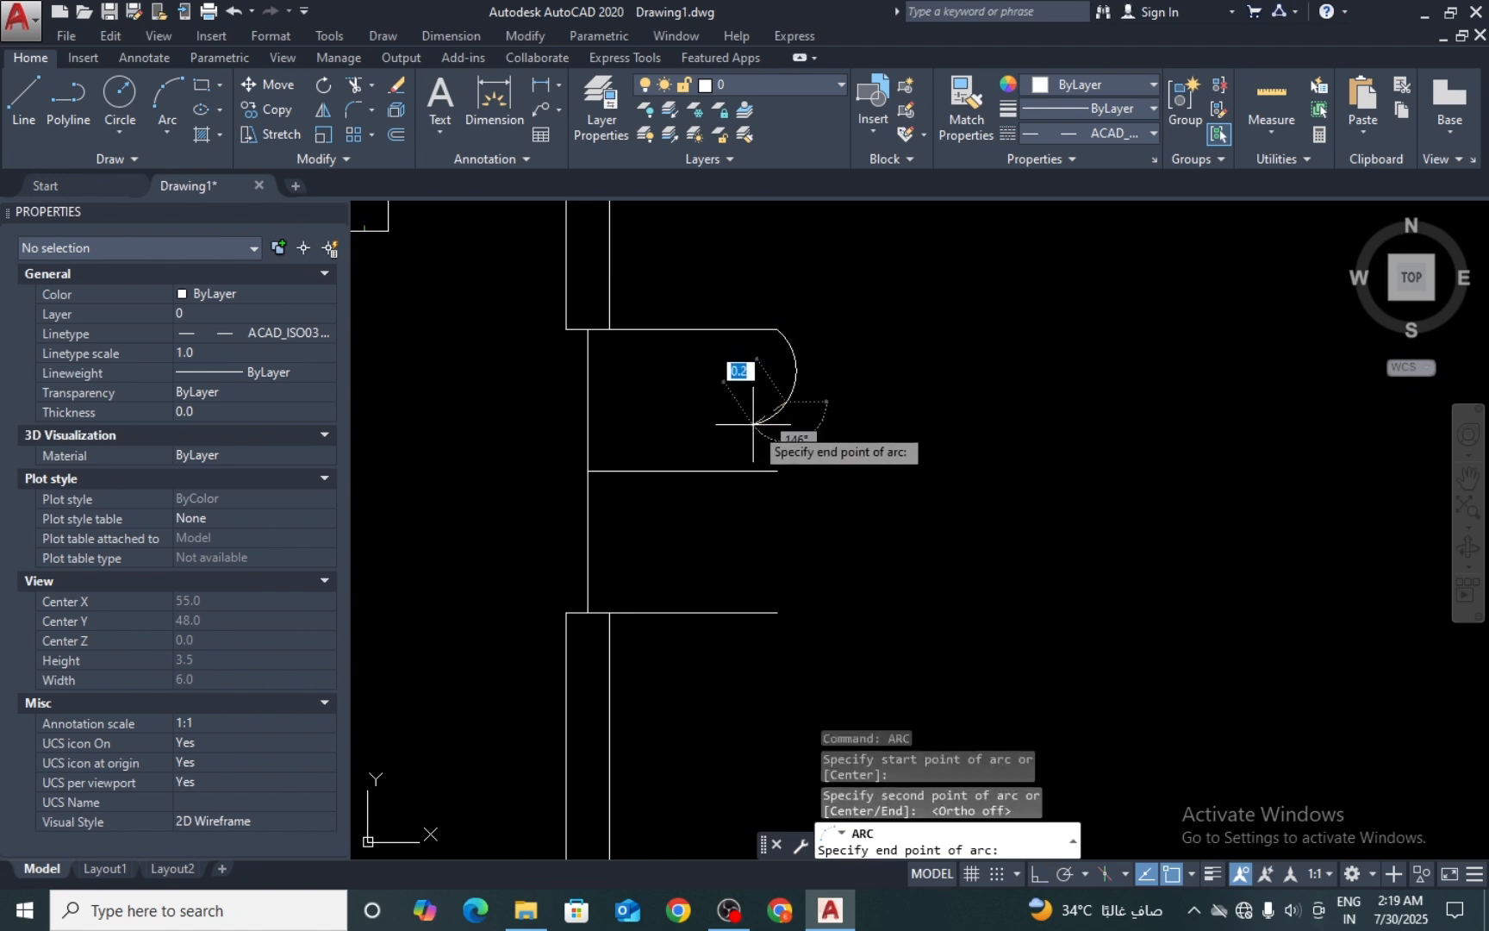
{"action": "left_click", "coordinate": [727, 470]}
{"action": "key", "text": "Return"}
{"action": "key", "text": "Escape"}
Step: Mirror the north leaf's swing arc about the horizontal centre line, keeping the original arc
{"action": "type", "text": "mi"}
{"action": "key", "text": "Return"}
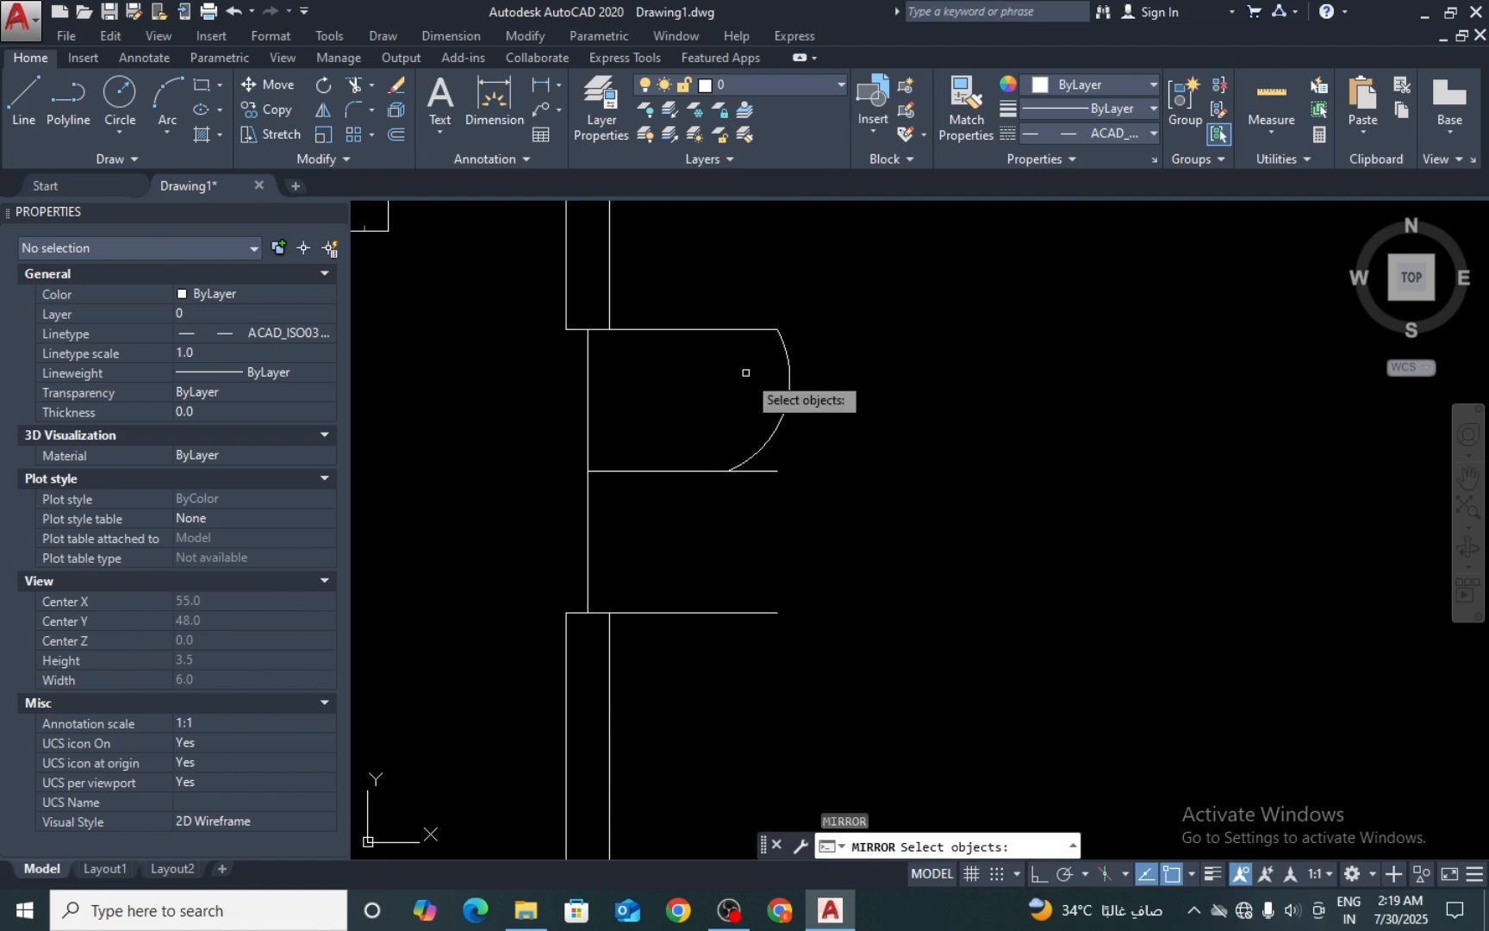
{"action": "left_click", "coordinate": [809, 374]}
{"action": "left_click", "coordinate": [784, 344]}
{"action": "key", "text": "Return"}
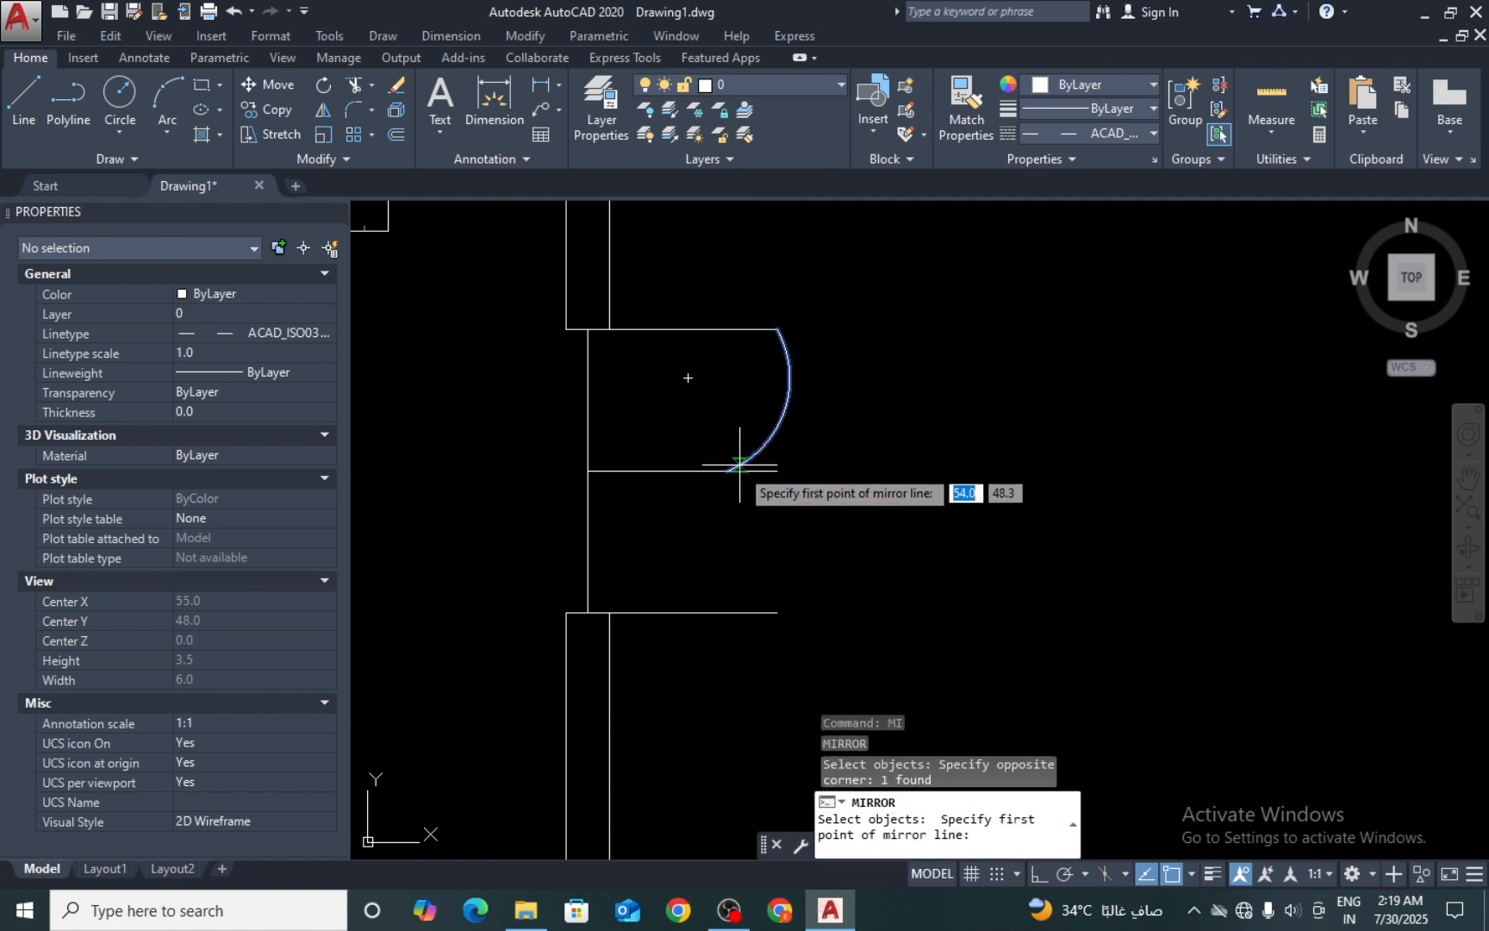
{"action": "left_click", "coordinate": [727, 471]}
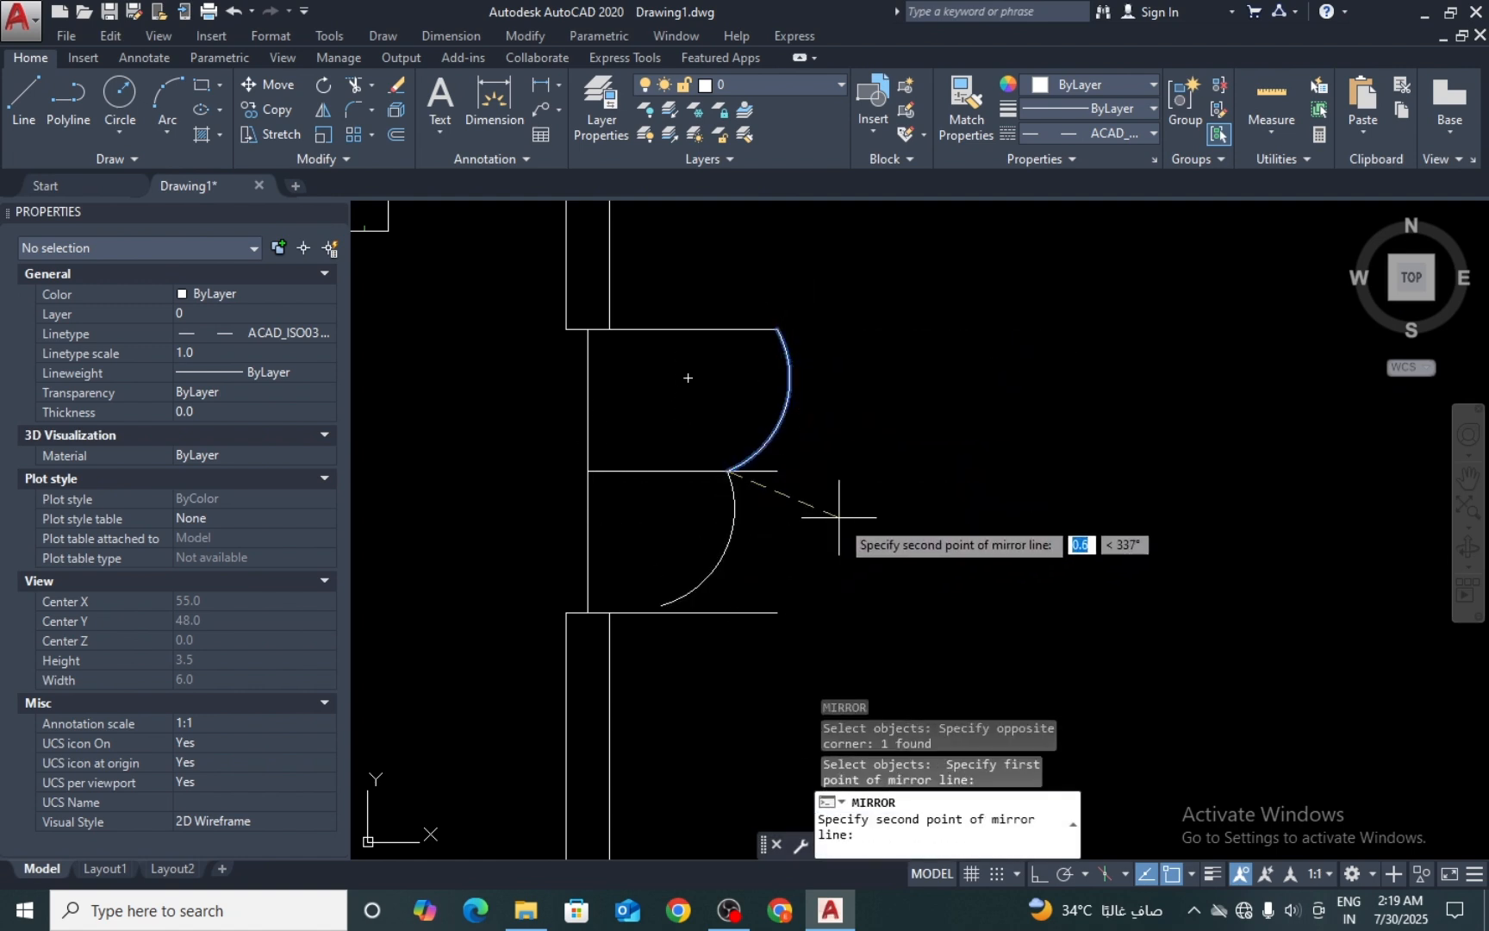
{"action": "left_click", "coordinate": [786, 531]}
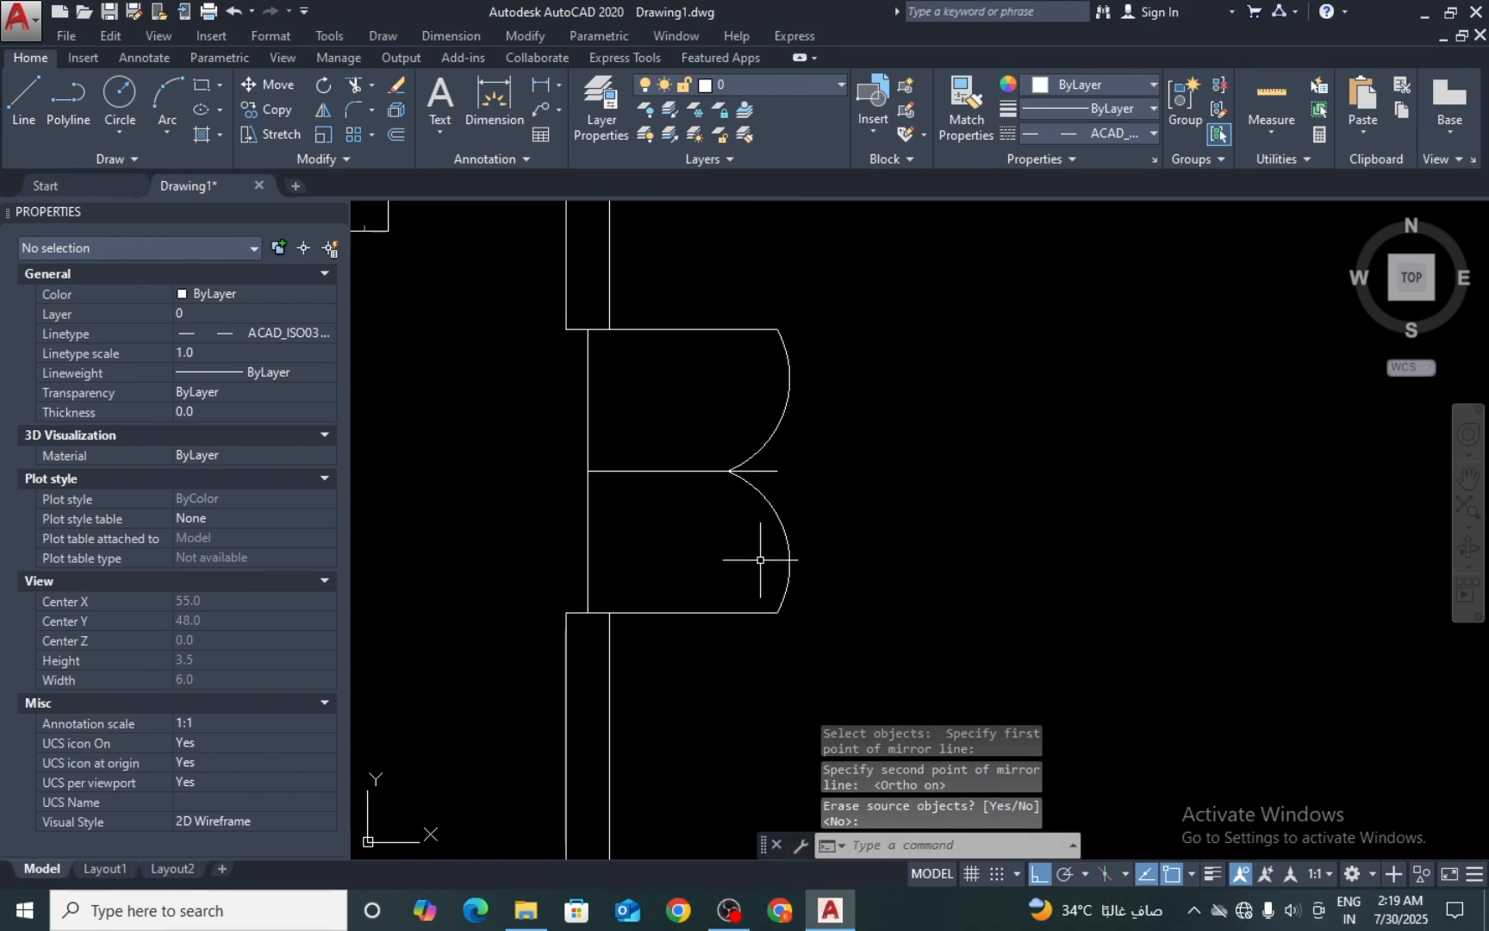
{"action": "key", "text": "Return"}
Step: Erase the horizontal centre line and the vertical line across the west-wall opening
{"action": "type", "text": "e"}
{"action": "key", "text": "Return"}
{"action": "left_click", "coordinate": [704, 440]}
{"action": "left_click", "coordinate": [681, 507]}
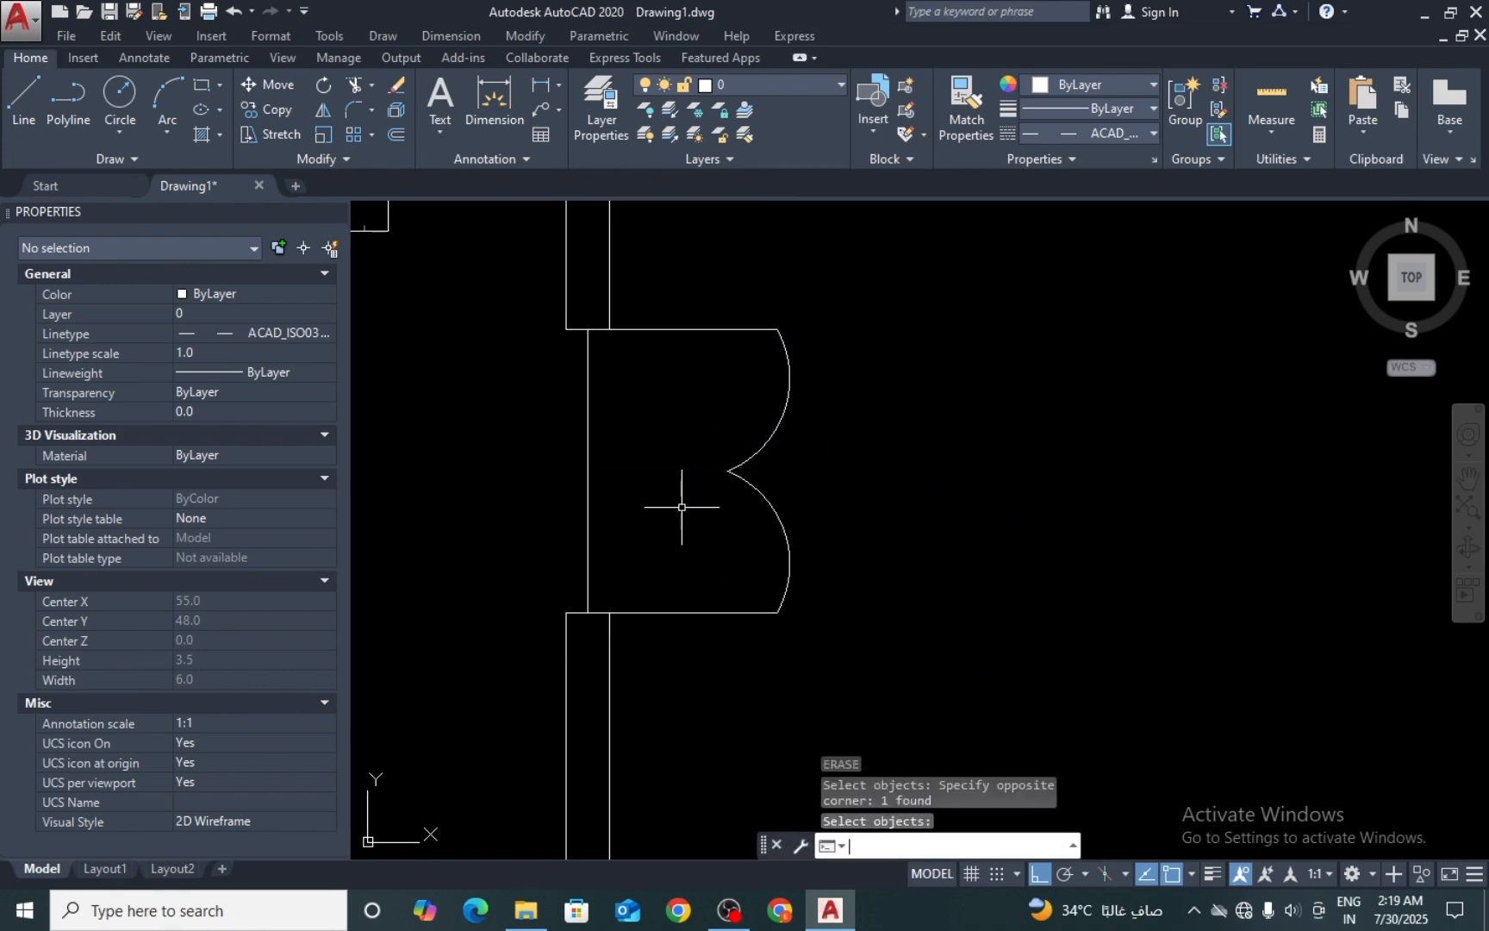
{"action": "left_click", "coordinate": [578, 501]}
{"action": "left_click", "coordinate": [556, 507]}
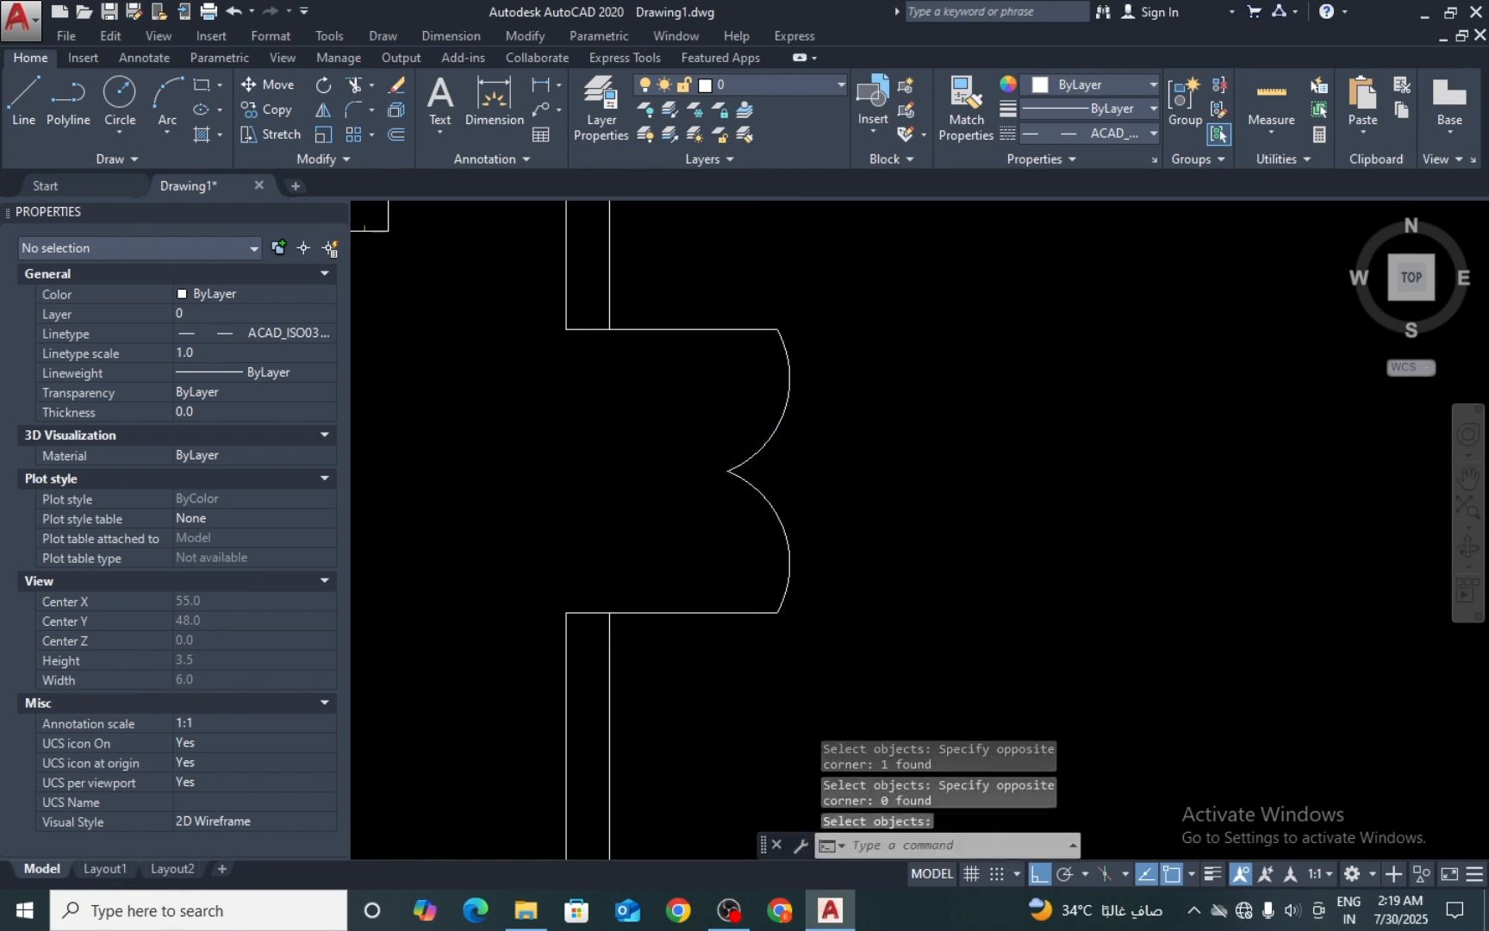
Step: Stretch the shared meeting point of the west-wall double door's two swing arcs westward
{"action": "scroll", "coordinate": [815, 399], "scroll_direction": "down", "scroll_amount": 5}
{"action": "scroll", "coordinate": [814, 399], "scroll_direction": "up", "scroll_amount": 6}
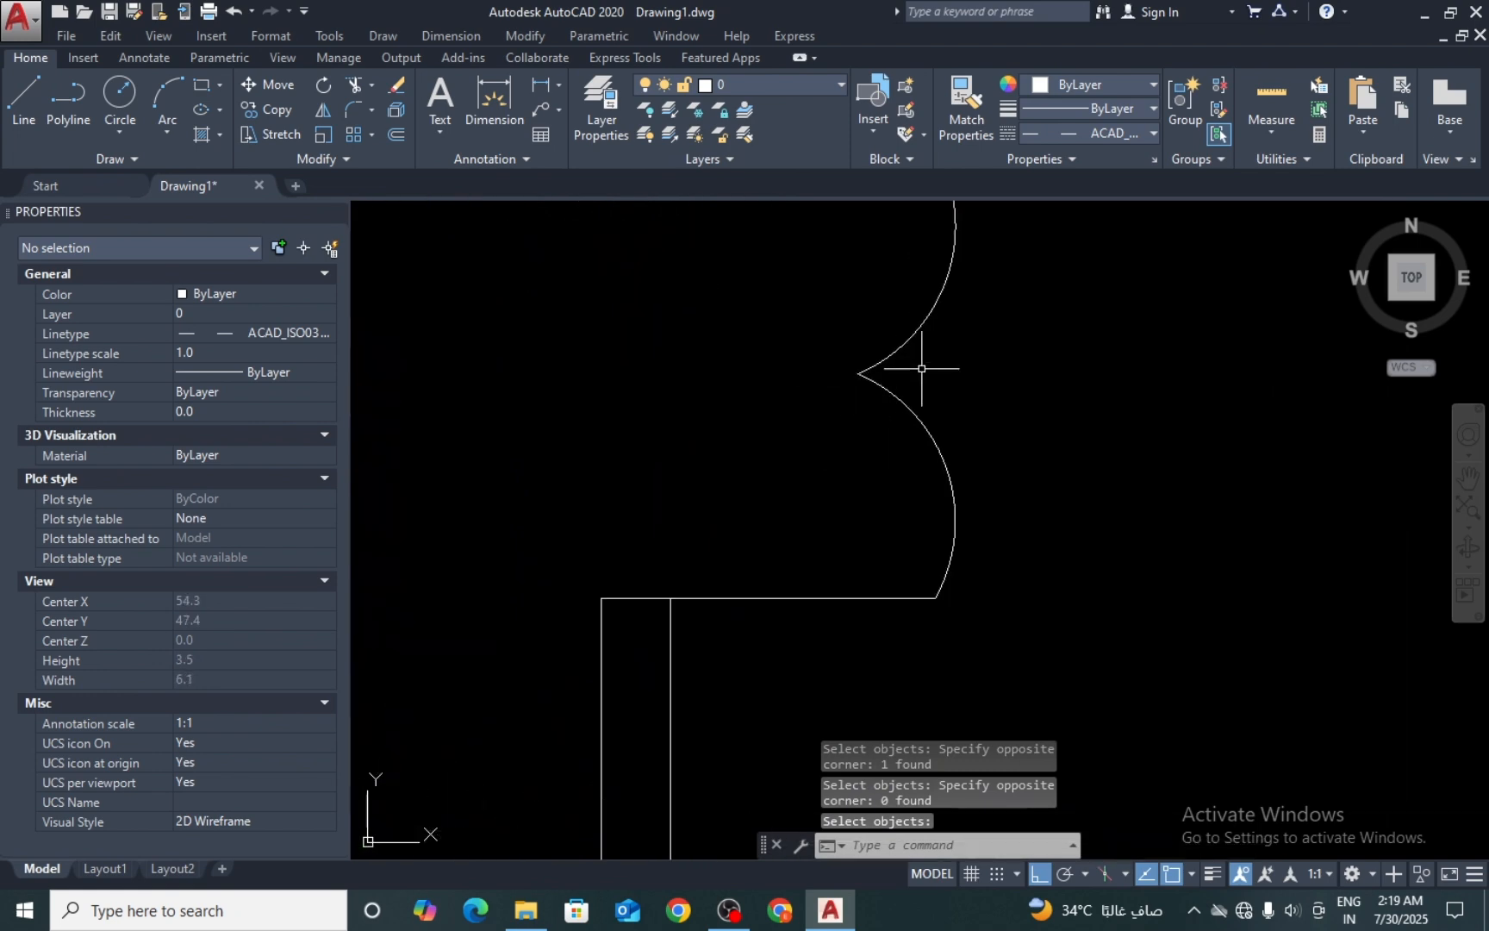
{"action": "left_click", "coordinate": [958, 355]}
{"action": "left_click", "coordinate": [756, 429]}
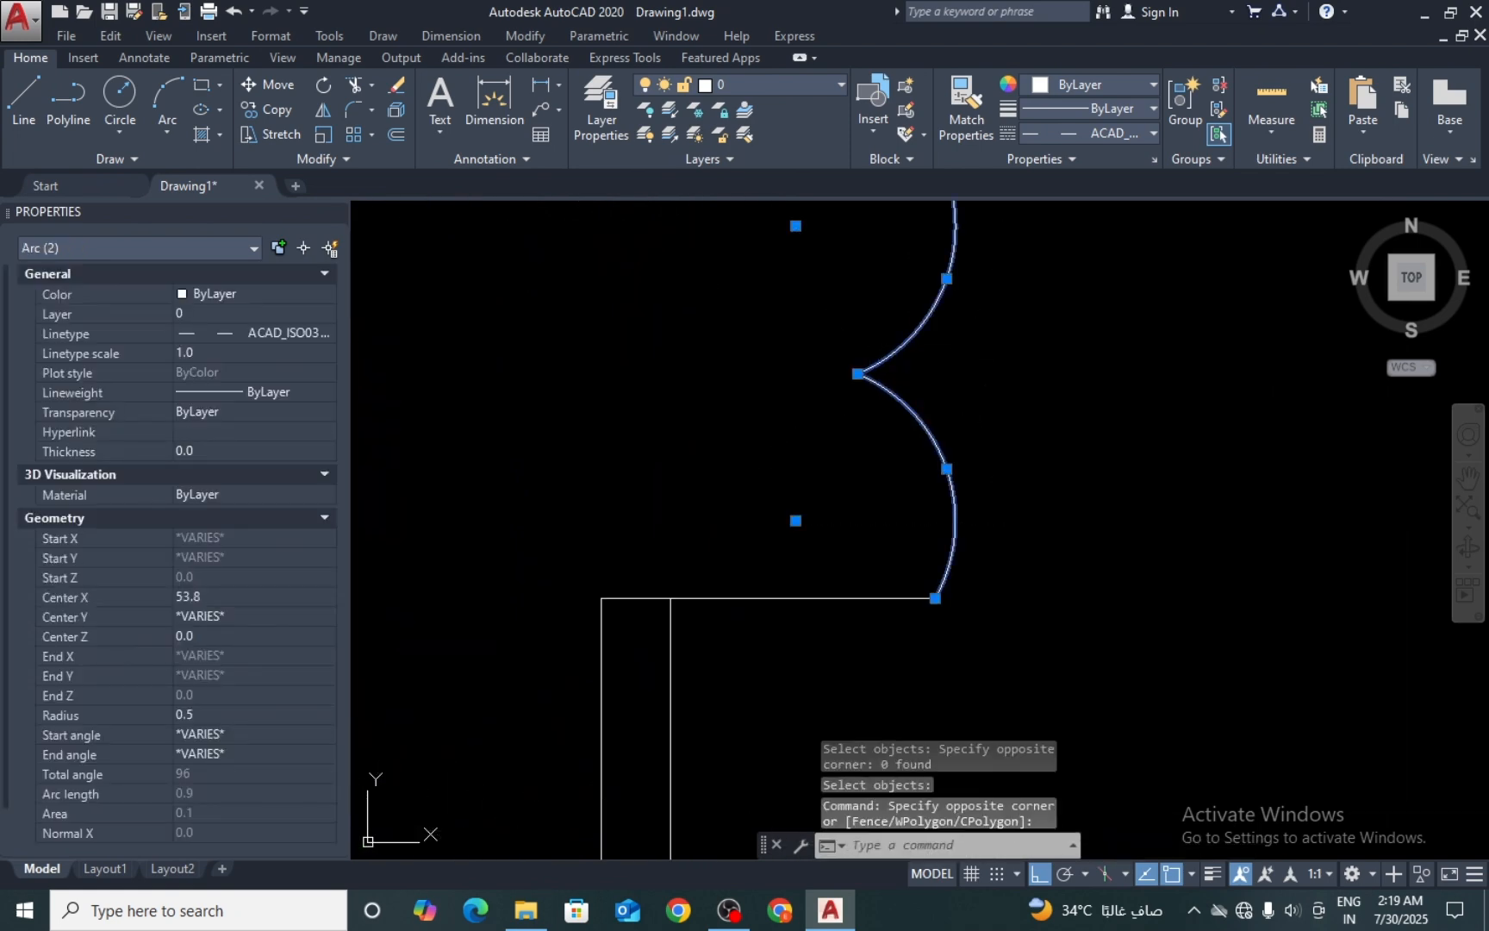
{"action": "left_click", "coordinate": [858, 373]}
{"action": "key", "text": "Escape"}
{"action": "key", "text": "Escape"}
{"action": "scroll", "coordinate": [839, 408], "scroll_direction": "down", "scroll_amount": 4}
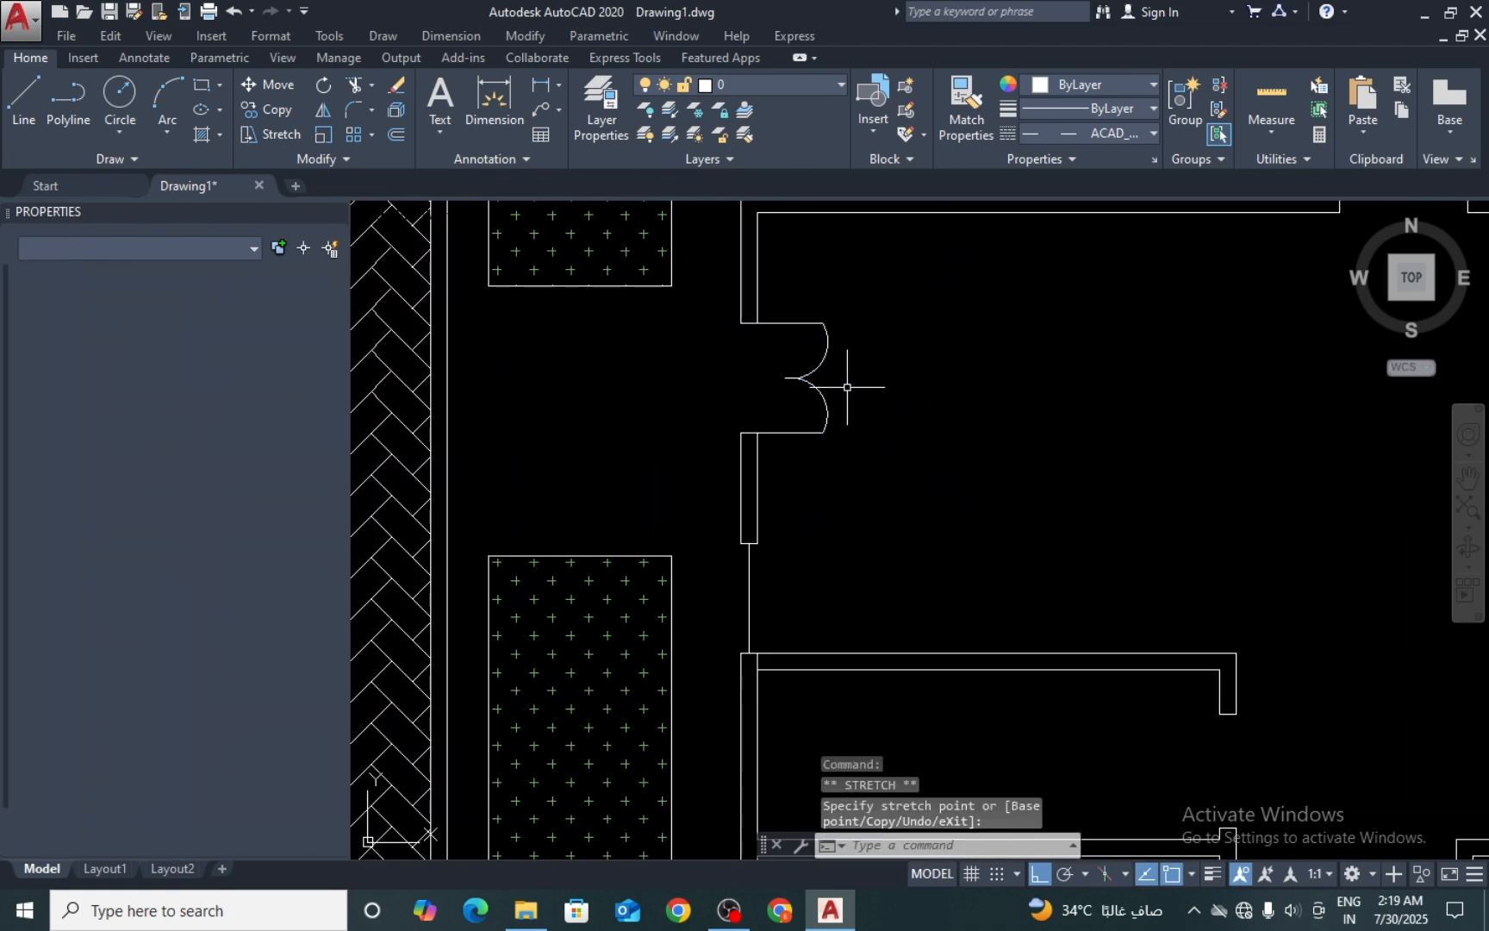
{"action": "scroll", "coordinate": [862, 388], "scroll_direction": "up", "scroll_amount": 4}
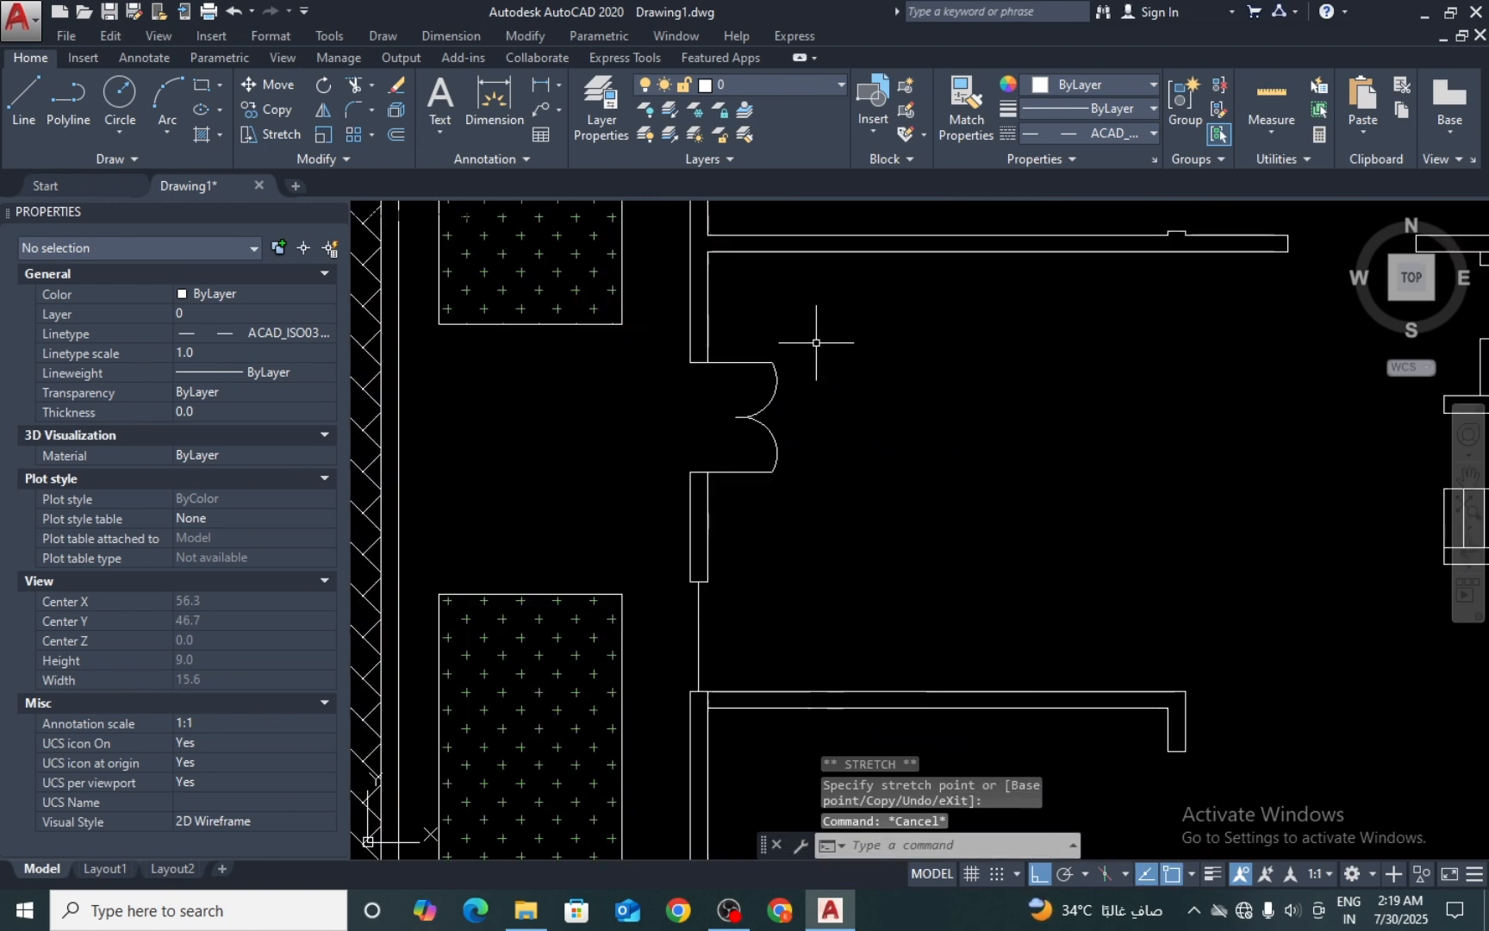
{"action": "left_click", "coordinate": [816, 344]}
{"action": "left_click", "coordinate": [747, 466]}
{"action": "scroll", "coordinate": [746, 431], "scroll_direction": "down", "scroll_amount": 4}
{"action": "middle_click_drag", "start_coordinate": [886, 650], "coordinate": [881, 608]}
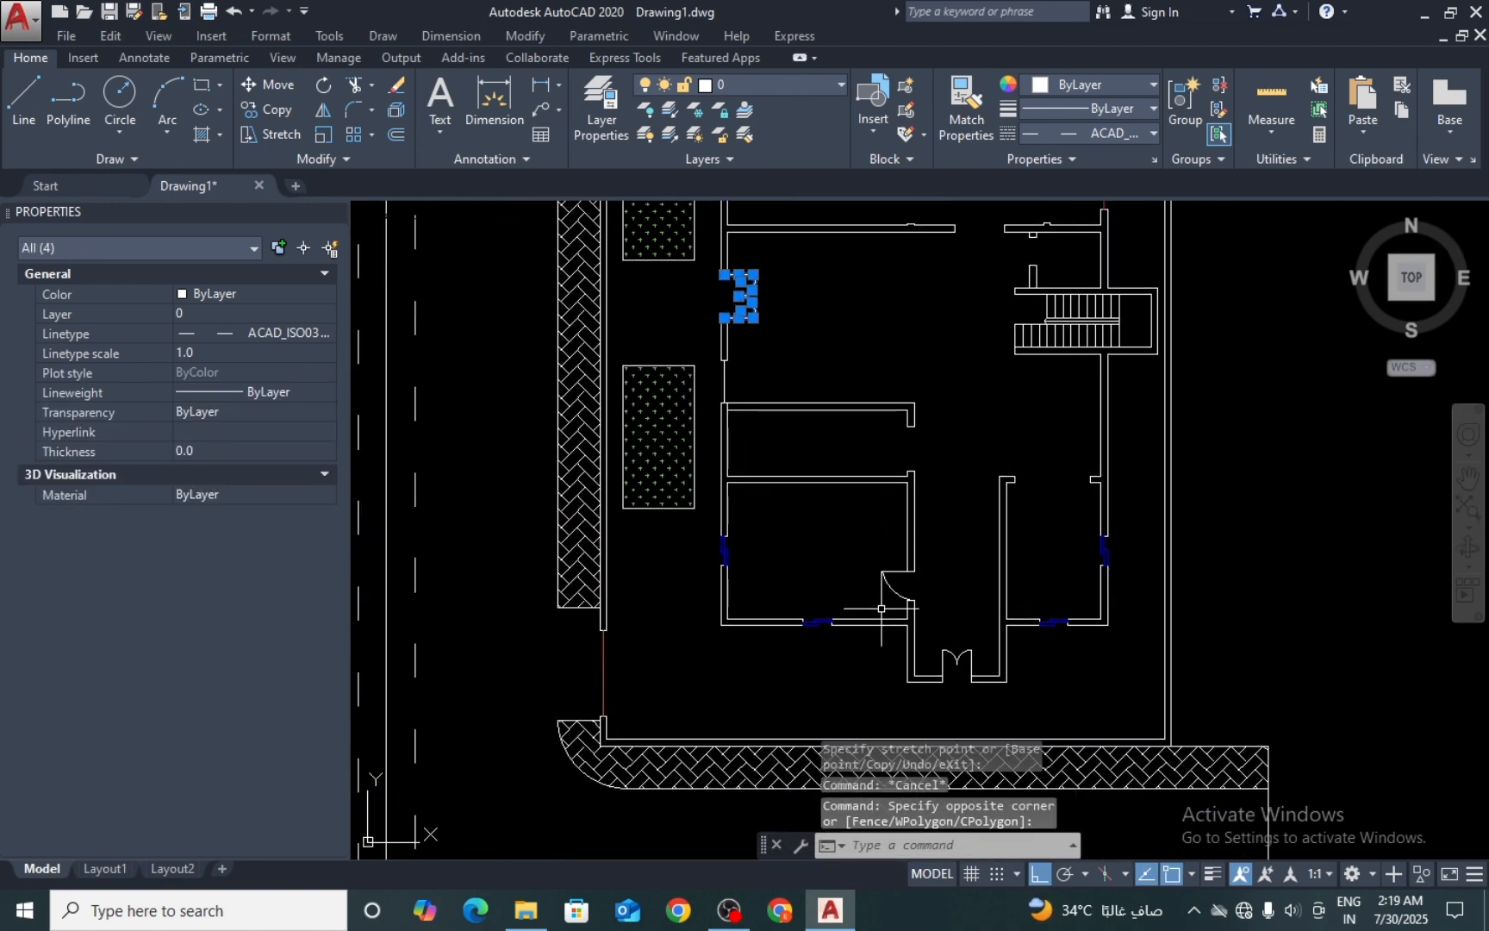
{"action": "key", "text": "Escape"}
{"action": "scroll", "coordinate": [882, 517], "scroll_direction": "down", "scroll_amount": 2}
Step: Draw a door leaf line 1 long westward from the midpoint of the small south jamb at the hallway's west opening
{"action": "scroll", "coordinate": [896, 430], "scroll_direction": "up", "scroll_amount": 6}
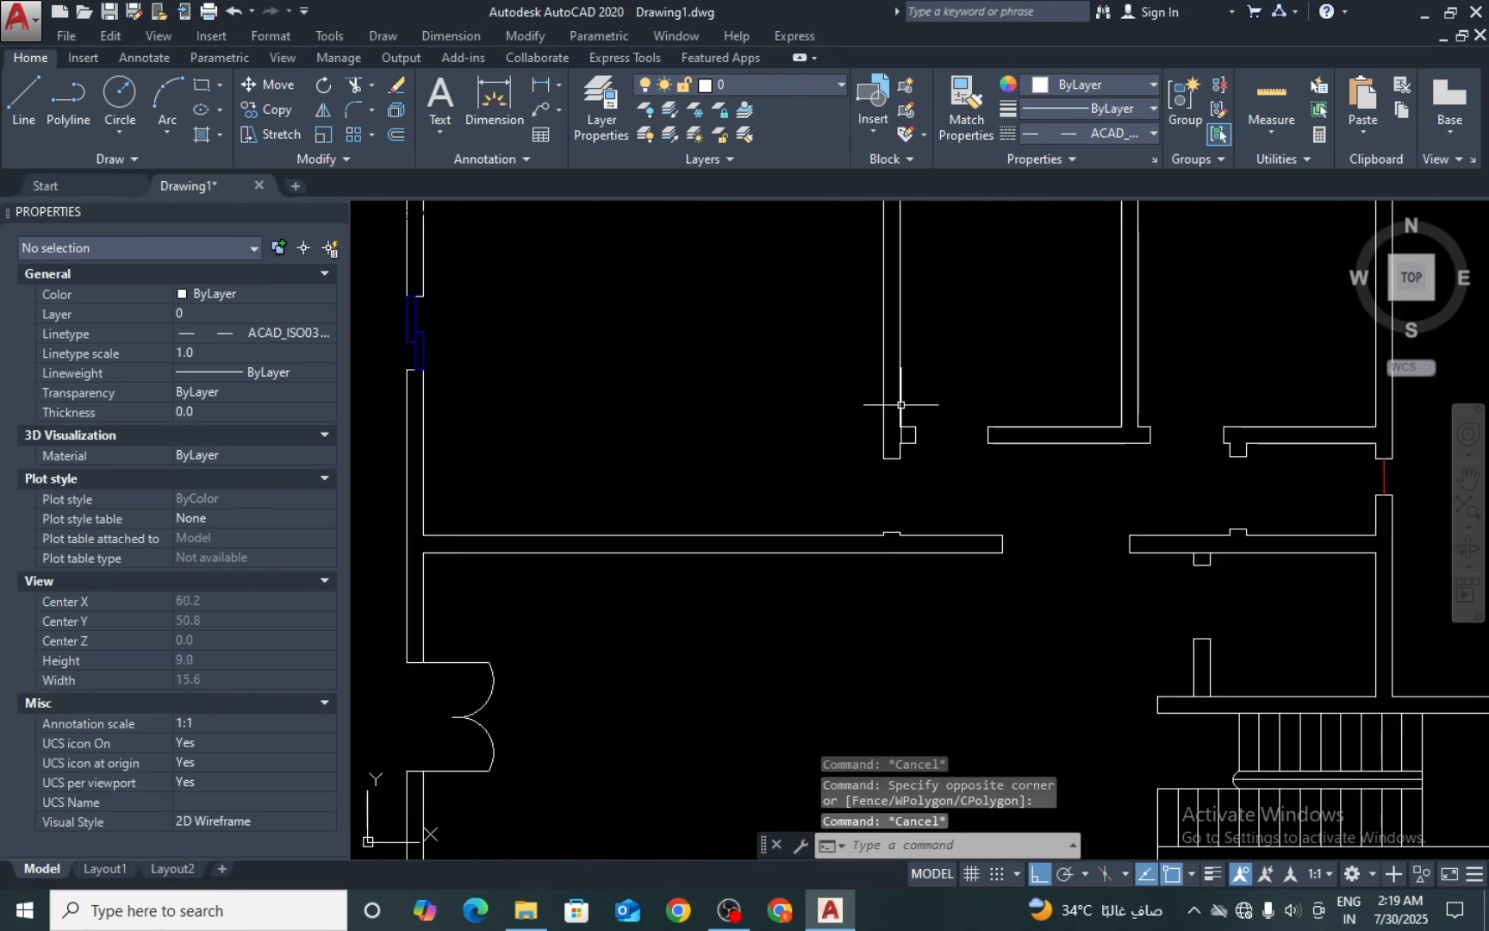
{"action": "scroll", "coordinate": [890, 545], "scroll_direction": "up", "scroll_amount": 4}
{"action": "key", "text": "Return"}
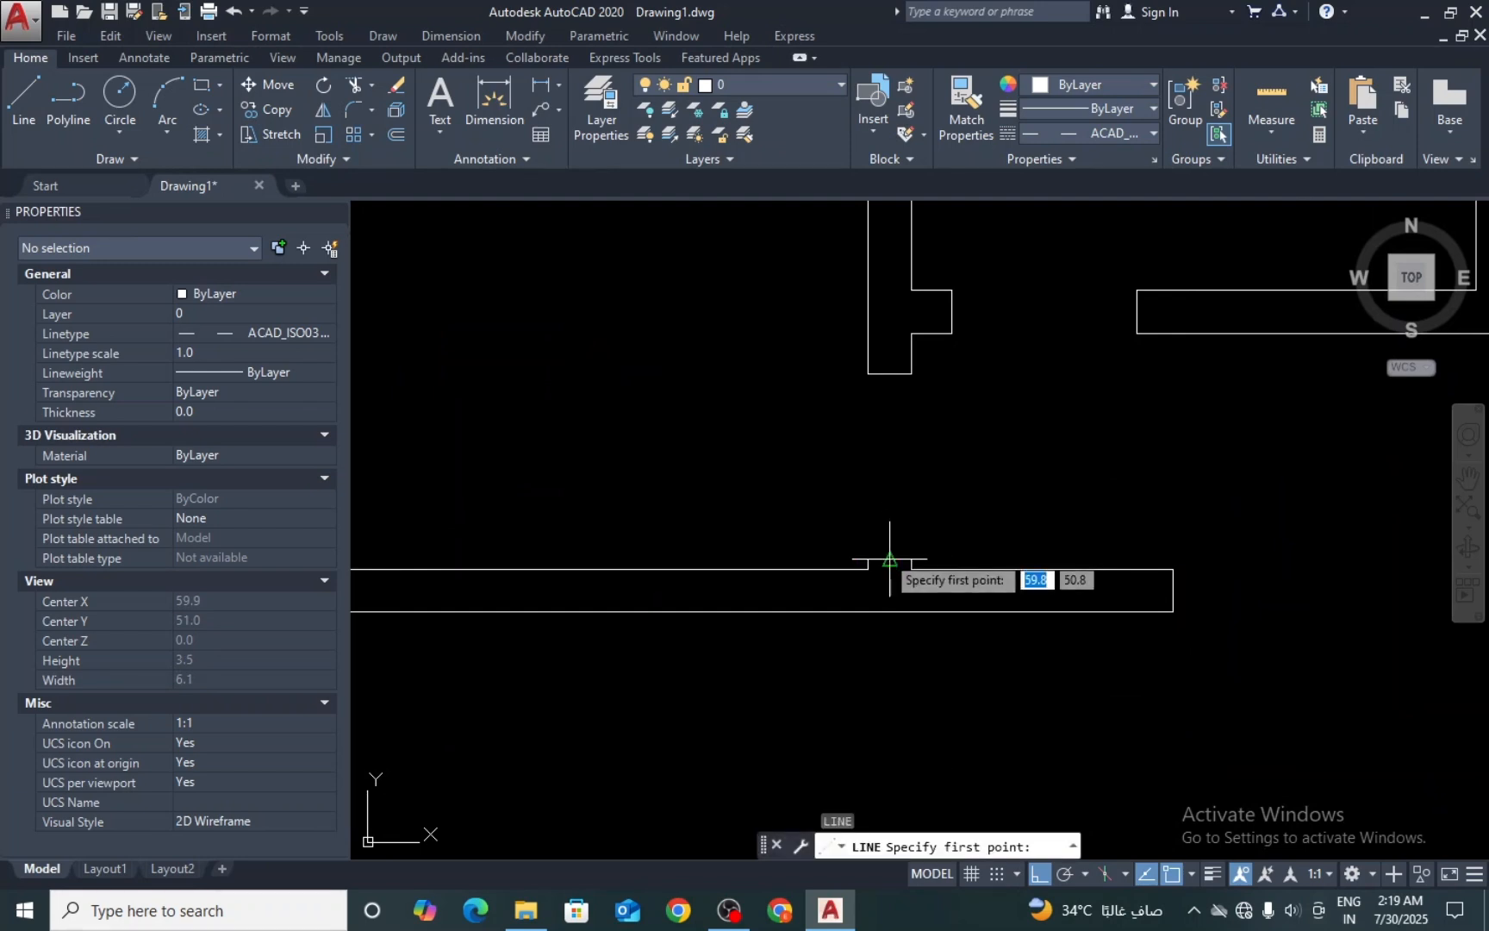
{"action": "left_click", "coordinate": [889, 559]}
{"action": "type", "text": "1"}
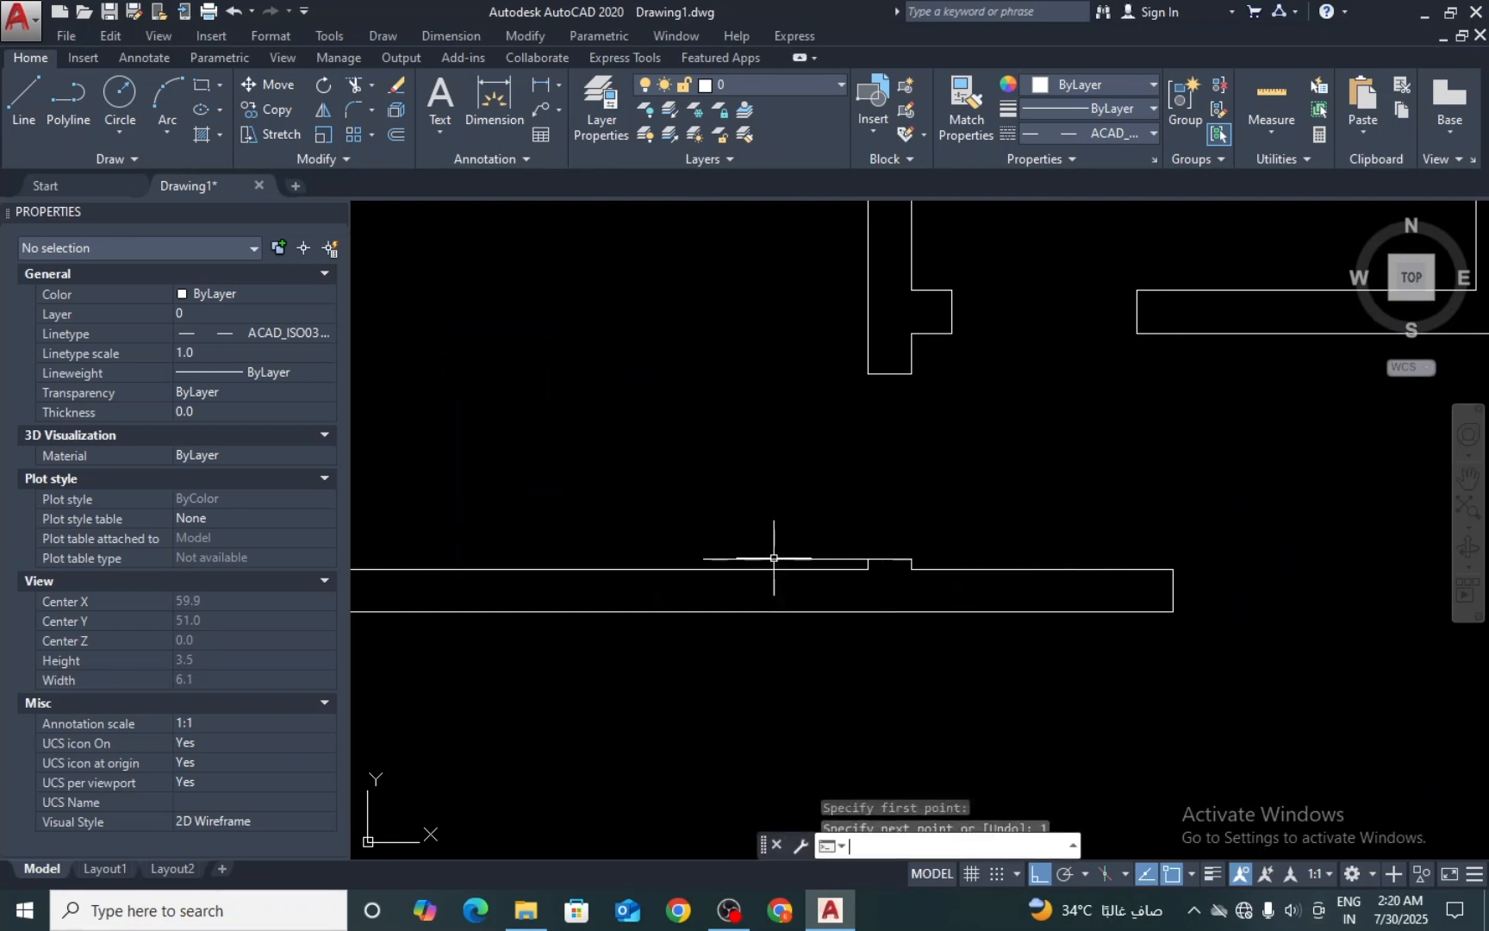
{"action": "key", "text": "Return"}
{"action": "key", "text": "Return"}
Step: Draw a three-point swing arc from the leaf's west end to the midpoint of the hallway west opening's north jamb
{"action": "type", "text": "ARC"}
{"action": "key", "text": "Return"}
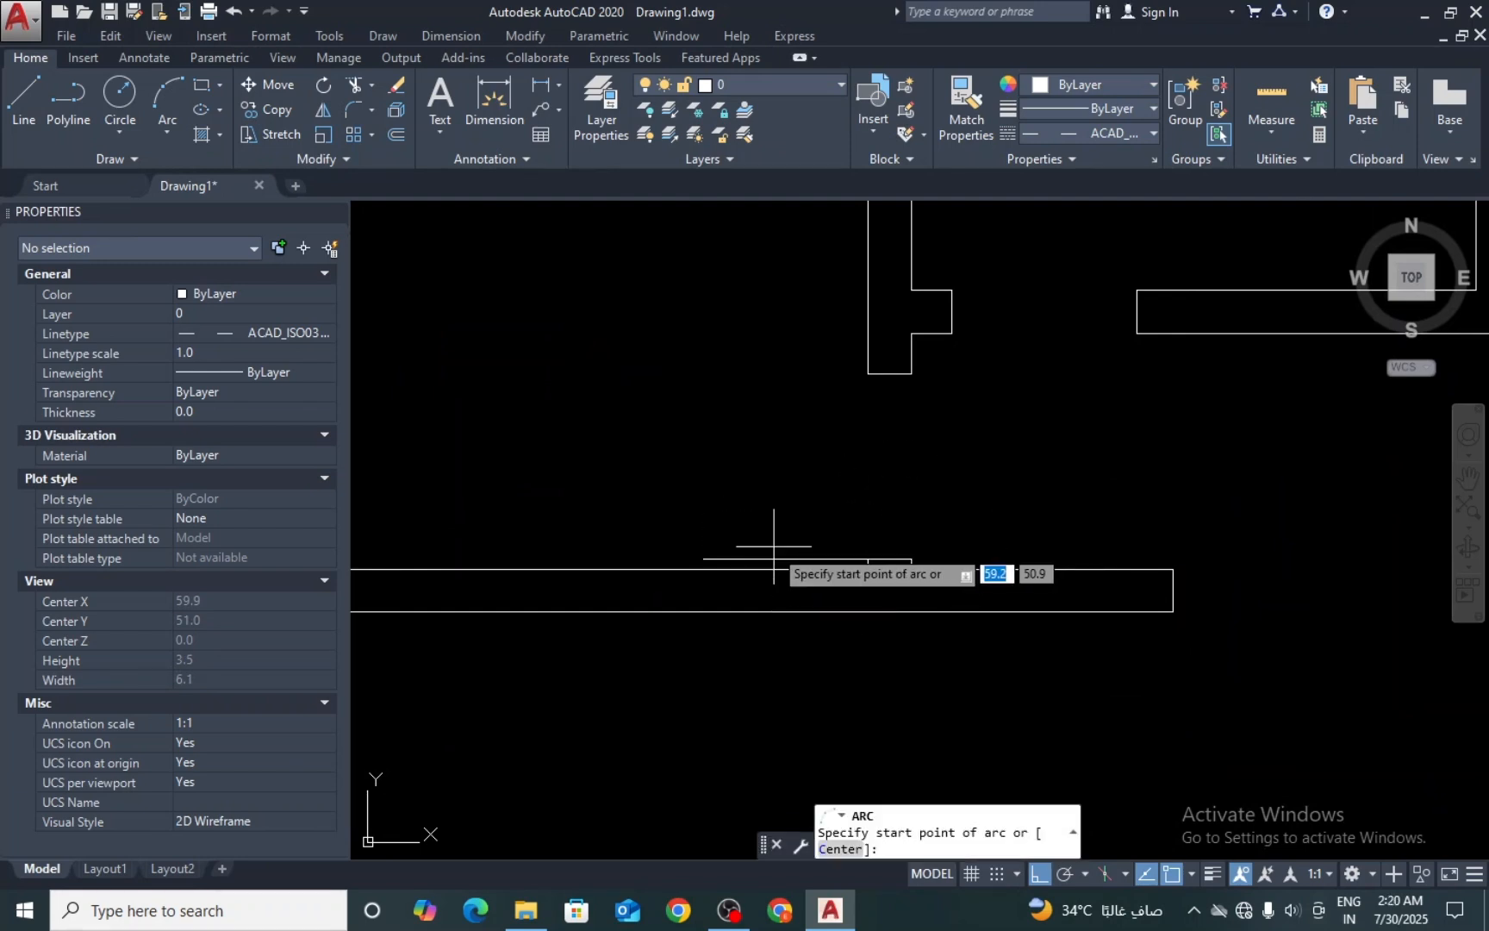
{"action": "left_click", "coordinate": [704, 558]}
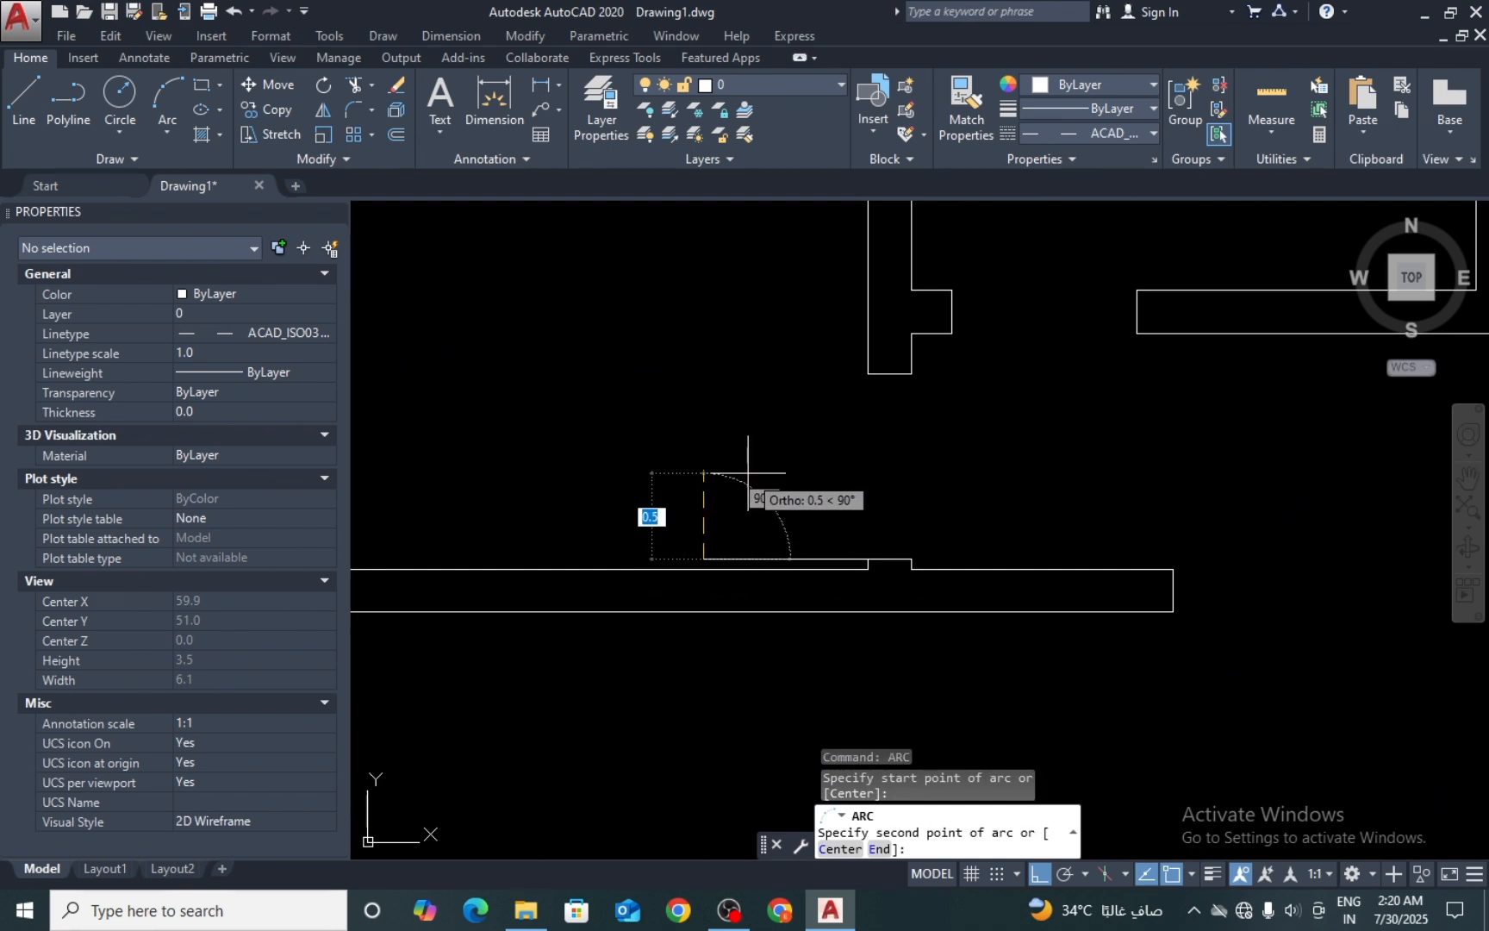
{"action": "key", "text": "F8"}
{"action": "left_click", "coordinate": [750, 472]}
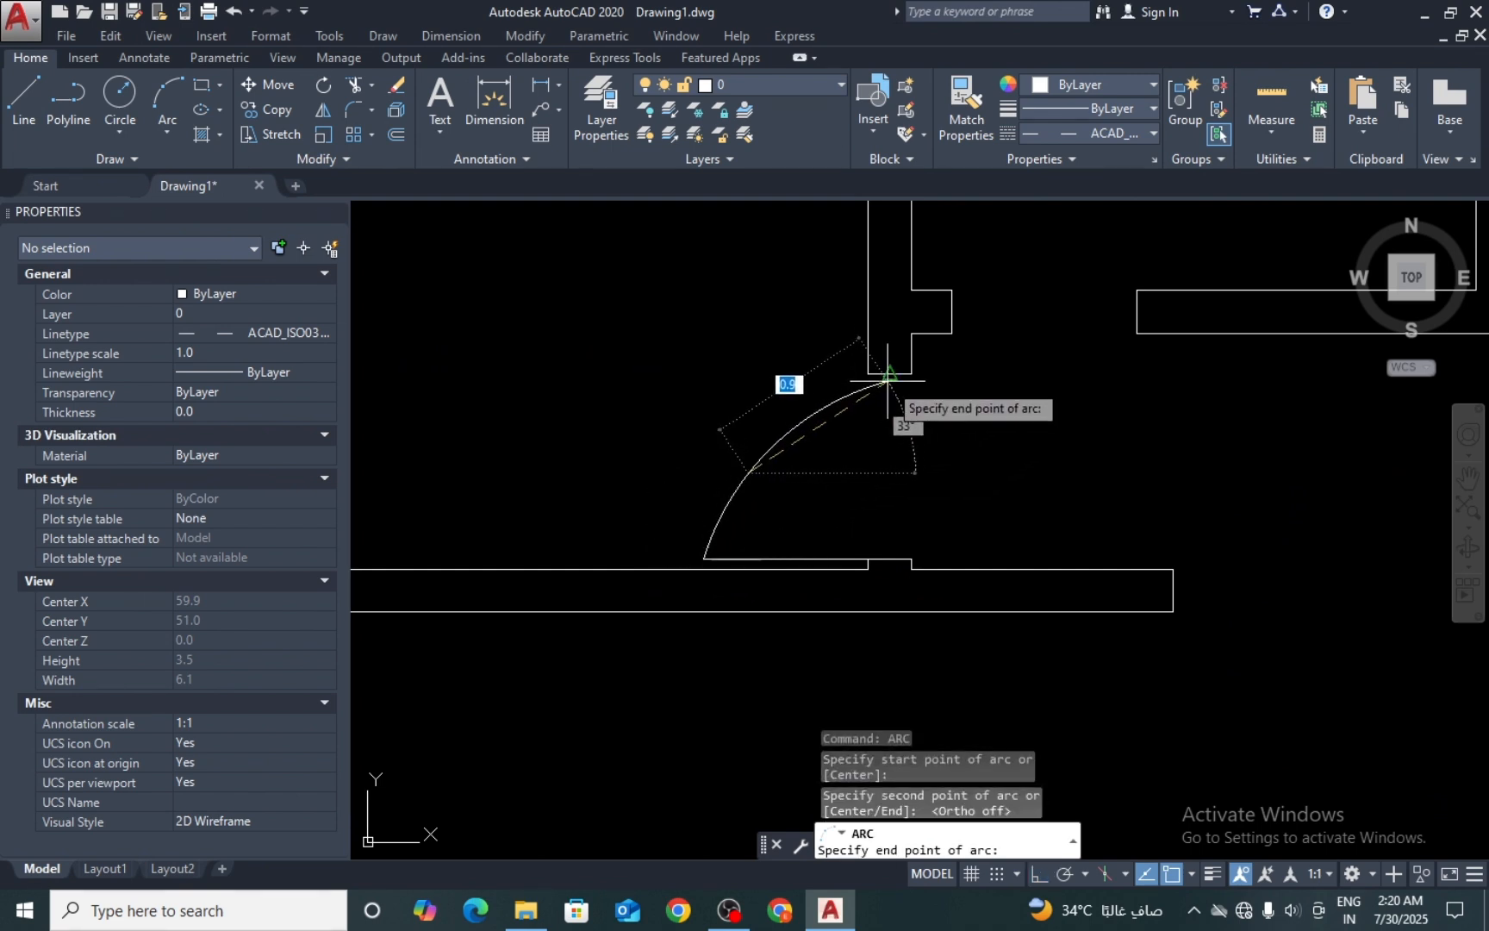
{"action": "left_click", "coordinate": [887, 379]}
{"action": "key", "text": "Escape"}
Step: Draw a door leaf line 1 long northward from the midpoint of the west jamb of the middle room's opening
{"action": "middle_click_drag", "start_coordinate": [930, 393], "coordinate": [814, 515]}
{"action": "key", "text": "Escape"}
{"action": "type", "text": "l"}
{"action": "key", "text": "Return"}
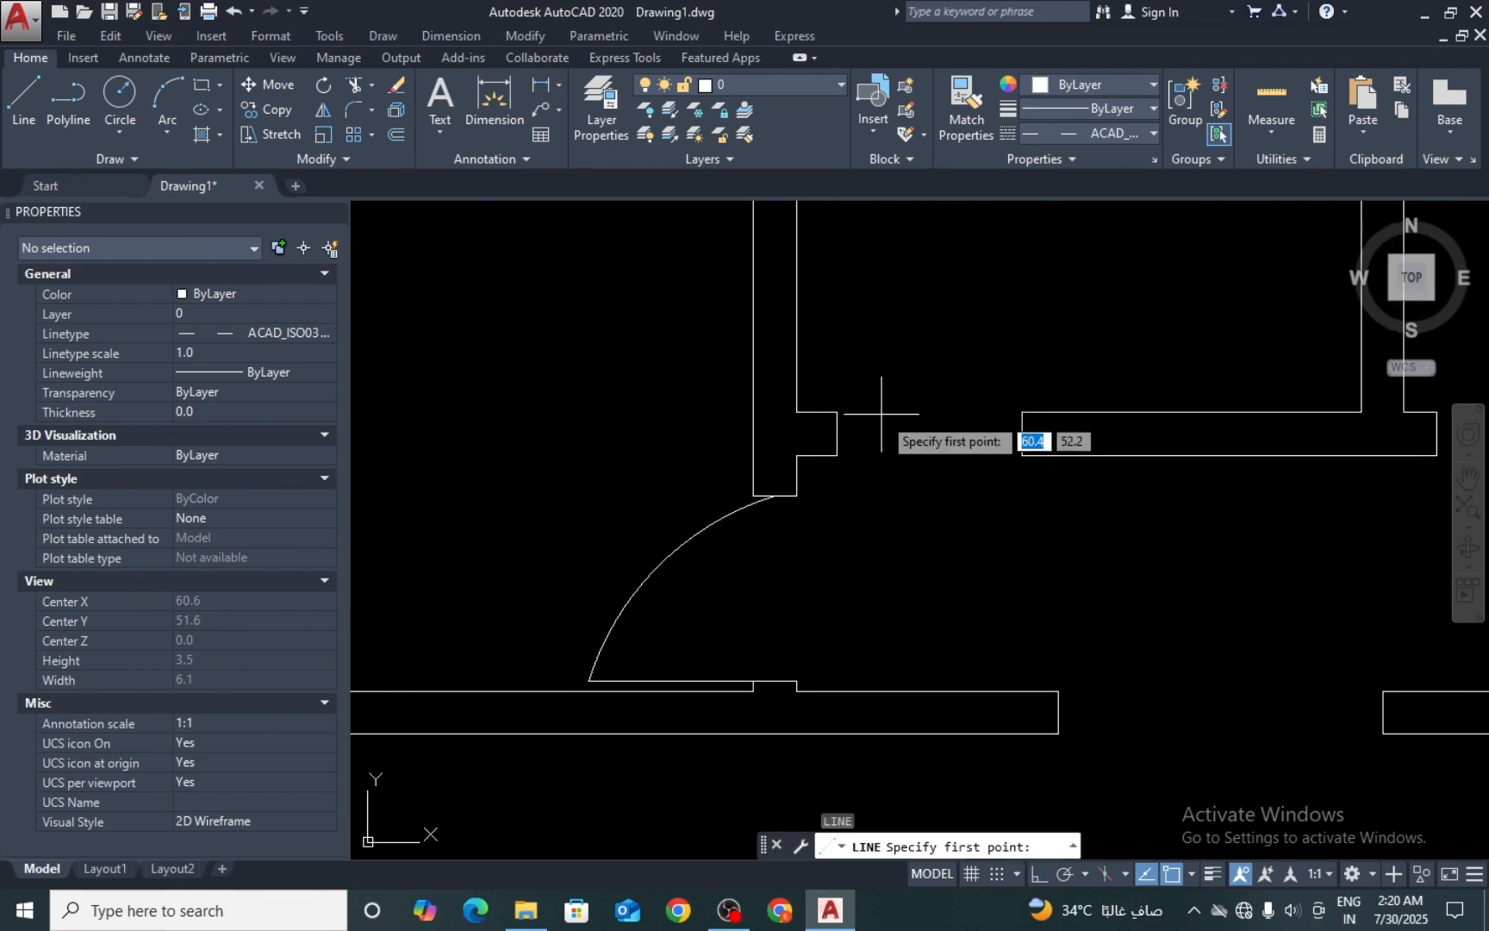
{"action": "left_click", "coordinate": [844, 433]}
{"action": "middle_click_drag", "start_coordinate": [823, 317], "coordinate": [810, 437]}
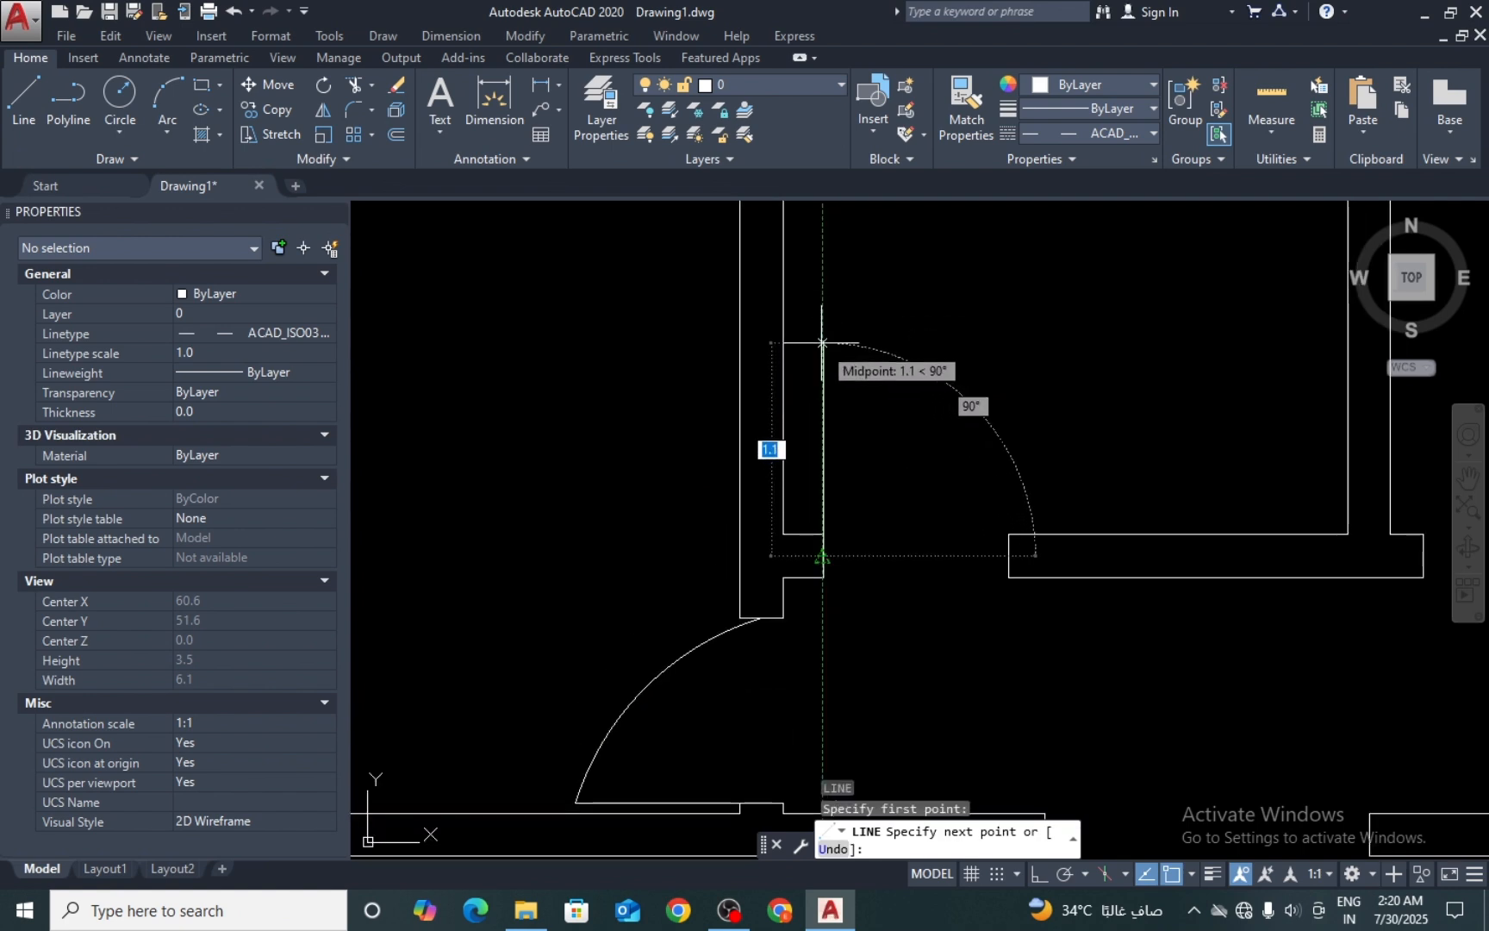
{"action": "type", "text": "1"}
{"action": "key", "text": "Return"}
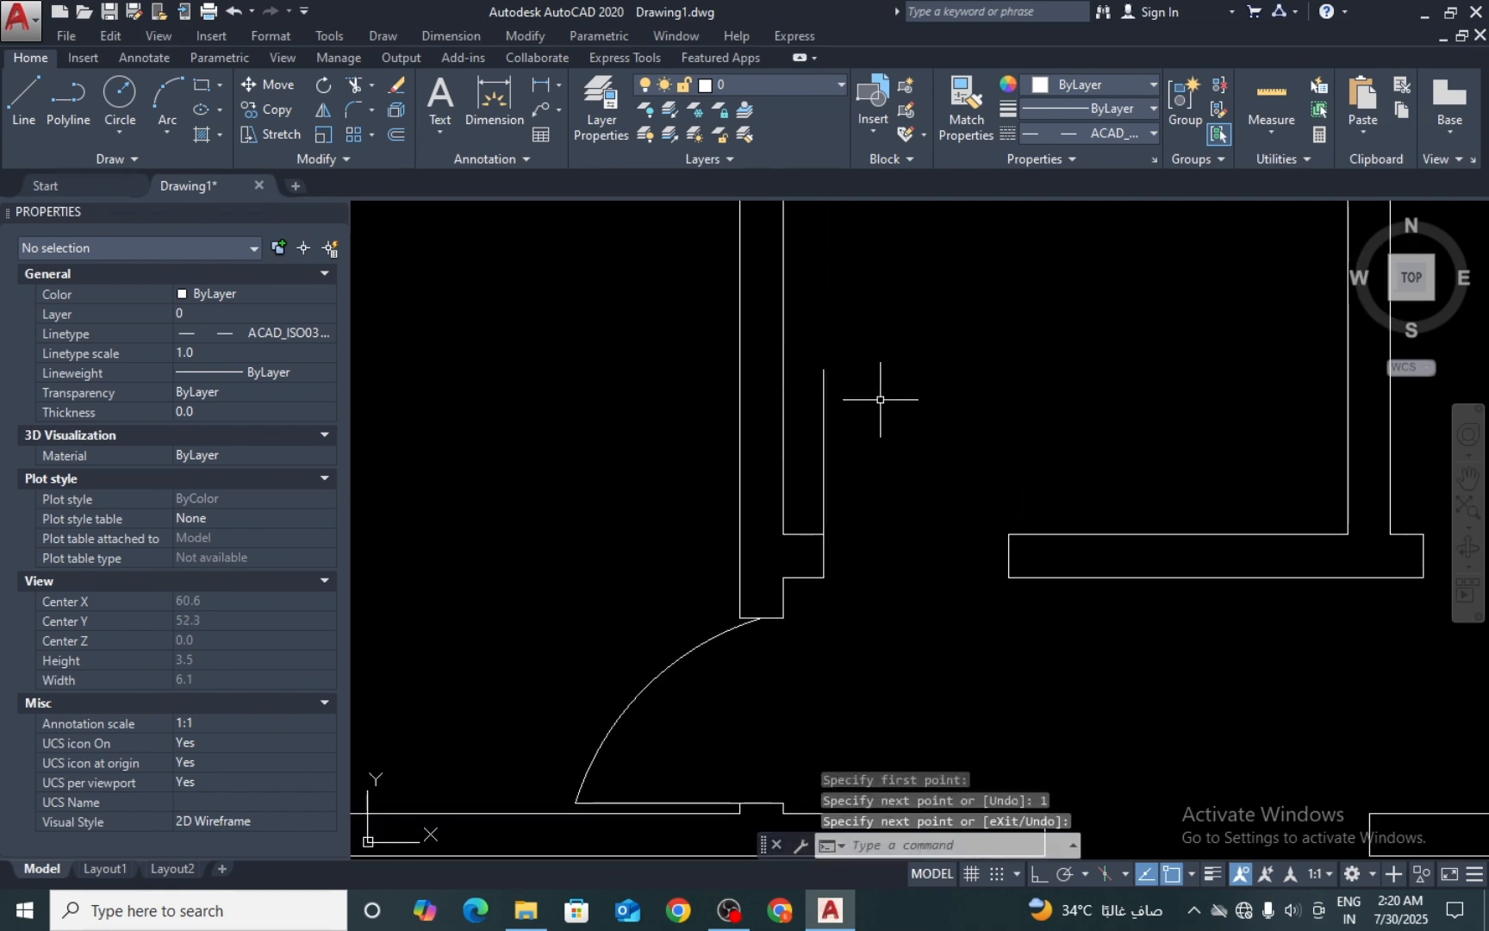
Step: Draw a three-point swing arc from the middle room leaf's north end to the midpoint of the opening's east jamb
{"action": "key", "text": "Return"}
{"action": "left_click", "coordinate": [824, 371]}
{"action": "left_click", "coordinate": [899, 395]}
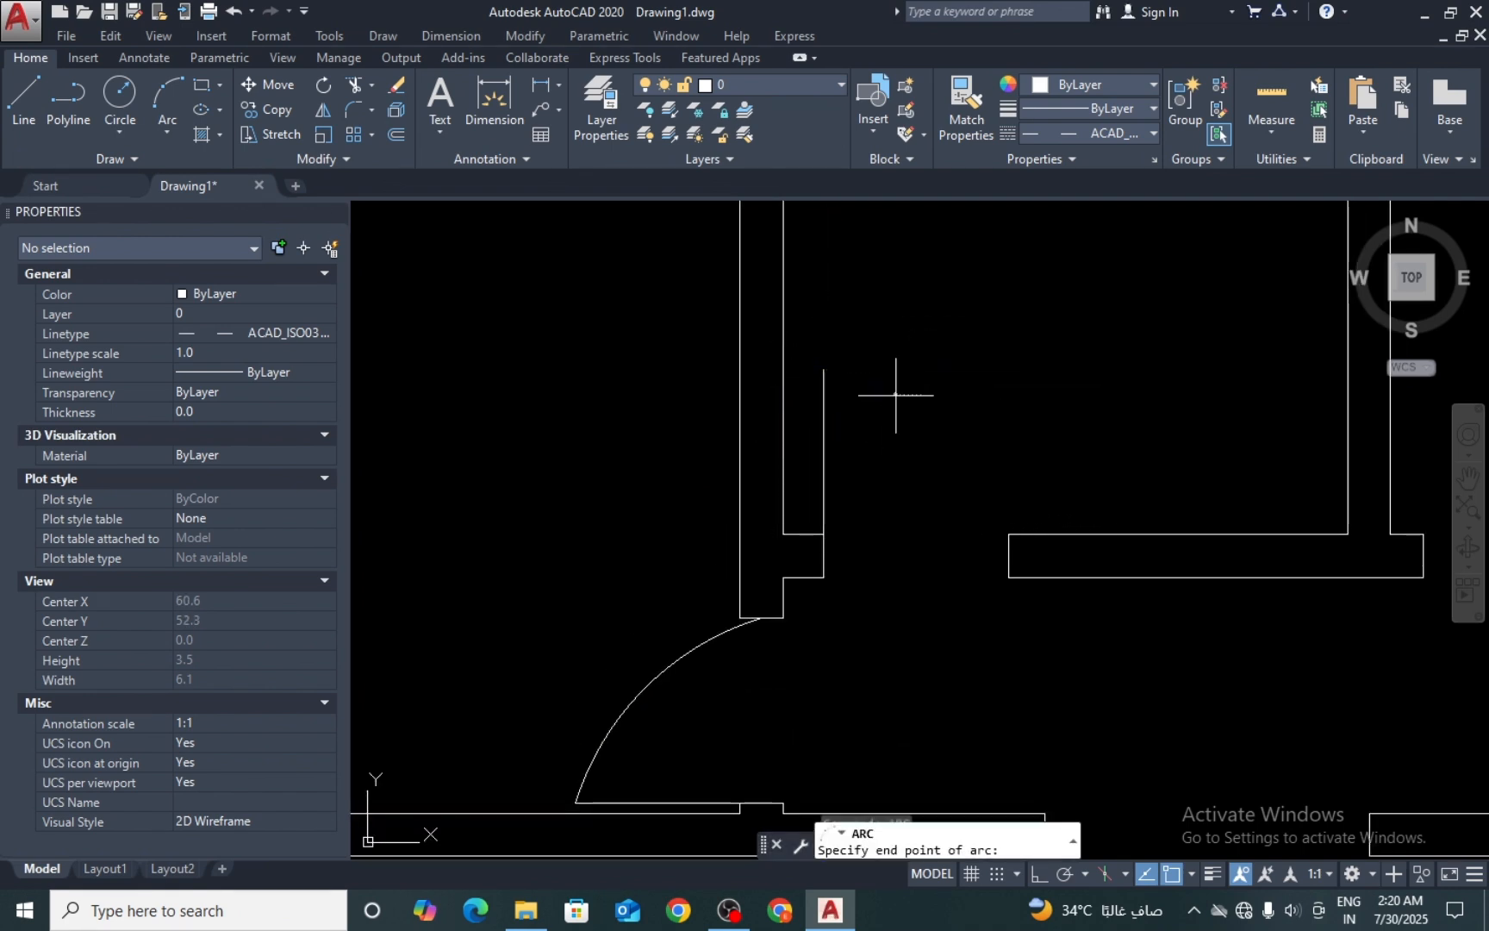
{"action": "left_click", "coordinate": [1009, 556]}
{"action": "key", "text": "Return"}
{"action": "scroll", "coordinate": [892, 400], "scroll_direction": "down", "scroll_amount": 3}
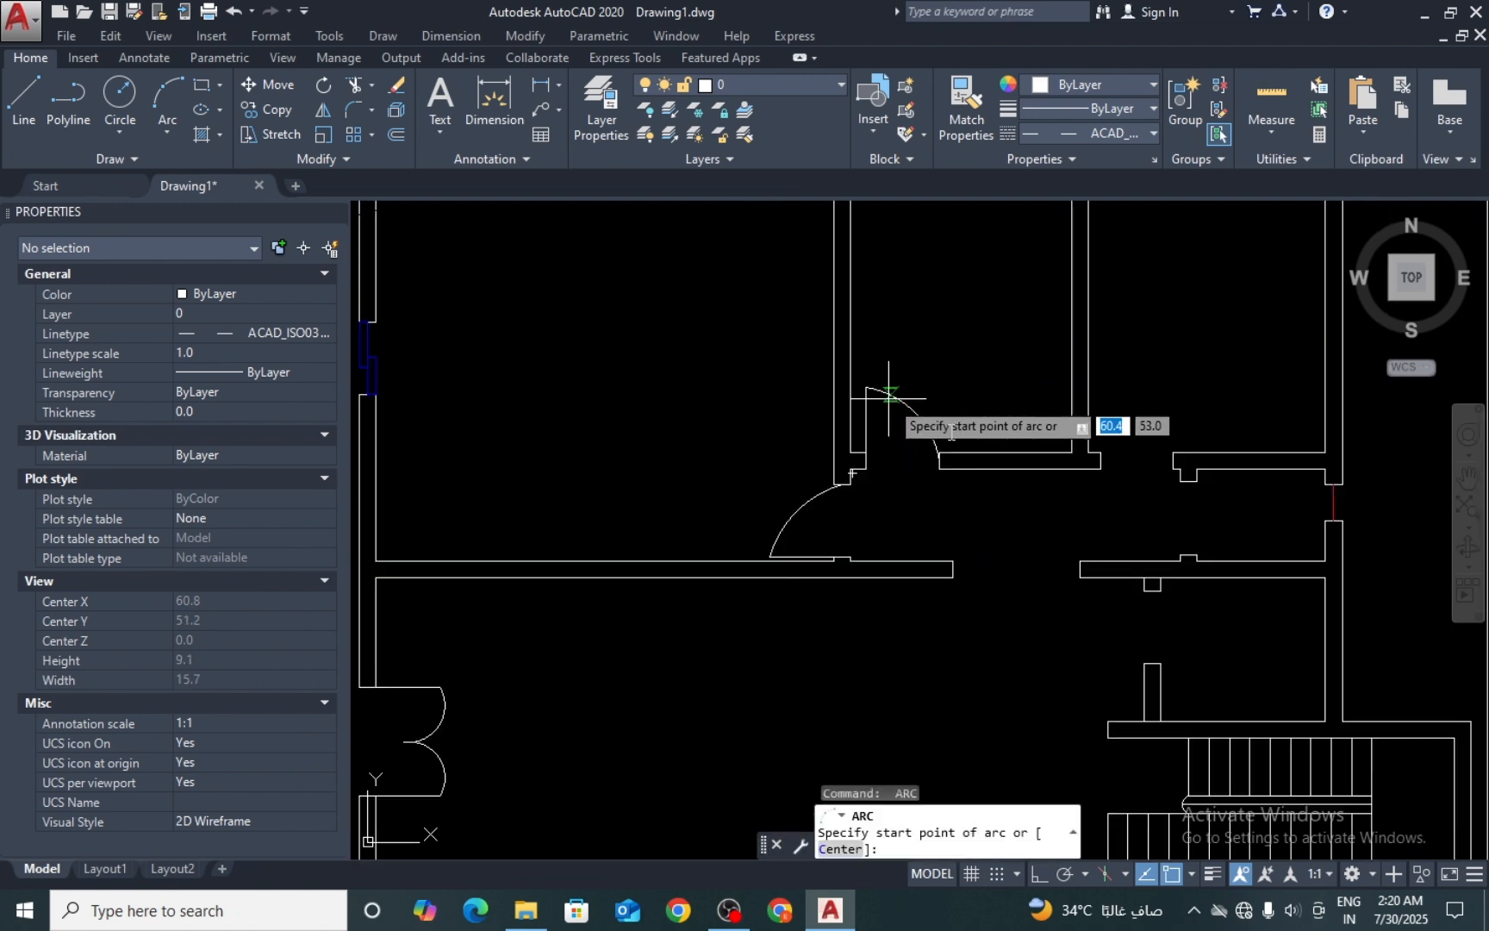
{"action": "middle_click_drag", "start_coordinate": [891, 400], "coordinate": [781, 460]}
{"action": "key", "text": "Escape"}
Step: Draw a door leaf line 1 long northward from the midpoint of the west jamb of the northeast room's opening
{"action": "type", "text": "l"}
{"action": "key", "text": "Return"}
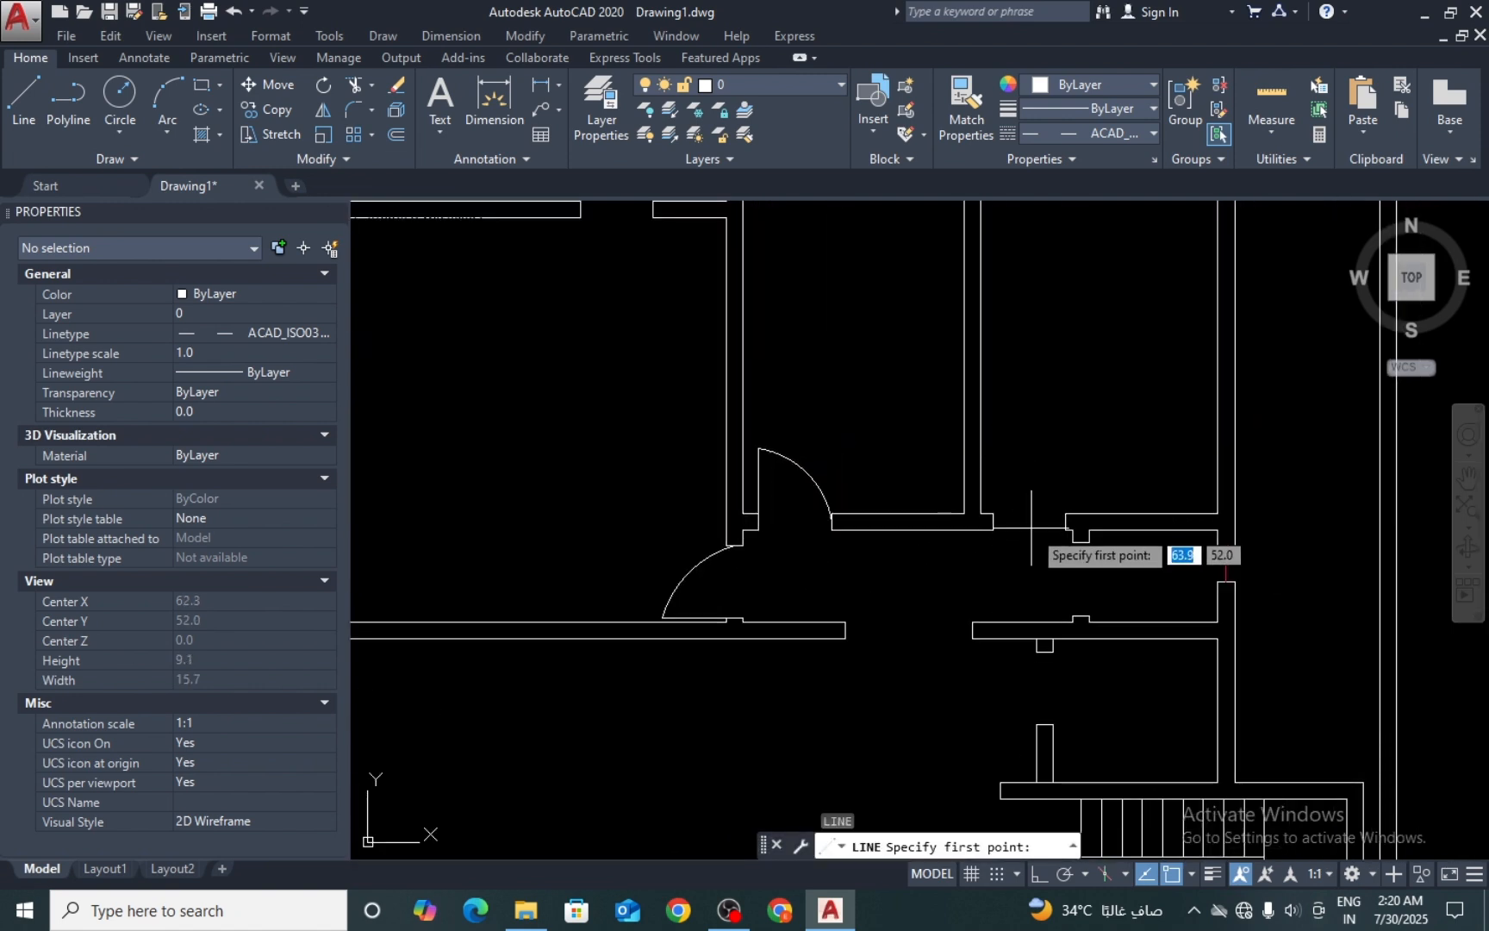
{"action": "scroll", "coordinate": [1008, 526], "scroll_direction": "up", "scroll_amount": 2}
{"action": "left_click", "coordinate": [976, 521]}
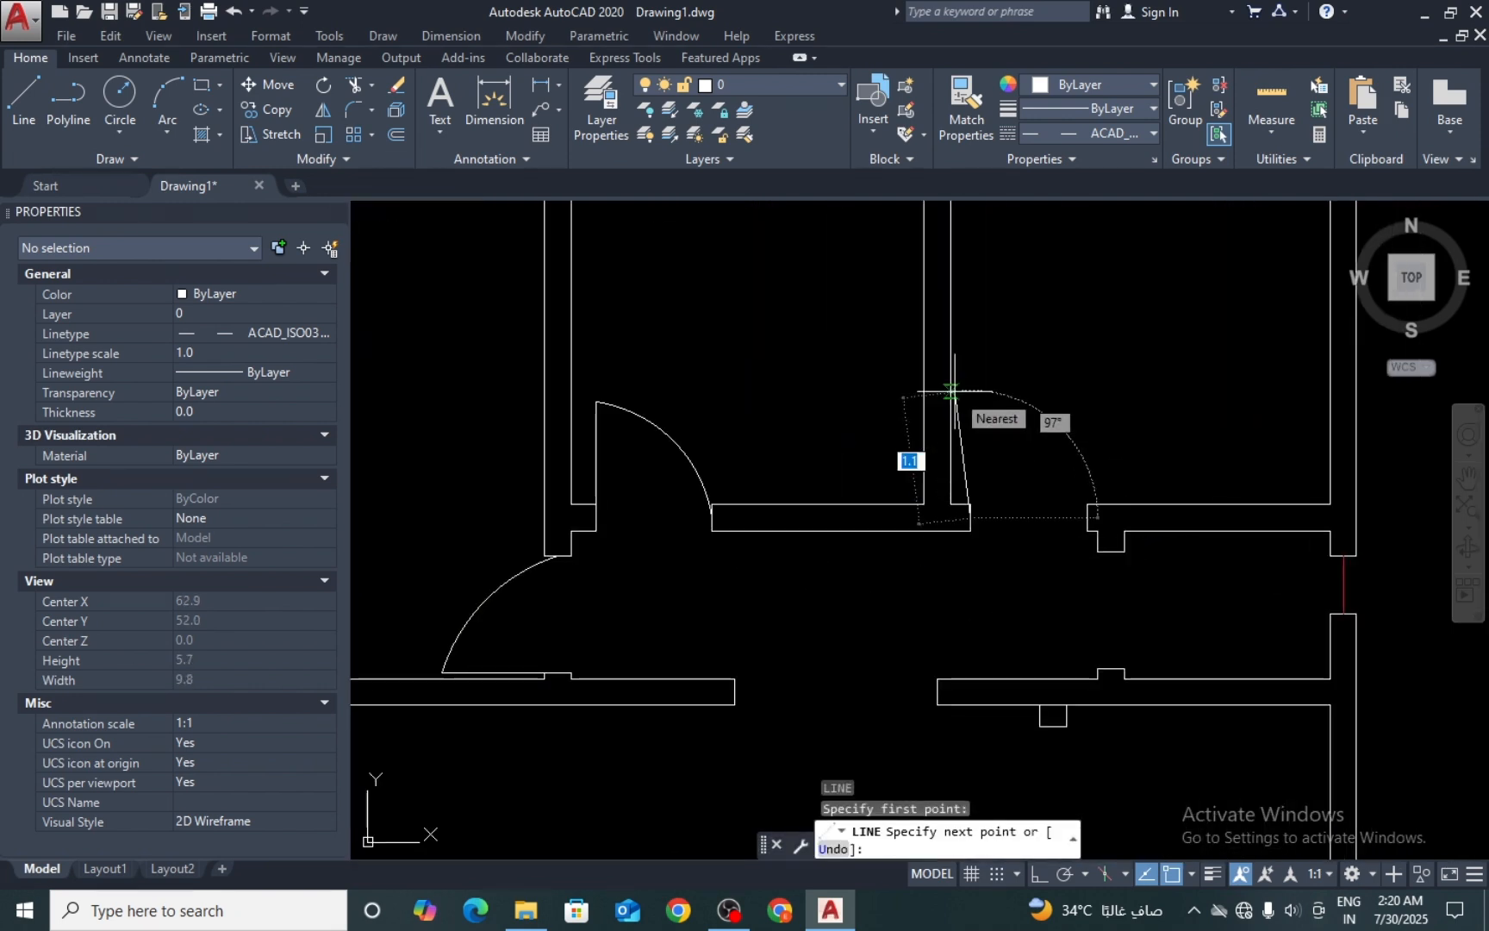
{"action": "type", "text": "1"}
{"action": "key", "text": "Return"}
{"action": "key", "text": "Escape"}
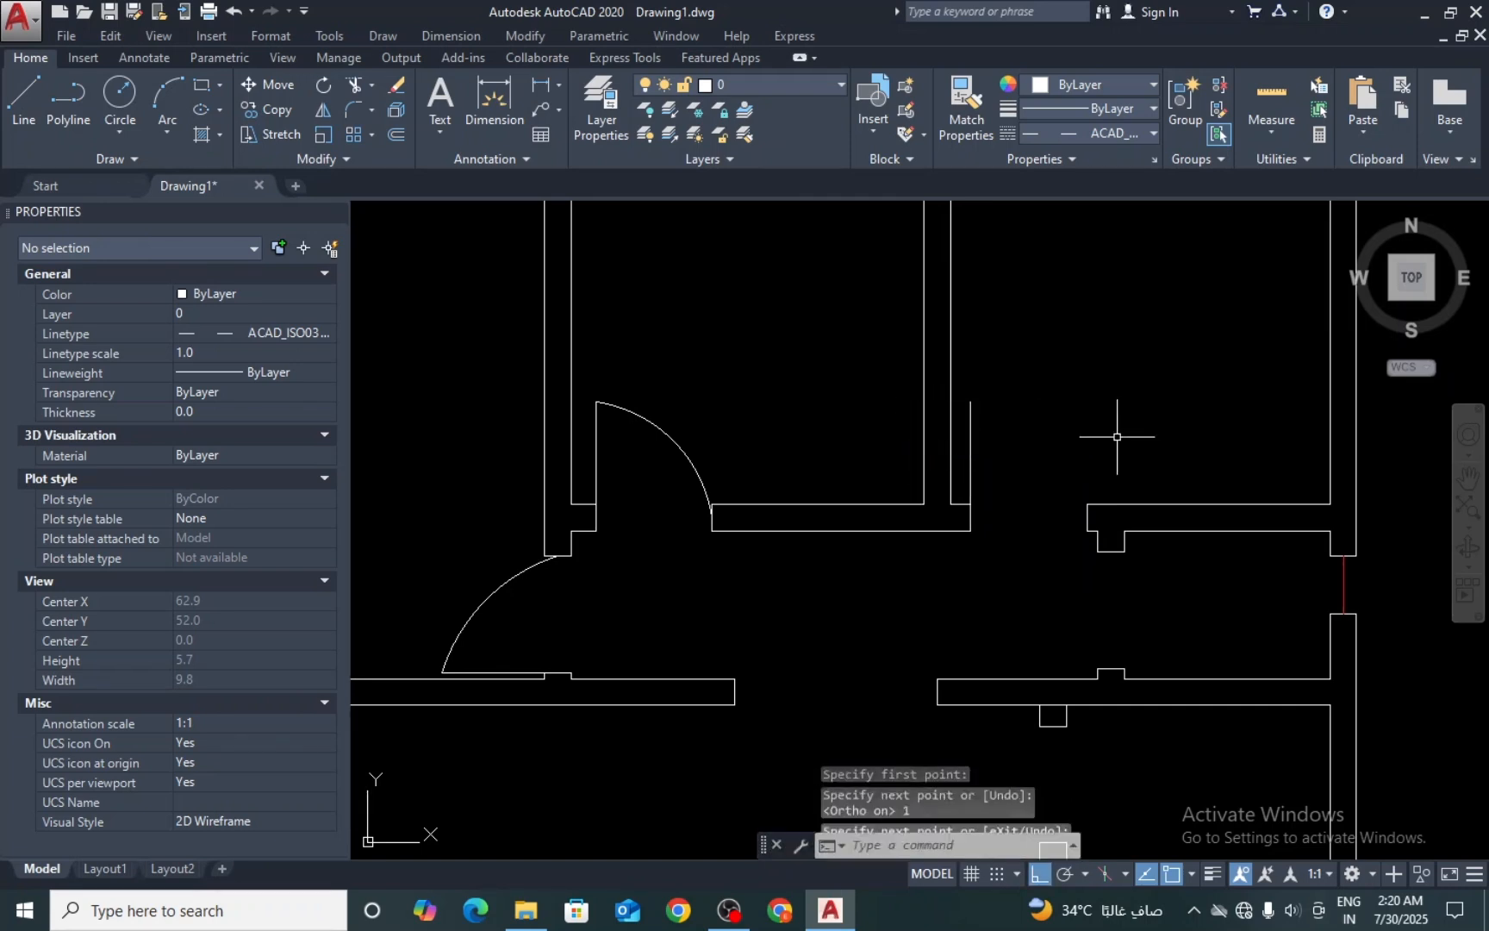
Step: Draw a three-point swing arc from the northeast room leaf's north end to the midpoint of the opening's east jamb
{"action": "type", "text": "aqrc"}
{"action": "key", "text": "Return"}
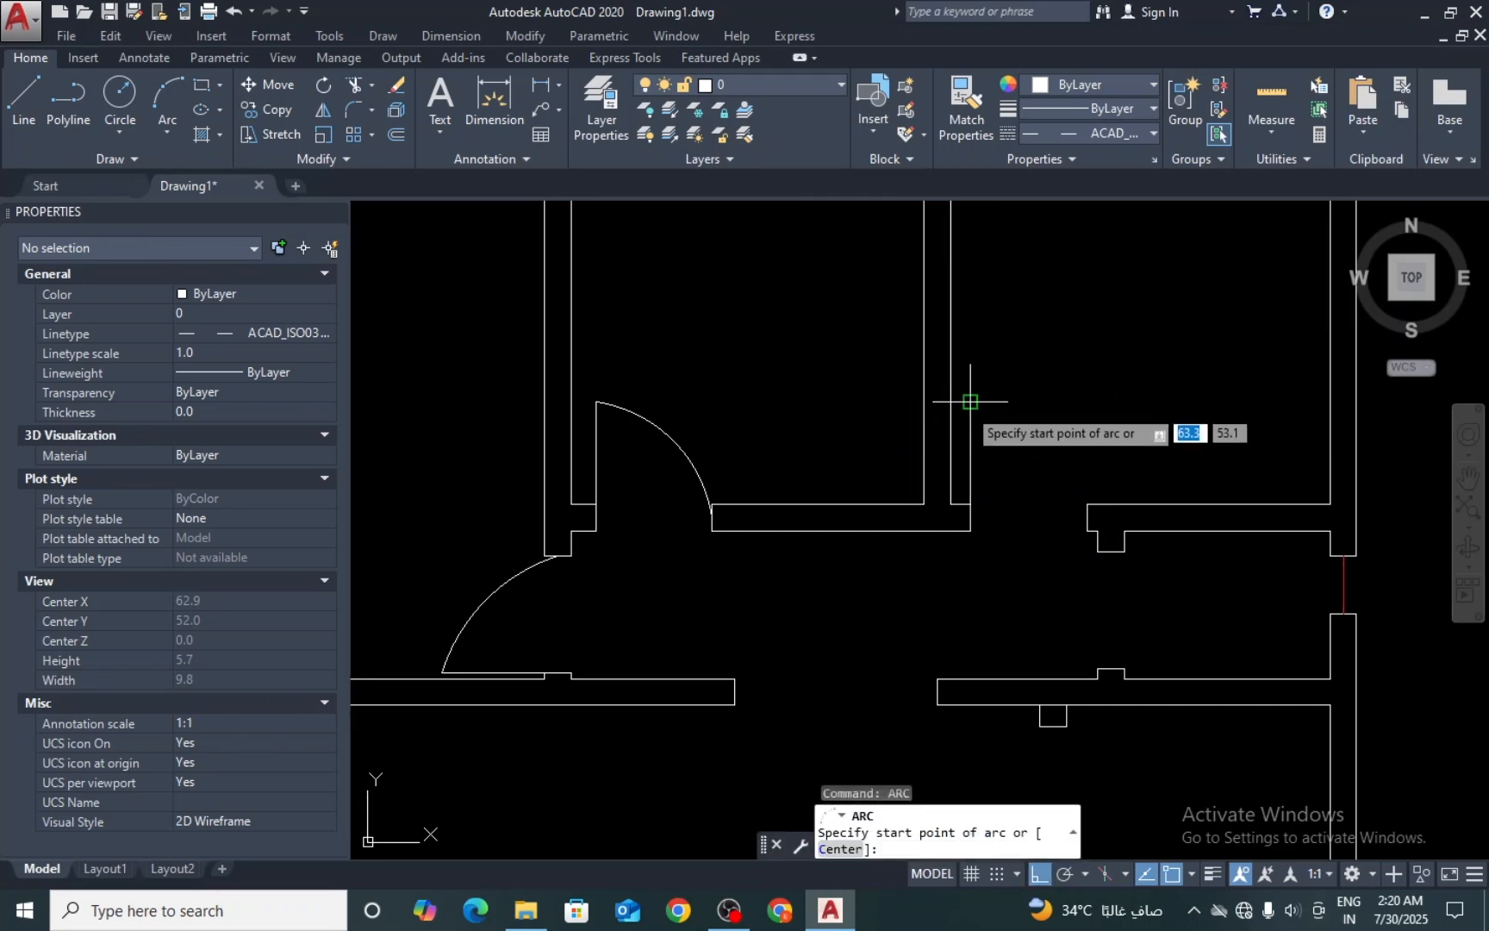
{"action": "left_click", "coordinate": [970, 401]}
{"action": "left_click", "coordinate": [1040, 456]}
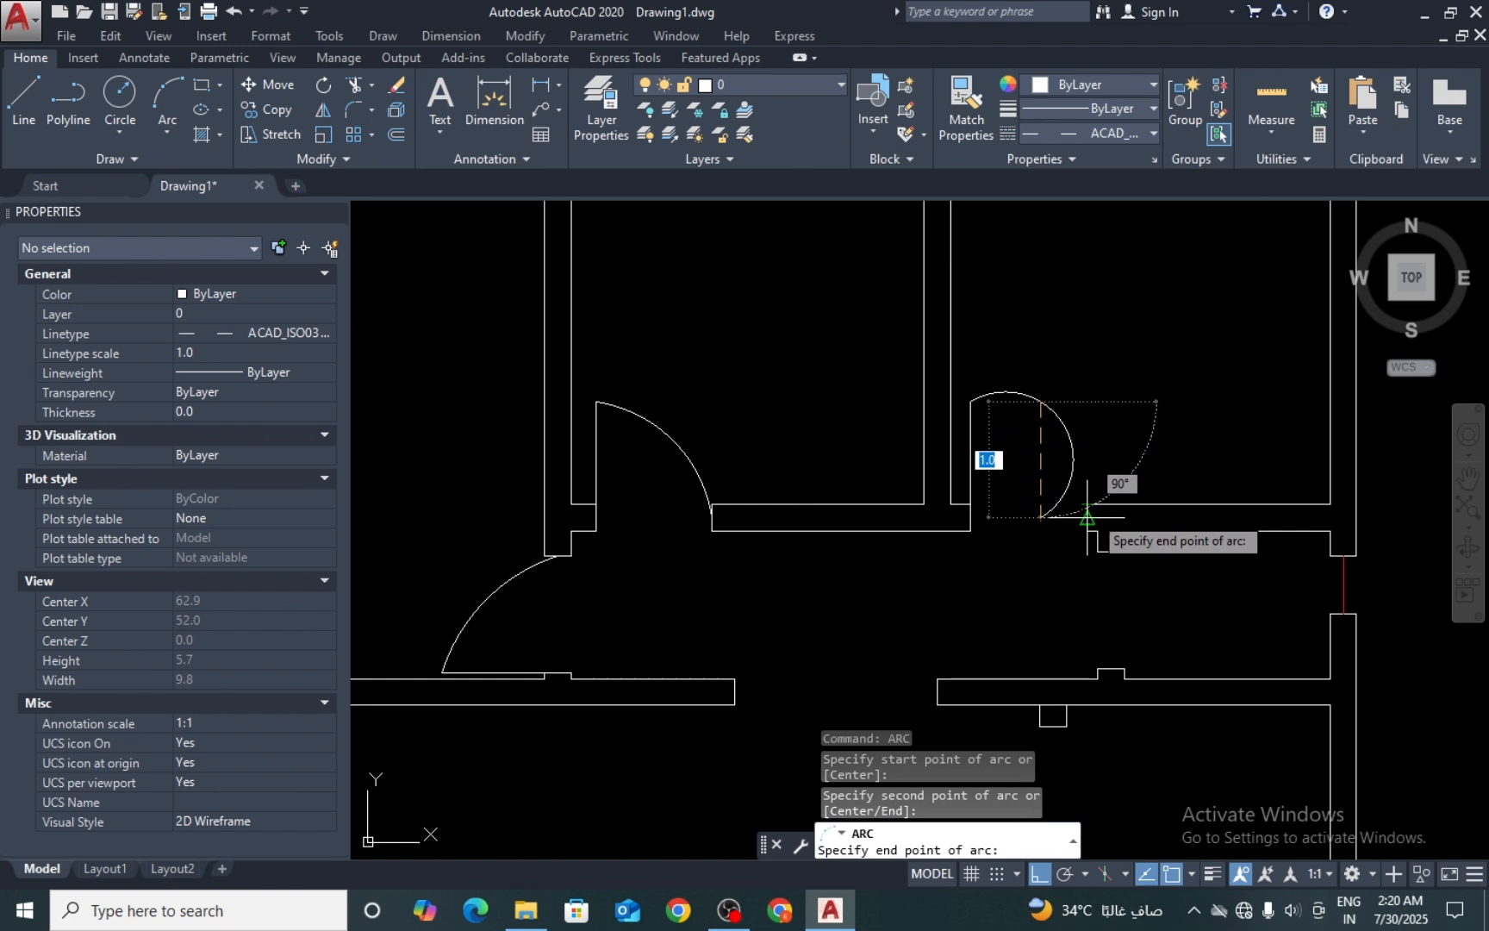
{"action": "left_click", "coordinate": [1087, 517]}
{"action": "key", "text": "Return"}
{"action": "scroll", "coordinate": [1097, 465], "scroll_direction": "up", "scroll_amount": 2}
{"action": "key", "text": "Escape"}
Step: Flatten the northeast room door's swing arc by stretching its midpoint inward toward the opening
{"action": "left_click", "coordinate": [1097, 465]}
{"action": "left_click", "coordinate": [1071, 483]}
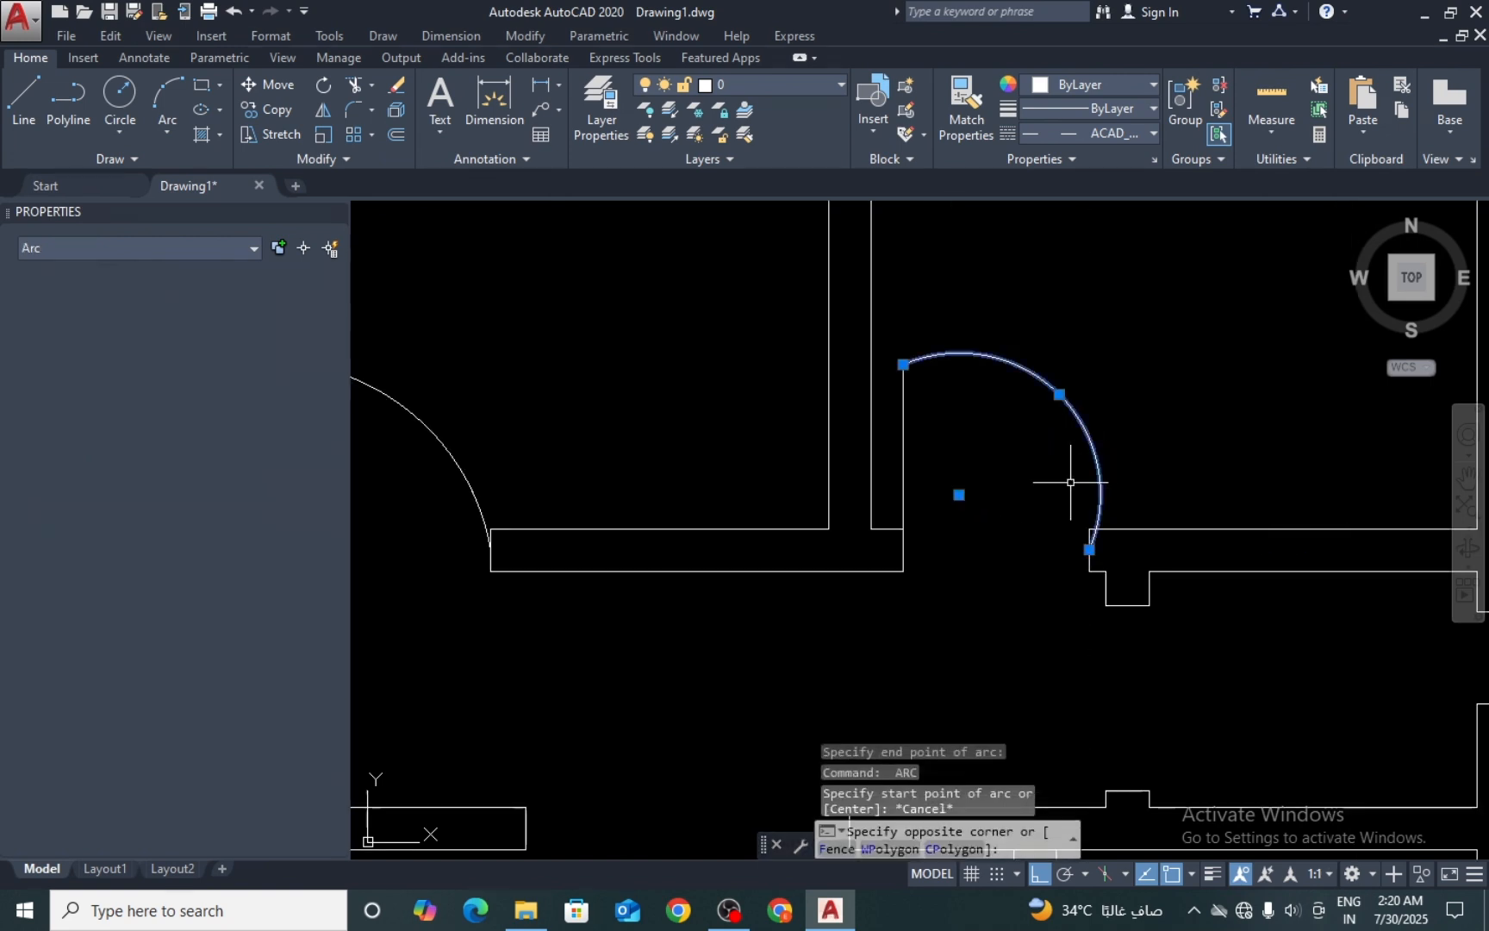
{"action": "left_click", "coordinate": [1089, 431]}
{"action": "left_click", "coordinate": [1062, 396]}
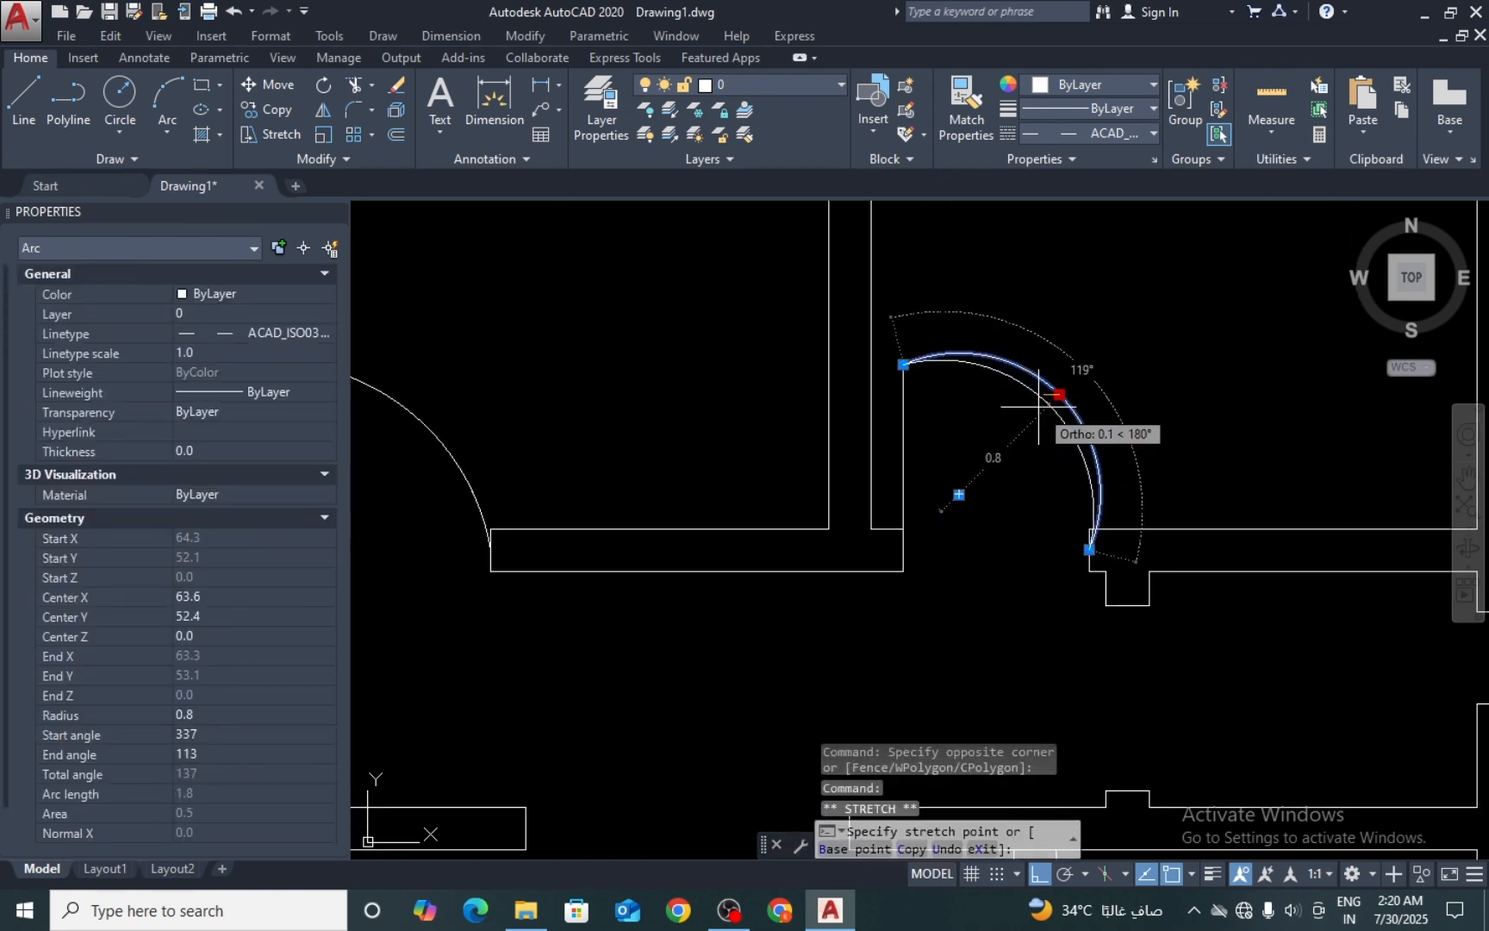
{"action": "key", "text": "Escape"}
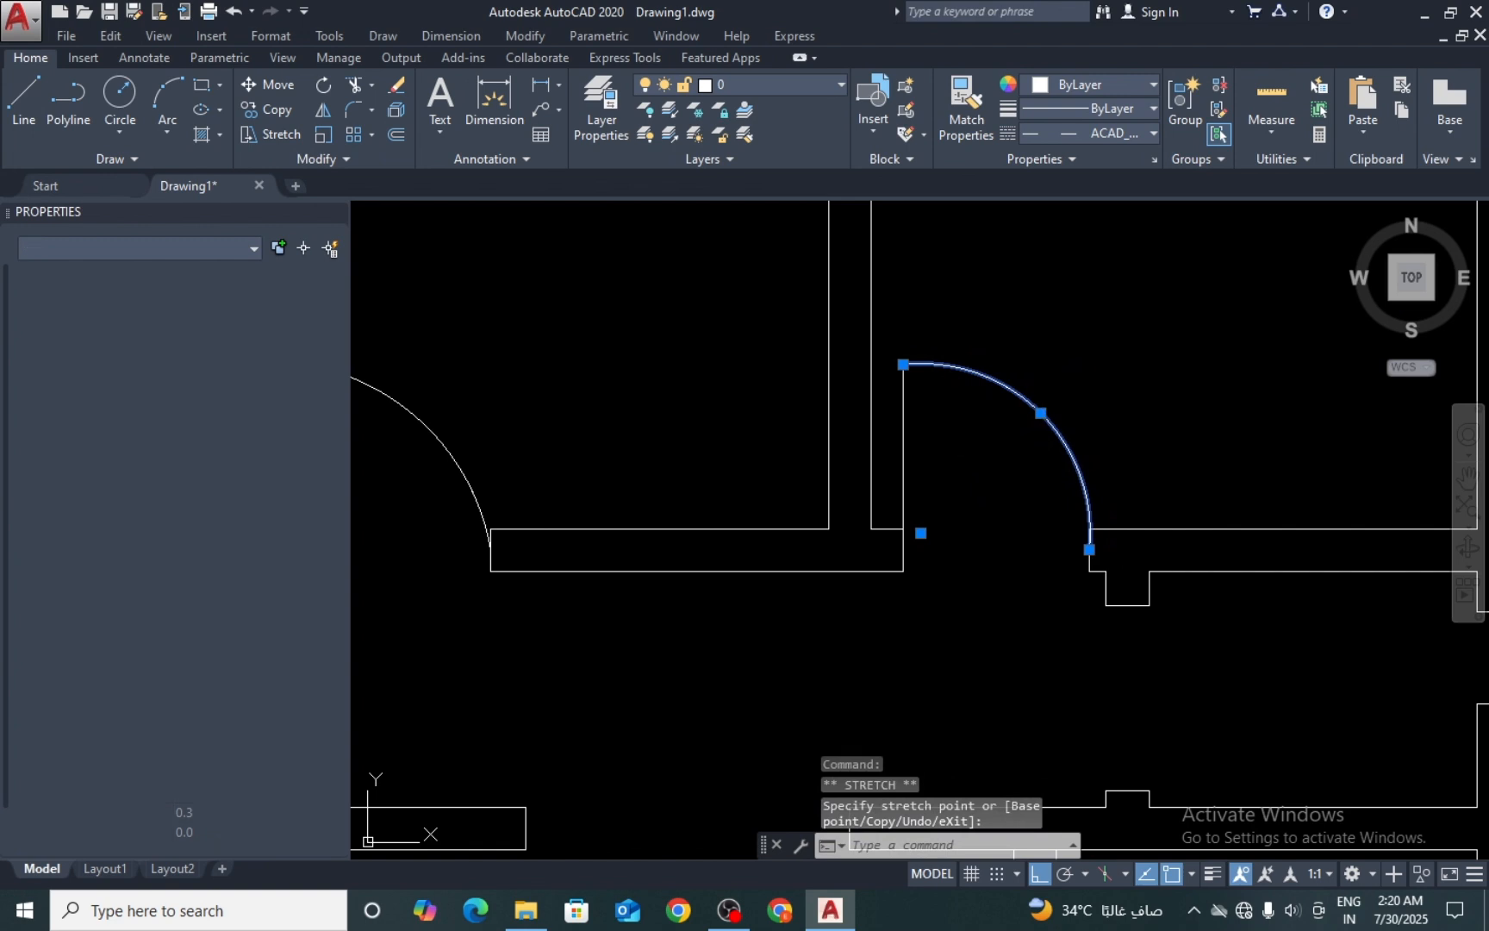
{"action": "scroll", "coordinate": [946, 544], "scroll_direction": "down", "scroll_amount": 3}
{"action": "scroll", "coordinate": [963, 555], "scroll_direction": "up", "scroll_amount": 2}
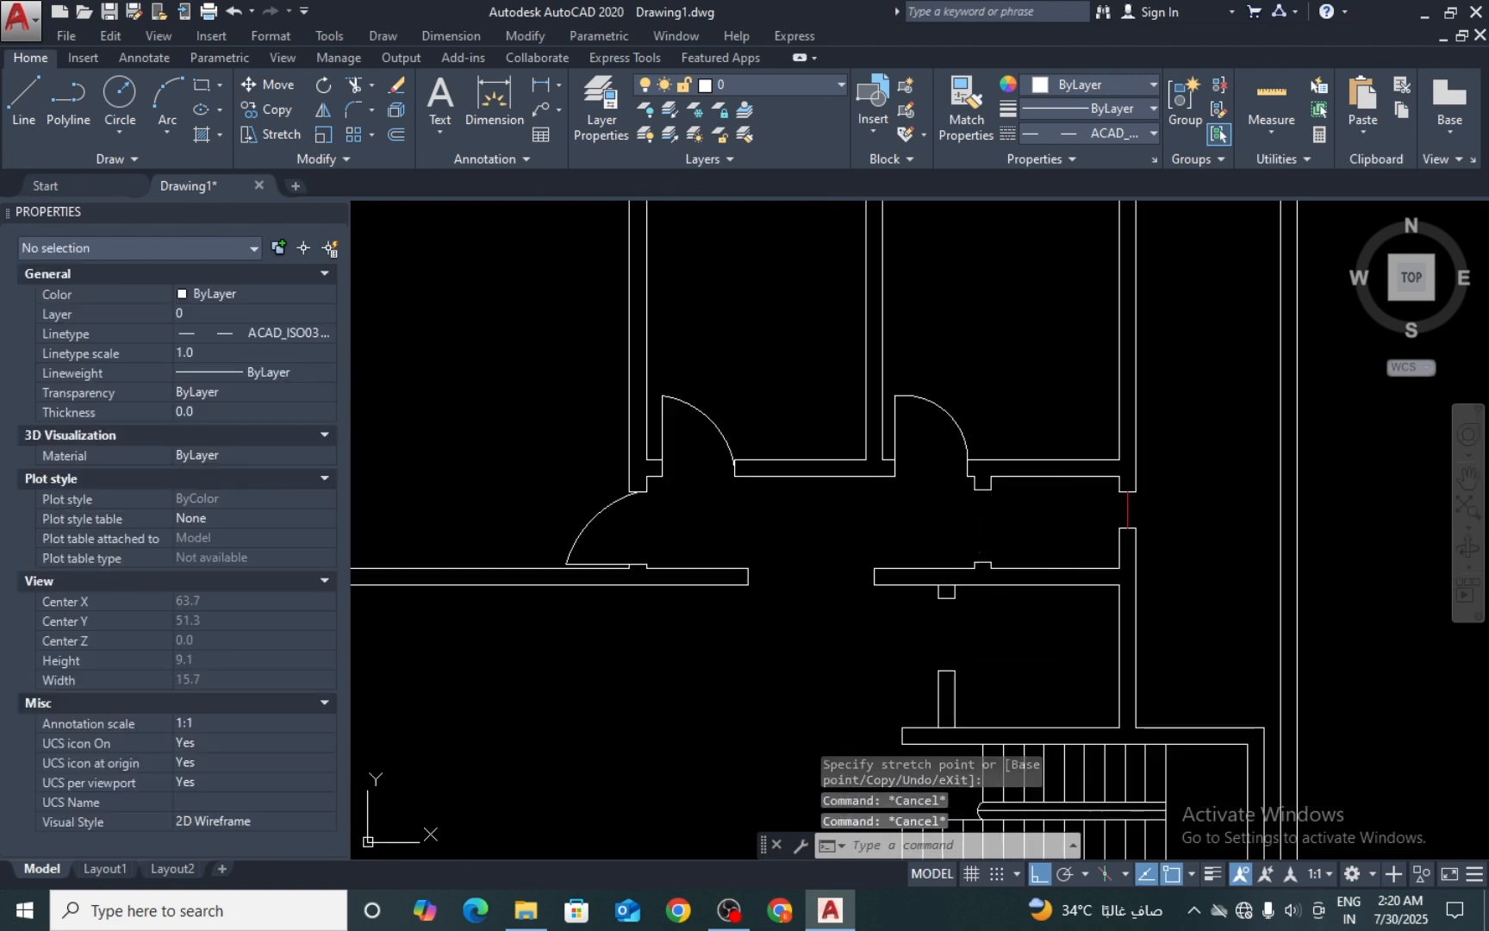
Step: Draw a door leaf line 1 long eastward from the midpoint of the small south jamb at the hallway's east opening
{"action": "scroll", "coordinate": [981, 544], "scroll_direction": "up", "scroll_amount": 4}
{"action": "type", "text": "l"}
{"action": "key", "text": "Return"}
{"action": "left_click", "coordinate": [985, 593]}
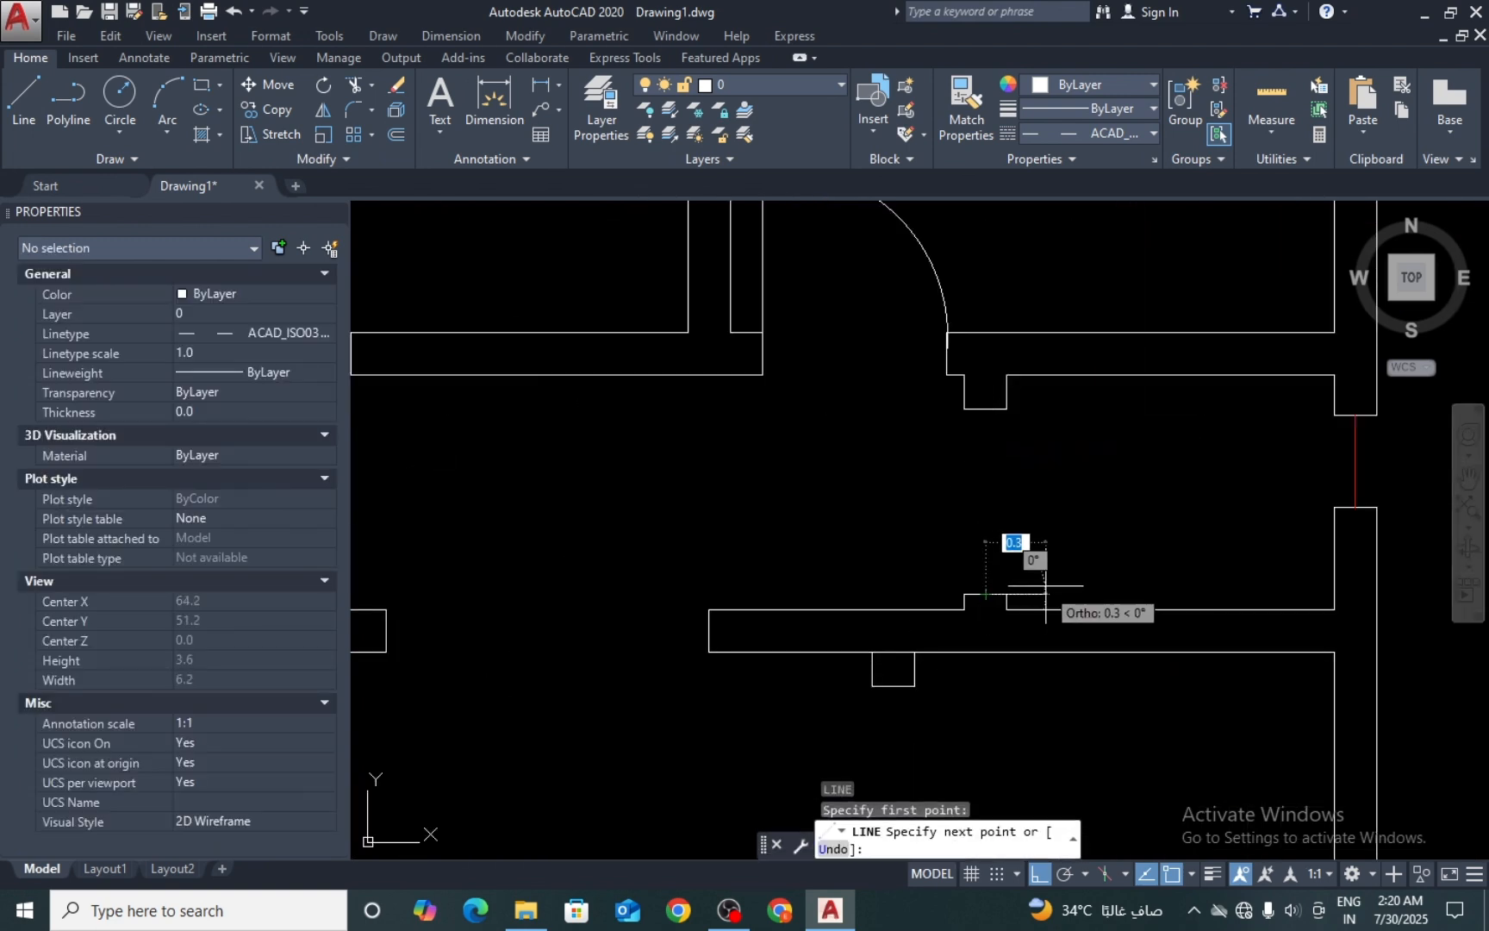
{"action": "left_click", "coordinate": [1082, 596]}
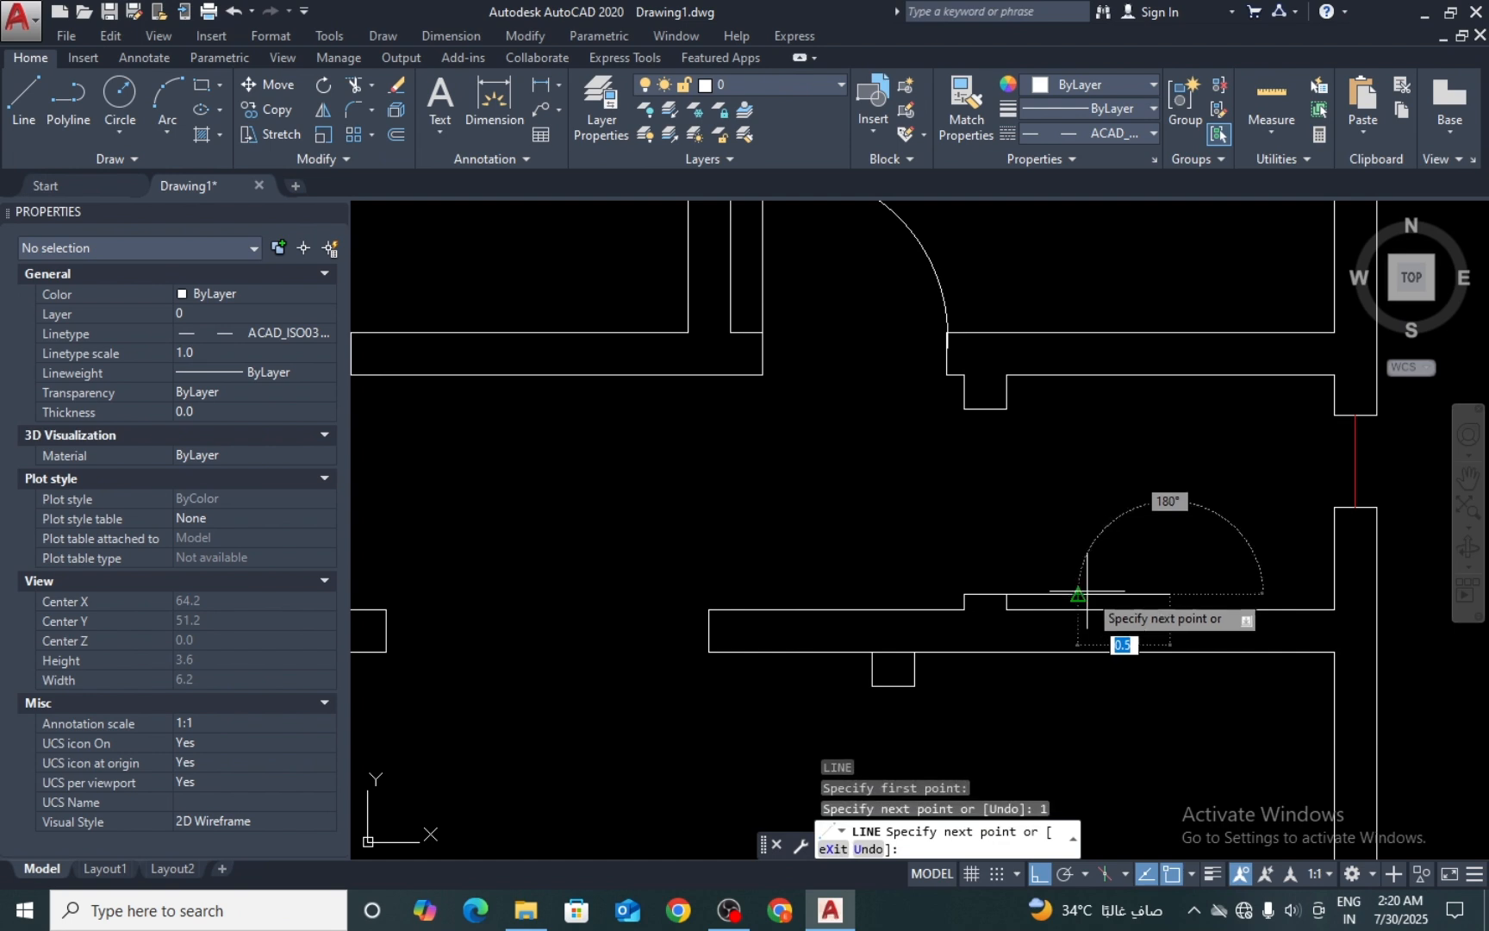
{"action": "key", "text": "Return"}
Step: Draw a short vertical line northward from the new leaf's east end, and erase it
{"action": "key", "text": "Return"}
{"action": "left_click", "coordinate": [1170, 514]}
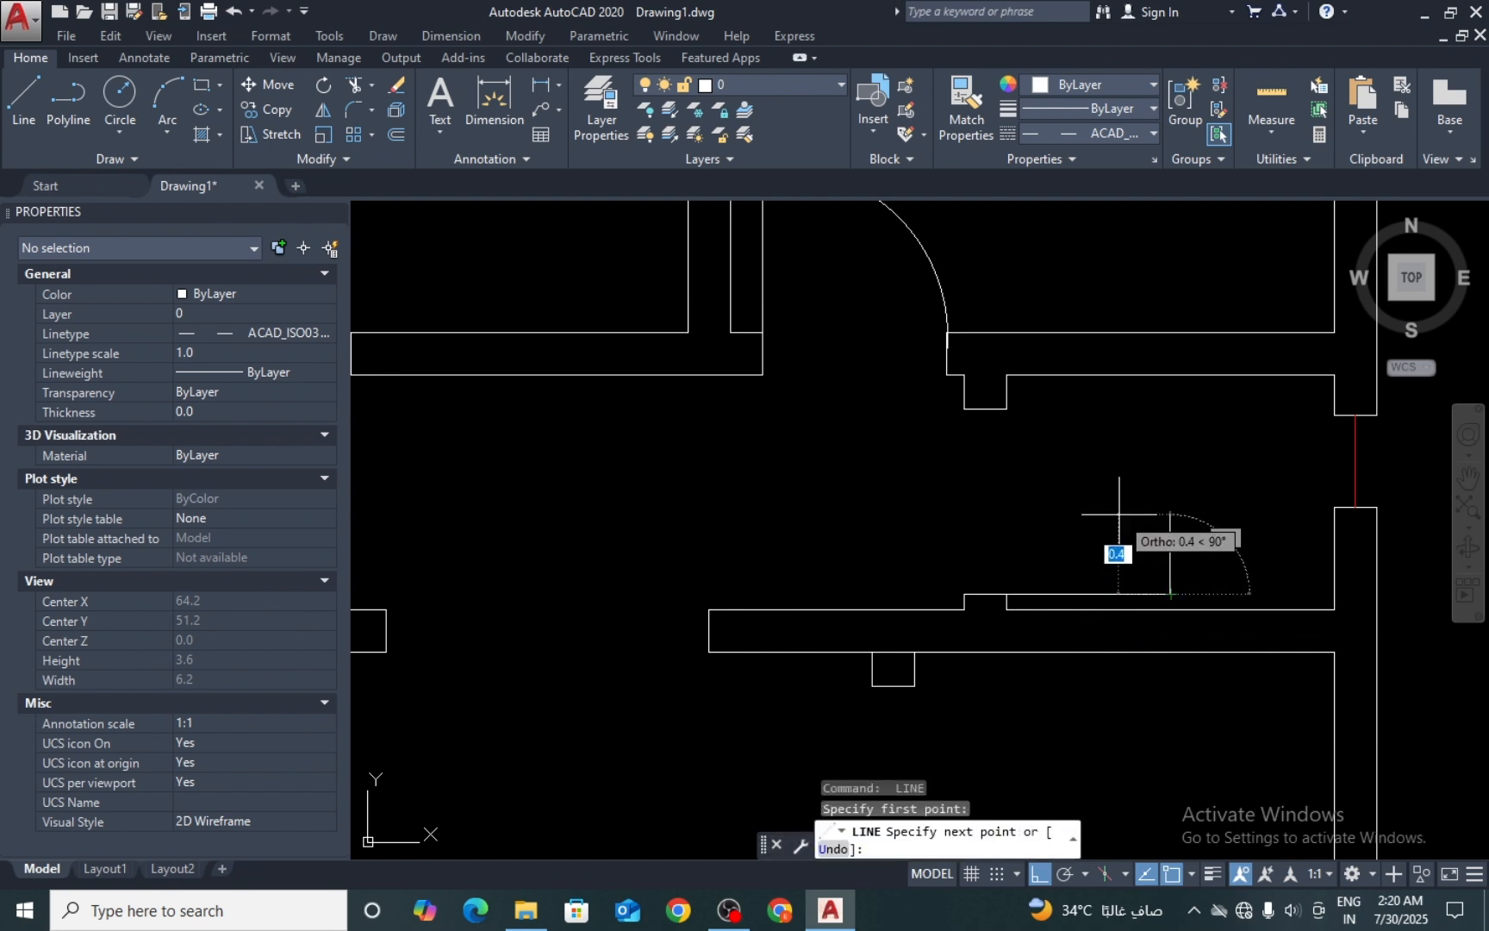
{"action": "key", "text": "Escape"}
{"action": "type", "text": "e"}
{"action": "key", "text": "Return"}
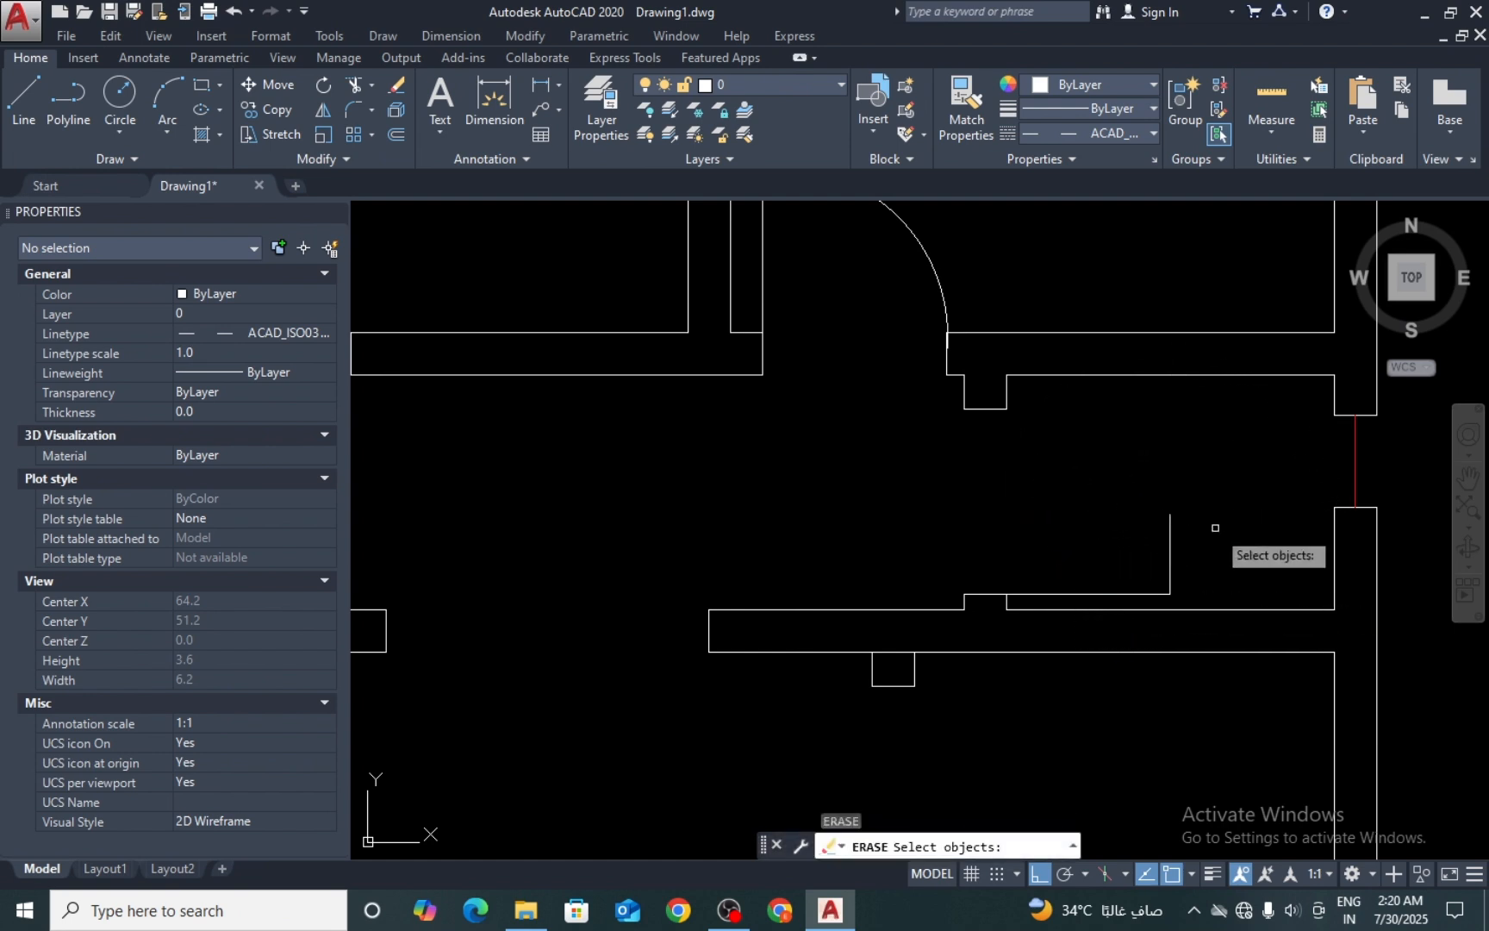
{"action": "left_click", "coordinate": [1213, 526]}
{"action": "left_click", "coordinate": [1130, 546]}
{"action": "key", "text": "Return"}
{"action": "type", "text": "ARC"}
{"action": "key", "text": "Return"}
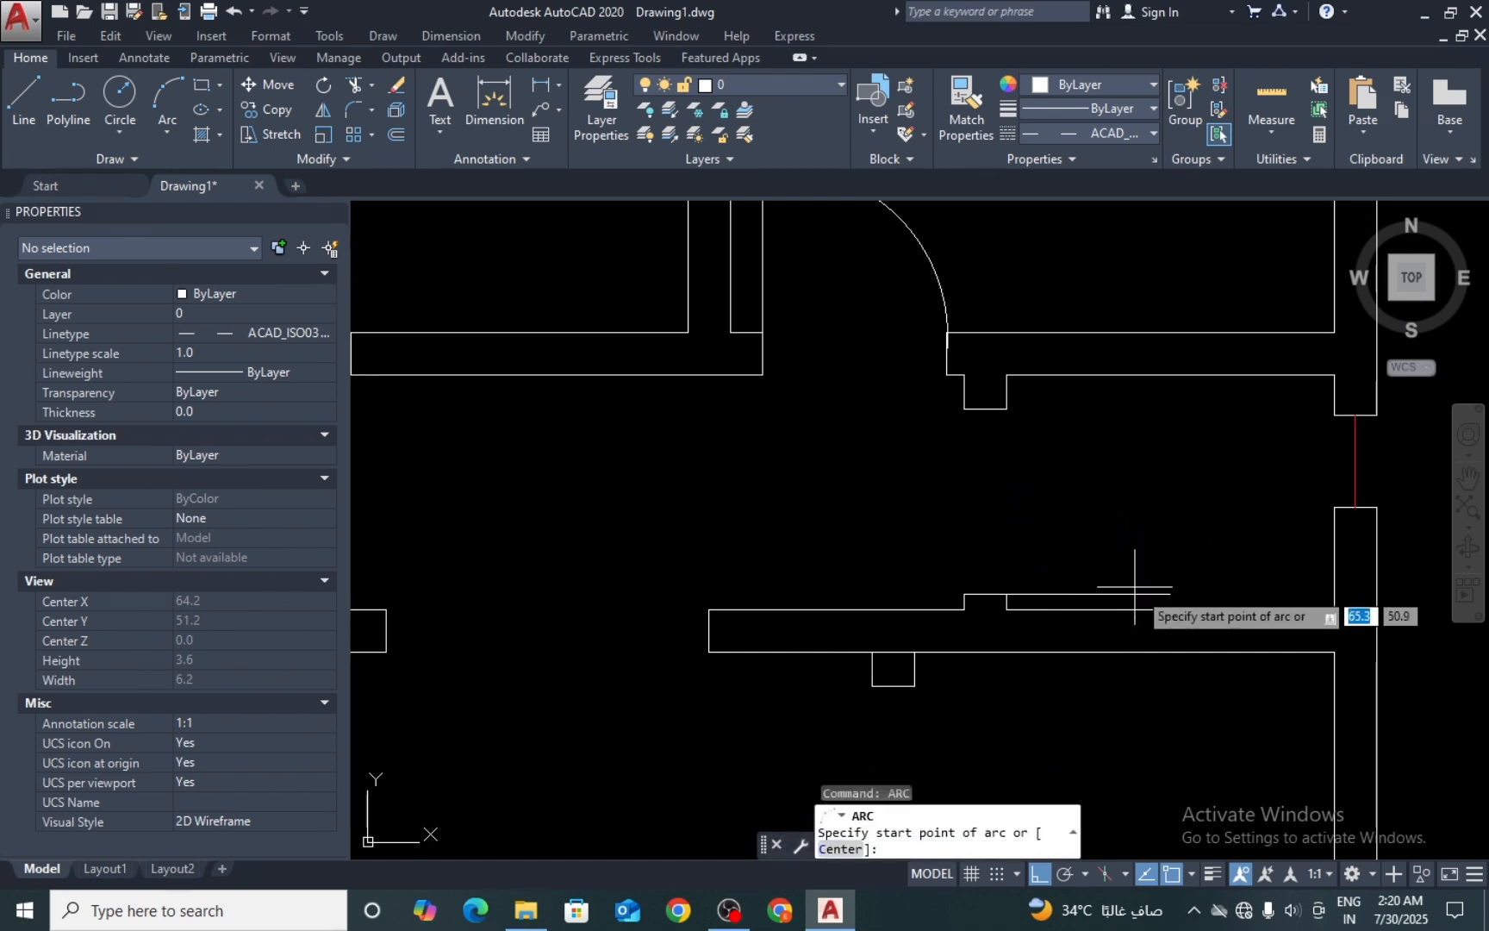
{"action": "left_click", "coordinate": [1172, 594]}
{"action": "left_click", "coordinate": [1055, 594]}
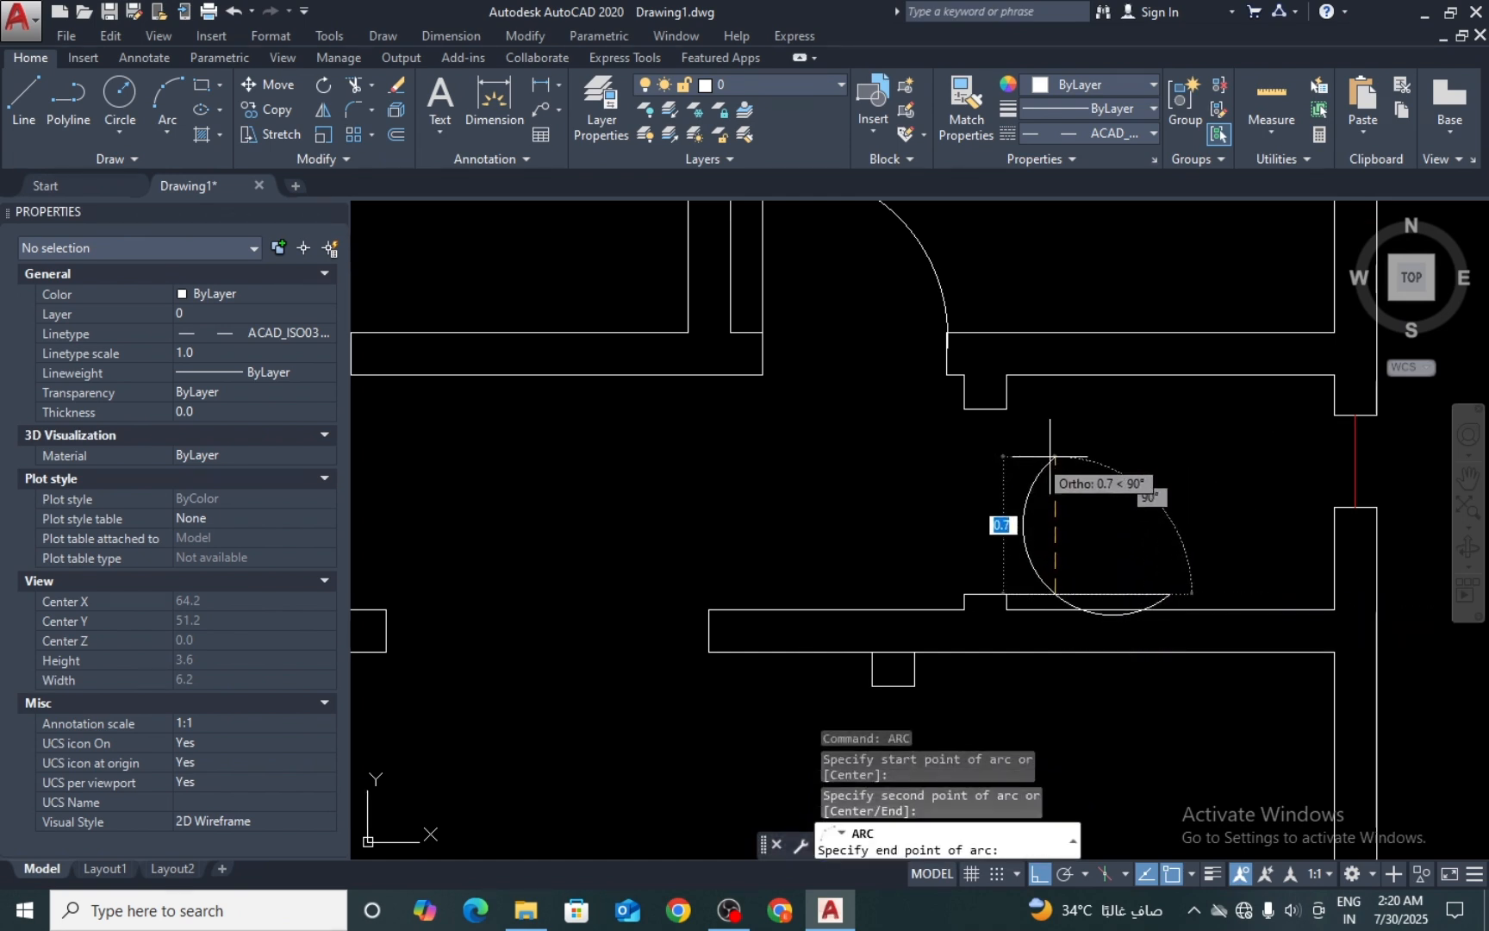
{"action": "key", "text": "Escape"}
Step: Draw a three-point swing arc from the leaf's east end to the midpoint of the hallway east opening's north jamb
{"action": "key", "text": "Return"}
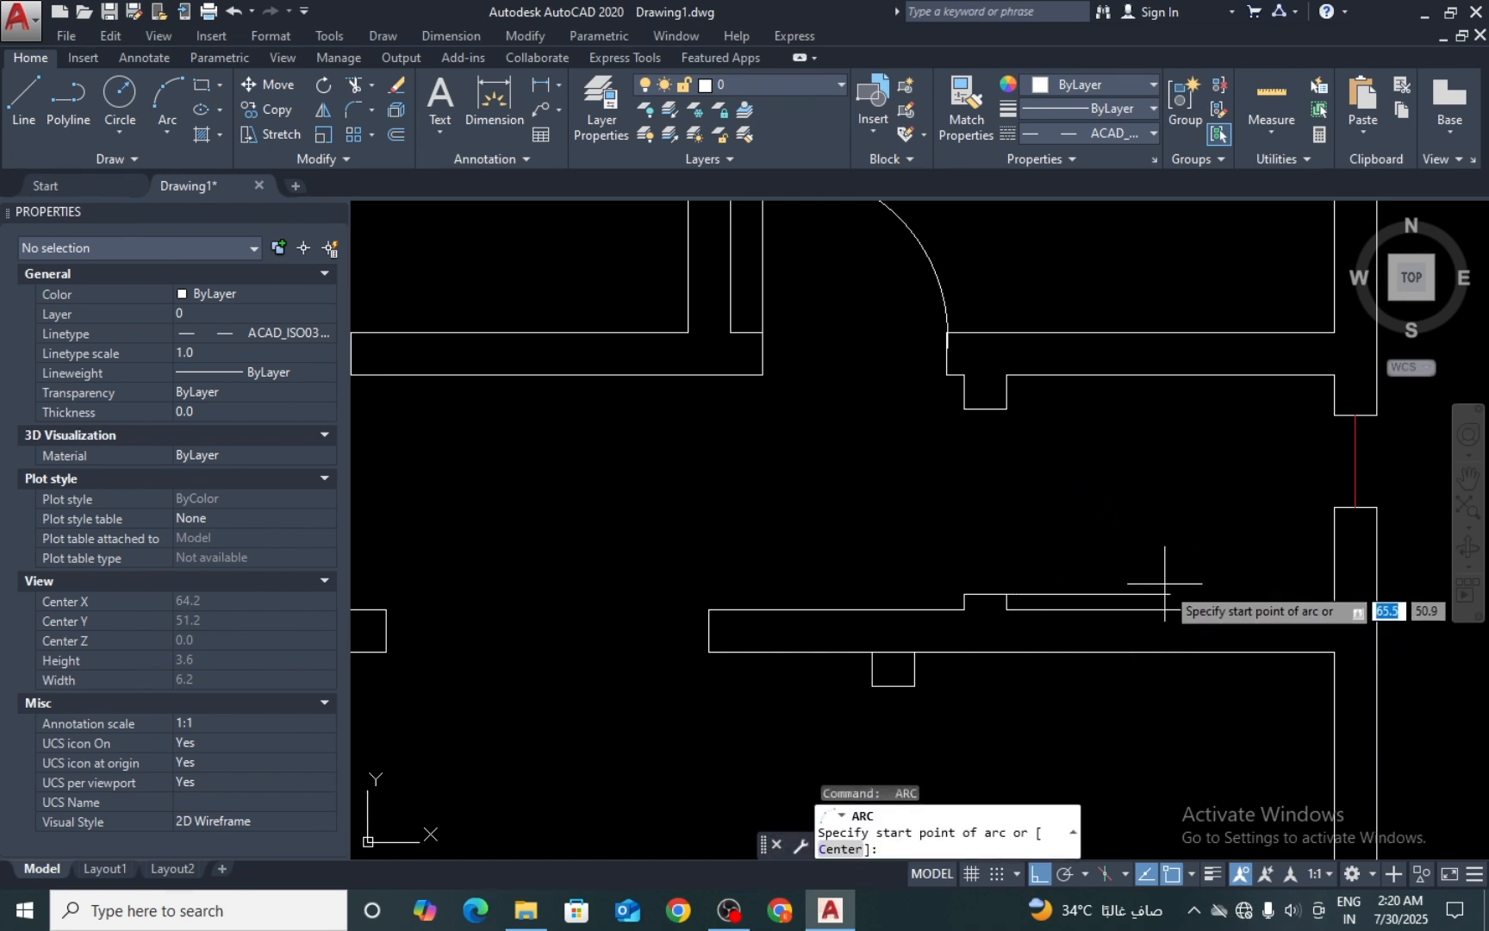
{"action": "left_click", "coordinate": [1170, 594]}
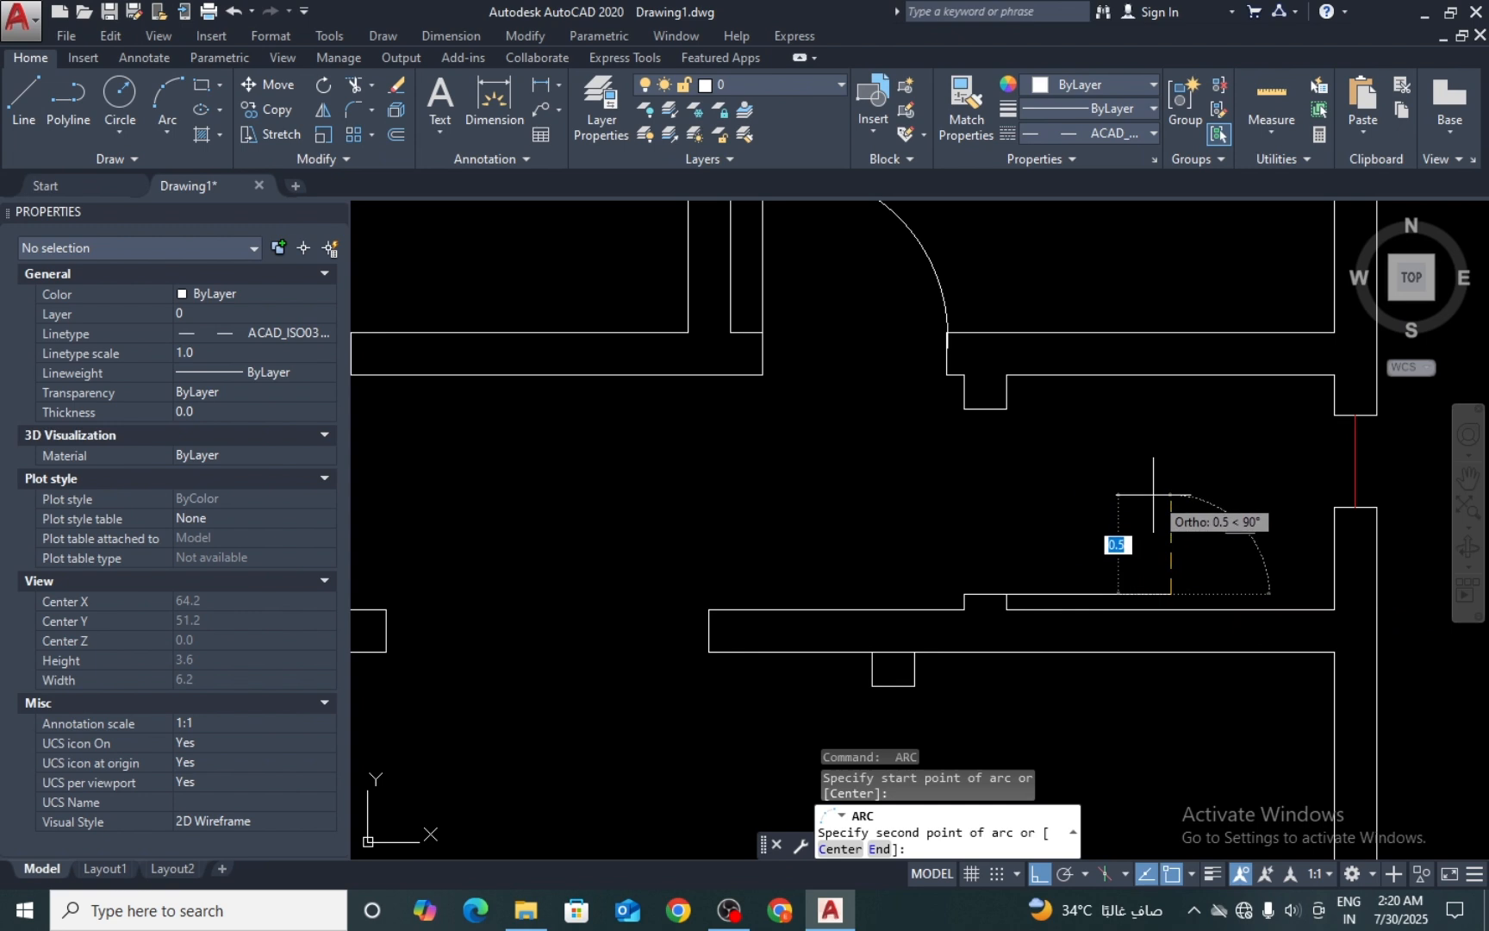
{"action": "left_click", "coordinate": [1129, 488]}
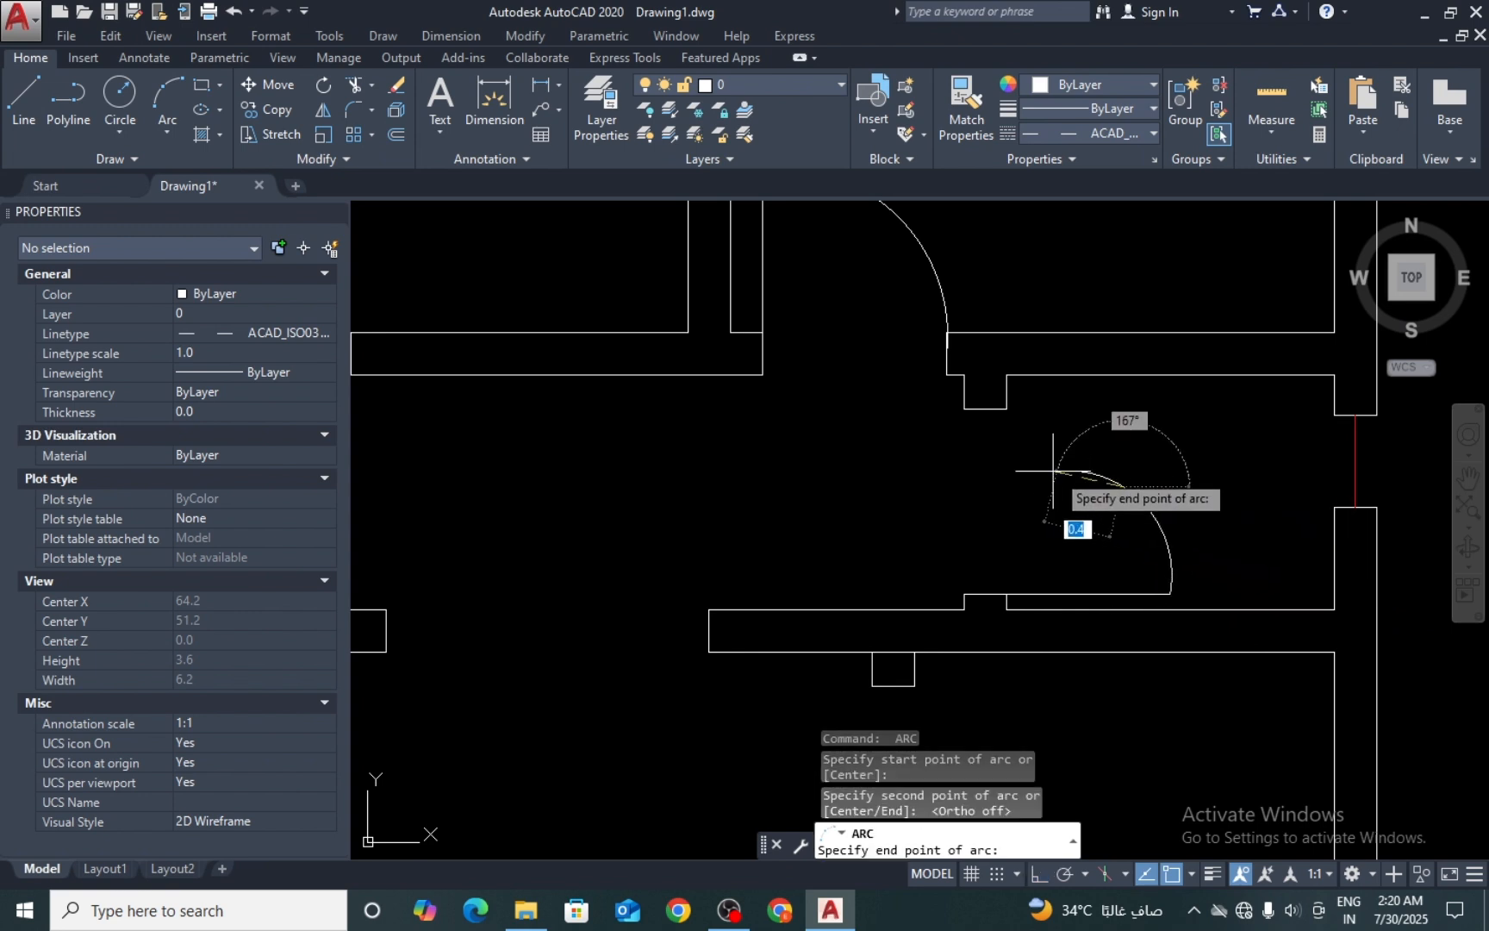
{"action": "left_click", "coordinate": [982, 413]}
{"action": "scroll", "coordinate": [983, 413], "scroll_direction": "down", "scroll_amount": 5}
{"action": "scroll", "coordinate": [1064, 474], "scroll_direction": "up", "scroll_amount": 3}
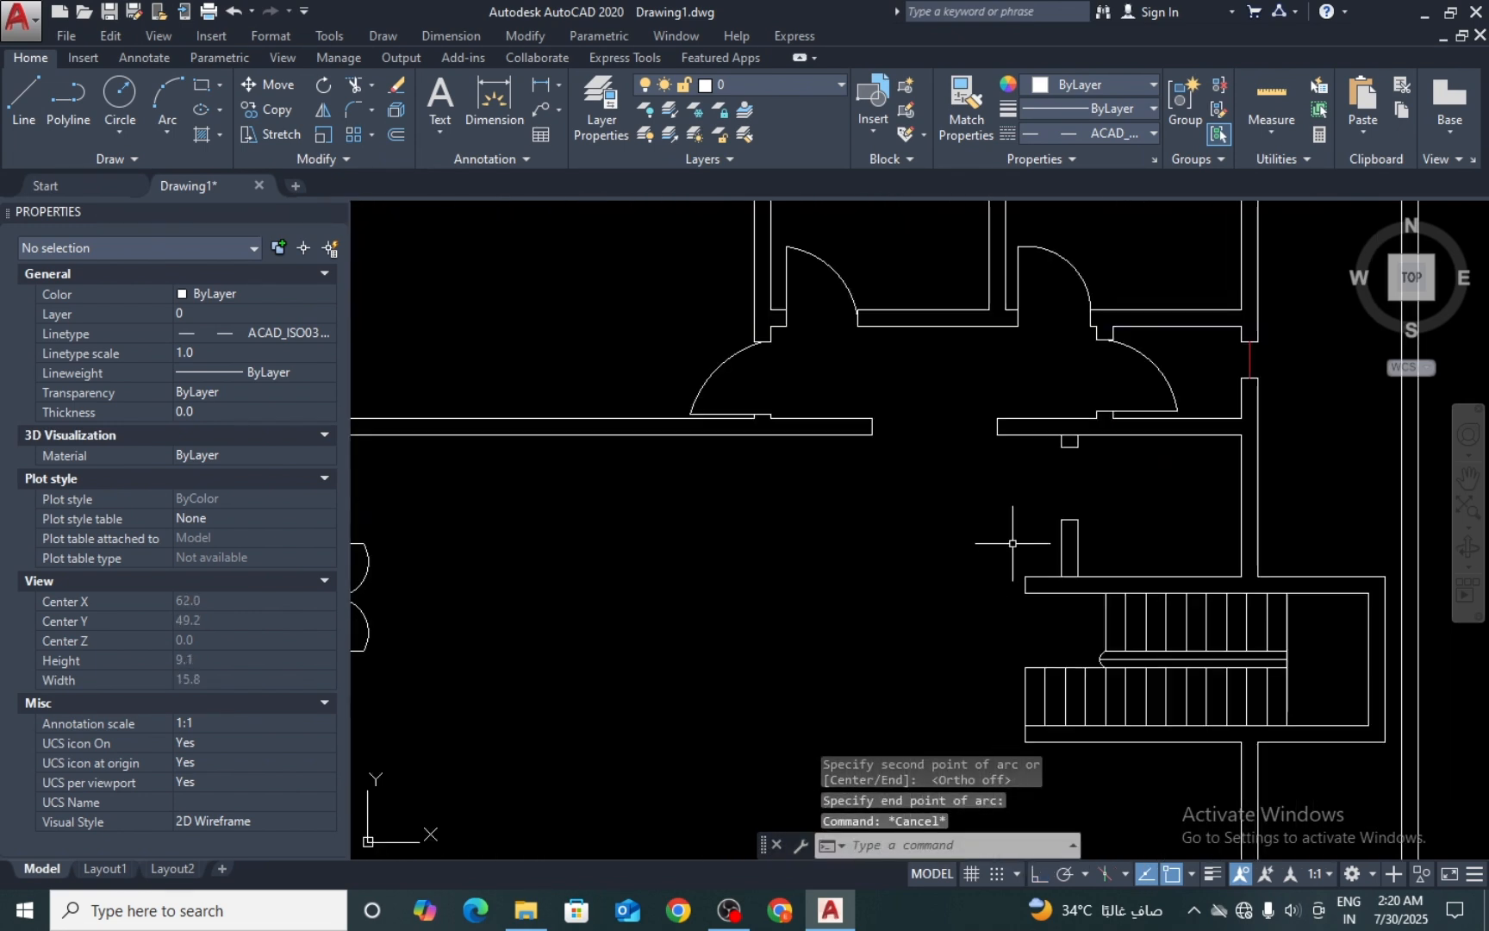
{"action": "key", "text": "Return"}
{"action": "scroll", "coordinate": [1069, 463], "scroll_direction": "up", "scroll_amount": 4}
{"action": "left_click", "coordinate": [1071, 447]}
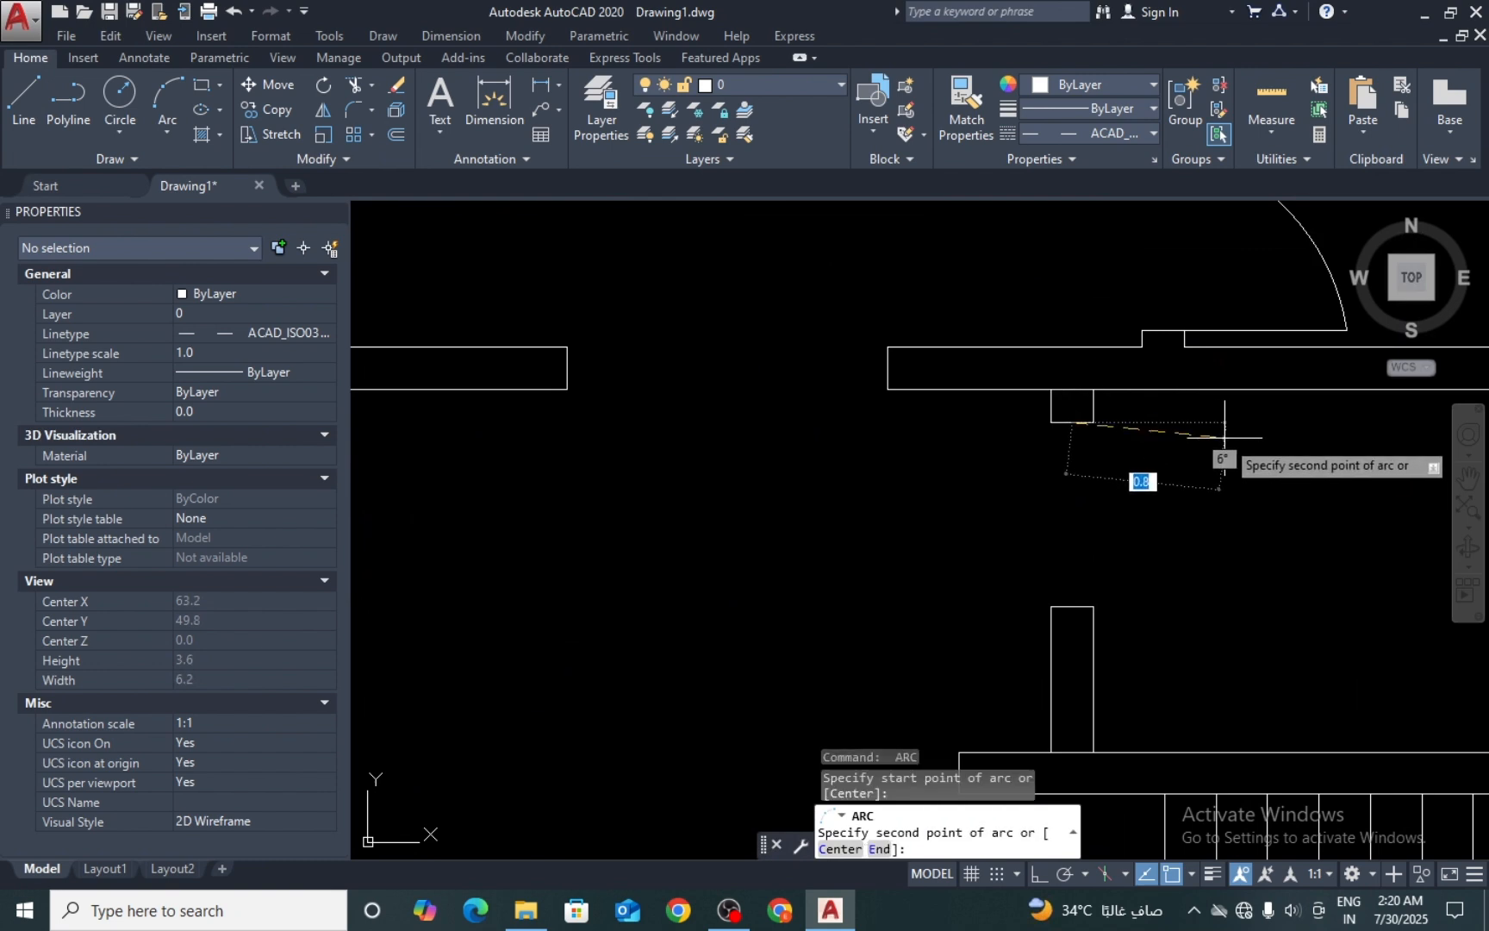
{"action": "key", "text": "Escape"}
Step: Draw a door leaf line 1 long eastward from the midpoint of the north jamb of the small room's door, north of the stairs
{"action": "type", "text": "l"}
{"action": "key", "text": "Return"}
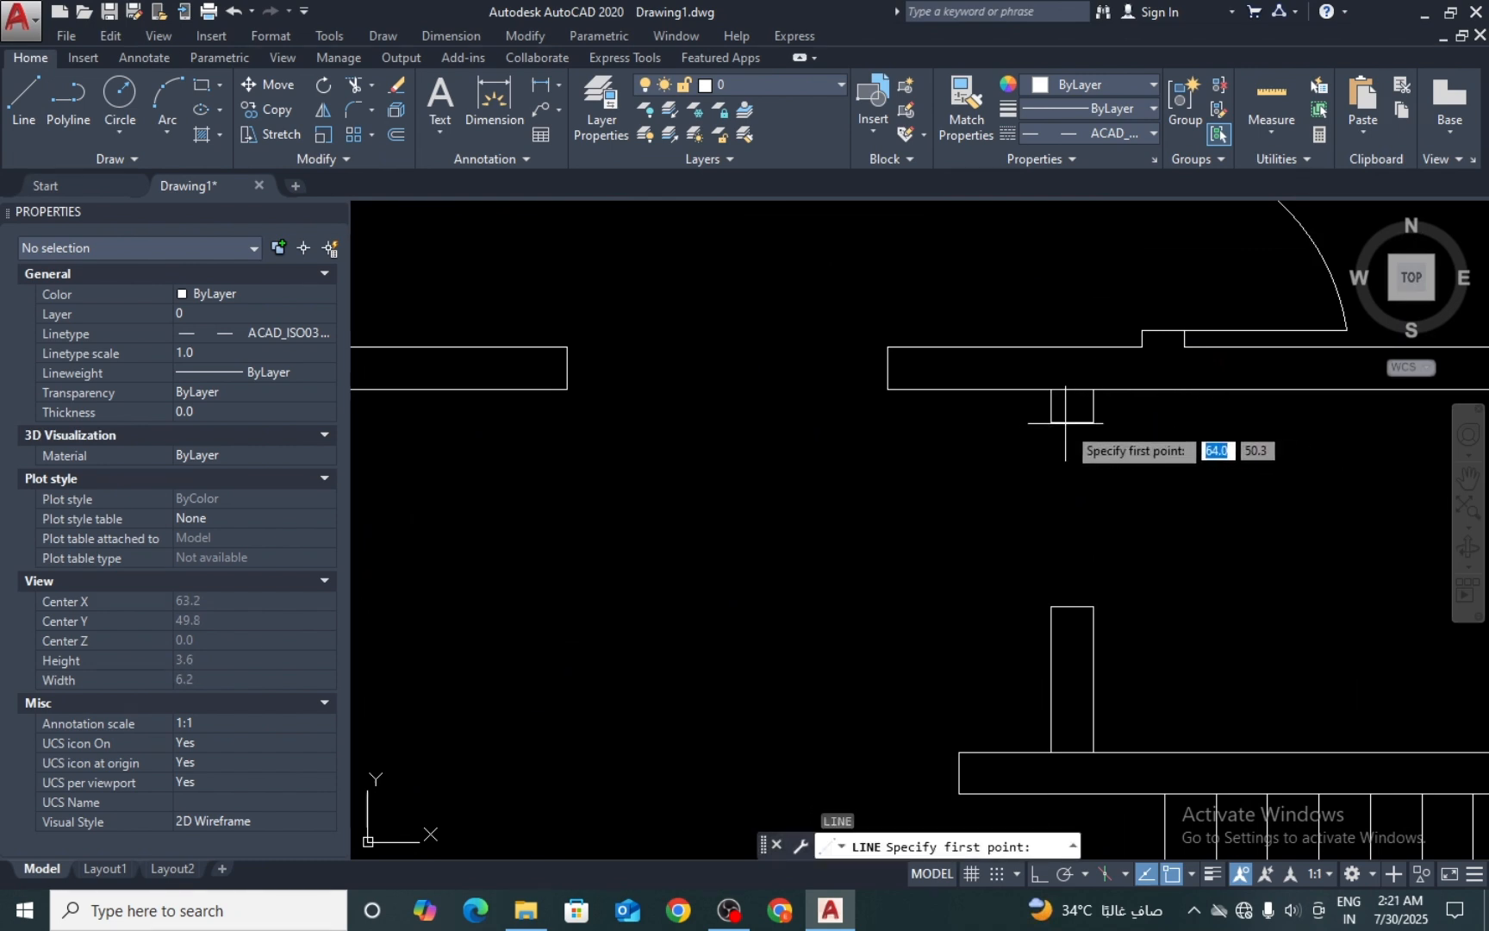
{"action": "left_click", "coordinate": [1071, 422]}
{"action": "type", "text": "1"}
{"action": "key", "text": "Return"}
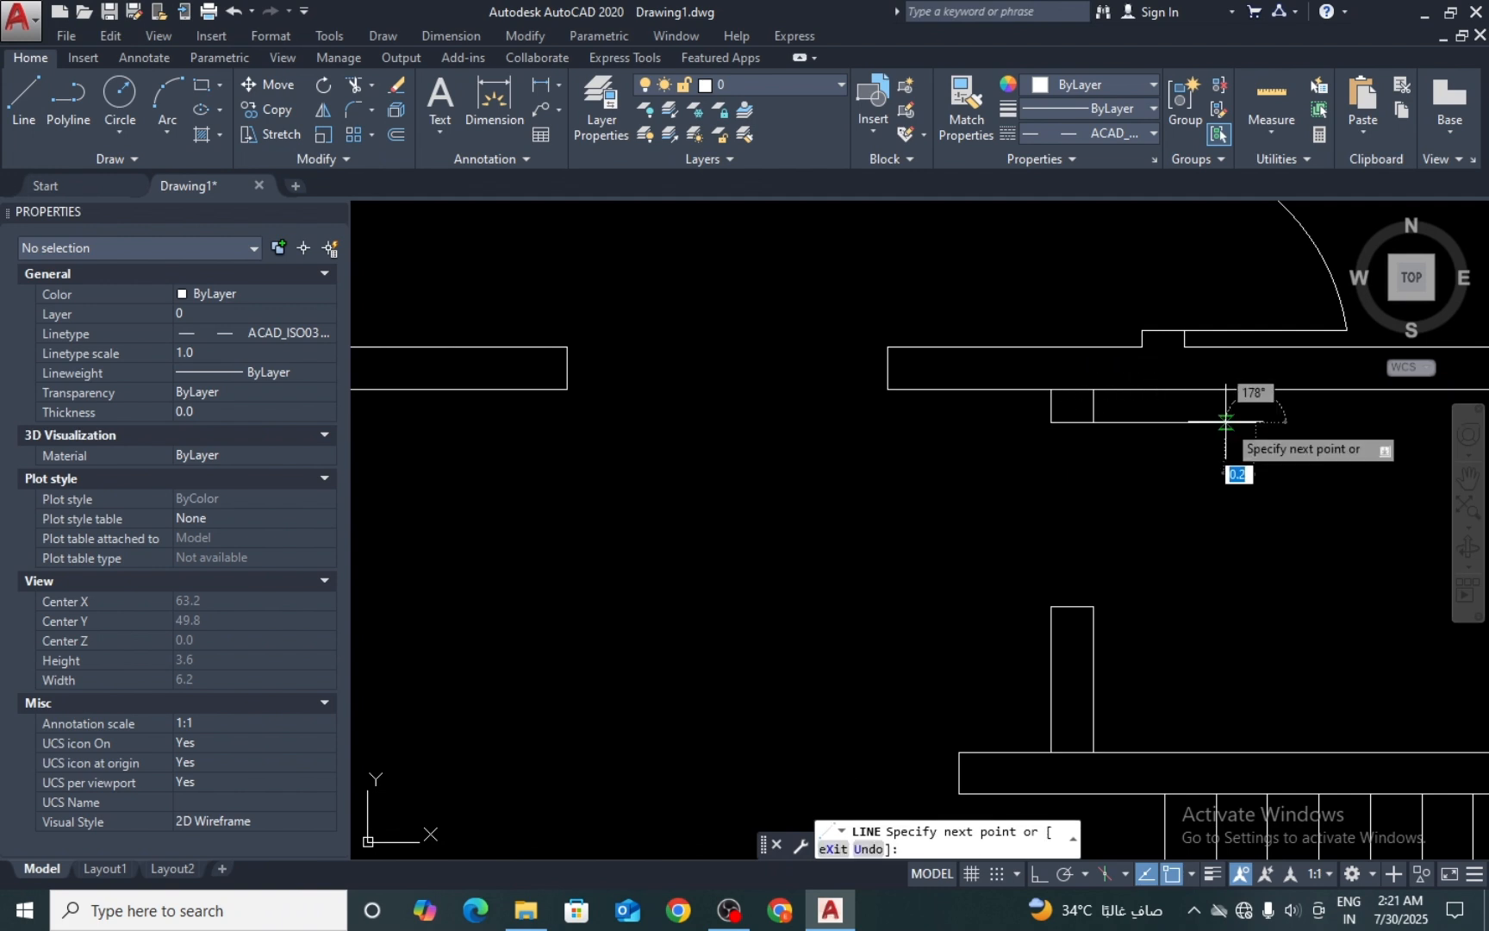
{"action": "key", "text": "Return"}
Step: Draw a three-point swing arc from the leaf's east end to the east corner of the opening's south jamb
{"action": "type", "text": "arc"}
{"action": "key", "text": "Return"}
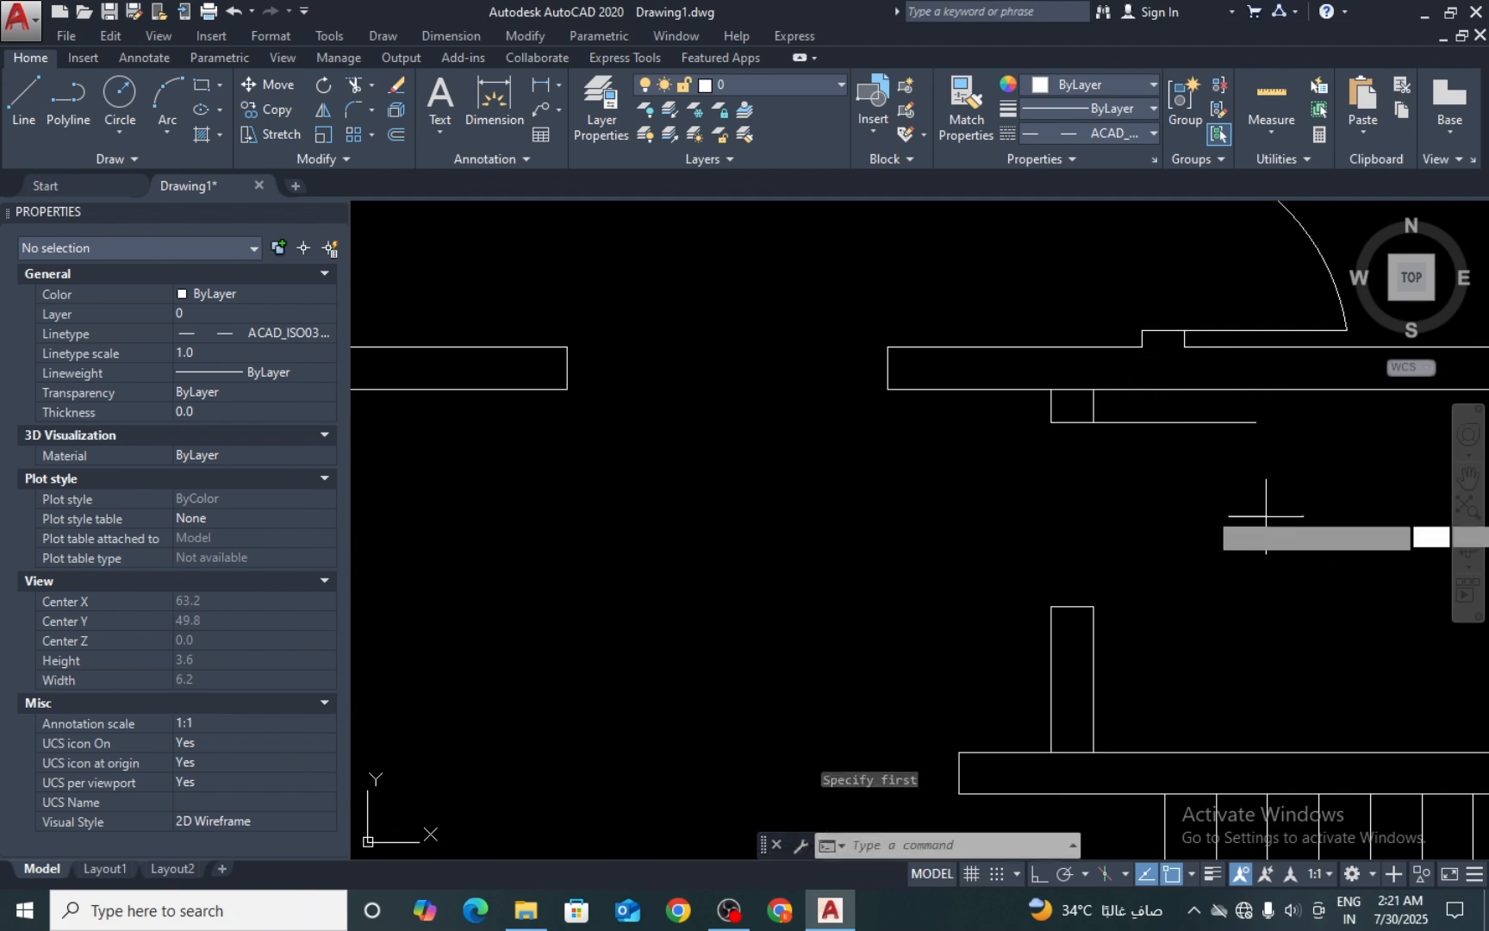
{"action": "left_click", "coordinate": [1256, 423]}
{"action": "left_click", "coordinate": [1245, 540]}
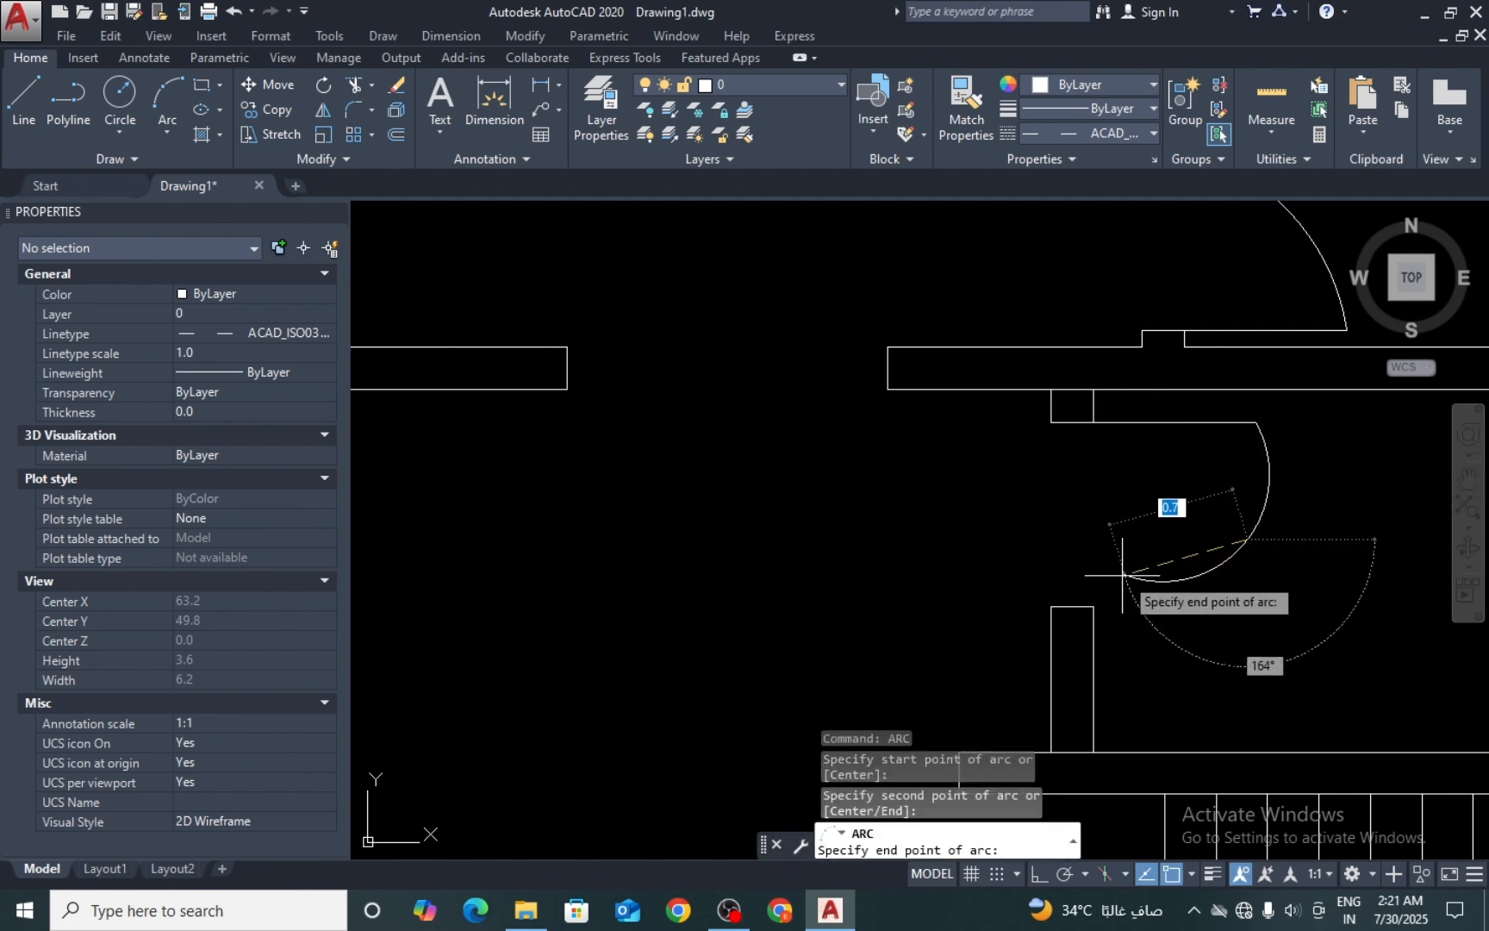
{"action": "left_click", "coordinate": [1094, 607]}
{"action": "key", "text": "Return"}
{"action": "key", "text": "Return"}
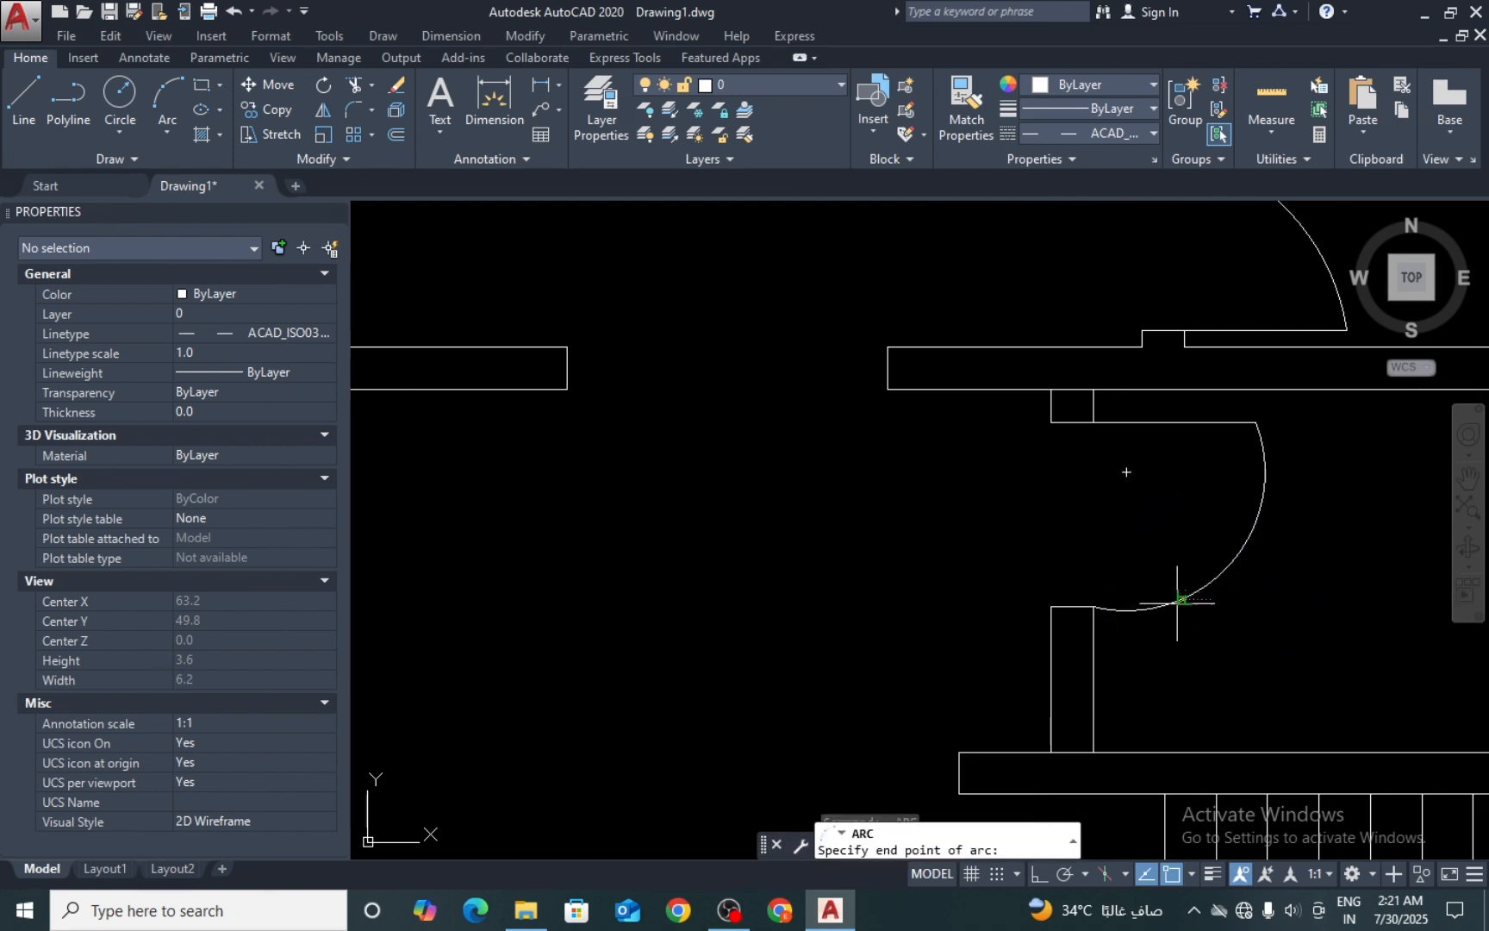
{"action": "key", "text": "Escape"}
Step: Flatten the new swing arc by stretching its midpoint inward toward the door opening
{"action": "left_click", "coordinate": [1217, 579]}
{"action": "left_click", "coordinate": [1235, 570]}
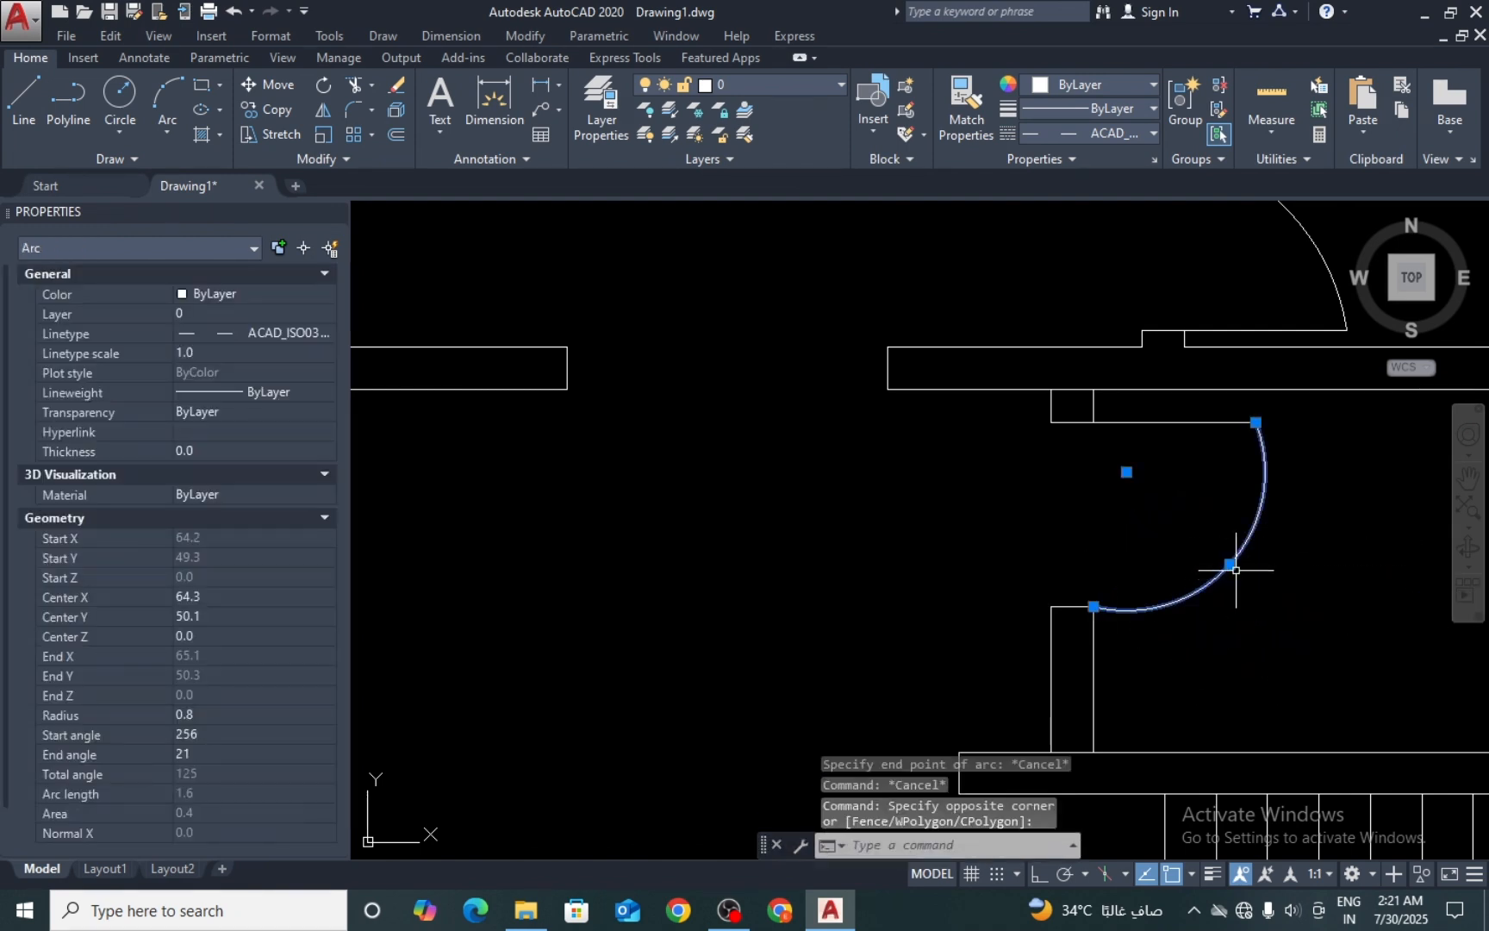
{"action": "left_click", "coordinate": [1229, 564]}
{"action": "key", "text": "Escape"}
{"action": "scroll", "coordinate": [1132, 520], "scroll_direction": "down", "scroll_amount": 6}
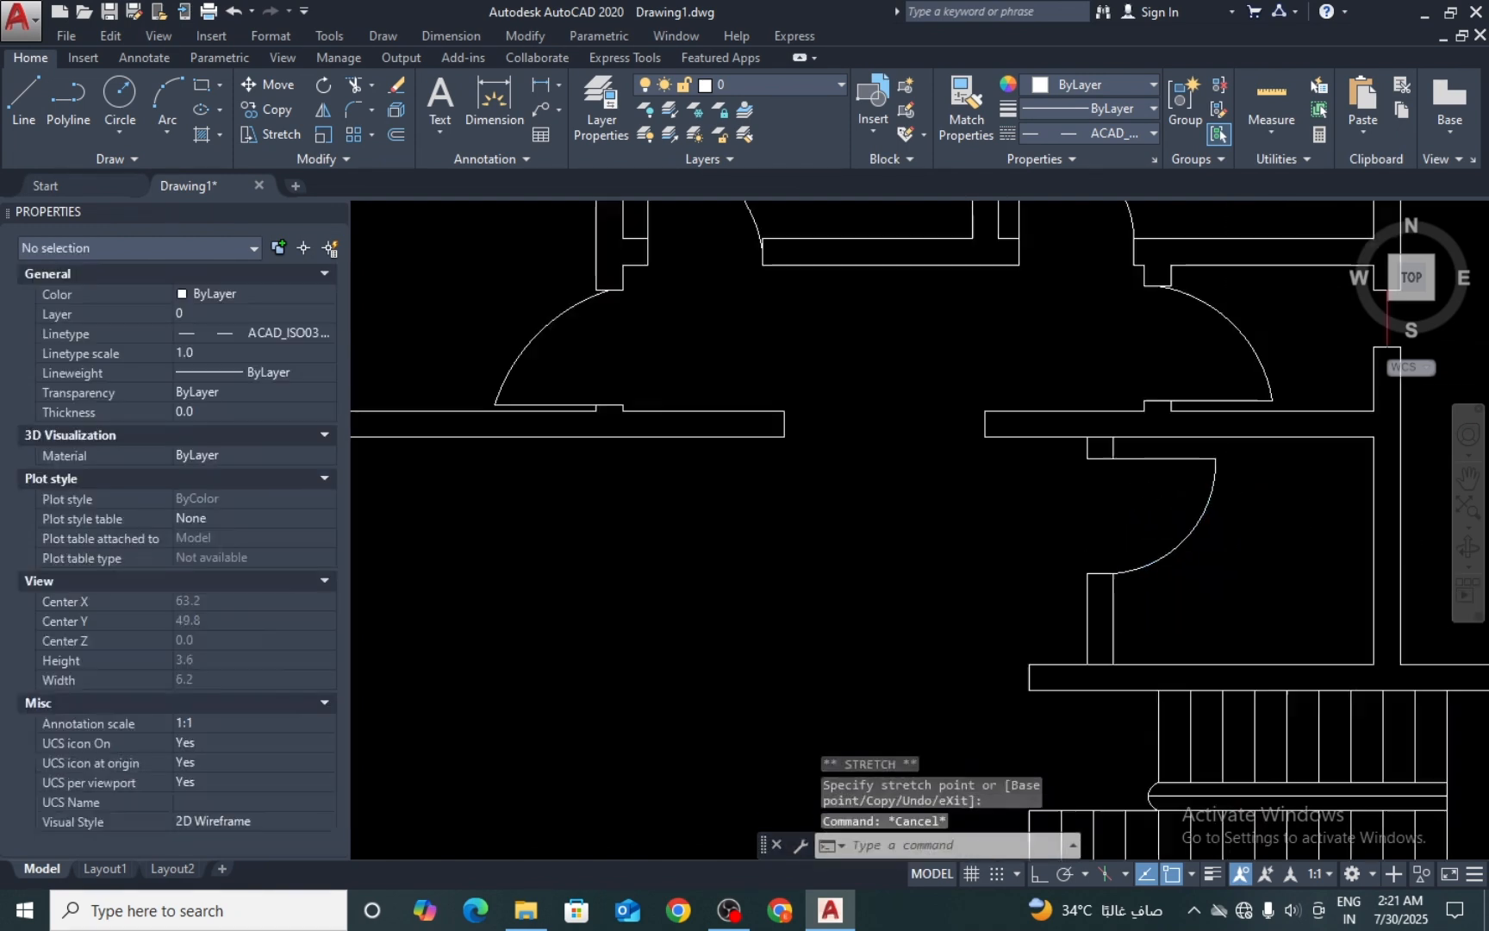
Step: Draw a door leaf line 1 long westward from the midpoint of the wall stub's south end in the northwest room
{"action": "scroll", "coordinate": [1120, 517], "scroll_direction": "up", "scroll_amount": 5}
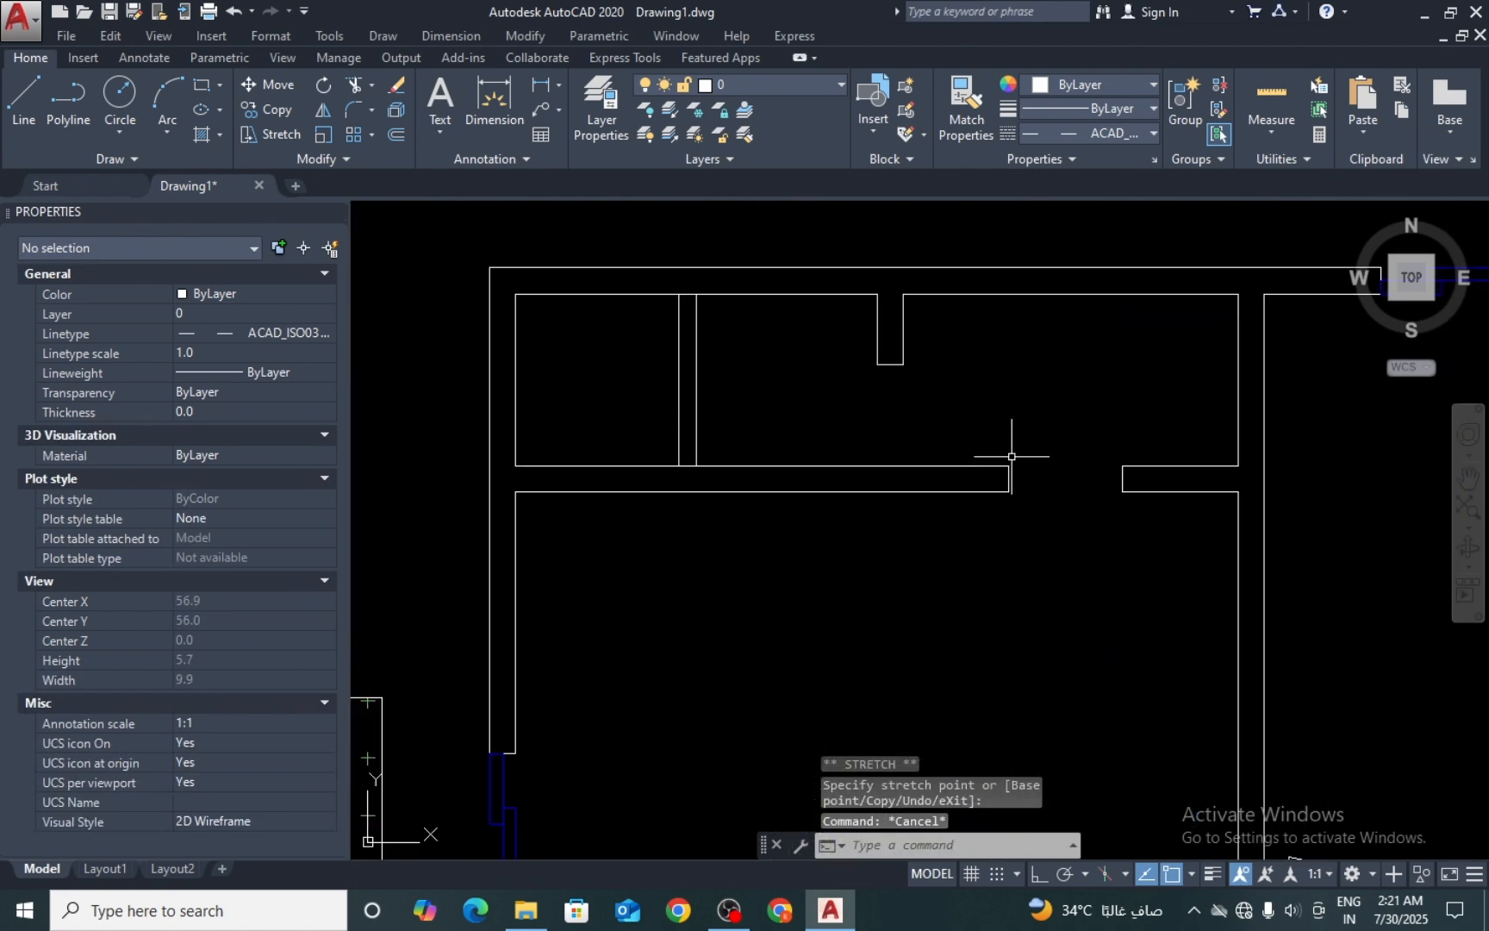
{"action": "key", "text": "Escape"}
{"action": "type", "text": "l"}
{"action": "key", "text": "Return"}
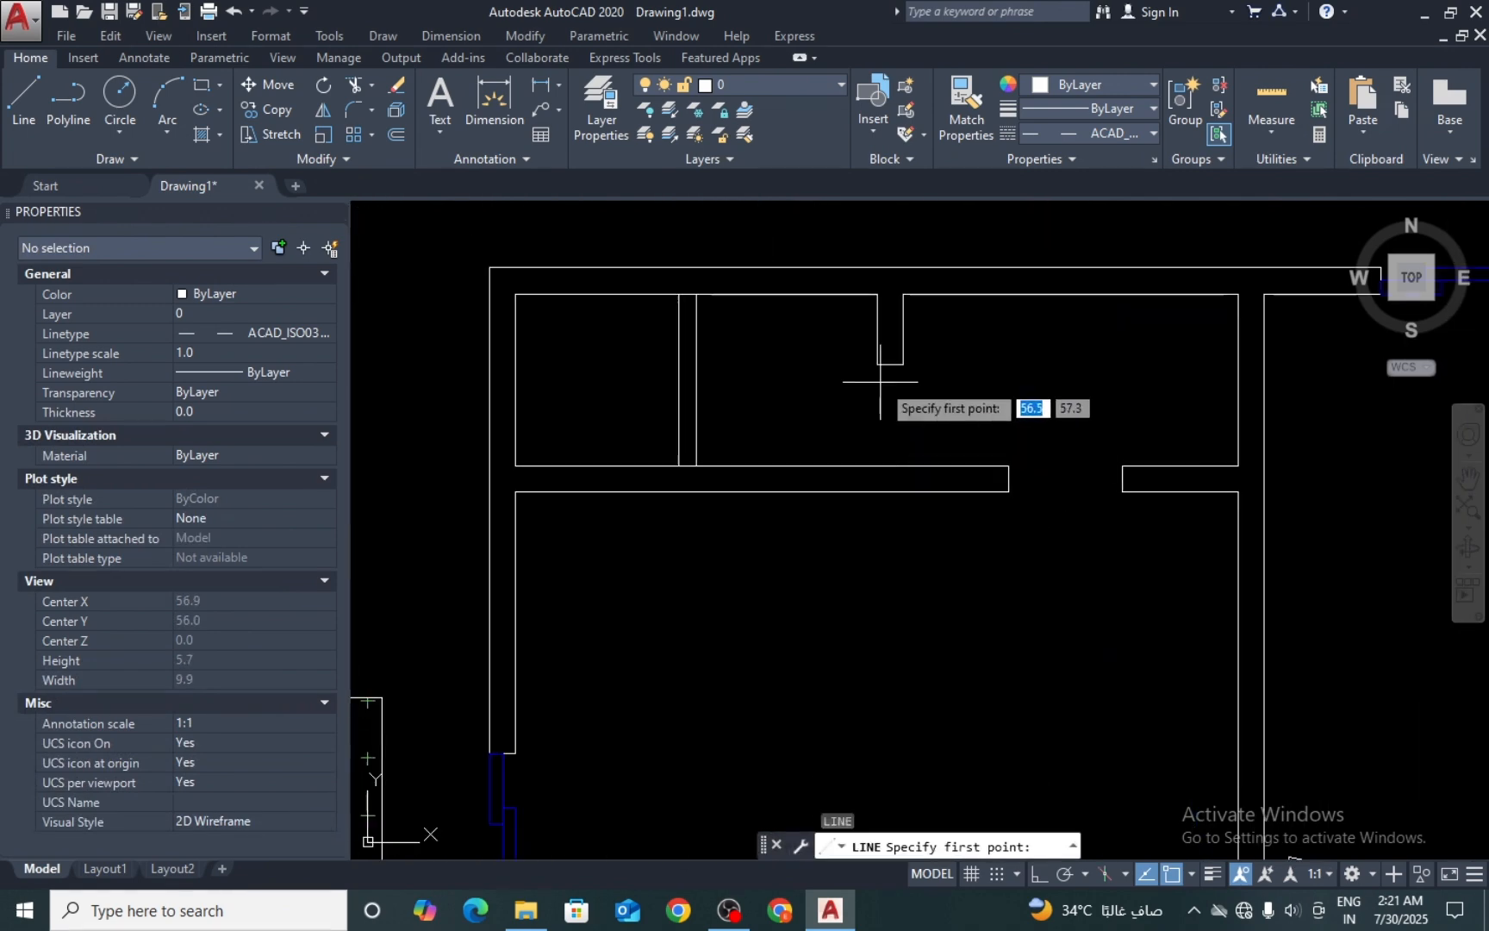
{"action": "scroll", "coordinate": [879, 379], "scroll_direction": "up", "scroll_amount": 4}
{"action": "left_click", "coordinate": [902, 338]}
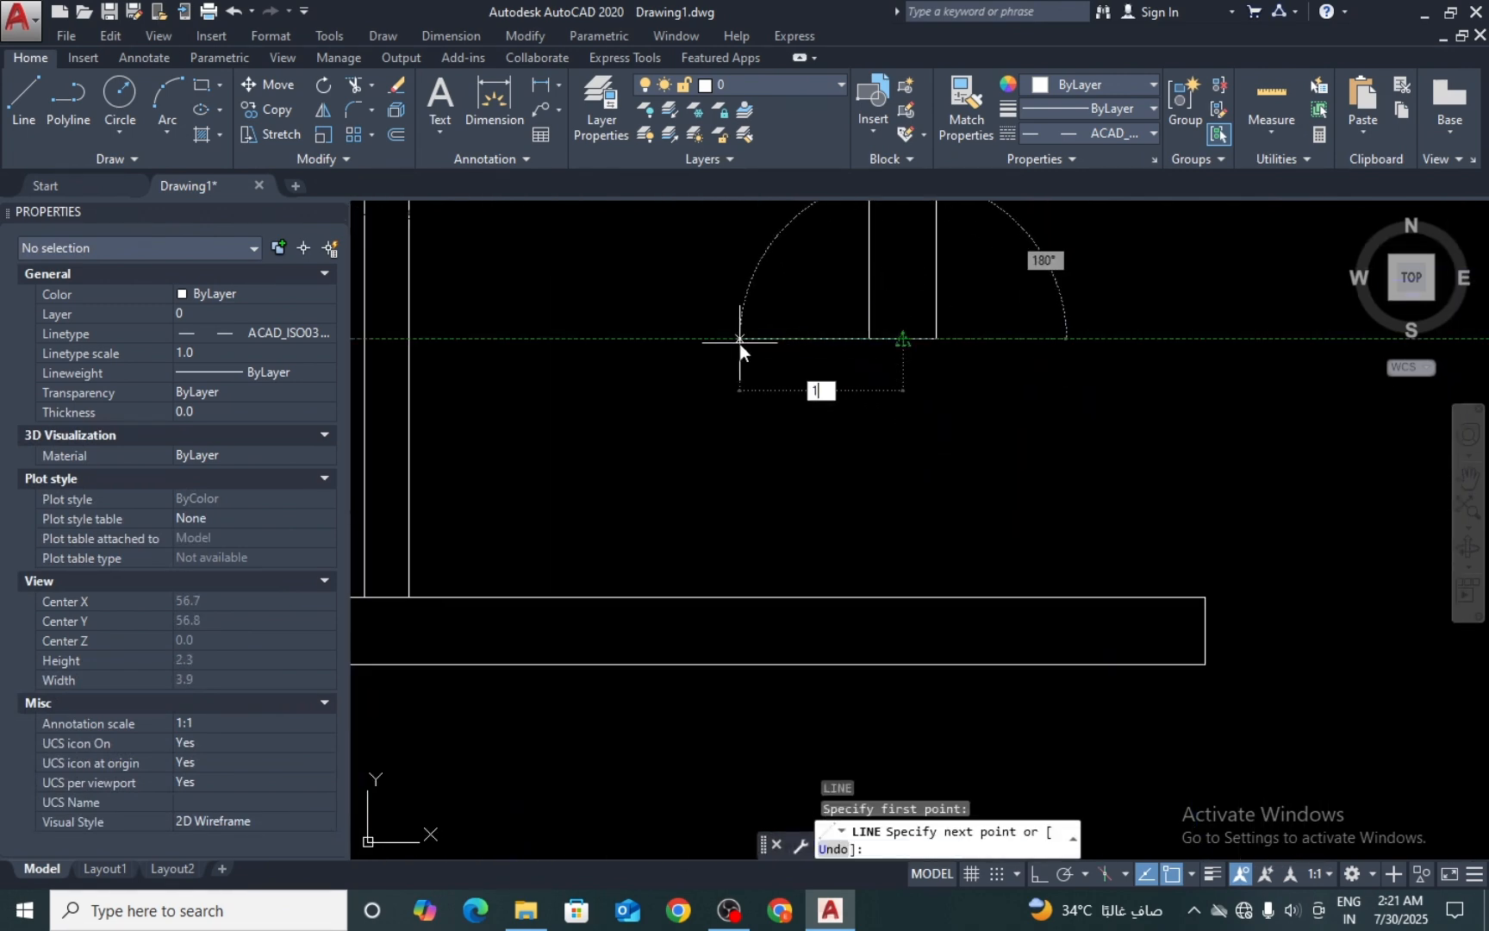
{"action": "key", "text": "Return"}
{"action": "key", "text": "Escape"}
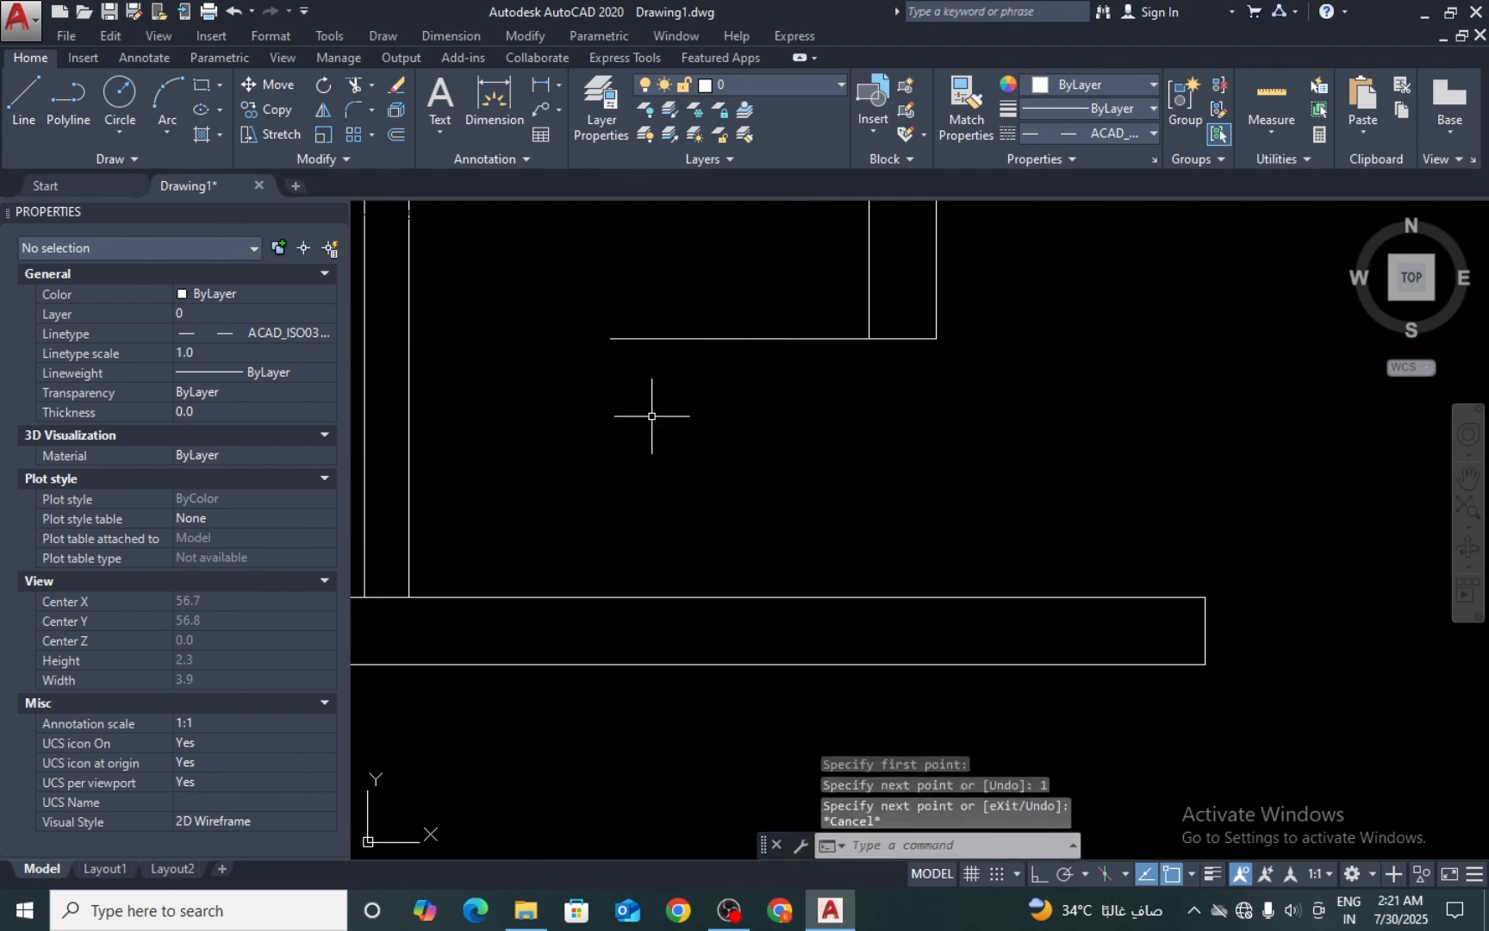
Step: Draw a three-point swing arc from the leaf's west end down to the room's south wall, below the stub's midpoint
{"action": "type", "text": "AR"}
{"action": "key", "text": "Return"}
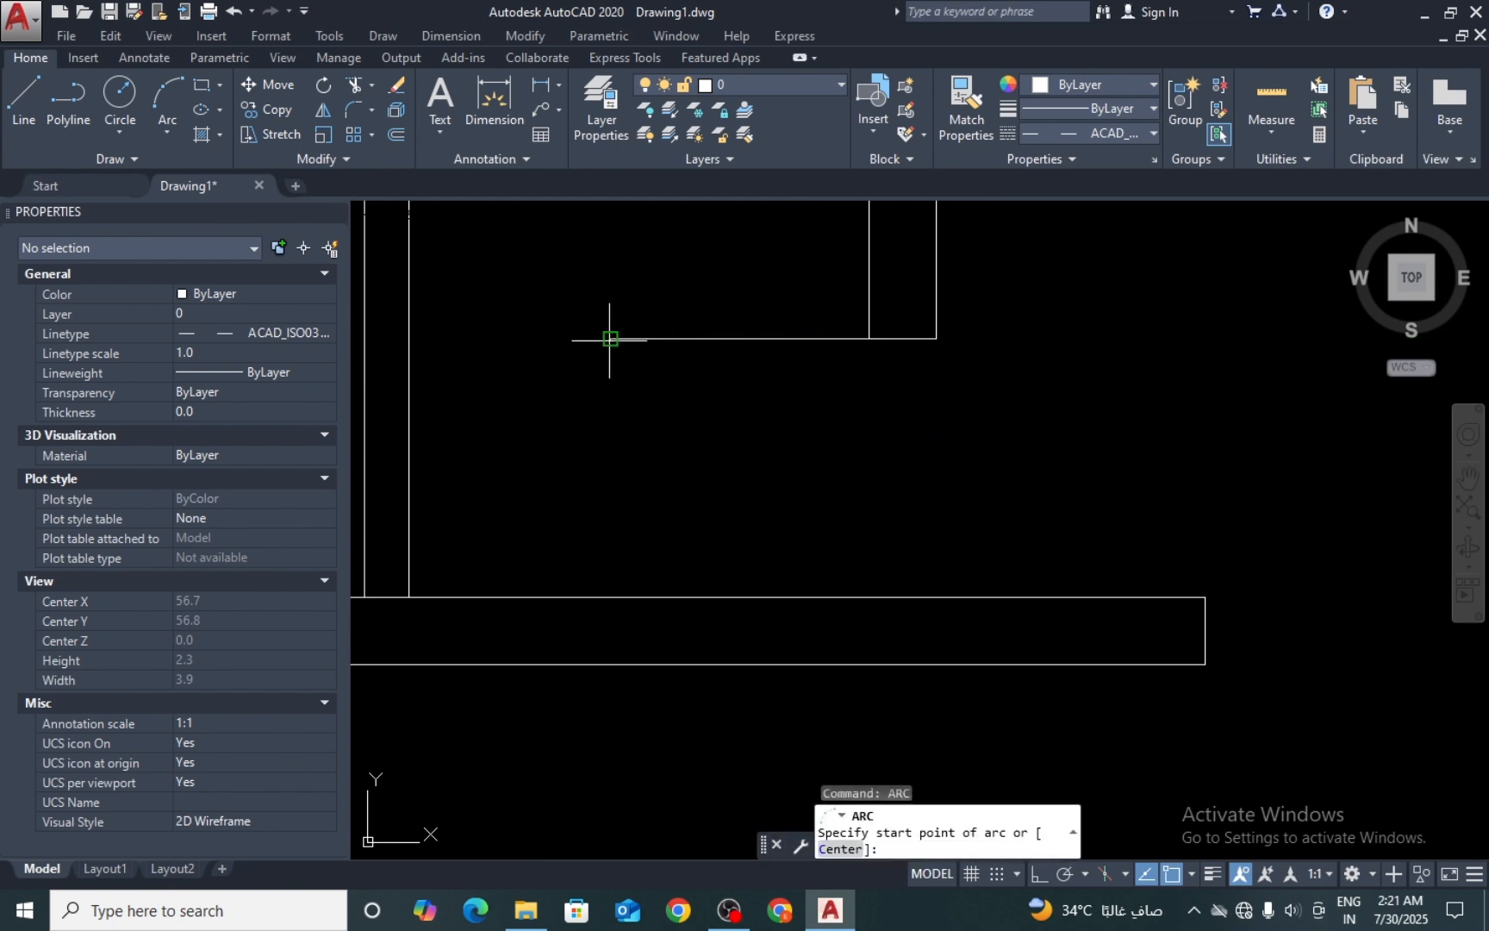
{"action": "left_click", "coordinate": [610, 338]}
{"action": "left_click", "coordinate": [707, 479]}
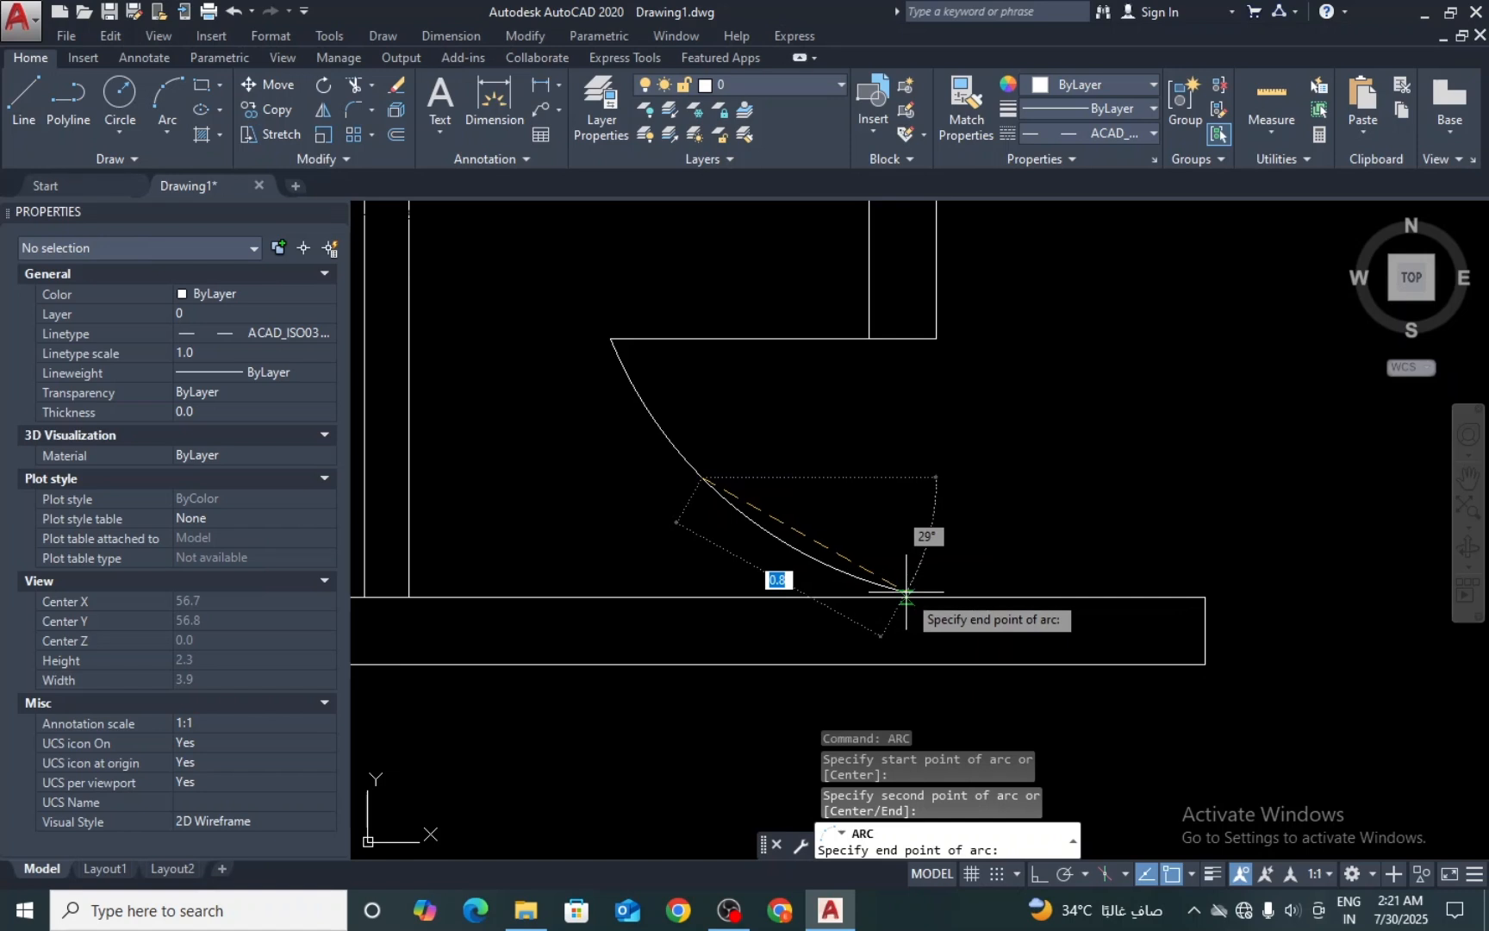
{"action": "left_click", "coordinate": [904, 596]}
{"action": "key", "text": "Return"}
{"action": "scroll", "coordinate": [896, 475], "scroll_direction": "down", "scroll_amount": 3}
{"action": "scroll", "coordinate": [862, 500], "scroll_direction": "up", "scroll_amount": 5}
{"action": "key", "text": "Escape"}
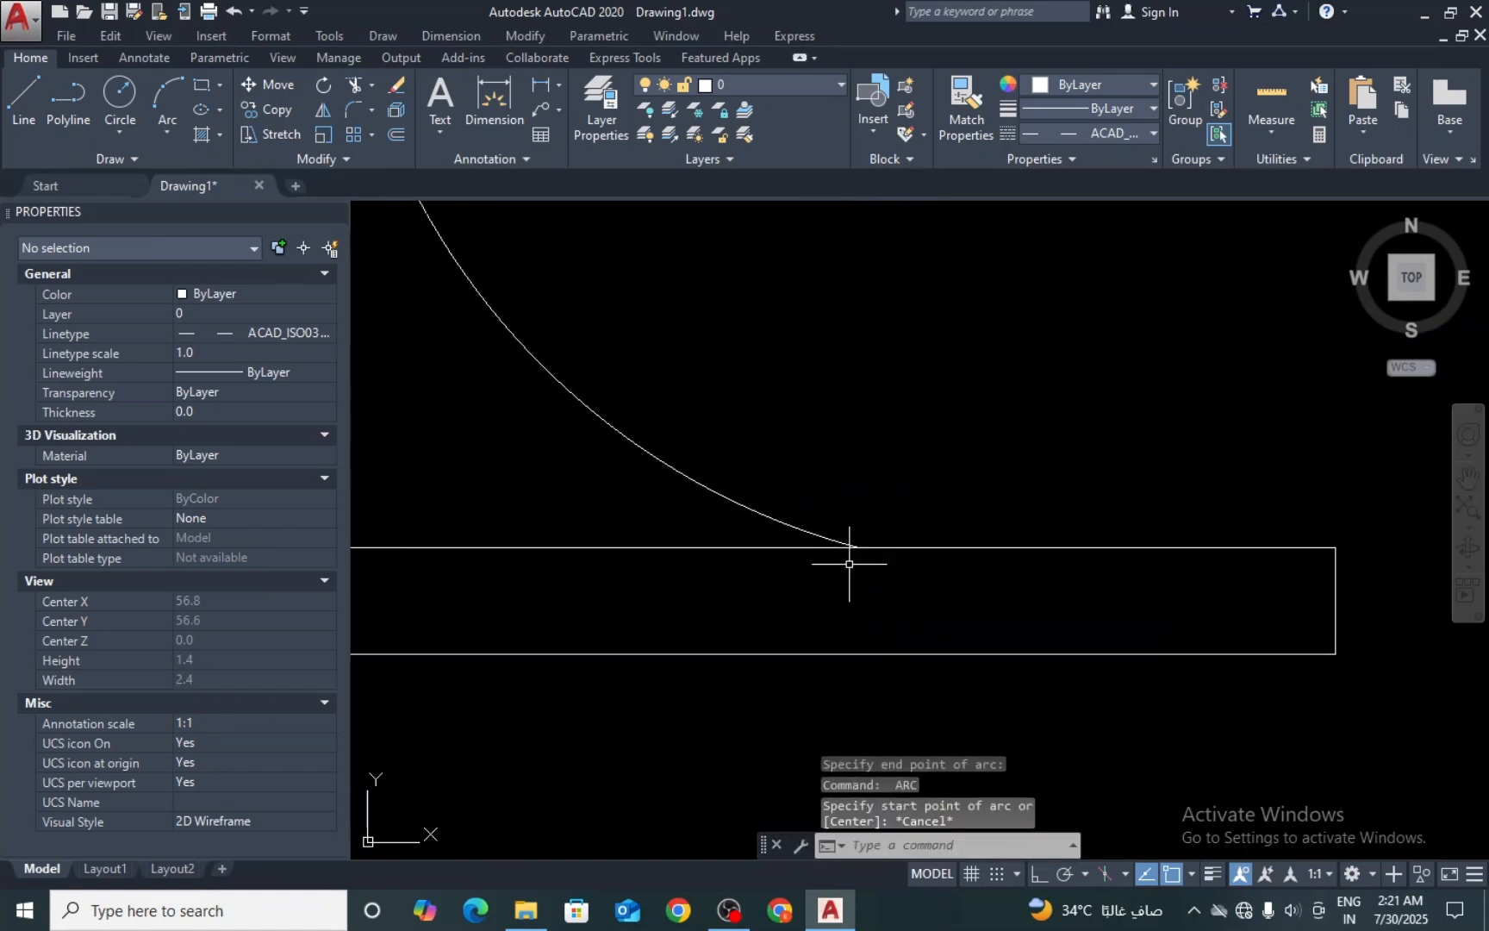
Step: Extend both side lines of the northwest room's wall stub south to the room's south wall
{"action": "scroll", "coordinate": [850, 534], "scroll_direction": "down", "scroll_amount": 2}
{"action": "key", "text": "Escape"}
{"action": "type", "text": "tr"}
{"action": "key", "text": "Return"}
{"action": "key", "text": "Return"}
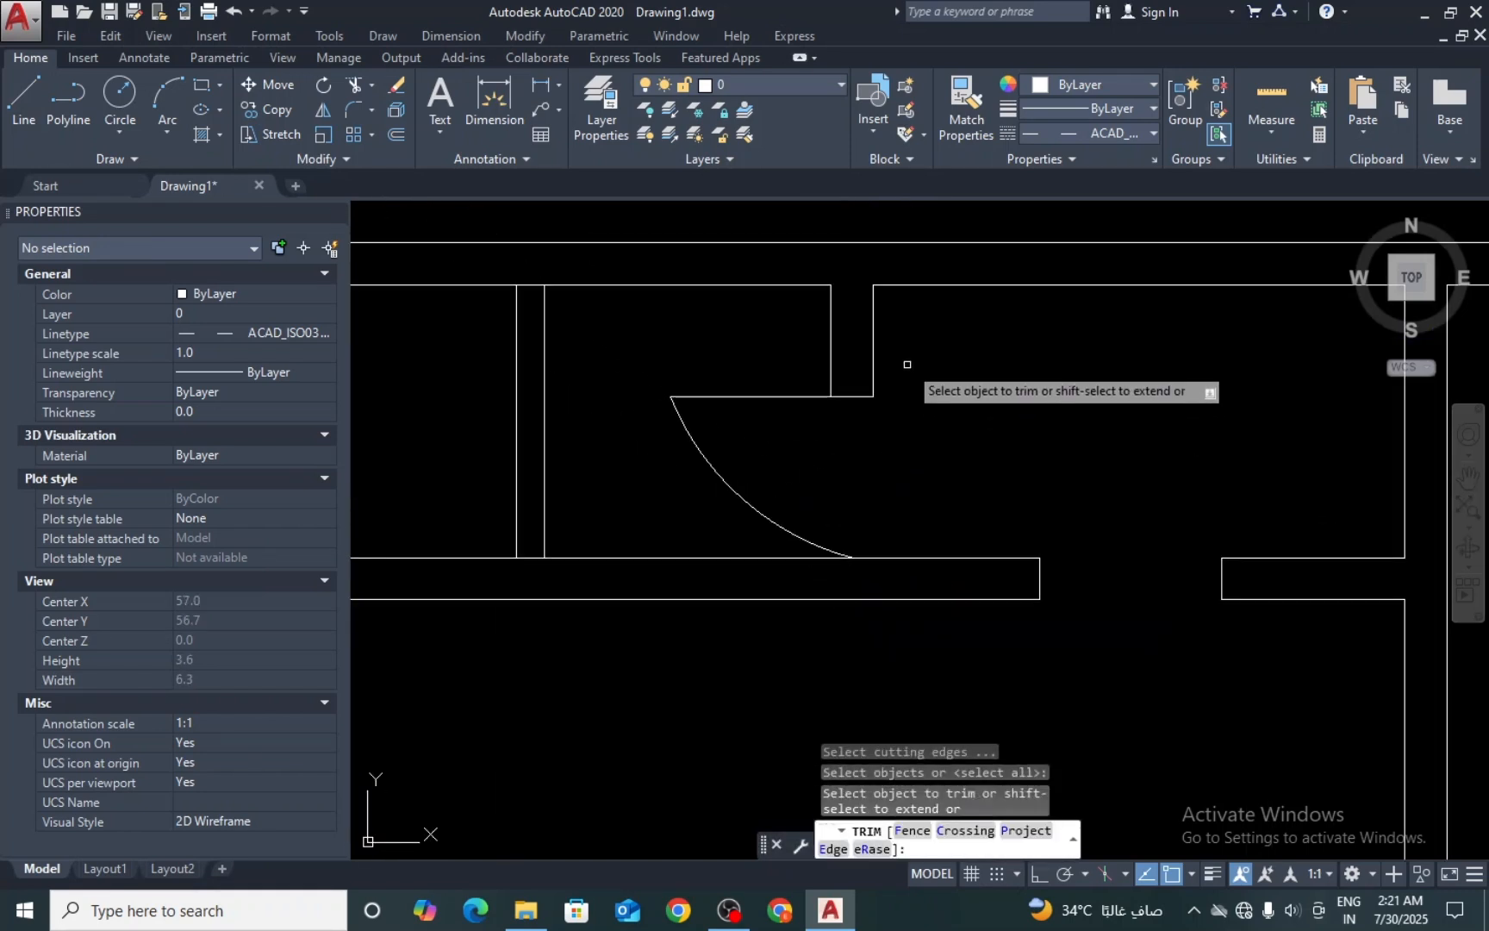
{"action": "left_click", "coordinate": [897, 358], "text": "shift"}
{"action": "left_click", "coordinate": [814, 372], "text": "shift"}
{"action": "scroll", "coordinate": [849, 548], "scroll_direction": "up", "scroll_amount": 4}
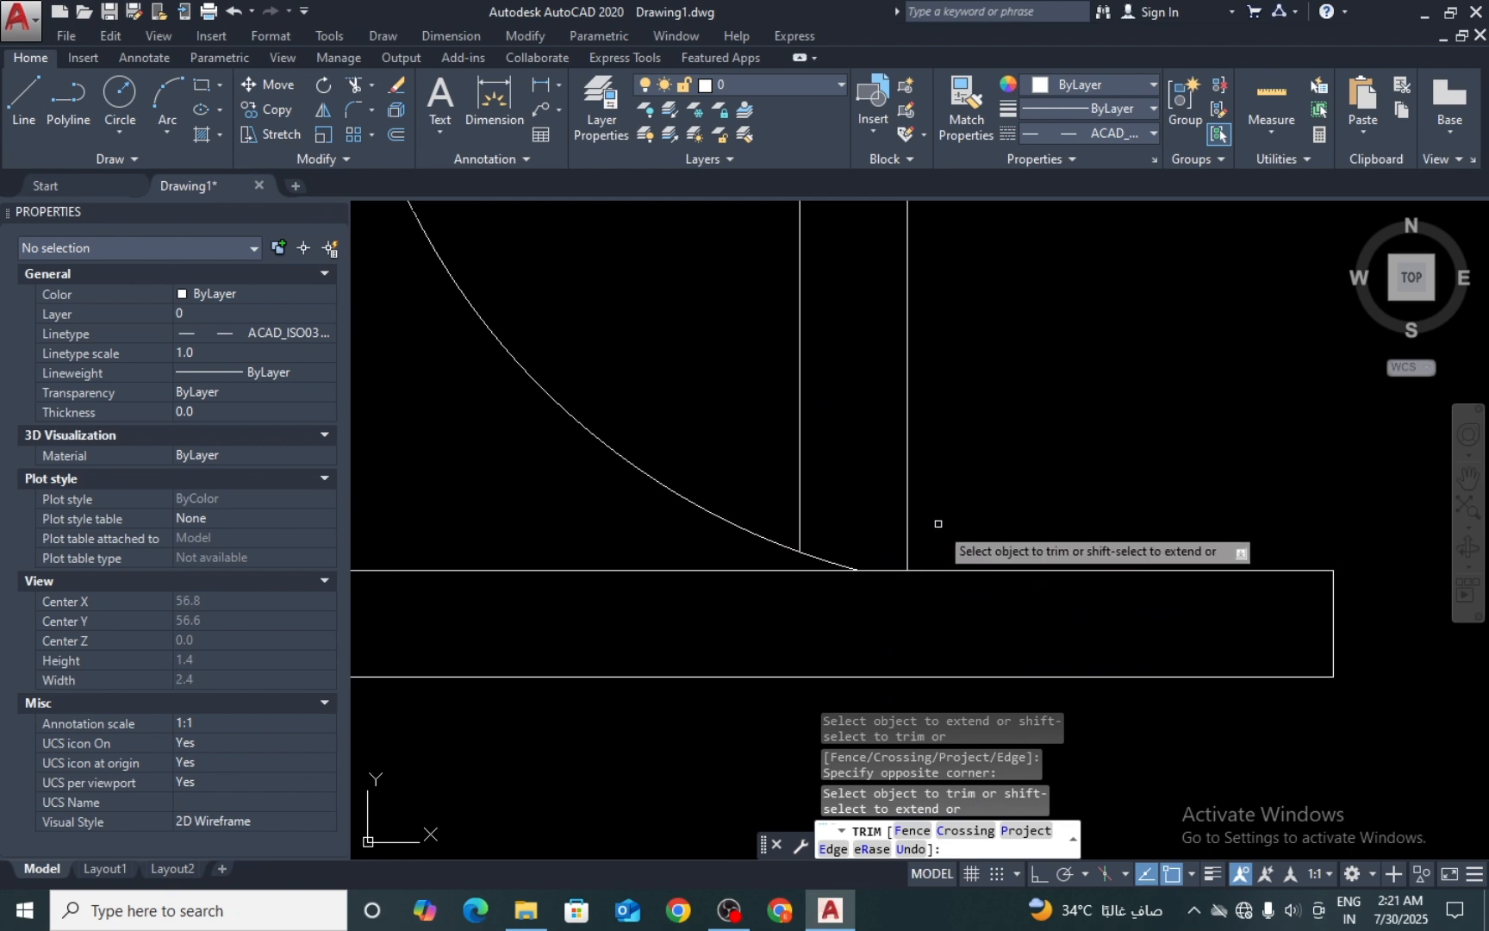
{"action": "left_click", "coordinate": [797, 522]}
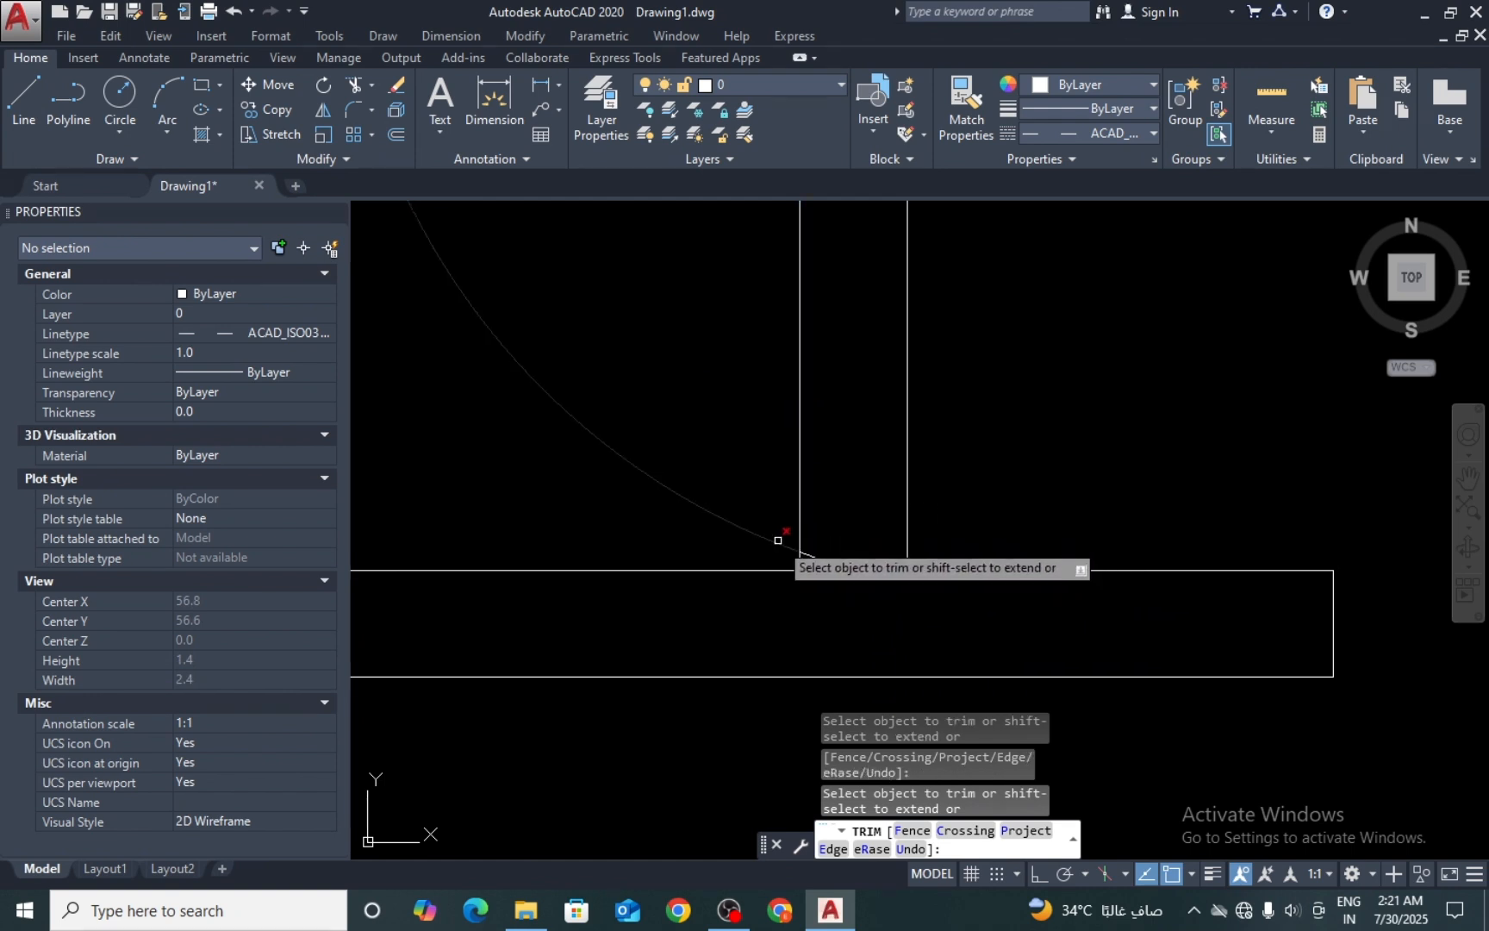
{"action": "key", "text": "Escape"}
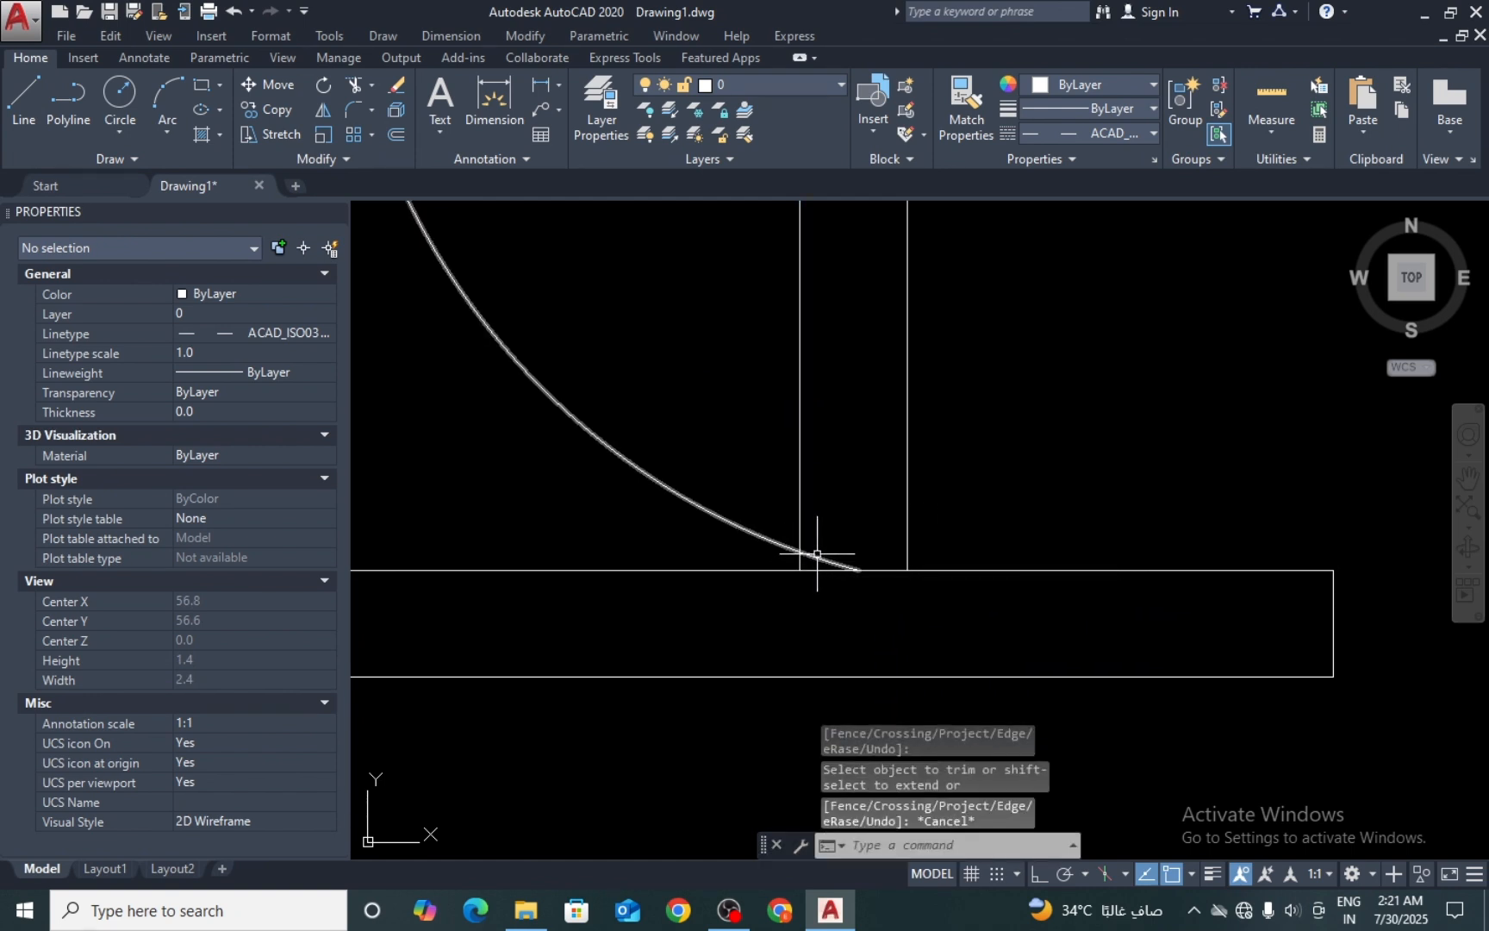
Step: Draw a slightly slanted line between the stub's extended side lines near the south wall, and erase it
{"action": "type", "text": "l"}
{"action": "key", "text": "Return"}
{"action": "left_click", "coordinate": [799, 499]}
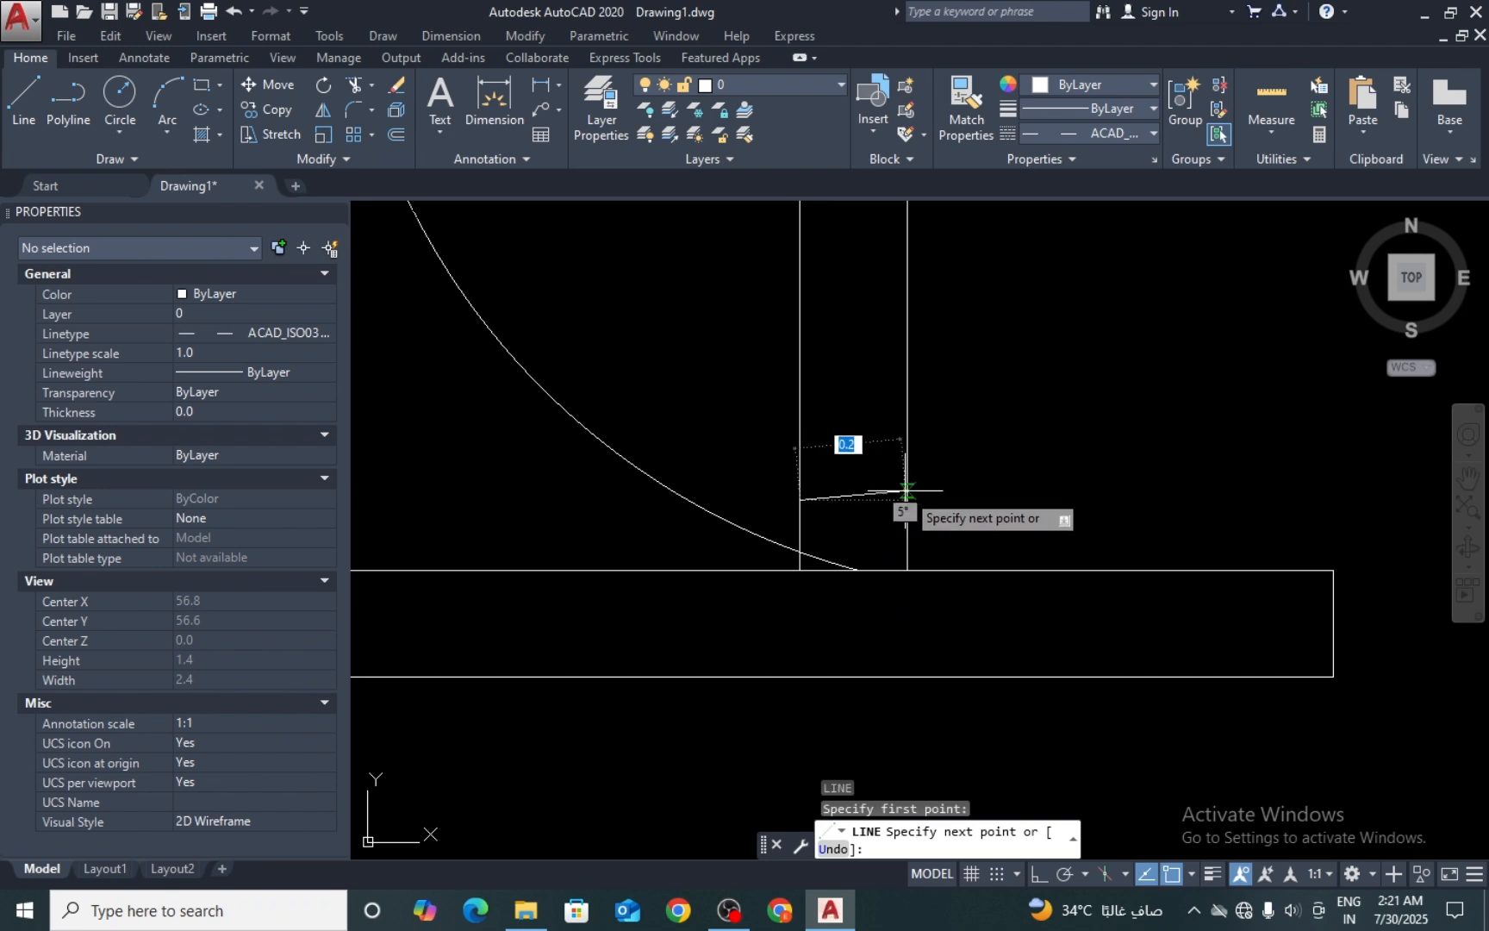
{"action": "key", "text": "Escape"}
{"action": "type", "text": "e"}
{"action": "key", "text": "Return"}
{"action": "left_click", "coordinate": [849, 459]}
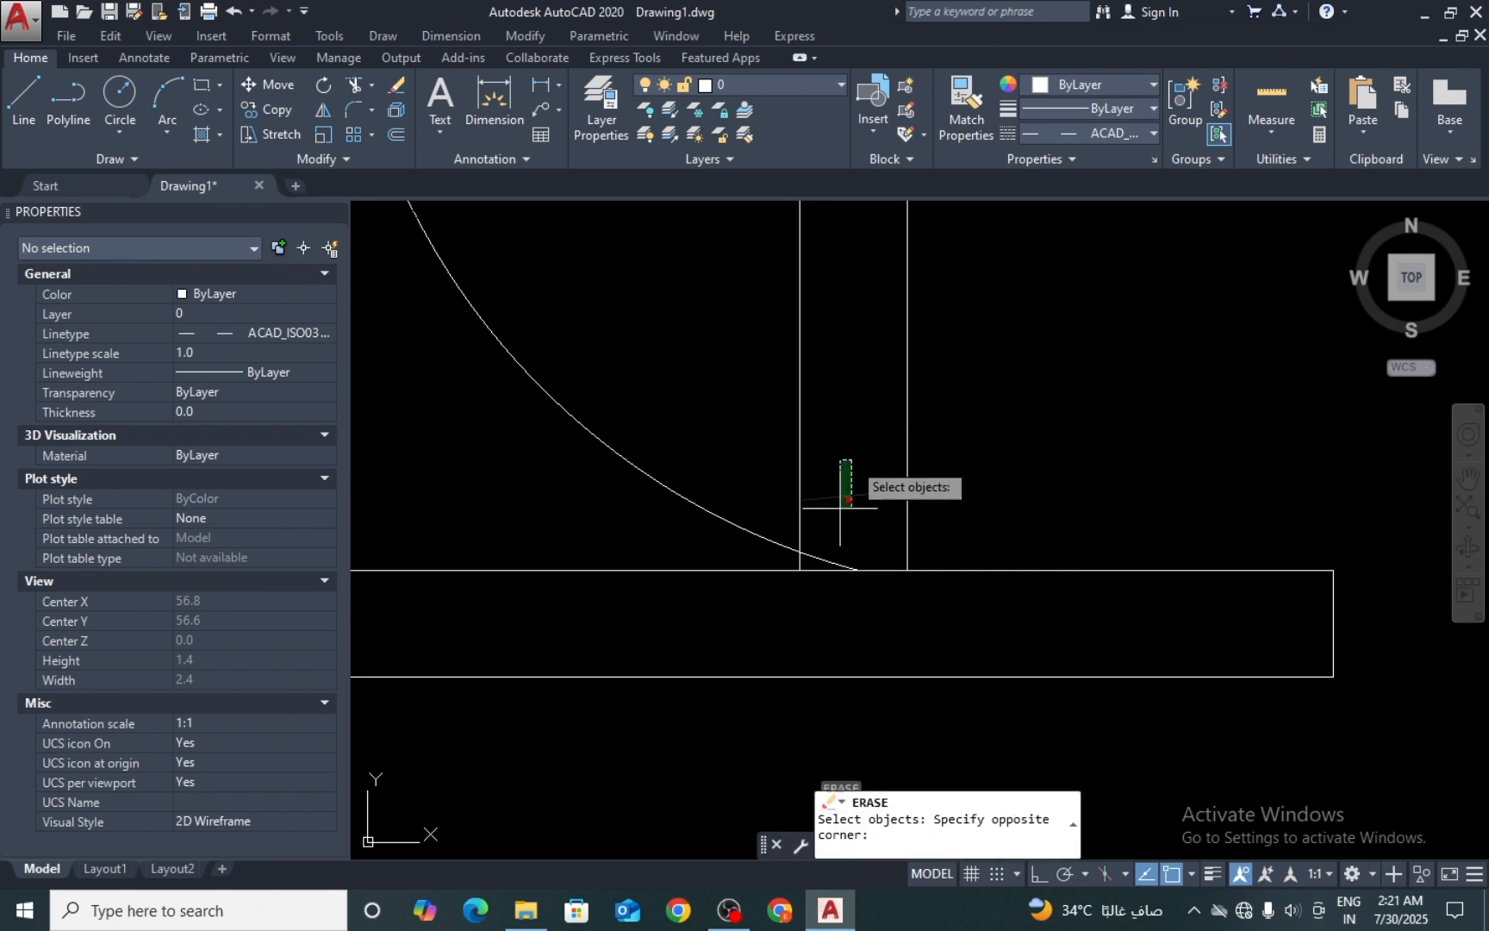
{"action": "left_click", "coordinate": [840, 509]}
{"action": "key", "text": "Return"}
Step: Draw a horizontal jamb line between the stub's extended side lines, a short distance above the south wall
{"action": "type", "text": "l"}
{"action": "key", "text": "Return"}
{"action": "left_click", "coordinate": [801, 499]}
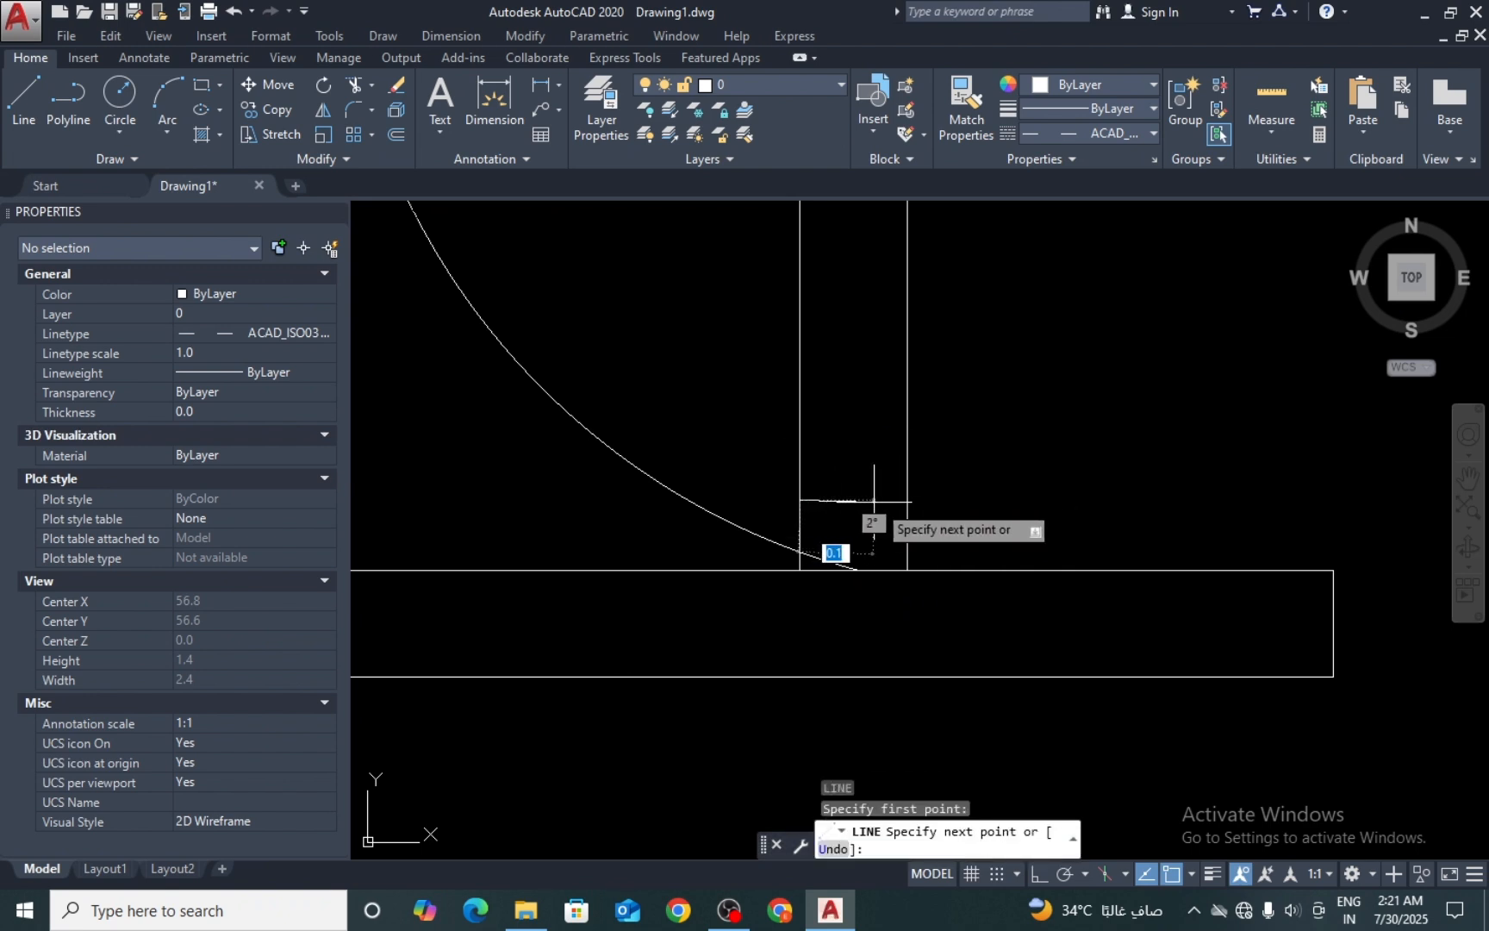
{"action": "left_click", "coordinate": [904, 499]}
{"action": "key", "text": "Return"}
Step: Stretch the swing arc's south end up to the midpoint of the new jamb line
{"action": "left_click", "coordinate": [709, 517]}
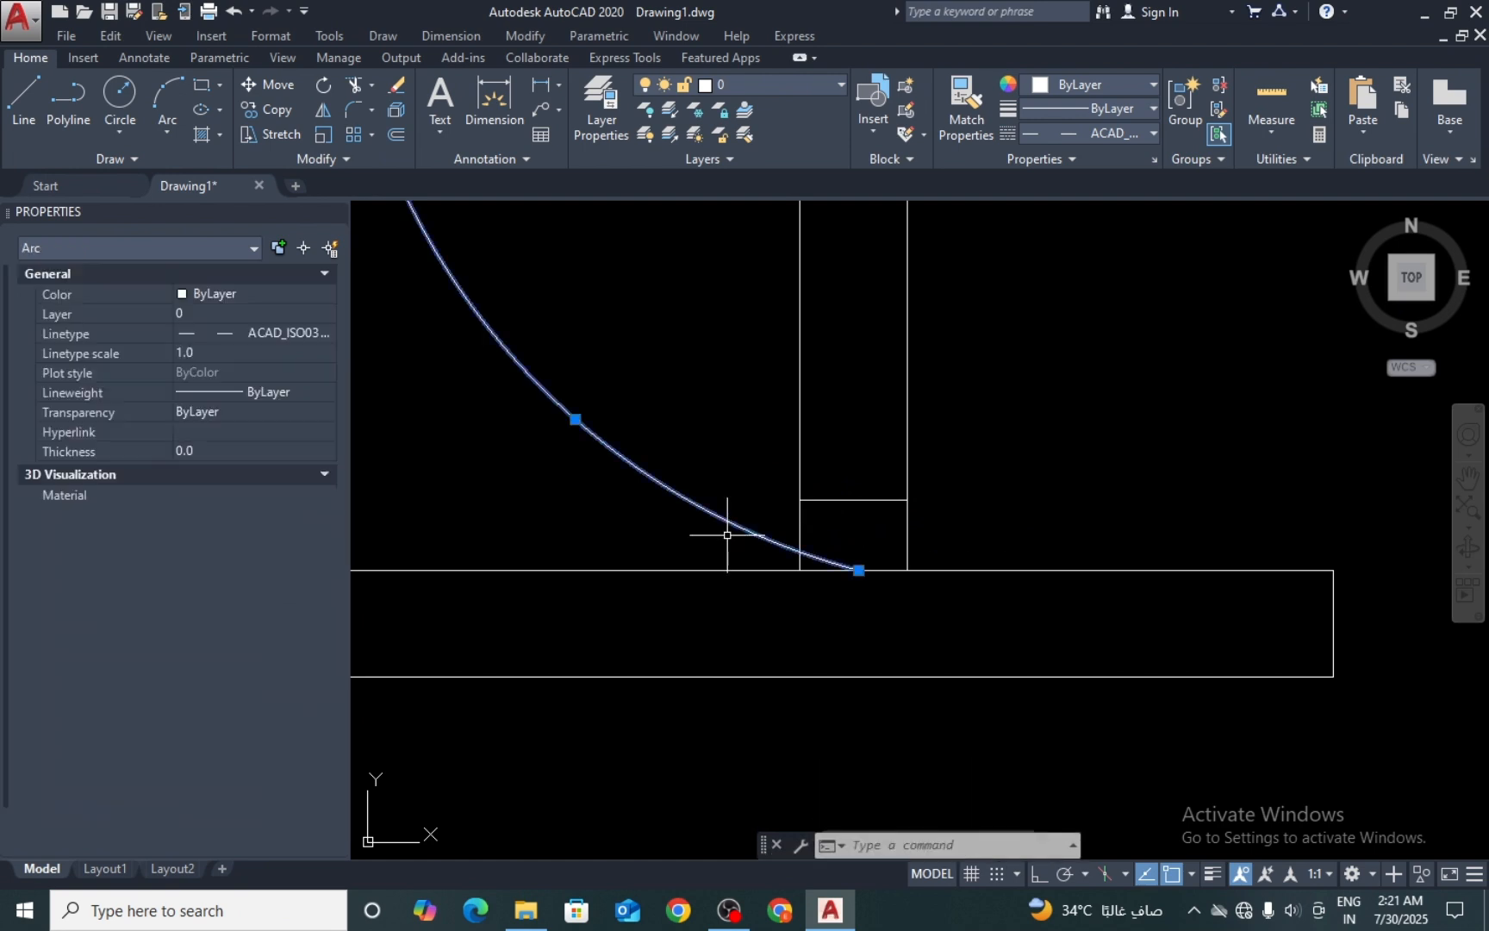
{"action": "left_click", "coordinate": [880, 567]}
{"action": "left_click", "coordinate": [858, 570]}
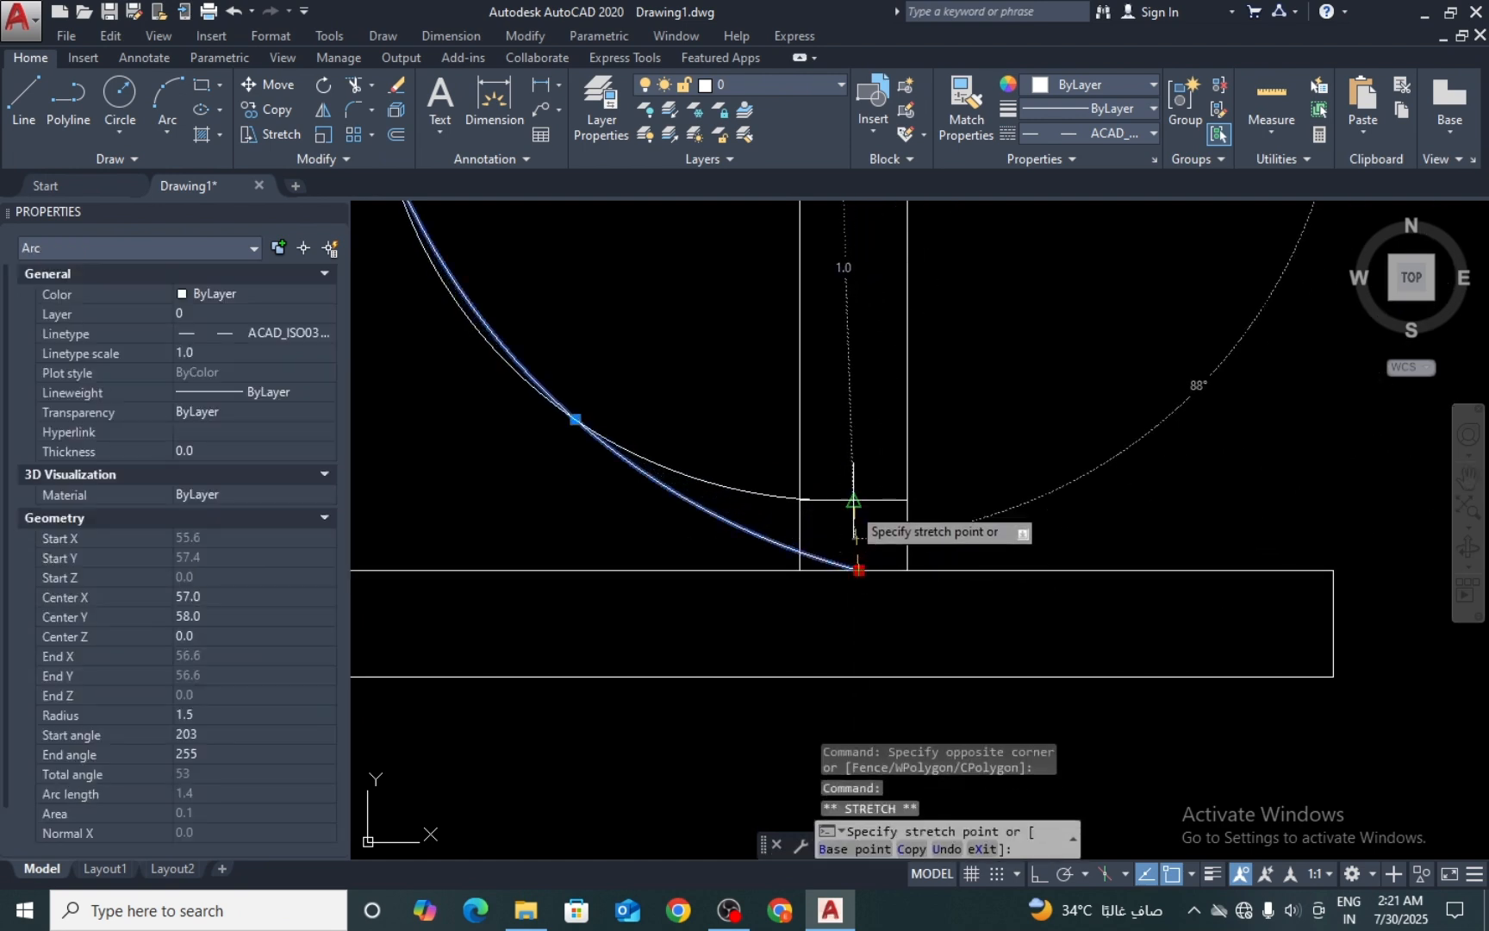
{"action": "left_click", "coordinate": [853, 499]}
{"action": "scroll", "coordinate": [781, 499], "scroll_direction": "down", "scroll_amount": 3}
{"action": "key", "text": "Escape"}
{"action": "key", "text": "Escape"}
Step: Trim the two extended side lines between the door leaf and the new jamb line to open the doorway
{"action": "type", "text": "tr"}
{"action": "key", "text": "Return"}
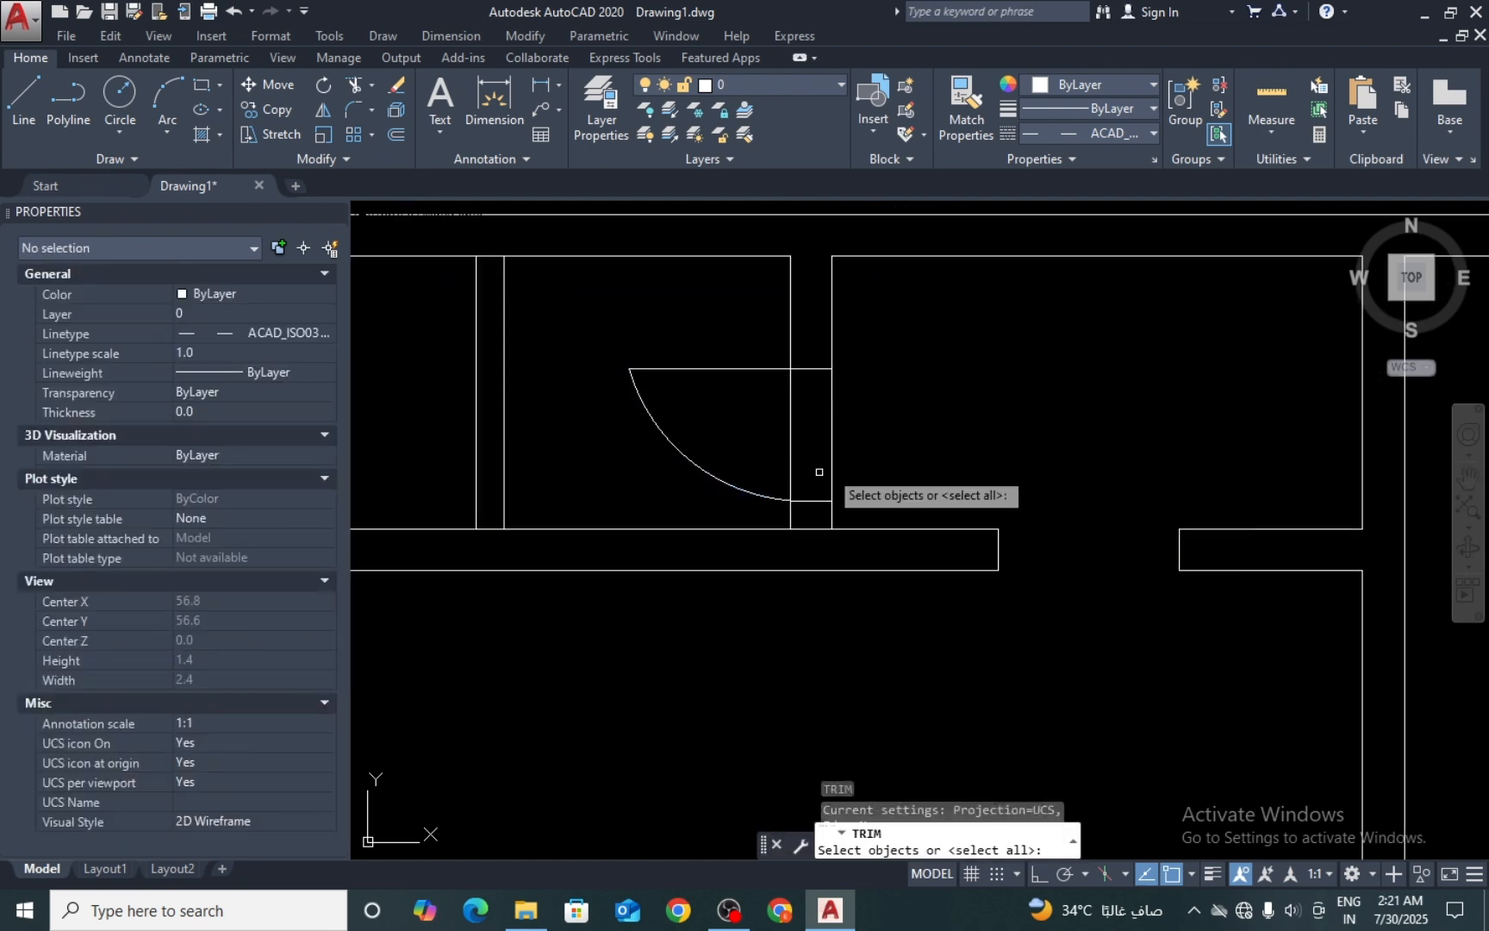
{"action": "key", "text": "Return"}
{"action": "left_click", "coordinate": [857, 433]}
{"action": "left_click", "coordinate": [766, 442]}
{"action": "key", "text": "Return"}
{"action": "scroll", "coordinate": [832, 431], "scroll_direction": "down", "scroll_amount": 4}
{"action": "scroll", "coordinate": [684, 433], "scroll_direction": "up", "scroll_amount": 2}
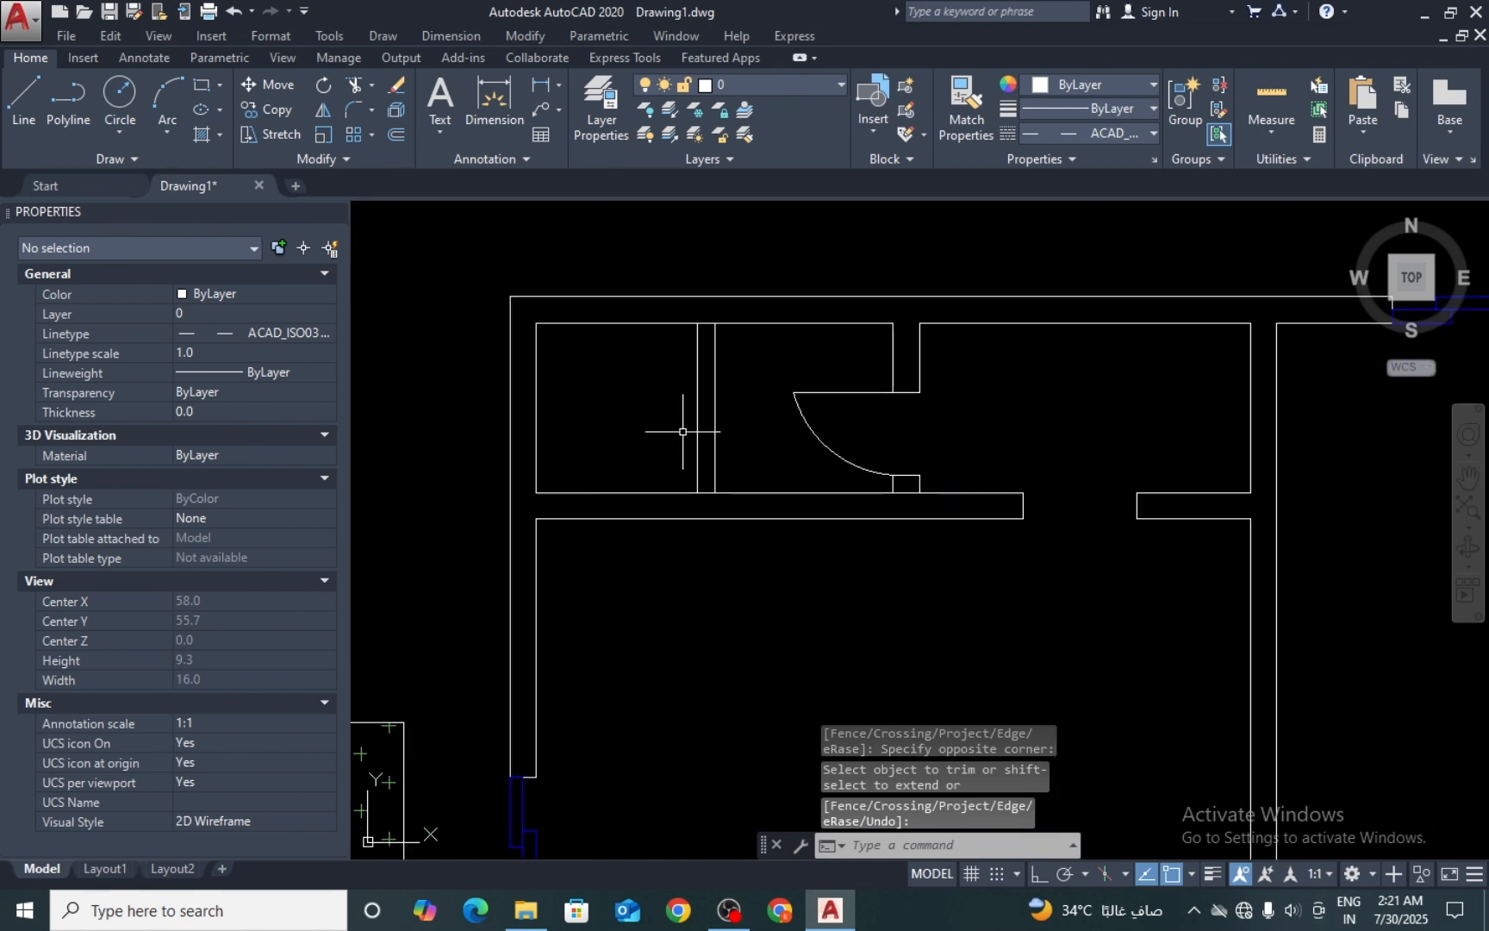
{"action": "left_click", "coordinate": [728, 381]}
{"action": "left_click", "coordinate": [659, 405]}
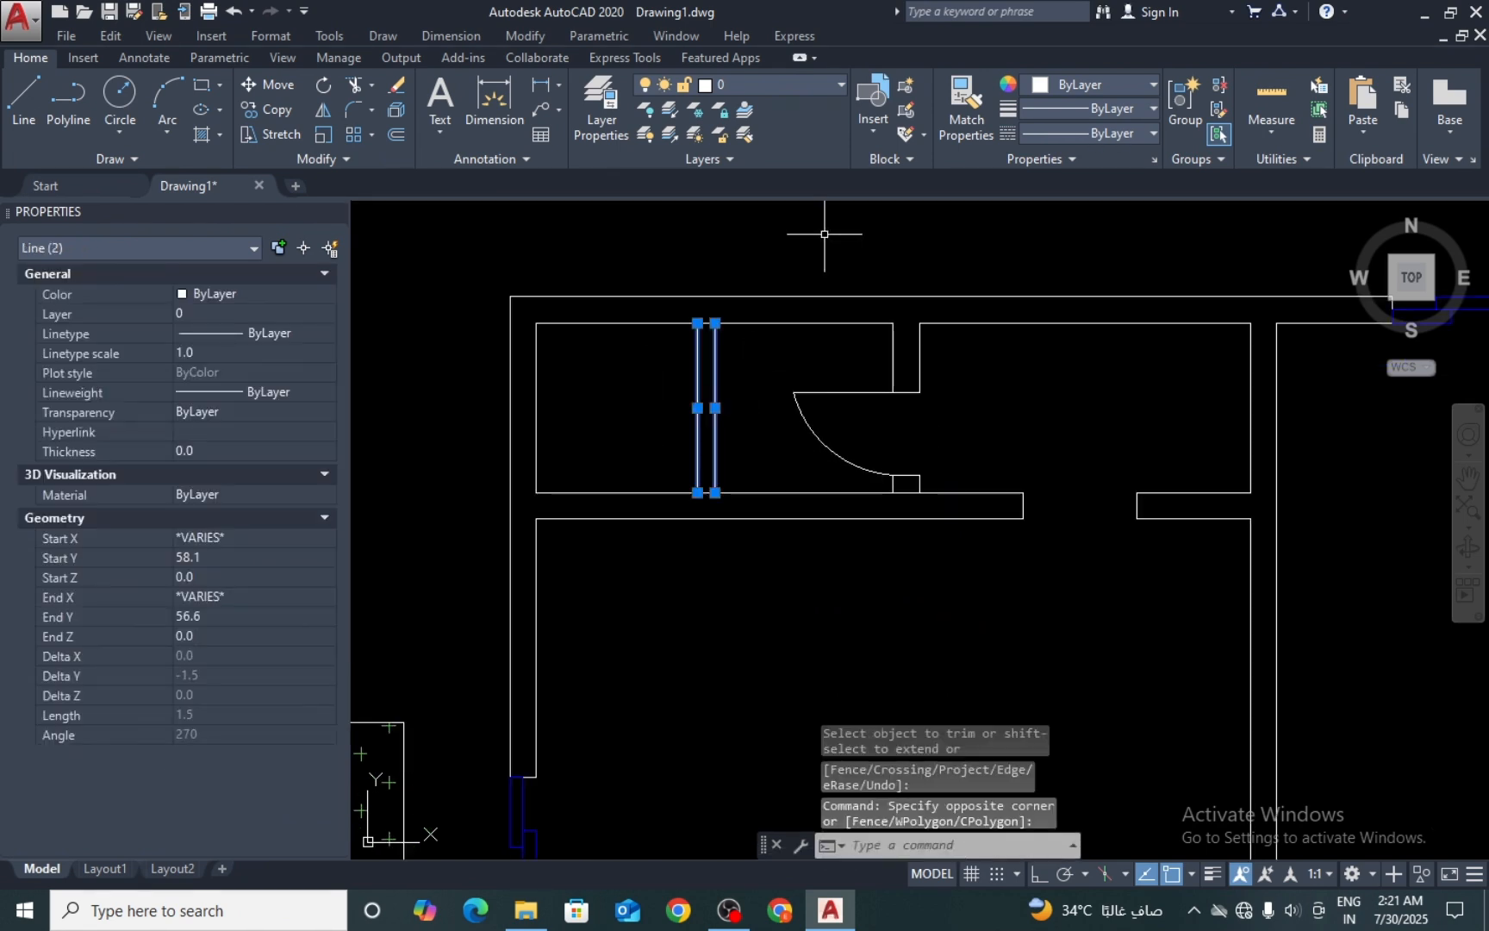
{"action": "left_click", "coordinate": [1058, 85]}
{"action": "key", "text": "Escape"}
{"action": "key", "text": "Escape"}
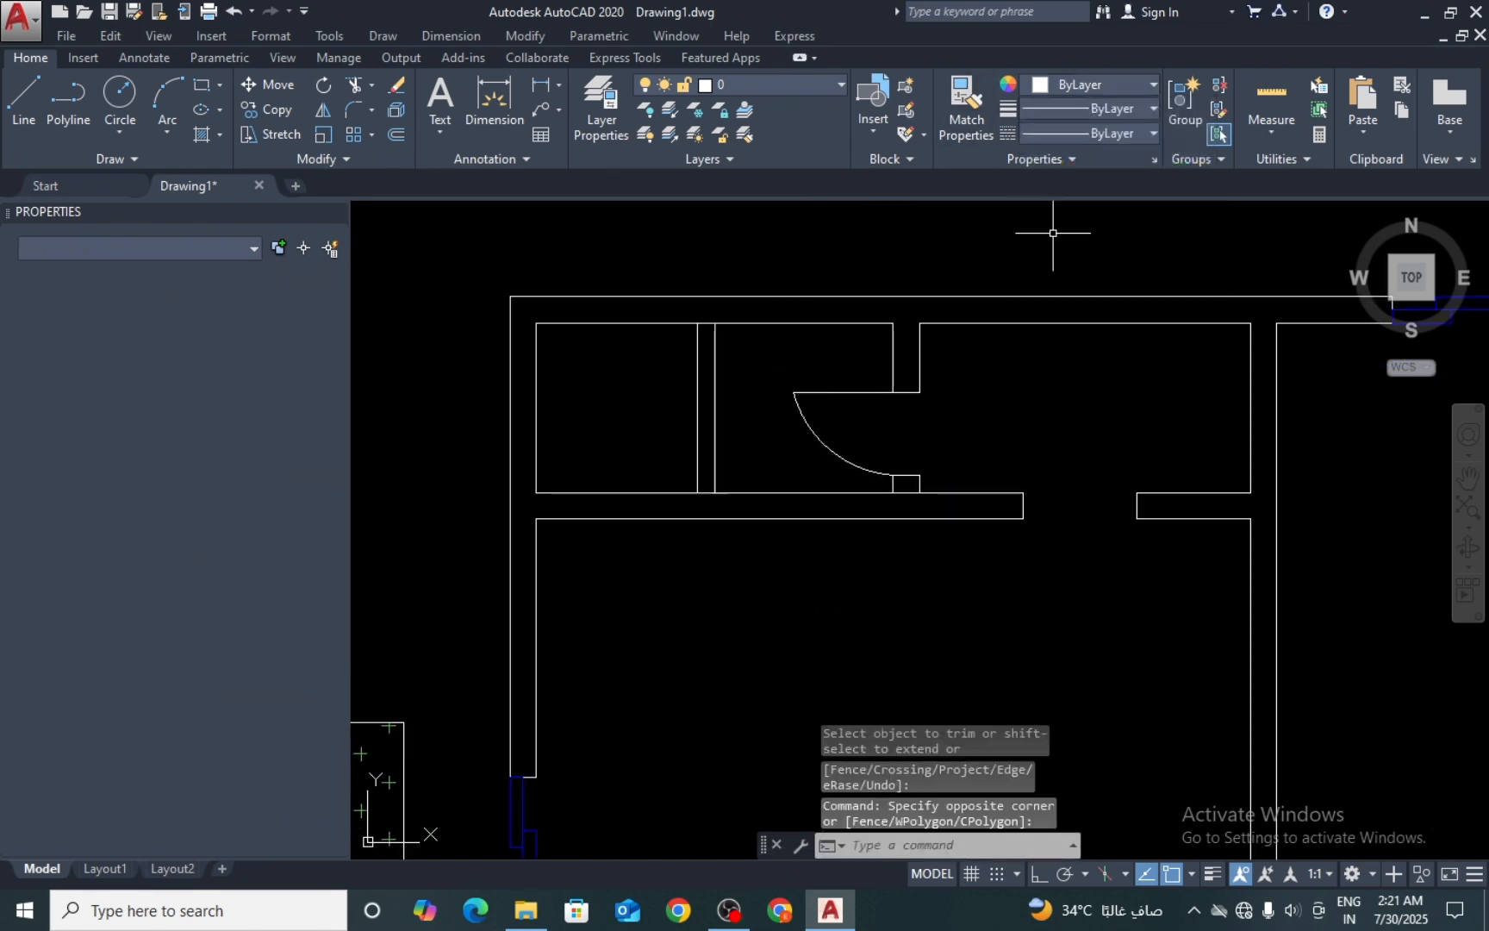
Step: Match the properties of the blue west-wall window panel to the two lines of the northwest room's thin partition
{"action": "type", "text": "MA"}
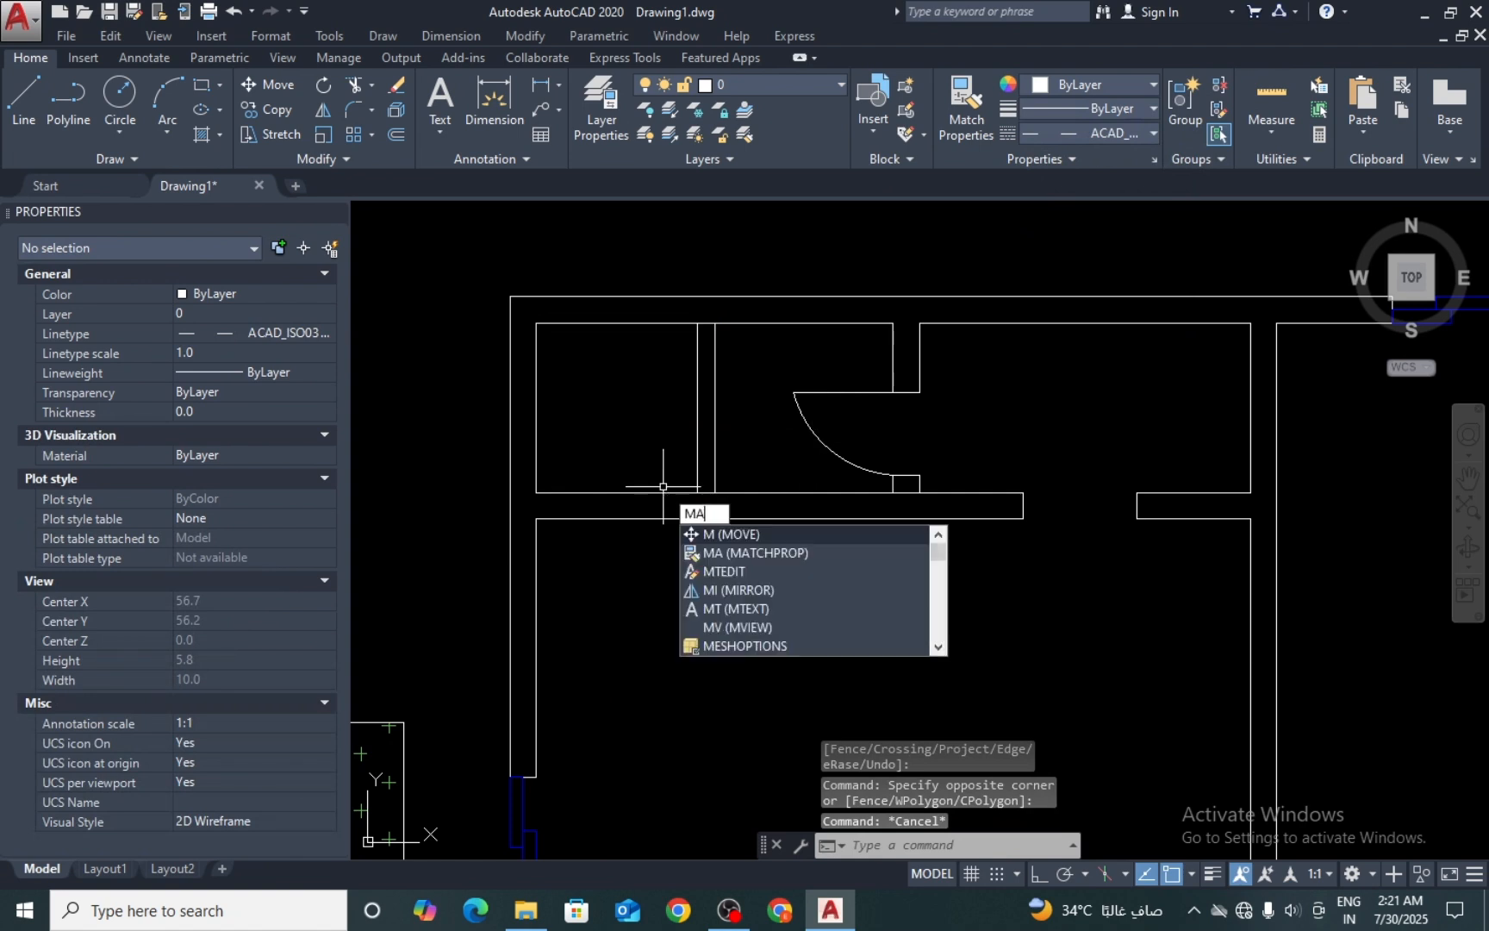
{"action": "key", "text": "Return"}
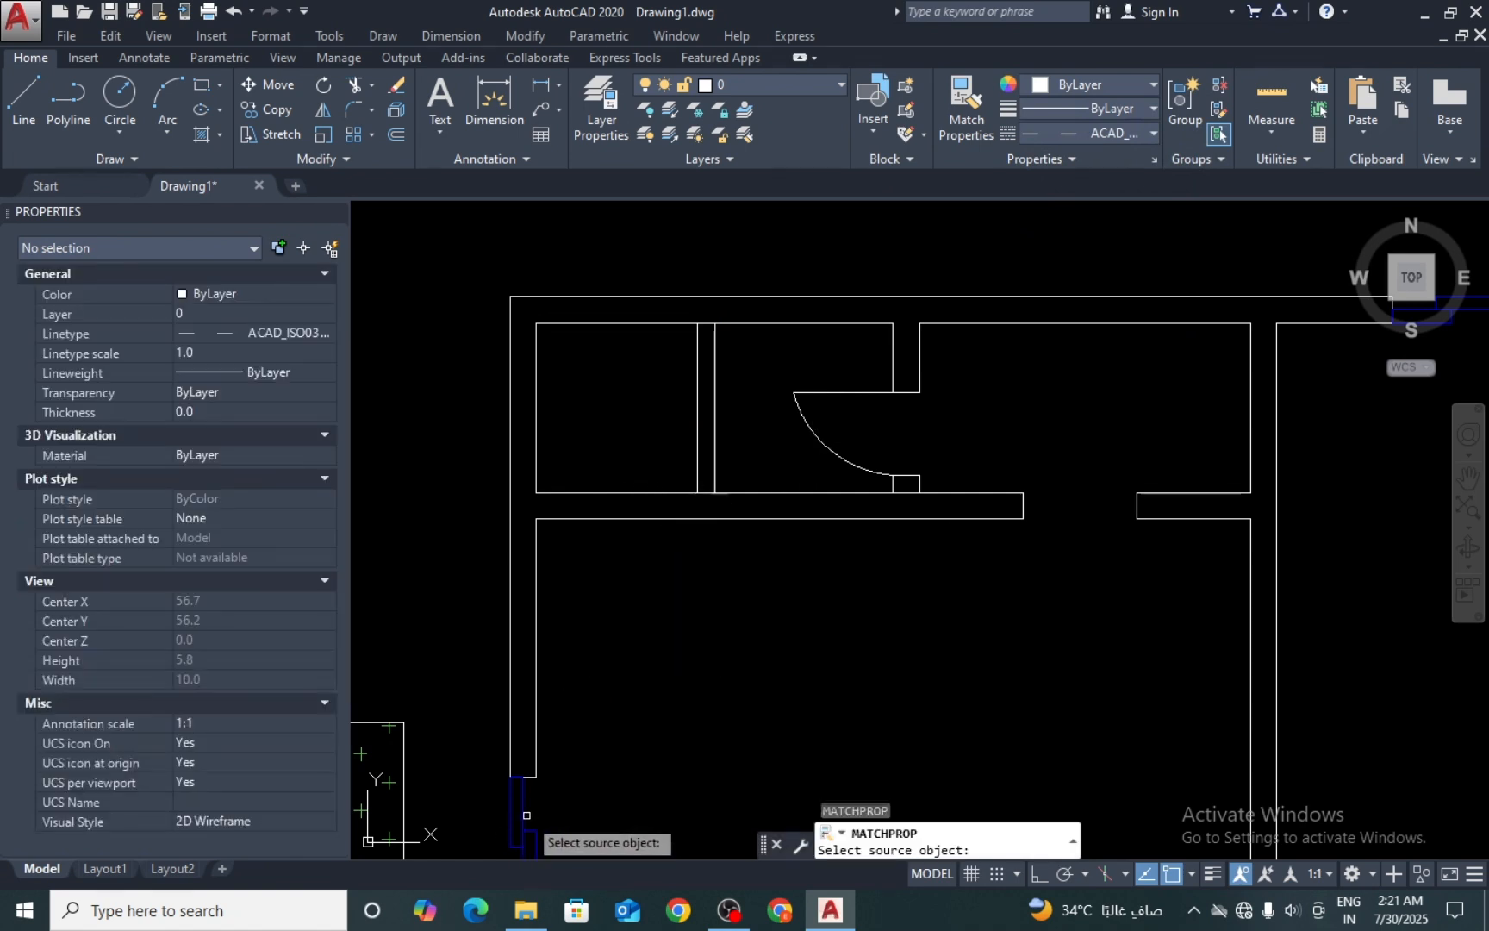
{"action": "left_click", "coordinate": [526, 814]}
{"action": "left_click", "coordinate": [731, 394]}
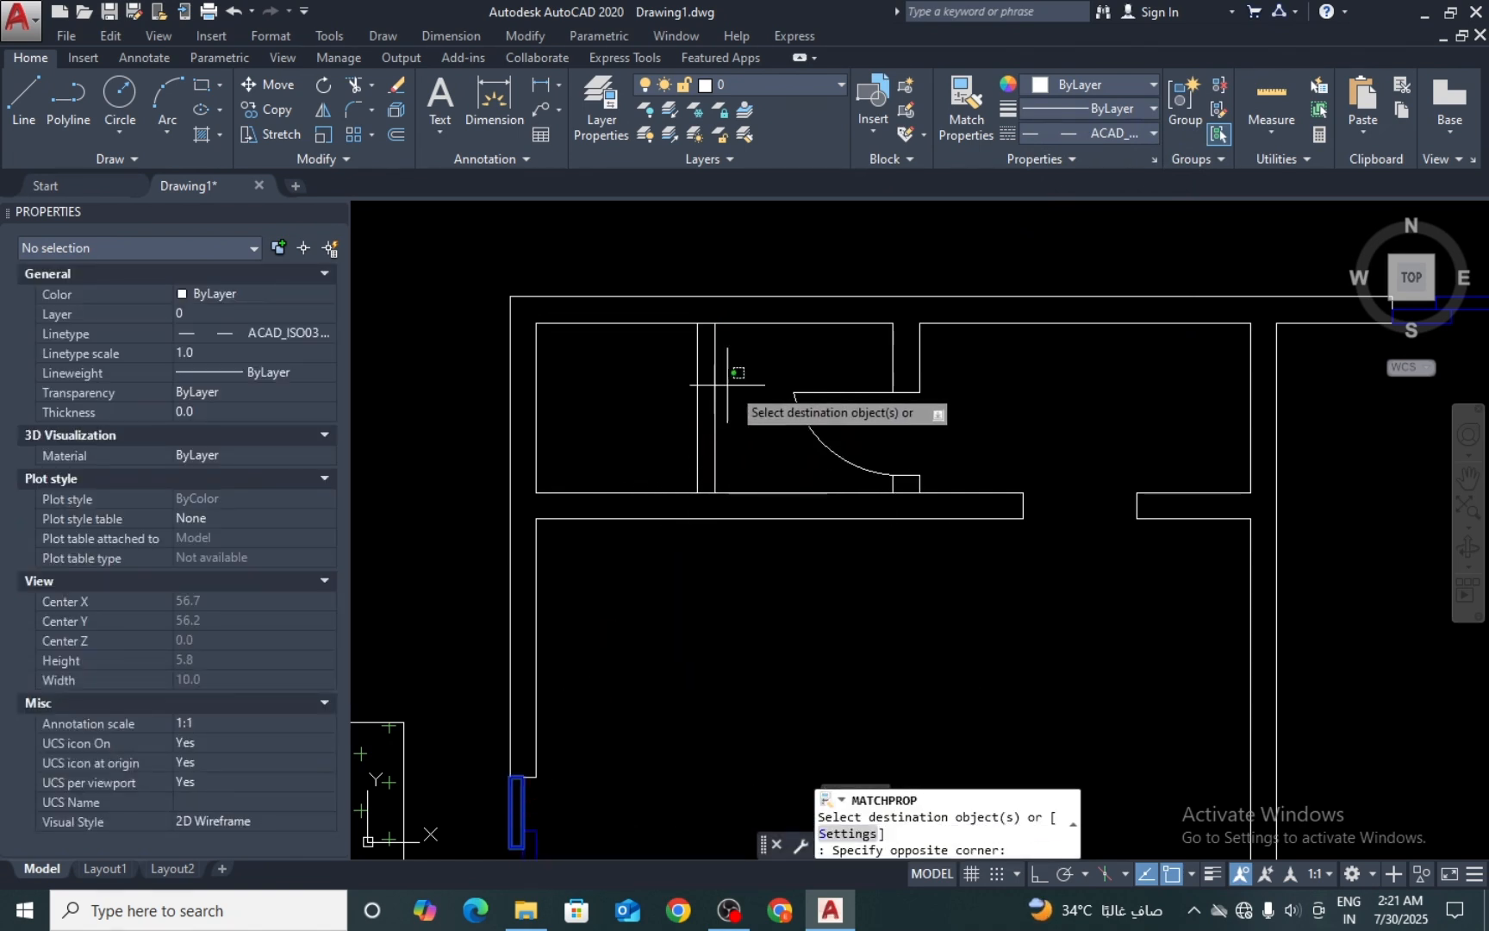
{"action": "key", "text": "Return"}
Step: Select the leaf and swing arc of the southwest room's door and the whole double door at the south entrance
{"action": "scroll", "coordinate": [628, 393], "scroll_direction": "down", "scroll_amount": 6}
{"action": "scroll", "coordinate": [637, 517], "scroll_direction": "down", "scroll_amount": 4}
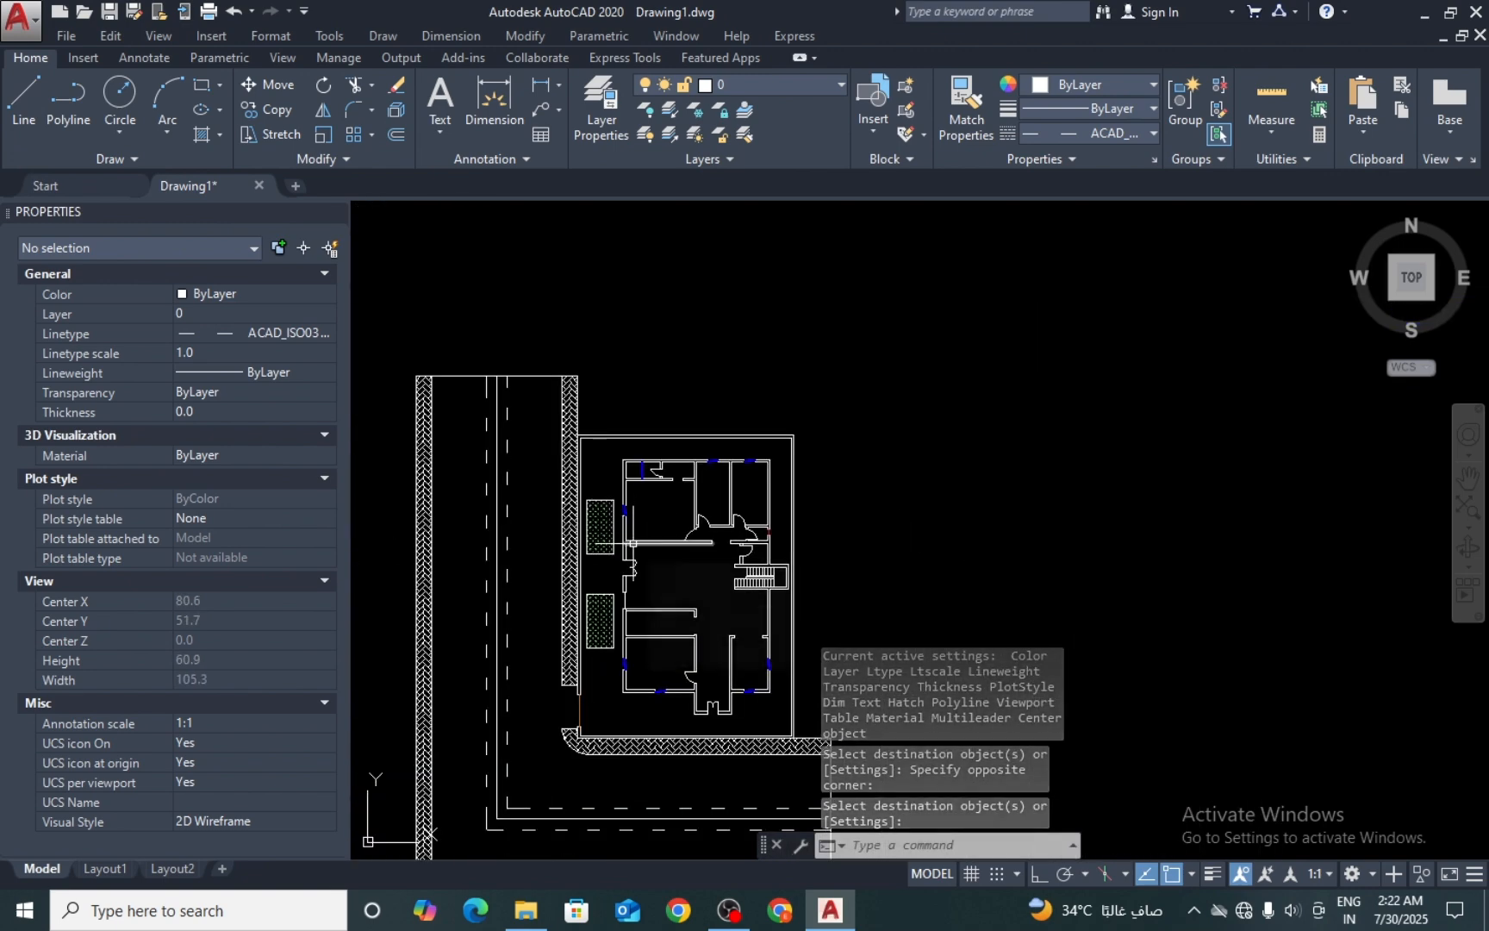
{"action": "scroll", "coordinate": [672, 713], "scroll_direction": "up", "scroll_amount": 4}
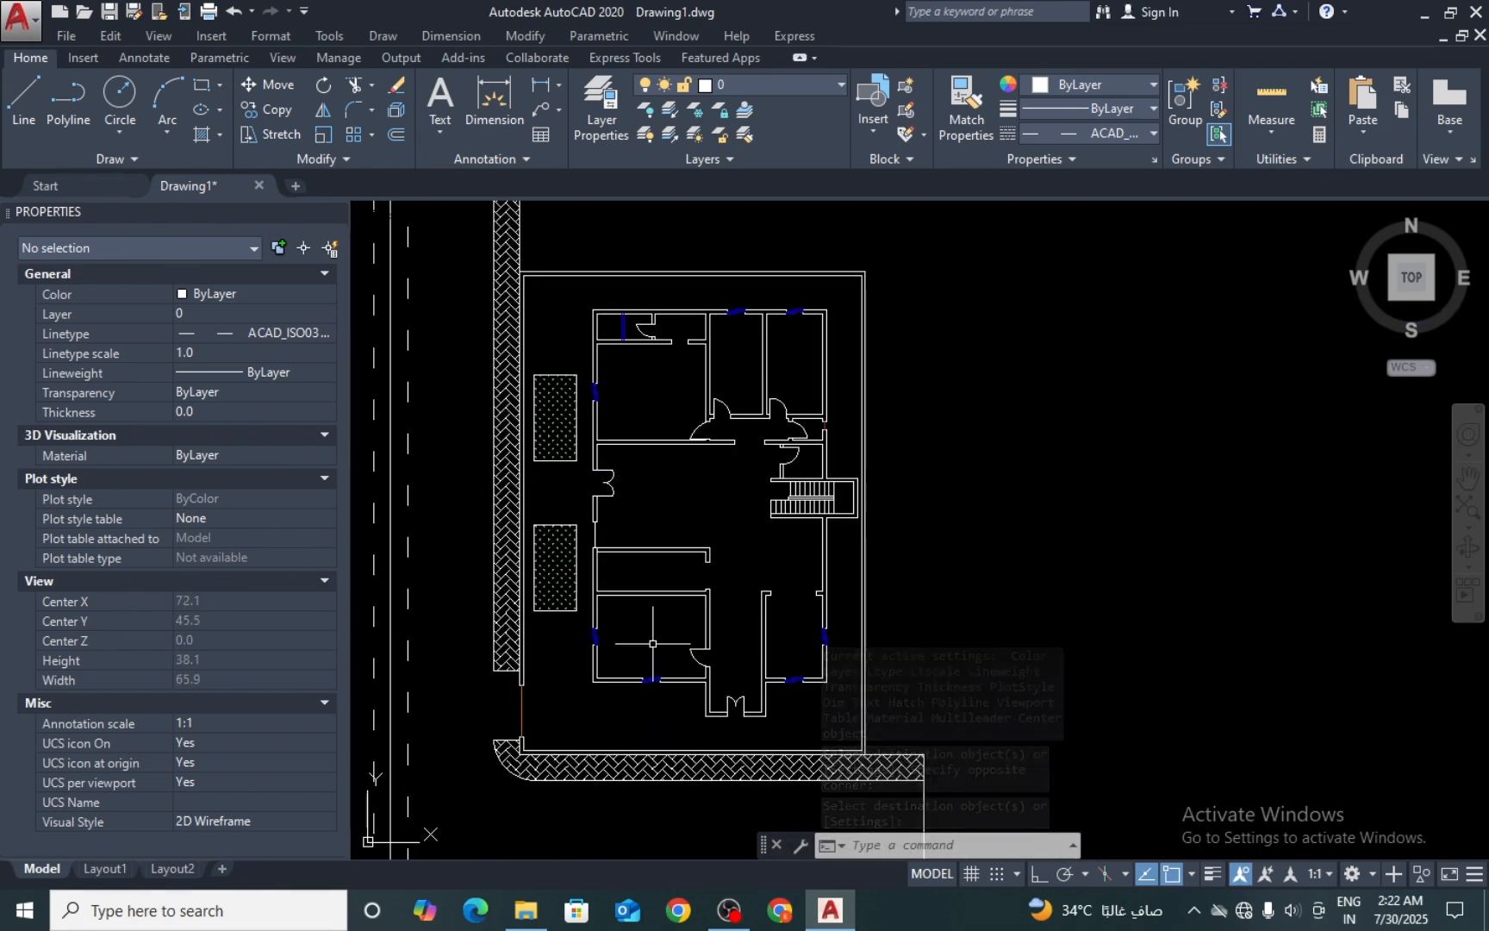
{"action": "scroll", "coordinate": [683, 687], "scroll_direction": "up", "scroll_amount": 3}
{"action": "scroll", "coordinate": [700, 505], "scroll_direction": "up", "scroll_amount": 2}
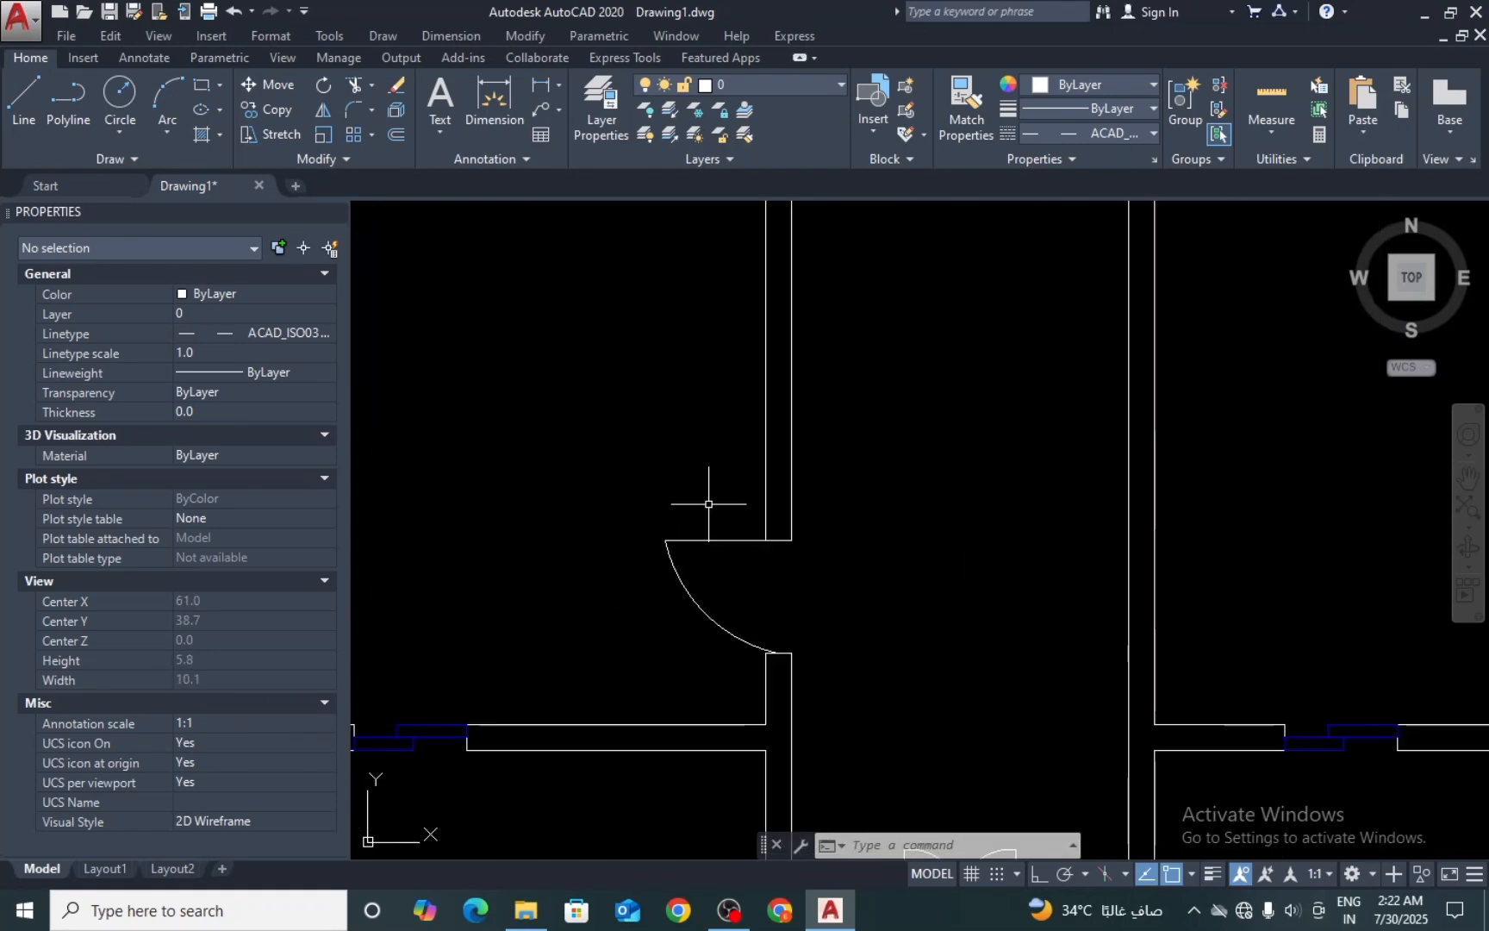
{"action": "left_click", "coordinate": [708, 503]}
{"action": "left_click", "coordinate": [633, 594]}
{"action": "scroll", "coordinate": [667, 518], "scroll_direction": "down", "scroll_amount": 2}
{"action": "scroll", "coordinate": [772, 707], "scroll_direction": "up", "scroll_amount": 2}
{"action": "left_click", "coordinate": [875, 516]}
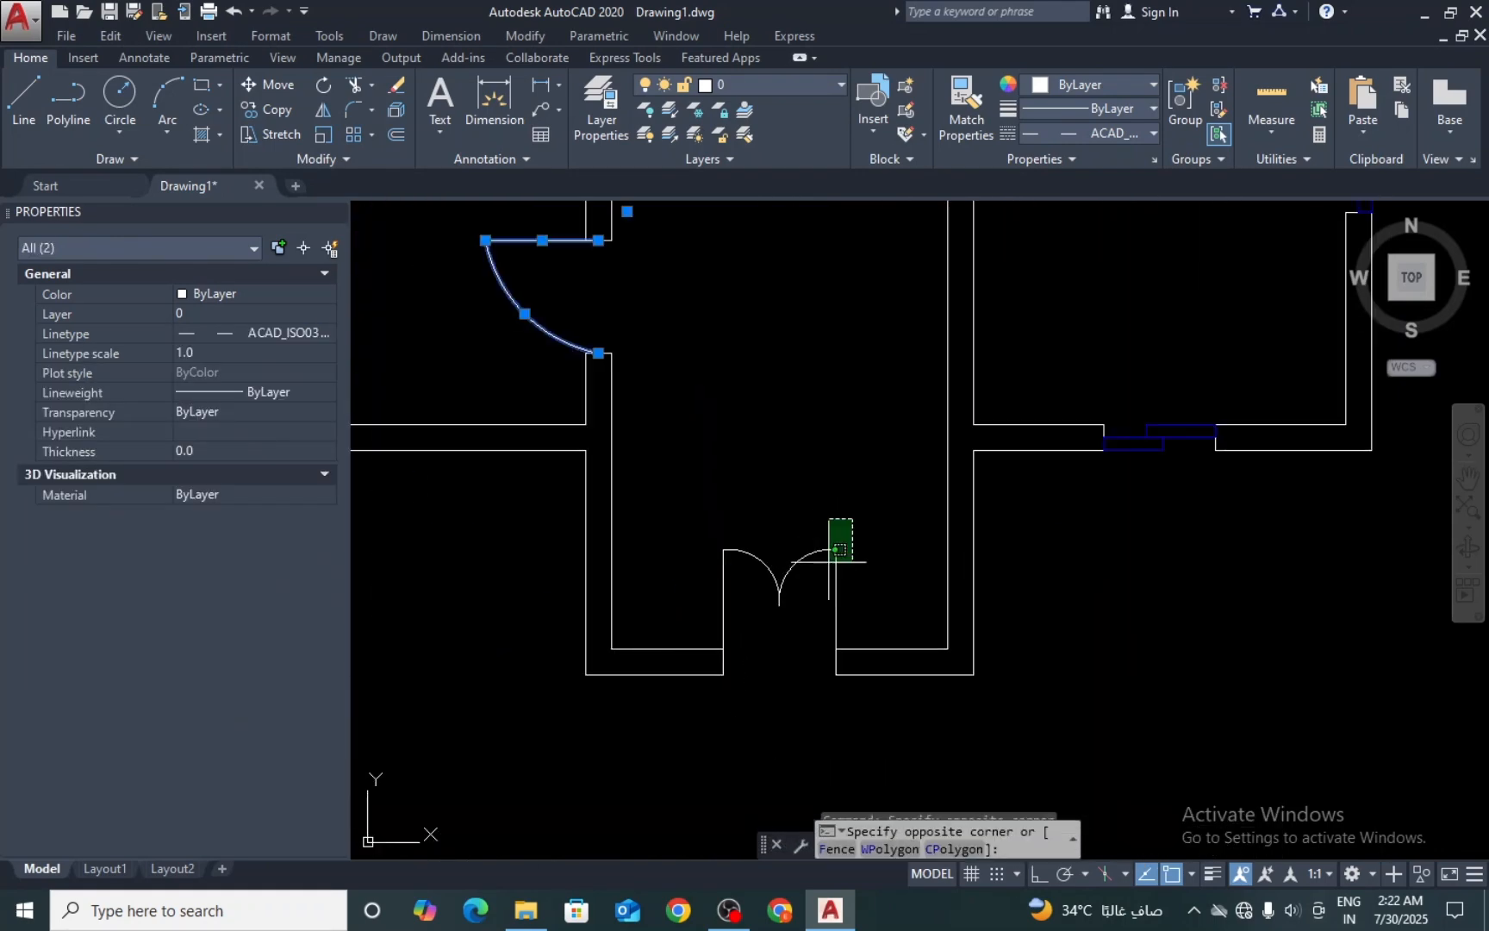
{"action": "left_click", "coordinate": [714, 615]}
{"action": "scroll", "coordinate": [717, 611], "scroll_direction": "down", "scroll_amount": 4}
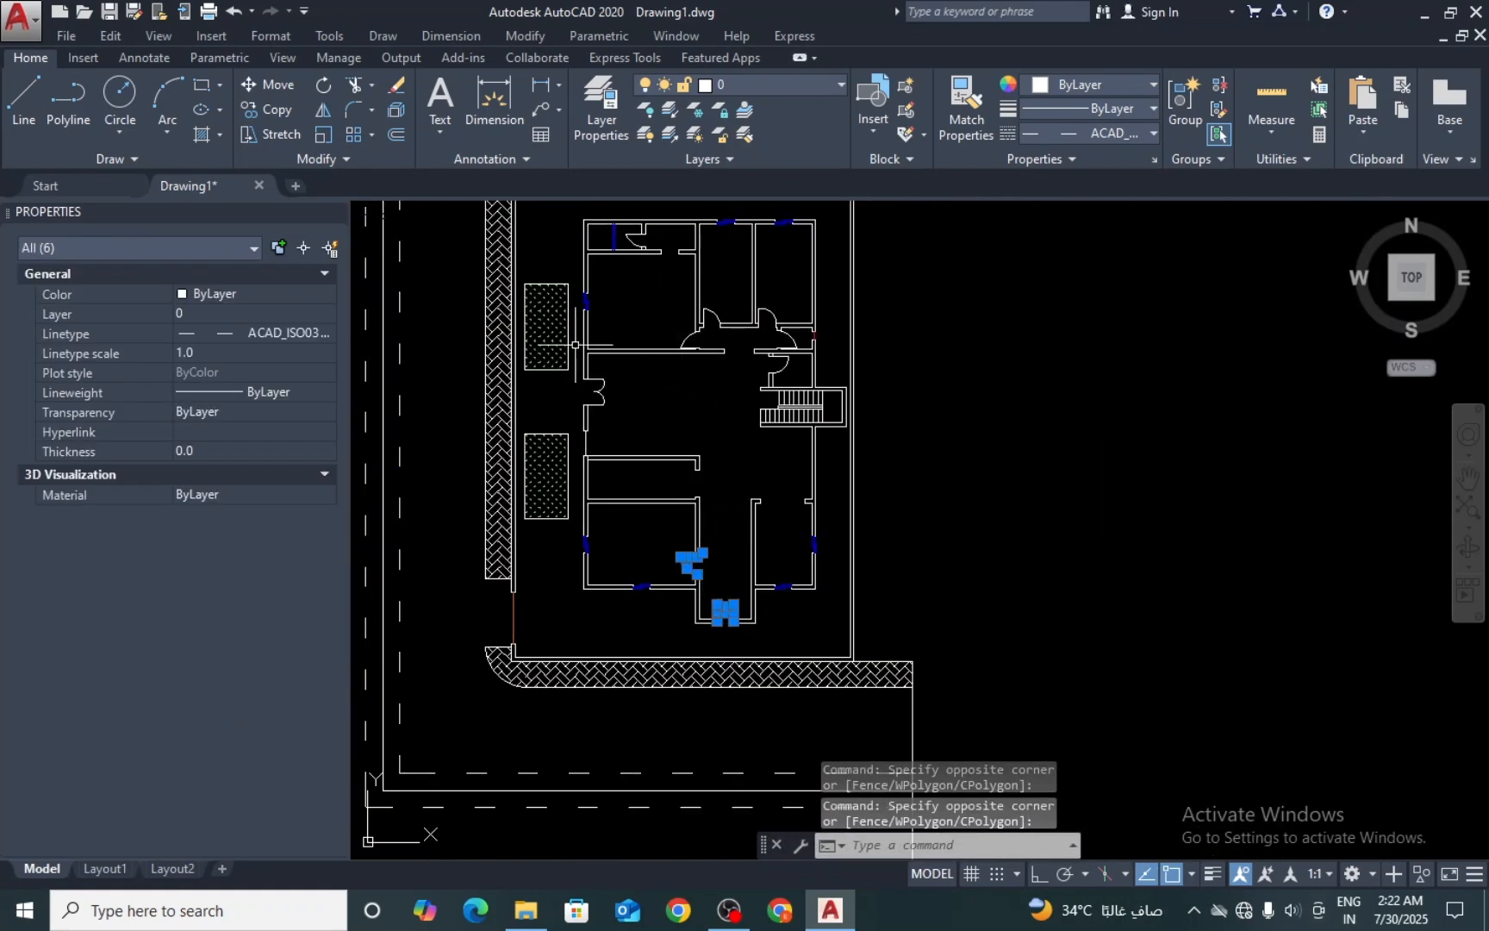
Step: Add the leaves and arcs of the west wall's double door to the selection
{"action": "scroll", "coordinate": [575, 344], "scroll_direction": "up", "scroll_amount": 3}
{"action": "left_click", "coordinate": [721, 390]}
{"action": "left_click", "coordinate": [626, 560]}
{"action": "scroll", "coordinate": [626, 560], "scroll_direction": "down", "scroll_amount": 4}
Step: Add the swing arc and leaf of the northeast room's door to the selection
{"action": "scroll", "coordinate": [803, 463], "scroll_direction": "up", "scroll_amount": 5}
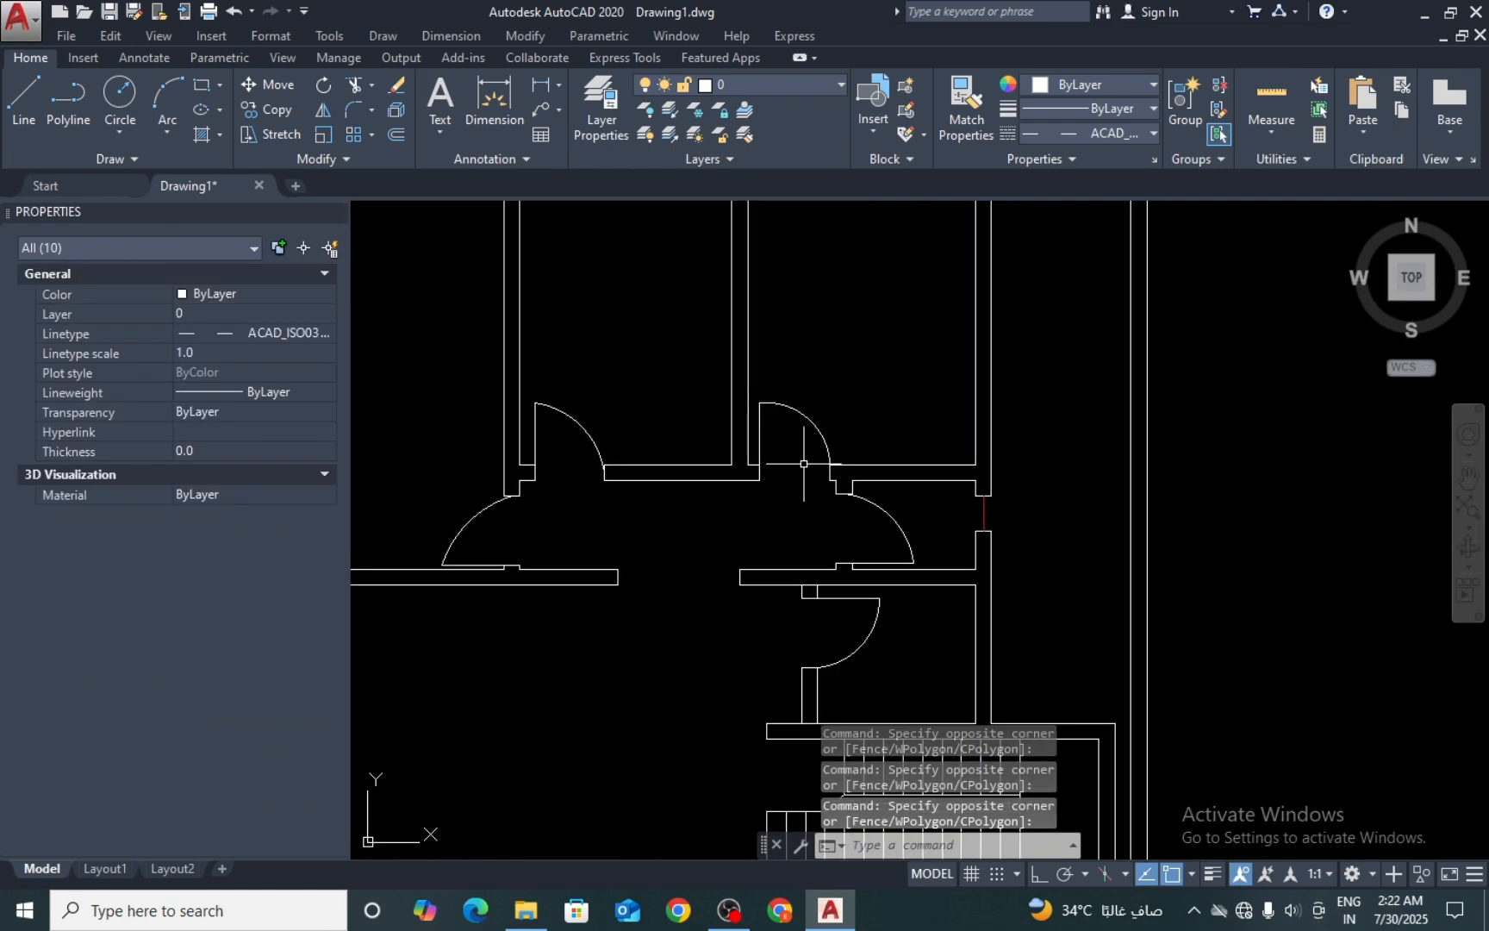
{"action": "scroll", "coordinate": [801, 405], "scroll_direction": "up", "scroll_amount": 4}
{"action": "left_click", "coordinate": [831, 388]}
{"action": "left_click", "coordinate": [699, 474]}
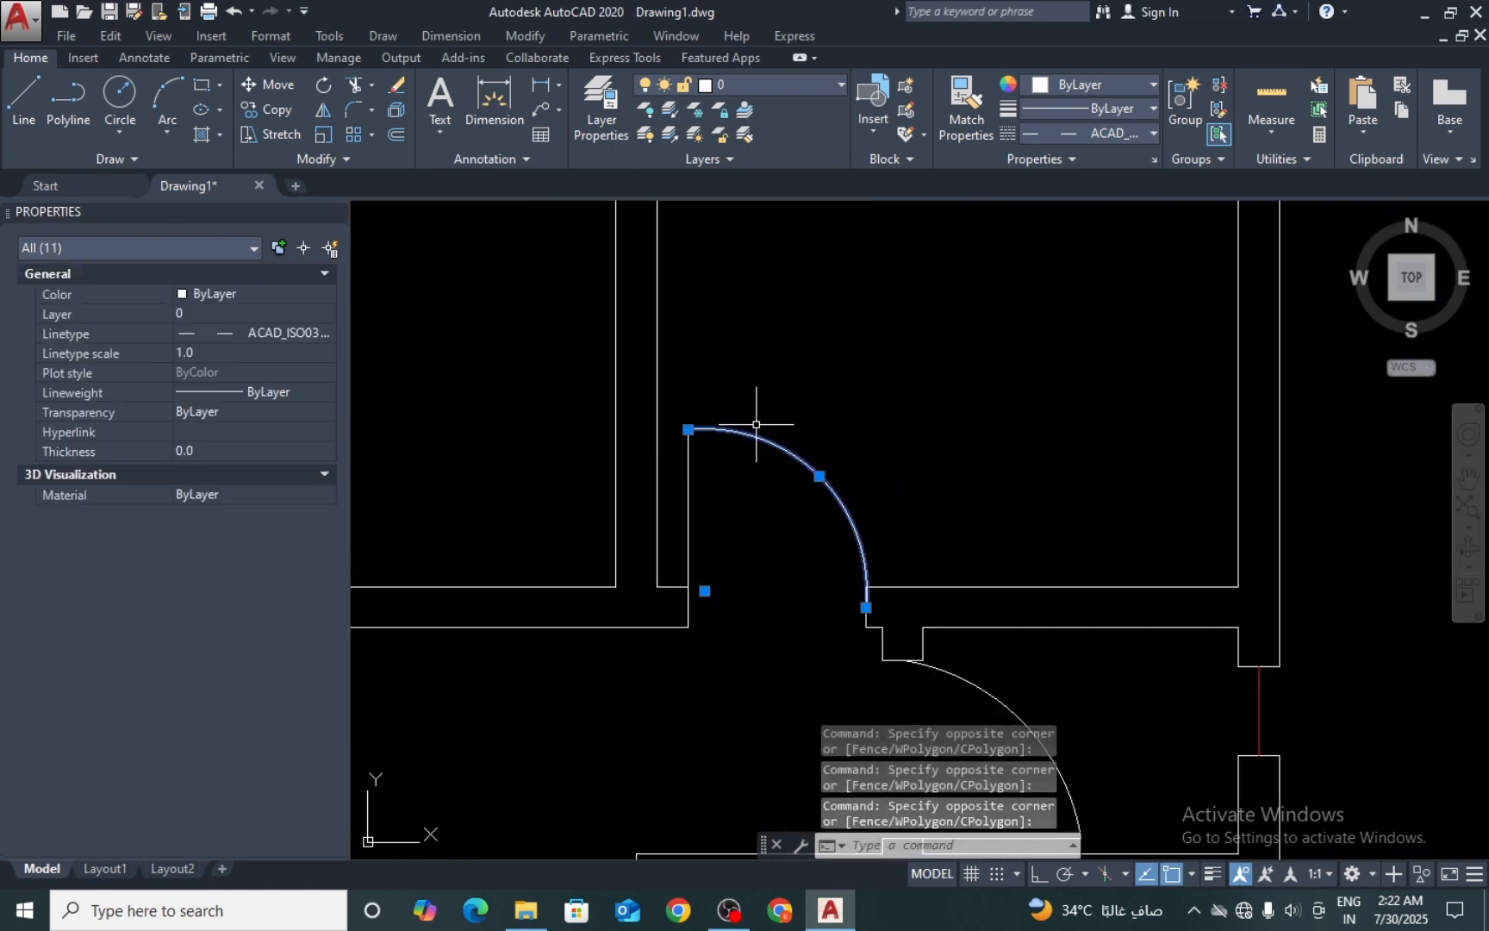
{"action": "left_click", "coordinate": [751, 425]}
{"action": "left_click", "coordinate": [674, 514]}
Step: Add the leaves and arcs of the door facing the red window line and the door just north of the stairs to the selection
{"action": "scroll", "coordinate": [871, 536], "scroll_direction": "up", "scroll_amount": 4}
{"action": "left_click", "coordinate": [967, 512]}
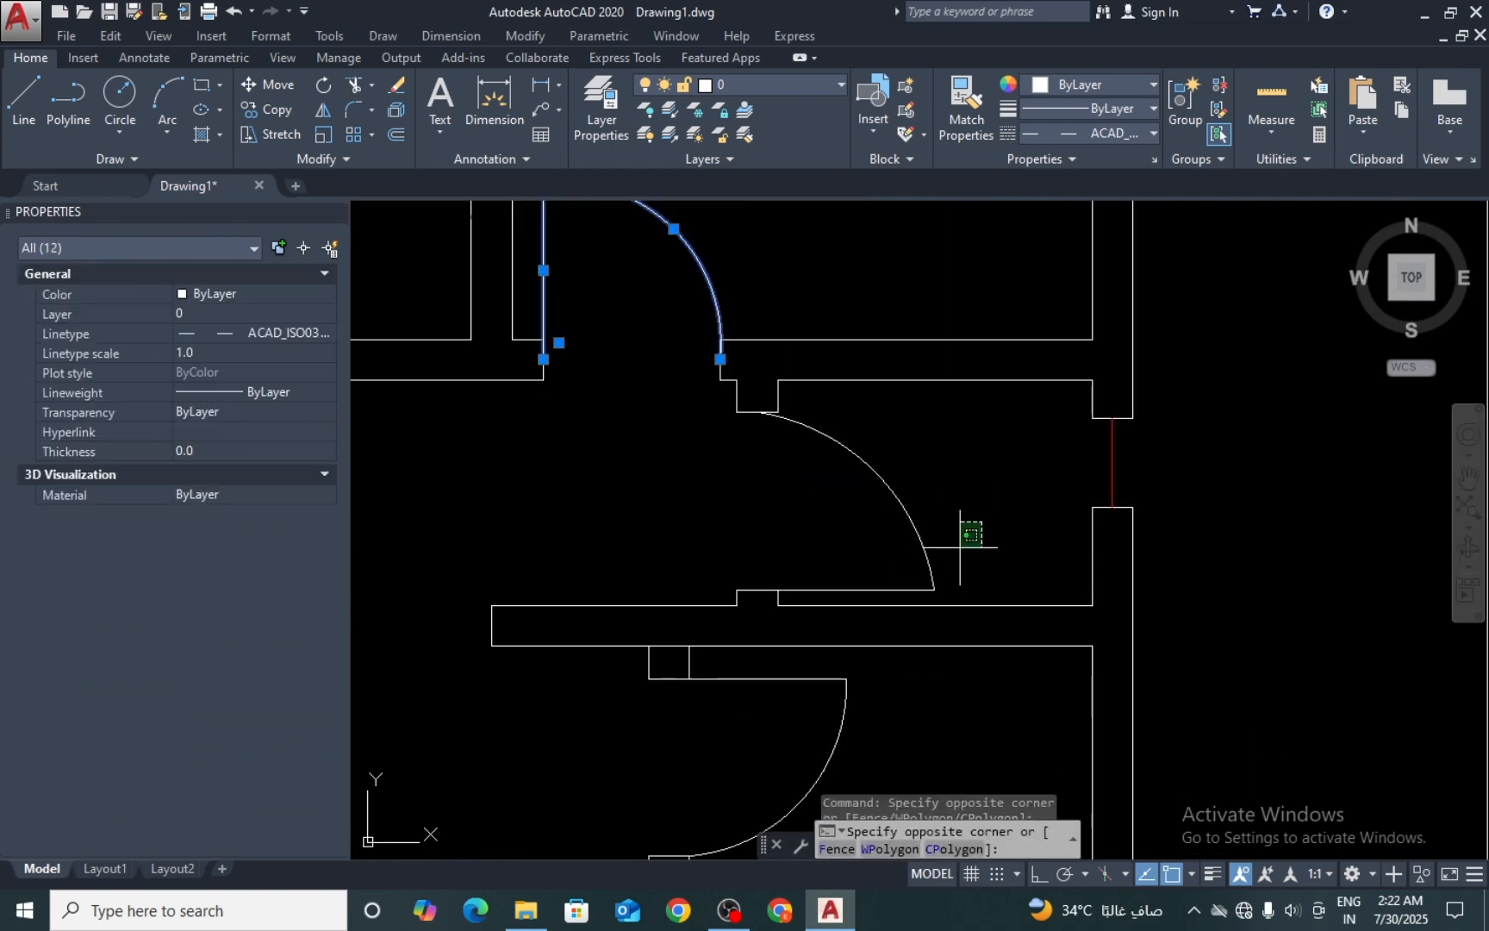
{"action": "left_click", "coordinate": [897, 593]}
{"action": "scroll", "coordinate": [831, 475], "scroll_direction": "down", "scroll_amount": 4}
{"action": "scroll", "coordinate": [848, 541], "scroll_direction": "up", "scroll_amount": 4}
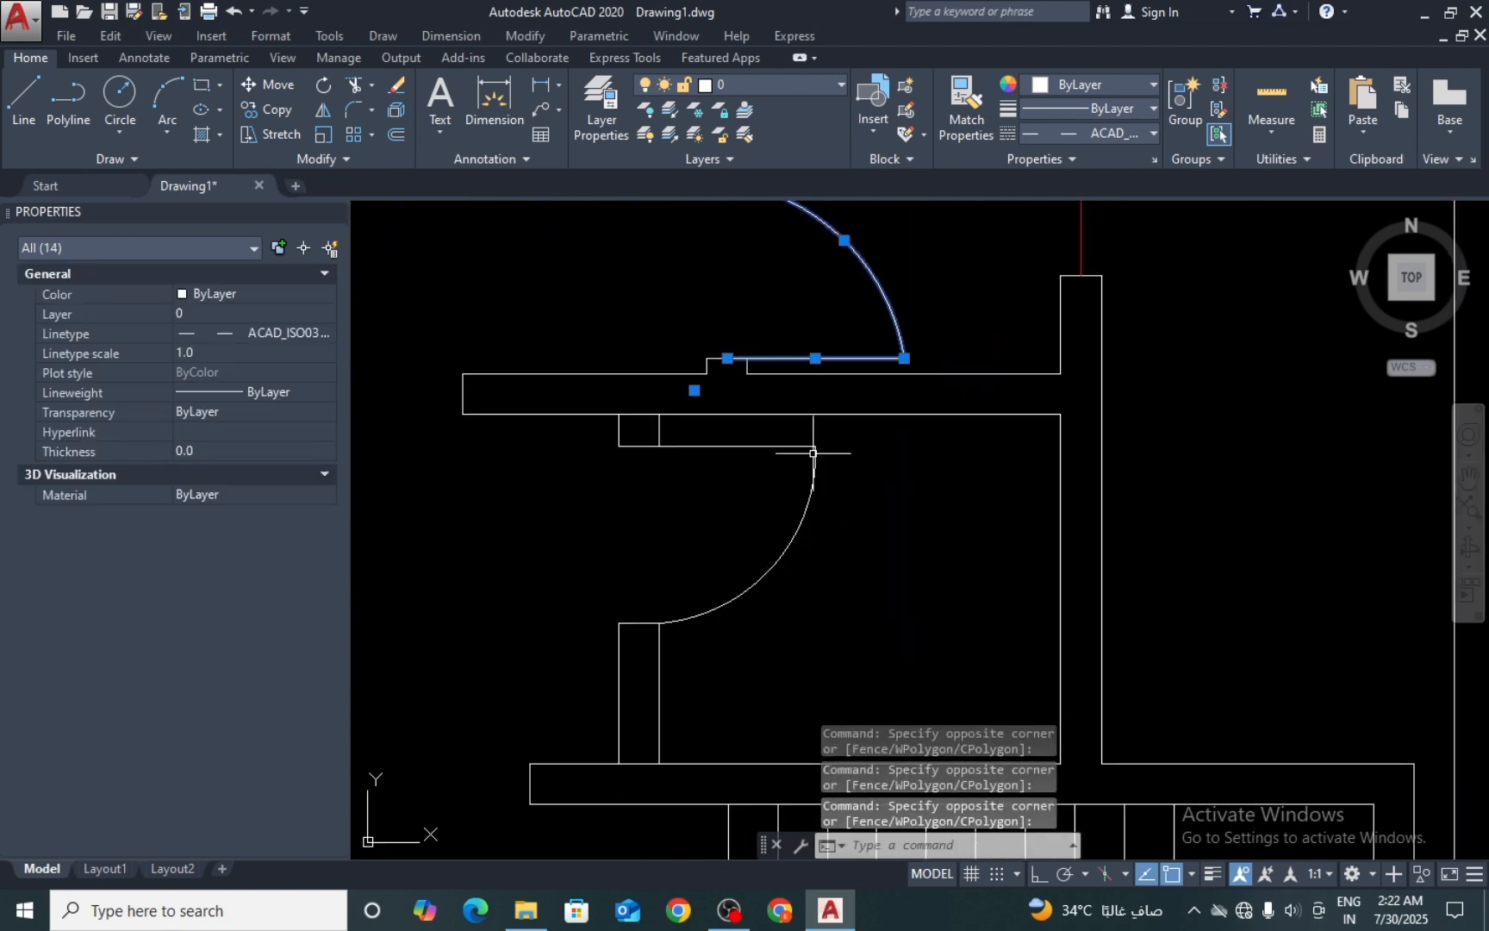
{"action": "scroll", "coordinate": [811, 452], "scroll_direction": "up", "scroll_amount": 2}
{"action": "left_click", "coordinate": [835, 409]}
{"action": "left_click", "coordinate": [780, 484]}
{"action": "scroll", "coordinate": [869, 537], "scroll_direction": "down", "scroll_amount": 8}
{"action": "scroll", "coordinate": [777, 571], "scroll_direction": "down", "scroll_amount": 2}
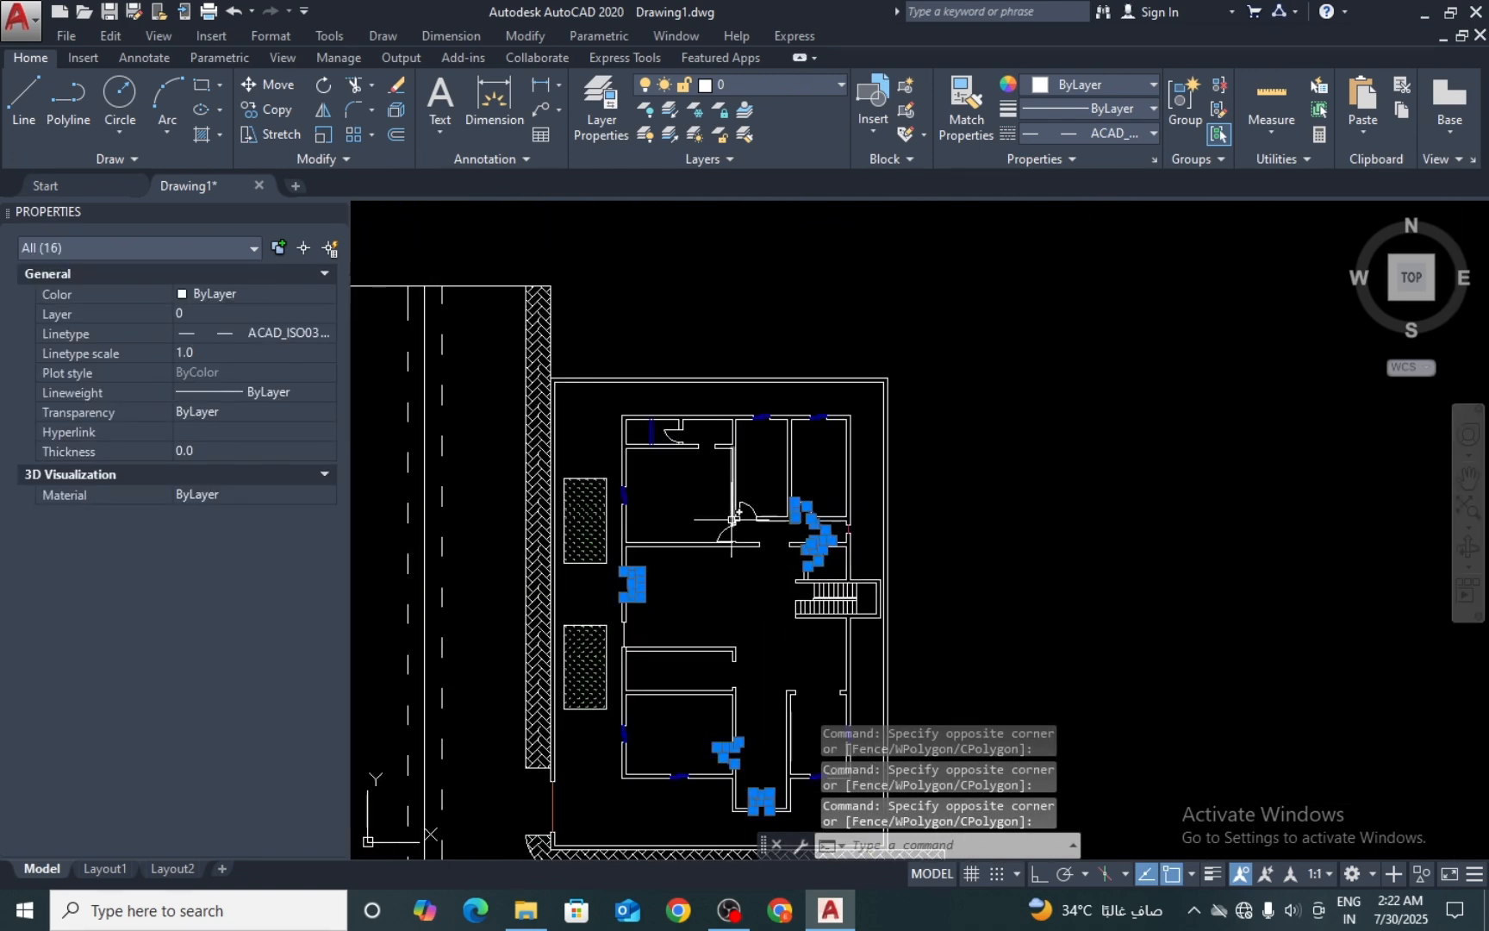
Step: Add the swing arc and leaf of the large northwest room's door to the selection
{"action": "scroll", "coordinate": [648, 416], "scroll_direction": "up", "scroll_amount": 6}
{"action": "left_click", "coordinate": [654, 379]}
{"action": "left_click", "coordinate": [553, 442]}
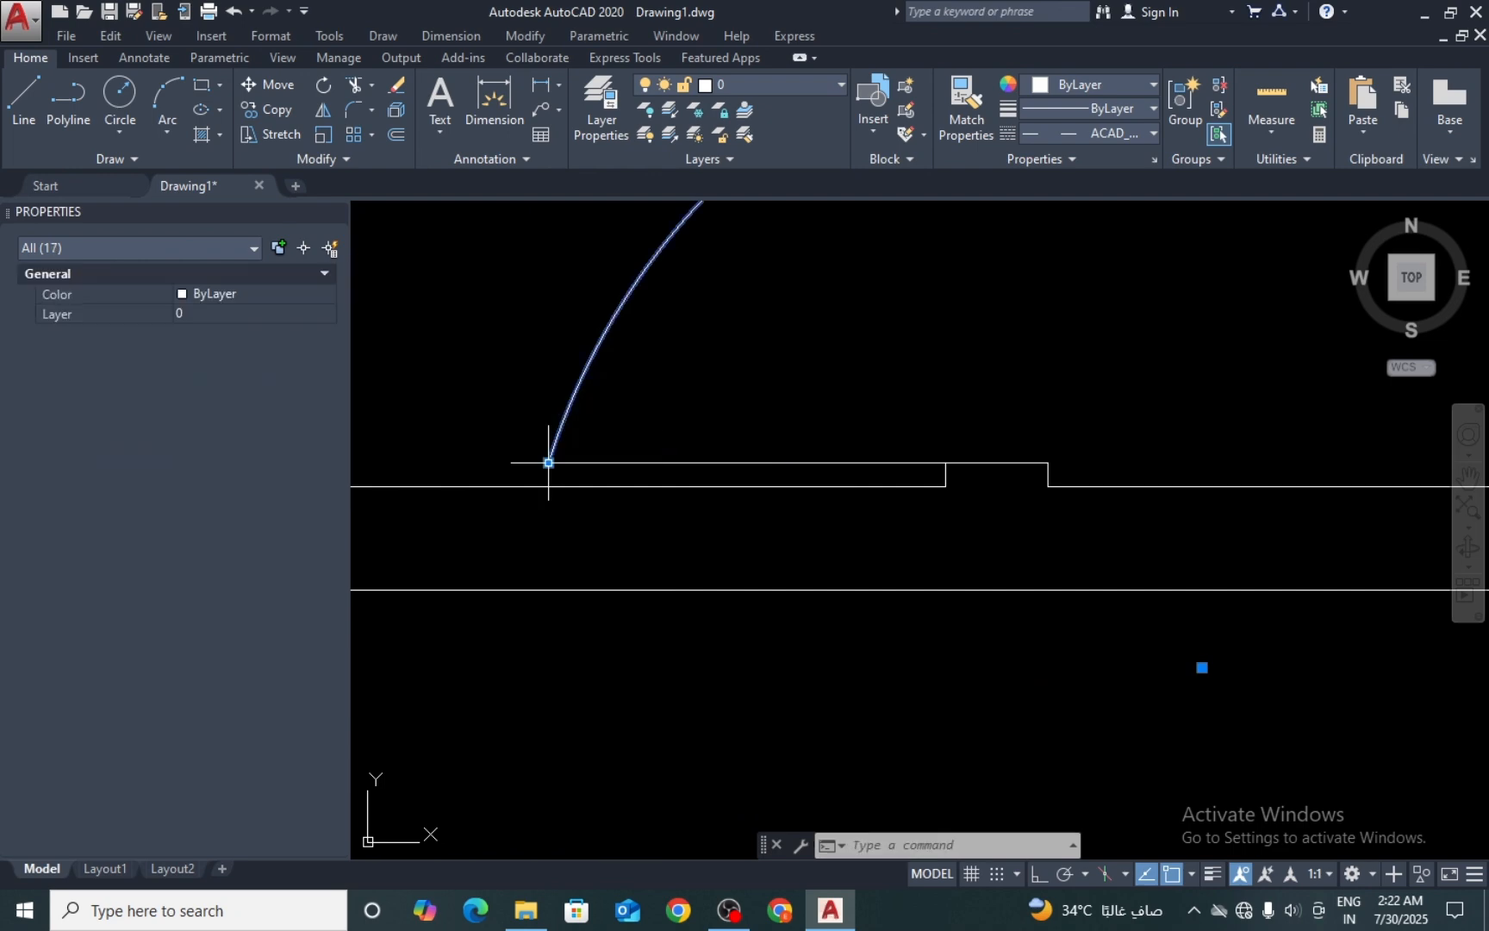
{"action": "left_click", "coordinate": [562, 452]}
{"action": "left_click", "coordinate": [534, 469]}
Step: Add the leaf and arc of the middle north room's door to the selection
{"action": "scroll", "coordinate": [549, 458], "scroll_direction": "down", "scroll_amount": 6}
{"action": "middle_click_drag", "start_coordinate": [679, 426], "coordinate": [679, 547]}
{"action": "scroll", "coordinate": [745, 304], "scroll_direction": "up", "scroll_amount": 5}
{"action": "left_click", "coordinate": [727, 320]}
{"action": "left_click", "coordinate": [603, 413]}
{"action": "scroll", "coordinate": [603, 413], "scroll_direction": "down", "scroll_amount": 5}
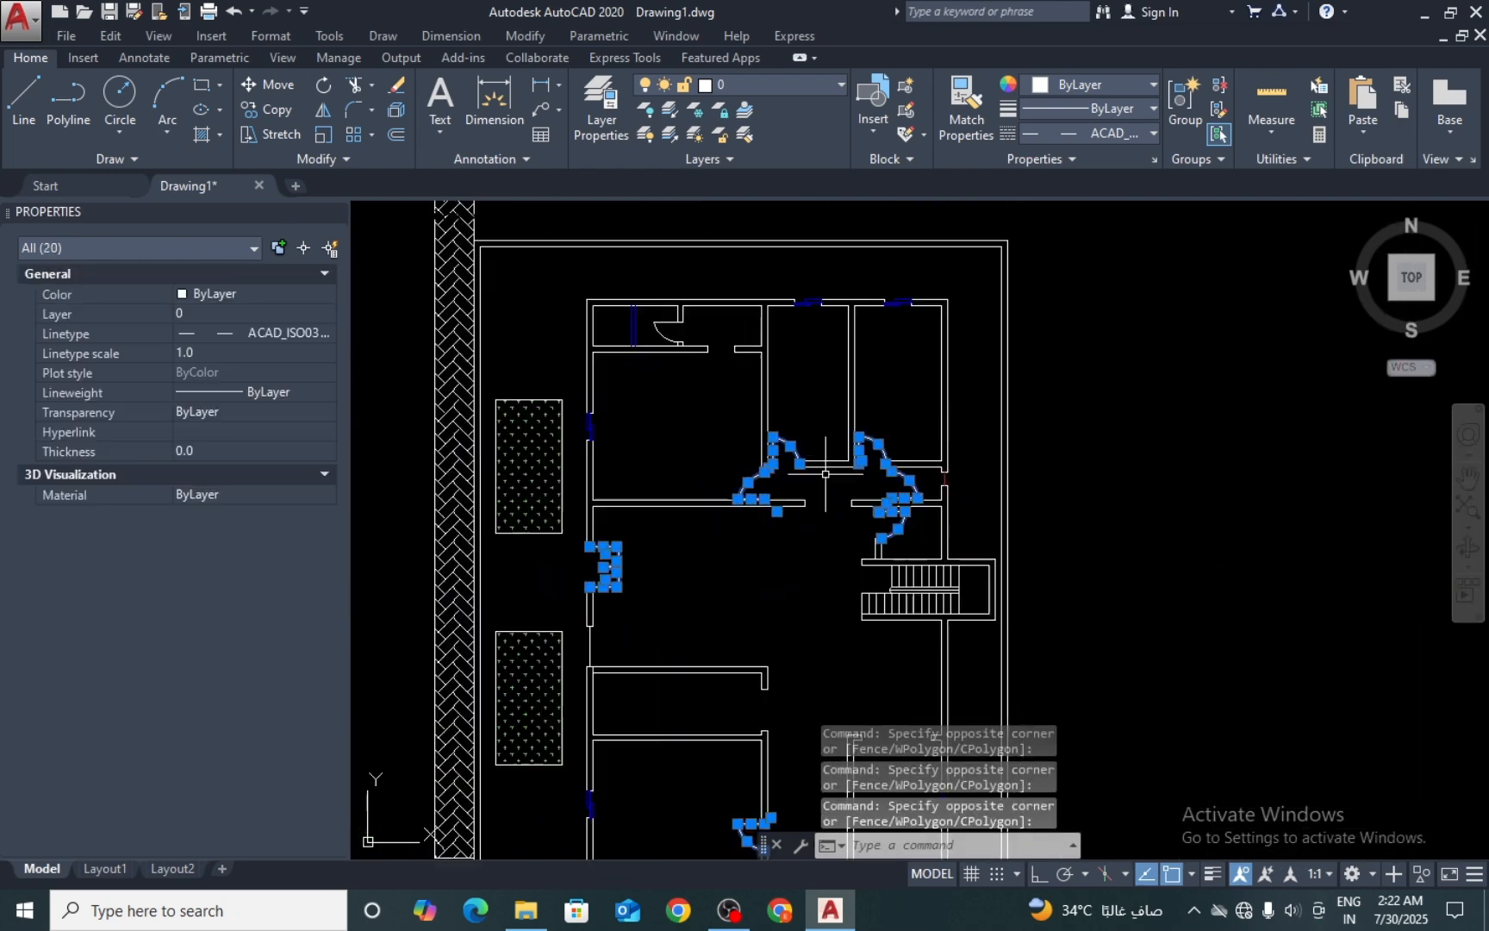
Step: Add the leaf and arc of the small northwest room's door to the selection and check the plan for missed doors
{"action": "scroll", "coordinate": [641, 299], "scroll_direction": "up", "scroll_amount": 6}
{"action": "left_click", "coordinate": [637, 292]}
{"action": "left_click", "coordinate": [580, 373]}
{"action": "scroll", "coordinate": [580, 373], "scroll_direction": "down", "scroll_amount": 6}
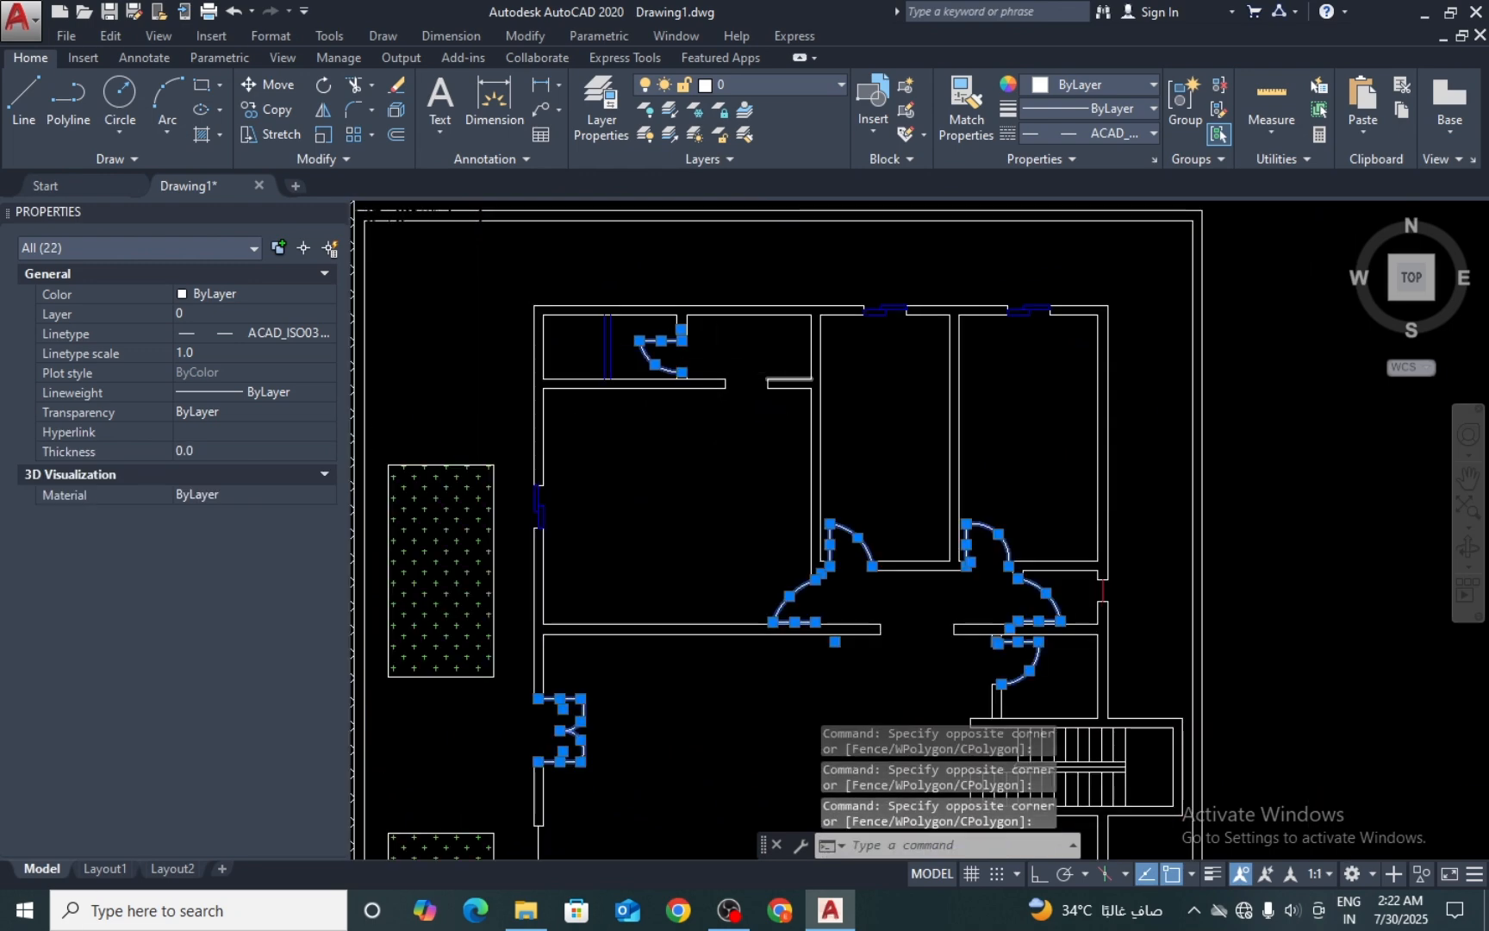
{"action": "scroll", "coordinate": [698, 552], "scroll_direction": "up", "scroll_amount": 5}
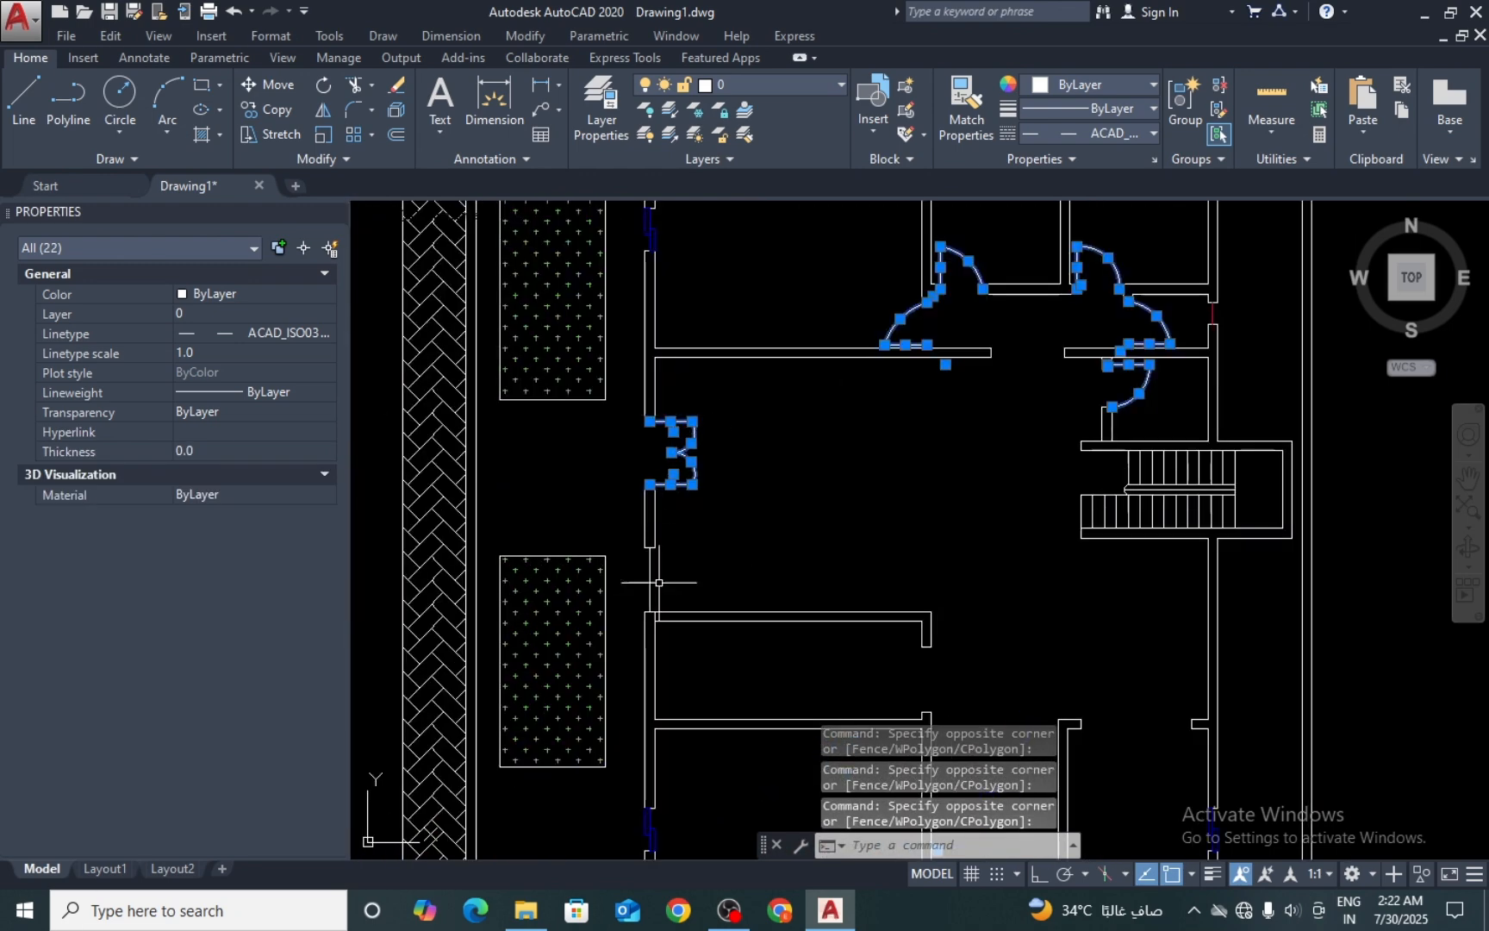
{"action": "scroll", "coordinate": [729, 413], "scroll_direction": "down", "scroll_amount": 5}
{"action": "scroll", "coordinate": [841, 515], "scroll_direction": "up", "scroll_amount": 5}
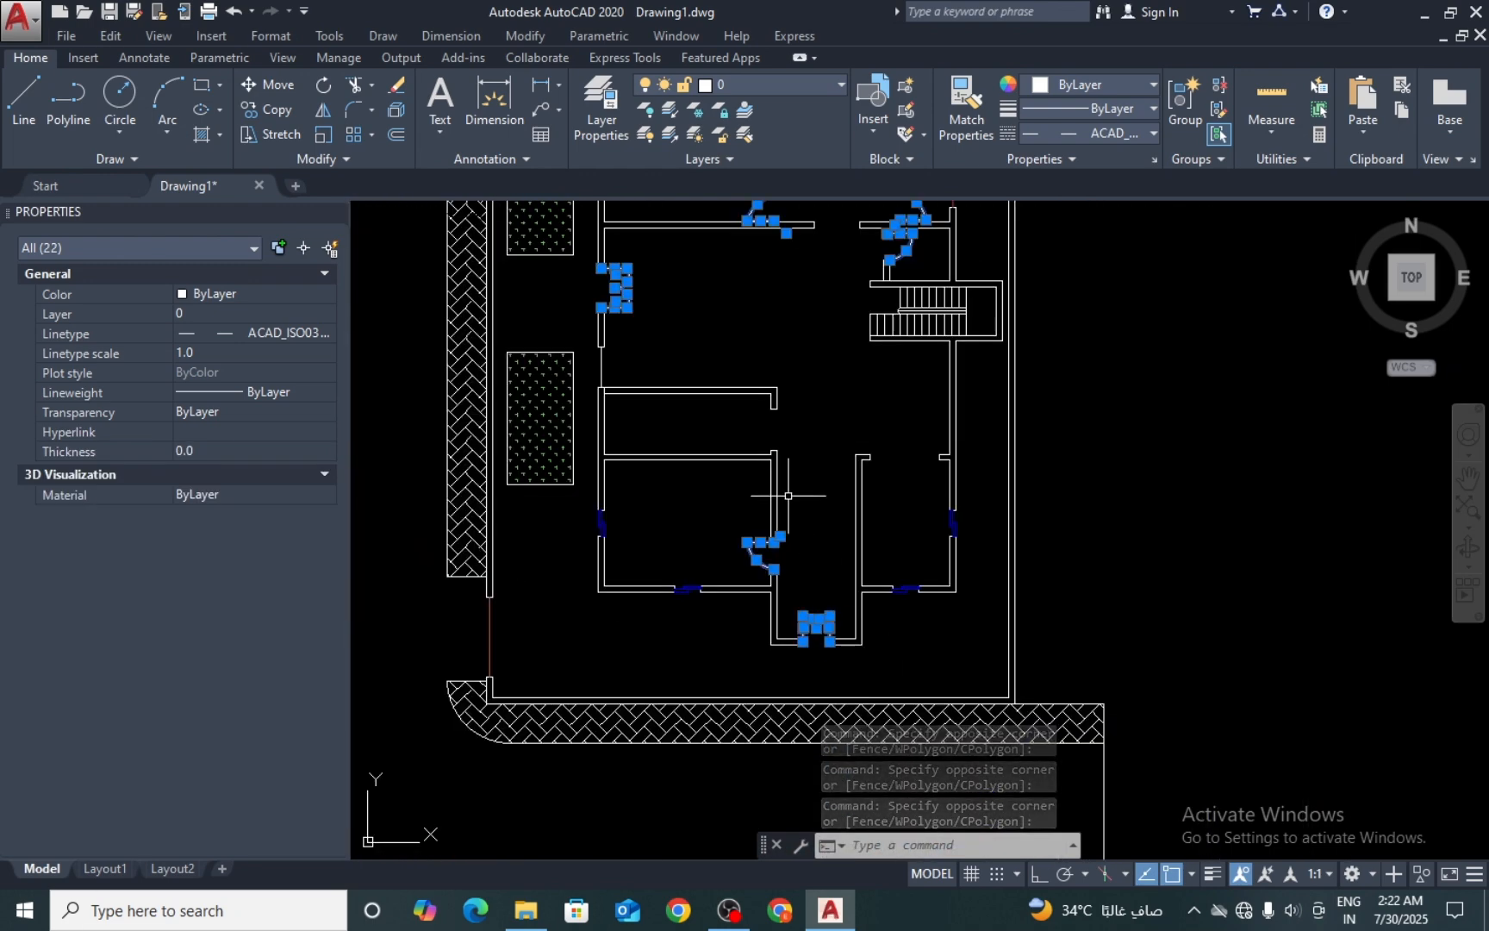
Step: Set the colour of all selected door leaves and arcs to index colour 38 and clear the selection
{"action": "left_click", "coordinate": [1077, 86]}
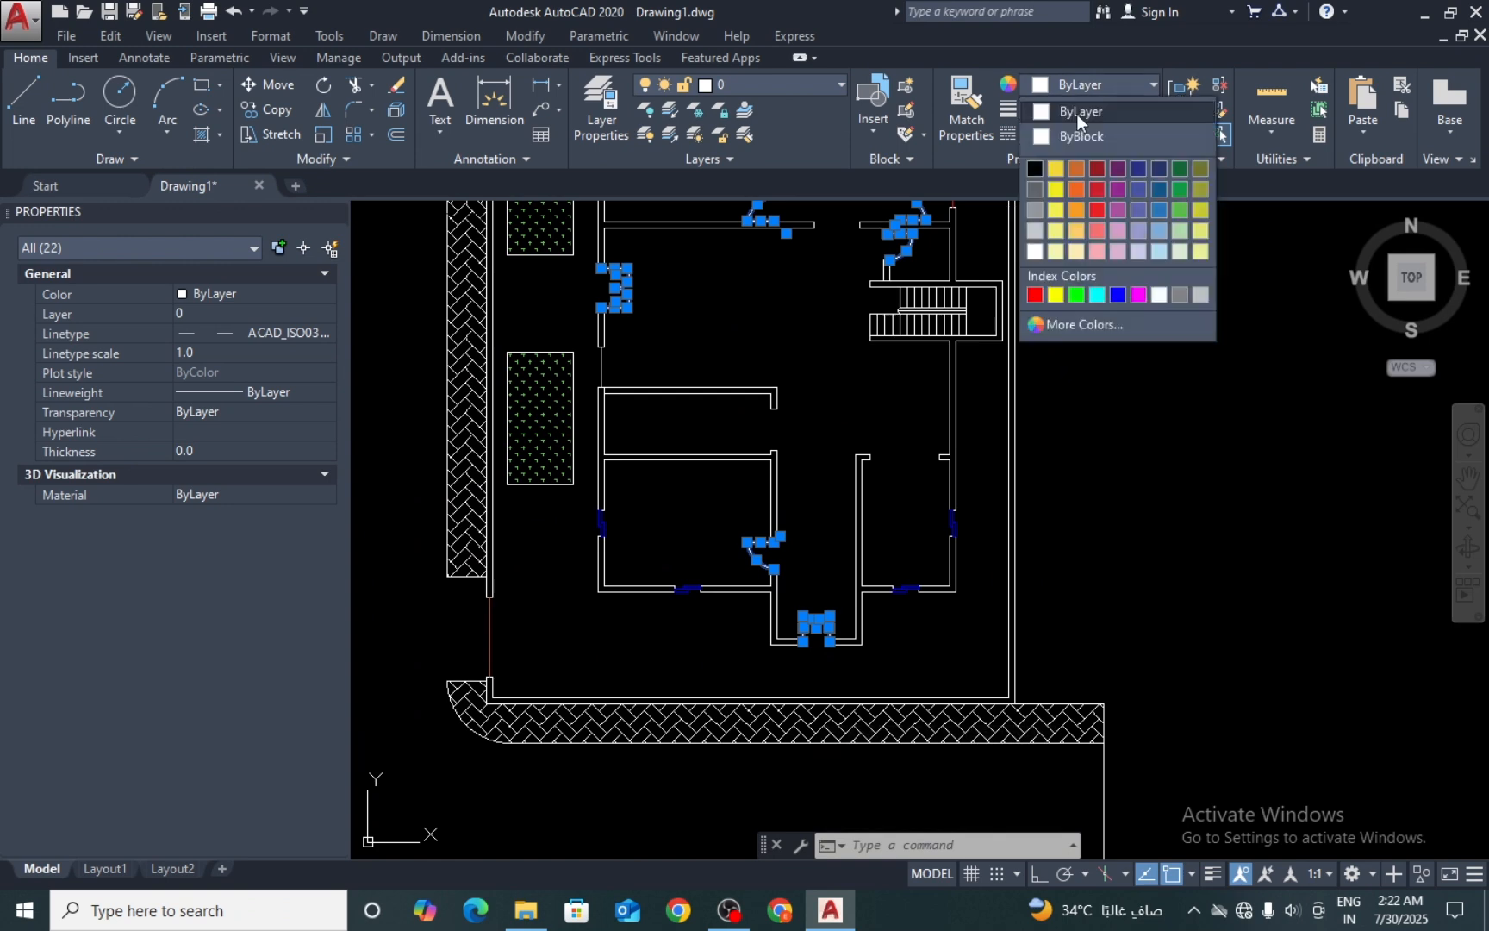
{"action": "left_click", "coordinate": [1074, 169]}
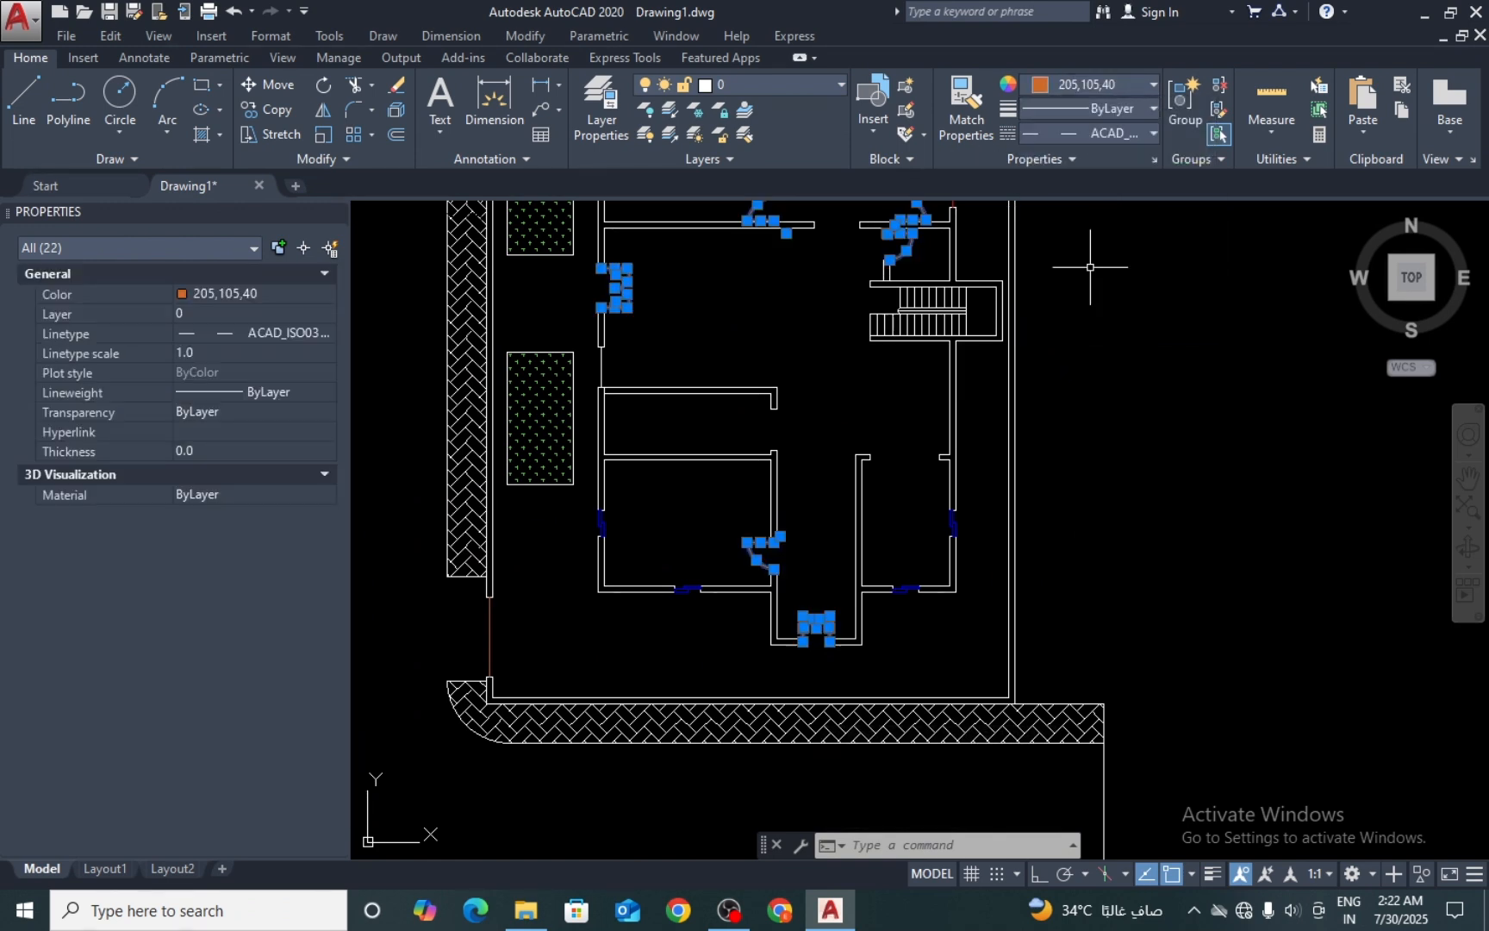
{"action": "left_click", "coordinate": [1064, 82]}
{"action": "left_click", "coordinate": [1084, 325]}
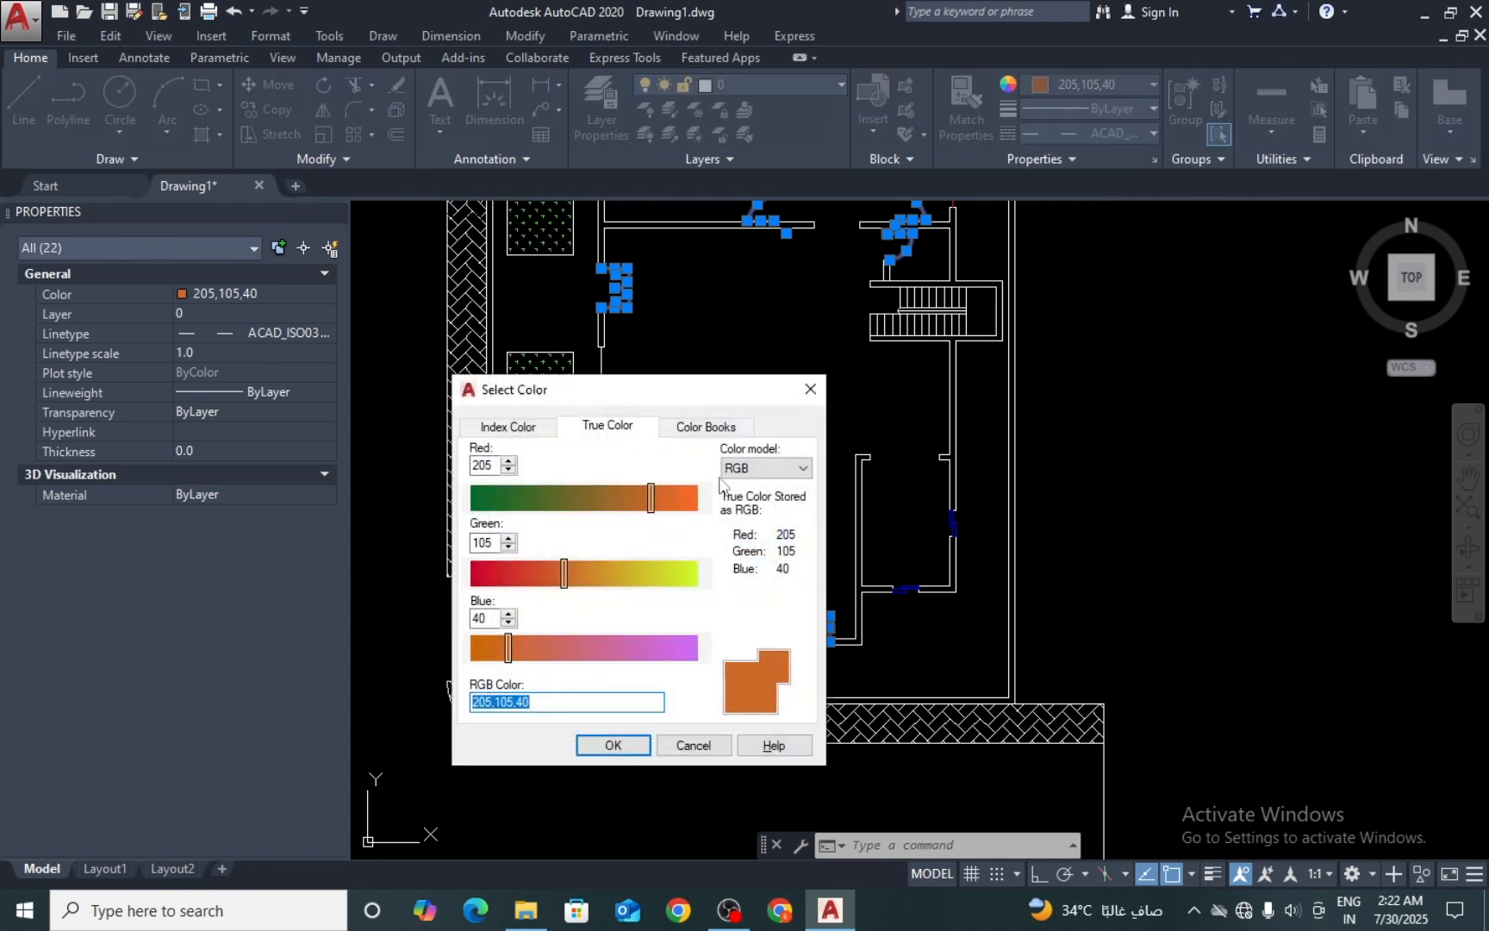
{"action": "left_click", "coordinate": [530, 427]}
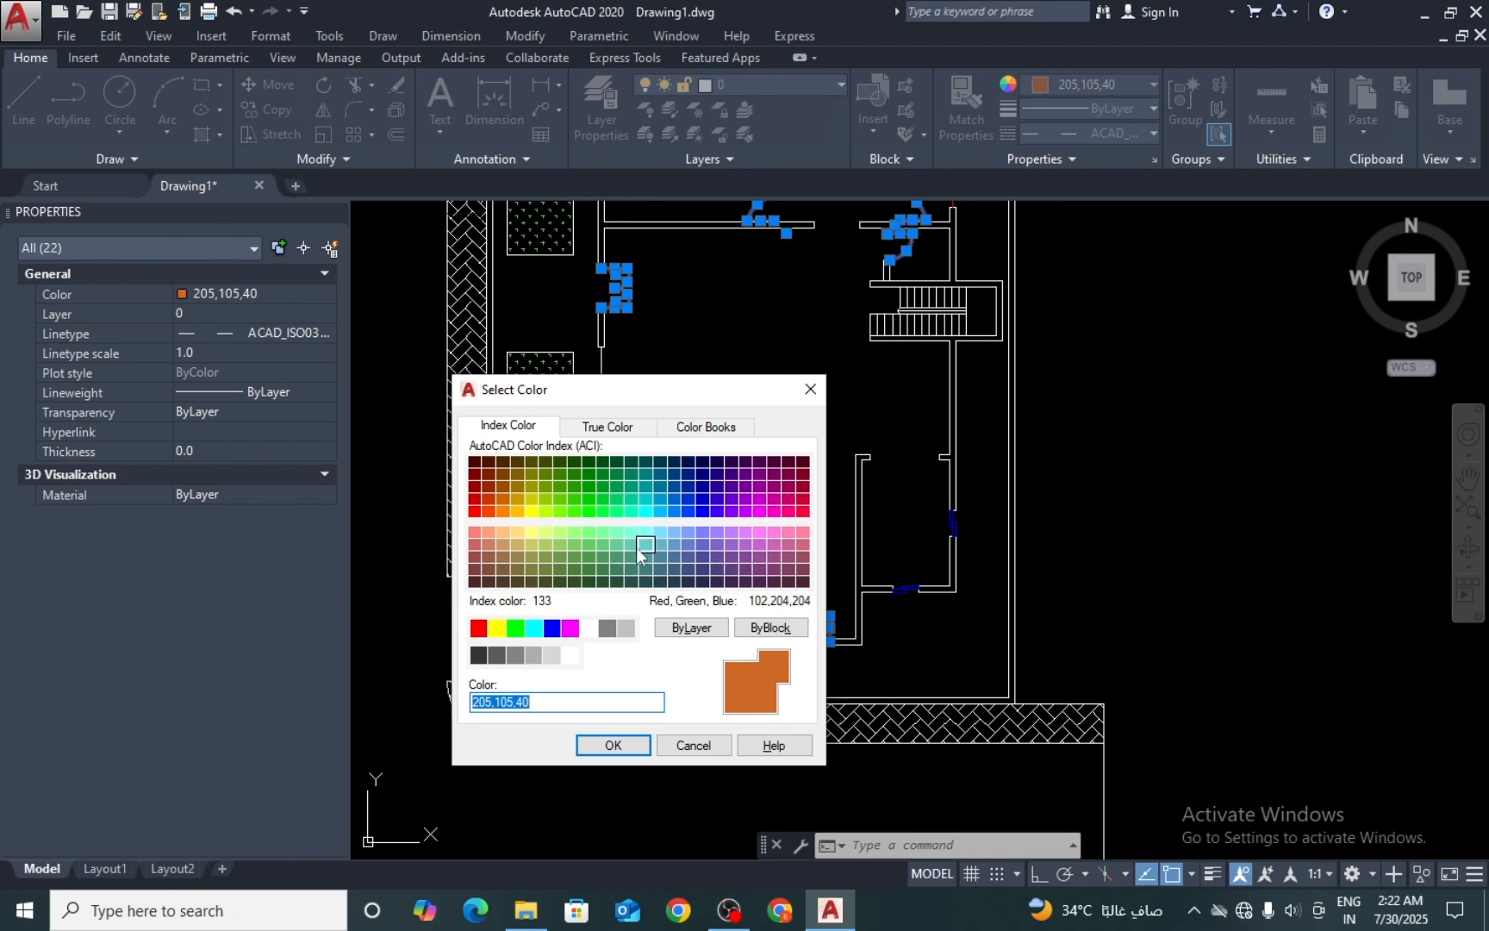
{"action": "left_click", "coordinate": [502, 462]}
{"action": "left_click", "coordinate": [612, 744]}
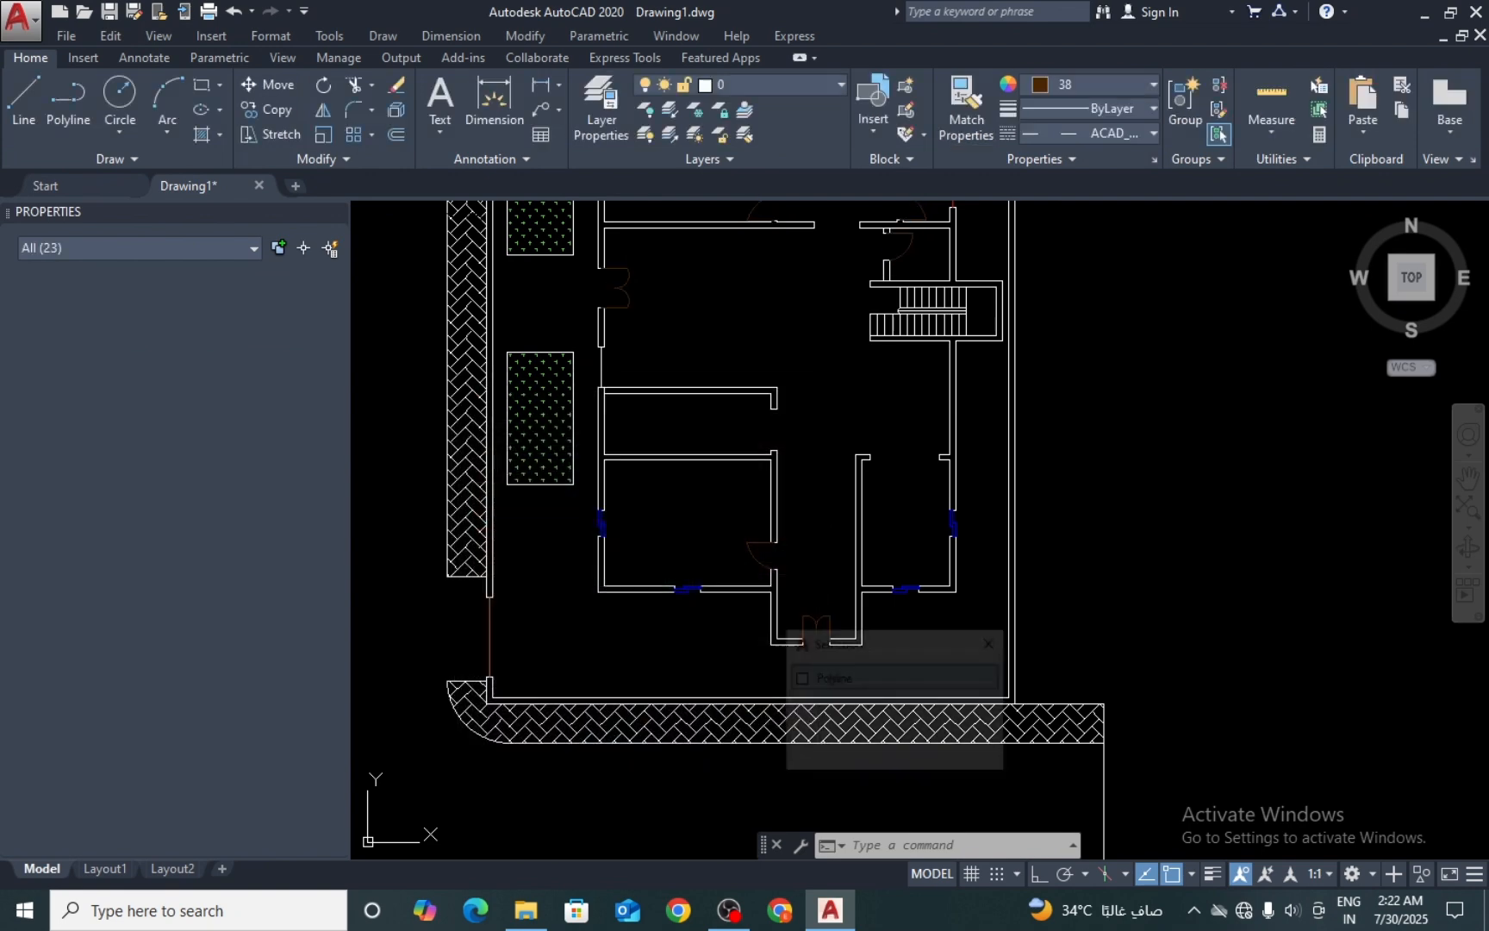
{"action": "scroll", "coordinate": [776, 603], "scroll_direction": "down", "scroll_amount": 3}
{"action": "key", "text": "Escape"}
{"action": "key", "text": "Escape"}
{"action": "middle_click_drag", "start_coordinate": [718, 477], "coordinate": [697, 533]}
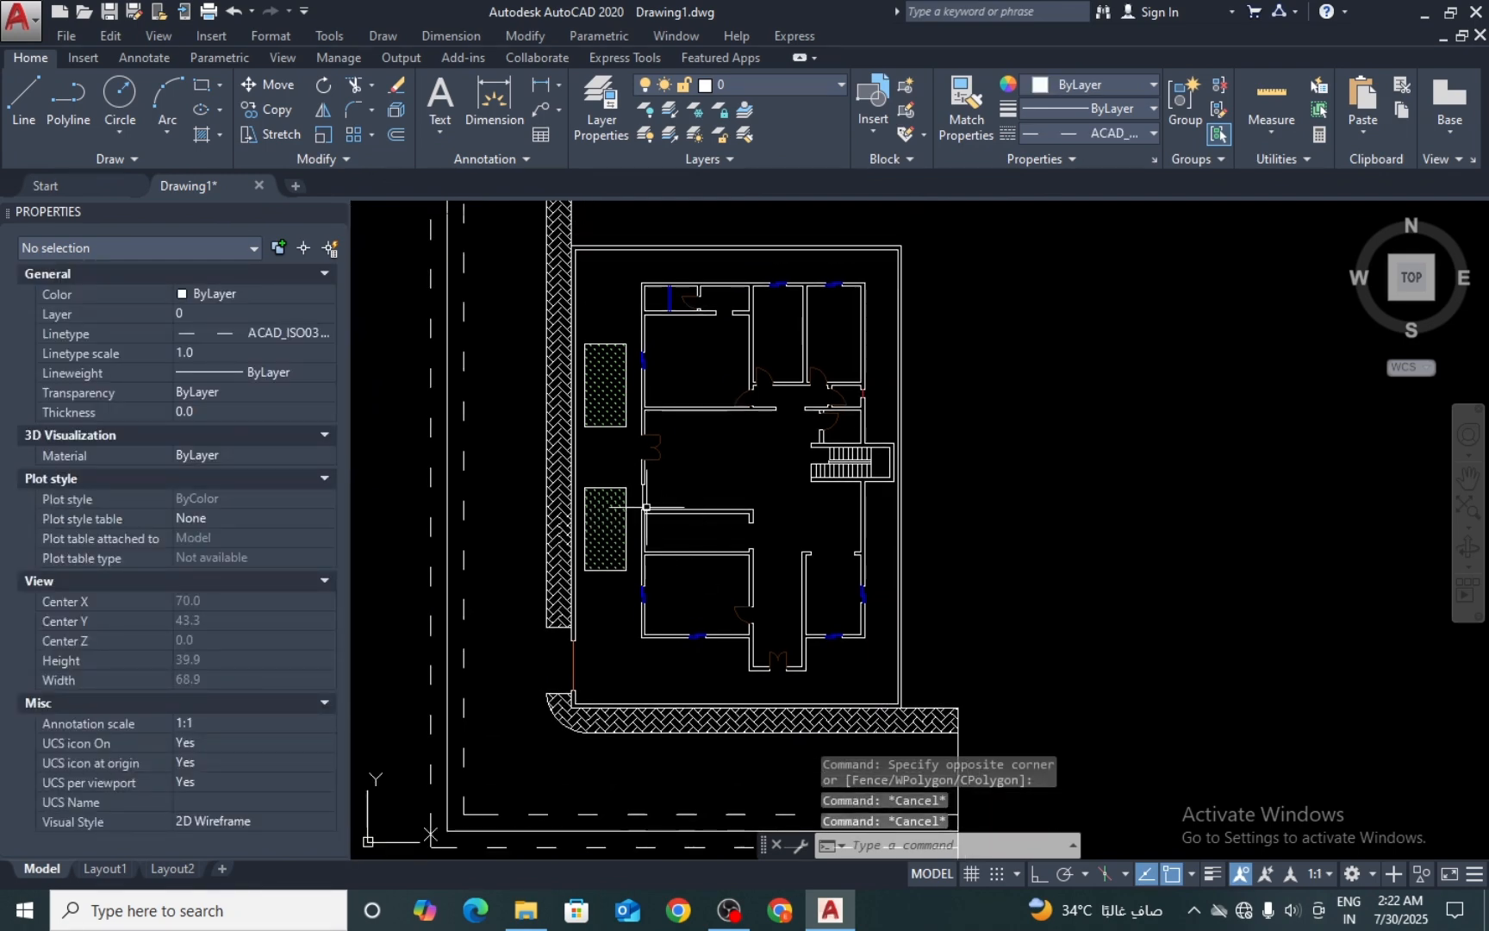
{"action": "scroll", "coordinate": [637, 495], "scroll_direction": "down", "scroll_amount": 2}
{"action": "scroll", "coordinate": [617, 468], "scroll_direction": "up", "scroll_amount": 2}
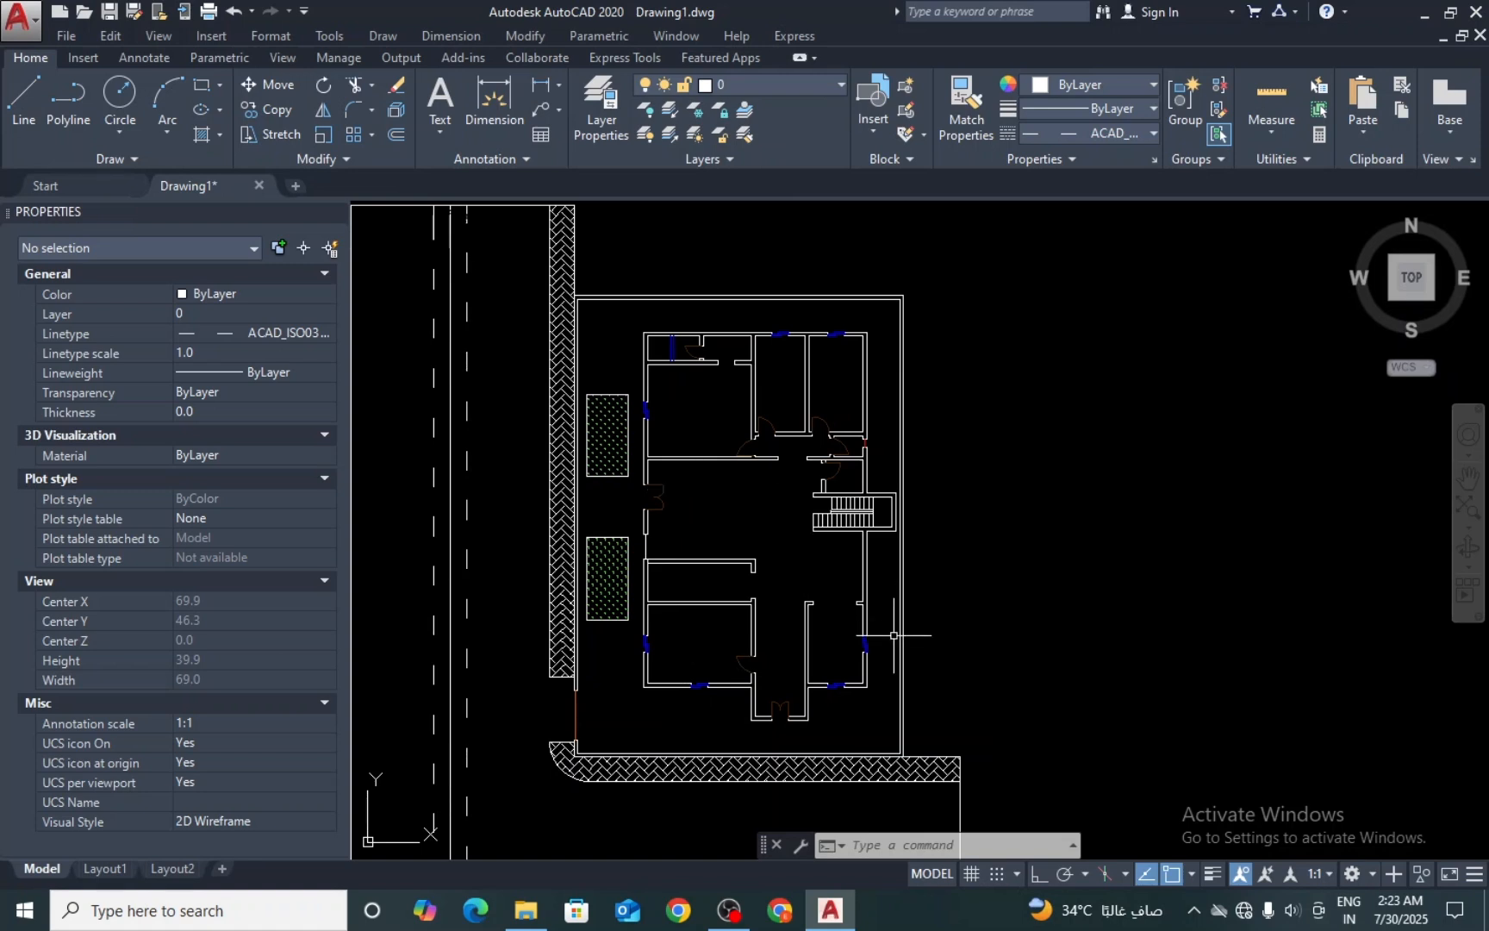
{"action": "scroll", "coordinate": [844, 686], "scroll_direction": "up", "scroll_amount": 4}
{"action": "type", "text": "o"}
{"action": "key", "text": "Return"}
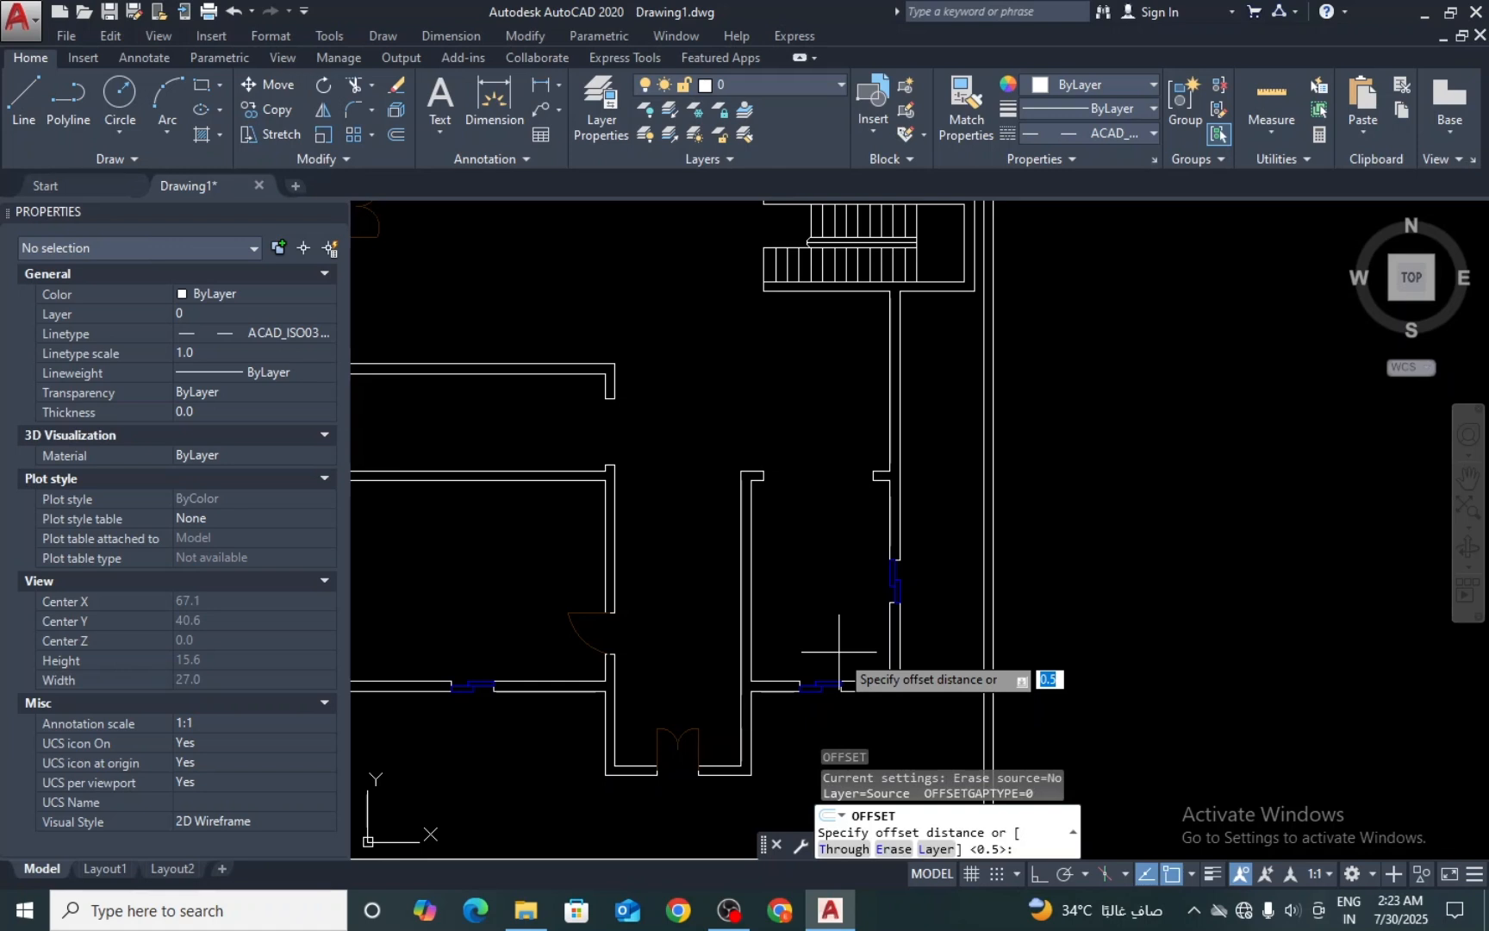
{"action": "key", "text": "Escape"}
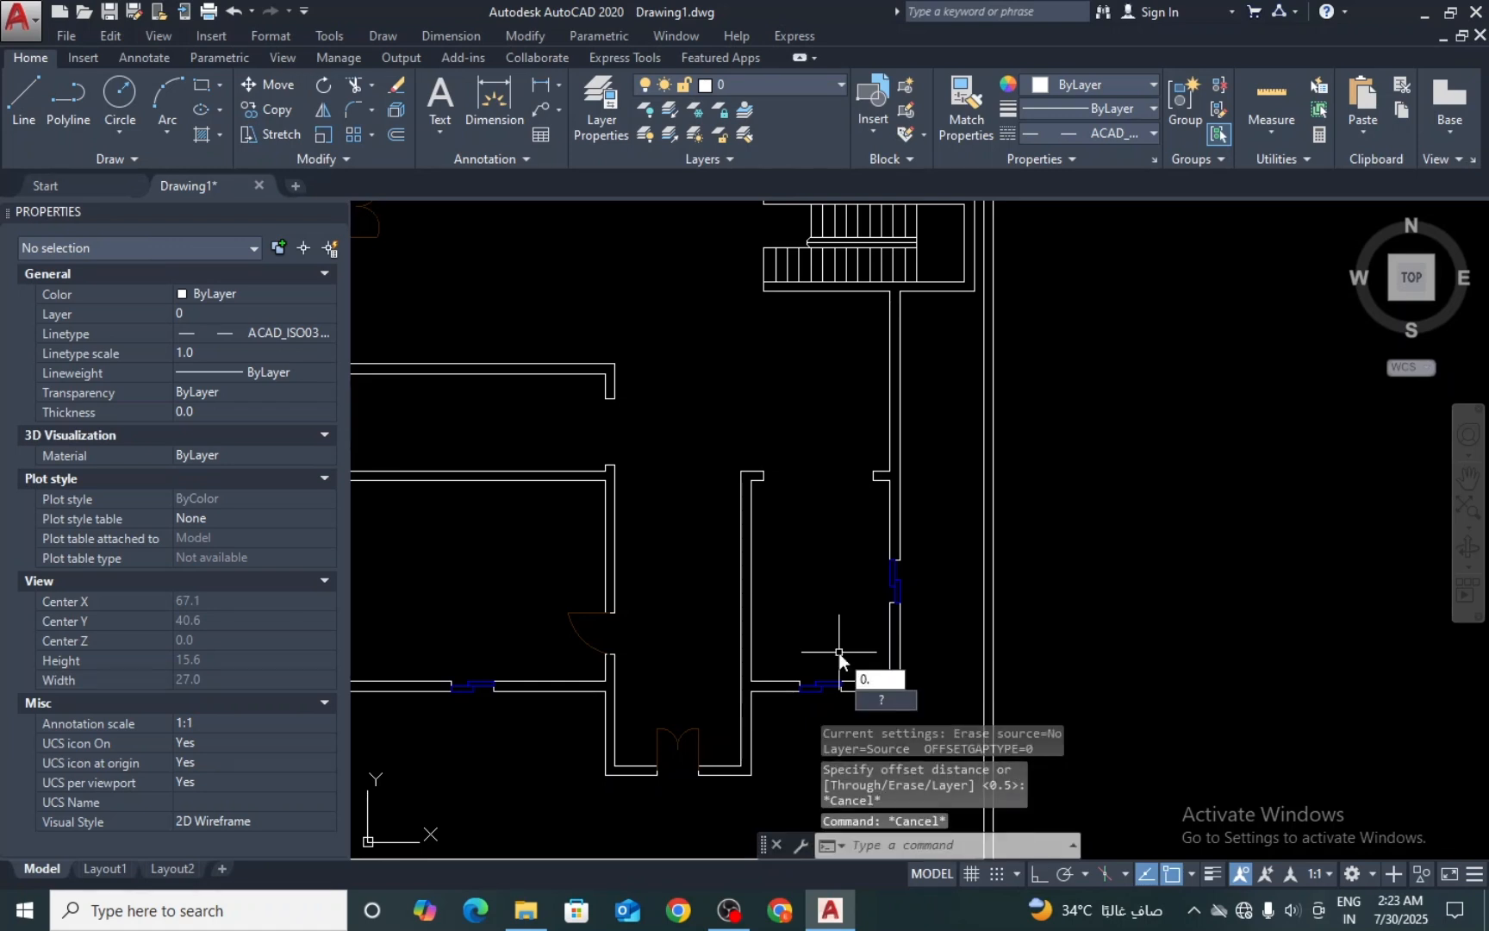
{"action": "key", "text": "Escape"}
{"action": "key", "text": "Escape"}
{"action": "type", "text": "o"}
{"action": "key", "text": "Return"}
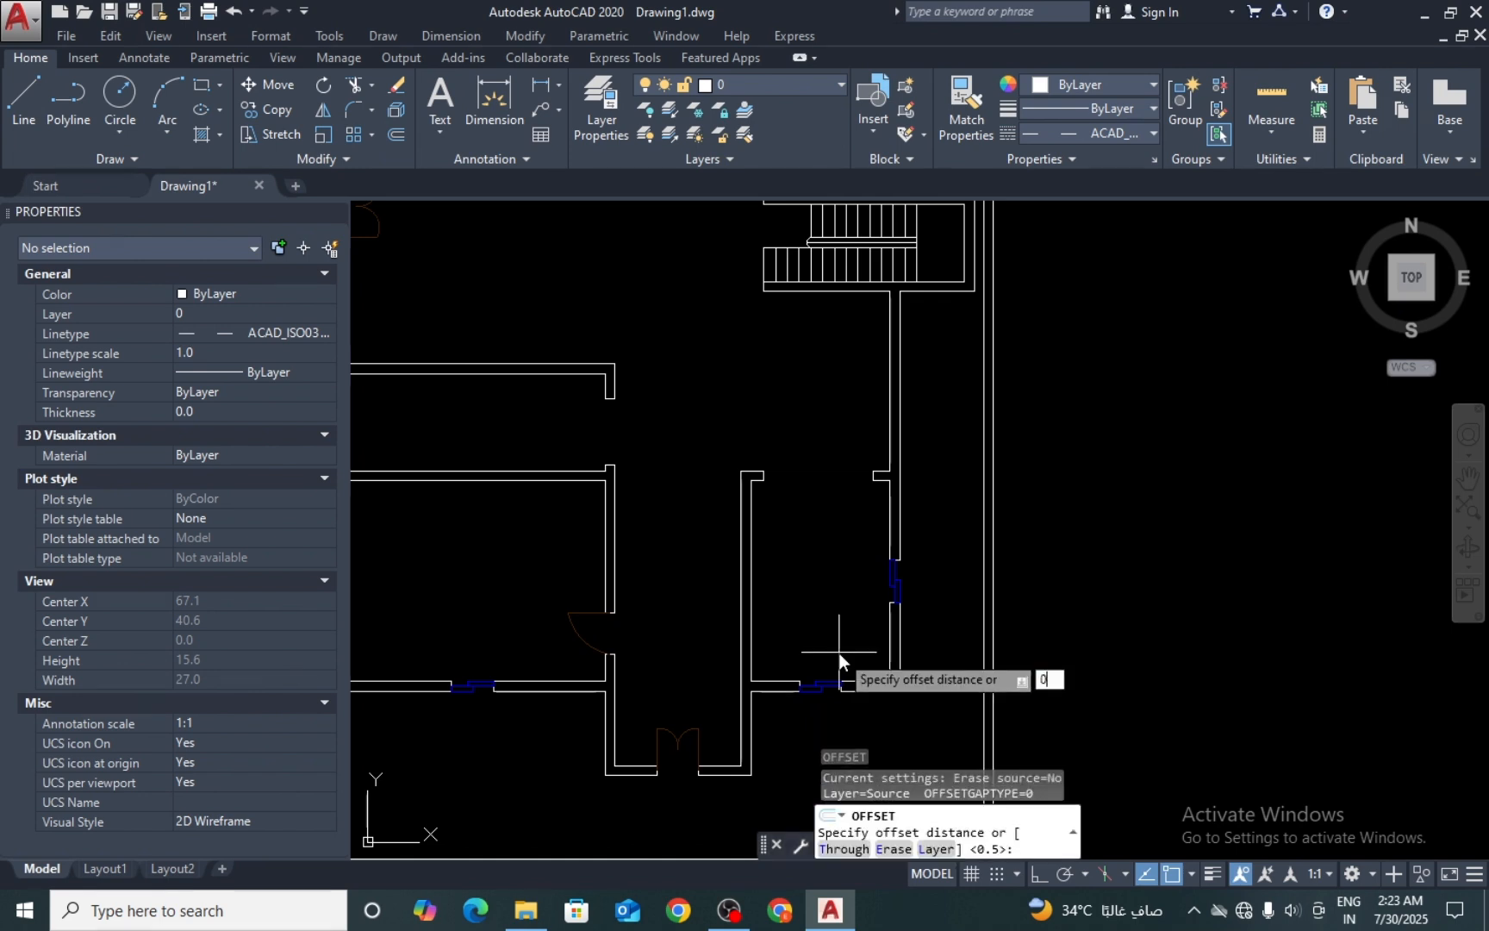
{"action": "key", "text": "Escape"}
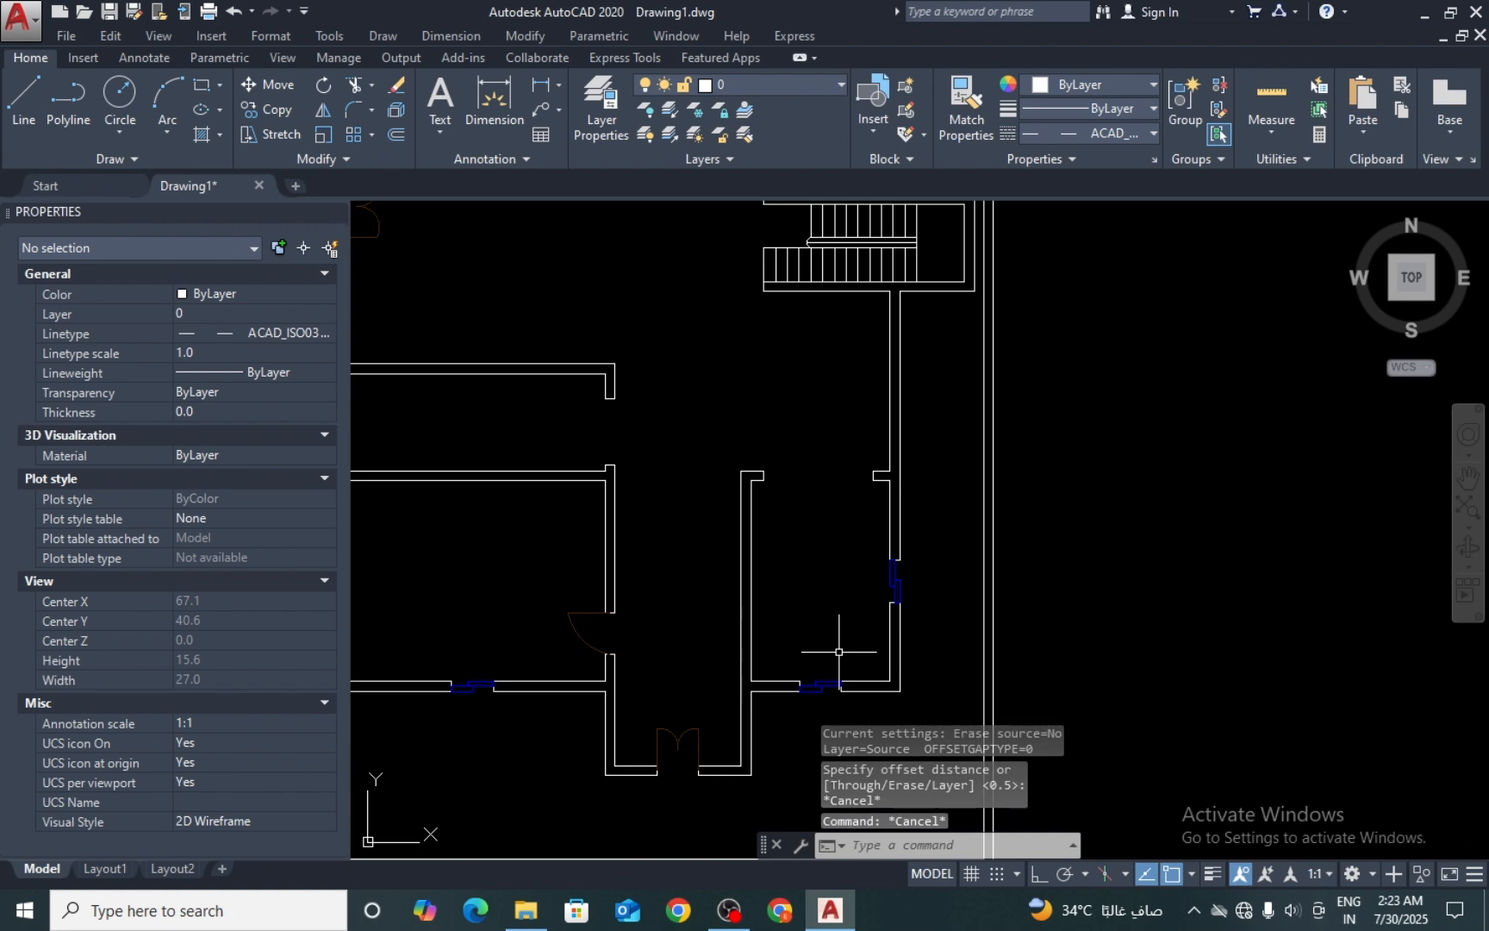
Step: Offset the southeast room's inner south wall line, west of the window, 0.10 into the room
{"action": "type", "text": "o"}
{"action": "key", "text": "Return"}
{"action": "type", "text": "0.10"}
{"action": "key", "text": "Return"}
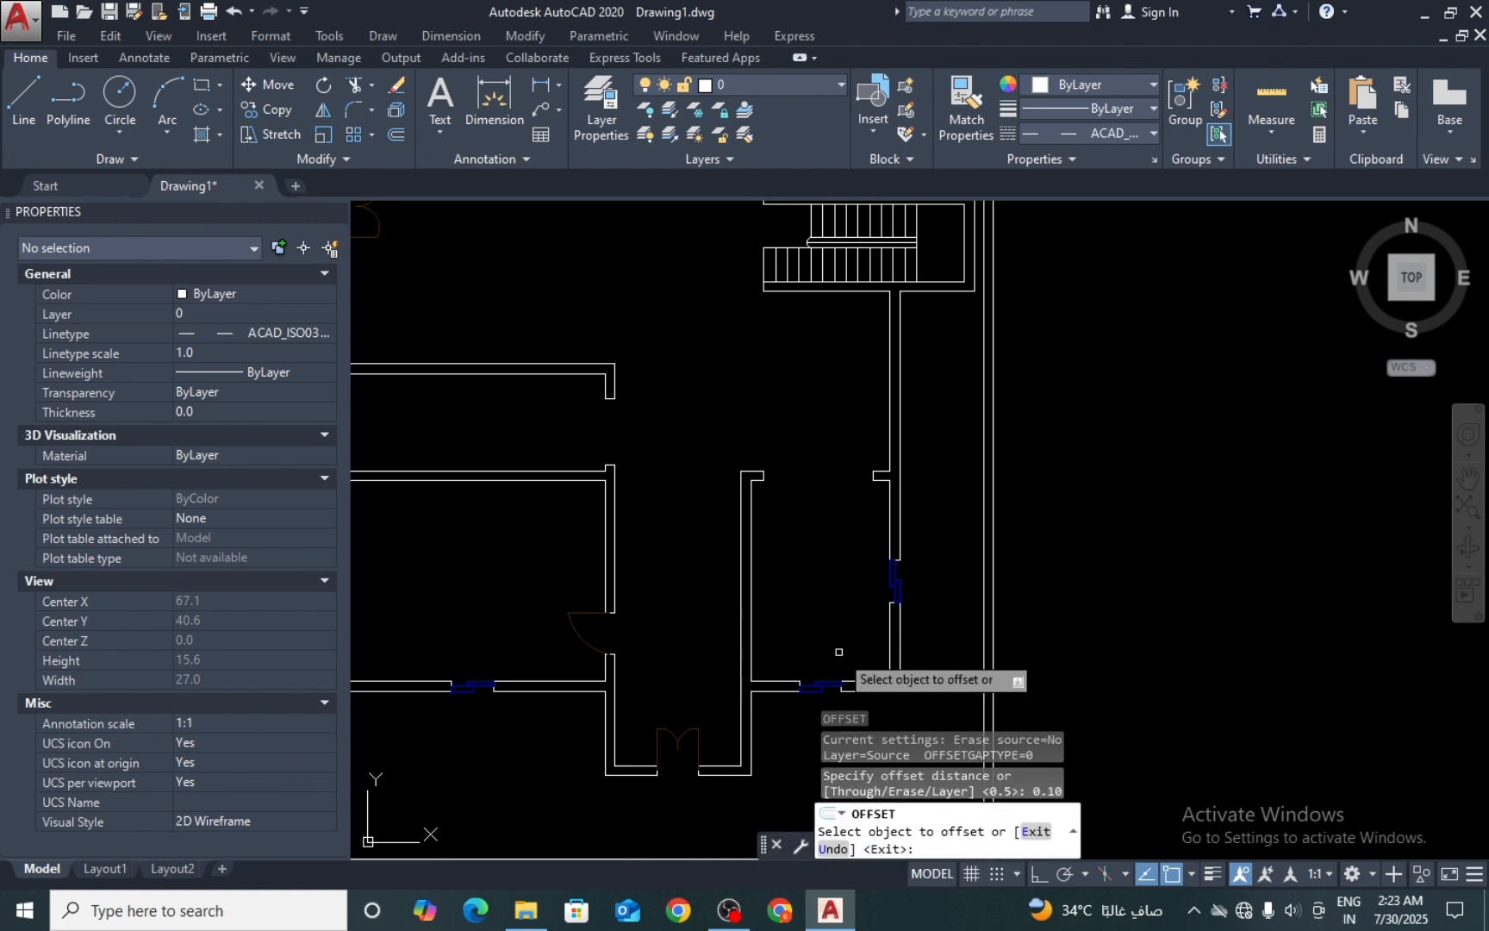
{"action": "scroll", "coordinate": [845, 664], "scroll_direction": "up", "scroll_amount": 4}
{"action": "left_click", "coordinate": [677, 719]}
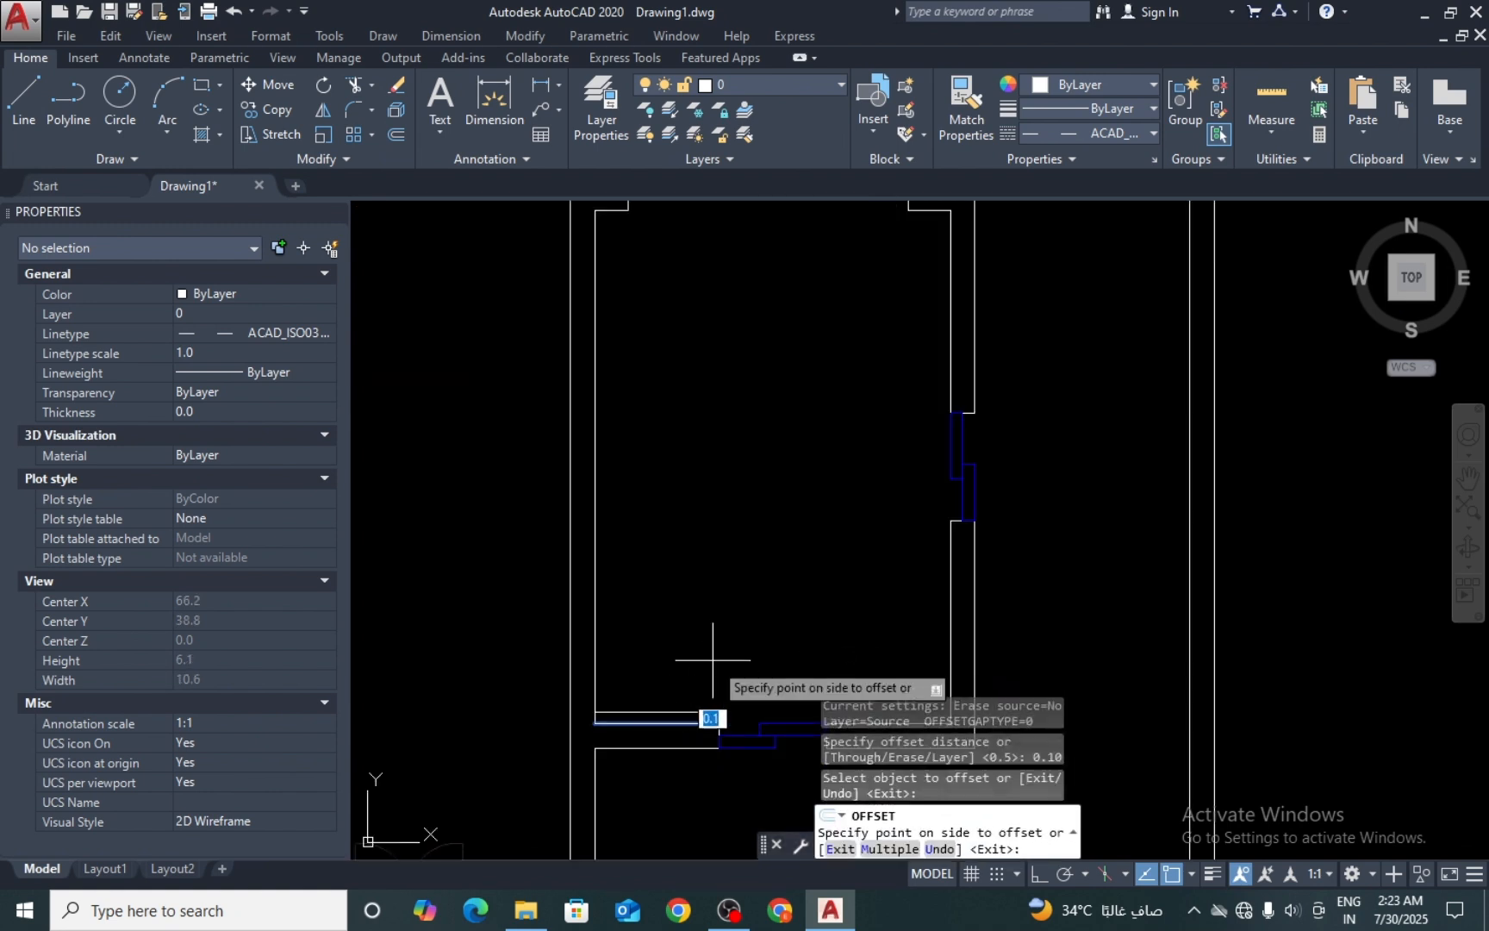
{"action": "left_click", "coordinate": [710, 655]}
{"action": "key", "text": "Escape"}
Step: Erase the new offset line just above the southeast room's south wall
{"action": "type", "text": "e"}
{"action": "key", "text": "Return"}
{"action": "scroll", "coordinate": [672, 711], "scroll_direction": "up", "scroll_amount": 4}
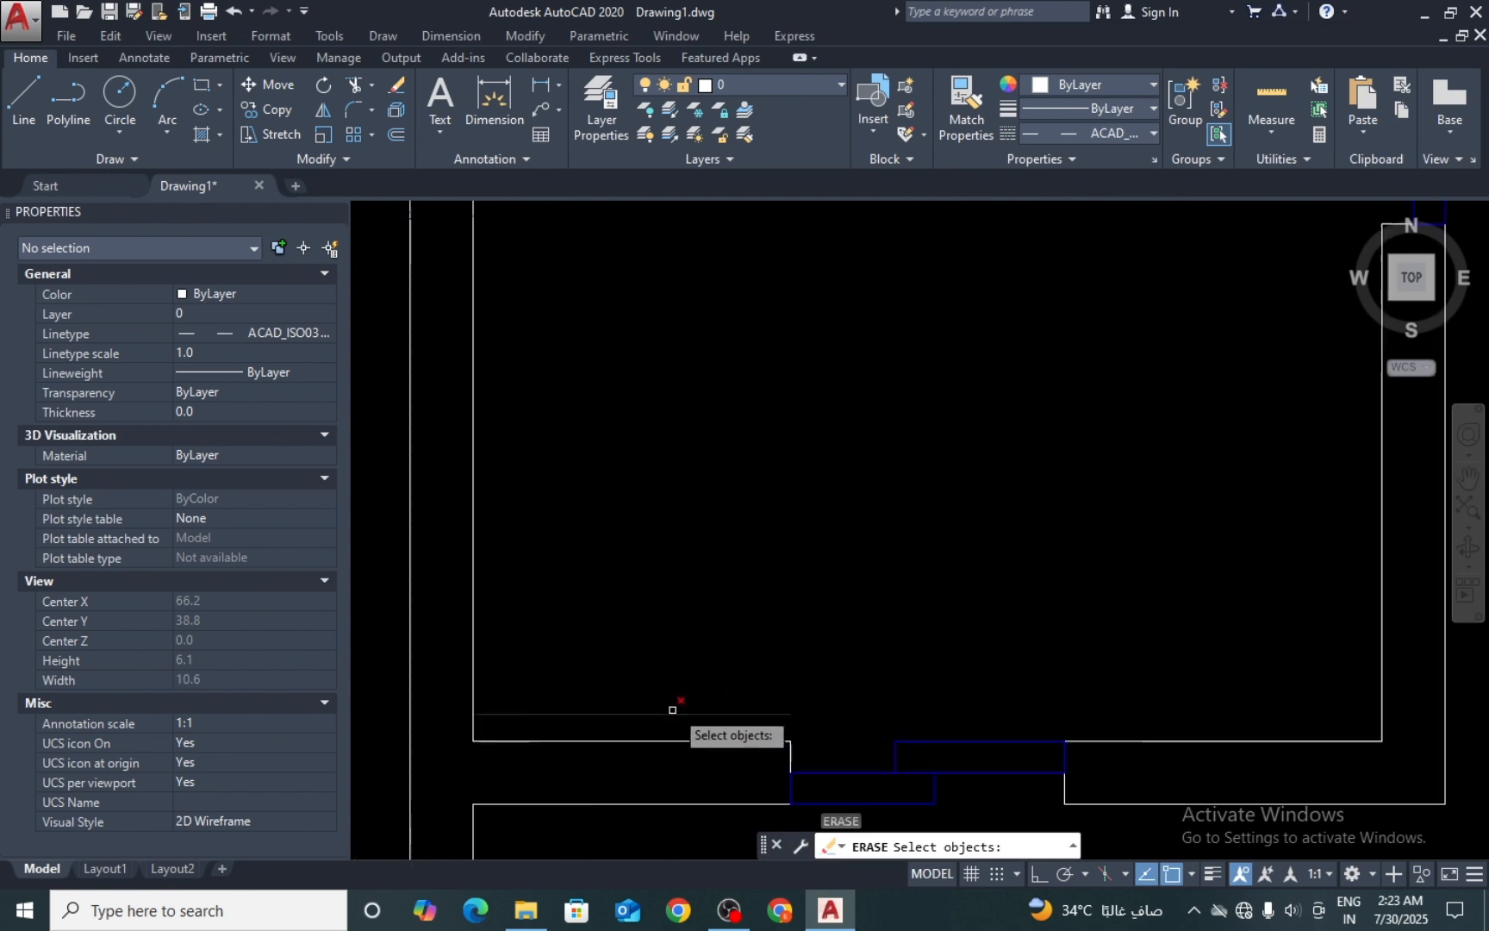
{"action": "left_click", "coordinate": [692, 696]}
{"action": "left_click", "coordinate": [674, 719]}
{"action": "key", "text": "Return"}
Step: Offset the southeast room's inner south wall line and the inner east wall line below its window 0.9 into the room
{"action": "type", "text": "o"}
{"action": "key", "text": "Return"}
{"action": "type", "text": "0.9"}
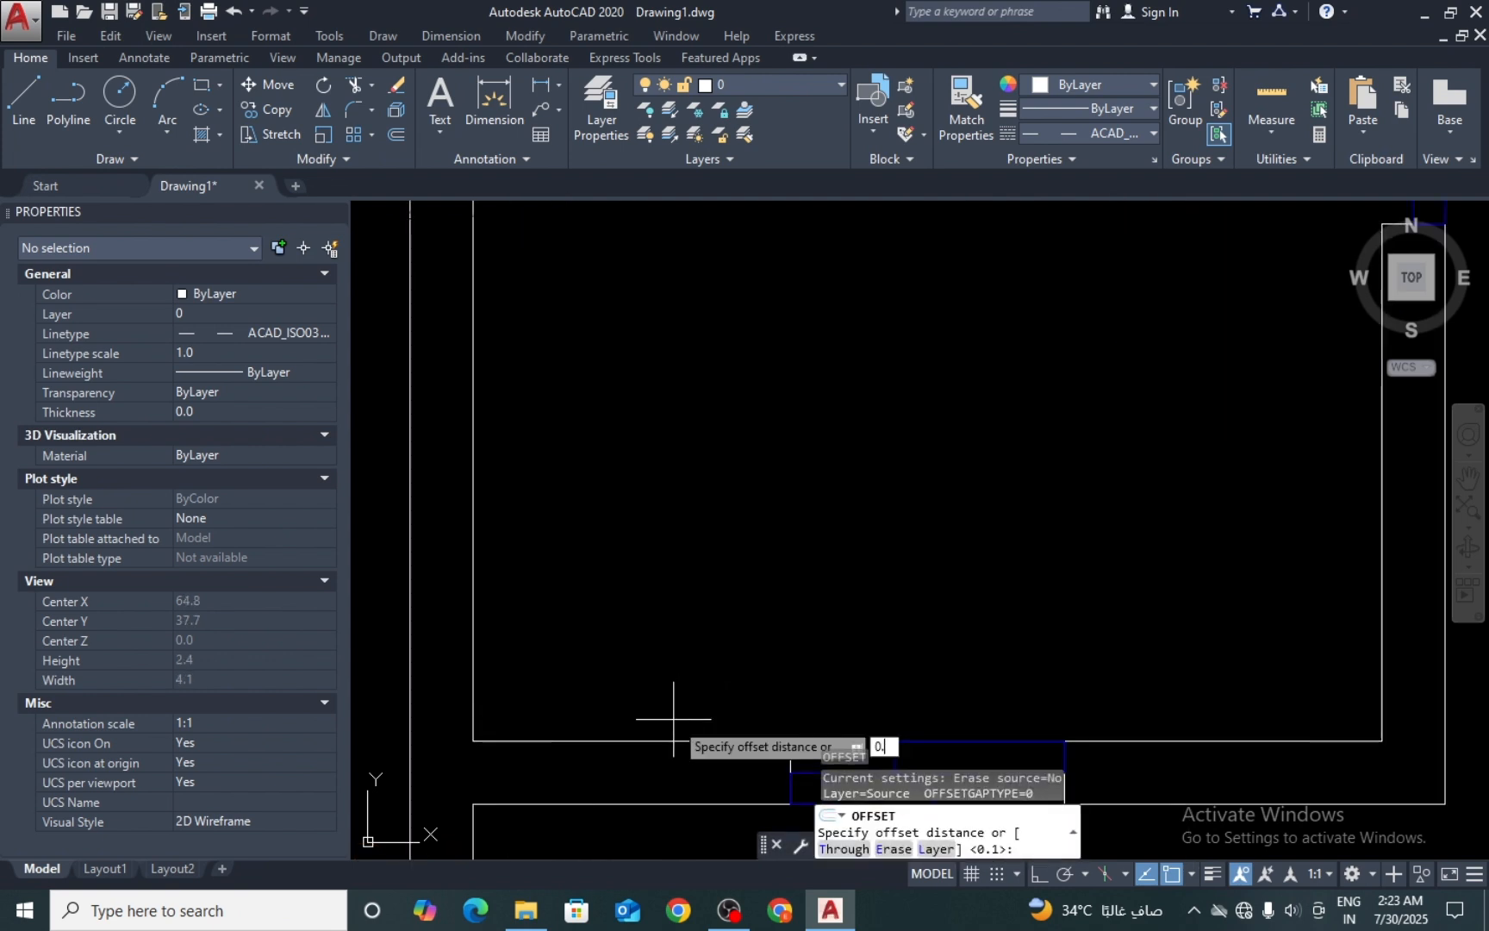
{"action": "key", "text": "Return"}
{"action": "left_click", "coordinate": [664, 740]}
{"action": "left_click", "coordinate": [714, 658]}
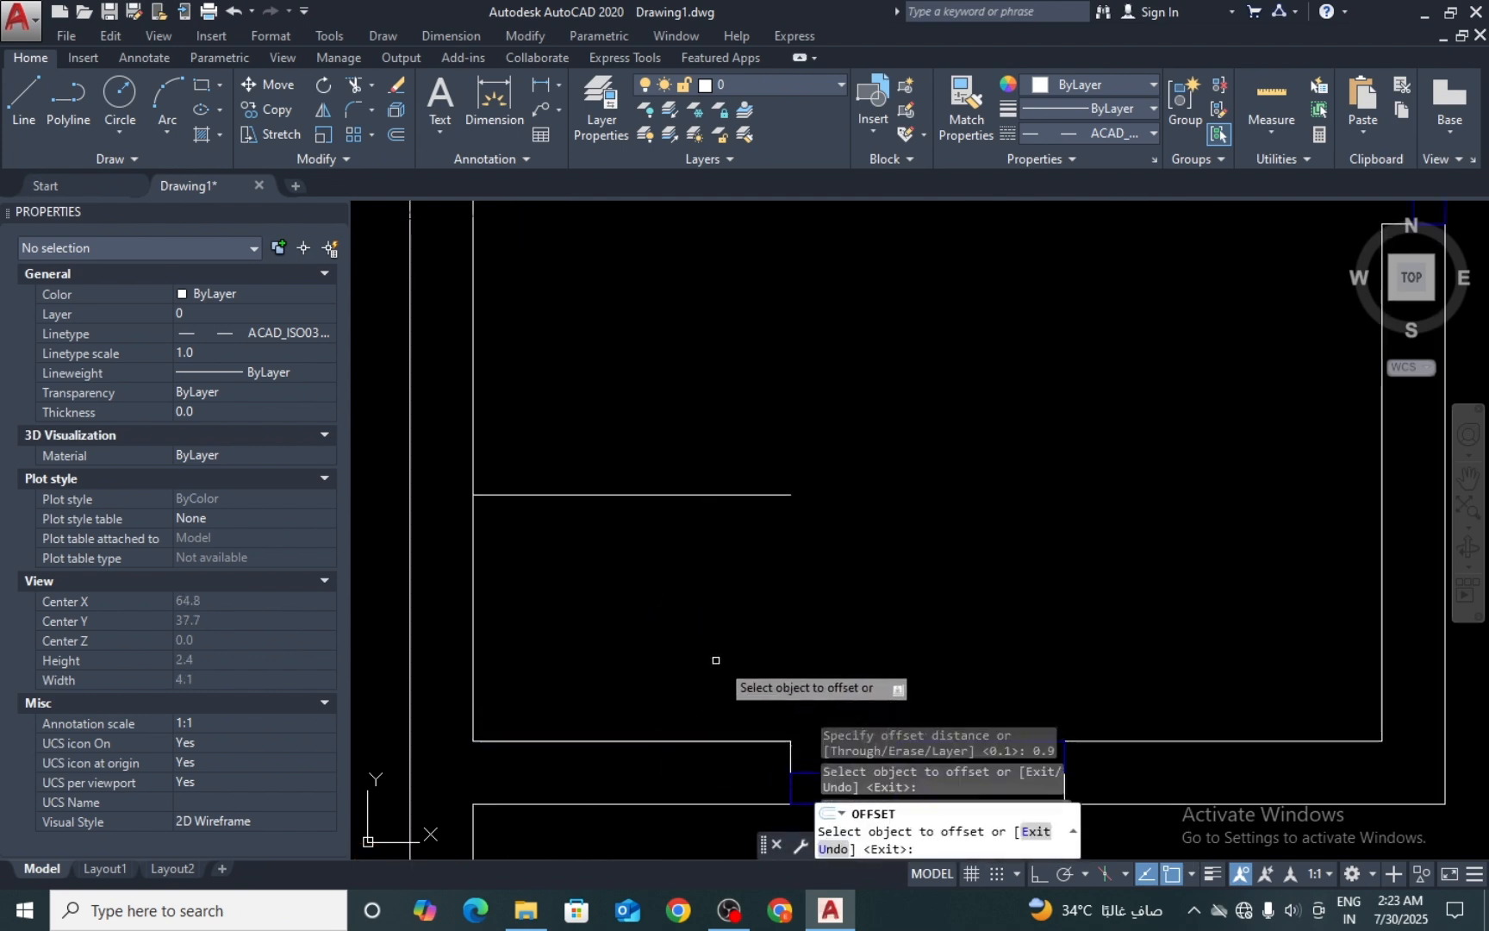
{"action": "scroll", "coordinate": [723, 659], "scroll_direction": "down", "scroll_amount": 6}
{"action": "left_click", "coordinate": [892, 575]}
{"action": "left_click", "coordinate": [838, 585]}
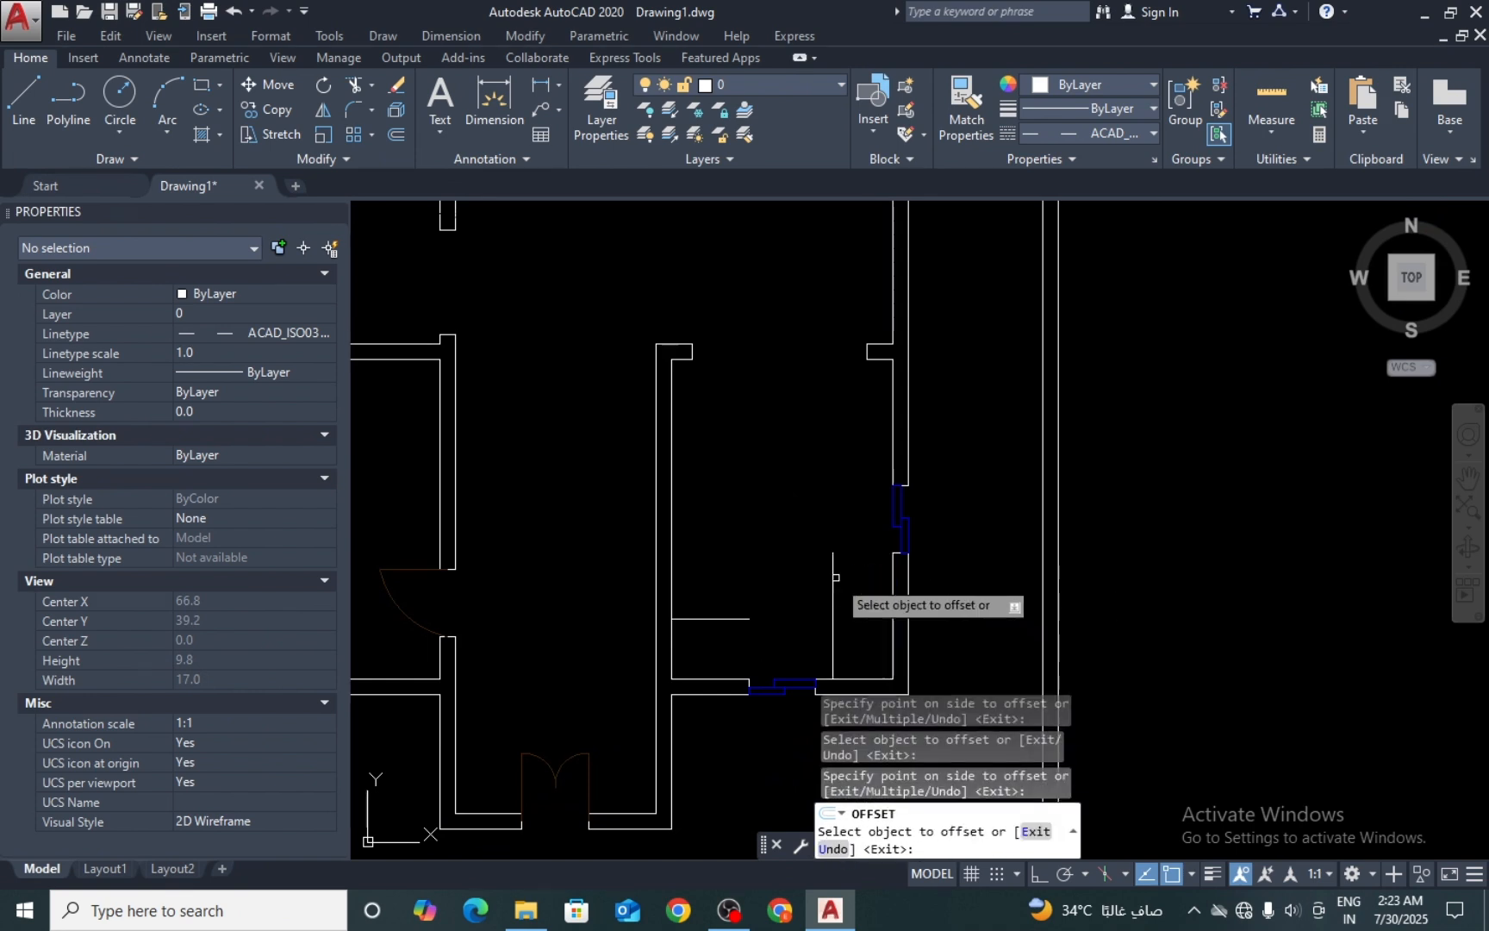
{"action": "scroll", "coordinate": [821, 558], "scroll_direction": "up", "scroll_amount": 2}
{"action": "key", "text": "Escape"}
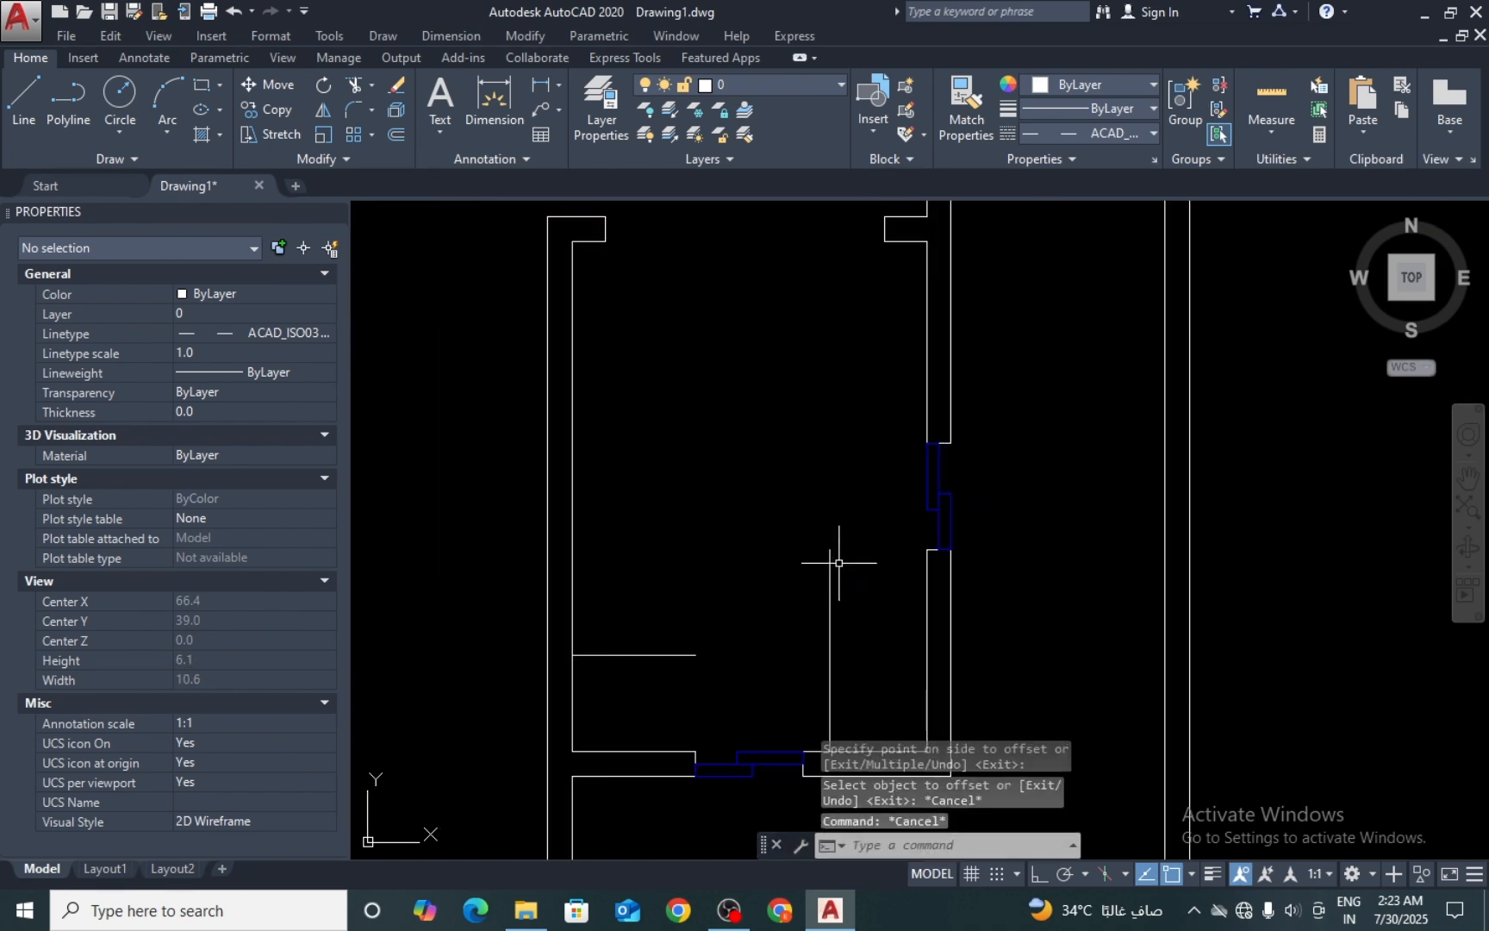
Step: Fillet the two offset lines in the southeast room with radius 0 so they meet in a sharp corner
{"action": "type", "text": "f"}
{"action": "key", "text": "Return"}
{"action": "type", "text": "r"}
{"action": "key", "text": "Return"}
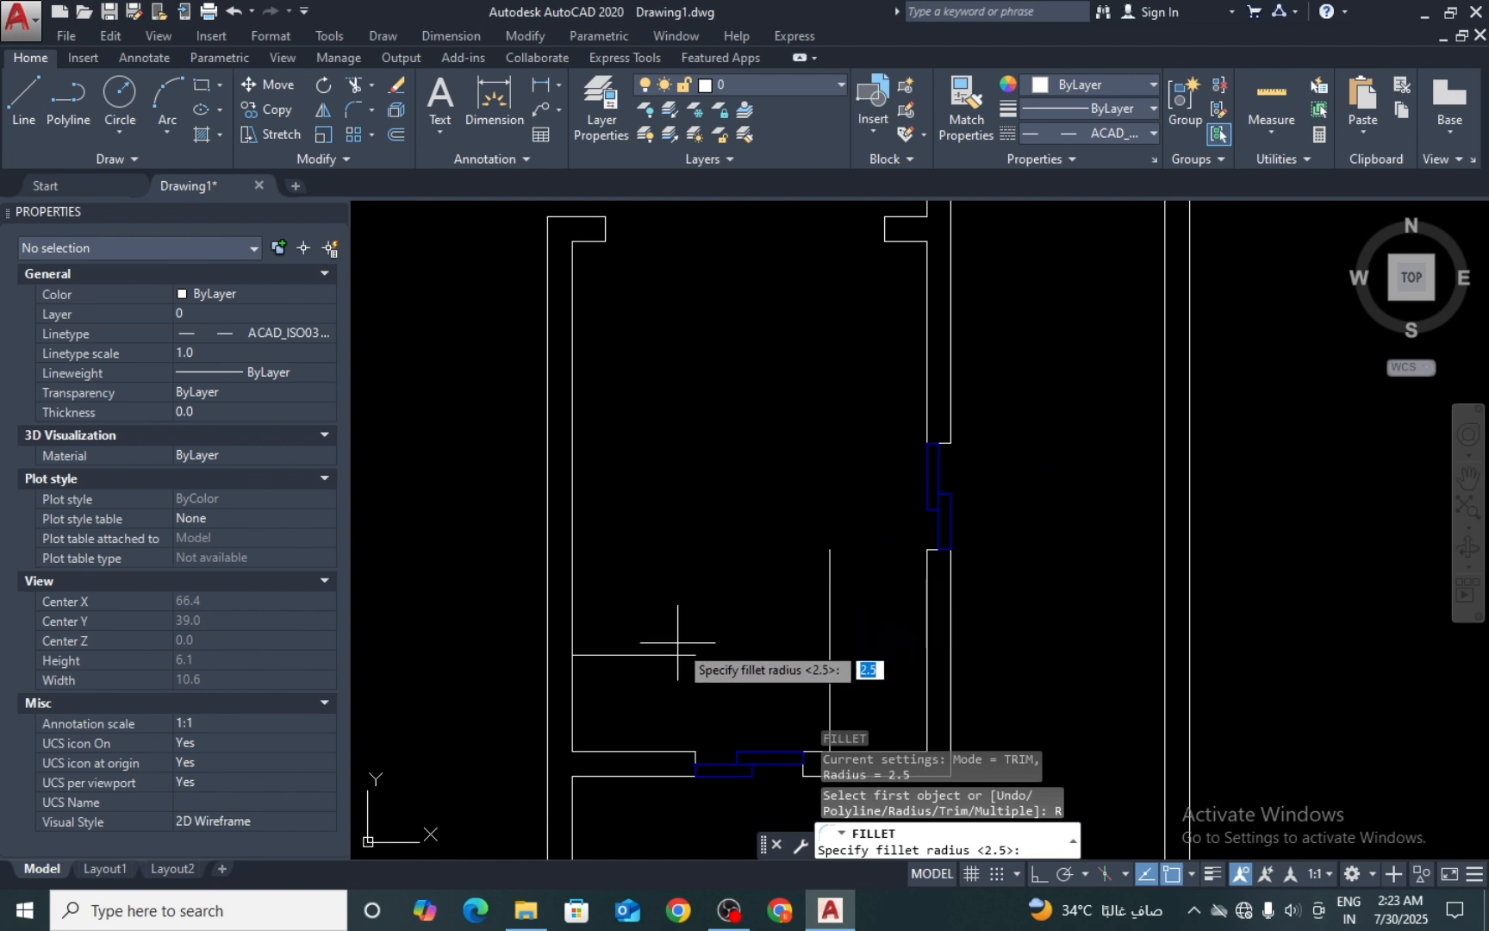
{"action": "type", "text": "0"}
{"action": "key", "text": "Return"}
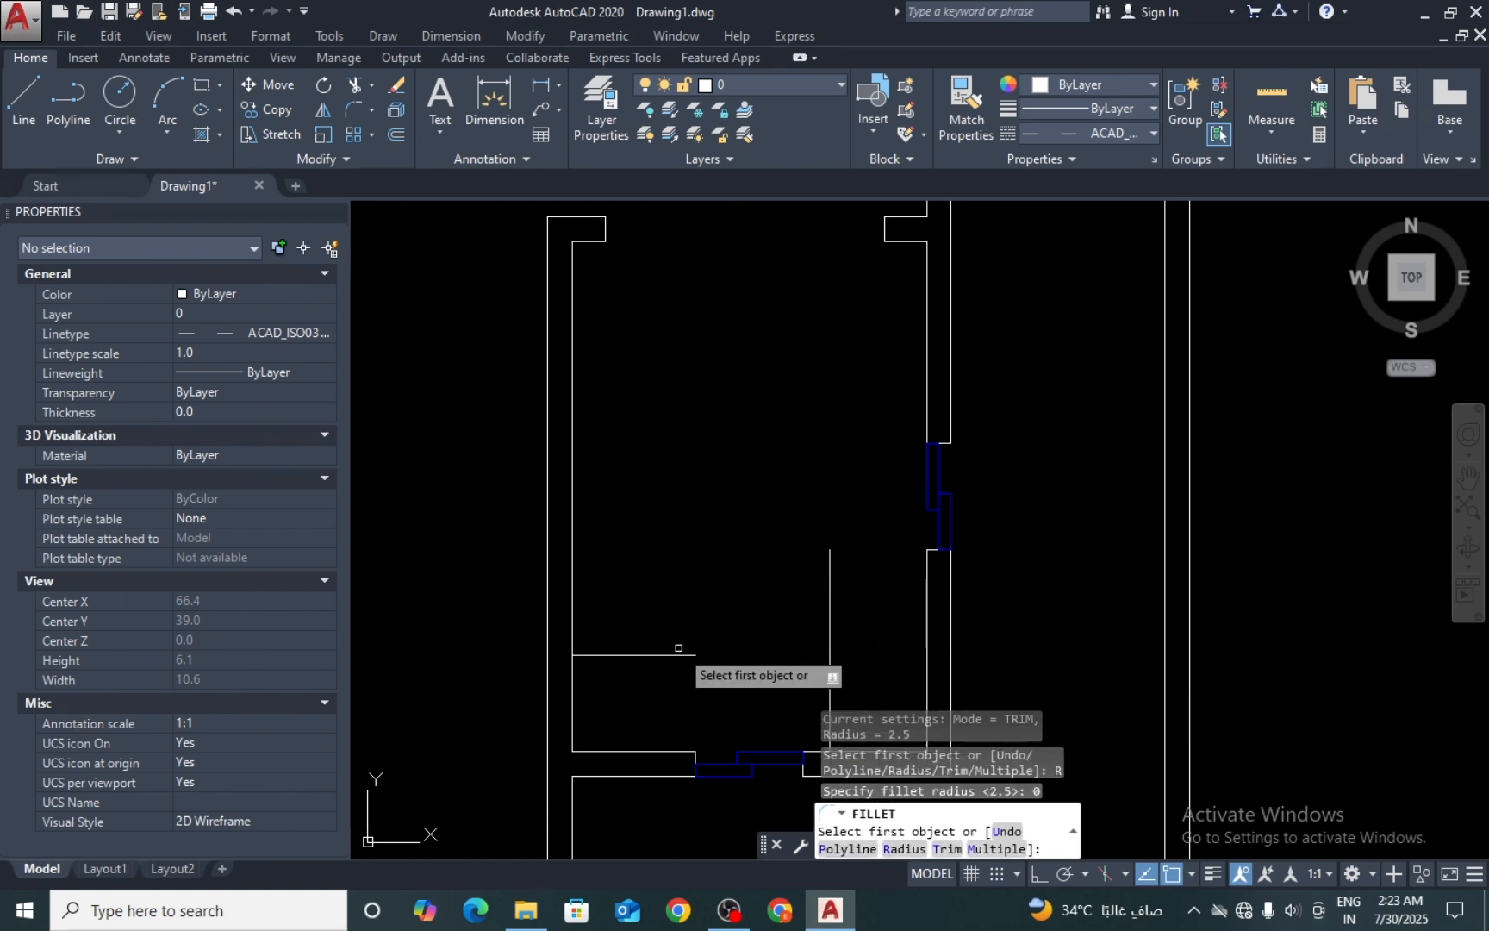
{"action": "left_click", "coordinate": [678, 655]}
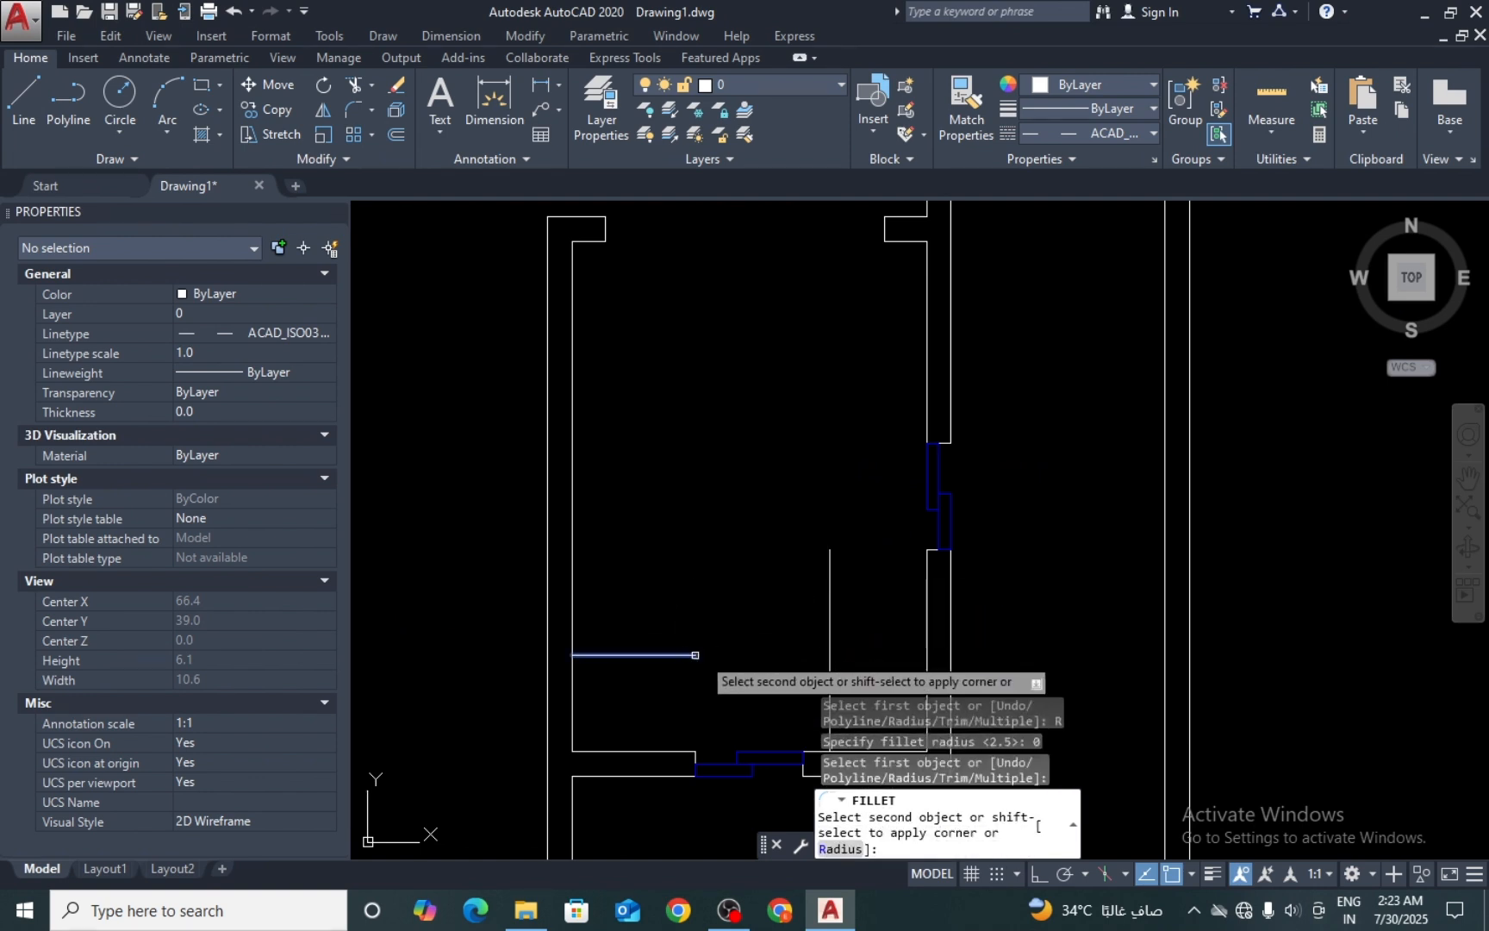
{"action": "left_click", "coordinate": [830, 570]}
{"action": "key", "text": "Return"}
{"action": "key", "text": "Escape"}
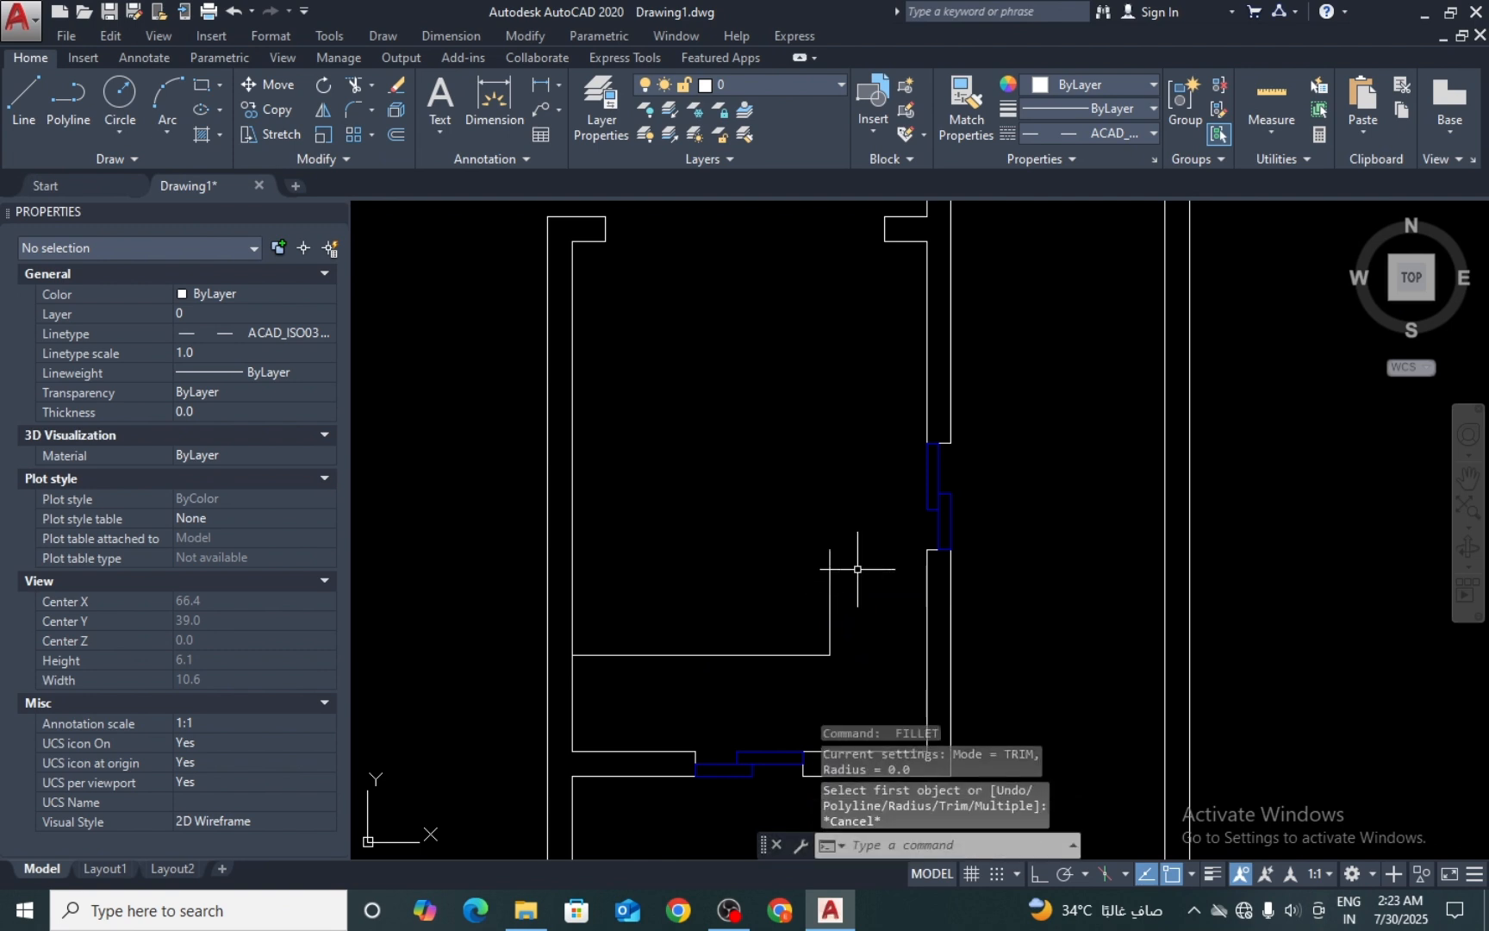
Step: Stretch the north end of the vertical offset line straight up past the east window, to a length of about 3.3
{"action": "left_click_drag", "start_coordinate": [869, 560], "coordinate": [825, 565]}
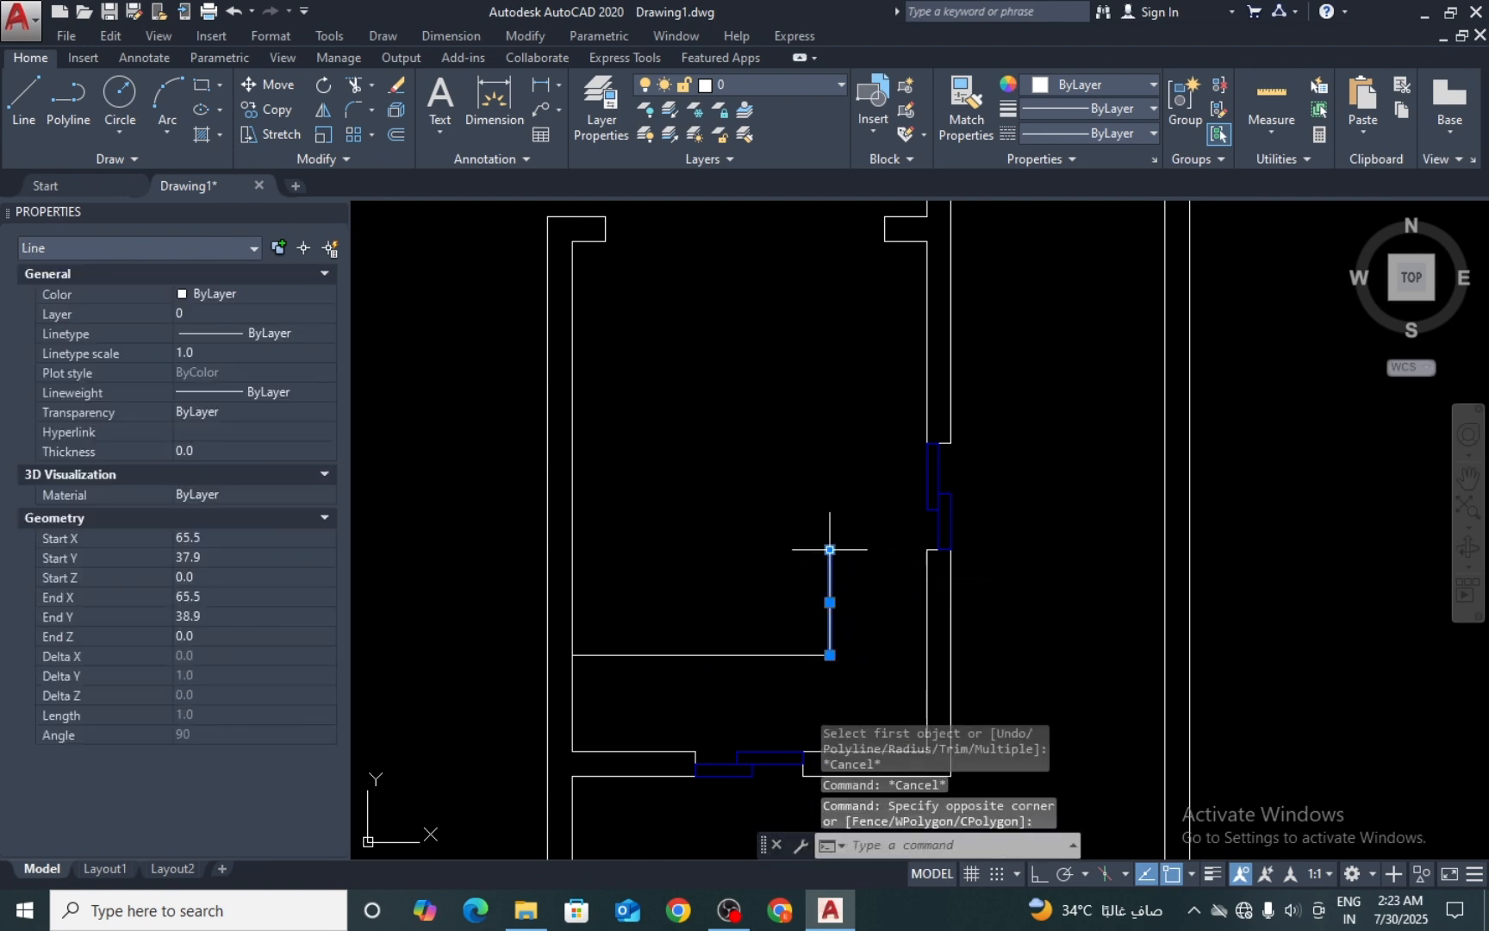
{"action": "left_click", "coordinate": [830, 549]}
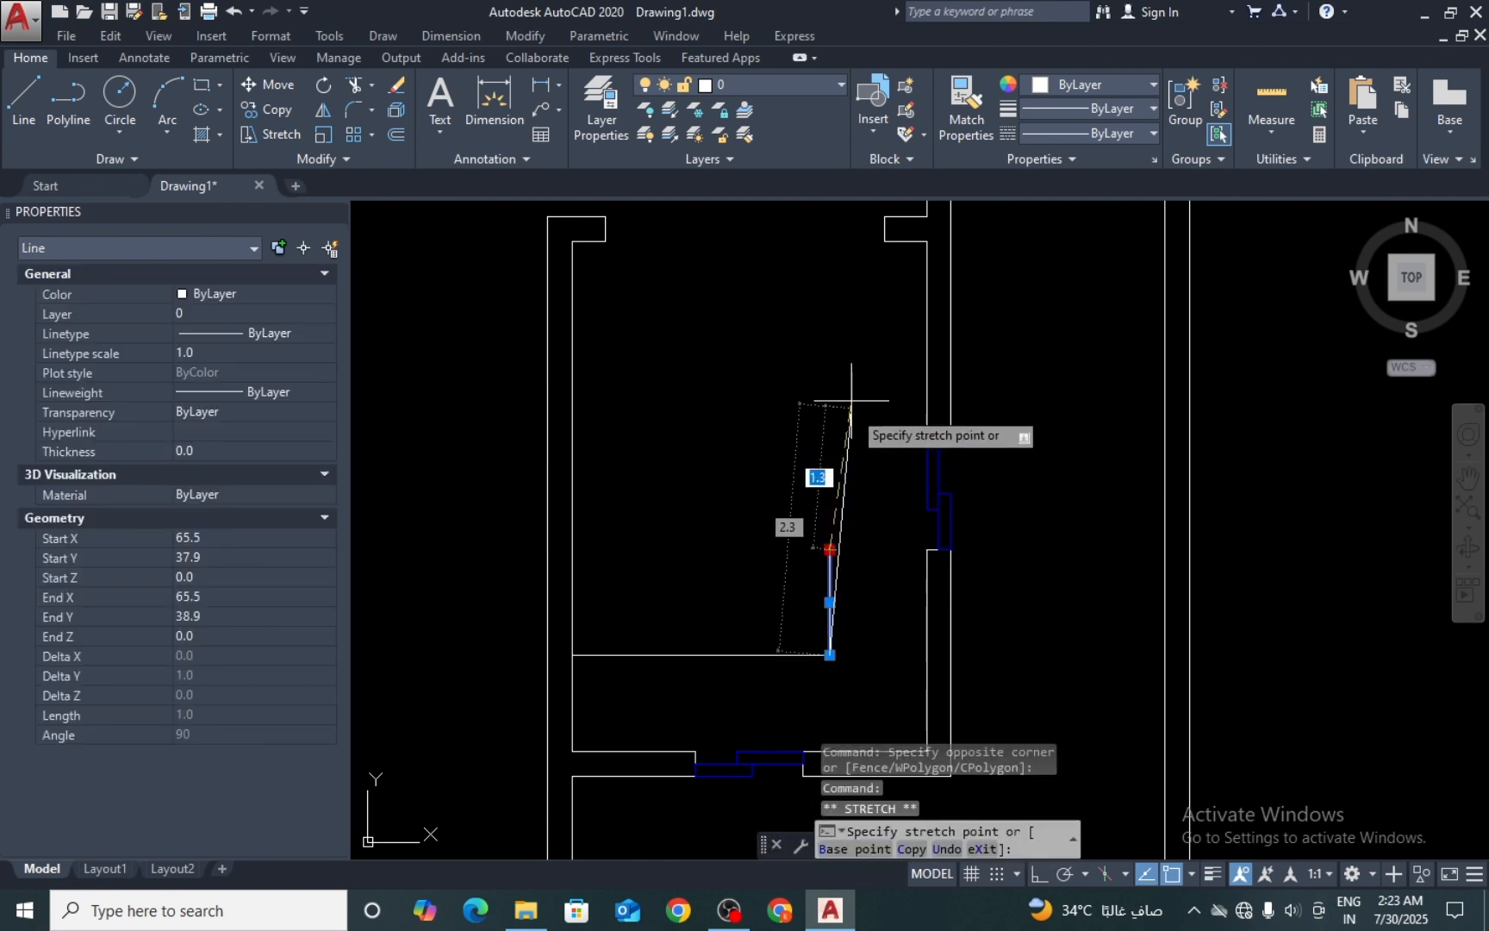
{"action": "left_click", "coordinate": [829, 305]}
{"action": "left_click", "coordinate": [830, 305]}
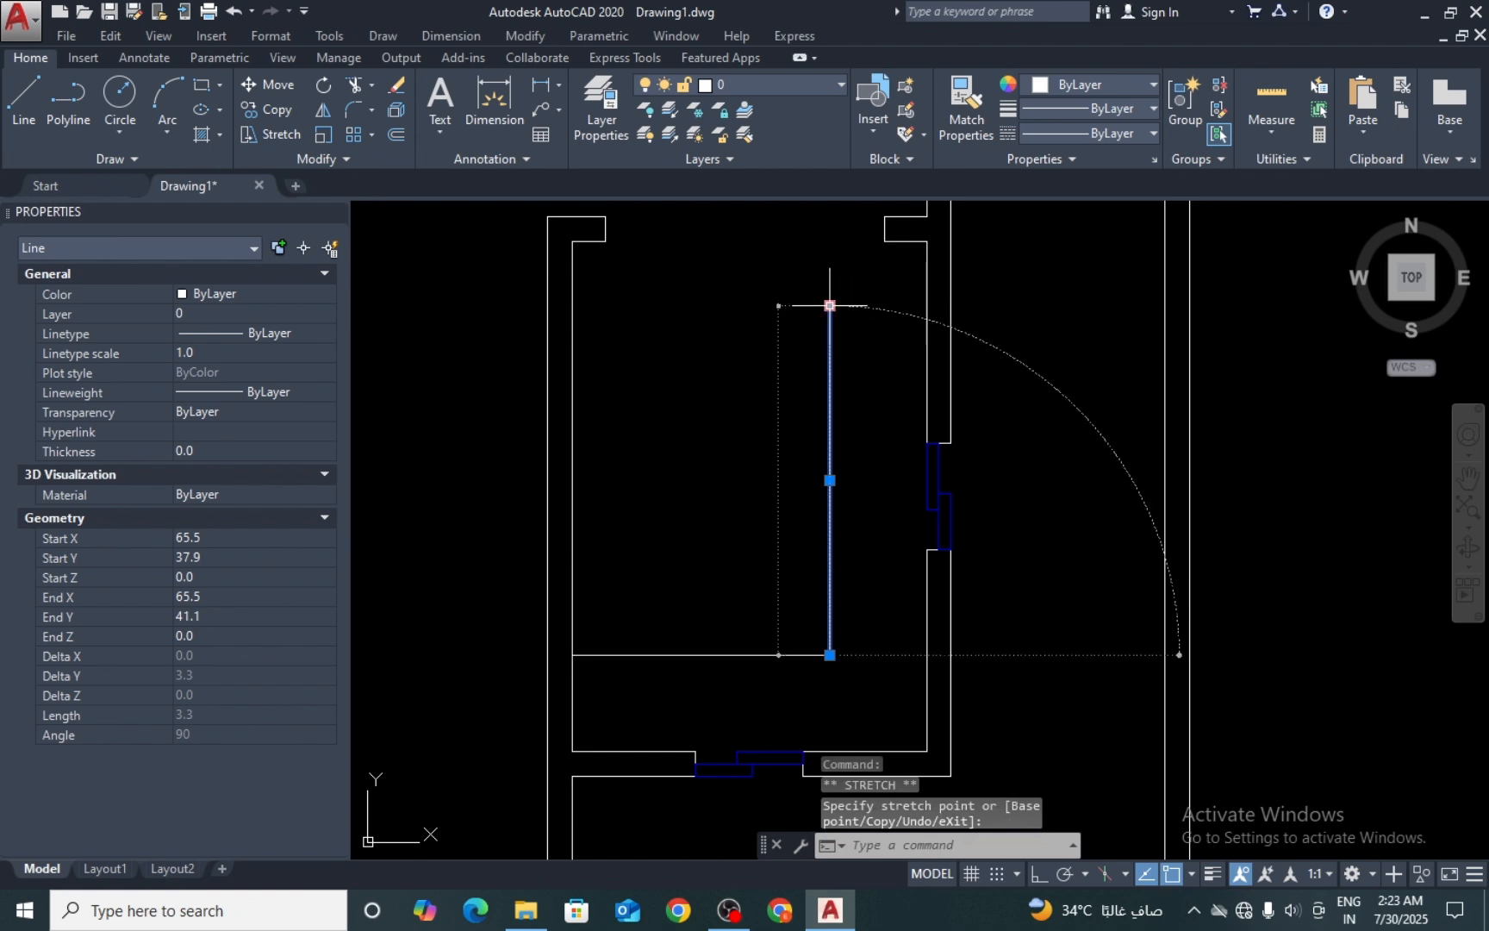
{"action": "key", "text": "Escape"}
Step: Draw a horizontal line from the north end of the vertical offset line to the room's inner east wall
{"action": "key", "text": "l"}
{"action": "key", "text": "Return"}
{"action": "left_click", "coordinate": [830, 305]}
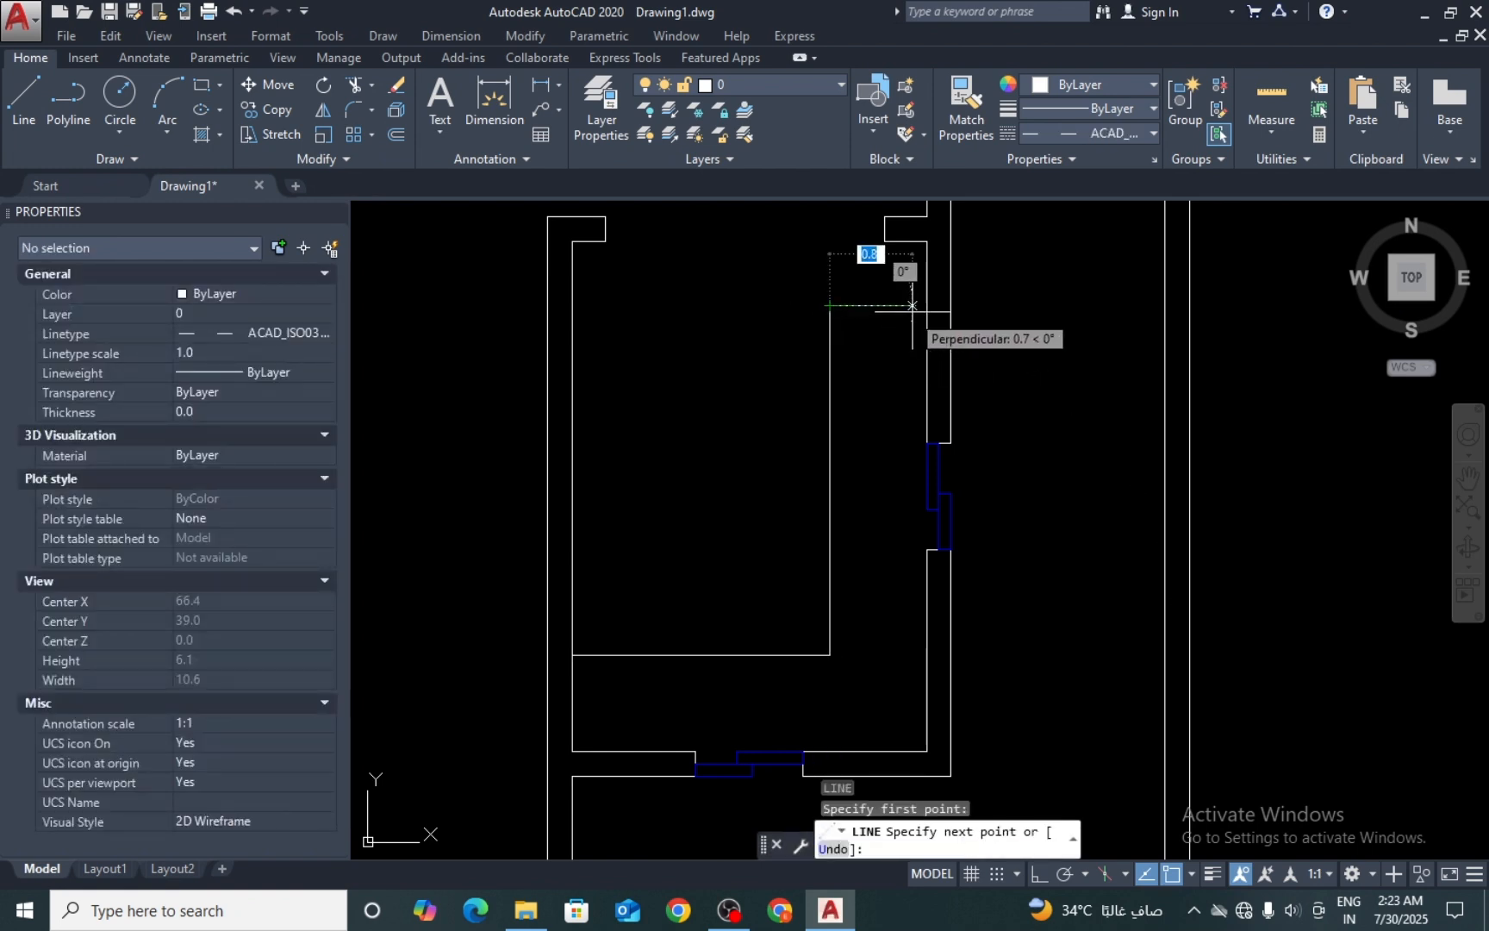
{"action": "left_click", "coordinate": [926, 308]}
{"action": "scroll", "coordinate": [827, 312], "scroll_direction": "down", "scroll_amount": 2}
{"action": "scroll", "coordinate": [798, 586], "scroll_direction": "up", "scroll_amount": 2}
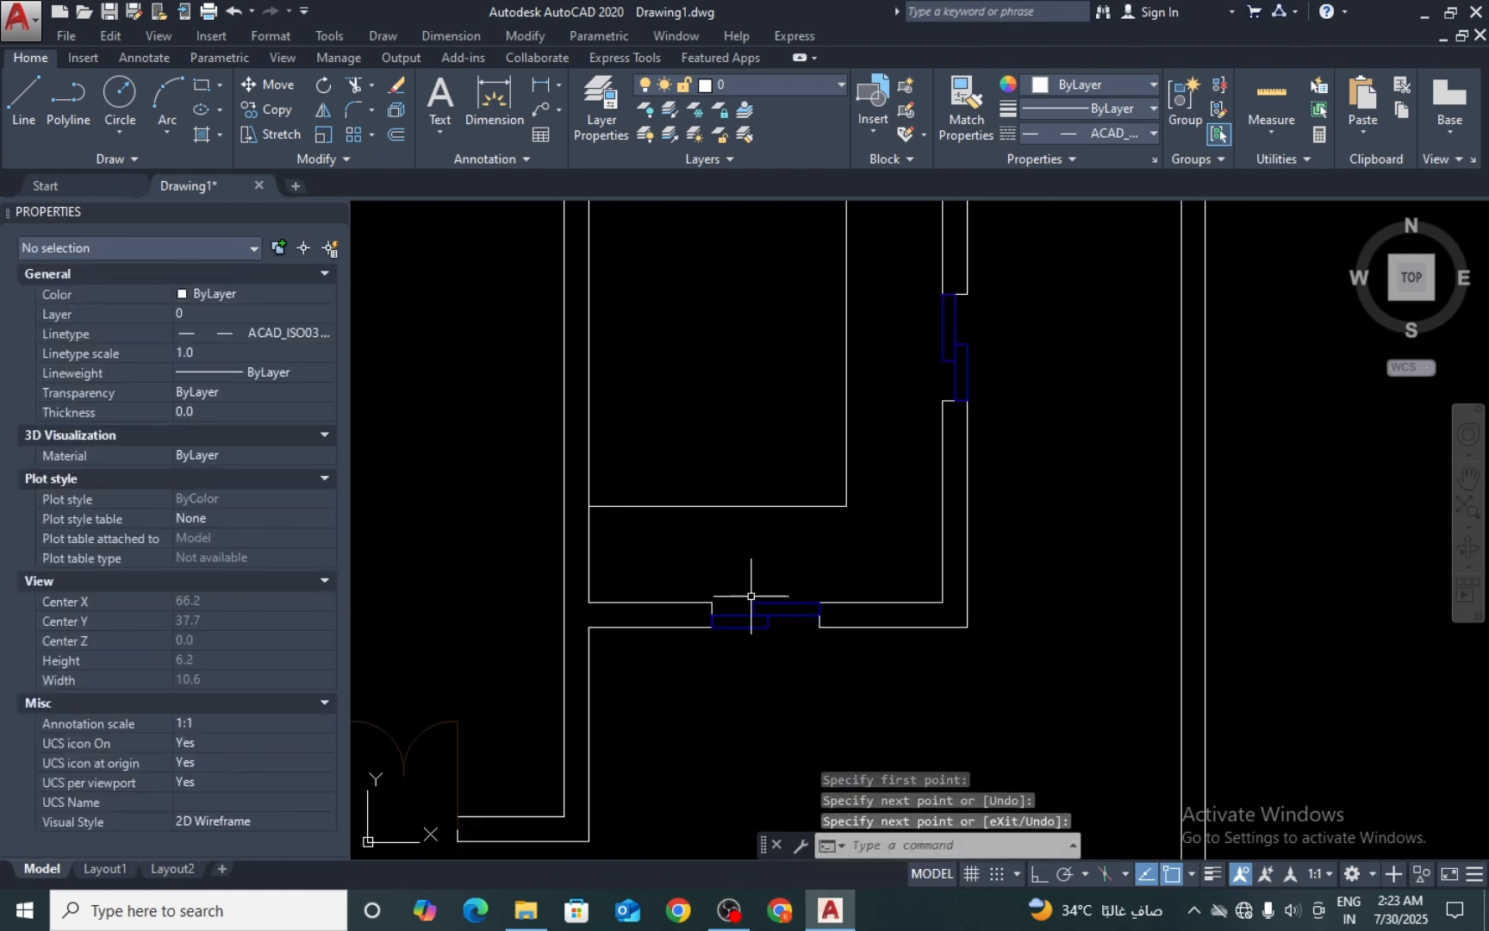
Step: Draw a sink rectangle on the south counter in front of the window, starting on the counter's front edge
{"action": "middle_click_drag", "start_coordinate": [763, 572], "coordinate": [755, 621]}
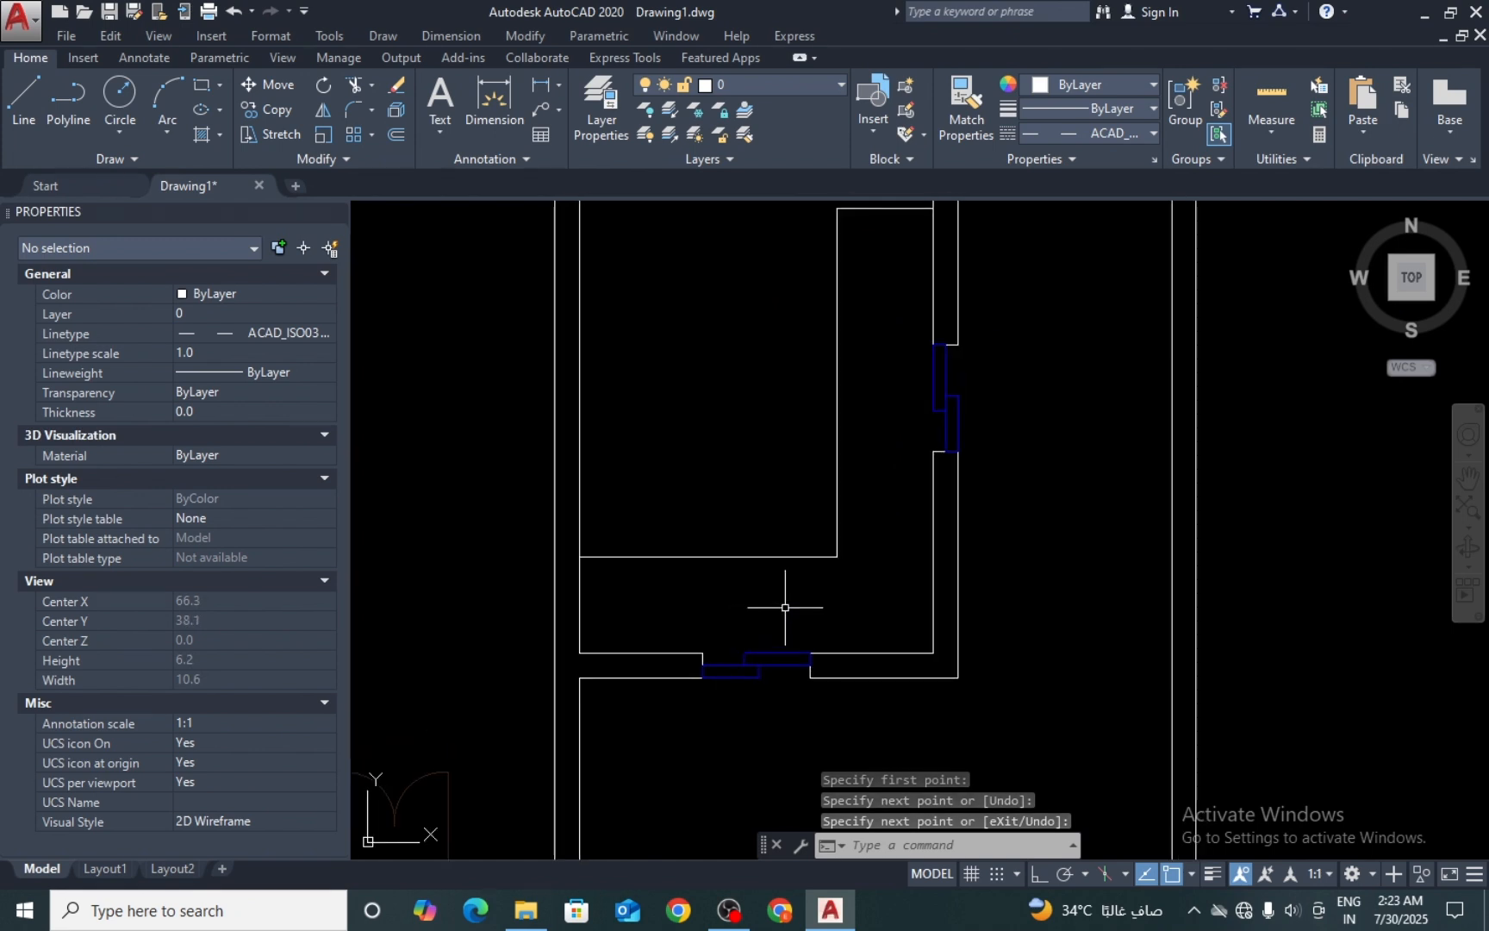
{"action": "middle_click_drag", "start_coordinate": [897, 399], "coordinate": [913, 524]}
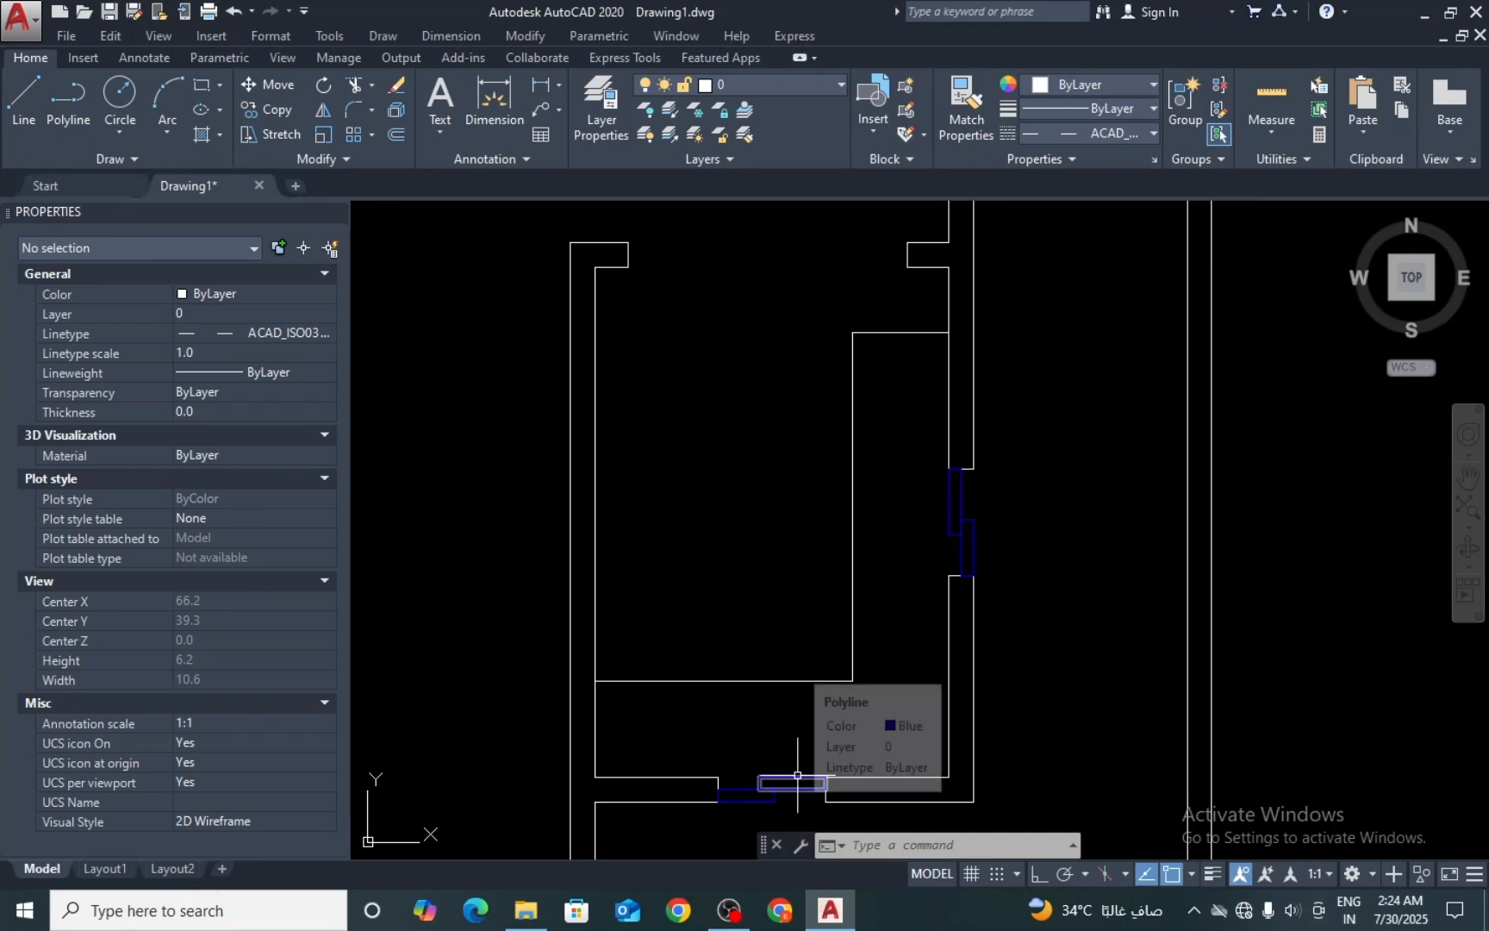
{"action": "middle_click_drag", "start_coordinate": [781, 557], "coordinate": [768, 418]}
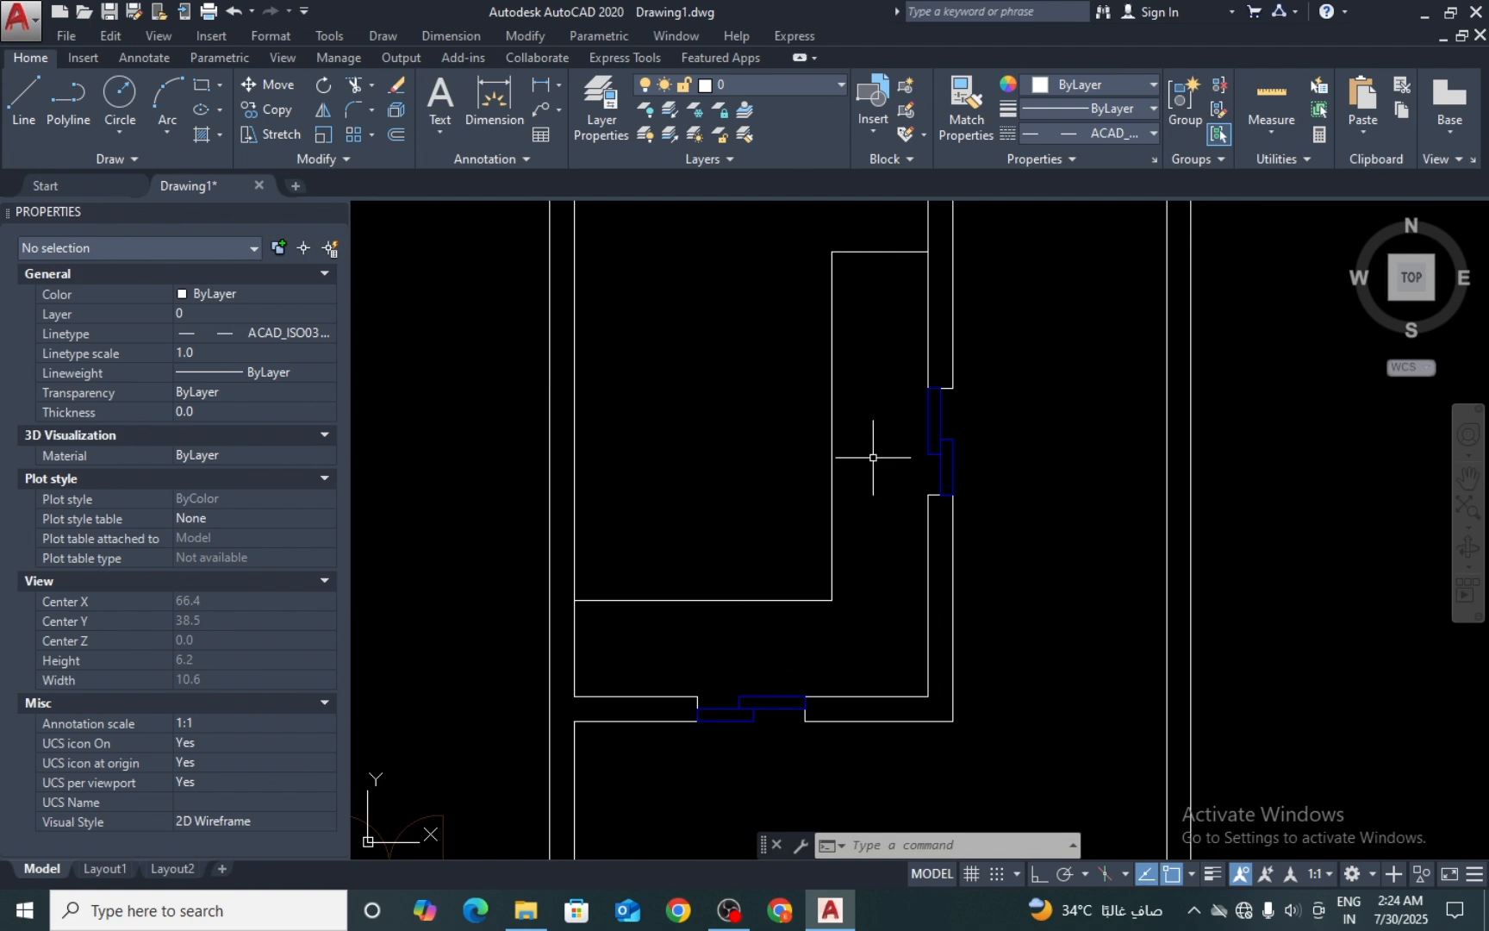
{"action": "type", "text": "REC"}
{"action": "key", "text": "Return"}
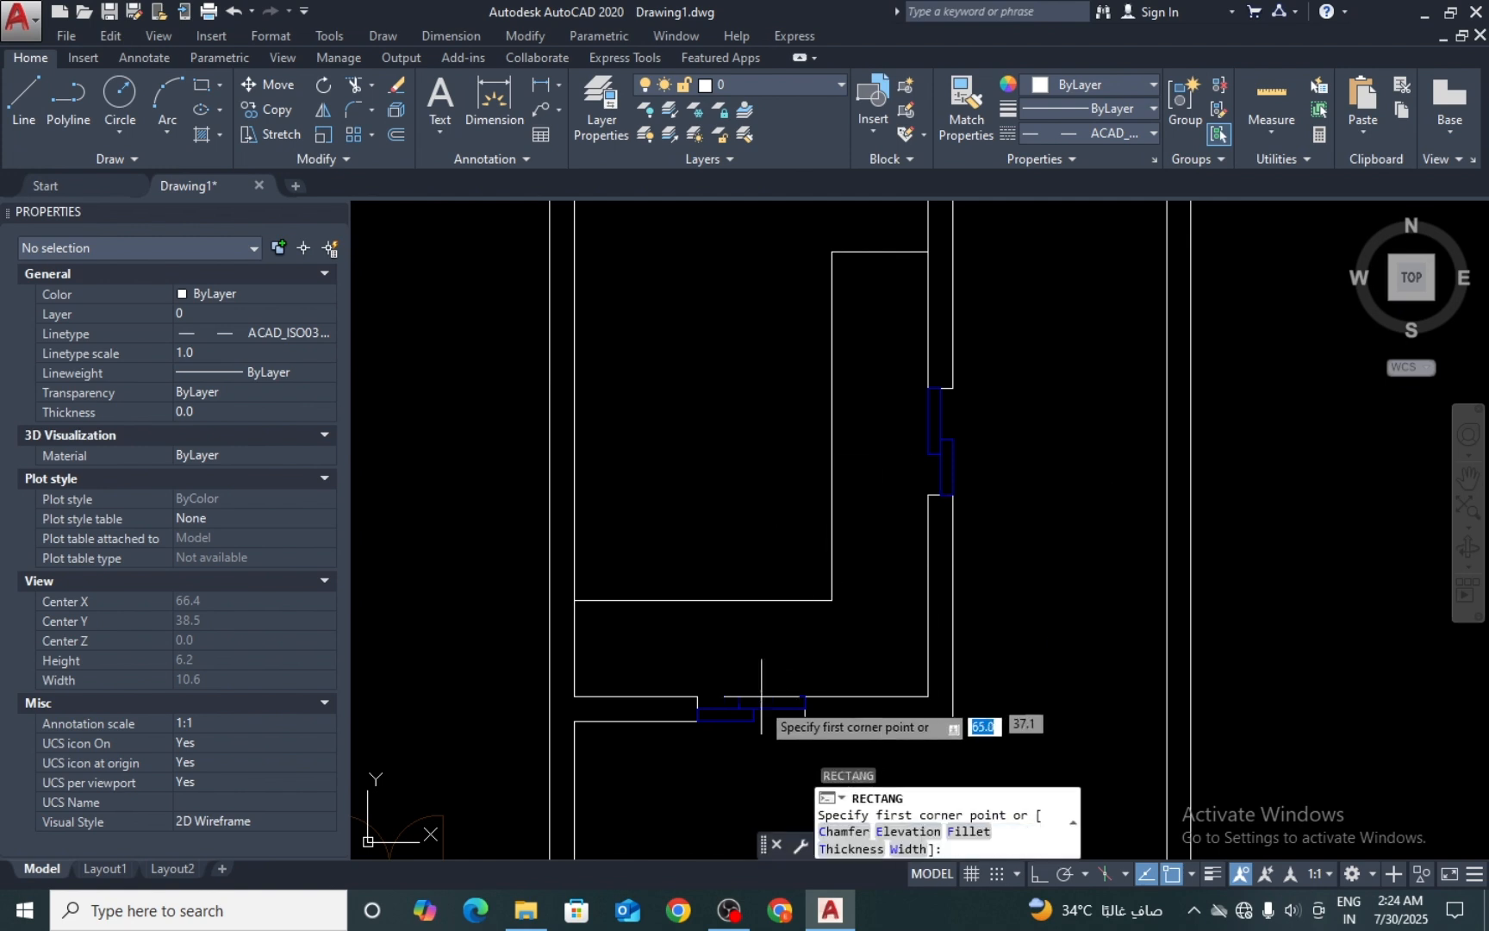
{"action": "scroll", "coordinate": [713, 712], "scroll_direction": "up", "scroll_amount": 2}
{"action": "left_click", "coordinate": [697, 533]}
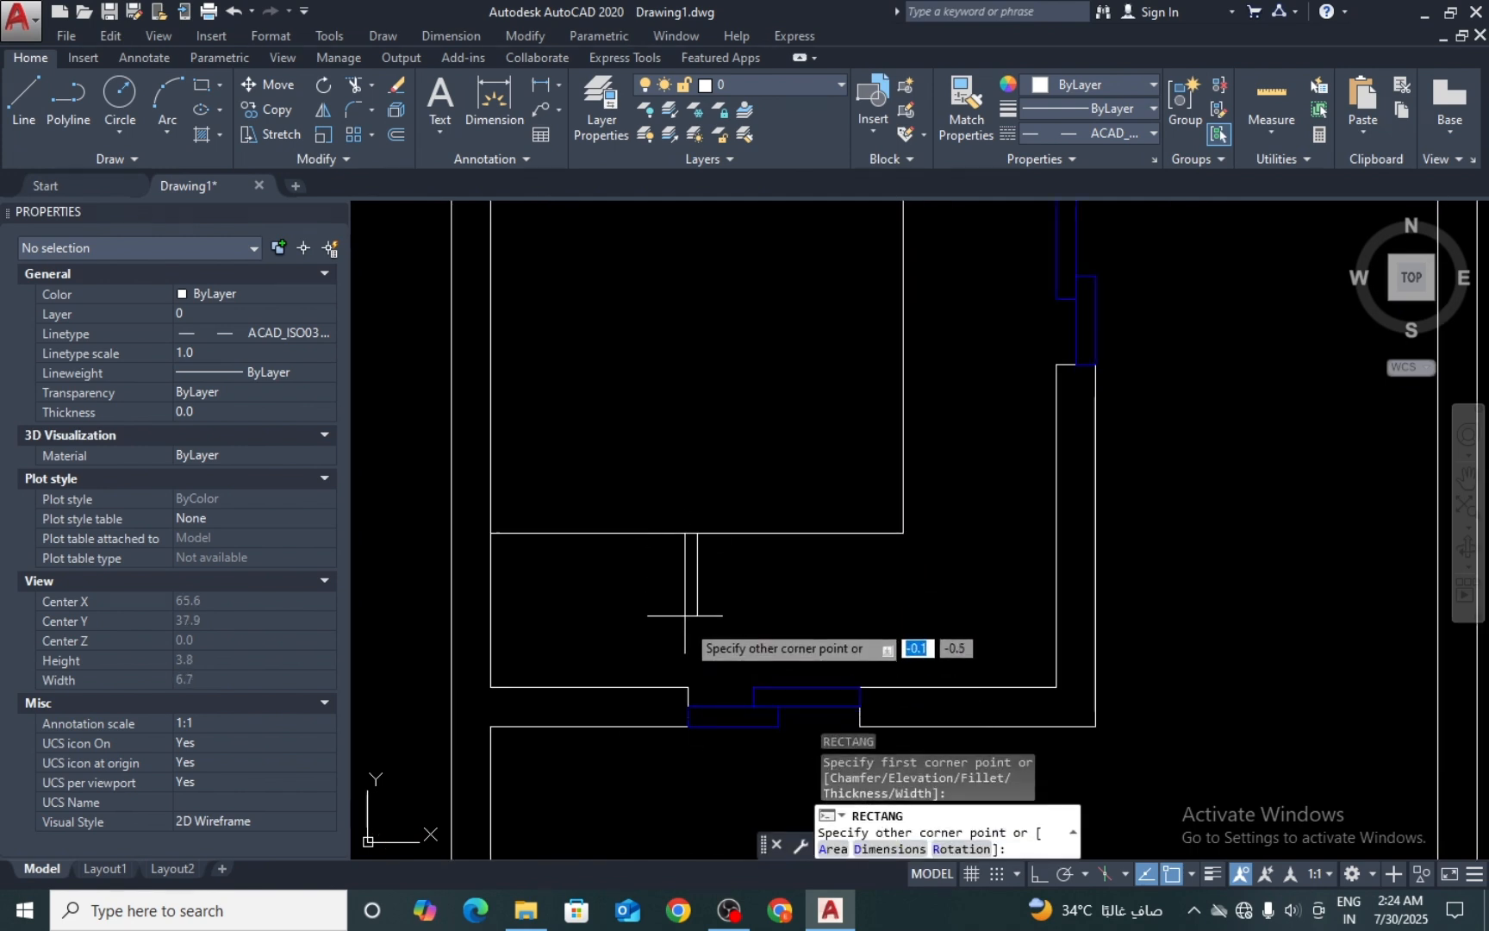
{"action": "left_click", "coordinate": [862, 658]}
{"action": "key", "text": "Return"}
{"action": "key", "text": "Escape"}
Step: Draw a small drain circle inside the sink rectangle, slightly south of its middle
{"action": "type", "text": "c"}
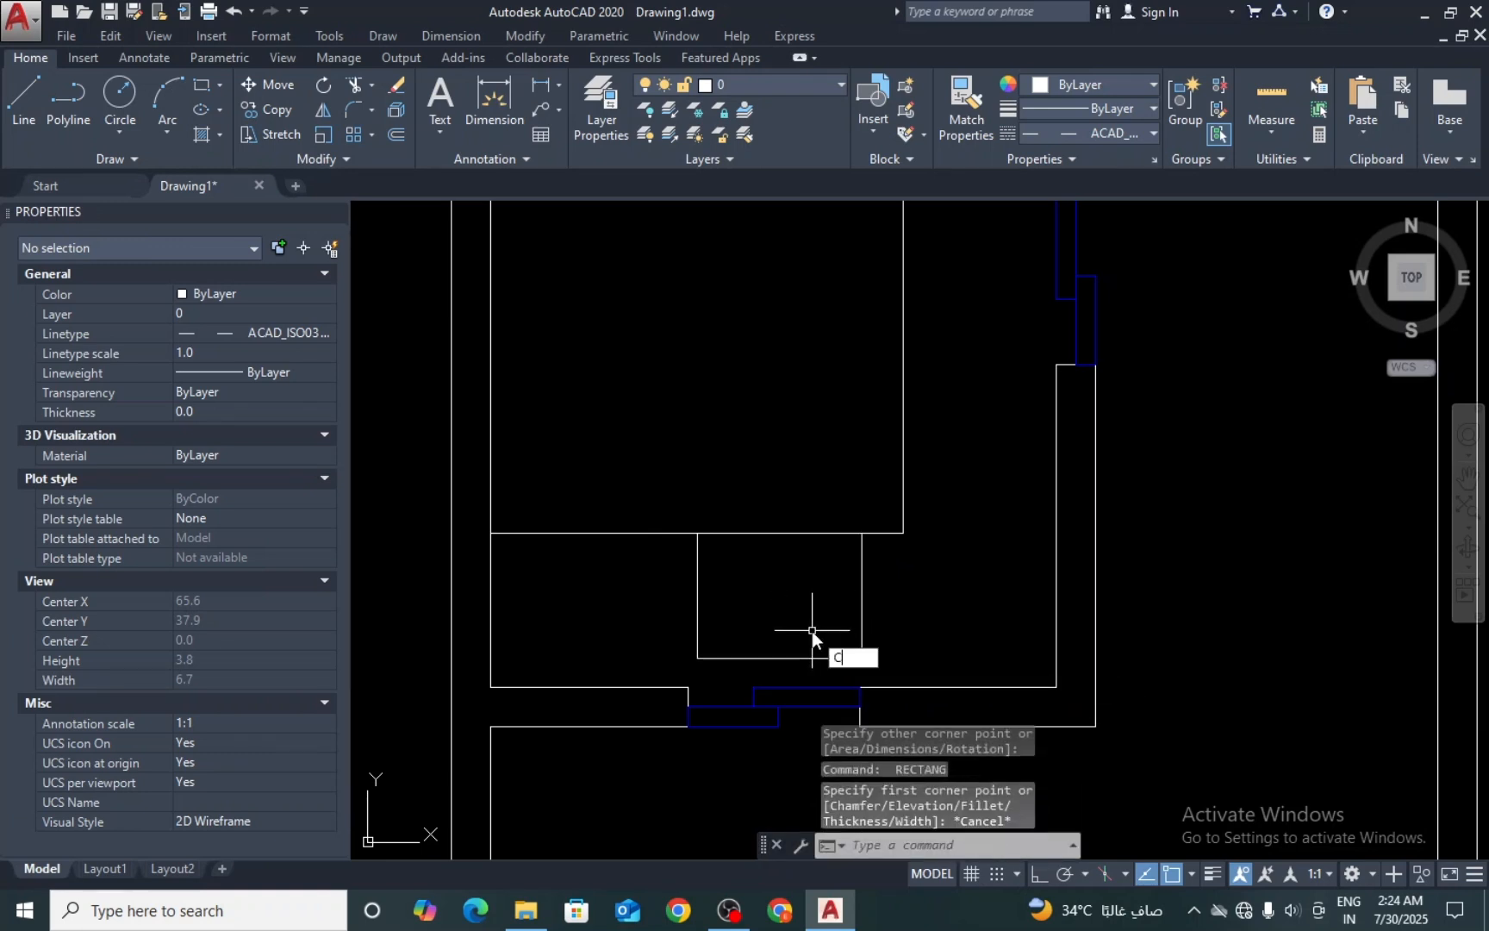
{"action": "key", "text": "Return"}
{"action": "scroll", "coordinate": [792, 606], "scroll_direction": "up", "scroll_amount": 2}
{"action": "left_click", "coordinate": [781, 620]}
{"action": "left_click", "coordinate": [784, 648]}
{"action": "key", "text": "Return"}
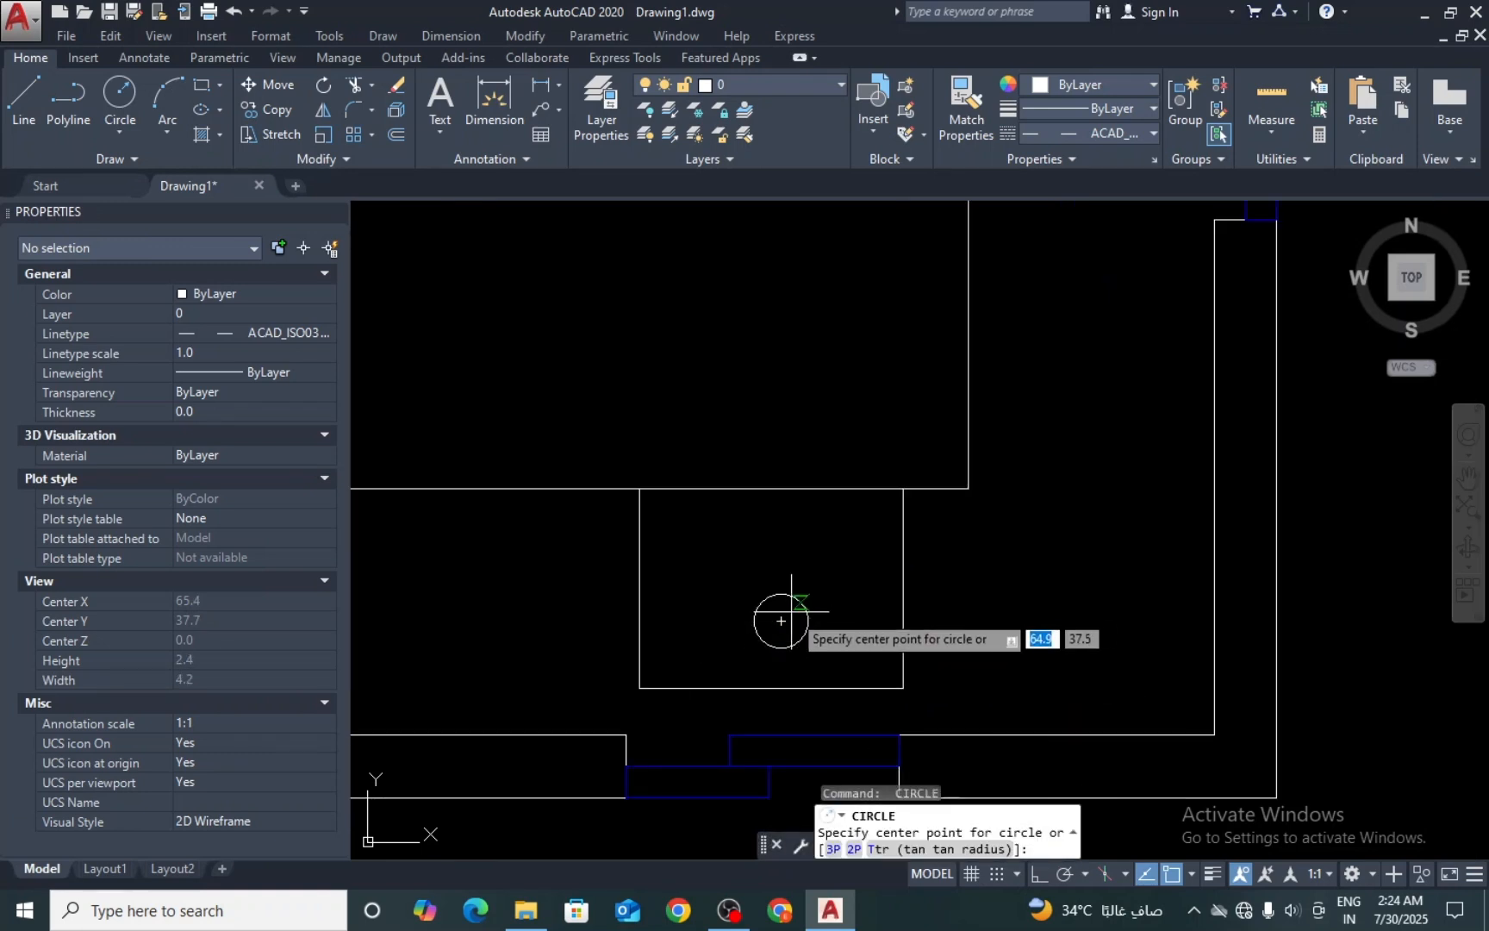
{"action": "key", "text": "Escape"}
{"action": "scroll", "coordinate": [862, 621], "scroll_direction": "down", "scroll_amount": 3}
{"action": "key", "text": "Escape"}
{"action": "key", "text": "Escape"}
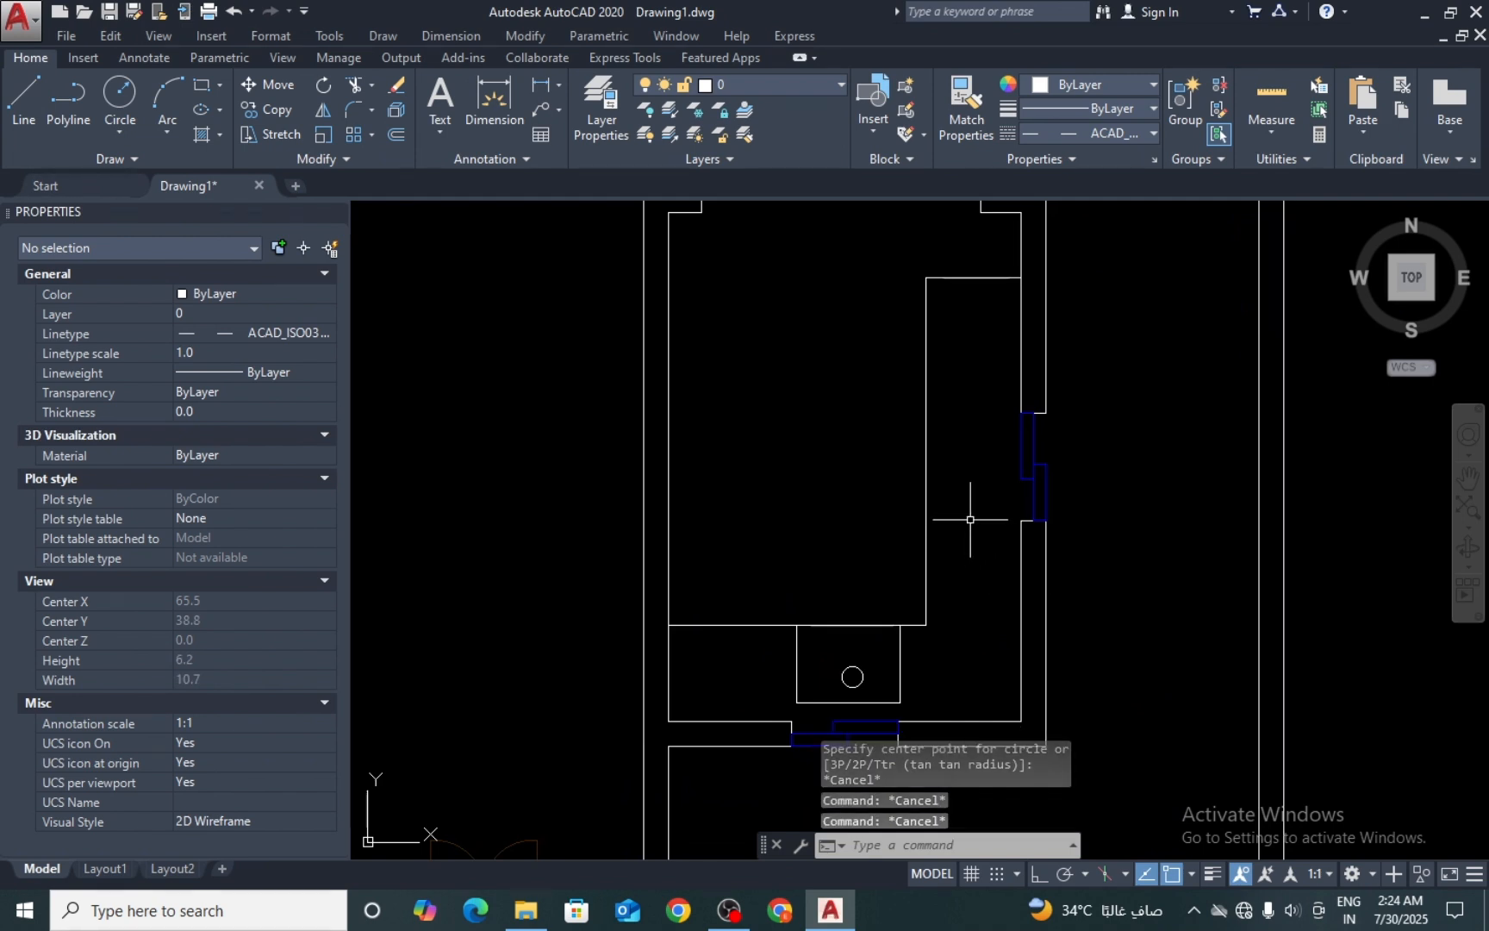
Step: Draw a vertical stove rectangle about 0.5 by 1.3 on the east counter beside the window
{"action": "type", "text": "REC"}
{"action": "key", "text": "Return"}
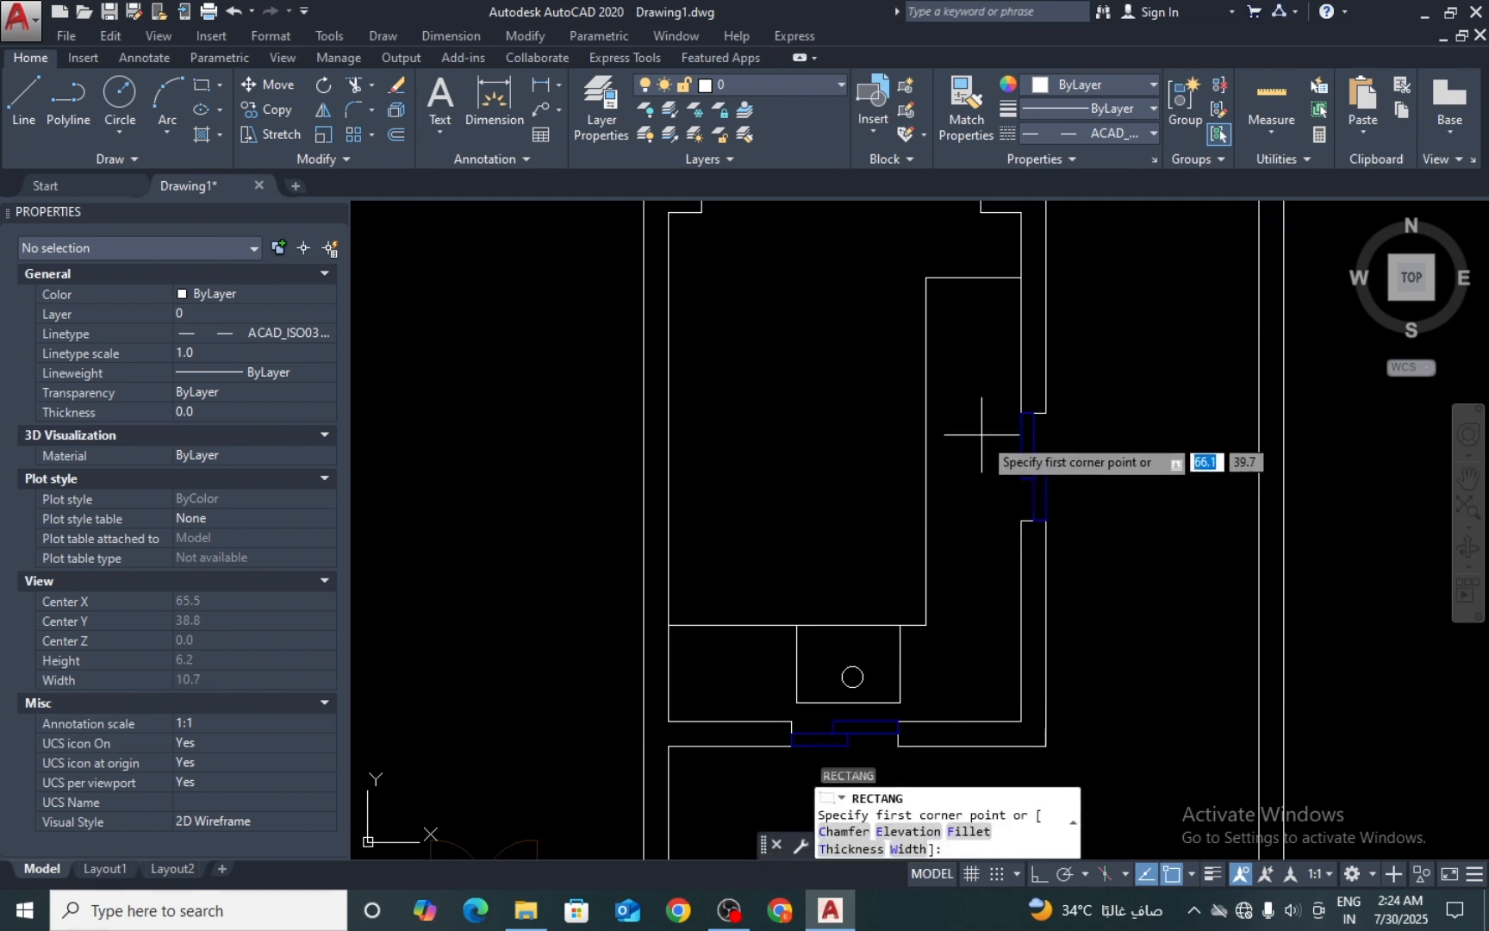
{"action": "left_click", "coordinate": [993, 376]}
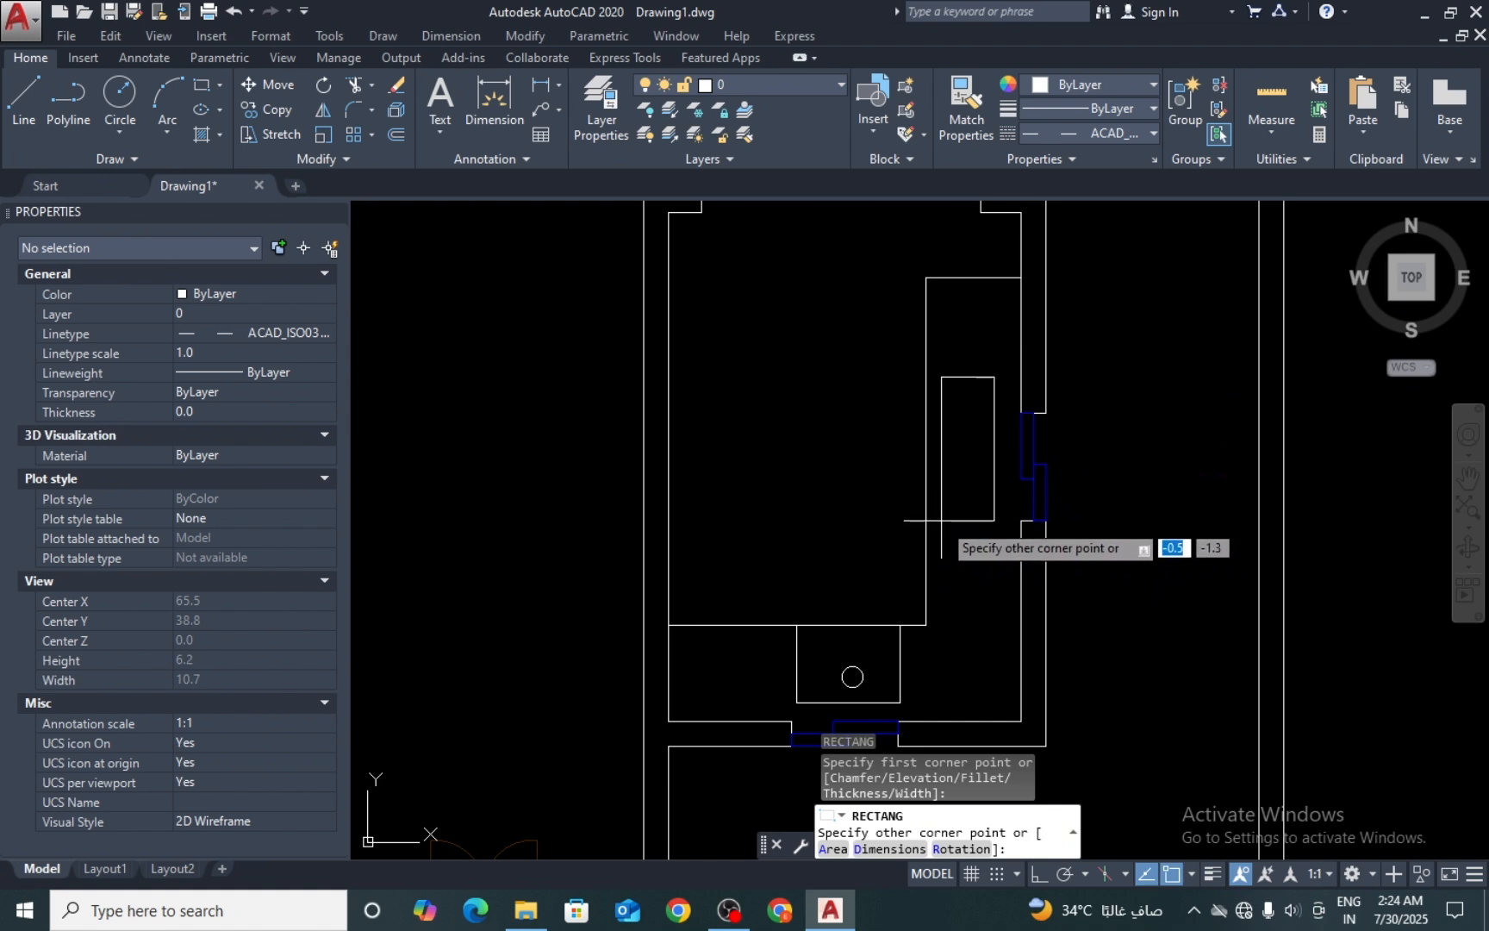
{"action": "left_click", "coordinate": [939, 515]}
{"action": "key", "text": "Escape"}
{"action": "key", "text": "Escape"}
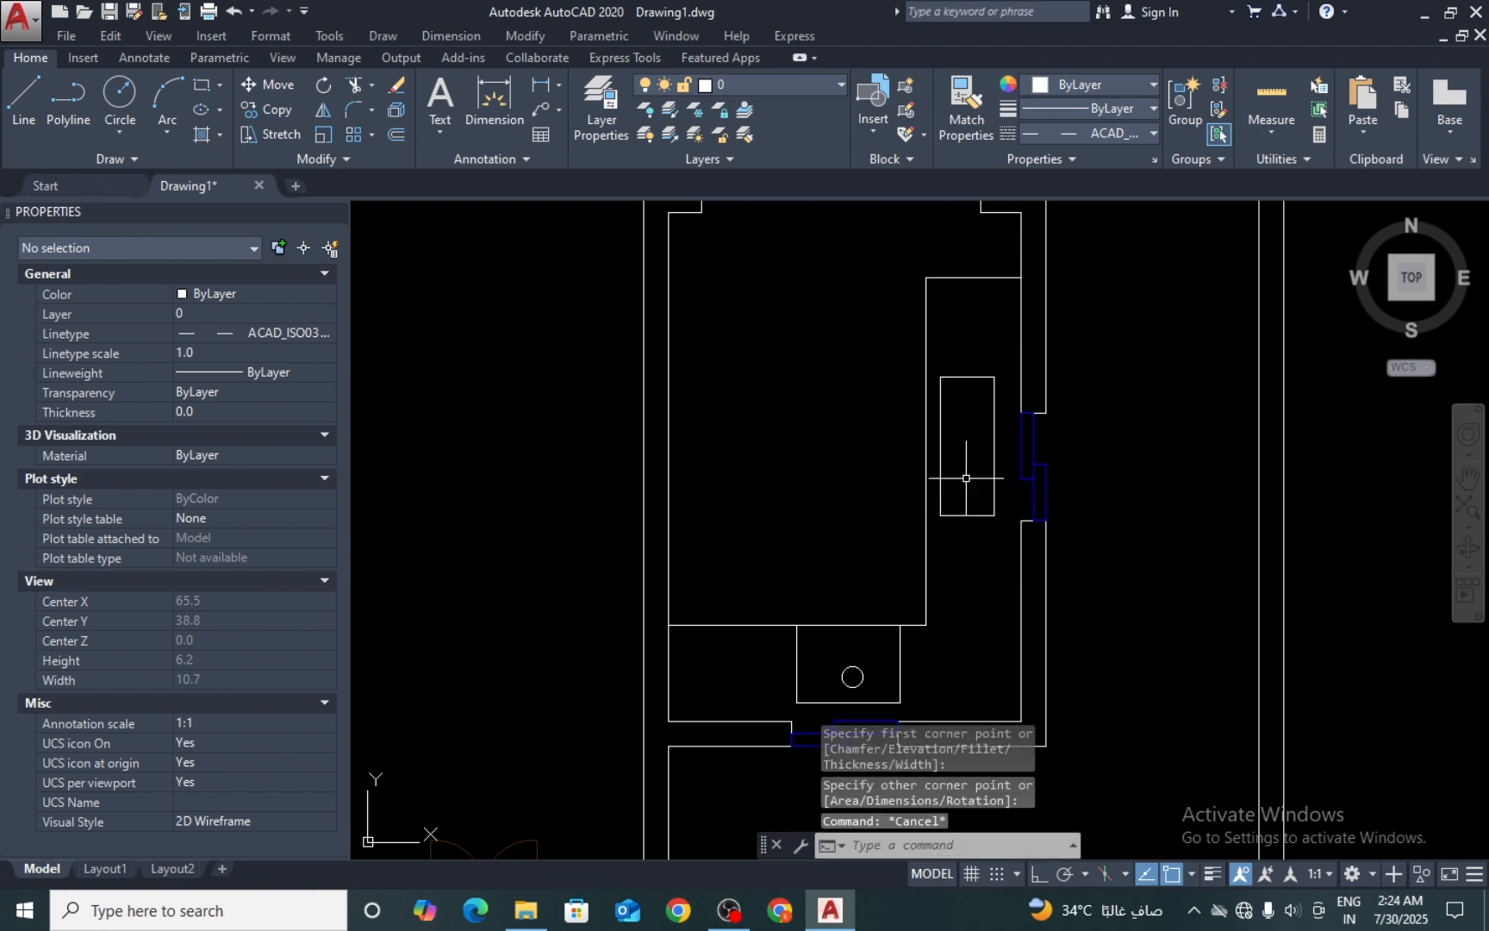
Step: Draw a small burner circle near the northwest corner of the stove rectangle
{"action": "scroll", "coordinate": [965, 477], "scroll_direction": "up", "scroll_amount": 4}
{"action": "type", "text": "c"}
{"action": "key", "text": "Return"}
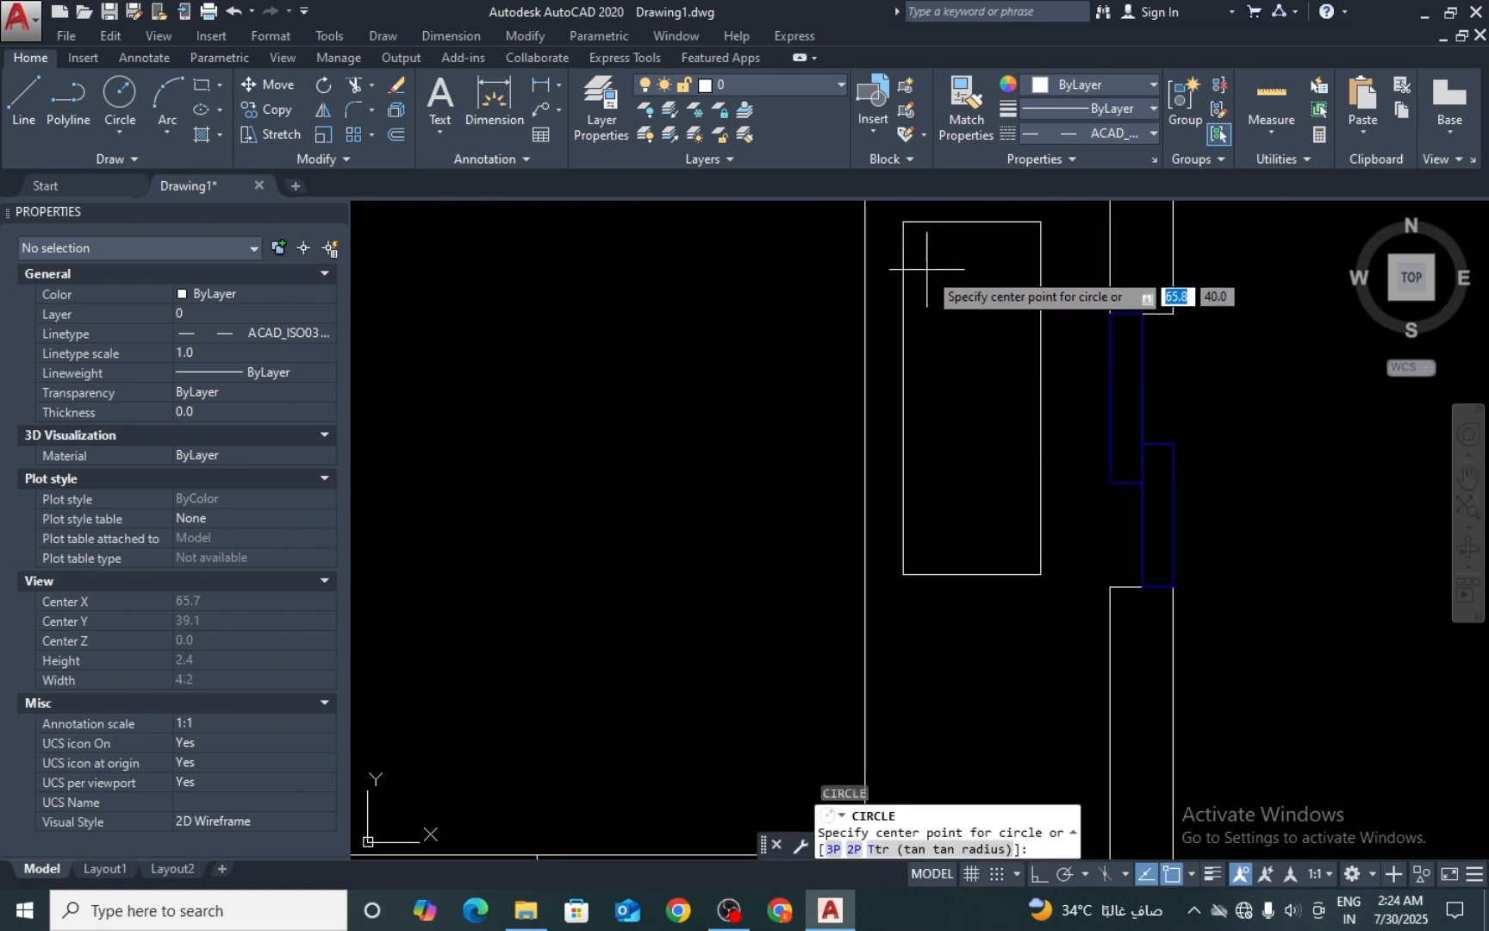
{"action": "left_click", "coordinate": [937, 300]}
{"action": "left_click", "coordinate": [944, 323]}
{"action": "key", "text": "Return"}
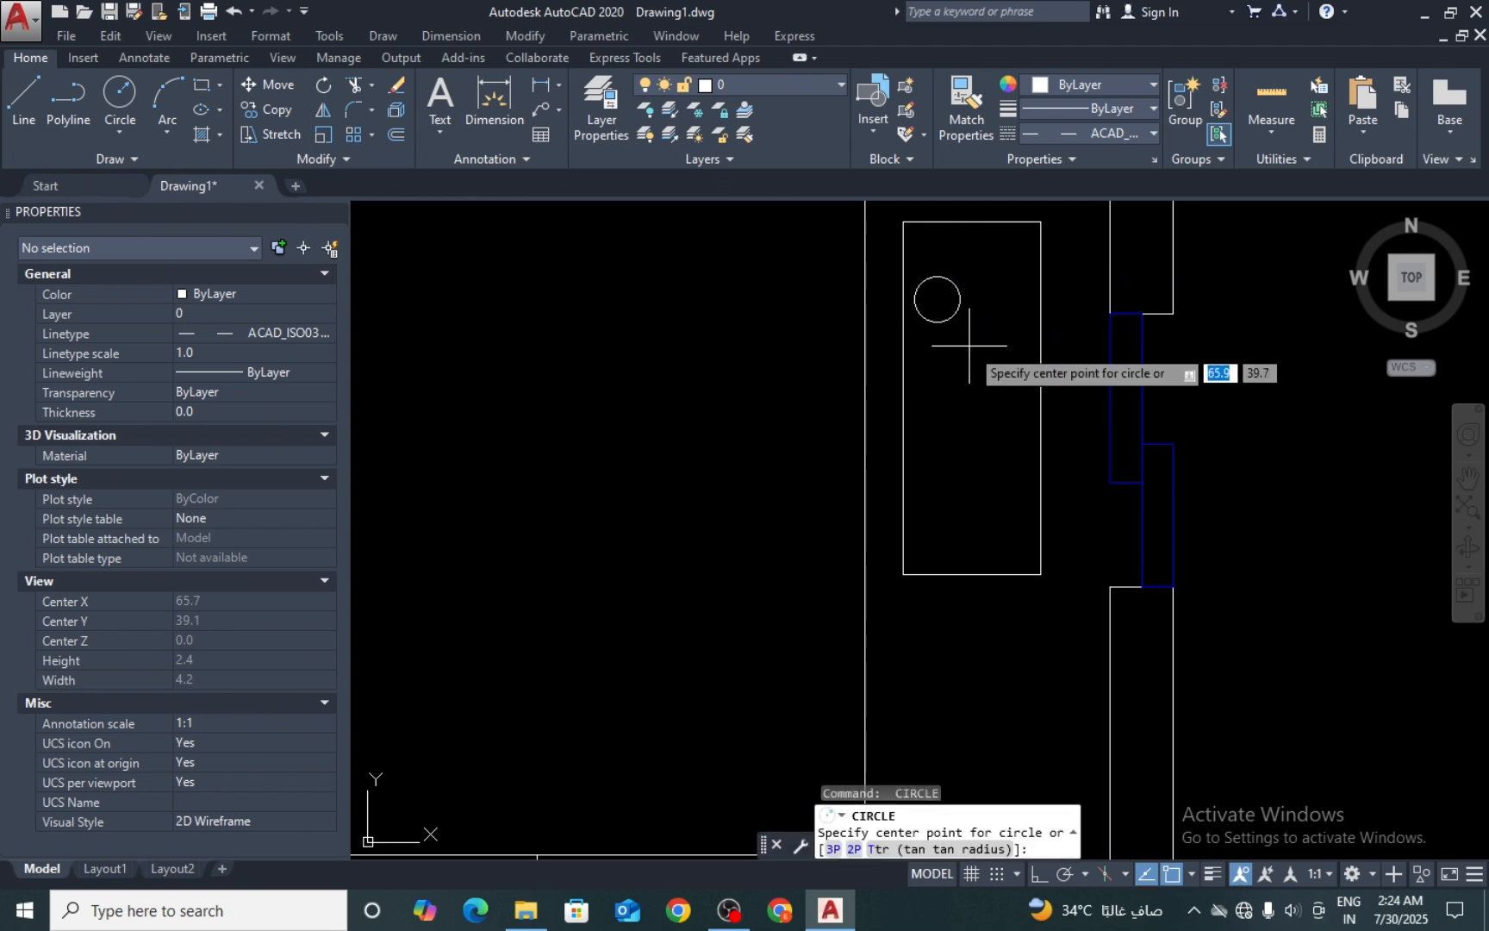
{"action": "key", "text": "Escape"}
Step: Copy the burner circle about 0.2 horizontally to the east with Ortho on
{"action": "type", "text": "co"}
{"action": "key", "text": "Return"}
{"action": "left_click", "coordinate": [918, 291]}
{"action": "key", "text": "Return"}
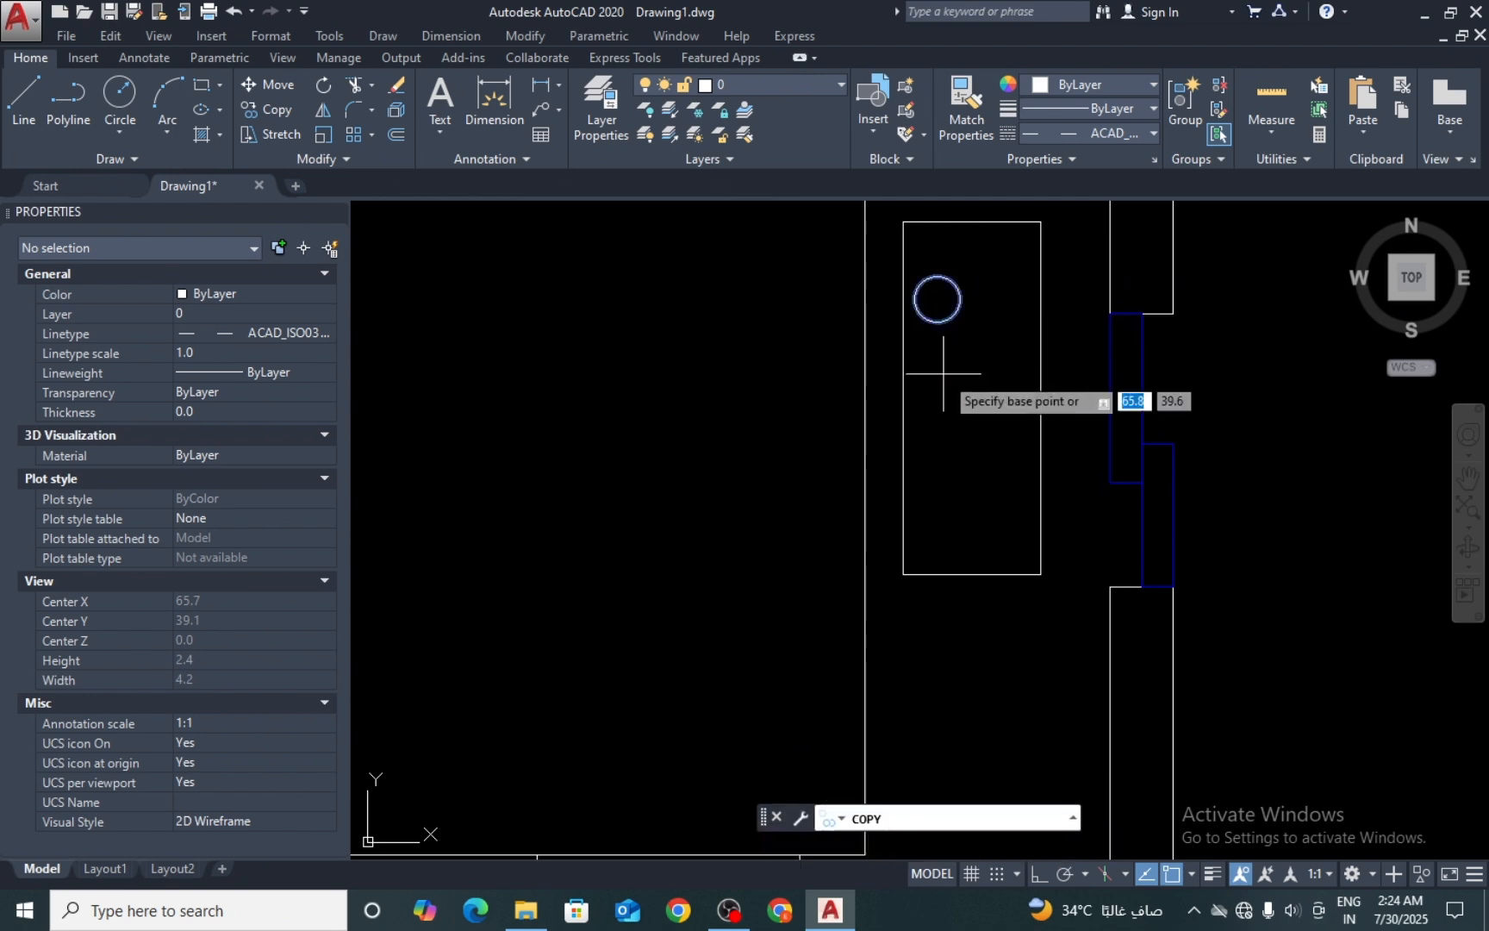
{"action": "left_click", "coordinate": [946, 374]}
{"action": "key", "text": "F8"}
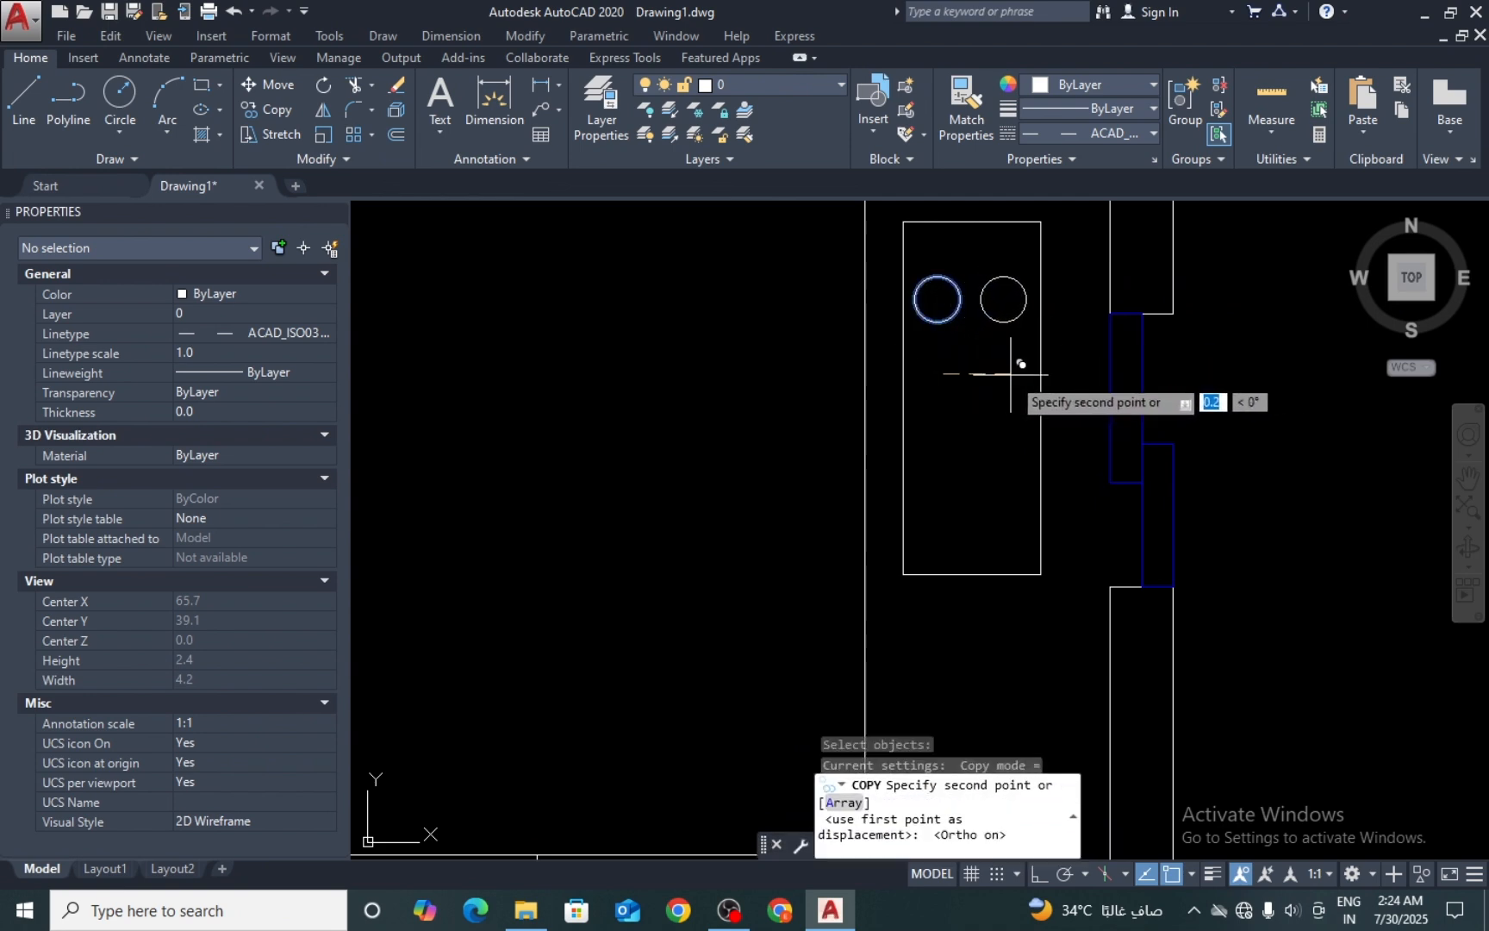
{"action": "left_click", "coordinate": [1013, 362]}
{"action": "key", "text": "Return"}
Step: Copy both burner circles straight down to form a second pair in the stove's southern half
{"action": "type", "text": "co"}
{"action": "key", "text": "Return"}
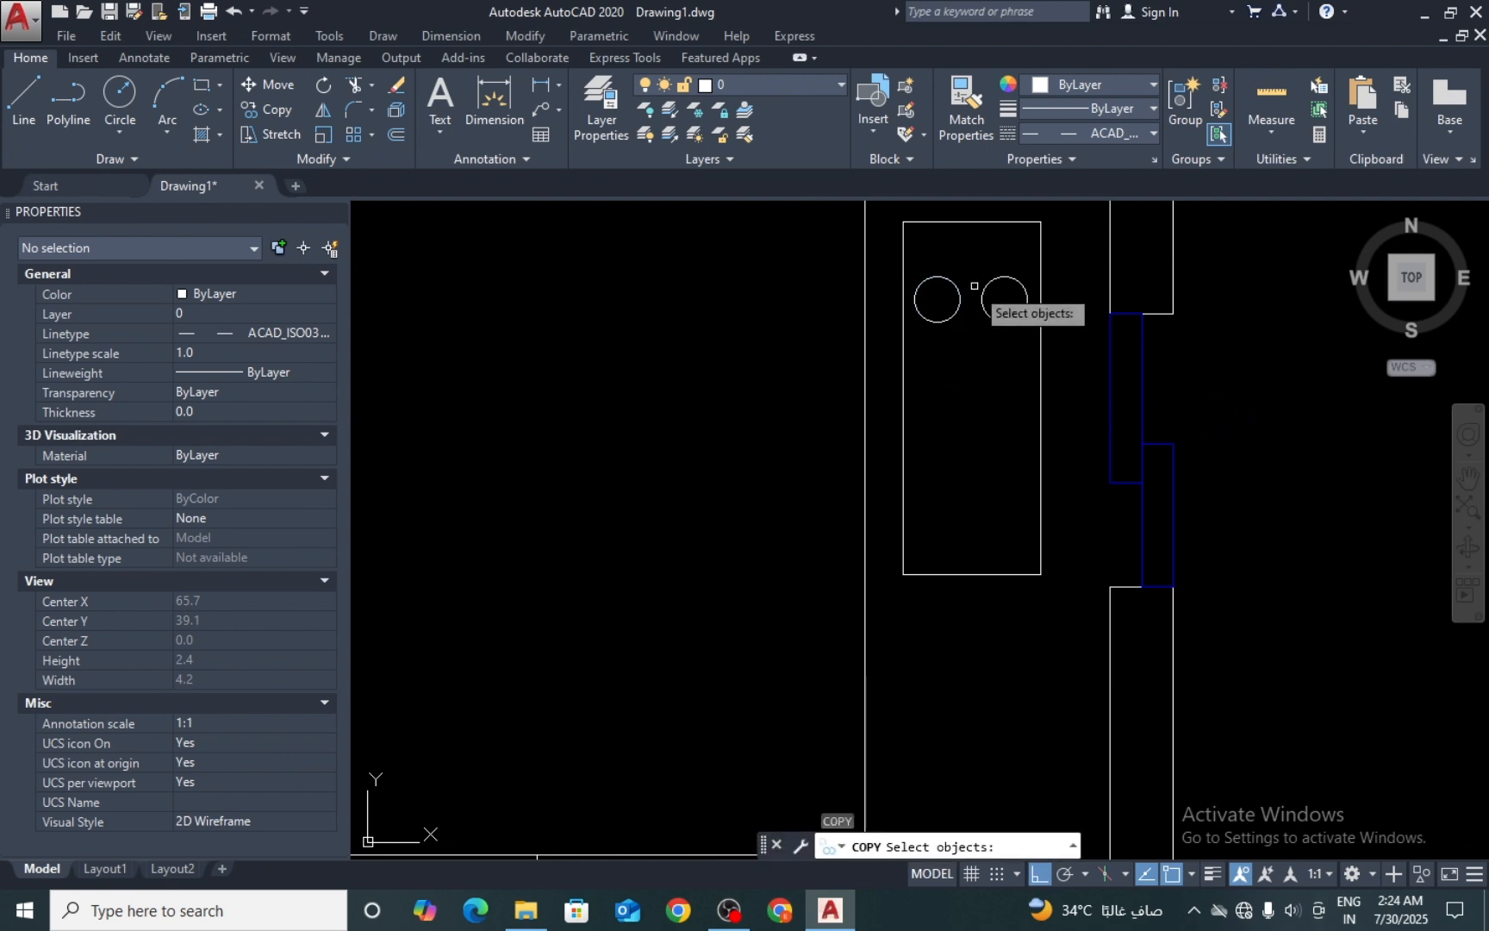
{"action": "left_click", "coordinate": [1009, 291]}
{"action": "left_click", "coordinate": [947, 343]}
{"action": "key", "text": "Return"}
{"action": "left_click", "coordinate": [978, 299]}
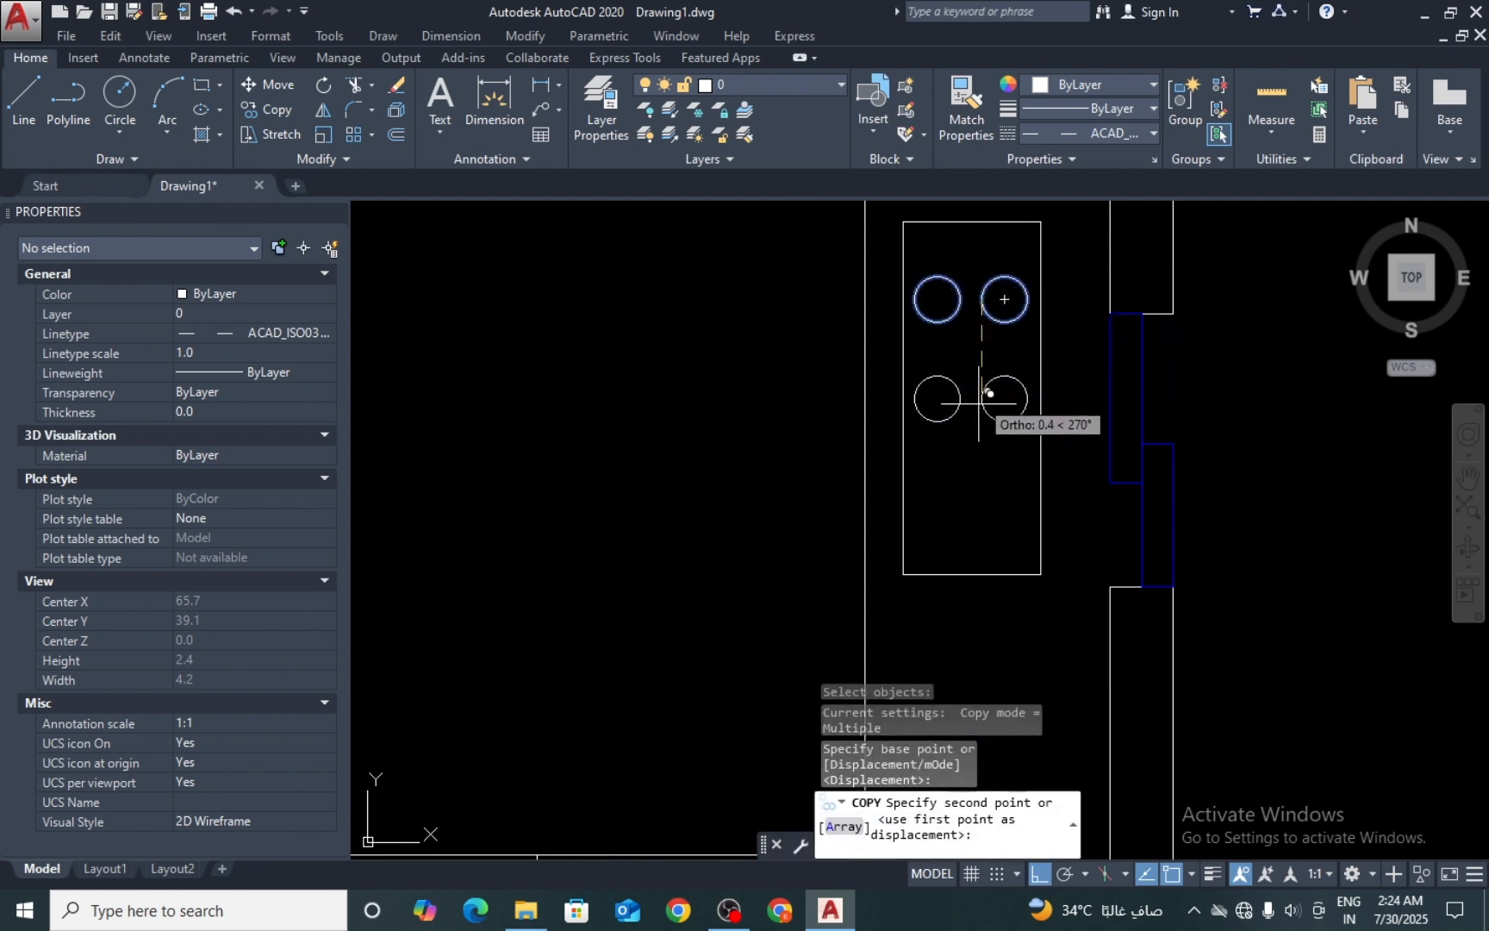
{"action": "left_click", "coordinate": [974, 471]}
{"action": "key", "text": "Return"}
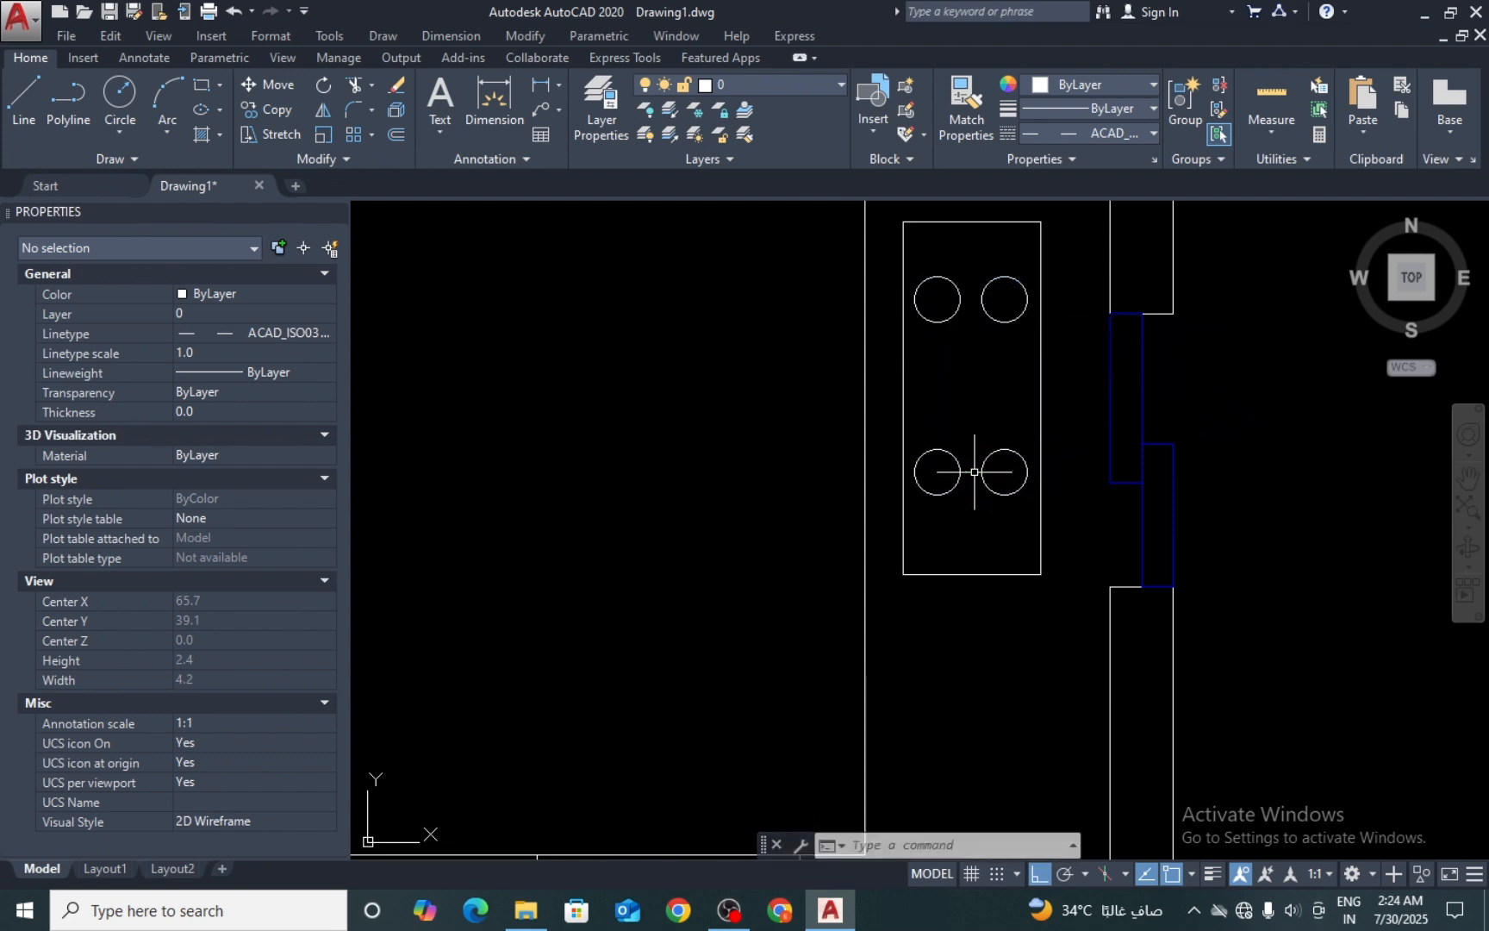
{"action": "scroll", "coordinate": [890, 522], "scroll_direction": "up", "scroll_amount": 4}
{"action": "key", "text": "Escape"}
{"action": "key", "text": "Escape"}
Step: Examine the kitchen's sink and stove, the remaining rooms and the overall site plan with its roads
{"action": "scroll", "coordinate": [879, 510], "scroll_direction": "down", "scroll_amount": 4}
{"action": "middle_click_drag", "start_coordinate": [933, 499], "coordinate": [1017, 487]}
{"action": "scroll", "coordinate": [1018, 487], "scroll_direction": "down", "scroll_amount": 3}
{"action": "scroll", "coordinate": [974, 677], "scroll_direction": "up", "scroll_amount": 1}
{"action": "scroll", "coordinate": [916, 639], "scroll_direction": "up", "scroll_amount": 4}
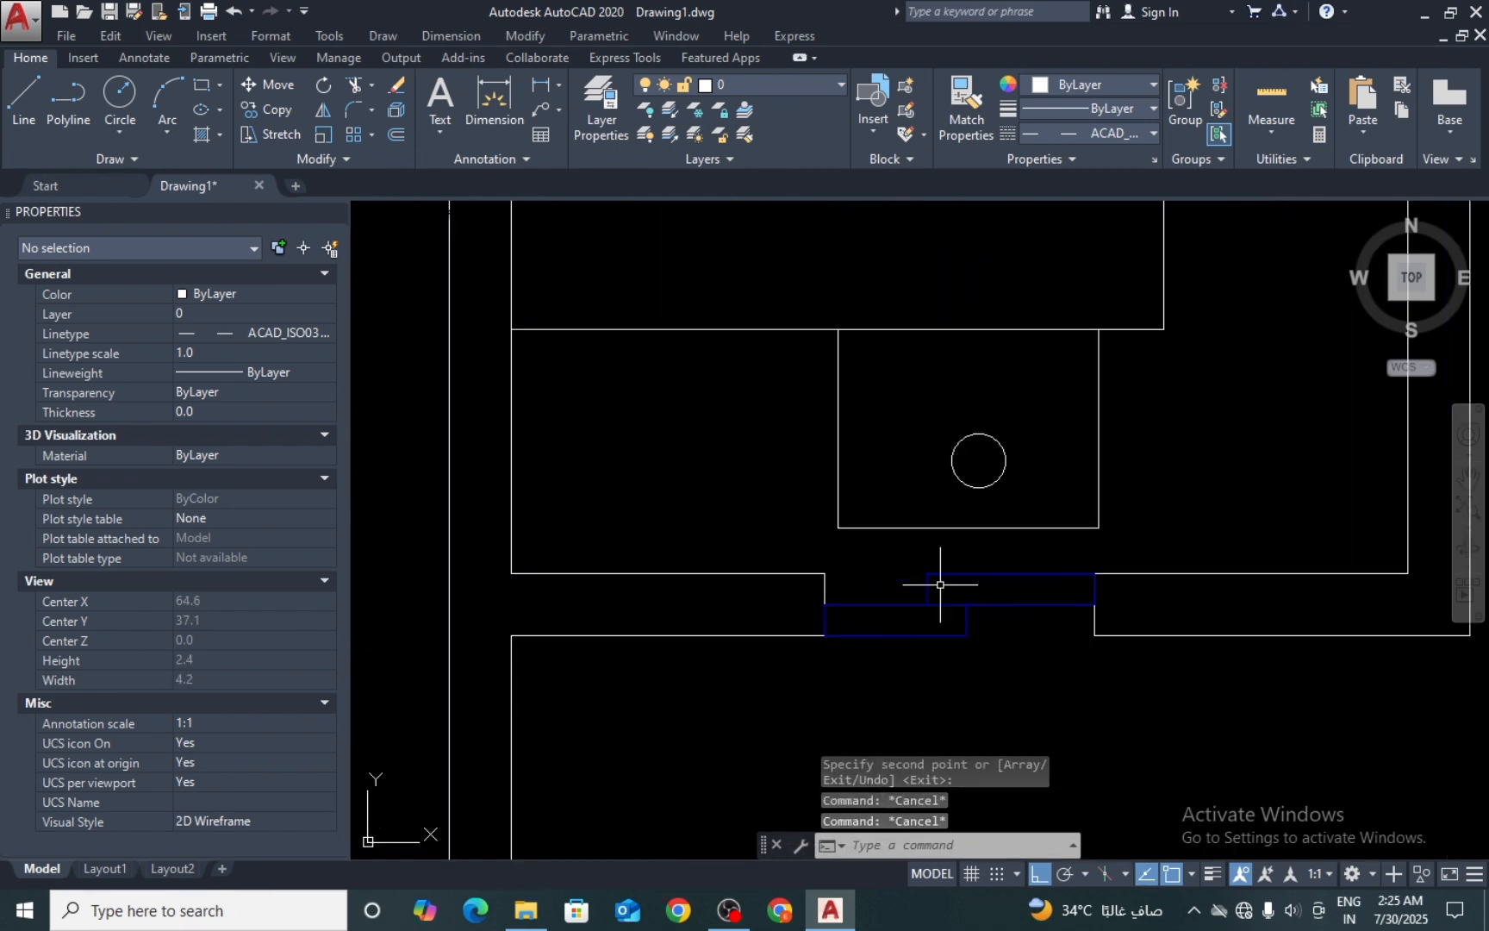
{"action": "scroll", "coordinate": [947, 592], "scroll_direction": "down", "scroll_amount": 4}
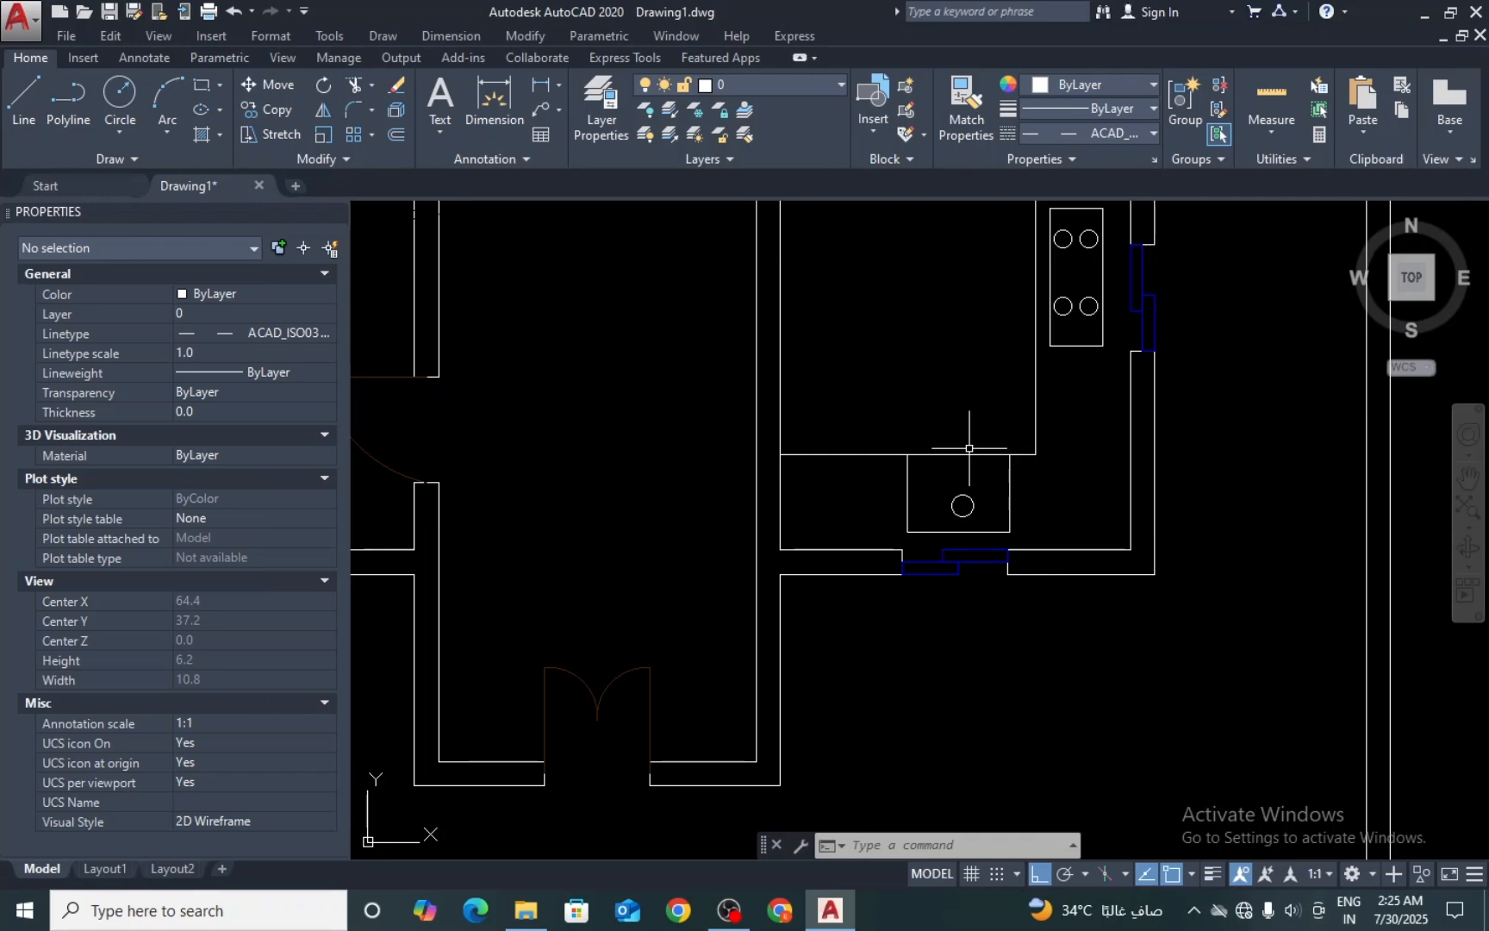
{"action": "scroll", "coordinate": [969, 448], "scroll_direction": "down", "scroll_amount": 6}
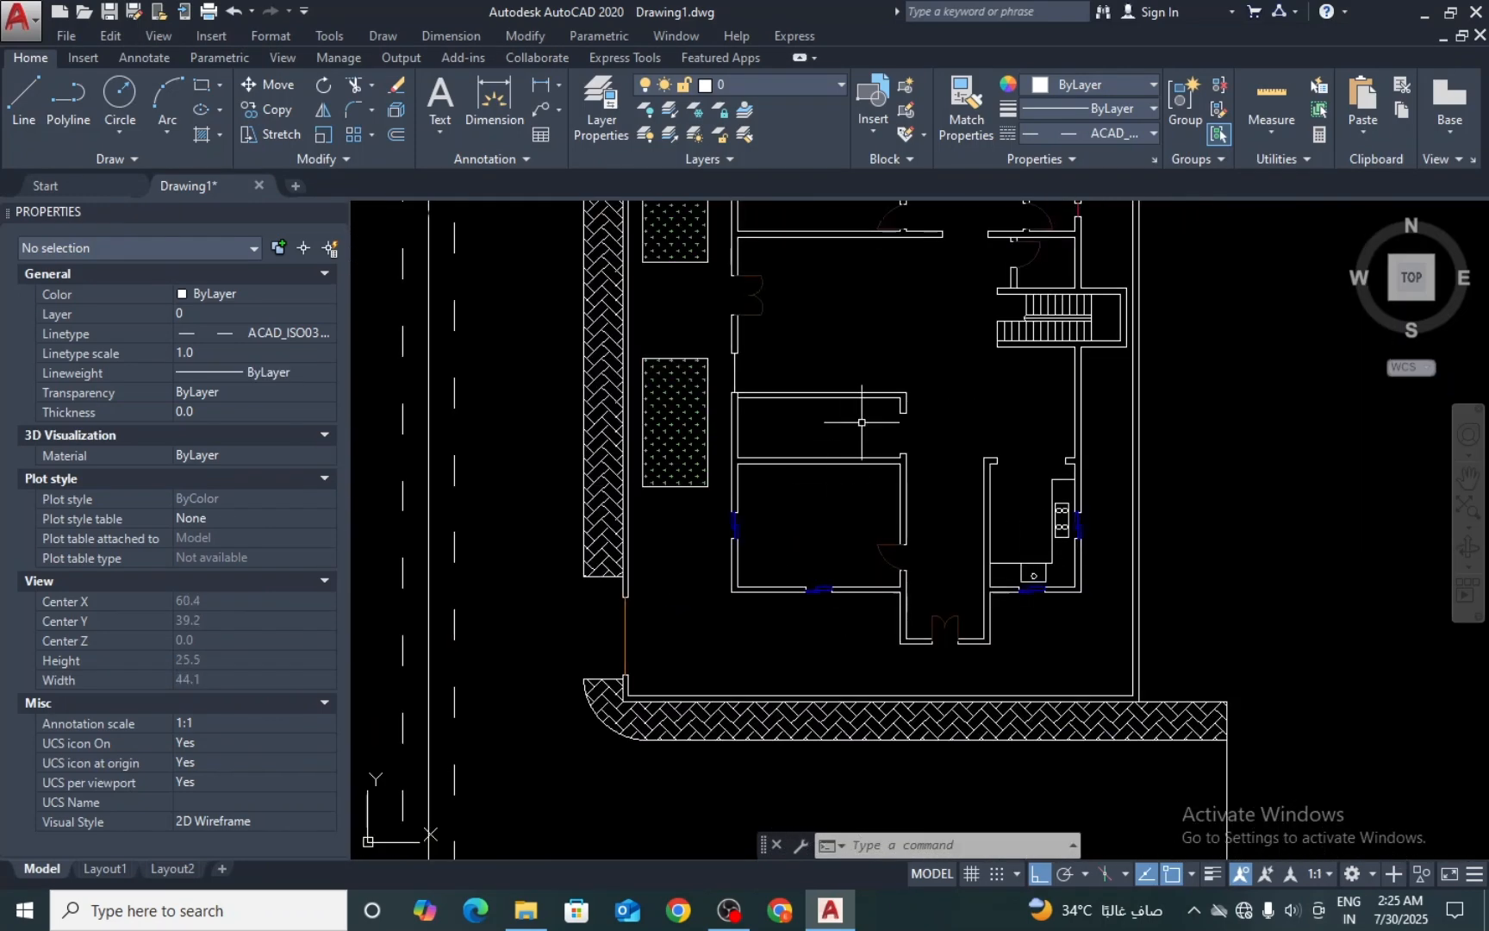
{"action": "scroll", "coordinate": [809, 403], "scroll_direction": "up", "scroll_amount": 2}
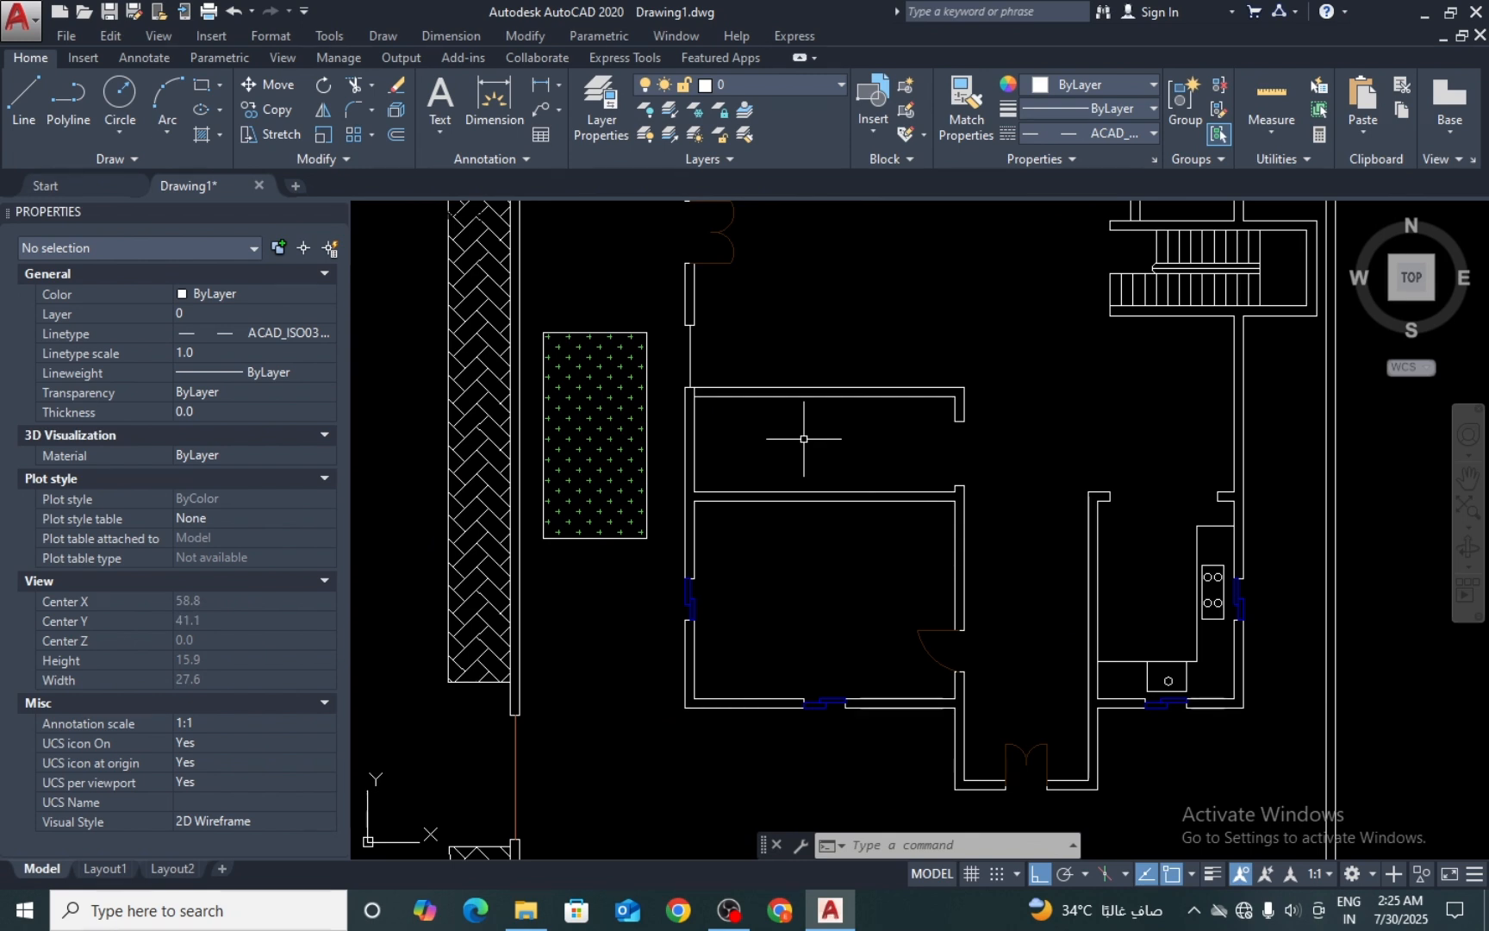
{"action": "scroll", "coordinate": [803, 438], "scroll_direction": "down", "scroll_amount": 3}
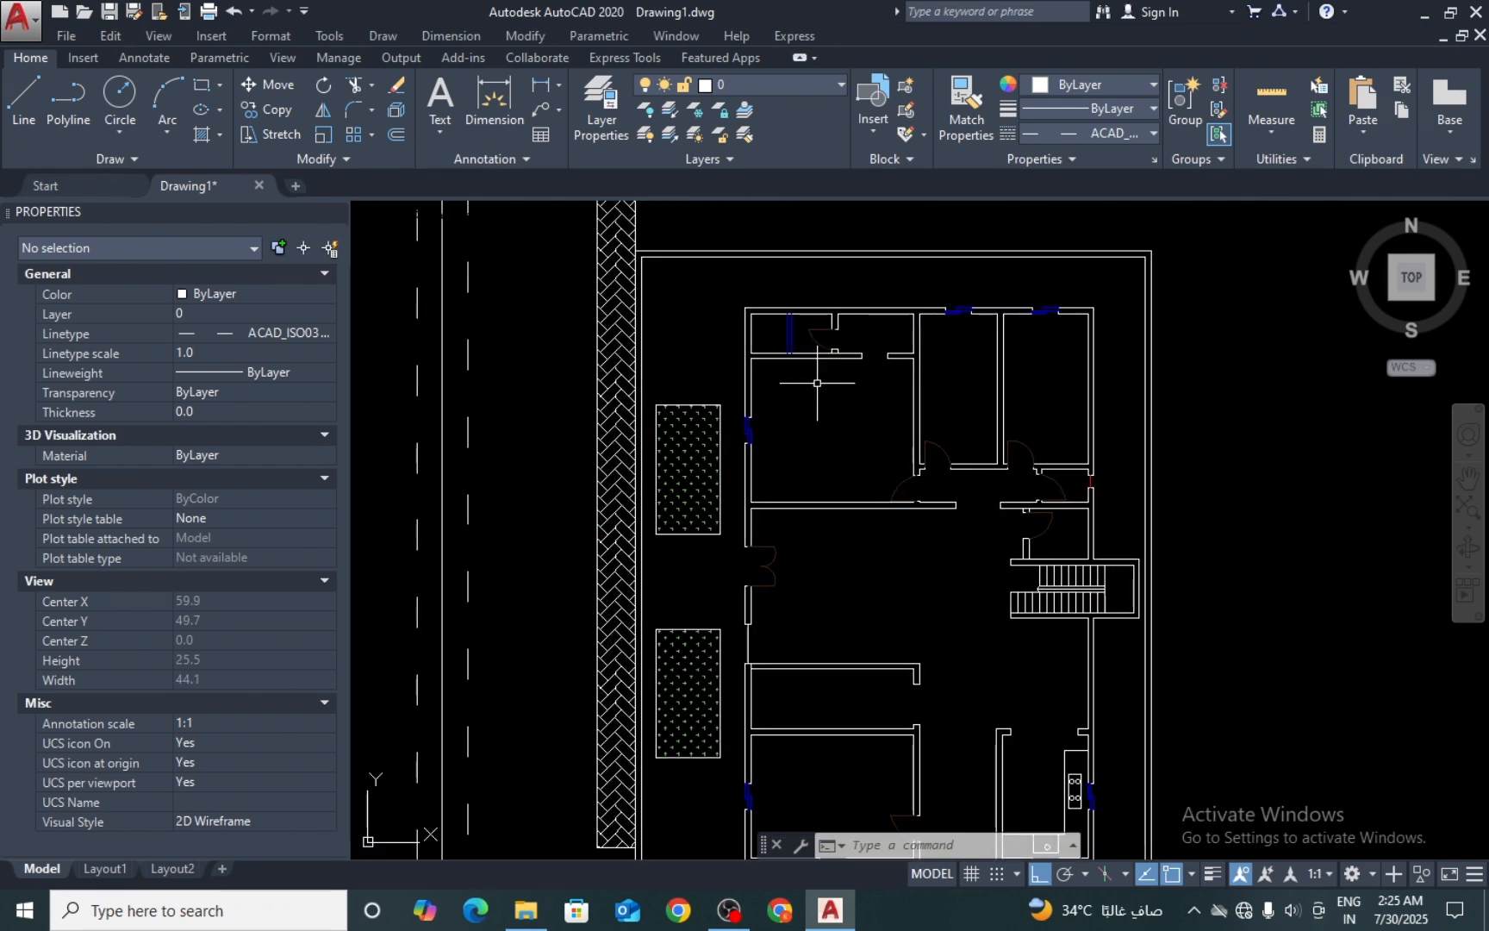
{"action": "scroll", "coordinate": [824, 413], "scroll_direction": "down", "scroll_amount": 2}
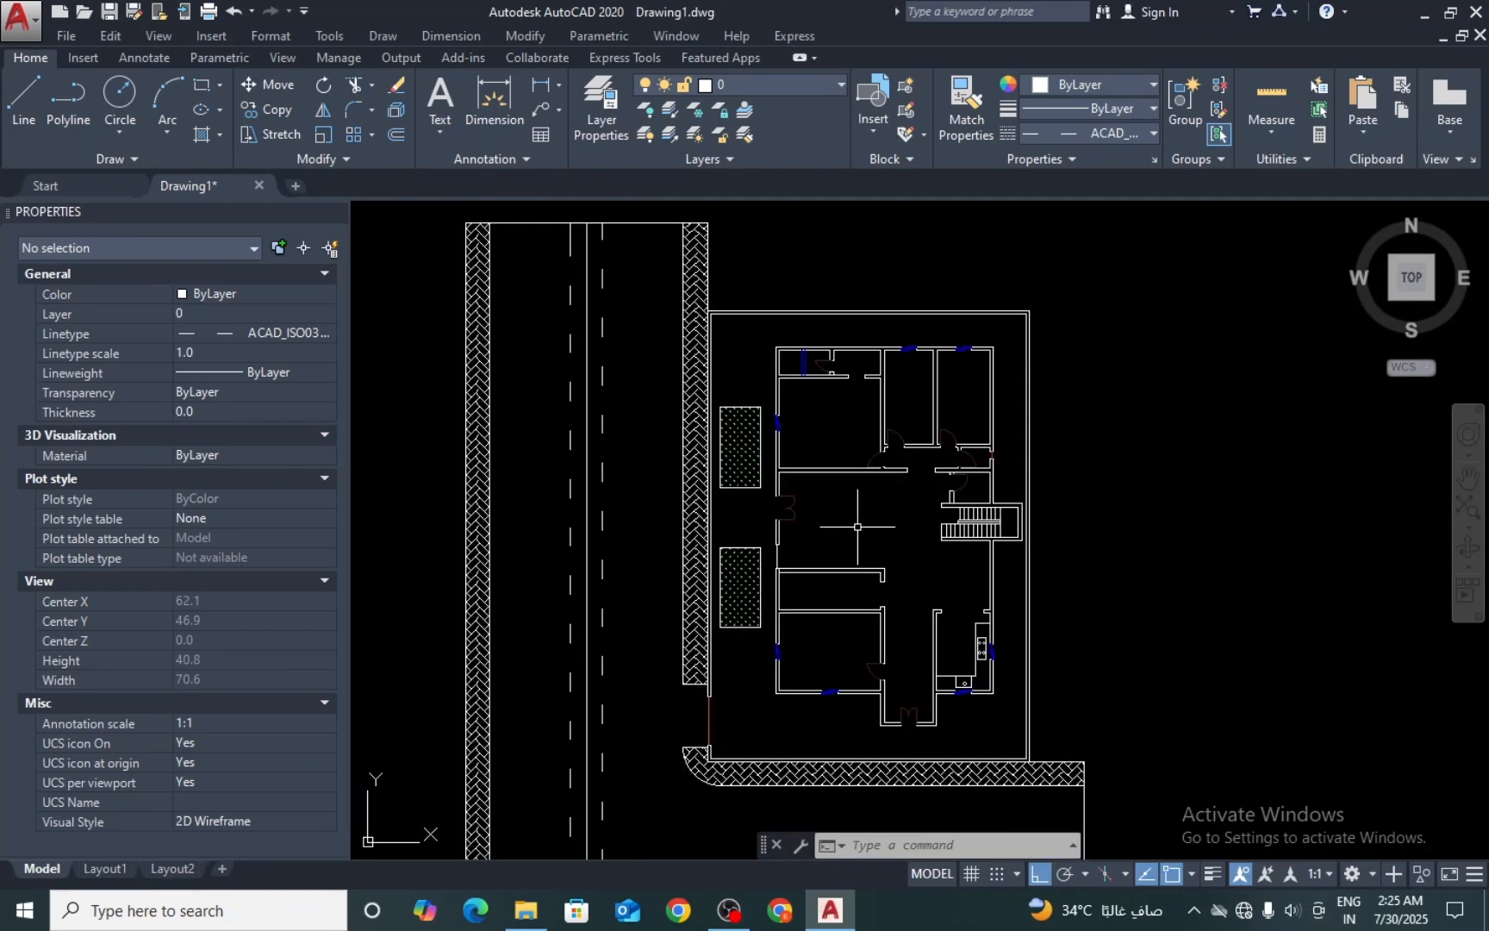
{"action": "scroll", "coordinate": [635, 667], "scroll_direction": "down", "scroll_amount": 4}
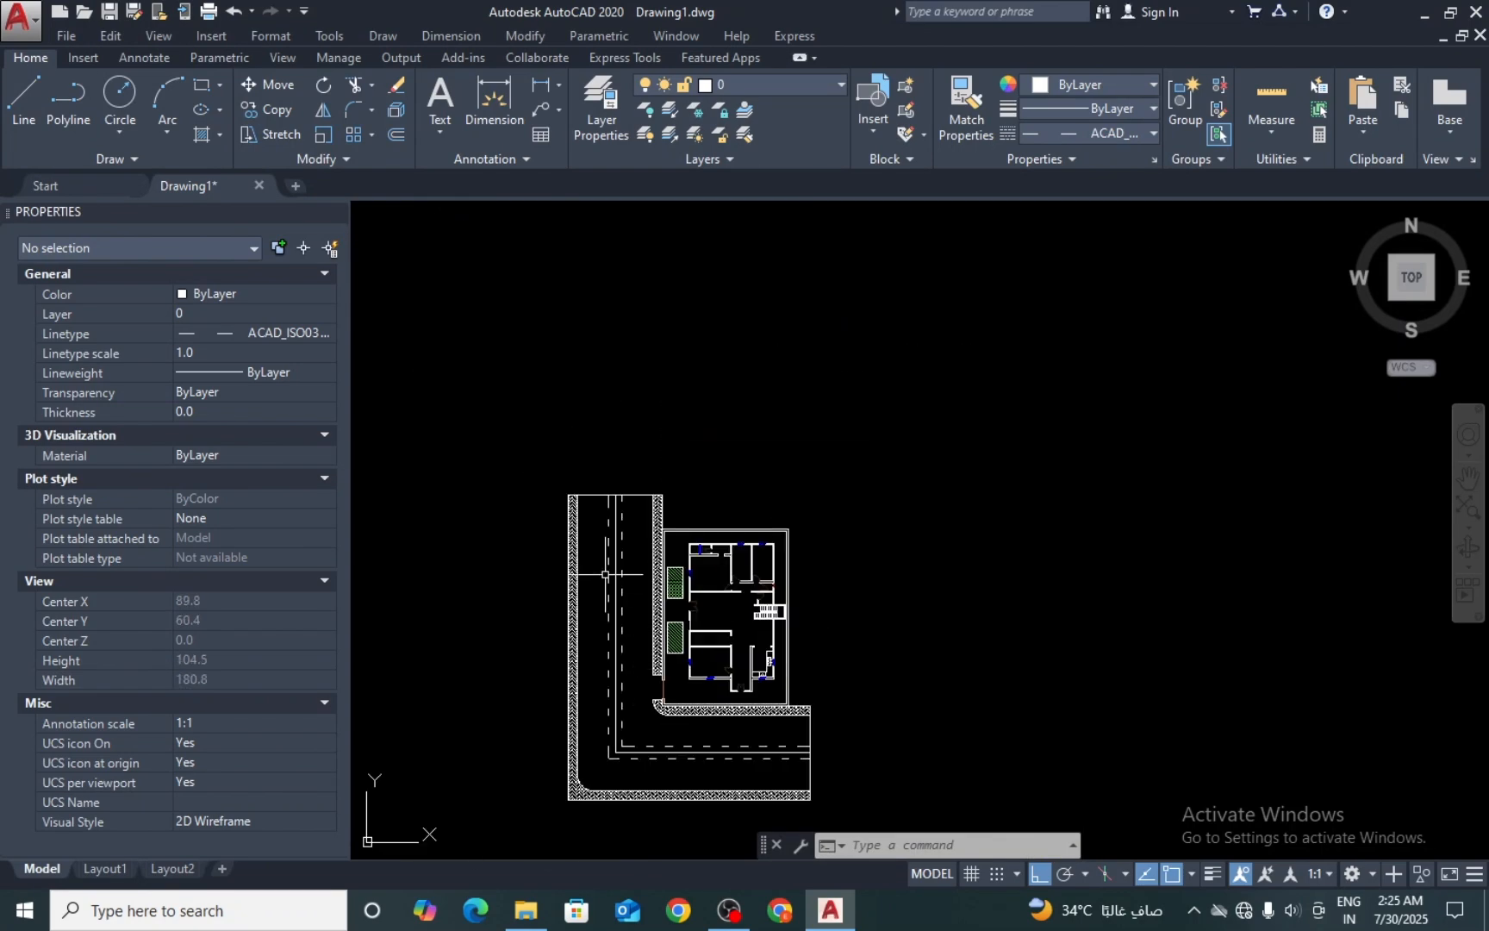
{"action": "scroll", "coordinate": [669, 749], "scroll_direction": "up", "scroll_amount": 4}
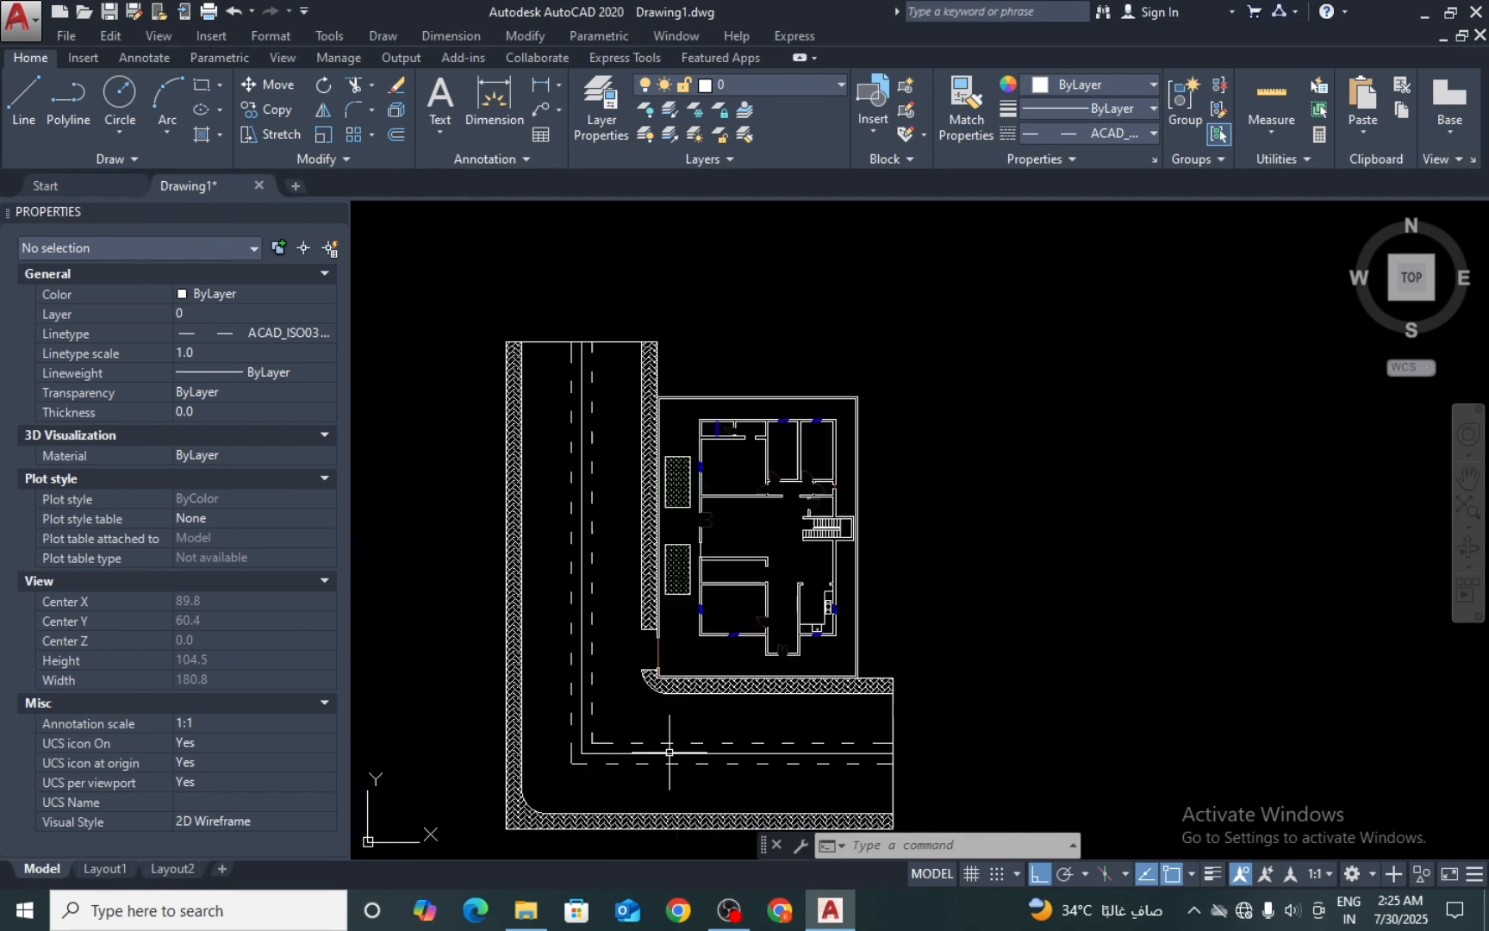
{"action": "scroll", "coordinate": [610, 574], "scroll_direction": "down", "scroll_amount": 2}
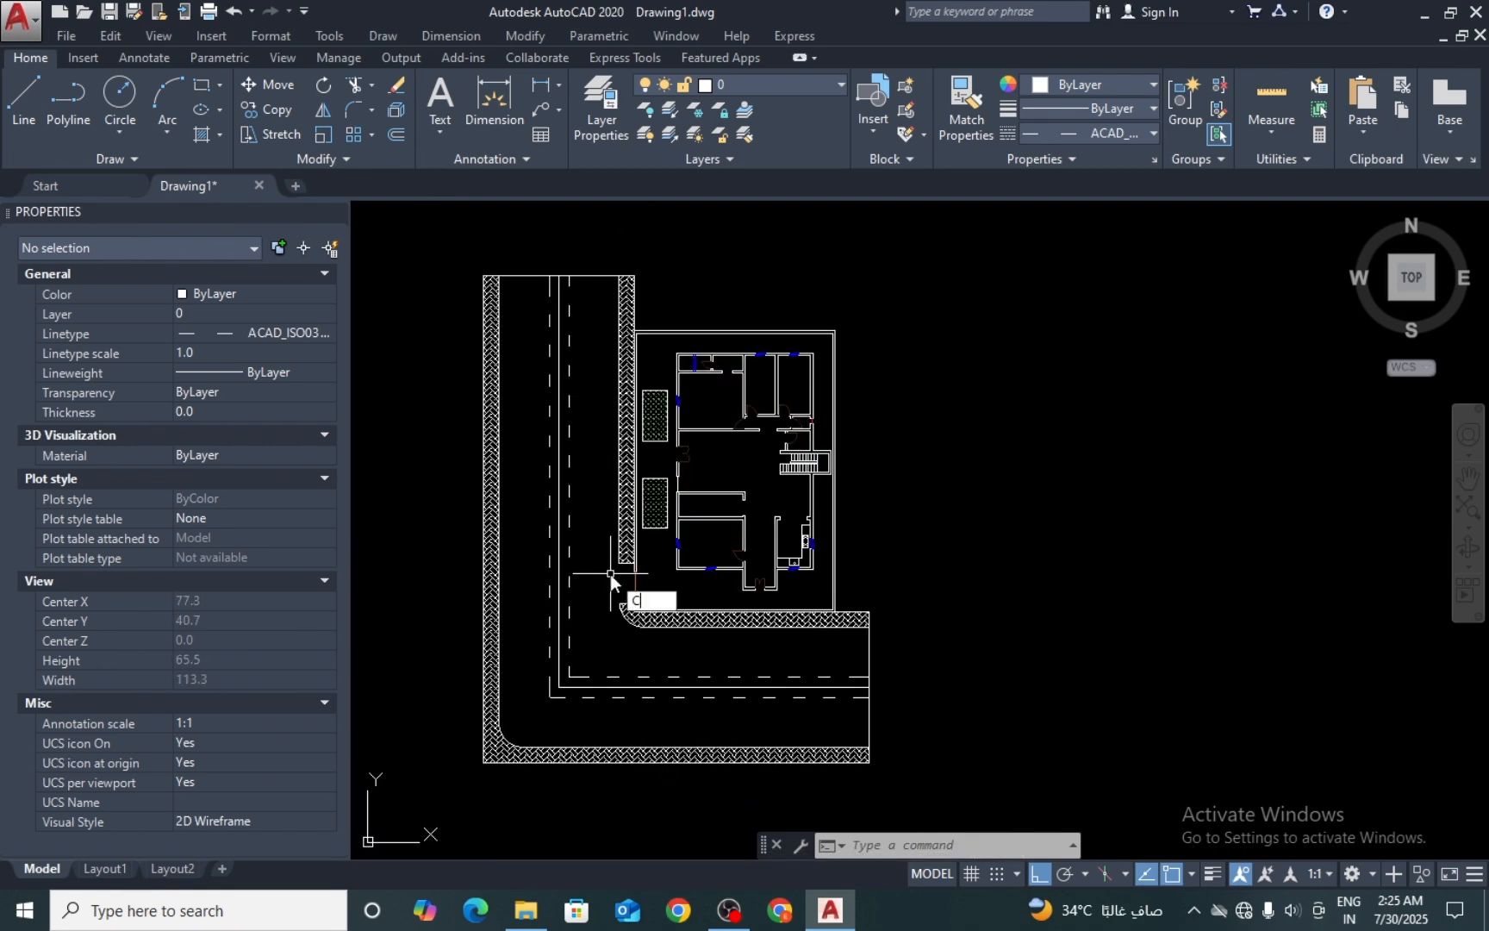
{"action": "right_click", "coordinate": [626, 596]}
{"action": "key", "text": "Escape"}
{"action": "key", "text": "Escape"}
{"action": "key", "text": "Escape"}
Step: Copy the entire site plan, including house and roads, horizontally to the east with Ortho on, leaving a gap between both plans
{"action": "middle_click_drag", "start_coordinate": [558, 600], "coordinate": [603, 593]}
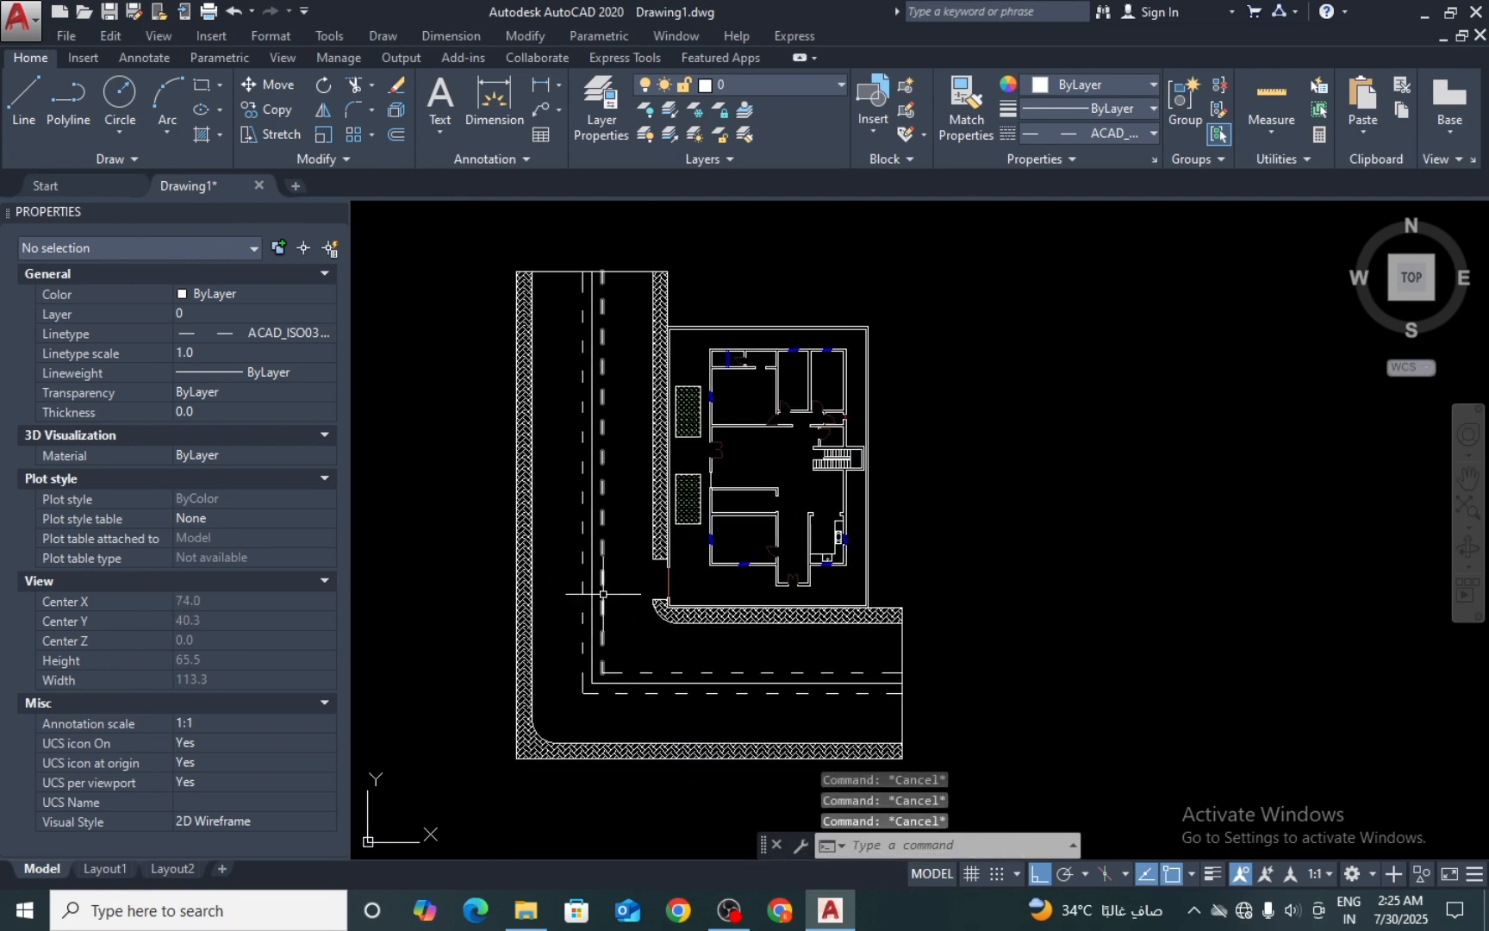
{"action": "type", "text": "co"}
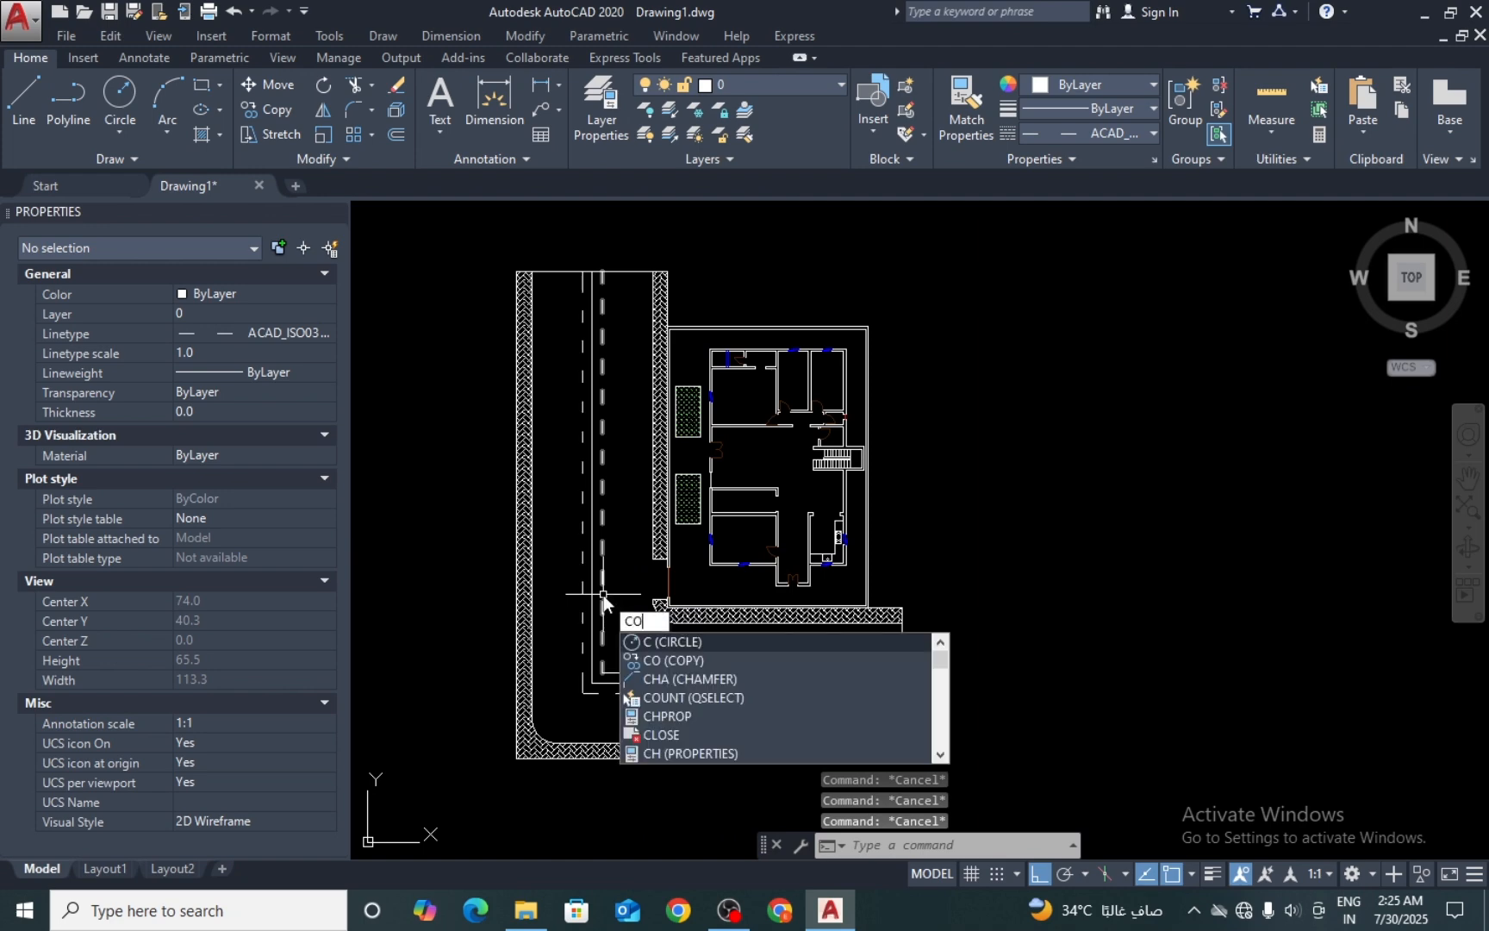
{"action": "key", "text": "Return"}
{"action": "scroll", "coordinate": [604, 595], "scroll_direction": "down", "scroll_amount": 2}
{"action": "left_click", "coordinate": [873, 346]}
{"action": "left_click", "coordinate": [526, 728]}
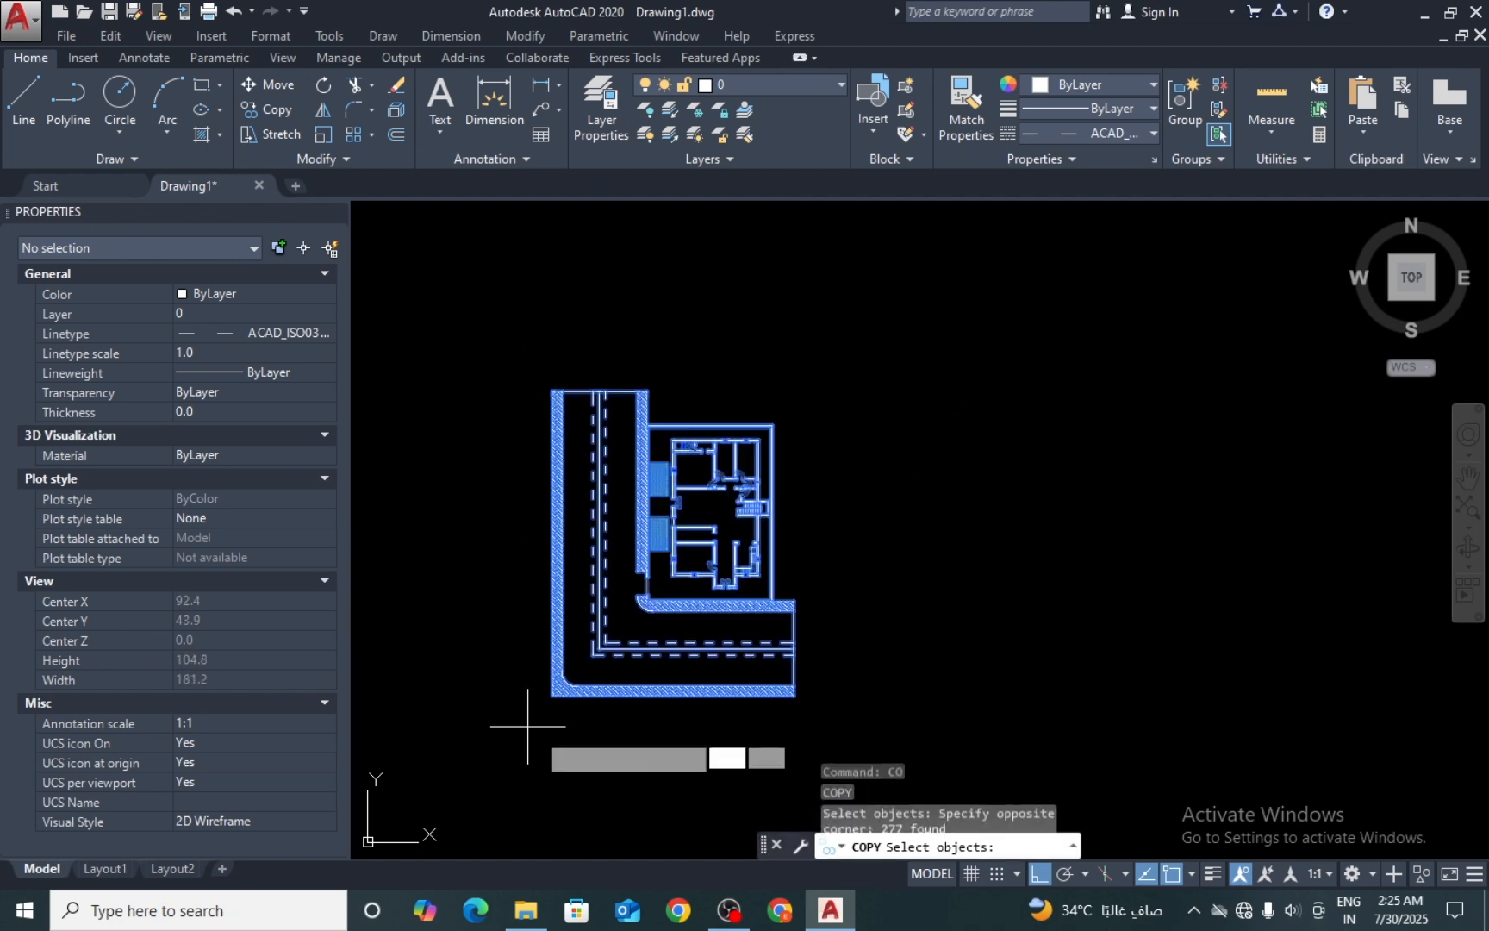
{"action": "key", "text": "Return"}
{"action": "left_click", "coordinate": [566, 731]}
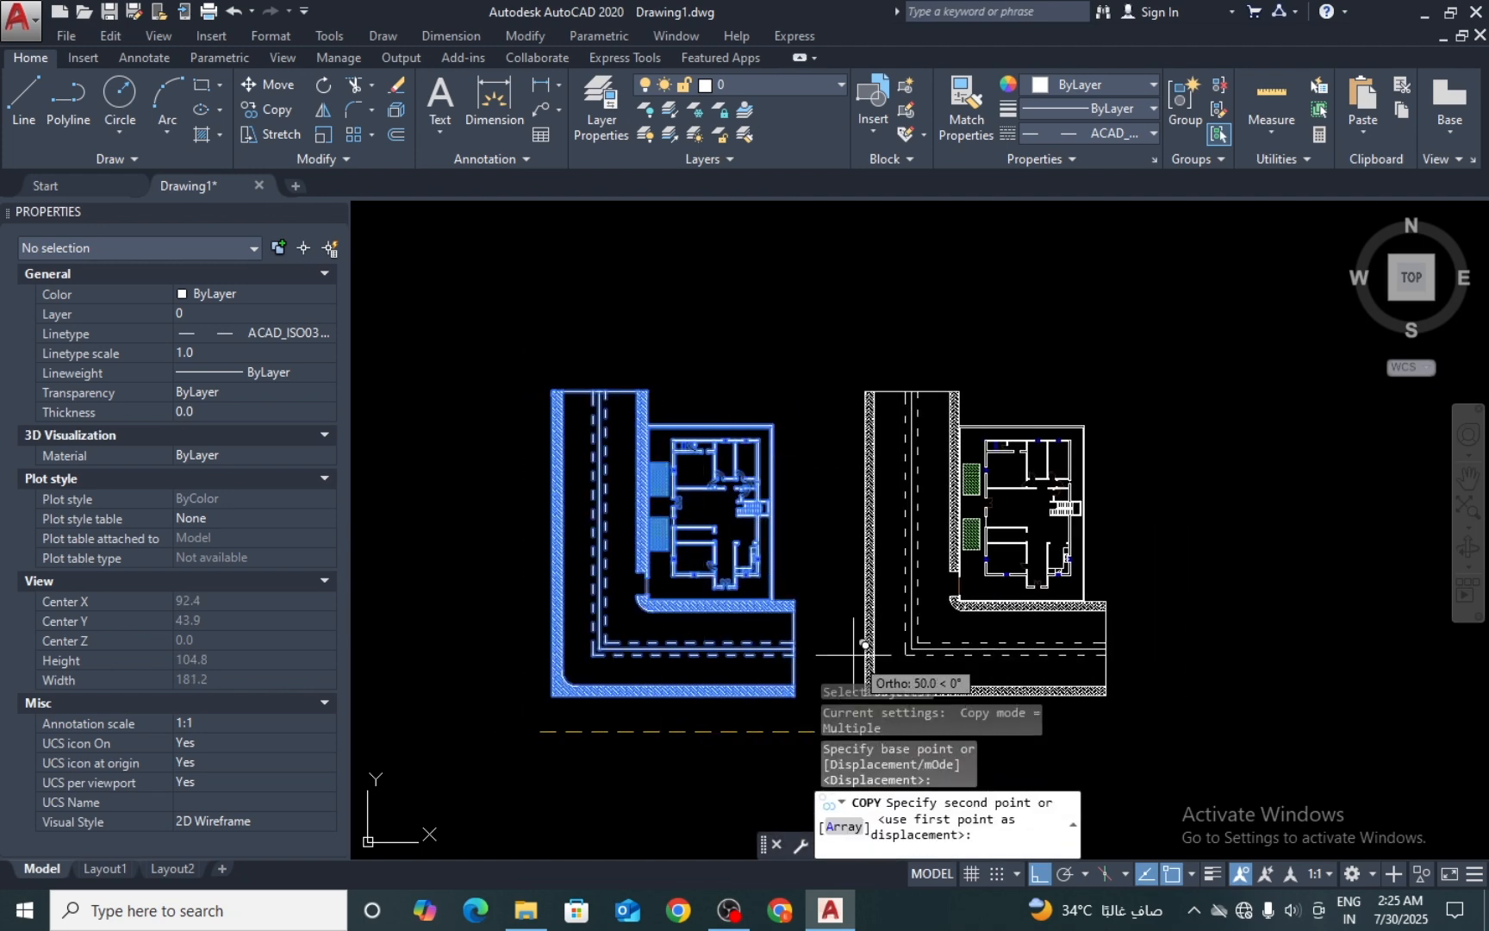
{"action": "middle_click_drag", "start_coordinate": [1016, 645], "coordinate": [955, 621]}
{"action": "left_click", "coordinate": [957, 614]}
{"action": "key", "text": "Return"}
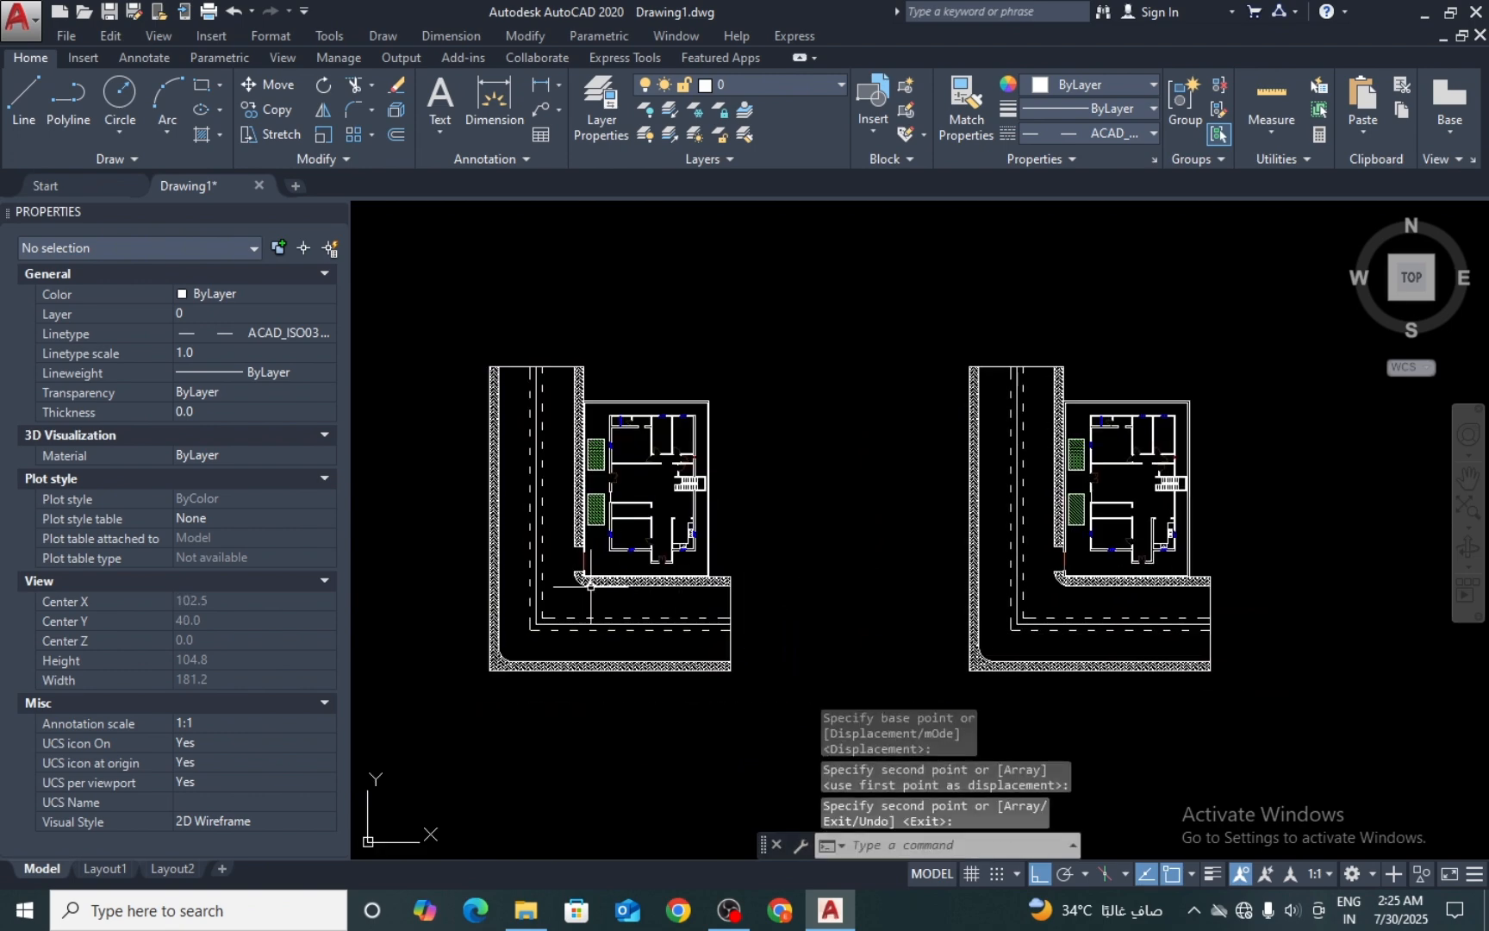
{"action": "scroll", "coordinate": [591, 586], "scroll_direction": "up", "scroll_amount": 4}
{"action": "scroll", "coordinate": [749, 608], "scroll_direction": "down", "scroll_amount": 2}
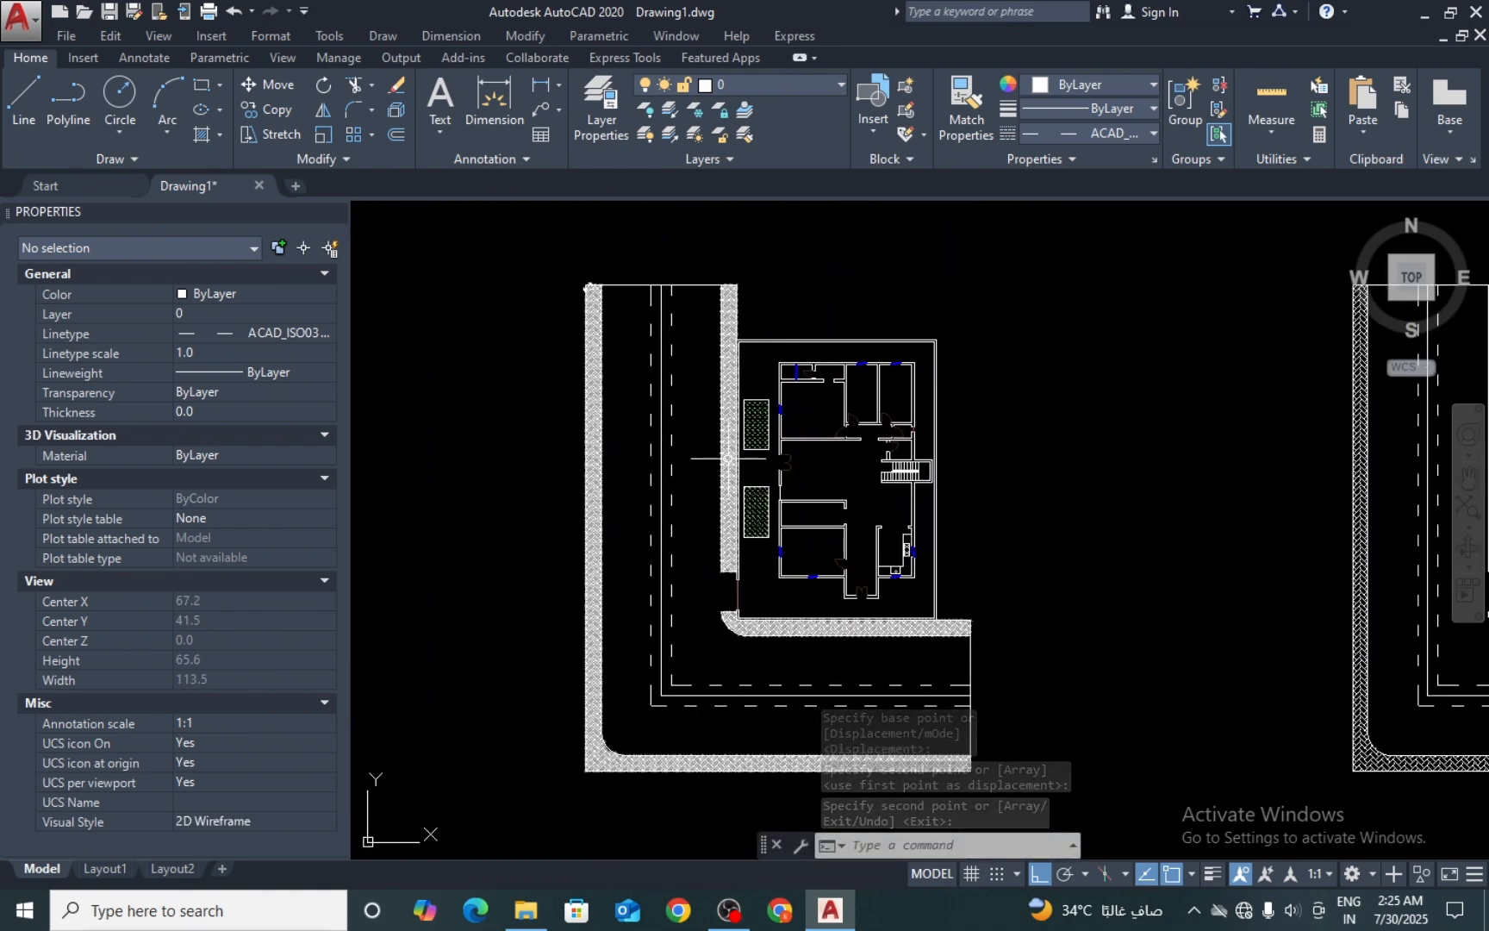
{"action": "scroll", "coordinate": [692, 435], "scroll_direction": "down", "scroll_amount": 4}
{"action": "scroll", "coordinate": [1097, 598], "scroll_direction": "up", "scroll_amount": 5}
{"action": "scroll", "coordinate": [947, 808], "scroll_direction": "down", "scroll_amount": 2}
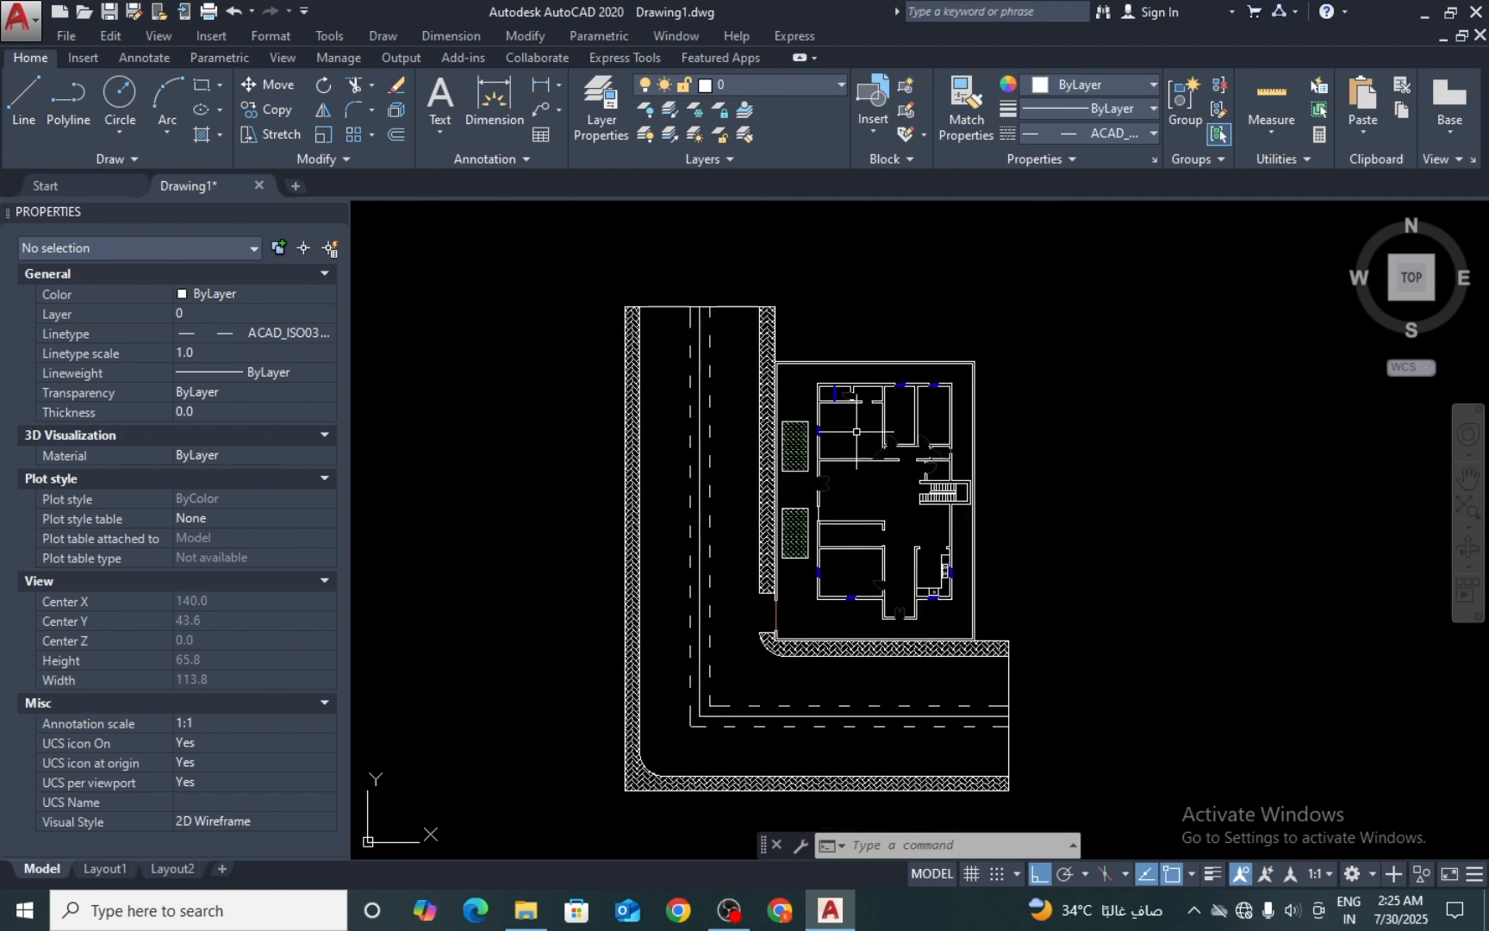
{"action": "left_click", "coordinate": [440, 96]}
{"action": "left_click", "coordinate": [724, 337]}
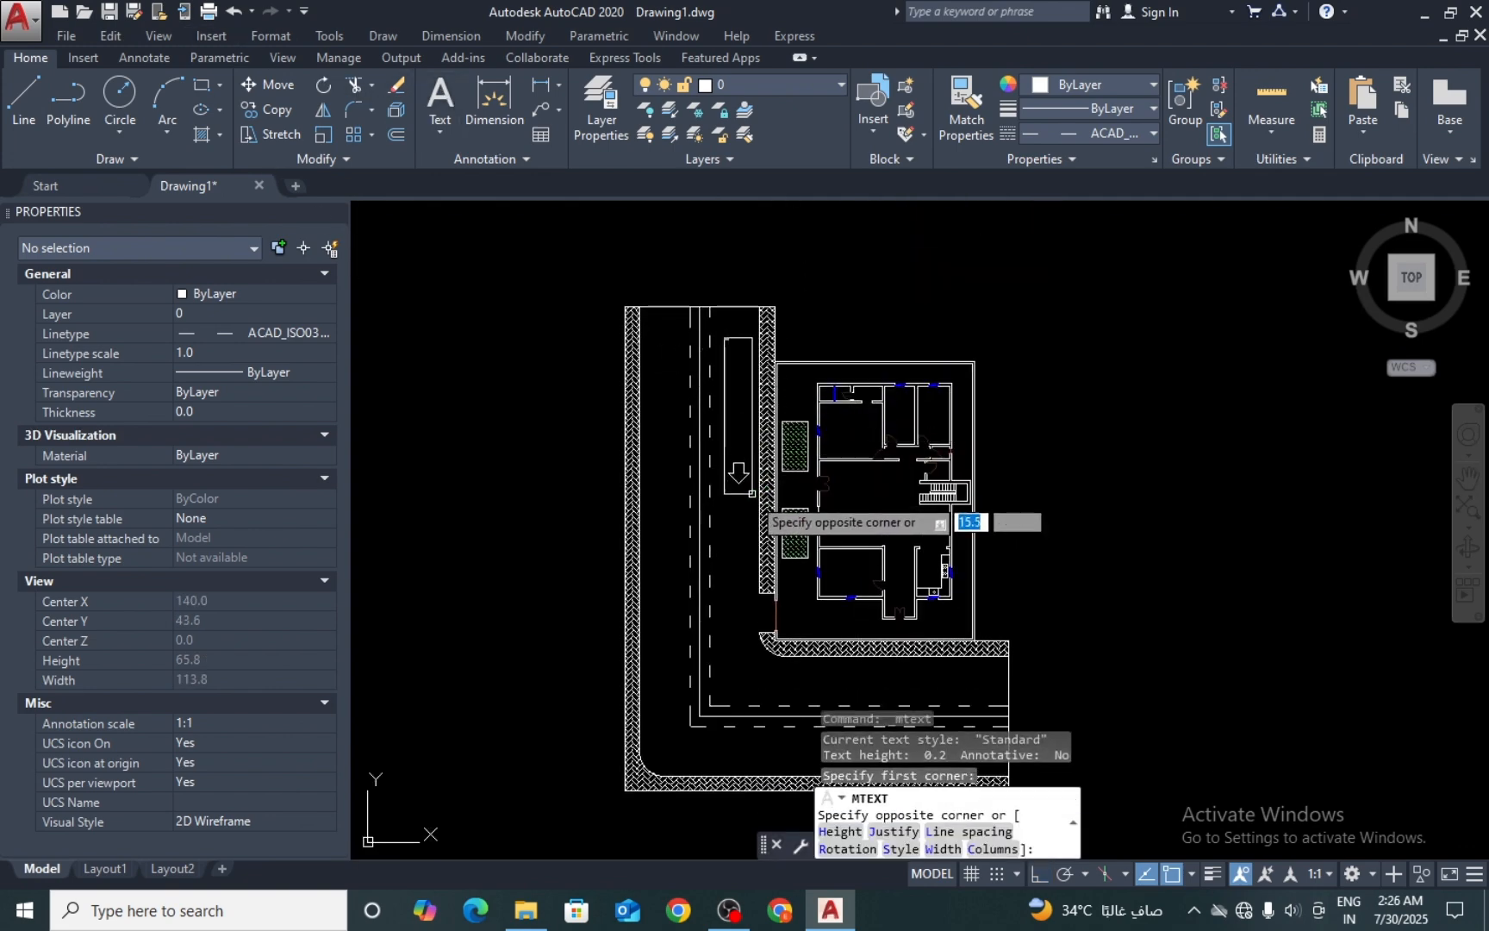
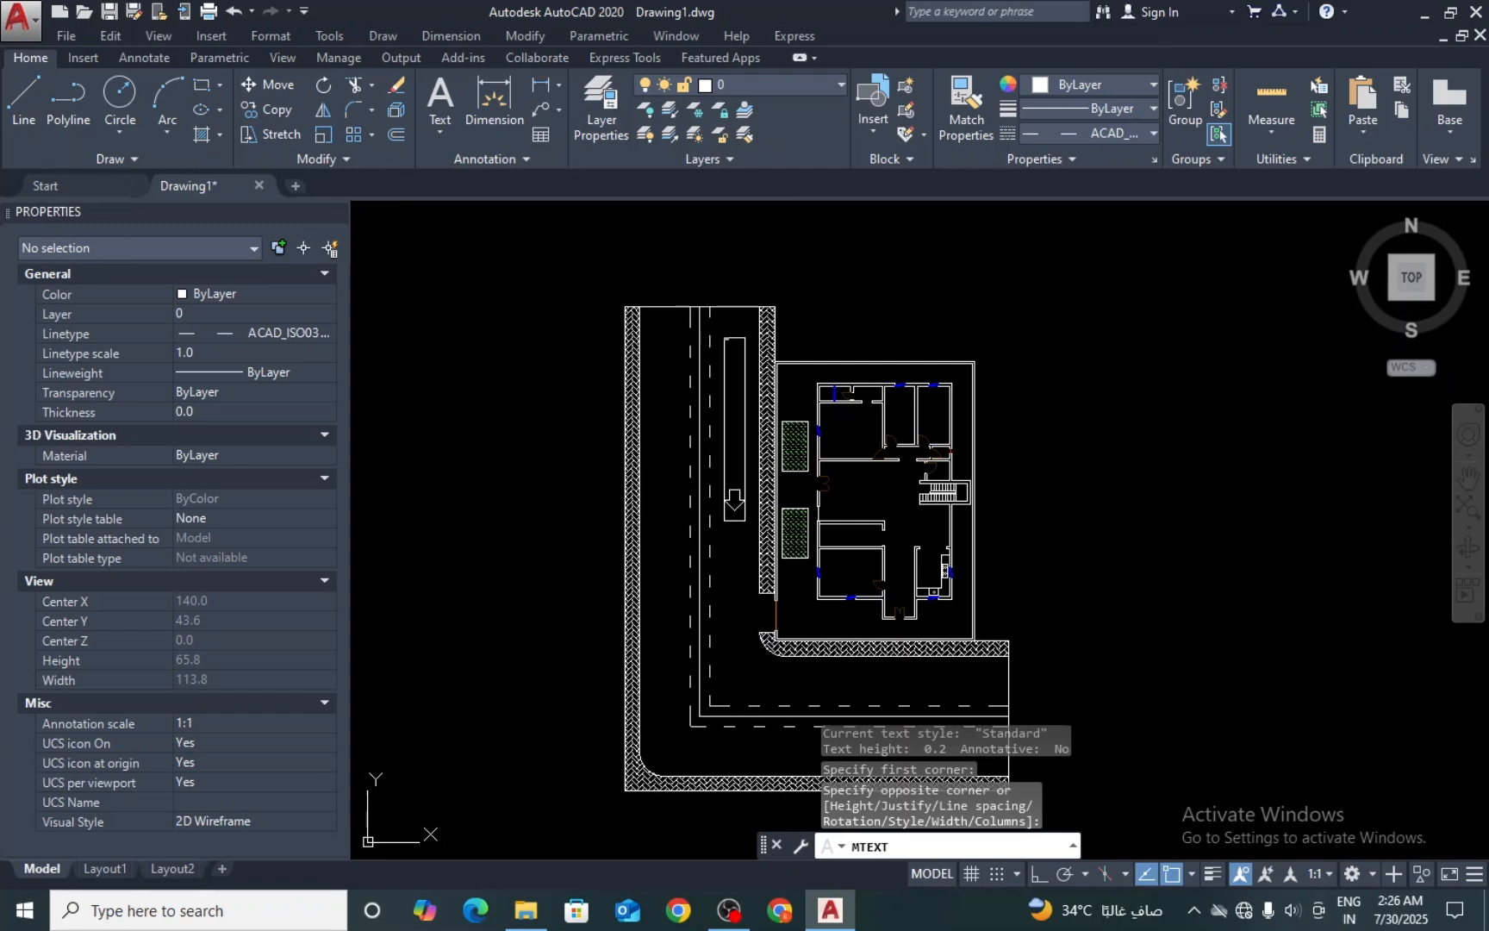
{"action": "left_click", "coordinate": [746, 521]}
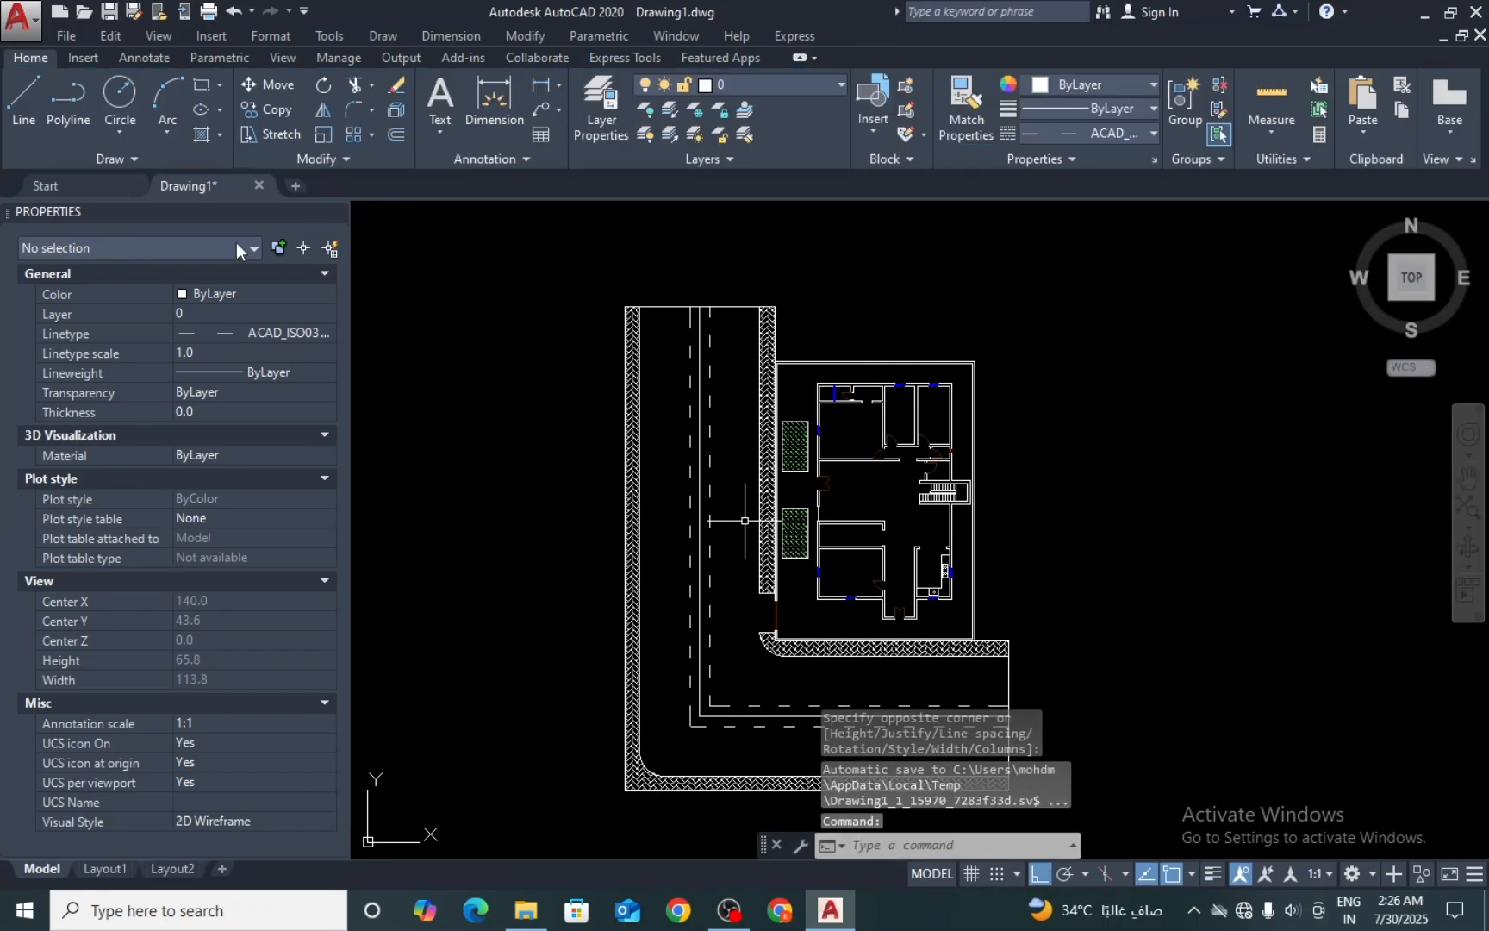
Step: Add the multiline text "15 METER ROAD" in the empty area west of the copied plan's north-south road
{"action": "left_click", "coordinate": [431, 112]}
{"action": "scroll", "coordinate": [517, 354], "scroll_direction": "up", "scroll_amount": 4}
{"action": "left_click", "coordinate": [631, 301]}
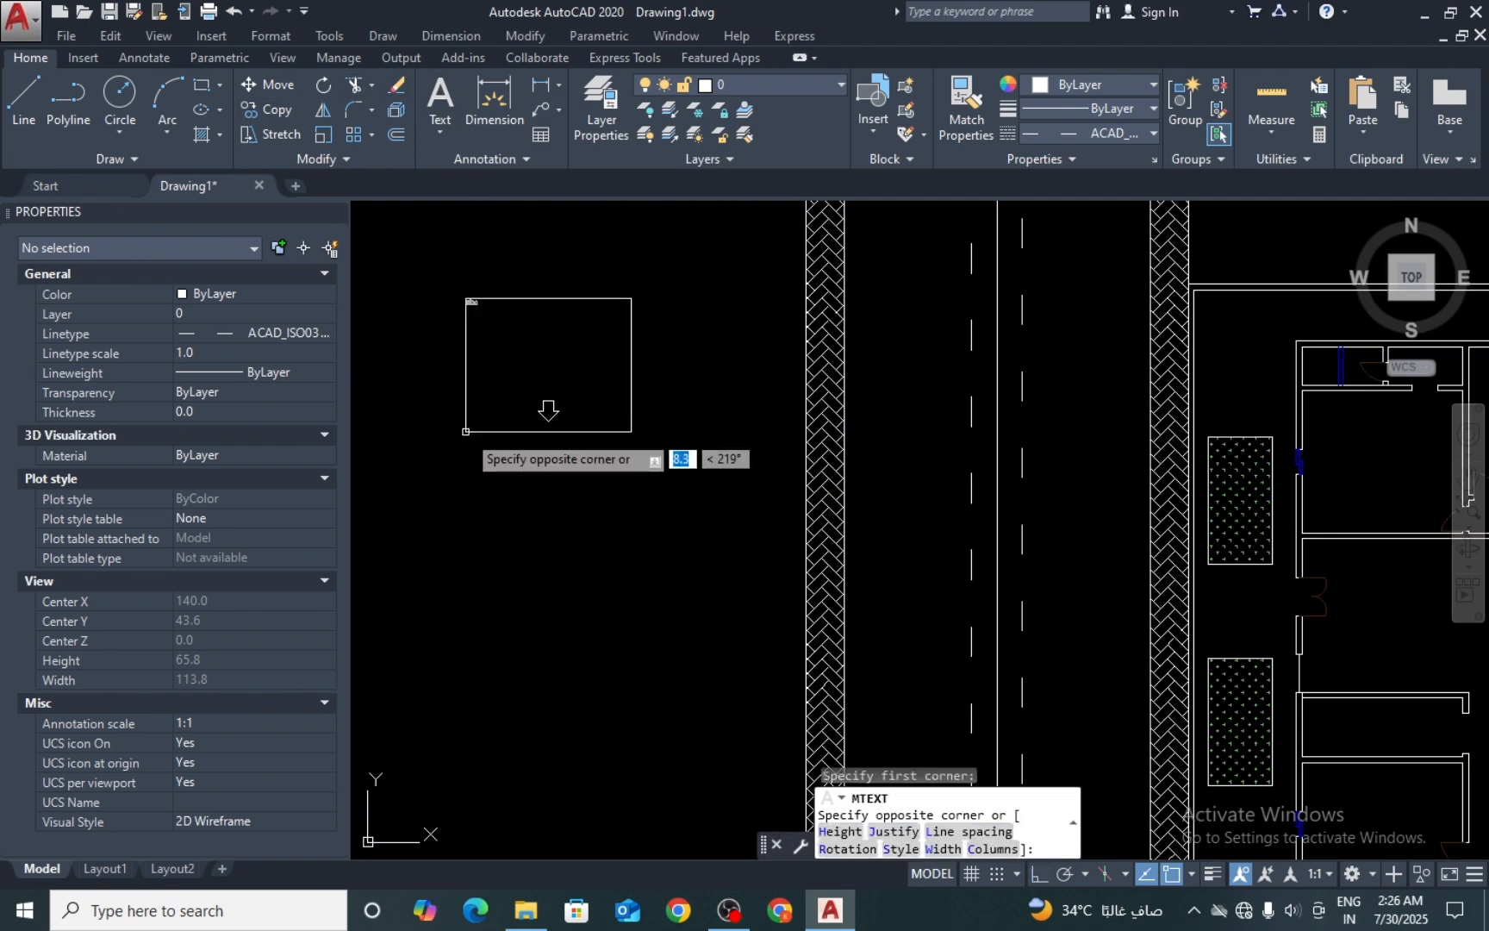
{"action": "left_click", "coordinate": [465, 432]}
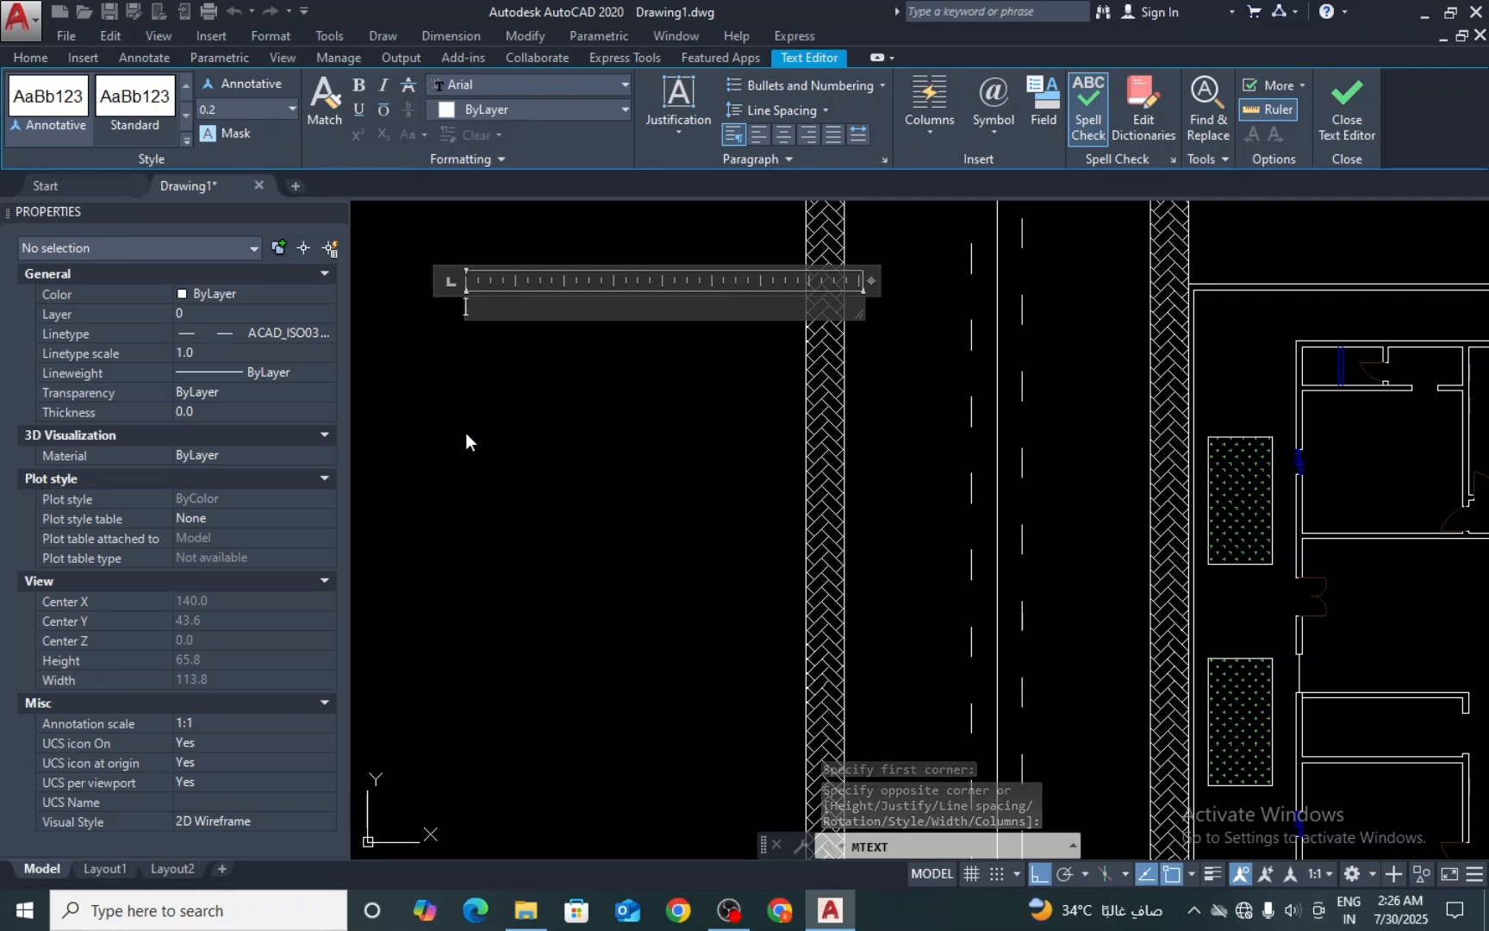
{"action": "type", "text": "15"}
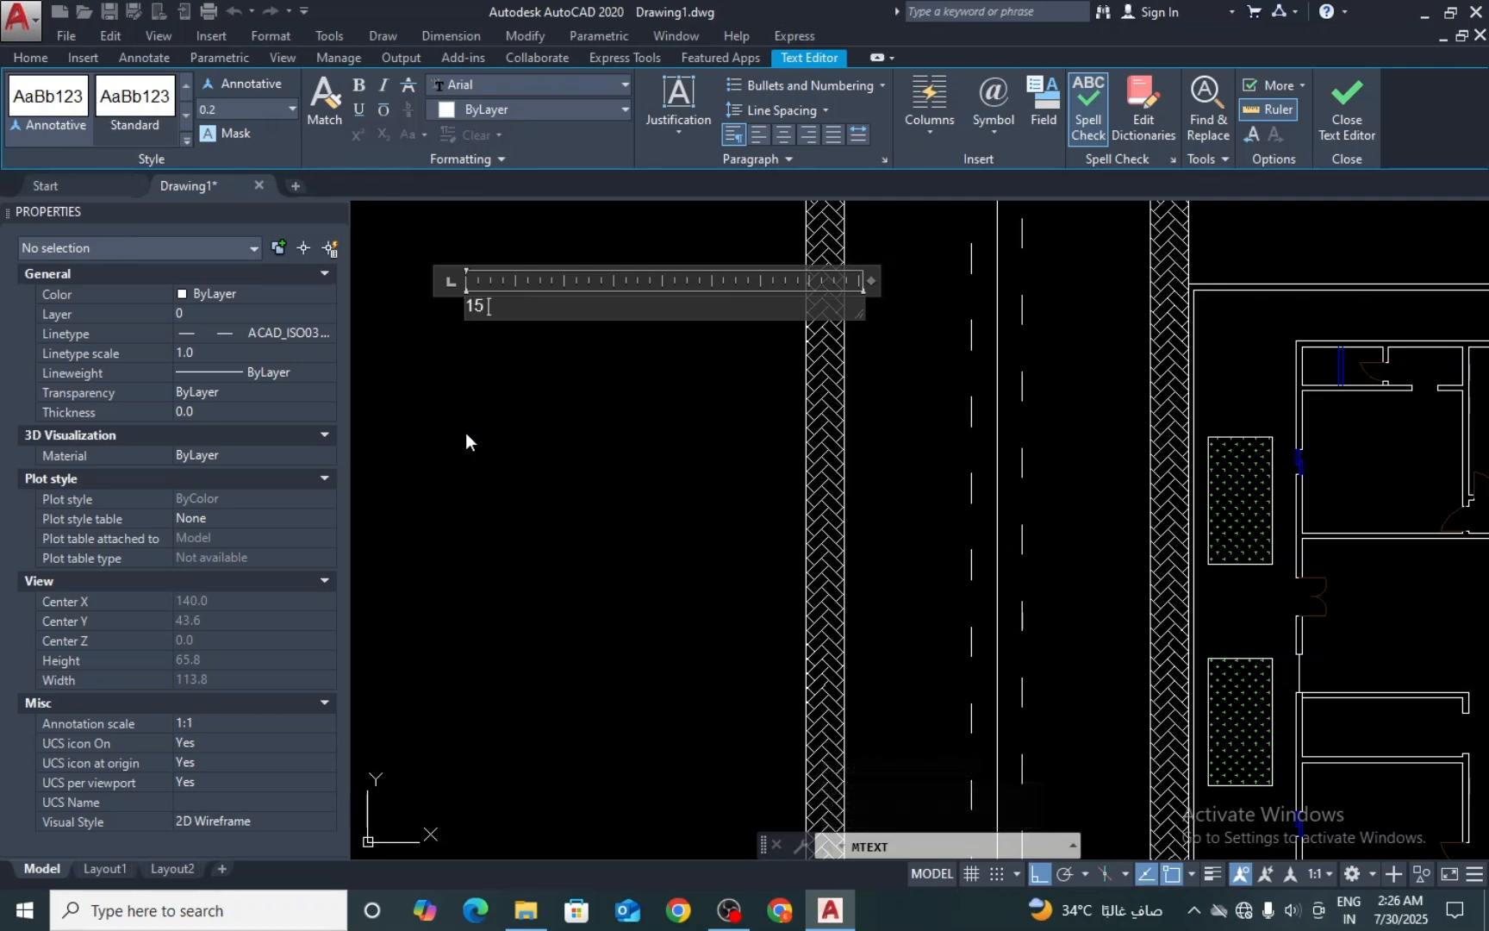
{"action": "type", "text": " METER ROAD"}
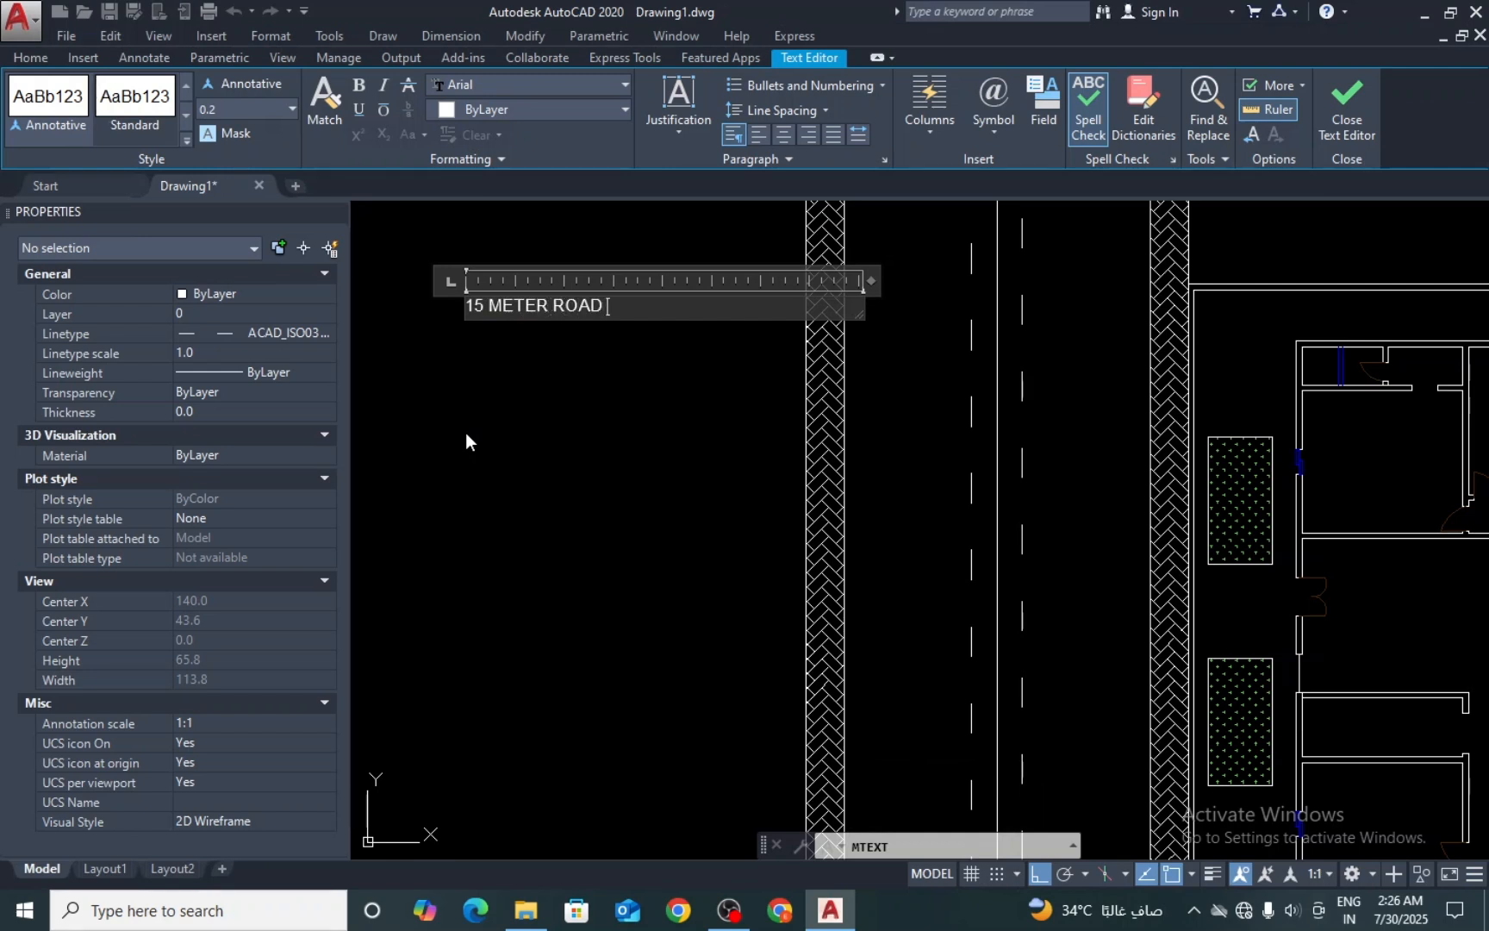
{"action": "key", "text": "Return"}
{"action": "key", "text": "Return"}
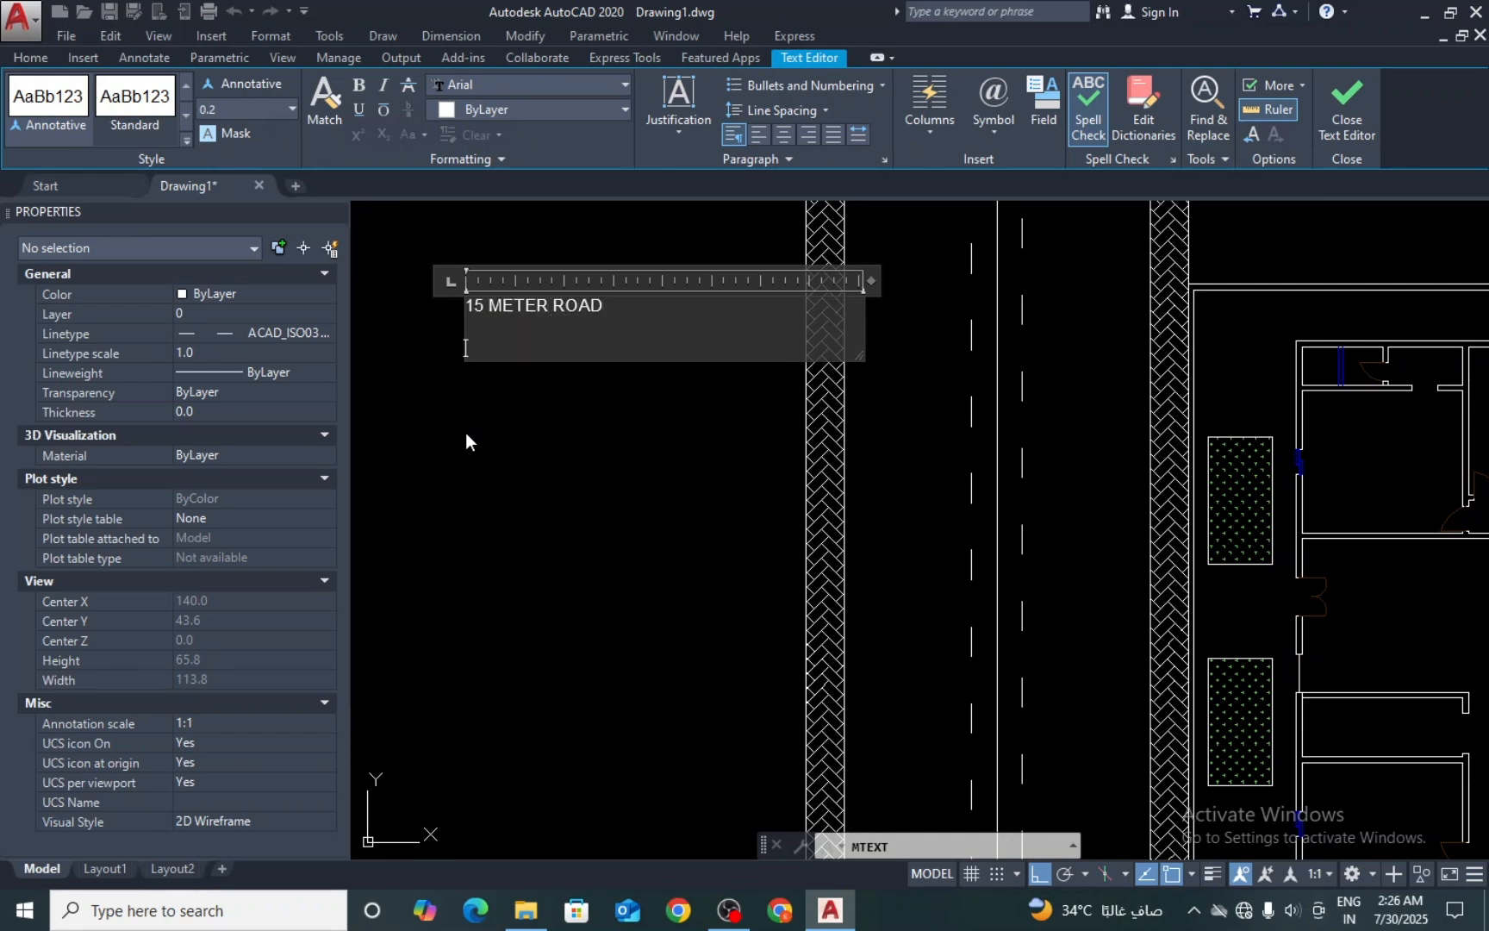
{"action": "key", "text": "BackSpace"}
{"action": "left_click", "coordinate": [465, 433]}
Step: Set the text height of the "15 METER ROAD" label to 1
{"action": "scroll", "coordinate": [466, 432], "scroll_direction": "up", "scroll_amount": 2}
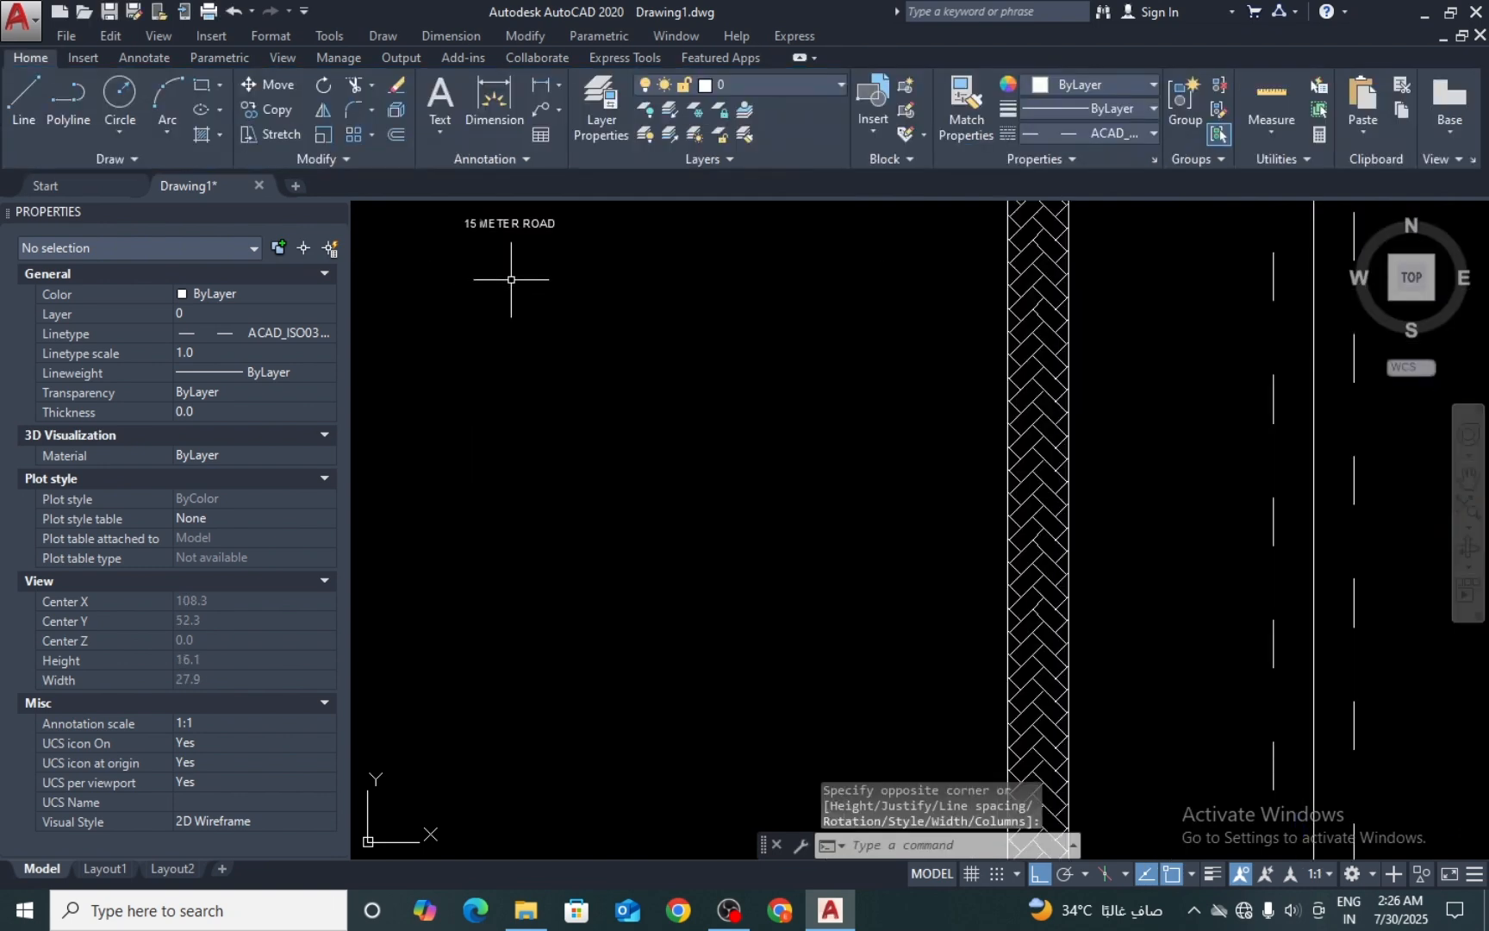
{"action": "scroll", "coordinate": [565, 356], "scroll_direction": "down", "scroll_amount": 2}
{"action": "left_click", "coordinate": [592, 242]}
{"action": "left_click", "coordinate": [538, 299]}
{"action": "left_click", "coordinate": [533, 315]}
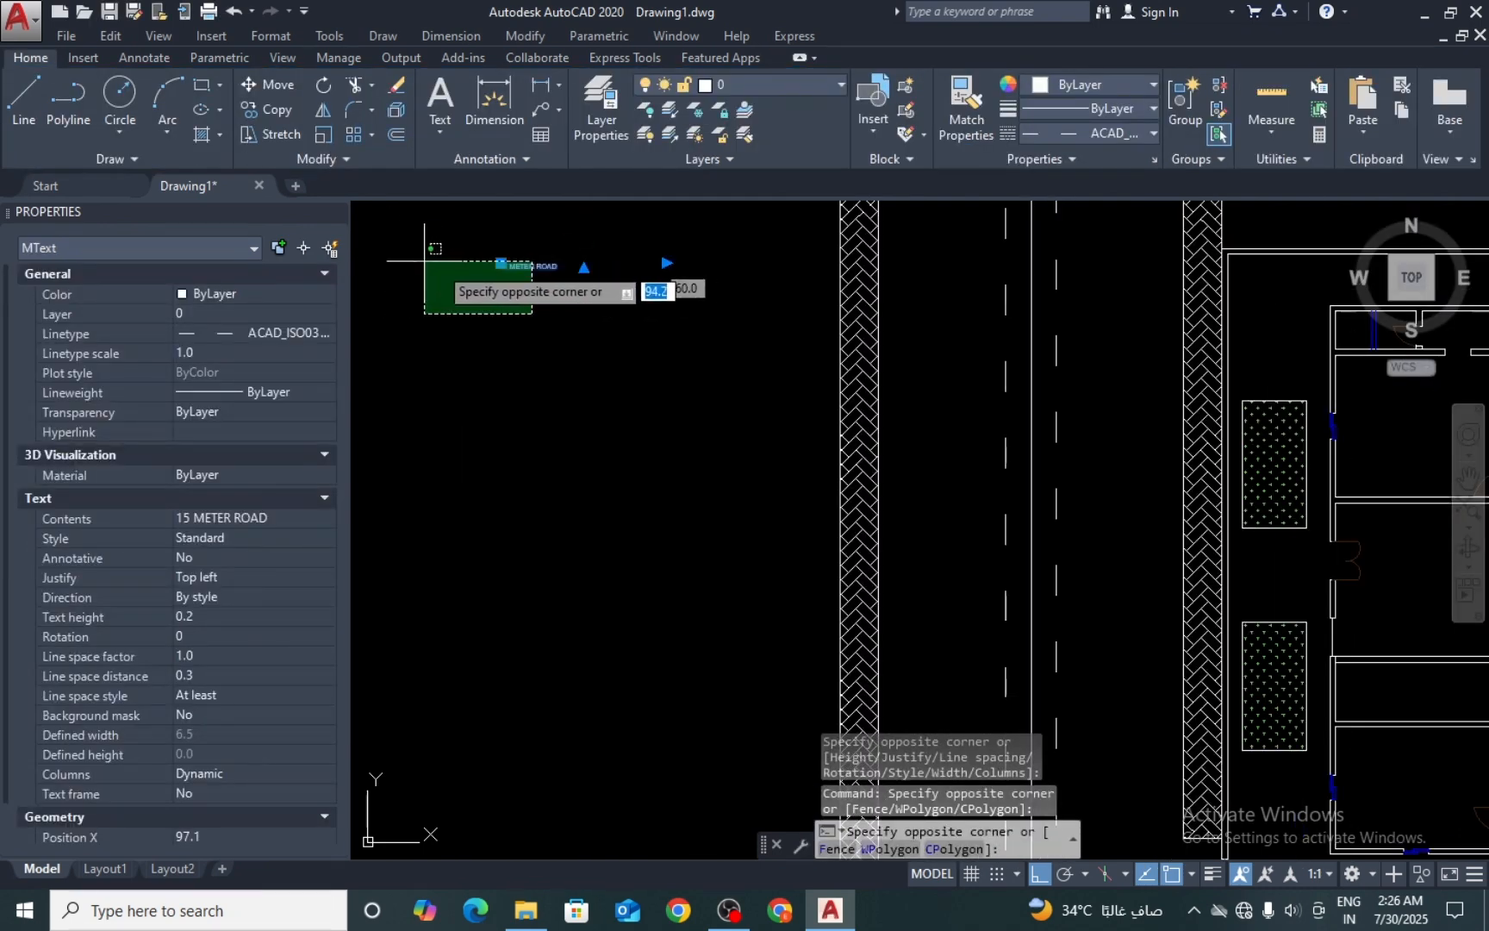
{"action": "left_click", "coordinate": [422, 262]}
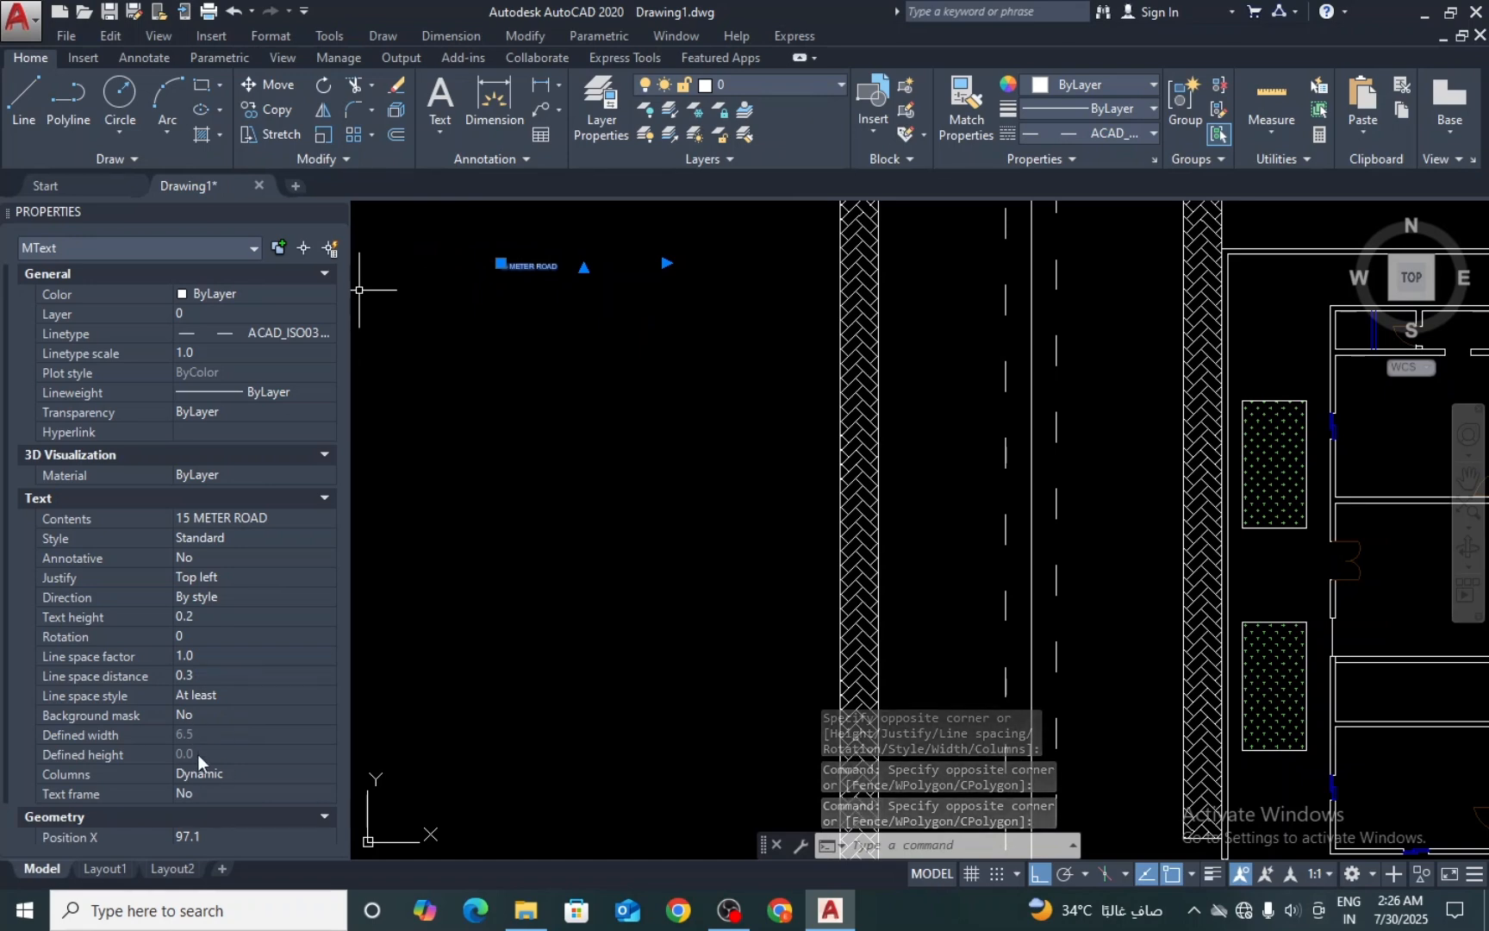
{"action": "scroll", "coordinate": [198, 754], "scroll_direction": "down", "scroll_amount": 1}
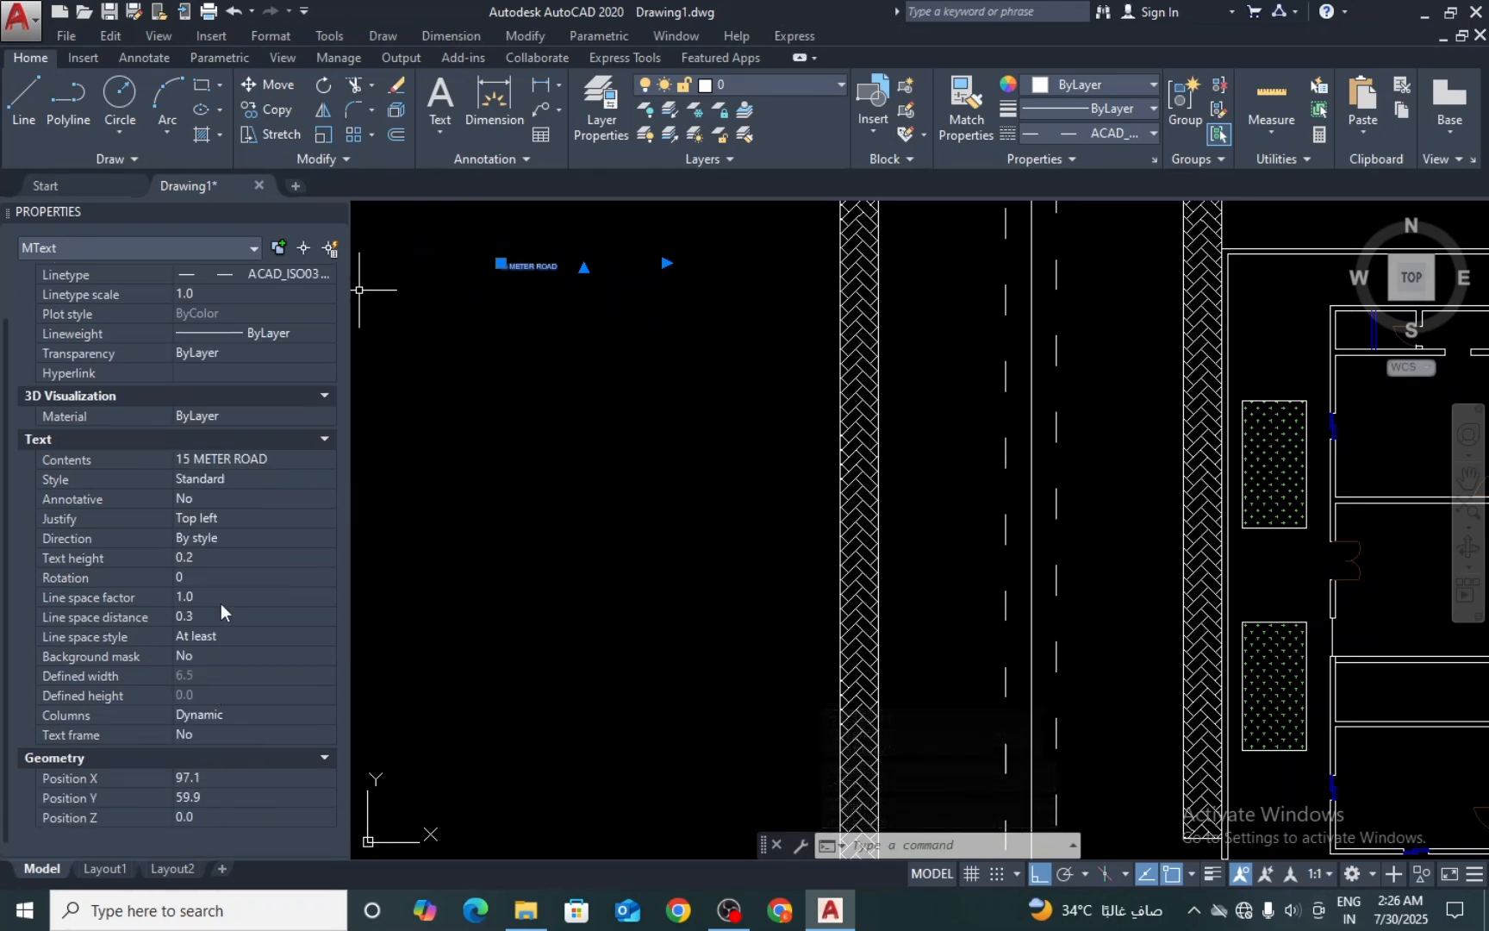
{"action": "left_click", "coordinate": [218, 560]}
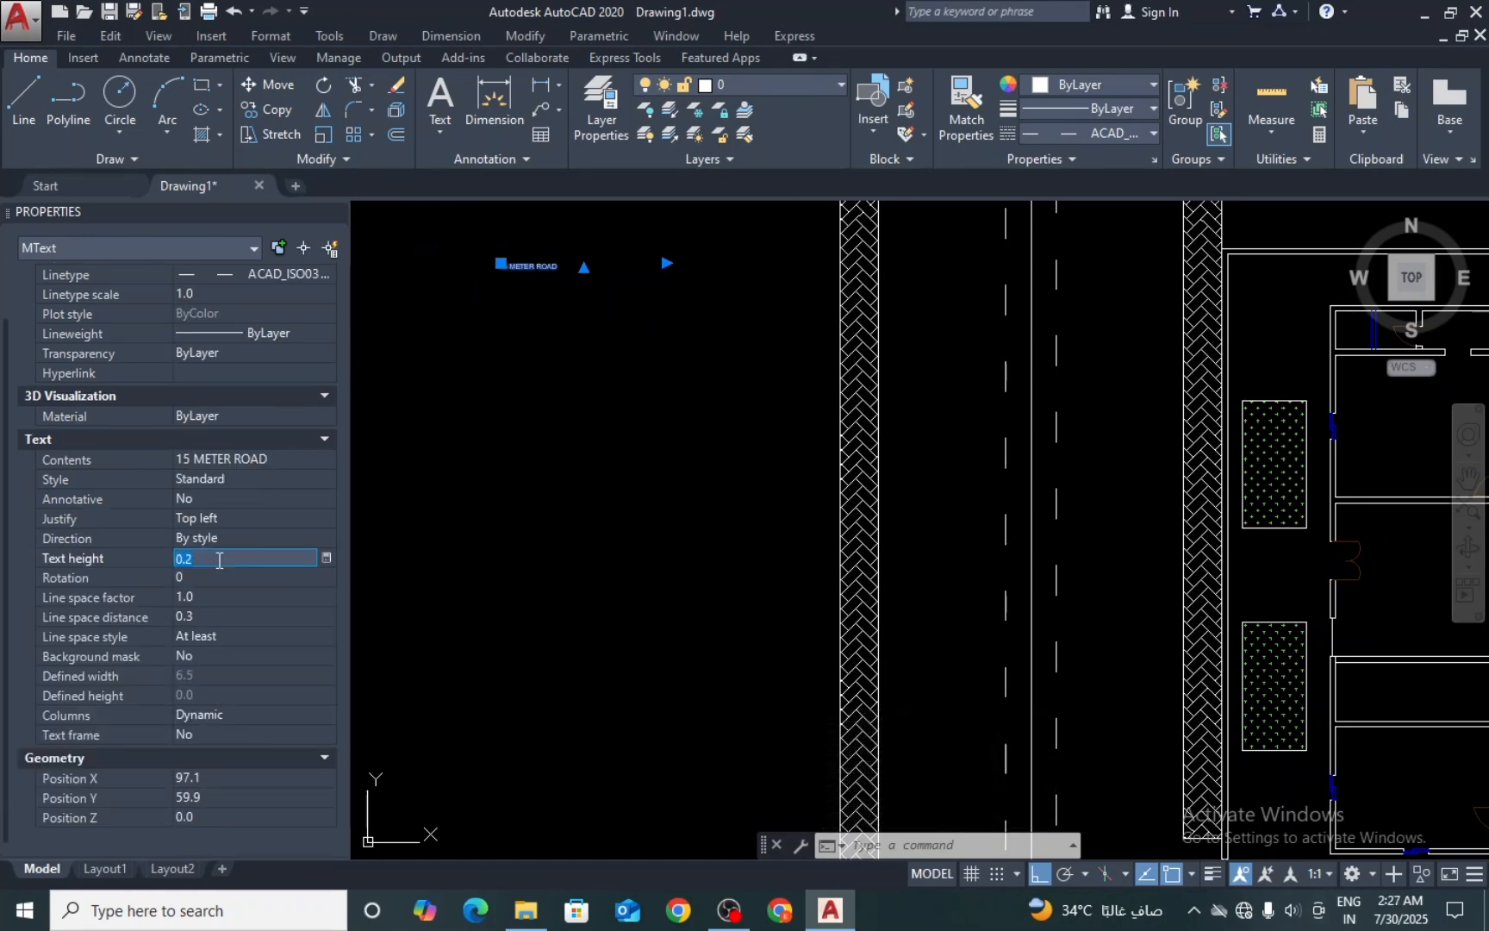
{"action": "type", "text": "1"}
{"action": "key", "text": "Tab"}
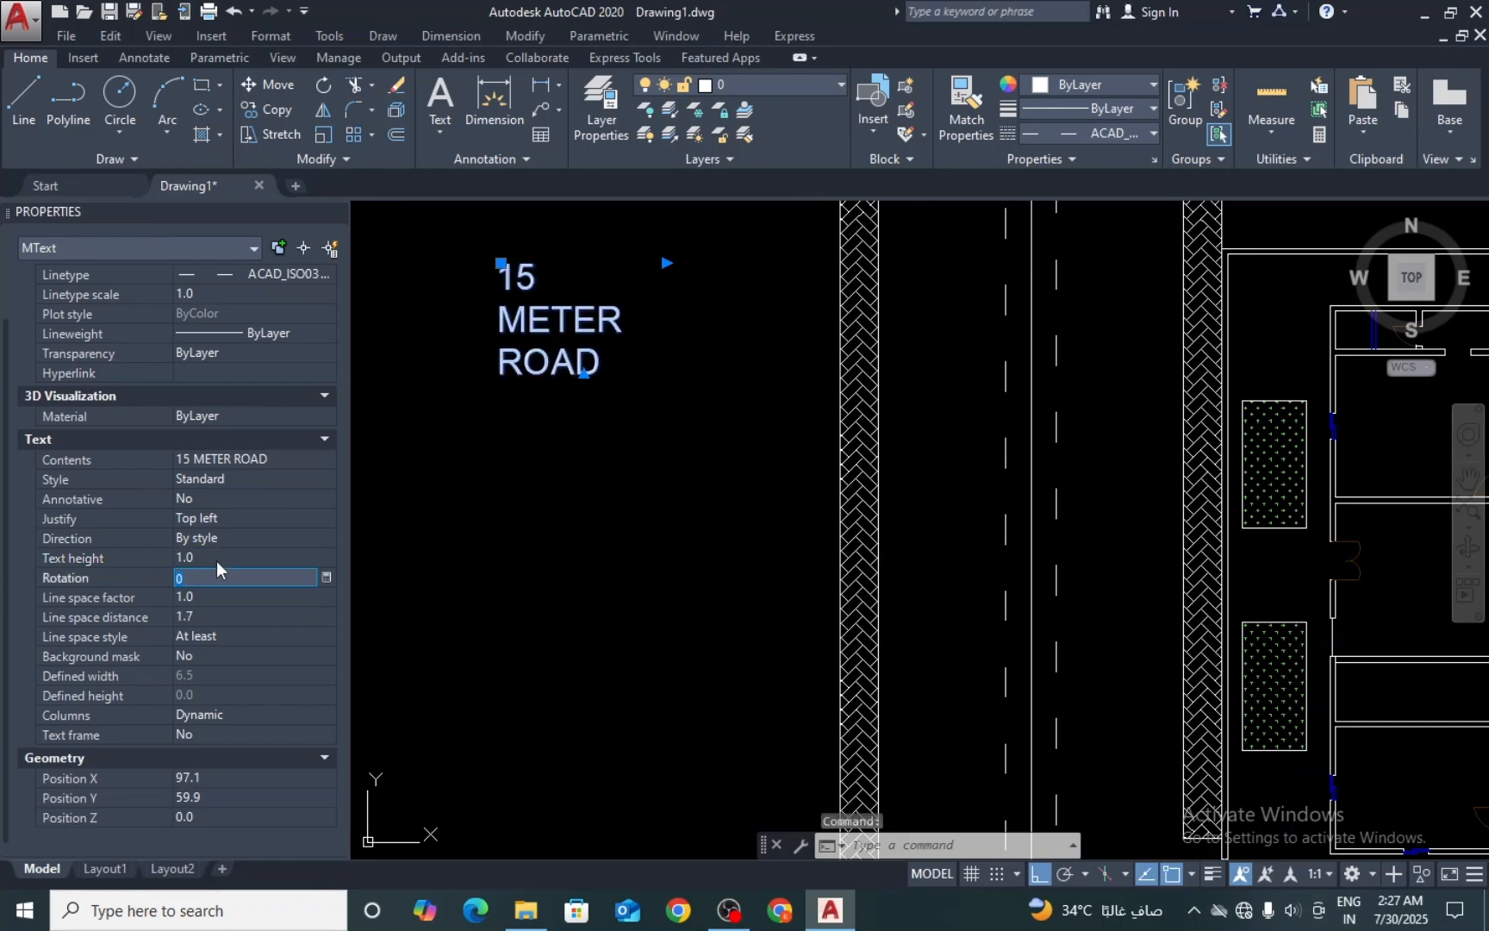
Step: Stretch the road label's text frame downward and widen it to about 8.2
{"action": "left_click", "coordinate": [582, 380]}
{"action": "left_click", "coordinate": [584, 526]}
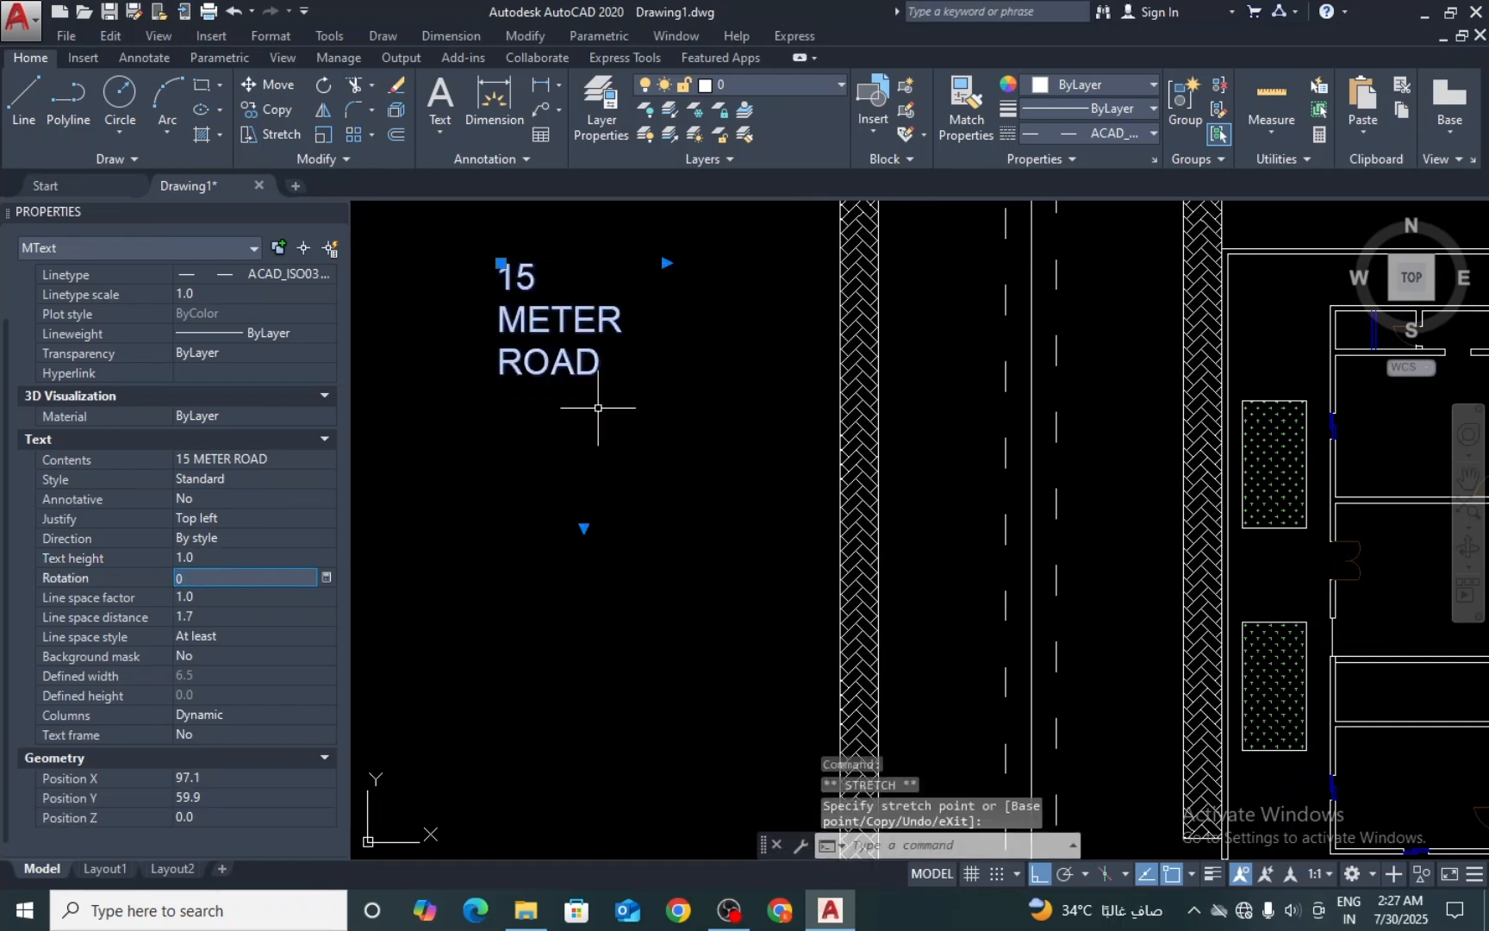
{"action": "left_click", "coordinate": [666, 262]}
{"action": "left_click", "coordinate": [711, 263]}
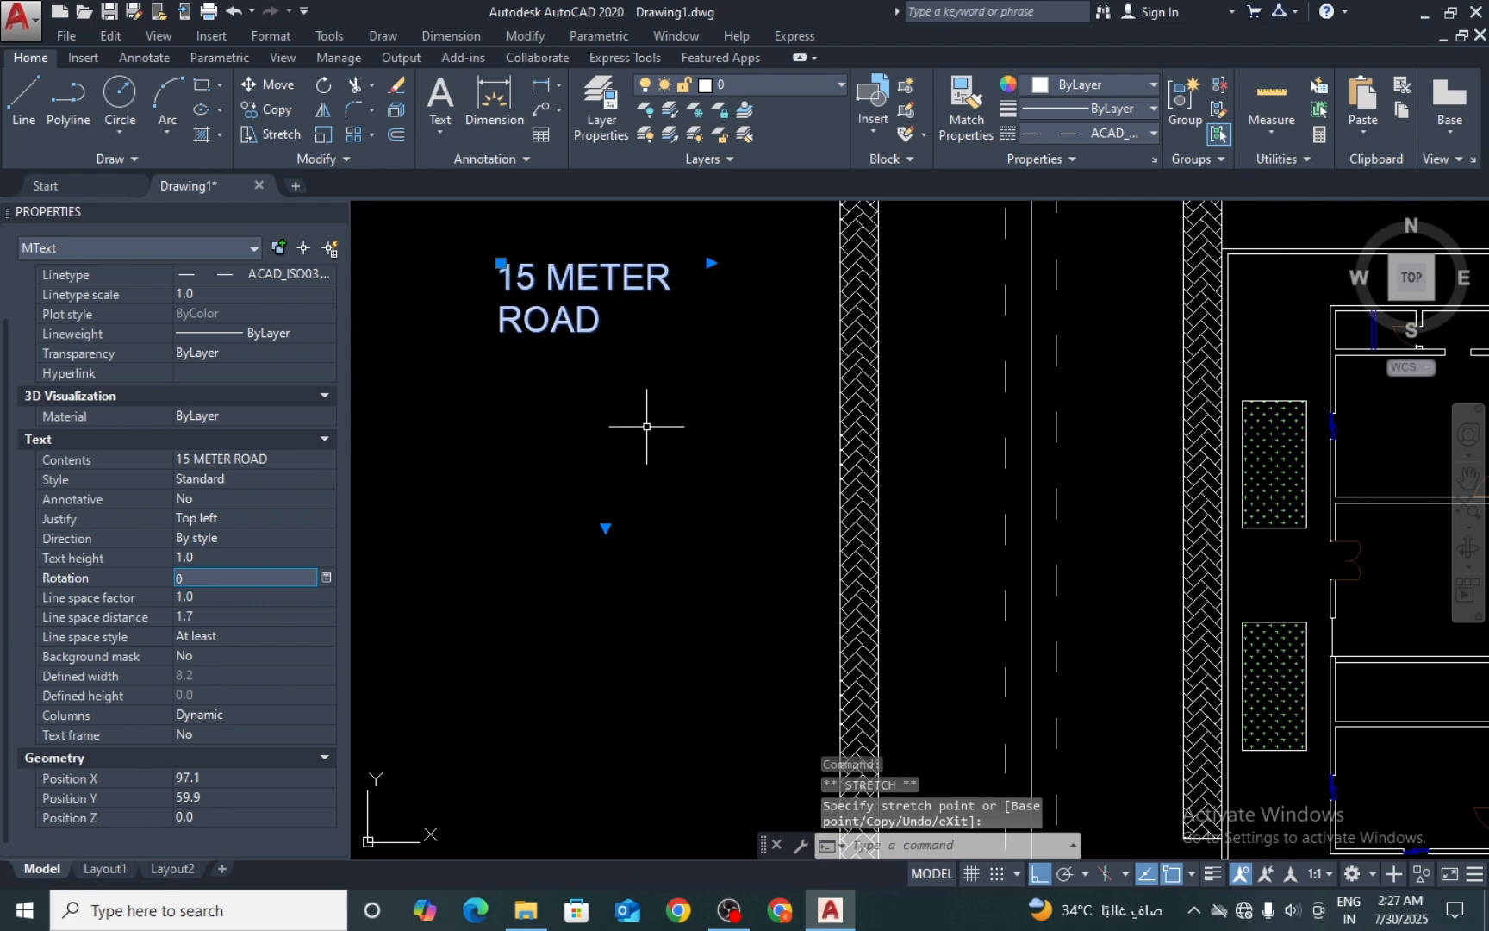
{"action": "scroll", "coordinate": [681, 448], "scroll_direction": "up", "scroll_amount": 1}
{"action": "scroll", "coordinate": [698, 487], "scroll_direction": "down", "scroll_amount": 5}
{"action": "scroll", "coordinate": [680, 478], "scroll_direction": "up", "scroll_amount": 5}
{"action": "key", "text": "Escape"}
{"action": "key", "text": "Escape"}
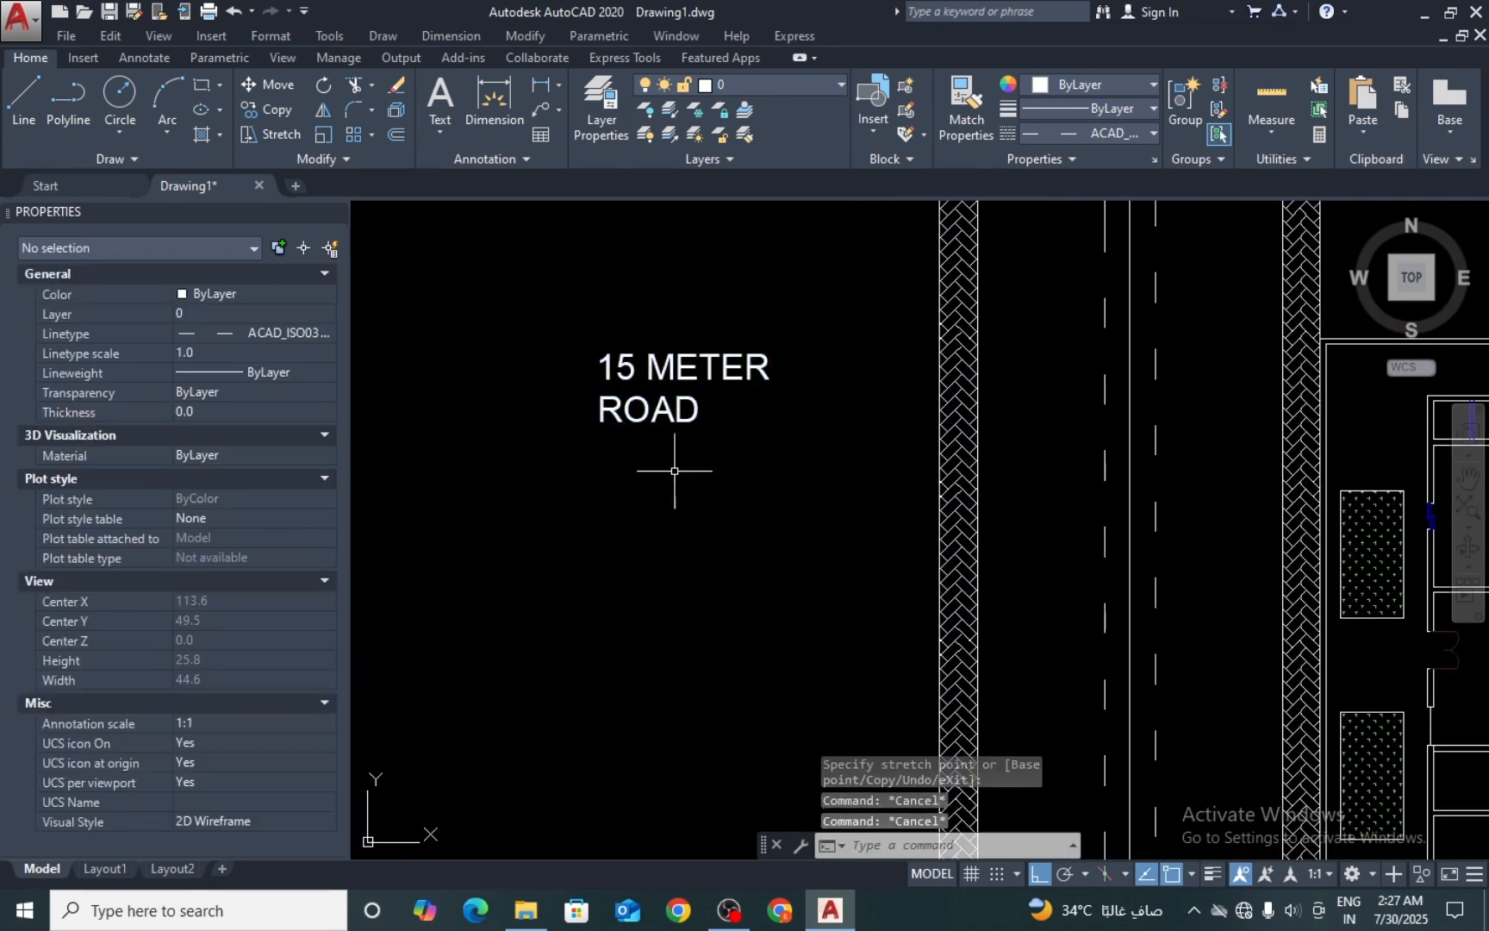
Step: Start rotating the "15 METER ROAD" label by selecting it for the Rotate command
{"action": "type", "text": "ro"}
{"action": "key", "text": "Return"}
{"action": "left_click", "coordinate": [761, 289]}
{"action": "left_click", "coordinate": [557, 541]}
{"action": "double_click", "coordinate": [557, 541]}
{"action": "left_click", "coordinate": [685, 509]}
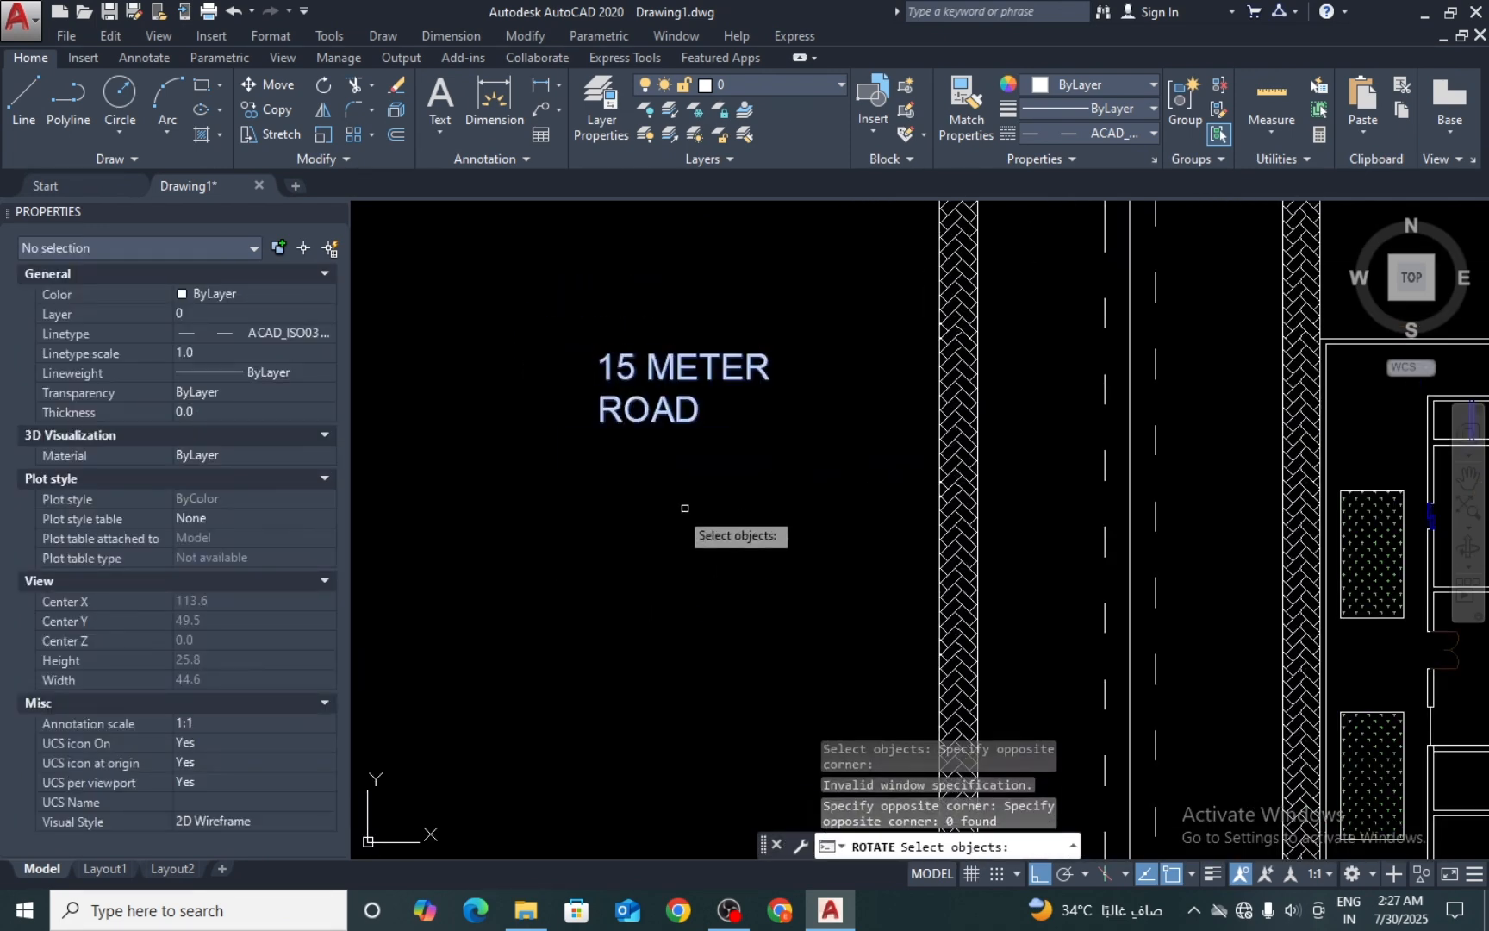
Step: Rotate the 15 METER ROAD label 270 degrees so it reads downward along the vertical road
{"action": "double_click", "coordinate": [618, 499]}
{"action": "left_click", "coordinate": [754, 460]}
{"action": "key", "text": "Return"}
{"action": "left_click", "coordinate": [747, 469]}
{"action": "left_click", "coordinate": [732, 528]}
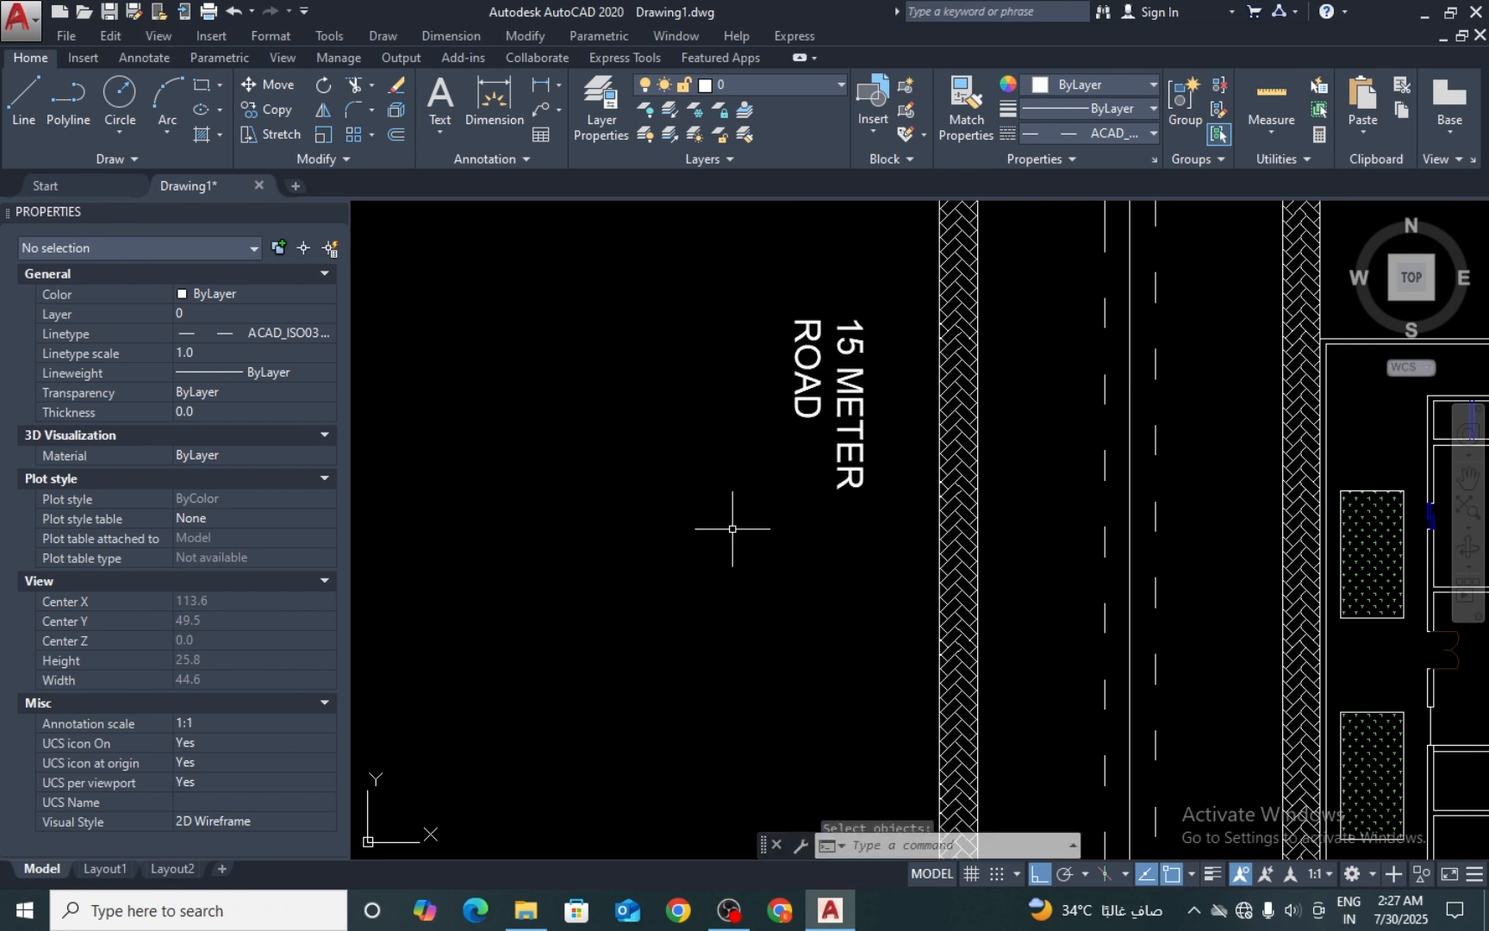
Step: Move the rotated 15 METER ROAD label horizontally into the vertical road's lane nearest the house
{"action": "key", "text": "Escape"}
{"action": "key", "text": "Escape"}
{"action": "type", "text": "m"}
{"action": "key", "text": "Return"}
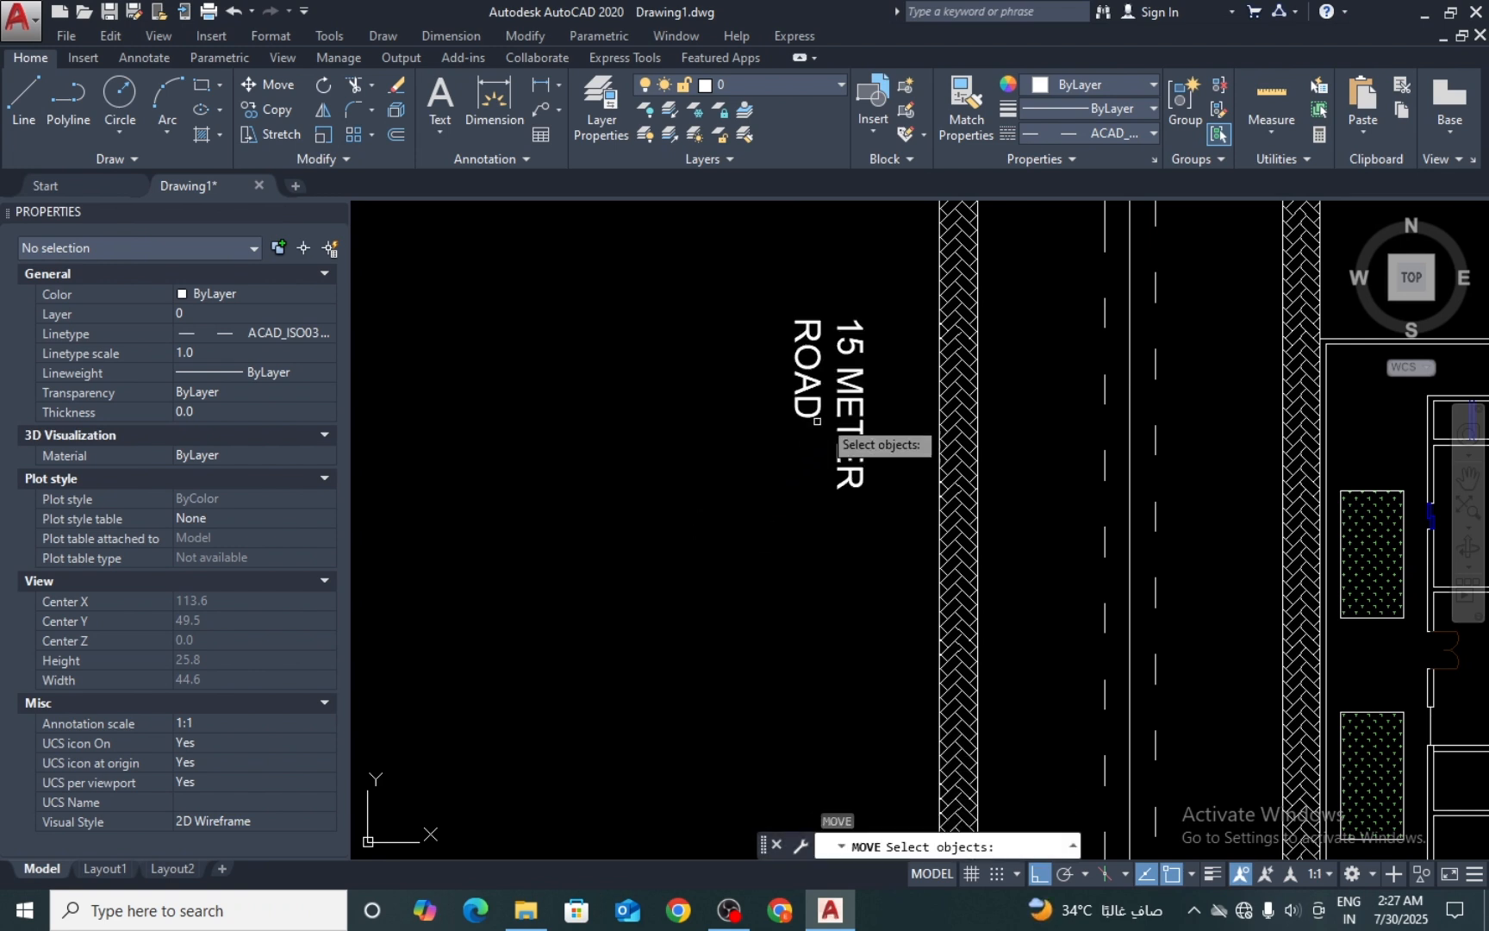
{"action": "left_click", "coordinate": [878, 374]}
{"action": "left_click", "coordinate": [731, 459]}
{"action": "key", "text": "Return"}
{"action": "left_click", "coordinate": [794, 319]}
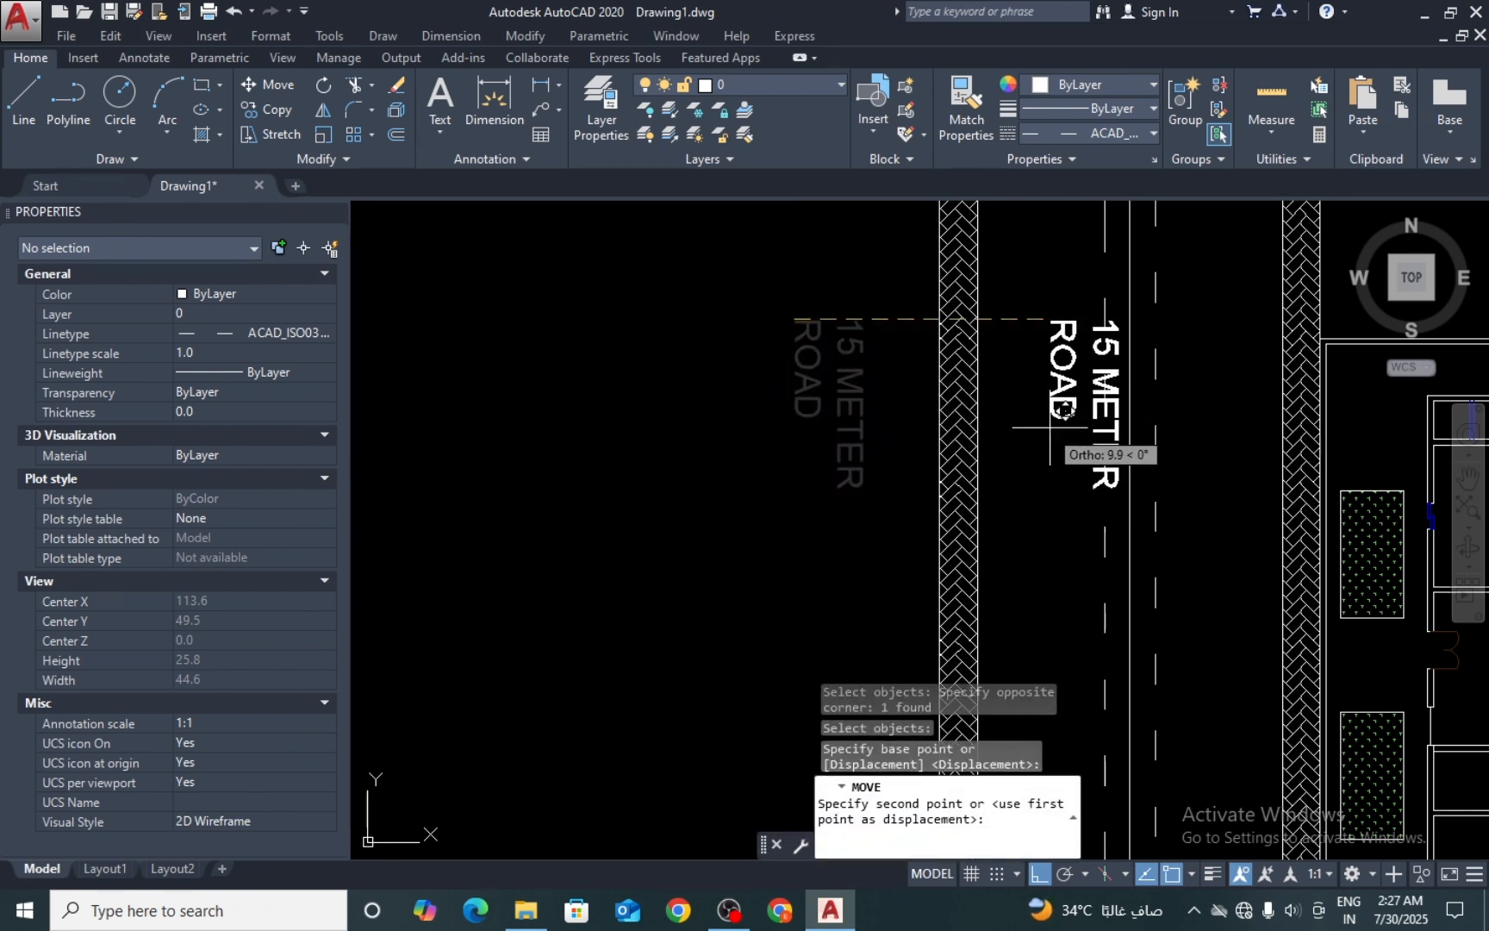
{"action": "left_click", "coordinate": [1188, 441]}
Step: Shift the vertical 15 METER ROAD label slightly down within its lane
{"action": "key", "text": "Return"}
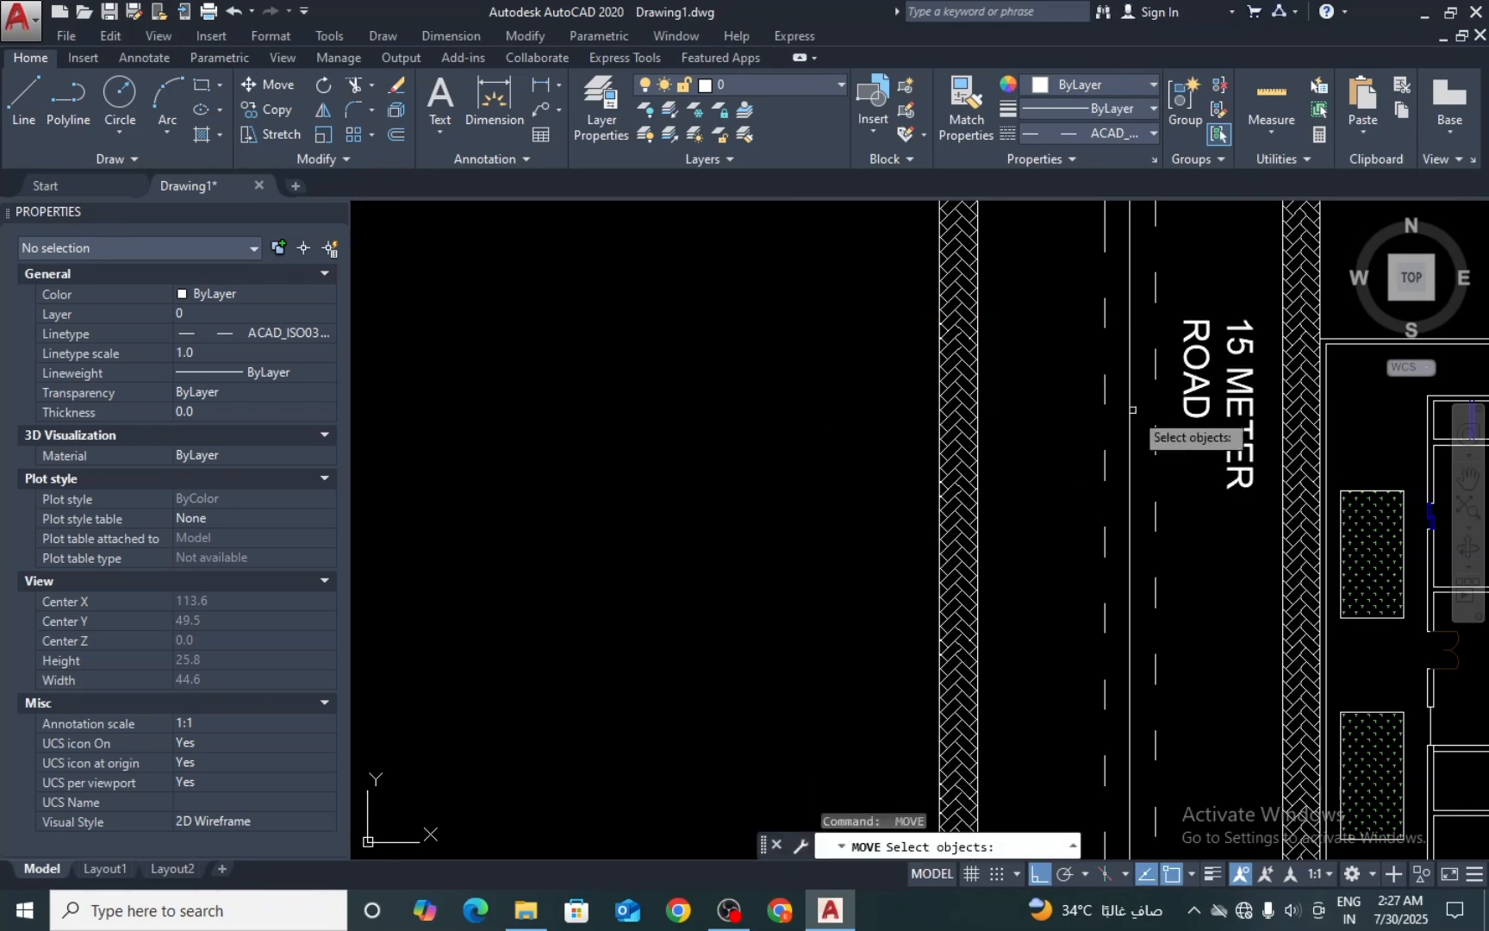
{"action": "scroll", "coordinate": [1155, 487], "scroll_direction": "down", "scroll_amount": 5}
{"action": "scroll", "coordinate": [1146, 482], "scroll_direction": "up", "scroll_amount": 4}
{"action": "type", "text": "CO"}
{"action": "key", "text": "Return"}
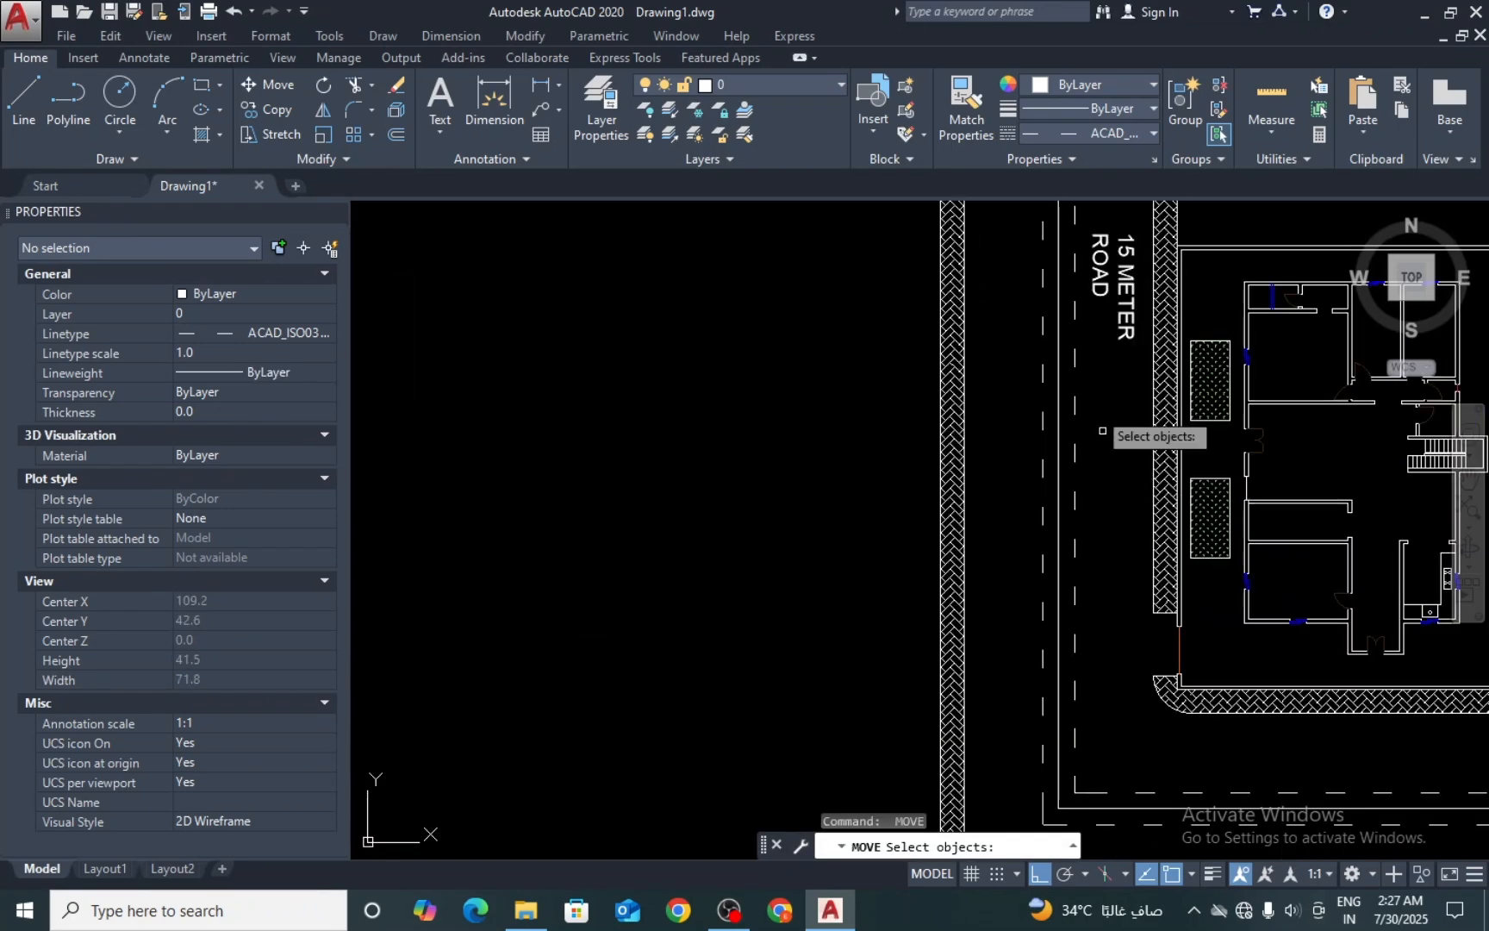
{"action": "left_click", "coordinate": [1128, 311]}
{"action": "key", "text": "Return"}
{"action": "left_click", "coordinate": [1121, 385]}
{"action": "left_click", "coordinate": [1123, 398]}
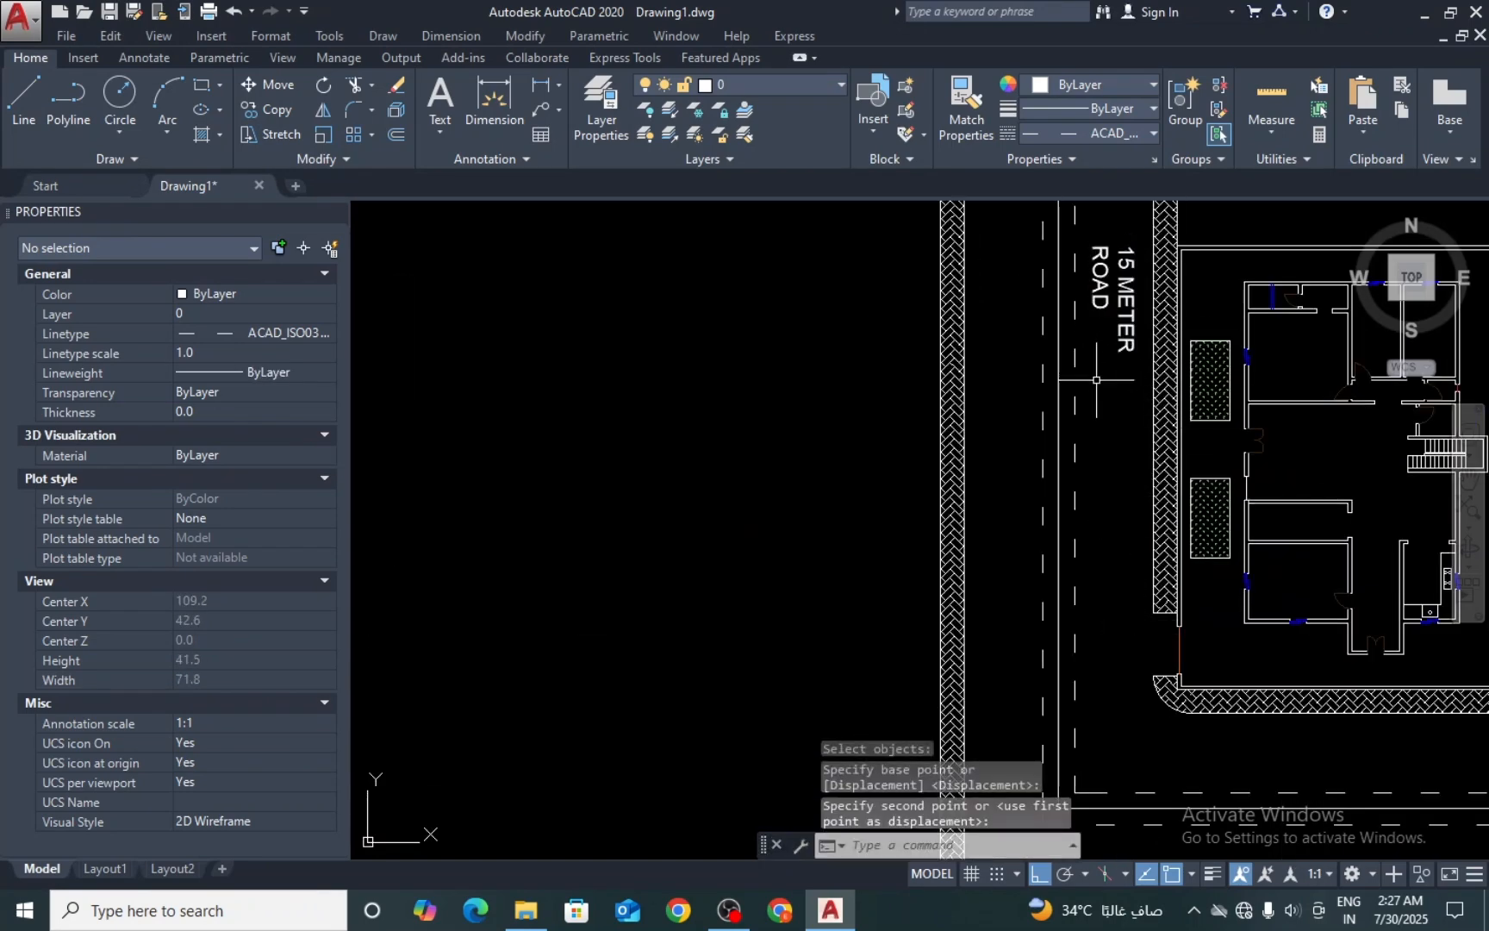
Step: Copy the vertical 15 METER ROAD label into the outer lane near the road corner and into the empty space below the site plan
{"action": "type", "text": "CO"}
{"action": "key", "text": "Return"}
{"action": "left_click", "coordinate": [1128, 320]}
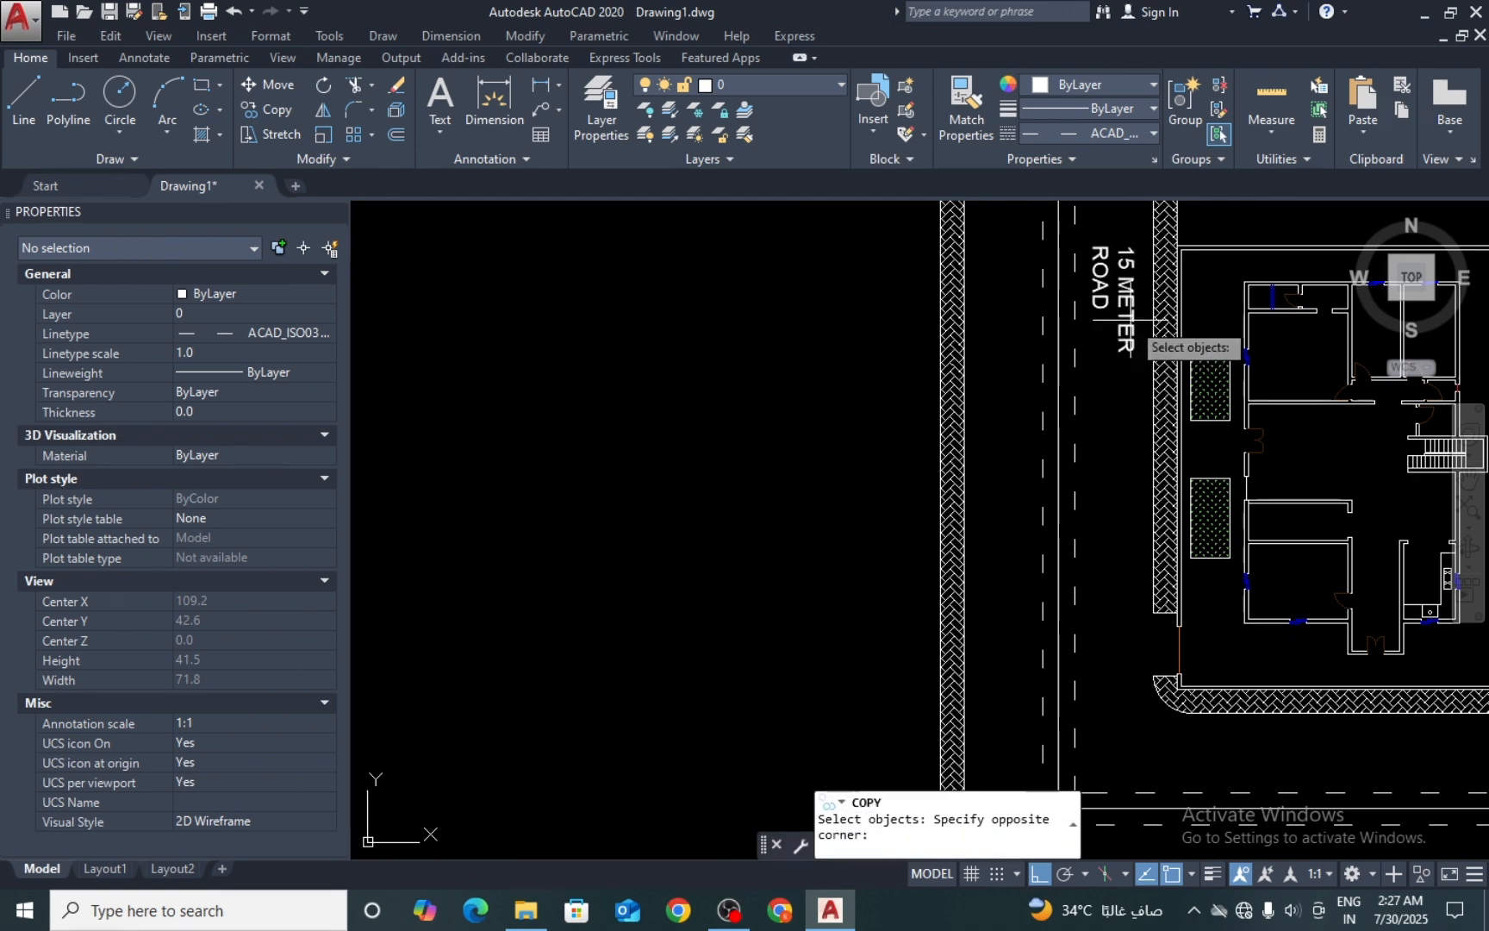
{"action": "left_click", "coordinate": [1115, 389]}
{"action": "key", "text": "Return"}
{"action": "left_click", "coordinate": [1115, 389]}
{"action": "middle_click_drag", "start_coordinate": [1116, 573], "coordinate": [1113, 489]}
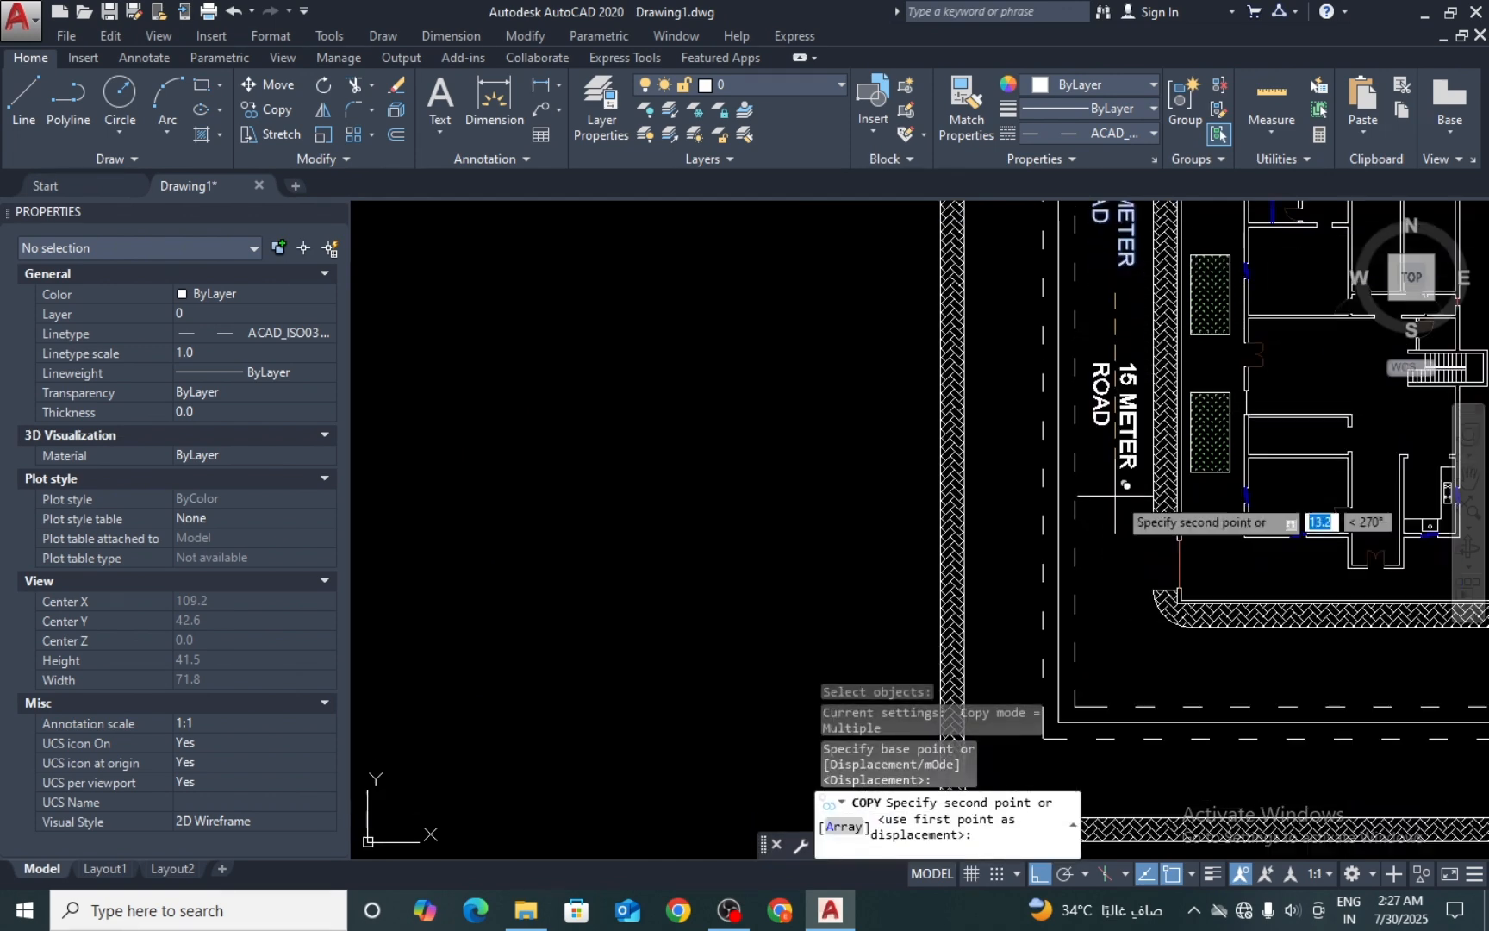
{"action": "key", "text": "F8"}
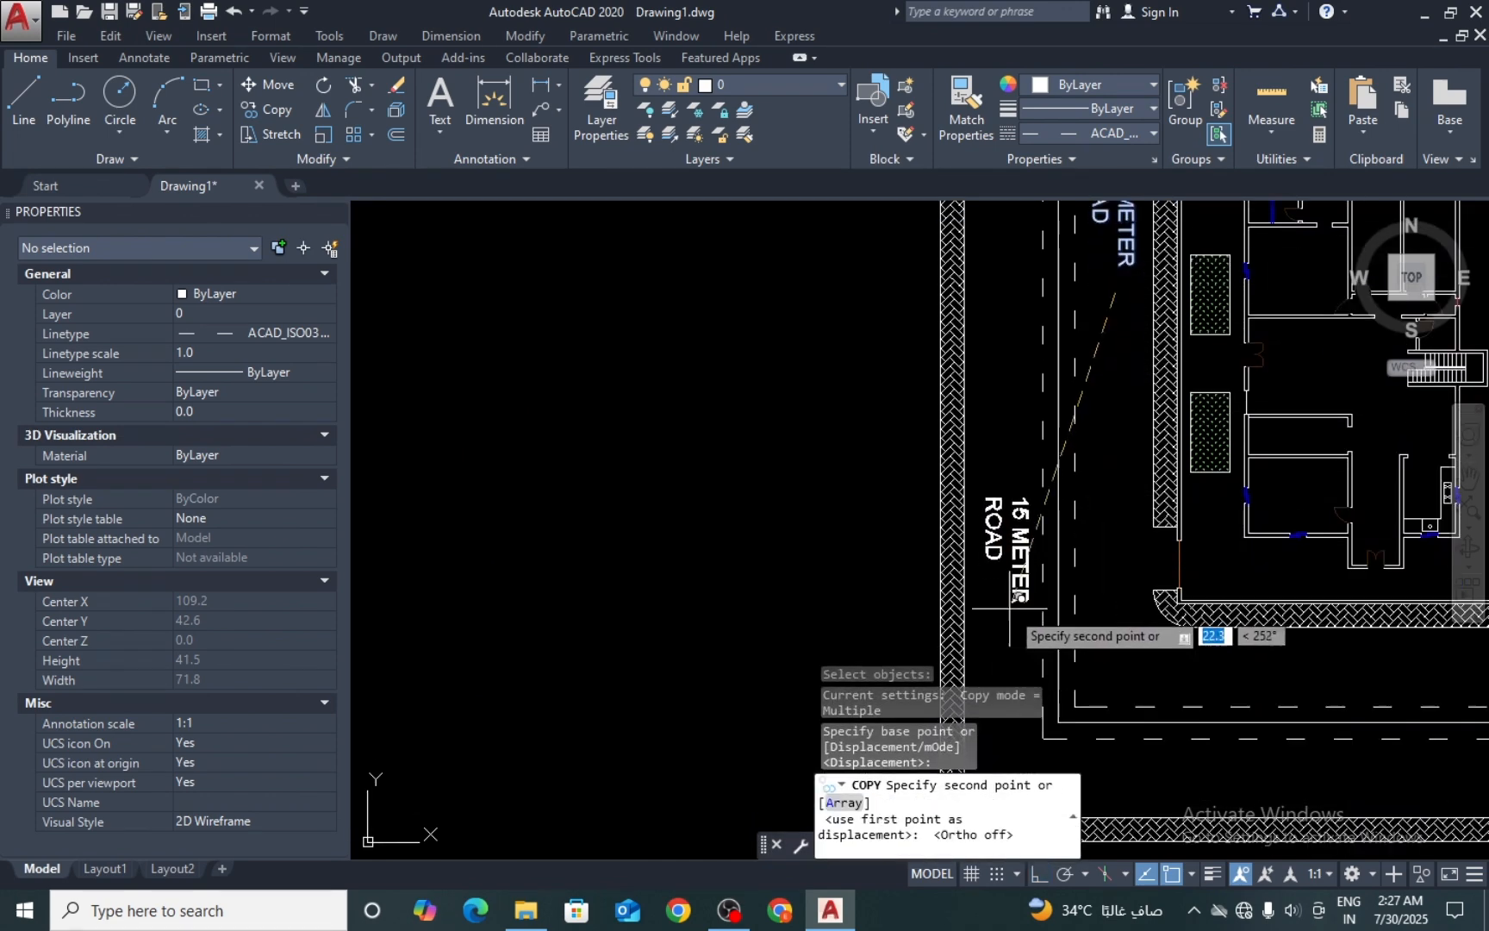
{"action": "middle_click_drag", "start_coordinate": [1025, 603], "coordinate": [1029, 551]}
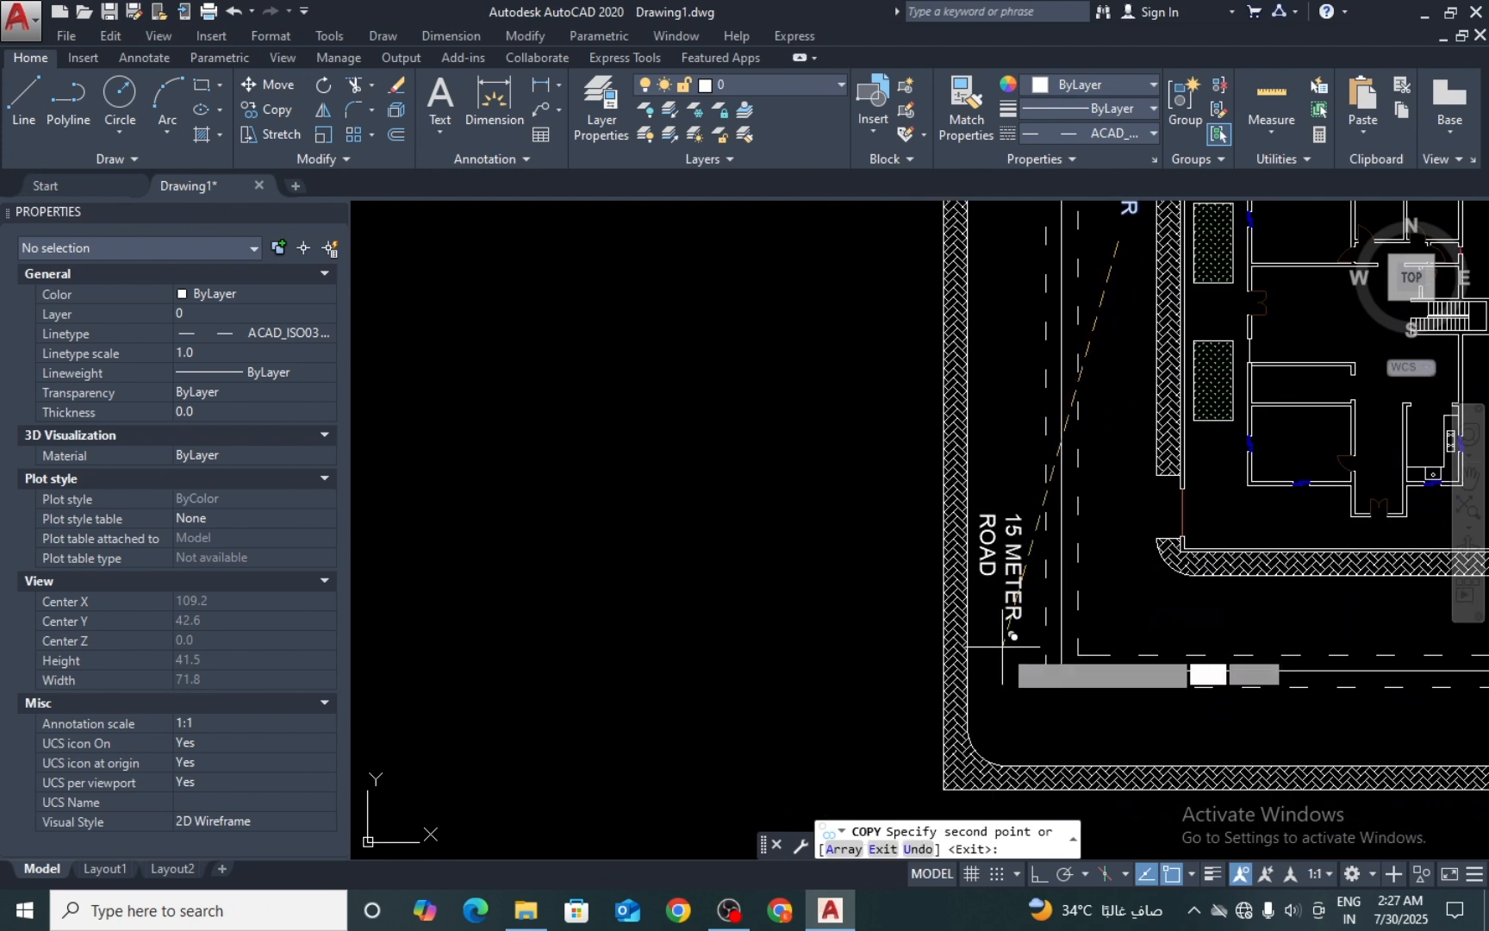
{"action": "scroll", "coordinate": [1025, 621], "scroll_direction": "down", "scroll_amount": 5}
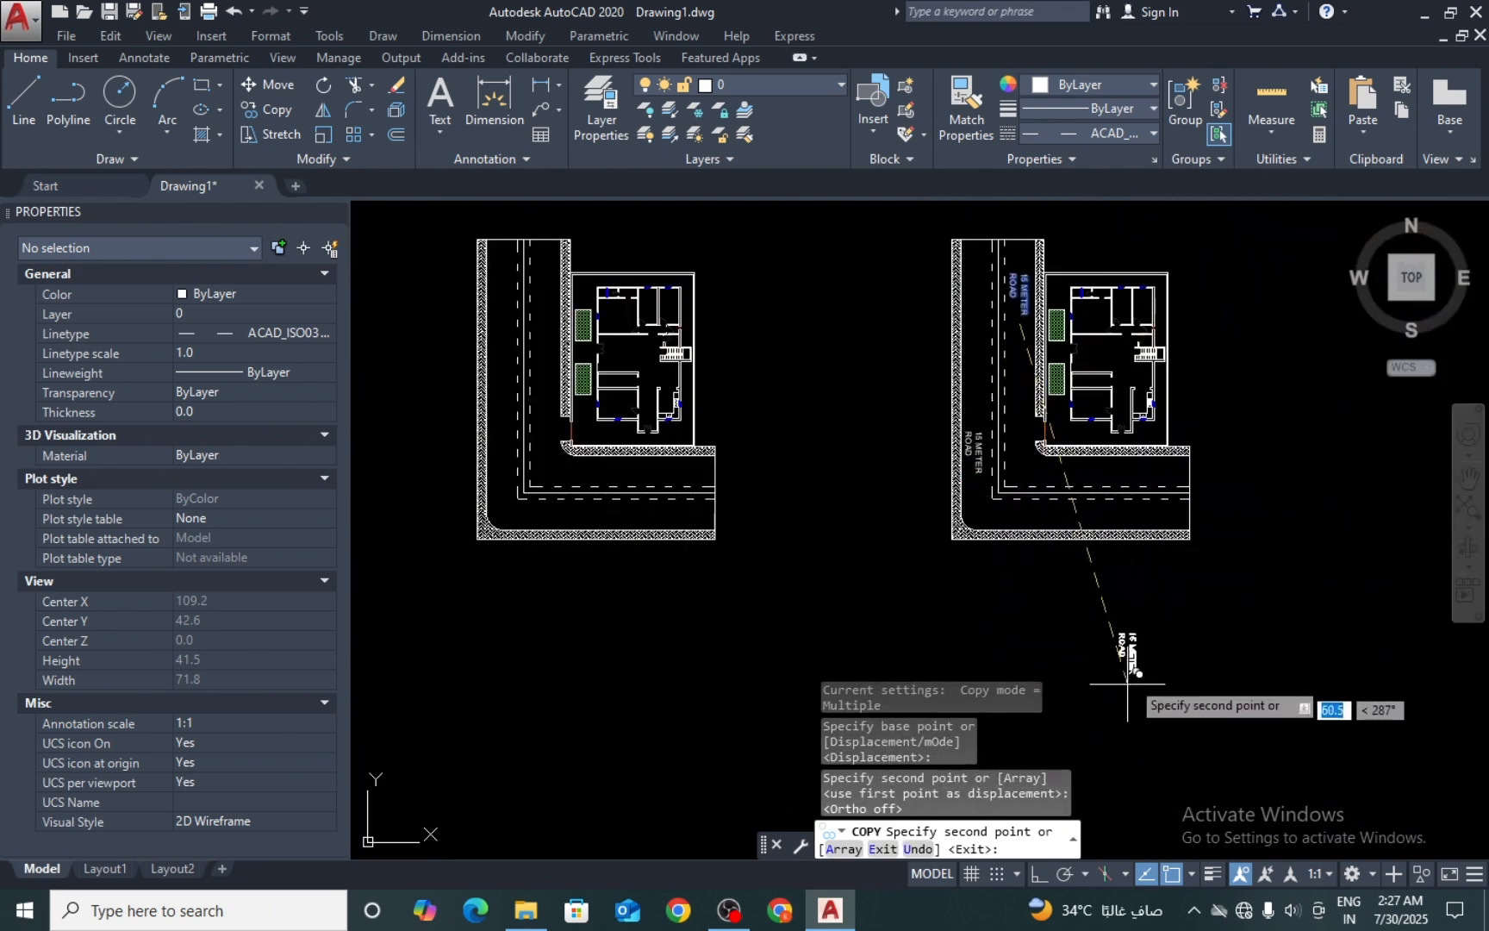
{"action": "left_click", "coordinate": [1097, 646]}
{"action": "key", "text": "Escape"}
Step: Rotate the 15 METER ROAD copy below the site plan so that it reads horizontally
{"action": "scroll", "coordinate": [1096, 677], "scroll_direction": "up", "scroll_amount": 4}
{"action": "type", "text": "RO"}
{"action": "key", "text": "Return"}
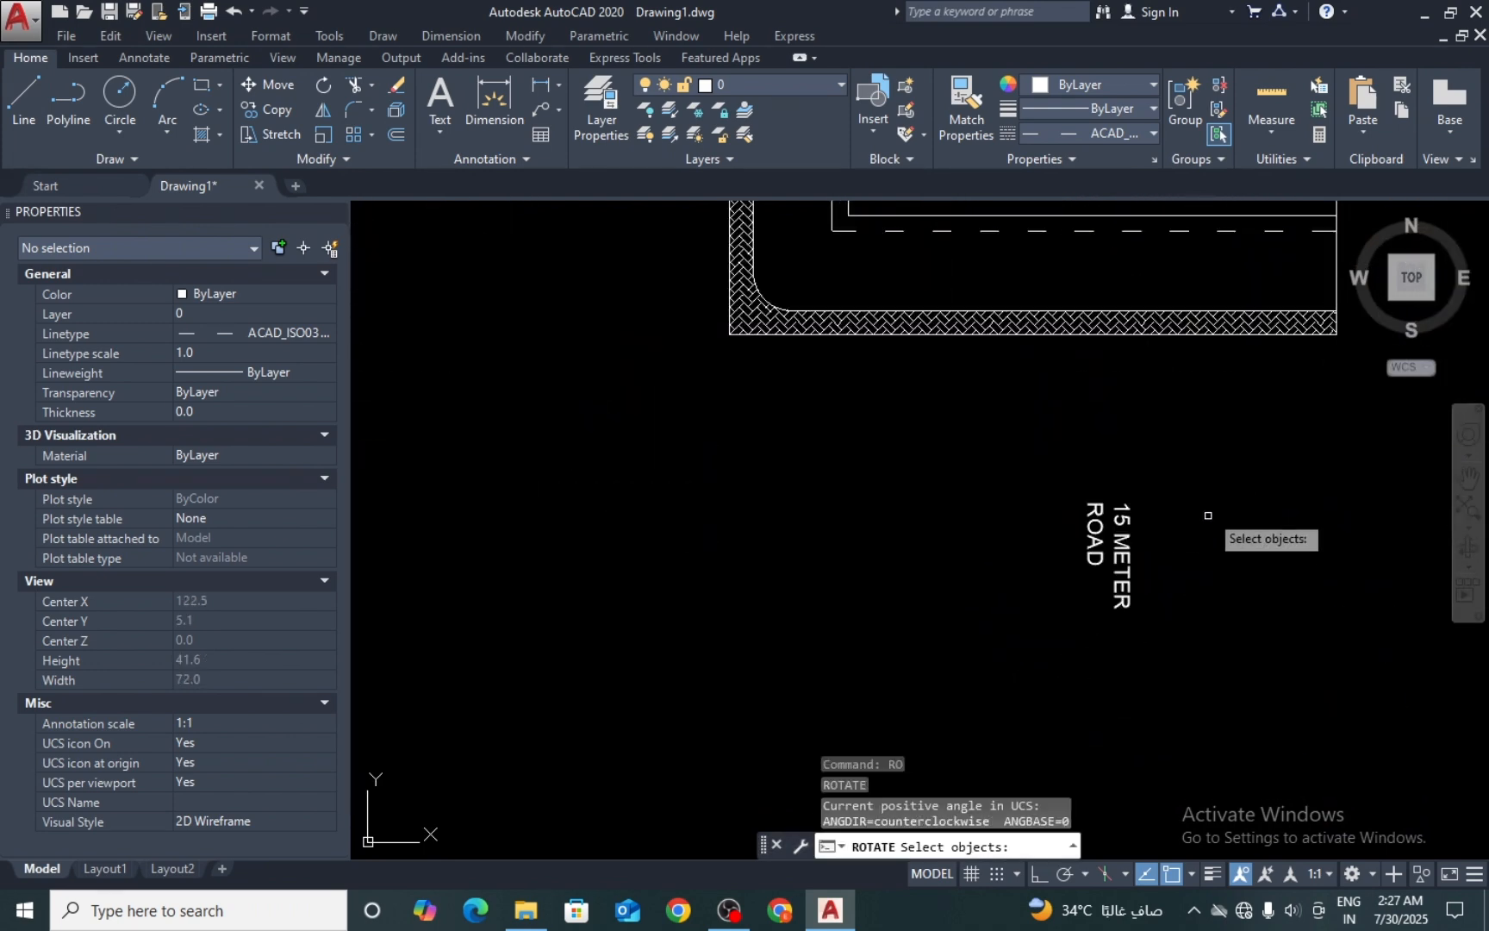
{"action": "left_click", "coordinate": [1196, 516]}
{"action": "left_click", "coordinate": [1024, 598]}
{"action": "key", "text": "Return"}
{"action": "left_click", "coordinate": [1271, 564]}
{"action": "key", "text": "F8"}
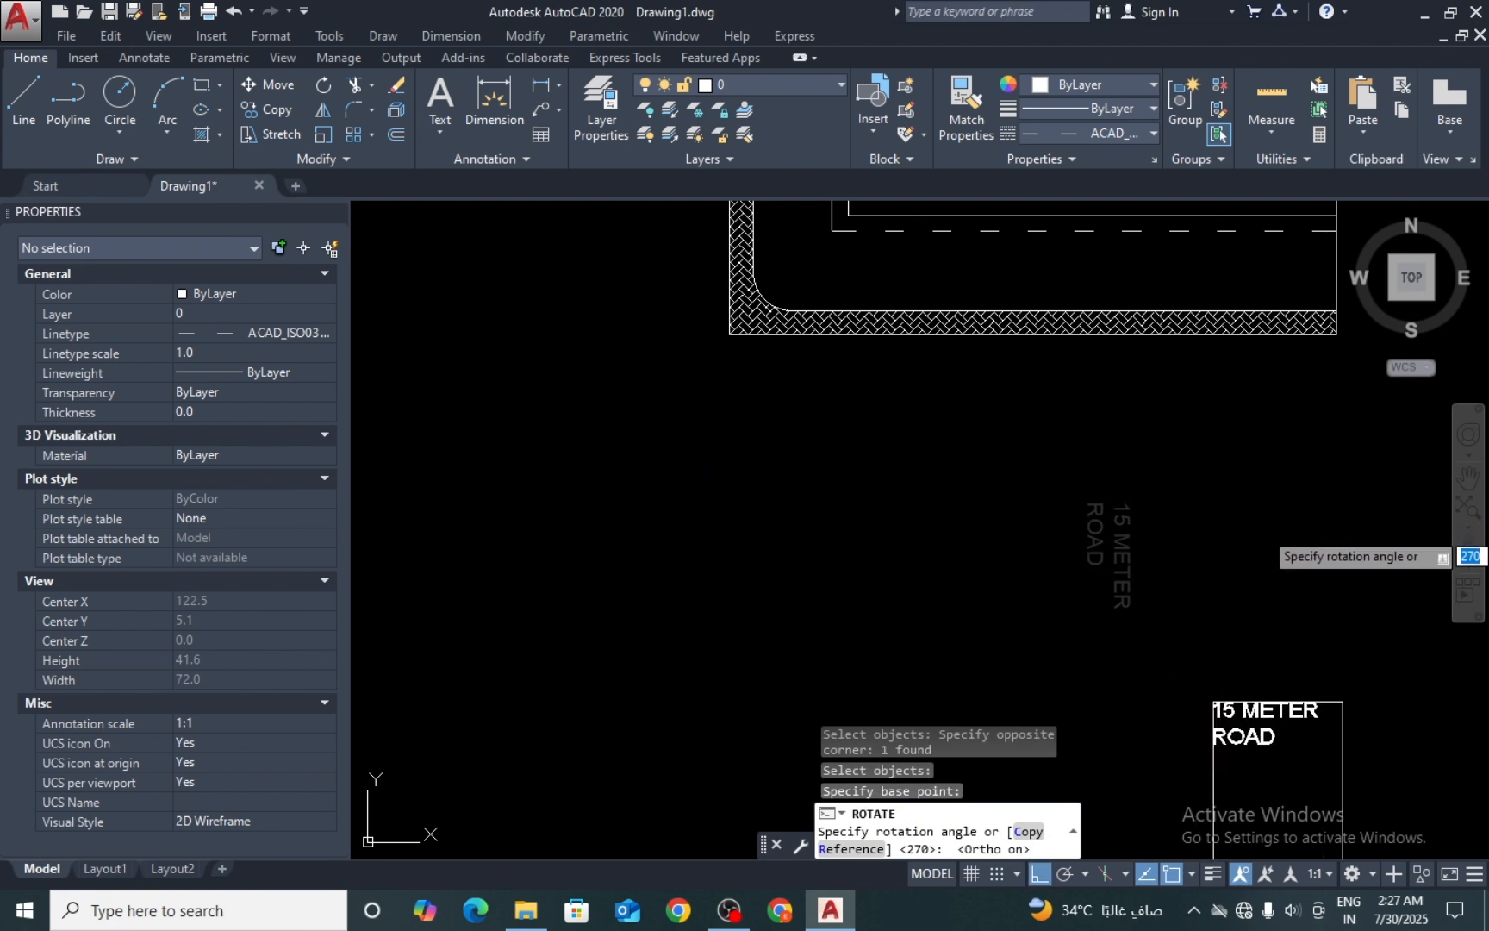
{"action": "left_click", "coordinate": [1272, 524]}
{"action": "key", "text": "Return"}
{"action": "key", "text": "Escape"}
Step: Copy the horizontal 15 METER ROAD label into both the outer and inner lanes of the horizontal road
{"action": "type", "text": "co"}
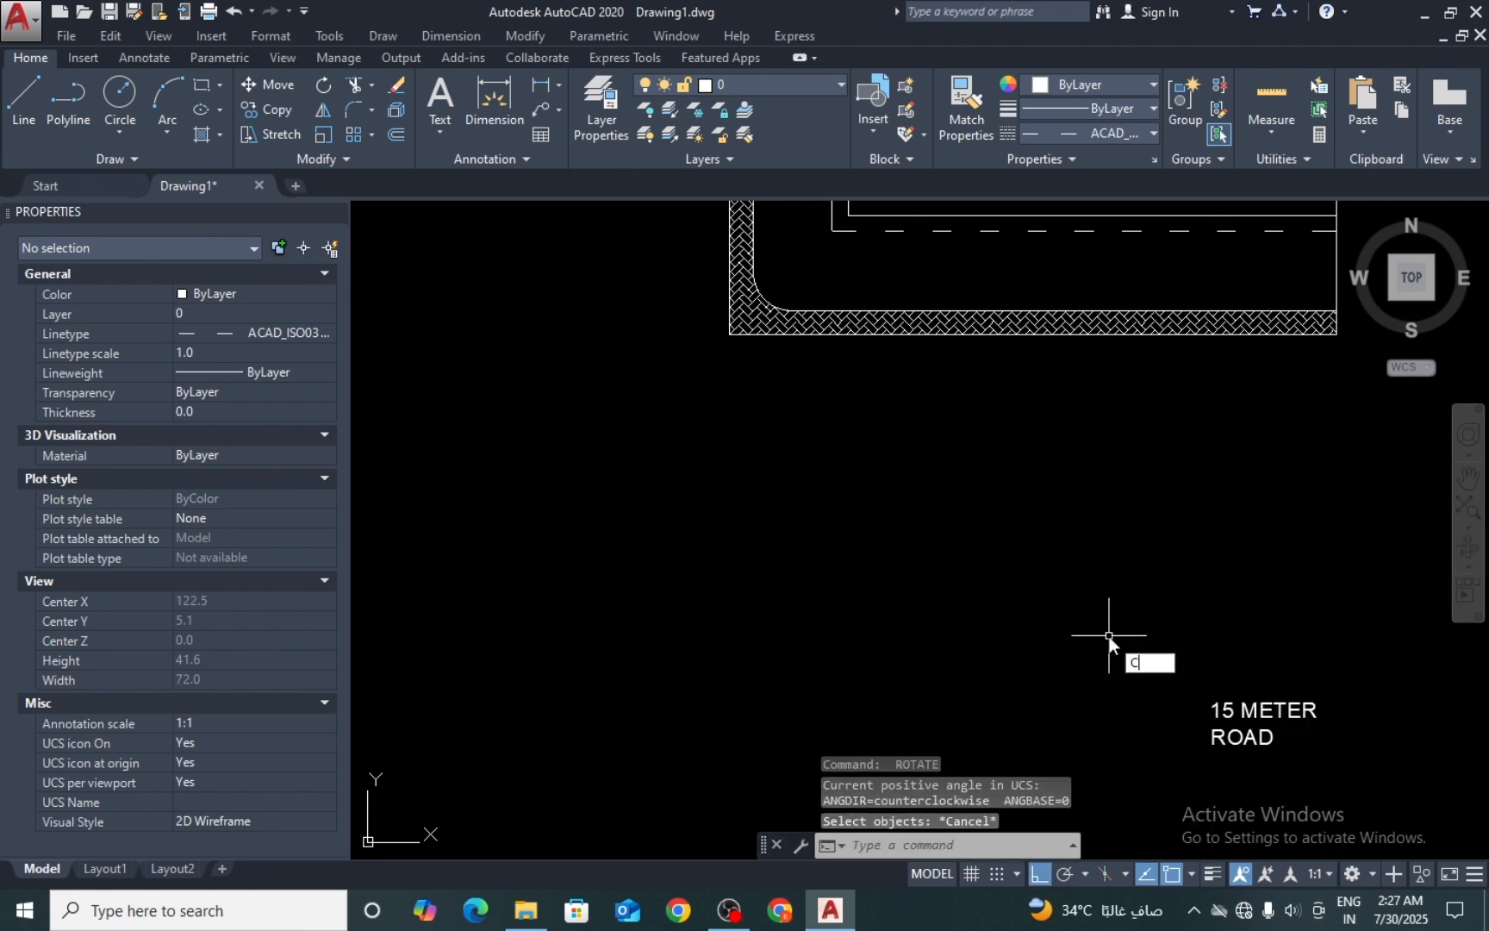
{"action": "key", "text": "Return"}
{"action": "left_click", "coordinate": [1284, 665]}
{"action": "left_click", "coordinate": [1124, 776]}
{"action": "key", "text": "Return"}
{"action": "left_click", "coordinate": [1268, 698]}
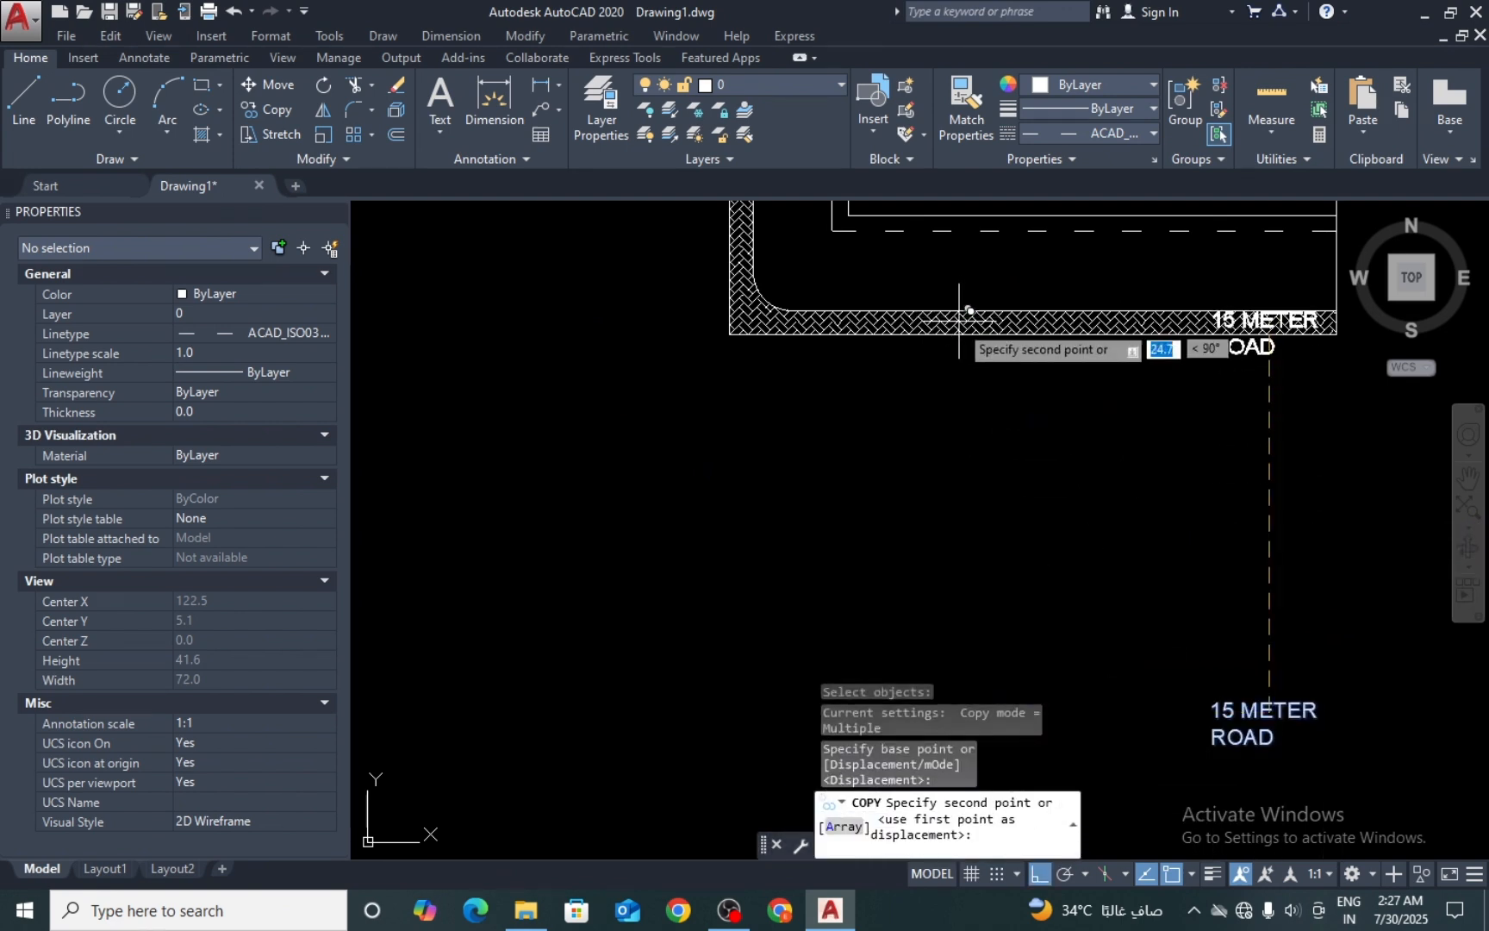
{"action": "key", "text": "F8"}
{"action": "left_click", "coordinate": [902, 258]}
{"action": "middle_click_drag", "start_coordinate": [1005, 282], "coordinate": [836, 514]}
{"action": "left_click", "coordinate": [1085, 377]}
{"action": "key", "text": "Return"}
{"action": "scroll", "coordinate": [1010, 429], "scroll_direction": "down", "scroll_amount": 3}
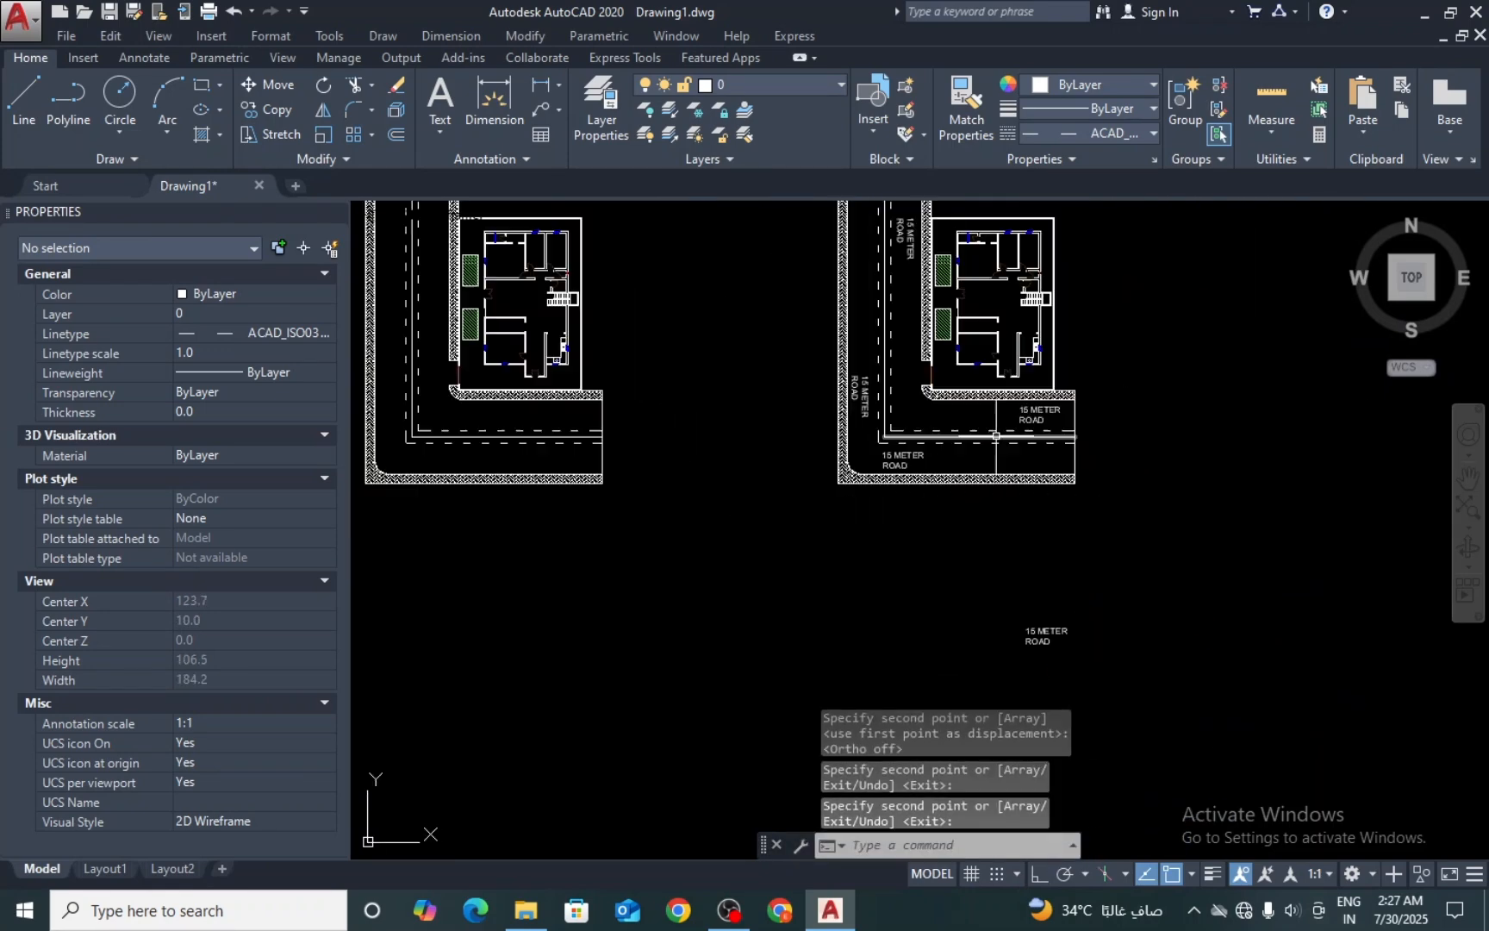
Step: Copy the inner lane's horizontal 15 METER ROAD label into the yard just inside the entrance gate
{"action": "middle_click_drag", "start_coordinate": [997, 434], "coordinate": [984, 537]}
{"action": "scroll", "coordinate": [896, 426], "scroll_direction": "up", "scroll_amount": 2}
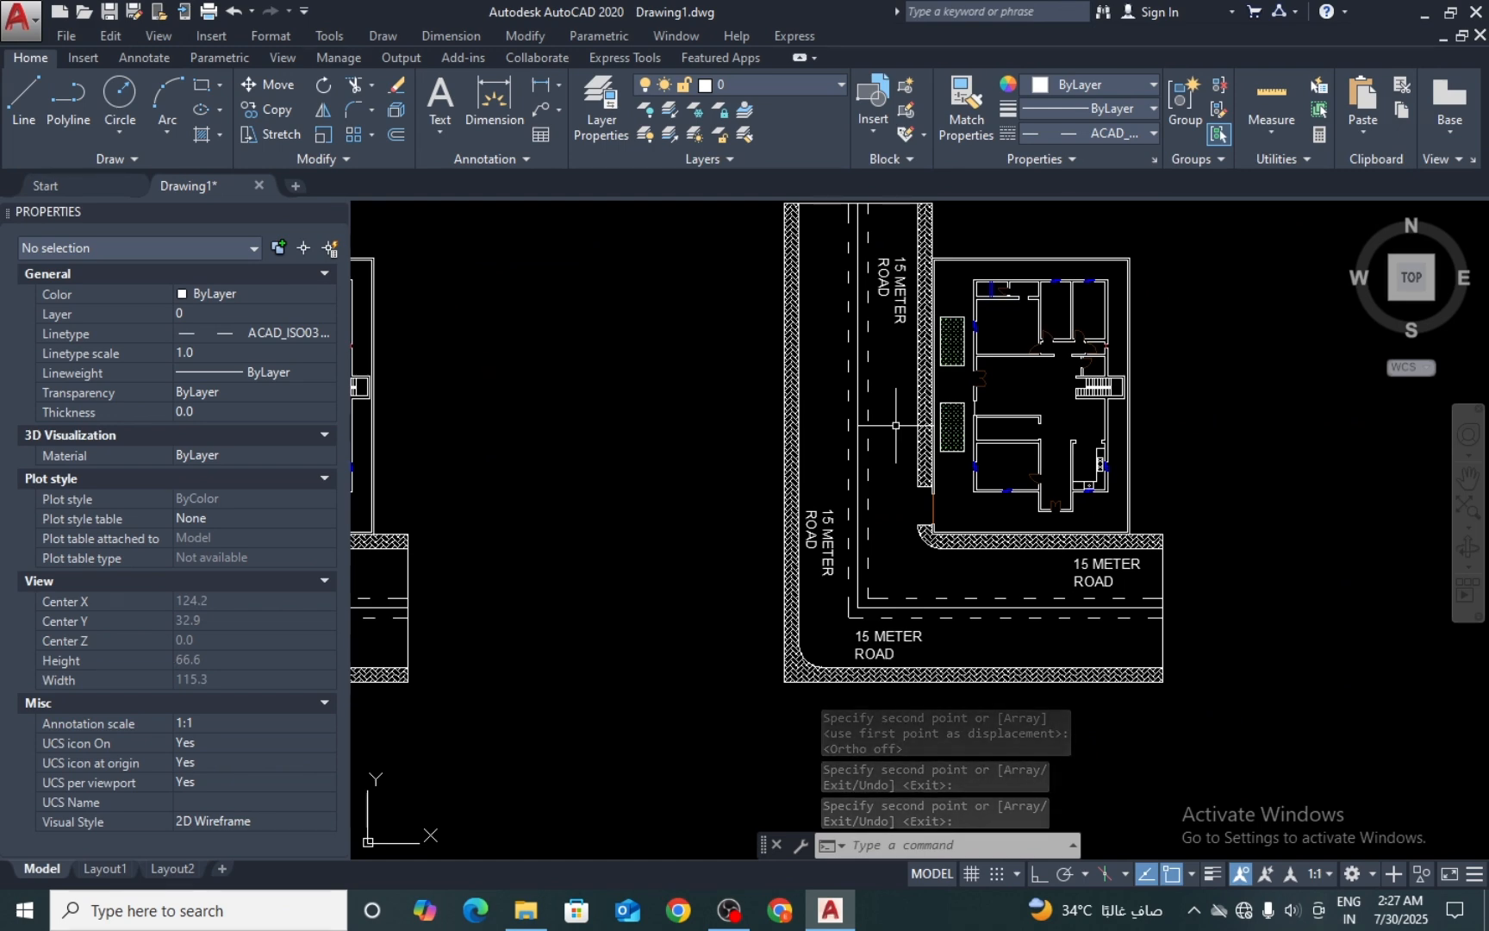
{"action": "scroll", "coordinate": [920, 527], "scroll_direction": "up", "scroll_amount": 4}
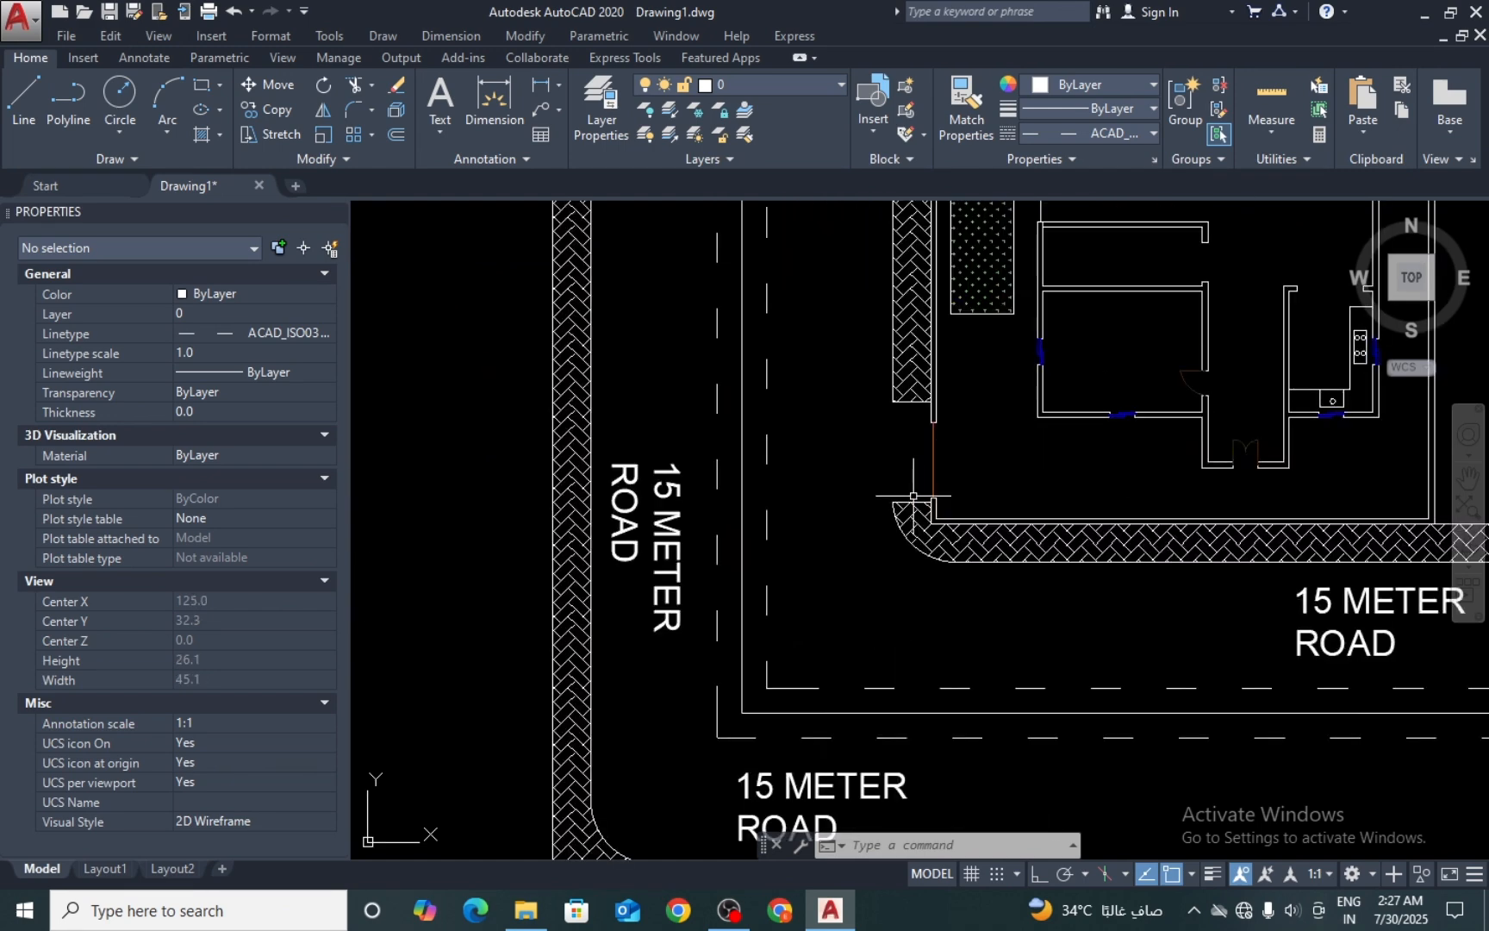
{"action": "type", "text": "co"}
{"action": "key", "text": "Return"}
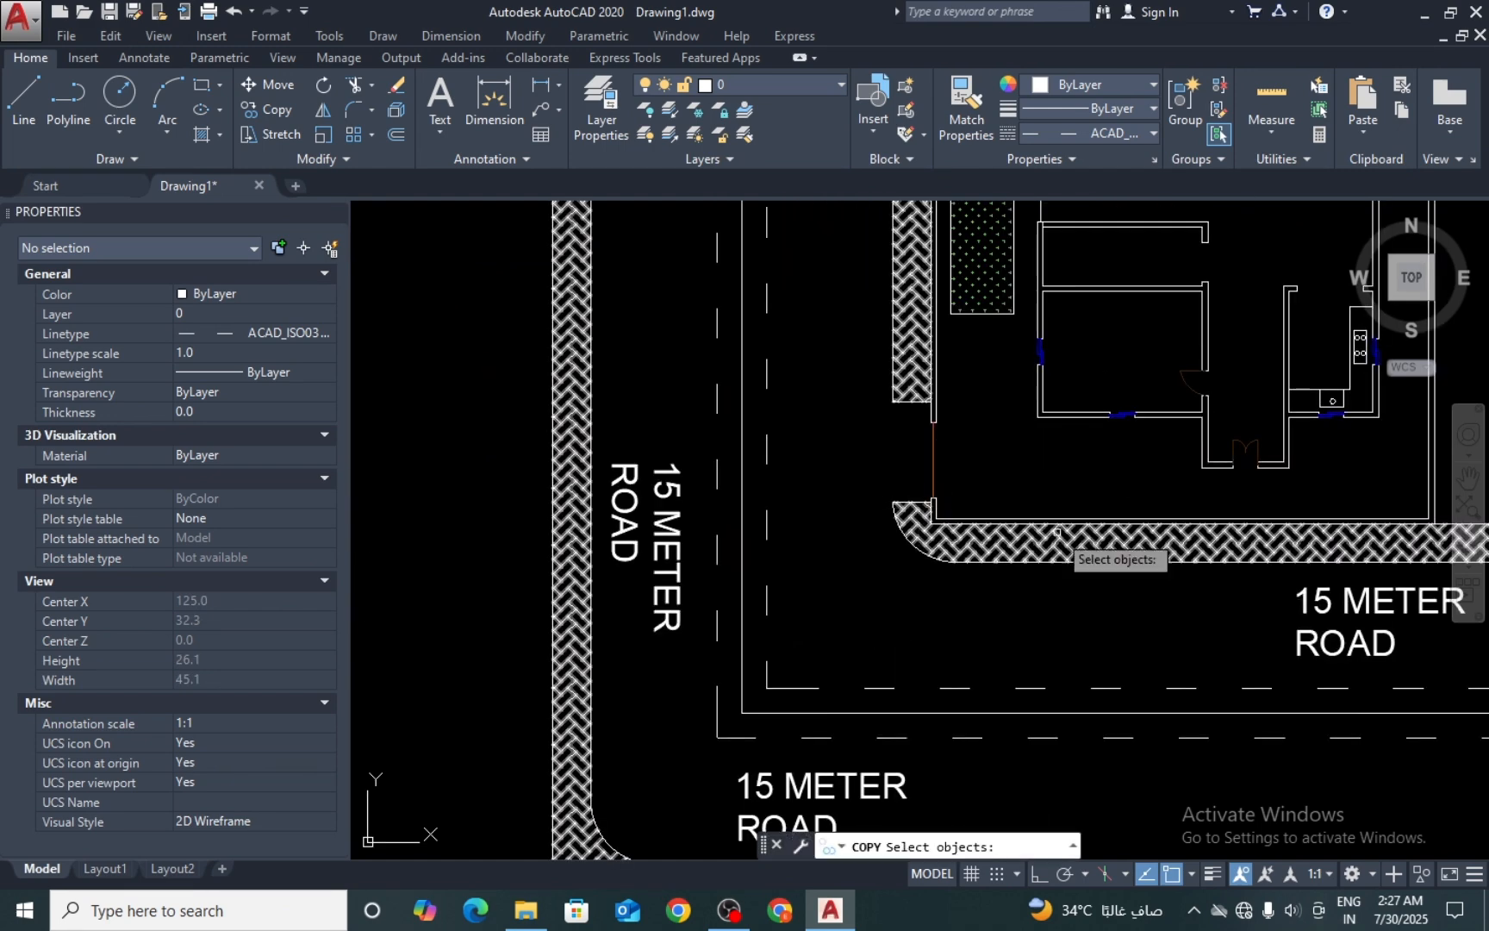
{"action": "left_click", "coordinate": [1351, 623]}
{"action": "left_click", "coordinate": [1244, 645]}
{"action": "left_click", "coordinate": [1244, 645]}
{"action": "key", "text": "Return"}
{"action": "left_click", "coordinate": [1344, 642]}
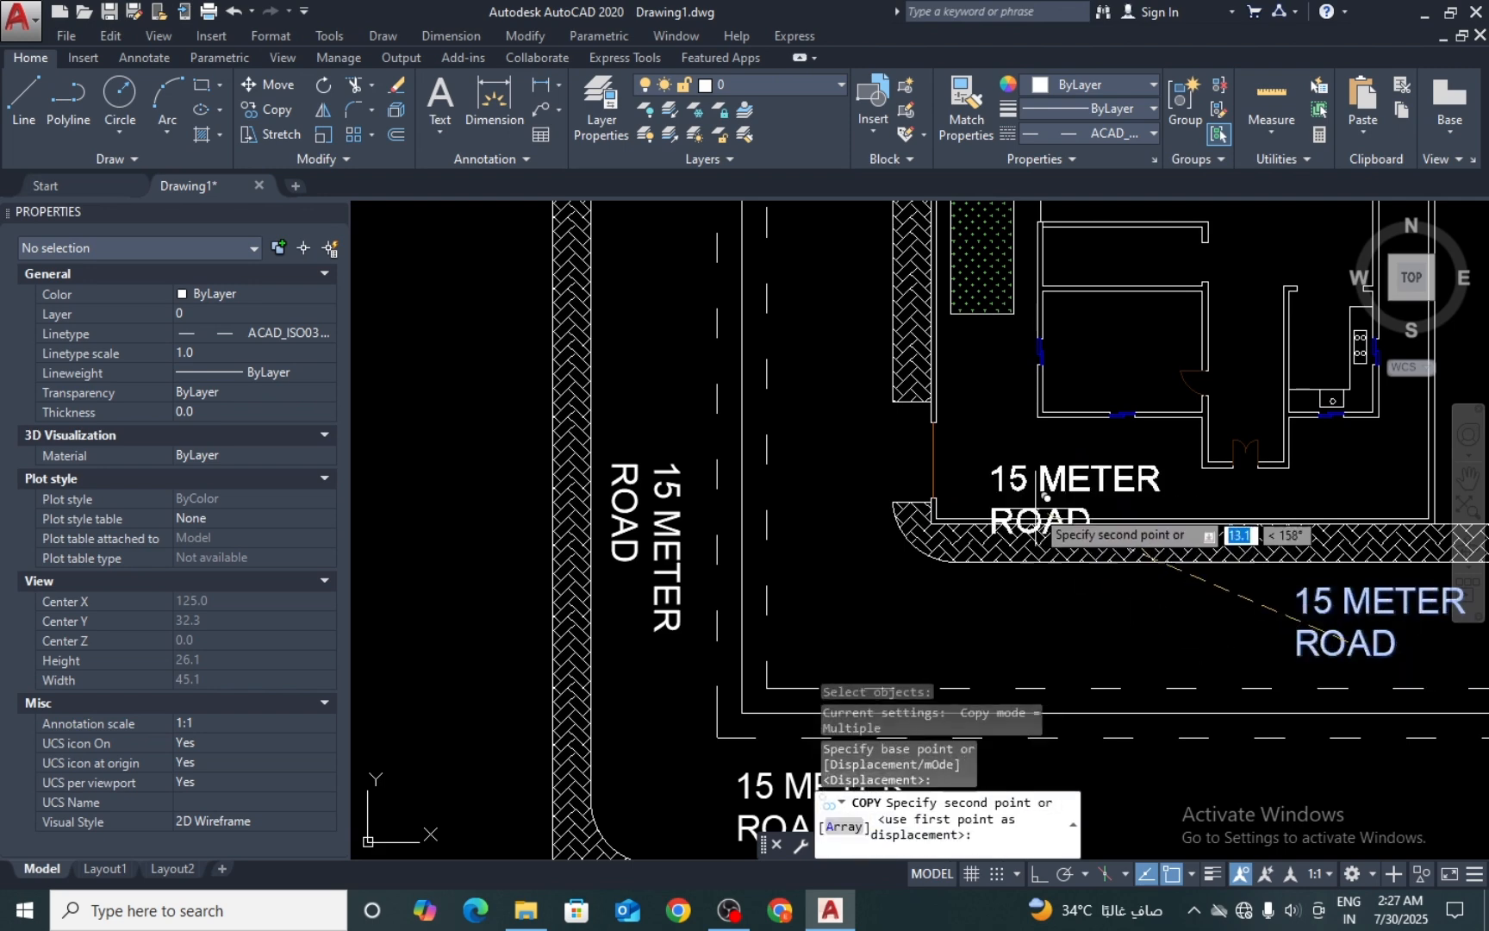
{"action": "scroll", "coordinate": [1021, 476], "scroll_direction": "up", "scroll_amount": 4}
{"action": "key", "text": "Escape"}
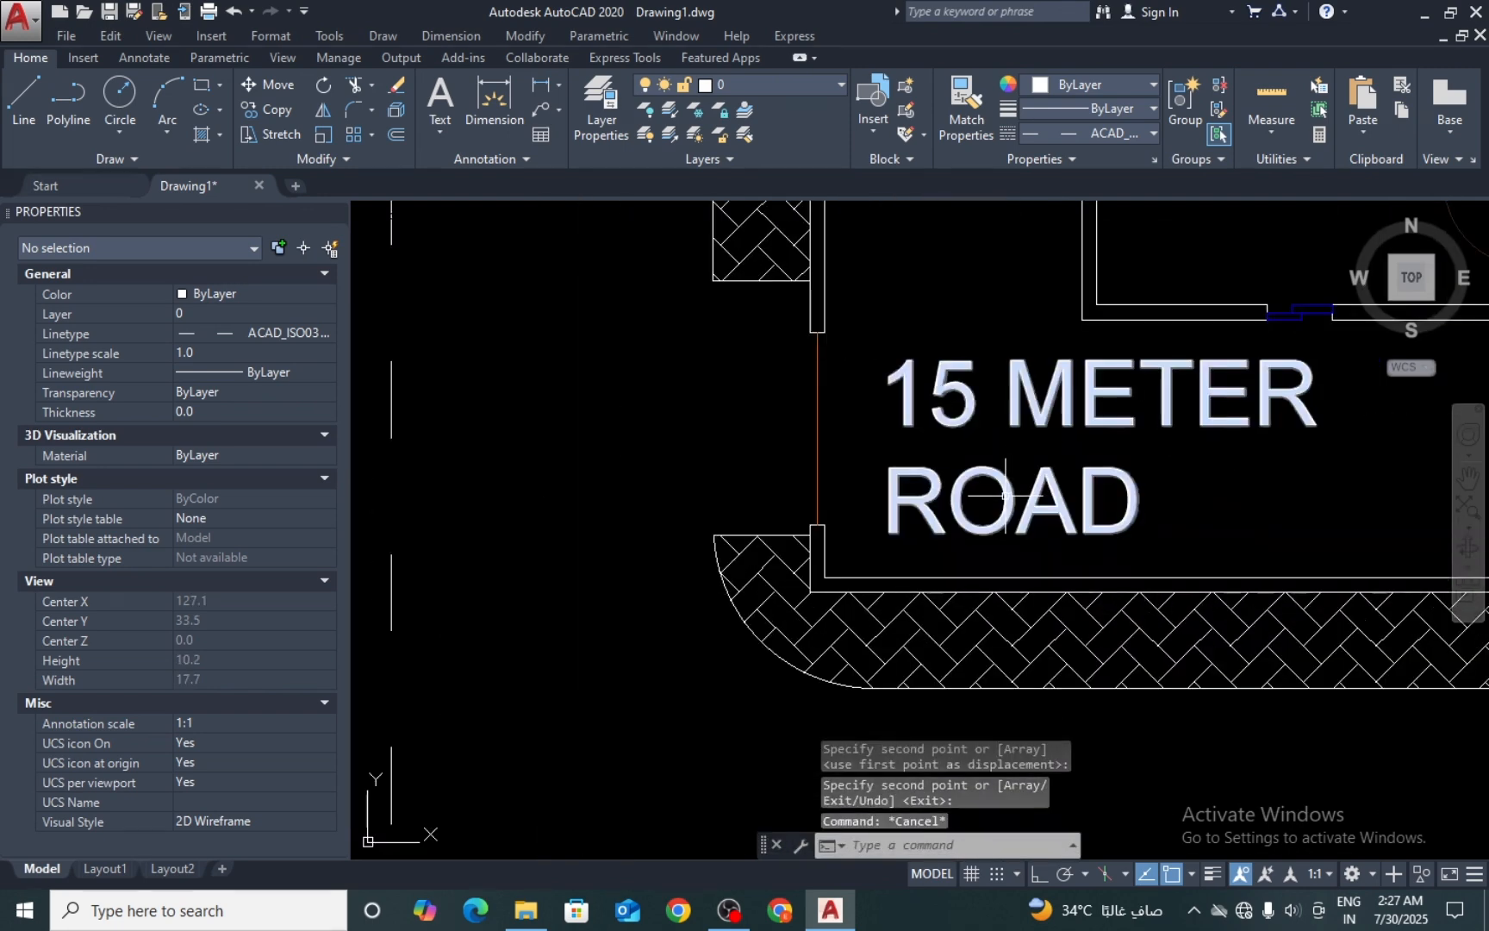
Step: Replace the text of the label inside the gate with PARKING
{"action": "left_click", "coordinate": [1013, 485]}
{"action": "double_click", "coordinate": [1013, 491]}
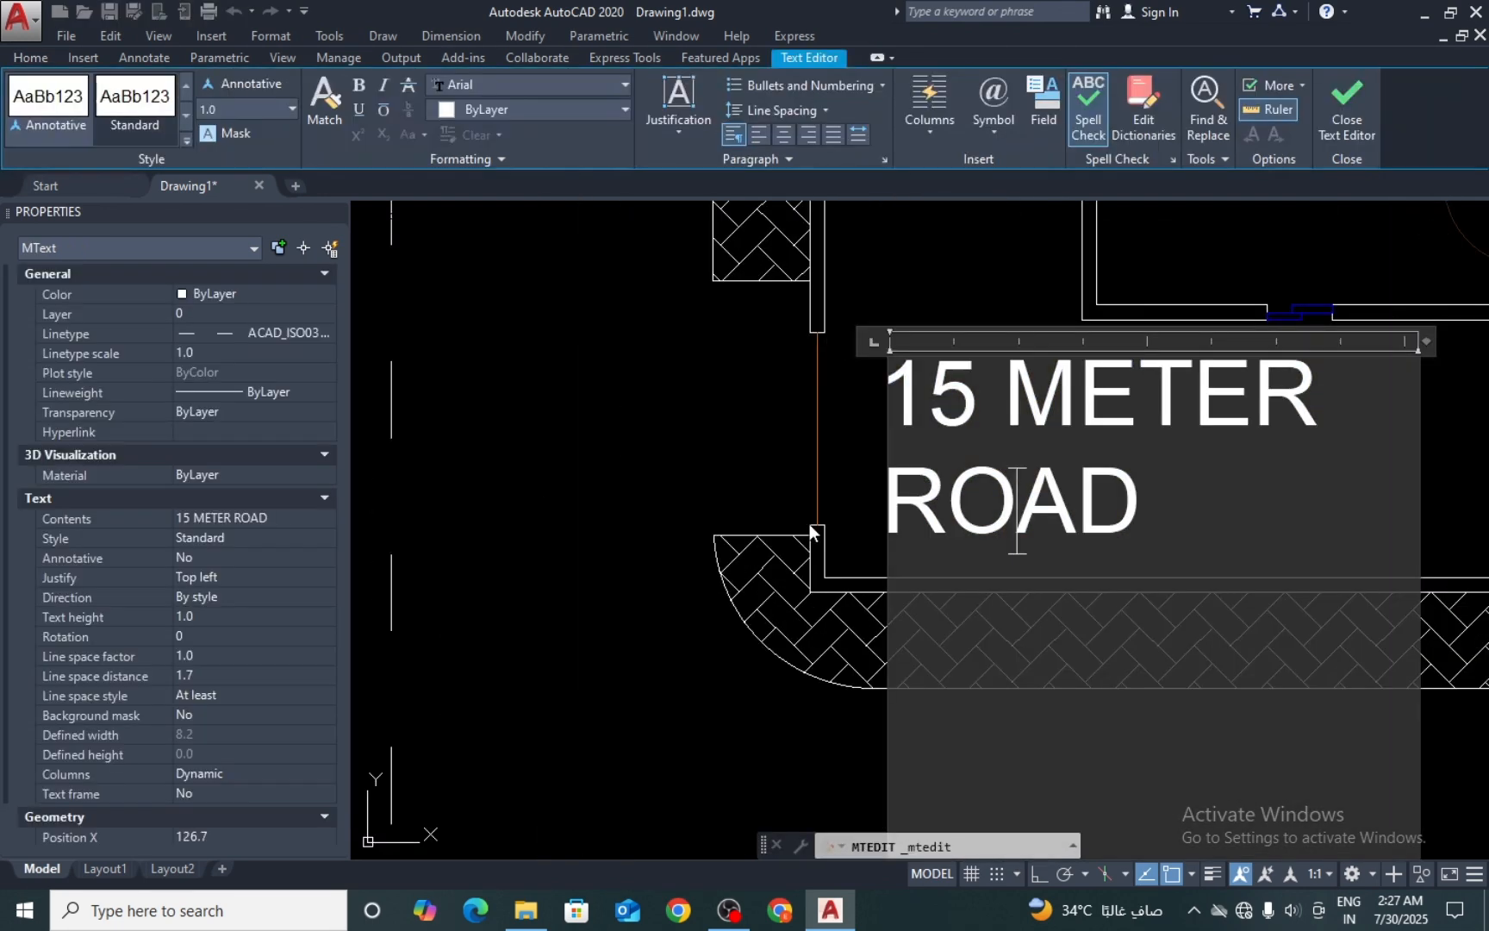
{"action": "key", "text": "ctrl+a"}
{"action": "key", "text": "BackSpace"}
{"action": "type", "text": "PAR"}
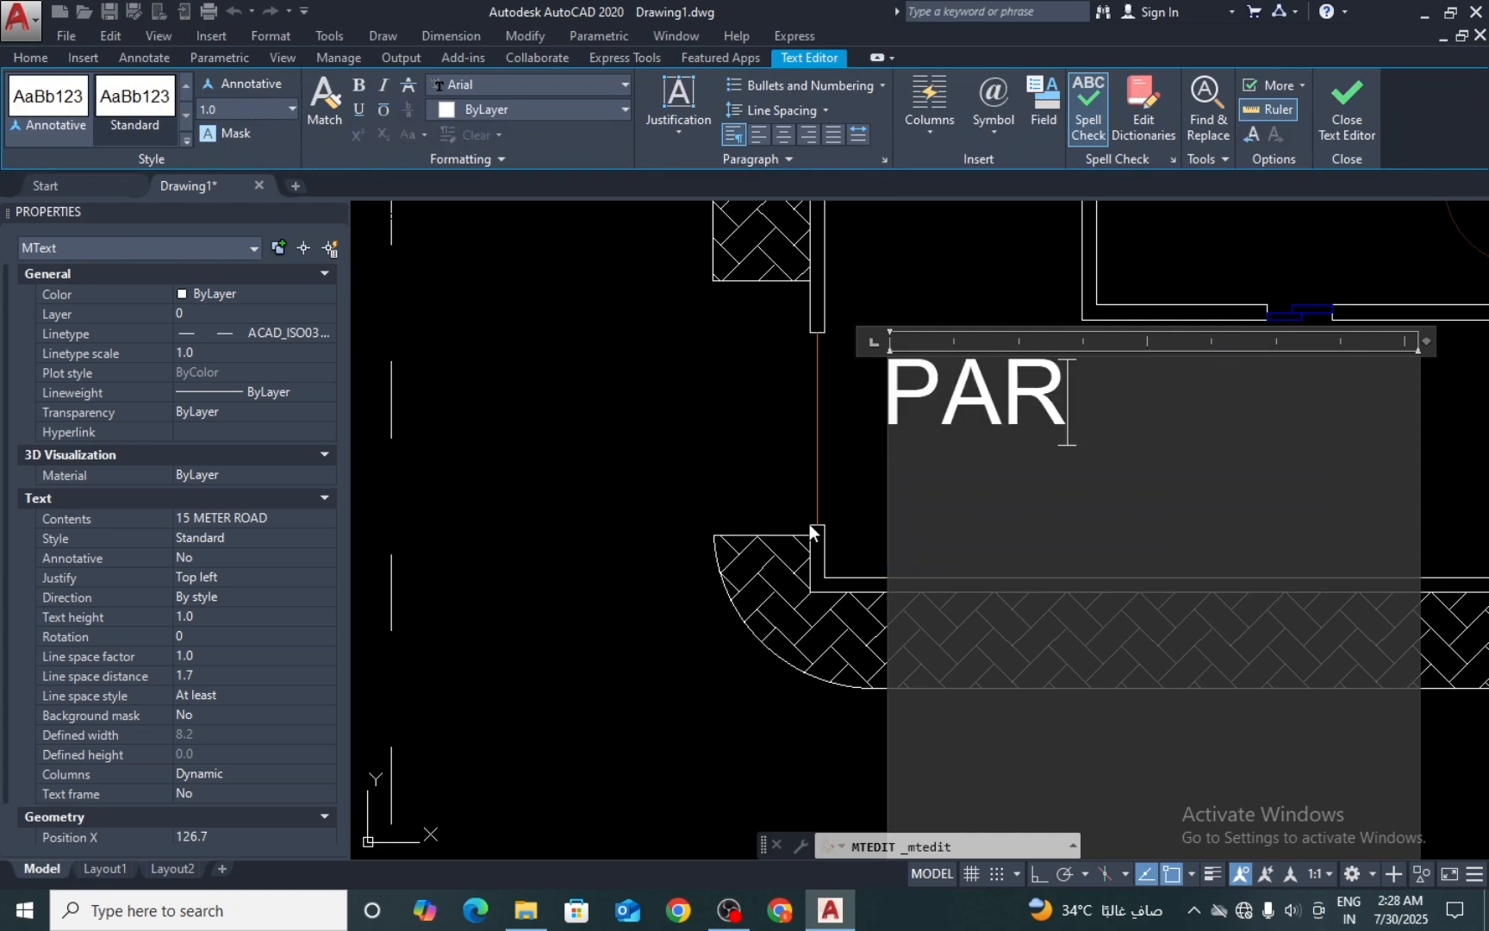
{"action": "type", "text": "KING"}
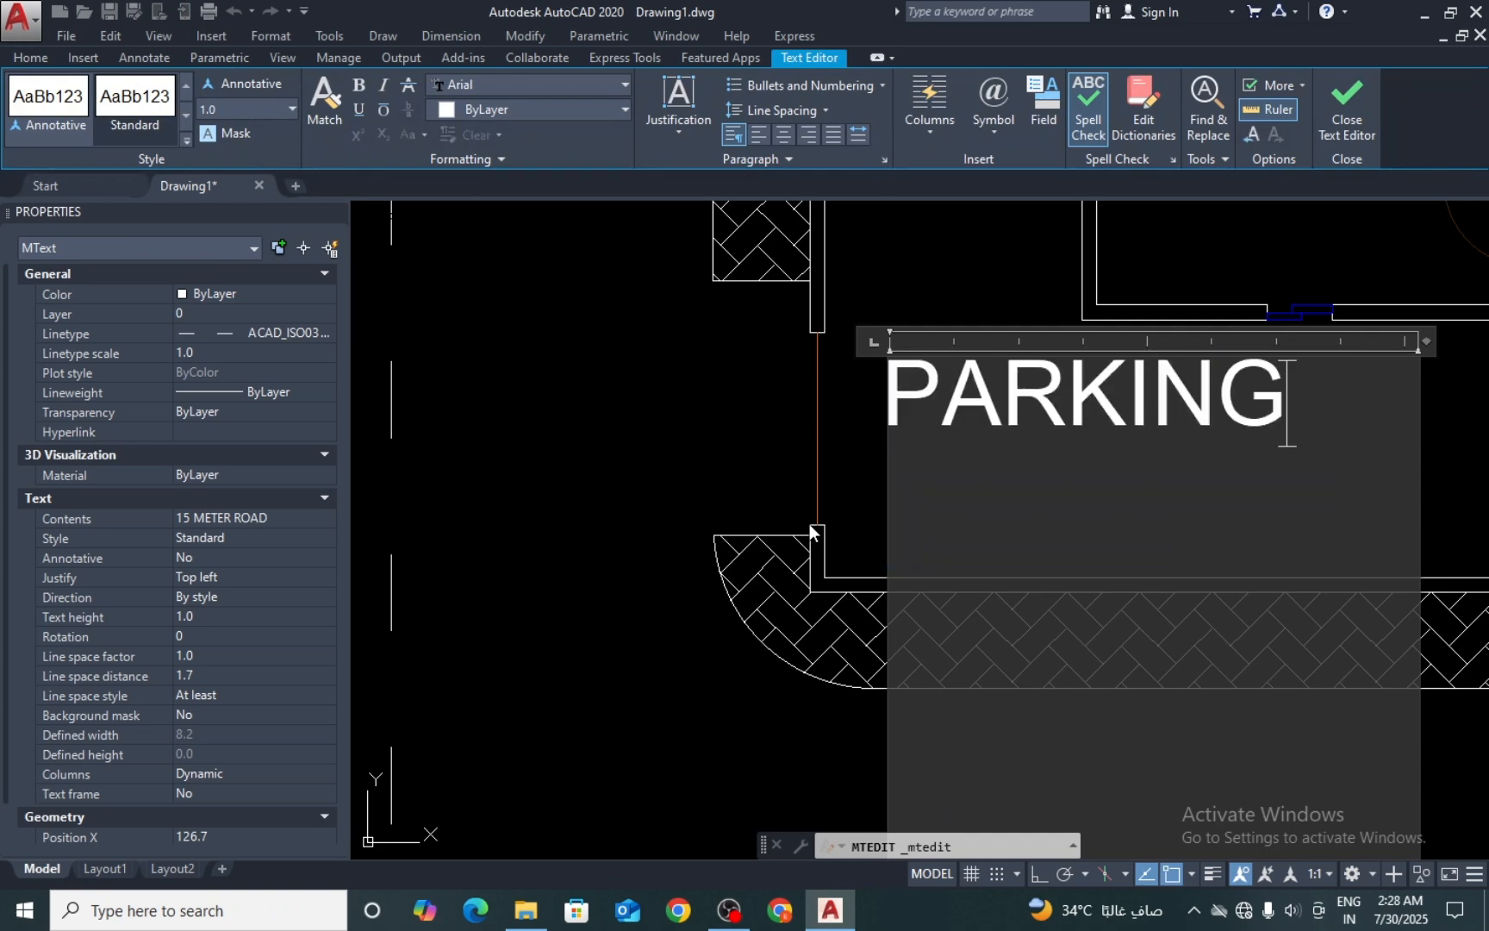
{"action": "left_click", "coordinate": [809, 524]}
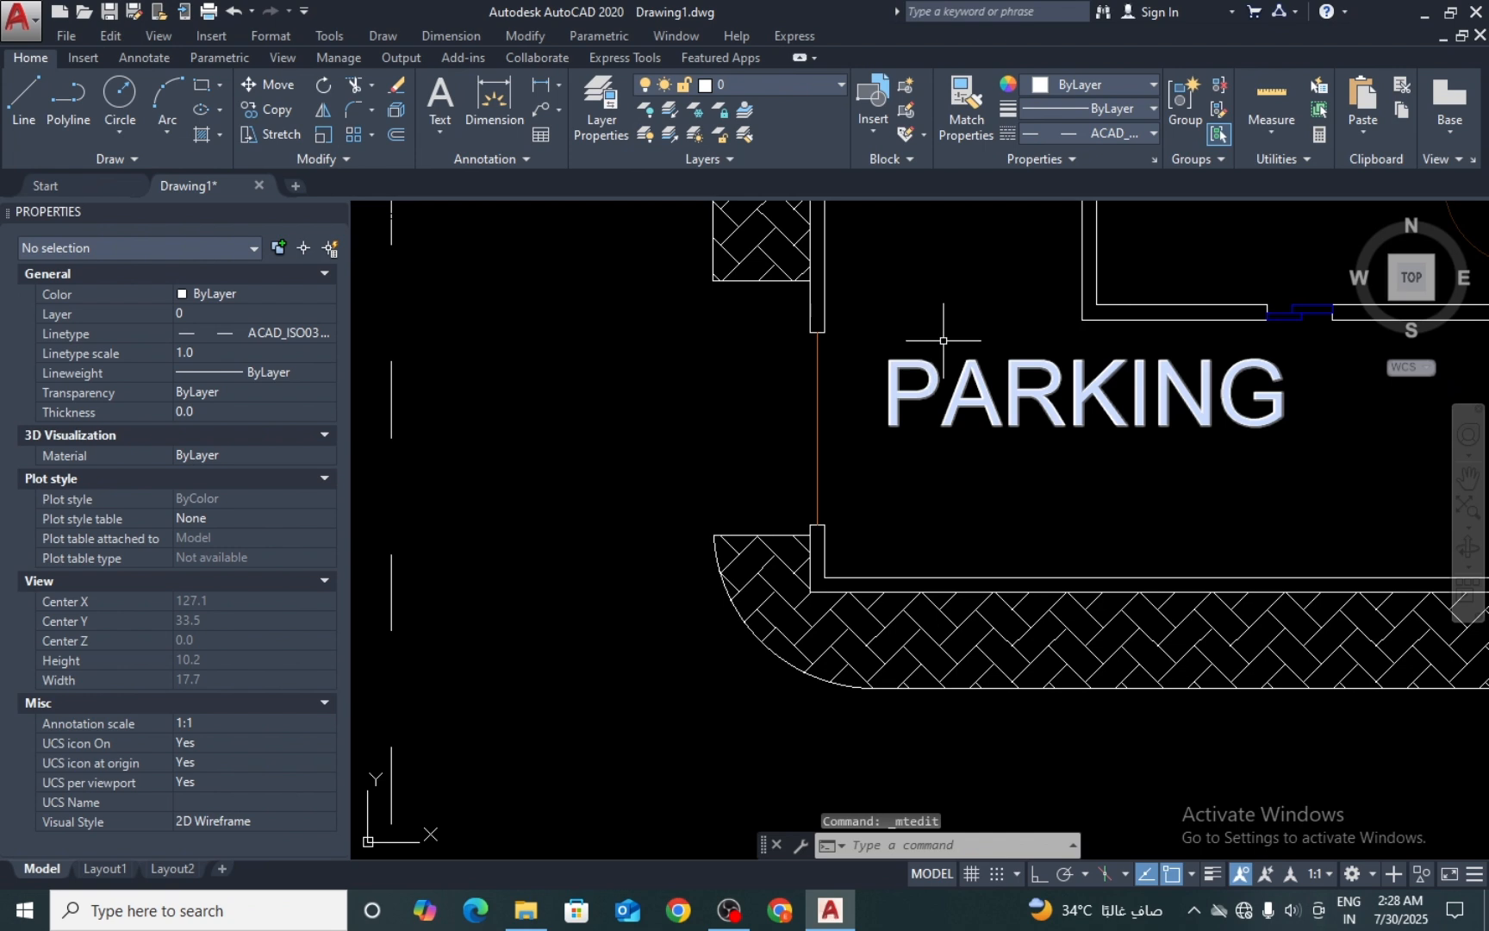
Step: Copy the PARKING label into the house's lower-left room
{"action": "type", "text": "co"}
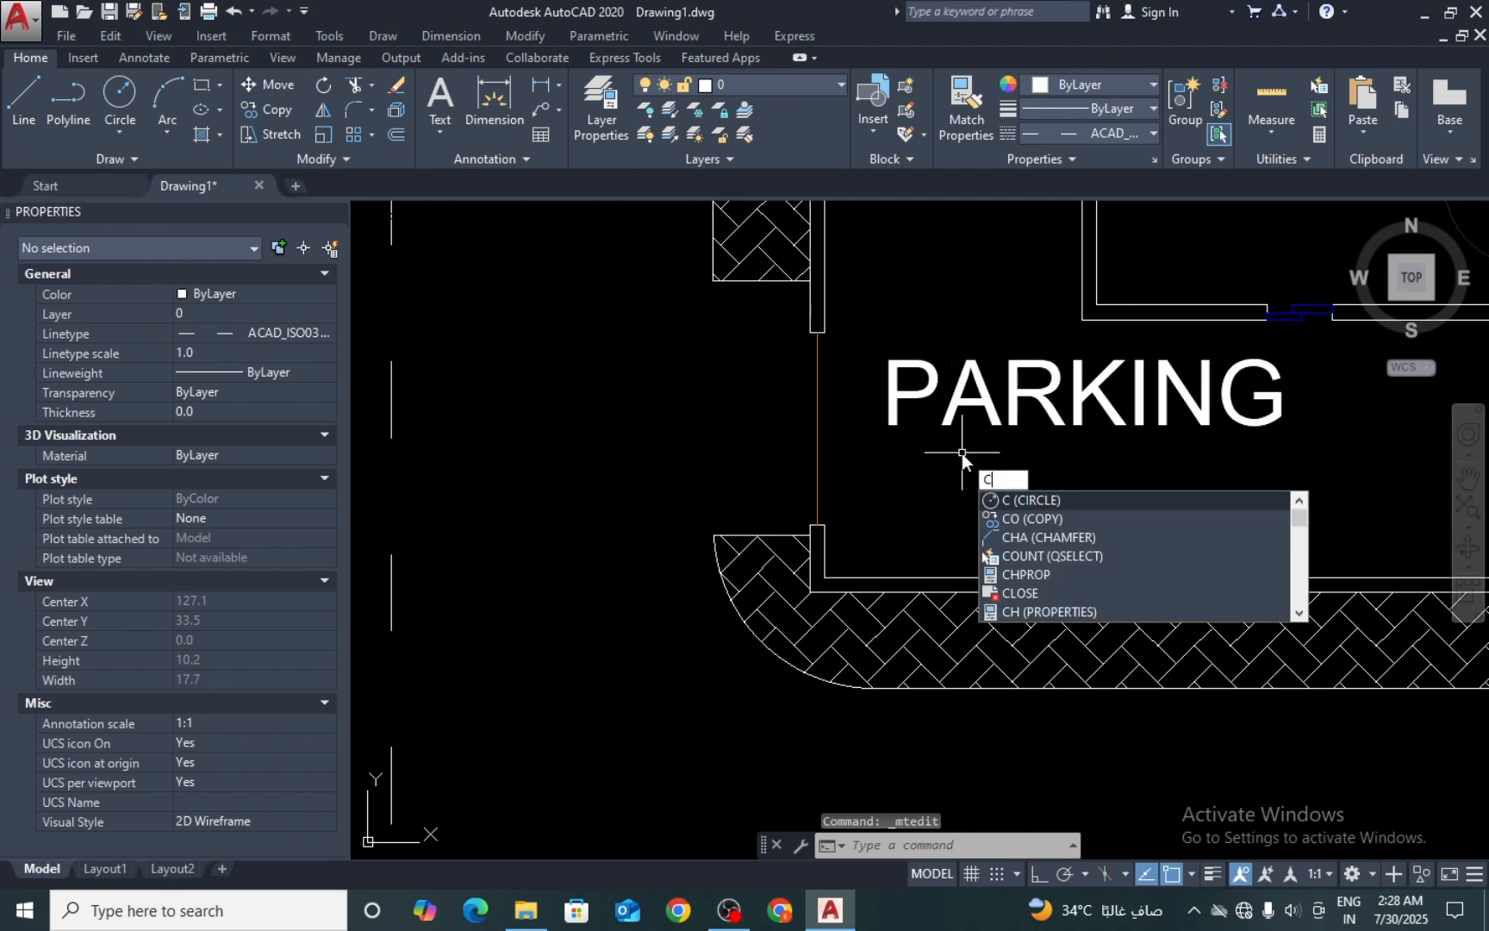
{"action": "key", "text": "space"}
{"action": "left_click", "coordinate": [1017, 288]}
{"action": "left_click", "coordinate": [923, 435]}
{"action": "key", "text": "space"}
{"action": "left_click", "coordinate": [994, 409]}
{"action": "middle_click_drag", "start_coordinate": [993, 407], "coordinate": [865, 662]}
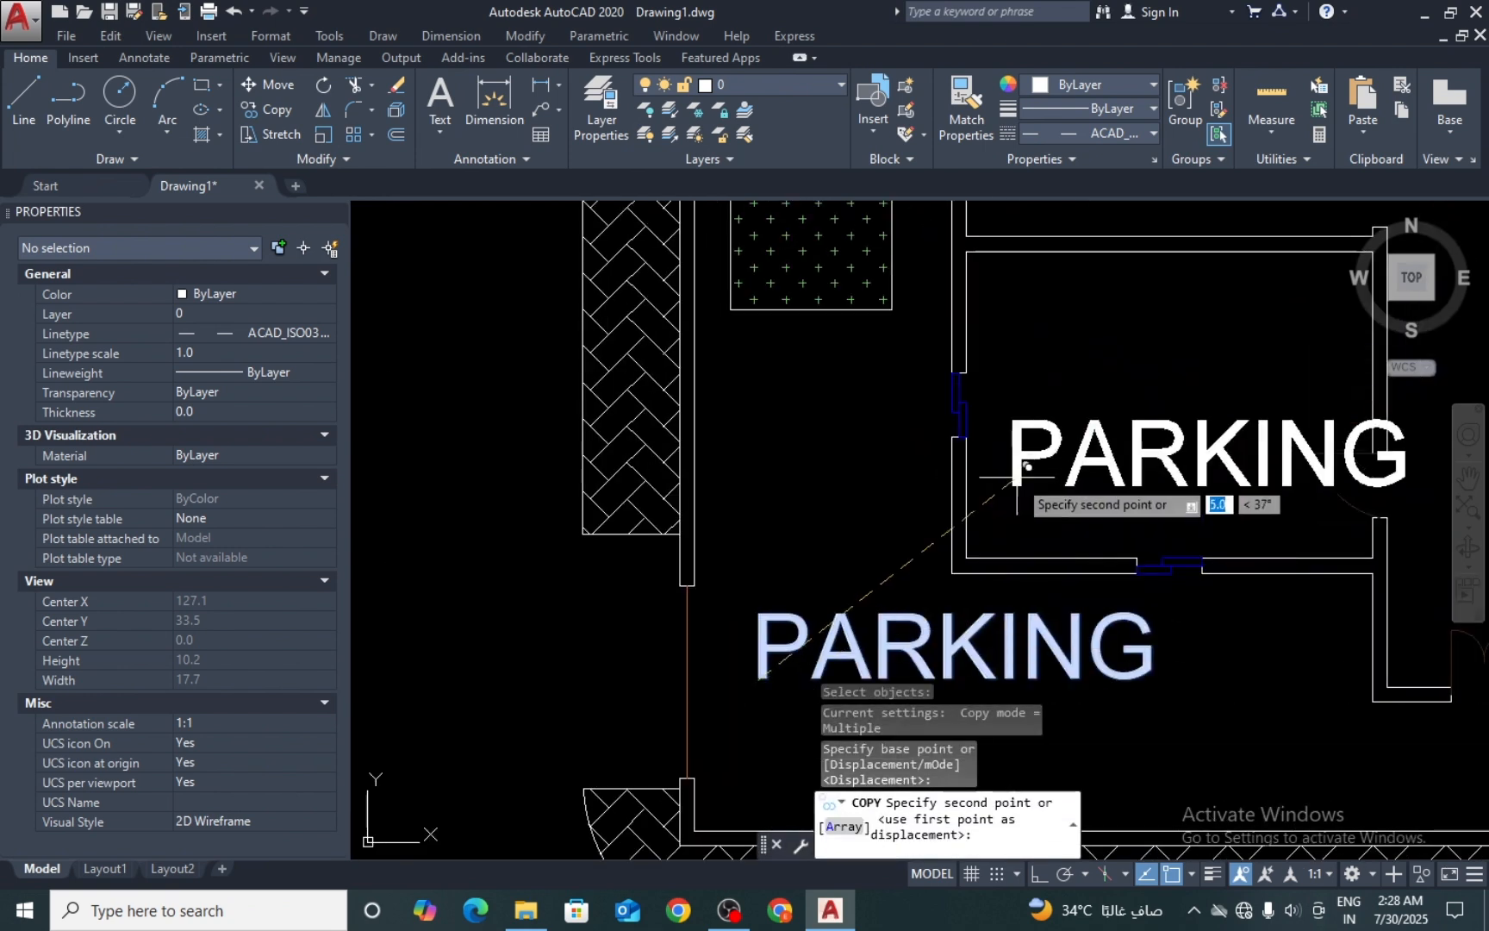
{"action": "left_click", "coordinate": [1001, 389]}
{"action": "key", "text": "Escape"}
Step: Set the text height of the PARKING copy in the lower-left room to 0.3
{"action": "left_click", "coordinate": [1075, 357]}
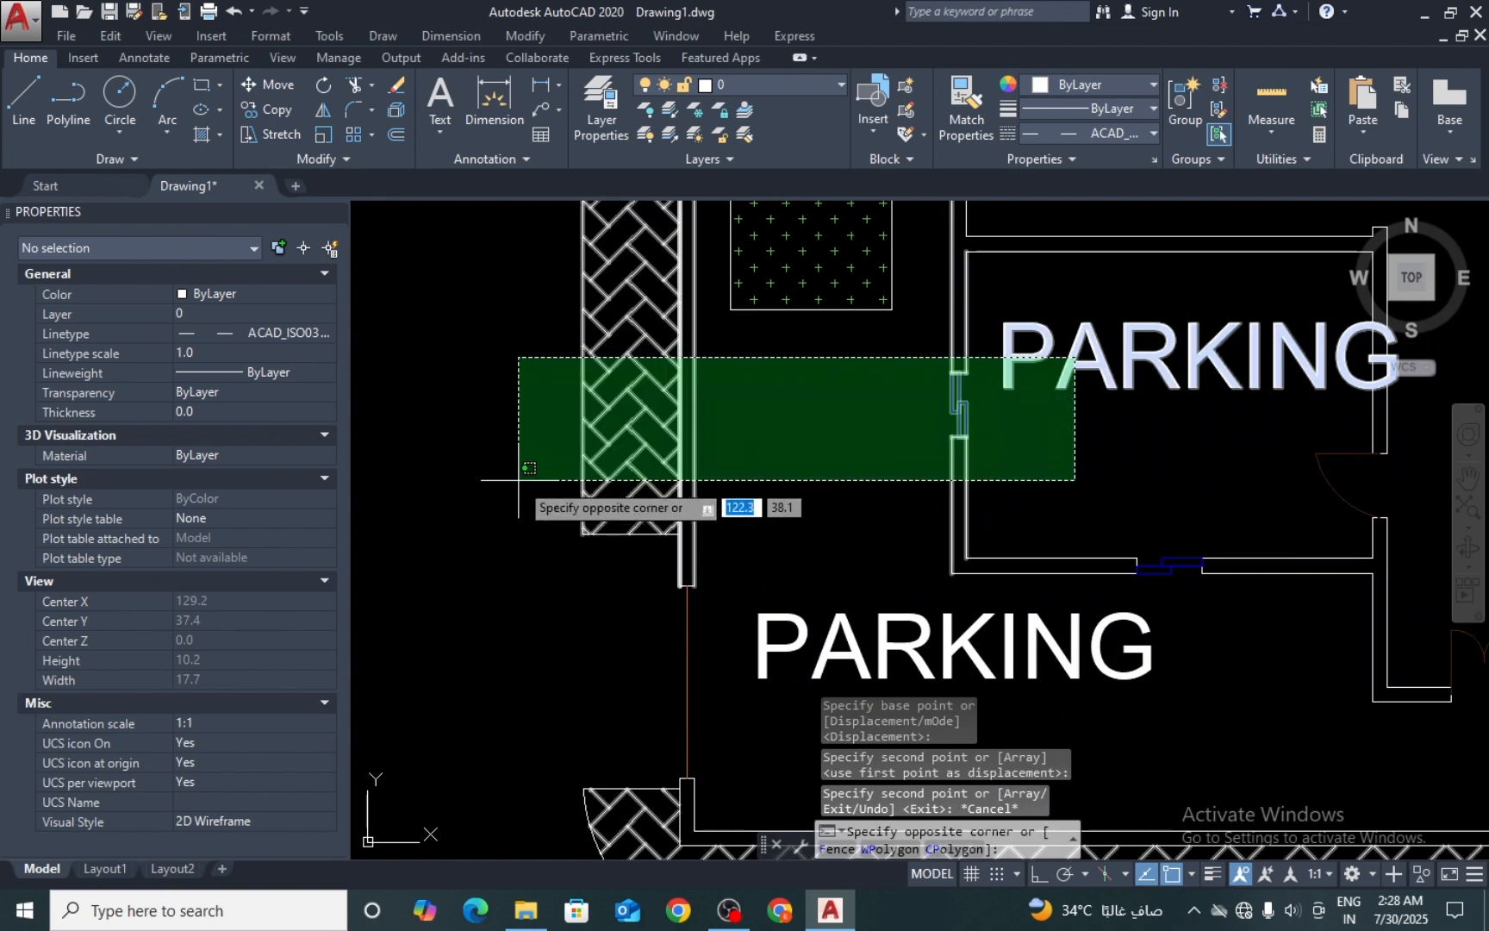
{"action": "left_click", "coordinate": [1053, 448]}
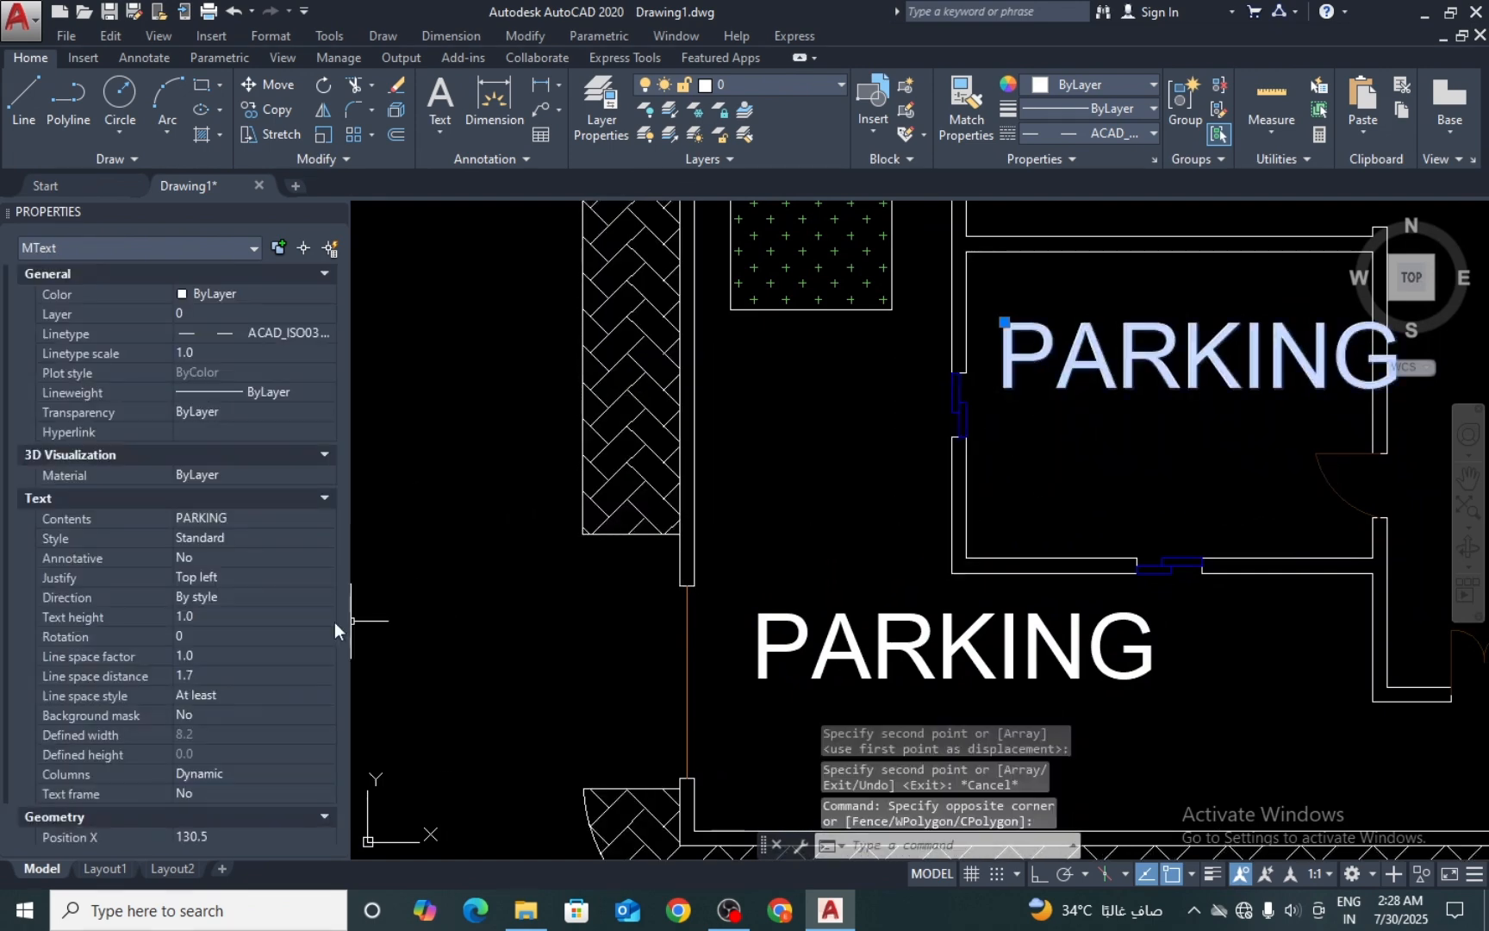
{"action": "left_click", "coordinate": [255, 616]}
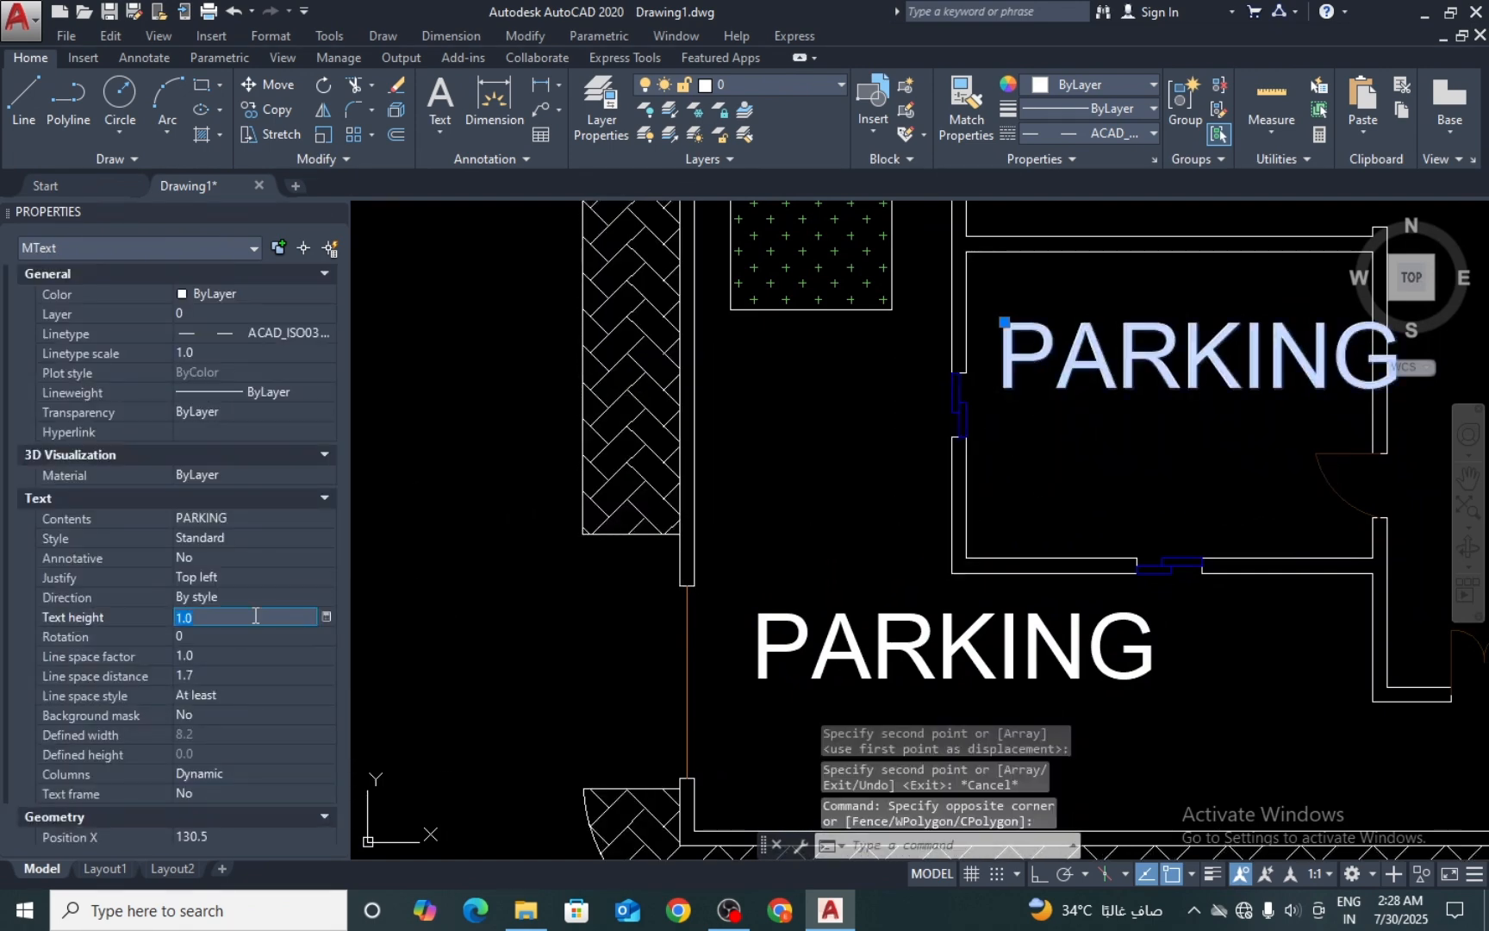
{"action": "type", "text": "0.3"}
{"action": "key", "text": "Return"}
{"action": "key", "text": "Escape"}
{"action": "key", "text": "Escape"}
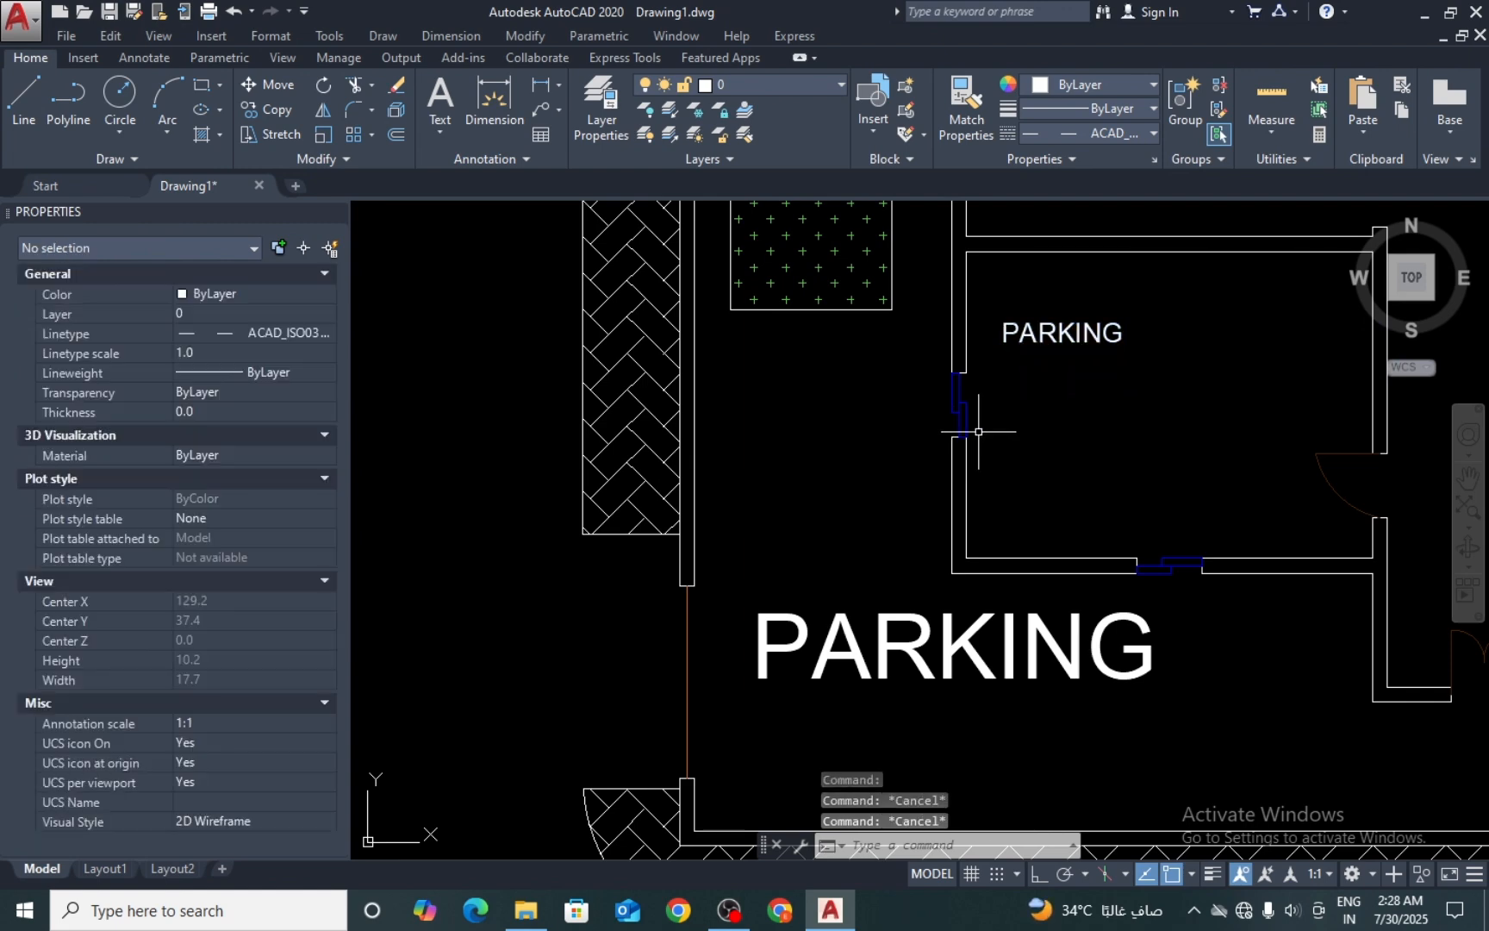
Step: Move the small PARKING label closer to the middle of the lower-left room
{"action": "key", "text": "space"}
{"action": "left_click", "coordinate": [1115, 256]}
{"action": "left_click", "coordinate": [1044, 374]}
{"action": "key", "text": "space"}
{"action": "left_click", "coordinate": [1044, 378]}
{"action": "left_click", "coordinate": [1105, 387]}
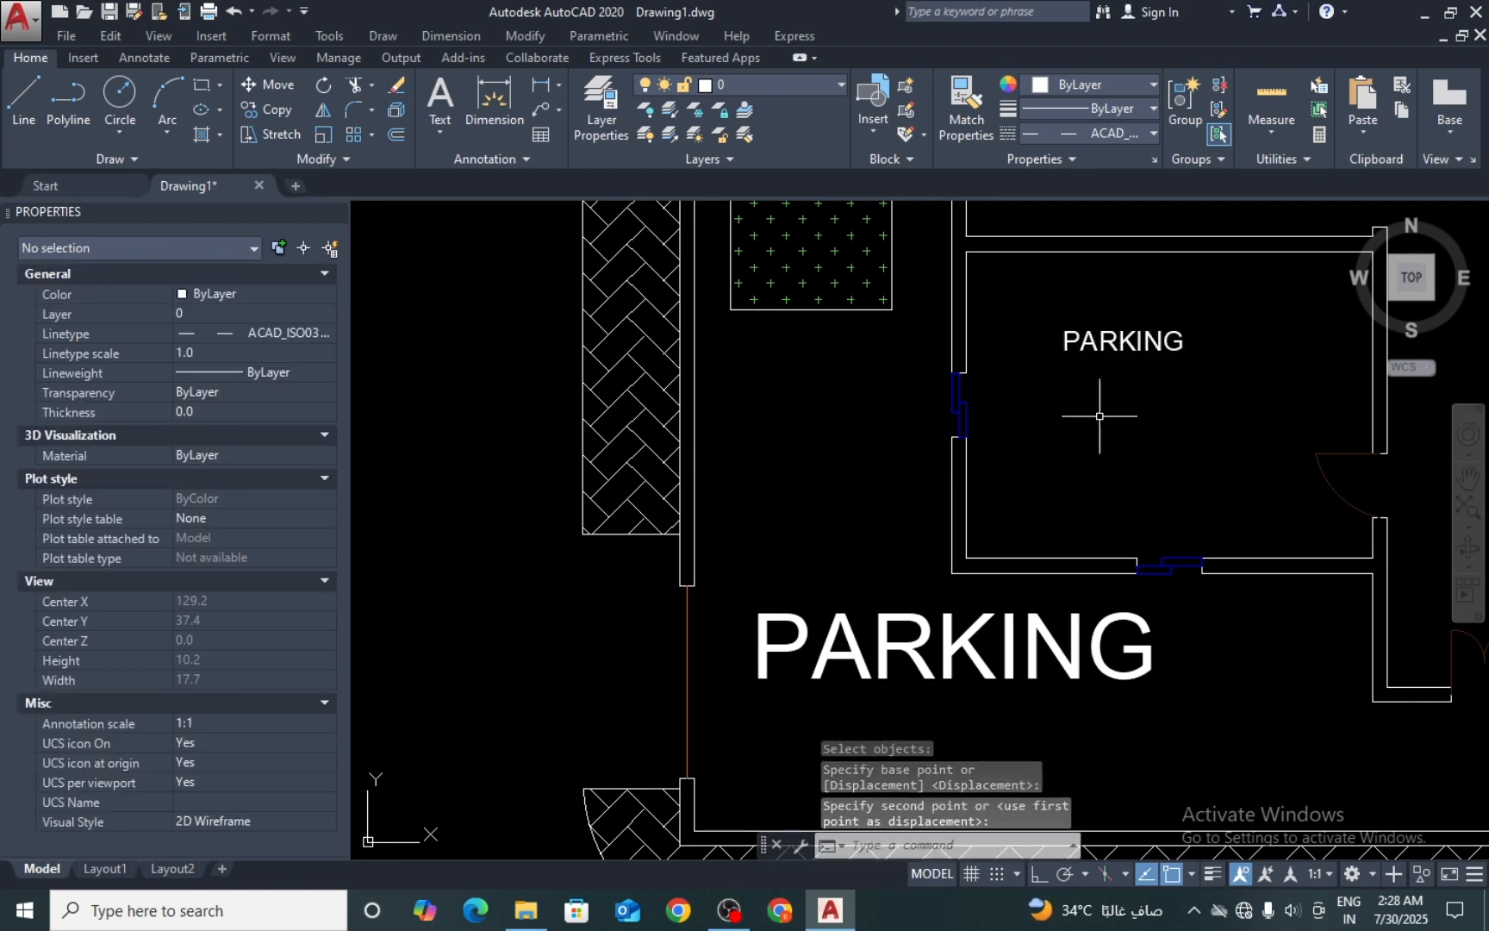
Step: Replace the text of the small label in the lower-left room with GUEST ROOM
{"action": "left_click", "coordinate": [1095, 347]}
{"action": "double_click", "coordinate": [1096, 345]}
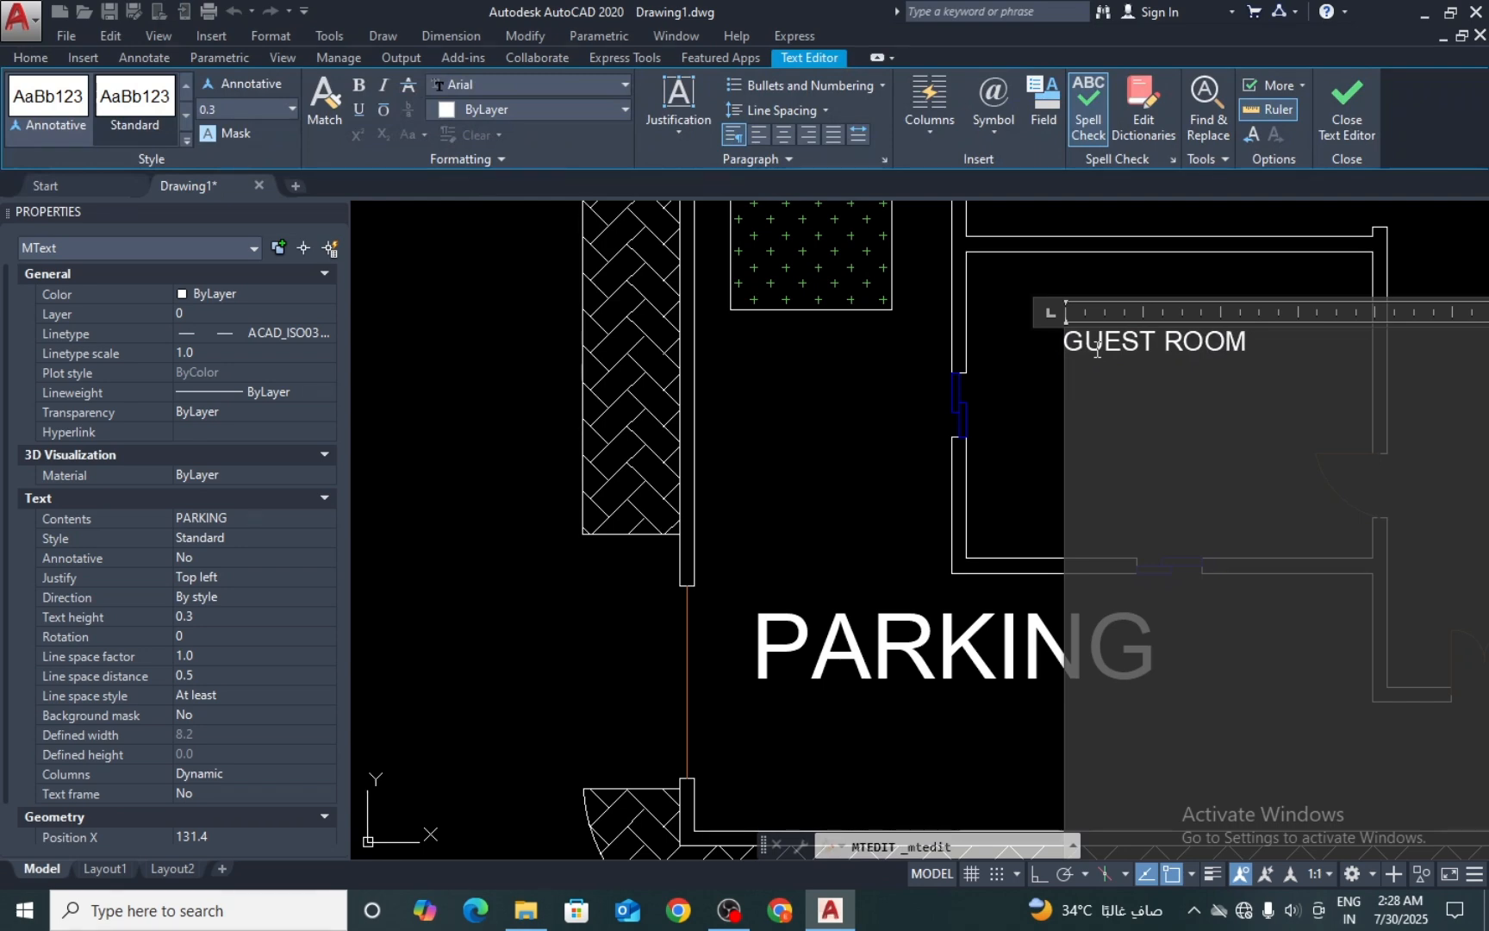
{"action": "key", "text": "Escape"}
Step: Copy the GUEST ROOM label into the small room directly above the guest room
{"action": "type", "text": "C"}
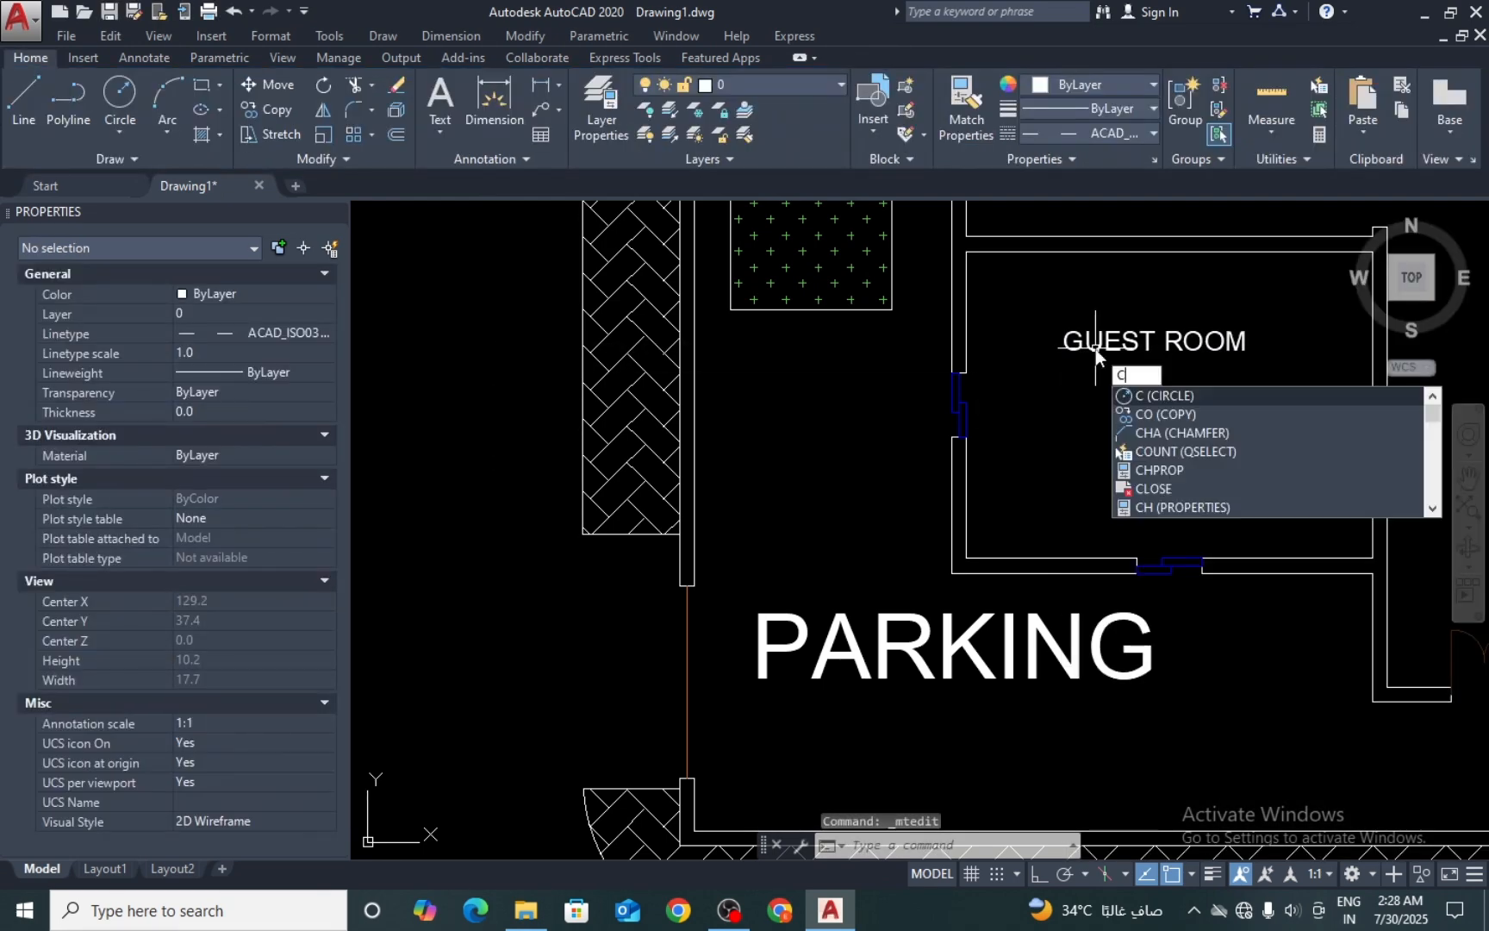
{"action": "type", "text": "o"}
{"action": "key", "text": "Return"}
{"action": "left_click", "coordinate": [1186, 297]}
{"action": "left_click", "coordinate": [1113, 372]}
{"action": "key", "text": "Return"}
{"action": "left_click", "coordinate": [1107, 394]}
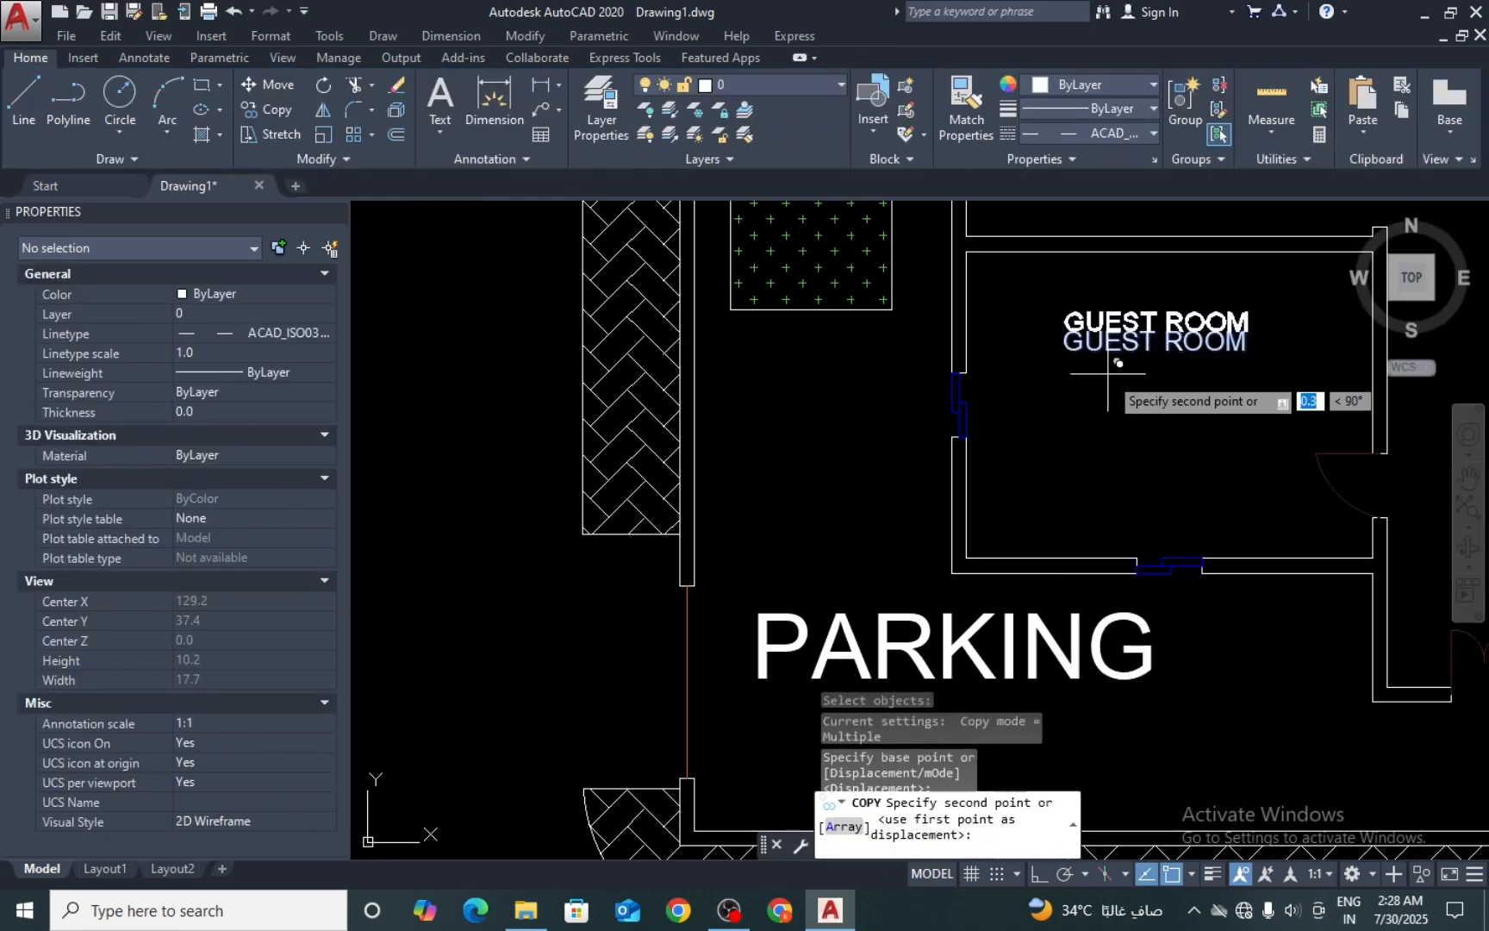
{"action": "middle_click_drag", "start_coordinate": [1107, 297], "coordinate": [1027, 611]}
{"action": "left_click", "coordinate": [1006, 535]}
{"action": "key", "text": "Escape"}
Step: Replace the text of the copied label in the room above the guest room with DINNING AREA
{"action": "left_click", "coordinate": [965, 472]}
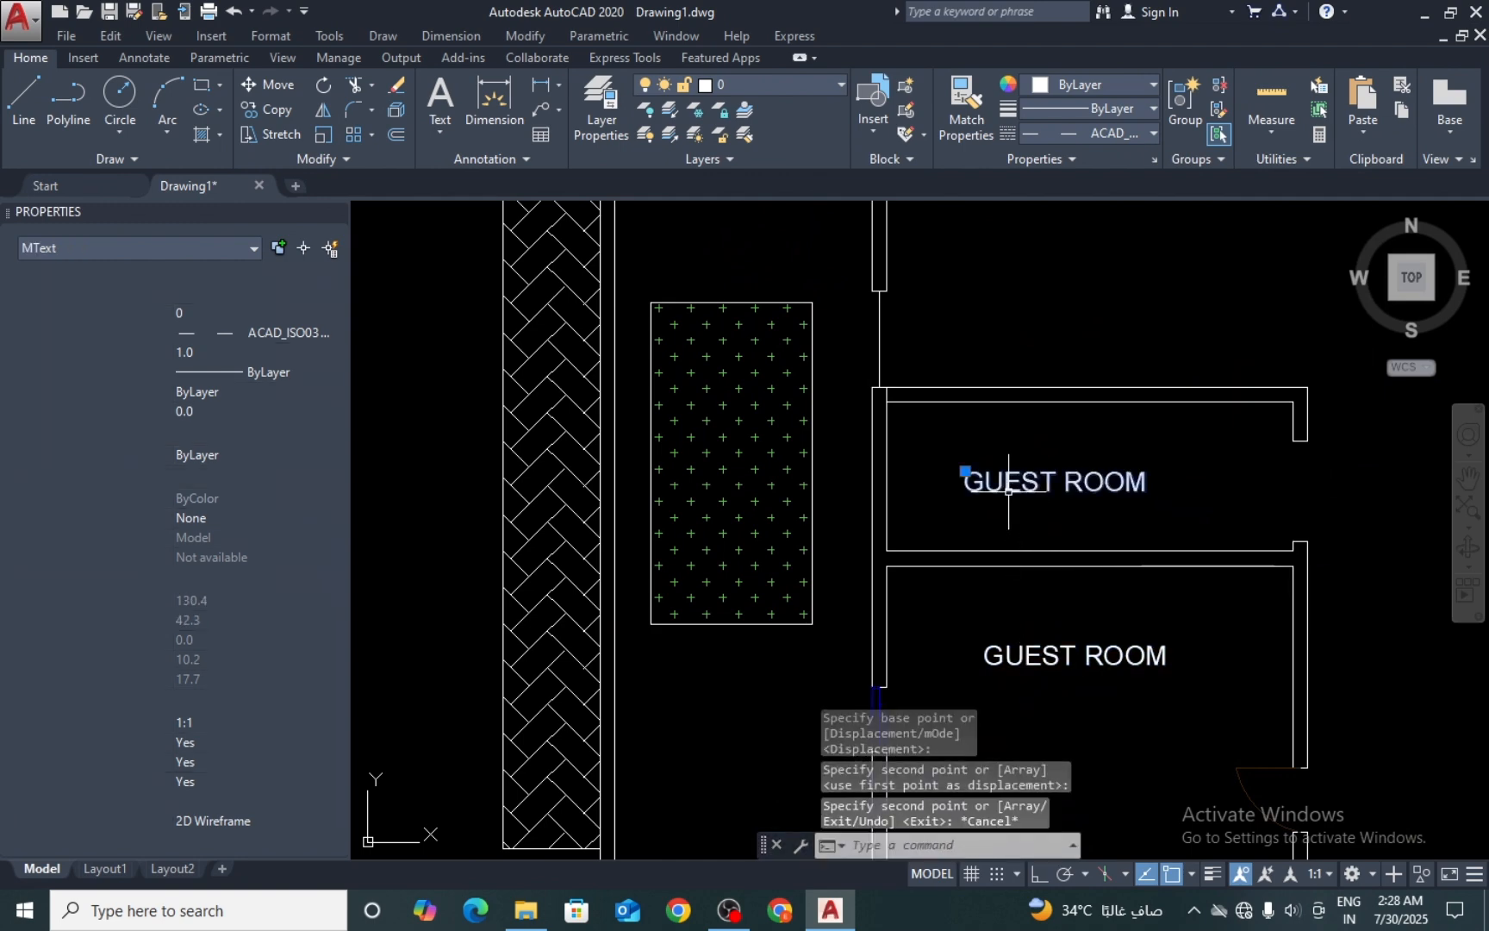
{"action": "double_click", "coordinate": [1008, 487]}
{"action": "type", "text": "DINNING AREA"}
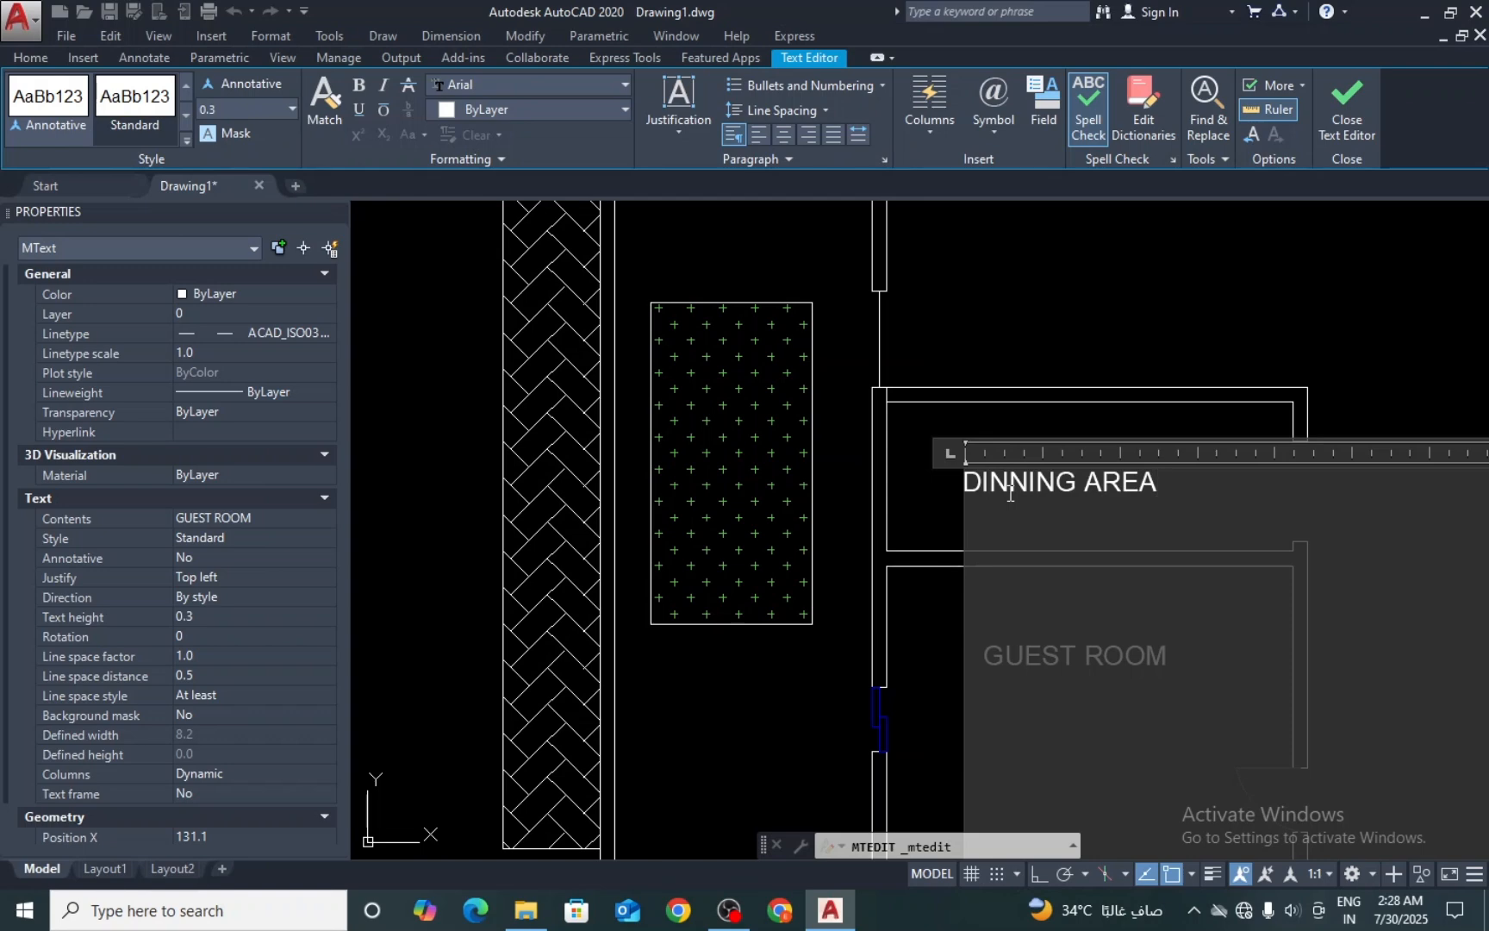
{"action": "key", "text": "Escape"}
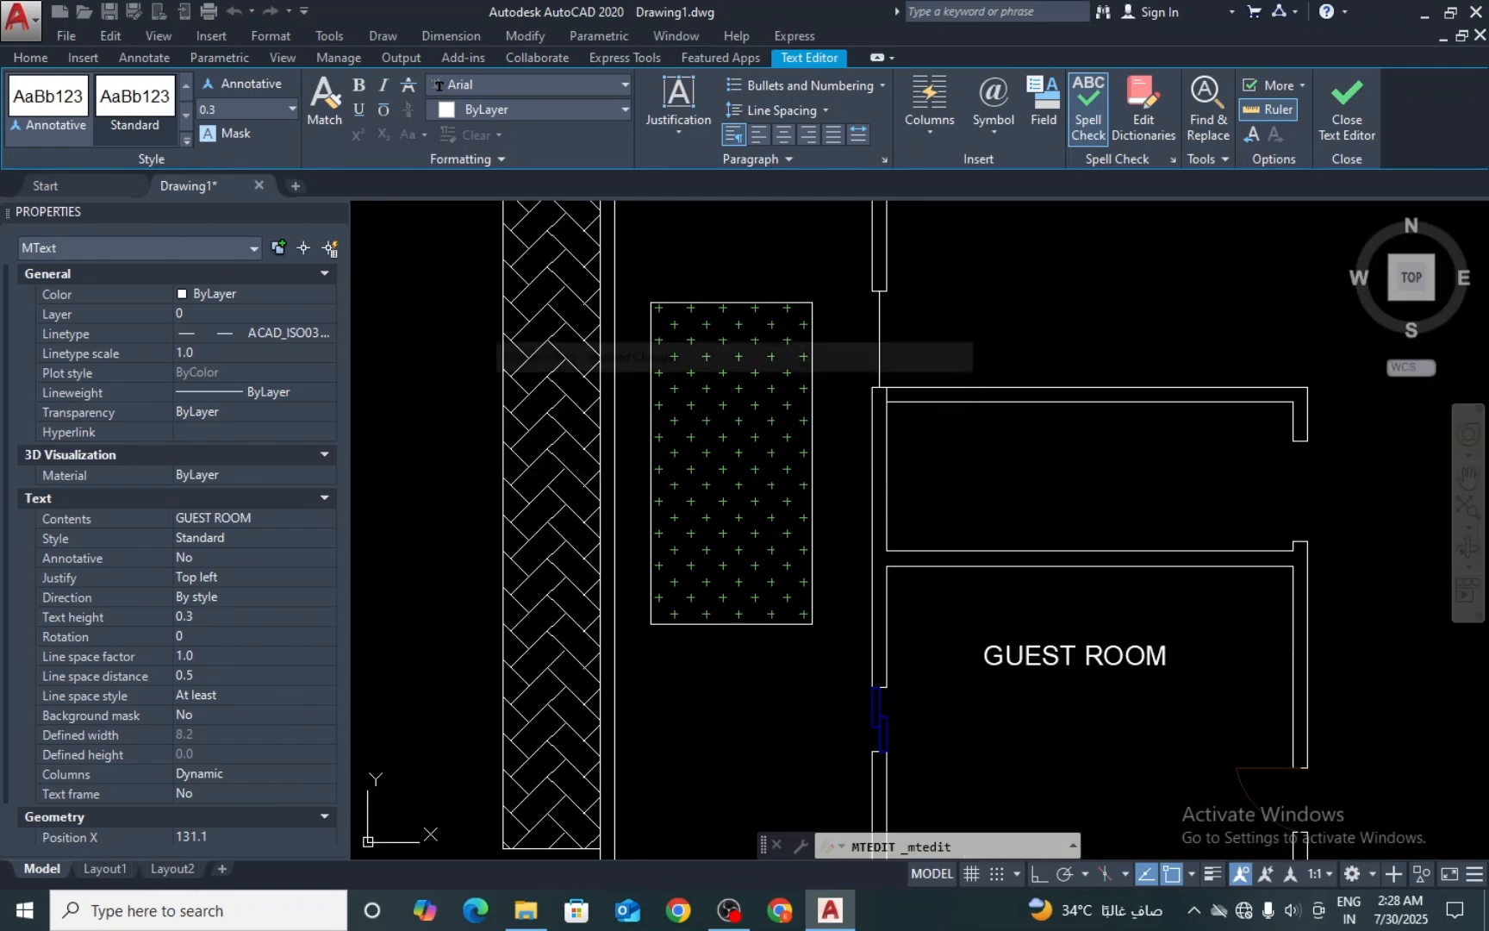
Step: Copy the DINNING AREA label into the large hall above the dining room
{"action": "type", "text": "co"}
{"action": "key", "text": "space"}
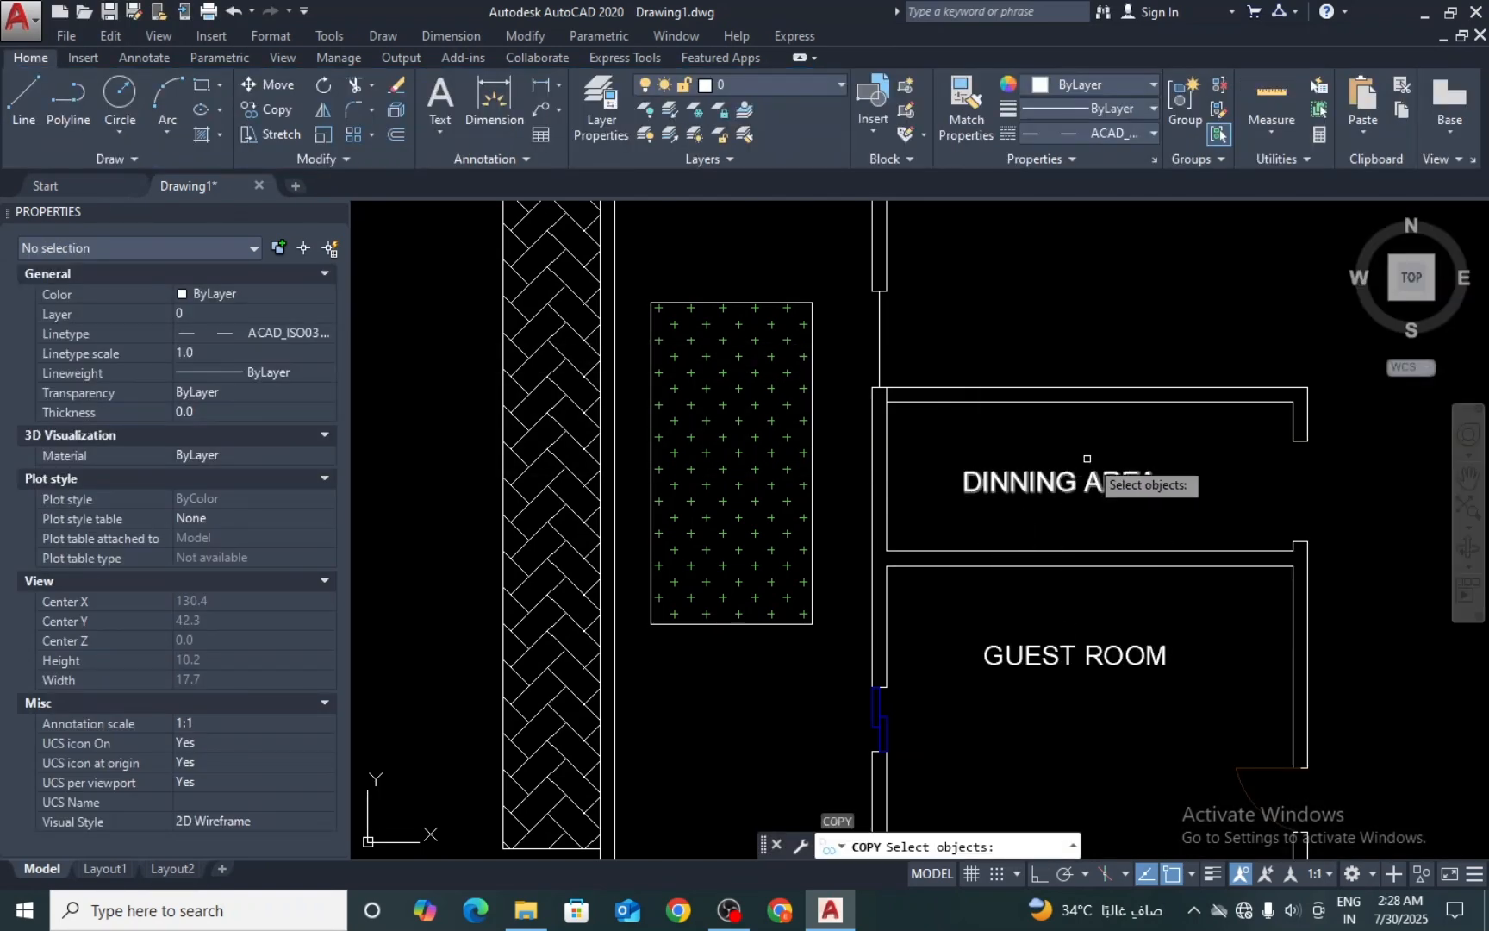
{"action": "left_click", "coordinate": [1086, 459]}
{"action": "left_click", "coordinate": [1016, 493]}
{"action": "key", "text": "space"}
{"action": "left_click", "coordinate": [1015, 493]}
{"action": "middle_click_drag", "start_coordinate": [1016, 462], "coordinate": [943, 640]}
{"action": "middle_click_drag", "start_coordinate": [1030, 412], "coordinate": [918, 552]}
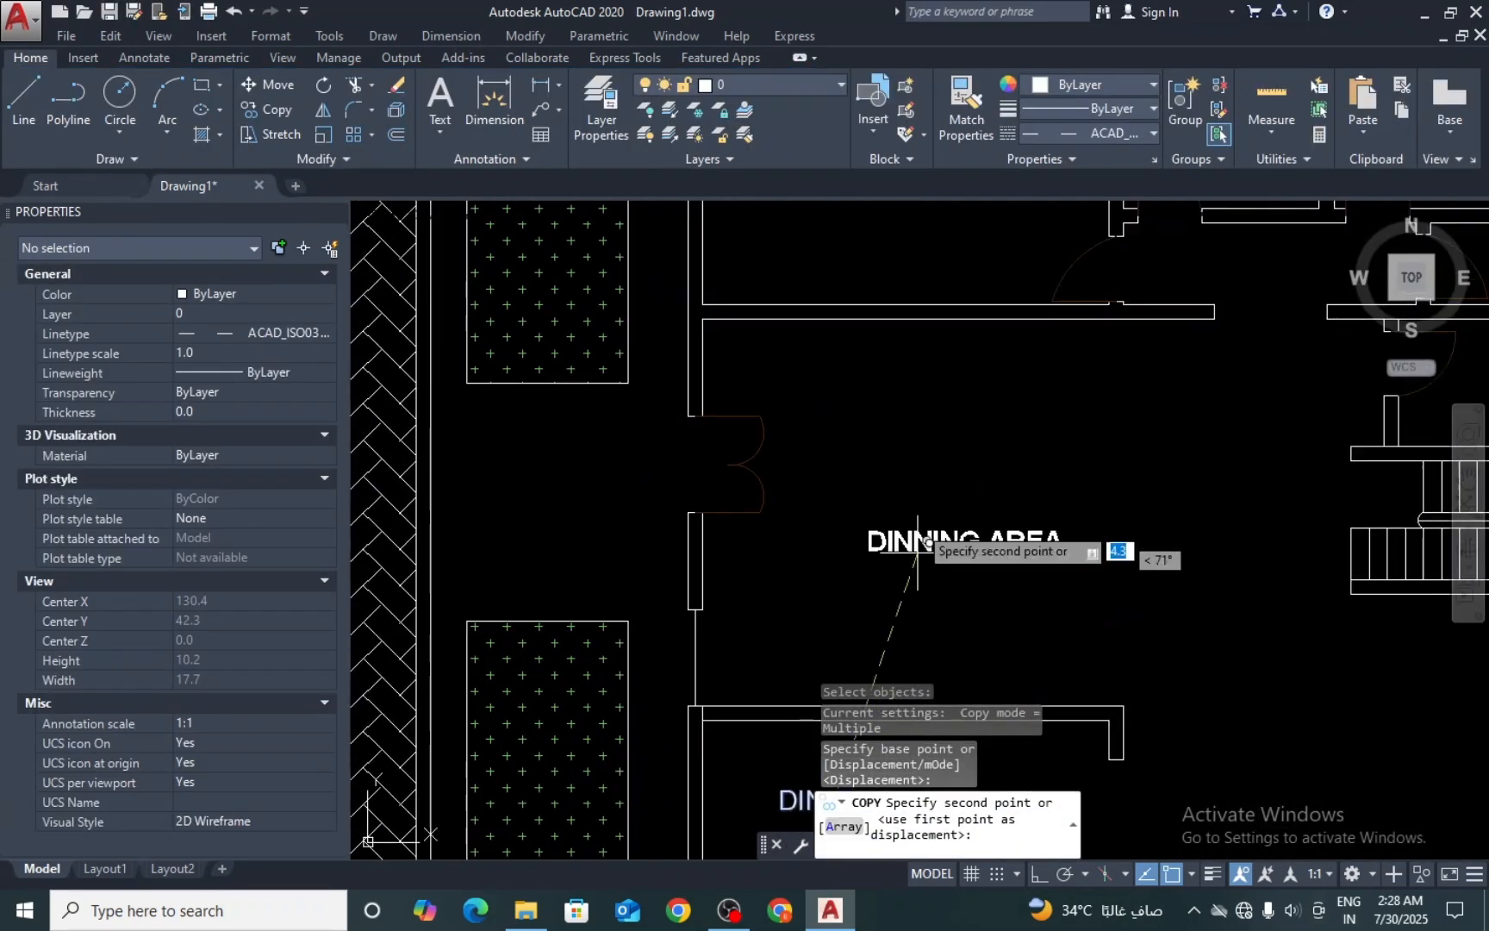
{"action": "left_click", "coordinate": [927, 492]}
{"action": "key", "text": "Escape"}
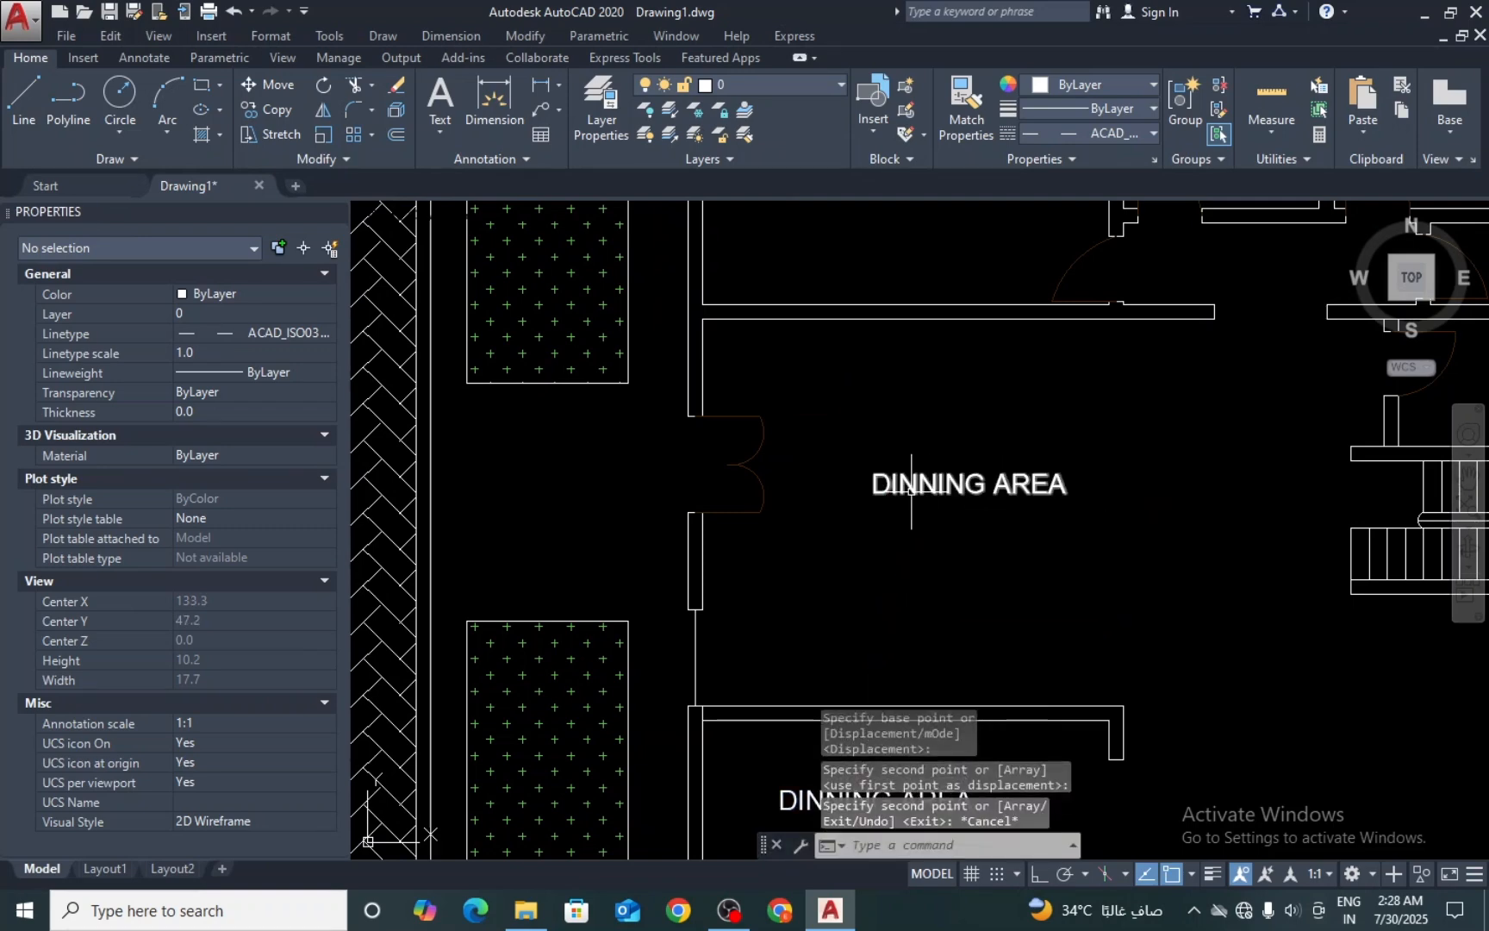
Step: Replace the text of the copied label in the large hall with MAIN HALL AREA
{"action": "left_click", "coordinate": [911, 492]}
{"action": "double_click", "coordinate": [912, 492]}
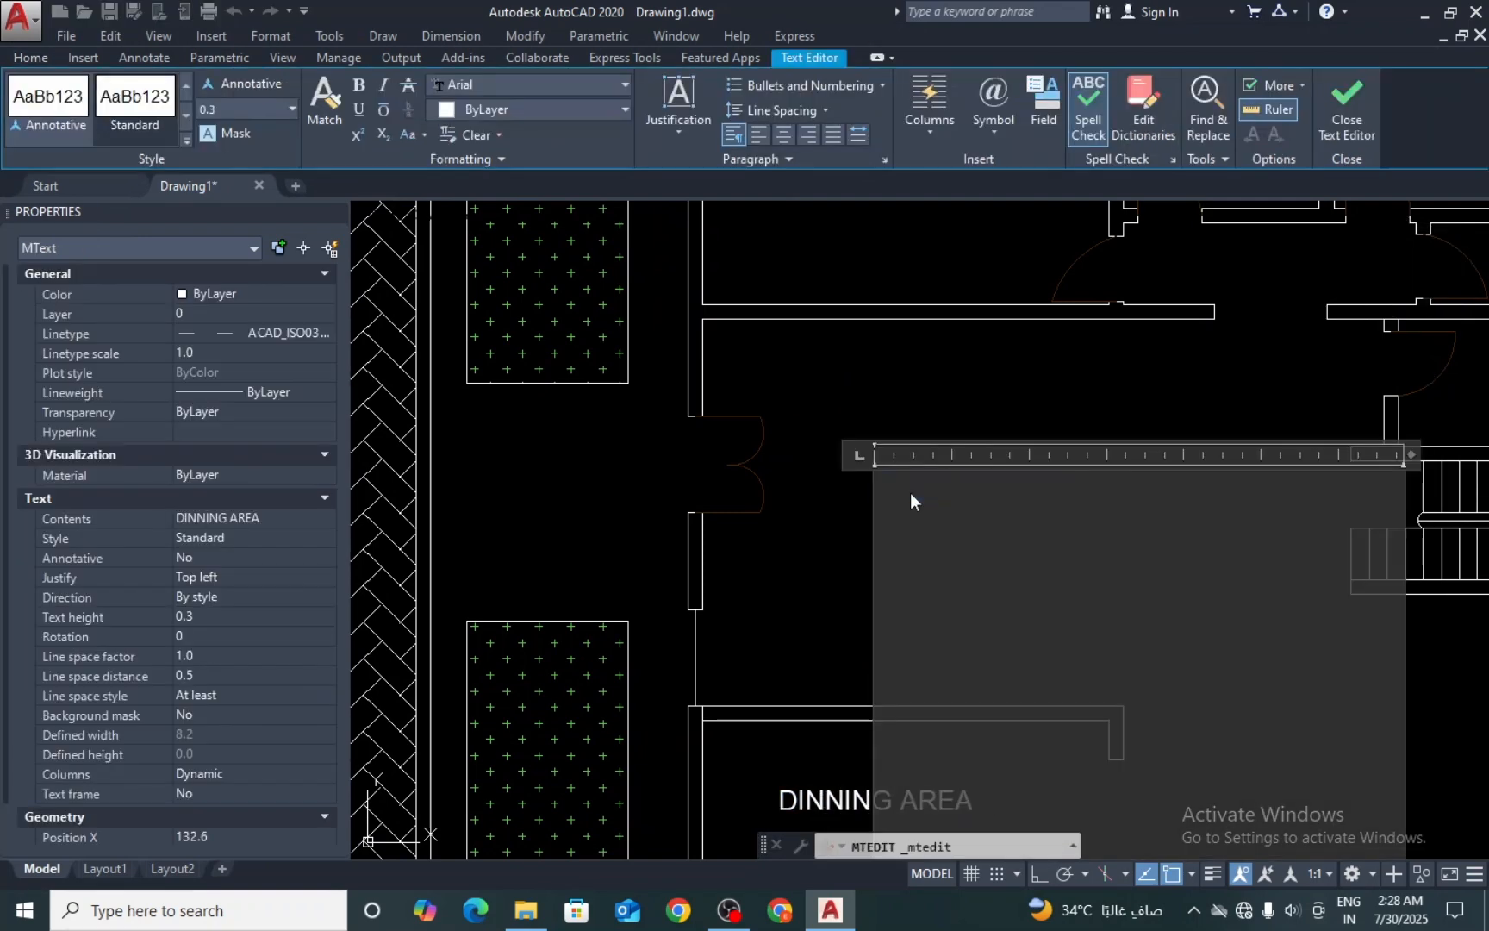
{"action": "type", "text": "MAIN HA"}
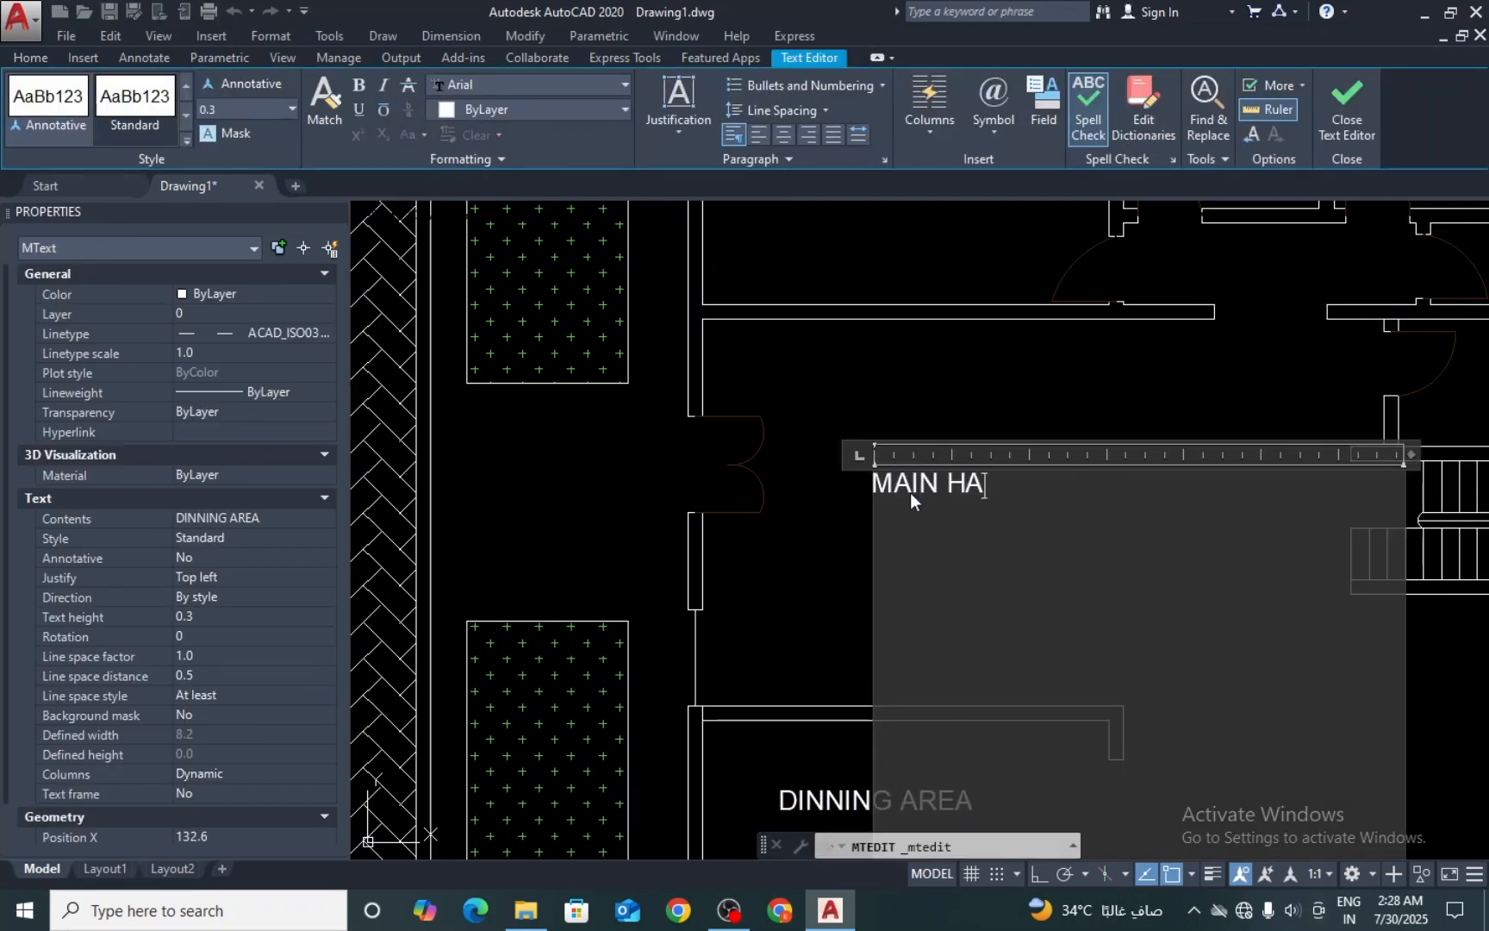
{"action": "type", "text": "LL AREA"}
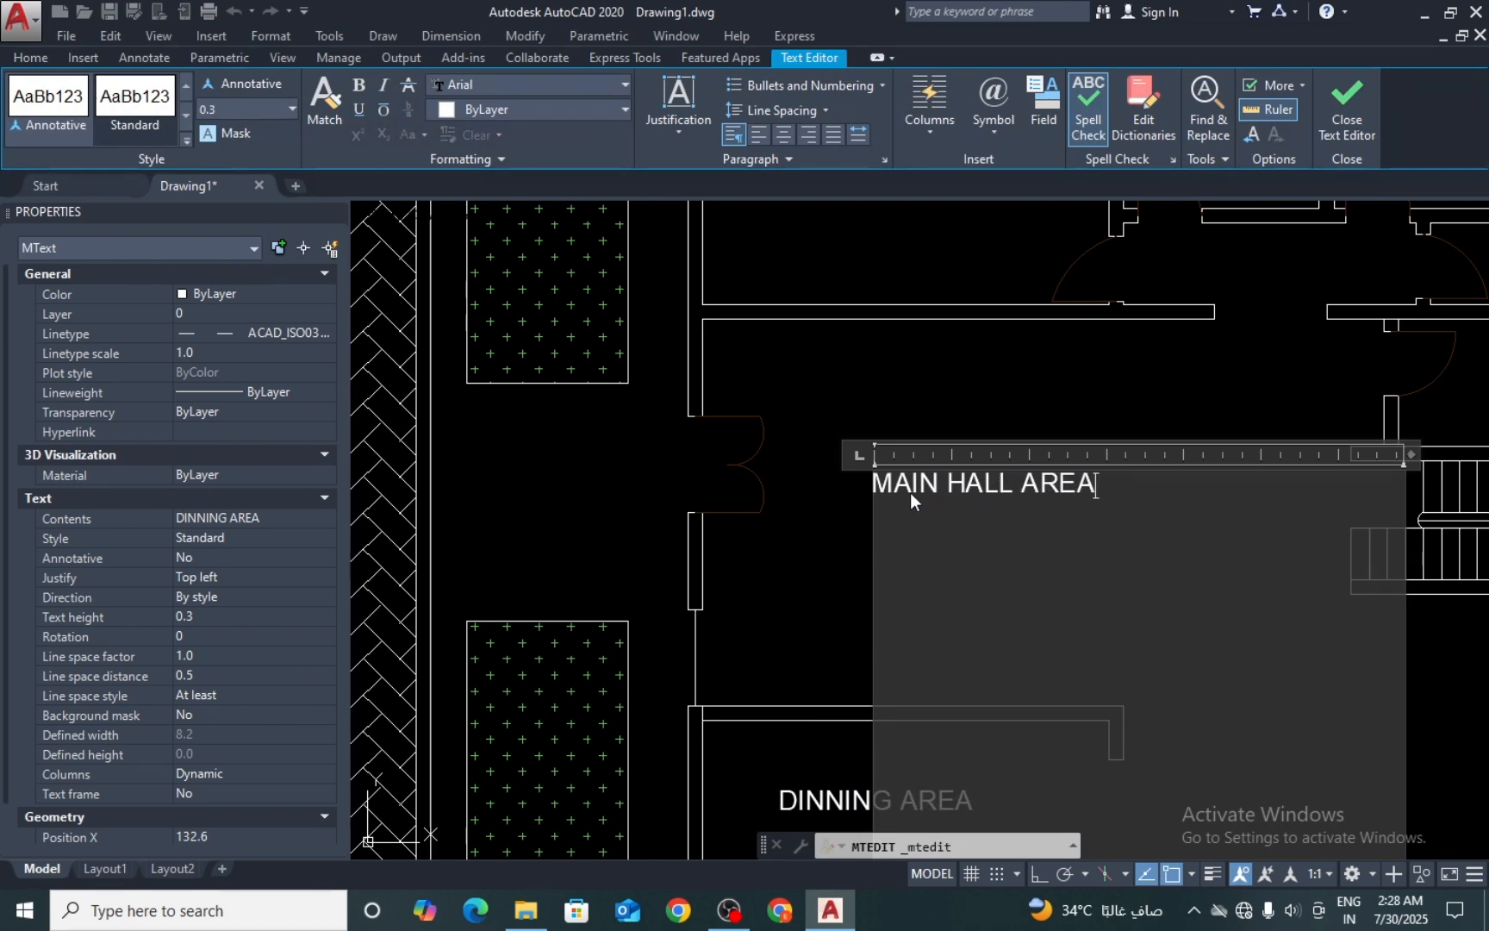
{"action": "key", "text": "Escape"}
Step: Copy the MAIN HALL AREA label into the large room above the hall, on the house's left side
{"action": "key", "text": "Return"}
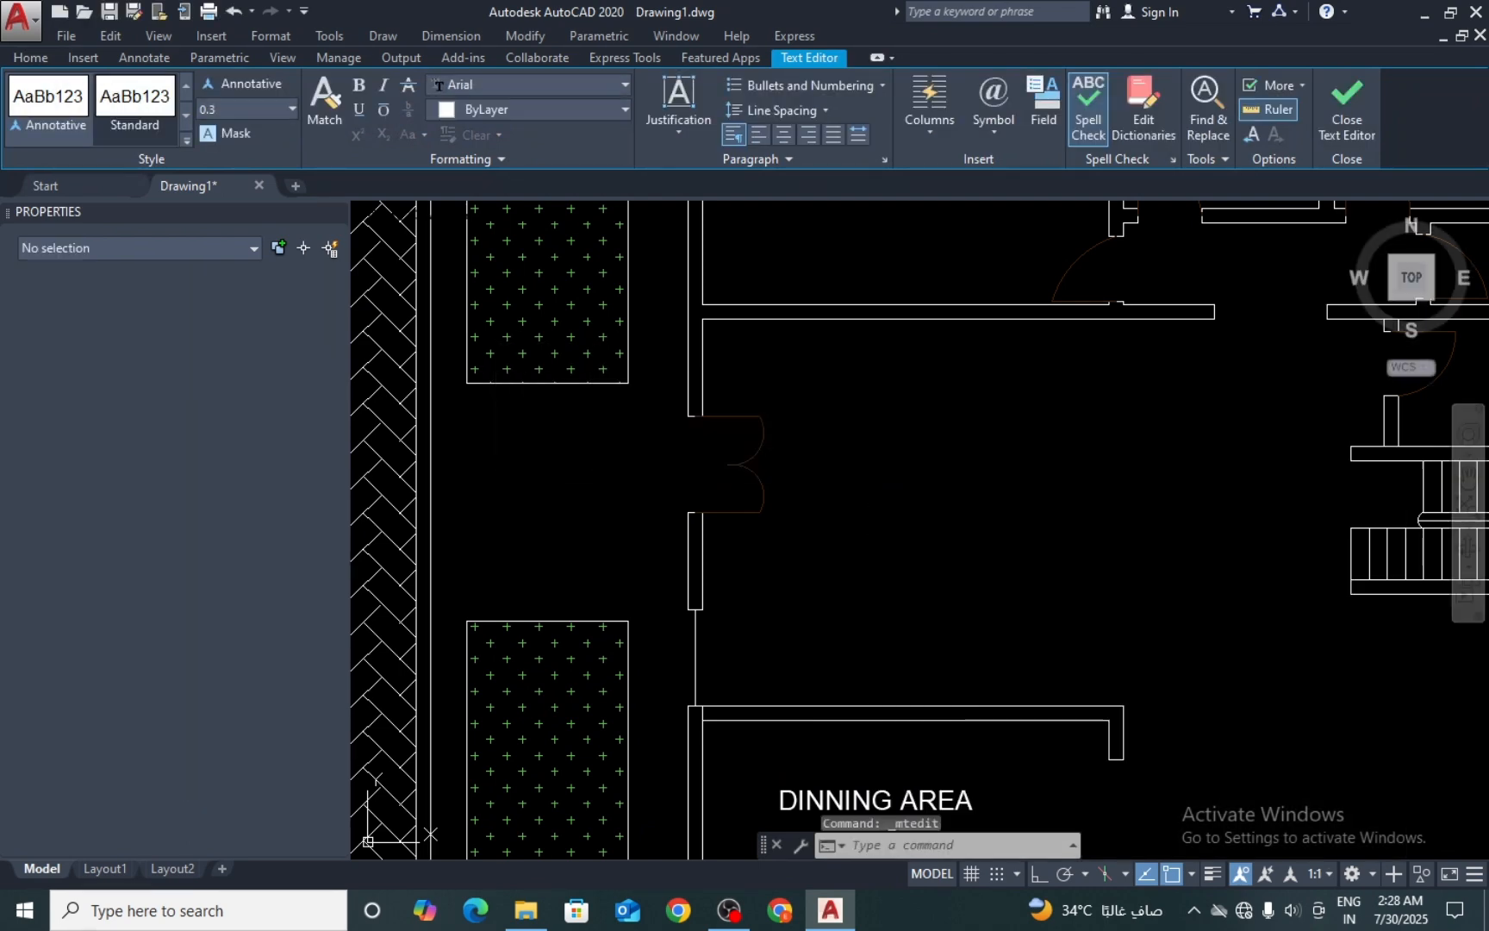
{"action": "scroll", "coordinate": [931, 492], "scroll_direction": "down", "scroll_amount": 2}
{"action": "type", "text": "o"}
{"action": "key", "text": "Return"}
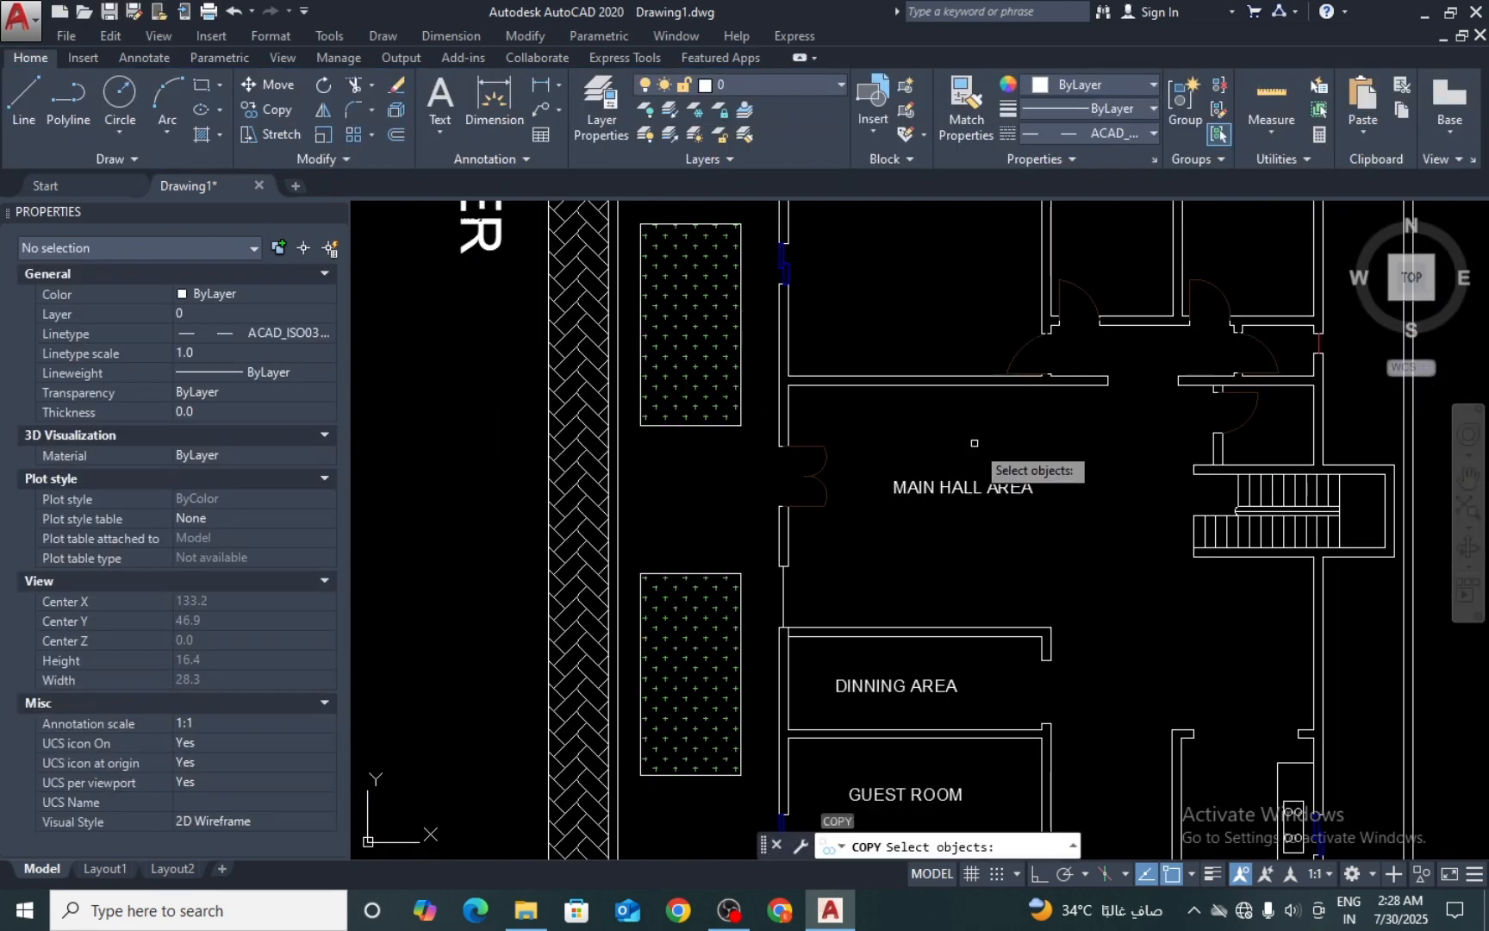
{"action": "left_click", "coordinate": [913, 495]}
{"action": "key", "text": "Return"}
{"action": "left_click", "coordinate": [943, 511]}
{"action": "middle_click_drag", "start_coordinate": [904, 320], "coordinate": [904, 461]}
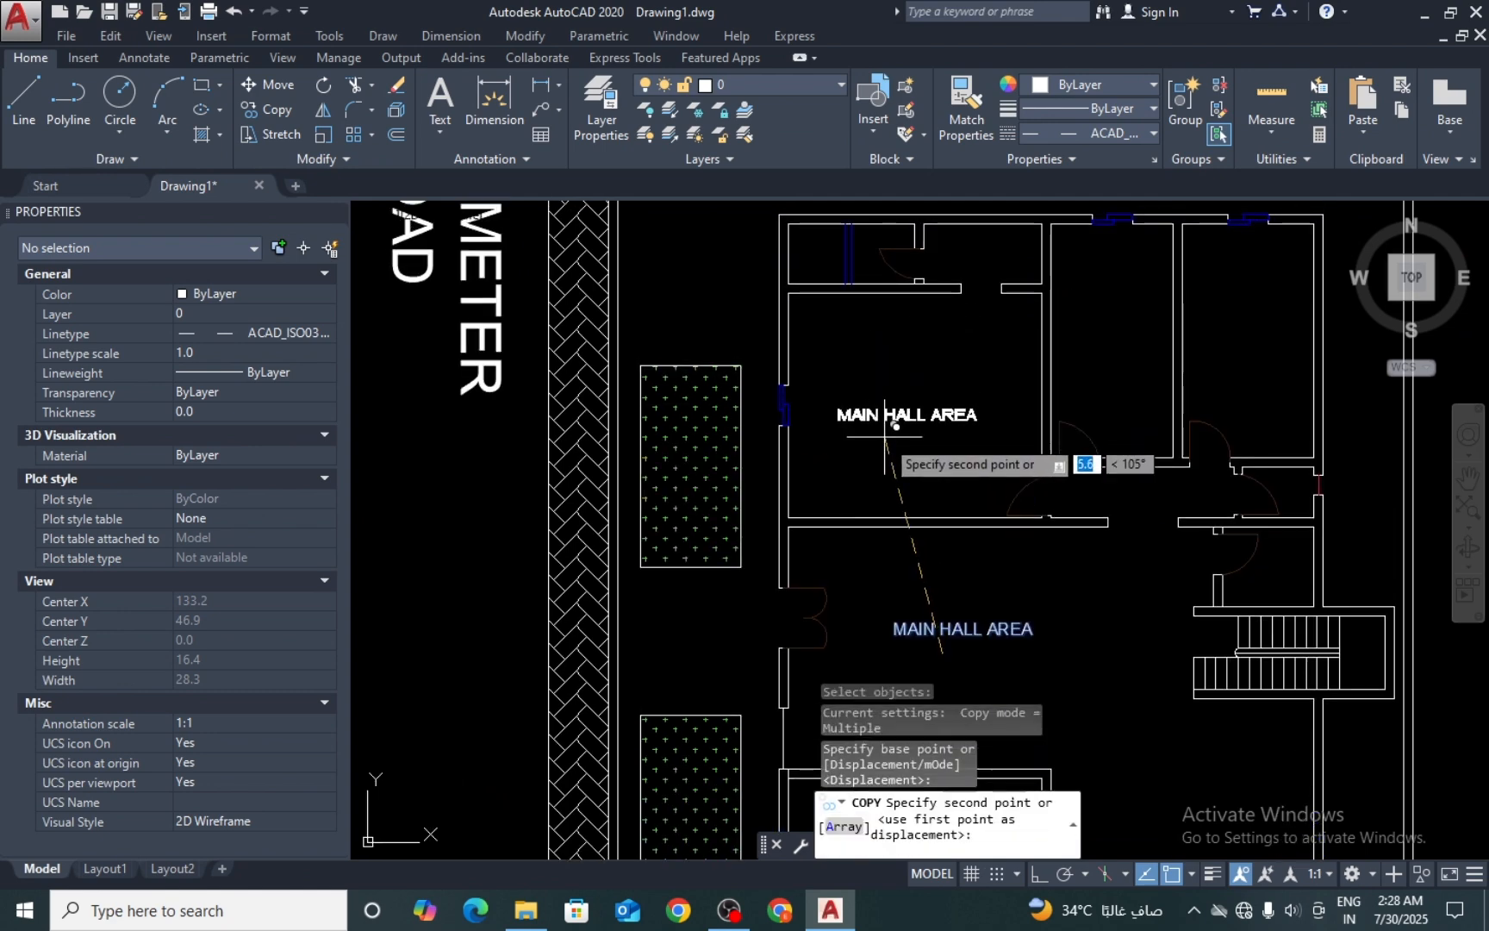
{"action": "left_click", "coordinate": [885, 428]}
{"action": "key", "text": "Escape"}
Step: Replace the text of the copied label in the room above the hall with MASTER BED ROOM
{"action": "left_click", "coordinate": [887, 416]}
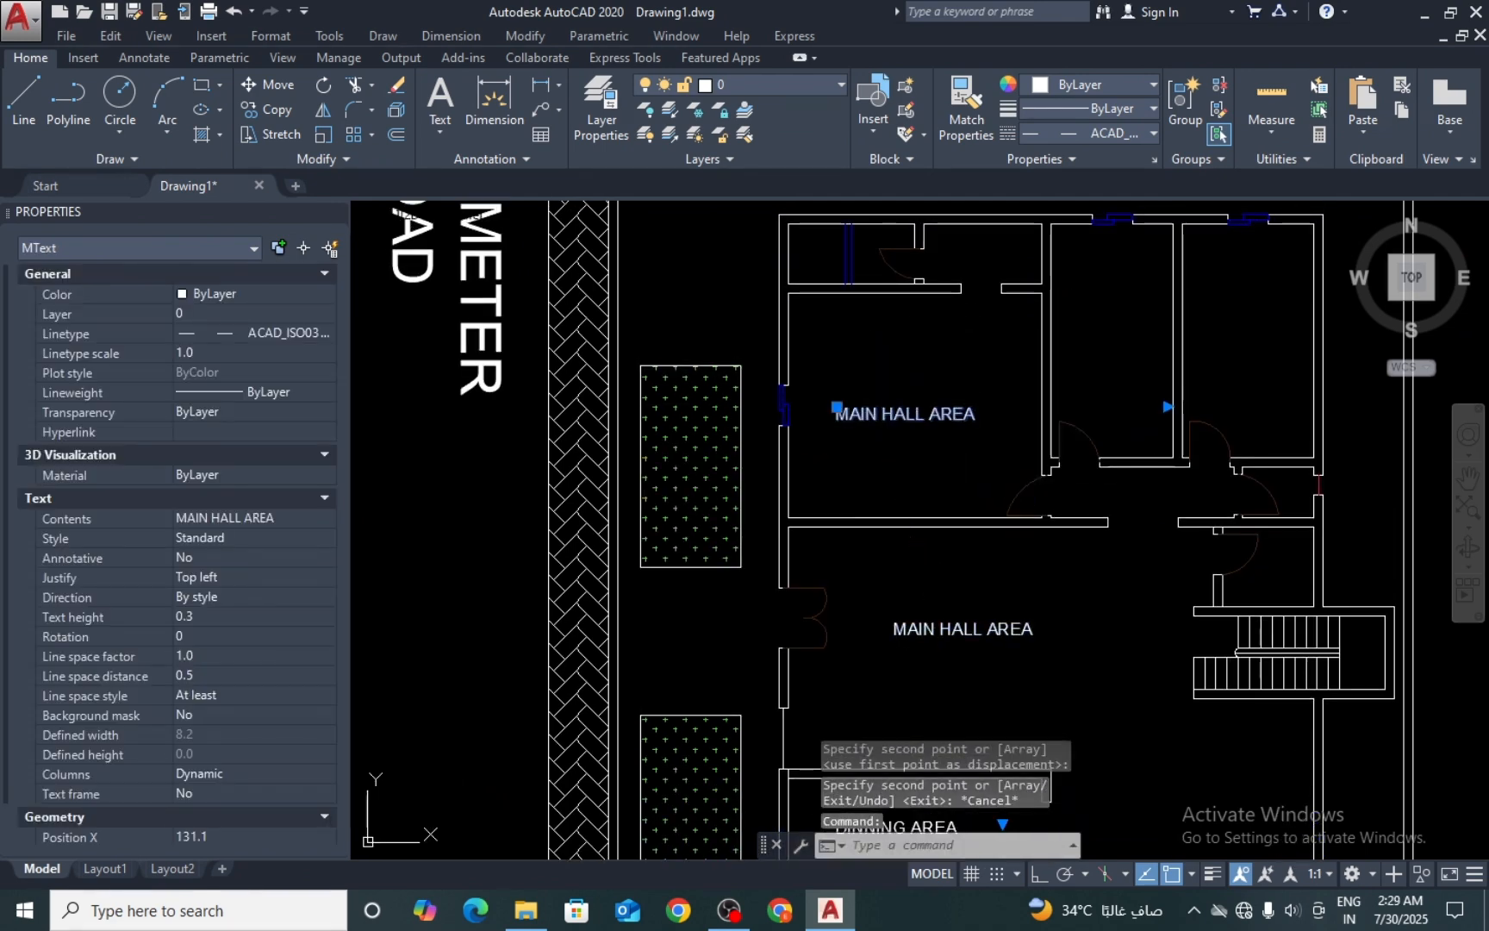
{"action": "double_click", "coordinate": [888, 414]}
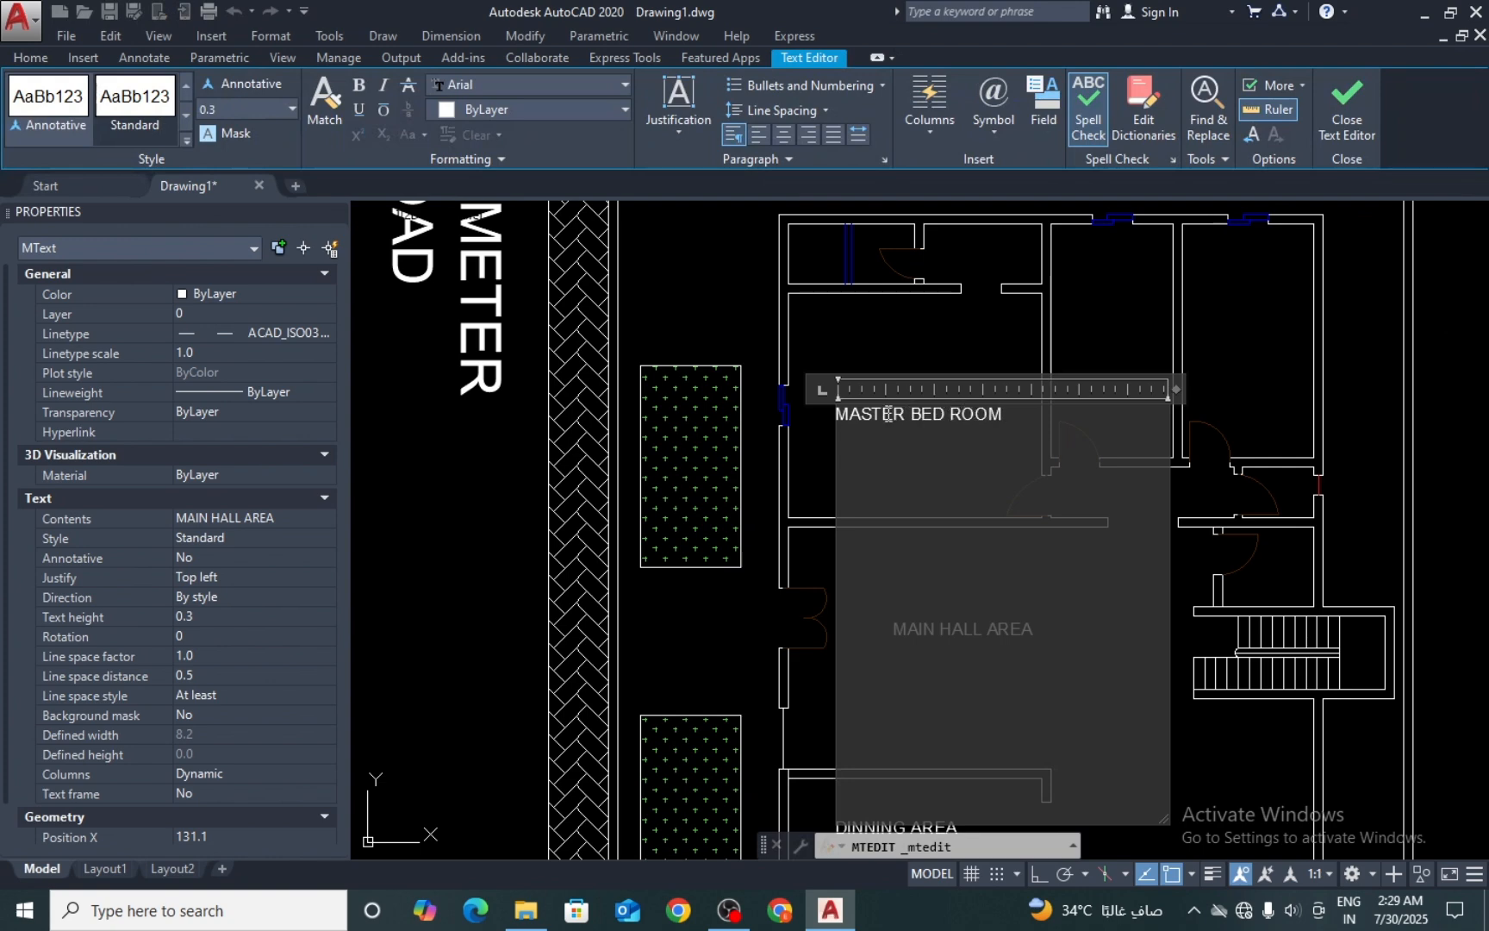
{"action": "key", "text": "Escape"}
{"action": "key", "text": "Return"}
{"action": "scroll", "coordinate": [891, 429], "scroll_direction": "up", "scroll_amount": 4}
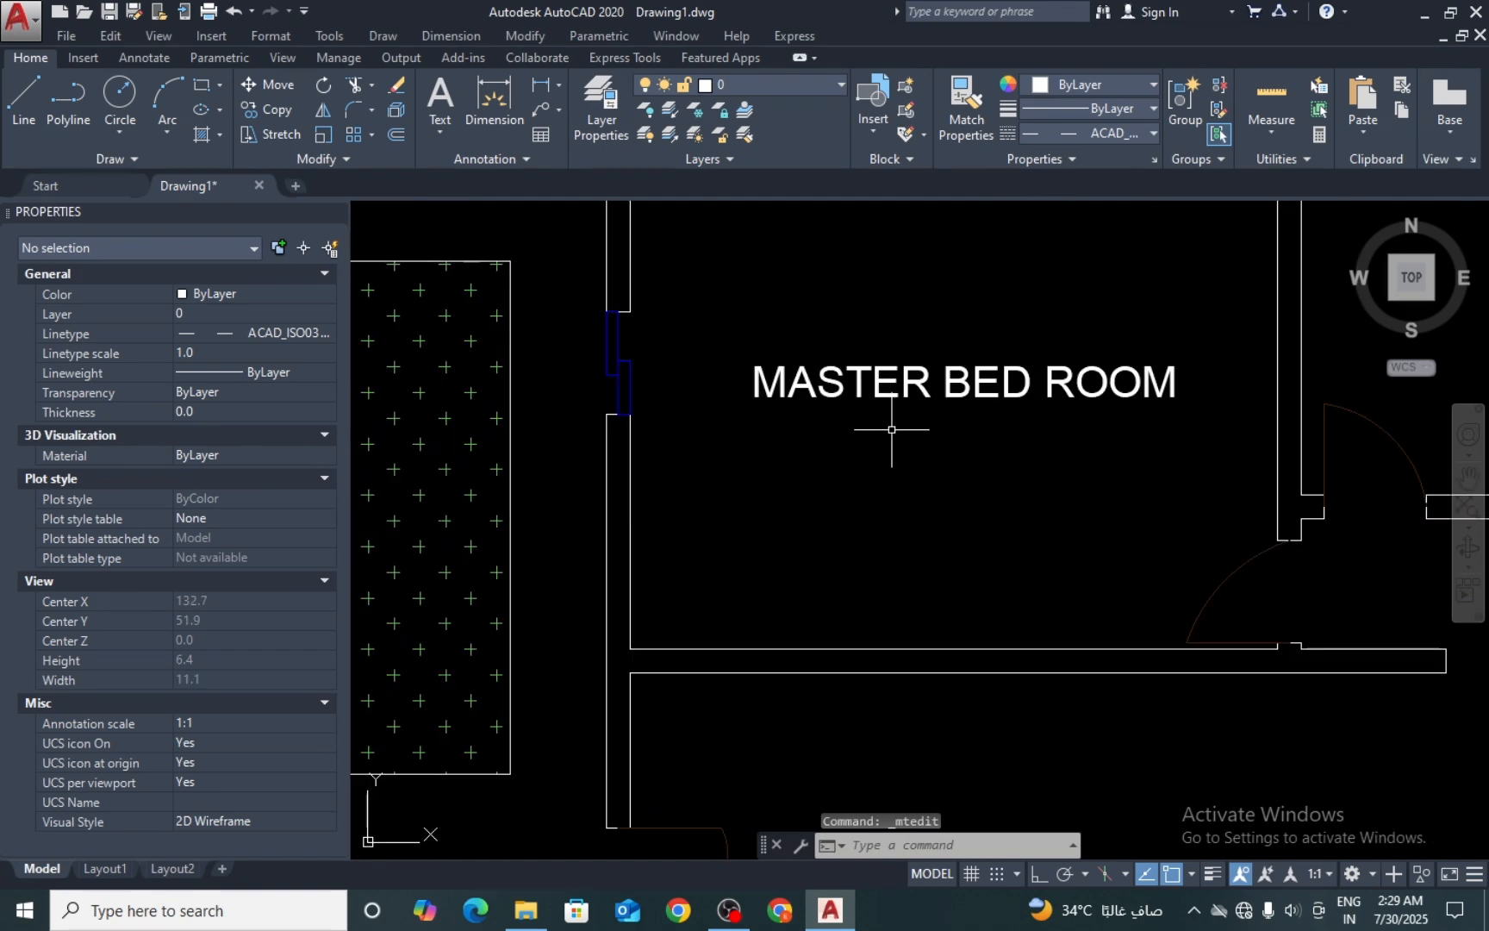
Step: Copy the MASTER BED ROOM label into the narrow room immediately to the right of the master bedroom
{"action": "scroll", "coordinate": [892, 429], "scroll_direction": "down", "scroll_amount": 3}
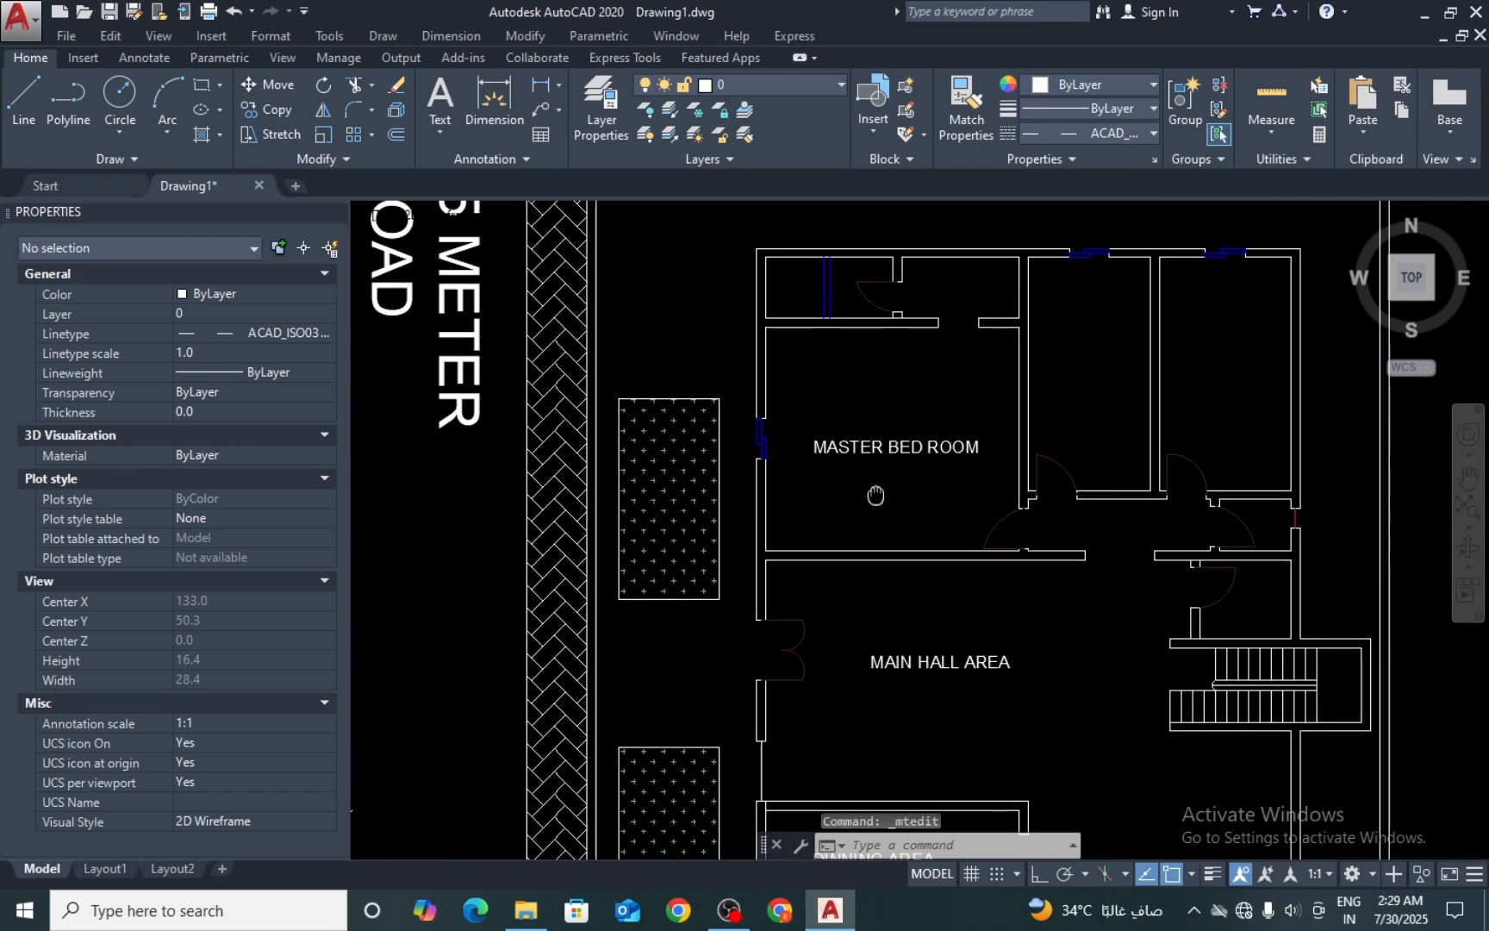
{"action": "type", "text": "co"}
{"action": "key", "text": "Return"}
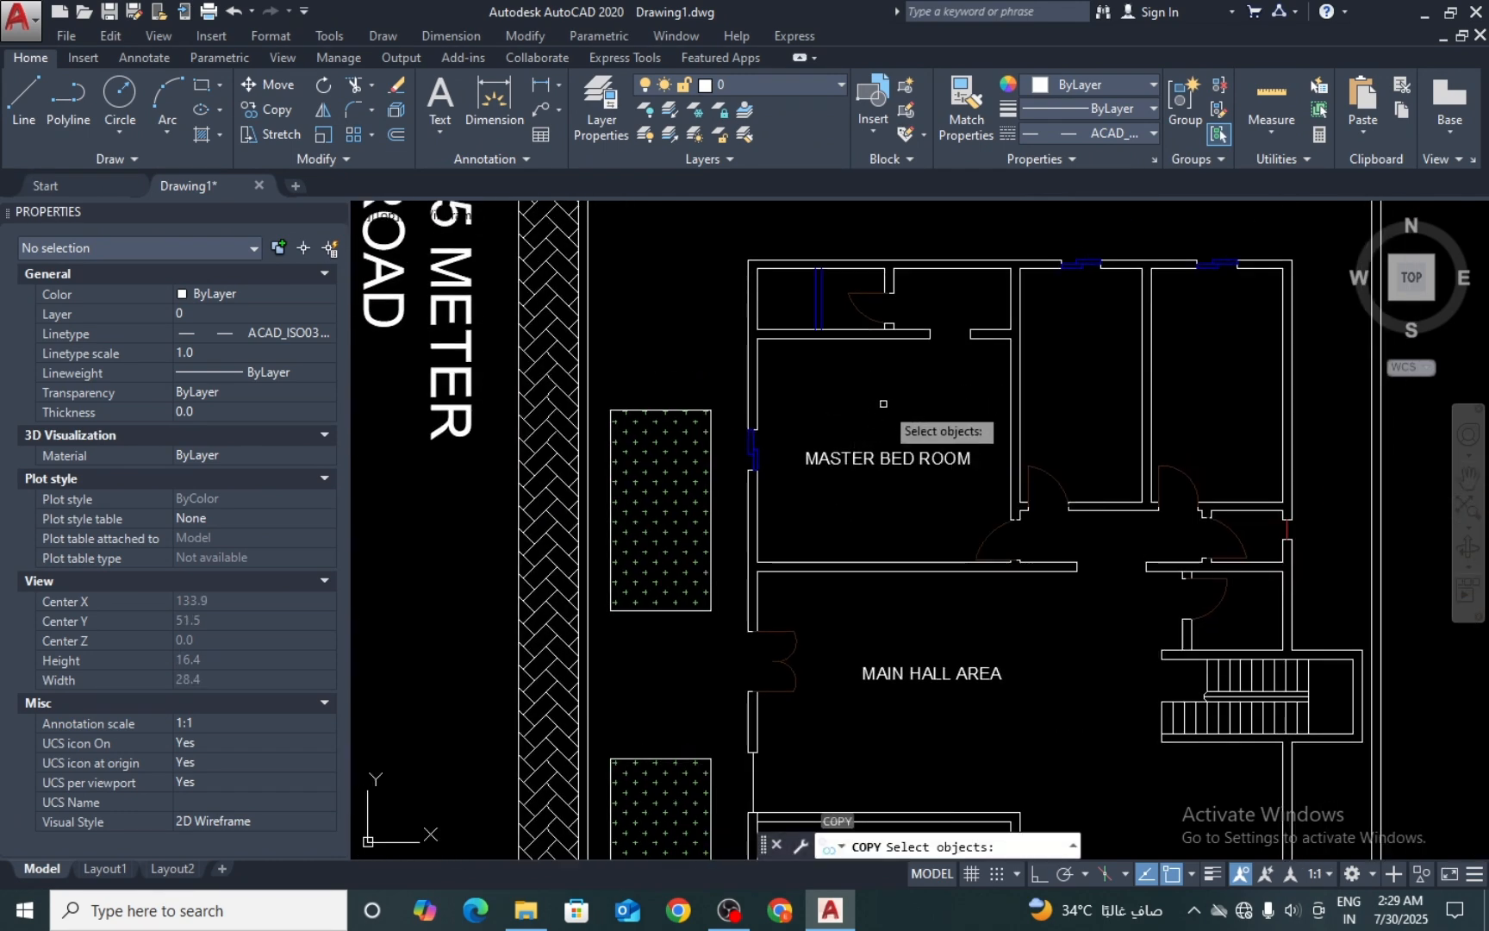
{"action": "double_click", "coordinate": [846, 466]}
{"action": "left_click", "coordinate": [840, 472]}
{"action": "left_click", "coordinate": [841, 471]}
{"action": "left_click", "coordinate": [877, 445]}
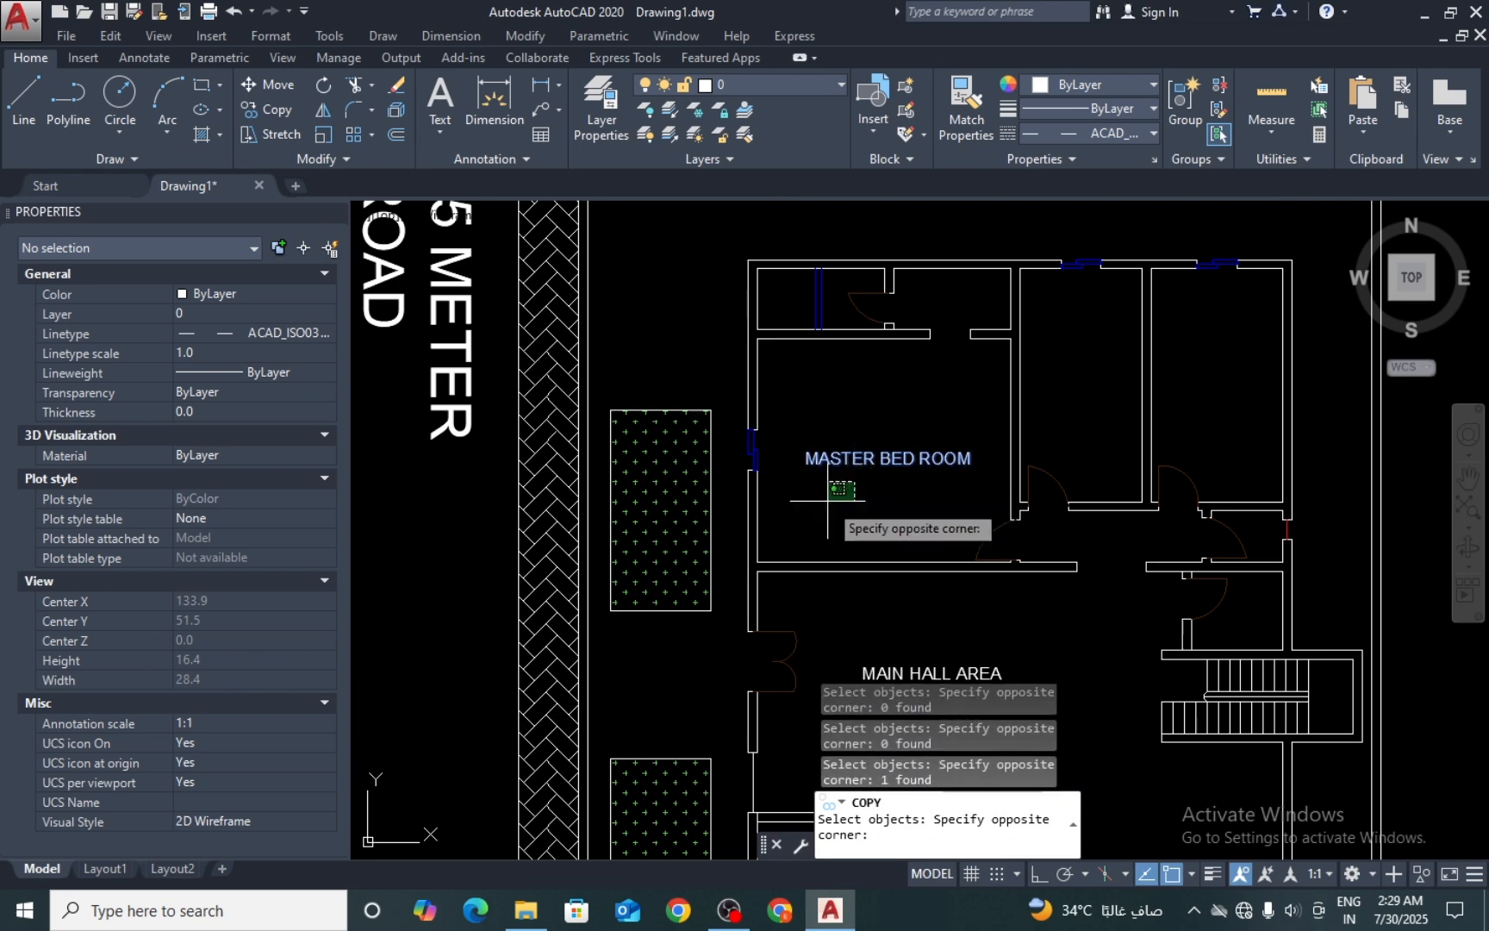
{"action": "left_click", "coordinate": [823, 496]}
{"action": "key", "text": "Return"}
{"action": "left_click", "coordinate": [859, 498]}
{"action": "scroll", "coordinate": [1010, 400], "scroll_direction": "up", "scroll_amount": 2}
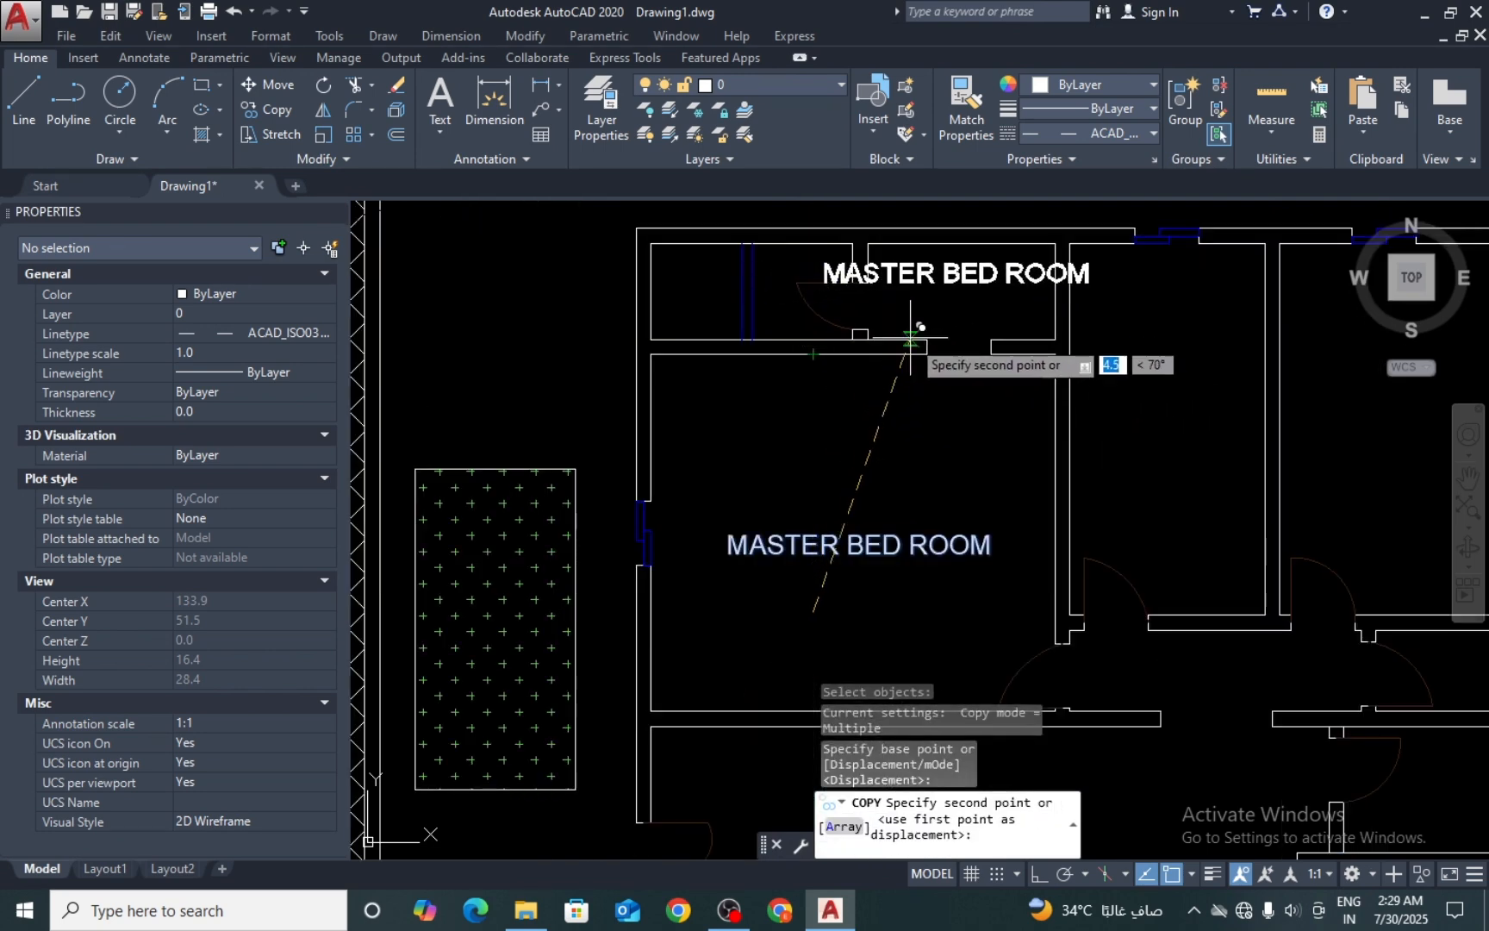
{"action": "scroll", "coordinate": [896, 496], "scroll_direction": "down", "scroll_amount": 3}
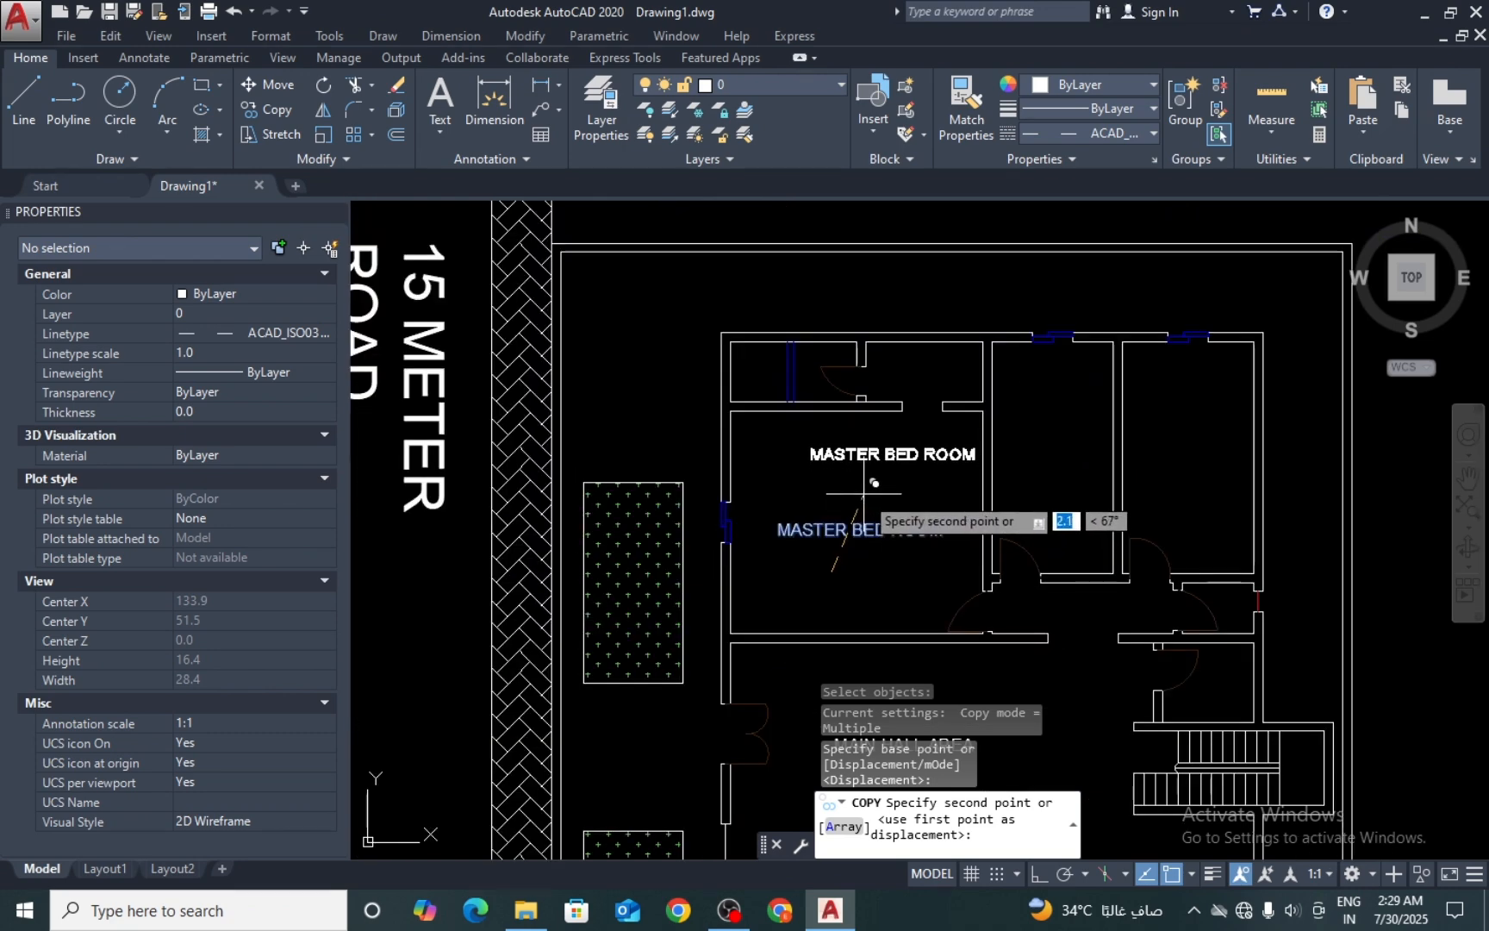
{"action": "scroll", "coordinate": [1051, 459], "scroll_direction": "up", "scroll_amount": 4}
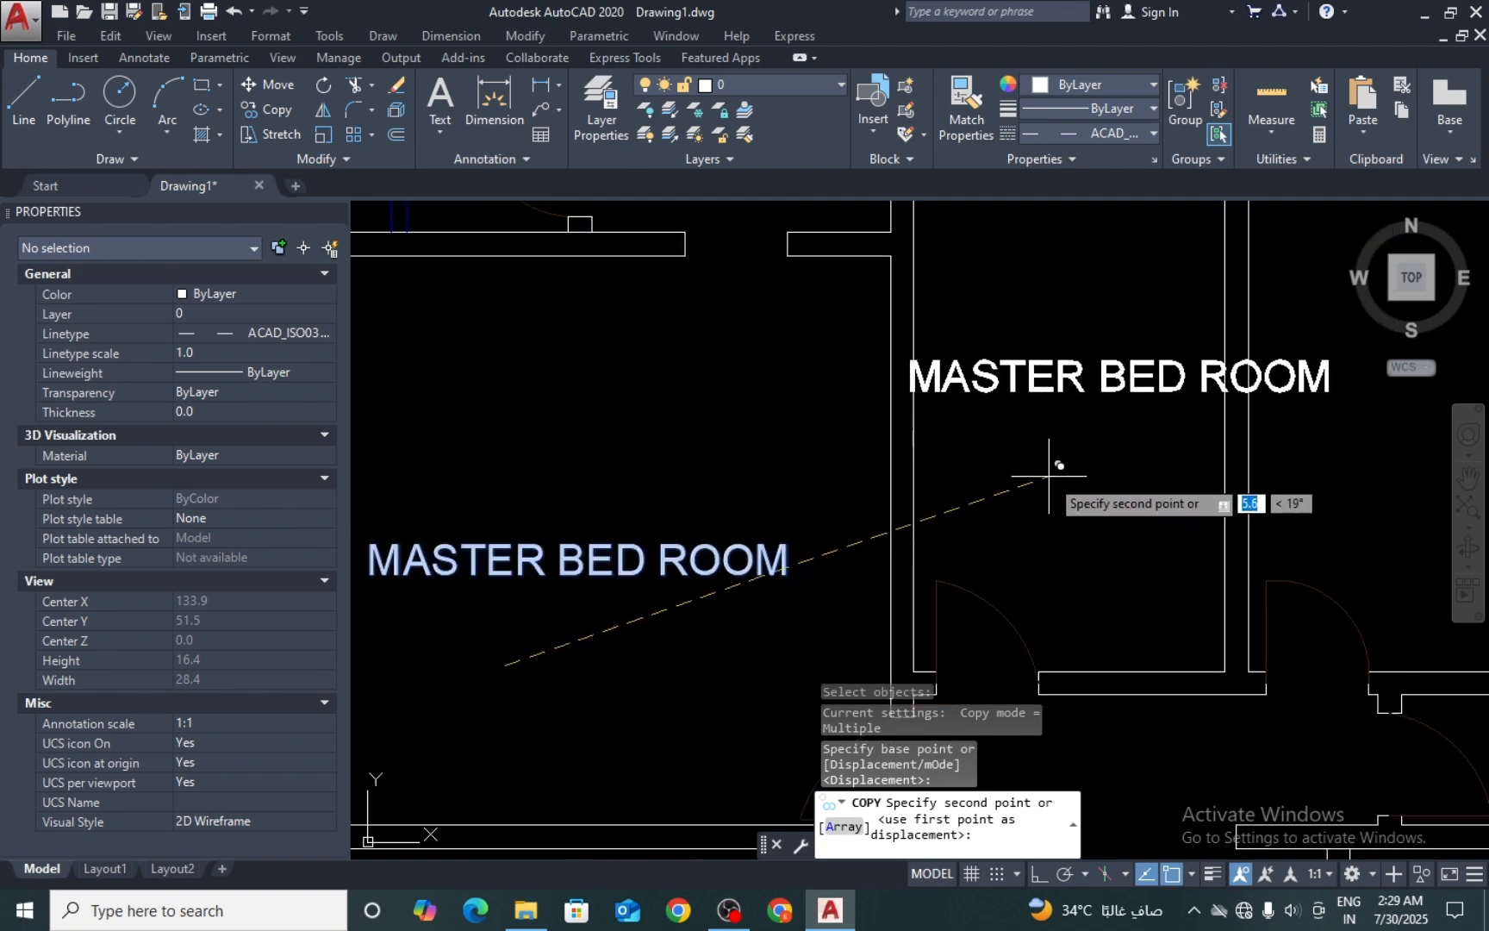
{"action": "left_click", "coordinate": [1053, 457]}
{"action": "key", "text": "Escape"}
Step: Change the copied label beside the master bedroom to ROOM 1 and move it to the middle of its room's width
{"action": "left_click", "coordinate": [1041, 365]}
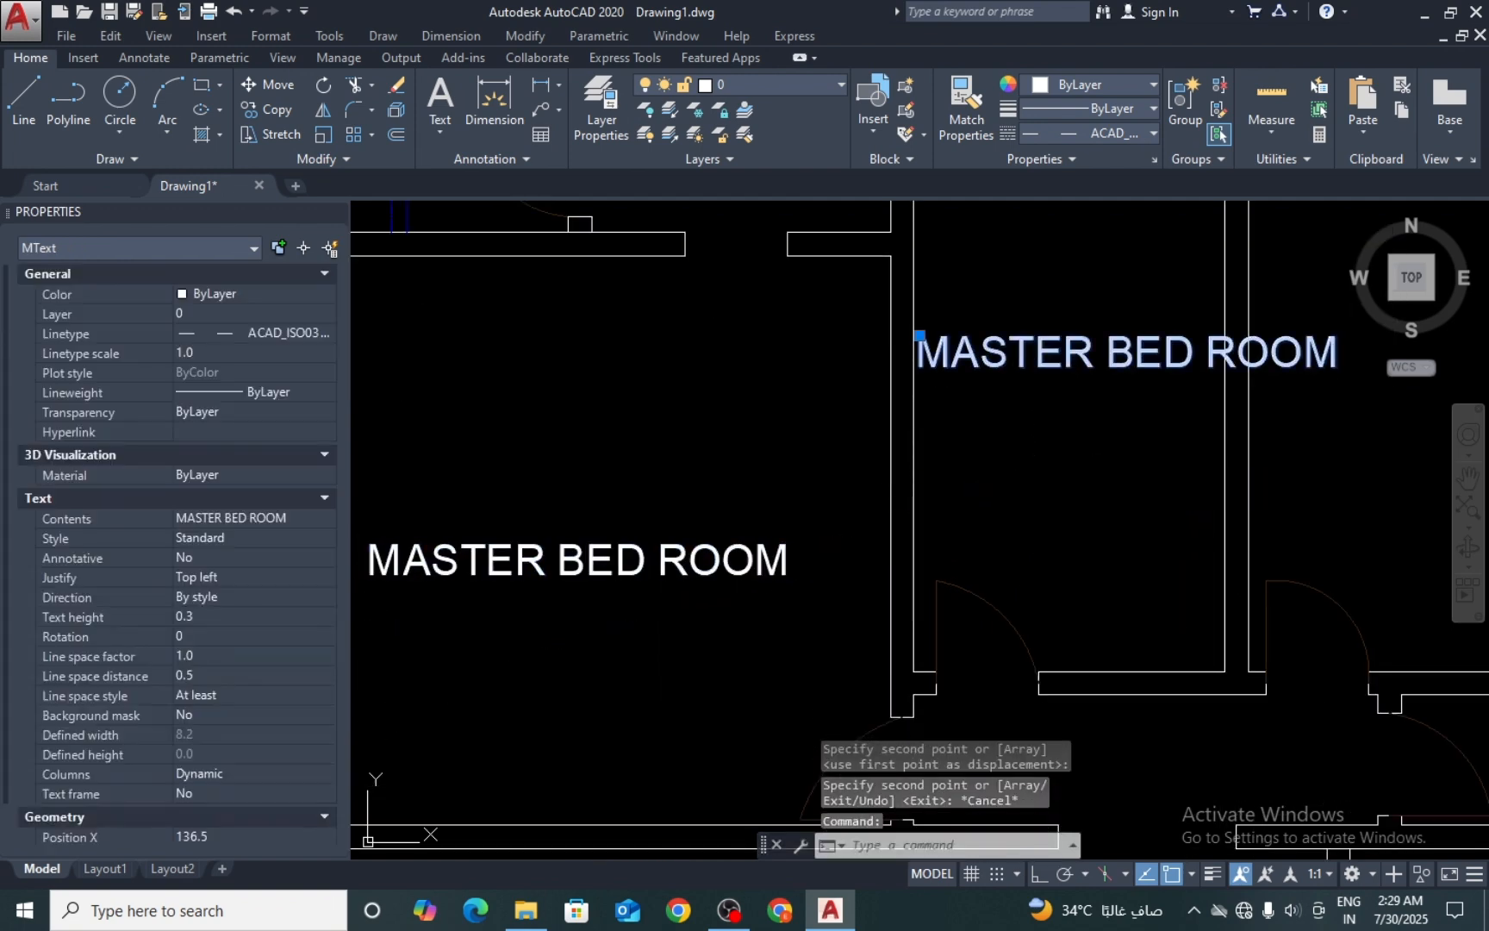
{"action": "double_click", "coordinate": [1038, 368]}
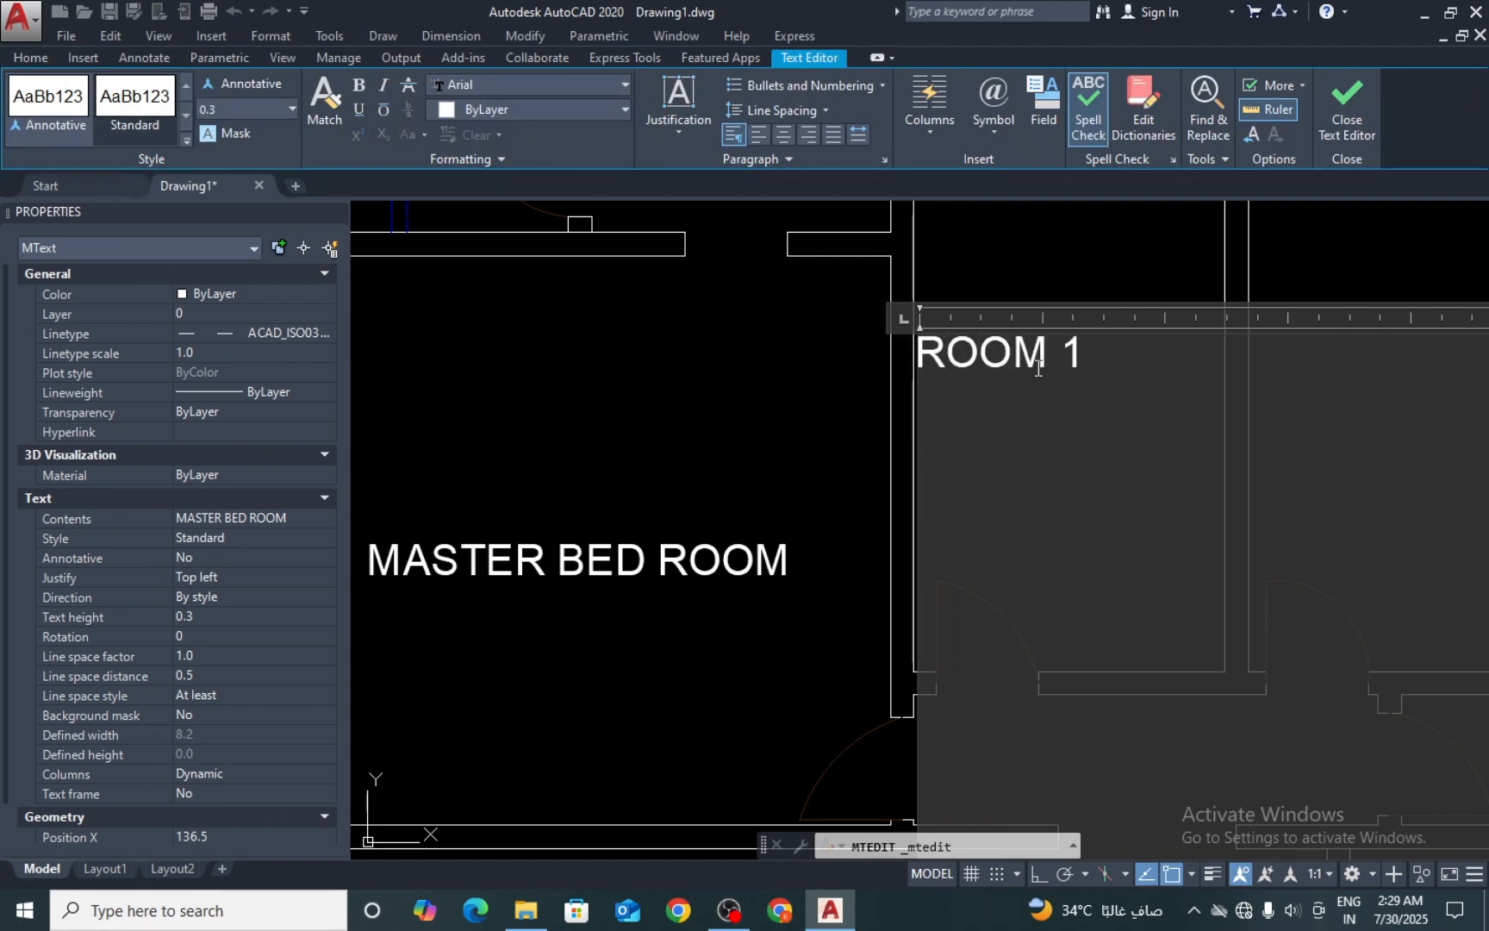
{"action": "type", "text": "m"}
{"action": "key", "text": "Return"}
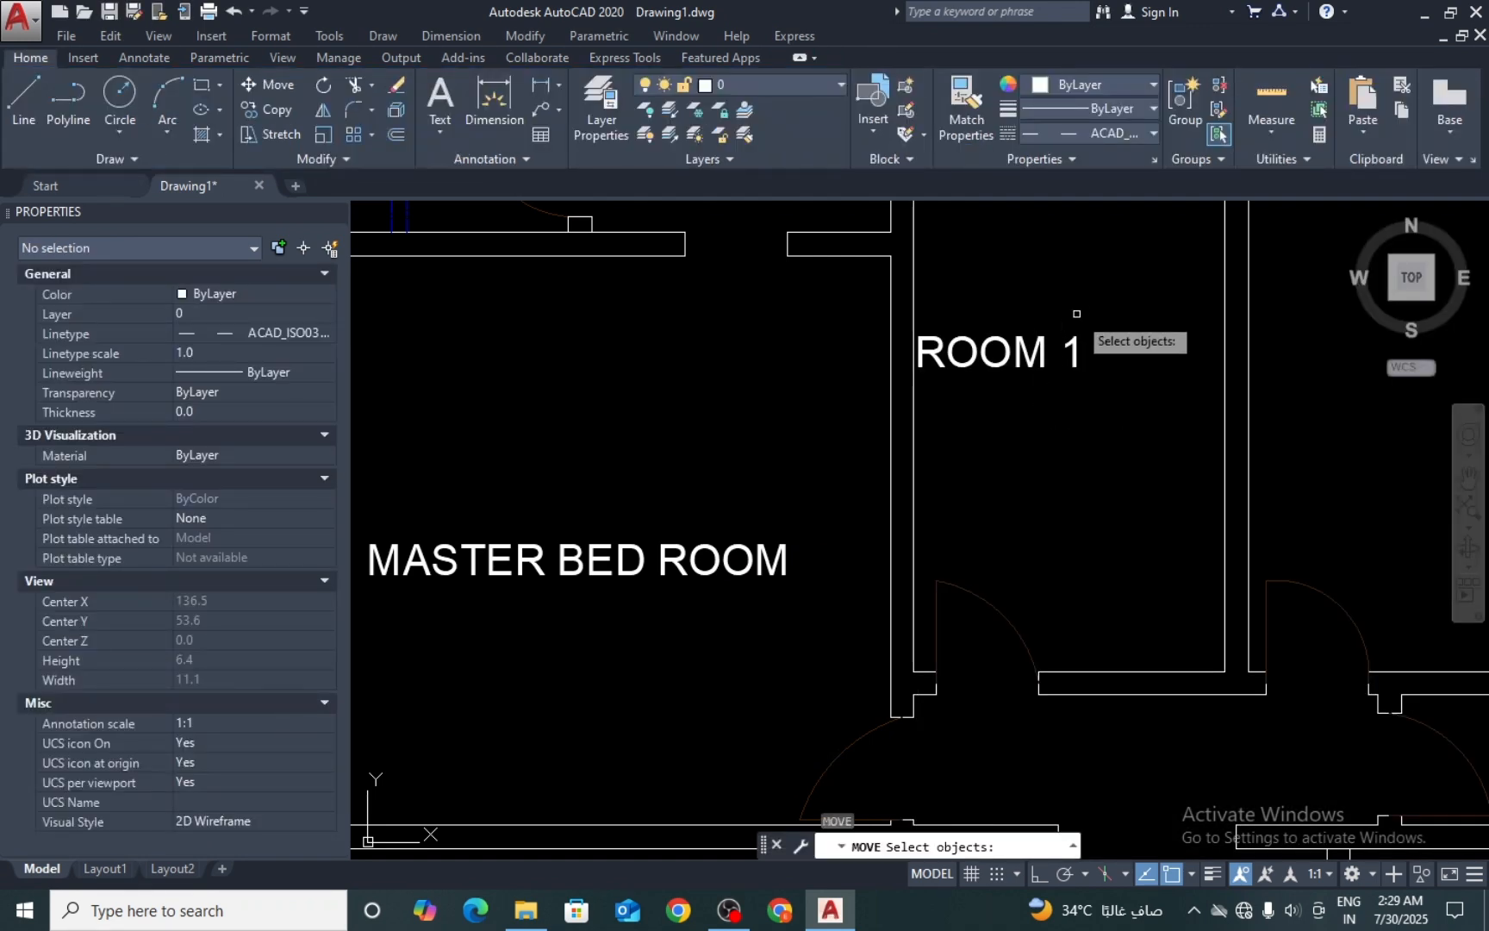
{"action": "left_click", "coordinate": [1000, 436]}
{"action": "key", "text": "Return"}
{"action": "left_click", "coordinate": [999, 436]}
{"action": "left_click", "coordinate": [1064, 428]}
Step: Copy the ROOM 1 label into the adjacent room on its right
{"action": "type", "text": "c"}
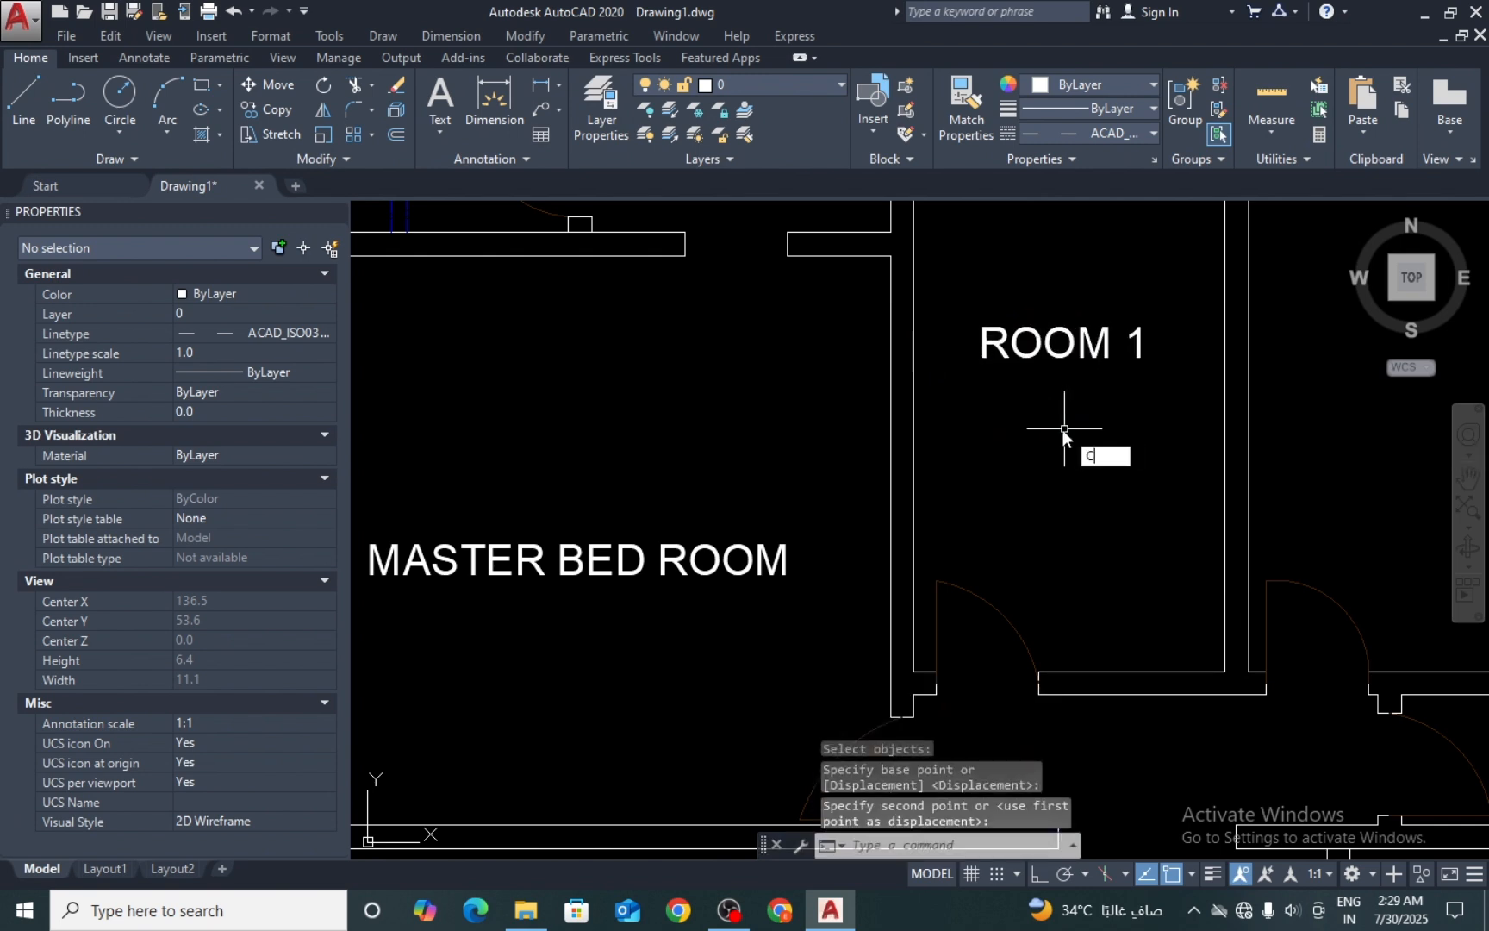
{"action": "type", "text": "o"}
{"action": "key", "text": "Return"}
{"action": "left_click", "coordinate": [1088, 329]}
{"action": "key", "text": "Return"}
{"action": "left_click", "coordinate": [1029, 441]}
{"action": "middle_click_drag", "start_coordinate": [1139, 435], "coordinate": [947, 521]}
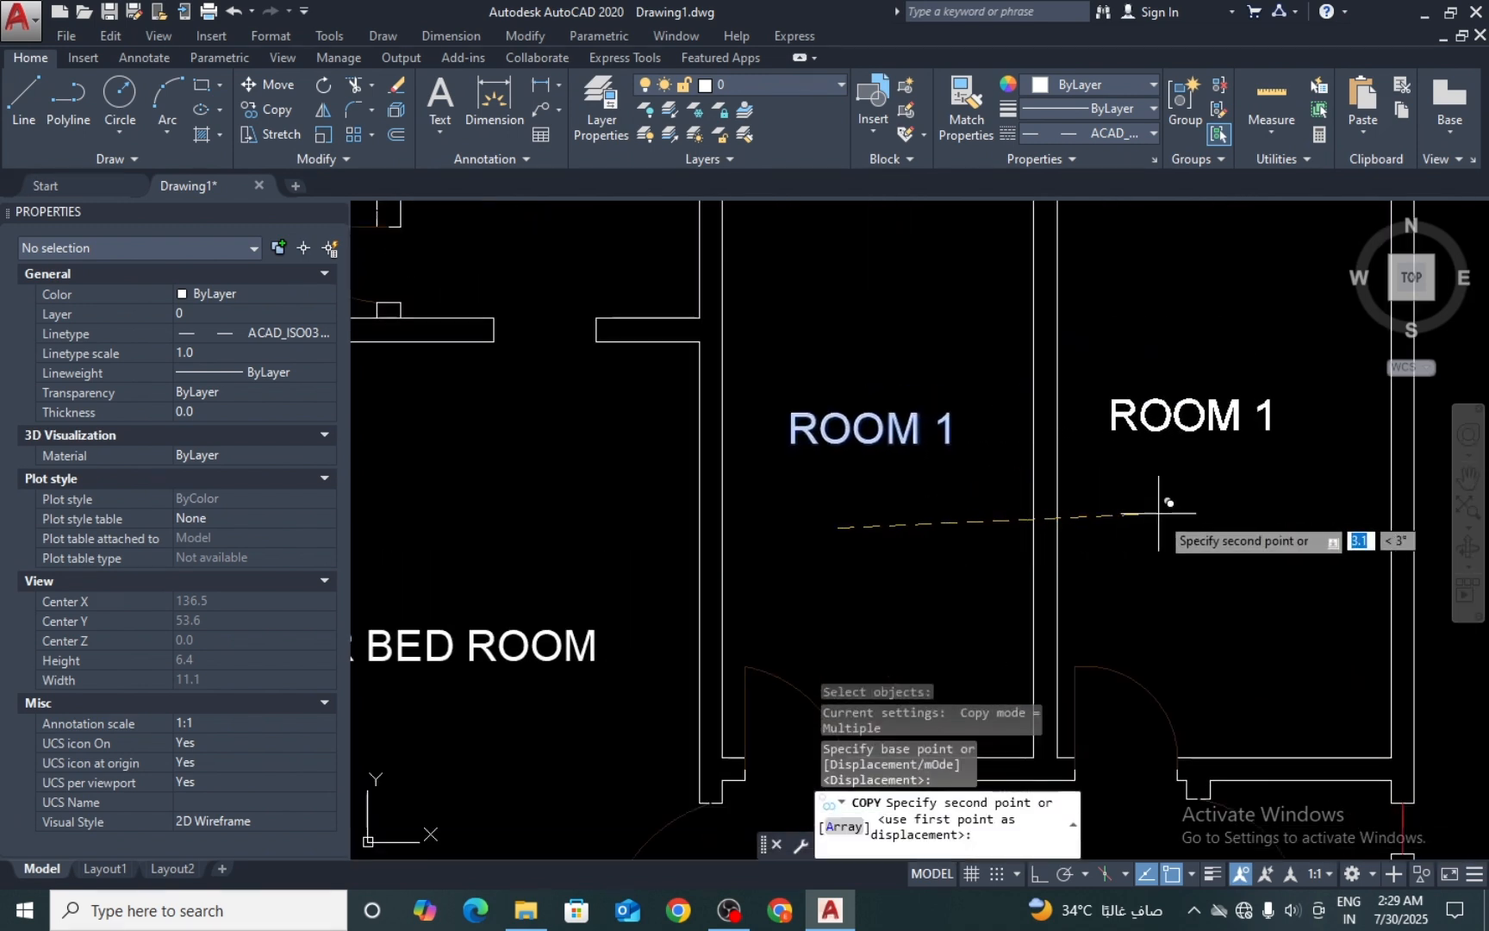
{"action": "left_click", "coordinate": [1189, 513]}
{"action": "key", "text": "Escape"}
Step: Replace the text of the copied label in the upper-right room with ROOM 2
{"action": "left_click", "coordinate": [1151, 405]}
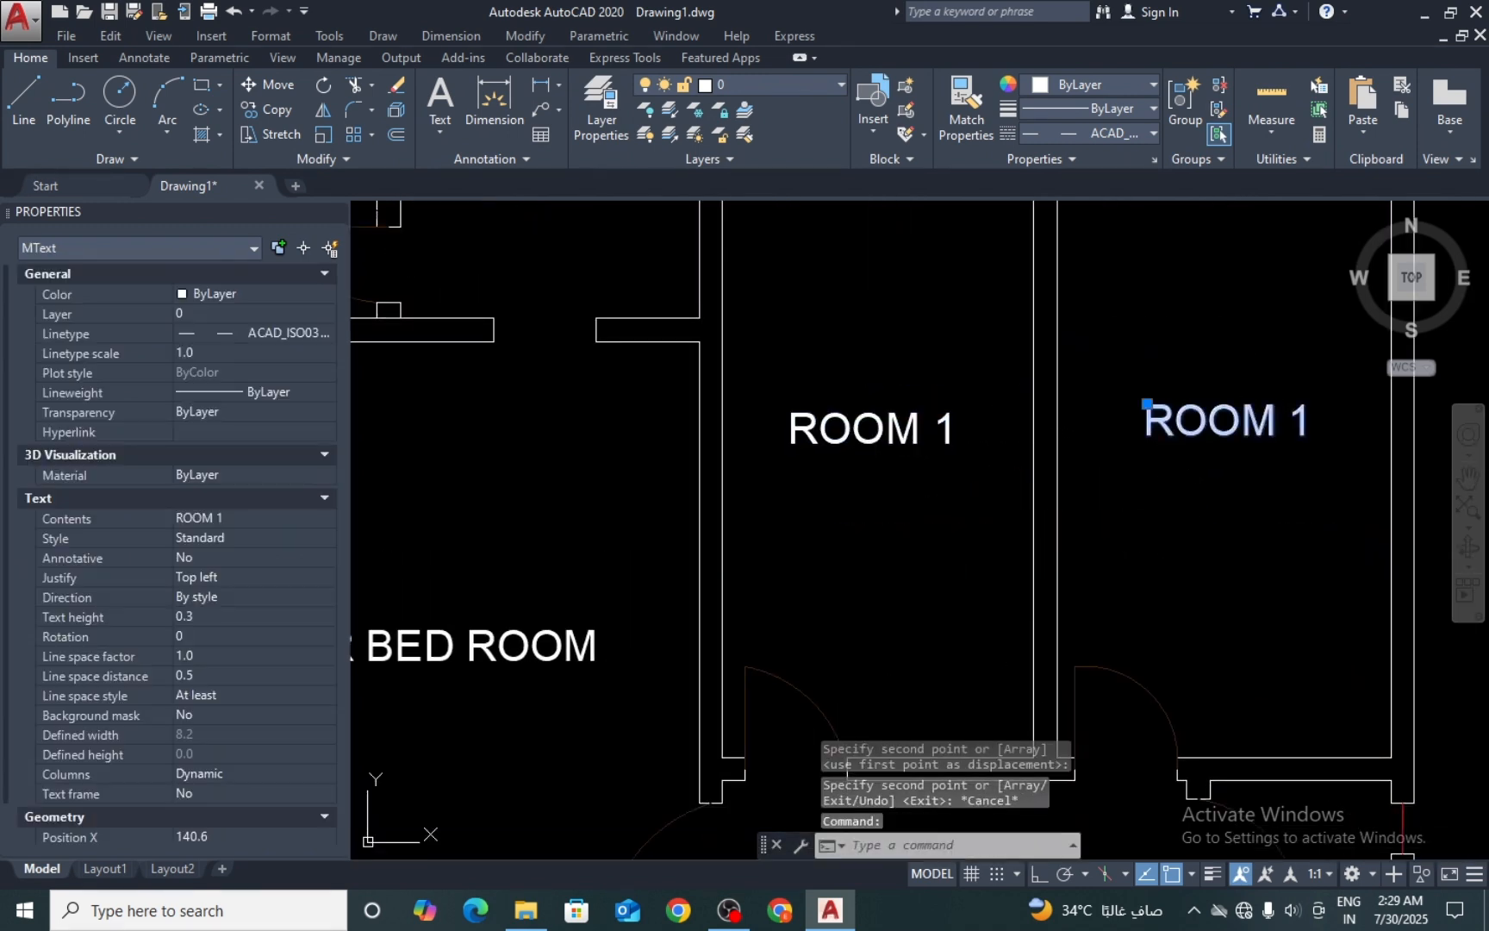
{"action": "double_click", "coordinate": [1189, 431]}
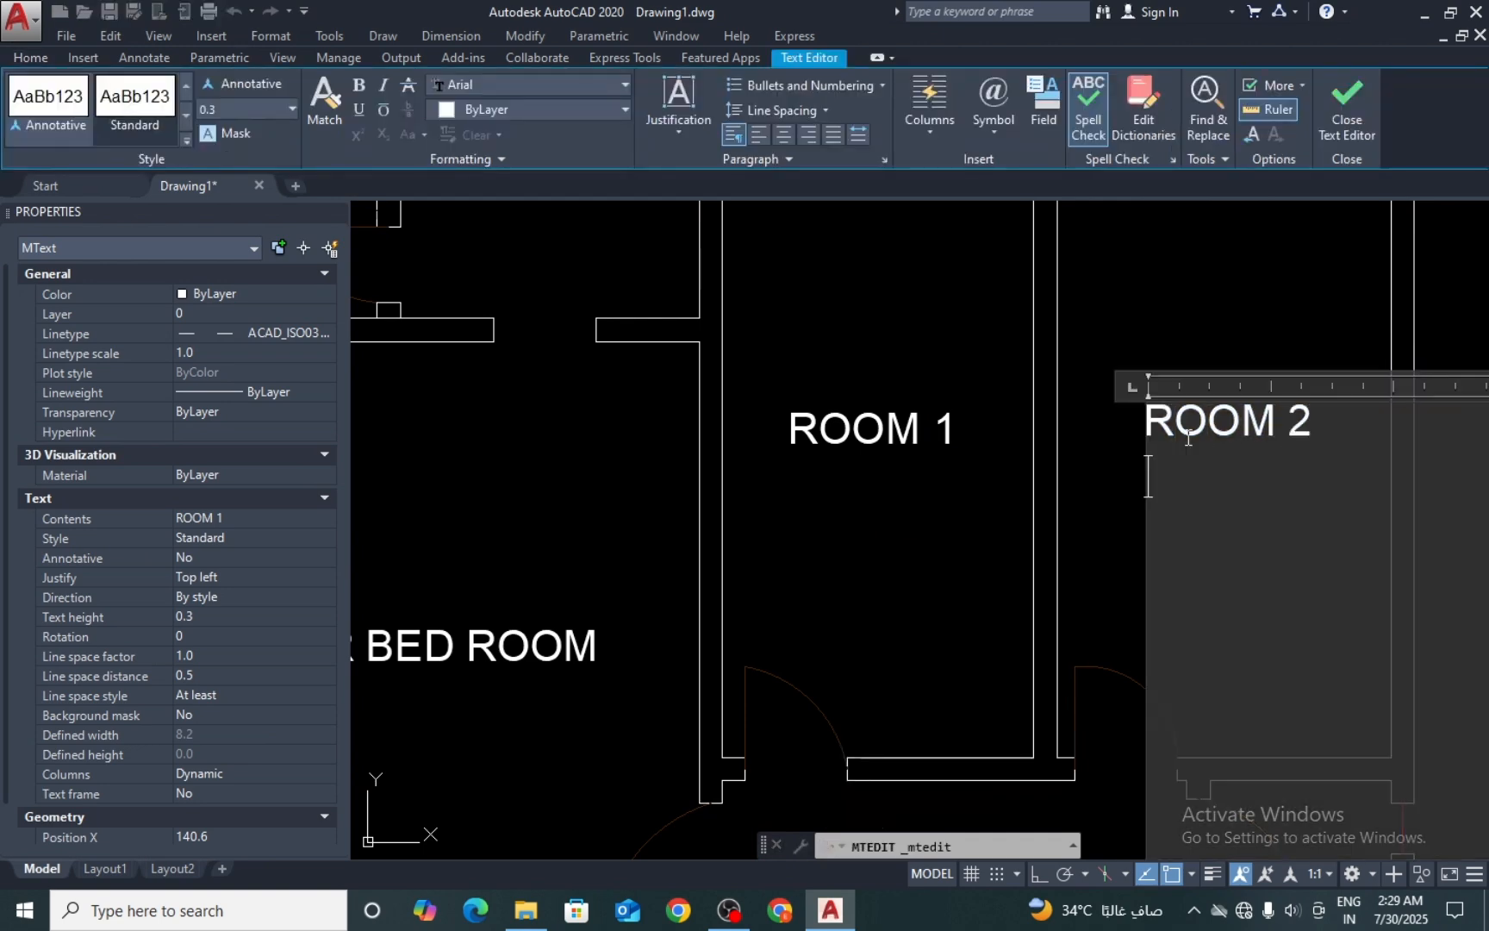
{"action": "key", "text": "Escape"}
Step: Copy the GUEST ROOM label into the kitchen beside the stove and select the copy
{"action": "scroll", "coordinate": [1177, 440], "scroll_direction": "down", "scroll_amount": 6}
{"action": "middle_click_drag", "start_coordinate": [1043, 434], "coordinate": [1042, 344]}
{"action": "scroll", "coordinate": [1053, 371], "scroll_direction": "down", "scroll_amount": 2}
{"action": "scroll", "coordinate": [1087, 491], "scroll_direction": "up", "scroll_amount": 2}
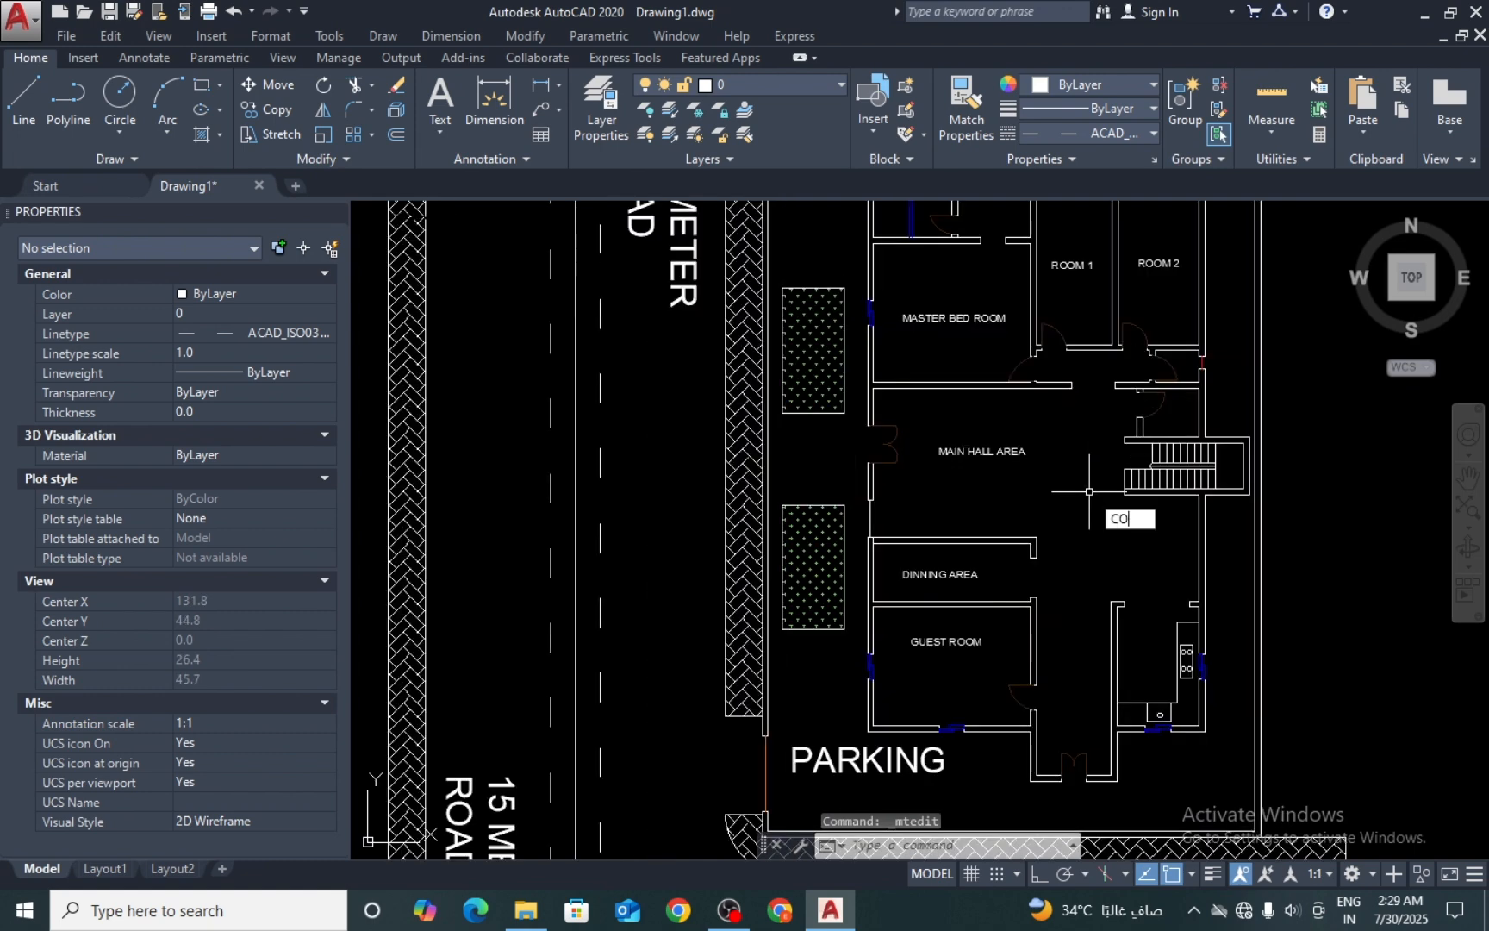
{"action": "key", "text": "Return"}
{"action": "scroll", "coordinate": [1125, 654], "scroll_direction": "up", "scroll_amount": 3}
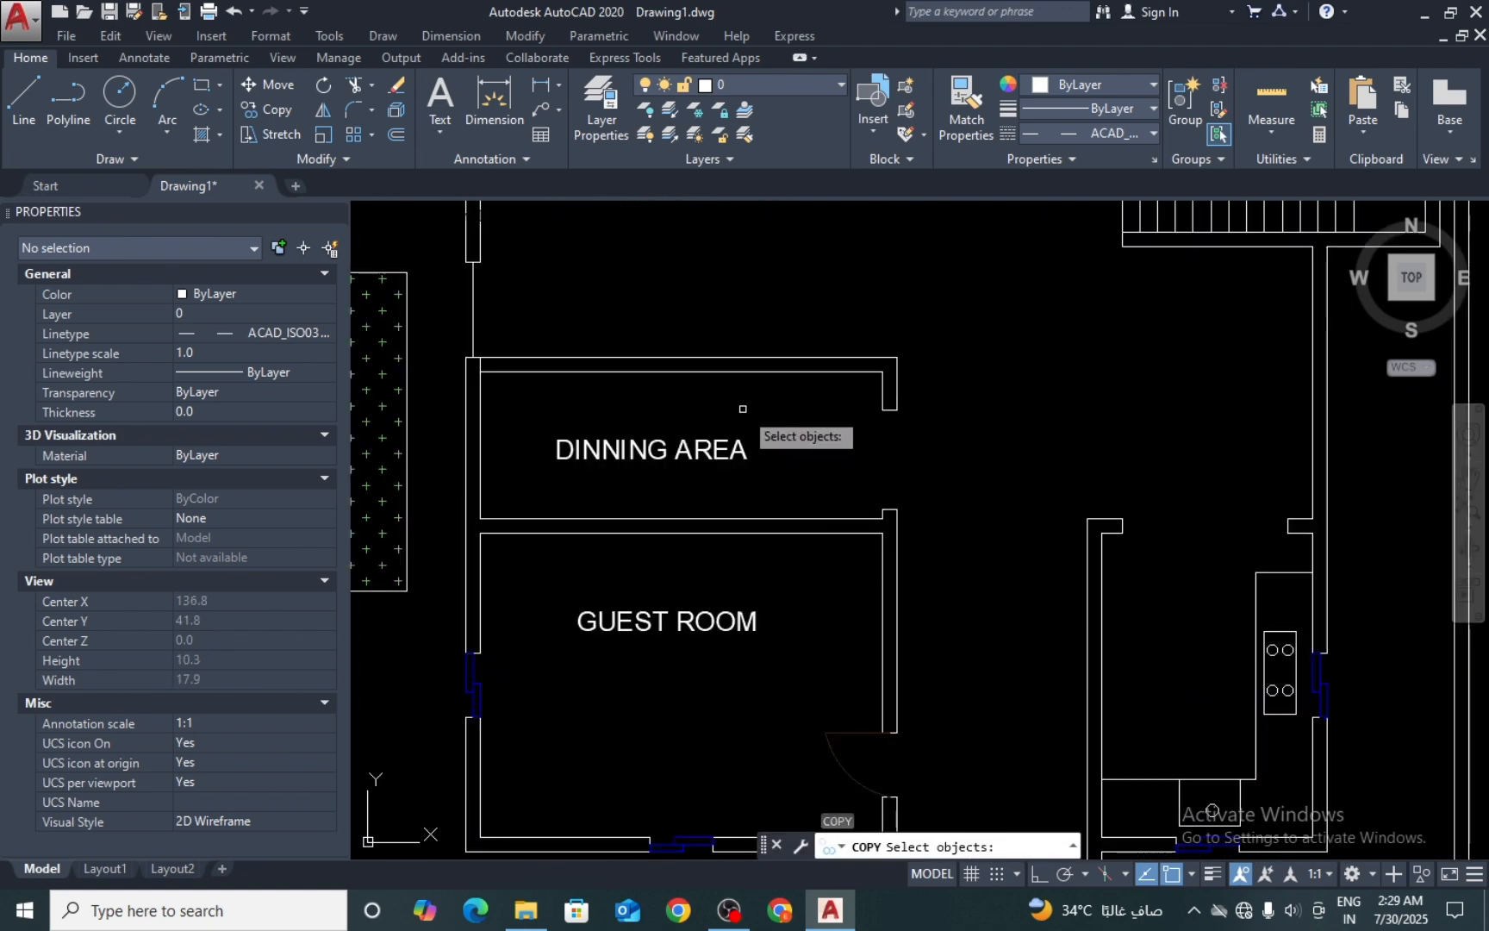
{"action": "scroll", "coordinate": [743, 409], "scroll_direction": "down", "scroll_amount": 5}
{"action": "scroll", "coordinate": [784, 558], "scroll_direction": "up", "scroll_amount": 3}
{"action": "left_click_drag", "start_coordinate": [767, 607], "coordinate": [696, 657]}
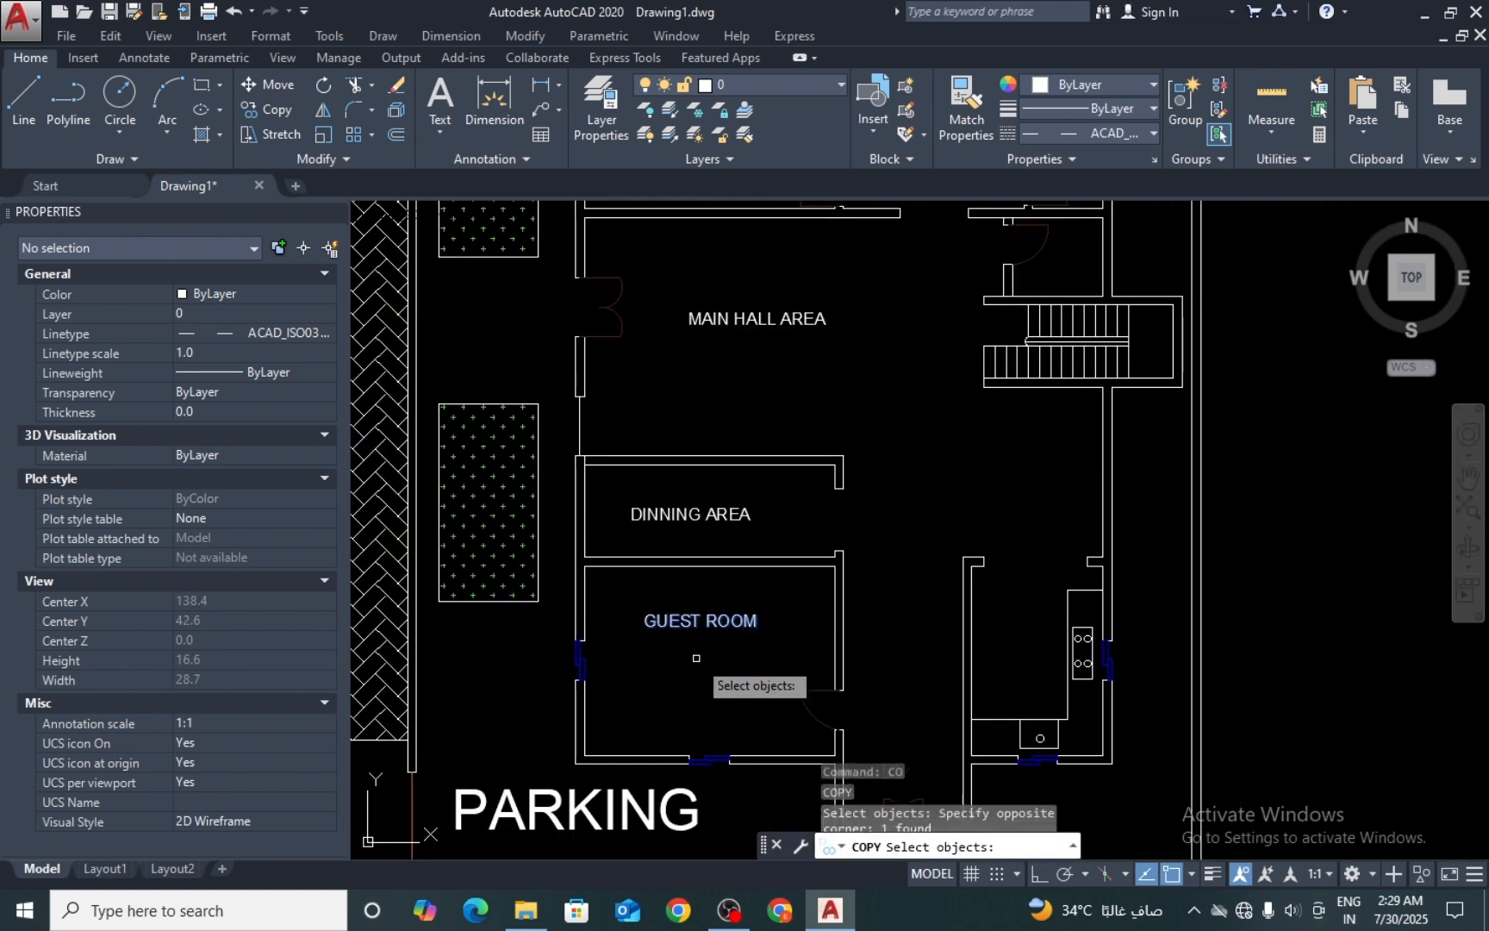
{"action": "key", "text": "Return"}
{"action": "left_click", "coordinate": [698, 655]}
{"action": "scroll", "coordinate": [1021, 594], "scroll_direction": "up", "scroll_amount": 4}
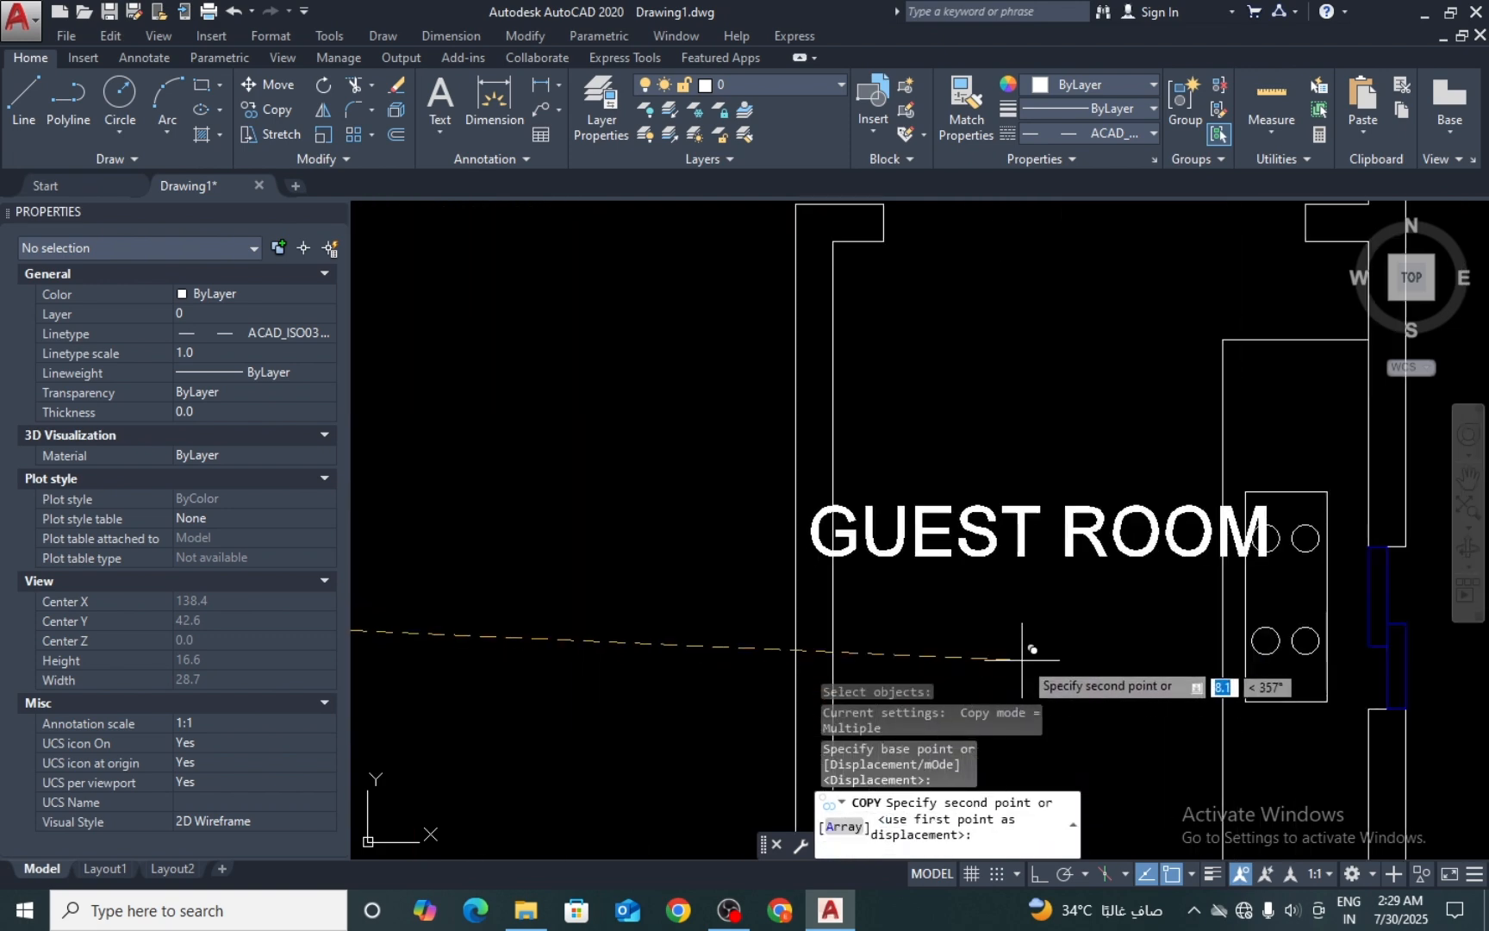
{"action": "left_click", "coordinate": [1016, 587]}
{"action": "key", "text": "Escape"}
{"action": "left_click", "coordinate": [1015, 465]}
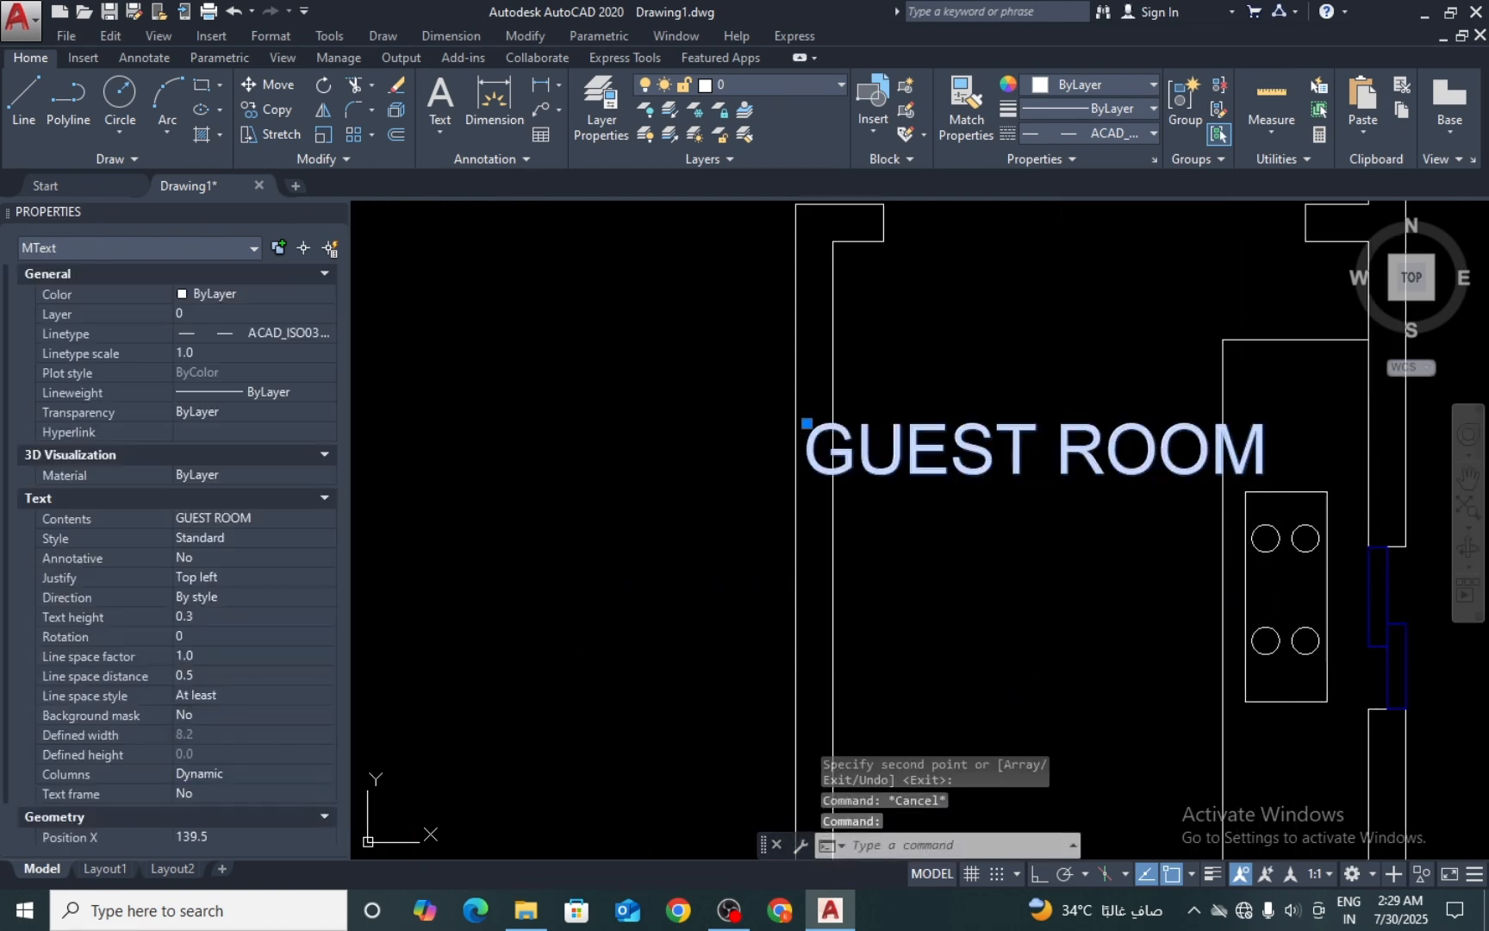
Step: Replace the text of the copied GUEST ROOM label beside the stove with KITECHEN
{"action": "double_click", "coordinate": [1018, 461]}
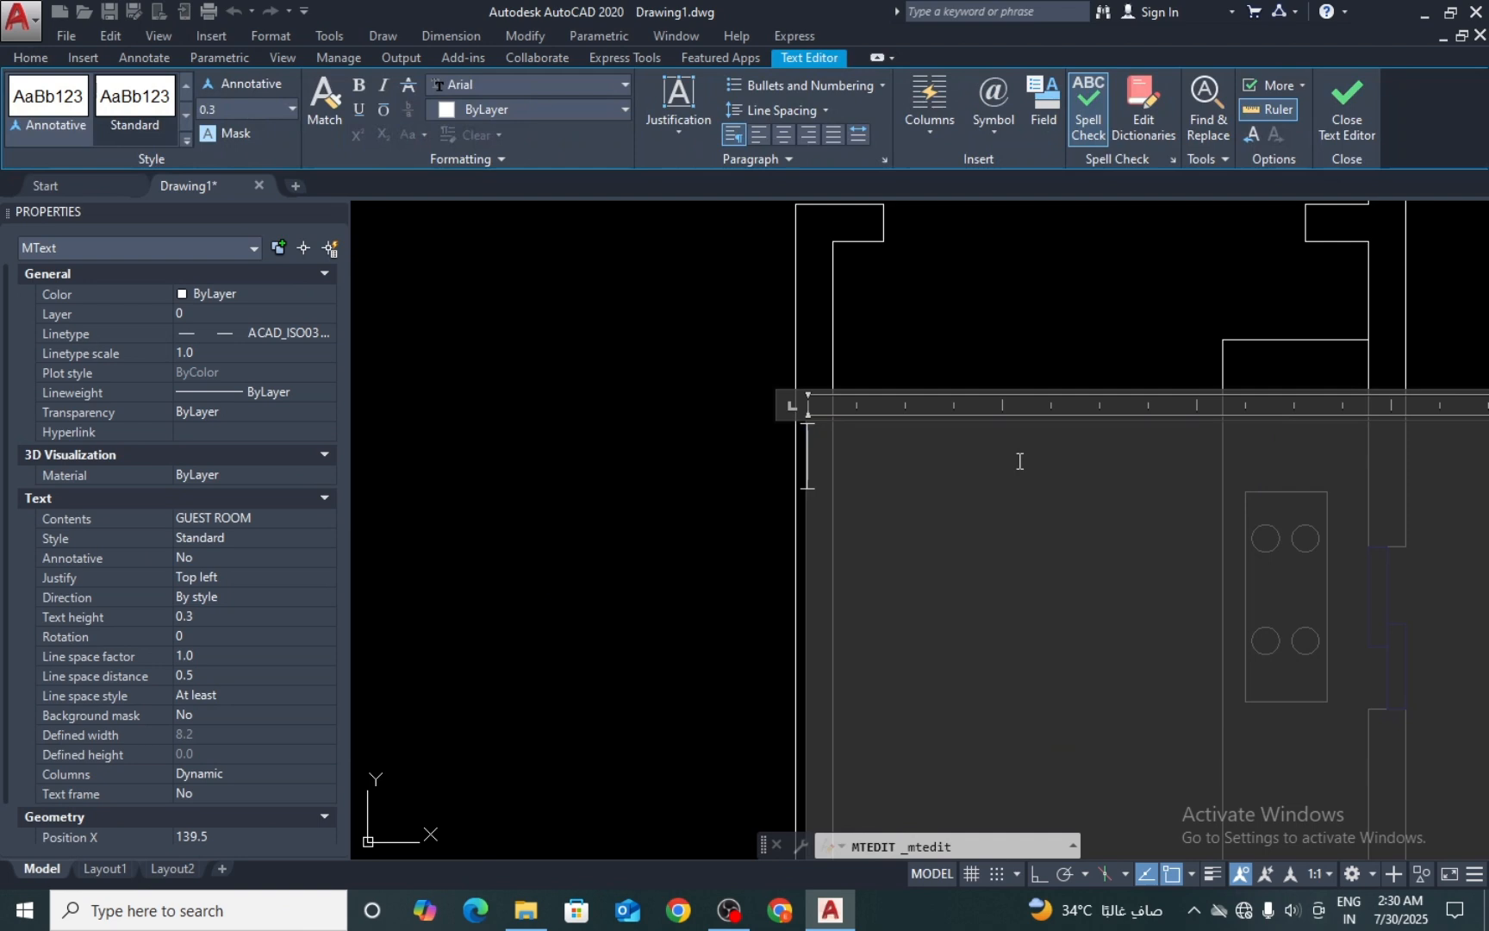
{"action": "type", "text": "KITECH"}
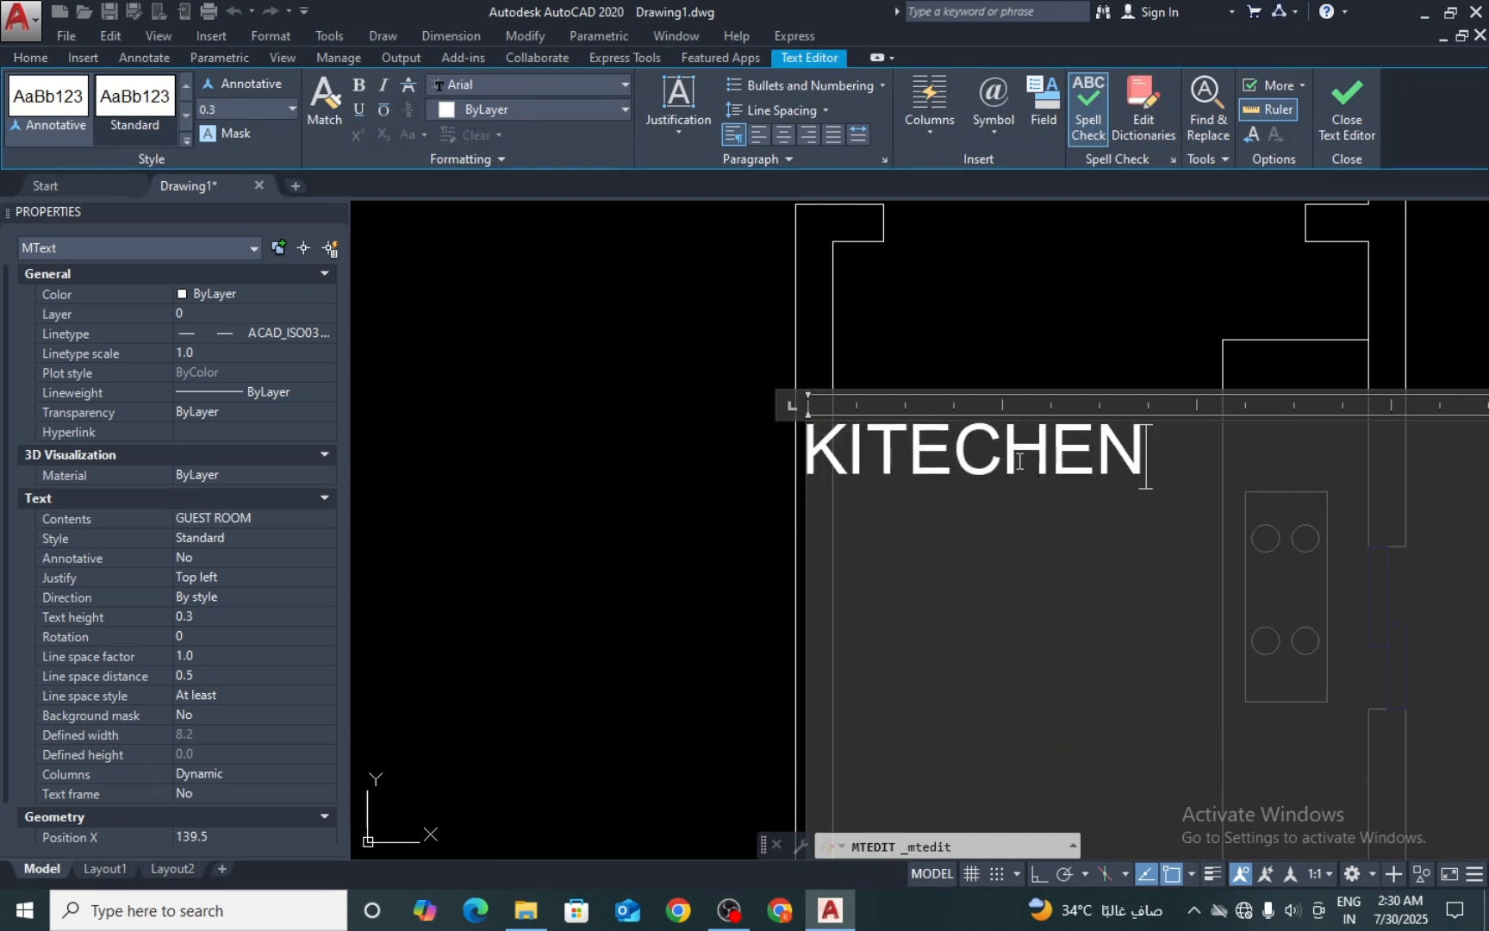
{"action": "type", "text": "EN"}
{"action": "key", "text": "ctrl+Return"}
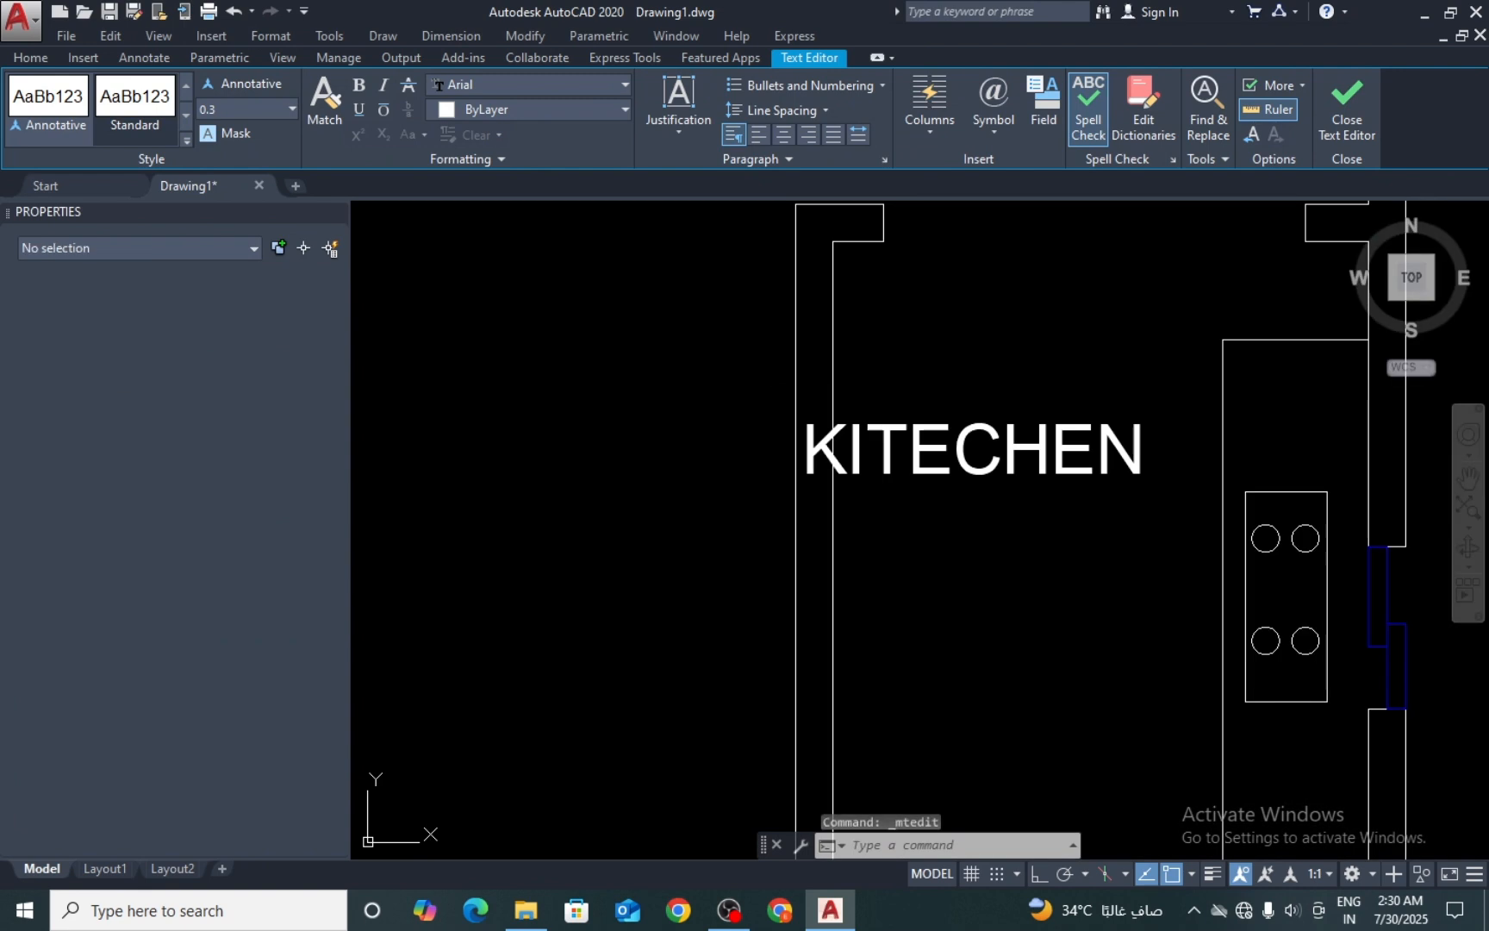
Step: Rotate the KITECHEN label 90 degrees so that it reads vertically
{"action": "type", "text": "ro"}
{"action": "key", "text": "Return"}
{"action": "left_click", "coordinate": [1072, 413]}
{"action": "left_click", "coordinate": [1000, 519]}
{"action": "key", "text": "Return"}
{"action": "left_click", "coordinate": [1110, 348]}
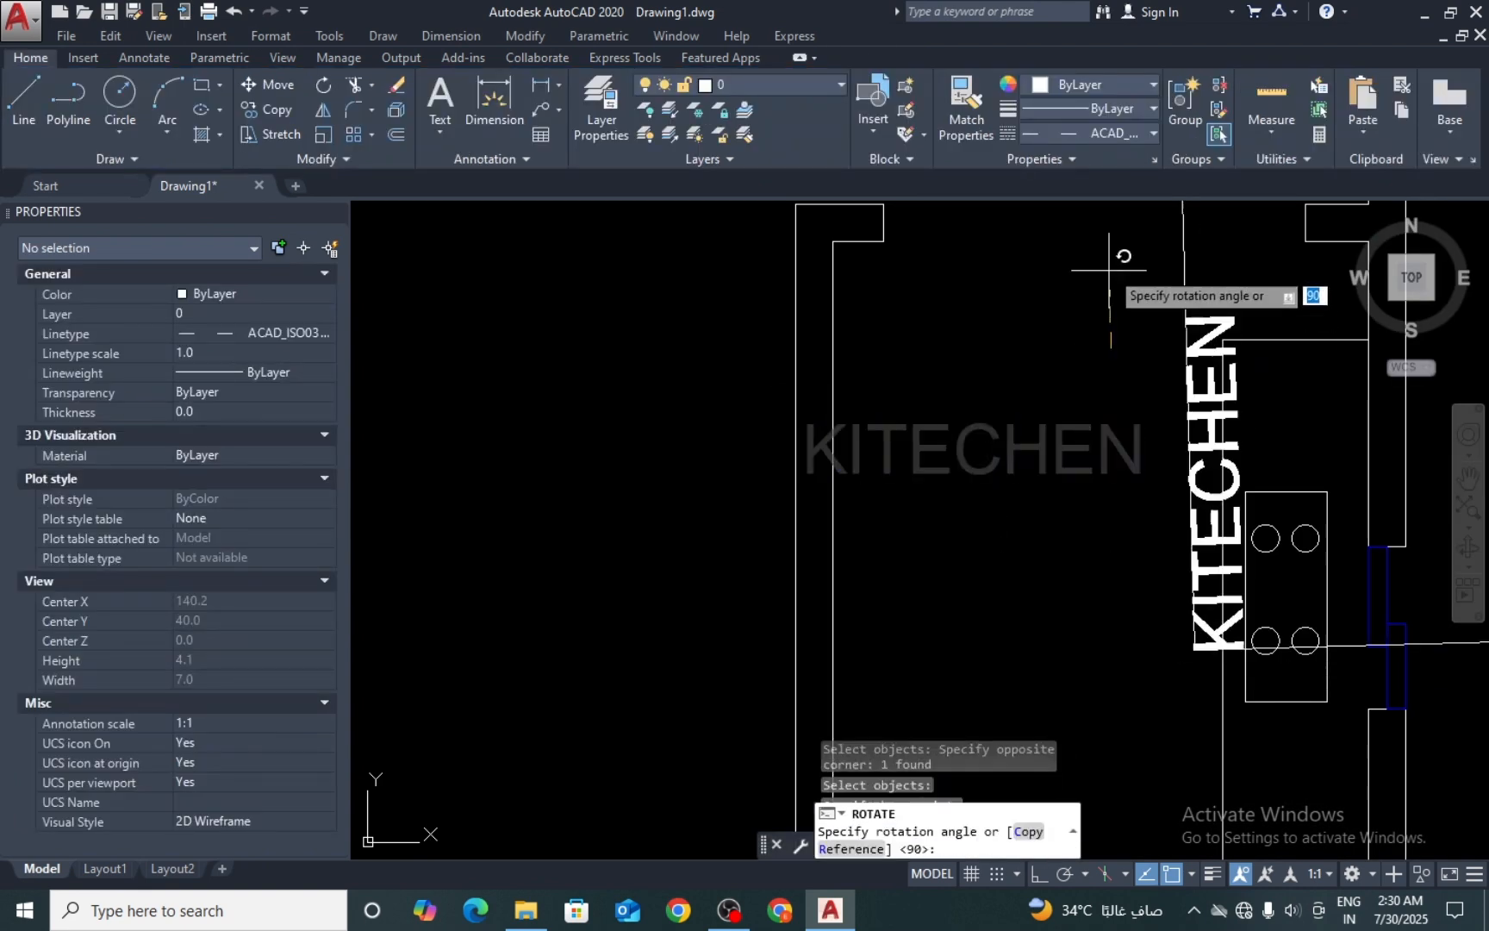
{"action": "key", "text": "F8"}
{"action": "left_click", "coordinate": [1089, 270]}
{"action": "key", "text": "Escape"}
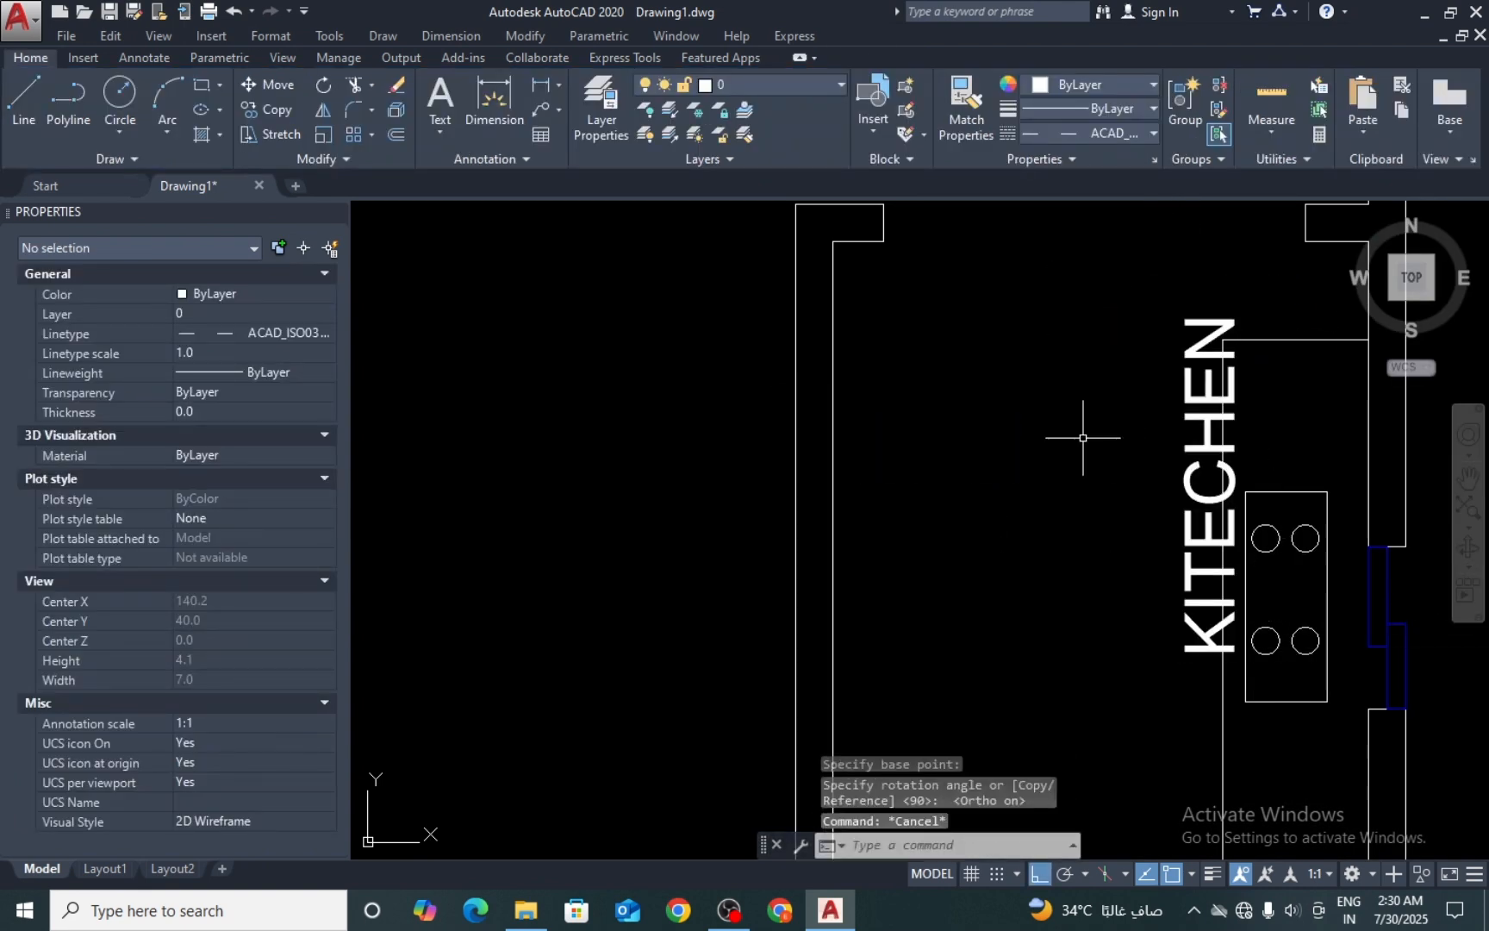
Step: Move the vertical KITECHEN label off the counter edge into the open floor of the kitchen
{"action": "type", "text": "m"}
{"action": "key", "text": "Return"}
{"action": "left_click", "coordinate": [1106, 416]}
{"action": "left_click", "coordinate": [1019, 506]}
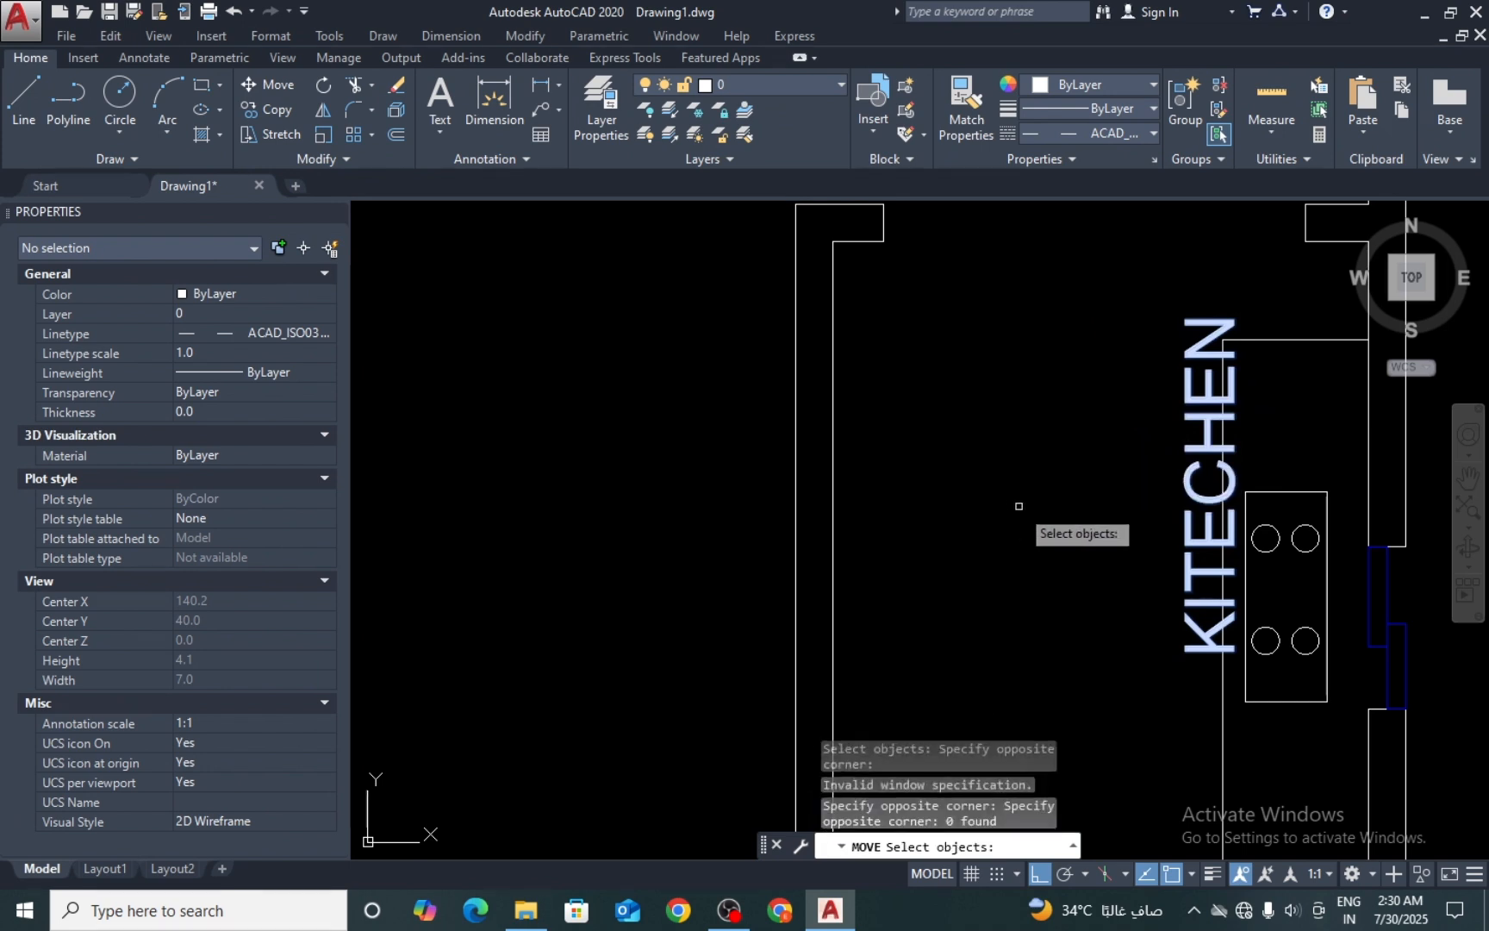
{"action": "key", "text": "Return"}
{"action": "left_click", "coordinate": [1060, 506]}
{"action": "left_click", "coordinate": [920, 520]}
{"action": "scroll", "coordinate": [922, 519], "scroll_direction": "down", "scroll_amount": 6}
{"action": "key", "text": "Escape"}
{"action": "key", "text": "Escape"}
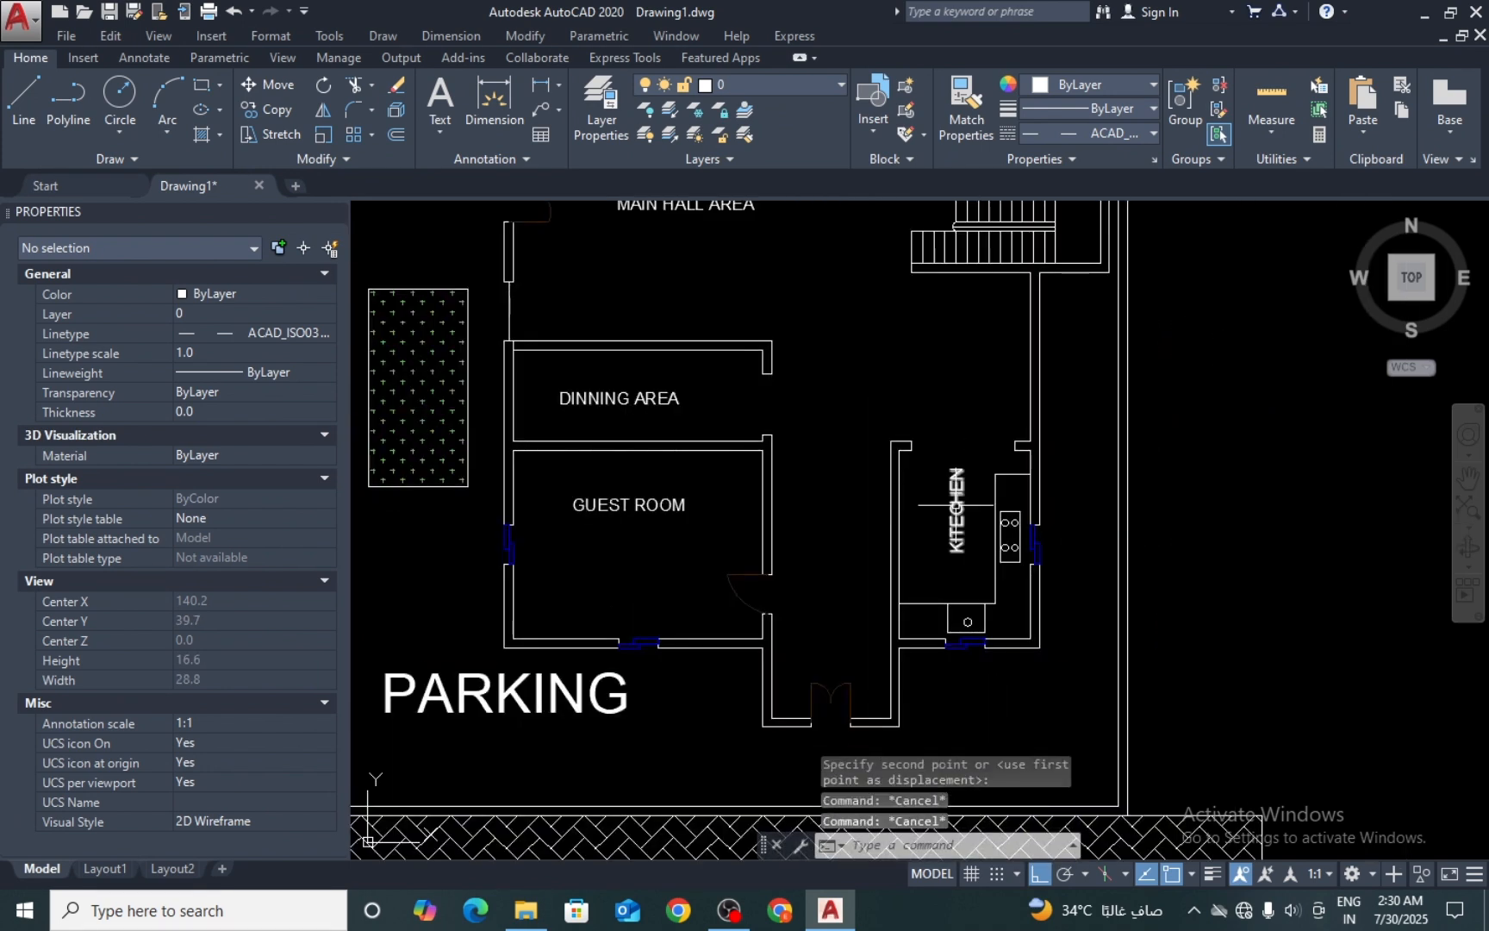
Step: Copy the vertical KITECHEN label onto the landing at the right end of the staircase
{"action": "key", "text": "Return"}
{"action": "left_click", "coordinate": [984, 455]}
{"action": "left_click", "coordinate": [947, 496]}
{"action": "key", "text": "Return"}
{"action": "left_click", "coordinate": [948, 493]}
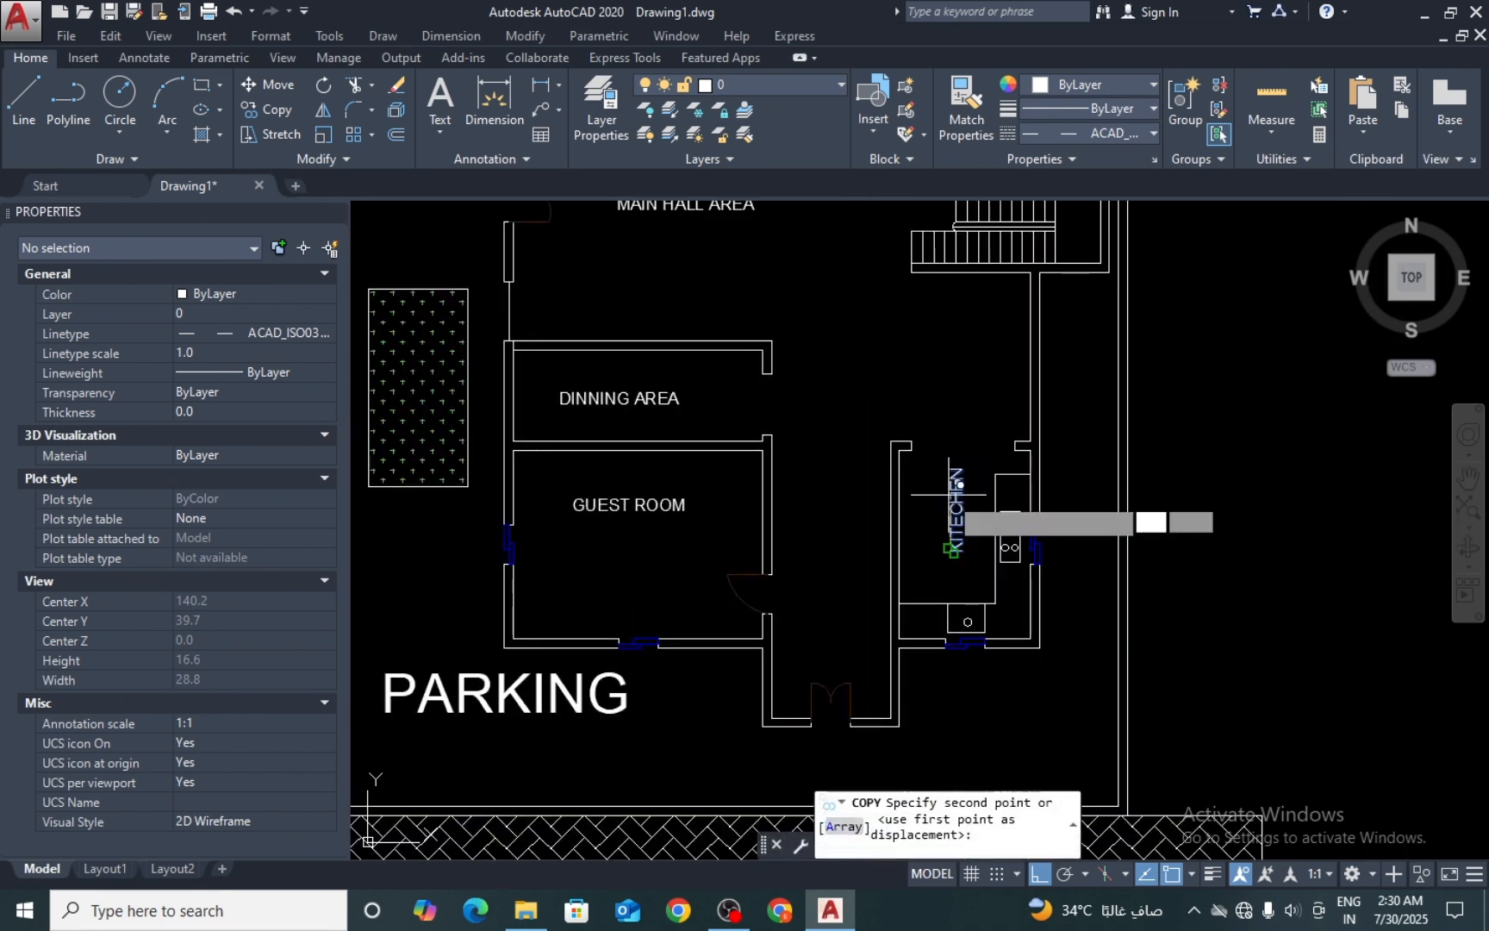
{"action": "middle_click_drag", "start_coordinate": [934, 368], "coordinate": [872, 545]}
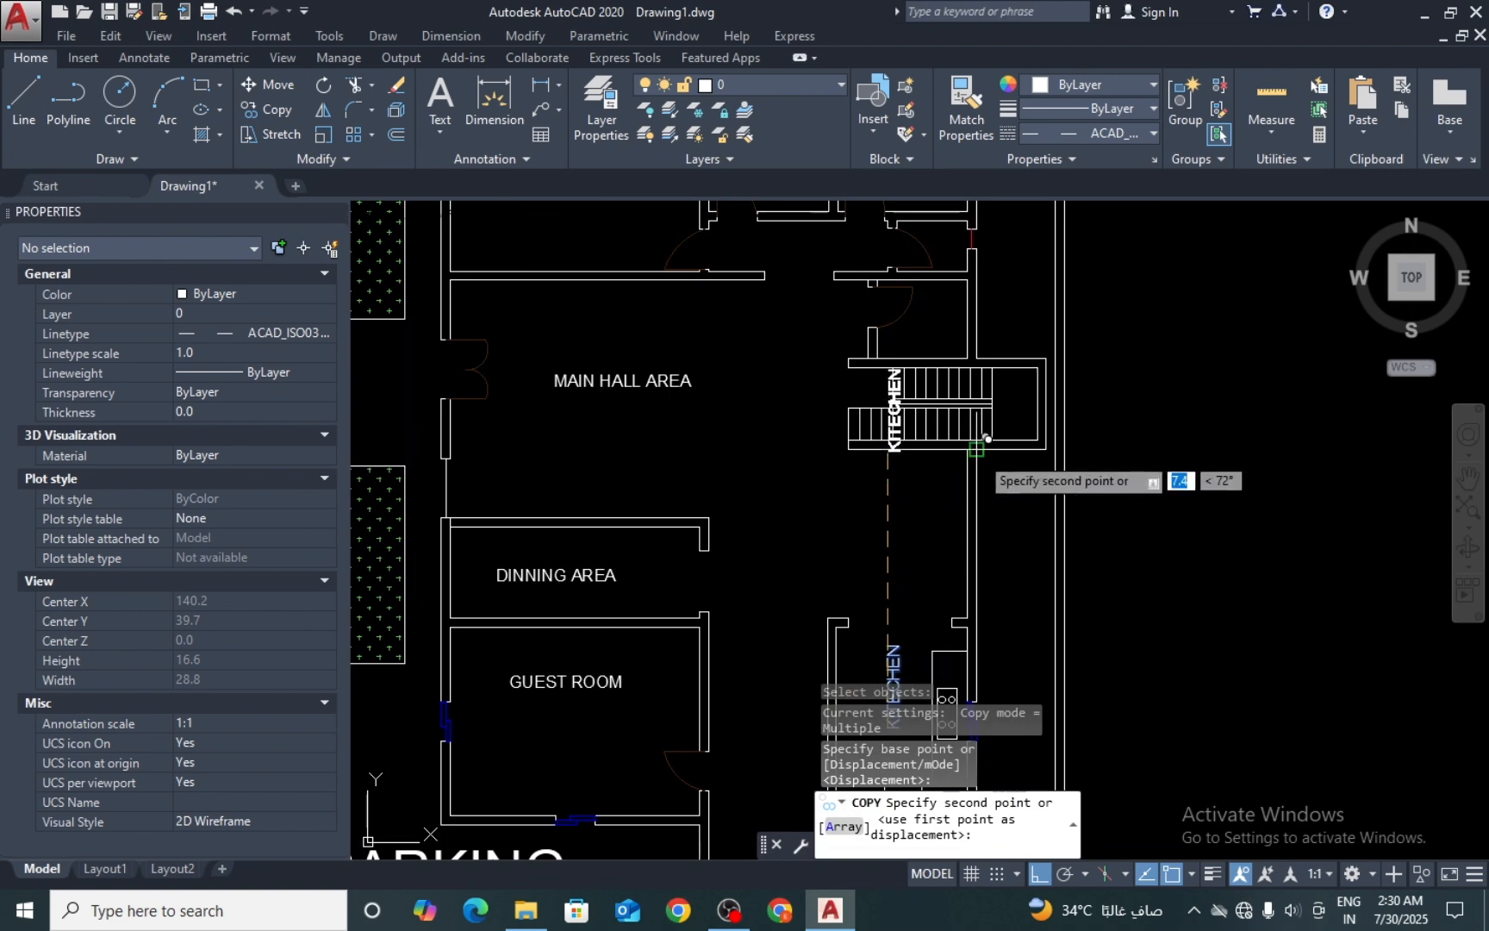
{"action": "scroll", "coordinate": [1014, 443], "scroll_direction": "up", "scroll_amount": 5}
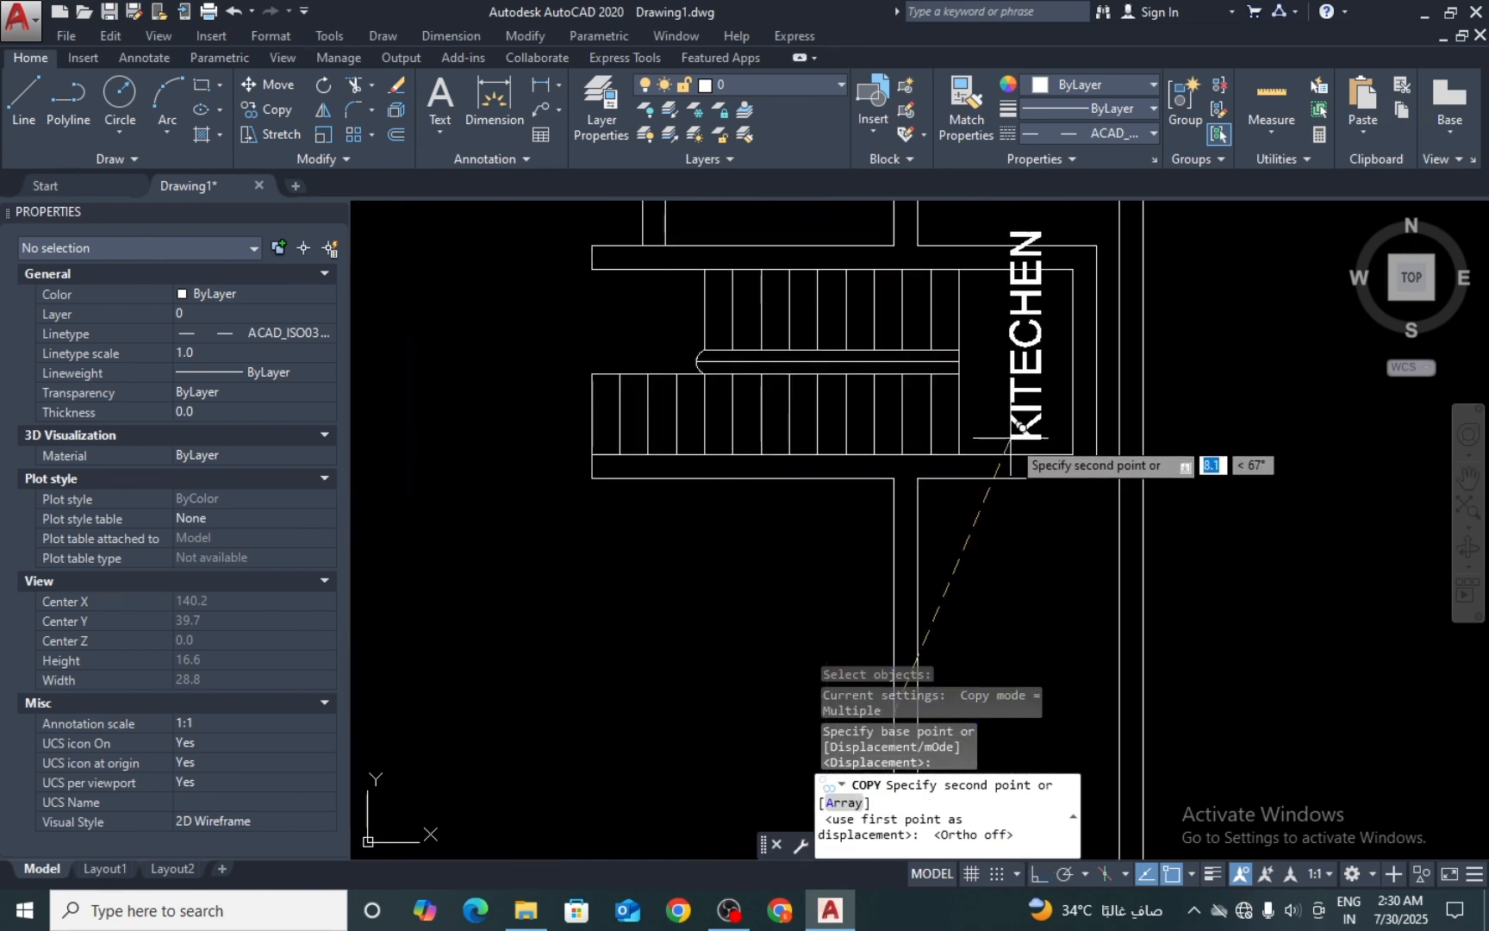
{"action": "key", "text": "F8"}
{"action": "left_click", "coordinate": [1010, 405]}
{"action": "key", "text": "Escape"}
Step: Replace the text of the copied label on the stair landing with STEPS
{"action": "left_click", "coordinate": [1010, 405]}
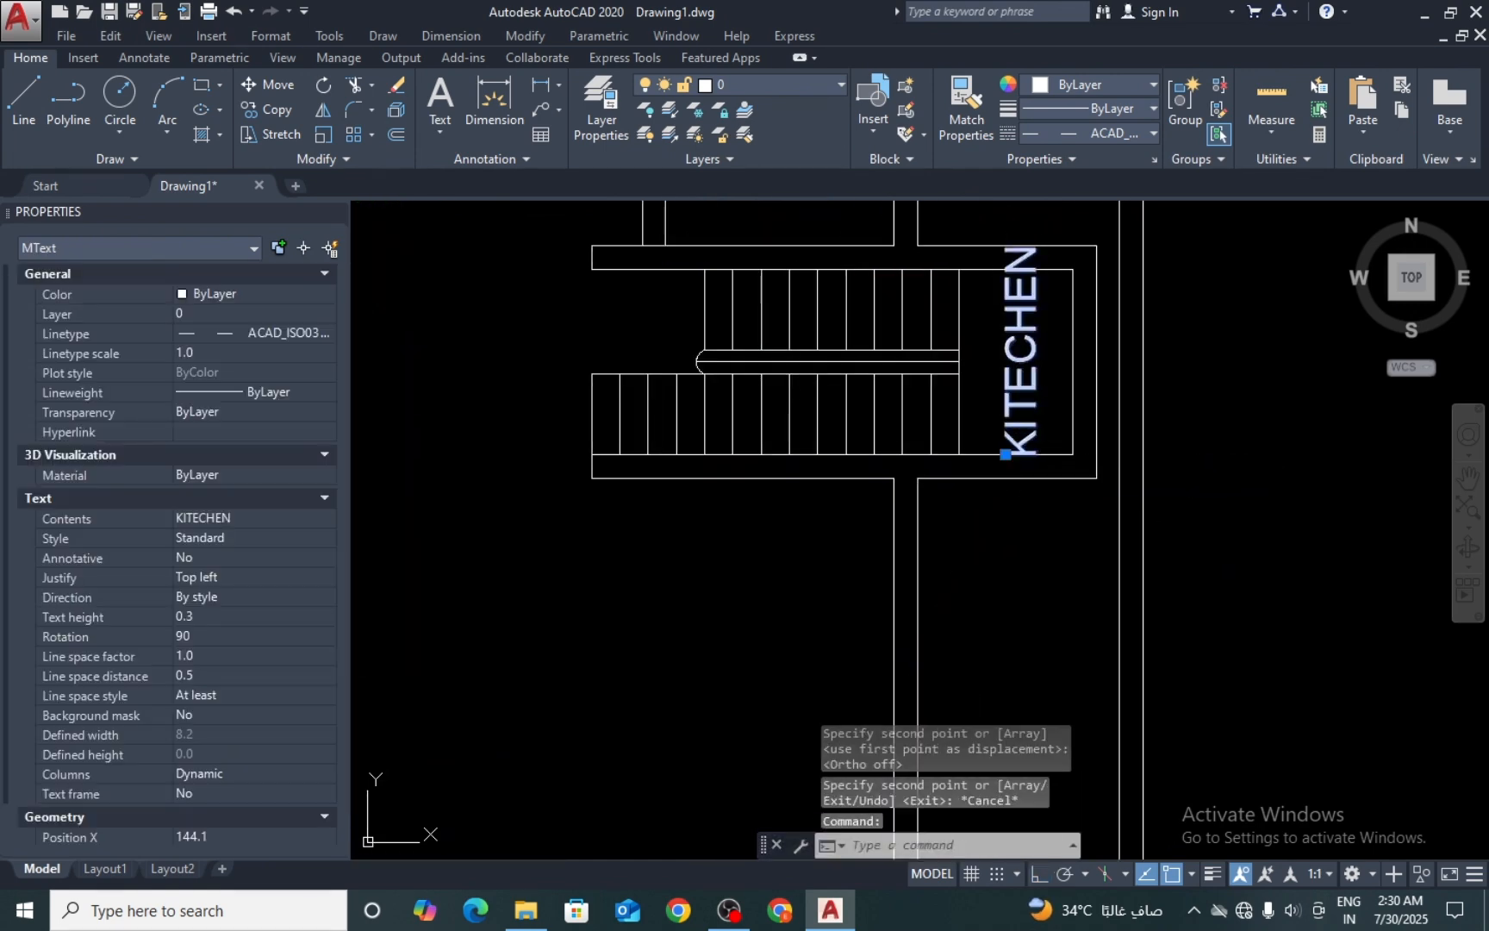
{"action": "double_click", "coordinate": [1008, 399]}
{"action": "type", "text": "S"}
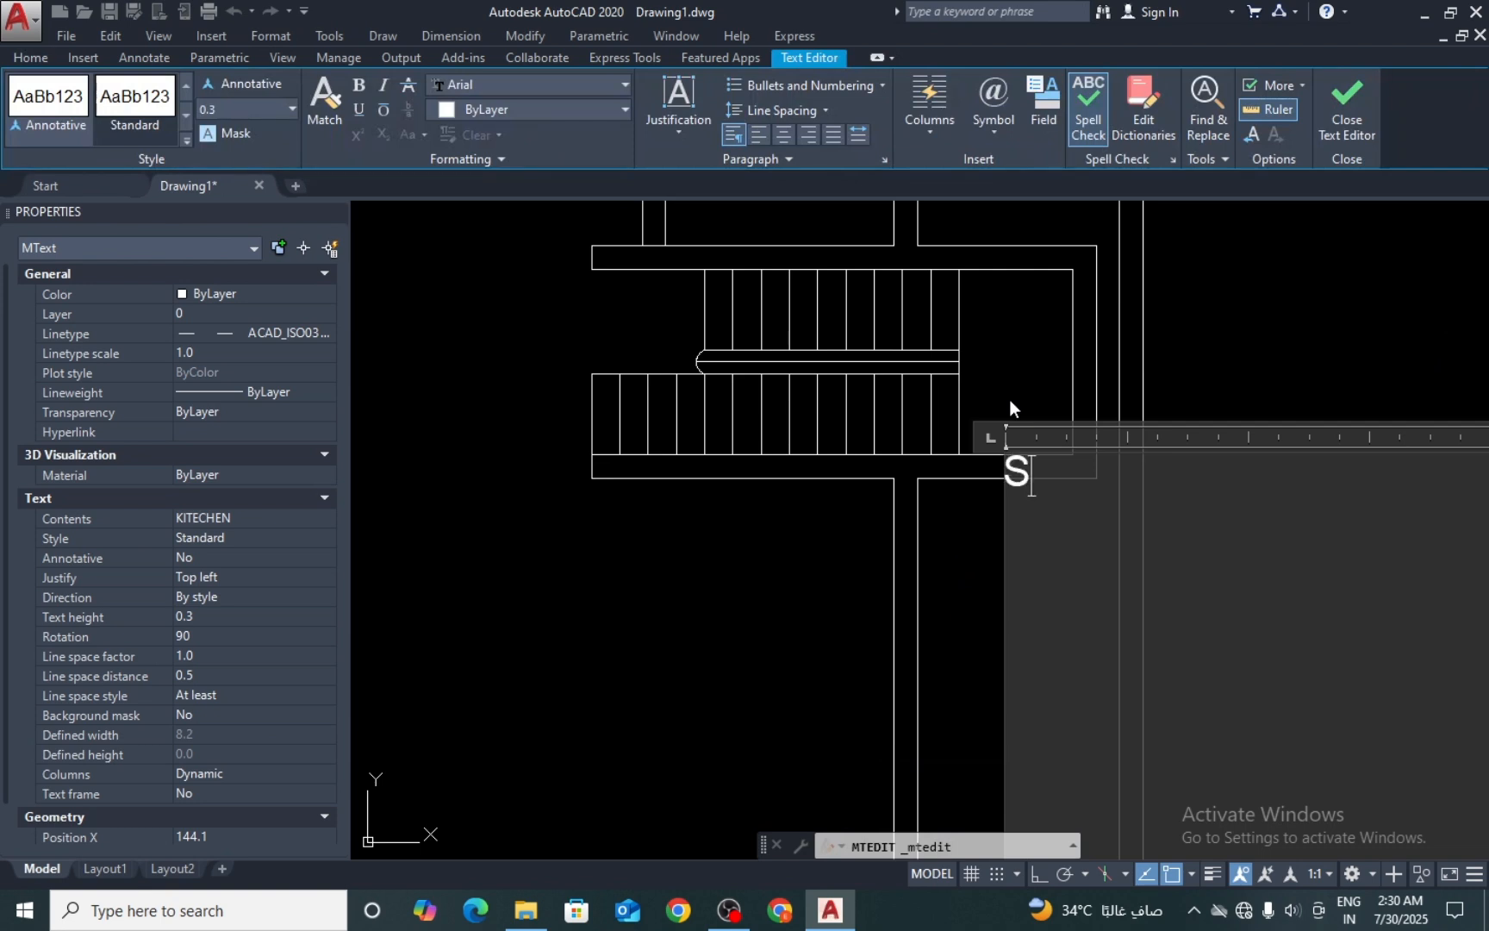
{"action": "type", "text": "TEOP"}
{"action": "key", "text": "BackSpace"}
{"action": "key", "text": "BackSpace"}
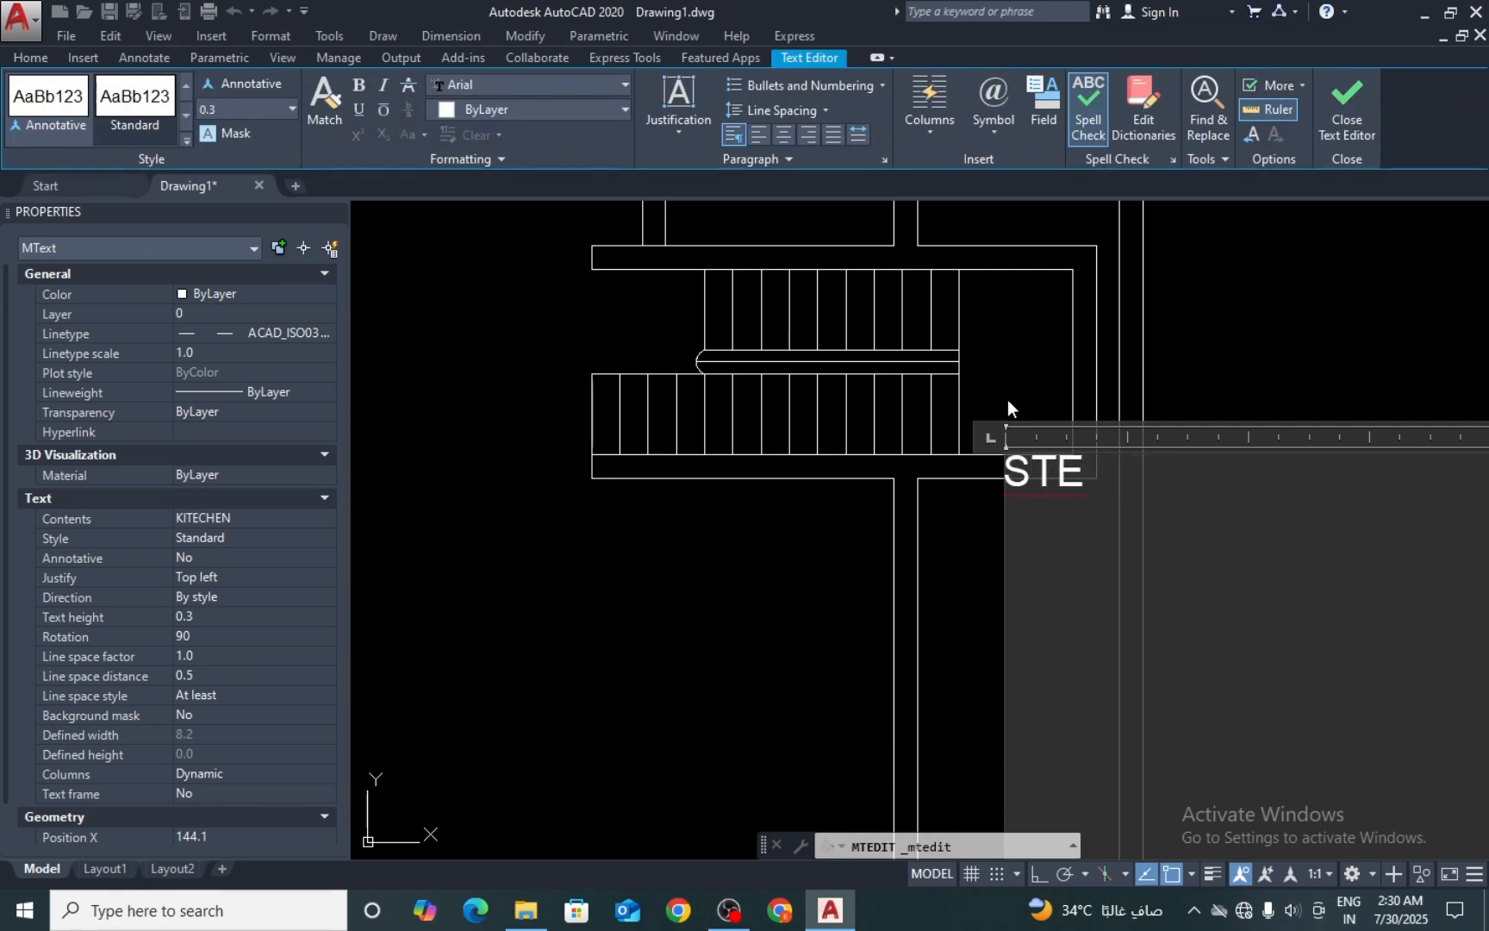
{"action": "type", "text": "PS"}
{"action": "left_click", "coordinate": [1007, 399]}
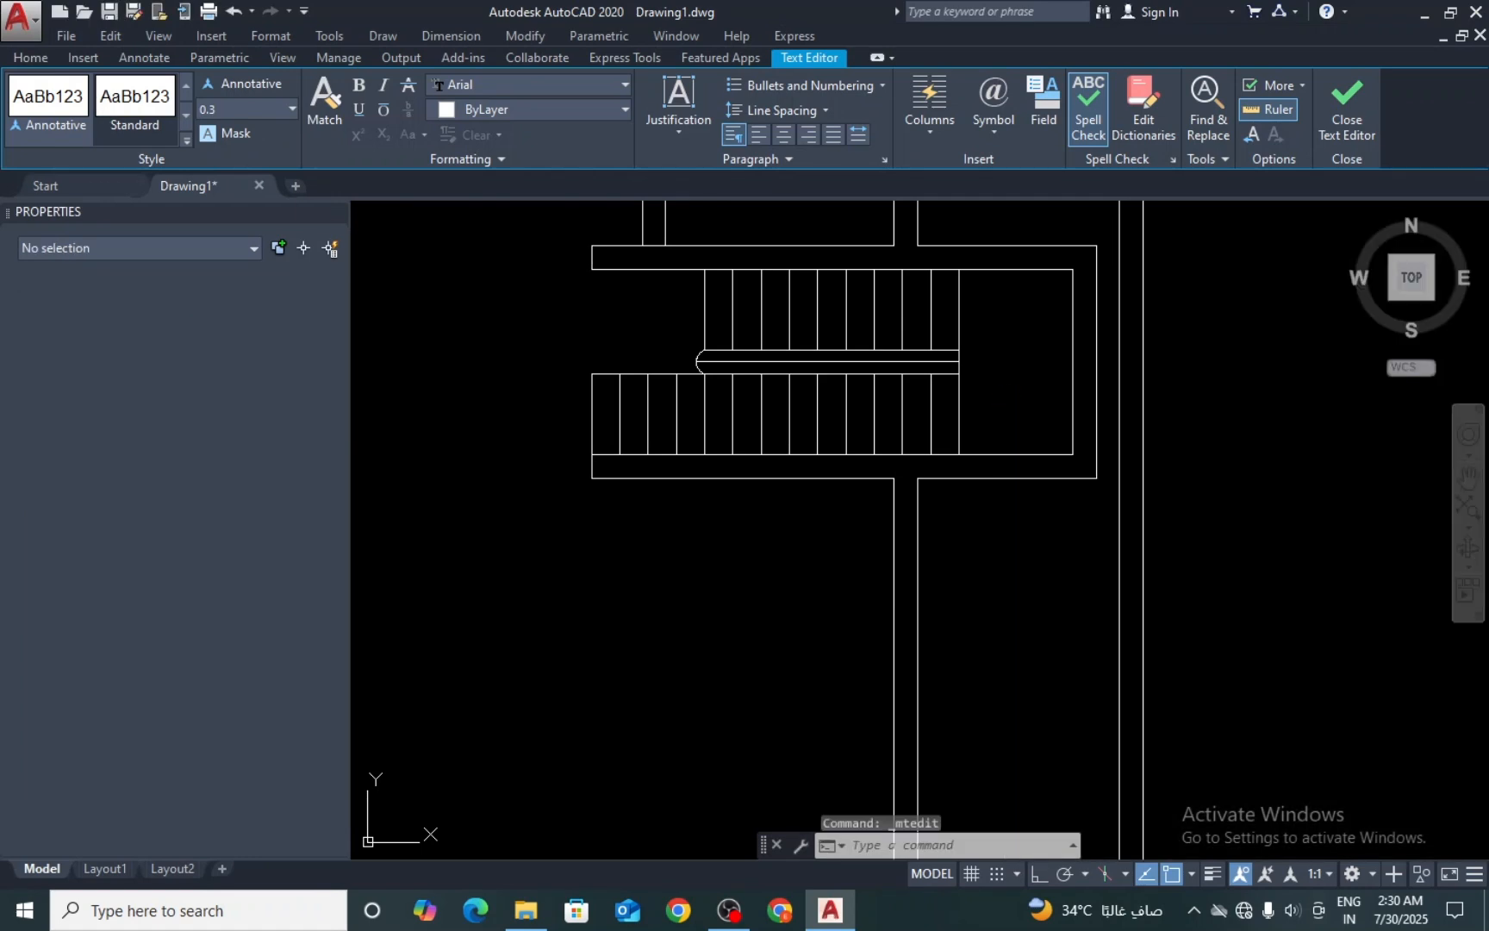
Step: Move the STEPS label slightly up to the middle of the stair landing
{"action": "scroll", "coordinate": [1004, 377], "scroll_direction": "up", "scroll_amount": 2}
{"action": "type", "text": "m"}
{"action": "key", "text": "Return"}
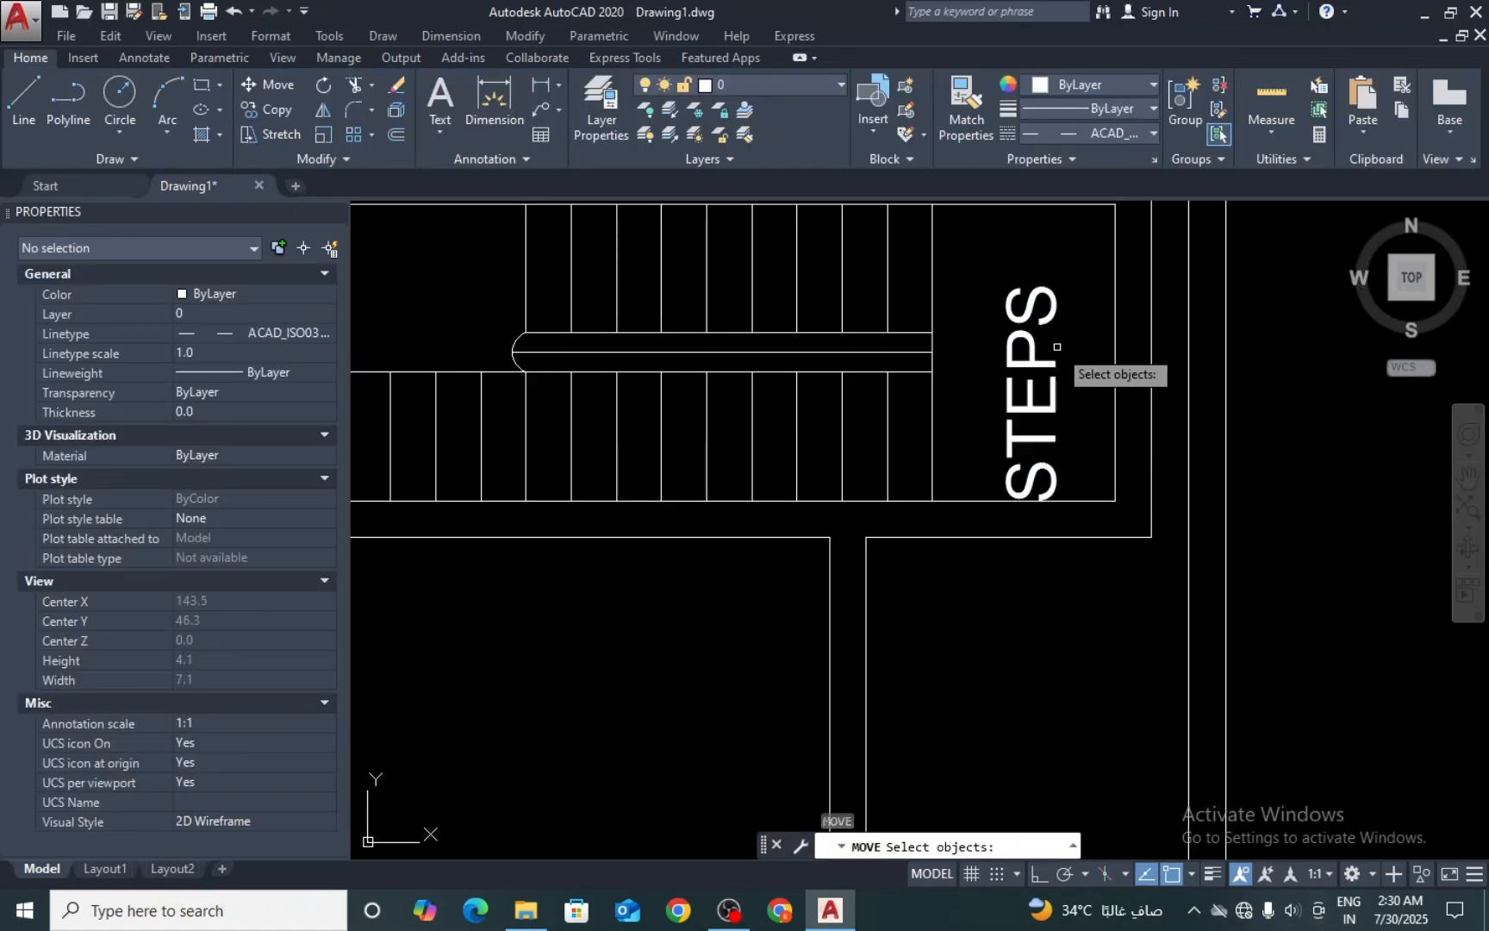
{"action": "left_click", "coordinate": [1060, 348]}
{"action": "left_click", "coordinate": [1038, 388]}
{"action": "key", "text": "Return"}
{"action": "left_click", "coordinate": [1086, 383]}
{"action": "left_click", "coordinate": [1087, 352]}
{"action": "key", "text": "Return"}
{"action": "scroll", "coordinate": [1065, 352], "scroll_direction": "down", "scroll_amount": 4}
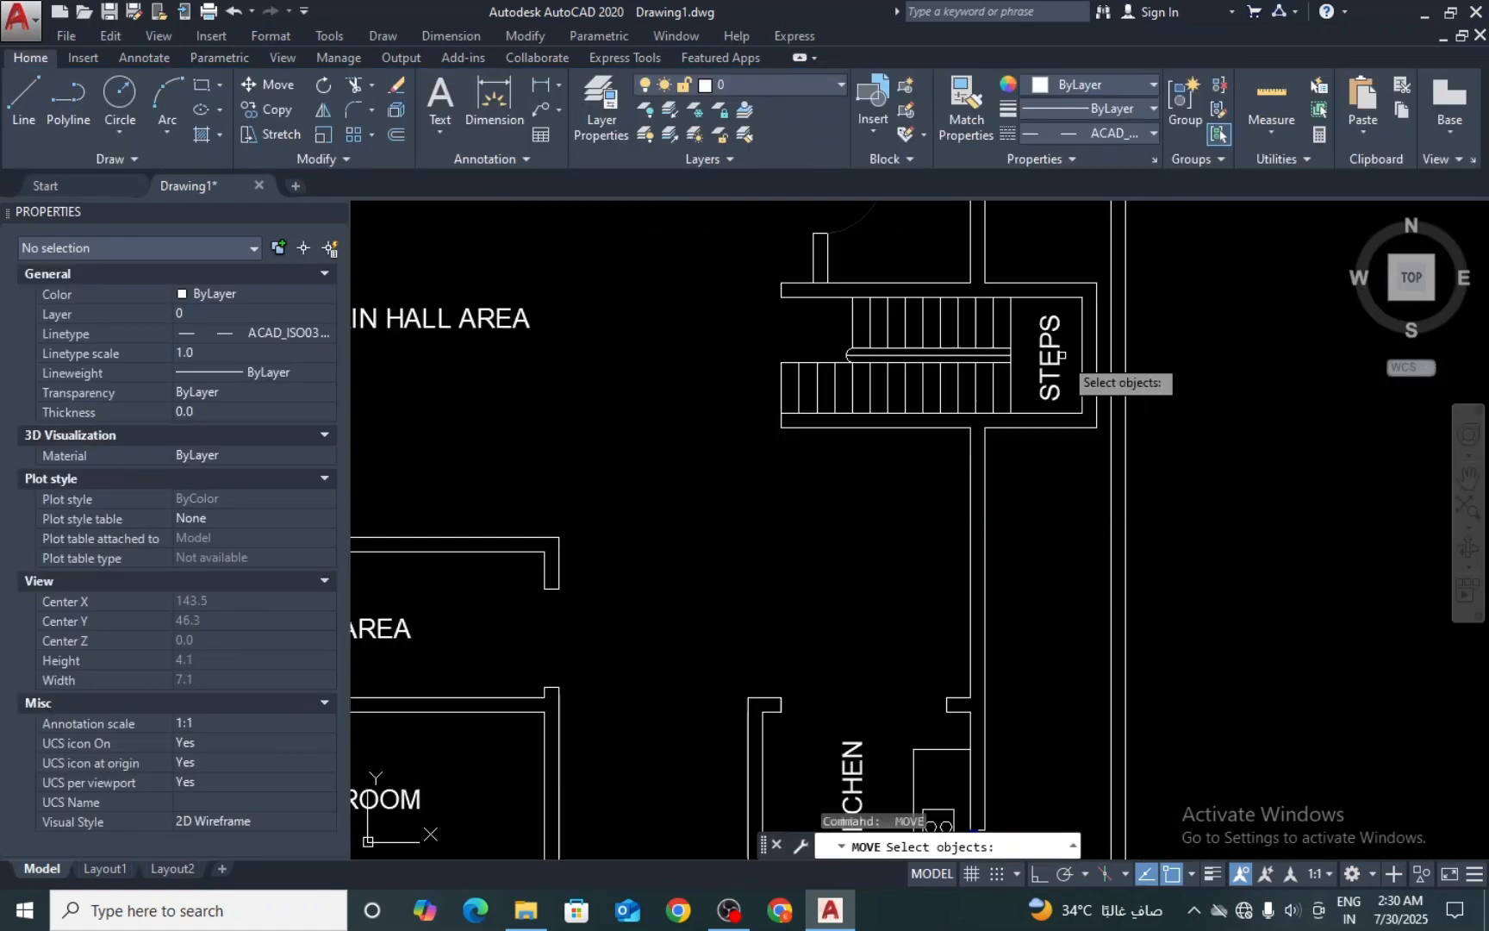
{"action": "middle_click_drag", "start_coordinate": [1011, 418], "coordinate": [1051, 324]}
{"action": "scroll", "coordinate": [1051, 324], "scroll_direction": "down", "scroll_amount": 4}
{"action": "scroll", "coordinate": [804, 533], "scroll_direction": "up", "scroll_amount": 2}
{"action": "key", "text": "Escape"}
{"action": "middle_click_drag", "start_coordinate": [775, 485], "coordinate": [799, 632]}
{"action": "scroll", "coordinate": [800, 622], "scroll_direction": "up", "scroll_amount": 2}
{"action": "left_click", "coordinate": [830, 544]}
{"action": "left_click", "coordinate": [791, 606]}
{"action": "left_click", "coordinate": [905, 383]}
{"action": "left_click", "coordinate": [831, 423]}
{"action": "scroll", "coordinate": [831, 423], "scroll_direction": "down", "scroll_amount": 4}
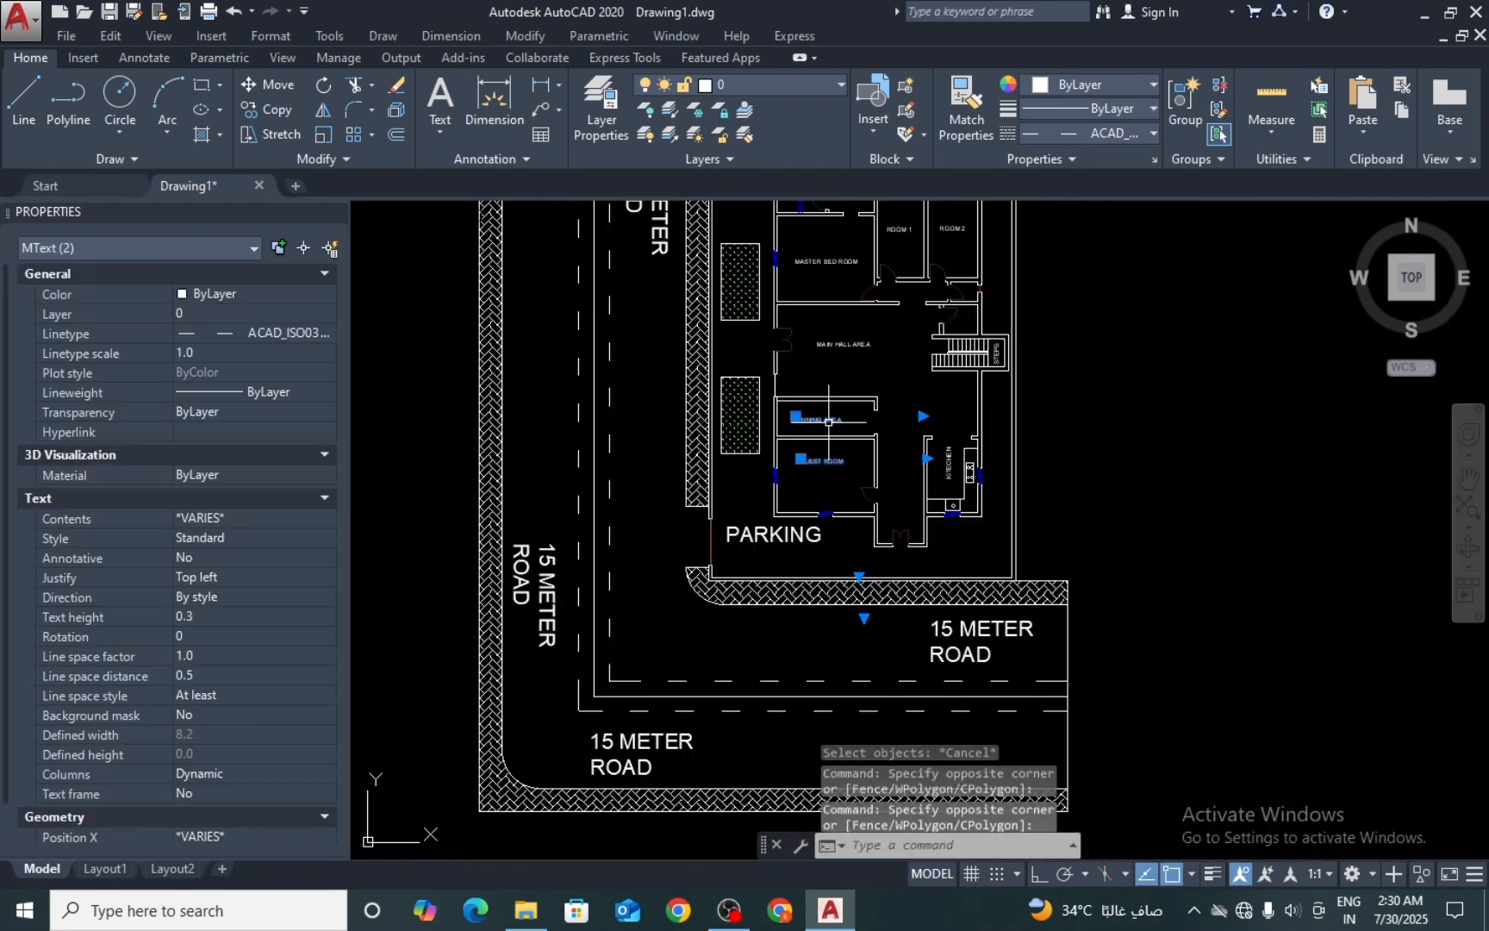
{"action": "middle_click_drag", "start_coordinate": [860, 399], "coordinate": [860, 537]}
{"action": "key", "text": "Escape"}
{"action": "key", "text": "Escape"}
Step: Copy the MAIN HALL AREA label to the upper right of the hall, near the opening in the wall
{"action": "scroll", "coordinate": [978, 461], "scroll_direction": "up", "scroll_amount": 3}
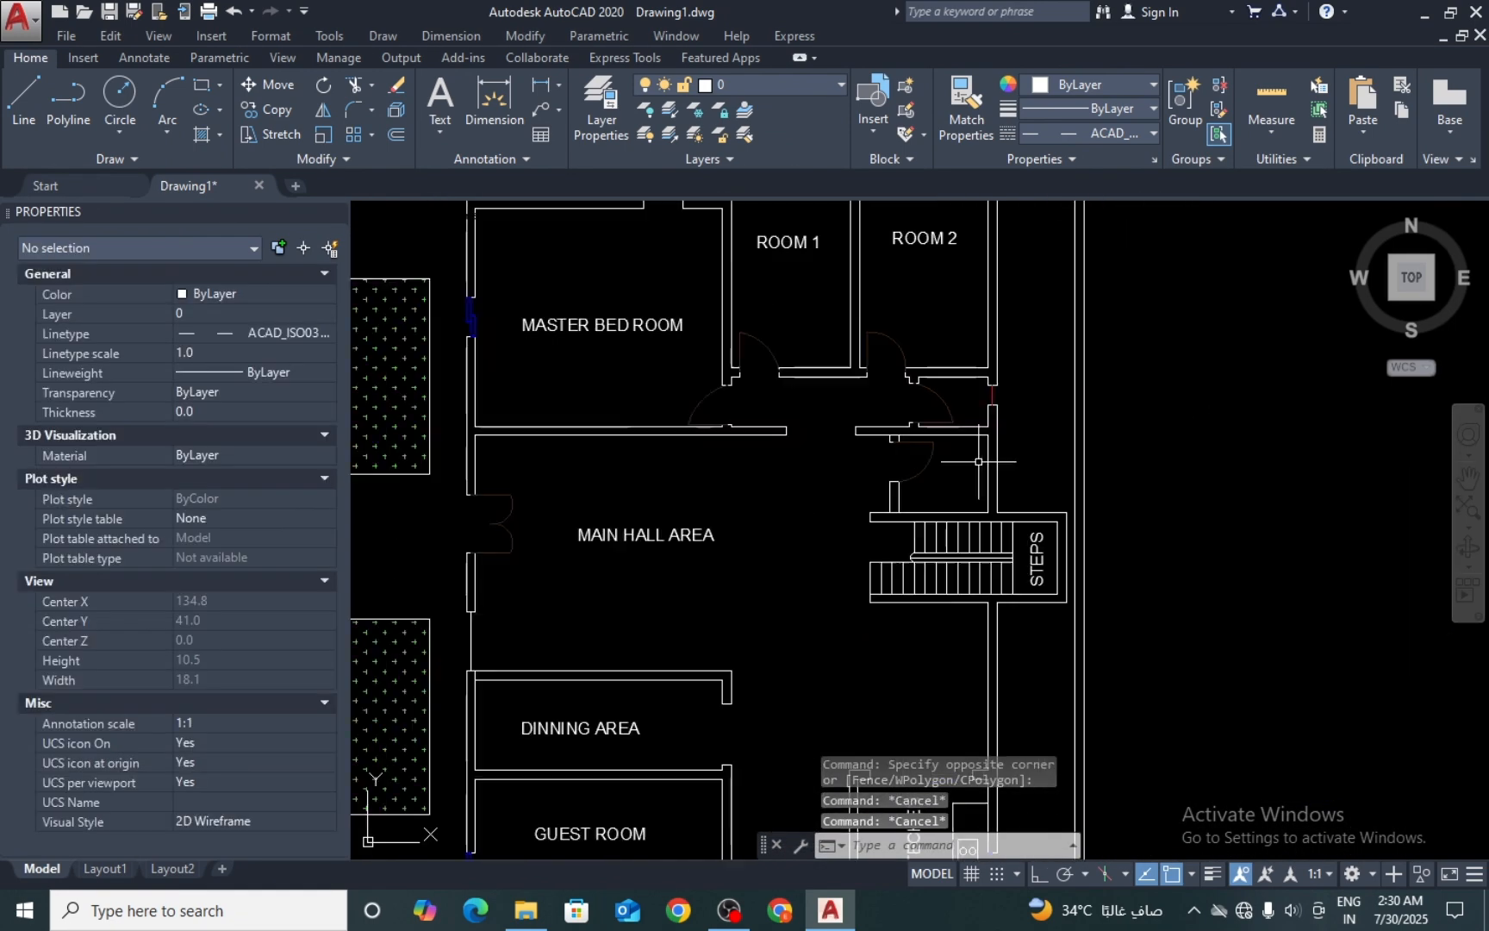
{"action": "type", "text": "co"}
{"action": "key", "text": "Return"}
{"action": "scroll", "coordinate": [1022, 553], "scroll_direction": "up", "scroll_amount": 2}
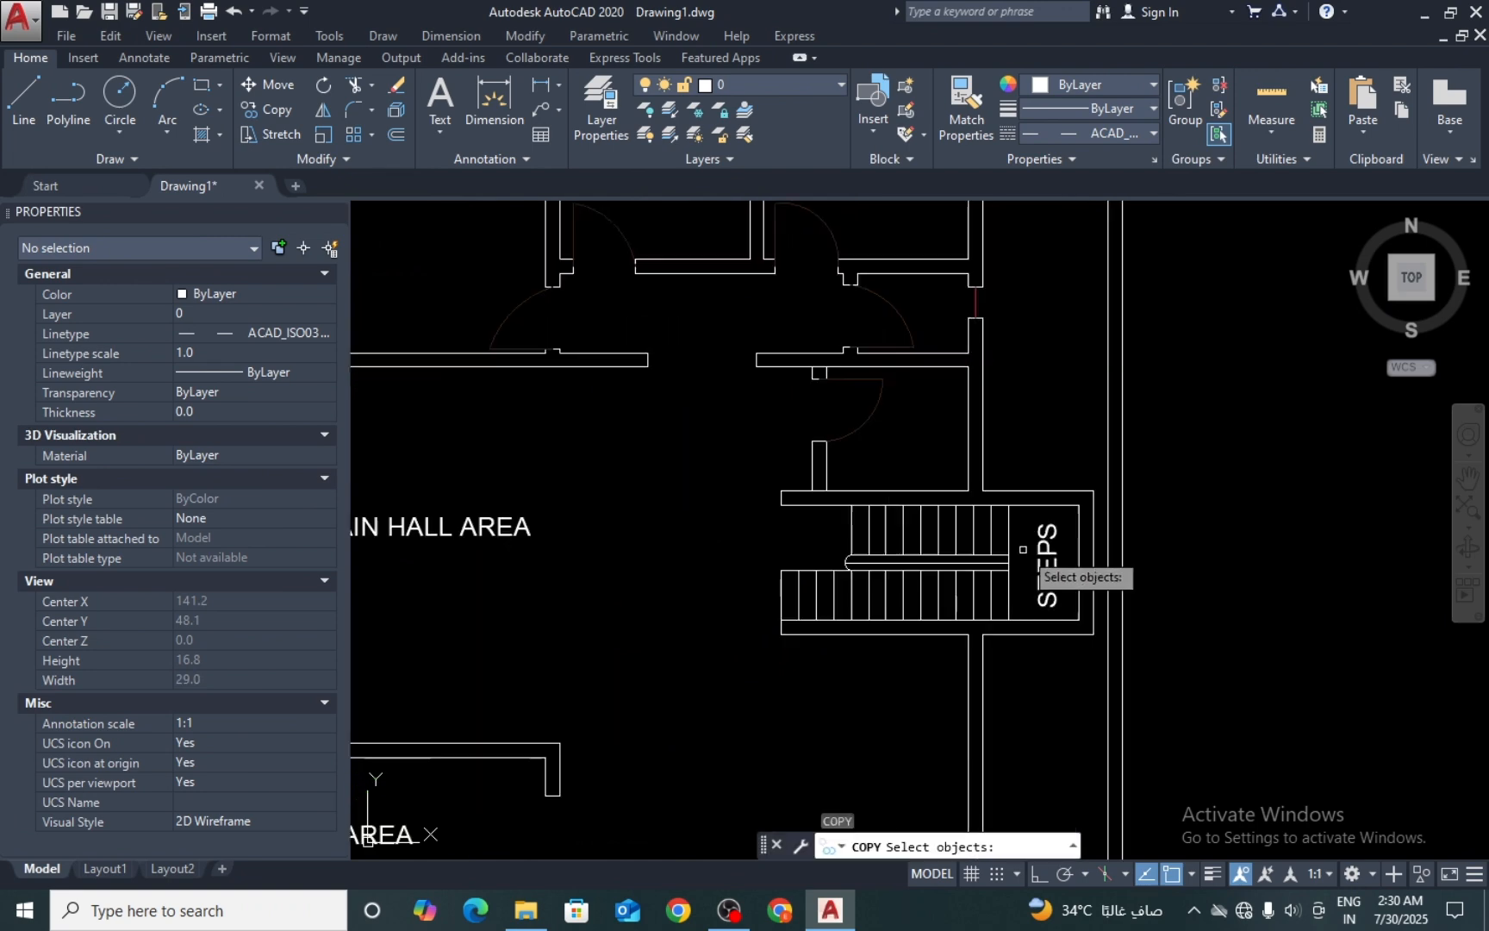
{"action": "scroll", "coordinate": [1047, 546], "scroll_direction": "down", "scroll_amount": 1}
{"action": "middle_click_drag", "start_coordinate": [618, 481], "coordinate": [758, 463]}
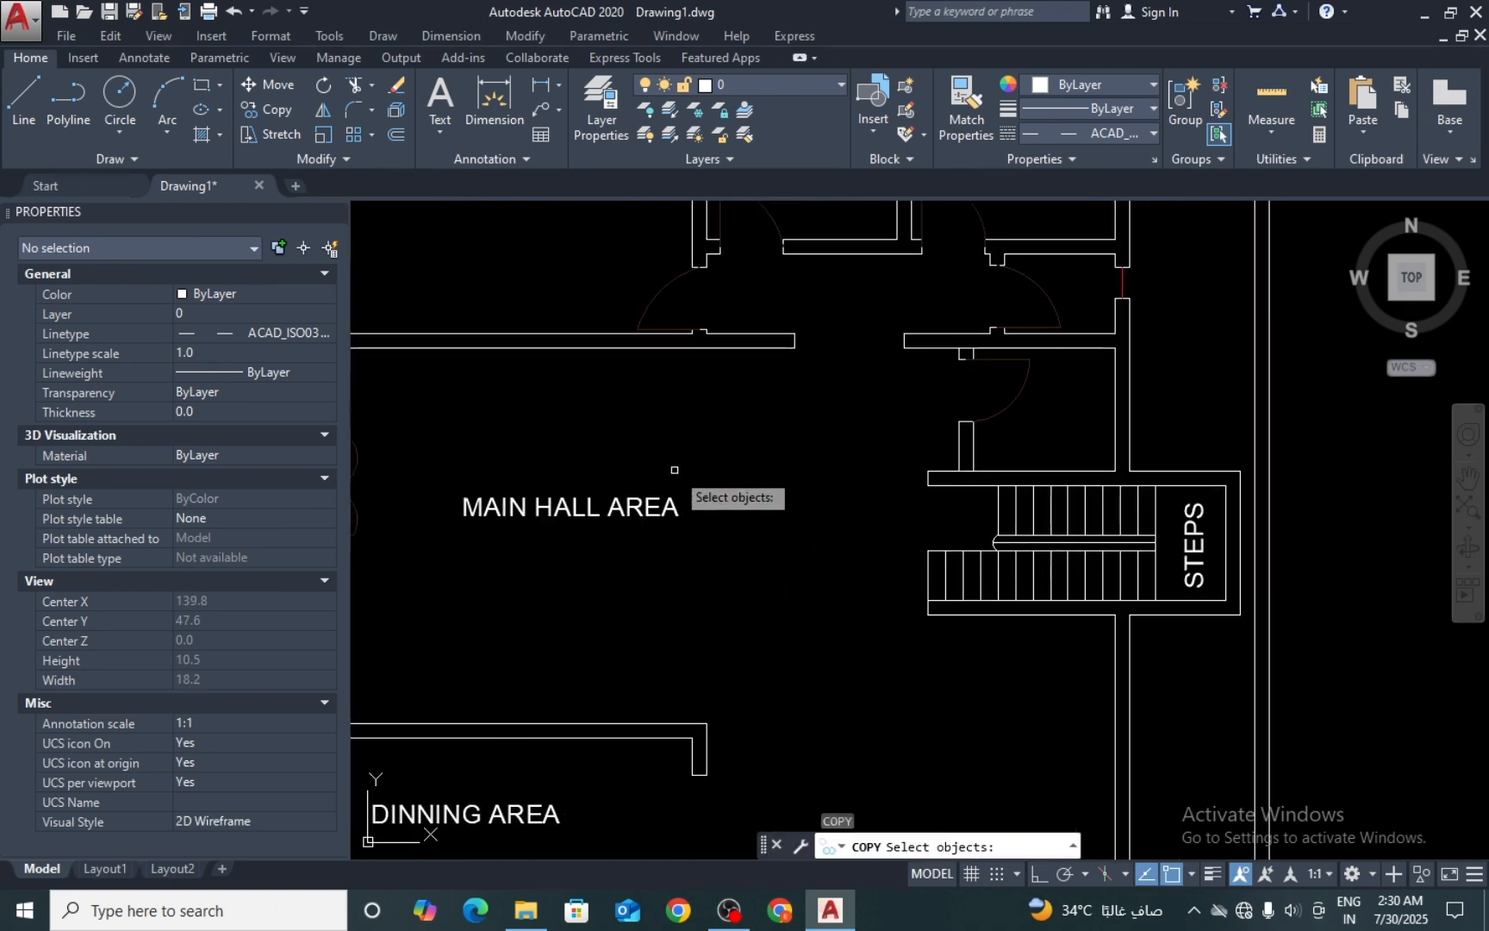
{"action": "left_click", "coordinate": [679, 484]}
{"action": "left_click", "coordinate": [576, 585]}
{"action": "key", "text": "Return"}
{"action": "left_click", "coordinate": [587, 586]}
{"action": "left_click", "coordinate": [785, 445]}
{"action": "key", "text": "Escape"}
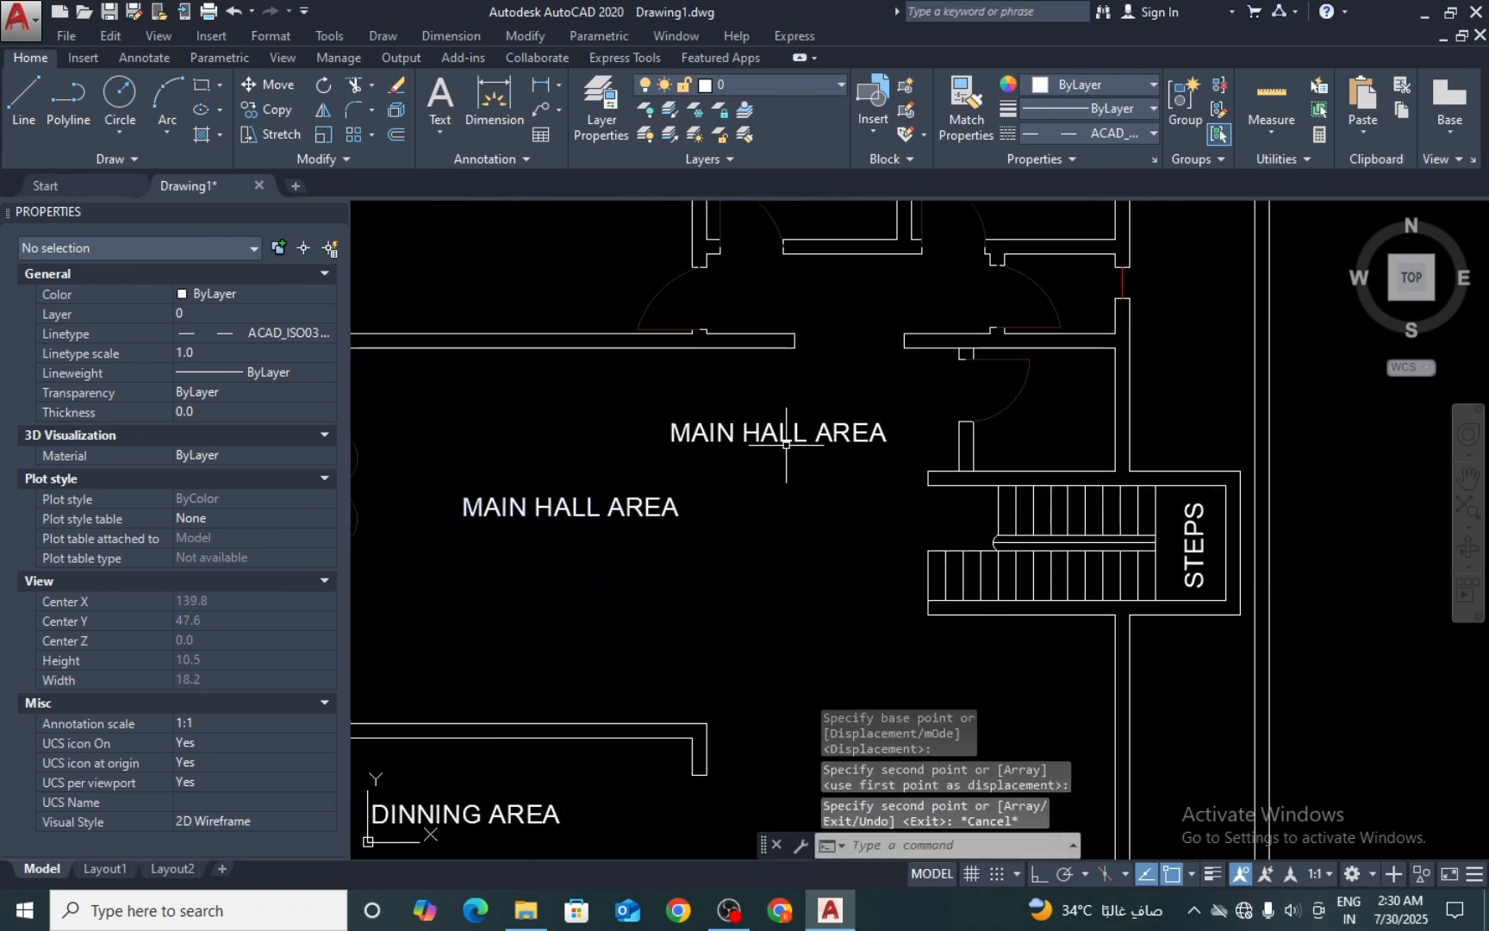
Step: Set the text height of the copied MAIN HALL AREA label to 0.1
{"action": "left_click", "coordinate": [779, 440]}
{"action": "left_click", "coordinate": [228, 616]}
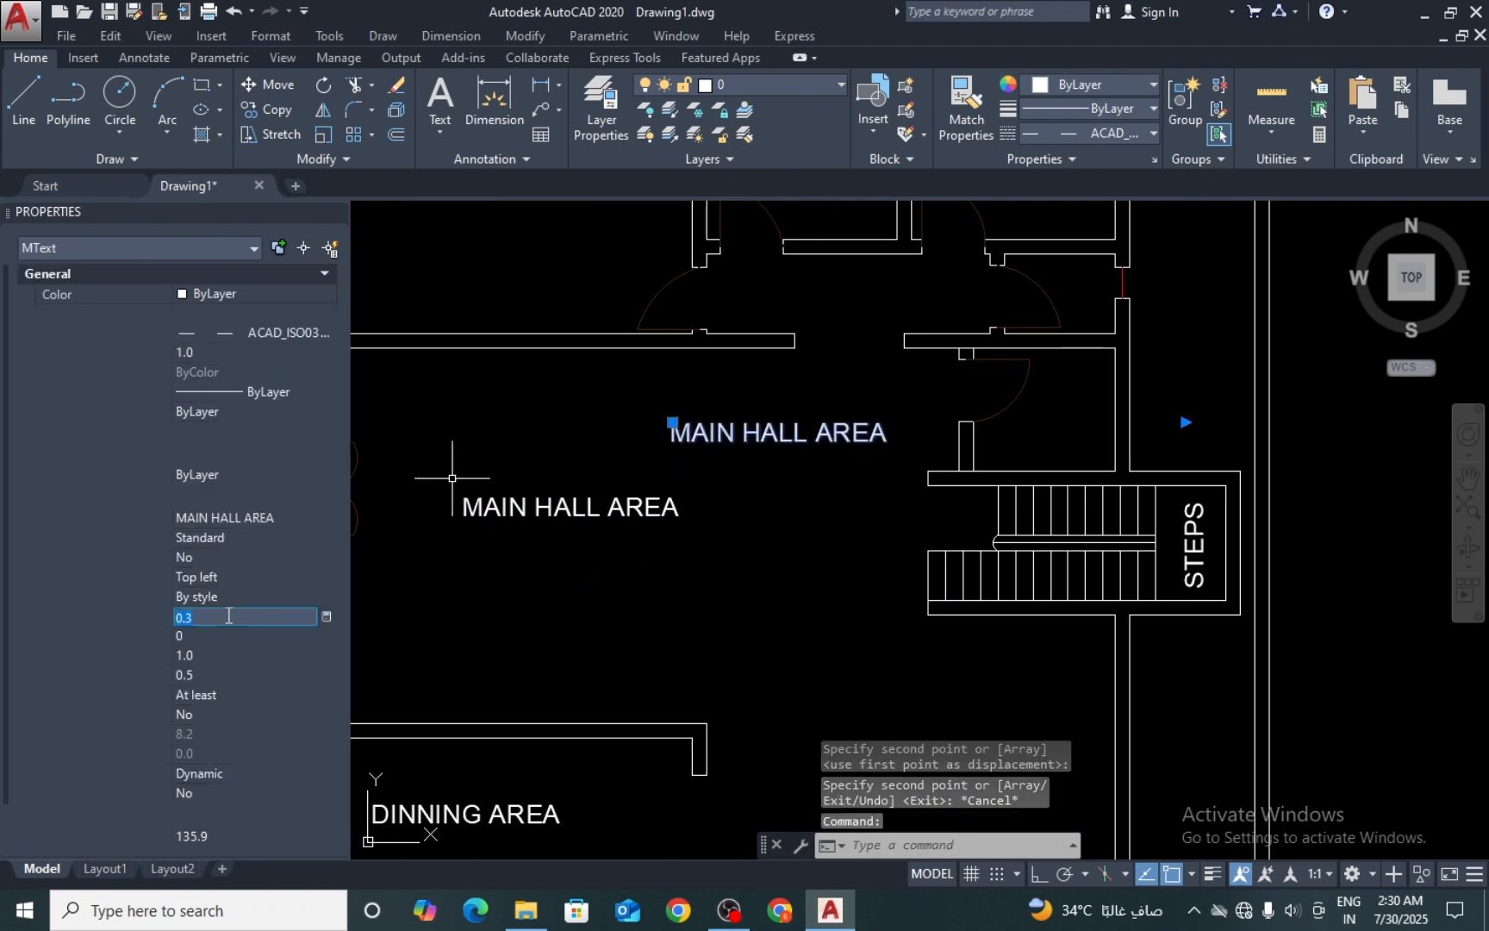
{"action": "type", "text": "0.1"}
{"action": "key", "text": "Return"}
{"action": "key", "text": "Escape"}
{"action": "key", "text": "Escape"}
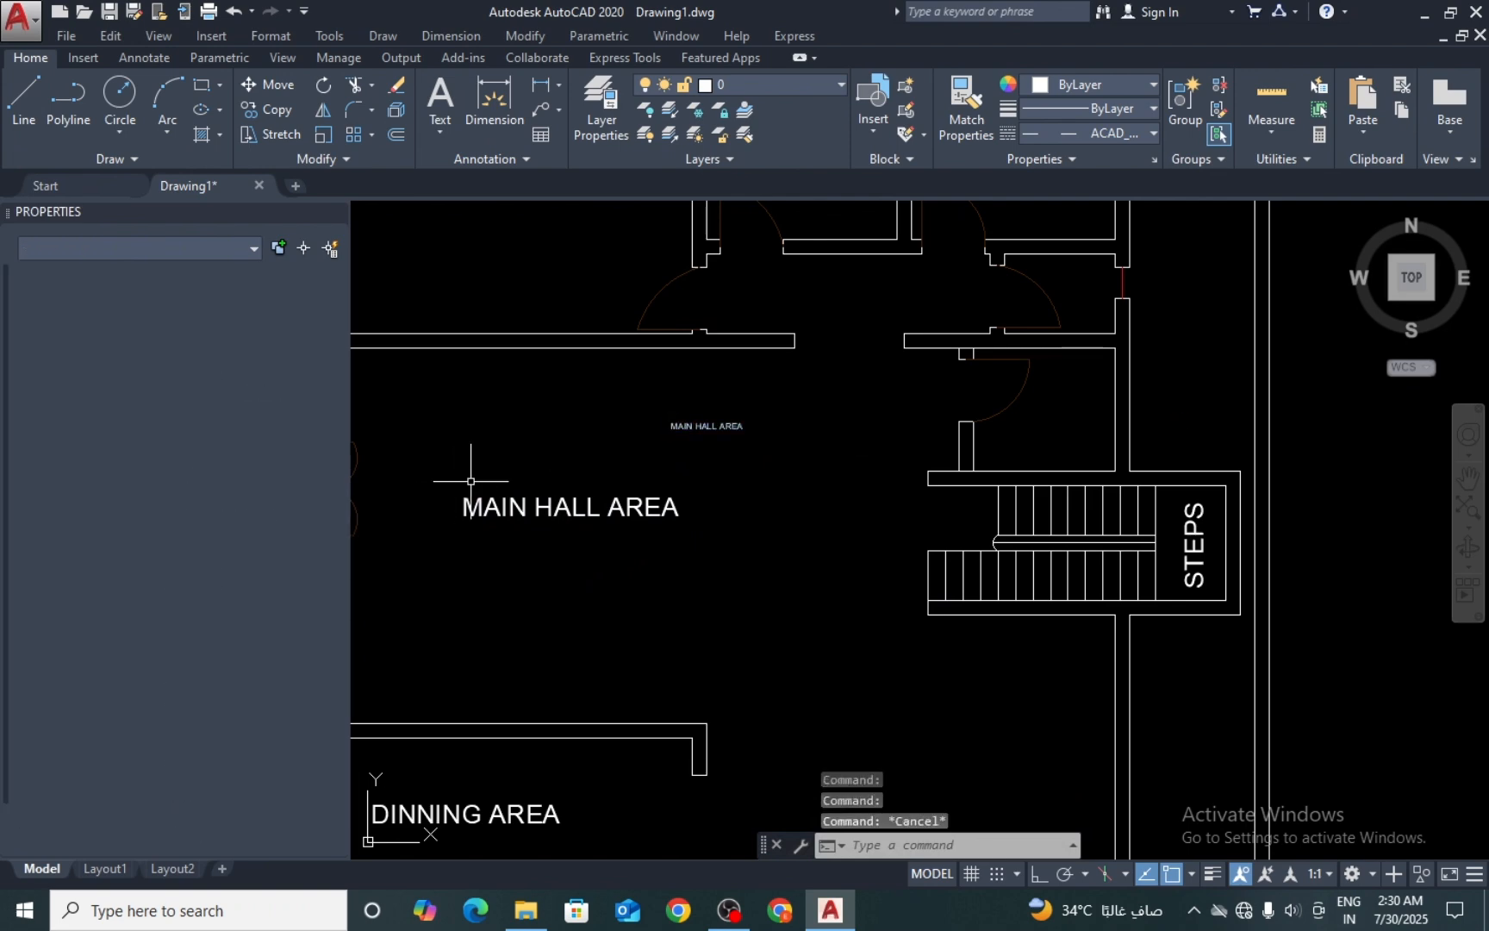
Step: Replace the text of the small copied label with GUEST WASH ROOM on two lines, breaking before ROOM
{"action": "scroll", "coordinate": [668, 417], "scroll_direction": "up", "scroll_amount": 4}
{"action": "left_click", "coordinate": [659, 432]}
{"action": "key", "text": "Escape"}
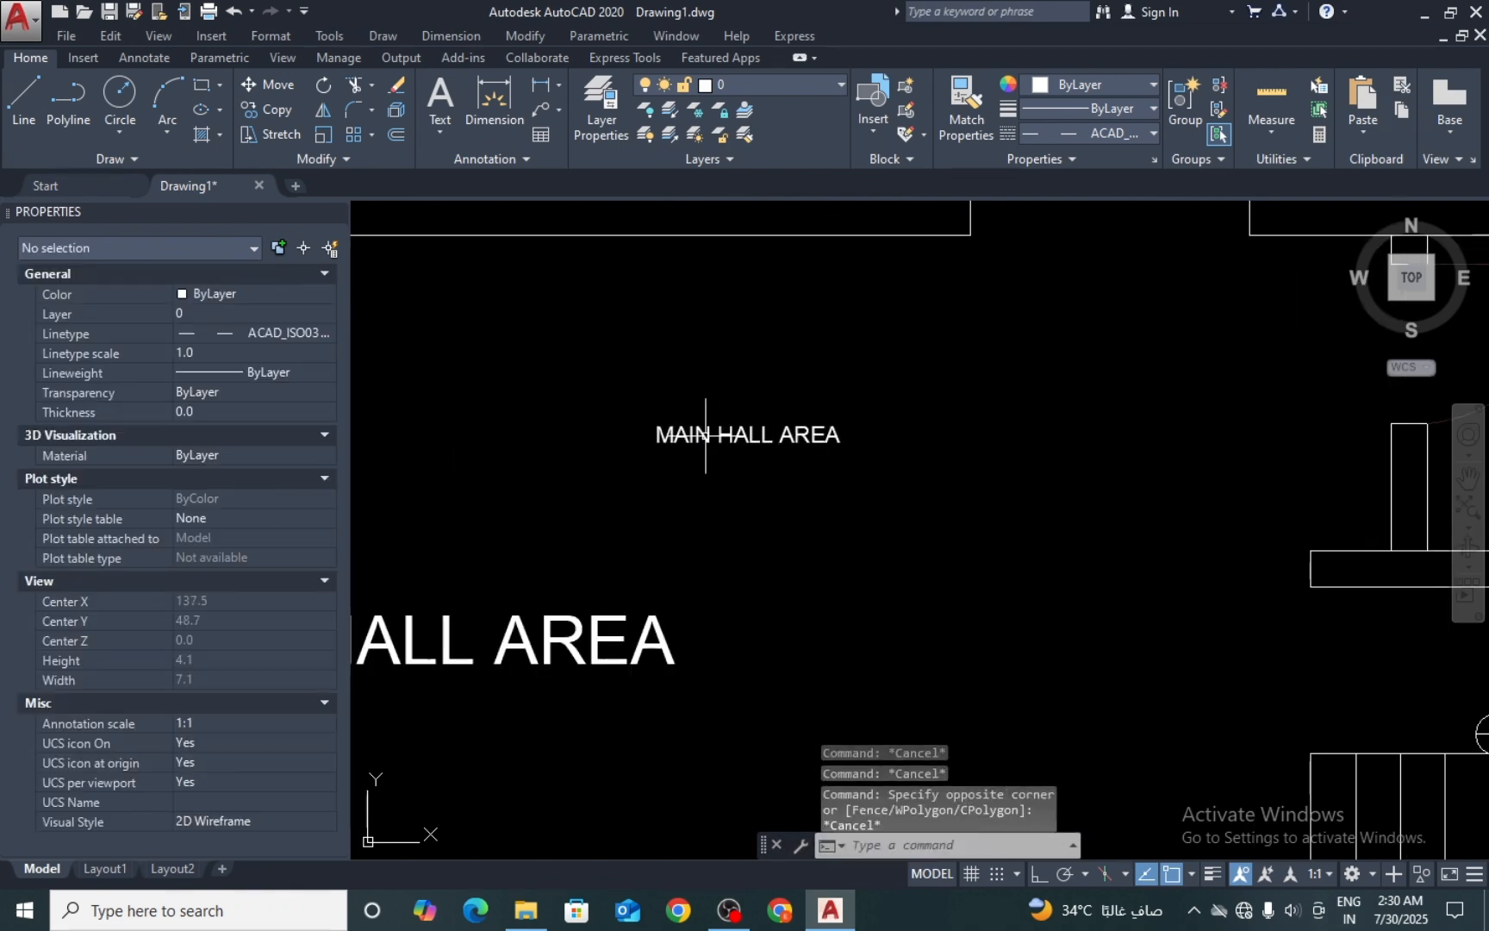
{"action": "left_click", "coordinate": [702, 431]}
{"action": "double_click", "coordinate": [701, 433]}
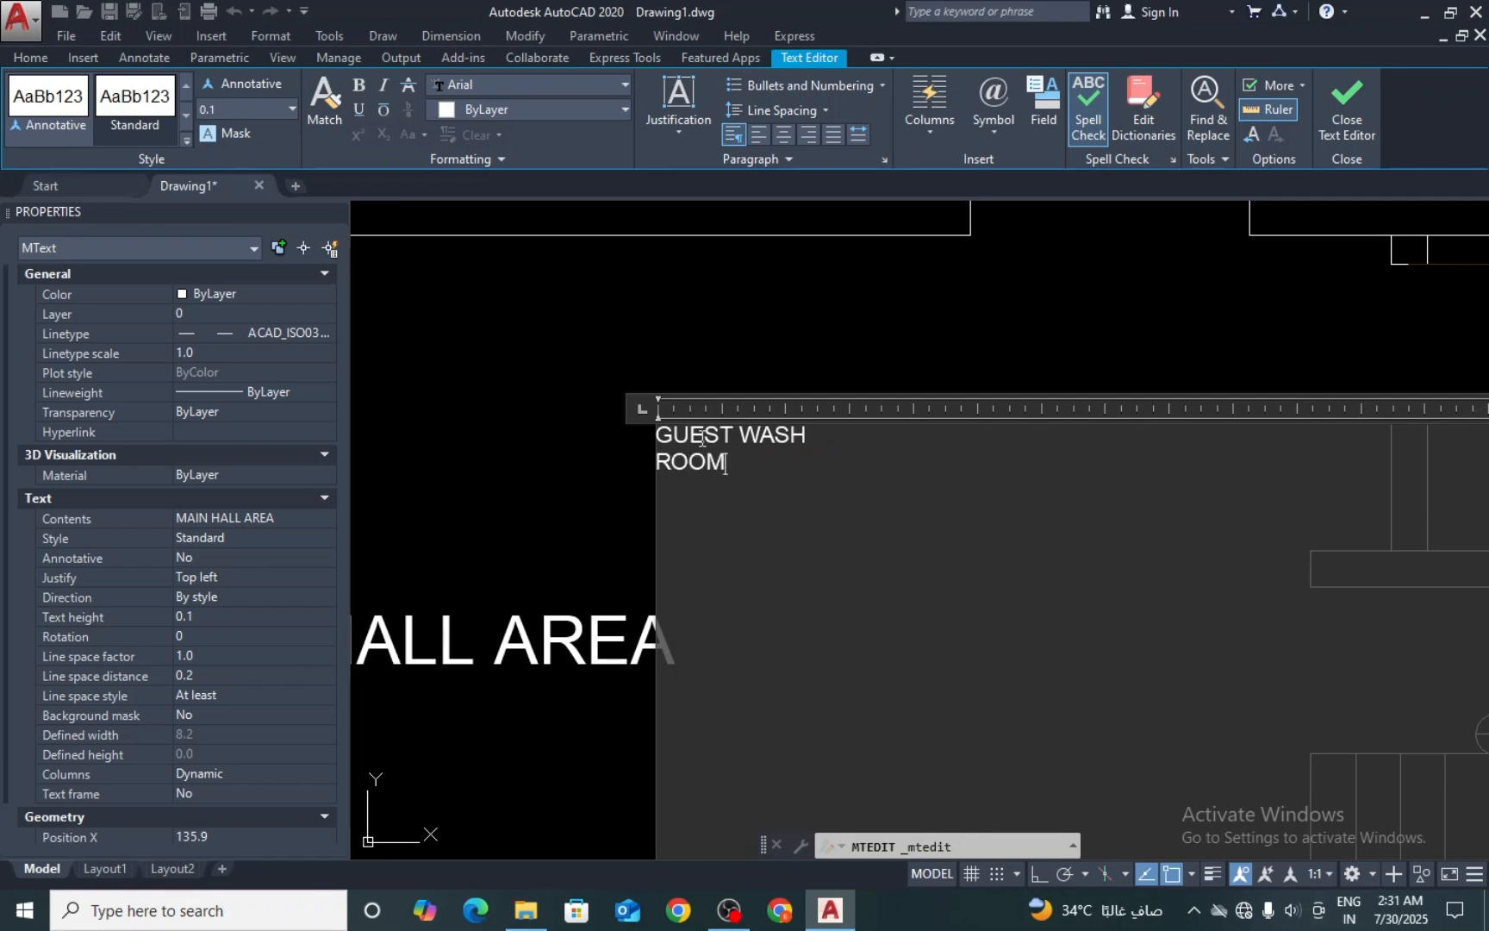
{"action": "key", "text": "Escape"}
Step: Move the GUEST WASH ROOM label into the small room directly above the staircase, beside its door swing
{"action": "type", "text": "m"}
{"action": "key", "text": "space"}
{"action": "left_click", "coordinate": [798, 360]}
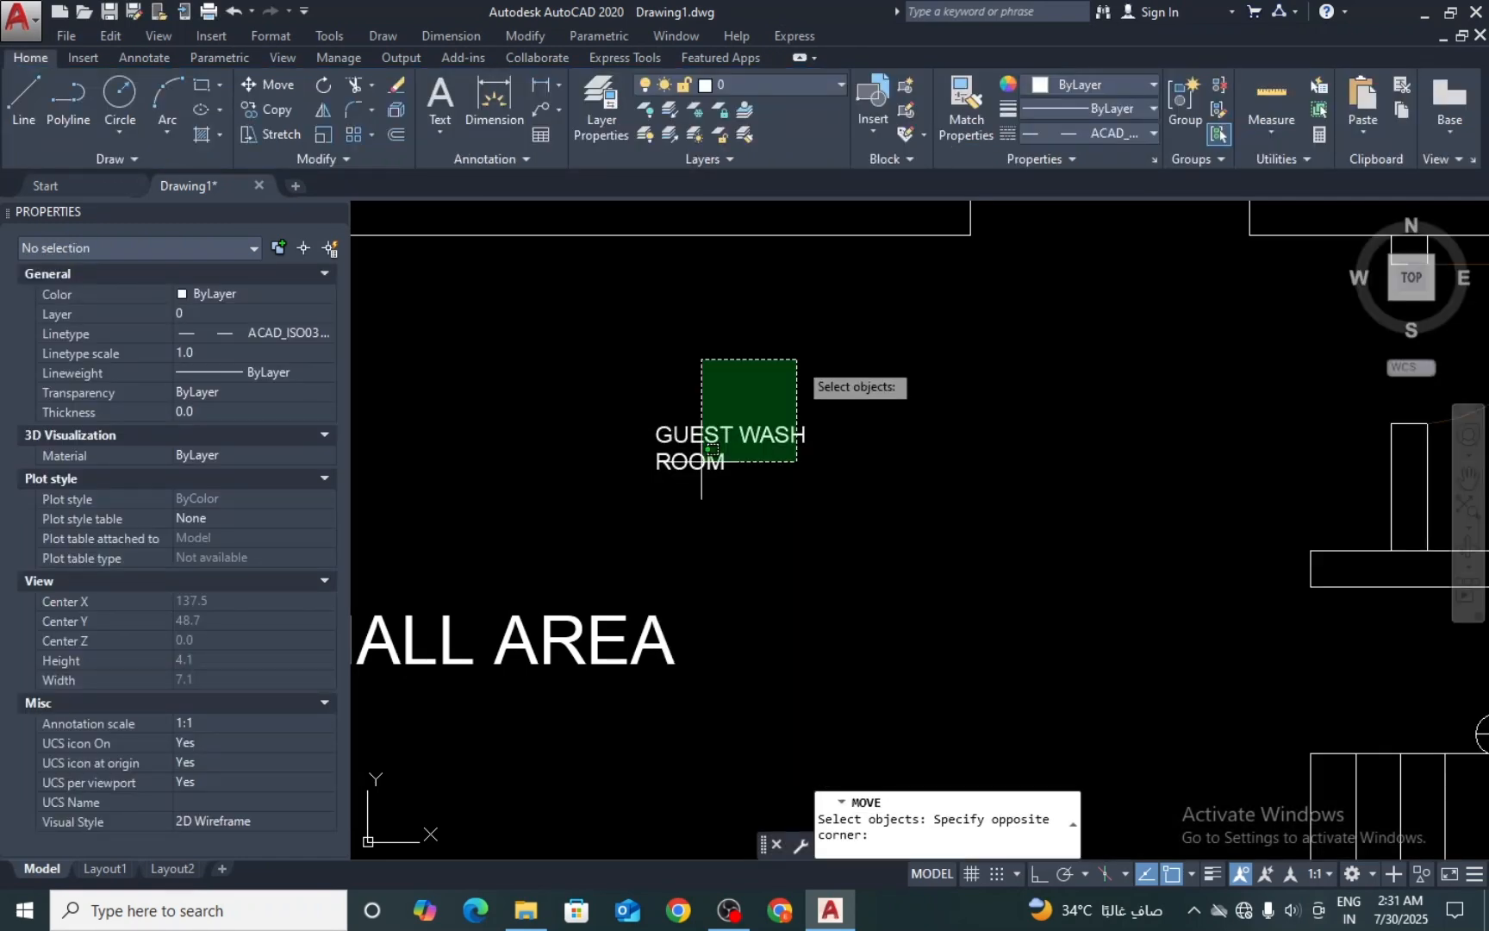
{"action": "left_click", "coordinate": [701, 463]}
{"action": "key", "text": "space"}
{"action": "left_click", "coordinate": [695, 469]}
{"action": "scroll", "coordinate": [808, 521], "scroll_direction": "down", "scroll_amount": 3}
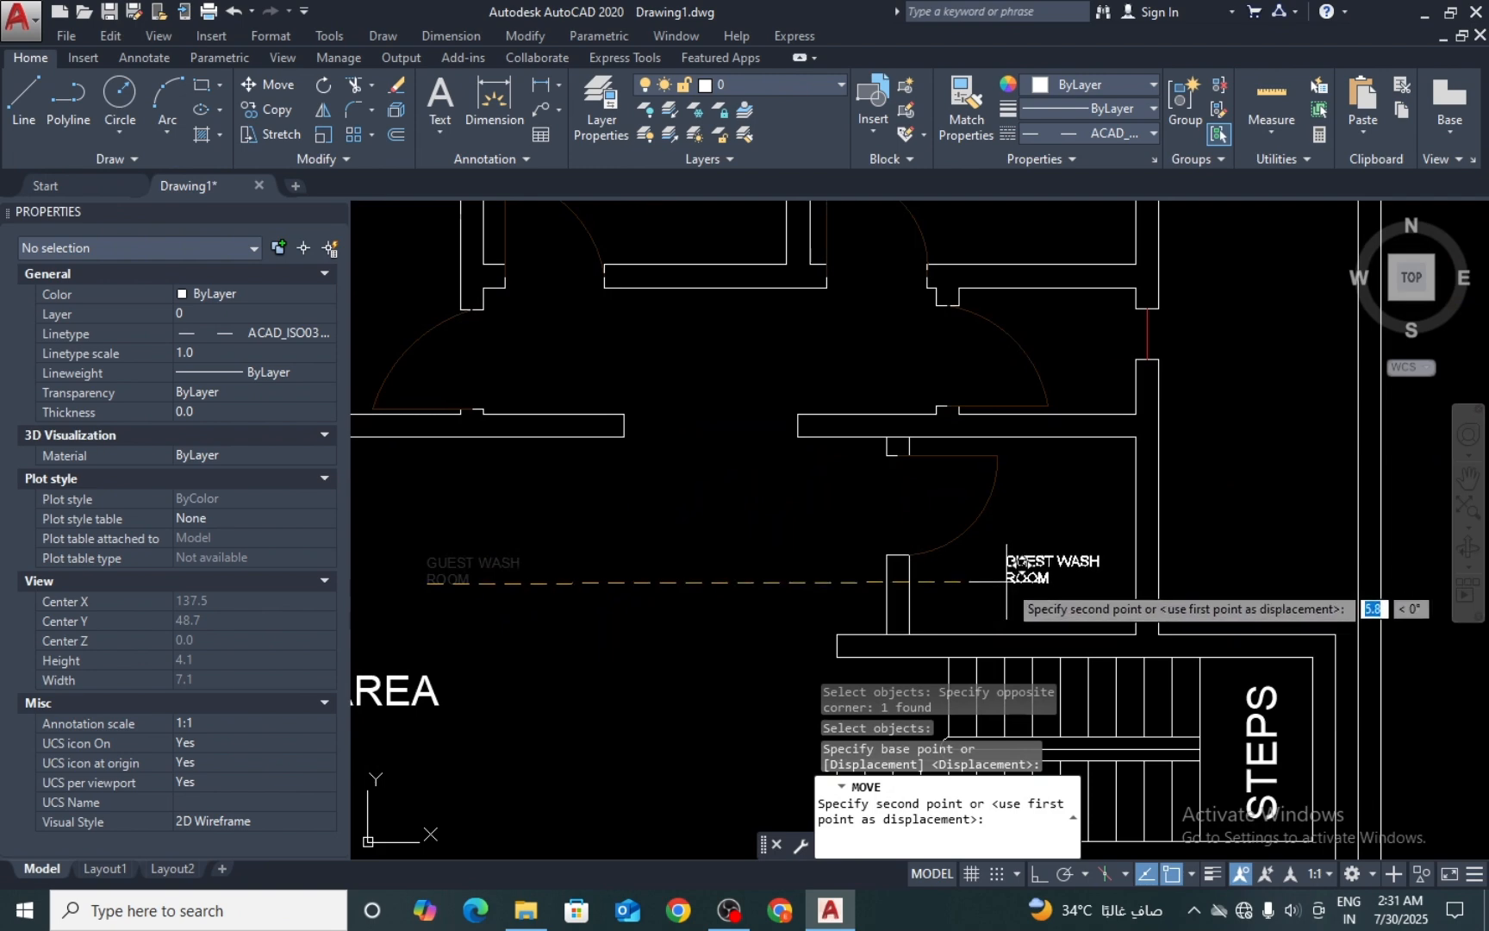
{"action": "left_click", "coordinate": [1010, 551]}
{"action": "type", "text": "ct "}
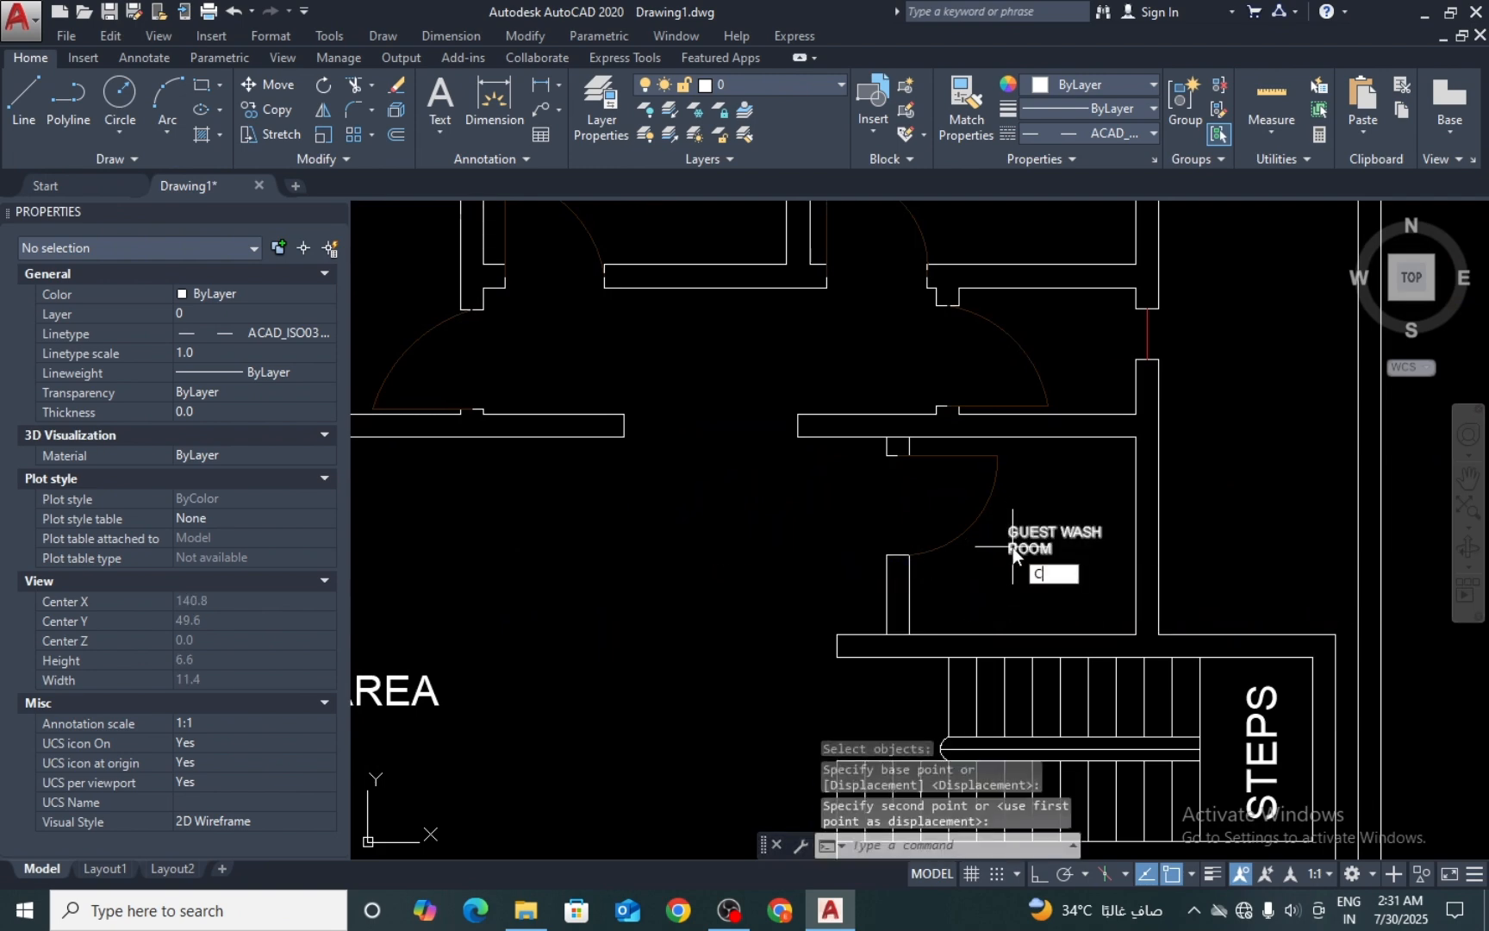
{"action": "type", "text": "o"}
{"action": "key", "text": "space"}
{"action": "left_click", "coordinate": [1036, 527]}
{"action": "left_click", "coordinate": [1017, 569]}
{"action": "left_click", "coordinate": [996, 530]}
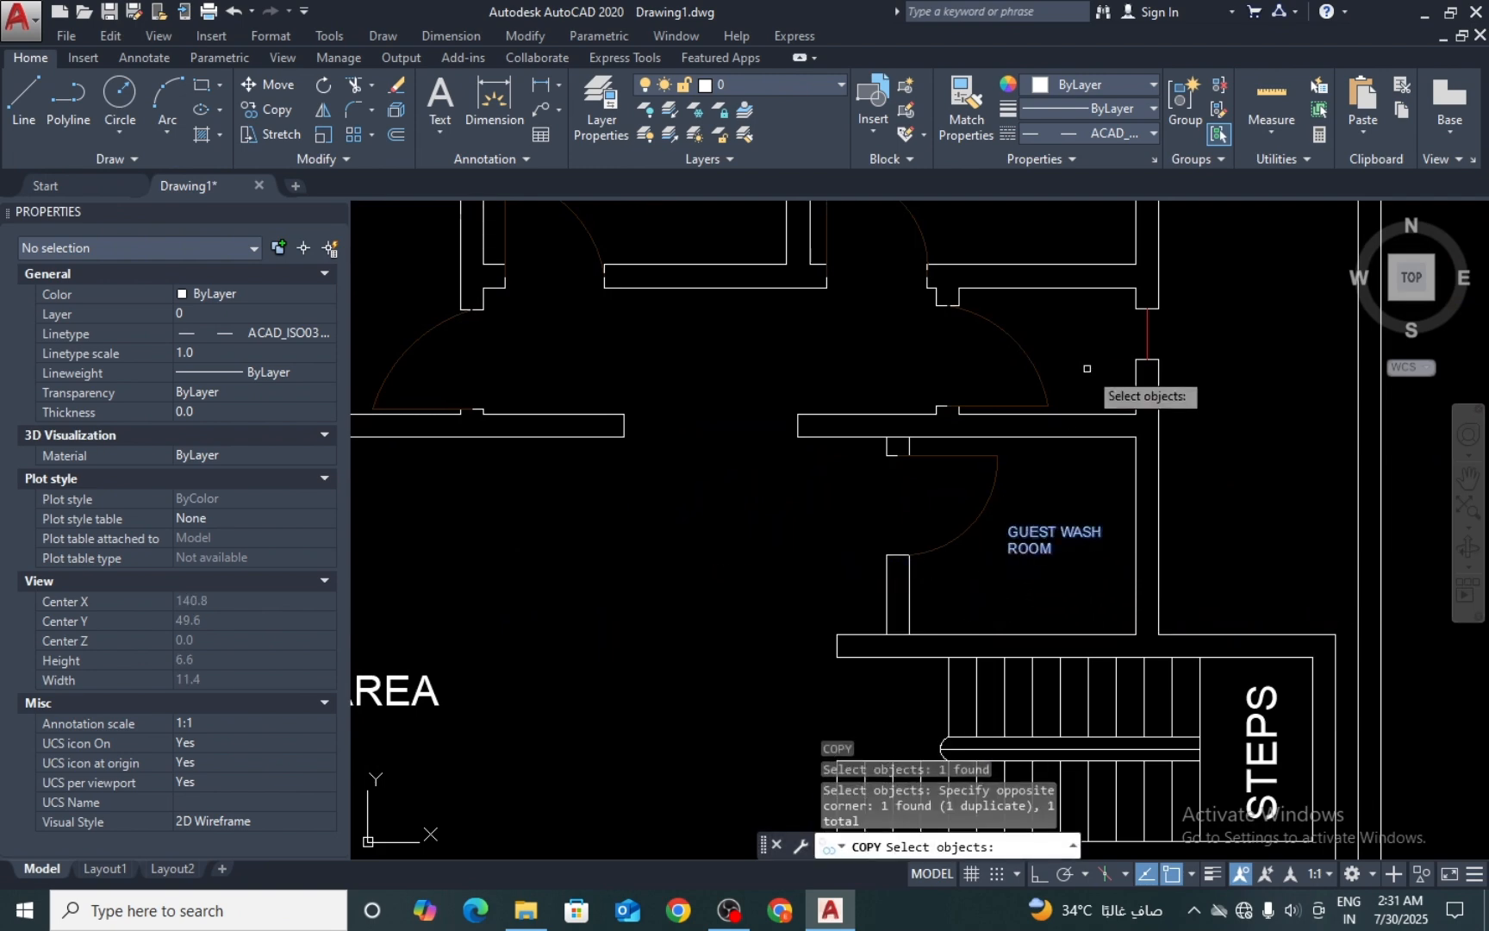
{"action": "scroll", "coordinate": [1067, 550], "scroll_direction": "down", "scroll_amount": 3}
{"action": "scroll", "coordinate": [1067, 550], "scroll_direction": "up", "scroll_amount": 3}
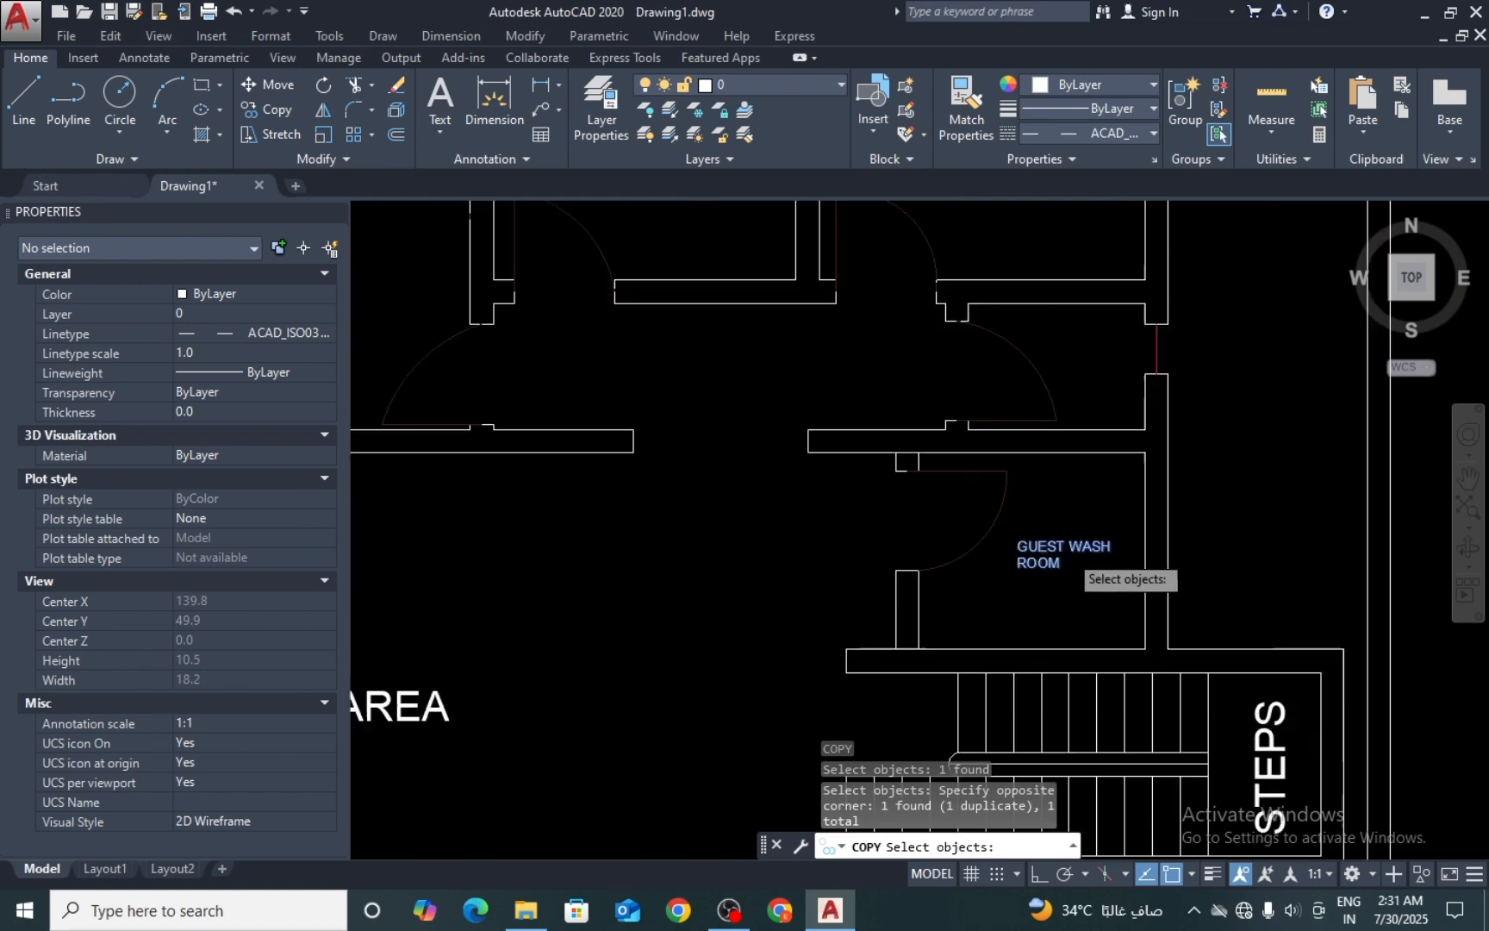
{"action": "key", "text": "Escape"}
{"action": "key", "text": "Escape"}
Step: Copy the GUEST WASH ROOM label into the small room directly above it
{"action": "scroll", "coordinate": [1059, 551], "scroll_direction": "up", "scroll_amount": 3}
{"action": "type", "text": "co"}
{"action": "key", "text": "space"}
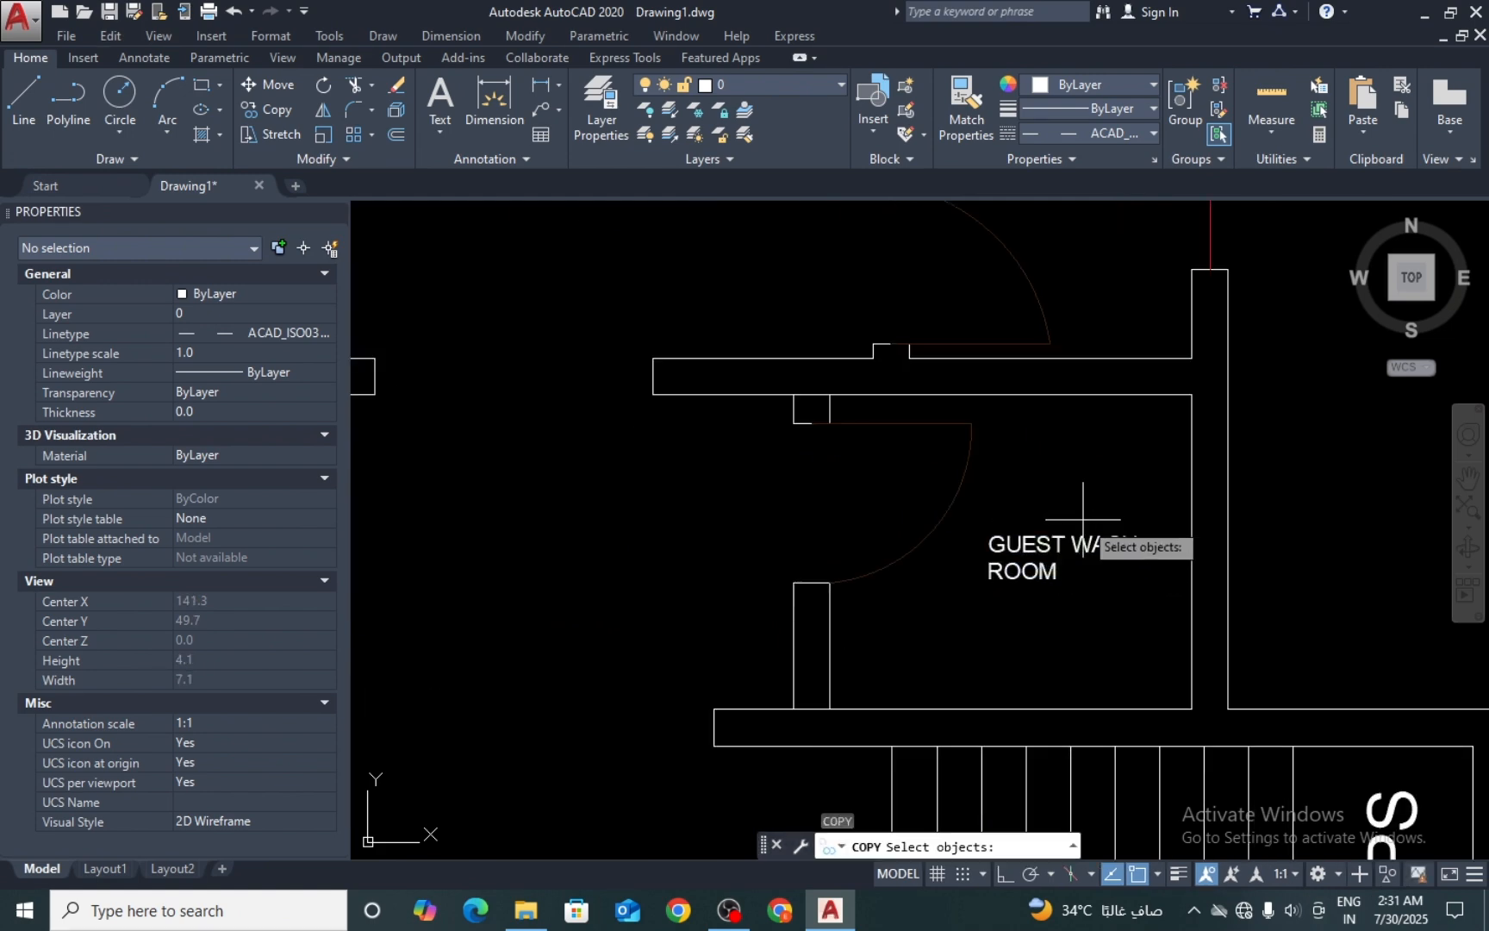
{"action": "left_click", "coordinate": [1082, 518]}
{"action": "left_click", "coordinate": [1016, 622]}
{"action": "key", "text": "space"}
{"action": "left_click", "coordinate": [1031, 582]}
{"action": "middle_click_drag", "start_coordinate": [1079, 512], "coordinate": [1022, 686]}
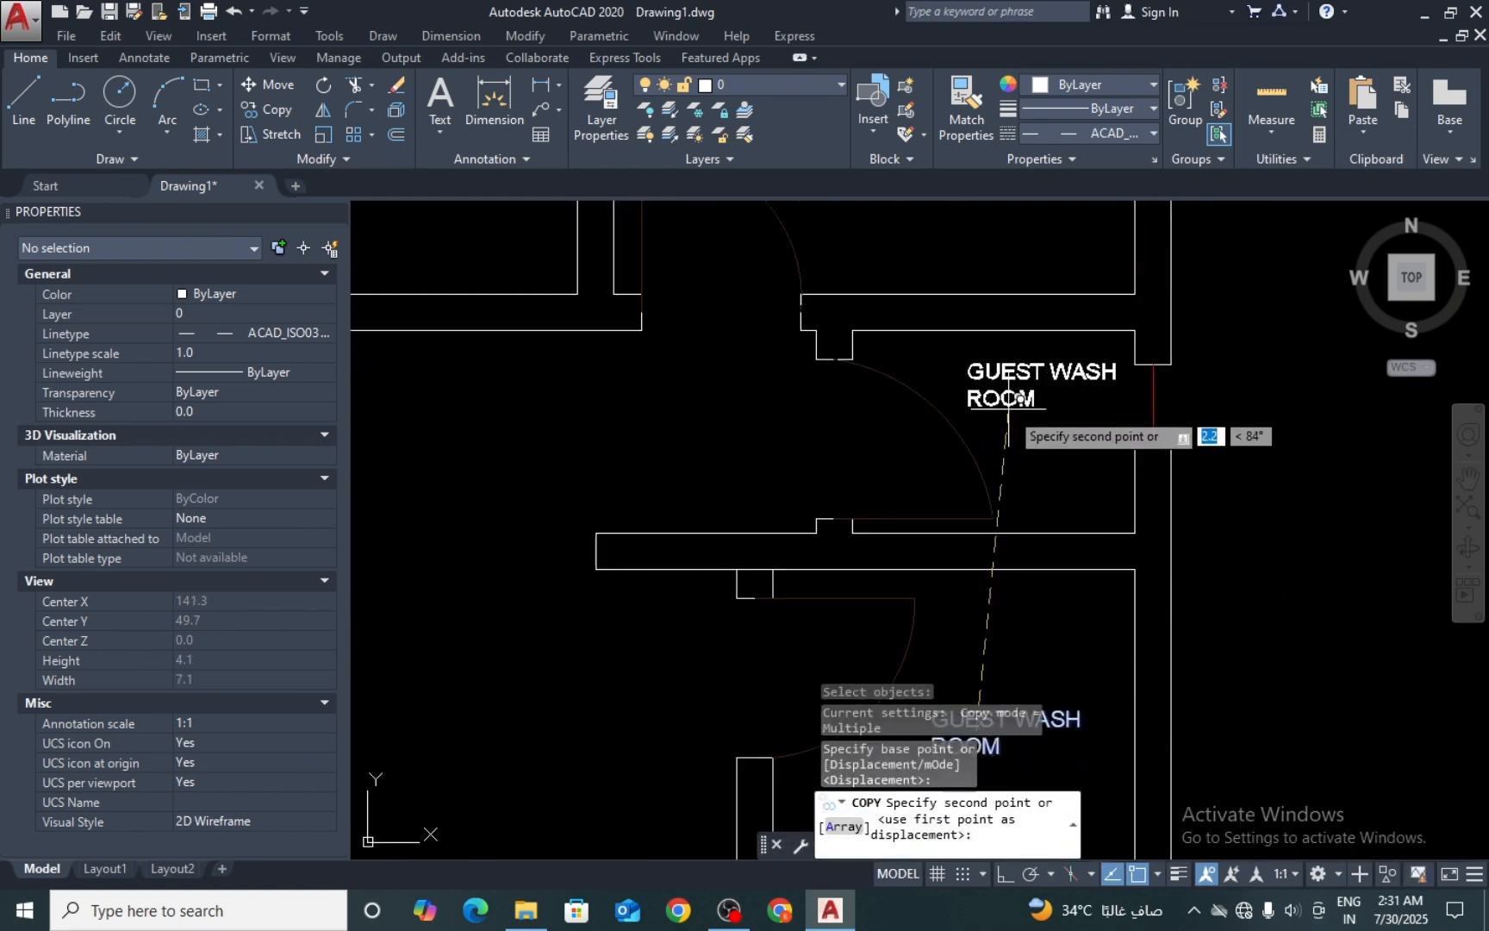
{"action": "left_click", "coordinate": [1008, 397]}
{"action": "key", "text": "Return"}
Step: Replace the text of the upper copy of the GUEST WASH ROOM label with TOILET
{"action": "left_click", "coordinate": [1000, 380]}
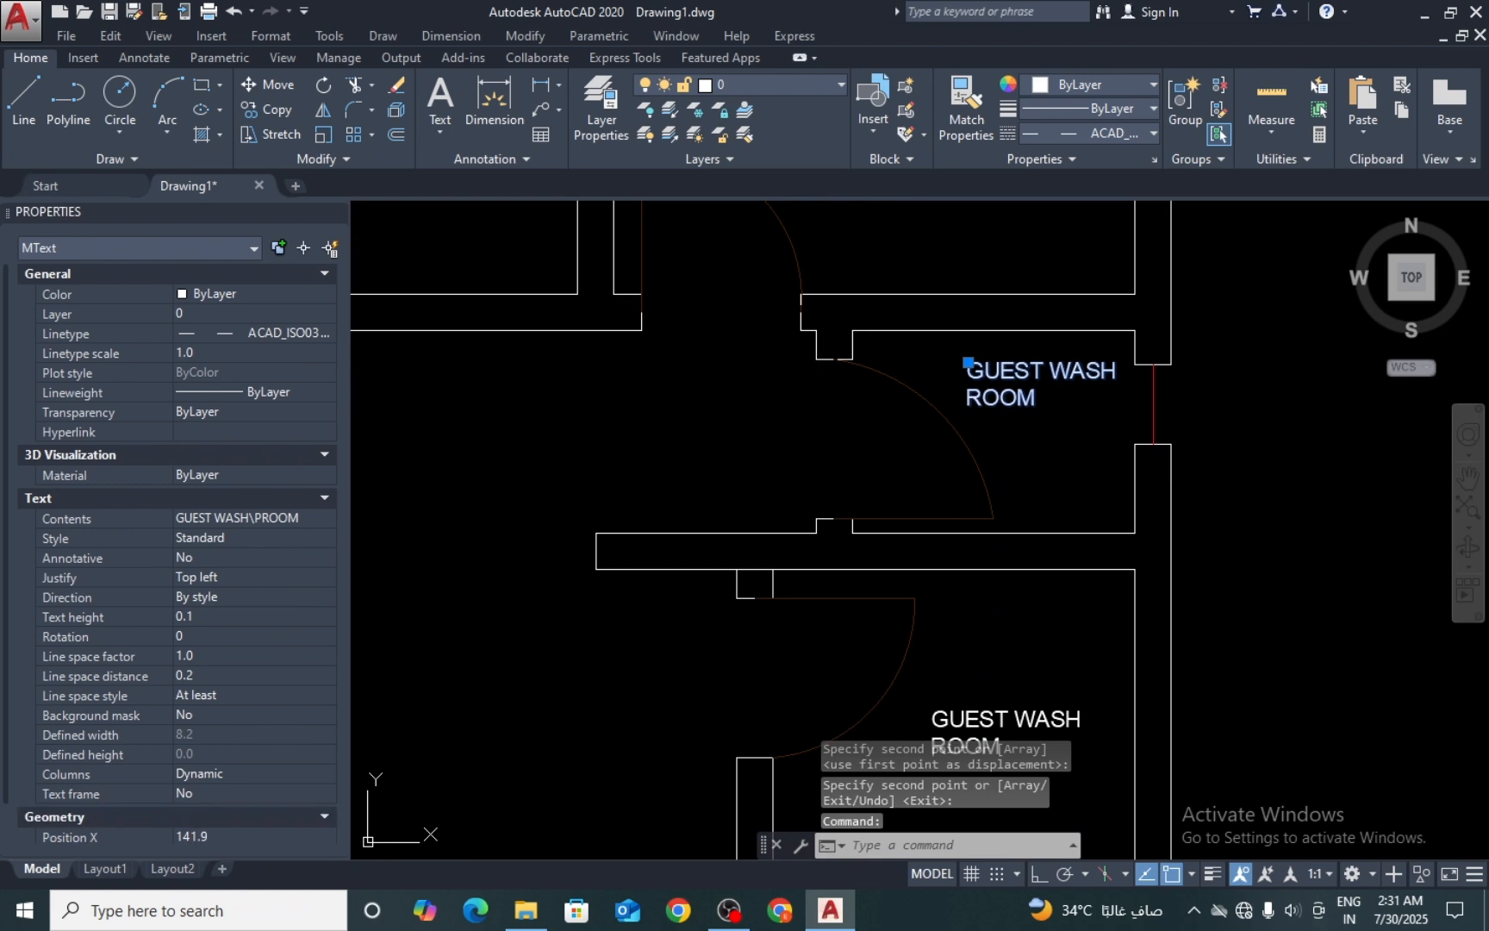
{"action": "double_click", "coordinate": [1003, 401]}
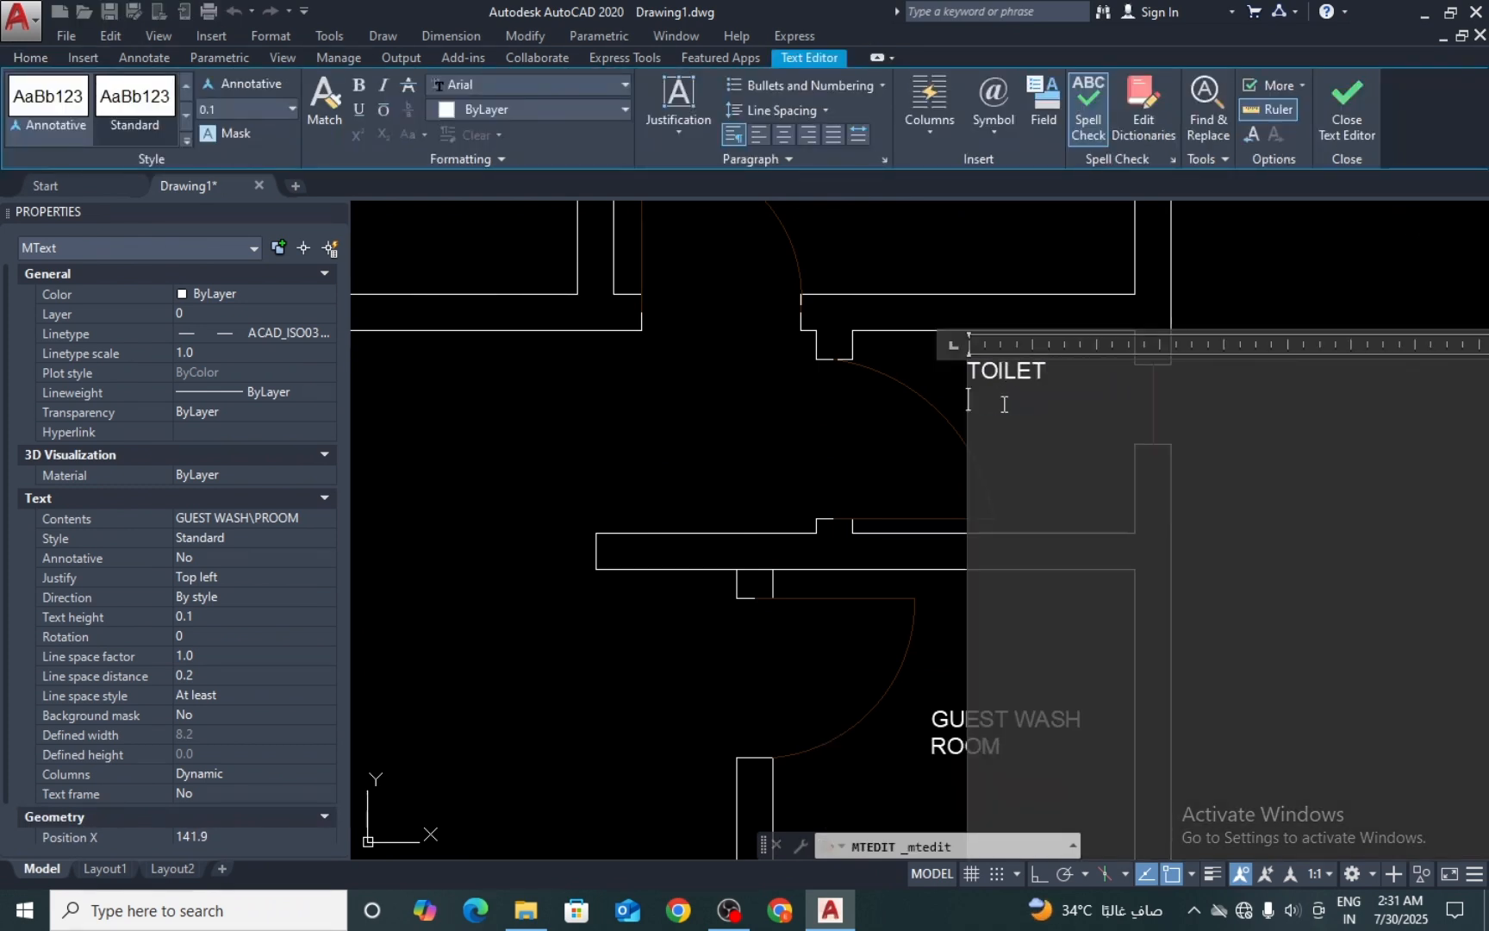
{"action": "key", "text": "ctrl+Return"}
Step: Move the TOILET label clear of the door swing, toward the window in the small room above the guest wash room
{"action": "type", "text": "m"}
{"action": "left_click", "coordinate": [1060, 346]}
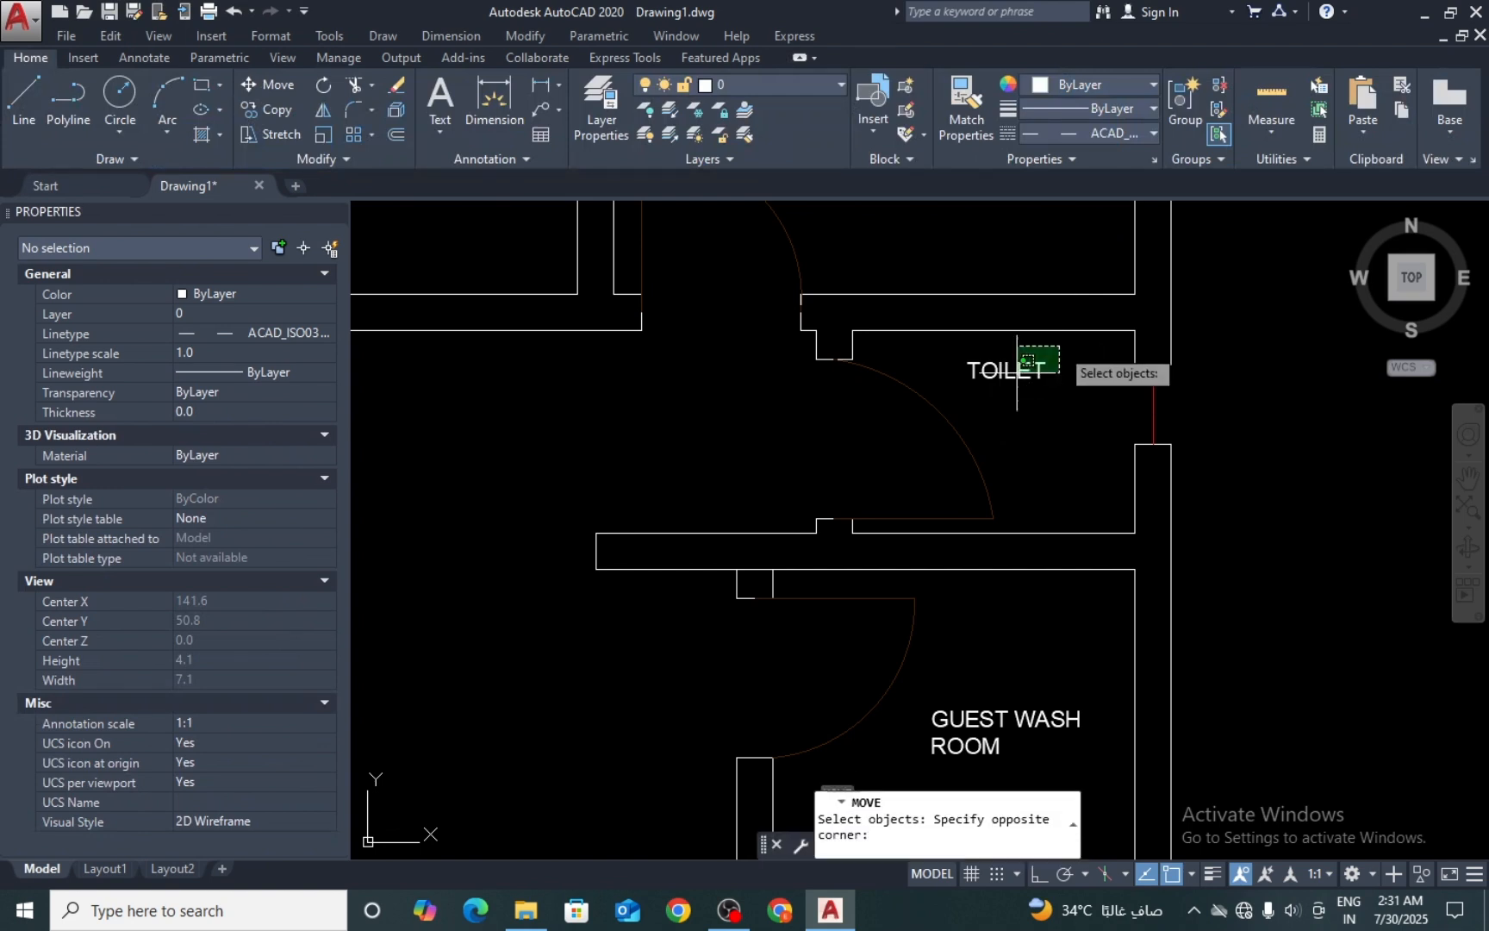
{"action": "left_click", "coordinate": [985, 403]}
{"action": "key", "text": "space"}
{"action": "left_click", "coordinate": [1029, 407]}
{"action": "left_click", "coordinate": [1041, 422]}
{"action": "key", "text": "space"}
{"action": "left_click", "coordinate": [1076, 372]}
{"action": "left_click", "coordinate": [1047, 435]}
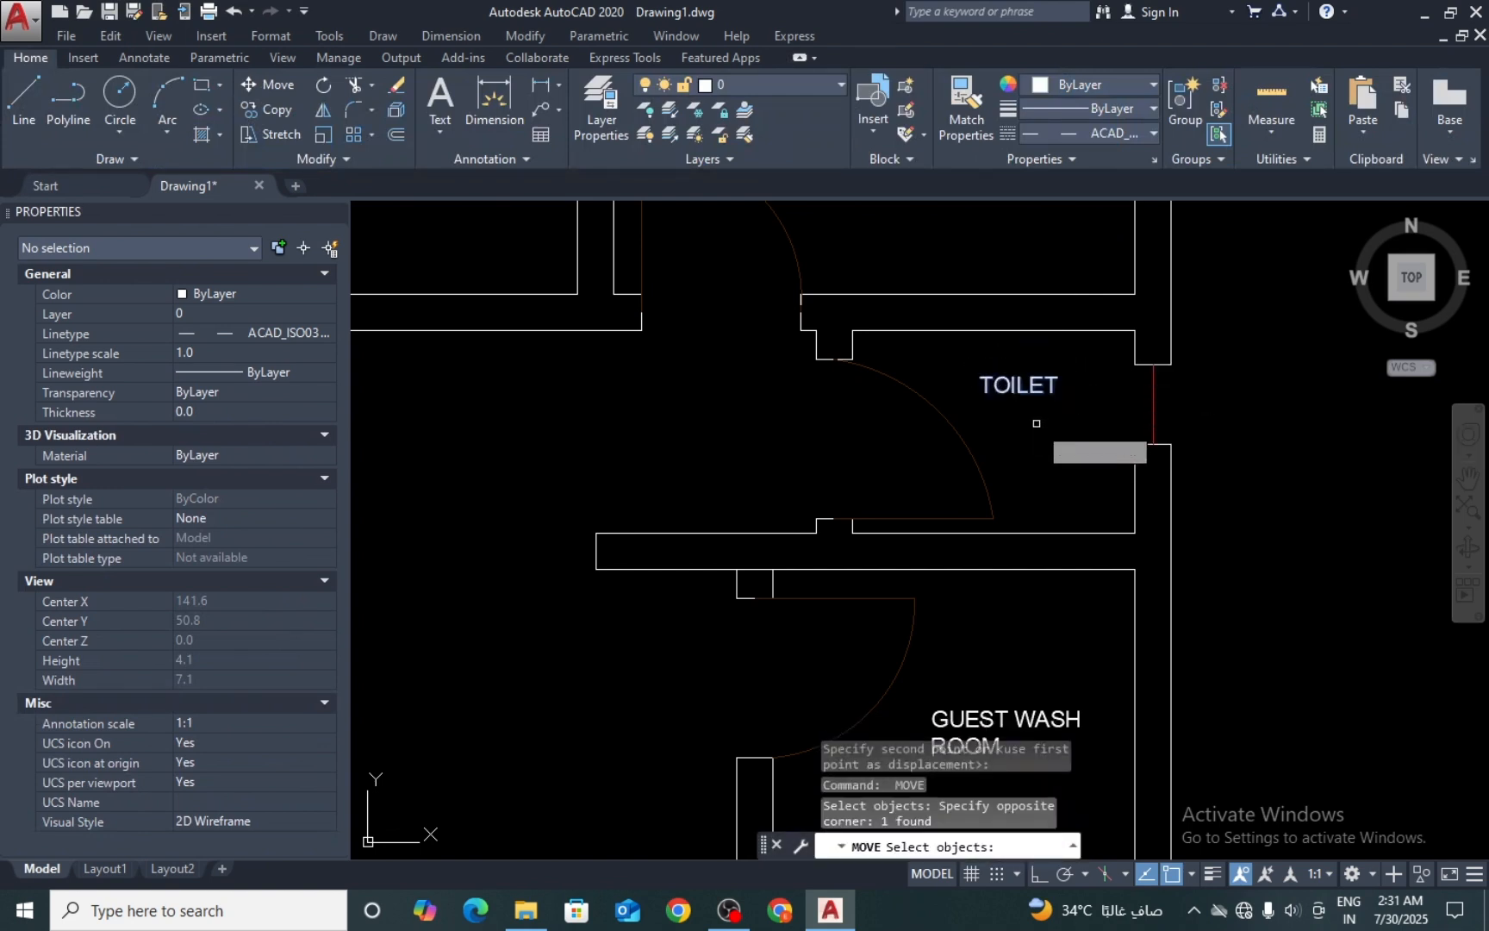
{"action": "key", "text": "space"}
{"action": "left_click", "coordinate": [1043, 426]}
{"action": "left_click", "coordinate": [1065, 461]}
{"action": "key", "text": "space"}
{"action": "key", "text": "Escape"}
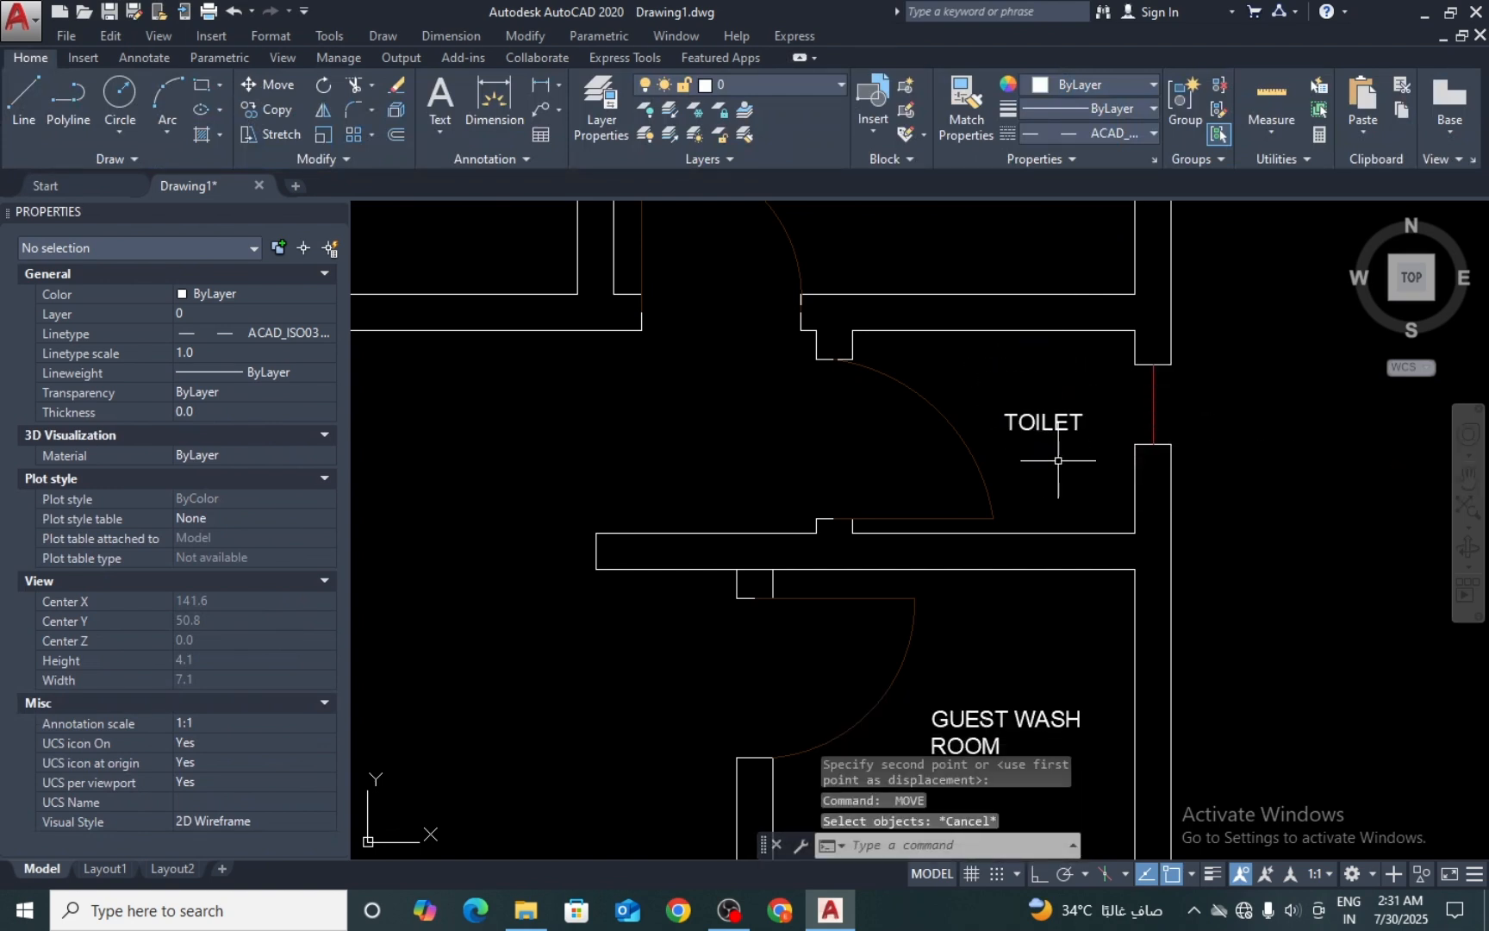
Step: Copy the TOILET label into both compartments of the bathroom above the master bedroom
{"action": "type", "text": "co"}
{"action": "key", "text": "space"}
{"action": "left_click", "coordinate": [1071, 373]}
{"action": "left_click", "coordinate": [1031, 442]}
{"action": "key", "text": "space"}
{"action": "left_click", "coordinate": [1039, 457]}
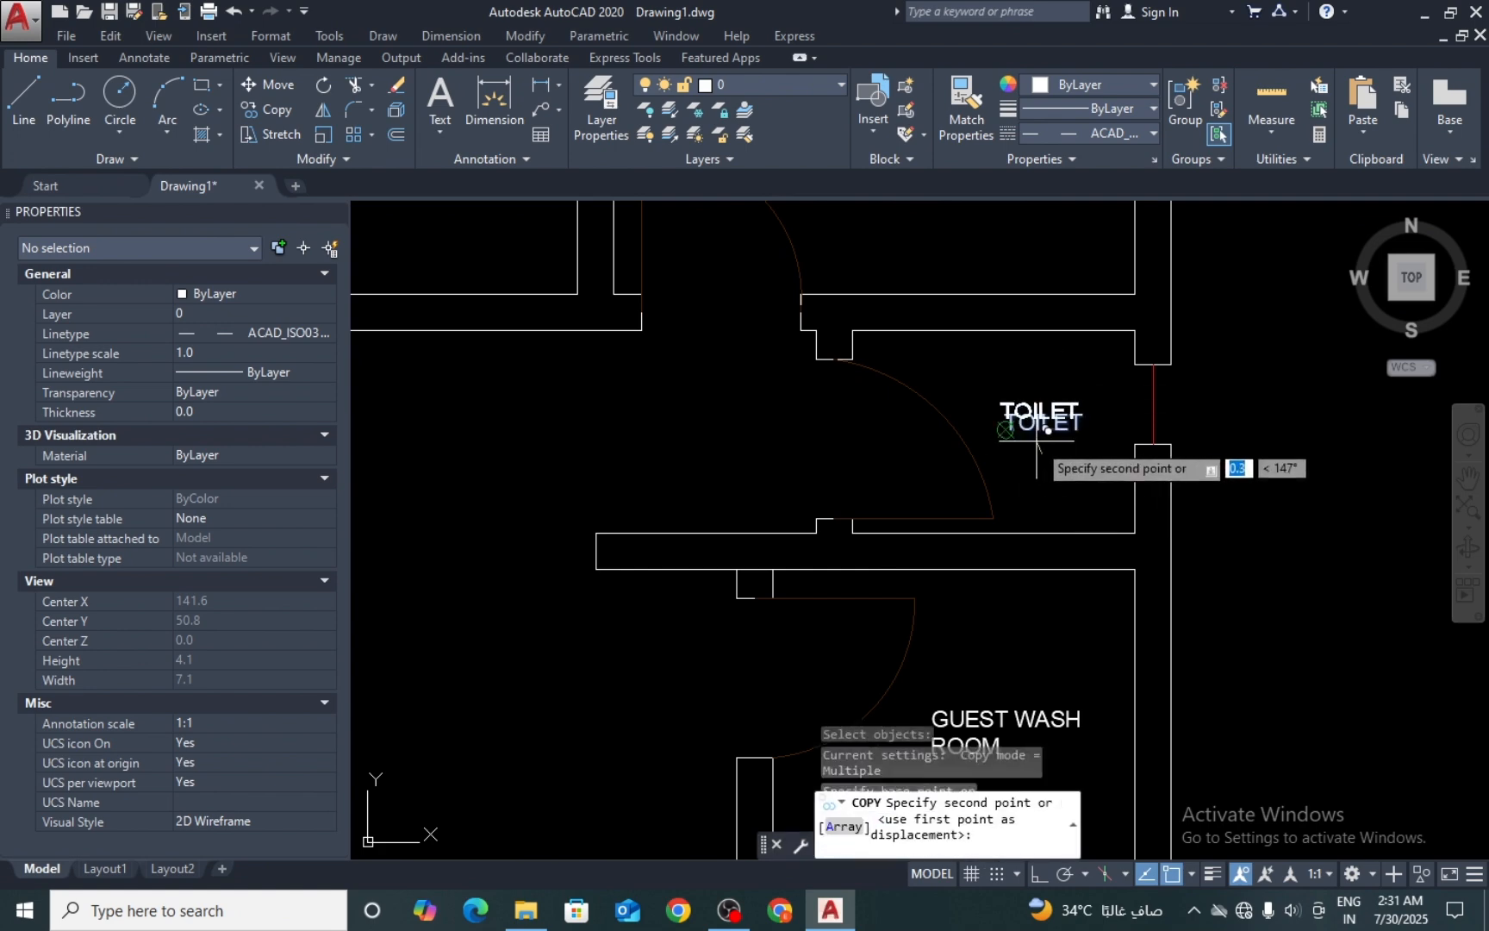
{"action": "scroll", "coordinate": [1035, 443], "scroll_direction": "down", "scroll_amount": 8}
{"action": "scroll", "coordinate": [775, 306], "scroll_direction": "up", "scroll_amount": 6}
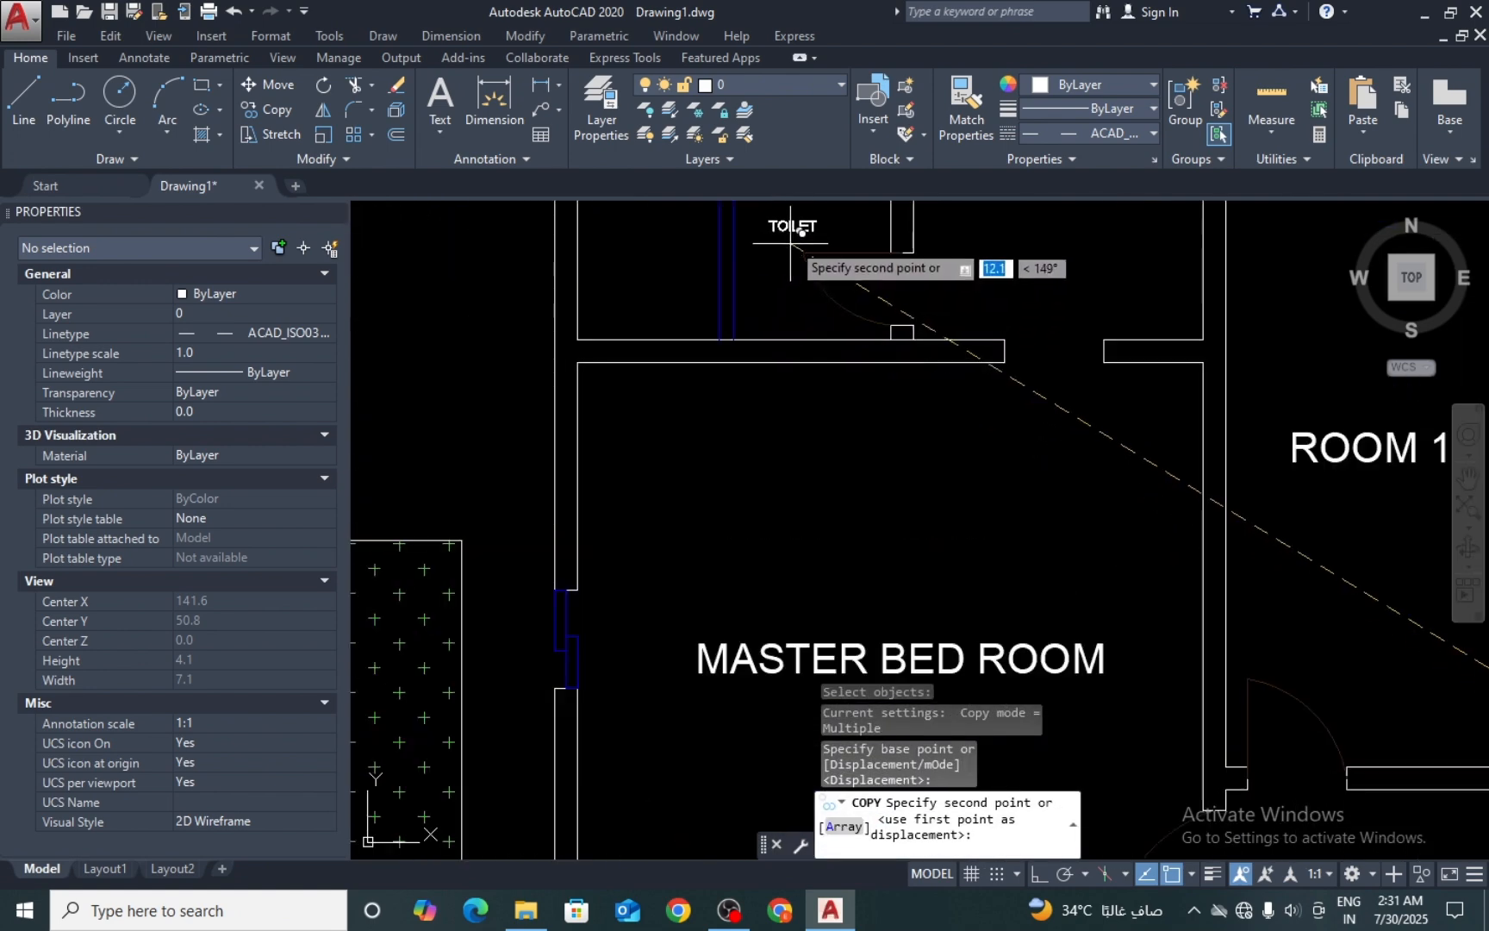
{"action": "middle_click_drag", "start_coordinate": [793, 237], "coordinate": [779, 327]}
{"action": "left_click", "coordinate": [780, 323]}
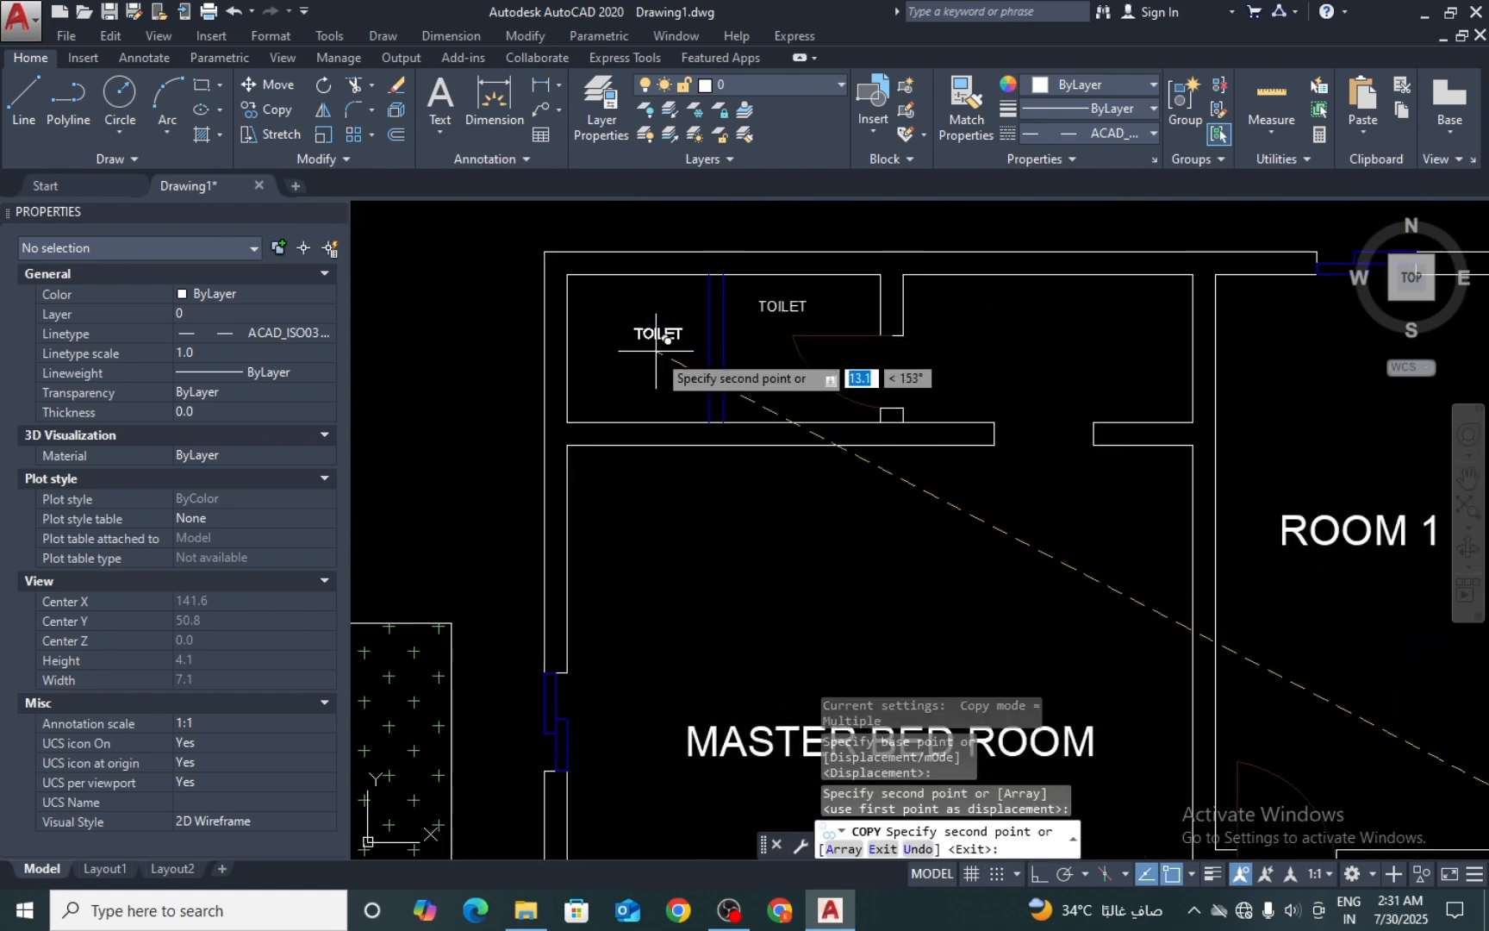
{"action": "left_click", "coordinate": [619, 343]}
{"action": "key", "text": "space"}
Step: Replace the text of the TOILET copy in the left bathroom compartment with SHOWER AREA and save the change
{"action": "left_click", "coordinate": [618, 331]}
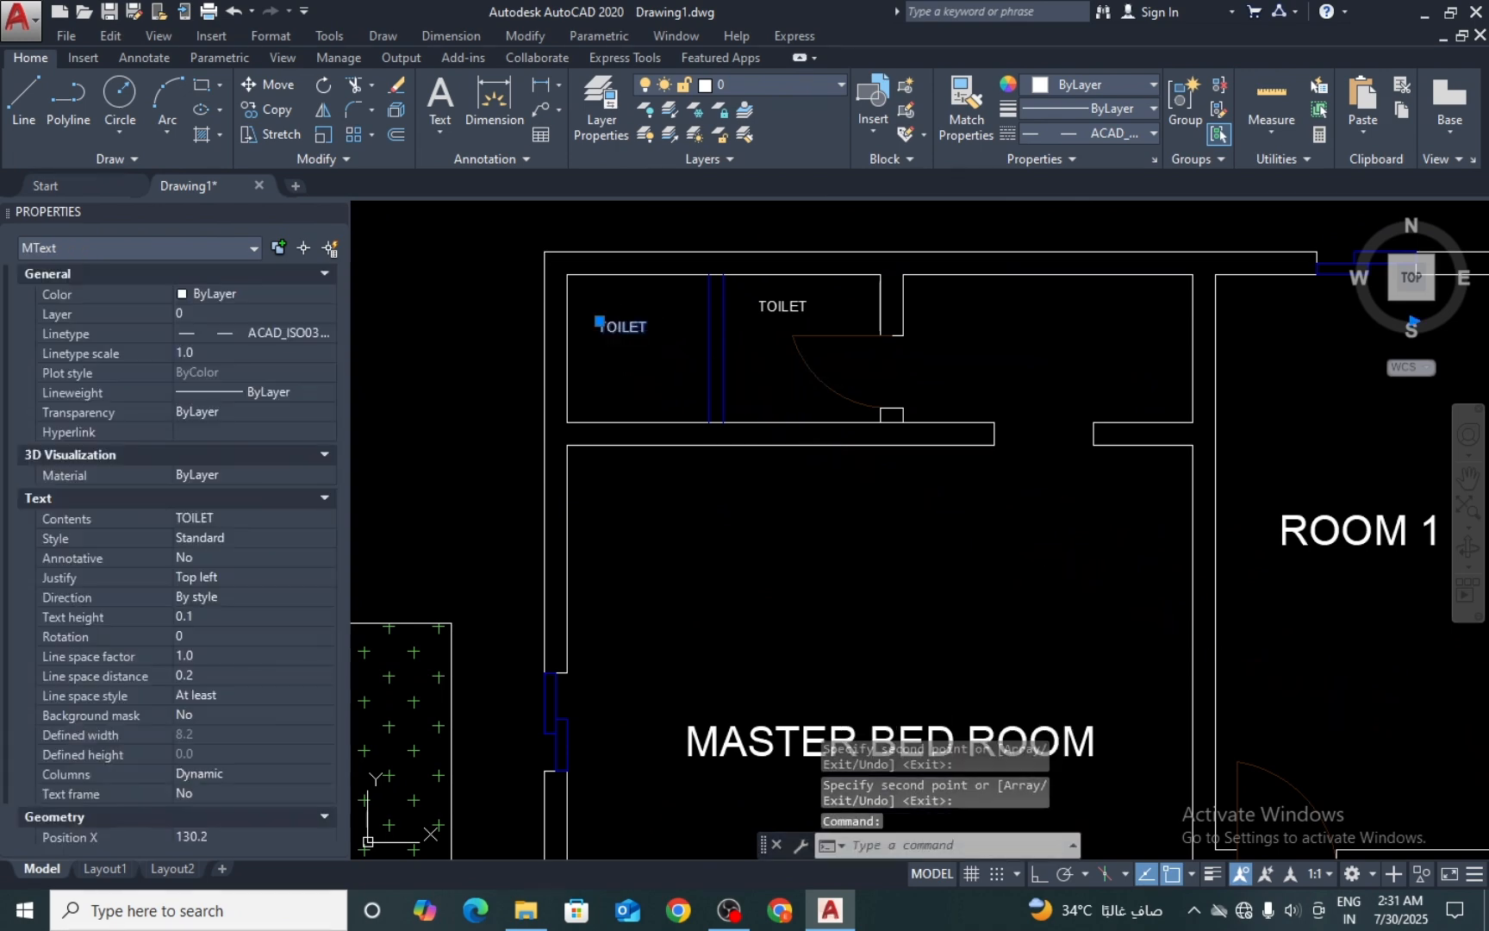
{"action": "double_click", "coordinate": [621, 329]}
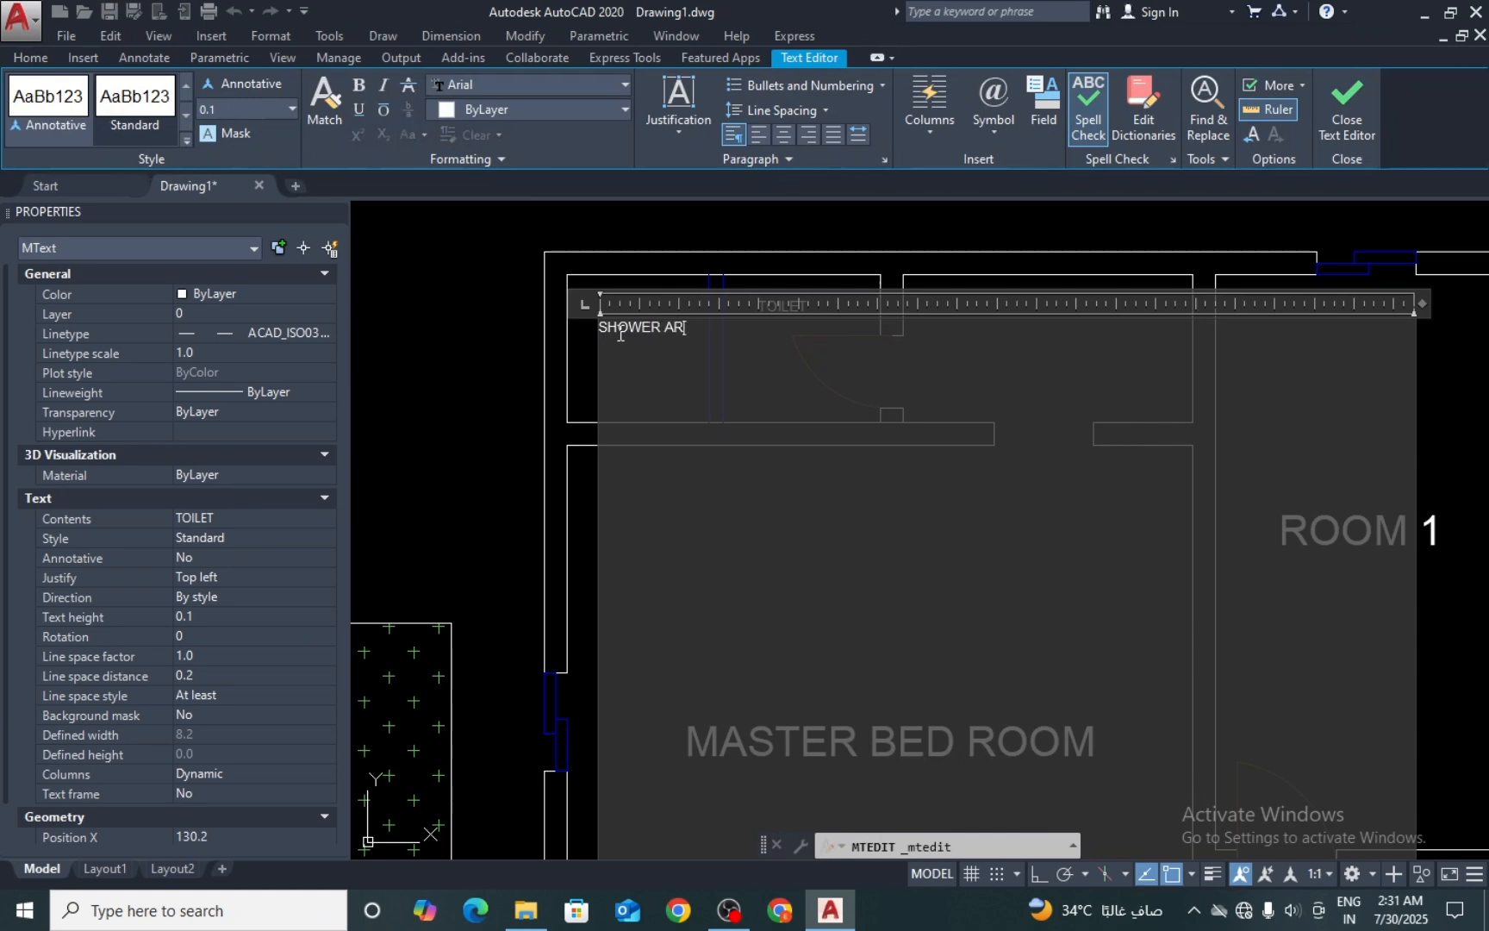
{"action": "key", "text": "Escape"}
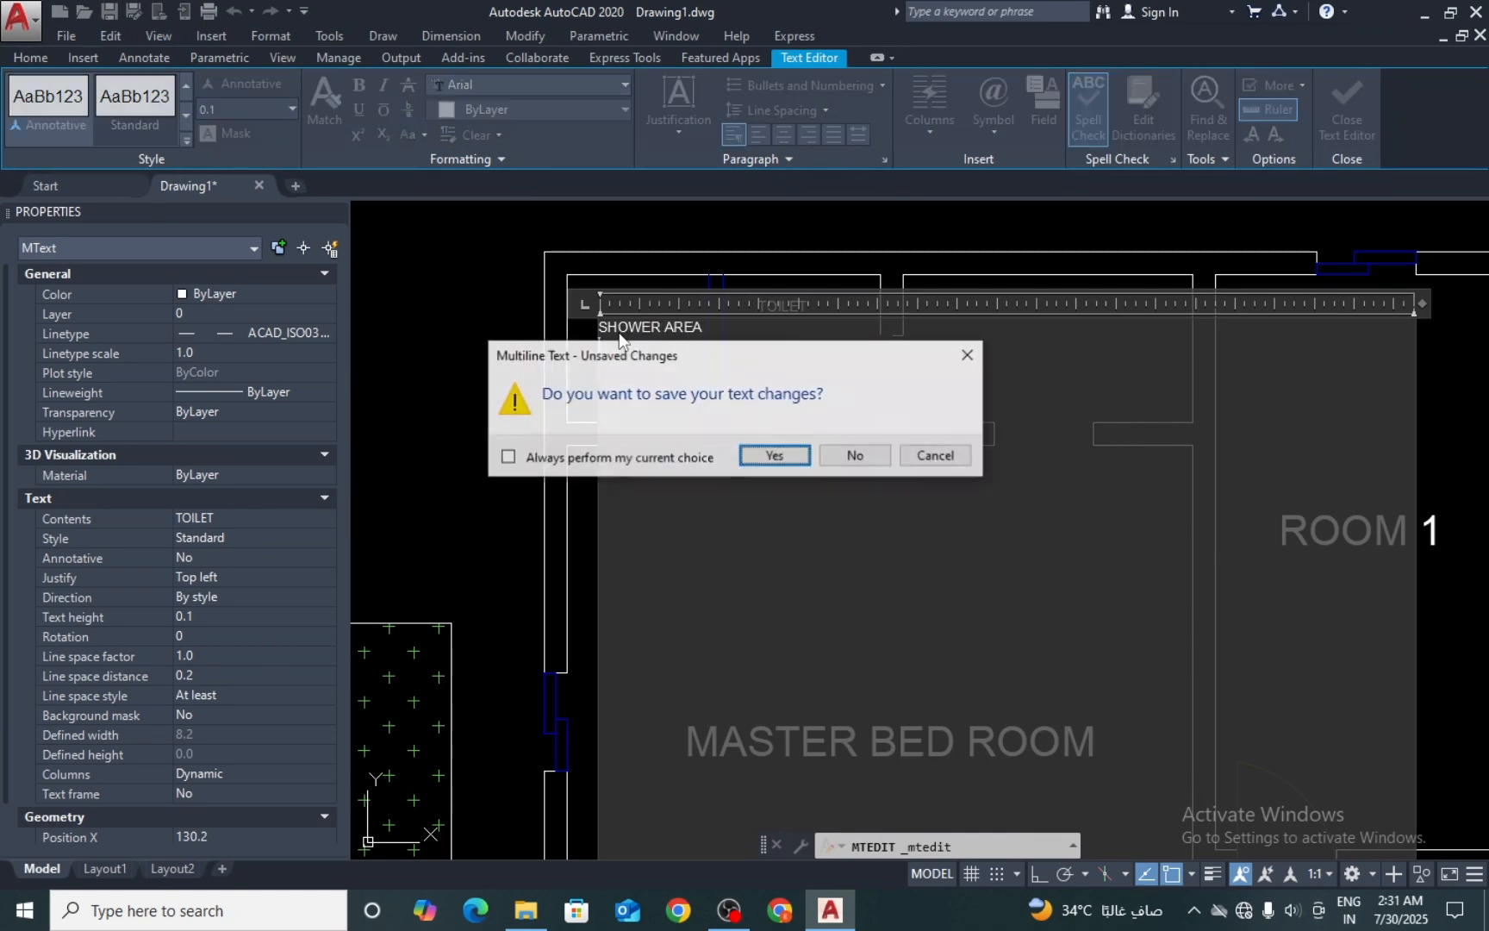
{"action": "key", "text": "Return"}
Step: Look over the room, parking and road labels and the plot boundary across the site plan
{"action": "scroll", "coordinate": [718, 293], "scroll_direction": "down", "scroll_amount": 5}
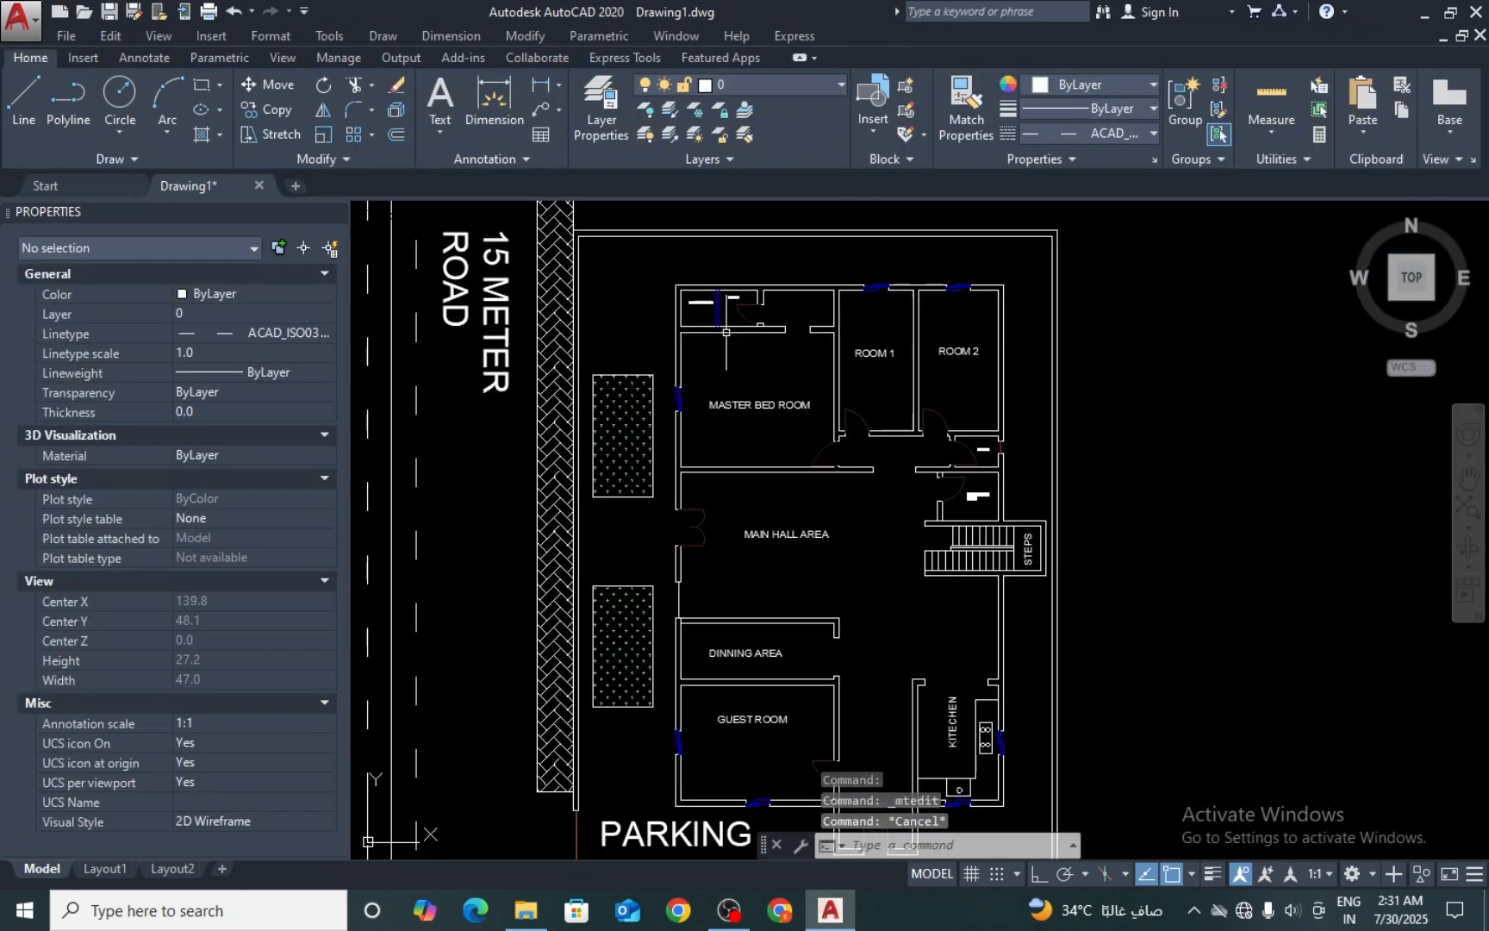
{"action": "scroll", "coordinate": [758, 269], "scroll_direction": "up", "scroll_amount": 3}
{"action": "scroll", "coordinate": [786, 414], "scroll_direction": "down", "scroll_amount": 7}
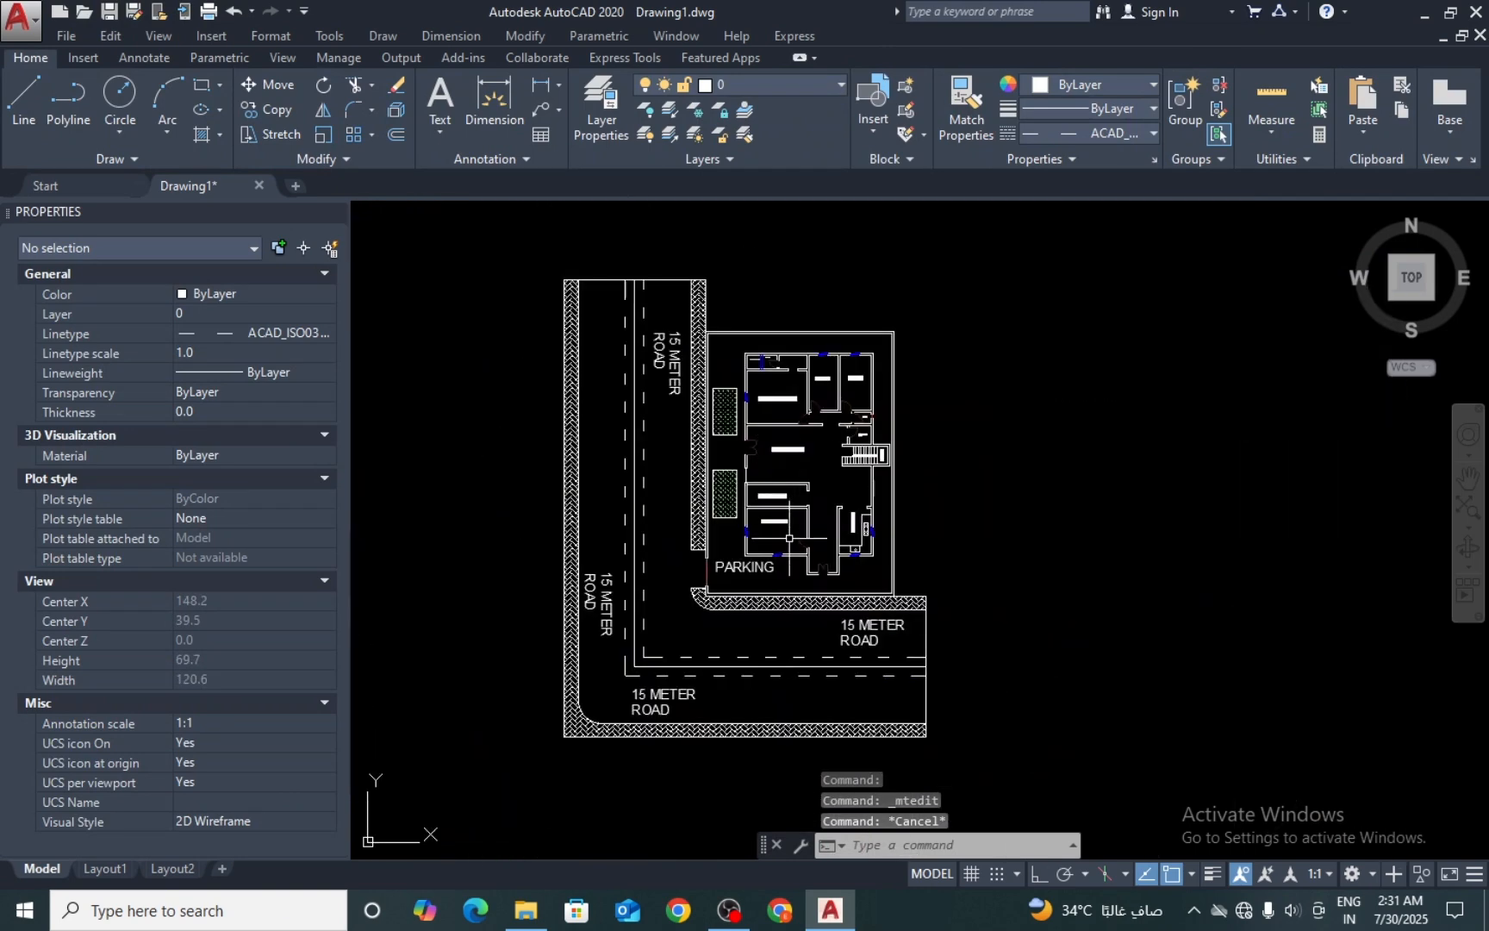
{"action": "scroll", "coordinate": [780, 525], "scroll_direction": "up", "scroll_amount": 2}
{"action": "scroll", "coordinate": [715, 496], "scroll_direction": "up", "scroll_amount": 3}
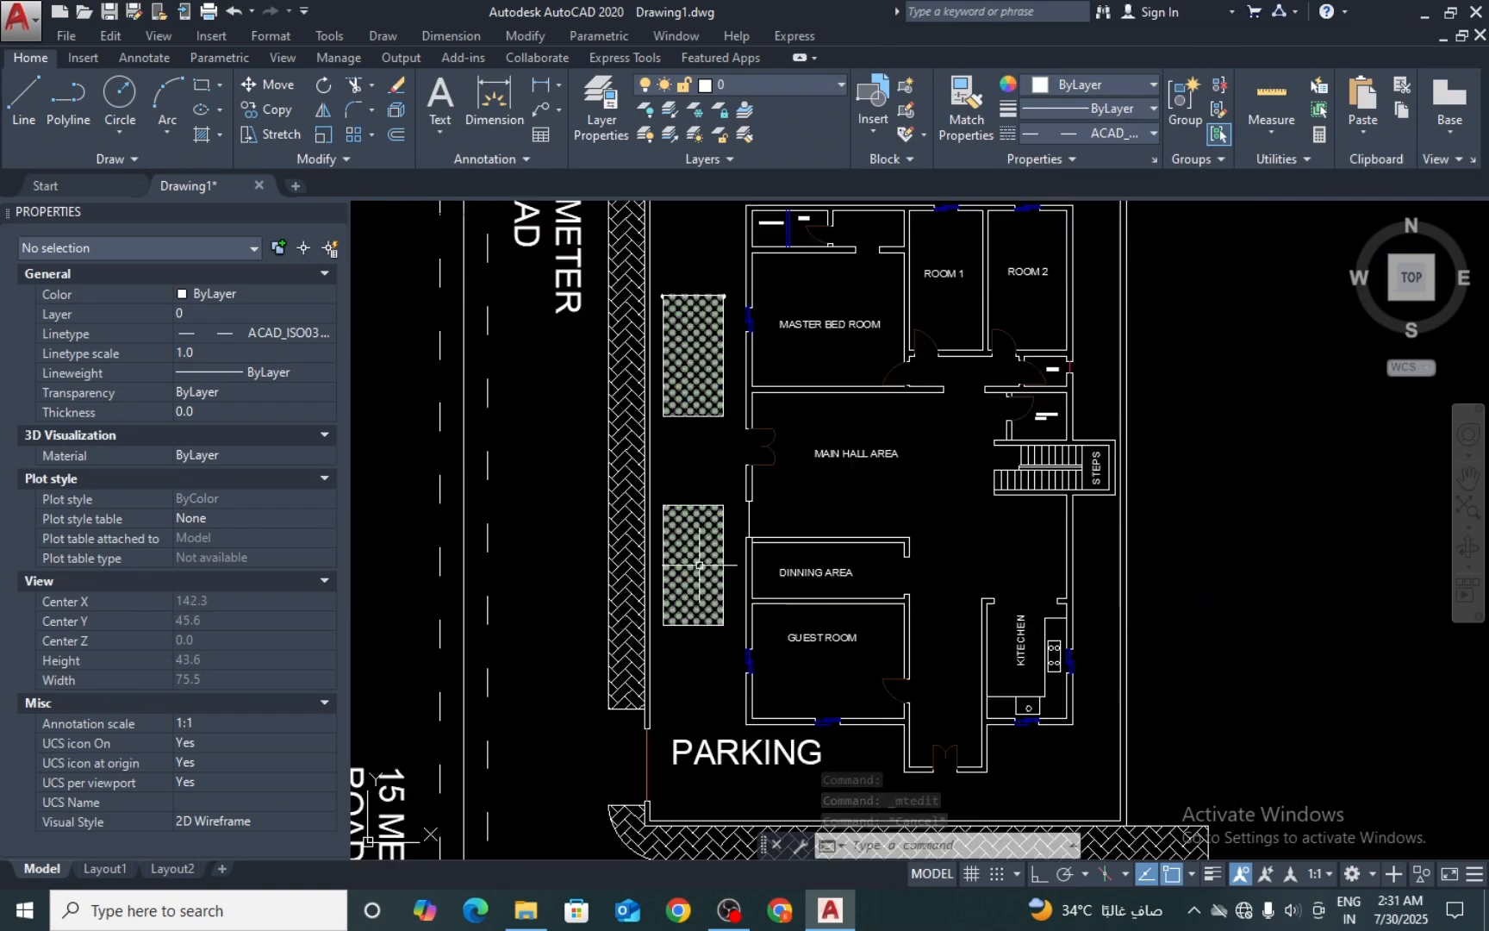
{"action": "scroll", "coordinate": [699, 564], "scroll_direction": "up", "scroll_amount": 2}
{"action": "scroll", "coordinate": [702, 556], "scroll_direction": "down", "scroll_amount": 4}
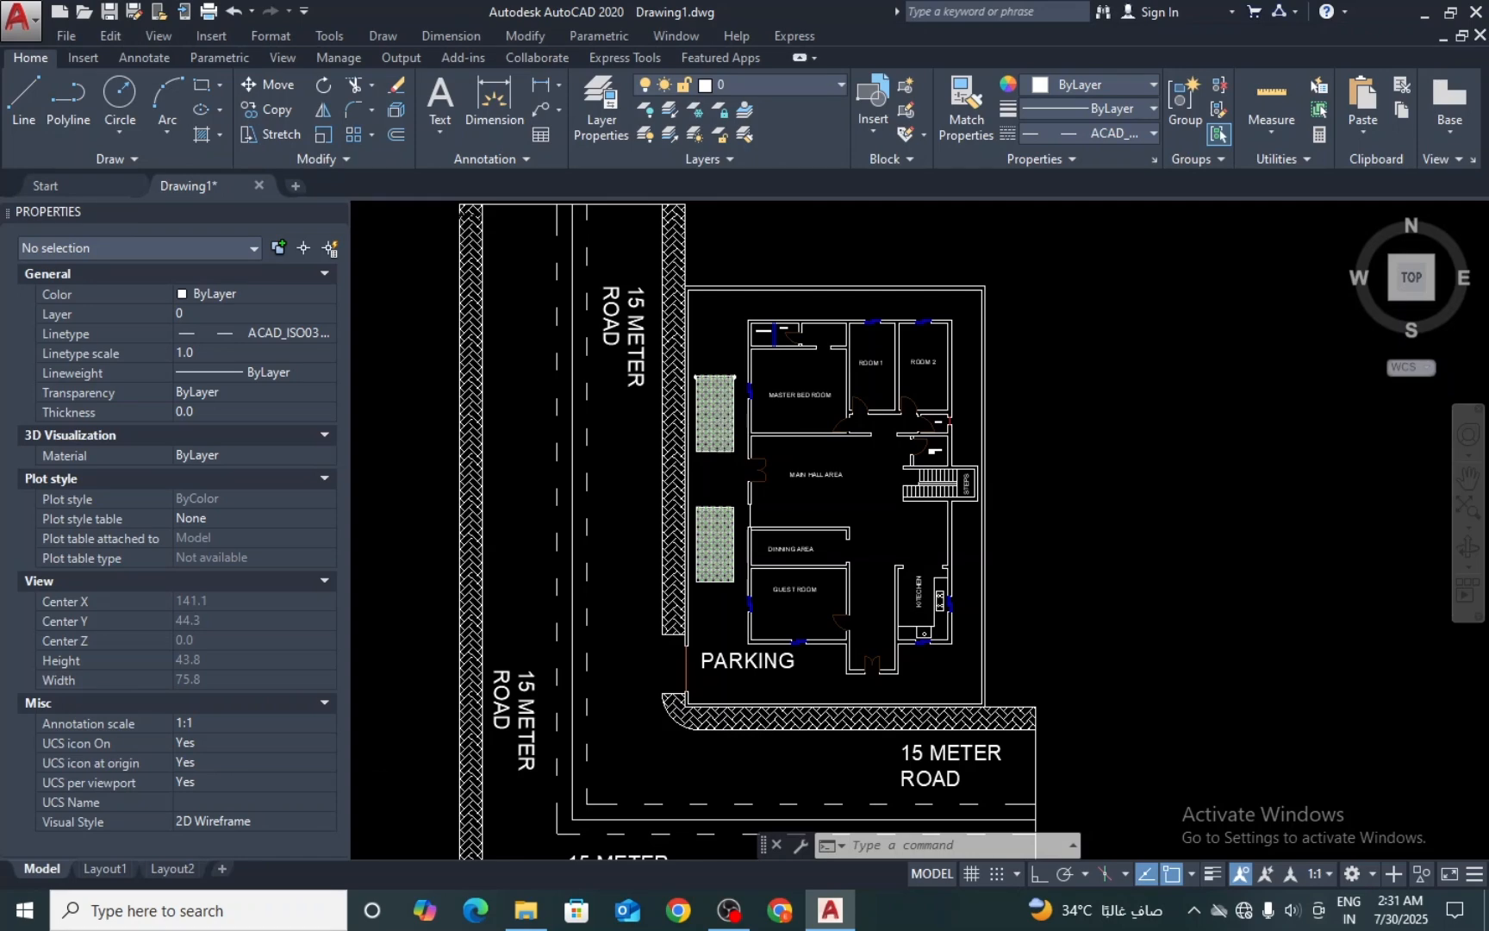
{"action": "scroll", "coordinate": [725, 420], "scroll_direction": "up", "scroll_amount": 4}
{"action": "scroll", "coordinate": [693, 417], "scroll_direction": "down", "scroll_amount": 3}
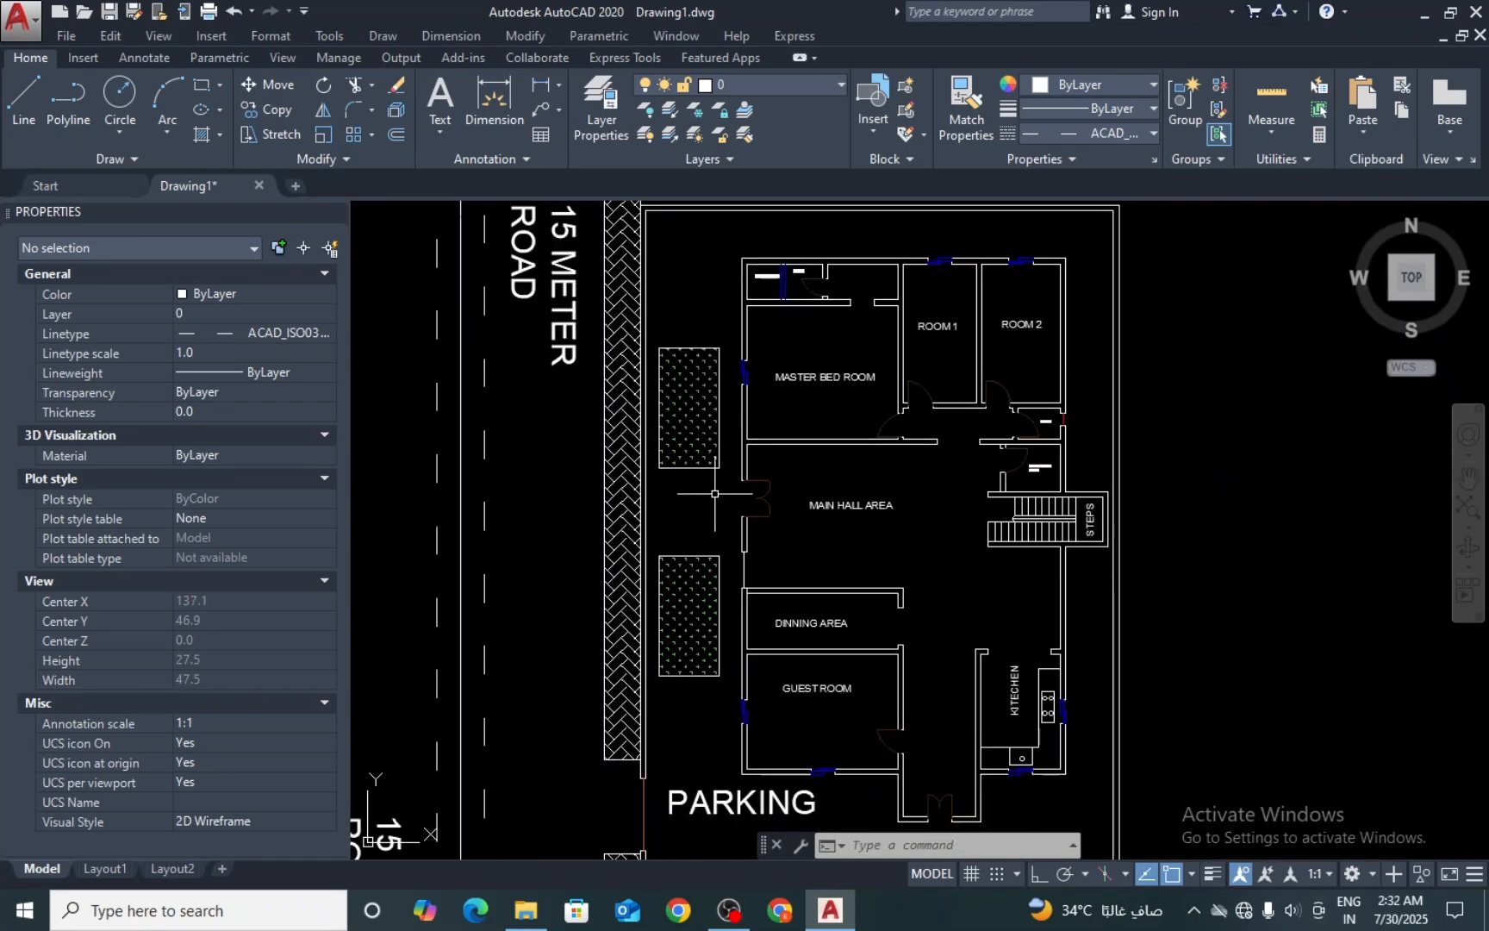
{"action": "scroll", "coordinate": [714, 493], "scroll_direction": "down", "scroll_amount": 2}
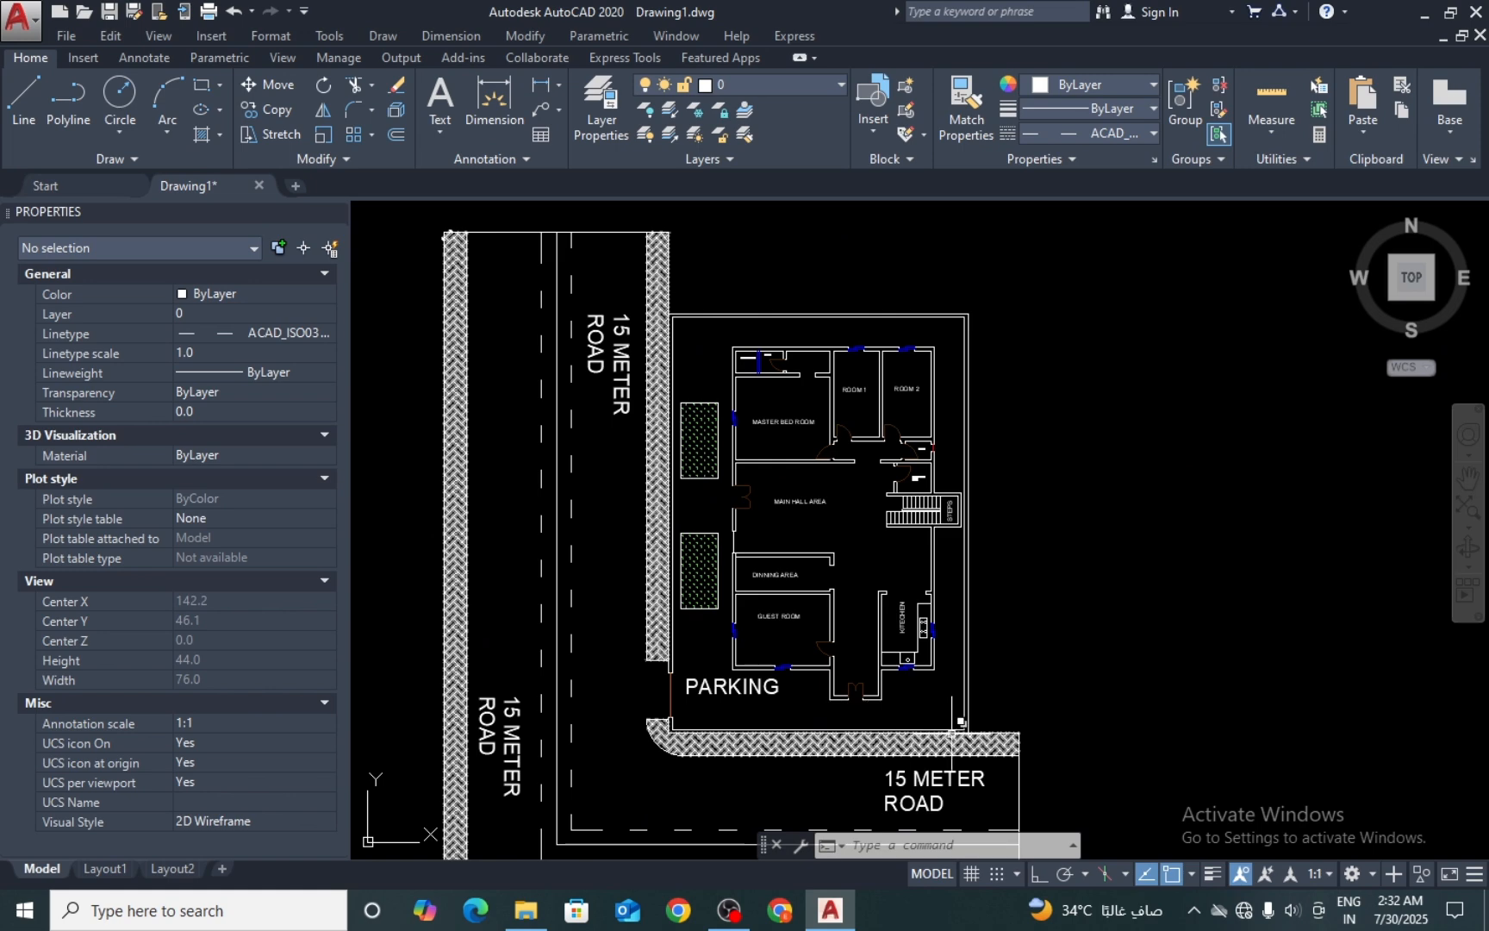
{"action": "scroll", "coordinate": [965, 716], "scroll_direction": "up", "scroll_amount": 4}
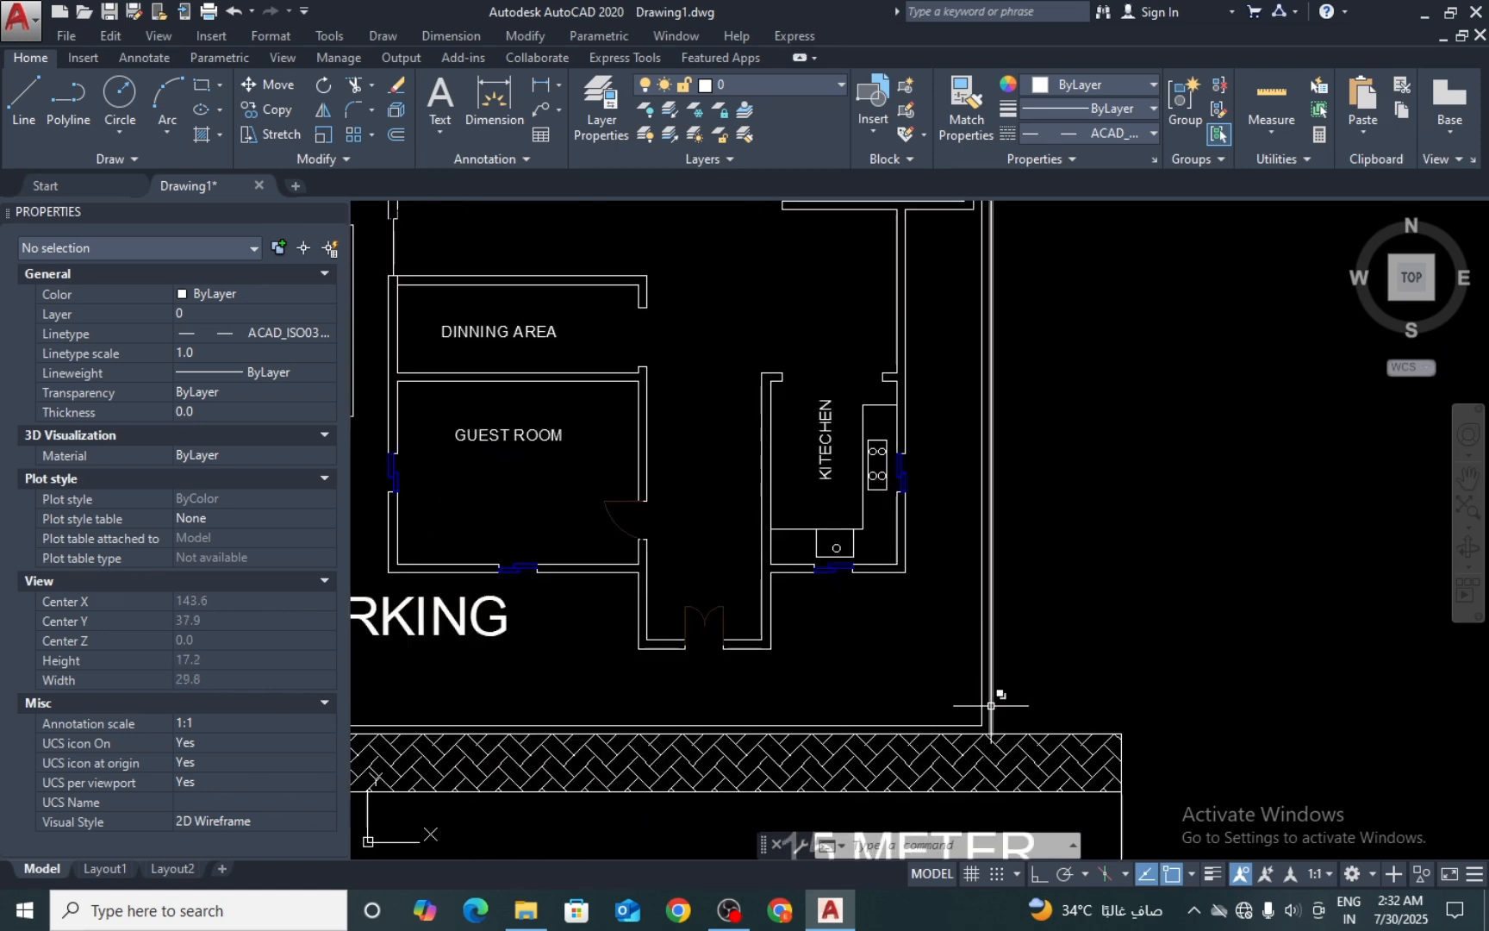
{"action": "scroll", "coordinate": [978, 705], "scroll_direction": "down", "scroll_amount": 2}
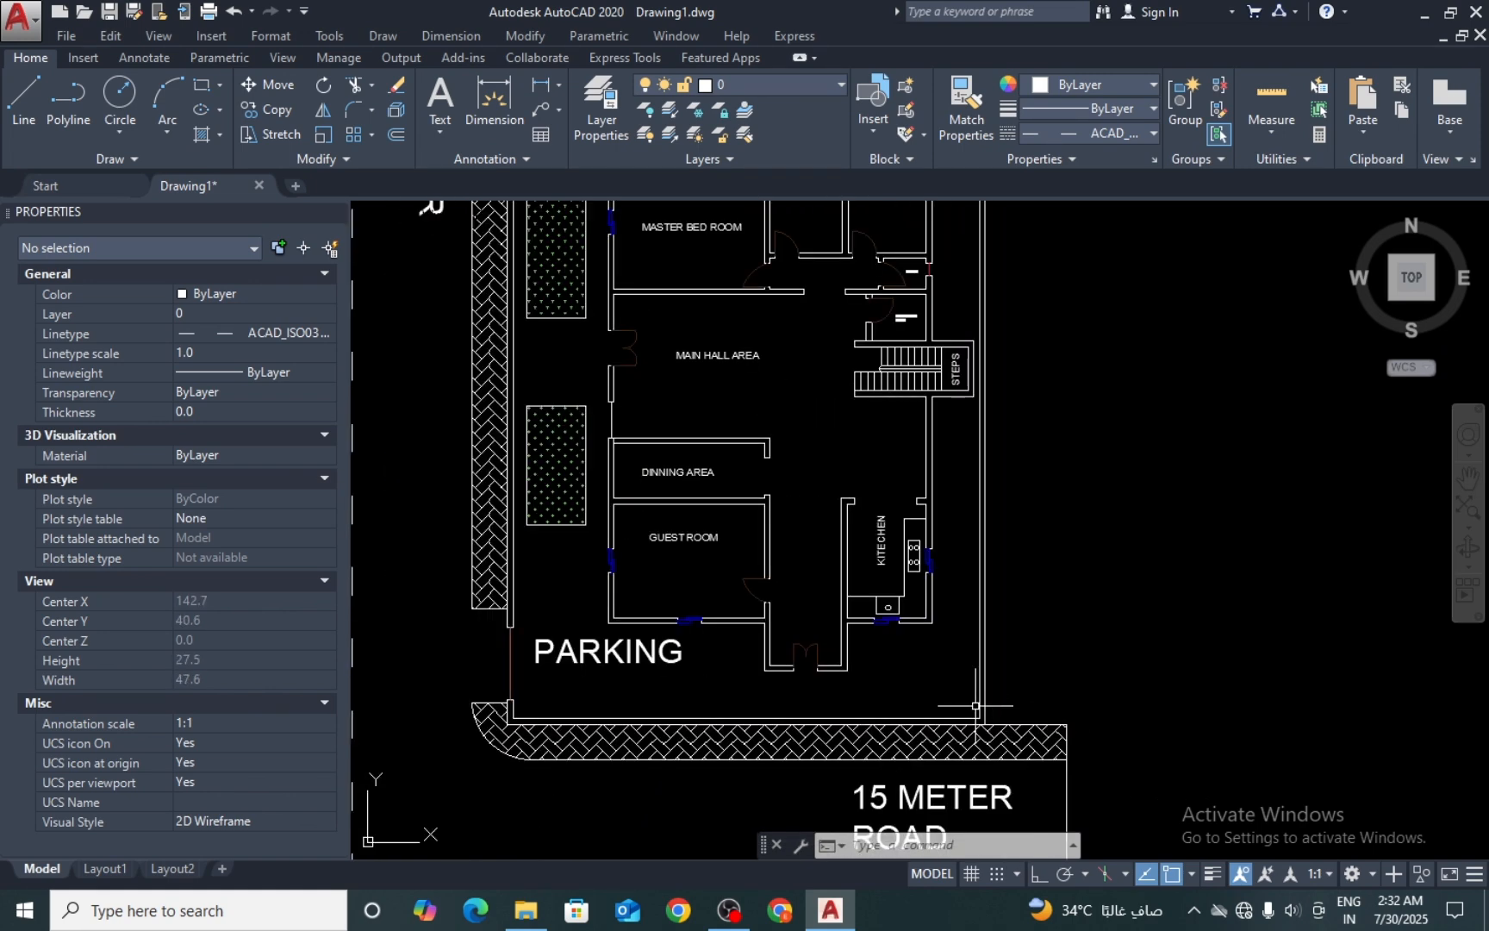
Step: Change the color of the double boundary wall lines around the whole plot, including the wall ends at the parking gate, to Magenta
{"action": "scroll", "coordinate": [992, 687], "scroll_direction": "up", "scroll_amount": 1}
{"action": "left_click", "coordinate": [1020, 655]}
{"action": "left_click", "coordinate": [948, 673]}
{"action": "scroll", "coordinate": [1016, 647], "scroll_direction": "down", "scroll_amount": 1}
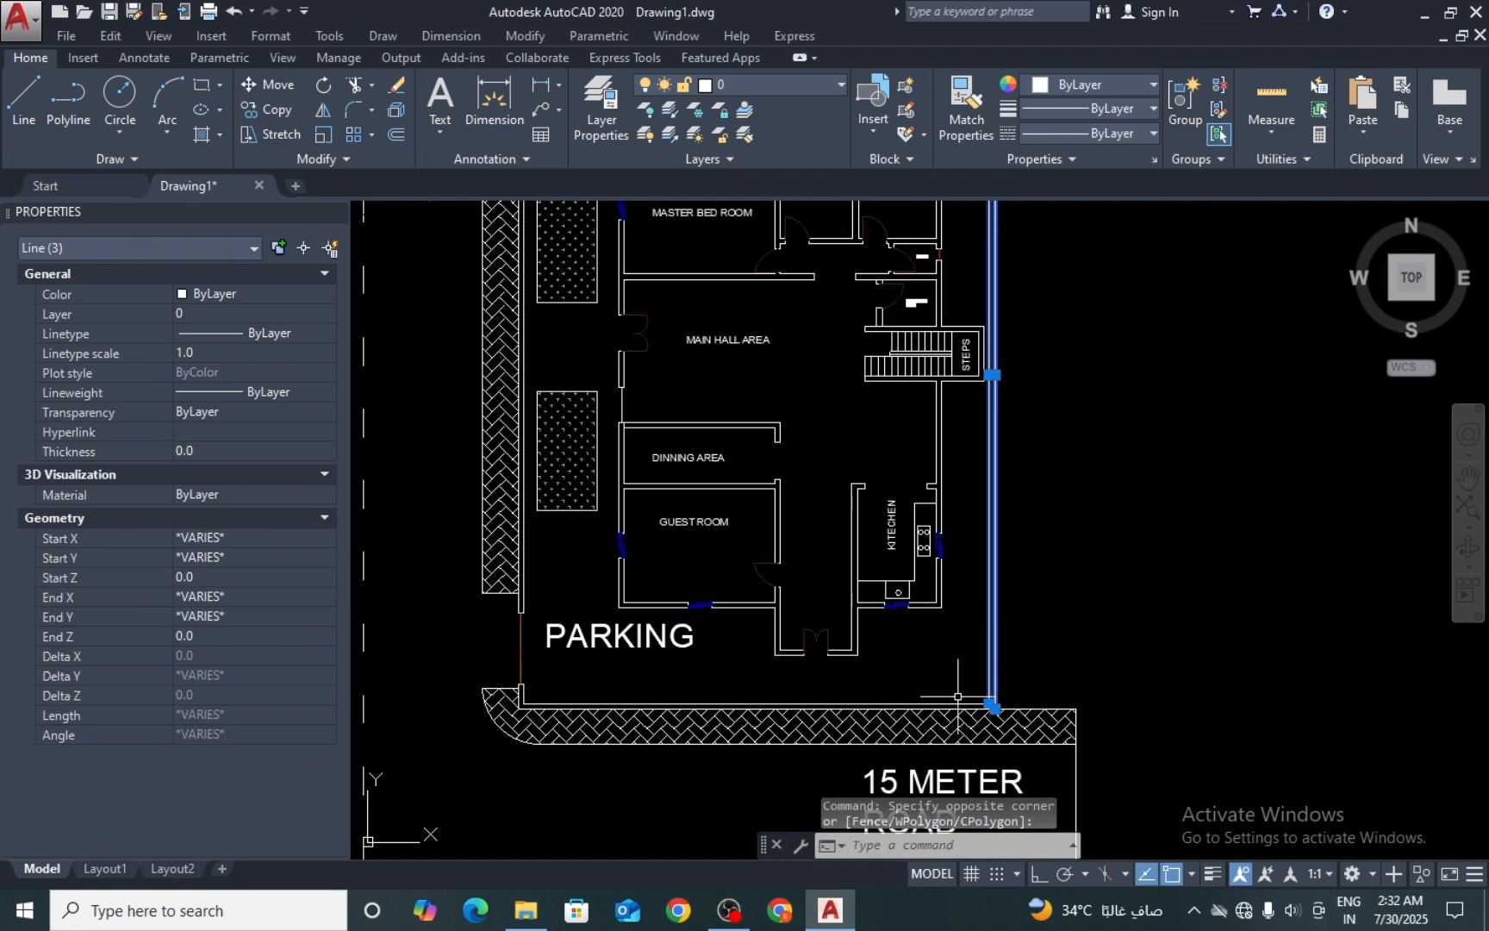
{"action": "scroll", "coordinate": [957, 696], "scroll_direction": "up", "scroll_amount": 4}
{"action": "left_click", "coordinate": [1005, 708]}
{"action": "left_click", "coordinate": [983, 751]}
{"action": "scroll", "coordinate": [1149, 728], "scroll_direction": "down", "scroll_amount": 3}
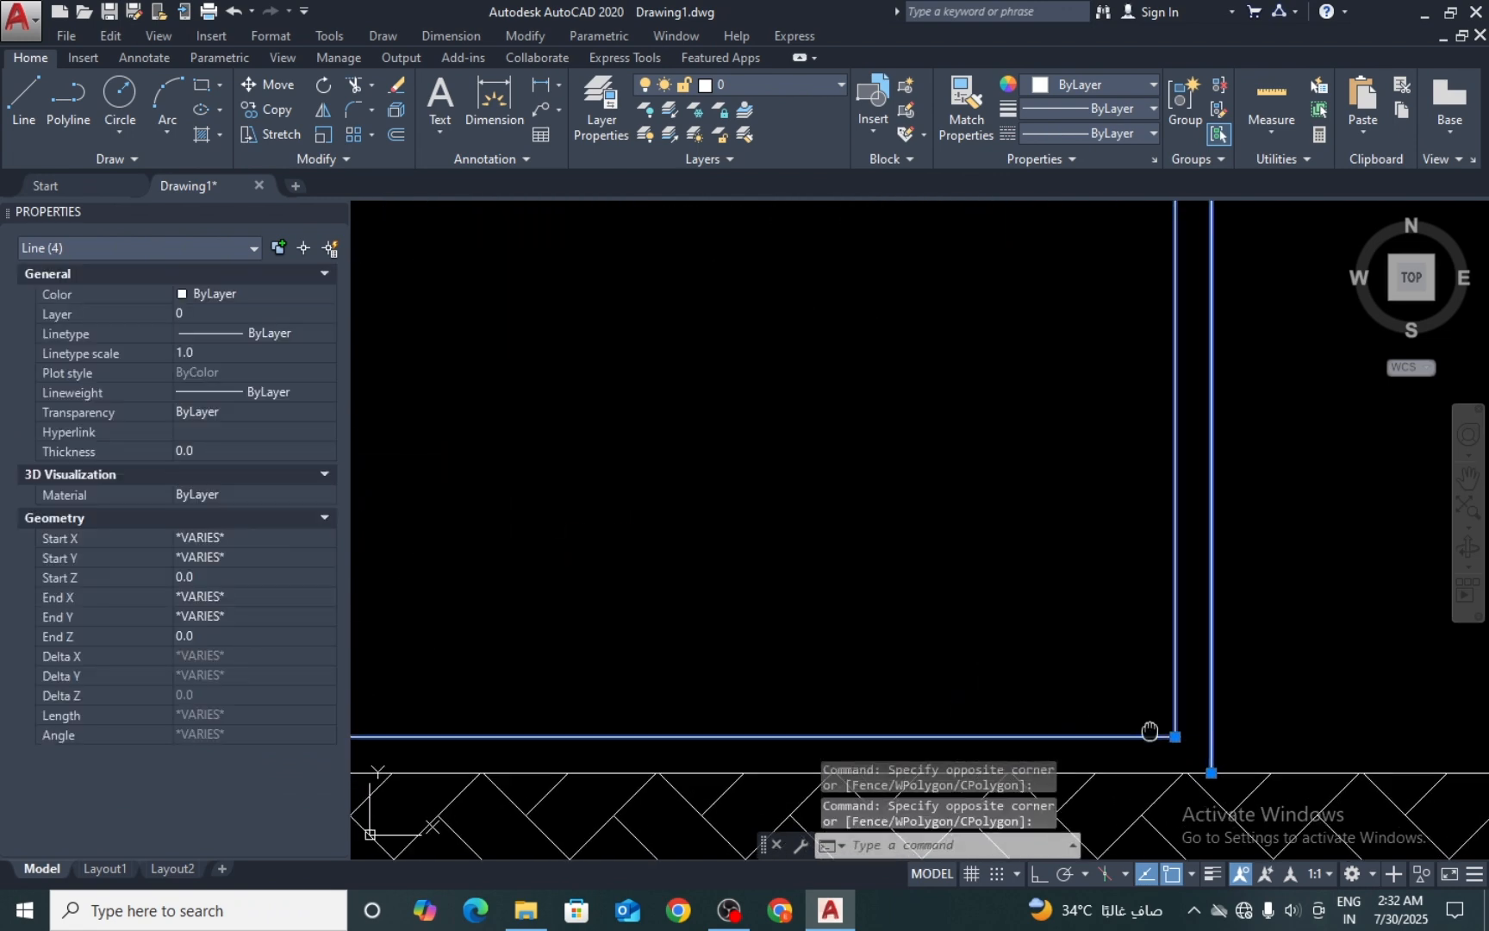
{"action": "scroll", "coordinate": [1164, 646], "scroll_direction": "down", "scroll_amount": 2}
{"action": "scroll", "coordinate": [432, 542], "scroll_direction": "up", "scroll_amount": 5}
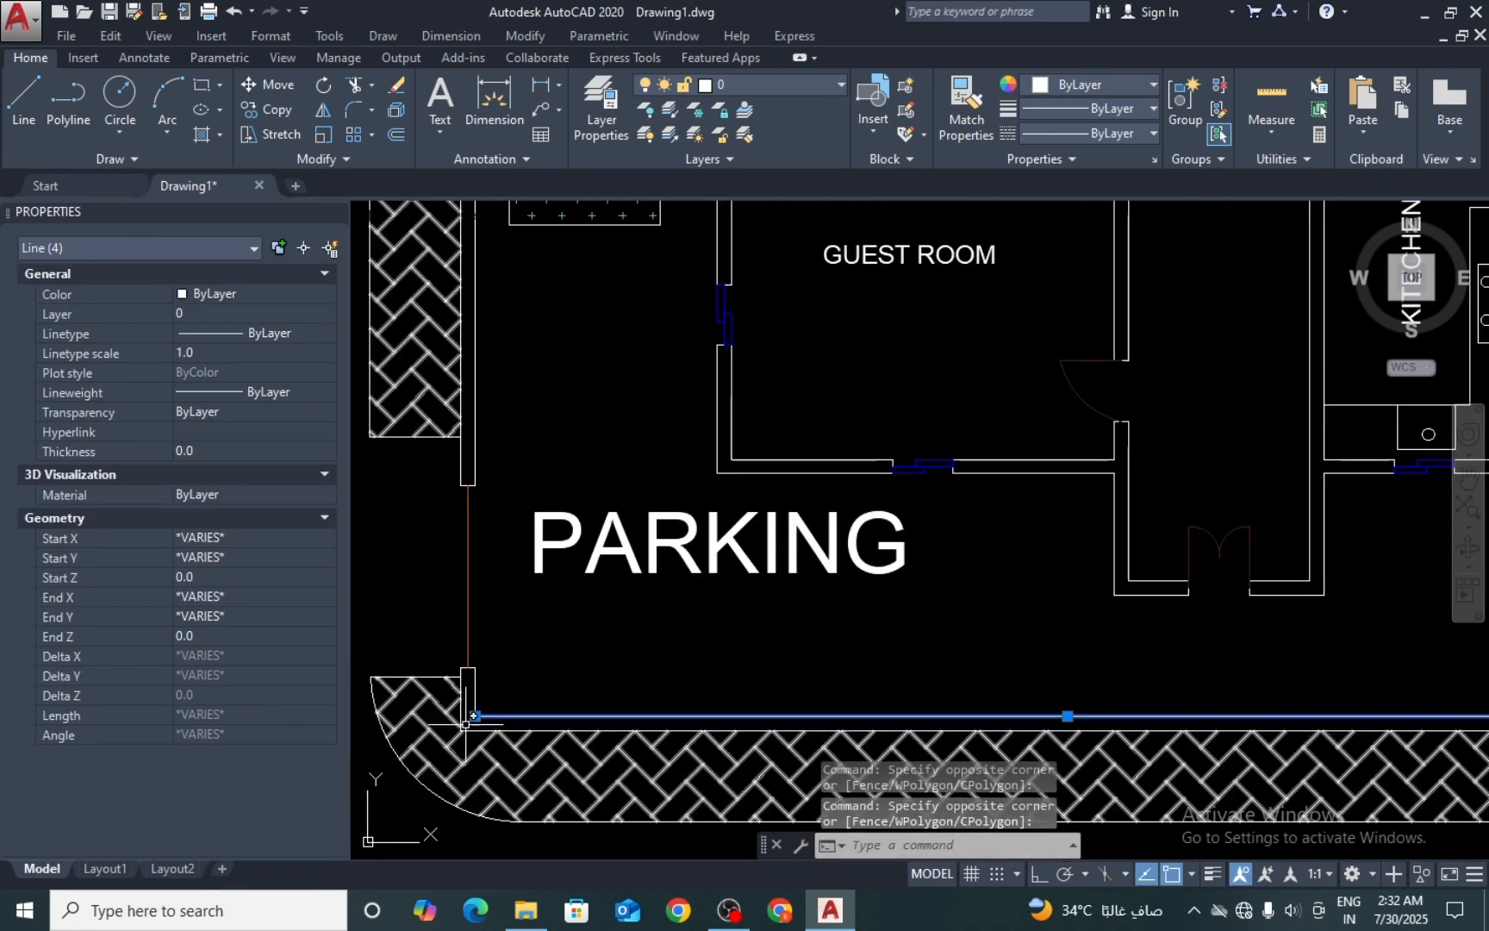
{"action": "left_click", "coordinate": [566, 476]}
{"action": "left_click", "coordinate": [465, 491]}
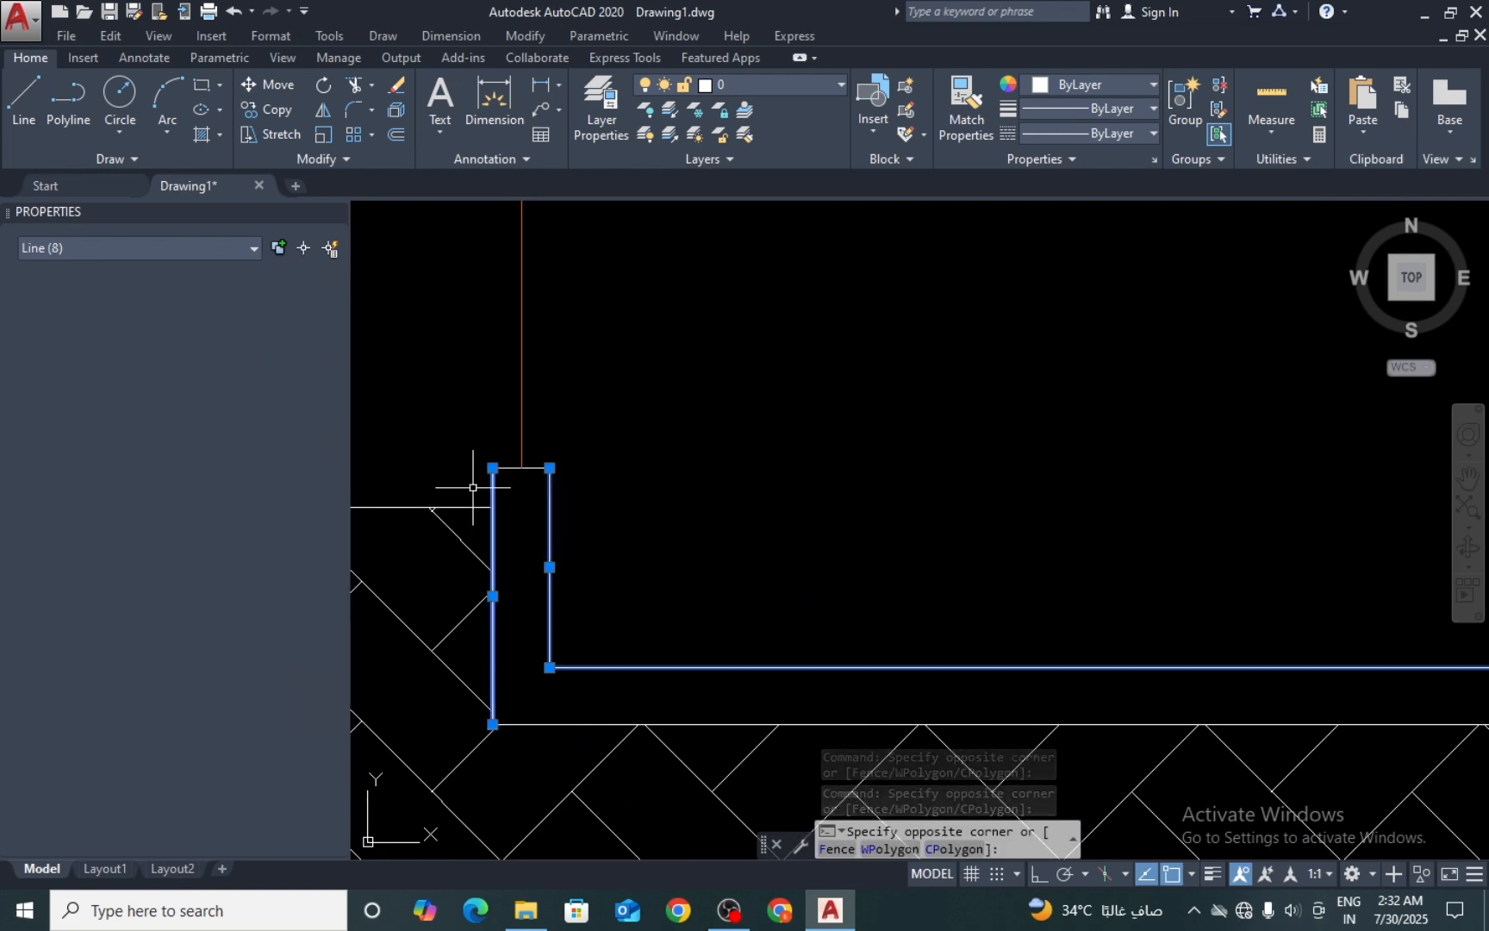
{"action": "scroll", "coordinate": [556, 360], "scroll_direction": "up", "scroll_amount": 4}
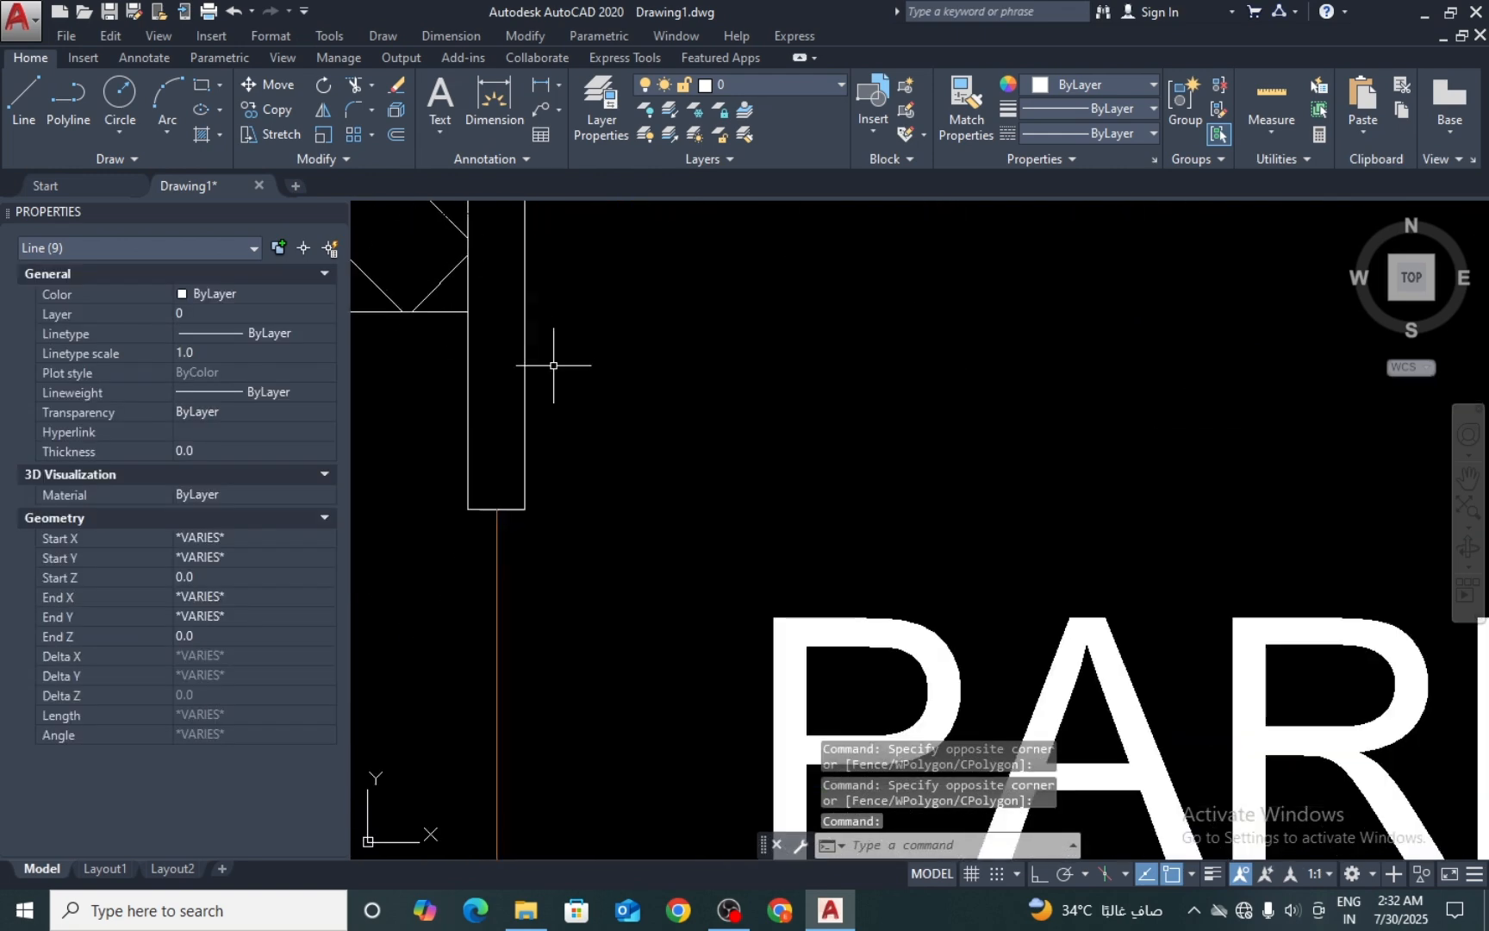
{"action": "left_click", "coordinate": [554, 366]}
{"action": "left_click", "coordinate": [406, 429]}
{"action": "scroll", "coordinate": [483, 489], "scroll_direction": "up", "scroll_amount": 3}
{"action": "left_click", "coordinate": [485, 549]}
{"action": "left_click", "coordinate": [479, 592]}
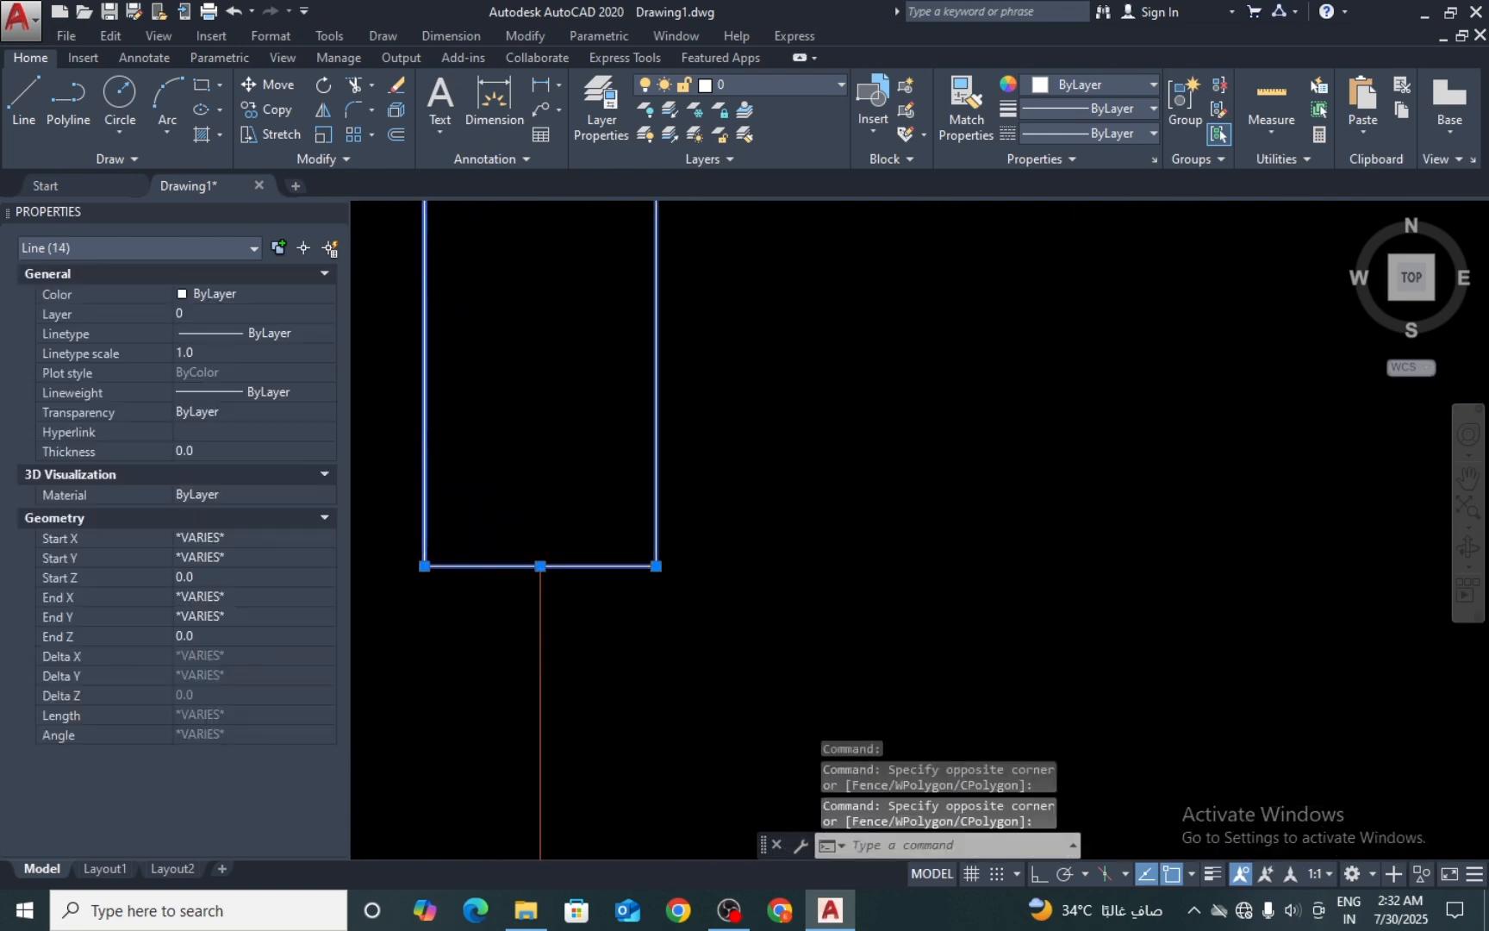
{"action": "scroll", "coordinate": [517, 560], "scroll_direction": "down", "scroll_amount": 6}
{"action": "scroll", "coordinate": [666, 335], "scroll_direction": "up", "scroll_amount": 3}
{"action": "scroll", "coordinate": [668, 335], "scroll_direction": "up", "scroll_amount": 4}
{"action": "left_click", "coordinate": [706, 345]}
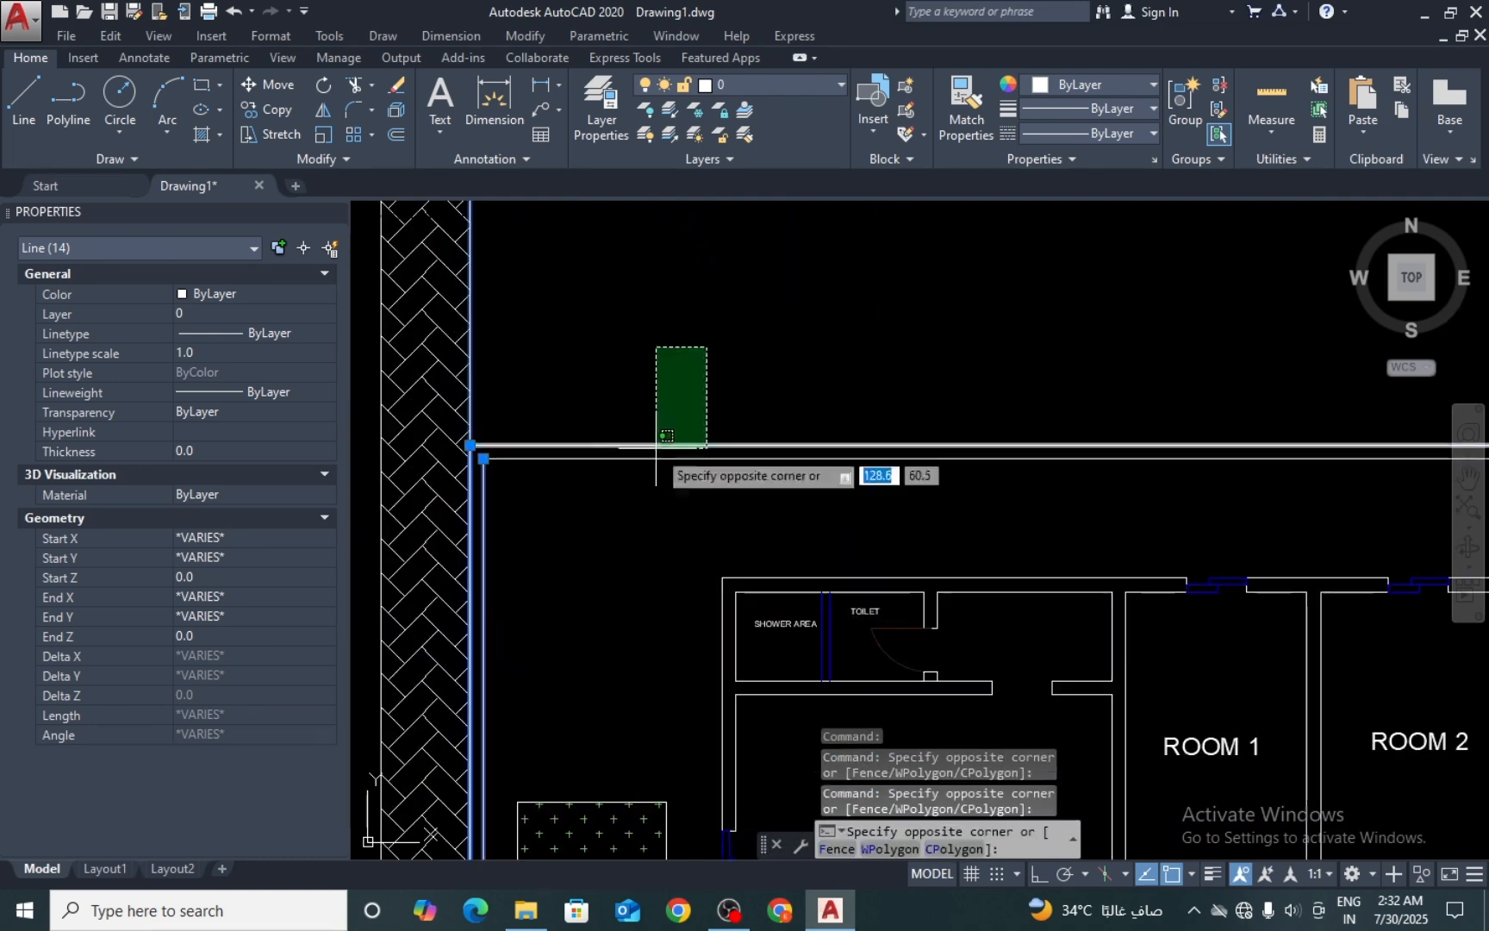
{"action": "left_click", "coordinate": [656, 446]}
{"action": "left_click", "coordinate": [698, 405]}
{"action": "left_click", "coordinate": [655, 492]}
{"action": "scroll", "coordinate": [647, 370], "scroll_direction": "down", "scroll_amount": 8}
{"action": "scroll", "coordinate": [780, 422], "scroll_direction": "up", "scroll_amount": 5}
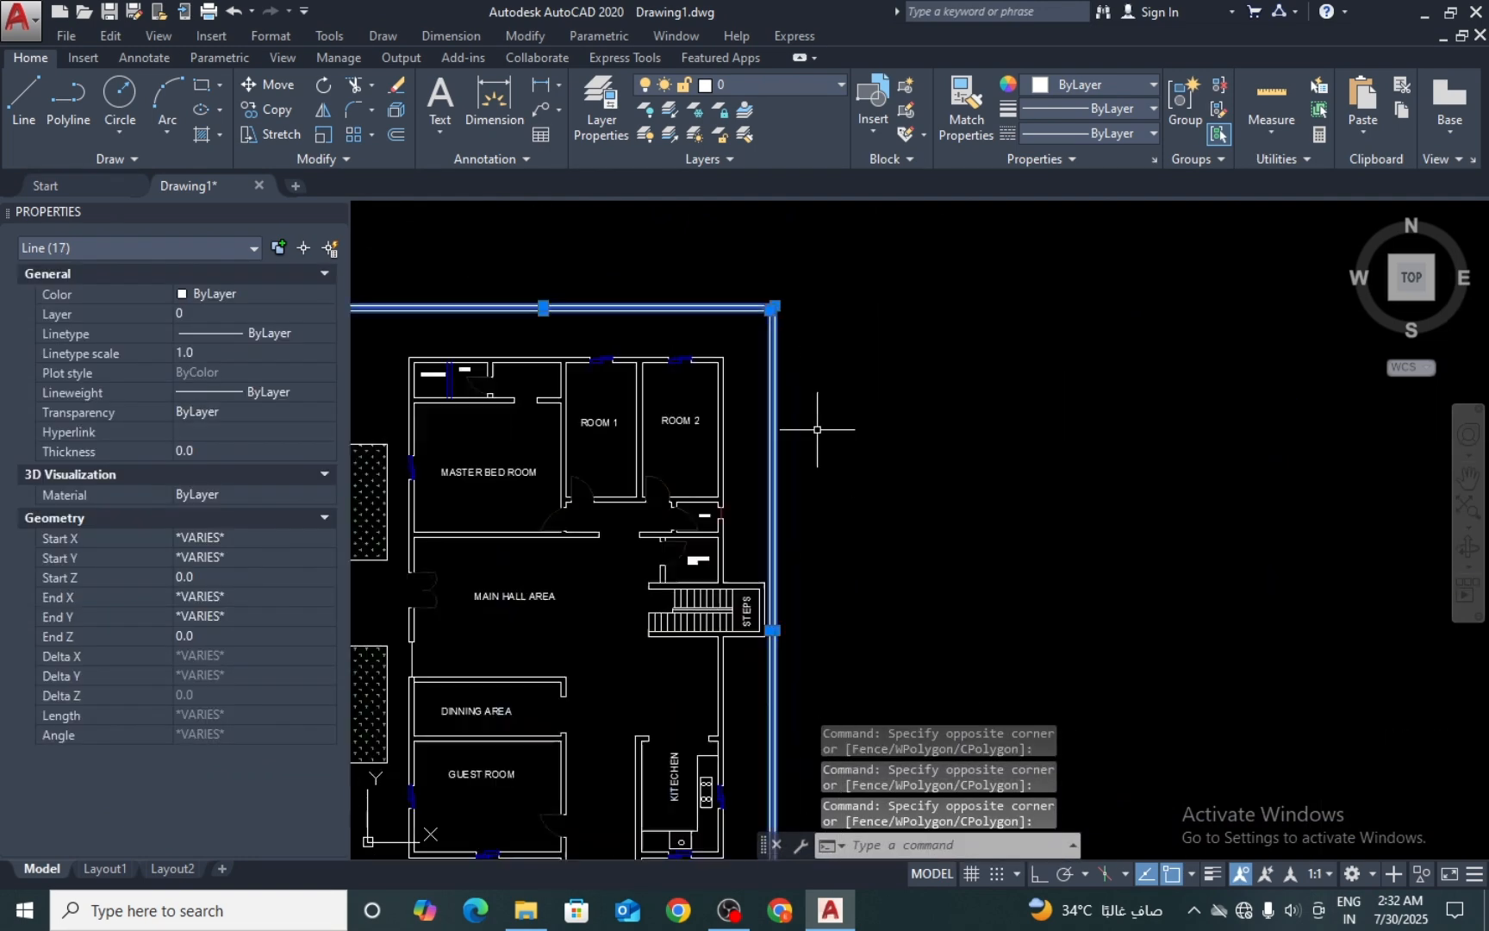
{"action": "left_click", "coordinate": [1065, 84]}
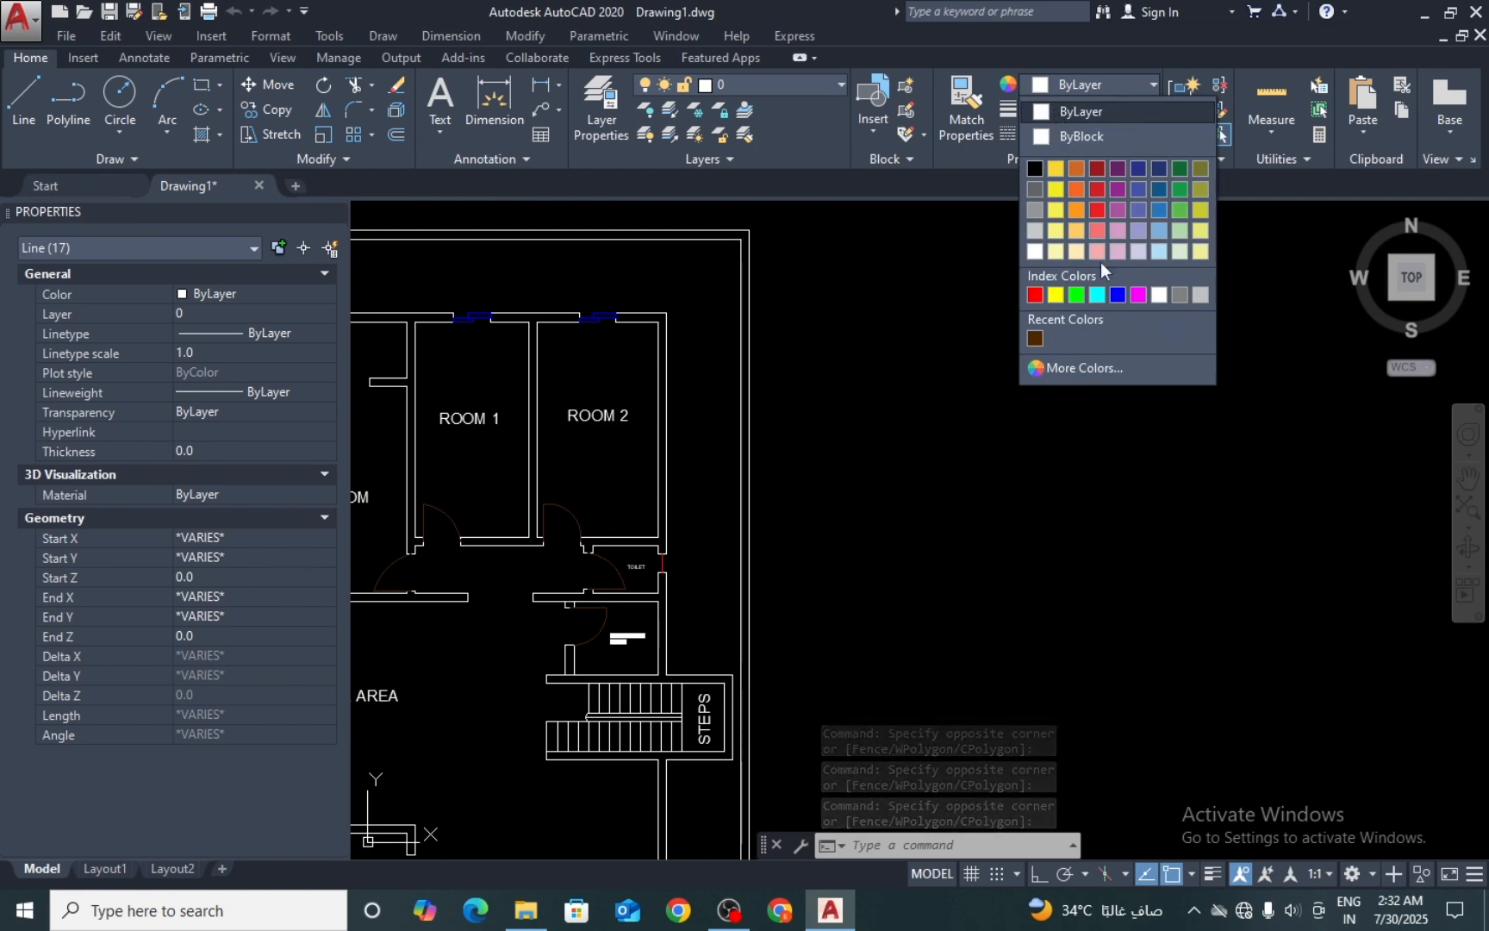
{"action": "left_click", "coordinate": [1138, 295]}
{"action": "scroll", "coordinate": [896, 377], "scroll_direction": "down", "scroll_amount": 4}
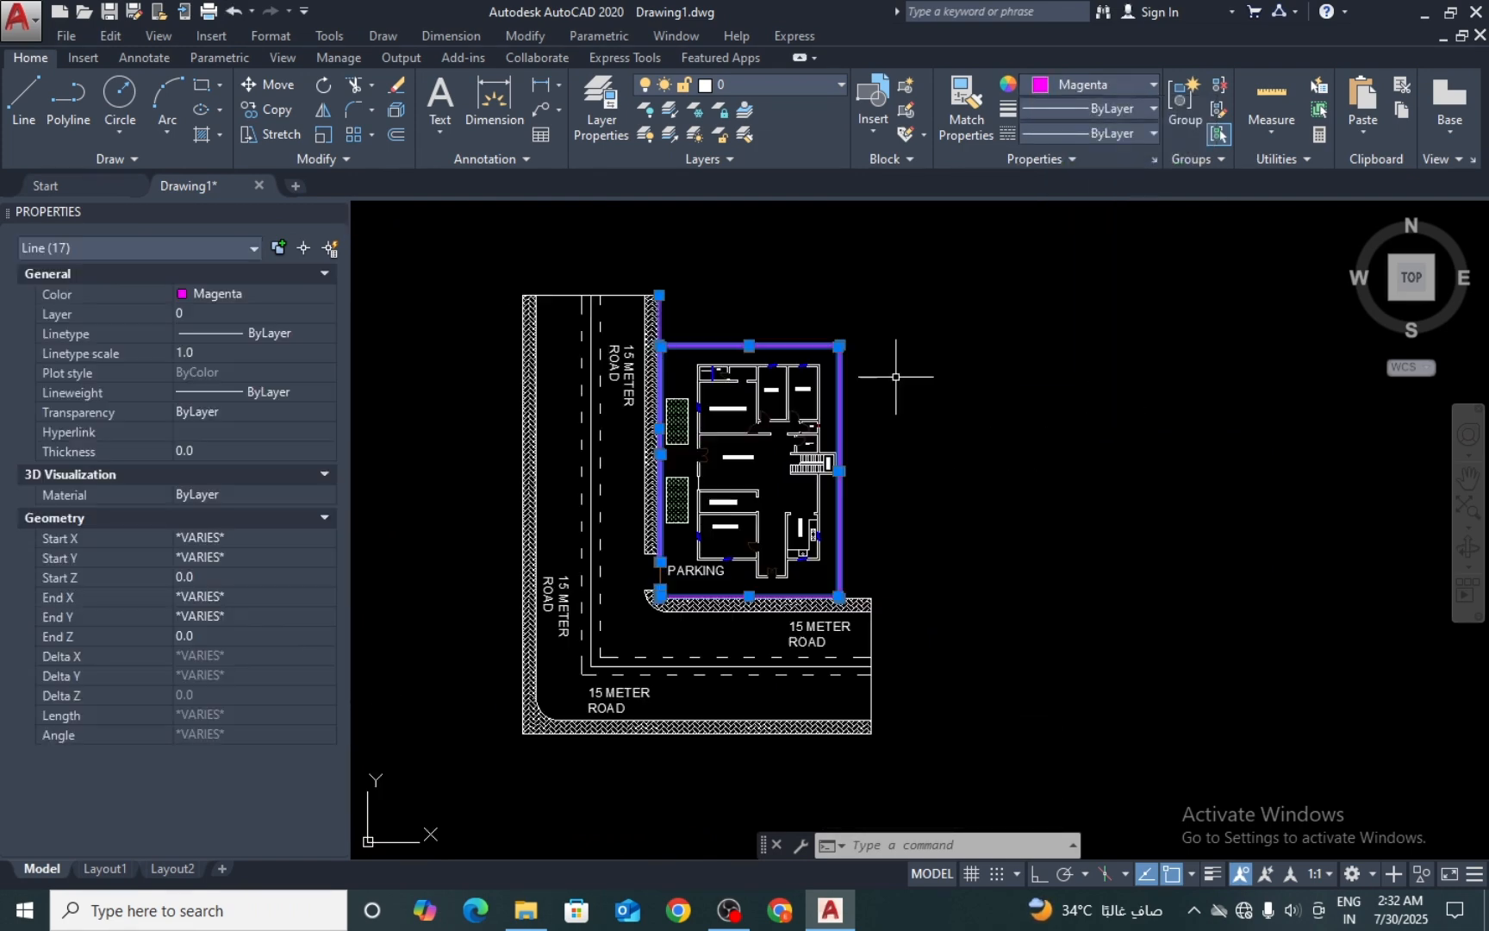
{"action": "key", "text": "Escape"}
{"action": "key", "text": "Escape"}
Step: Review the labelled site plan with its recolored boundary wall alongside the unlabelled copy of the plan
{"action": "scroll", "coordinate": [655, 564], "scroll_direction": "up", "scroll_amount": 2}
{"action": "scroll", "coordinate": [654, 565], "scroll_direction": "down", "scroll_amount": 2}
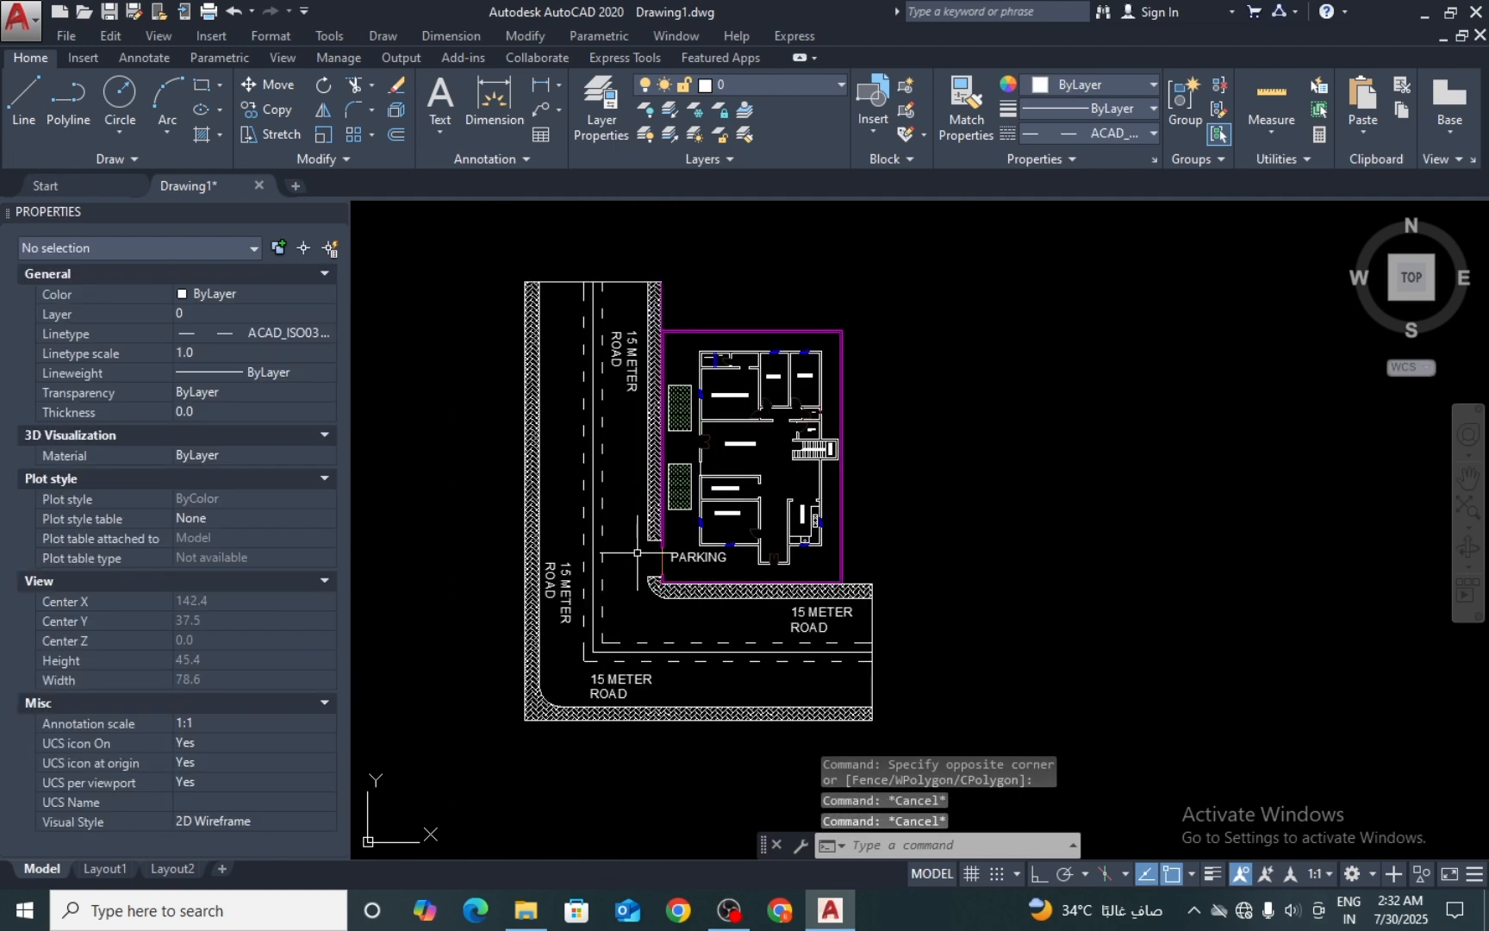
{"action": "middle_click_drag", "start_coordinate": [642, 566], "coordinate": [782, 558]}
{"action": "scroll", "coordinate": [843, 552], "scroll_direction": "down", "scroll_amount": 4}
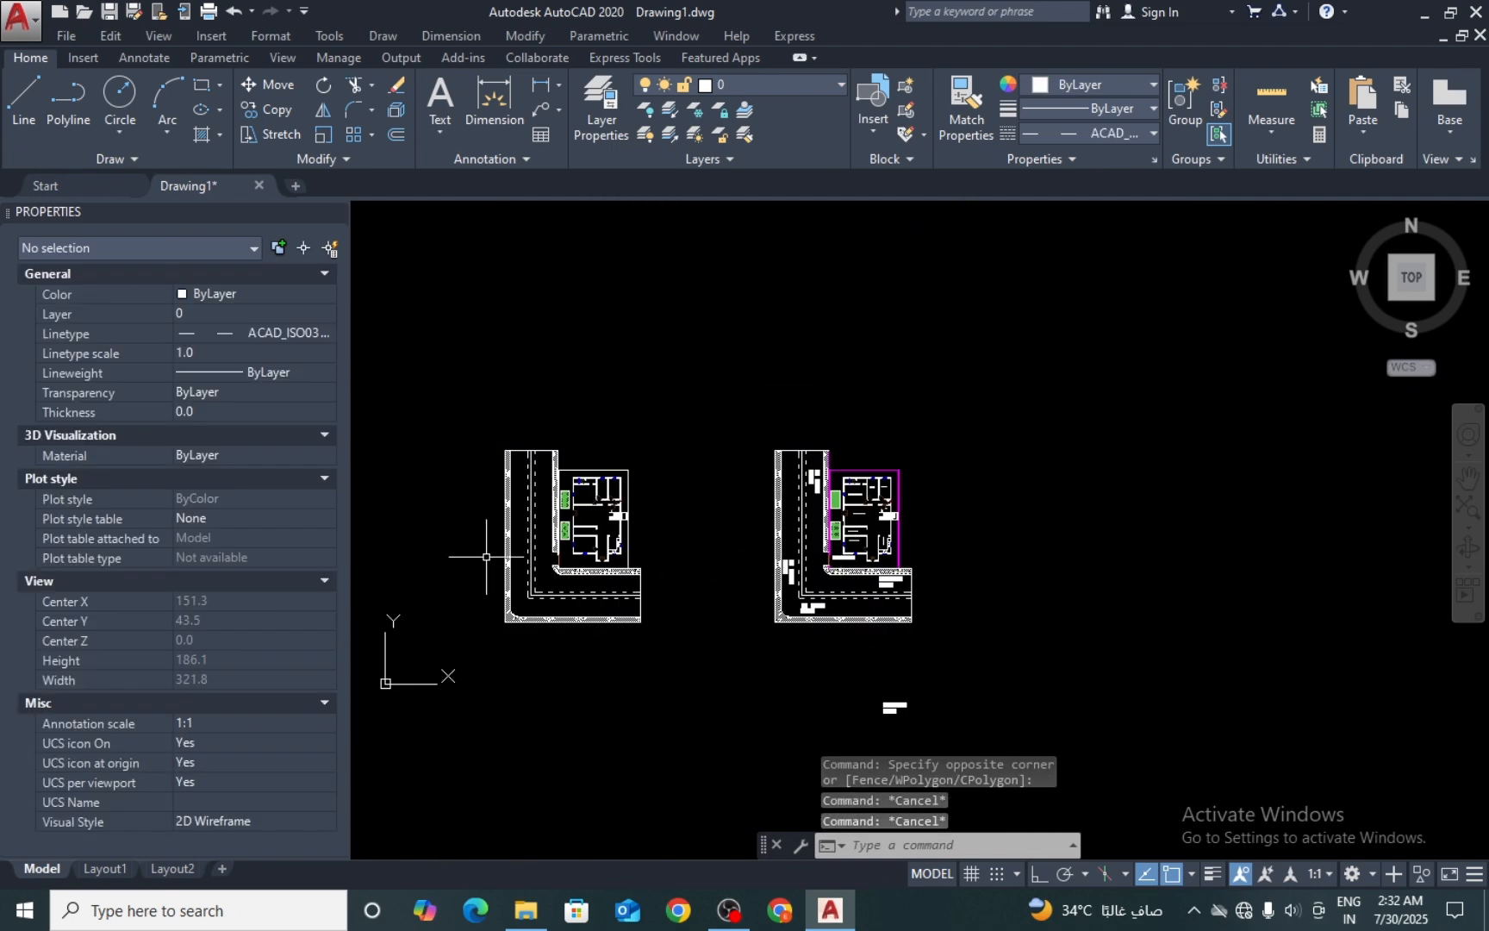
{"action": "scroll", "coordinate": [487, 557], "scroll_direction": "up", "scroll_amount": 3}
{"action": "scroll", "coordinate": [531, 522], "scroll_direction": "down", "scroll_amount": 3}
{"action": "scroll", "coordinate": [825, 534], "scroll_direction": "up", "scroll_amount": 4}
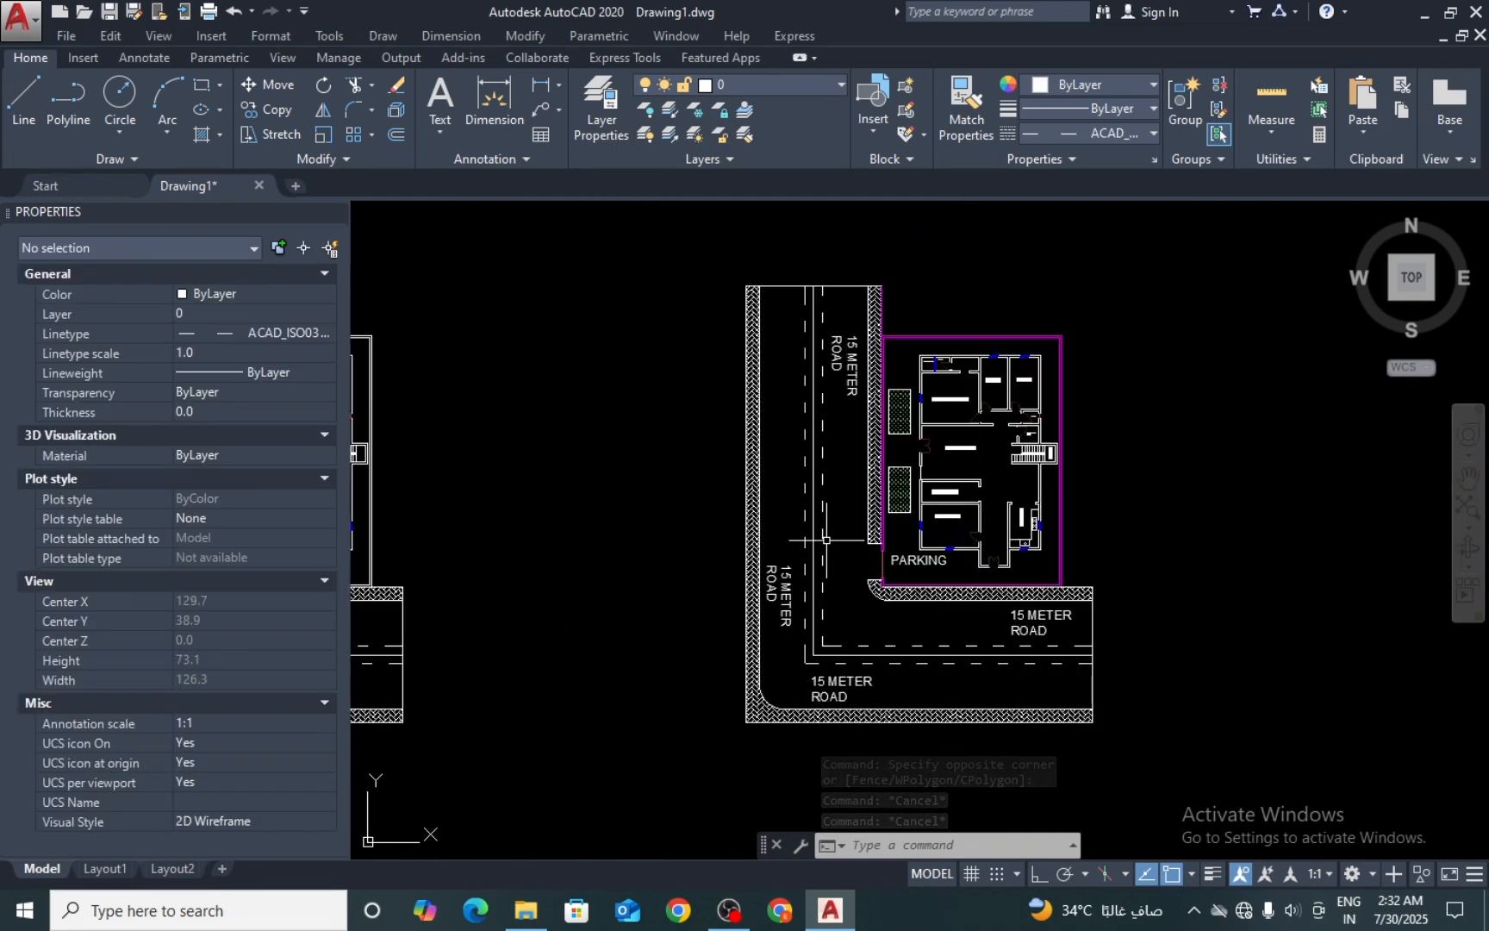
{"action": "scroll", "coordinate": [952, 558], "scroll_direction": "down", "scroll_amount": 2}
{"action": "scroll", "coordinate": [1002, 564], "scroll_direction": "up", "scroll_amount": 2}
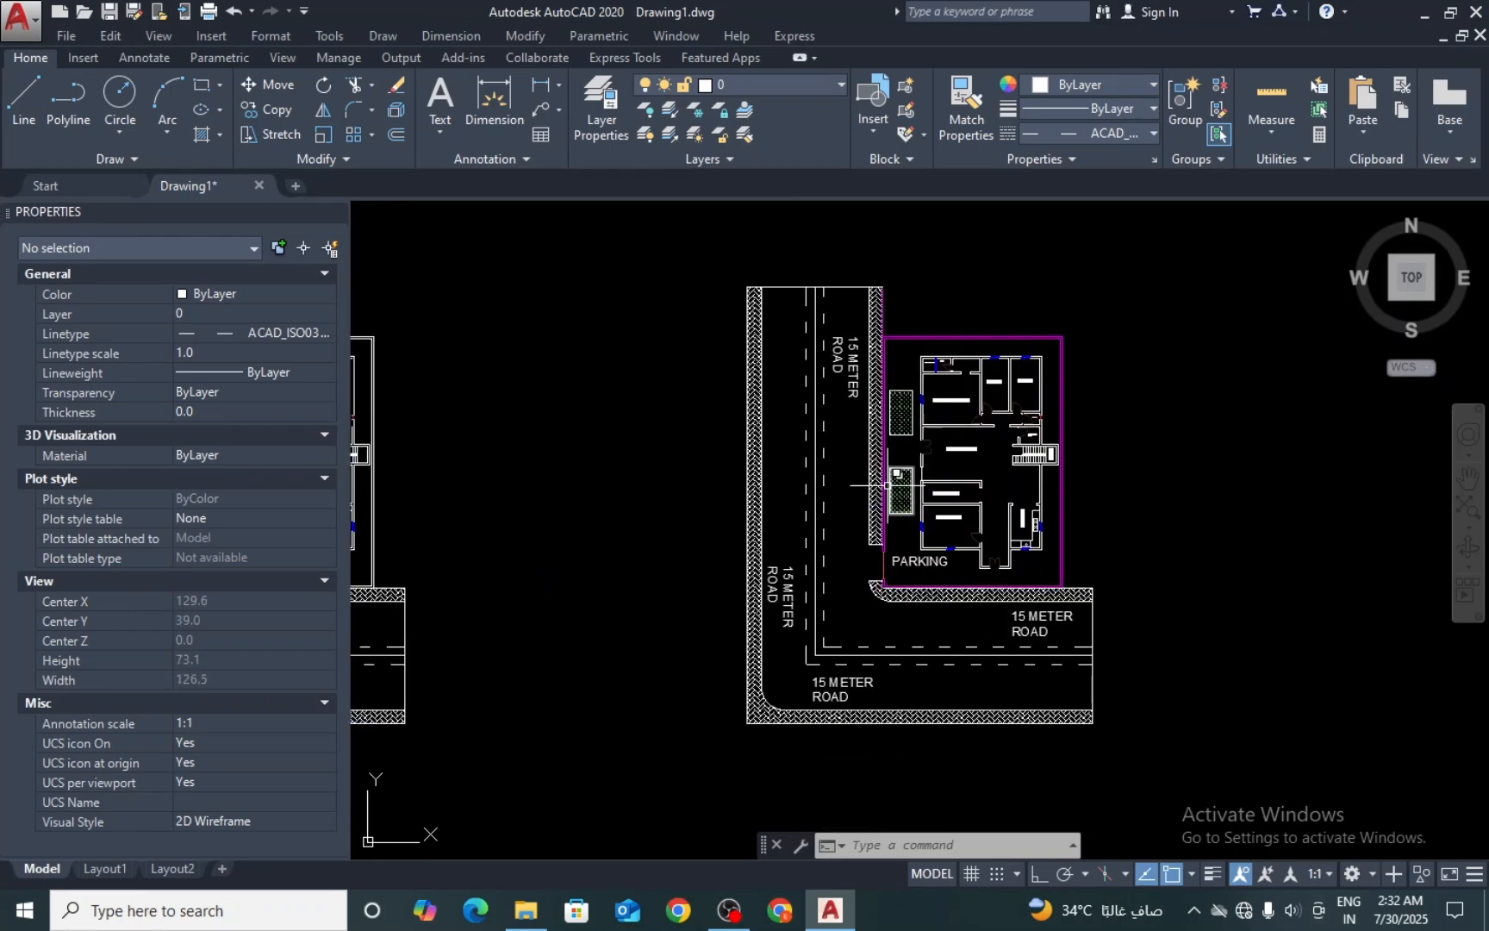
{"action": "scroll", "coordinate": [887, 485], "scroll_direction": "down", "scroll_amount": 4}
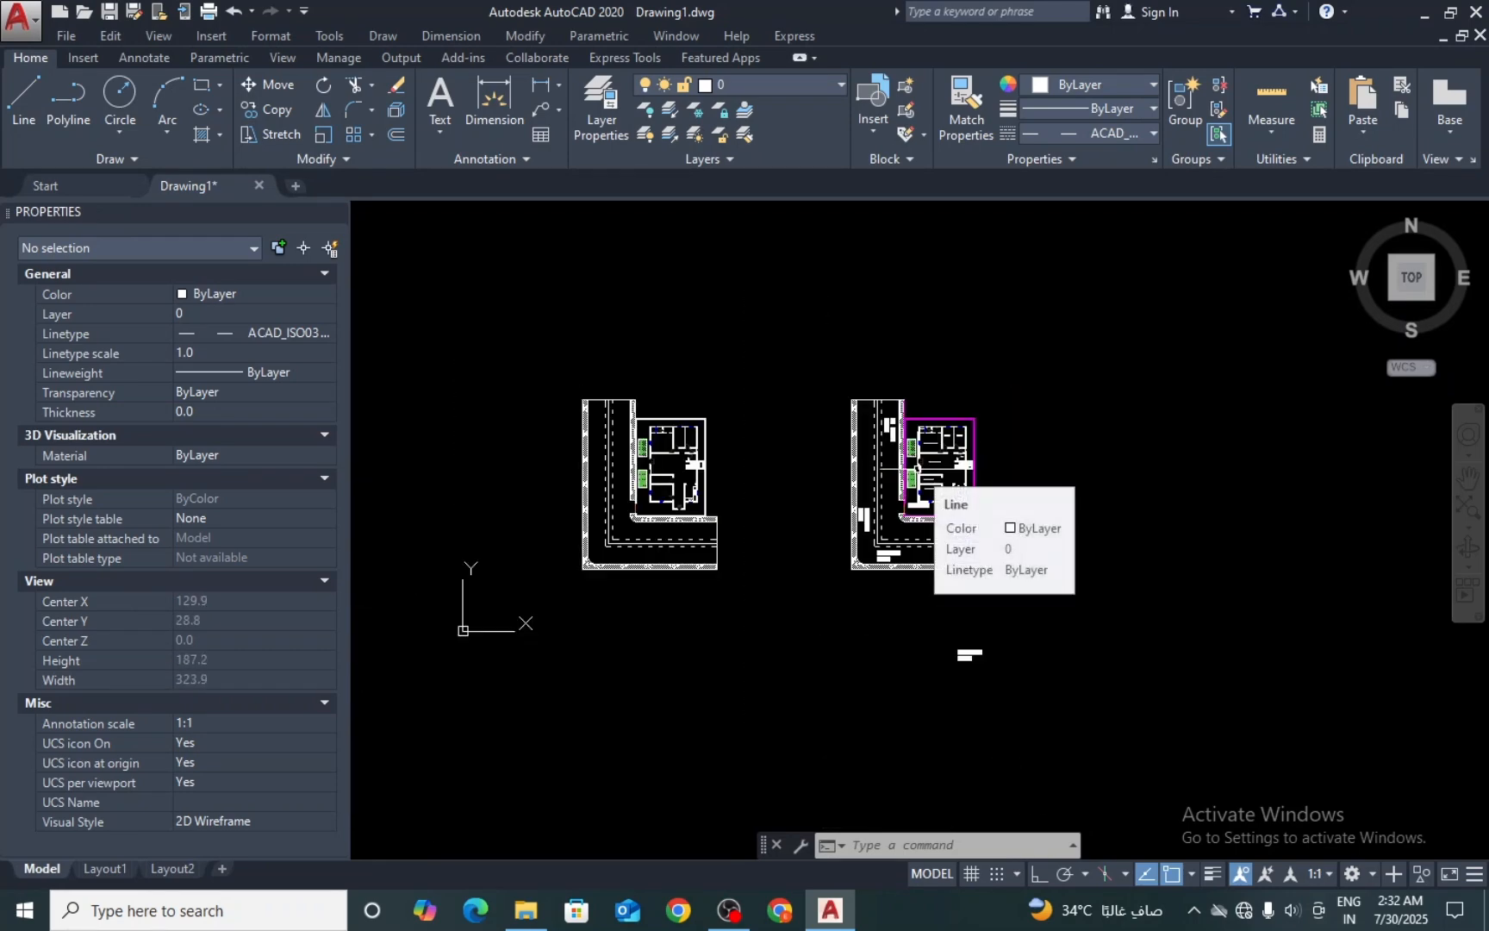
{"action": "scroll", "coordinate": [635, 529], "scroll_direction": "up", "scroll_amount": 3}
{"action": "middle_click_drag", "start_coordinate": [668, 472], "coordinate": [676, 556]}
{"action": "scroll", "coordinate": [725, 458], "scroll_direction": "down", "scroll_amount": 2}
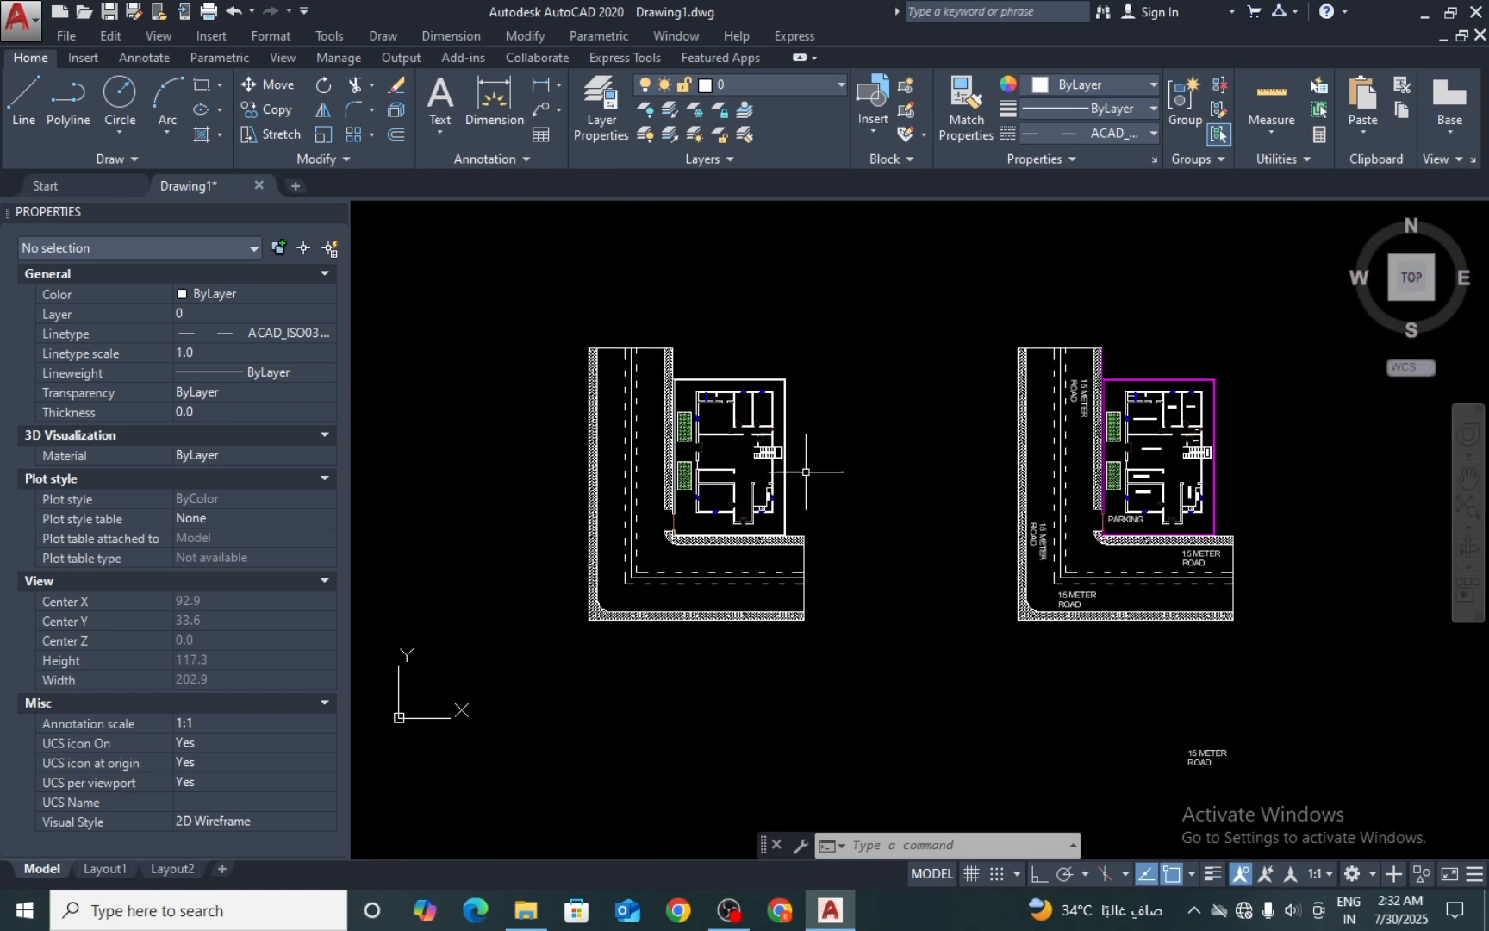
{"action": "scroll", "coordinate": [1182, 470], "scroll_direction": "up", "scroll_amount": 5}
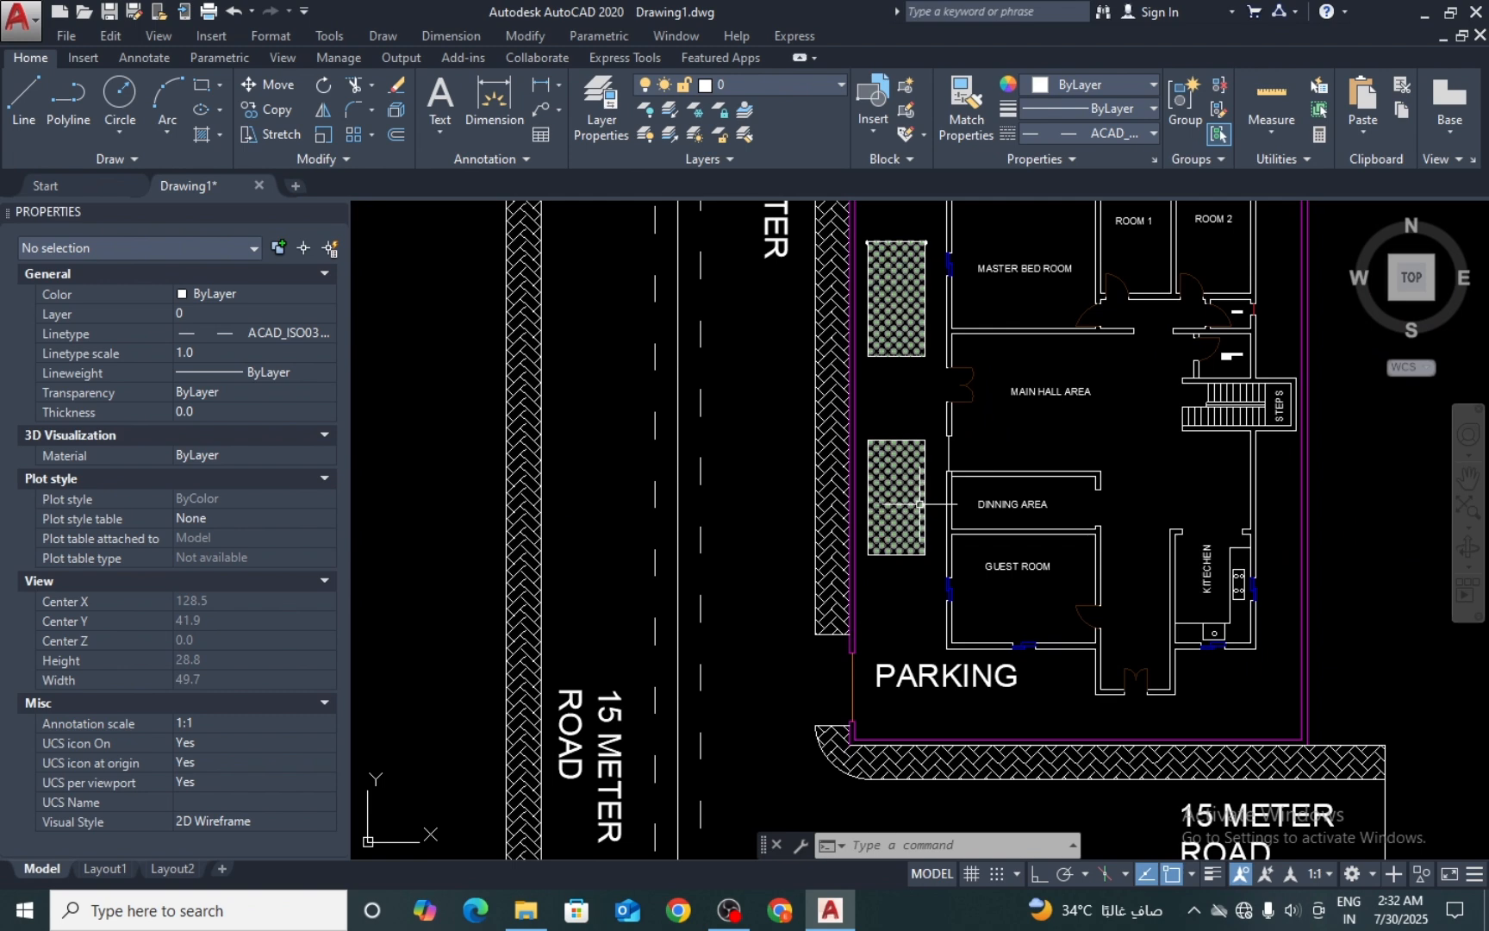
{"action": "scroll", "coordinate": [1060, 570], "scroll_direction": "up", "scroll_amount": 2}
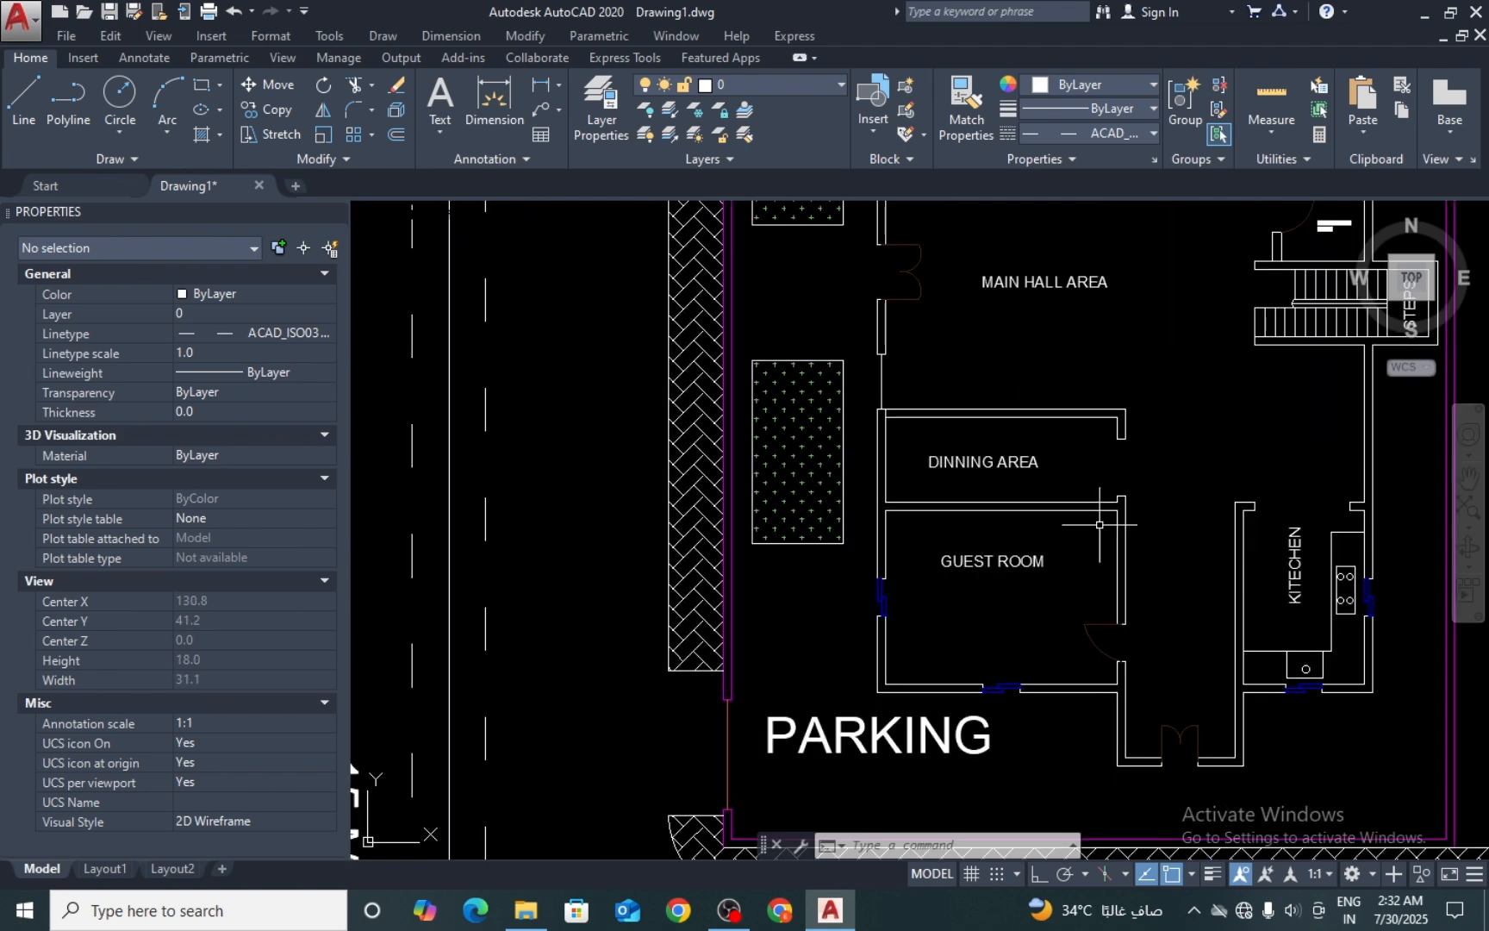
Step: Copy the whole labelled site plan, including its roads, to the right of the original with Ortho mode on
{"action": "scroll", "coordinate": [1100, 524], "scroll_direction": "down", "scroll_amount": 2}
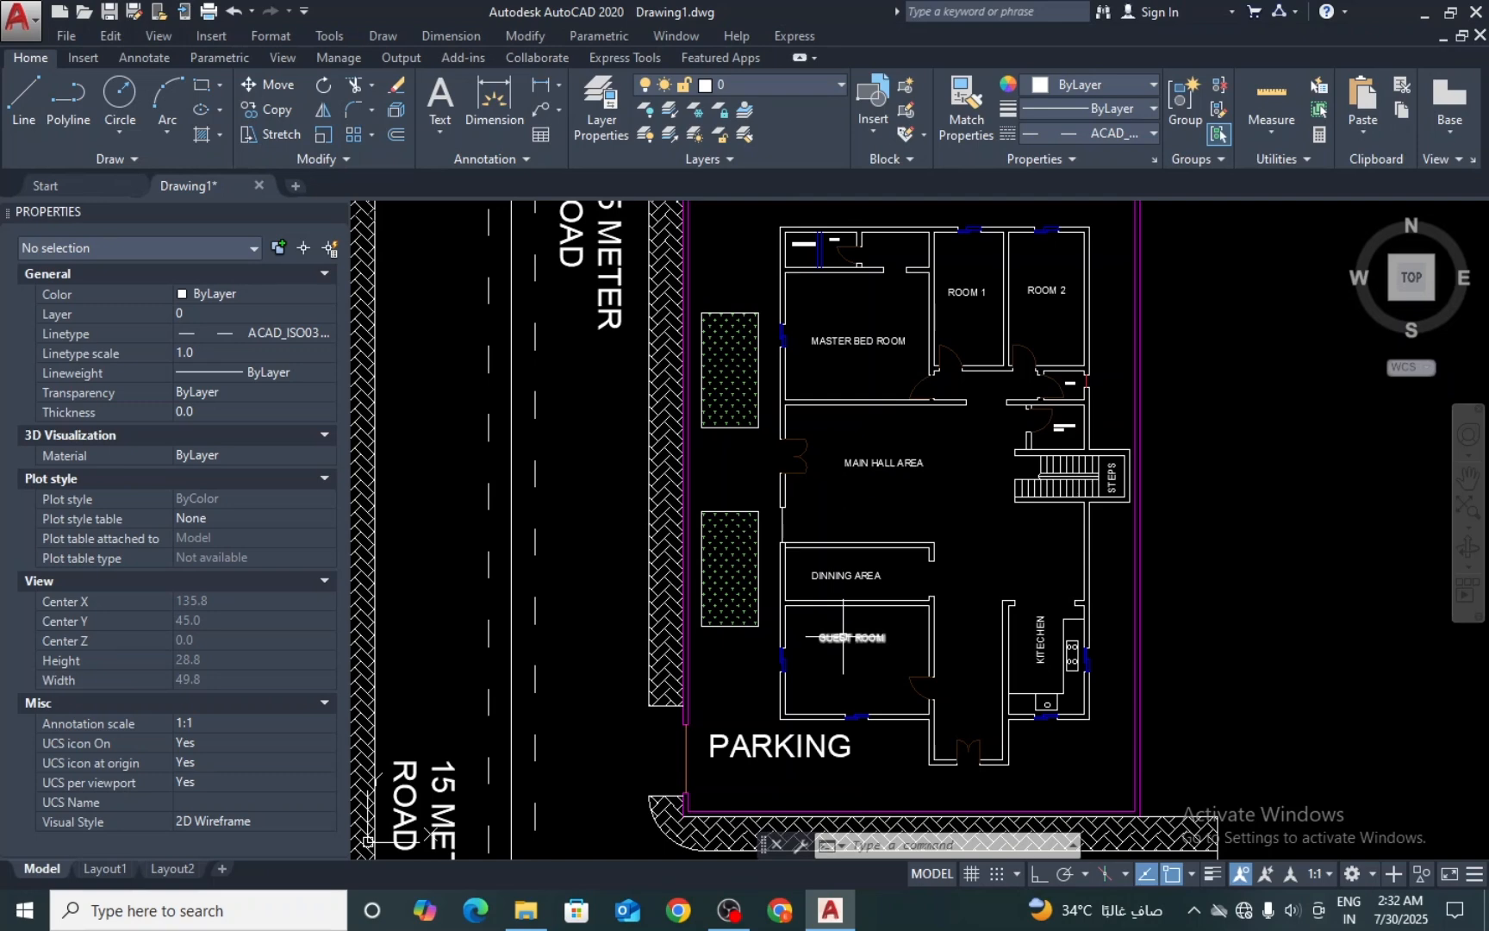
{"action": "scroll", "coordinate": [878, 511], "scroll_direction": "down", "scroll_amount": 4}
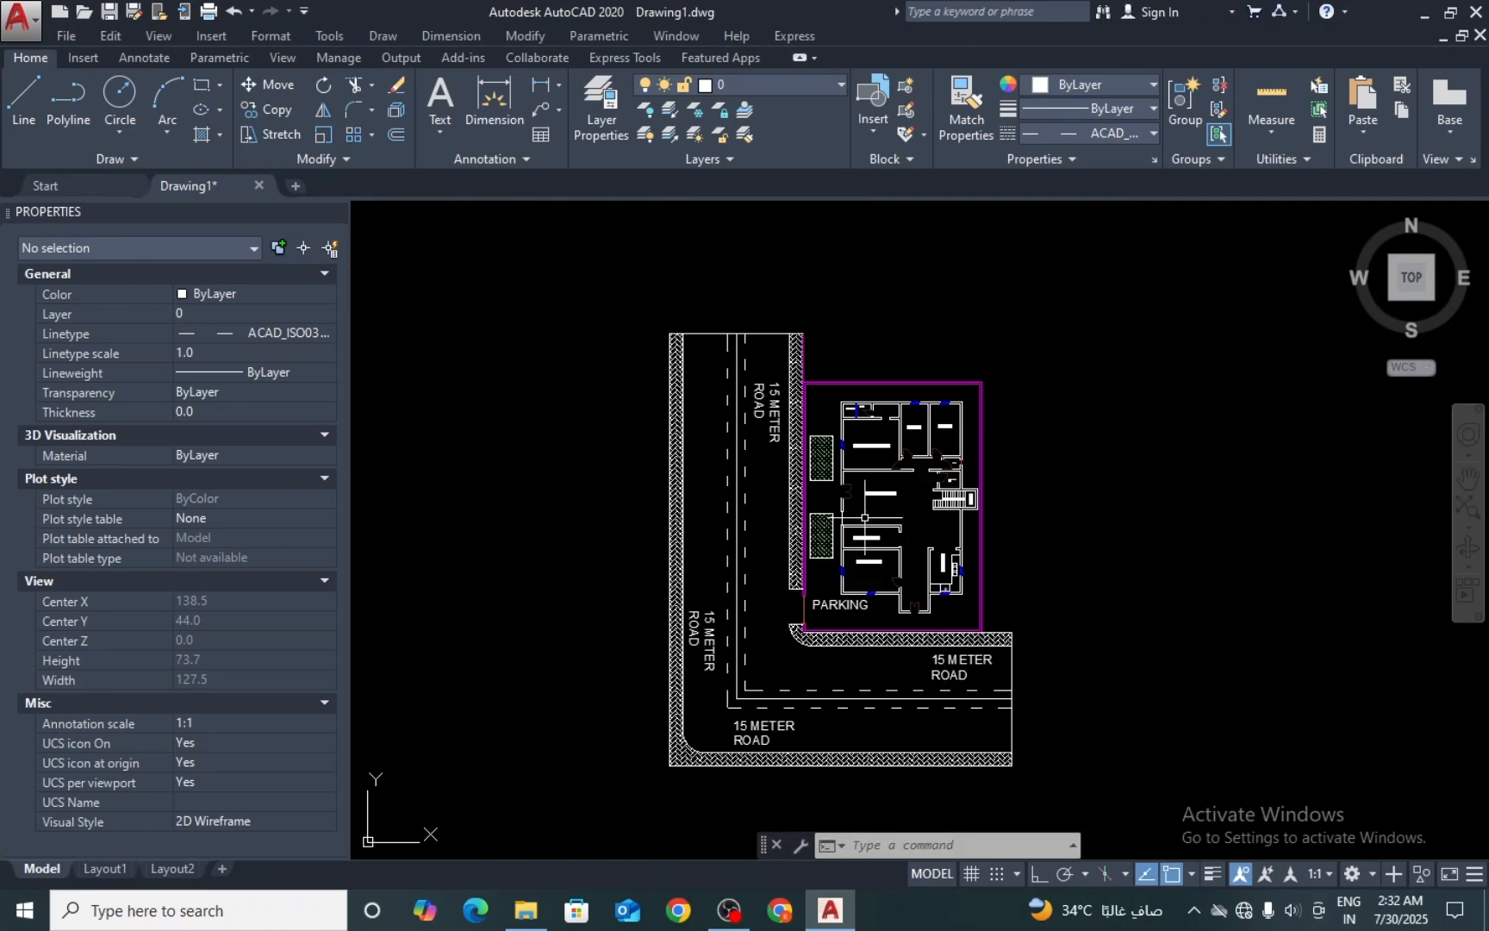
{"action": "scroll", "coordinate": [890, 489], "scroll_direction": "down", "scroll_amount": 4}
{"action": "type", "text": "co"}
{"action": "key", "text": "Return"}
{"action": "left_click", "coordinate": [1051, 346]}
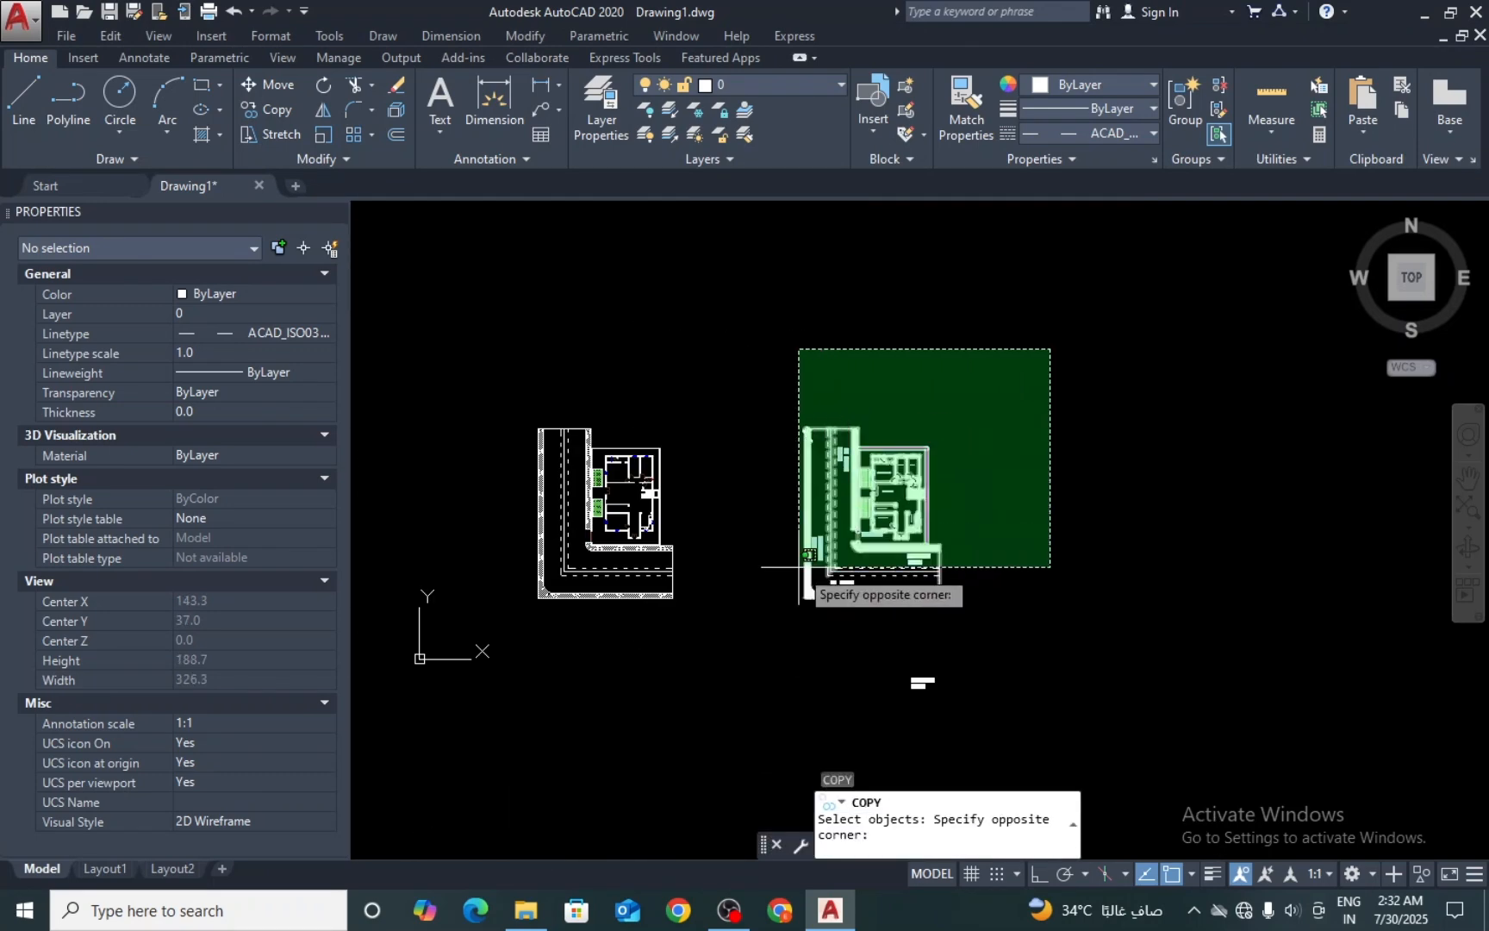
{"action": "left_click", "coordinate": [750, 642]}
{"action": "key", "text": "Return"}
{"action": "left_click", "coordinate": [793, 621]}
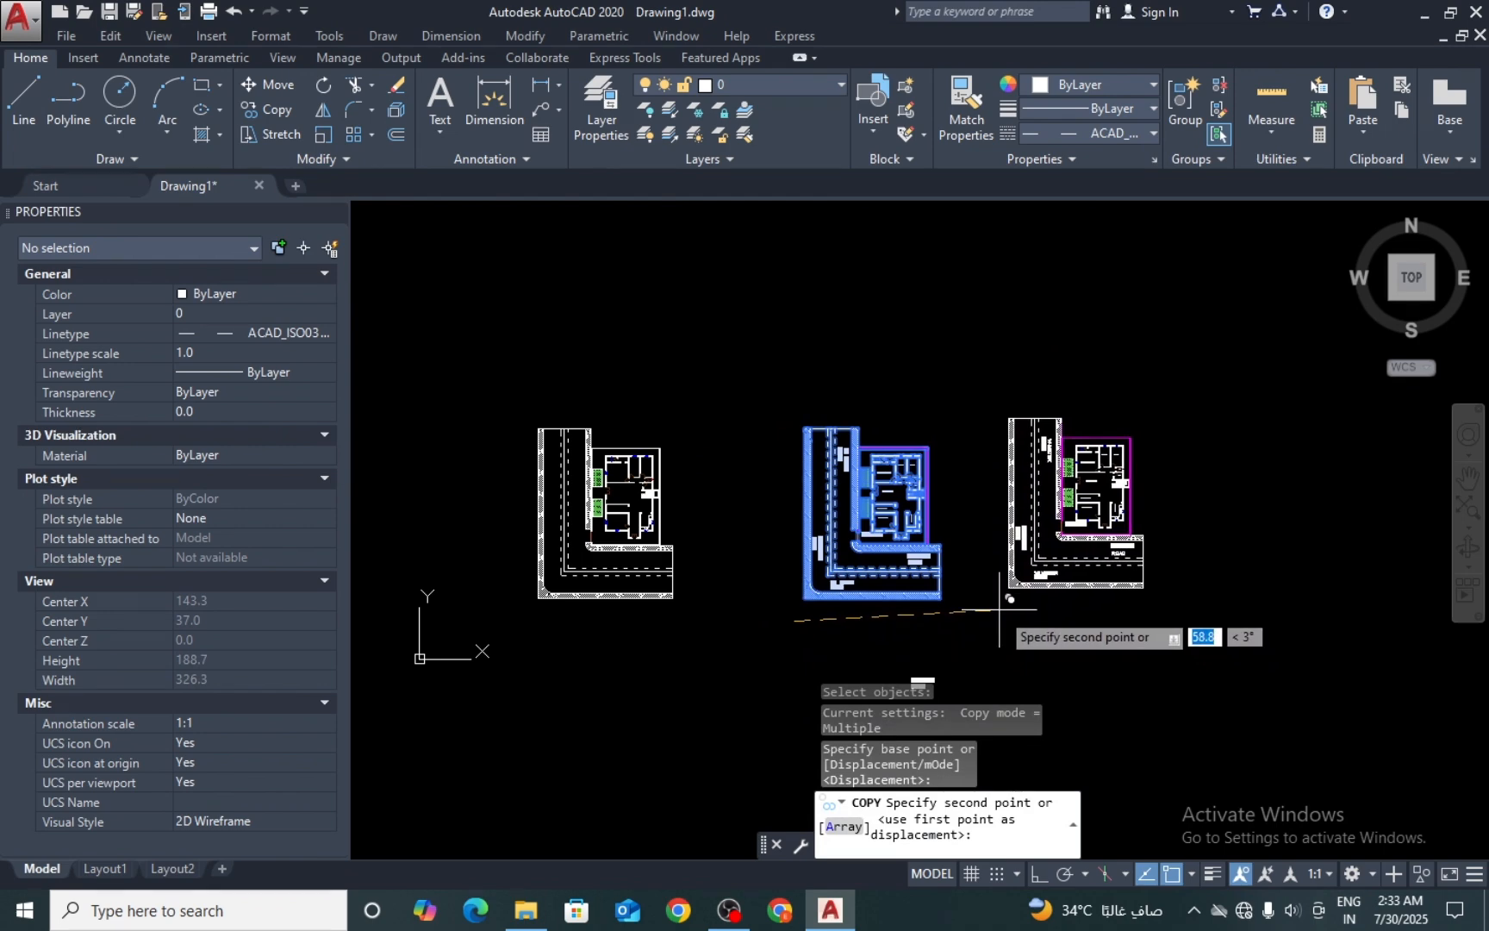
{"action": "key", "text": "F8"}
{"action": "left_click", "coordinate": [1012, 610]}
{"action": "key", "text": "Escape"}
{"action": "scroll", "coordinate": [1120, 521], "scroll_direction": "up", "scroll_amount": 4}
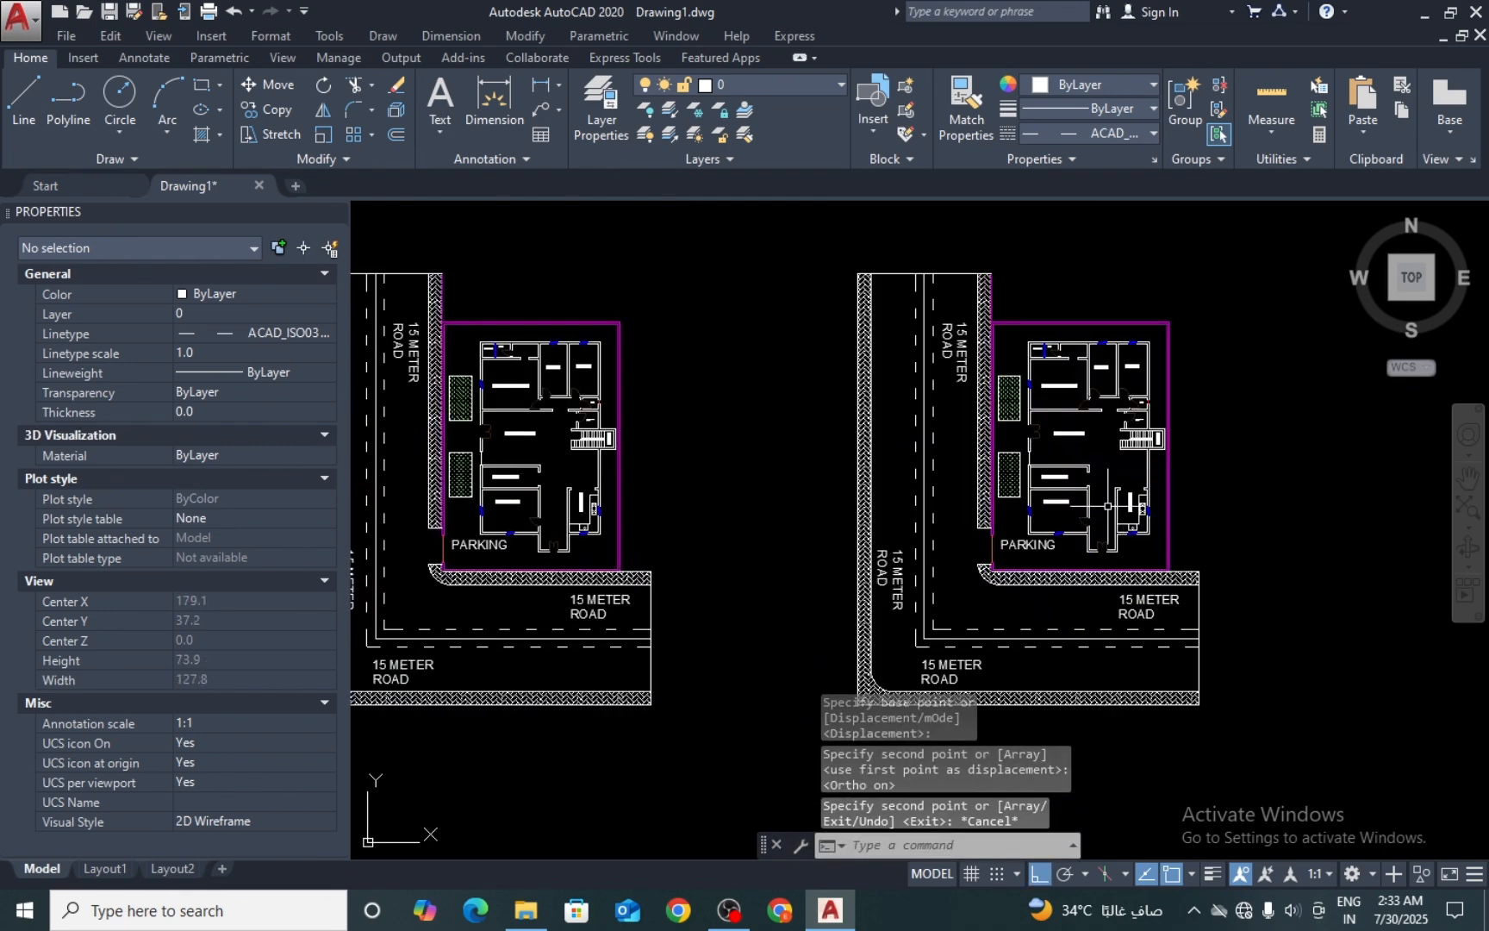
Step: Erase the new labelled copy of the site plan
{"action": "scroll", "coordinate": [1211, 332], "scroll_direction": "down", "scroll_amount": 2}
{"action": "type", "text": "e"}
{"action": "key", "text": "Return"}
{"action": "left_click", "coordinate": [1242, 261]}
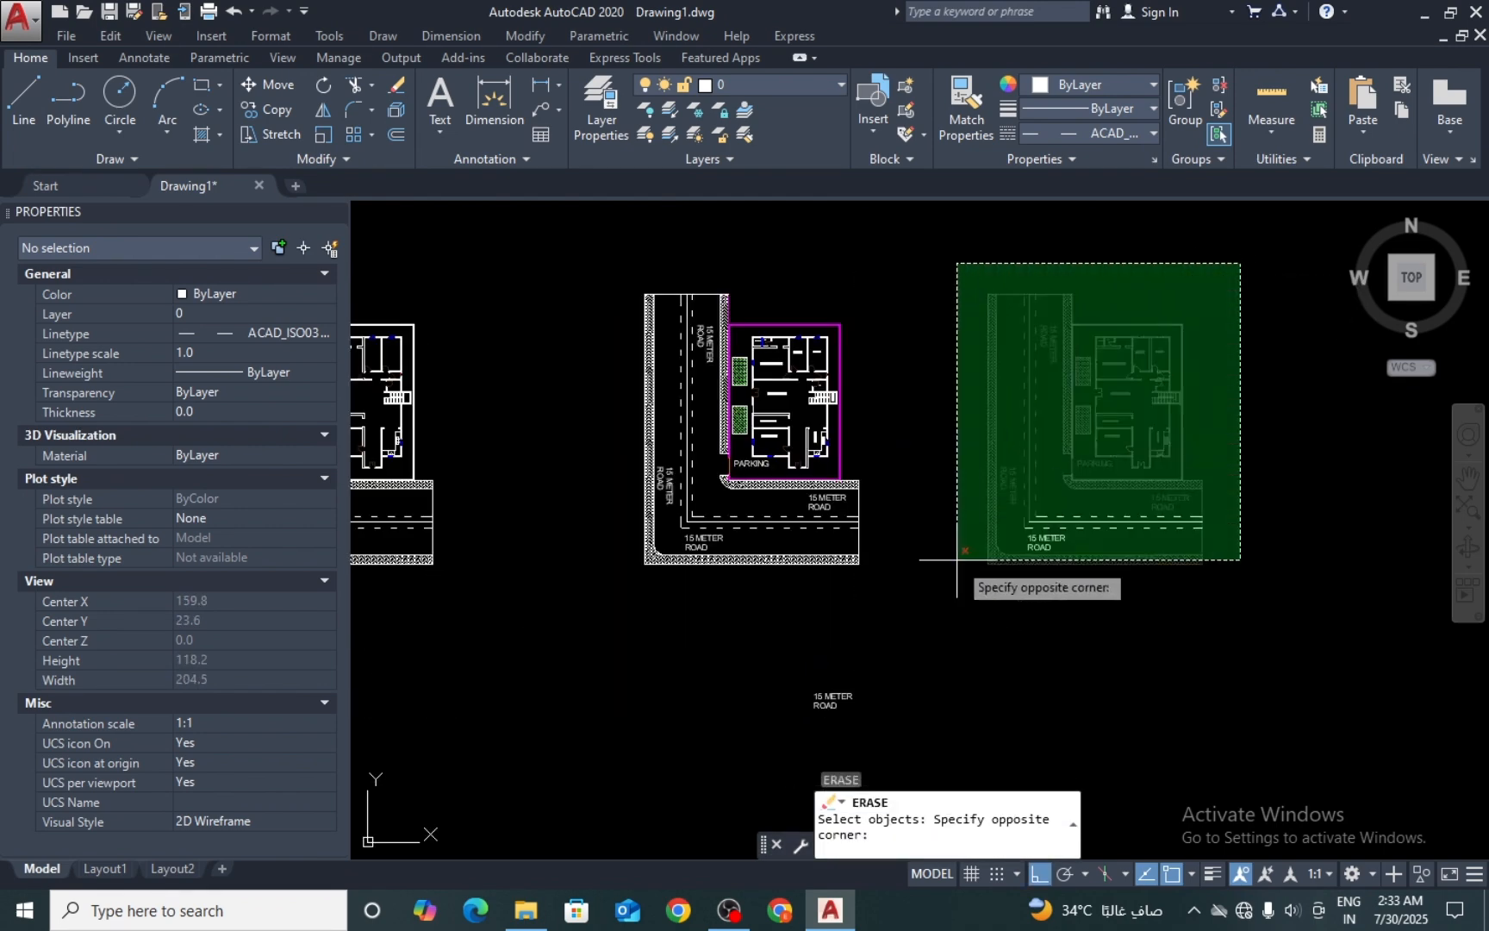
{"action": "left_click", "coordinate": [956, 602]}
{"action": "key", "text": "Escape"}
Step: Copy the unlabelled site plan horizontally to the empty area right of the labelled plan
{"action": "type", "text": "ct o"}
{"action": "key", "text": "Return"}
{"action": "scroll", "coordinate": [944, 578], "scroll_direction": "down", "scroll_amount": 3}
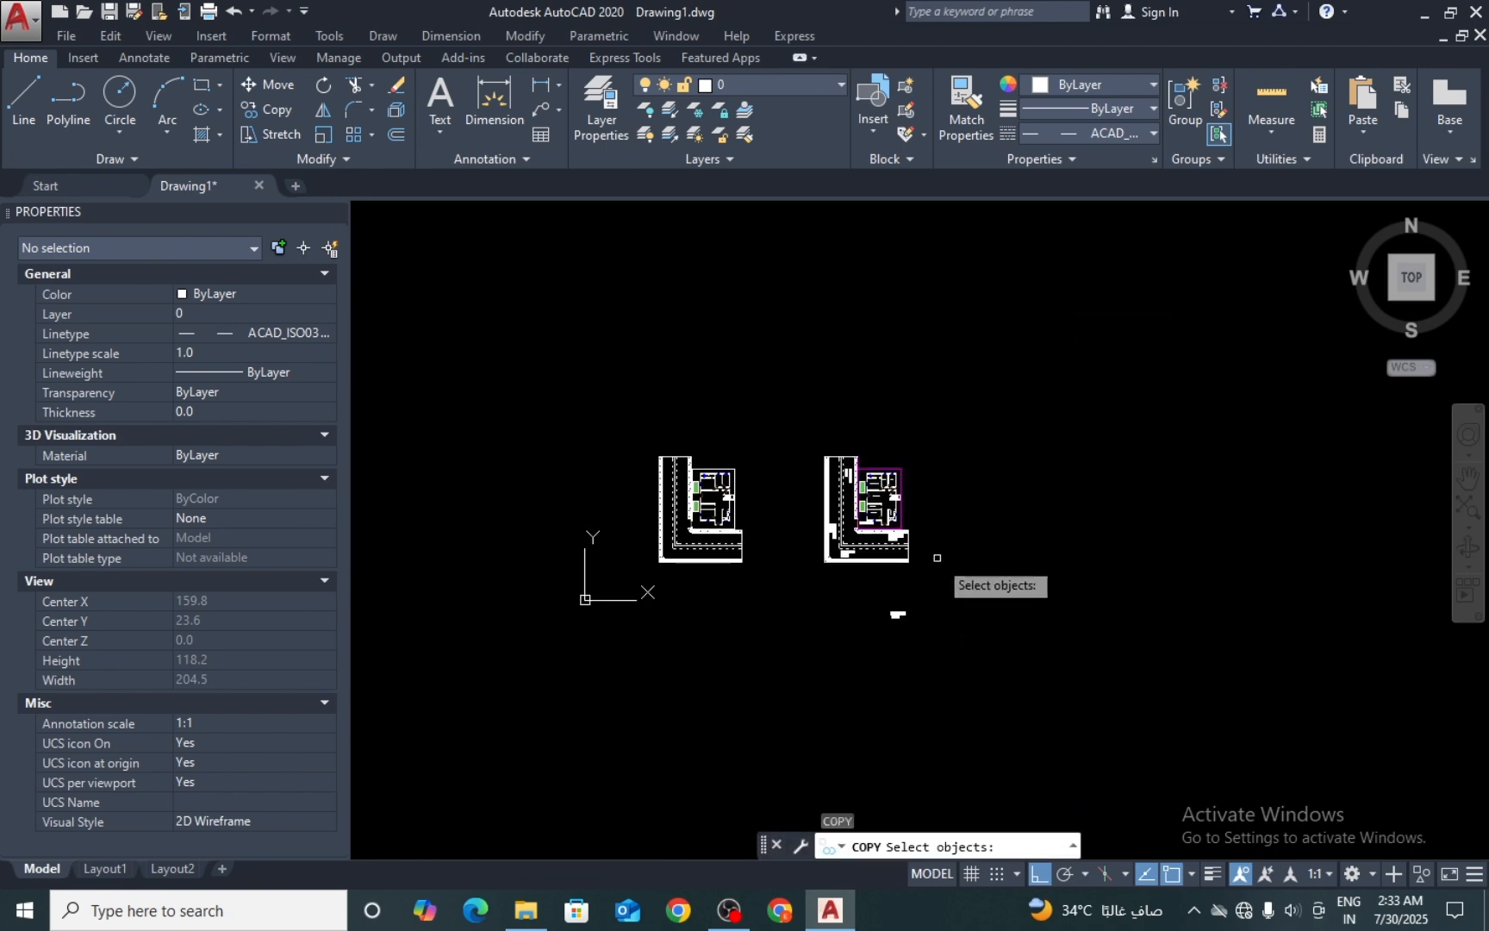
{"action": "left_click", "coordinate": [817, 582]}
{"action": "left_click", "coordinate": [634, 426]}
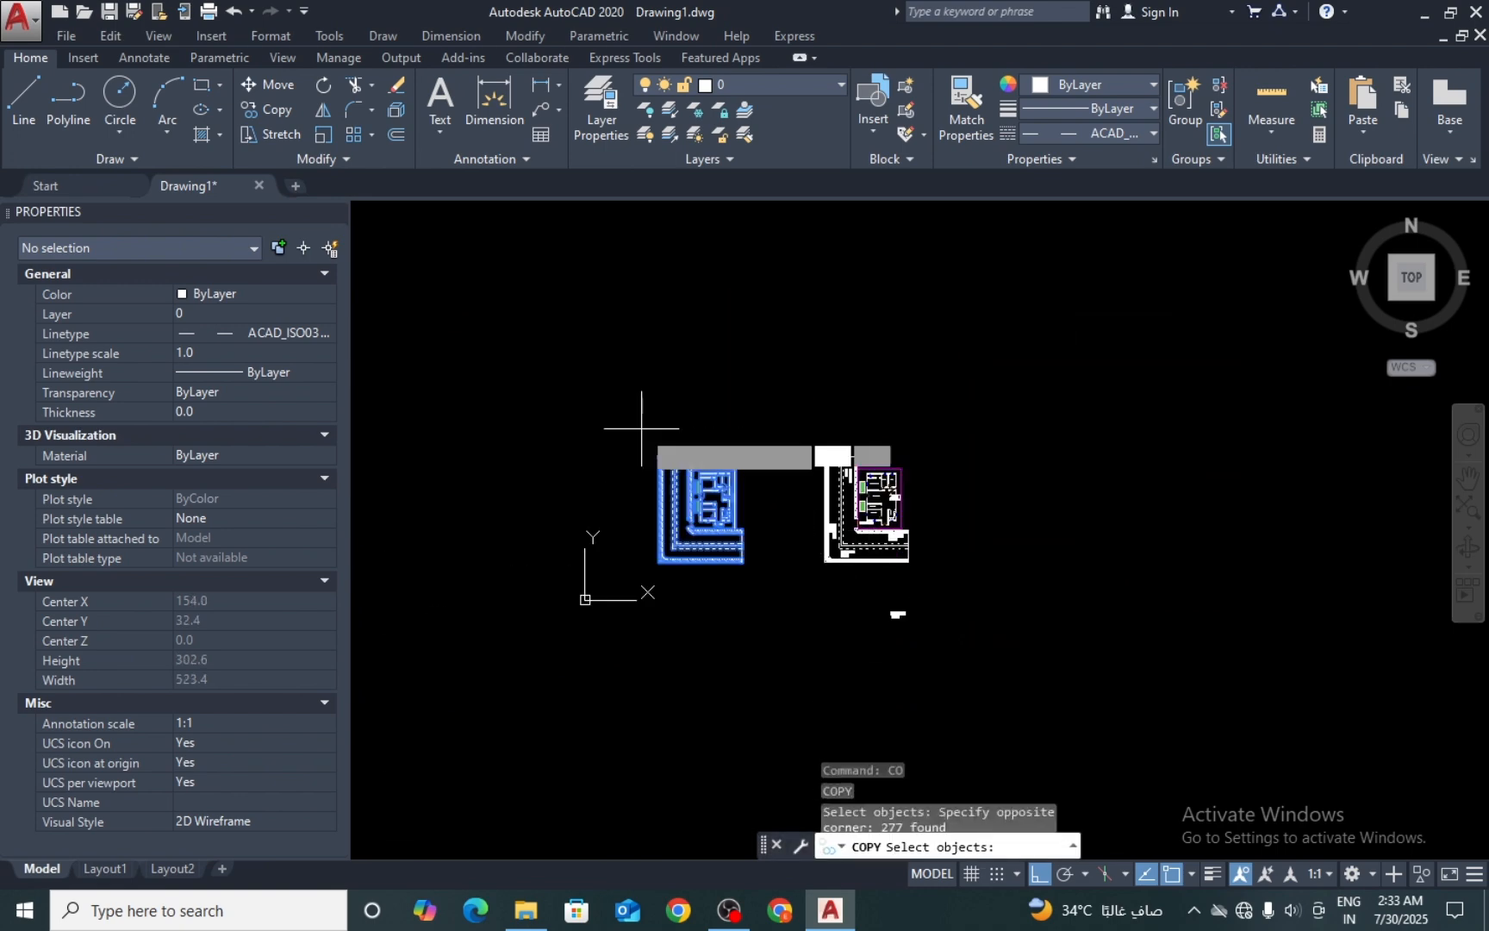
{"action": "key", "text": "Return"}
{"action": "left_click", "coordinate": [700, 479]}
{"action": "left_click", "coordinate": [827, 476]}
{"action": "key", "text": "Escape"}
Step: Dimension the master bedroom of the new unlabelled copy vertically between its inner wall faces, placing the dimension just inside the window wall
{"action": "scroll", "coordinate": [1034, 482], "scroll_direction": "up", "scroll_amount": 6}
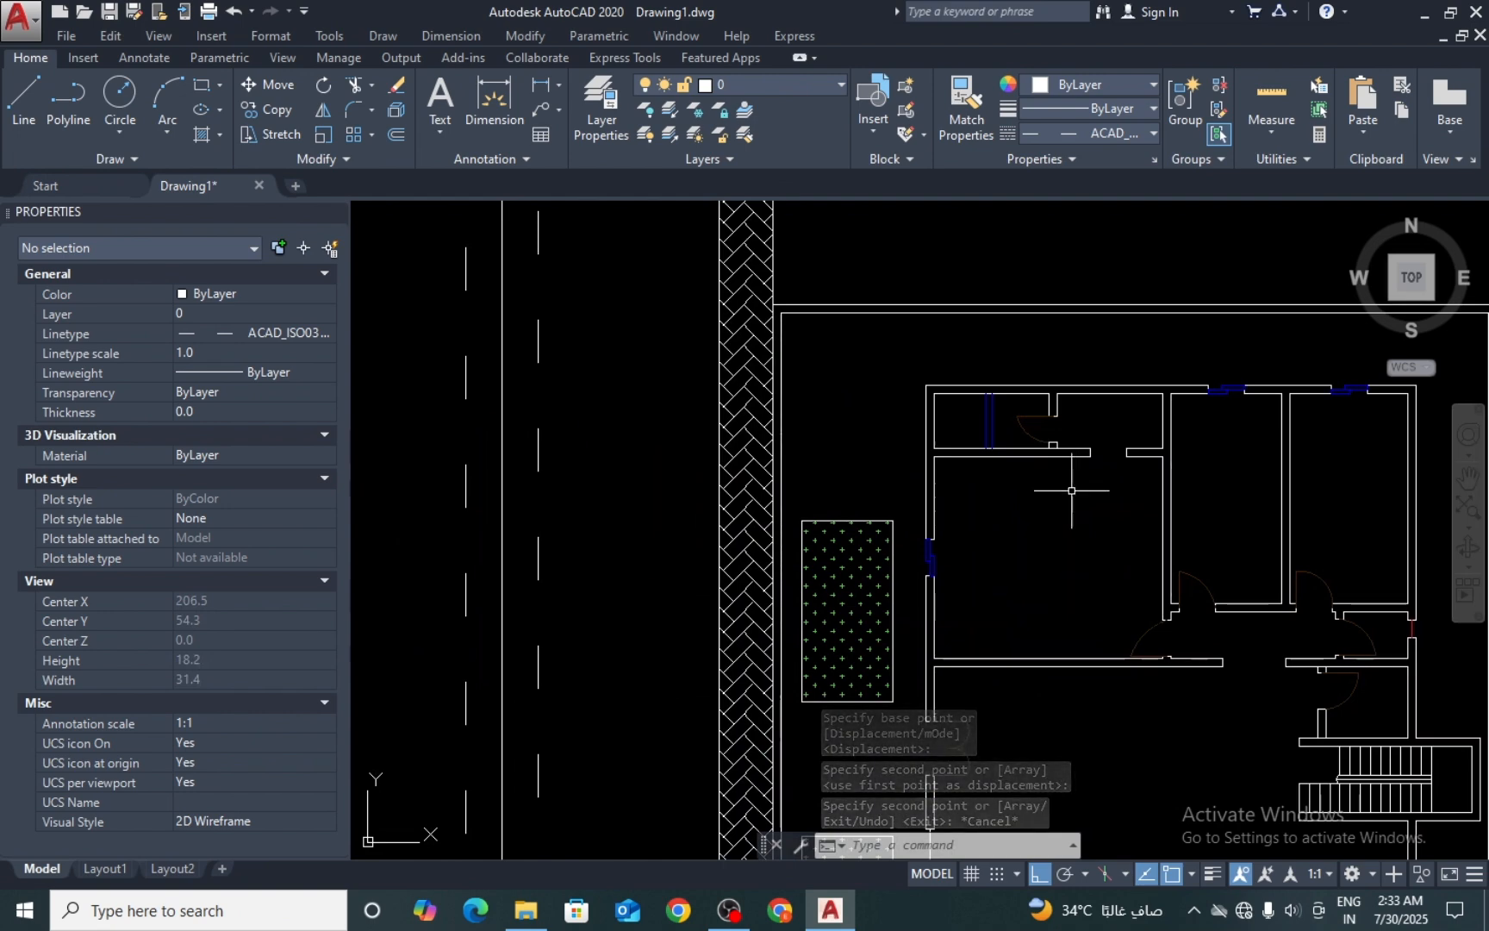
{"action": "left_click", "coordinate": [484, 124]}
{"action": "scroll", "coordinate": [991, 451], "scroll_direction": "up", "scroll_amount": 4}
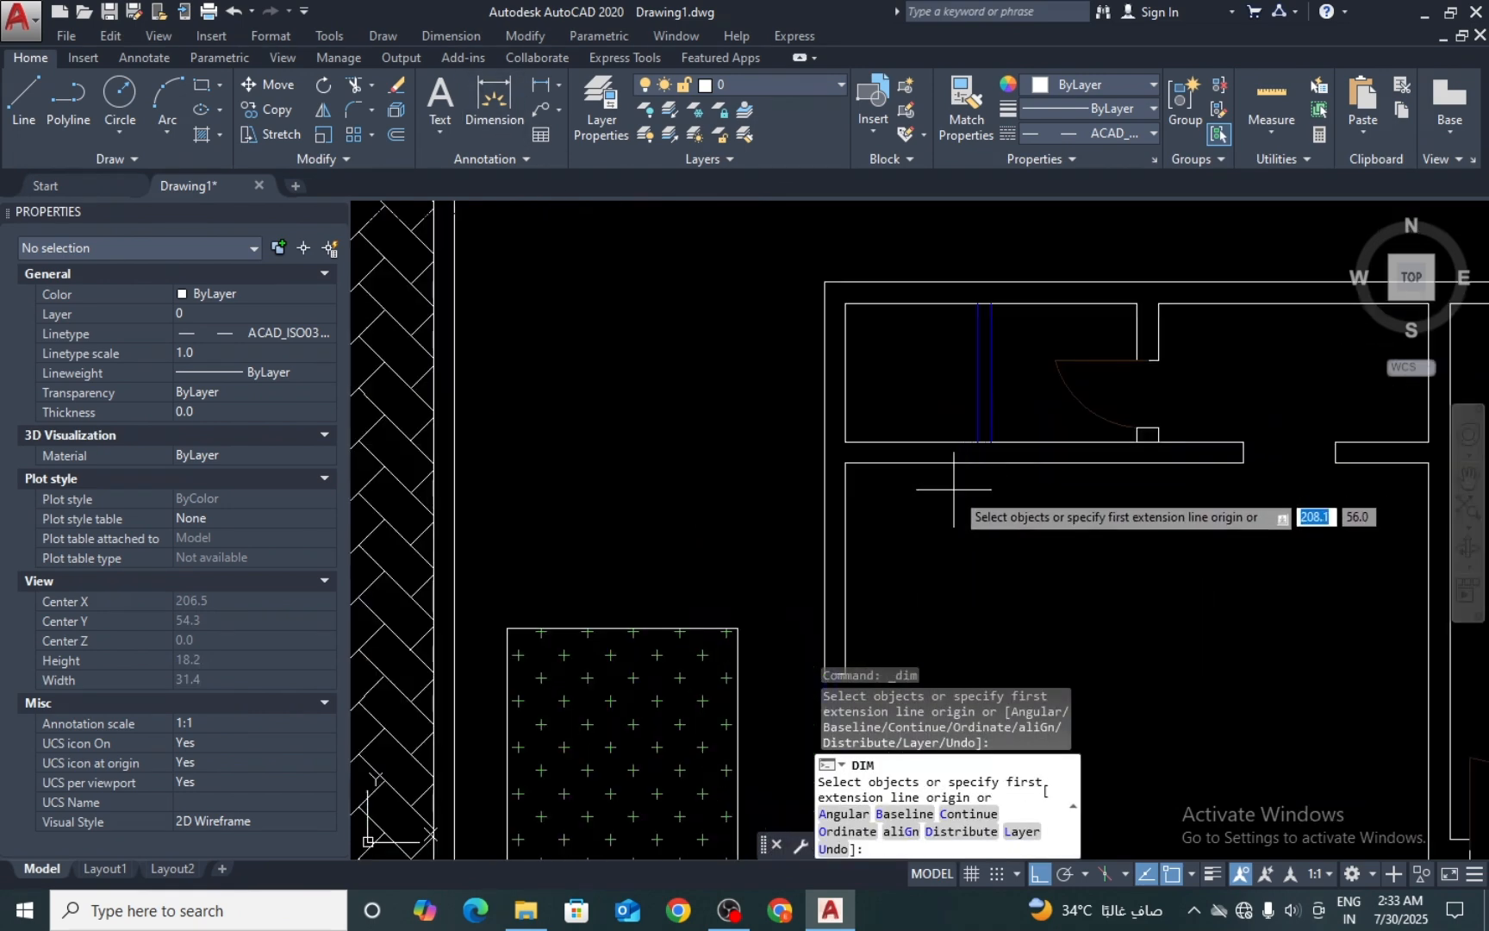
{"action": "left_click", "coordinate": [845, 463]}
{"action": "scroll", "coordinate": [877, 379], "scroll_direction": "down", "scroll_amount": 4}
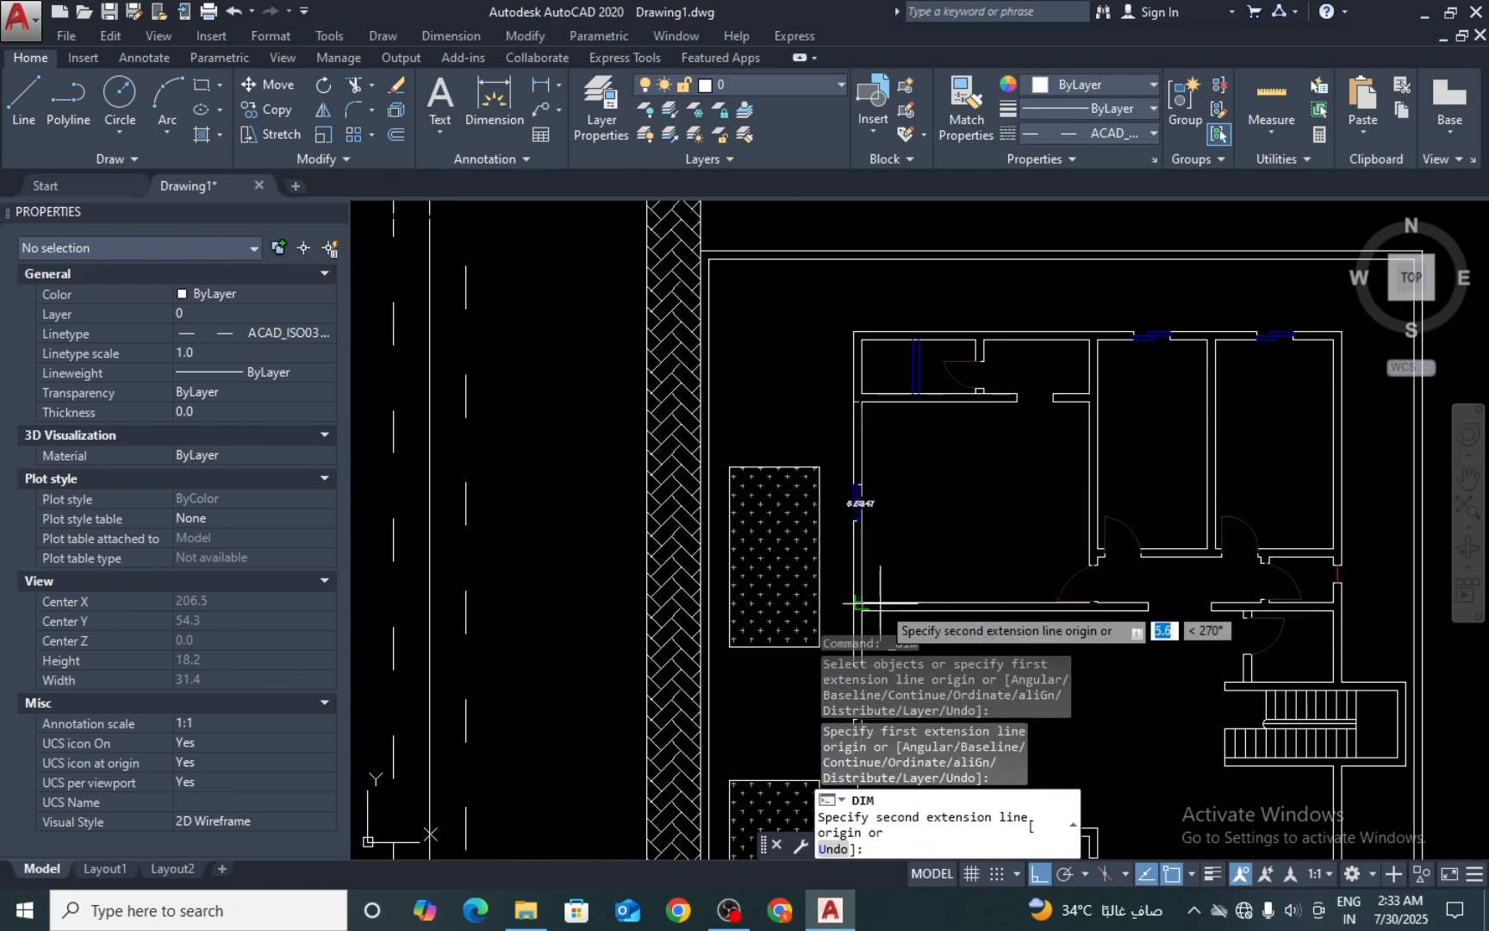
{"action": "middle_click_drag", "start_coordinate": [867, 606], "coordinate": [866, 527]}
{"action": "scroll", "coordinate": [863, 527], "scroll_direction": "up", "scroll_amount": 2}
{"action": "left_click", "coordinate": [860, 525]}
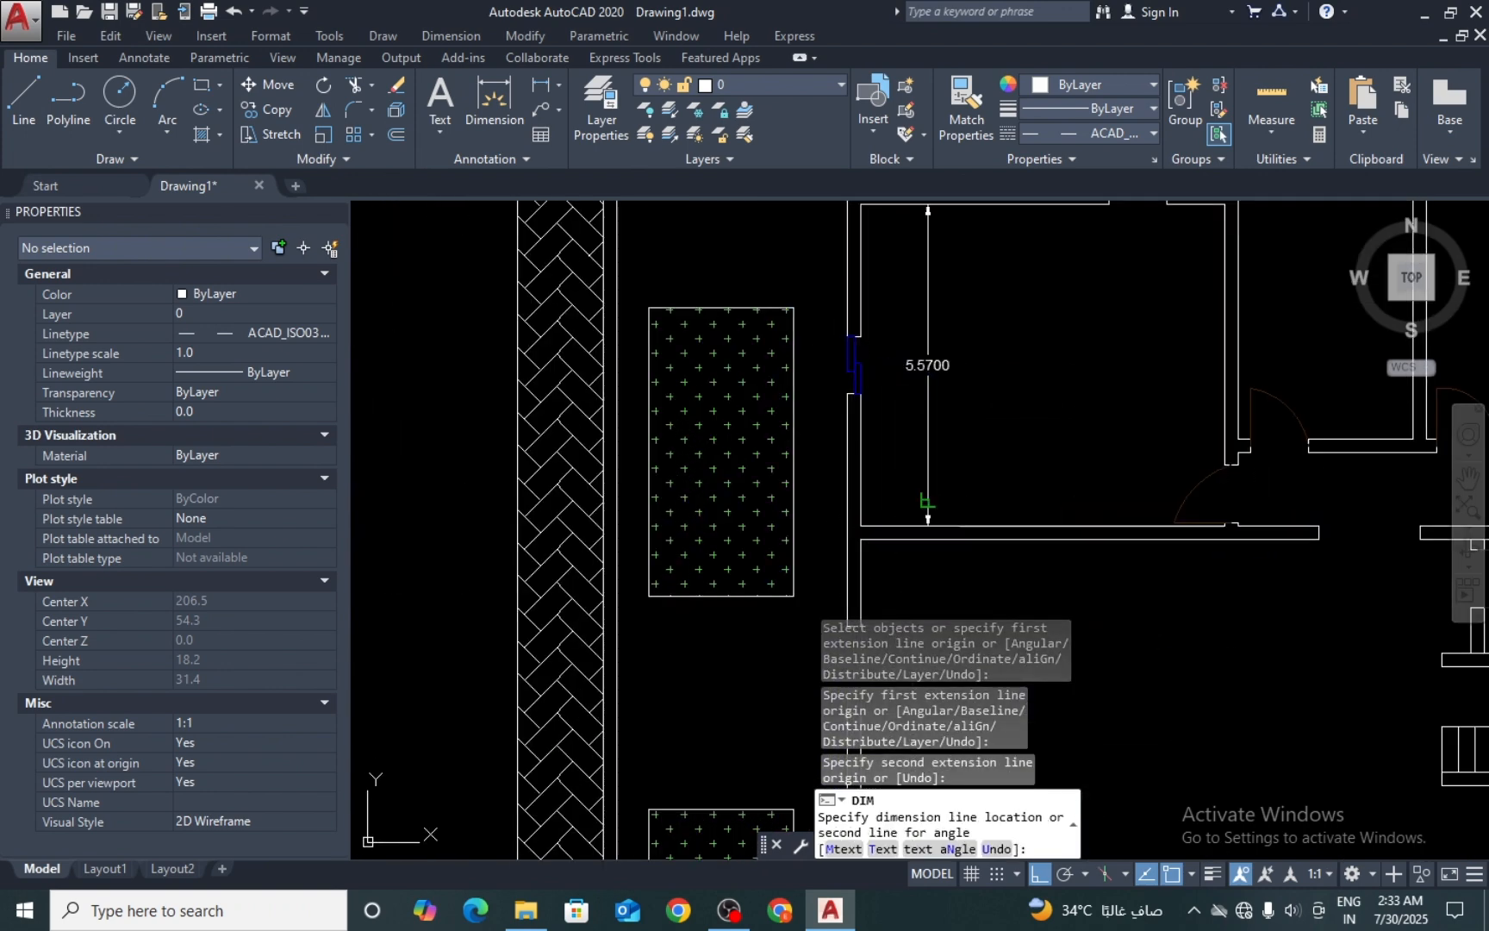
{"action": "left_click", "coordinate": [927, 522]}
{"action": "key", "text": "Escape"}
Step: Dimension the master bedroom's width along its lower wall up to the door-side wall, placing the dimension inside the room
{"action": "key", "text": "Return"}
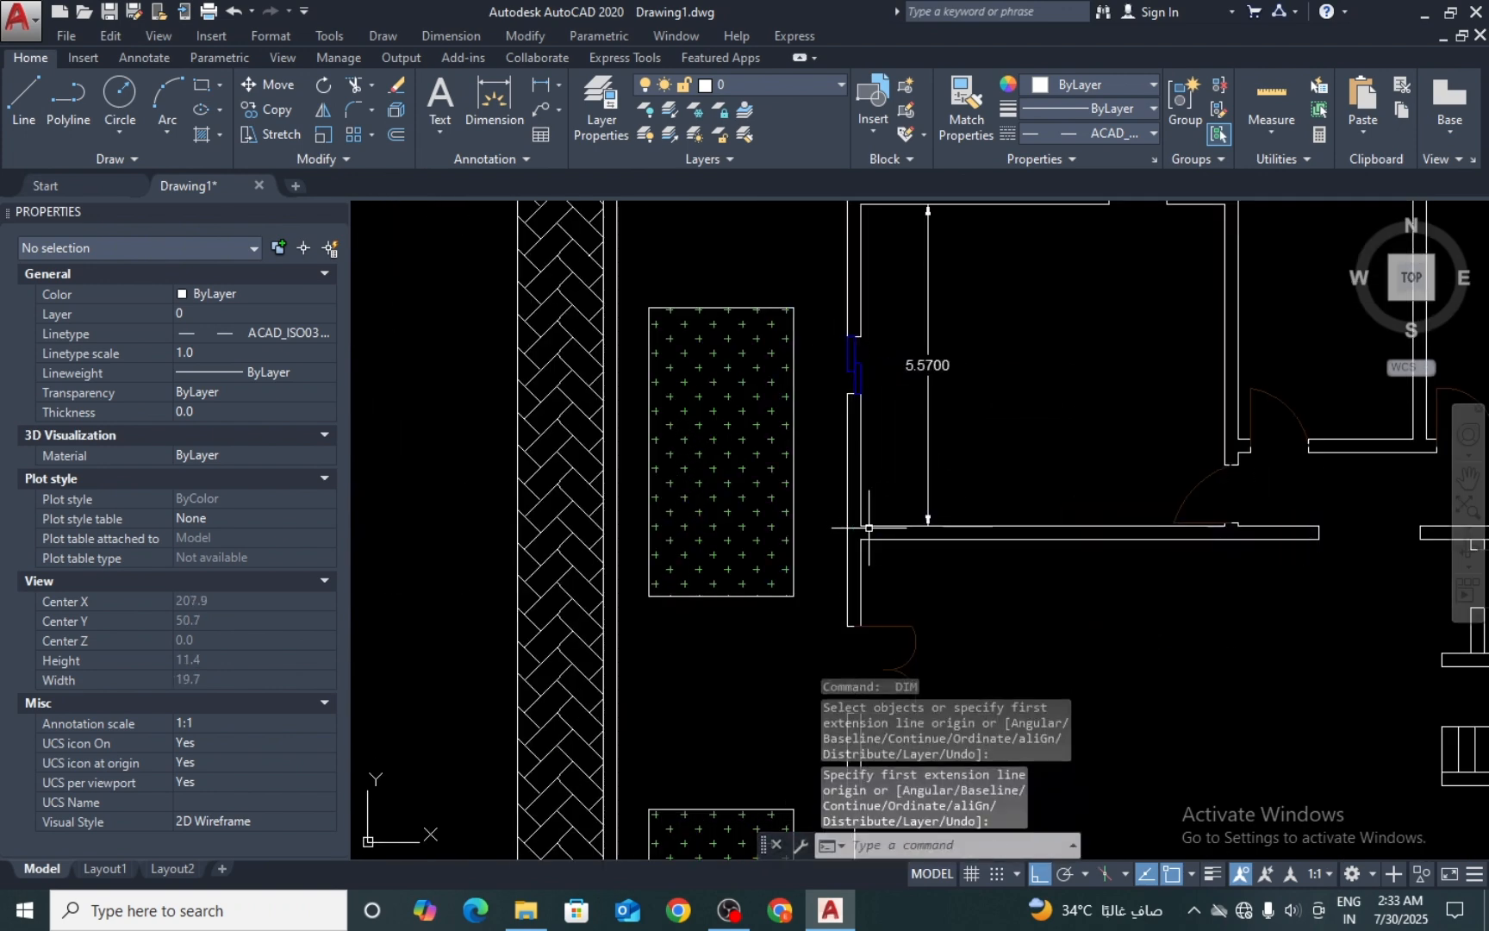
{"action": "left_click", "coordinate": [860, 525]}
{"action": "scroll", "coordinate": [1232, 523], "scroll_direction": "up", "scroll_amount": 5}
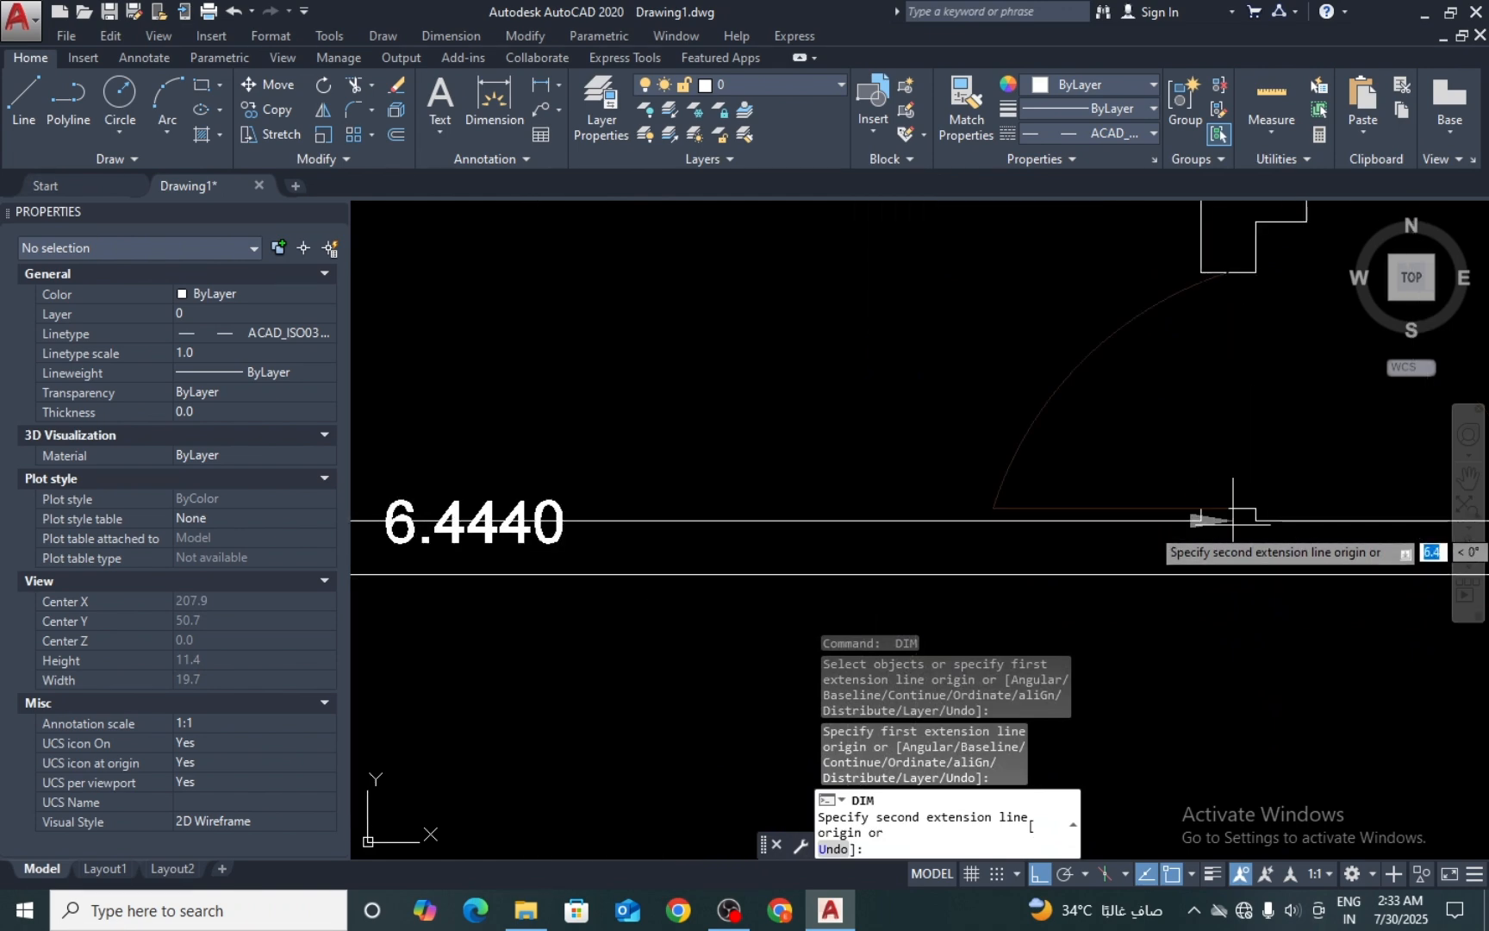
{"action": "left_click", "coordinate": [1232, 519]}
{"action": "scroll", "coordinate": [1206, 482], "scroll_direction": "down", "scroll_amount": 3}
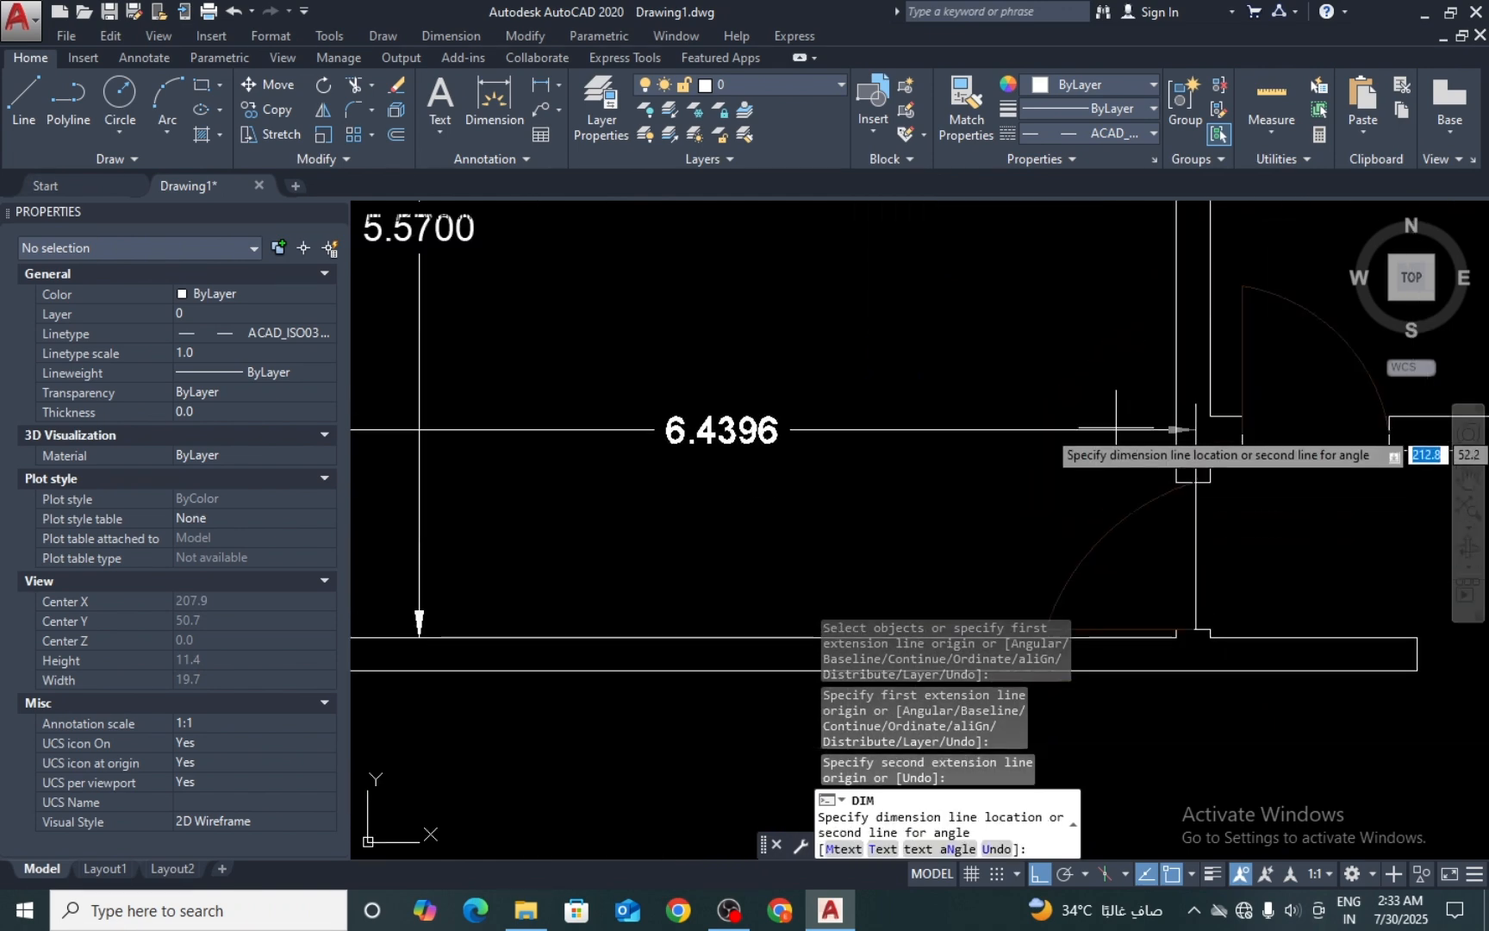
{"action": "left_click", "coordinate": [1084, 384]}
Step: Dimension the main hall area vertically between its walls and horizontally along the dining area's upper wall
{"action": "scroll", "coordinate": [995, 415], "scroll_direction": "down", "scroll_amount": 7}
{"action": "scroll", "coordinate": [930, 531], "scroll_direction": "up", "scroll_amount": 4}
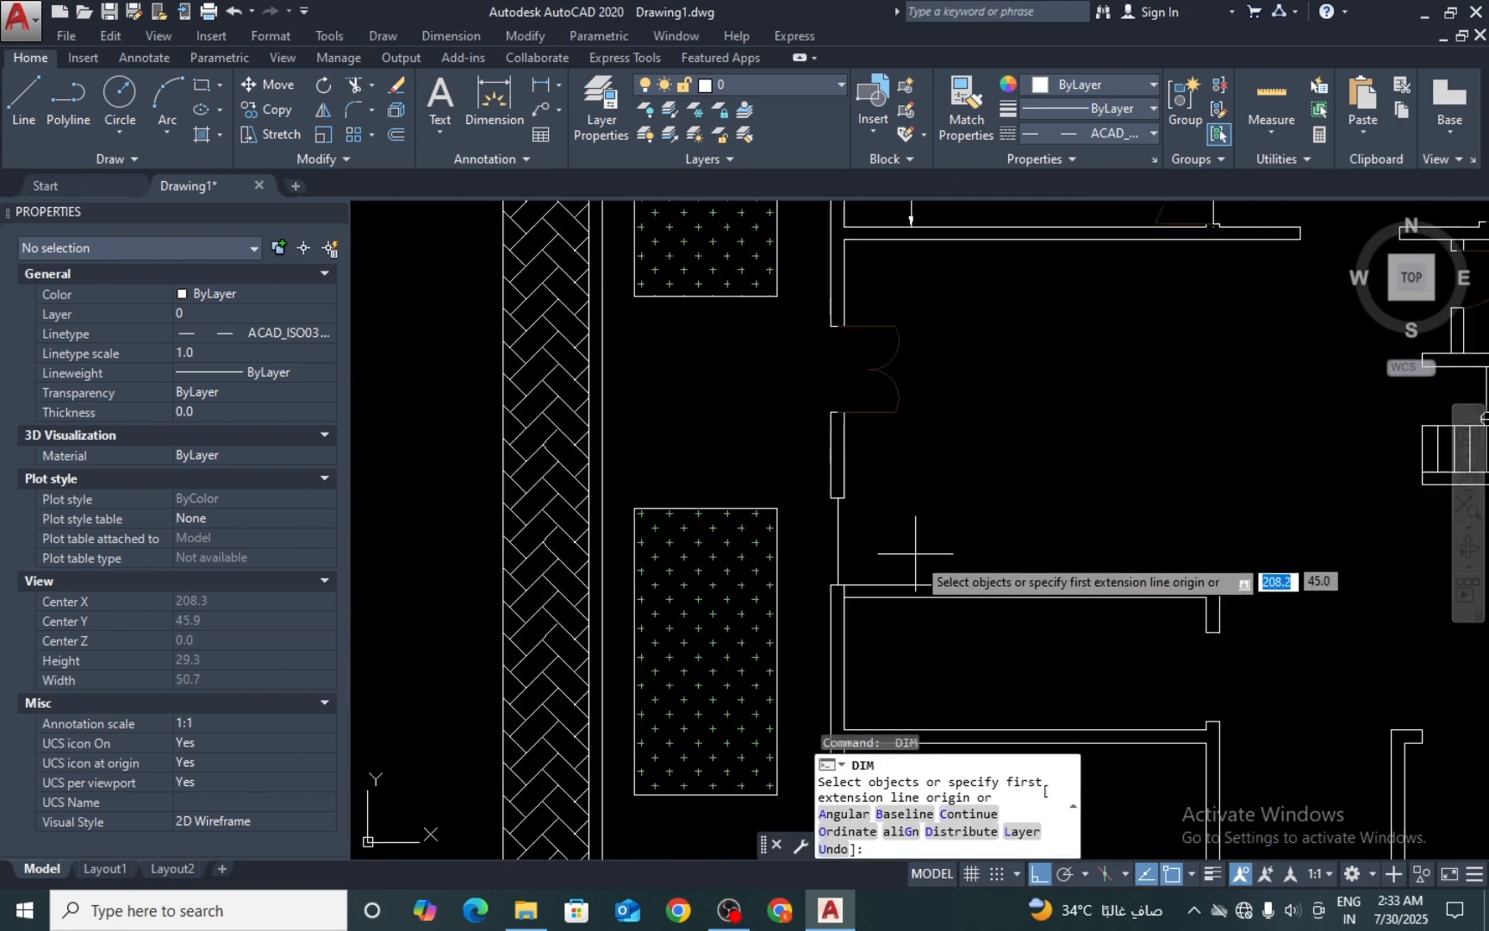
{"action": "left_click", "coordinate": [1220, 585]}
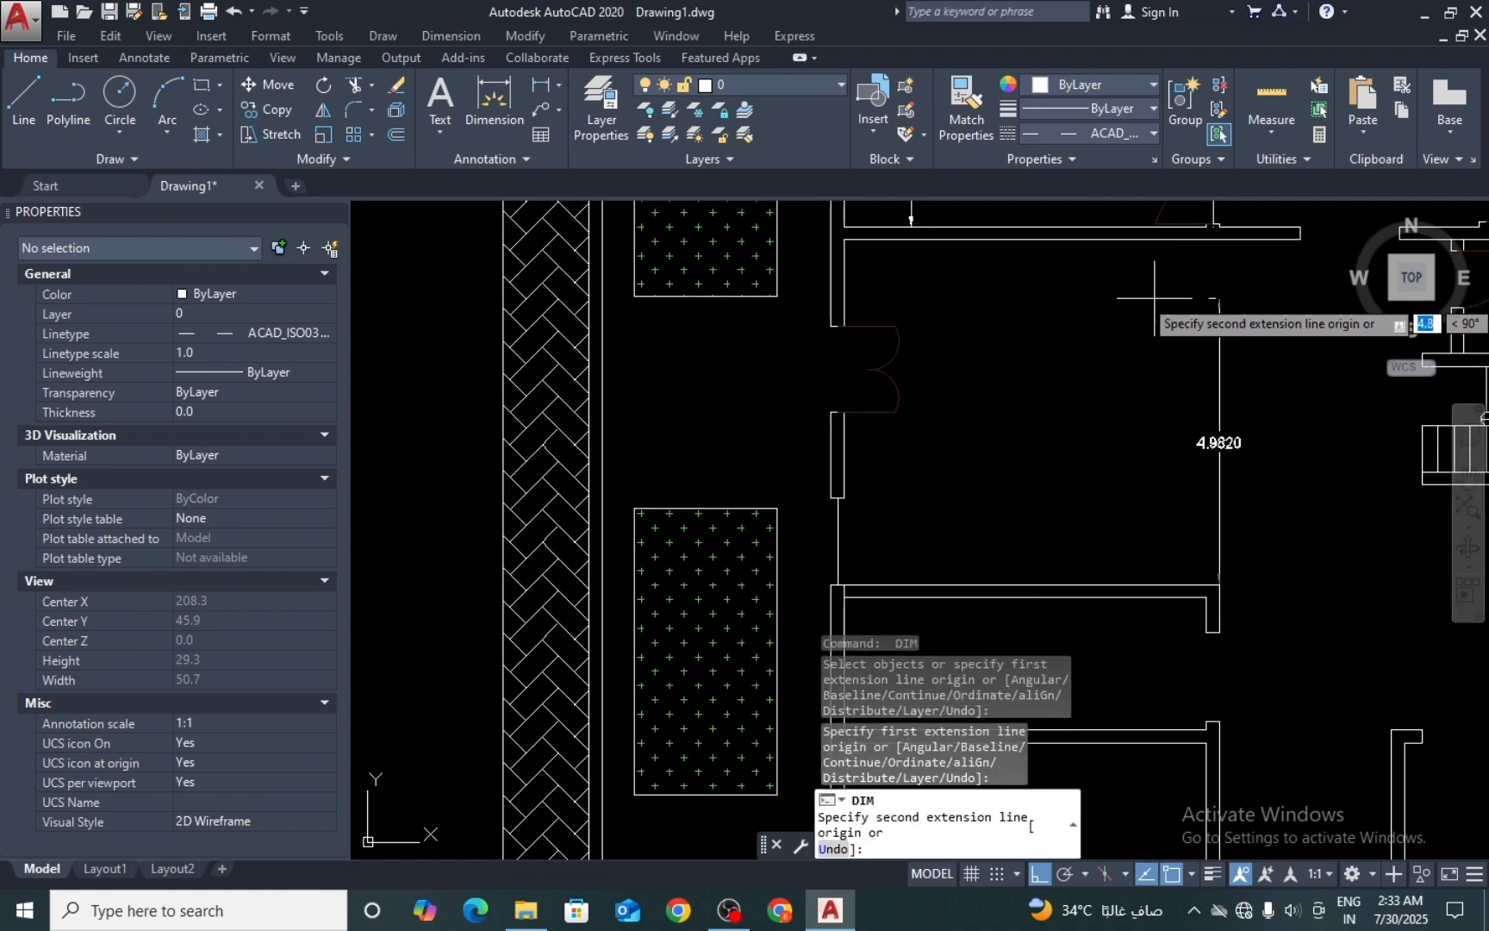
{"action": "left_click", "coordinate": [1222, 241]}
{"action": "left_click", "coordinate": [1123, 277]}
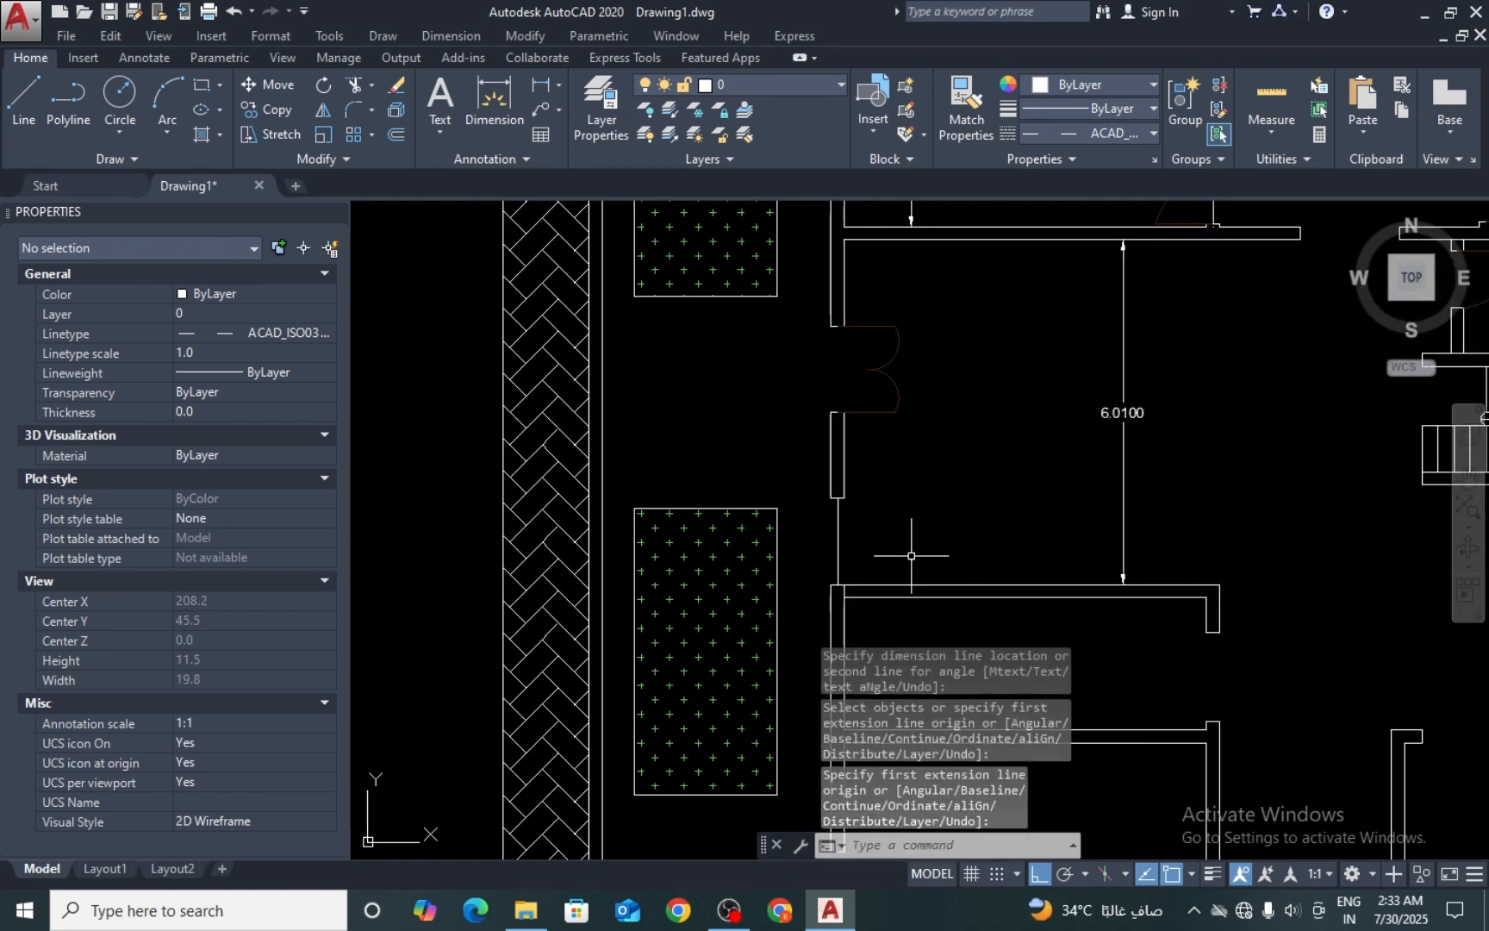
{"action": "left_click", "coordinate": [843, 585]}
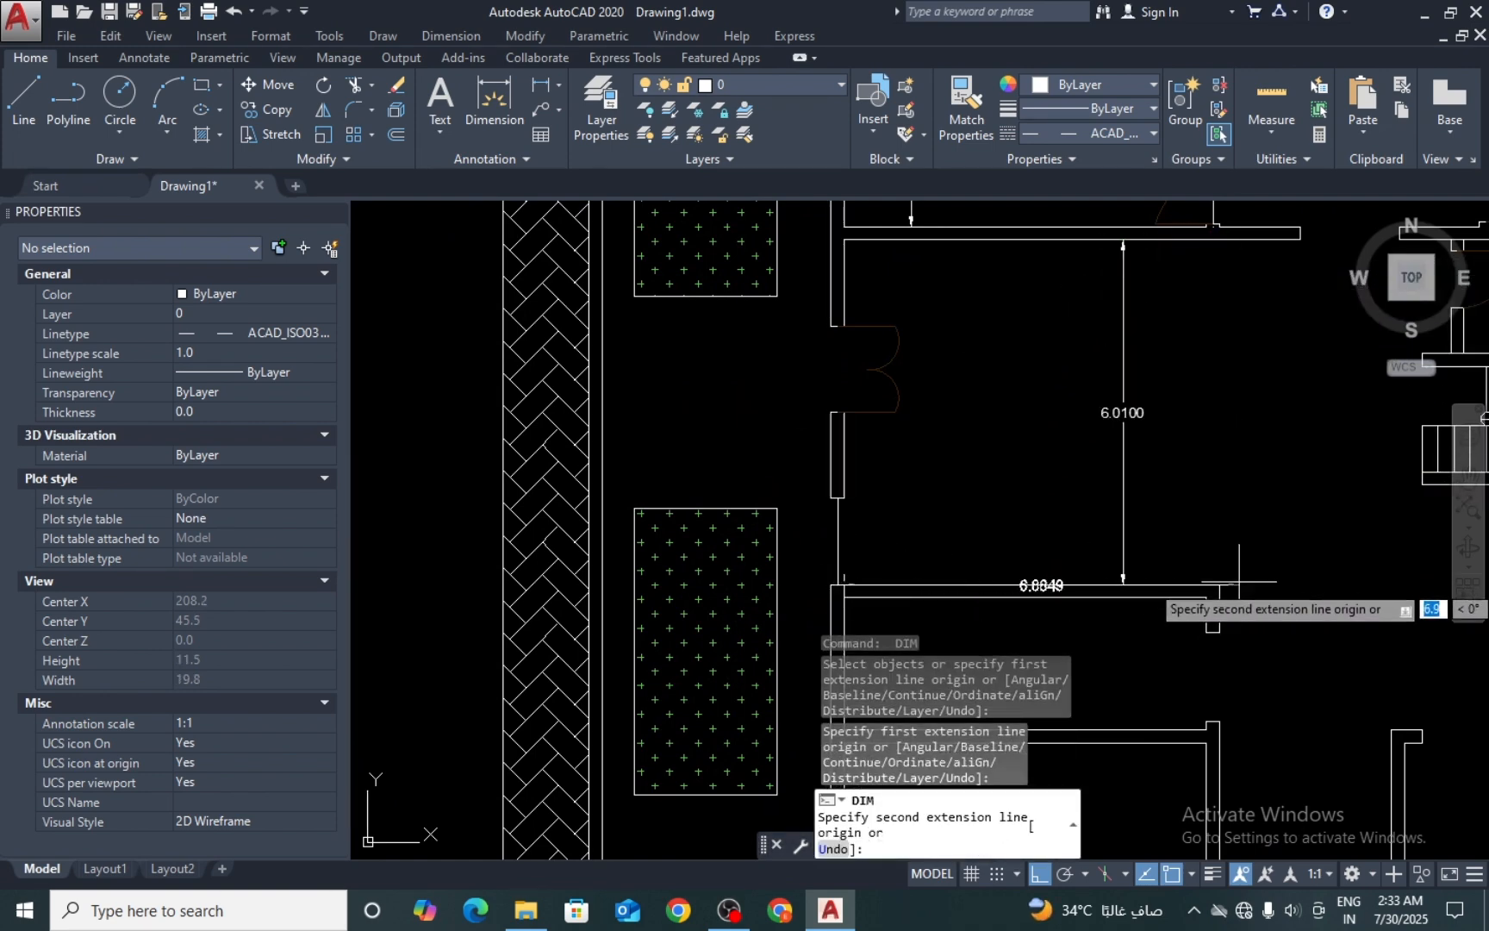
{"action": "left_click", "coordinate": [1220, 585]}
{"action": "left_click", "coordinate": [1215, 476]}
{"action": "key", "text": "Escape"}
Step: Dimension the dining area's inner width, placing the dimension inside the room below its upper wall
{"action": "scroll", "coordinate": [1038, 463], "scroll_direction": "down", "scroll_amount": 6}
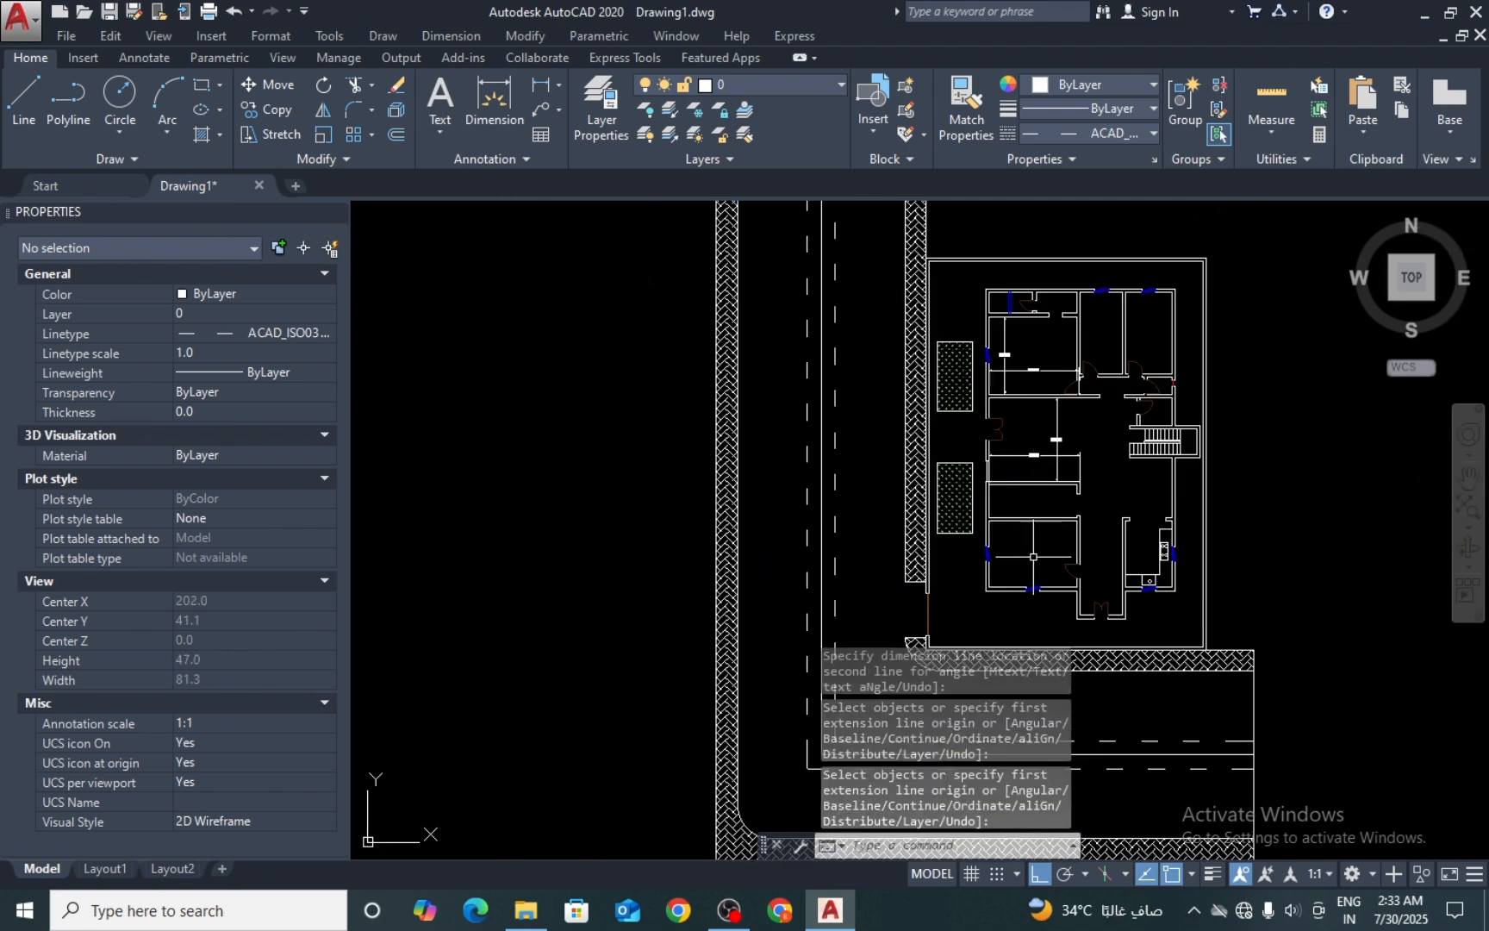
{"action": "key", "text": "Escape"}
{"action": "scroll", "coordinate": [1032, 560], "scroll_direction": "up", "scroll_amount": 4}
{"action": "scroll", "coordinate": [951, 381], "scroll_direction": "up", "scroll_amount": 4}
{"action": "key", "text": "space"}
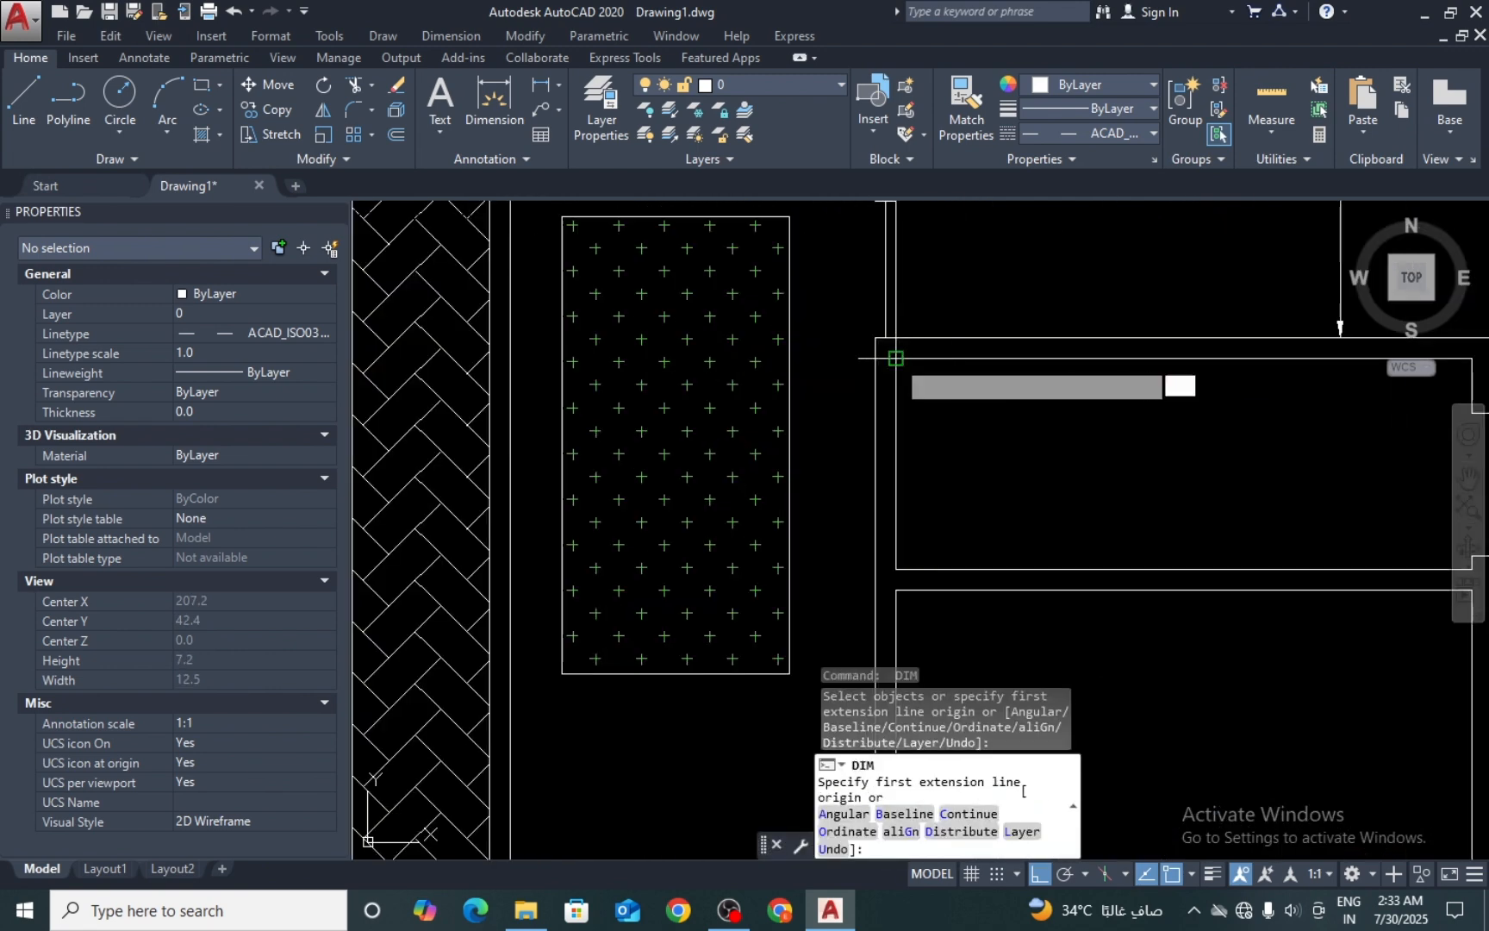
{"action": "left_click", "coordinate": [894, 356]}
{"action": "scroll", "coordinate": [810, 466], "scroll_direction": "down", "scroll_amount": 2}
{"action": "left_click", "coordinate": [1219, 397]}
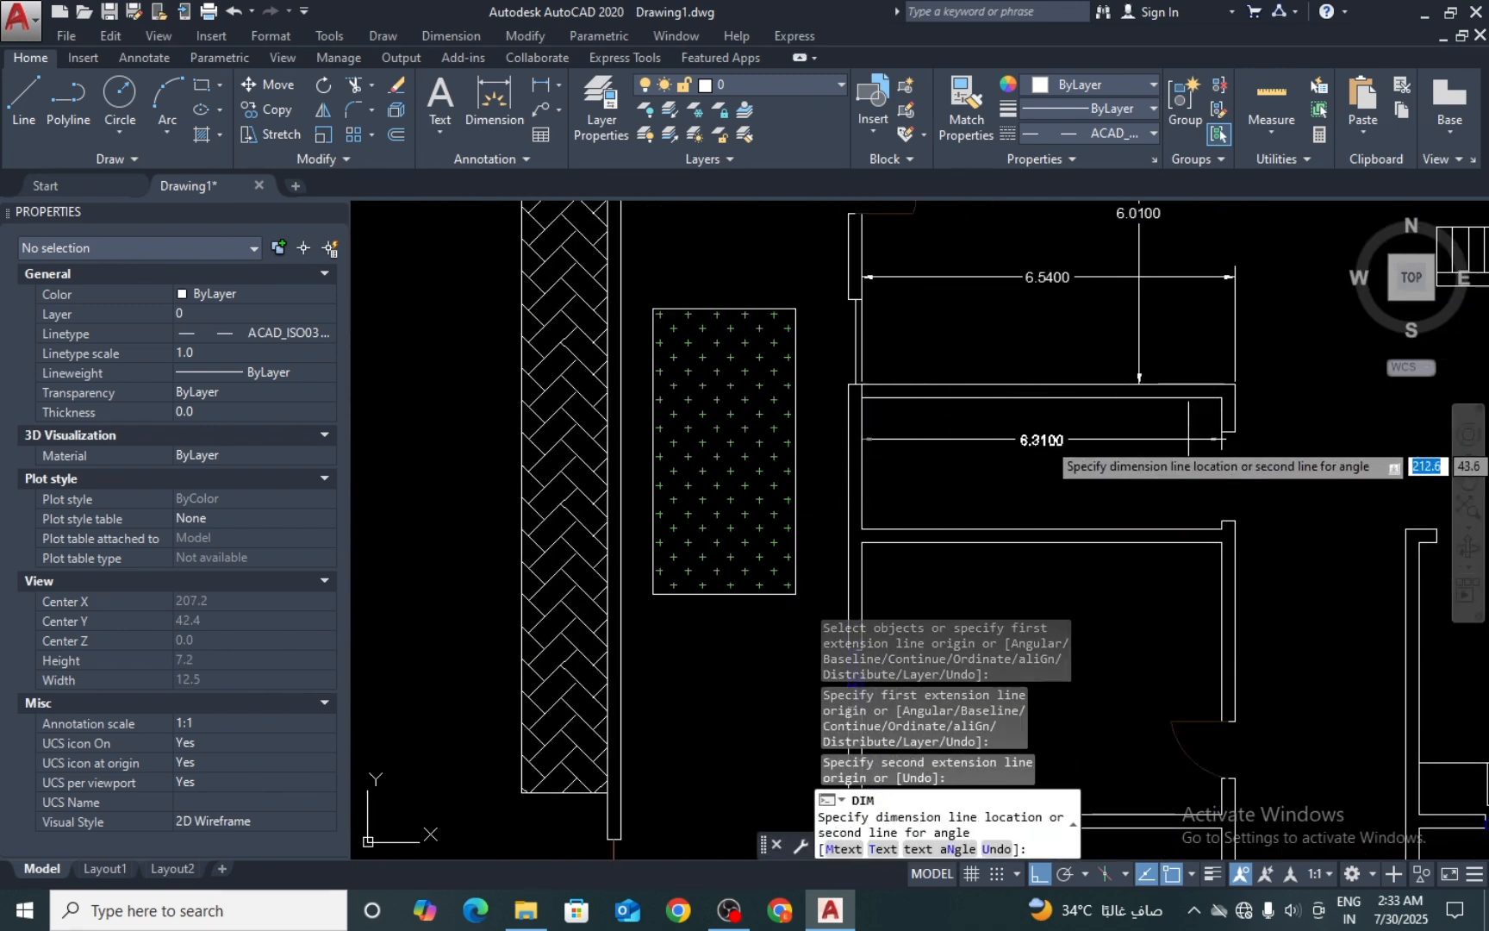
{"action": "left_click", "coordinate": [1051, 449]}
Step: Dimension the guest room vertically between its inner walls and horizontally from the outer wall to the door-side wall
{"action": "middle_click_drag", "start_coordinate": [1048, 548], "coordinate": [1061, 429]}
{"action": "left_click", "coordinate": [1059, 422]}
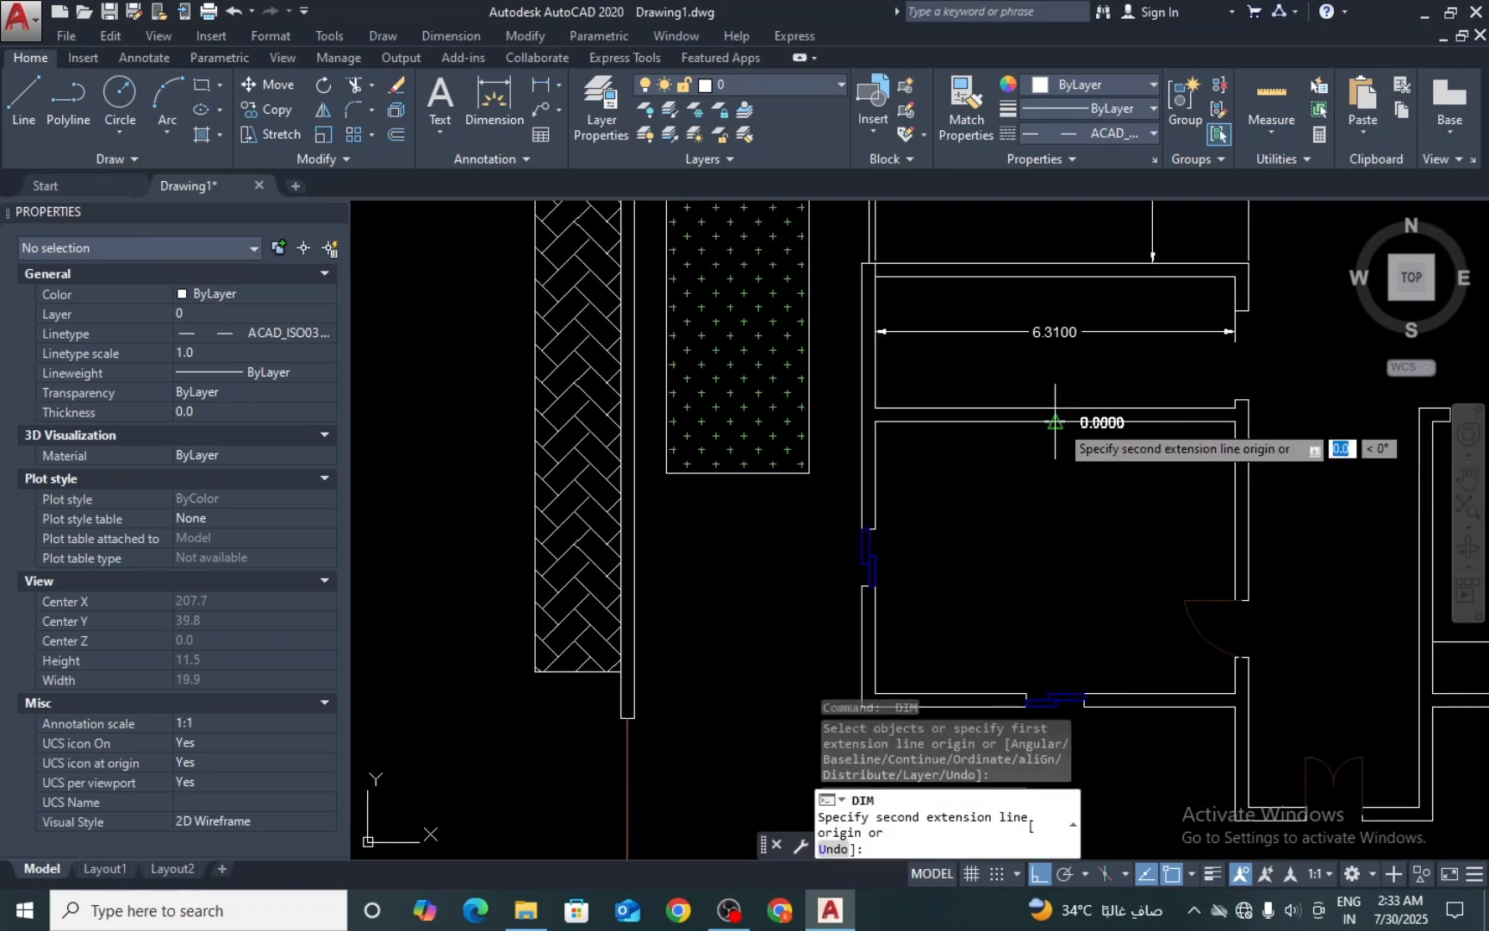
{"action": "middle_click_drag", "start_coordinate": [1058, 618], "coordinate": [1067, 469]}
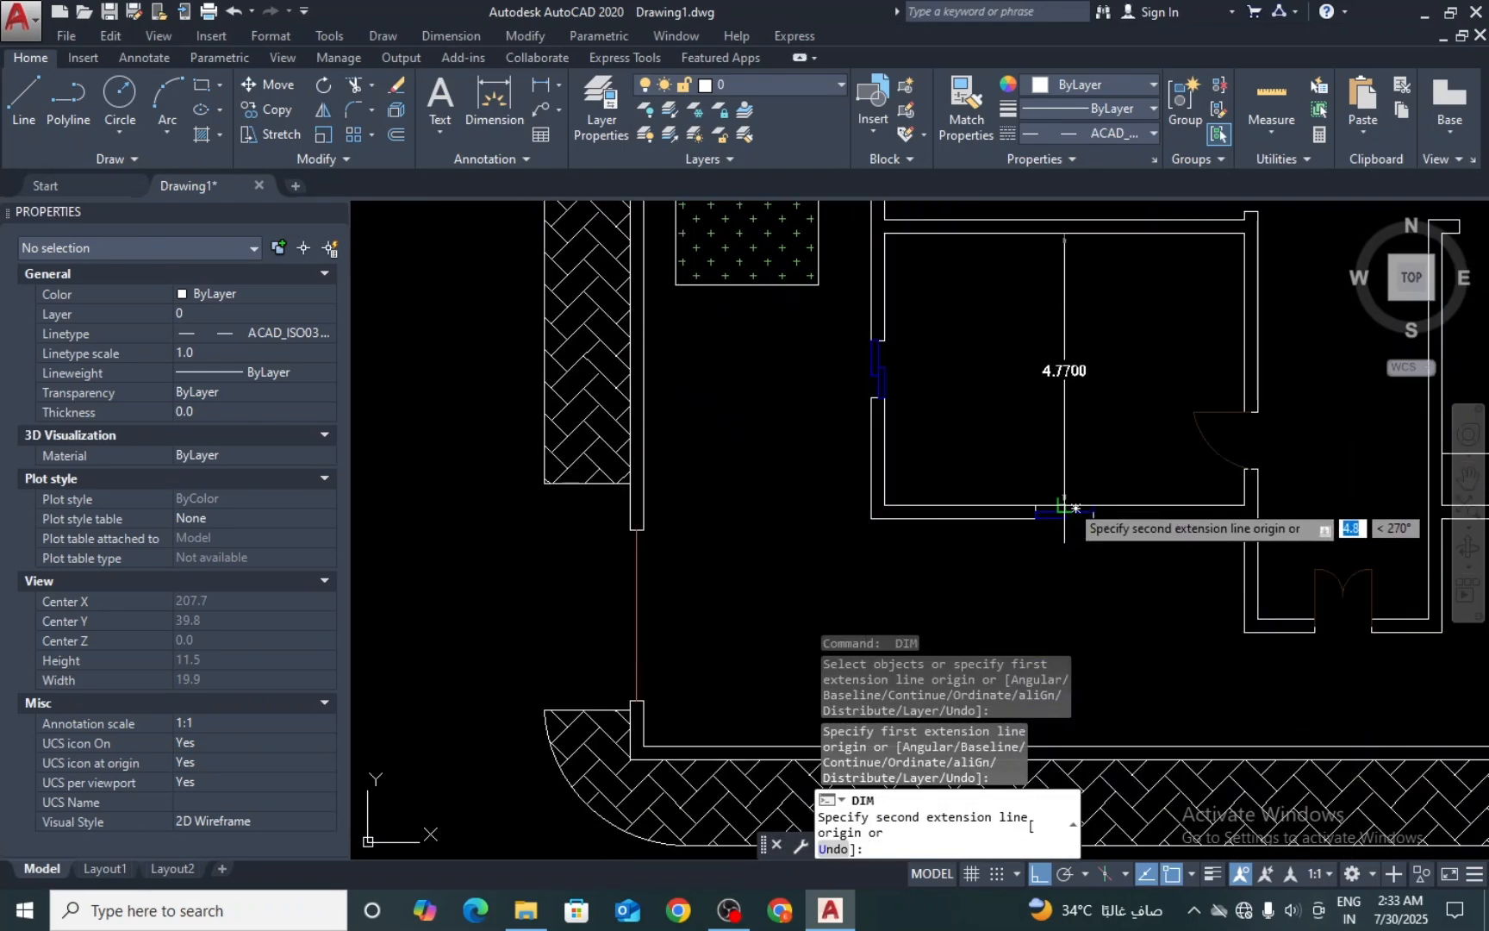
{"action": "left_click", "coordinate": [1074, 507]}
{"action": "left_click", "coordinate": [1045, 507]}
{"action": "left_click", "coordinate": [884, 506]}
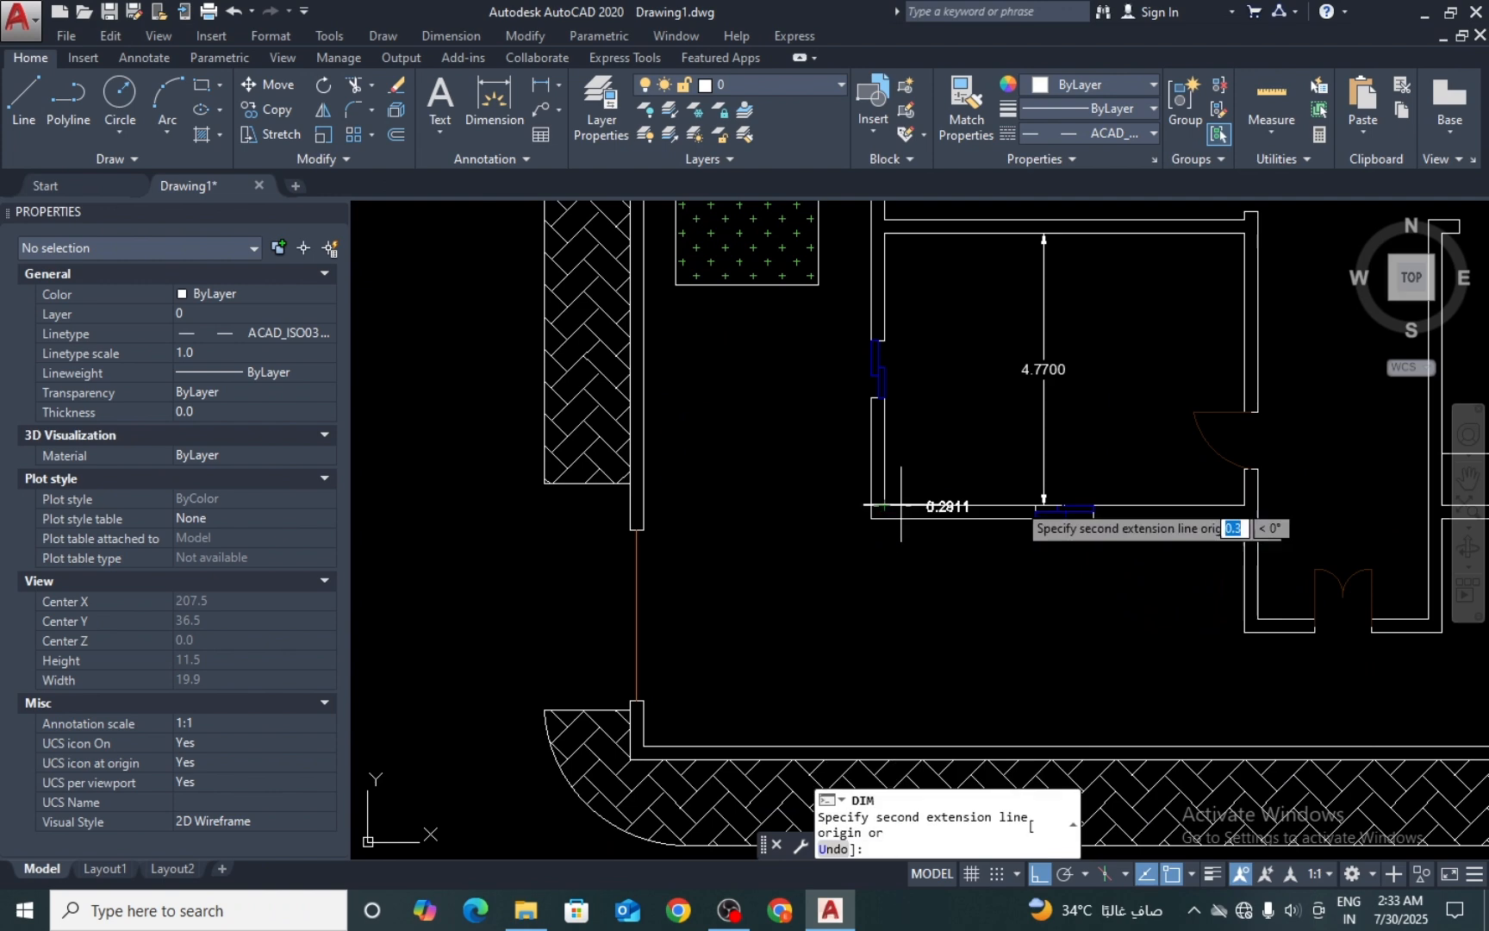
{"action": "left_click", "coordinate": [1245, 468]}
{"action": "left_click", "coordinate": [1068, 437]}
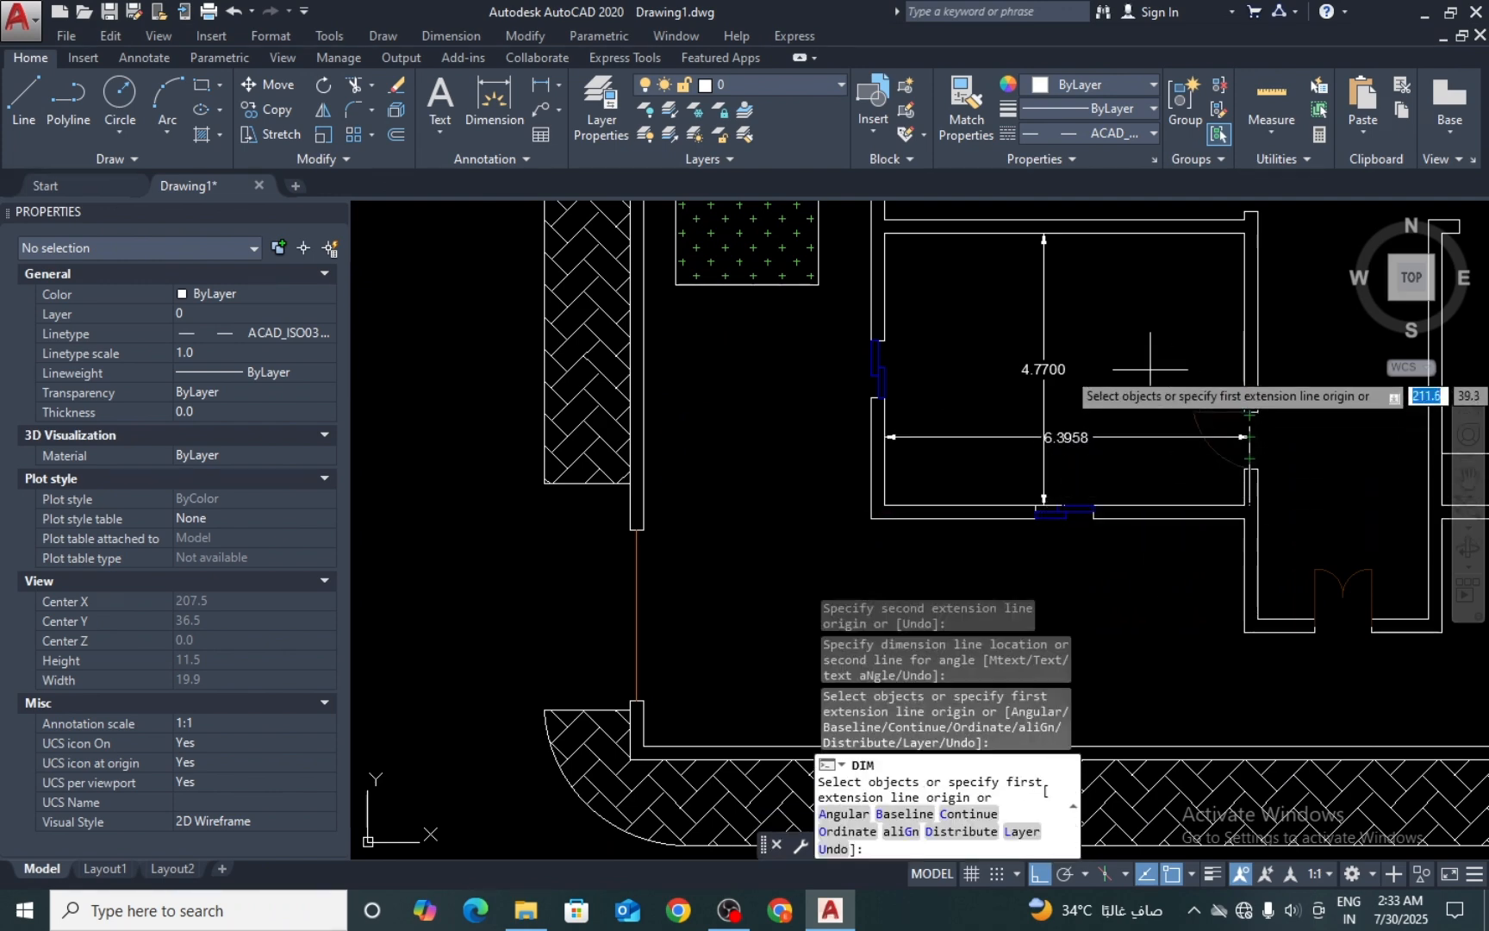
Step: Try a vertical dimension across the kitchen's full depth, wall to wall, and delete it
{"action": "scroll", "coordinate": [1150, 370], "scroll_direction": "down", "scroll_amount": 6}
{"action": "key", "text": "Return"}
{"action": "middle_click_drag", "start_coordinate": [1241, 388], "coordinate": [1138, 465]}
{"action": "scroll", "coordinate": [1138, 465], "scroll_direction": "up", "scroll_amount": 6}
{"action": "key", "text": "Return"}
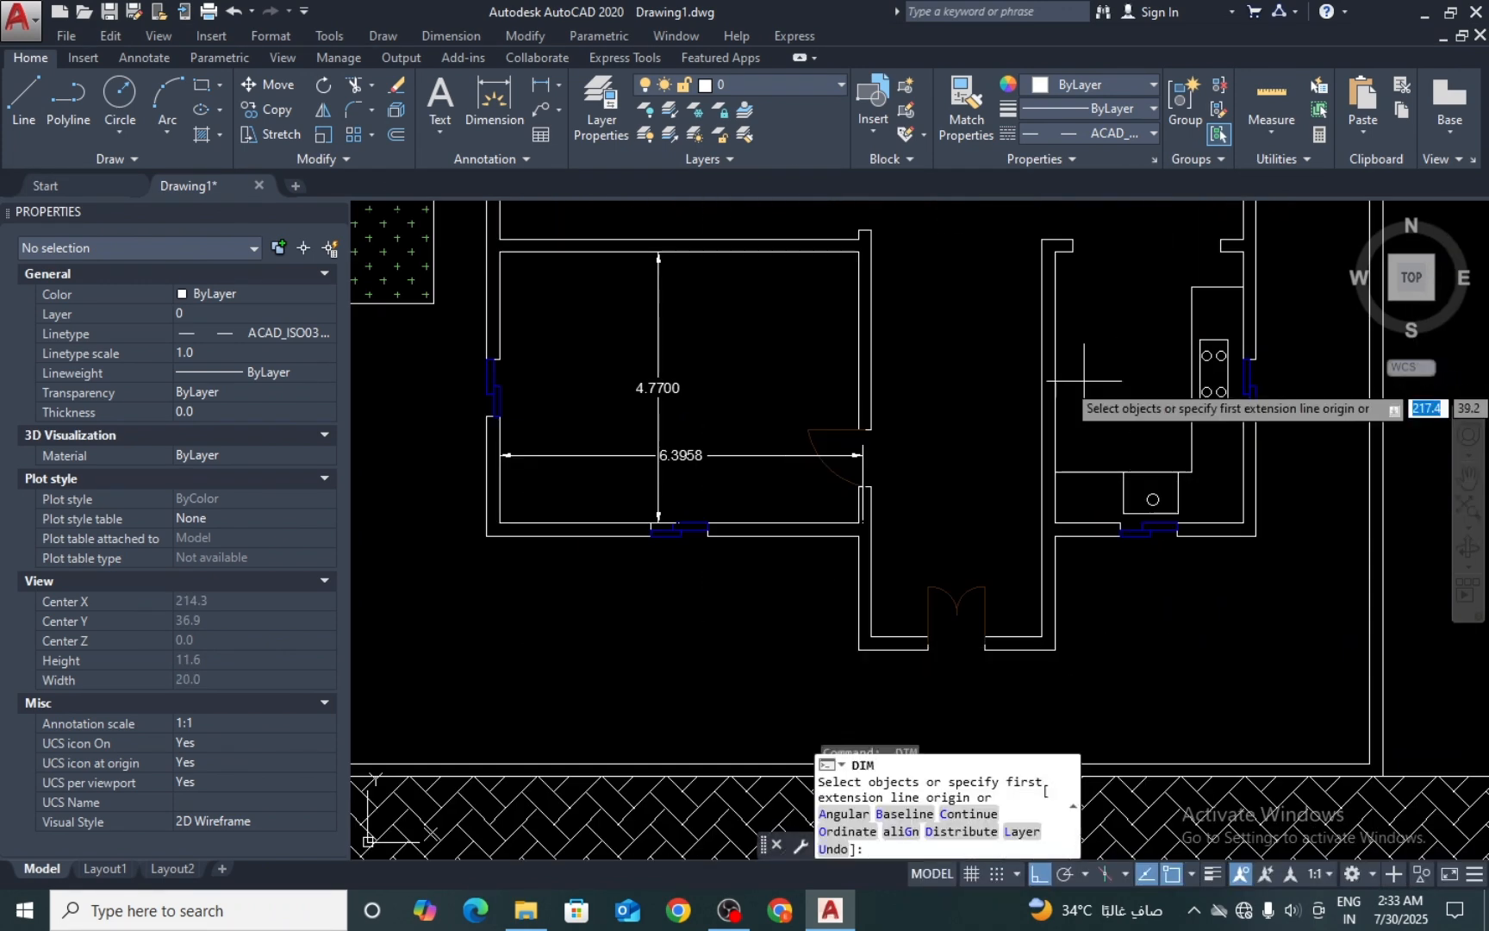
{"action": "left_click", "coordinate": [1055, 252]}
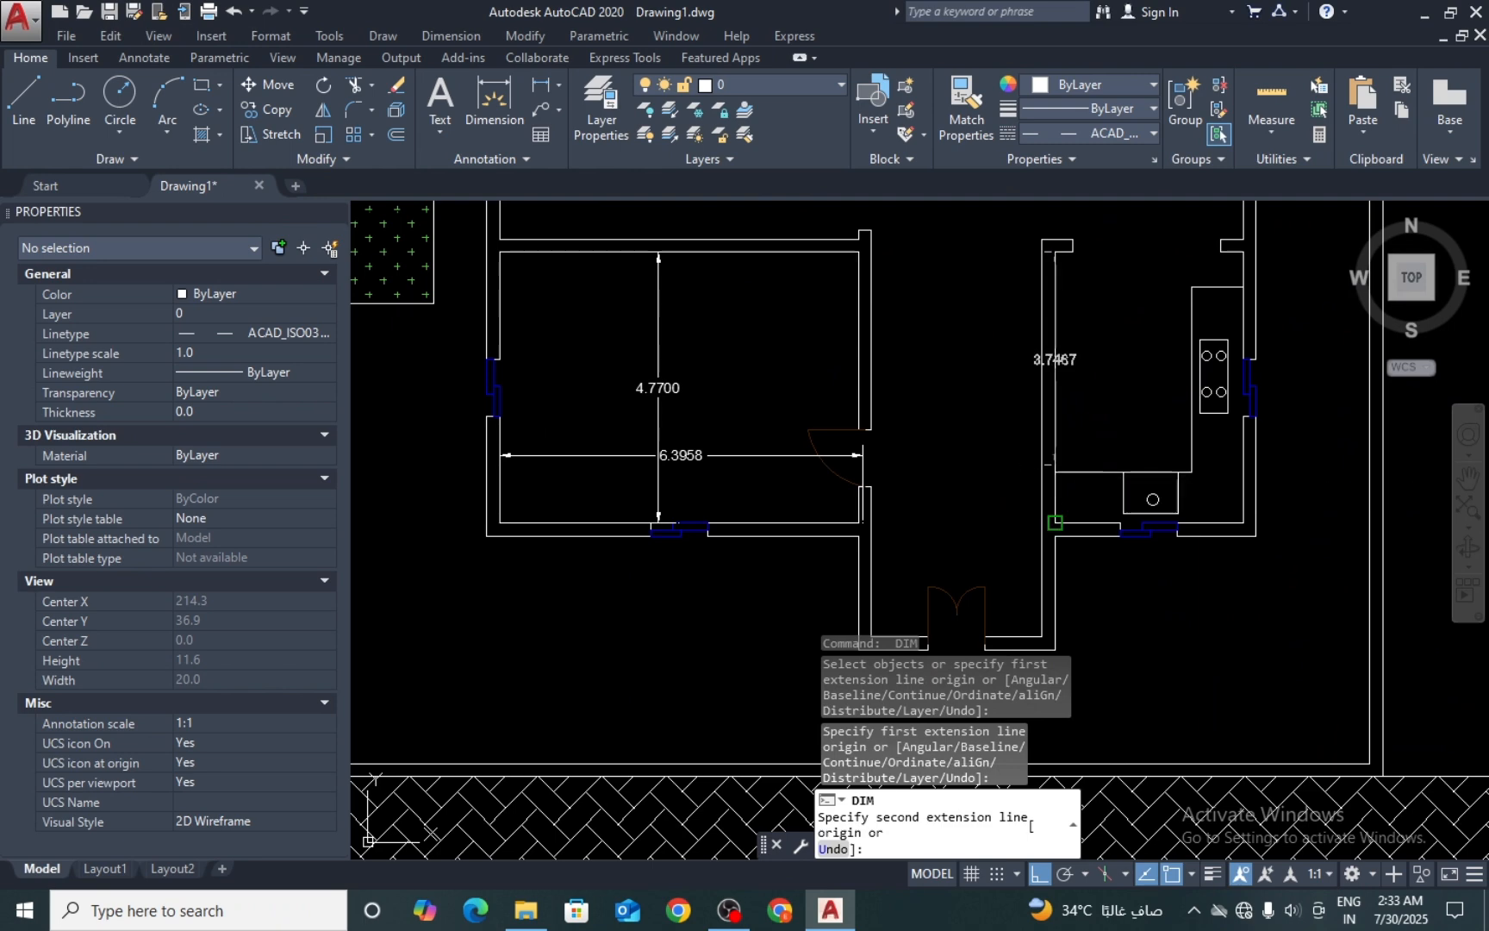
{"action": "left_click", "coordinate": [1055, 522]}
{"action": "left_click", "coordinate": [1094, 389]}
{"action": "key", "text": "Return"}
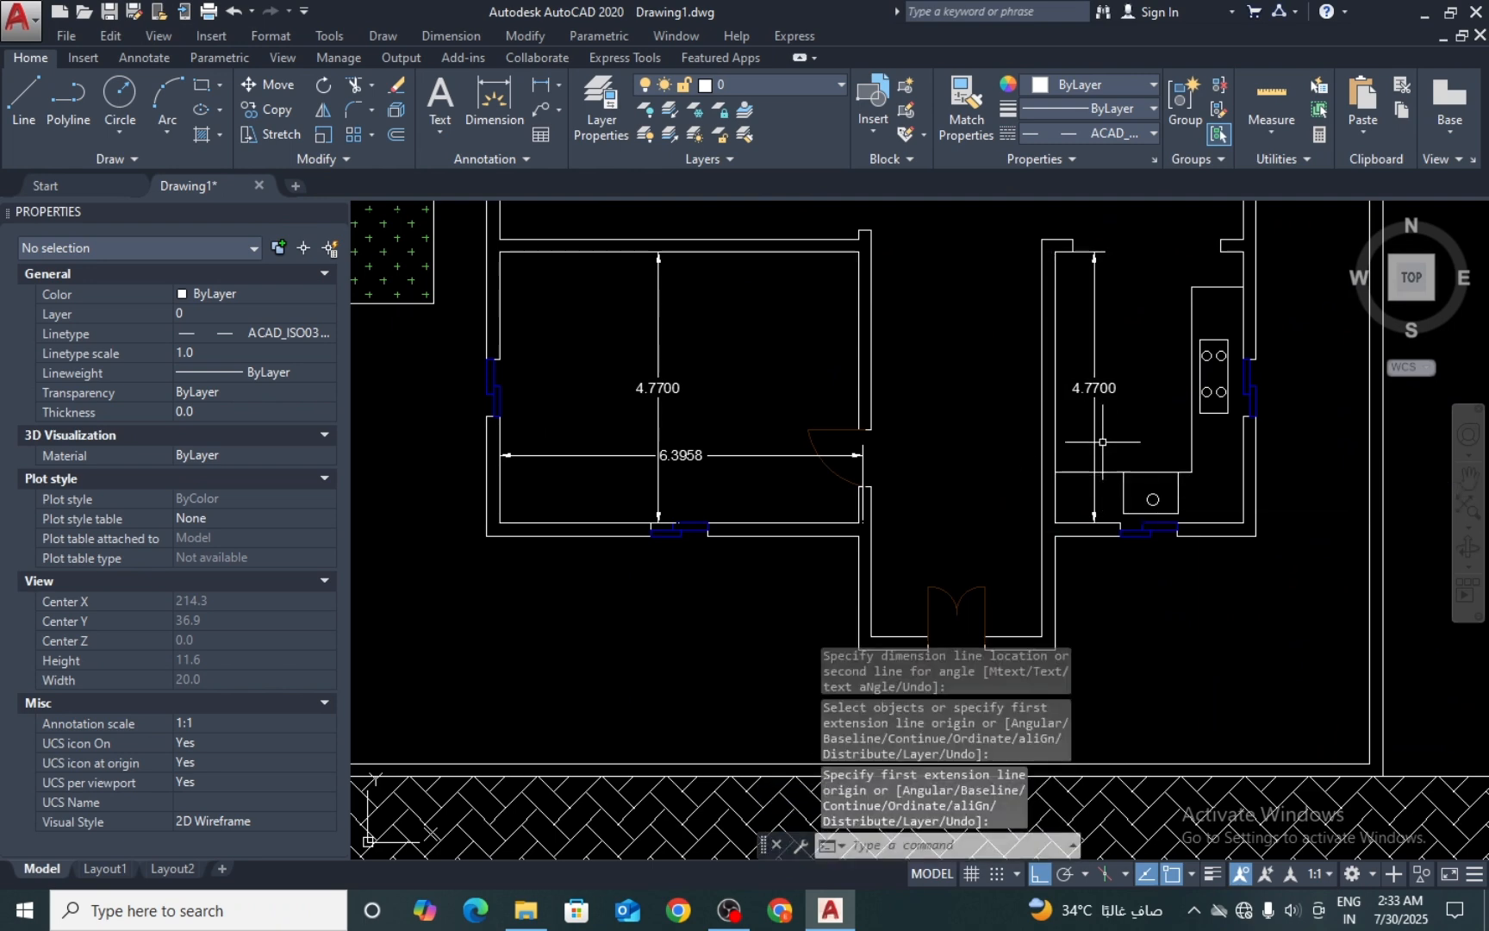
{"action": "left_click", "coordinate": [1091, 430]}
{"action": "key", "text": "Delete"}
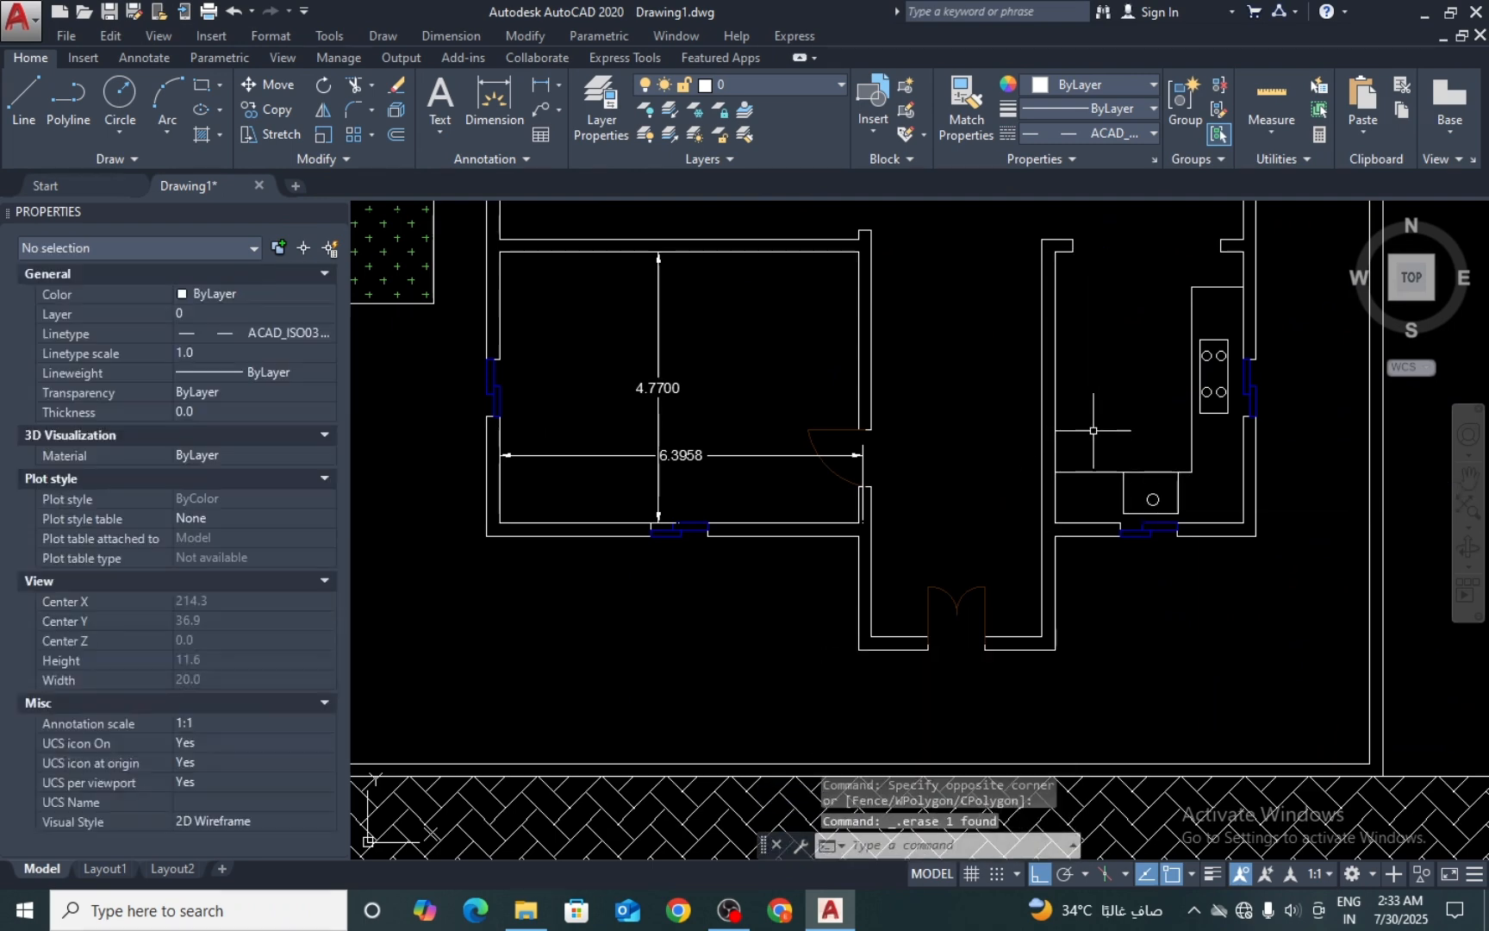
Step: Dimension the kitchen's clear depth vertically from the sink counter's edge to the upper wall
{"action": "left_click", "coordinate": [493, 119]}
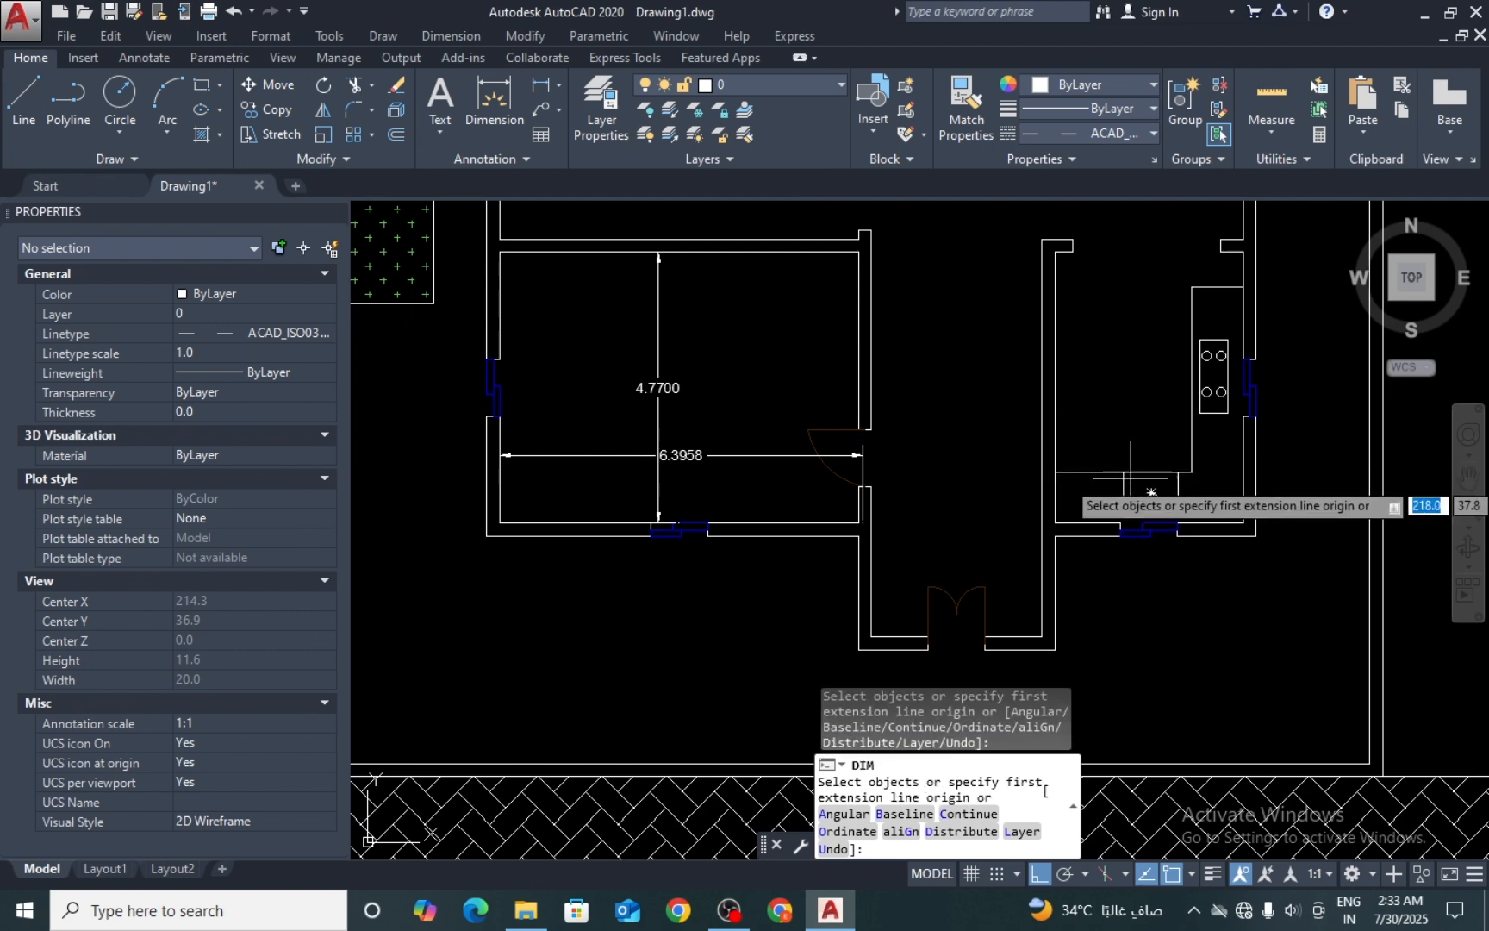
{"action": "left_click", "coordinate": [1054, 472]}
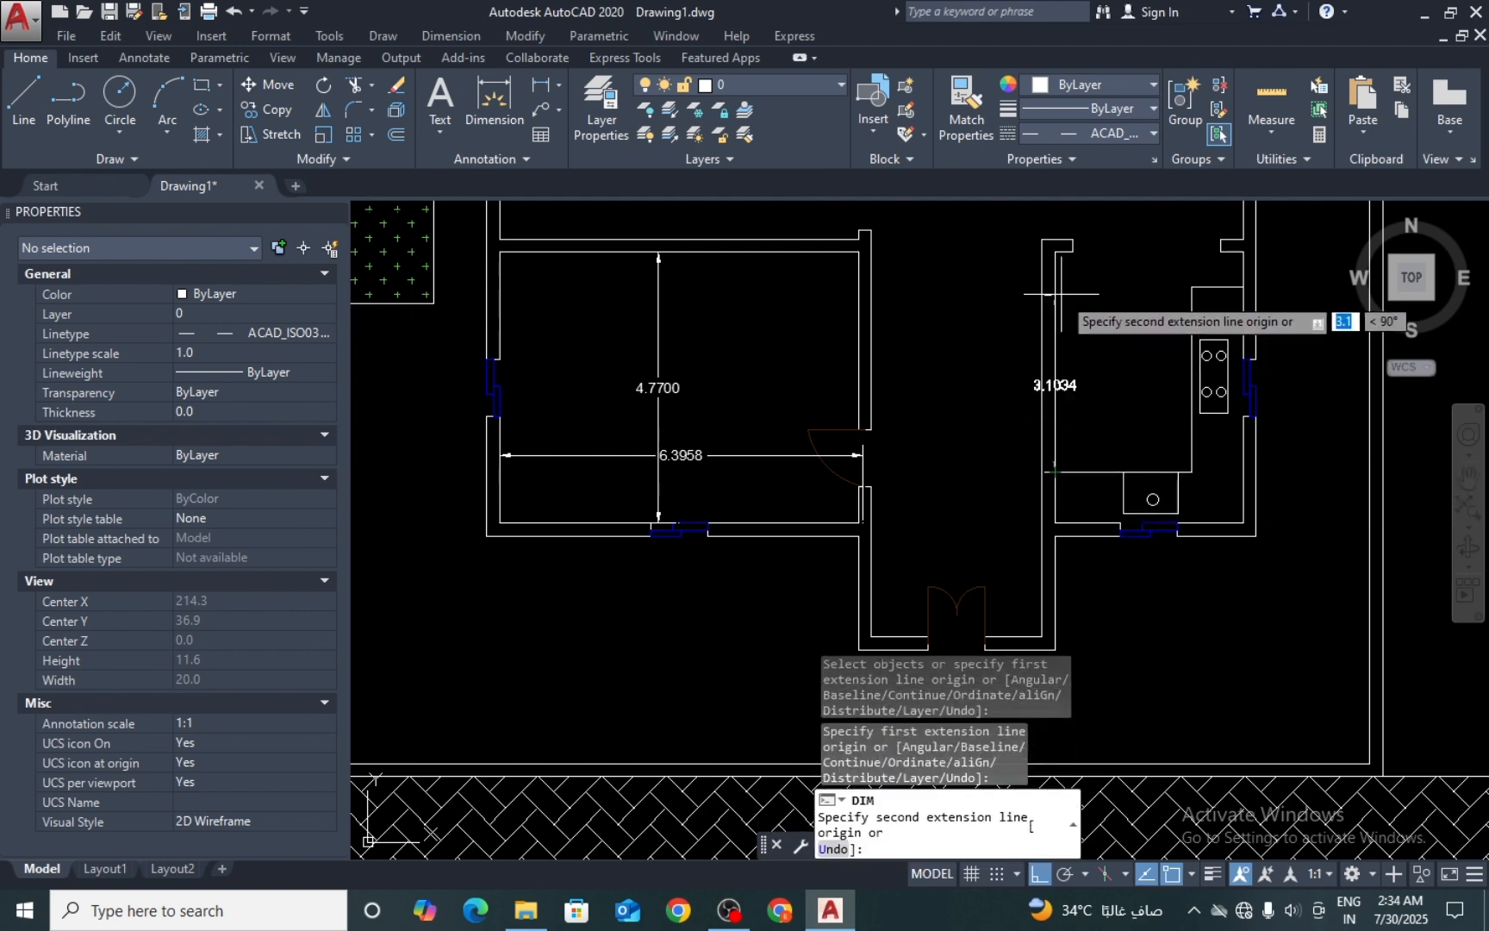
{"action": "left_click", "coordinate": [1054, 251]}
{"action": "left_click", "coordinate": [1092, 293]}
{"action": "key", "text": "Escape"}
Step: Dimension the gap between the stove counter's end and the kitchen's upper wall, placing the dimension inside the kitchen
{"action": "middle_click_drag", "start_coordinate": [1138, 322], "coordinate": [1098, 397]}
{"action": "scroll", "coordinate": [1131, 378], "scroll_direction": "up", "scroll_amount": 2}
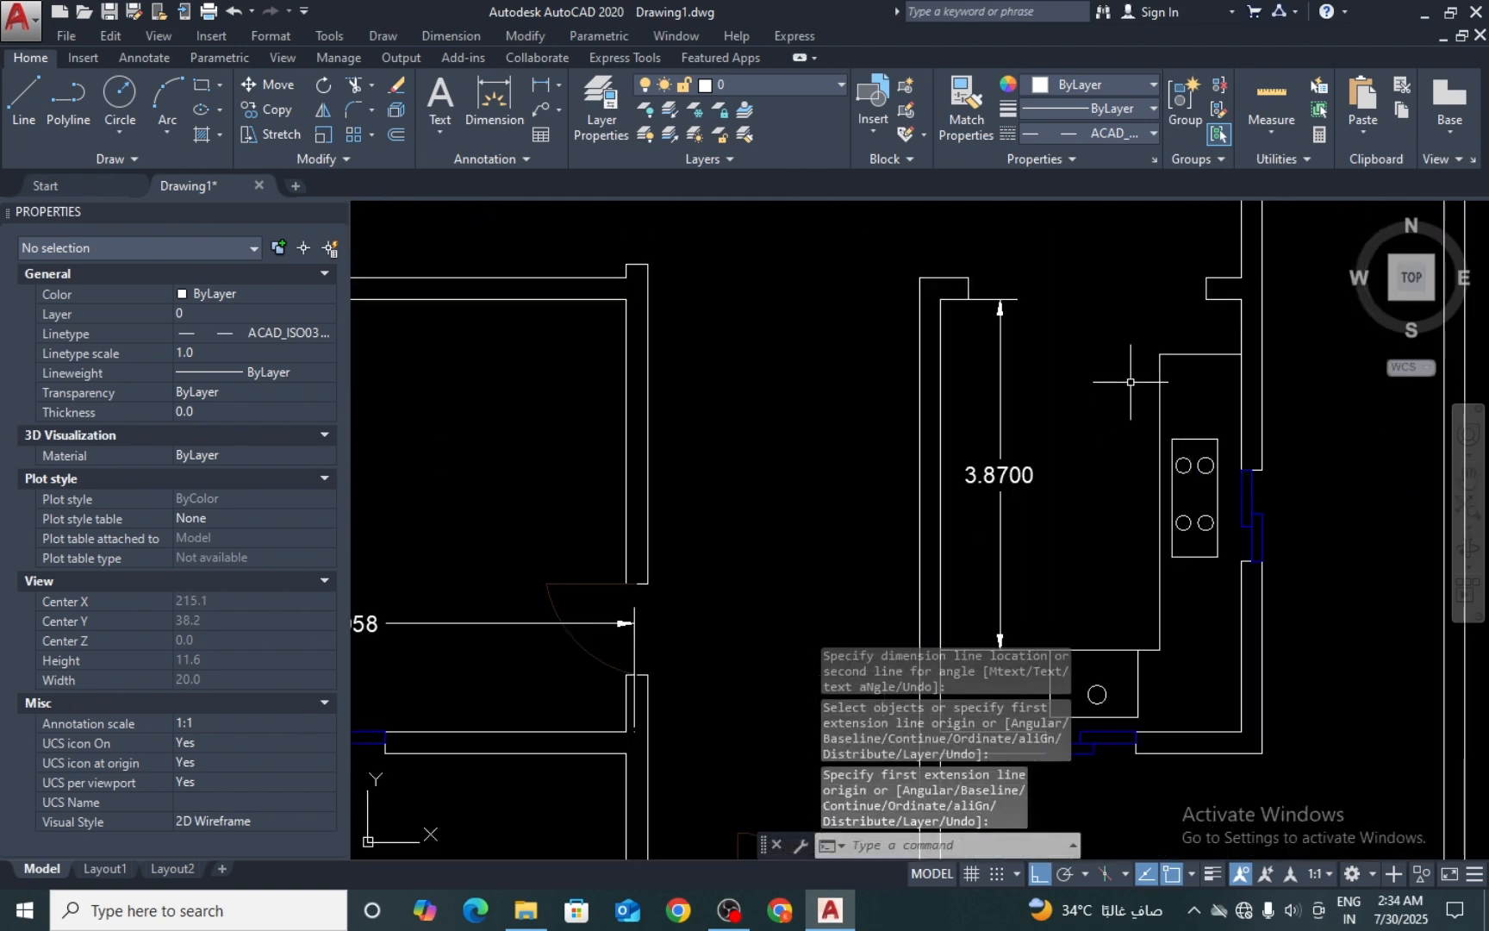
{"action": "key", "text": "space"}
{"action": "scroll", "coordinate": [1068, 323], "scroll_direction": "up", "scroll_amount": 2}
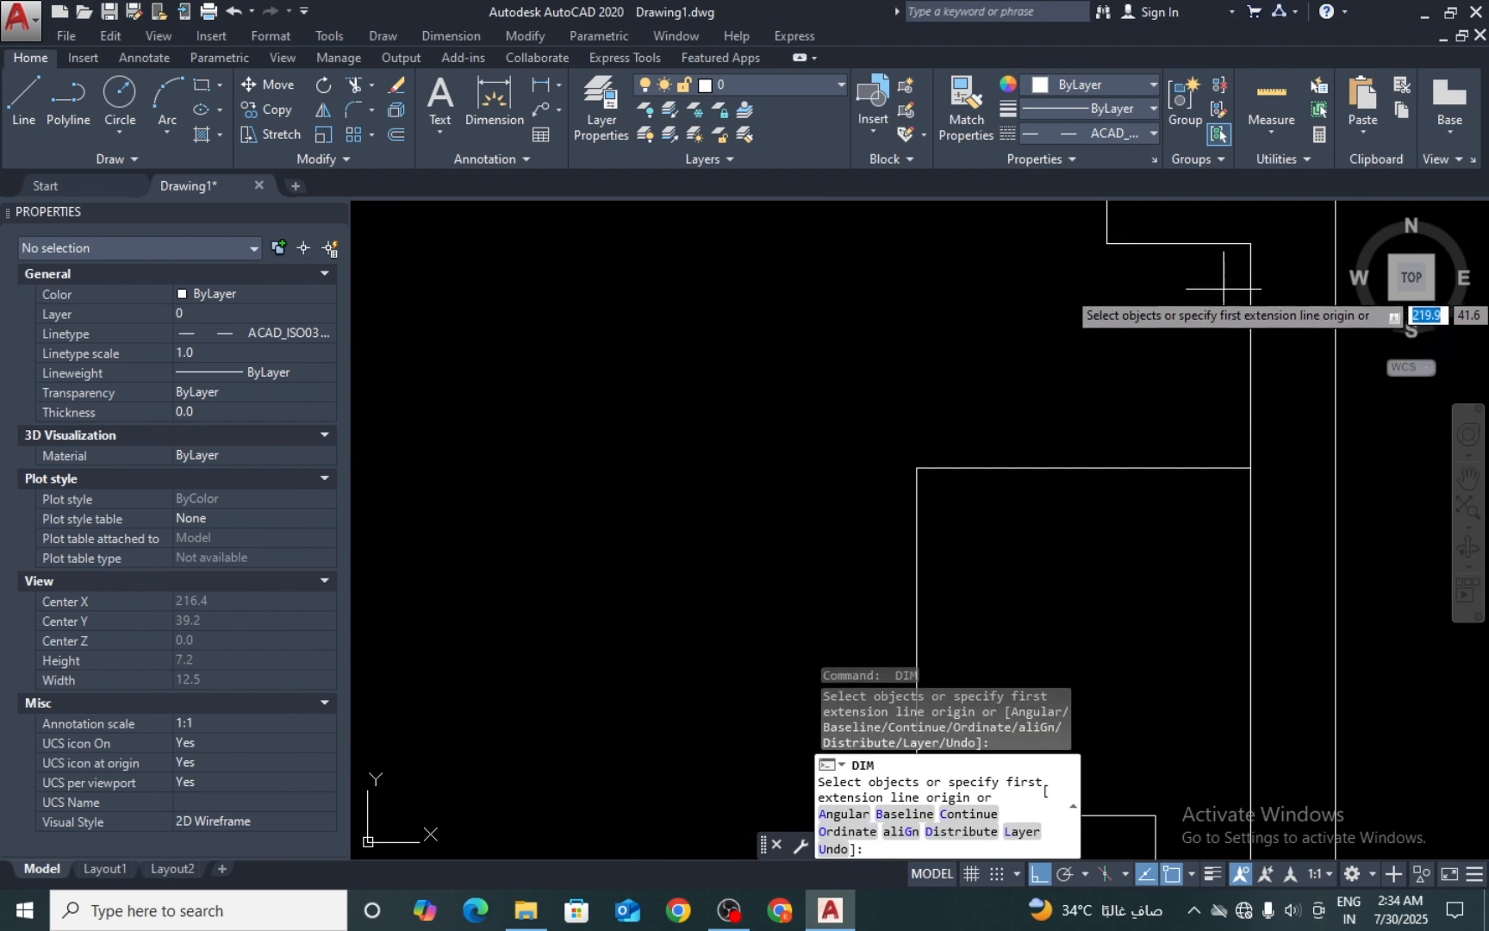
{"action": "left_click", "coordinate": [1179, 243]}
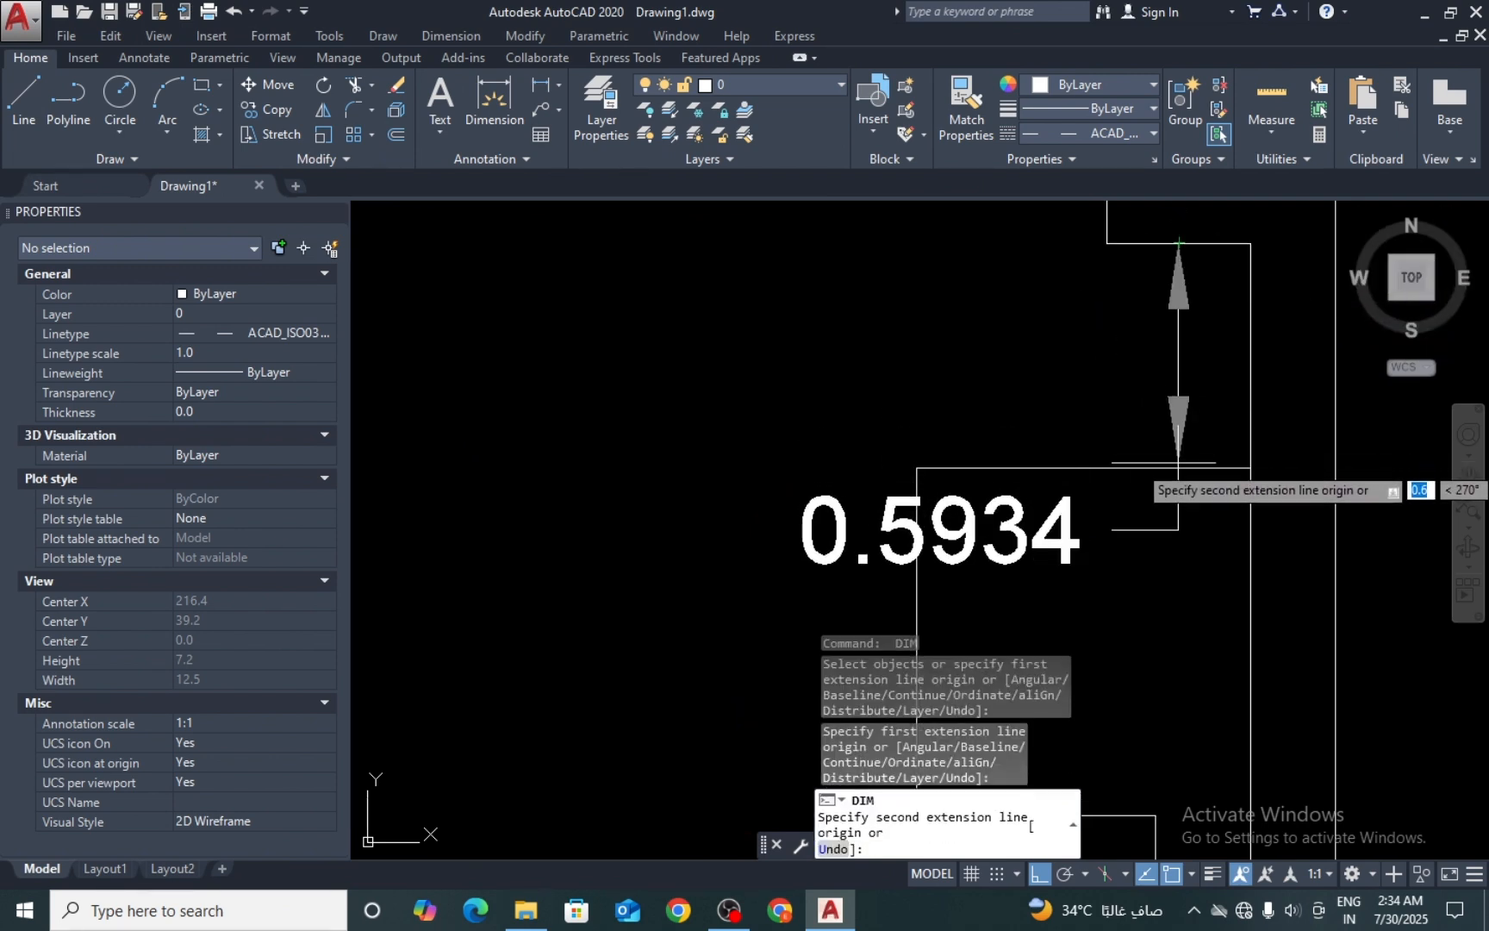
{"action": "left_click", "coordinate": [1069, 468]}
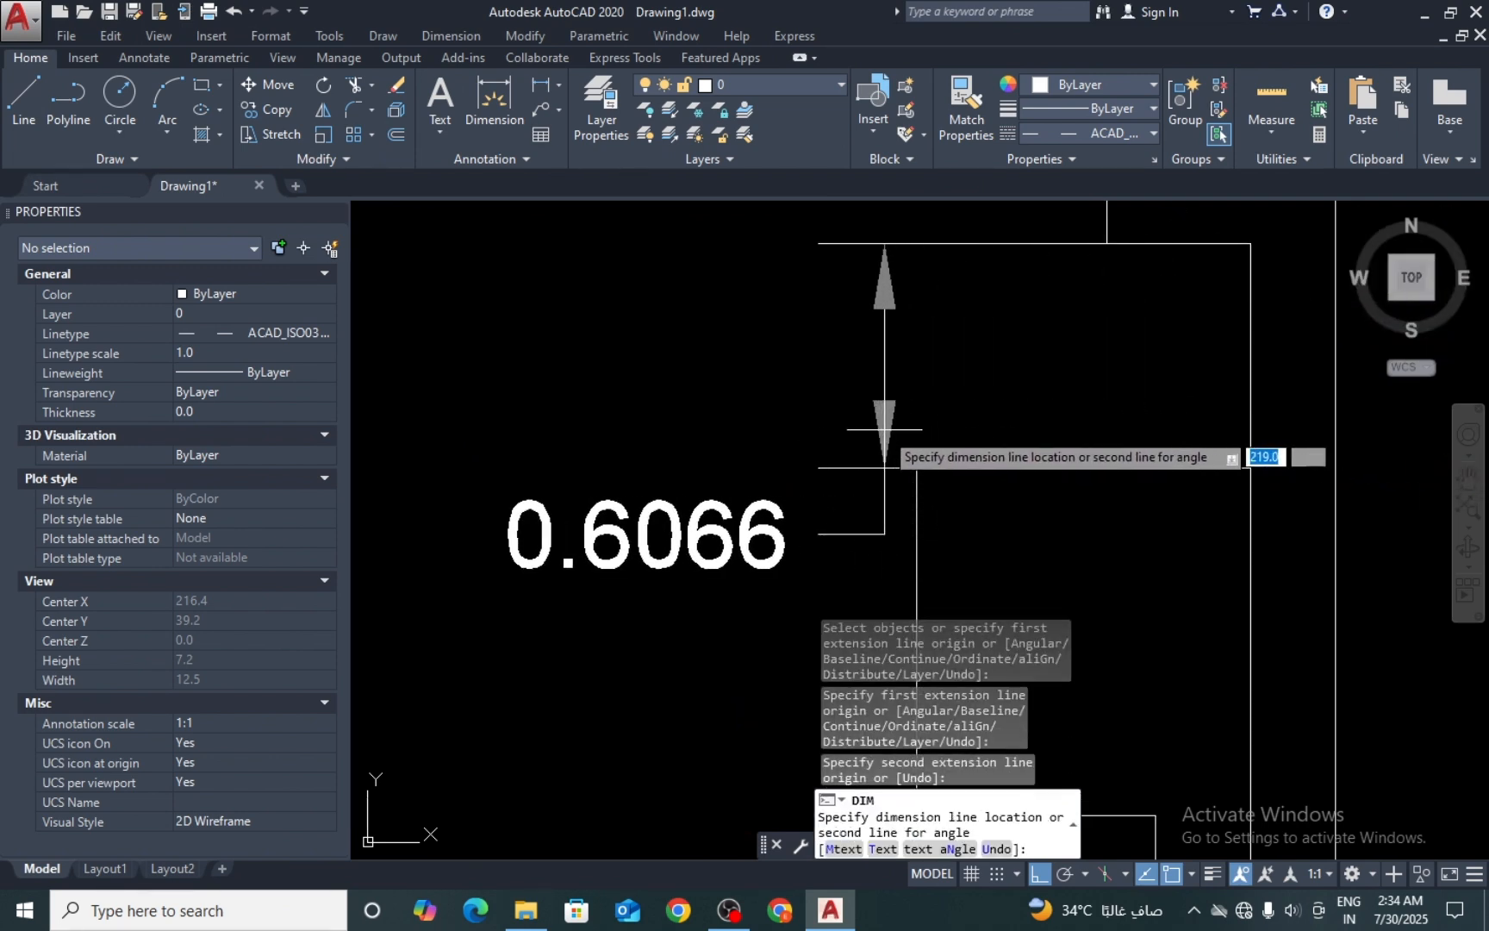
{"action": "left_click", "coordinate": [854, 455]}
{"action": "scroll", "coordinate": [1038, 404], "scroll_direction": "down", "scroll_amount": 3}
{"action": "middle_click_drag", "start_coordinate": [1047, 422], "coordinate": [1063, 495]}
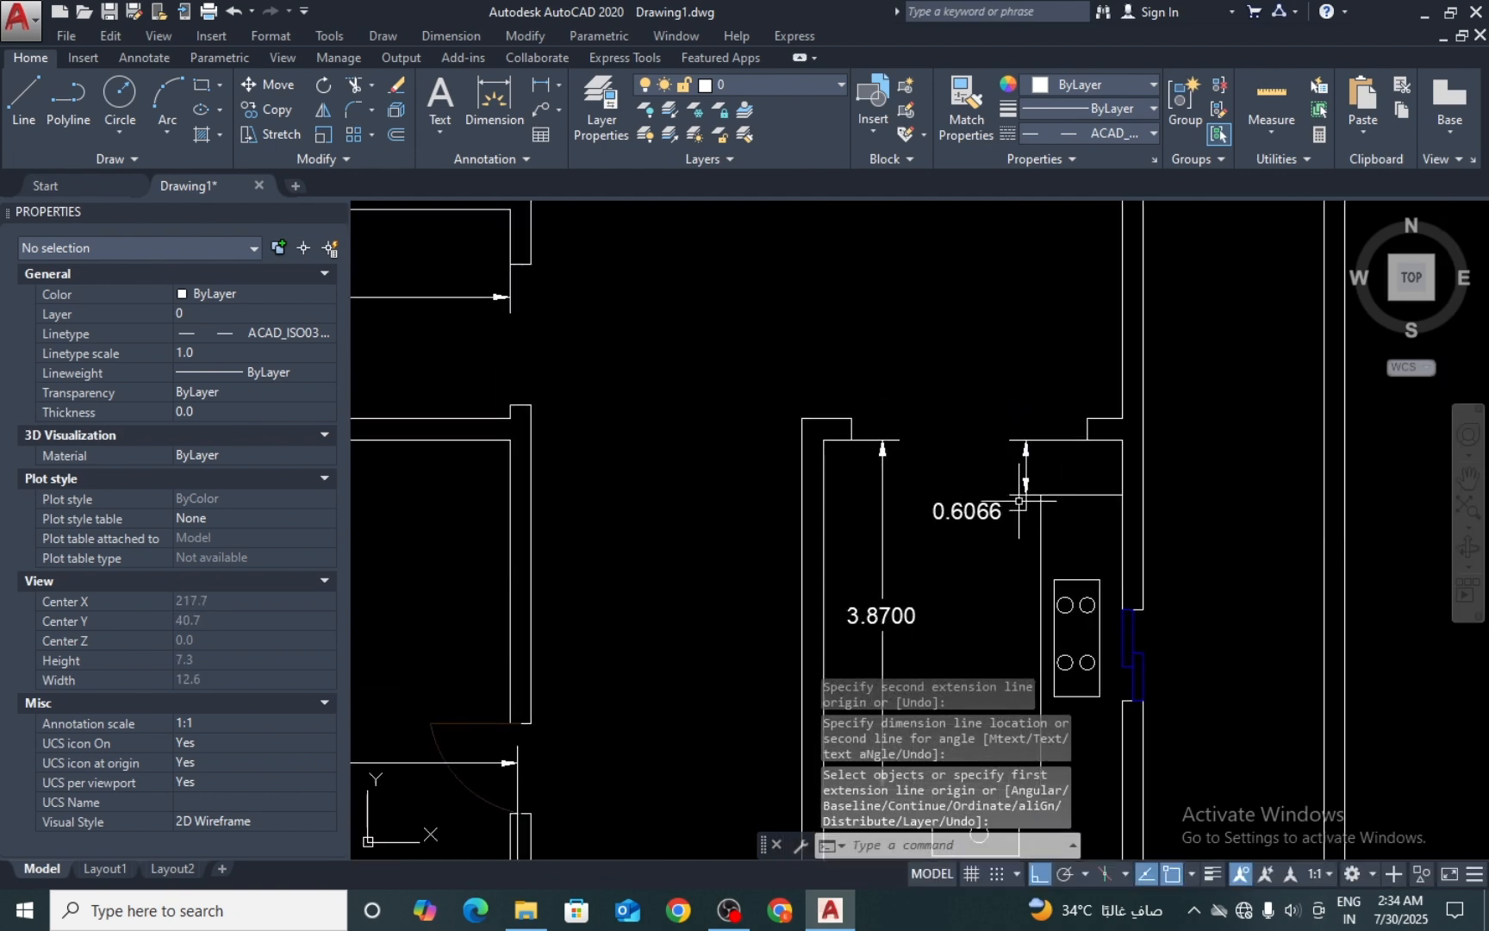
{"action": "scroll", "coordinate": [1008, 489], "scroll_direction": "up", "scroll_amount": 2}
{"action": "scroll", "coordinate": [1009, 488], "scroll_direction": "down", "scroll_amount": 3}
{"action": "scroll", "coordinate": [958, 452], "scroll_direction": "down", "scroll_amount": 2}
{"action": "middle_click_drag", "start_coordinate": [1003, 409], "coordinate": [1047, 501]}
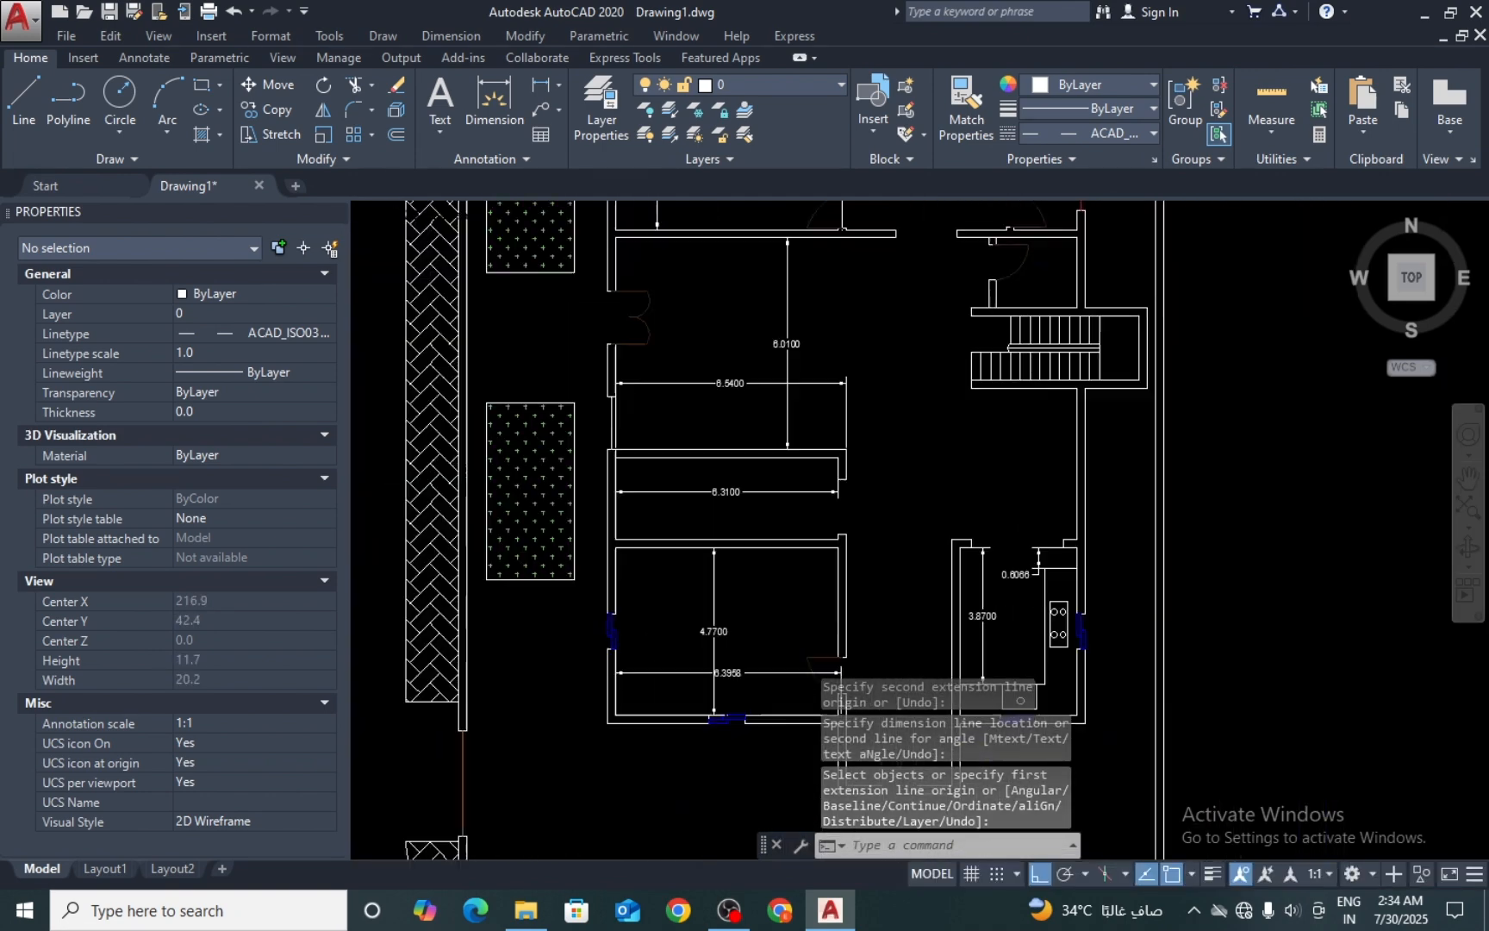
{"action": "scroll", "coordinate": [1047, 502], "scroll_direction": "down", "scroll_amount": 6}
{"action": "key", "text": "Escape"}
{"action": "scroll", "coordinate": [1043, 461], "scroll_direction": "up", "scroll_amount": 7}
{"action": "key", "text": "space"}
{"action": "scroll", "coordinate": [1014, 487], "scroll_direction": "up", "scroll_amount": 5}
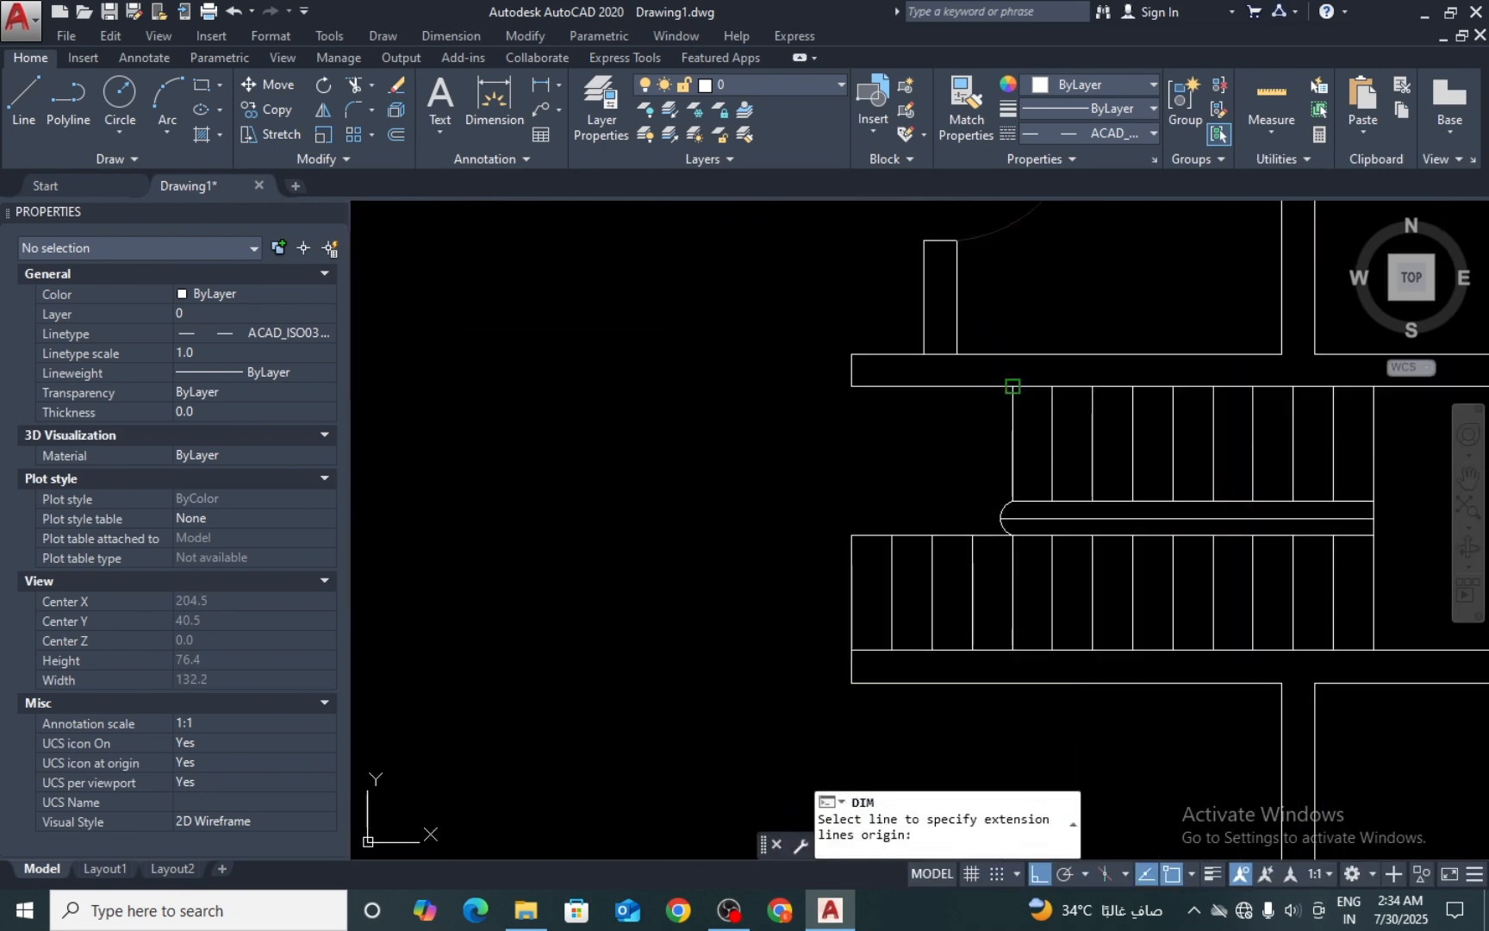
{"action": "key", "text": "Escape"}
{"action": "type", "text": "l"}
{"action": "key", "text": "space"}
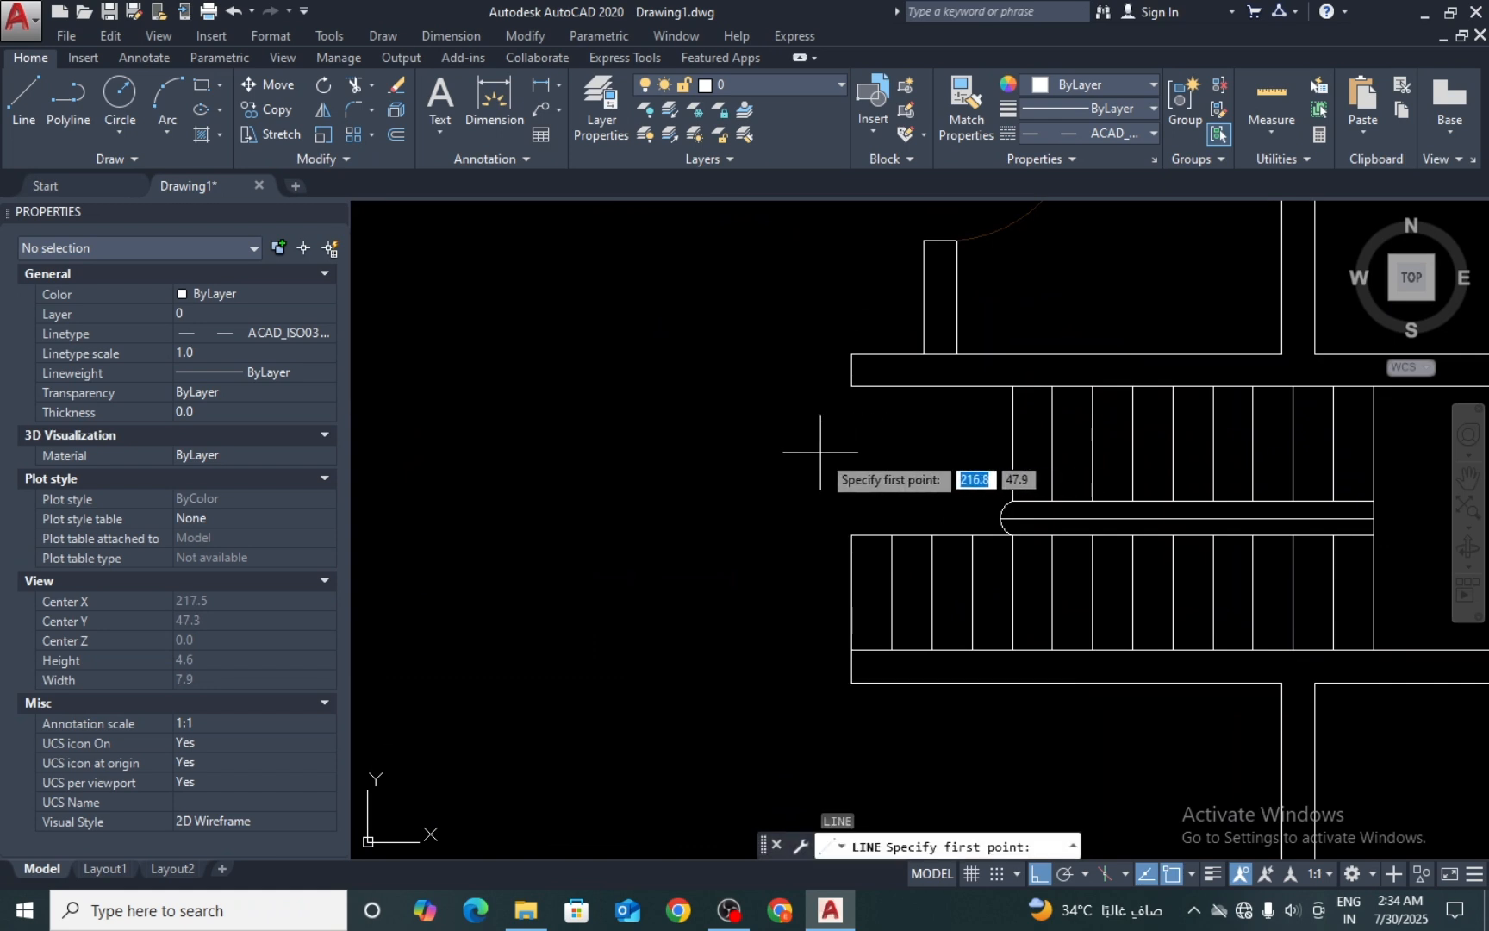
{"action": "key", "text": "Escape"}
Step: Draw a thin horizontal rectangle as an arrow shaft in the open space before the upper stair flight
{"action": "type", "text": "RE"}
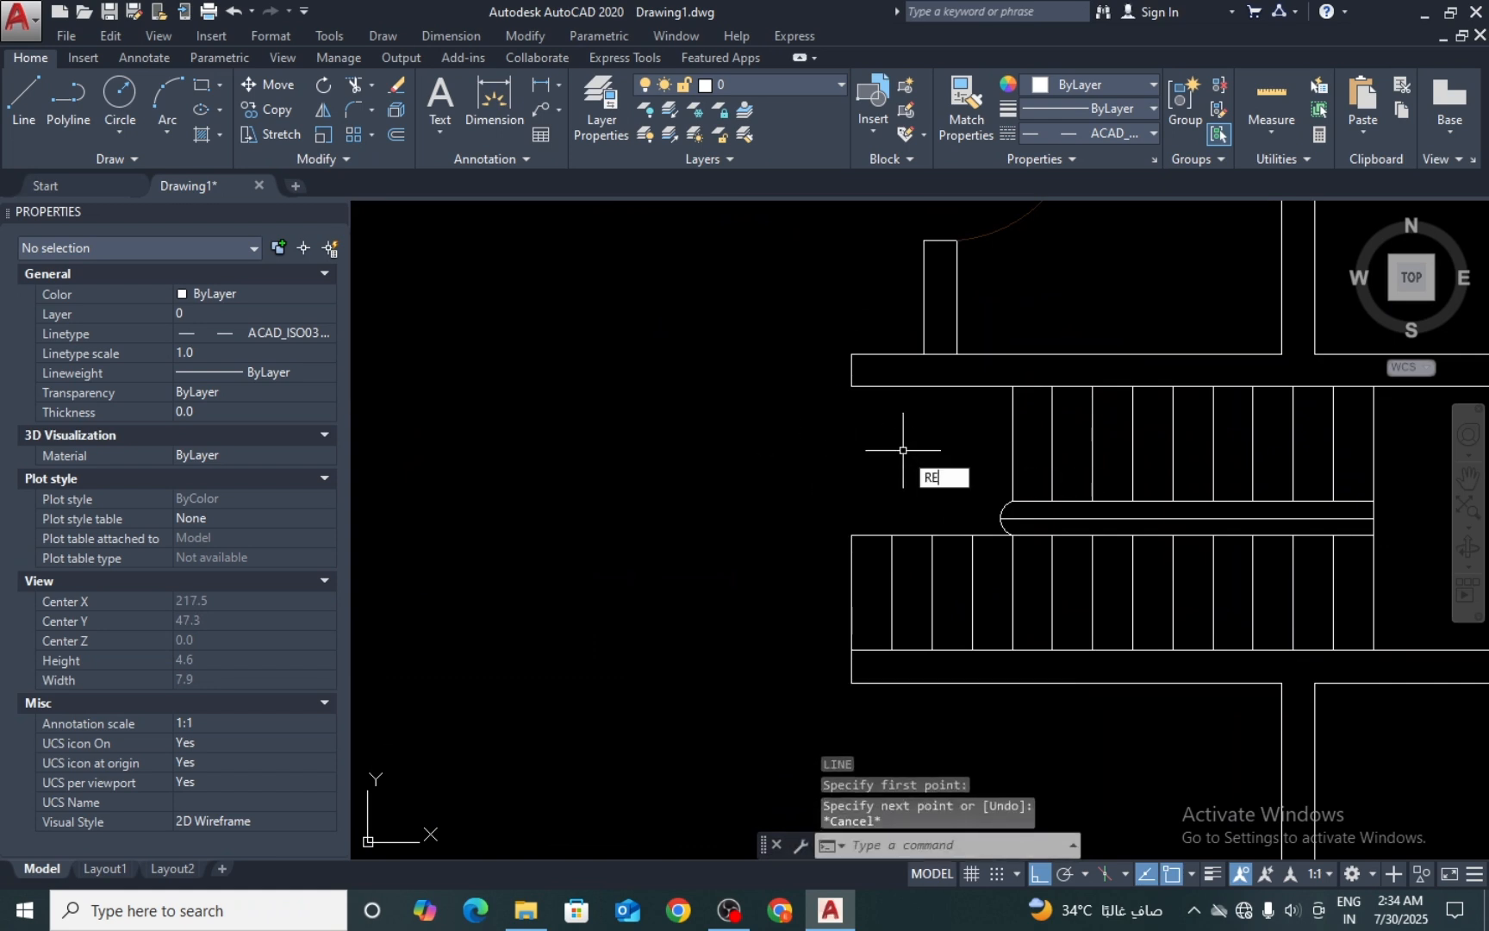
{"action": "type", "text": "C"}
{"action": "key", "text": "space"}
{"action": "left_click", "coordinate": [918, 437]}
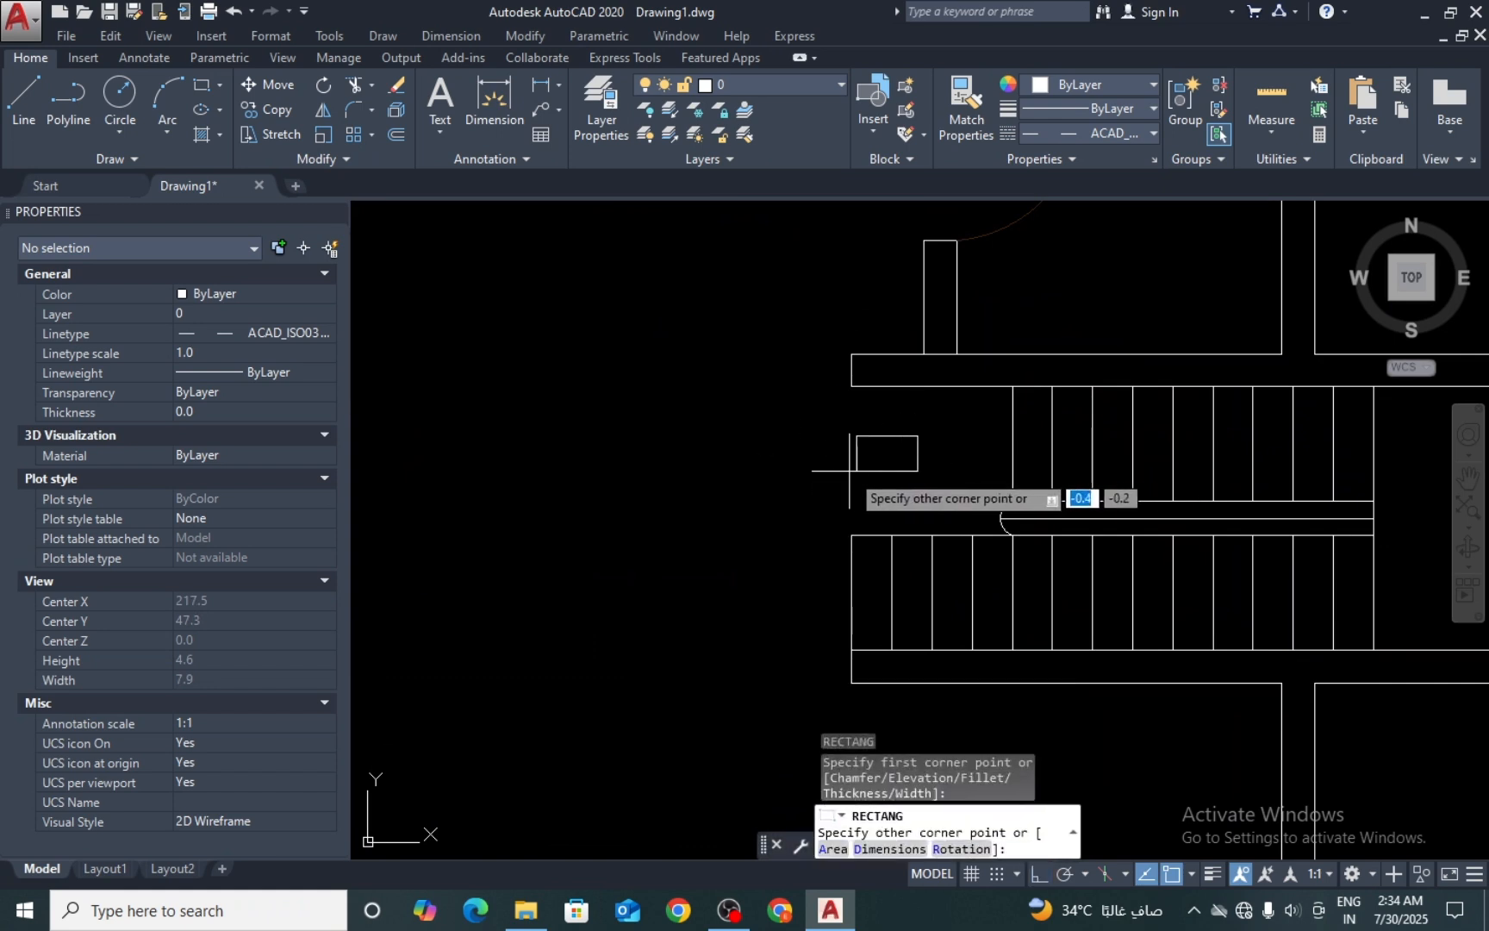
{"action": "left_click", "coordinate": [740, 450]}
{"action": "key", "text": "space"}
{"action": "scroll", "coordinate": [947, 452], "scroll_direction": "up", "scroll_amount": 4}
{"action": "key", "text": "Escape"}
Step: Draw lines forming a pointed arrowhead on the stair-side end of the thin rectangle, starting from that end's midpoint
{"action": "type", "text": "l"}
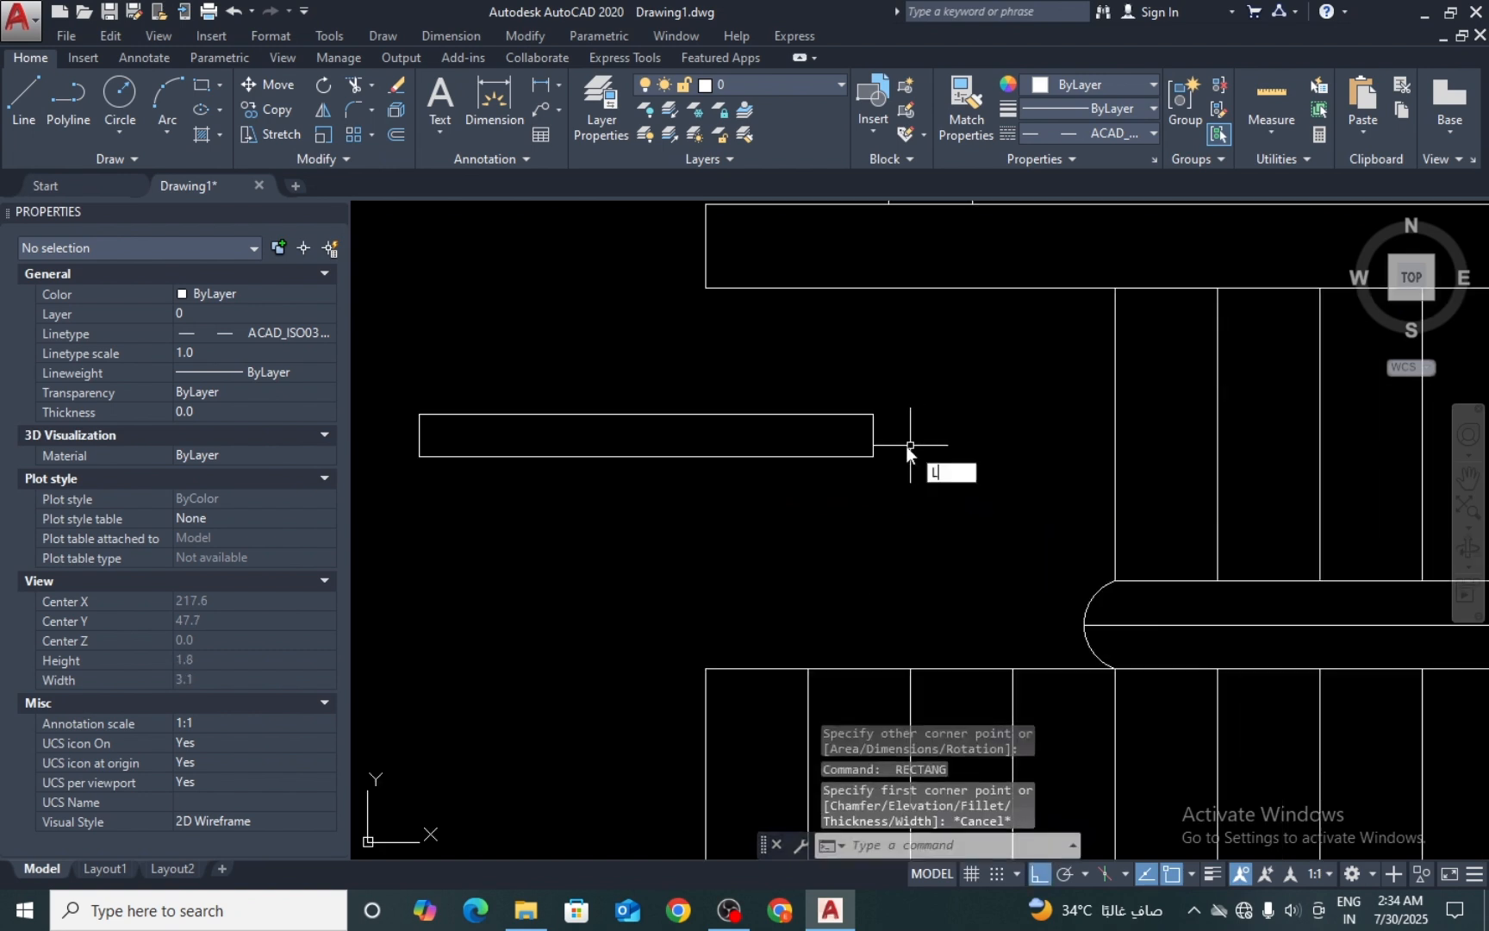
{"action": "key", "text": "space"}
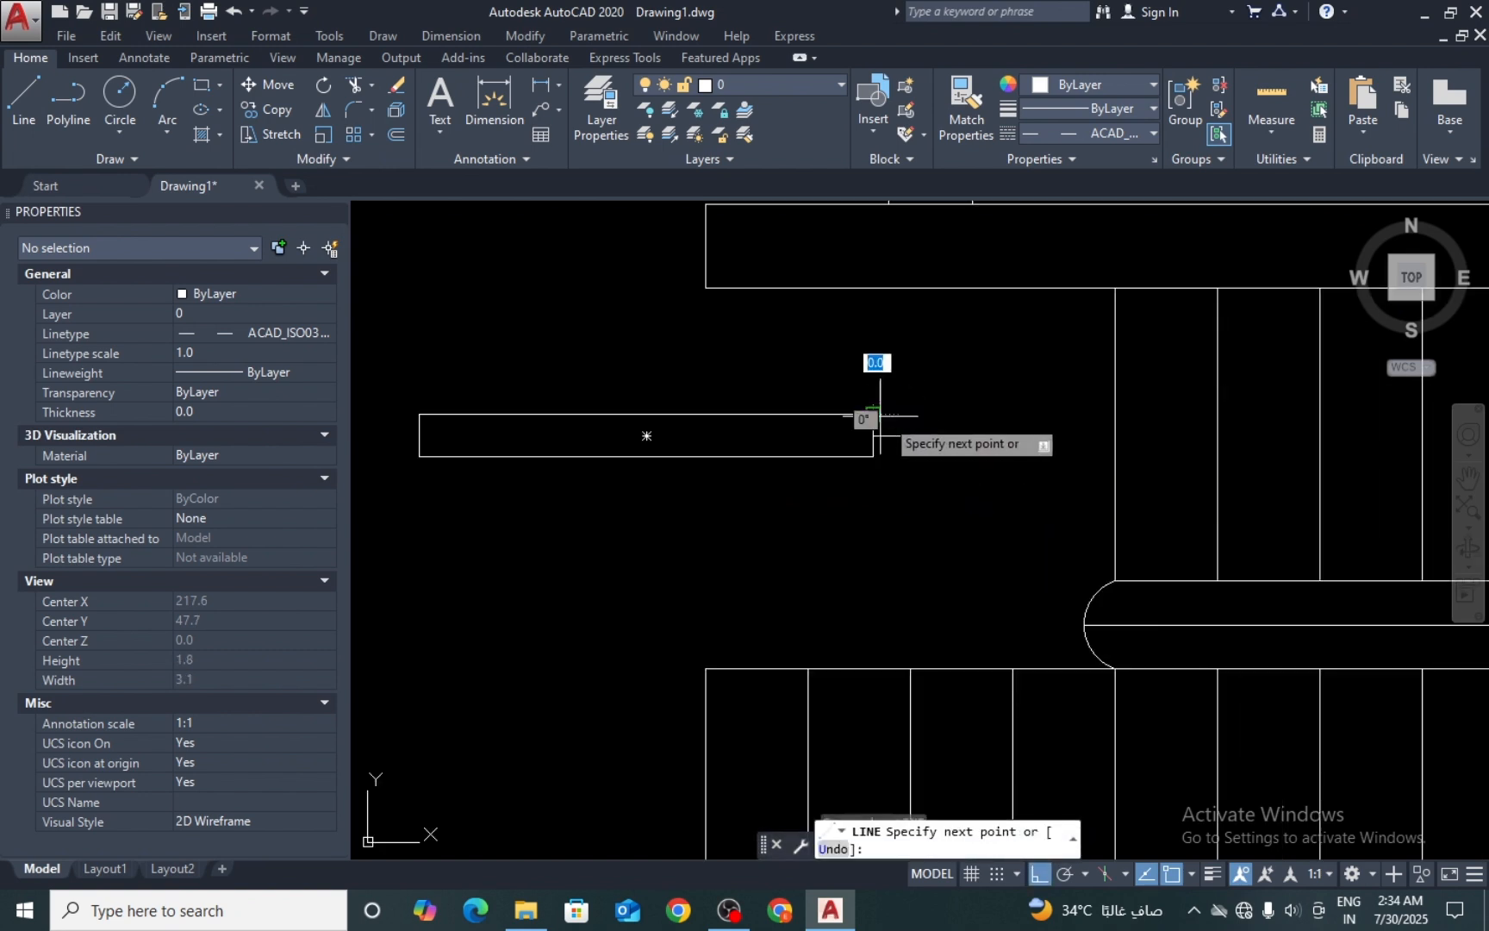
{"action": "key", "text": "space"}
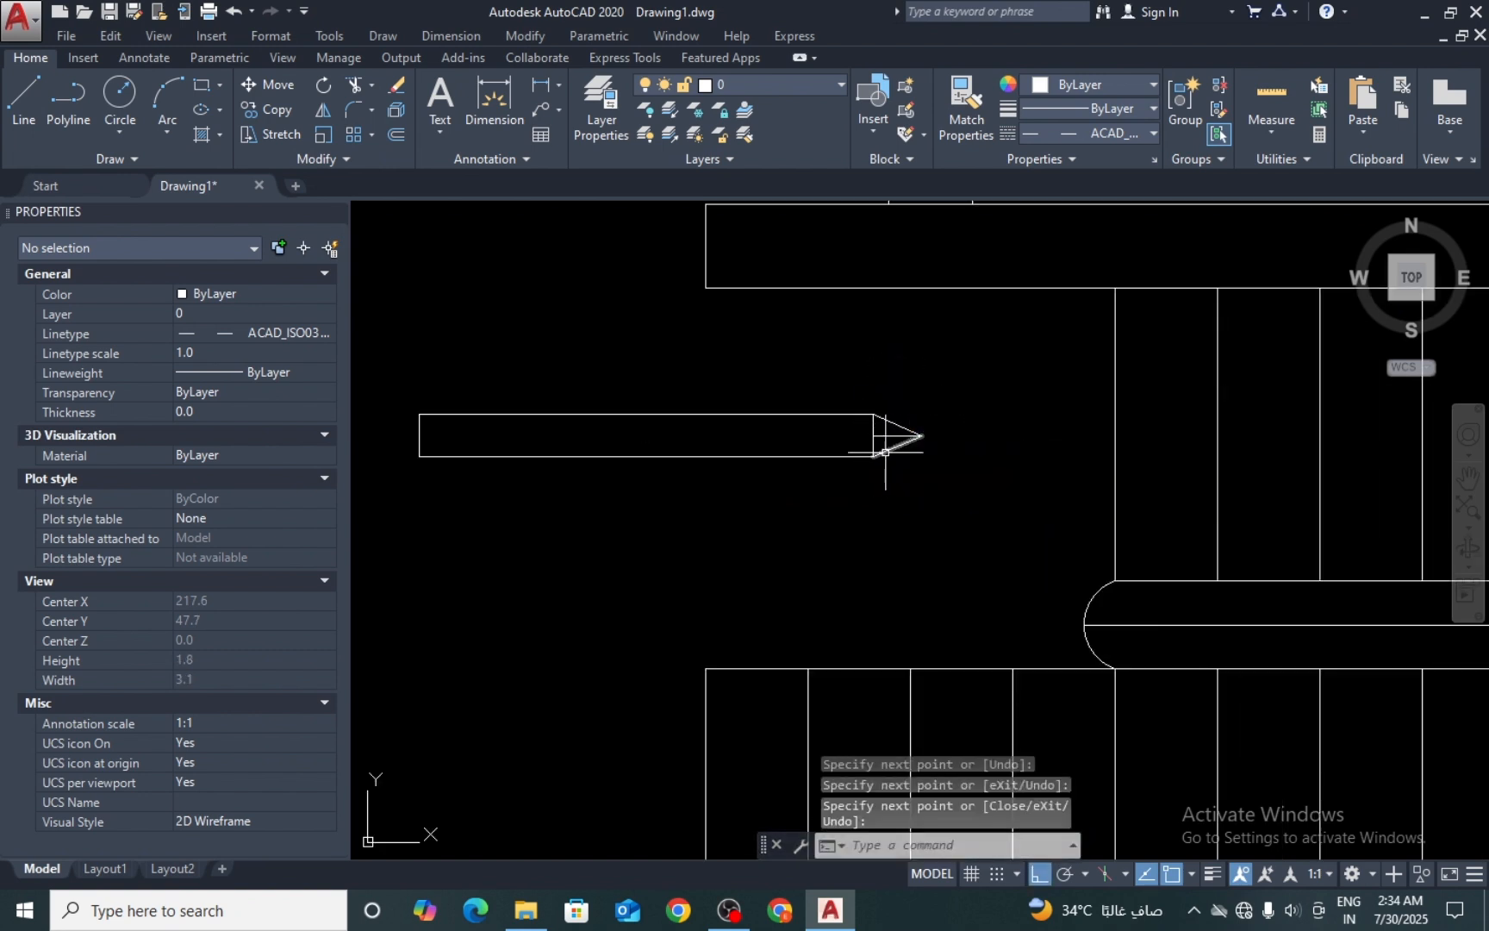
{"action": "scroll", "coordinate": [896, 453], "scroll_direction": "up", "scroll_amount": 3}
Step: Erase the horizontal centre line inside the arrowhead
{"action": "type", "text": "m"}
{"action": "key", "text": "space"}
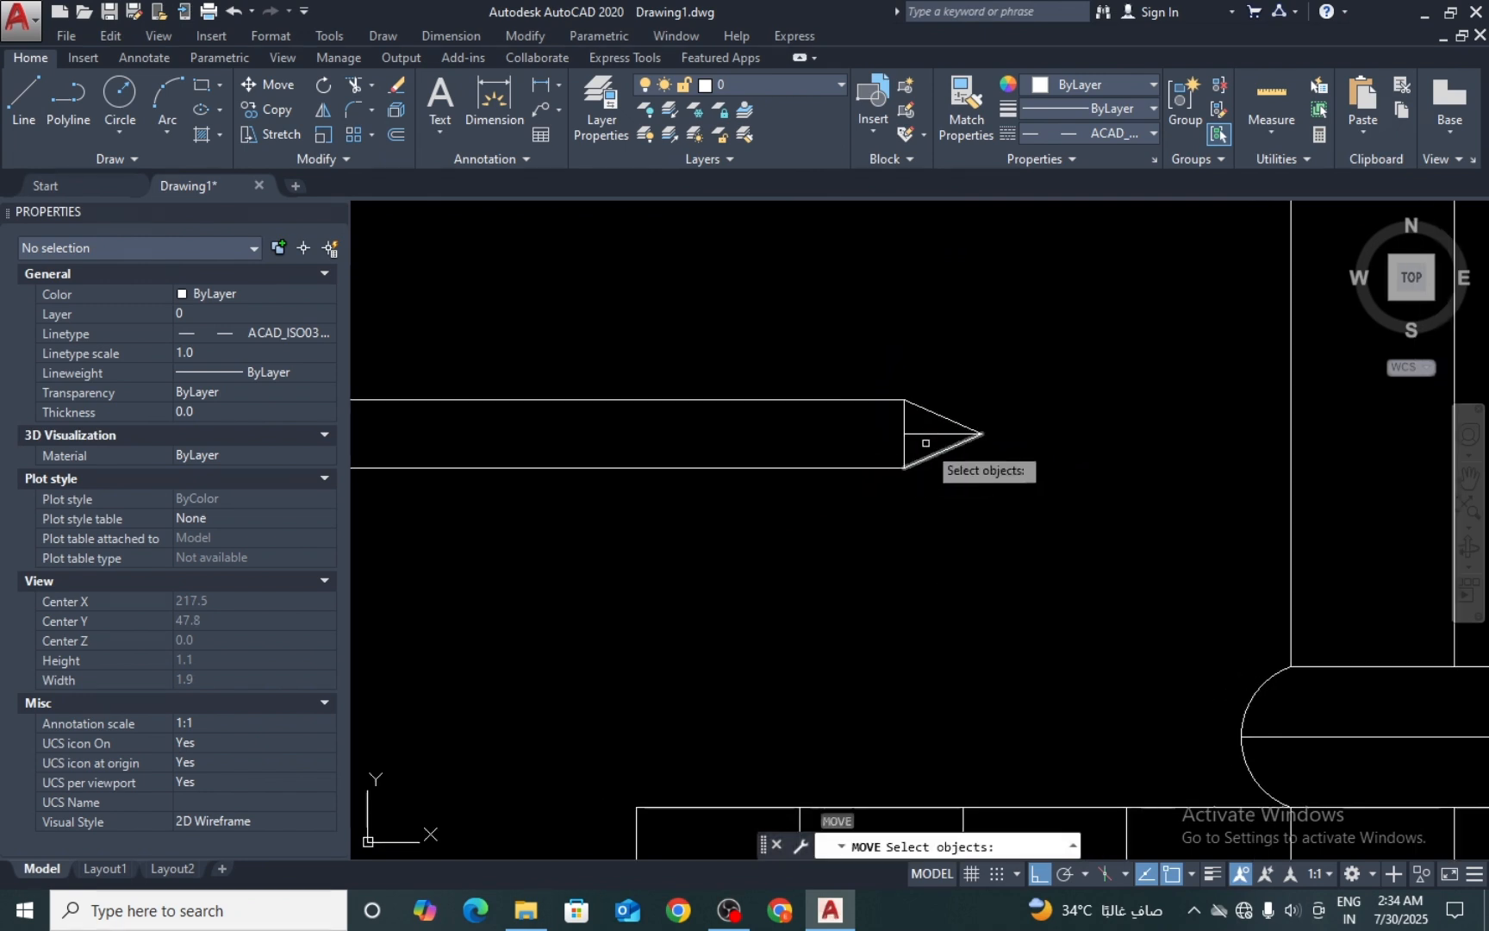
{"action": "key", "text": "Escape"}
{"action": "key", "text": "space"}
{"action": "left_click", "coordinate": [927, 417]}
{"action": "left_click", "coordinate": [910, 436]}
{"action": "key", "text": "space"}
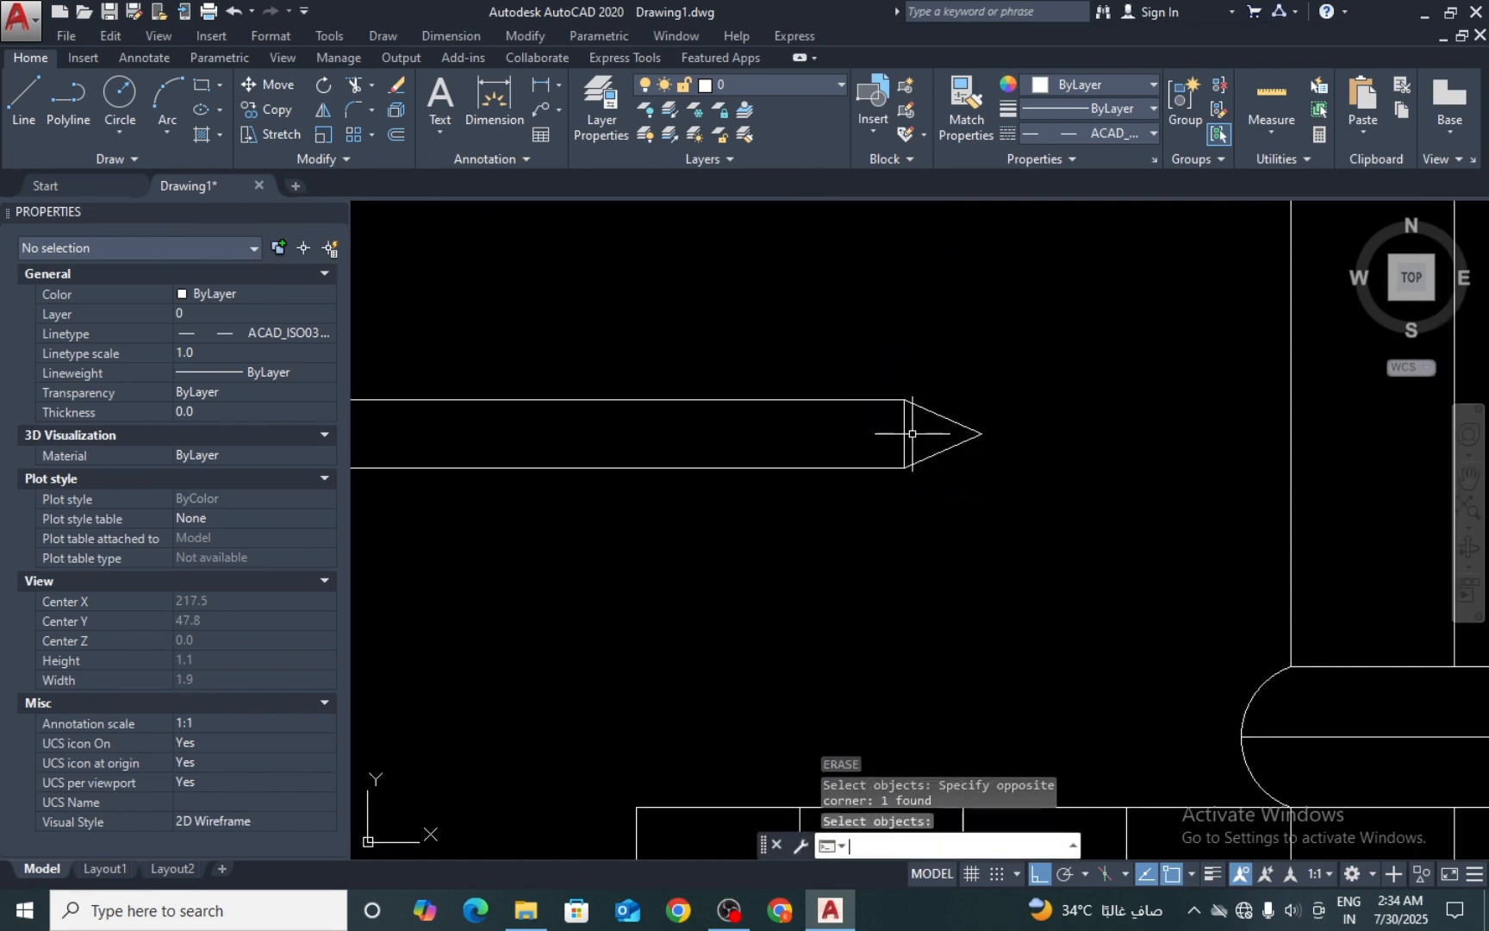
Step: Erase the thin rectangle behind the arrowhead
{"action": "left_click", "coordinate": [848, 401]}
{"action": "left_click", "coordinate": [816, 443]}
{"action": "left_click", "coordinate": [862, 435]}
{"action": "scroll", "coordinate": [880, 424], "scroll_direction": "down", "scroll_amount": 2}
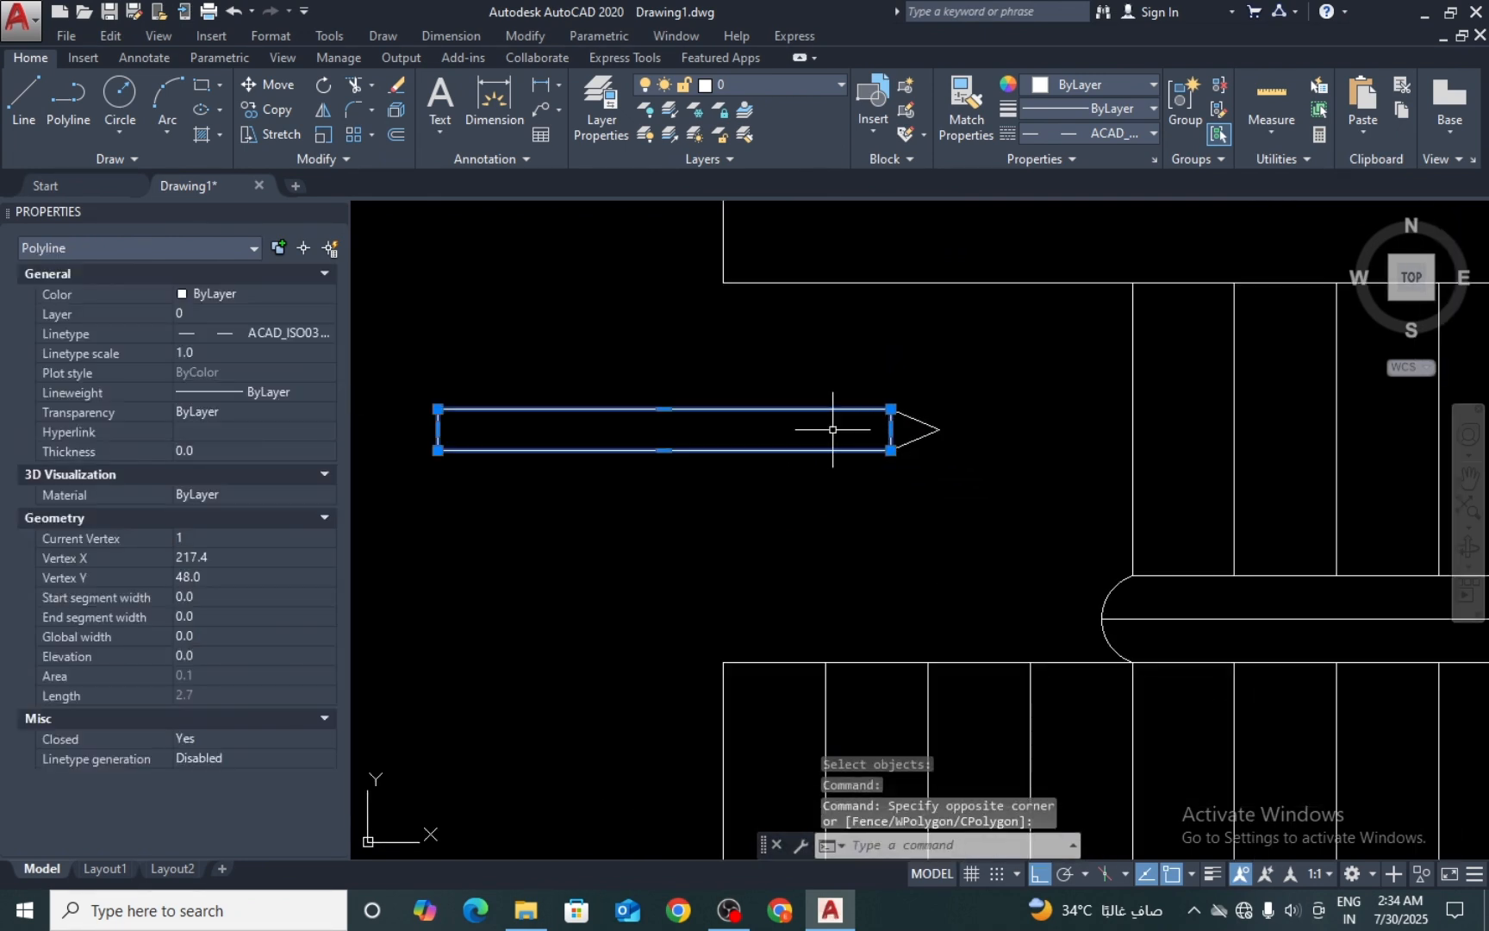
{"action": "key", "text": "Escape"}
{"action": "key", "text": "space"}
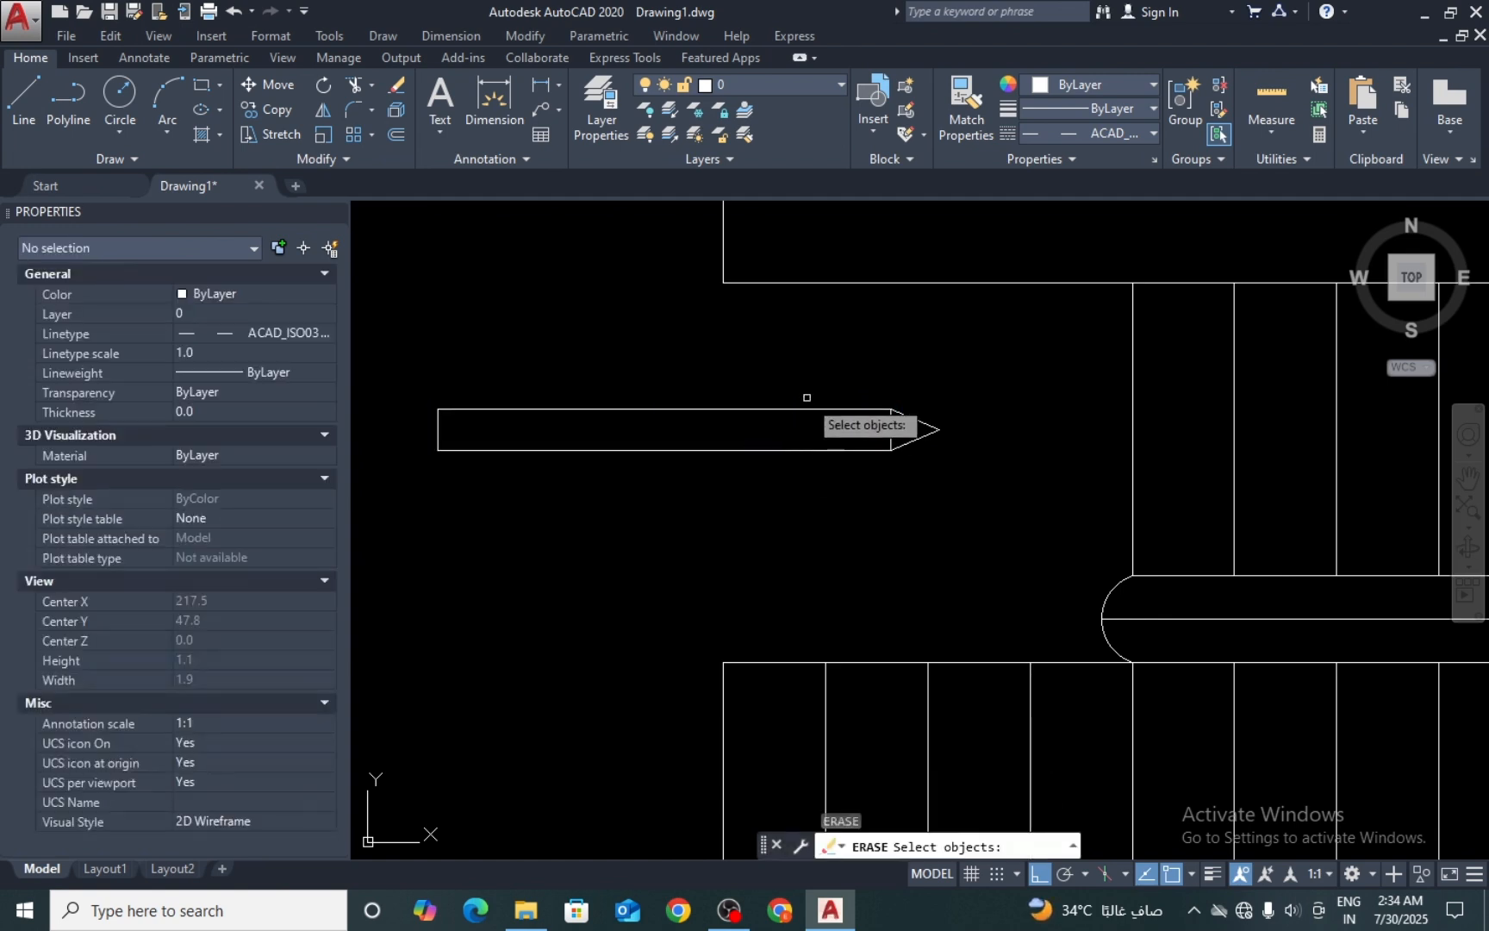
{"action": "left_click", "coordinate": [807, 398]}
{"action": "left_click", "coordinate": [732, 506]}
{"action": "key", "text": "space"}
Step: Close the arrowhead into a triangle with a vertical line across its open base
{"action": "type", "text": "l"}
{"action": "key", "text": "space"}
{"action": "scroll", "coordinate": [880, 437], "scroll_direction": "up", "scroll_amount": 2}
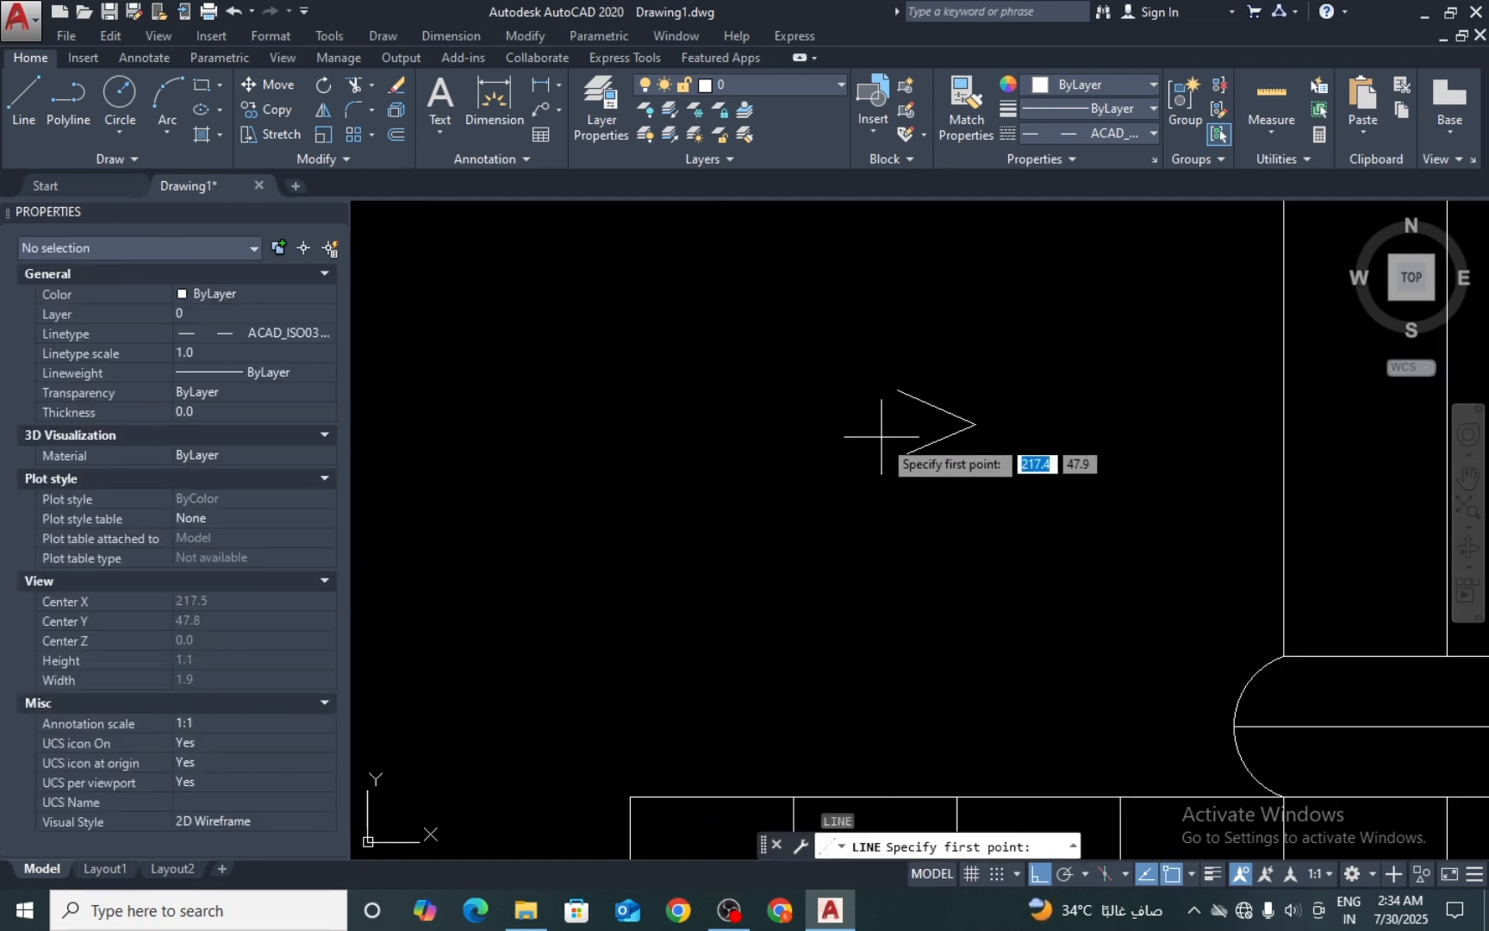
{"action": "left_click", "coordinate": [898, 458]}
{"action": "left_click", "coordinate": [898, 390]}
{"action": "key", "text": "space"}
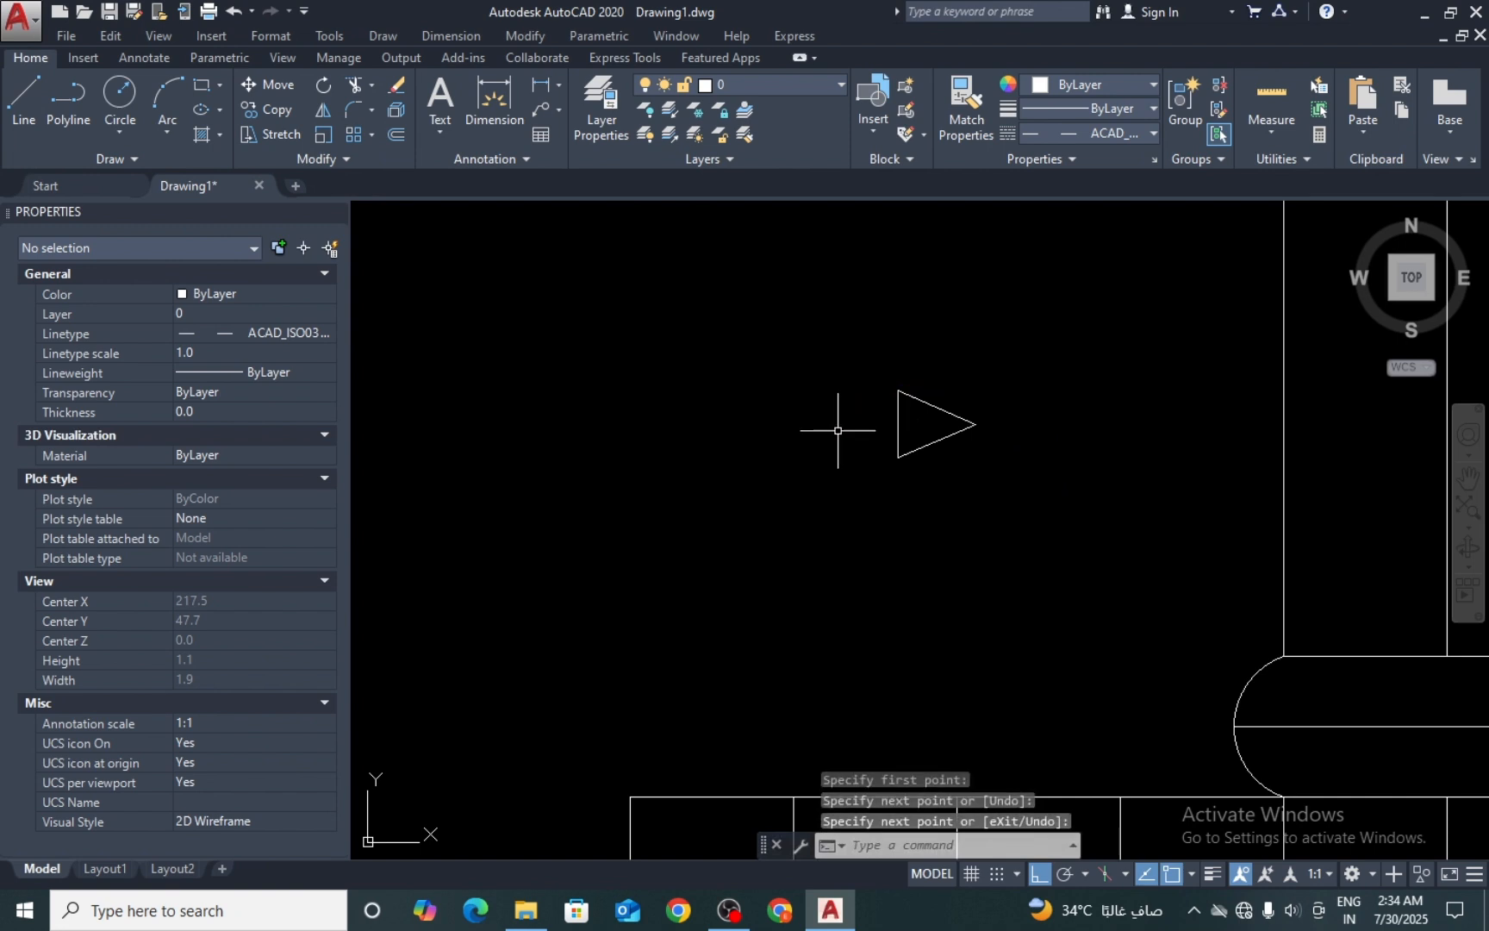
Step: Draw a narrower rectangular shaft extending horizontally from the base of the triangular arrowhead
{"action": "type", "text": "rec"}
{"action": "key", "text": "space"}
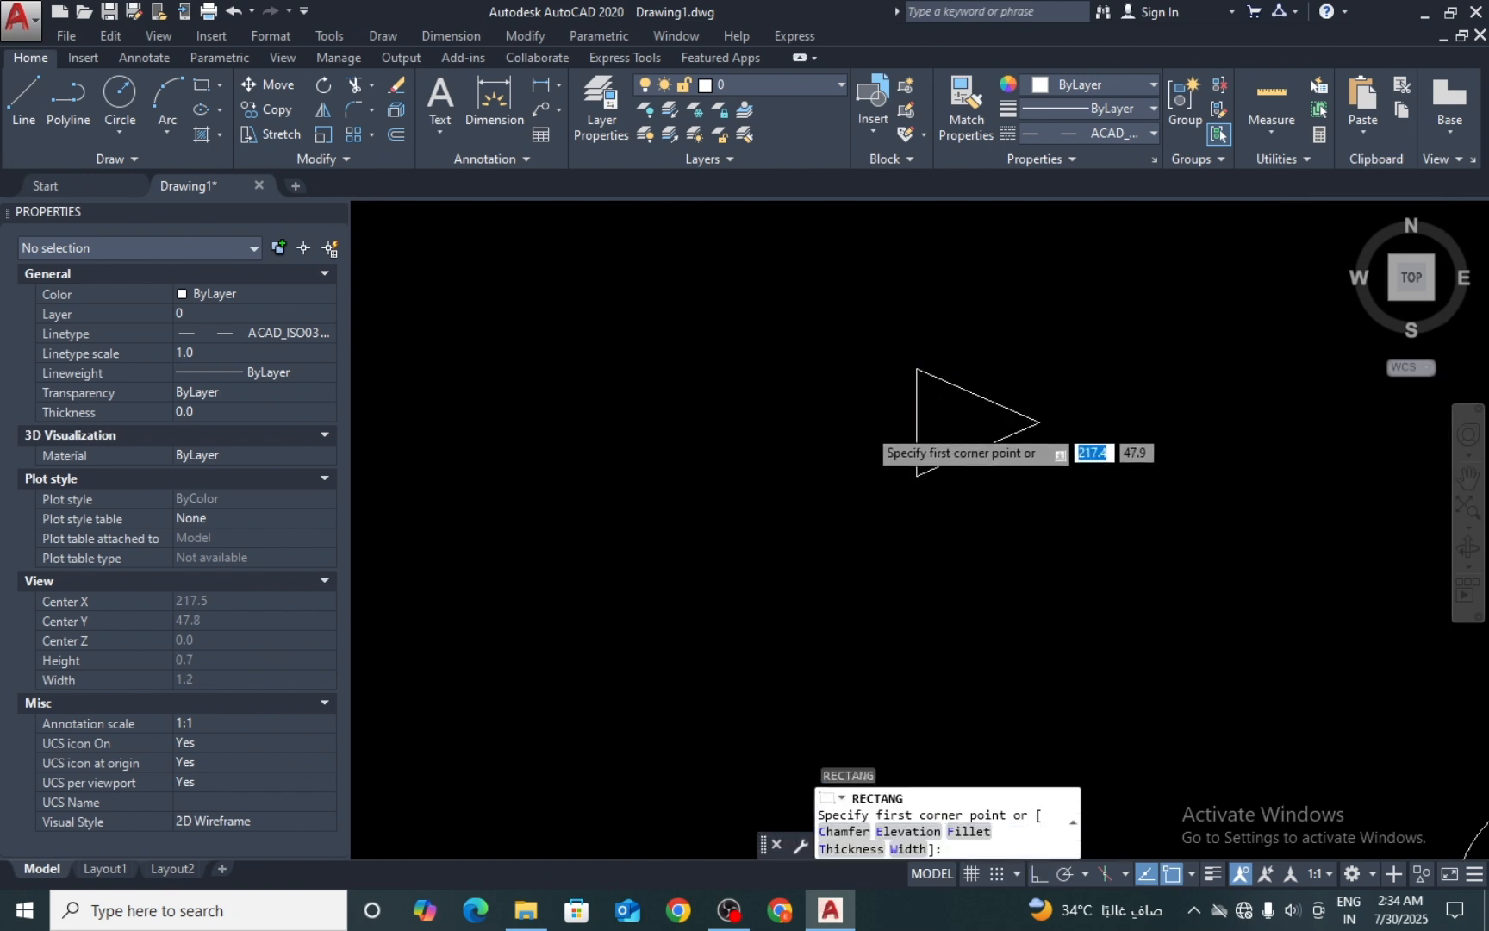
{"action": "scroll", "coordinate": [898, 402], "scroll_direction": "up", "scroll_amount": 3}
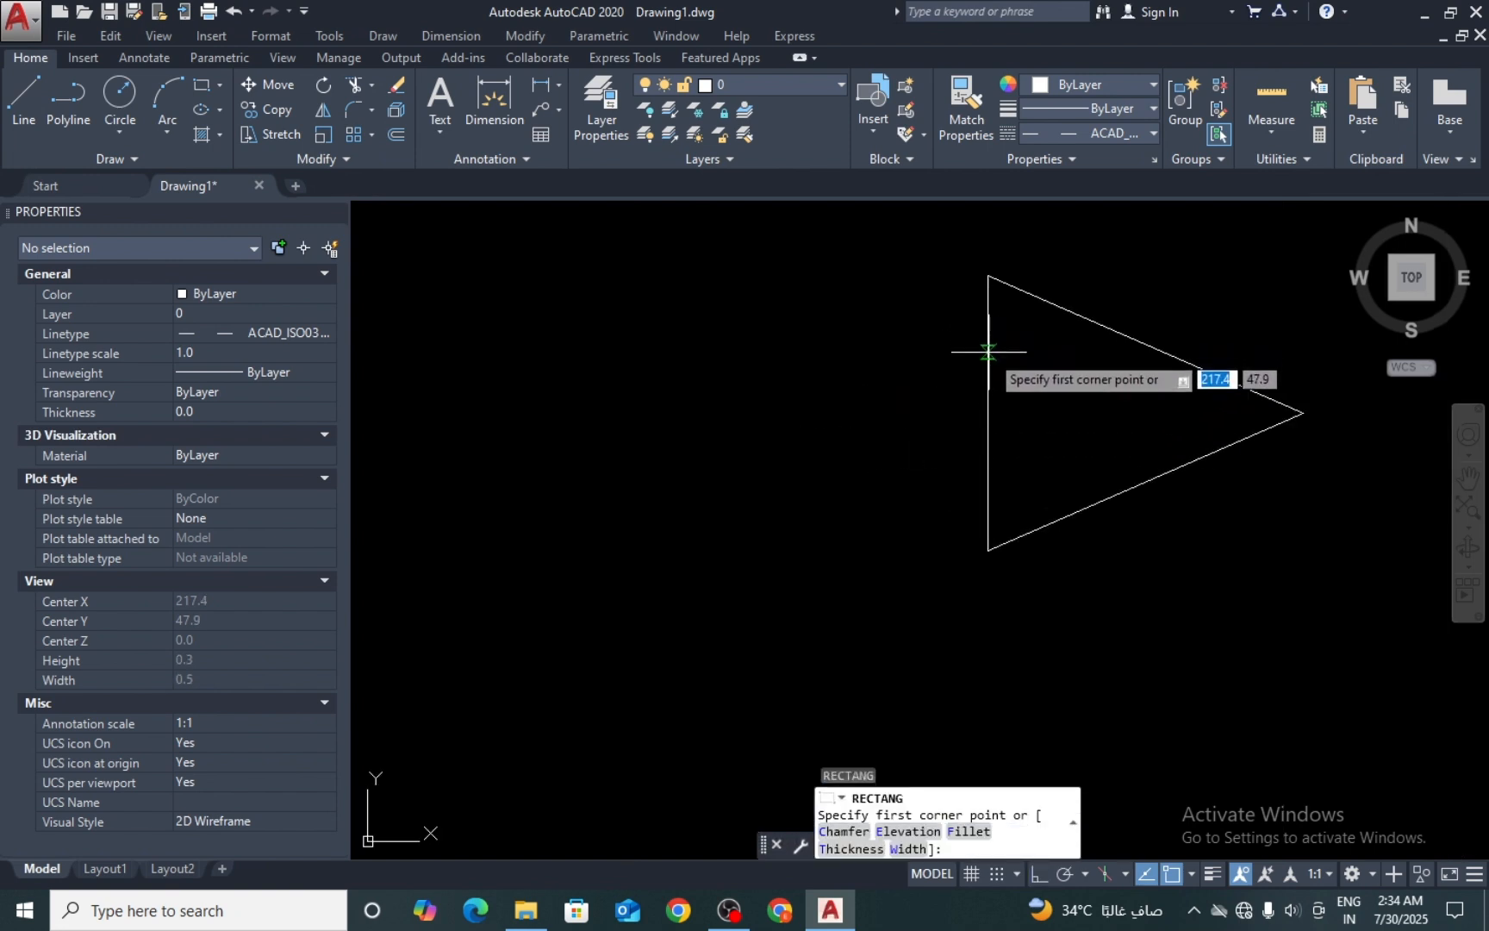
{"action": "left_click", "coordinate": [988, 351]}
{"action": "scroll", "coordinate": [966, 426], "scroll_direction": "down", "scroll_amount": 5}
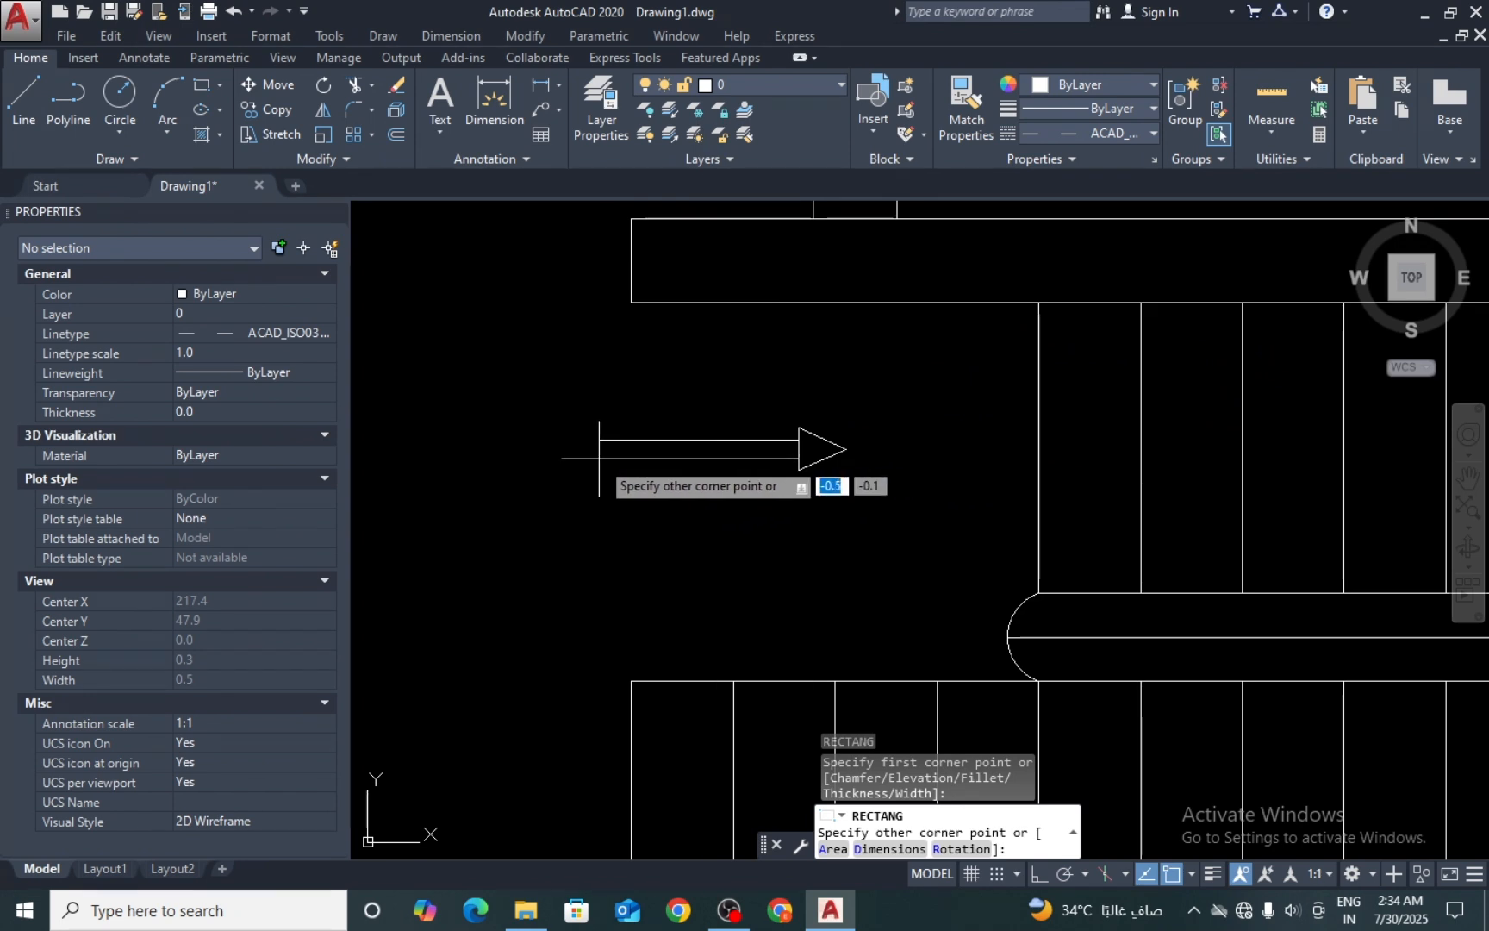
{"action": "left_click", "coordinate": [567, 451]}
{"action": "key", "text": "space"}
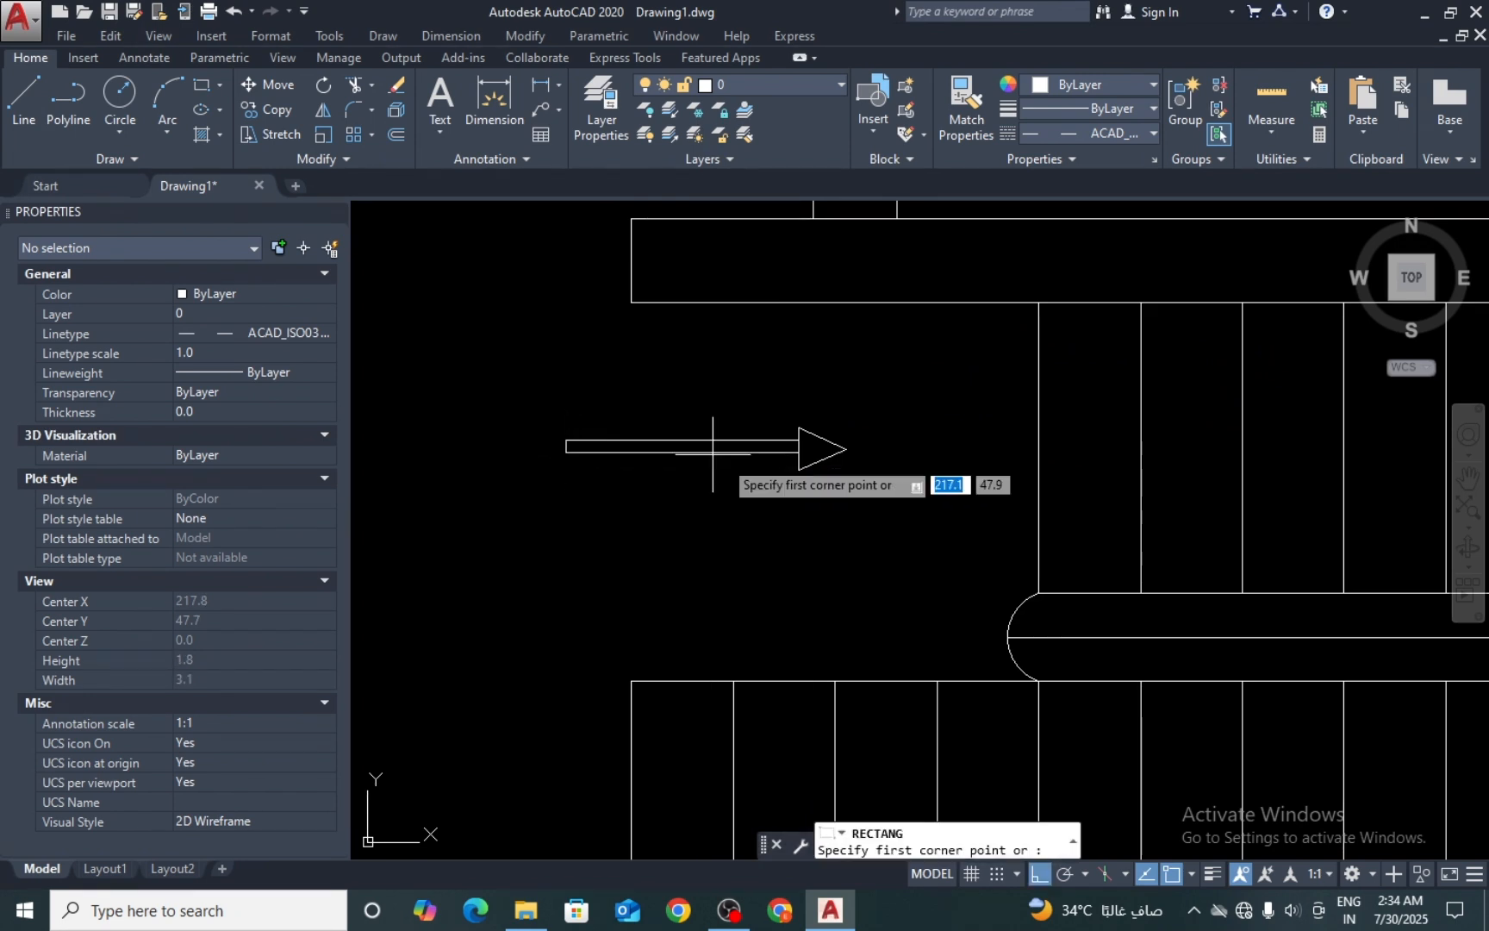
{"action": "scroll", "coordinate": [739, 478], "scroll_direction": "down", "scroll_amount": 2}
{"action": "key", "text": "Escape"}
Step: Copy the whole arrow straight down to a spot just below the original
{"action": "type", "text": "c"}
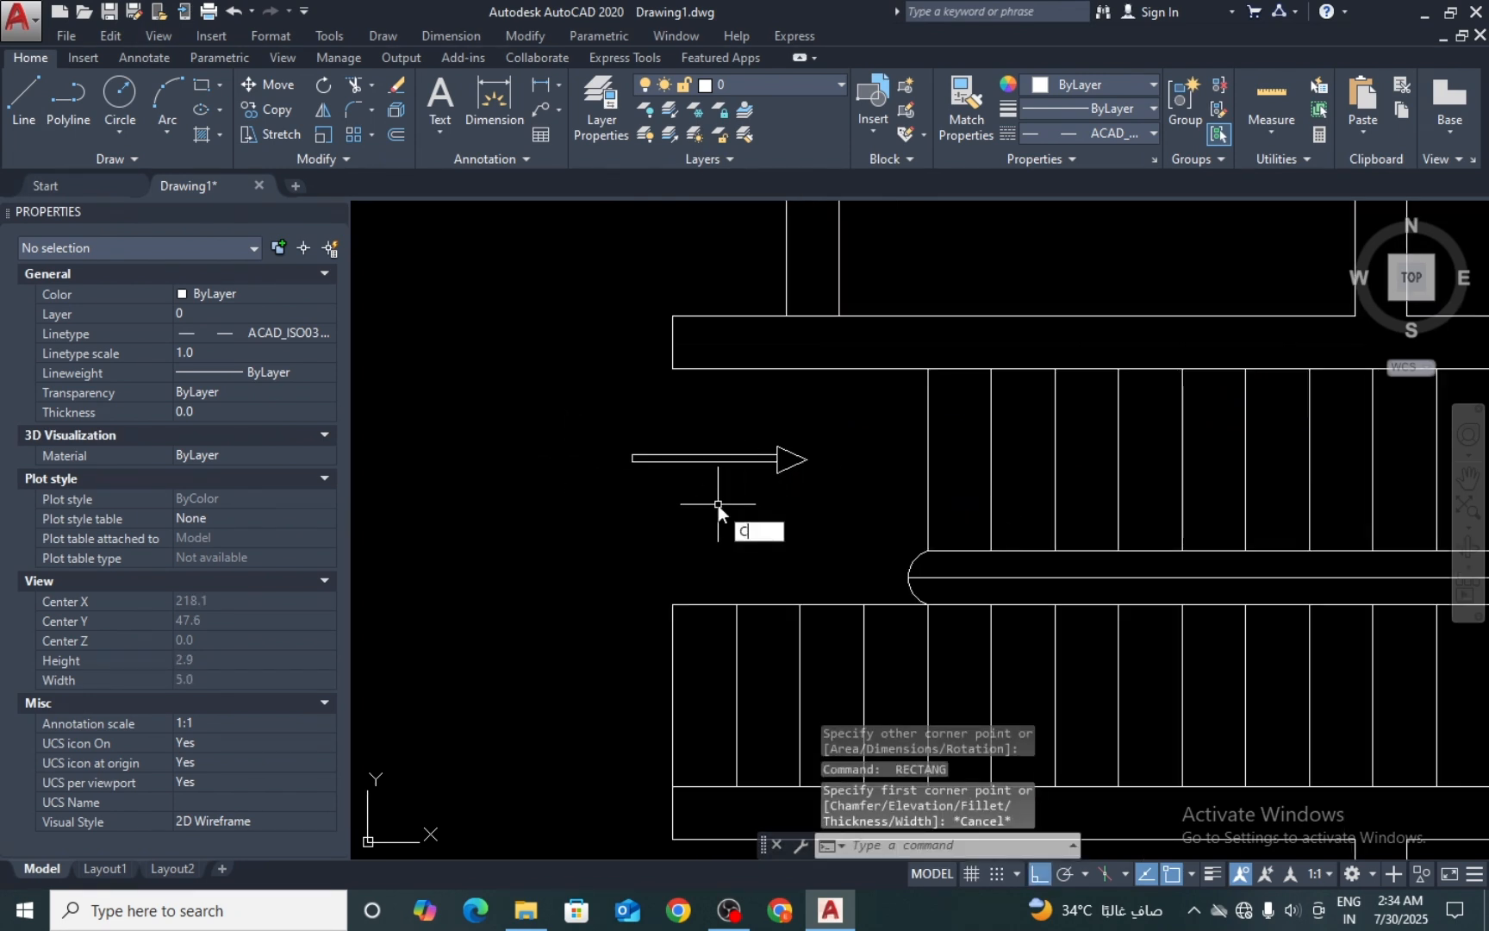
{"action": "key", "text": "Return"}
{"action": "left_click", "coordinate": [831, 419]}
{"action": "left_click", "coordinate": [708, 496]}
{"action": "key", "text": "Return"}
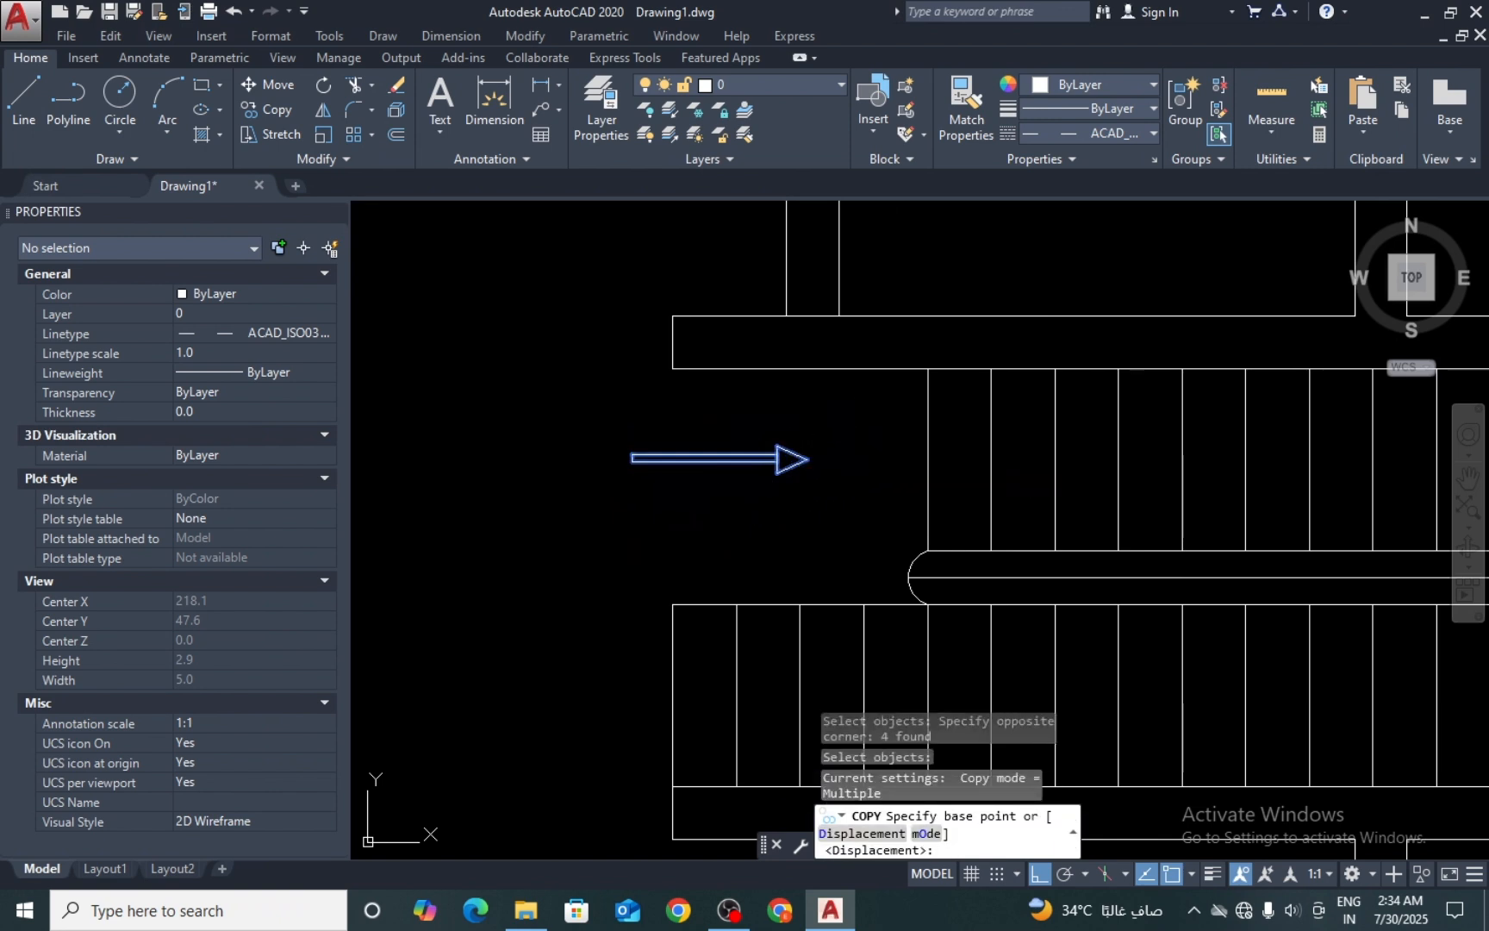
{"action": "left_click", "coordinate": [851, 437]}
{"action": "left_click", "coordinate": [831, 498]}
{"action": "key", "text": "Escape"}
{"action": "type", "text": "M"}
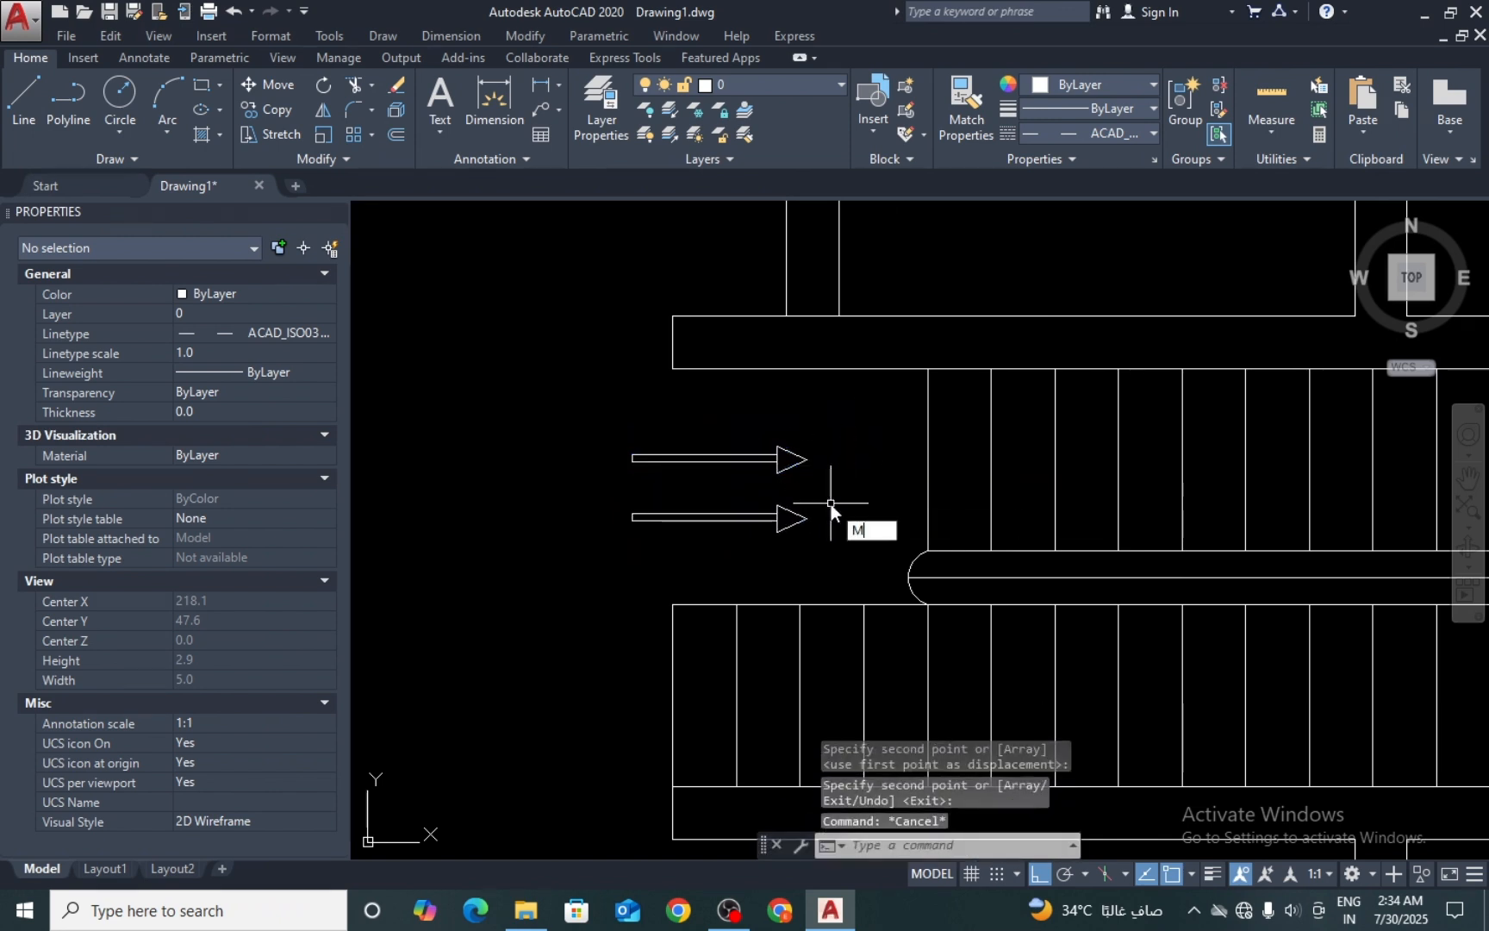
{"action": "type", "text": "I"}
{"action": "key", "text": "Return"}
{"action": "key", "text": "Escape"}
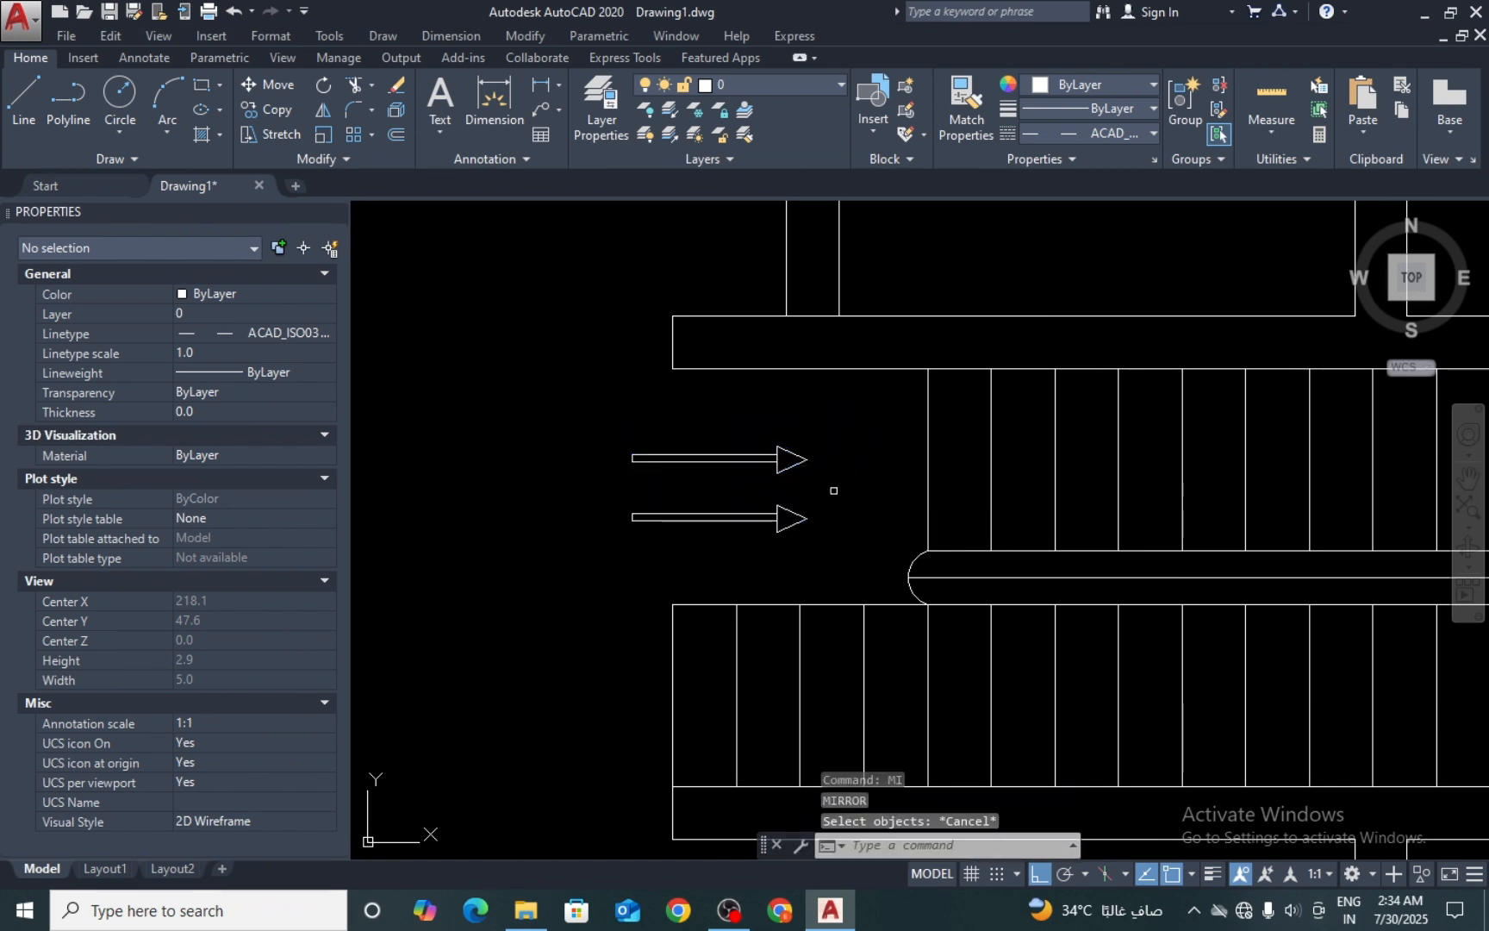
Step: Rotate the lower arrow 180 degrees so that it points away from the stairs
{"action": "type", "text": "RO"}
{"action": "key", "text": "Return"}
{"action": "left_click", "coordinate": [832, 489]}
{"action": "left_click", "coordinate": [523, 571]}
{"action": "key", "text": "Return"}
{"action": "left_click", "coordinate": [827, 490]}
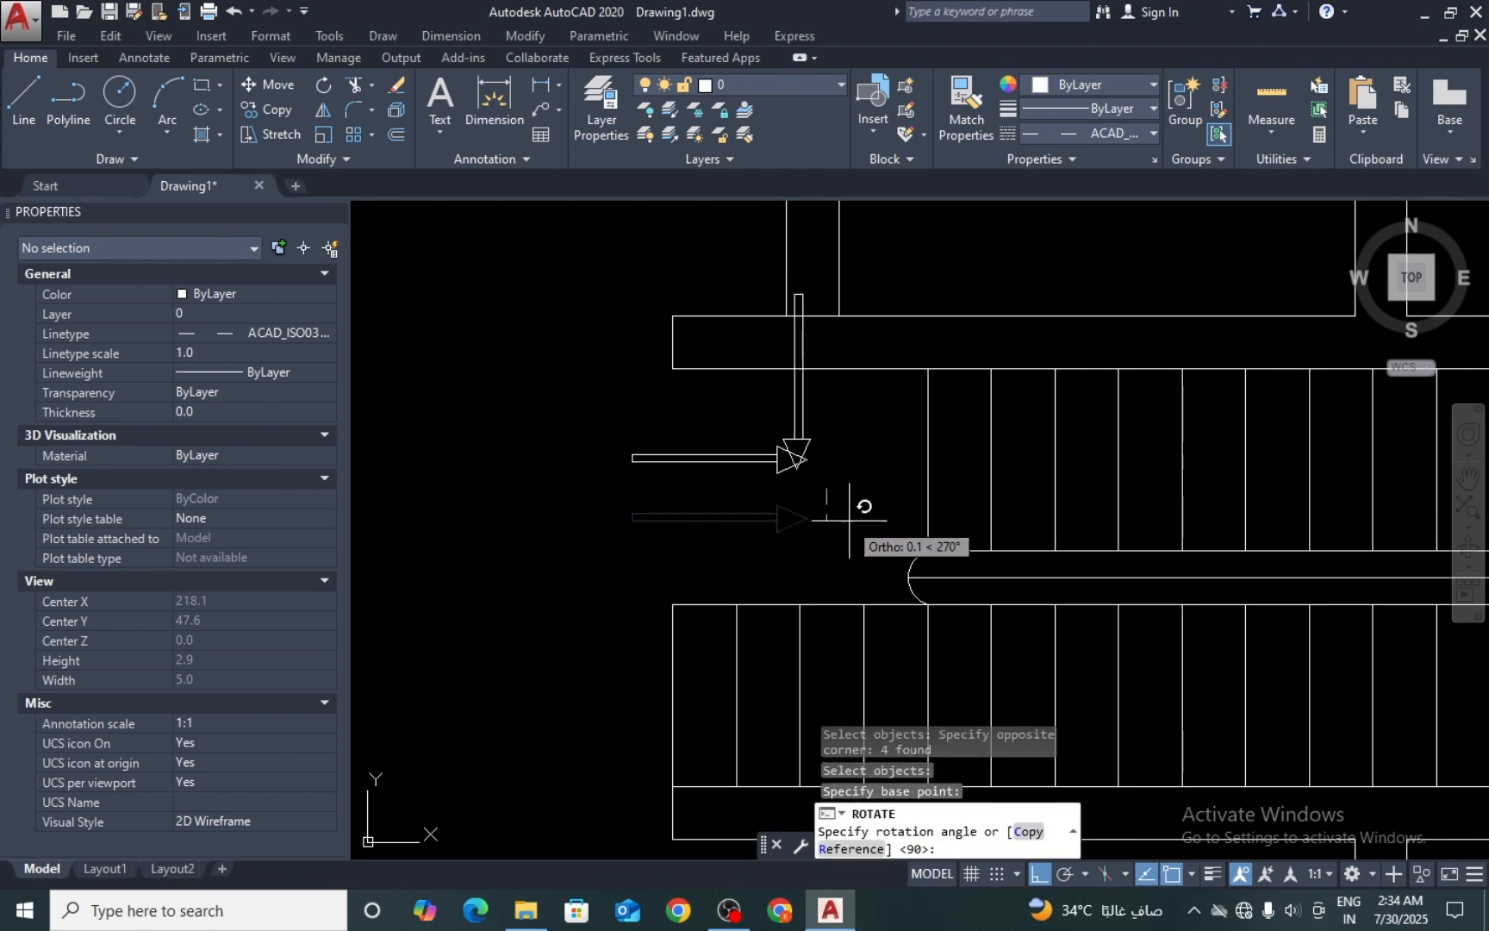
{"action": "left_click", "coordinate": [700, 542]}
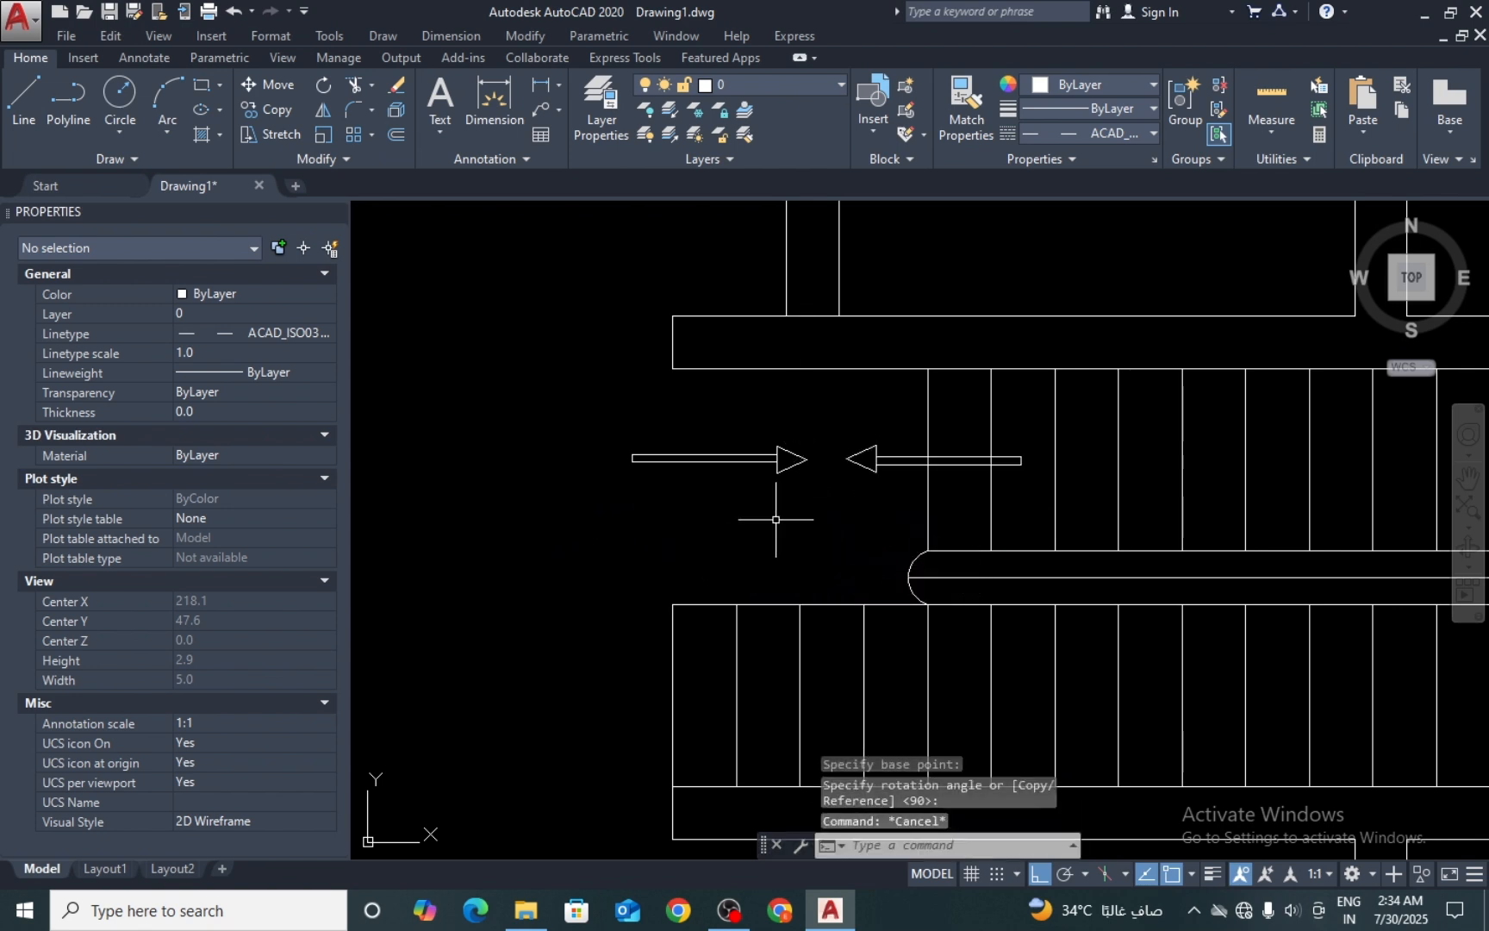
Step: Move the reversed arrow below the first one with Ortho off, clear of the stair treads
{"action": "type", "text": "M"}
{"action": "key", "text": "Return"}
{"action": "left_click", "coordinate": [891, 436]}
{"action": "left_click", "coordinate": [841, 484]}
{"action": "key", "text": "Return"}
{"action": "left_click", "coordinate": [897, 520]}
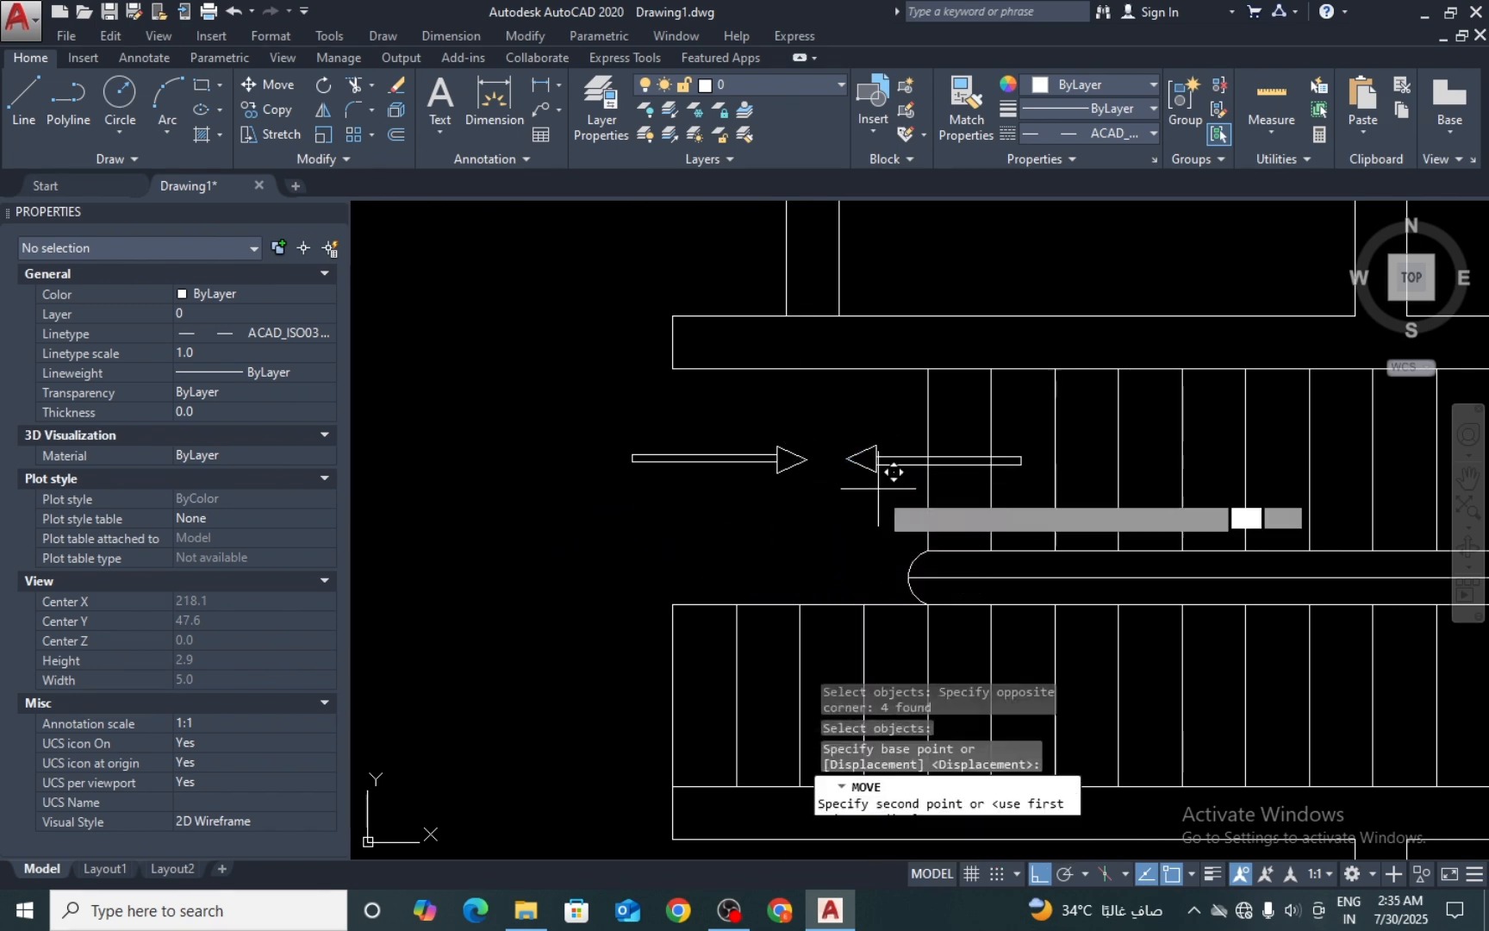
{"action": "key", "text": "F8"}
{"action": "key", "text": "Escape"}
{"action": "scroll", "coordinate": [728, 522], "scroll_direction": "up", "scroll_amount": 3}
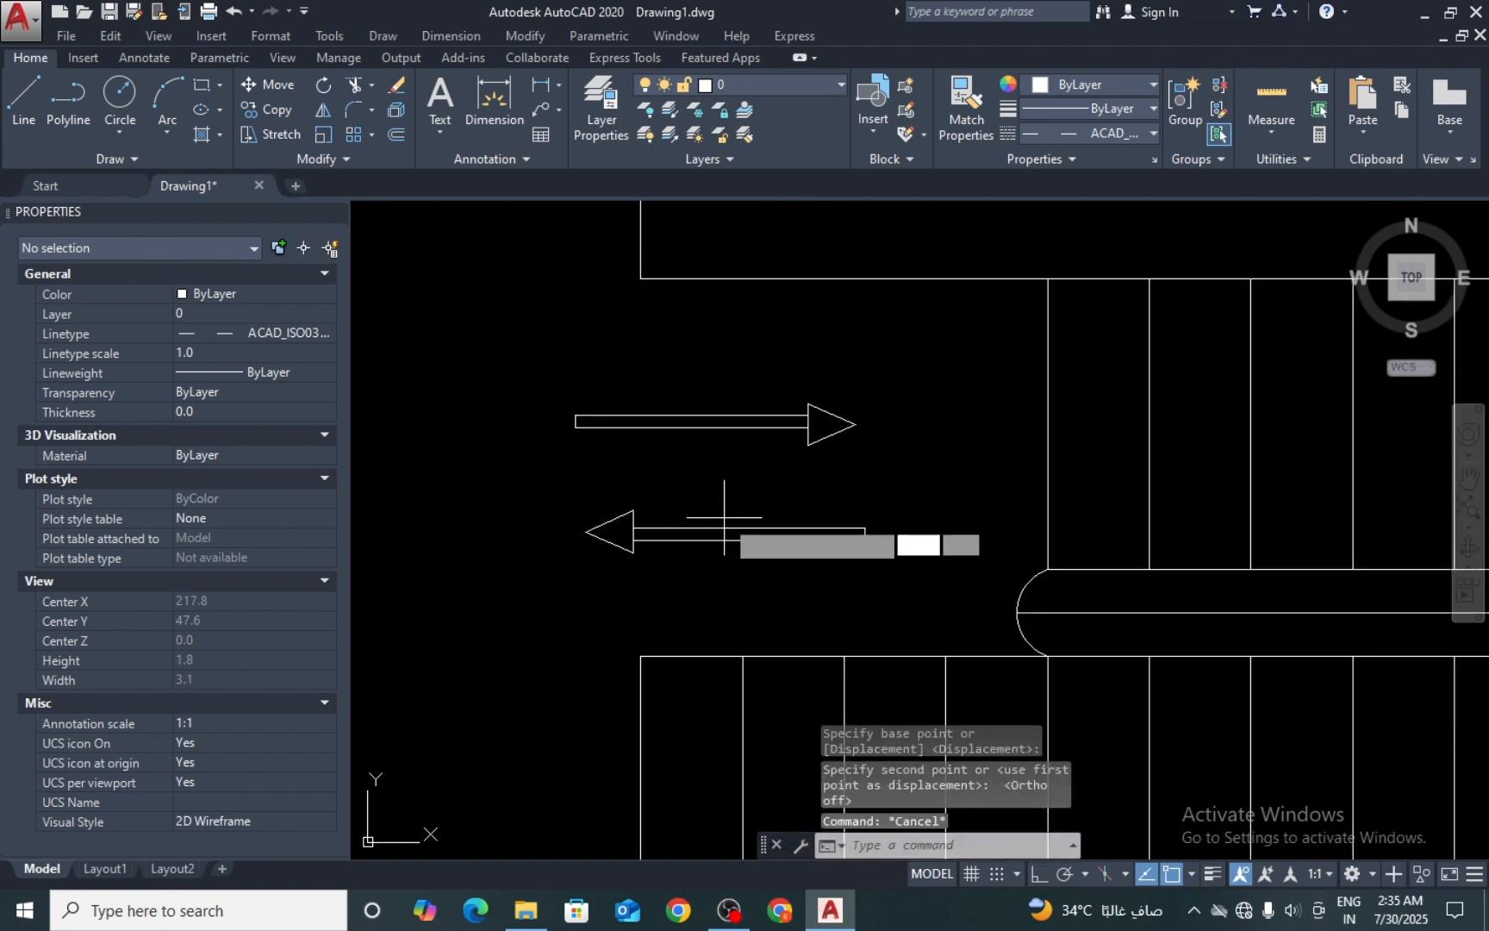
Step: Hatch the shafts and heads of both stair arrows with the CLAY pattern
{"action": "type", "text": "H"}
{"action": "key", "text": "Return"}
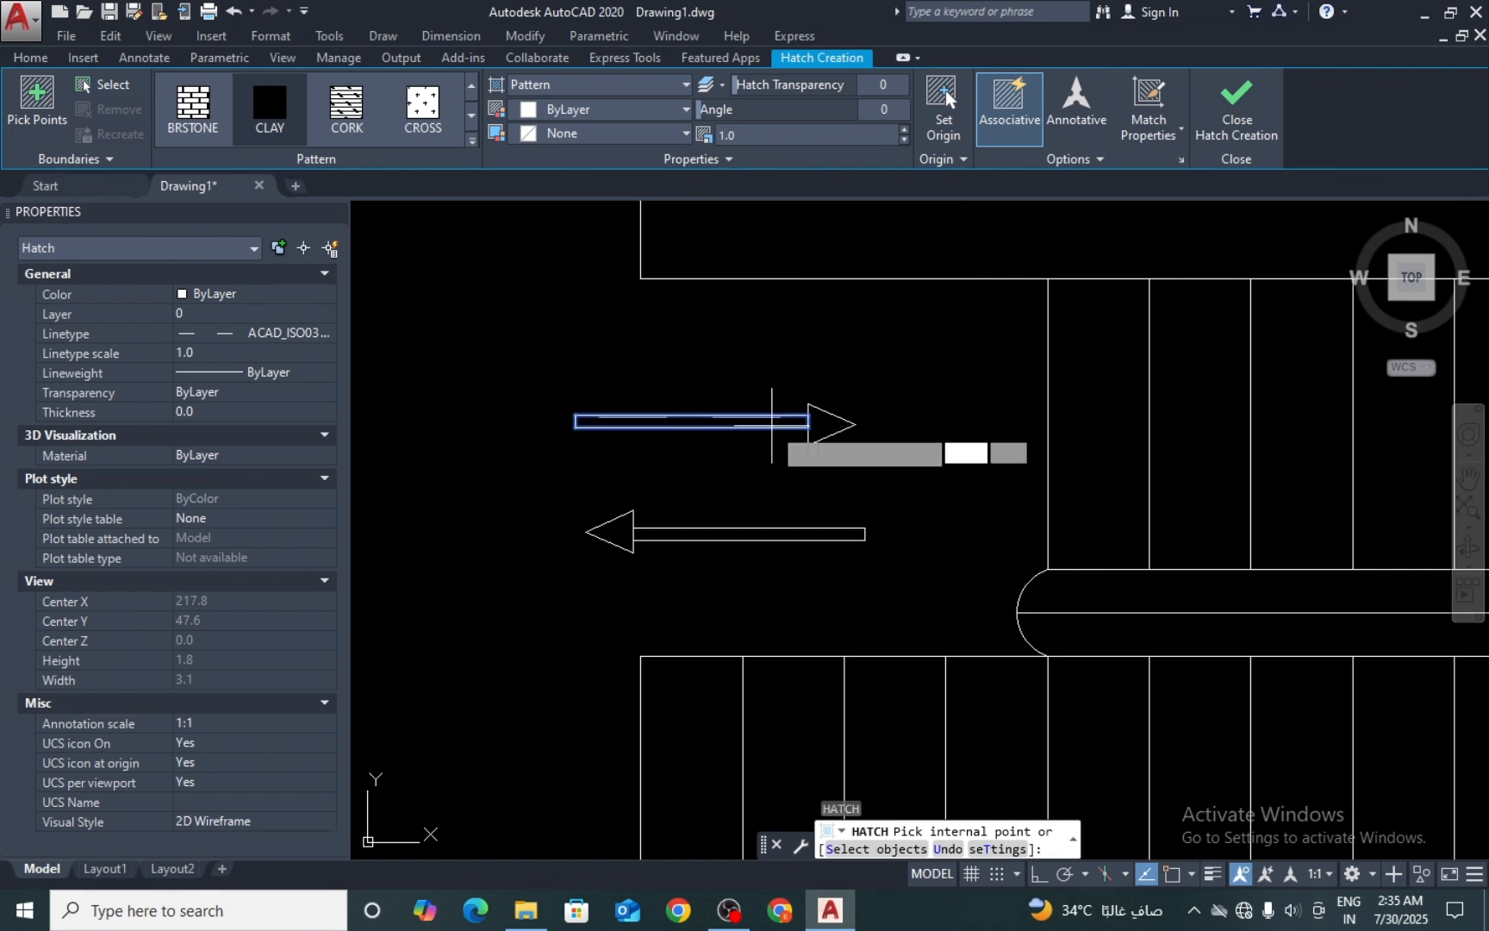
{"action": "left_click", "coordinate": [816, 420]}
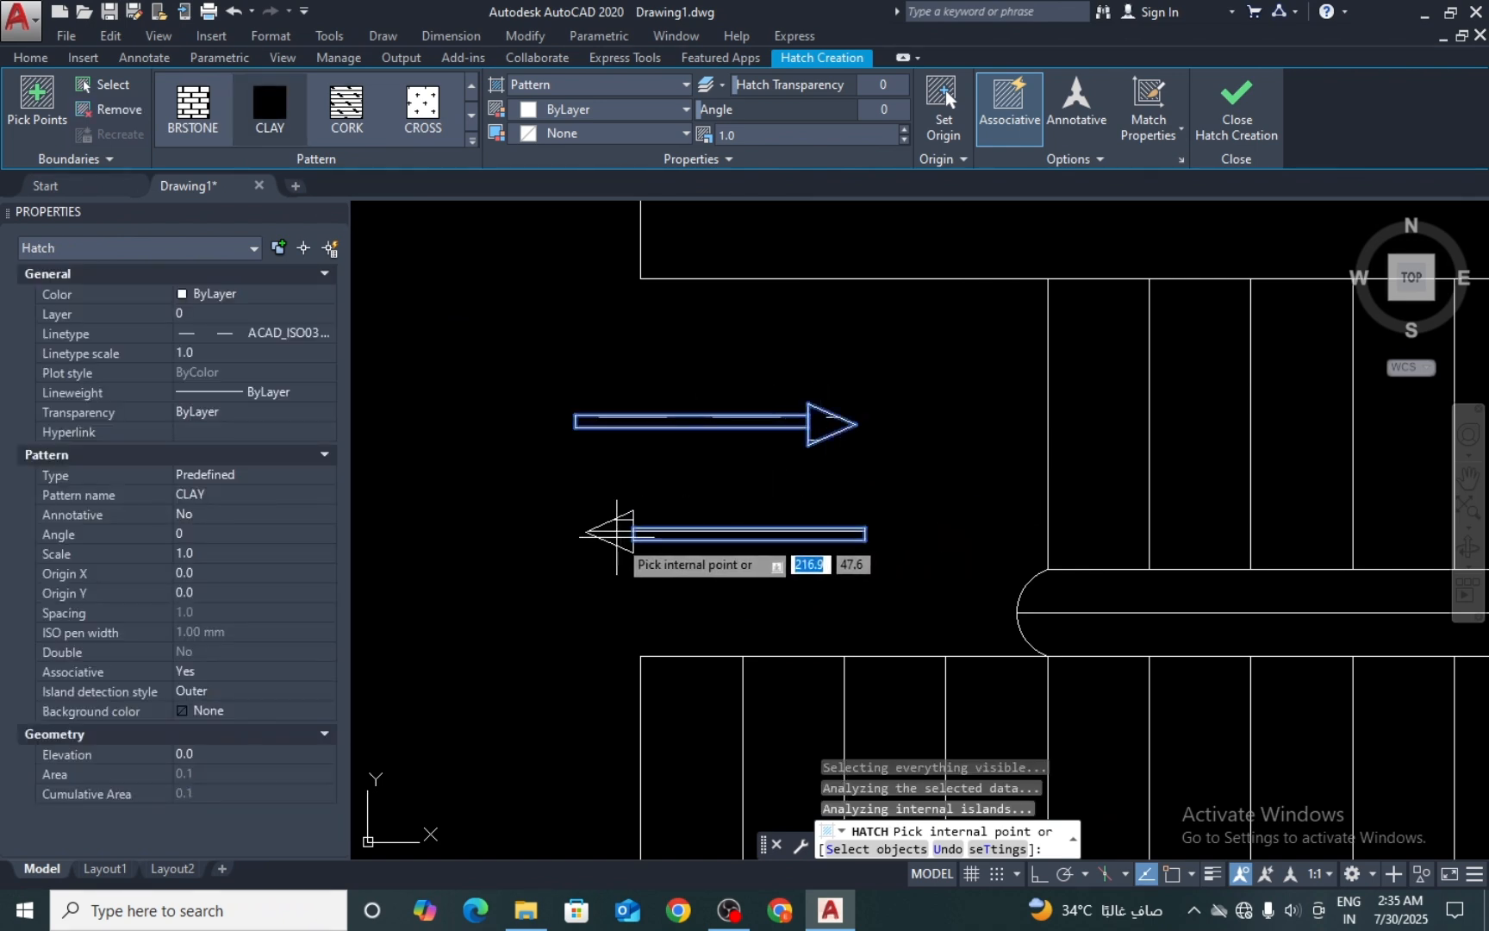
{"action": "key", "text": "Return"}
Step: Finish the CLAY hatch on the lower arrow's head and change the arrow hatch pattern to LINE
{"action": "left_click", "coordinate": [628, 530]}
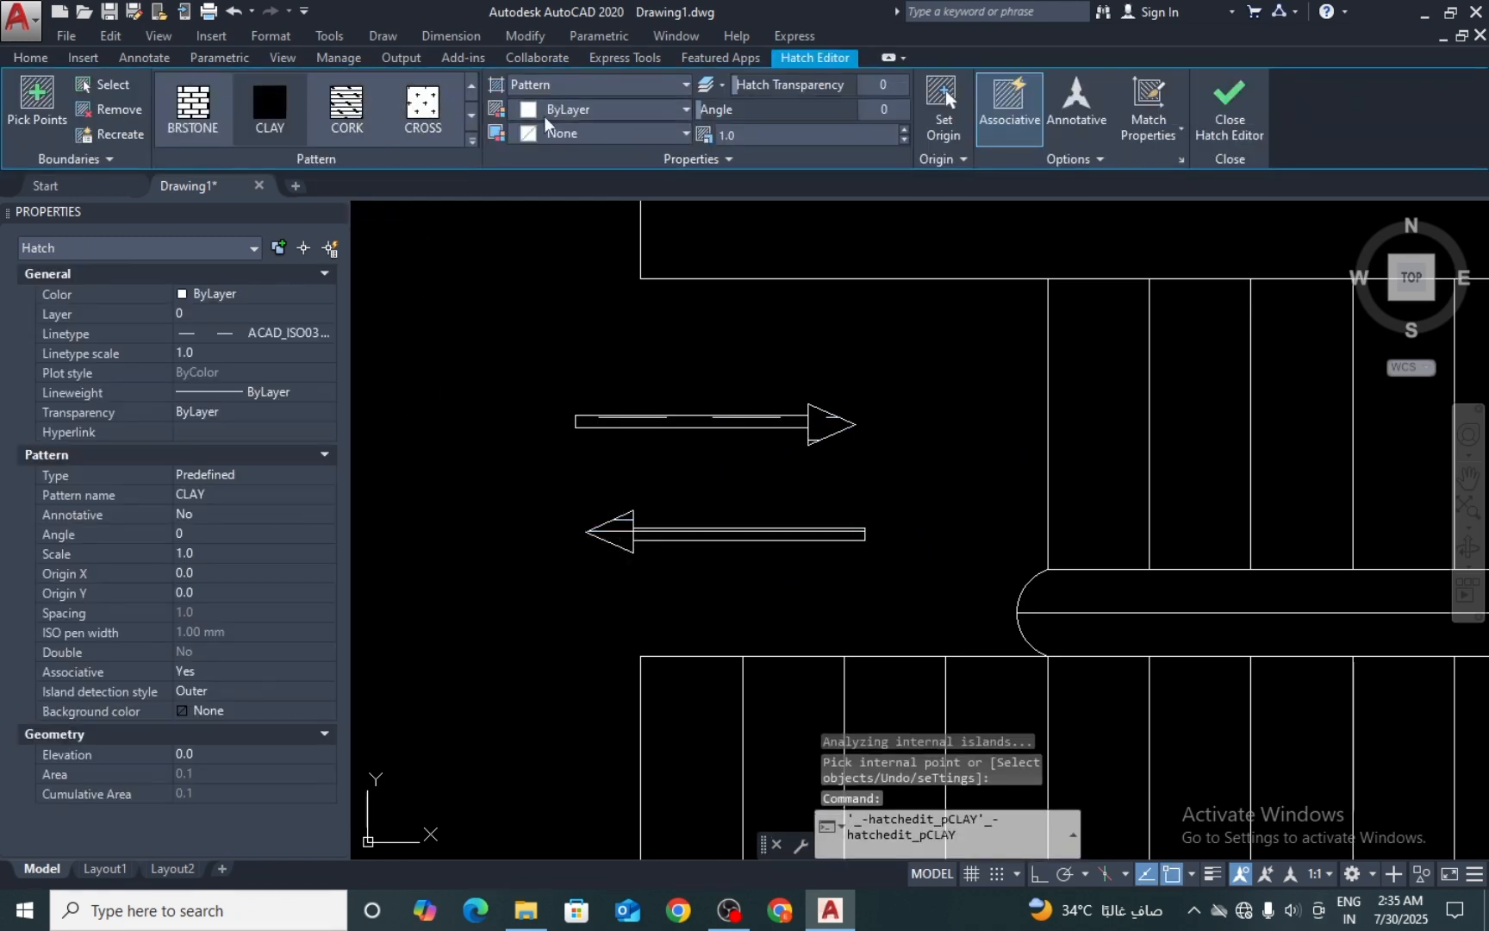
{"action": "left_click", "coordinate": [565, 114]}
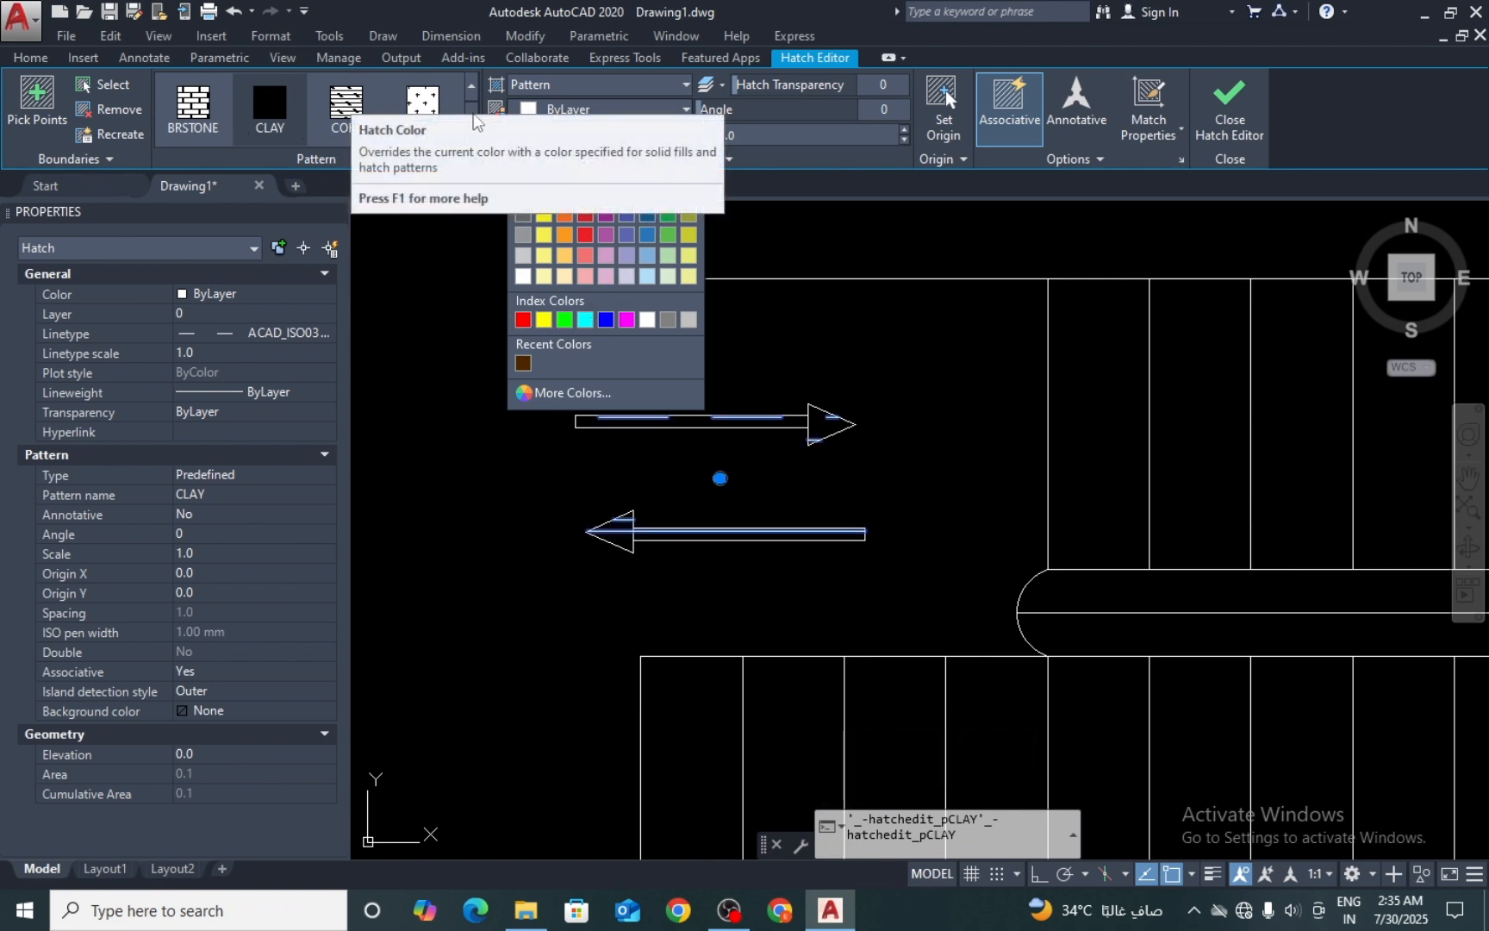
{"action": "left_click", "coordinate": [473, 114]}
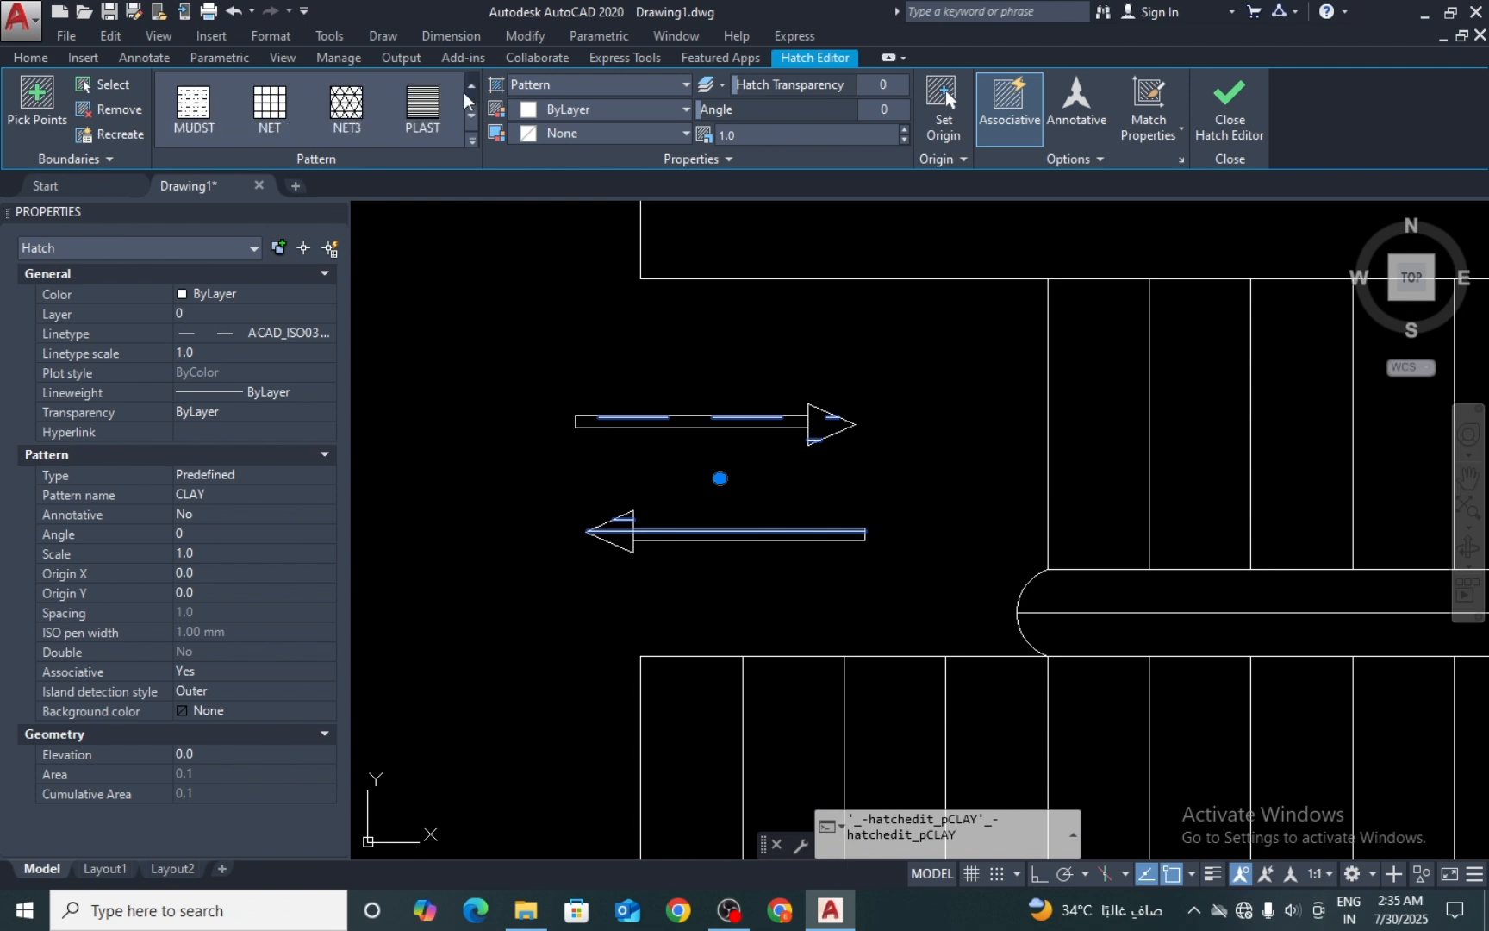
{"action": "left_click", "coordinate": [420, 107]}
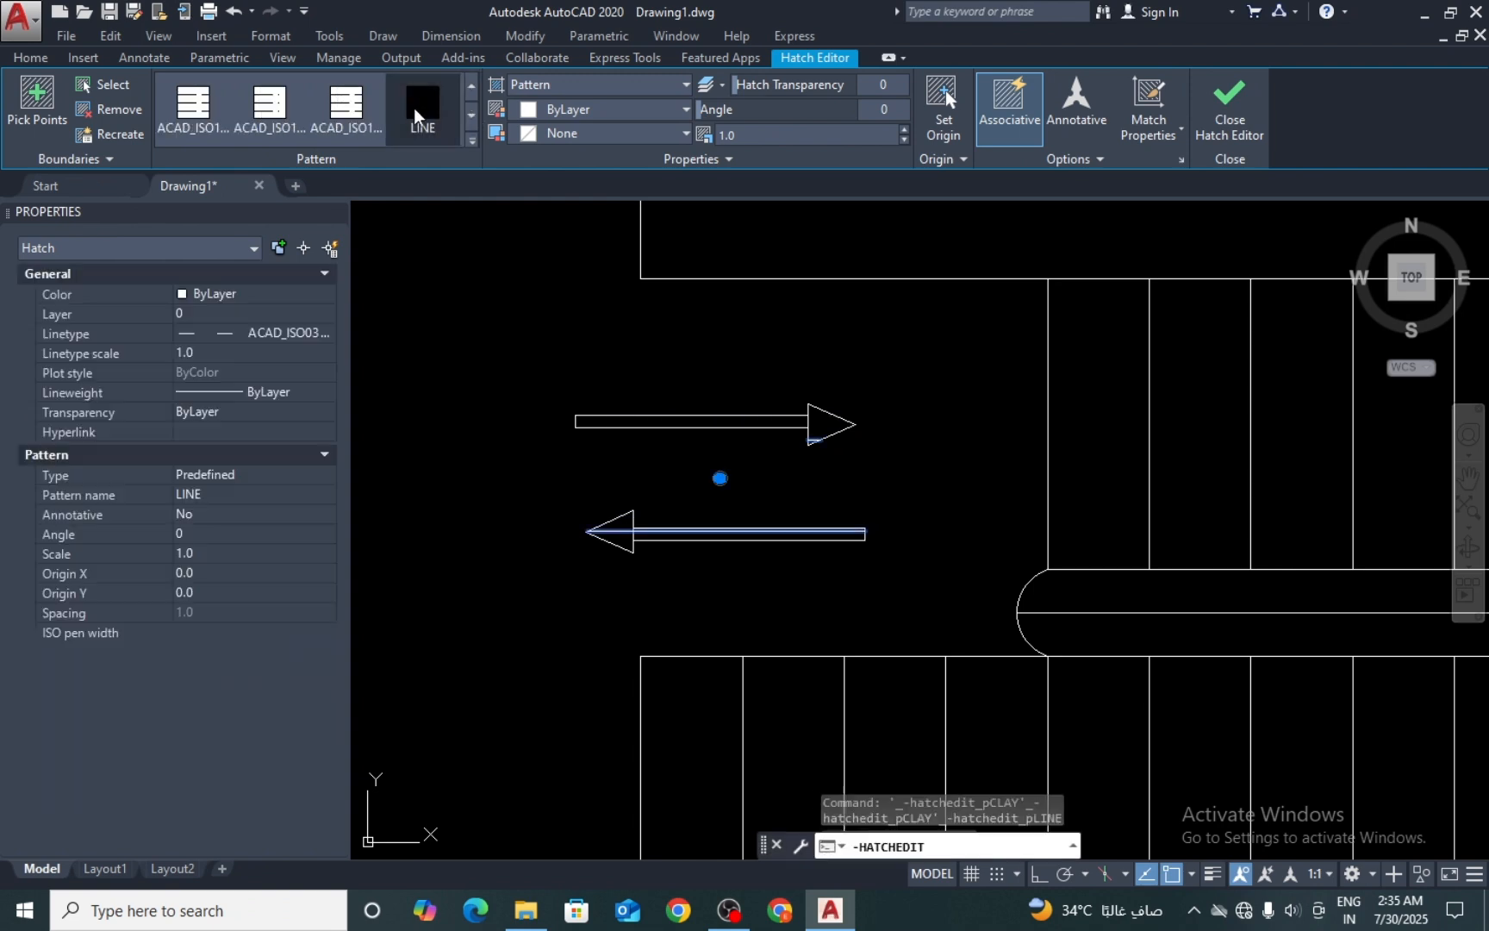
{"action": "left_click", "coordinate": [560, 109]}
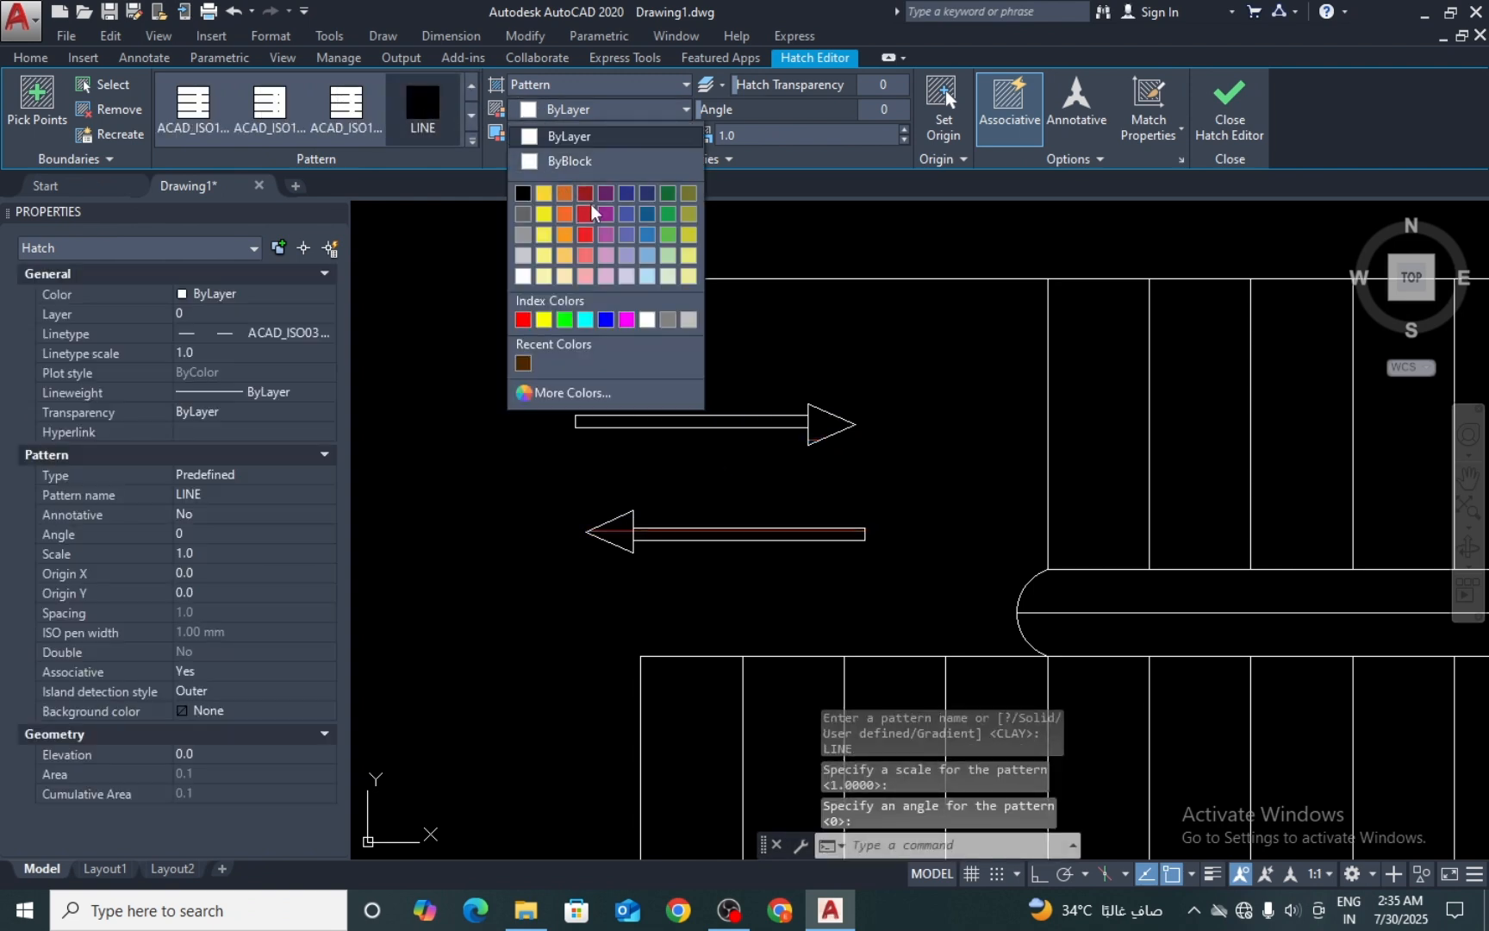
{"action": "left_click", "coordinate": [685, 450]}
{"action": "scroll", "coordinate": [689, 529], "scroll_direction": "up", "scroll_amount": 3}
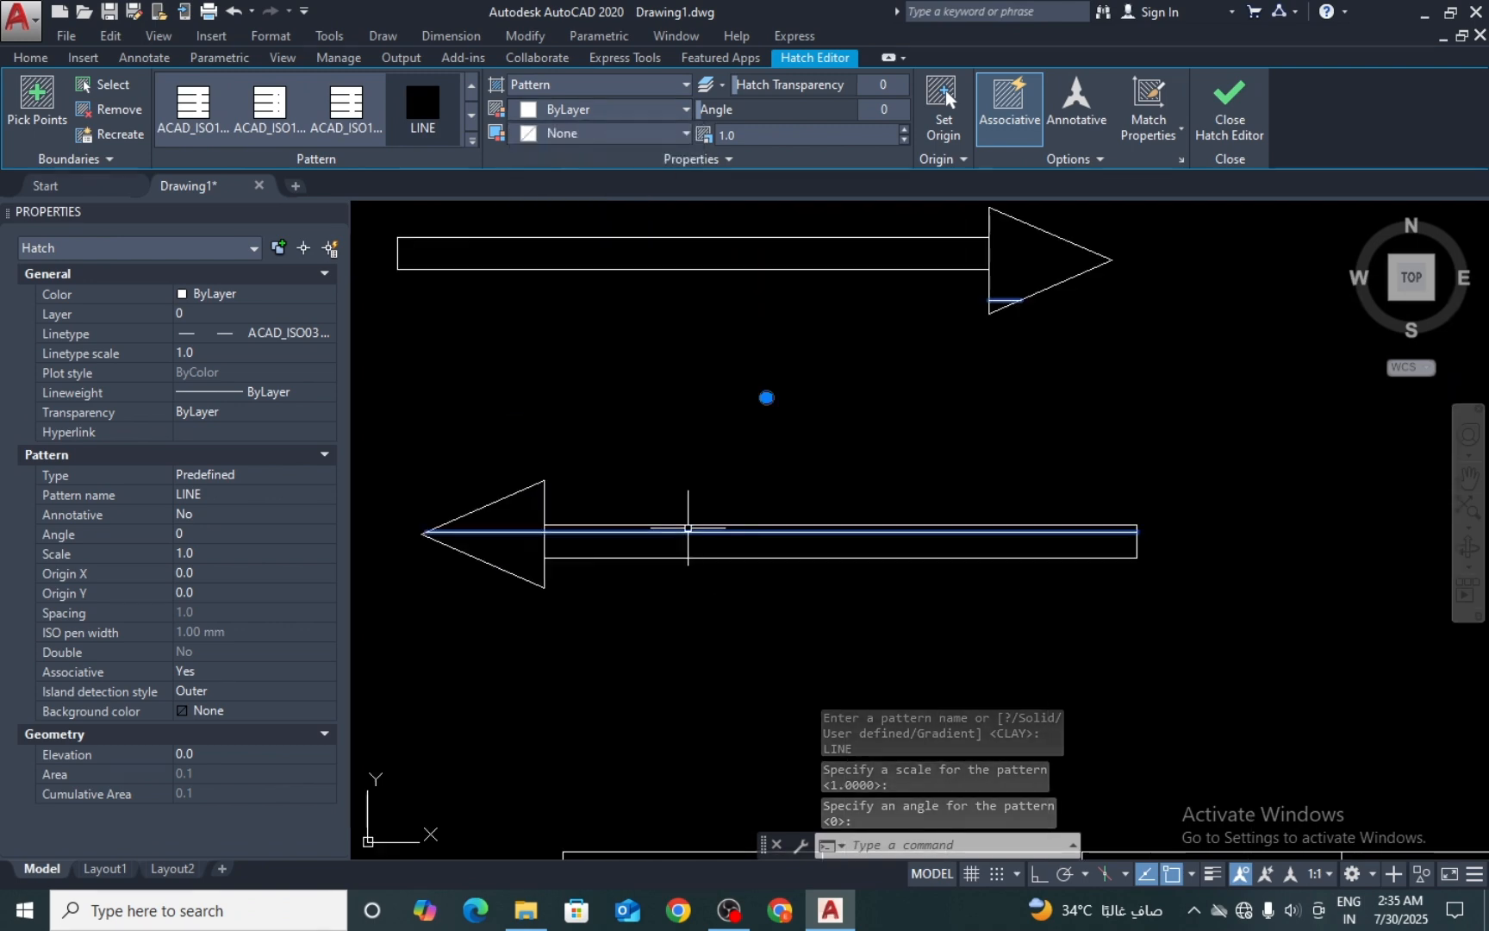
Step: Erase the line-pattern hatch from both stair arrows, keeping their outlines
{"action": "type", "text": "e"}
{"action": "key", "text": "Return"}
{"action": "scroll", "coordinate": [714, 456], "scroll_direction": "down", "scroll_amount": 4}
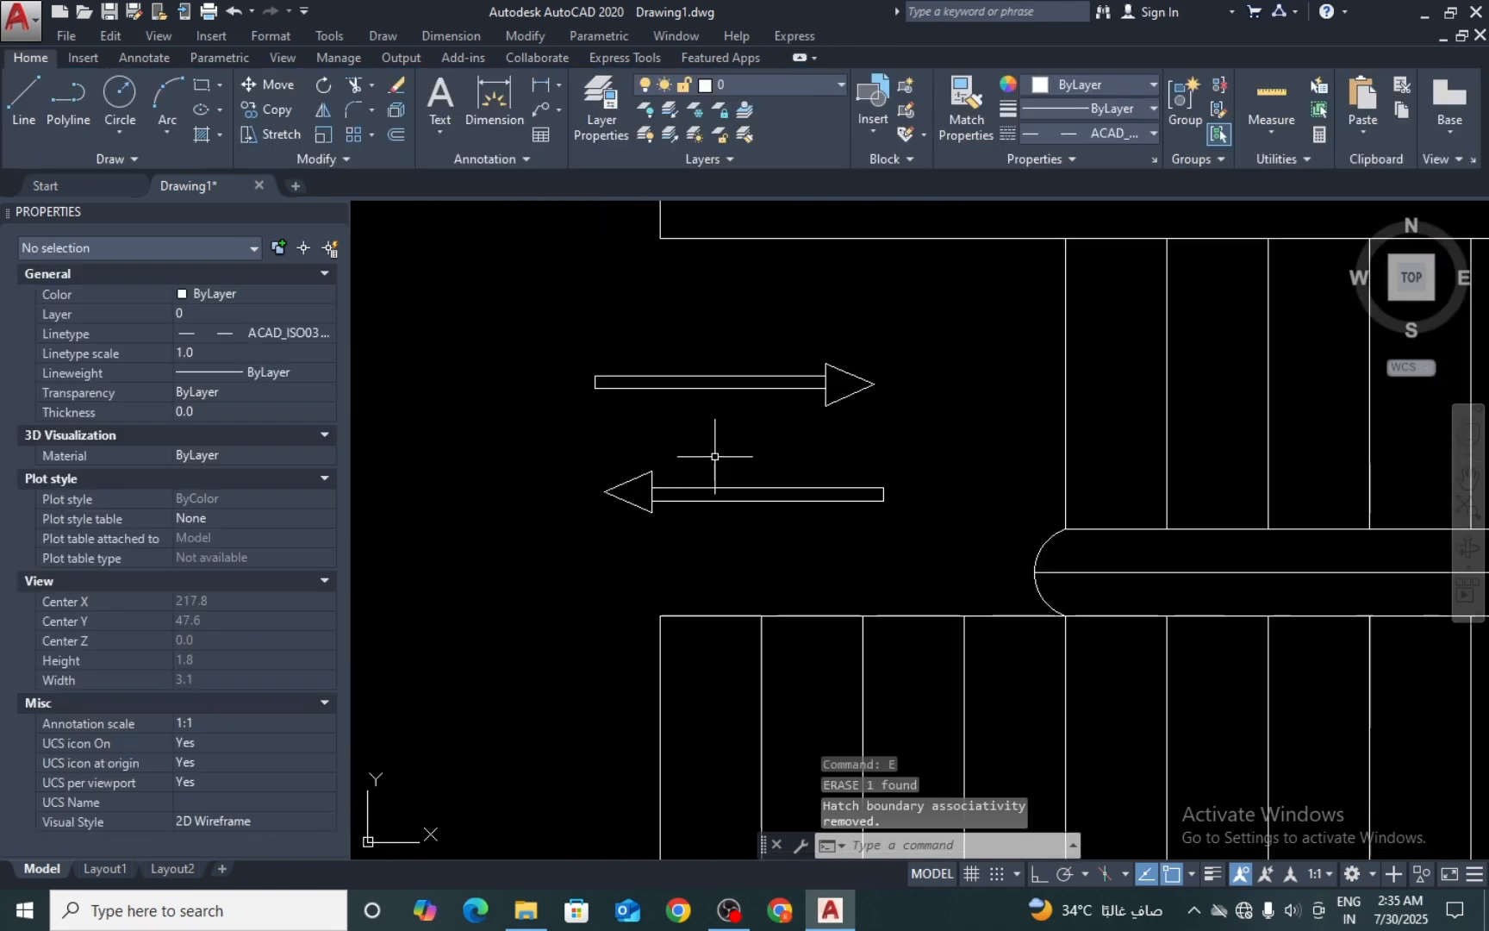
Step: Set a new hatch to the SOLID pattern with the yellow colour 229,232,120
{"action": "key", "text": "Return"}
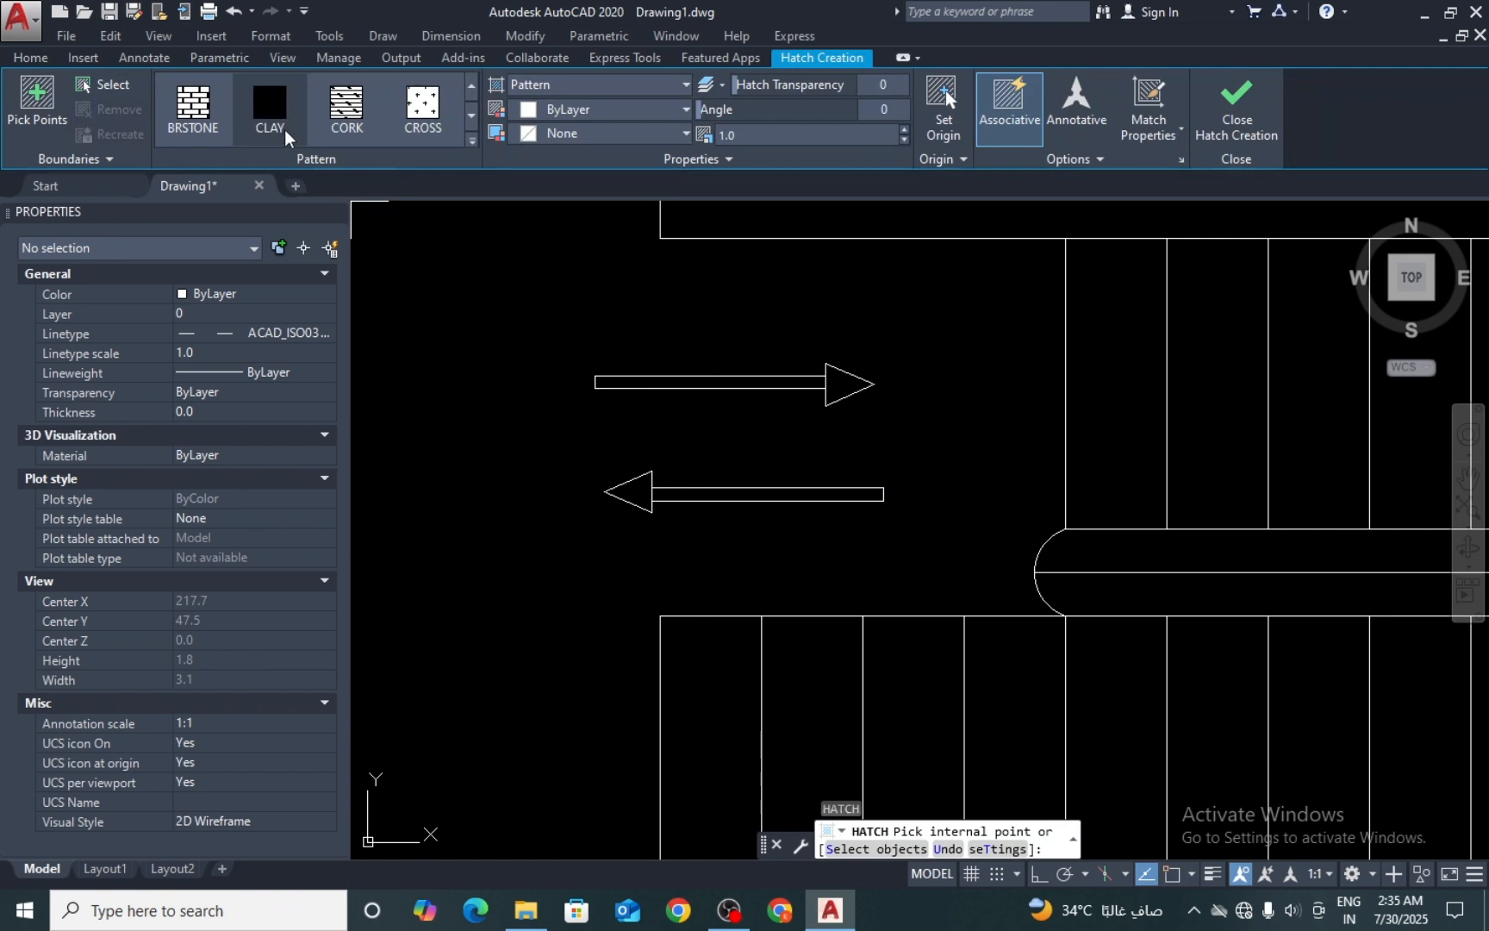
{"action": "left_click", "coordinate": [472, 117]}
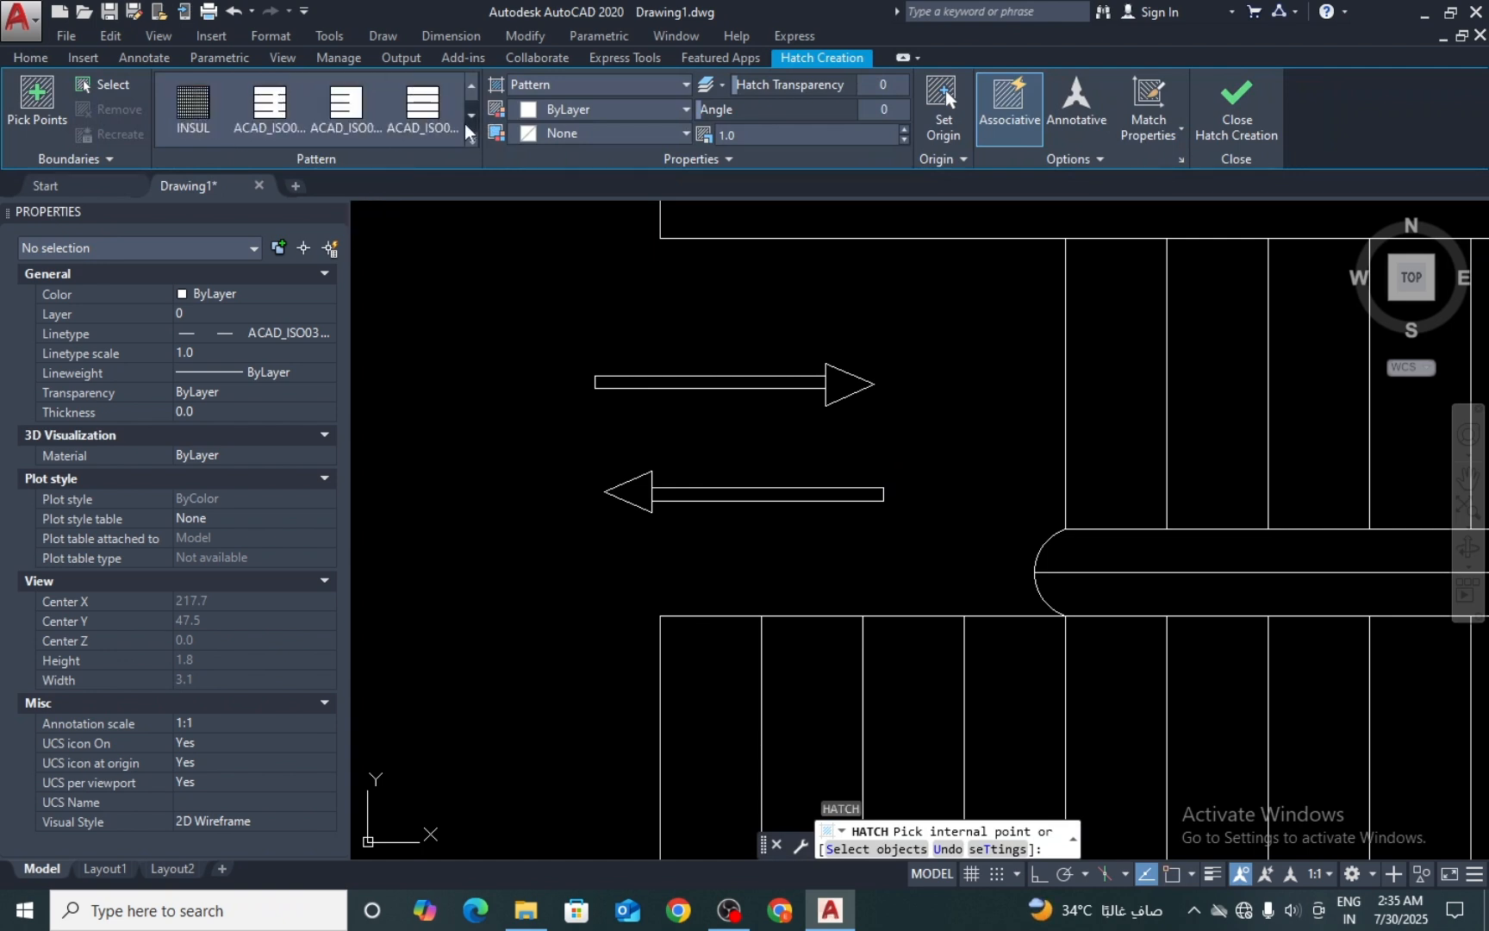
{"action": "left_click", "coordinate": [475, 96]}
{"action": "left_click", "coordinate": [475, 96]}
{"action": "left_click", "coordinate": [475, 96]}
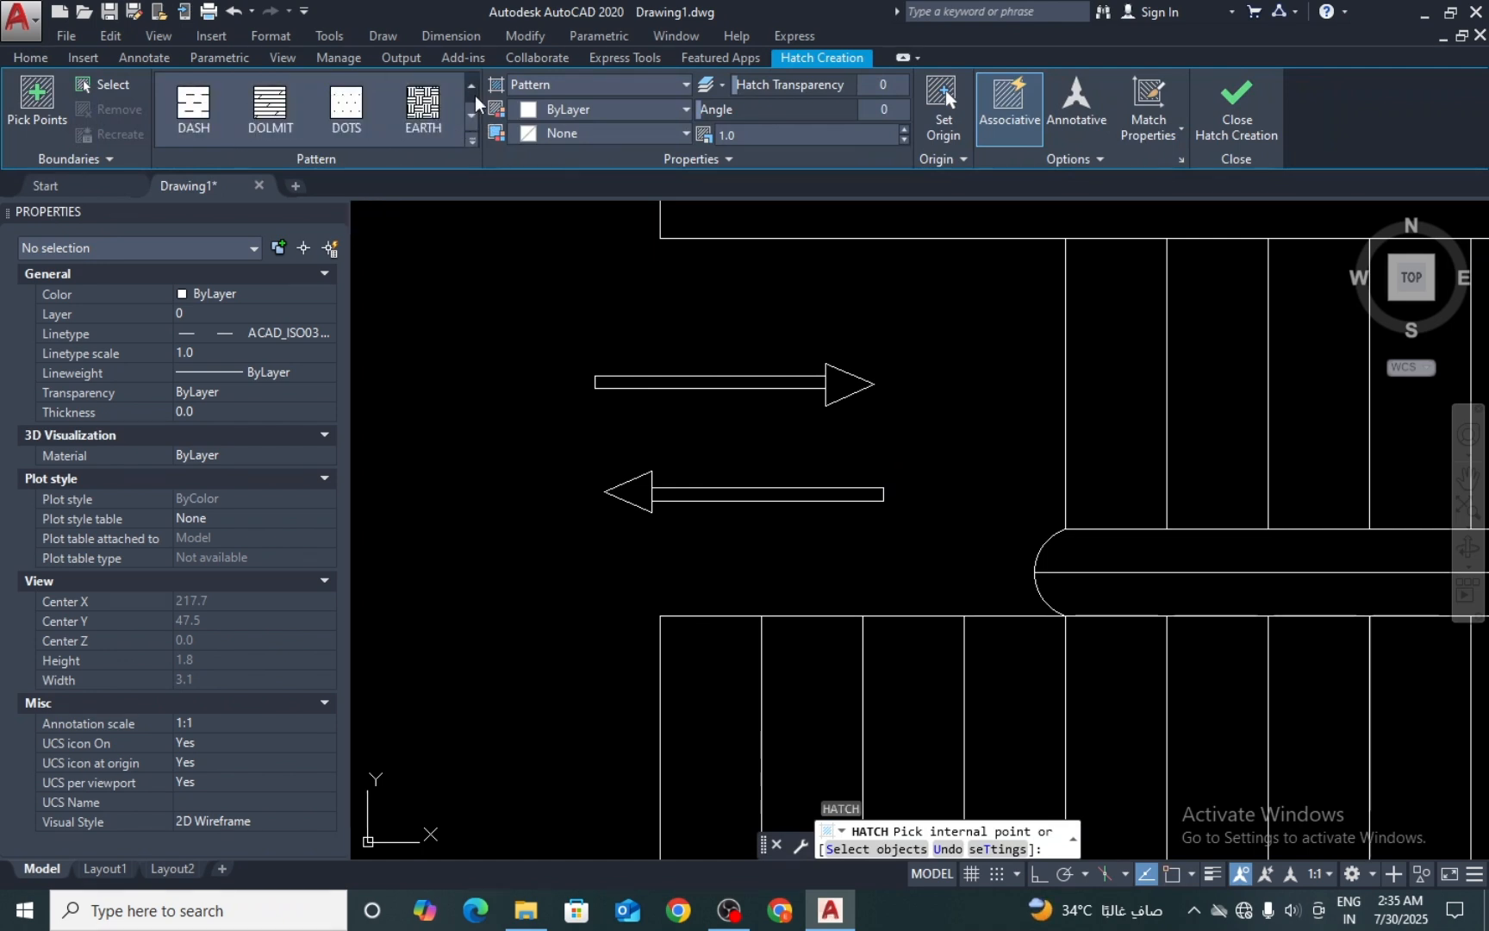
{"action": "left_click", "coordinate": [475, 96]}
{"action": "left_click", "coordinate": [474, 96]}
{"action": "left_click", "coordinate": [475, 96]}
{"action": "left_click", "coordinate": [475, 95]}
{"action": "left_click", "coordinate": [475, 95]}
{"action": "left_click", "coordinate": [475, 95]}
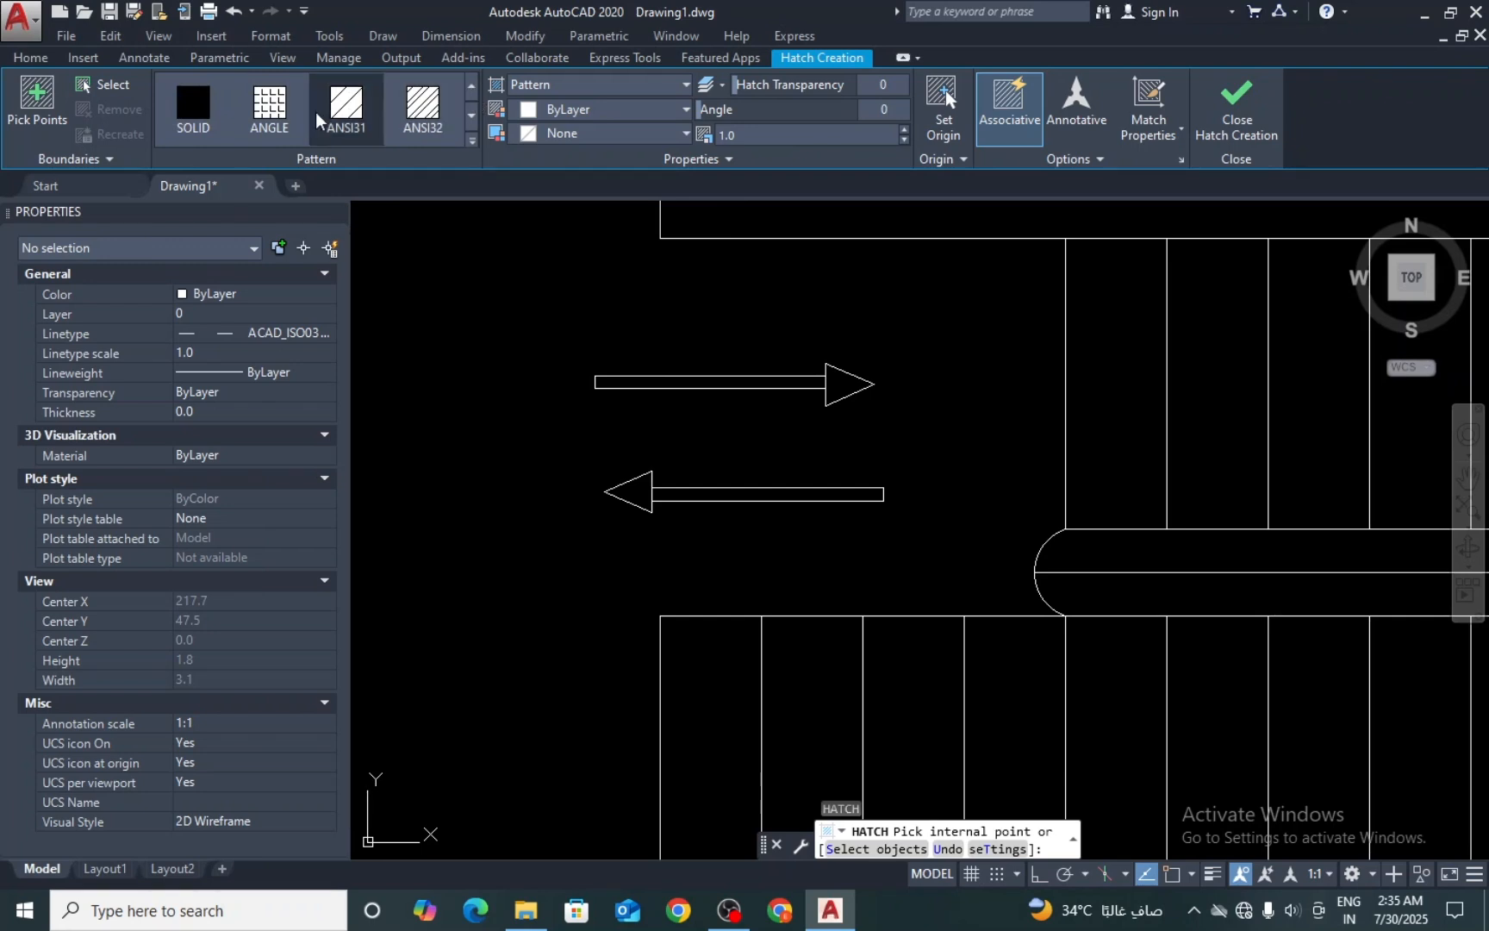
{"action": "left_click", "coordinate": [185, 107]}
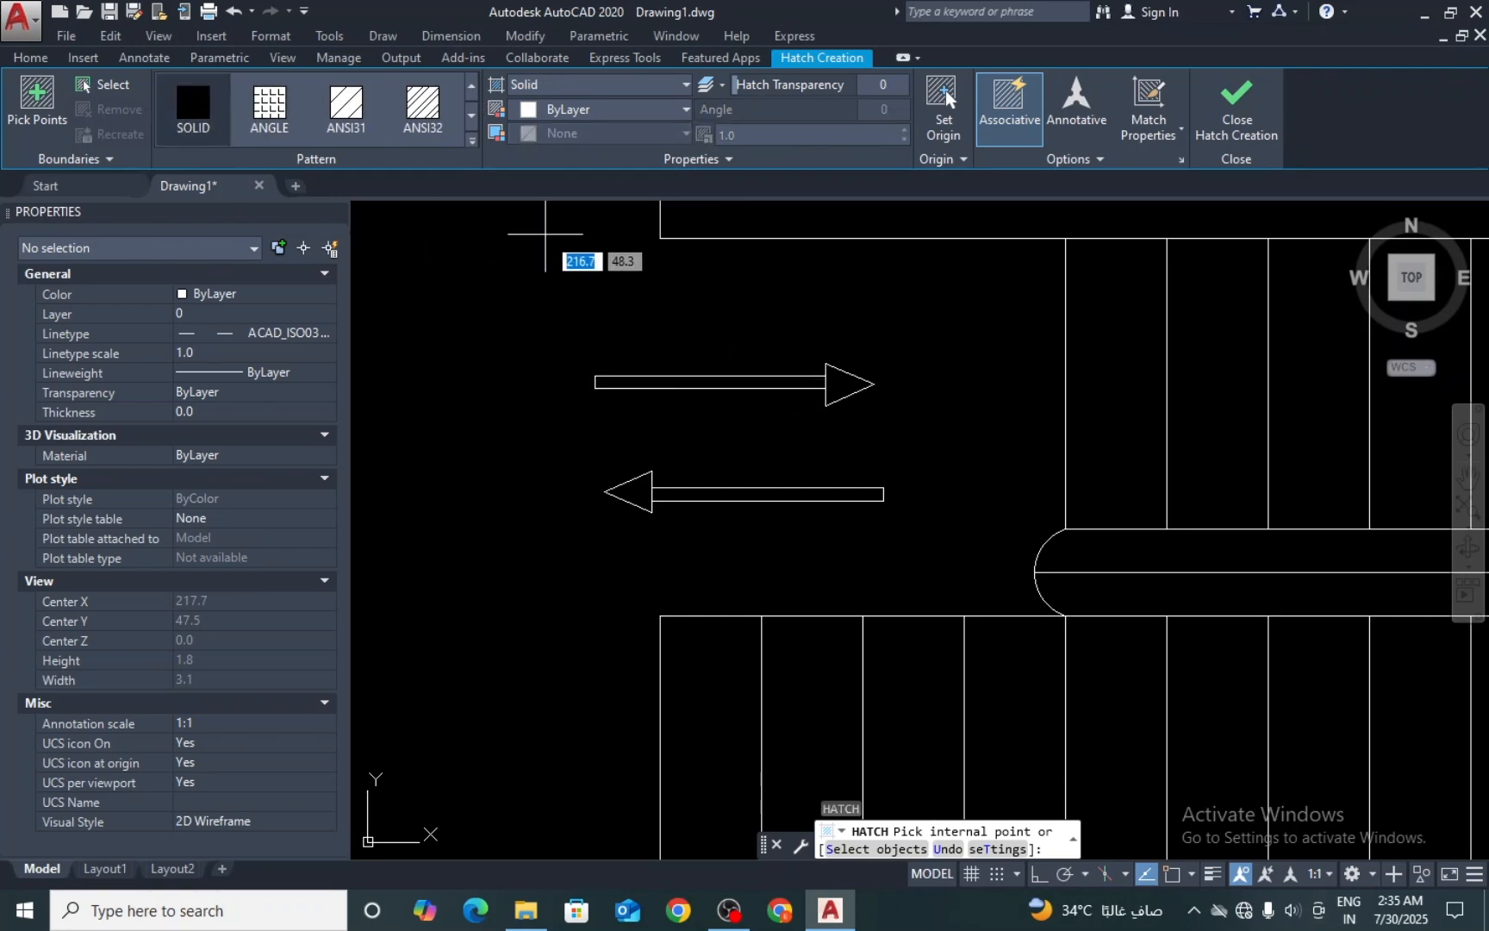
{"action": "left_click", "coordinate": [607, 110]}
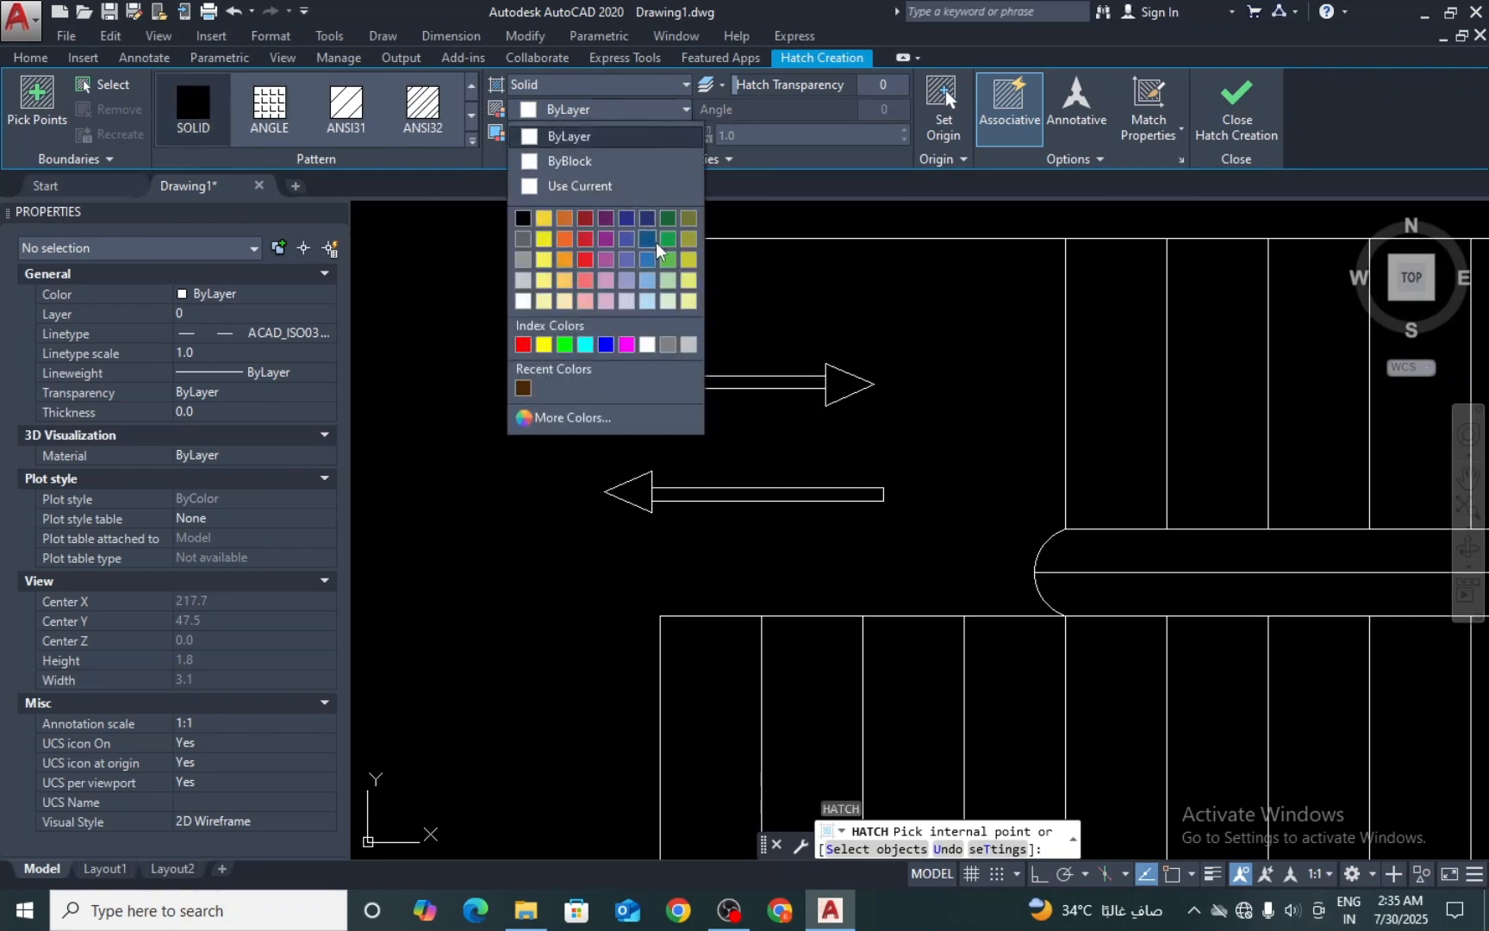
{"action": "left_click", "coordinate": [688, 281]}
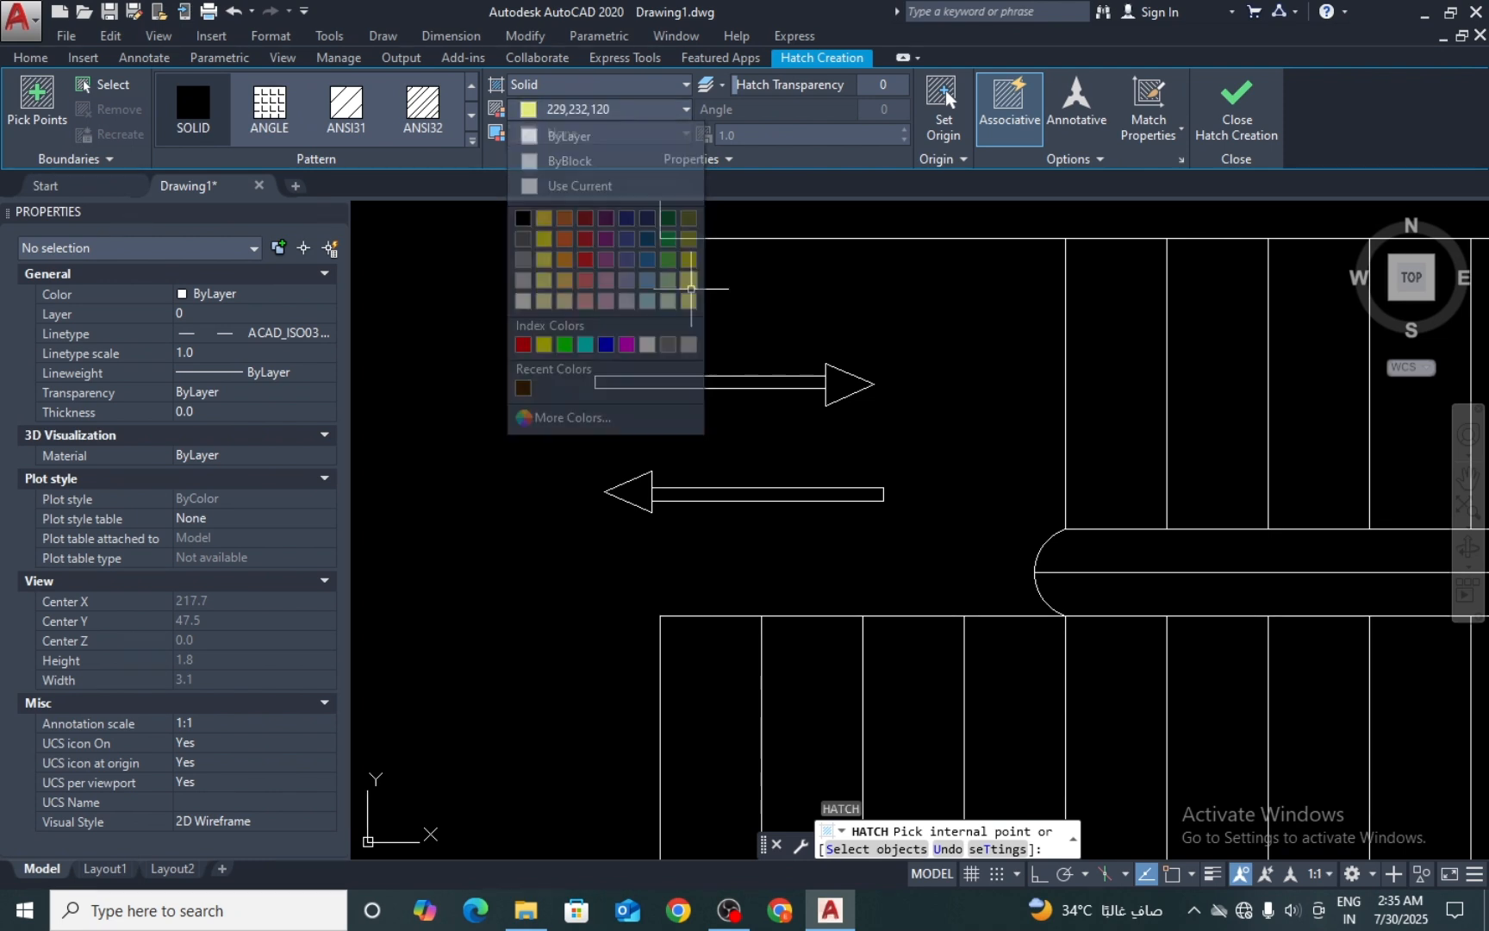
Step: Fill the heads and shafts of both stair arrows with one shared solid yellow hatch
{"action": "left_click", "coordinate": [864, 389]}
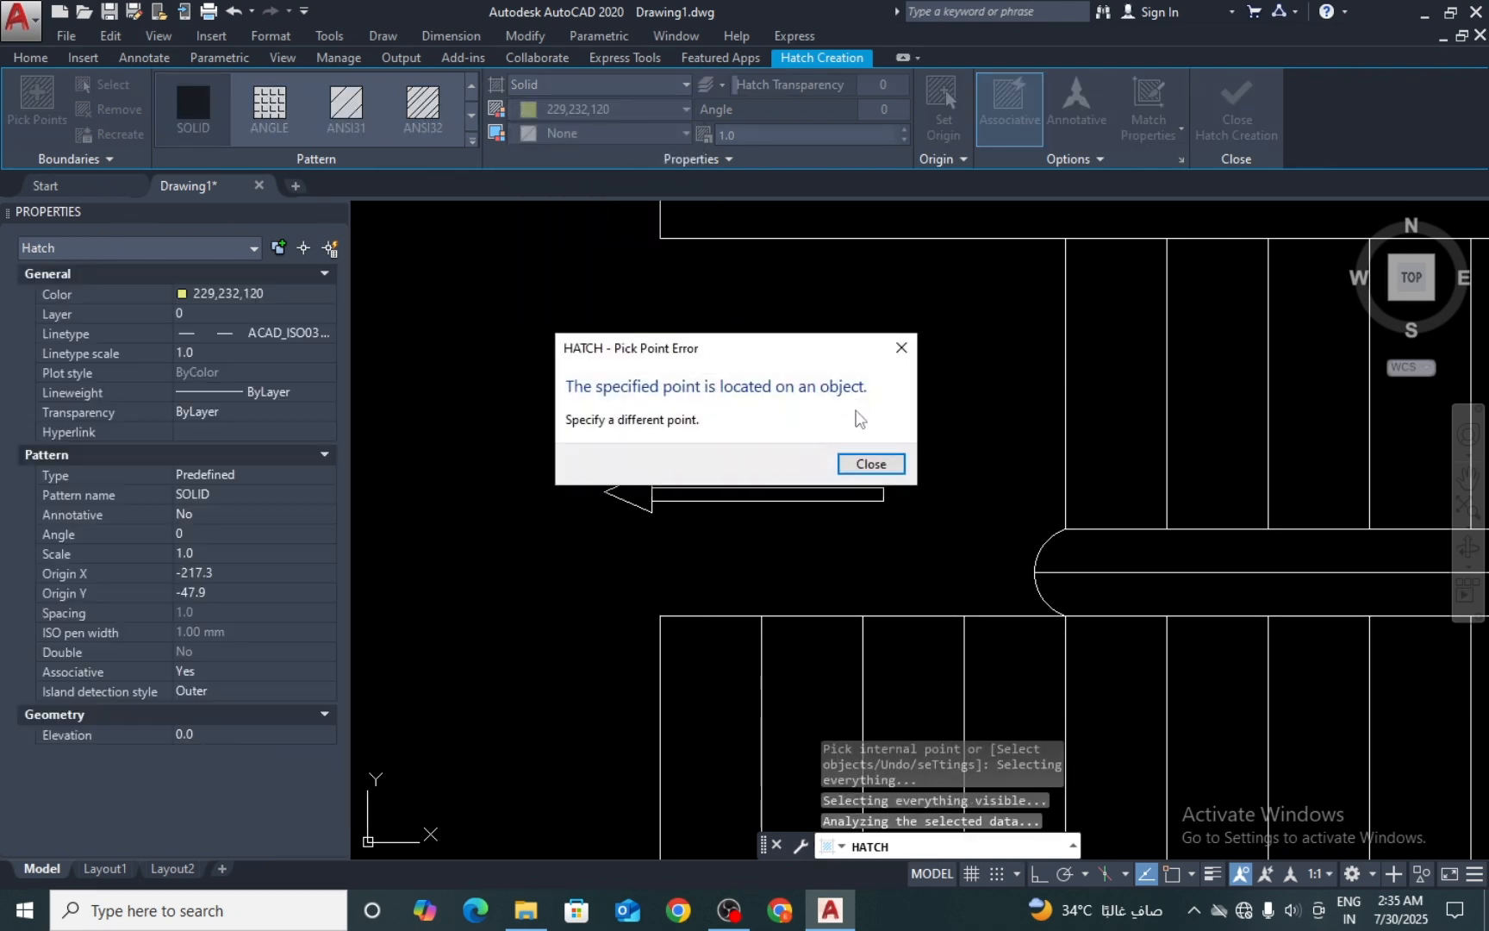
{"action": "left_click", "coordinate": [864, 461]}
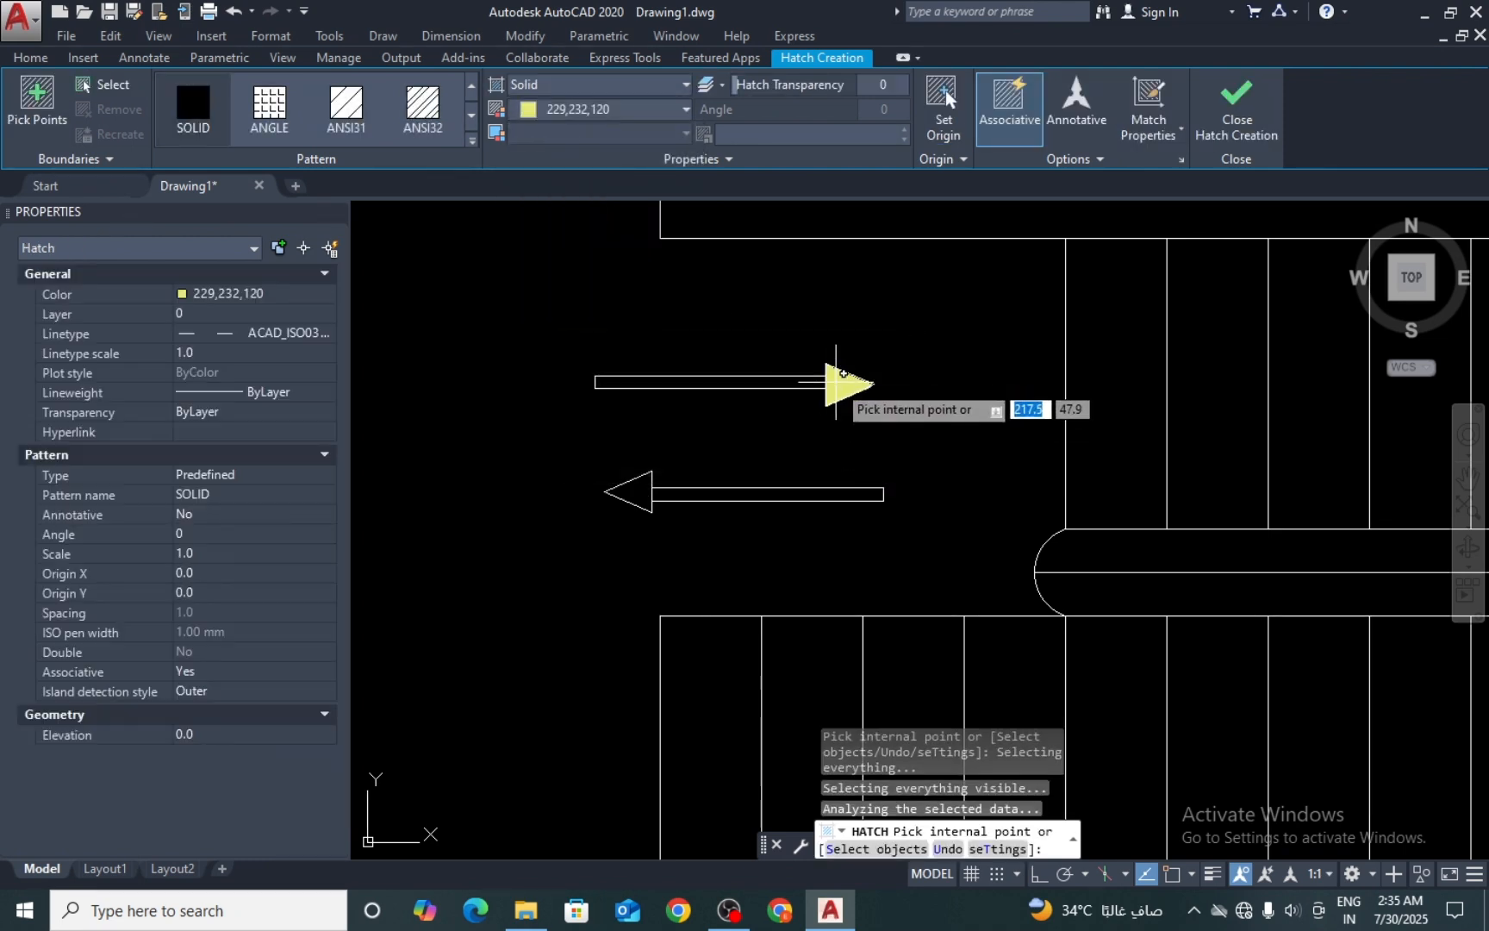
{"action": "left_click", "coordinate": [627, 492]}
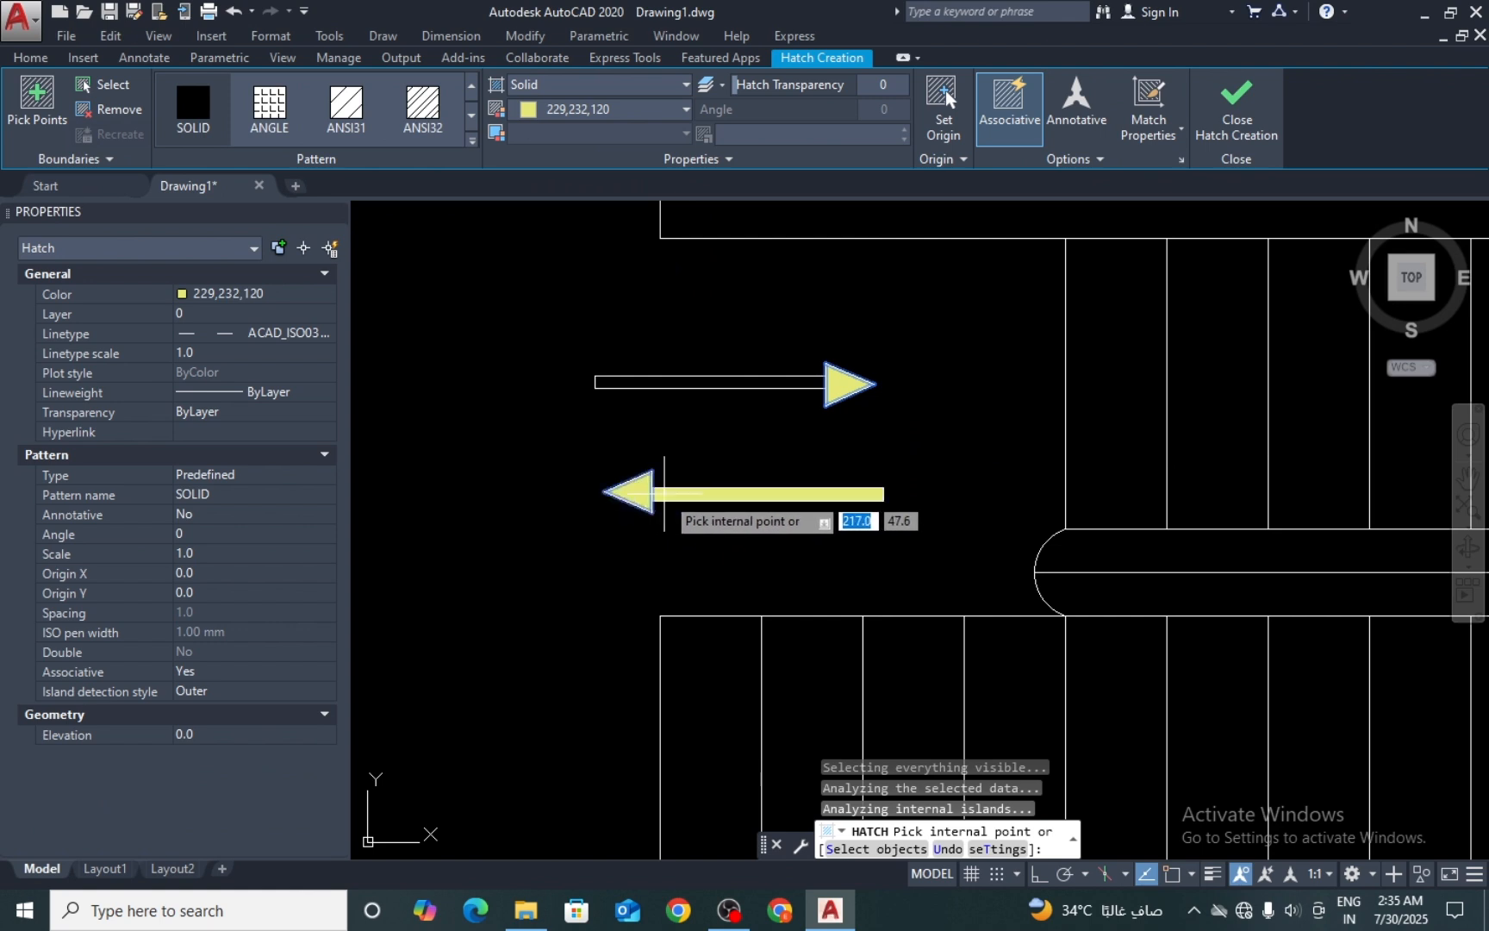
{"action": "left_click", "coordinate": [714, 382]}
{"action": "key", "text": "Return"}
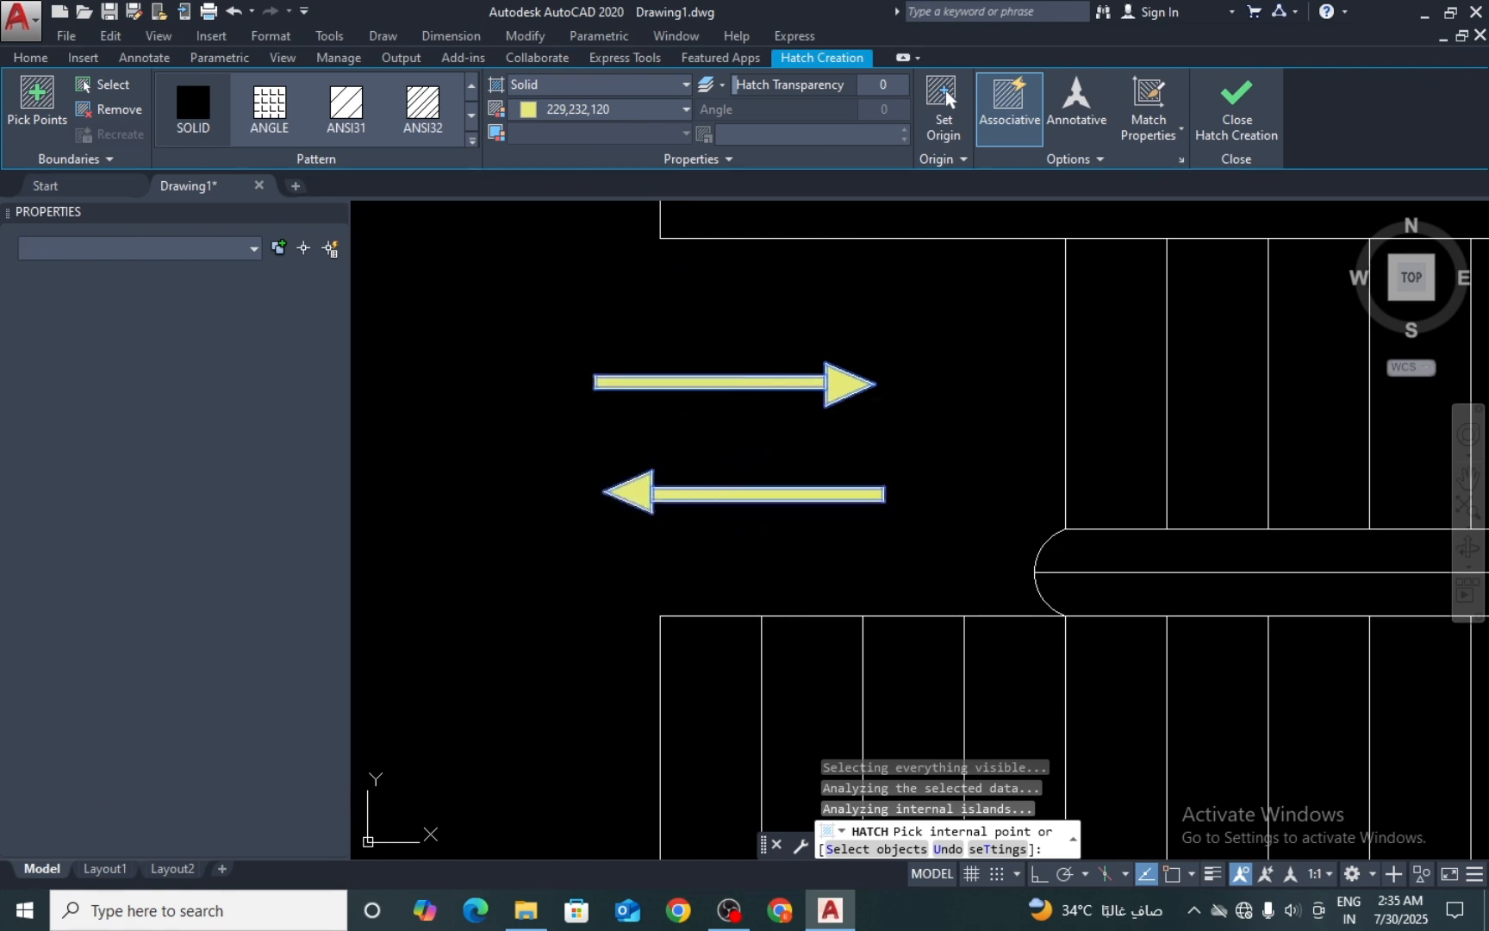
{"action": "scroll", "coordinate": [734, 446], "scroll_direction": "down", "scroll_amount": 2}
{"action": "scroll", "coordinate": [719, 488], "scroll_direction": "down", "scroll_amount": 2}
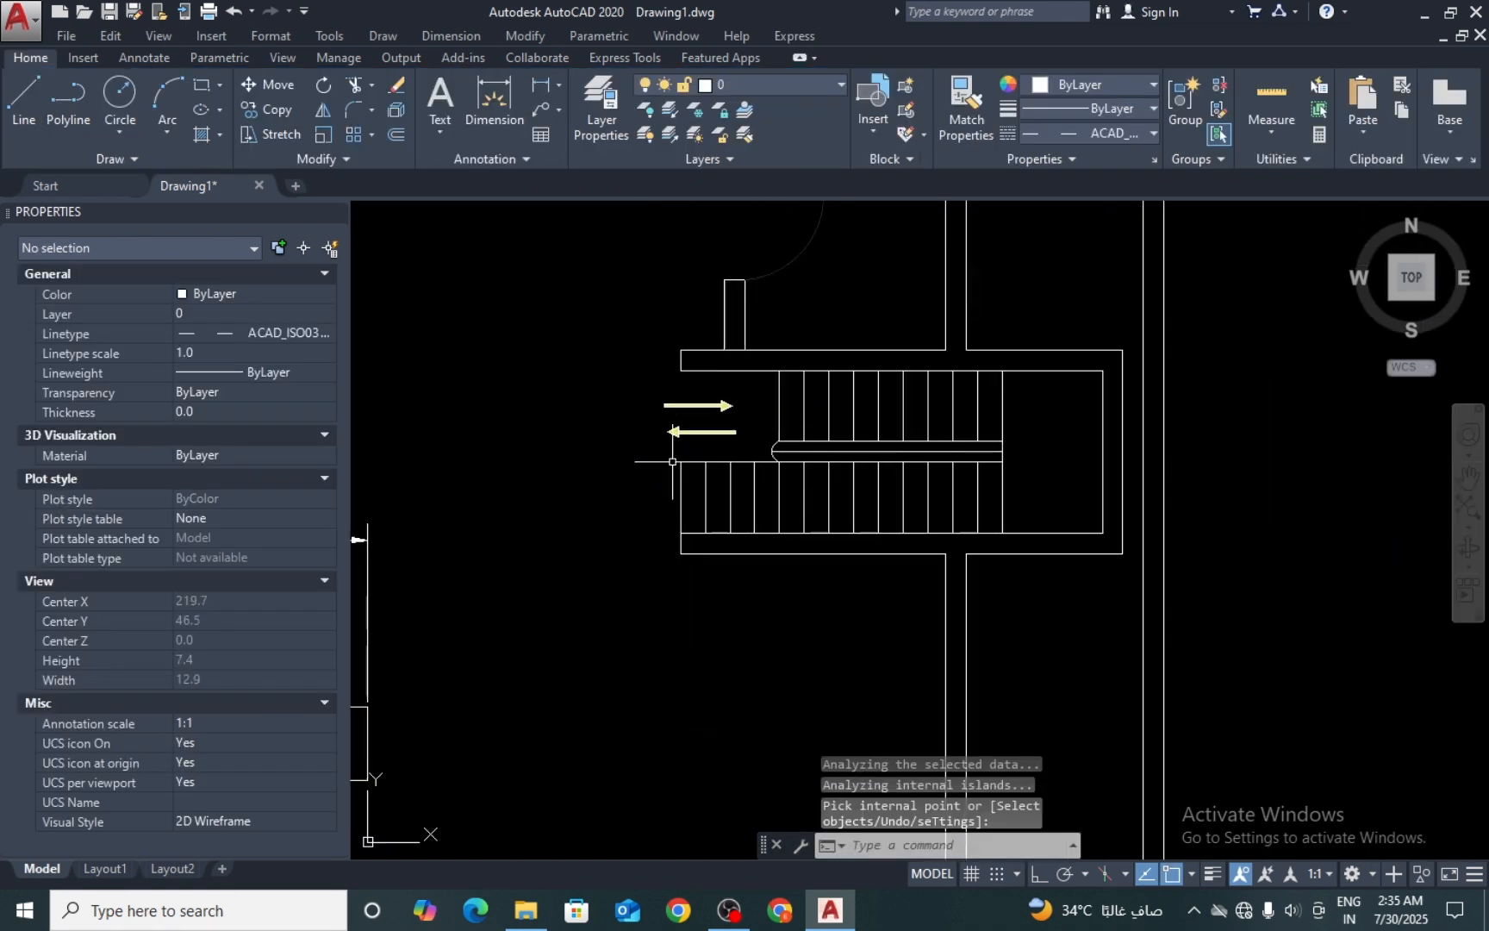
{"action": "key", "text": "Return"}
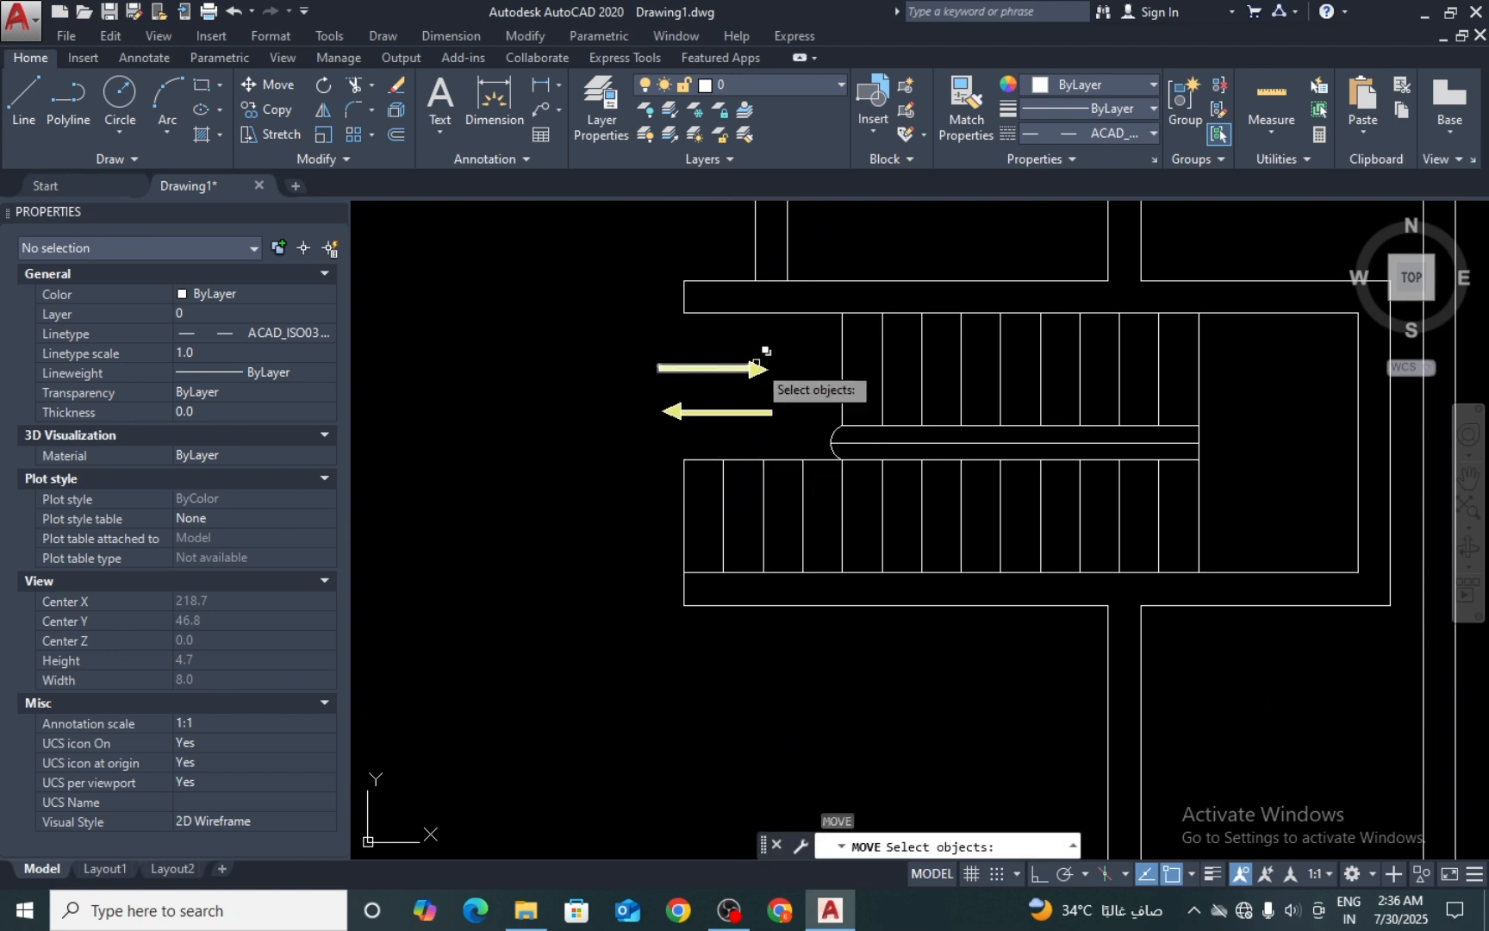
{"action": "left_click", "coordinate": [811, 394]}
{"action": "left_click", "coordinate": [602, 421]}
{"action": "key", "text": "Return"}
{"action": "left_click", "coordinate": [726, 412]}
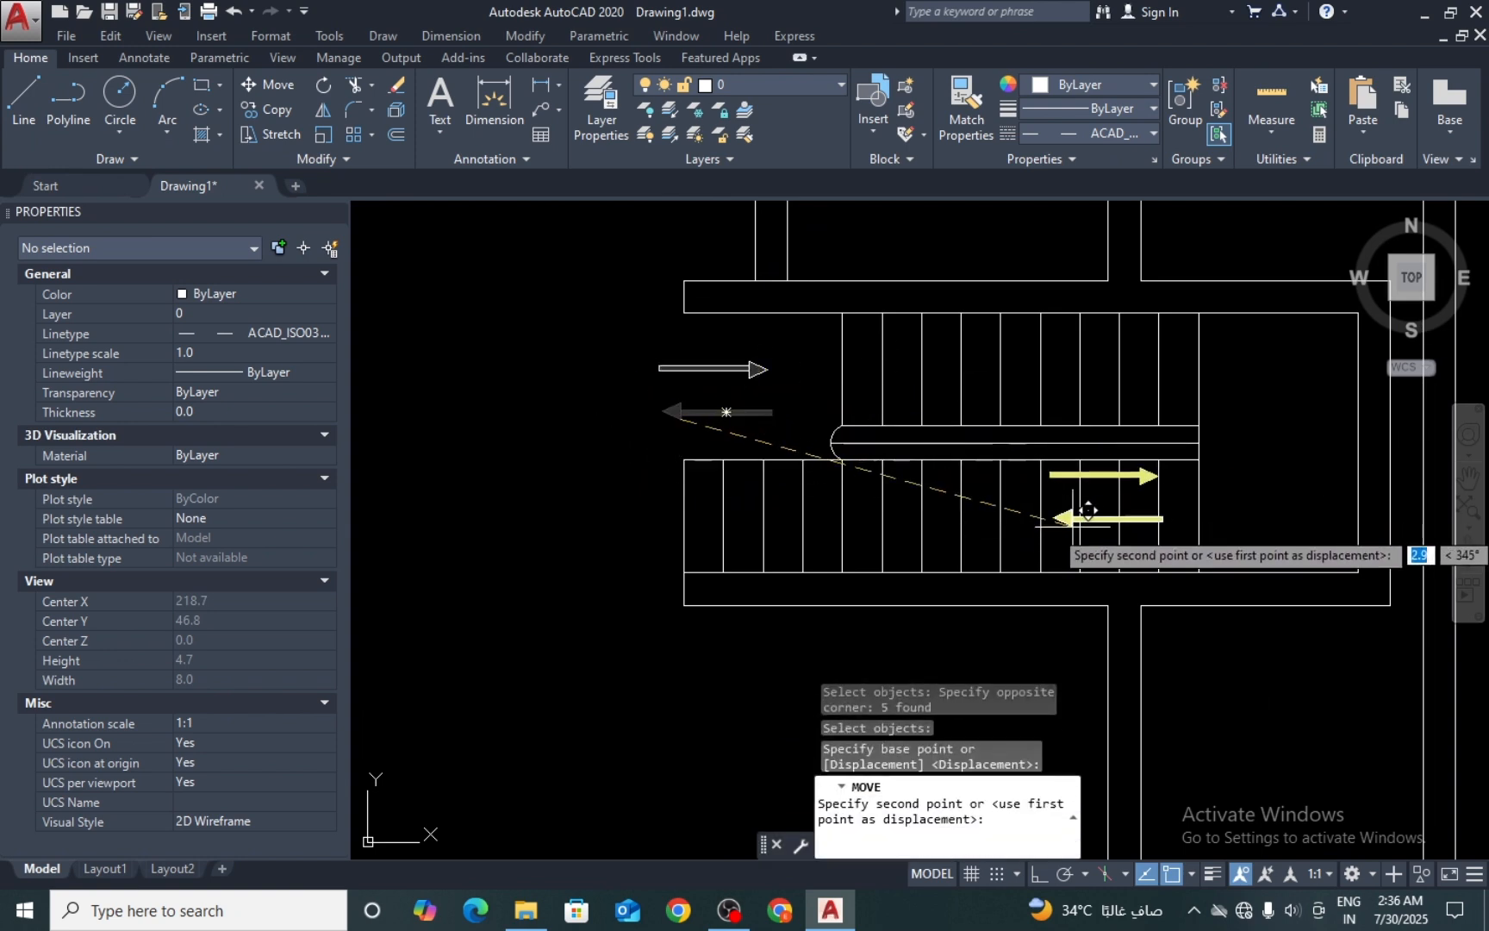
{"action": "key", "text": "Escape"}
{"action": "key", "text": "Return"}
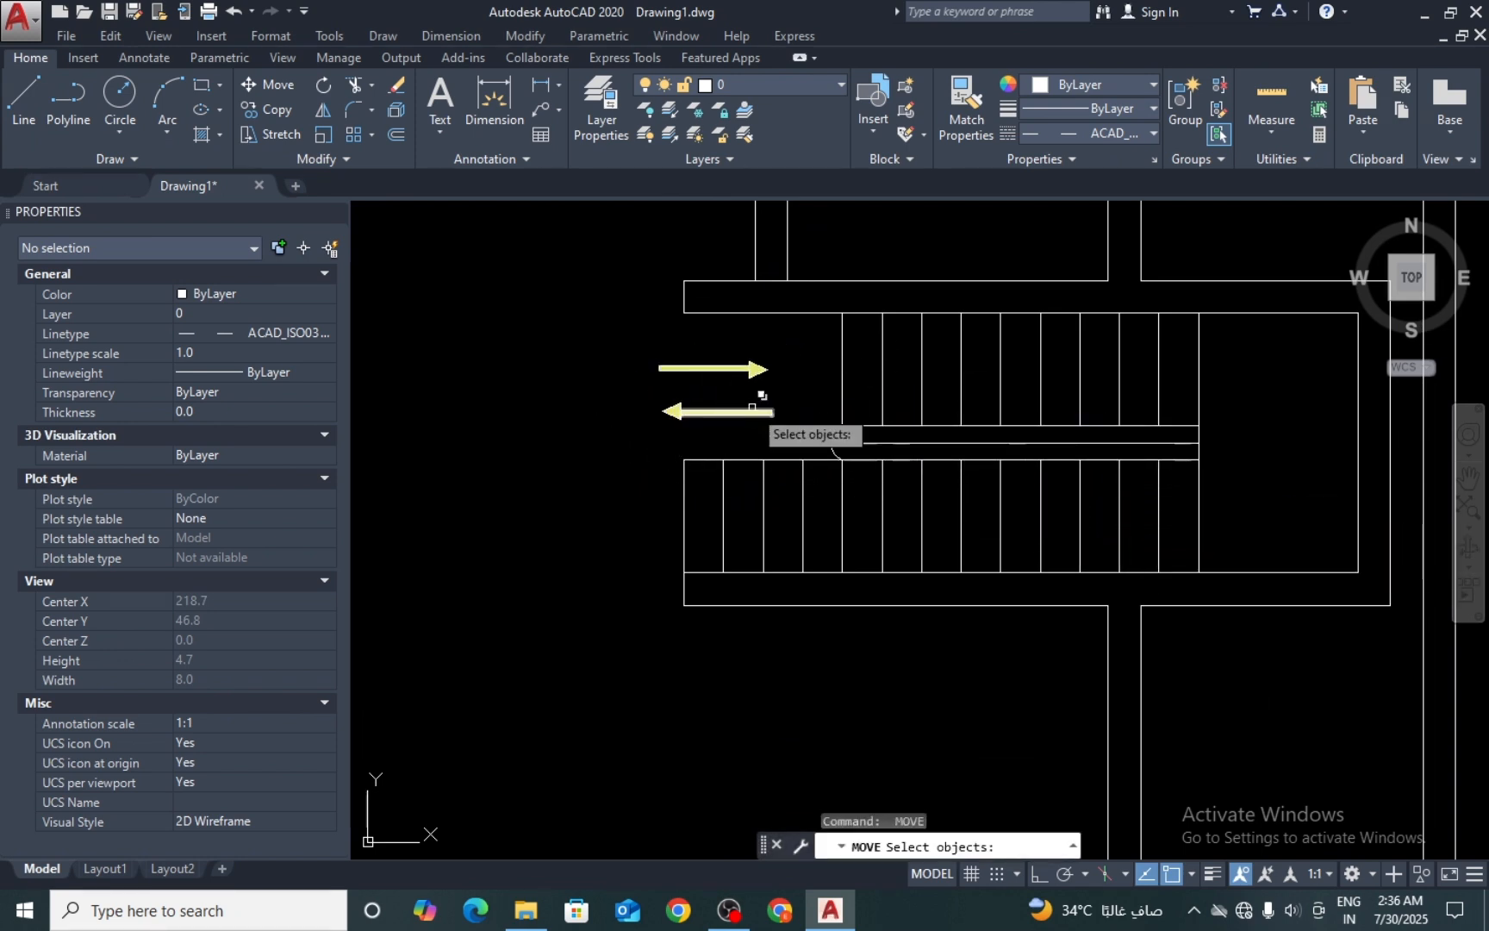
{"action": "left_click", "coordinate": [772, 396]}
{"action": "left_click", "coordinate": [615, 422]}
{"action": "key", "text": "Return"}
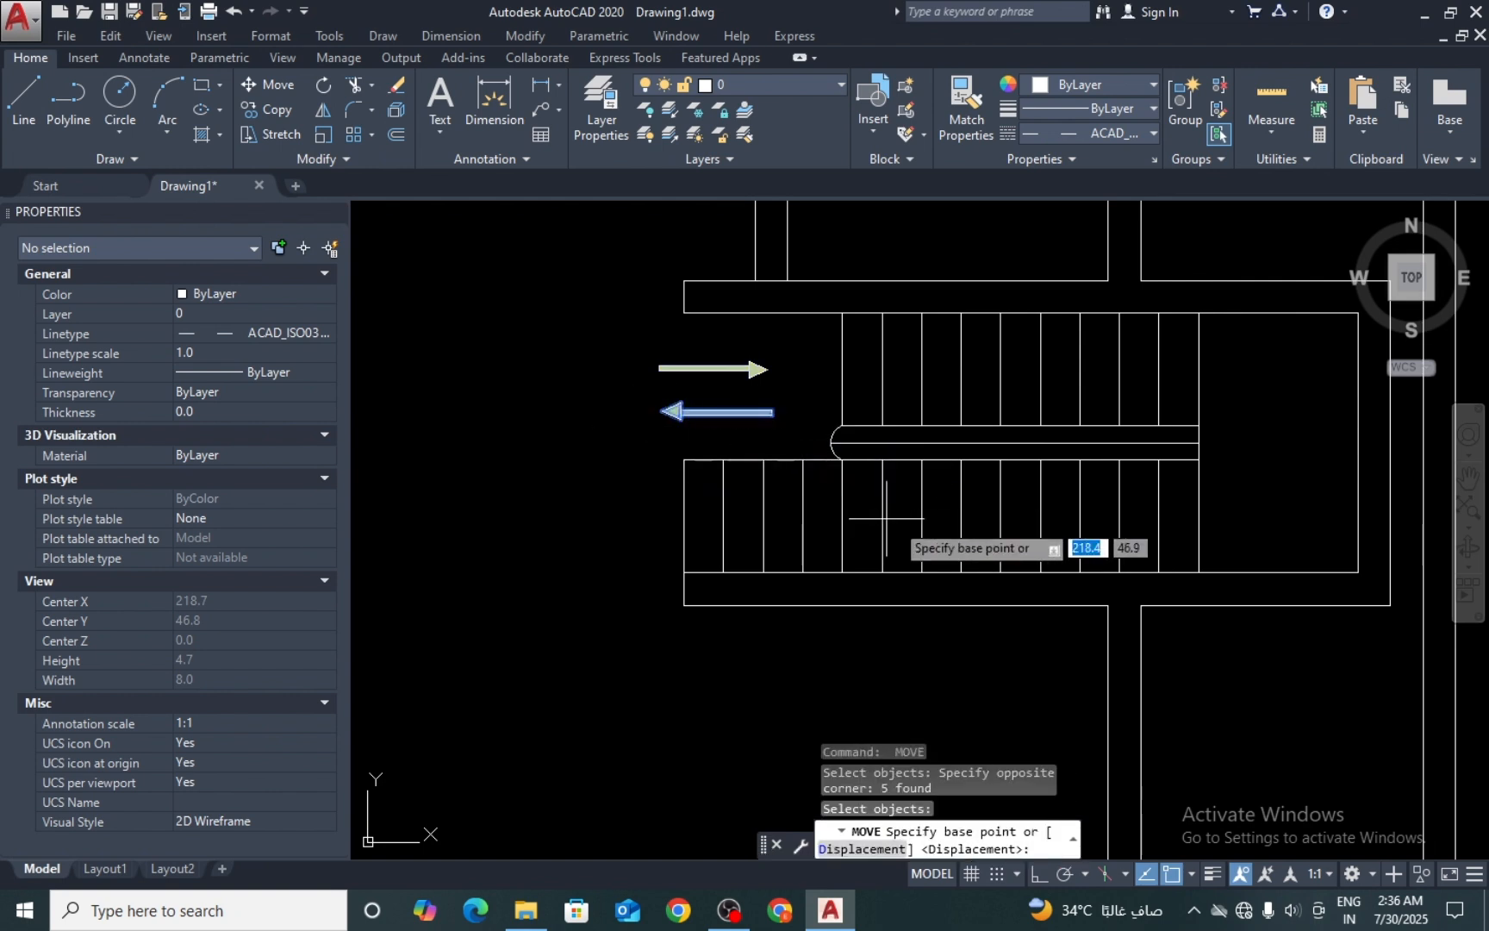
{"action": "left_click", "coordinate": [615, 423]}
{"action": "key", "text": "Escape"}
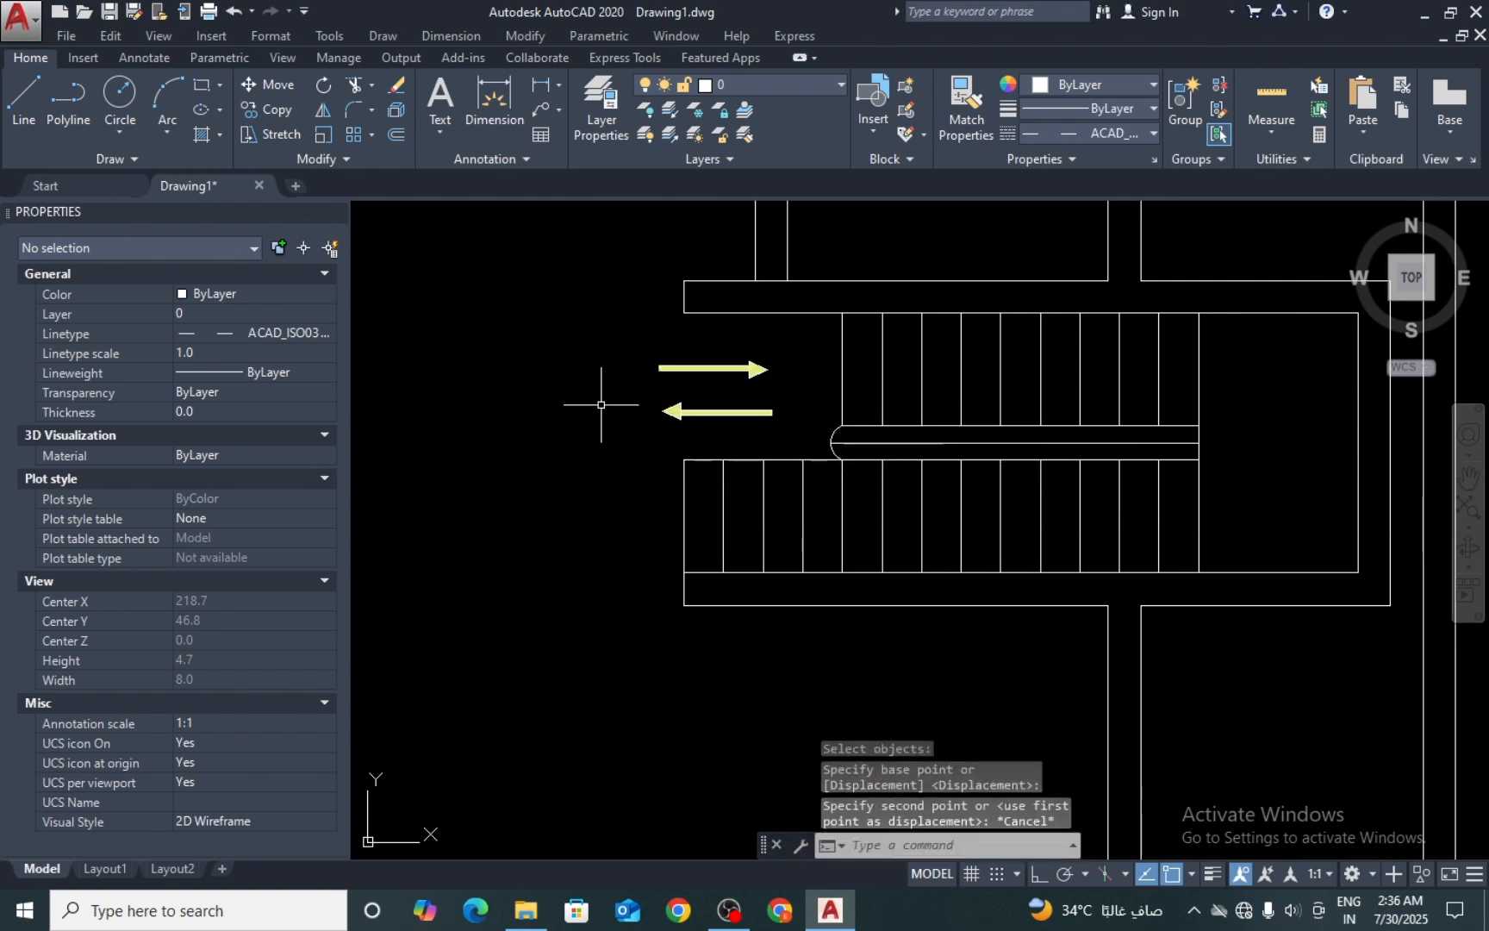
Step: Delete the shared solid hatch that covers both stair arrows
{"action": "scroll", "coordinate": [678, 402], "scroll_direction": "up", "scroll_amount": 2}
{"action": "scroll", "coordinate": [678, 402], "scroll_direction": "up", "scroll_amount": 2}
{"action": "left_click", "coordinate": [837, 314]}
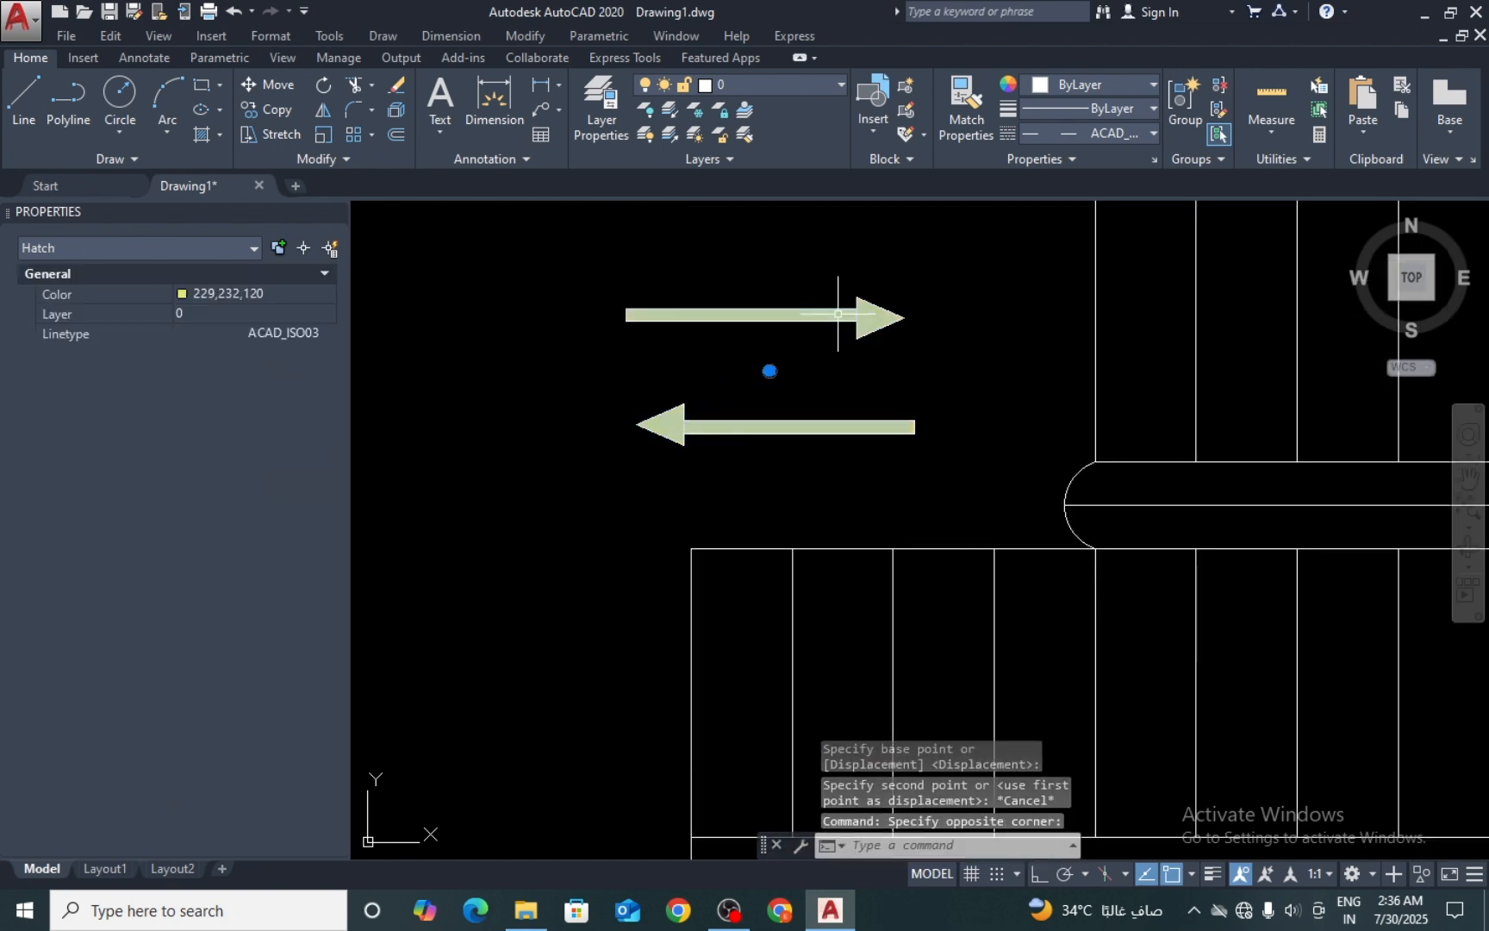
{"action": "key", "text": "Delete"}
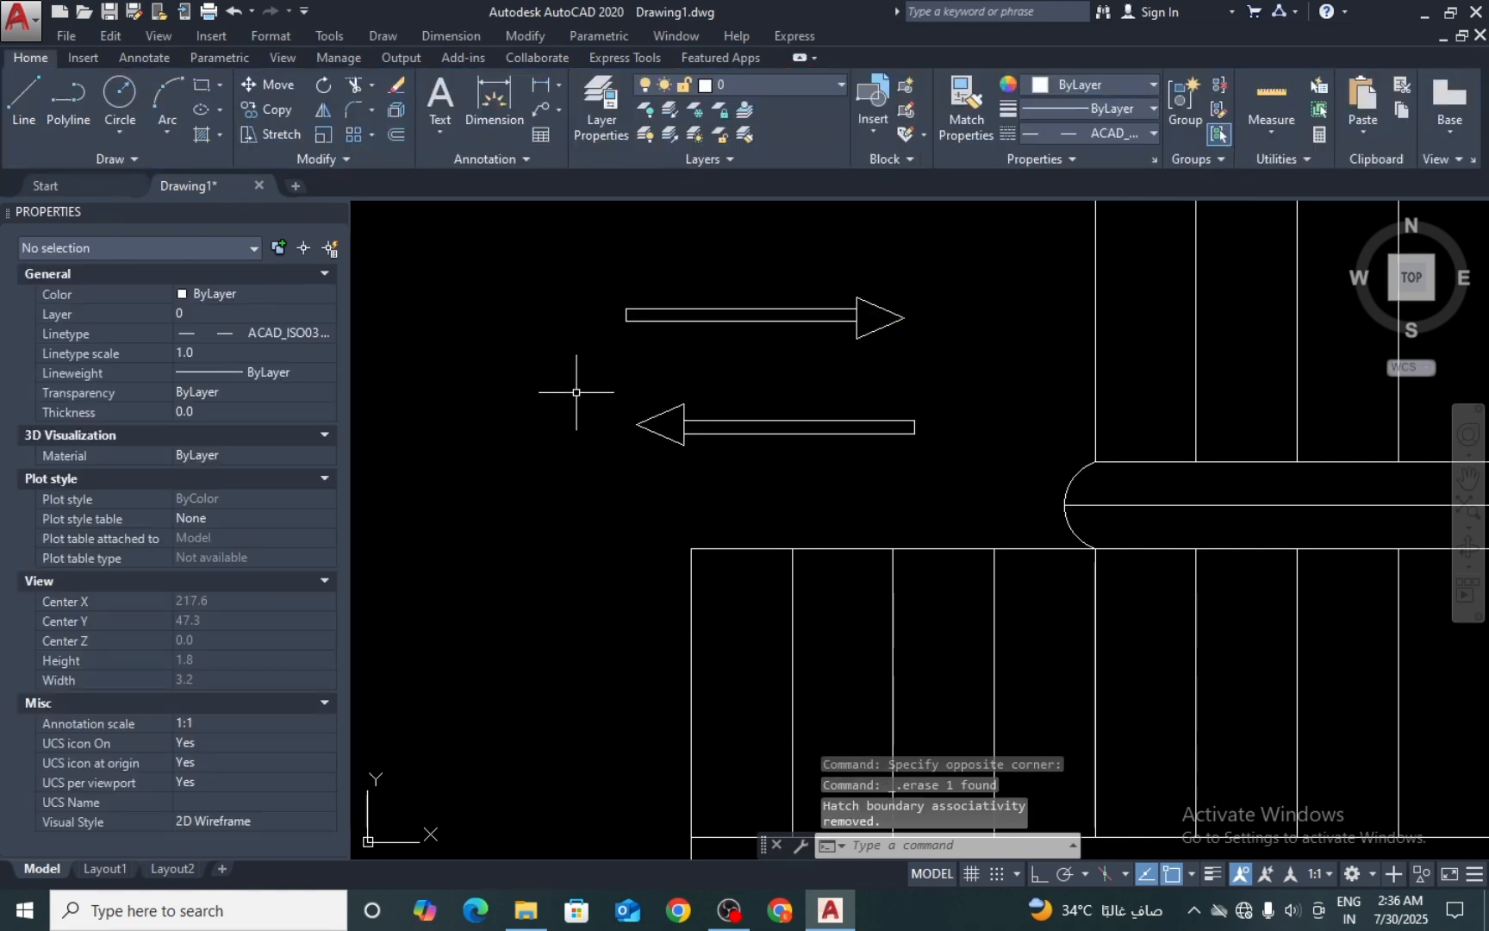
Step: Fill the upper arrow's head and shaft with their own solid yellow hatch
{"action": "type", "text": "h"}
{"action": "key", "text": "Return"}
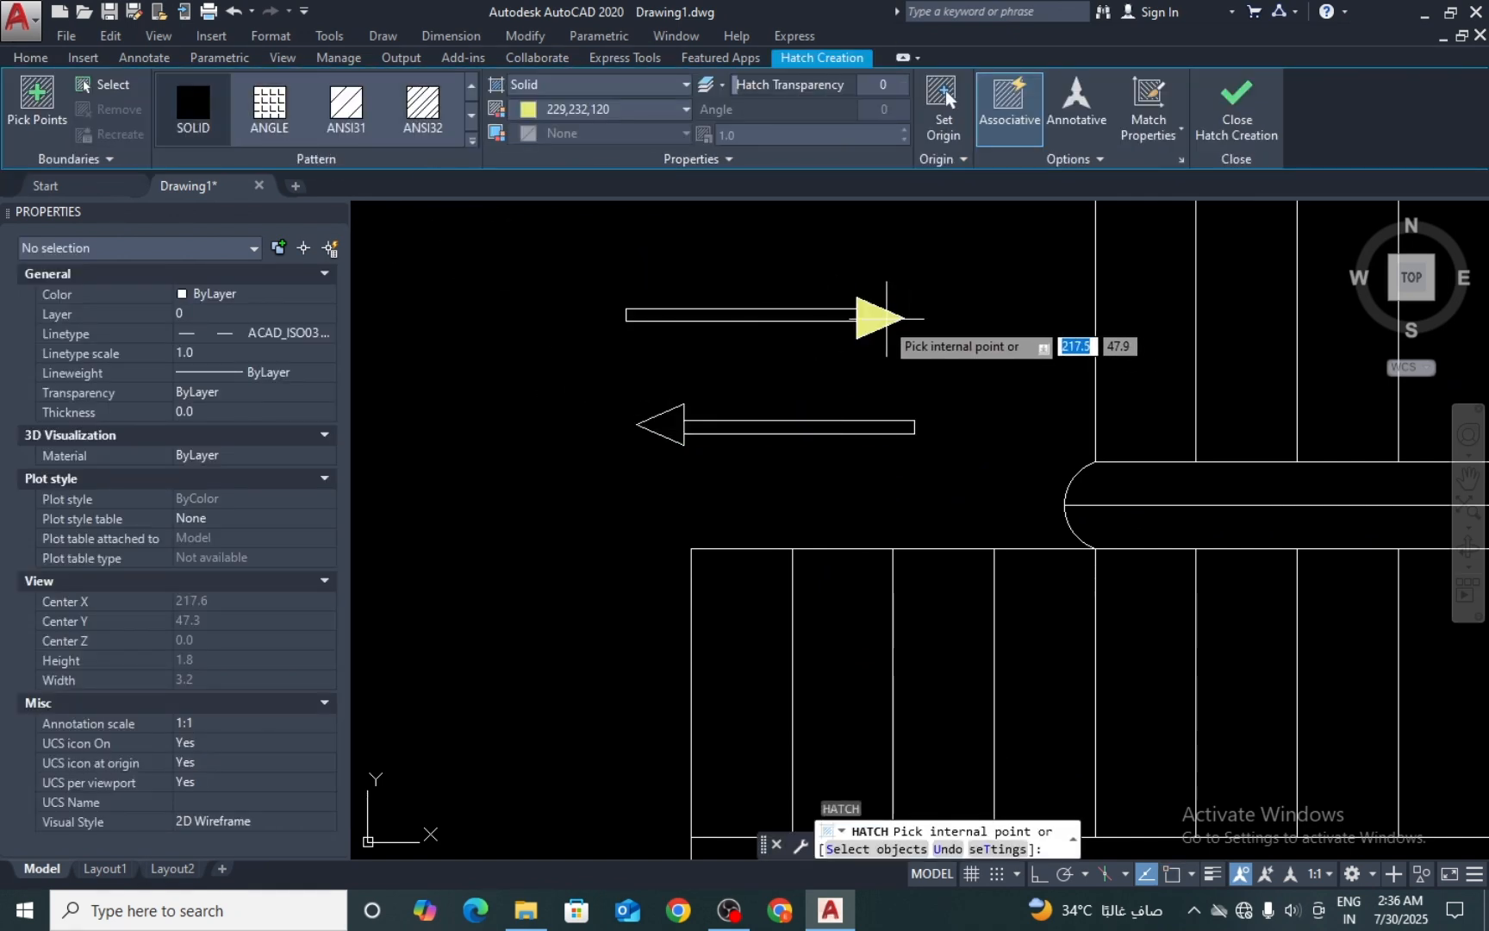
{"action": "left_click", "coordinate": [887, 317]}
{"action": "left_click", "coordinate": [814, 316]}
{"action": "key", "text": "Return"}
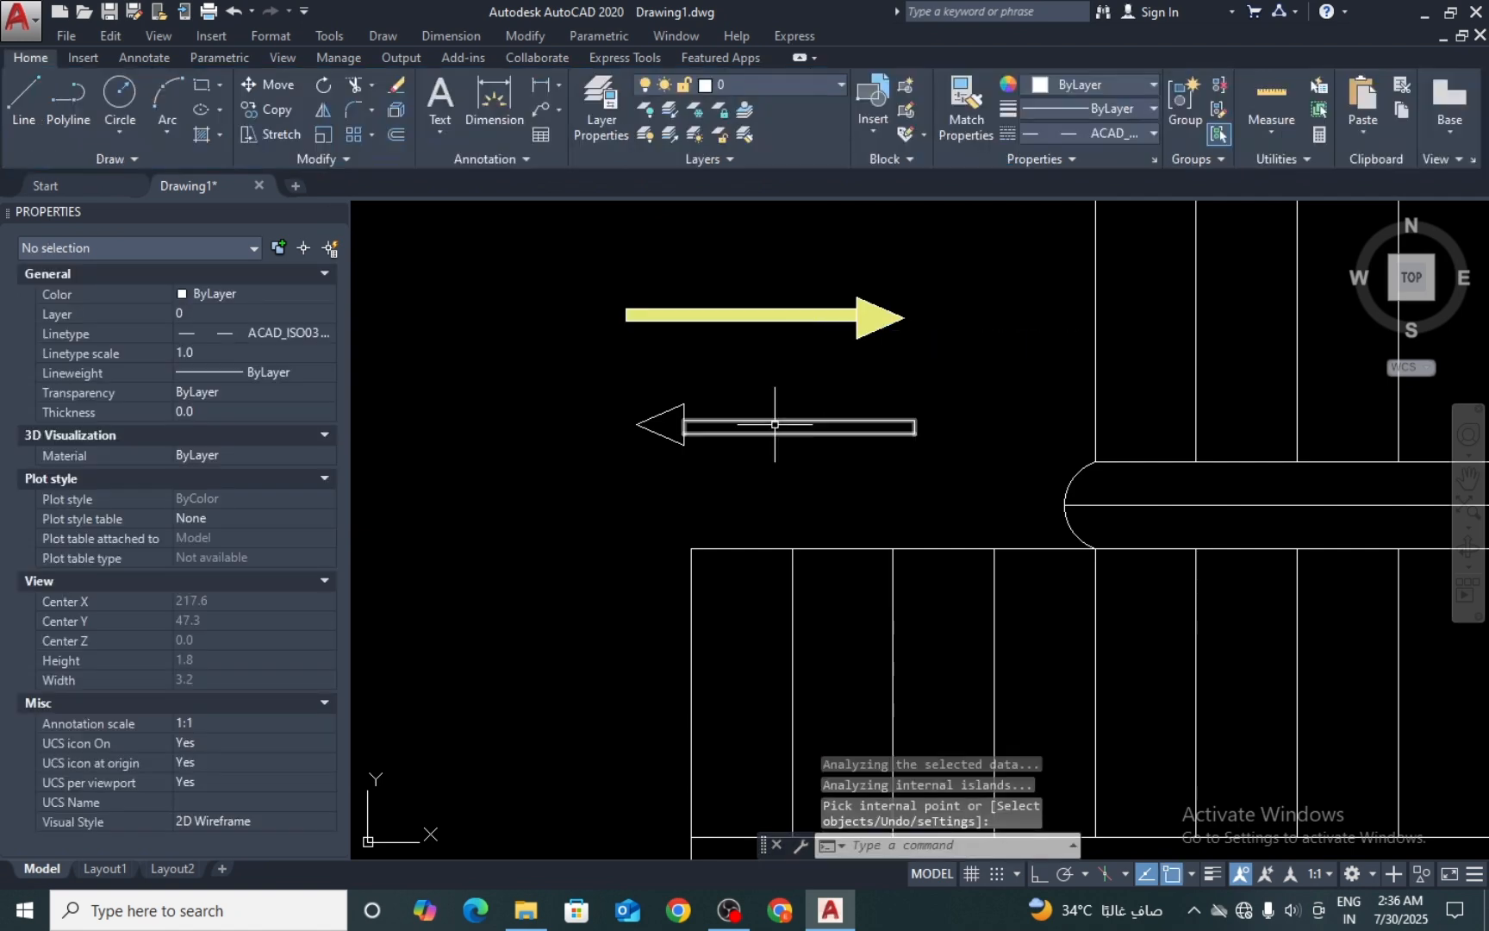
Step: Fill the lower arrow's shaft and head with a separate solid yellow hatch
{"action": "key", "text": "Return"}
{"action": "left_click", "coordinate": [774, 424]}
{"action": "left_click", "coordinate": [671, 426]}
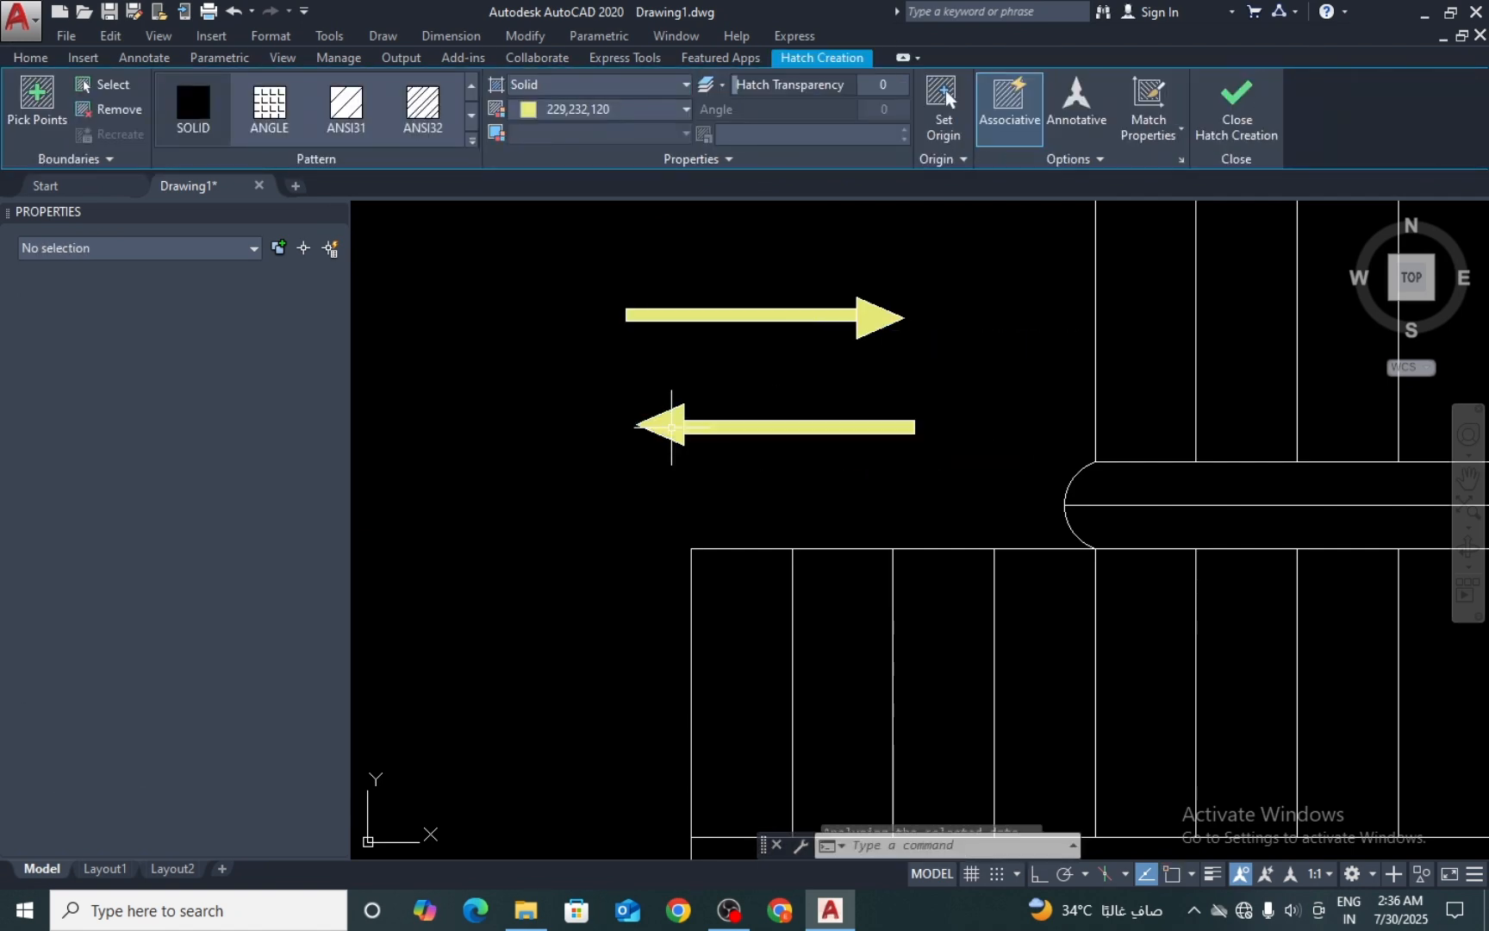
{"action": "key", "text": "Return"}
Step: Move the hatched lower arrow onto the stair landing, beside the inner end of the lower flight and pointing toward its treads
{"action": "type", "text": "M"}
{"action": "key", "text": "Return"}
{"action": "left_click", "coordinate": [917, 386]}
{"action": "left_click", "coordinate": [574, 486]}
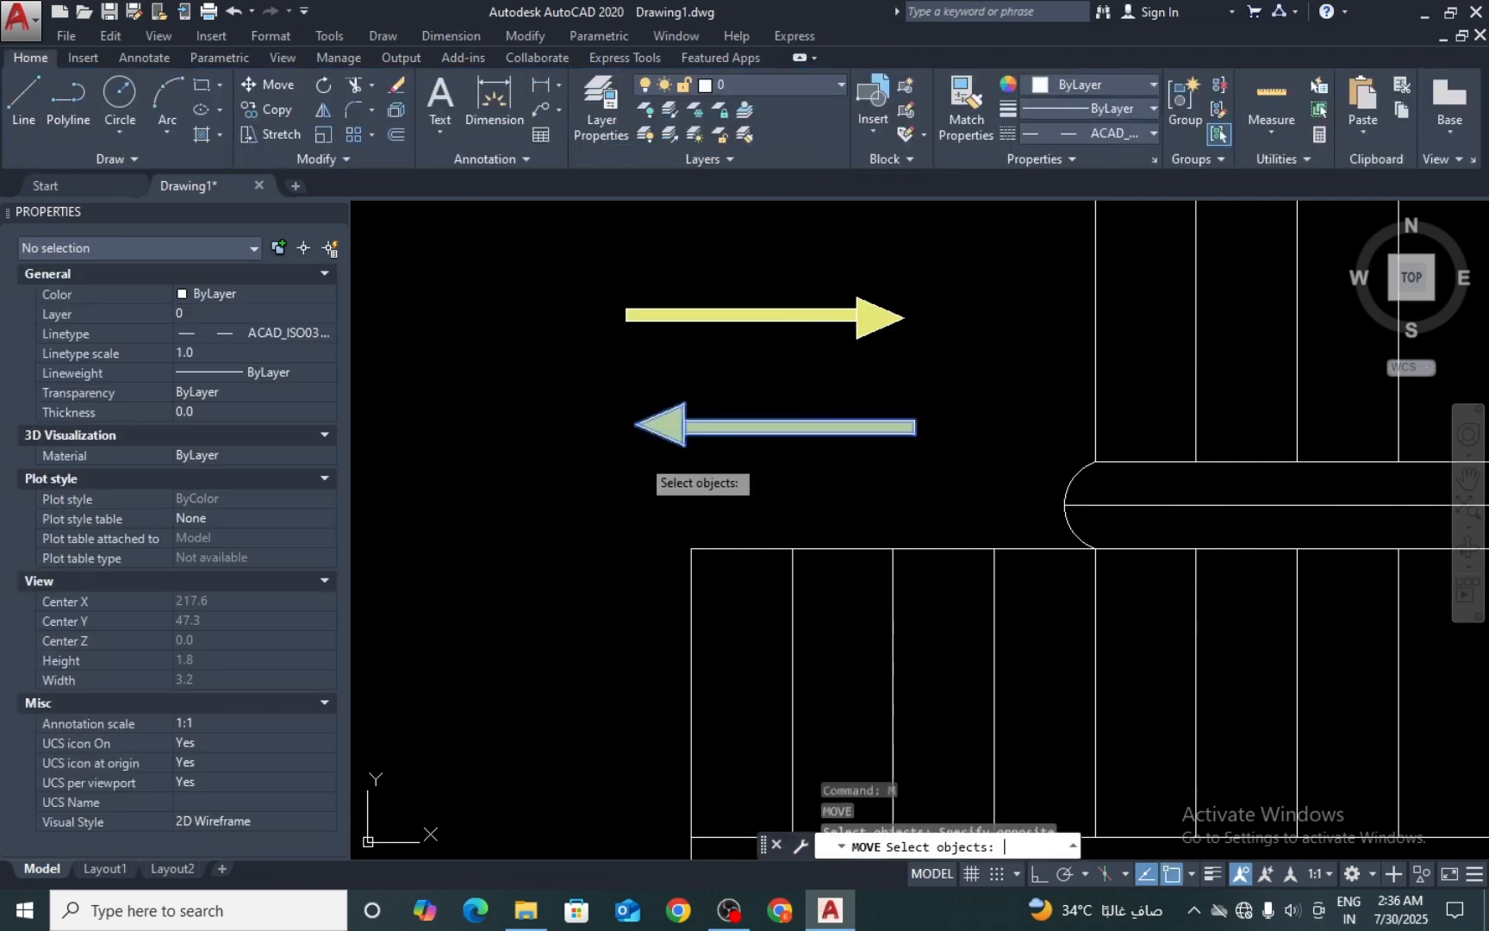
{"action": "key", "text": "Return"}
{"action": "left_click", "coordinate": [742, 459]}
{"action": "scroll", "coordinate": [780, 458], "scroll_direction": "down", "scroll_amount": 4}
{"action": "scroll", "coordinate": [953, 475], "scroll_direction": "up", "scroll_amount": 3}
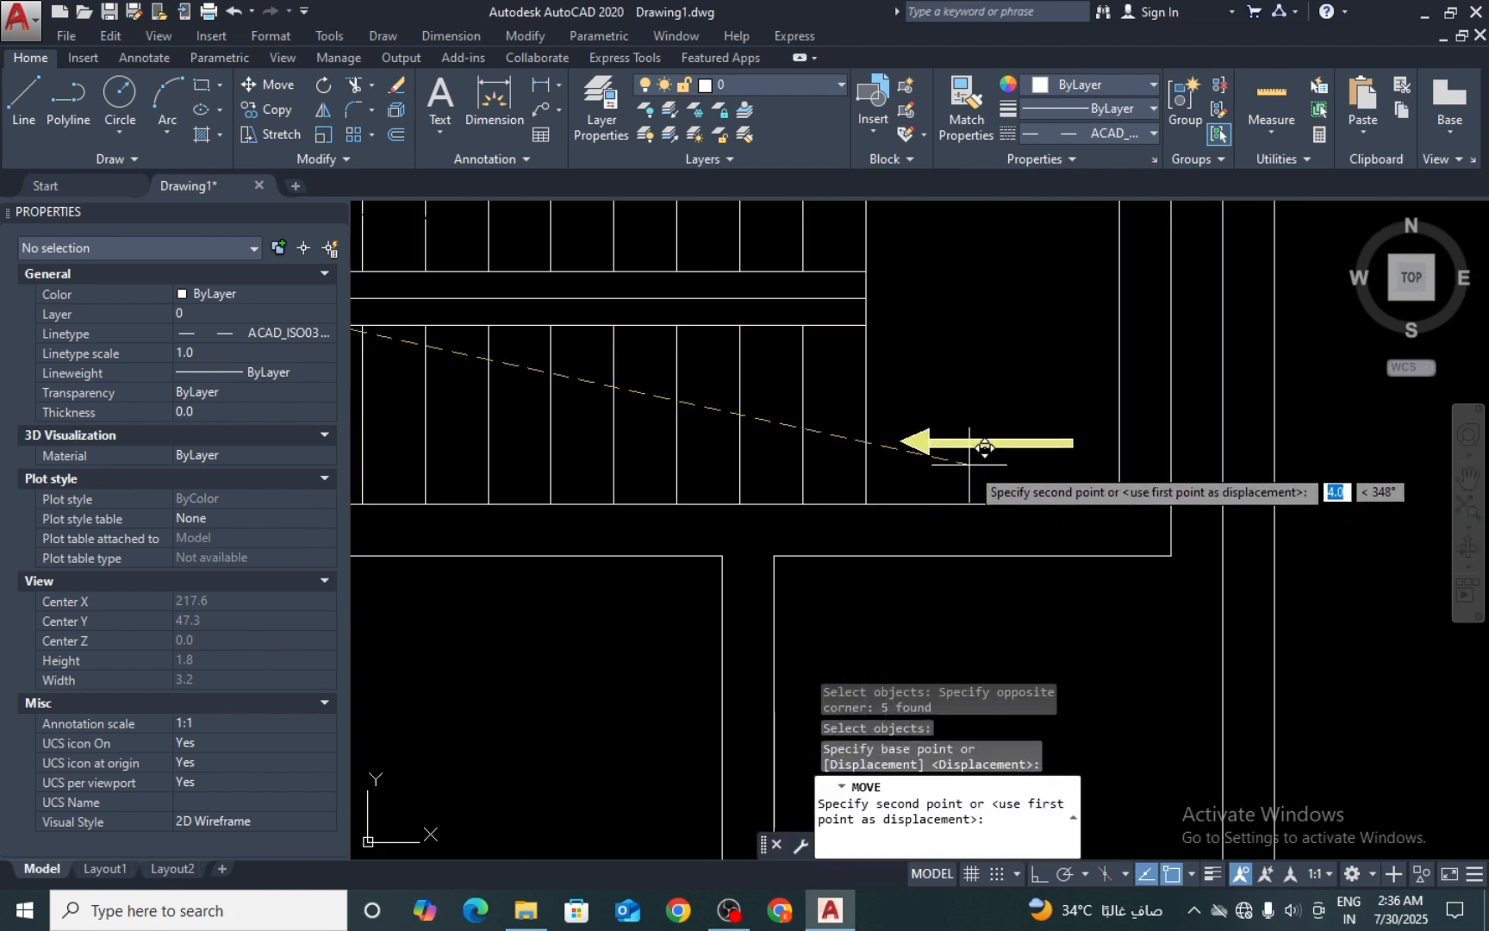
{"action": "left_click", "coordinate": [985, 445]}
{"action": "scroll", "coordinate": [986, 445], "scroll_direction": "down", "scroll_amount": 4}
{"action": "key", "text": "Return"}
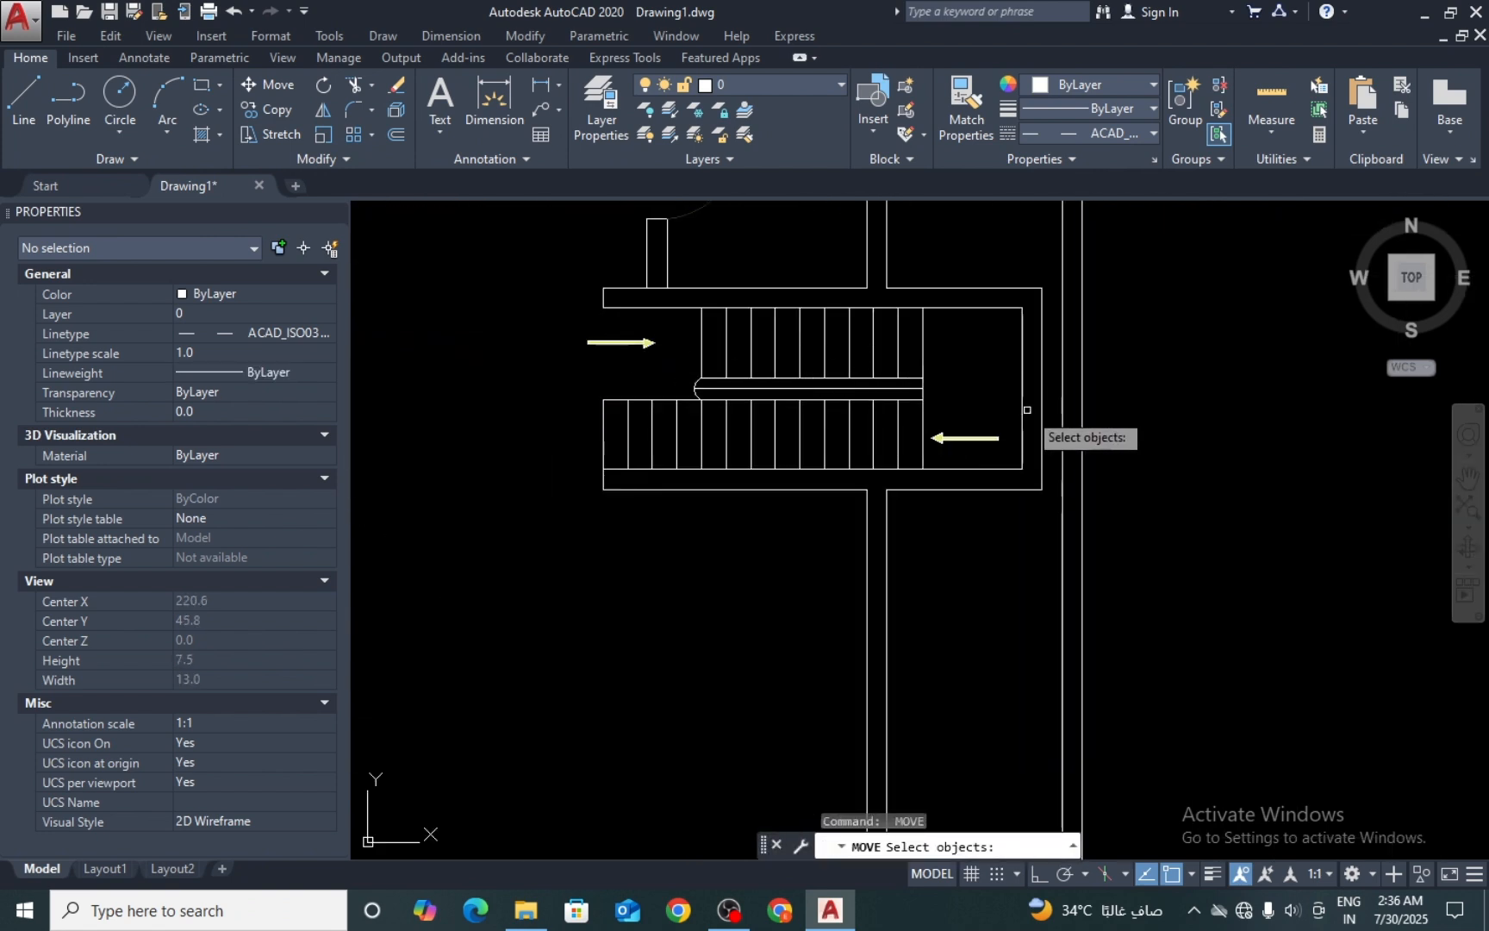
{"action": "scroll", "coordinate": [851, 427], "scroll_direction": "down", "scroll_amount": 5}
{"action": "key", "text": "Escape"}
Step: Dimension the stair's lower outer wall from its open end to the house's exterior wall, placing the dimension just below it
{"action": "scroll", "coordinate": [814, 440], "scroll_direction": "up", "scroll_amount": 2}
{"action": "middle_click_drag", "start_coordinate": [742, 431], "coordinate": [849, 469]}
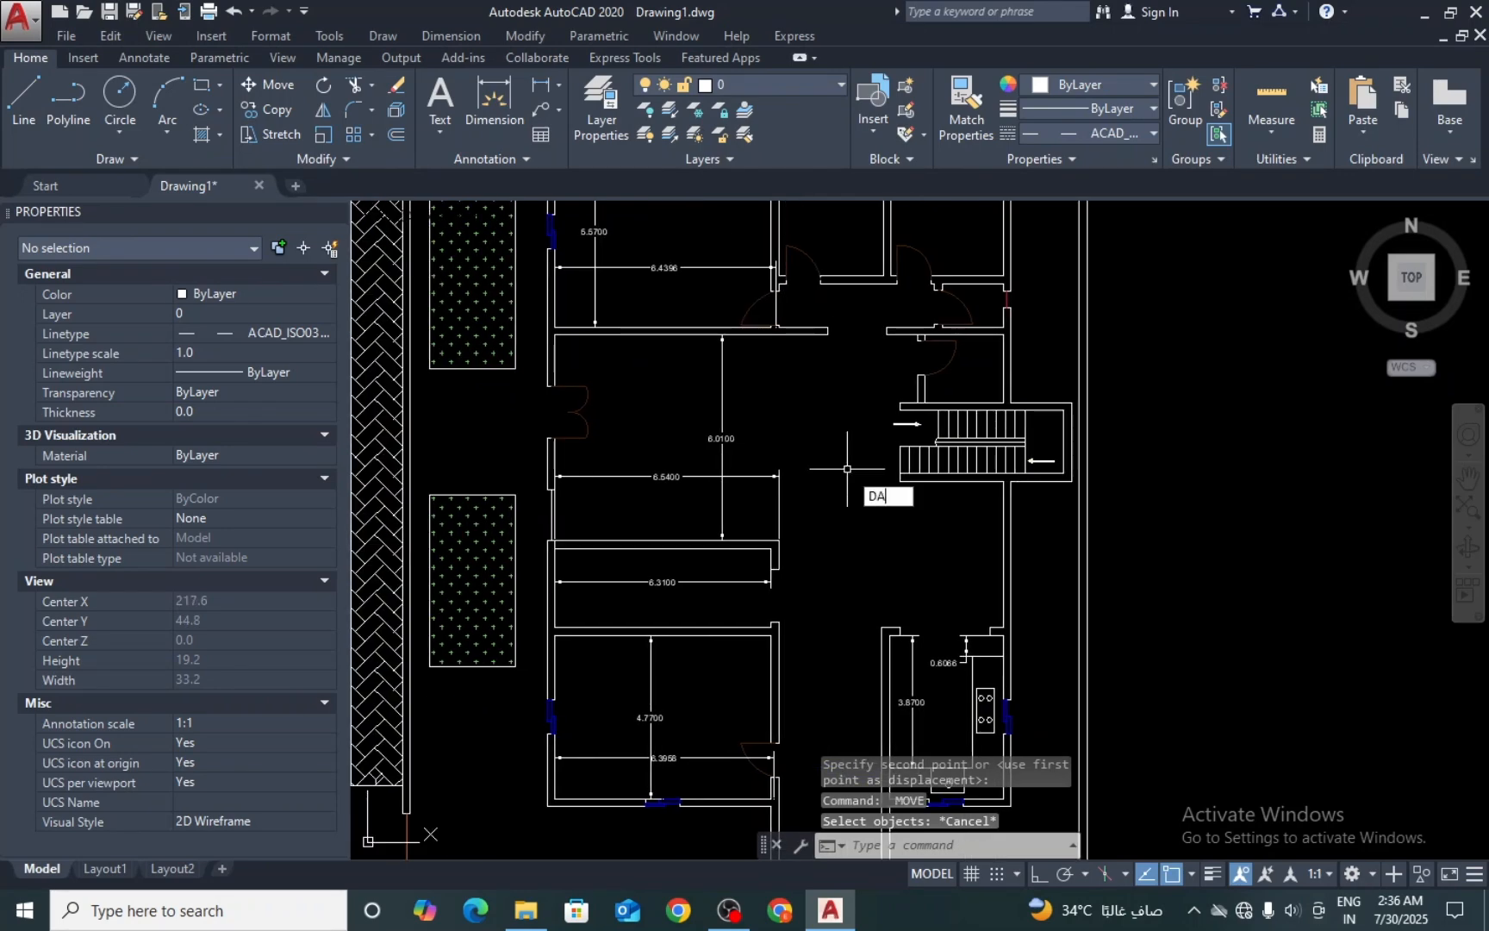
{"action": "key", "text": "Escape"}
{"action": "left_click", "coordinate": [505, 106]}
{"action": "scroll", "coordinate": [987, 453], "scroll_direction": "up", "scroll_amount": 4}
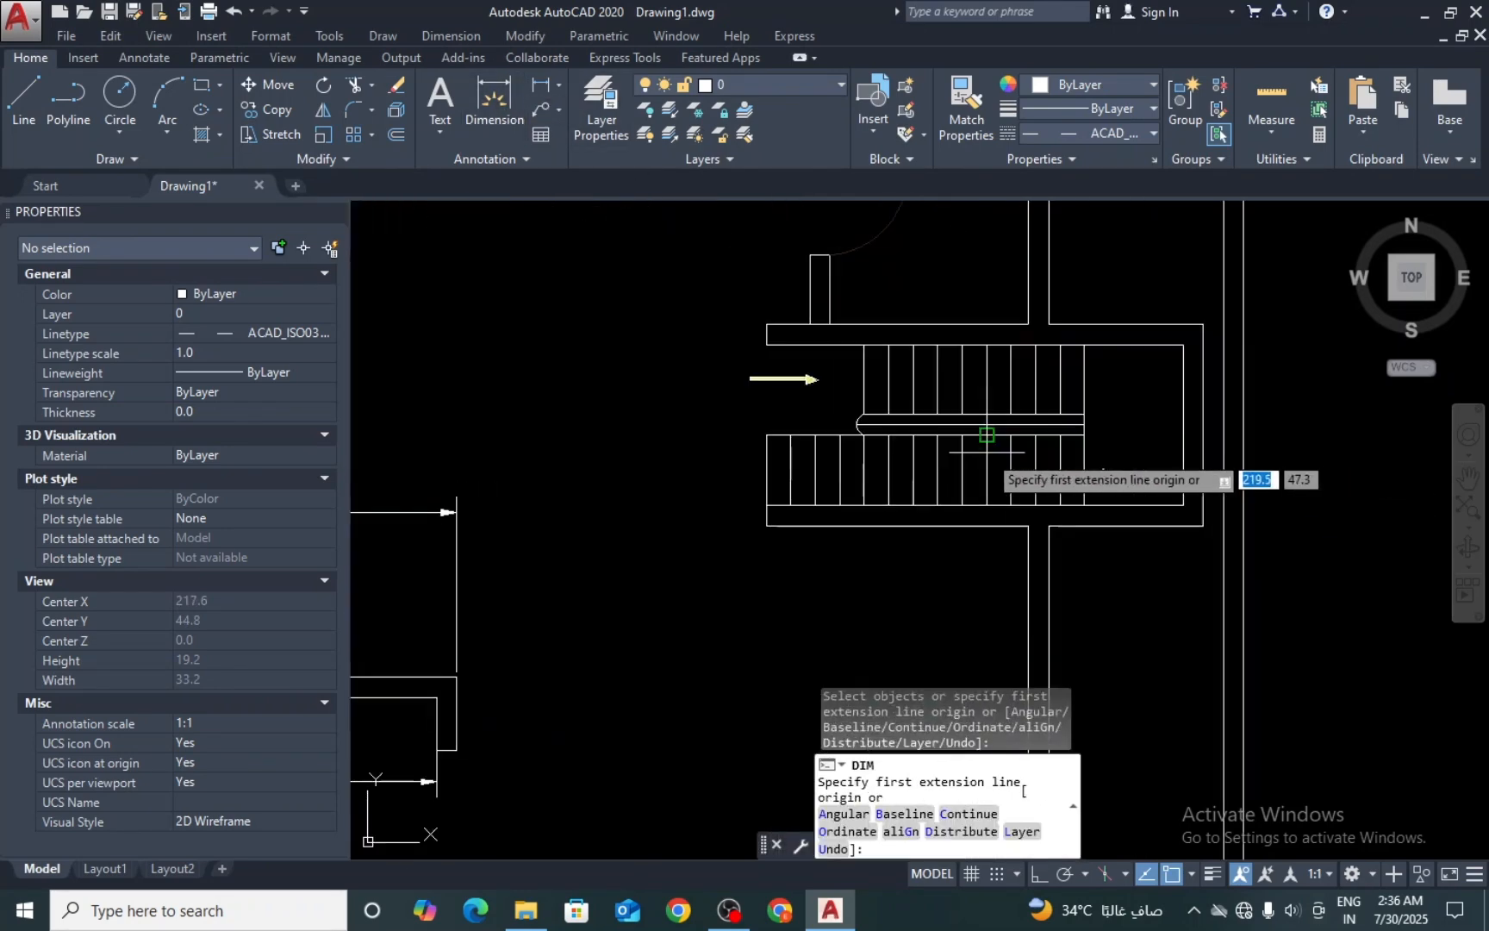
{"action": "left_click", "coordinate": [1027, 526]}
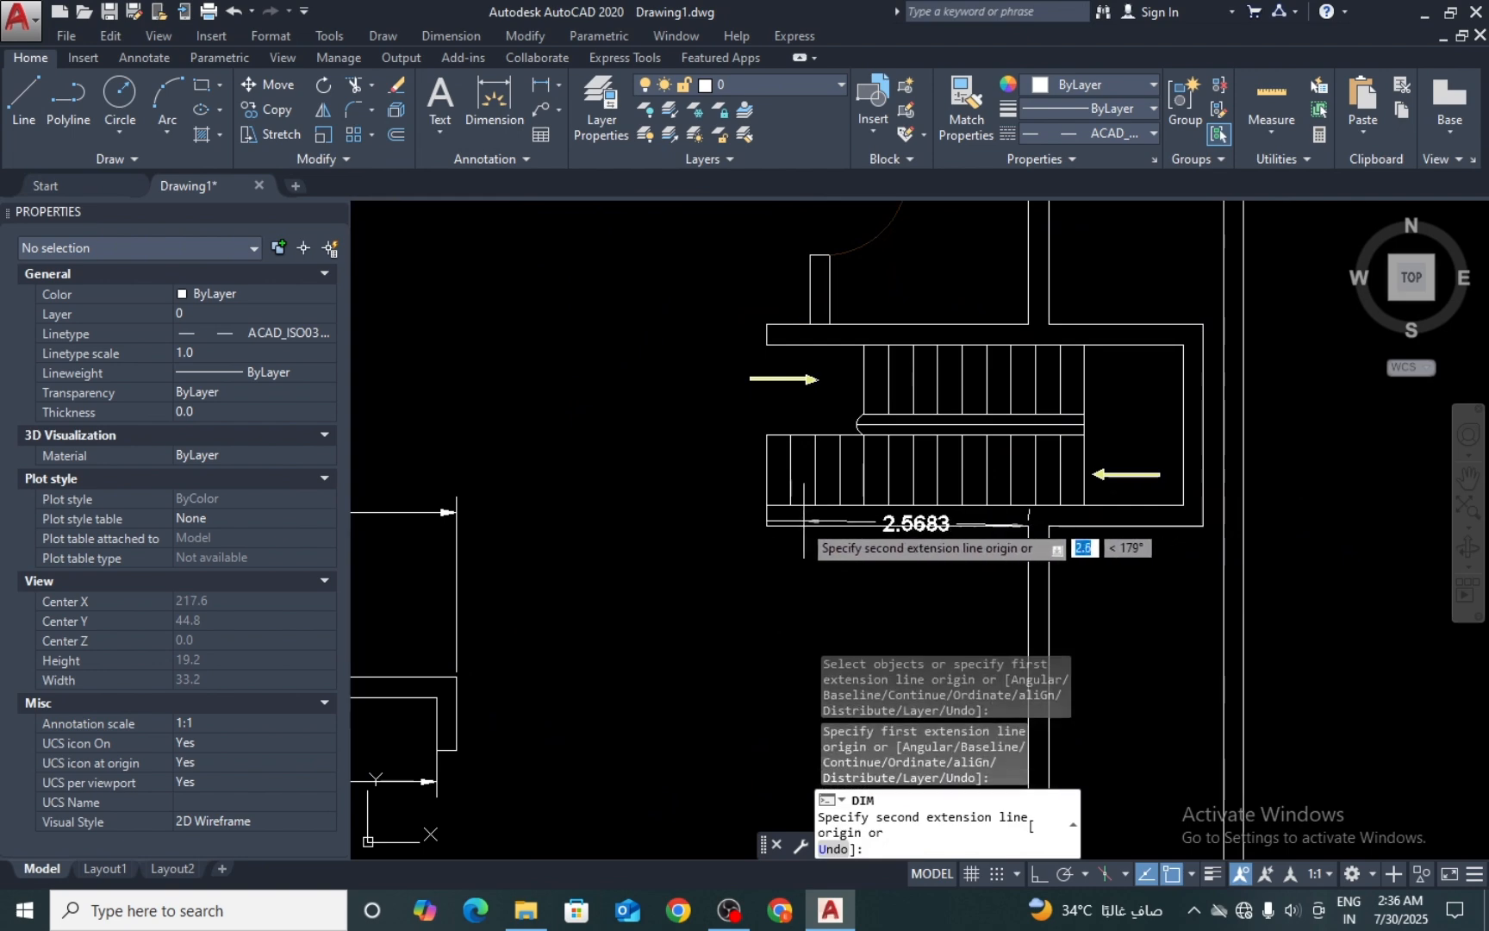
{"action": "left_click", "coordinate": [767, 525]}
{"action": "left_click", "coordinate": [777, 569]}
{"action": "scroll", "coordinate": [778, 543], "scroll_direction": "down", "scroll_amount": 2}
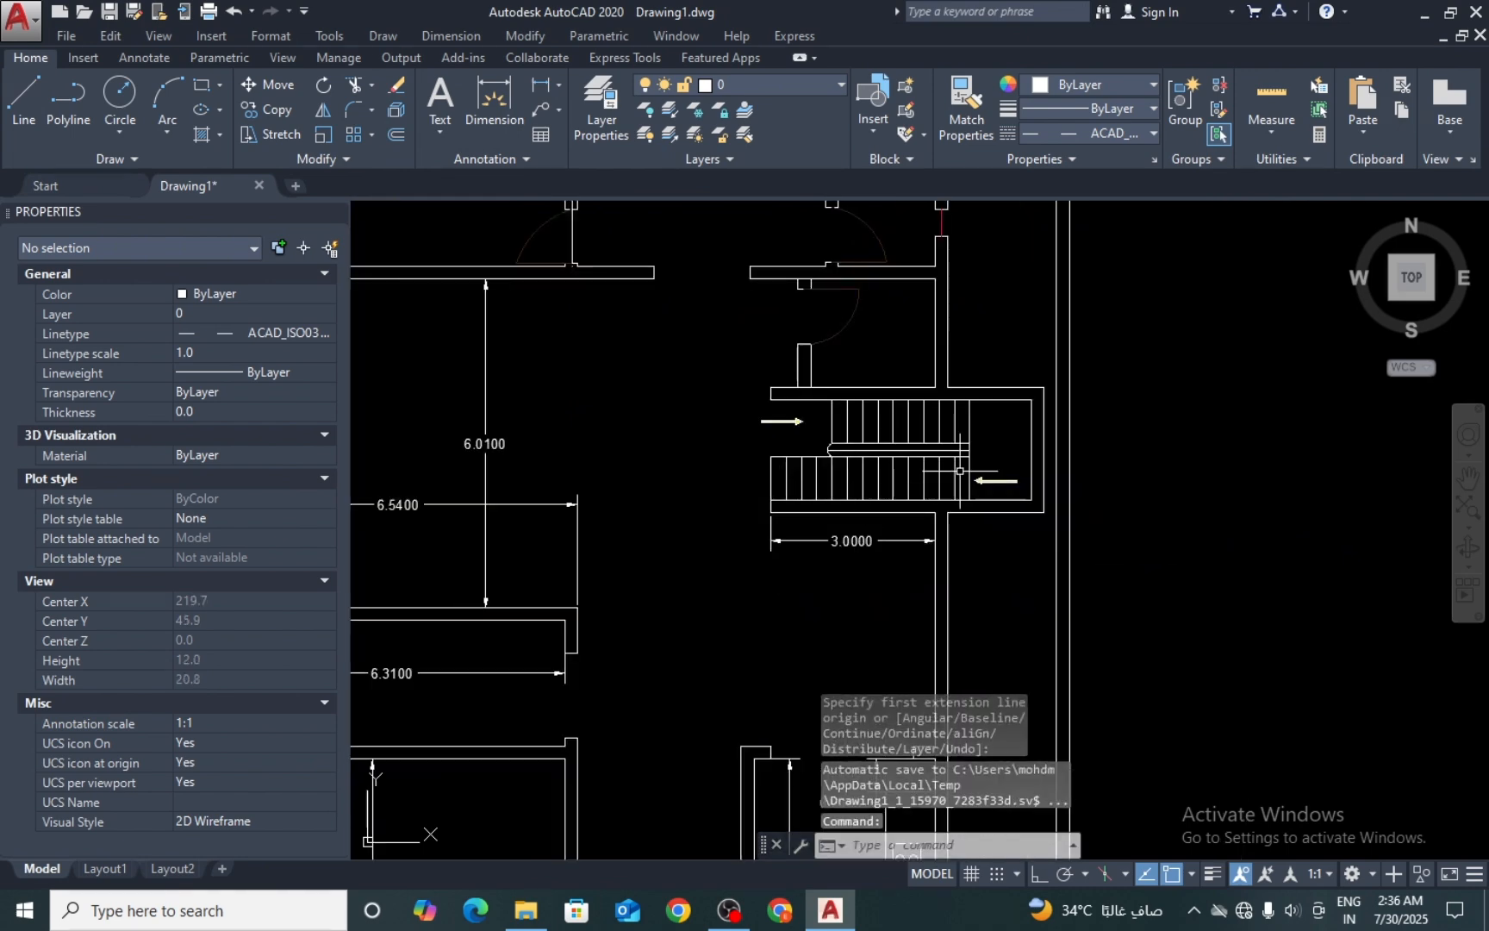
{"action": "scroll", "coordinate": [780, 521], "scroll_direction": "up", "scroll_amount": 2}
{"action": "left_click", "coordinate": [780, 521]}
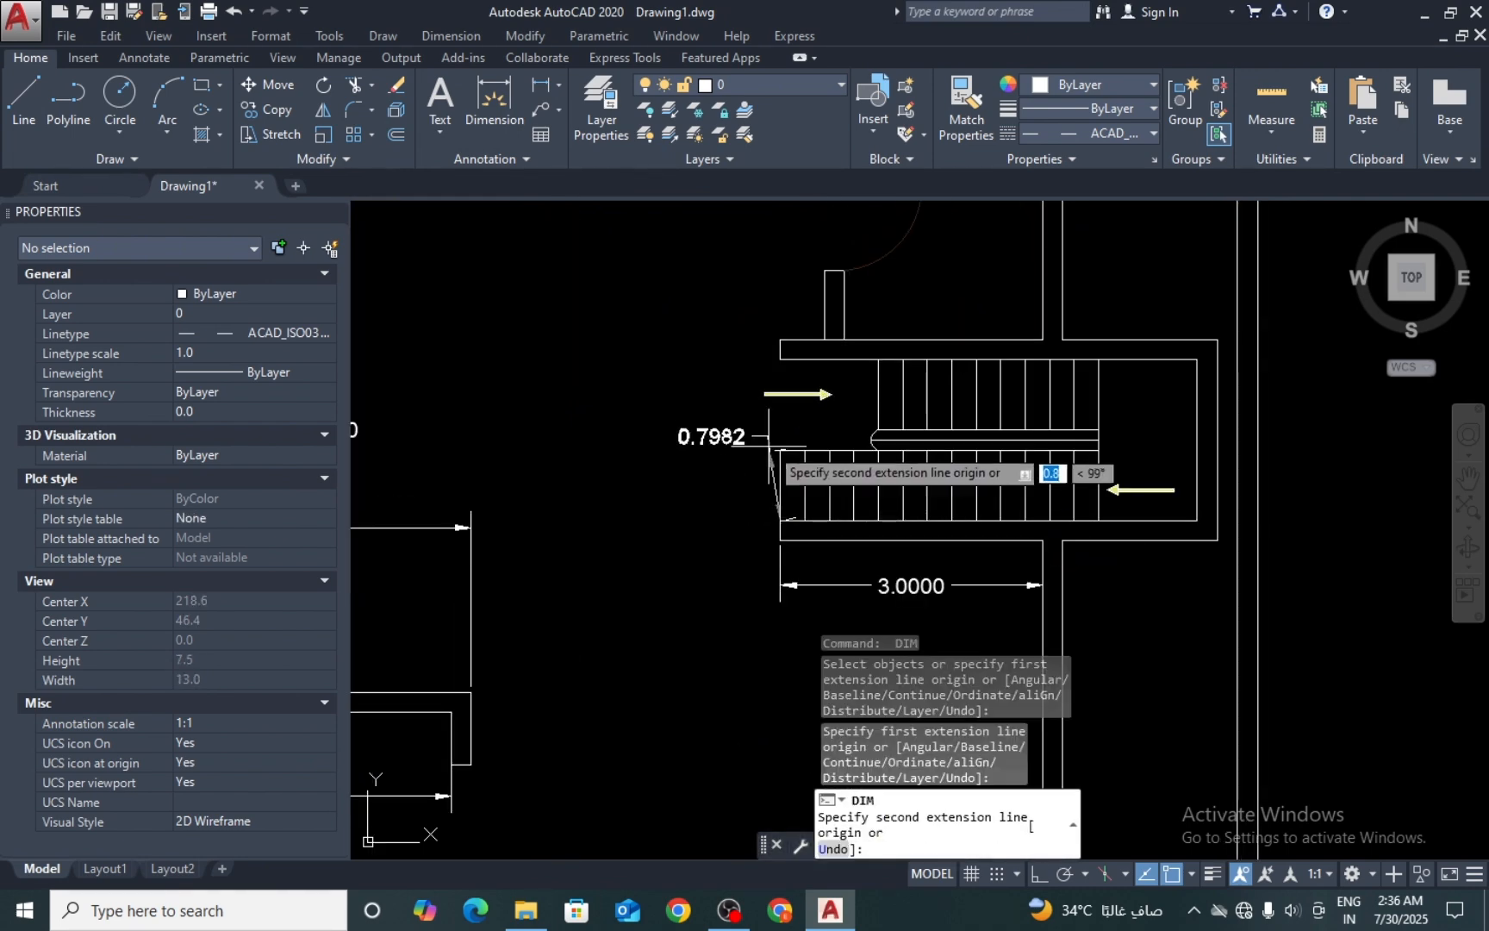
{"action": "left_click", "coordinate": [778, 451]}
{"action": "scroll", "coordinate": [773, 474], "scroll_direction": "up", "scroll_amount": 4}
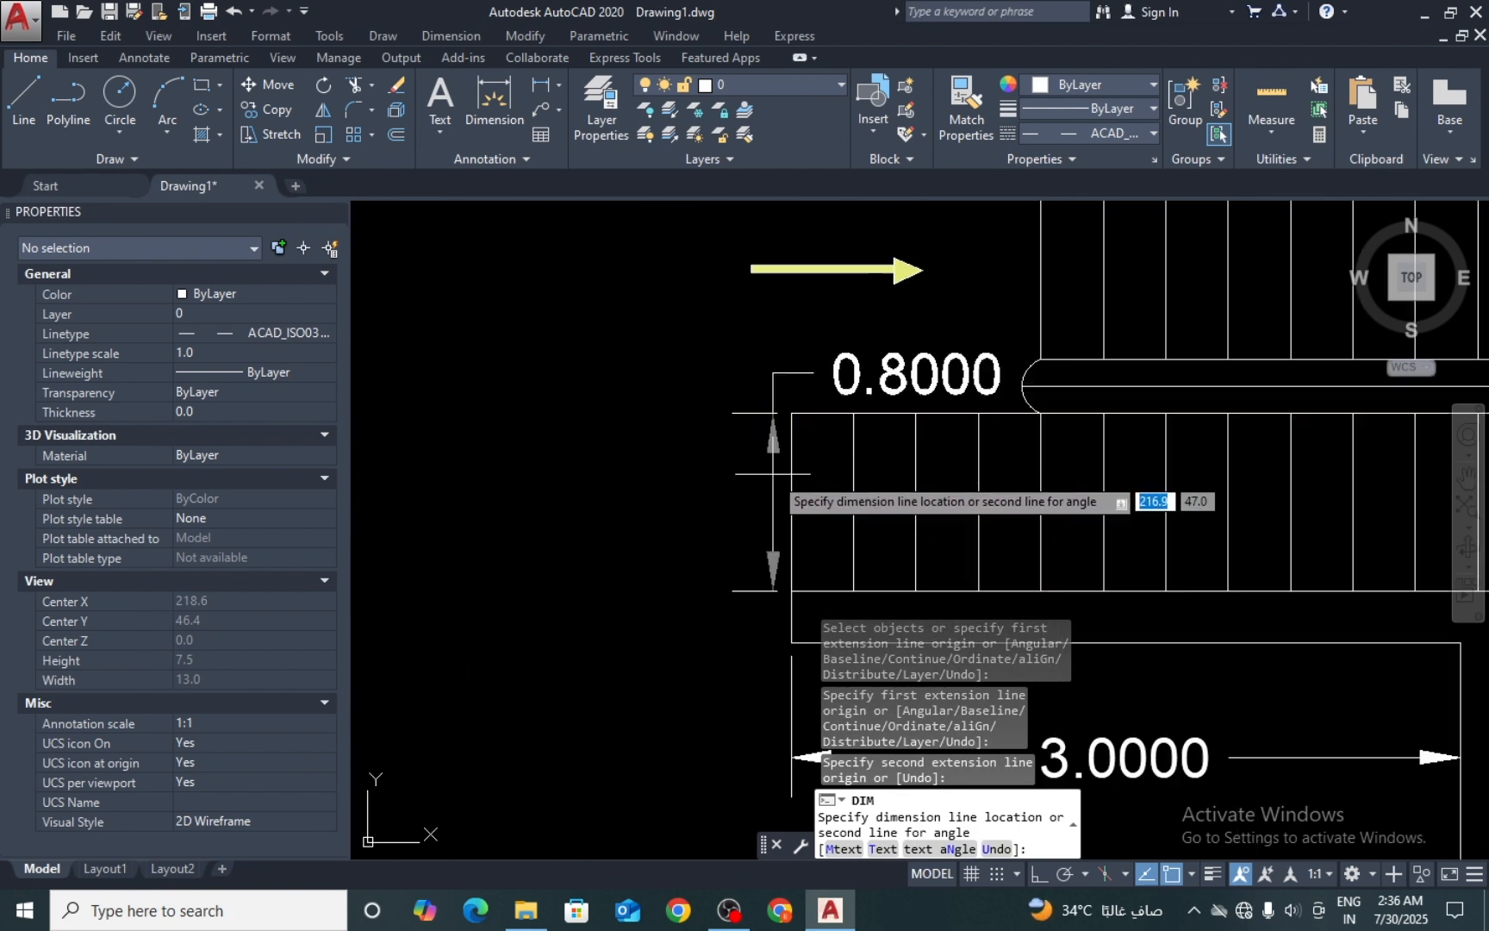
{"action": "key", "text": "Escape"}
Step: Add a vertical linear dimension for the lower flight's width, just outside its open end
{"action": "left_click", "coordinate": [557, 85]}
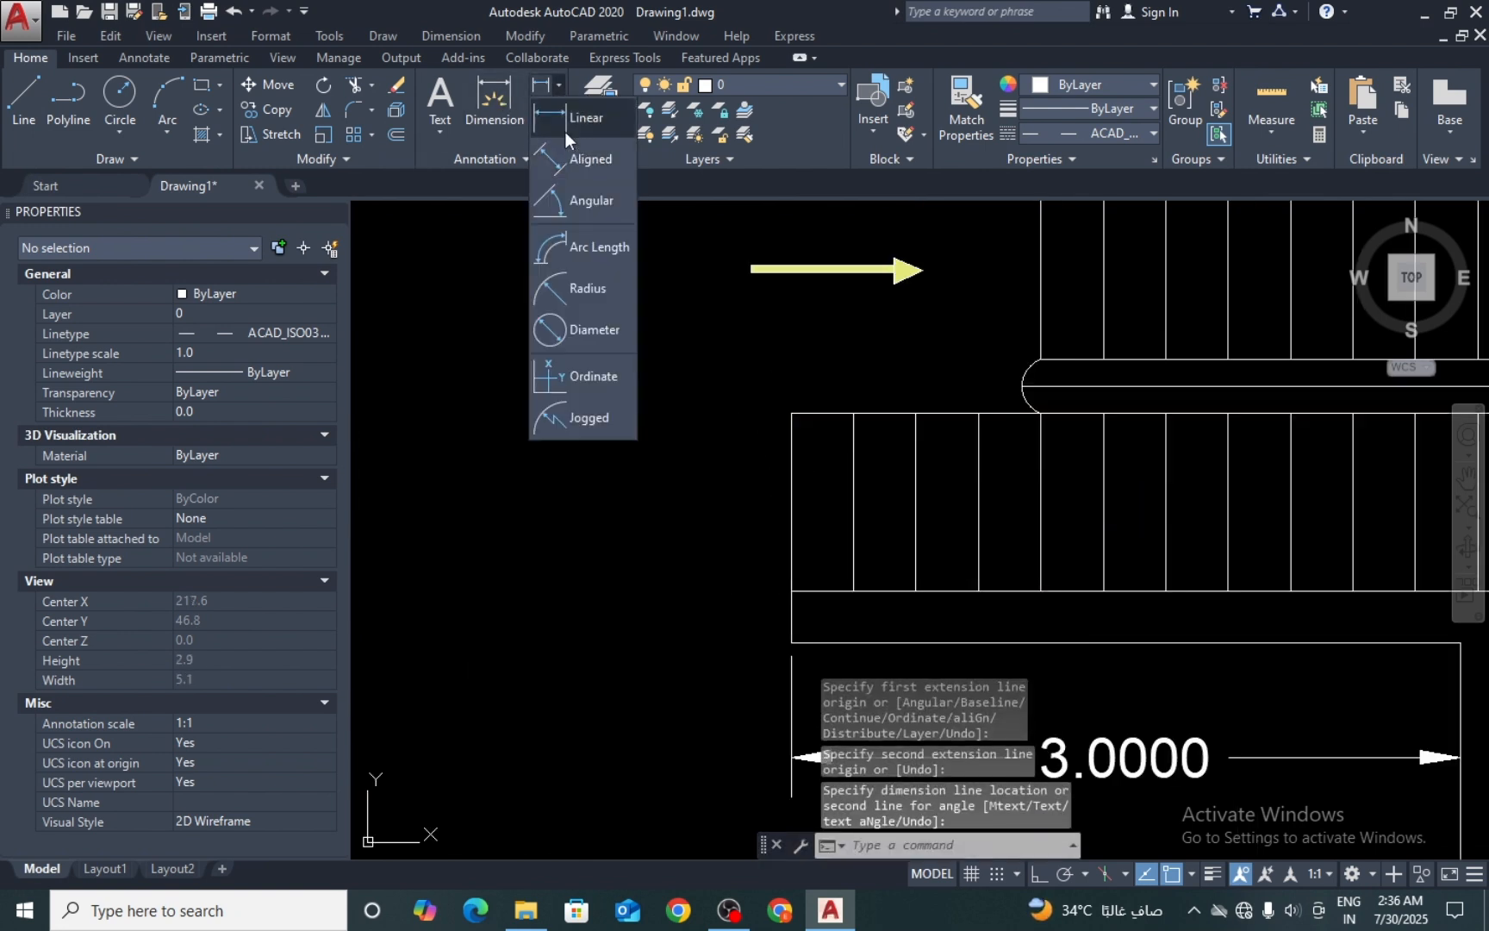
{"action": "left_click", "coordinate": [598, 121]}
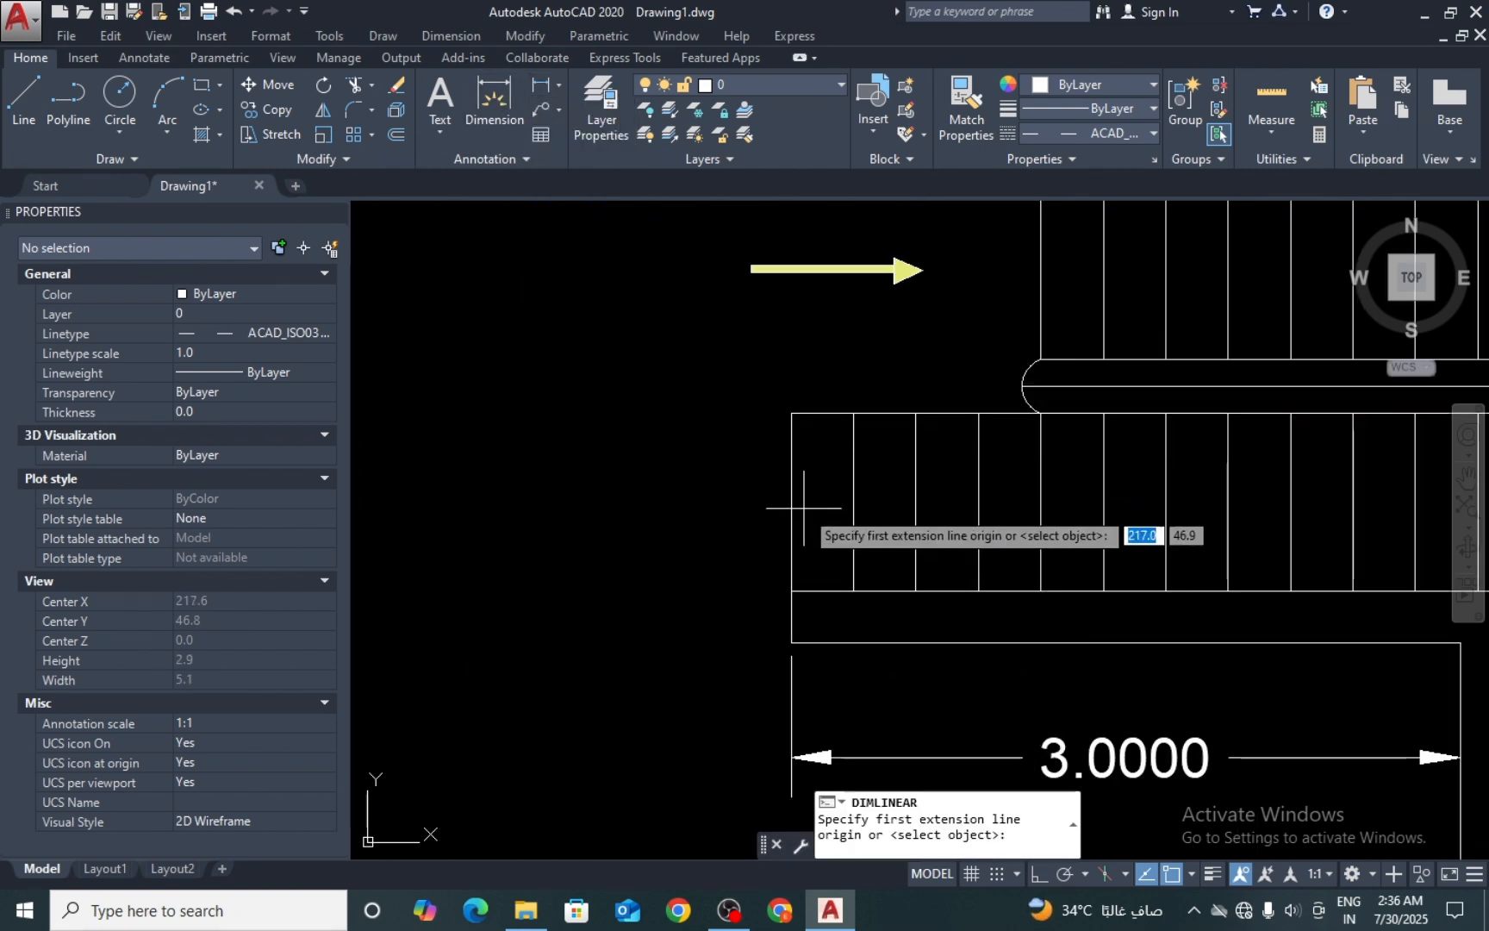
{"action": "scroll", "coordinate": [809, 517], "scroll_direction": "up", "scroll_amount": 2}
{"action": "left_click", "coordinate": [780, 351]}
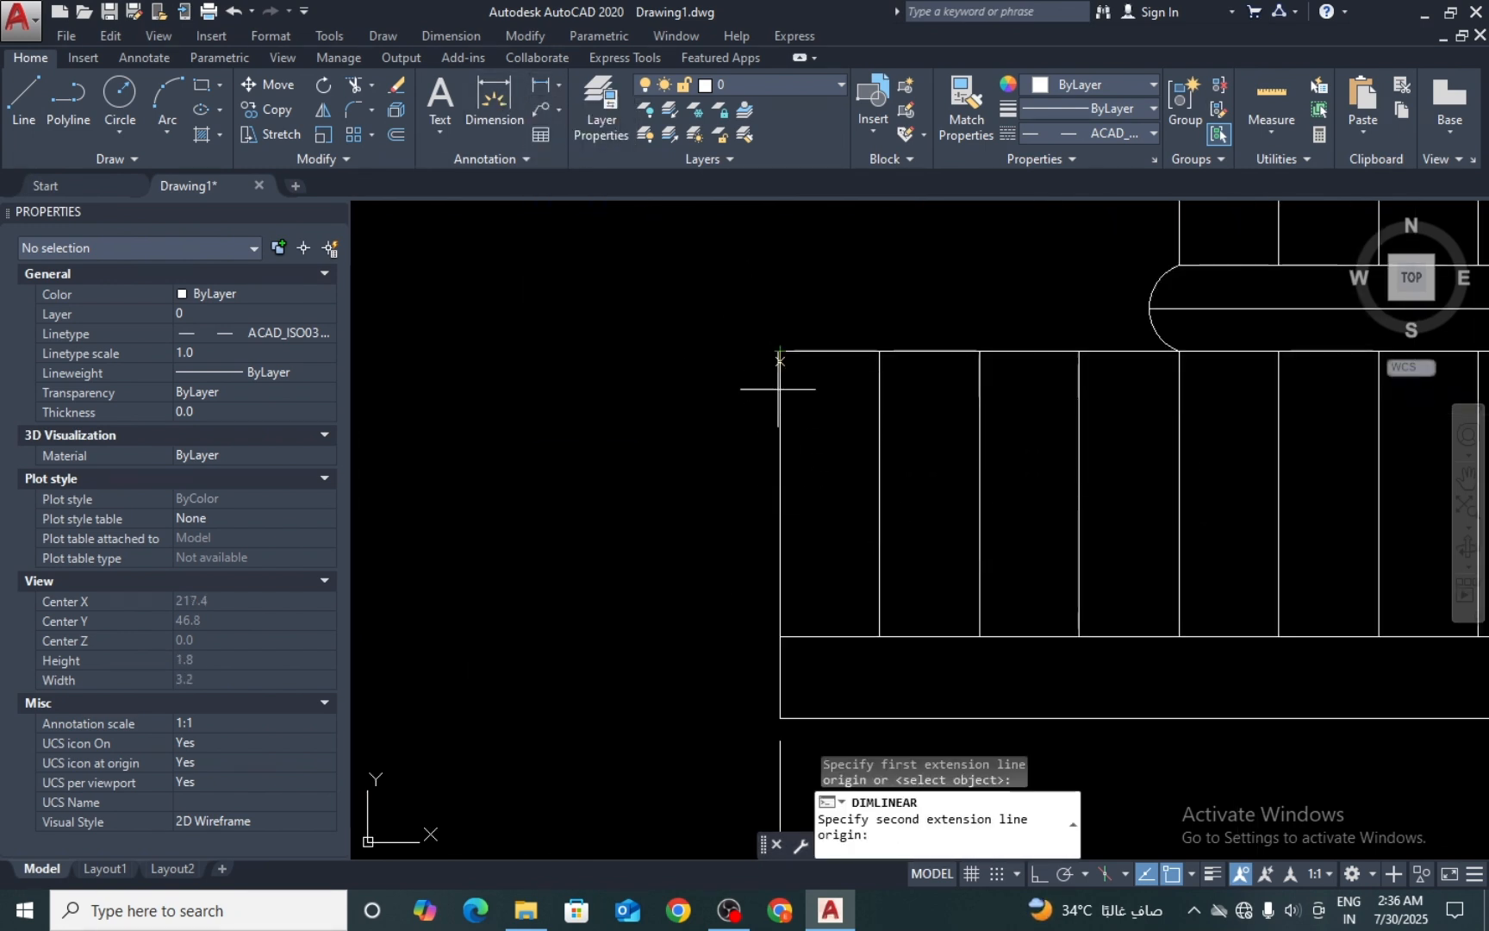
{"action": "left_click", "coordinate": [779, 635]}
{"action": "scroll", "coordinate": [731, 586], "scroll_direction": "down", "scroll_amount": 2}
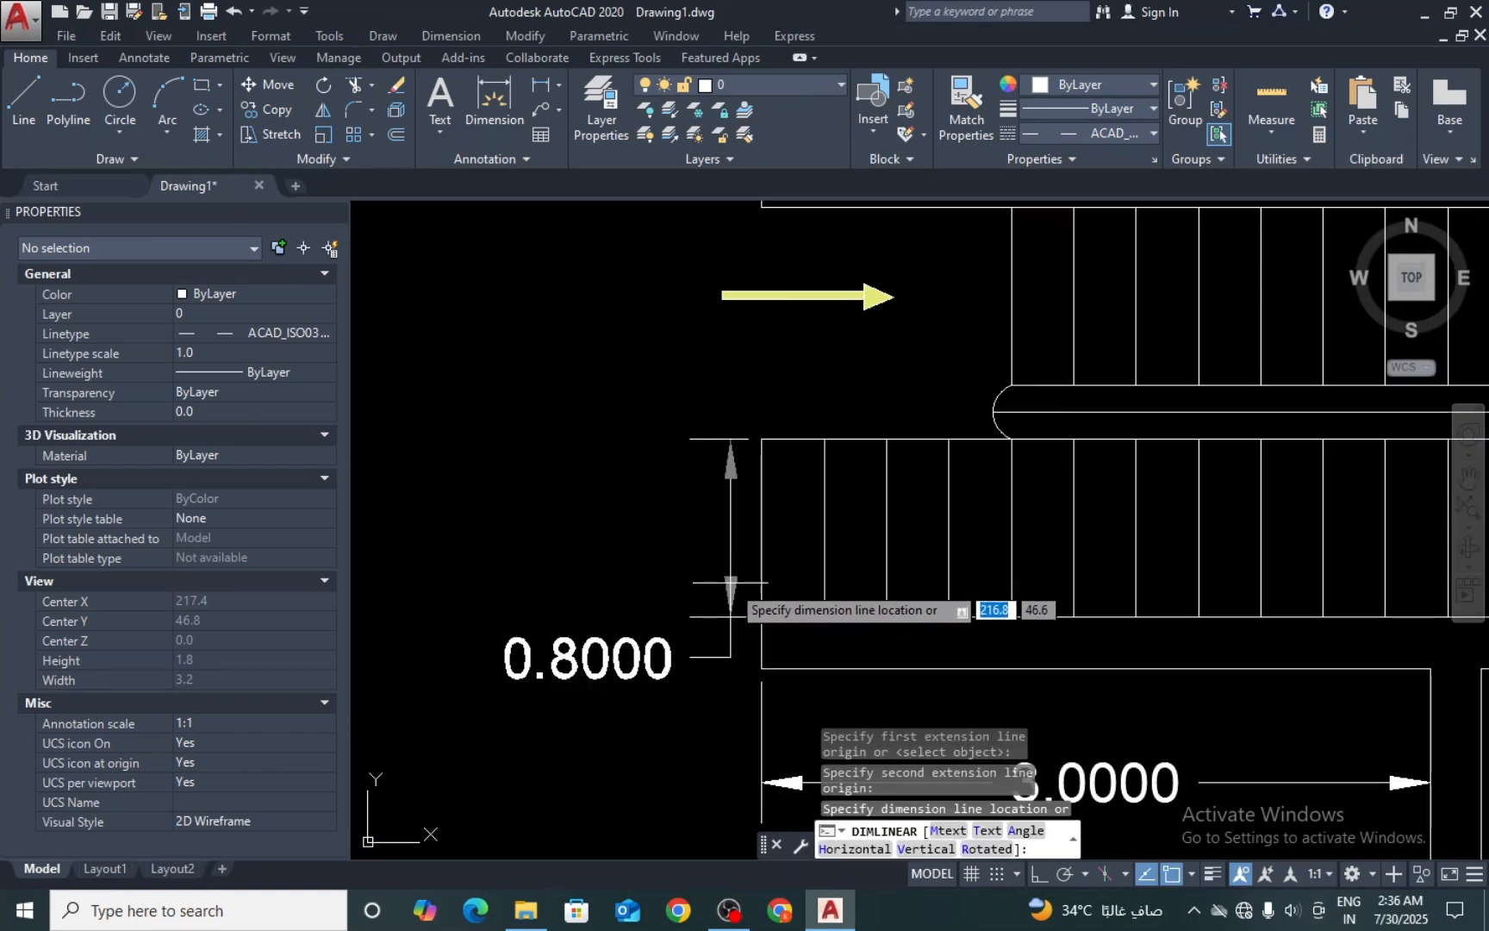
{"action": "left_click", "coordinate": [730, 582]}
{"action": "scroll", "coordinate": [776, 524], "scroll_direction": "down", "scroll_amount": 2}
Step: Add a horizontal linear dimension for the landing's depth, from the inner end of the treads to the landing's end wall
{"action": "key", "text": "Return"}
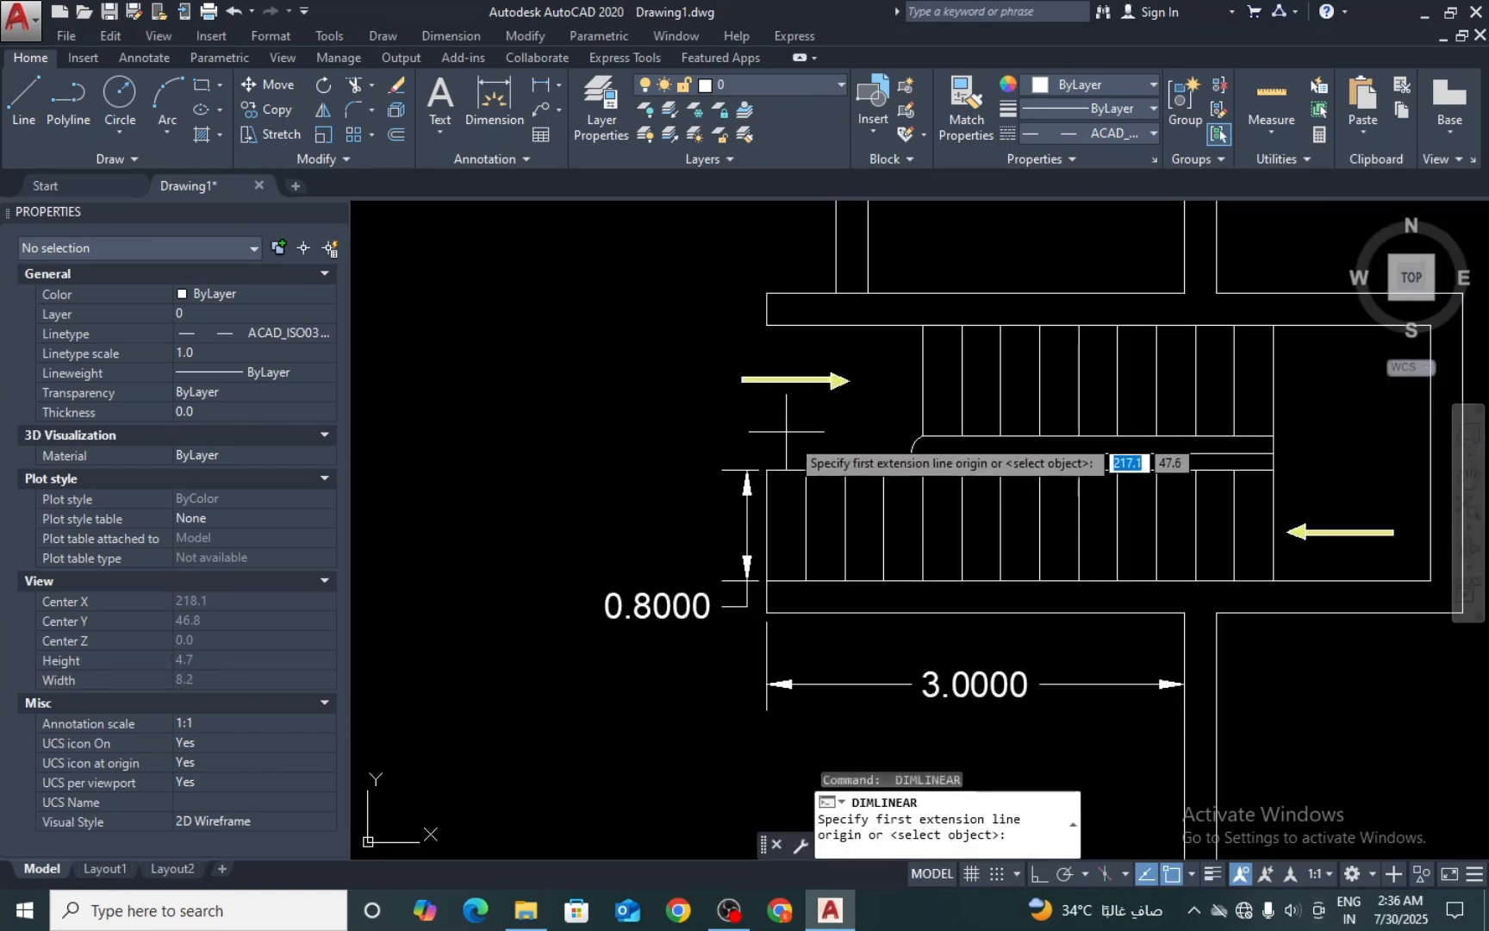
{"action": "scroll", "coordinate": [786, 431], "scroll_direction": "down", "scroll_amount": 3}
{"action": "scroll", "coordinate": [1034, 504], "scroll_direction": "up", "scroll_amount": 2}
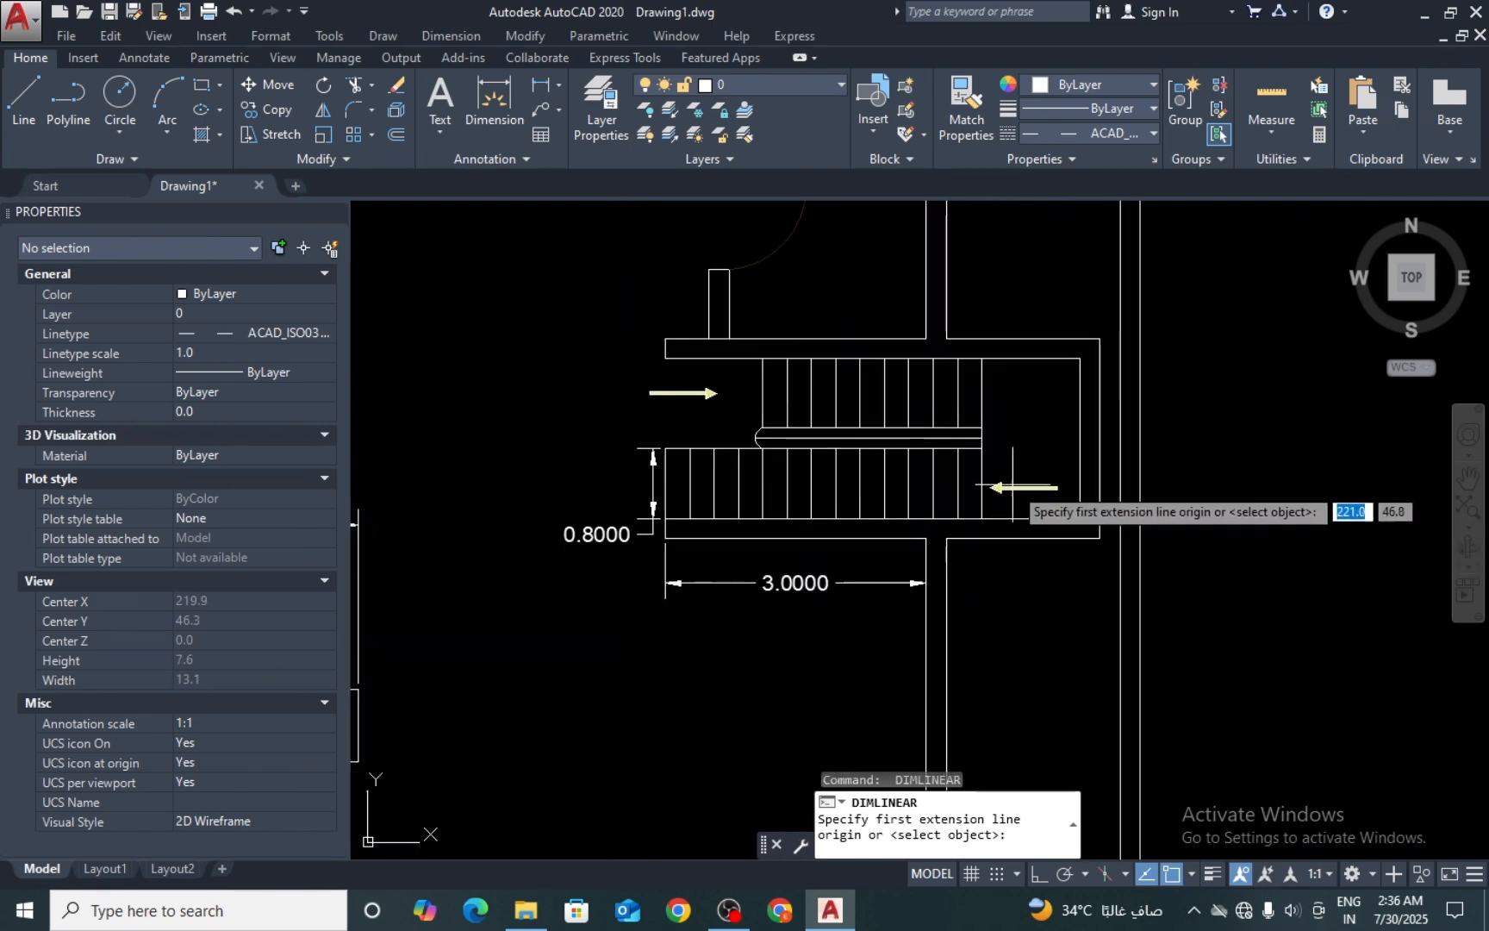
{"action": "scroll", "coordinate": [991, 457], "scroll_direction": "up", "scroll_amount": 5}
{"action": "left_click", "coordinate": [967, 435]}
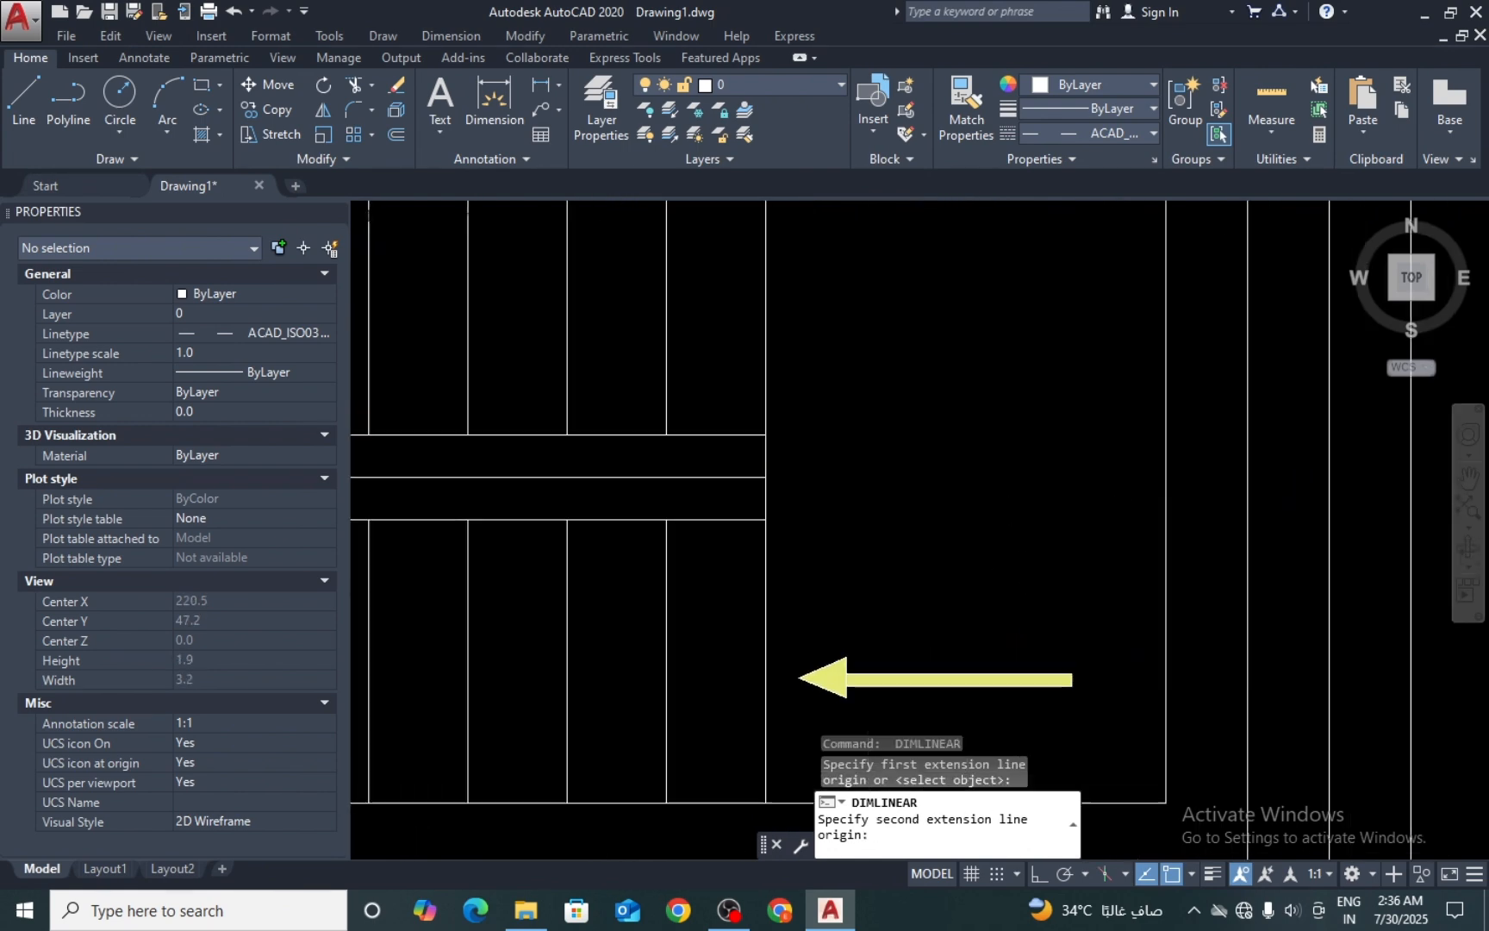
{"action": "left_click", "coordinate": [1167, 477]}
{"action": "scroll", "coordinate": [1146, 423], "scroll_direction": "down", "scroll_amount": 3}
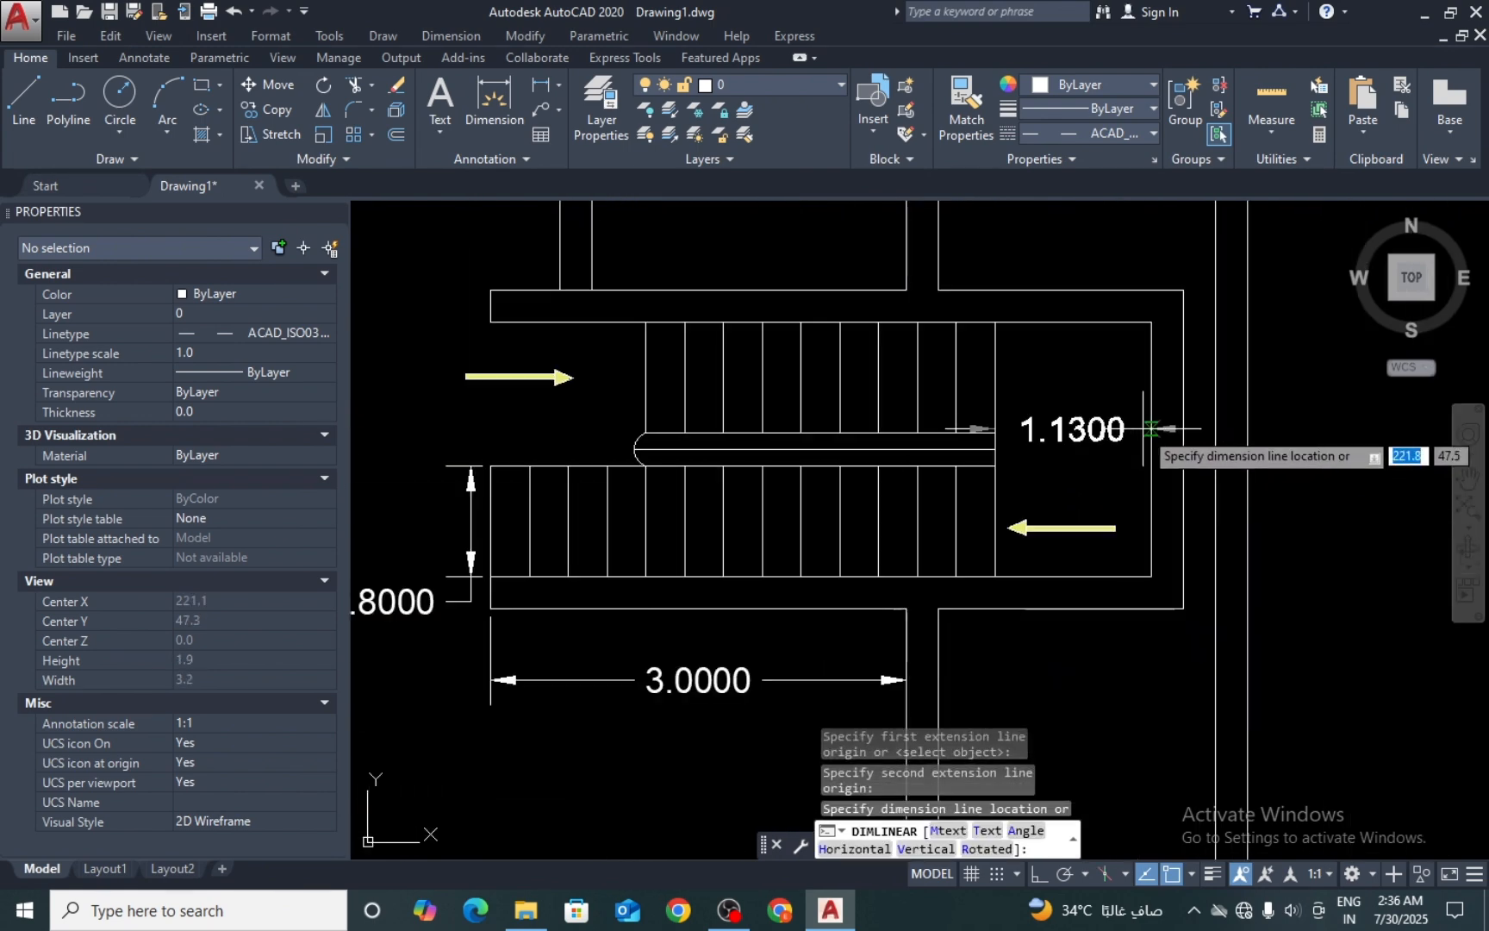
{"action": "left_click", "coordinate": [1140, 422]}
{"action": "key", "text": "Escape"}
Step: Dimension the plot's overall length along the outer boundary wall on the stair side, placing the dimension outside the wall
{"action": "scroll", "coordinate": [1069, 385], "scroll_direction": "down", "scroll_amount": 3}
{"action": "scroll", "coordinate": [1069, 385], "scroll_direction": "down", "scroll_amount": 3}
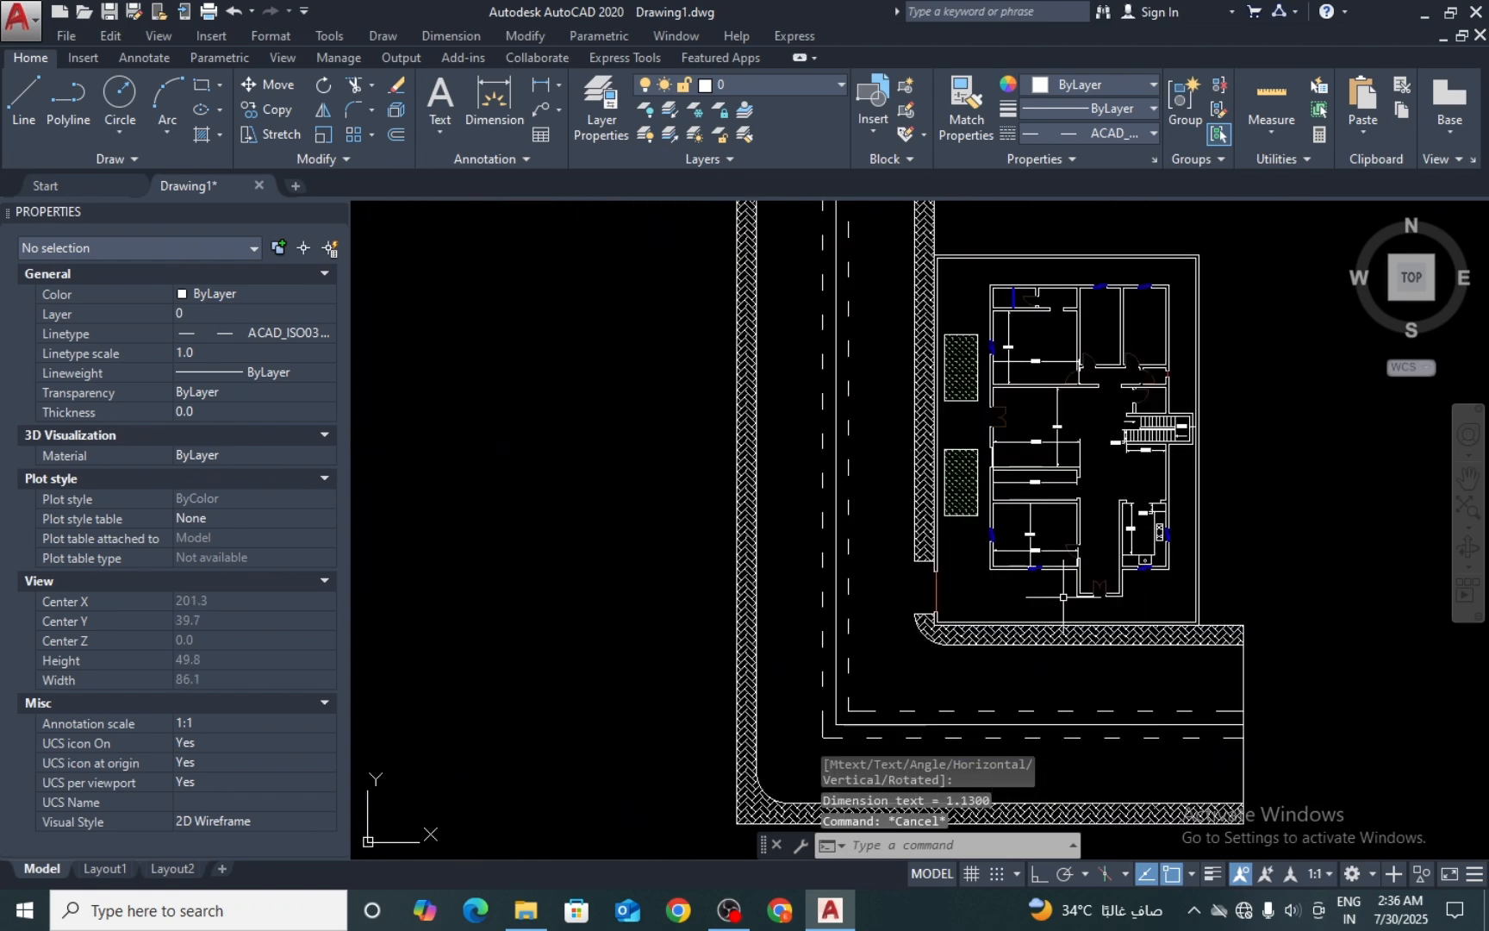
{"action": "scroll", "coordinate": [994, 566], "scroll_direction": "up", "scroll_amount": 5}
{"action": "scroll", "coordinate": [994, 566], "scroll_direction": "down", "scroll_amount": 4}
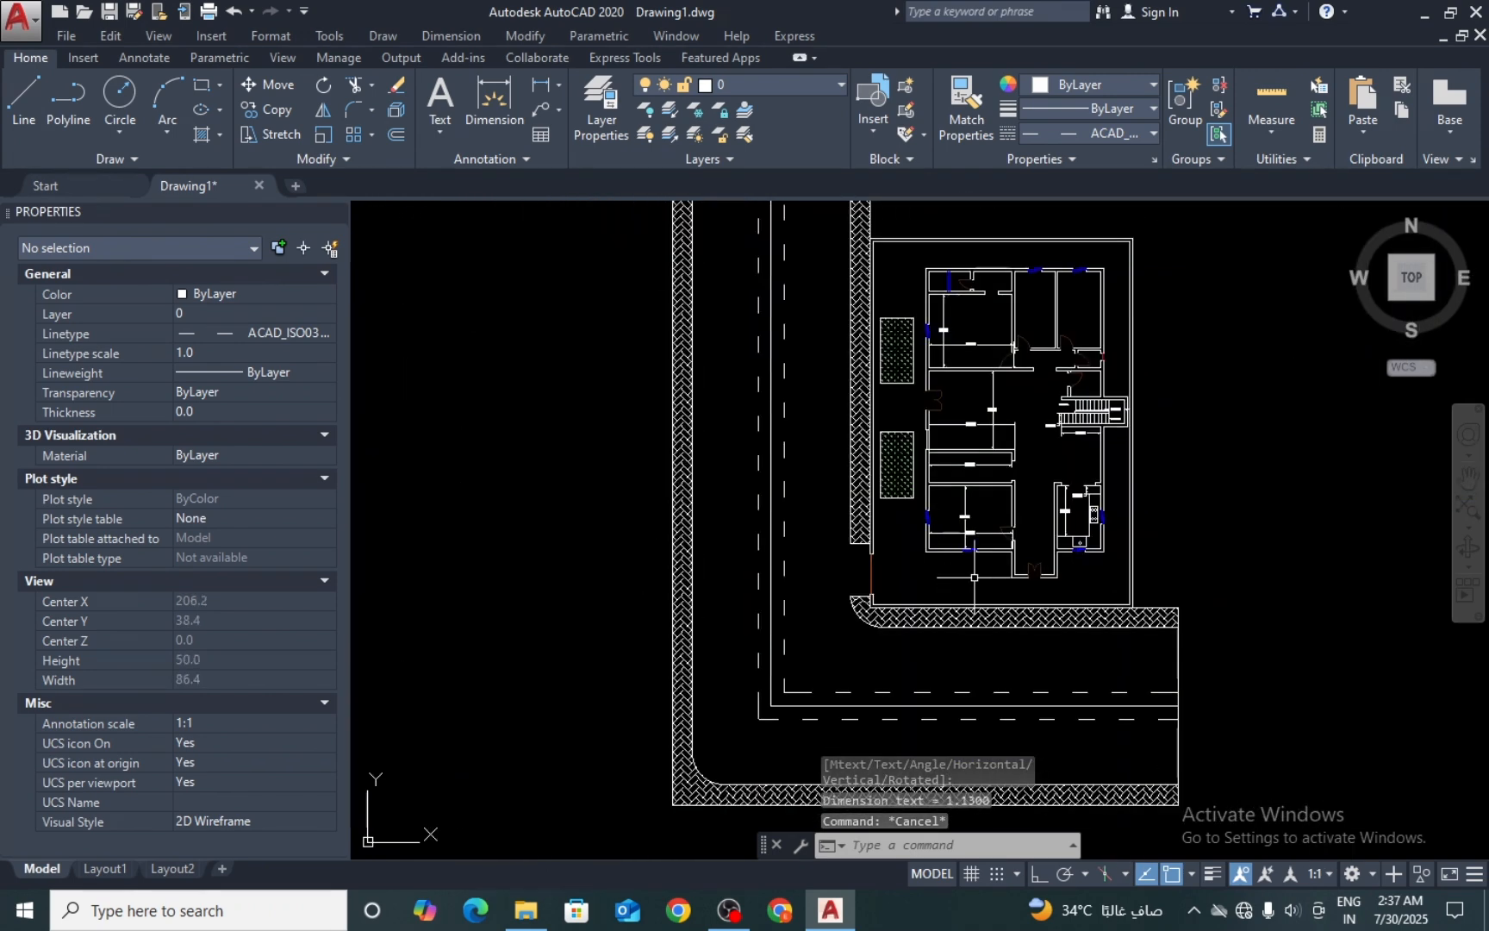
{"action": "scroll", "coordinate": [1066, 648], "scroll_direction": "up", "scroll_amount": 4}
{"action": "key", "text": "Return"}
{"action": "left_click", "coordinate": [1025, 715]}
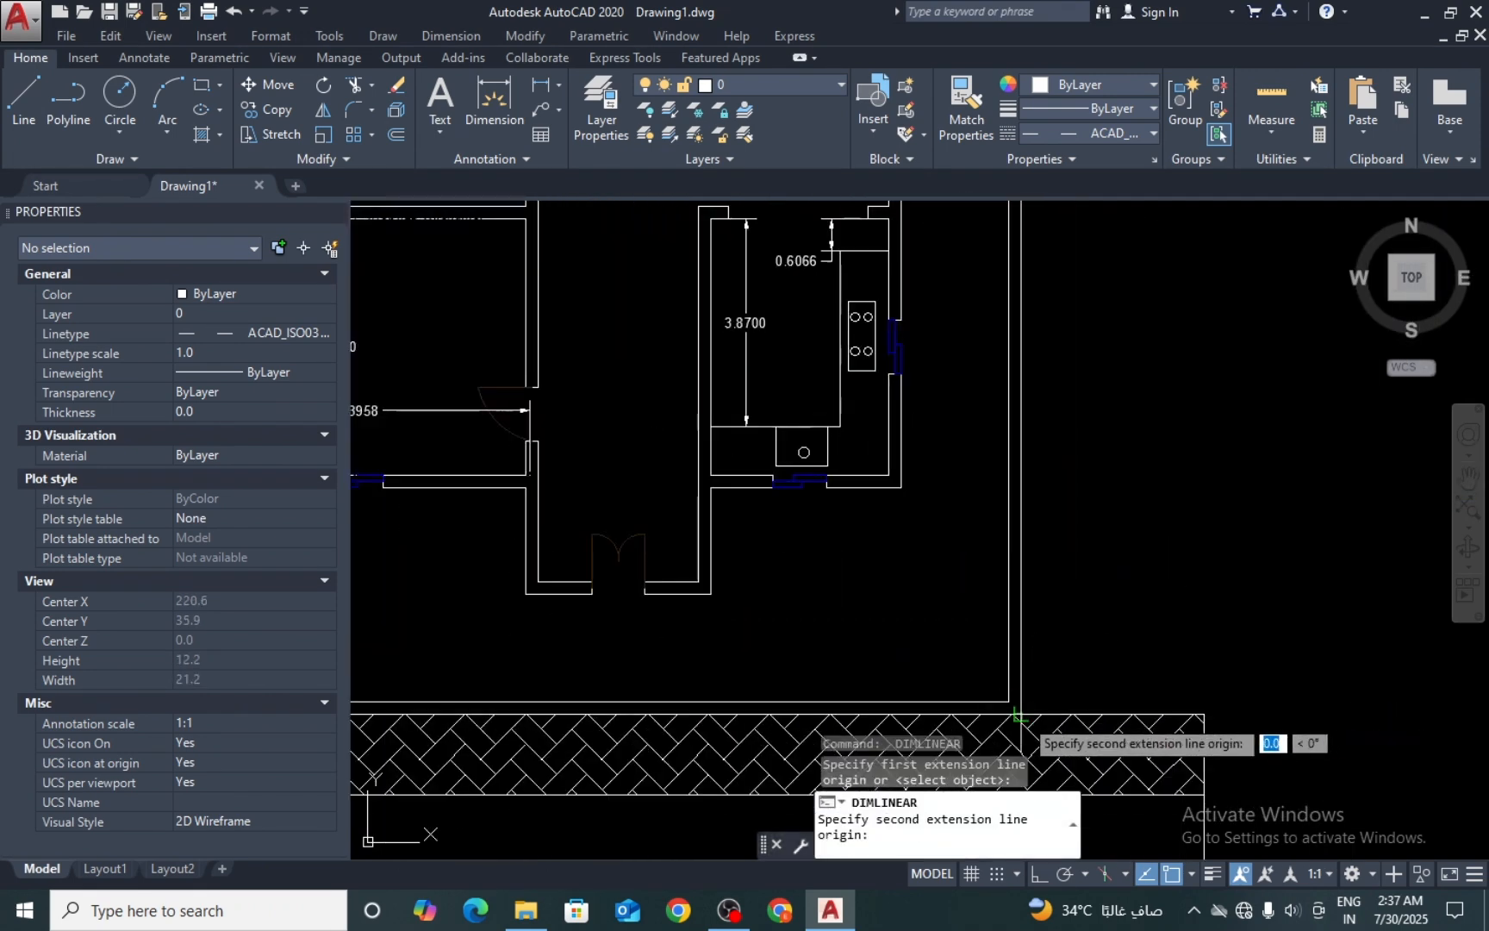
{"action": "scroll", "coordinate": [1055, 517], "scroll_direction": "down", "scroll_amount": 3}
{"action": "middle_click_drag", "start_coordinate": [1024, 693], "coordinate": [1023, 698]}
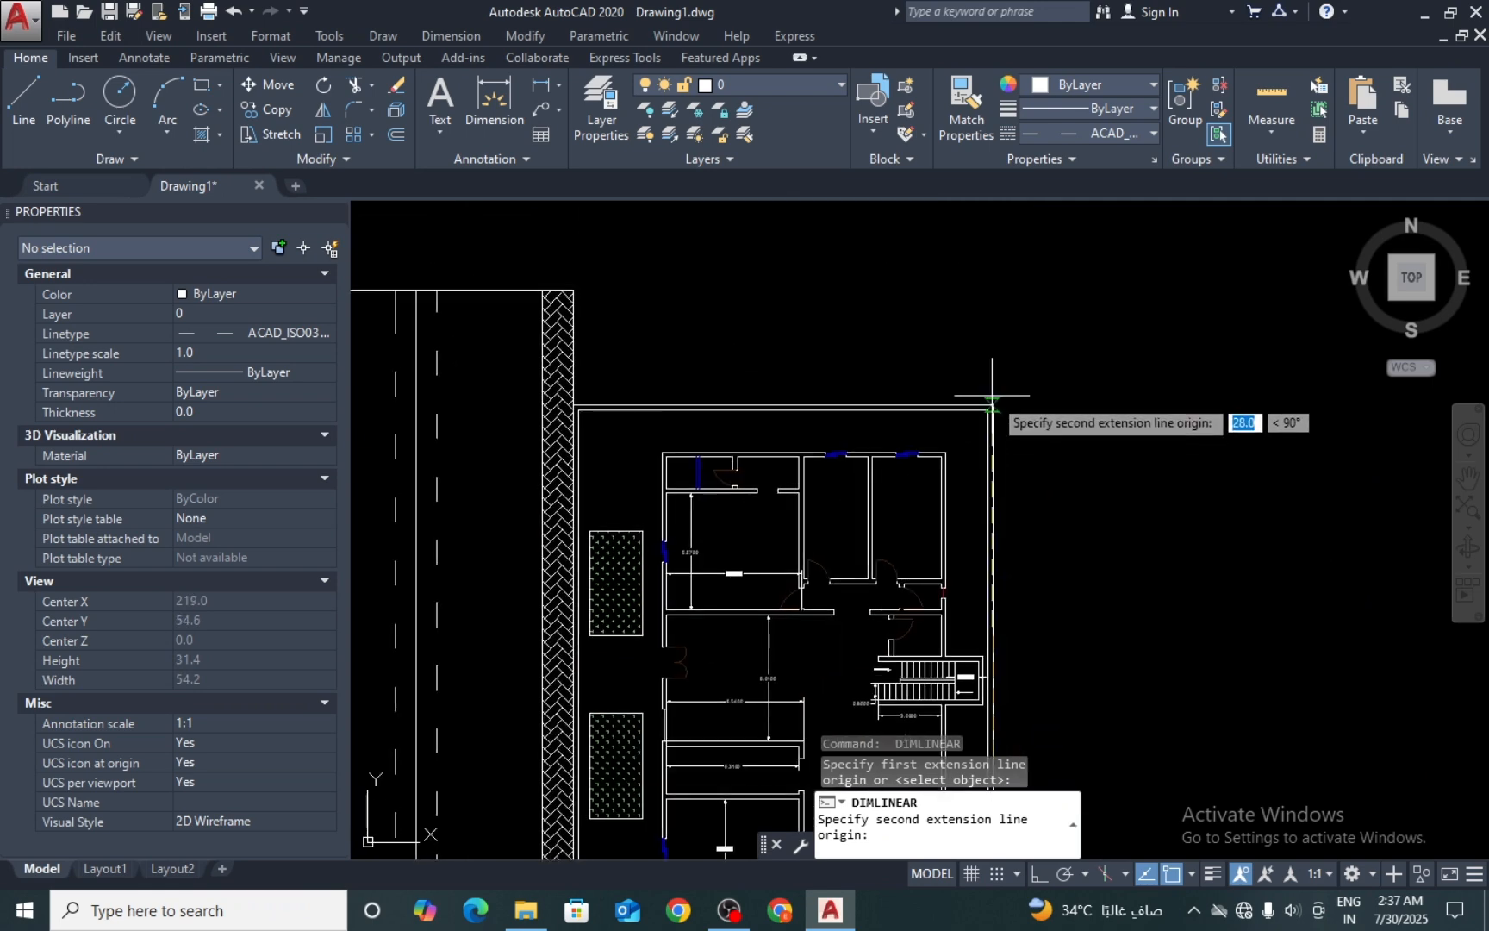
{"action": "left_click", "coordinate": [993, 404]}
{"action": "scroll", "coordinate": [1001, 672], "scroll_direction": "up", "scroll_amount": 3}
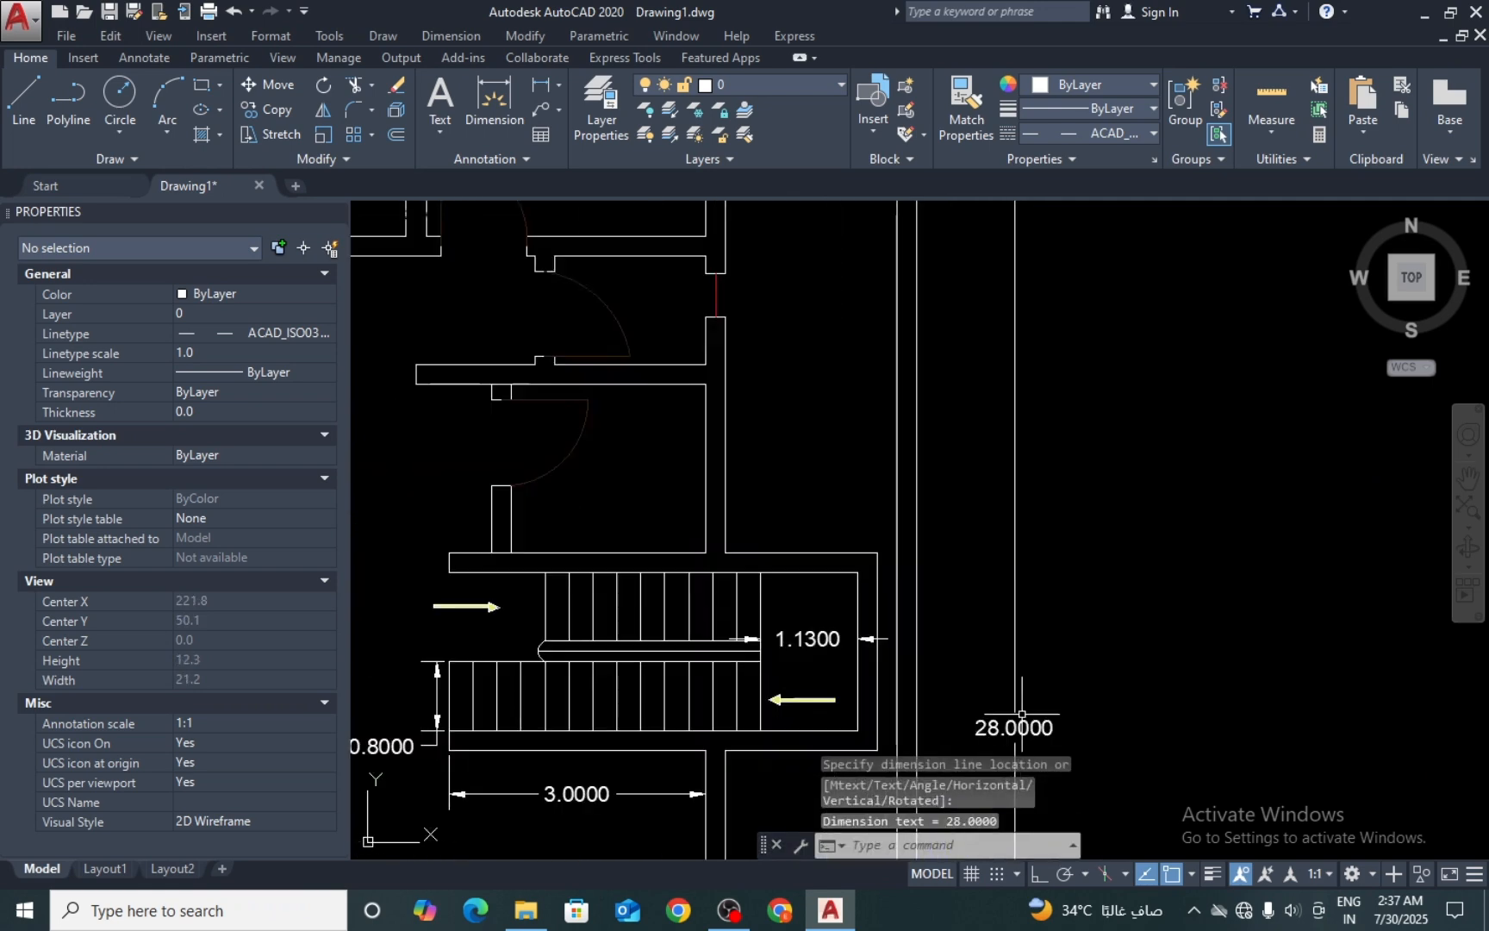
{"action": "scroll", "coordinate": [1025, 690], "scroll_direction": "down", "scroll_amount": 3}
Step: Dimension the plot's overall width between the outer corners of its upper boundary wall, placing the dimension above the wall
{"action": "key", "text": "Return"}
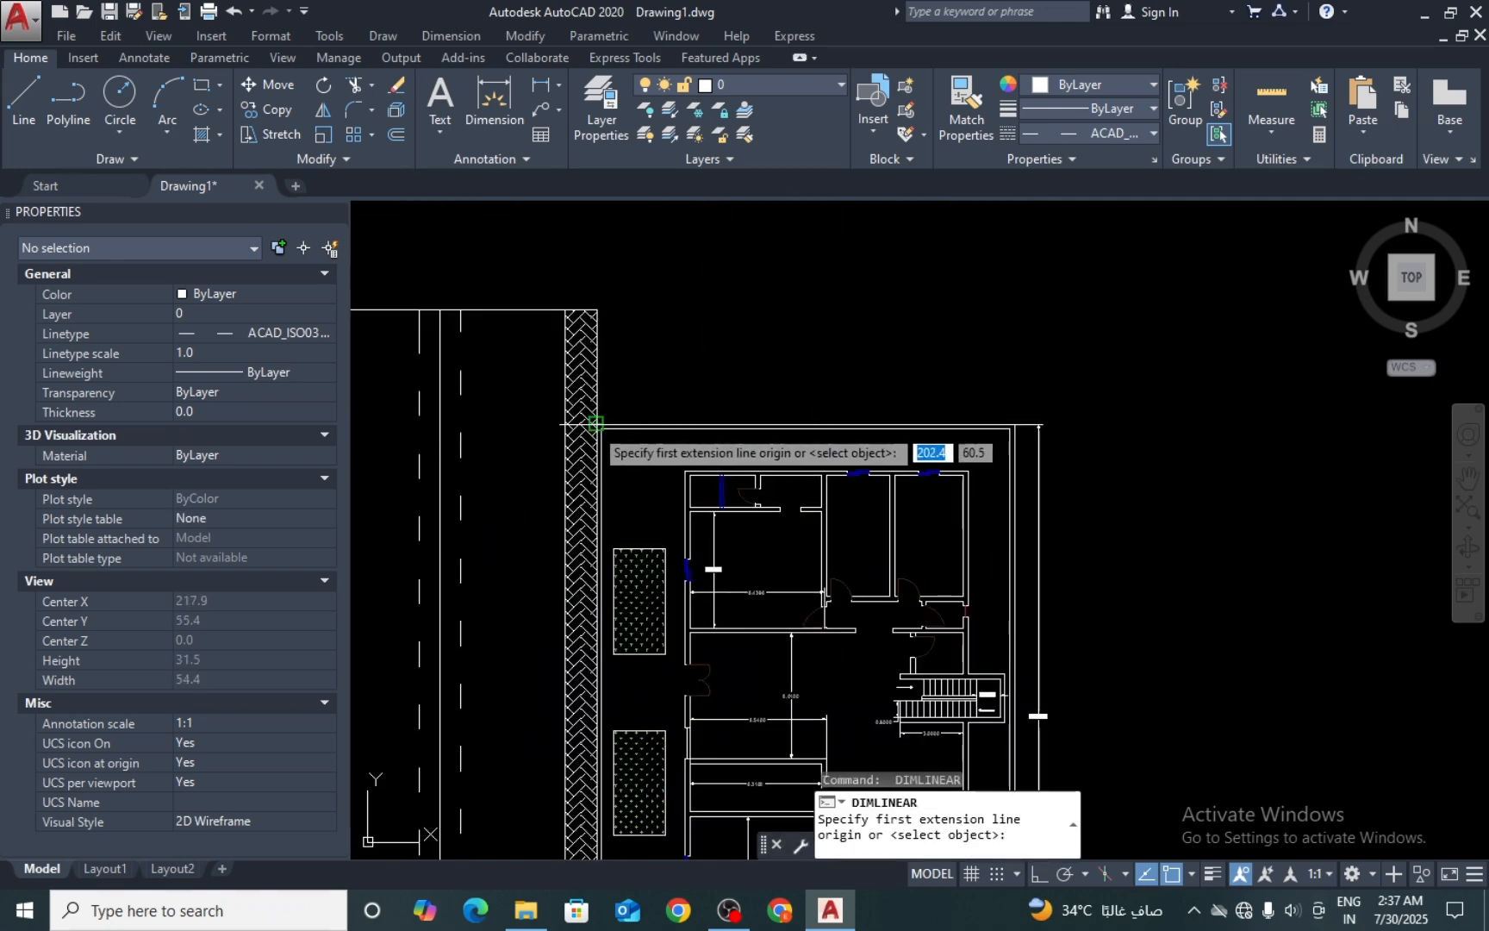
{"action": "scroll", "coordinate": [595, 423], "scroll_direction": "up", "scroll_amount": 5}
{"action": "left_click", "coordinate": [583, 422]}
{"action": "scroll", "coordinate": [621, 435], "scroll_direction": "down", "scroll_amount": 5}
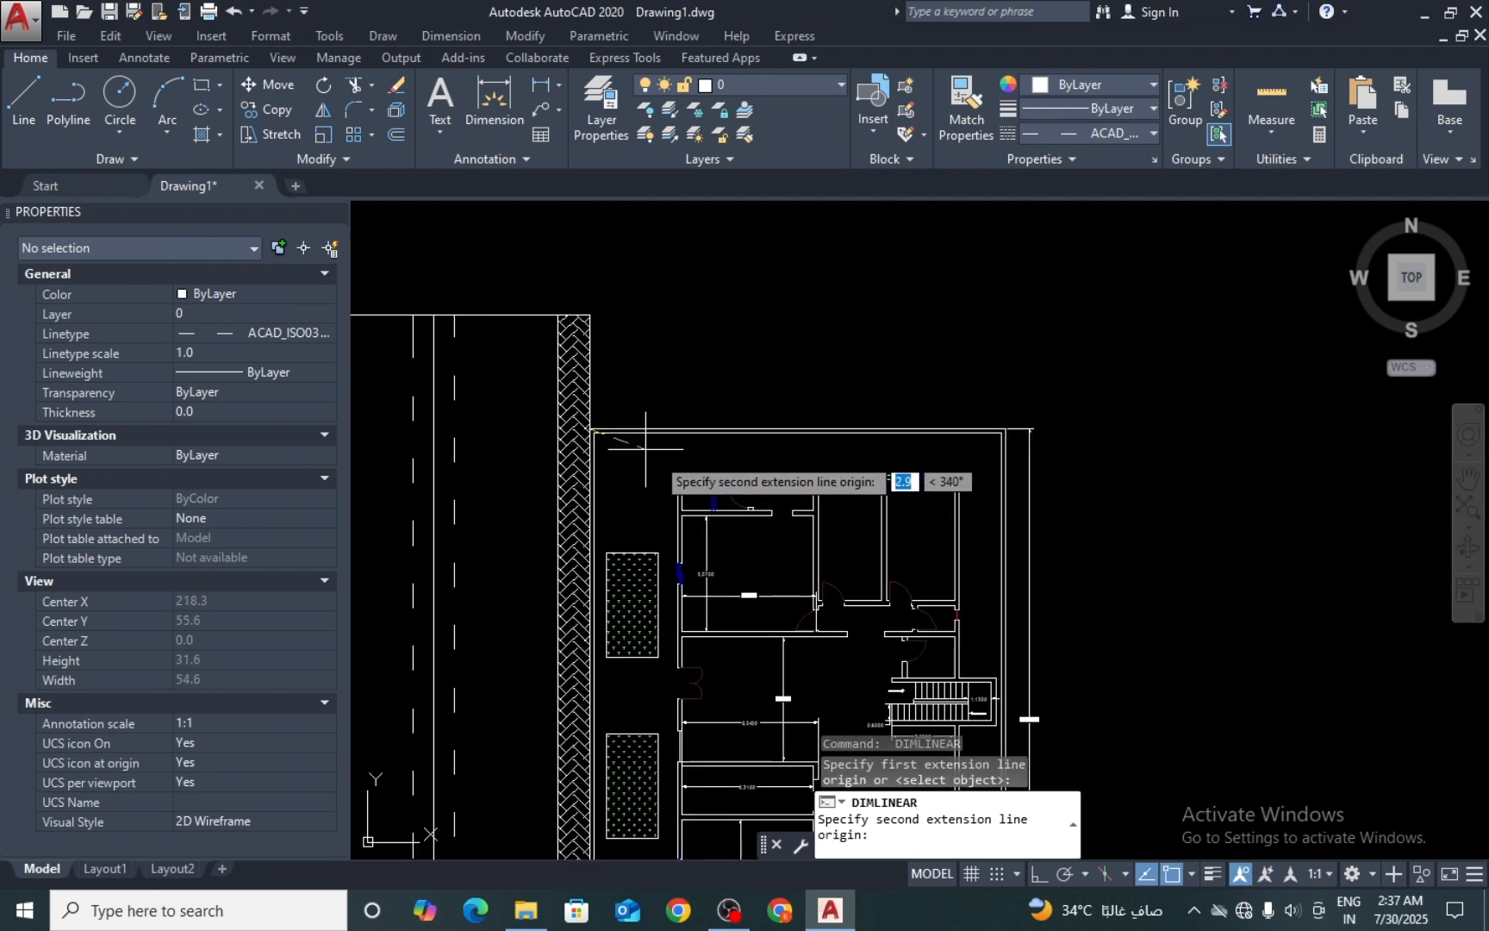
{"action": "scroll", "coordinate": [999, 405], "scroll_direction": "up", "scroll_amount": 5}
{"action": "left_click", "coordinate": [1022, 406]}
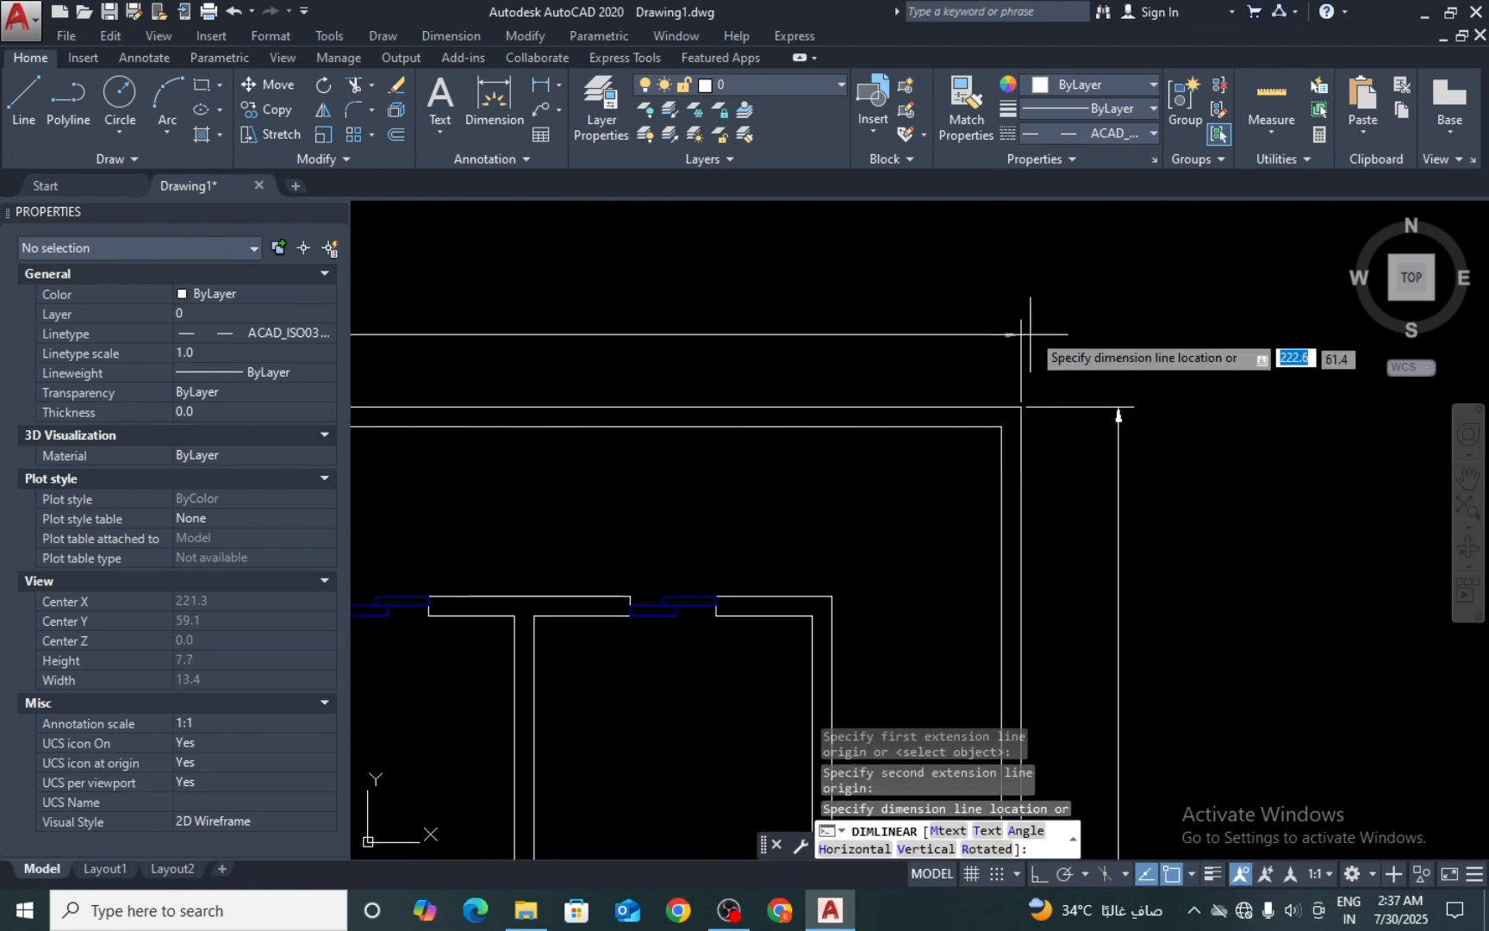
{"action": "left_click", "coordinate": [1023, 324]}
{"action": "key", "text": "Return"}
{"action": "scroll", "coordinate": [1027, 306], "scroll_direction": "down", "scroll_amount": 5}
{"action": "key", "text": "Escape"}
Step: Set the text height of both overall plot dimensions to 0.5
{"action": "left_click", "coordinate": [904, 315]}
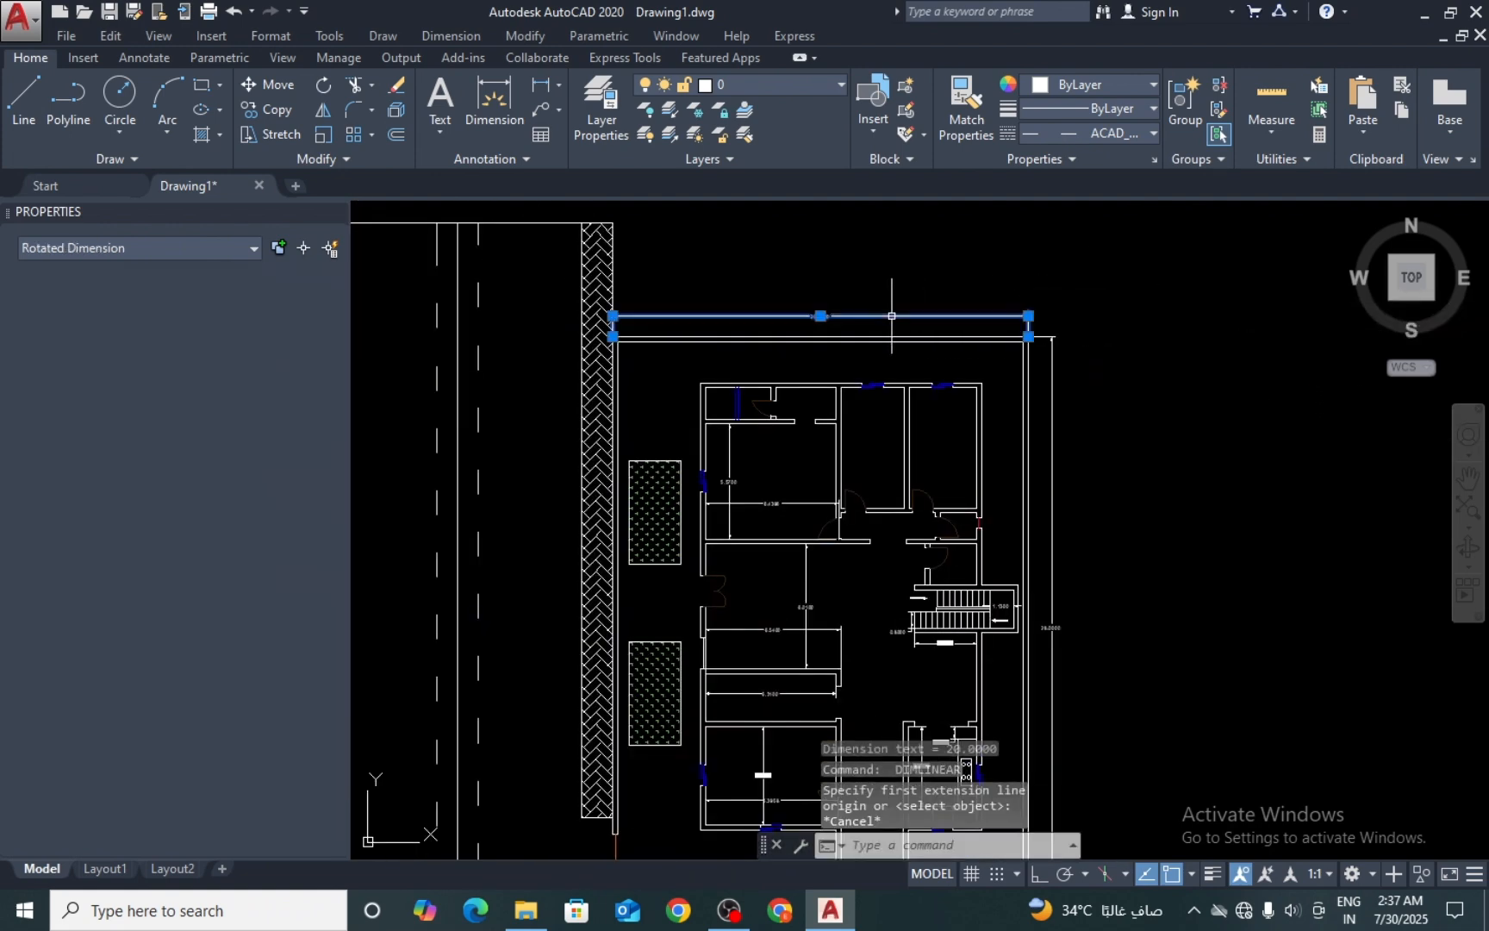
{"action": "scroll", "coordinate": [1069, 603], "scroll_direction": "up", "scroll_amount": 5}
{"action": "left_click", "coordinate": [999, 601]}
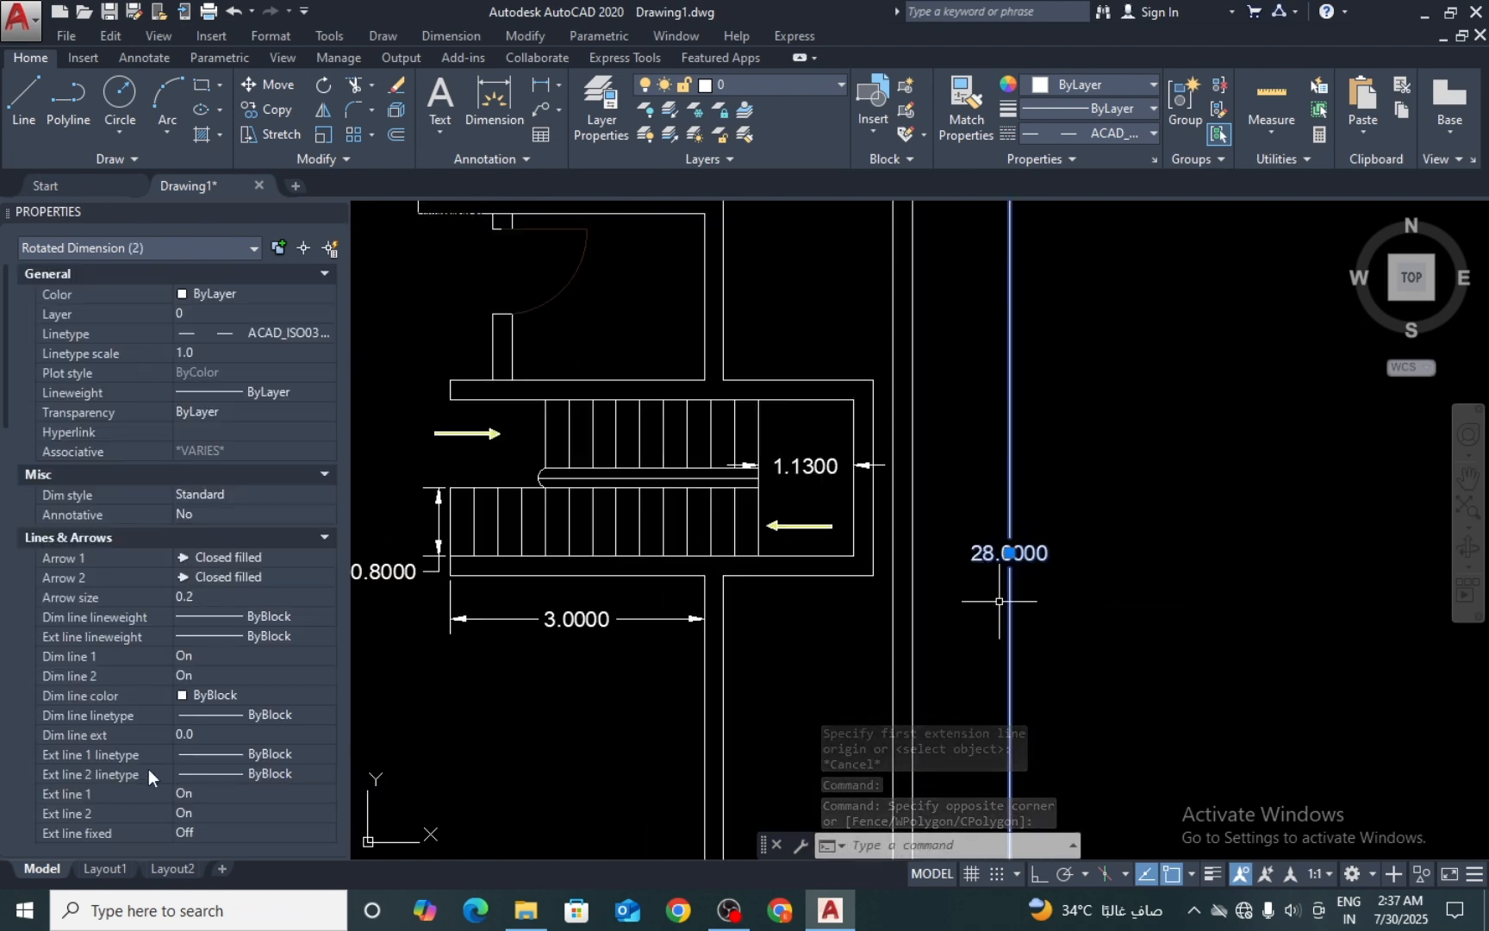
{"action": "scroll", "coordinate": [190, 772], "scroll_direction": "down", "scroll_amount": 5}
{"action": "left_click", "coordinate": [208, 775]}
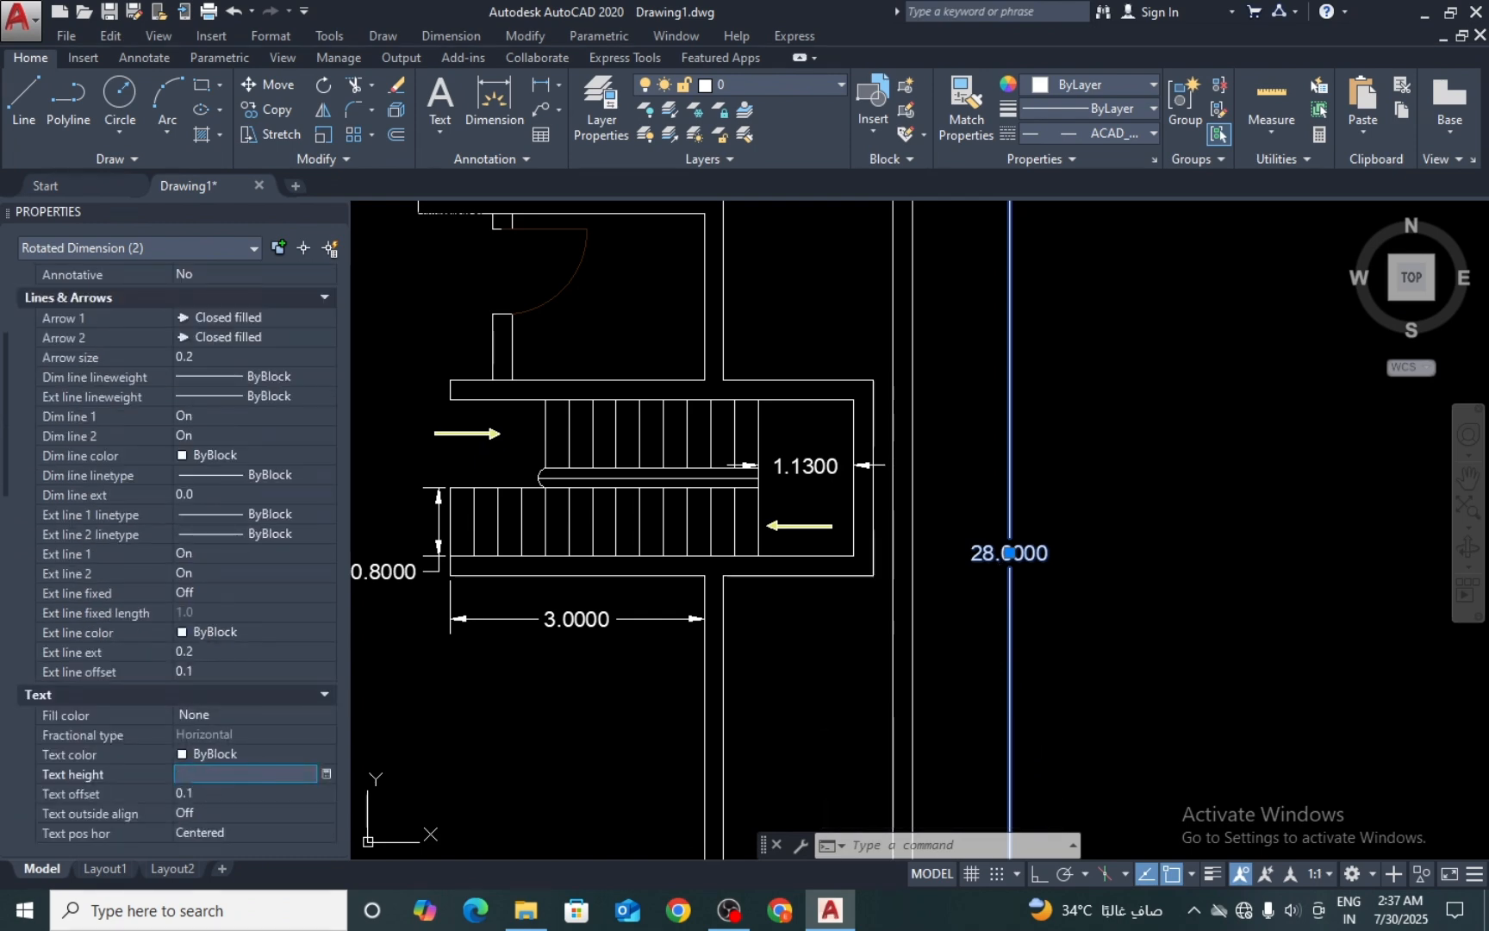
{"action": "type", "text": "0.5"}
{"action": "key", "text": "Tab"}
{"action": "scroll", "coordinate": [706, 776], "scroll_direction": "down", "scroll_amount": 3}
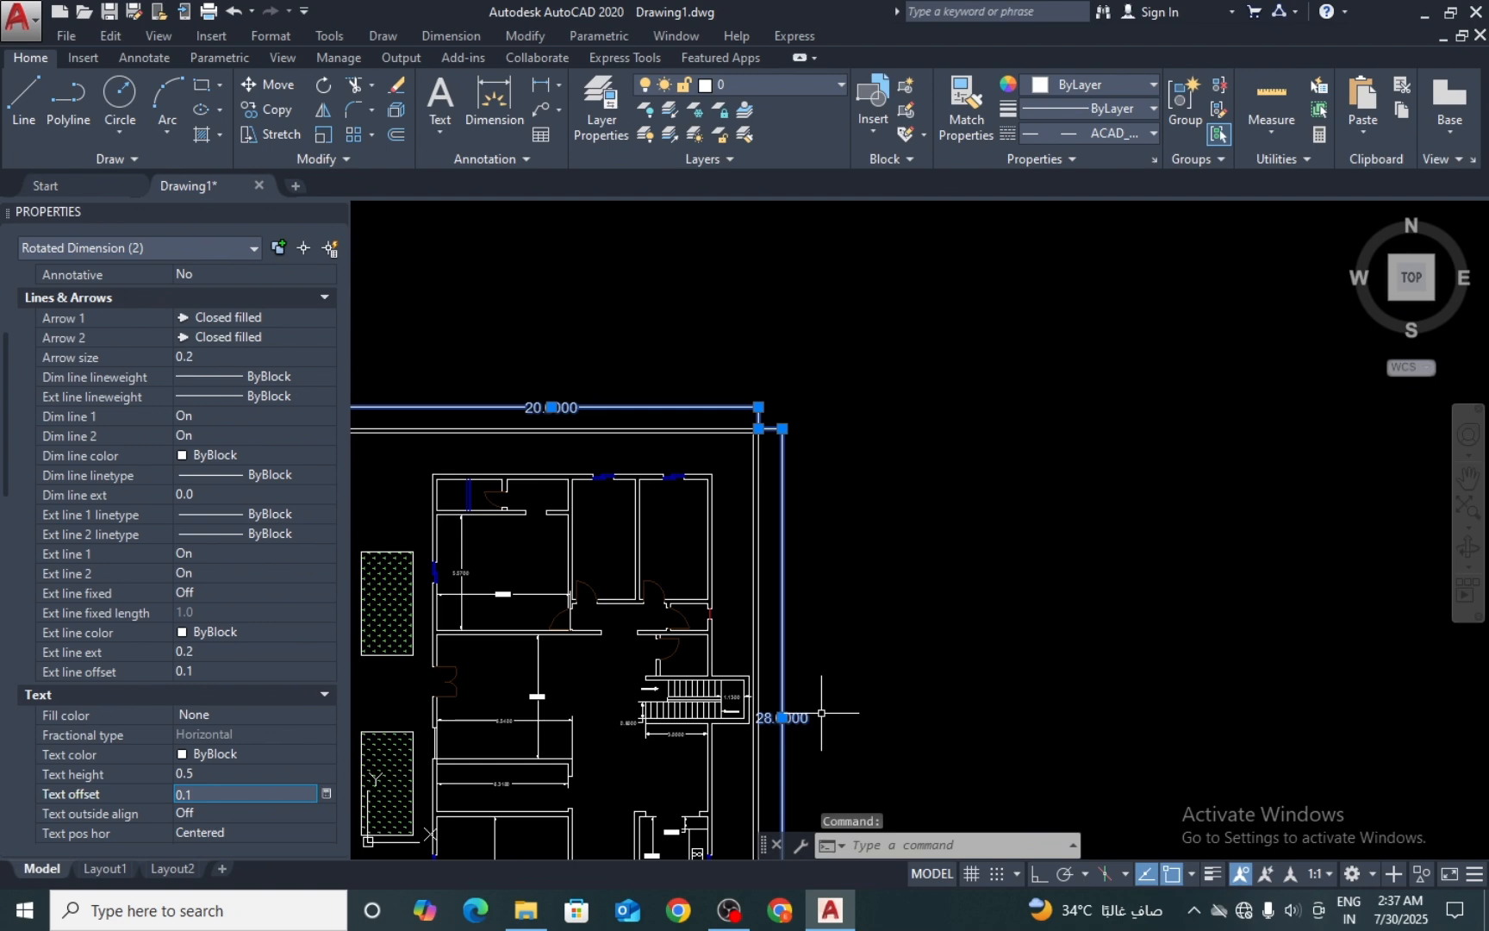
{"action": "key", "text": "Escape"}
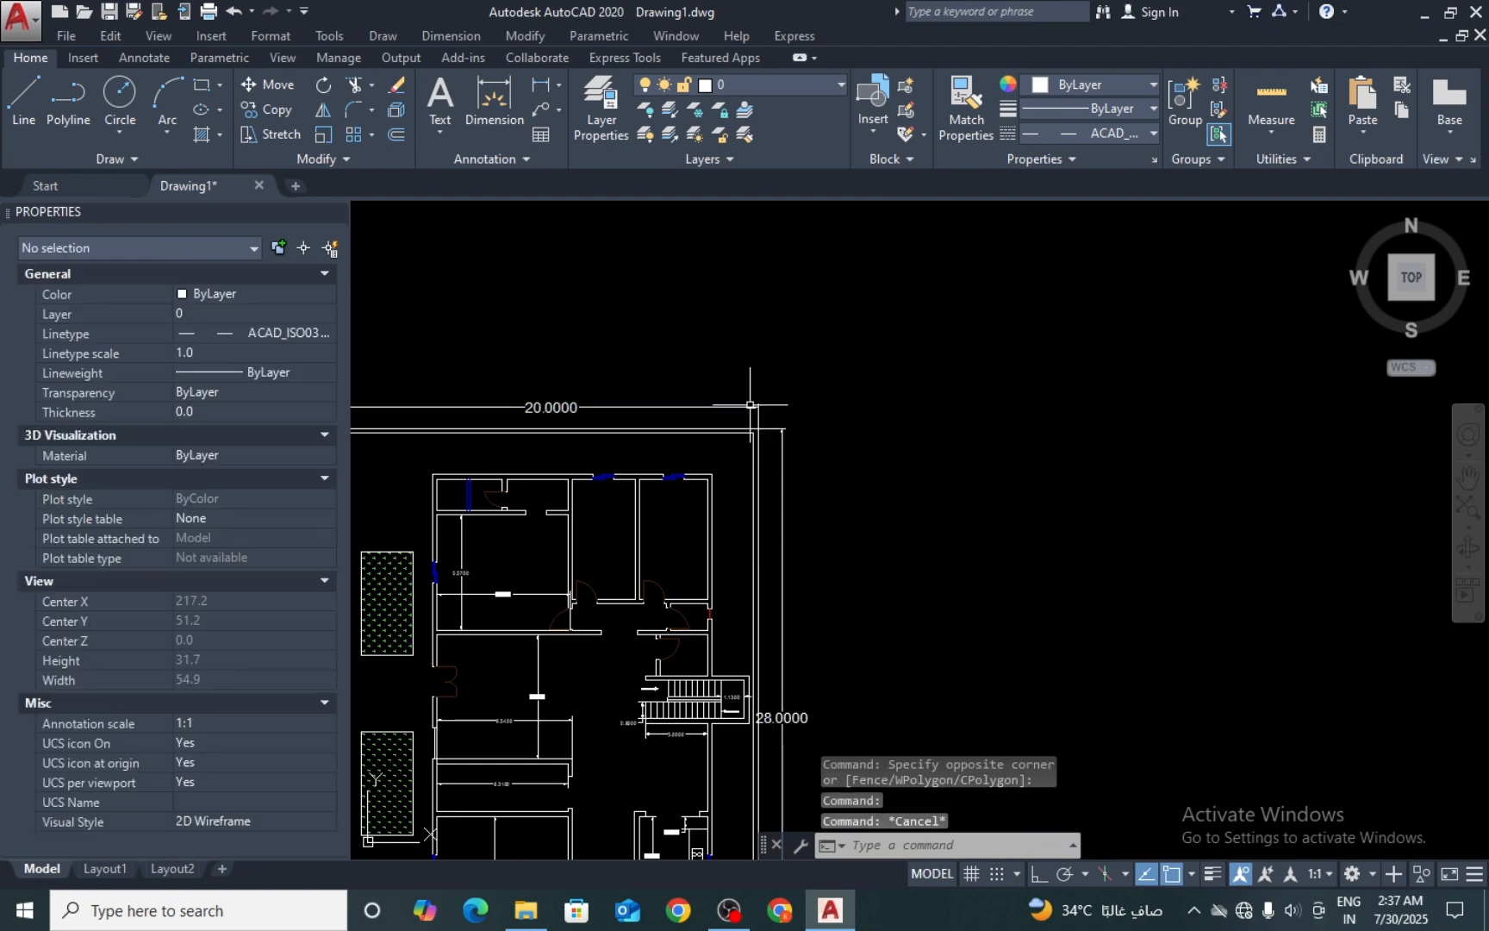
Step: Change the colour of both overall plot dimensions to blue
{"action": "scroll", "coordinate": [791, 361], "scroll_direction": "down", "scroll_amount": 4}
{"action": "scroll", "coordinate": [798, 518], "scroll_direction": "up", "scroll_amount": 6}
{"action": "left_click", "coordinate": [803, 376]}
{"action": "left_click", "coordinate": [731, 466]}
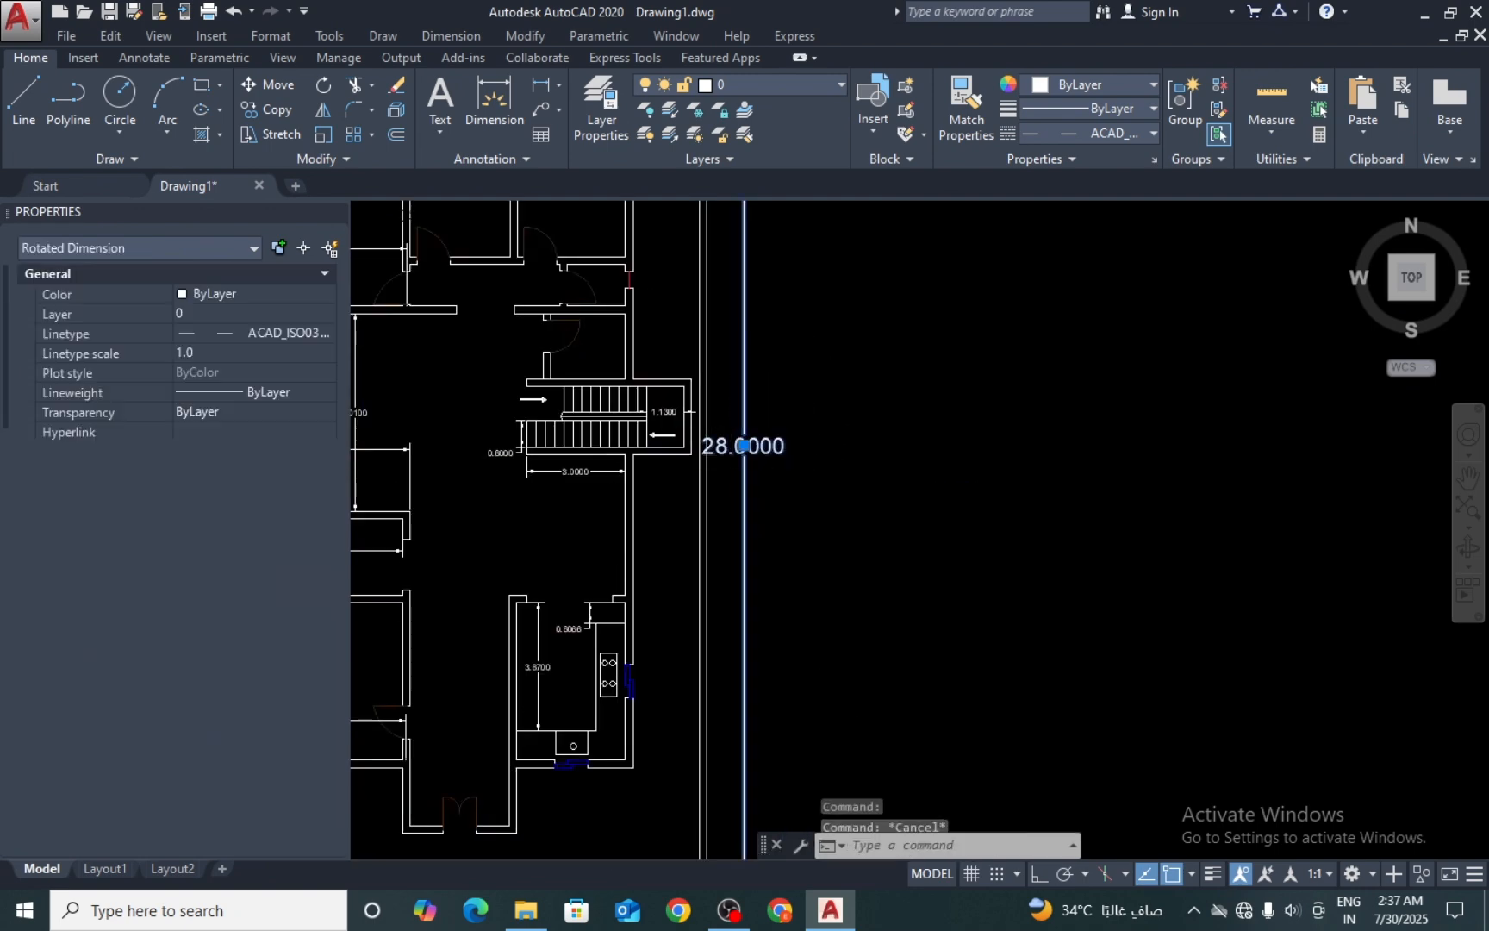
{"action": "scroll", "coordinate": [703, 372], "scroll_direction": "down", "scroll_amount": 2}
{"action": "middle_click_drag", "start_coordinate": [703, 373], "coordinate": [781, 678]}
{"action": "scroll", "coordinate": [640, 474], "scroll_direction": "up", "scroll_amount": 4}
{"action": "left_click", "coordinate": [628, 294]}
{"action": "left_click", "coordinate": [499, 382]}
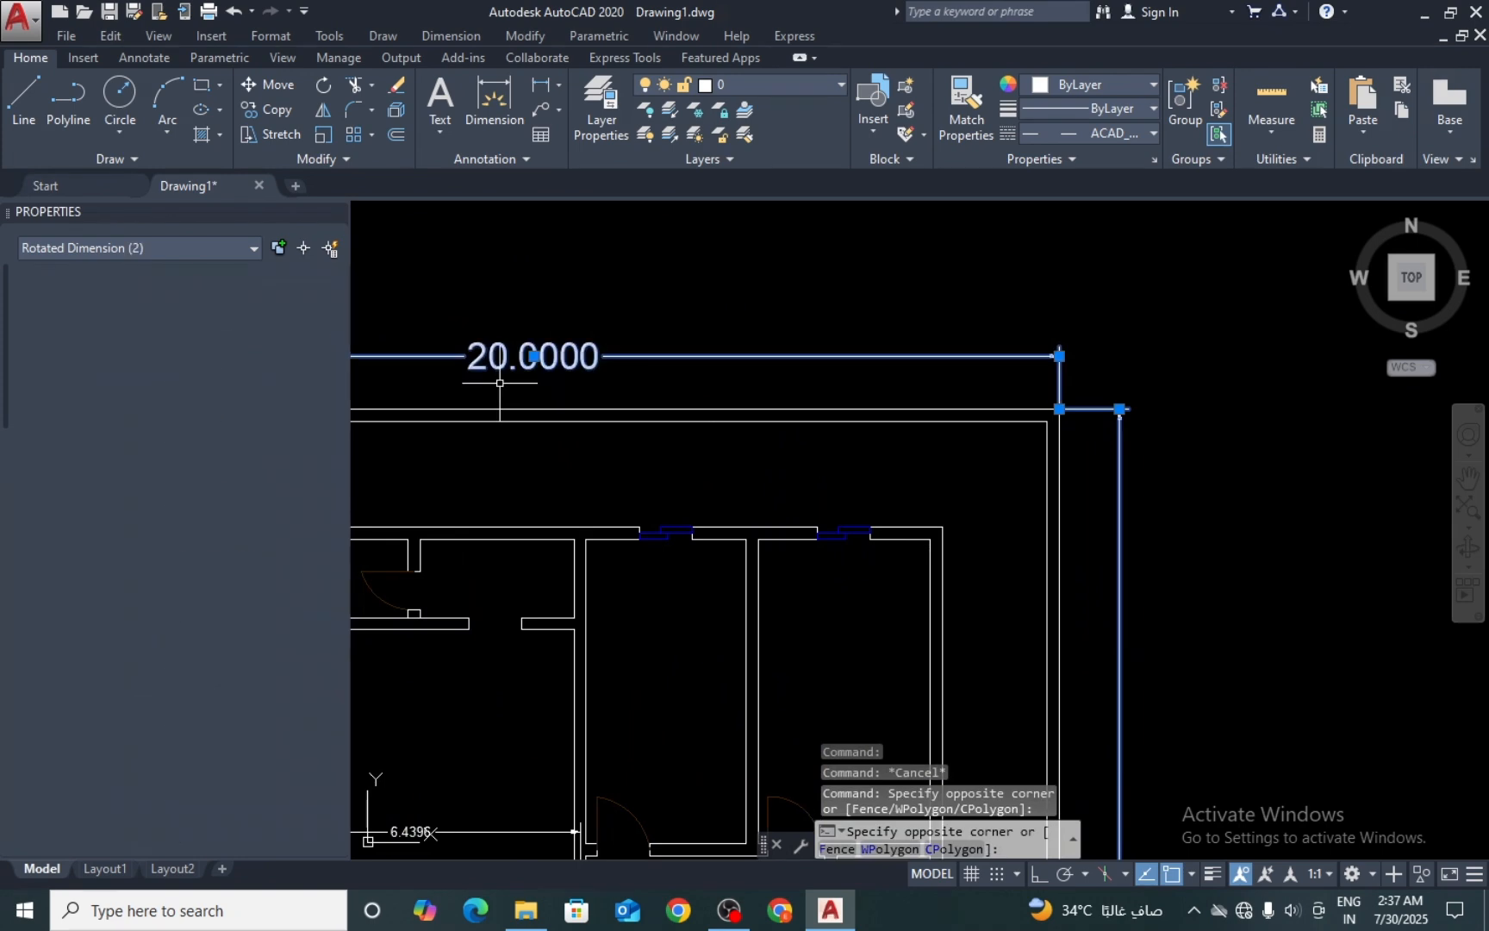
{"action": "left_click", "coordinate": [1099, 84]}
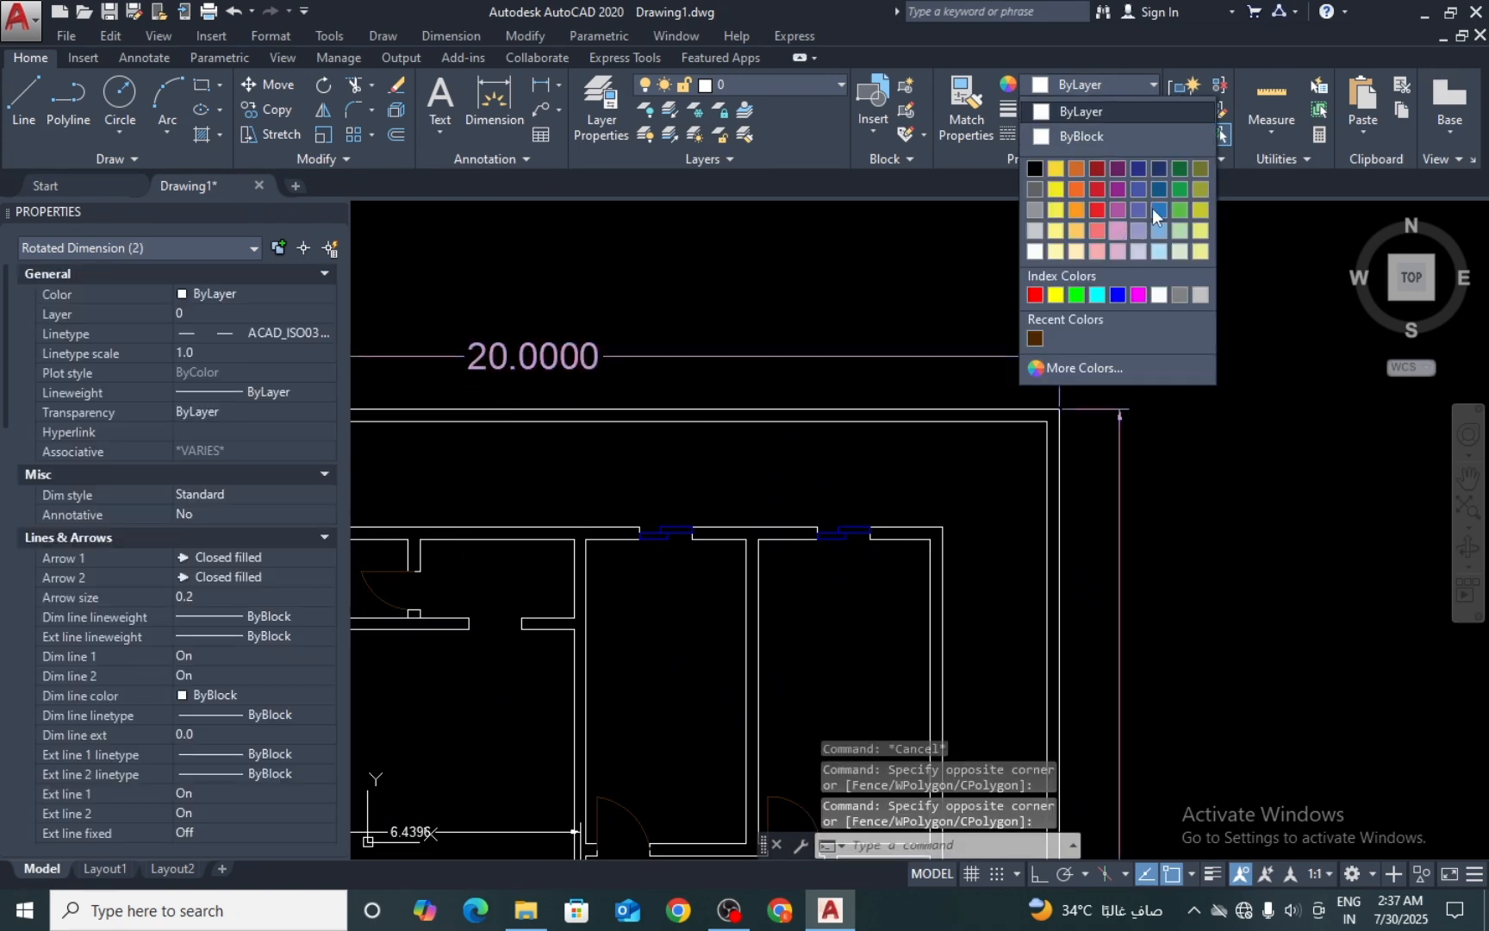
{"action": "key", "text": "Escape"}
Step: Dimension the width of the entrance passage between its inner wall faces, placing the linear dimension above the double door
{"action": "scroll", "coordinate": [1094, 366], "scroll_direction": "down", "scroll_amount": 8}
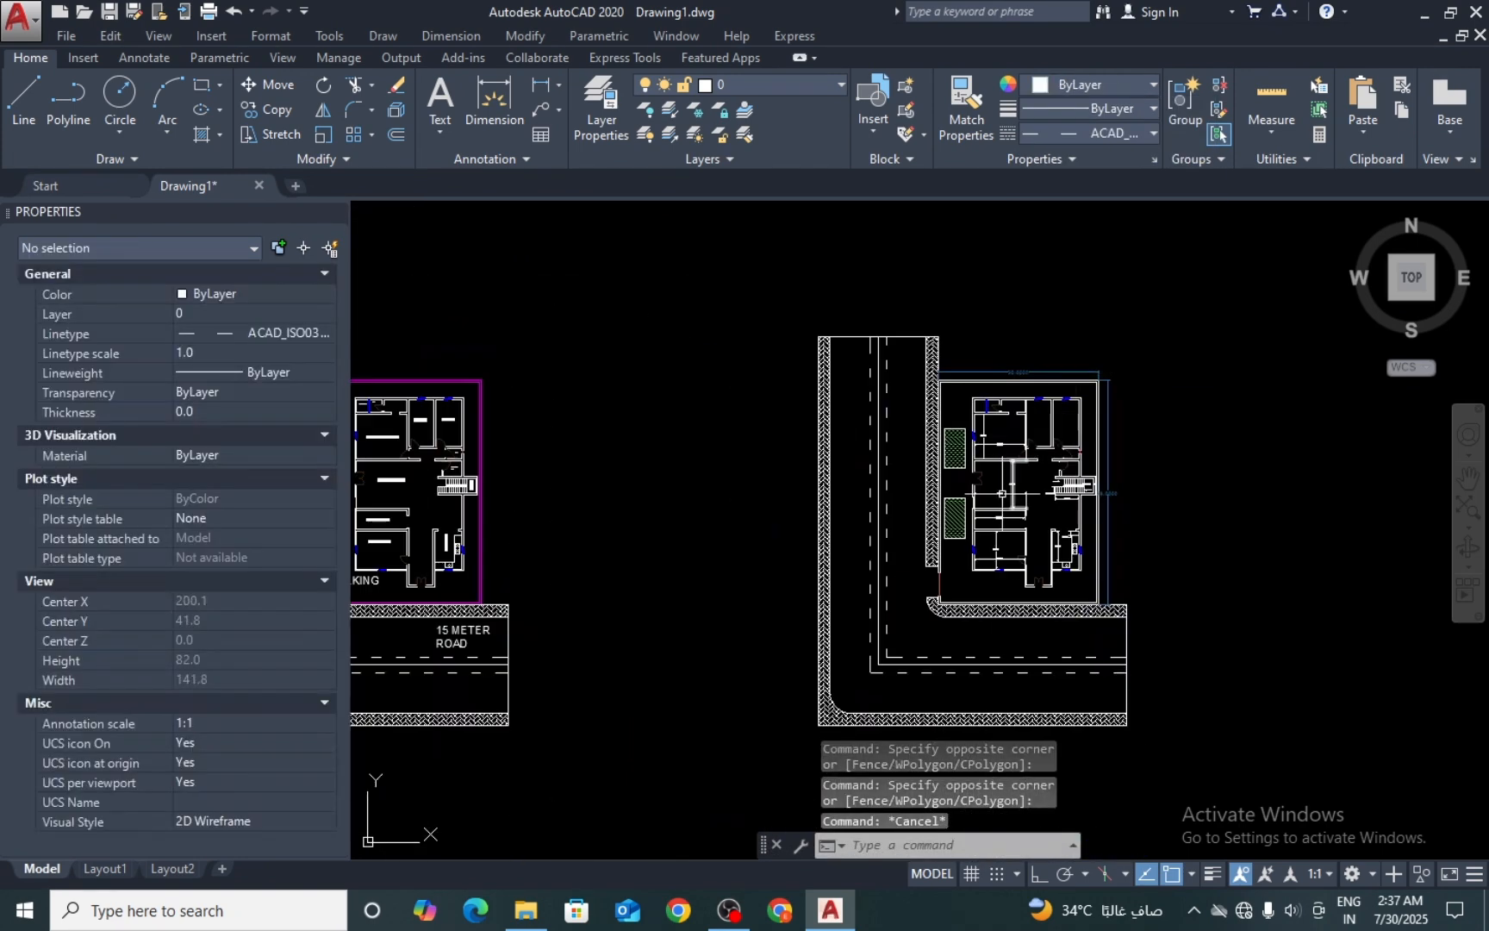
{"action": "scroll", "coordinate": [1000, 502], "scroll_direction": "up", "scroll_amount": 4}
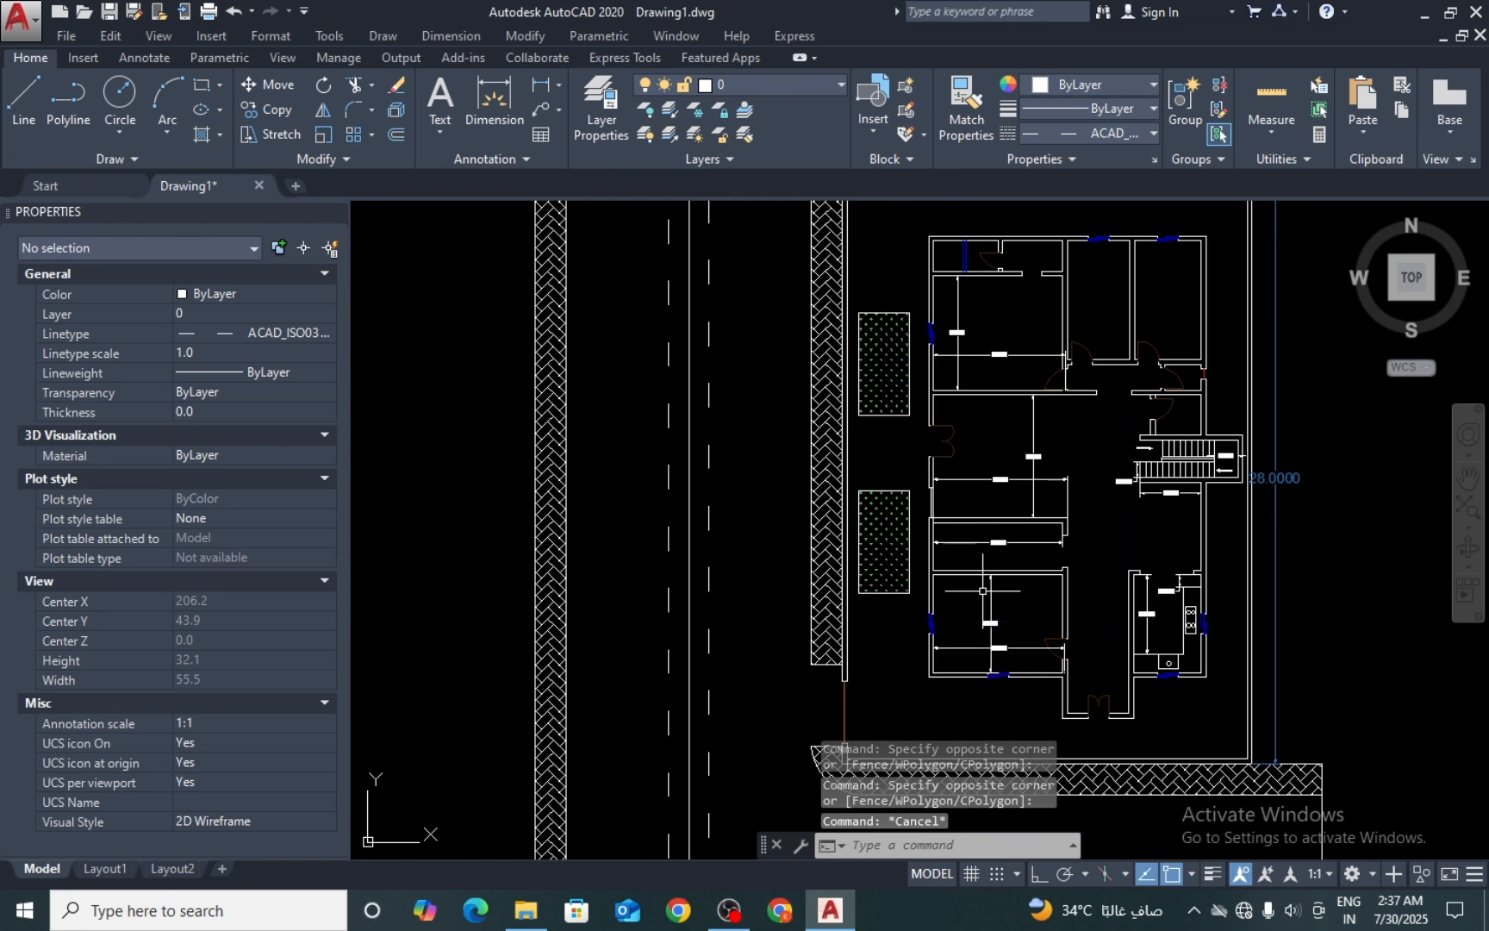
{"action": "scroll", "coordinate": [982, 590], "scroll_direction": "up", "scroll_amount": 4}
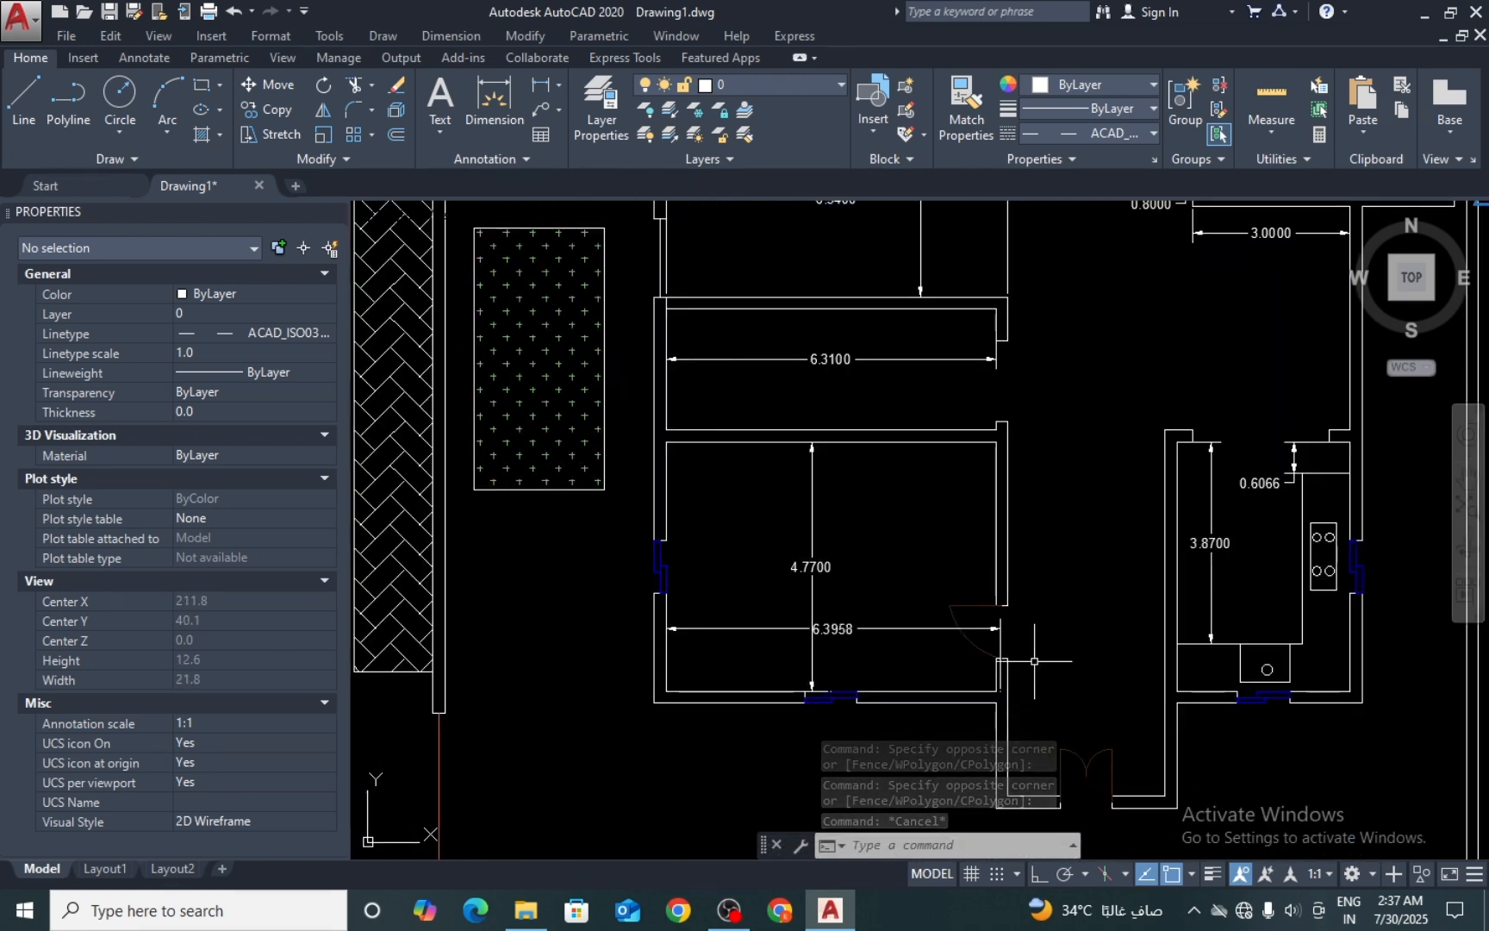
{"action": "left_click", "coordinate": [536, 97]}
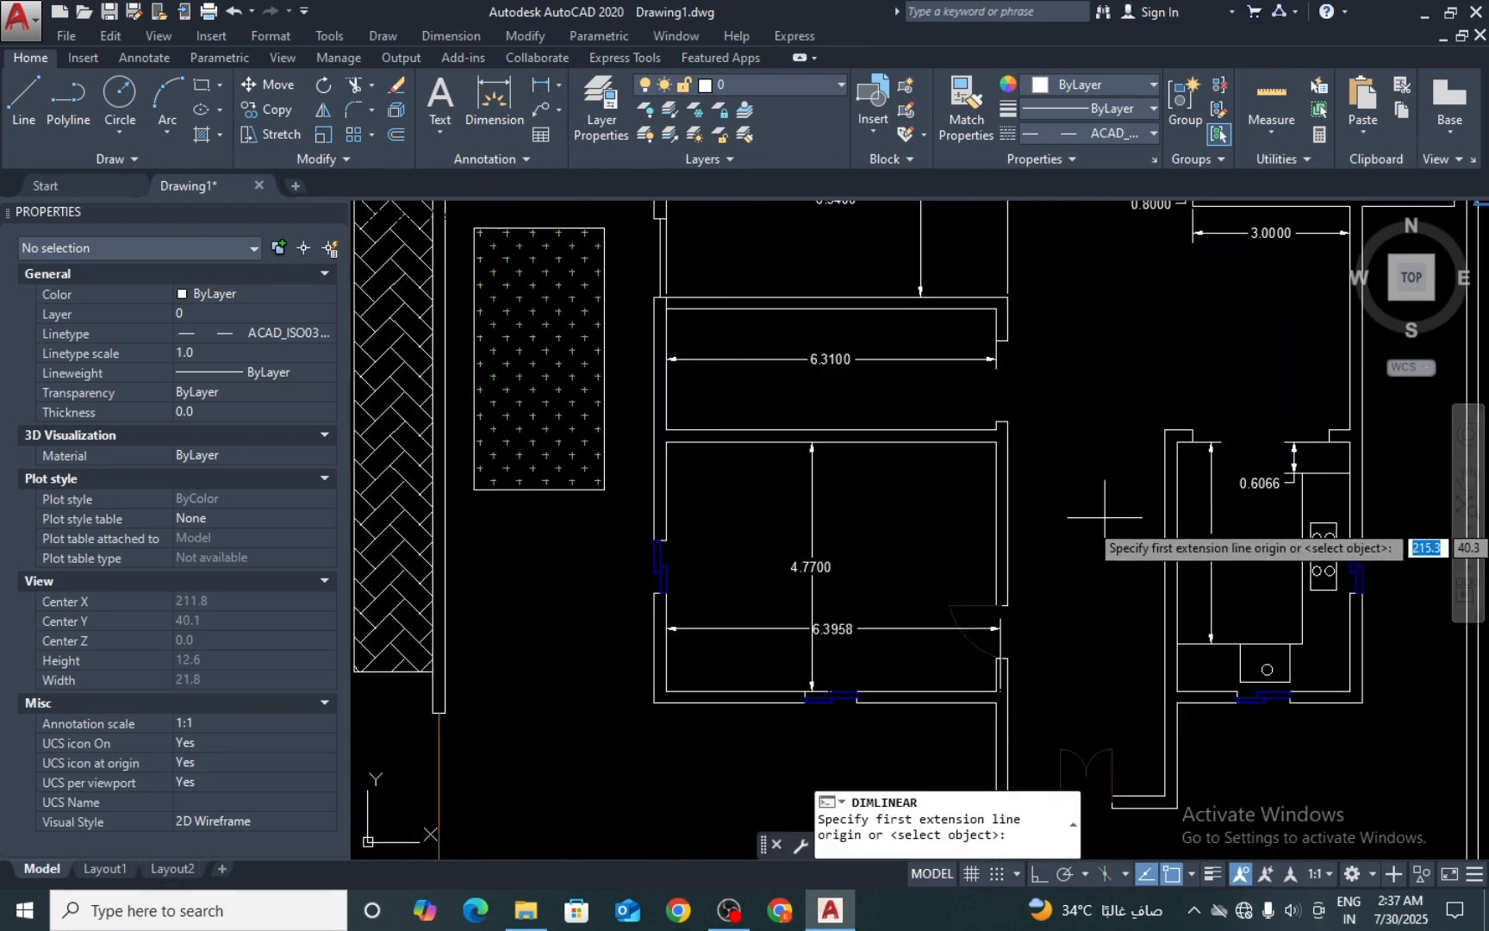
{"action": "scroll", "coordinate": [1077, 482], "scroll_direction": "up", "scroll_amount": 2}
{"action": "scroll", "coordinate": [986, 646], "scroll_direction": "up", "scroll_amount": 2}
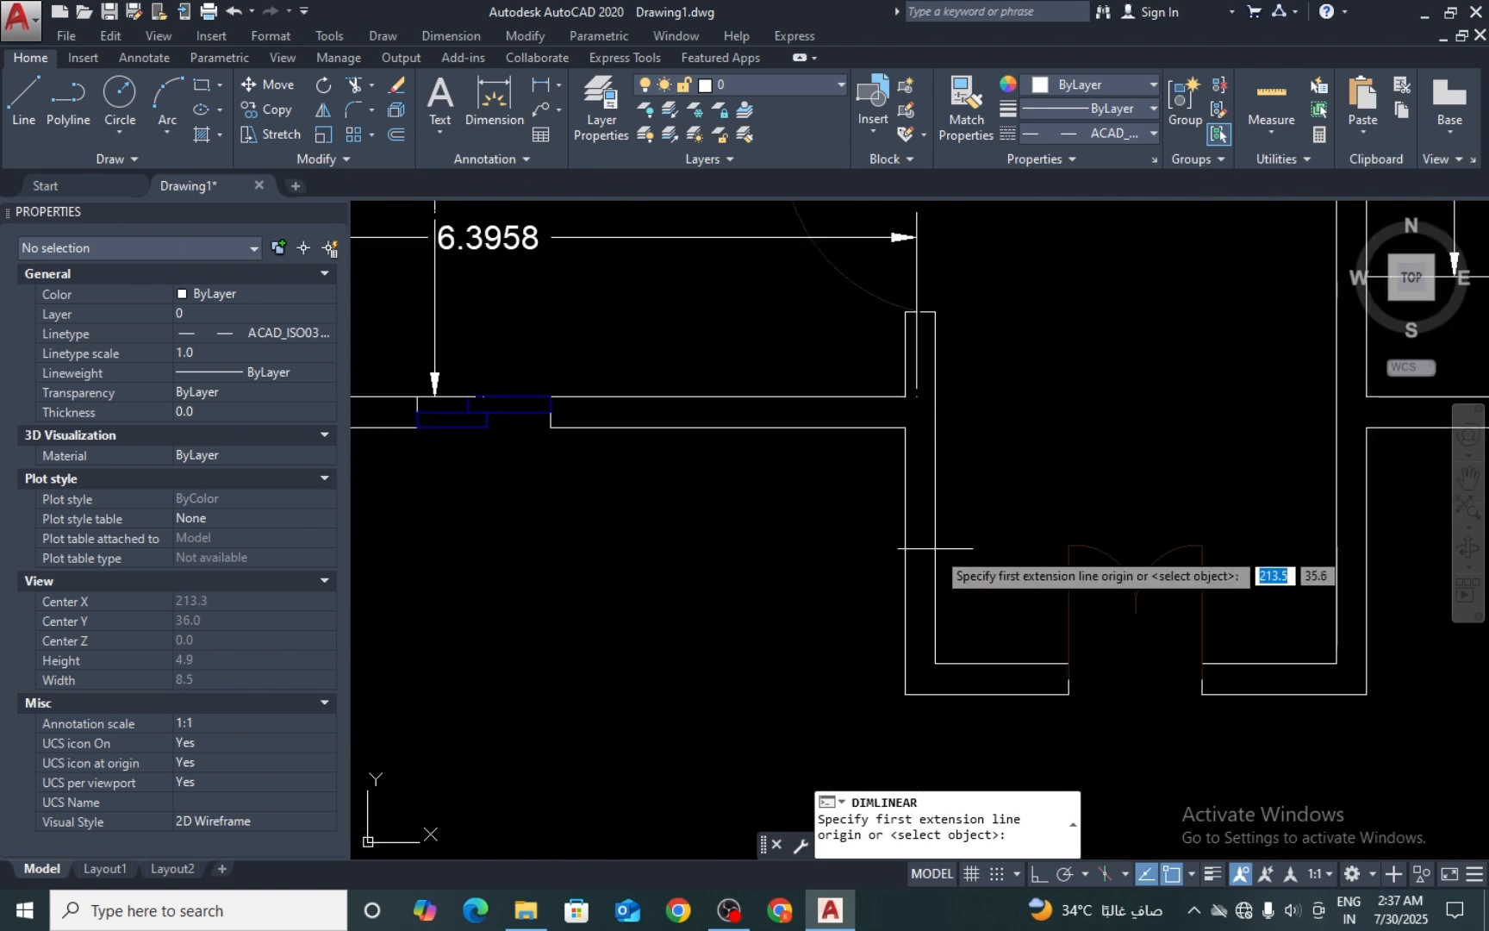
{"action": "left_click", "coordinate": [935, 414]}
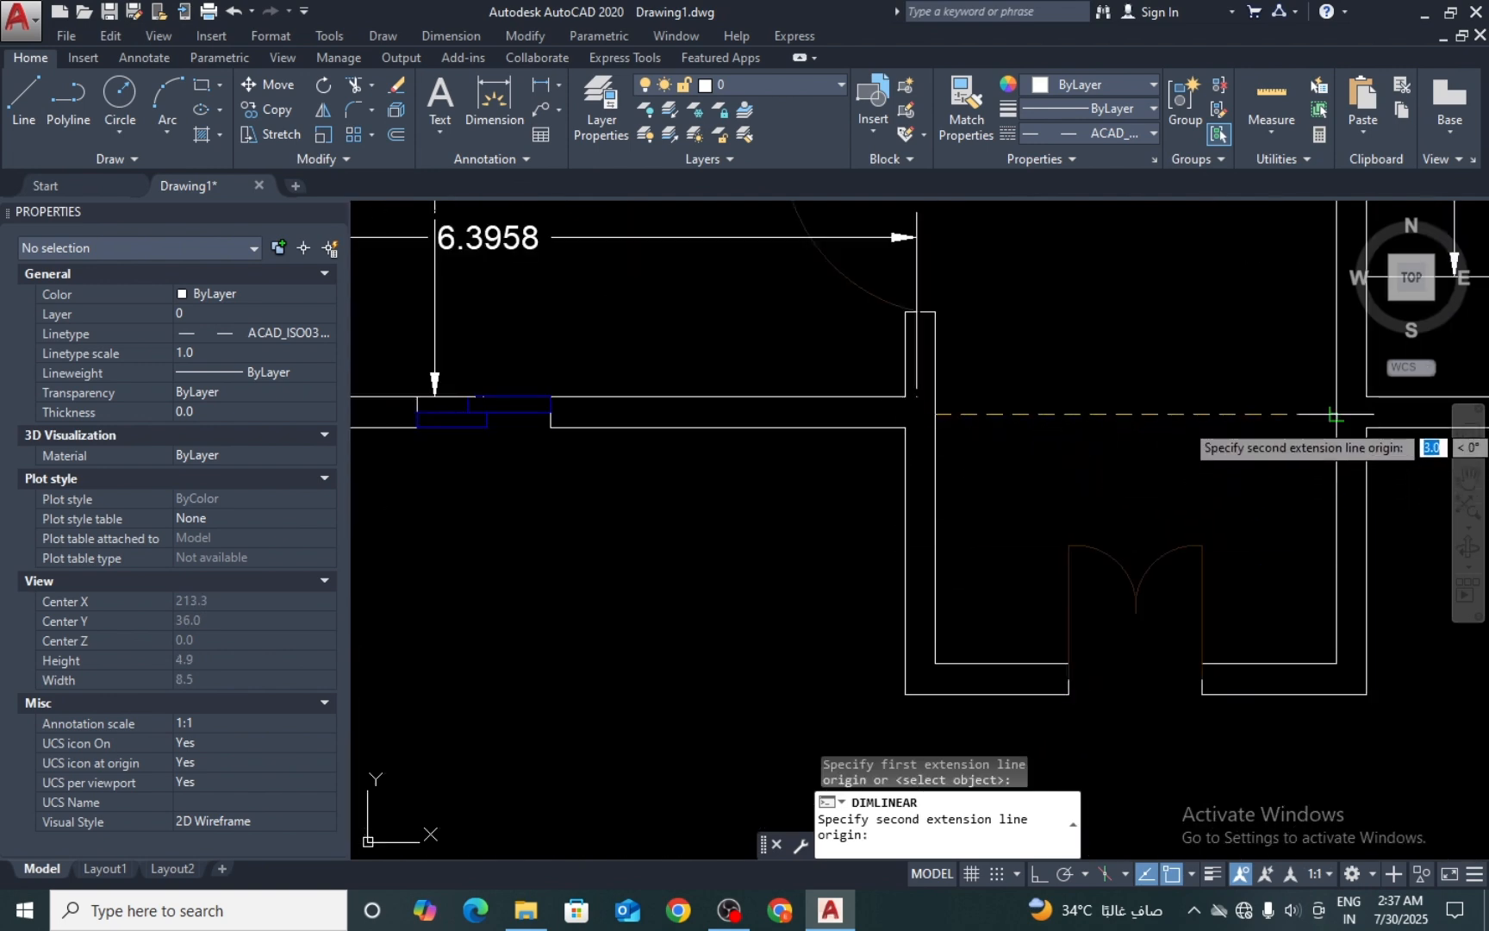
{"action": "left_click", "coordinate": [1335, 426]}
{"action": "left_click", "coordinate": [1232, 349]}
Step: Dimension the entrance passage's length along the kitchen-side wall, from the inner face of the door wall to the wall's upper end
{"action": "key", "text": "Return"}
{"action": "scroll", "coordinate": [1107, 388], "scroll_direction": "down", "scroll_amount": 2}
{"action": "scroll", "coordinate": [1029, 667], "scroll_direction": "down", "scroll_amount": 3}
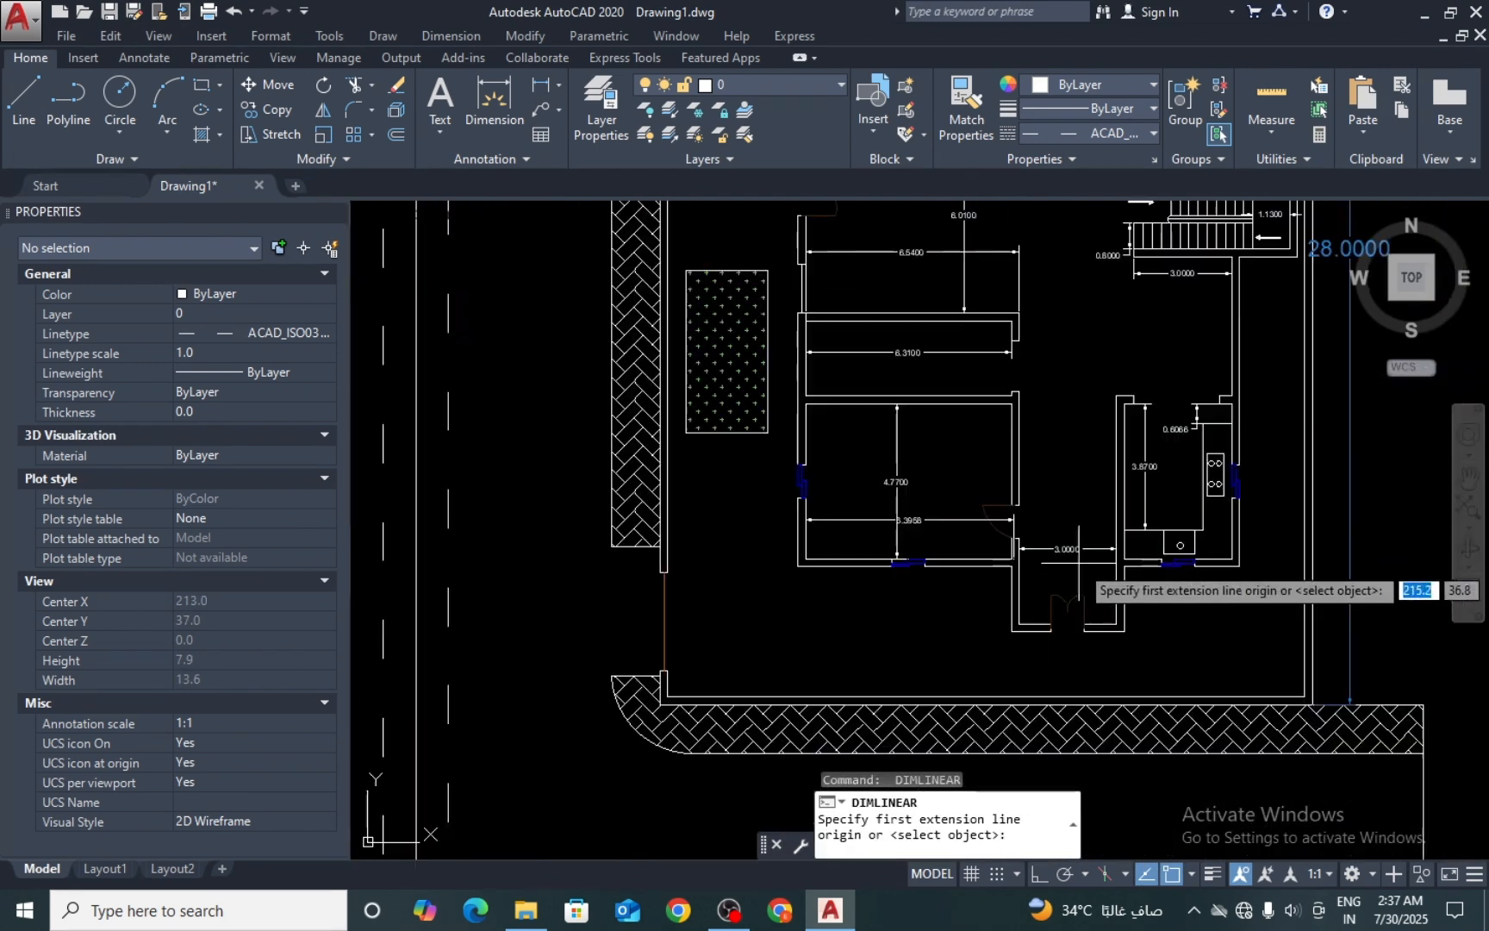
{"action": "key", "text": "Return"}
{"action": "key", "text": "Escape"}
{"action": "key", "text": "Return"}
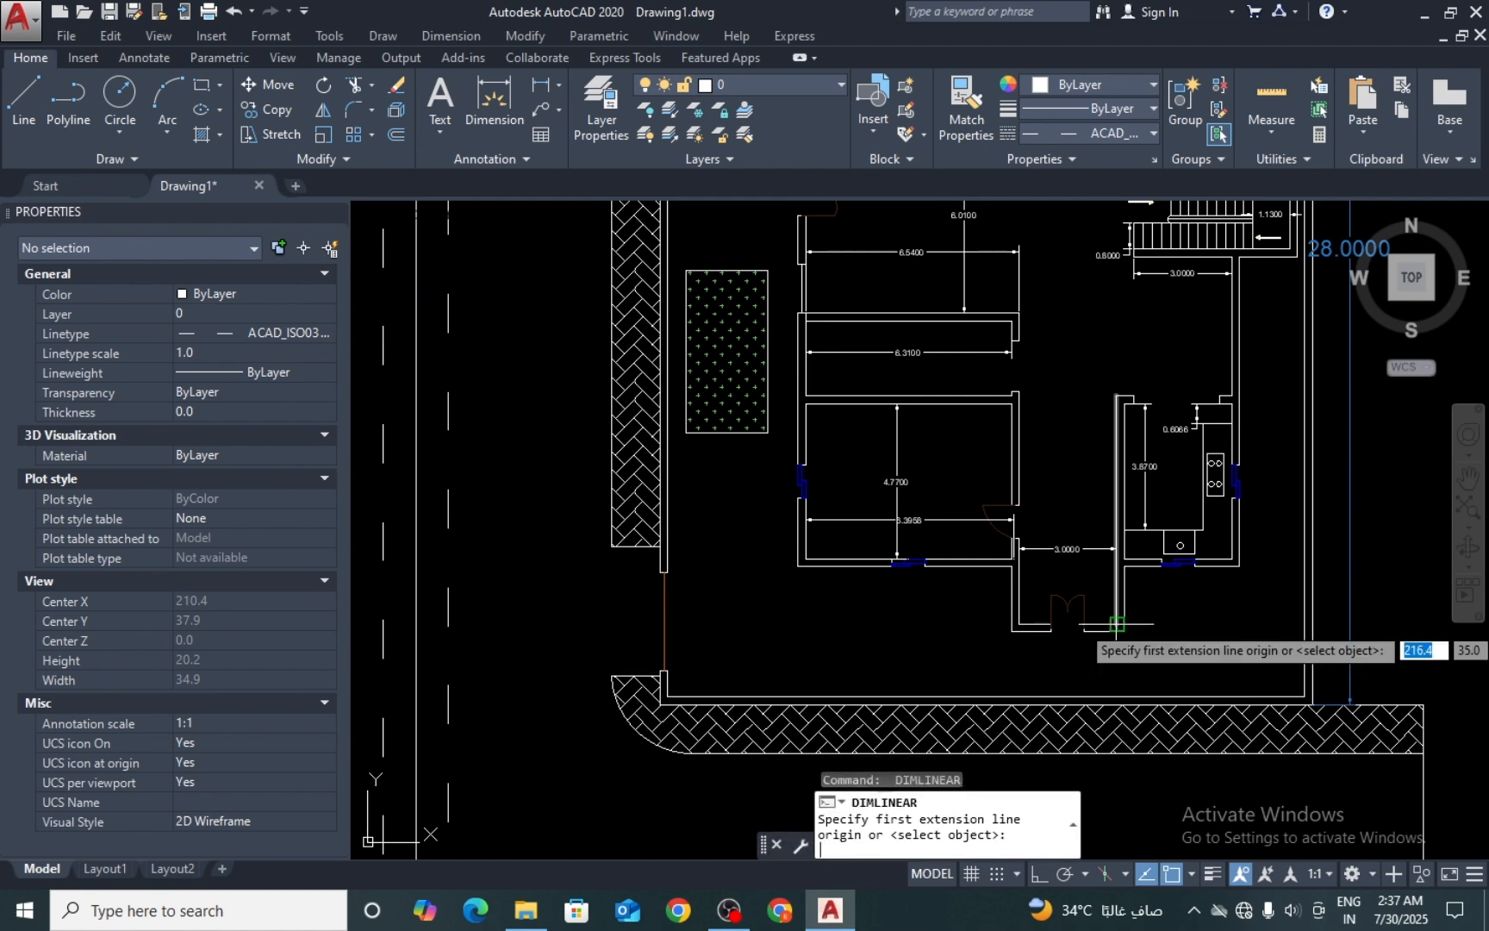
{"action": "left_click", "coordinate": [1117, 618]}
{"action": "left_click", "coordinate": [1117, 396]}
{"action": "left_click", "coordinate": [1097, 482]}
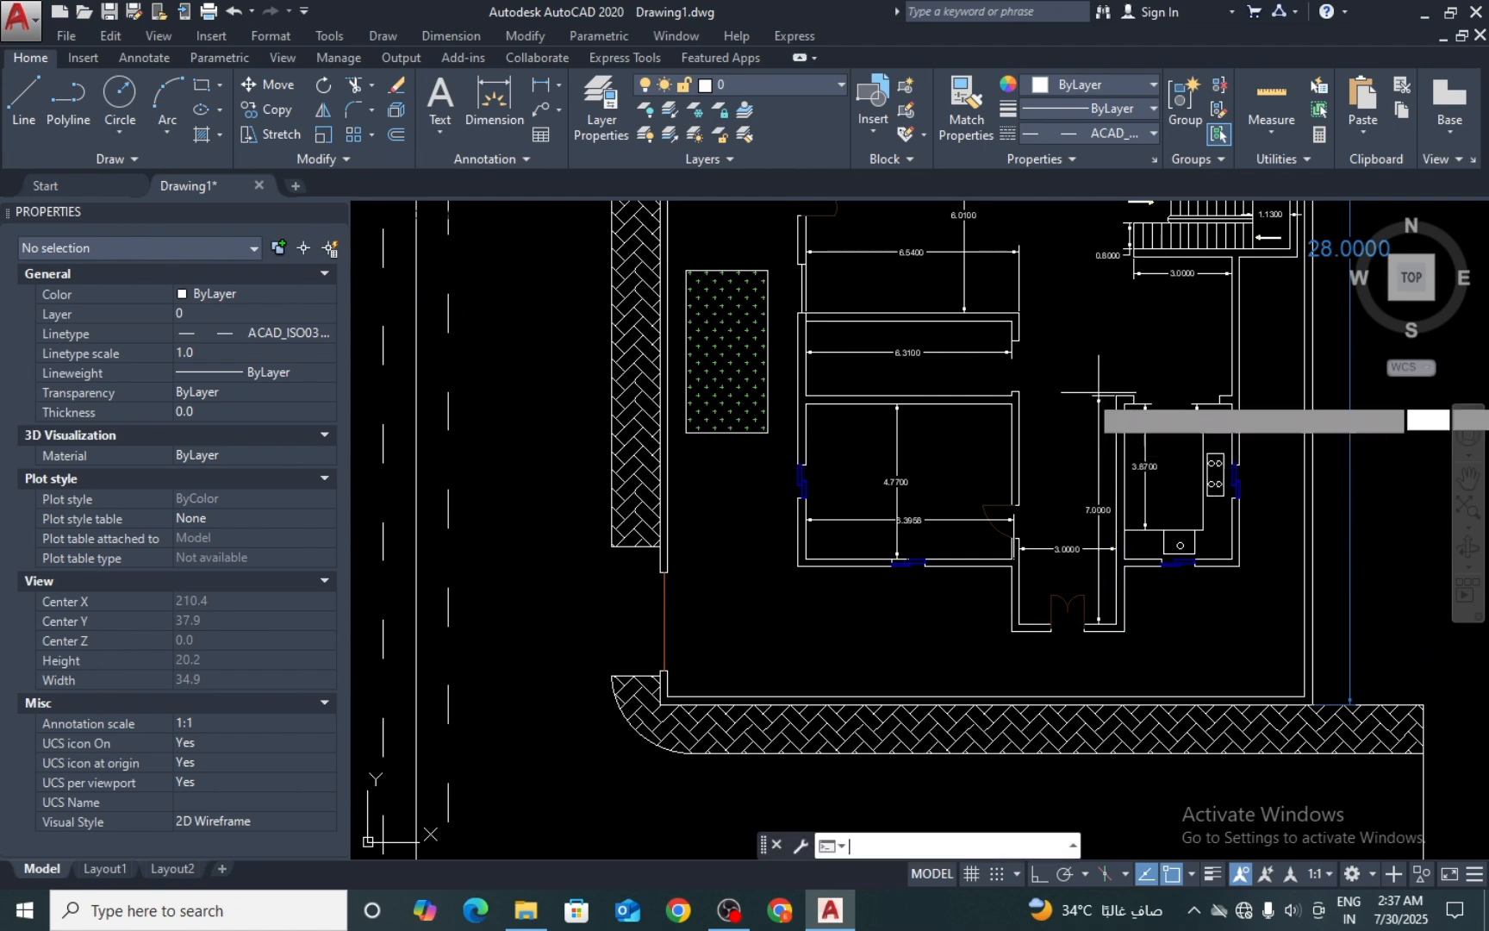
{"action": "key", "text": "Return"}
{"action": "scroll", "coordinate": [1087, 519], "scroll_direction": "up", "scroll_amount": 4}
{"action": "key", "text": "Escape"}
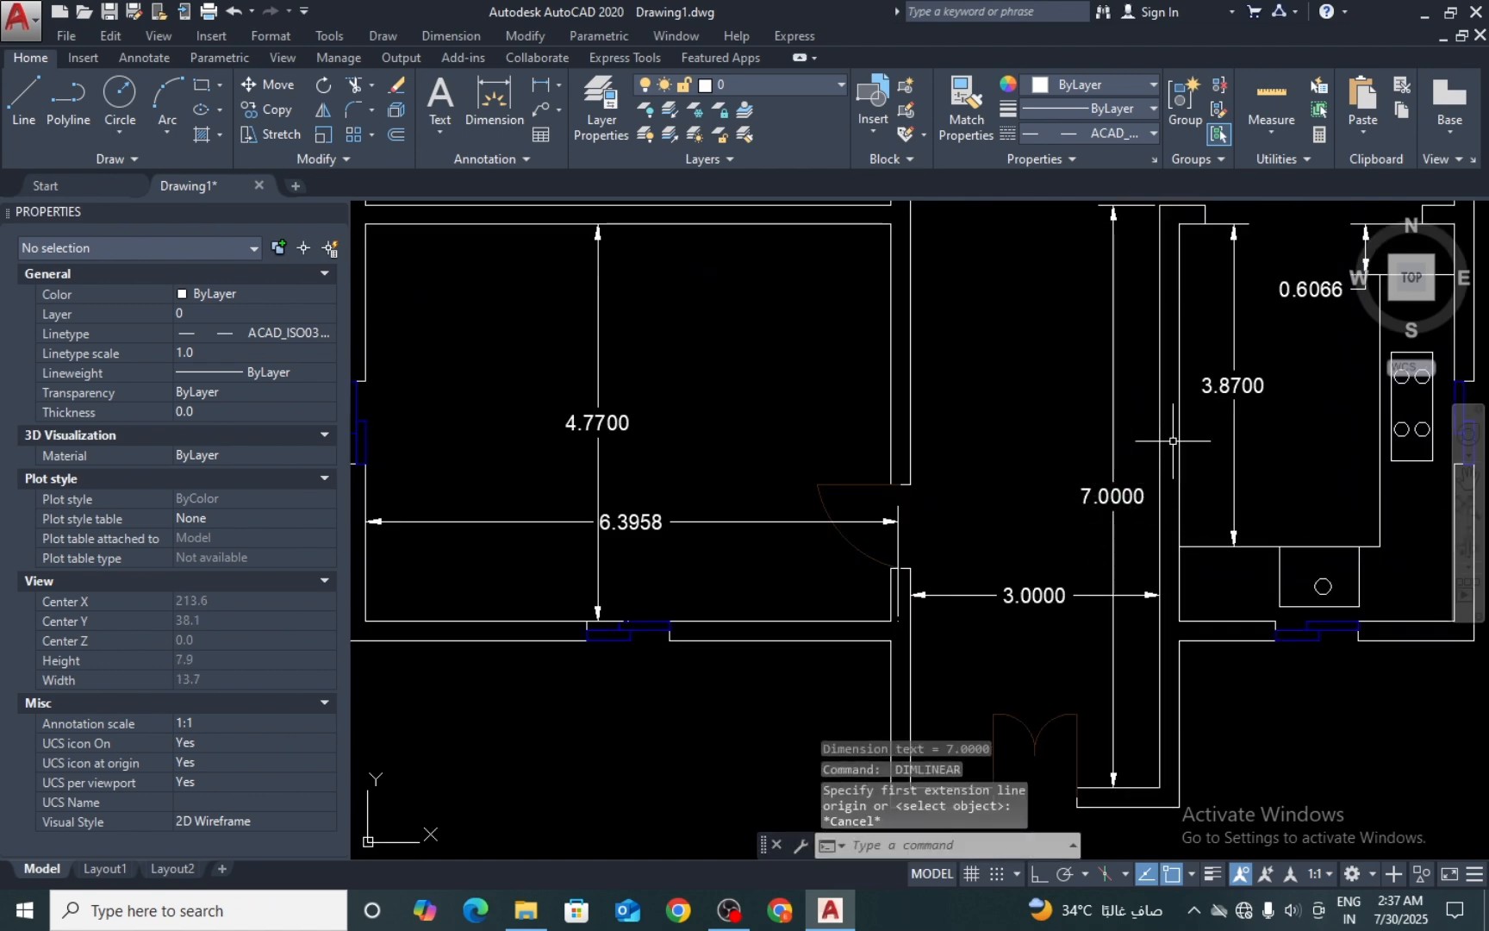
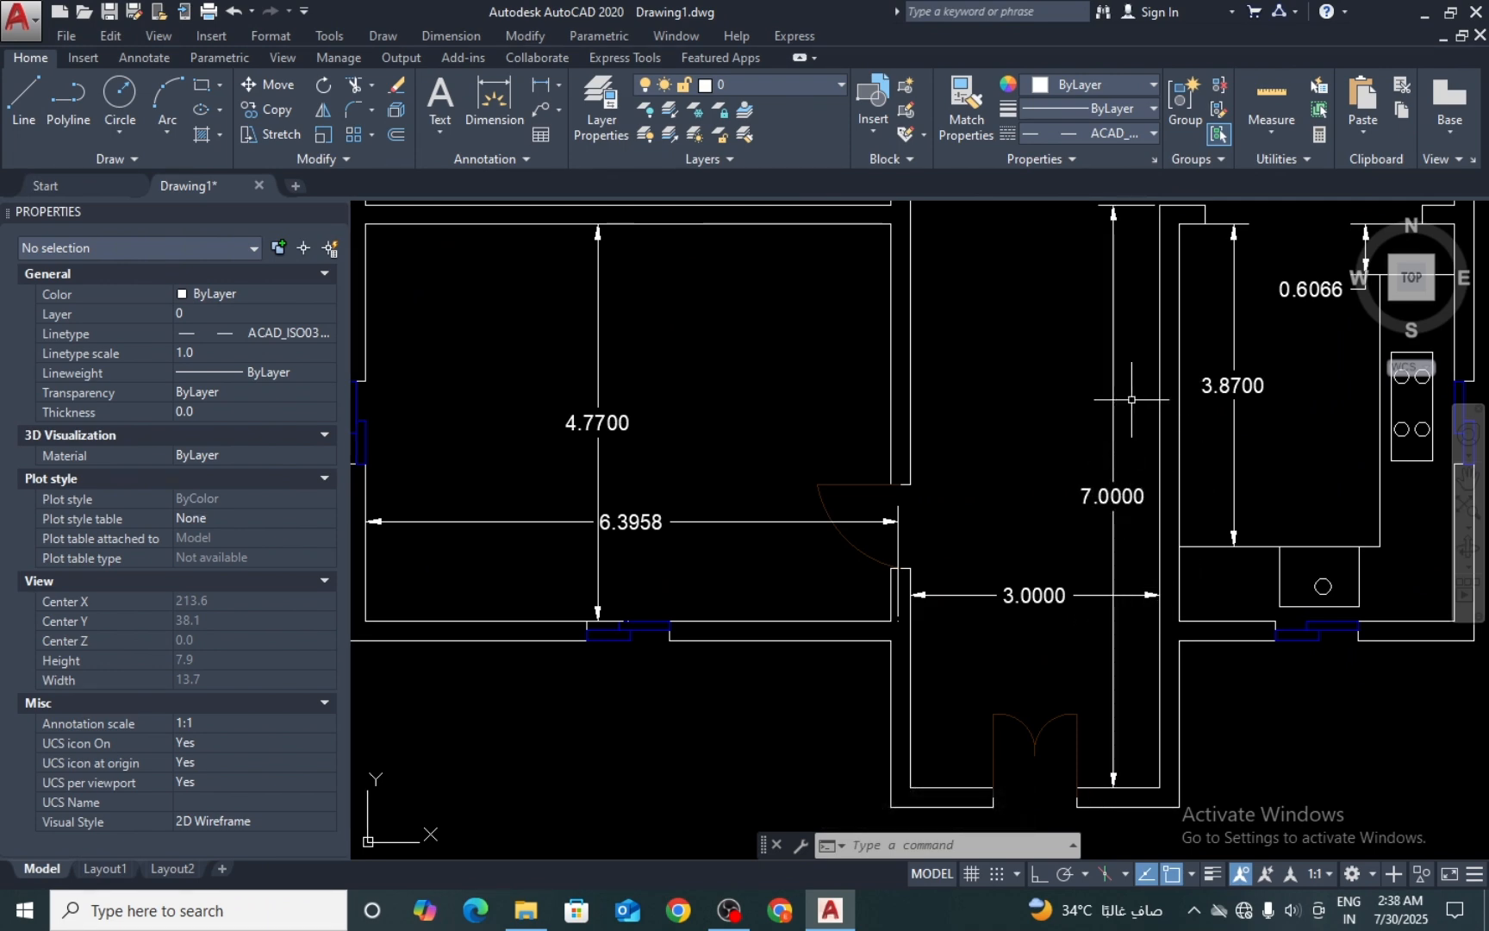
Step: Dimension the width of the middle room in the house's upper row, placing the dimension inside just below its window
{"action": "scroll", "coordinate": [1131, 399], "scroll_direction": "down", "scroll_amount": 4}
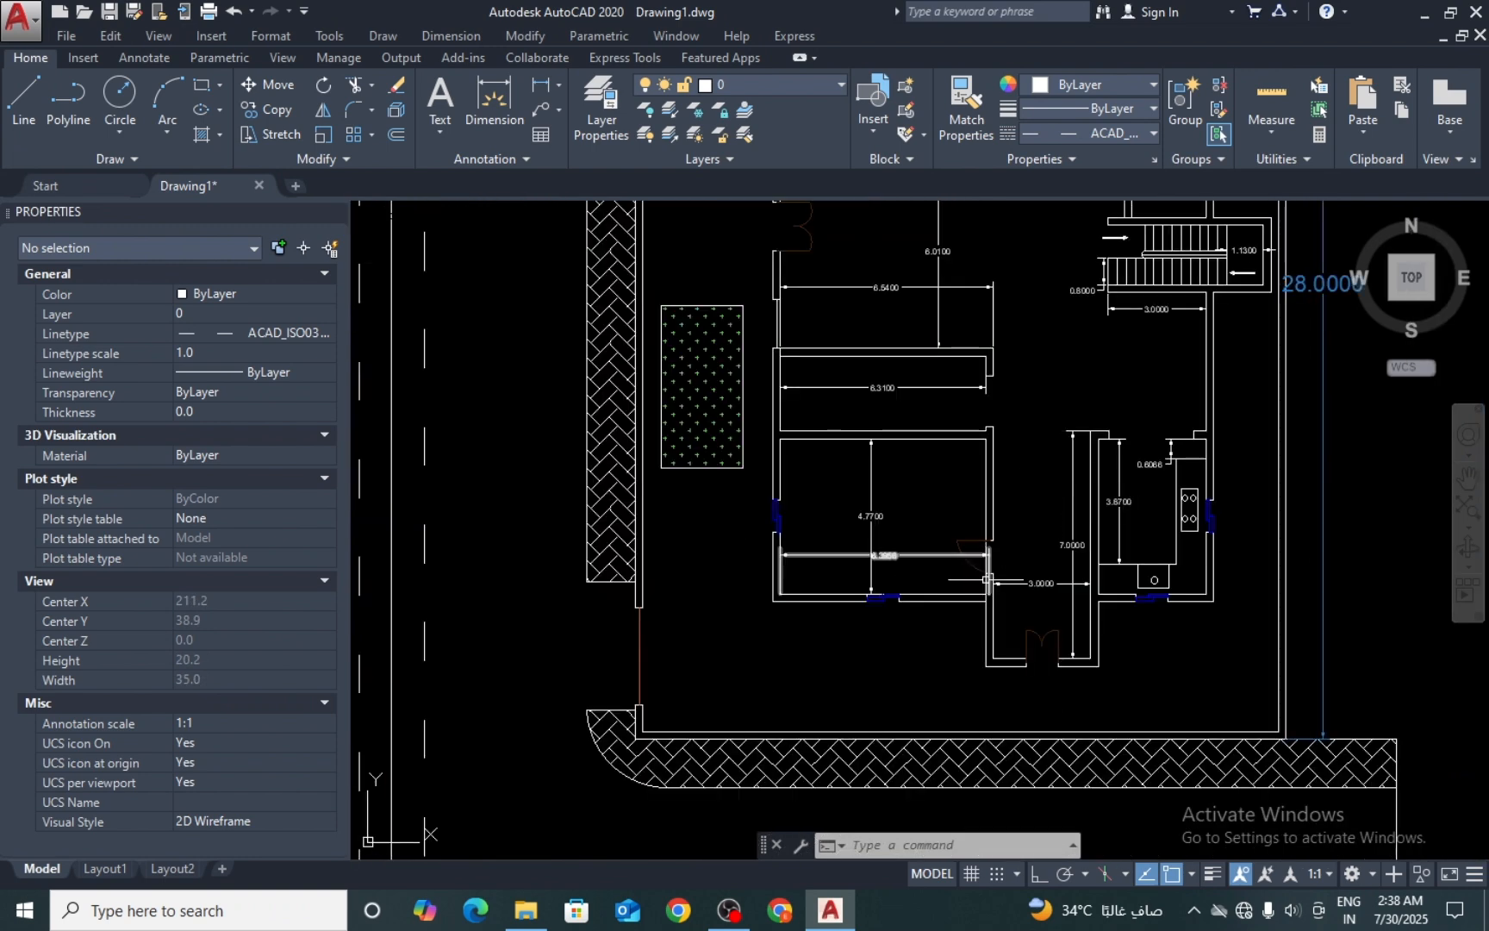
{"action": "scroll", "coordinate": [988, 579], "scroll_direction": "down", "scroll_amount": 4}
{"action": "middle_click_drag", "start_coordinate": [942, 355], "coordinate": [905, 438]}
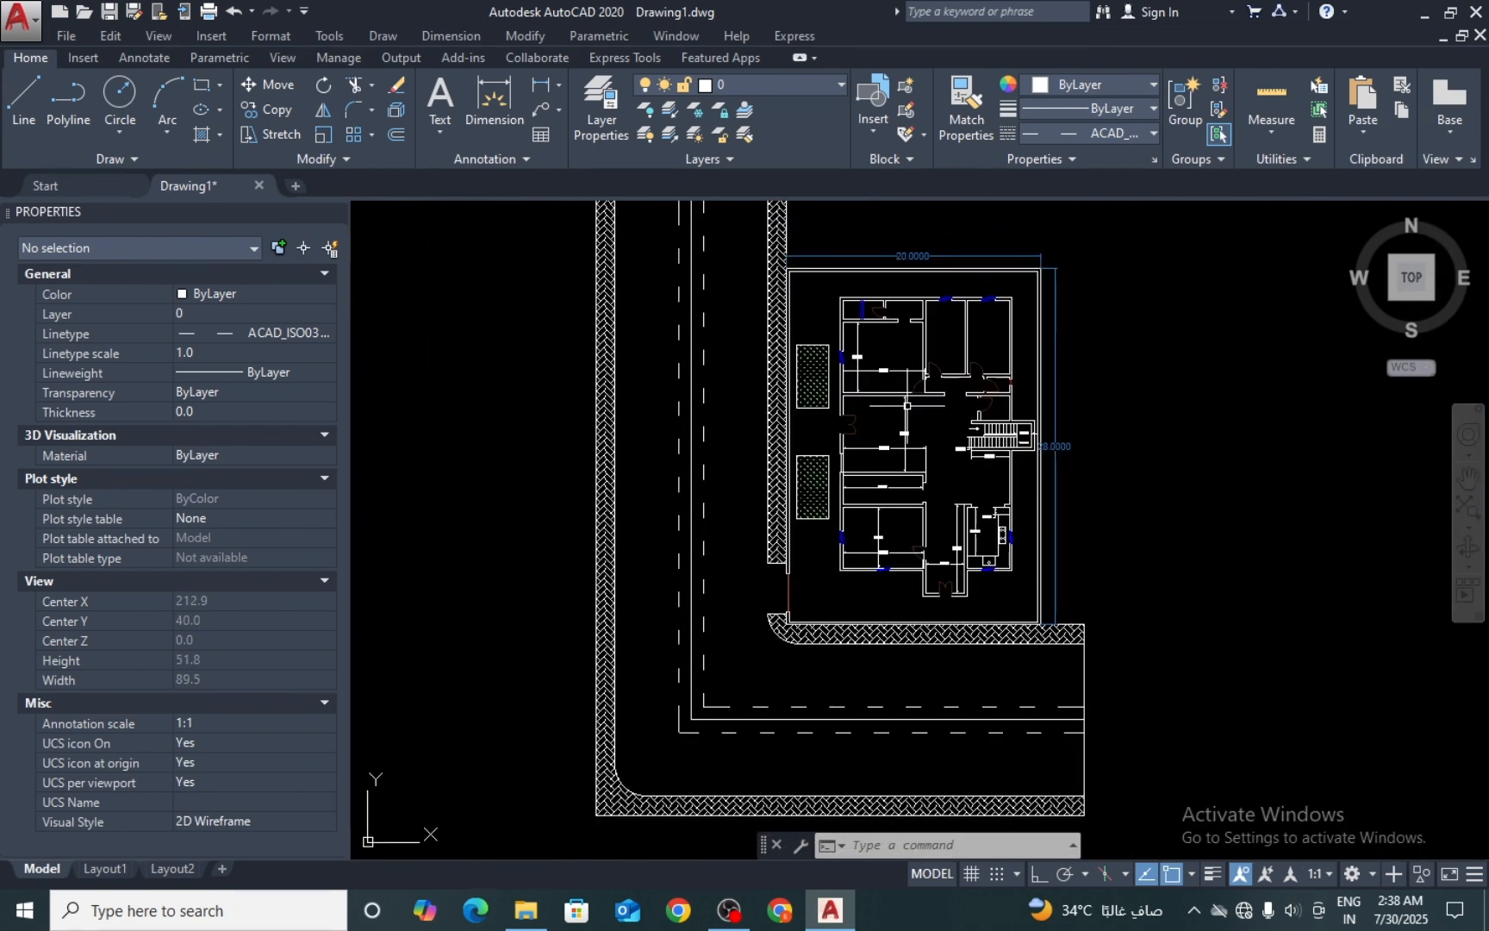
{"action": "scroll", "coordinate": [939, 324], "scroll_direction": "up", "scroll_amount": 4}
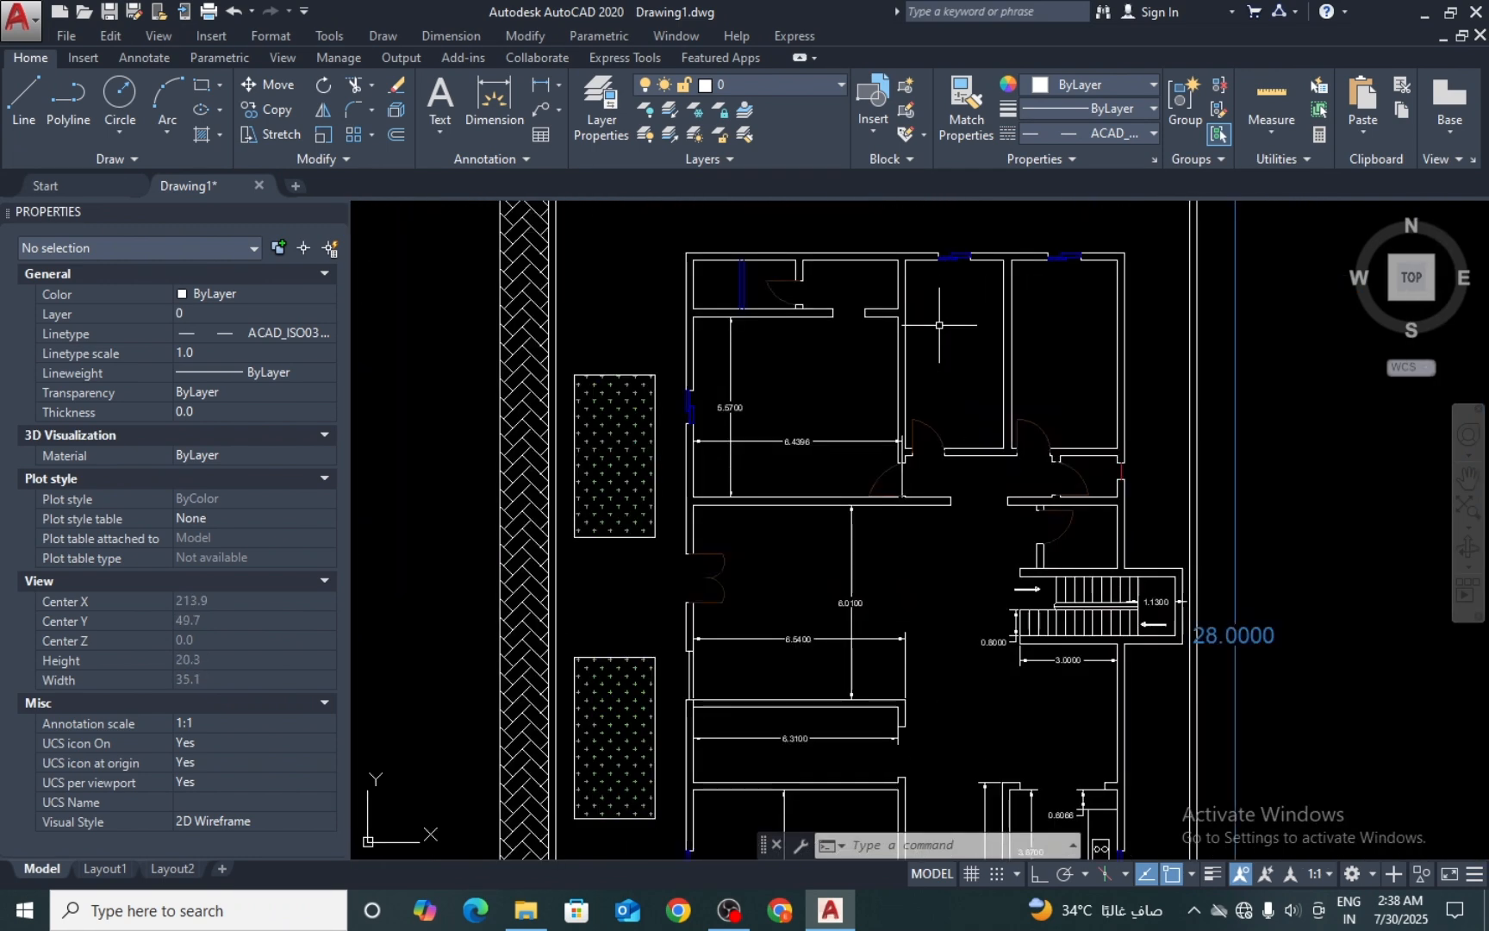
{"action": "left_click", "coordinate": [542, 89]}
{"action": "scroll", "coordinate": [1000, 264], "scroll_direction": "up", "scroll_amount": 4}
{"action": "left_click", "coordinate": [938, 257]}
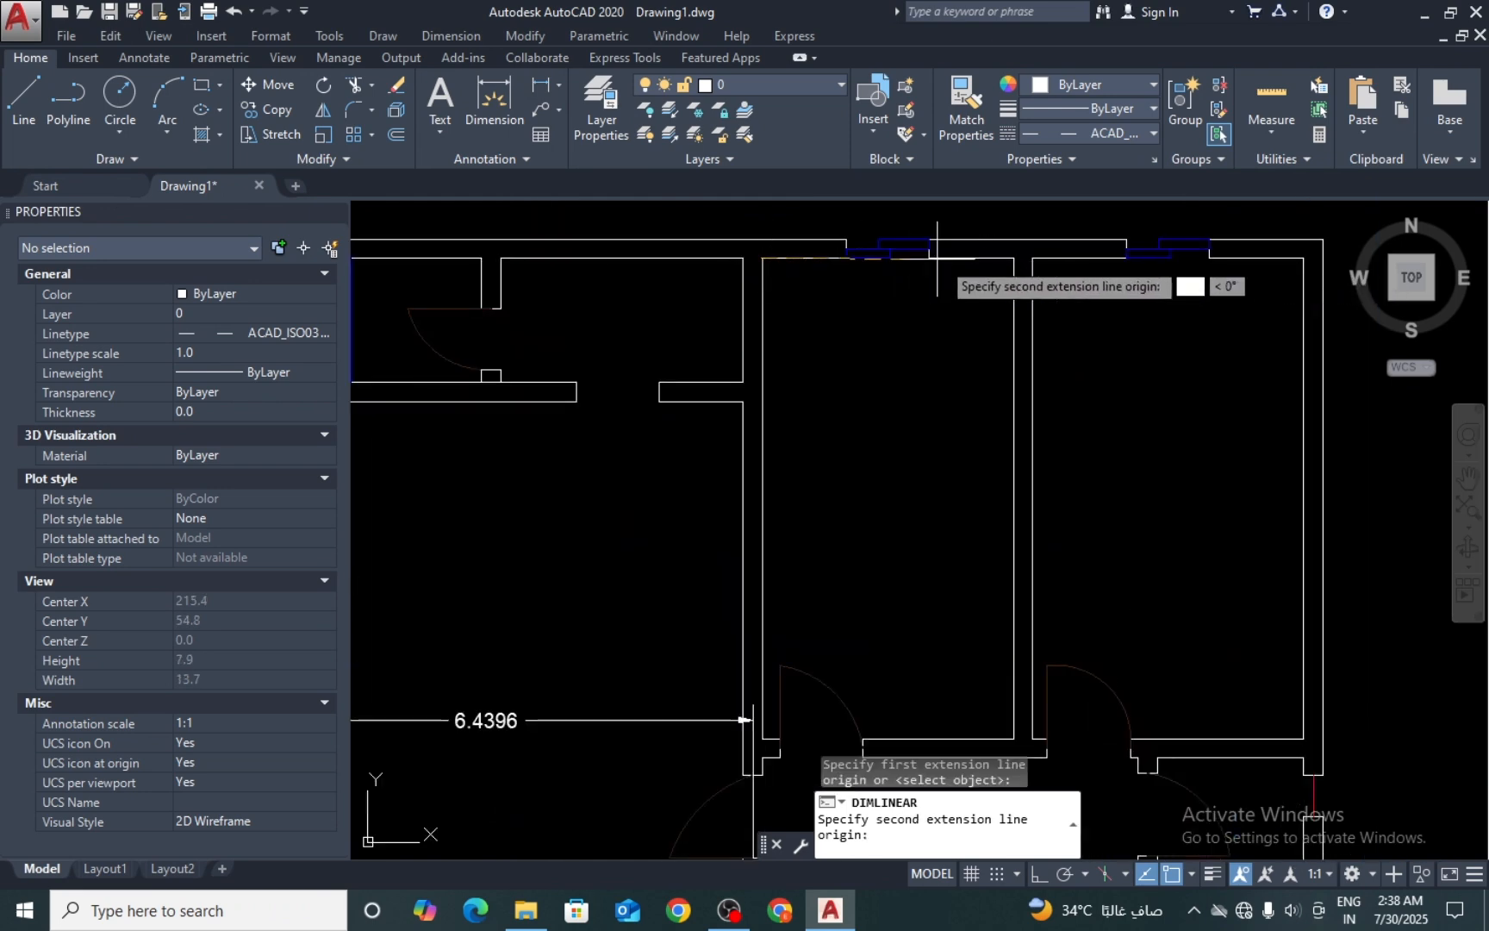
{"action": "left_click", "coordinate": [1014, 257]}
{"action": "left_click", "coordinate": [998, 325]}
Step: Dimension the middle upper room's length between its inner corners, placing the dimension inside near the wall shared with the corner room
{"action": "key", "text": "Return"}
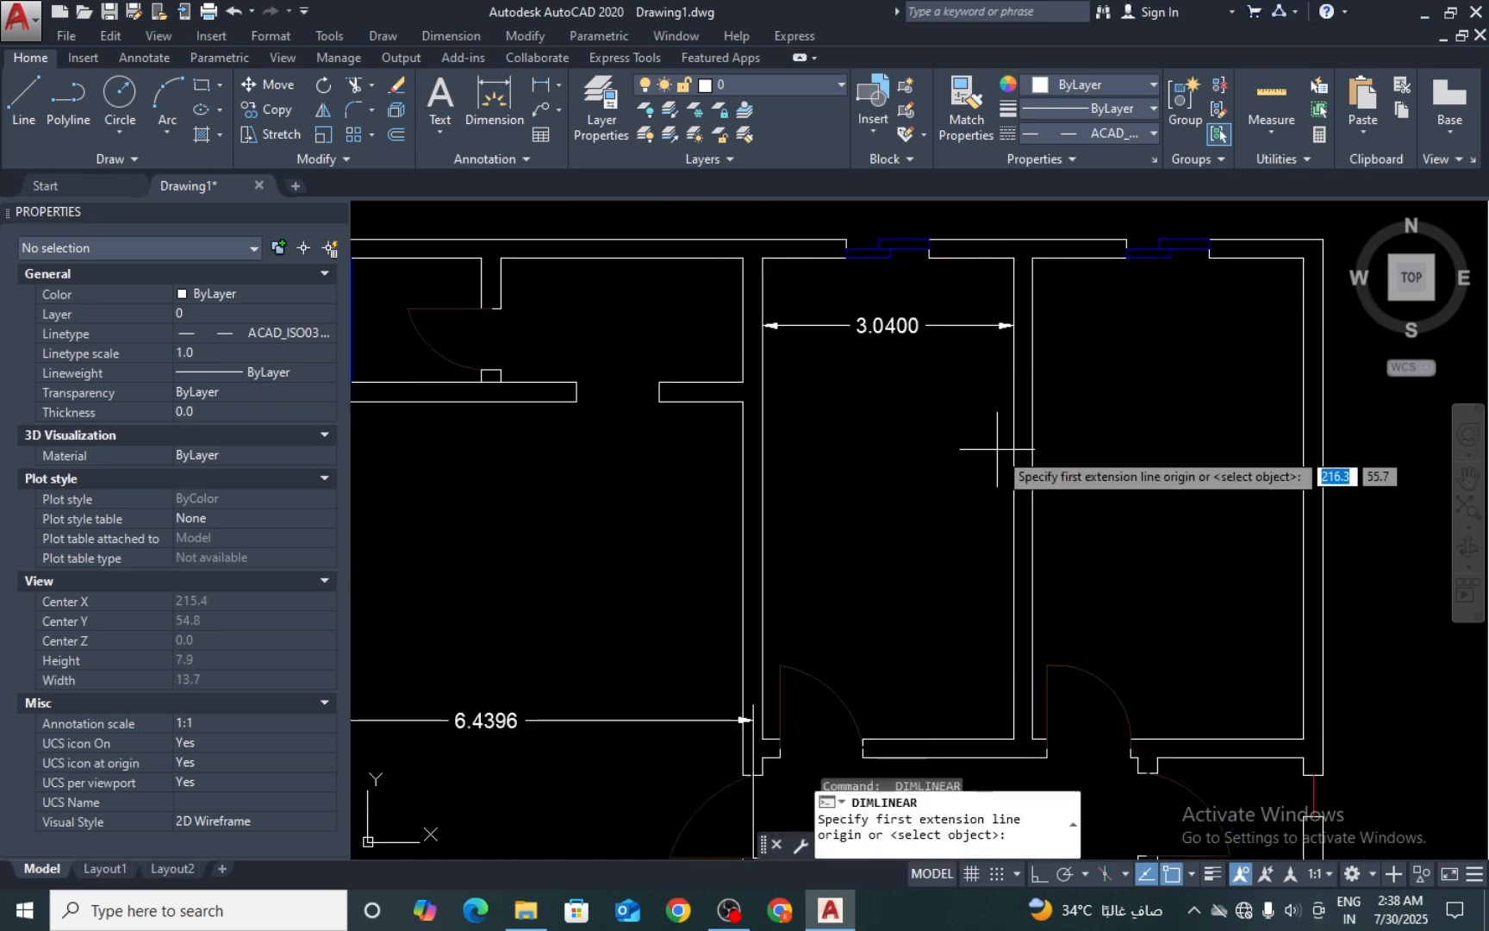
{"action": "middle_click_drag", "start_coordinate": [998, 571], "coordinate": [998, 456]}
{"action": "left_click", "coordinate": [1011, 622]}
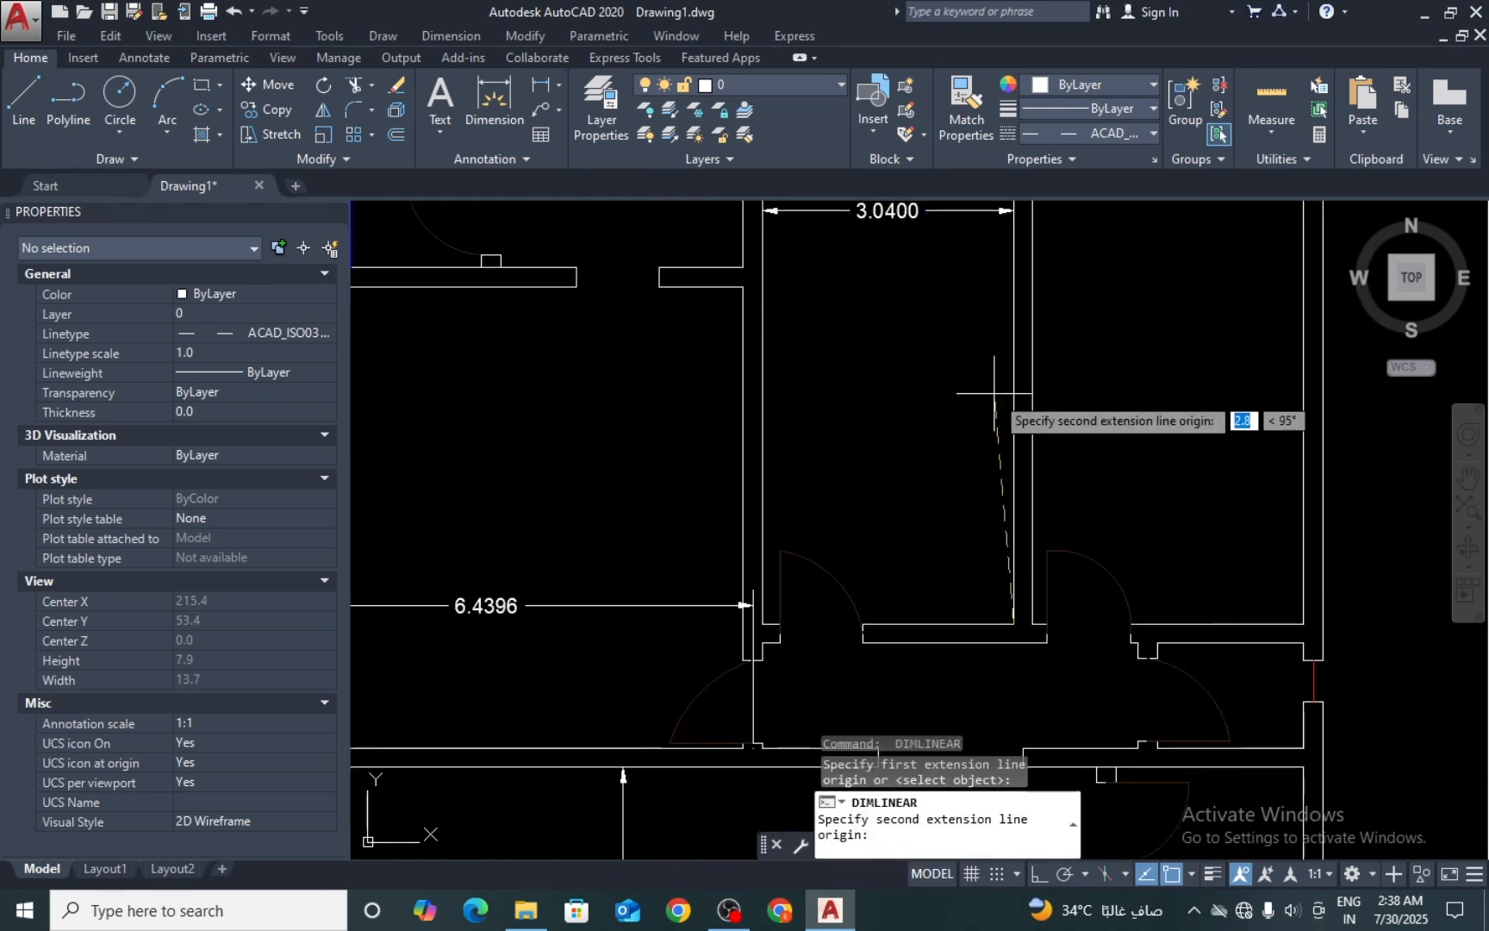
{"action": "mouse_move", "coordinate": [1034, 240]}
{"action": "middle_mouse_down"}
{"action": "mouse_move", "coordinate": [991, 464]}
{"action": "mouse_move", "coordinate": [899, 405]}
{"action": "middle_mouse_up"}
{"action": "left_click", "coordinate": [969, 367]}
{"action": "left_click", "coordinate": [900, 405]}
{"action": "key", "text": "Return"}
{"action": "key", "text": "Escape"}
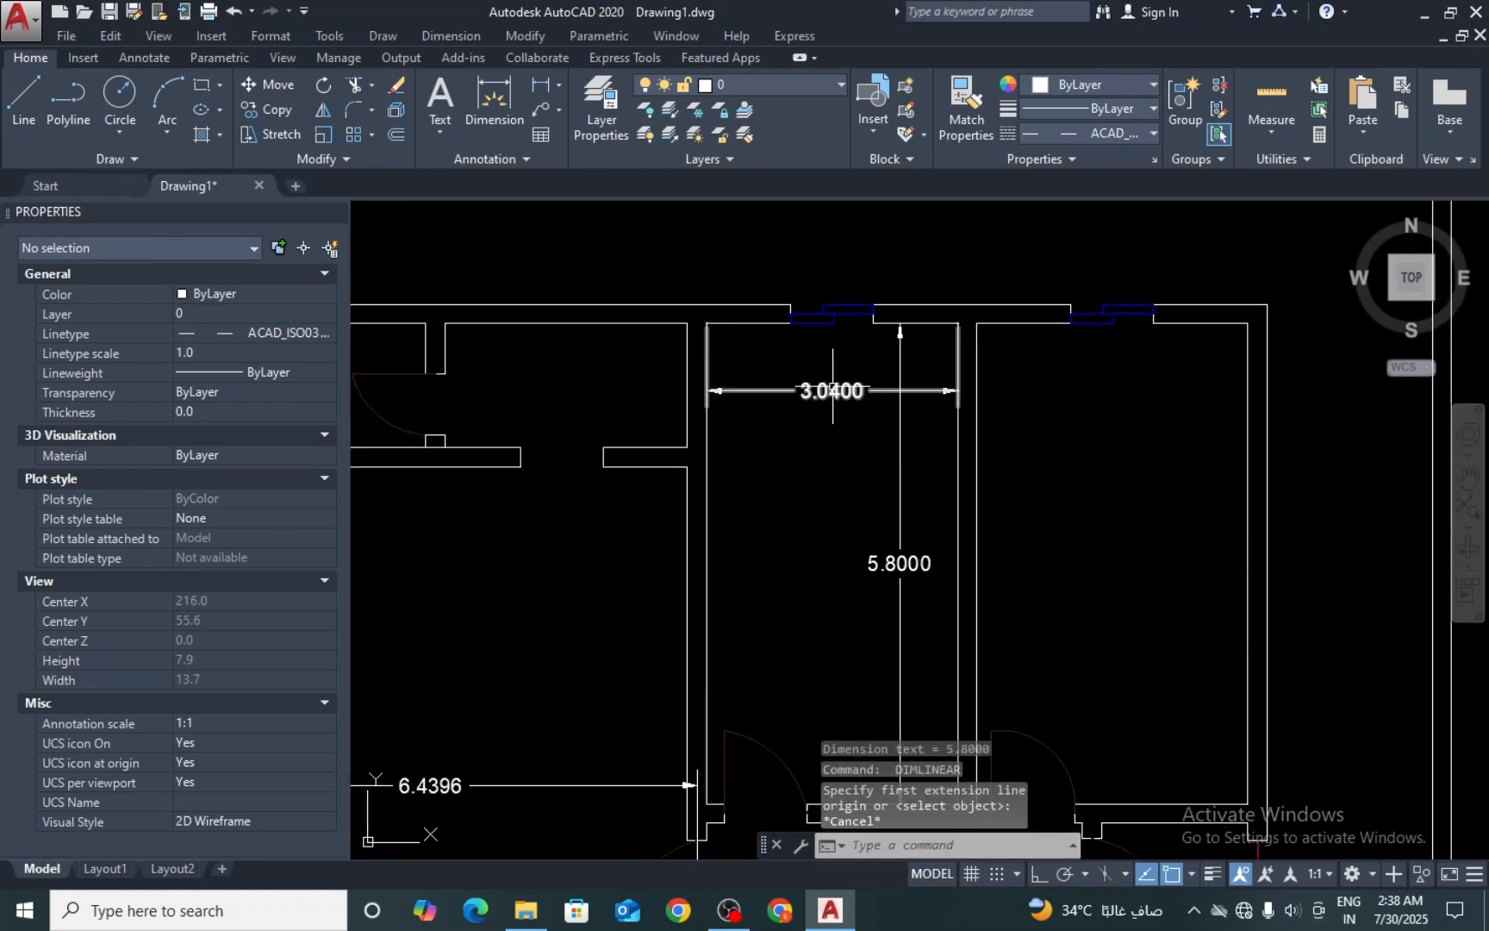
{"action": "middle_click_drag", "start_coordinate": [884, 404], "coordinate": [866, 331]}
{"action": "scroll", "coordinate": [881, 431], "scroll_direction": "down", "scroll_amount": 2}
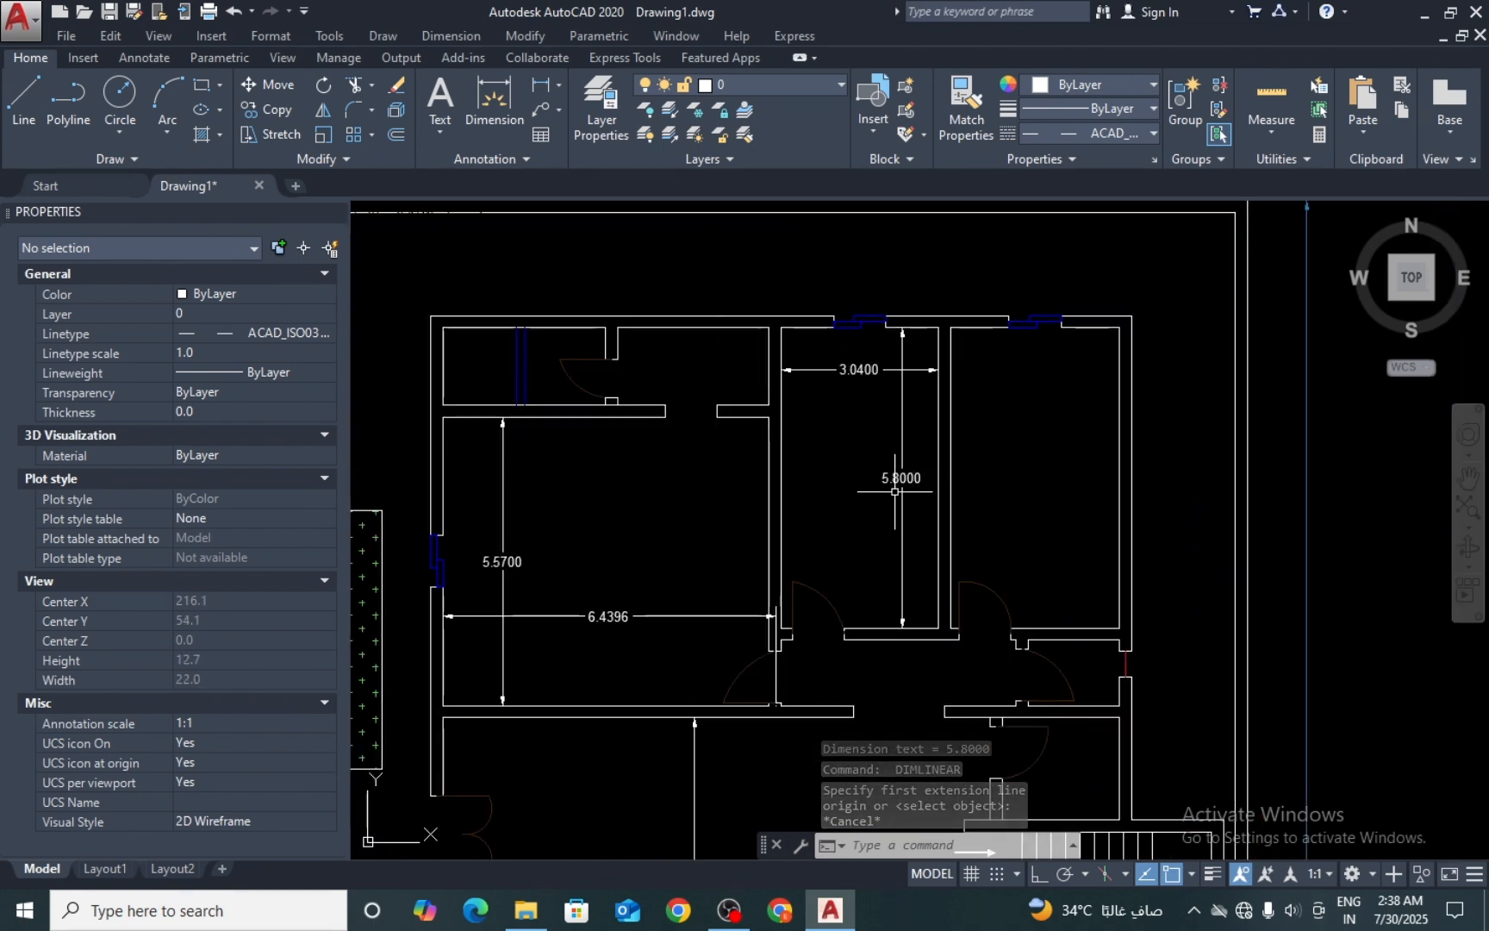
{"action": "key", "text": "Escape"}
{"action": "key", "text": "Escape"}
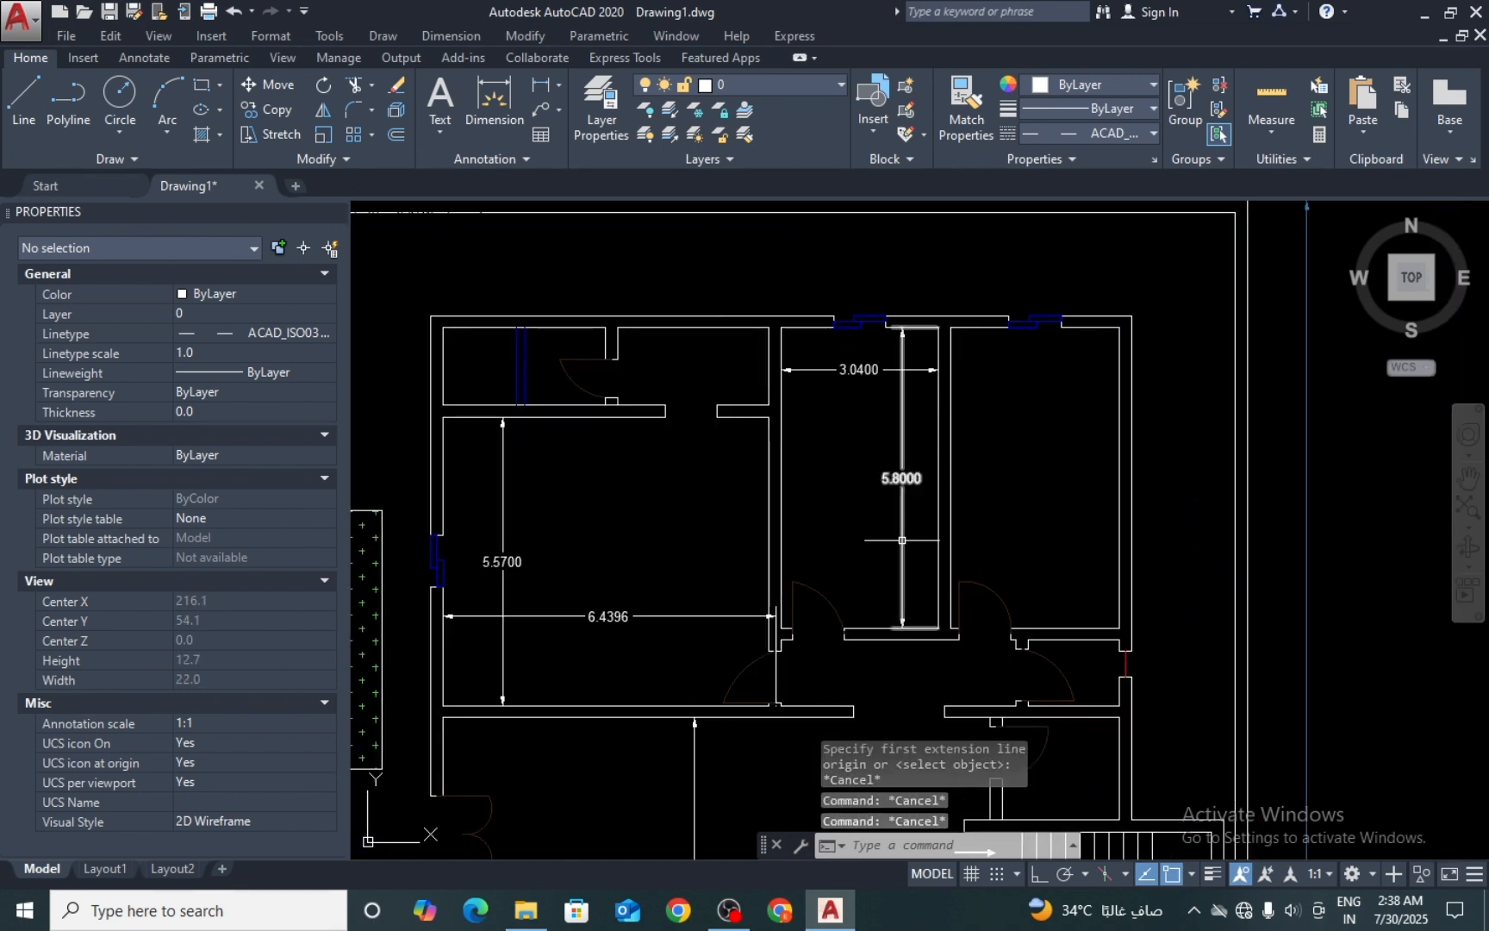
Step: Dimension the width of the upper corner room on the stair side, placing the dimension inside just below its window
{"action": "left_click", "coordinate": [542, 95]}
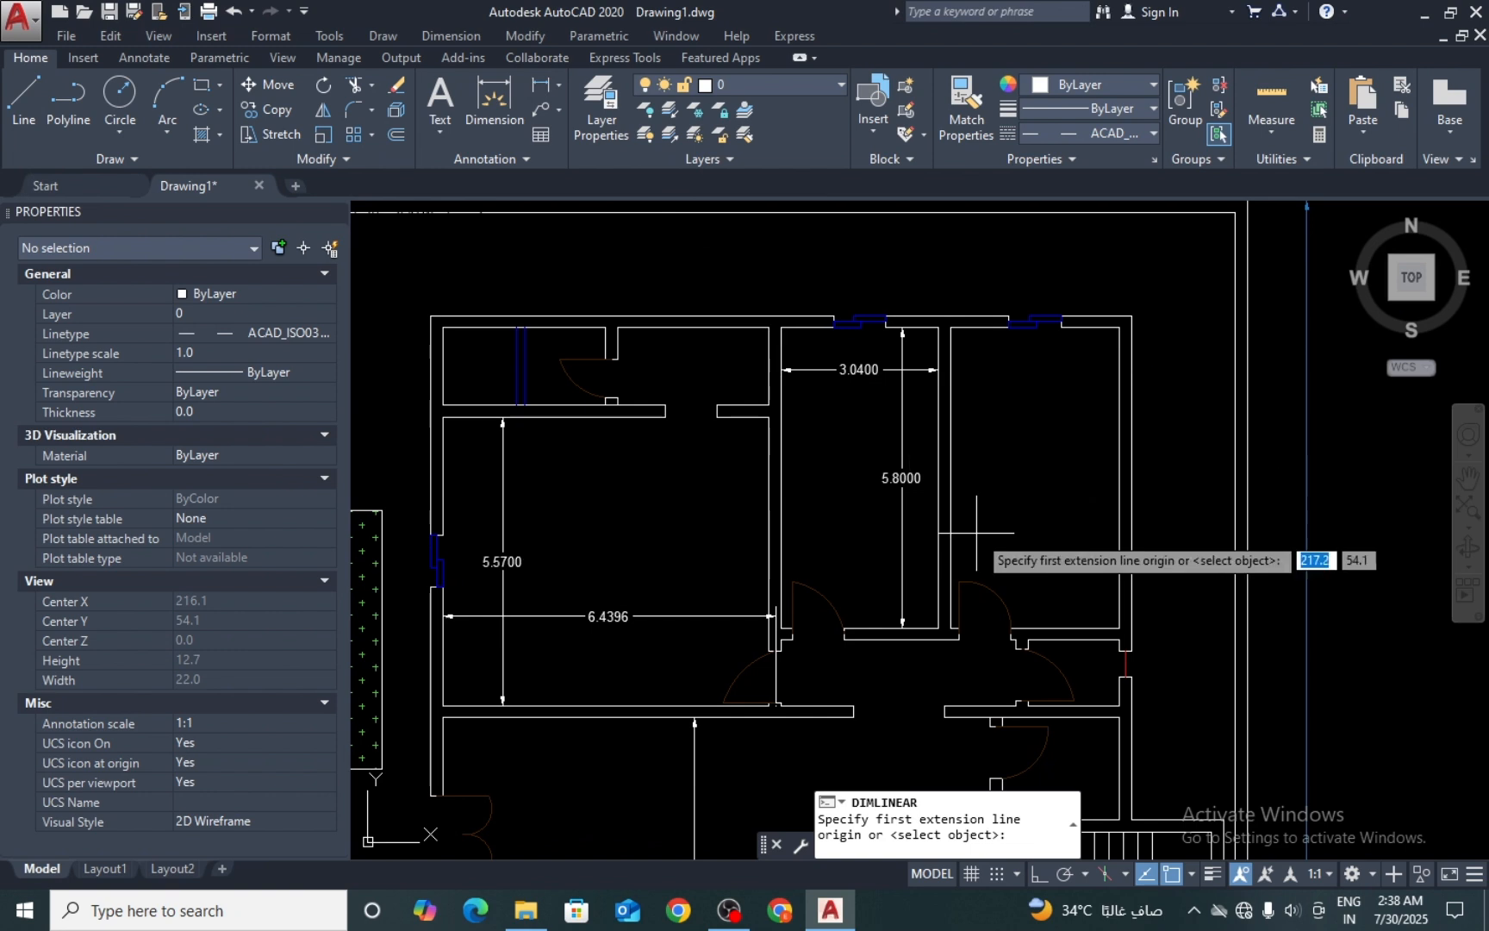
{"action": "left_click", "coordinate": [950, 326]}
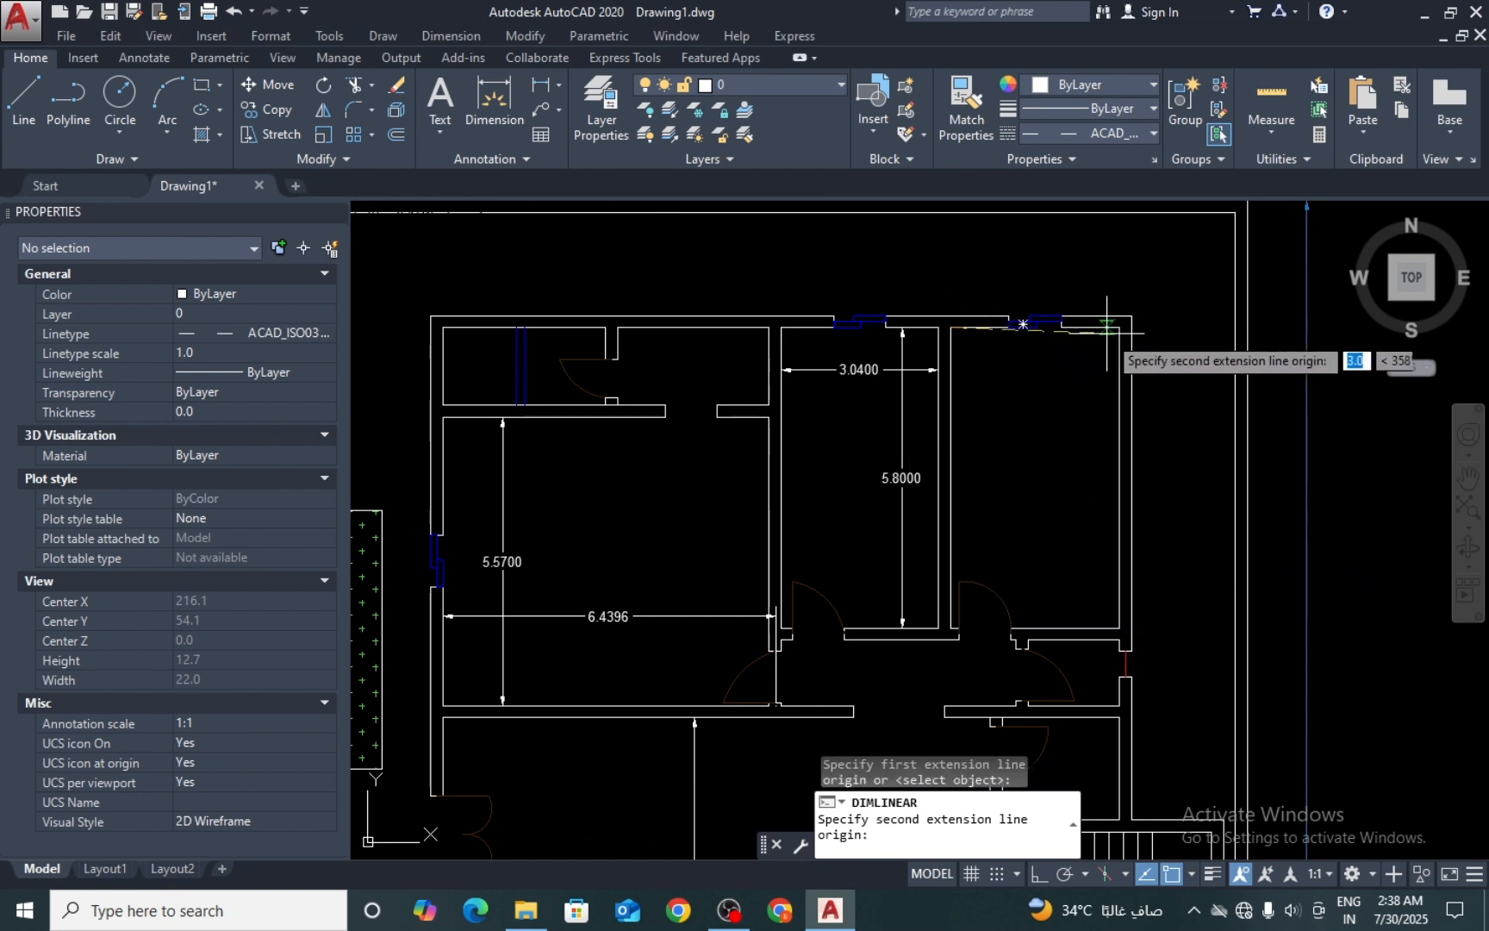
{"action": "left_click", "coordinate": [1120, 327]}
{"action": "left_click", "coordinate": [1108, 368]}
Step: Dimension the upper corner room's length between its inner corners along the outer wall on the stair side
{"action": "key", "text": "Return"}
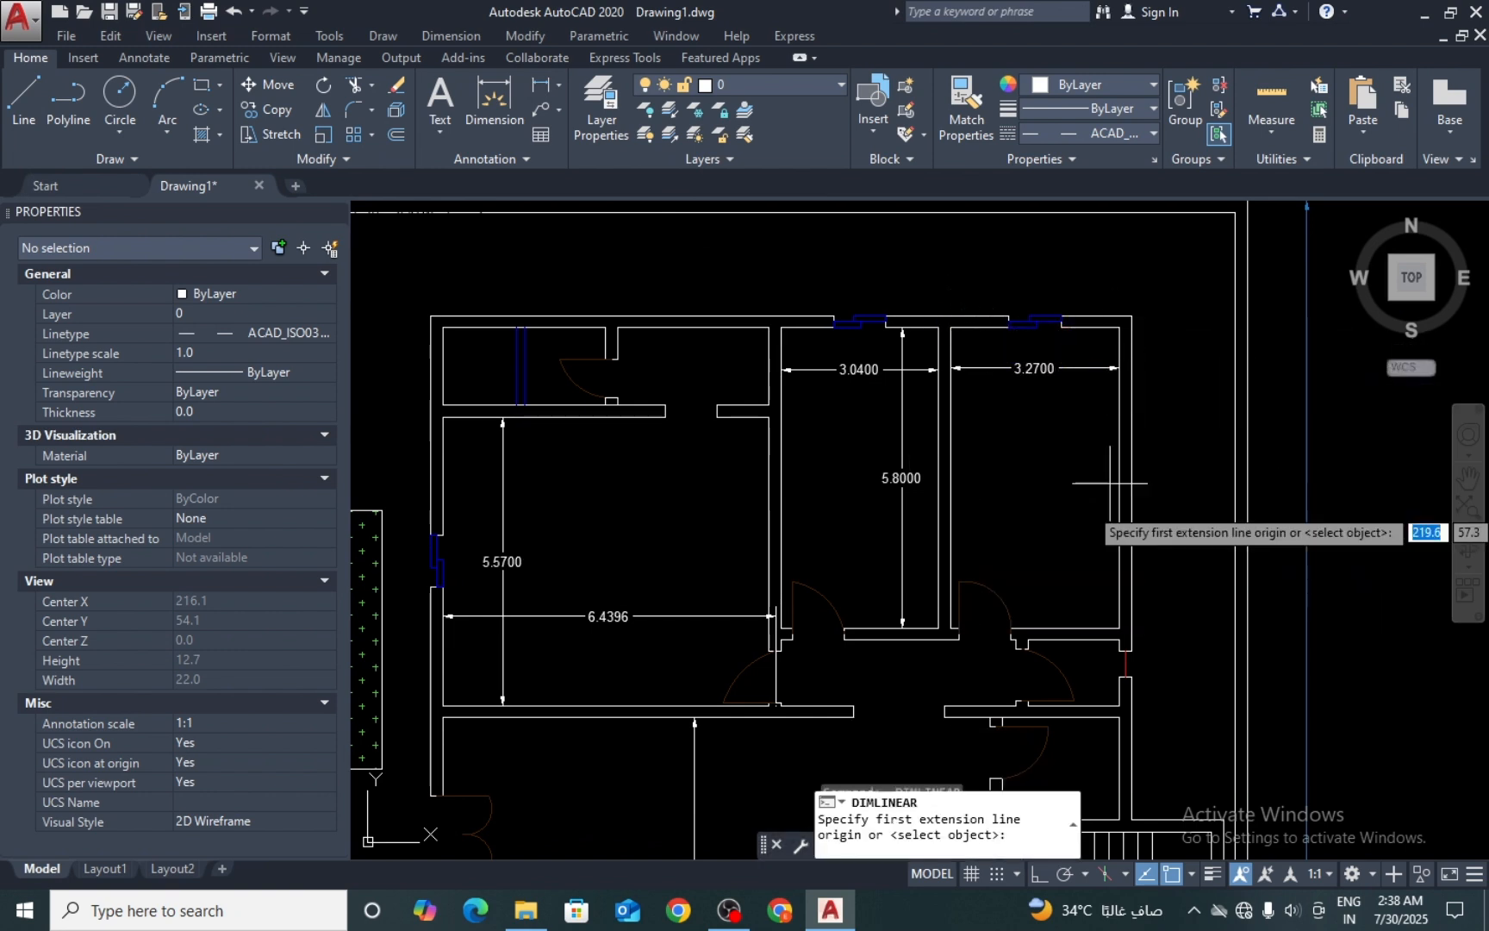
{"action": "key", "text": "Escape"}
{"action": "key", "text": "Return"}
{"action": "left_click", "coordinate": [1119, 627]}
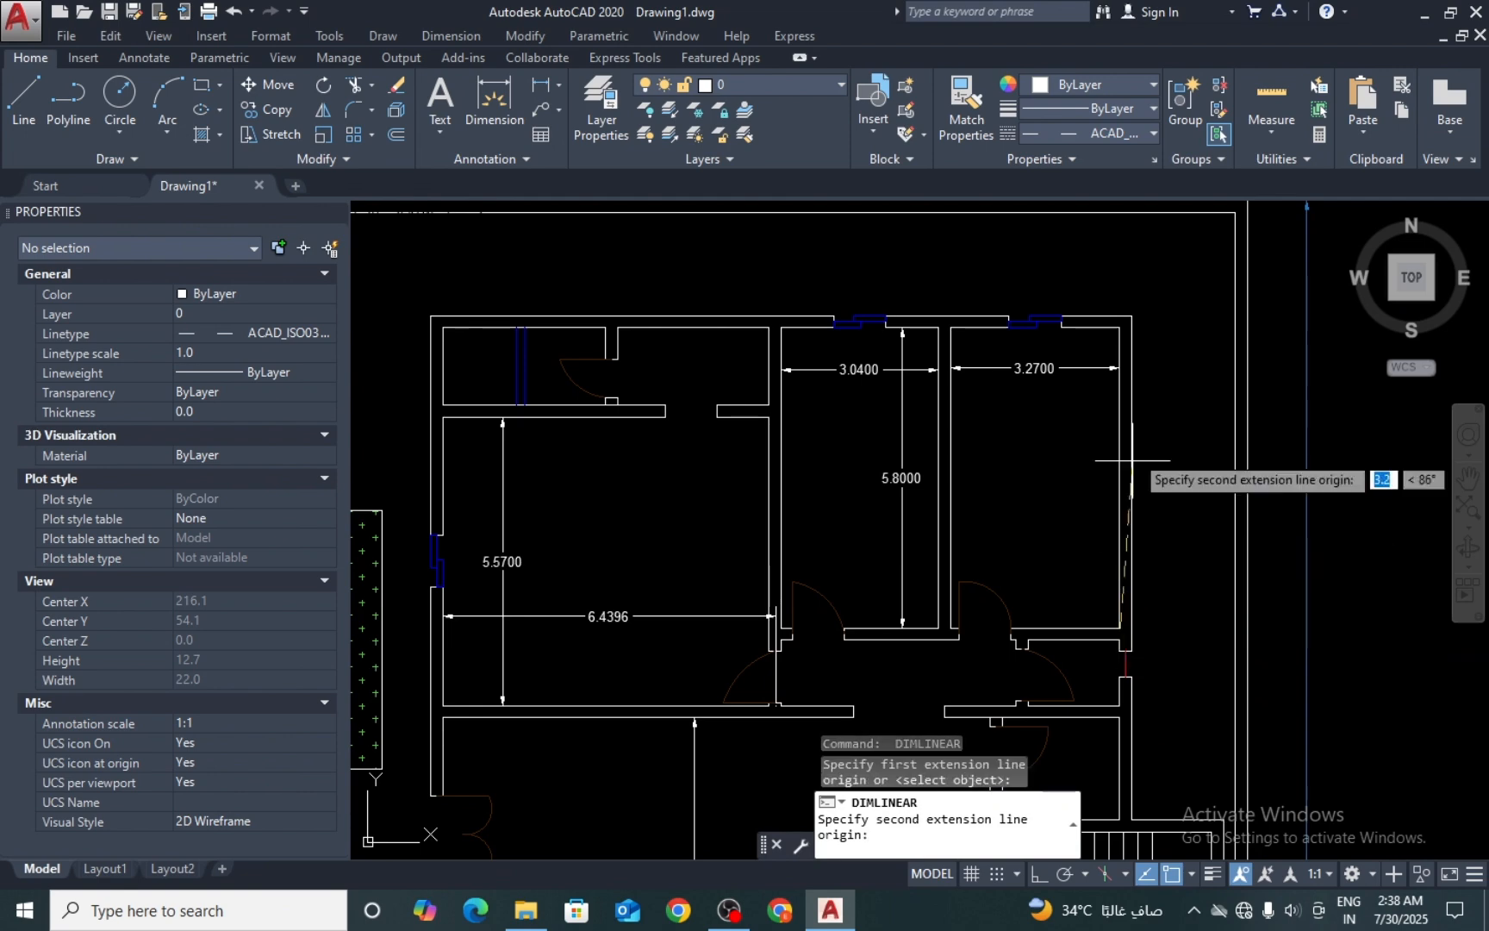
{"action": "left_click", "coordinate": [1119, 326]}
{"action": "left_click", "coordinate": [1180, 388]}
{"action": "key", "text": "Escape"}
{"action": "scroll", "coordinate": [1180, 387], "scroll_direction": "down", "scroll_amount": 5}
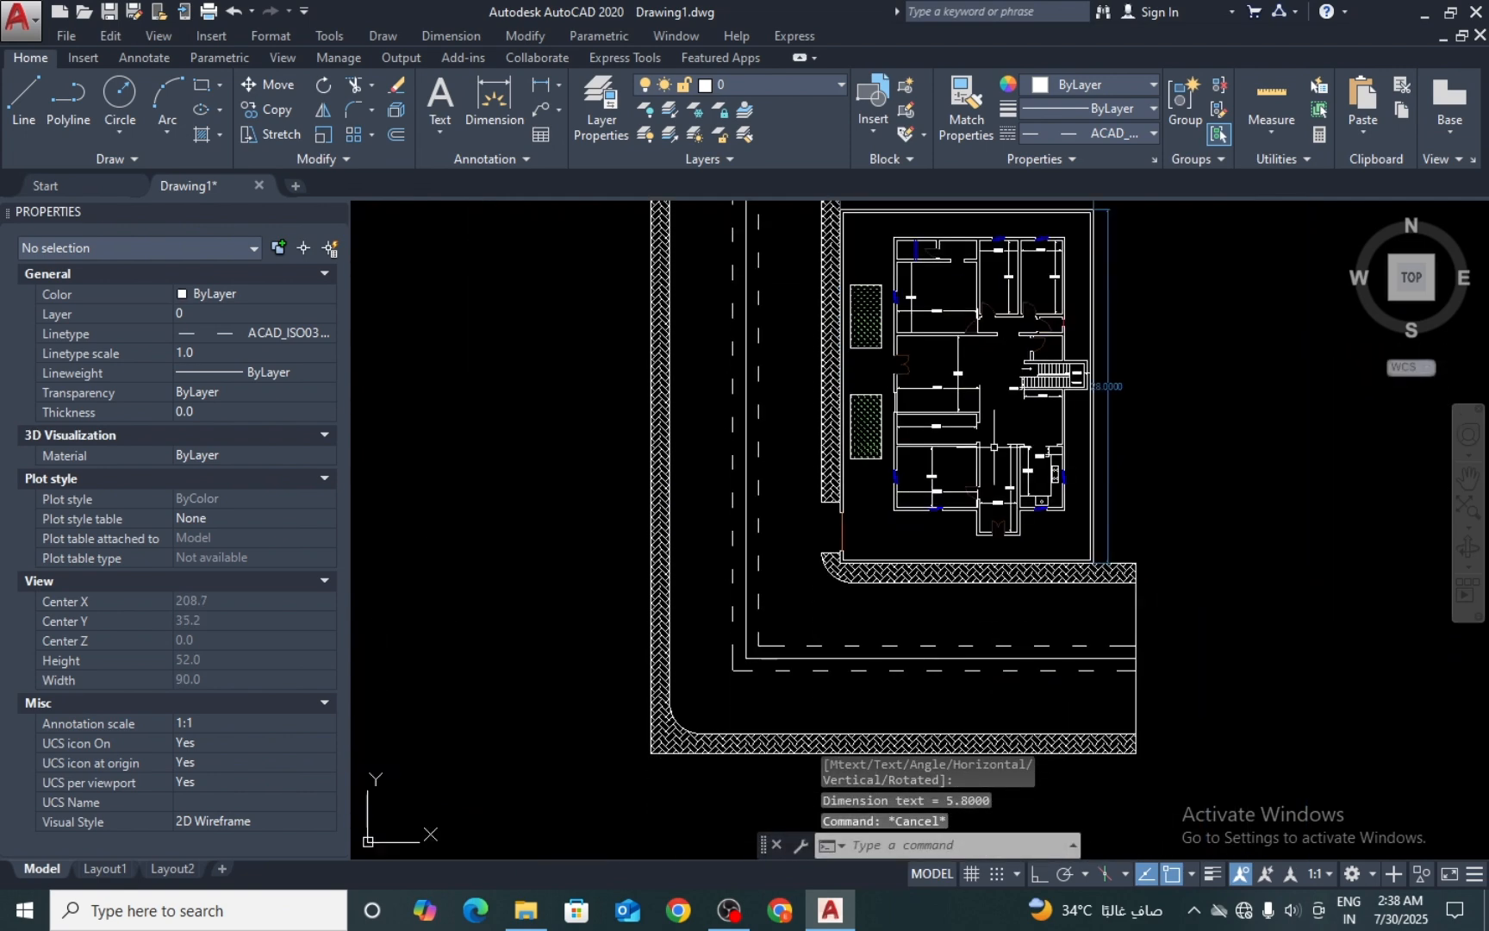
{"action": "scroll", "coordinate": [957, 451], "scroll_direction": "down", "scroll_amount": 2}
{"action": "scroll", "coordinate": [928, 536], "scroll_direction": "up", "scroll_amount": 2}
{"action": "scroll", "coordinate": [867, 538], "scroll_direction": "down", "scroll_amount": 2}
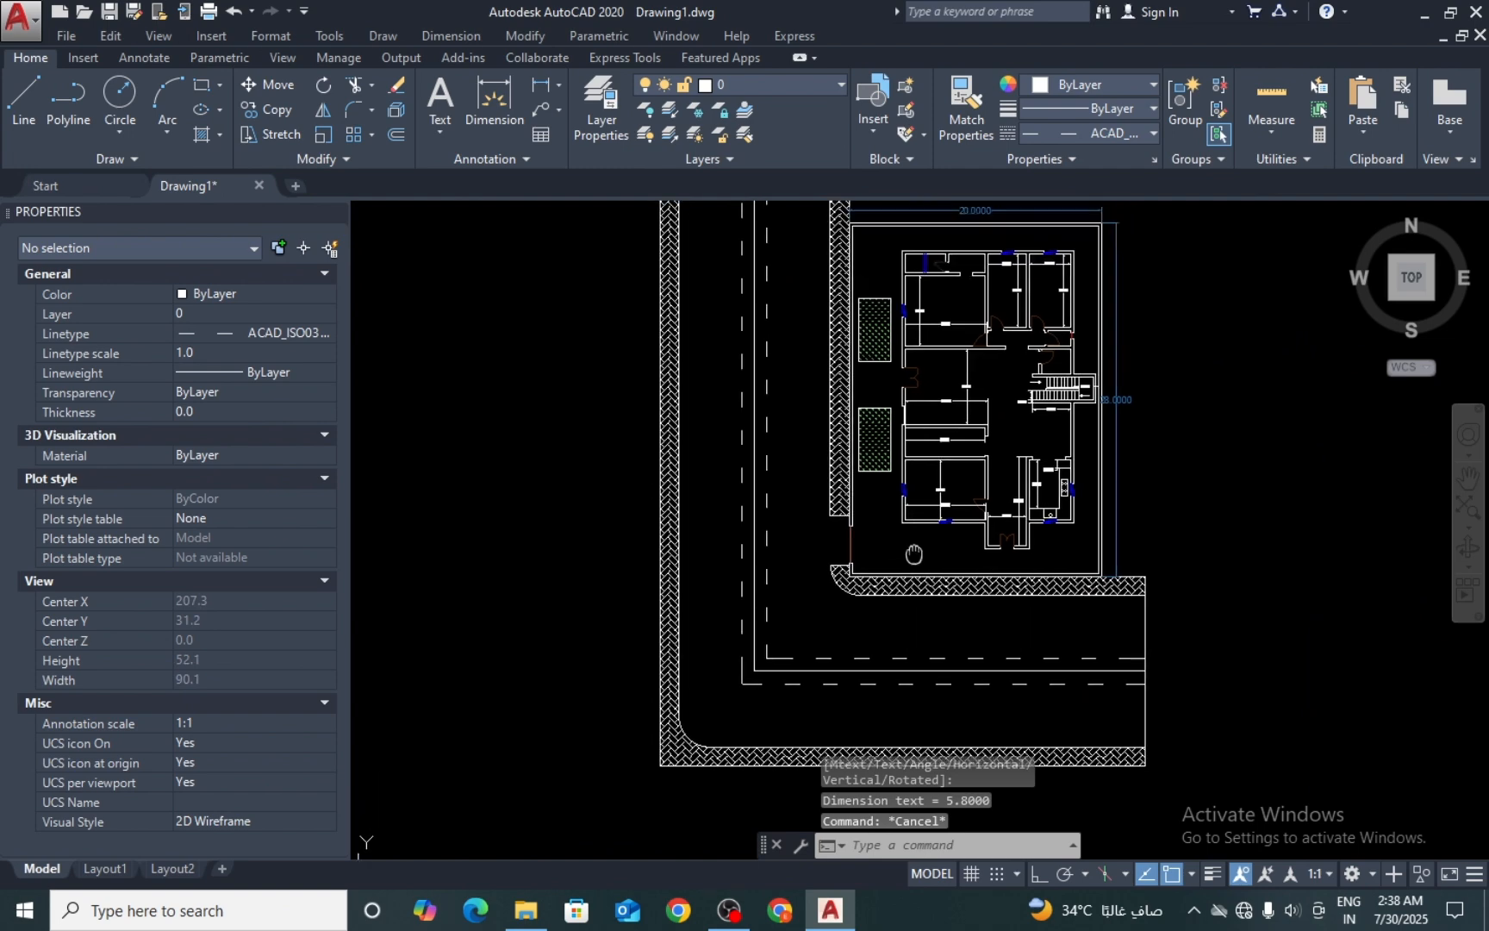
{"action": "scroll", "coordinate": [828, 570], "scroll_direction": "up", "scroll_amount": 2}
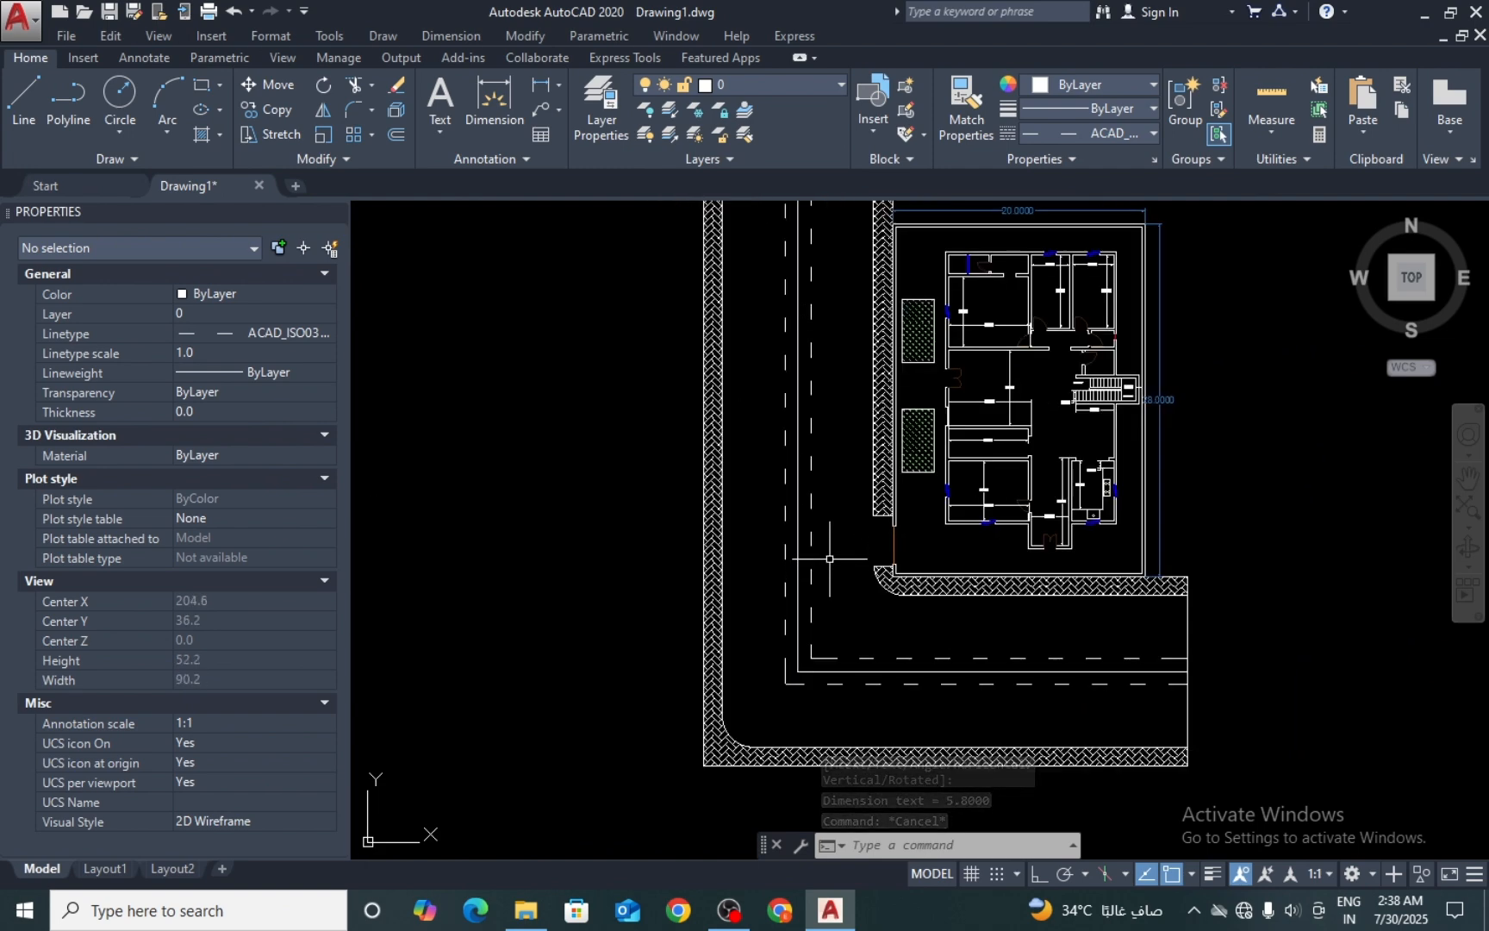
{"action": "type", "text": "dal"}
{"action": "key", "text": "Return"}
{"action": "scroll", "coordinate": [872, 595], "scroll_direction": "up", "scroll_amount": 4}
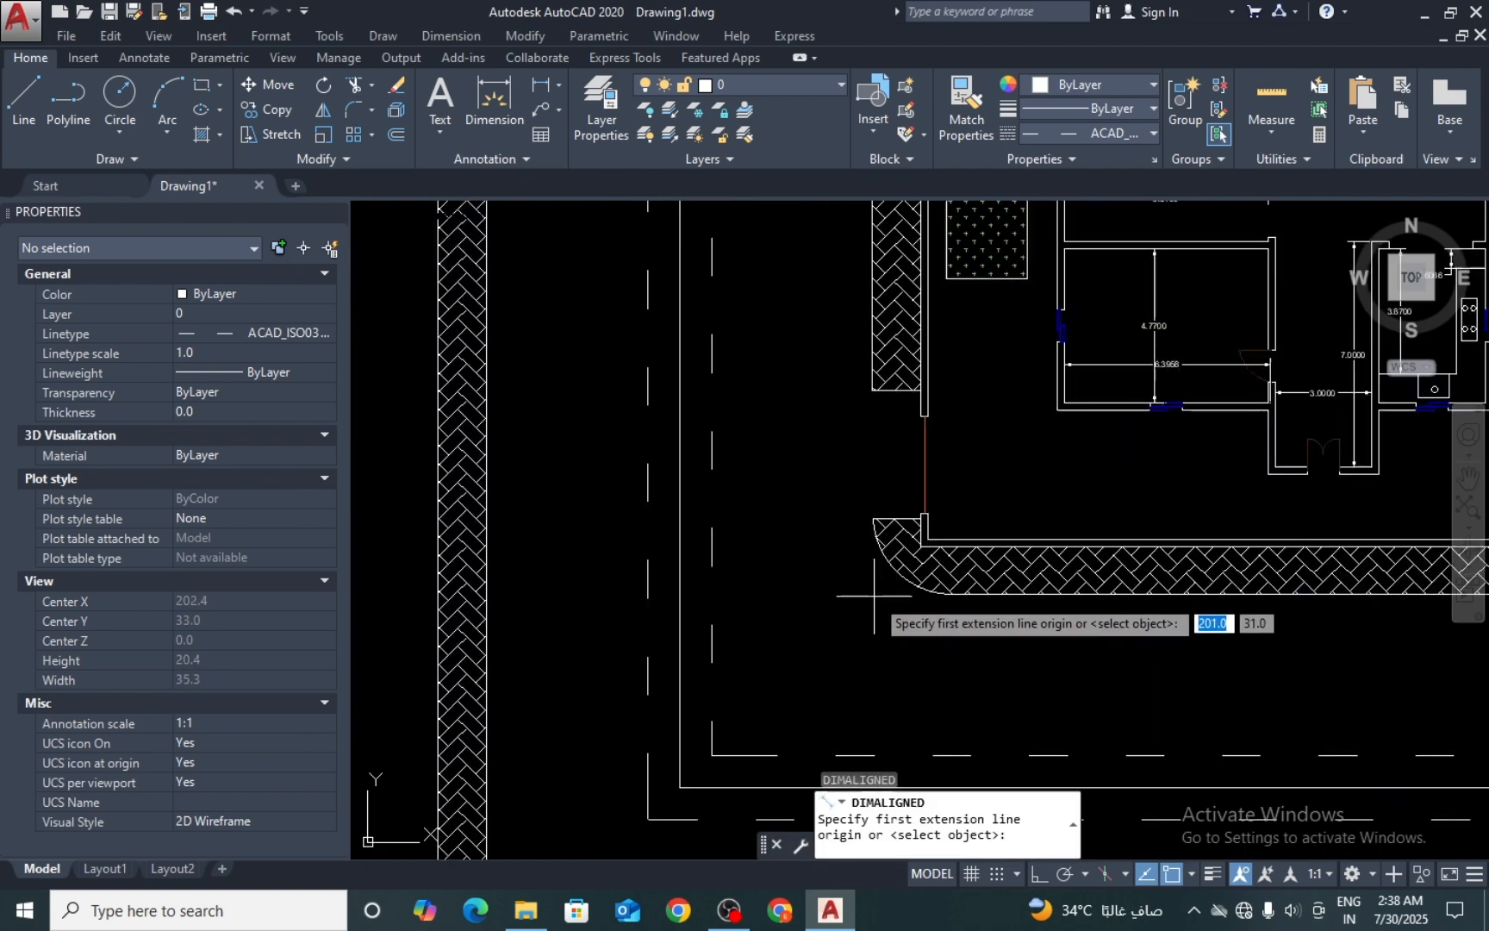
{"action": "left_click", "coordinate": [925, 417]}
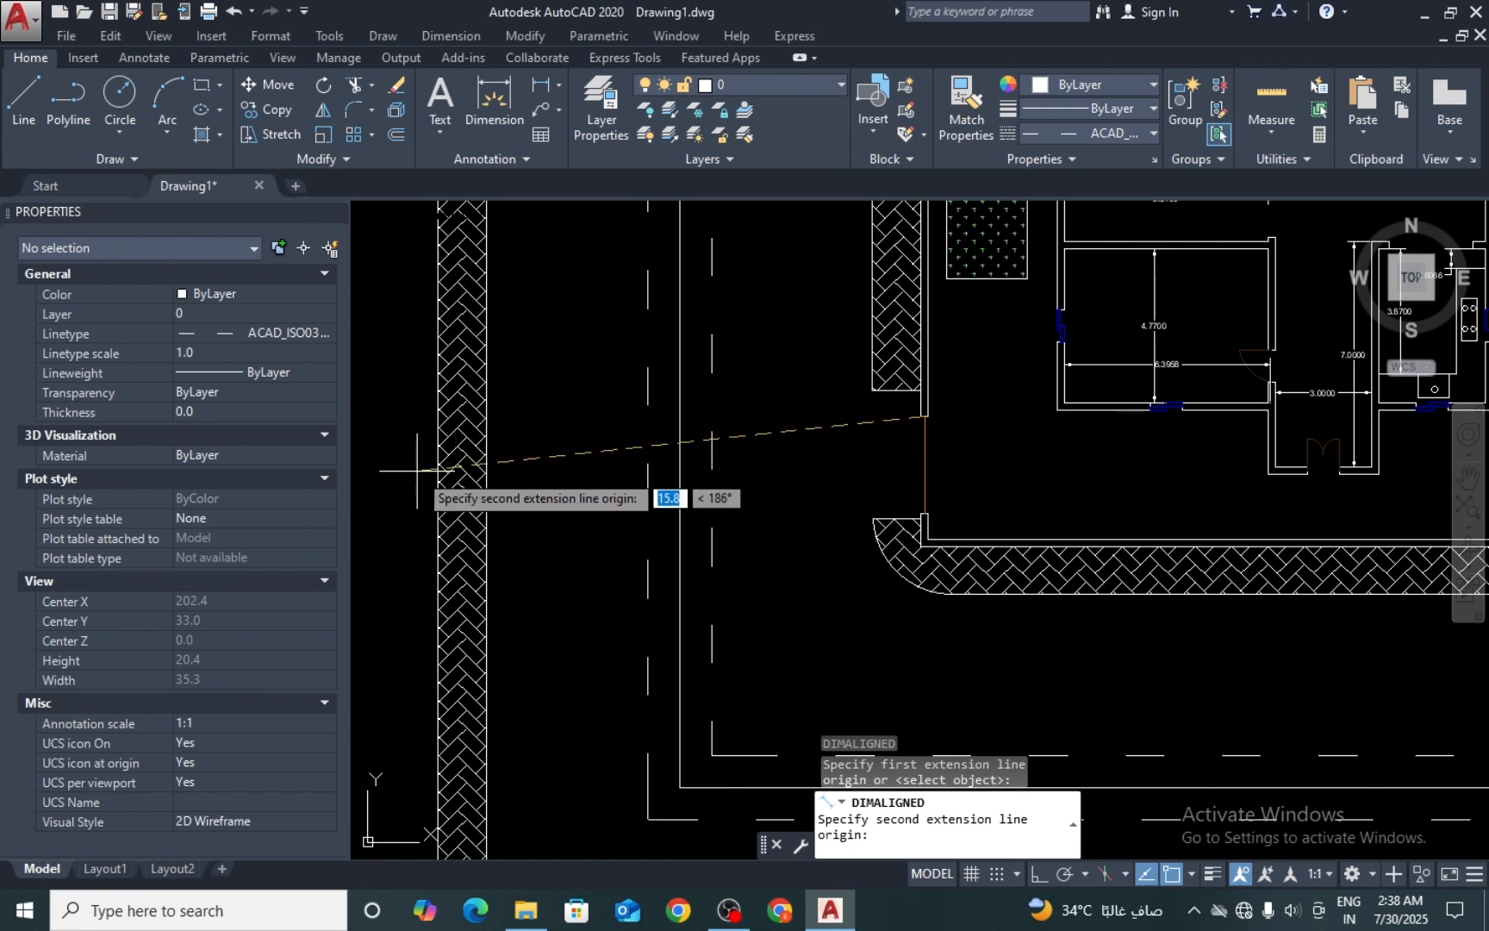
{"action": "left_click", "coordinate": [435, 404]}
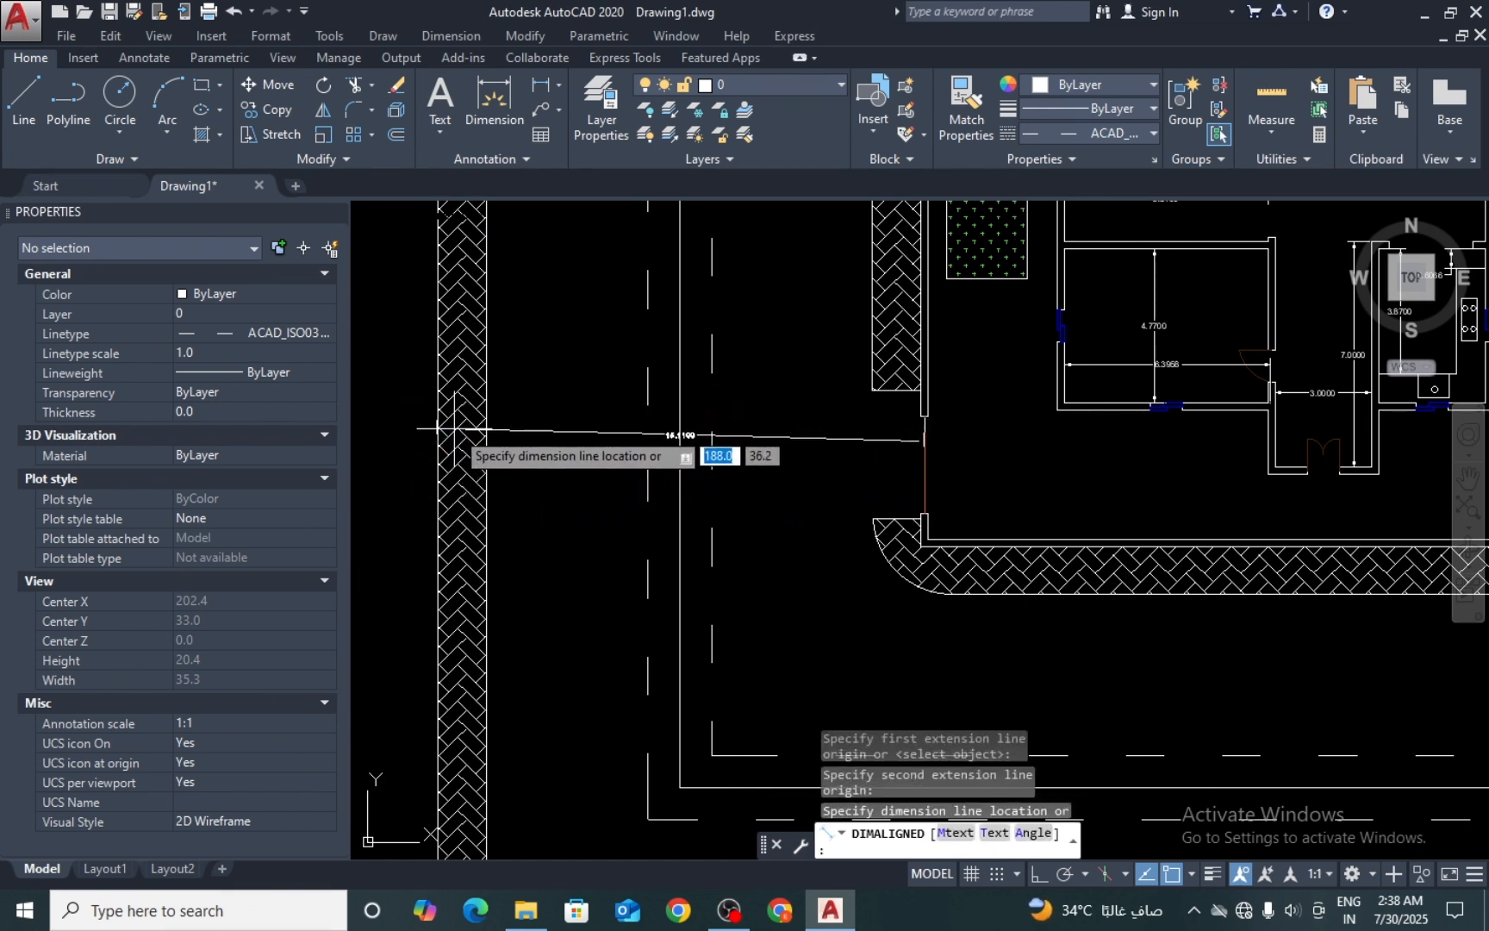
{"action": "key", "text": "Escape"}
{"action": "key", "text": "Return"}
{"action": "scroll", "coordinate": [793, 413], "scroll_direction": "down", "scroll_amount": 4}
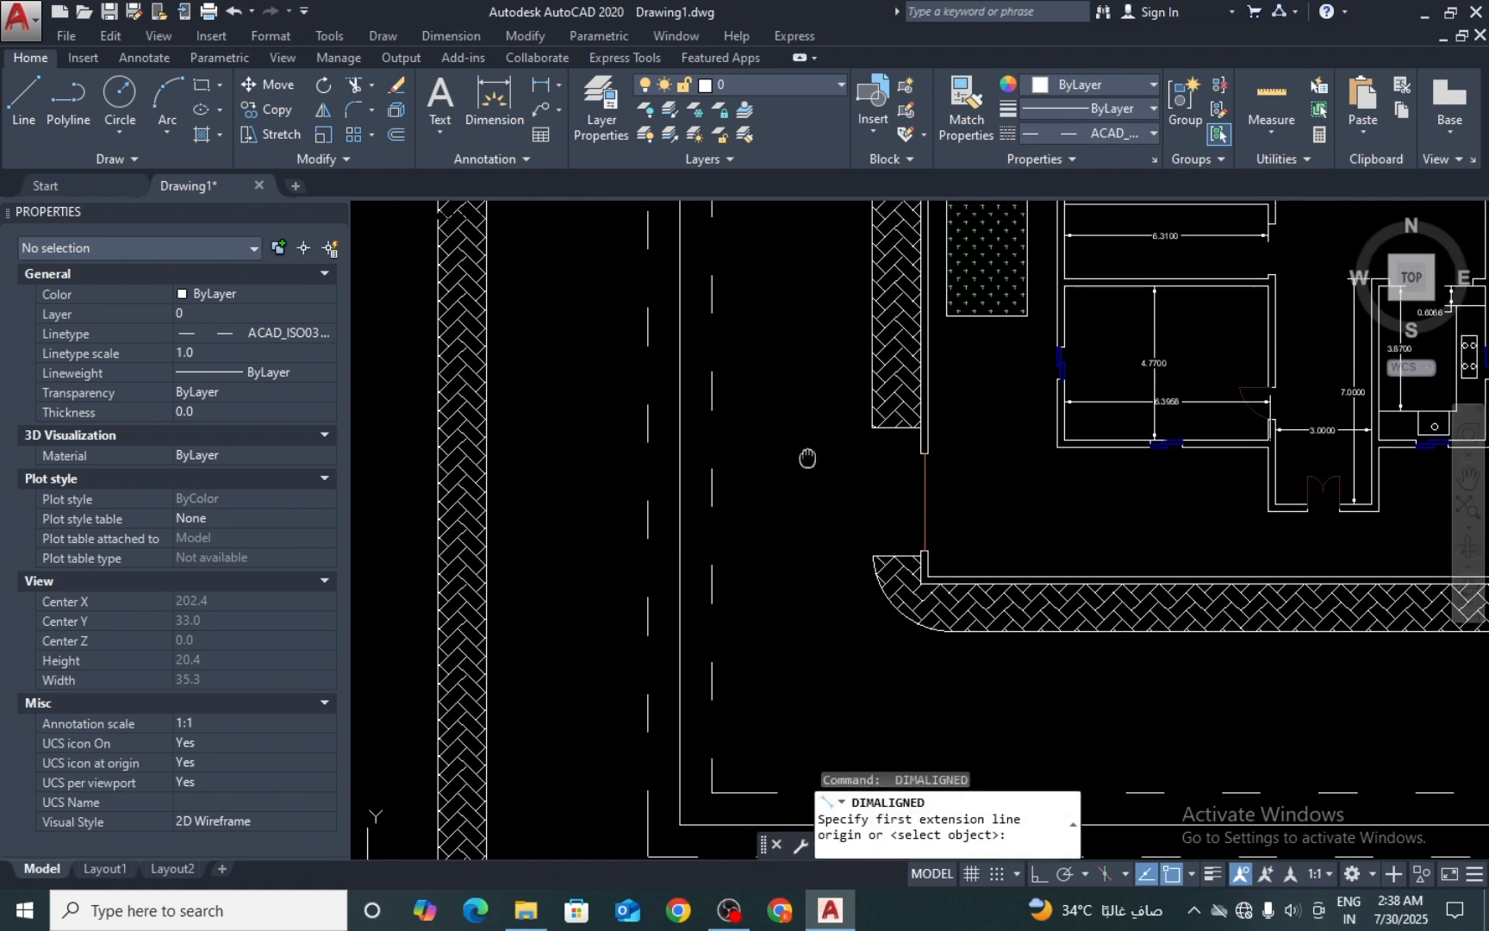
{"action": "key", "text": "Escape"}
Step: Review the dimensioned plan copy up close and alongside the other site plan copies
{"action": "scroll", "coordinate": [682, 504], "scroll_direction": "down", "scroll_amount": 4}
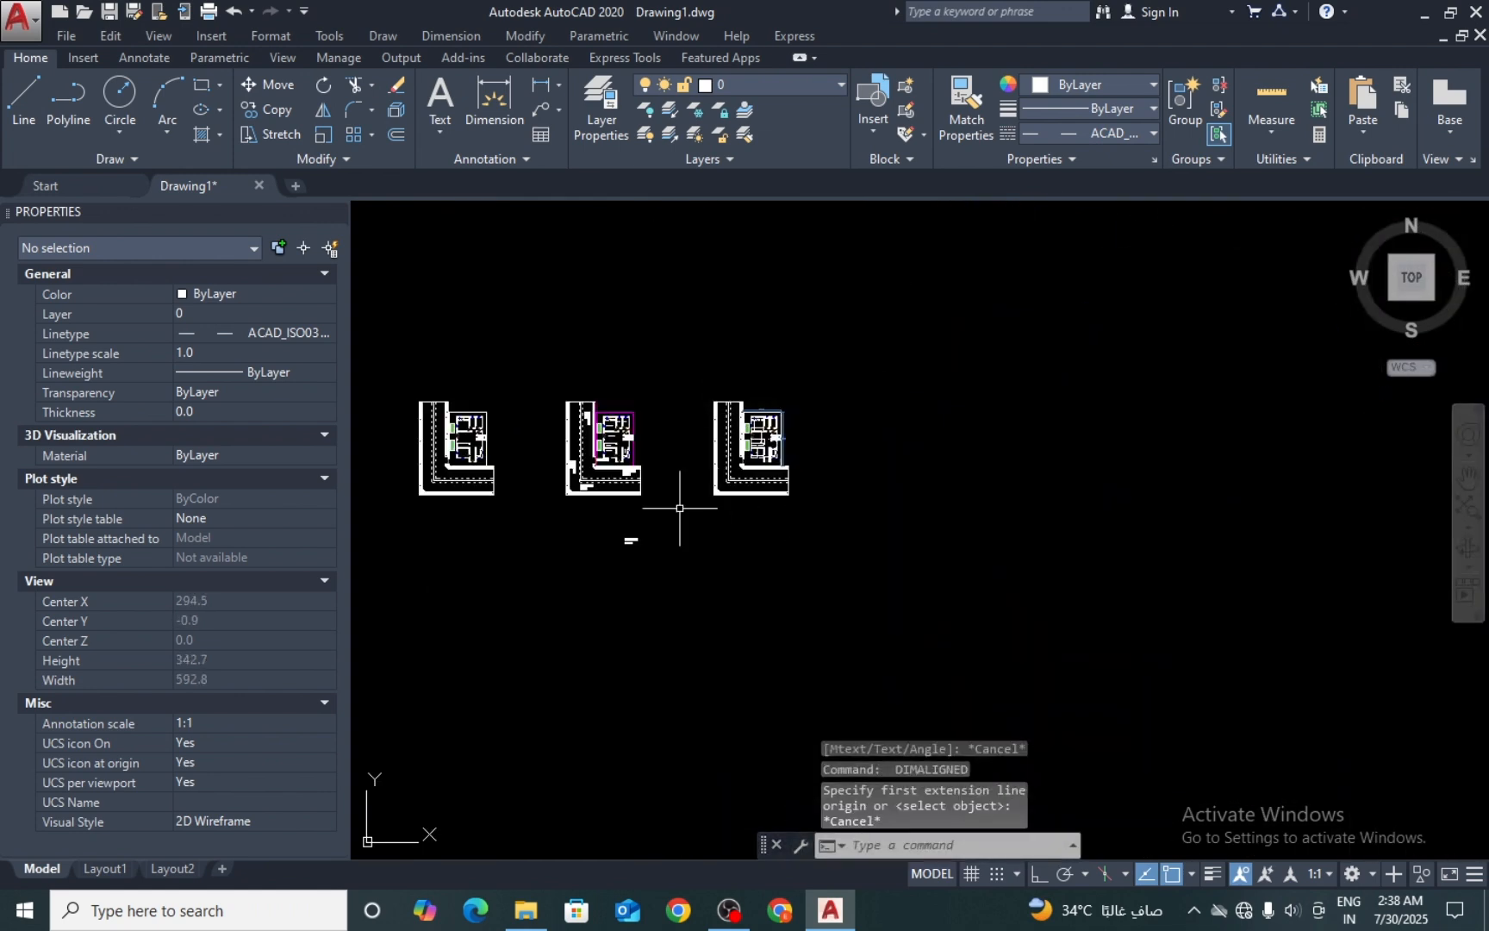
{"action": "scroll", "coordinate": [587, 464], "scroll_direction": "up", "scroll_amount": 5}
{"action": "scroll", "coordinate": [944, 508], "scroll_direction": "down", "scroll_amount": 4}
{"action": "scroll", "coordinate": [948, 482], "scroll_direction": "up", "scroll_amount": 6}
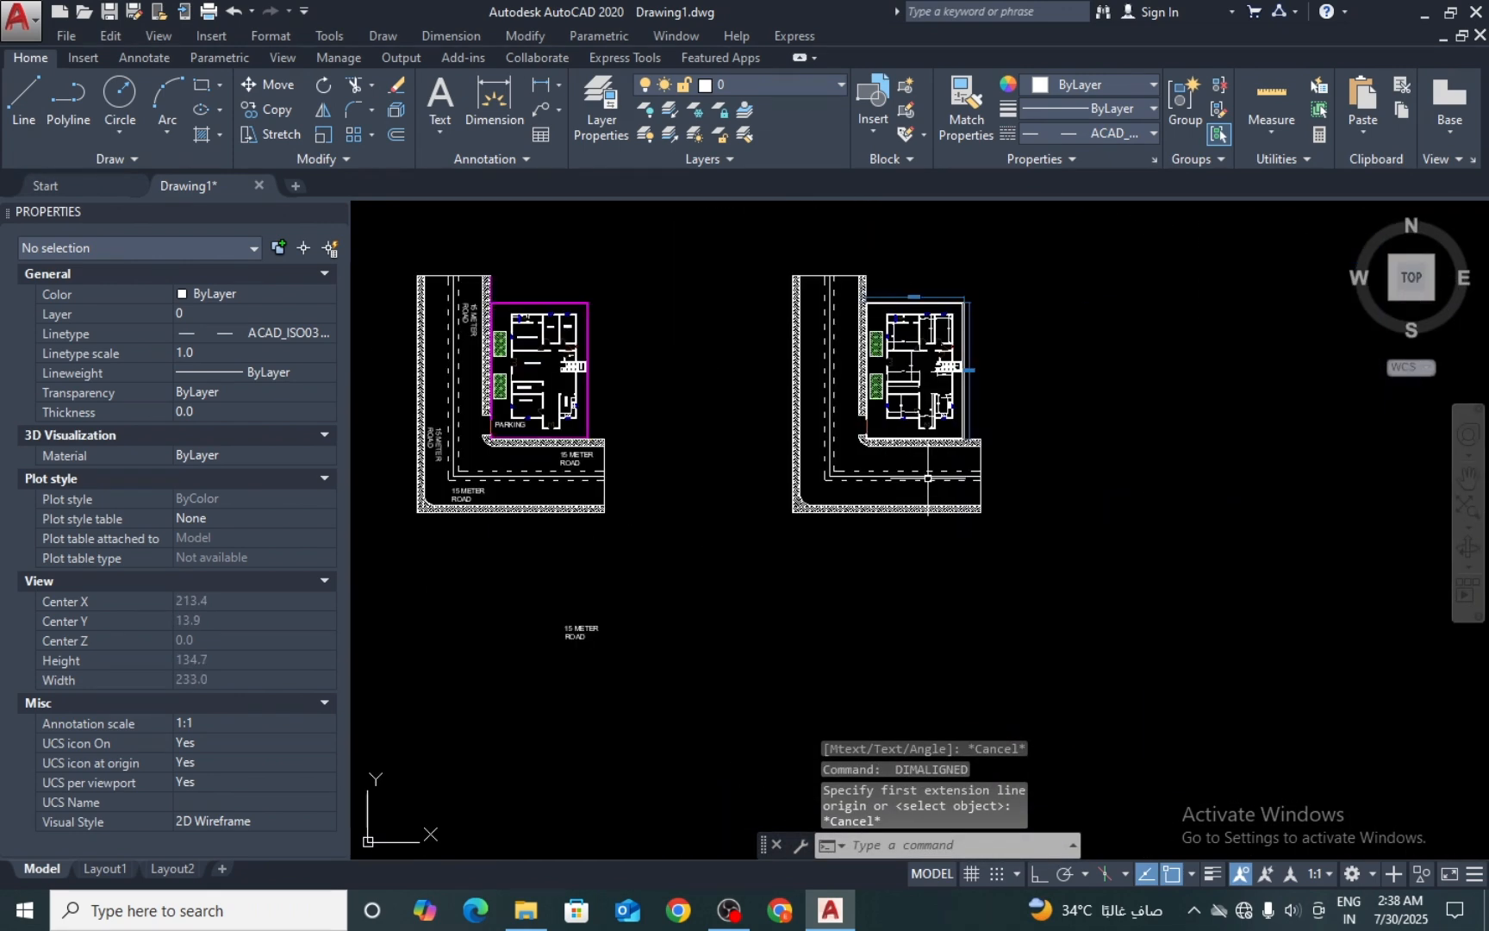
{"action": "middle_click_drag", "start_coordinate": [999, 358], "coordinate": [918, 505]}
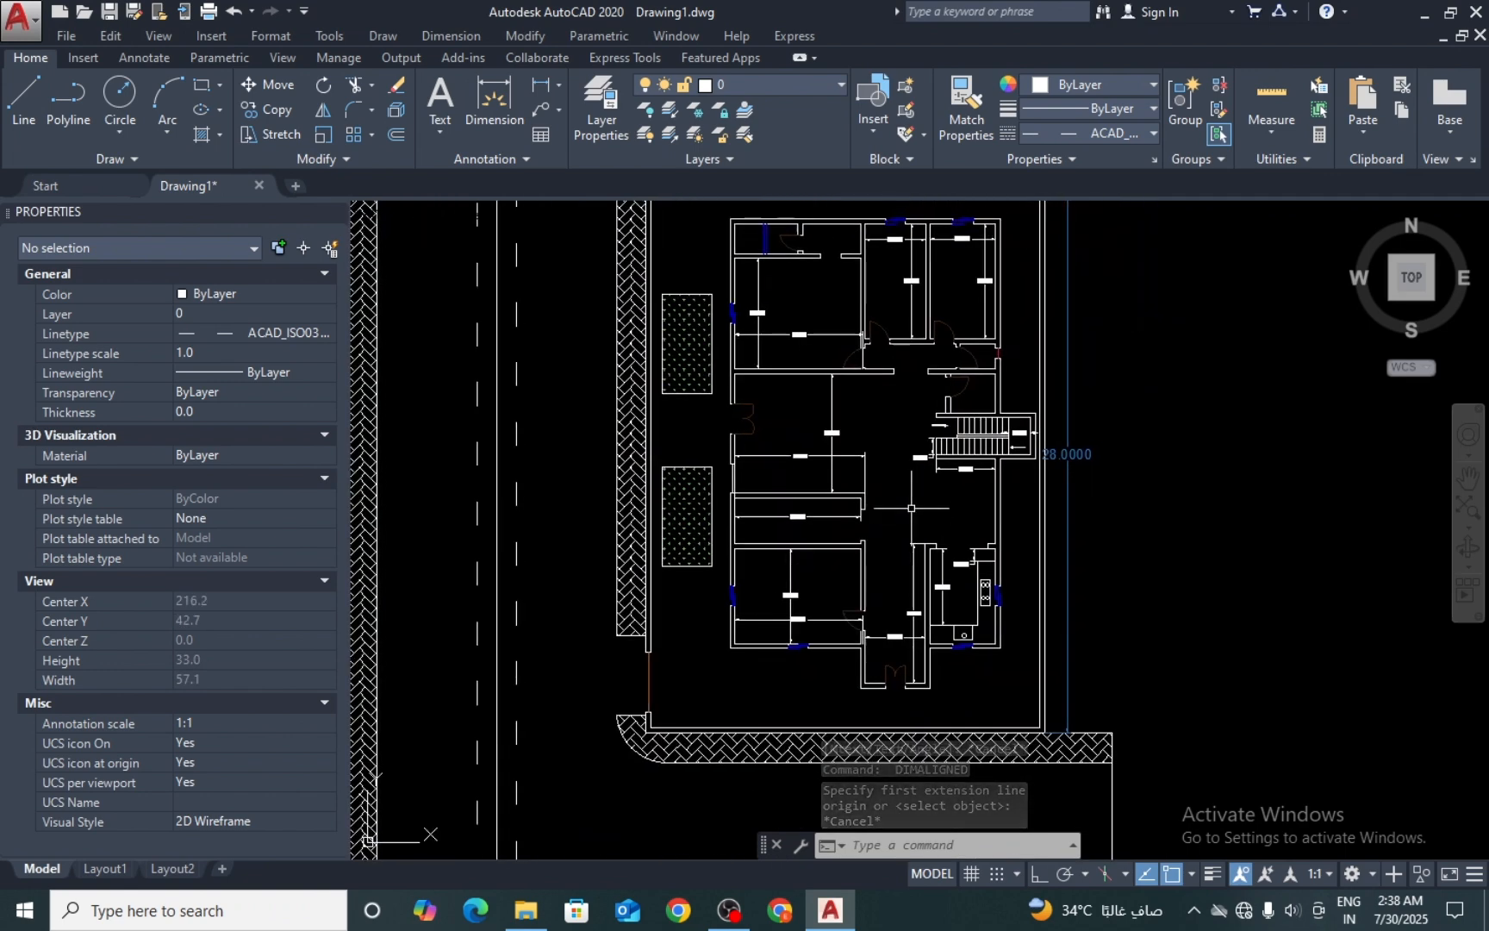
{"action": "scroll", "coordinate": [911, 509], "scroll_direction": "down", "scroll_amount": 4}
{"action": "scroll", "coordinate": [758, 594], "scroll_direction": "down", "scroll_amount": 4}
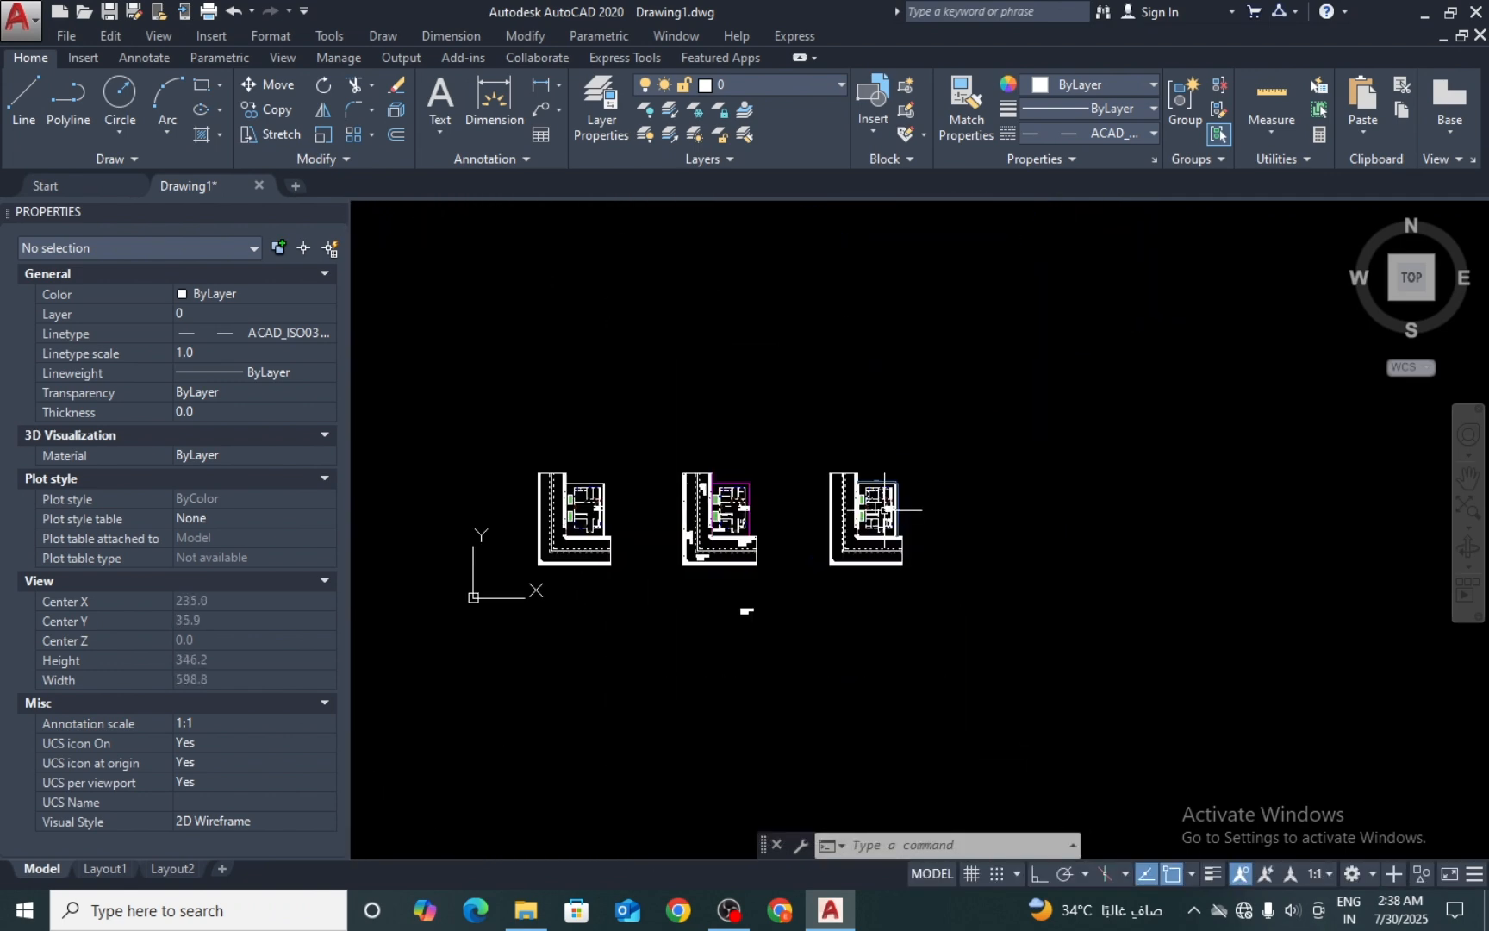
Step: Compare the plain, labelled and dimensioned site plan copies, examining the labels and dimensions up close and side by side
{"action": "scroll", "coordinate": [775, 603], "scroll_direction": "up", "scroll_amount": 5}
{"action": "scroll", "coordinate": [828, 441], "scroll_direction": "up", "scroll_amount": 4}
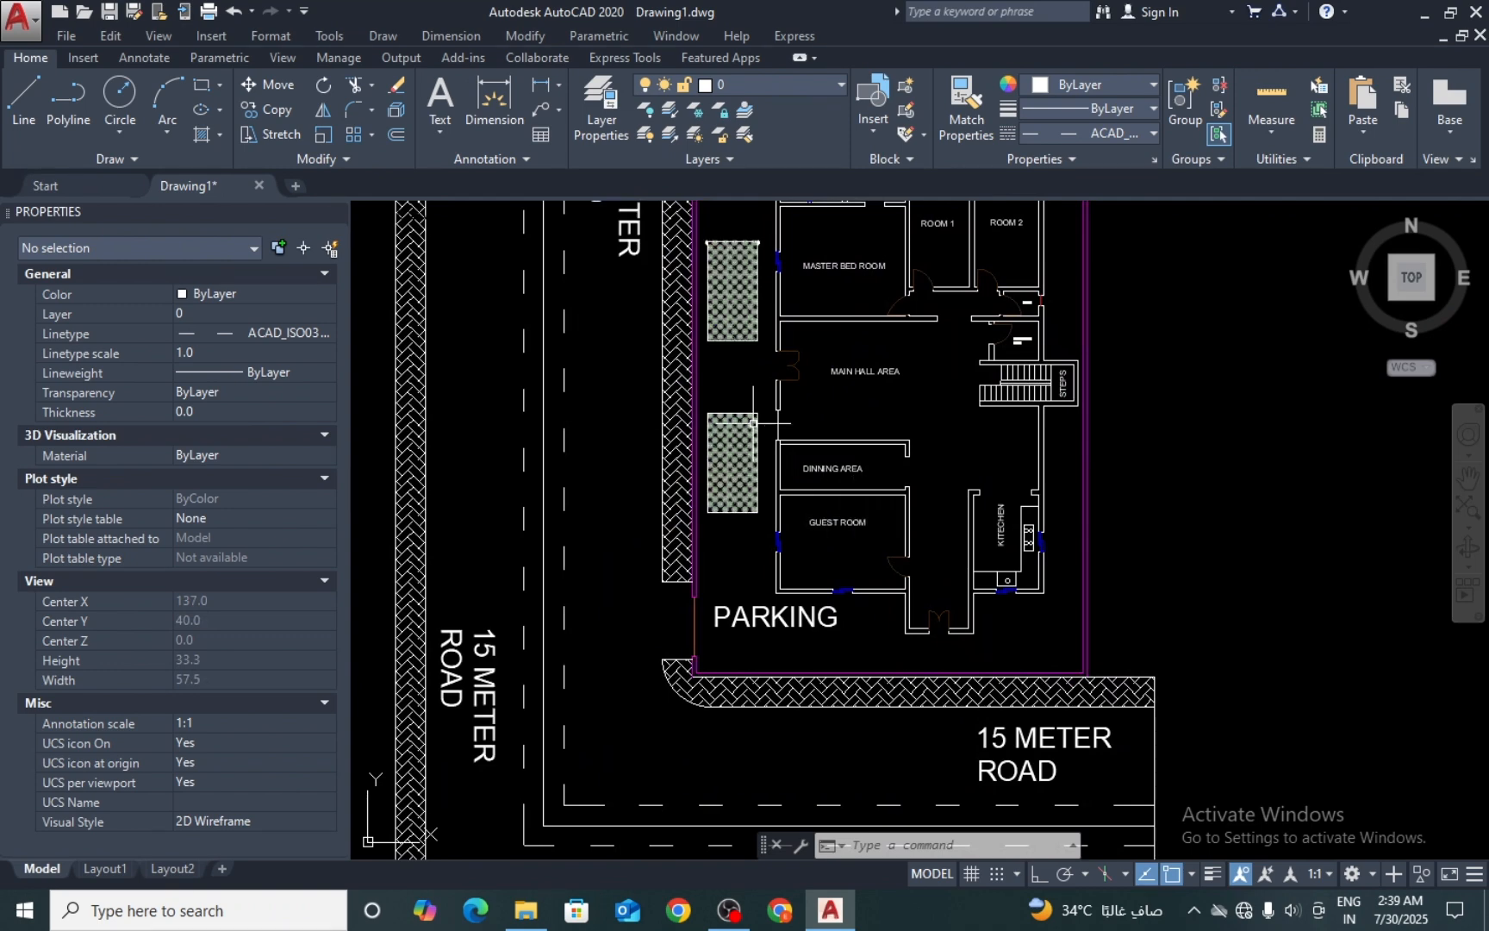
{"action": "scroll", "coordinate": [753, 422], "scroll_direction": "down", "scroll_amount": 5}
{"action": "scroll", "coordinate": [798, 585], "scroll_direction": "up", "scroll_amount": 3}
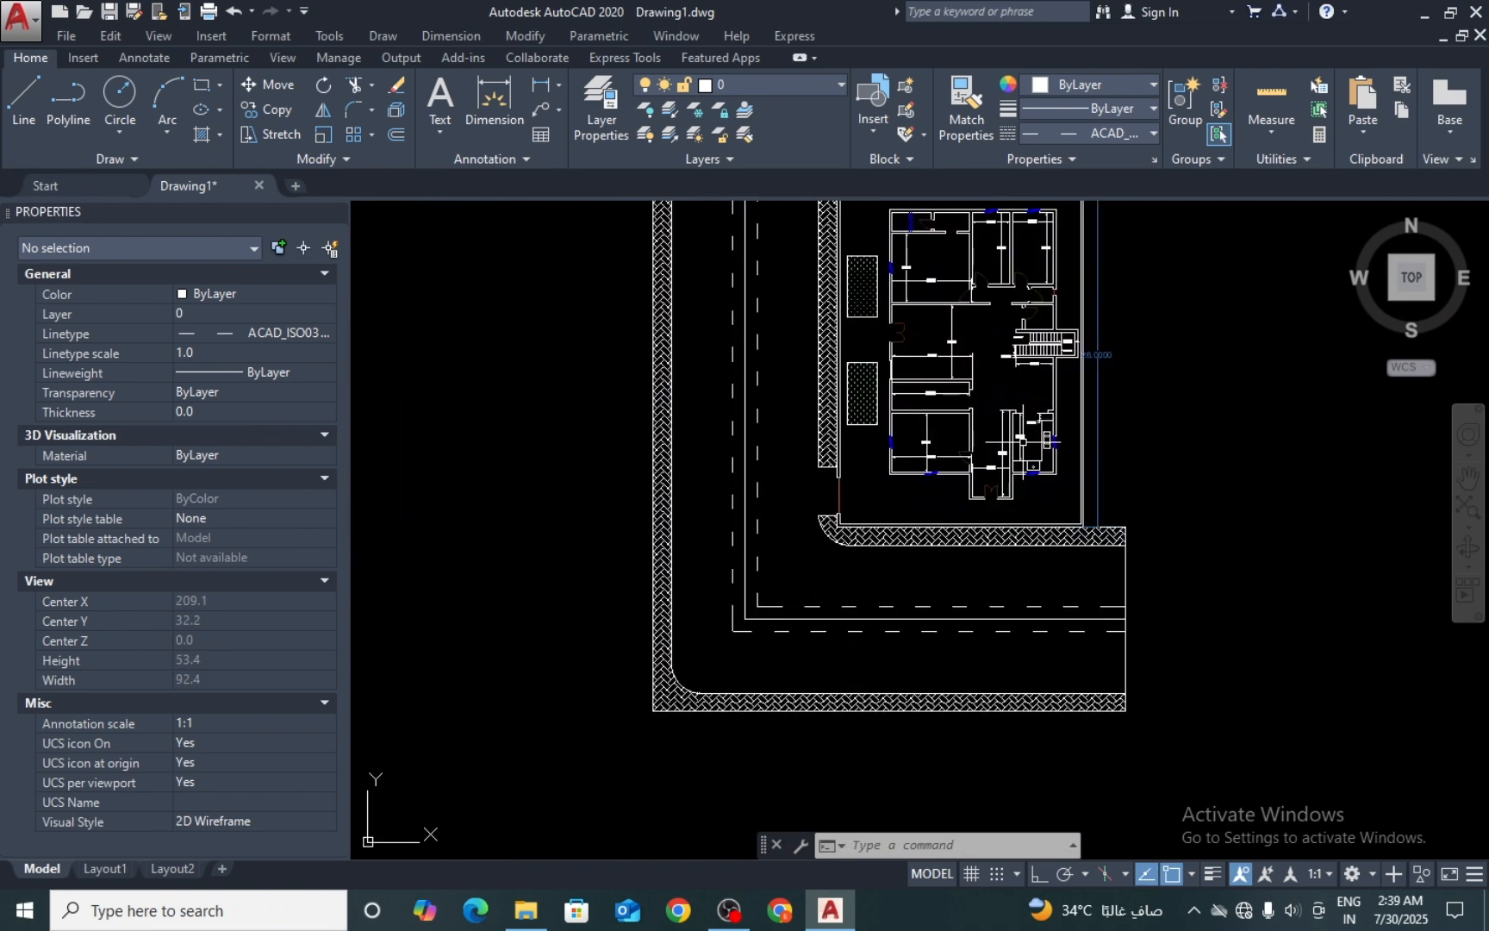
{"action": "scroll", "coordinate": [825, 422], "scroll_direction": "up", "scroll_amount": 3}
{"action": "scroll", "coordinate": [825, 422], "scroll_direction": "down", "scroll_amount": 7}
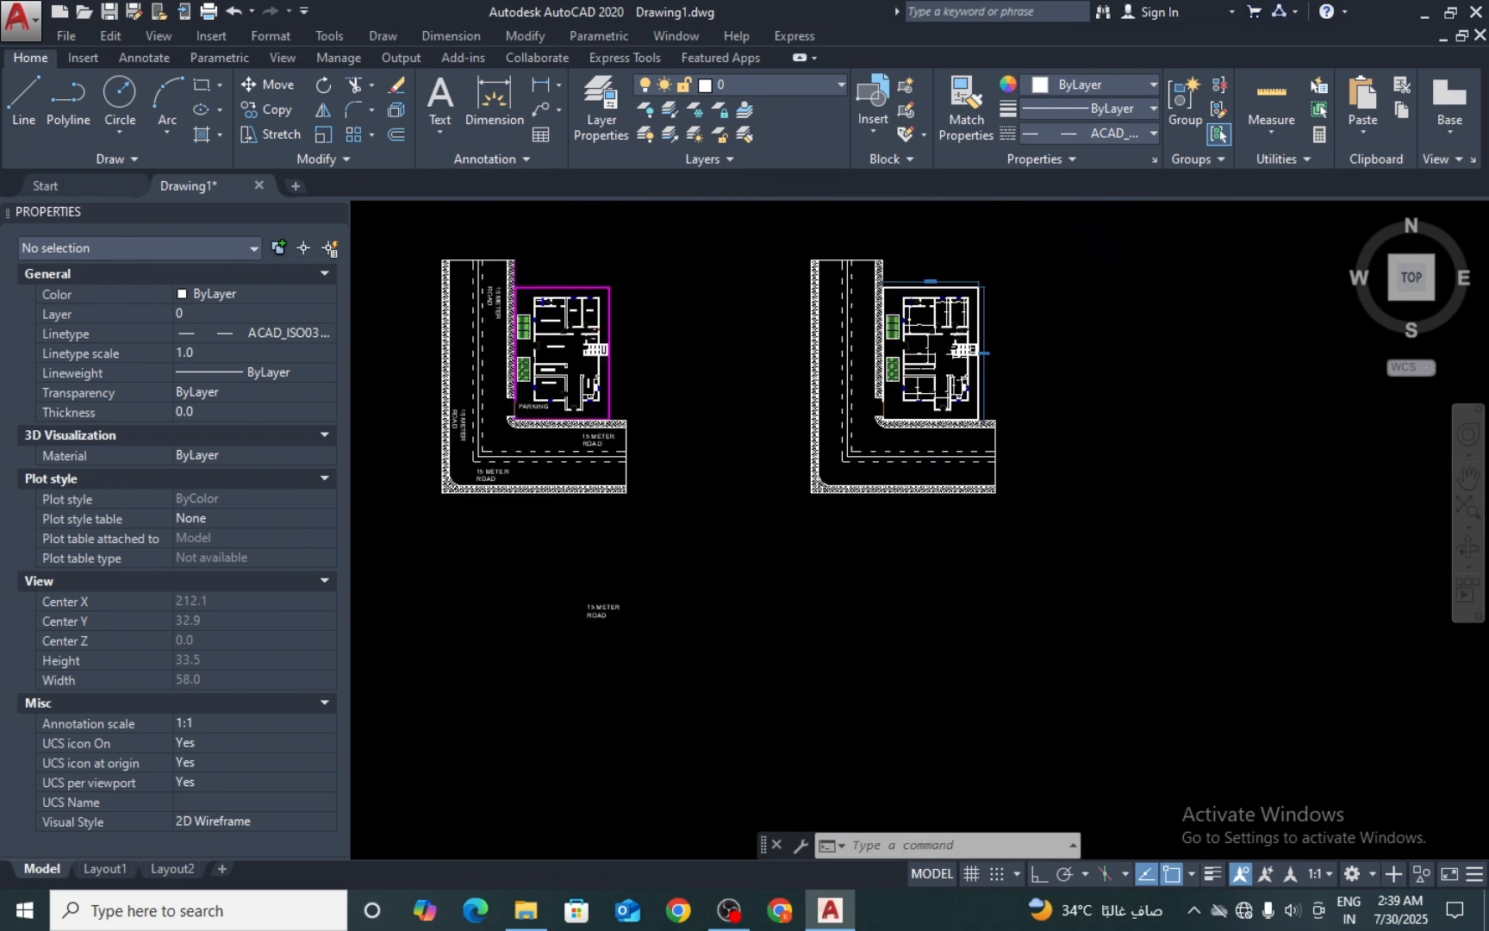
{"action": "scroll", "coordinate": [442, 411], "scroll_direction": "up", "scroll_amount": 5}
{"action": "scroll", "coordinate": [556, 372], "scroll_direction": "down", "scroll_amount": 3}
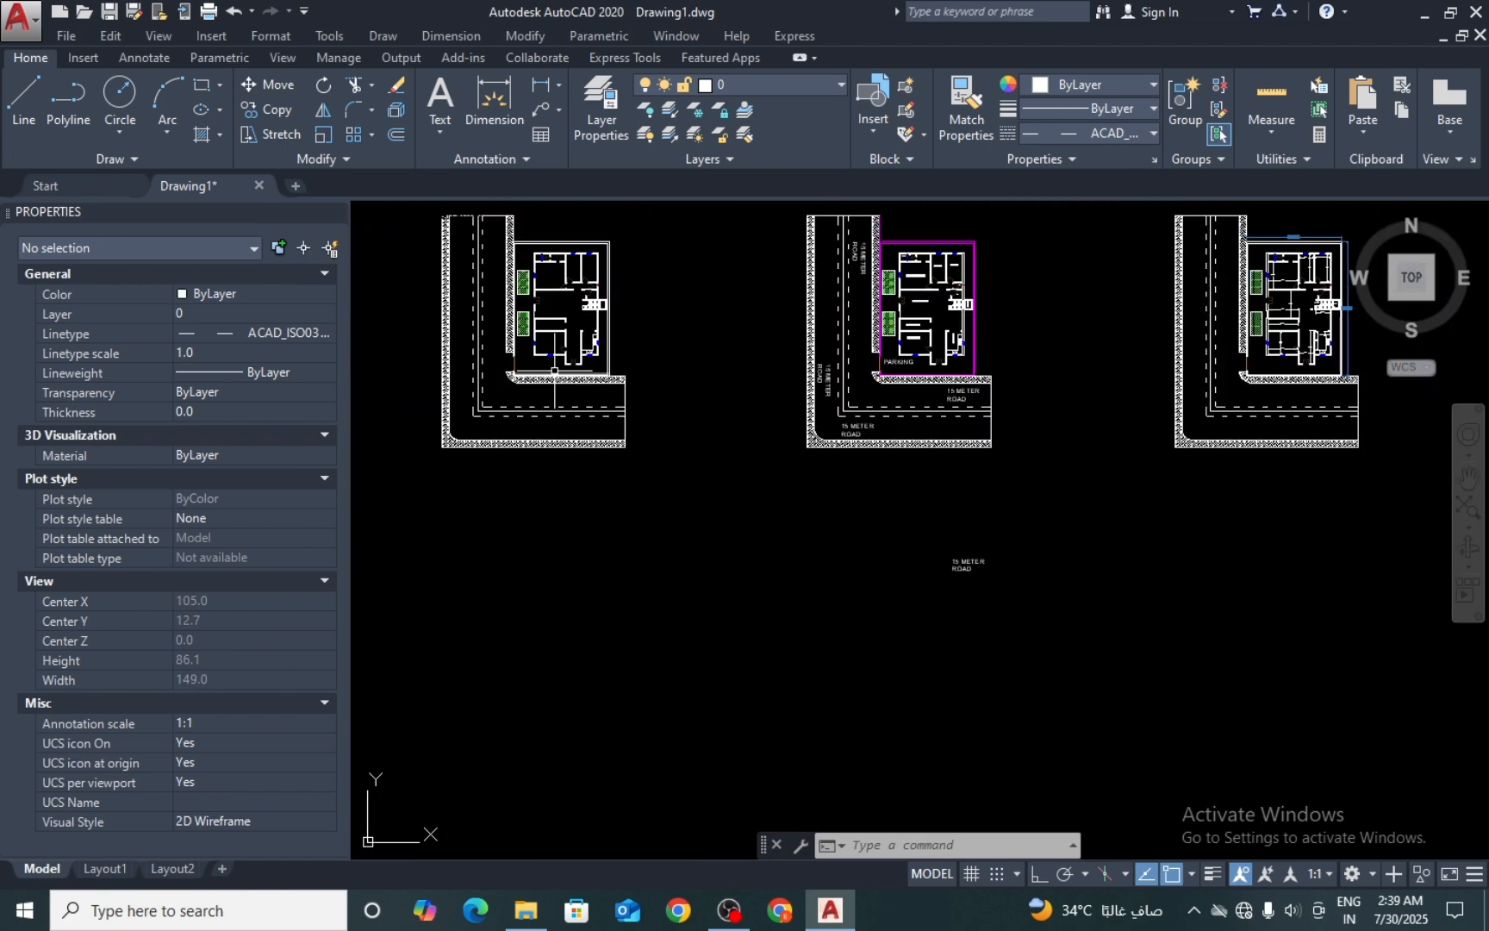
{"action": "middle_click_drag", "start_coordinate": [623, 458], "coordinate": [676, 527]}
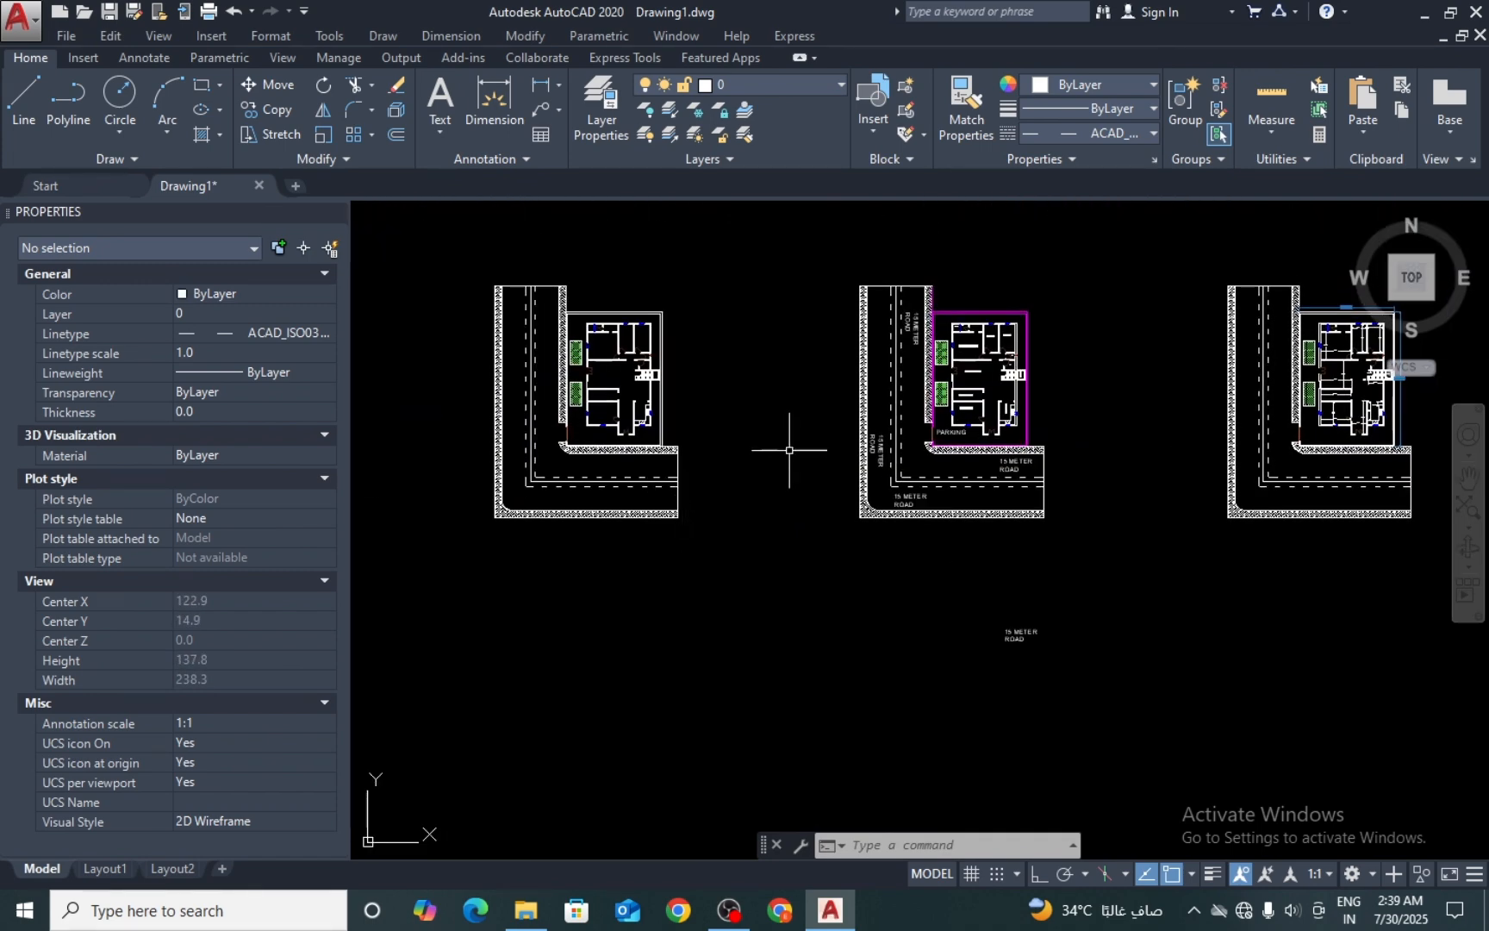
Step: Start a plot of the model space and choose DWG To PDF.pc3 as the plotter, without a named page setup
{"action": "key", "text": "ctrl+p"}
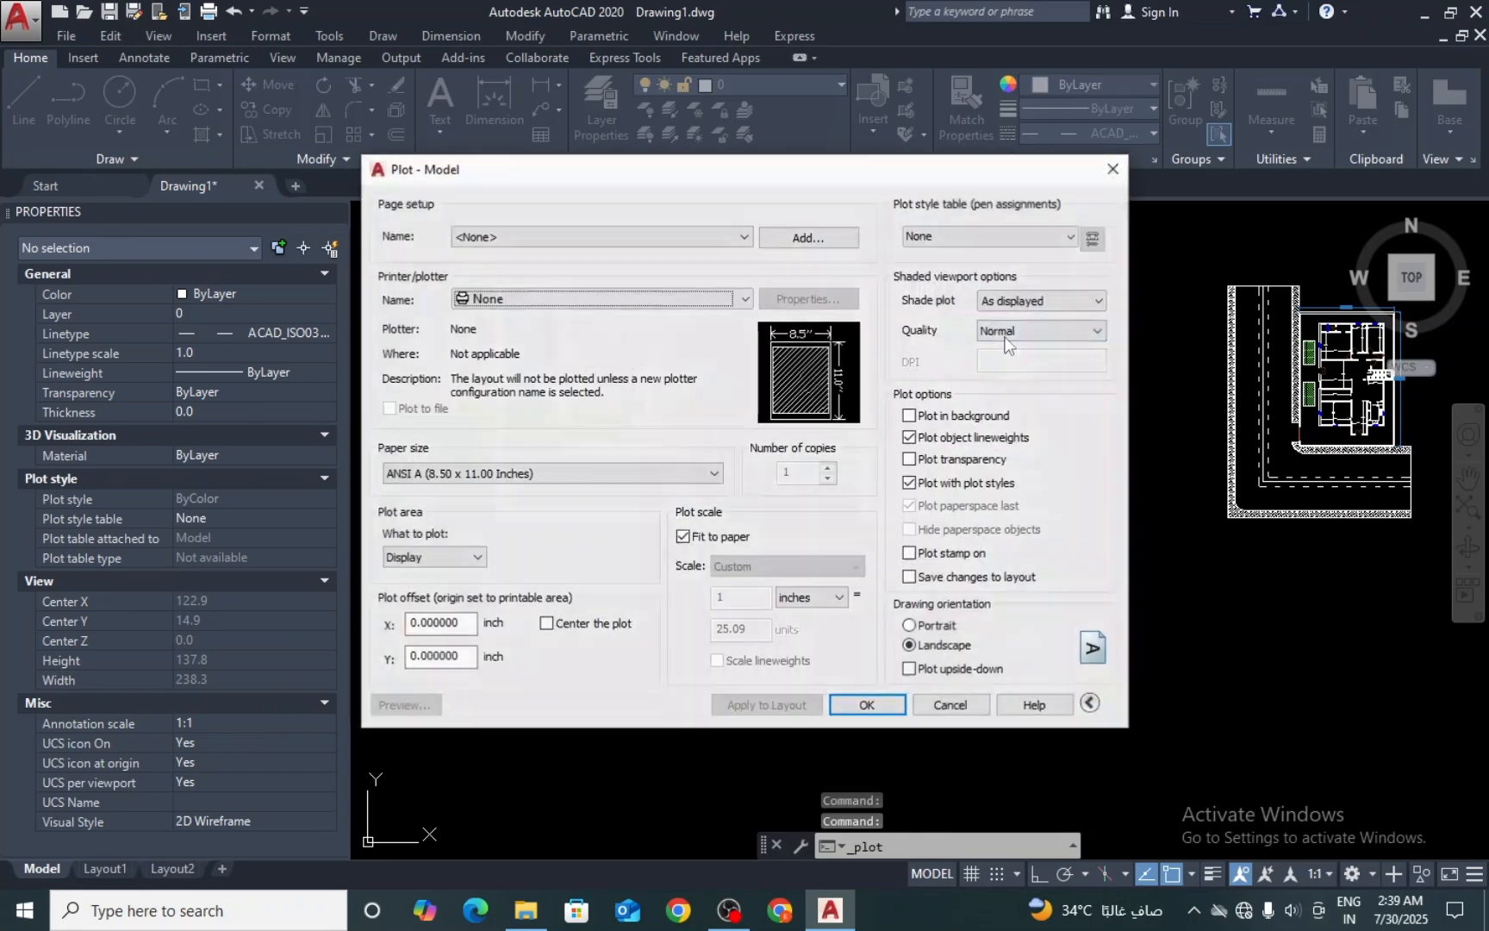
{"action": "left_click", "coordinate": [1114, 169]}
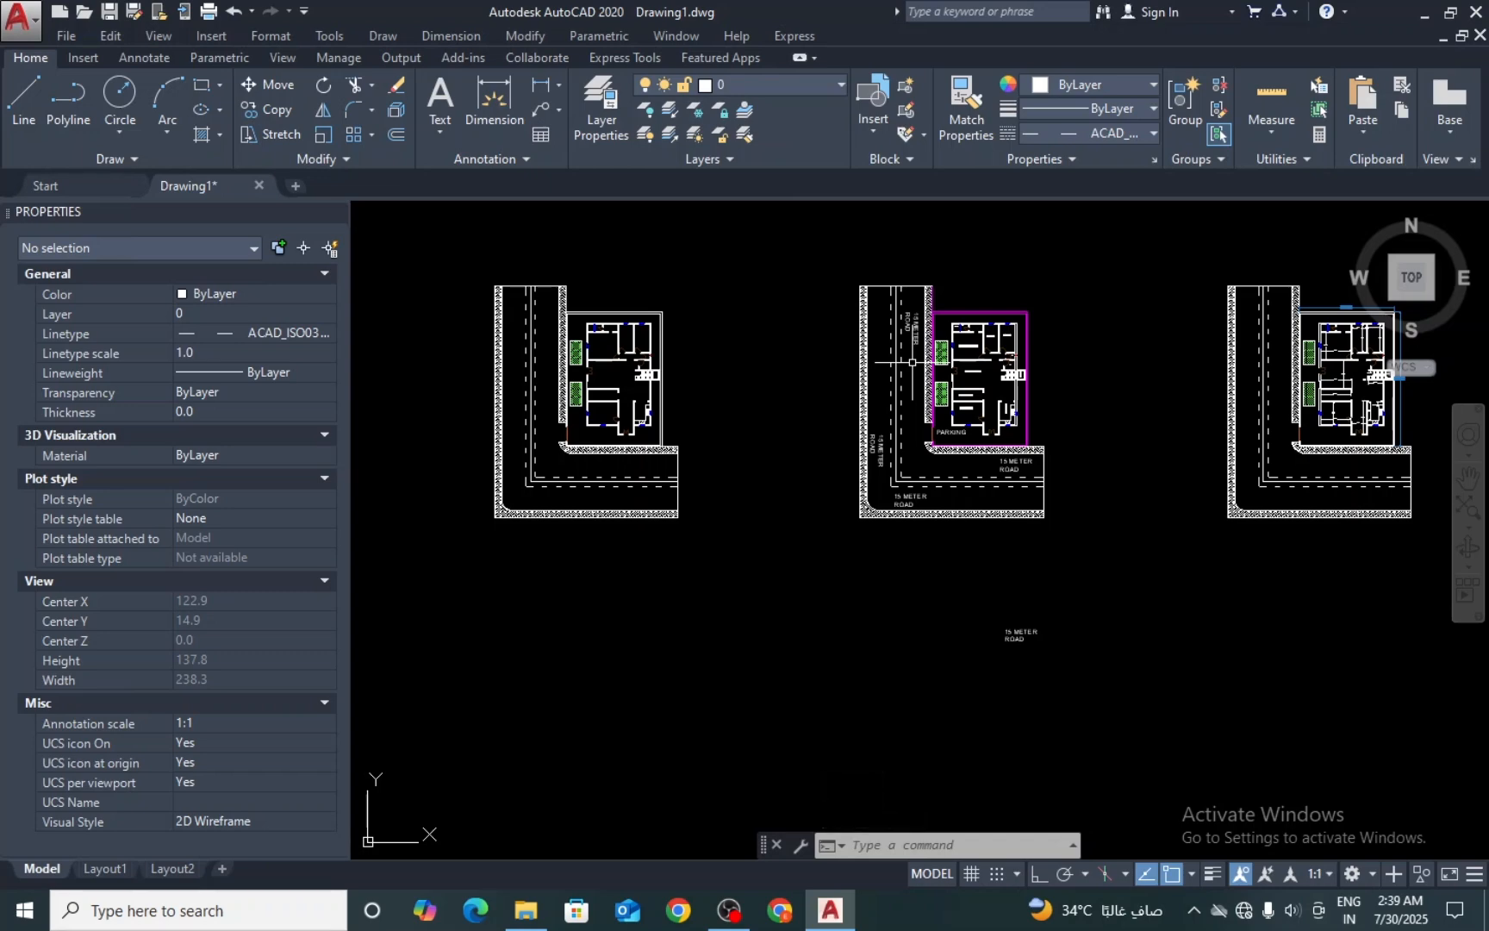
{"action": "key", "text": "ctrl+p"}
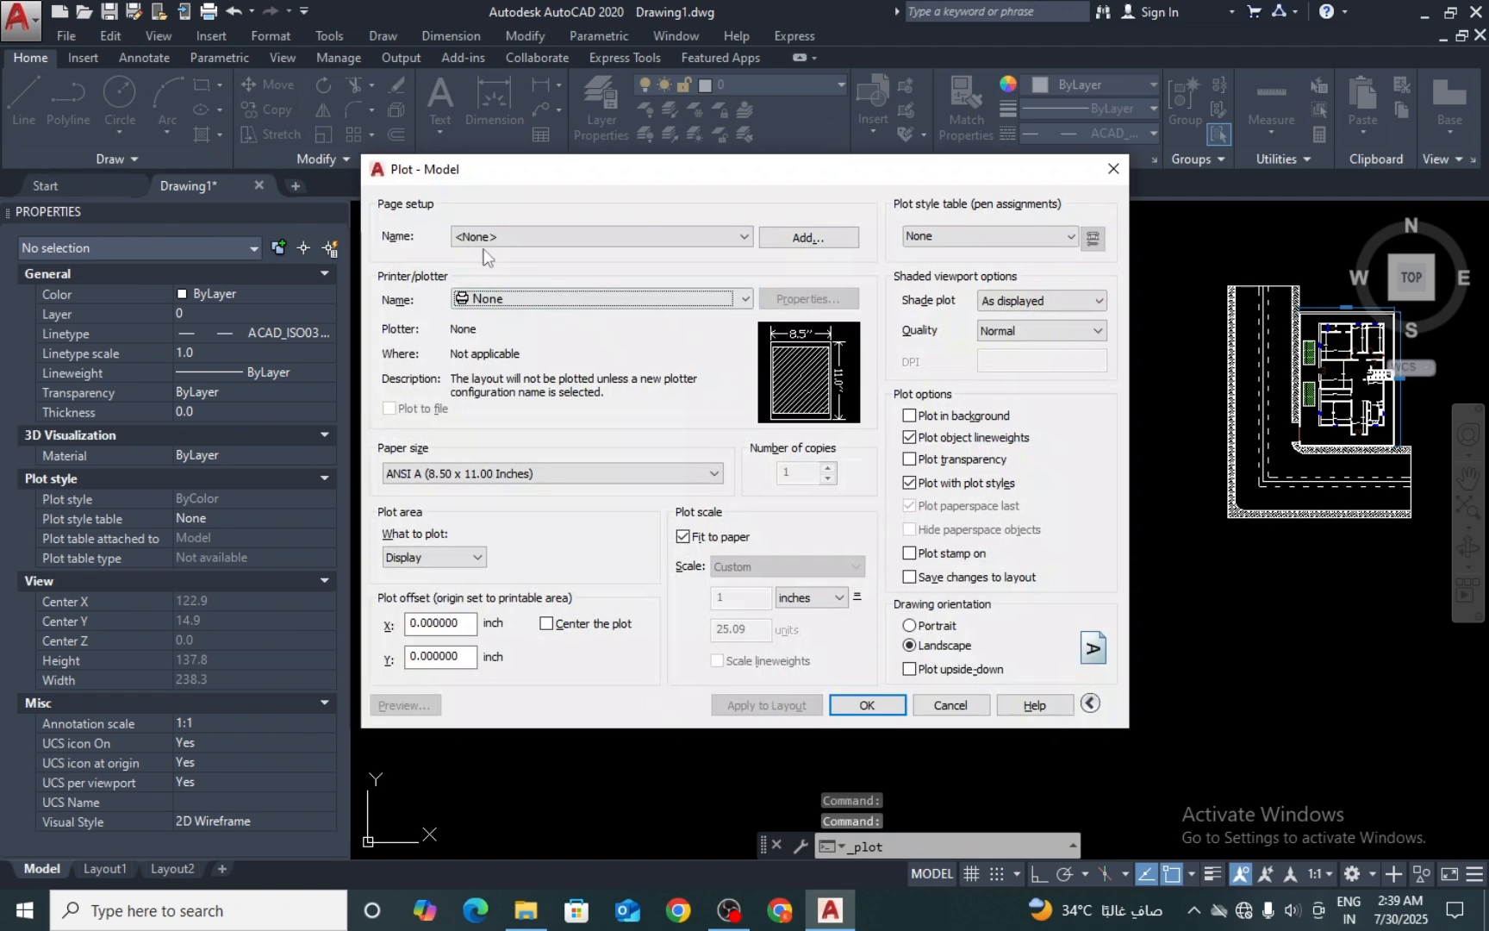
{"action": "left_click", "coordinate": [486, 239]}
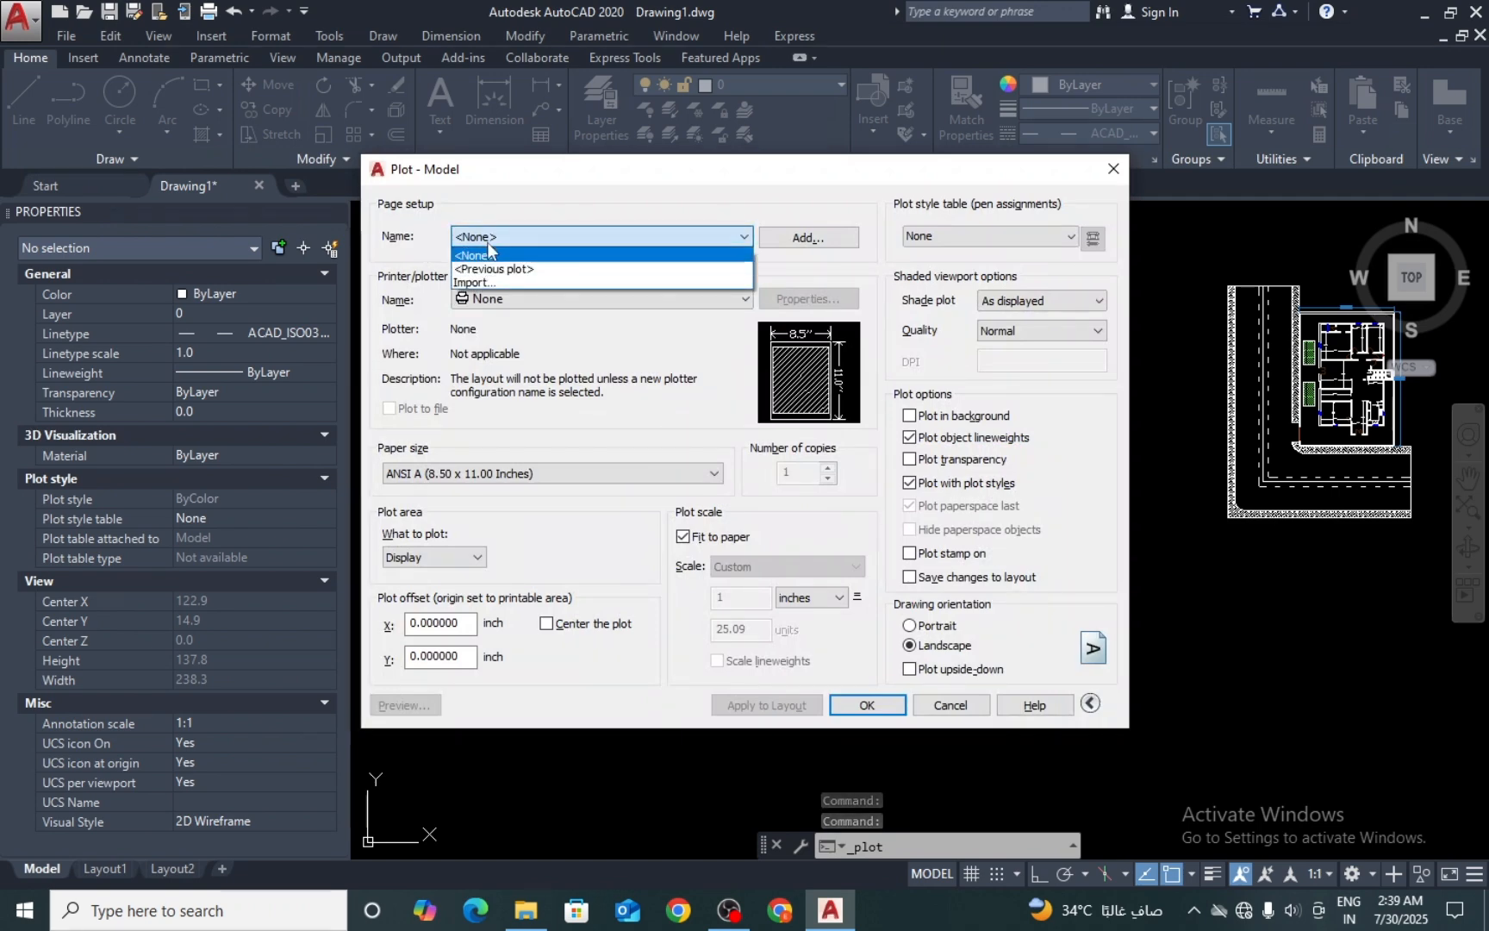
{"action": "left_click", "coordinate": [487, 246]}
{"action": "left_click", "coordinate": [491, 238]}
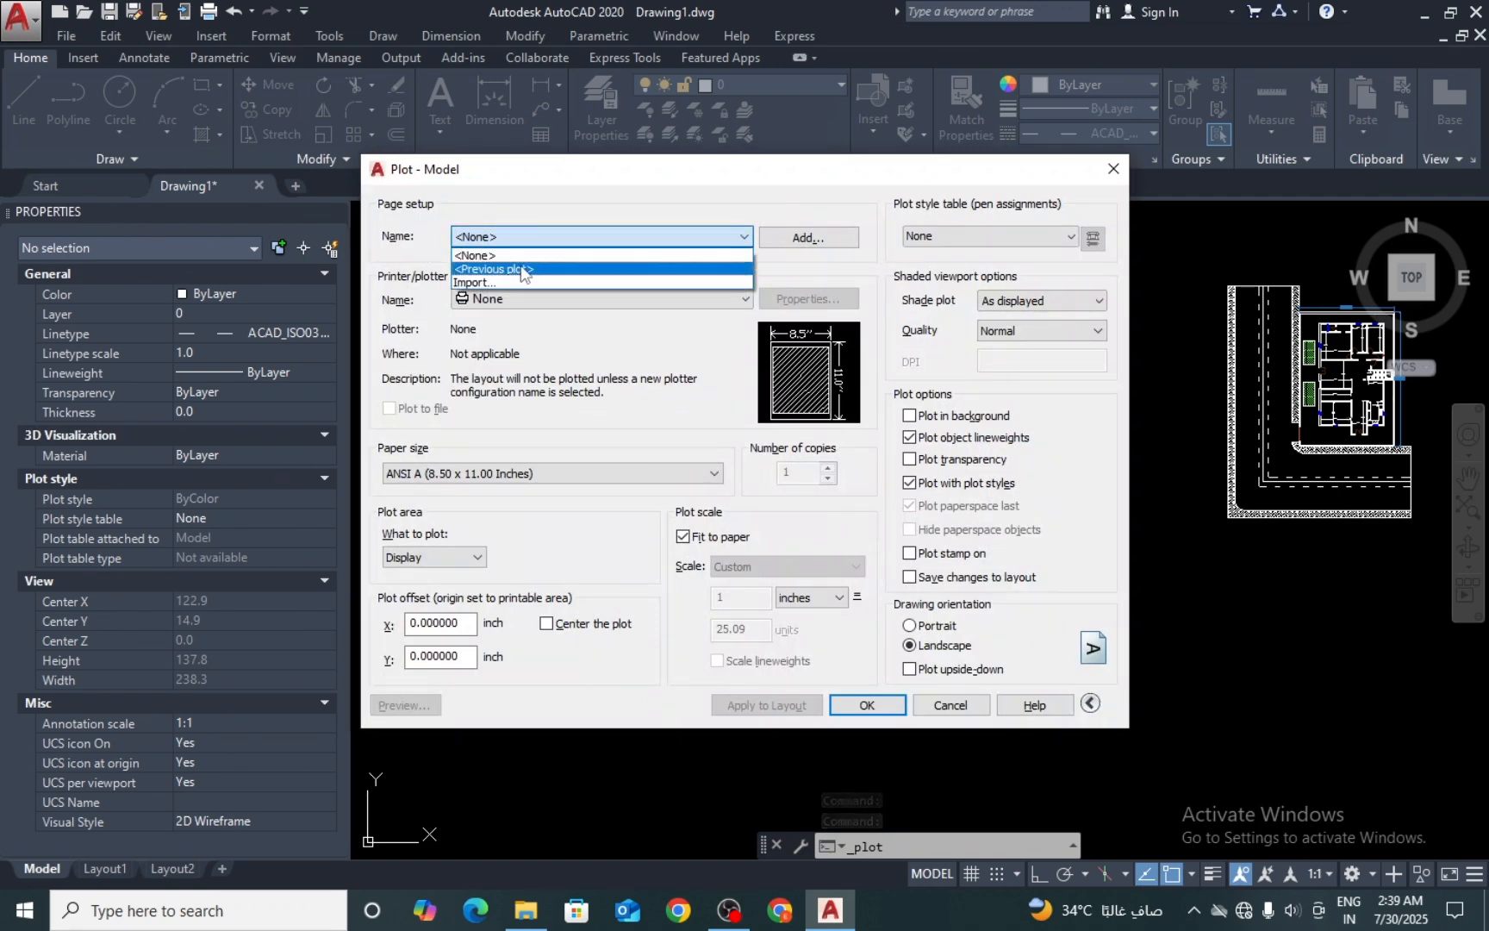
{"action": "left_click", "coordinate": [577, 242]}
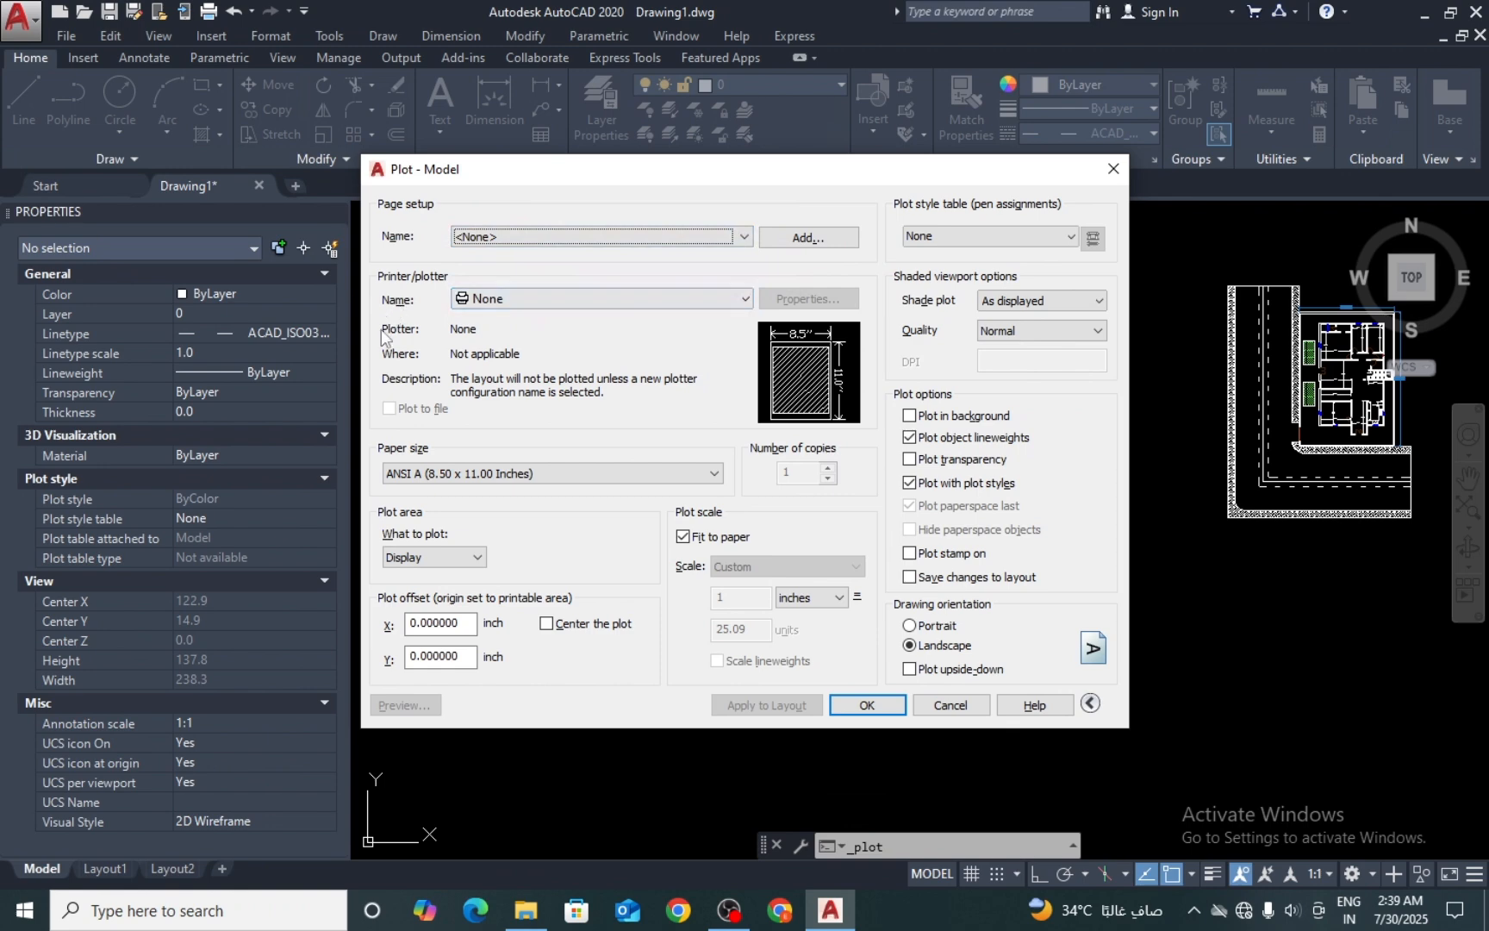
{"action": "left_click", "coordinate": [552, 303]}
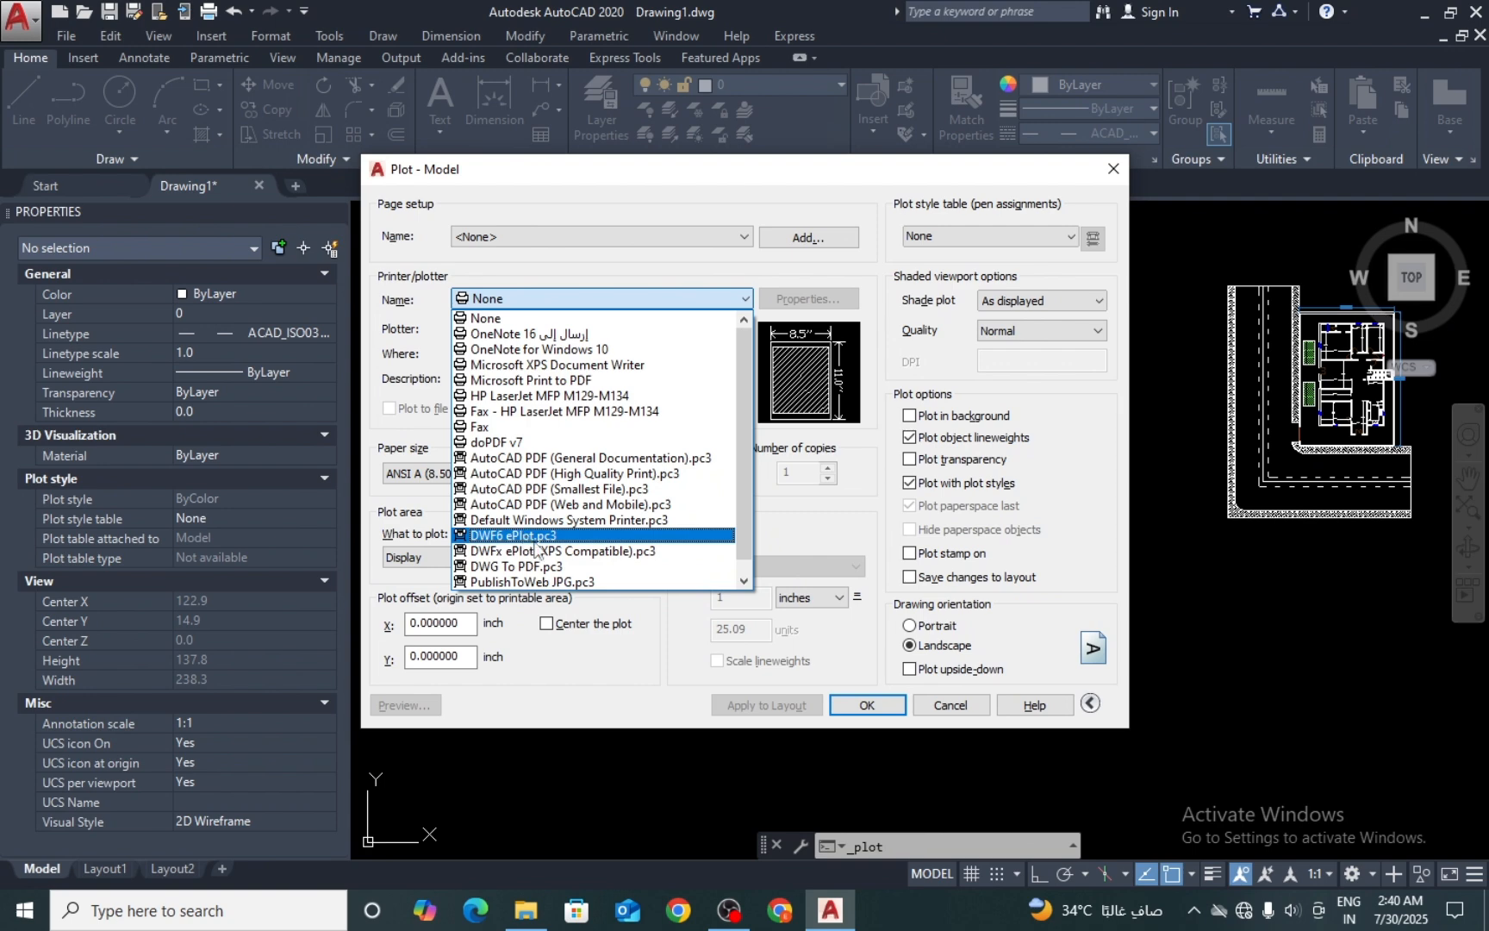
{"action": "left_click", "coordinate": [548, 566]}
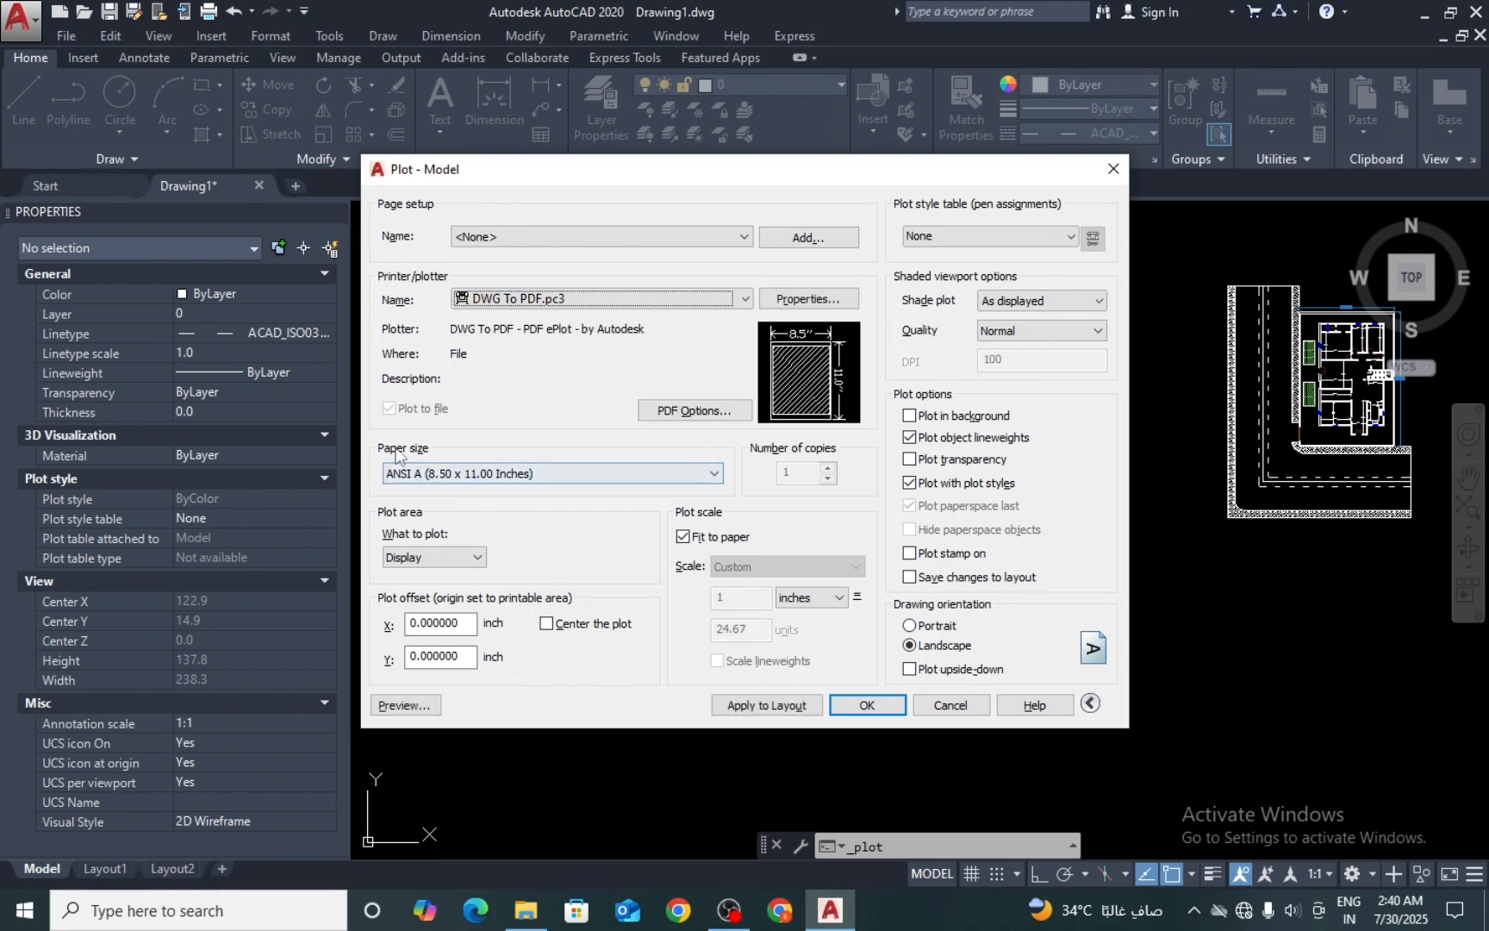
Step: Set the plot's paper size to ISO full bleed A3 (297.00 x 420.00 MM) and center the plot on the sheet
{"action": "left_click", "coordinate": [439, 478]}
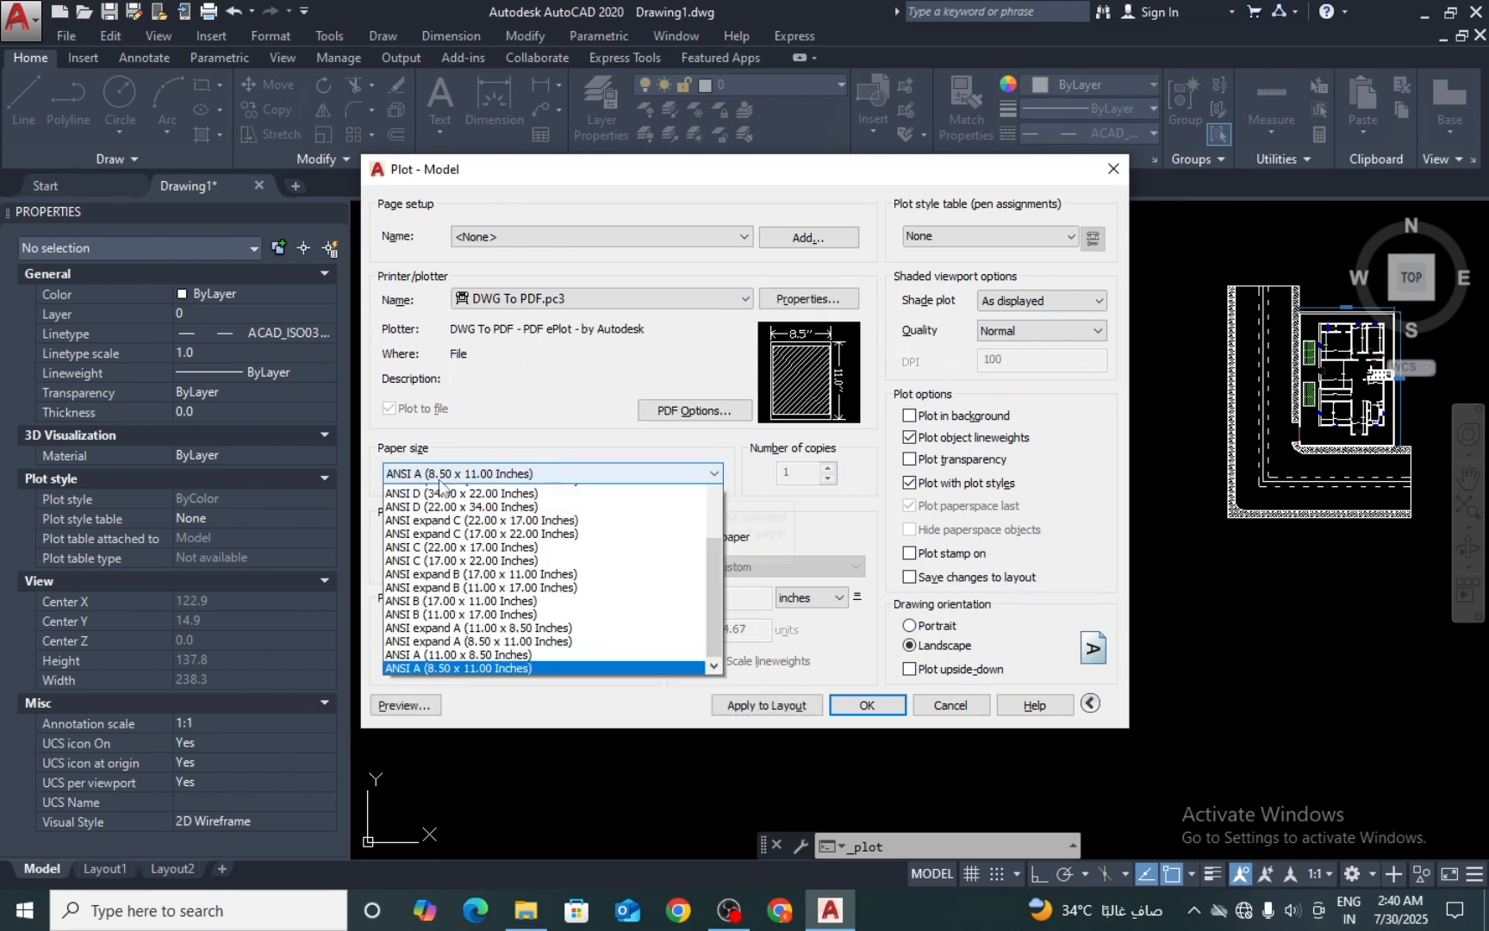
{"action": "scroll", "coordinate": [527, 606], "scroll_direction": "up", "scroll_amount": 10}
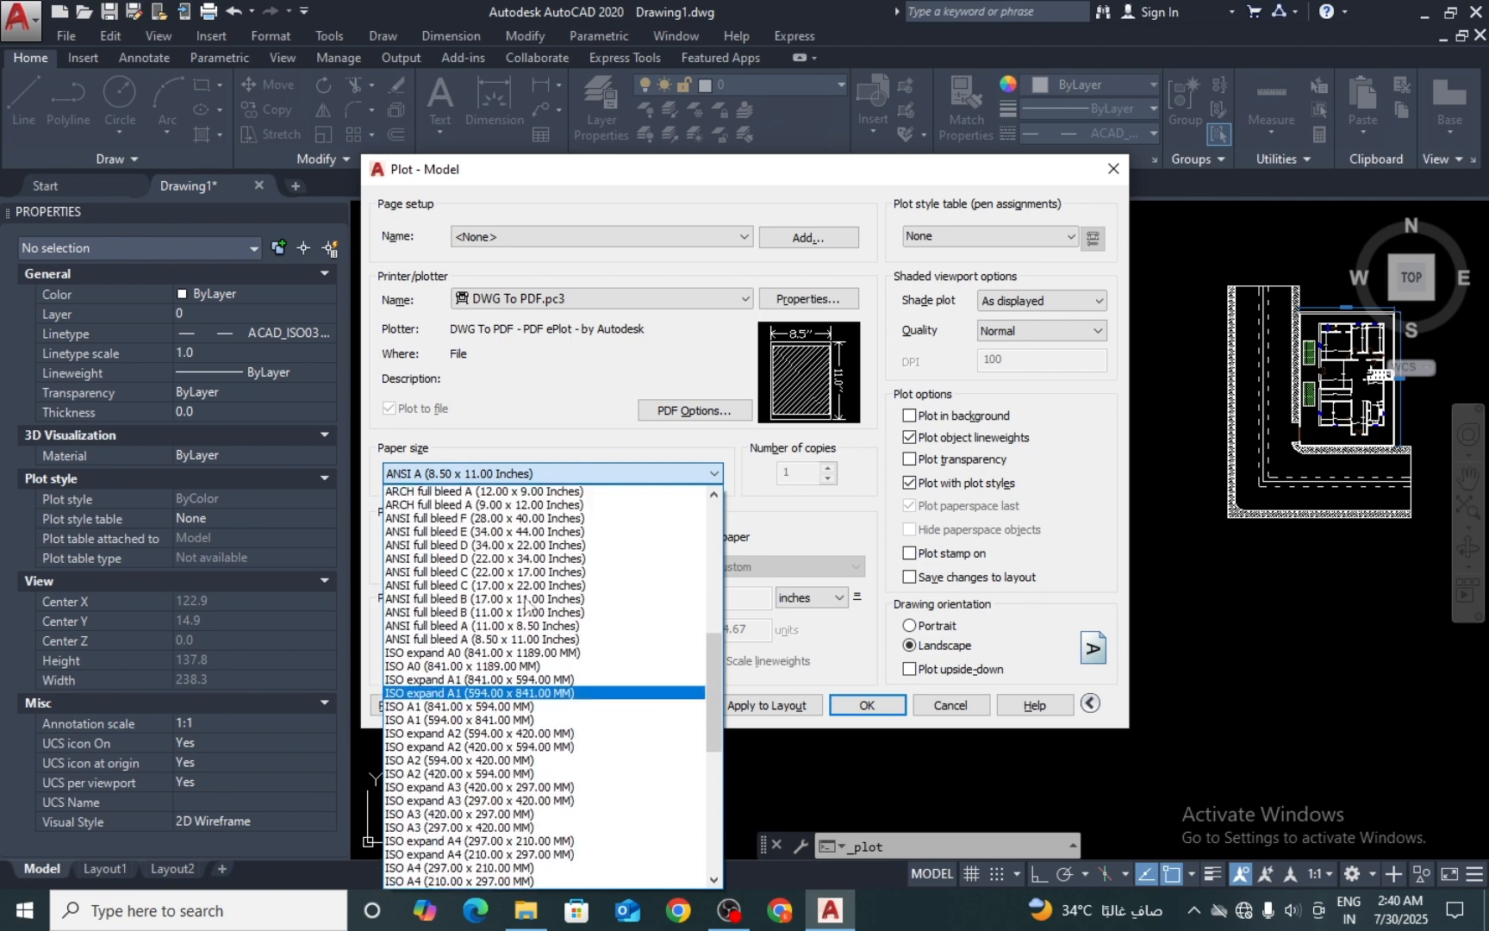
{"action": "scroll", "coordinate": [527, 605], "scroll_direction": "up", "scroll_amount": 11}
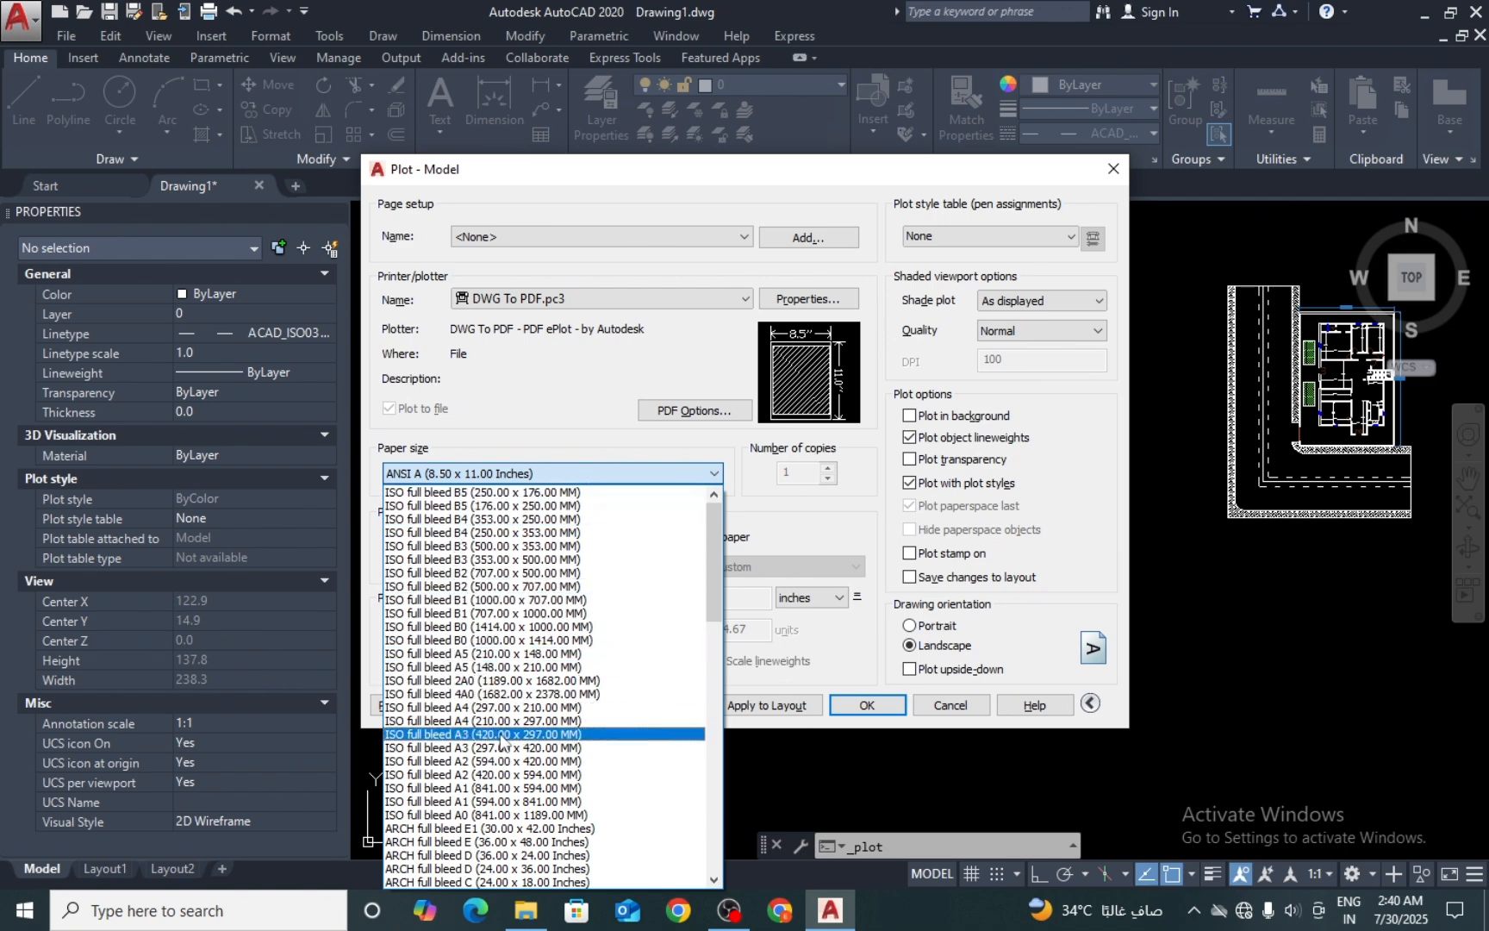
{"action": "scroll", "coordinate": [502, 739], "scroll_direction": "down", "scroll_amount": 1}
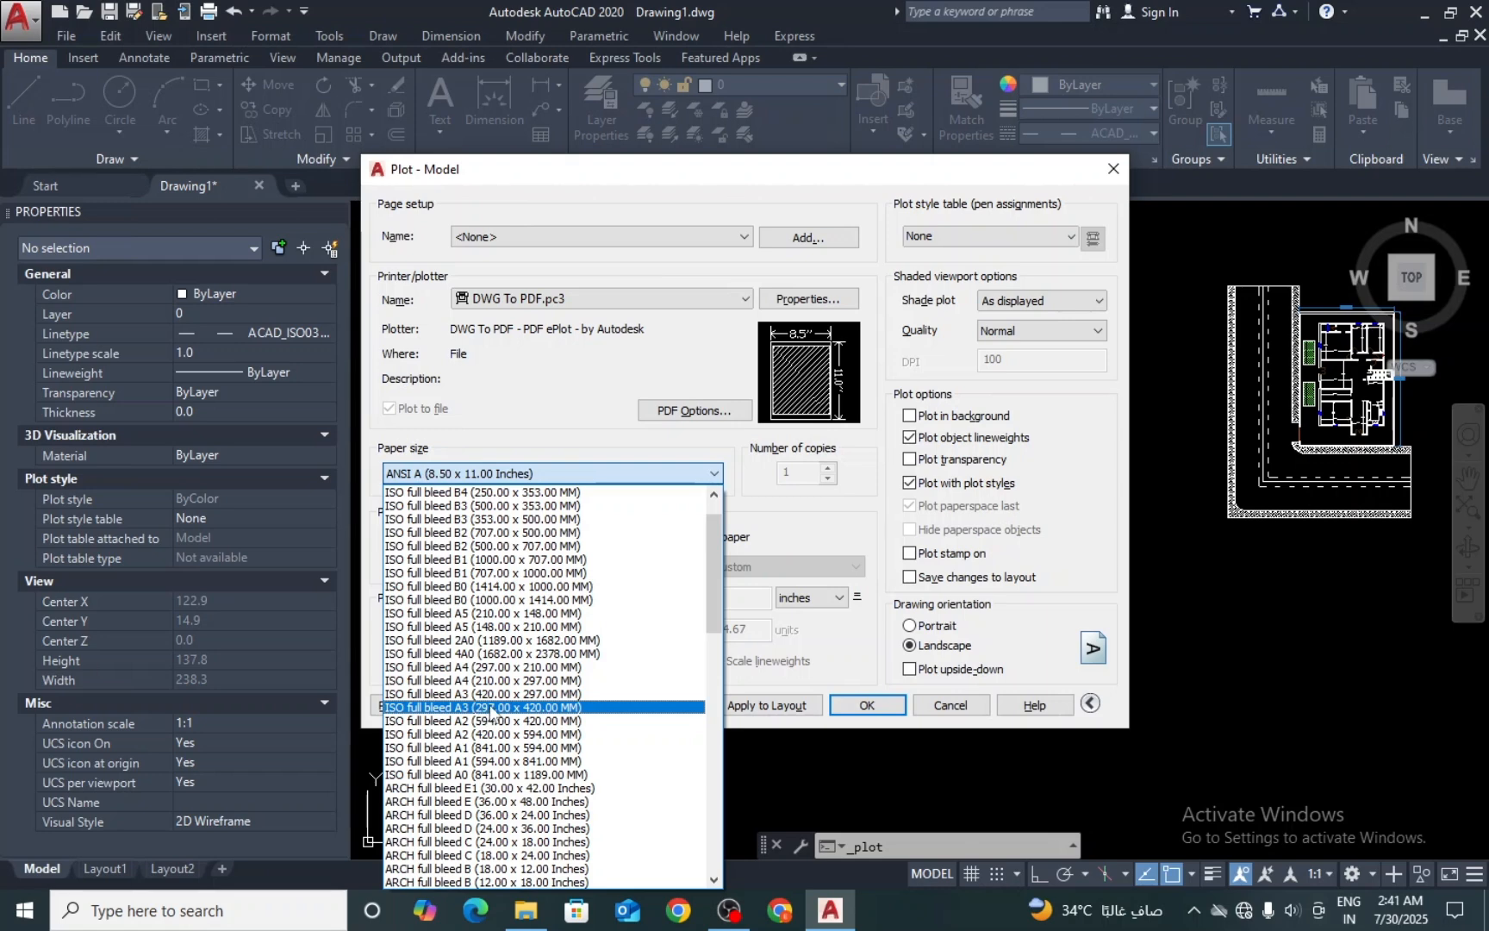
{"action": "left_click", "coordinate": [490, 711]}
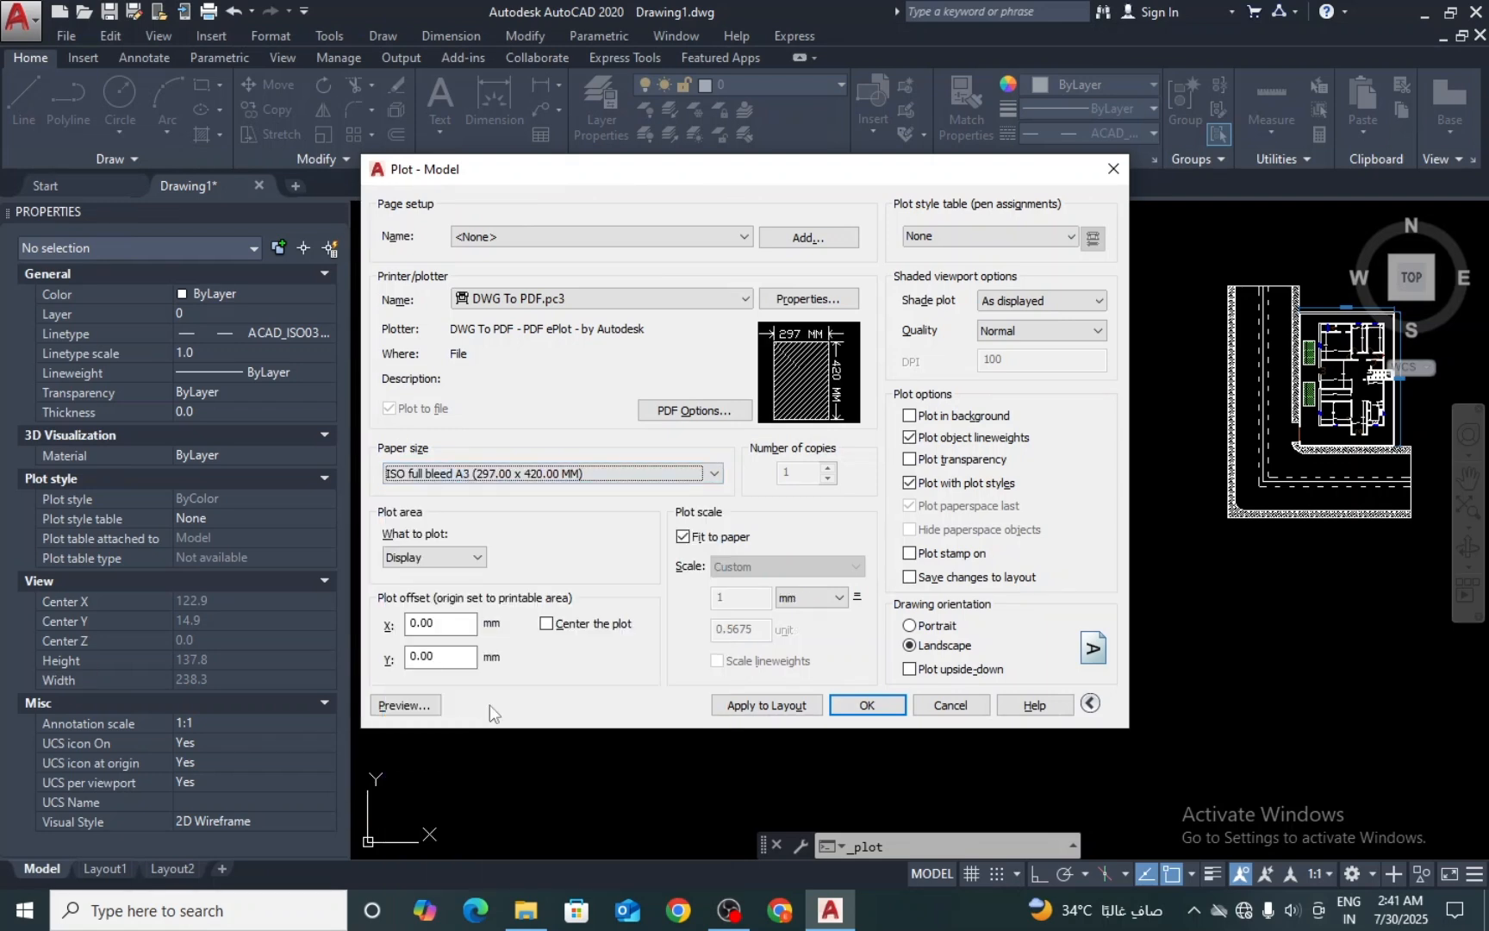
{"action": "left_click", "coordinate": [546, 624]}
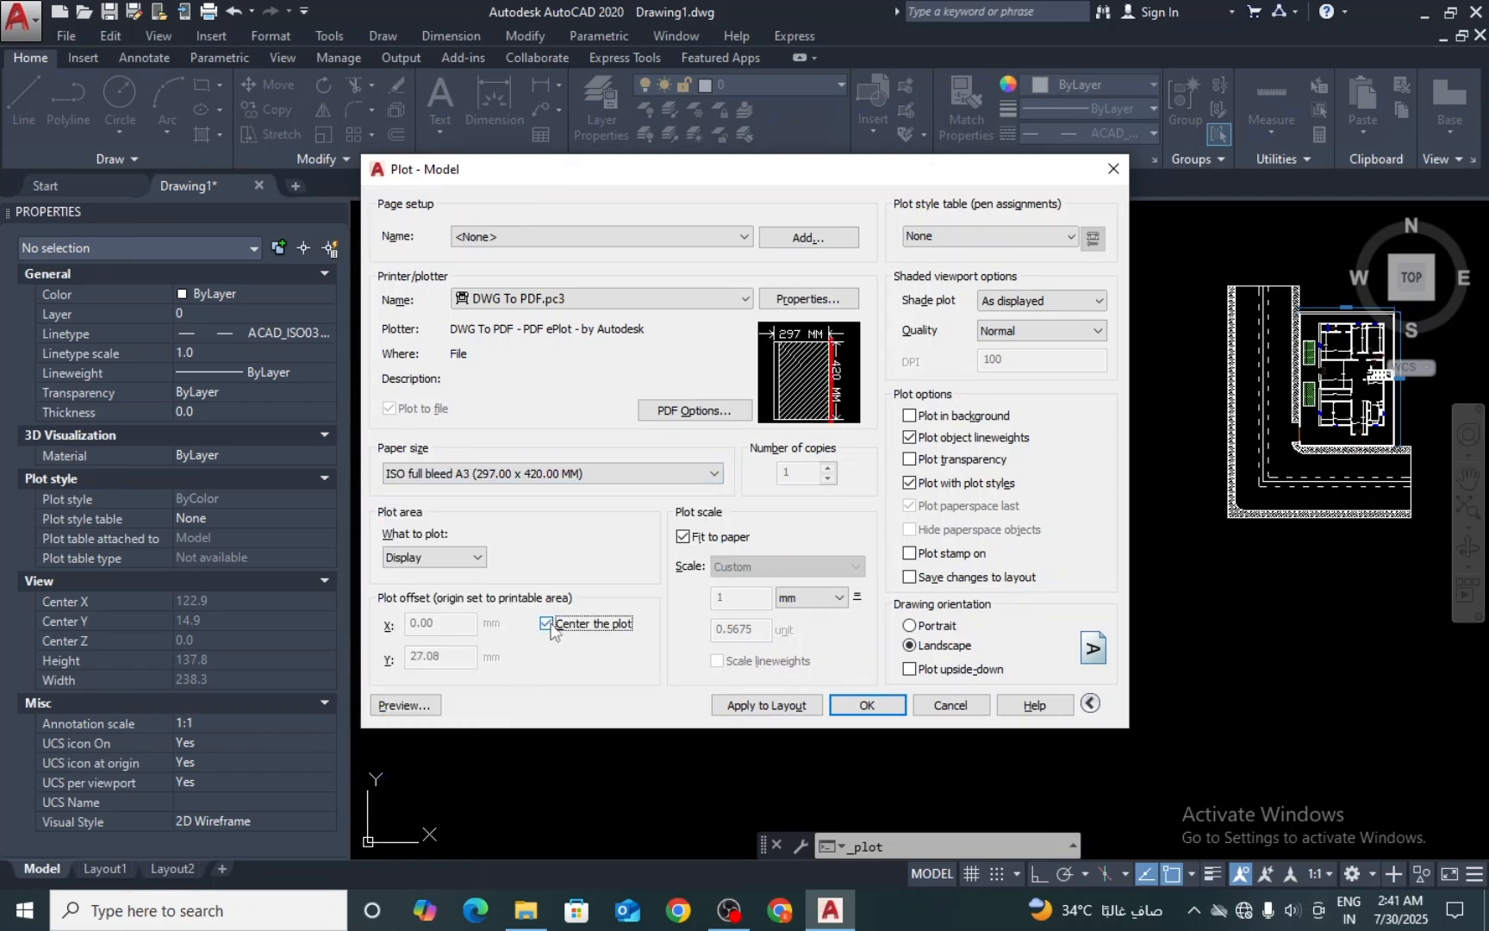
Step: Define the plot area as a window enclosing the labelled middle site plan, from its lower outer road corner to the opposite upper corner
{"action": "left_click", "coordinate": [463, 559]}
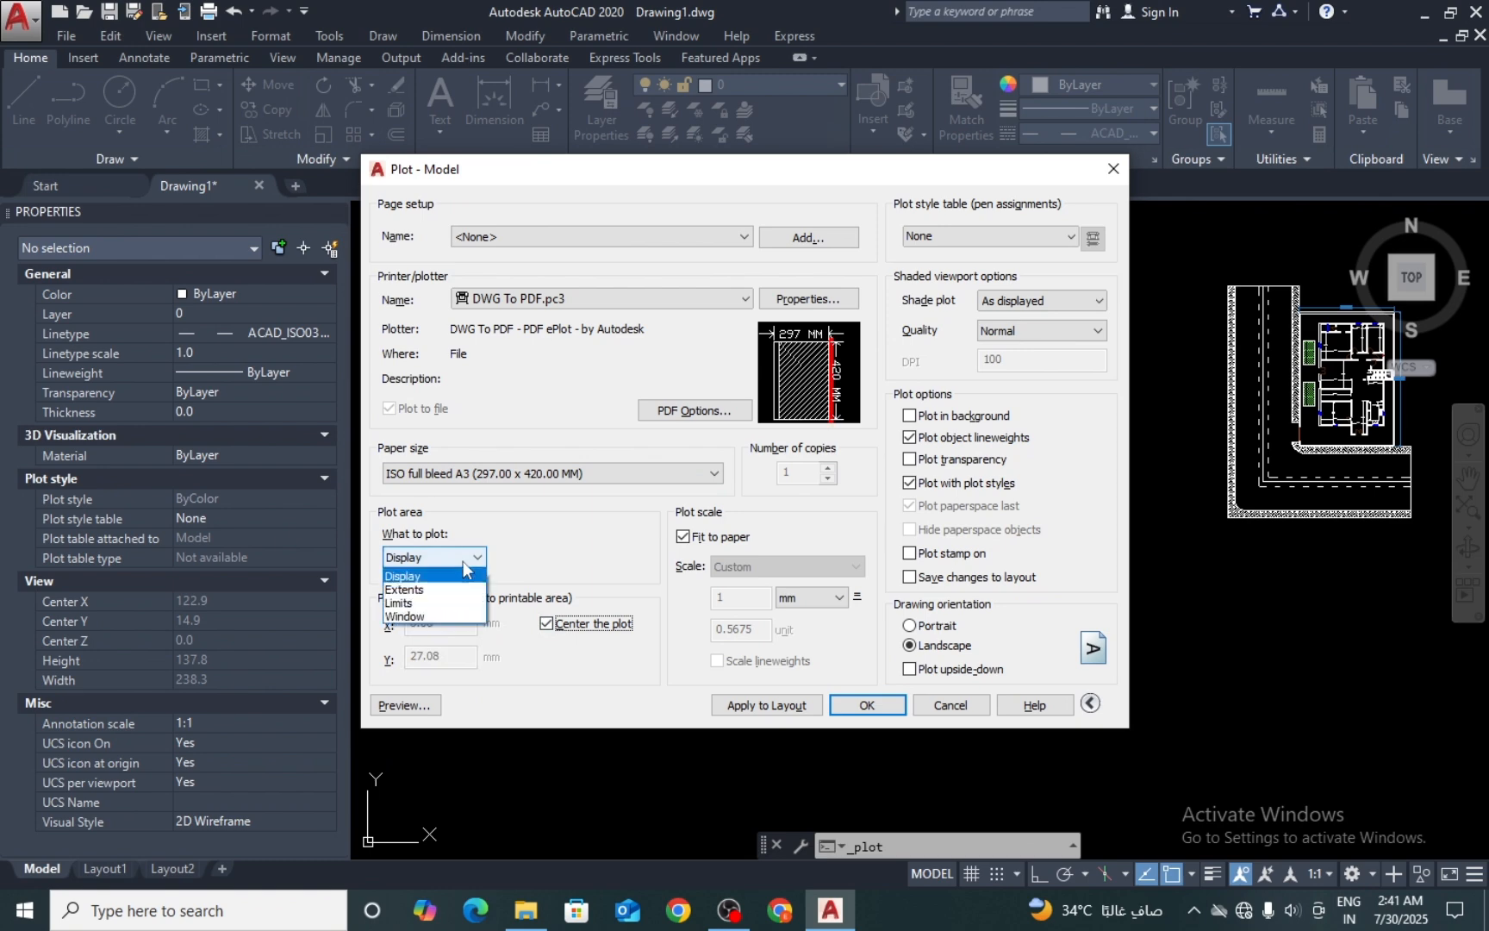
{"action": "left_click", "coordinate": [457, 616]}
{"action": "scroll", "coordinate": [483, 605], "scroll_direction": "down", "scroll_amount": 2}
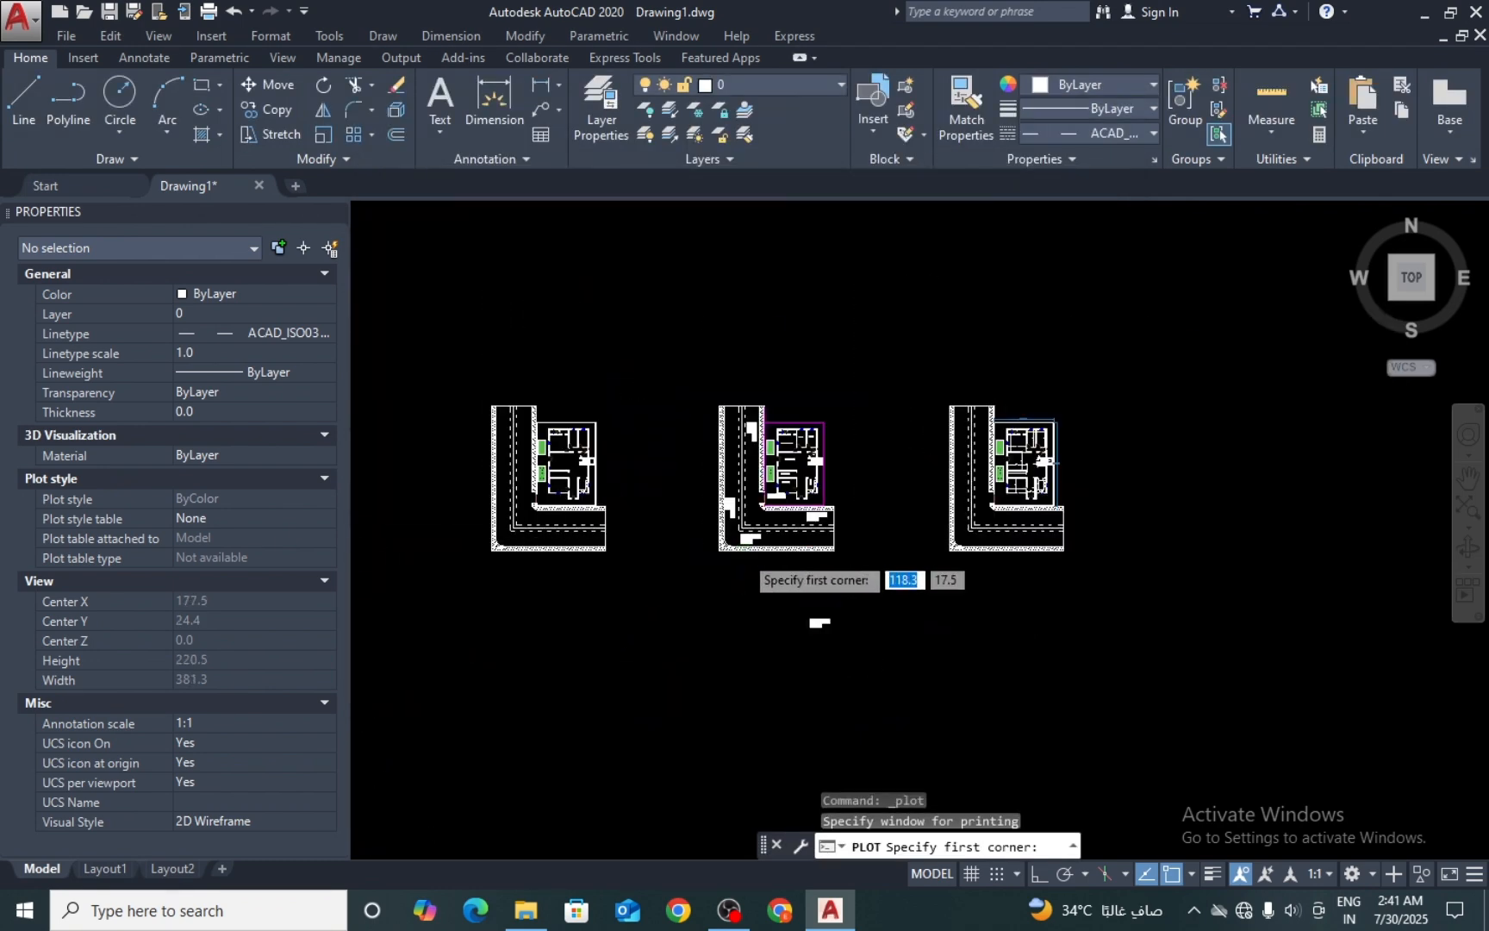
{"action": "scroll", "coordinate": [741, 551], "scroll_direction": "up", "scroll_amount": 2}
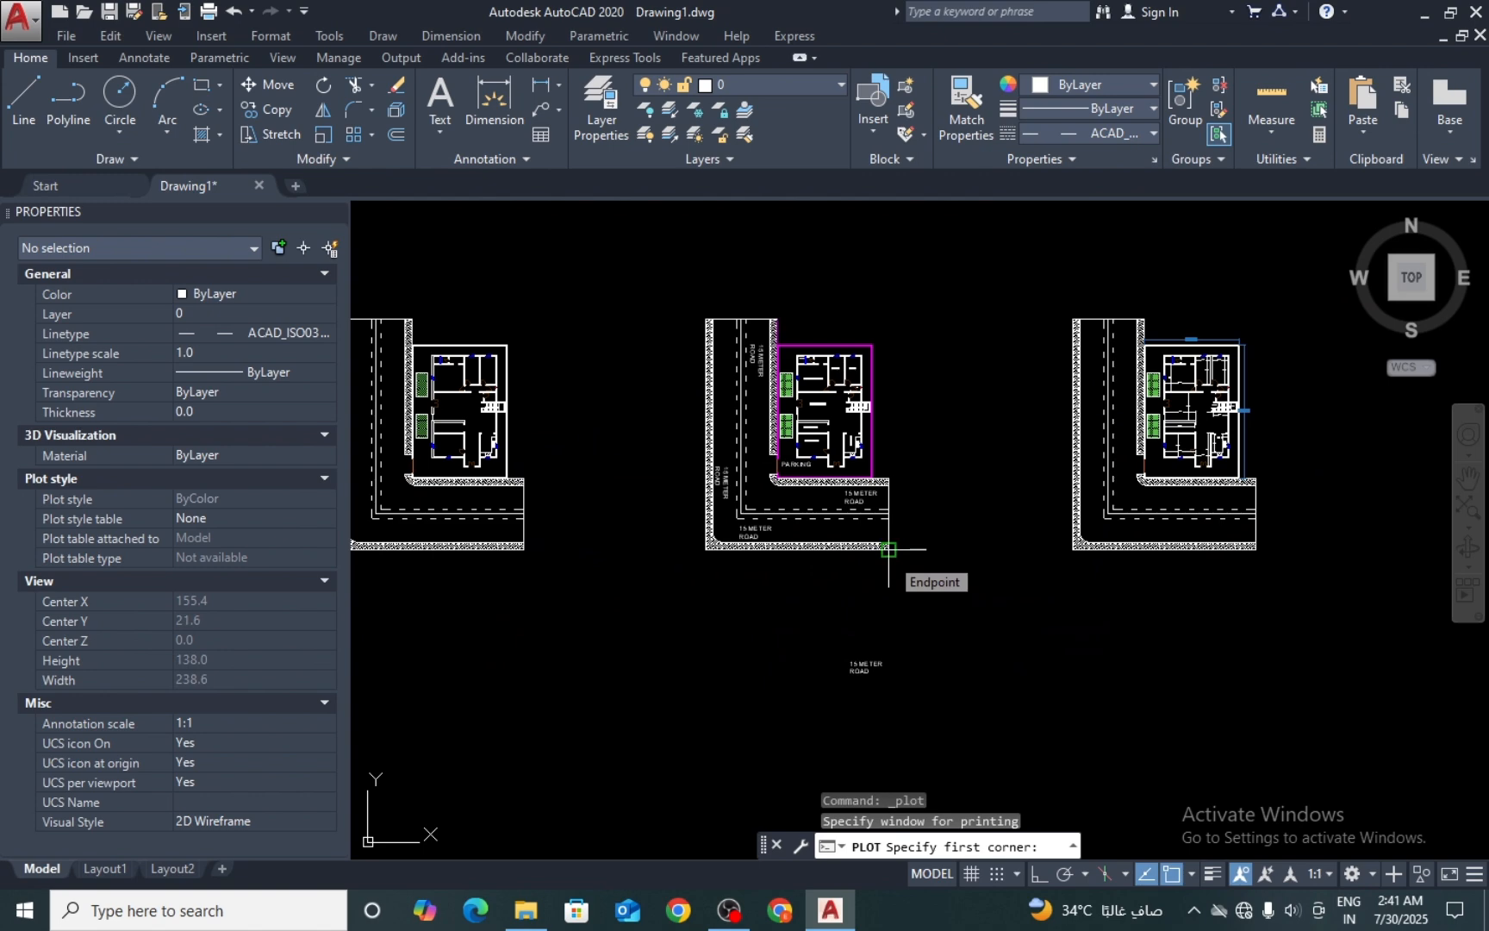
{"action": "scroll", "coordinate": [888, 549], "scroll_direction": "up", "scroll_amount": 2}
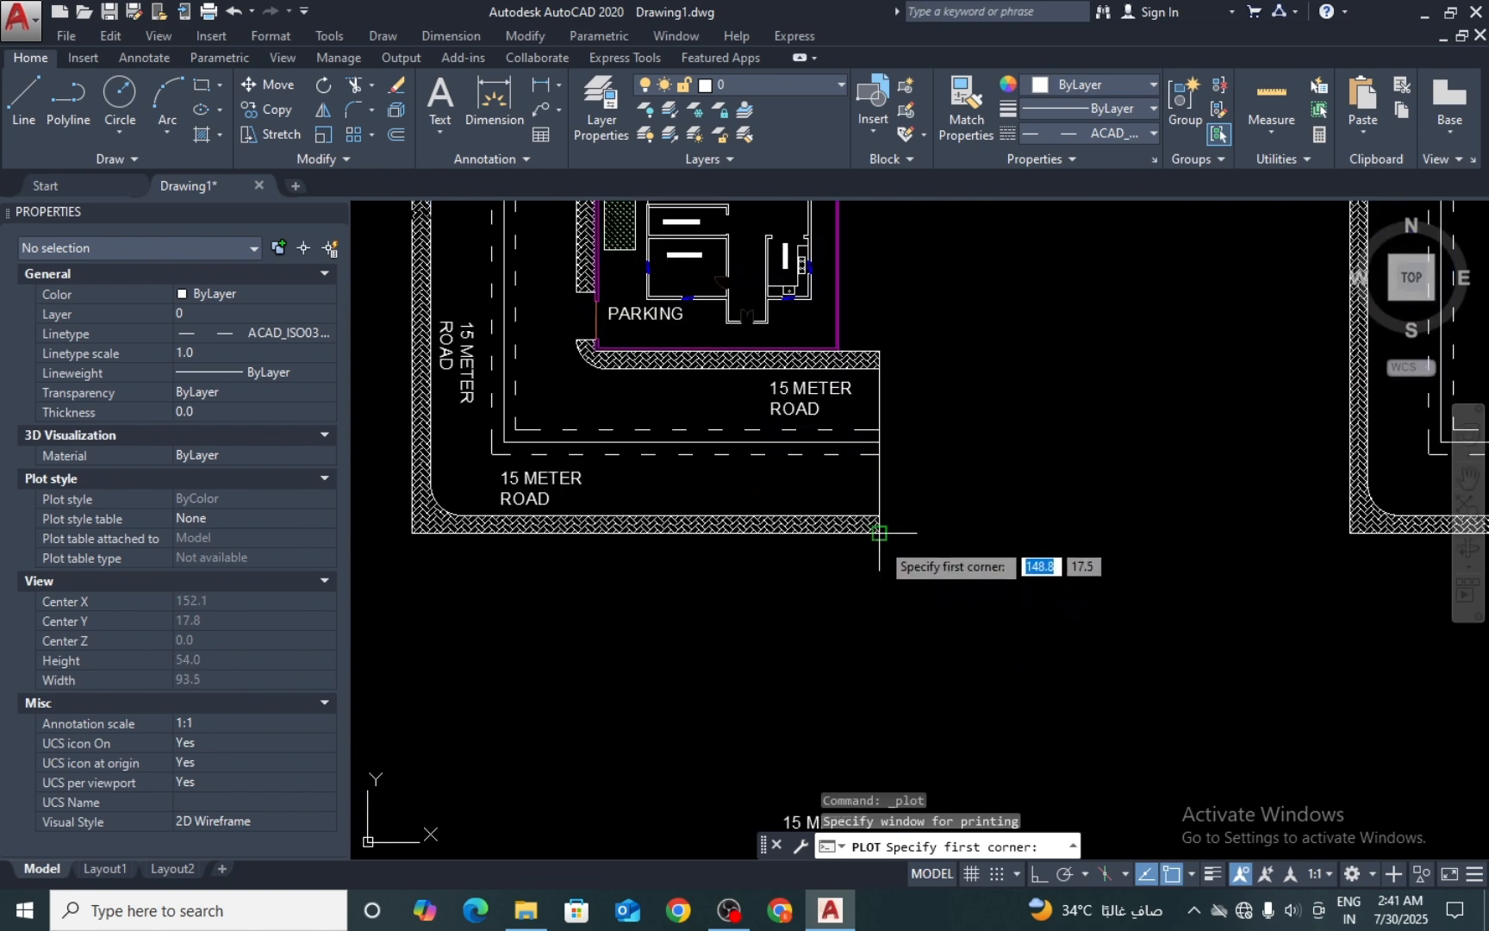
{"action": "left_click", "coordinate": [880, 532]}
{"action": "scroll", "coordinate": [888, 560], "scroll_direction": "down", "scroll_amount": 3}
{"action": "scroll", "coordinate": [710, 326], "scroll_direction": "up", "scroll_amount": 2}
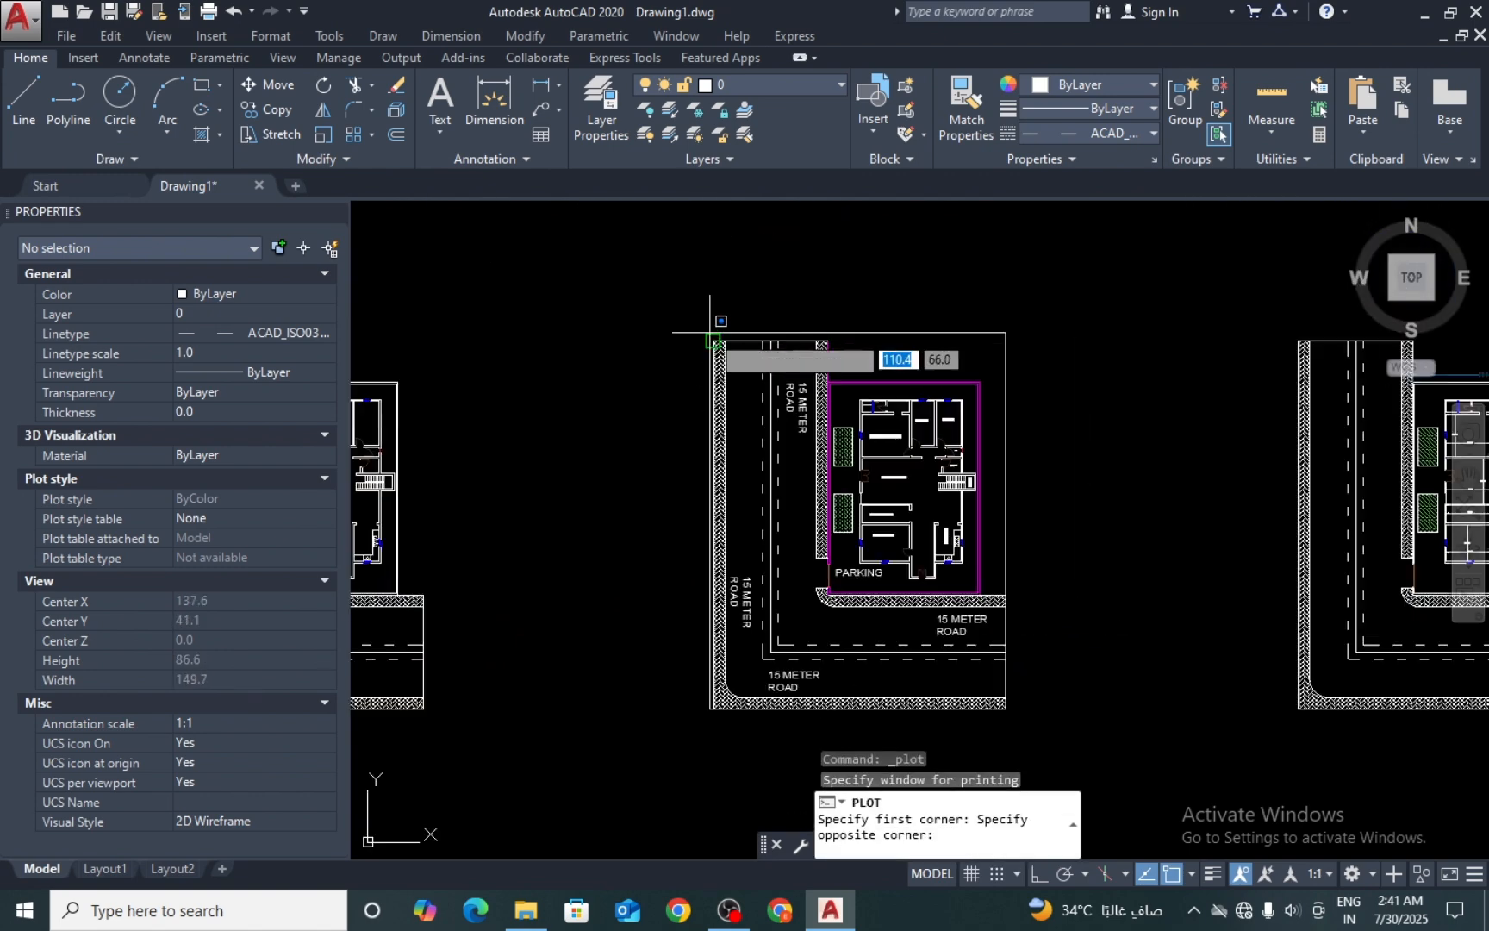
{"action": "left_click", "coordinate": [710, 326]}
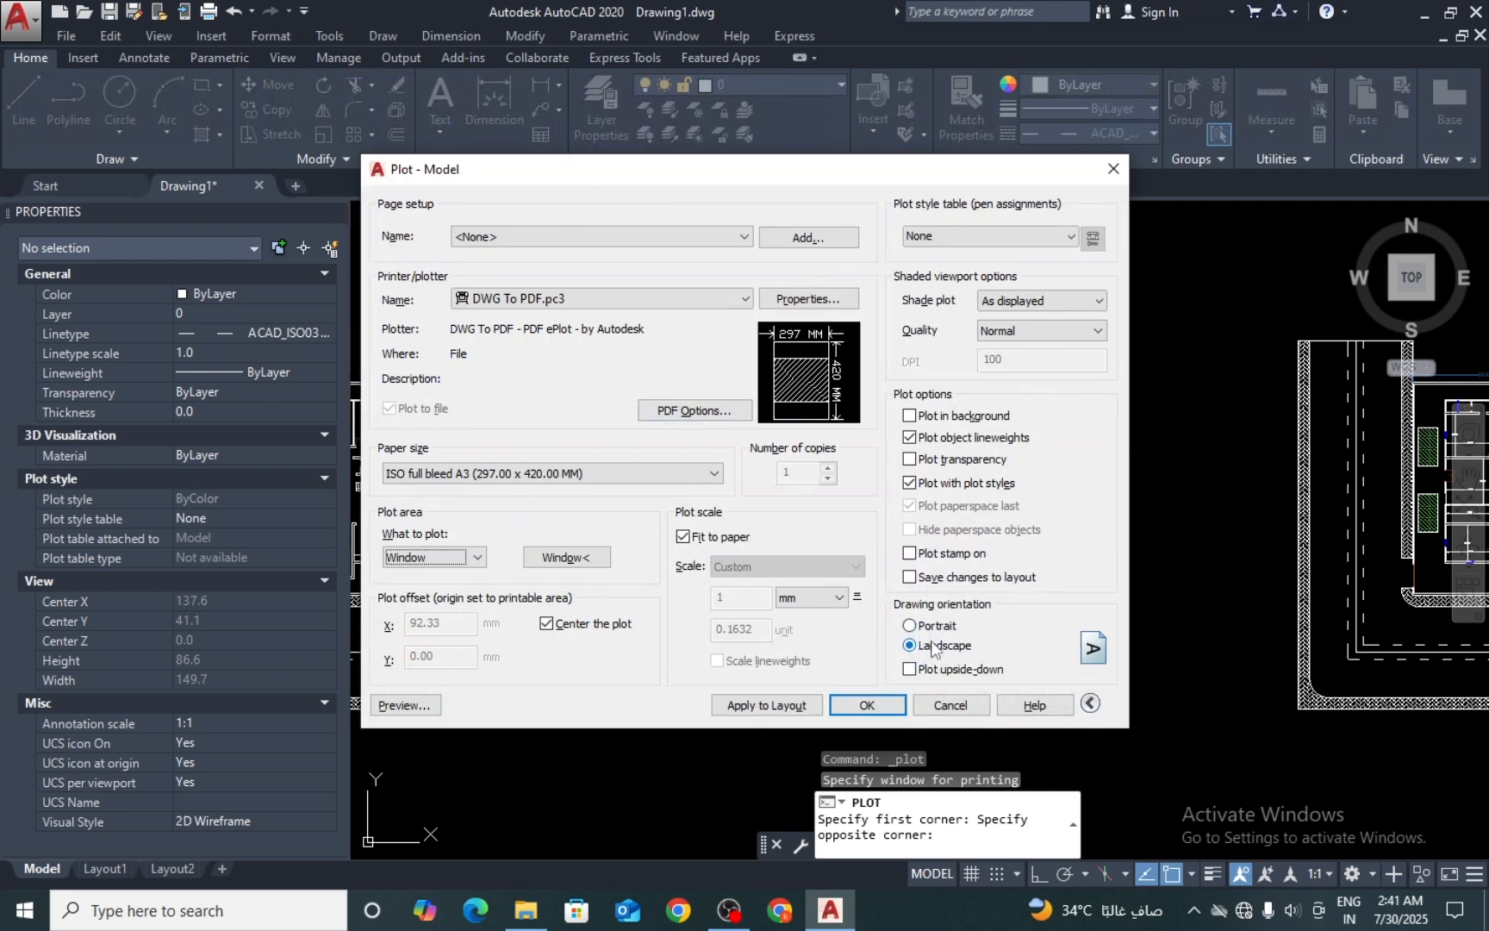
Step: Preview the labelled site plan's plot in landscape orientation, and return to the plot settings
{"action": "left_click", "coordinate": [404, 705]}
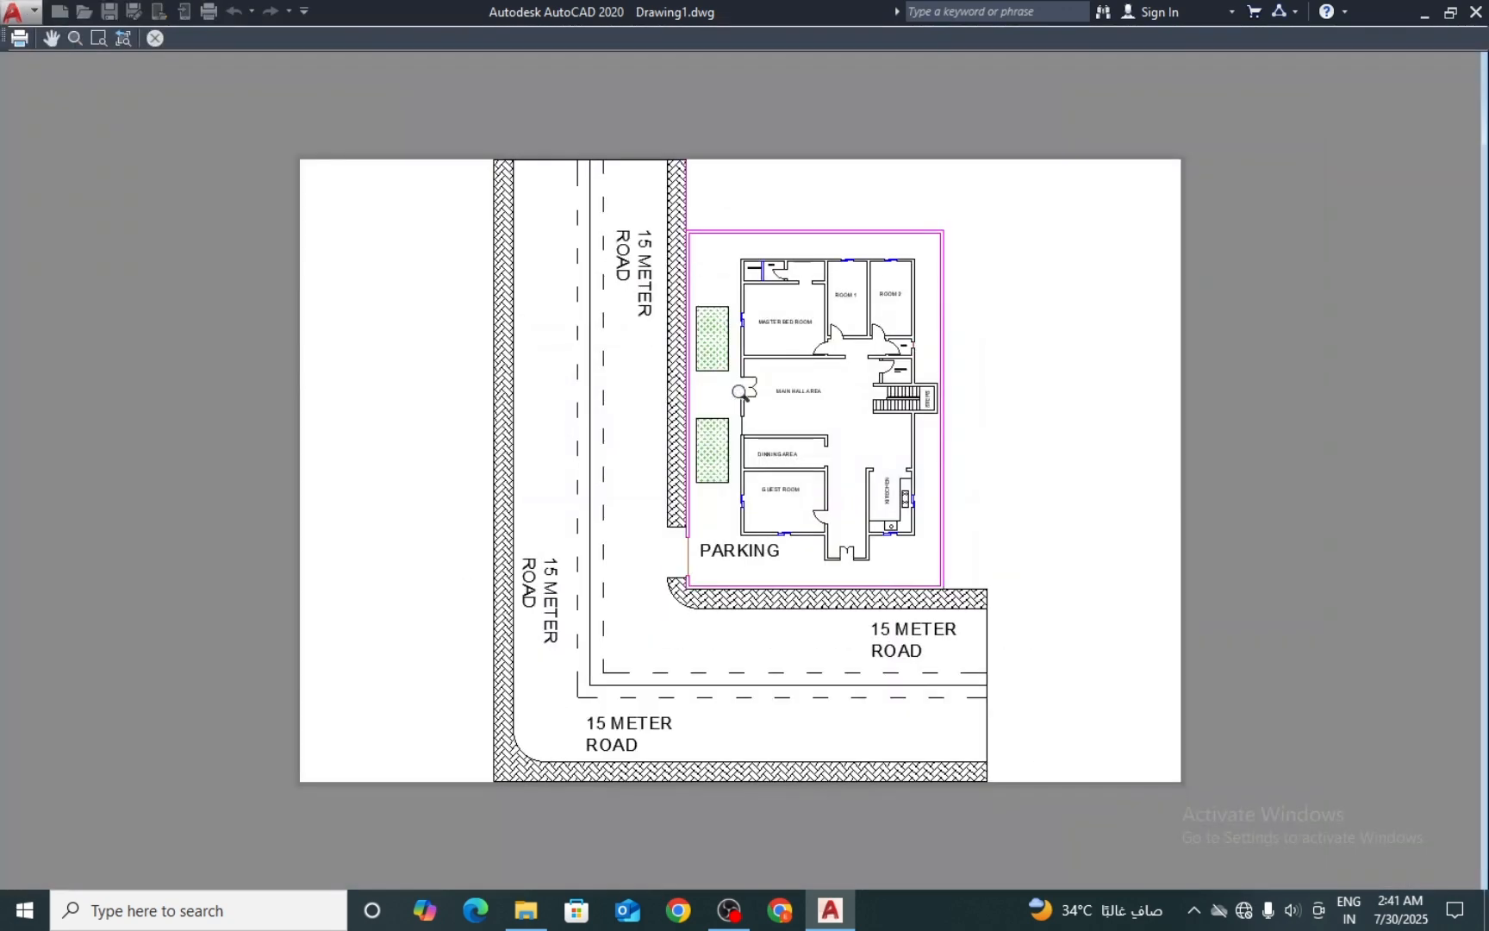
{"action": "right_click", "coordinate": [649, 360]}
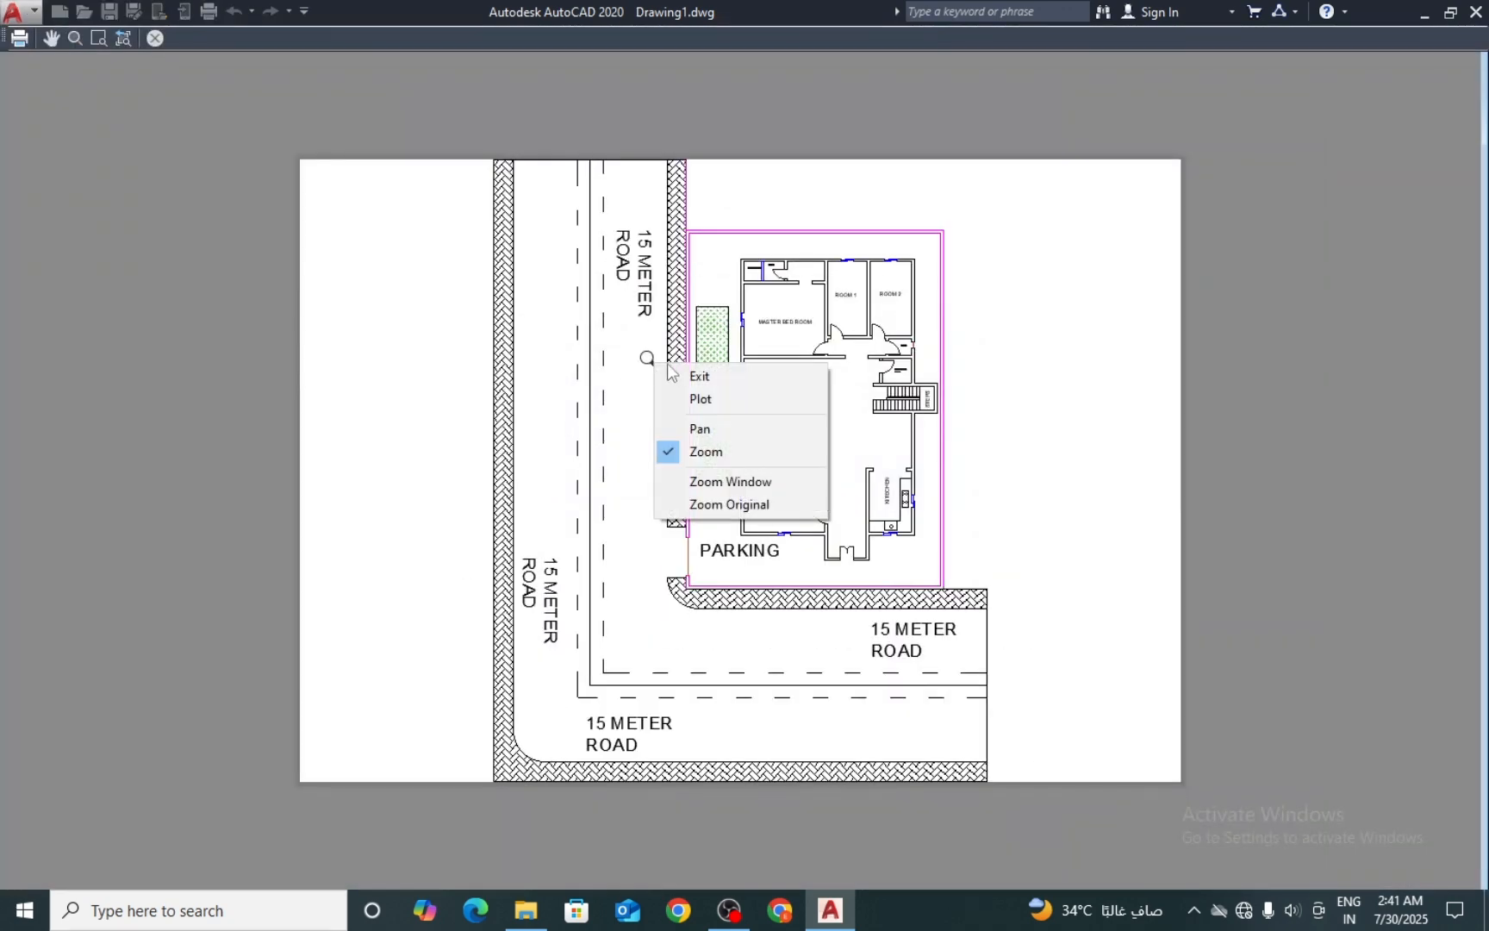
{"action": "left_click", "coordinate": [703, 376]}
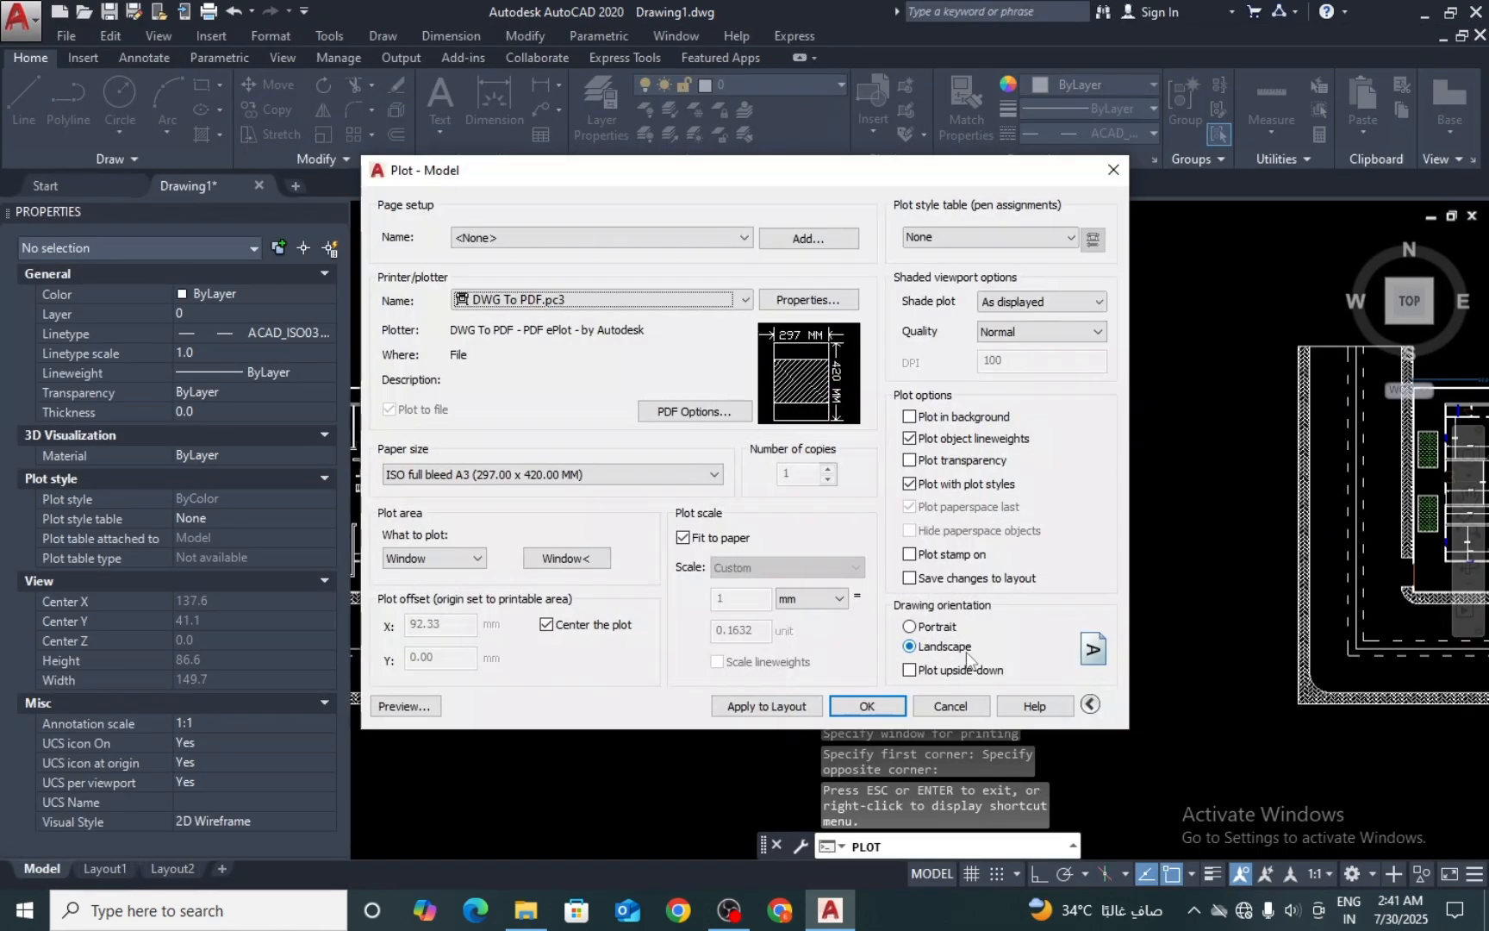
Step: Try portrait orientation for the labelled site plan's plot and preview the sheet
{"action": "left_click", "coordinate": [933, 632]}
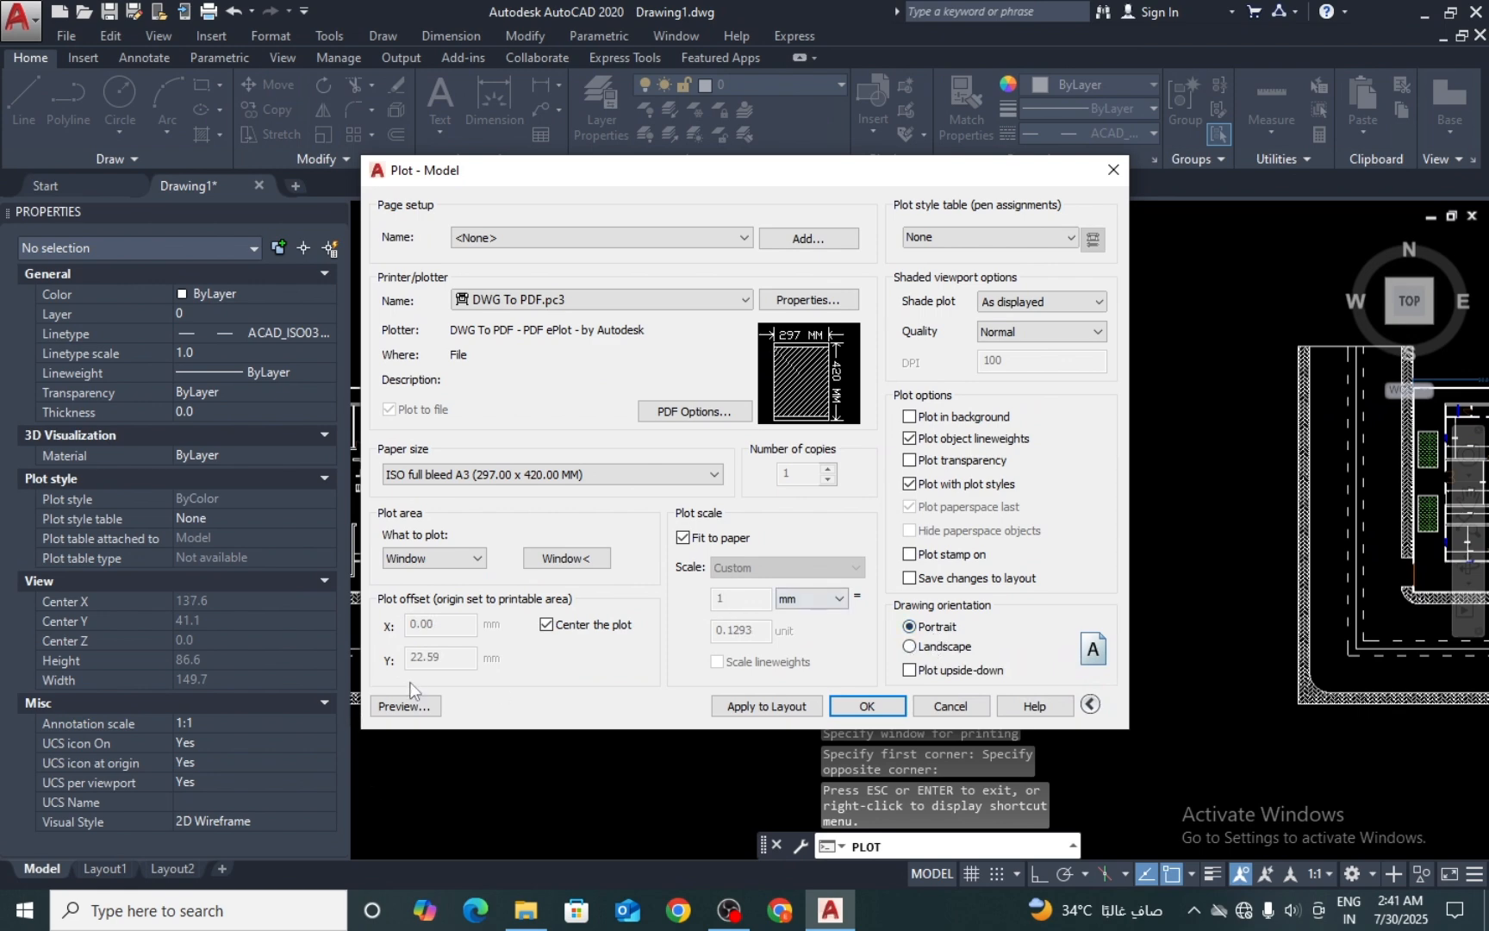
{"action": "left_click", "coordinate": [405, 705]}
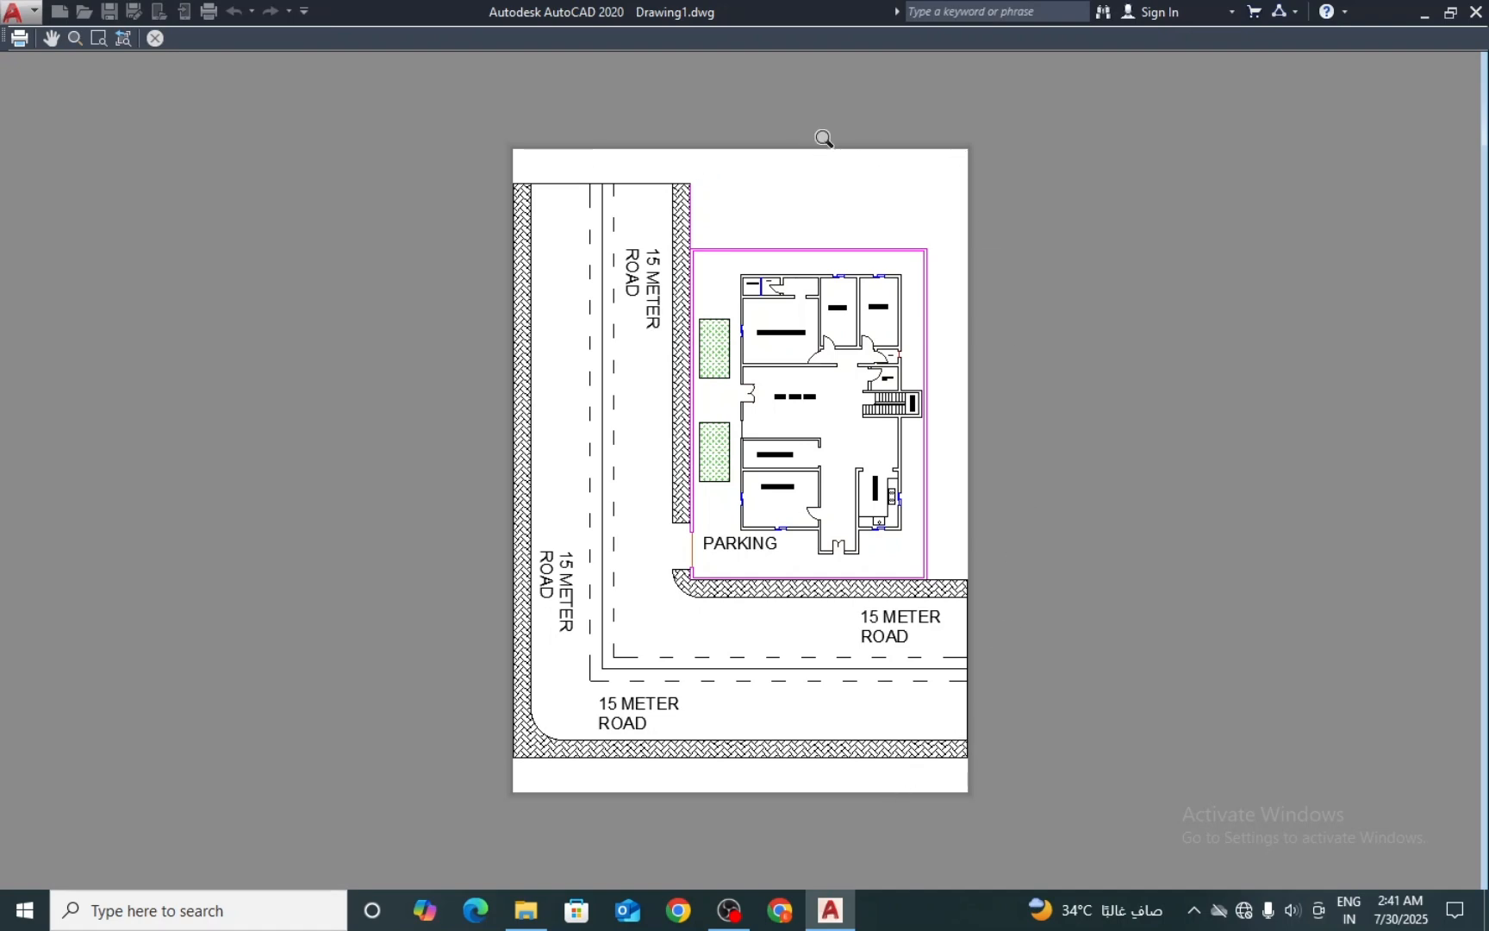
{"action": "right_click", "coordinate": [604, 308]}
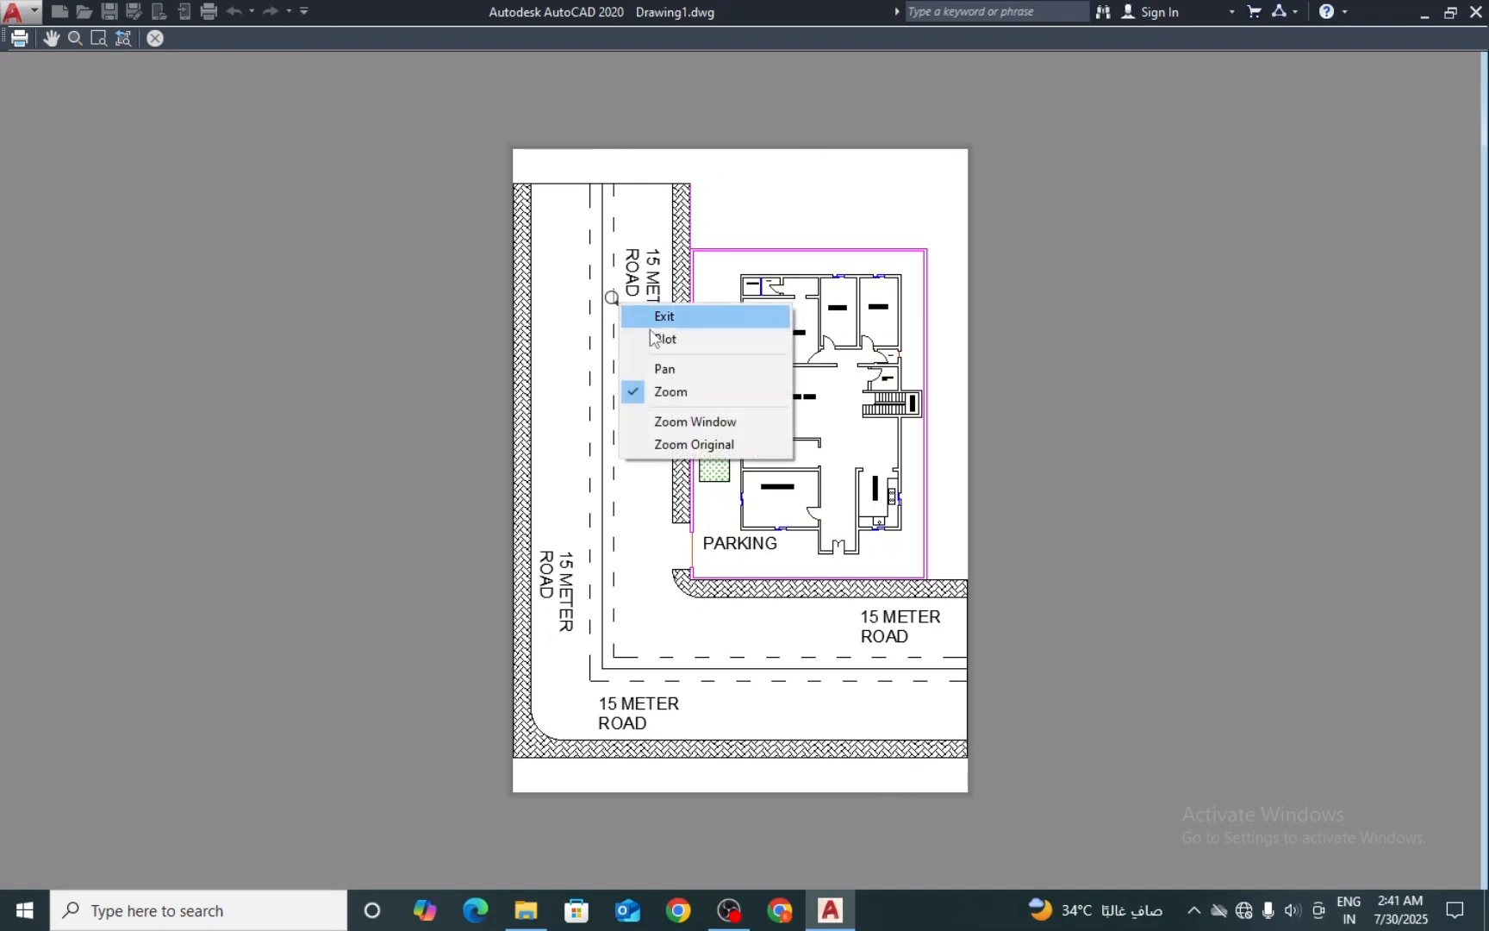
{"action": "left_click", "coordinate": [642, 315]}
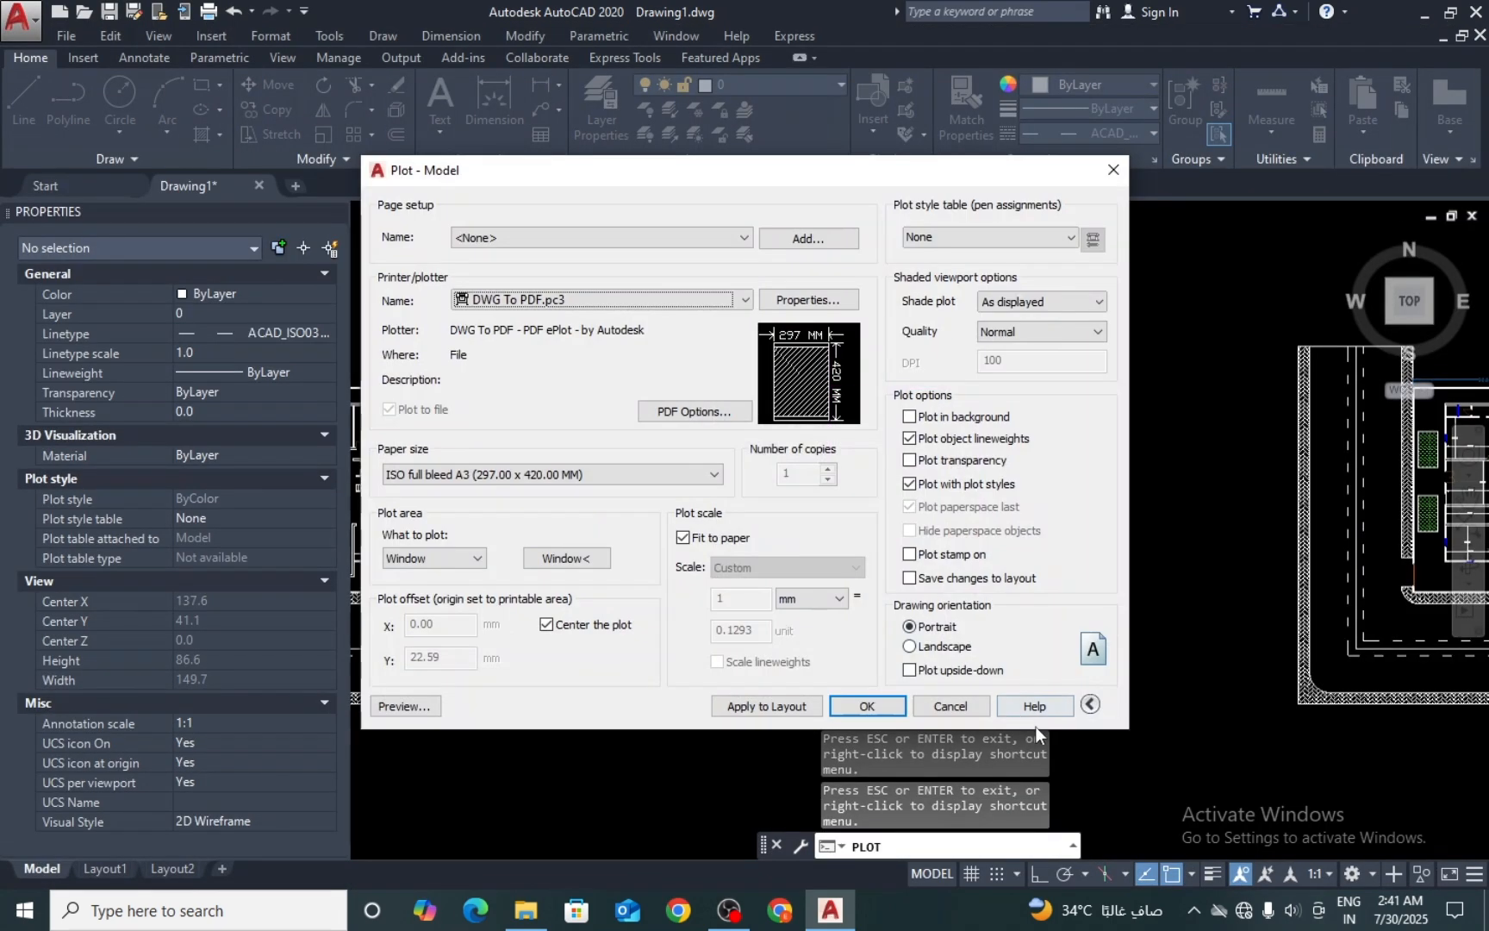
Step: Set the plot's drawing orientation back to landscape, check the sheet in a preview, and return to the plot settings
{"action": "left_click", "coordinate": [910, 646]}
{"action": "left_click", "coordinate": [407, 708]}
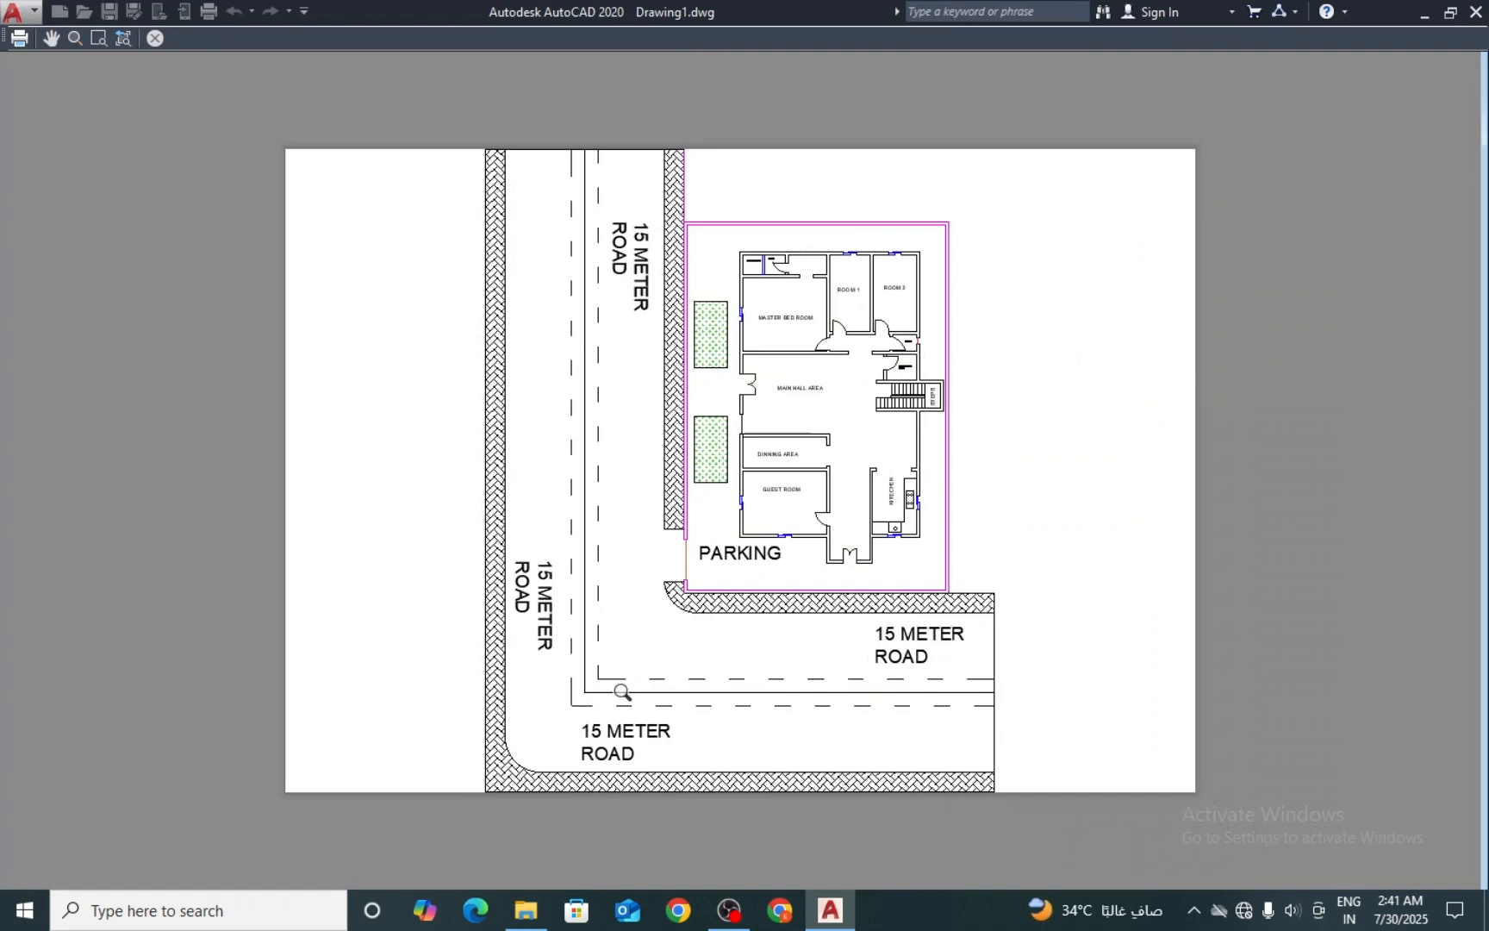
{"action": "right_click", "coordinate": [587, 378]}
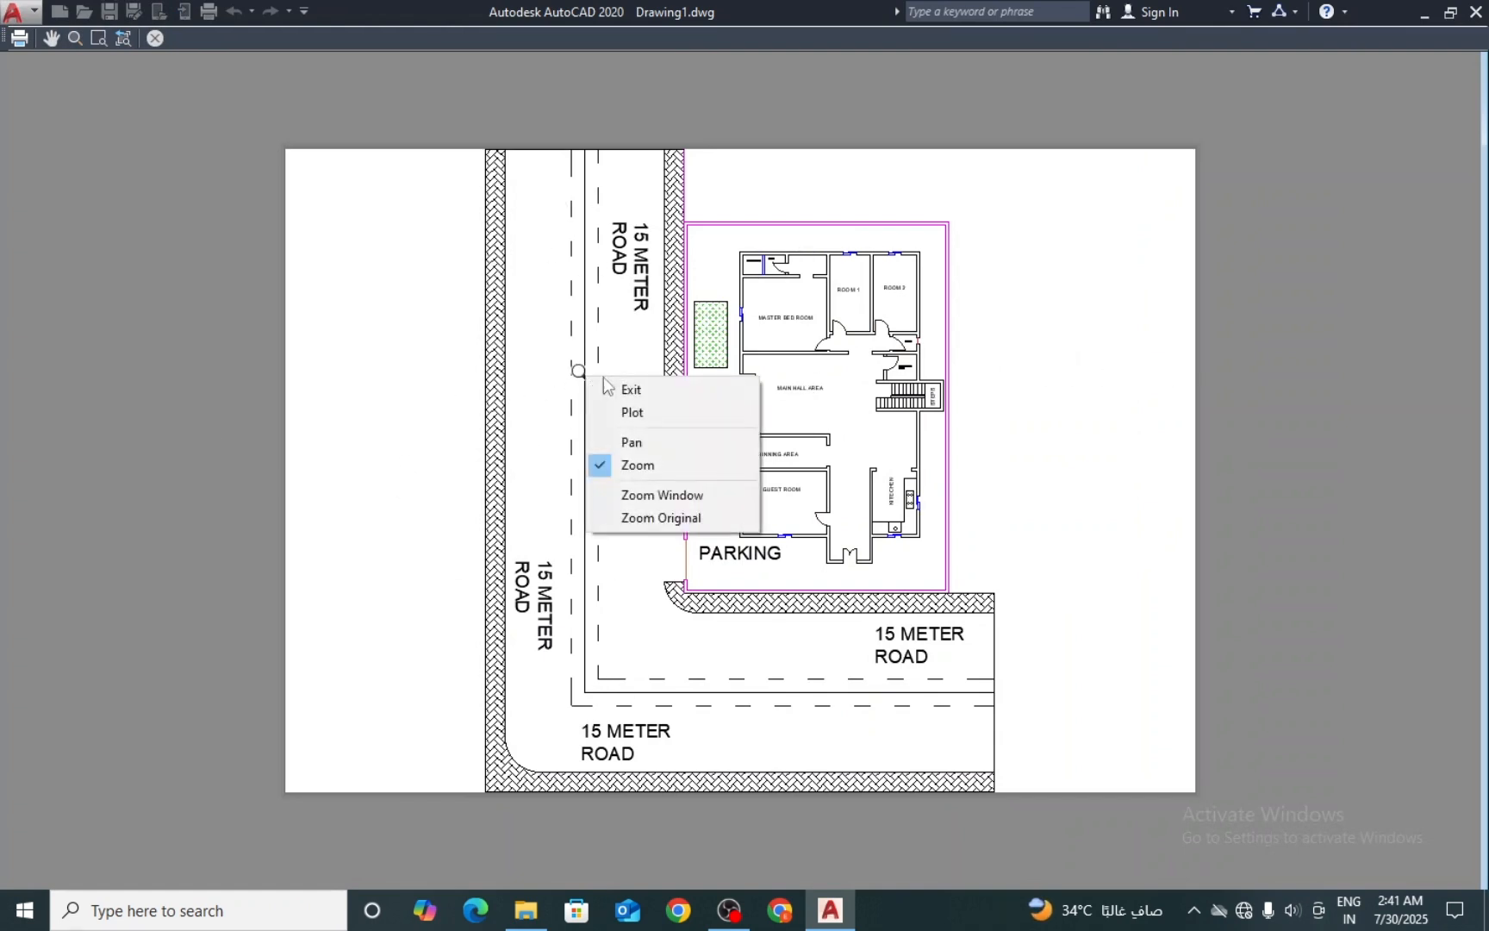
{"action": "left_click", "coordinate": [631, 390]}
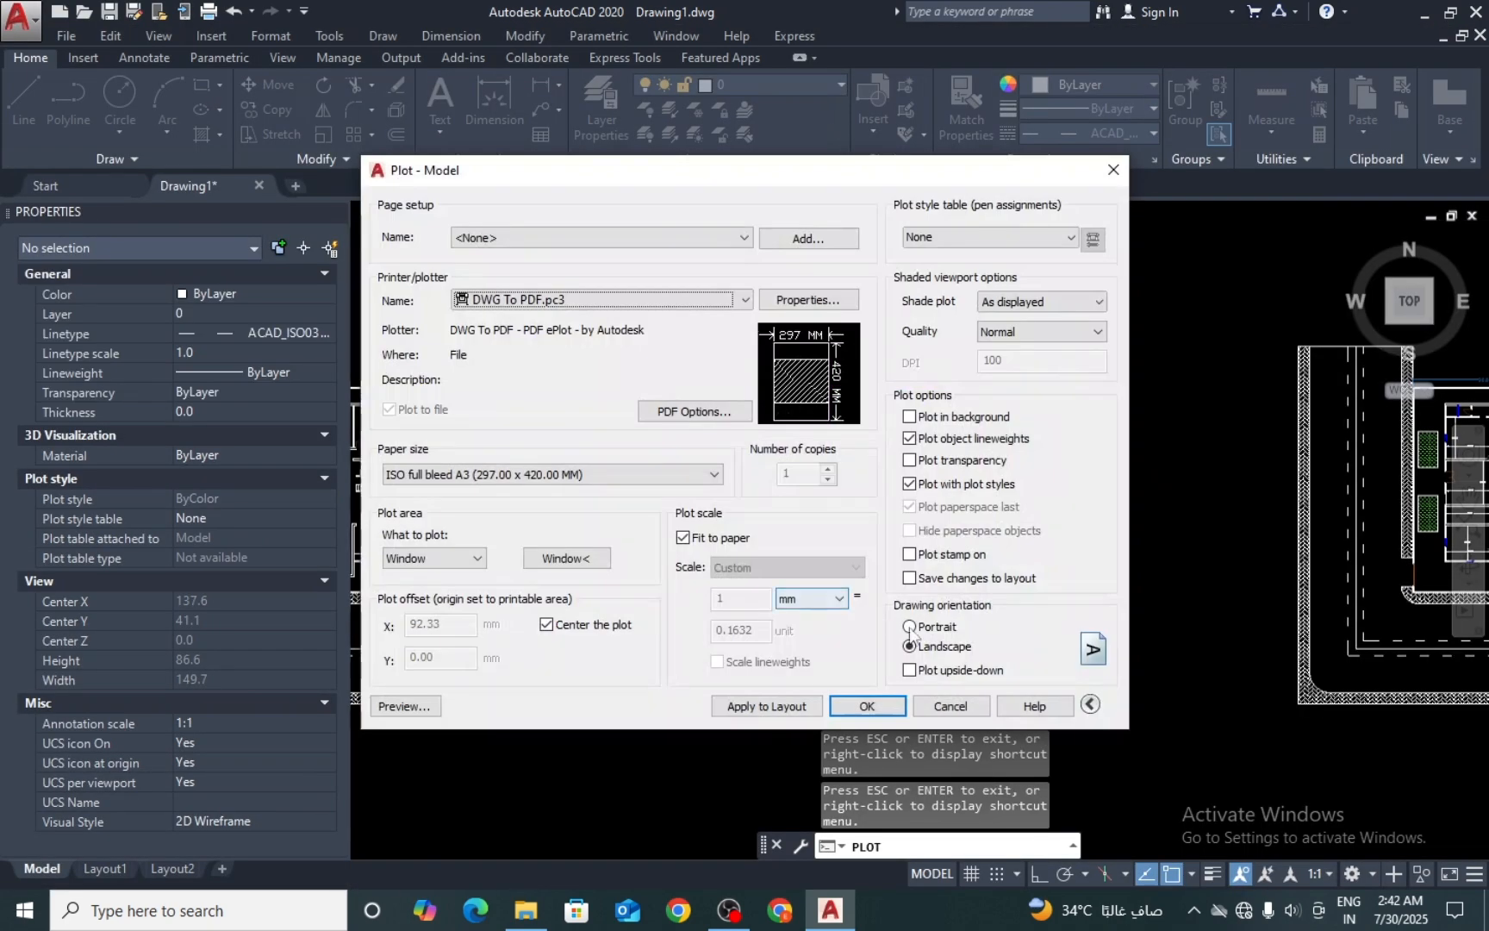
Step: Set the plot's drawing orientation to portrait, accept the plot, and choose the archisetup folder on Local Disk (E:) as the PDF's destination
{"action": "left_click", "coordinate": [929, 630]}
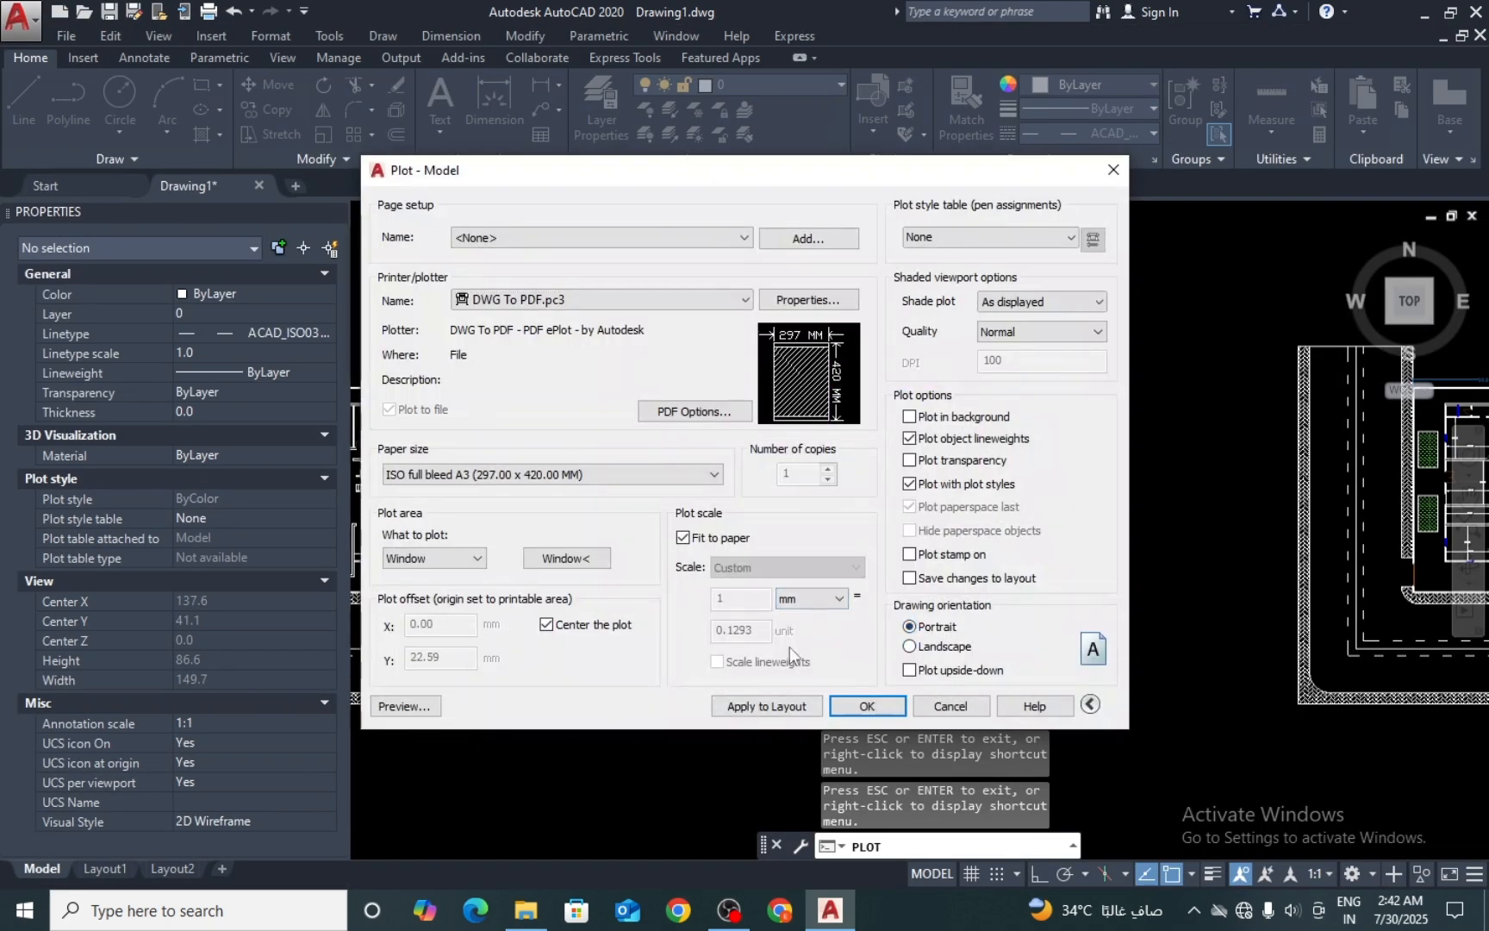
{"action": "left_click", "coordinate": [853, 706]}
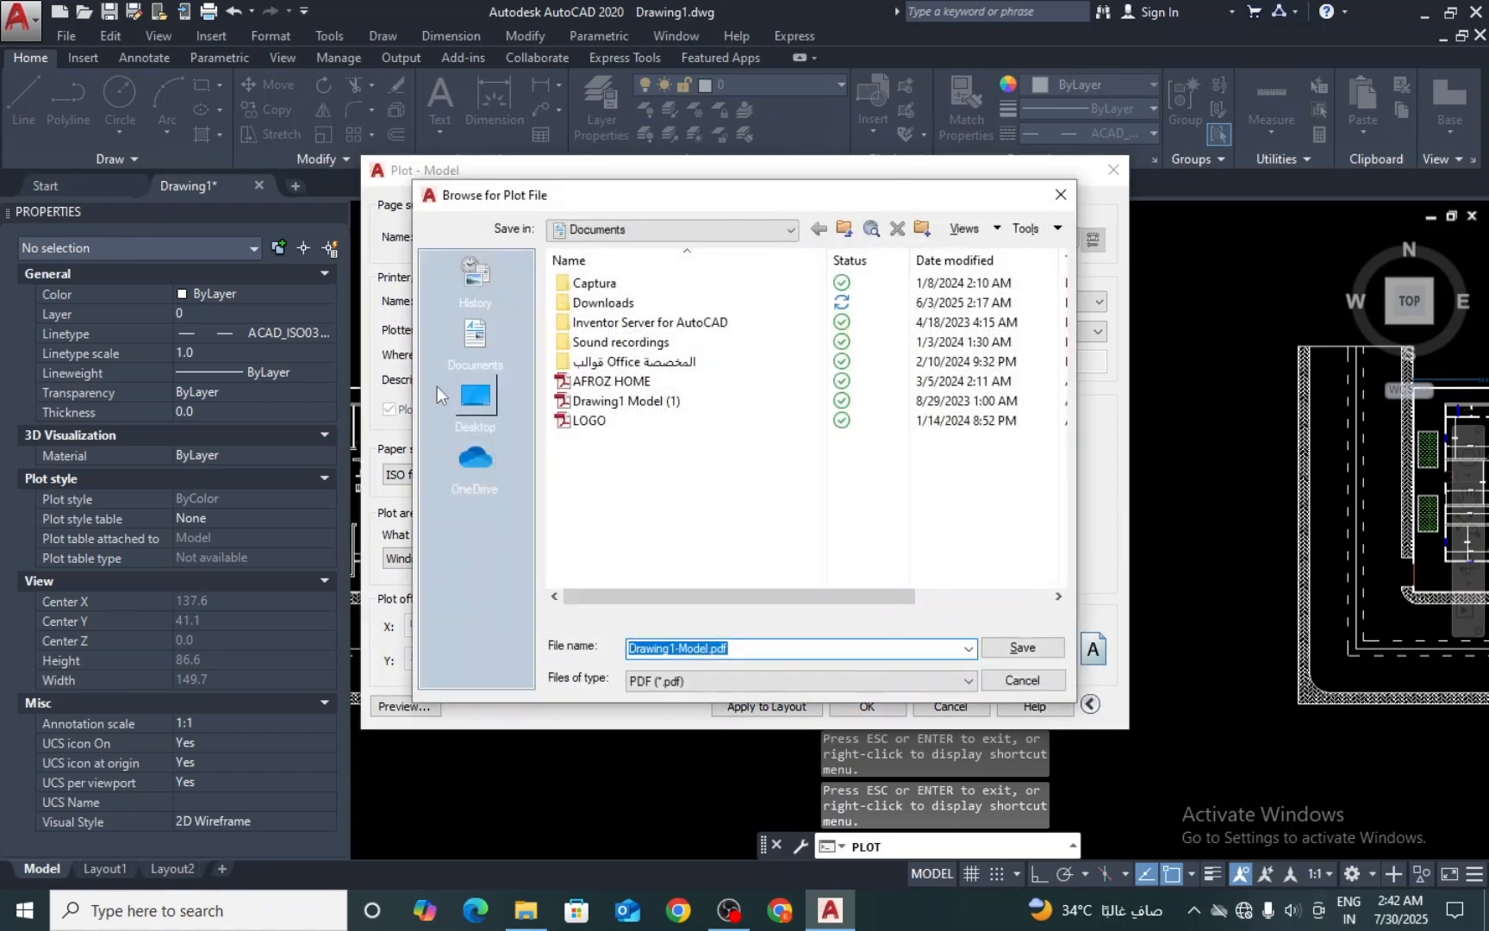
{"action": "left_click", "coordinate": [482, 412]}
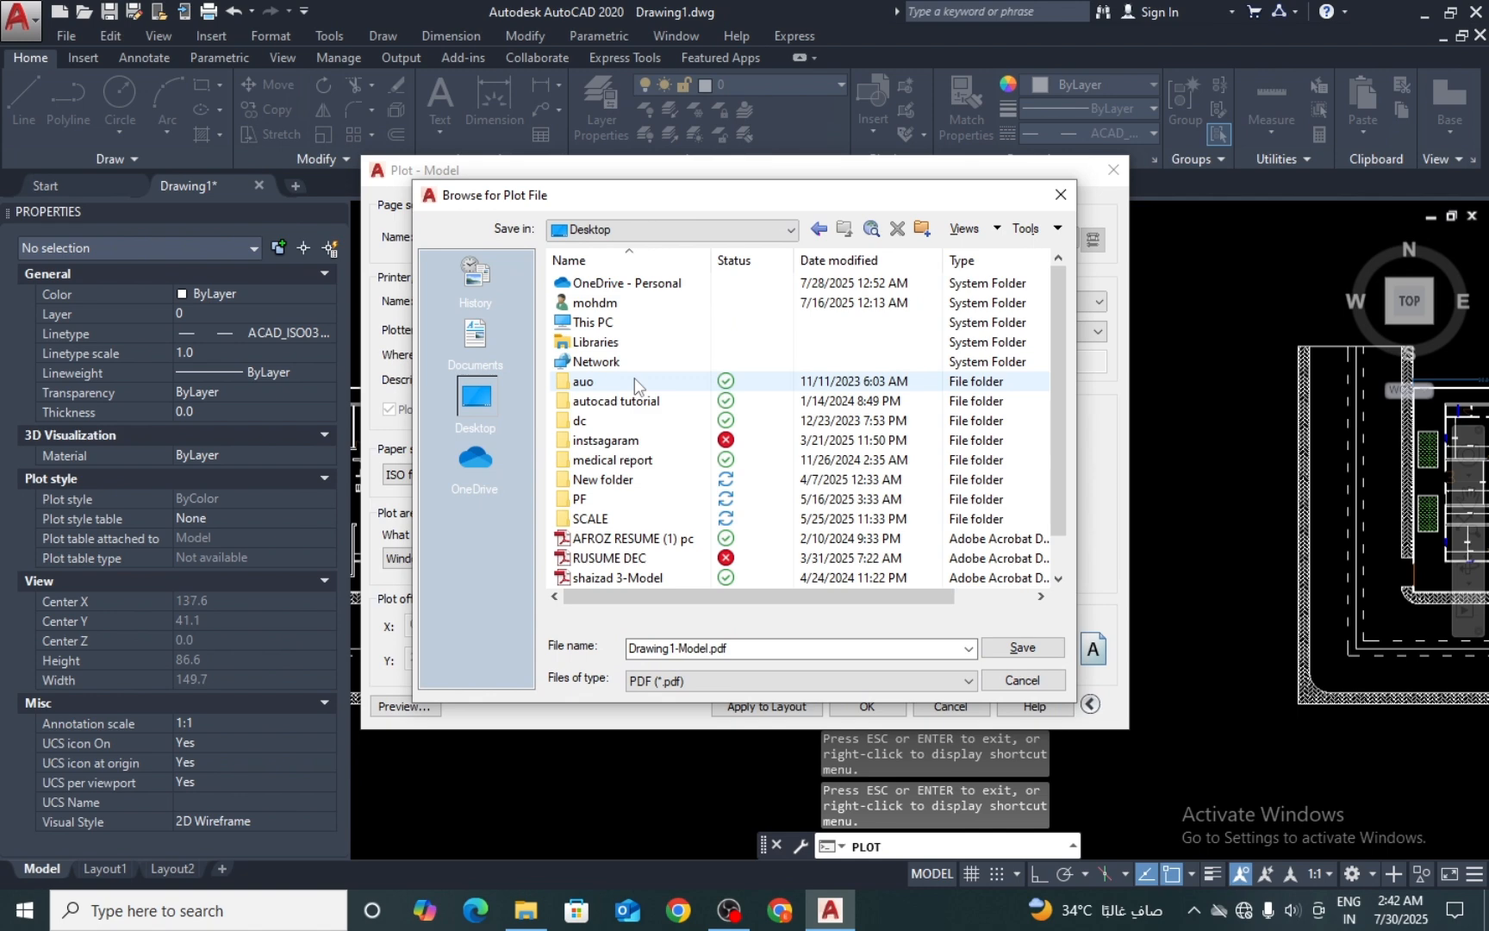
{"action": "scroll", "coordinate": [636, 386], "scroll_direction": "down", "scroll_amount": 1}
{"action": "scroll", "coordinate": [638, 504], "scroll_direction": "up", "scroll_amount": 1}
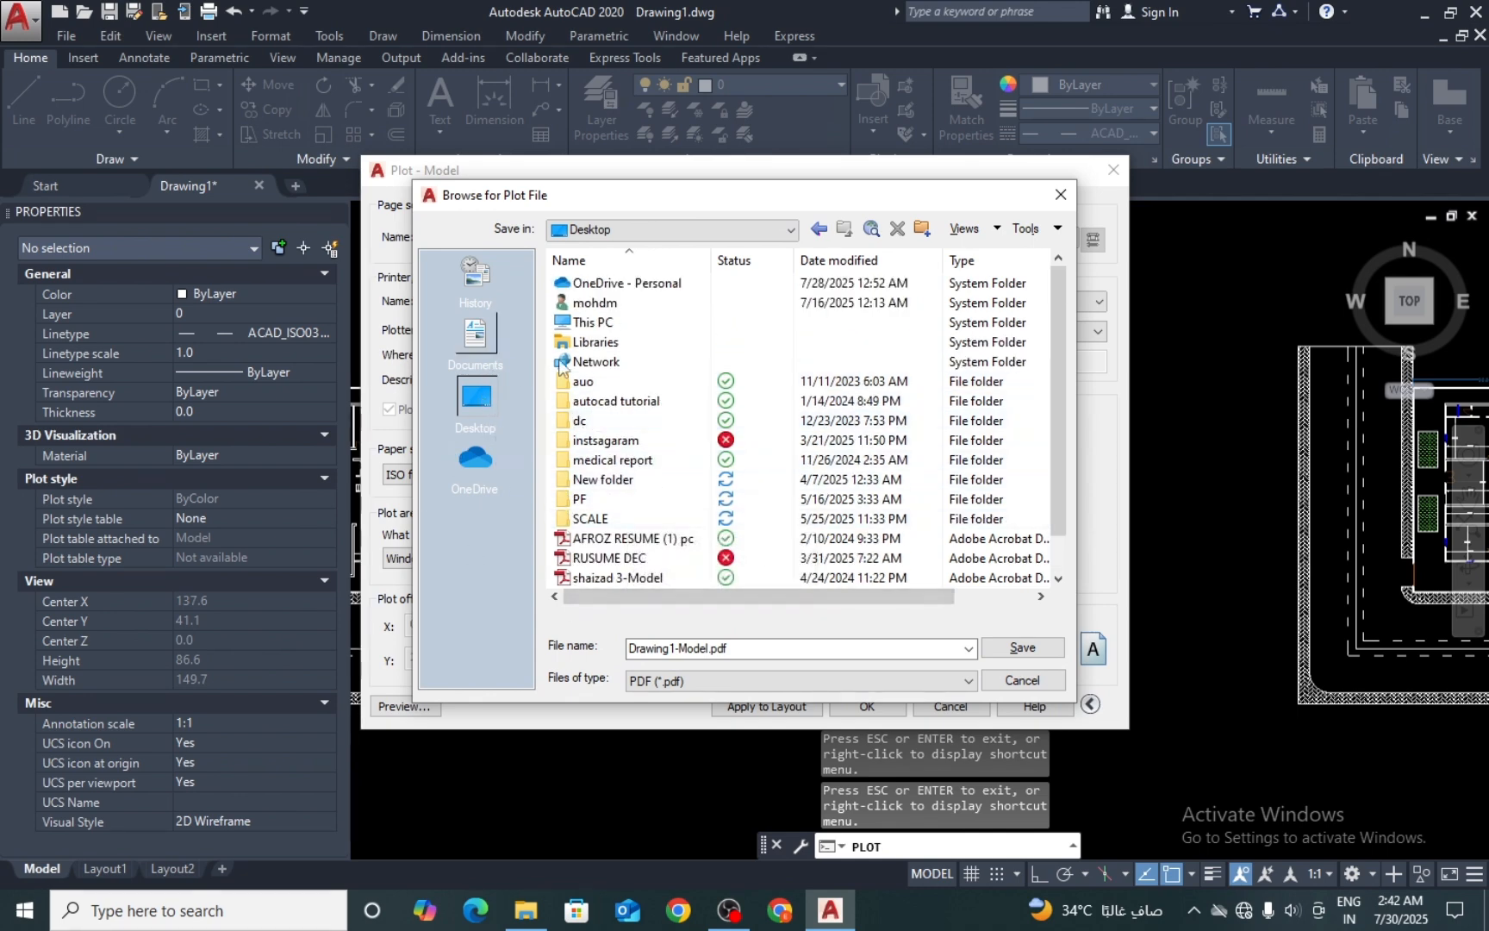
{"action": "left_click", "coordinate": [610, 328]}
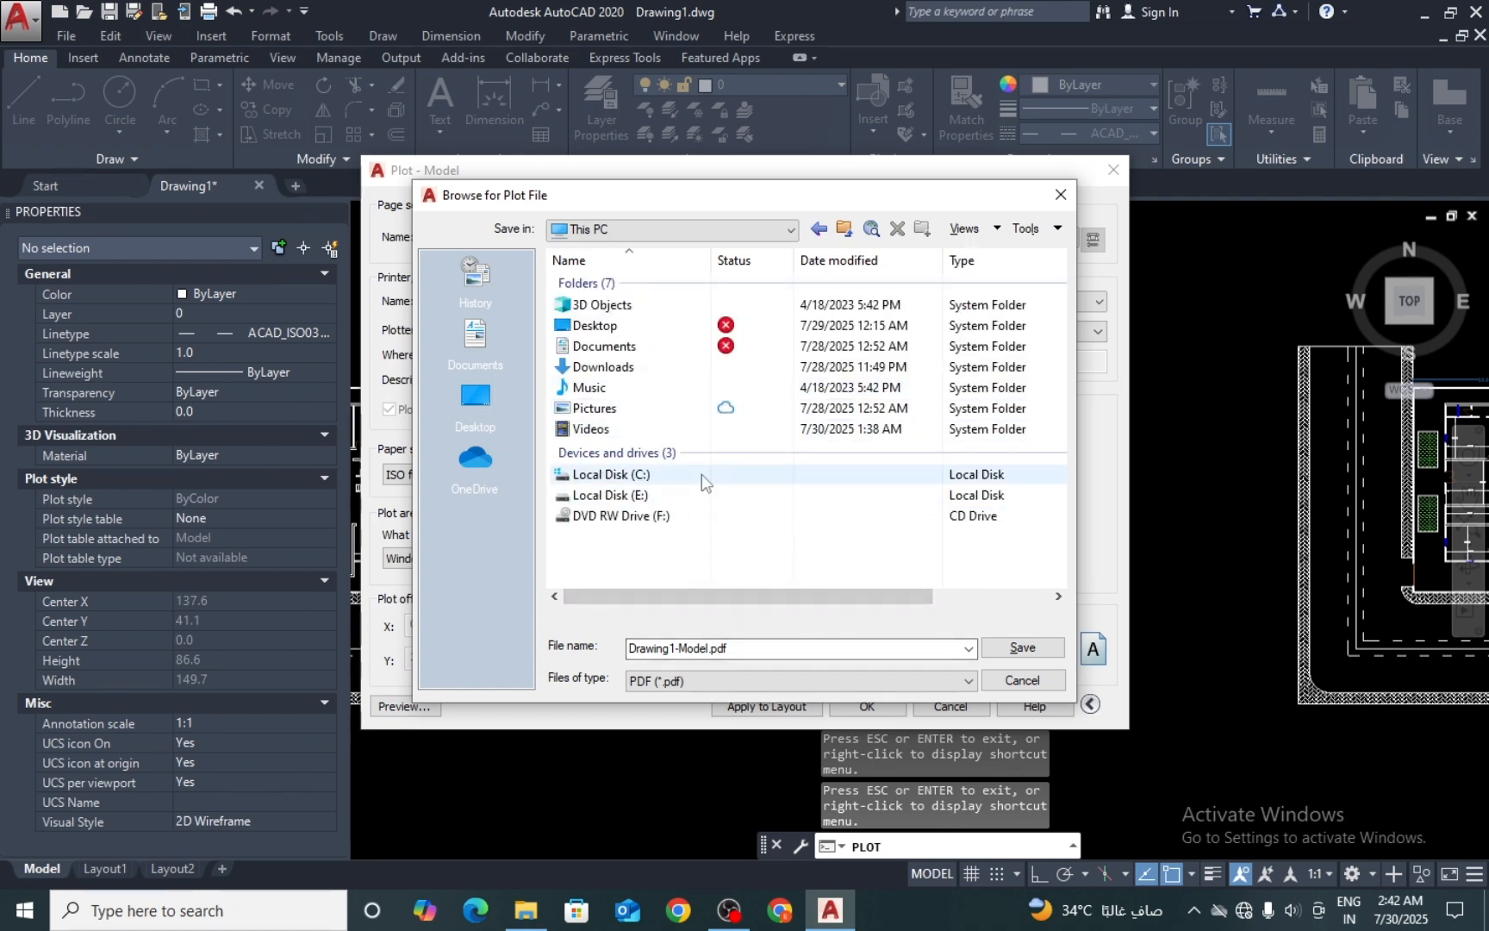
{"action": "double_click", "coordinate": [692, 494]}
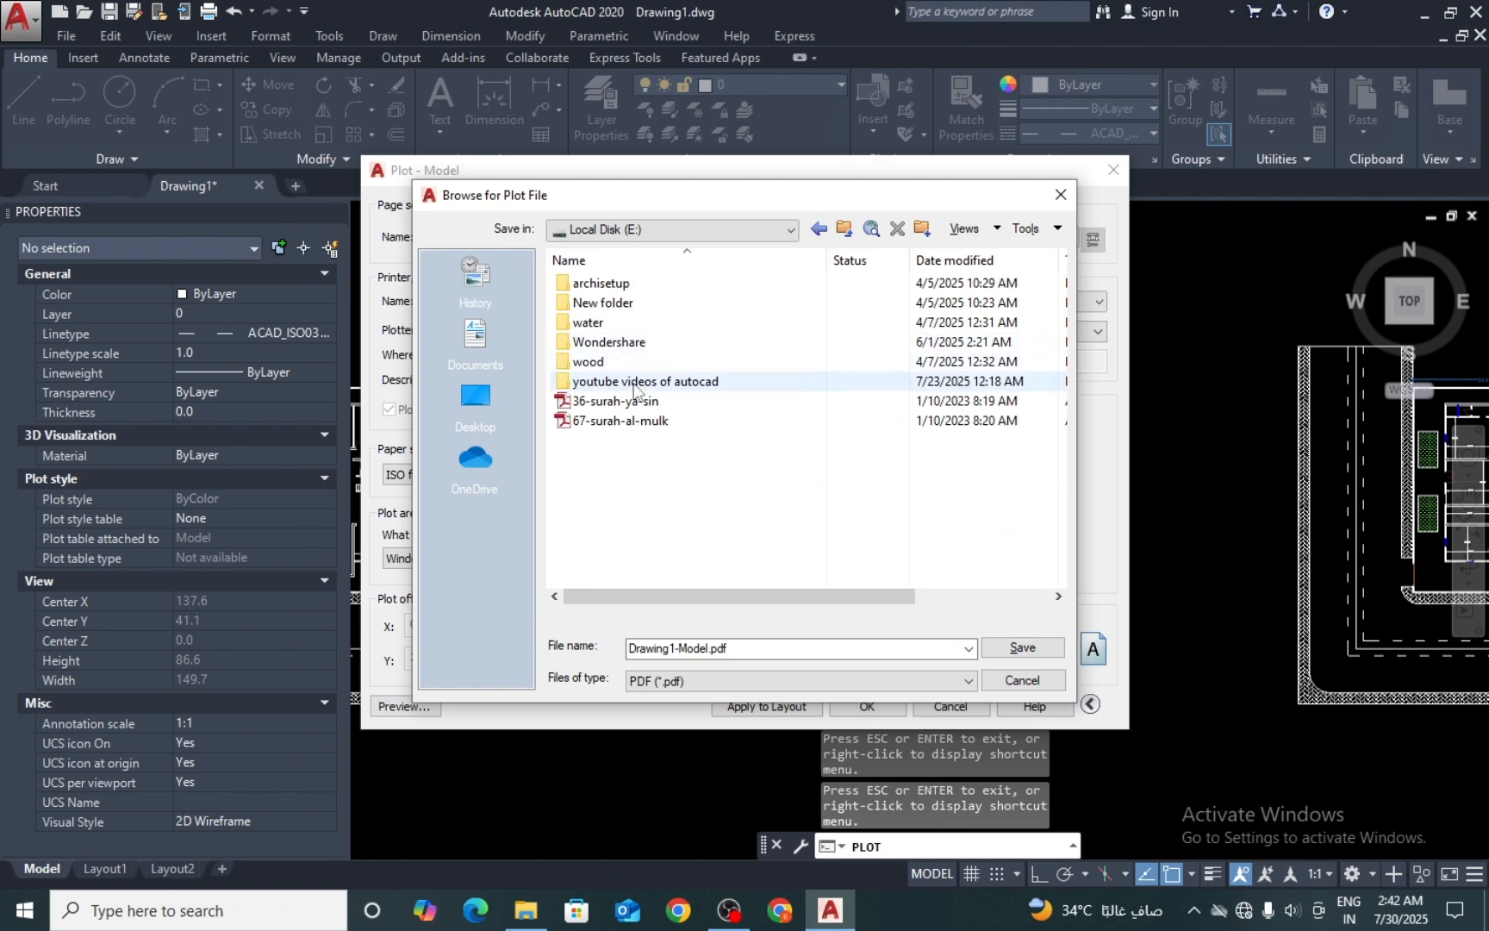
{"action": "double_click", "coordinate": [627, 303]}
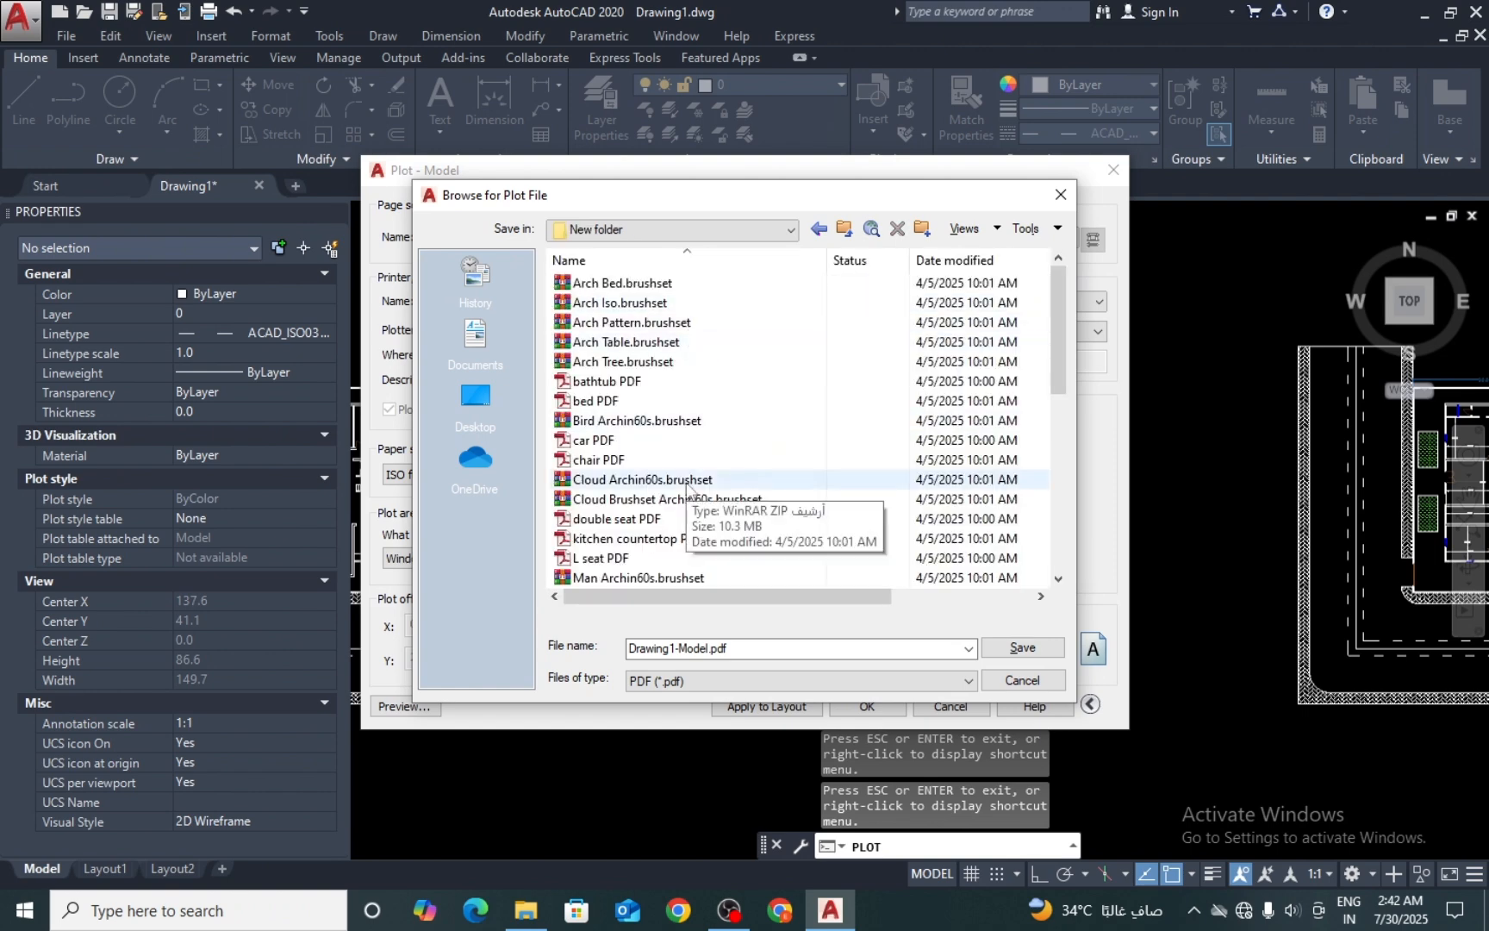
{"action": "key", "text": "BackSpace"}
{"action": "double_click", "coordinate": [652, 285]}
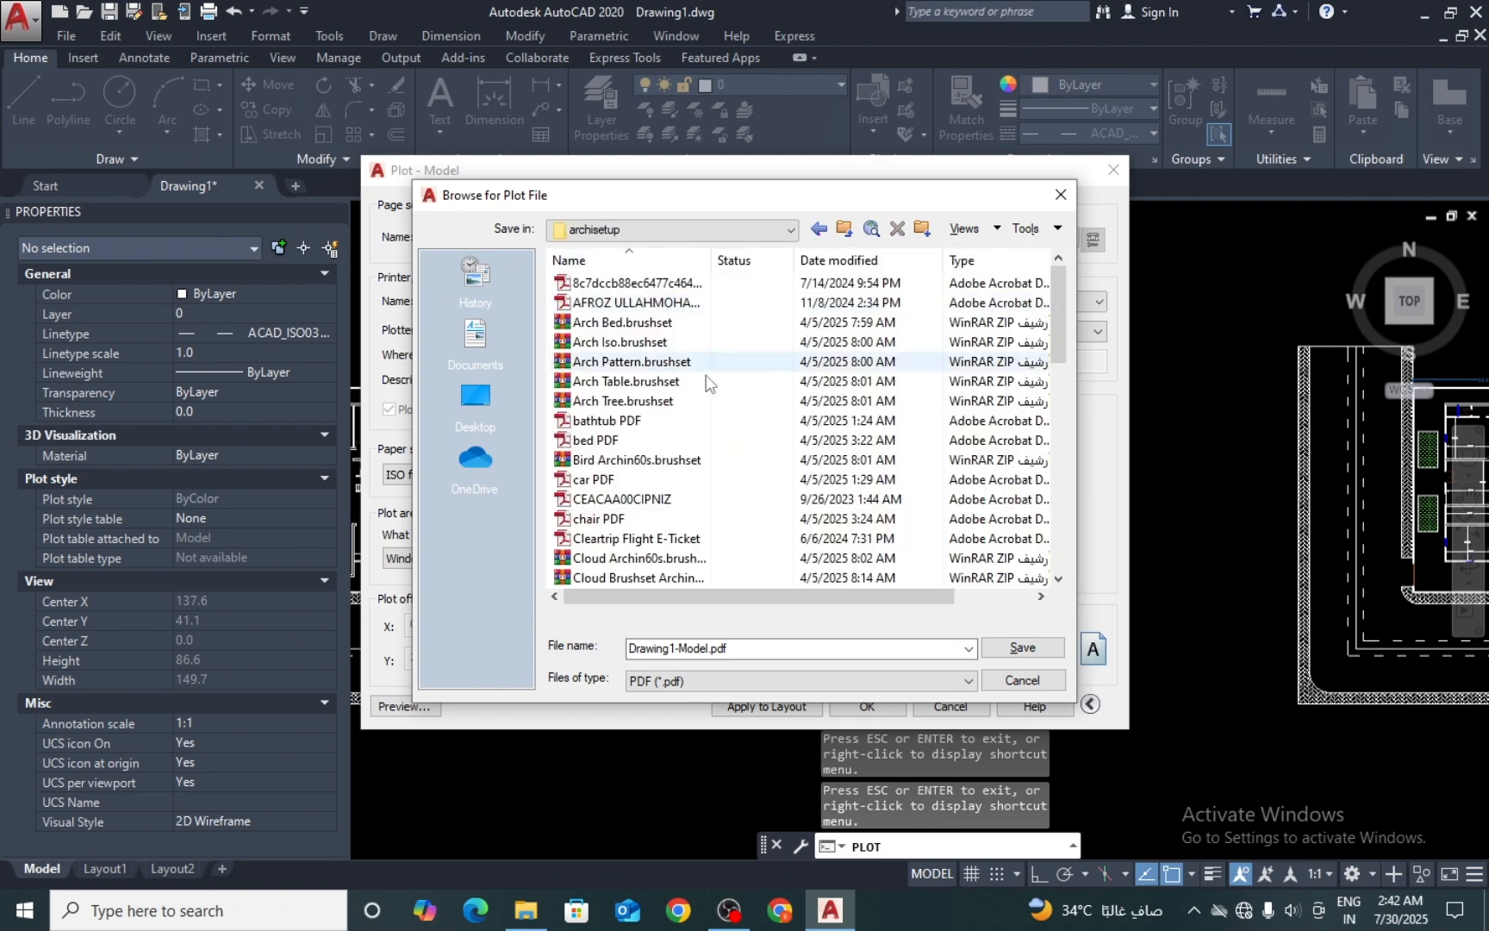
Step: Name the plot file OFFICE WORK AT HOME 1 and save it as a PDF
{"action": "double_click", "coordinate": [766, 644]}
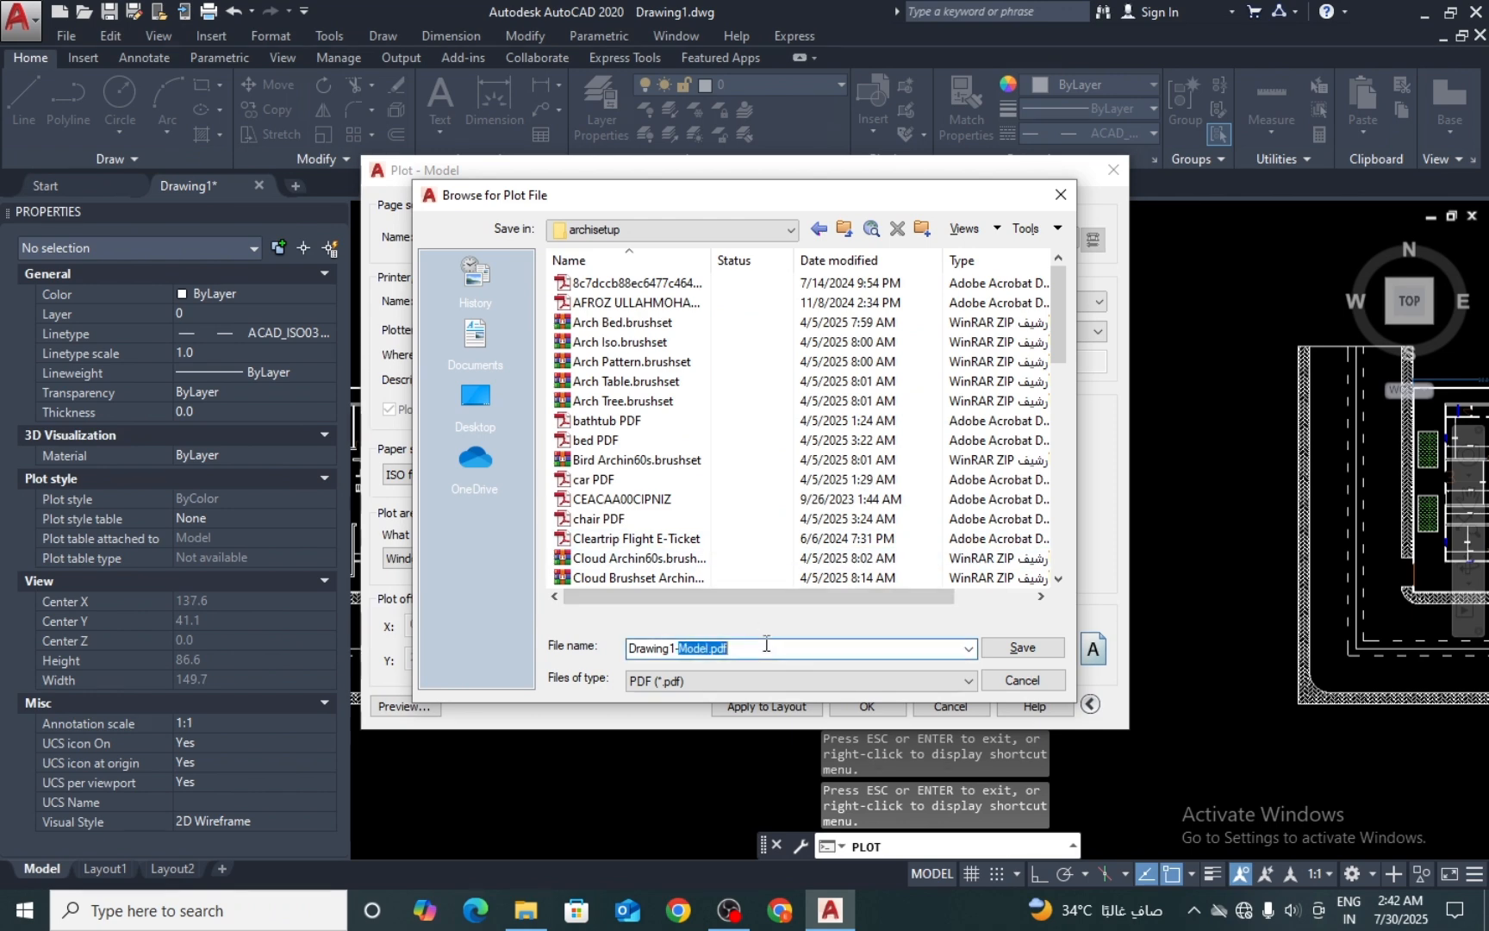
{"action": "key", "text": "BackSpace"}
{"action": "key", "text": "BackSpace"}
{"action": "key", "text": "BackSpace"}
{"action": "key", "text": "BackSpace"}
{"action": "key", "text": "BackSpace"}
{"action": "key", "text": "BackSpace"}
{"action": "key", "text": "BackSpace"}
{"action": "key", "text": "BackSpace"}
{"action": "key", "text": "BackSpace"}
{"action": "key", "text": "BackSpace"}
{"action": "type", "text": "OFFICE WORK AT HOME 1"}
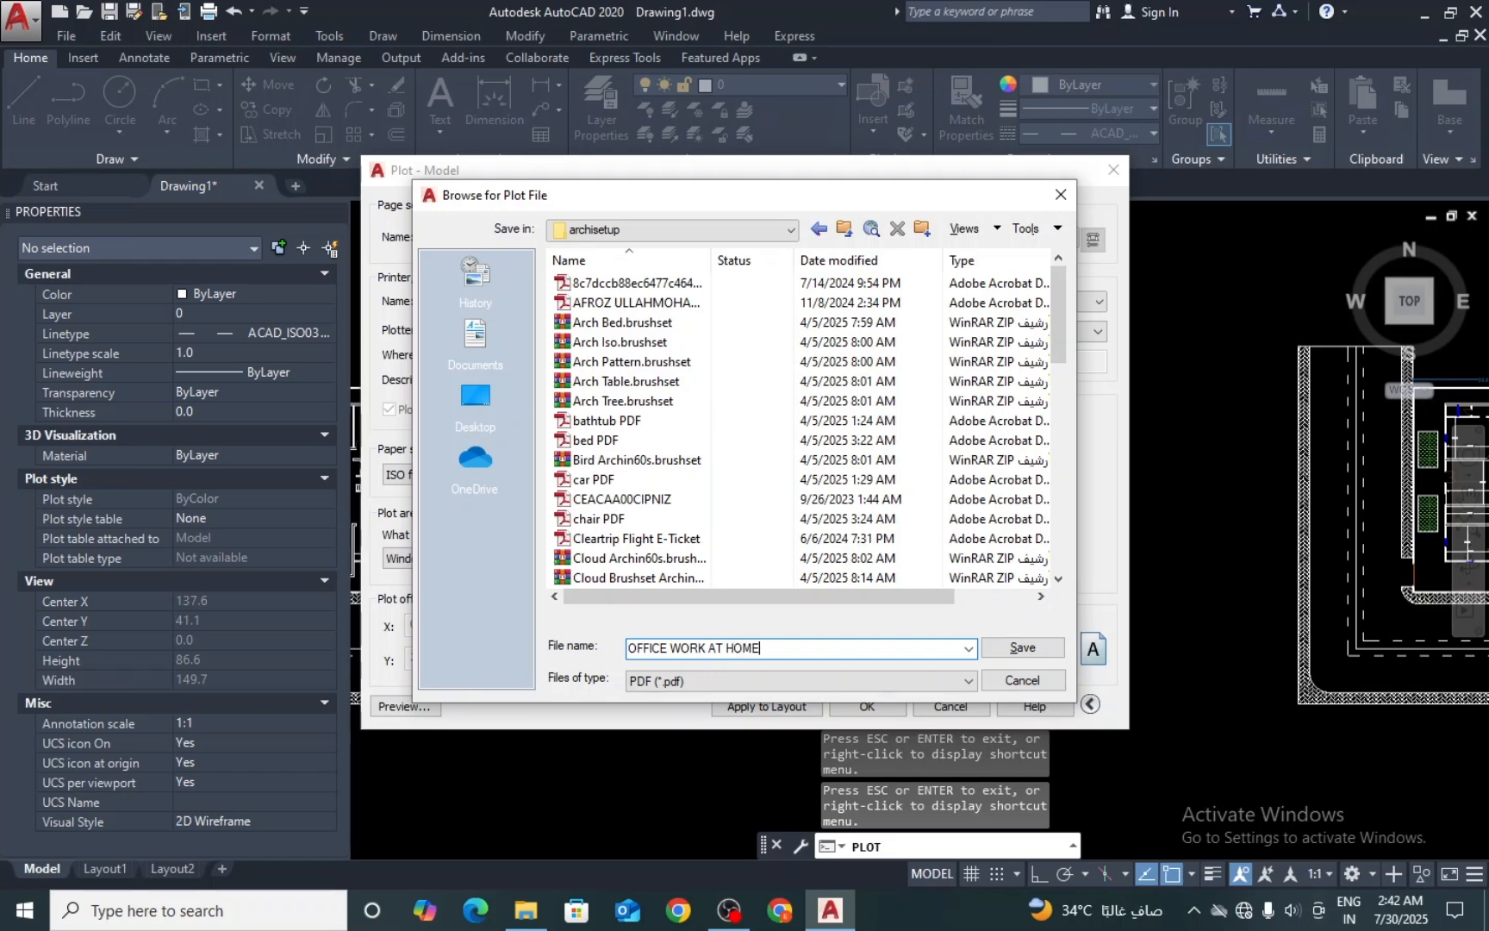
{"action": "left_click", "coordinate": [1031, 652]}
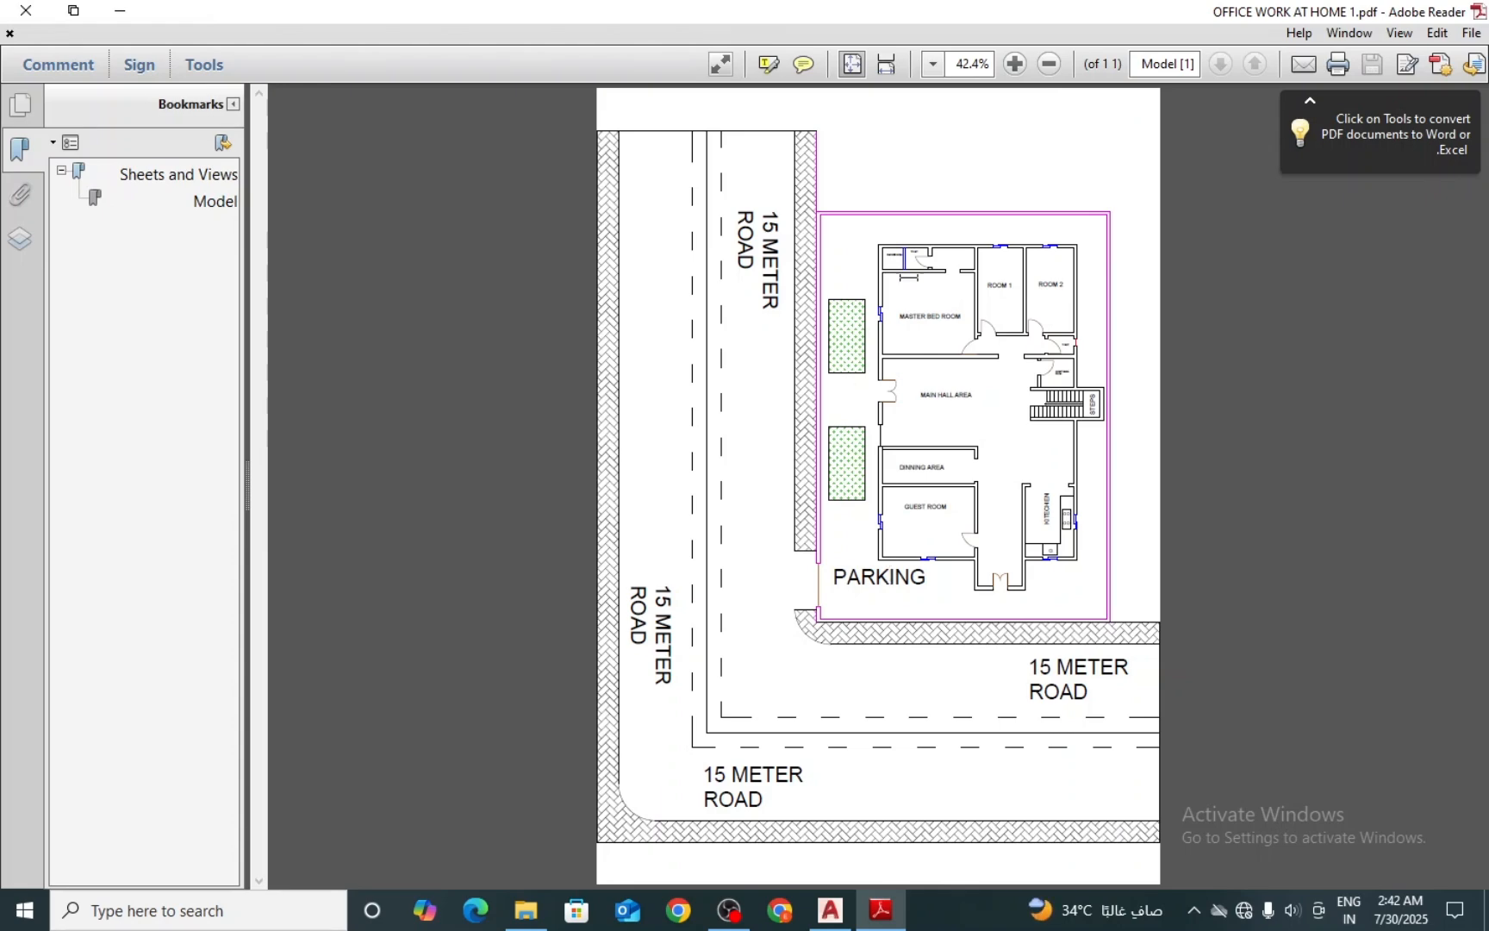
Step: Examine the plotted PDF's roads, room labels and parking area across the sheet, and close the PDF
{"action": "scroll", "coordinate": [879, 483], "scroll_direction": "up", "scroll_amount": 1, "text": "ctrl"}
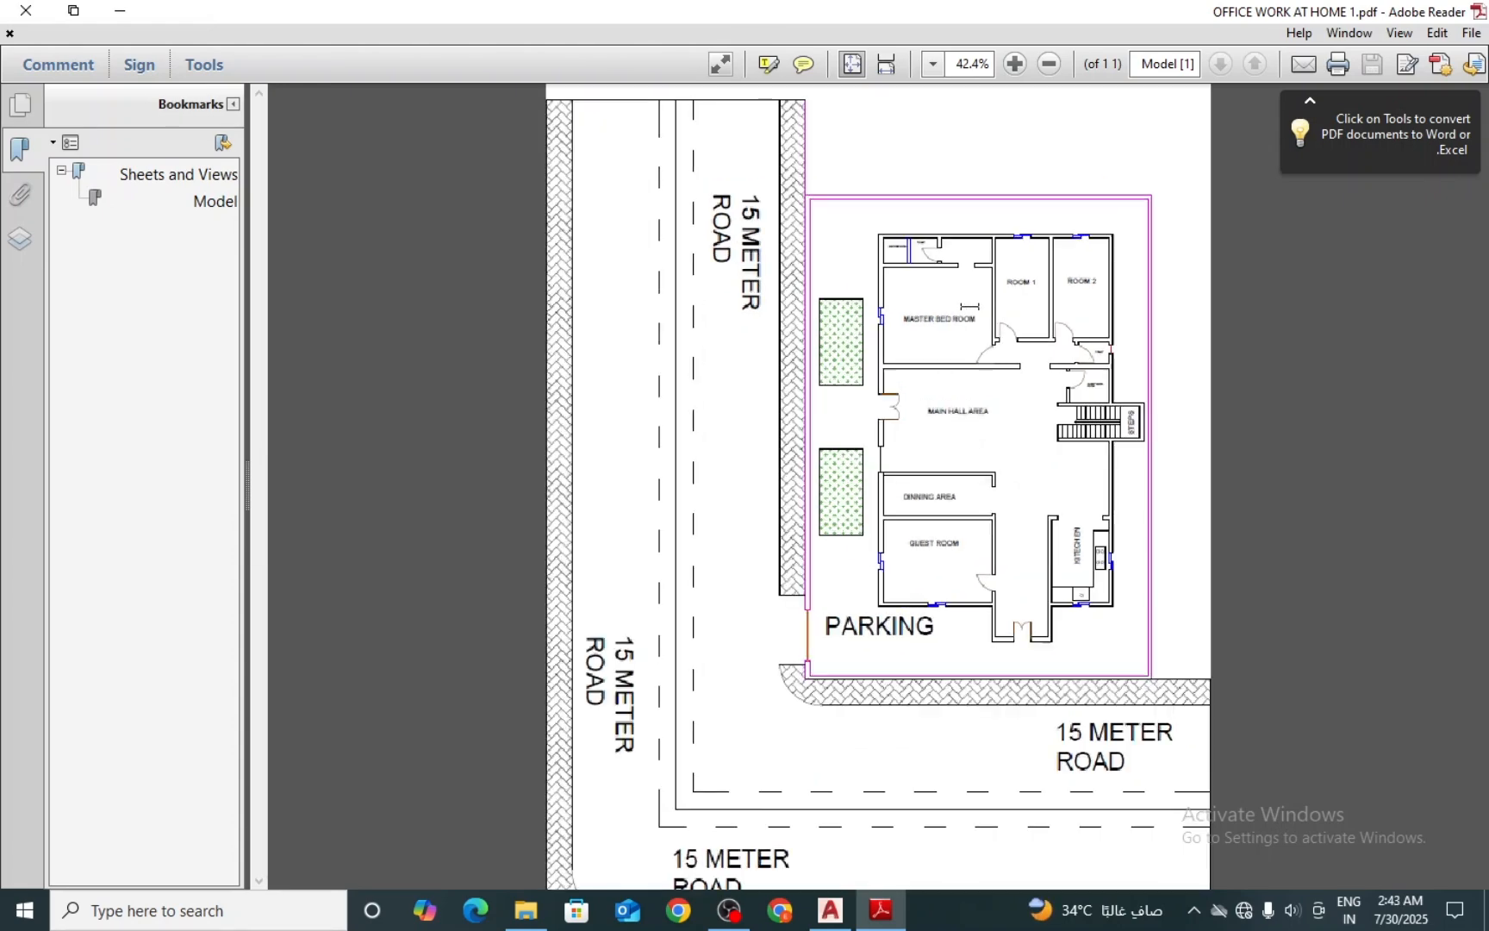
{"action": "scroll", "coordinate": [755, 518], "scroll_direction": "down", "scroll_amount": 4}
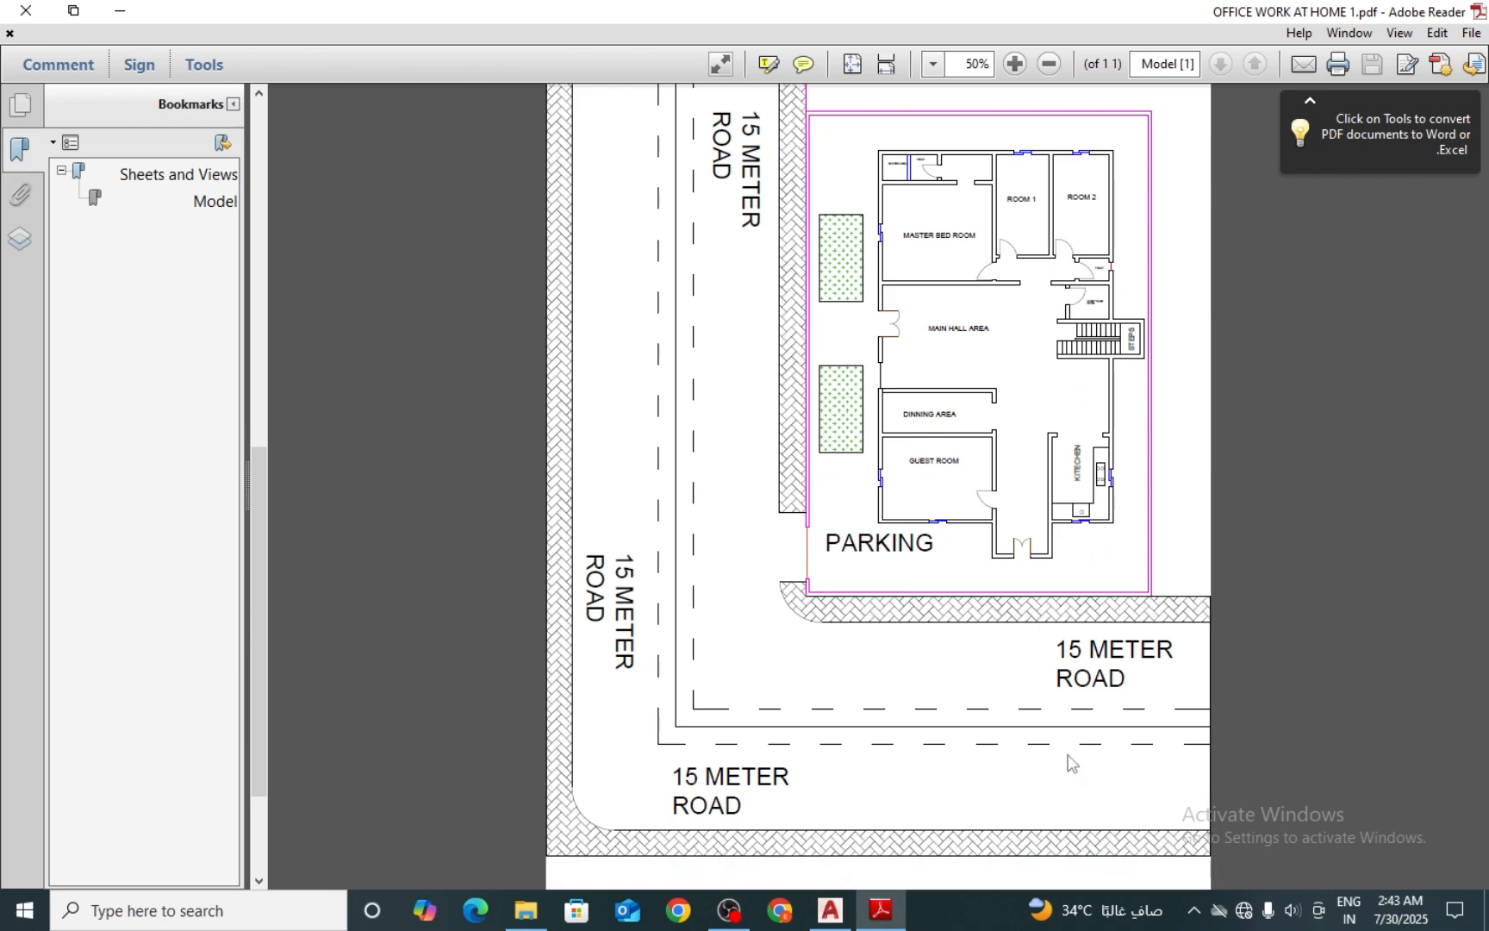
{"action": "scroll", "coordinate": [637, 729], "scroll_direction": "up", "scroll_amount": 3}
{"action": "scroll", "coordinate": [635, 731], "scroll_direction": "up", "scroll_amount": 3}
{"action": "scroll", "coordinate": [655, 715], "scroll_direction": "down", "scroll_amount": 2}
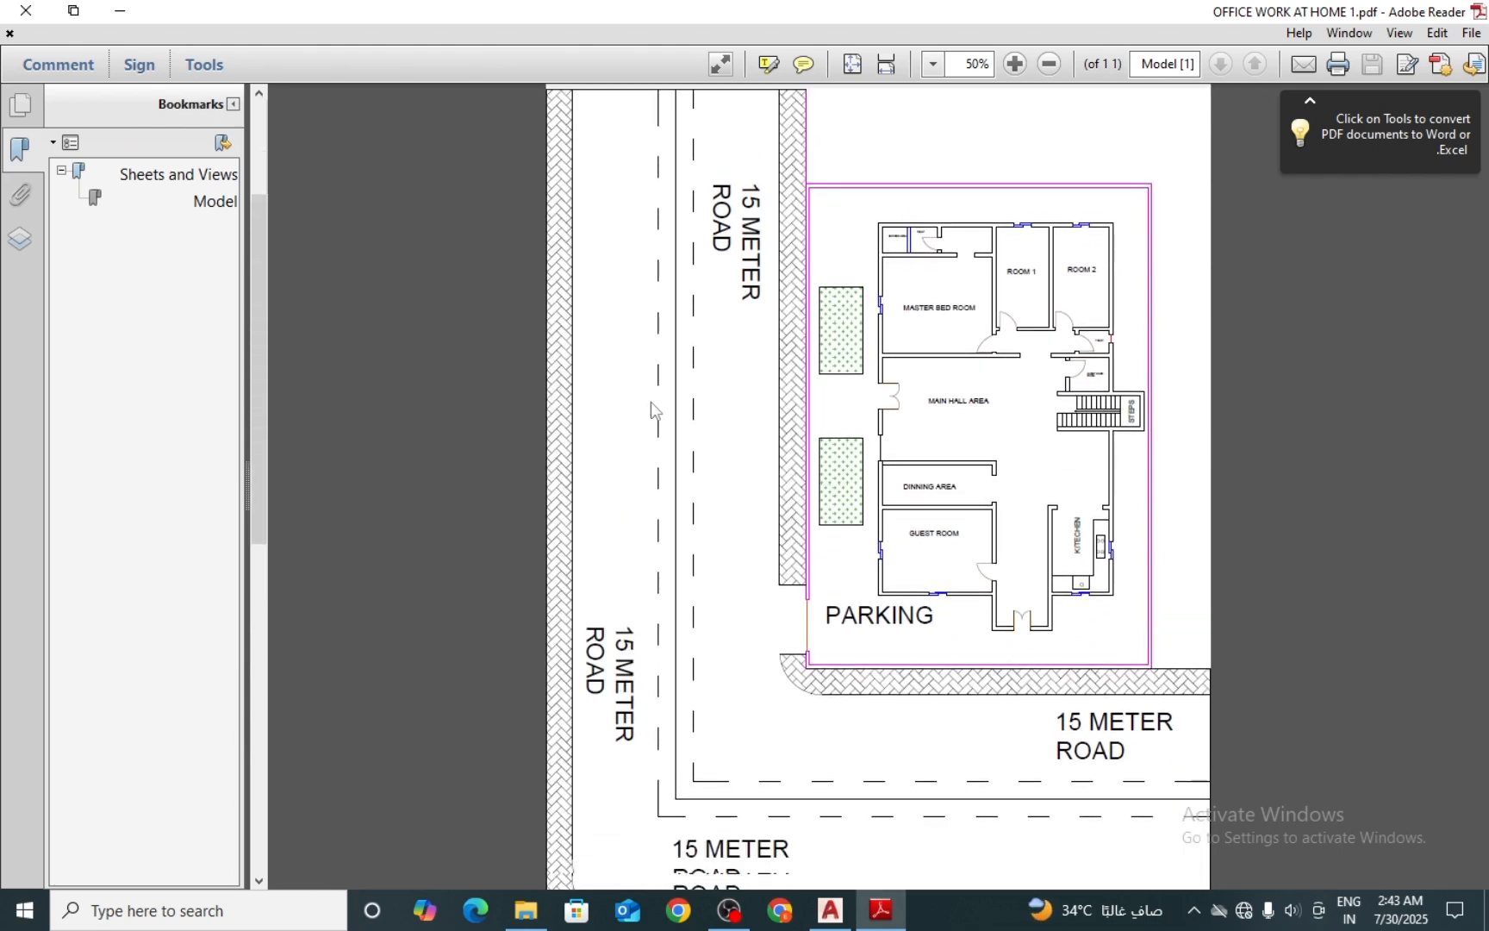
{"action": "scroll", "coordinate": [677, 696], "scroll_direction": "down", "scroll_amount": 2}
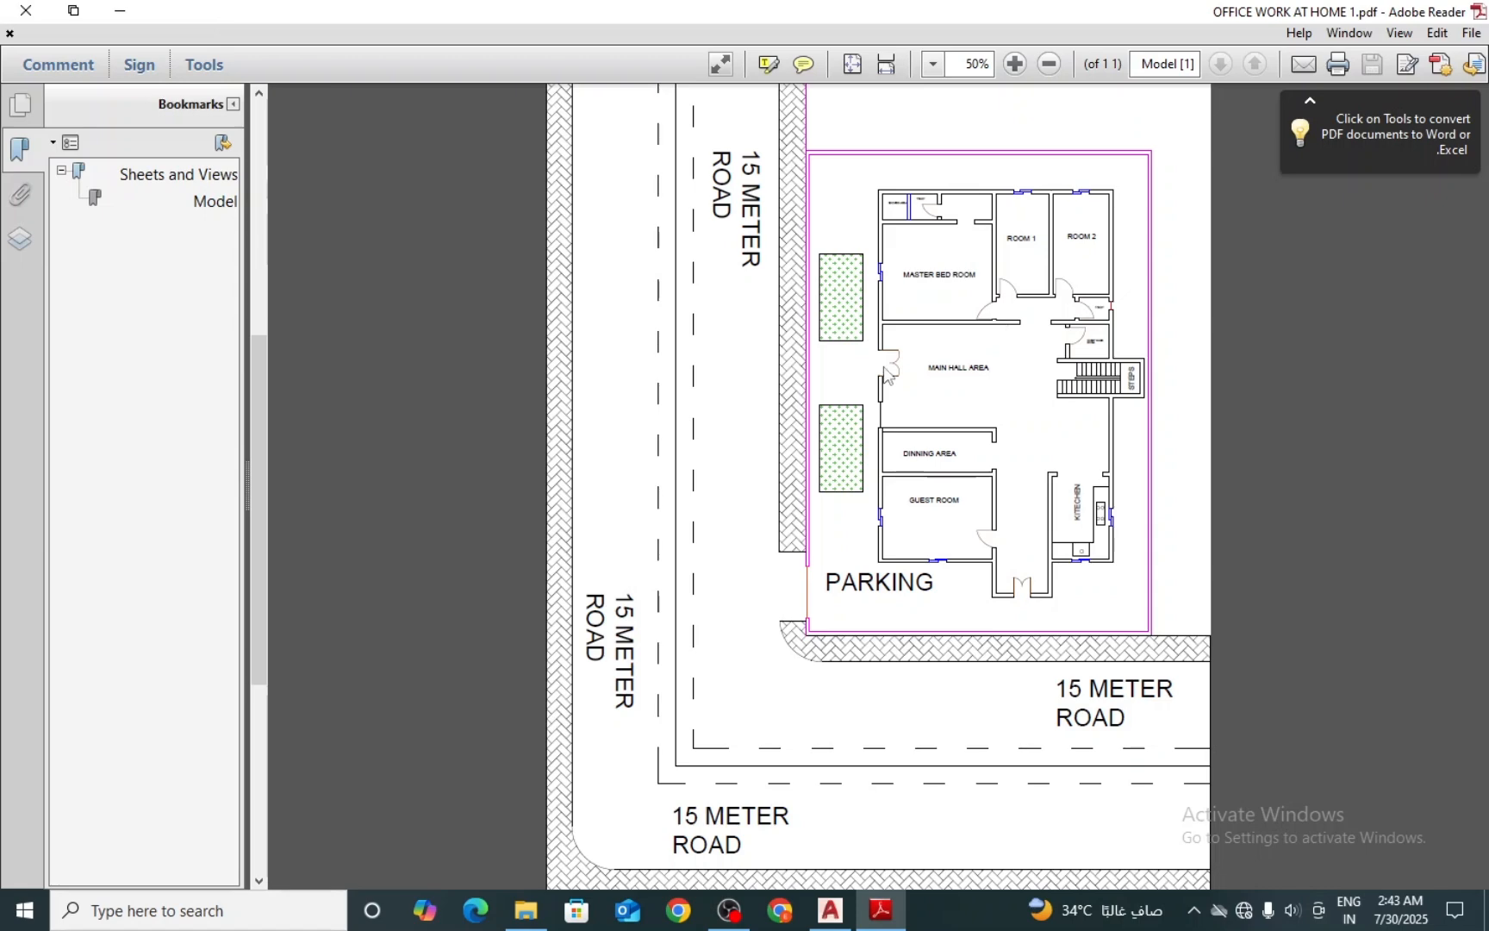
{"action": "scroll", "coordinate": [931, 431], "scroll_direction": "up", "scroll_amount": 1}
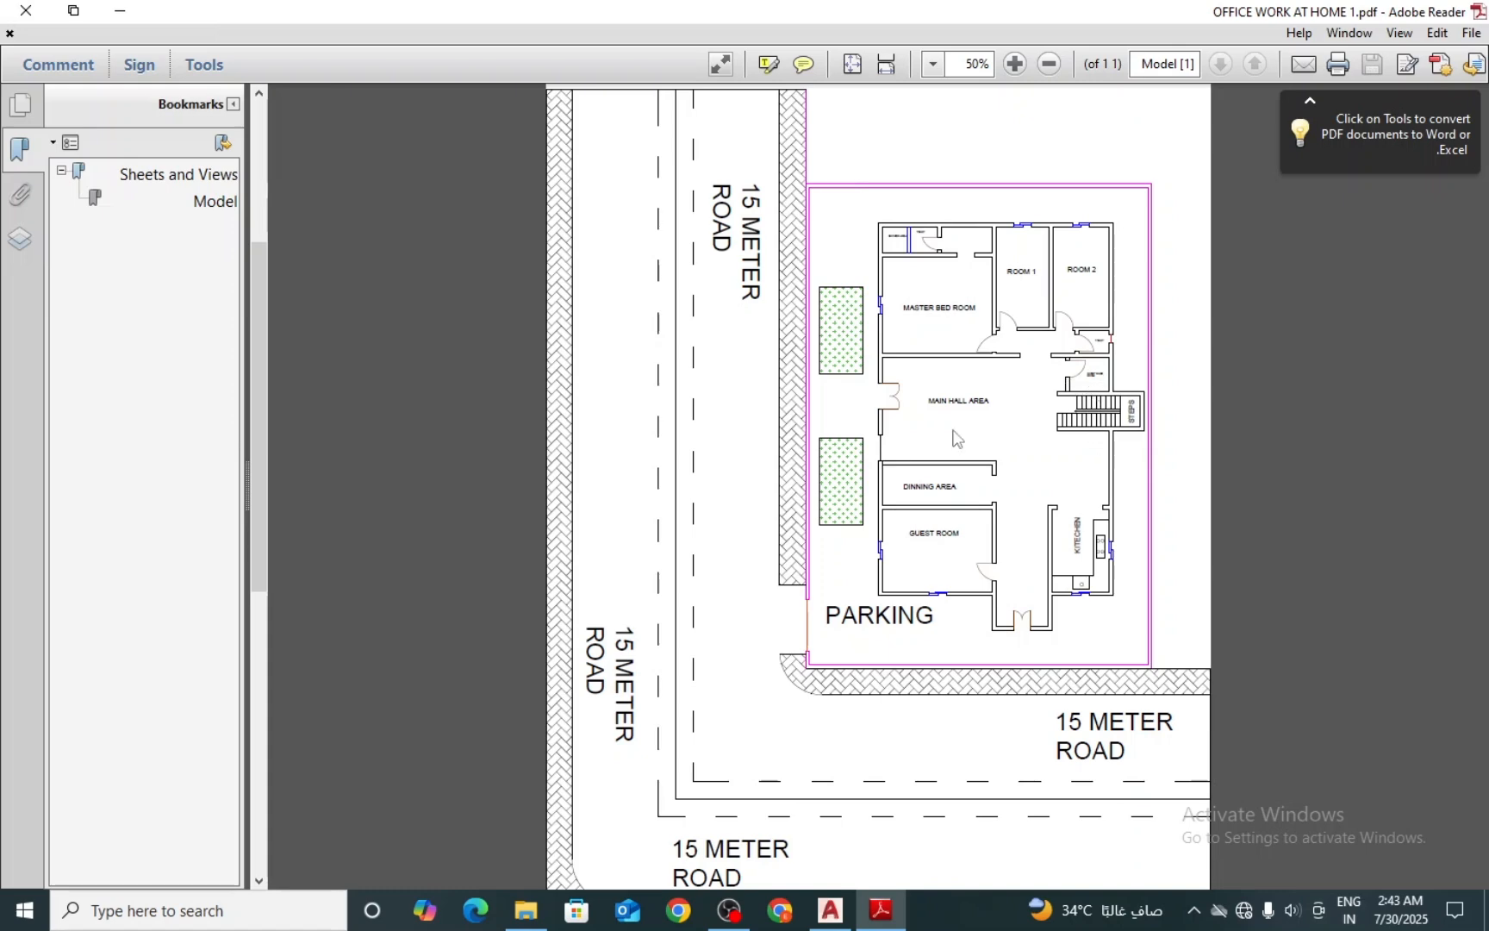
{"action": "scroll", "coordinate": [862, 527], "scroll_direction": "up", "scroll_amount": 2}
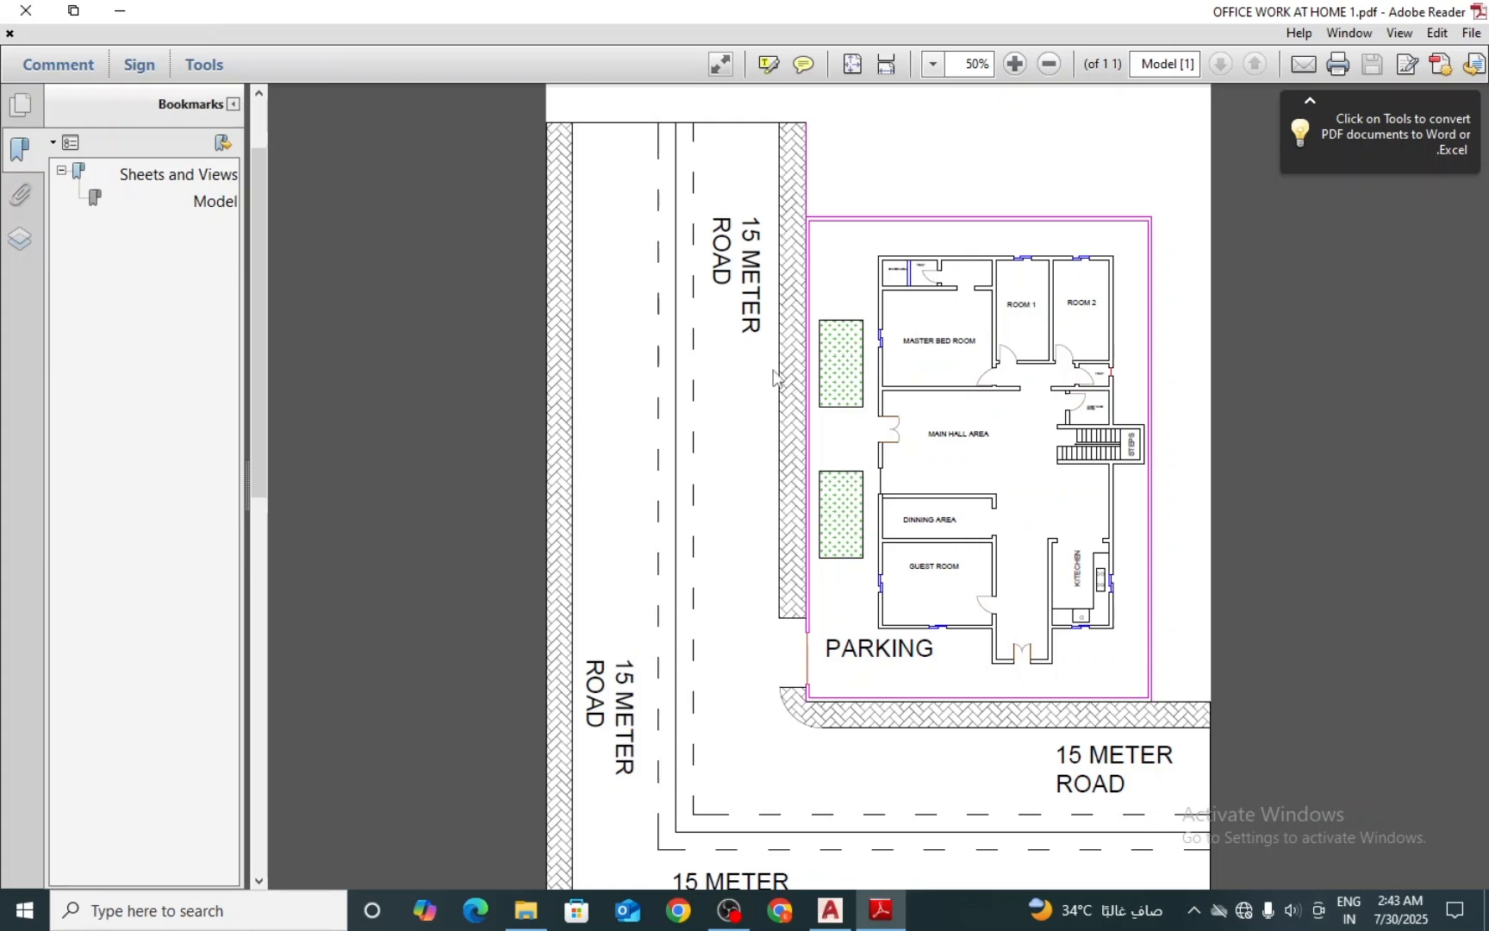
{"action": "right_click", "coordinate": [781, 342]}
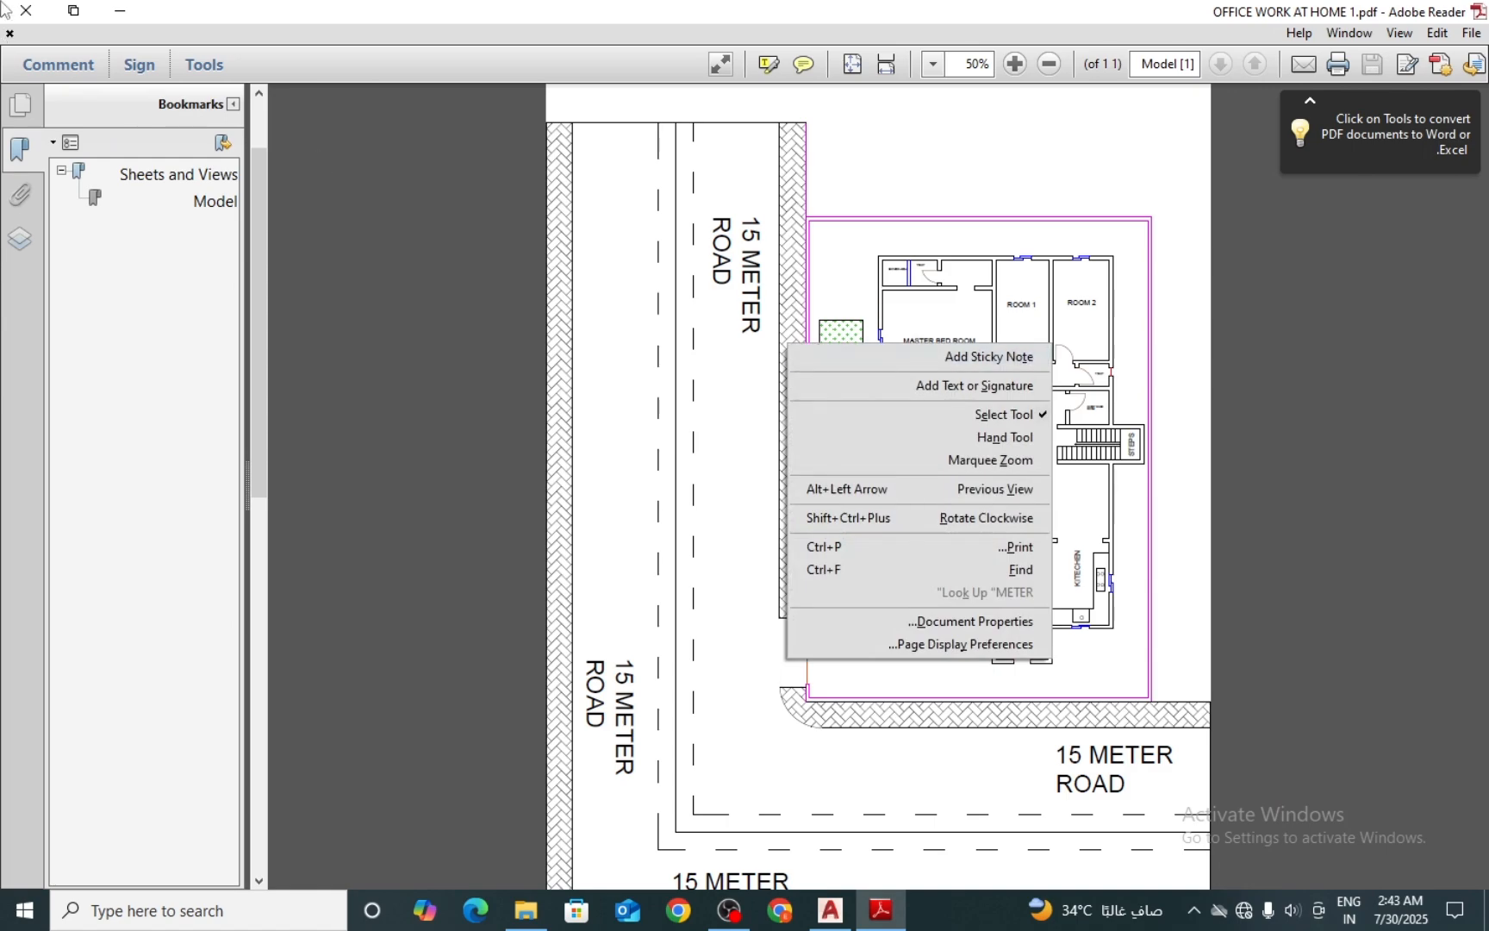
{"action": "left_click", "coordinate": [26, 10]}
Step: Back in AutoCAD, examine the unlabelled house plan's rooms and then the labelled middle site plan
{"action": "scroll", "coordinate": [924, 446], "scroll_direction": "down", "scroll_amount": 6}
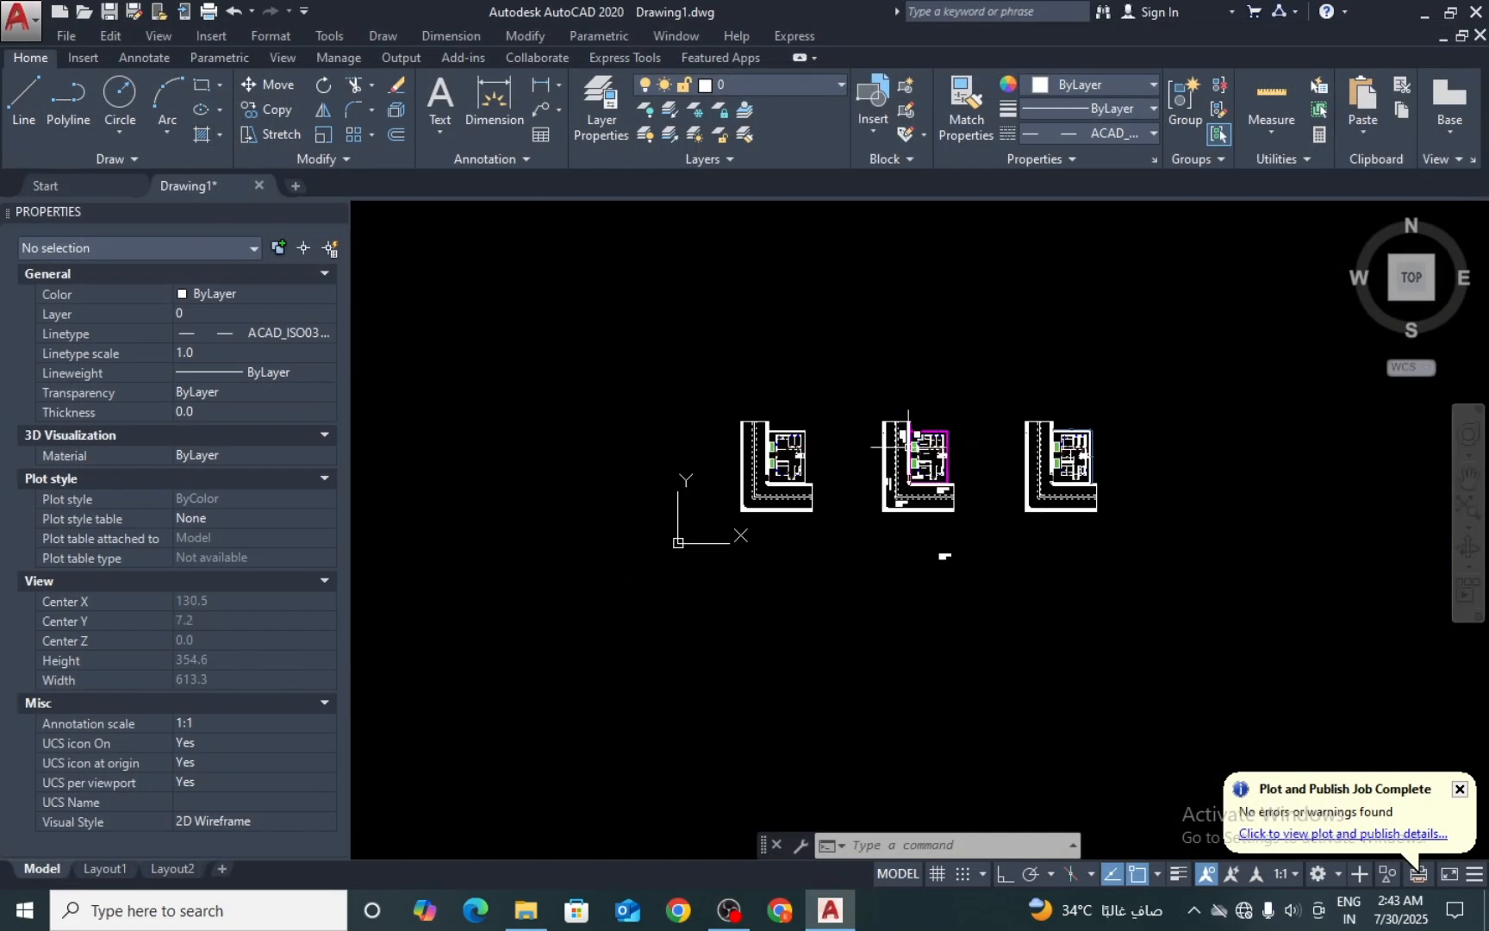
{"action": "scroll", "coordinate": [775, 466], "scroll_direction": "up", "scroll_amount": 8}
{"action": "scroll", "coordinate": [831, 379], "scroll_direction": "up", "scroll_amount": 2}
{"action": "middle_click_drag", "start_coordinate": [831, 381], "coordinate": [784, 435]}
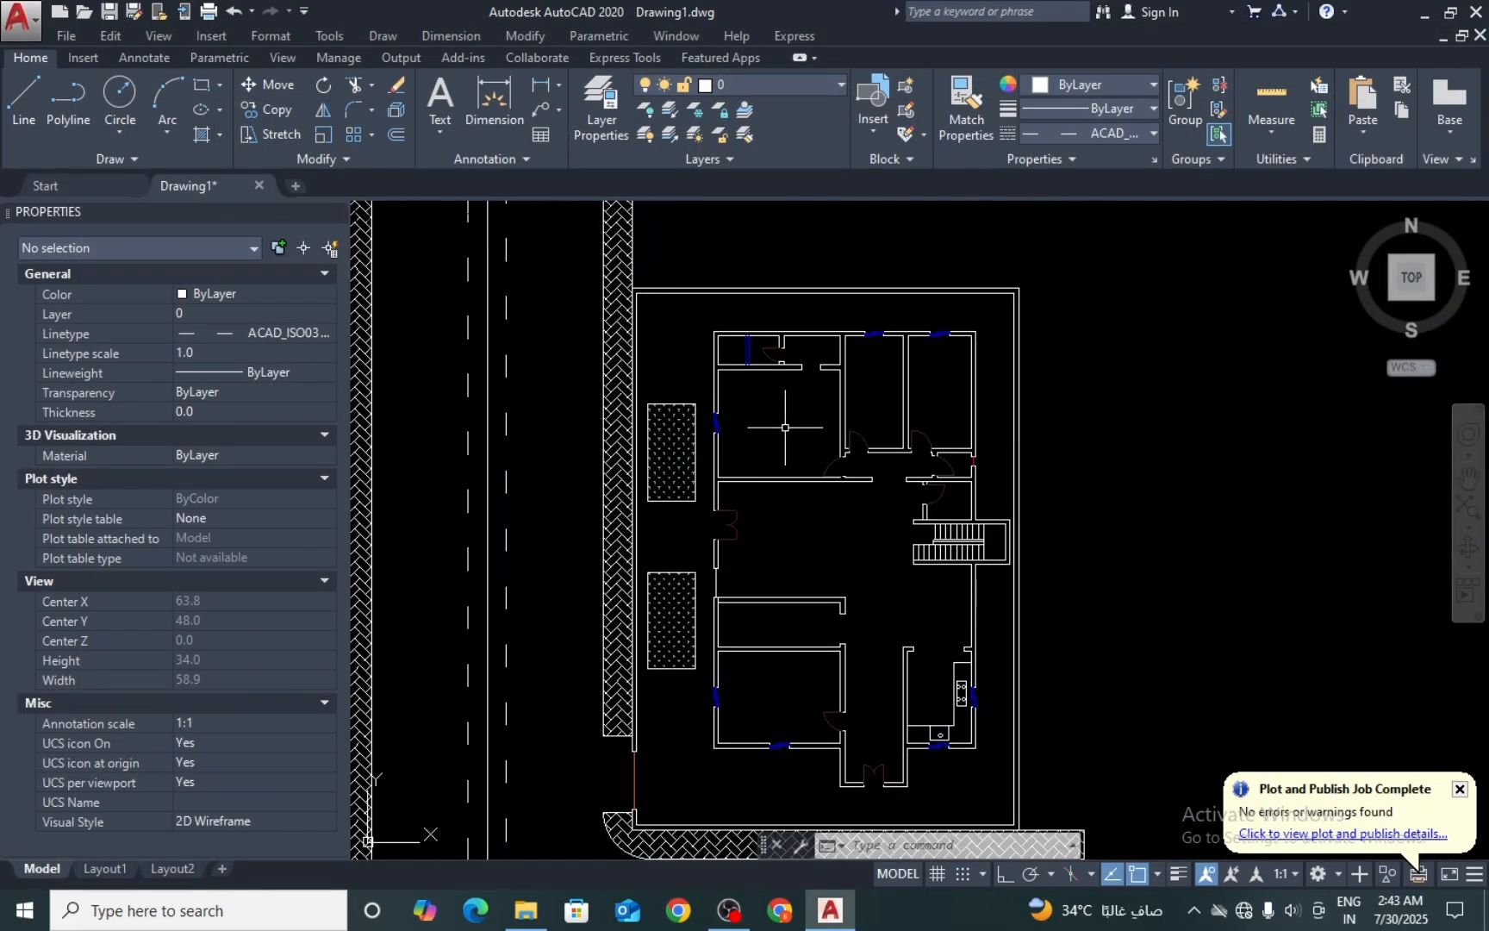
{"action": "scroll", "coordinate": [780, 434], "scroll_direction": "down", "scroll_amount": 3}
{"action": "scroll", "coordinate": [775, 433], "scroll_direction": "up", "scroll_amount": 3}
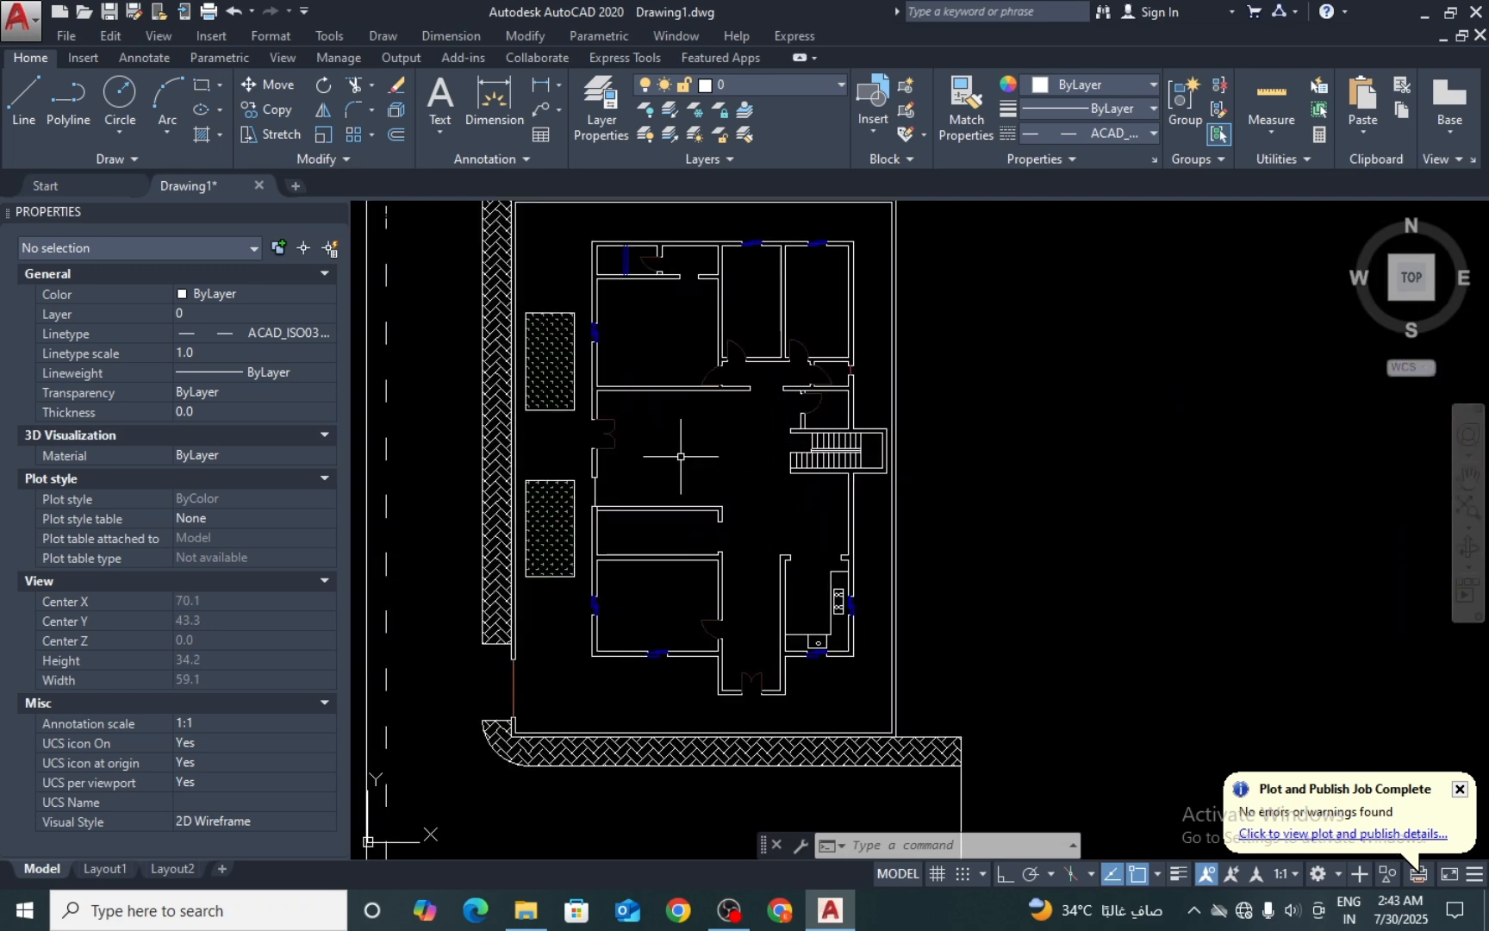
{"action": "middle_click_drag", "start_coordinate": [681, 442], "coordinate": [682, 477]}
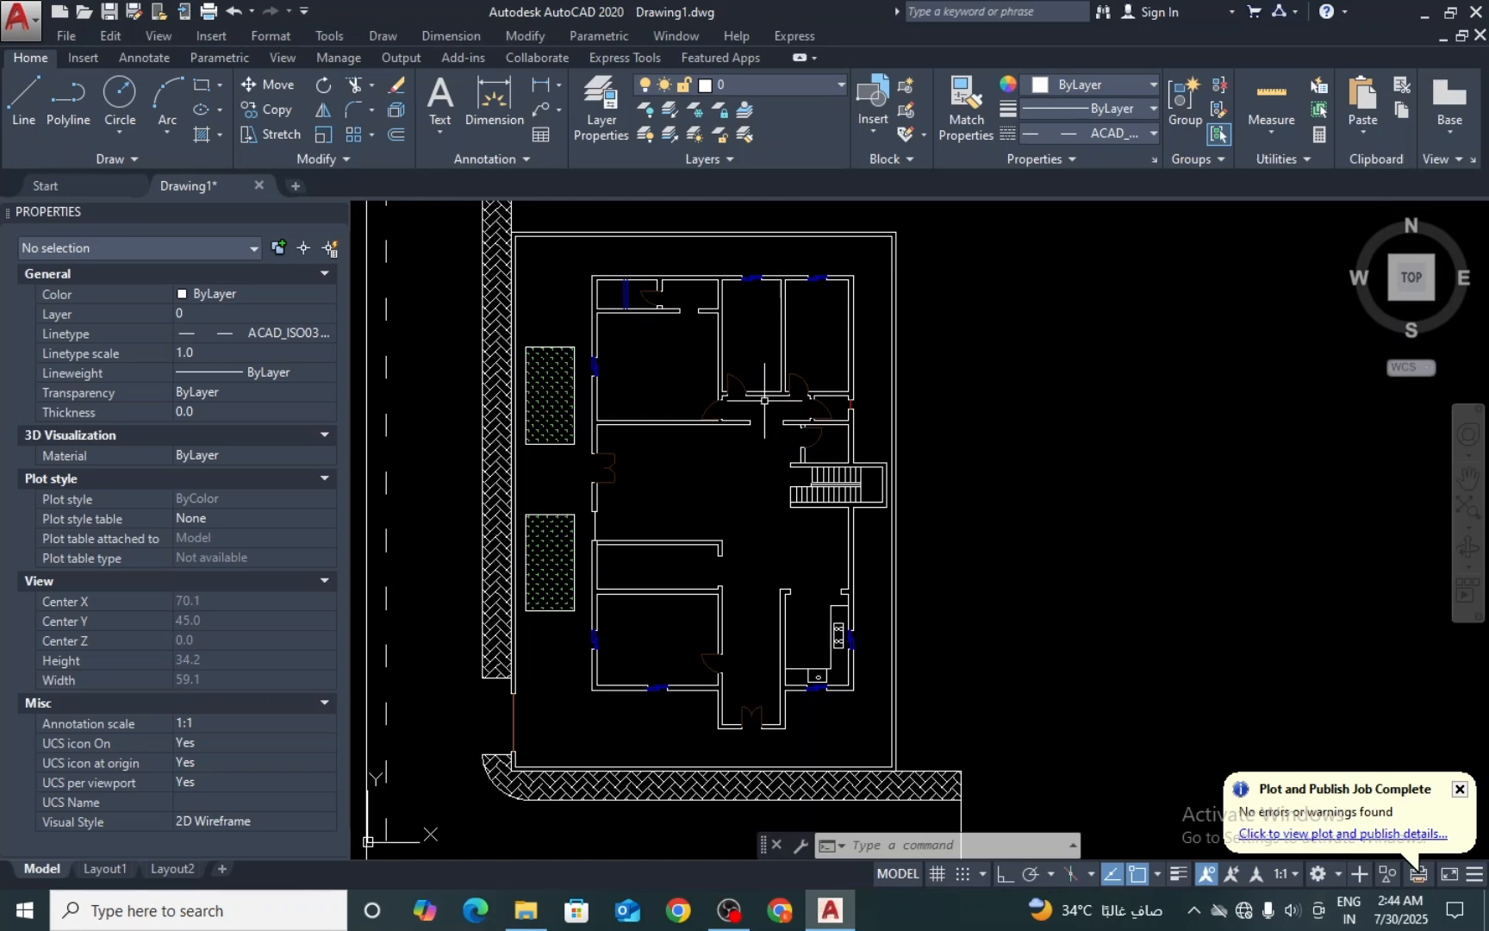
{"action": "scroll", "coordinate": [776, 422], "scroll_direction": "down", "scroll_amount": 4}
{"action": "scroll", "coordinate": [779, 425], "scroll_direction": "down", "scroll_amount": 4}
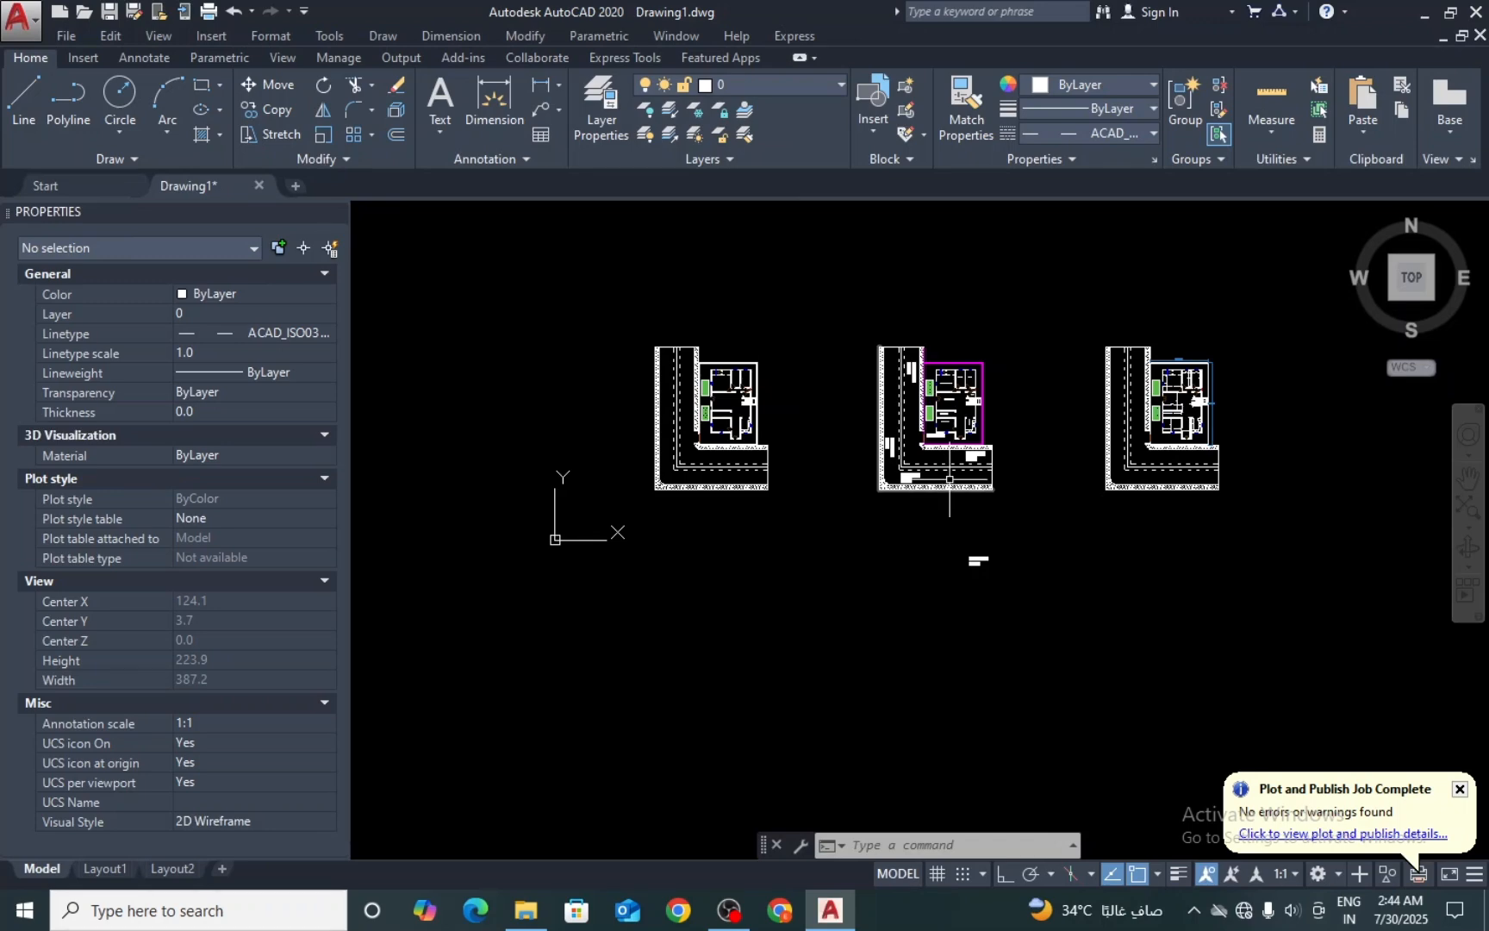
{"action": "scroll", "coordinate": [942, 500], "scroll_direction": "up", "scroll_amount": 4}
{"action": "middle_click_drag", "start_coordinate": [968, 362], "coordinate": [933, 440]}
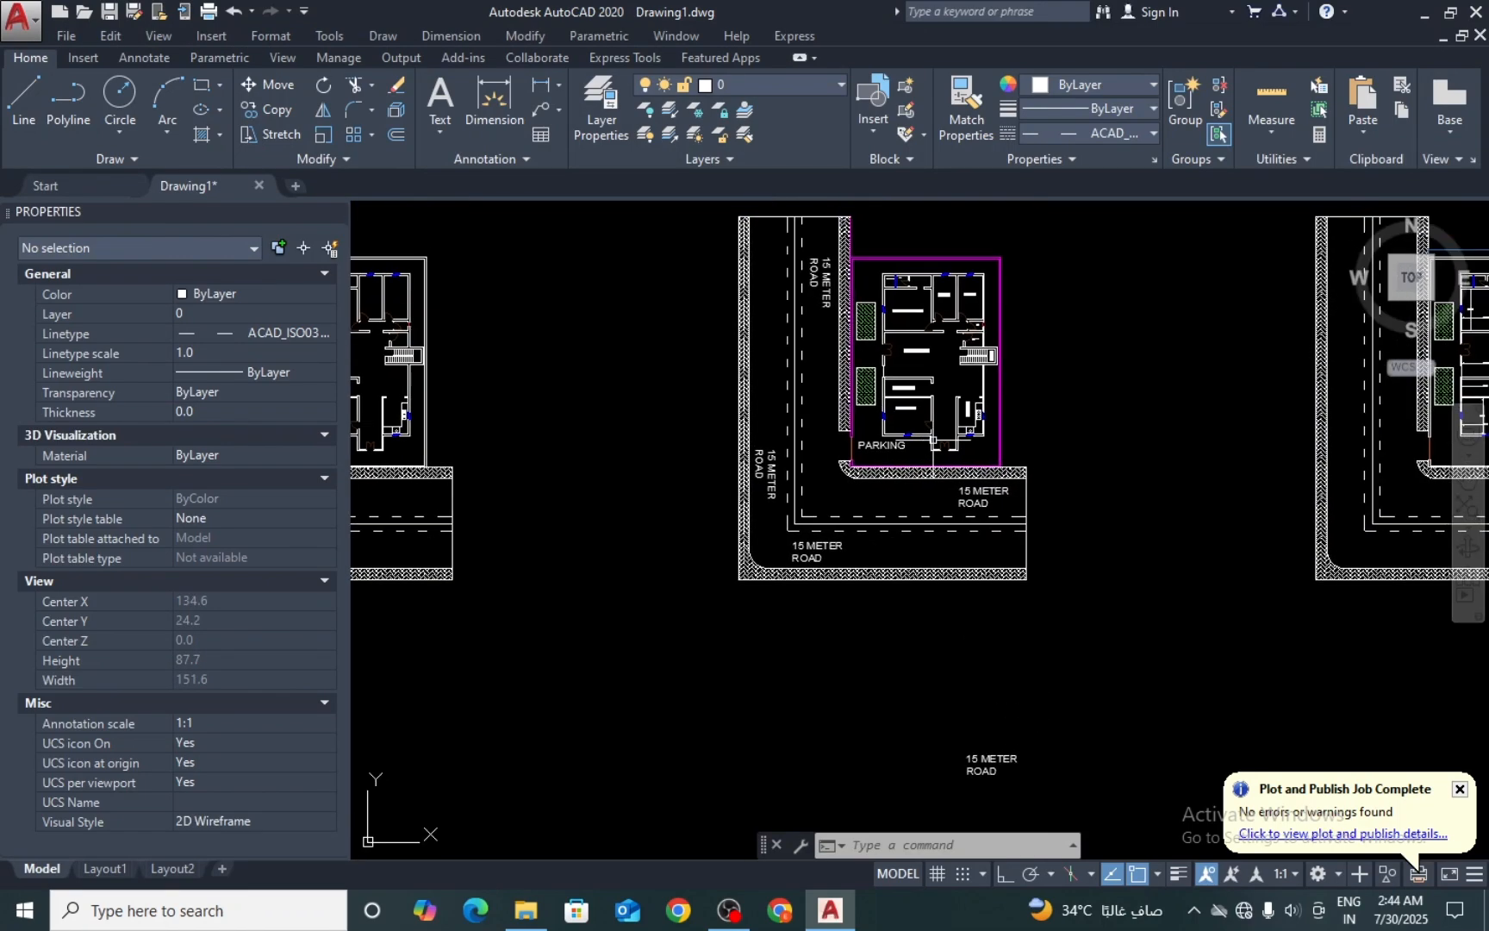
{"action": "mouse_move", "coordinate": [929, 442]}
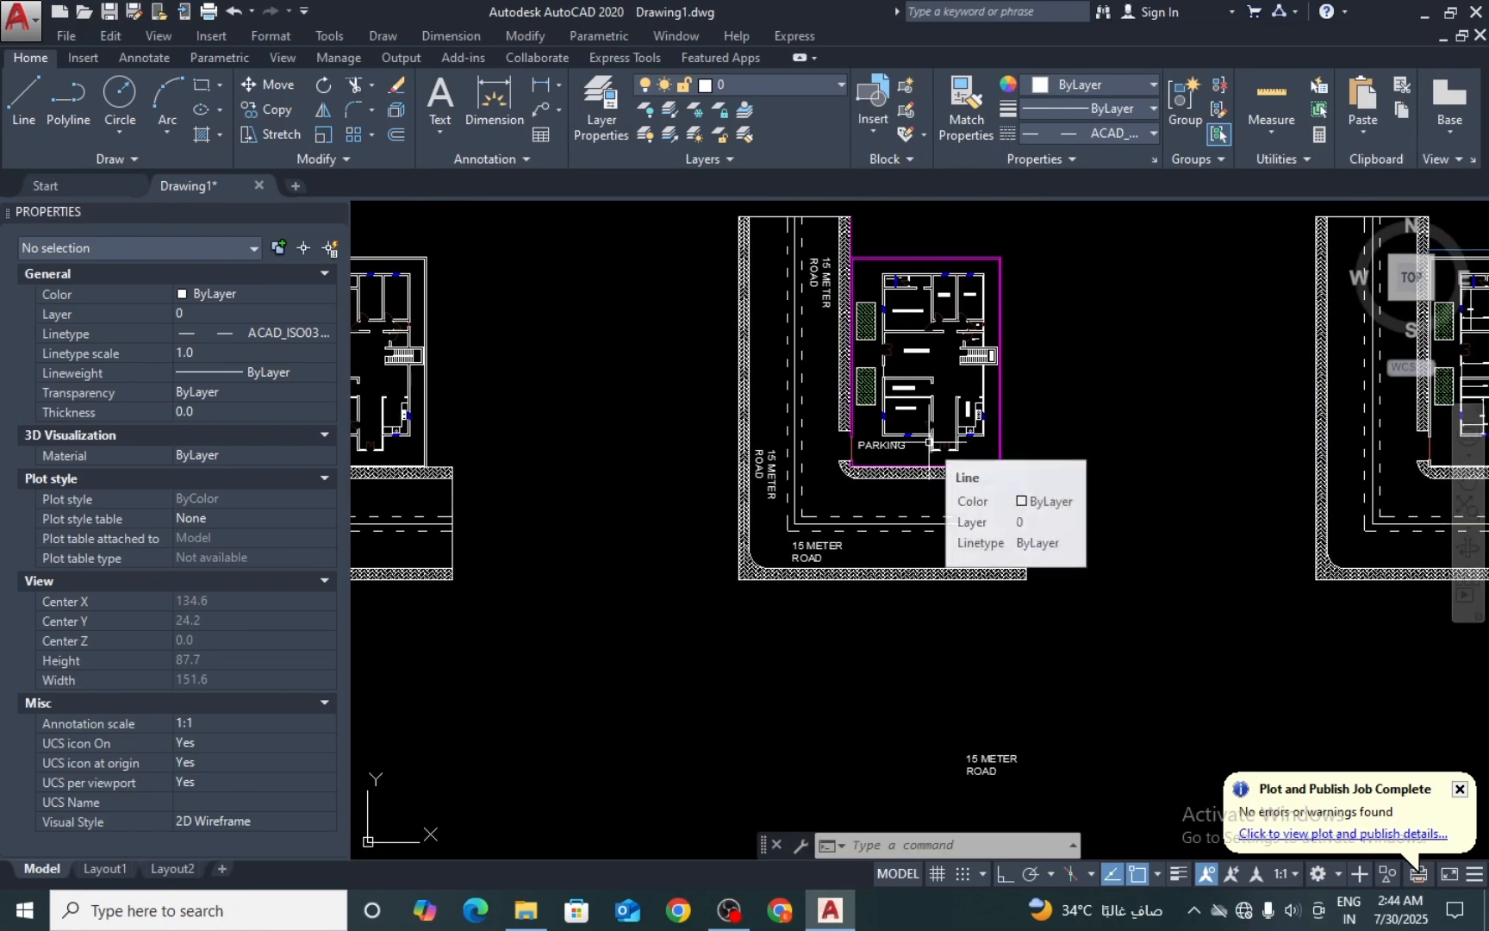